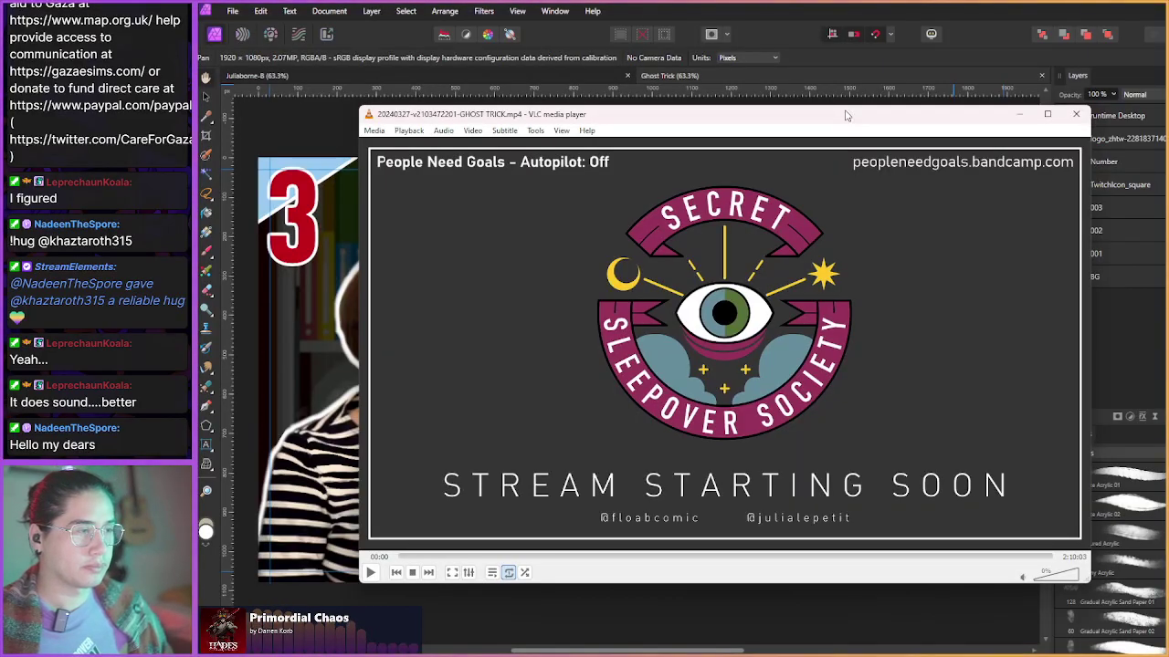
- Skip past the stream's opening title screen to the first footage of the hosts at about 05:53
key(shift+Right)
key(alt+Right)
key(alt+Right)
key(alt+Right)
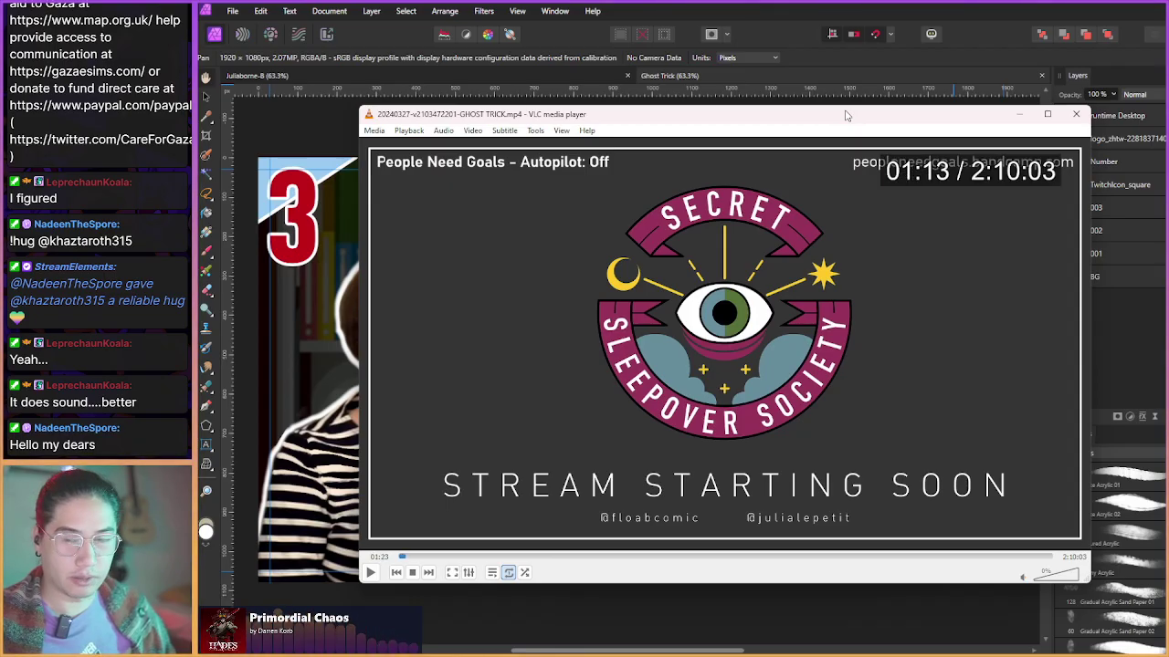
key(alt+Right)
key(alt+Right)
key(alt+Right)
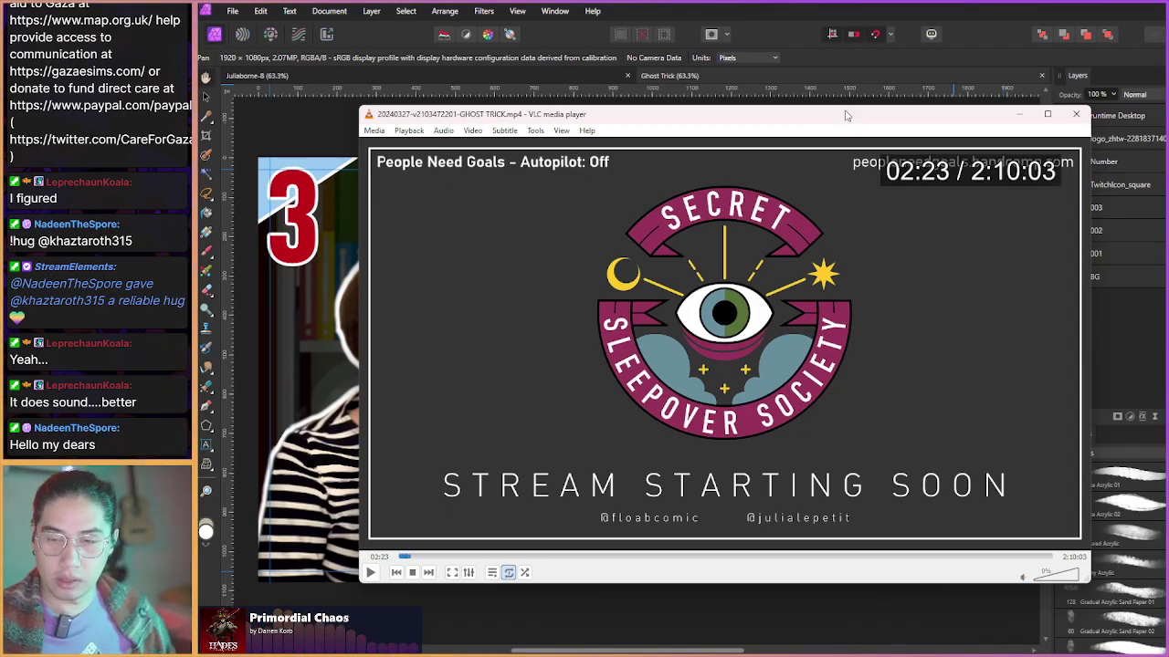
key(alt+Right)
key(alt+Right)
key(alt+Right)
key(alt+Right)
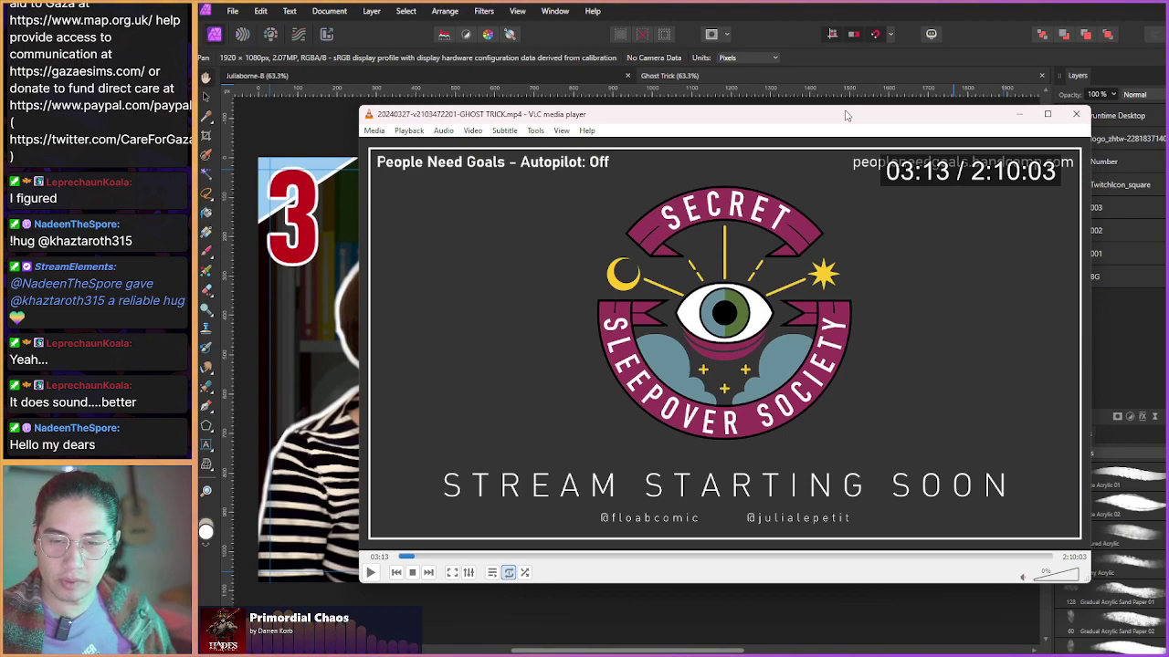
key(alt+Right)
key(alt+Right)
key(alt+Right)
key(alt+Right)
key(alt+Right)
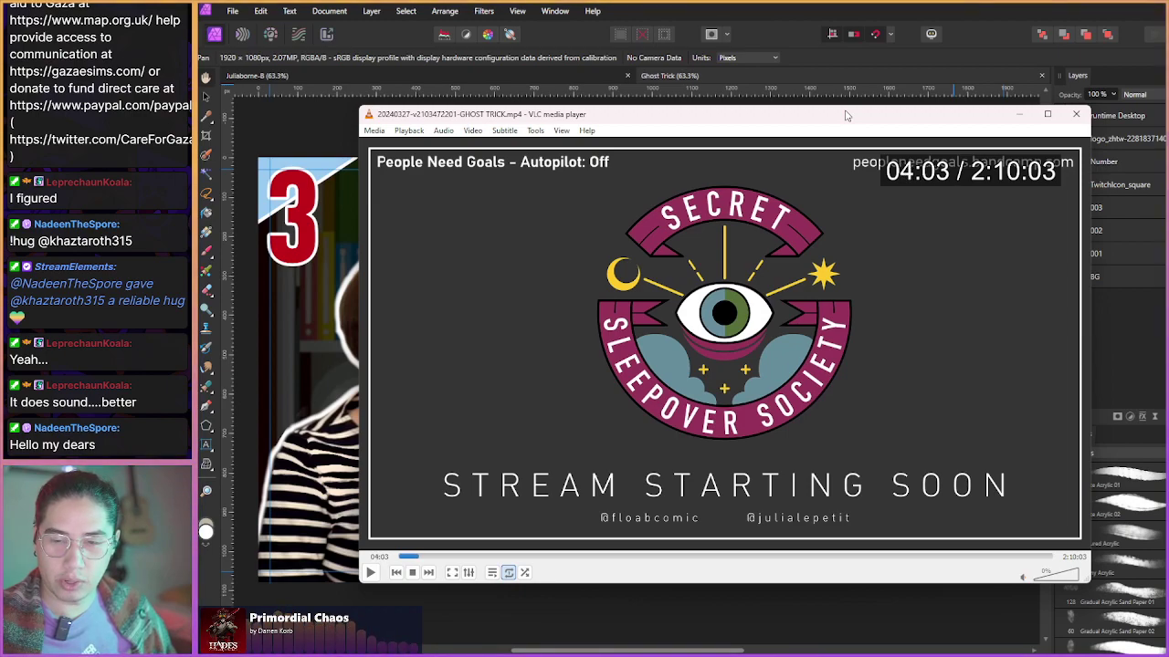
key(alt+Right)
key(alt+Right)
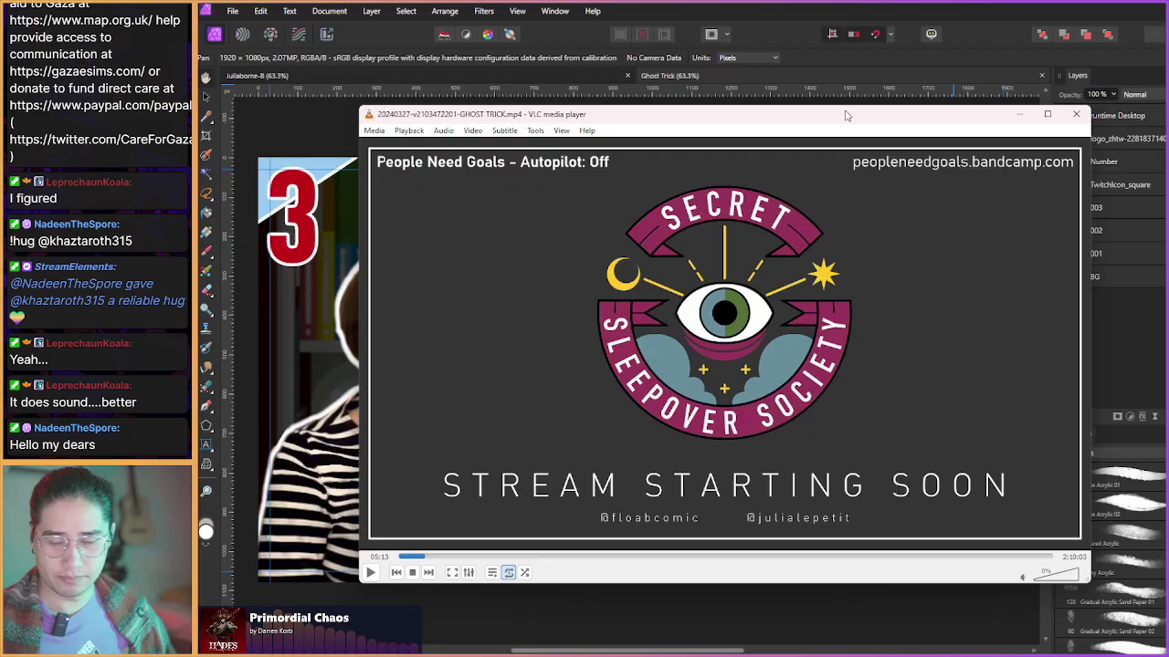
key(Right)
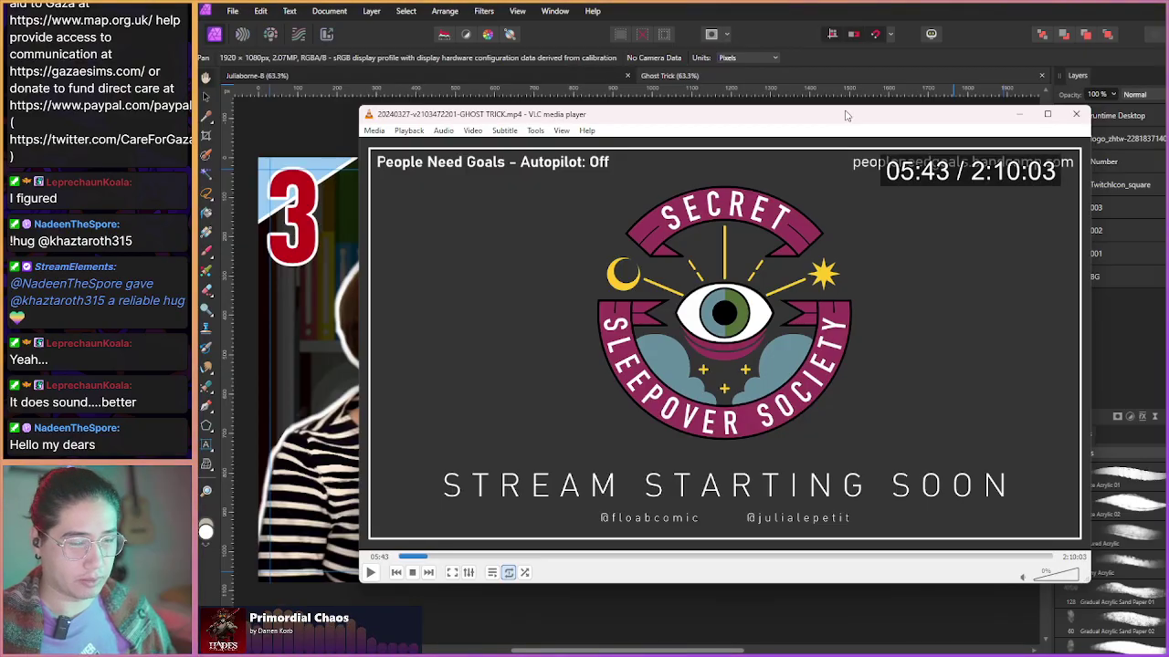
key(Right)
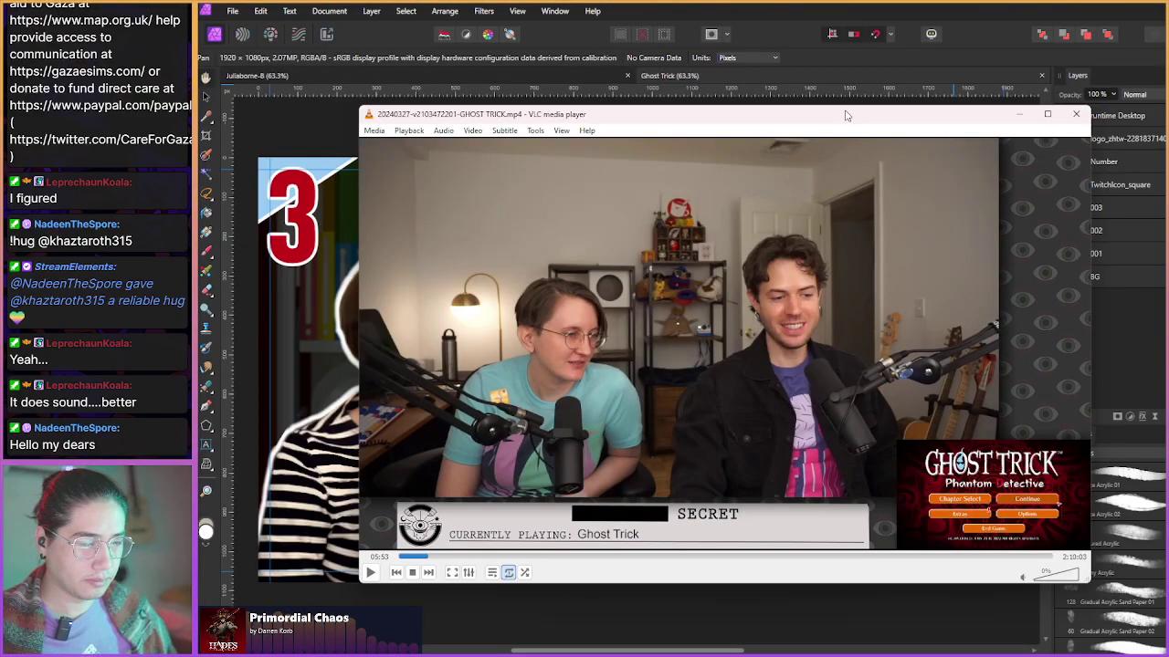
- Advance through the hosts' footage in short jumps and capture a snapshot of the frame at 06:20
key(shift+Right)
key(shift+Right)
key(shift+Right)
key(shift+Right)
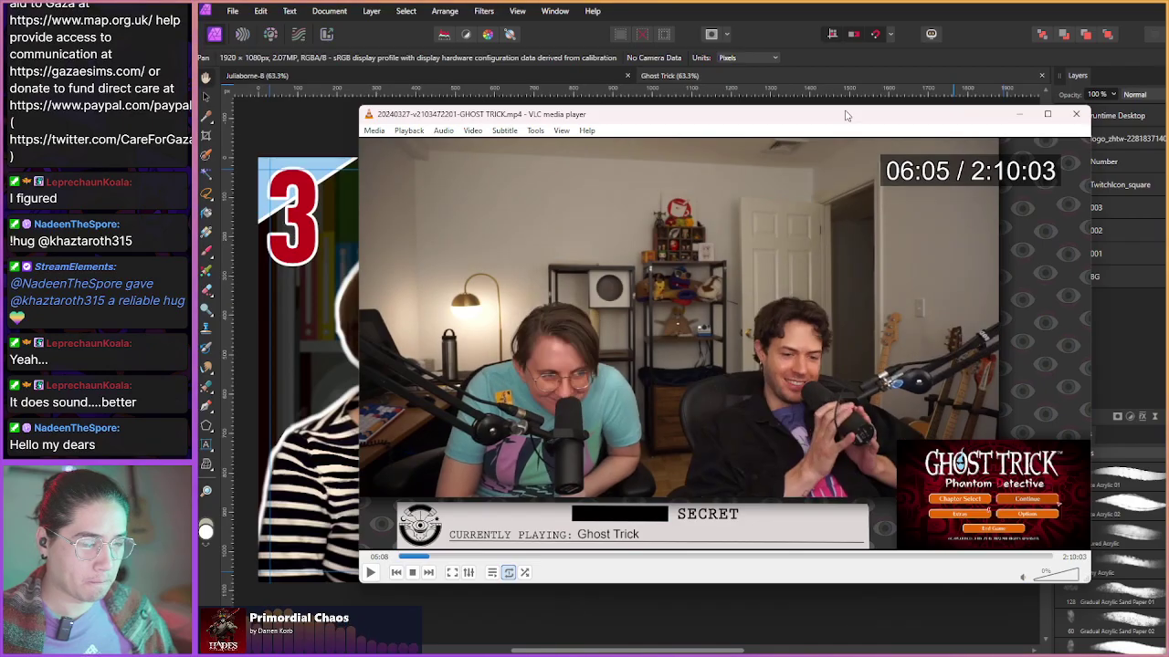
key(shift+Right)
key(shift+Right)
key(shift+Right)
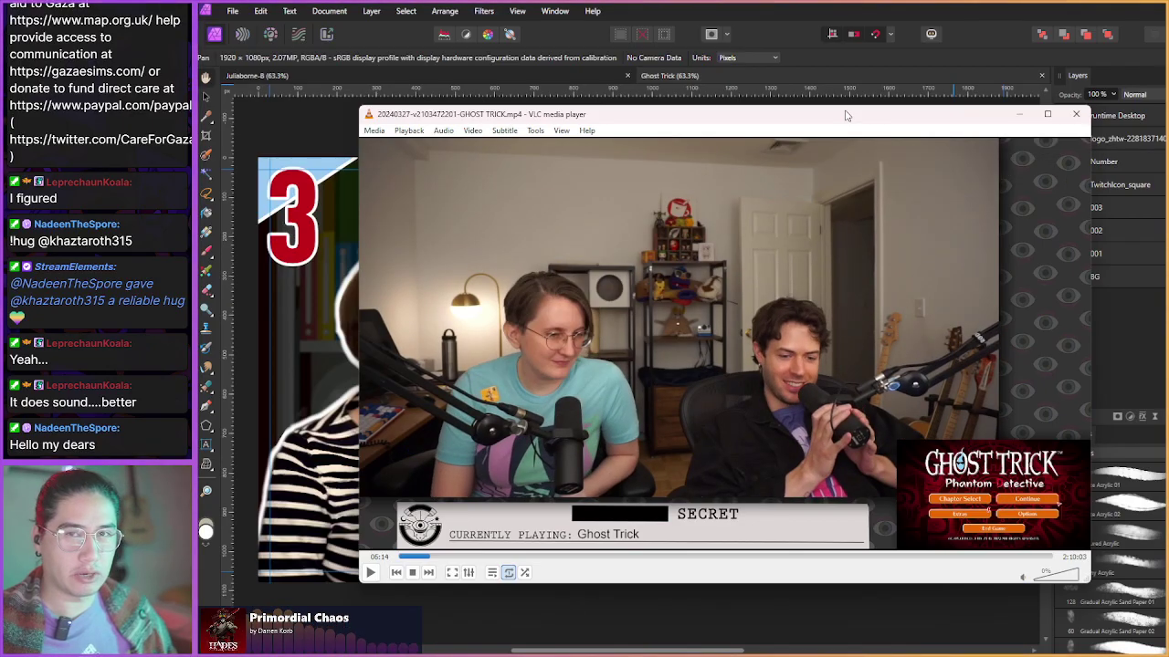
key(shift+Right)
key(shift+Right)
key(shift+Right)
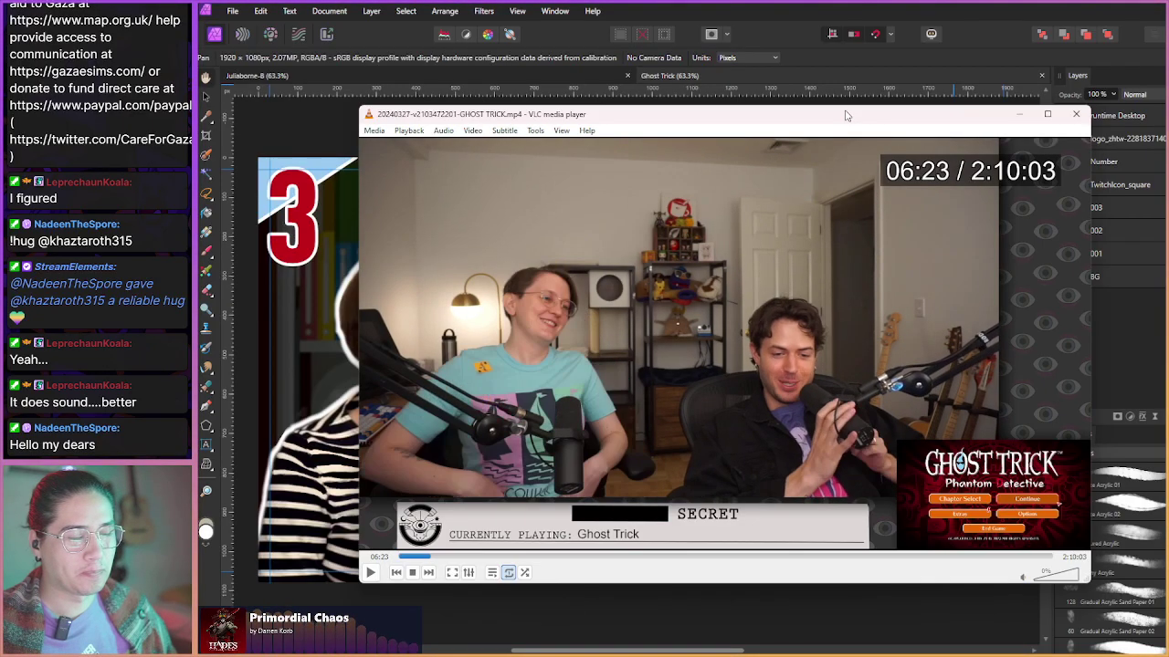
key(shift+Left)
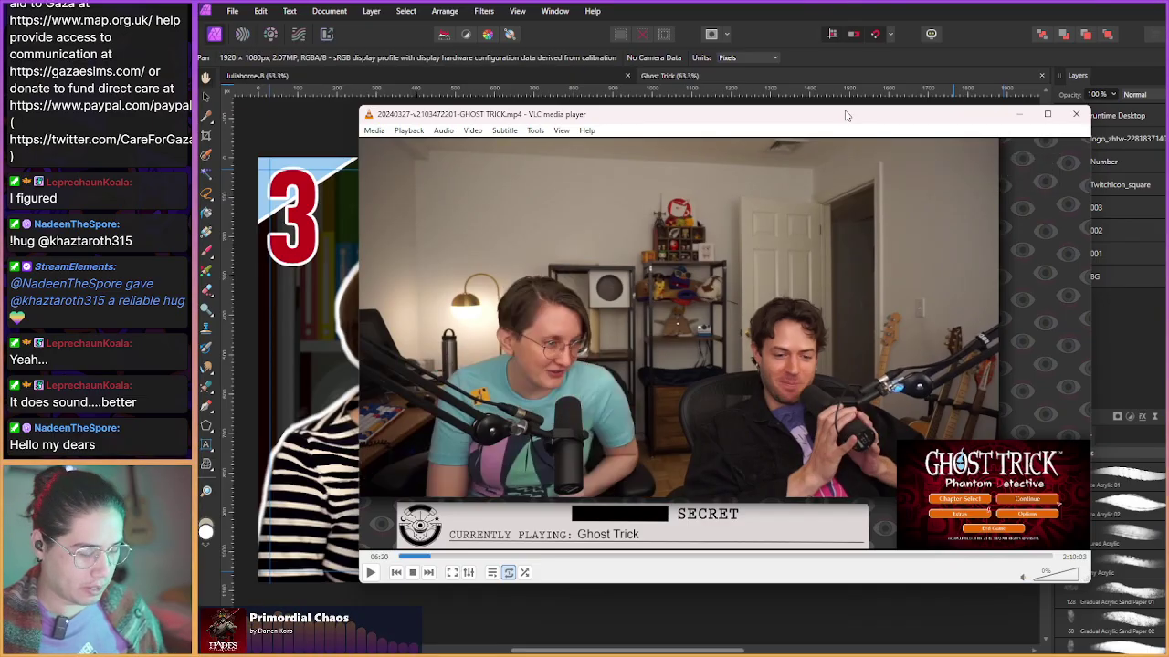
key(shift+s)
- Continue forward through the footage in short jumps and capture a snapshot of the two hosts at 08:08
key(shift+Left)
key(shift+Right)
key(shift+Right)
key(shift+Right)
key(shift+Right)
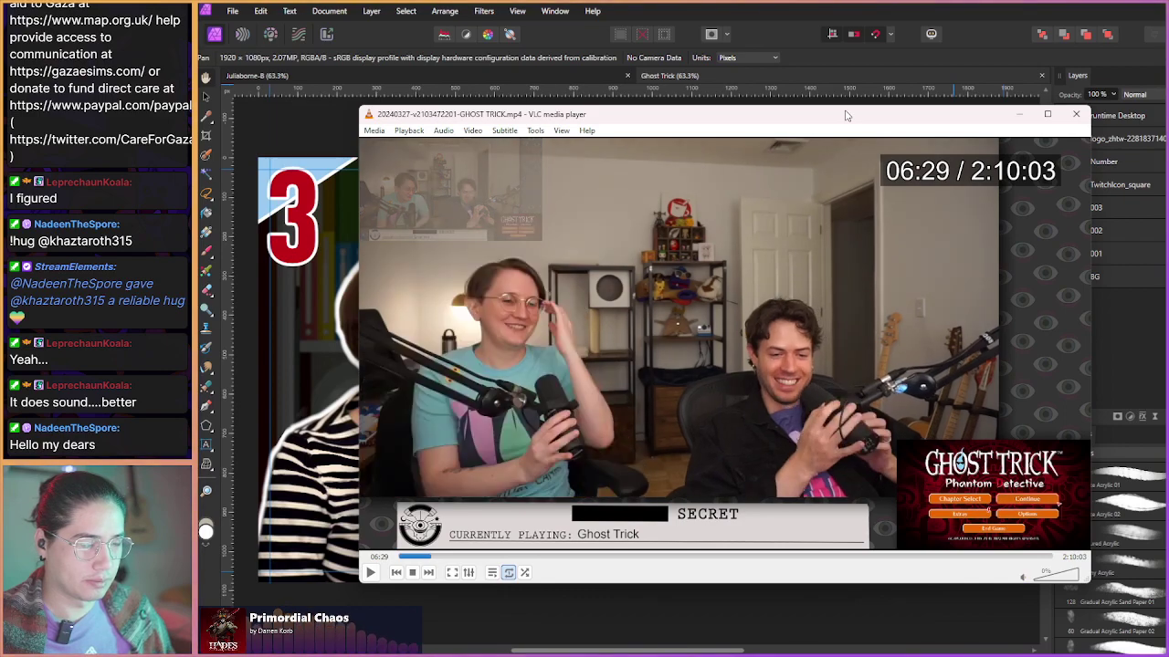
key(shift+Right)
key(shift+Right)
key(shift+Right)
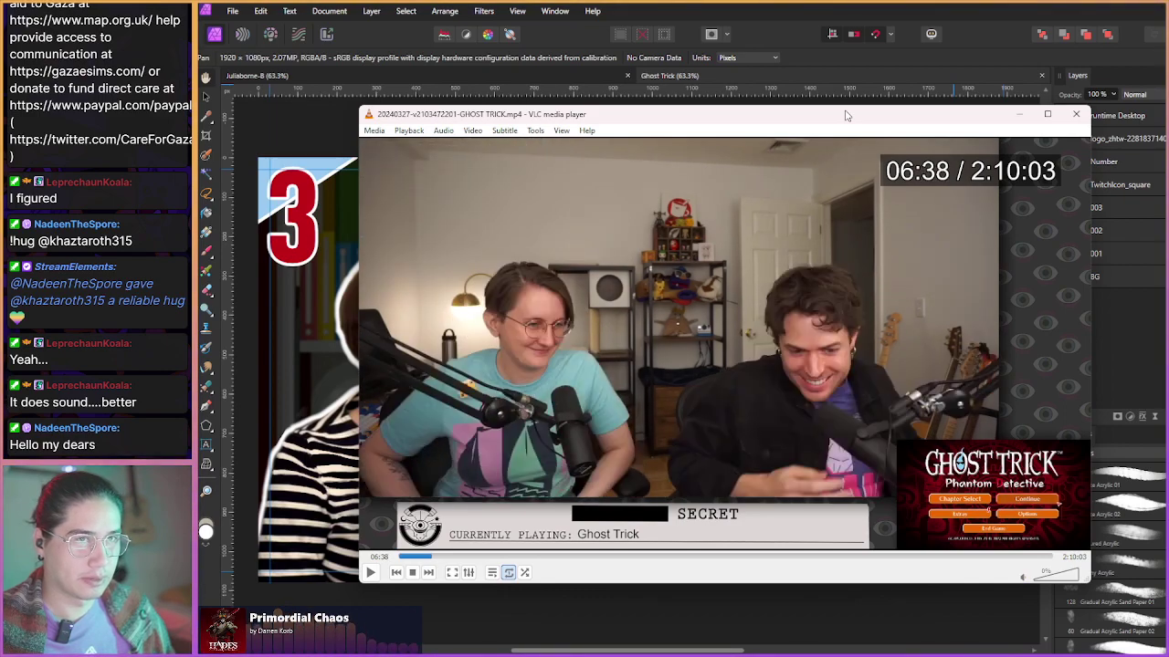
key(shift+Right)
key(shift+Right)
key(shift+Right)
key(shift+Right)
key(shift+Right)
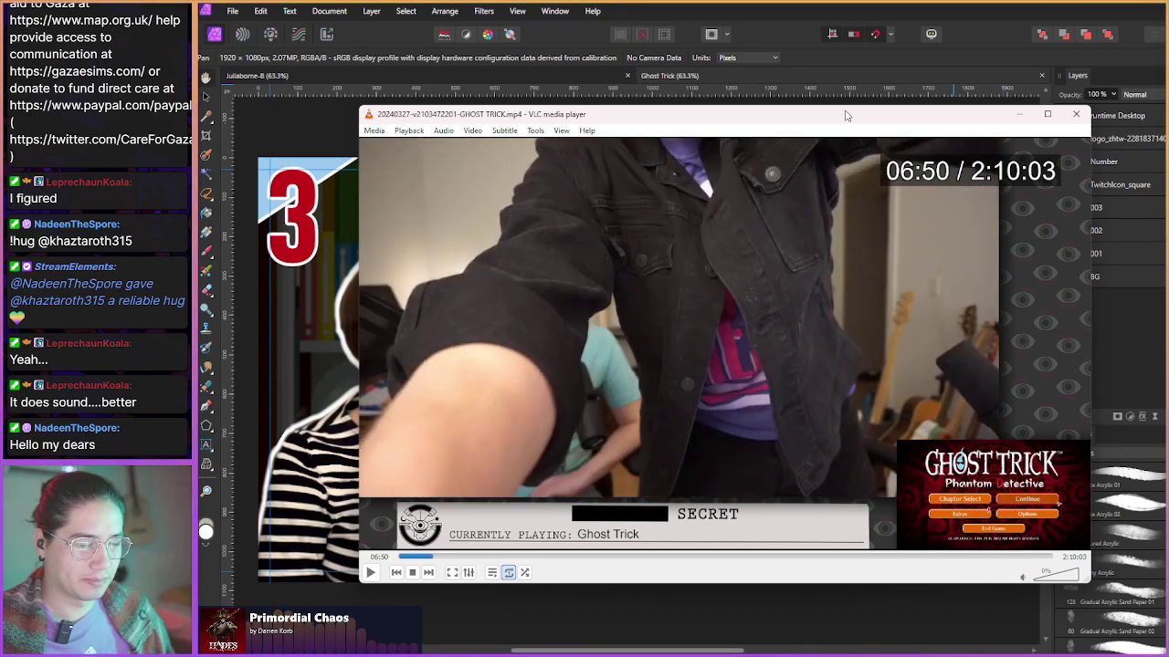
key(shift+Right)
key(shift+Right)
key(shift+Right)
key(shift+Right)
key(shift+Right)
key(shift+Right)
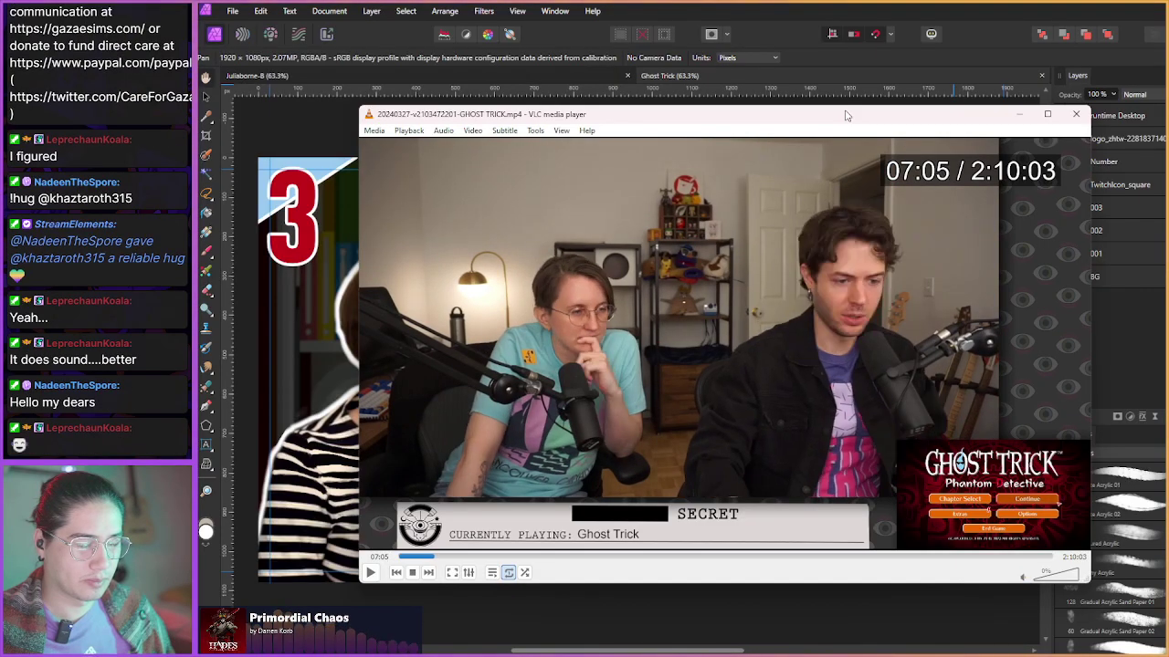
key(shift+Right)
key(shift+Right)
key(shift+Right)
key(shift+Right)
key(shift+Right)
key(shift+Right)
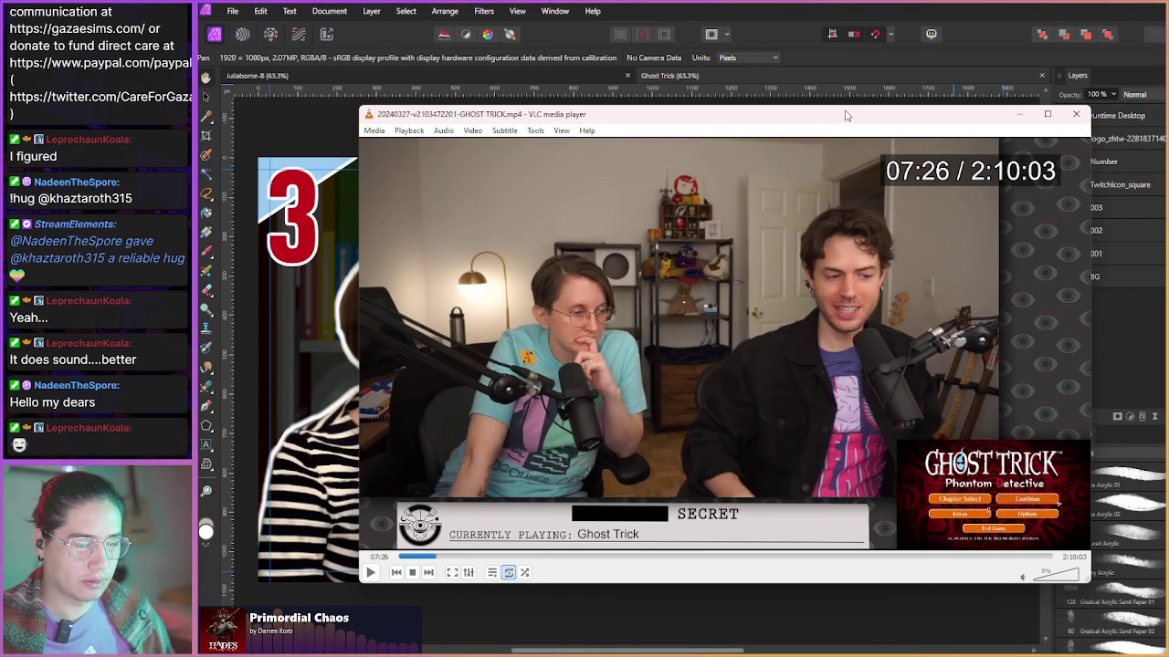
key(shift+Right)
key(shift+Right)
key(shift+Right)
key(shift+Right)
key(shift+Right)
key(shift+Right)
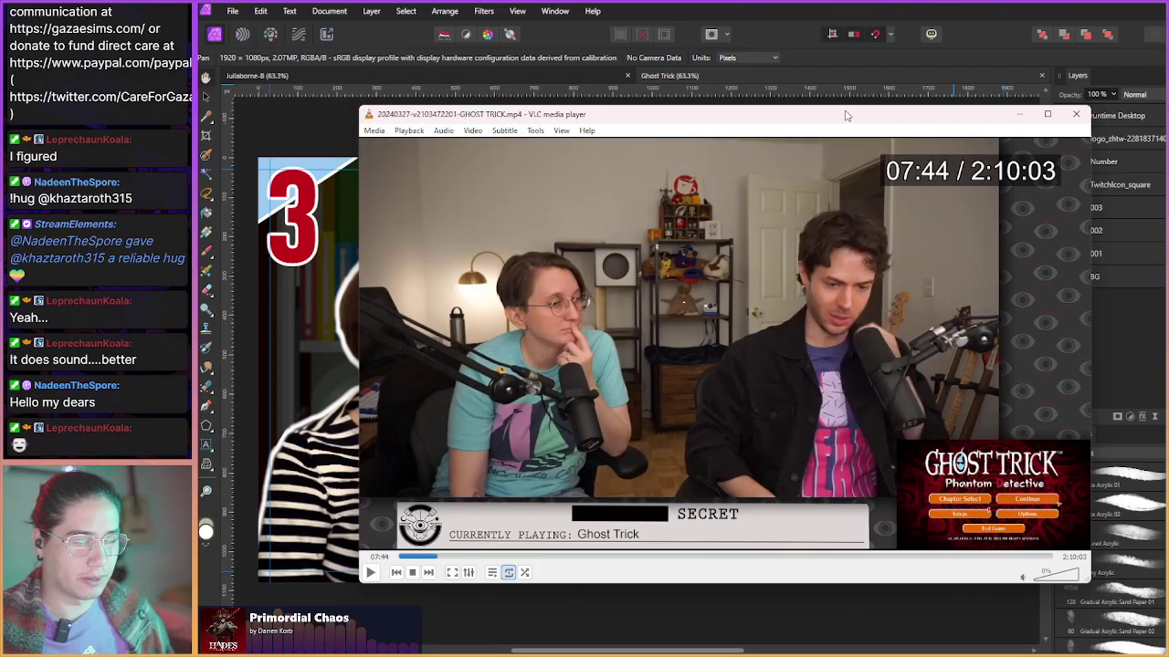
key(shift+Right)
key(shift+Right)
key(shift+Right)
key(shift+Right)
key(shift+Right)
key(shift+Right)
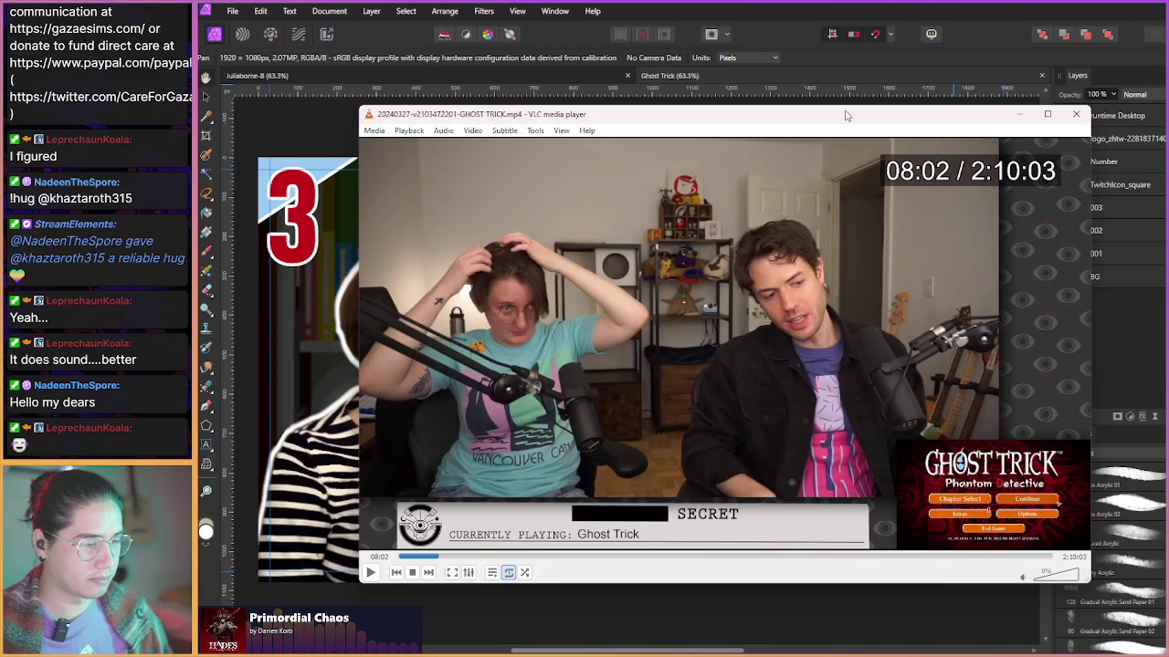
key(shift+Right)
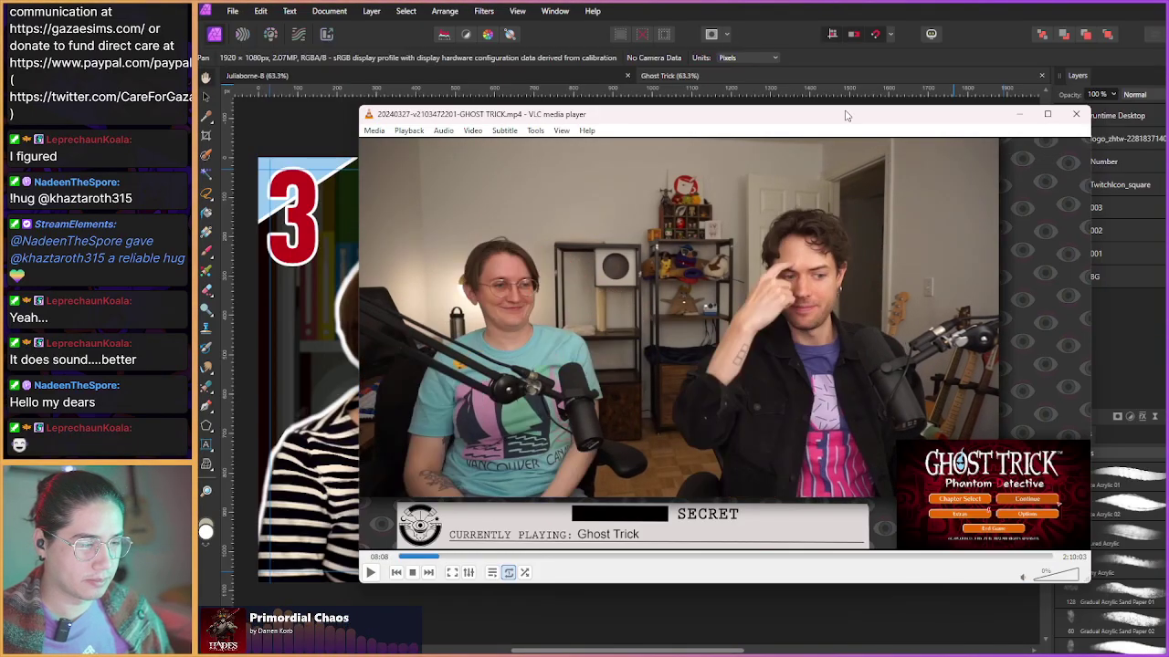
key(shift+s)
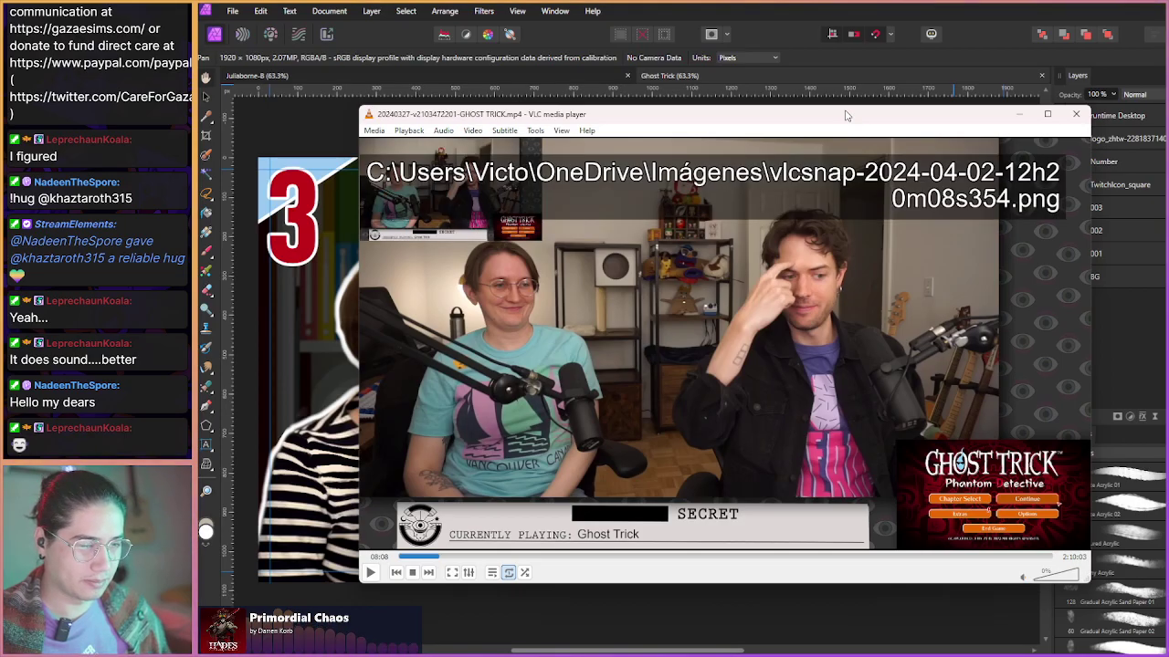
- Scan the full-frame footage of the hosts and the cat in three-second jumps from 08:08 to 09:26, looking for expressive moments
key(shift+Right)
key(shift+Right)
key(shift+Right)
key(shift+Right)
key(shift+Right)
key(shift+Right)
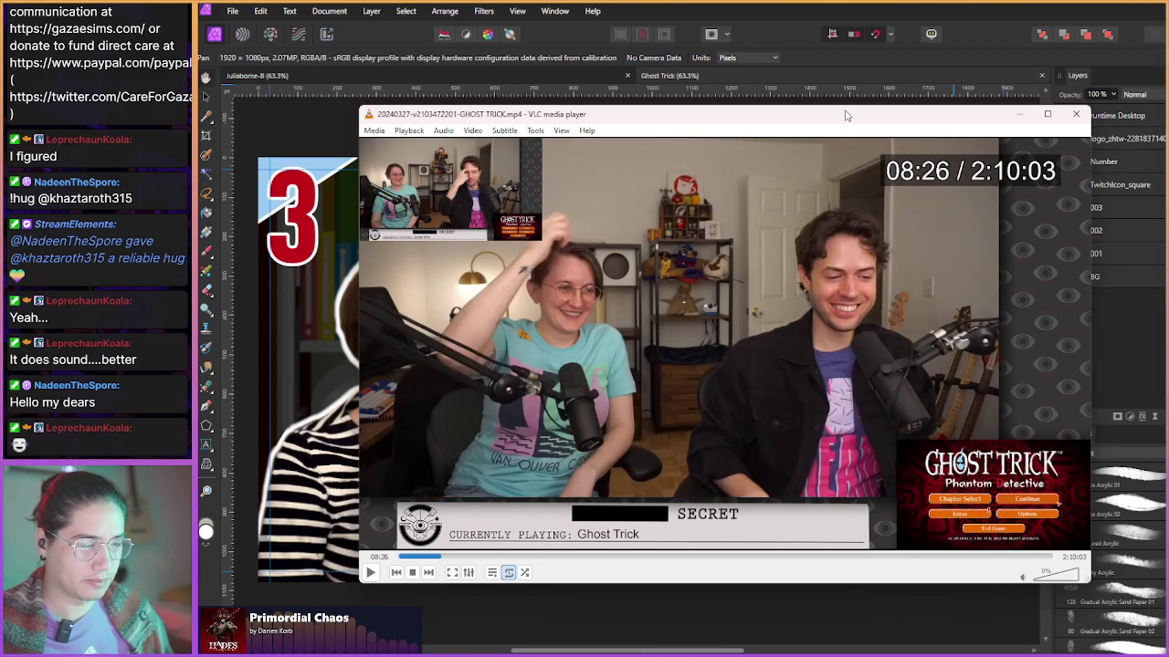
key(shift+Right)
key(shift+Right)
key(shift+Right)
key(shift+Right)
key(shift+Right)
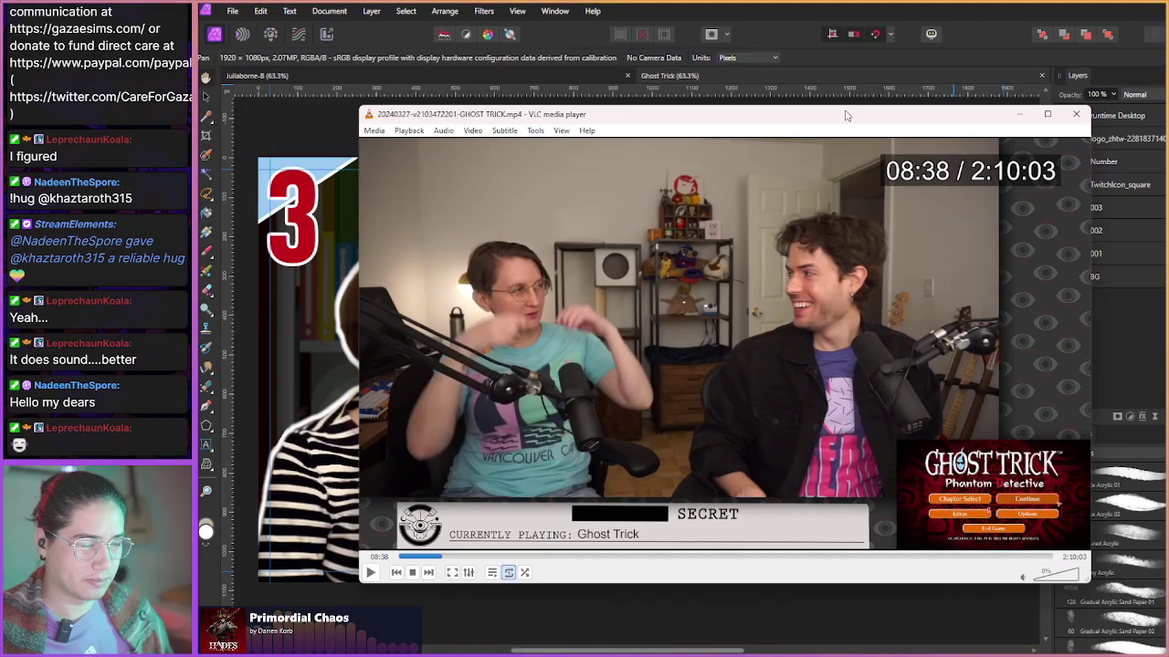
key(shift+Right)
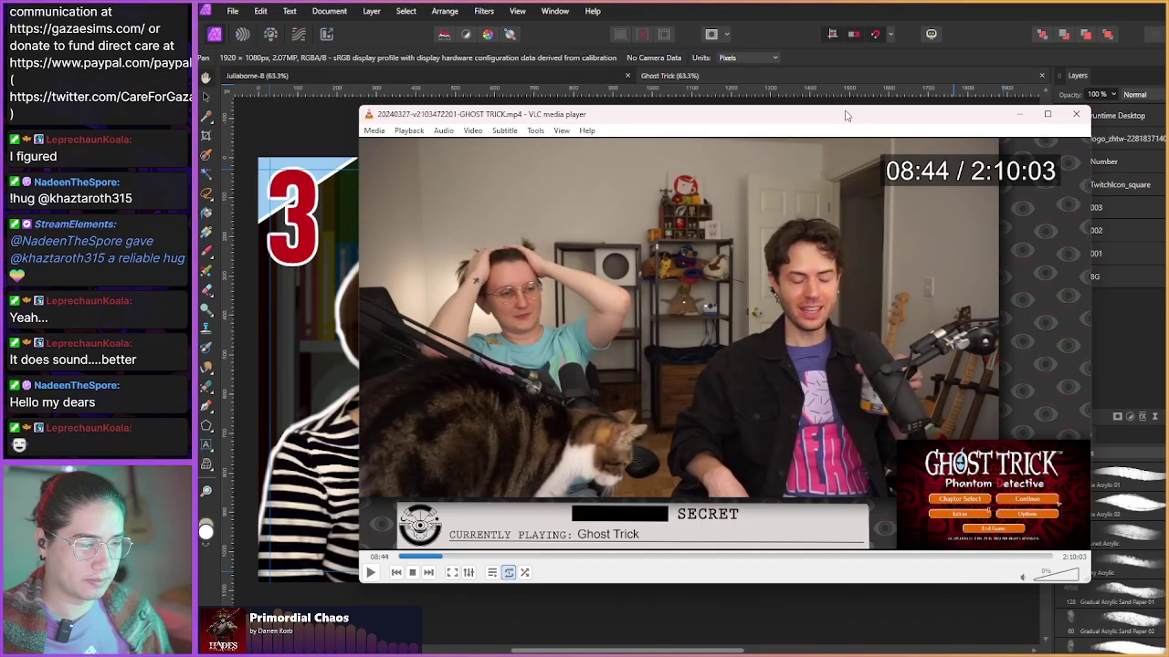
key(shift+Right)
key(shift+Right)
key(shift+Right)
key(shift+Right)
key(shift+Right)
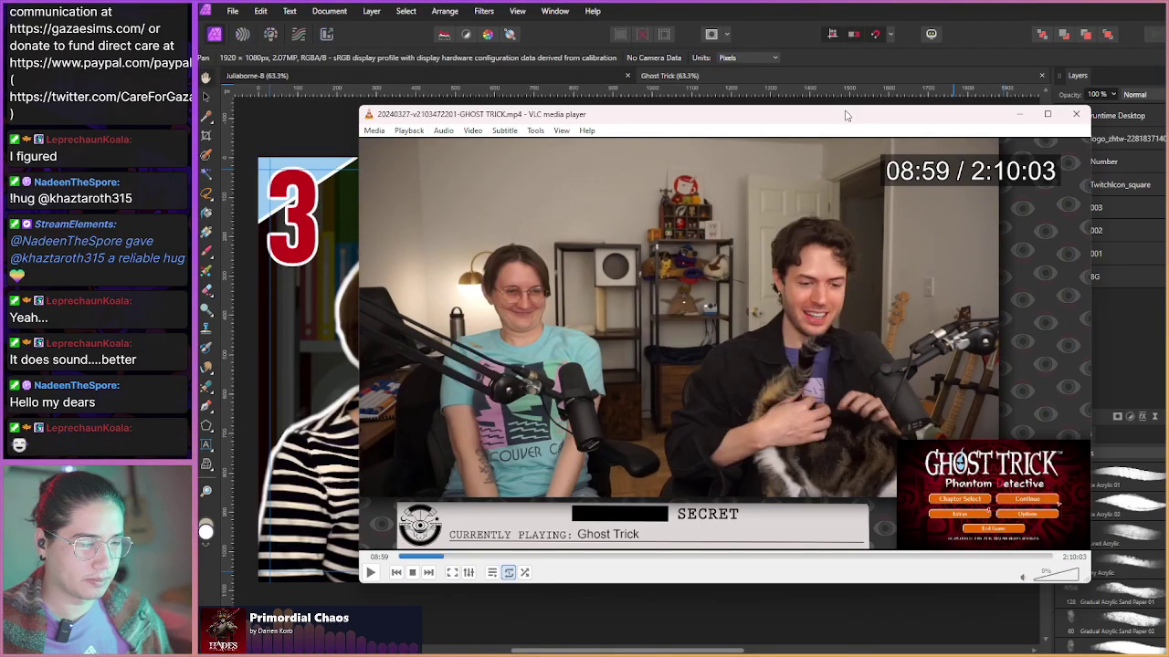
key(shift+Right)
key(shift+Right)
key(shift+Right)
key(shift+Right)
key(shift+Right)
key(shift+Right)
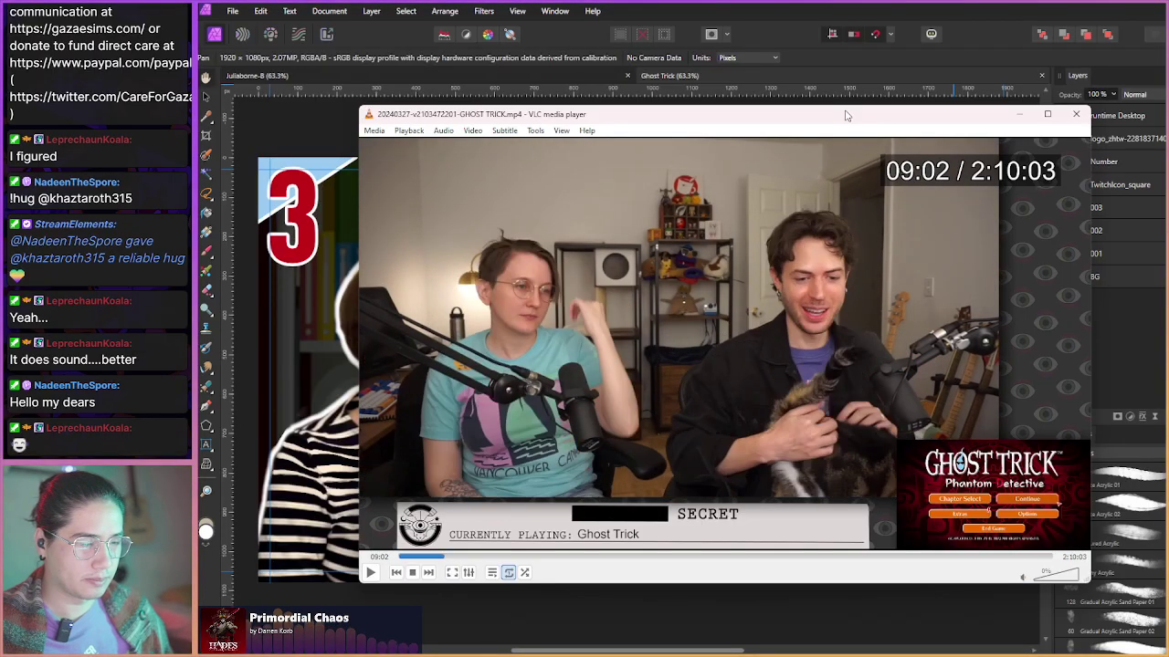
key(shift+Right)
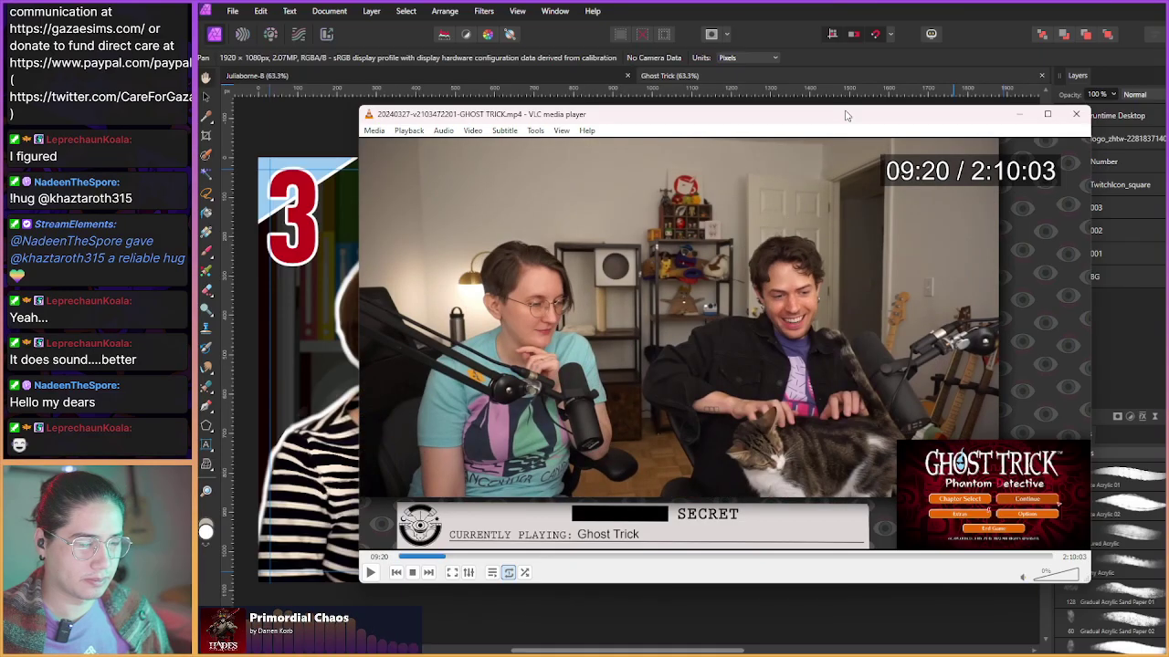
key(shift+Right)
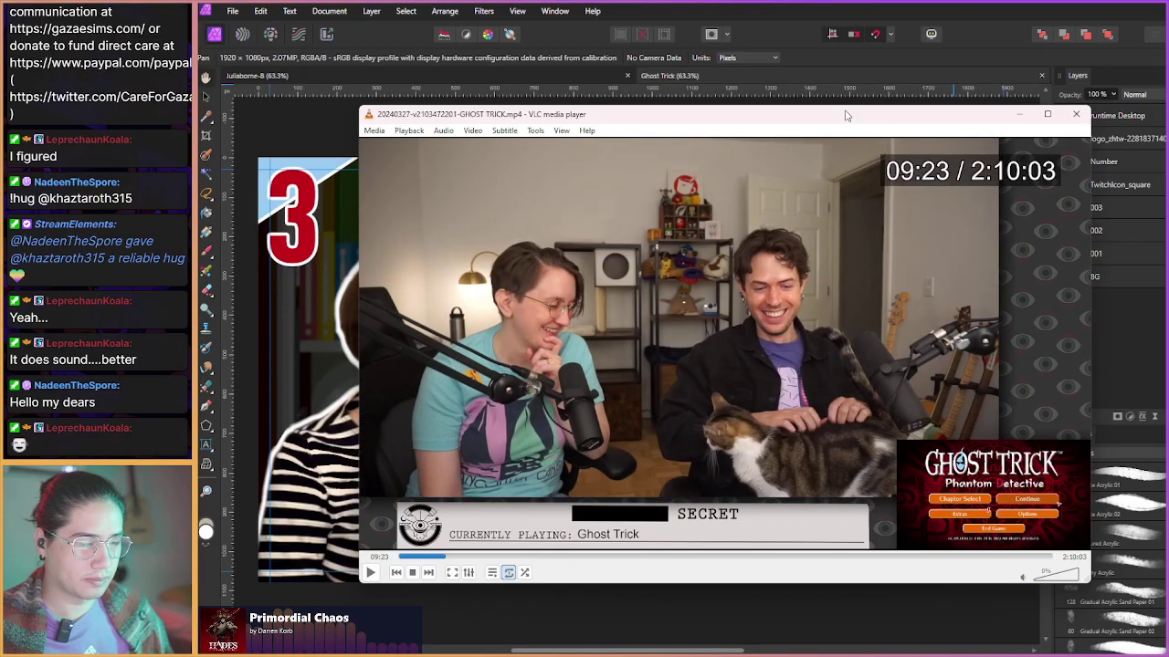
key(shift+Right)
key(shift+Right)
key(shift+Right)
key(shift+Right)
key(shift+Right)
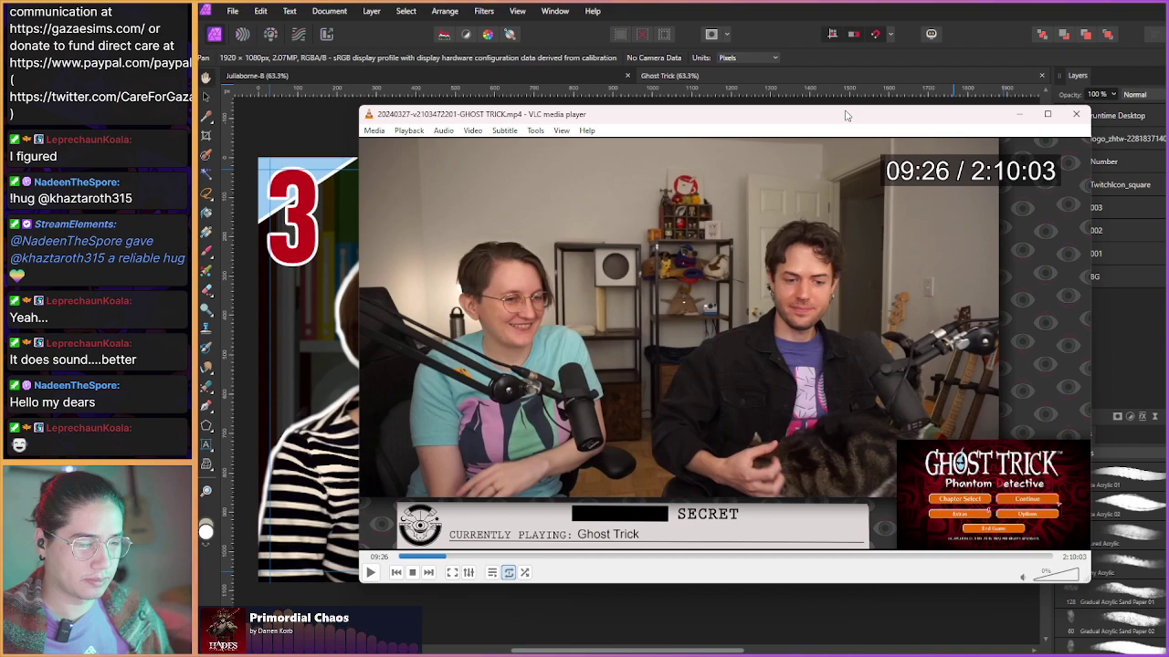
- Continue examining the hosts' expressions in three-second jumps through the full-frame footage up to 11:35
key(shift+Right)
key(shift+Right)
key(shift+Right)
key(shift+Right)
key(shift+Right)
key(shift+Right)
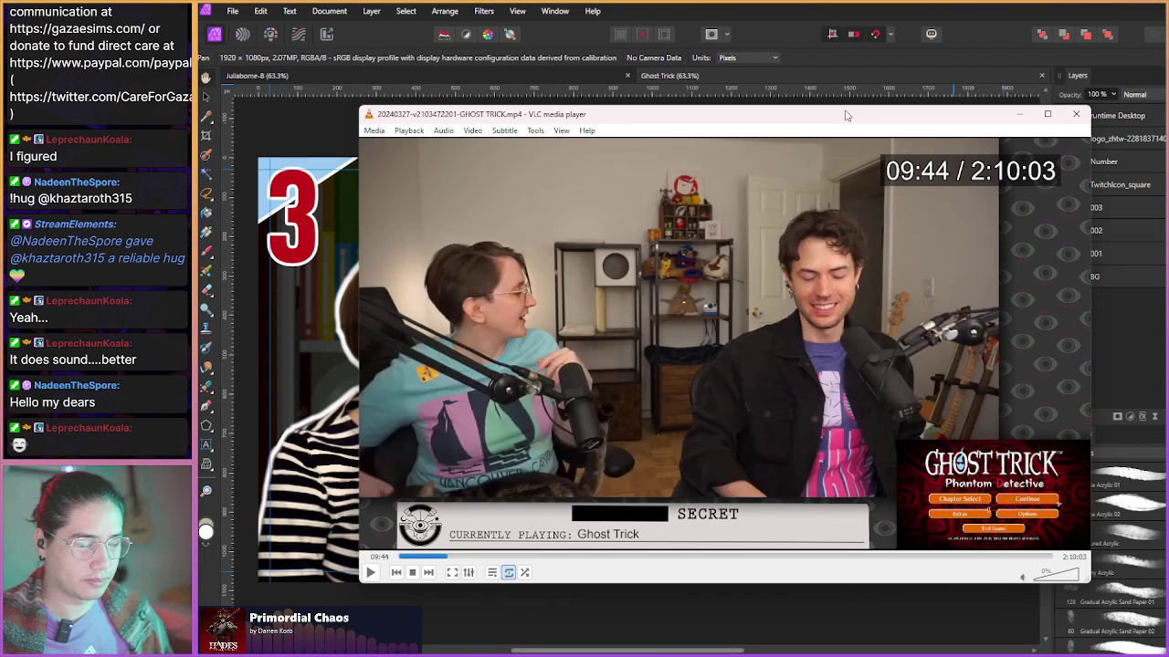
key(shift+Right)
key(shift+Right)
key(shift+Right)
key(shift+Right)
key(shift+Right)
key(shift+Right)
key(shift+Right)
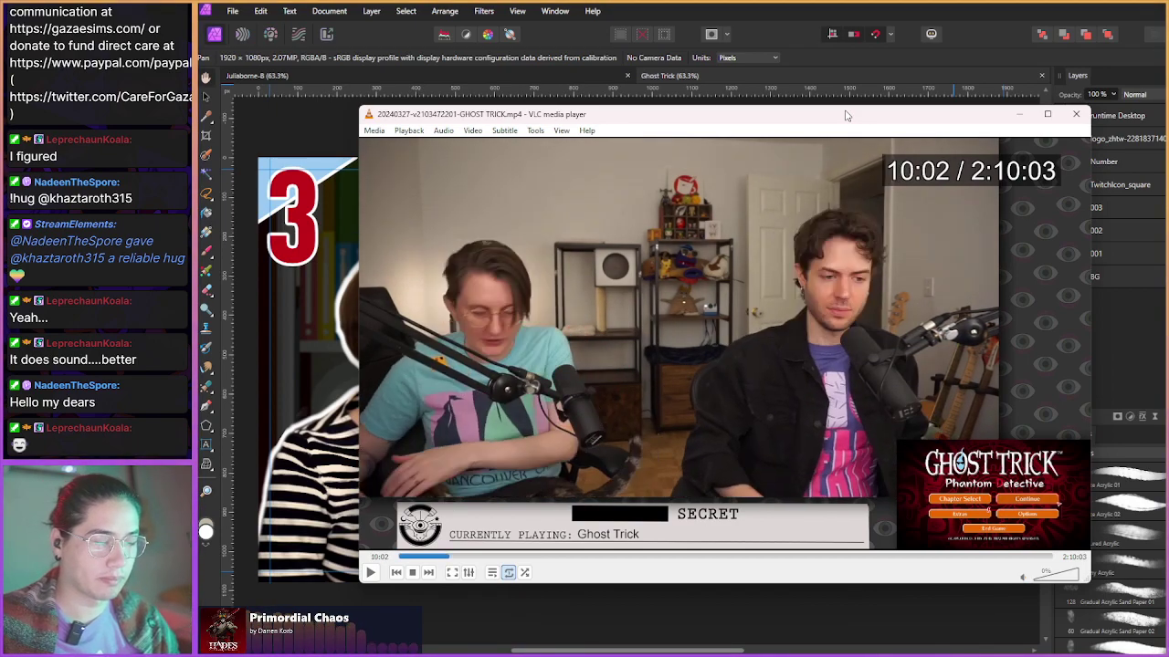
key(shift+Right)
key(shift+Right)
key(shift+Right)
key(shift+Right)
key(shift+Right)
key(shift+Right)
key(shift+Right)
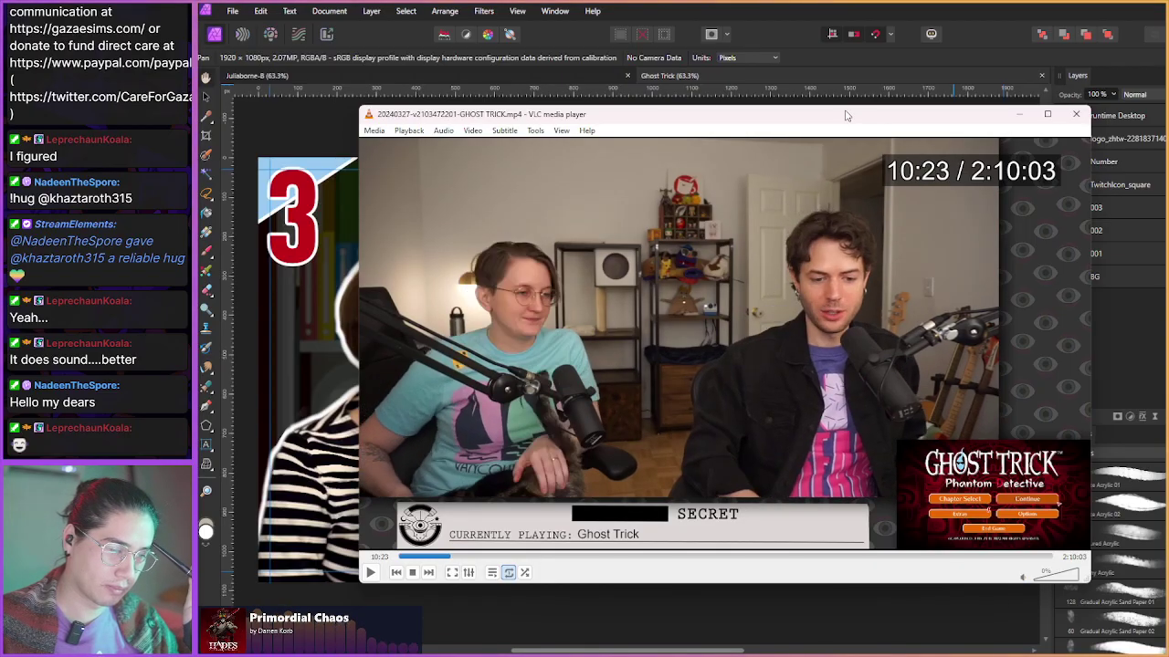
key(shift+Right)
key(shift+Right)
key(shift+Right)
key(shift+Right)
key(shift+Right)
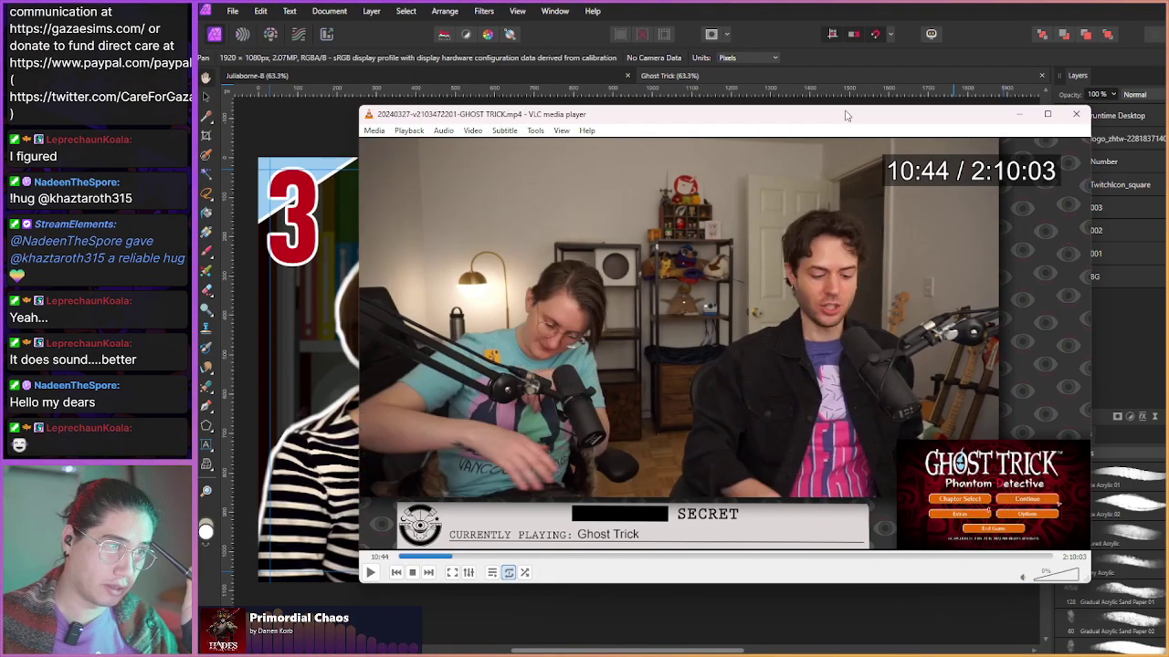
key(shift+Right)
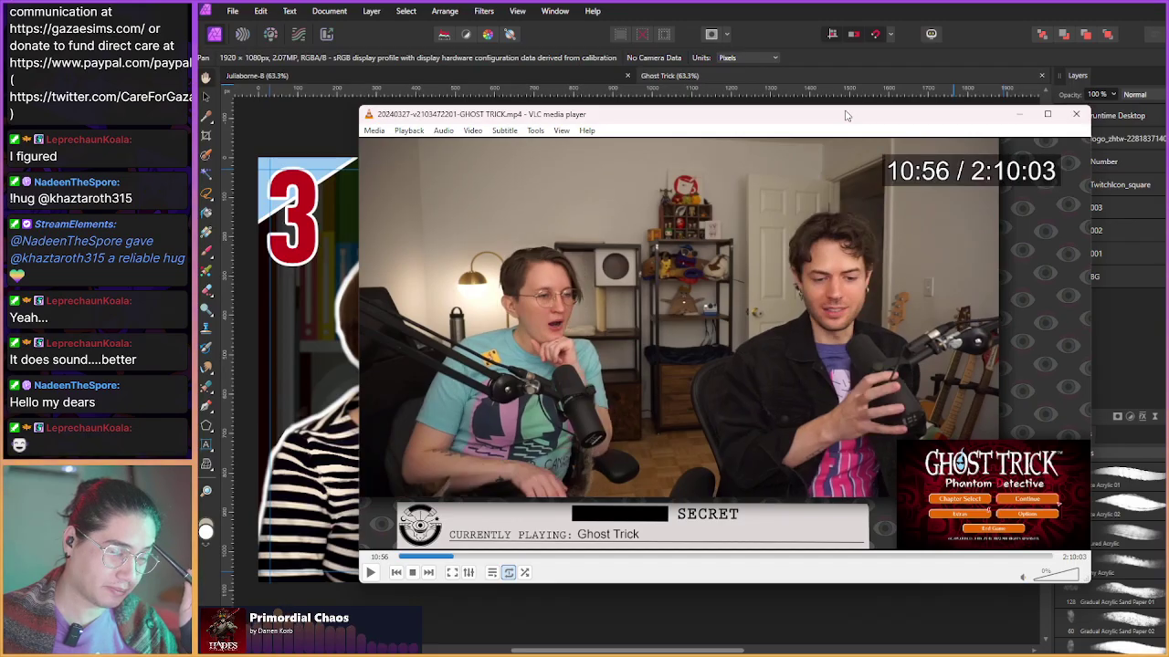
key(shift+Right)
key(shift+Right)
key(shift+Right)
key(shift+Right)
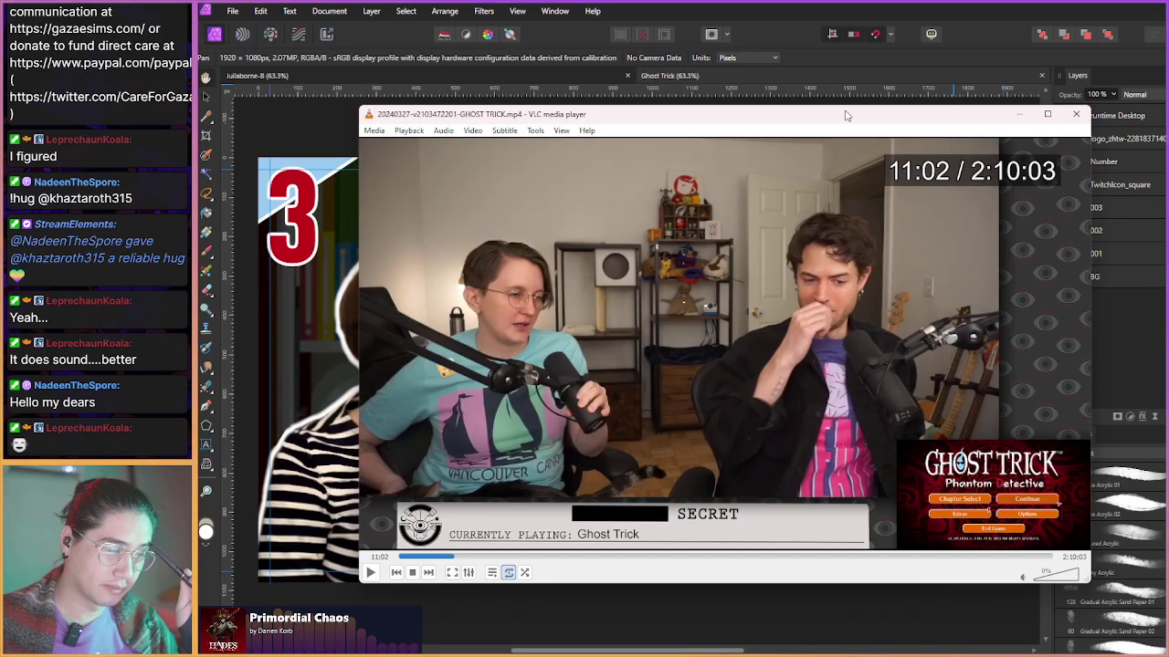
key(shift+Right)
key(shift+Right)
key(shift+Right)
key(shift+Right)
key(shift+Right)
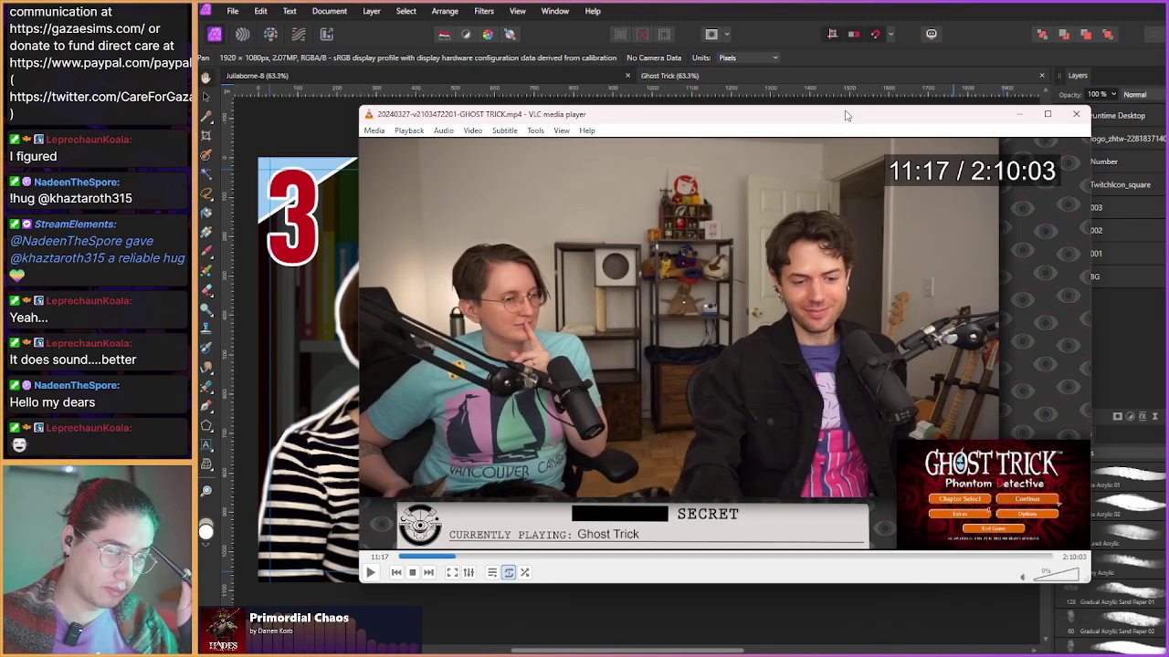
key(shift+Right)
key(shift+Right)
key(shift+Right)
key(shift+Right)
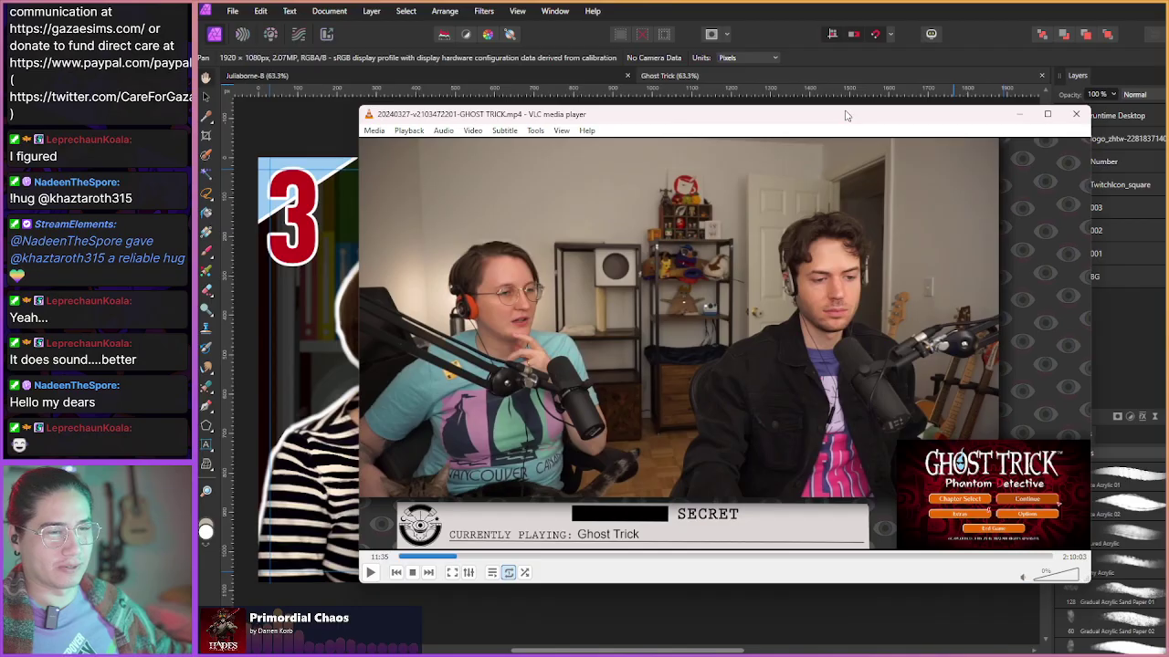
- Check the rest of the full-frame host footage in three-second jumps, up to the Ghost Trick main menu at 12:08
key(shift+Right)
key(shift+Right)
key(shift+Right)
key(shift+Right)
key(shift+Right)
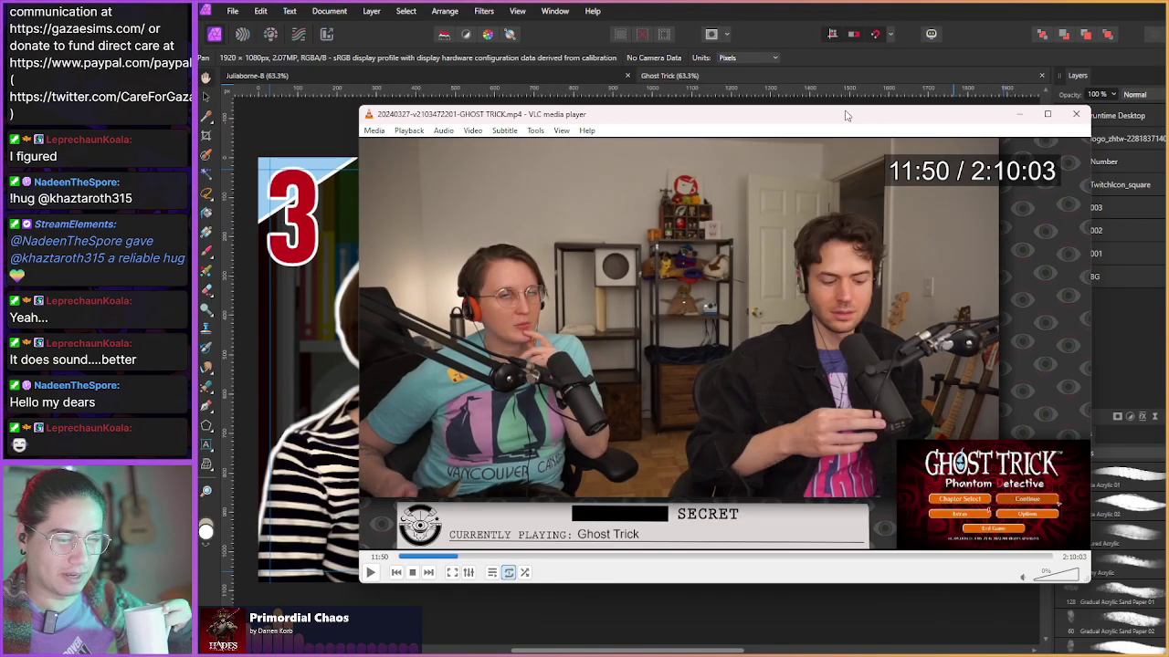
key(shift+Right)
key(shift+Right)
key(shift+Right)
key(shift+Right)
key(shift+Right)
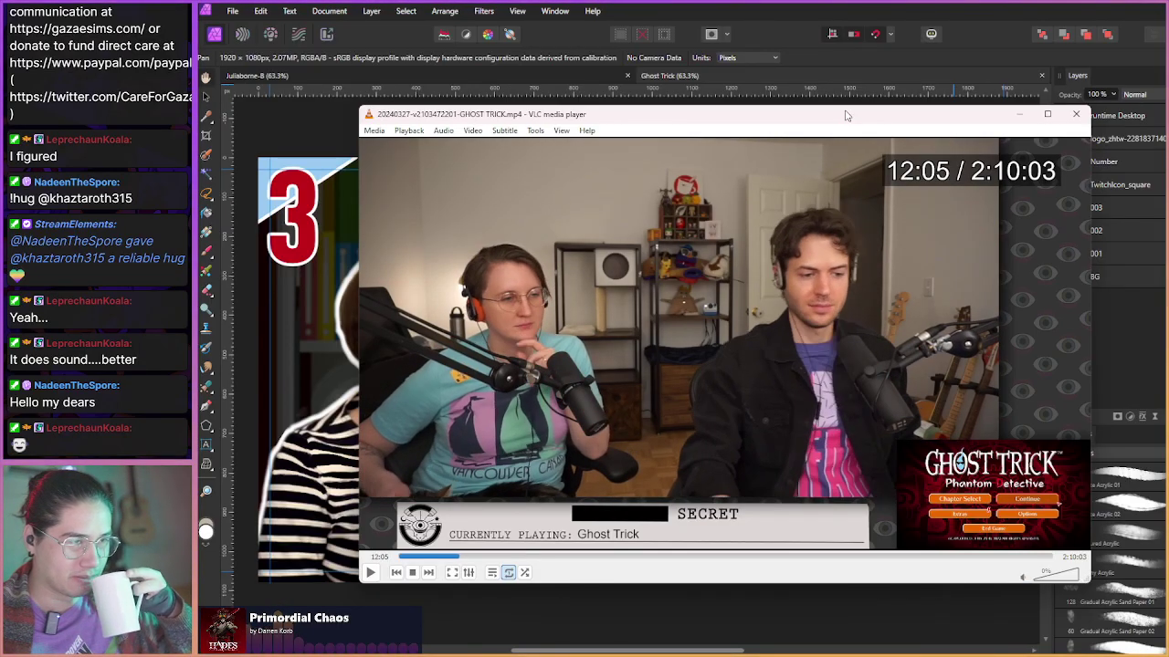
key(shift+Right)
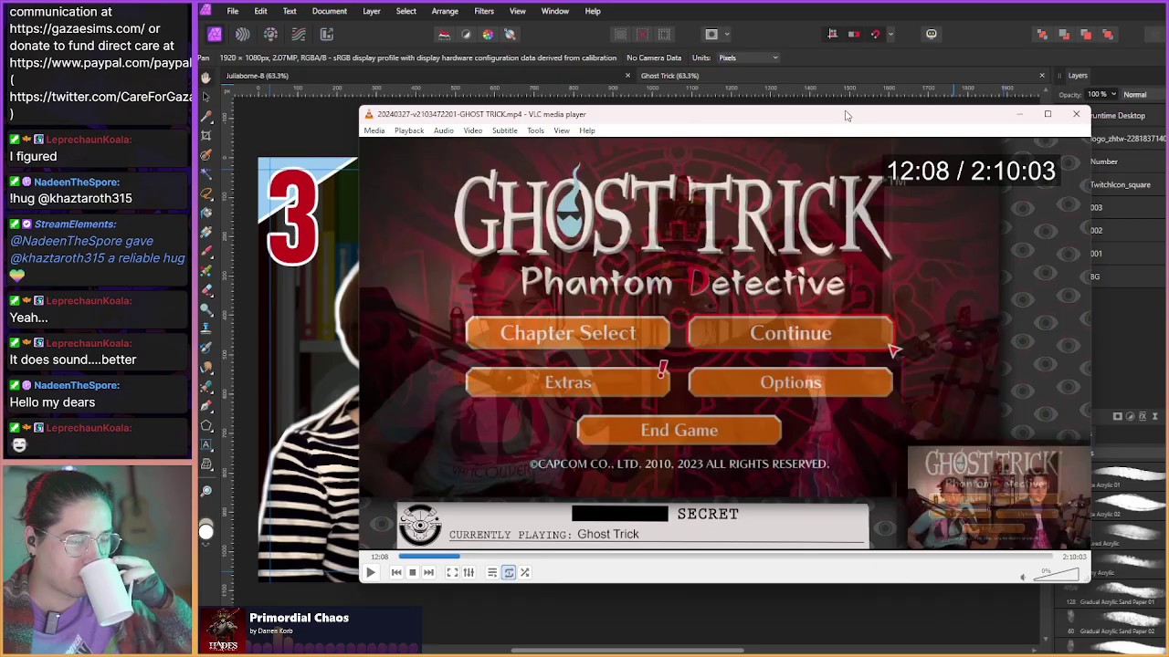
- Examine the small host camera in three-second jumps through the save selection and first Chapter 7 gameplay up to 13:20
key(shift+Right)
key(shift+Right)
key(shift+Right)
key(shift+Right)
key(shift+Right)
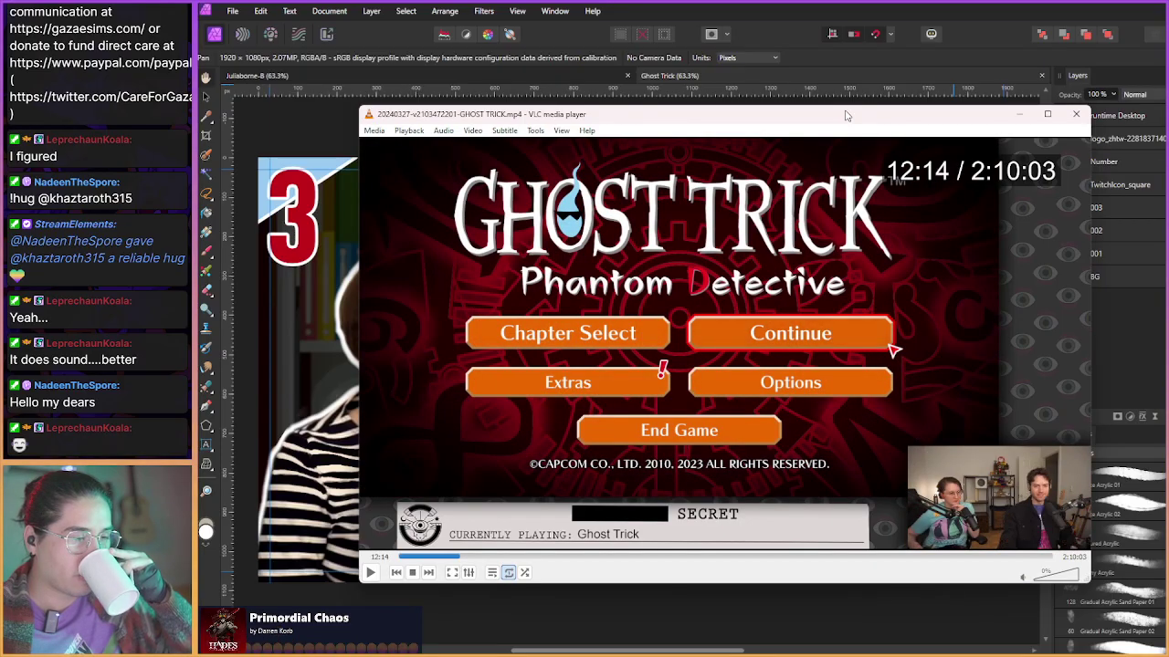
key(shift+Right)
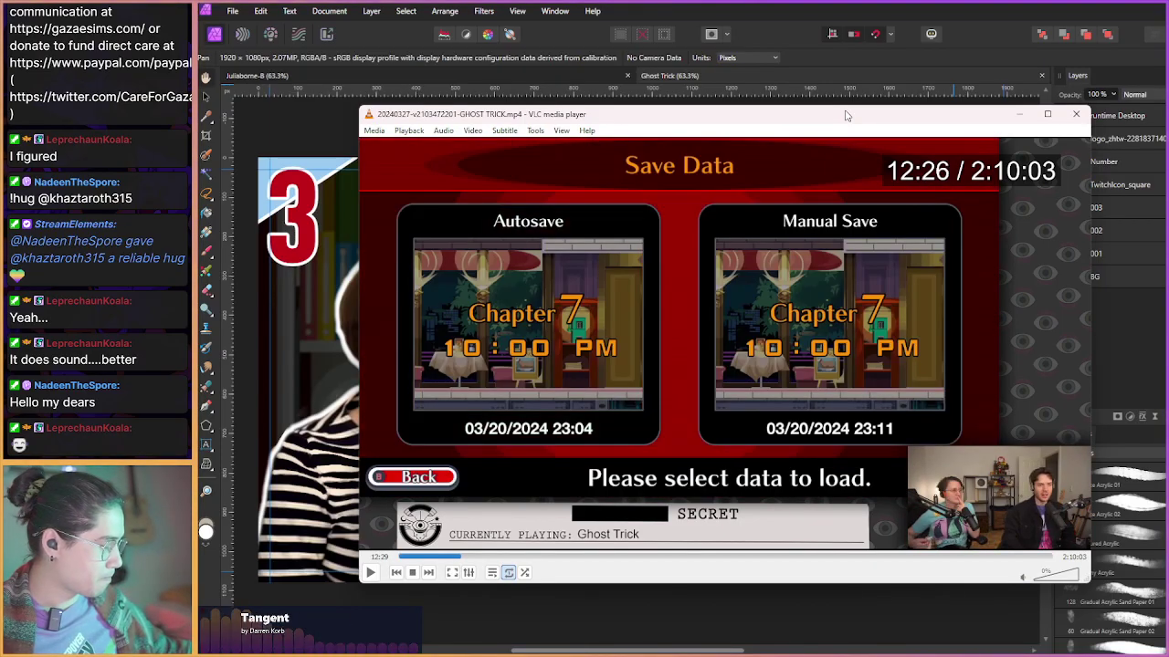
key(shift+Right)
key(shift+Right)
key(shift+Right)
key(shift+Right)
key(shift+Right)
key(shift+Right)
key(shift+Right)
key(shift+Right)
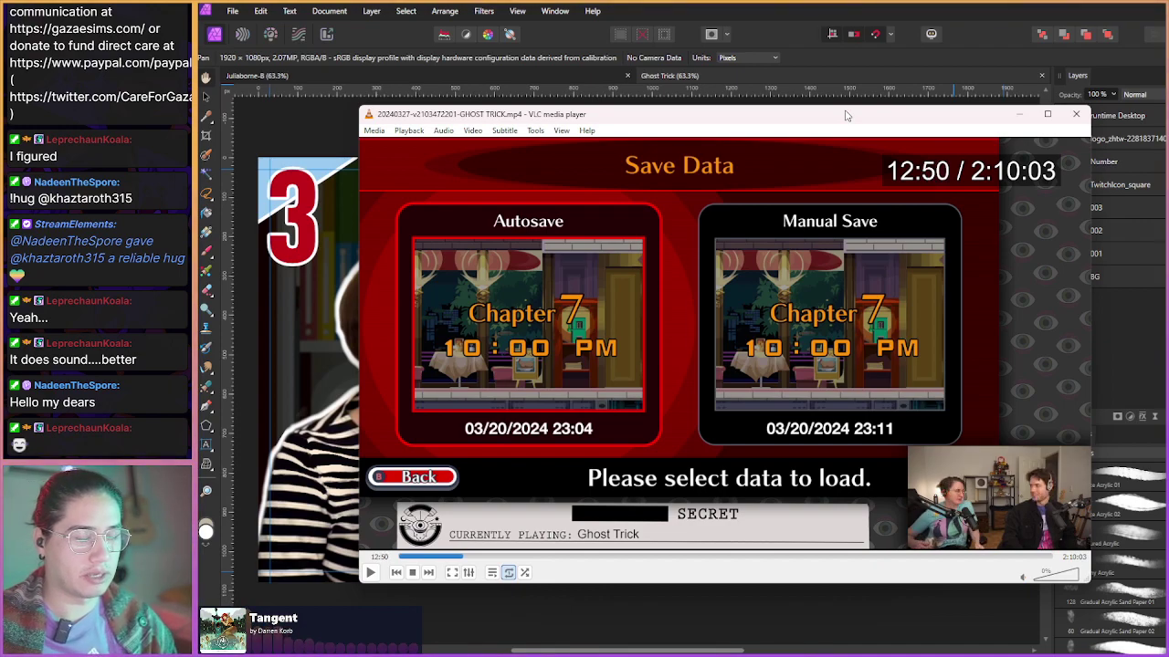
key(shift+Right)
key(shift+Right)
key(shift+Right)
key(shift+Right)
key(shift+Right)
key(shift+Right)
key(shift+Right)
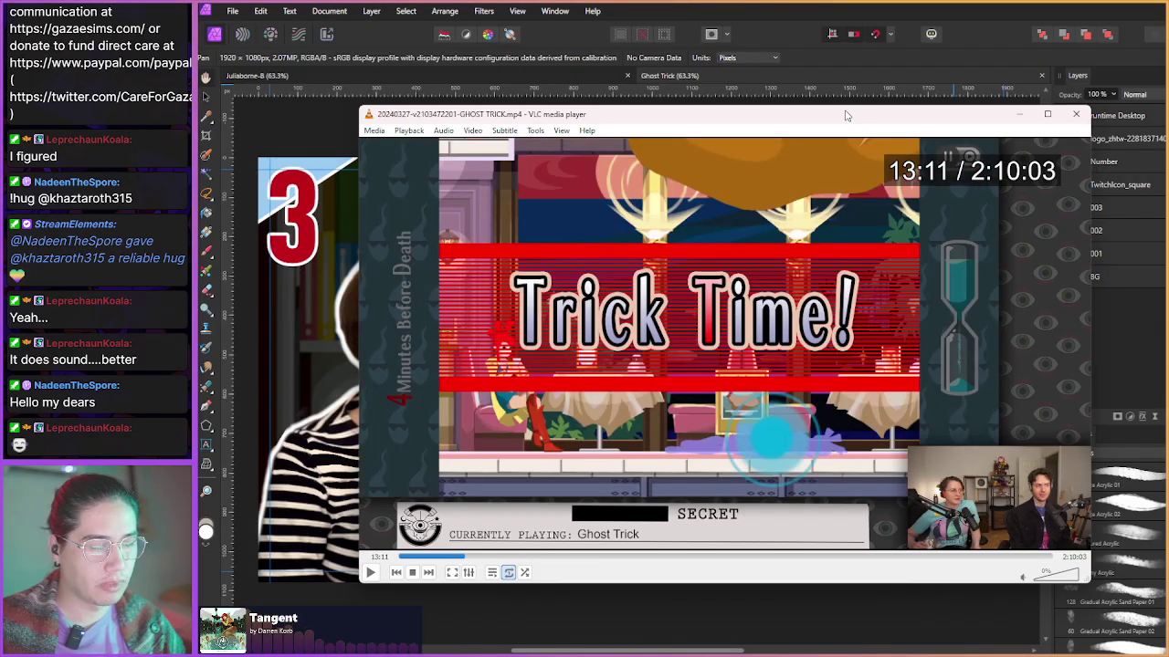
key(shift+Right)
key(shift+Right)
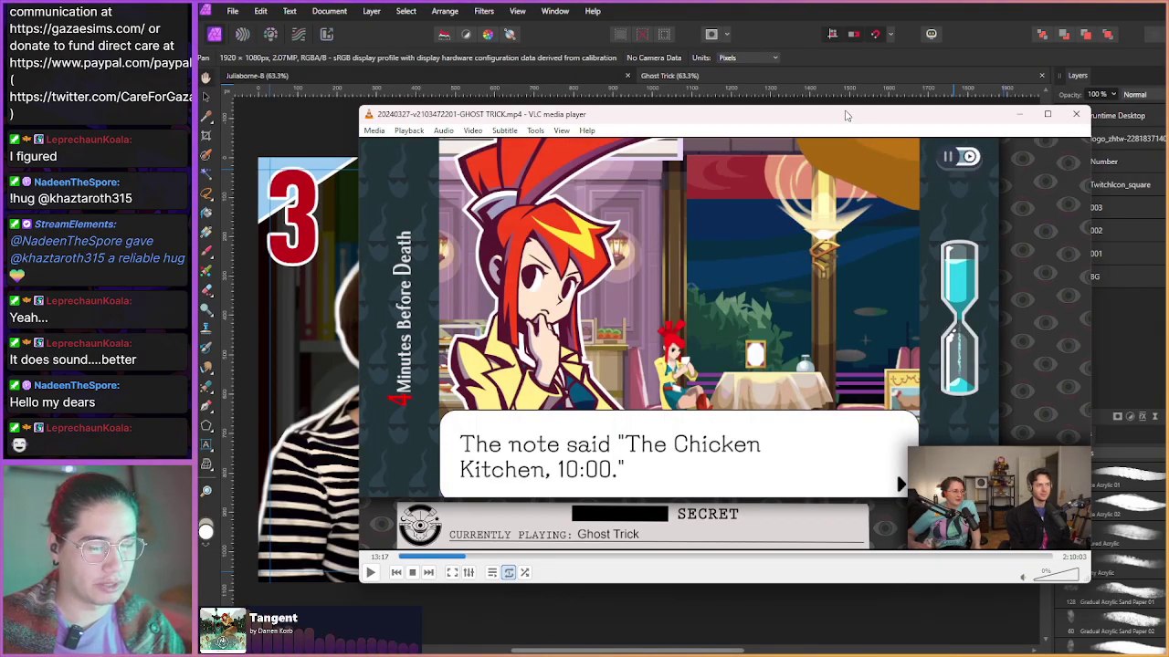
key(shift+Right)
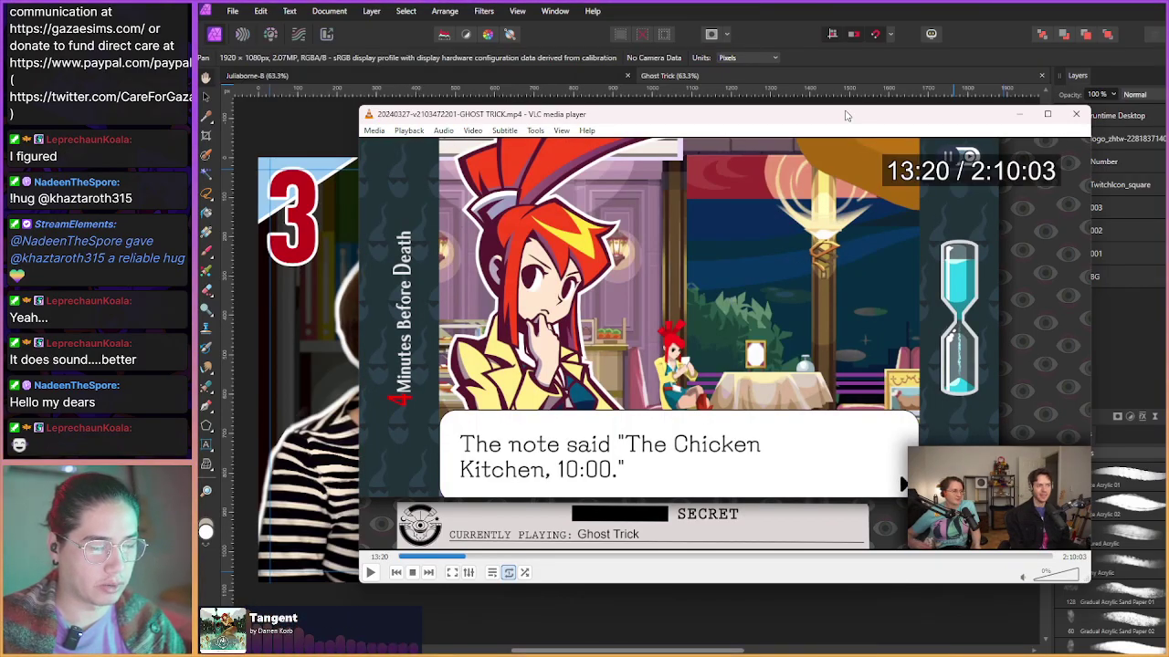
- Scan the small host camera in ten-second jumps through the restaurant table scenes from 13:20 to 16:20, looking for expressive moments
key(alt+Right)
key(alt+Right)
key(alt+Right)
key(alt+Right)
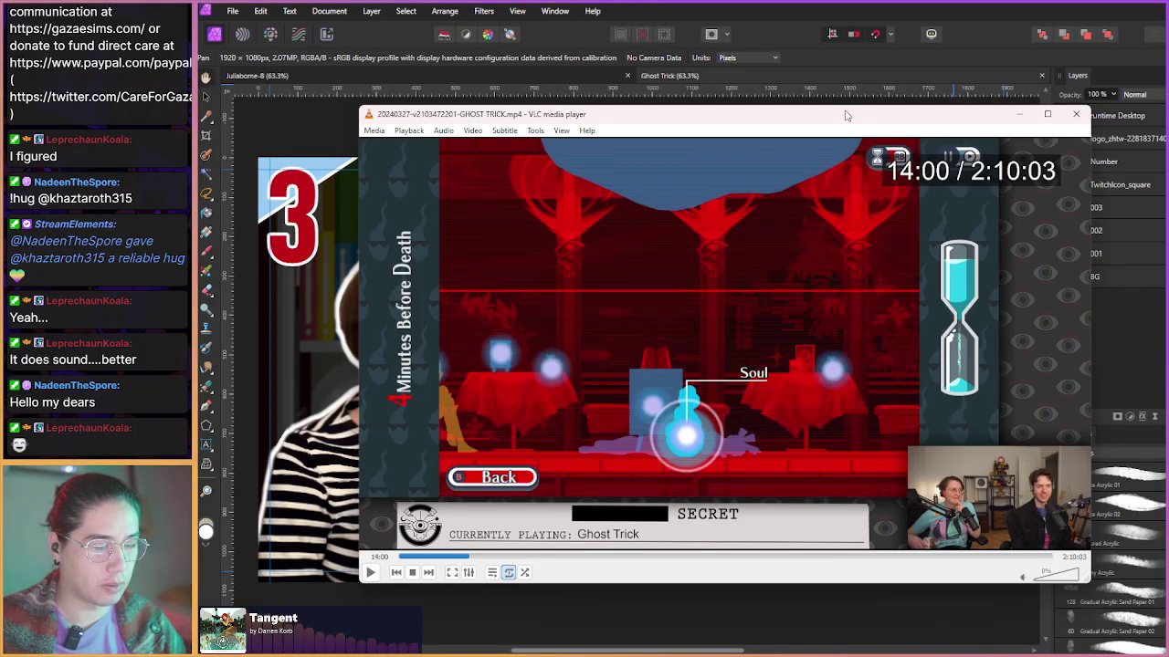
key(alt+Right)
key(alt+Right)
key(alt+Right)
key(alt+Right)
key(alt+Right)
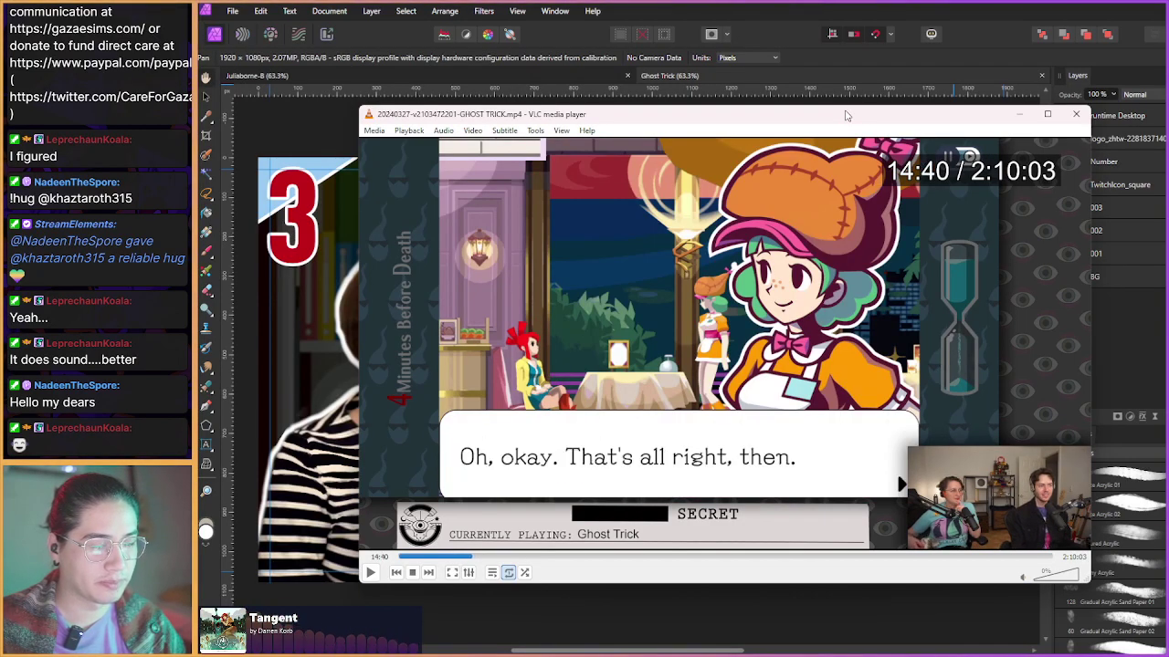
key(alt+Right)
key(alt+Right)
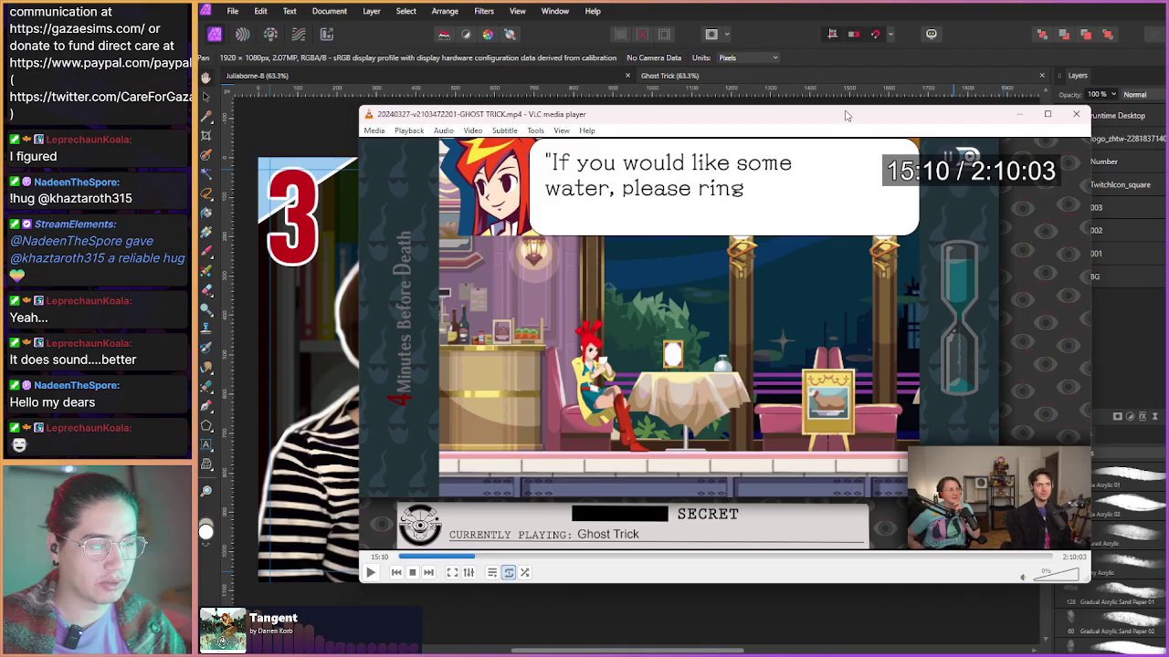
key(alt+Right)
key(alt+Right)
key(alt+Right)
key(alt+Right)
key(alt+Right)
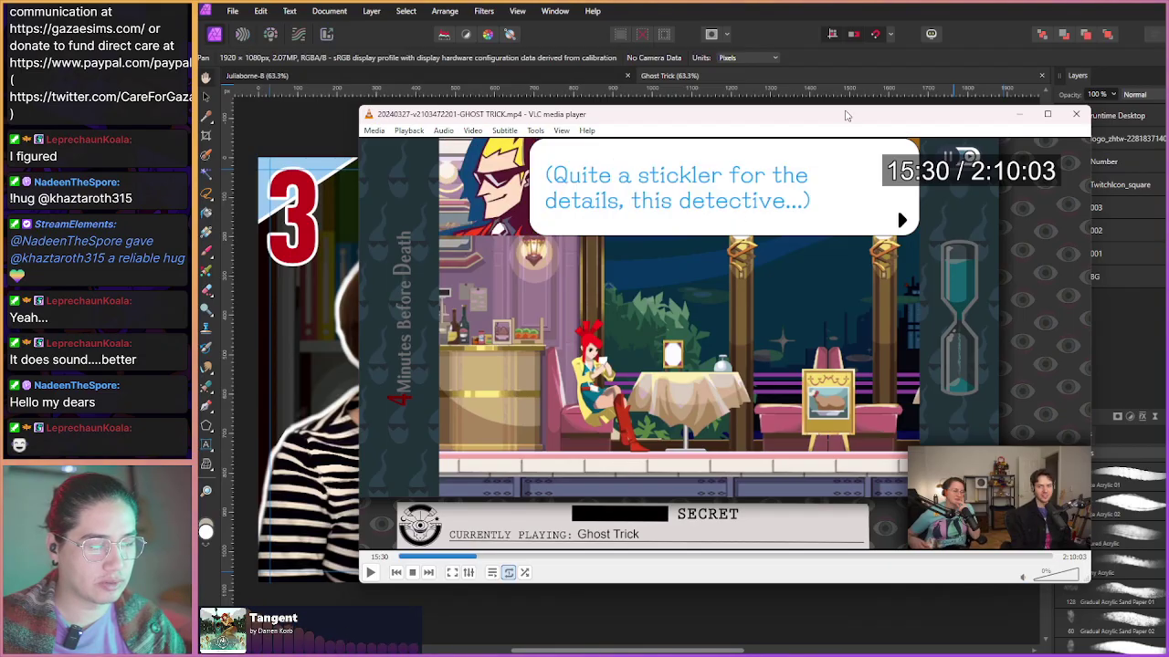
key(alt+Right)
key(alt+Right)
key(alt+Right)
key(alt+Right)
key(alt+Right)
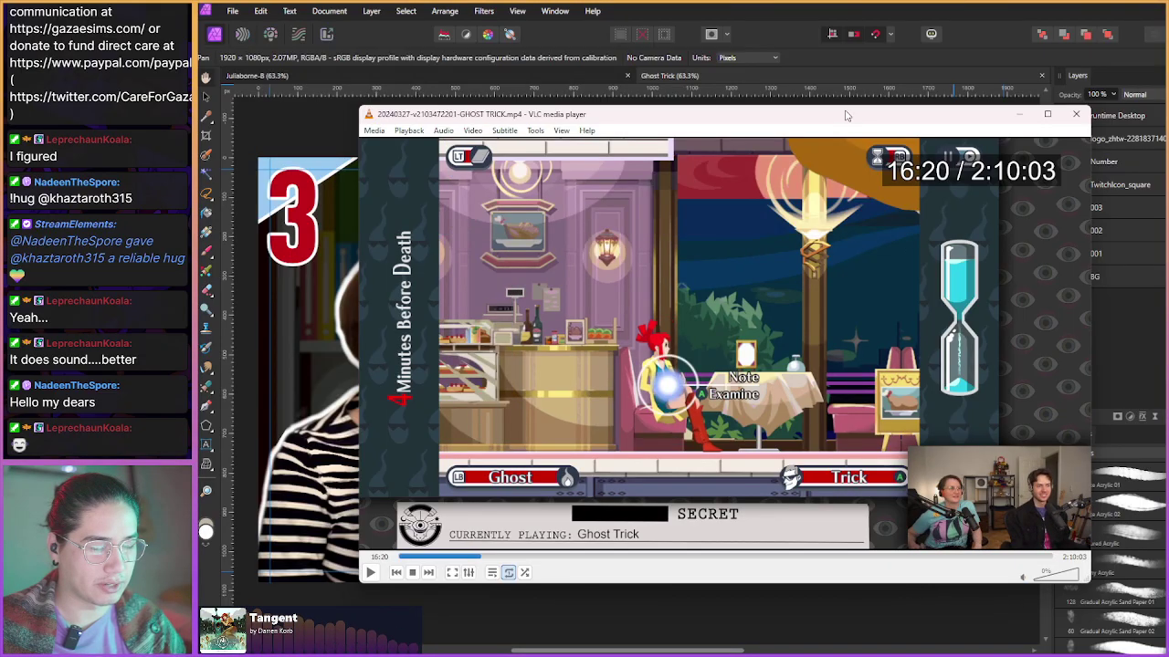
- Check the hosts' expressions in ten-second jumps through the waitress and serving cart gameplay up to 18:50
key(alt+Right)
key(alt+Right)
key(alt+Right)
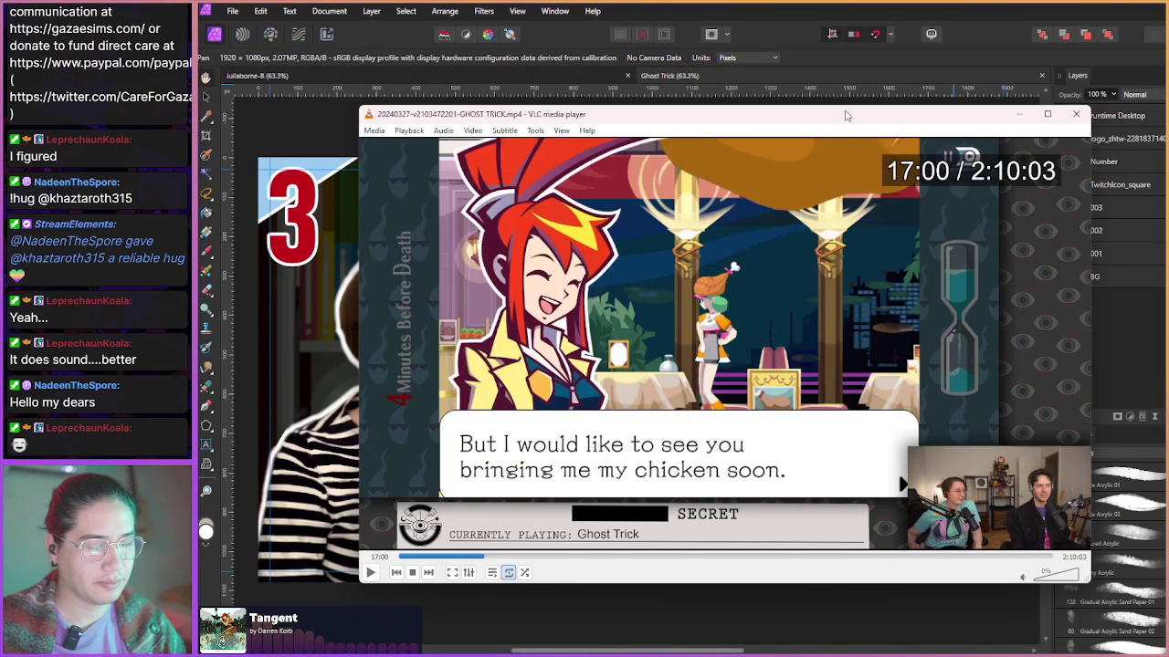
key(alt+Right)
key(alt+Right)
key(alt+Right)
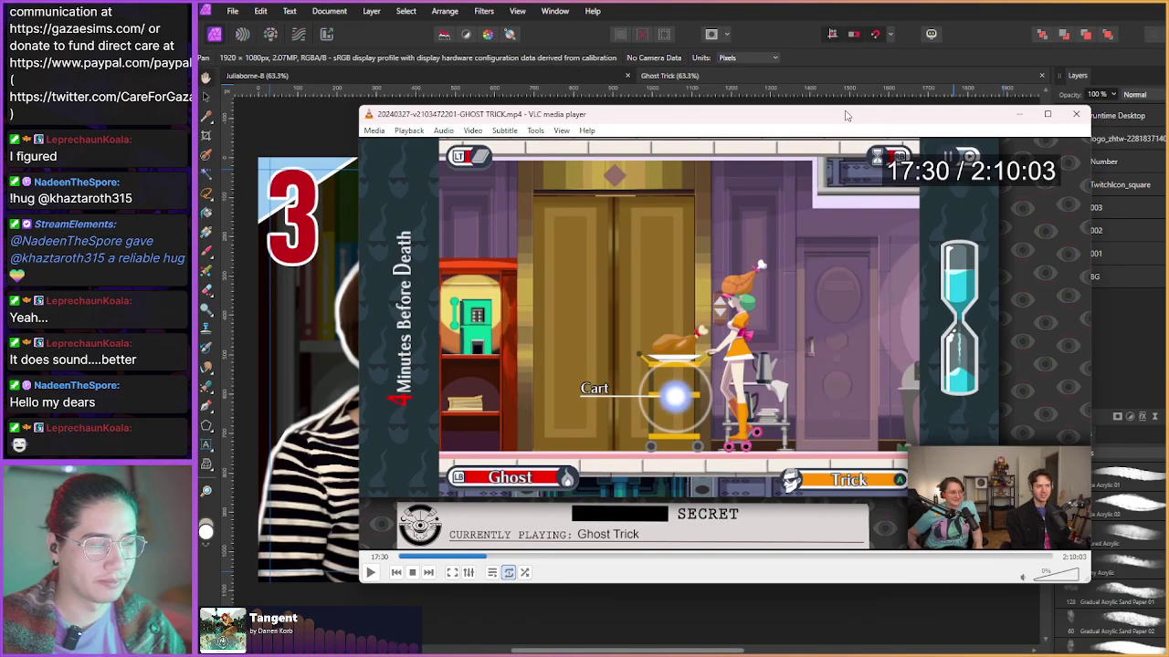
key(alt+Right)
key(alt+Right)
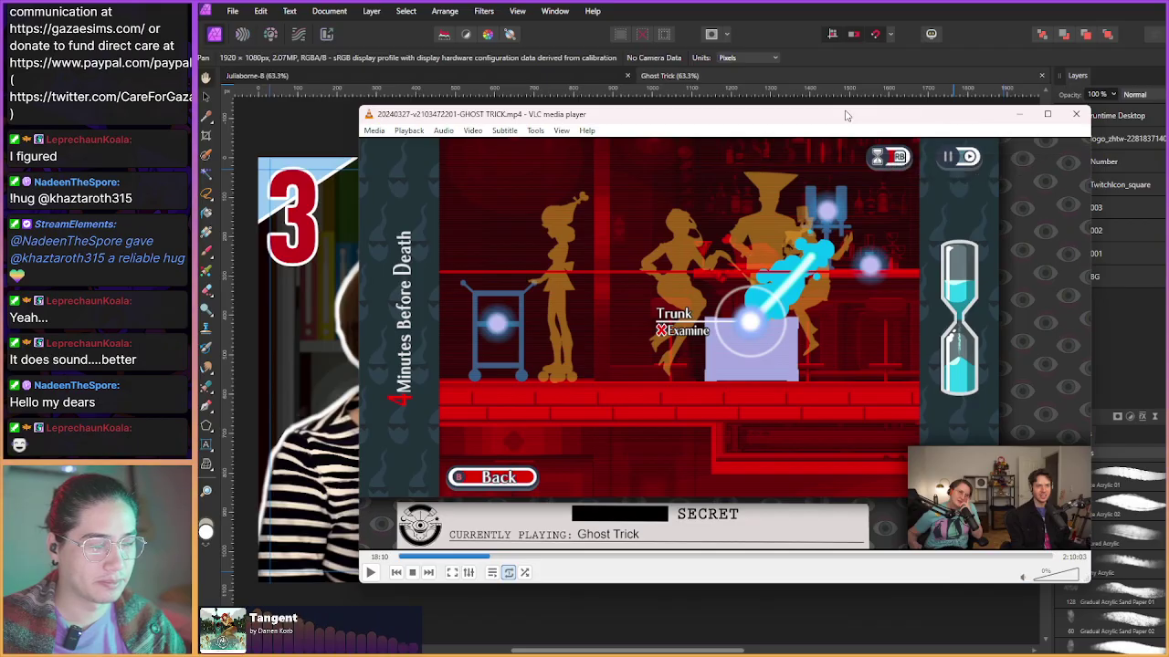
key(alt+Right)
key(alt+Right)
key(alt+Right)
key(alt+Right)
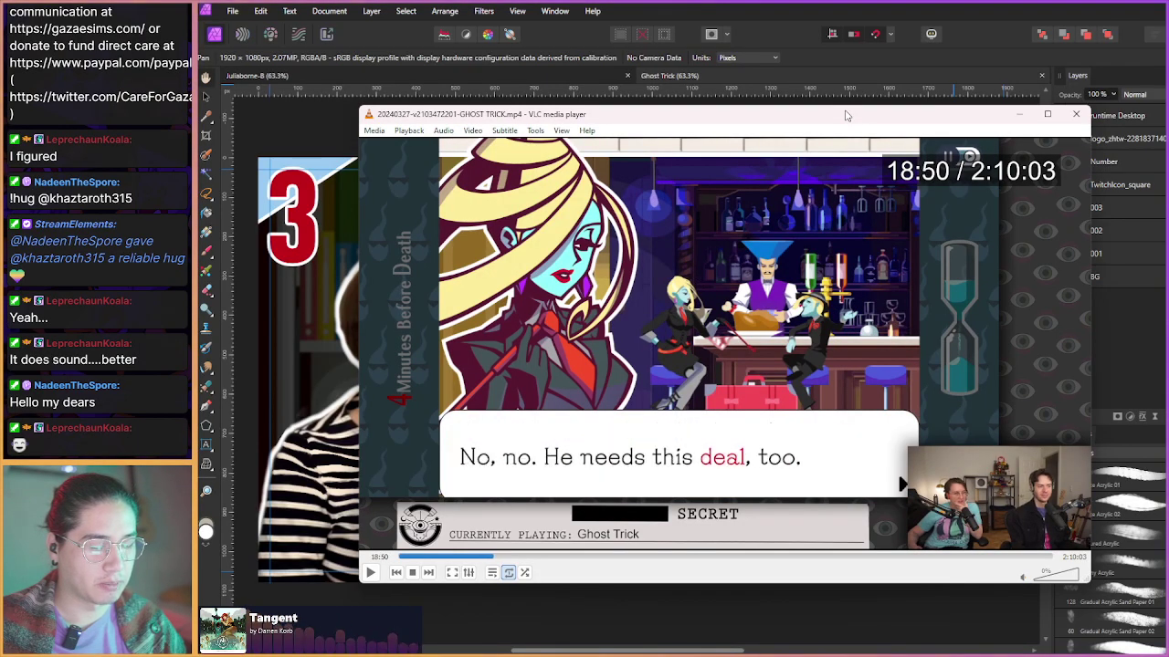
- Examine the host camera in ten-second jumps through the couple's conversation at the bar up to 21:30
key(alt+Right)
key(alt+Right)
key(alt+Right)
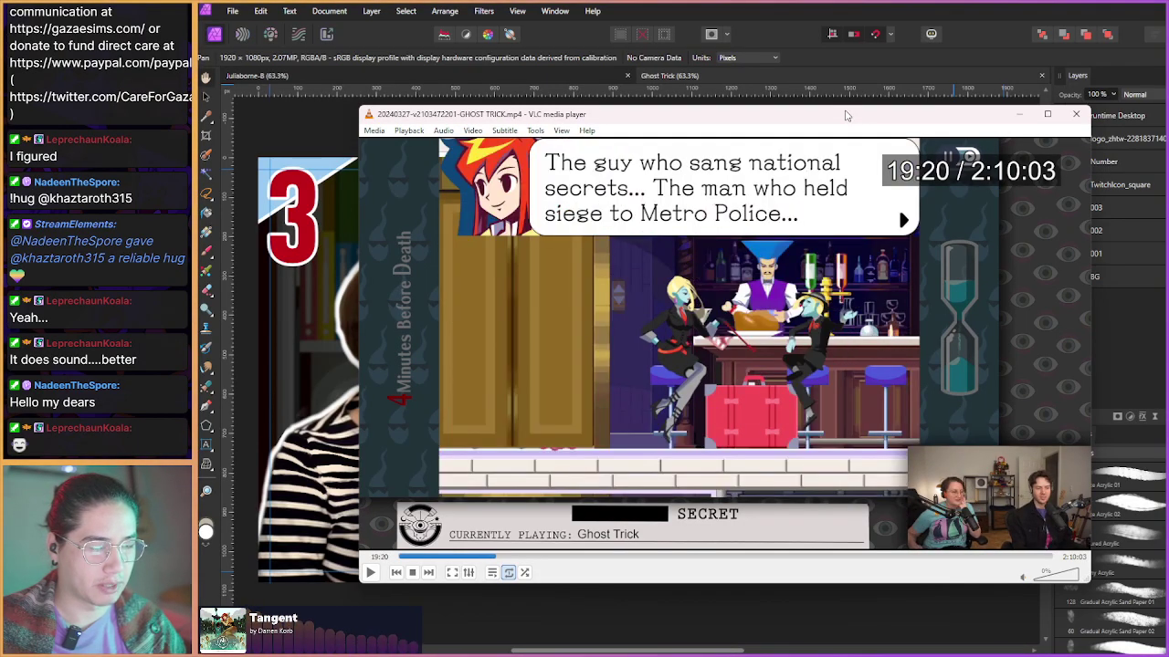
key(alt+Right)
key(alt+Right)
key(alt+Right)
key(alt+Right)
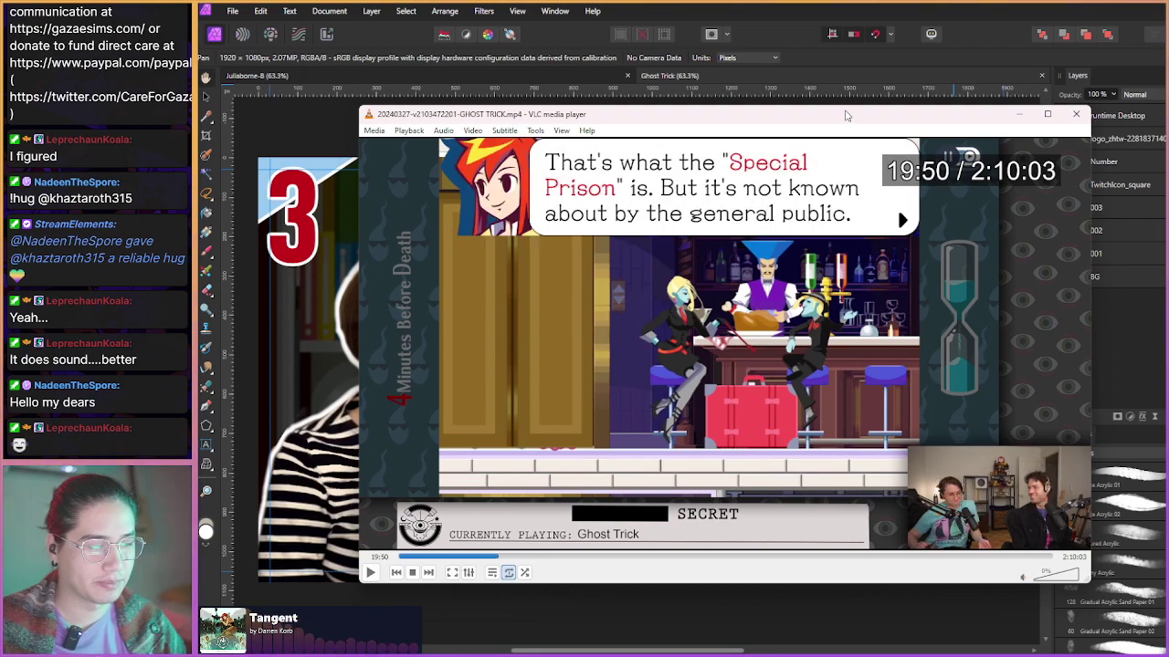
key(alt+Right)
key(alt+Right)
key(alt+Right)
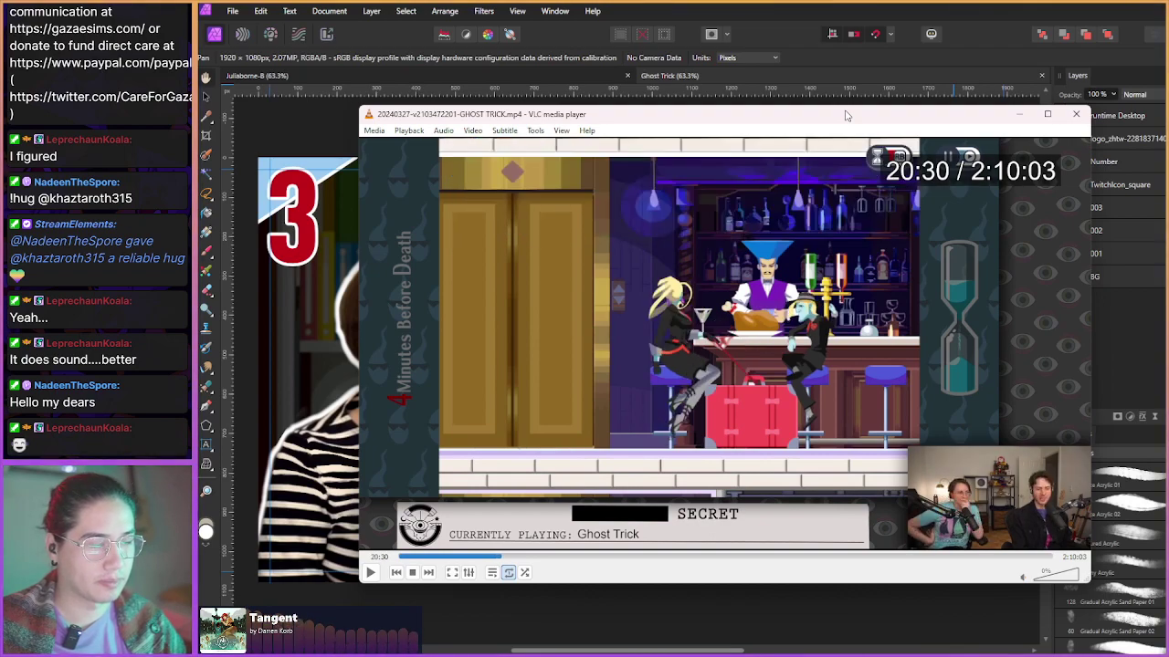
key(alt+Right)
key(alt+Right)
key(alt+Right)
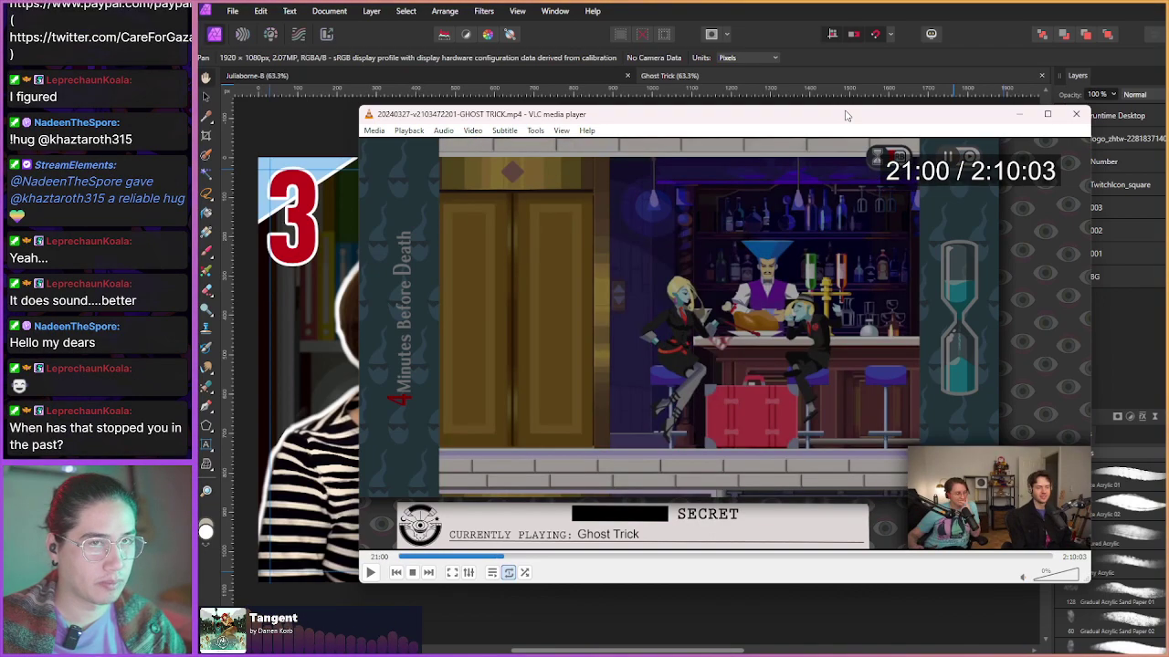
key(alt+Right)
key(alt+Right)
key(alt+Right)
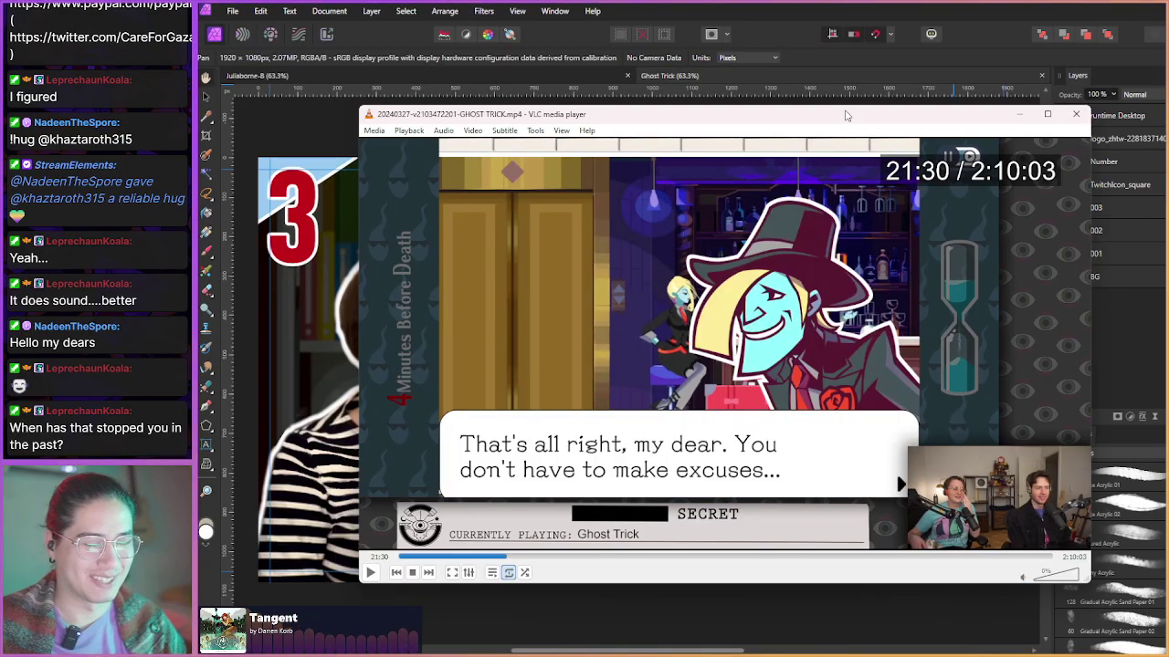
- Look over the hosts' reactions in ten-second jumps from the couple's private table to the bottle dispenser scene at 23:40
key(alt+Right)
key(alt+Right)
key(alt+Right)
key(alt+Right)
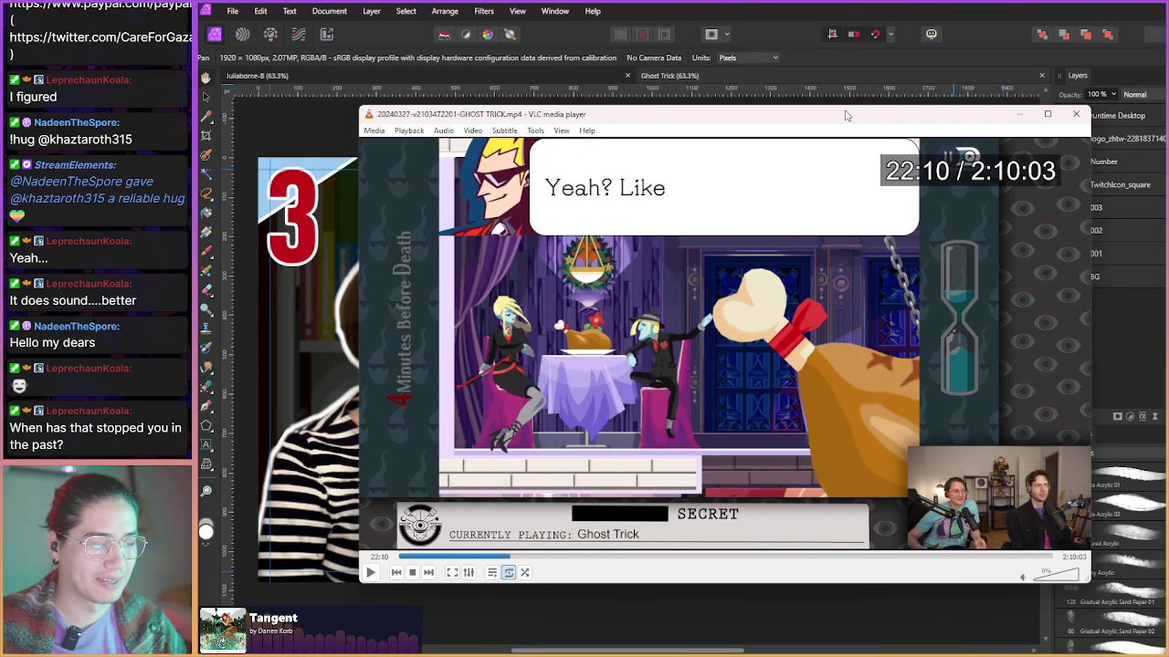
key(alt+Right)
key(alt+Right)
key(alt+Right)
key(alt+Right)
key(alt+Right)
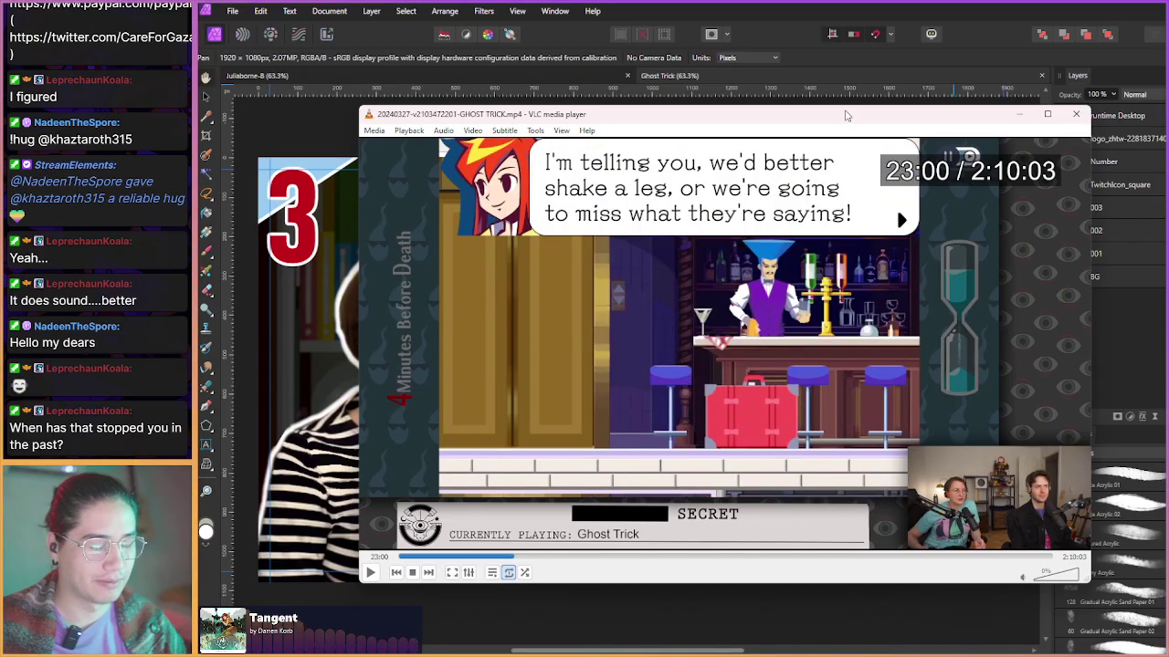
key(alt+Right)
key(alt+Right)
key(alt+Right)
key(alt+Right)
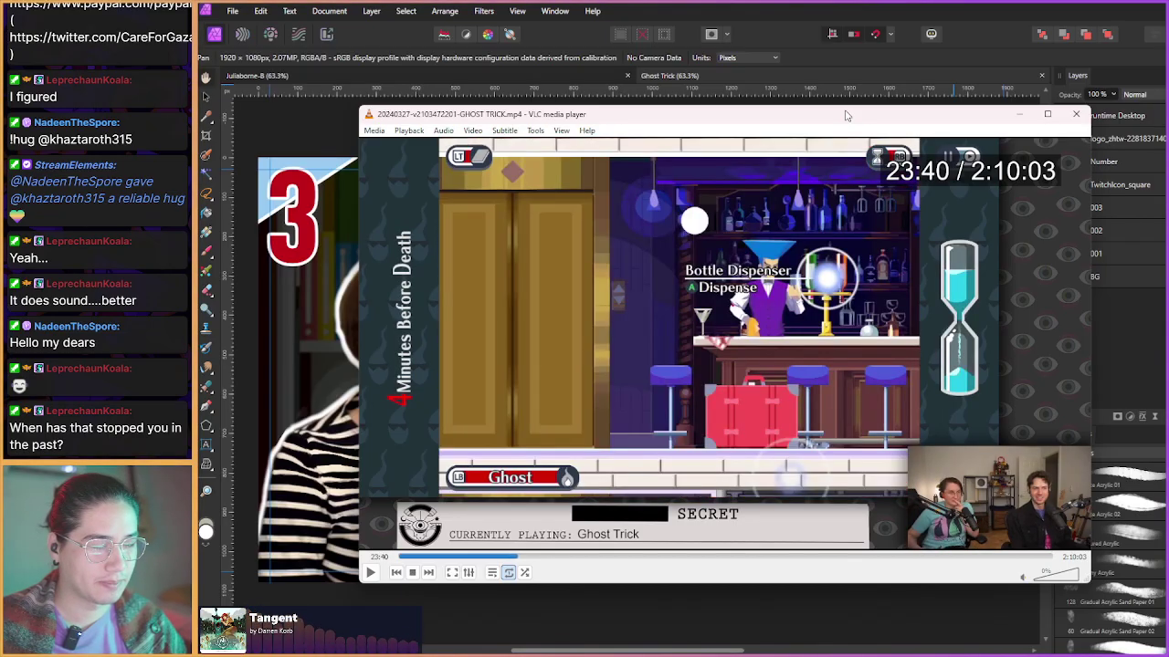
- Continue checking the host camera in ten-second jumps through the bartender and waitress scenes, and stop at 26:20
key(alt+Right)
key(alt+Right)
key(alt+Right)
key(alt+Right)
key(alt+Right)
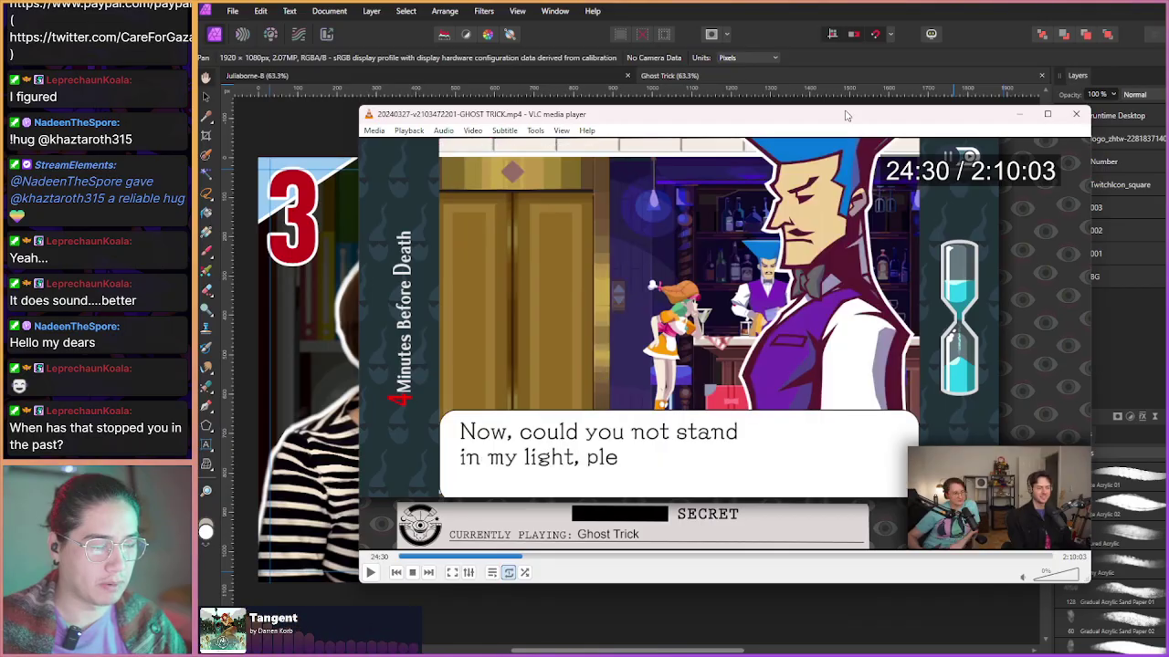
key(alt+Right)
key(alt+Right)
key(alt+Right)
key(alt+Right)
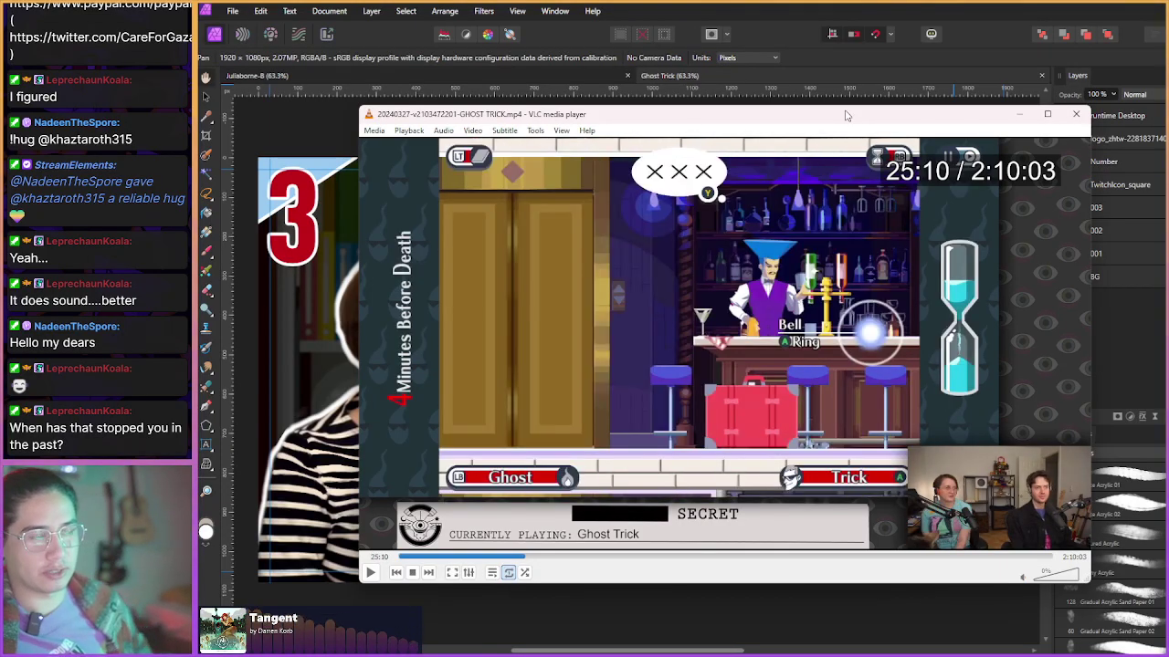
key(alt+Right)
key(alt+Right)
key(alt+Right)
key(alt+Right)
key(alt+Right)
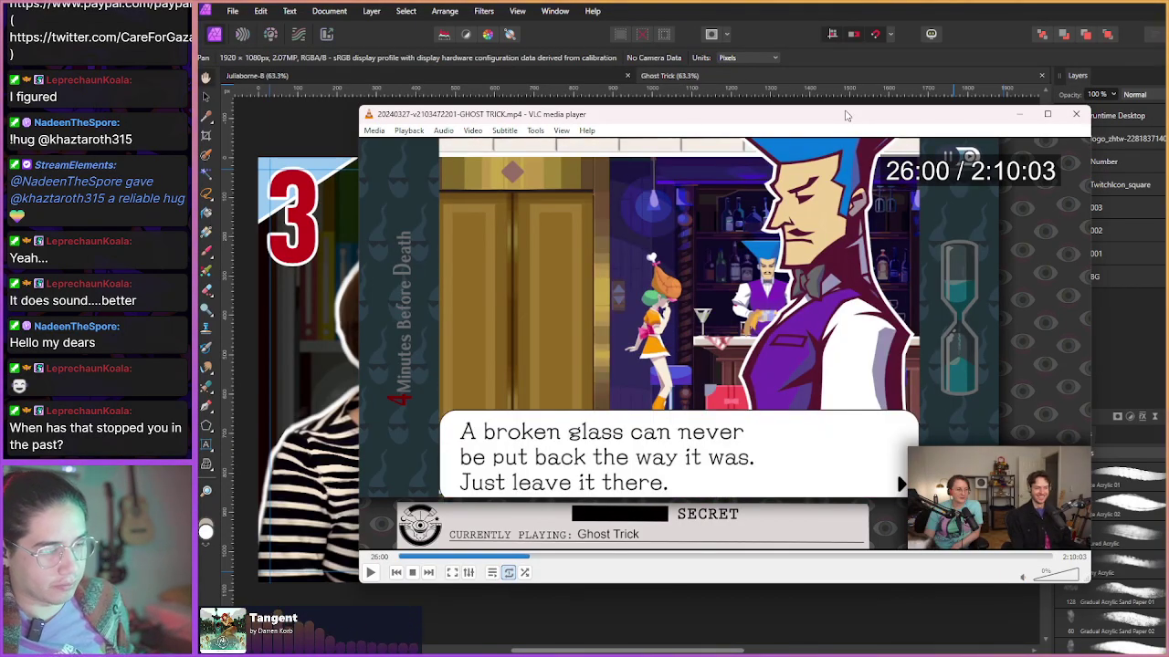
key(alt+Right)
key(alt+Right)
key(space)
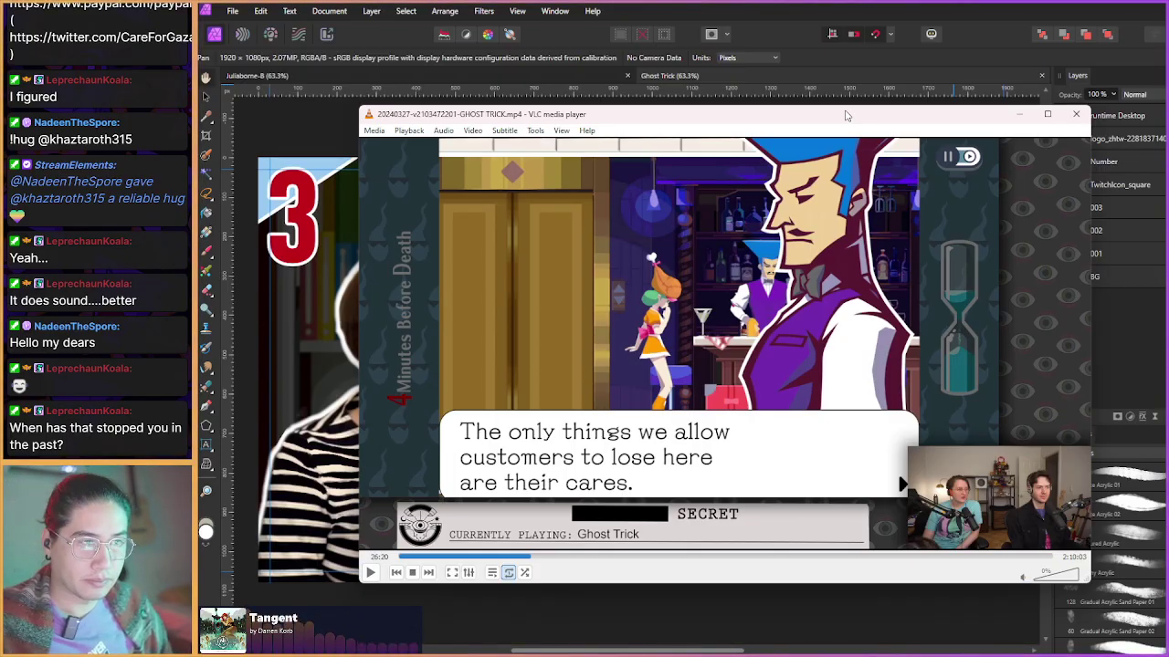
- Inspect the hosts' expressions more closely in three-second jumps through the bartender's dialogue from 26:20 to 26:35
key(shift+Right)
key(shift+Right)
key(shift+Right)
key(shift+Right)
key(shift+Right)
key(shift+Right)
key(shift+Right)
key(shift+Right)
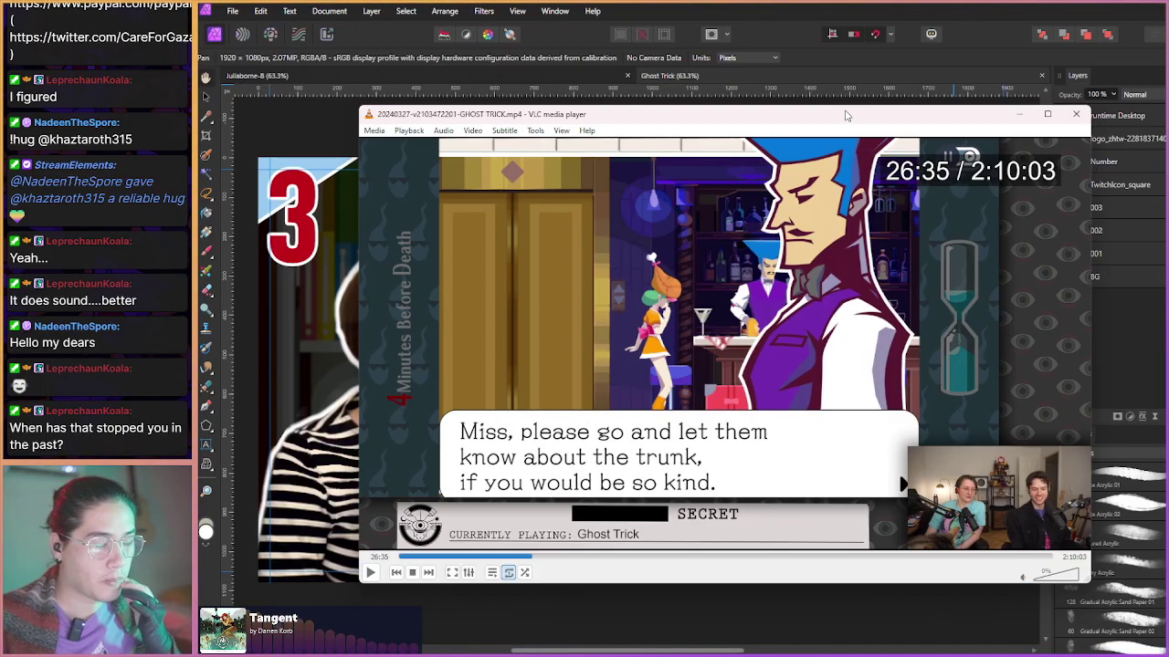
- Resume scanning the host camera in ten-second jumps from 26:35 to the flower vase scene at 28:34
key(alt+Right)
key(alt+Right)
key(alt+Right)
key(alt+Right)
key(alt+Right)
key(alt+Right)
key(alt+Right)
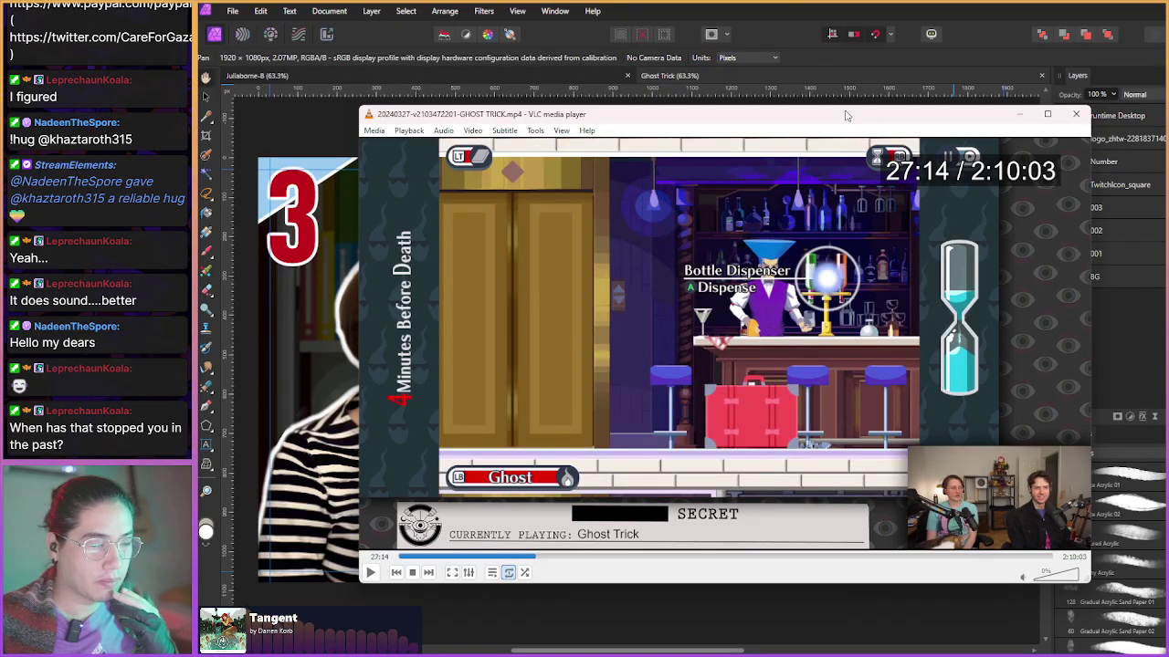
key(alt+Right)
key(alt+Right)
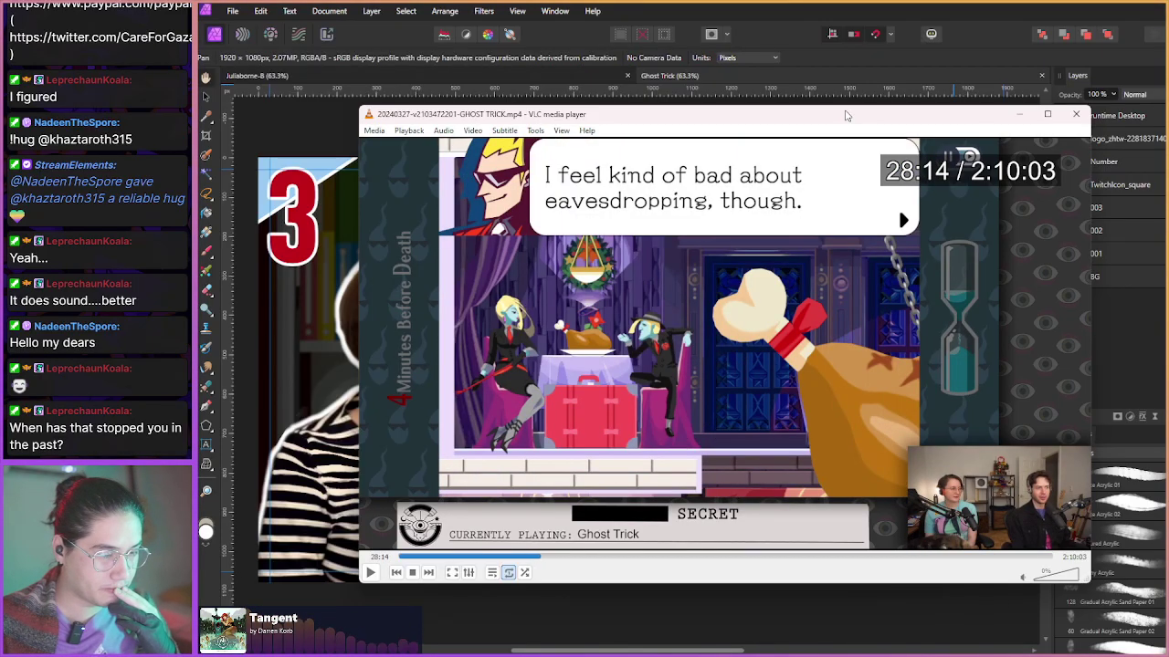
key(alt+Right)
key(alt+Right)
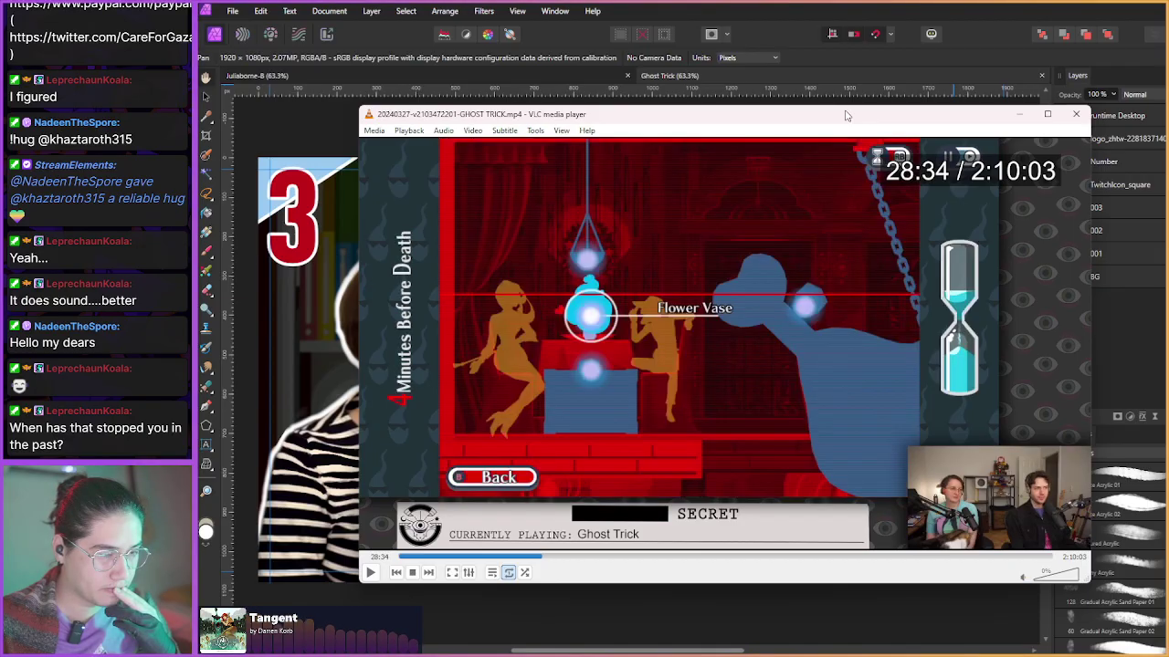
- Examine the hosts' reactions in ten-second jumps through the ladybug conversation up to the Trick Time scene at 30:24
key(alt+Right)
key(alt+Right)
key(alt+Right)
key(alt+Right)
key(alt+Right)
key(alt+Right)
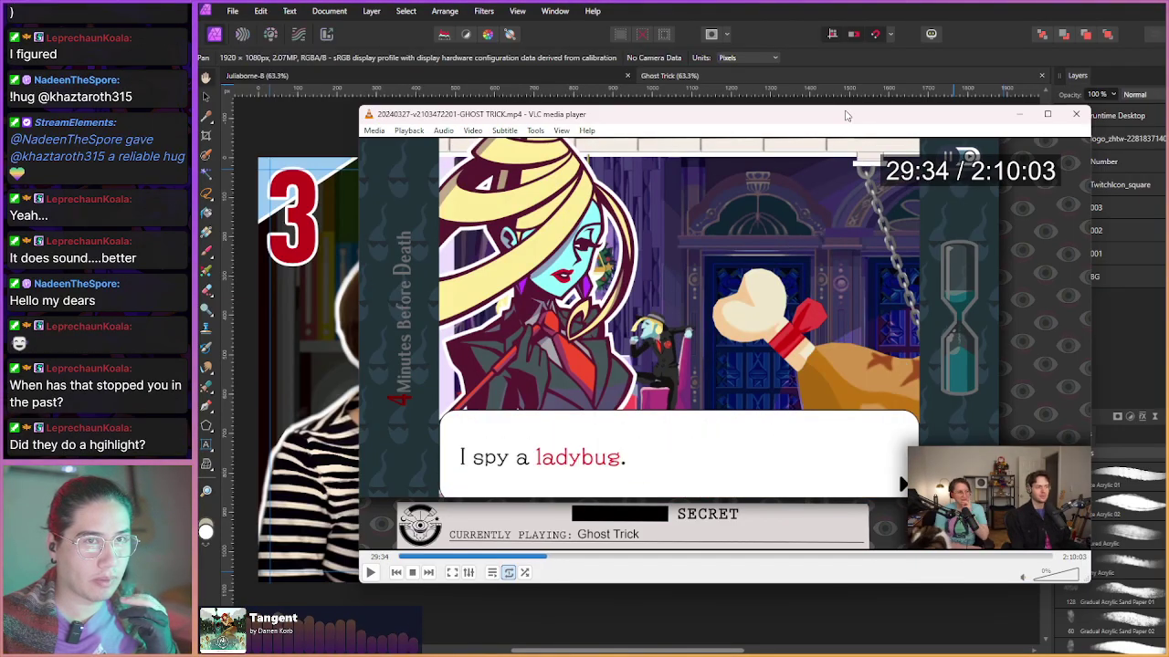
key(alt+Right)
key(alt+Right)
key(alt+Right)
key(alt+Right)
key(alt+Right)
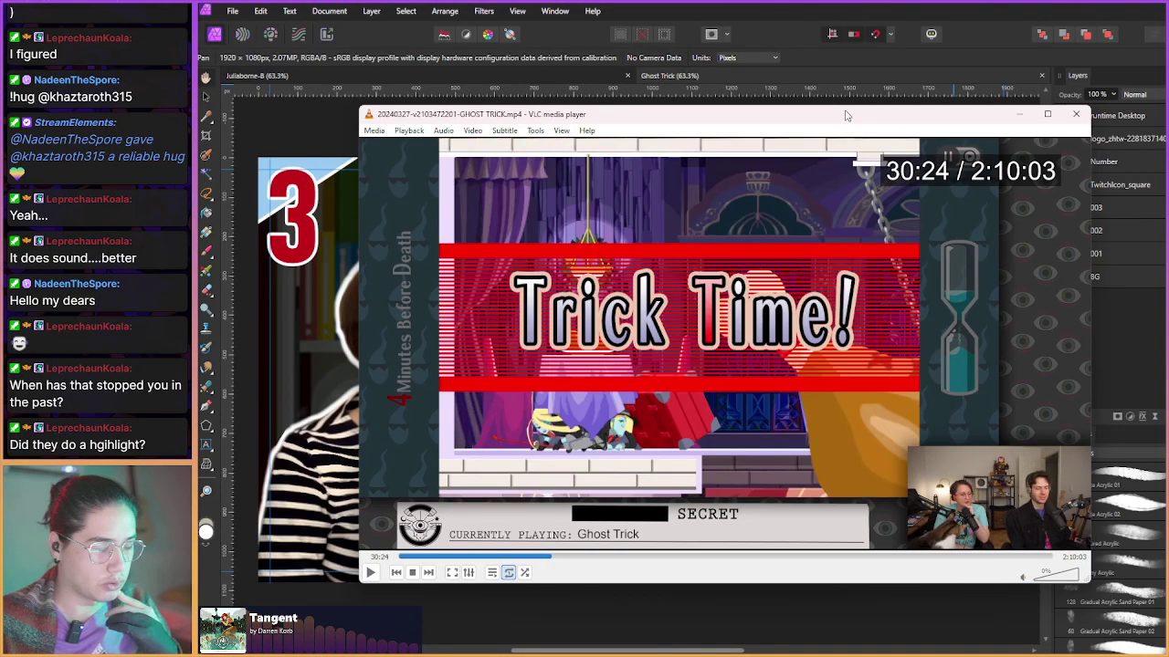
- Scan in ten-second jumps into the full-frame host footage and check both hosts' expressions up to 32:54
key(alt+Right)
key(alt+Right)
key(alt+Right)
key(alt+Right)
key(alt+Right)
key(alt+Right)
key(alt+Right)
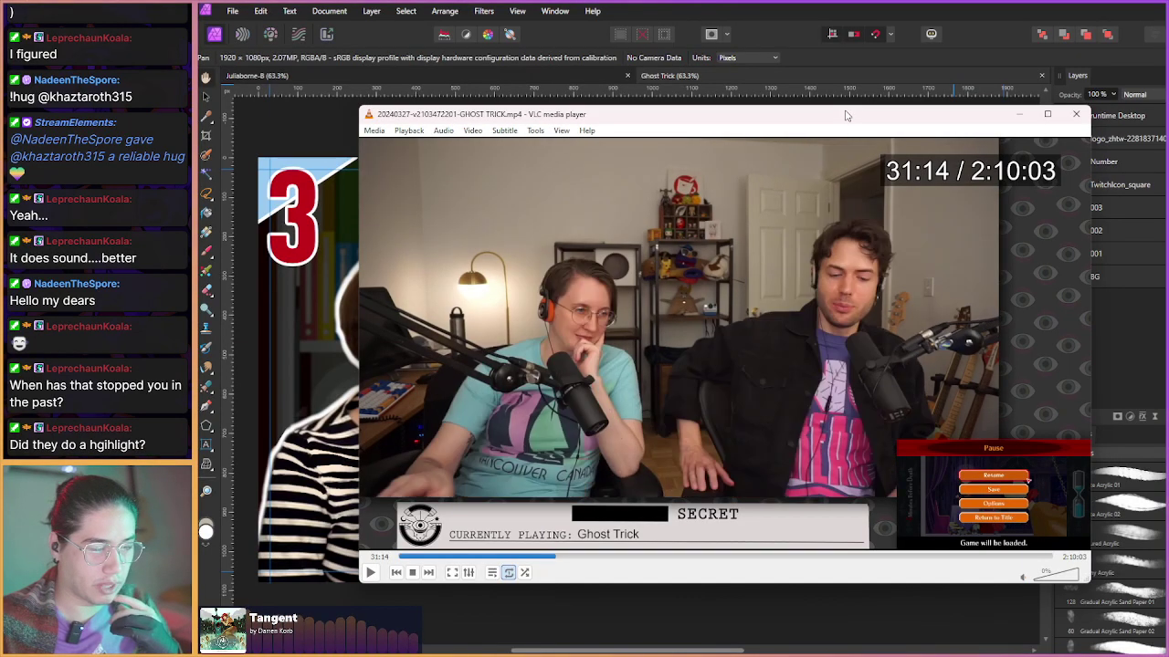
key(alt+Right)
key(alt+Right)
key(alt+Right)
key(alt+Right)
key(alt+Right)
key(alt+Right)
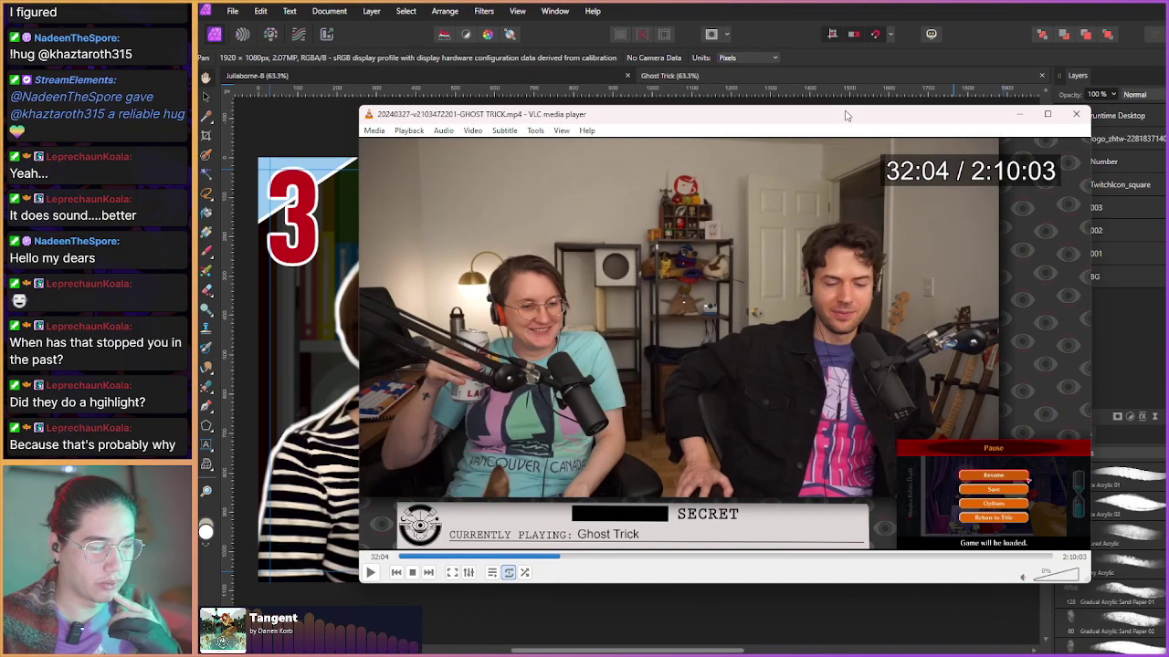
key(alt+Right)
key(alt+Right)
key(alt+Right)
key(alt+Right)
key(alt+Right)
key(alt+Right)
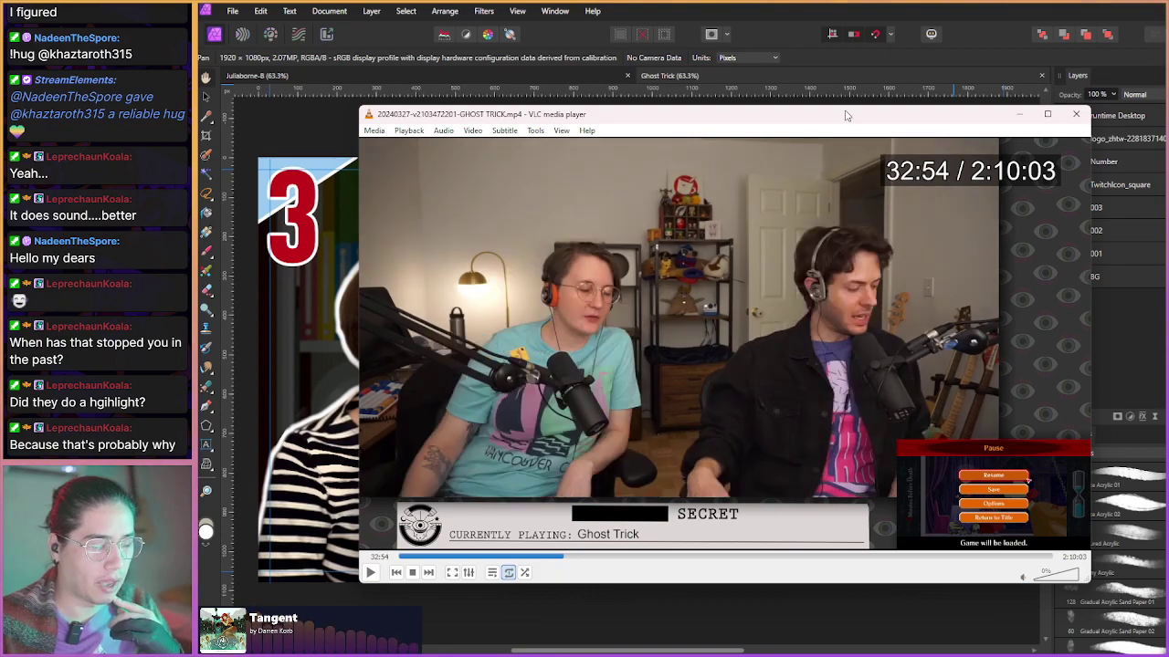
- Check the remaining full-frame host footage in ten-second jumps up to 36:04 for expressive moments
key(alt+Right)
key(alt+Right)
key(alt+Right)
key(alt+Right)
key(alt+Right)
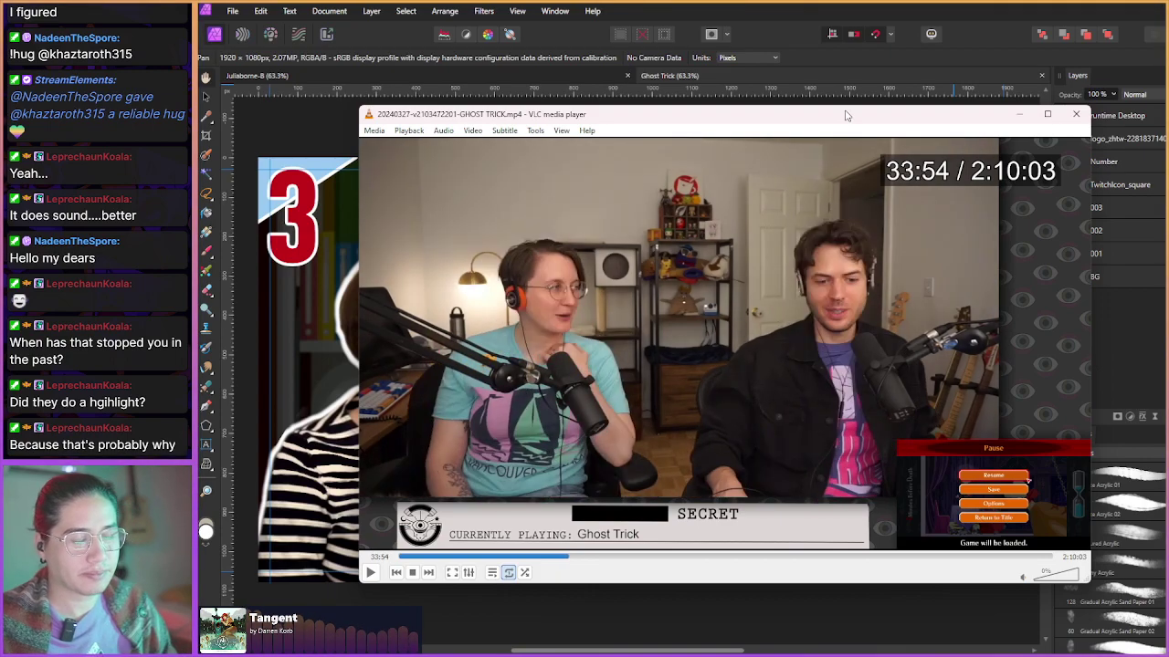
key(alt+Right)
key(alt+Right)
key(alt+Right)
key(alt+Right)
key(alt+Right)
key(alt+Right)
key(alt+Right)
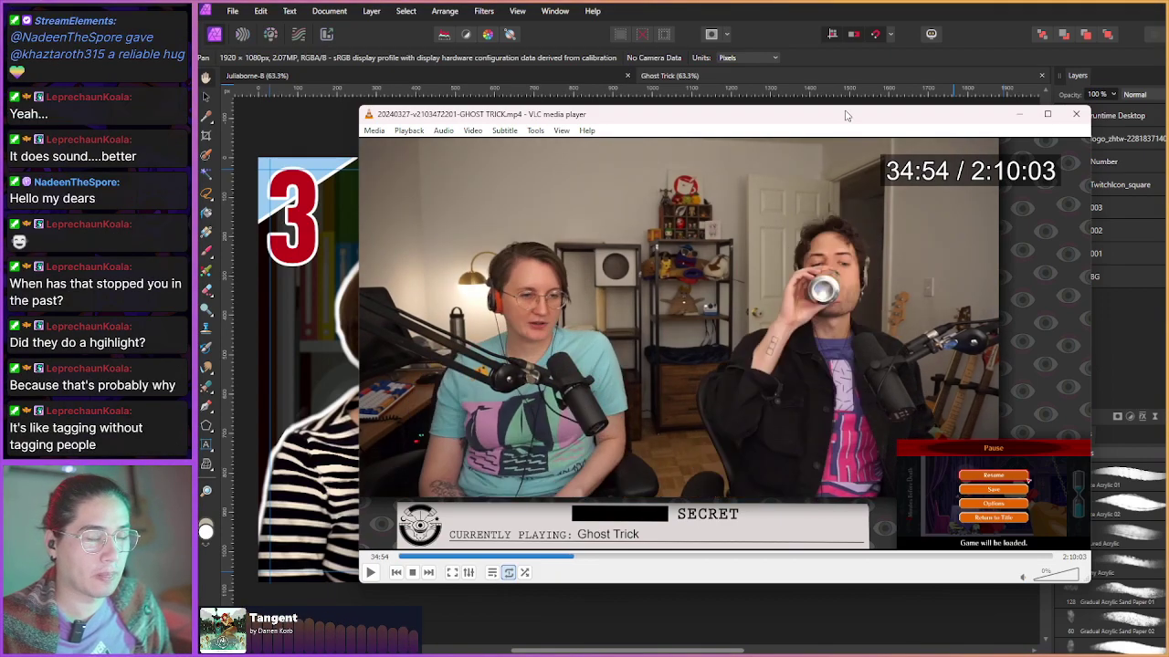
key(alt+Right)
key(alt+Right)
key(alt+Right)
key(alt+Right)
key(alt+Right)
key(alt+Right)
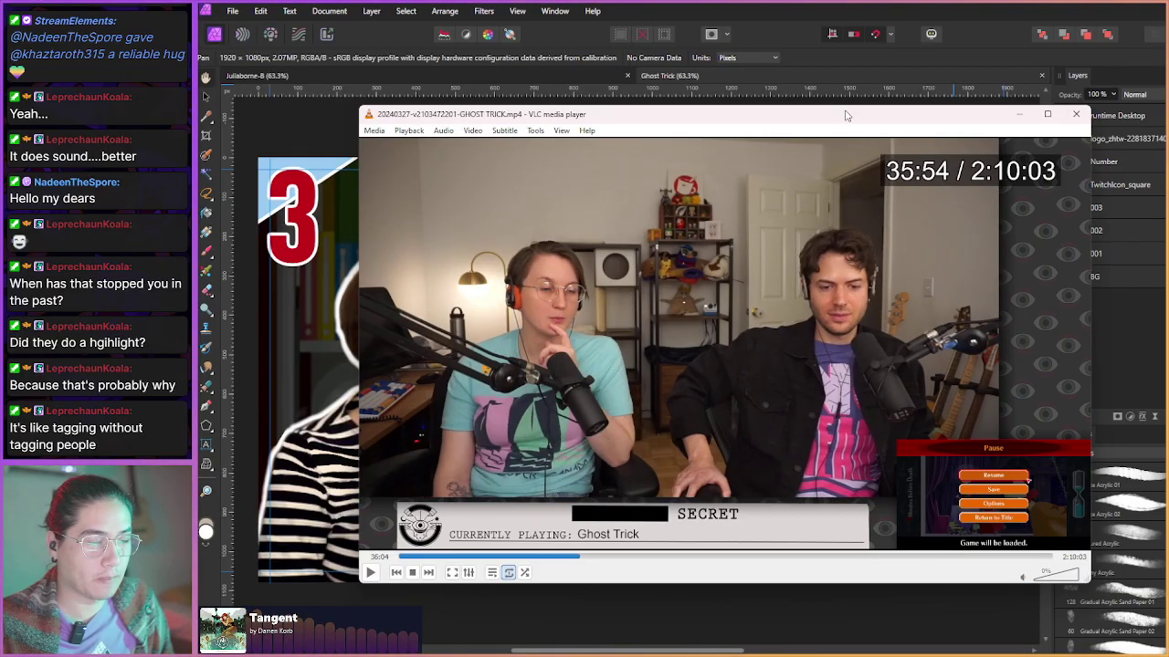
- Examine the small host camera in ten-second jumps through the resumed gameplay with the crashed van, up to 37:34
key(alt+Right)
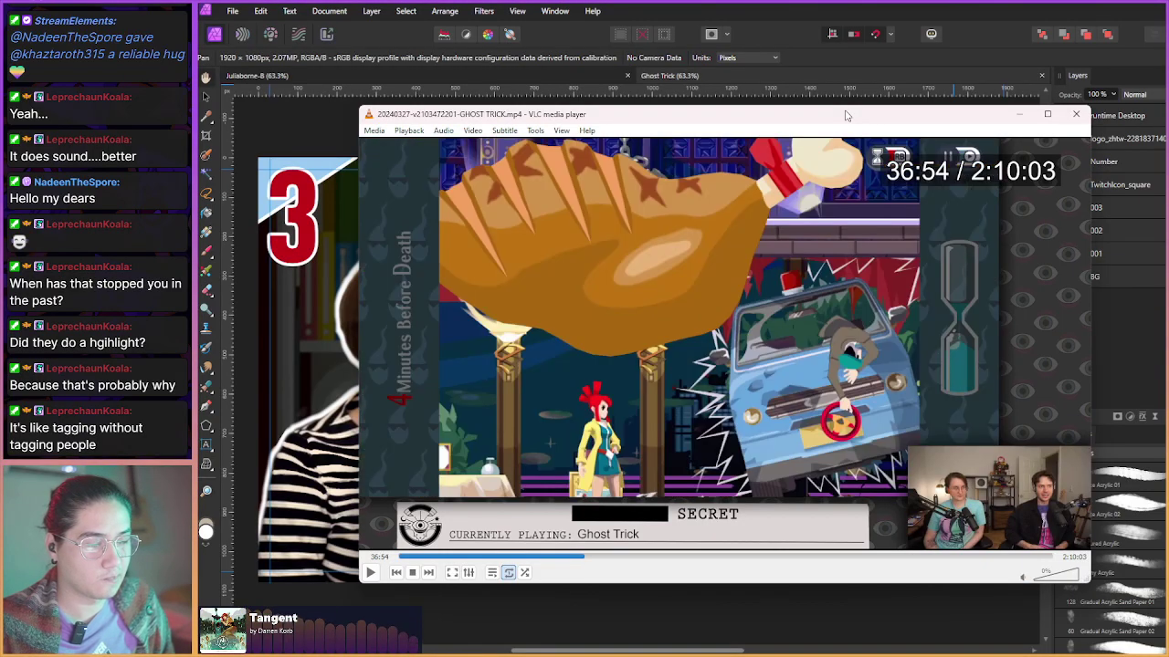
key(alt+Right)
key(alt+Right)
key(alt+Right)
key(alt+Right)
key(alt+Right)
key(alt+Right)
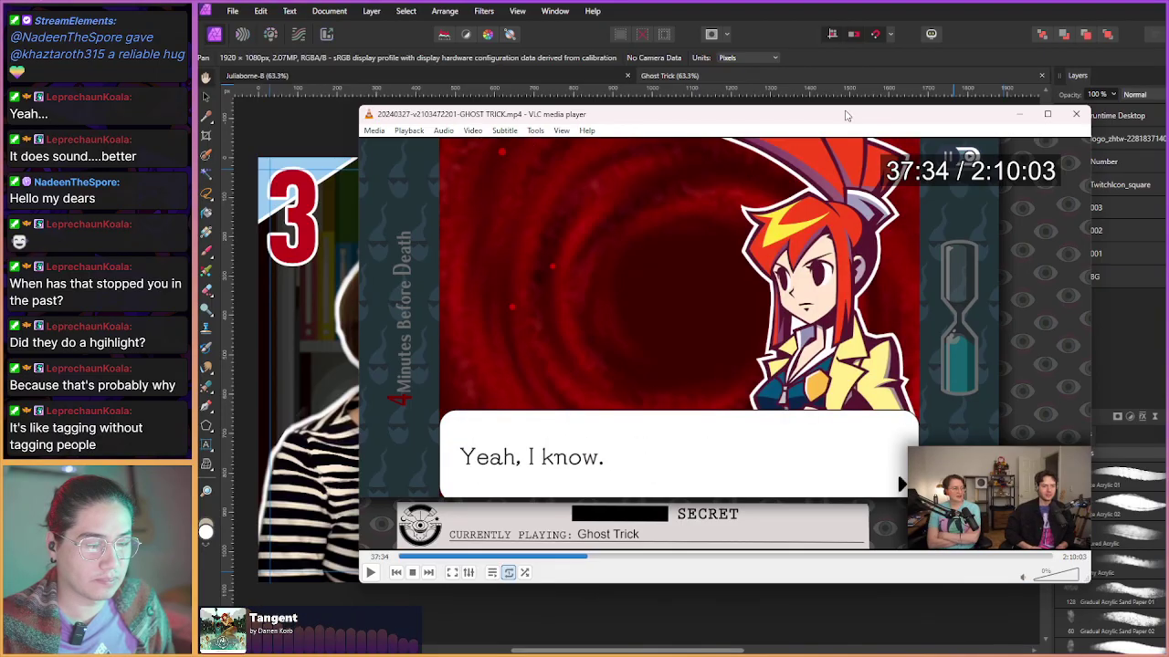
- Examine the small host camera in ten-second jumps through the binoculars and parked-van scenes, up to 39:44
key(alt+Right)
key(alt+Right)
key(alt+Right)
key(alt+Right)
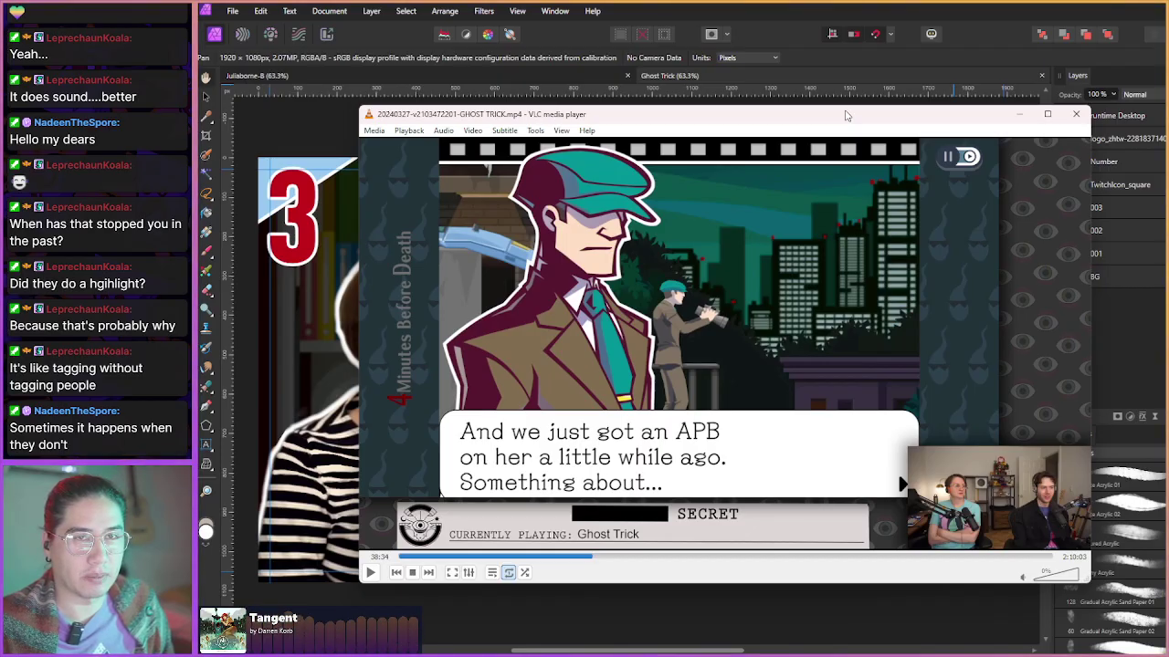
key(alt+Right)
key(alt+Right)
key(alt+Right)
key(alt+Right)
key(alt+Right)
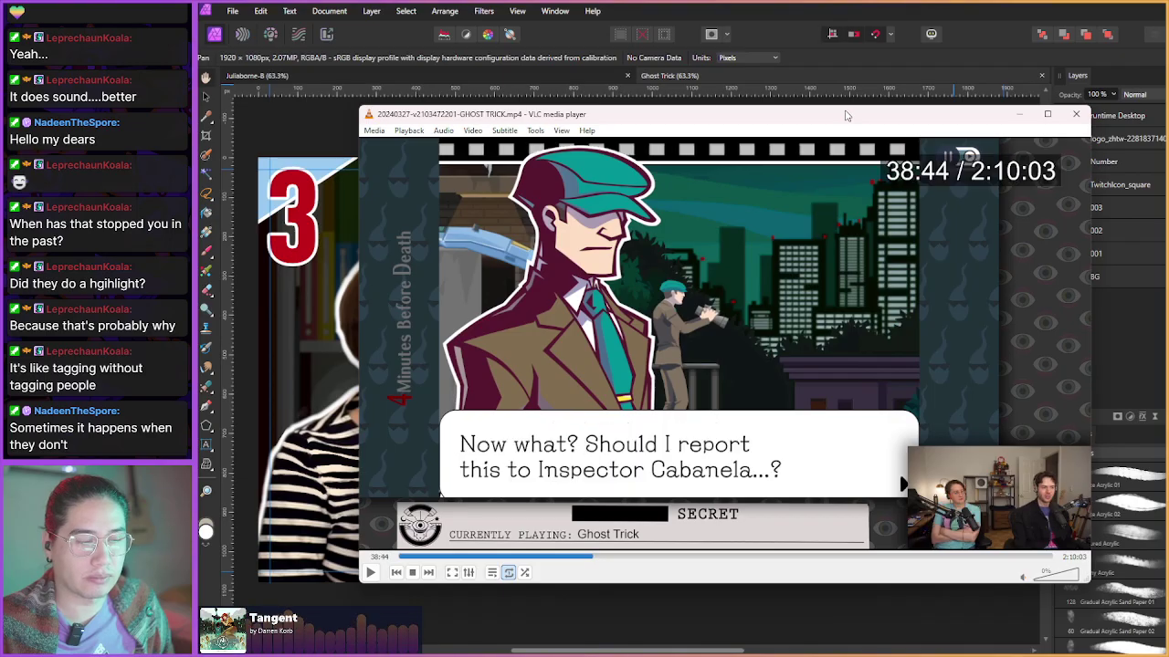
key(alt+Right)
key(alt+Right)
key(alt+Right)
key(alt+Right)
key(alt+Right)
key(alt+Right)
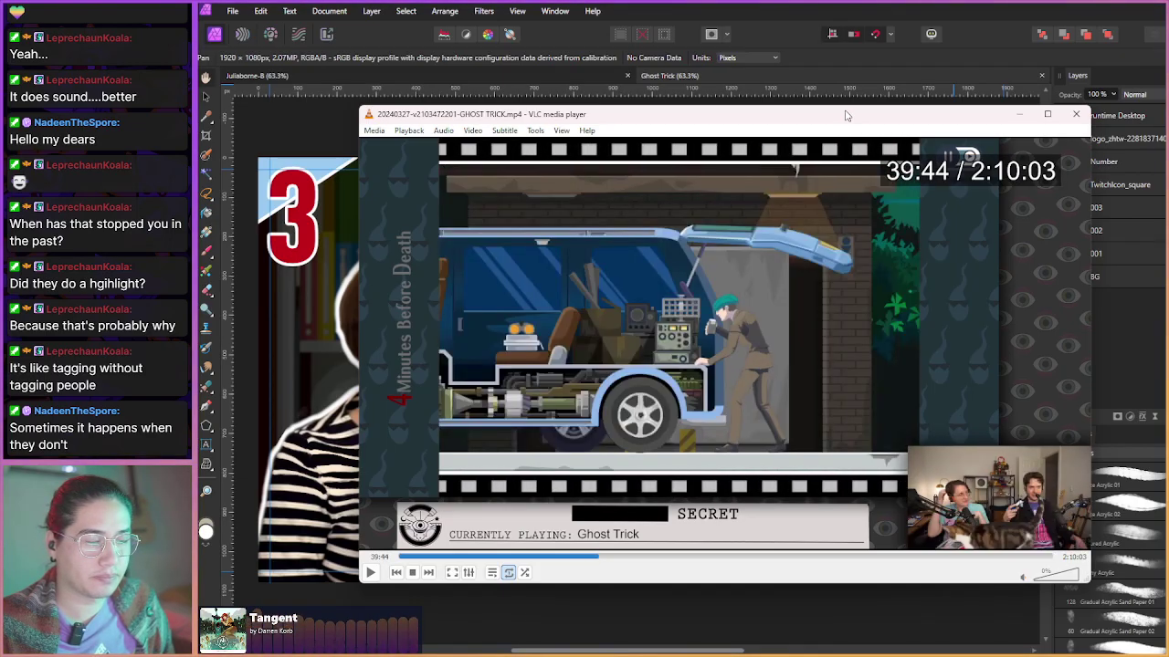
- Check the hosts' expressions in ten-second jumps through the driving van and crash flashback, up to 41:24
key(alt+Right)
key(alt+Right)
key(alt+Right)
key(alt+Right)
key(alt+Right)
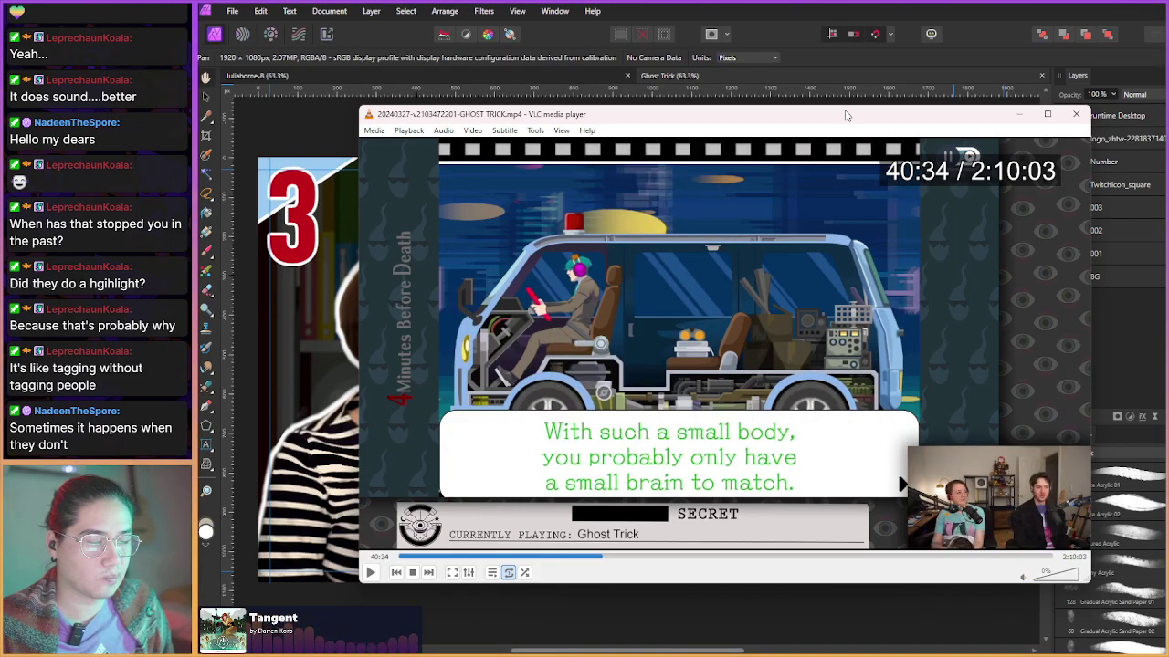
key(alt+Right)
key(alt+Right)
key(alt+Right)
key(alt+Right)
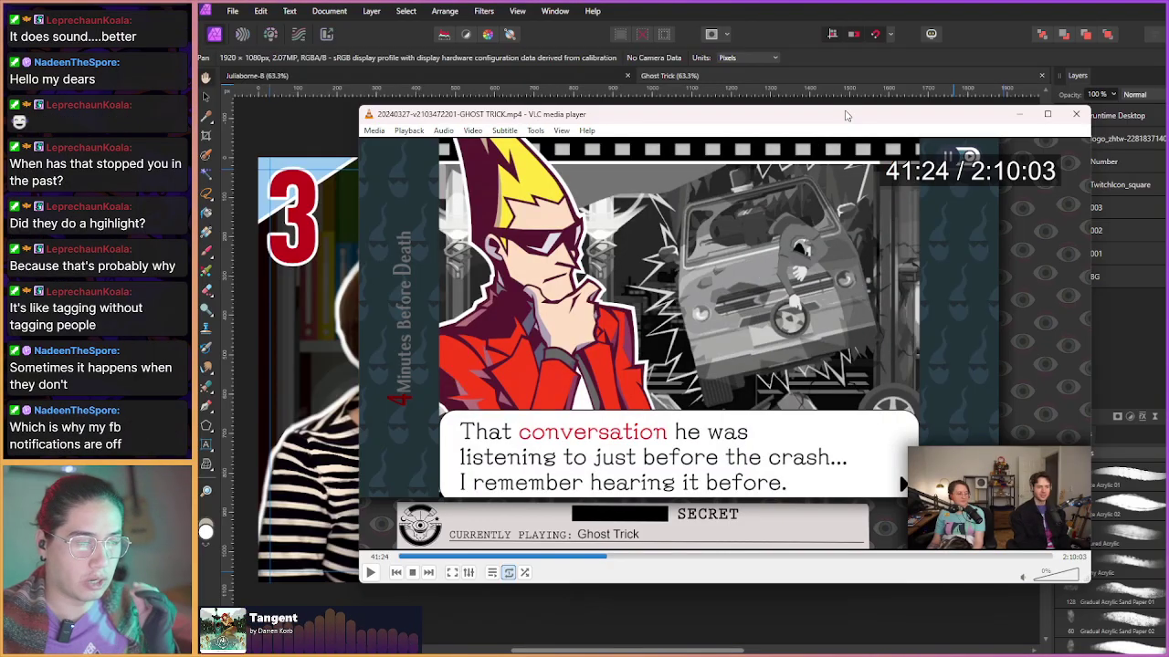
- Scan the host camera in ten-second jumps through the rooftop gameplay to the Seat Lever prompt at 44:24
key(alt+Right)
key(alt+Right)
key(alt+Right)
key(alt+Right)
key(alt+Right)
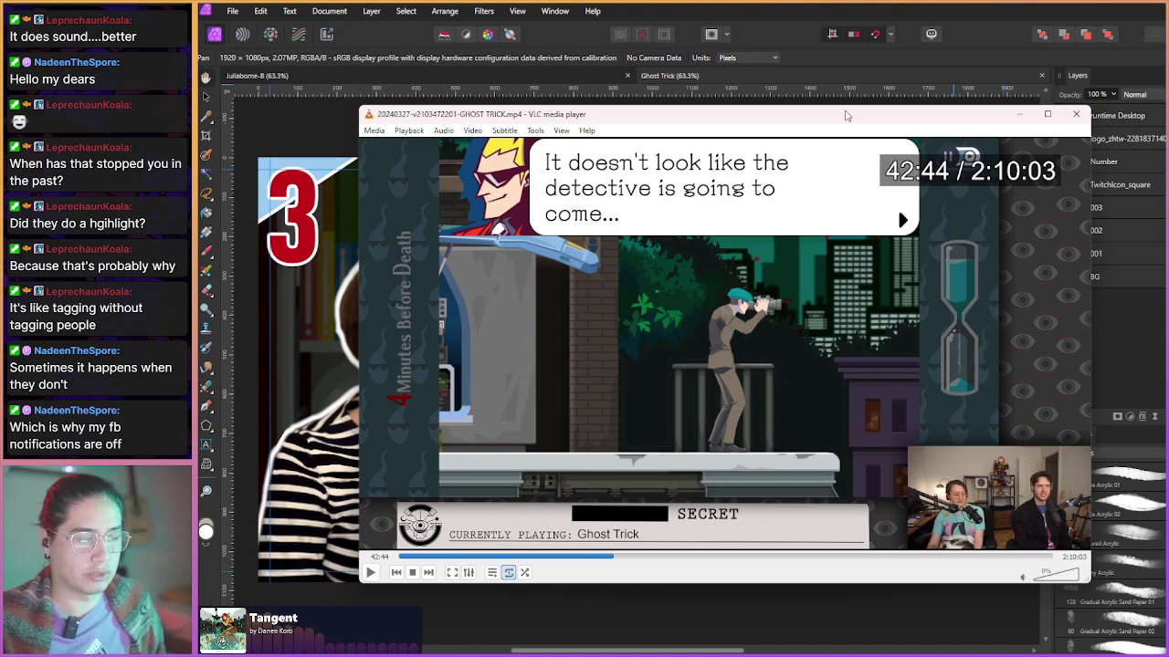
key(alt+Right)
key(alt+Right)
key(alt+Right)
key(alt+Right)
key(alt+Right)
key(alt+Right)
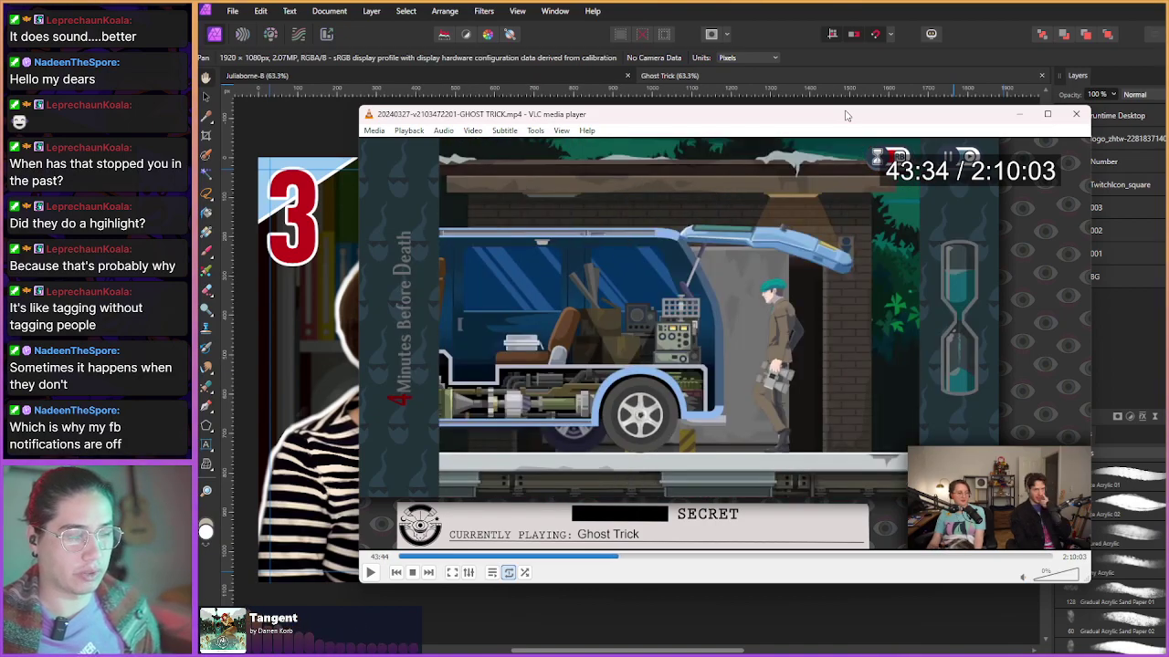
key(alt+Right)
key(alt+Right)
key(alt+Right)
key(alt+Right)
key(alt+Right)
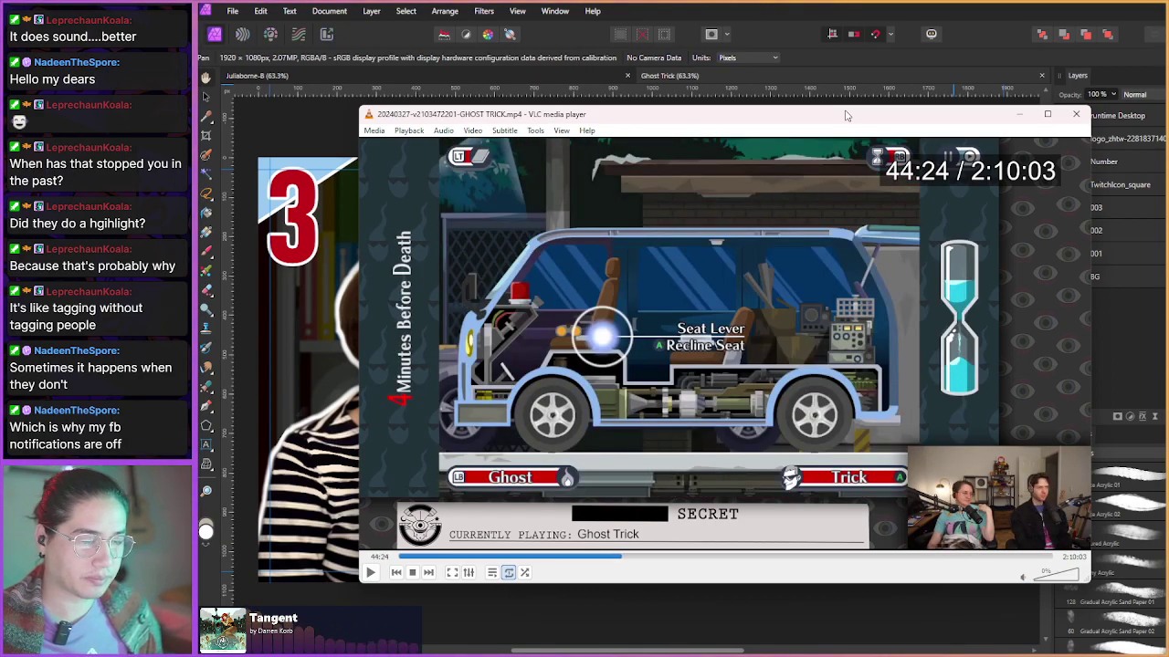
- Examine the hosts' reactions in ten-second jumps through the radio conversation, up to 46:14
key(alt+Right)
key(alt+Right)
key(alt+Right)
key(alt+Right)
key(alt+Right)
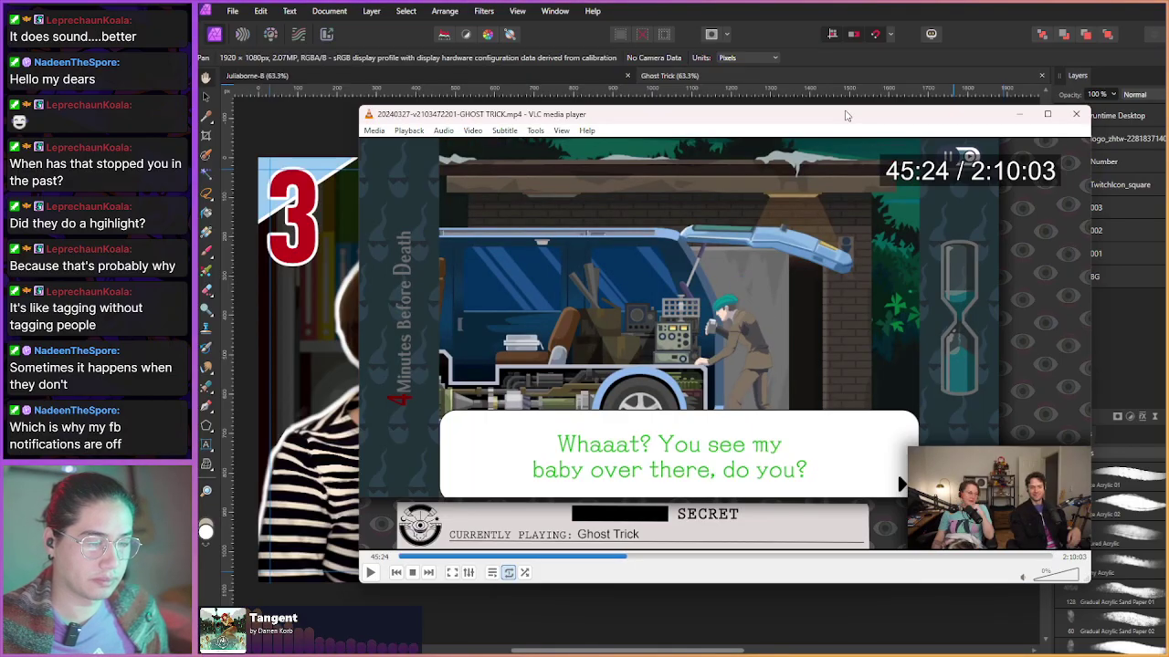
key(alt+Right)
key(alt+Right)
key(alt+Right)
key(alt+Right)
key(alt+Right)
key(alt+Right)
key(alt+Right)
key(alt+Right)
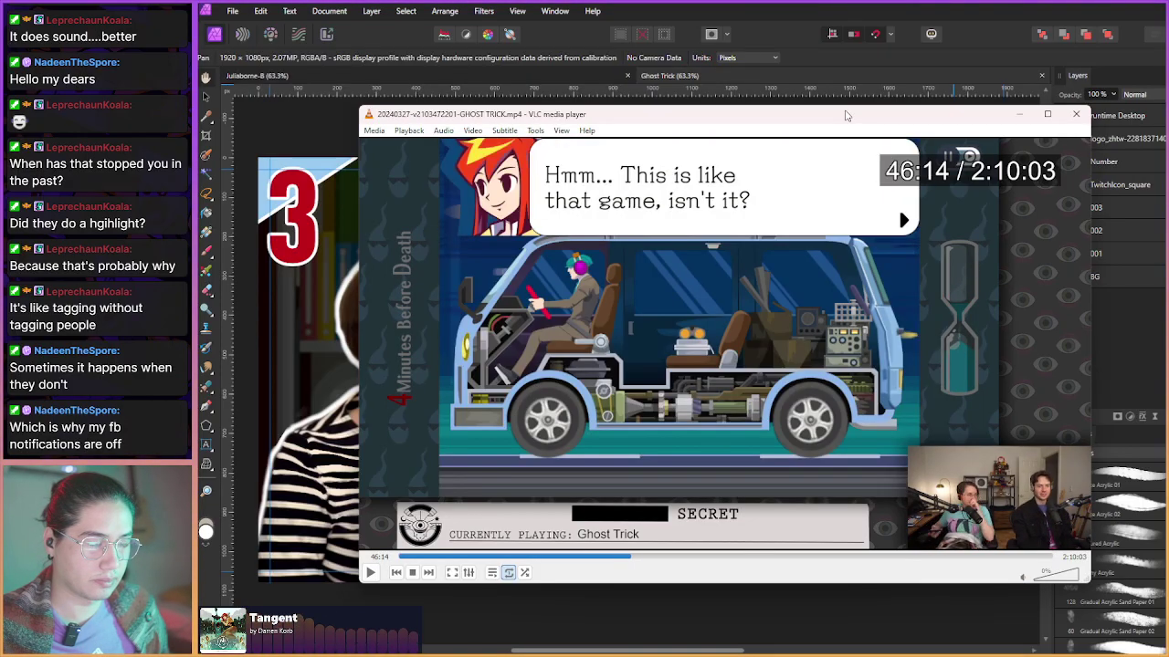
- Go to the reclined-driver scene at 47:14 and save a snapshot of the host's raised-hand reaction
key(alt+Right)
key(alt+Right)
key(alt+Right)
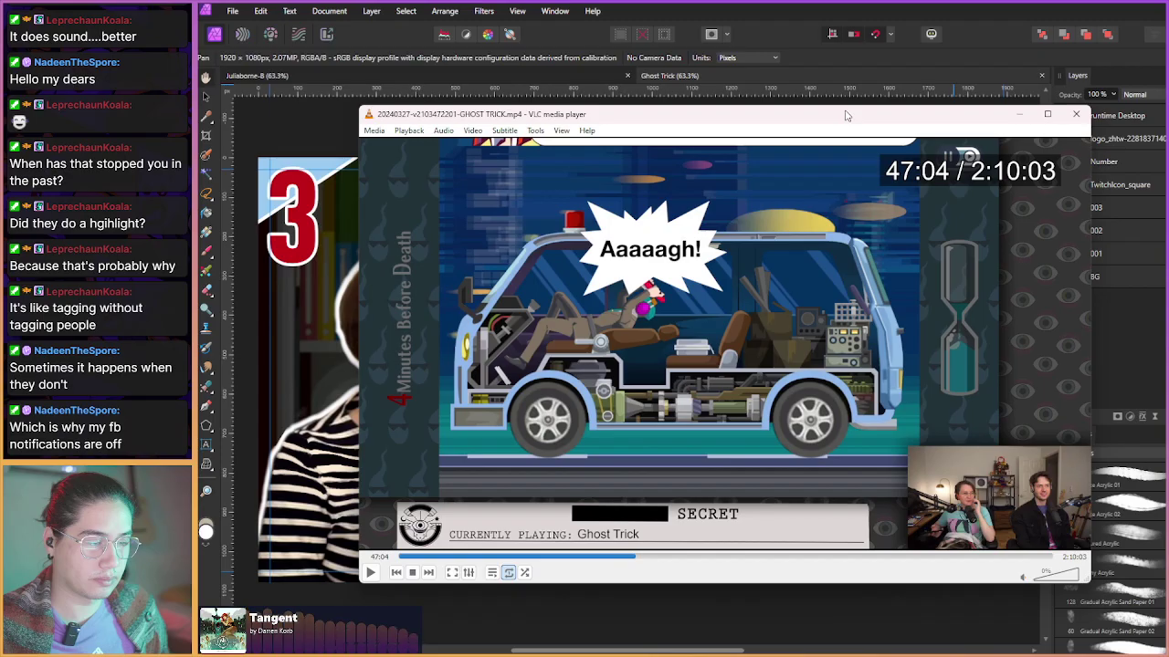
key(alt+Left)
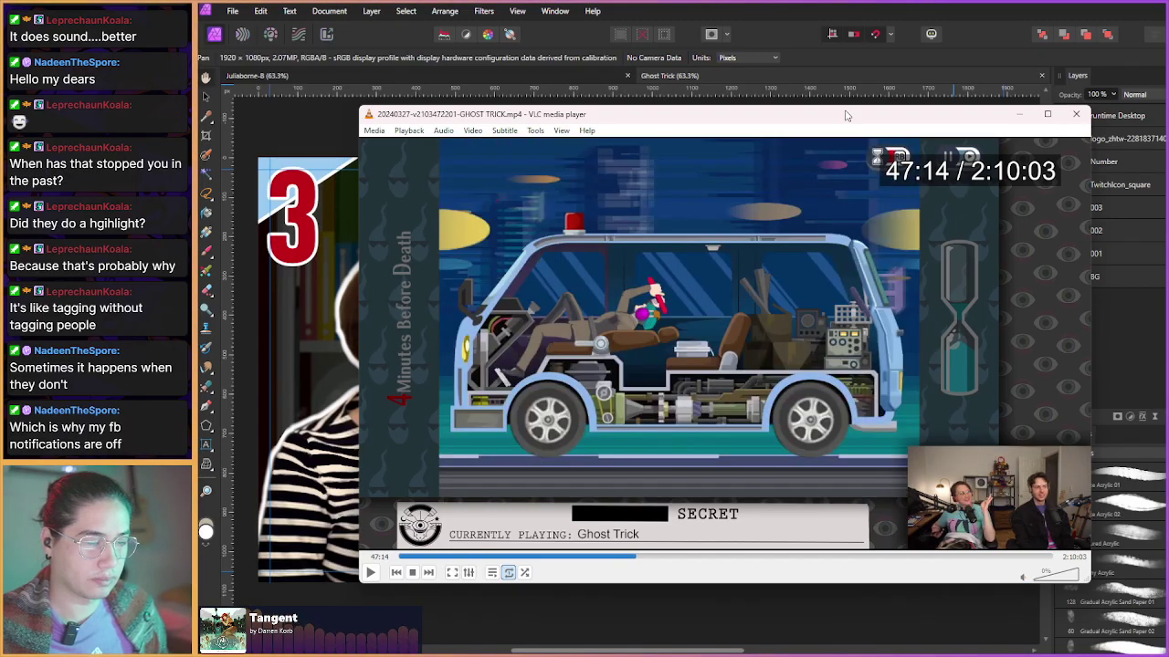
key(shift+s)
- Go back in short and ten-second jumps to the open-van scene at 44:52, checking the hosts' expressions
key(shift+Left)
key(shift+Left)
key(shift+Left)
key(shift+Left)
key(alt+Left)
key(alt+Left)
key(alt+Left)
key(alt+Left)
key(alt+Left)
key(alt+Left)
key(alt+Left)
key(alt+Left)
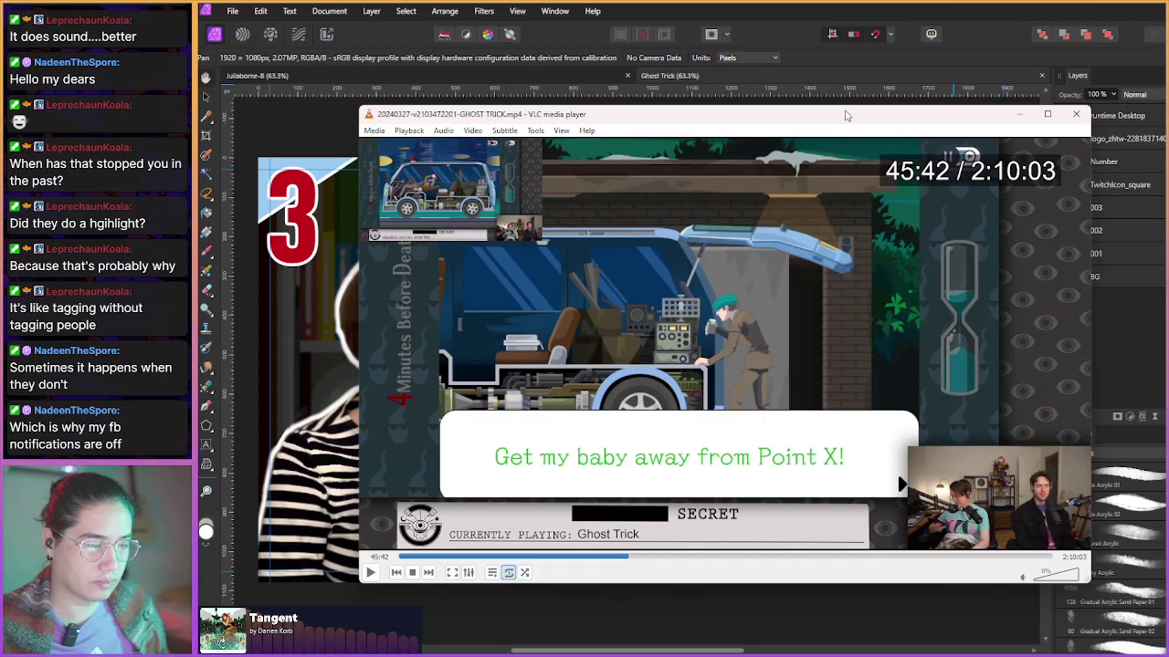
key(alt+Left)
key(alt+Left)
key(alt+Left)
key(alt+Left)
key(alt+Left)
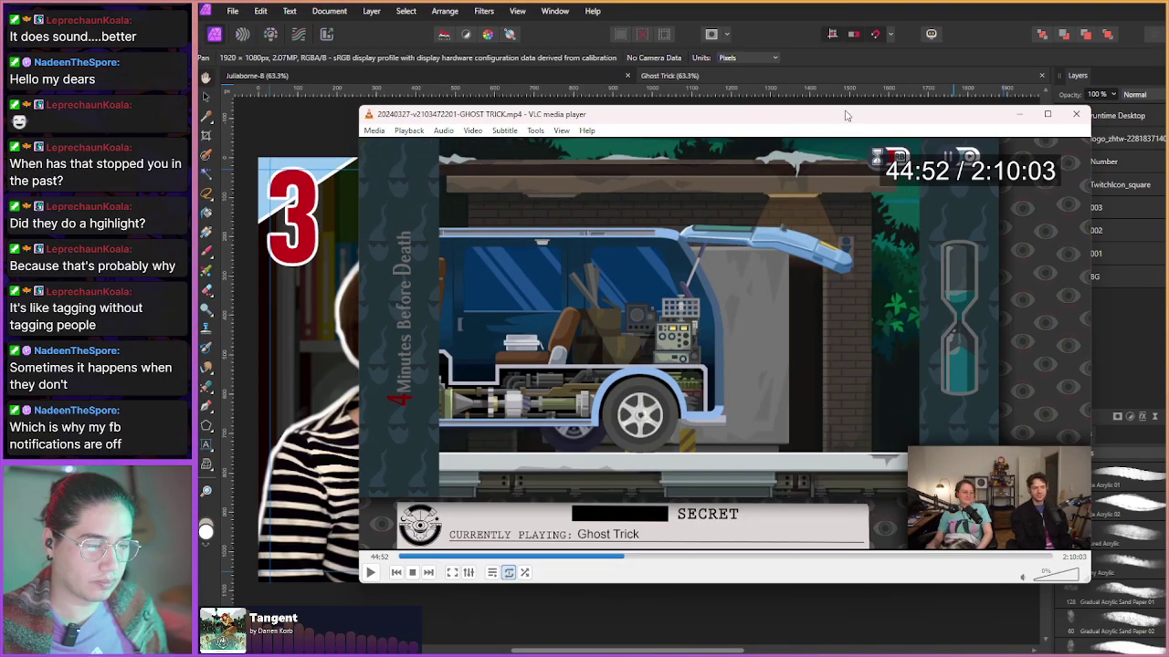
- Advance frame by frame from 44:52 to the smiling hosts at about 44:56 and save a snapshot
key(e)
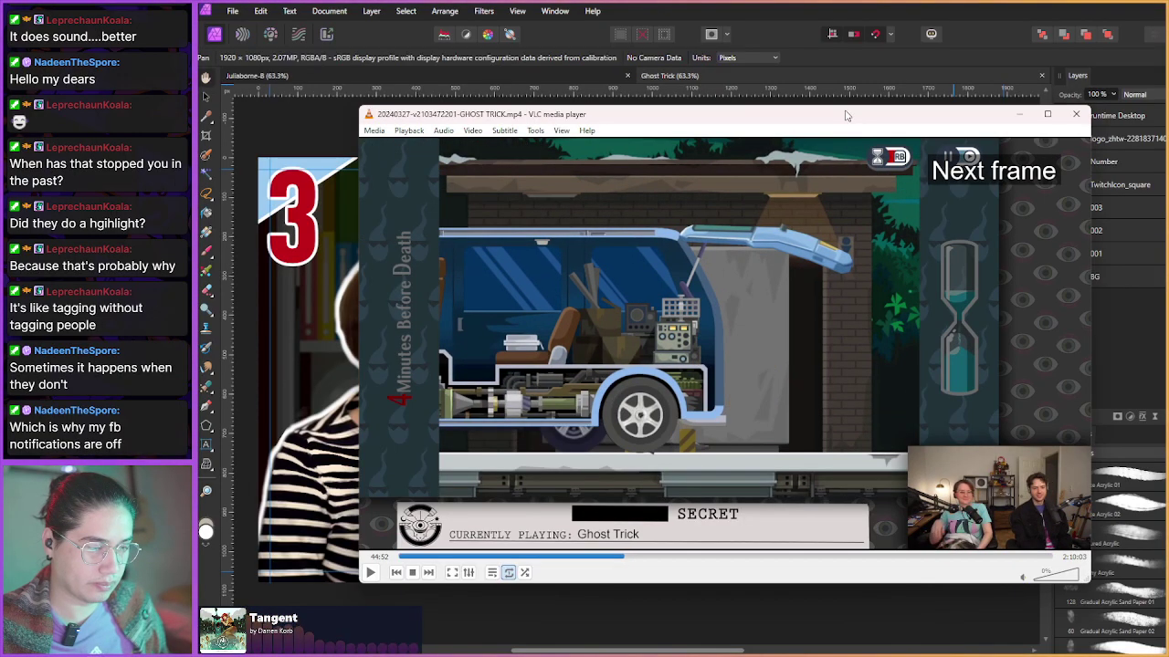
key(e)
key(e)
key(e)
key(e)
key(e)
key(e)
key(e)
key(e)
key(e)
key(e)
key(e)
key(e)
key(e)
key(e)
key(e)
key(e)
key(e)
key(e)
key(e)
key(e)
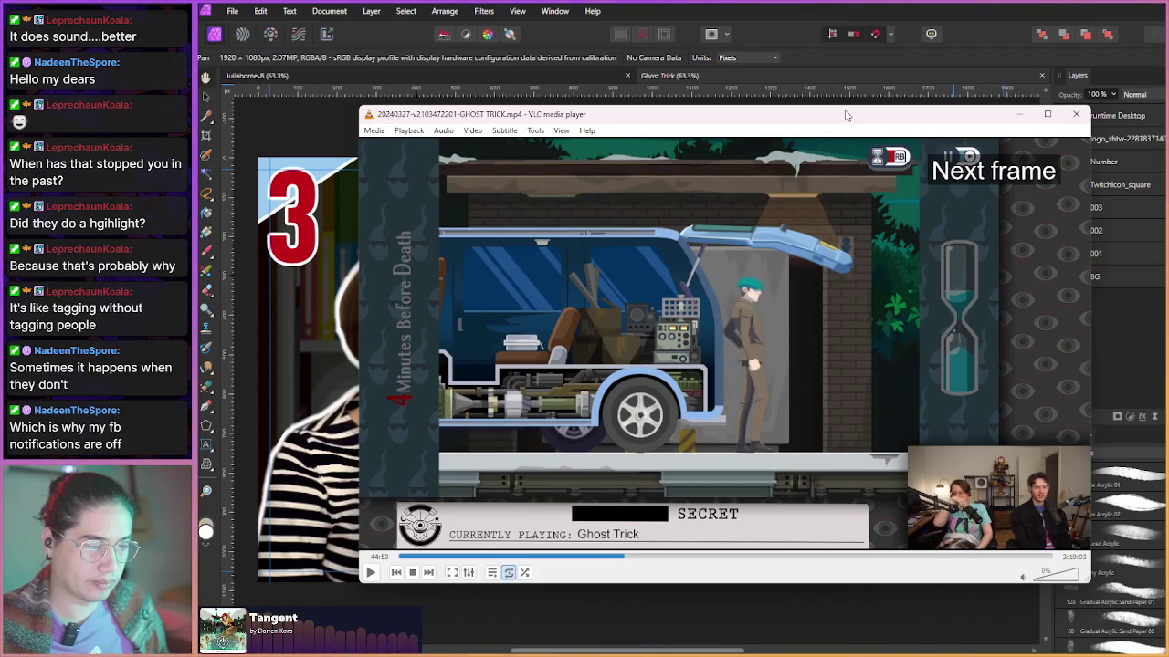
key(e)
key(e)
key(e)
key(e)
key(e)
key(e)
key(e)
key(e)
key(e)
key(e)
key(e)
key(e)
key(e)
key(e)
key(e)
key(e)
key(e)
key(e)
key(e)
key(e)
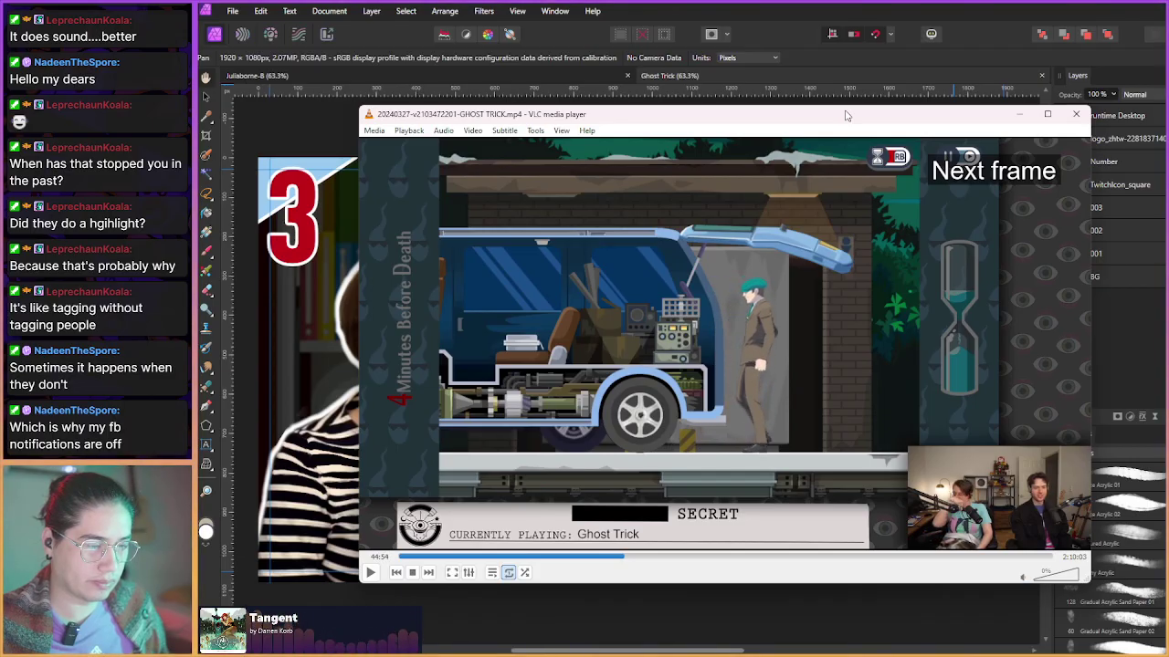
key(e)
key(e)
key(e)
key(e)
key(e)
key(e)
key(e)
key(e)
key(e)
key(e)
key(e)
key(e)
key(e)
key(e)
key(e)
key(e)
key(e)
key(e)
key(e)
key(e)
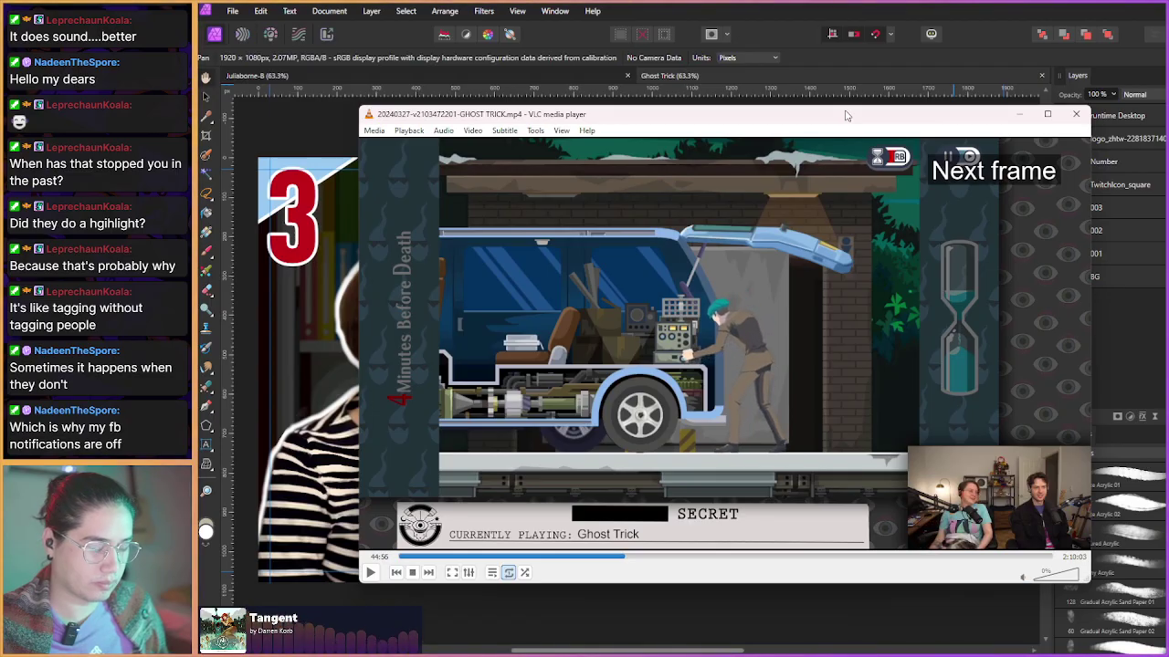
key(shift+s)
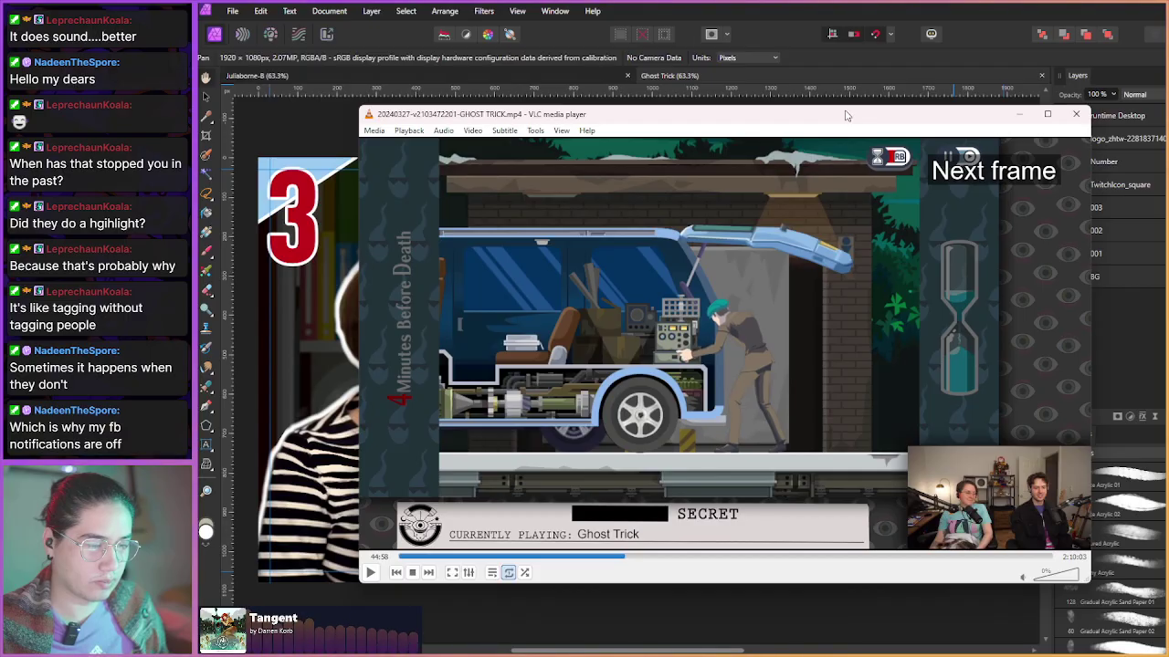
- Advance a few frames at 44:58 and save another snapshot of the smiling hosts
key(e)
key(e)
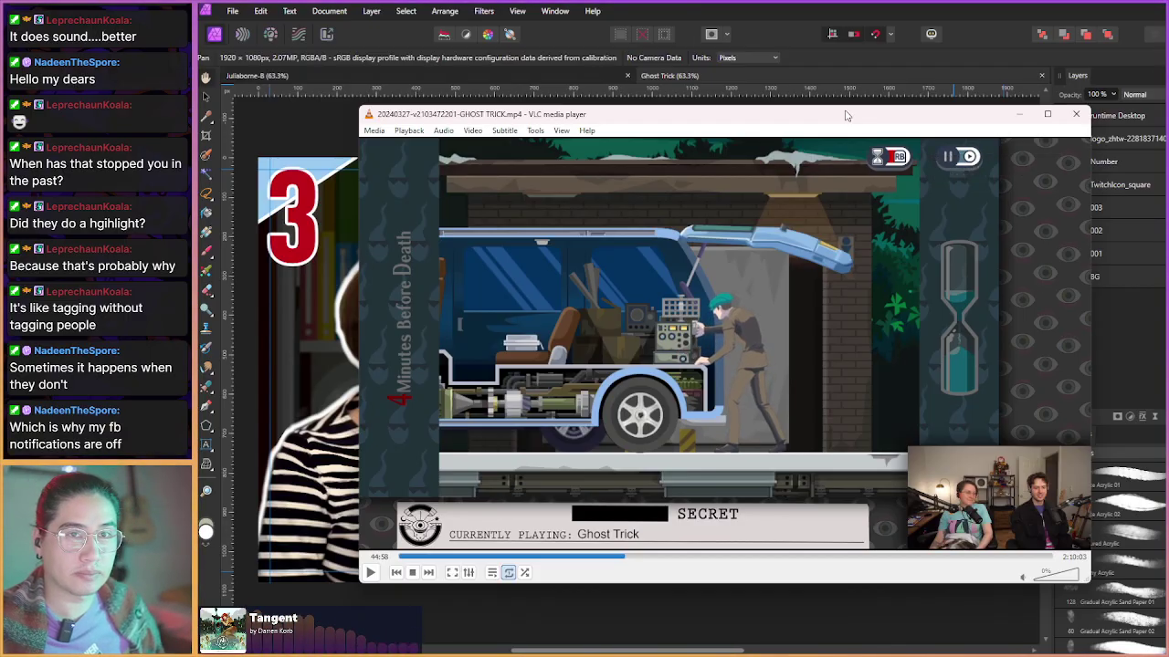
key(e)
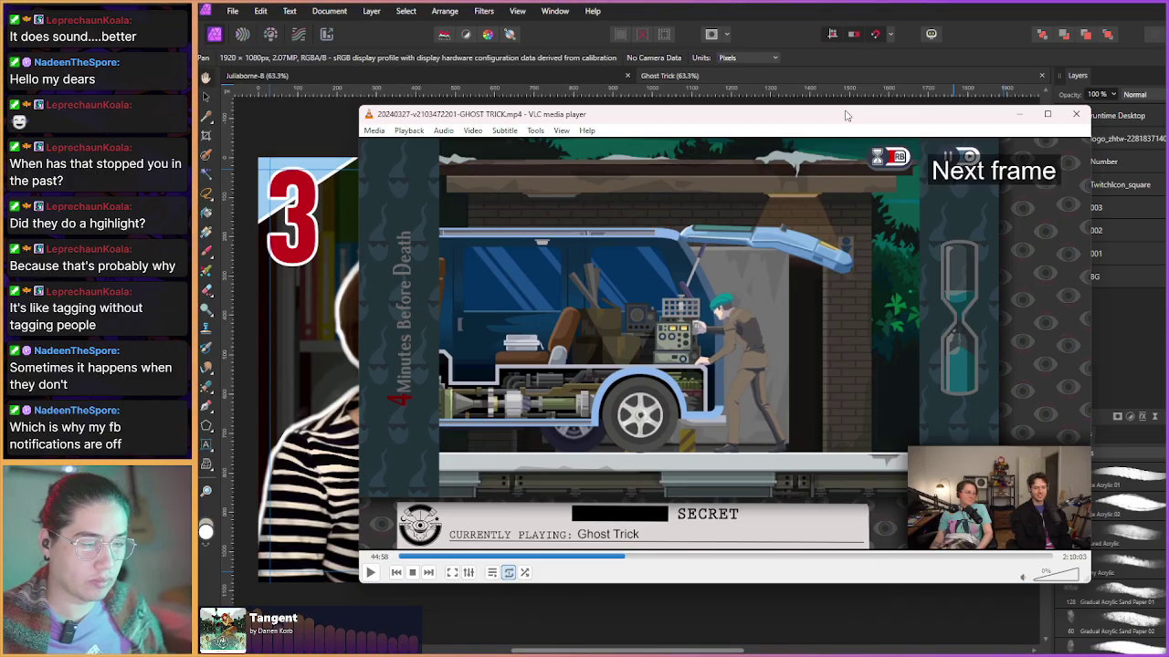
key(shift+s)
key(e)
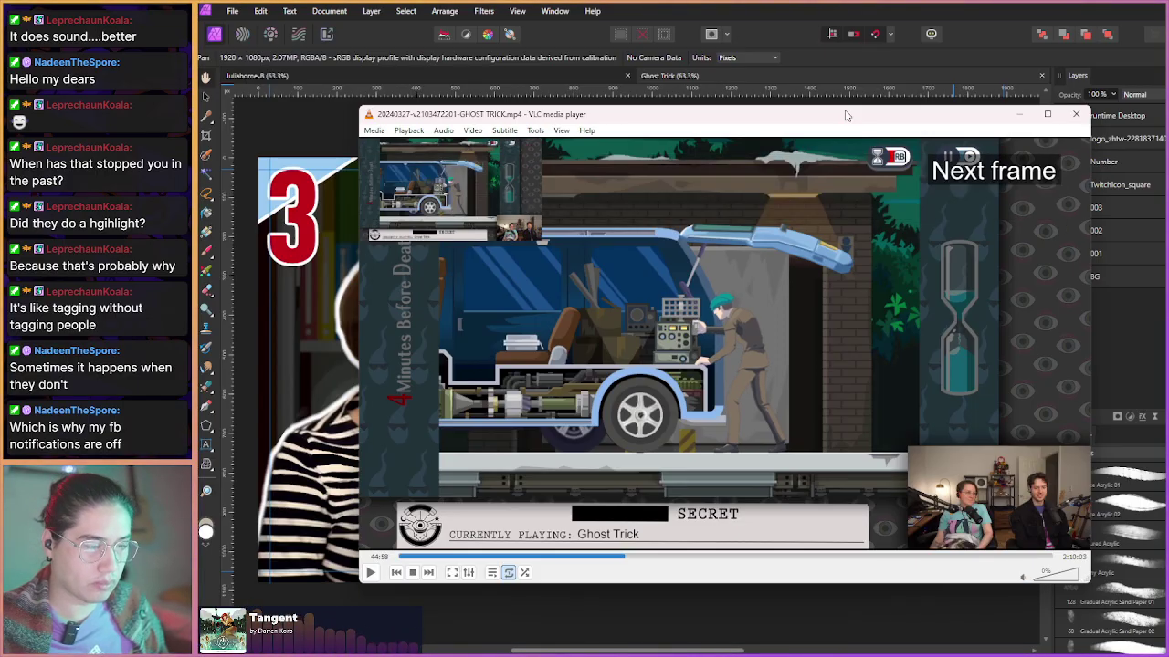
- Check the hosts' expressions in three-second jumps through the radio conversation, up to 45:51
key(shift+Right)
key(shift+Right)
key(shift+Right)
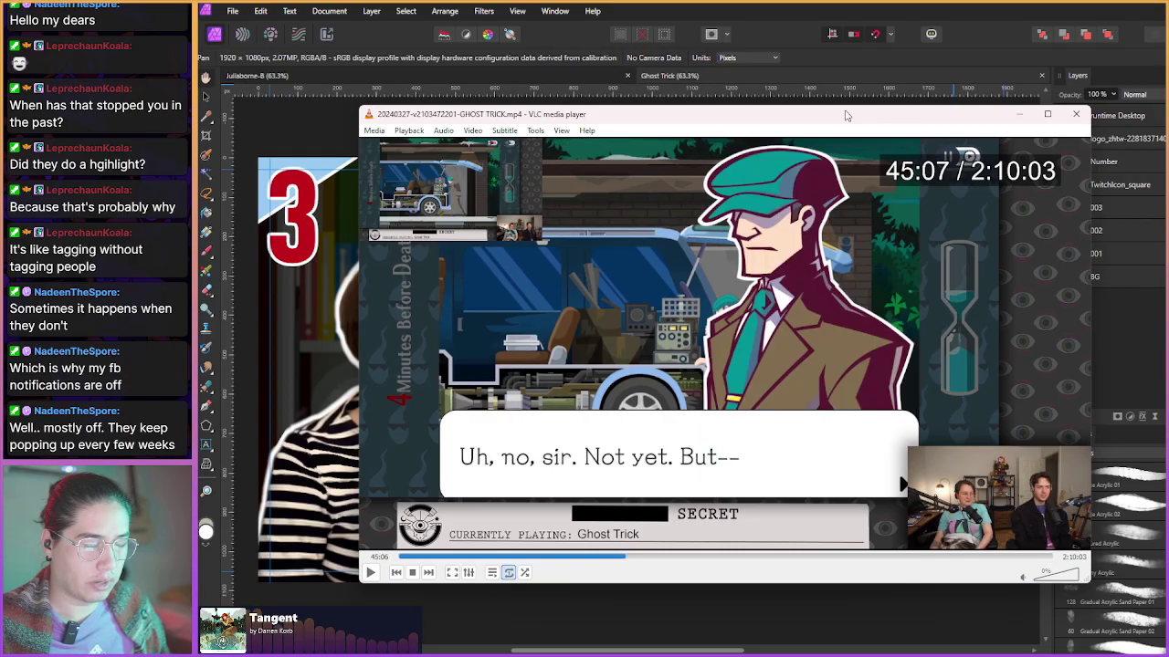
key(shift+Right)
key(shift+Right)
key(shift+Right)
key(shift+Right)
key(shift+Right)
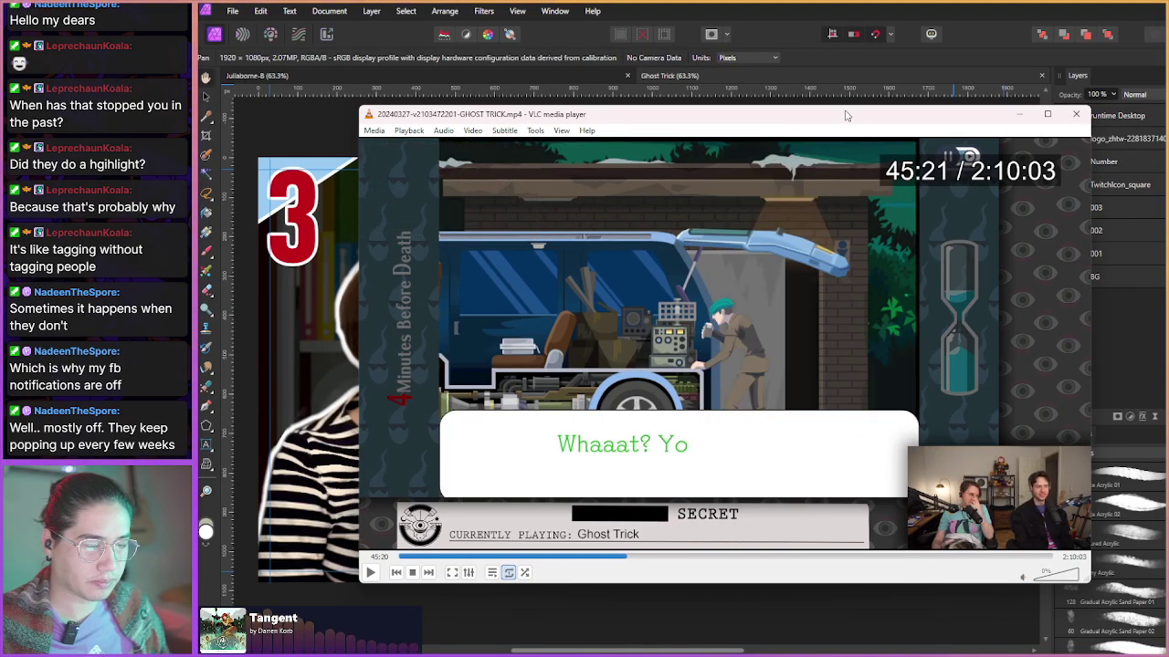
key(shift+Right)
key(shift+Right)
key(shift+Right)
key(shift+Right)
key(shift+Right)
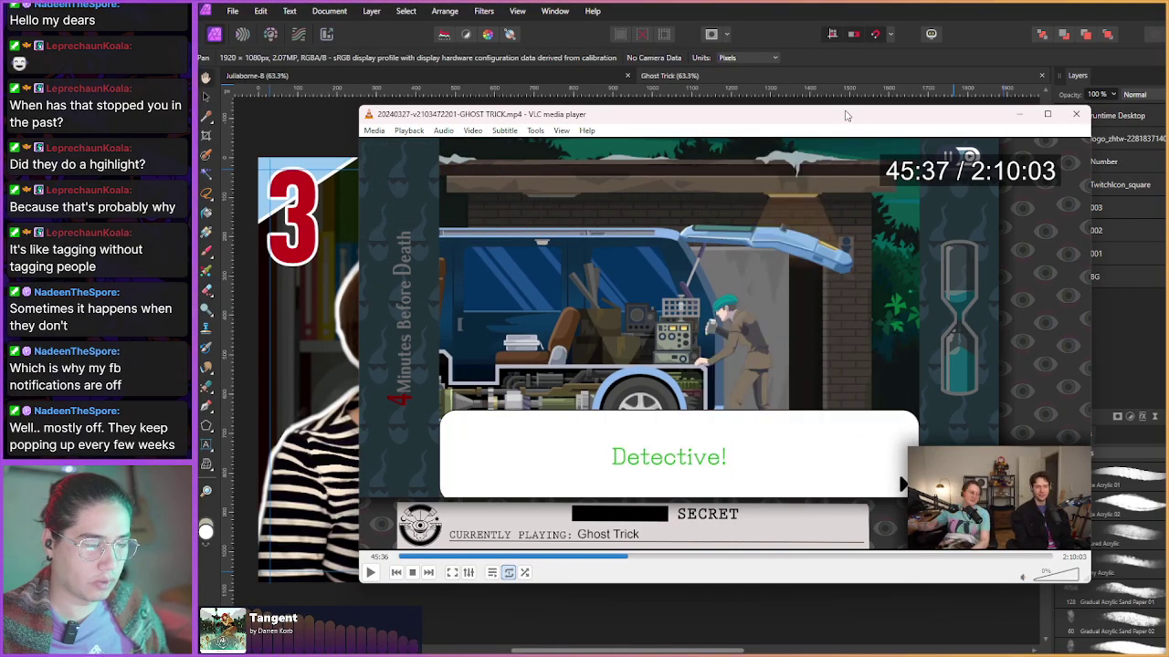
key(shift+Right)
key(shift+Right)
key(shift+Right)
key(shift+Right)
key(shift+Right)
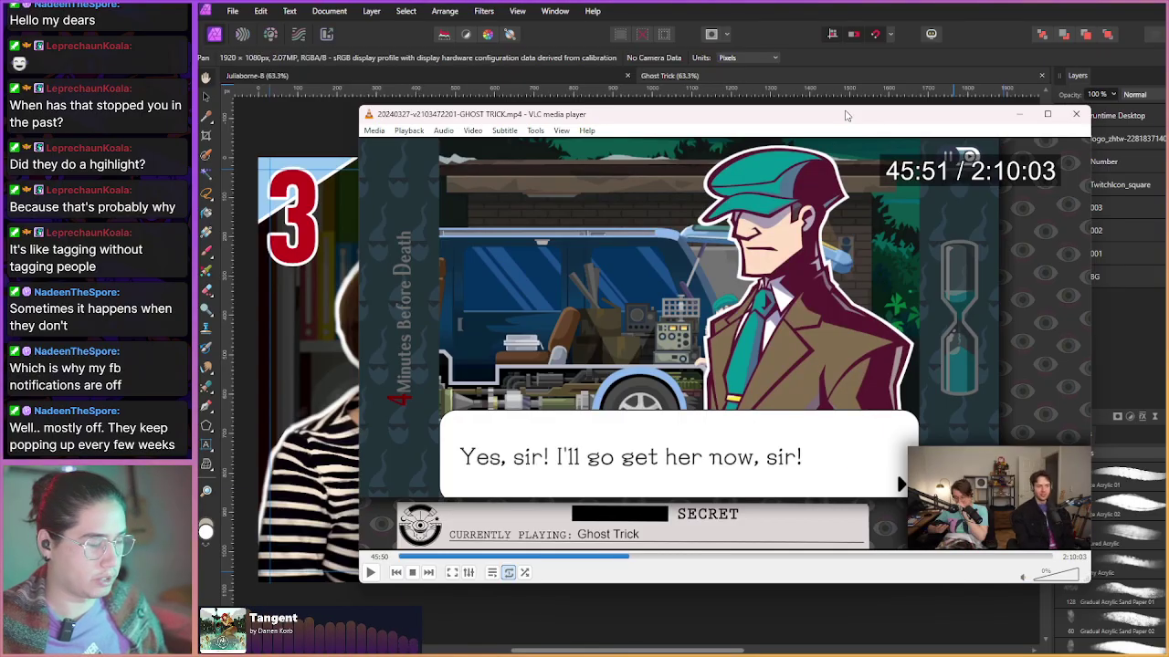
- Check the hosts' expressions in three-second jumps from 45:51 to the driving-van dialogue at 46:15
key(shift+Right)
key(shift+Right)
key(shift+Right)
key(shift+Right)
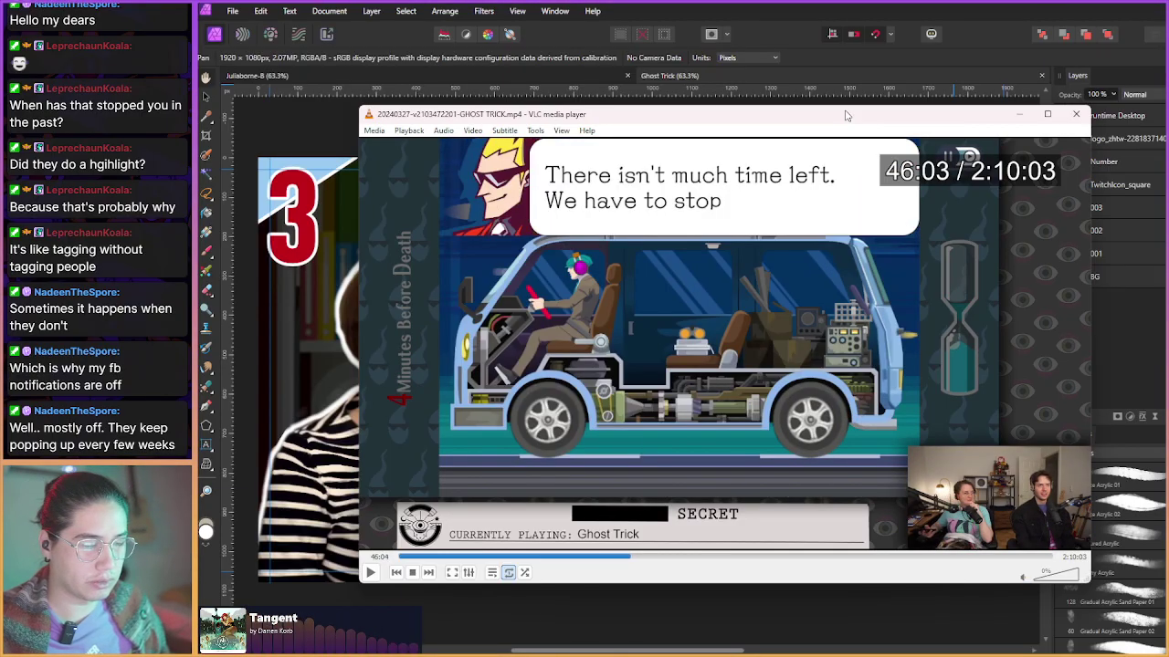
key(shift+Right)
key(shift+Right)
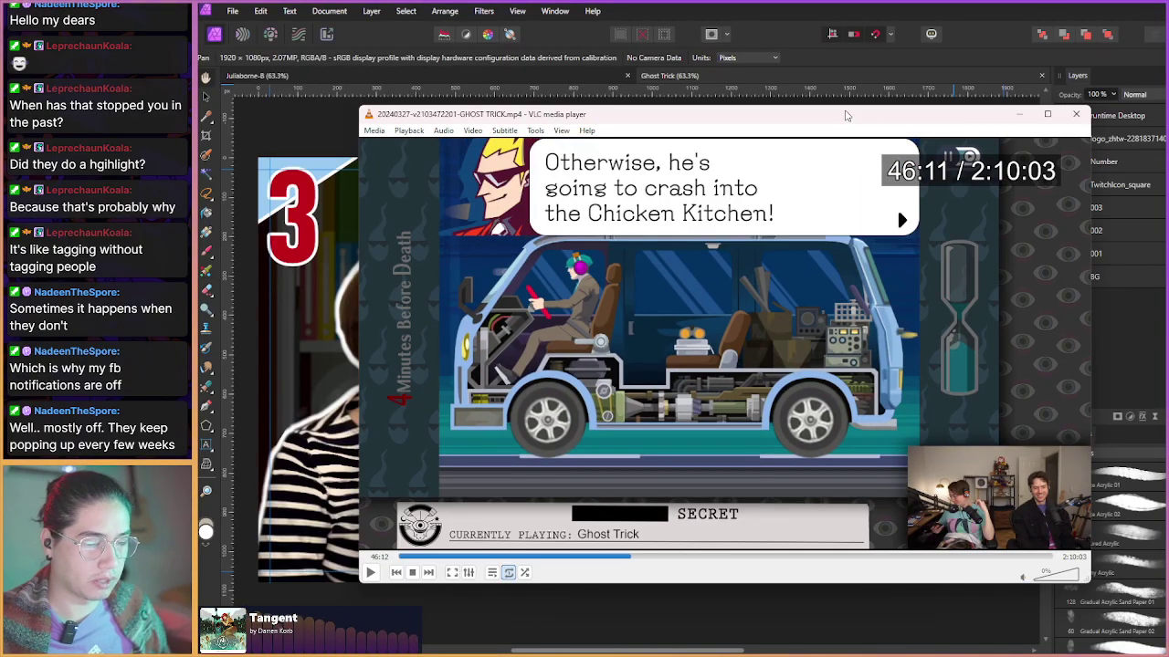
key(shift+Right)
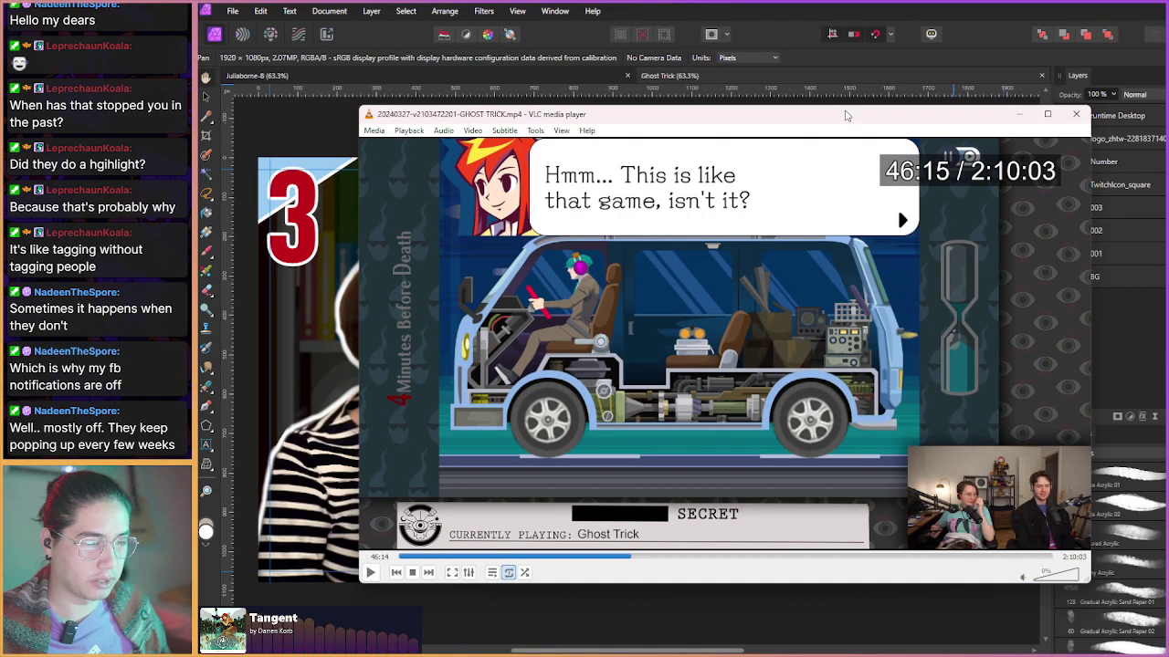
- Scan the hosts' expressions in ten-second jumps through the restaurant scene to the parked van at 47:58
key(alt+Right)
key(alt+Right)
key(alt+Right)
key(alt+Right)
key(alt+Right)
key(alt+Right)
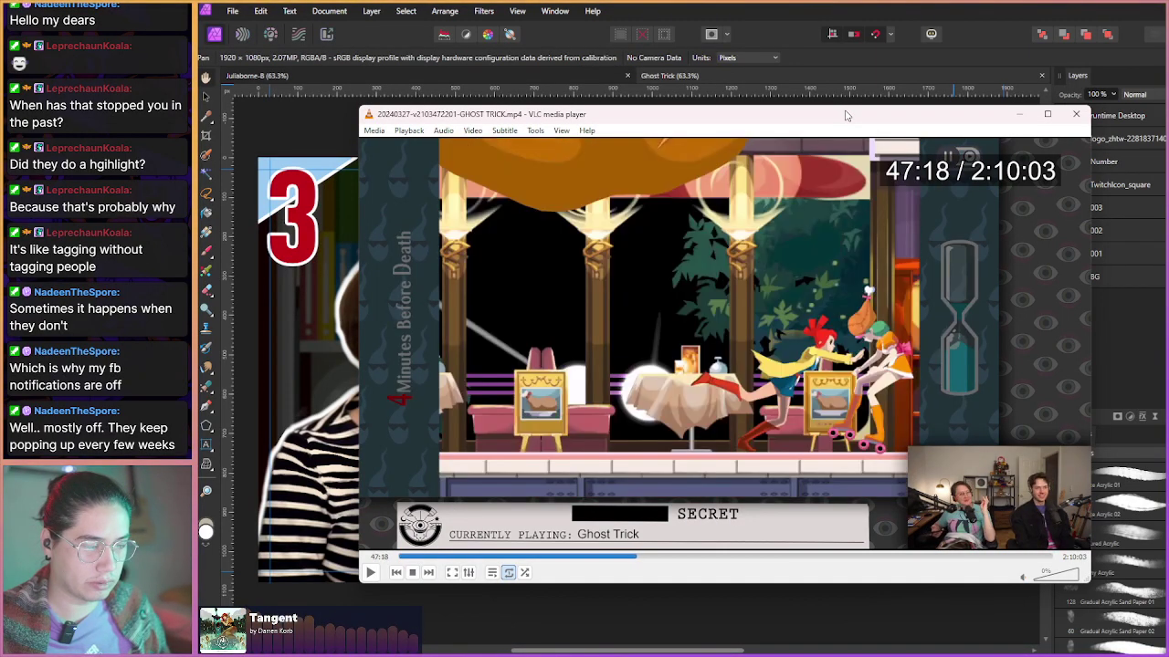
key(alt+Right)
key(alt+Right)
key(alt+Right)
key(alt+Right)
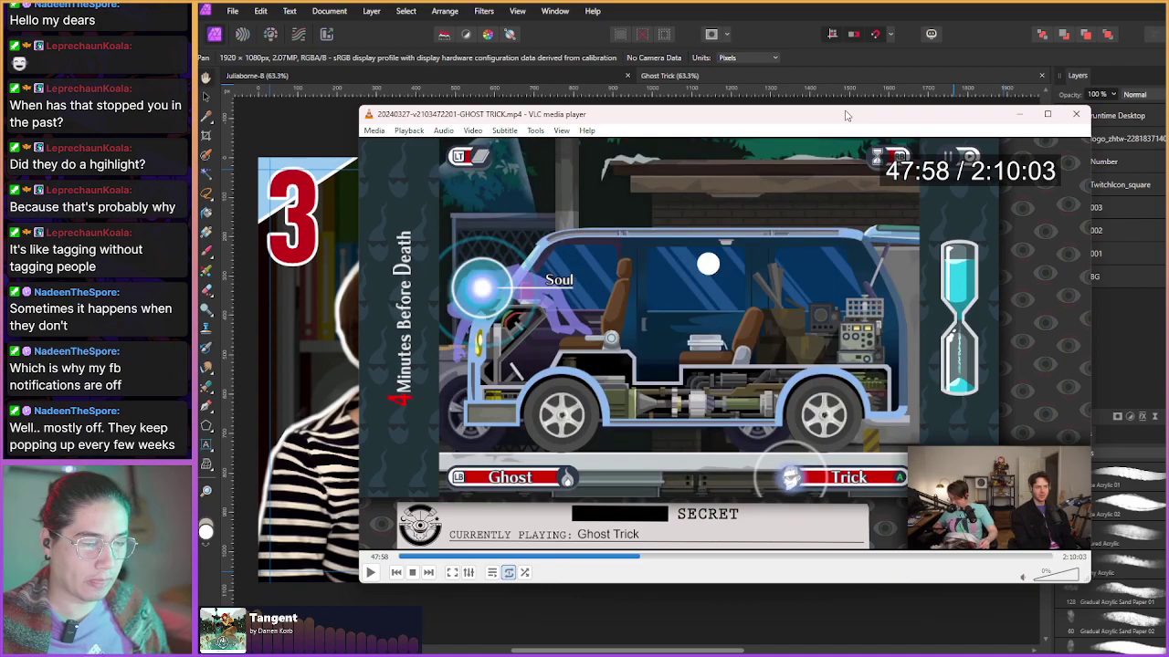
- Check the hosts' expressions in ten-second jumps through the parked-van puzzle, up to 49:58
key(alt+Right)
key(alt+Right)
key(alt+Right)
key(alt+Right)
key(alt+Right)
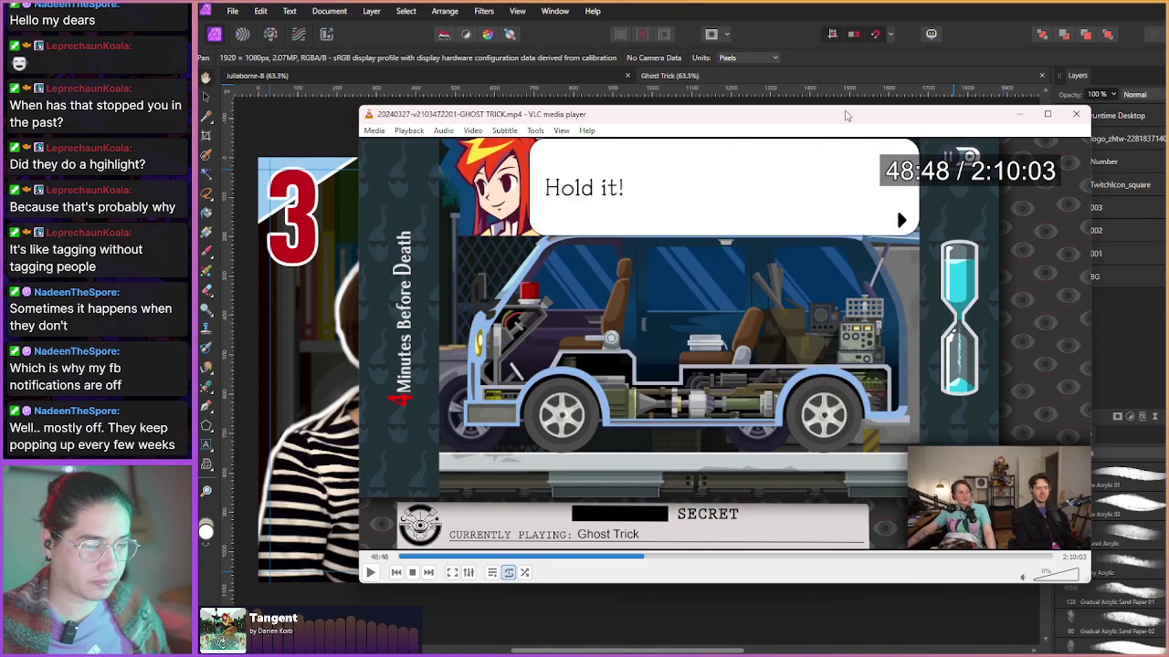
key(alt+Right)
key(alt+Right)
key(alt+Right)
key(alt+Right)
key(alt+Right)
key(alt+Right)
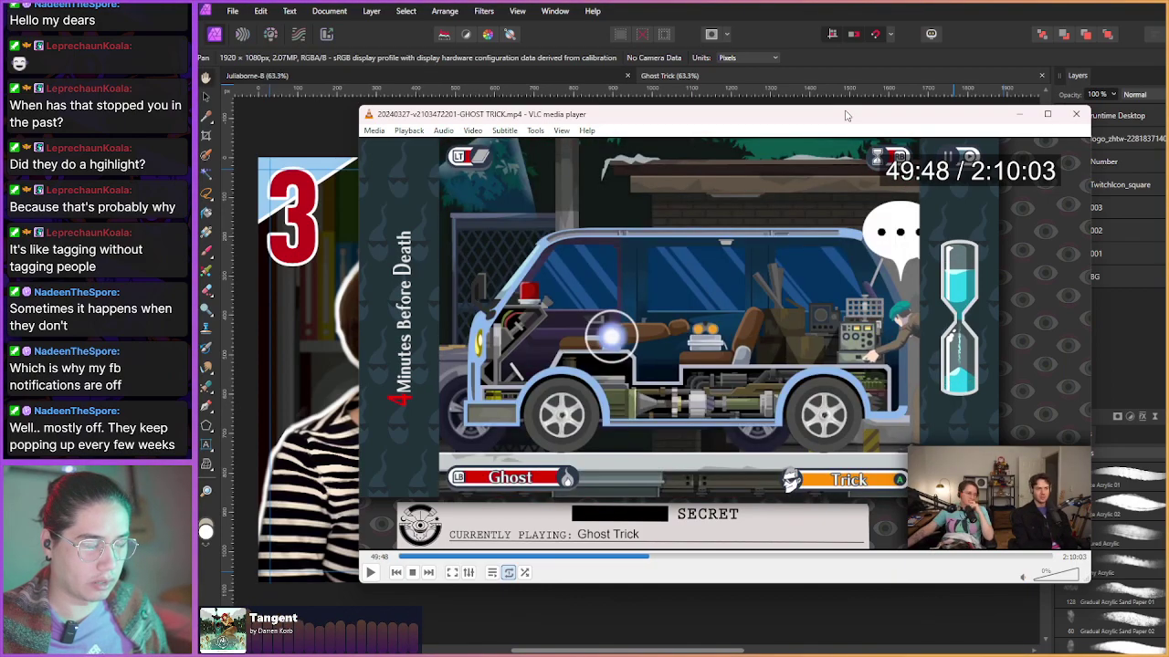
key(alt+Right)
key(alt+Right)
key(alt+Right)
key(alt+Right)
key(alt+Right)
key(alt+Right)
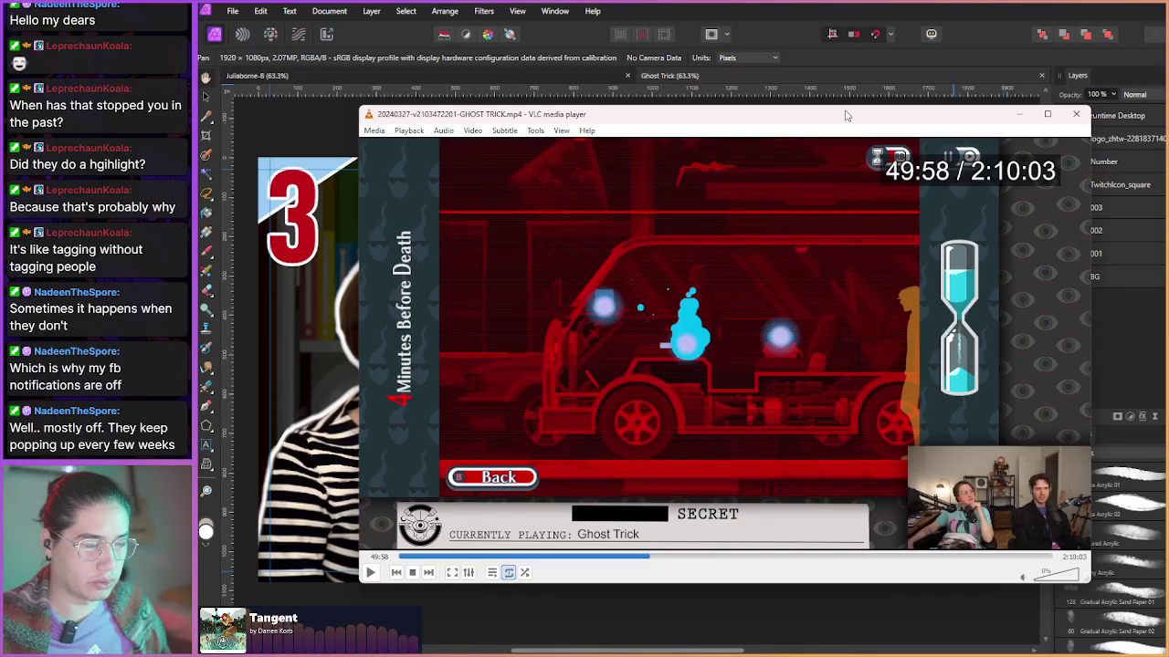
- Check the hosts' expressions in ten-second jumps through the split-screen phone conversation, up to 52:08
key(alt+Right)
key(alt+Right)
key(alt+Right)
key(alt+Right)
key(alt+Right)
key(alt+Right)
key(alt+Right)
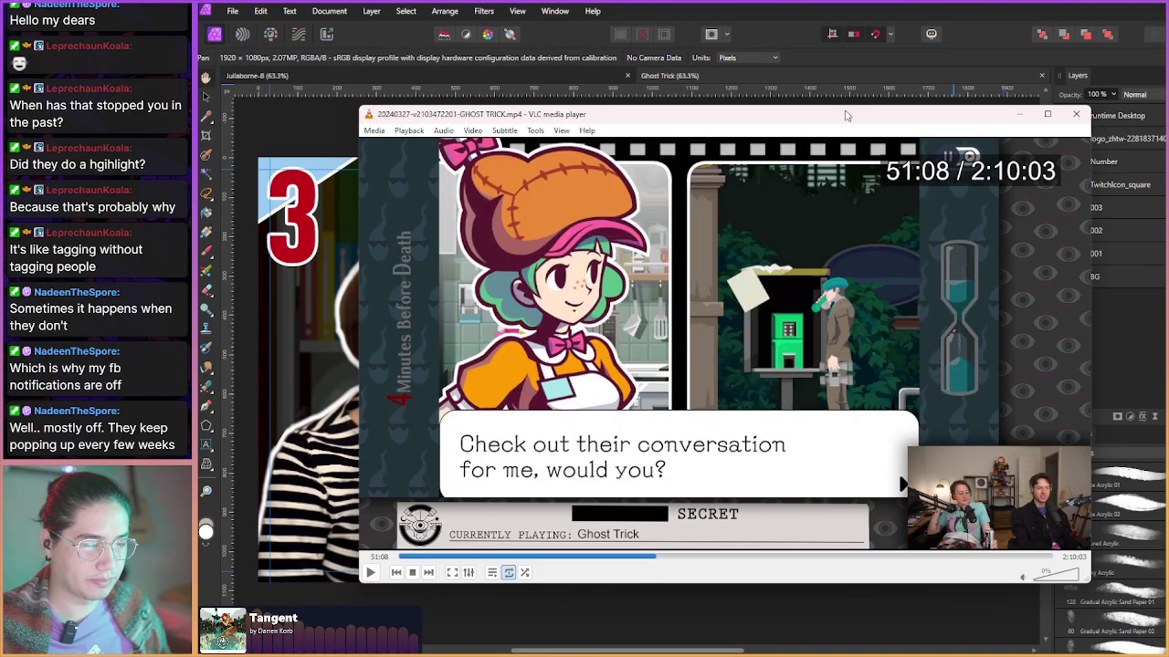
key(alt+Right)
key(alt+Right)
key(alt+Right)
key(alt+Right)
key(alt+Right)
key(alt+Right)
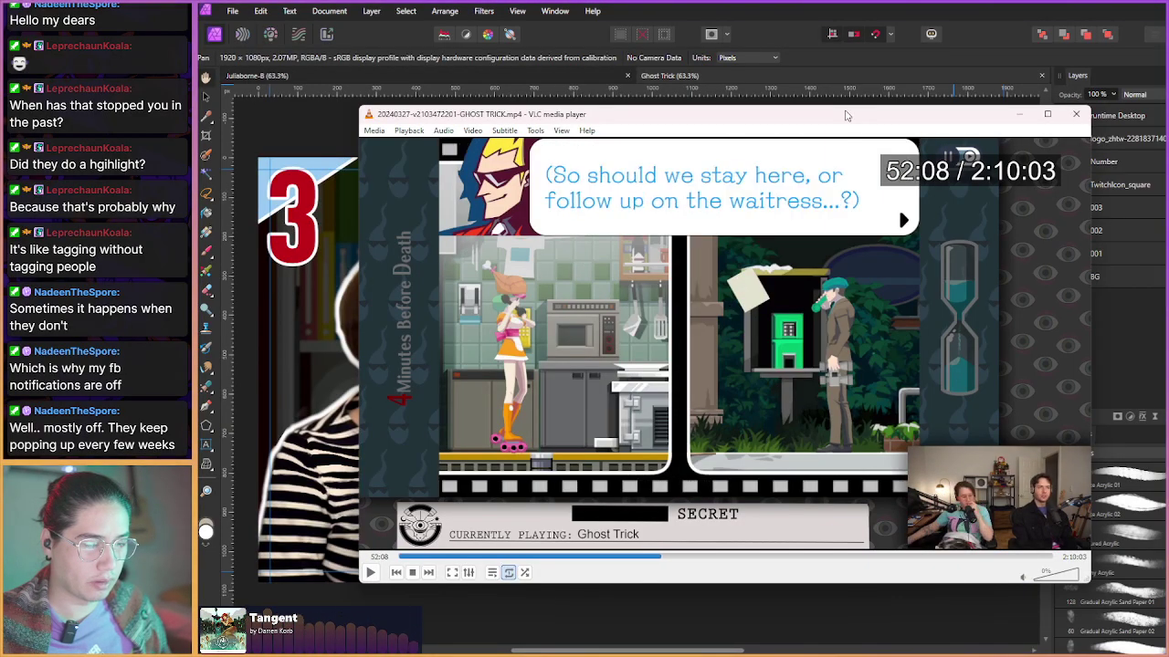
- Move ahead in ten-second jumps to the smoky kitchen scene at 53:58 and examine the hosts' expressions there
key(alt+Right)
key(alt+Right)
key(alt+Right)
key(alt+Right)
key(alt+Right)
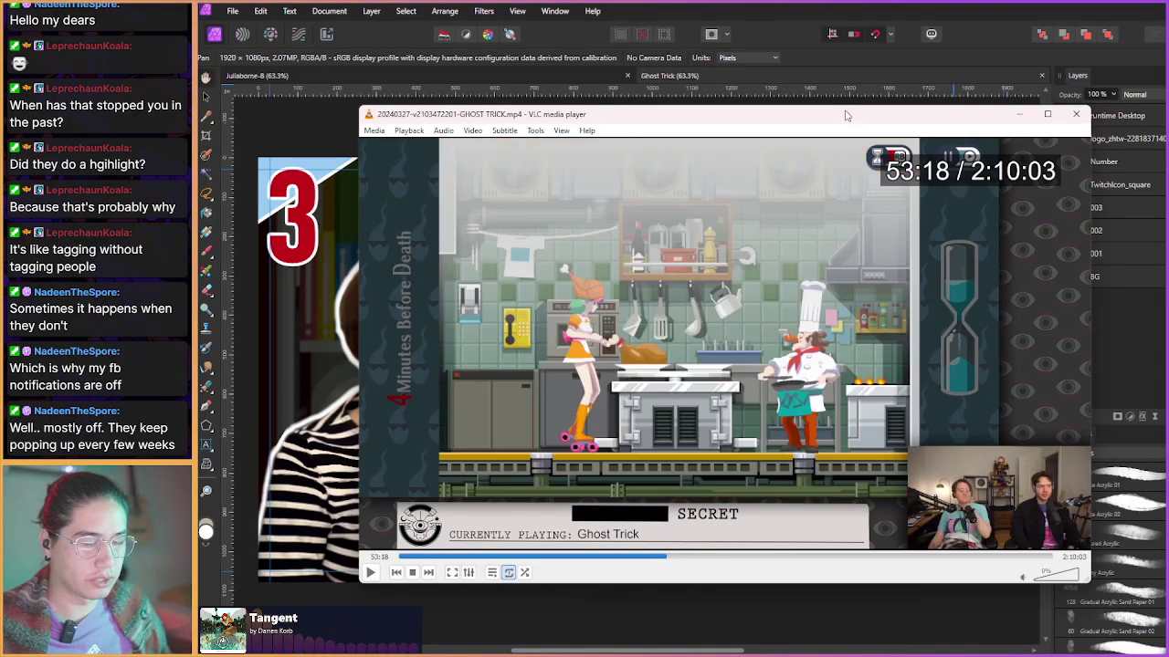
key(alt+Right)
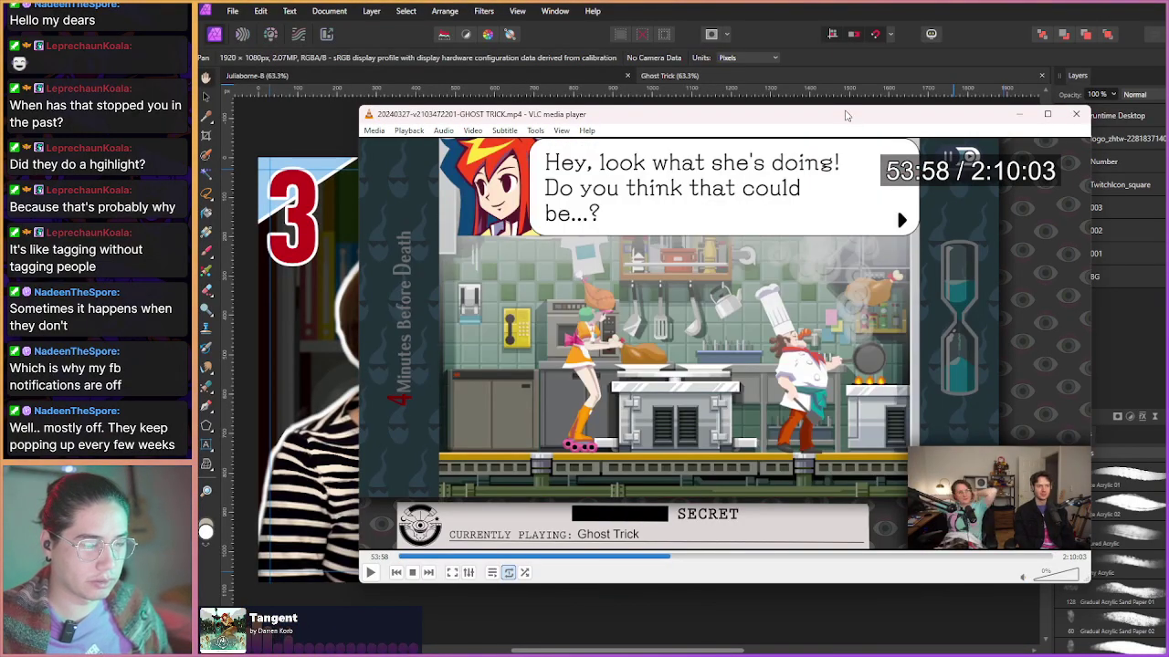
key(space)
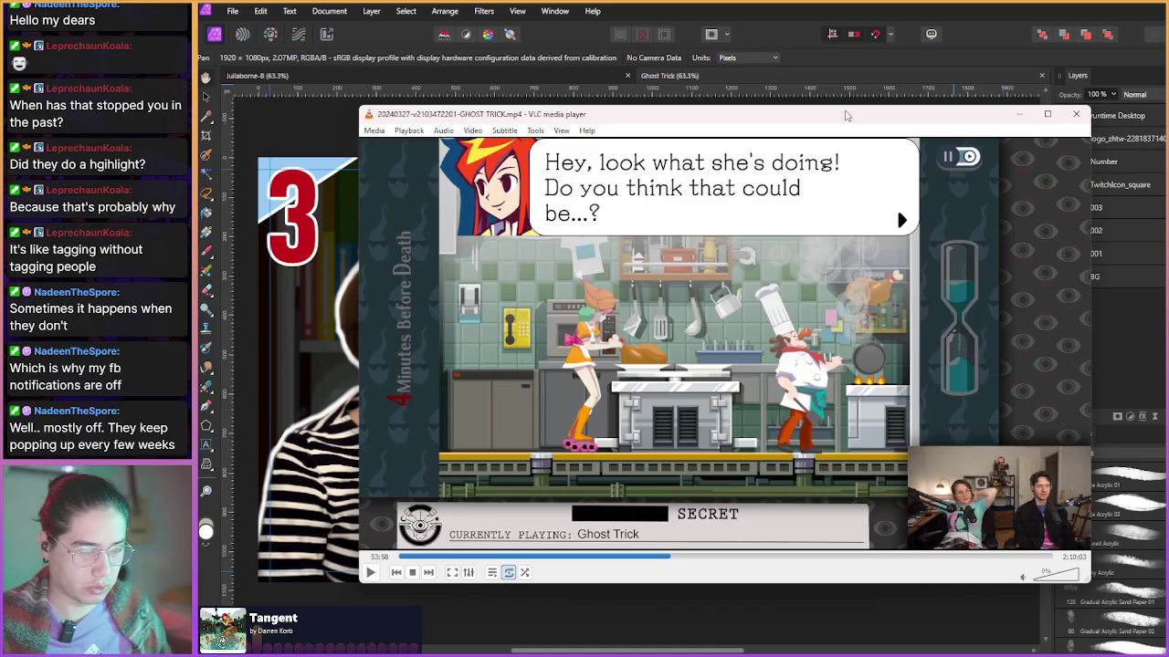
- Continue in ten-second jumps through the kitchen scene to the lazy Susan dialogue at 55:38, watching the hosts' faces
key(alt+Right)
key(alt+Right)
key(alt+Right)
key(alt+Right)
key(alt+Right)
key(alt+Right)
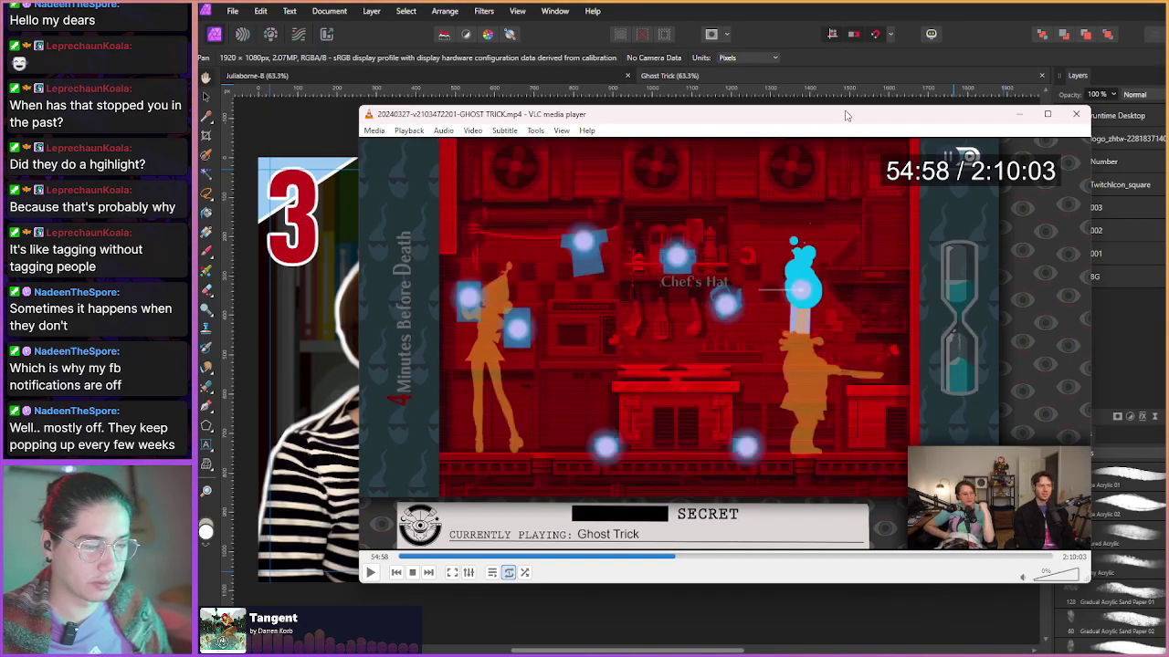
key(alt+Right)
key(alt+Right)
key(alt+Right)
key(alt+Right)
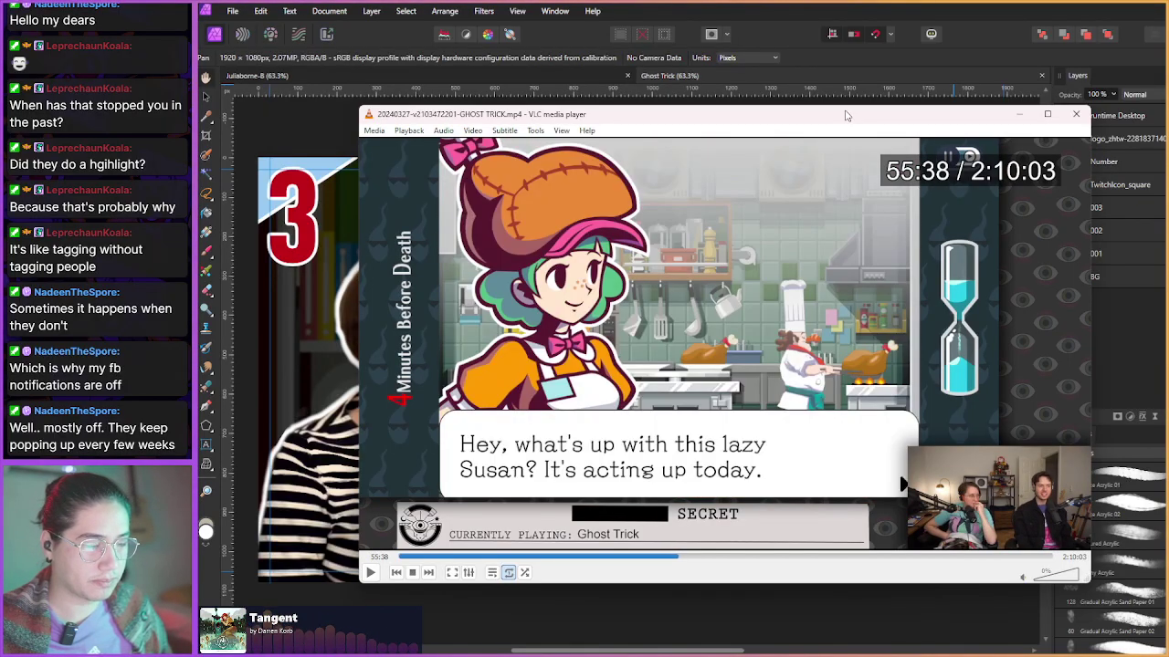
- Scan the hosts' reactions in ten-second jumps through the rest of the kitchen puzzle, up to 57:38
key(alt+Right)
key(alt+Right)
key(alt+Right)
key(alt+Right)
key(alt+Right)
key(alt+Right)
key(alt+Right)
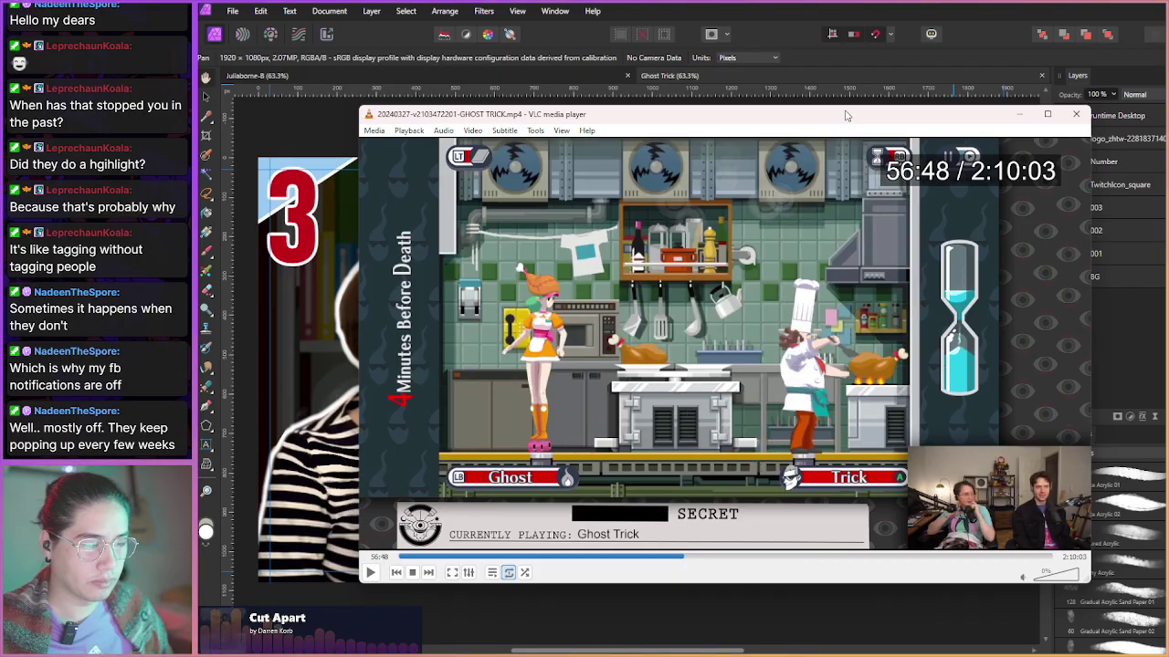
key(alt+Right)
key(alt+Right)
key(alt+Right)
key(alt+Right)
key(alt+Right)
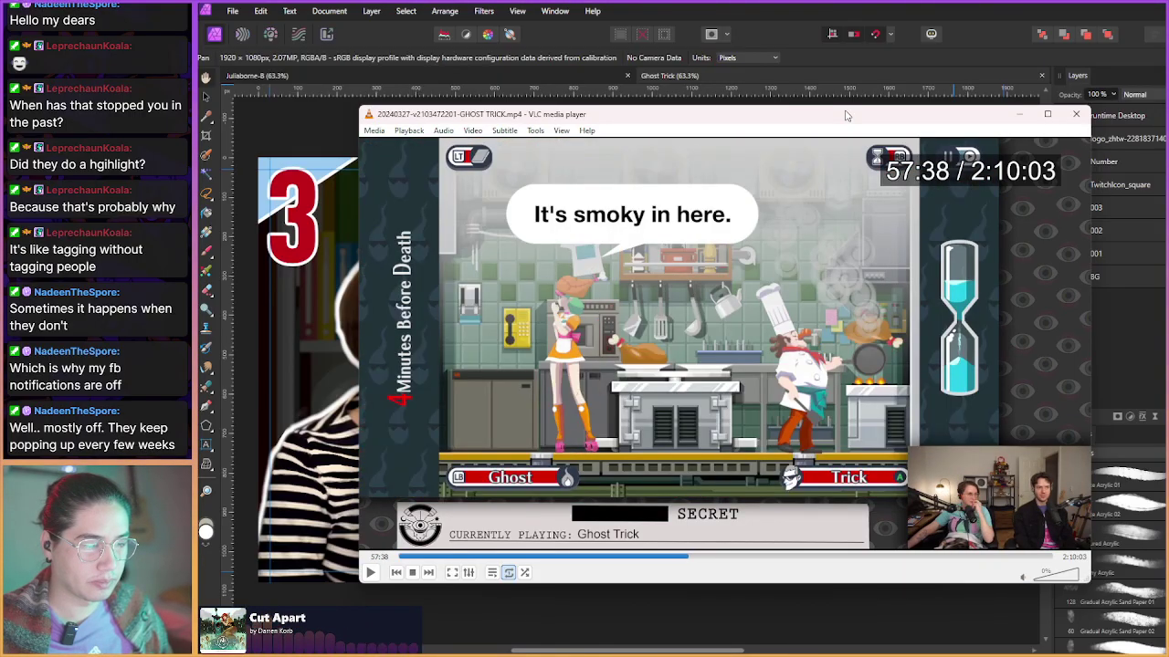
- Skip past the T-shirt puzzle at 58:08 to the red-background dialogue at 1:09:08, checking the hosts' expressions
key(alt+Right)
key(alt+Right)
key(alt+Right)
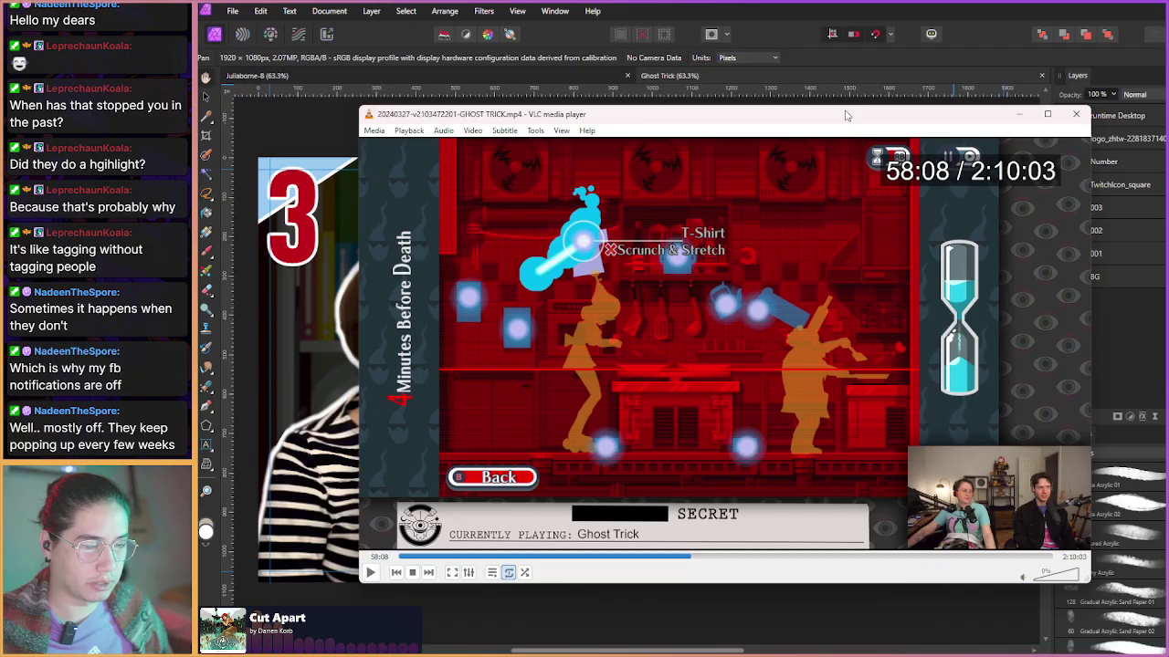
key(alt+Right)
key(alt+Right)
key(alt+Right)
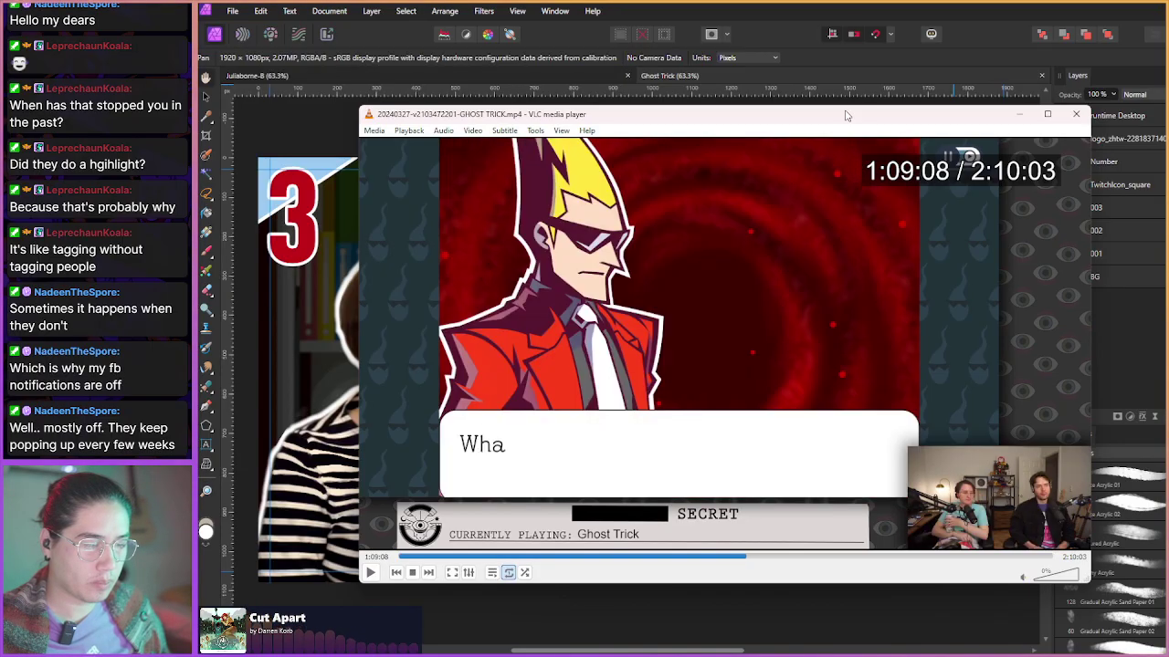
- Scan the hosts' expressions in ten-second jumps through the red-background dialogue to the spotlight scene at 1:12:58
key(Right)
key(Right)
key(Right)
key(Right)
key(Right)
key(Right)
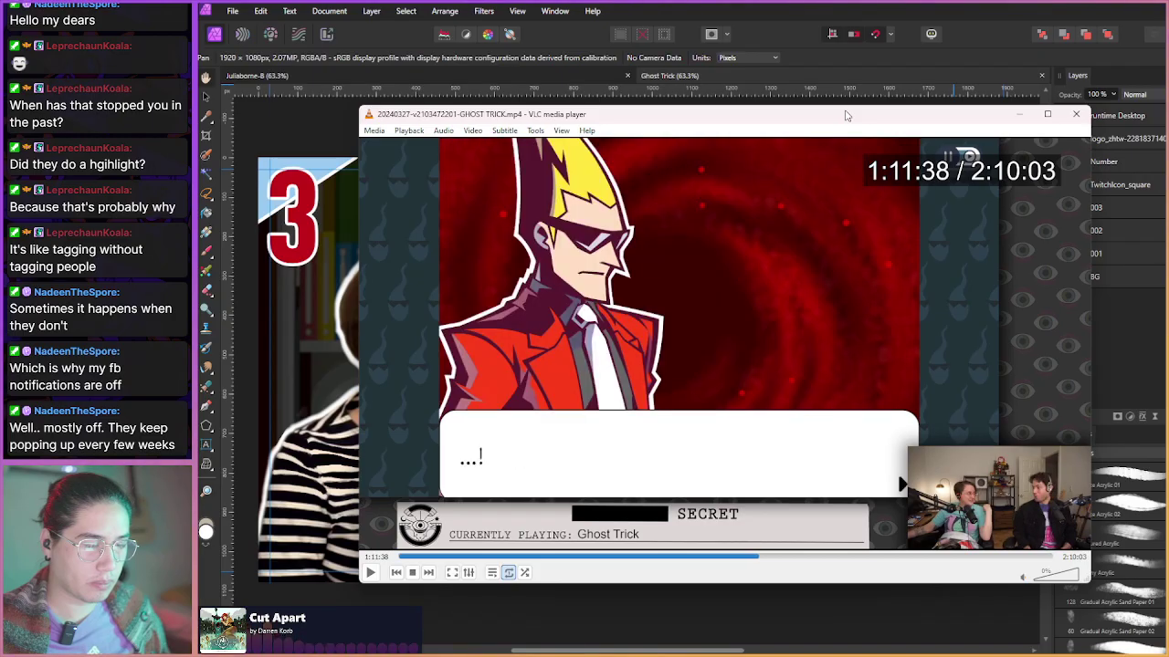
key(Right)
key(Right)
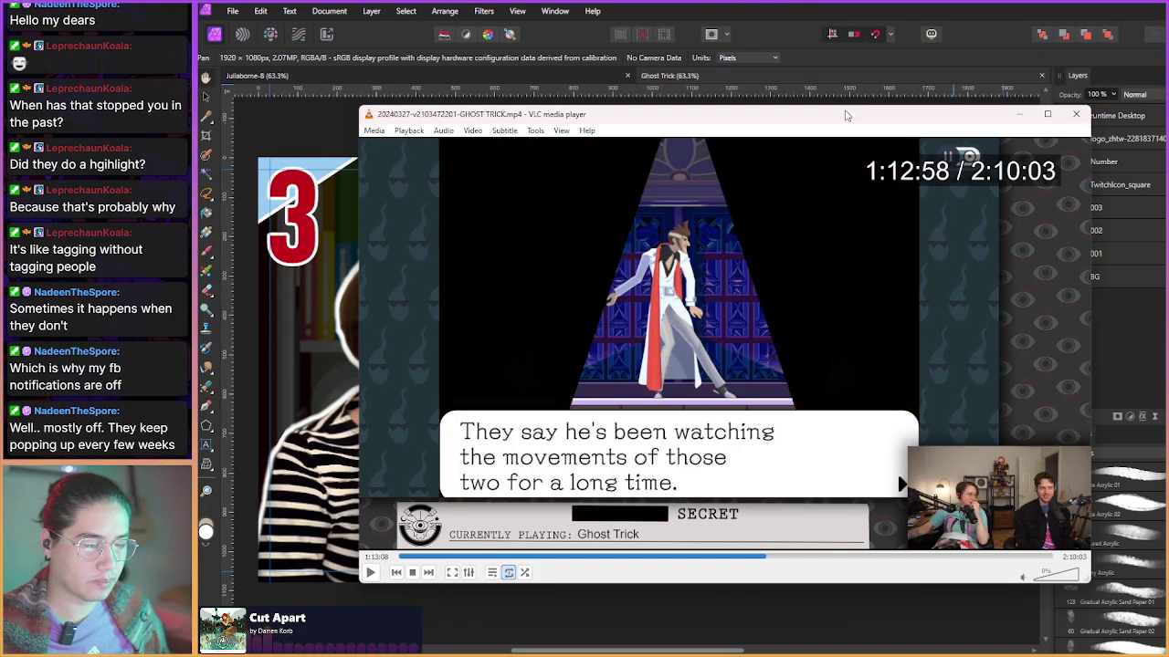
- Check the hosts' expressions in ten-second jumps through the spotlight scene, up to 1:14:28
key(Right)
key(Right)
key(Right)
key(Right)
key(Right)
key(Right)
key(Right)
key(Right)
key(Right)
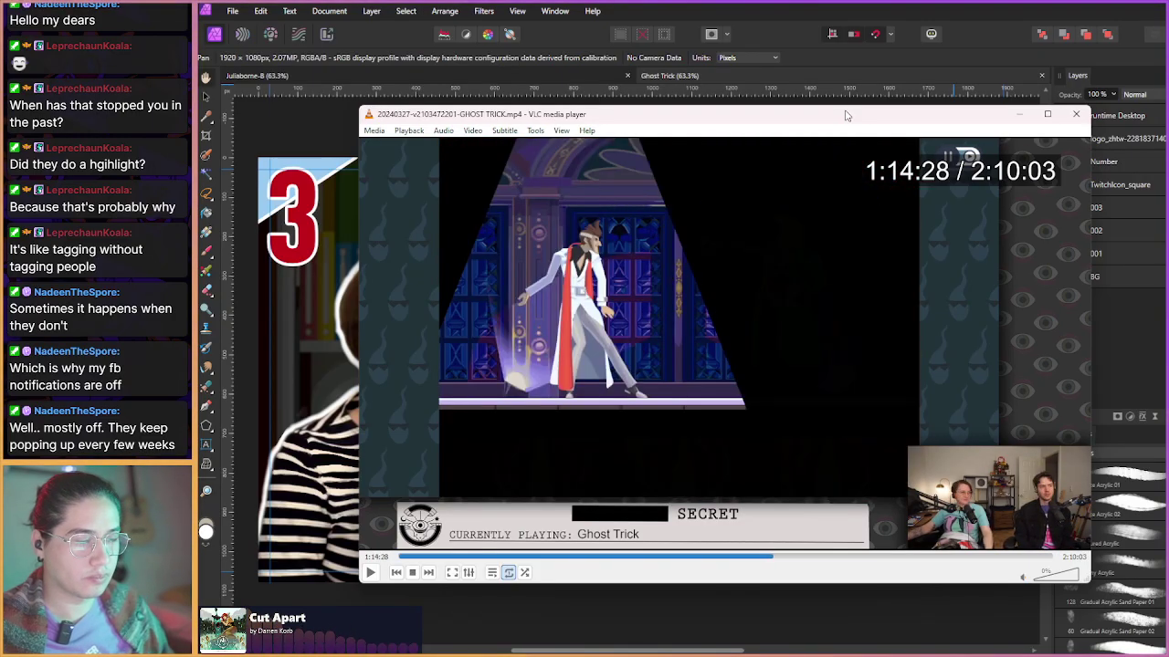
- Check the hosts' expressions in ten-second jumps through the detective's backstory dialogue, up to 1:17:18
key(Right)
key(Right)
key(Right)
key(Right)
key(Right)
key(Right)
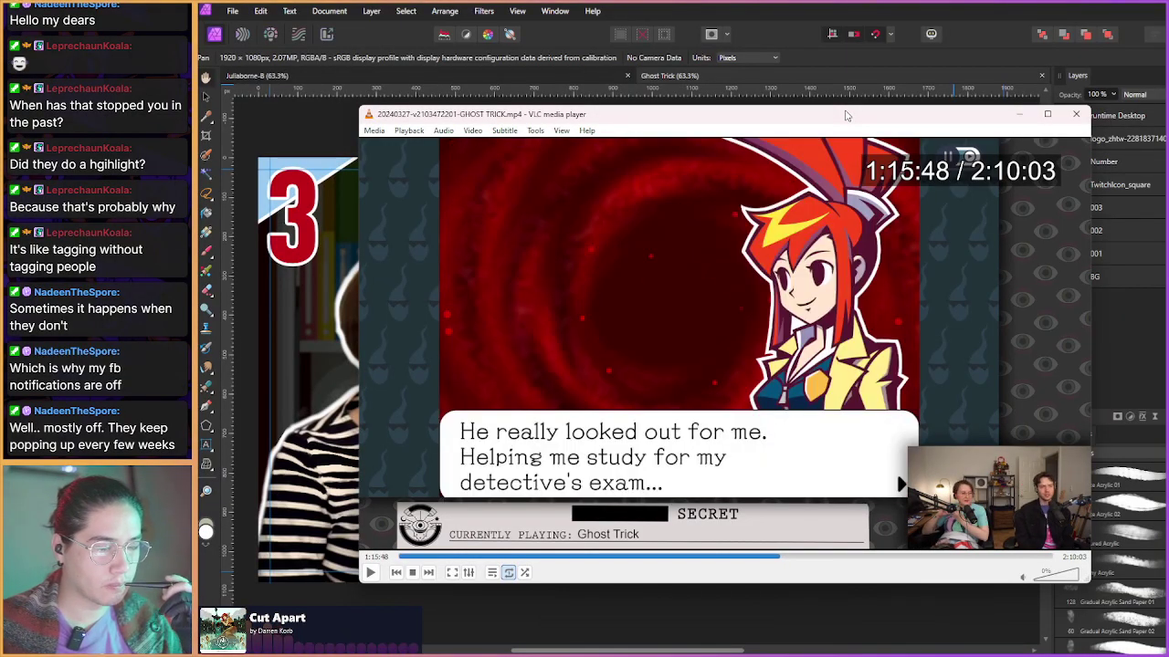
key(Right)
key(Right)
key(Right)
key(Right)
key(Right)
key(Right)
key(Right)
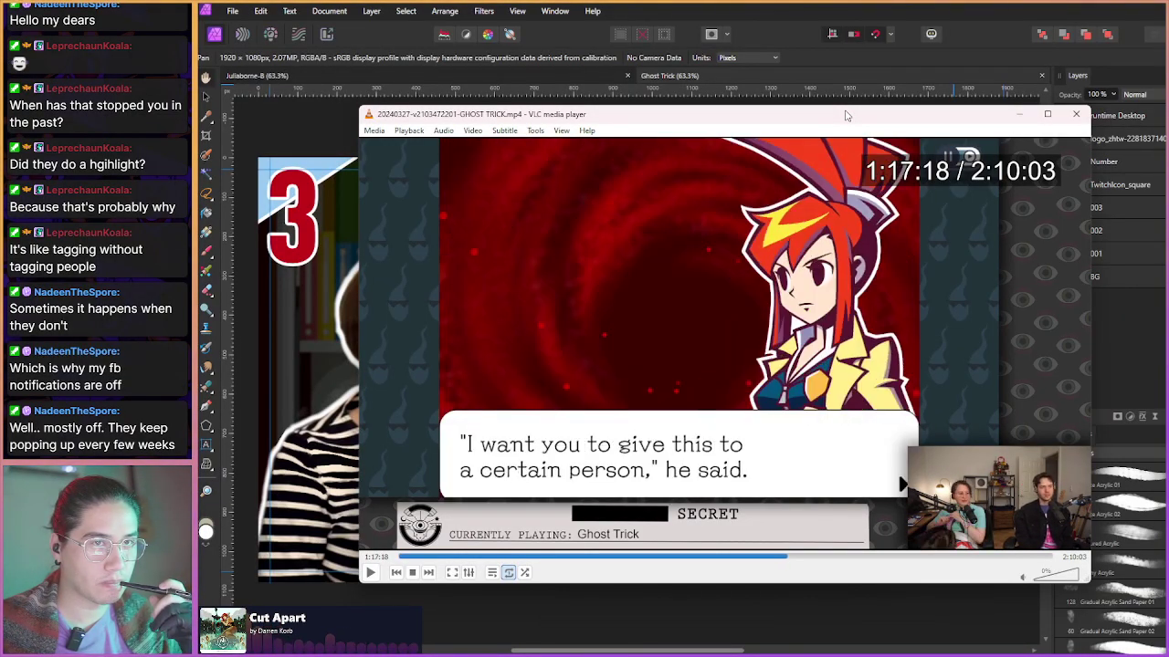
- Scan the hosts' expressions from the restaurant dialogue at 1:20:08 to the blue-uniformed guards' scene at 1:22:18
key(Right)
key(Right)
key(Right)
key(Right)
key(Right)
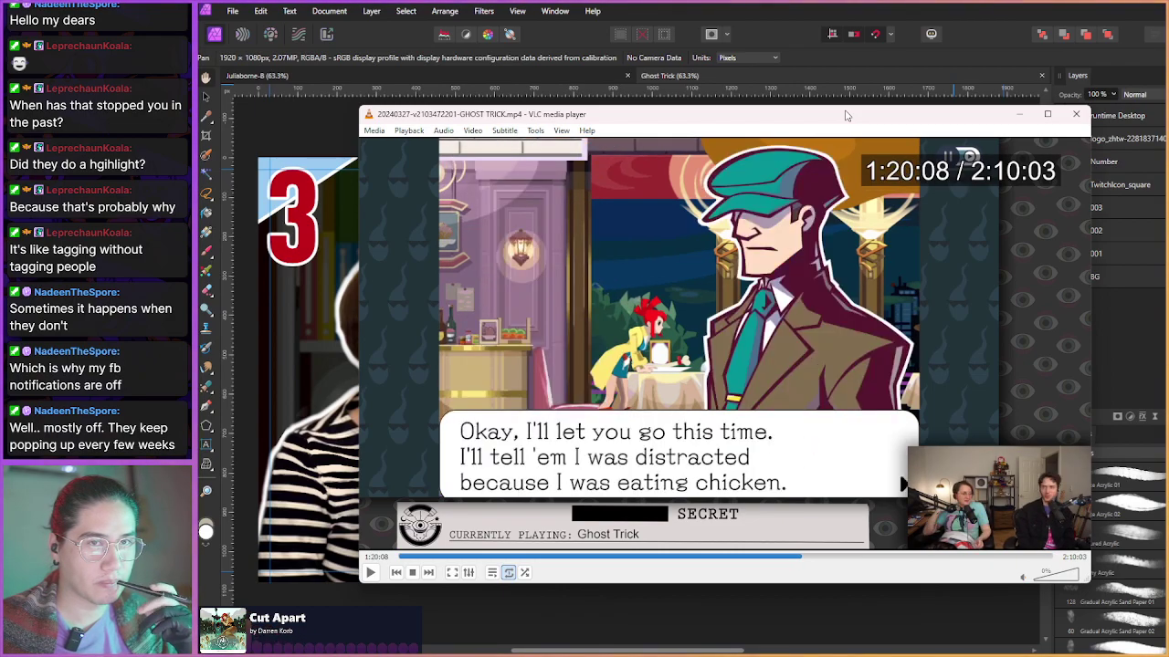
key(Right)
key(Right)
key(Right)
key(Right)
key(Right)
key(Right)
key(Right)
key(Right)
key(Right)
key(Right)
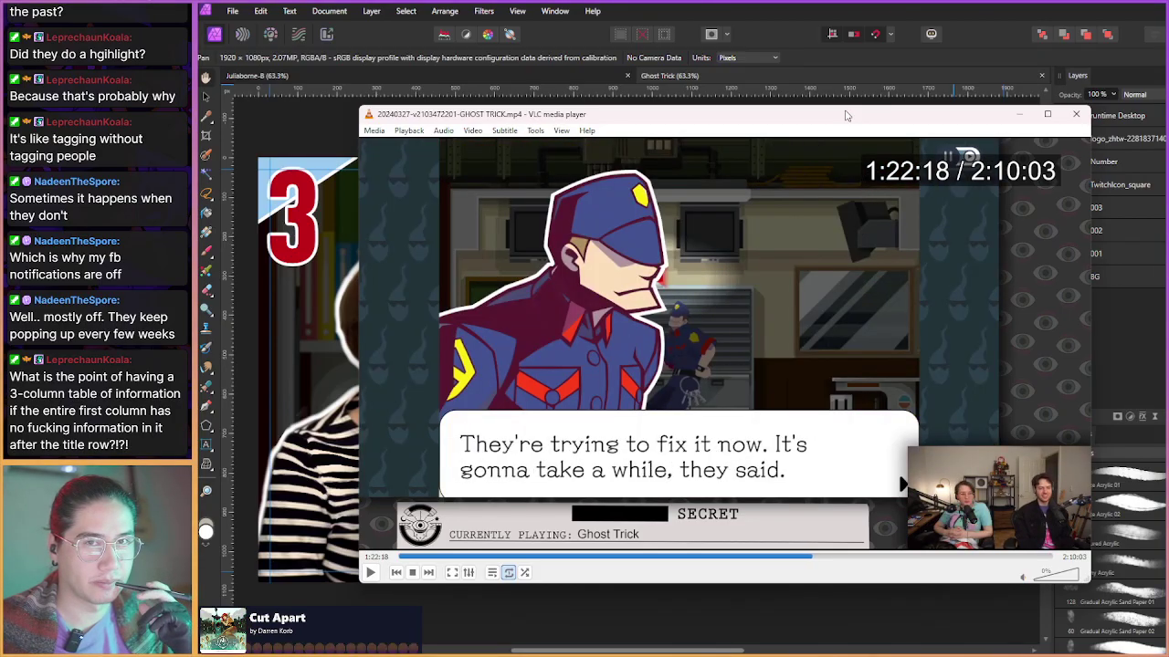
- Examine the hosts' reactions in ten-second jumps through the guards' conversation, up to the split-screen call at 1:24:28
key(Right)
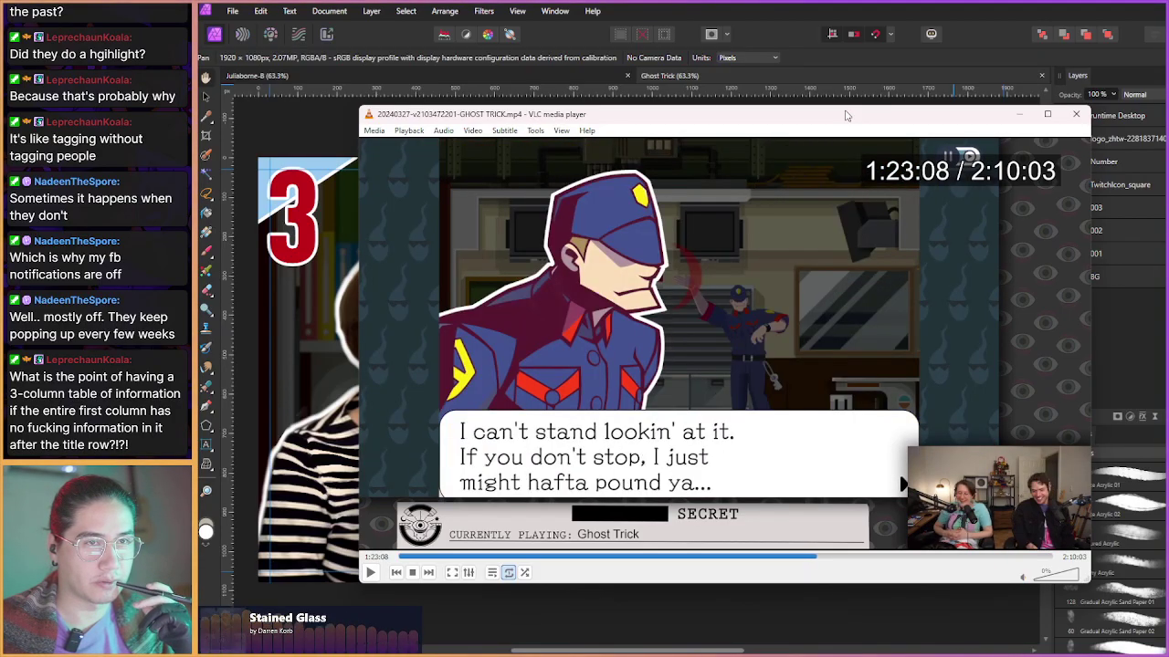
key(Right)
key(Right)
key(Right)
key(Right)
key(Right)
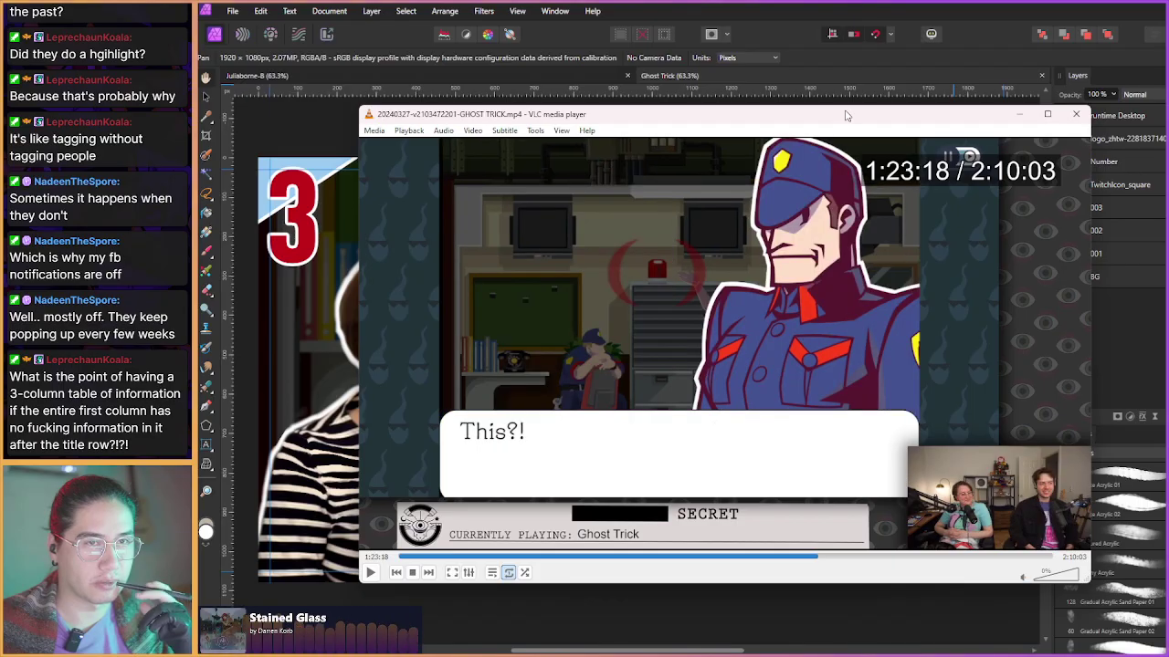
key(Right)
key(Right)
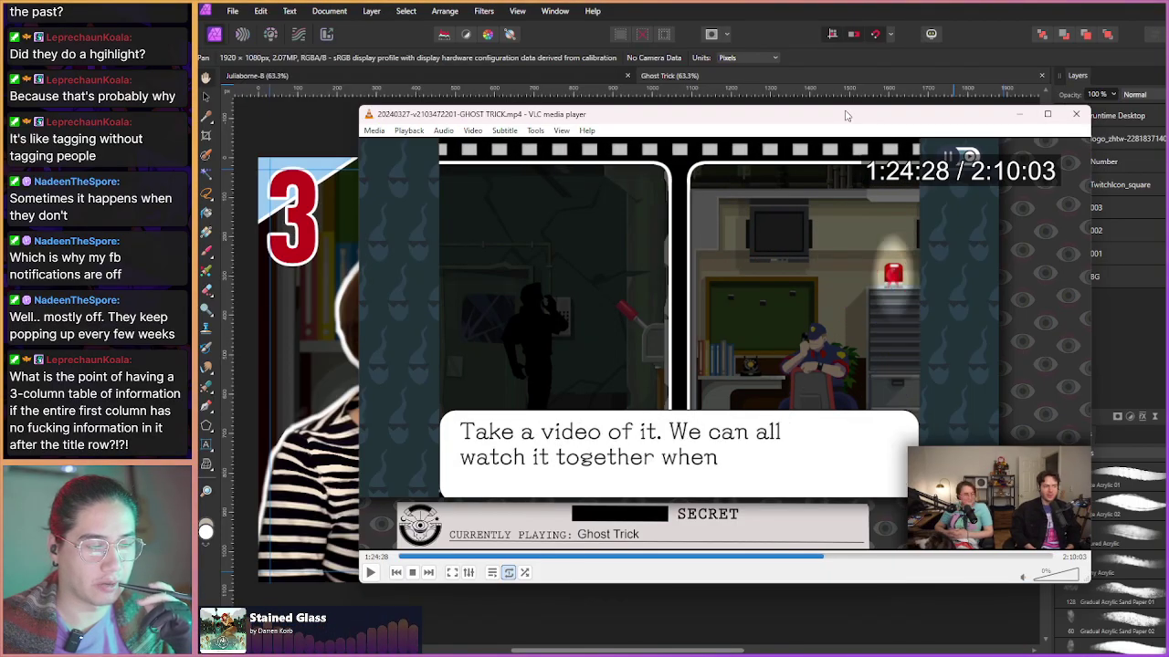
- Scan the hosts' expressions in ten-second jumps past the telephone puzzle to the Ghost World dialogue at 1:26:28
key(Right)
key(Right)
key(Right)
key(Right)
key(Right)
key(Right)
key(Right)
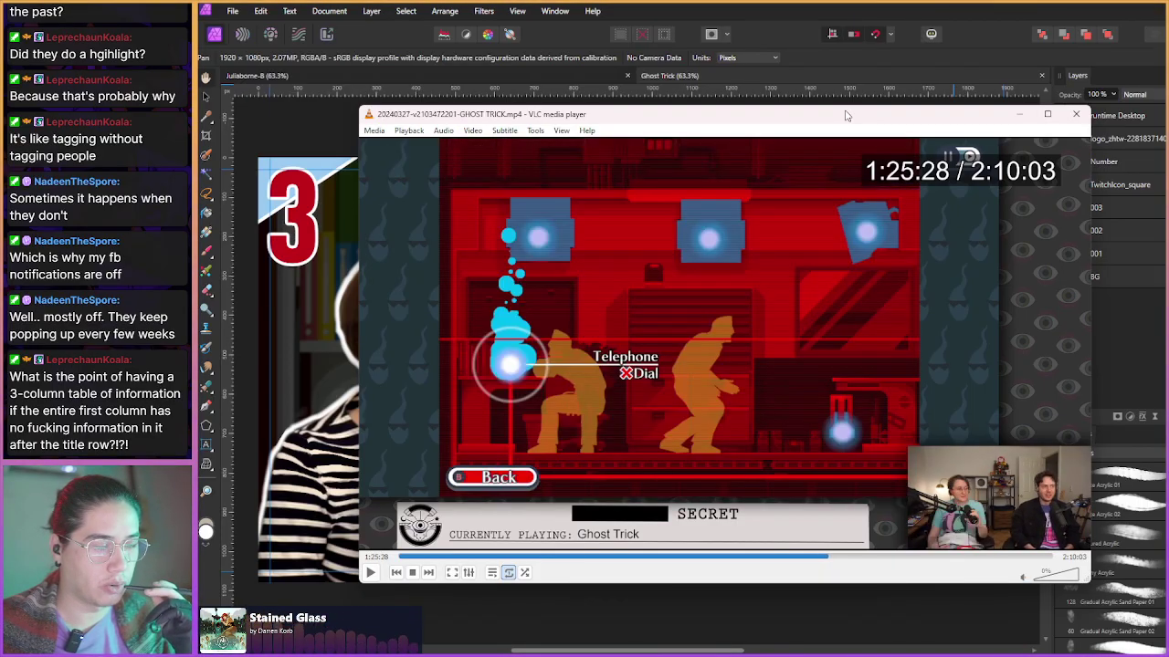
key(Right)
key(Right)
key(Right)
key(Right)
key(Right)
key(Right)
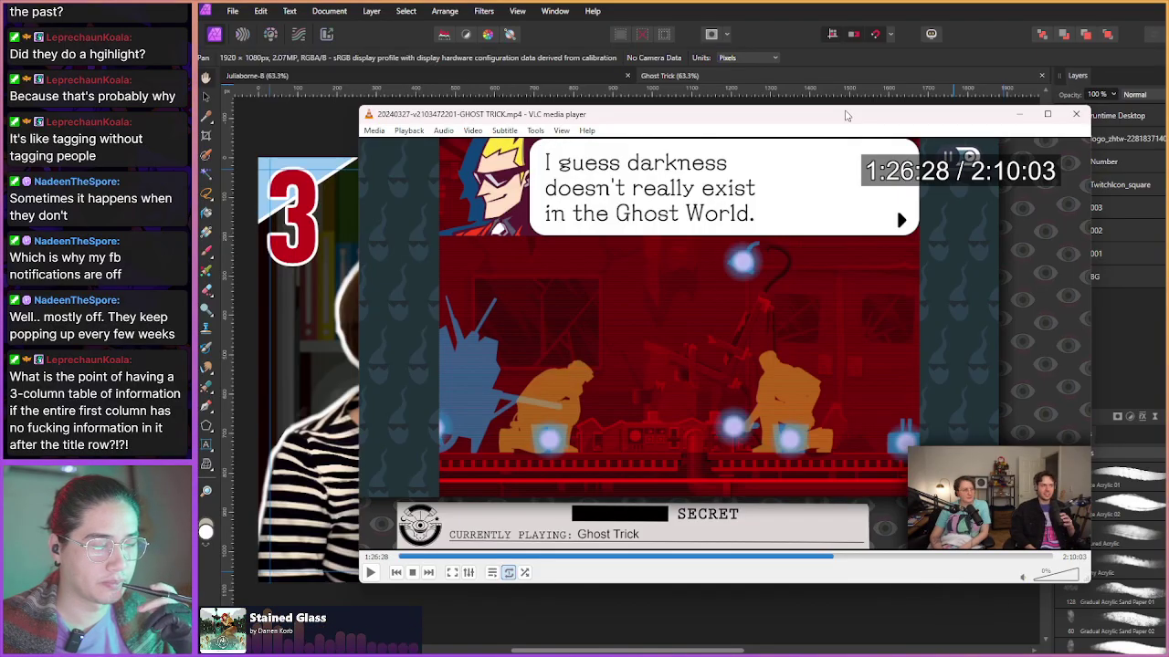
- Check the hosts' expressions in ten-second jumps through the darkened-room scenes to the internal phone at 1:28:38
key(Right)
key(Right)
key(Right)
key(Right)
key(Right)
key(Right)
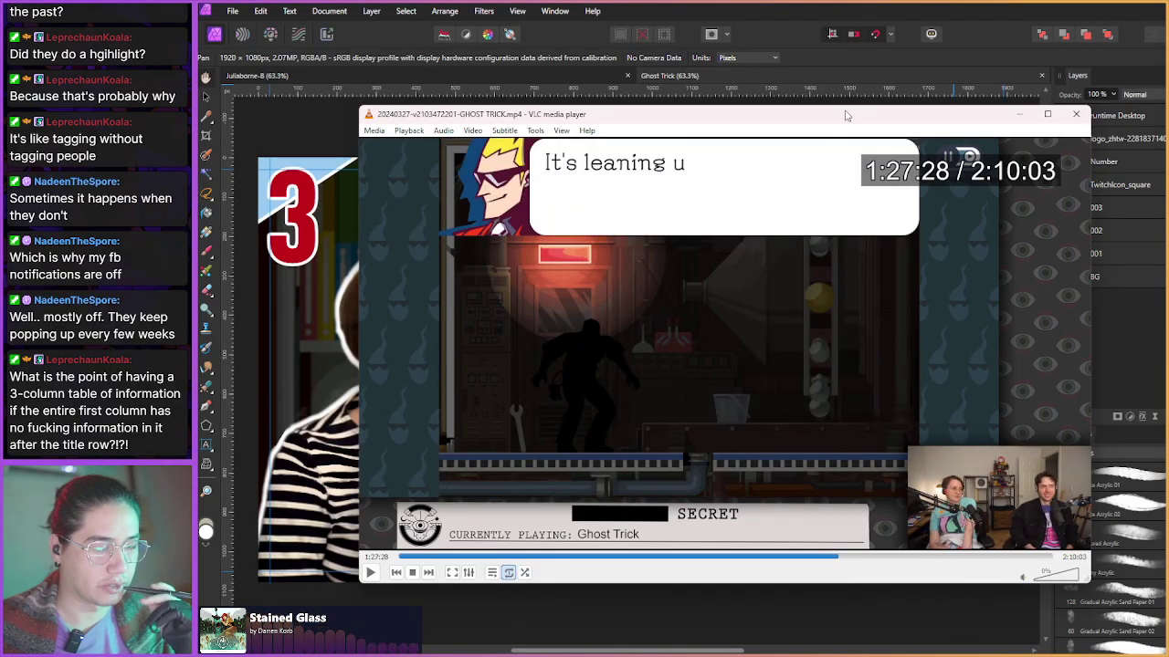
key(Right)
key(Right)
key(Right)
key(Right)
key(Right)
key(Right)
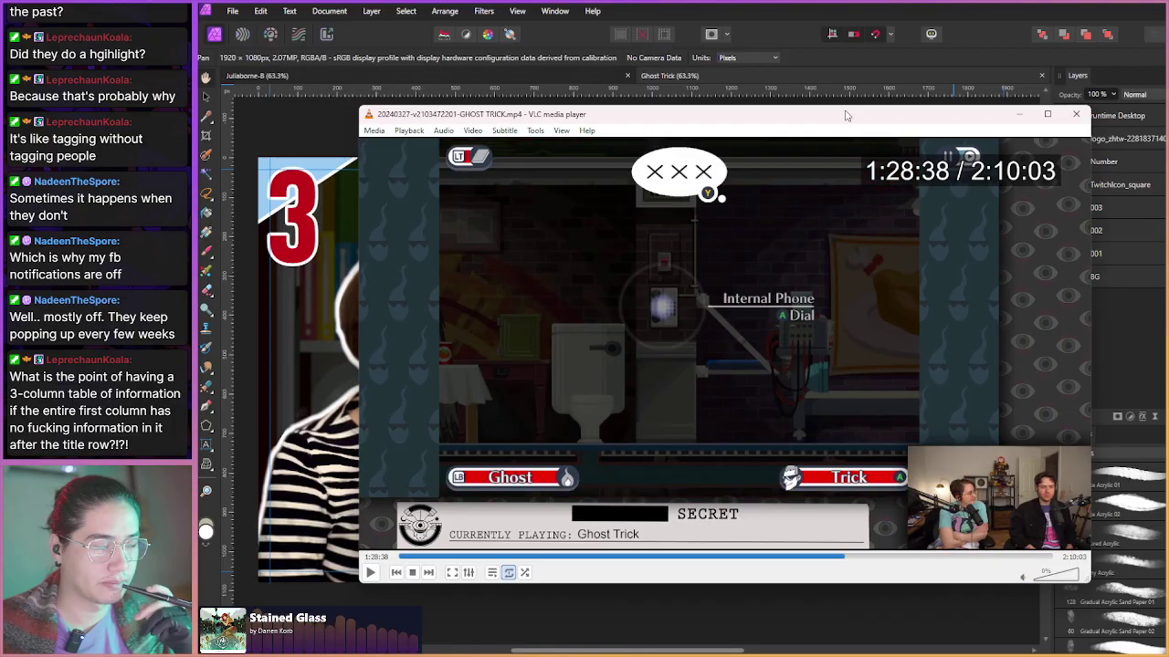
- Check the hosts' expressions in ten-second jumps from the internal phone scene to the guard's dialogue at 1:30:48
key(Right)
key(Right)
key(Right)
key(Right)
key(Right)
key(Right)
key(Right)
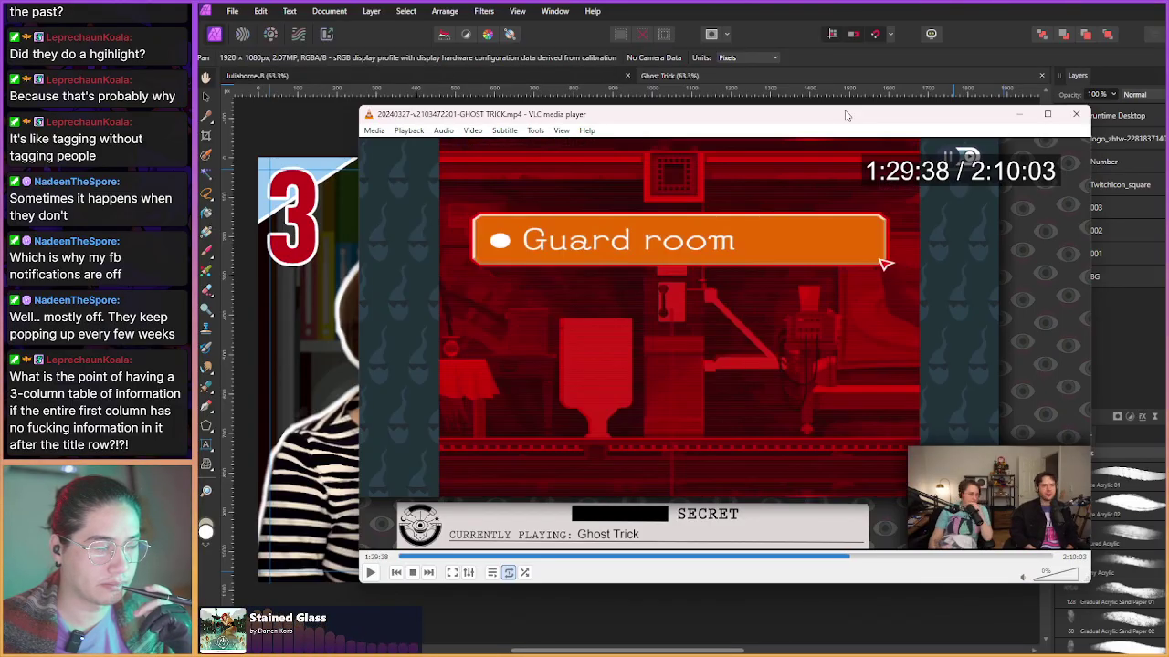
key(Right)
key(Right)
key(Right)
key(Right)
key(Right)
key(Right)
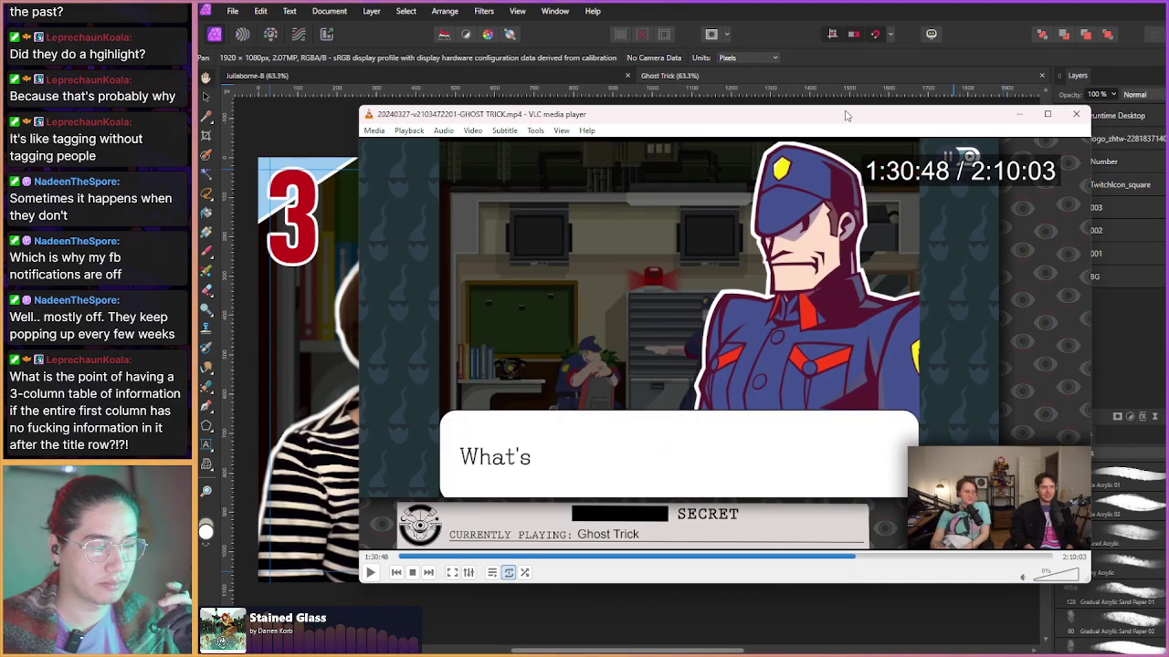
- Examine the hosts' expressions in ten-second jumps through the full-size camera view with the cat, up to 1:32:38
key(Right)
key(Right)
key(Right)
key(Right)
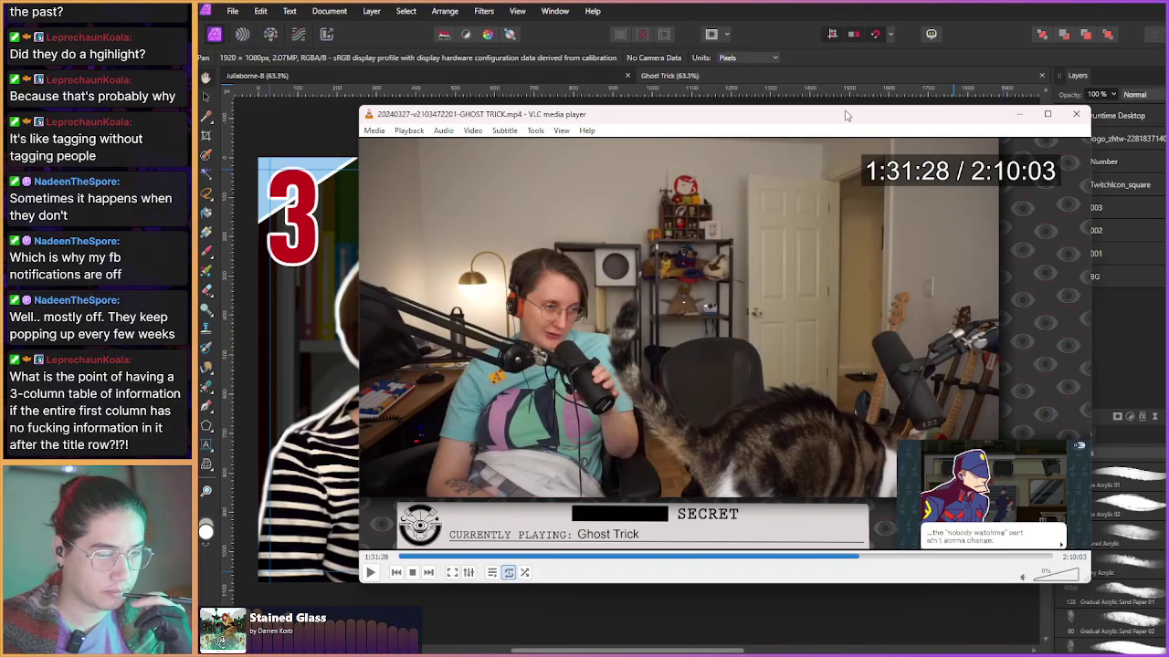
key(Right)
key(Right)
key(Right)
key(Right)
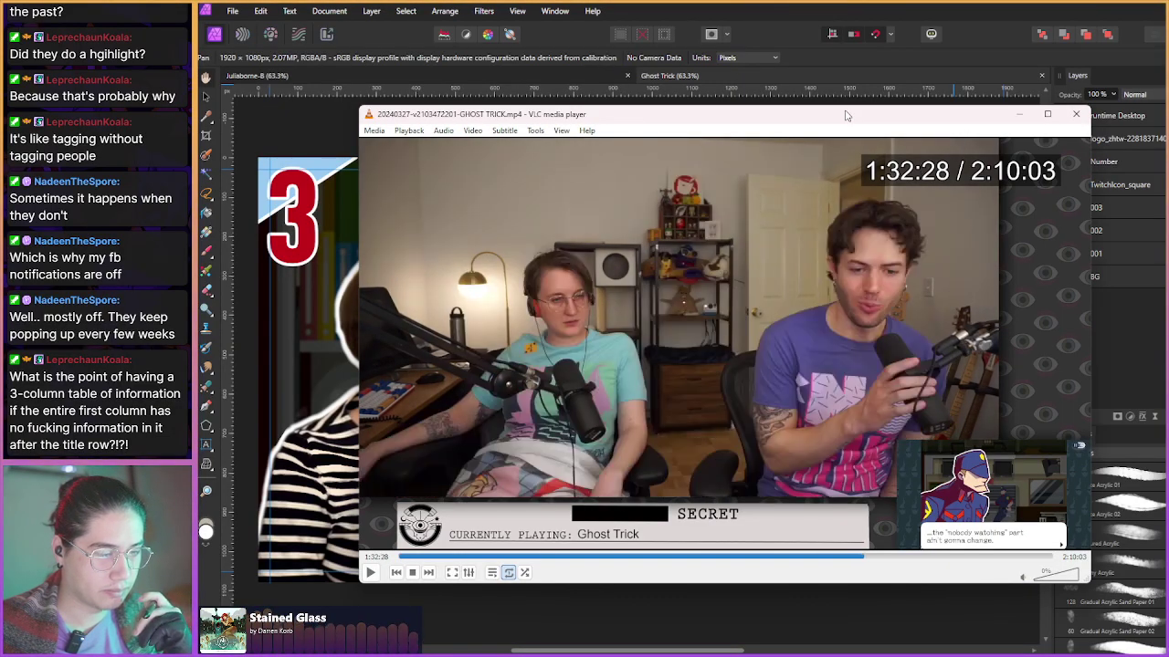
key(Right)
key(Right)
key(Right)
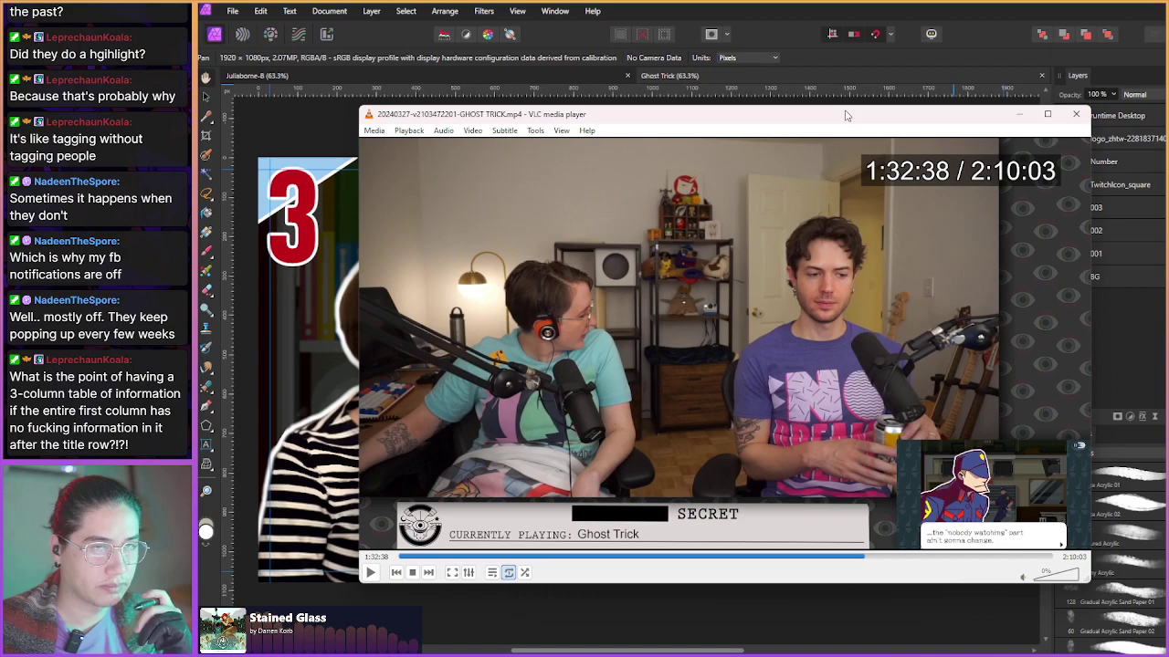
- Scan the hosts' full-size camera footage in ten-second jumps from 1:32:38 to 1:34:18 for expressive moments
key(Right)
key(Right)
key(Right)
key(Right)
key(Right)
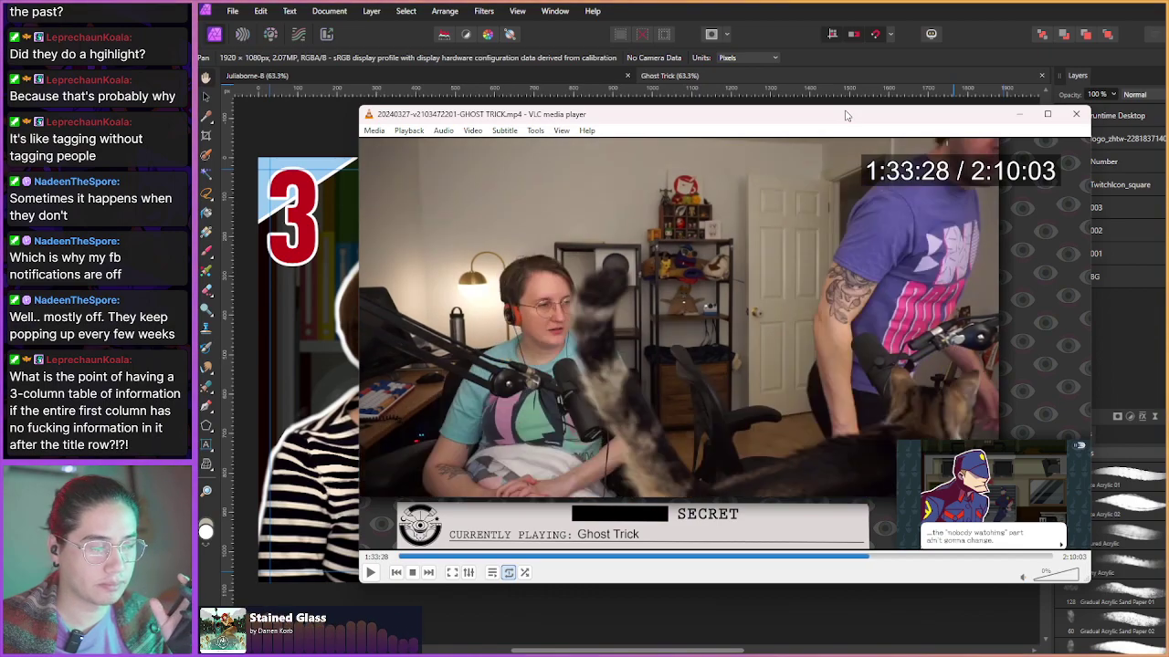
key(Right)
key(Right)
key(Right)
key(Right)
key(Right)
key(Right)
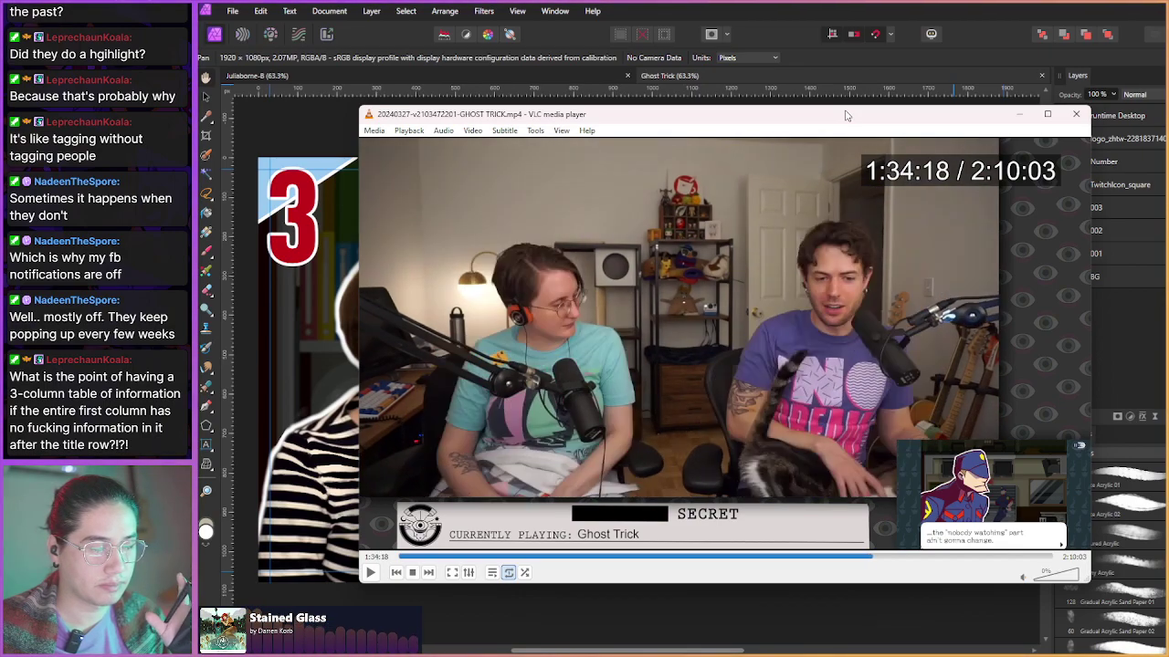
- Check the rest of the hosts' full-size camera footage in ten-second jumps, up to the guard's shouting dialogue at 1:36:08
key(Right)
key(Right)
key(Right)
key(Right)
key(Right)
key(Right)
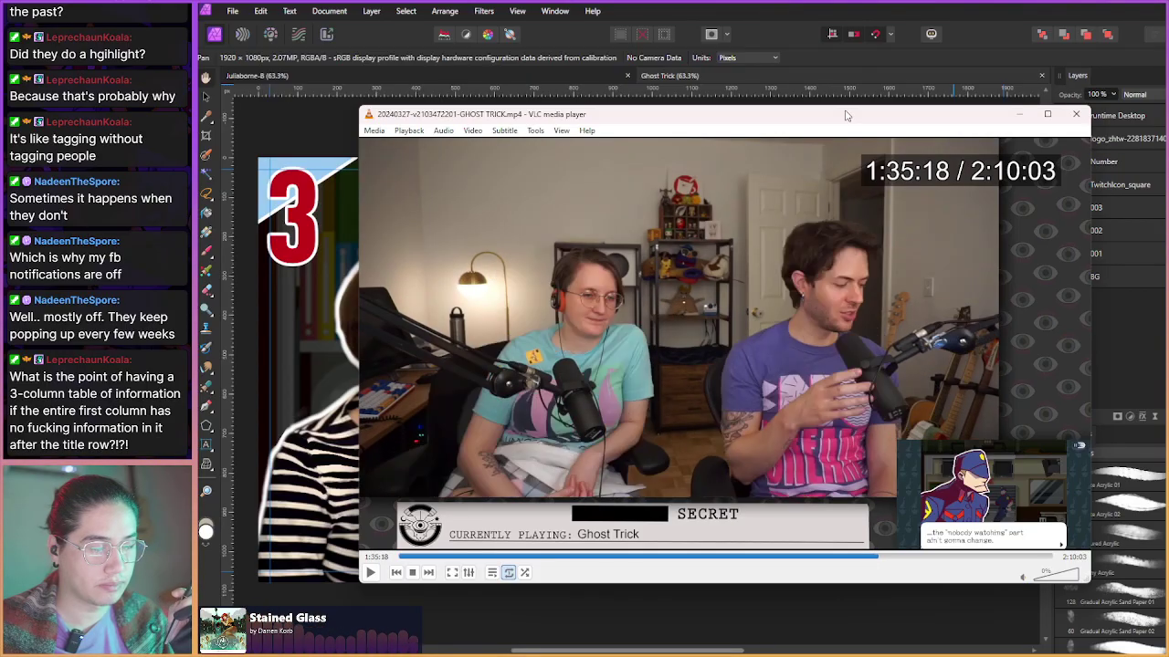
key(Right)
key(Right)
key(Right)
key(Right)
key(Right)
key(Right)
key(Right)
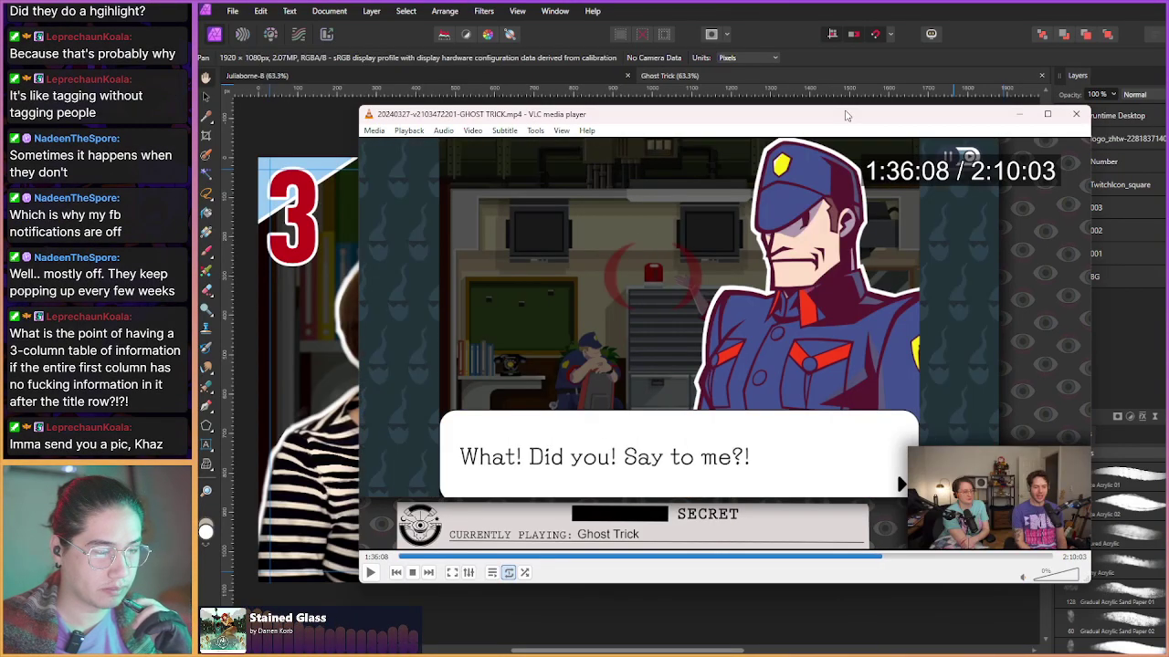
- Scan the hosts' reactions in ten-second jumps from the guard room dialogue to the darkened machine room at 1:38:38
key(Right)
key(Right)
key(Right)
key(Right)
key(Right)
key(Right)
key(Right)
key(Right)
key(Right)
key(Right)
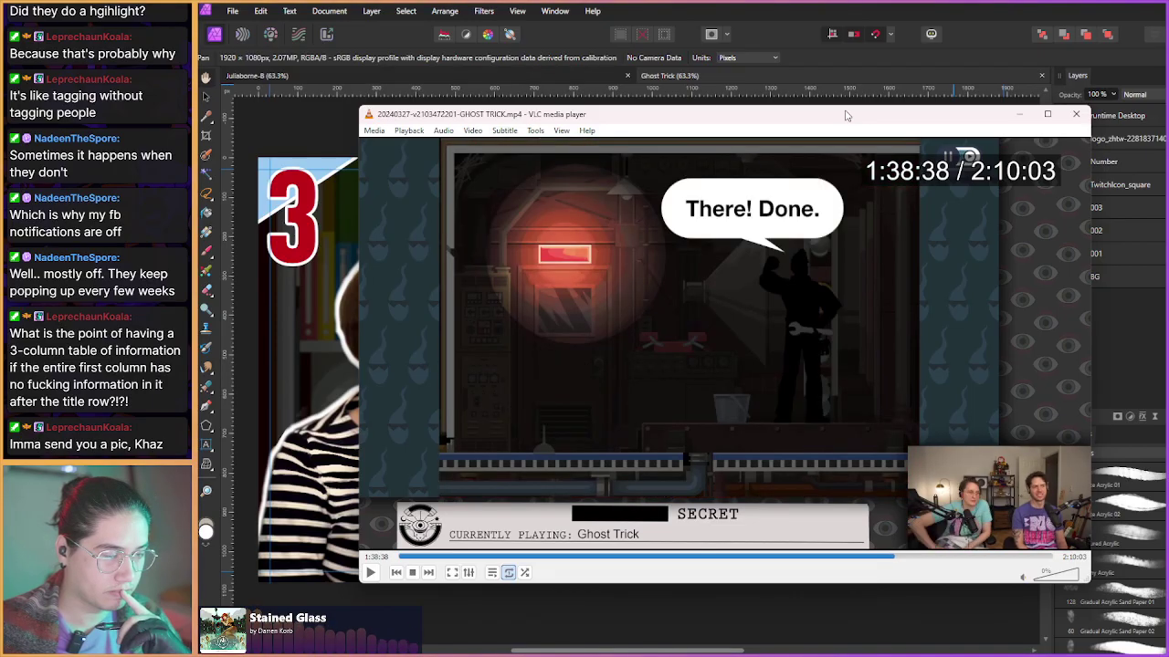
- Examine the hosts' expressions in ten-second jumps past the grounding sphere puzzle to the guards' dialogue at 1:40:38
key(Right)
key(Right)
key(Right)
key(Right)
key(Right)
key(Right)
key(Right)
key(Right)
key(Right)
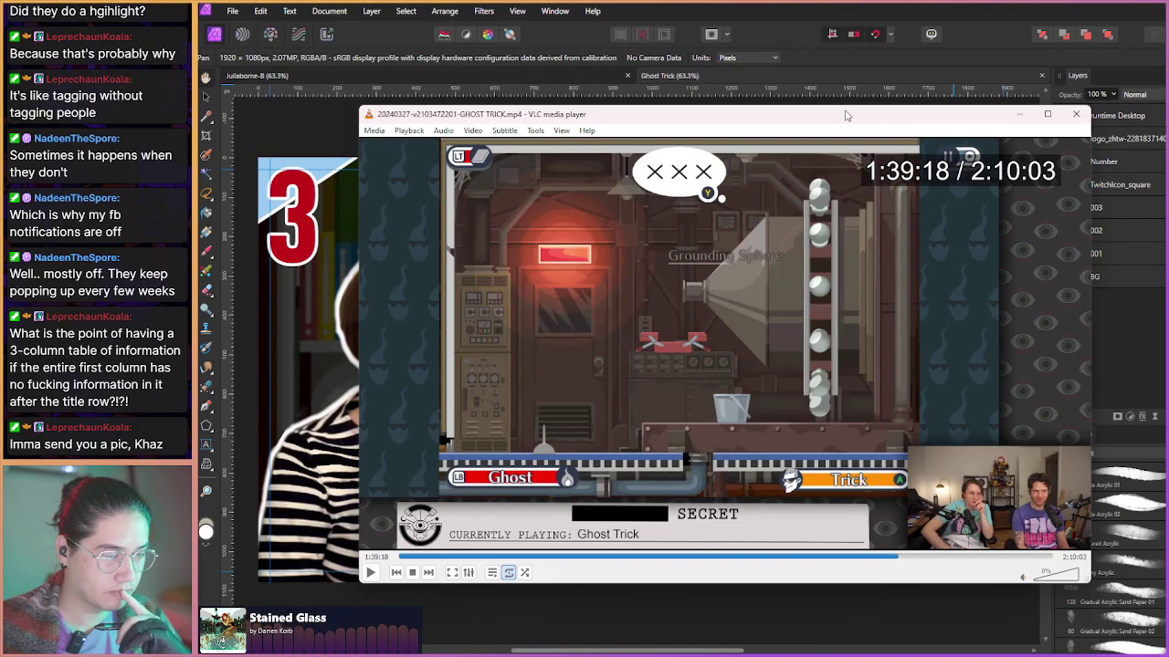
key(Right)
key(Right)
key(Right)
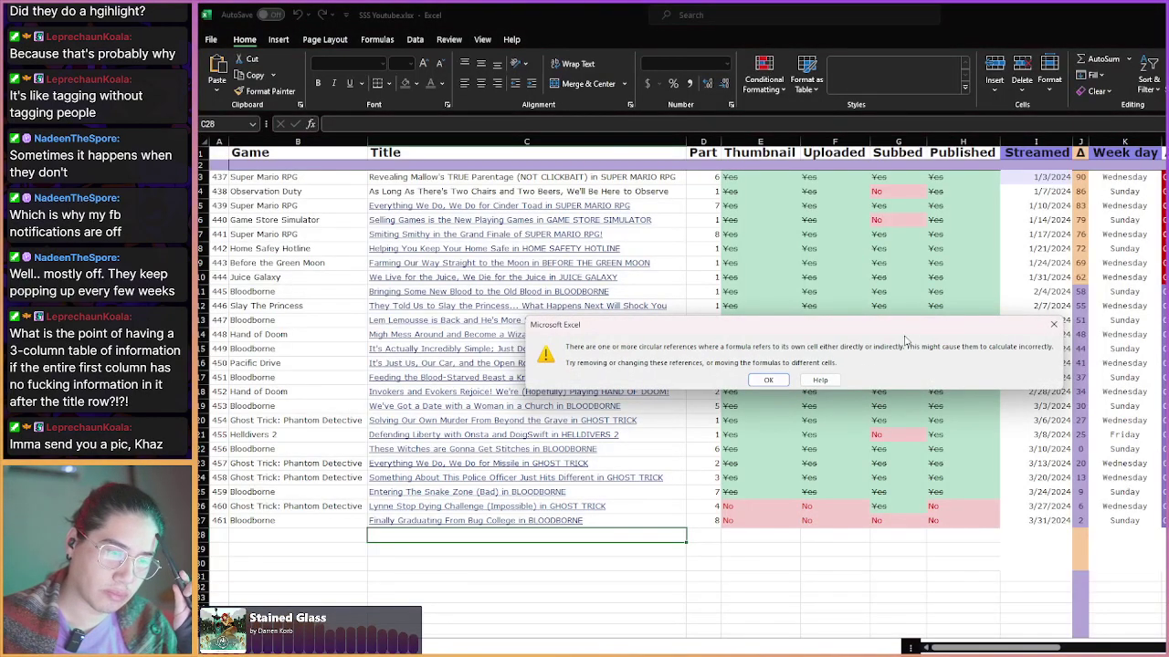
- Dismiss the circular-reference warning in Excel and move the SSS Youtube.xlsx window out of the way
click(756, 380)
drag(1000, 15, 1168, 80)
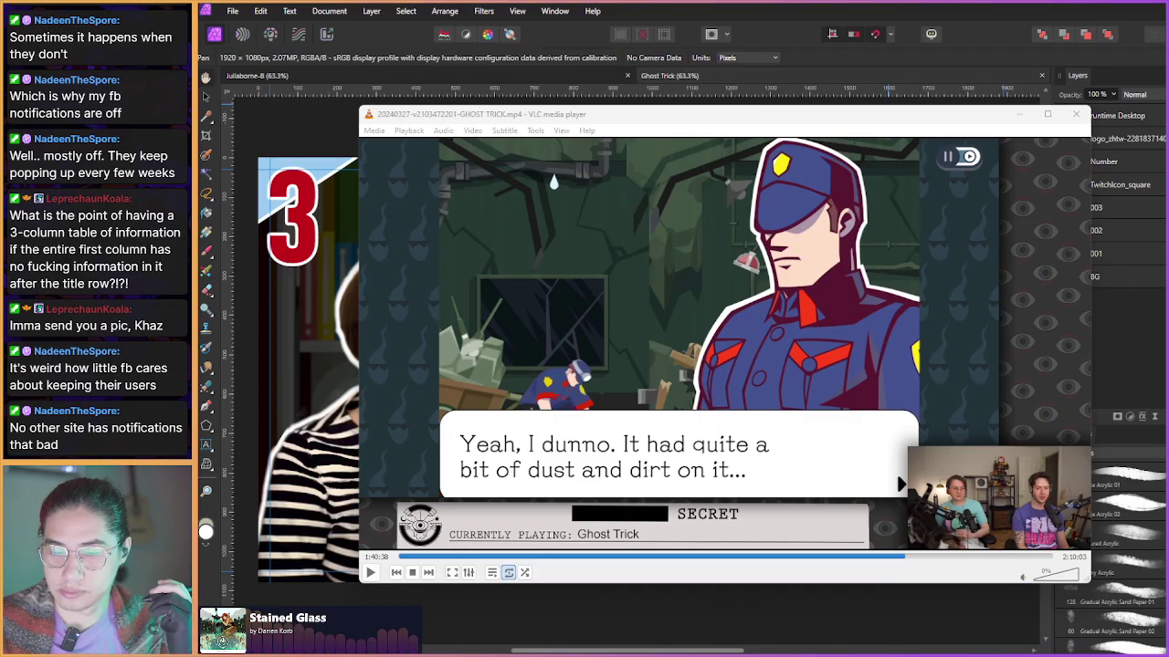
- Return to the Ghost Trick recording in VLC and check the hosts' reactions in short jumps from 1:40:38 to 1:40:53
click(899, 319)
key(shift+Right)
key(shift+Right)
key(shift+Right)
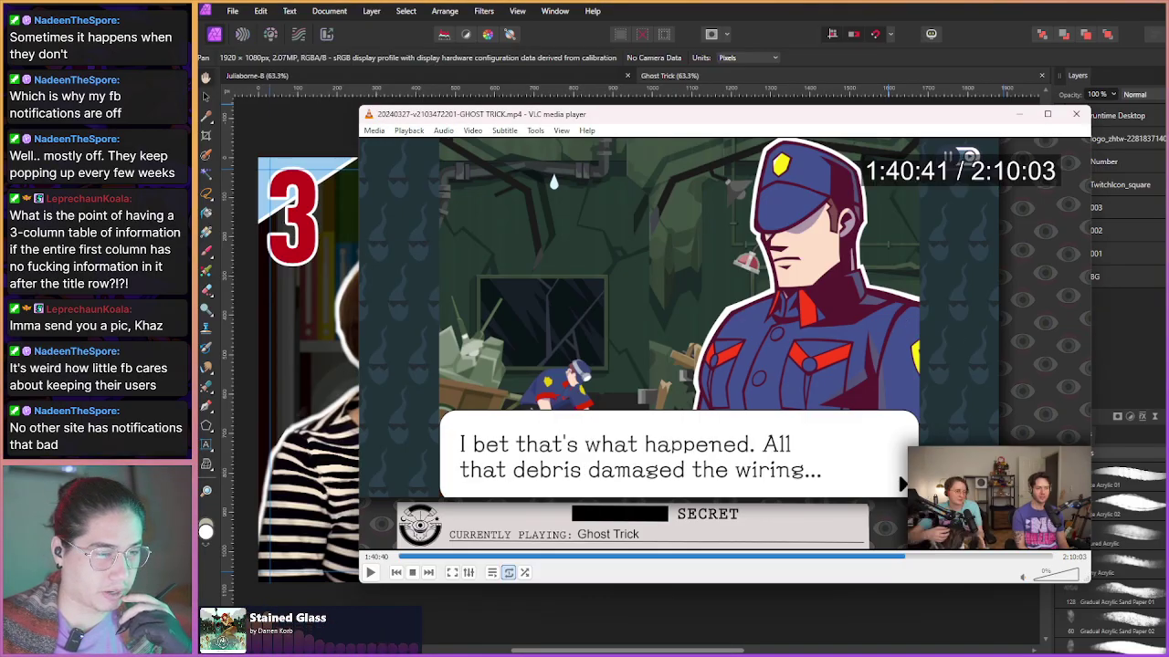
key(shift+Right)
key(shift+Right)
key(shift+Right)
key(shift+Right)
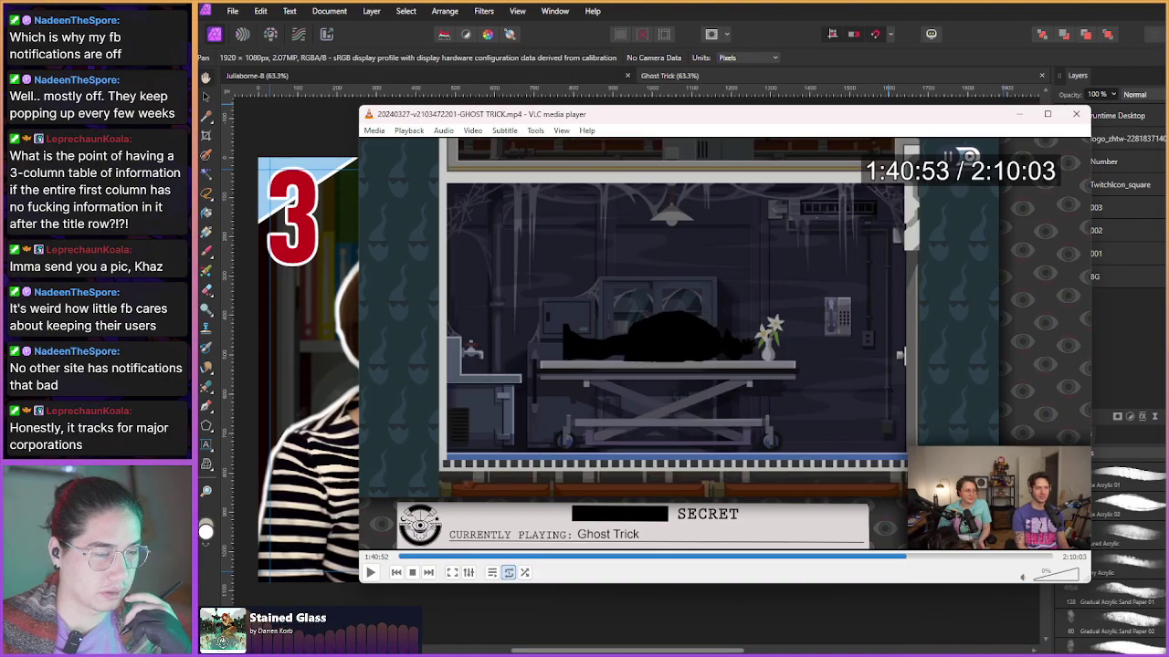
- Scan the hosts' expressions from the covered body scene to the guard's "executed" dialogue at 1:41:50
key(shift+Right)
key(shift+Right)
key(shift+Right)
key(shift+Right)
key(shift+Right)
key(shift+Right)
key(shift+Right)
key(shift+Right)
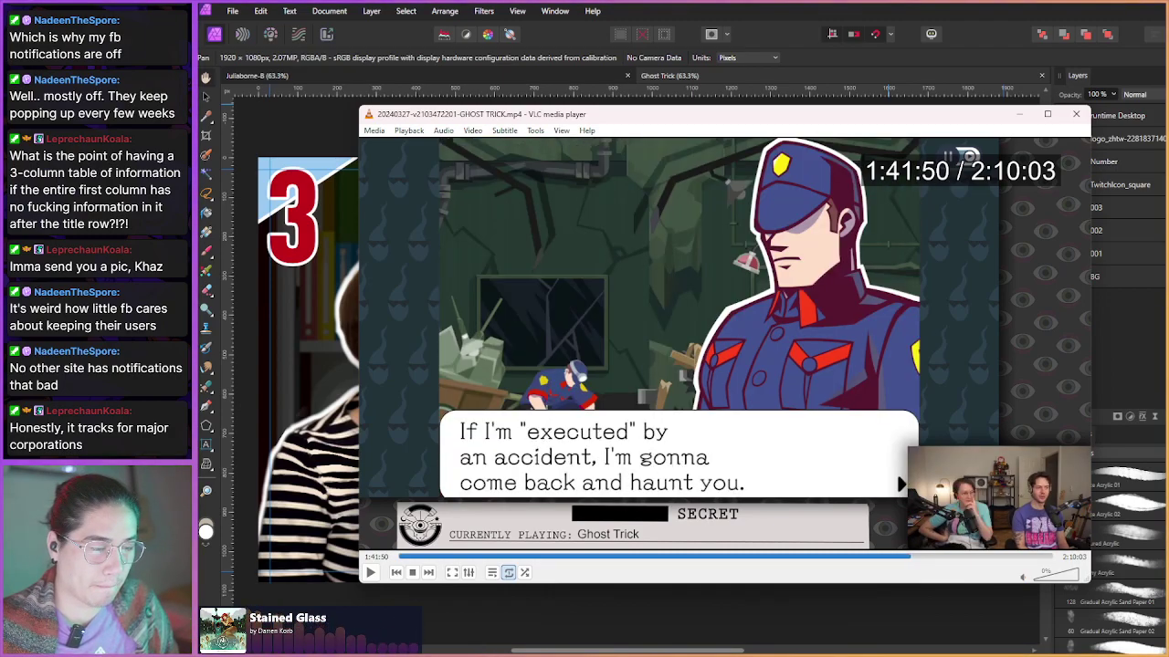
- Examine the hosts' reactions from the guard's dialogue to the blue spirit's line about Detective Jowd at 1:43:20
key(shift+Right)
key(shift+Right)
key(shift+Right)
key(shift+Right)
key(shift+Right)
key(shift+Right)
key(shift+Right)
key(shift+Right)
key(shift+Right)
key(shift+Right)
key(shift+Right)
key(shift+Right)
key(shift+Right)
key(shift+Right)
key(shift+Right)
key(shift+Right)
key(shift+Right)
key(shift+Right)
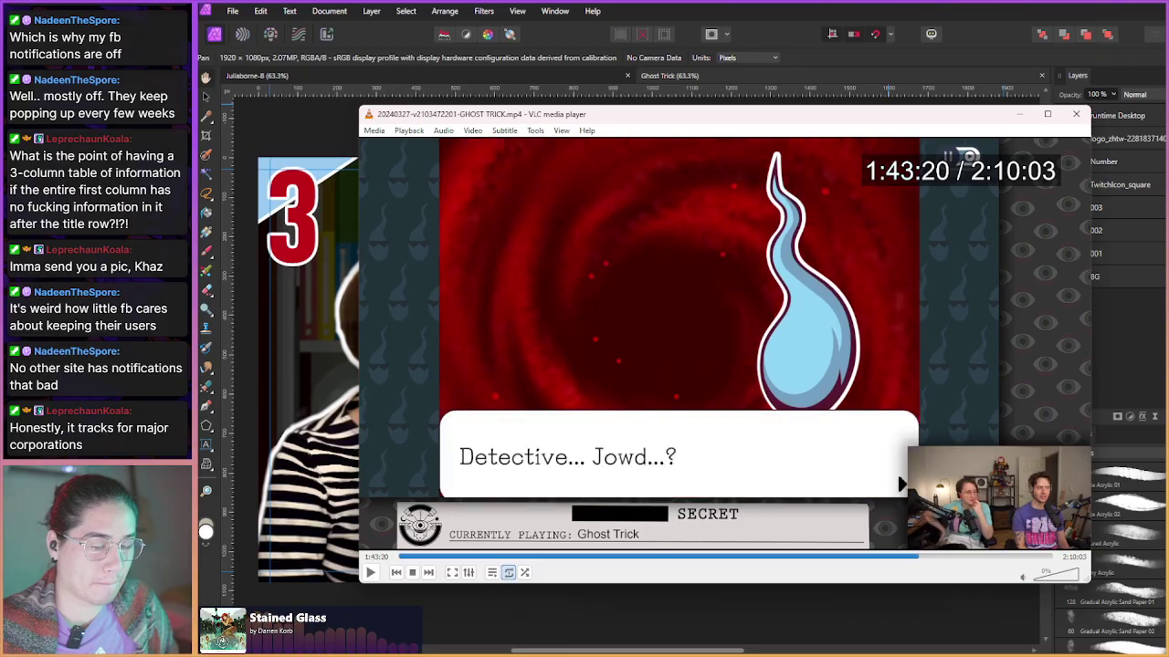
- Check the hosts' expressions through the bearded detective's red-background dialogue to the prison cell replay at 1:46:00
key(shift+Right)
key(shift+Right)
key(shift+Right)
key(shift+Right)
key(shift+Right)
key(shift+Right)
key(shift+Right)
key(shift+Right)
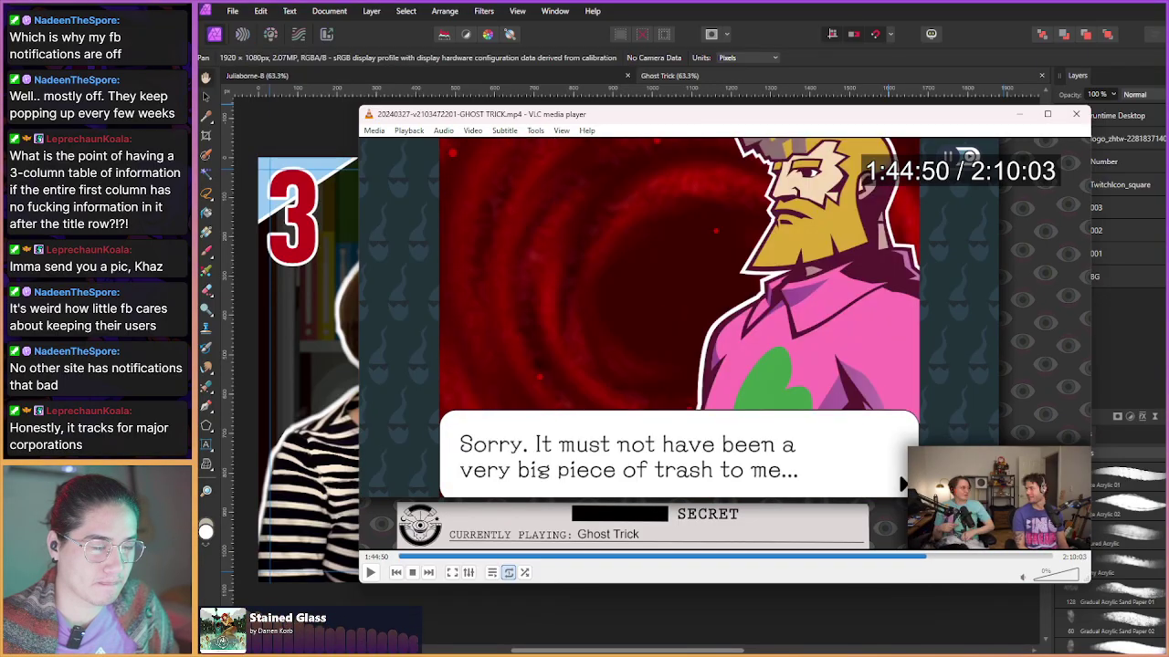
key(shift+Right)
key(shift+Right)
key(shift+Right)
key(shift+Right)
key(shift+Right)
key(shift+Right)
key(shift+Right)
key(shift+Right)
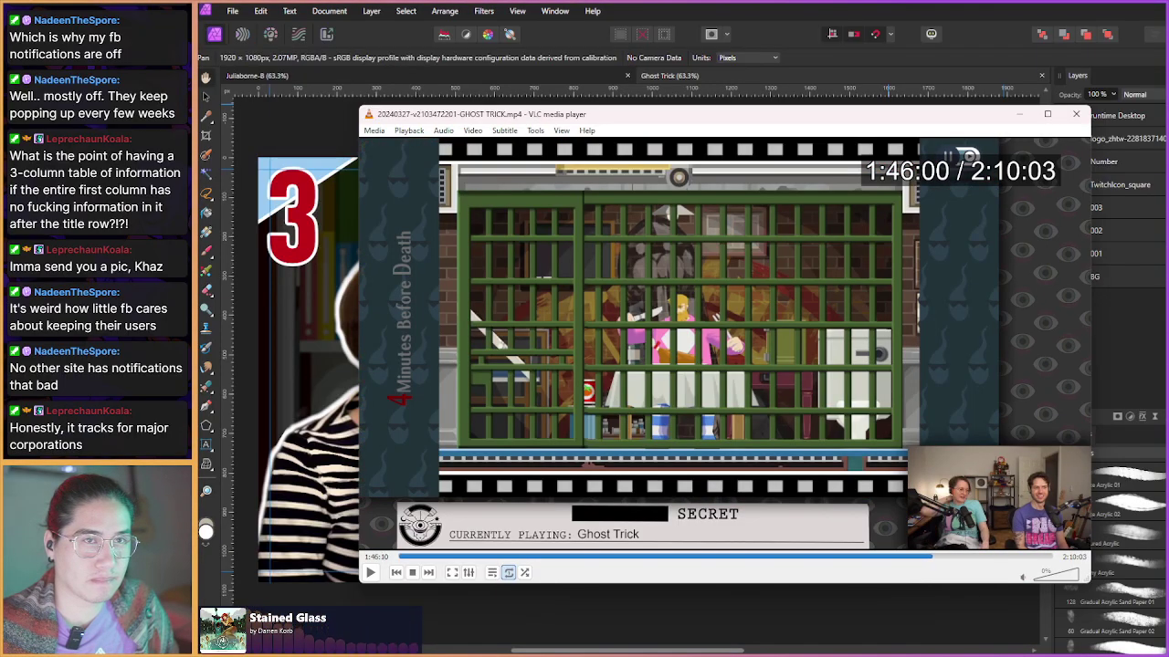
- Scan the hosts' reactions through the prison cell replay up to the guards' conversation at 1:47:30
key(shift+Right)
key(shift+Right)
key(shift+Right)
key(shift+Right)
key(shift+Right)
key(shift+Right)
key(shift+Right)
key(shift+Right)
key(shift+Right)
key(shift+Right)
key(shift+Right)
key(shift+Right)
key(shift+Right)
key(shift+Right)
key(shift+Right)
key(shift+Right)
key(shift+Right)
key(shift+Right)
key(shift+Right)
key(shift+Right)
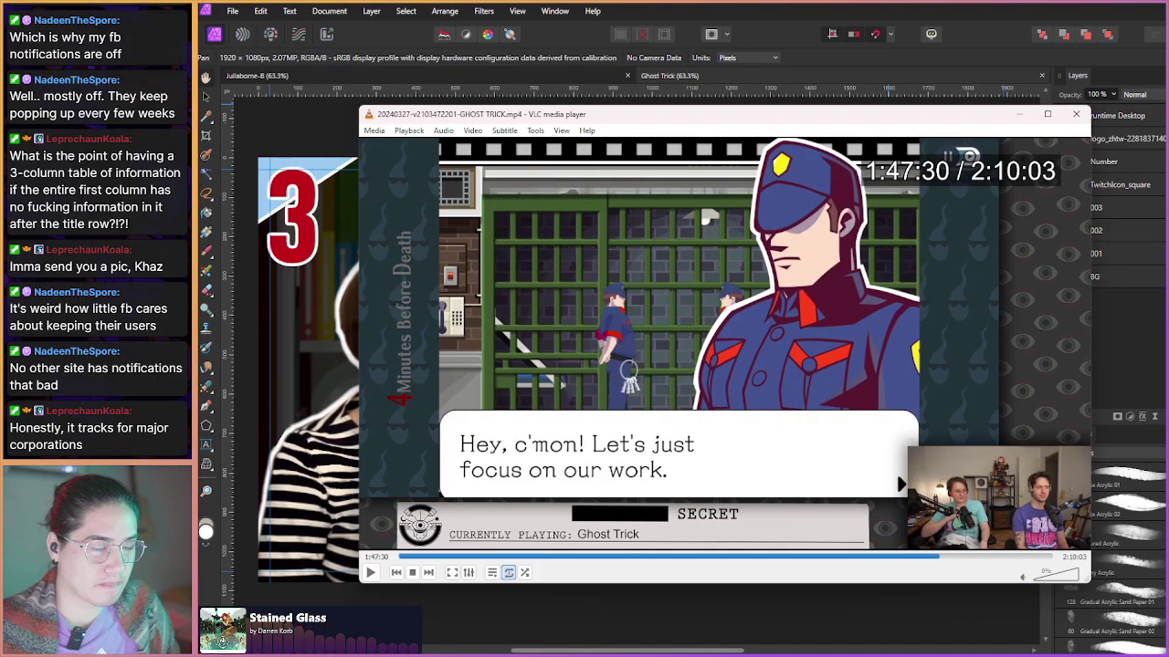
- Skim the hosts' expressions in larger jumps from the guards' conversation to the telephone puzzle at 1:52:40
key(ctrl+Right)
key(ctrl+Right)
key(ctrl+Right)
key(ctrl+Right)
key(ctrl+Right)
key(ctrl+Right)
key(ctrl+Right)
key(ctrl+Right)
key(ctrl+Right)
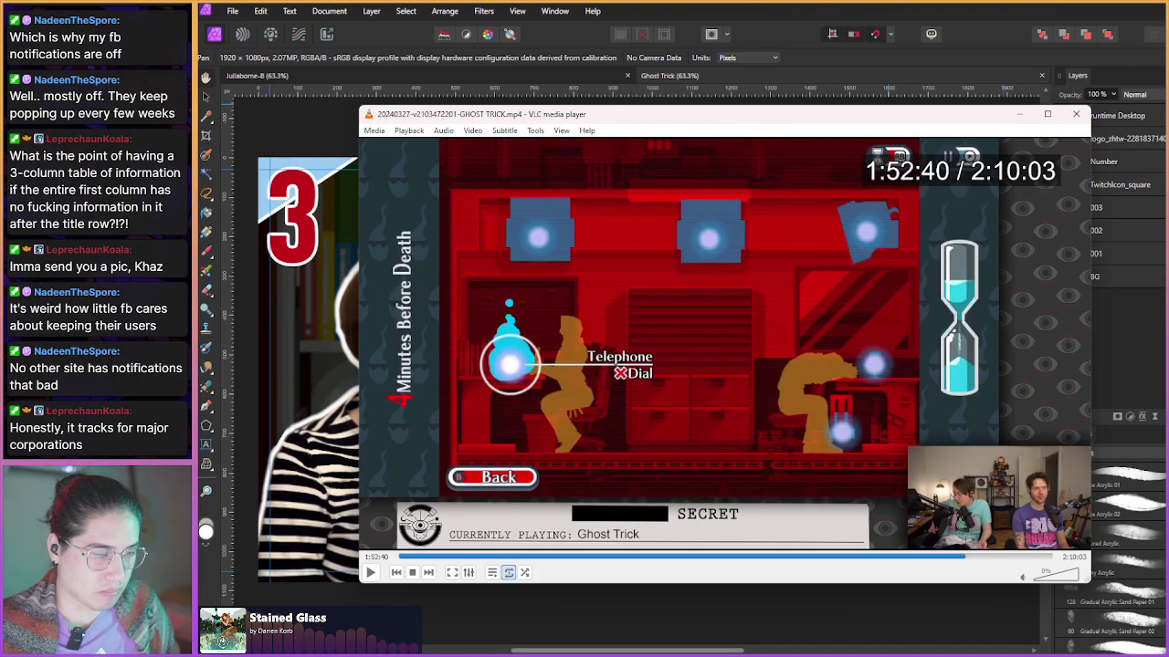
- Skim the remaining gameplay in large jumps to the hosts' closing camera view with the title screen at 2:07:40
key(ctrl+Right)
key(ctrl+Right)
key(ctrl+Right)
key(ctrl+Right)
key(ctrl+Right)
key(ctrl+Right)
key(ctrl+Right)
key(ctrl+Right)
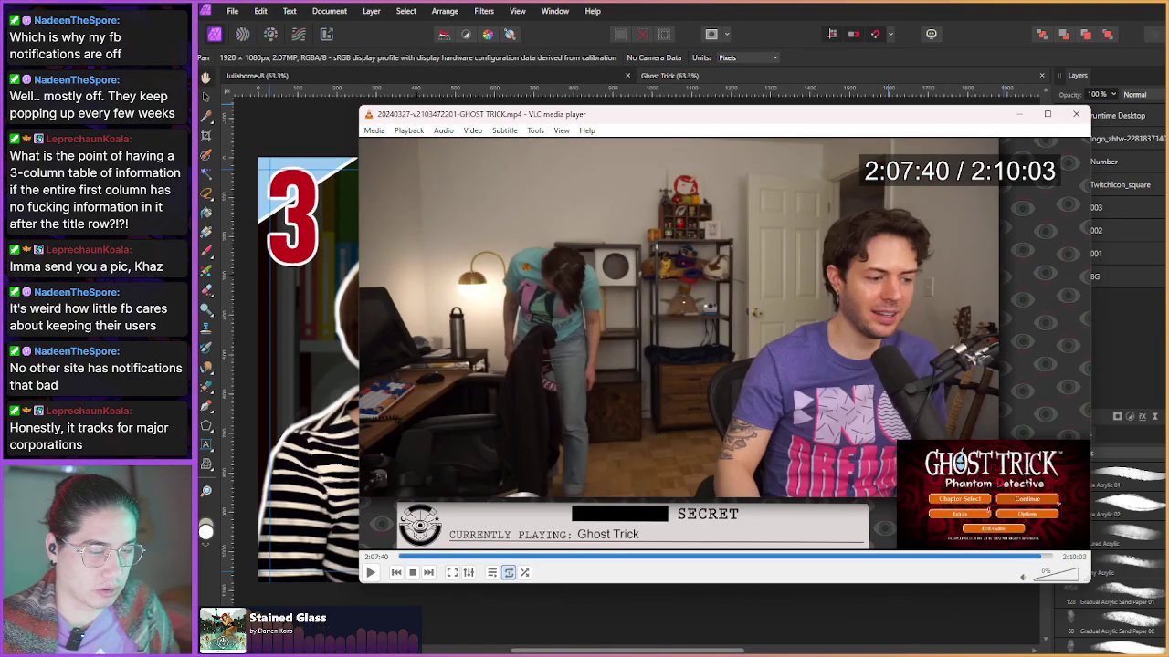
- Jump back to 17:20 in the recording and scan the hosts' reactions up to the bar conversation at 20:20
key(ctrl+Down)
key(ctrl+Down)
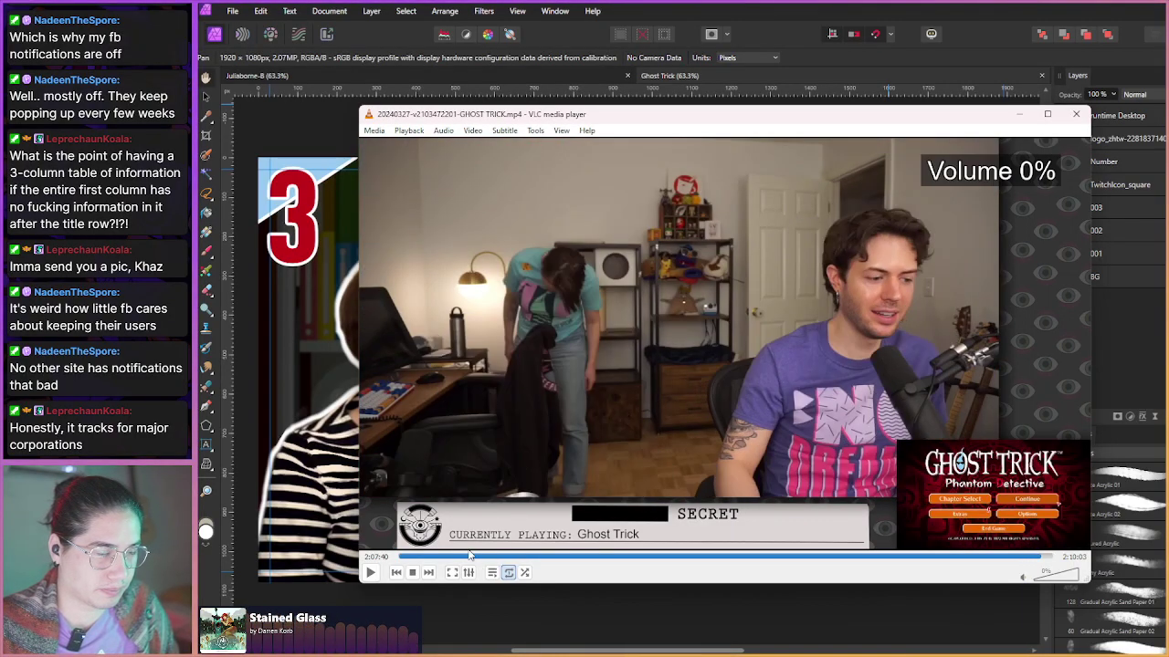
click(484, 556)
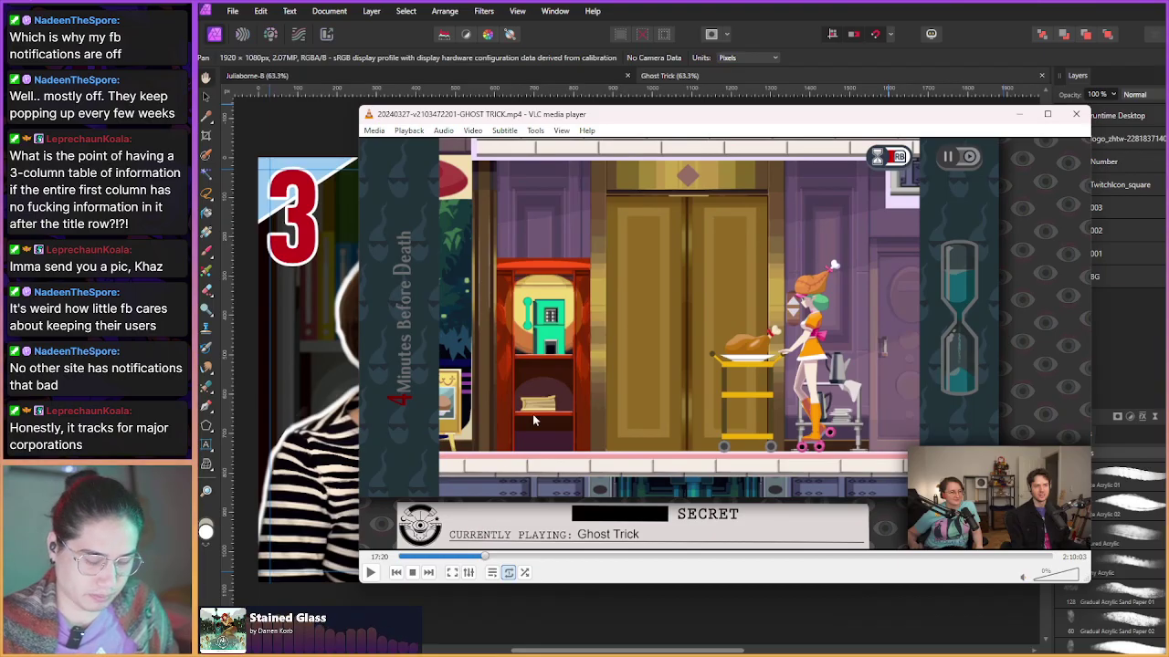
key(alt+Right)
key(alt+Right)
key(alt+Right)
key(alt+Right)
key(alt+Right)
key(alt+Right)
key(alt+Right)
key(alt+Right)
key(alt+Right)
key(alt+Right)
key(alt+Right)
key(alt+Right)
key(alt+Right)
key(alt+Right)
key(alt+Right)
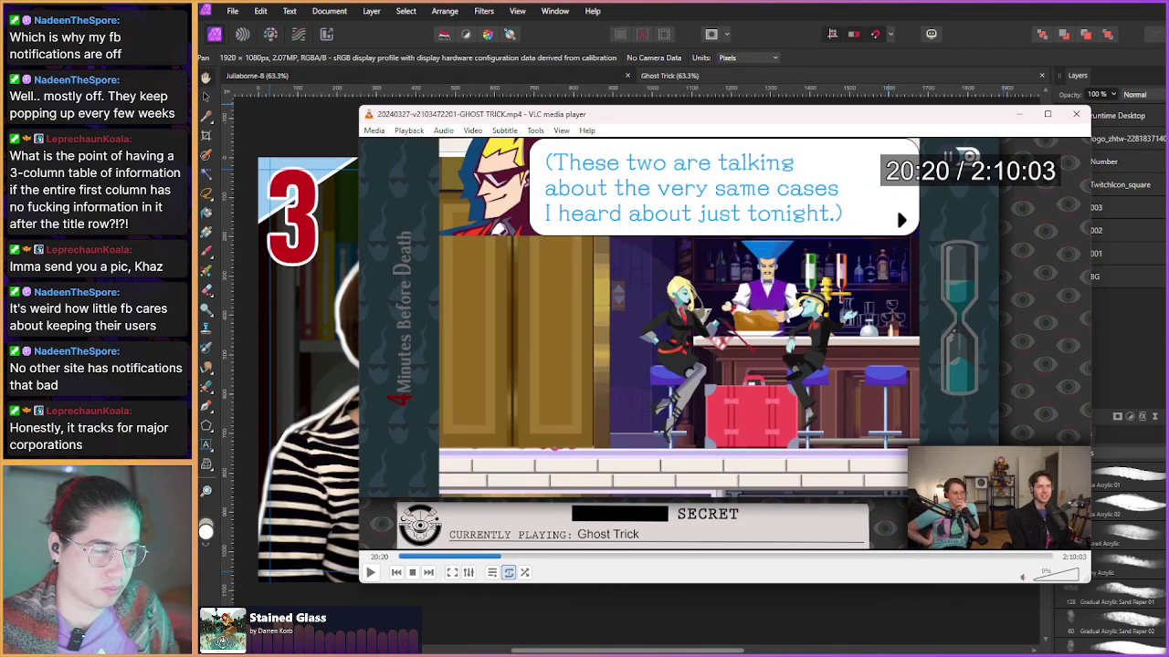
- Scan the hosts' expressions through the chicken restaurant dialogue up to the waitress at the bar at 25:50
key(alt+Right)
key(alt+Right)
key(alt+Right)
key(alt+Right)
key(alt+Right)
key(alt+Right)
key(alt+Right)
key(alt+Right)
key(alt+Right)
key(alt+Right)
key(alt+Right)
key(alt+Right)
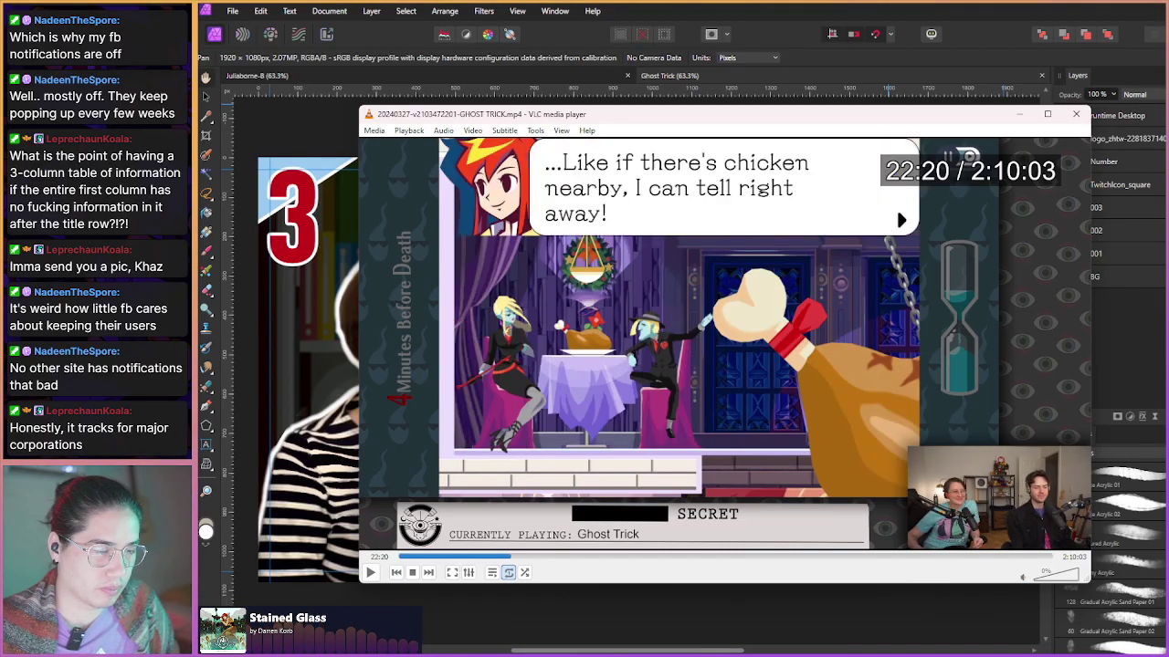
key(alt+Right)
key(alt+Right)
key(alt+Right)
key(alt+Right)
key(alt+Right)
key(alt+Right)
key(alt+Right)
key(alt+Right)
key(alt+Right)
key(alt+Right)
key(alt+Right)
key(alt+Right)
key(alt+Right)
key(alt+Right)
key(alt+Right)
key(alt+Right)
key(alt+Right)
key(alt+Right)
key(alt+Right)
key(alt+Right)
key(alt+Right)
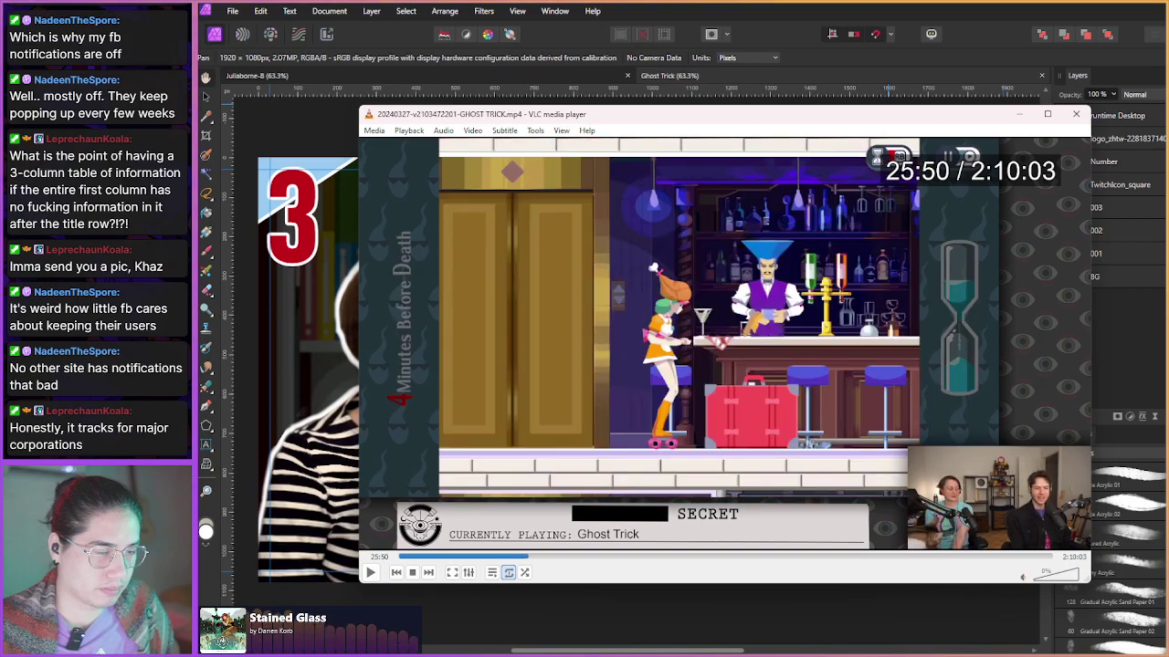
- Continue checking the hosts' expressions from the bar scene to the blonde woman's dialogue at 29:40
key(alt+Right)
key(alt+Right)
key(alt+Right)
key(alt+Right)
key(alt+Right)
key(alt+Right)
key(alt+Right)
key(alt+Right)
key(alt+Right)
key(alt+Right)
key(alt+Right)
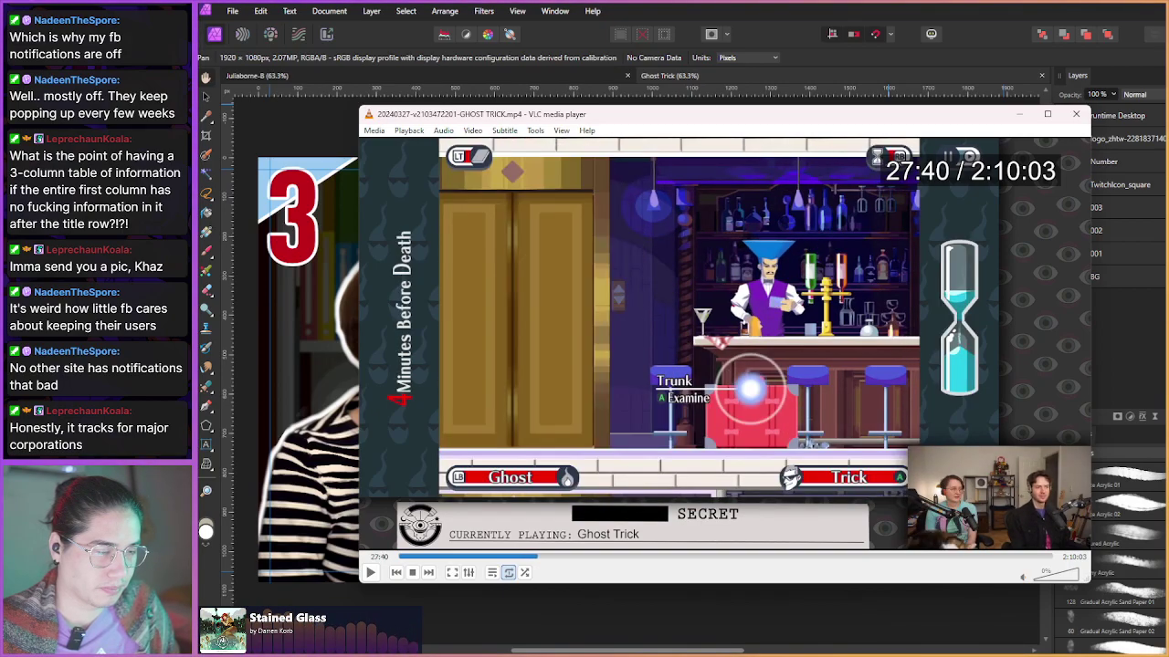
key(alt+Right)
key(alt+Right)
key(alt+Right)
key(alt+Right)
key(alt+Right)
key(alt+Right)
key(alt+Right)
key(alt+Right)
key(alt+Right)
key(alt+Right)
key(alt+Right)
key(alt+Right)
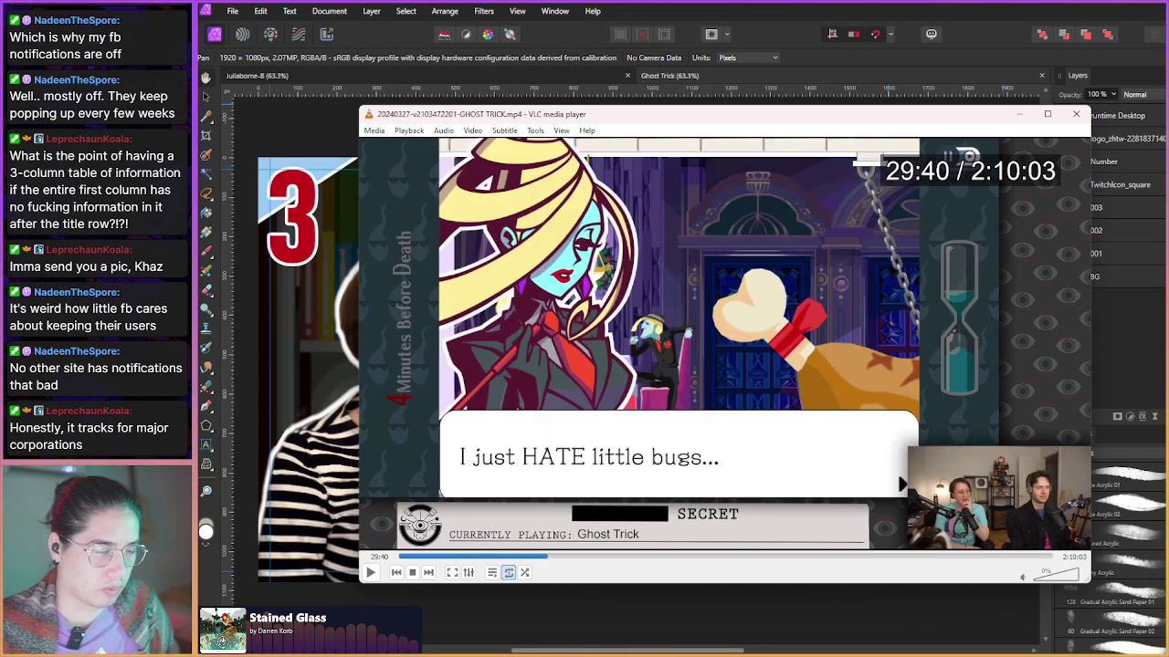
- Capture a snapshot at 29:50, where the red-haired woman sits at the restaurant table
key(alt+Right)
key(alt+Right)
key(alt+Right)
key(alt+Left)
key(alt+Left)
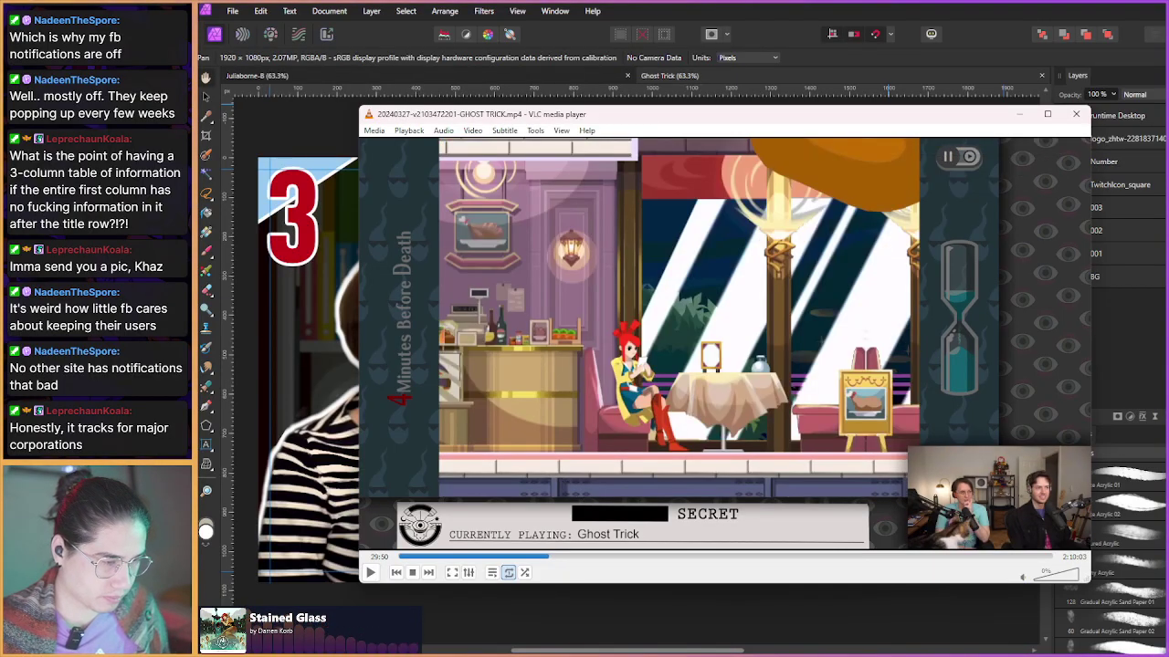
key(shift+s)
- Check the hosts' reactions through the restaurant crash scene to their full camera view with the cat at 30:42
key(shift+Right)
key(shift+Right)
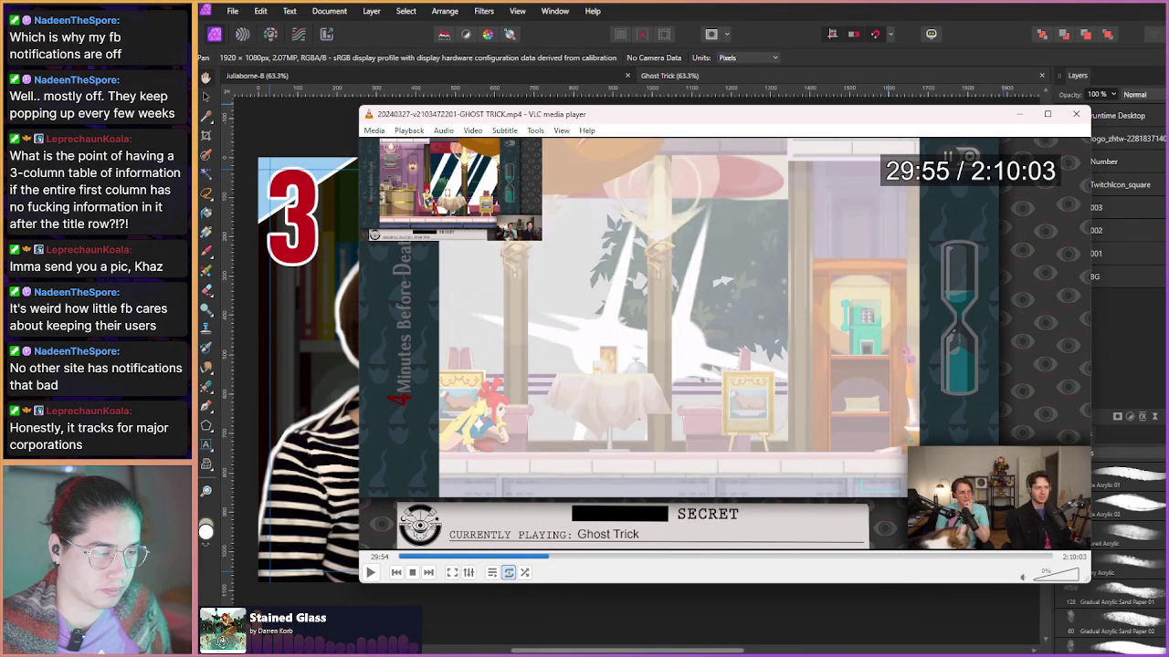
key(shift+Right)
key(shift+Right)
key(shift+Right)
key(shift+Right)
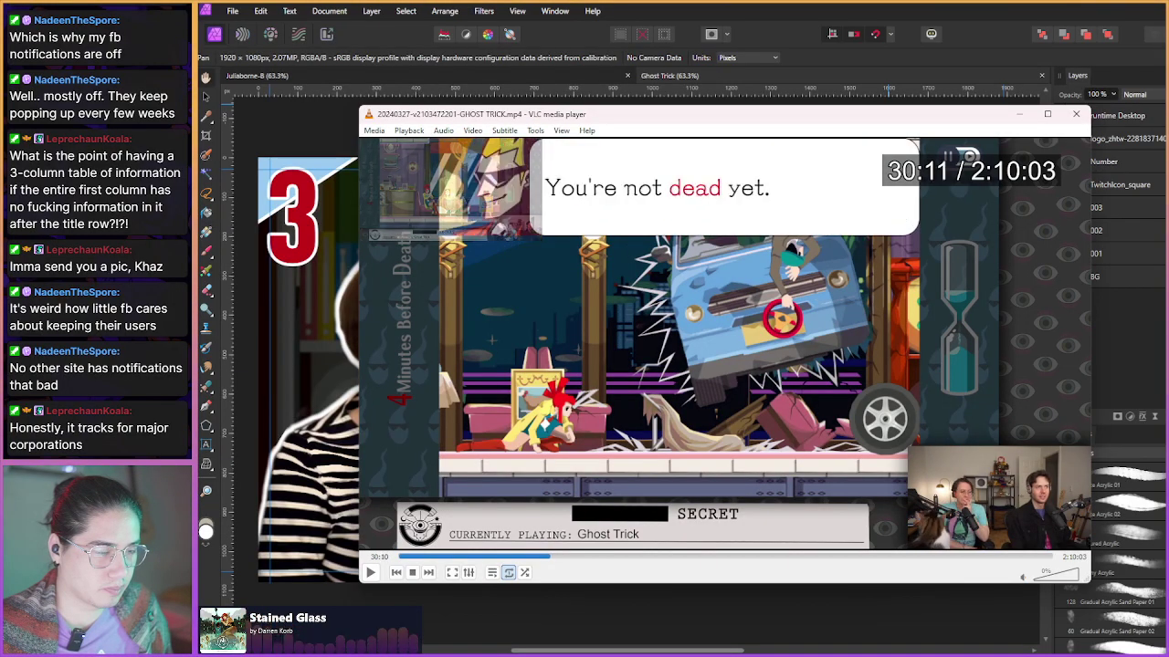
key(alt+Right)
key(alt+Right)
key(alt+Right)
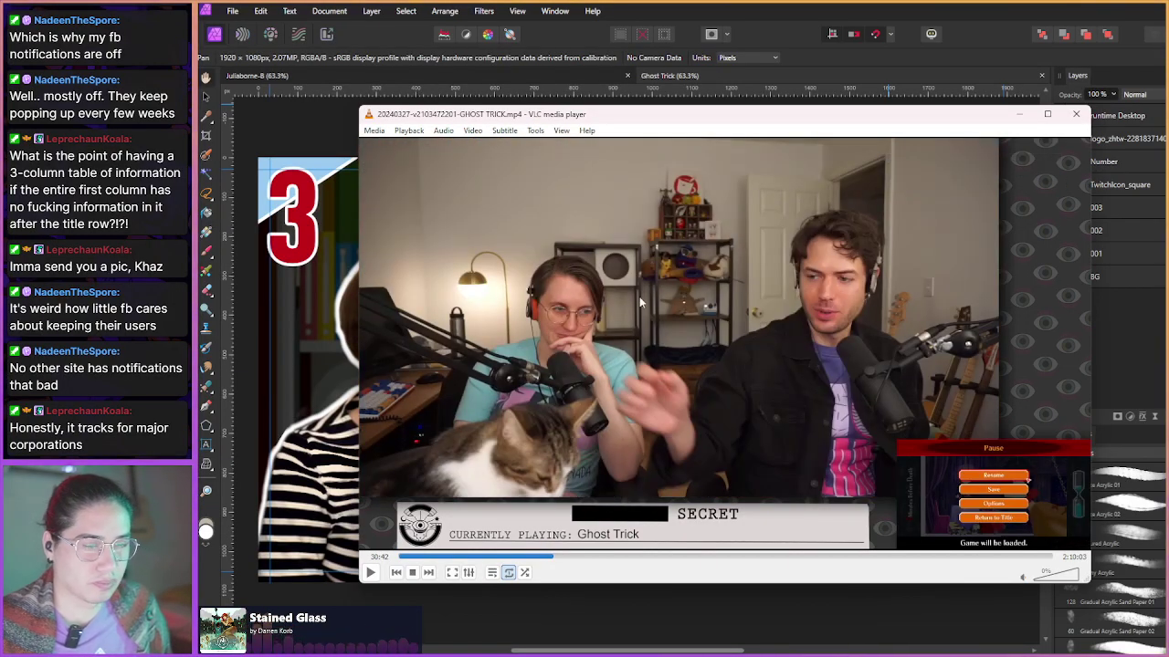
- Switch to the Ghost Trick thumbnail in Affinity Photo, hide group 003, and place the van-scene snapshot as a layer above it
click(1019, 114)
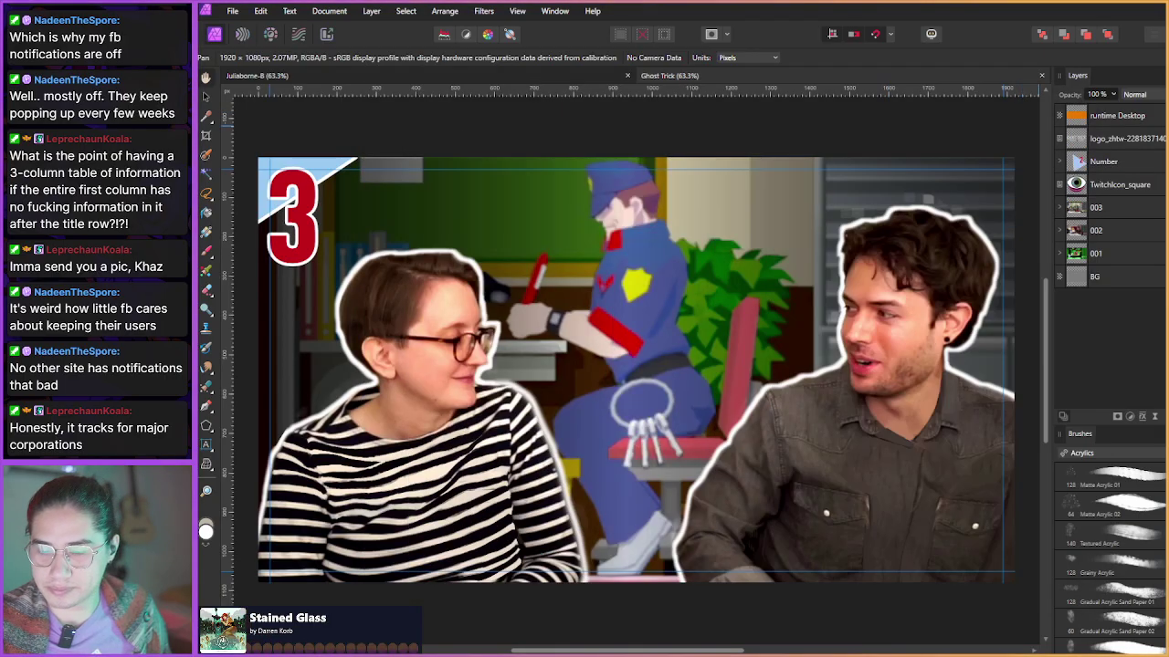
click(1165, 207)
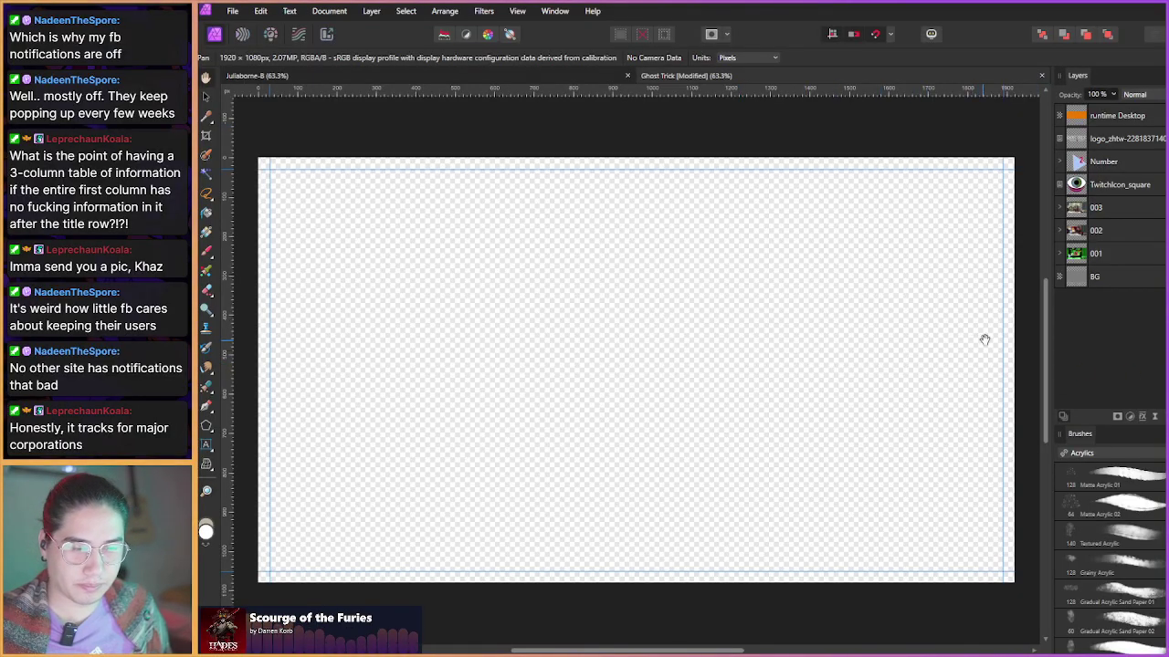
drag(1168, 345, 691, 328)
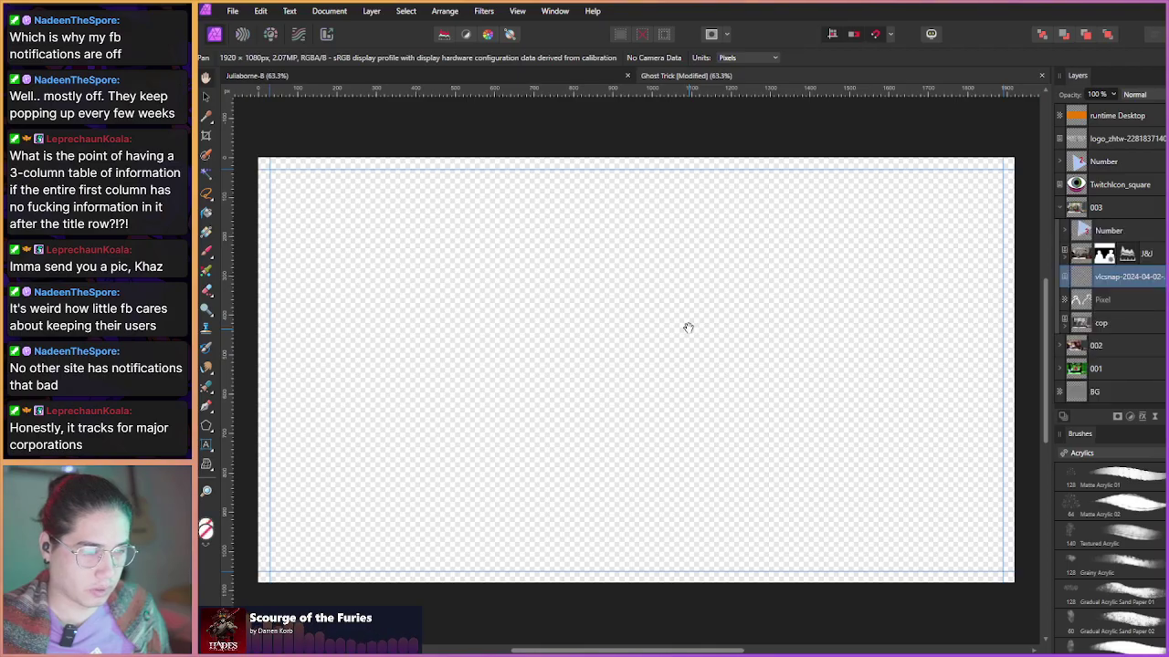
drag(1128, 275, 1108, 203)
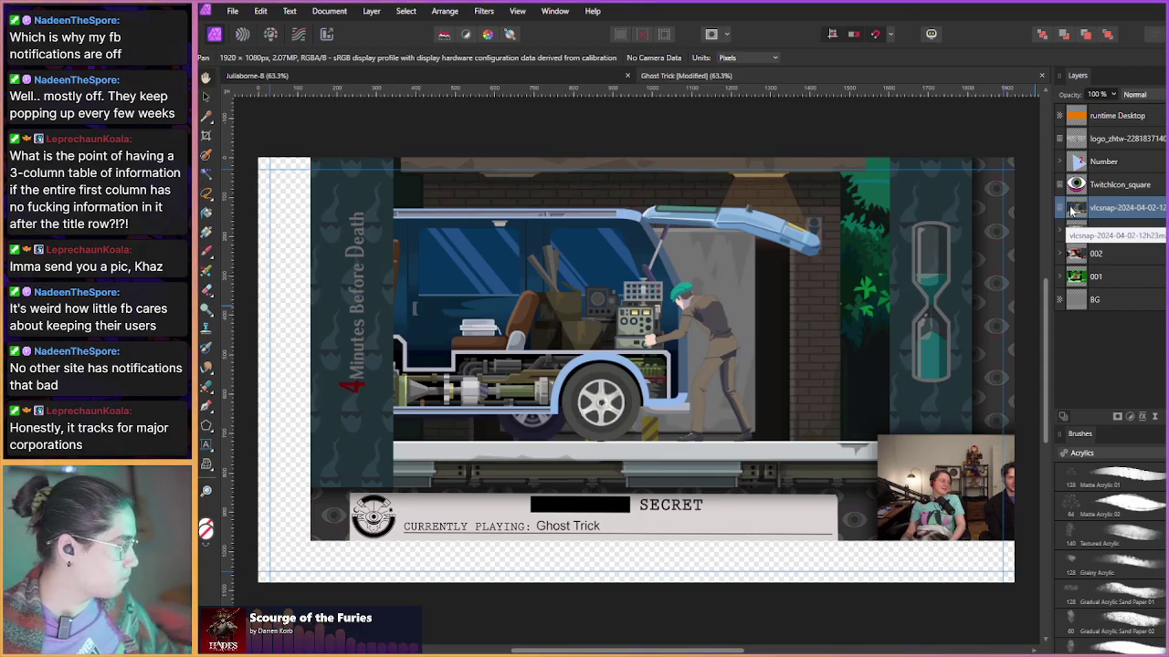
click(1071, 211)
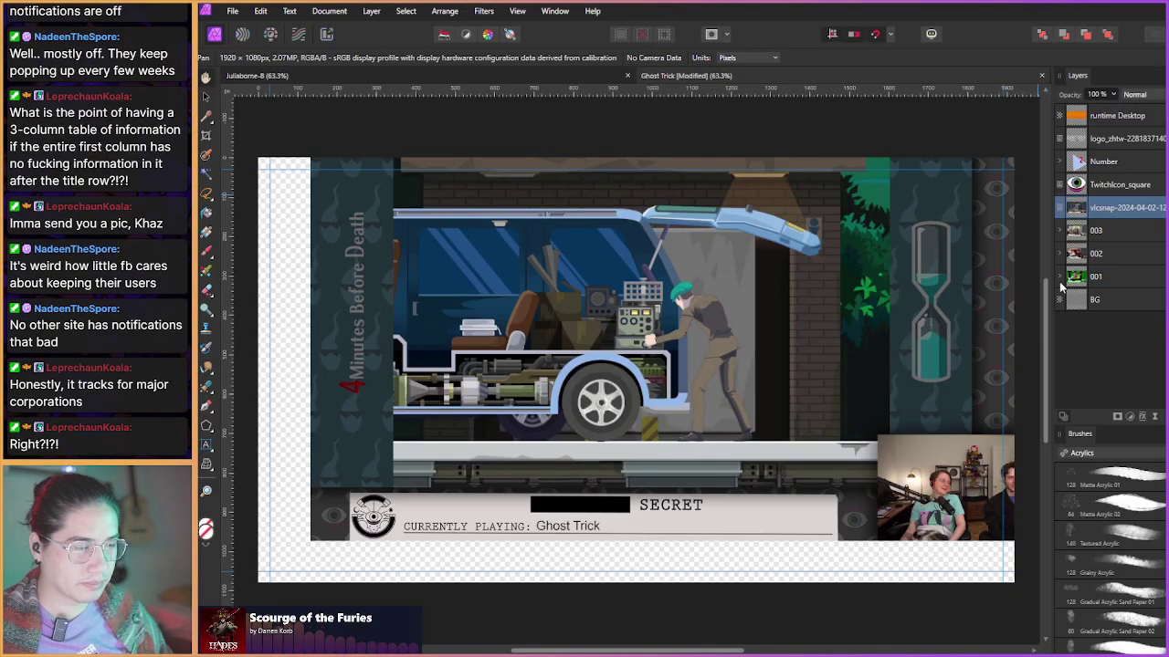
- Move the van snapshot over the canvas and scale it up to about 166%
click(1072, 219)
drag(700, 297, 684, 296)
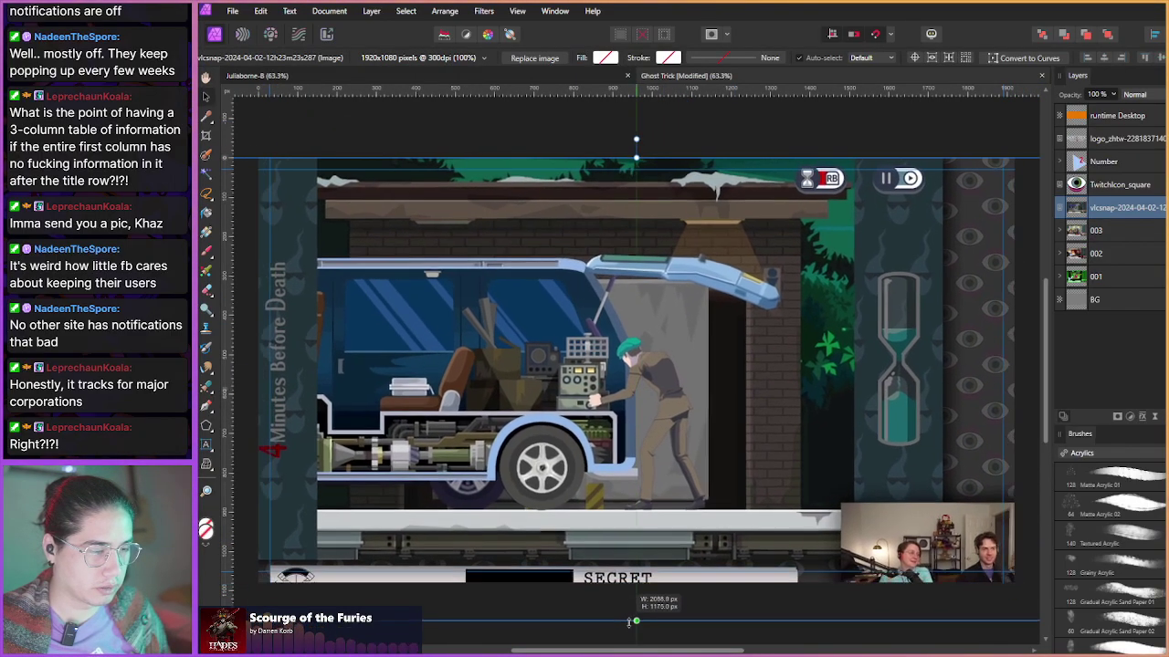
scroll(634, 589, down, 3)
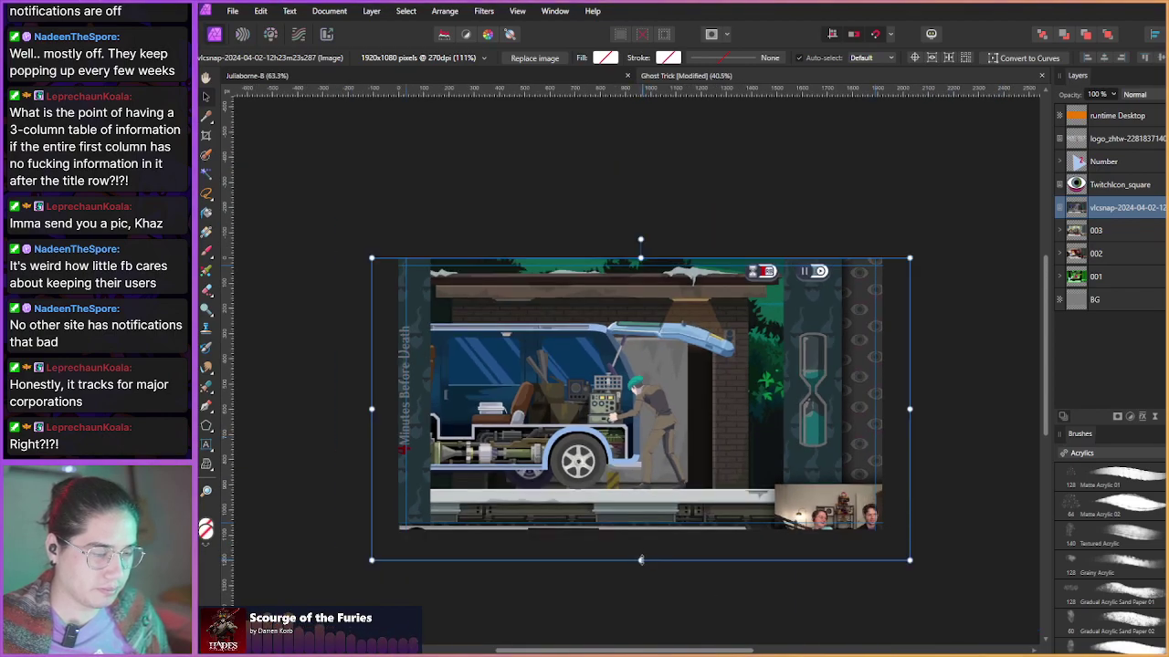
drag(641, 561, 641, 618)
drag(628, 513, 685, 470)
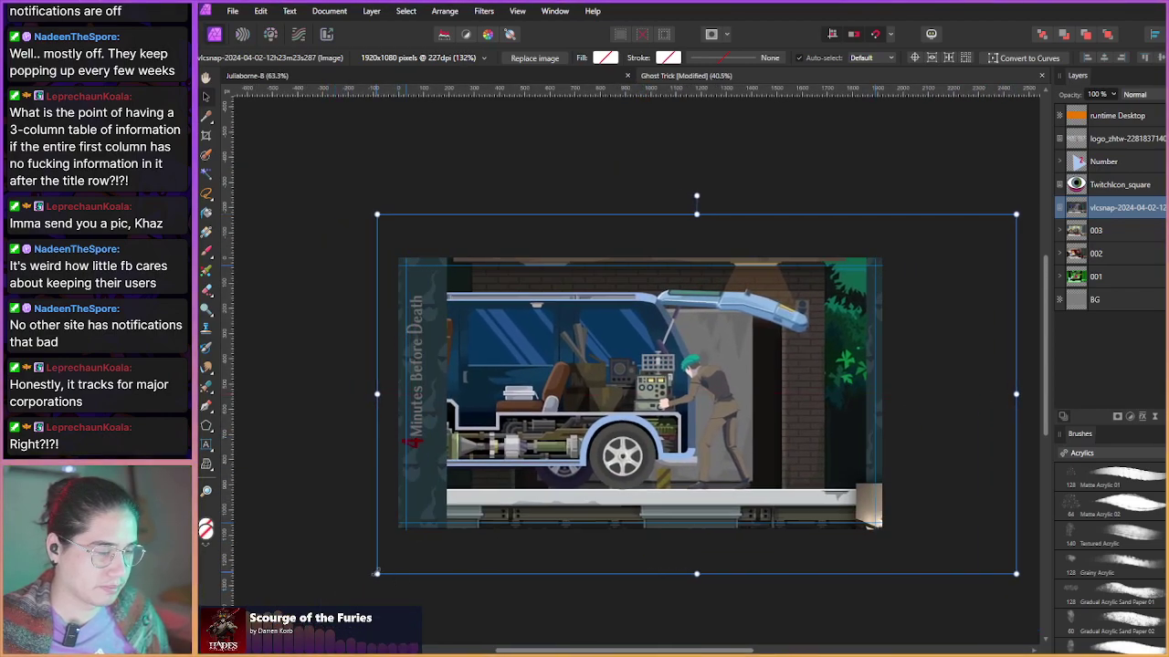
drag(377, 574, 217, 626)
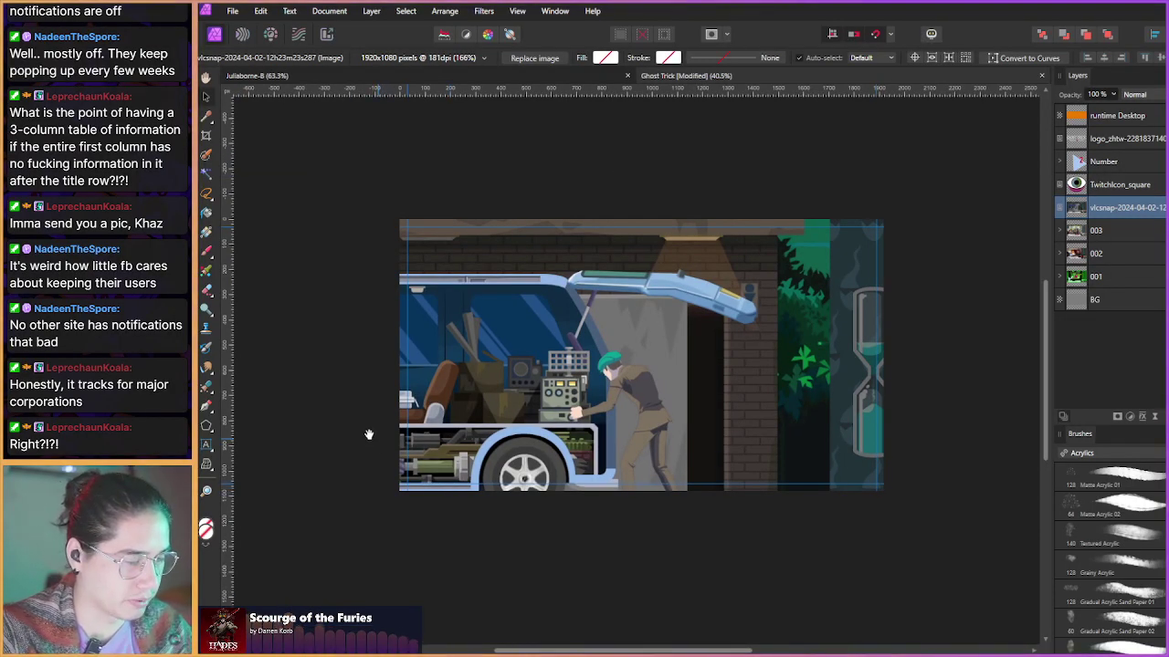
- Enlarge the van snapshot to about 199%, framing the van's open rear and the man in the green beret
scroll(401, 440, down, 2)
drag(587, 470, 599, 460)
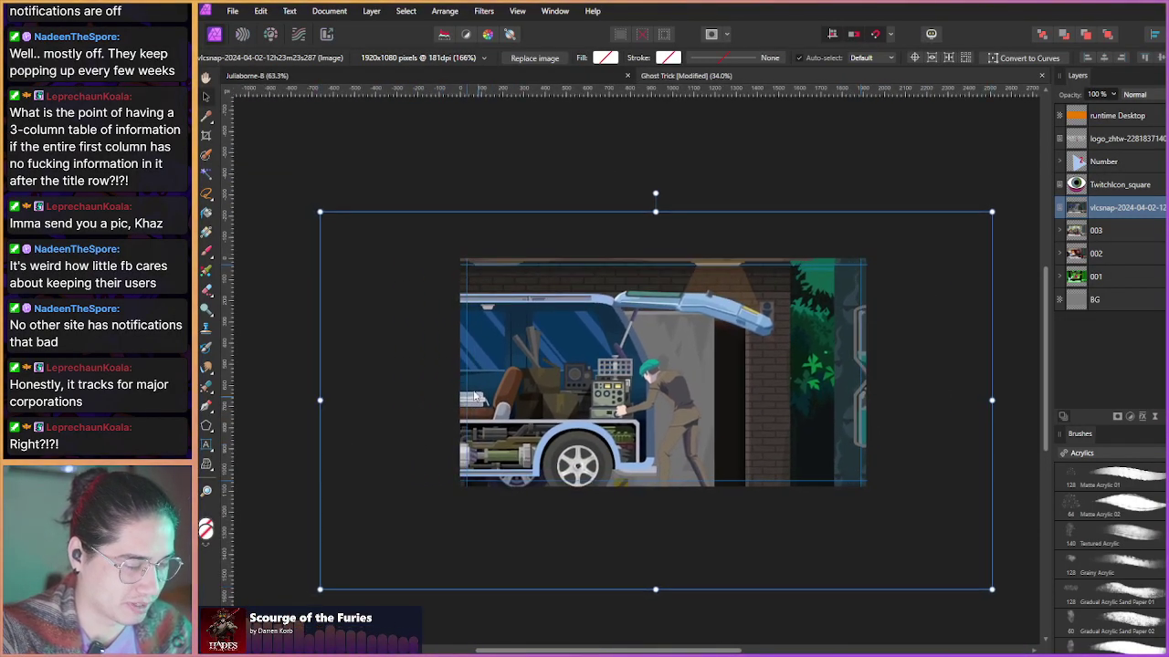
drag(655, 590, 655, 618)
drag(514, 431, 525, 399)
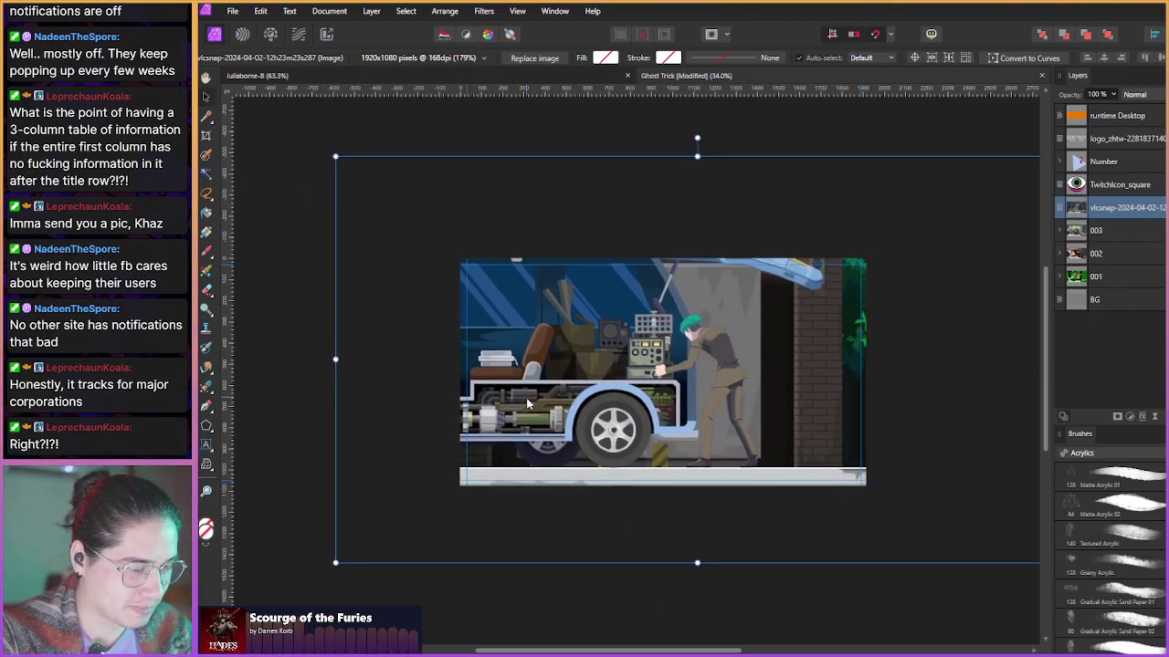
drag(694, 570, 696, 613)
drag(496, 408, 461, 406)
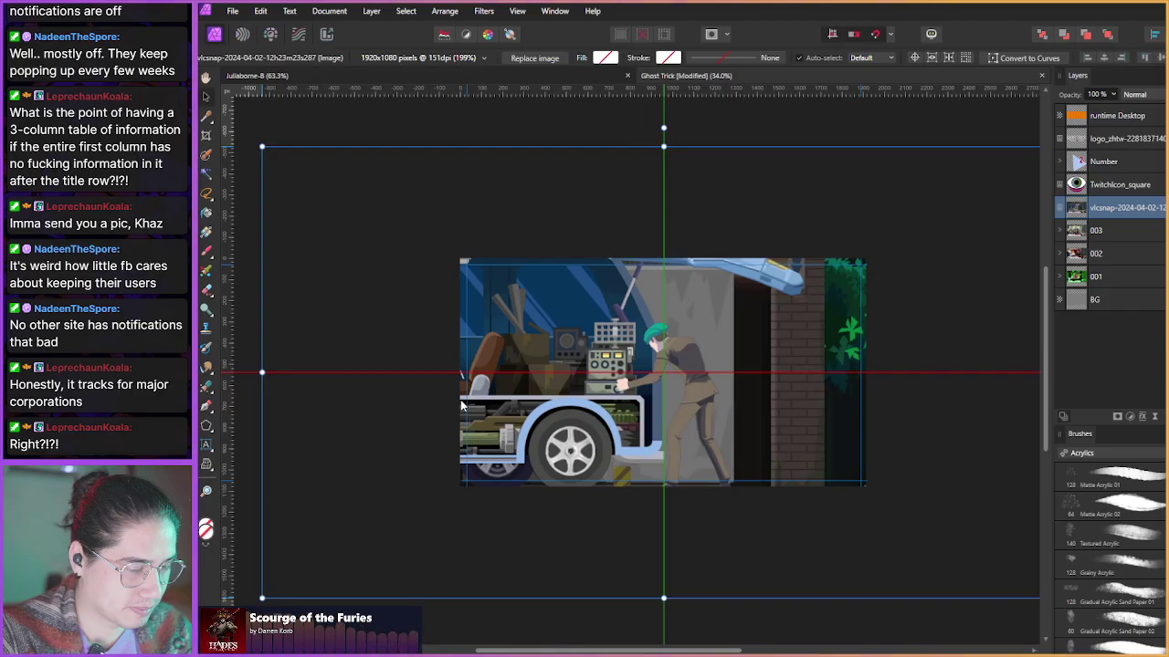
- Shift the van snapshot so the man in the green beret stands toward the canvas's right side beside the open van
drag(509, 435, 464, 423)
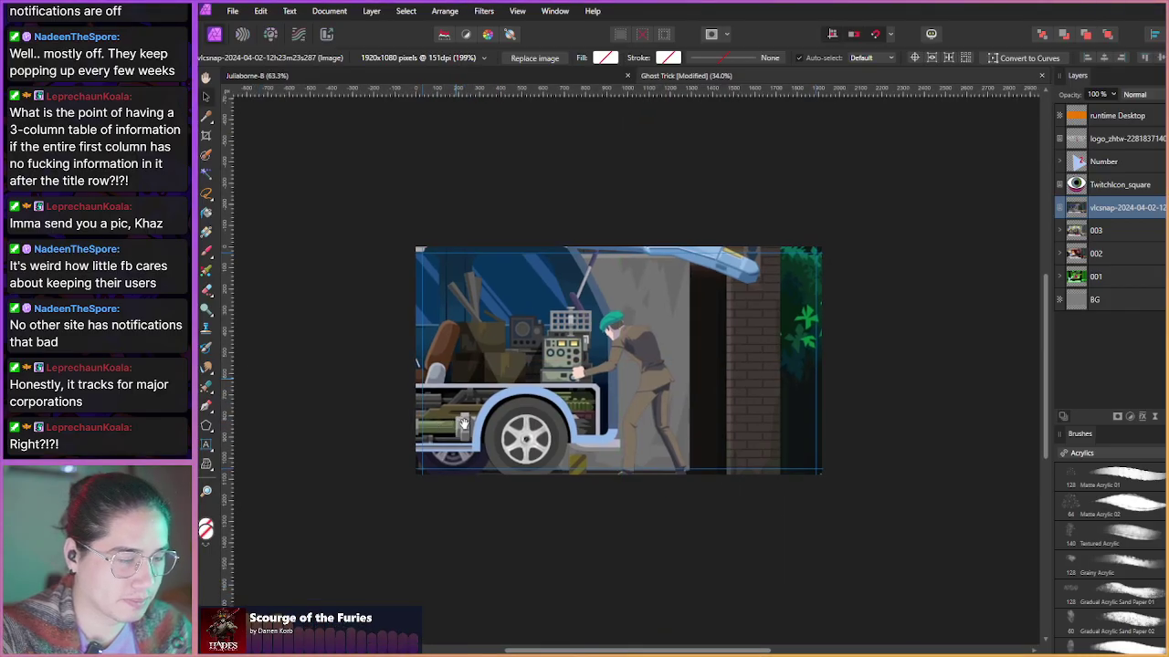
scroll(463, 422, up, 1)
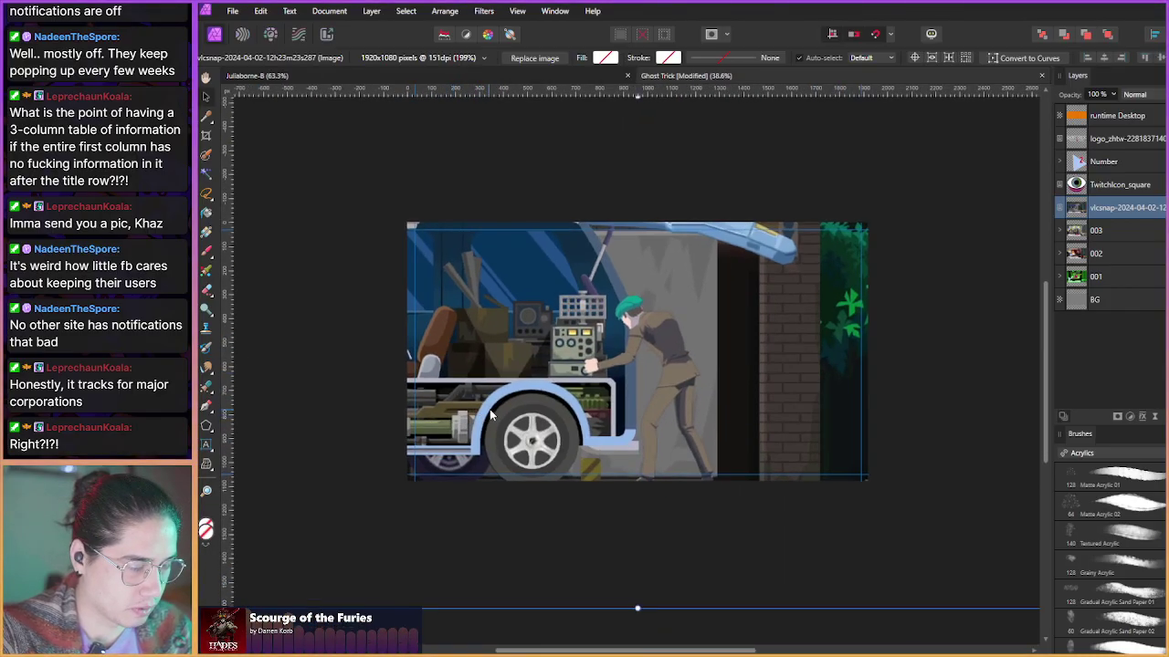
drag(491, 415, 515, 405)
scroll(516, 406, up, 3)
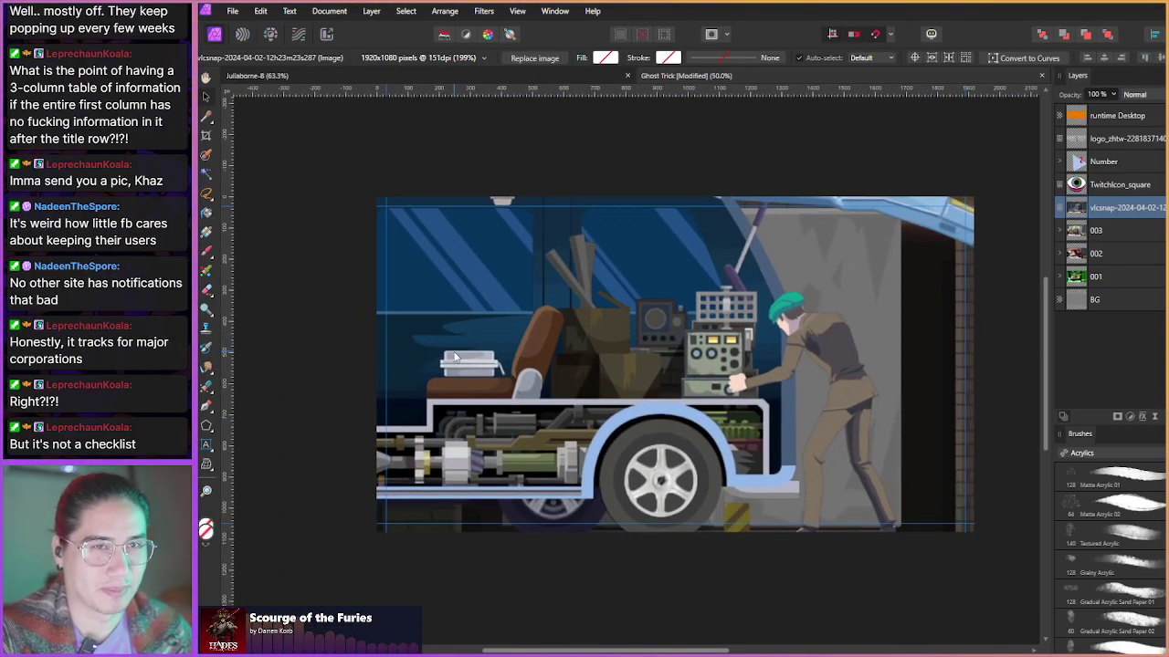
drag(435, 413, 447, 421)
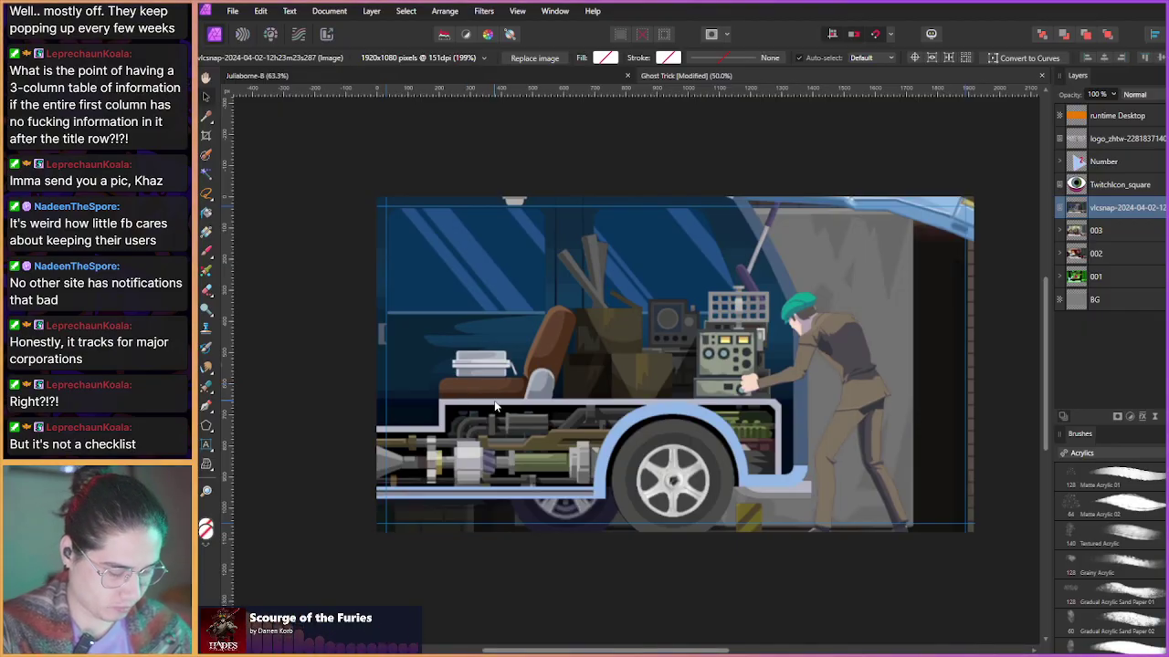
- Put the van snapshot in its own group and name the group 004
key(ctrl+g)
double_click(1100, 208)
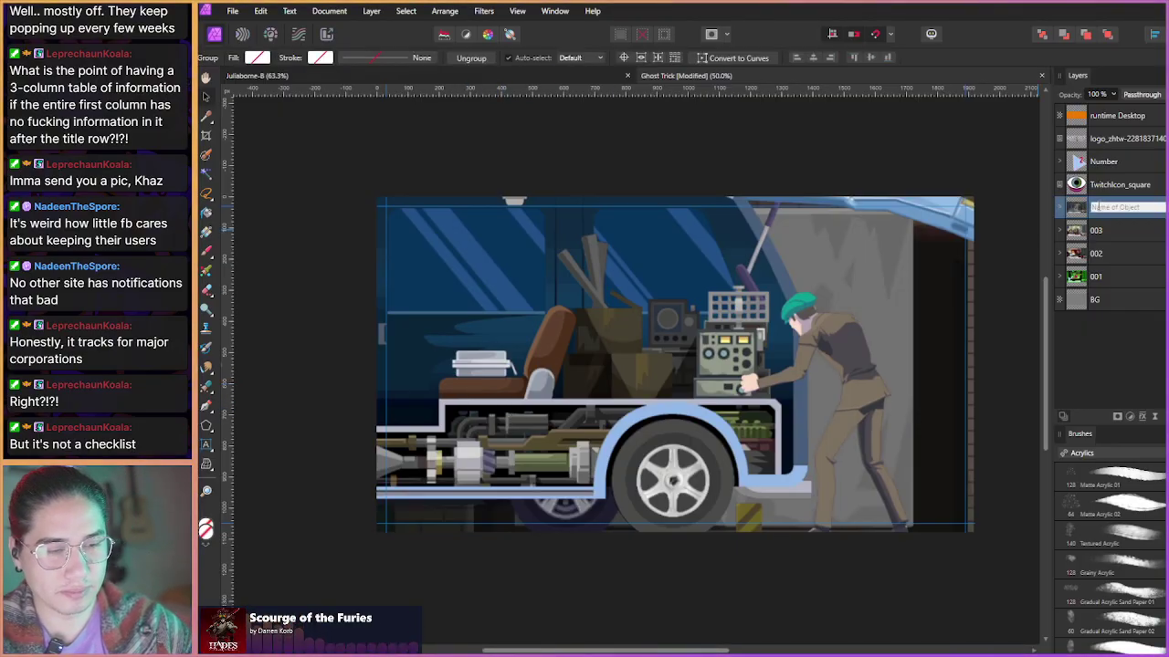
text(0)
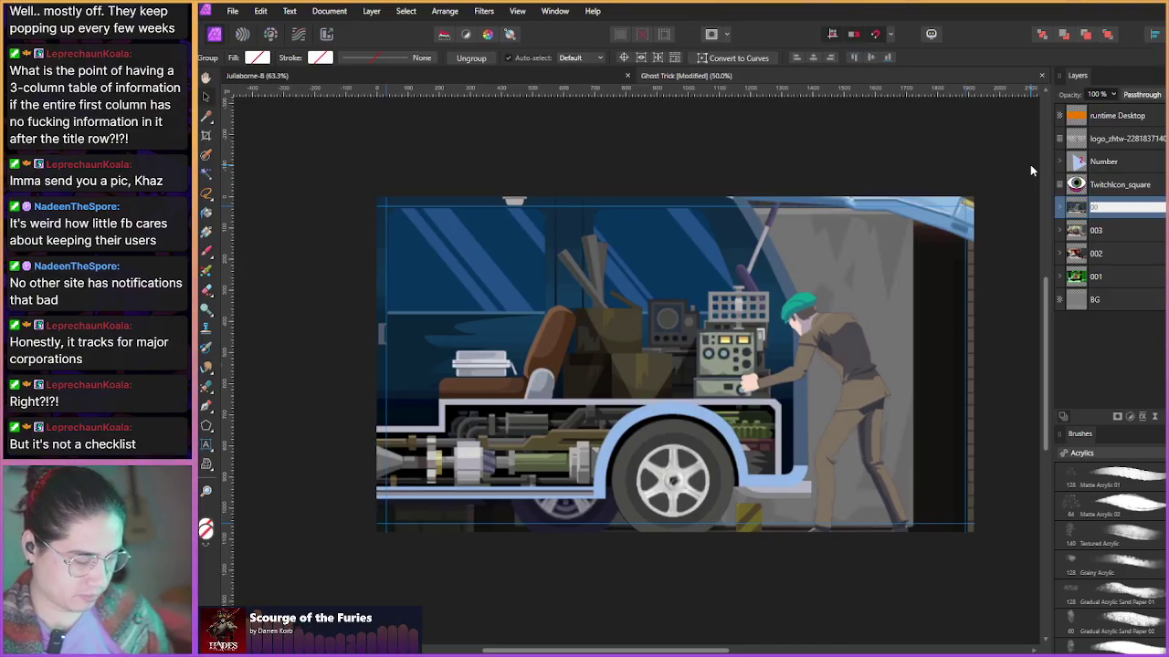
text(04)
key(Return)
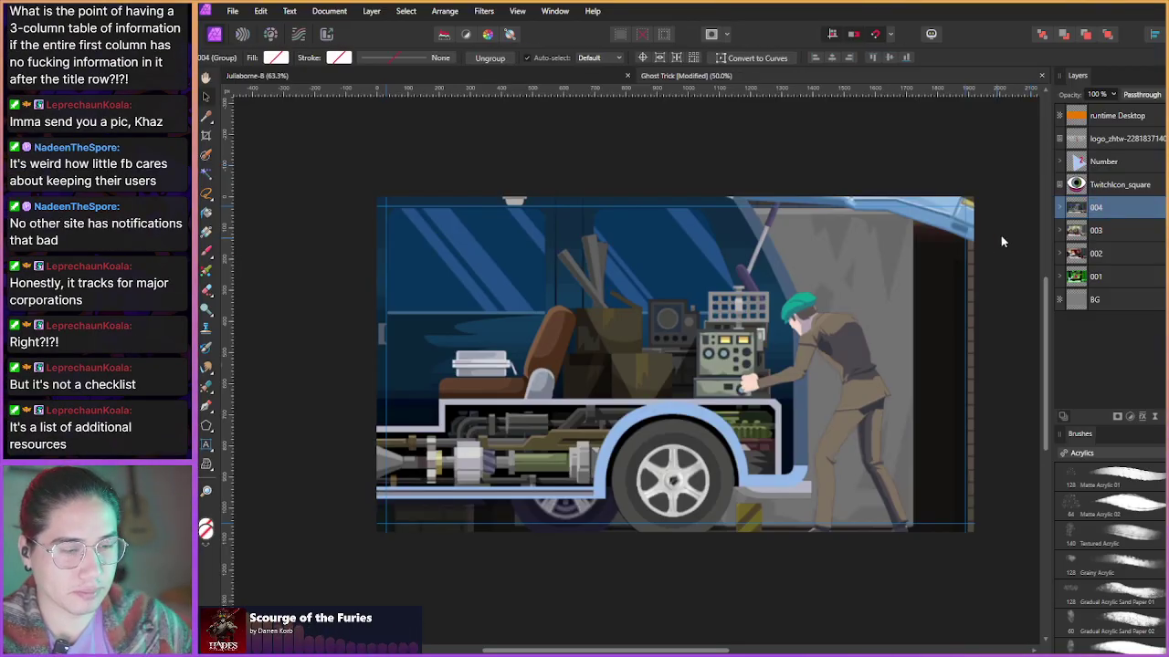
click(1059, 208)
click(1099, 239)
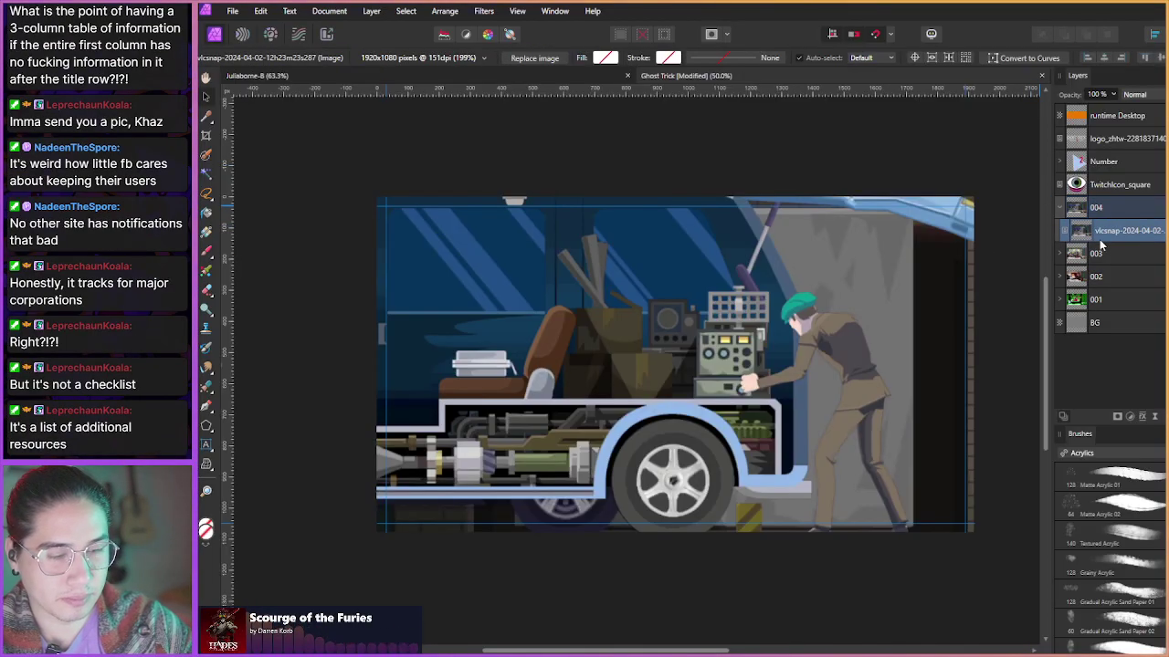
click(1116, 420)
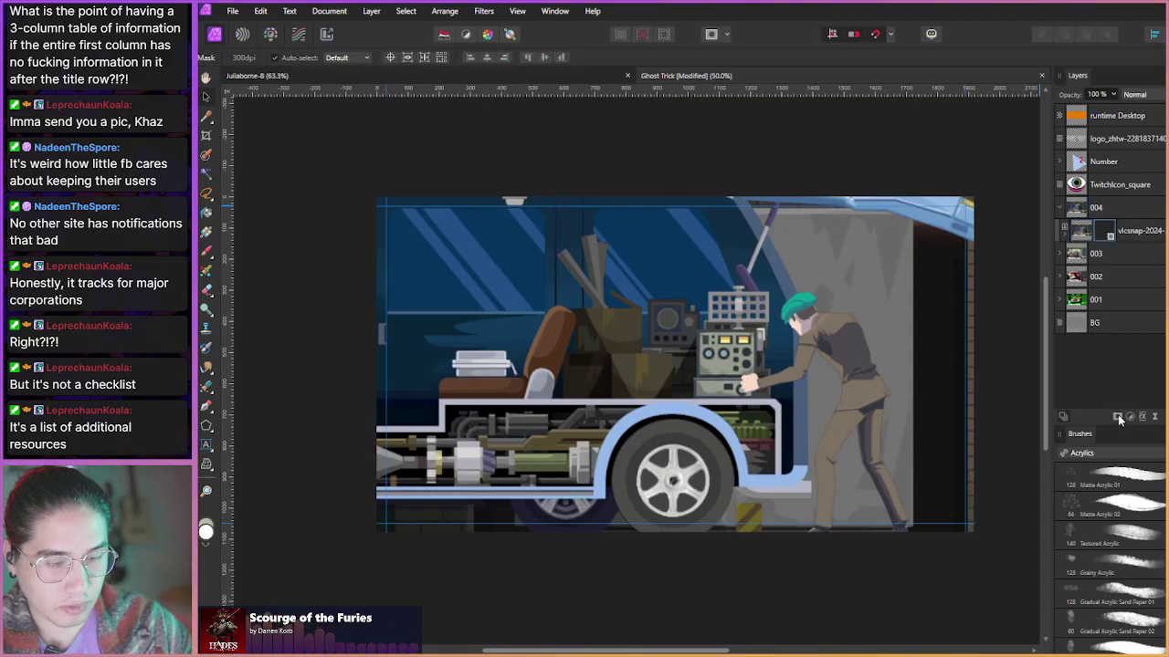
key(ctrl+z)
- Add a Curves adjustment above the van snapshot inside group 004, keeping its settings clear of the man in the green beret
click(1129, 416)
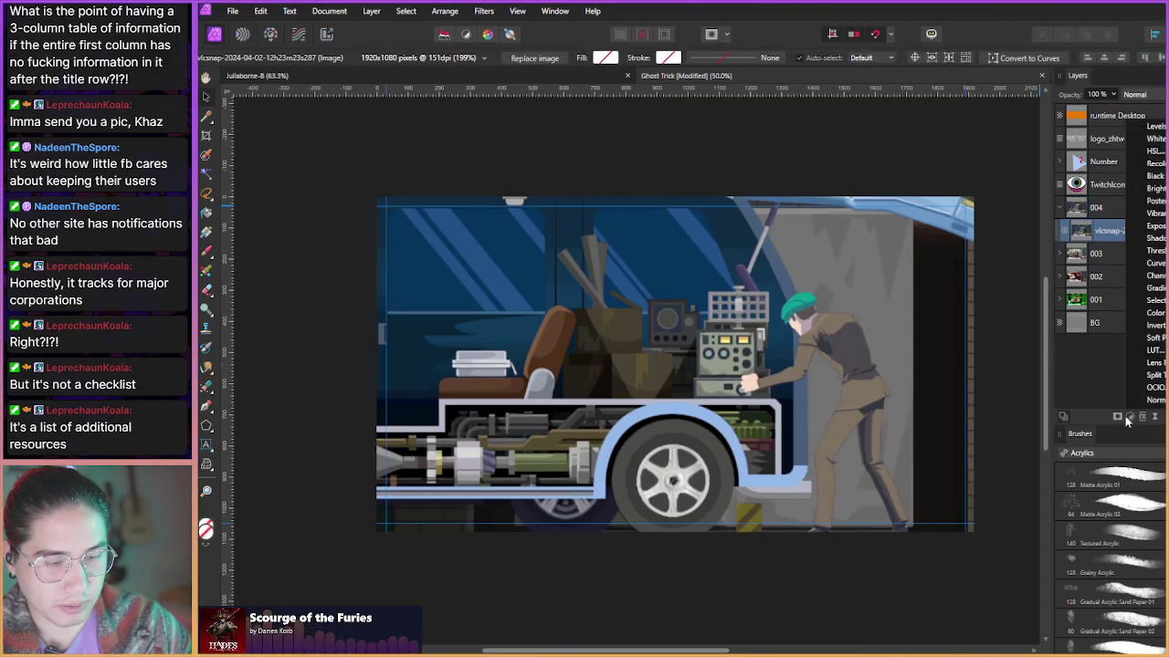
click(1154, 262)
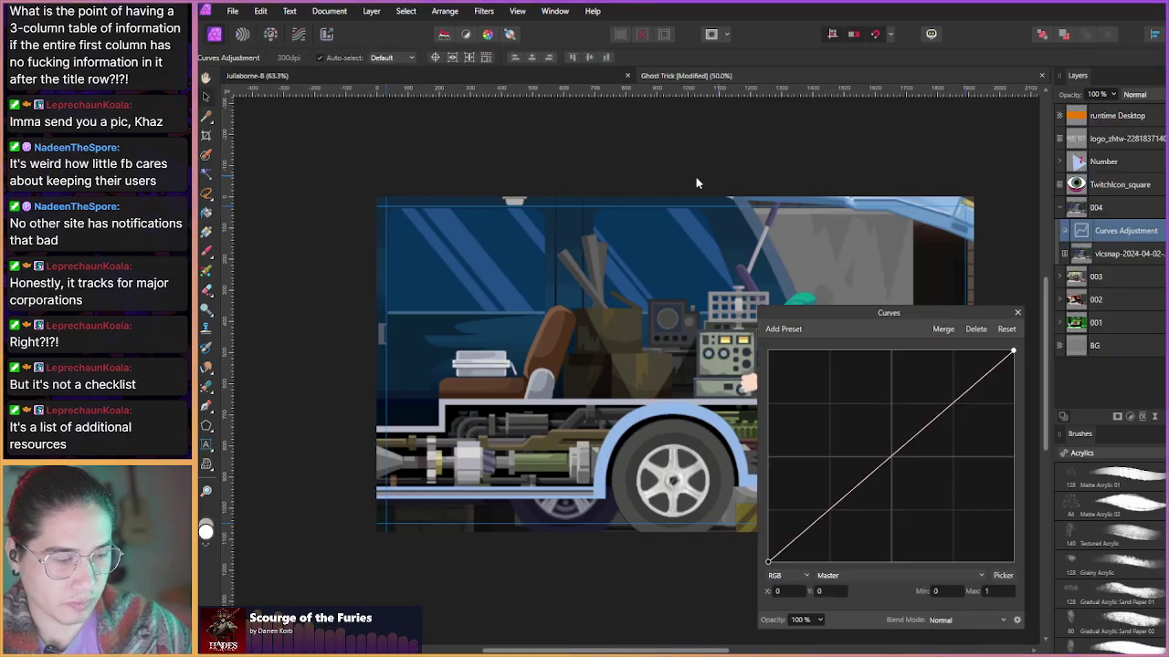
drag(807, 315, 440, 221)
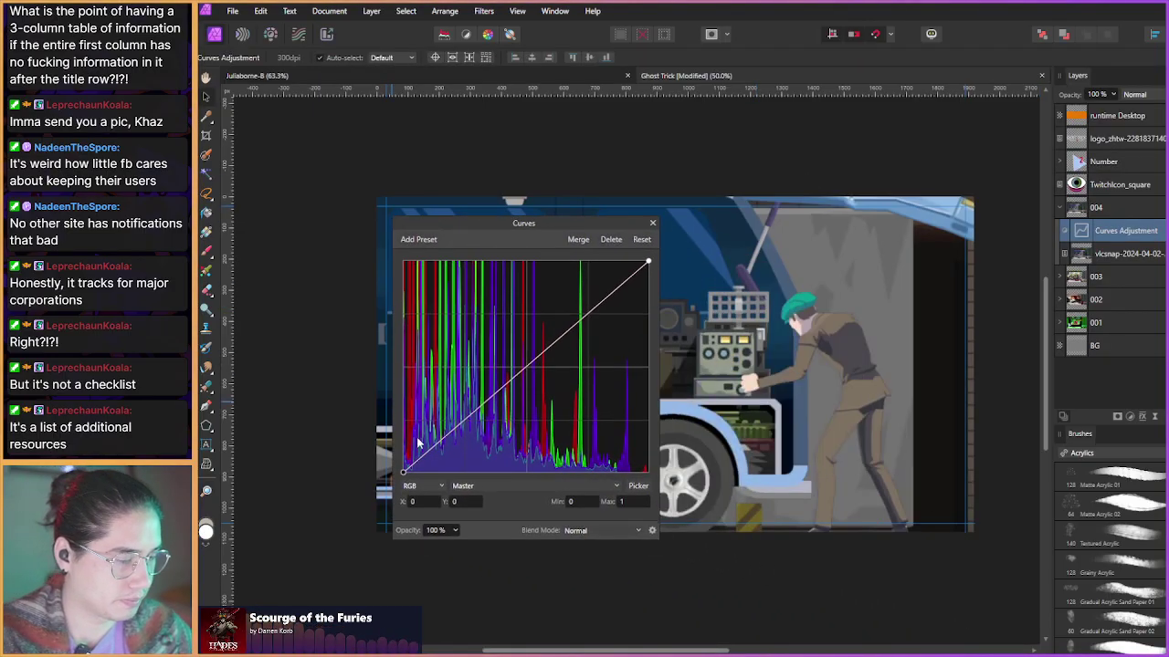
- Try a wavy multi-point RGB master curve with a peak at about X 0.376, Y 0.629, and reset it
drag(428, 452, 434, 456)
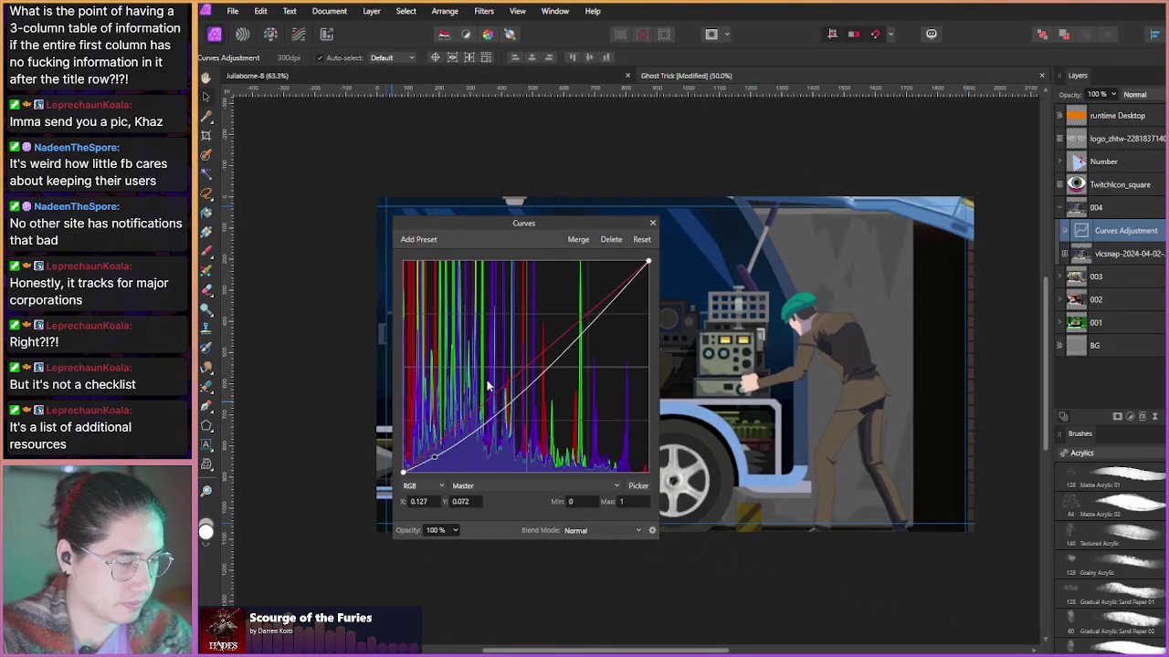
drag(483, 423, 466, 396)
drag(528, 298, 583, 359)
drag(613, 322, 592, 297)
drag(502, 223, 486, 247)
drag(452, 422, 480, 366)
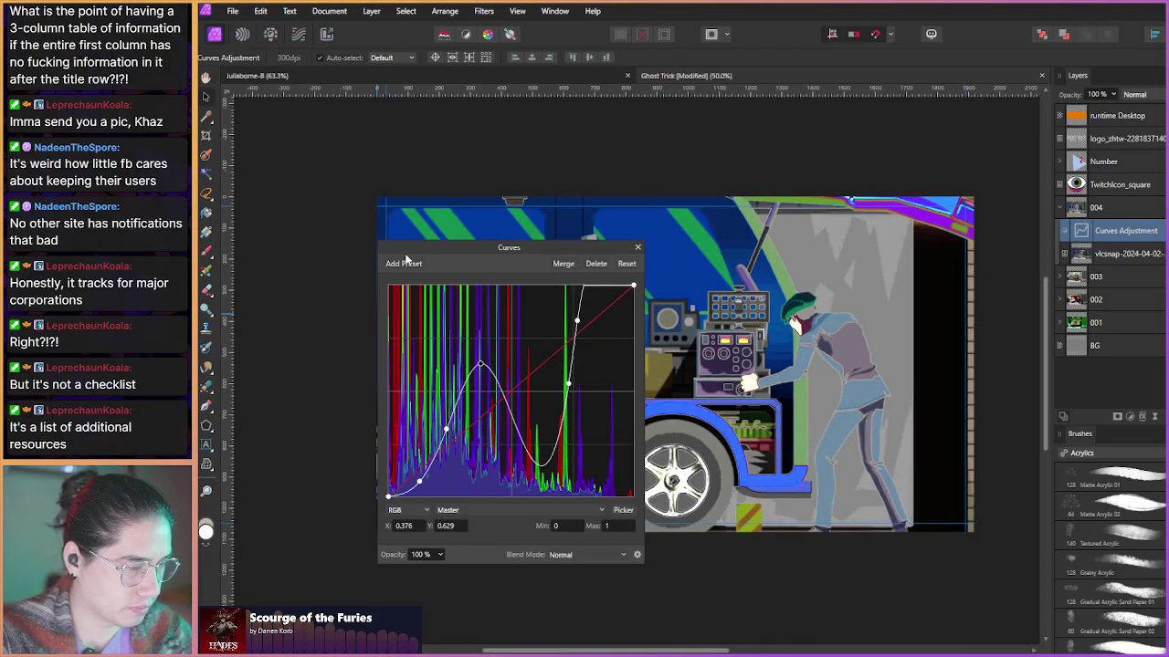
click(626, 263)
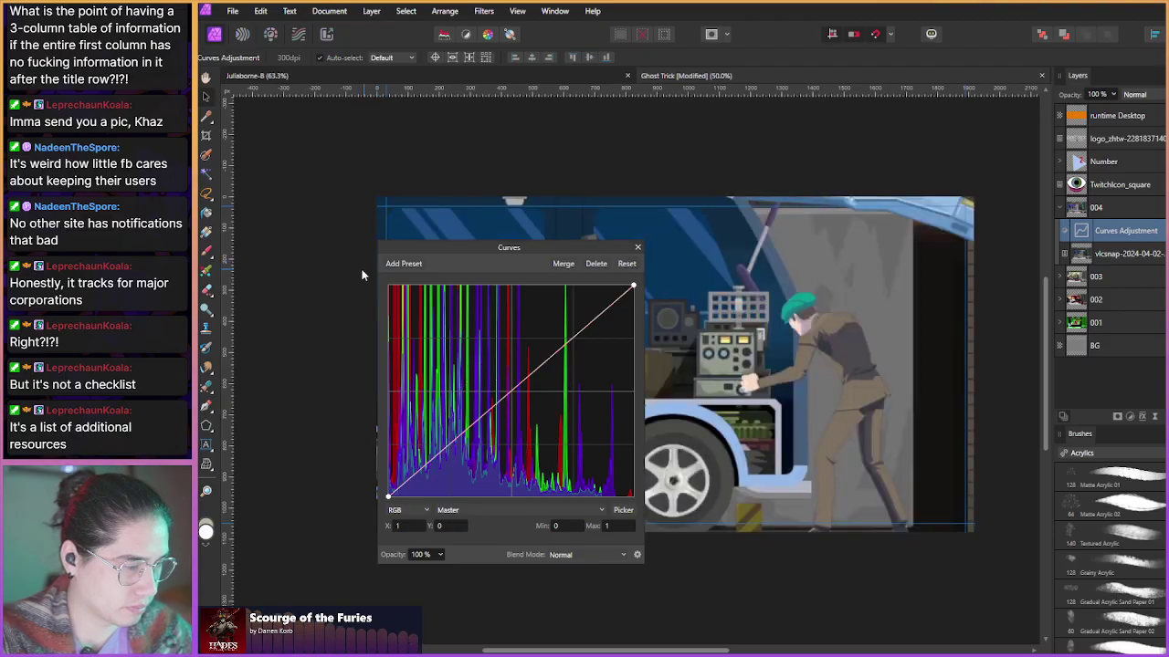
- Try an RGB master curve with strongly lifted shadows and a highlight dip at about X 0.681, Y 0.305
click(446, 511)
click(412, 513)
click(401, 510)
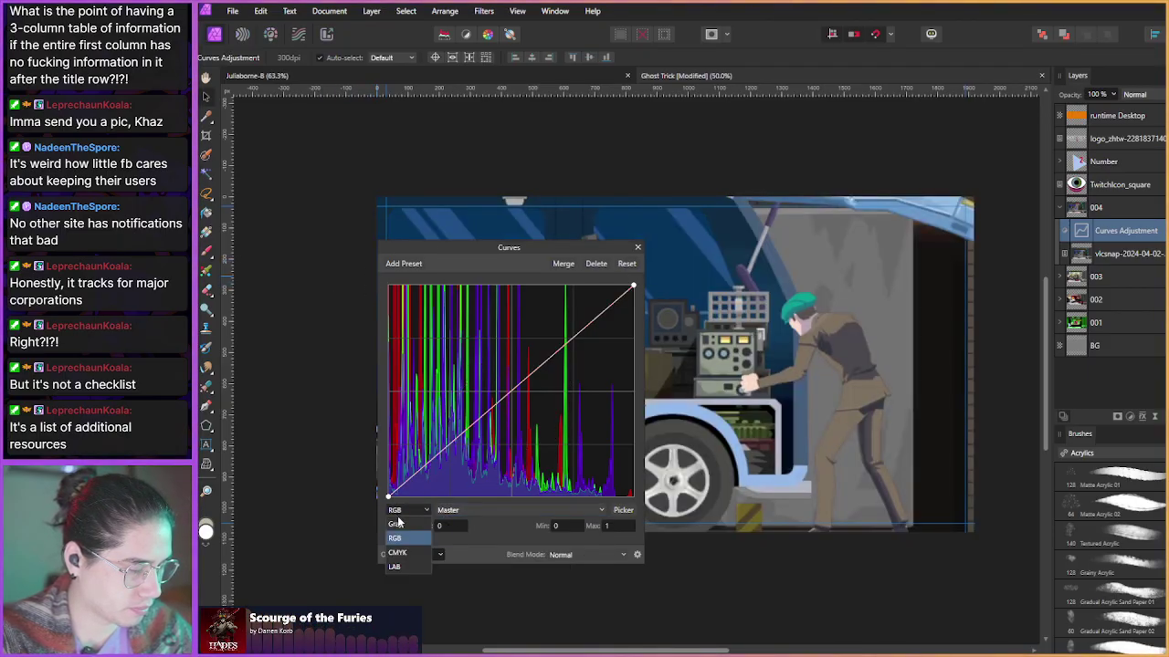
click(395, 539)
drag(390, 496, 430, 436)
drag(538, 315, 596, 362)
drag(430, 436, 447, 369)
drag(596, 362, 555, 432)
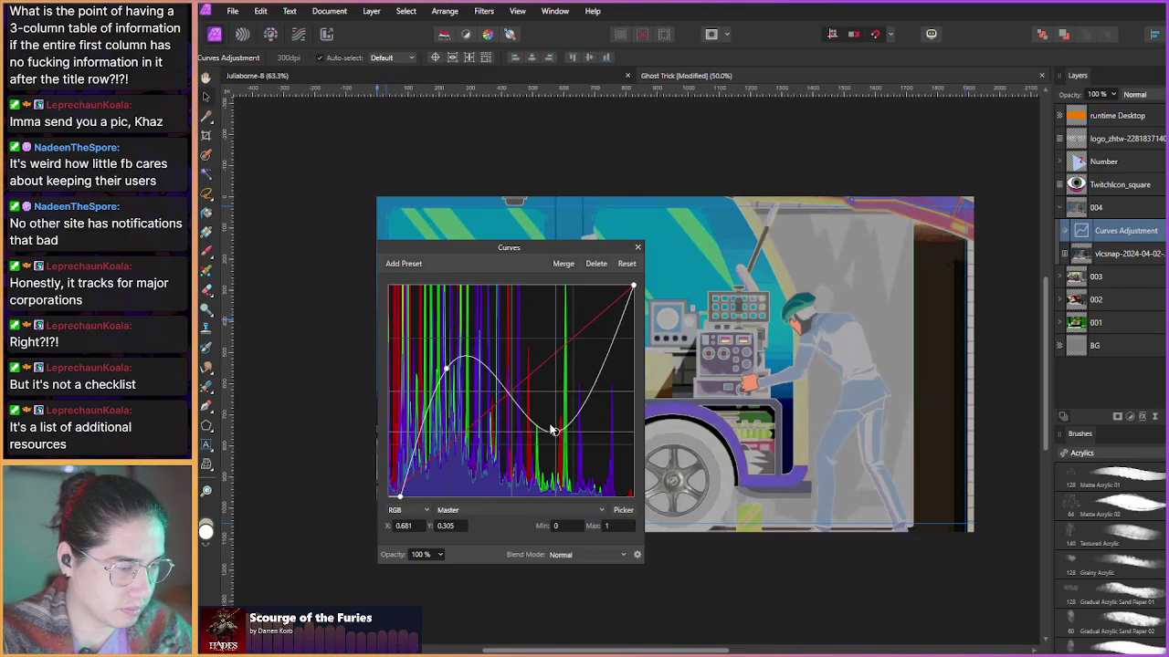
- Try a steeper wave through about X 0.175, Y 0.349, X 0.272, Y 0.773 and X 0.694, Y 0.11, and reset the curve
mouse_move(434, 250)
mouse_down()
mouse_move(340, 323)
mouse_move(546, 383)
mouse_move(425, 240)
mouse_up()
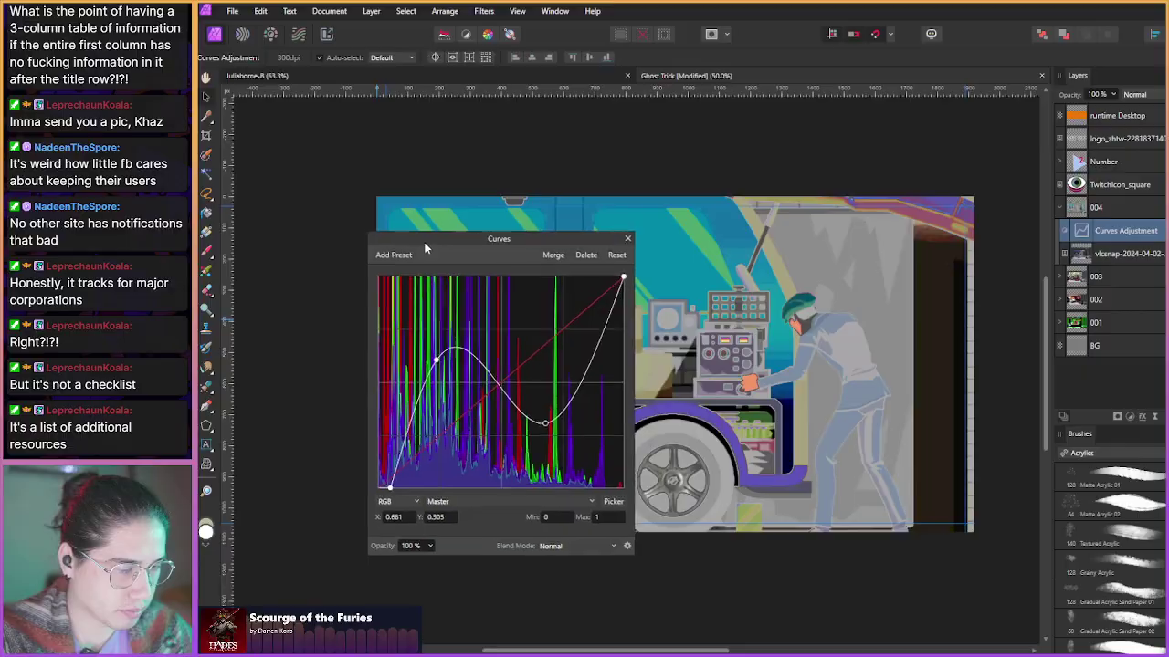
drag(390, 488, 368, 485)
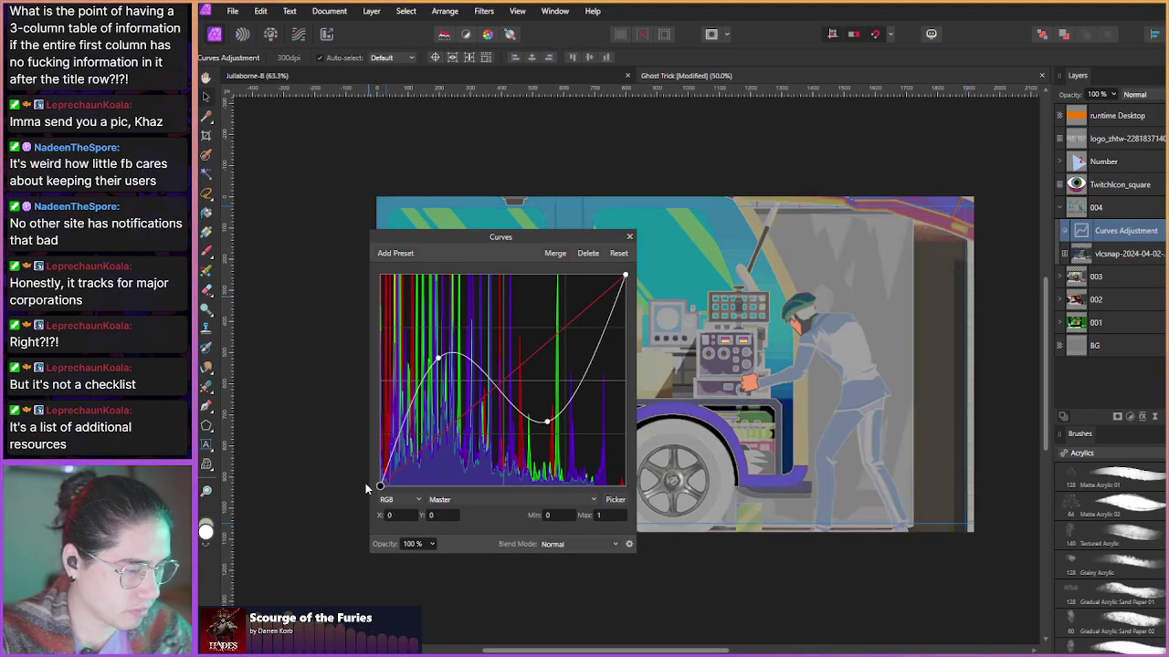
drag(417, 394, 438, 421)
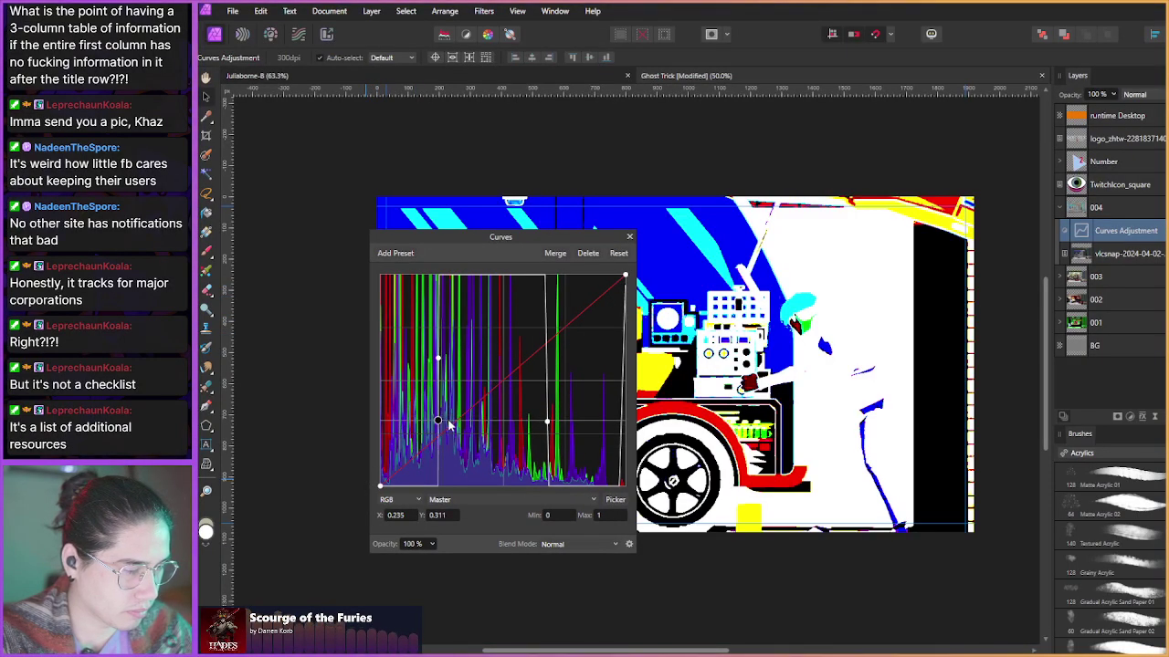
drag(440, 416, 429, 412)
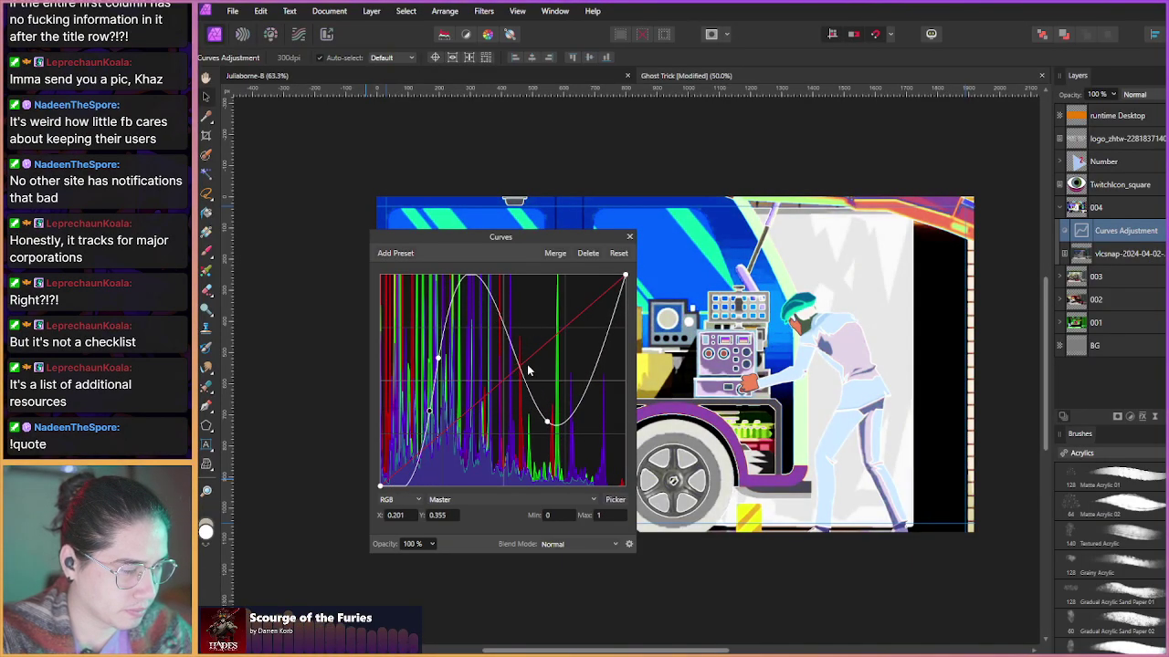
drag(546, 422, 550, 464)
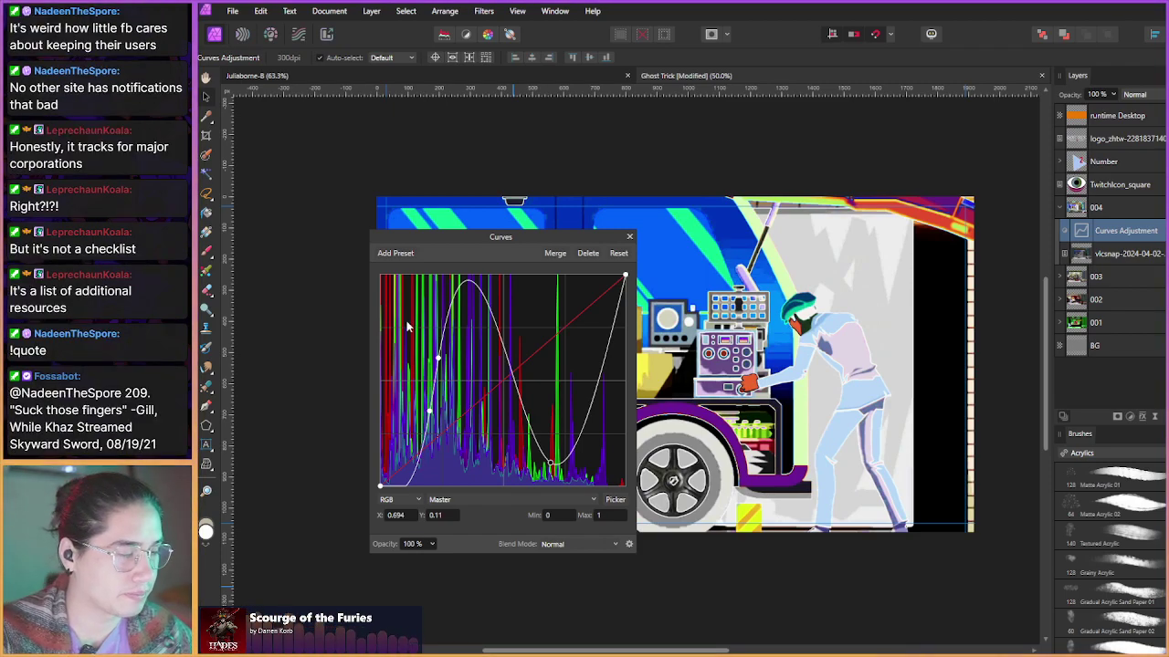
drag(432, 368, 446, 323)
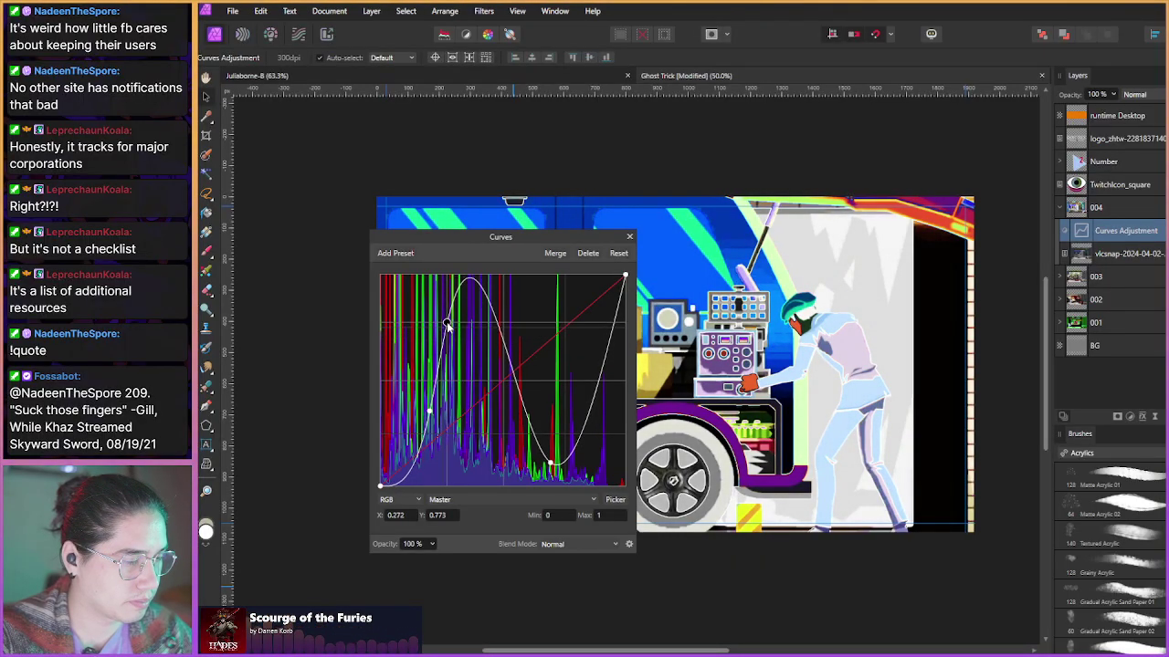
drag(425, 415, 422, 413)
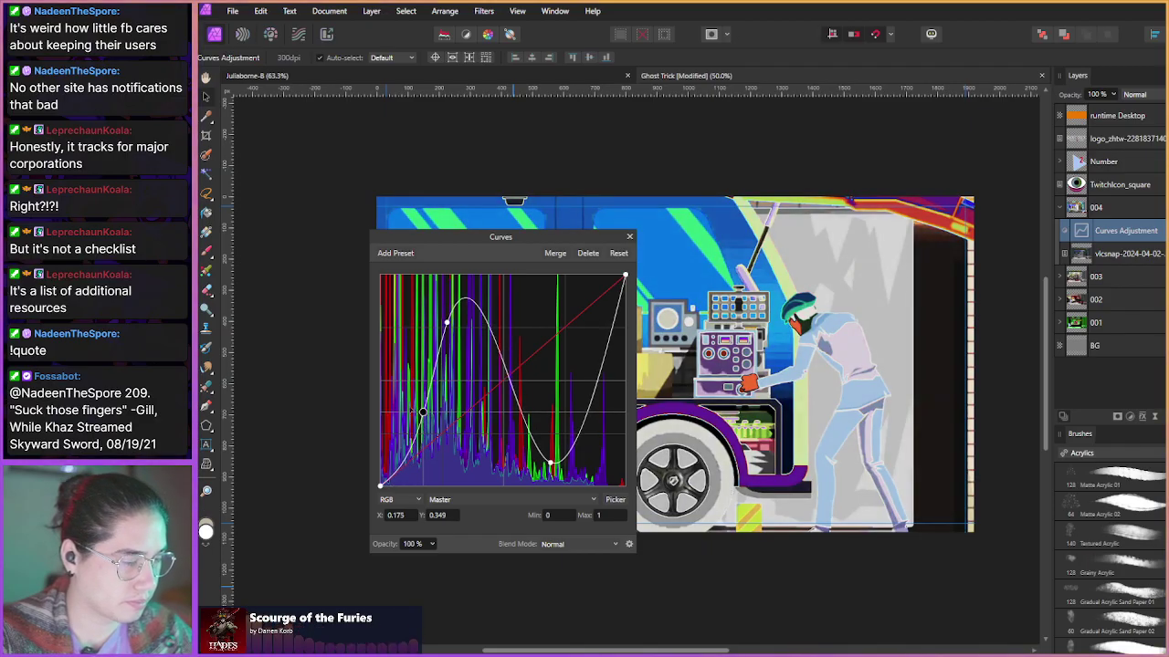
click(619, 253)
click(629, 237)
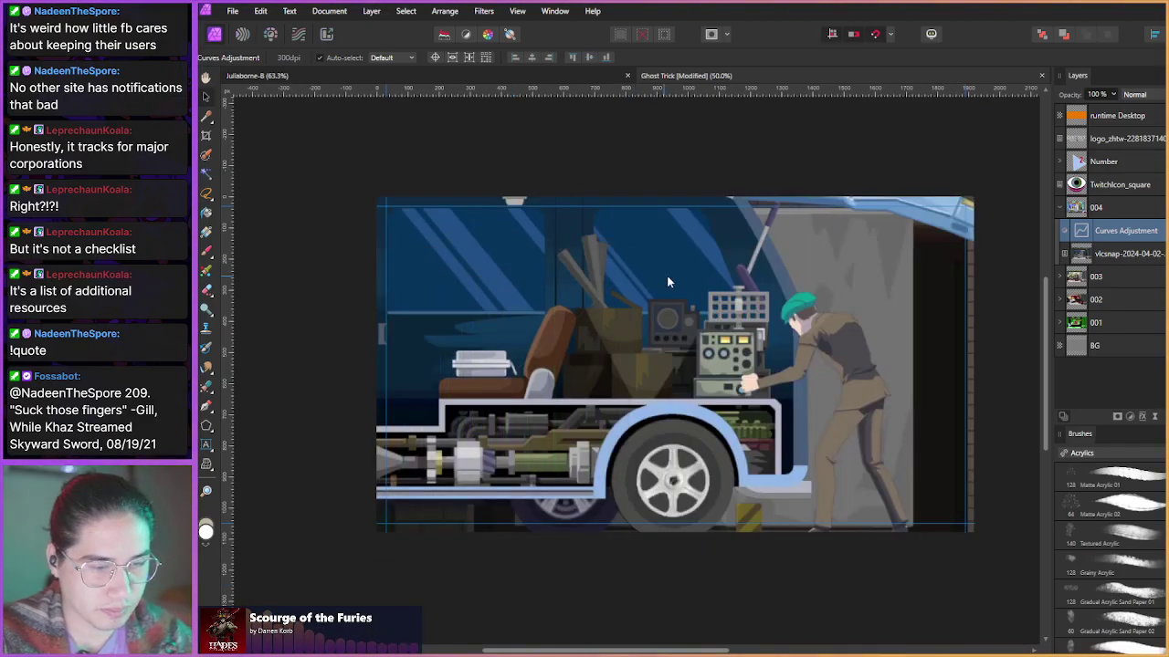
- Delete the Curves adjustment from group 004
click(1104, 210)
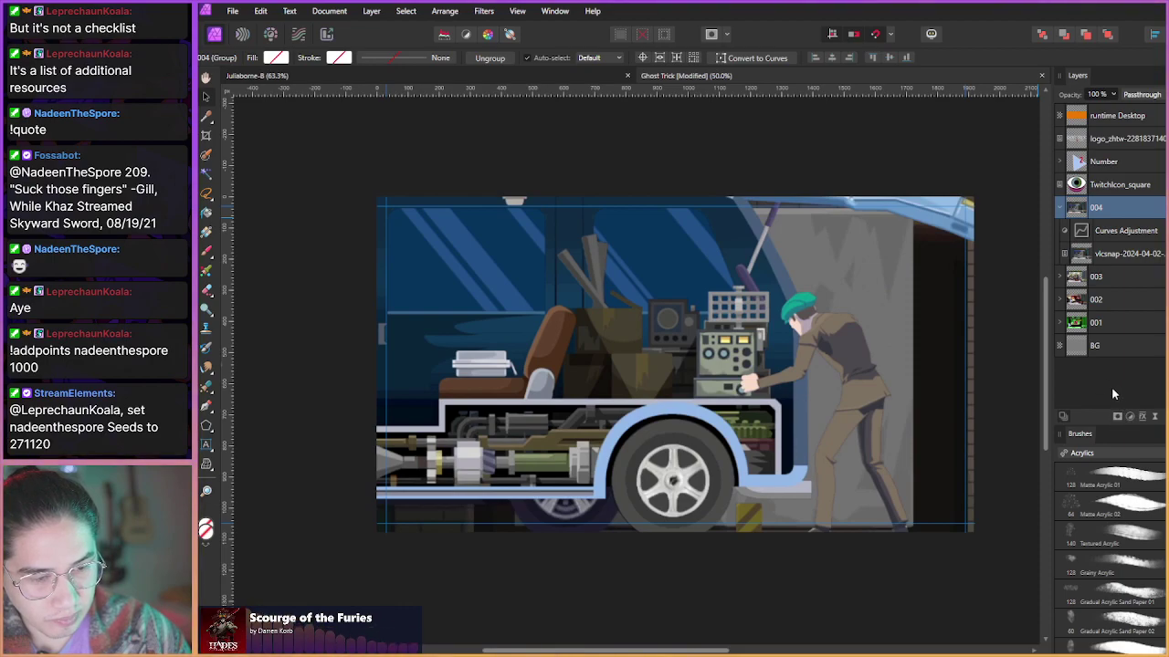
double_click(1089, 233)
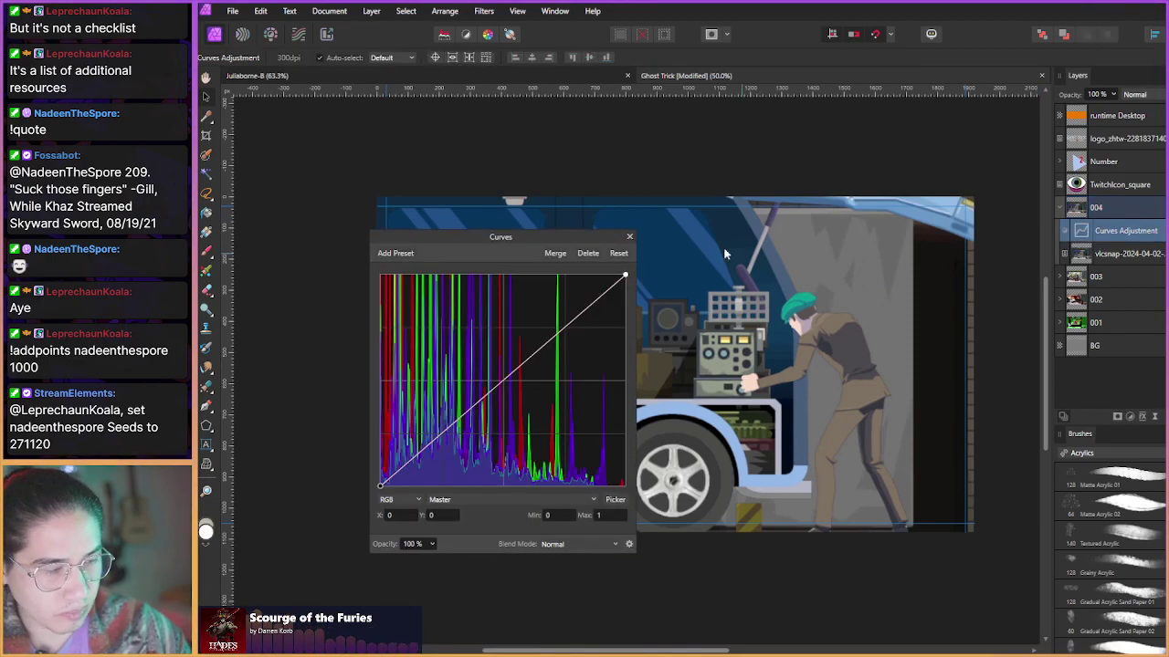
click(588, 255)
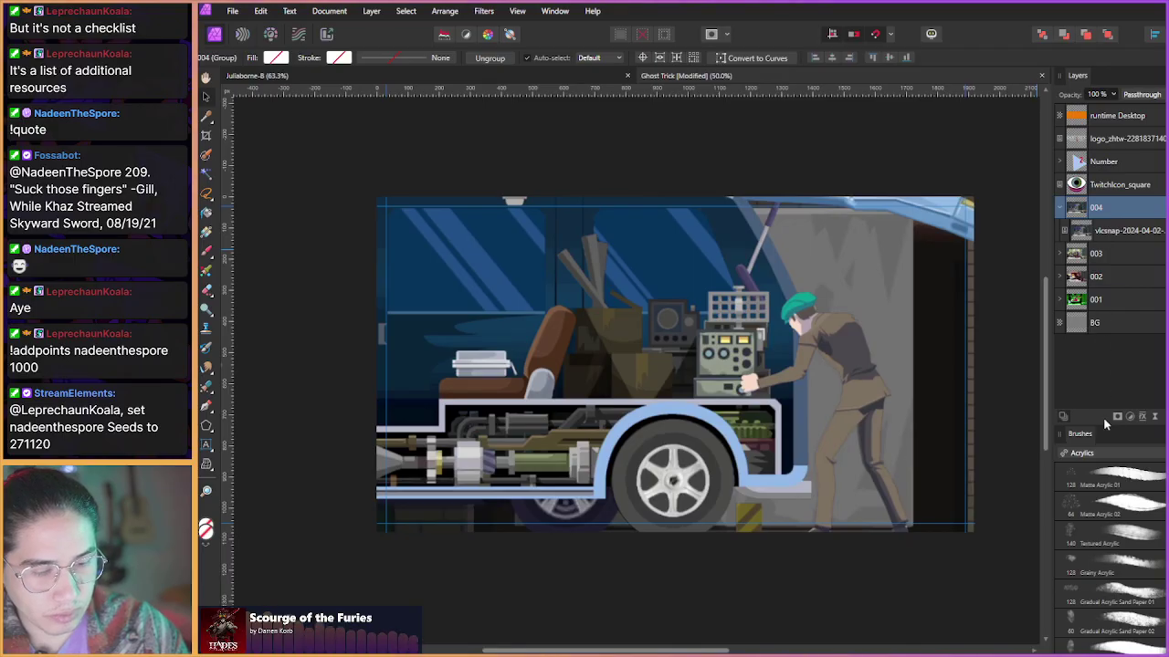
- Add a new Curves adjustment and nest it inside the van snapshot layer so it affects only that image
click(1130, 418)
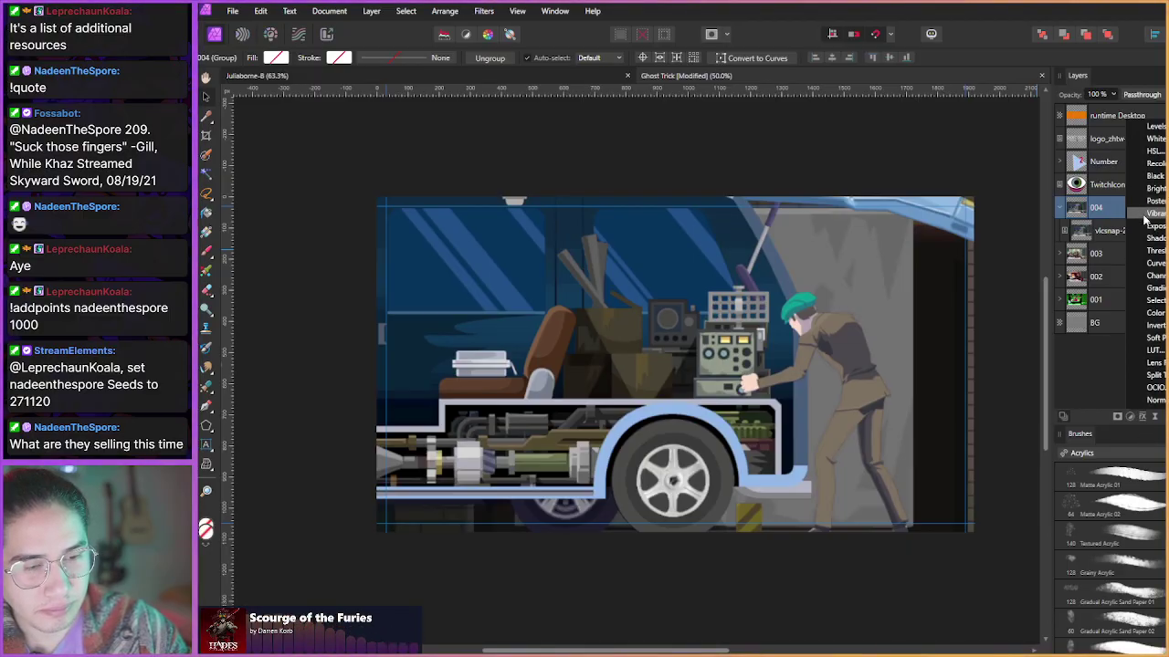
click(1155, 263)
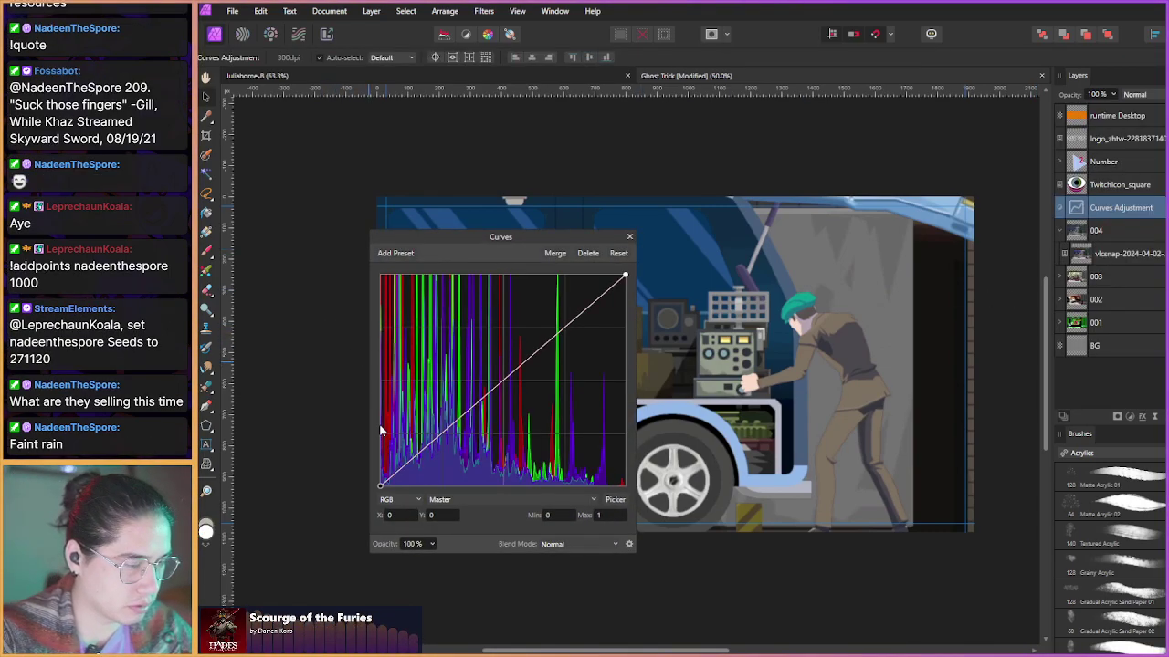
drag(1105, 209, 1111, 257)
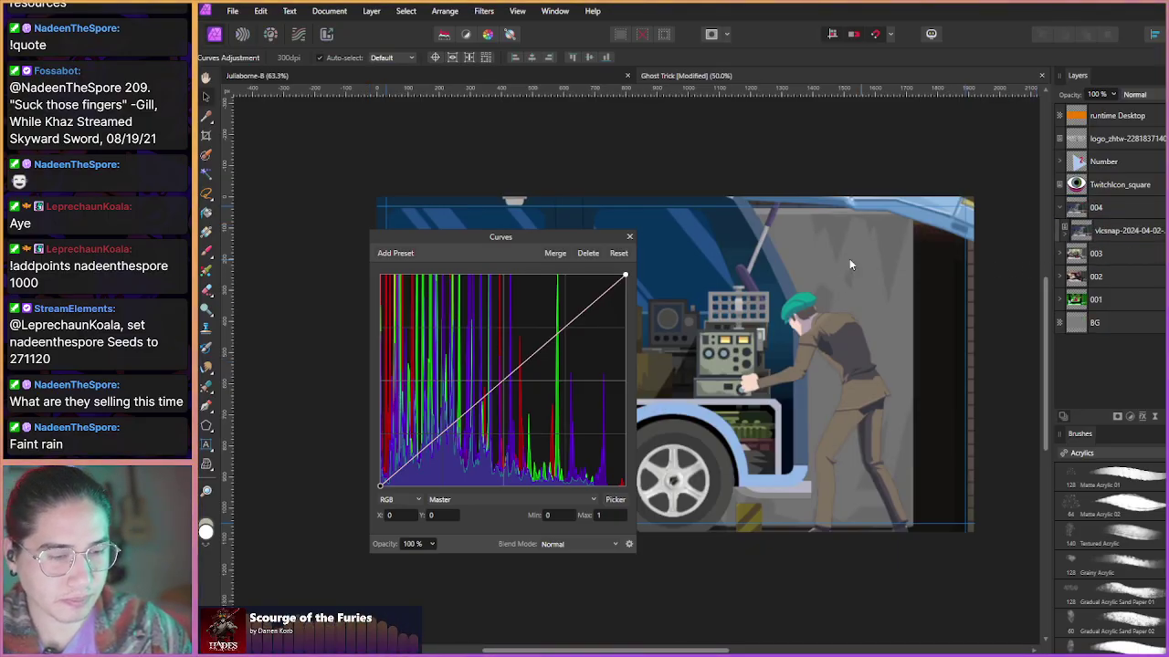
click(1063, 233)
- Shape a high-contrast master curve with points at about X 0.264, Y 0, X 0.368, Y 0.42 and X 0.727, Y 0.988
drag(419, 426, 428, 462)
click(473, 432)
drag(473, 431, 451, 403)
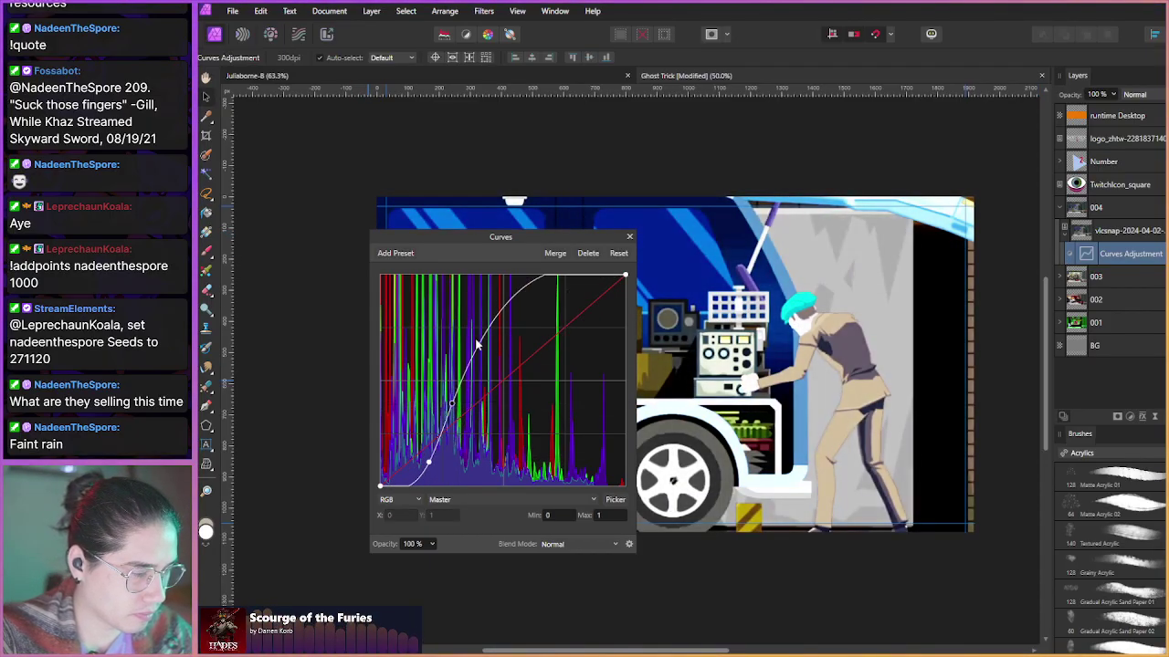
drag(491, 362, 503, 298)
drag(453, 402, 484, 406)
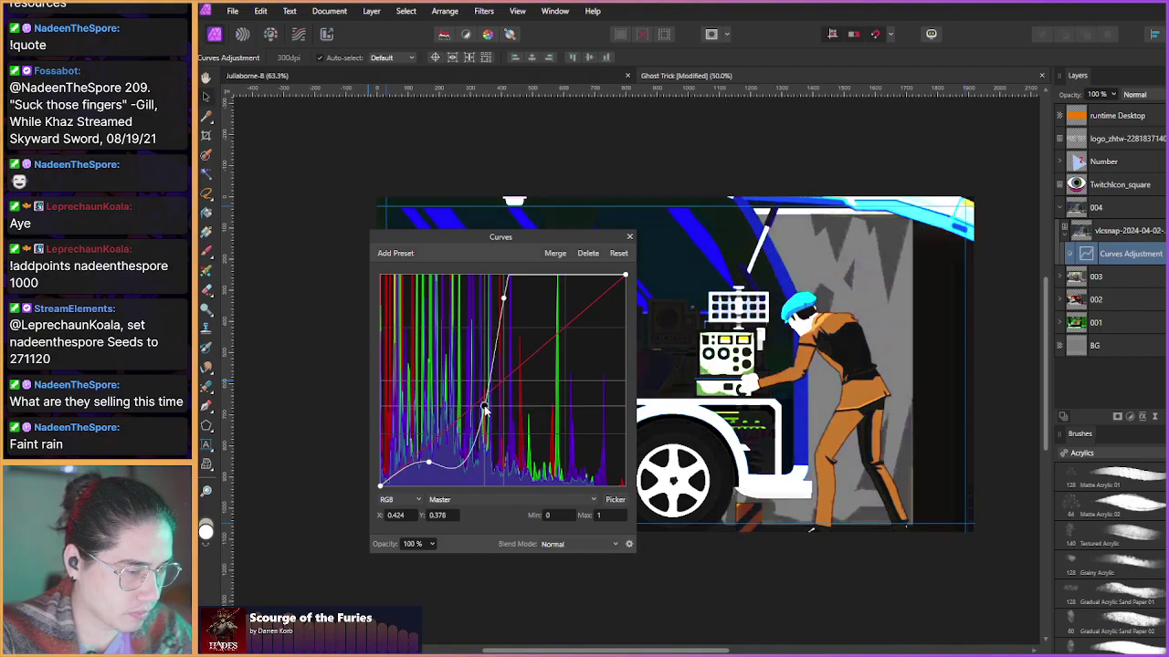
drag(428, 463, 445, 486)
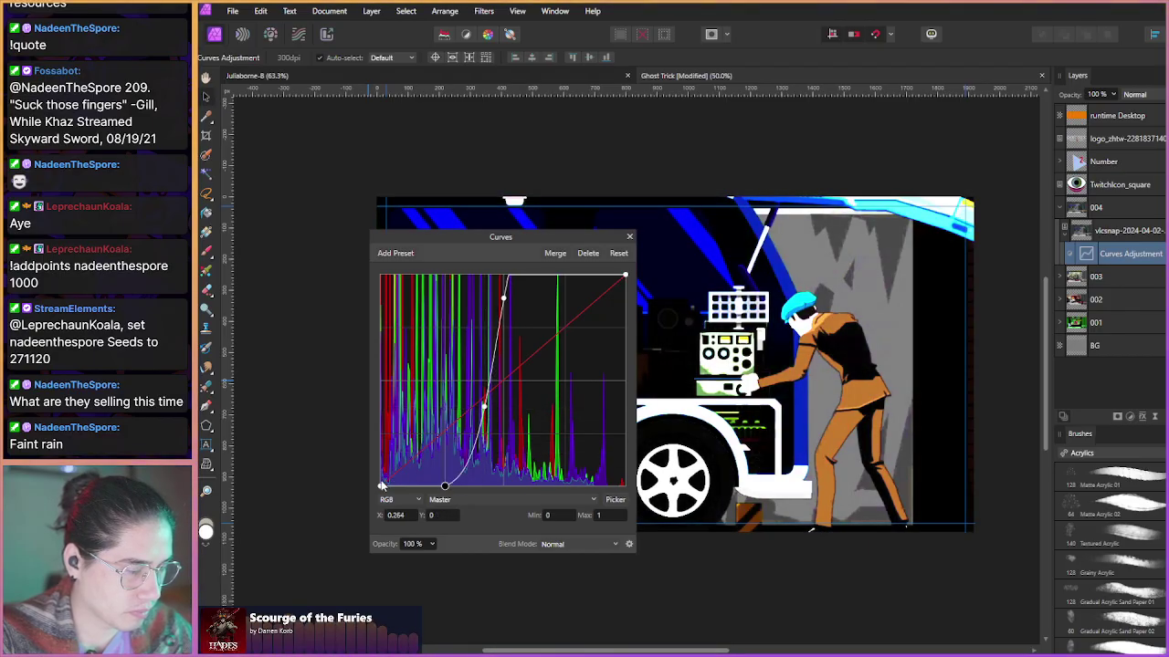
drag(503, 298, 562, 280)
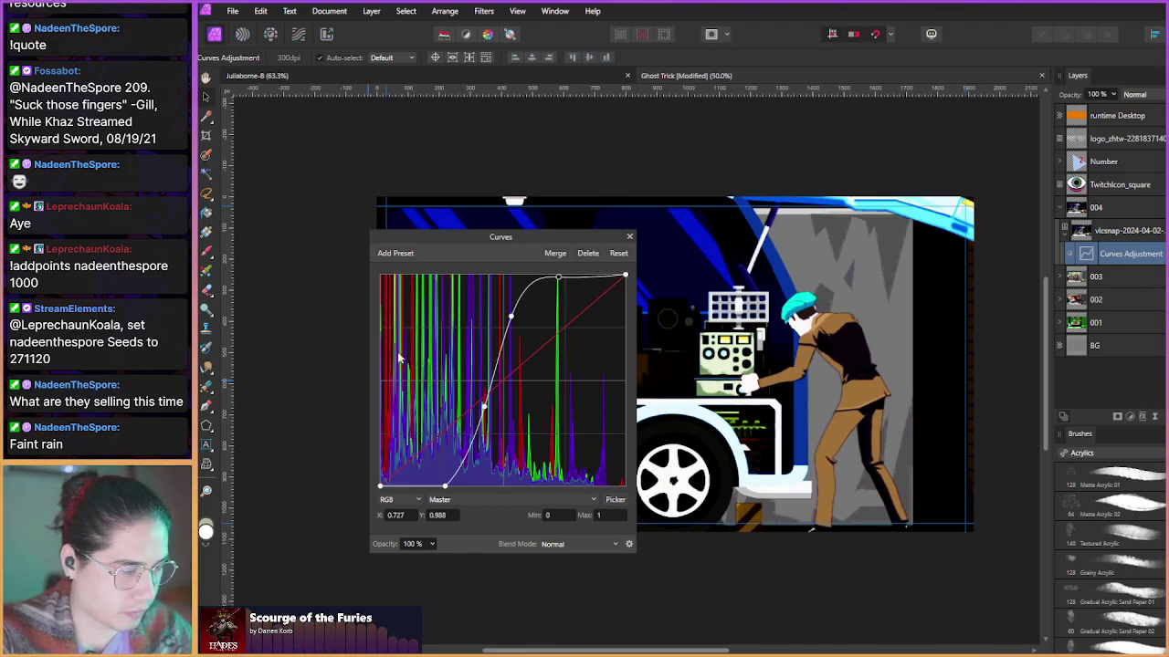
drag(479, 405, 470, 397)
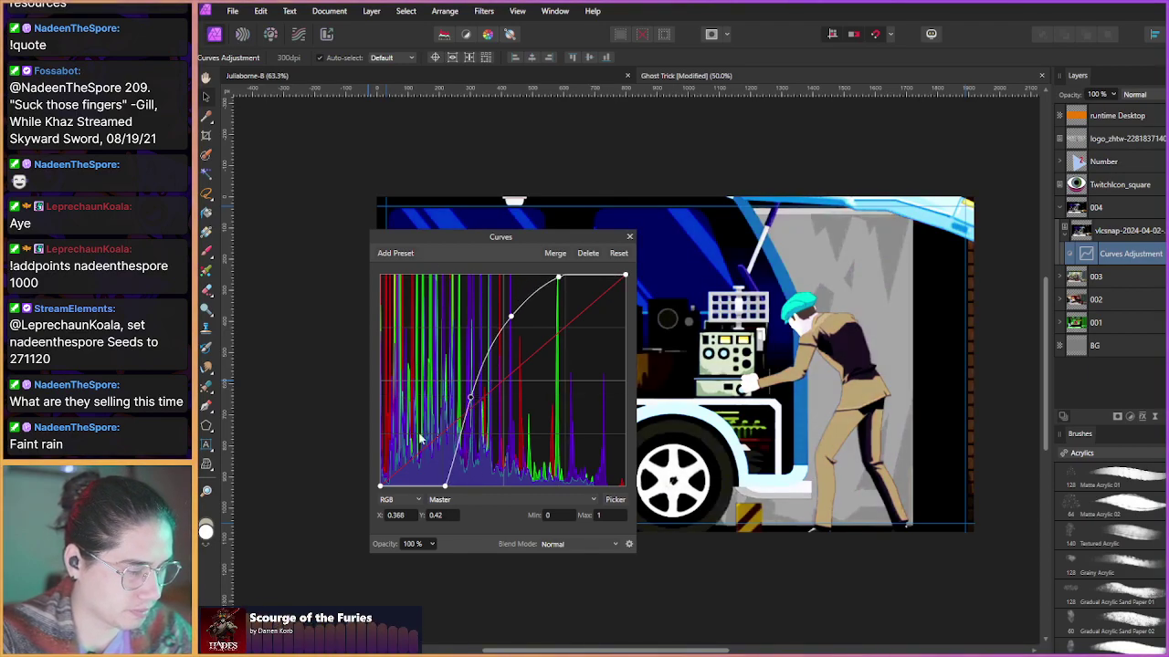
- Raise the master curve's black endpoint, pull a highlight point far down, and place steep midtone points for a posterized look
drag(380, 485, 380, 420)
drag(438, 490, 432, 465)
drag(468, 398, 459, 361)
drag(514, 325, 550, 442)
click(460, 467)
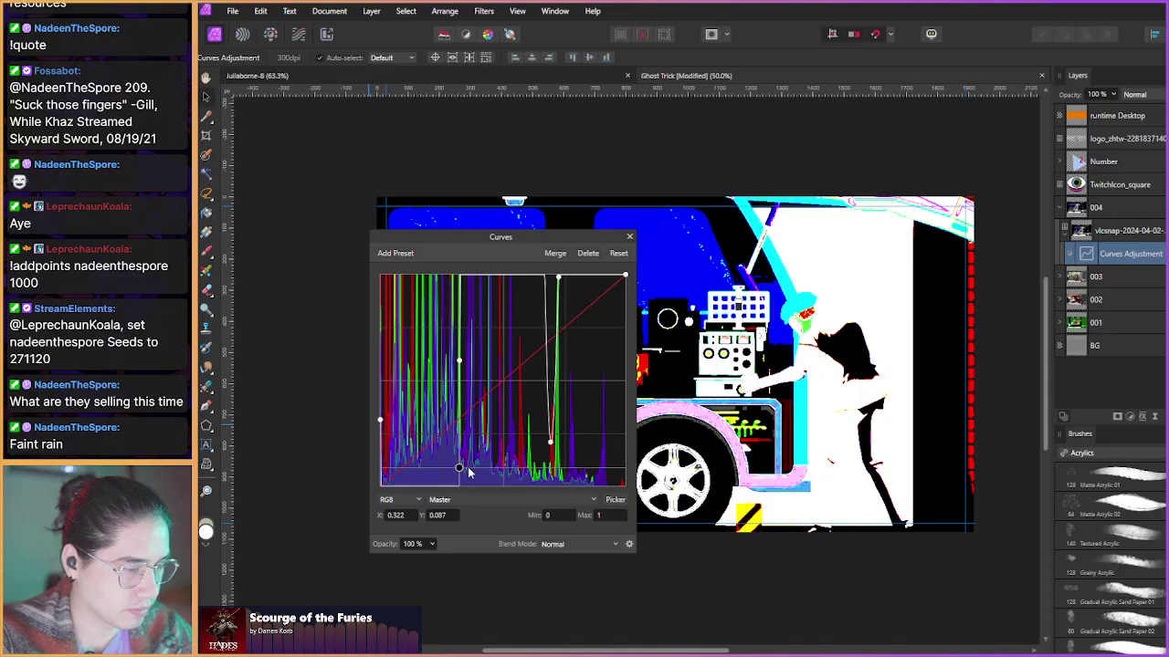
drag(468, 468, 468, 469)
drag(460, 360, 459, 383)
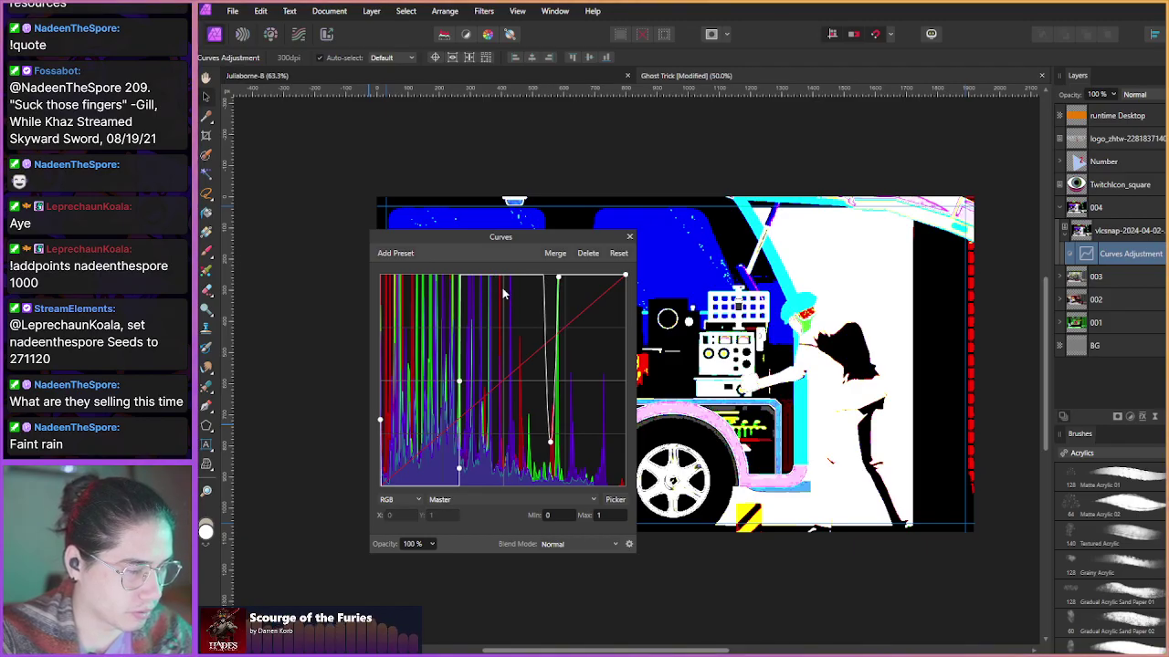
- Return the curve's black endpoint to zero, set the shadow point to about X 0.3, Y 0.066, and shift the midtone point lower
drag(384, 422, 377, 511)
drag(454, 477, 454, 475)
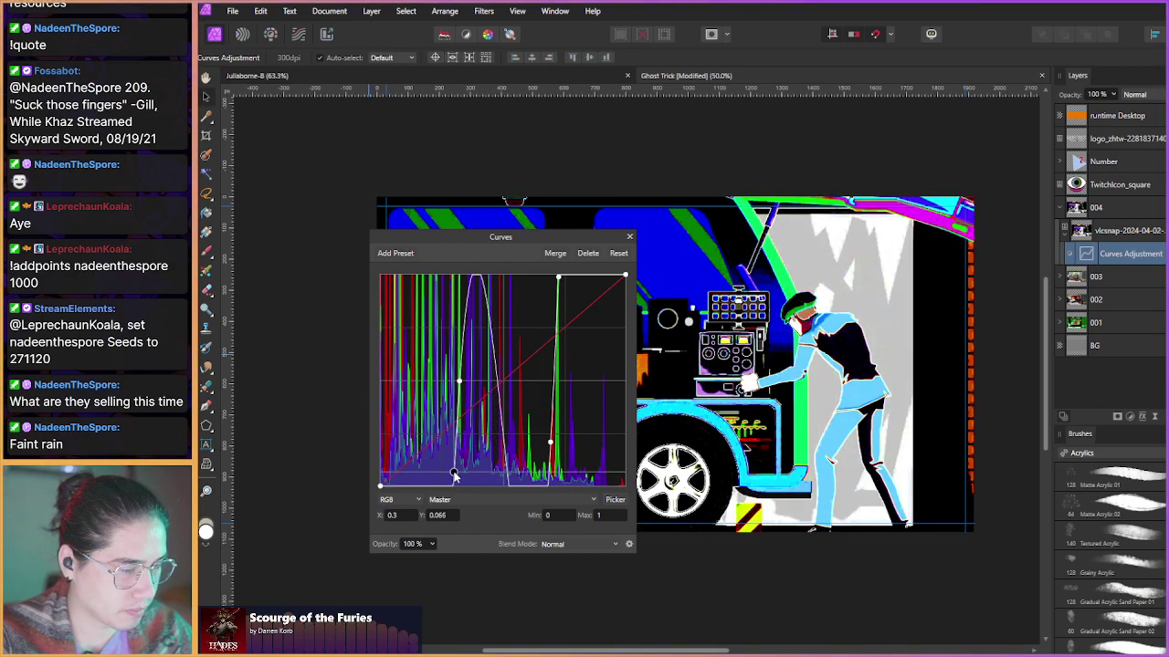
drag(459, 382, 488, 419)
- Raise the shadow point steeply, add a point at about X 0.399, Y 0.202, and shift the midtone point to about X 0.582, Y 0.331
click(454, 470)
drag(454, 470, 464, 330)
click(489, 420)
mouse_move(476, 442)
mouse_down()
mouse_move(465, 449)
mouse_move(478, 444)
mouse_up()
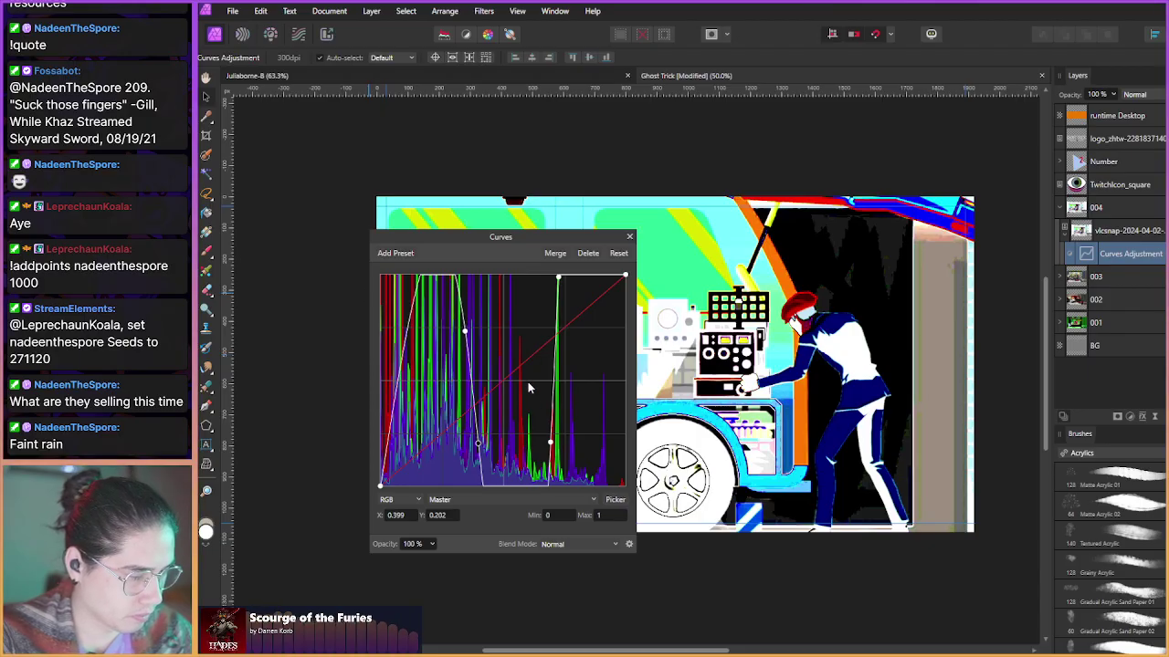
drag(550, 444, 523, 417)
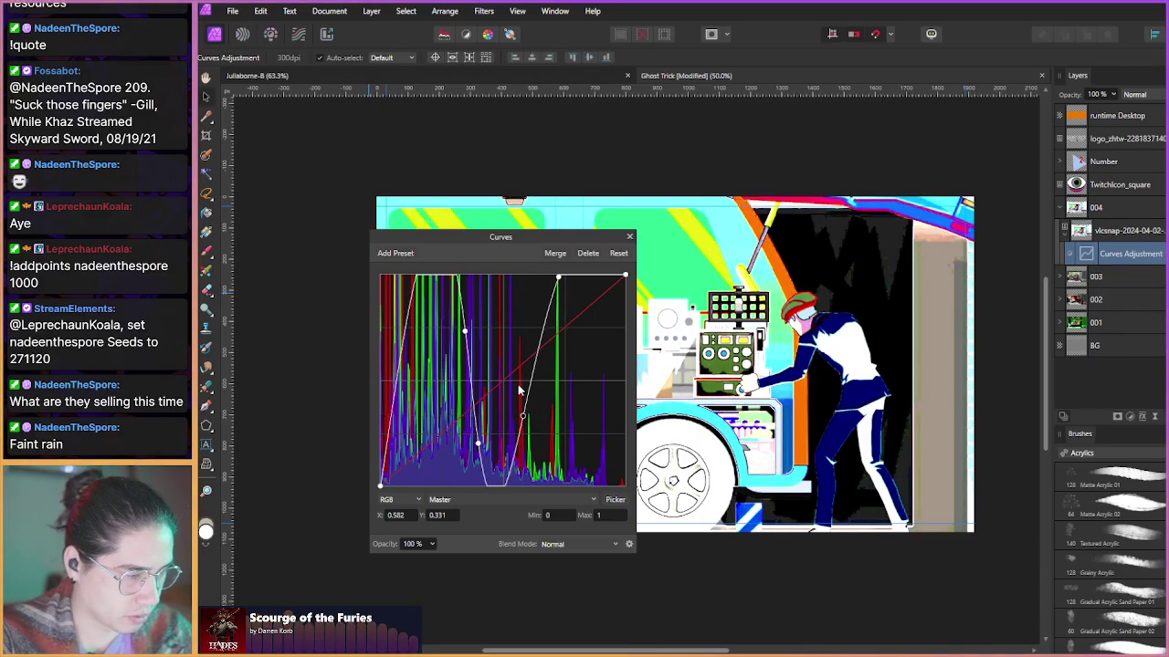
drag(558, 279, 561, 290)
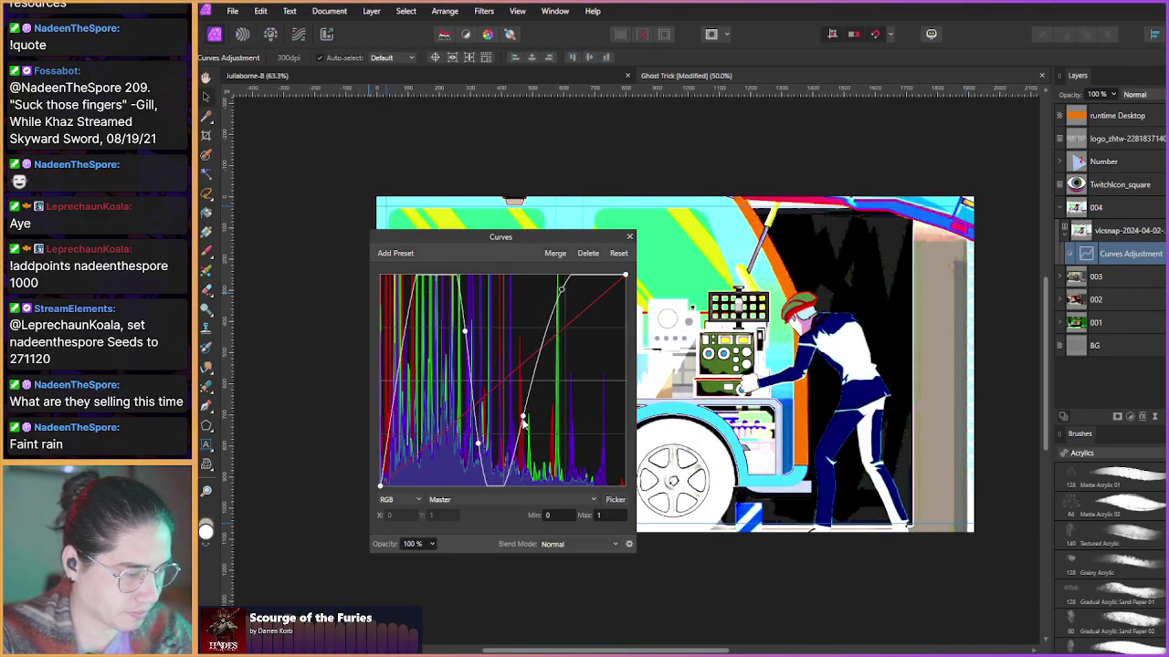
- Try another master curve point at about X 0.734, Y 0.376, and delete the Curves adjustment
click(559, 404)
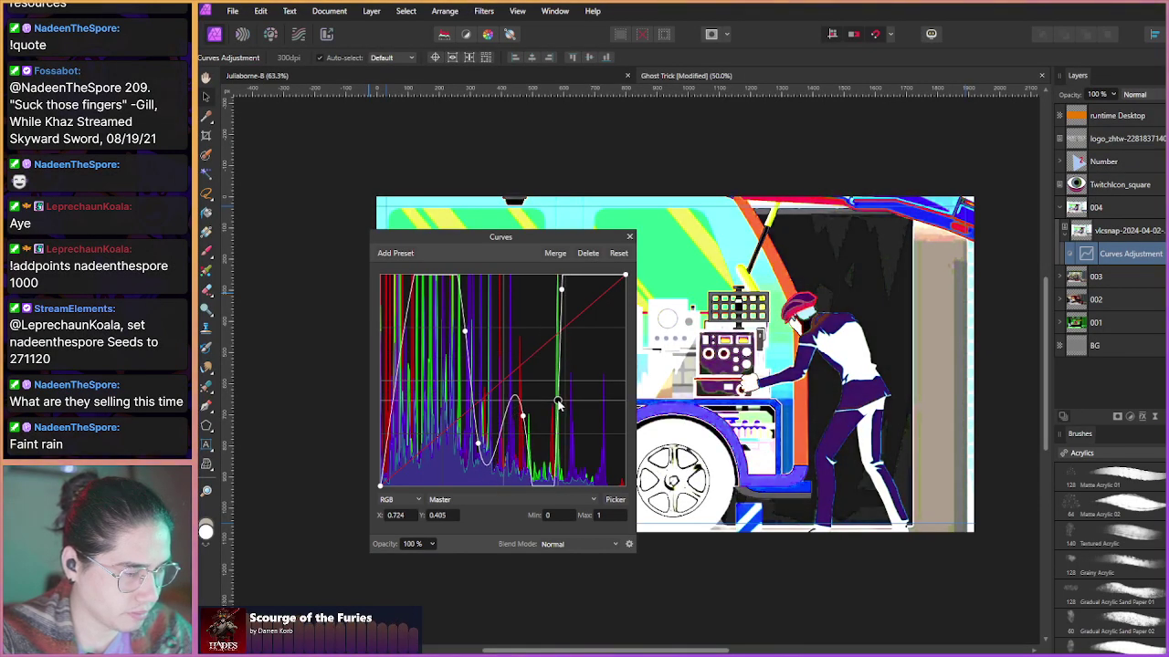
drag(561, 404, 561, 407)
drag(461, 244, 434, 250)
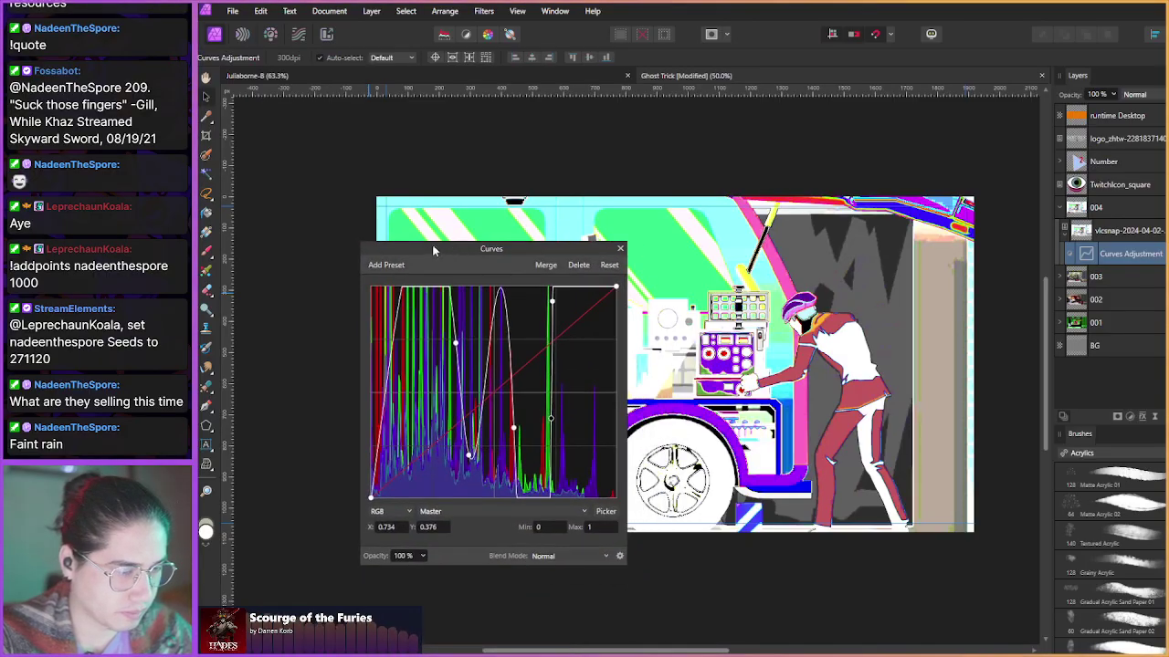
click(577, 265)
- Add an Exposure adjustment of about 2.65 and nest it inside the van snapshot layer
click(1130, 416)
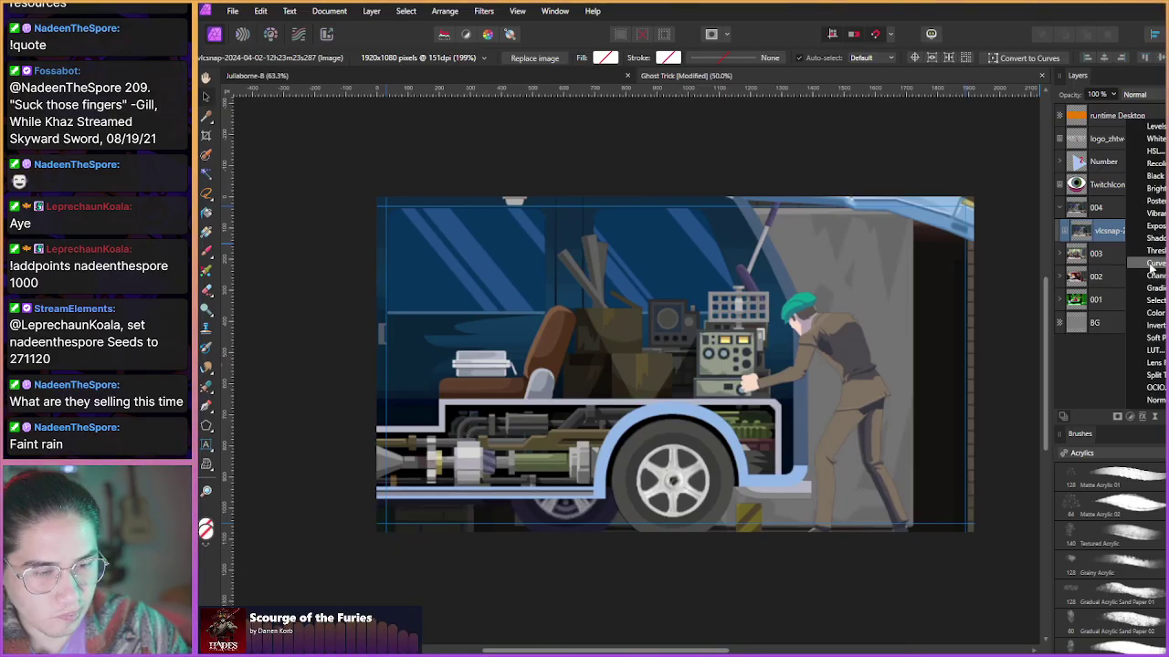
click(1155, 226)
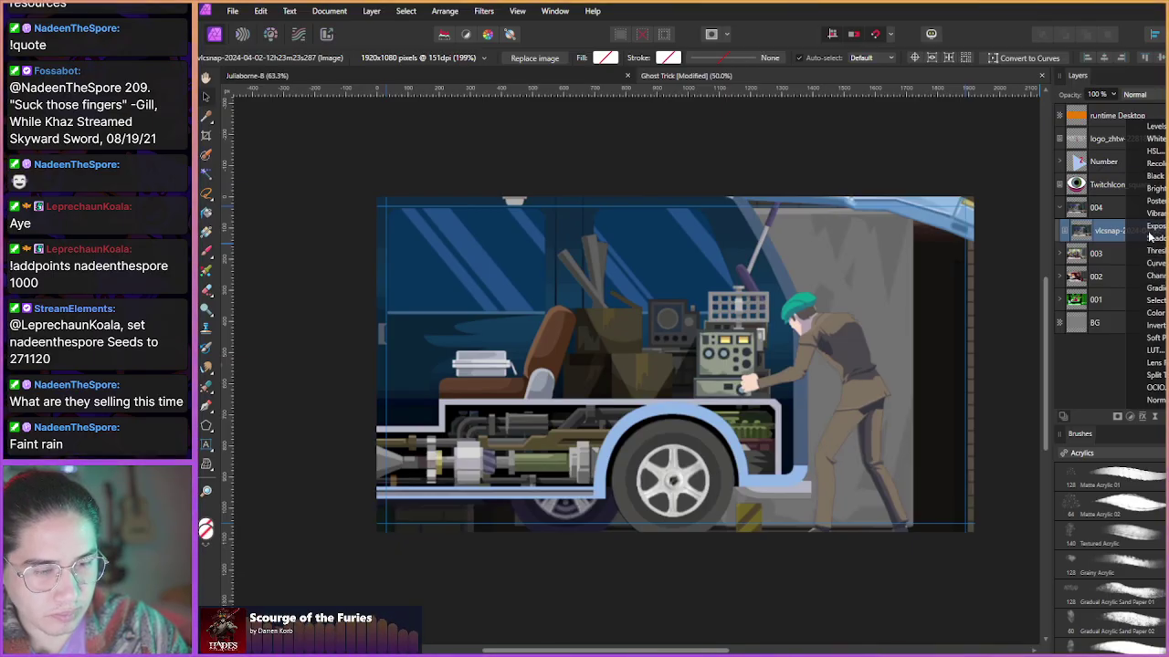
mouse_move(475, 532)
mouse_down()
mouse_move(513, 535)
mouse_move(488, 543)
mouse_up()
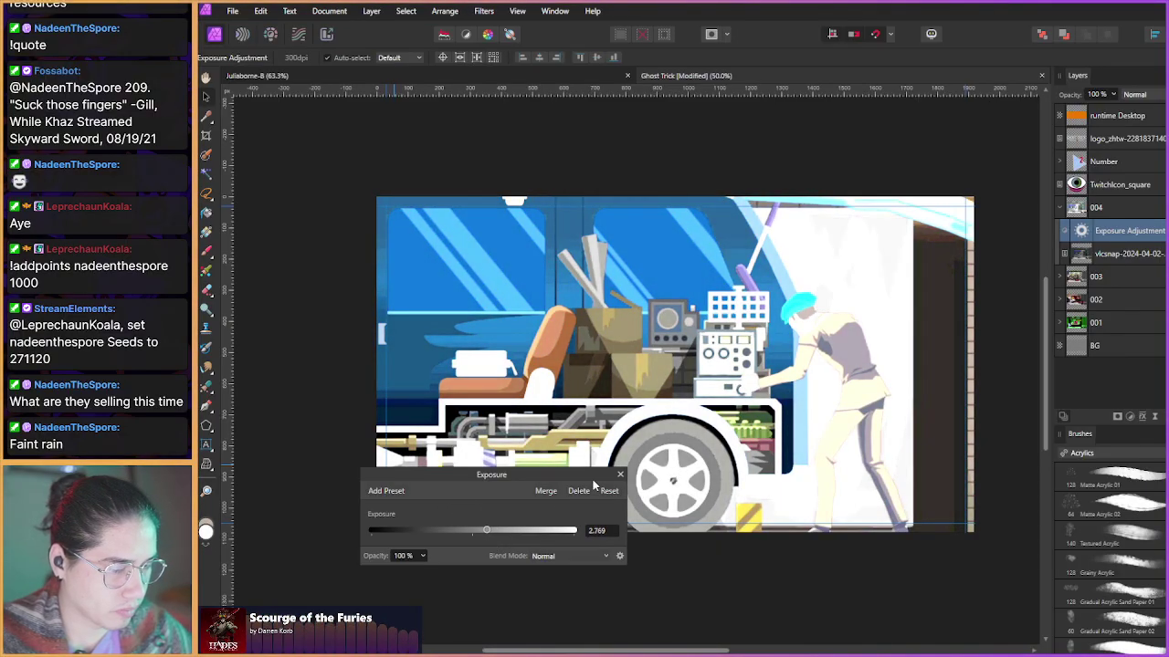
drag(486, 532, 484, 537)
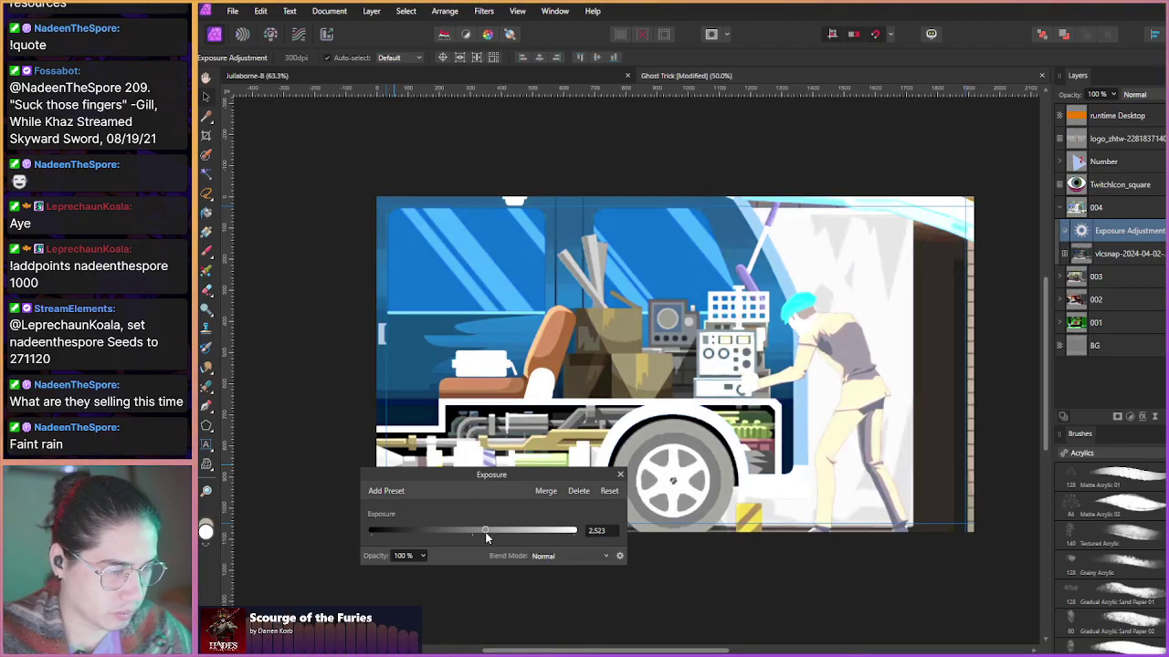
click(620, 475)
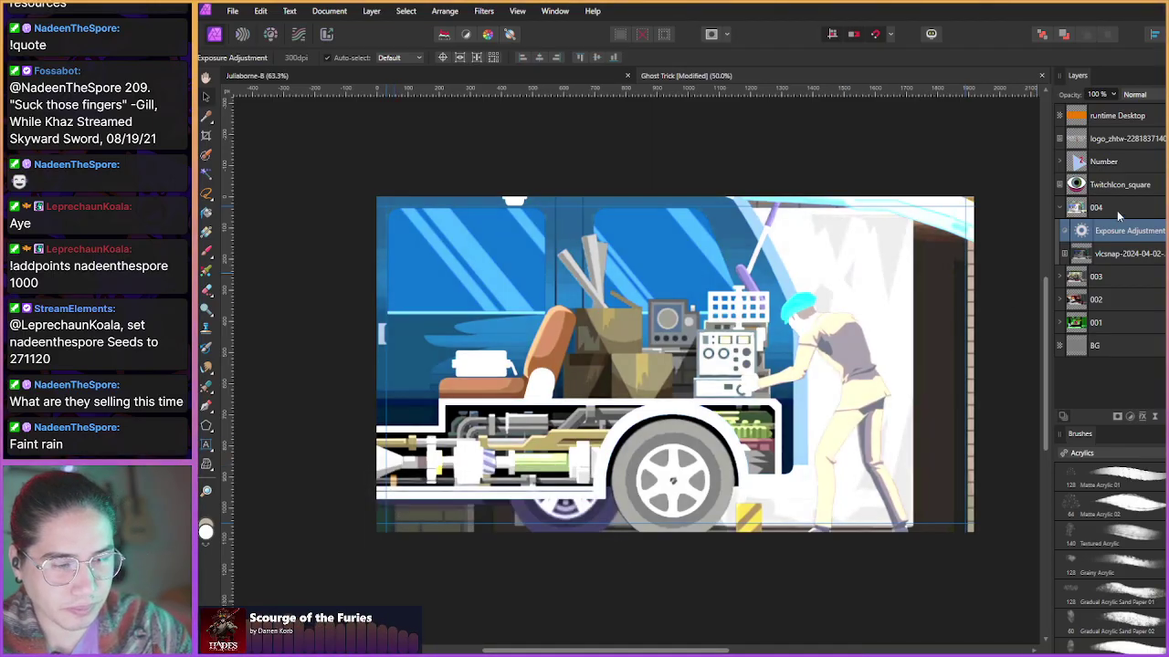
click(1096, 246)
drag(1104, 235, 1070, 256)
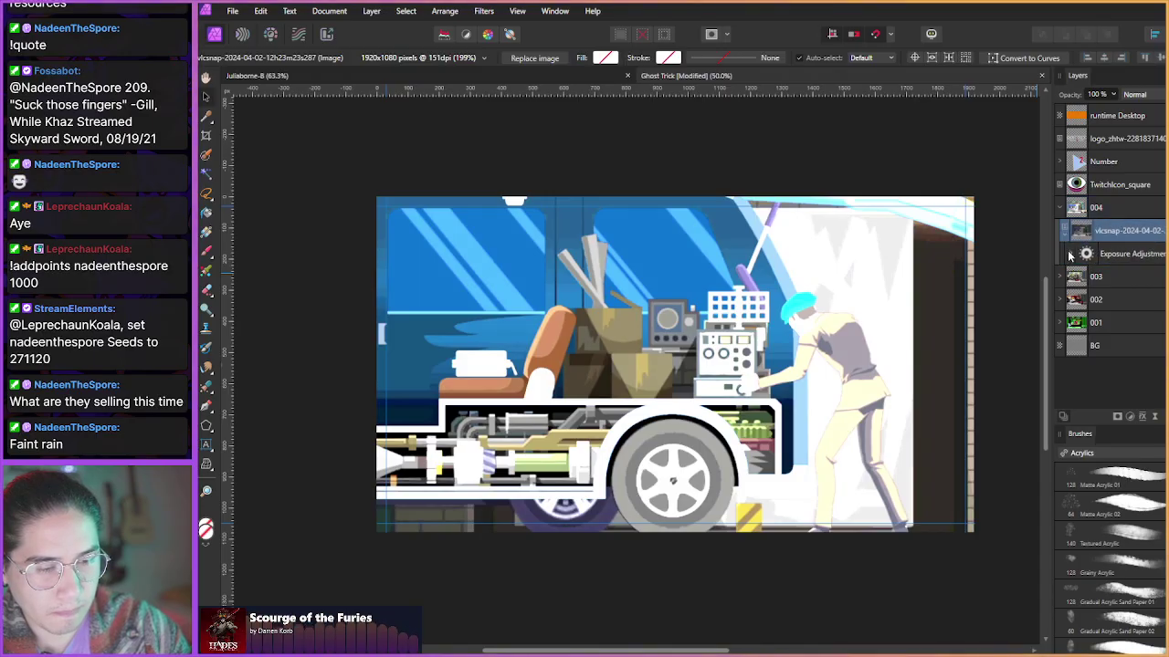
- Add a Vibrance adjustment with vibrance and saturation at 100%, and nest it inside the van snapshot layer above Exposure
click(1129, 416)
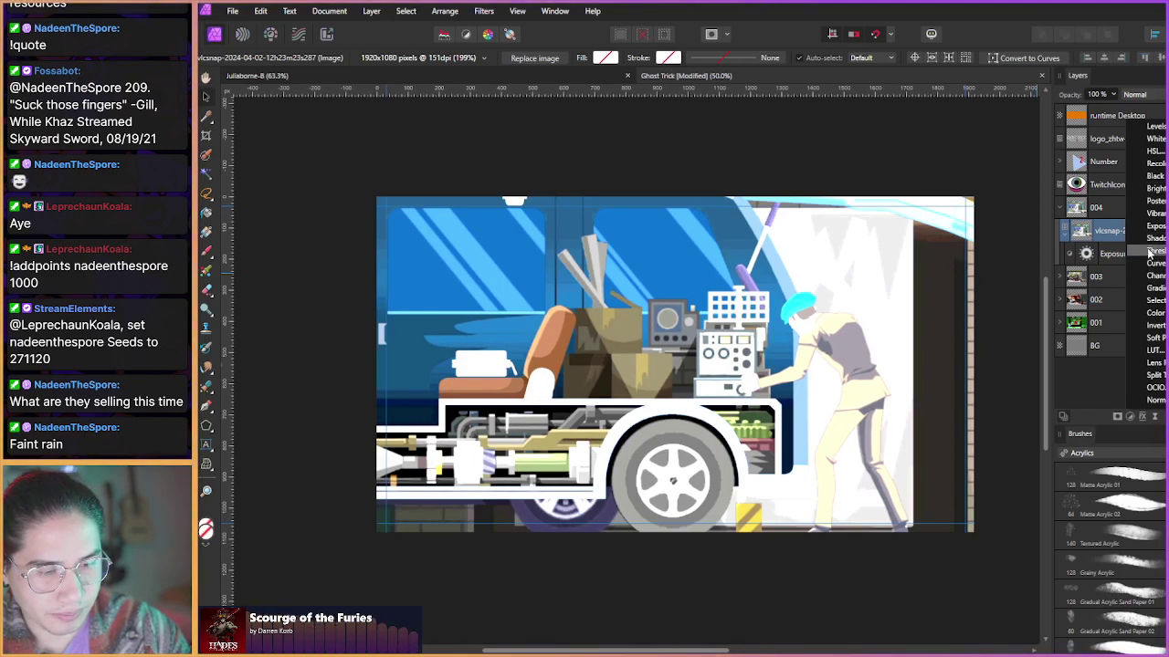
click(1155, 213)
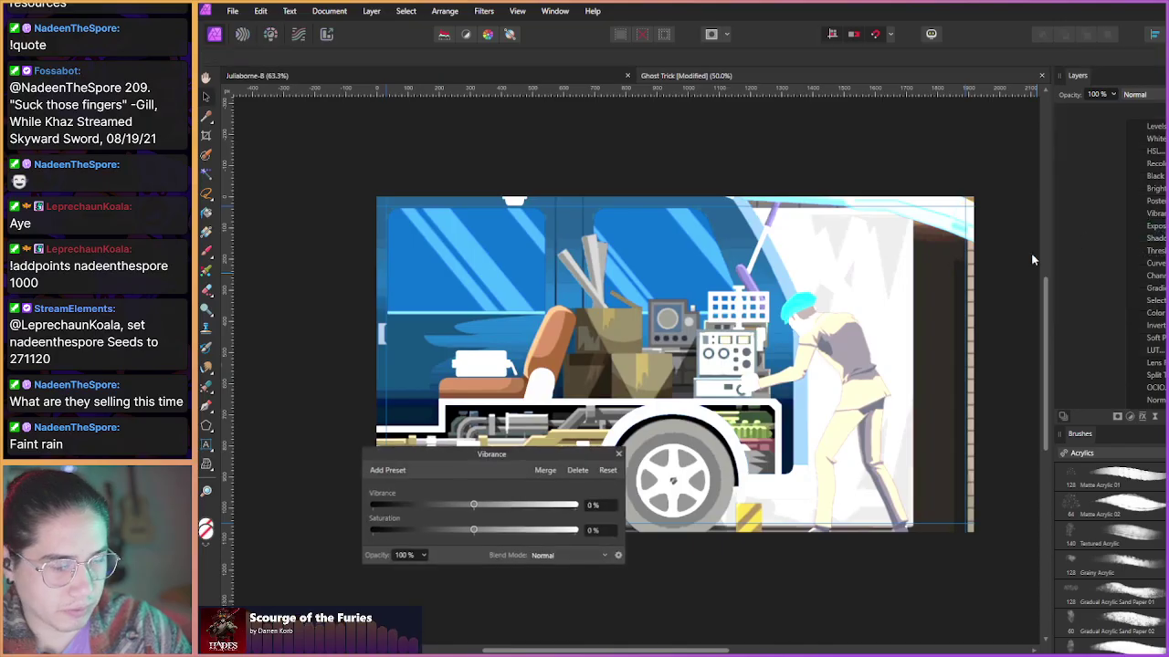
drag(473, 505, 580, 505)
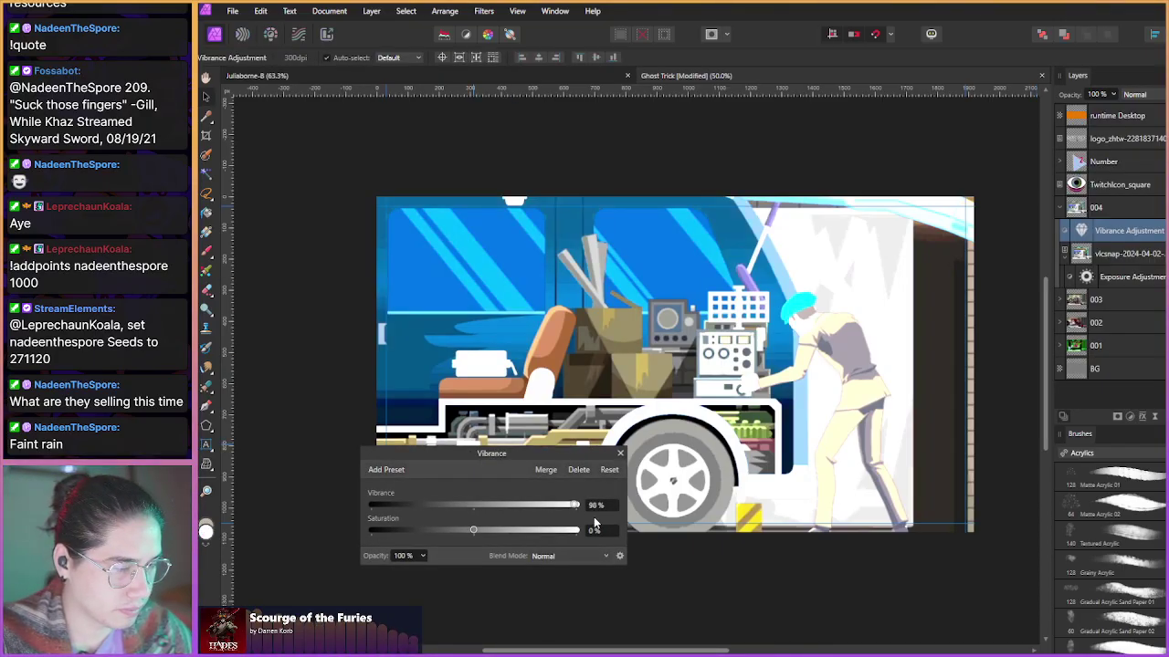
drag(473, 530, 557, 530)
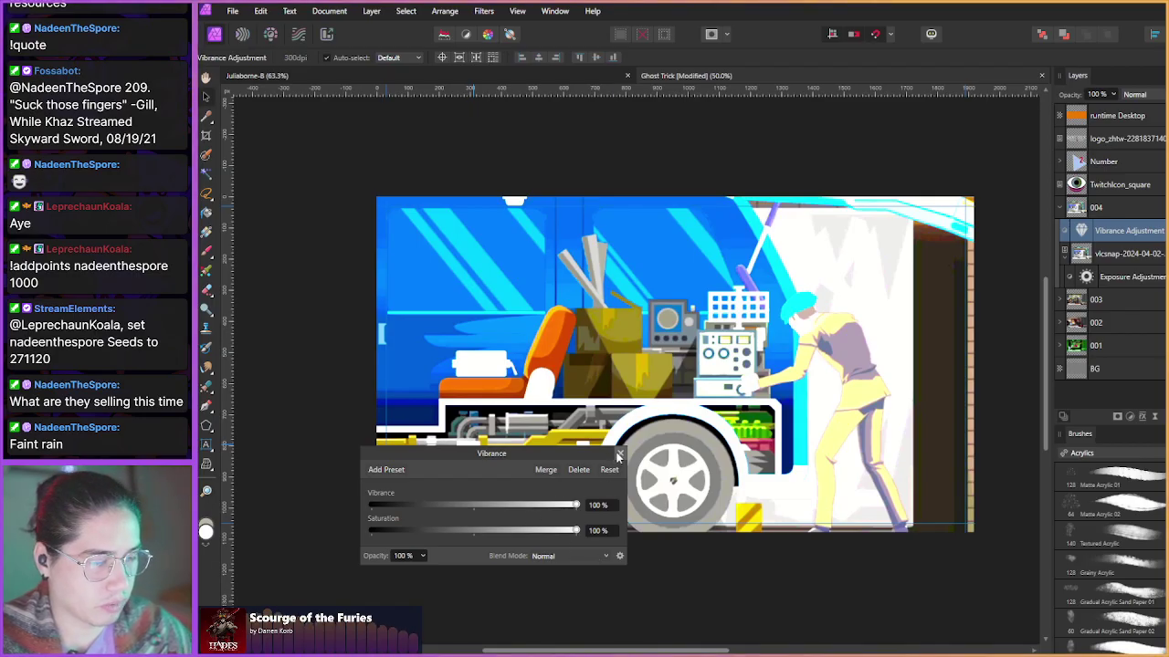
click(620, 453)
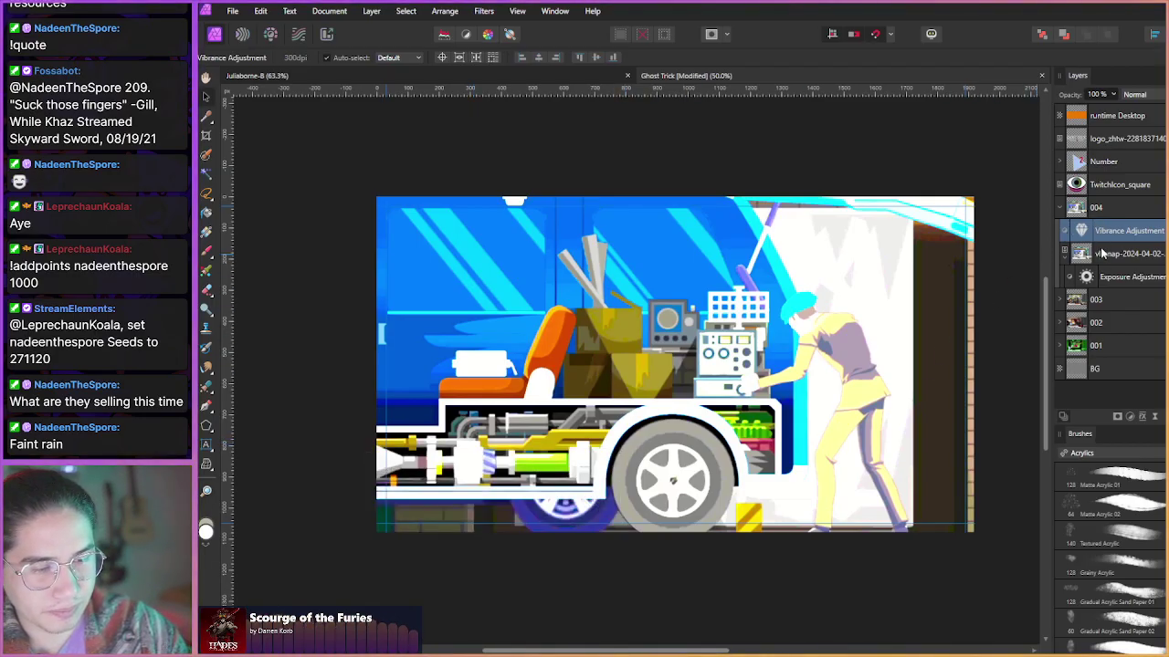
click(1109, 278)
drag(1105, 236, 1106, 265)
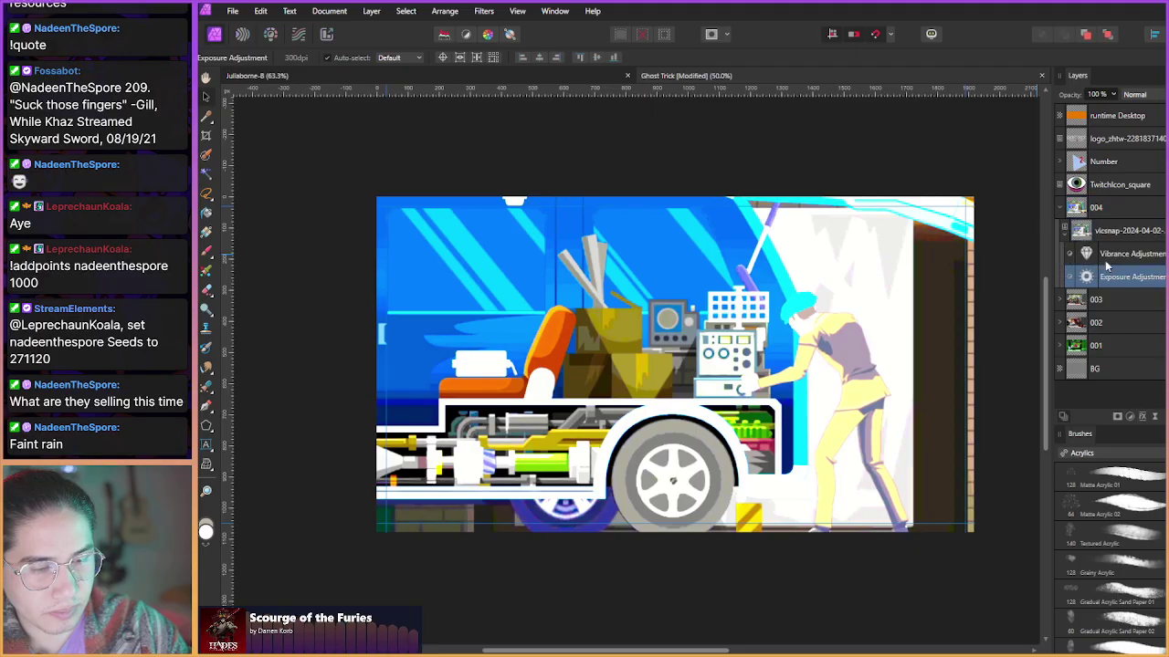
- Add a Posterize adjustment with 6 levels between the Vibrance and Exposure adjustments
click(1126, 418)
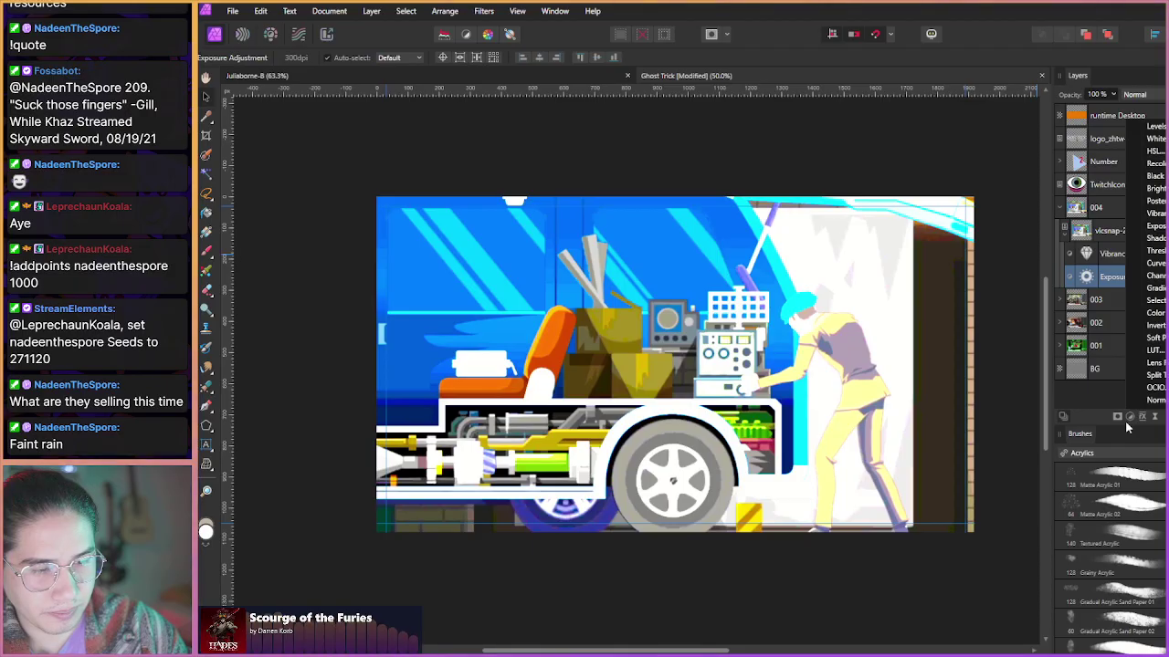
click(1155, 201)
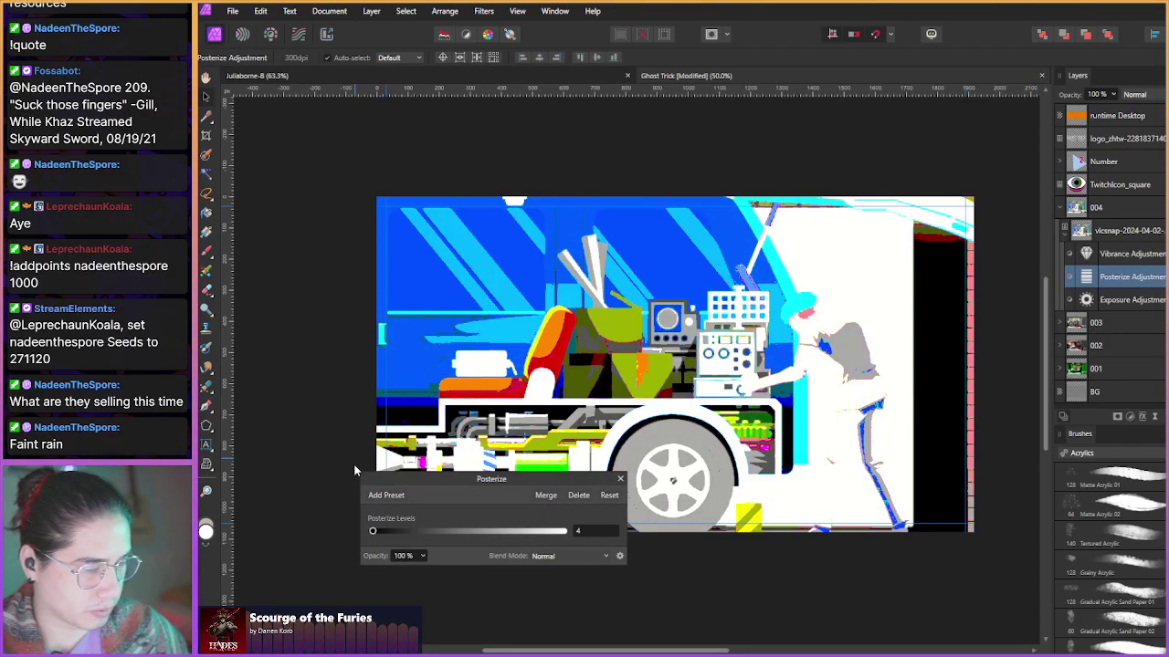
mouse_move(372, 534)
mouse_down()
mouse_move(464, 539)
mouse_move(374, 541)
mouse_up()
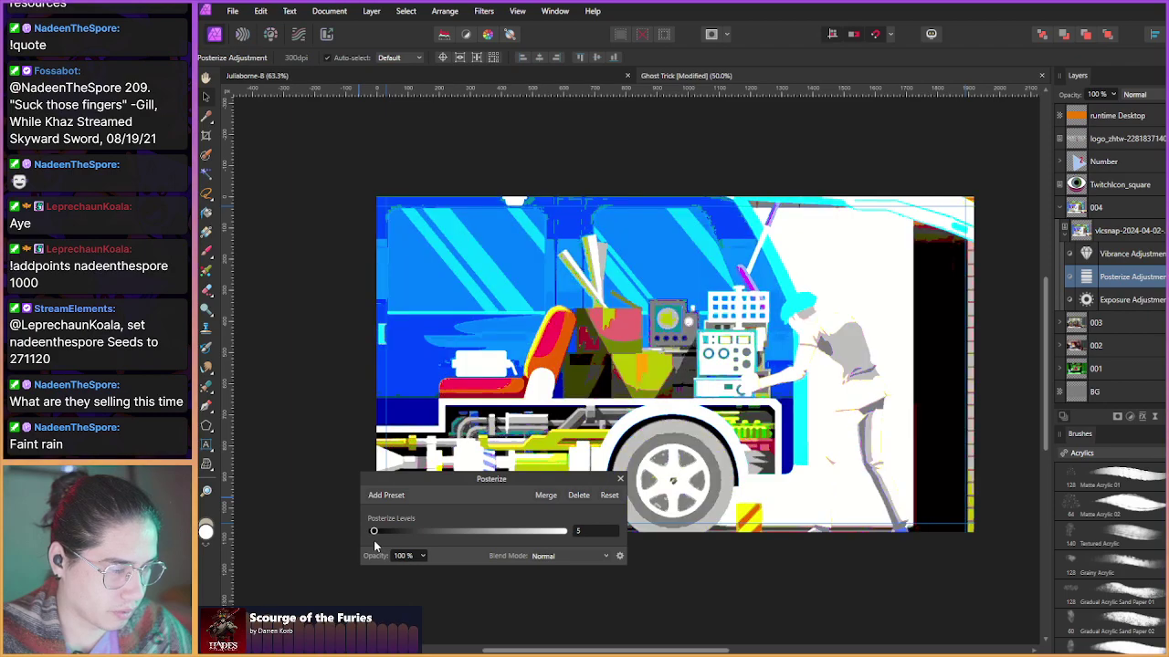
click(619, 479)
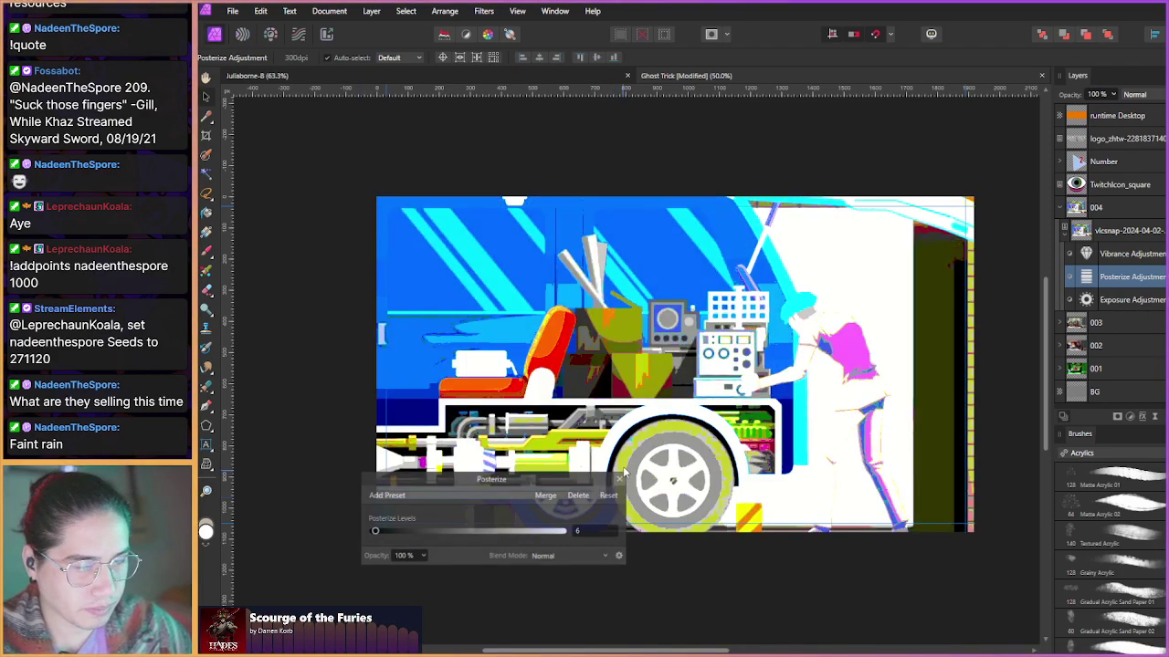
mouse_move(1120, 284)
mouse_down()
mouse_move(1121, 267)
mouse_move(1111, 315)
mouse_move(1123, 272)
mouse_up()
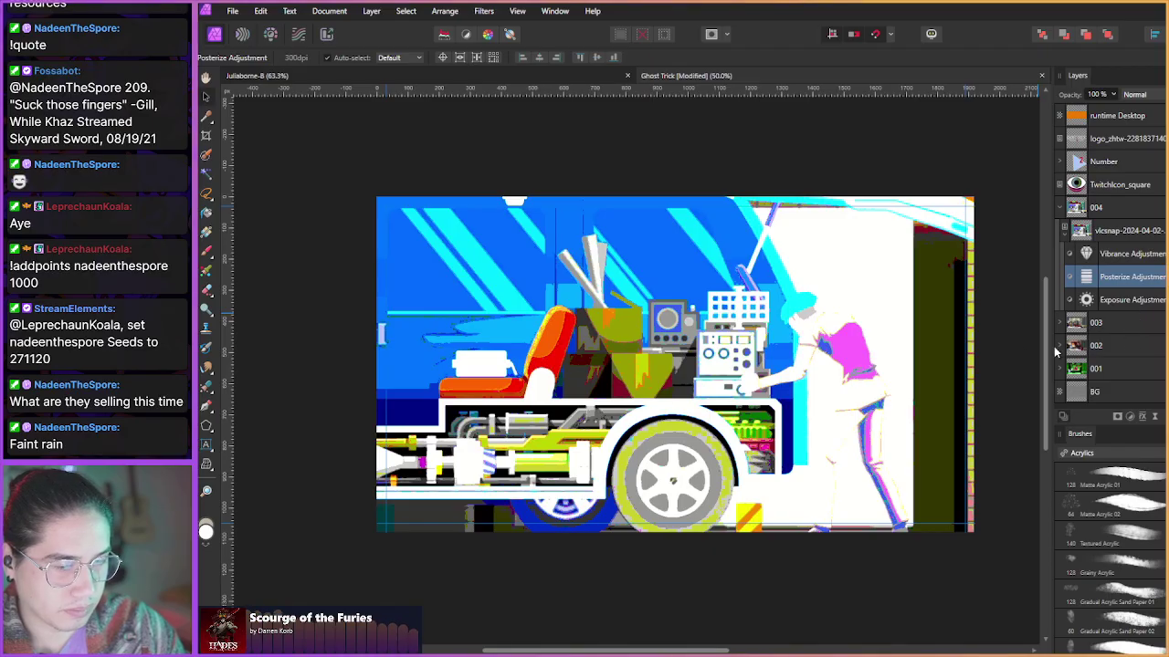
- Reduce vibrance to about 75% and saturation to about 43%, and move the Vibrance adjustment below Posterize
click(1085, 259)
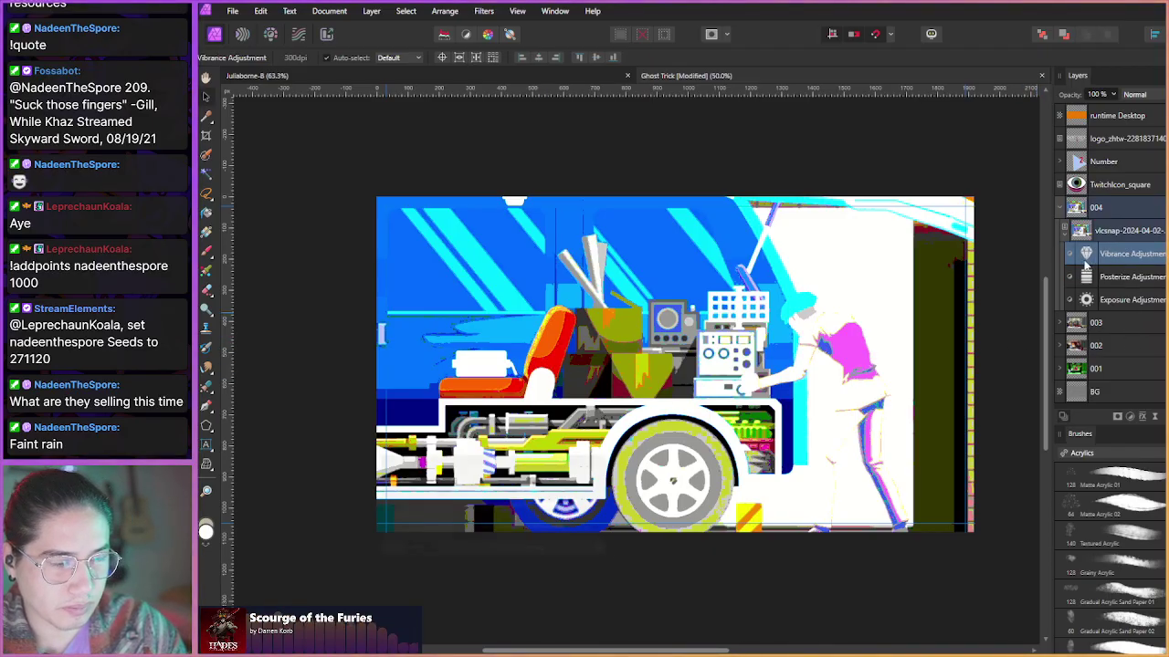
double_click(1086, 262)
drag(575, 531, 544, 508)
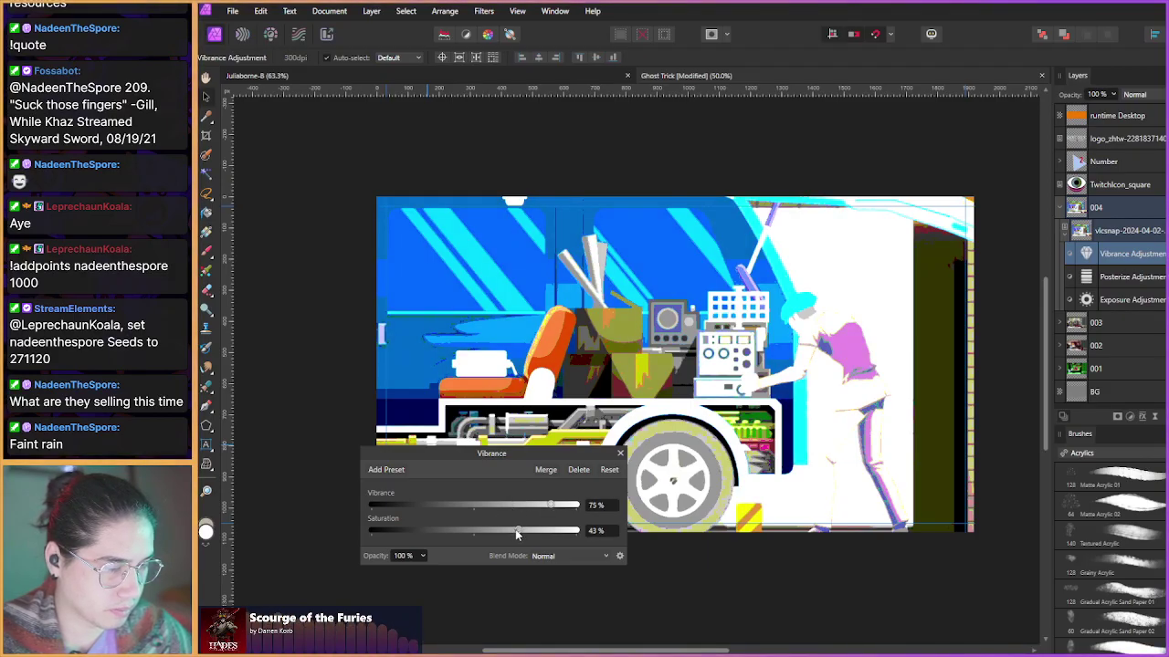
click(619, 454)
drag(1112, 257, 1112, 294)
click(1102, 261)
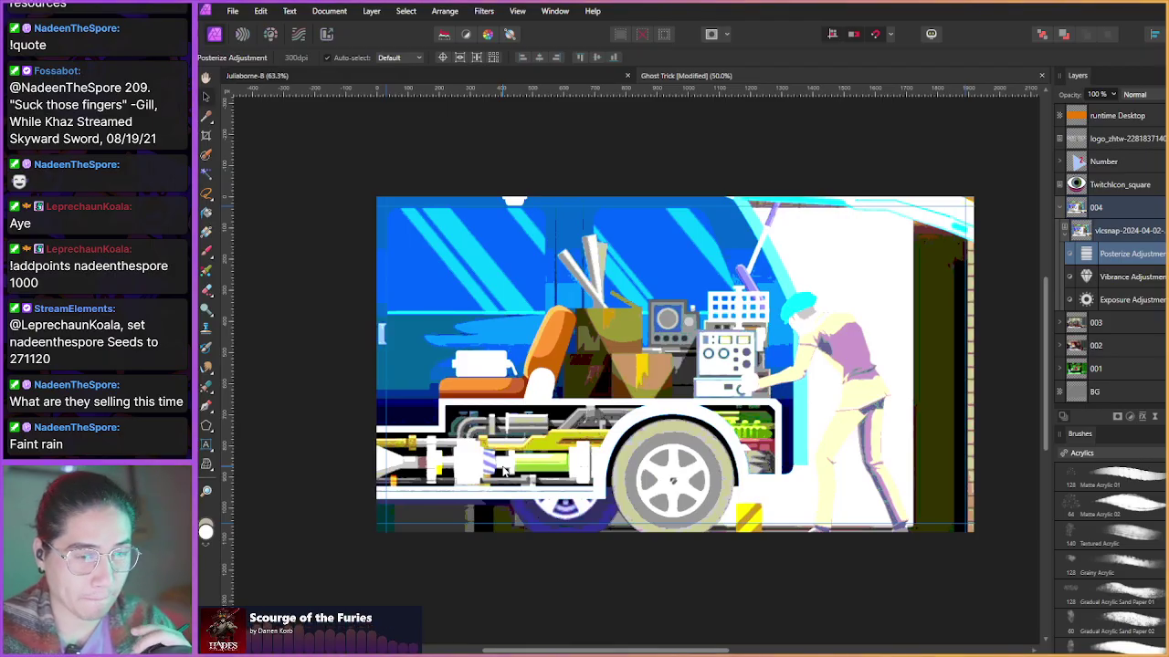
- Lower the van snapshot's Exposure adjustment to about 2.03
double_click(1086, 302)
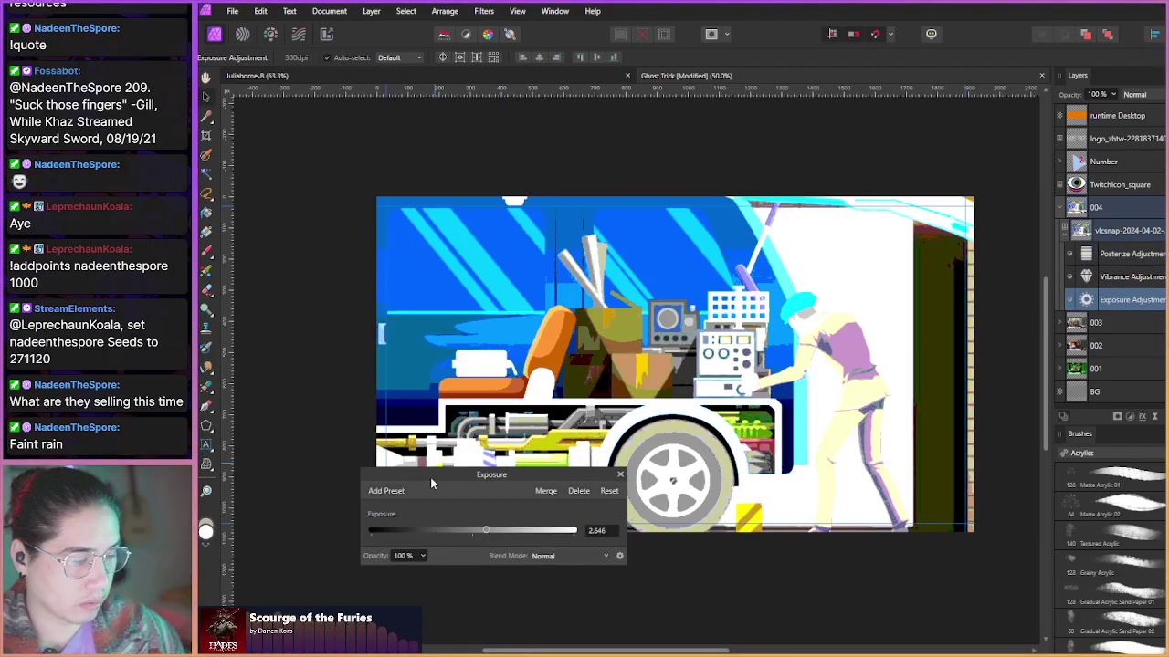
drag(490, 537, 484, 536)
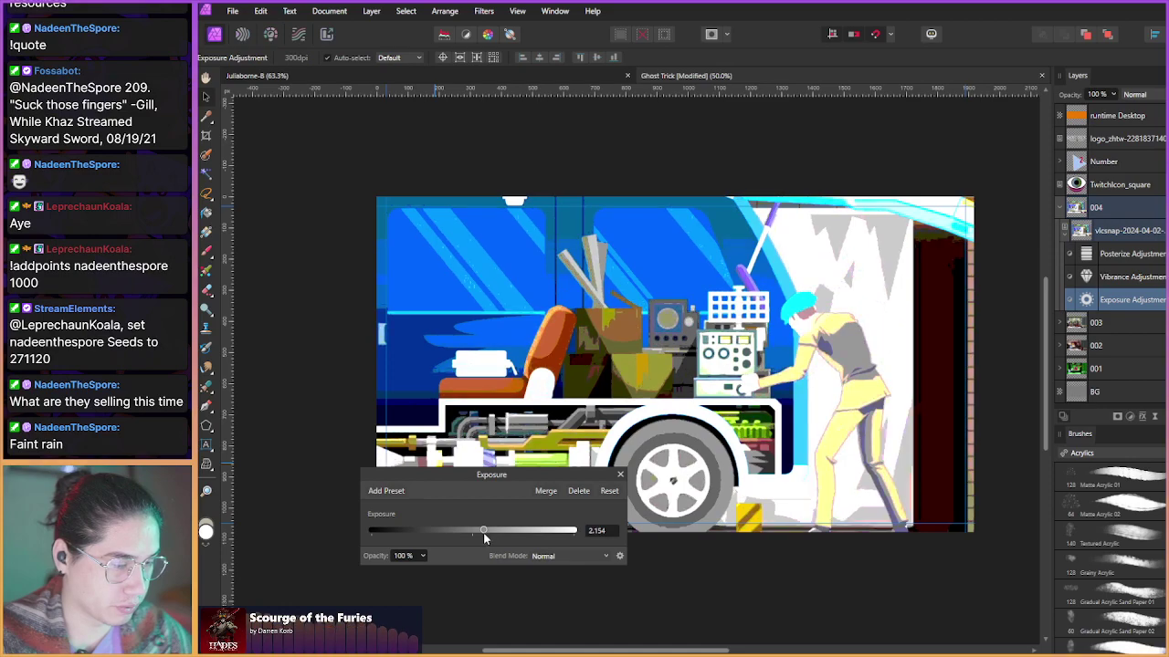
drag(483, 533, 482, 531)
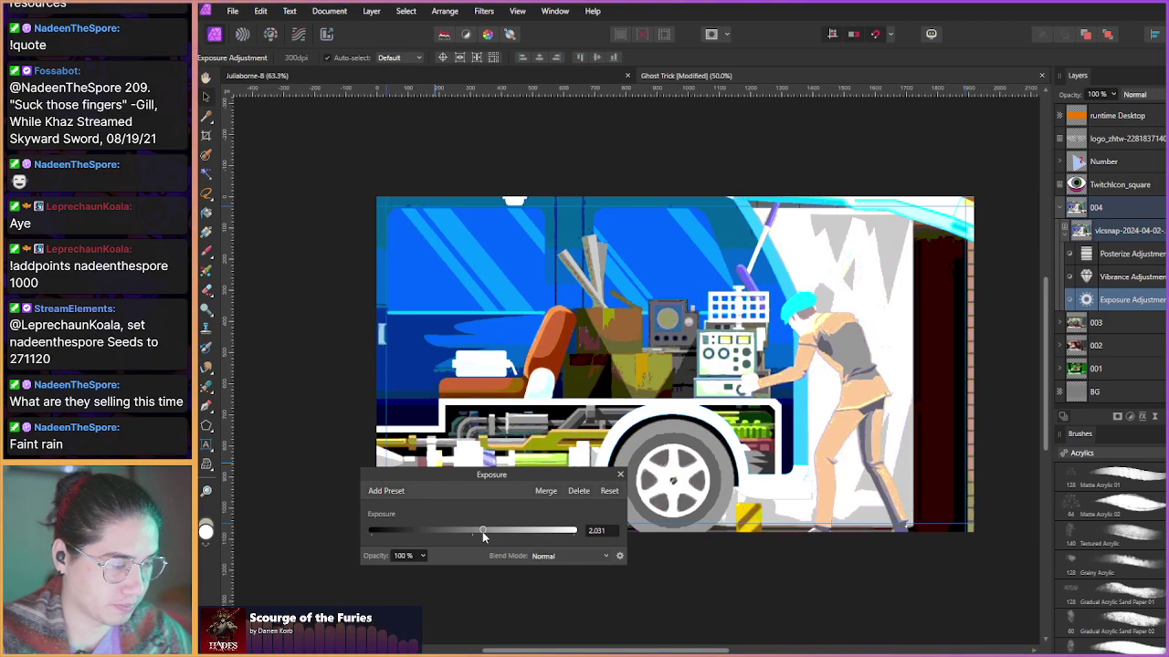
click(620, 474)
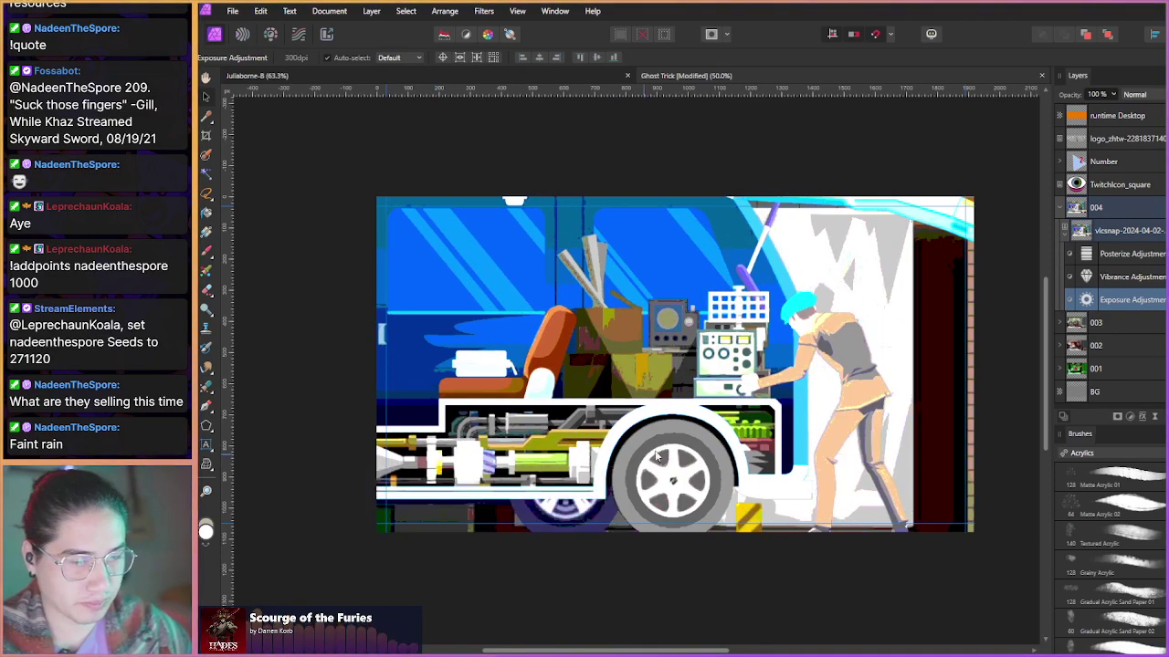
- Add a monochromatic Gaussian Add Noise live filter at about 53% intensity and place it above Posterize in the van snapshot layer
click(1129, 417)
click(1149, 421)
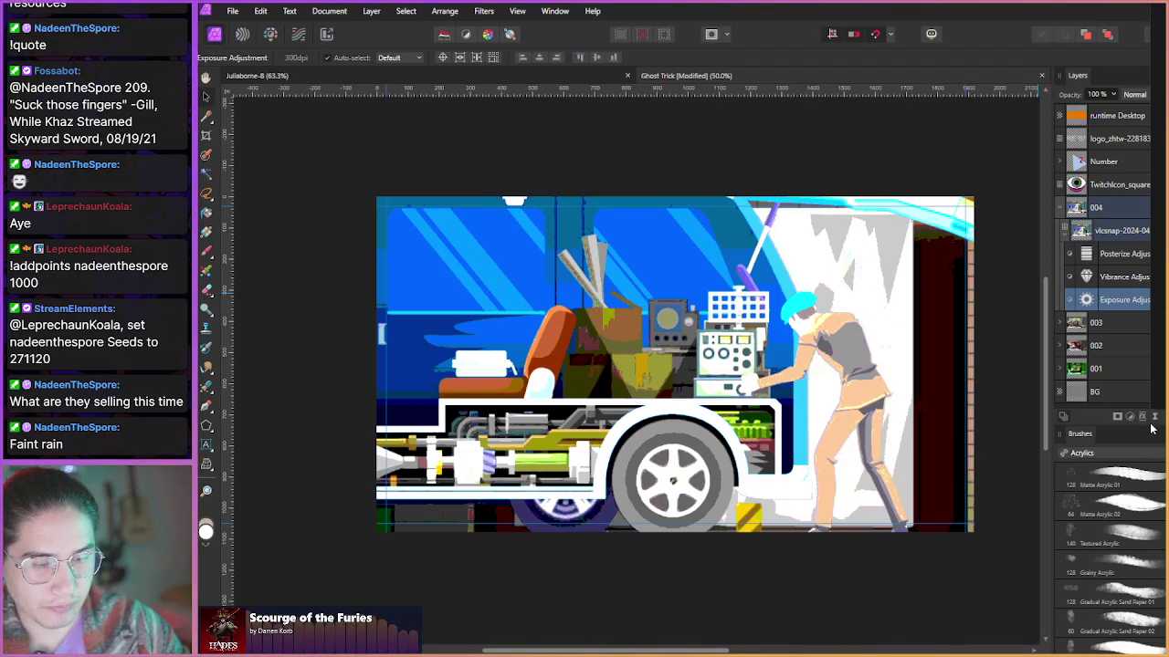
click(1158, 336)
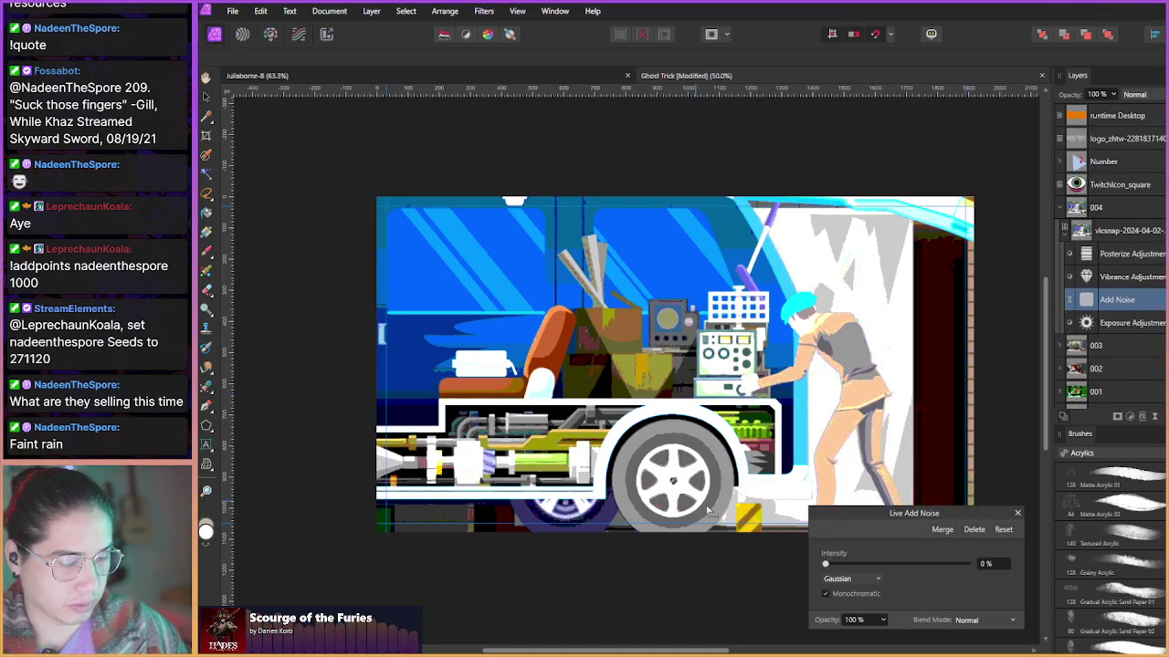
drag(1116, 299, 1116, 254)
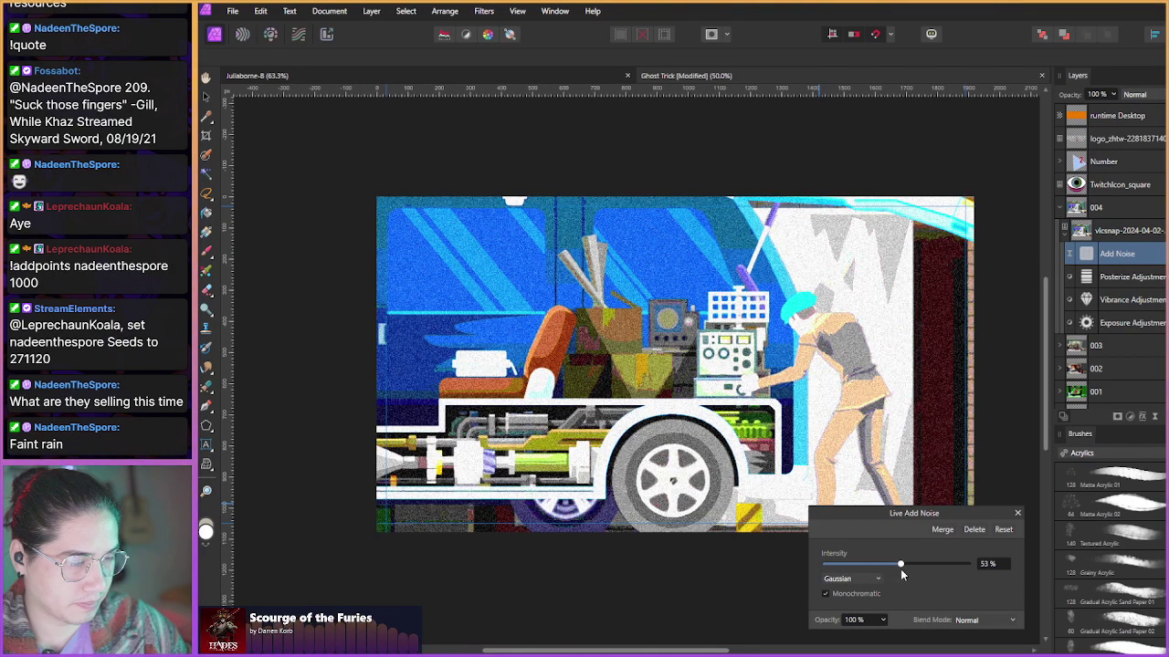
click(1015, 513)
- Try lowering the exposure to about 1.66, and delete the Exposure adjustment
click(1086, 322)
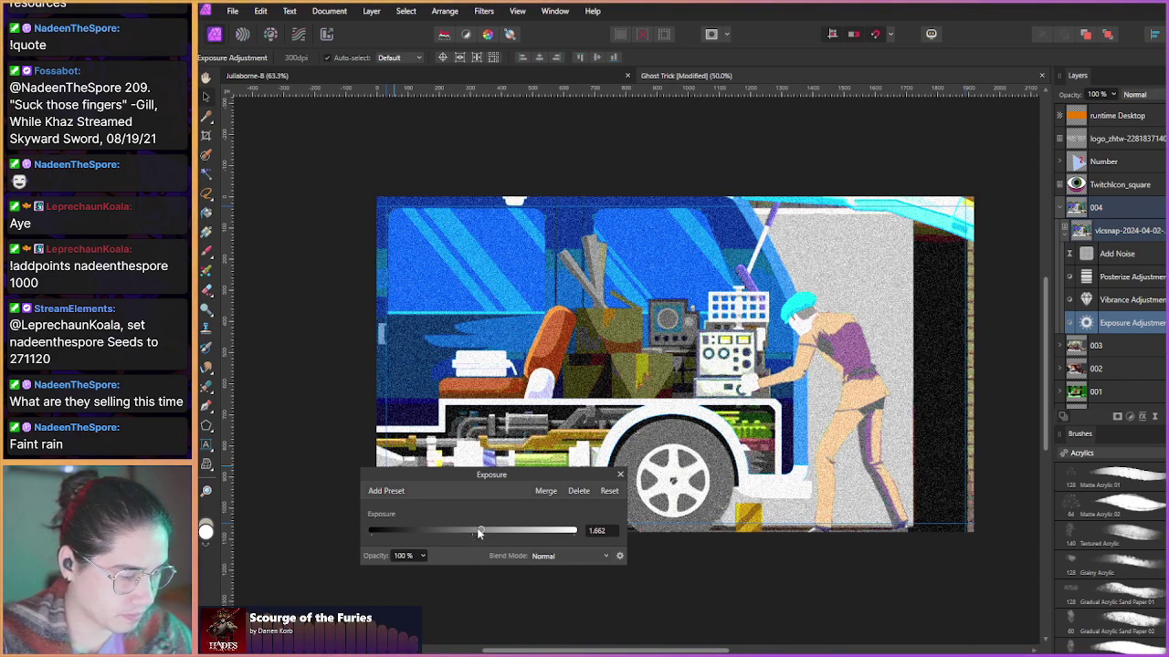
click(578, 493)
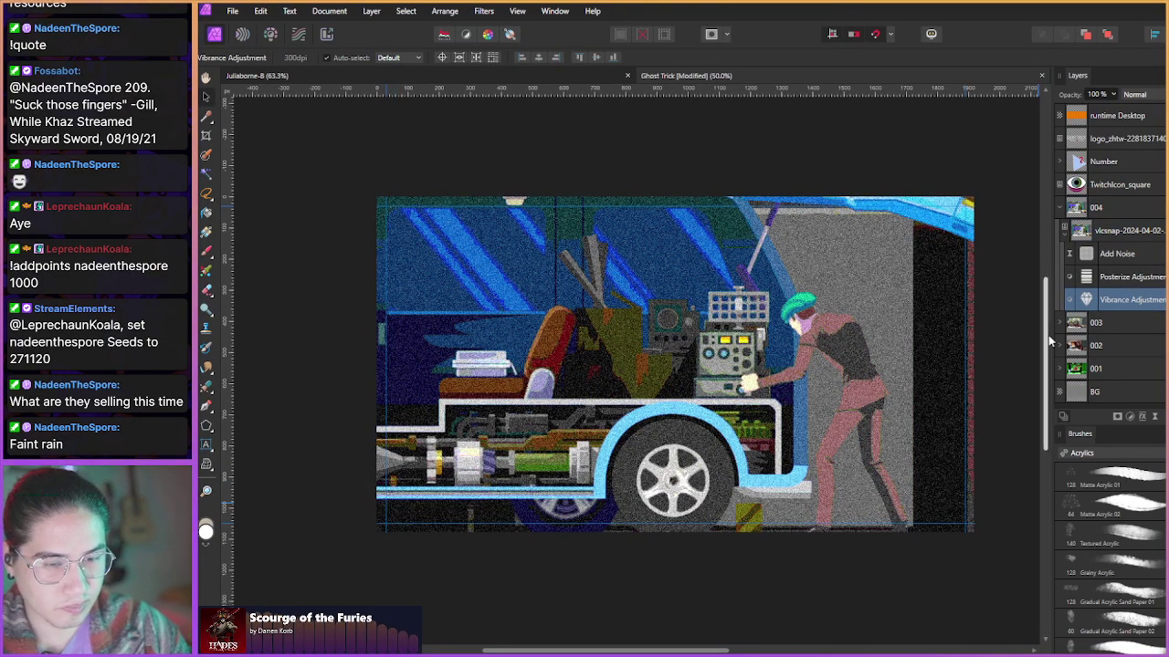
- Add a Levels adjustment above Vibrance in the van snapshot, with output black level at 7% and gamma at about 0.81
click(1129, 416)
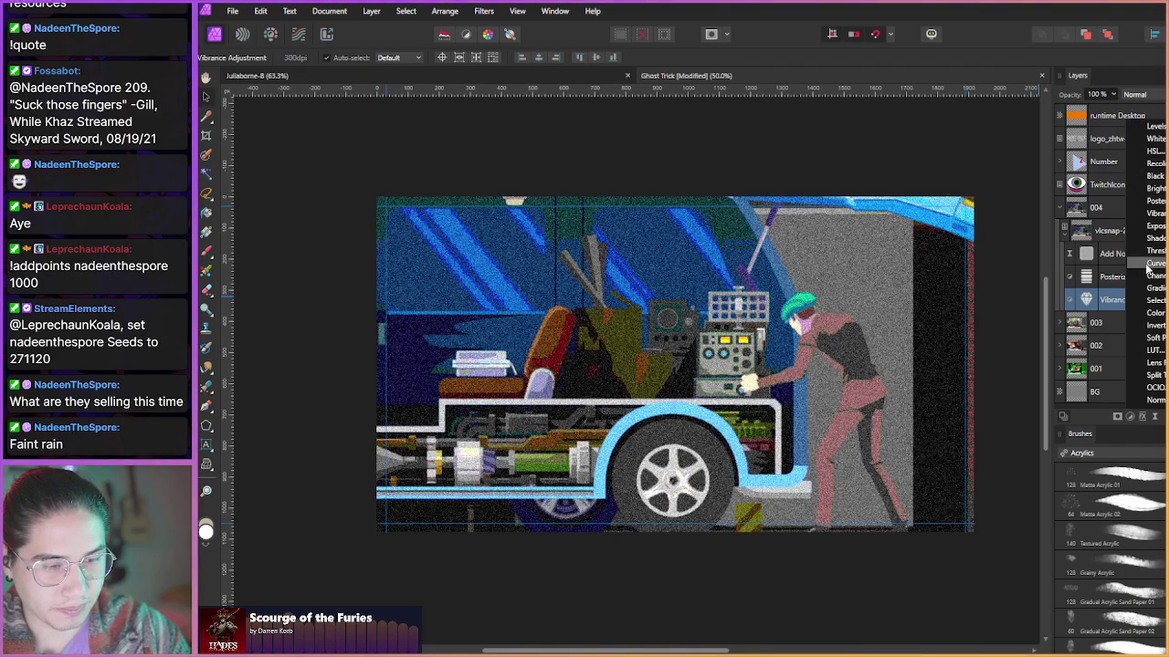
click(1155, 126)
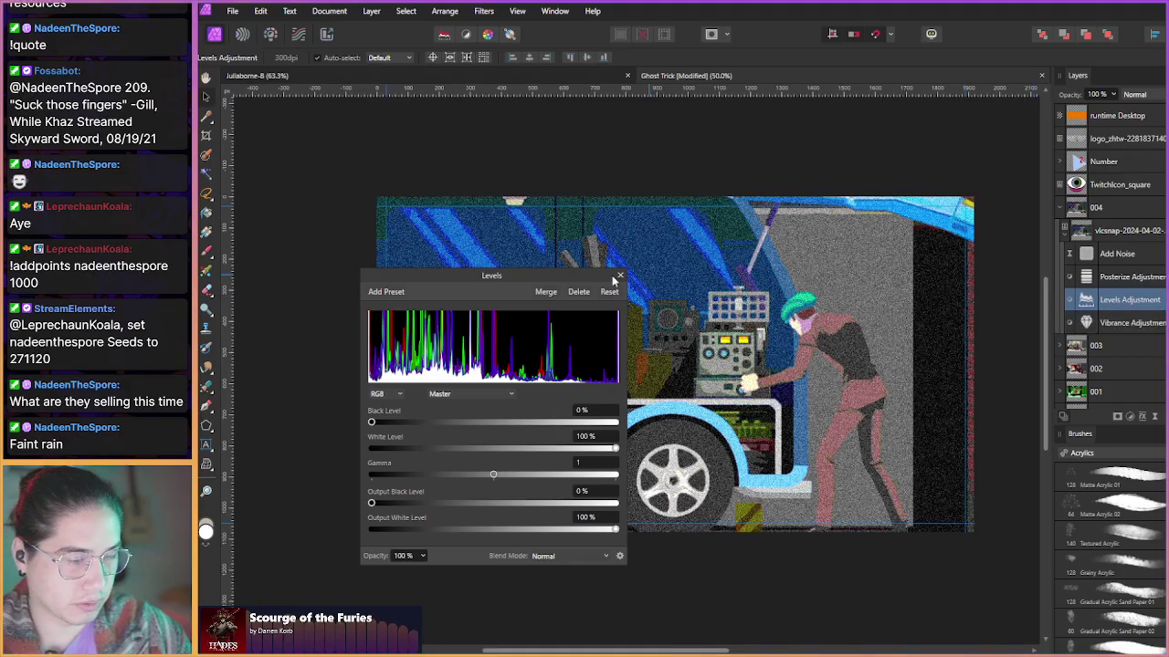
drag(373, 422, 396, 517)
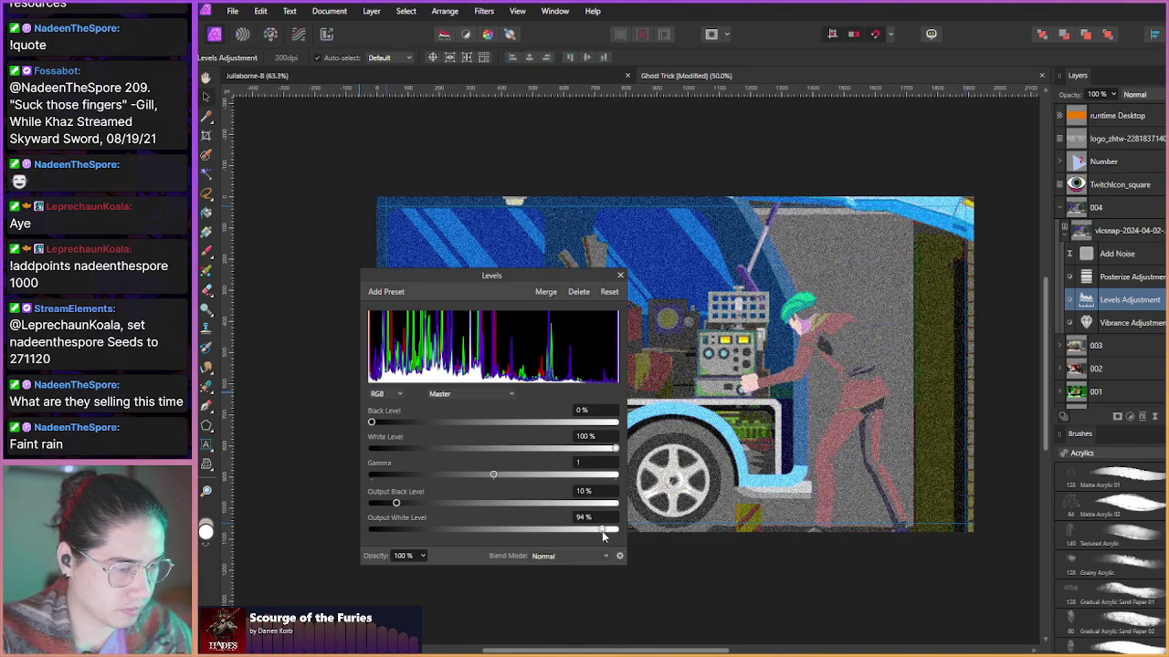
drag(493, 477, 479, 486)
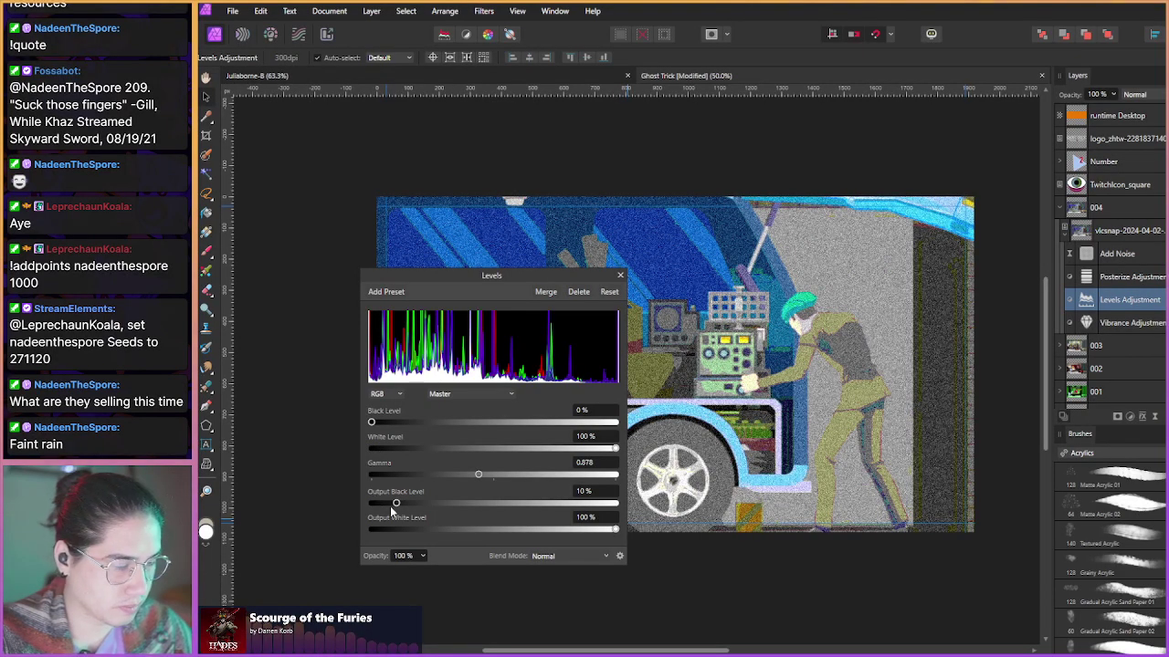
drag(393, 504, 387, 504)
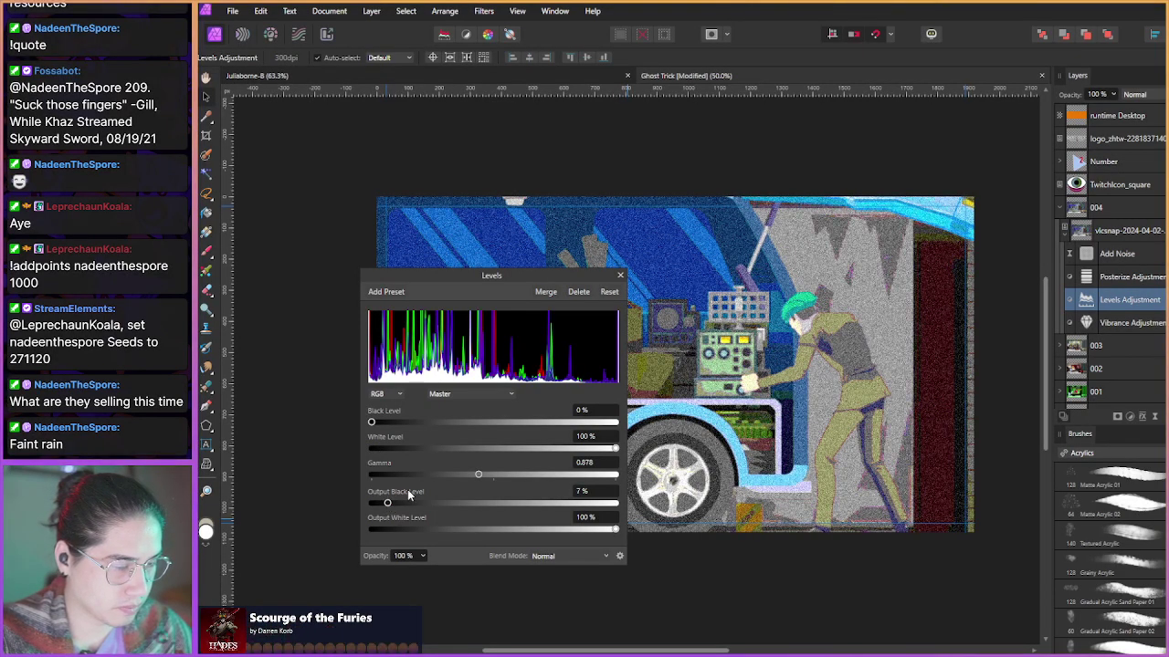
drag(479, 477, 468, 477)
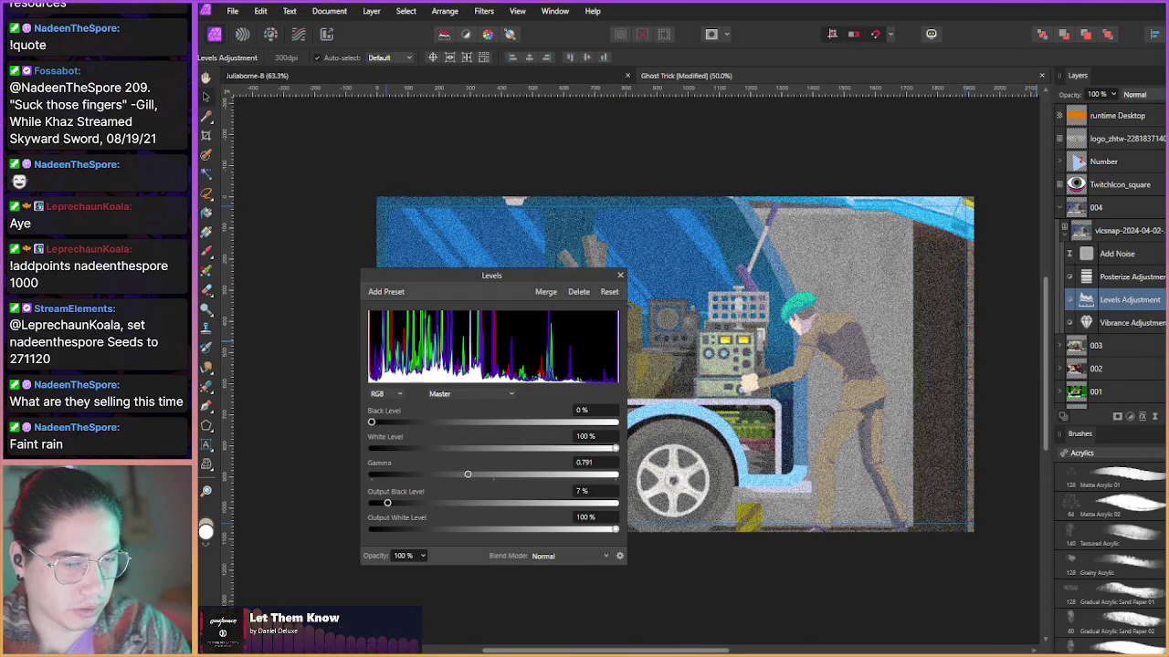
drag(466, 474, 454, 477)
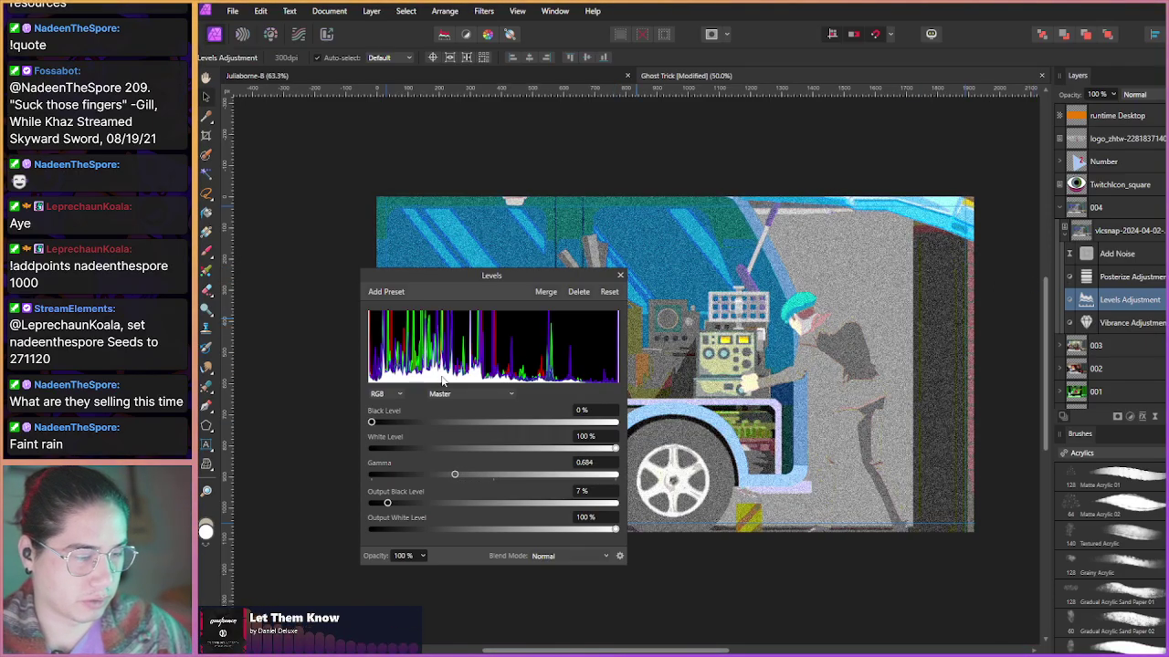
drag(458, 476, 471, 475)
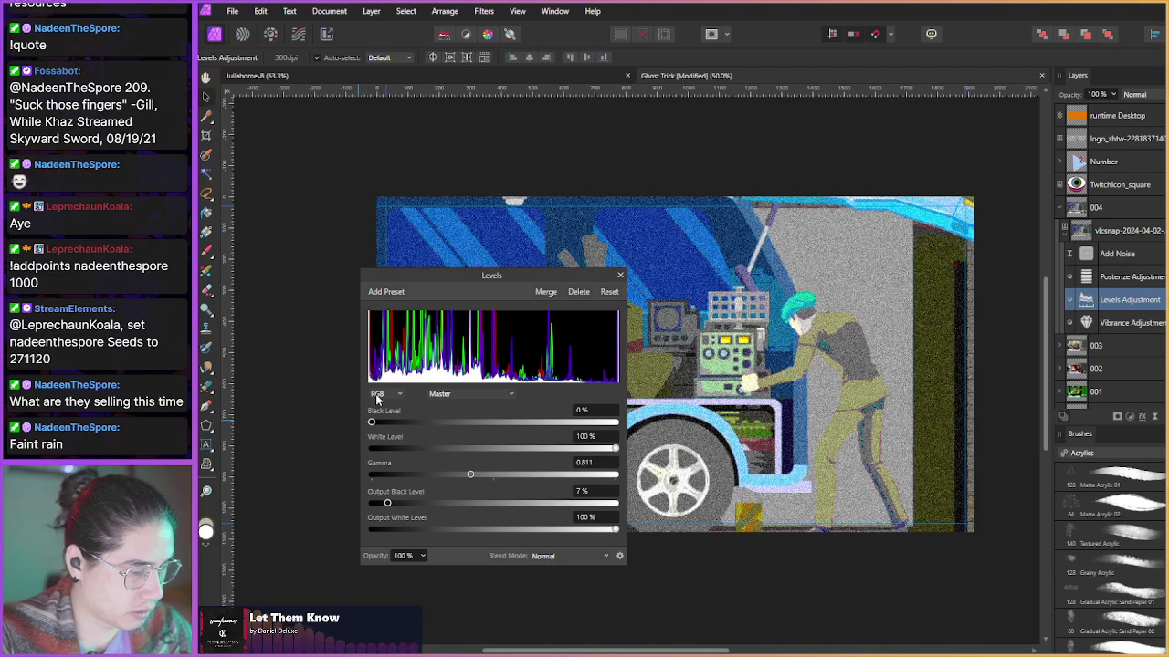
- Refine the Levels adjustment to a 76% white level, 8% output black level and about 0.786 gamma
drag(612, 449, 562, 465)
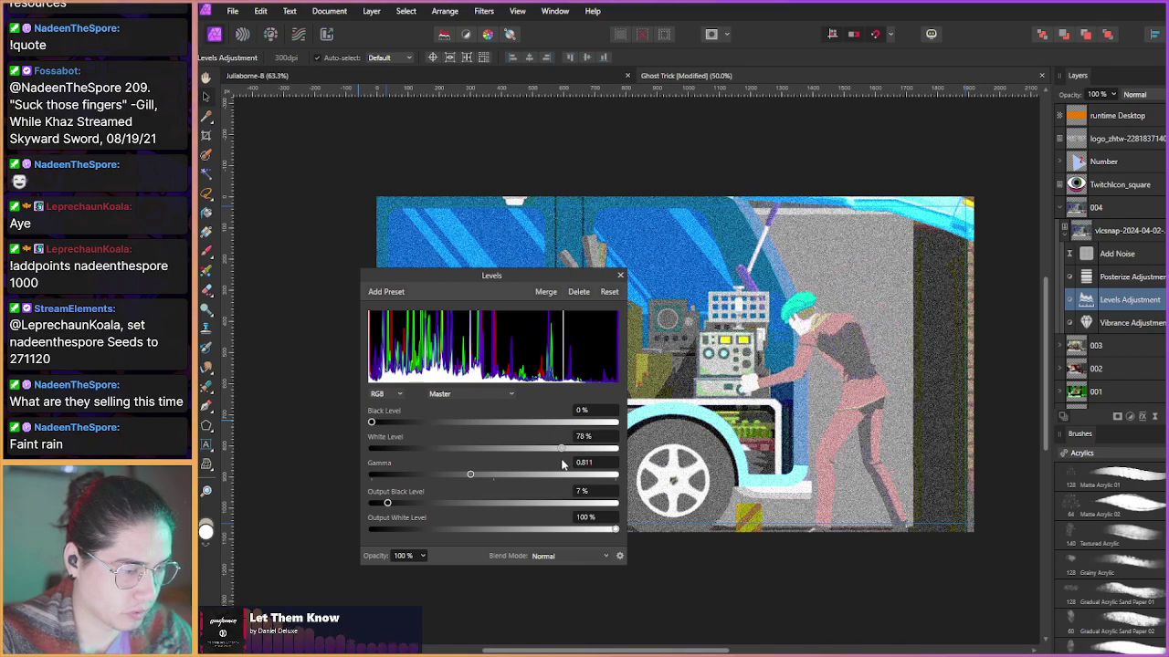
drag(439, 285, 469, 238)
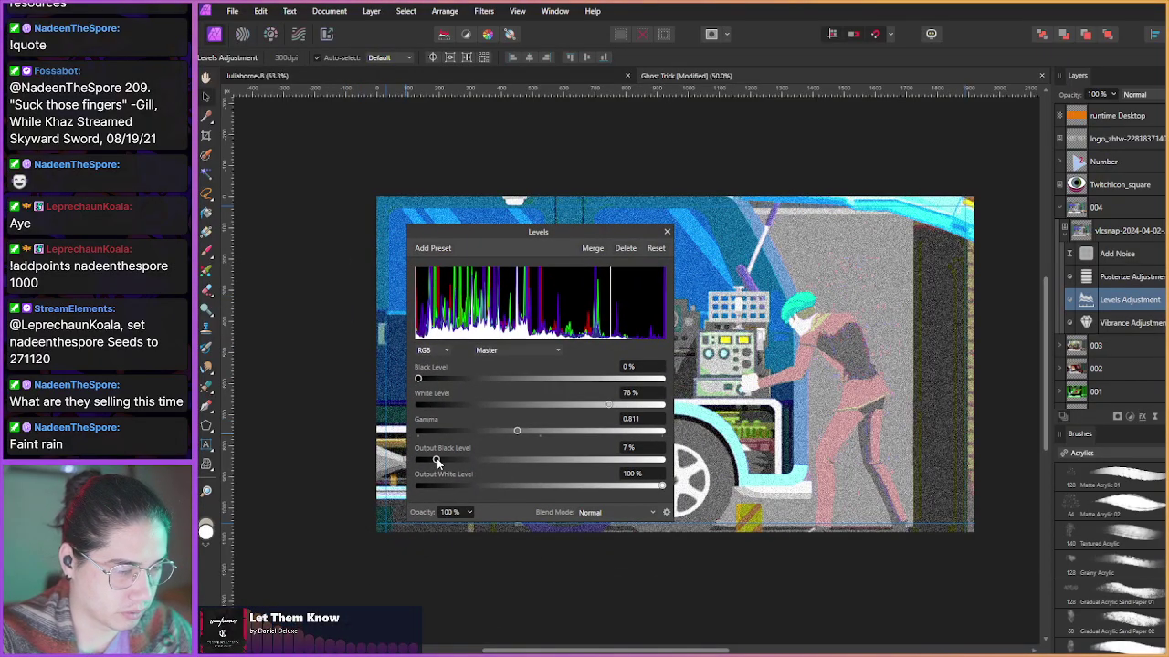
drag(435, 459, 437, 459)
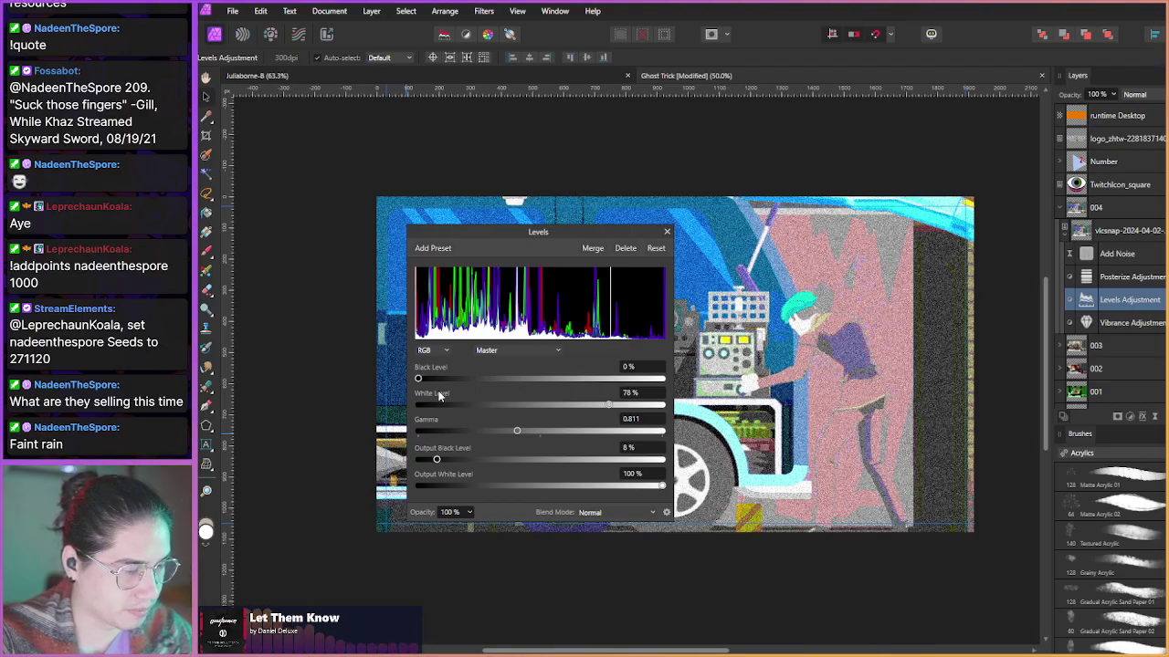
mouse_move(608, 408)
mouse_down()
mouse_move(572, 404)
mouse_move(603, 417)
mouse_up()
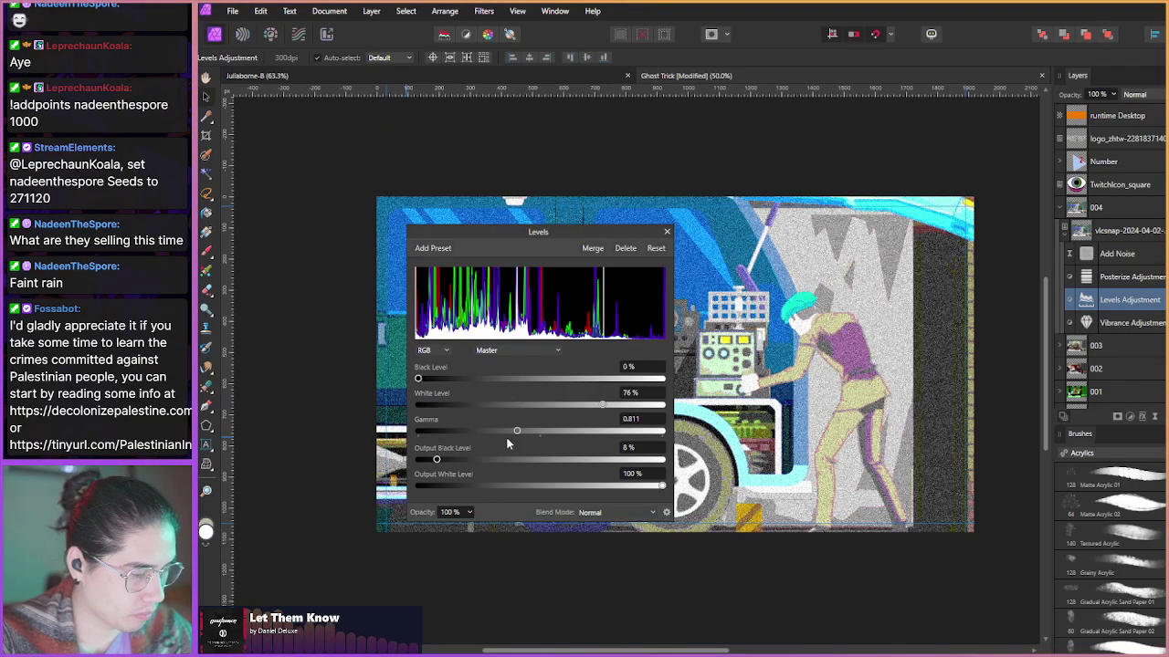
drag(516, 429, 513, 430)
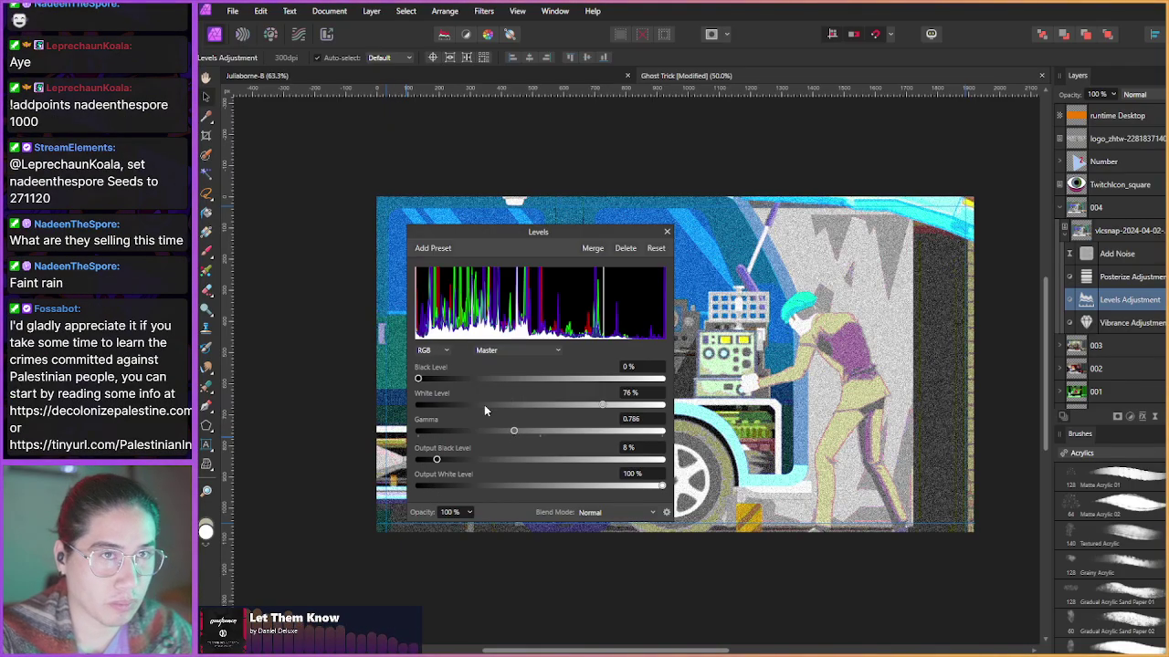
click(667, 231)
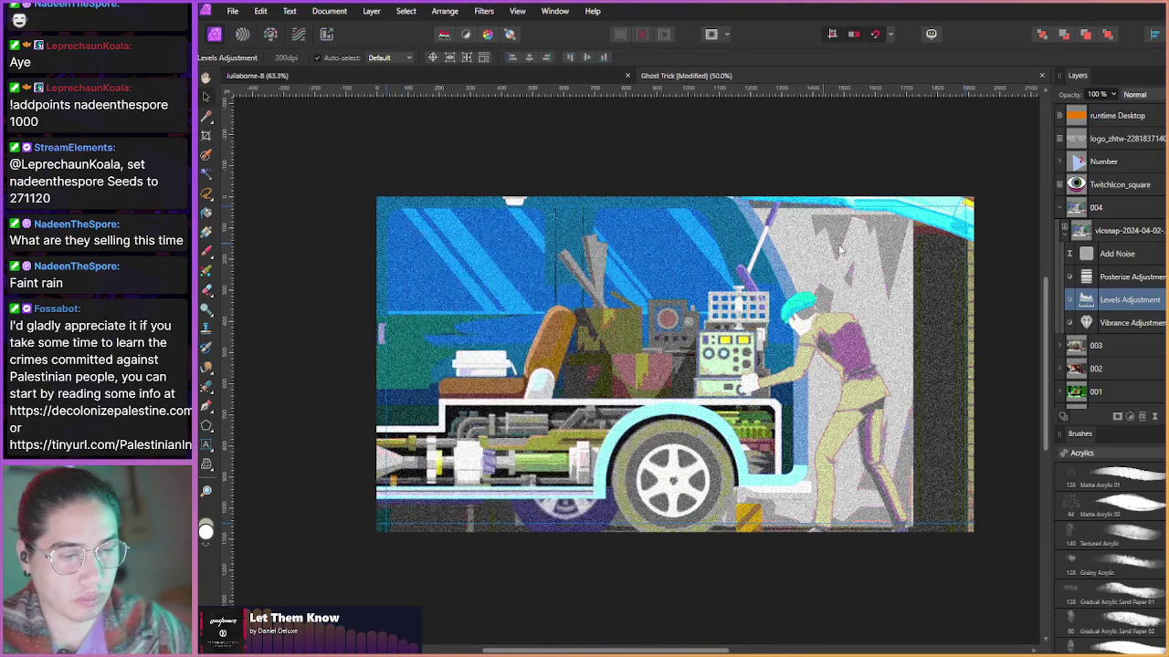
- Raise the van snapshot's Add Noise intensity to about 64% and its Posterize levels to 9
double_click(1086, 255)
drag(896, 561, 911, 563)
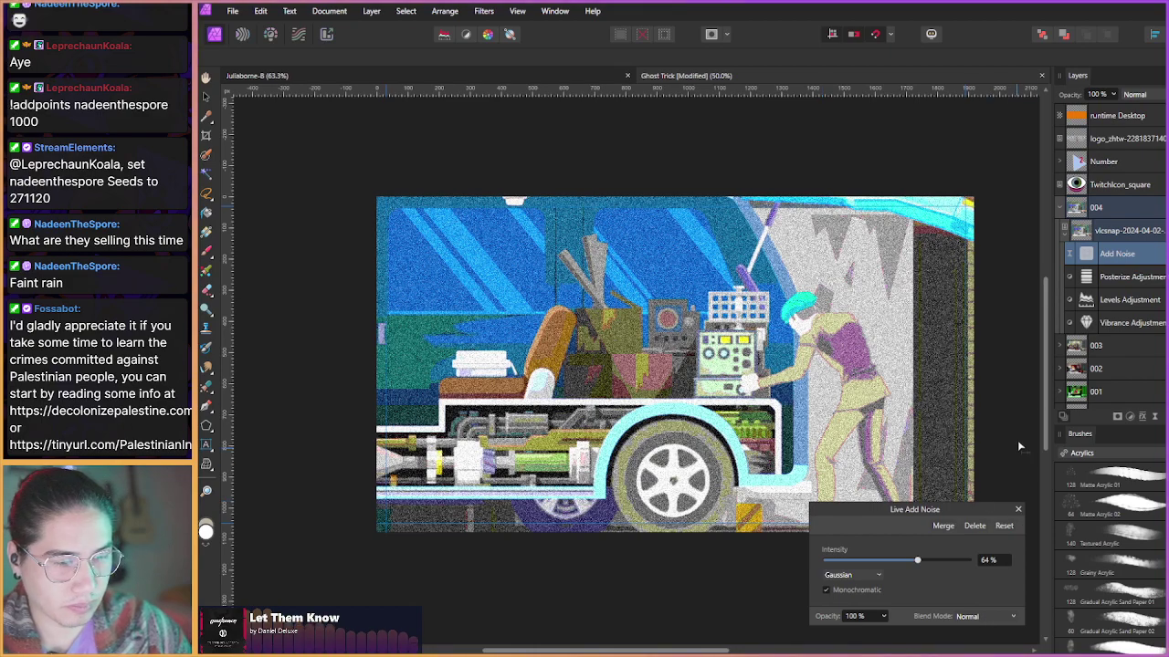
click(1017, 511)
double_click(1086, 276)
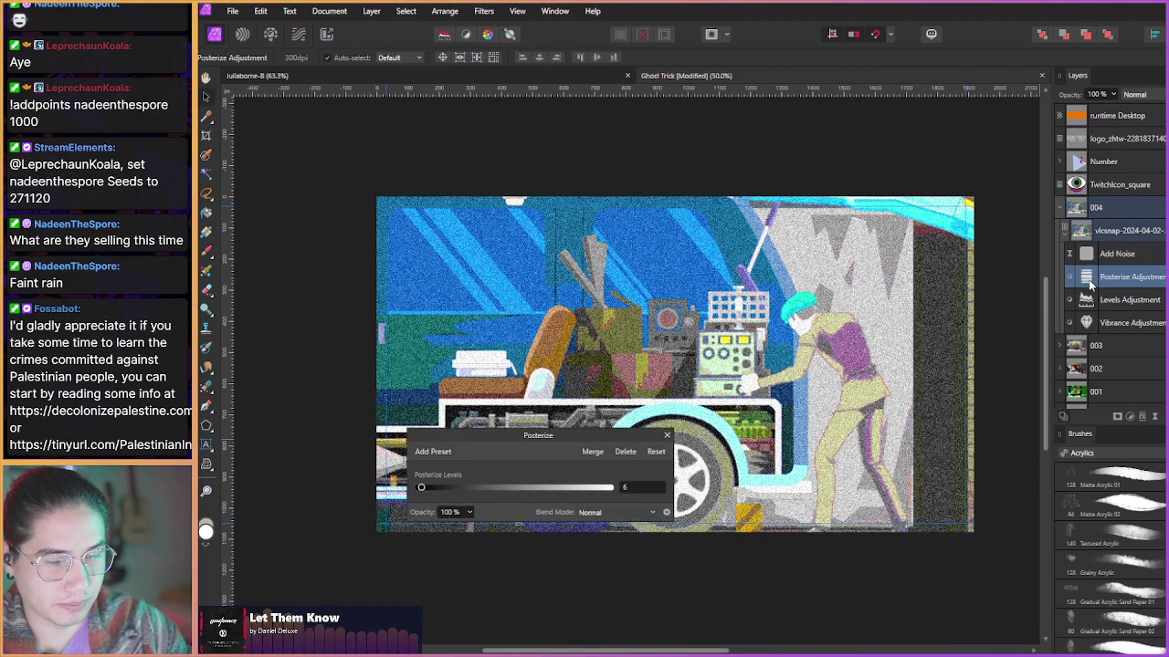
drag(421, 487, 423, 488)
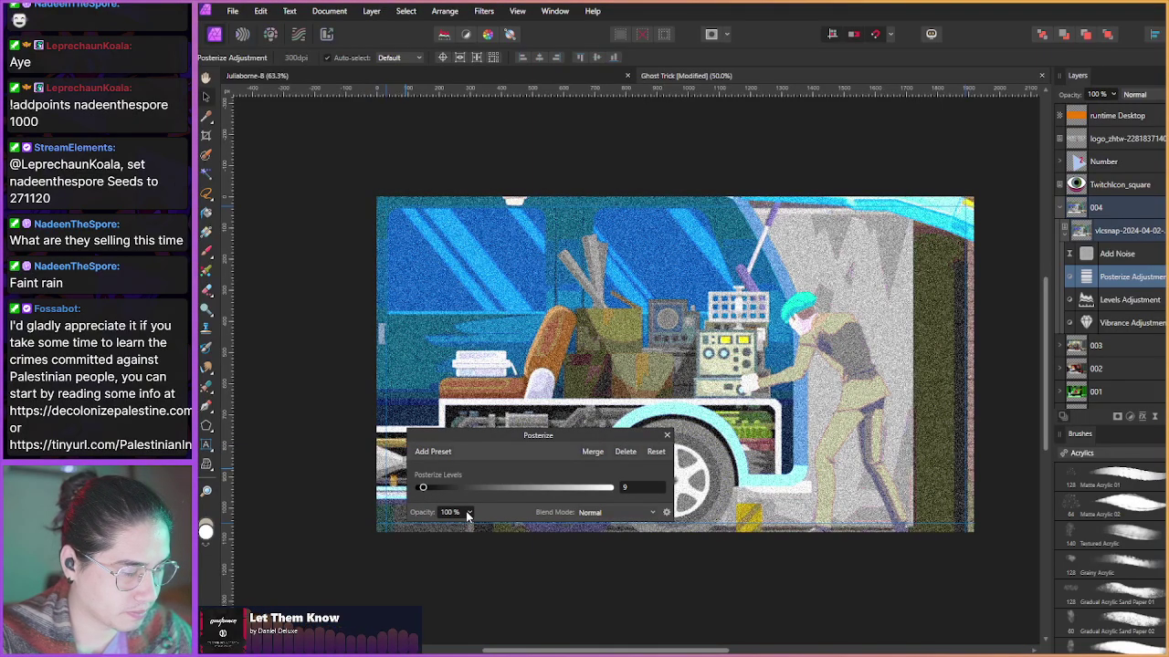
- Try blend modes from Vivid Light through Contrast Negate on the Posterize adjustment, and return it to Normal
click(581, 513)
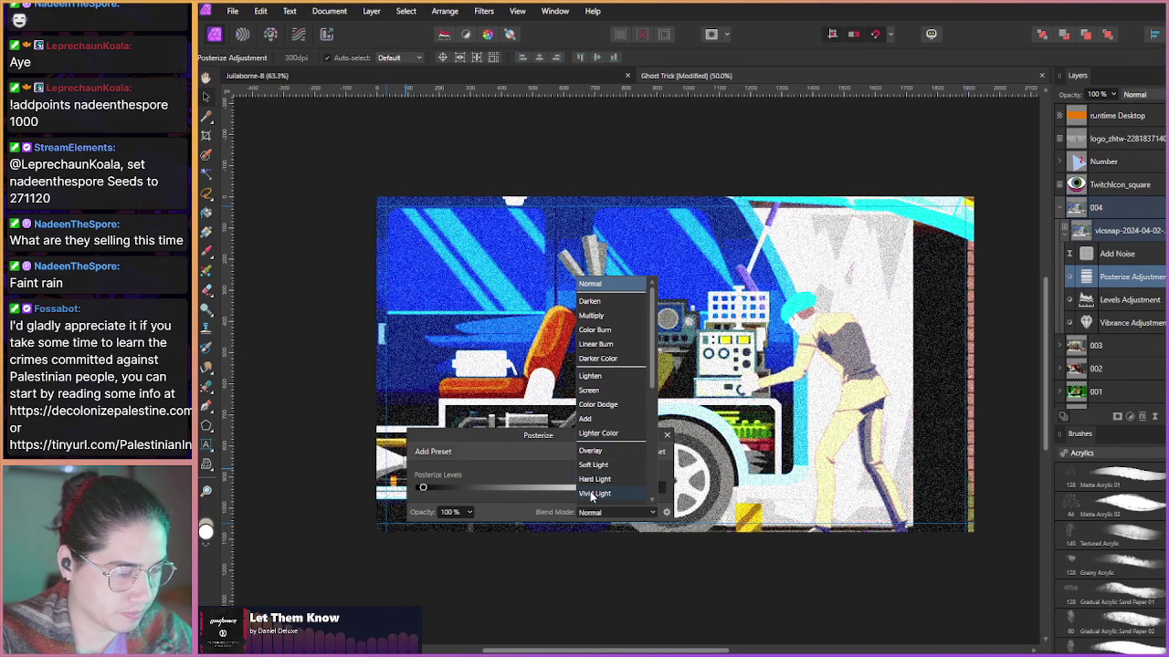
click(591, 494)
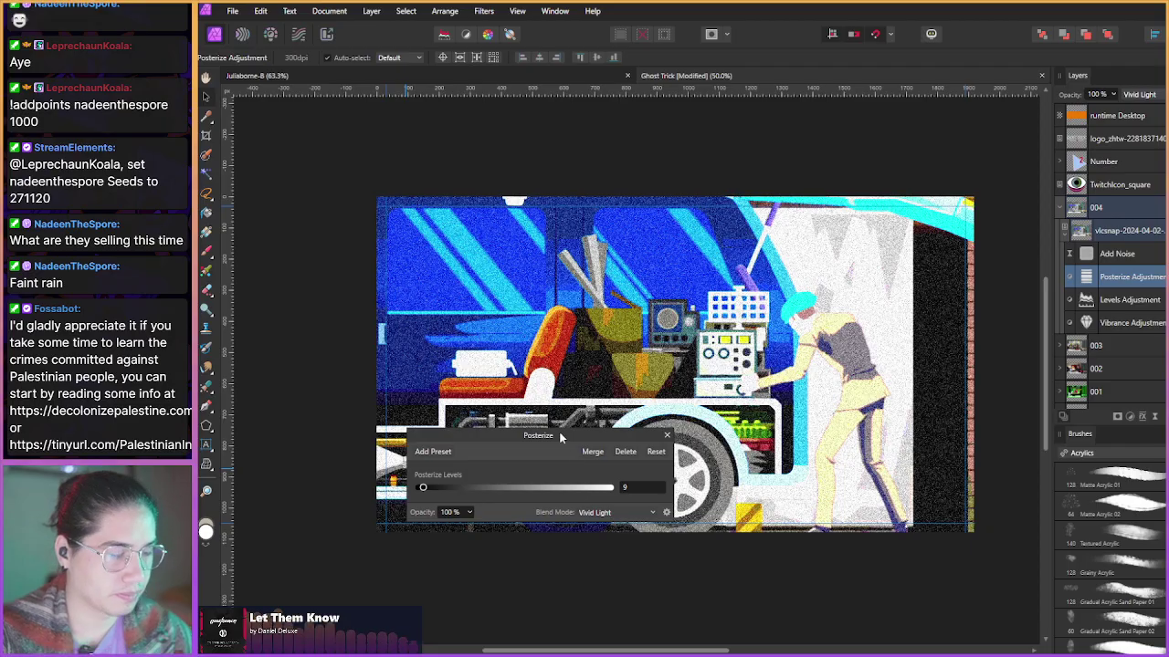
click(618, 516)
click(618, 515)
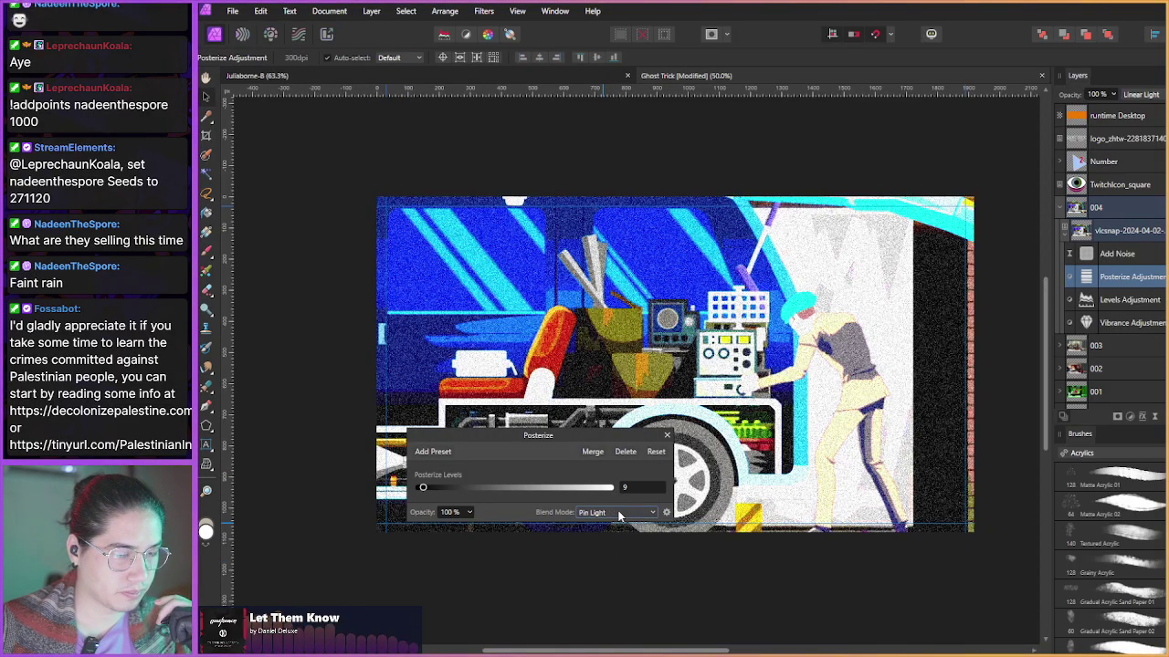
scroll(618, 516, down, 1)
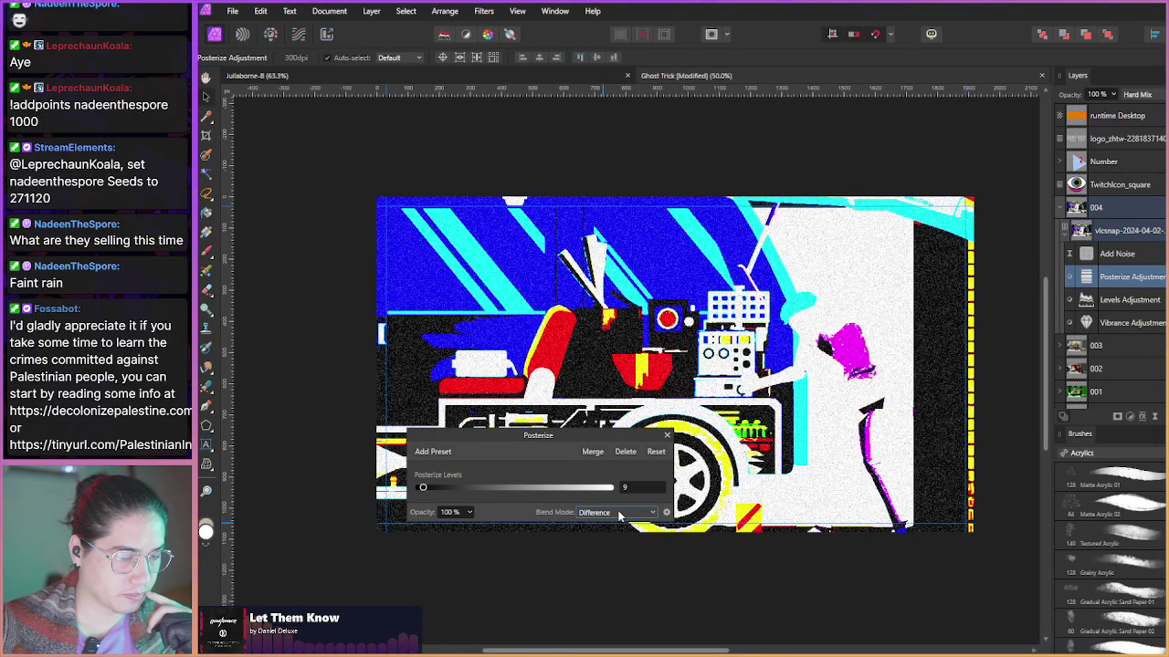
scroll(618, 516, down, 1)
scroll(619, 515, down, 4)
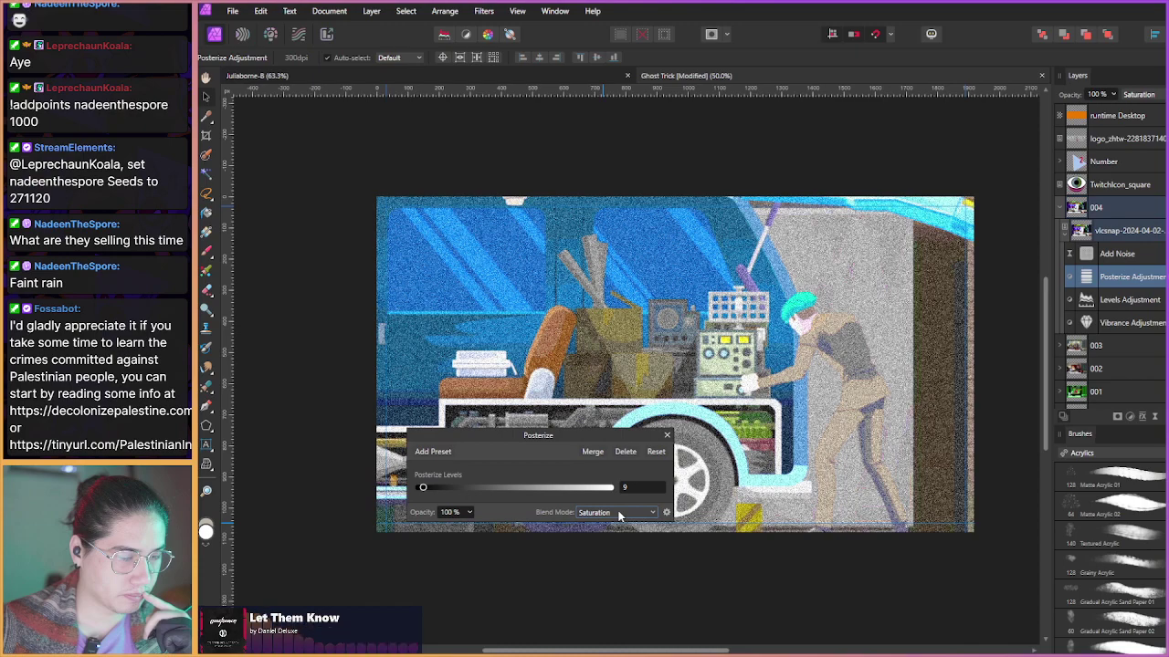
scroll(618, 516, down, 3)
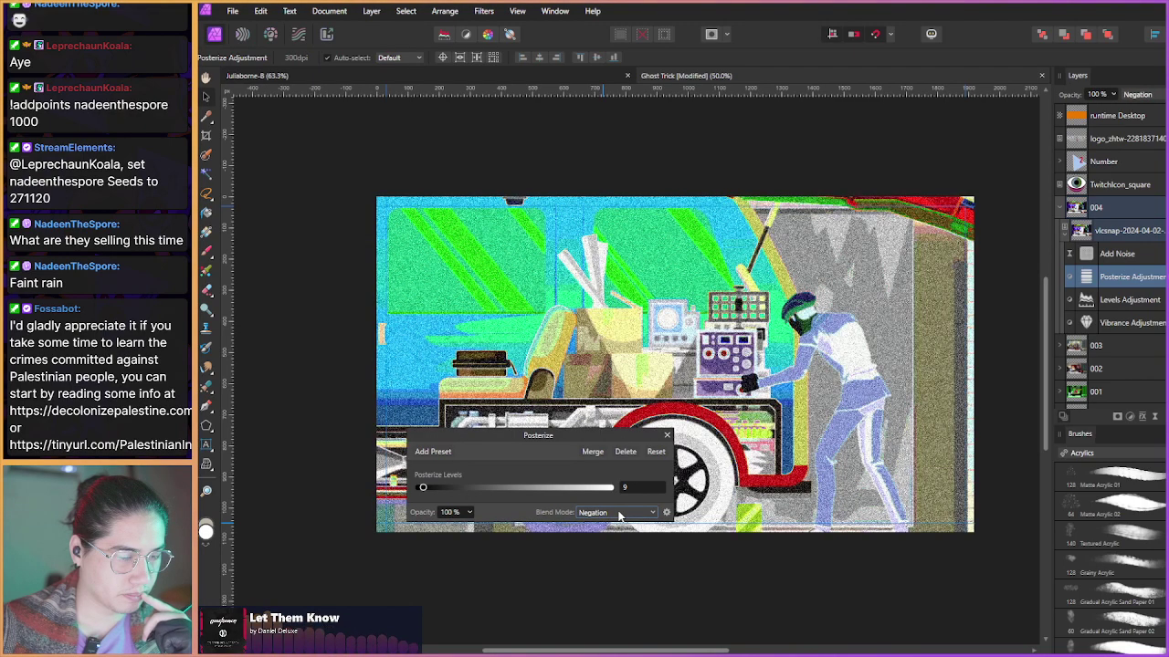
scroll(618, 516, down, 2)
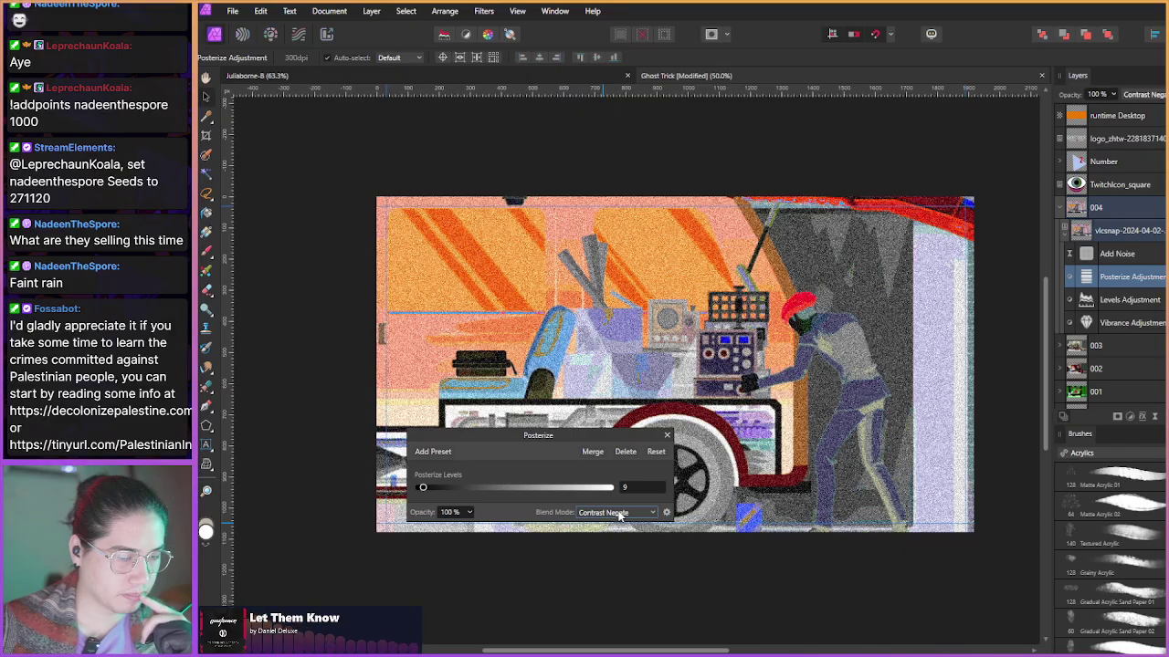
click(618, 515)
click(604, 282)
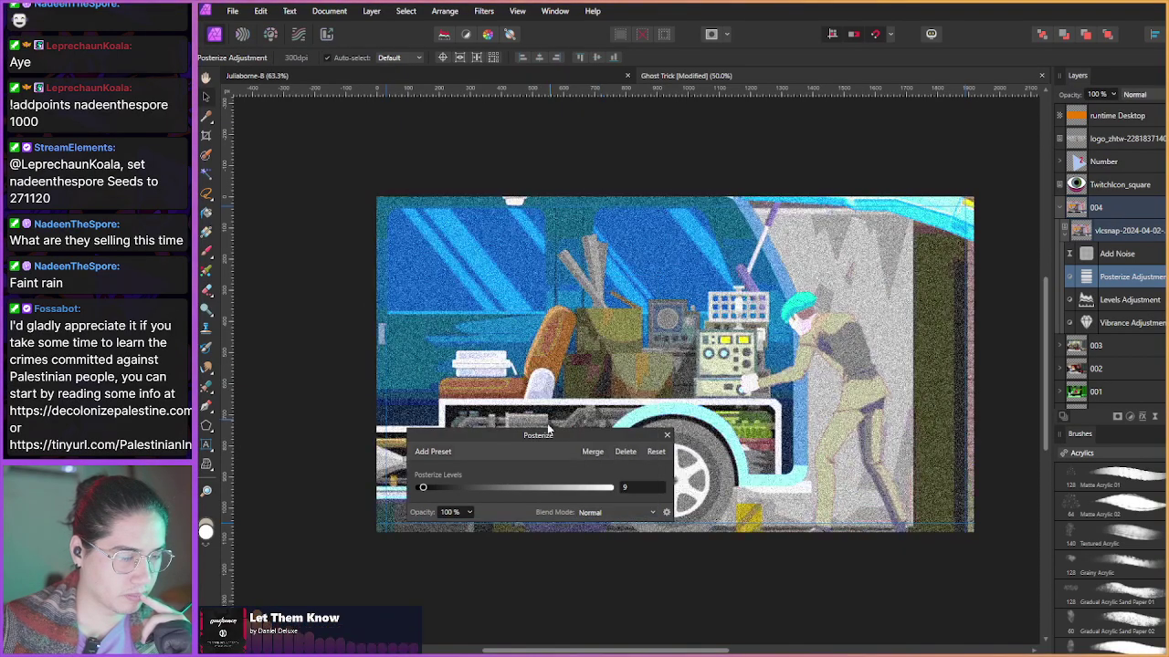
click(667, 435)
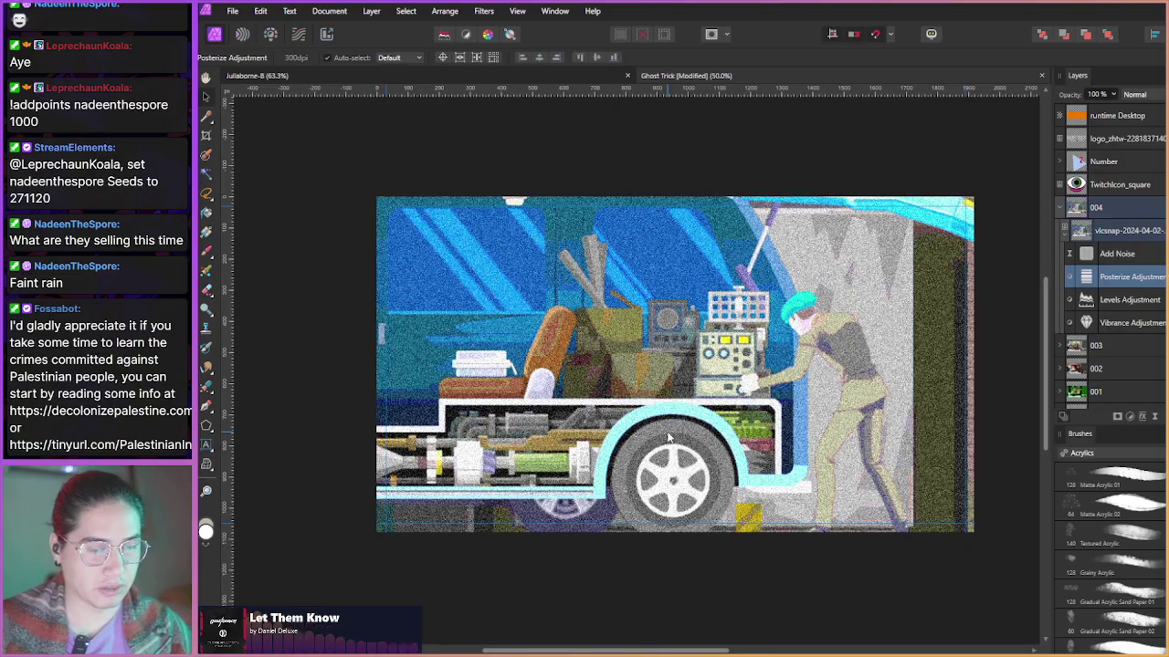
- Raise the Add Noise intensity to about 88% and collapse the van snapshot's nested effects
double_click(1091, 257)
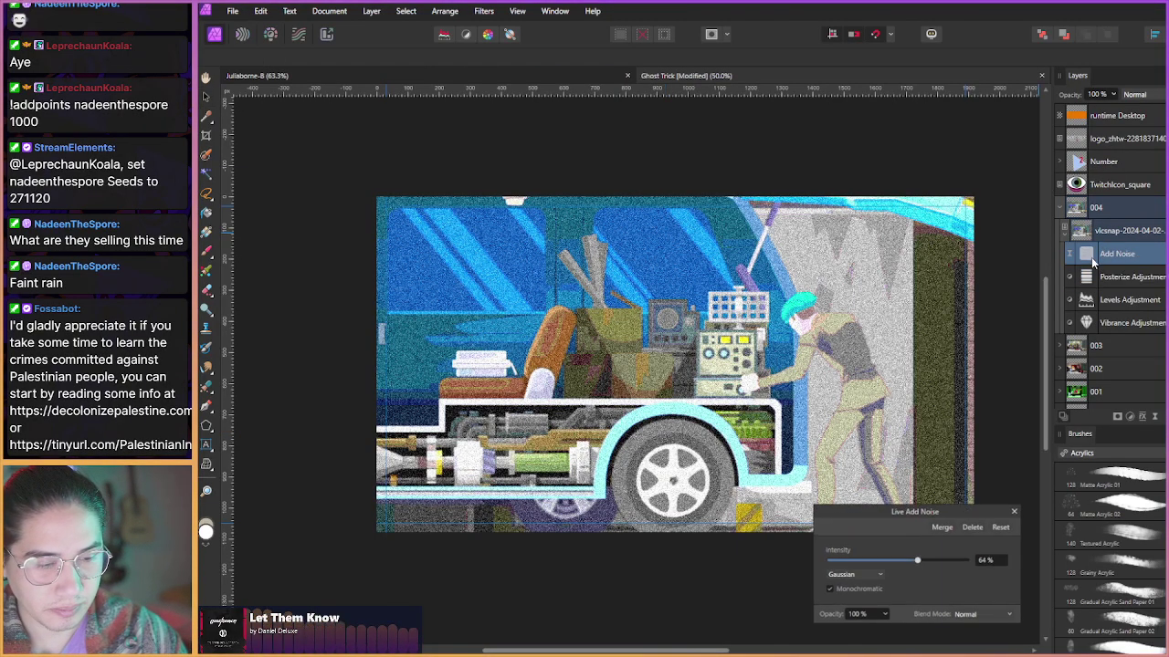
drag(916, 560, 948, 569)
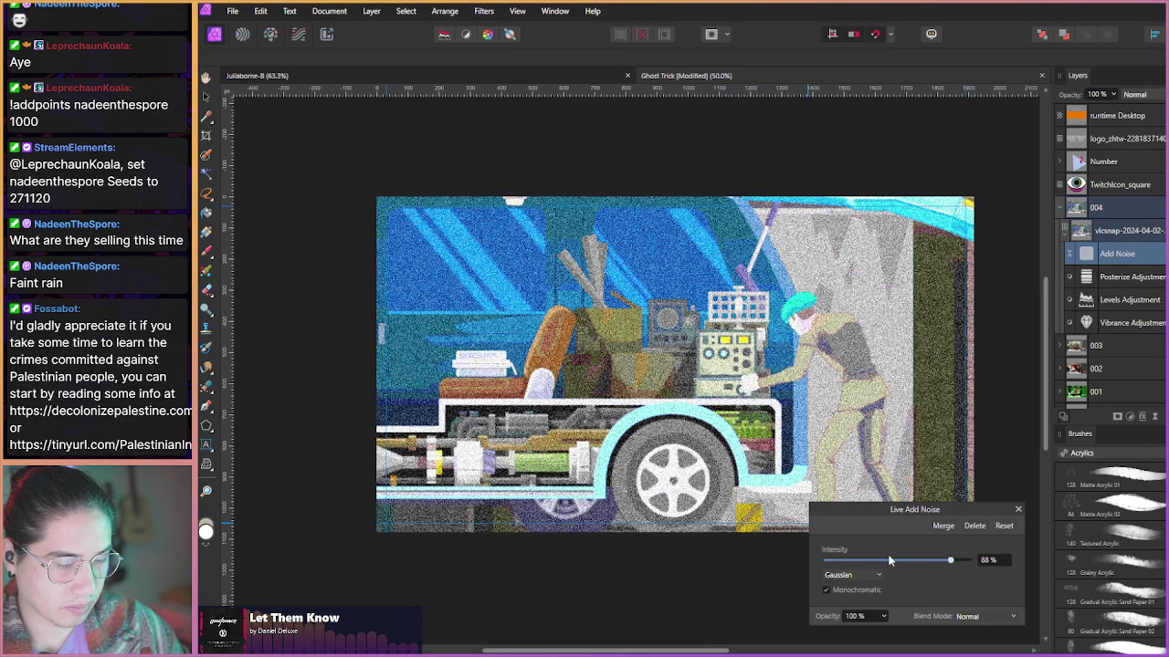
click(1017, 510)
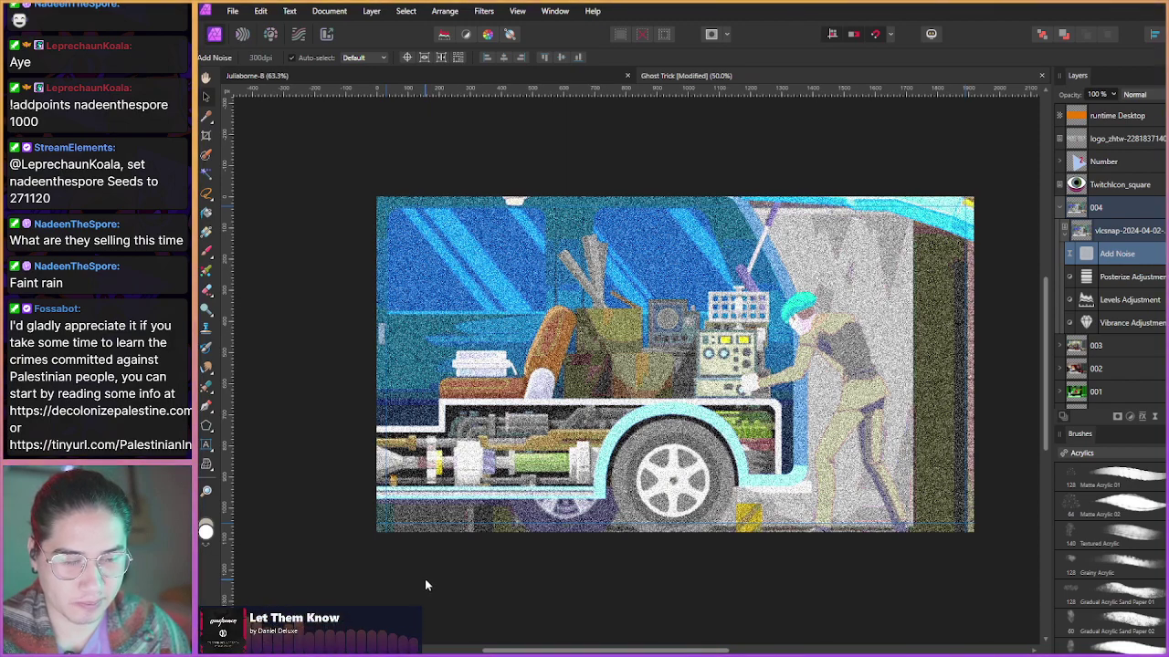
click(1065, 233)
- Add artistic text reading "UNCOMMABLE" above the van snapshot layer, across the upper part of the image at 59.5 pt
click(1084, 236)
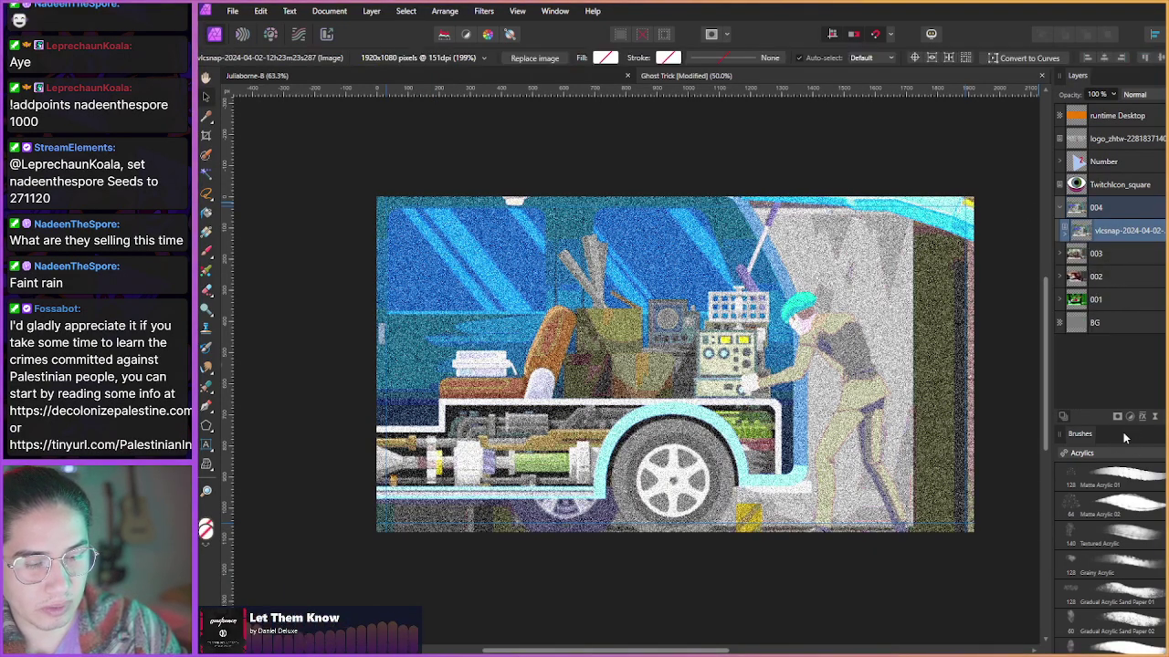
click(207, 445)
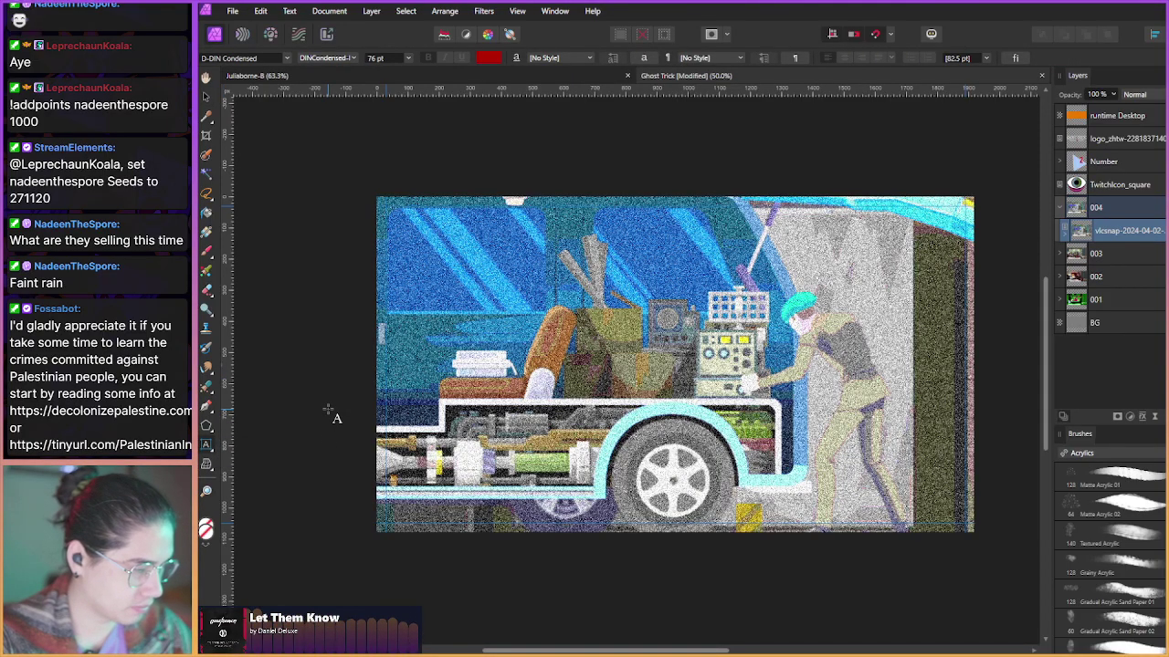
drag(406, 221, 442, 279)
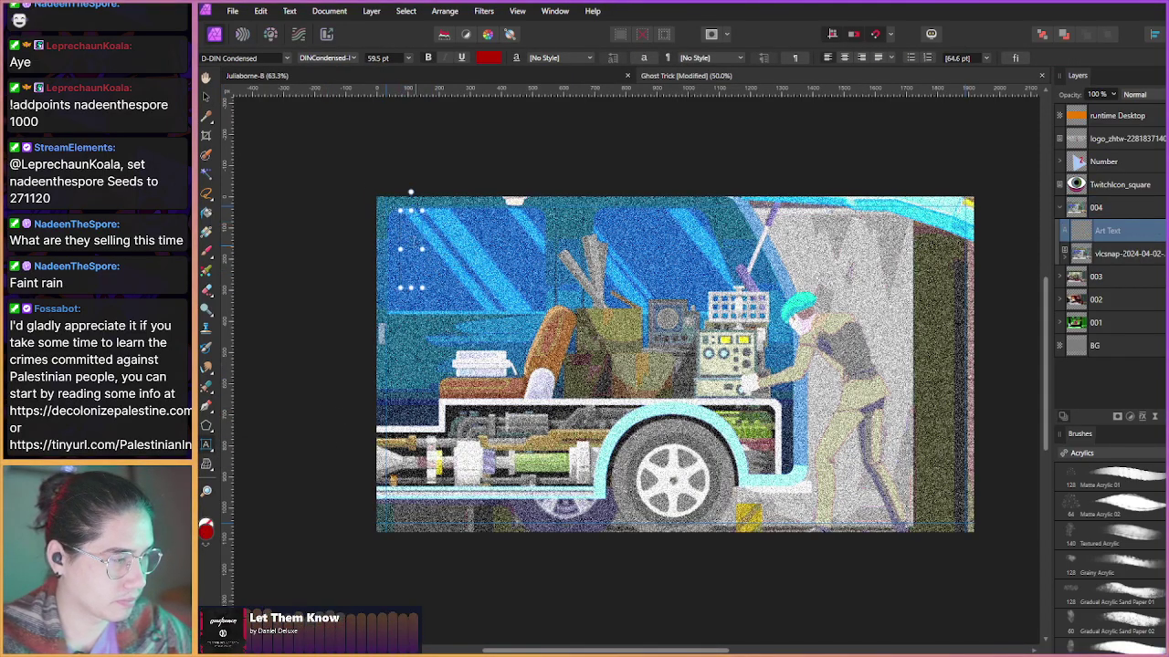
click(487, 59)
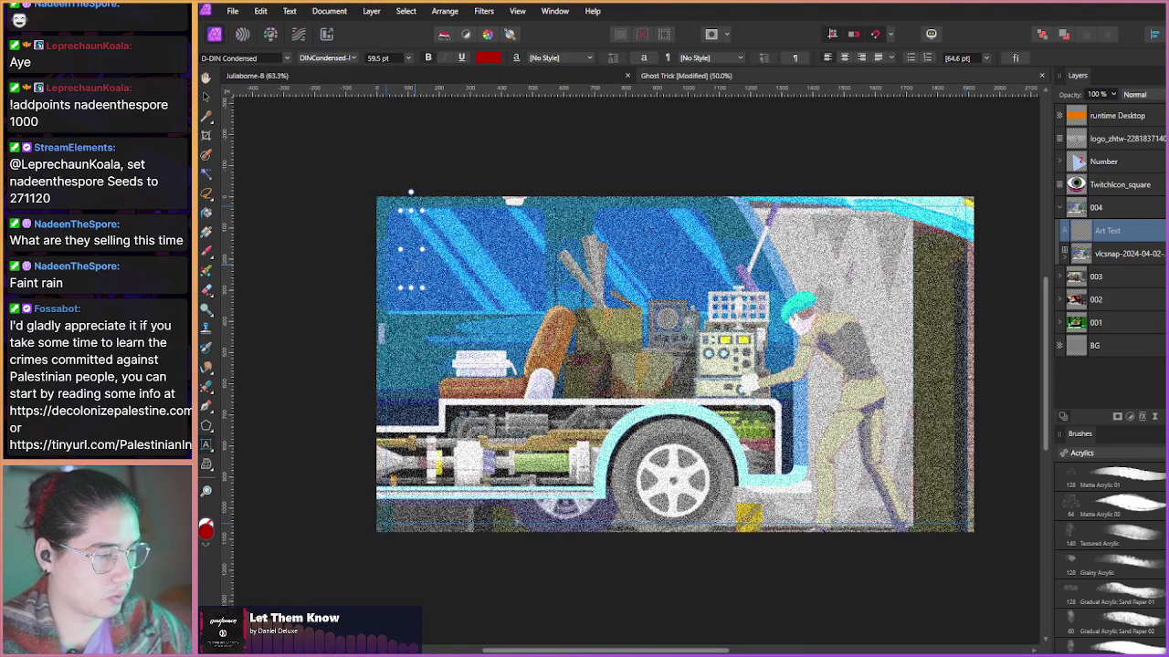
text(un)
key(BackSpace)
key(BackSpace)
text(UN)
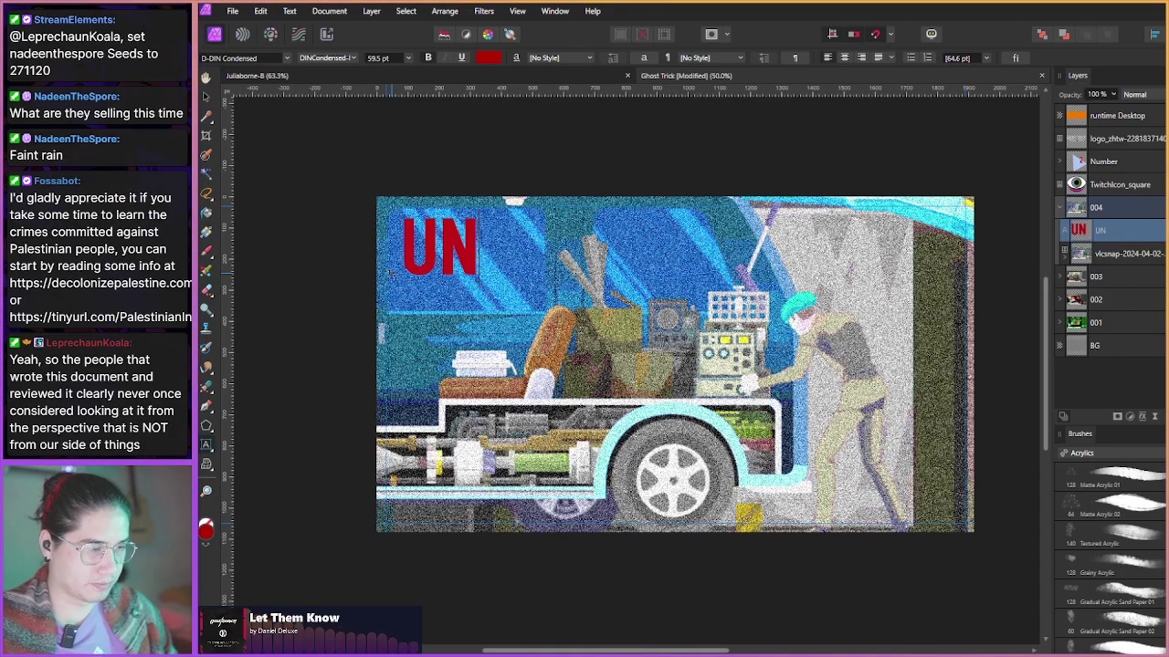
text(COMME)
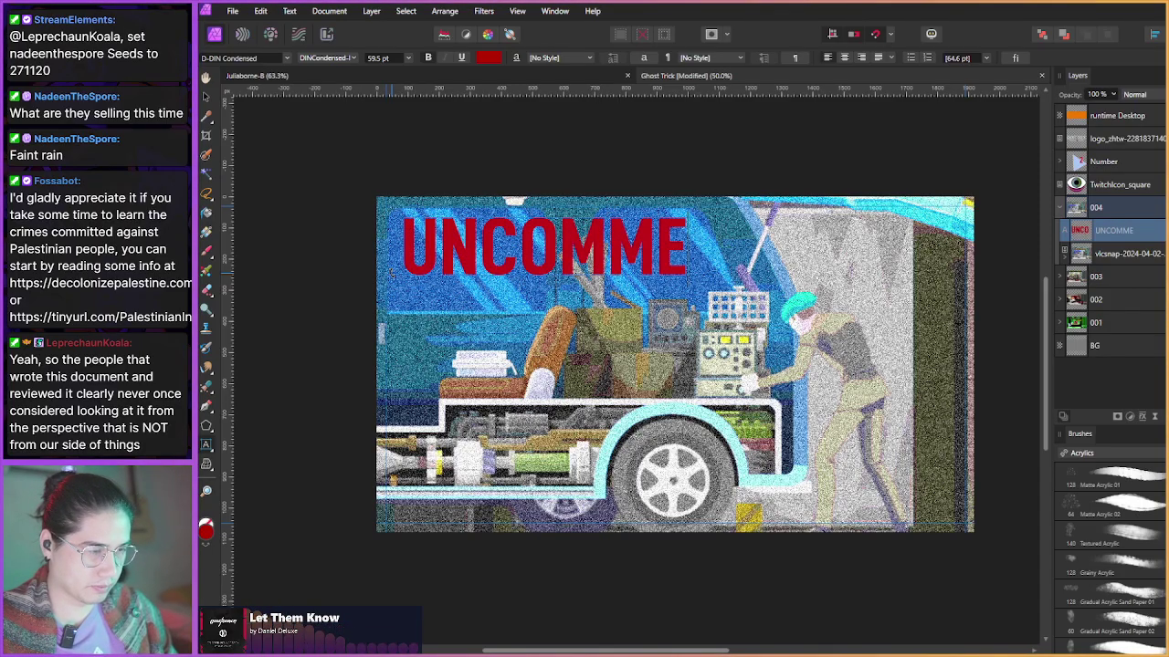
key(BackSpace)
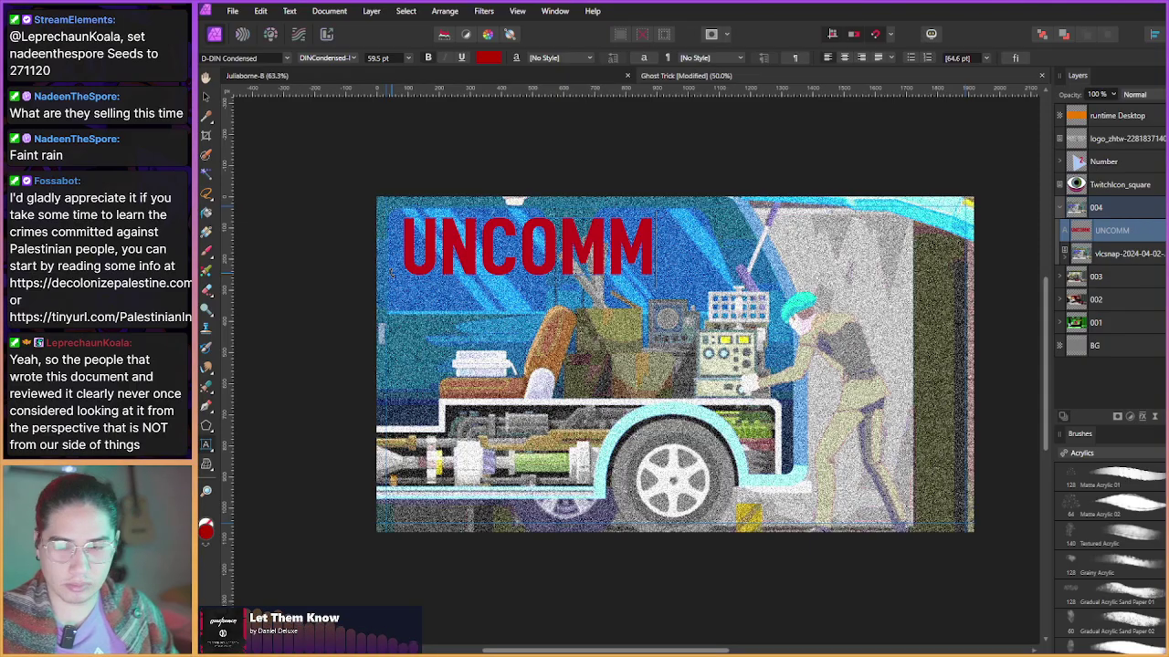
key(BackSpace)
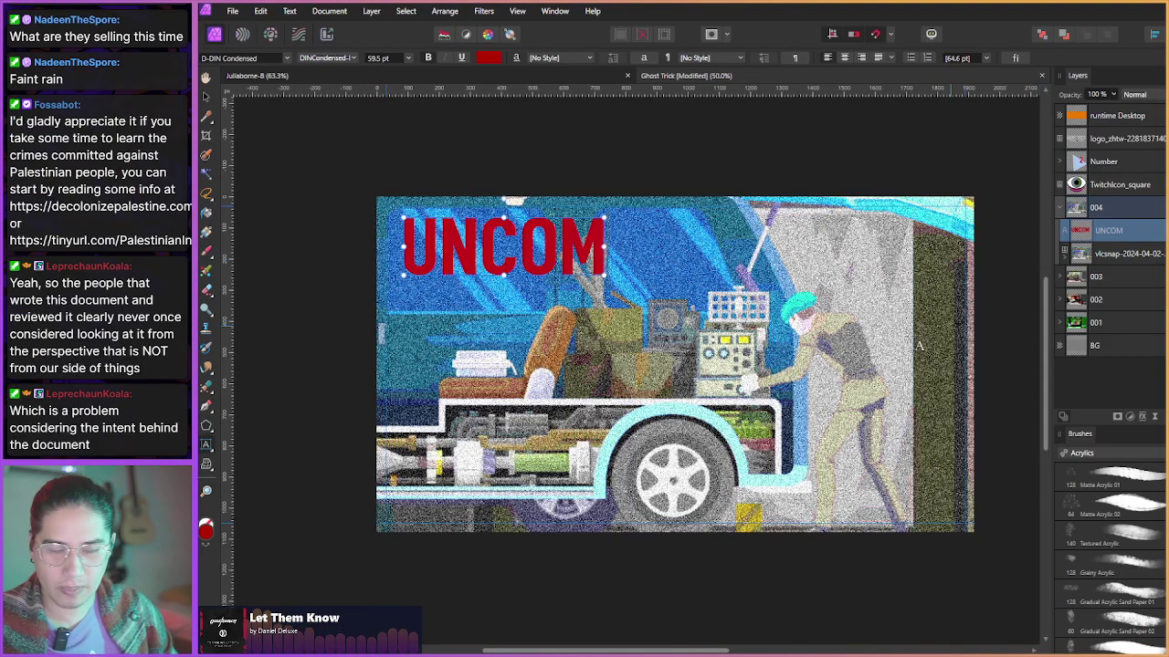
text(MA)
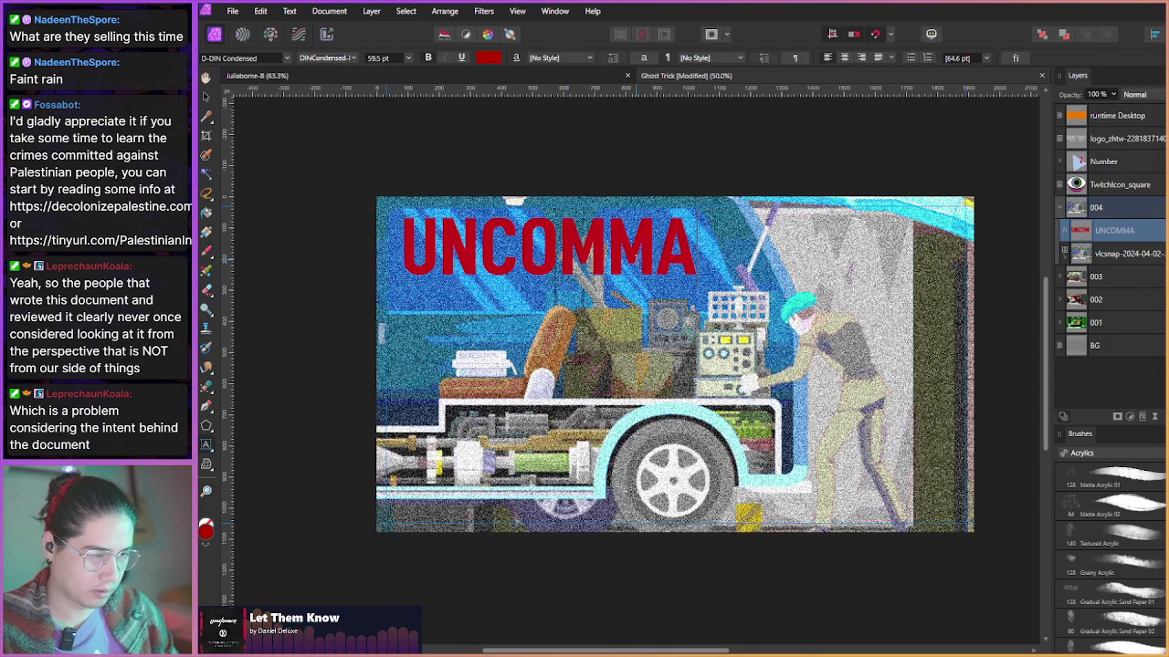
text(BLE)
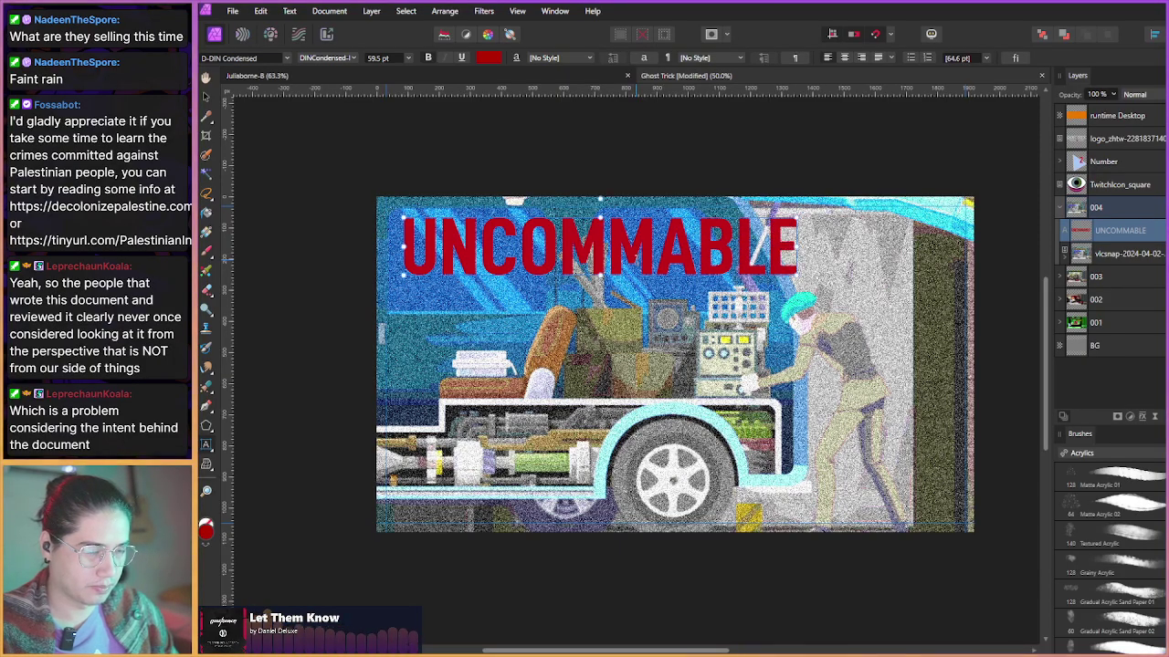
- Append "???" to the title and move it slightly closer to the image's upper-left corner
key(Left)
key(Left)
key(Left)
key(Left)
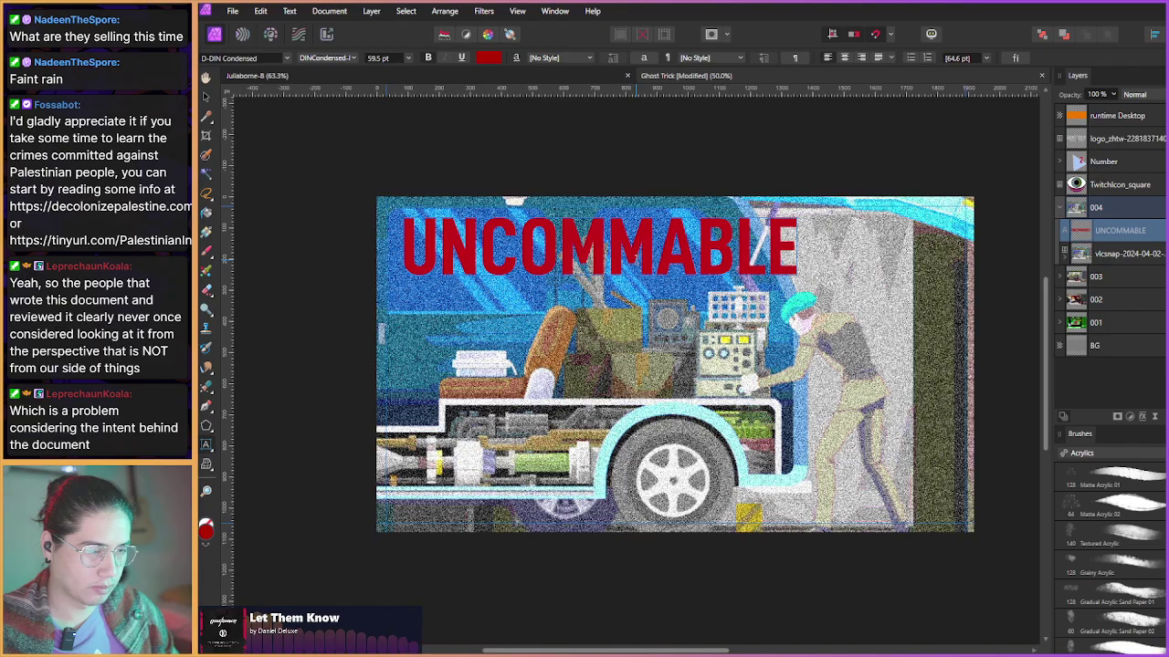
key(Right)
key(Right)
key(Right)
key(Right)
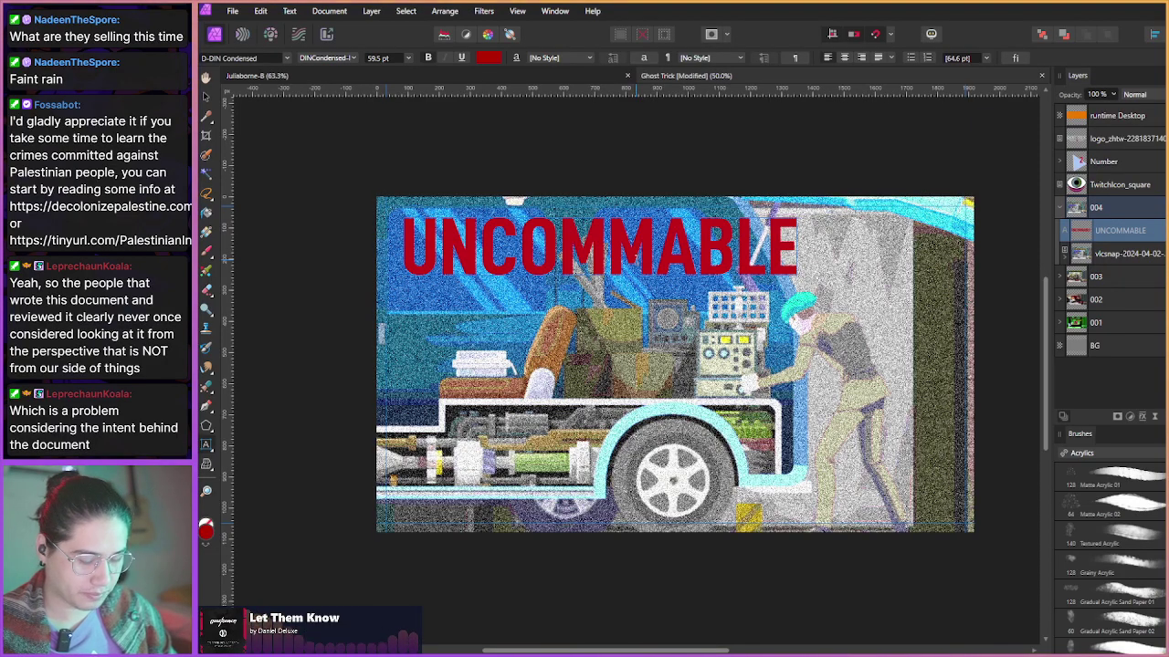
text(???)
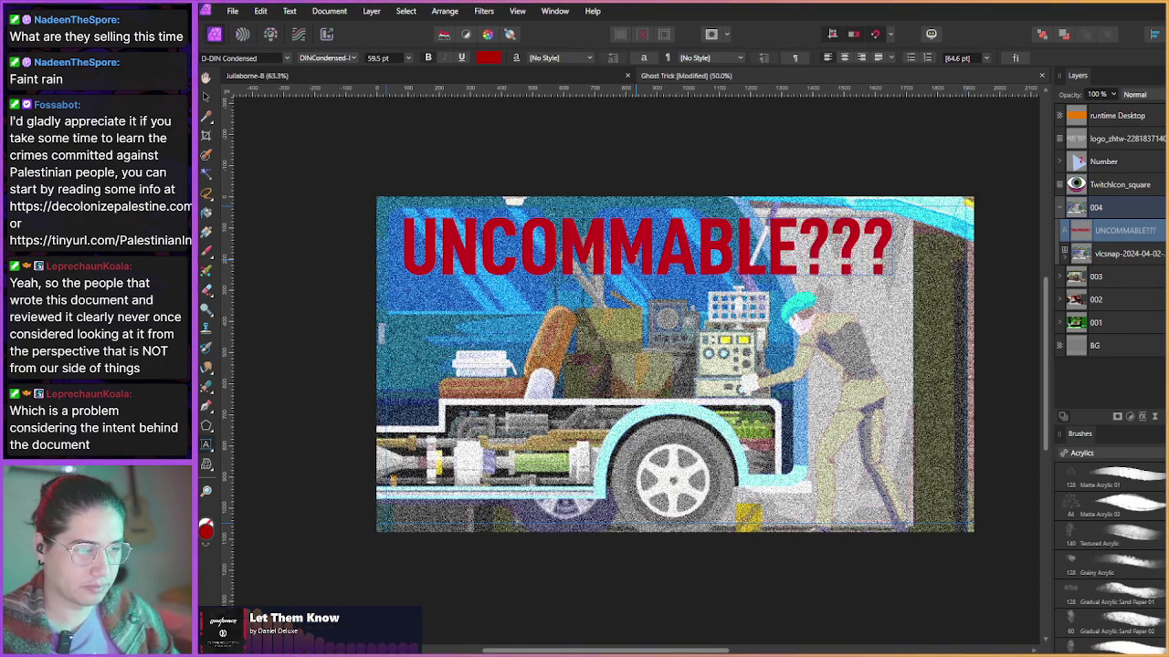
key(Escape)
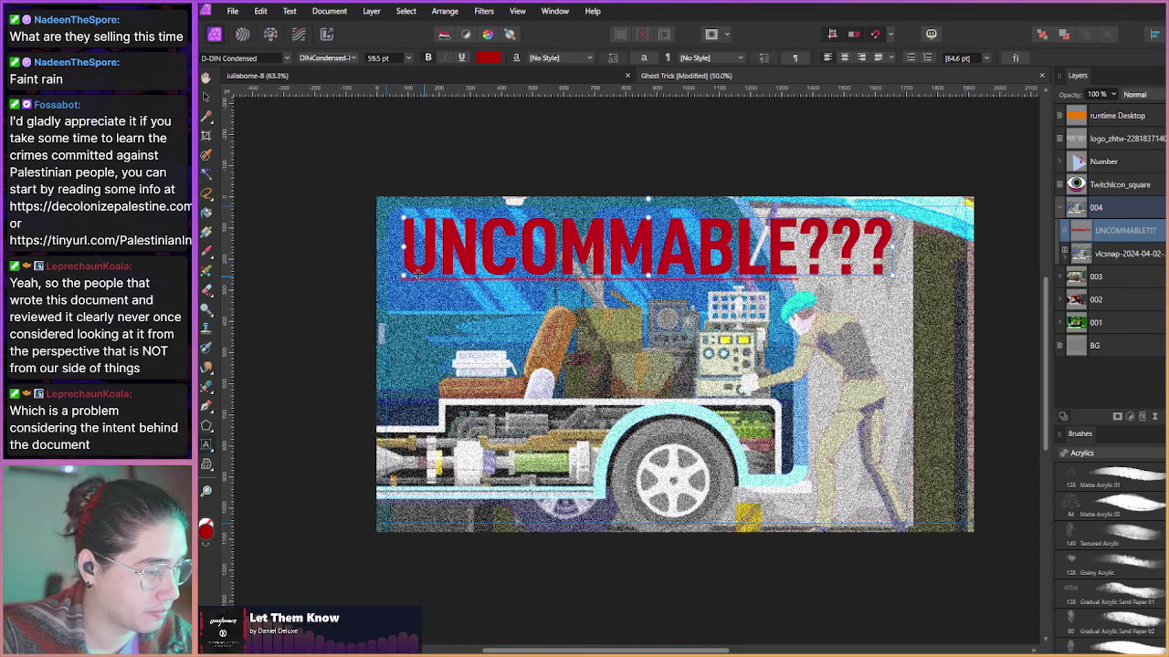
drag(415, 273, 398, 267)
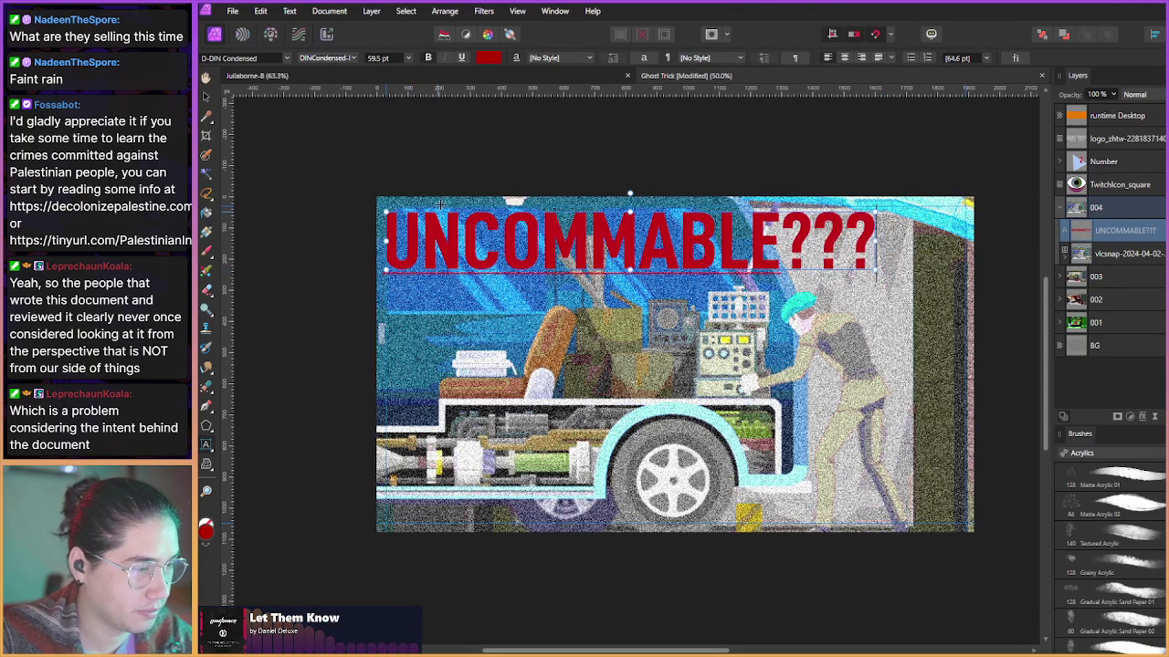
- Change the fill of the whole title text to a brighter red
click(488, 58)
drag(507, 157, 540, 157)
click(621, 231)
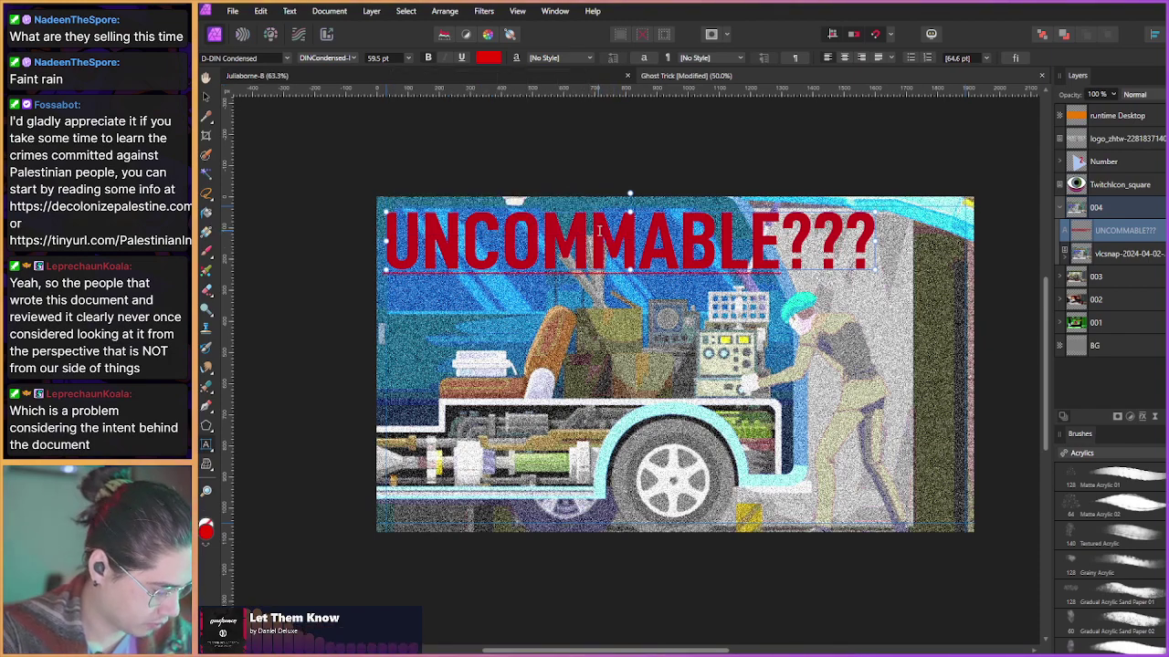
key(ctrl+a)
click(489, 58)
drag(511, 159, 543, 160)
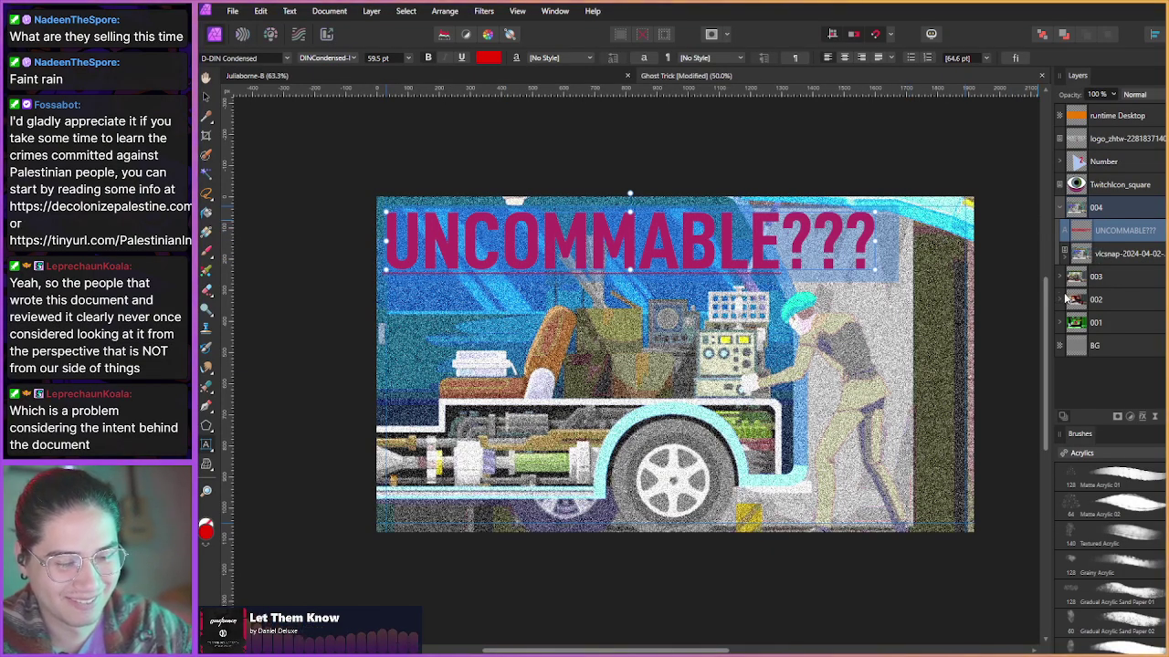
click(1108, 246)
click(1087, 232)
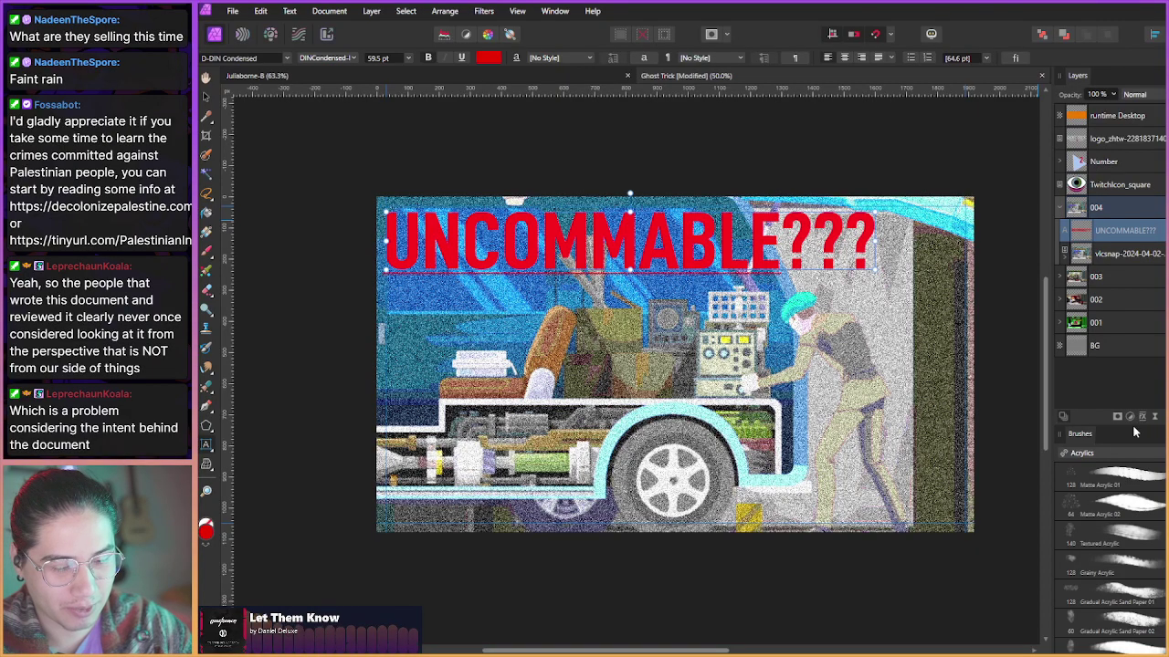
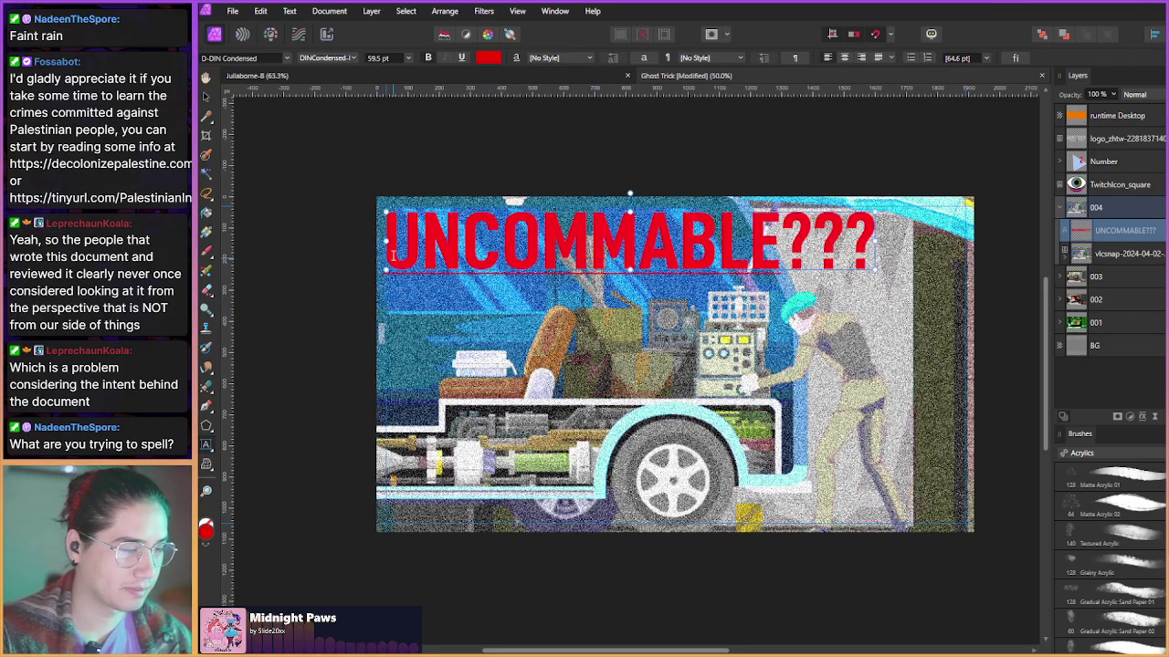
key(ctrl+t)
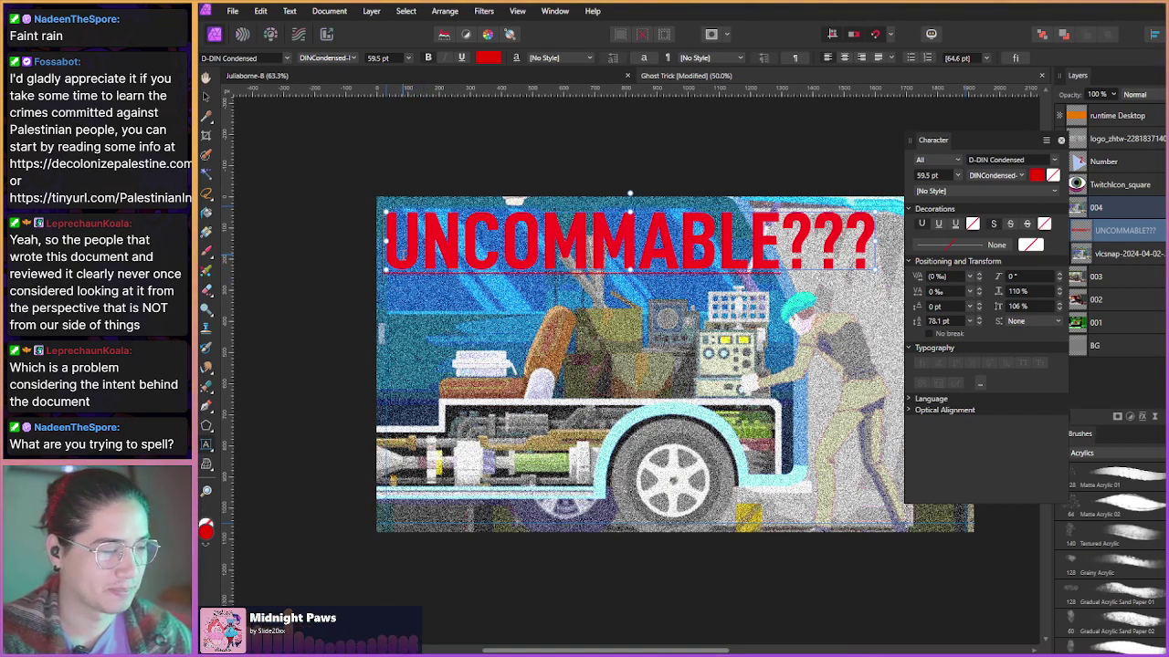
key(ctrl+a)
click(405, 260)
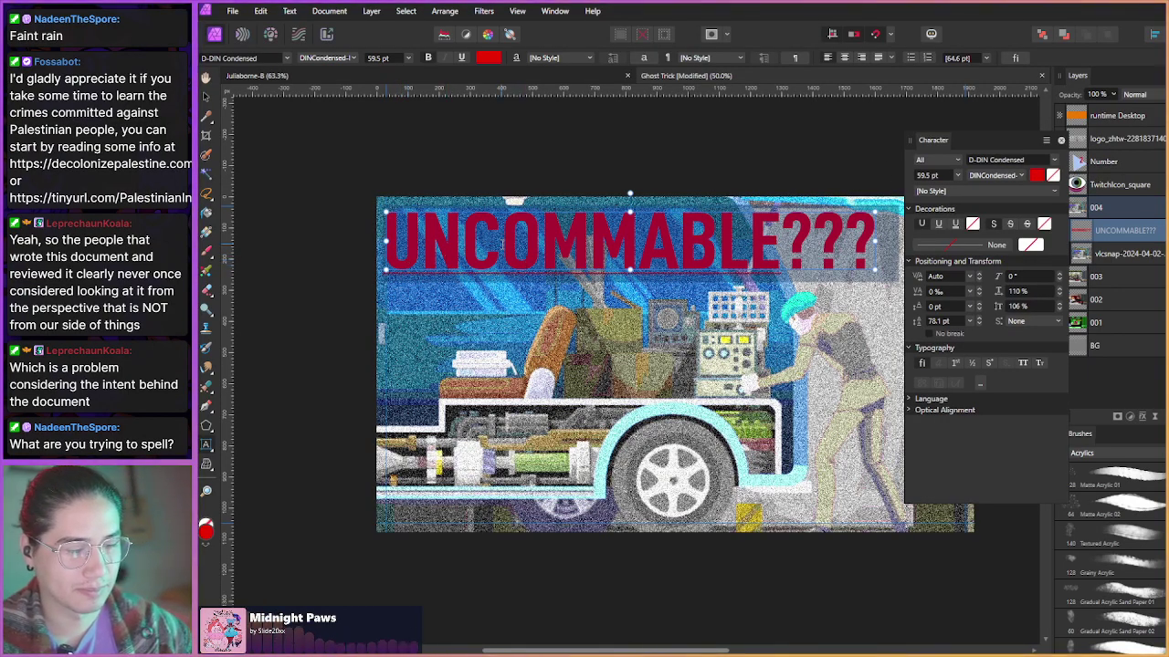
click(1059, 141)
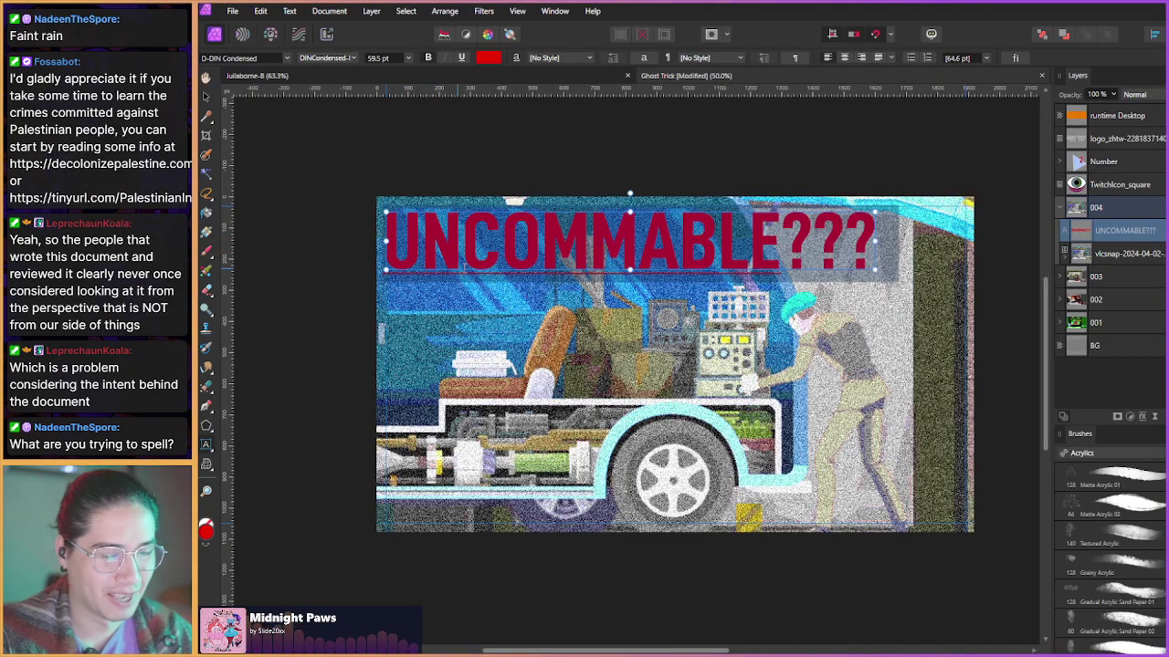
- Give the title a solid white outside Outline effect with a 12 px radius
click(1141, 420)
drag(693, 159, 533, 356)
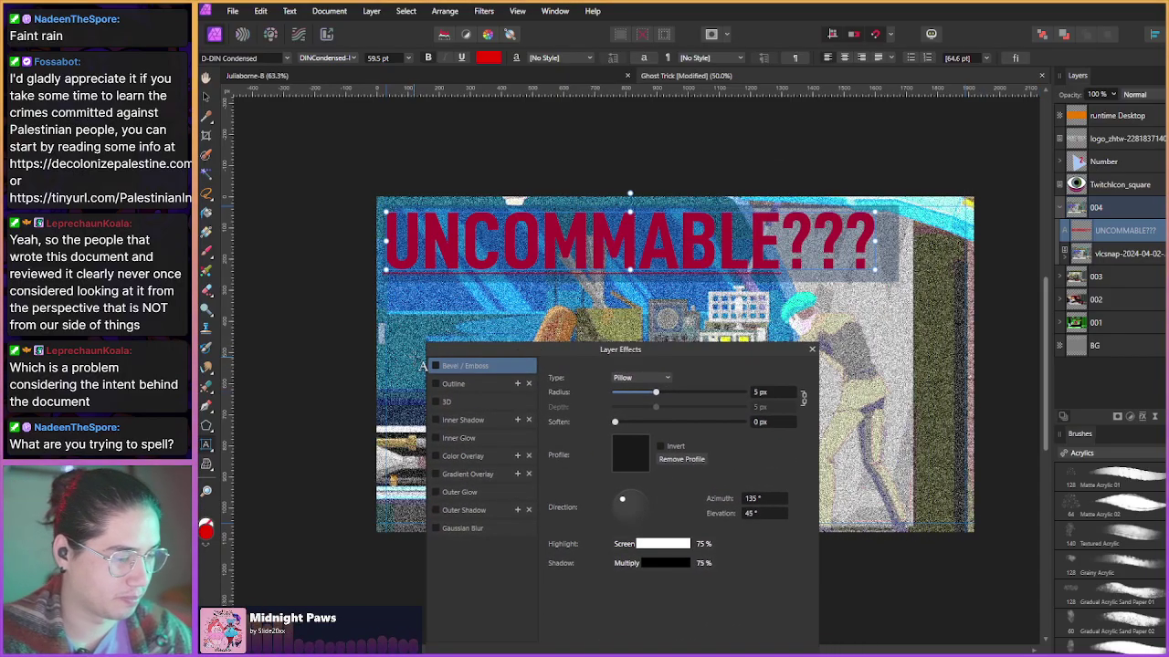
click(437, 384)
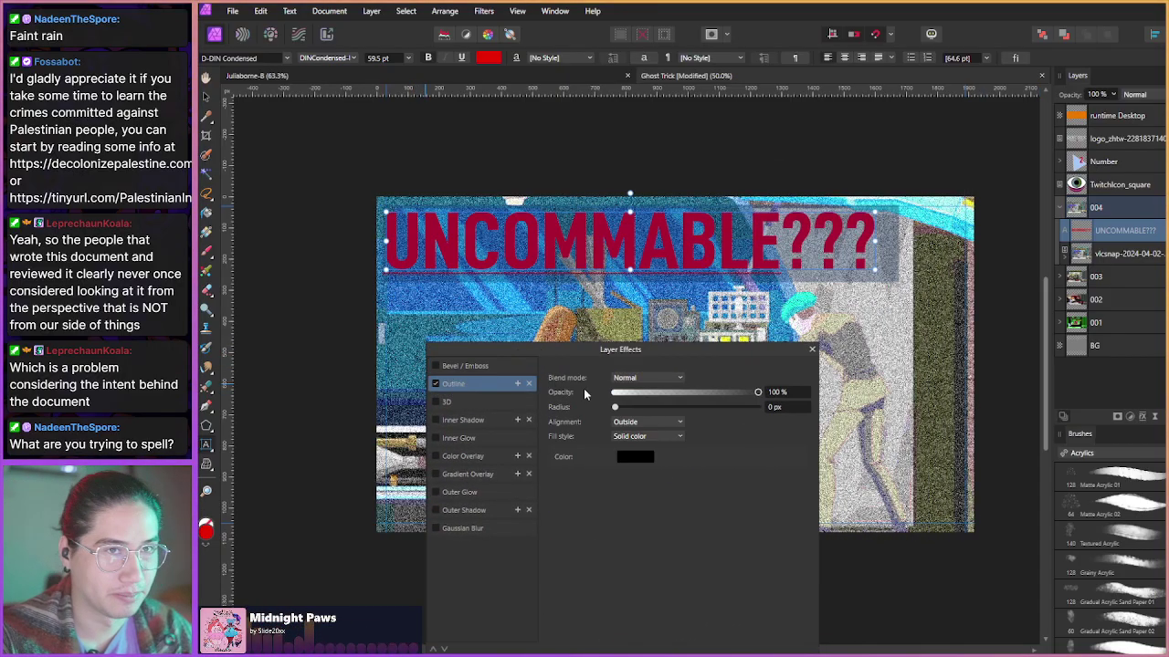
click(621, 455)
click(608, 601)
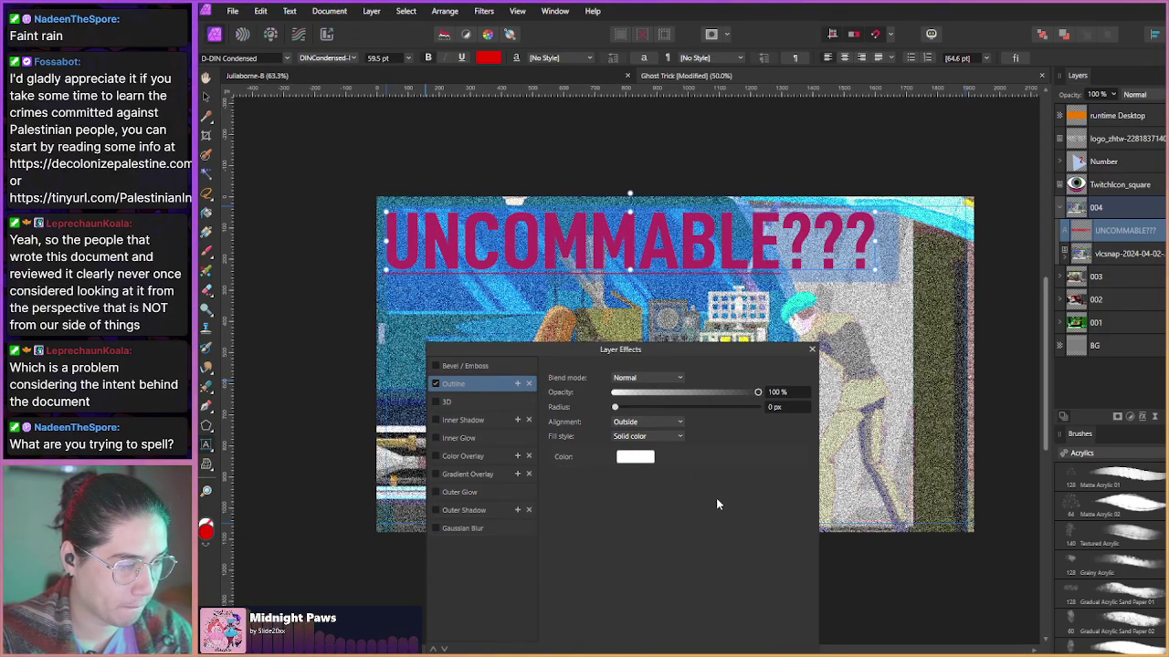
drag(614, 408, 671, 411)
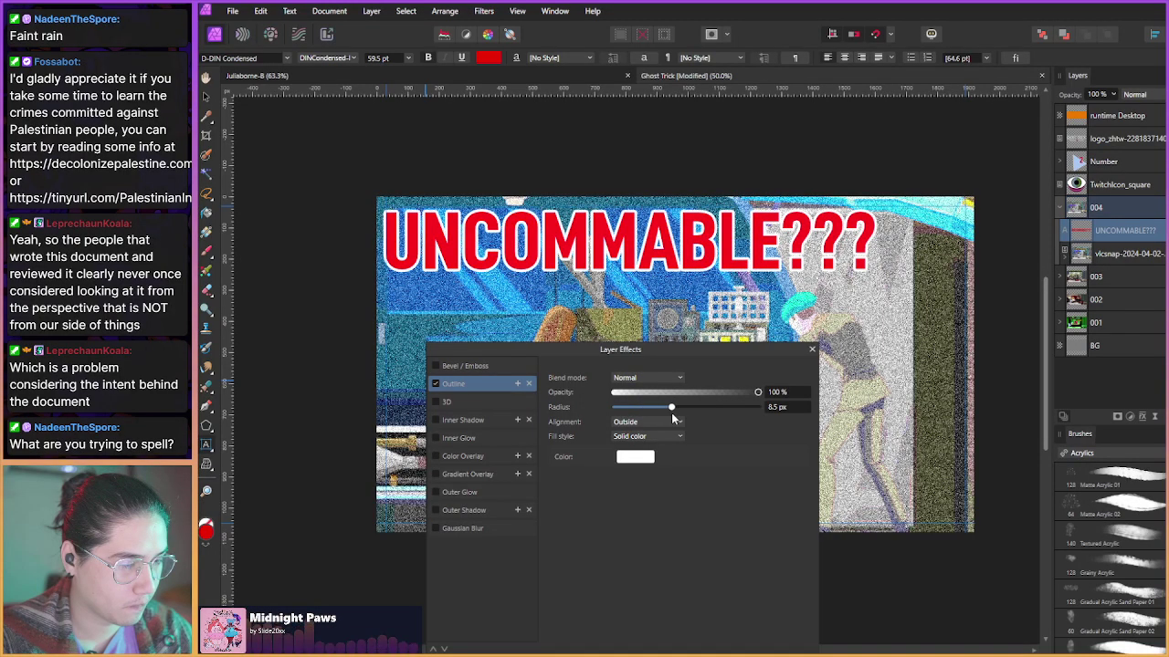
drag(671, 412, 680, 416)
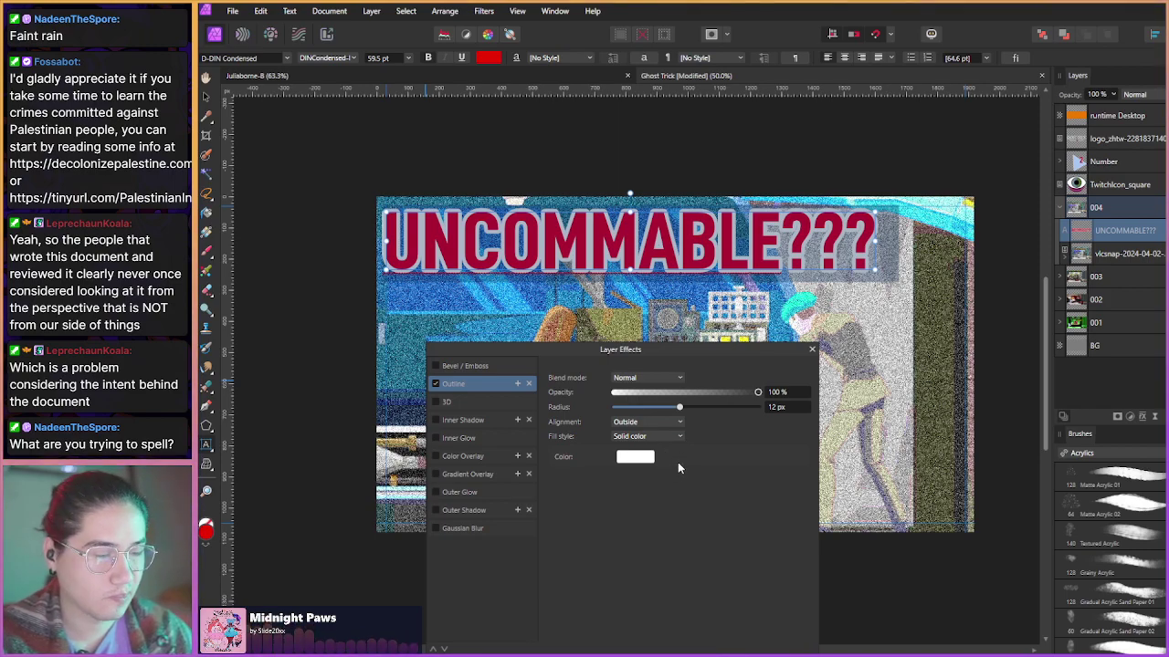
click(812, 349)
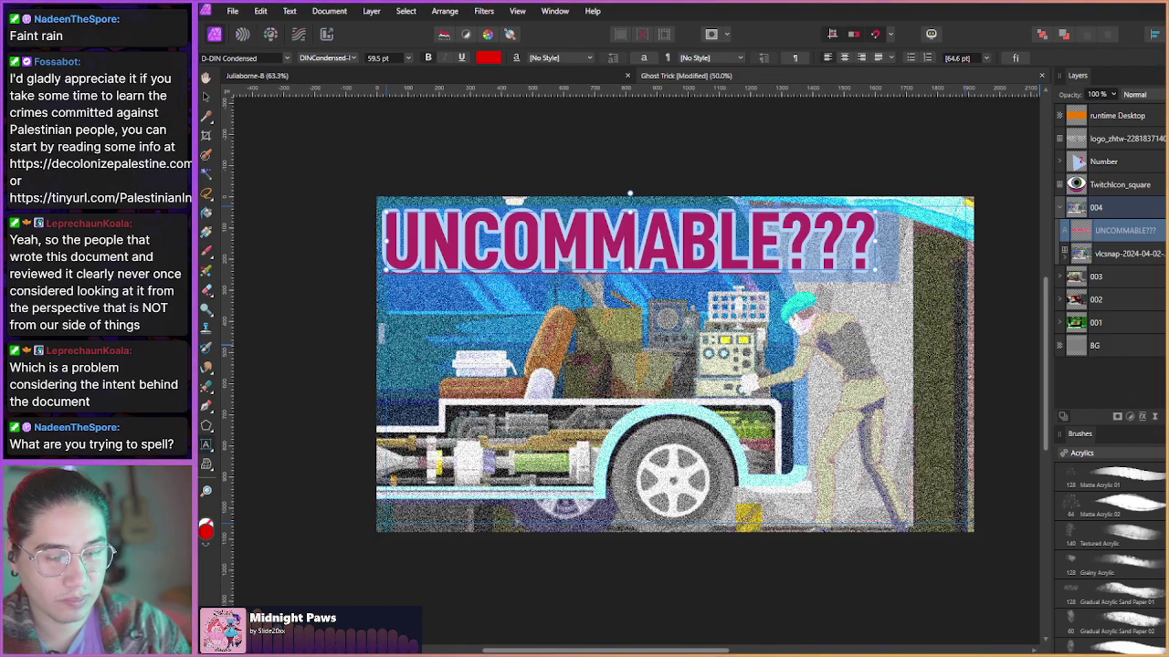
- Add a pixel layer above the title and ready the Classic Chisel Felt Pen brush at about 39.2 px wide
click(1136, 421)
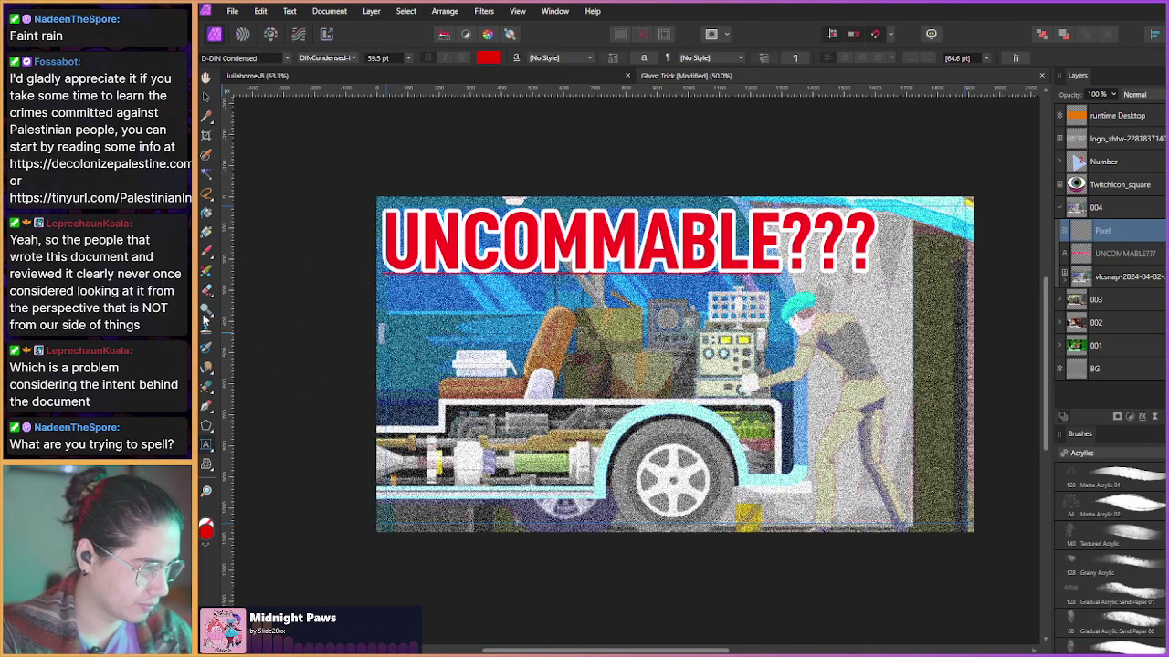
key(b)
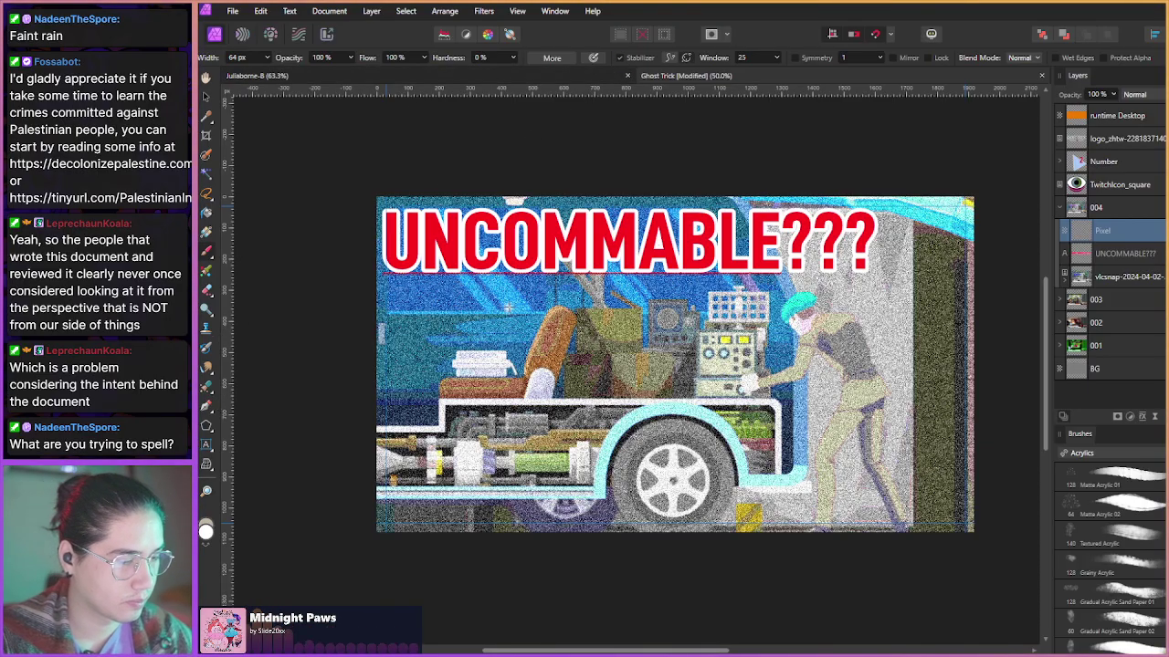
click(1082, 453)
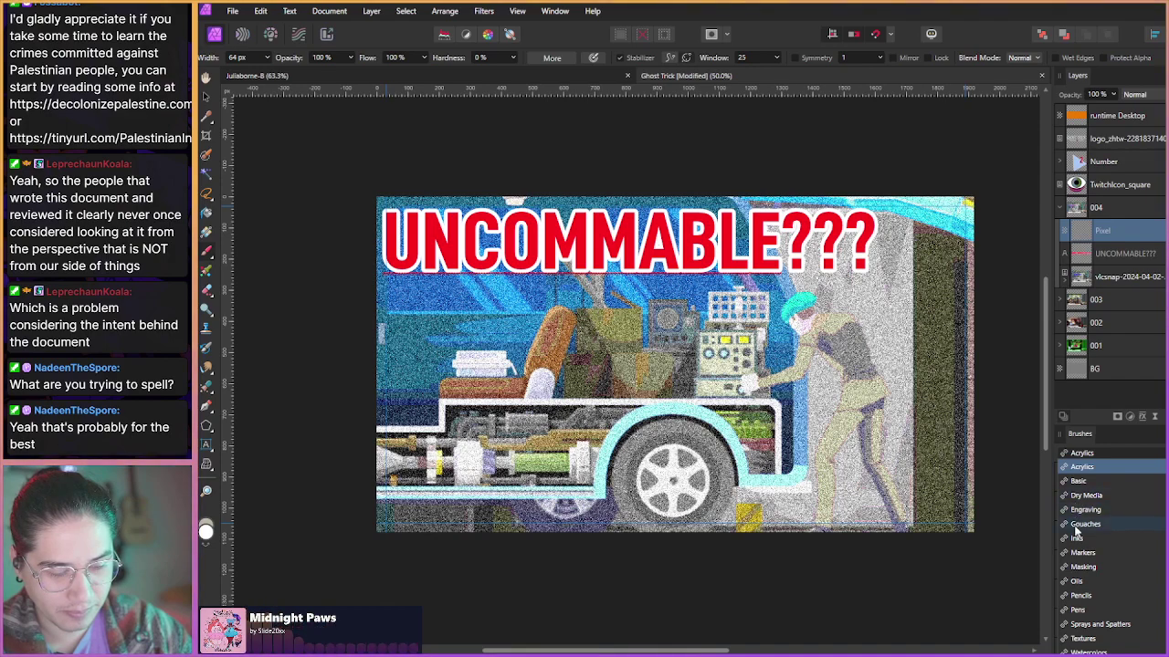
click(1079, 608)
click(1088, 571)
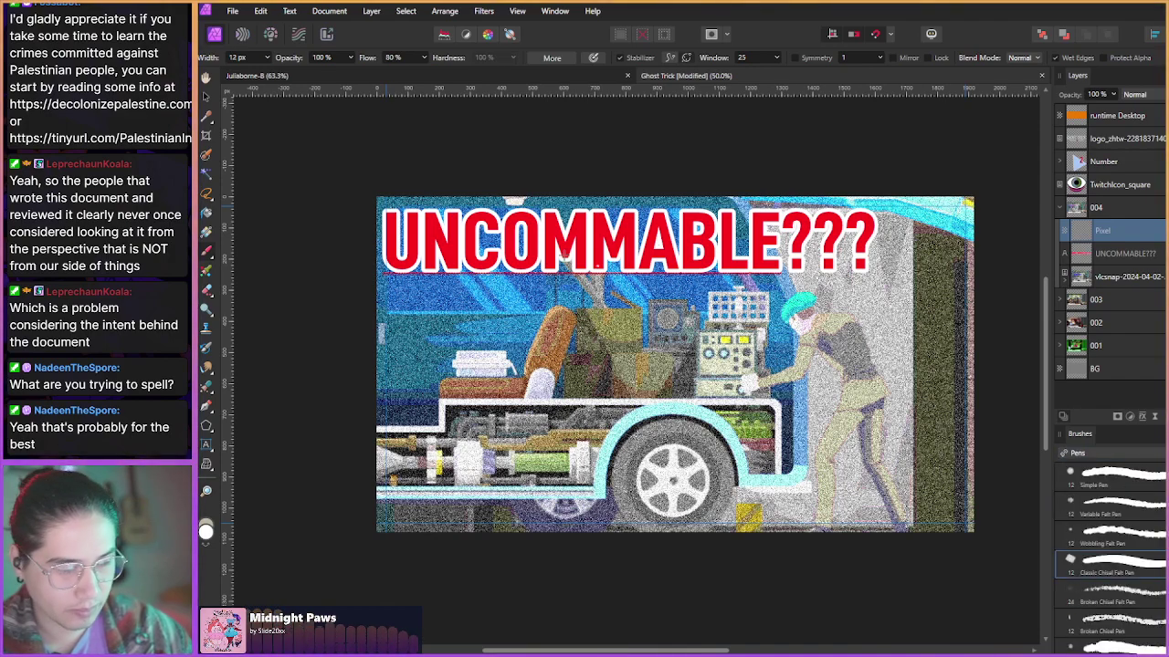
drag(506, 308, 514, 307)
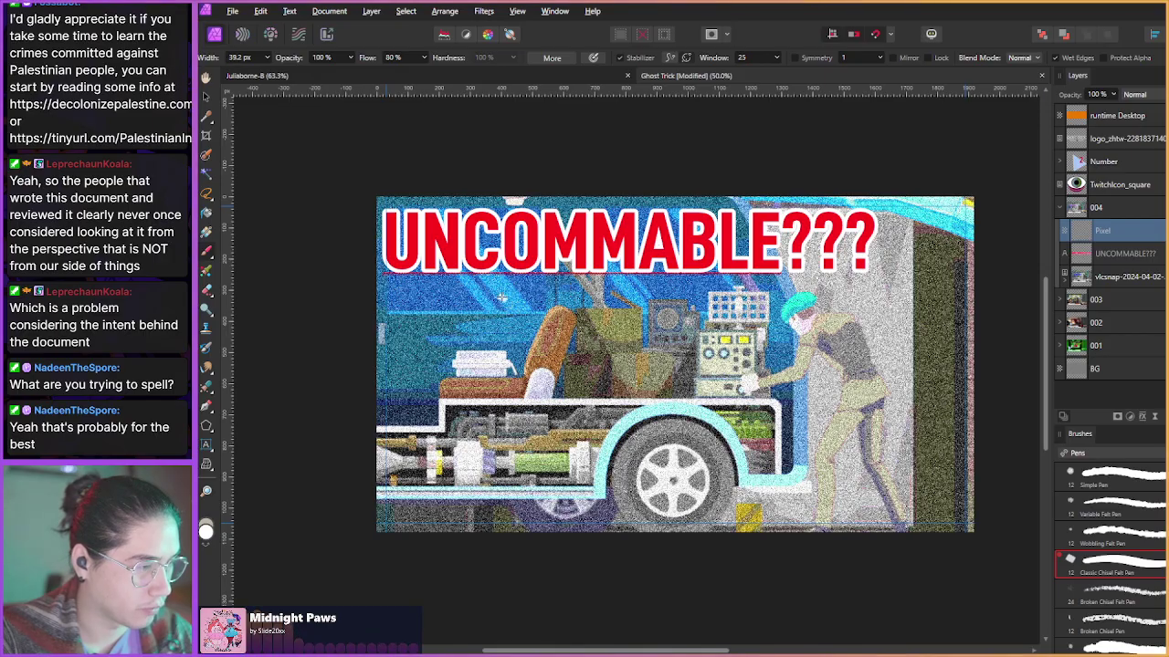
- Set the brush colour to pure red, FF0000
click(208, 532)
drag(654, 321, 736, 317)
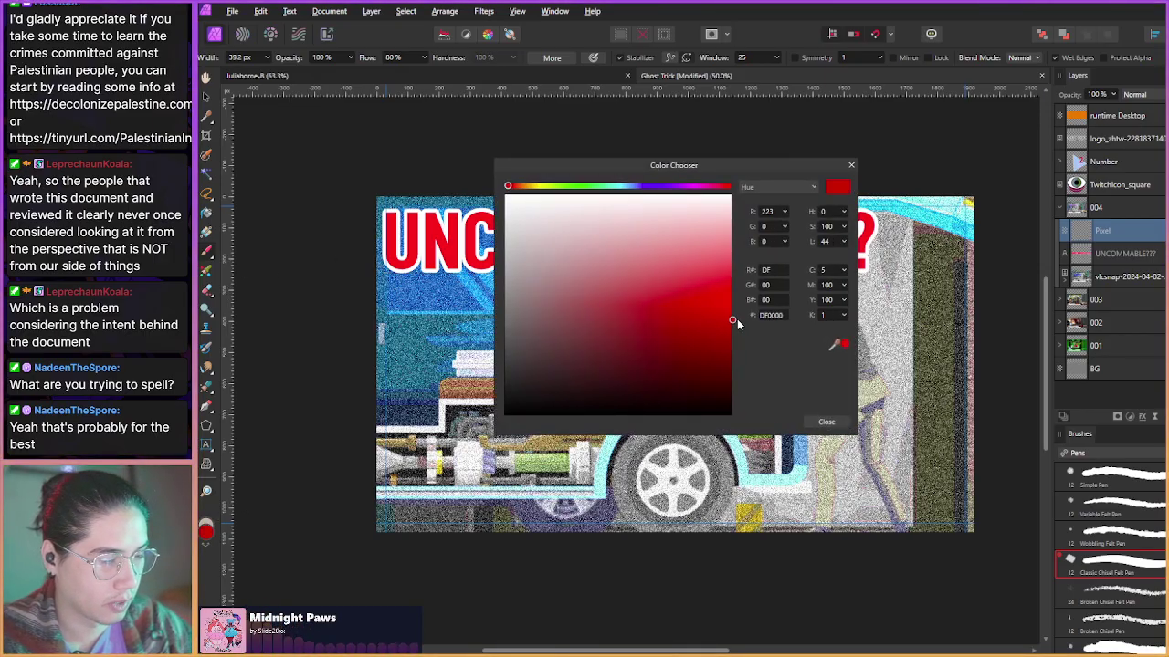
click(783, 212)
drag(782, 229, 802, 229)
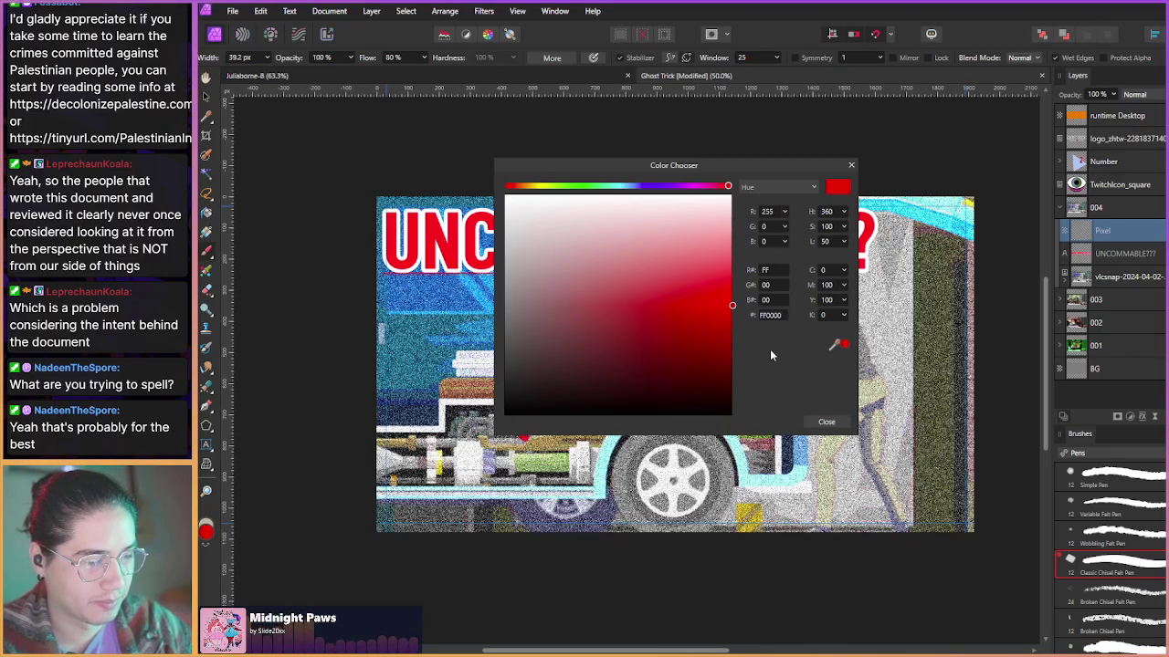
click(826, 422)
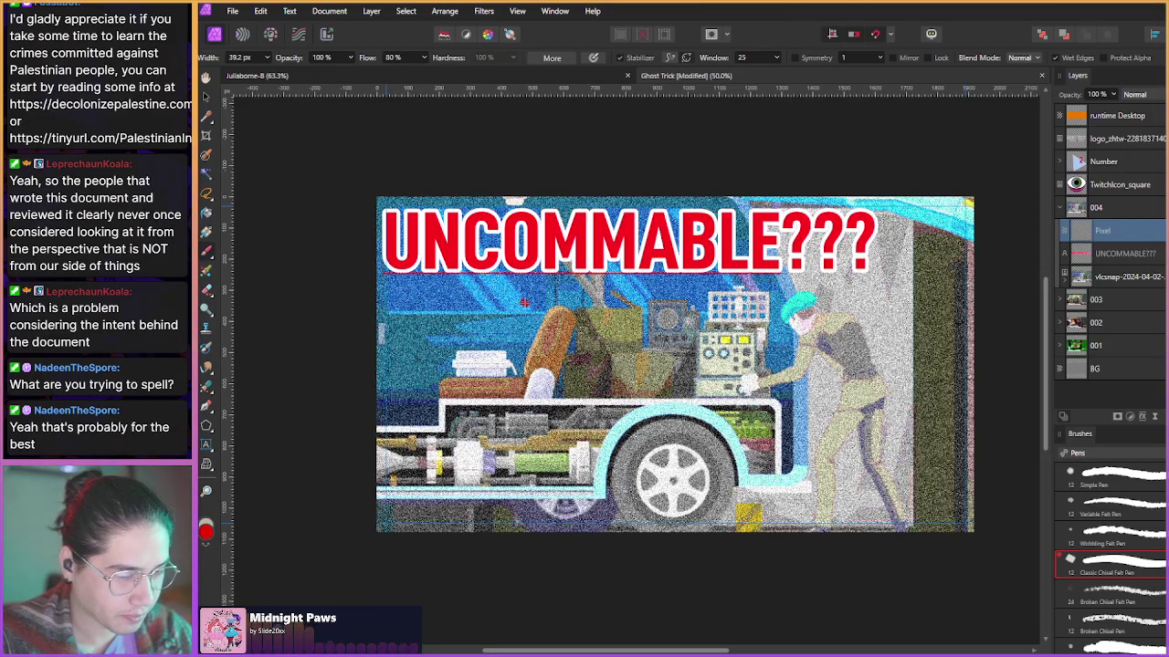
mouse_move(593, 308)
mouse_down()
mouse_move(586, 391)
mouse_move(687, 444)
mouse_move(715, 427)
mouse_up()
key(ctrl+z)
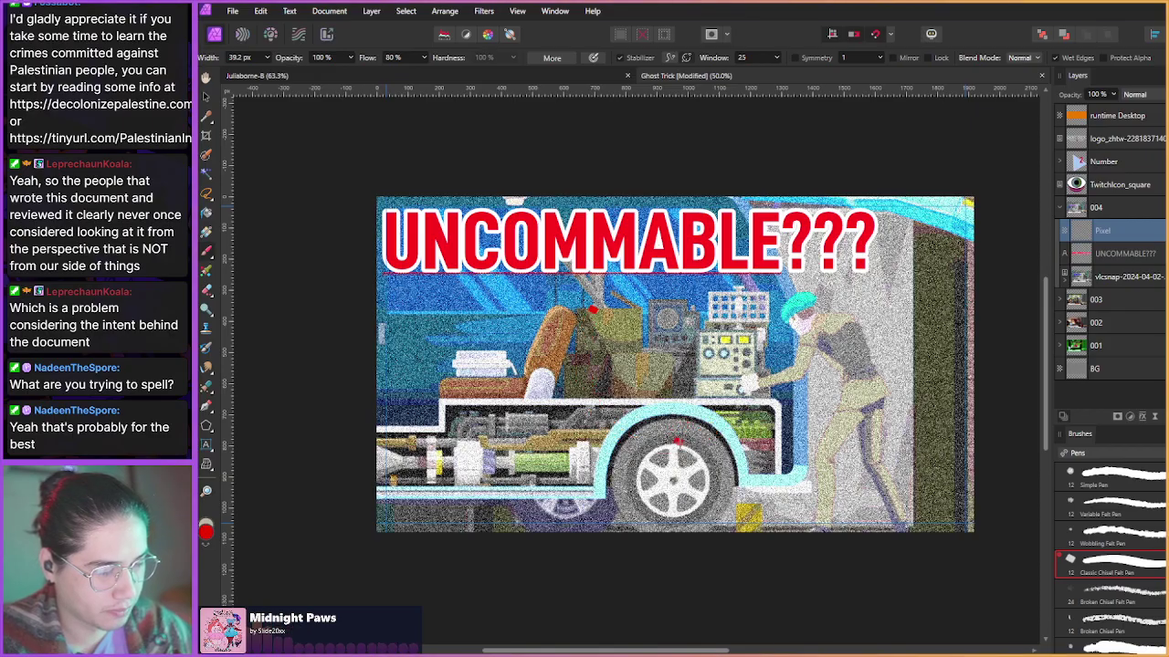
mouse_move(701, 470)
mouse_down()
mouse_move(763, 438)
mouse_move(669, 423)
mouse_move(721, 498)
mouse_up()
key(ctrl+z)
key(ctrl+z)
mouse_move(691, 421)
mouse_down()
mouse_move(713, 487)
mouse_move(785, 446)
mouse_move(681, 403)
mouse_move(707, 475)
mouse_move(723, 483)
mouse_move(797, 430)
mouse_move(689, 413)
mouse_up()
key(ctrl+z)
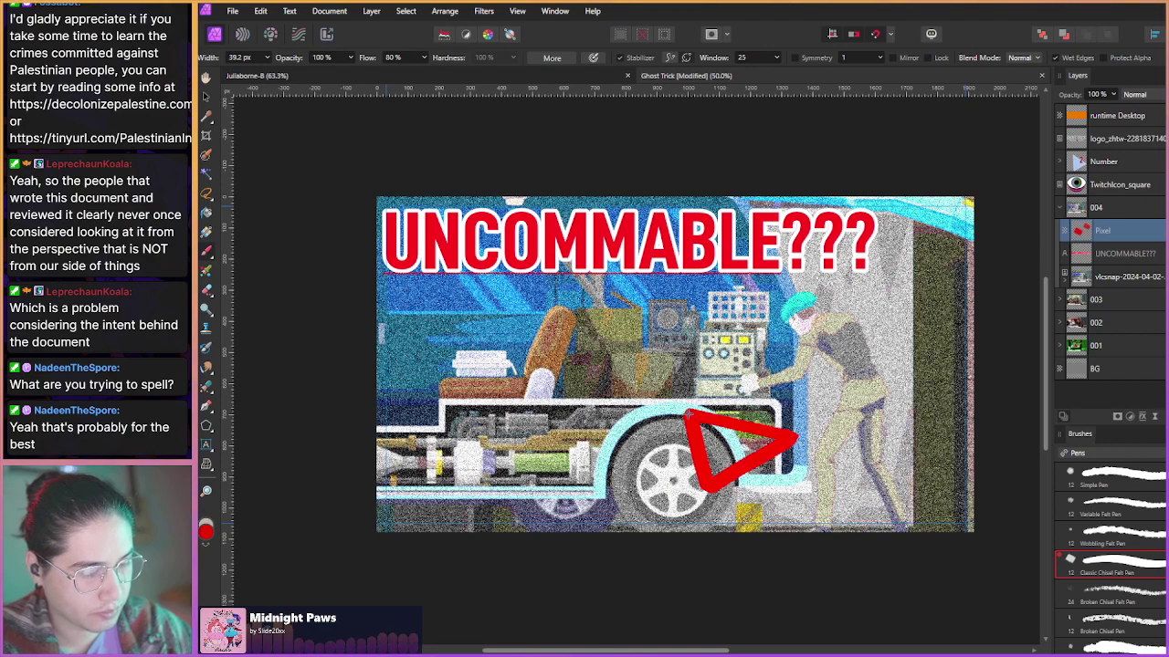
key(ctrl+z)
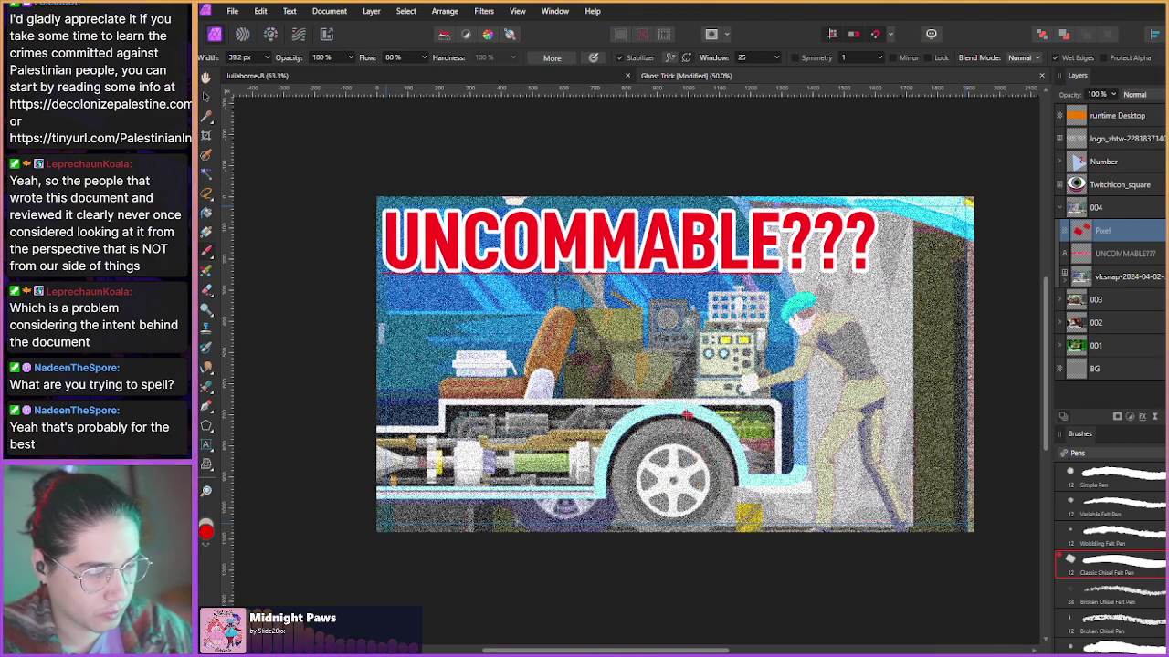
mouse_move(685, 415)
mouse_down()
mouse_move(710, 510)
mouse_move(781, 453)
mouse_move(685, 413)
mouse_move(596, 439)
mouse_move(551, 314)
mouse_up()
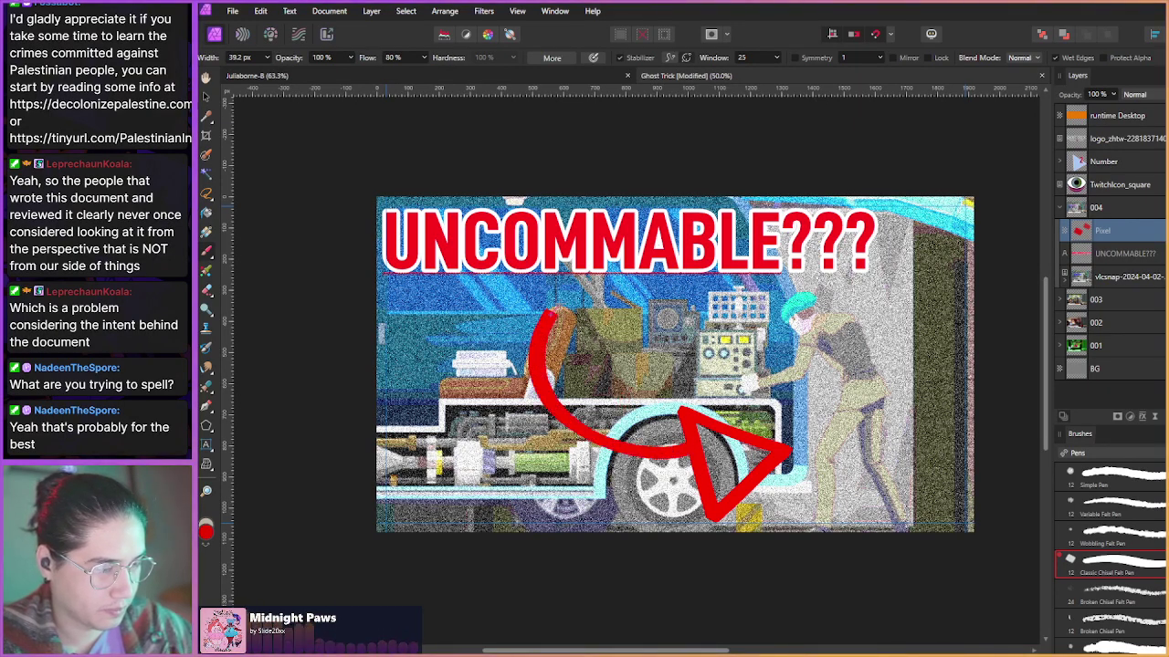
mouse_move(695, 489)
mouse_down()
mouse_move(637, 493)
mouse_move(515, 432)
mouse_move(560, 304)
mouse_up()
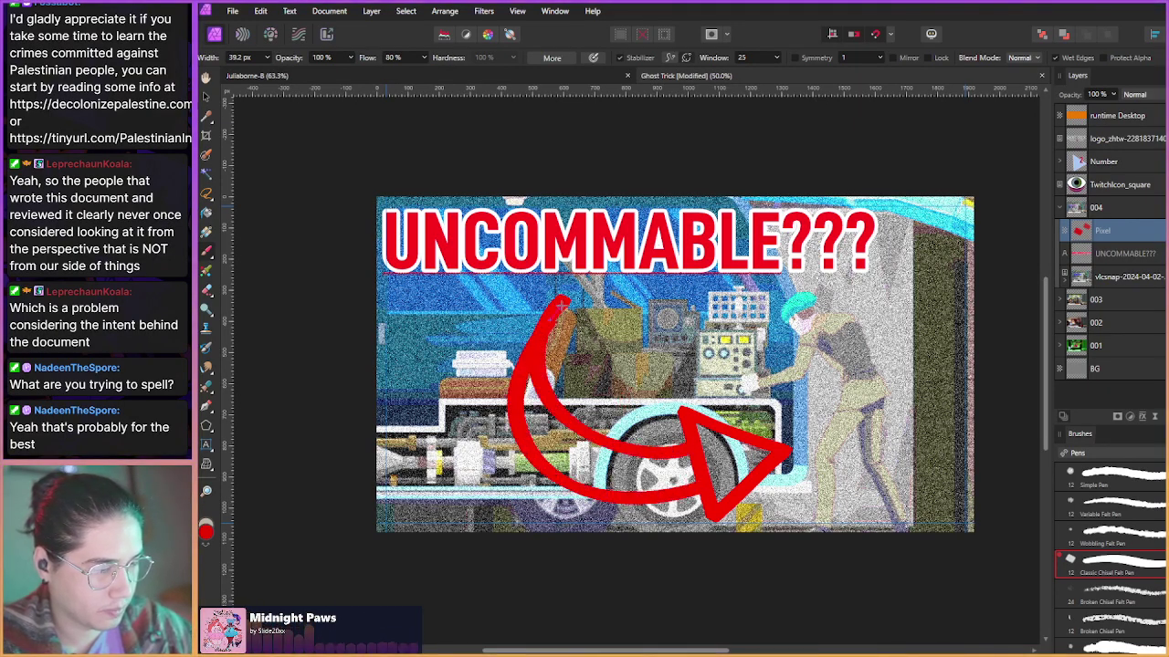
key(ctrl+z)
key(ctrl+z)
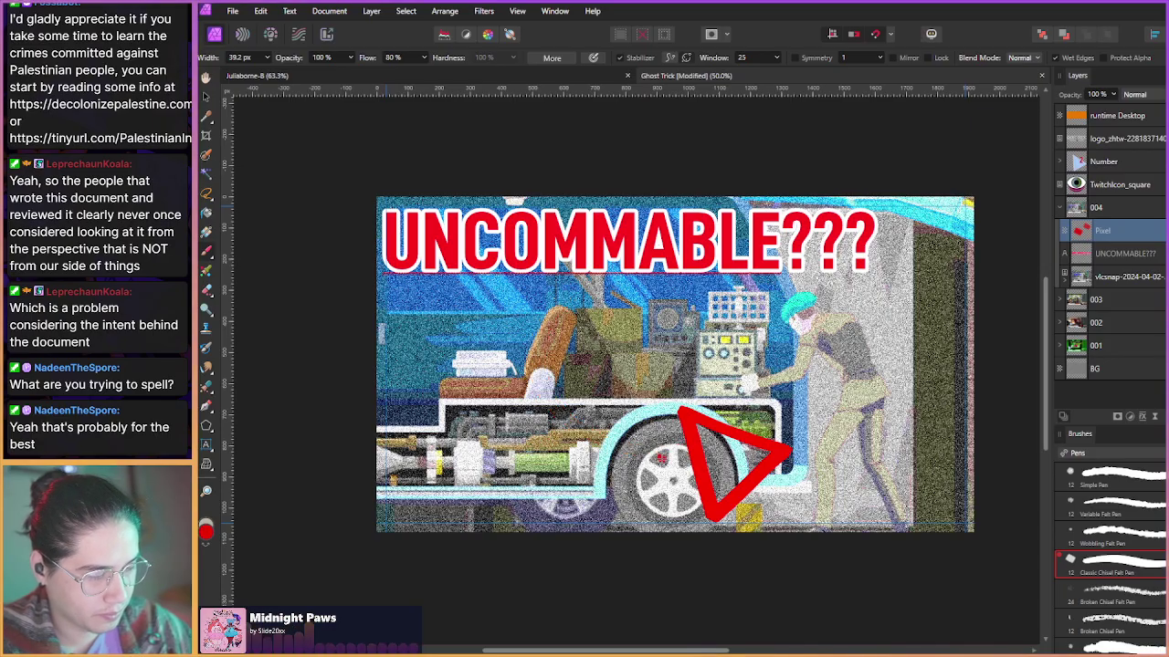
key(ctrl+z)
- Draw the outline of a curved red arrow, sweeping from below the title to a triangular head pointing at the van's rear
mouse_move(680, 416)
mouse_down()
mouse_move(699, 493)
mouse_move(726, 507)
mouse_move(786, 457)
mouse_move(683, 408)
mouse_up()
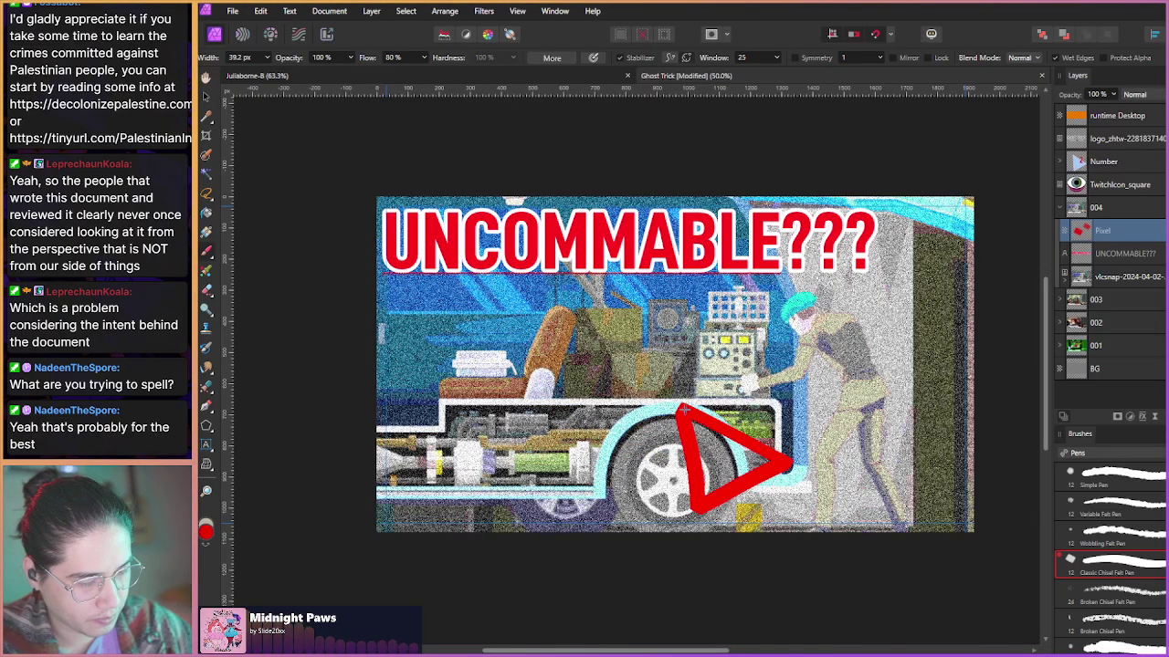
mouse_move(680, 442)
mouse_down()
mouse_move(593, 435)
mouse_move(527, 385)
mouse_move(530, 305)
mouse_up()
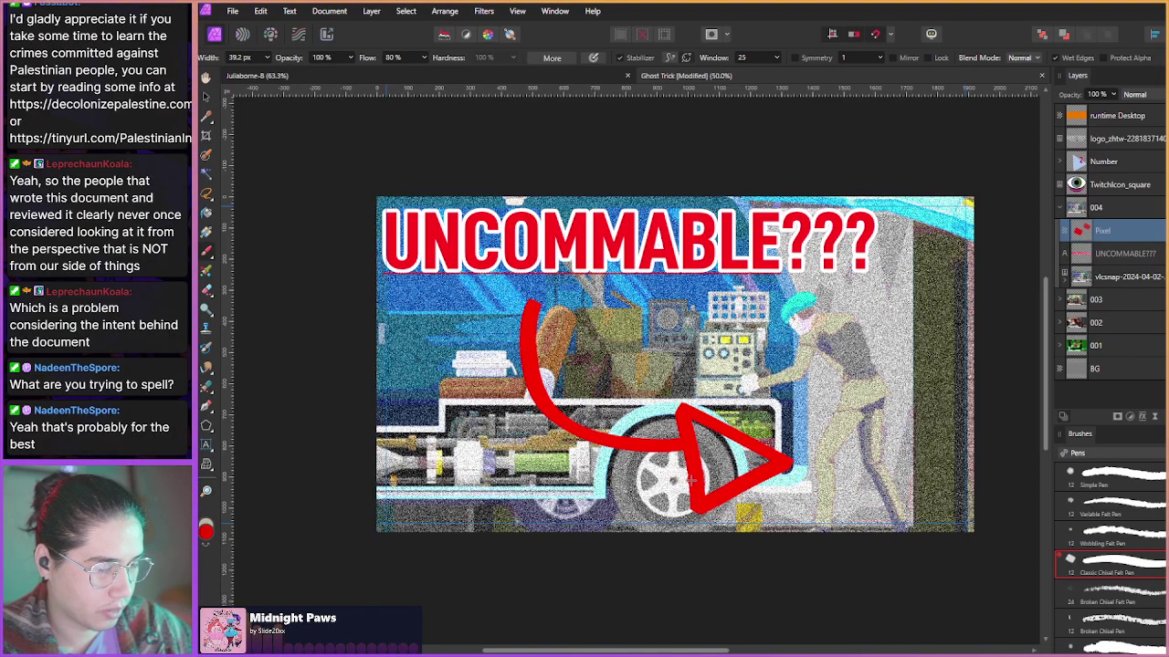
key(ctrl+z)
mouse_move(678, 433)
mouse_down()
mouse_move(557, 407)
mouse_move(530, 336)
mouse_move(539, 294)
mouse_up()
mouse_move(688, 480)
mouse_down()
mouse_move(630, 476)
mouse_move(507, 403)
mouse_move(535, 292)
mouse_up()
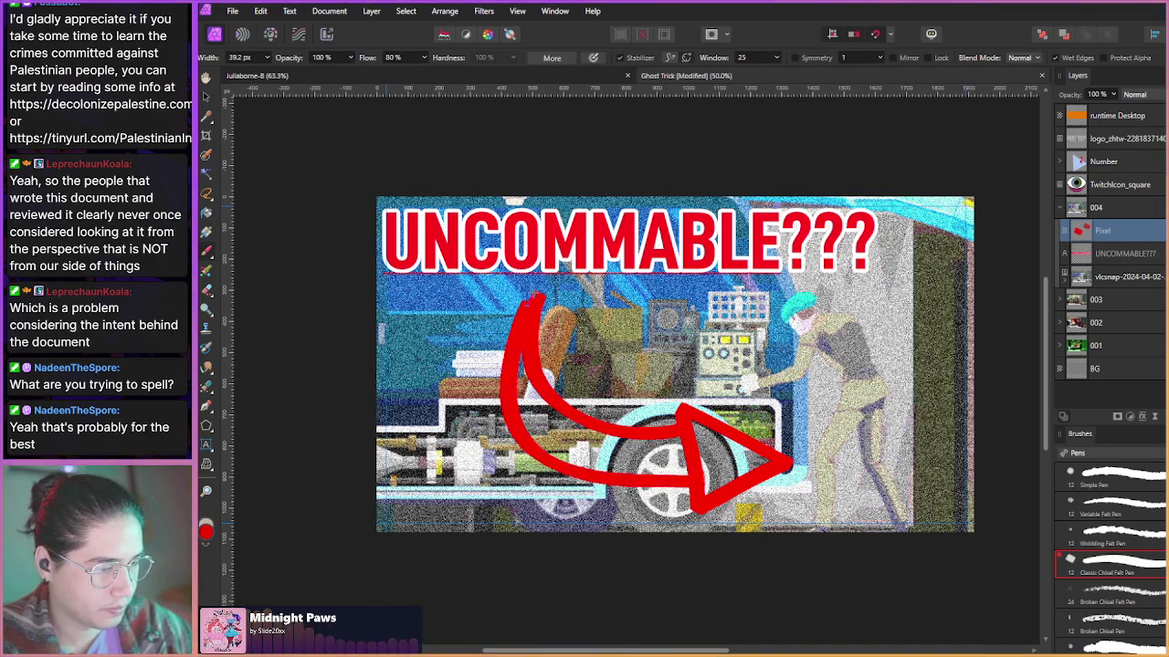
key(ctrl+z)
mouse_move(537, 300)
mouse_down()
mouse_move(525, 420)
mouse_move(595, 481)
mouse_move(699, 484)
mouse_up()
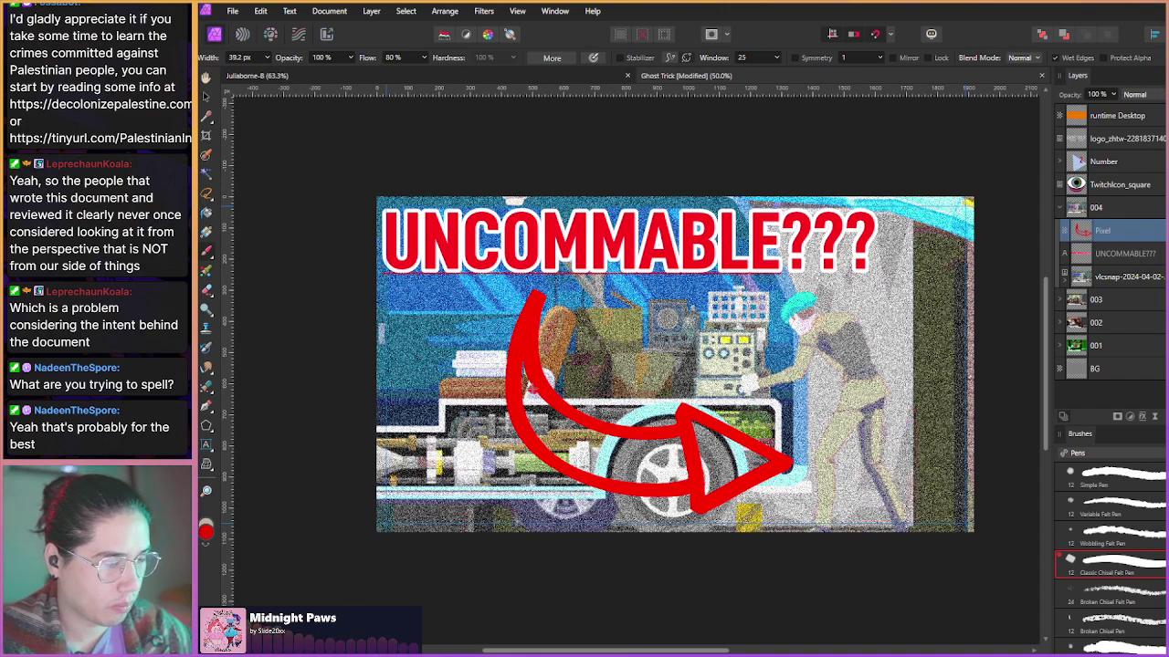
- Paint the inside of the curved arrow's shaft and triangular head solid red
drag(559, 442, 543, 402)
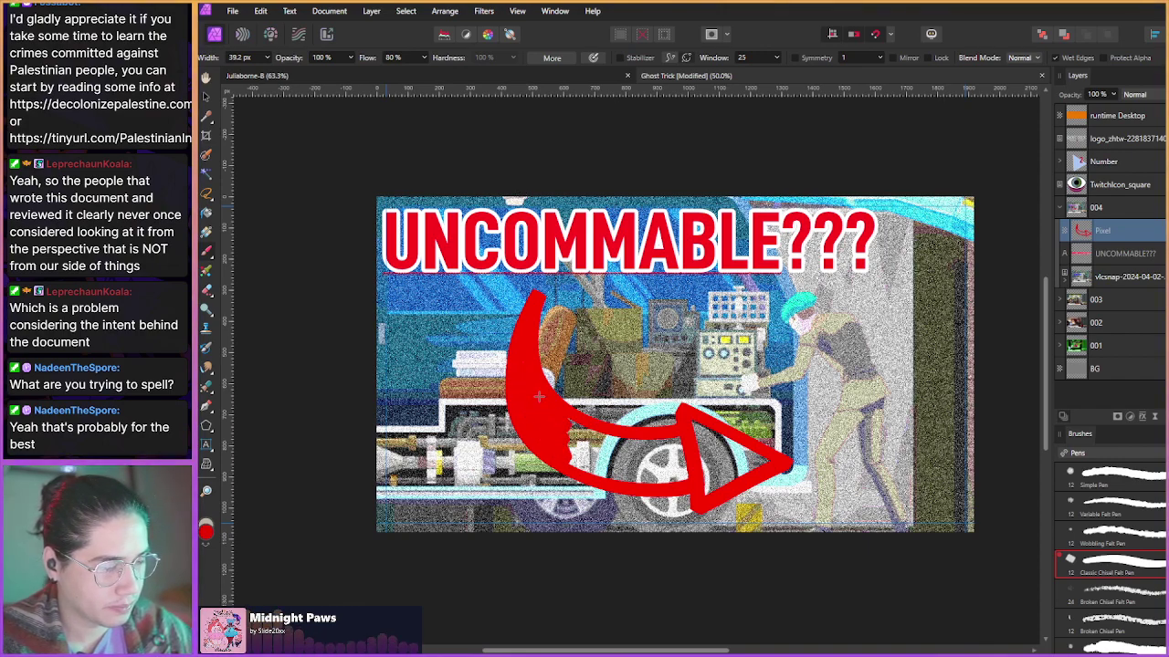
mouse_move(581, 461)
mouse_down()
mouse_move(580, 433)
mouse_move(601, 436)
mouse_move(628, 487)
mouse_move(649, 470)
mouse_move(637, 439)
mouse_up()
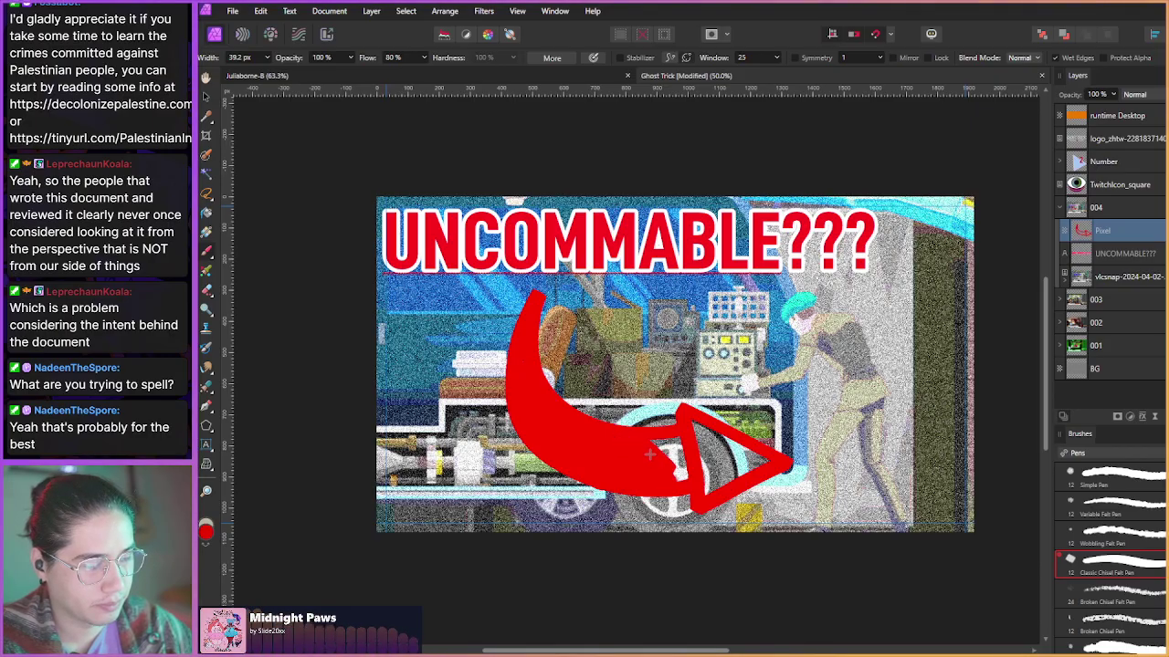
mouse_move(692, 461)
mouse_down()
mouse_move(697, 424)
mouse_move(718, 476)
mouse_move(730, 475)
mouse_move(719, 475)
mouse_move(714, 437)
mouse_move(768, 458)
mouse_up()
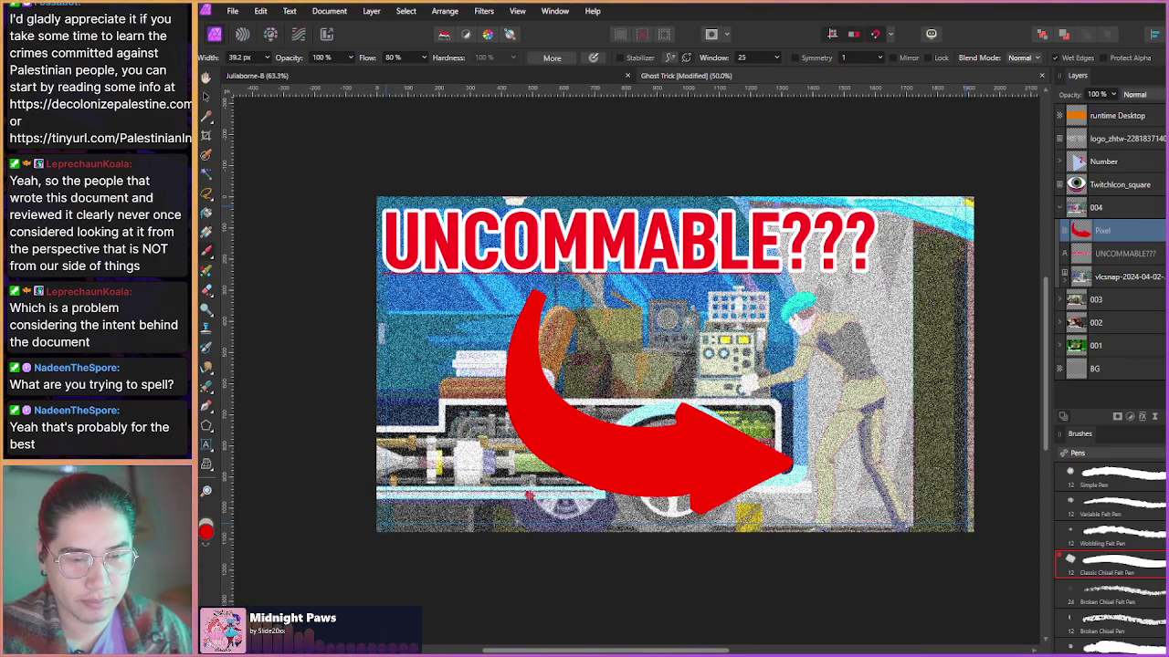
- Select the van scene image layer, expand its adjustments, and ready the Freehand Selection tool over the man's legs
click(1075, 281)
click(1064, 276)
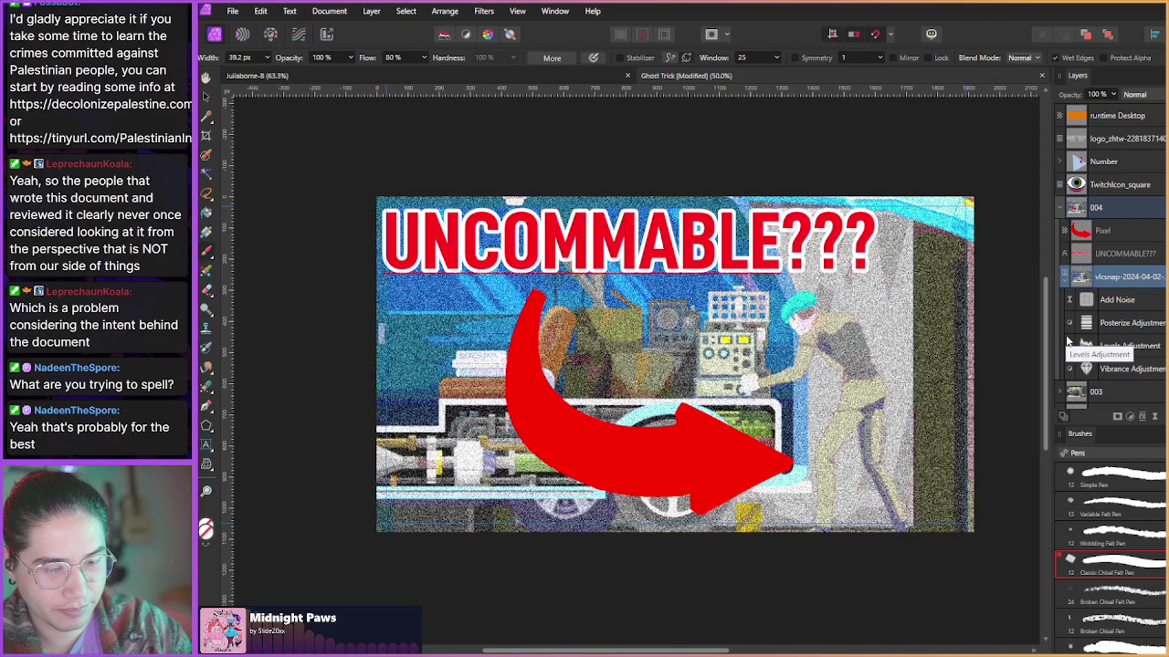
scroll(675, 417, right, 3)
scroll(550, 416, up, 3)
drag(585, 420, 481, 428)
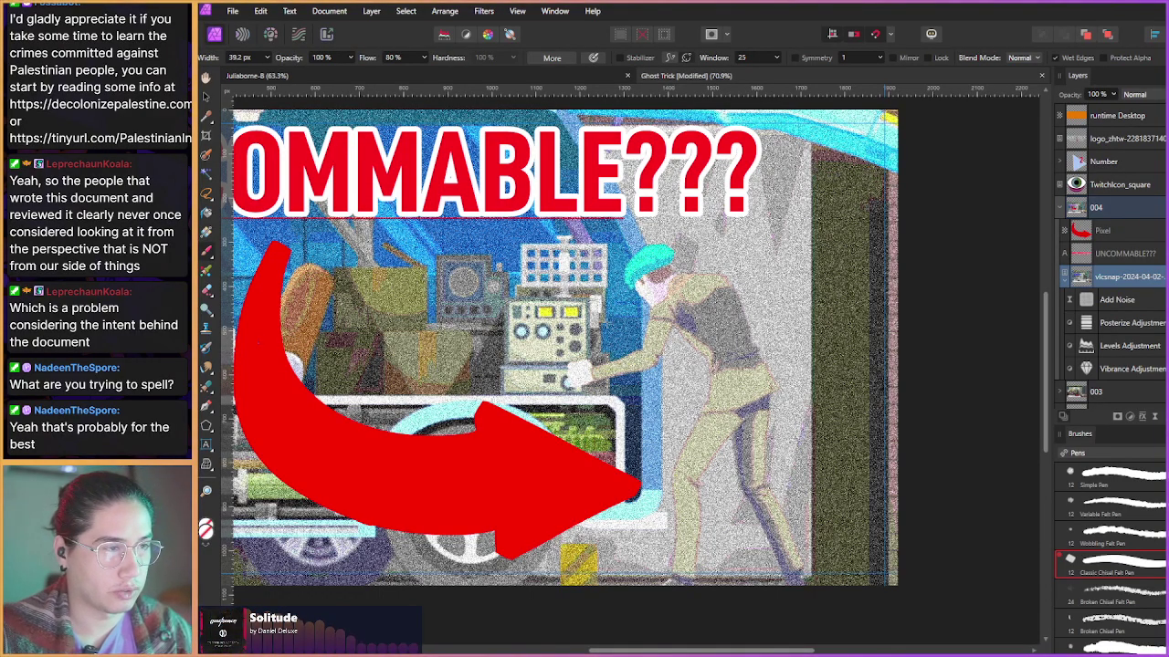
mouse_move(564, 399)
mouse_down()
mouse_move(516, 392)
mouse_move(566, 391)
mouse_up()
scroll(516, 392, up, 2)
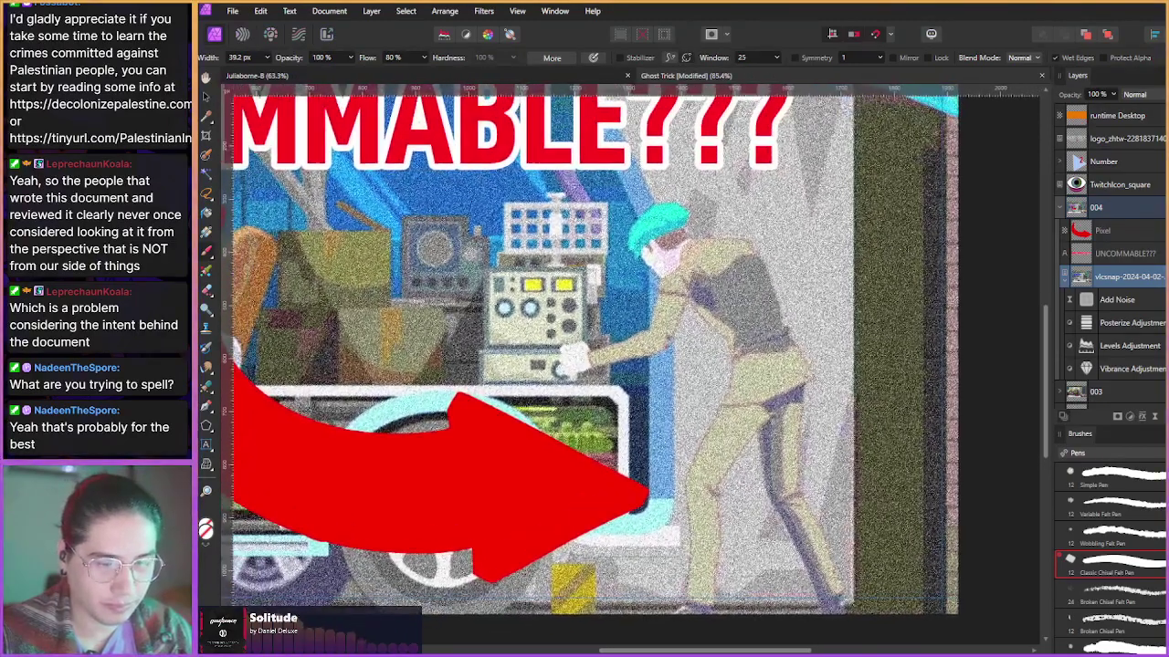
scroll(566, 391, down, 3)
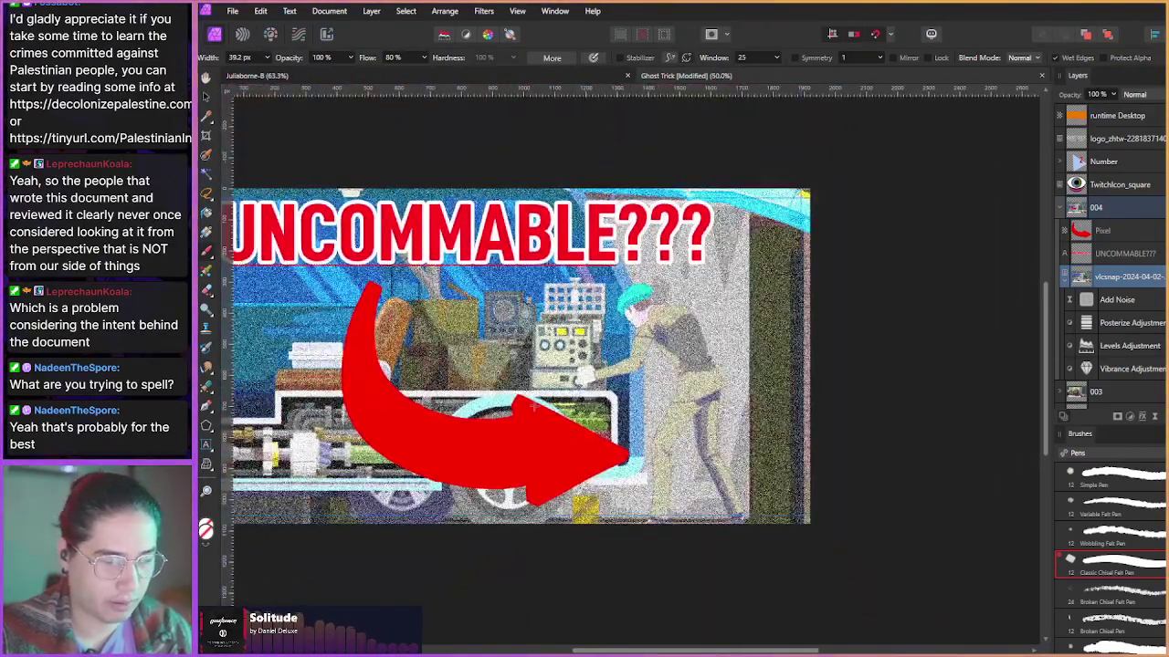
scroll(648, 388, up, 4)
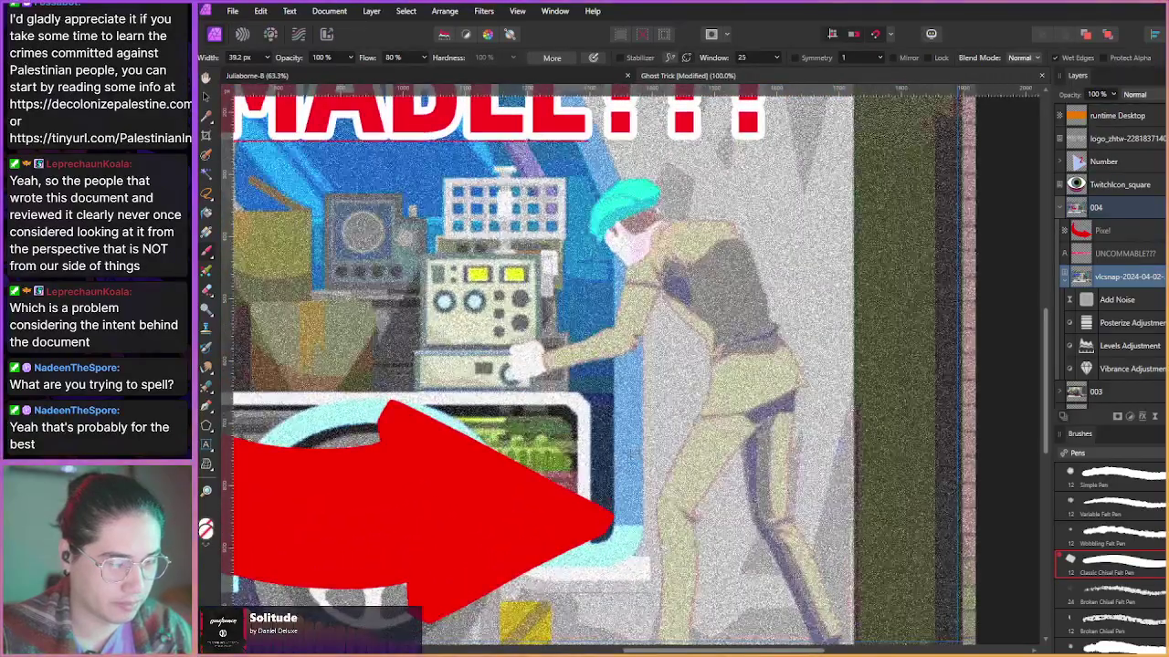
drag(648, 388, 621, 365)
drag(595, 455, 544, 432)
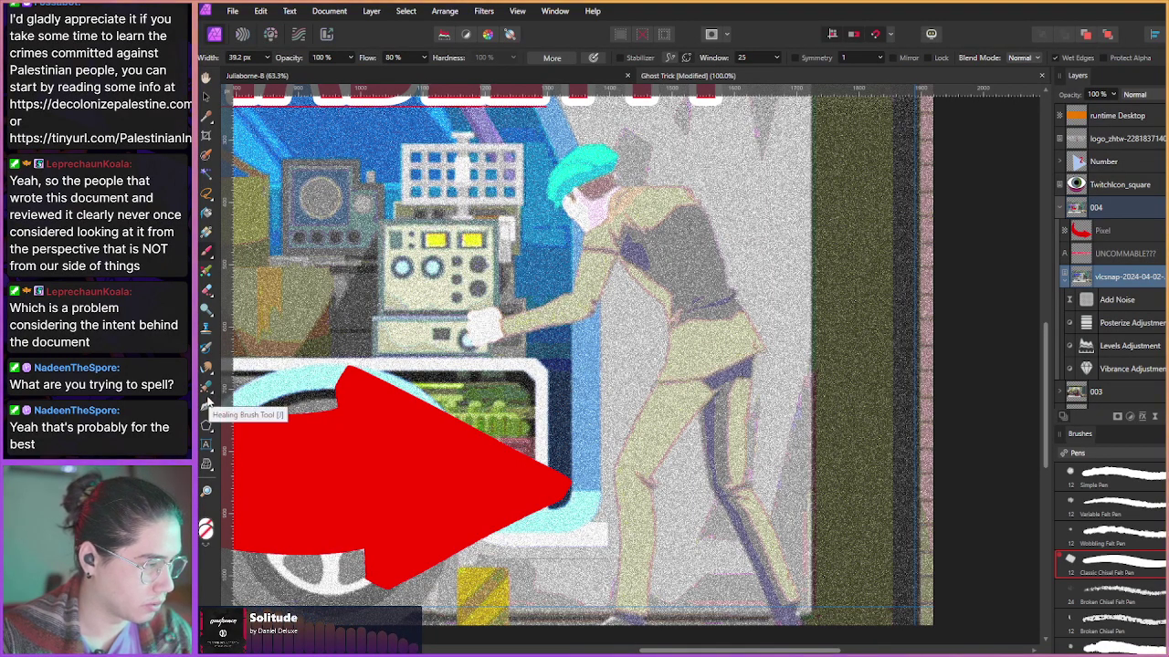
click(206, 201)
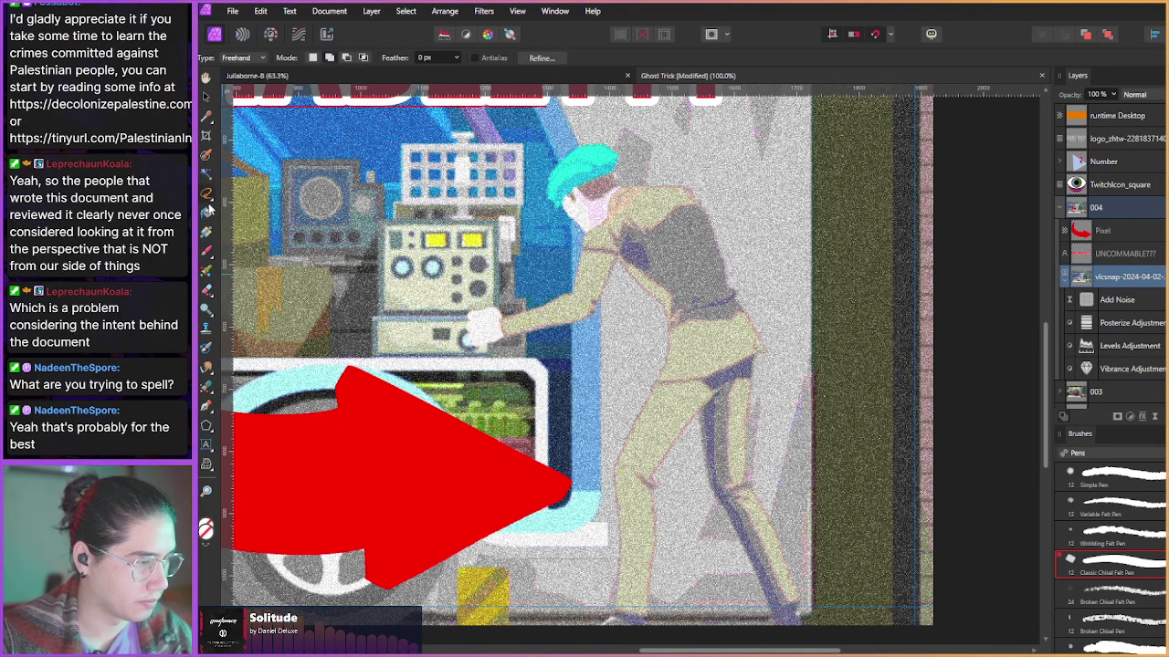
scroll(693, 500, up, 5)
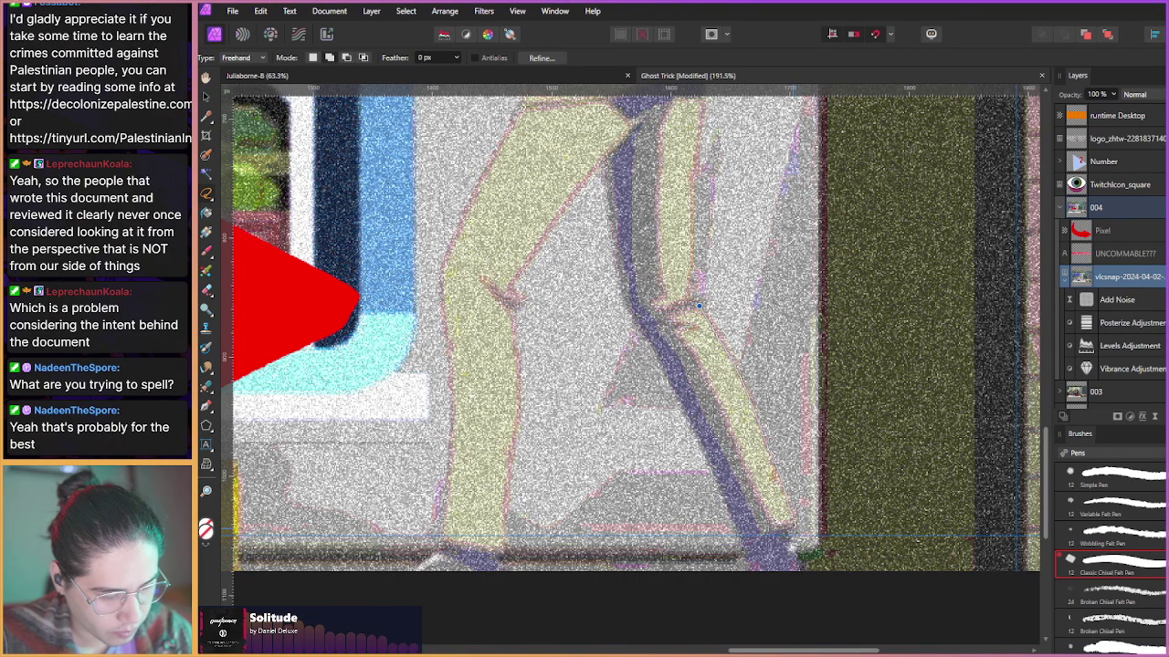
- Discard the rough leg selection and hide the scene image's Add Noise filter, Posterize adjustment and Levels adjustment
drag(801, 580, 800, 580)
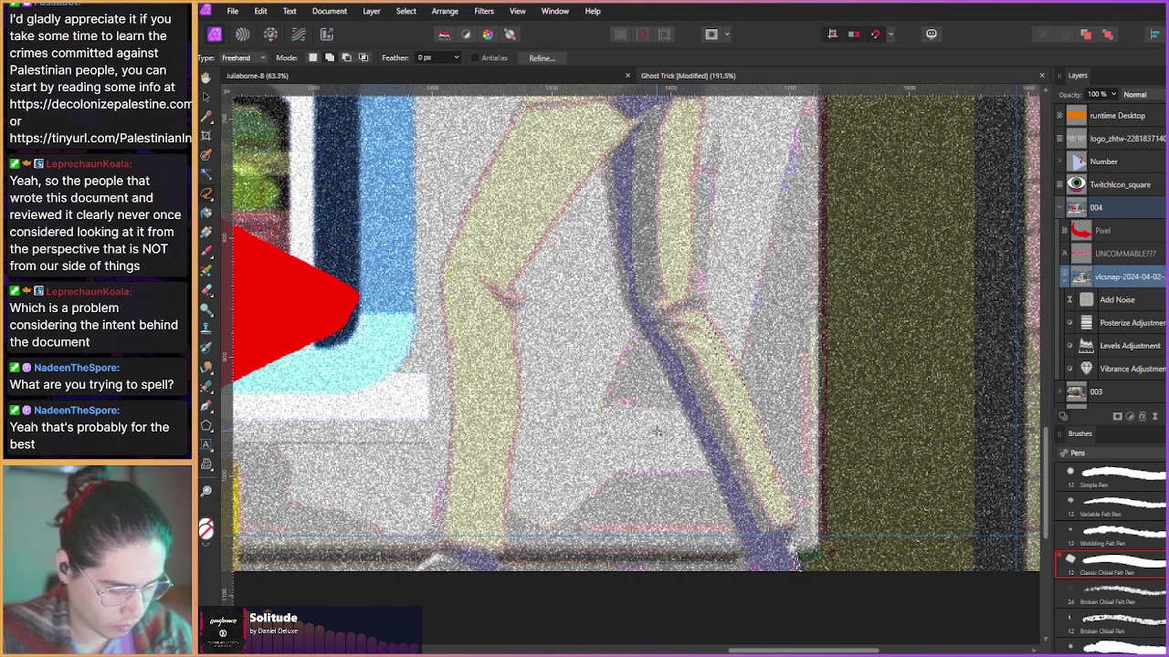
key(ctrl+d)
click(1167, 300)
click(1167, 322)
click(1166, 346)
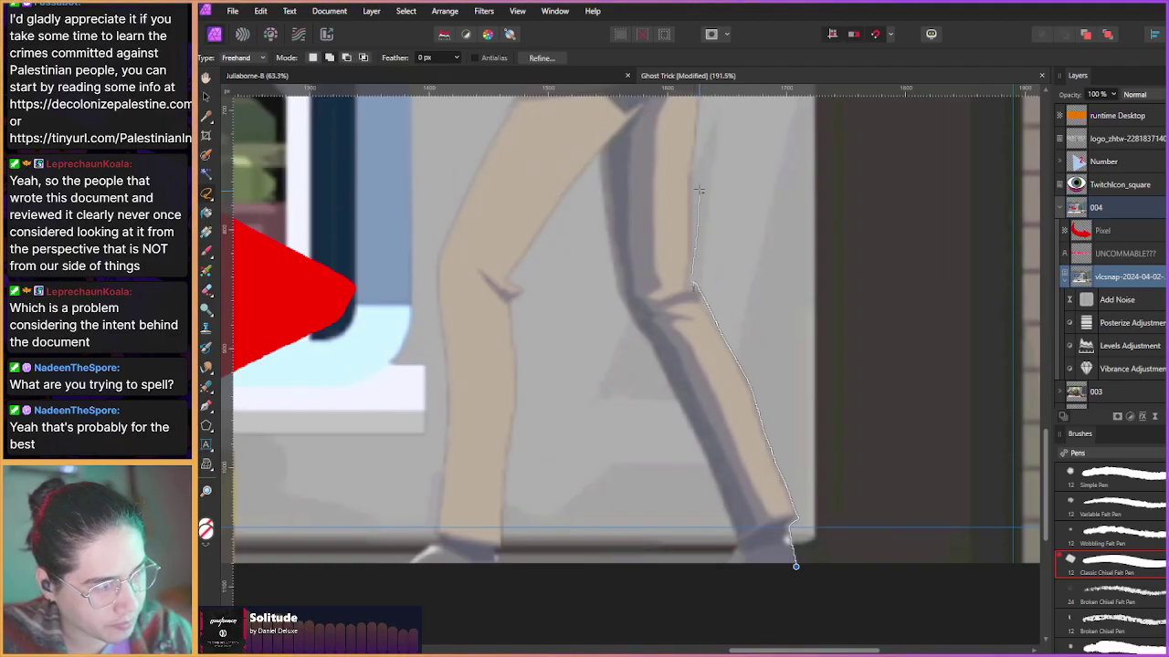
- Lasso the man's rear leg and hip along their outer edge, trimming the stray strip of background beside the thigh
drag(795, 566, 795, 568)
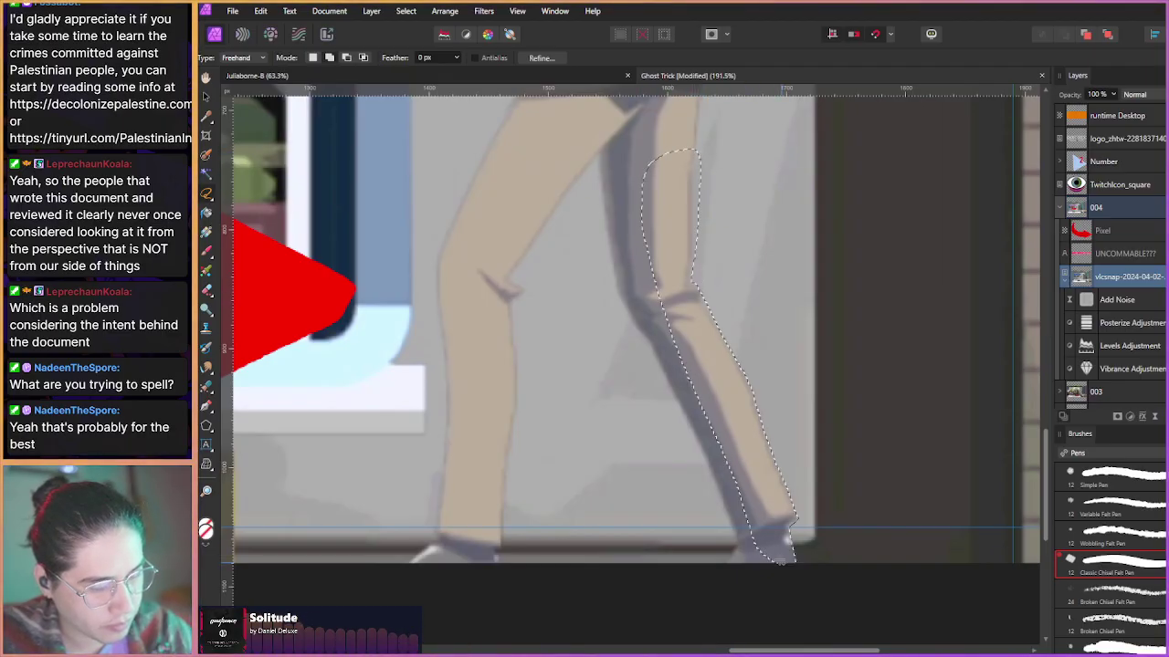
drag(626, 265, 679, 493)
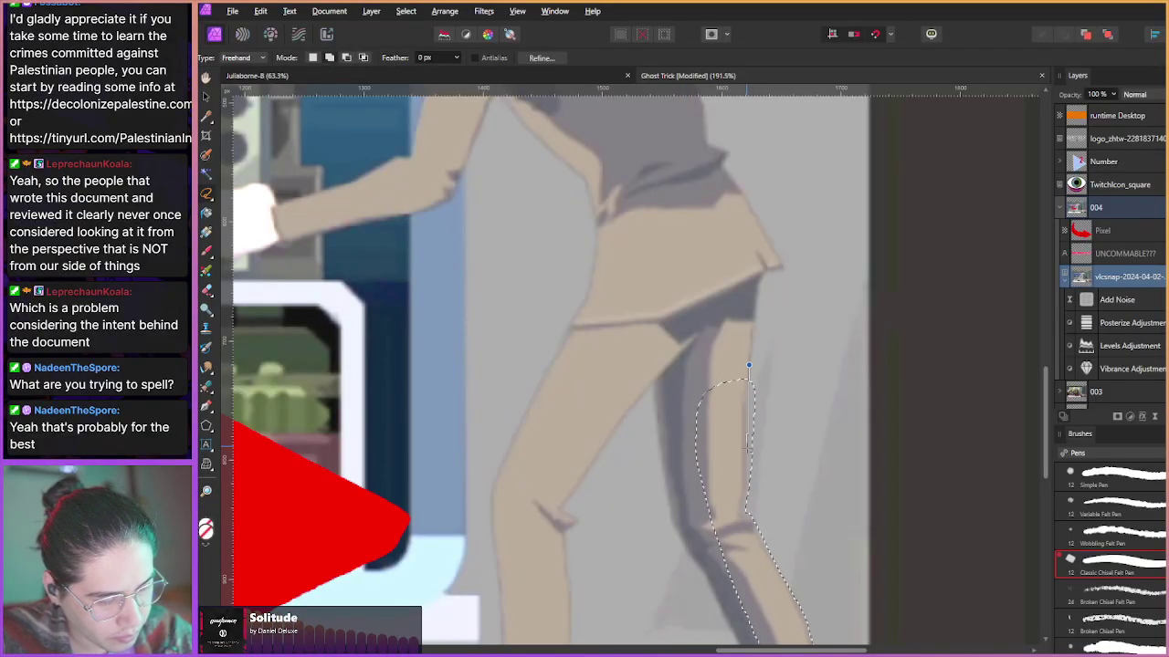
key(alt)
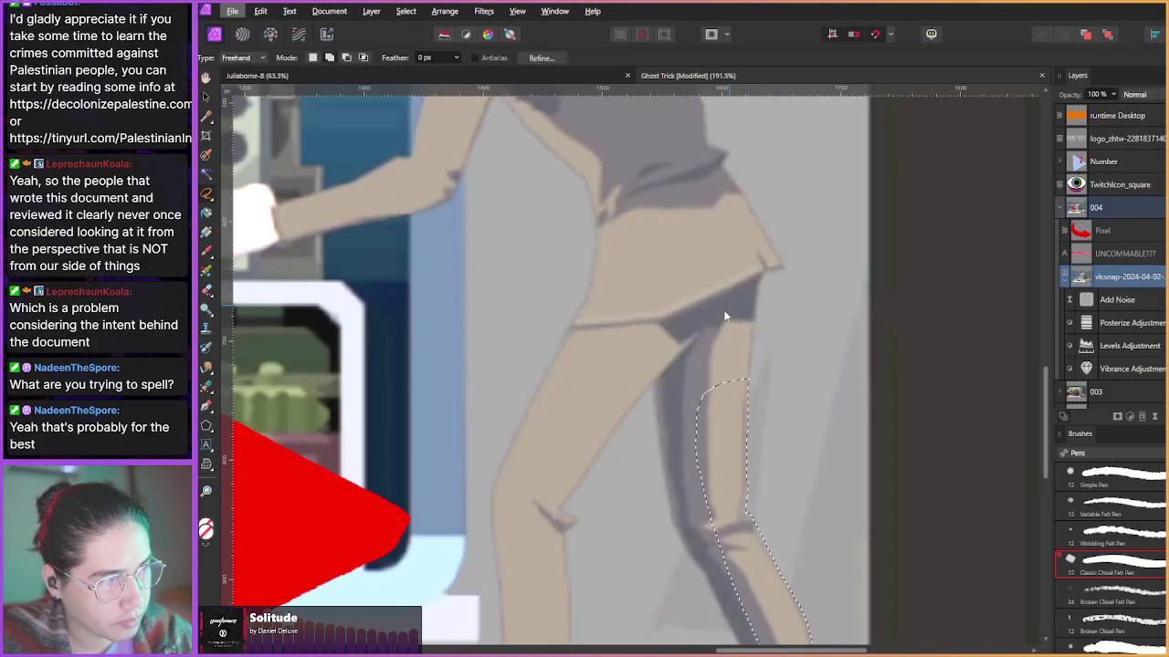
key(alt)
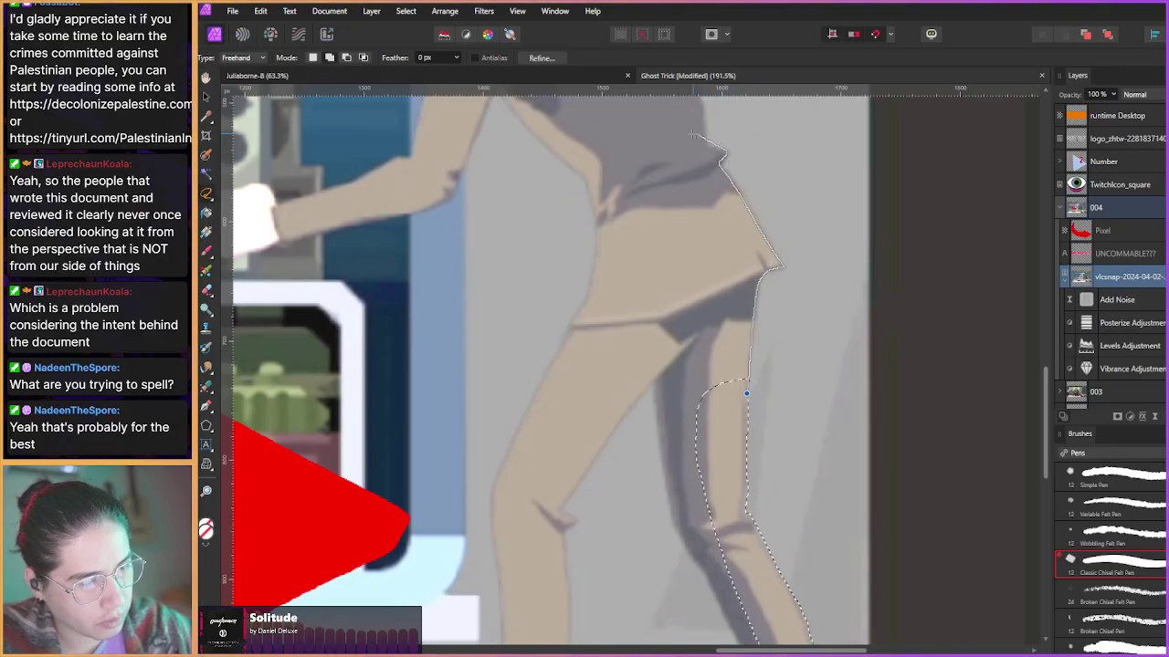
drag(665, 418, 712, 484)
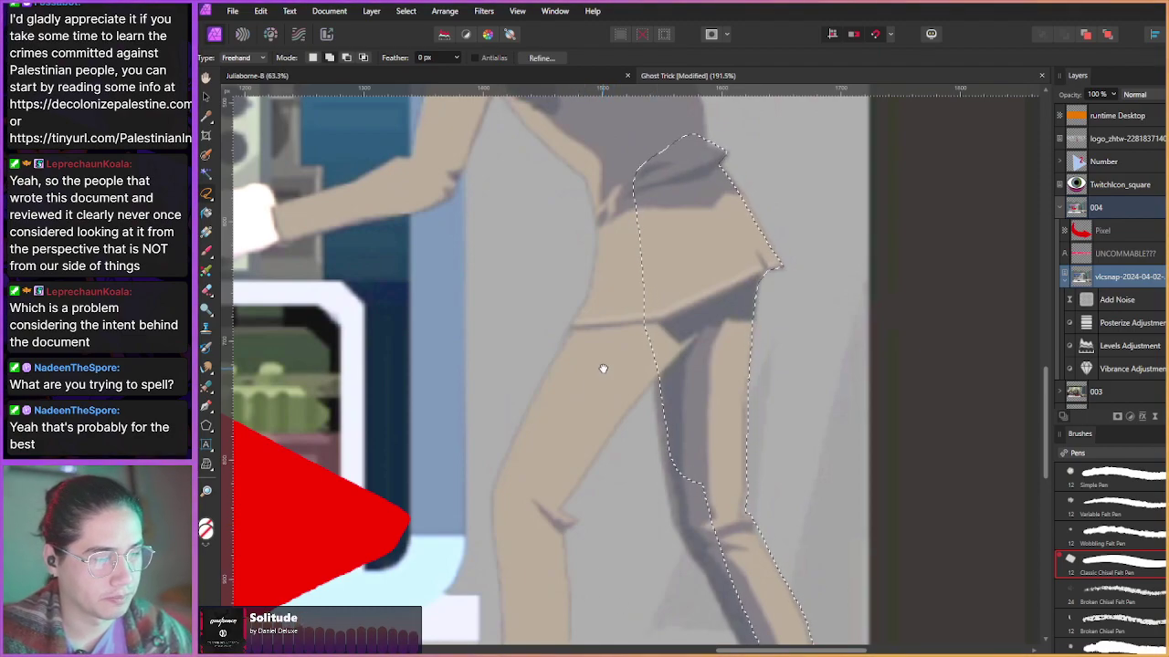
- Add the man's back, torso, jacket front and upper front thigh to the freehand selection
drag(579, 283, 630, 541)
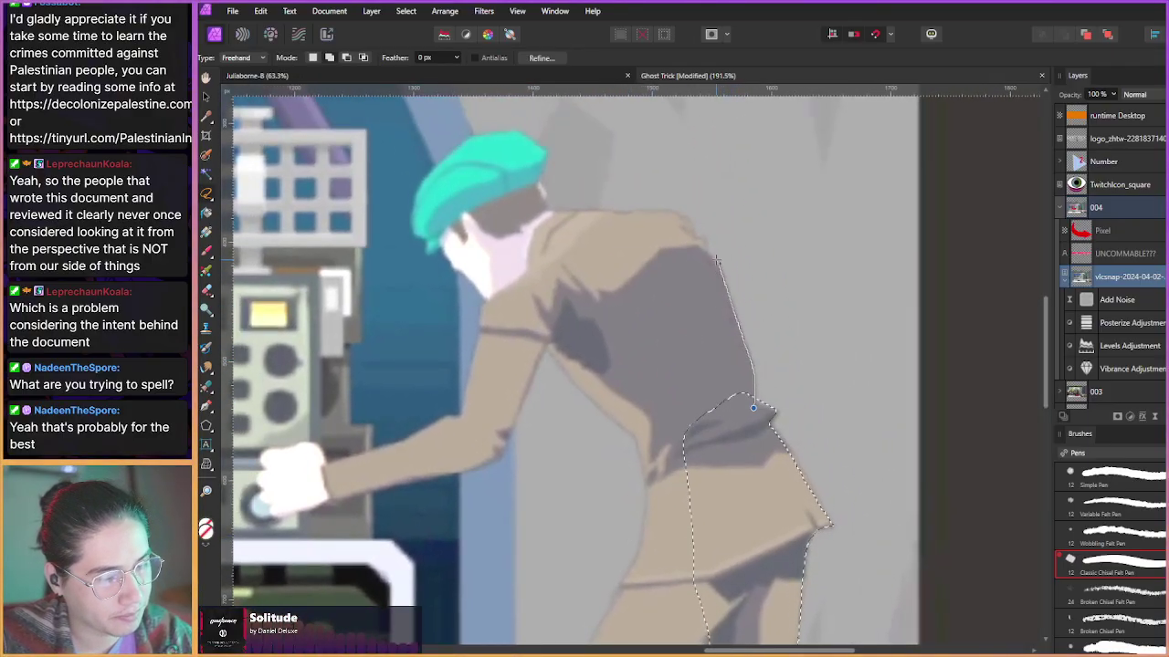
drag(687, 219, 612, 235)
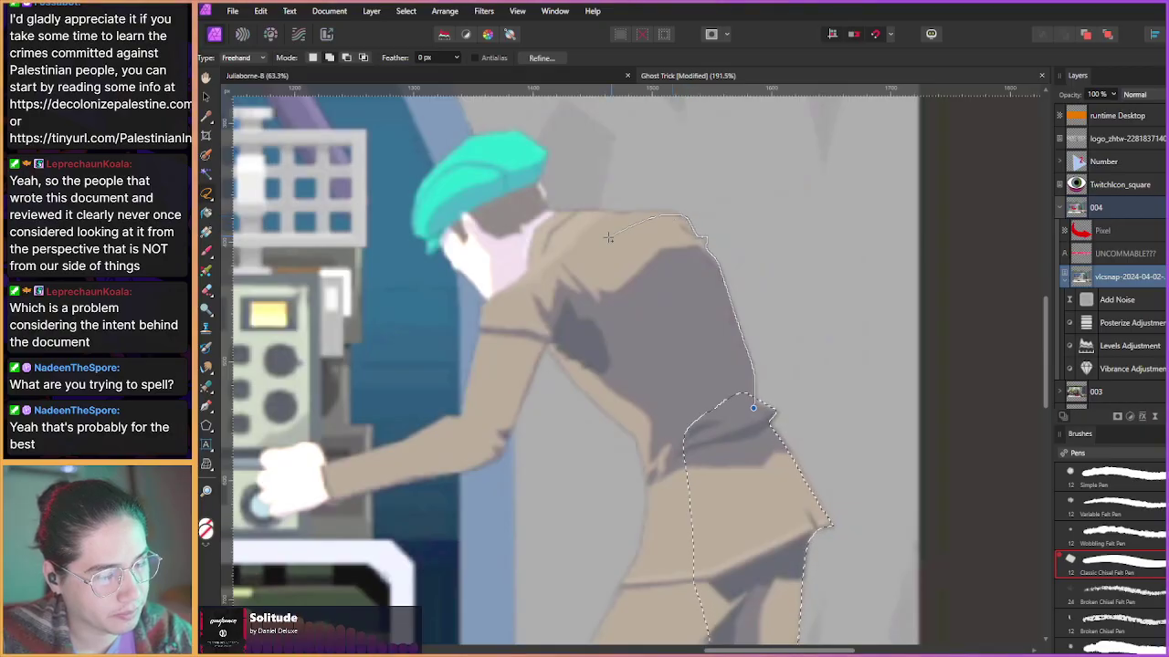
drag(753, 407, 730, 410)
mouse_move(598, 411)
mouse_down()
mouse_move(616, 292)
mouse_move(642, 279)
mouse_up()
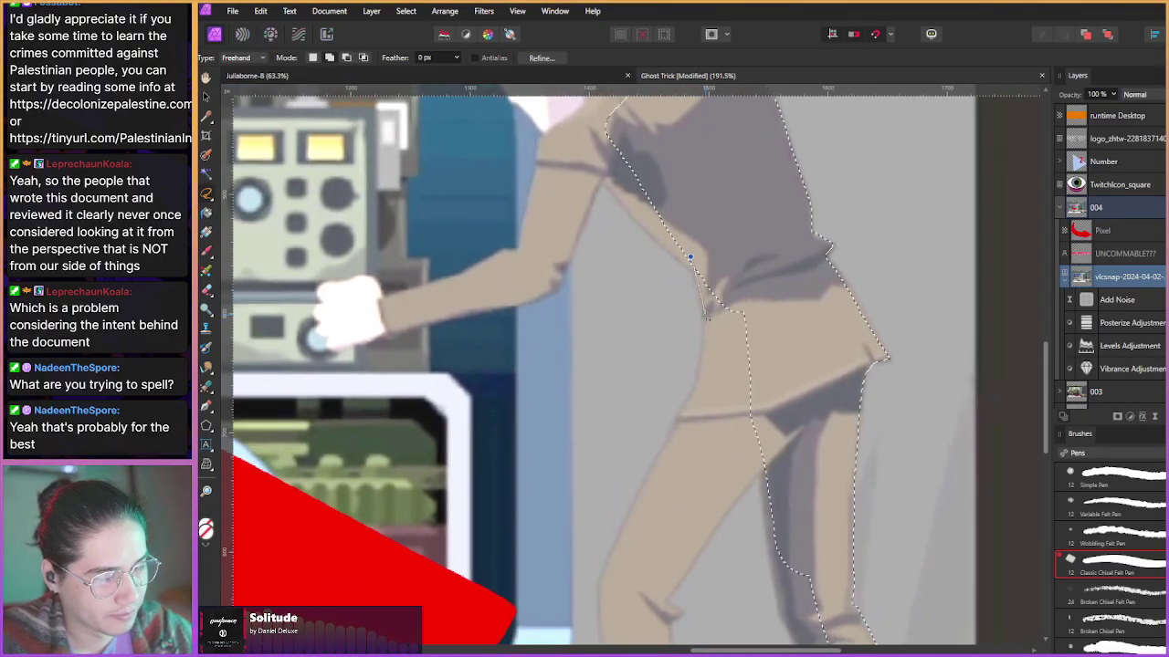
mouse_move(689, 257)
mouse_down()
mouse_move(676, 430)
mouse_move(650, 512)
mouse_move(698, 546)
mouse_move(758, 473)
mouse_move(691, 256)
mouse_up()
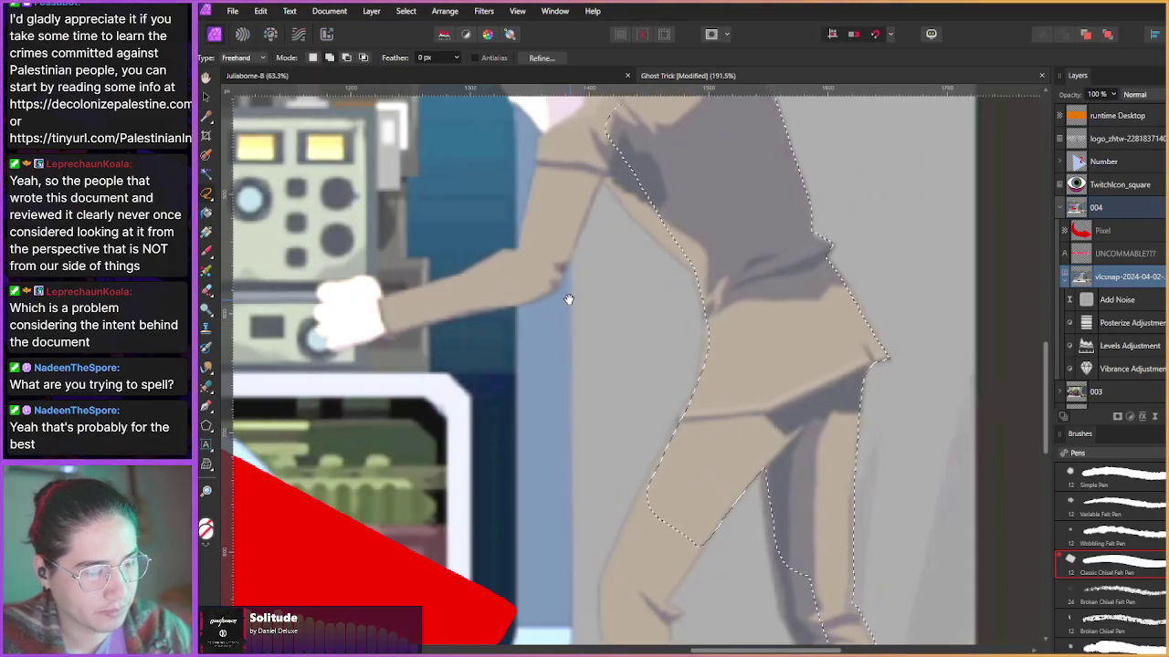
- Add the man's front shoulder, neck, face and green cap to the freehand selection
drag(514, 199, 548, 323)
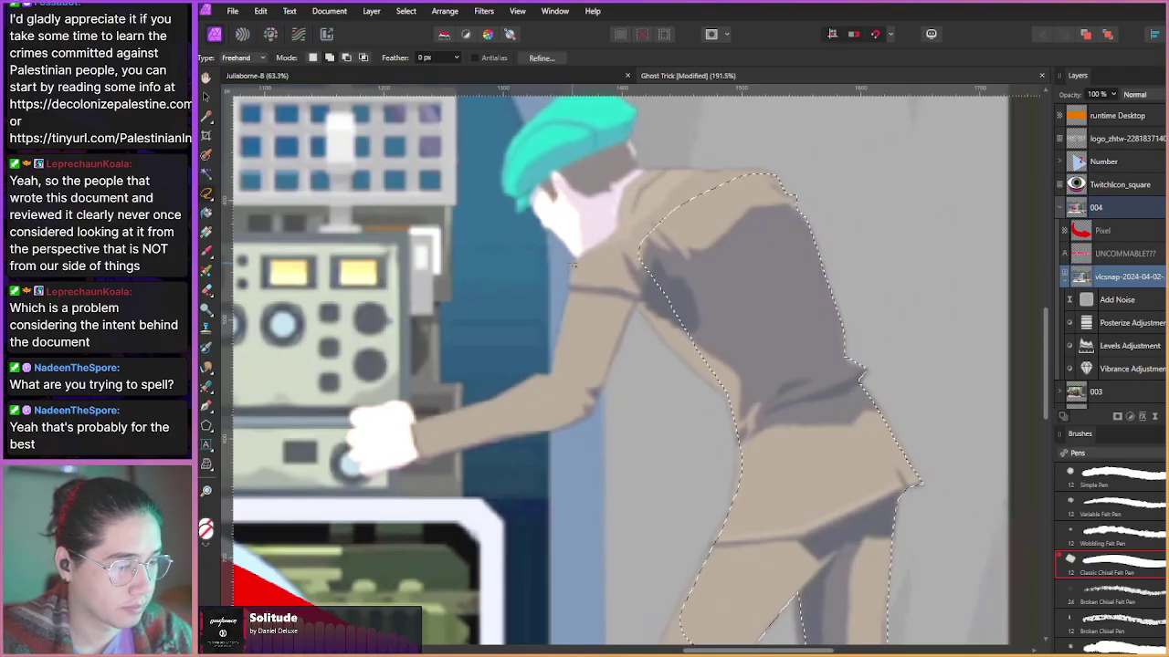
mouse_move(572, 263)
mouse_down()
mouse_move(617, 312)
mouse_move(633, 304)
mouse_move(713, 384)
mouse_move(742, 381)
mouse_move(728, 229)
mouse_move(753, 179)
mouse_move(557, 166)
mouse_move(555, 206)
mouse_move(571, 261)
mouse_up()
scroll(595, 354, up, 3)
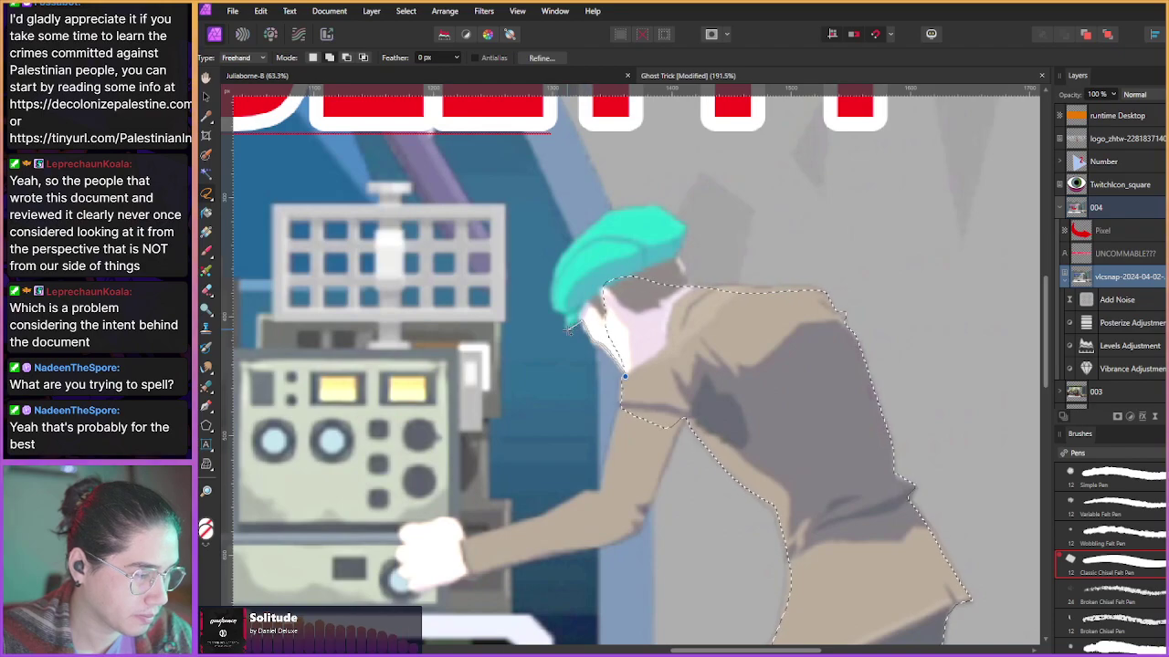
mouse_move(595, 340)
mouse_down()
mouse_move(553, 290)
mouse_move(582, 238)
mouse_move(621, 210)
mouse_move(676, 219)
mouse_move(691, 288)
mouse_up()
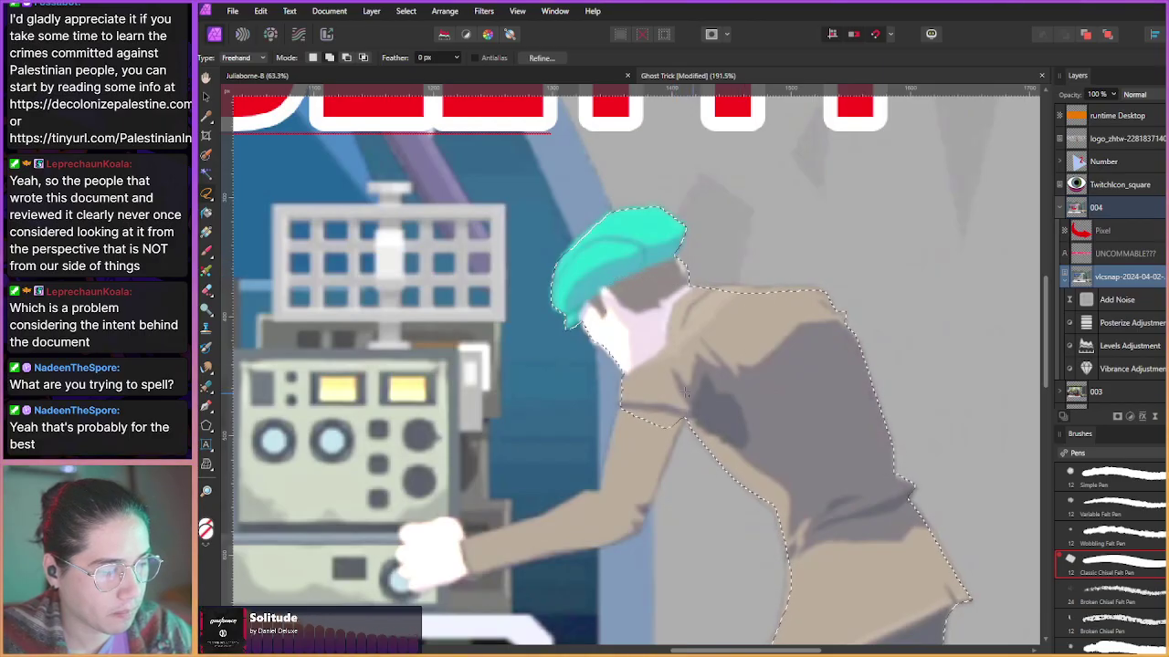
- Extend the selection along the man's collar and upper back to include the missed jacket edge
scroll(599, 393, right, 3)
scroll(600, 392, up, 3)
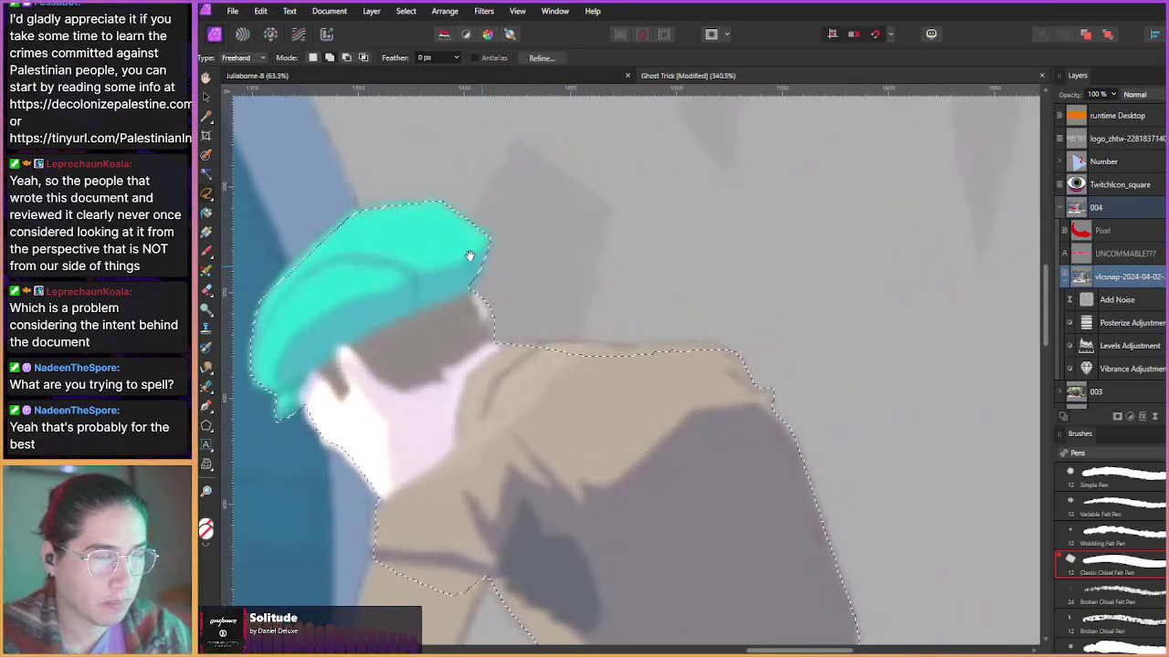
click(487, 344)
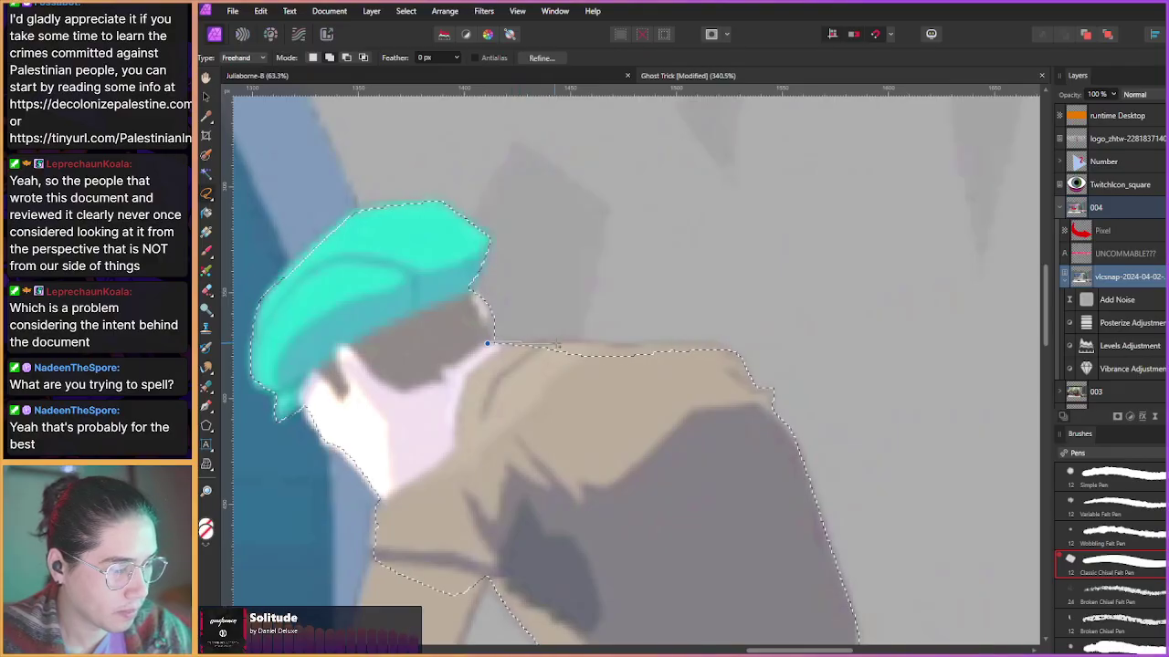
click(626, 344)
click(487, 343)
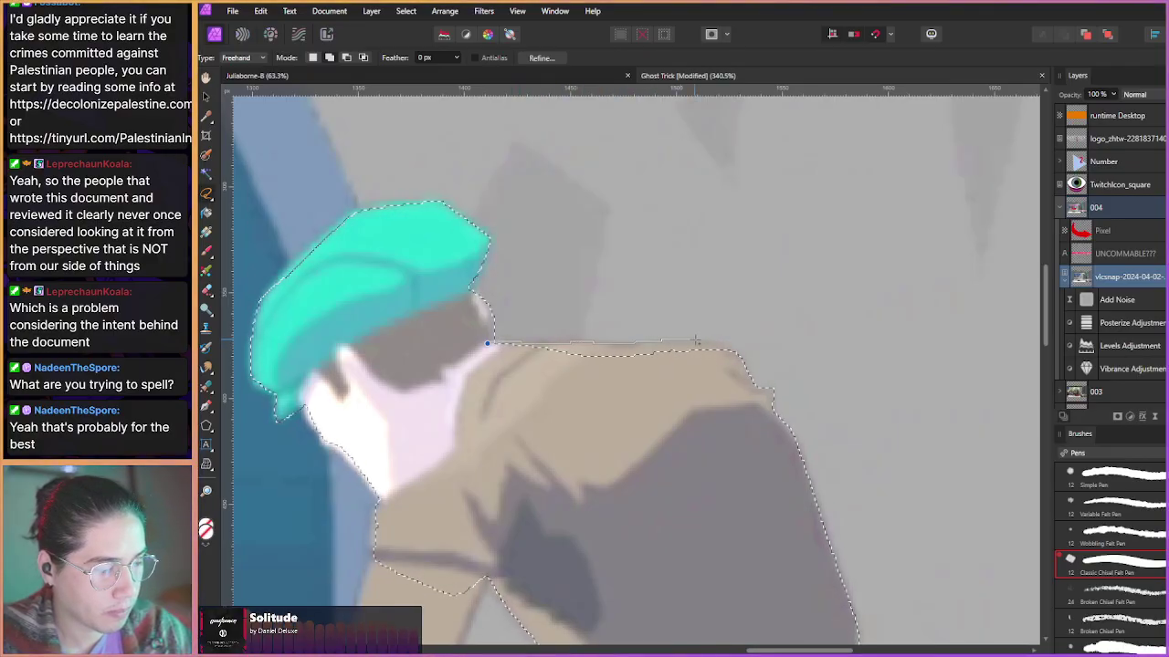
- Refine the selection along the outer edge of the green cap, from its brim to its back
scroll(537, 451, up, 2)
scroll(469, 405, left, 4)
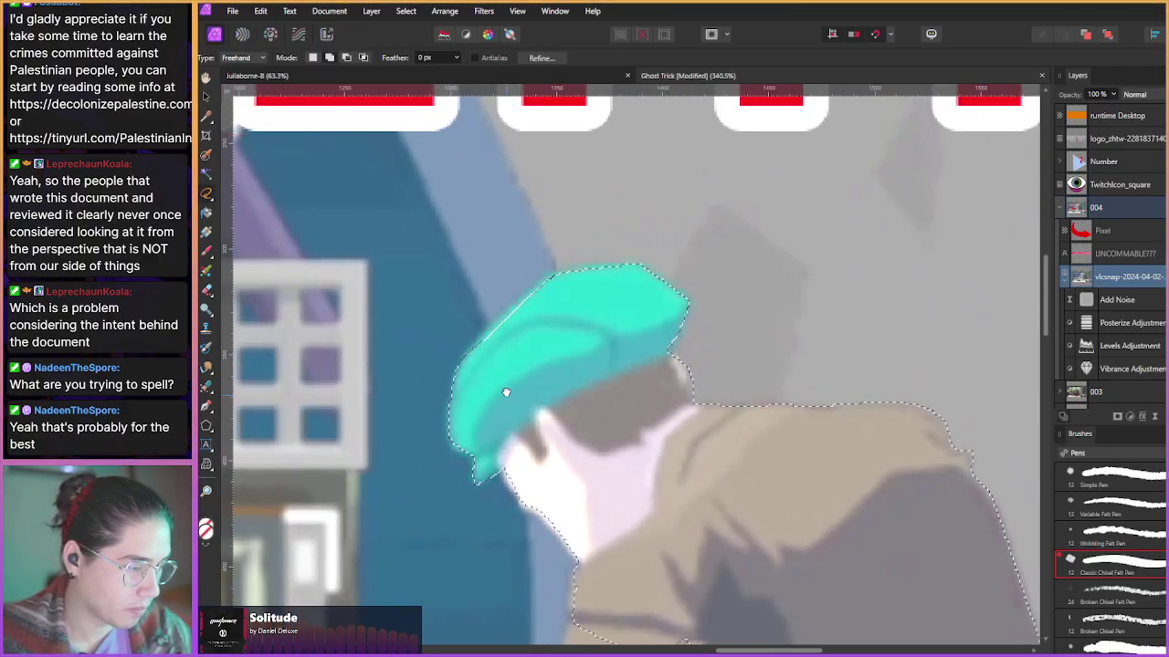
scroll(503, 396, down, 1)
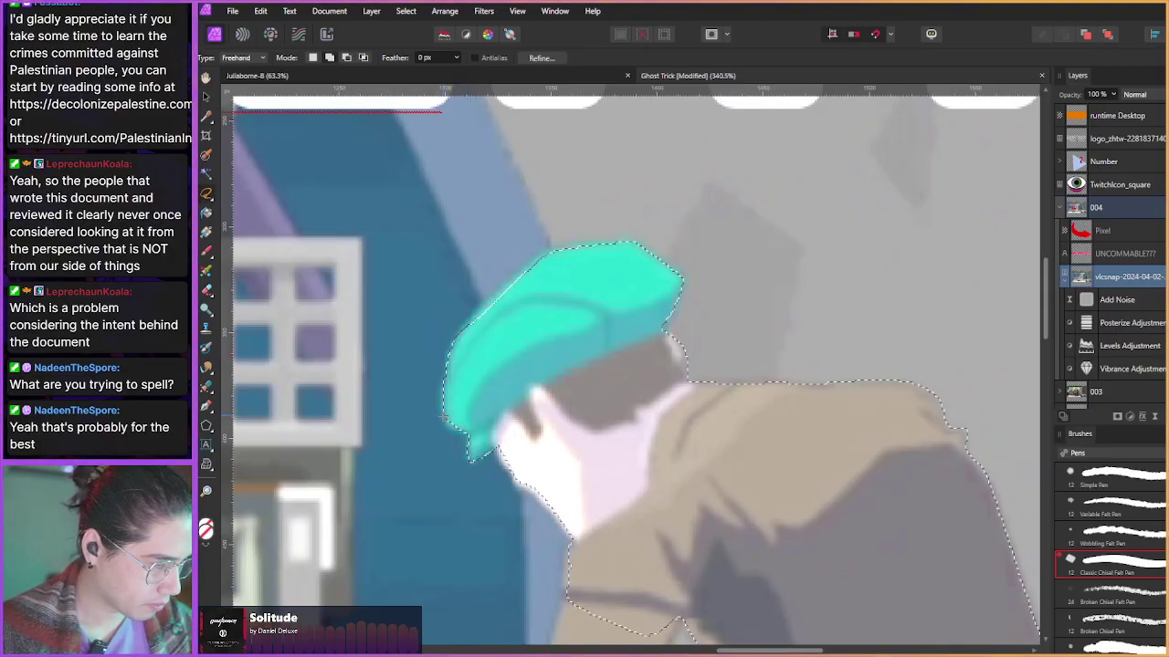
mouse_move(445, 422)
mouse_down()
mouse_move(464, 325)
mouse_move(516, 269)
mouse_move(555, 247)
mouse_move(639, 241)
mouse_move(678, 283)
mouse_up()
- Lasso the man's upper sleeve from the shoulder seam to the elbow and add it to the selection
scroll(583, 292, down, 3)
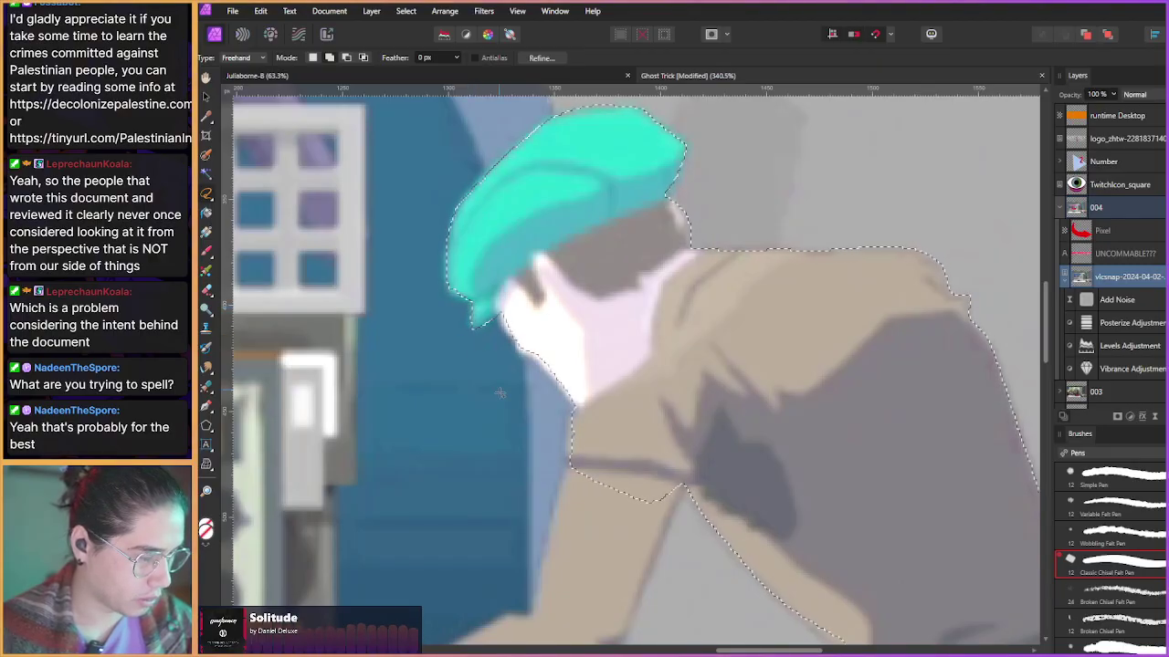
scroll(509, 271, down, 3)
scroll(512, 424, down, 1)
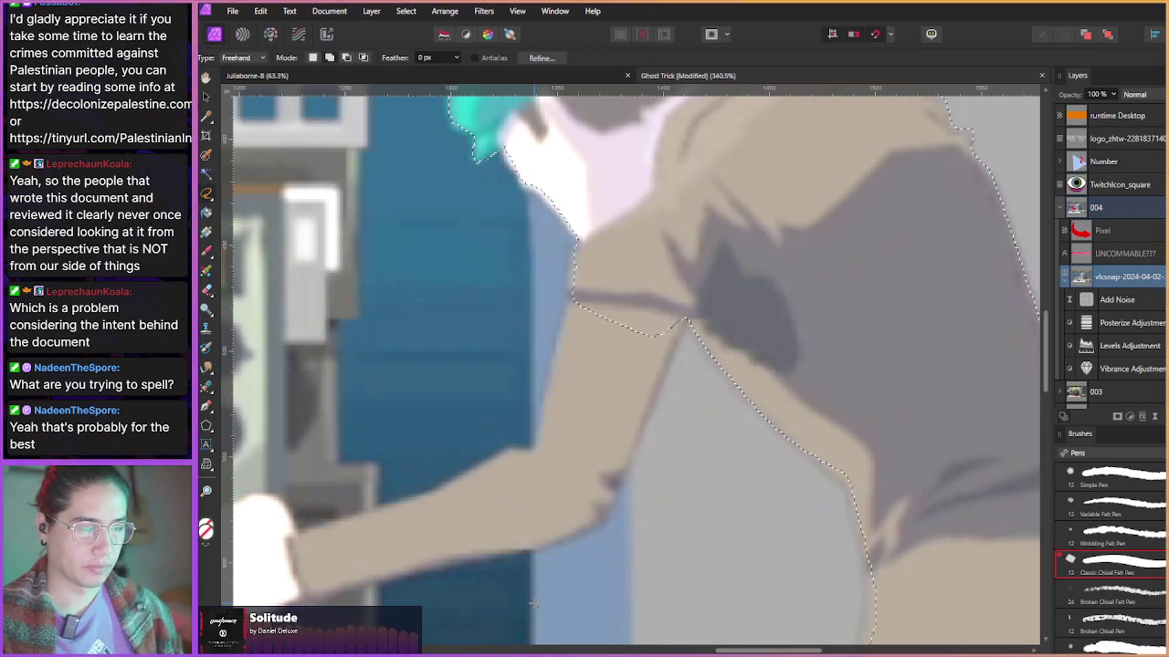
scroll(543, 282, down, 1)
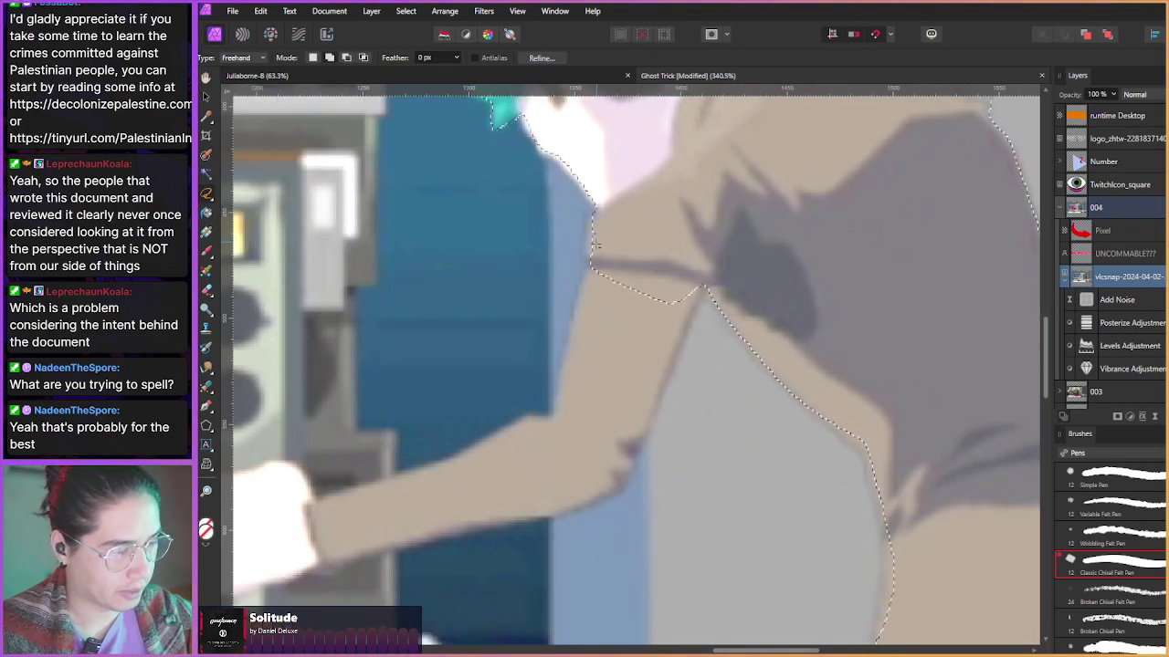
mouse_move(590, 253)
mouse_down()
mouse_move(561, 386)
mouse_move(567, 434)
mouse_move(610, 468)
mouse_move(642, 449)
mouse_move(701, 288)
mouse_up()
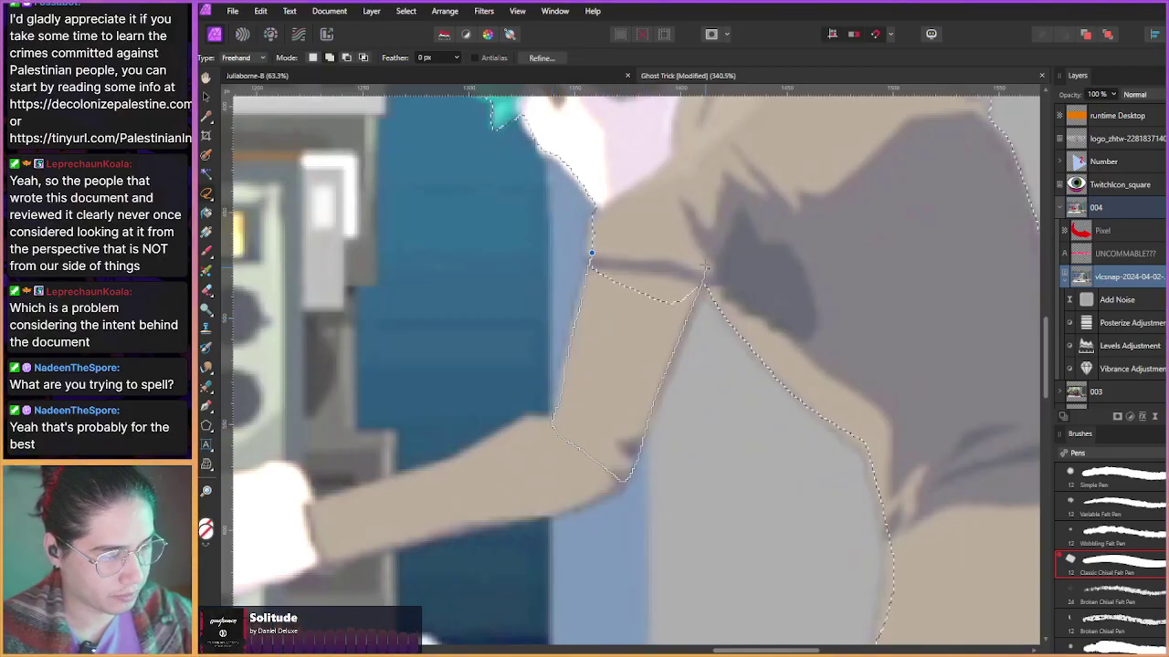
- Add the upper part of the man's forearm and gloved hand to the selection
drag(445, 375, 487, 280)
drag(302, 383, 403, 404)
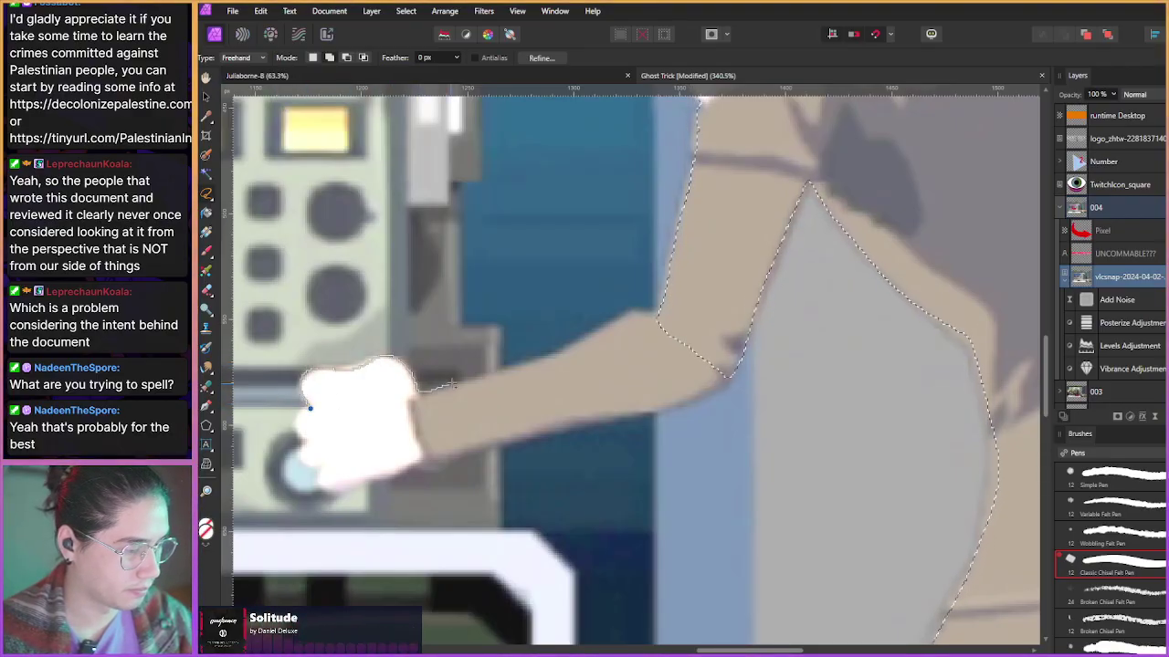
mouse_move(310, 408)
mouse_down()
mouse_move(315, 425)
mouse_move(420, 437)
mouse_up()
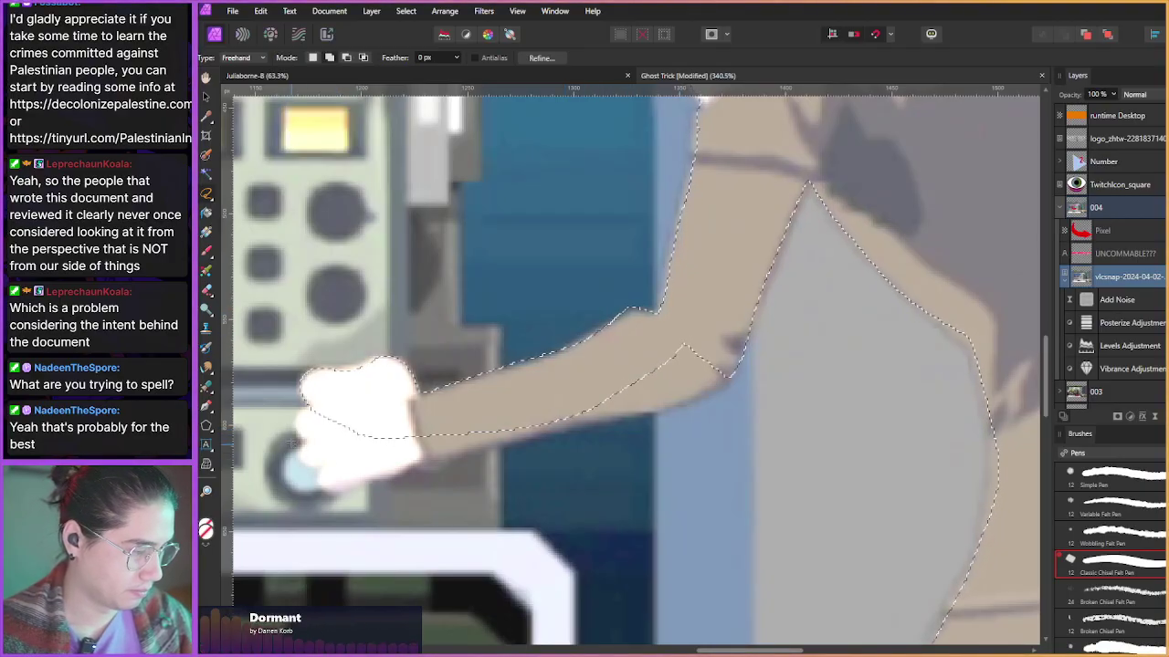
- Add the forearm's underside and the rest of the gloved hand, trimming the stray background beneath the hand and wrist
scroll(553, 433, down, 1)
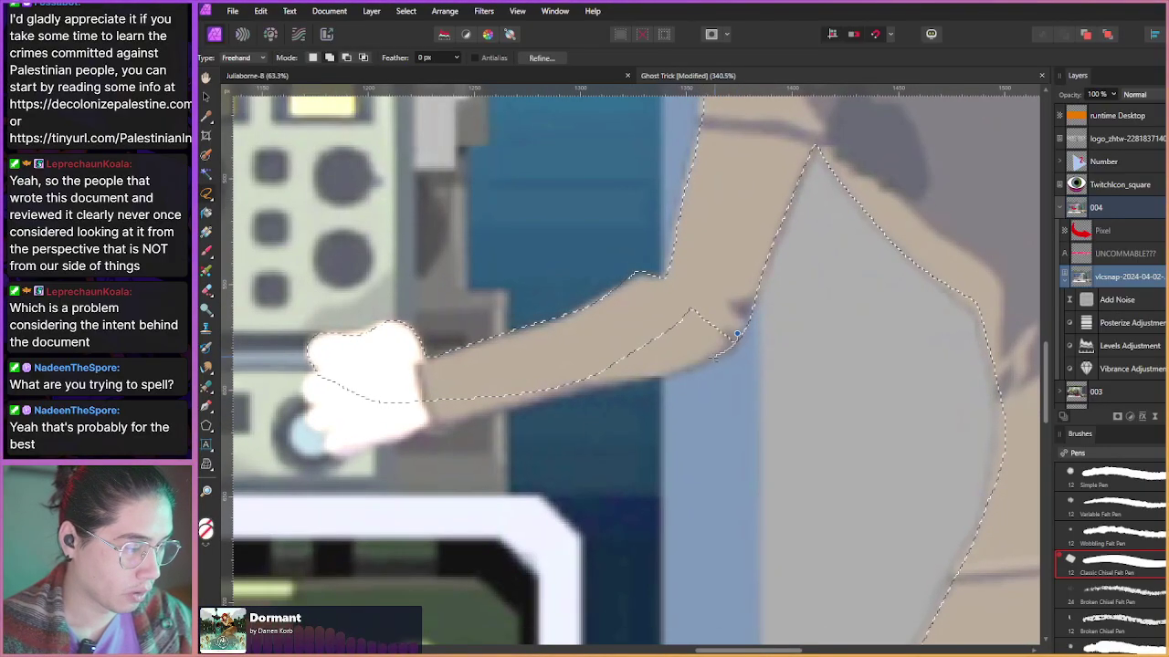
mouse_move(438, 421)
mouse_down()
mouse_move(358, 457)
mouse_move(334, 451)
mouse_move(305, 420)
mouse_move(308, 376)
mouse_up()
drag(486, 369, 411, 439)
scroll(412, 439, up, 3)
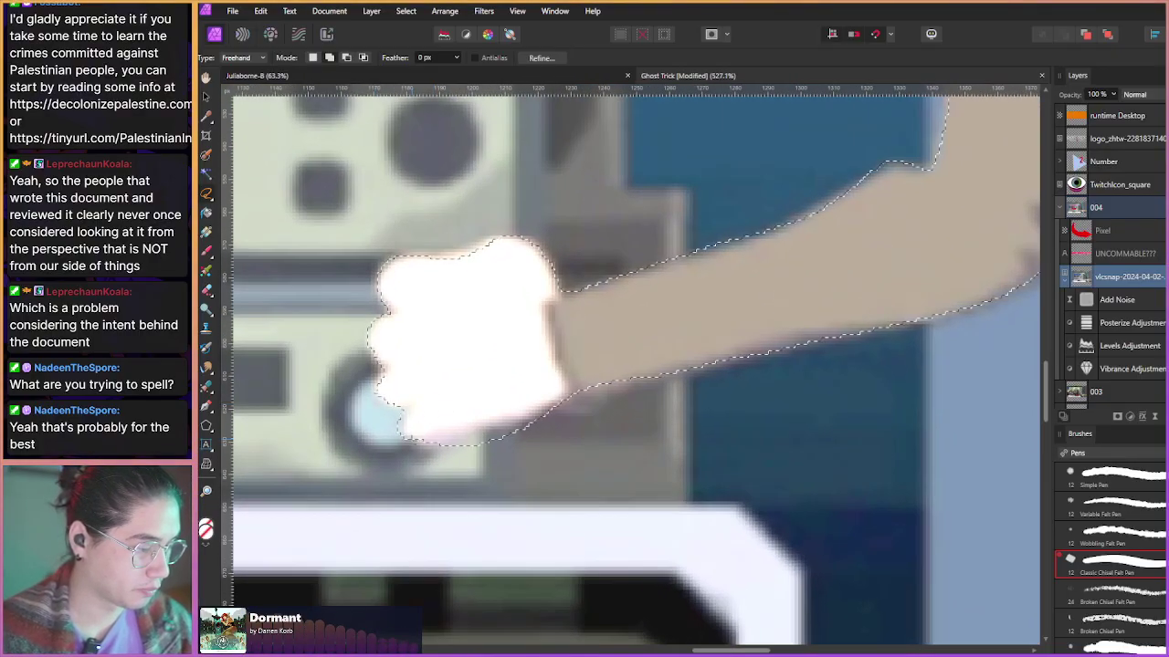
key(alt+space)
drag(555, 467, 508, 468)
drag(585, 448, 578, 452)
- Add the front leg's lower thigh and knee to the selection, following the fold behind the knee
scroll(577, 451, down, 5)
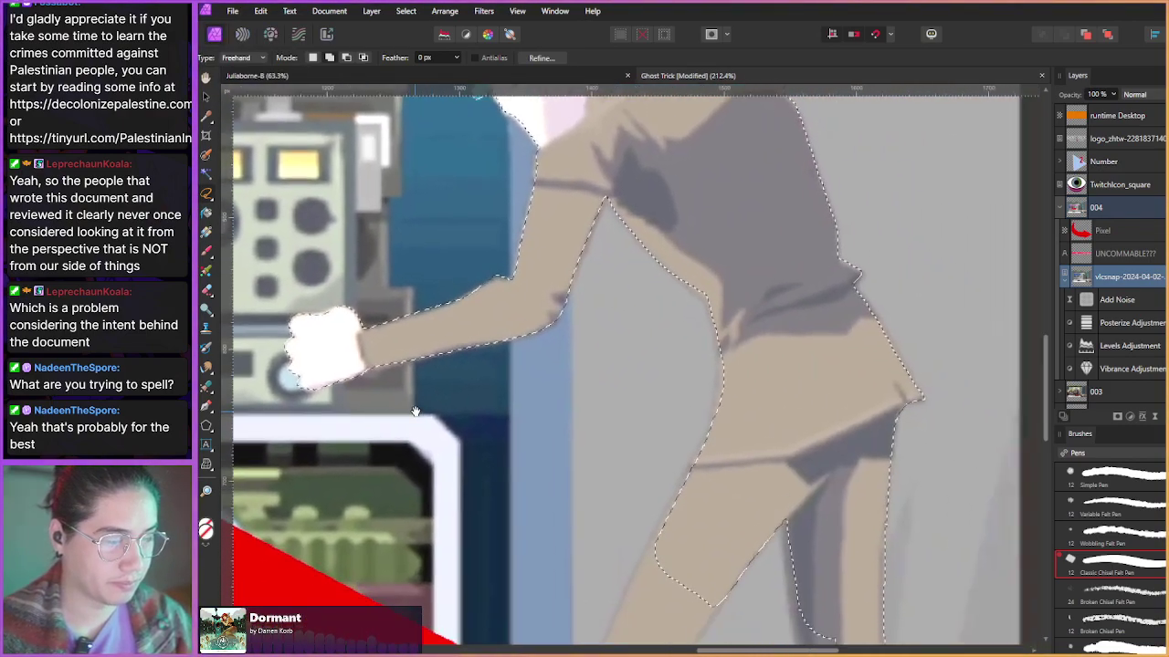
scroll(415, 411, down, 5)
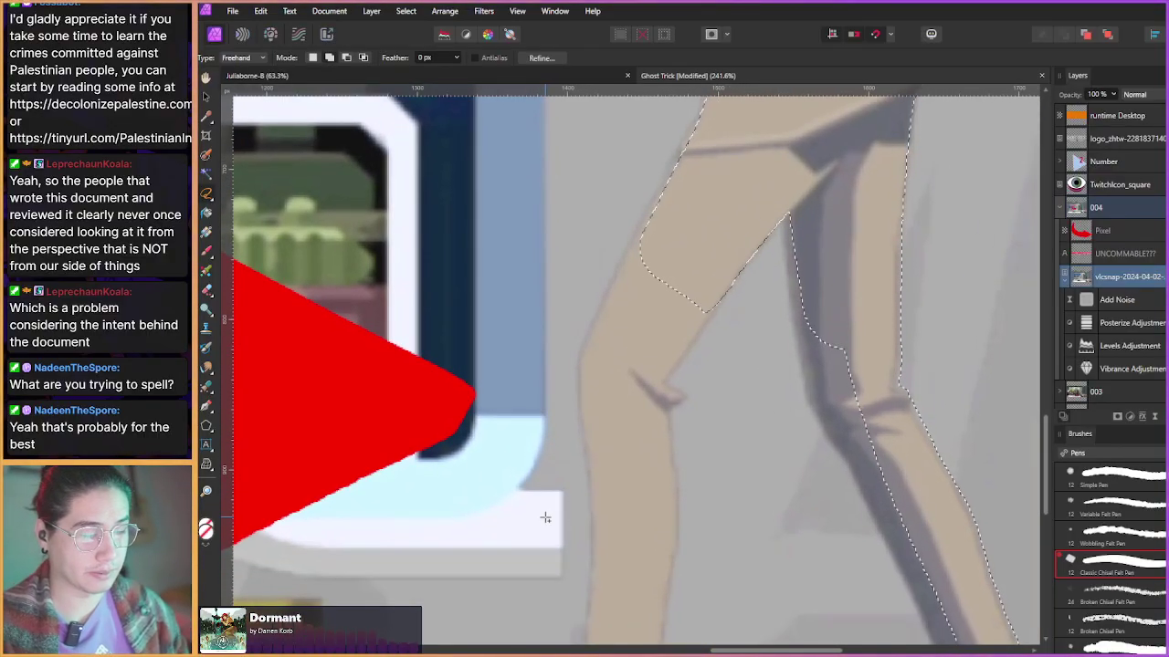
drag(608, 300, 648, 337)
mouse_move(729, 182)
mouse_down()
mouse_move(619, 421)
mouse_move(639, 499)
mouse_move(707, 497)
mouse_move(721, 444)
mouse_move(705, 426)
mouse_up()
drag(647, 368, 646, 256)
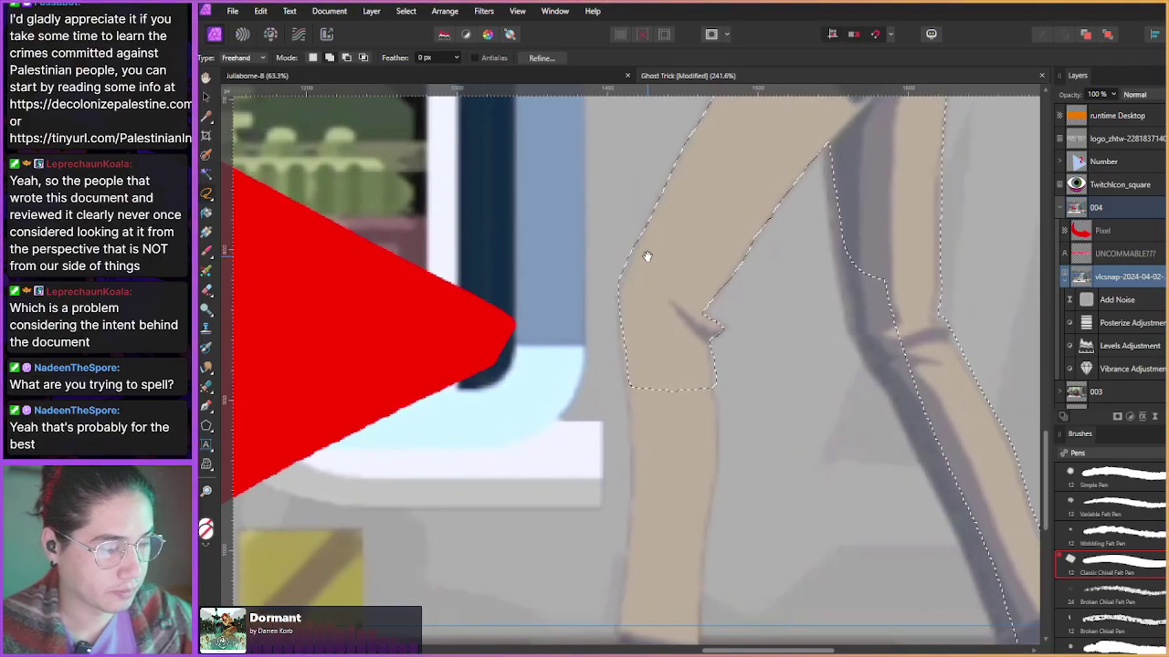
- Lasso the front leg's shin from the knee down to the trouser hem and add it to the selection
drag(670, 444, 659, 366)
scroll(642, 404, up, 1)
mouse_move(614, 258)
mouse_down()
mouse_move(609, 575)
mouse_move(675, 591)
mouse_move(700, 530)
mouse_move(715, 299)
mouse_up()
scroll(566, 407, down, 2)
- Add the shaded inner side of the rear leg to the selection and tidy its edge from crotch to ankle
drag(556, 403, 484, 493)
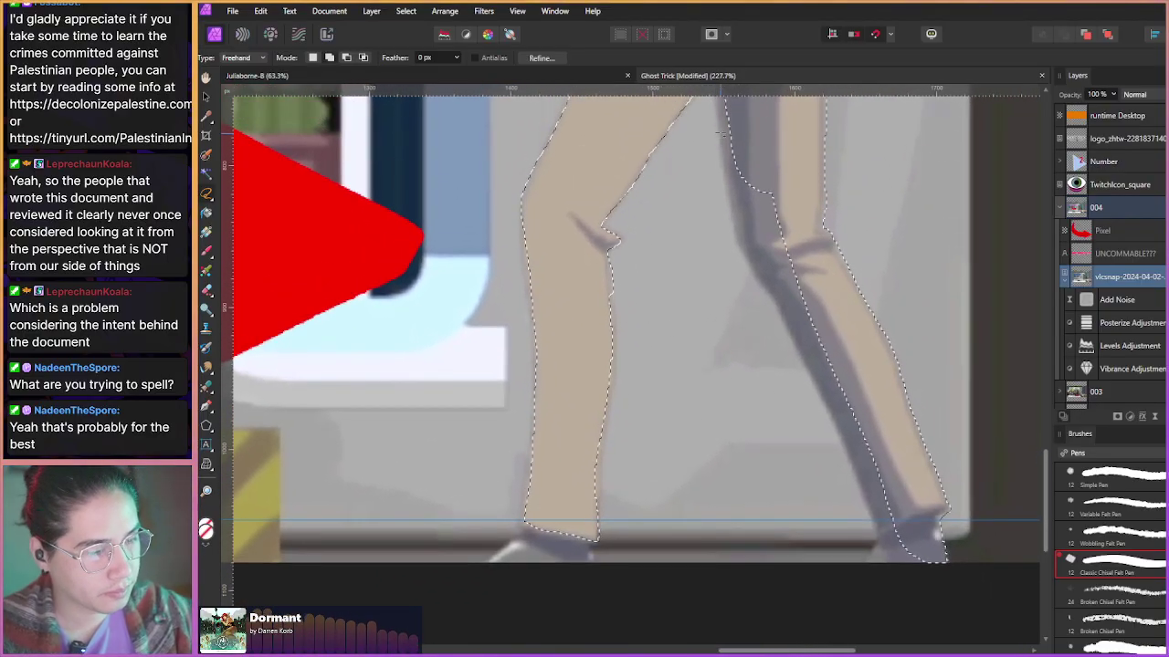
scroll(721, 132, up, 2)
mouse_move(691, 149)
mouse_down()
mouse_move(717, 350)
mouse_move(787, 464)
mouse_move(851, 610)
mouse_move(876, 632)
mouse_up()
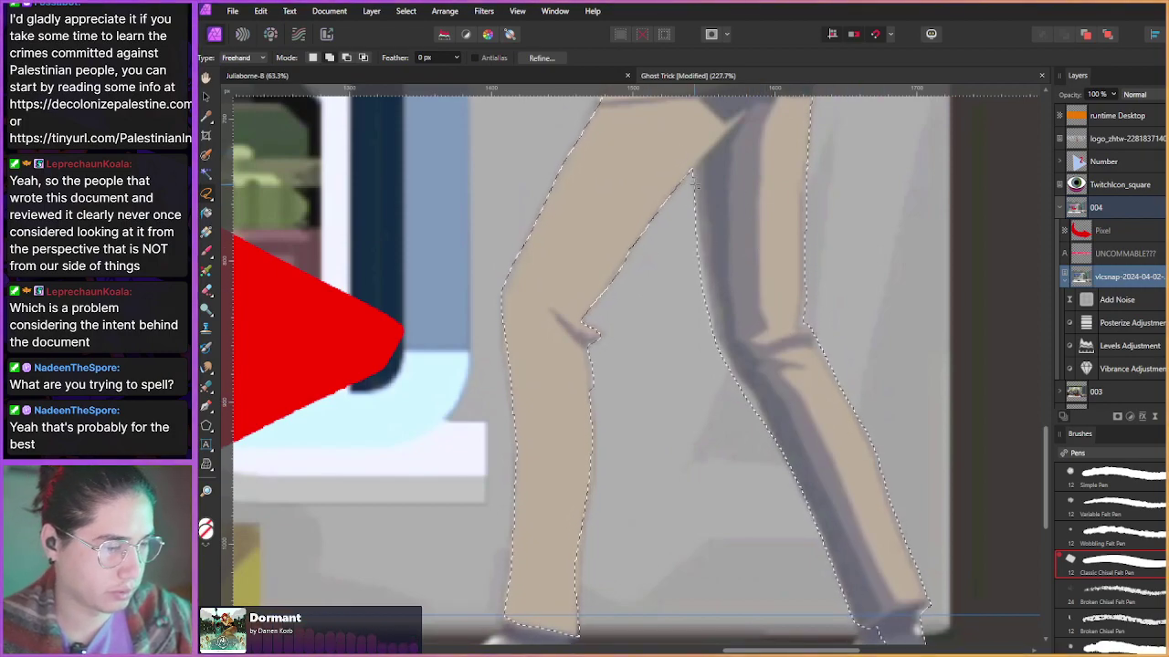
mouse_move(694, 168)
mouse_down()
mouse_move(714, 345)
mouse_move(762, 409)
mouse_up()
key(alt)
key(space)
click(754, 381)
key(space)
drag(681, 436, 599, 236)
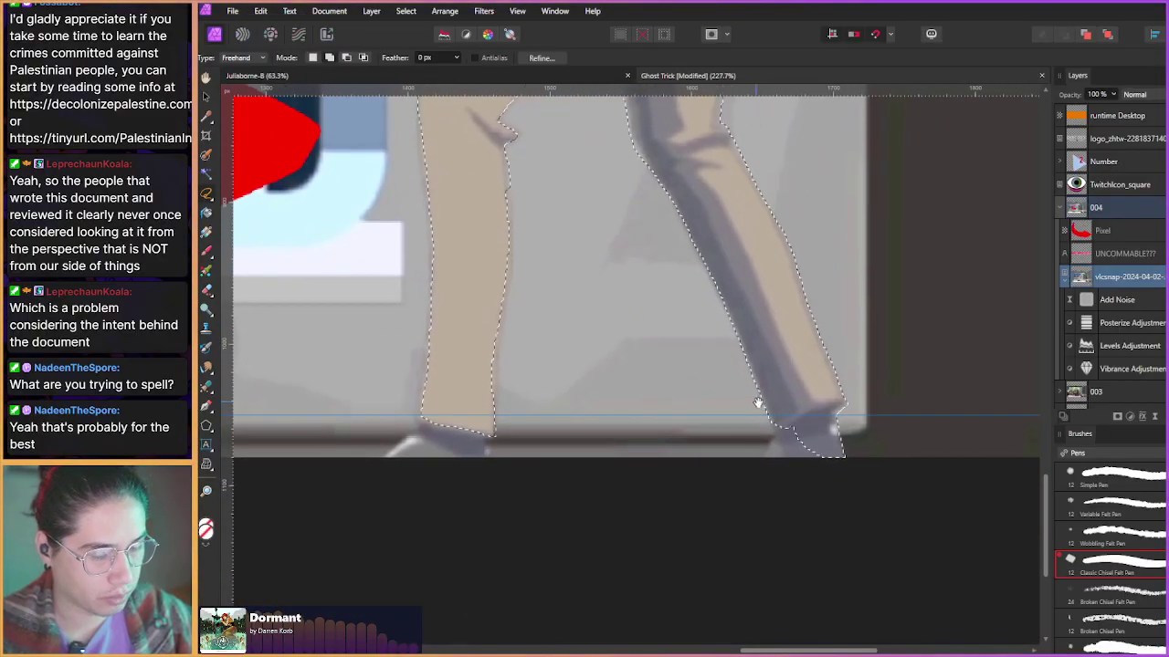
- Add the remaining part of the rear shoe and the whole front shoe to the selection
mouse_move(770, 414)
mouse_down()
mouse_move(760, 459)
mouse_move(836, 464)
mouse_move(803, 415)
mouse_up()
scroll(557, 384, up, 4)
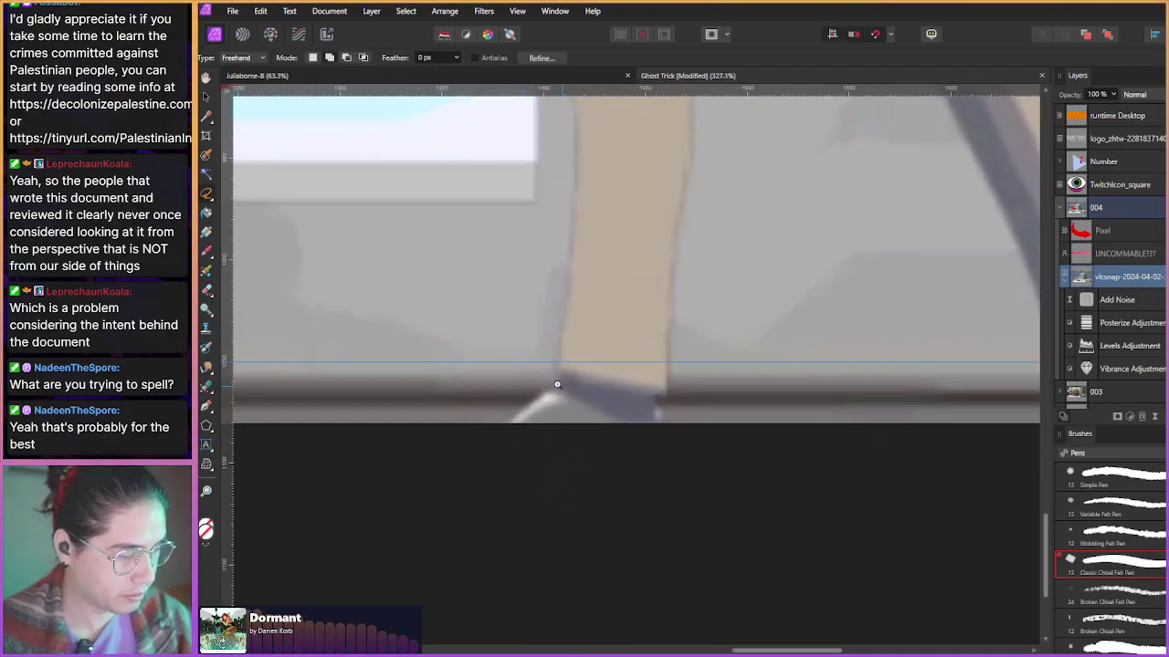
scroll(557, 384, up, 2)
mouse_move(580, 350)
mouse_down()
mouse_move(494, 447)
mouse_move(673, 460)
mouse_move(721, 393)
mouse_up()
drag(549, 516, 549, 528)
scroll(549, 529, down, 9)
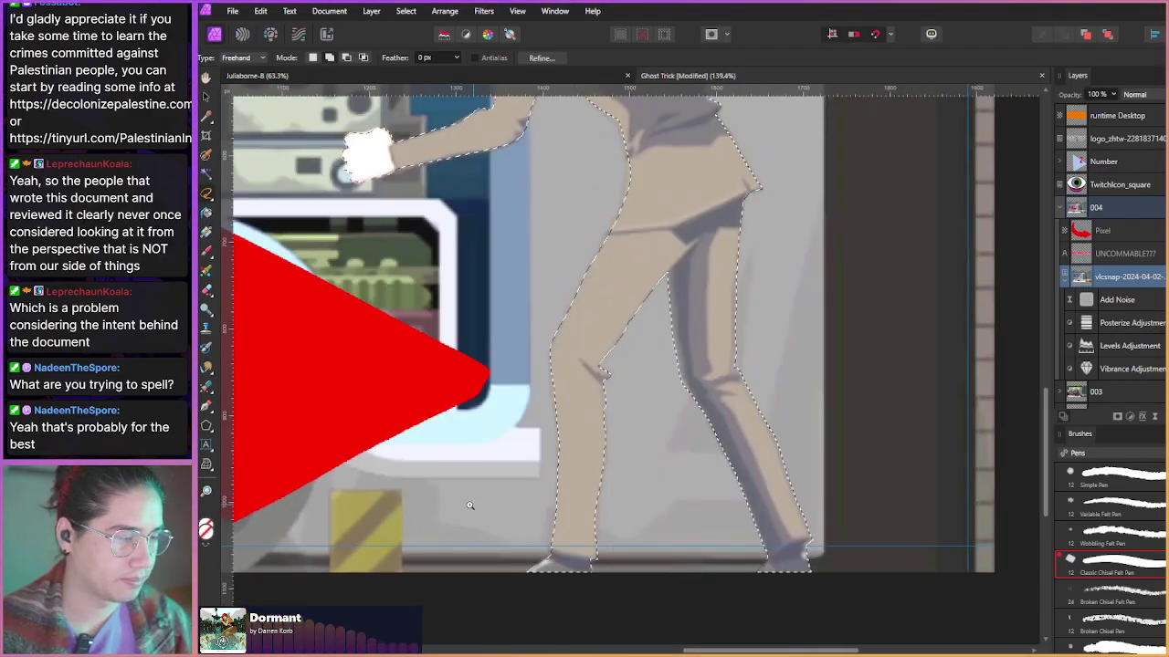
scroll(476, 506, down, 3)
scroll(485, 553, down, 2)
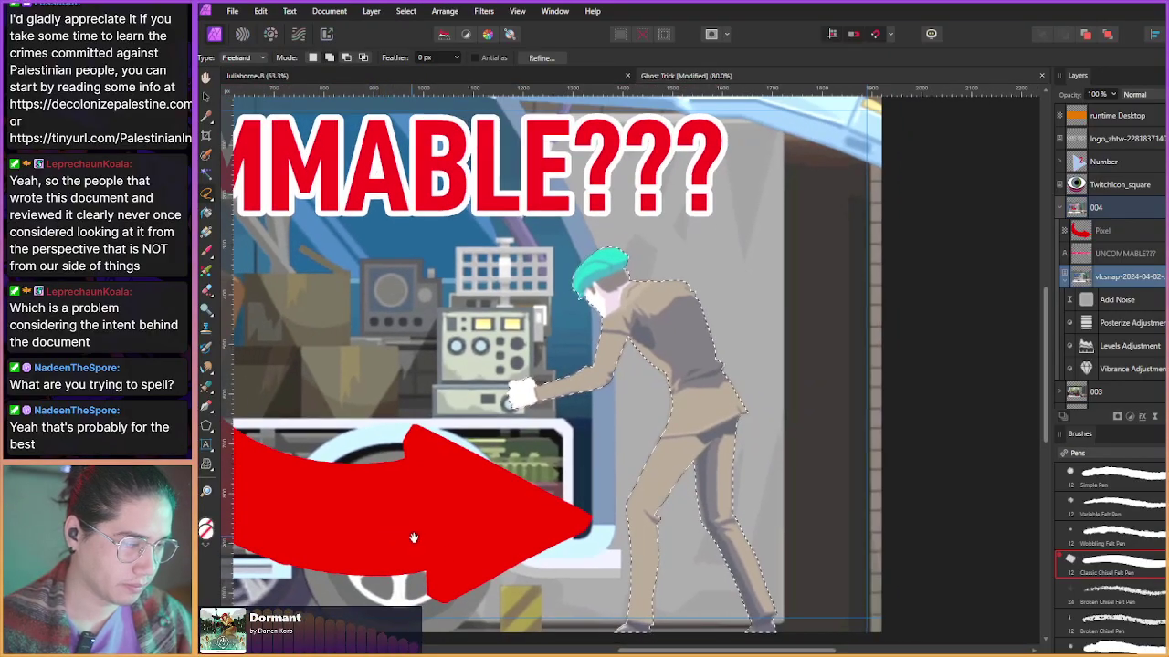
drag(411, 536, 431, 502)
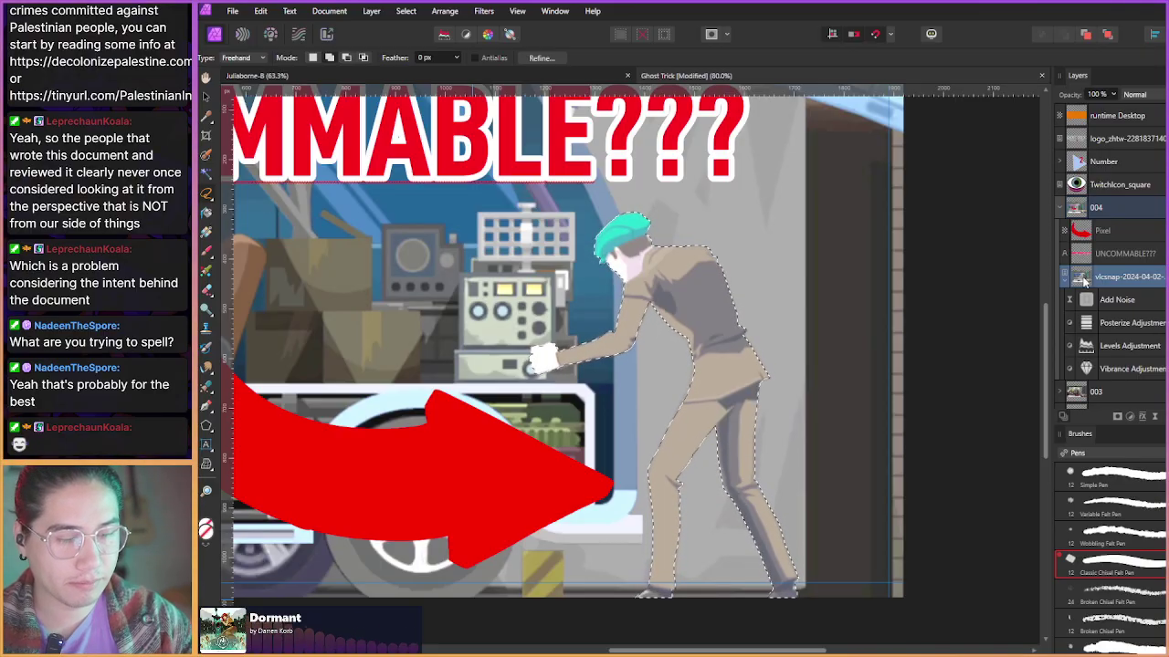
scroll(539, 482, up, 3)
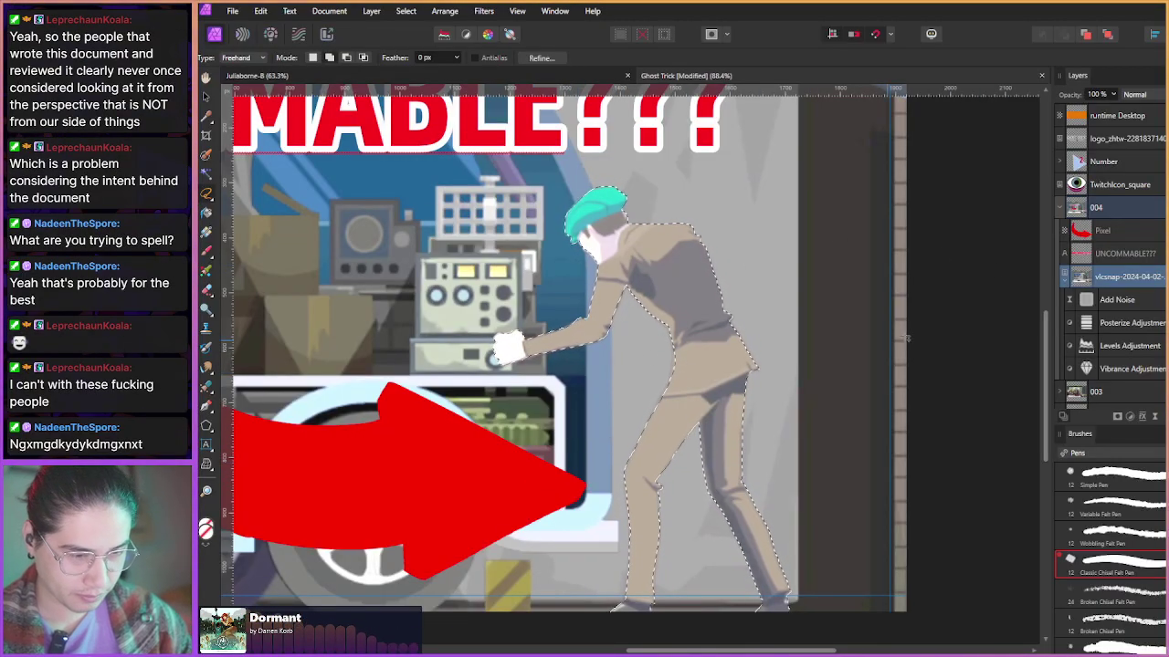
- Mask a duplicate of the snapshot layer in group 004 to the selected bending man and hide the original snapshot
click(1089, 279)
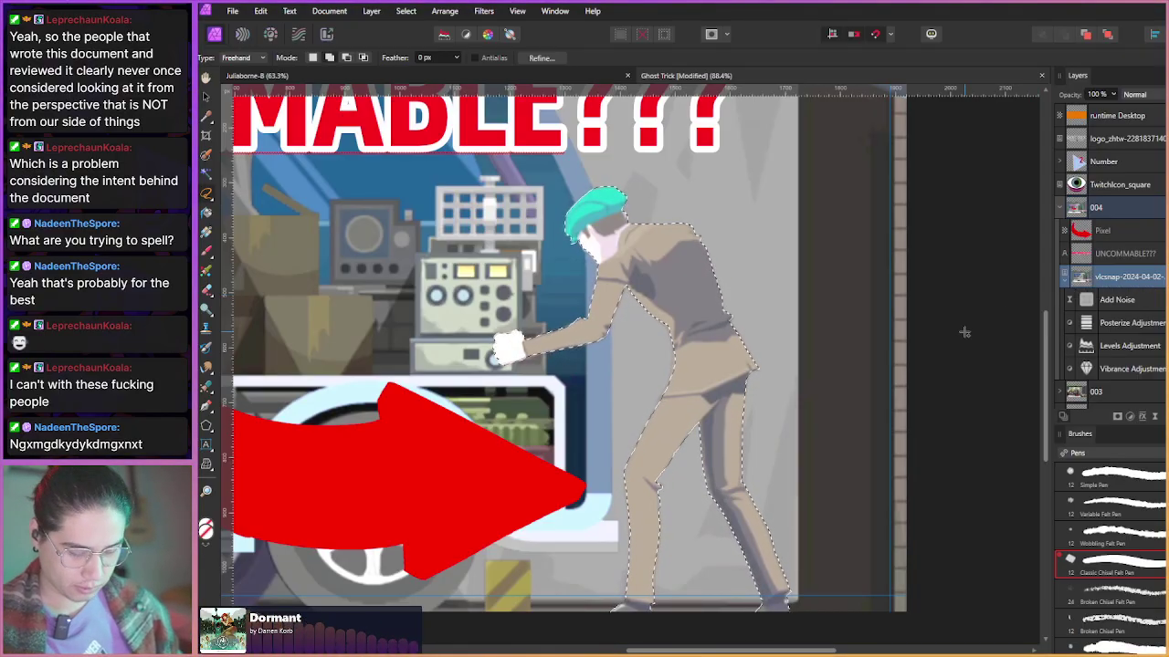
key(ctrl+j)
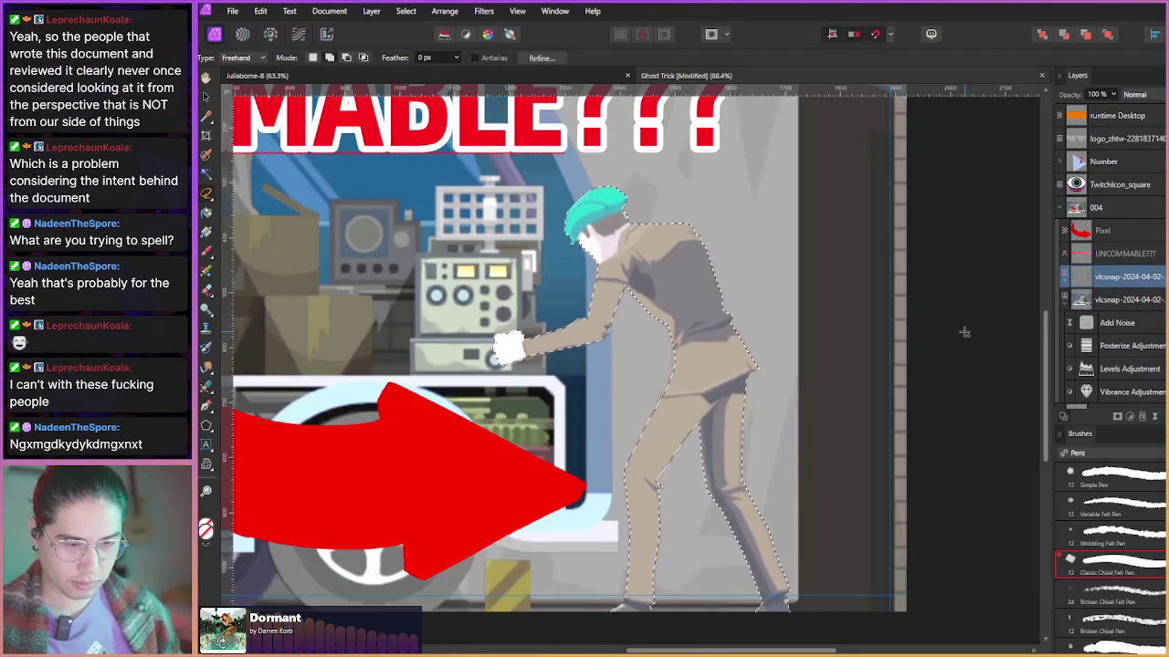
click(1115, 417)
click(1064, 282)
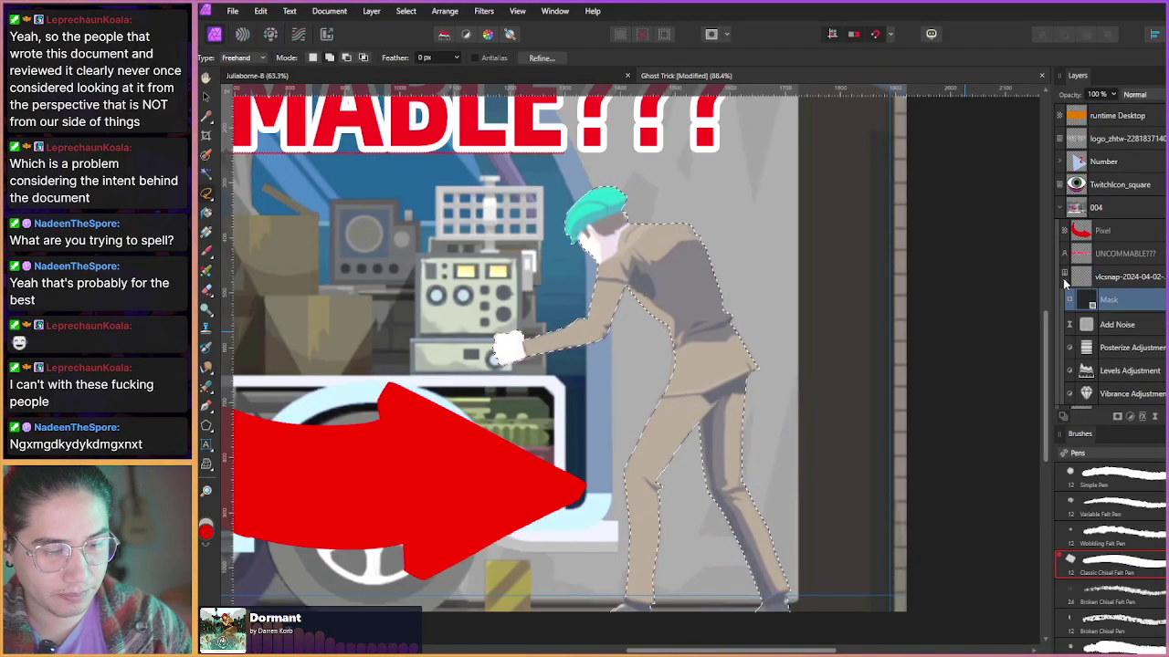
mouse_move(1079, 300)
mouse_down()
mouse_move(1077, 310)
mouse_move(1064, 290)
mouse_up()
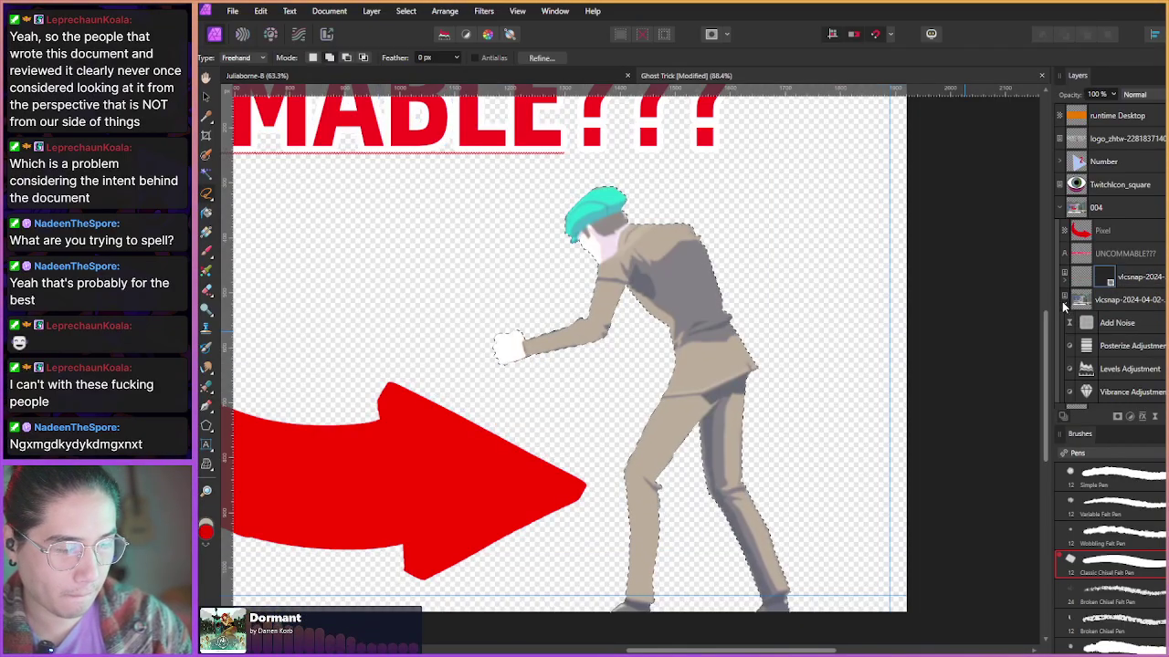
click(1063, 301)
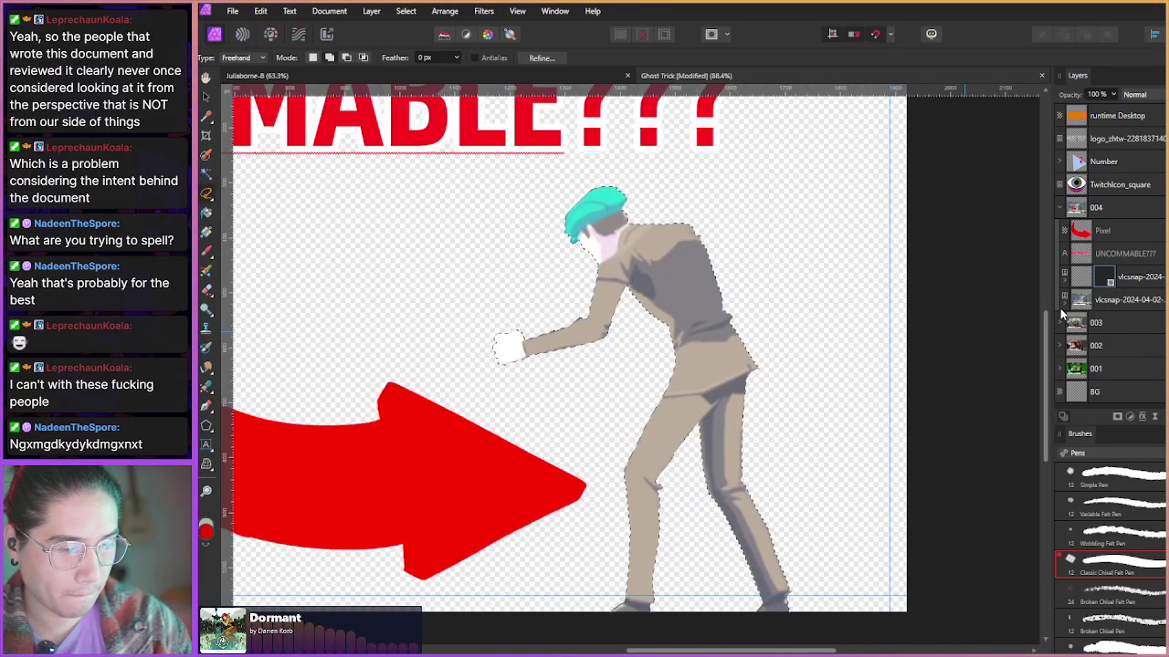
- Rasterize the masked duplicate of the man into a plain pixel layer and clear the selection
click(1132, 283)
right_click(1132, 285)
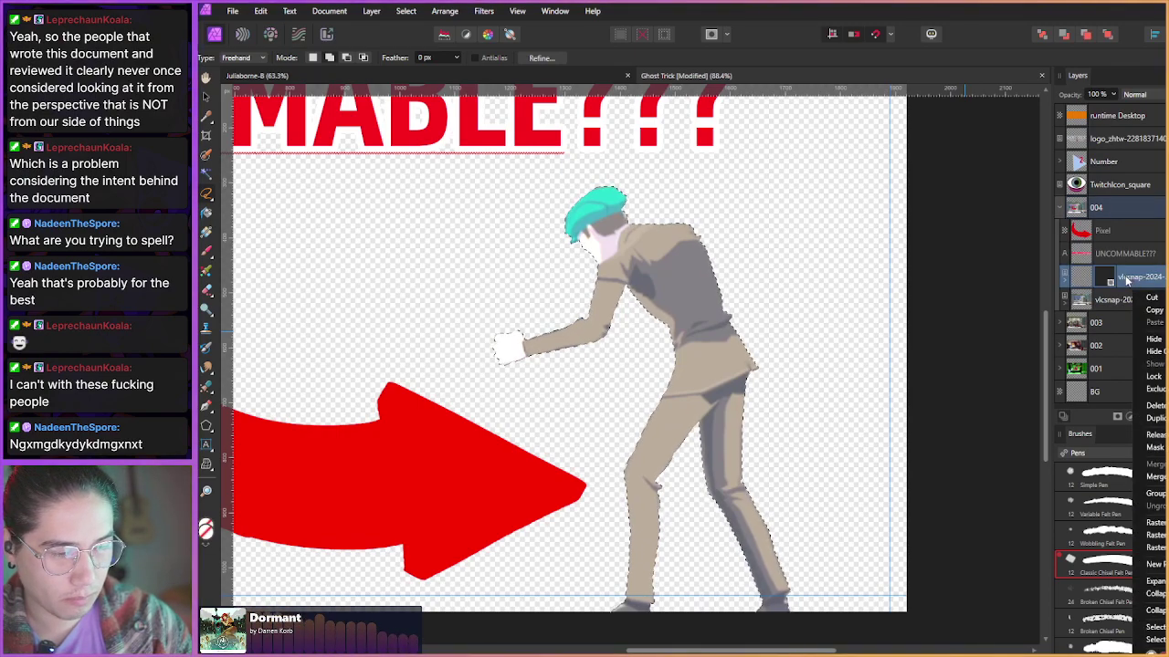
double_click(1125, 281)
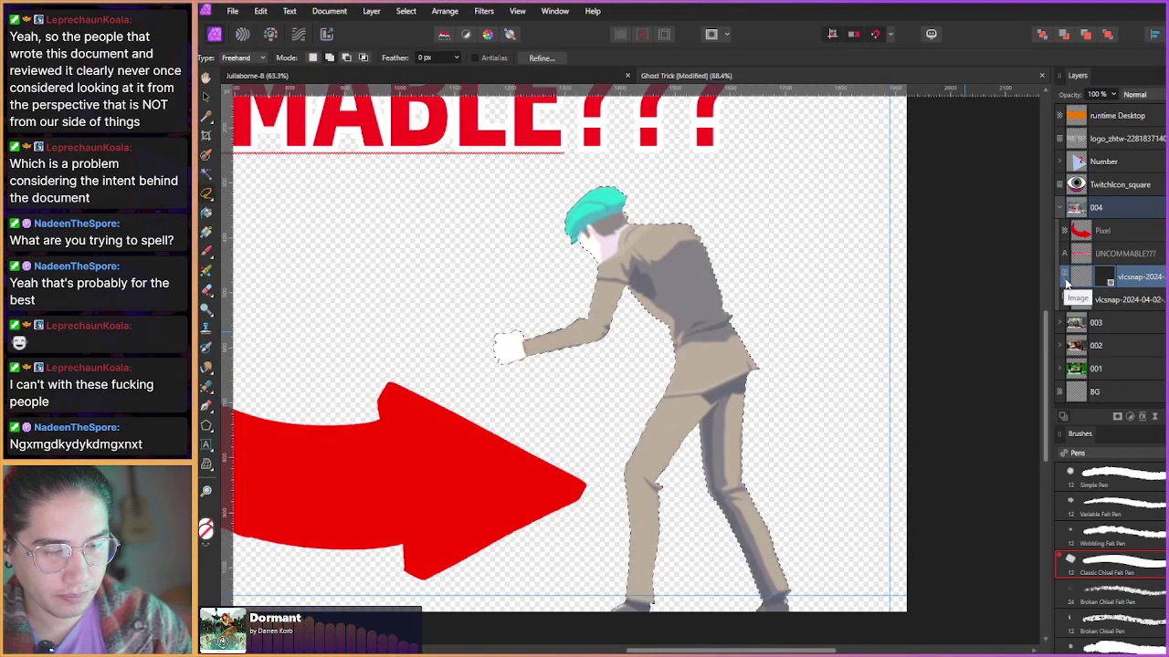
right_click(1129, 280)
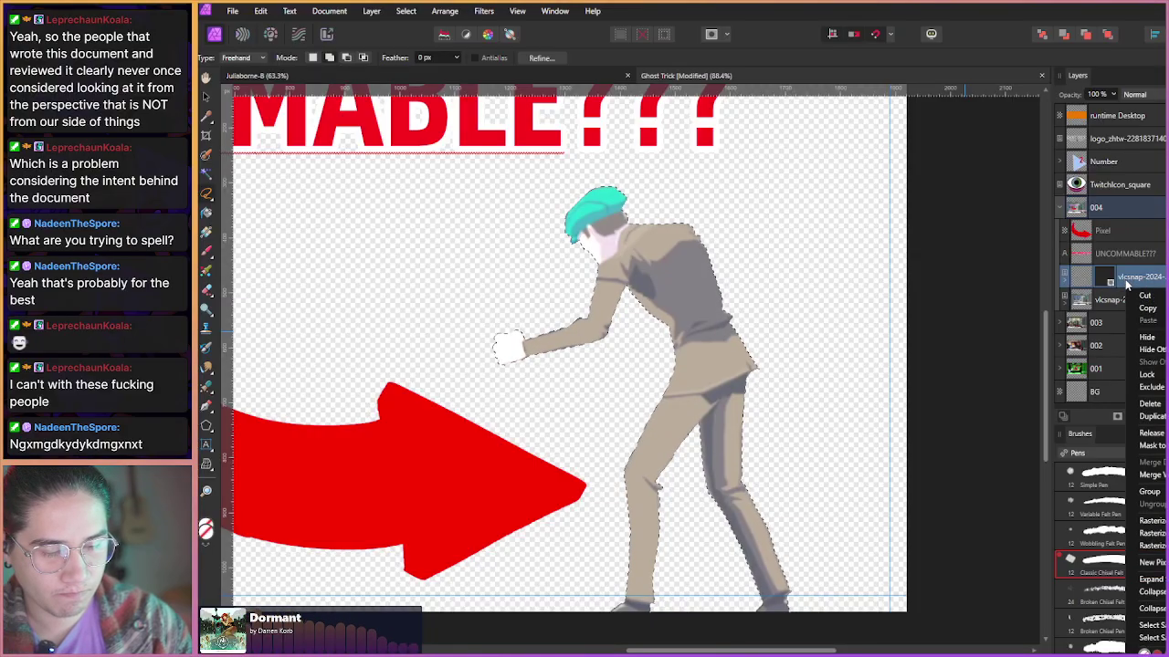
click(1146, 545)
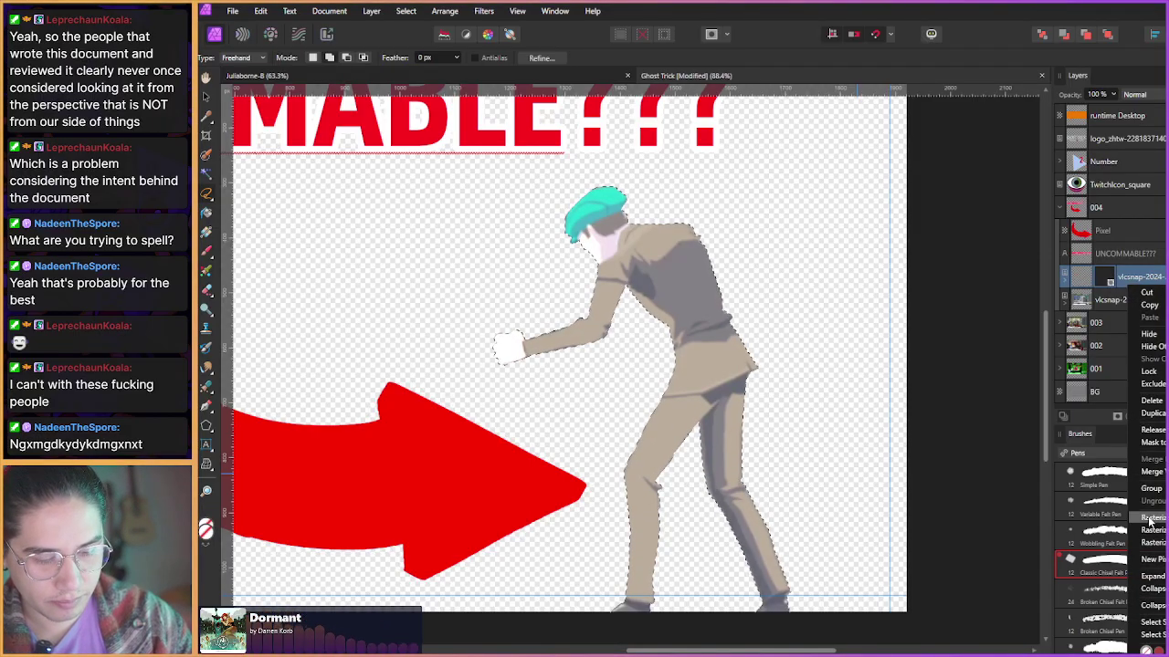
click(863, 548)
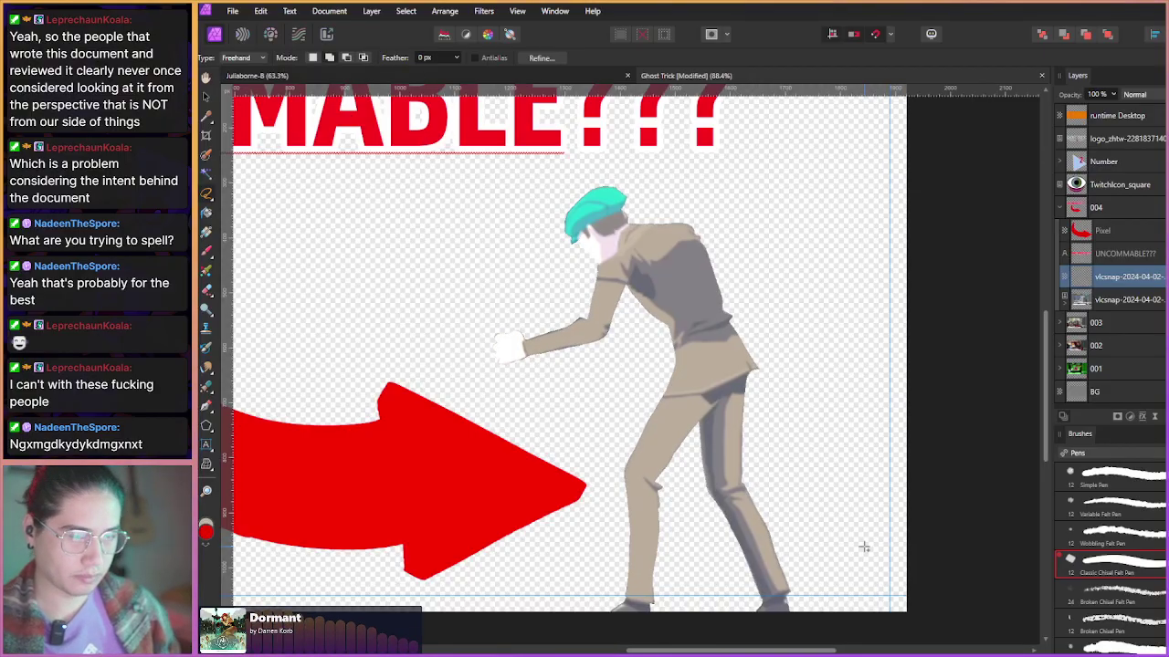
- Expand the original snapshot layer to list its adjustments and make the layer visible again
click(1064, 307)
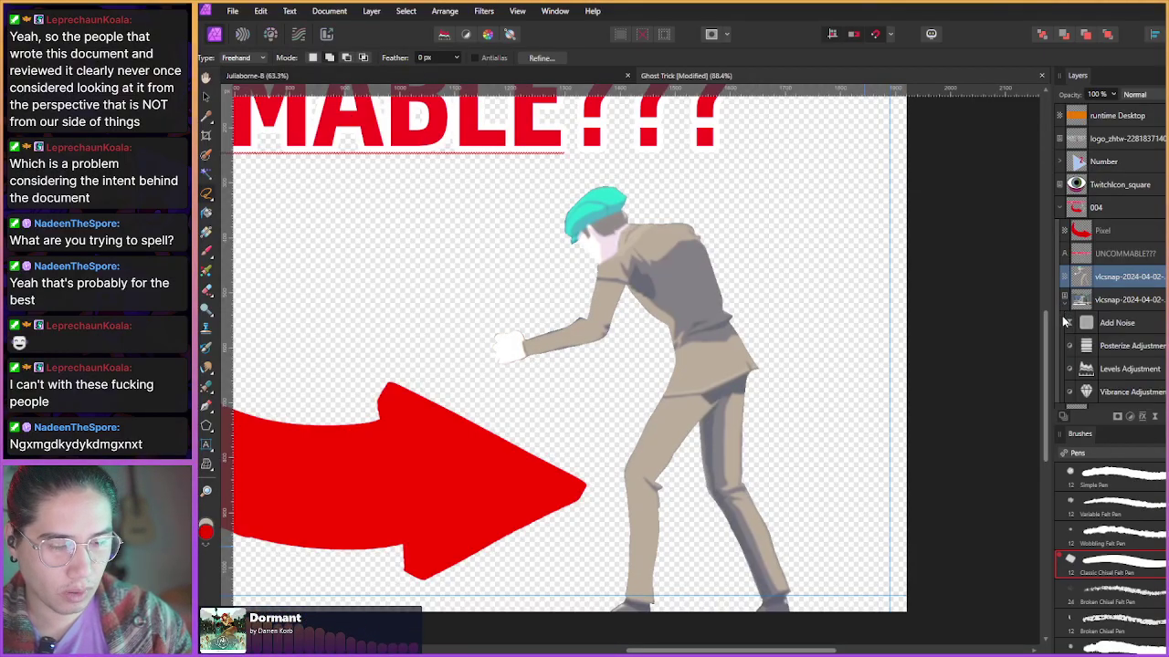
scroll(1074, 283, down, 1)
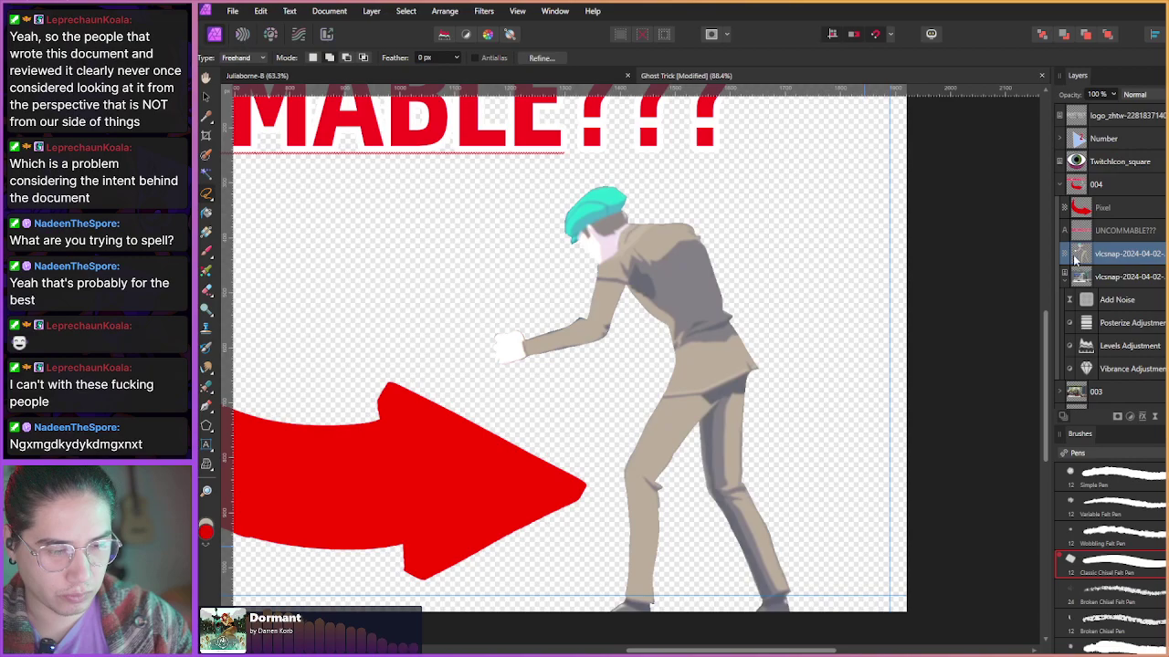
click(1167, 276)
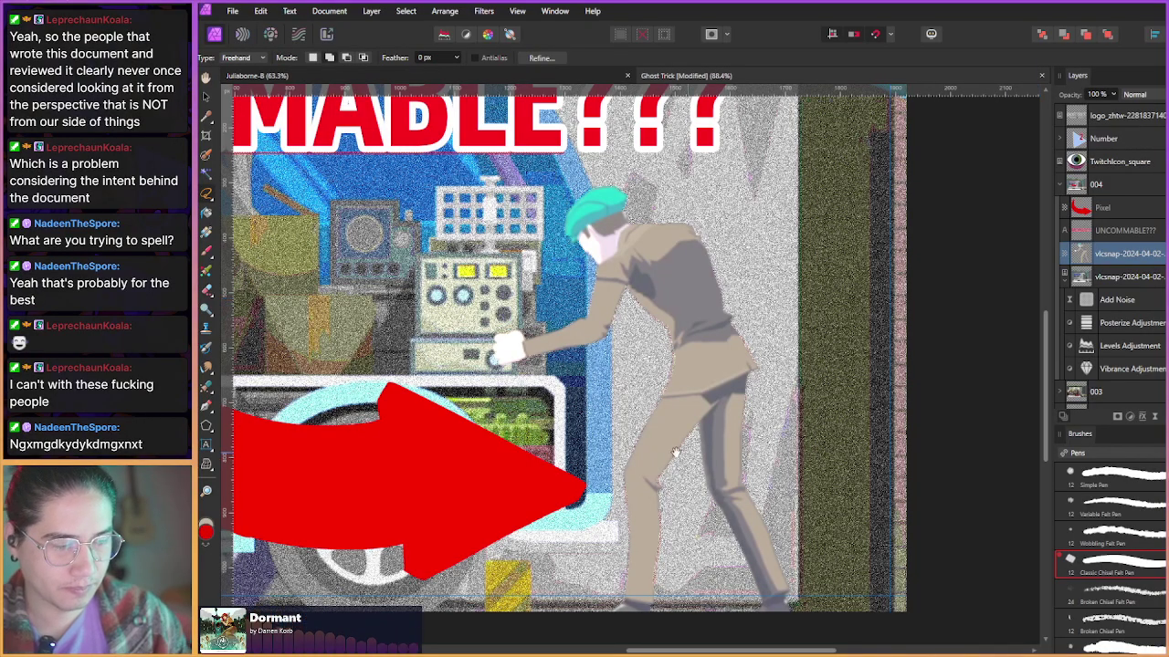
scroll(676, 454, down, 5)
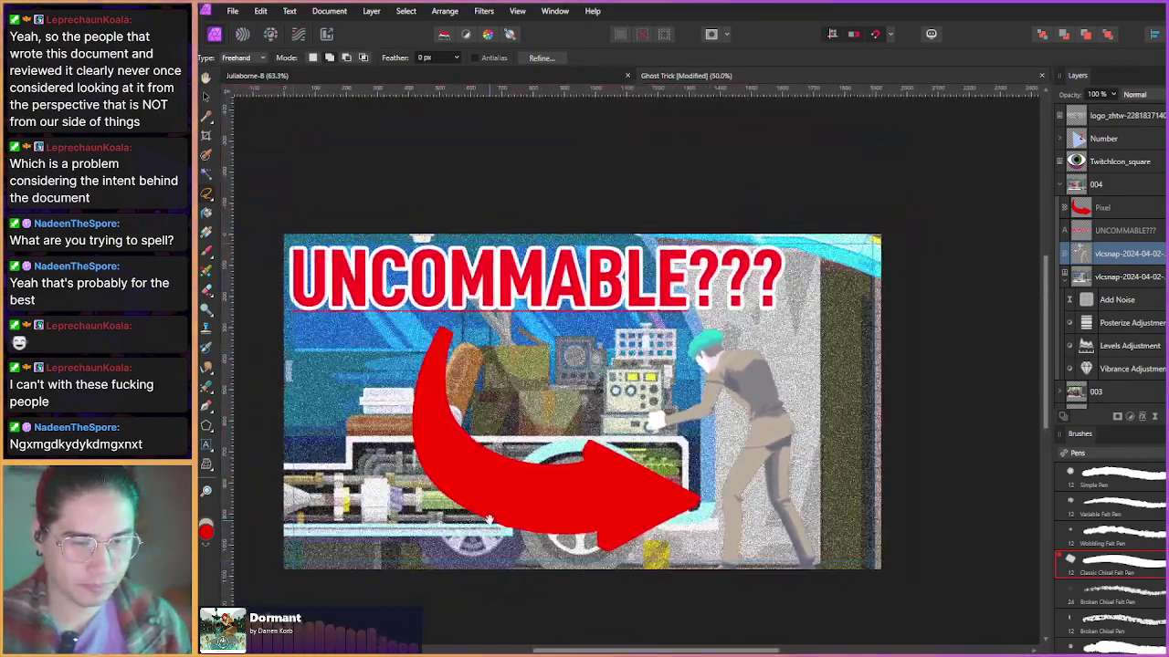
scroll(488, 518, up, 2)
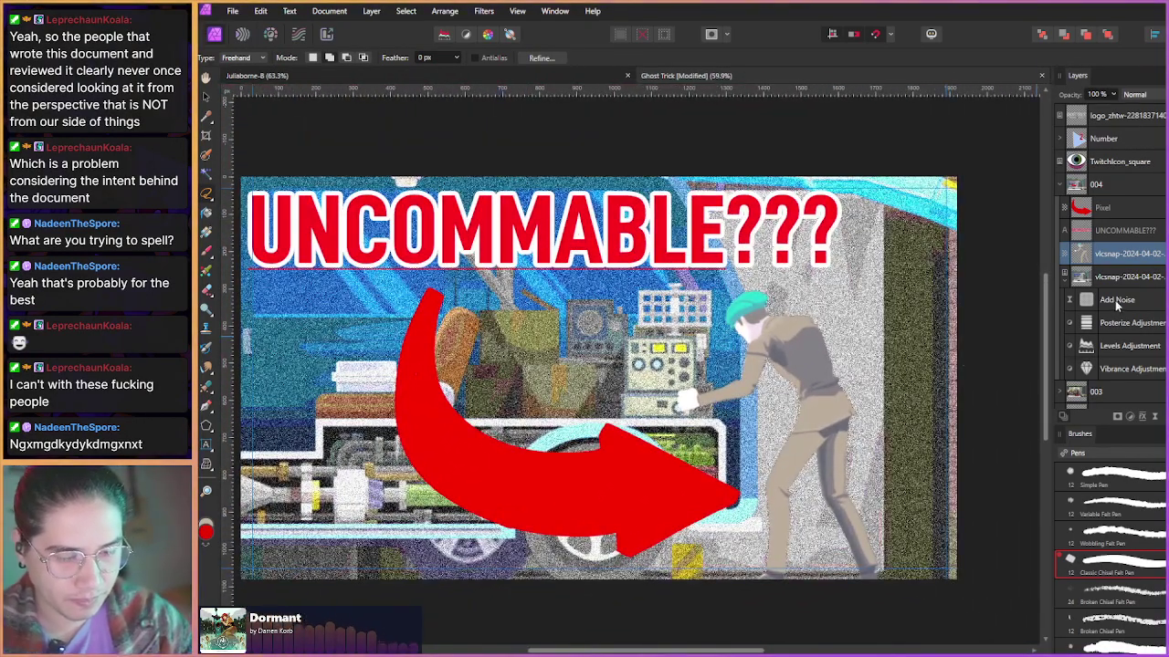
- Copy the original snapshot's Add Noise, Posterize, Levels and Vibrance layers into the cutout man's layer
shift+click(1115, 299)
shift+click(1118, 322)
shift+click(1113, 346)
shift+click(1107, 365)
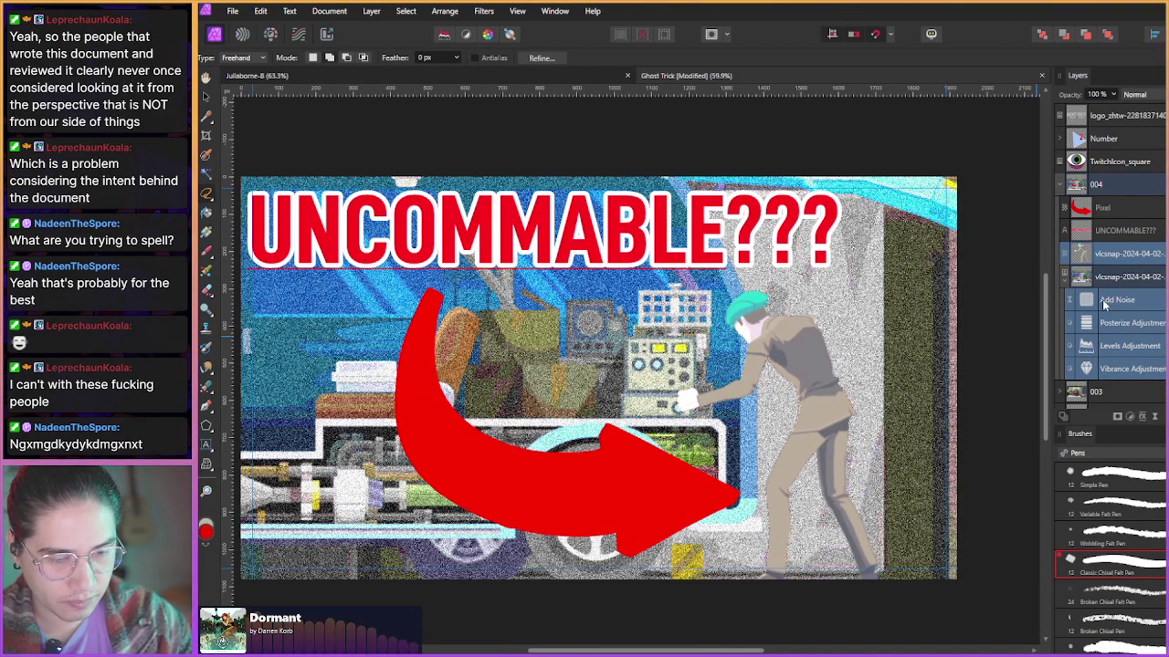
click(1101, 303)
ctrl+click(1107, 324)
ctrl+click(1107, 348)
ctrl+click(1112, 368)
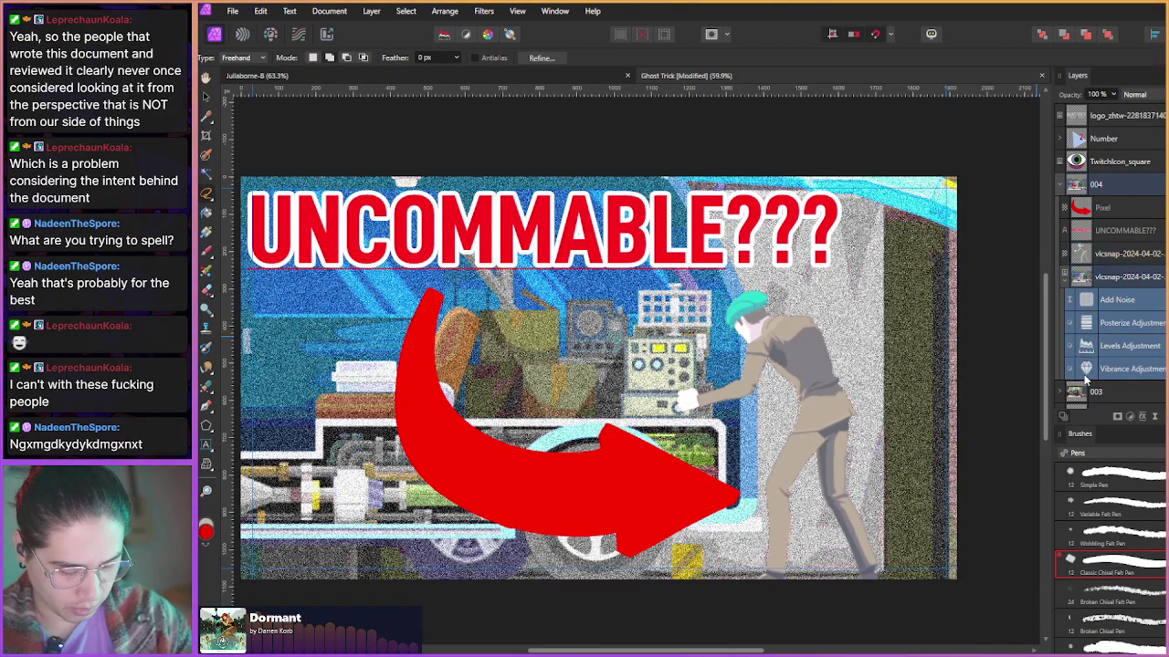
drag(1111, 260, 1107, 258)
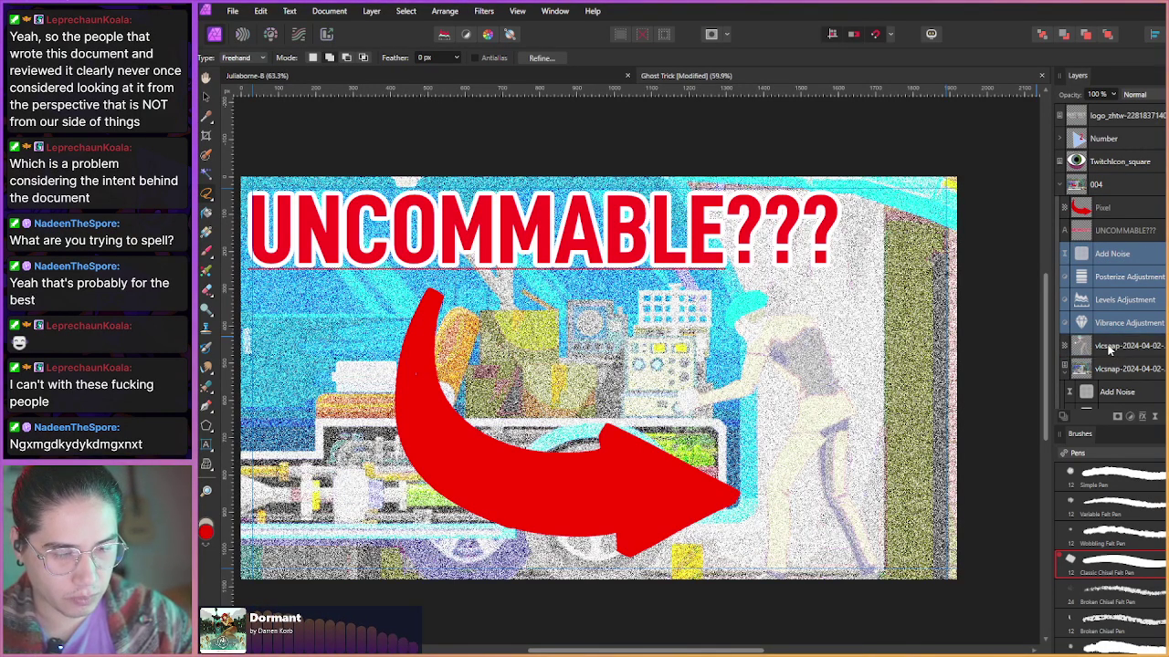
key(ctrl+z)
key(ctrl+shift+z)
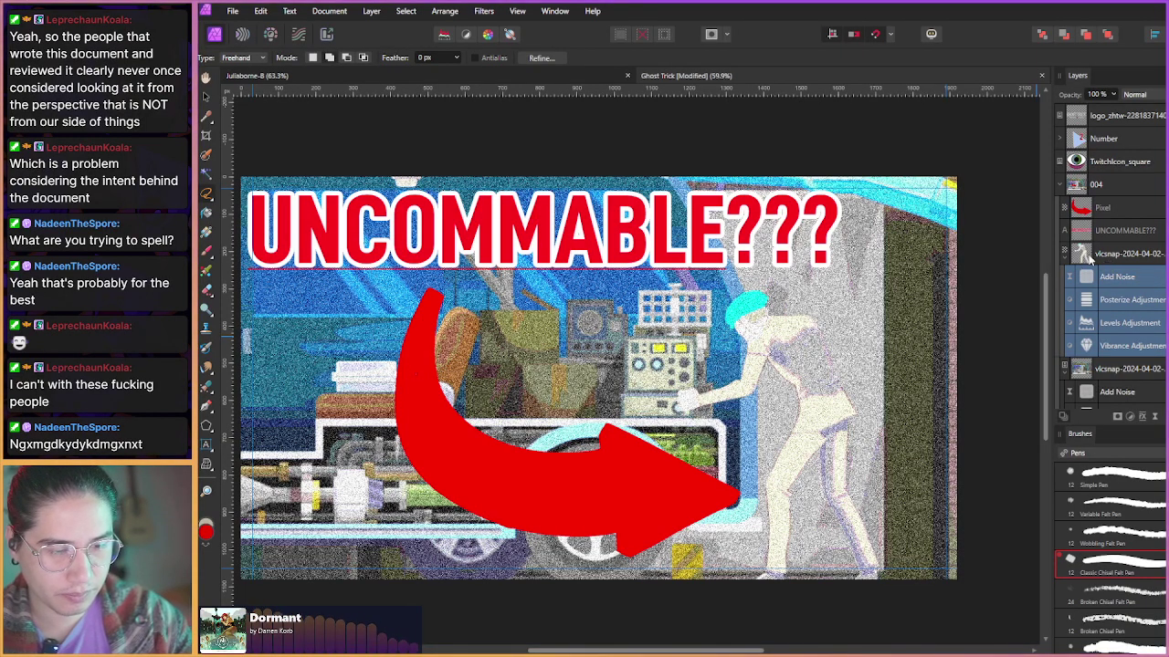
- Add an Outer Shadow effect to the cutout man's layer with a 100 px radius and 25% intensity
click(1086, 258)
click(1063, 369)
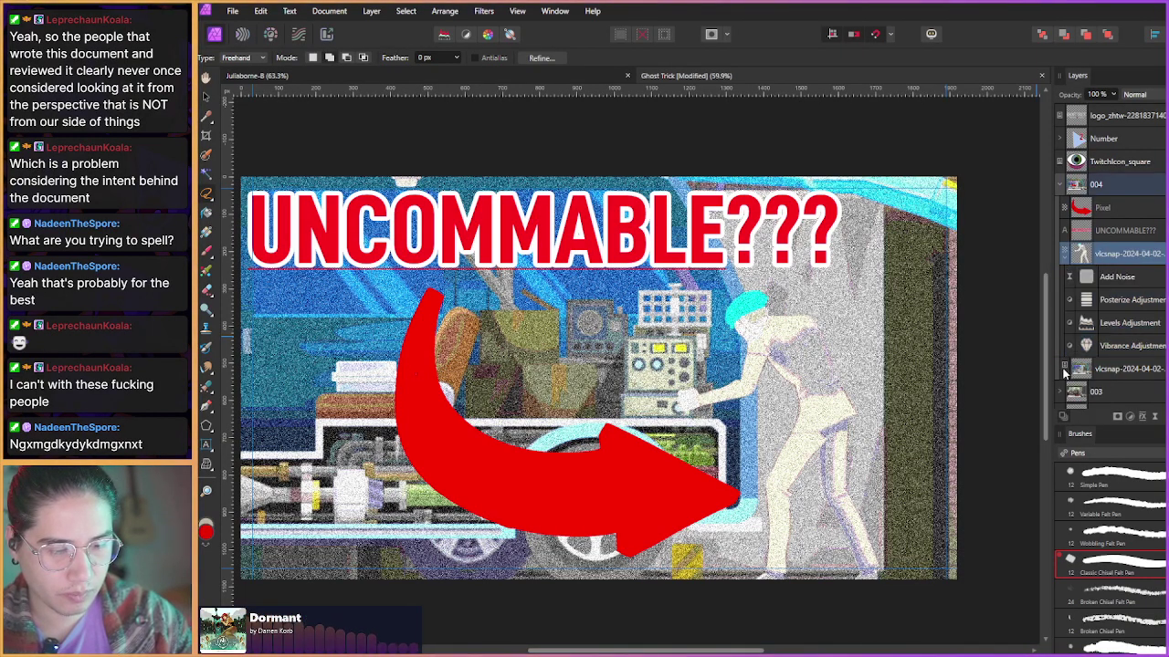
click(1141, 420)
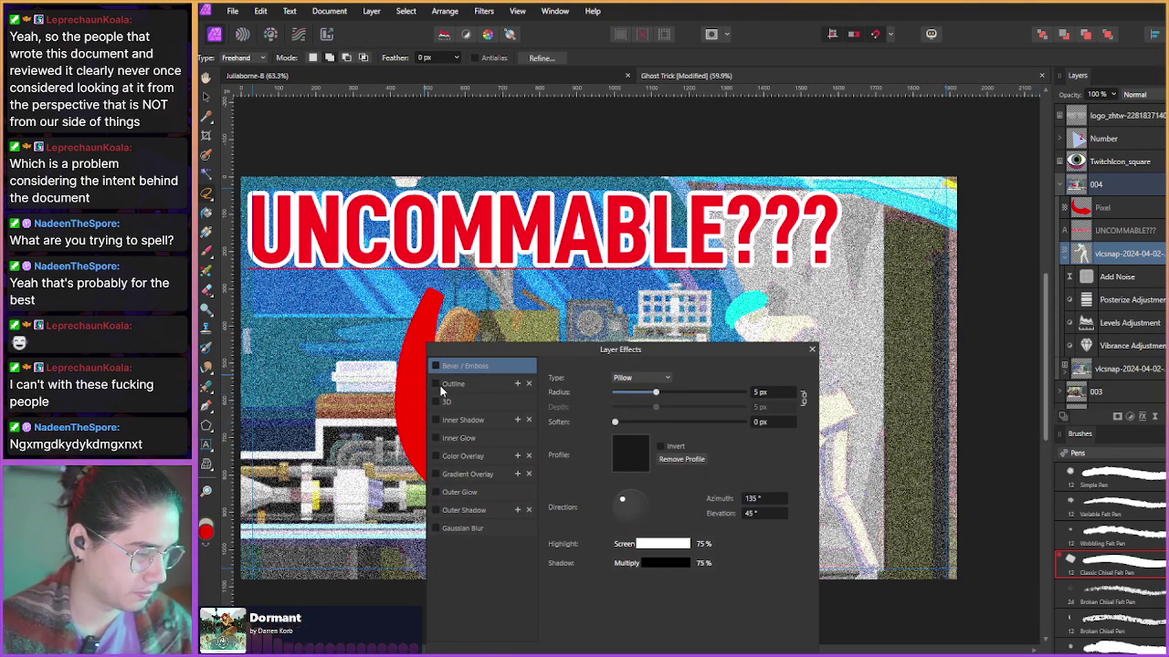
click(463, 510)
click(435, 510)
drag(616, 407, 684, 424)
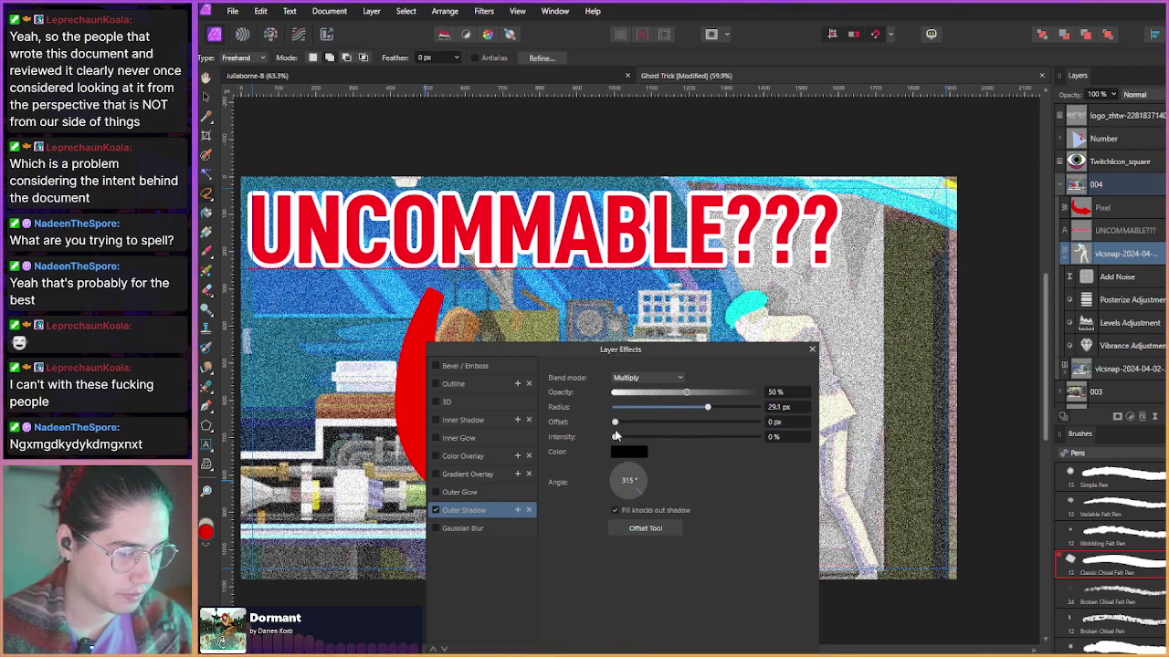
drag(611, 370, 461, 328)
drag(564, 365, 610, 365)
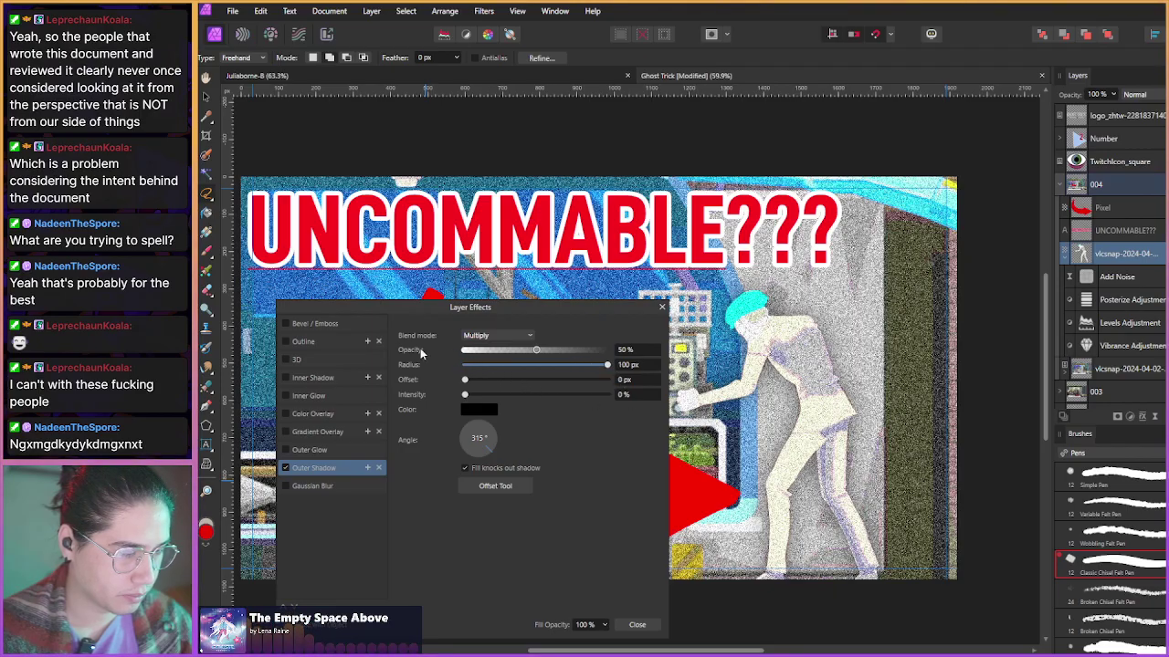
drag(466, 398, 481, 402)
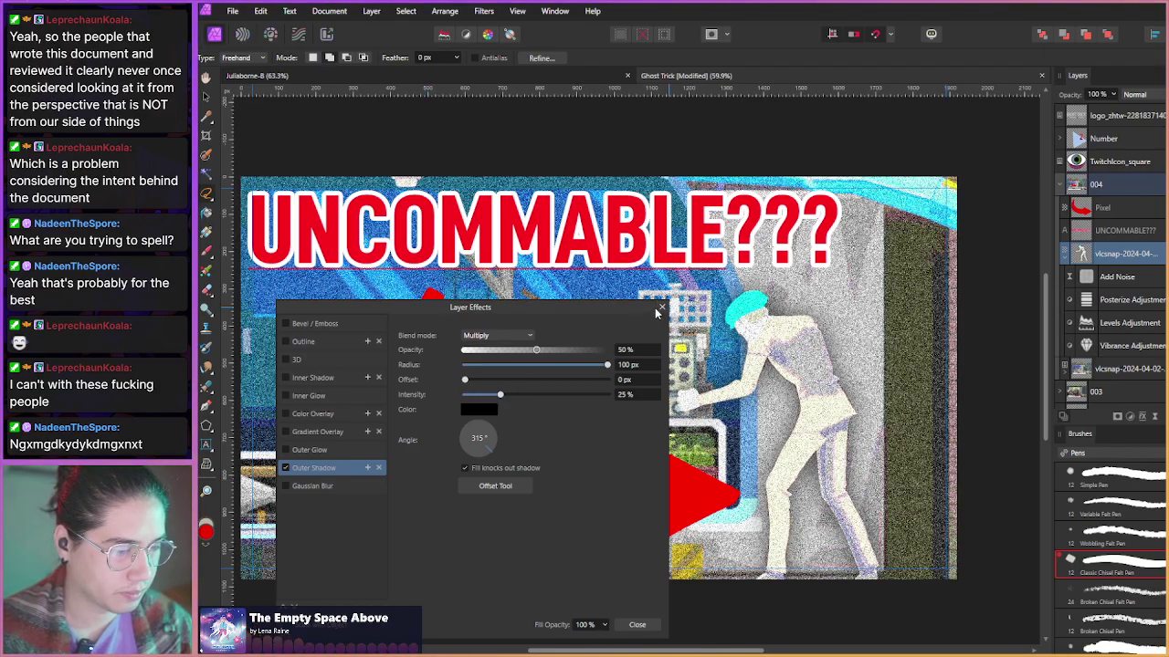
key(Return)
scroll(522, 338, down, 2)
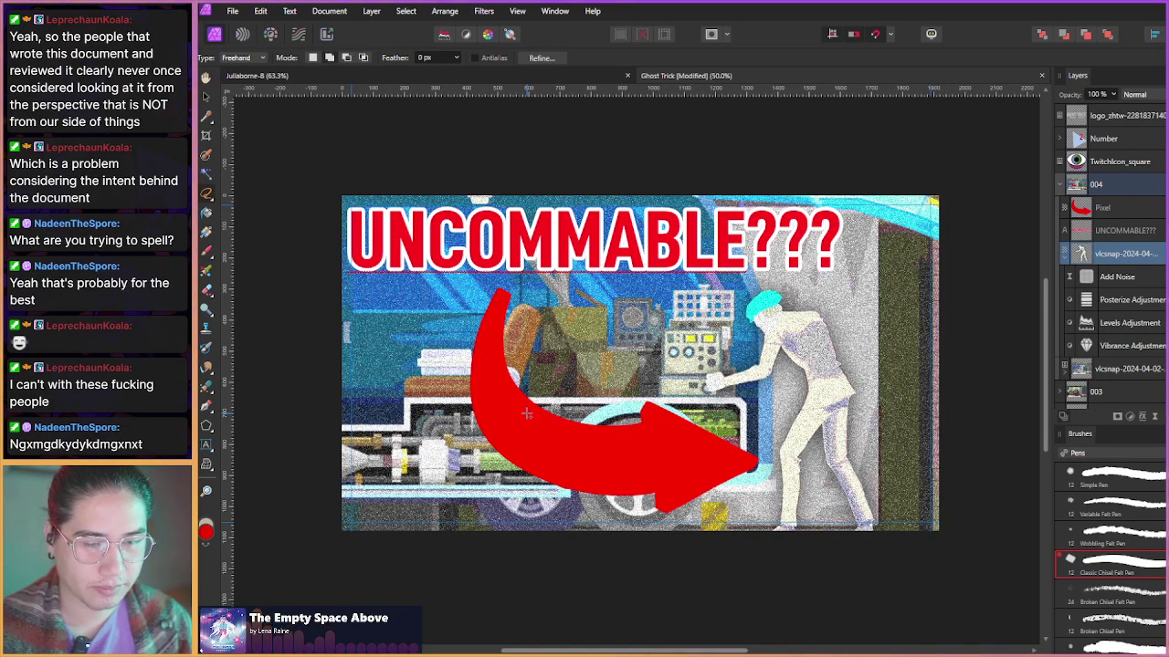
- Remove the red arrow and put an empty pixel layer in its place at the top of group 004
click(1091, 209)
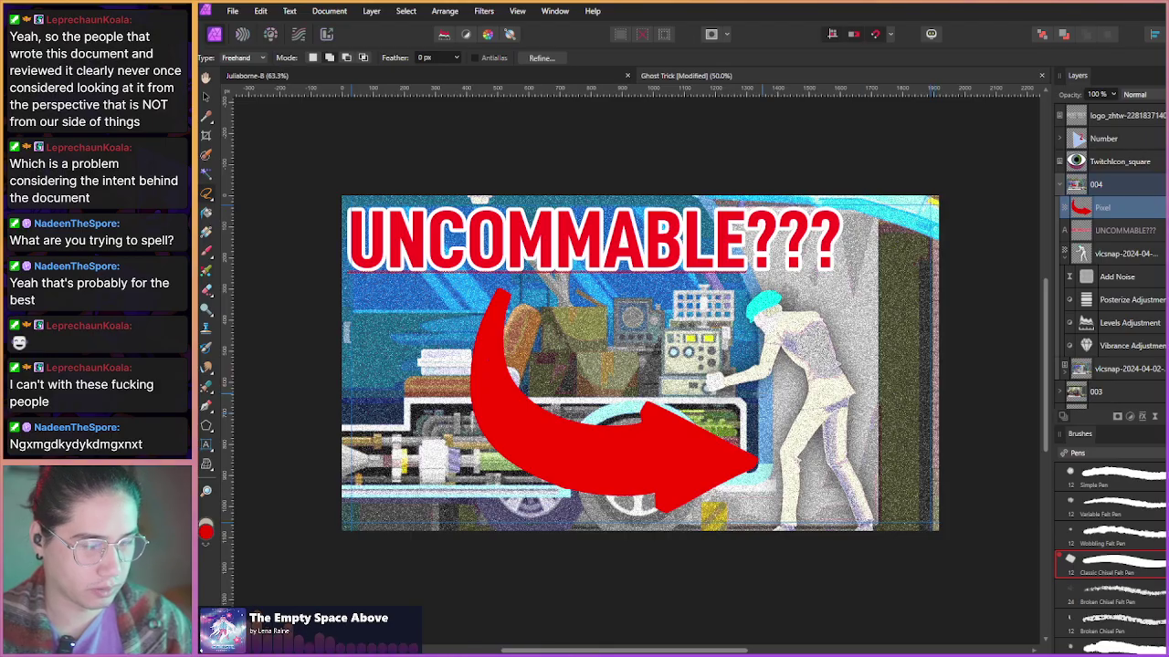
click(1095, 189)
key(ctrl+shift+n)
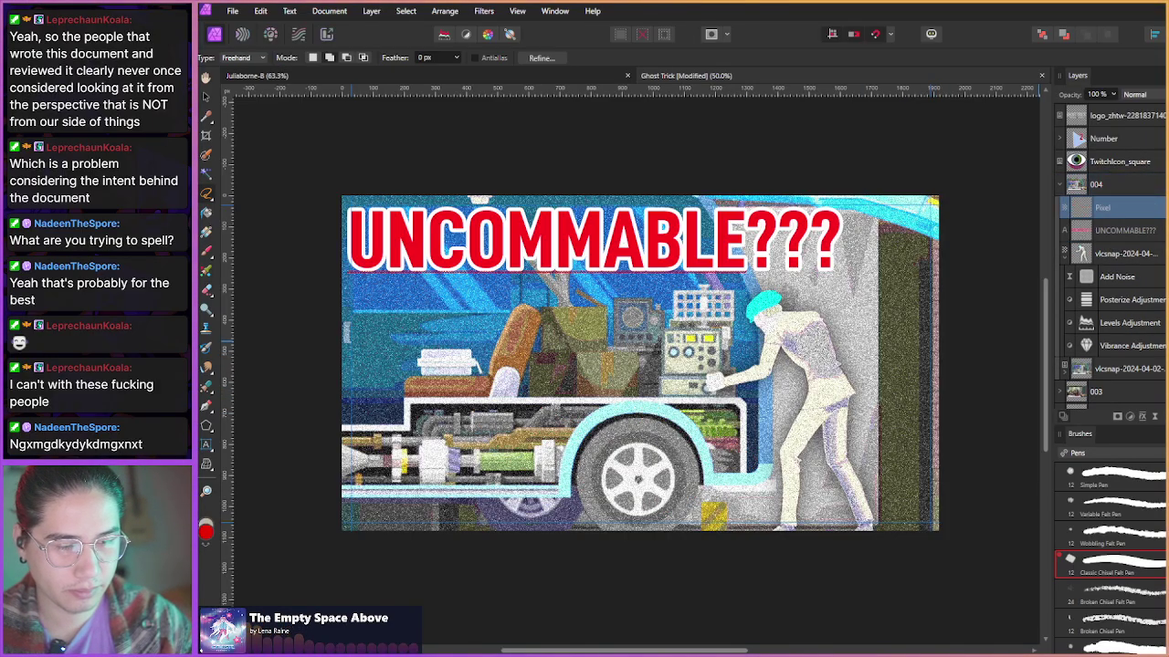
click(1065, 256)
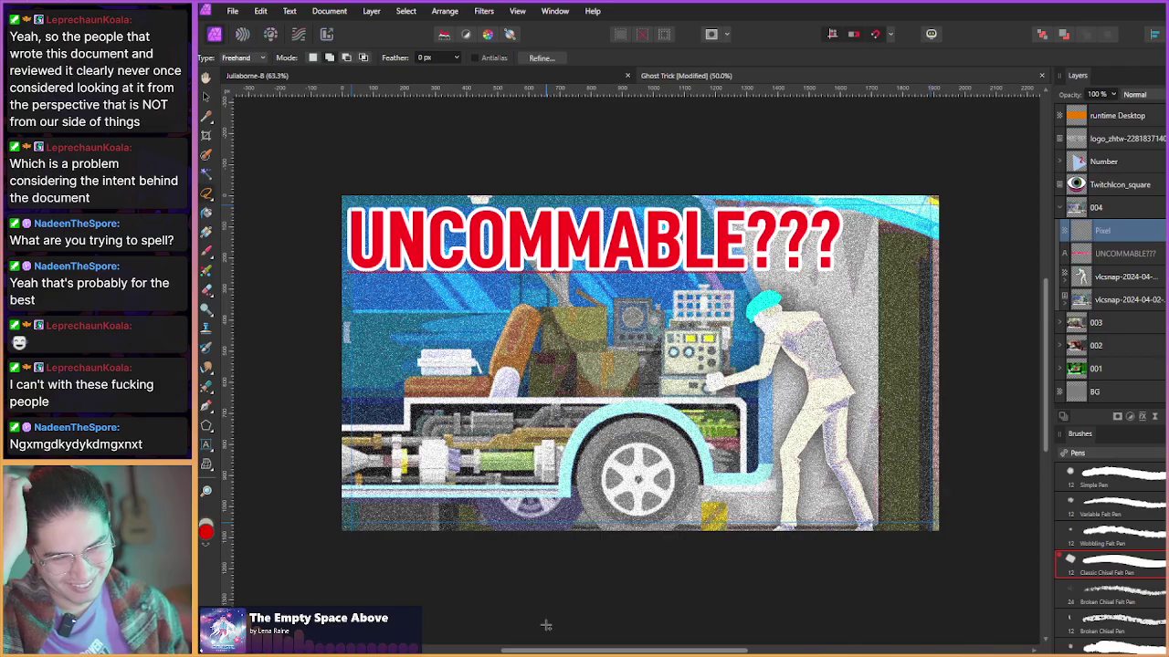
- Draw a closed triangle with the Pen tool over the right part of the car's front wheel
click(206, 406)
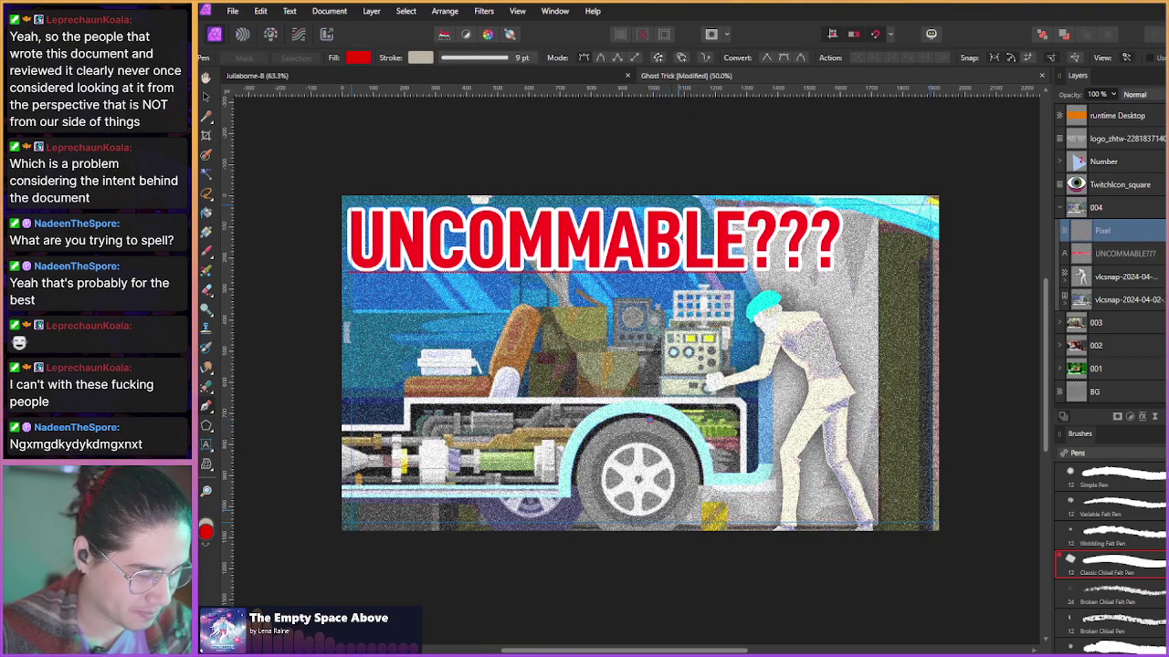
click(680, 511)
click(652, 421)
click(730, 448)
click(680, 511)
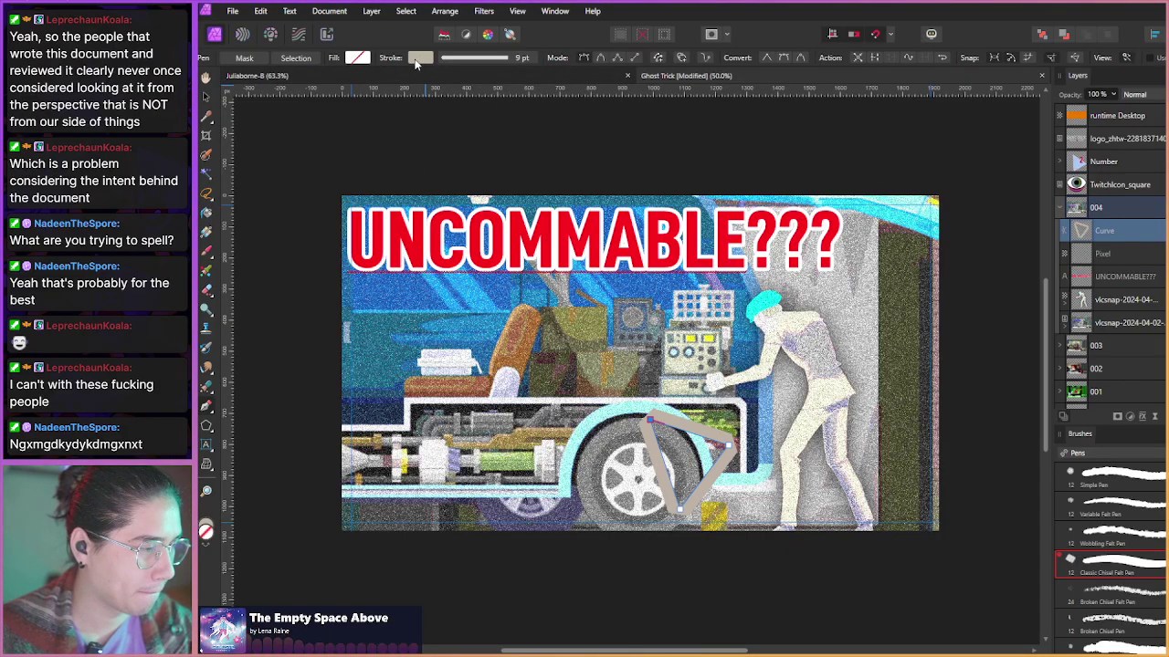
- Change the triangle's stroke colour to pure red, FF0000
click(417, 58)
click(456, 187)
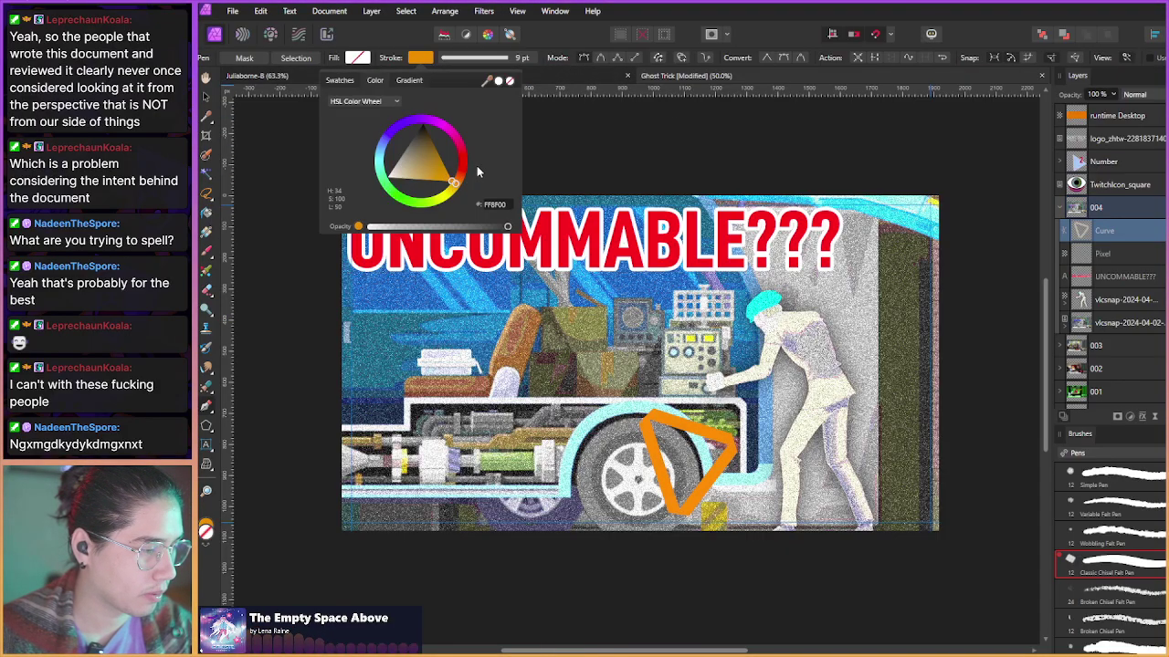
click(467, 161)
drag(468, 162, 478, 161)
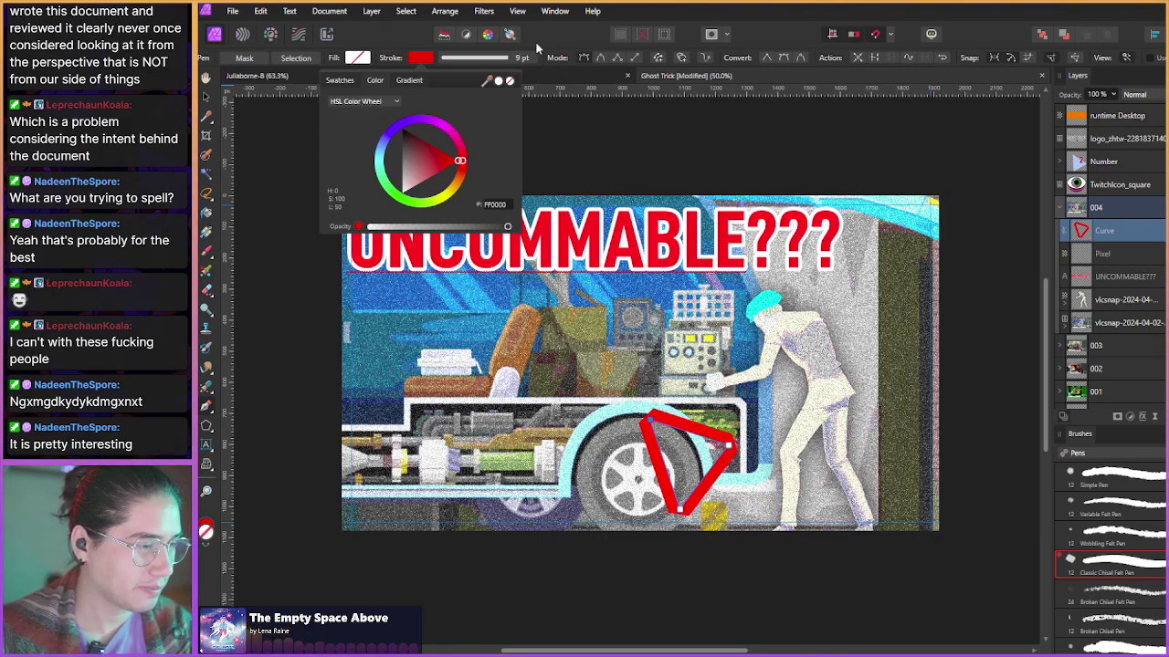
- Align the triangle's stroke to the centre of its path and adjust its corner join and line cap
click(489, 58)
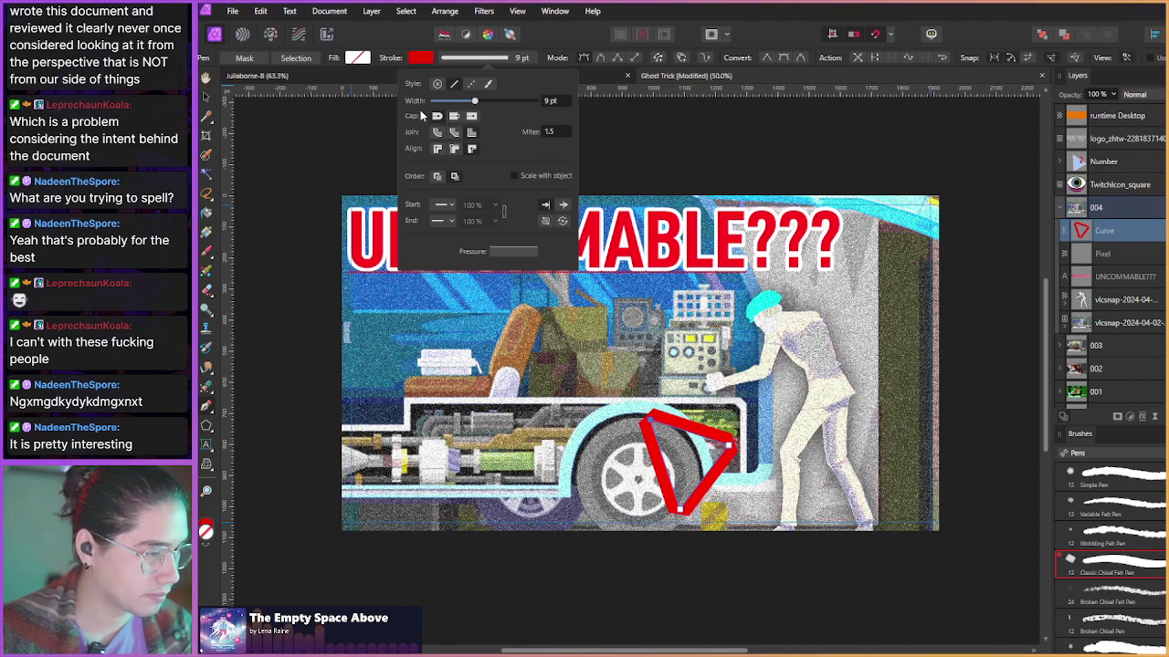
click(454, 134)
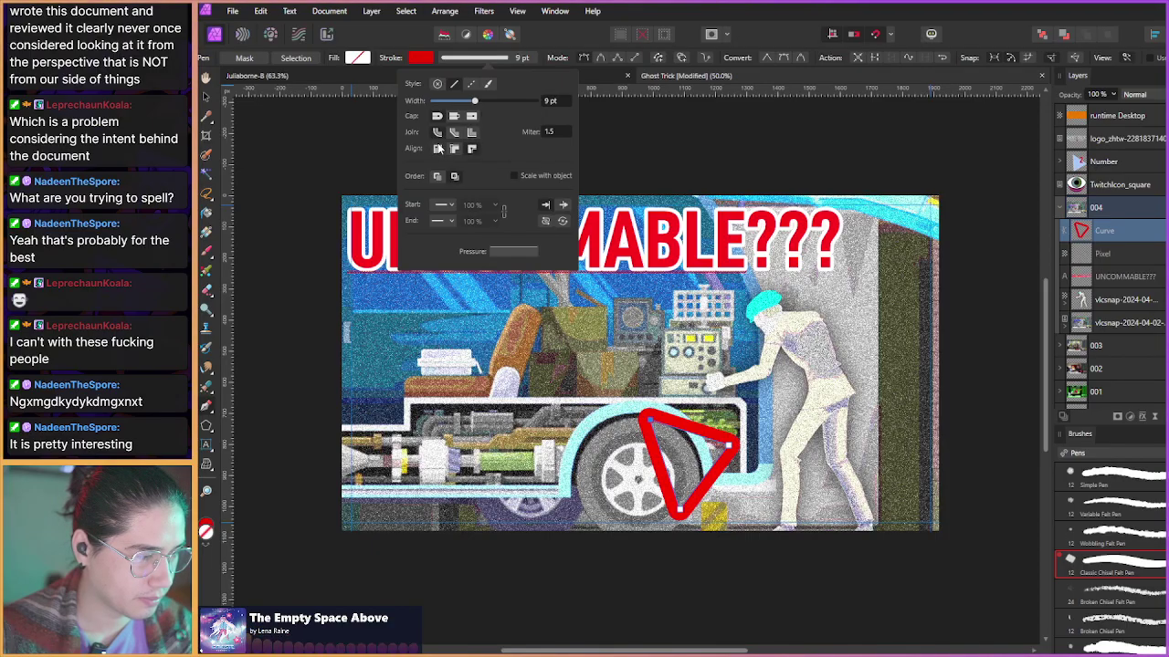
click(472, 136)
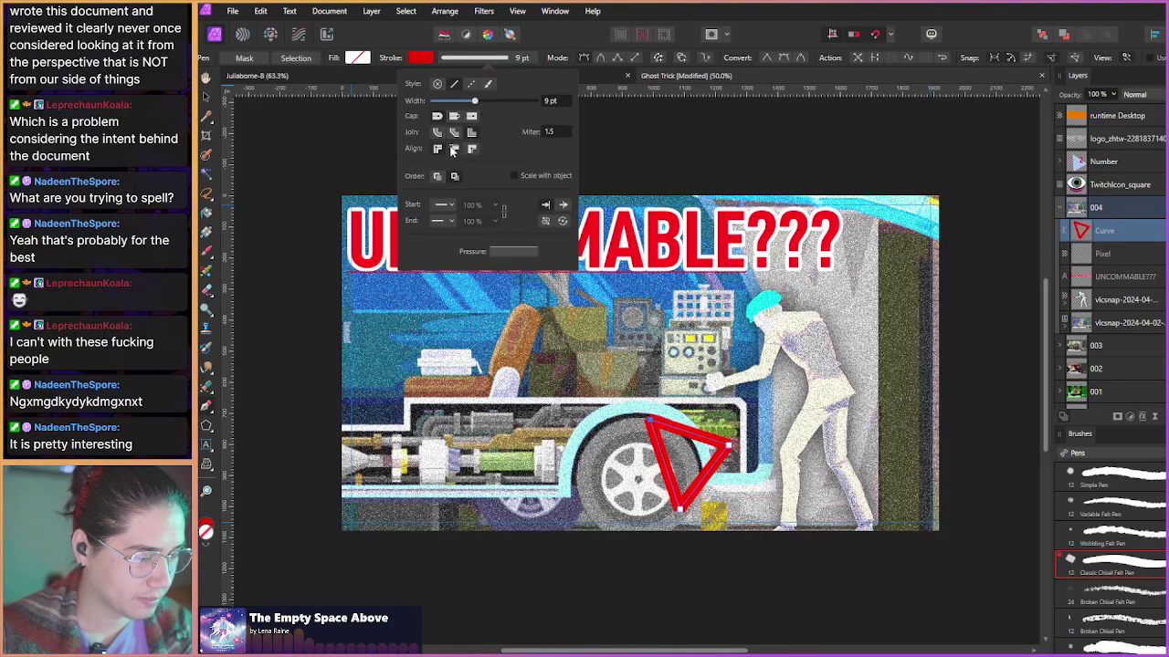
click(454, 152)
click(471, 150)
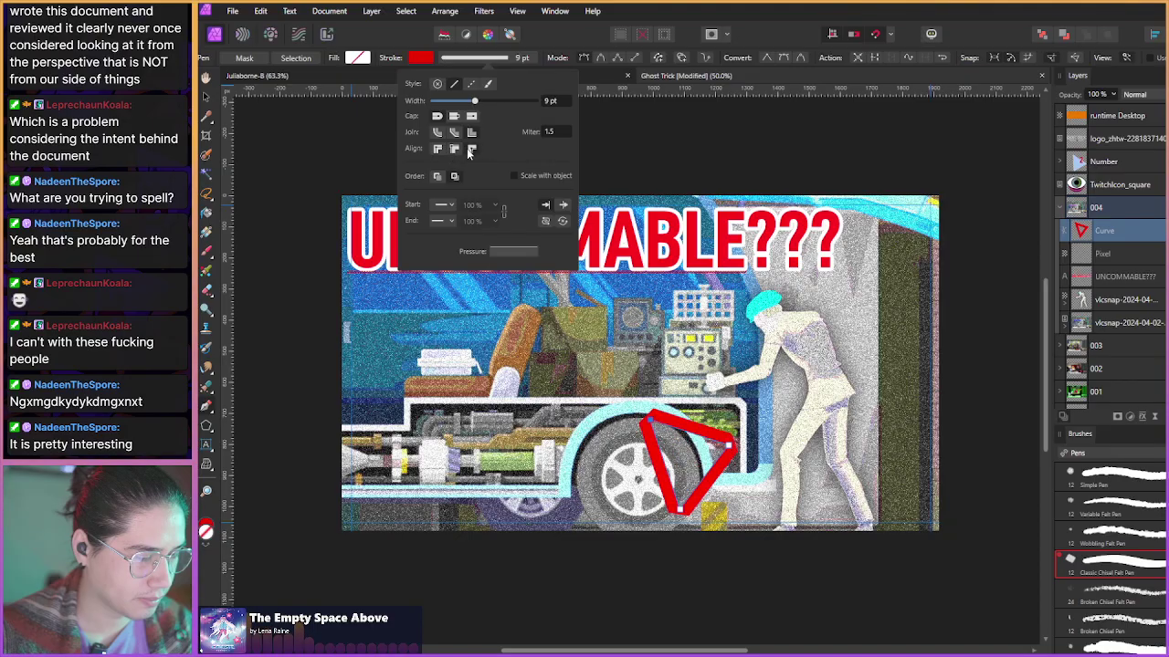
click(437, 151)
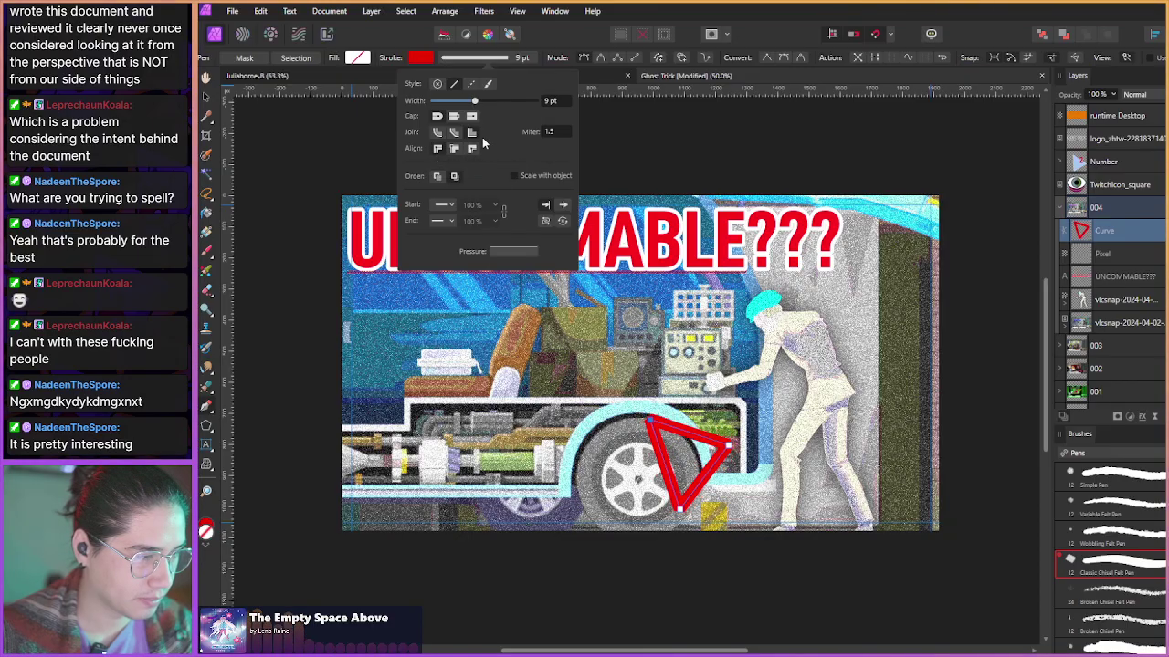
click(471, 117)
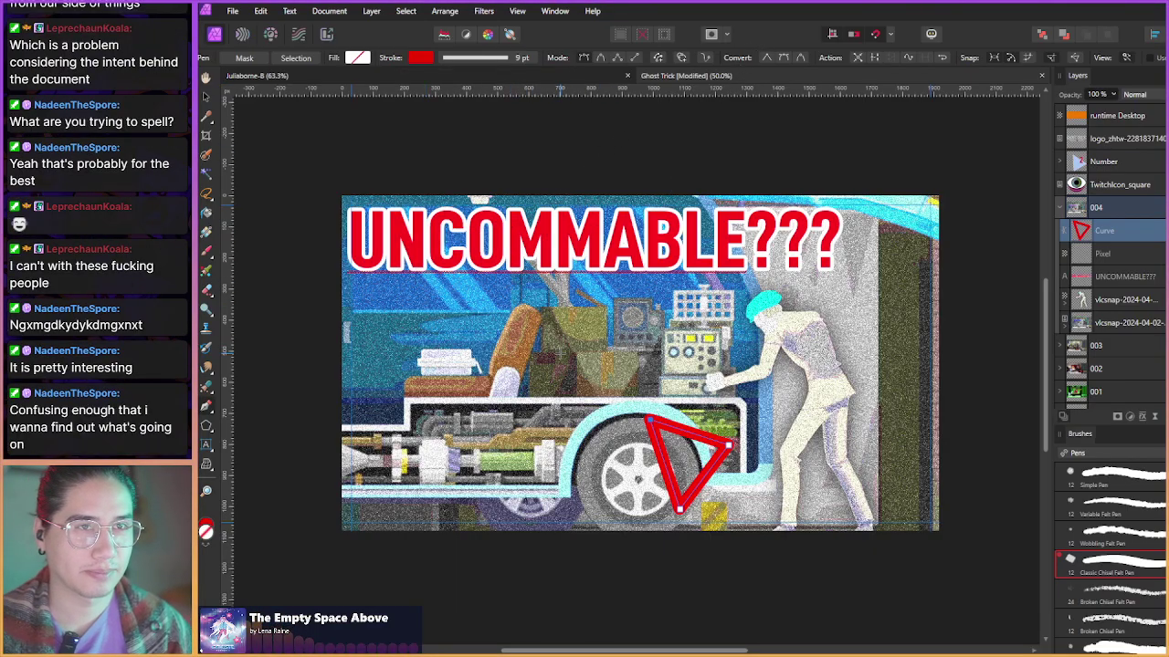
- Try to draw an arrow tail with the Pen tool from the triangle's left edge toward the seat
drag(551, 363, 554, 335)
scroll(554, 351, up, 1)
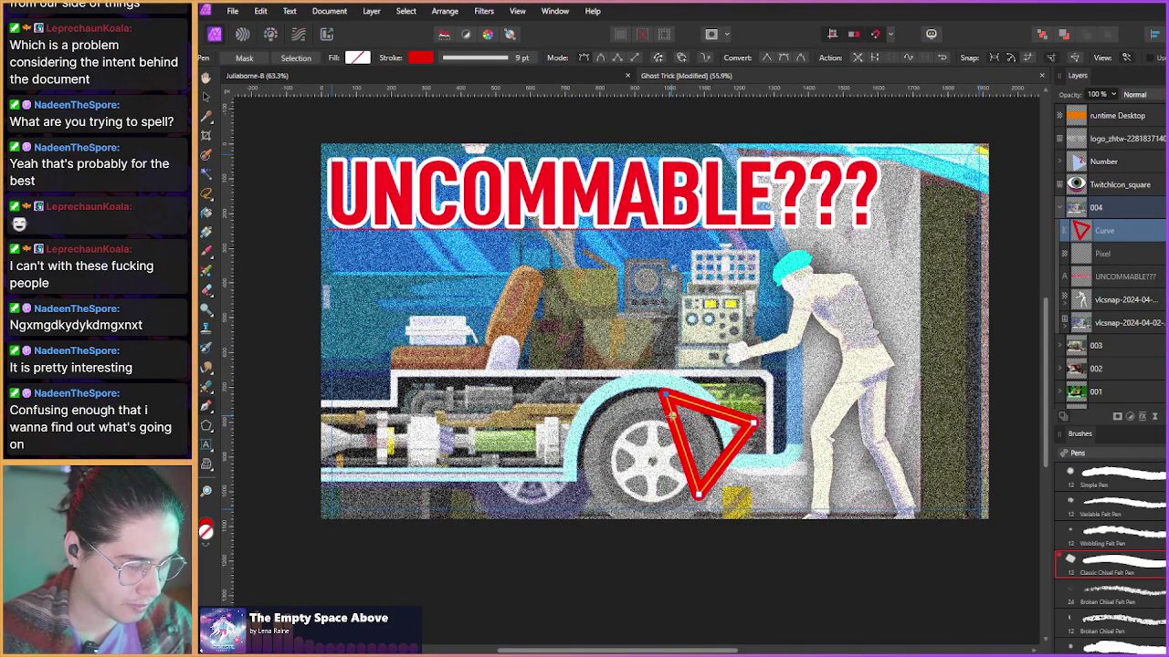
click(206, 406)
click(246, 407)
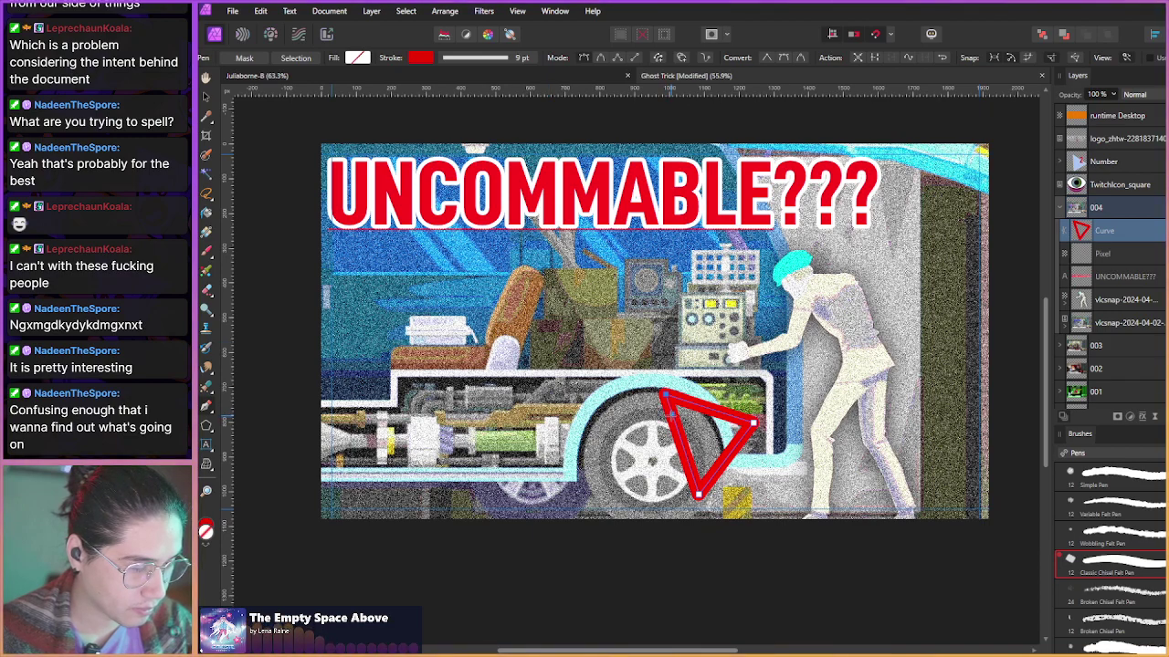
drag(570, 395, 520, 359)
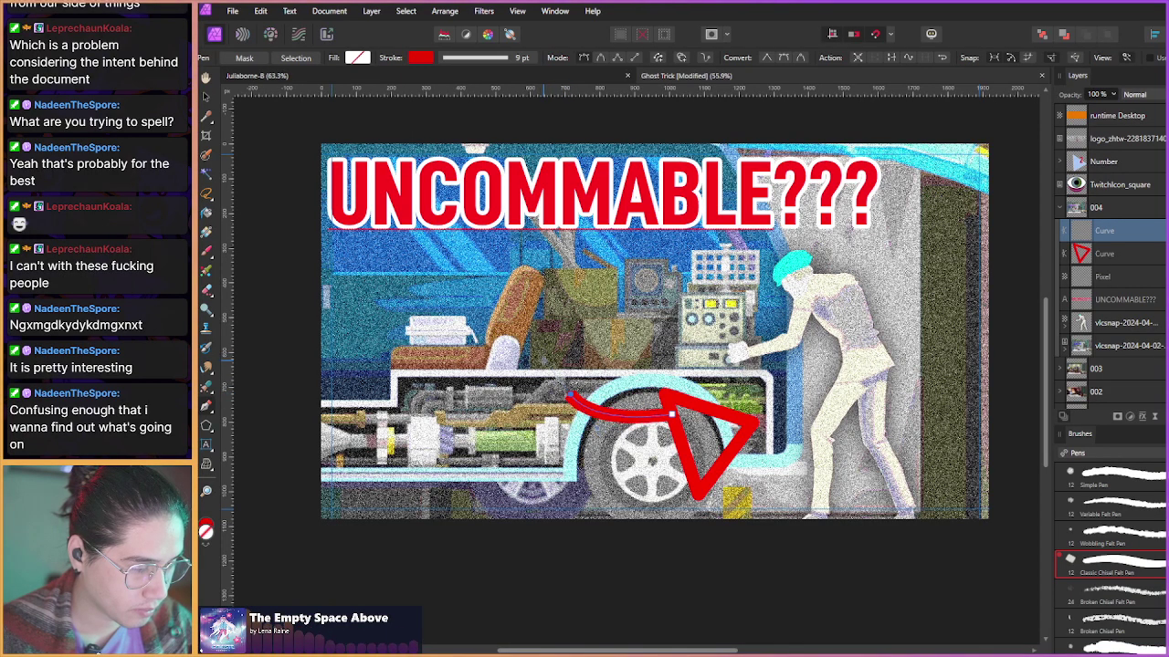
drag(570, 394, 514, 274)
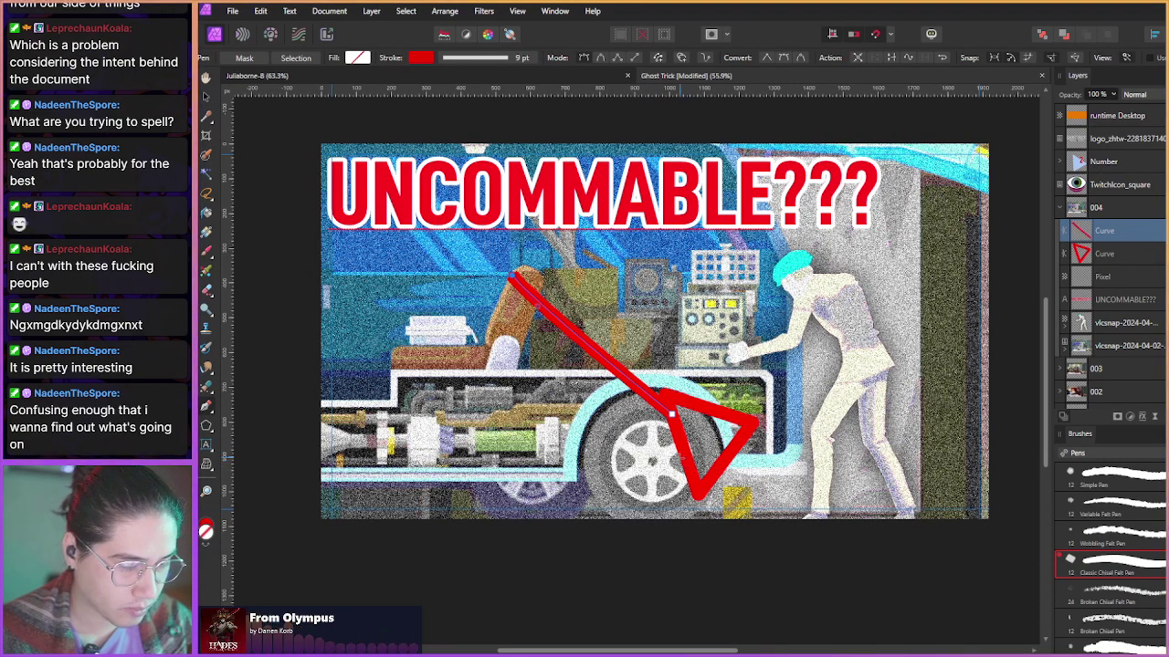
key(ctrl+z)
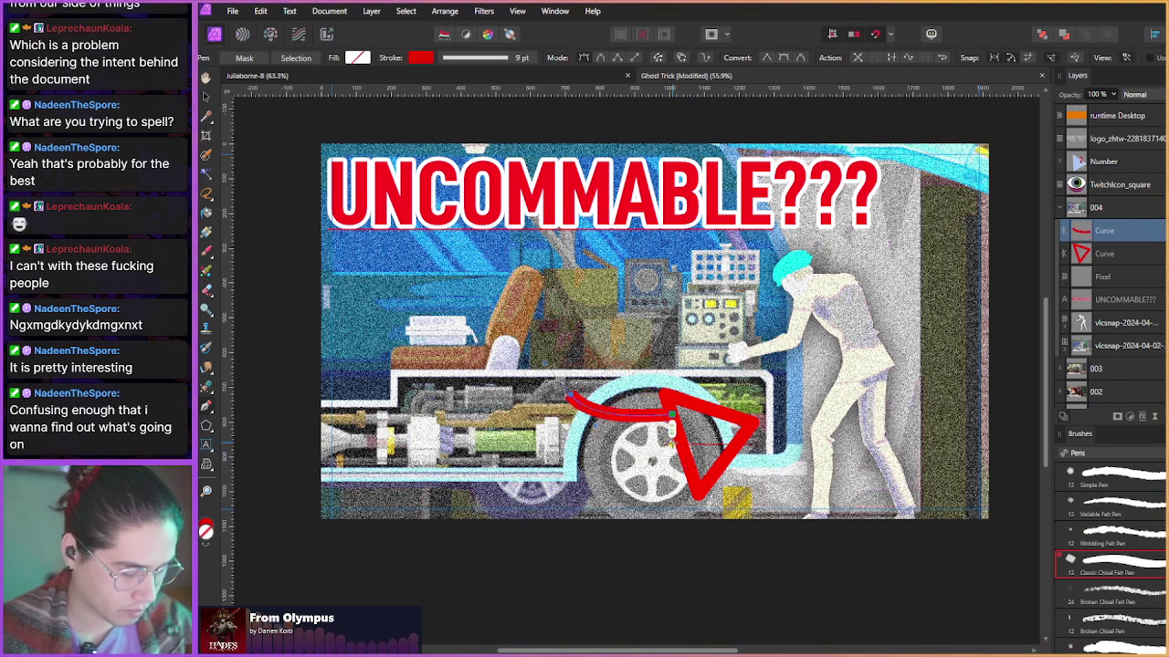
key(ctrl+z)
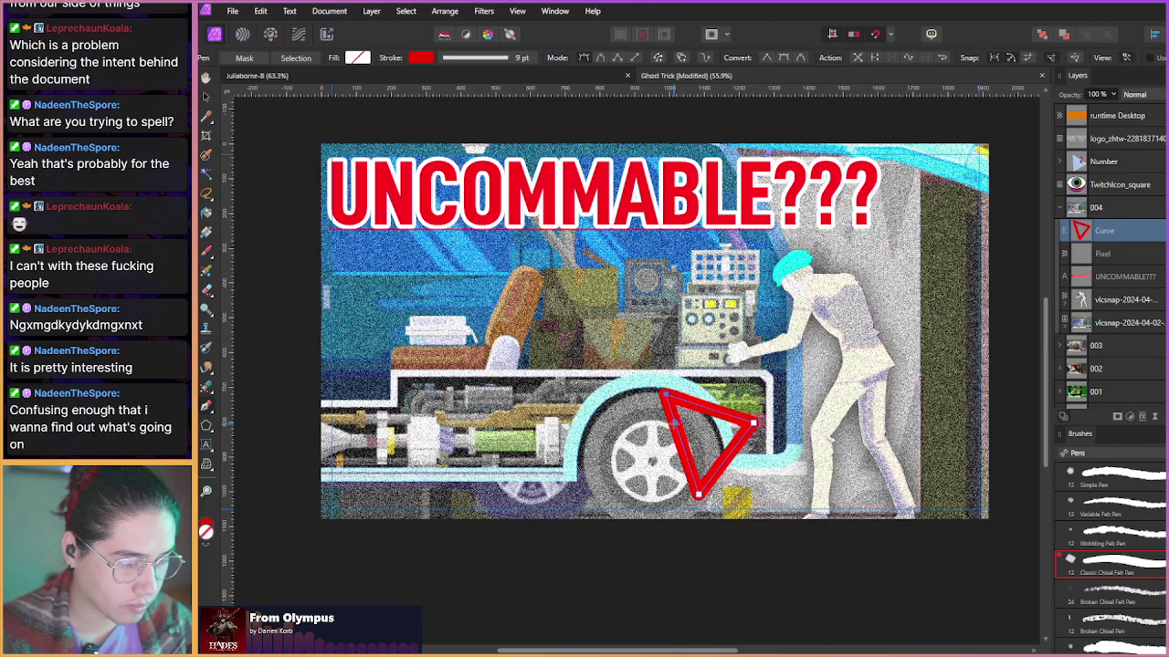
- Add two nodes on the triangle's left edge and draw a curved tail line from the upper one to the seat's base
click(206, 406)
click(239, 423)
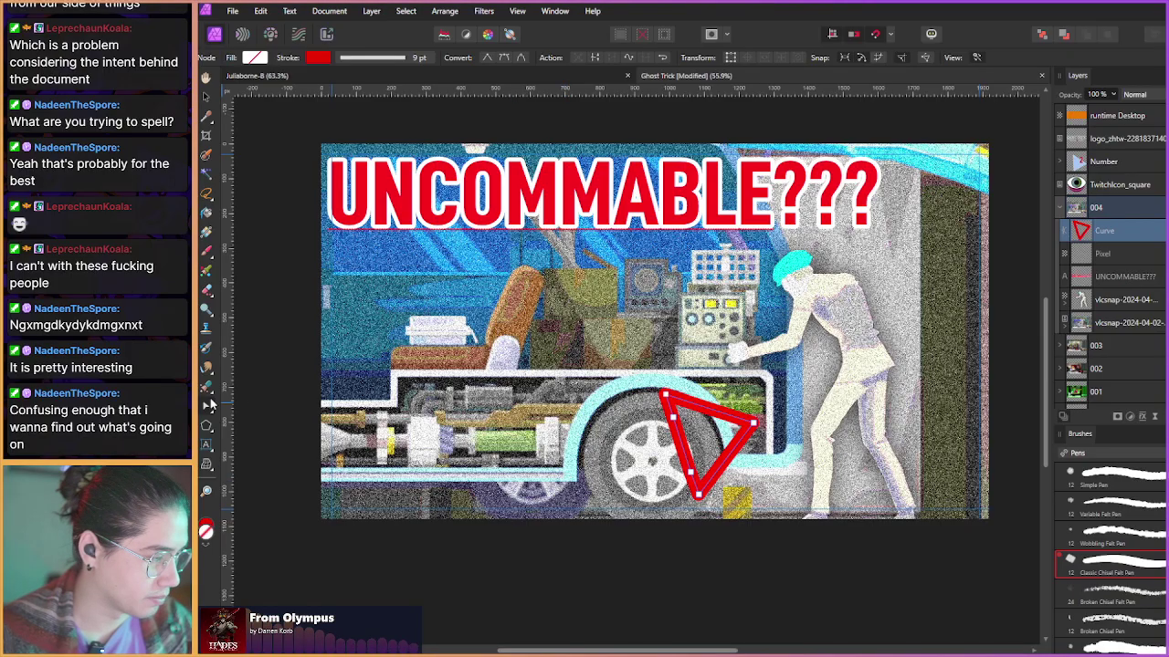
click(208, 407)
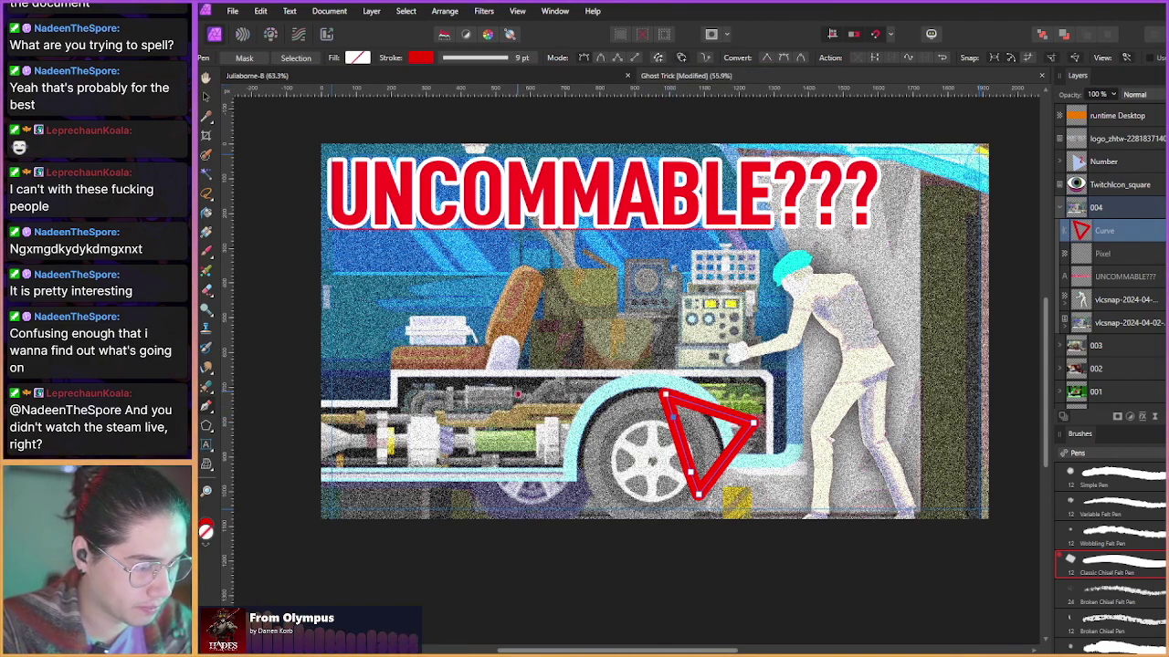
mouse_move(513, 358)
mouse_down()
mouse_move(482, 294)
mouse_move(483, 306)
mouse_up()
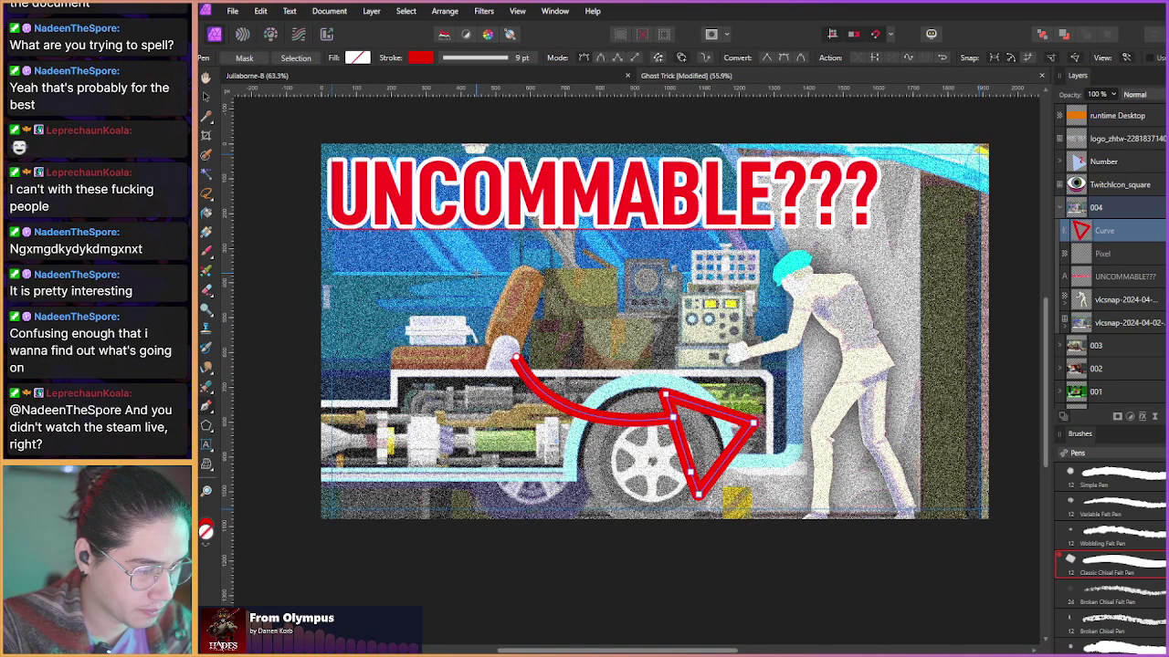
- Try to complete the arrow tail with a second curve joining its tip to the lower node on the triangle's edge
click(689, 471)
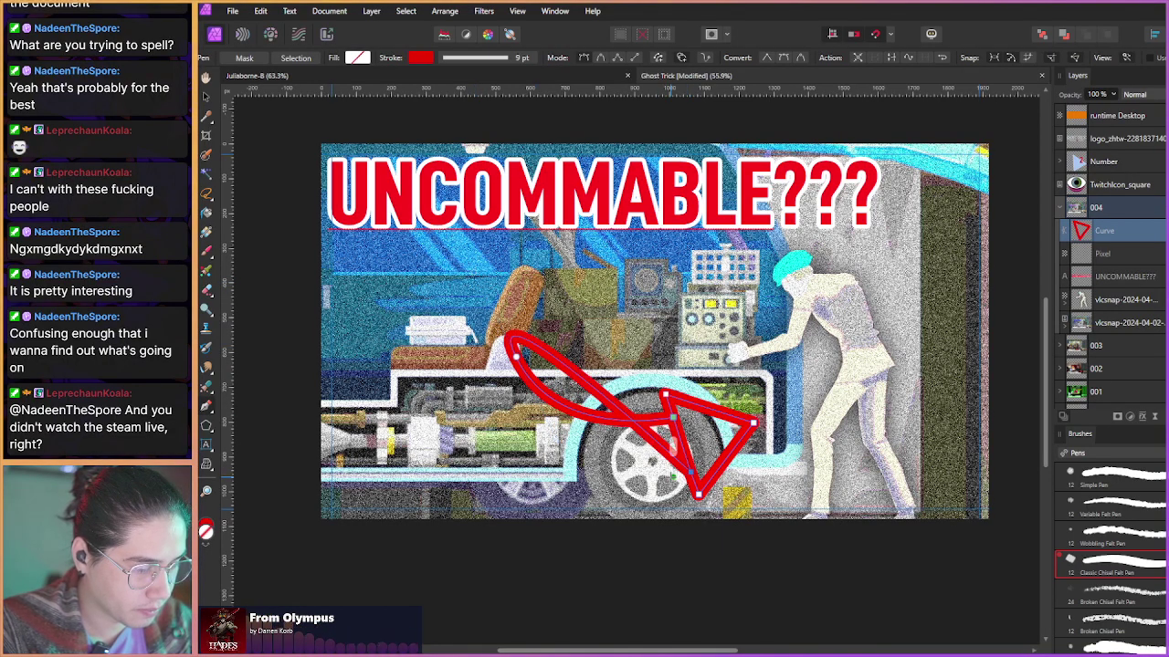
click(662, 423)
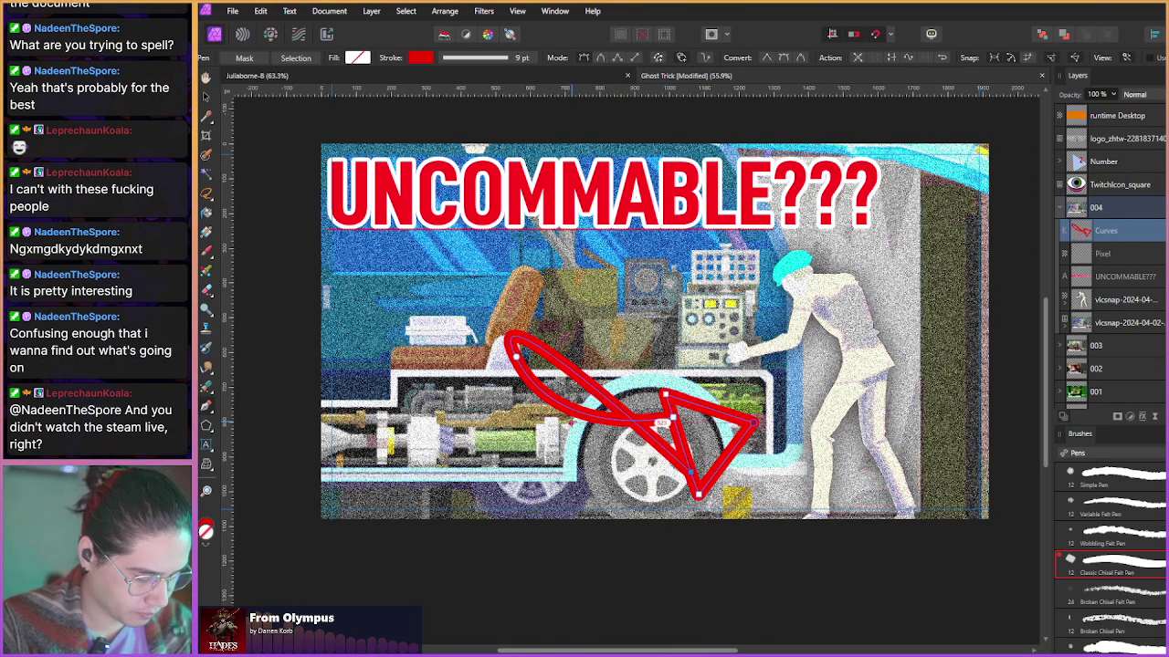
key(ctrl+z)
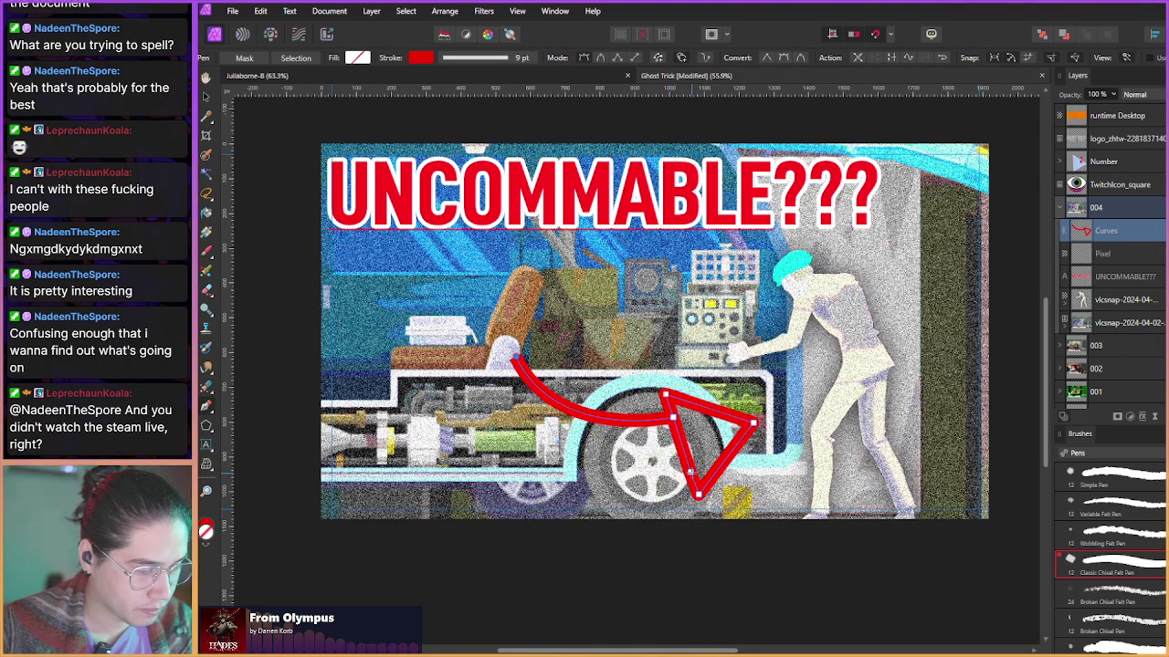
click(514, 354)
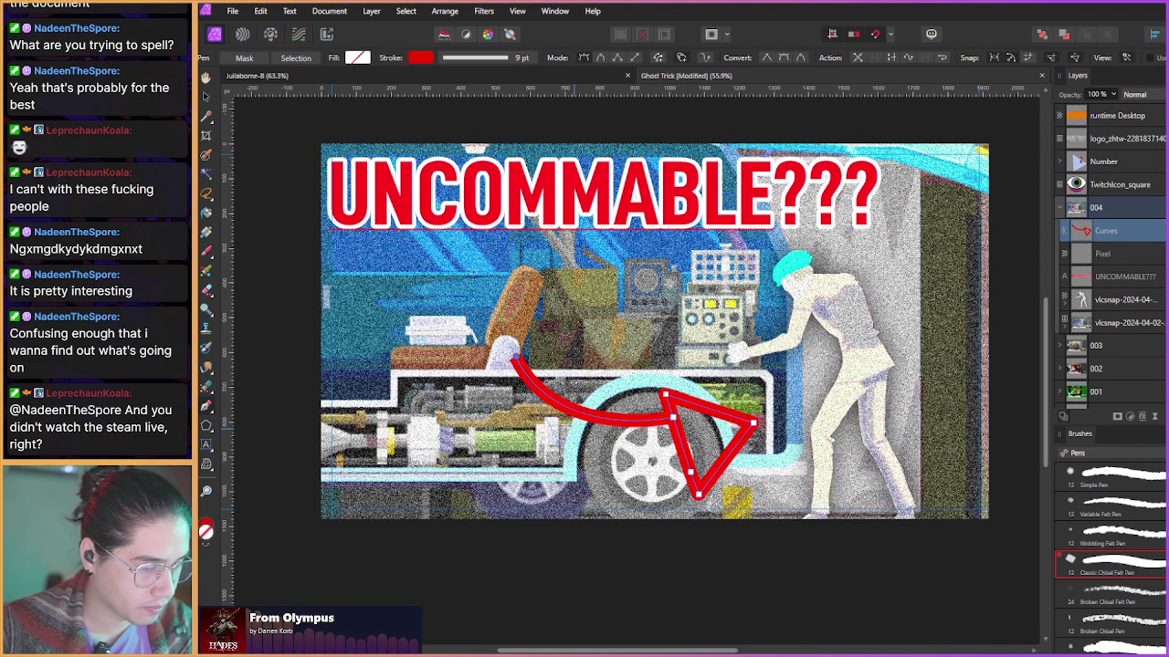
click(208, 425)
click(215, 419)
click(213, 413)
click(248, 407)
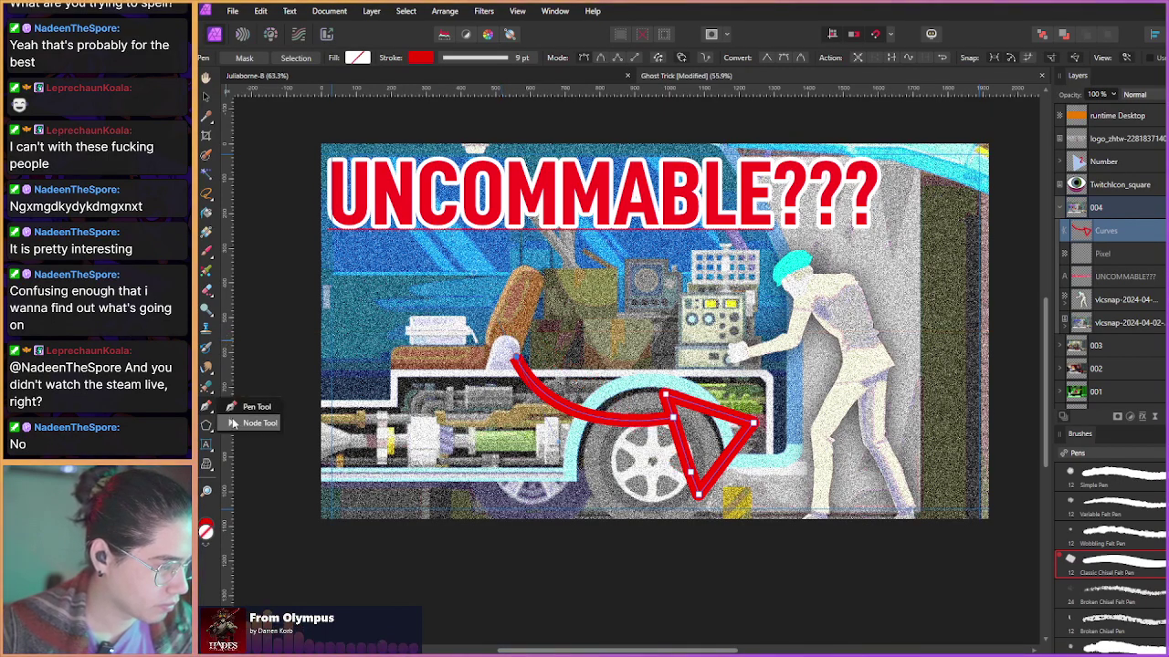
click(258, 422)
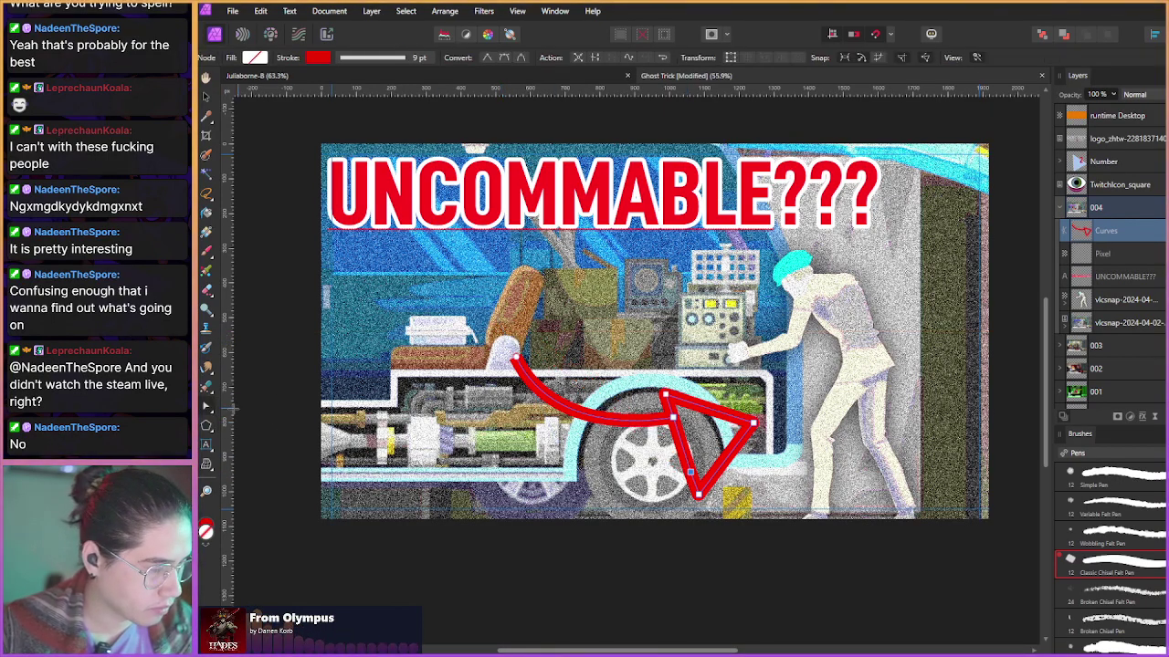
click(208, 412)
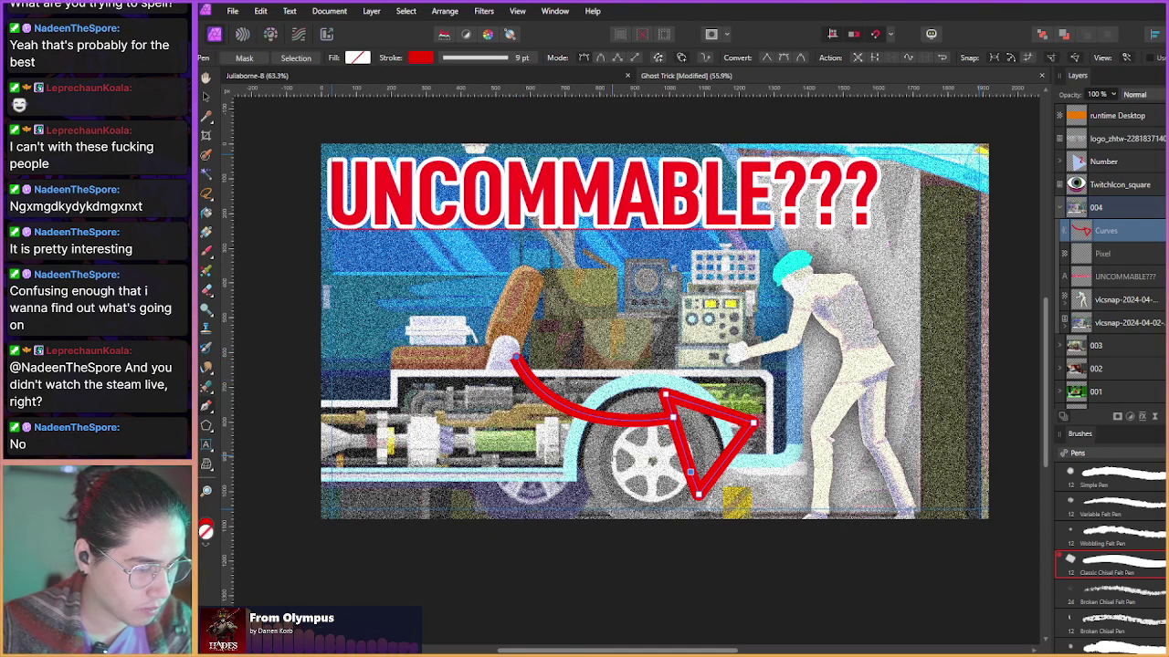
drag(514, 359, 496, 343)
key(ctrl+z)
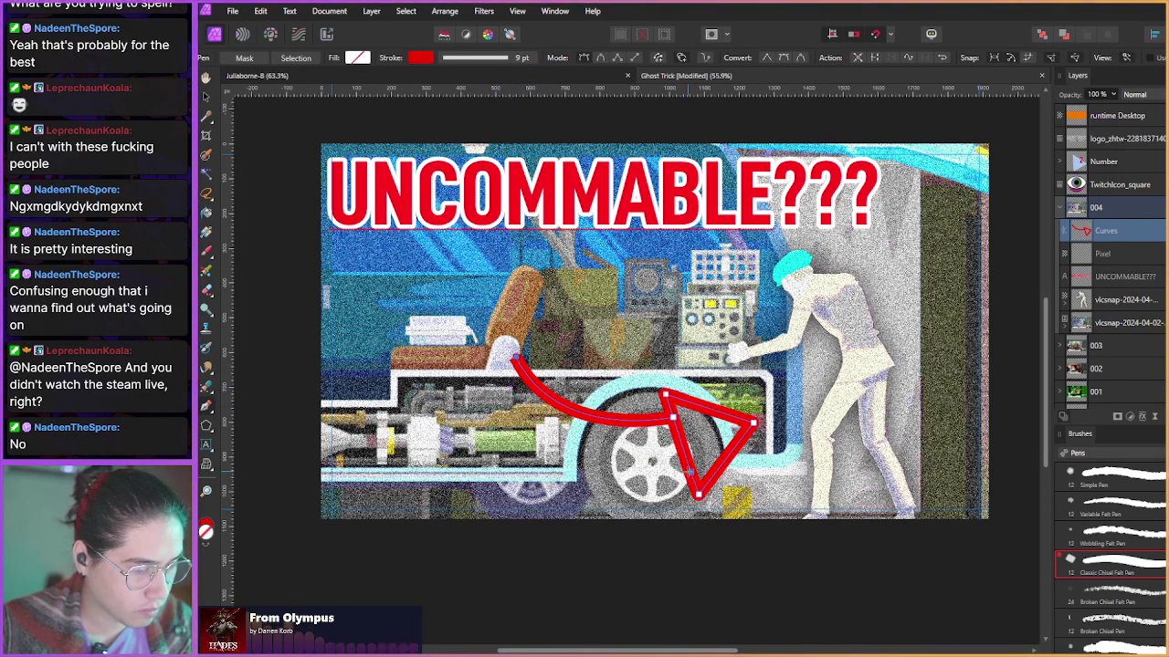
- Draw a second tail curve from the triangle's lower edge node to the tip of the first curve
click(689, 471)
scroll(544, 396, up, 3)
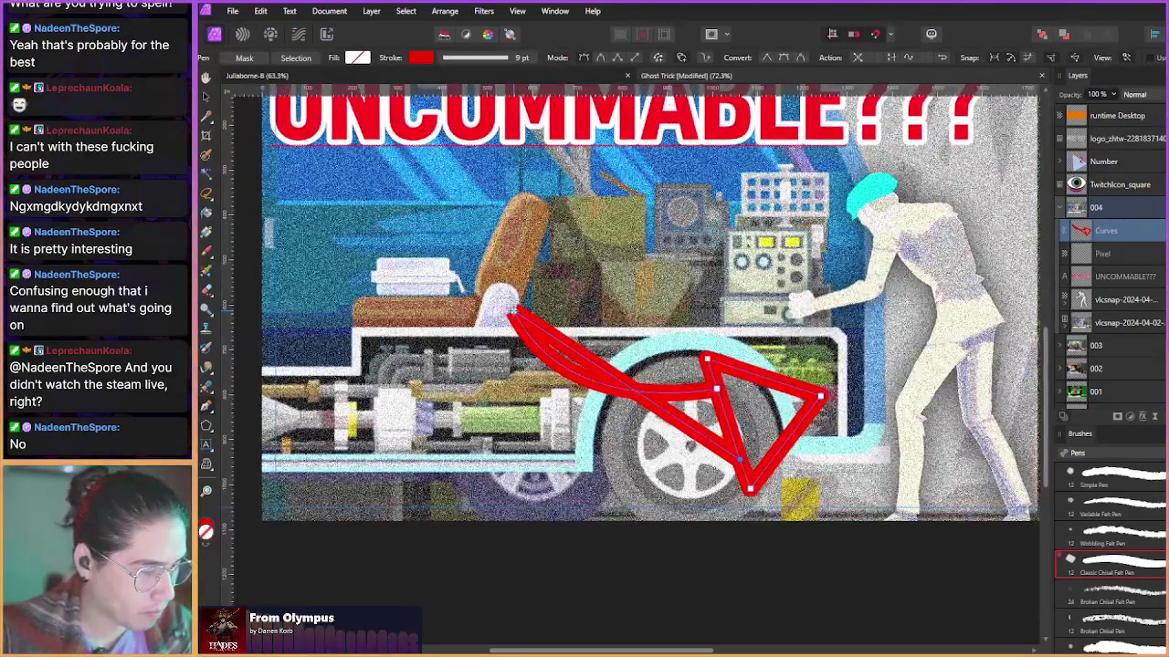
click(511, 311)
drag(511, 312, 517, 320)
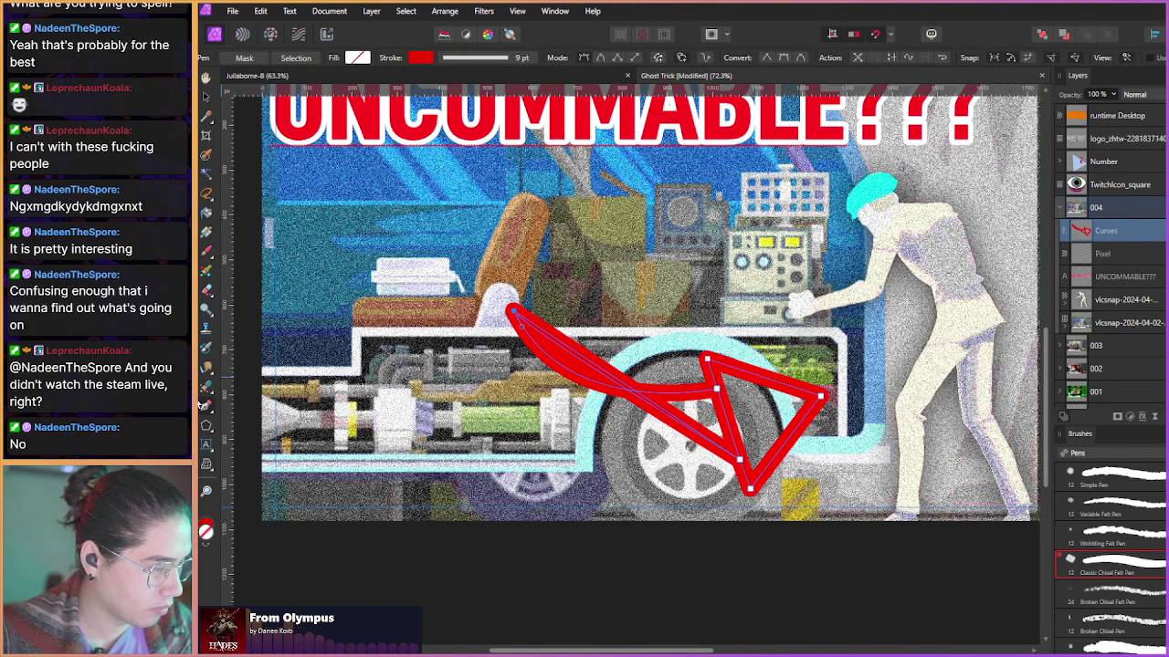
- Move the end nodes of both tail curves up beside the seat's backrest with the Node tool
click(208, 407)
drag(524, 327, 487, 206)
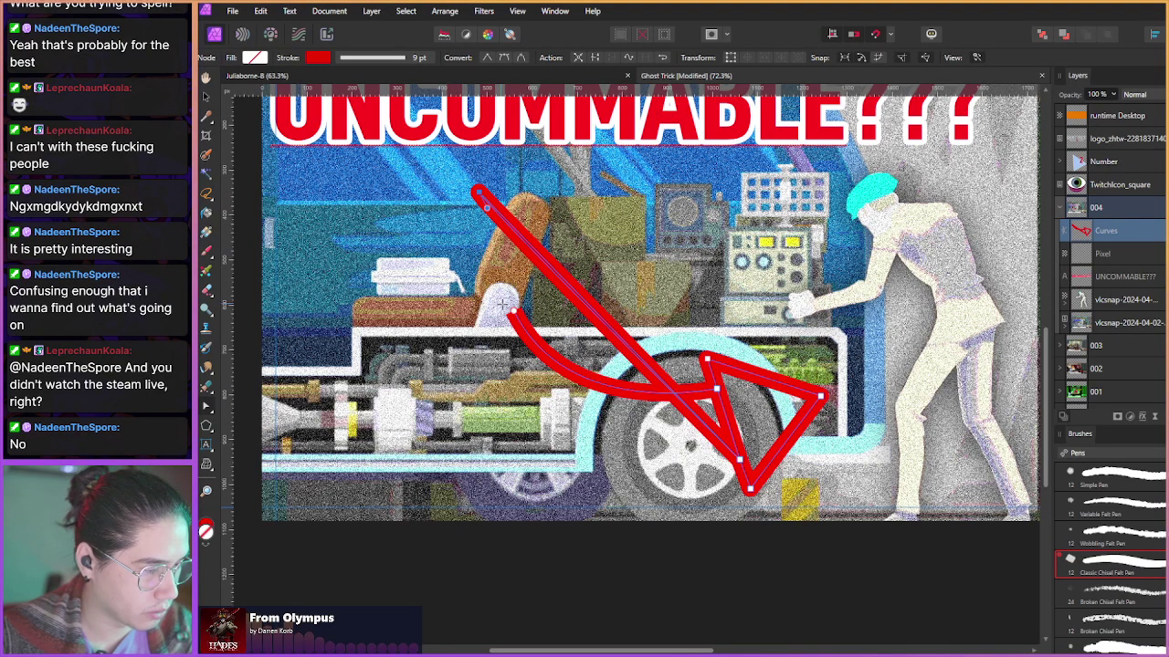
drag(502, 304, 532, 301)
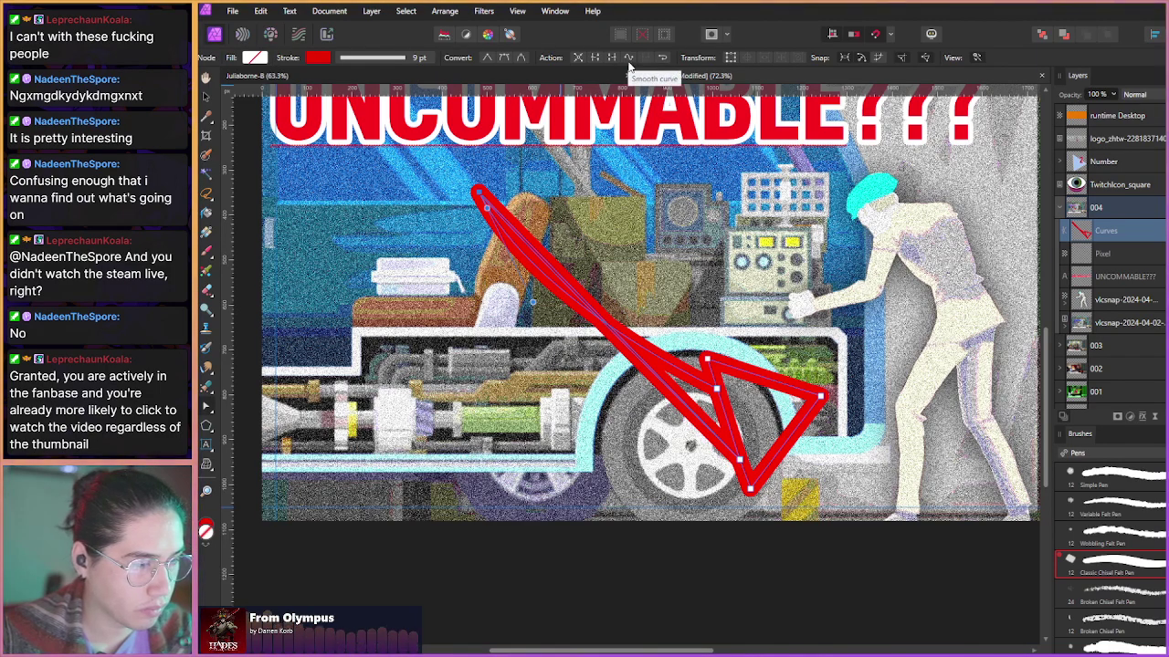
right_click(476, 190)
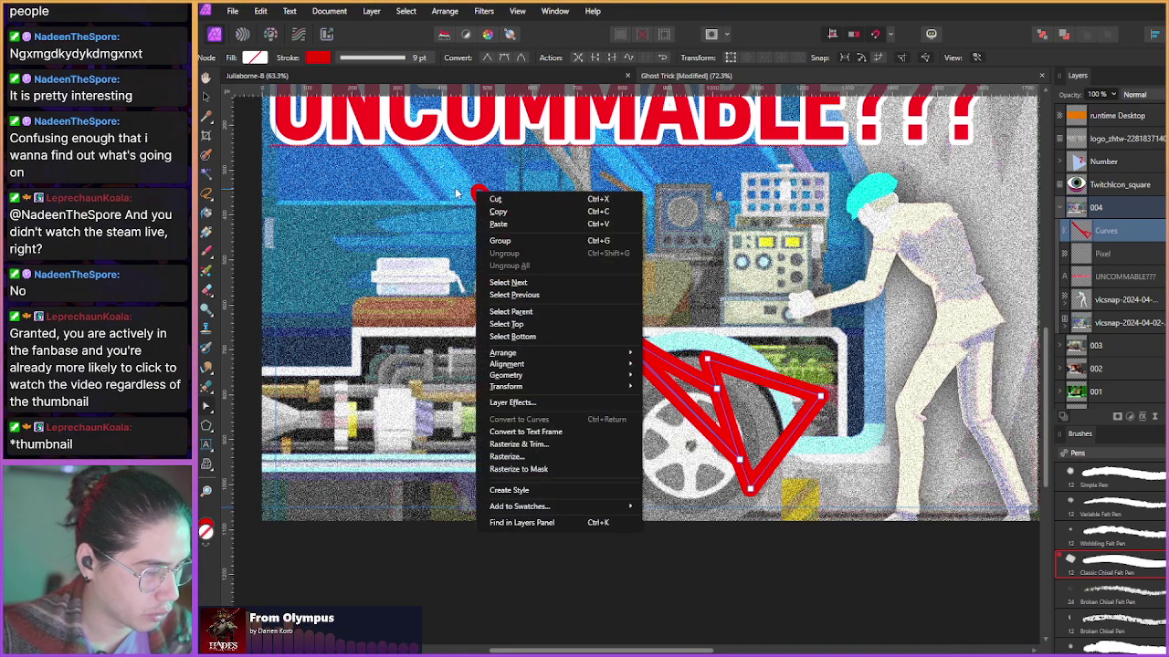
click(454, 391)
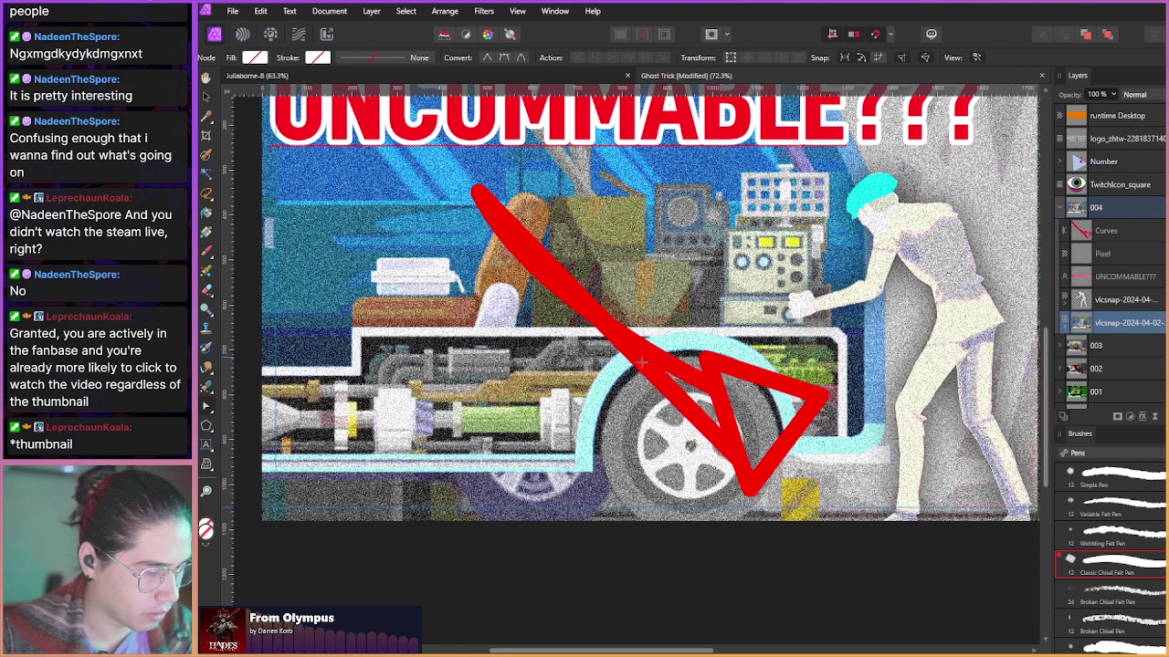
- Bend the tail curves outward, pull their tip nodes apart, and undo the reshaping together with the second curve
click(669, 391)
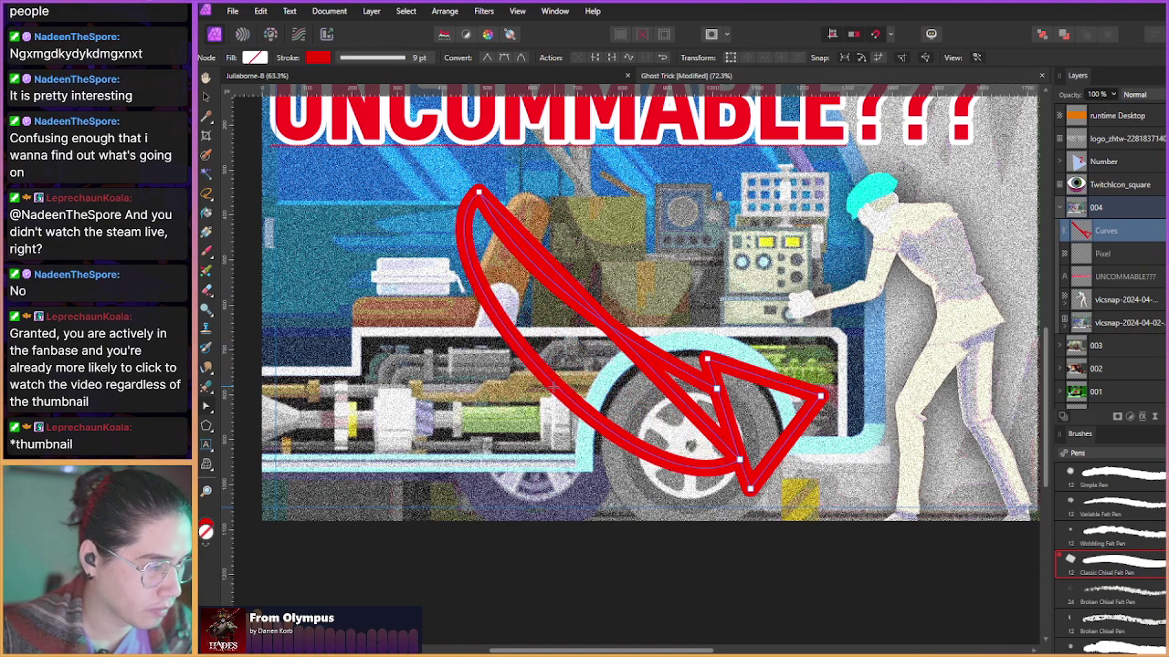
mouse_move(555, 387)
mouse_down()
mouse_move(553, 407)
mouse_move(593, 349)
mouse_move(575, 387)
mouse_up()
drag(589, 314, 594, 290)
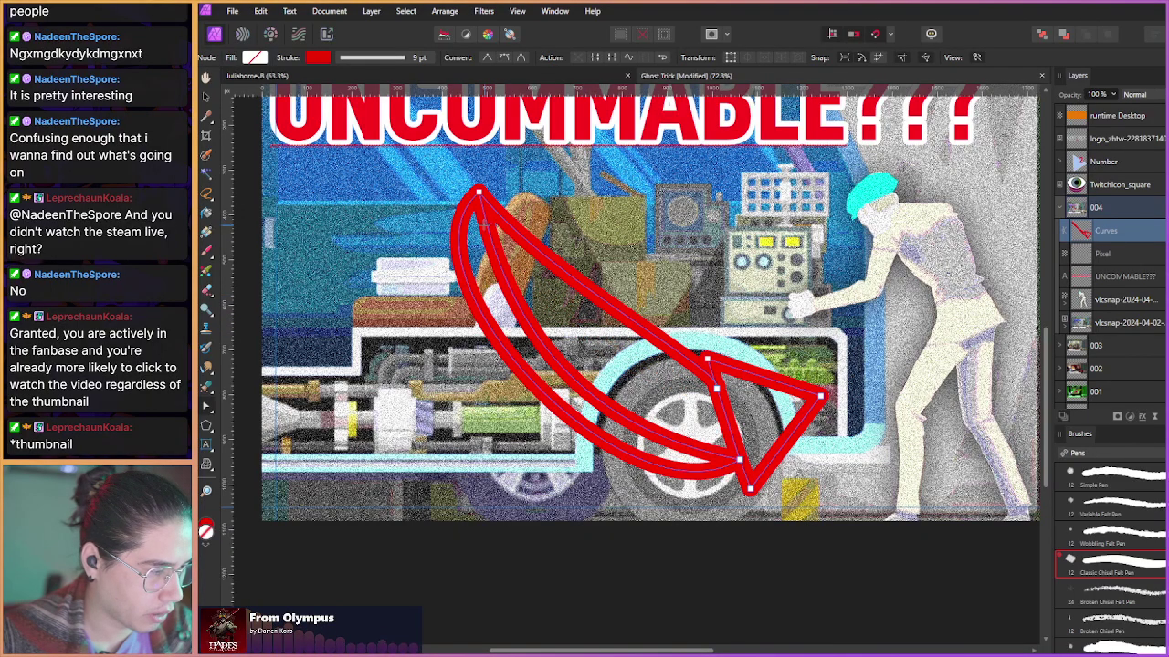
drag(478, 191, 418, 223)
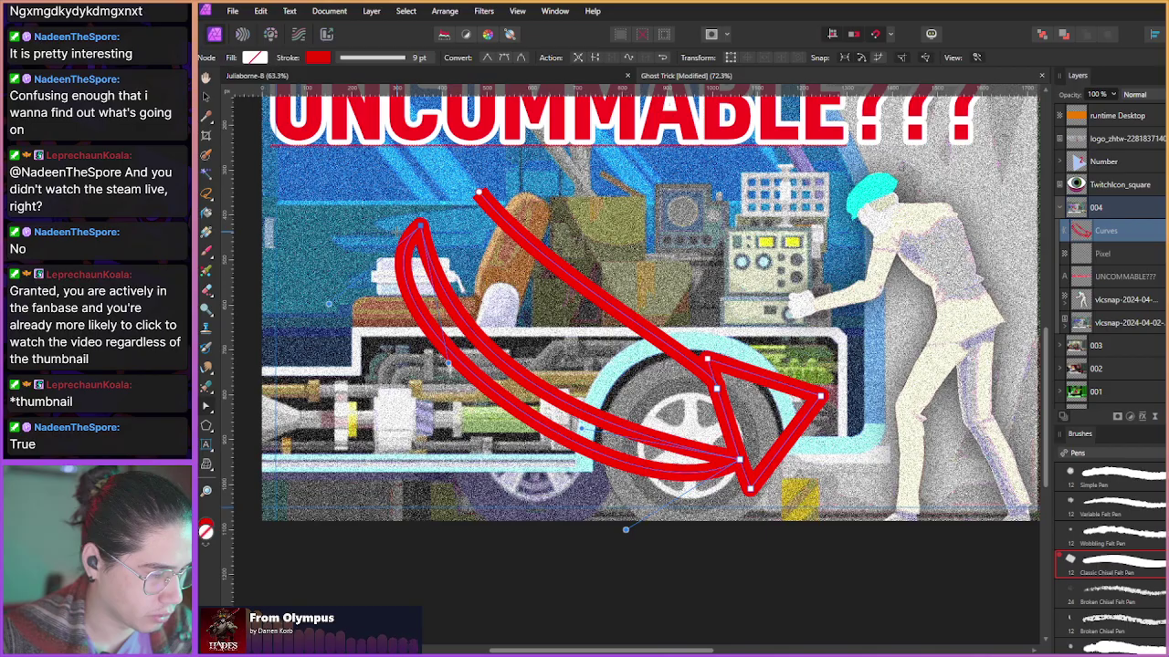
drag(479, 192, 511, 313)
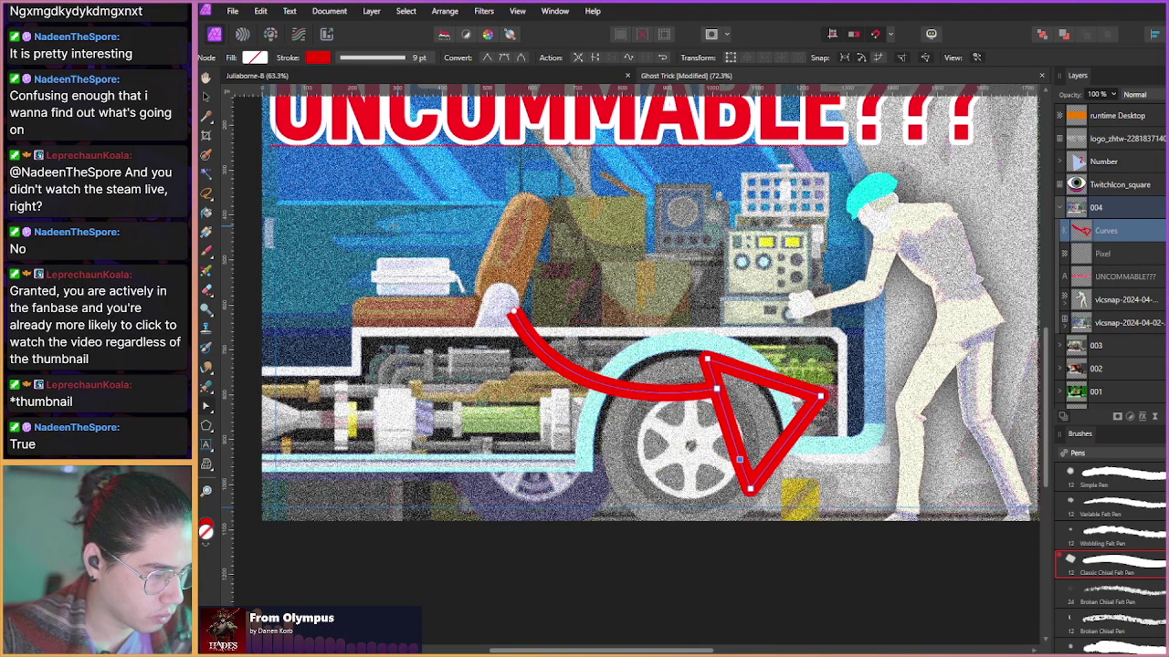
- Redraw the second tail curve with the Pen tool between the first curve's tip and the triangle's lower edge node
click(206, 410)
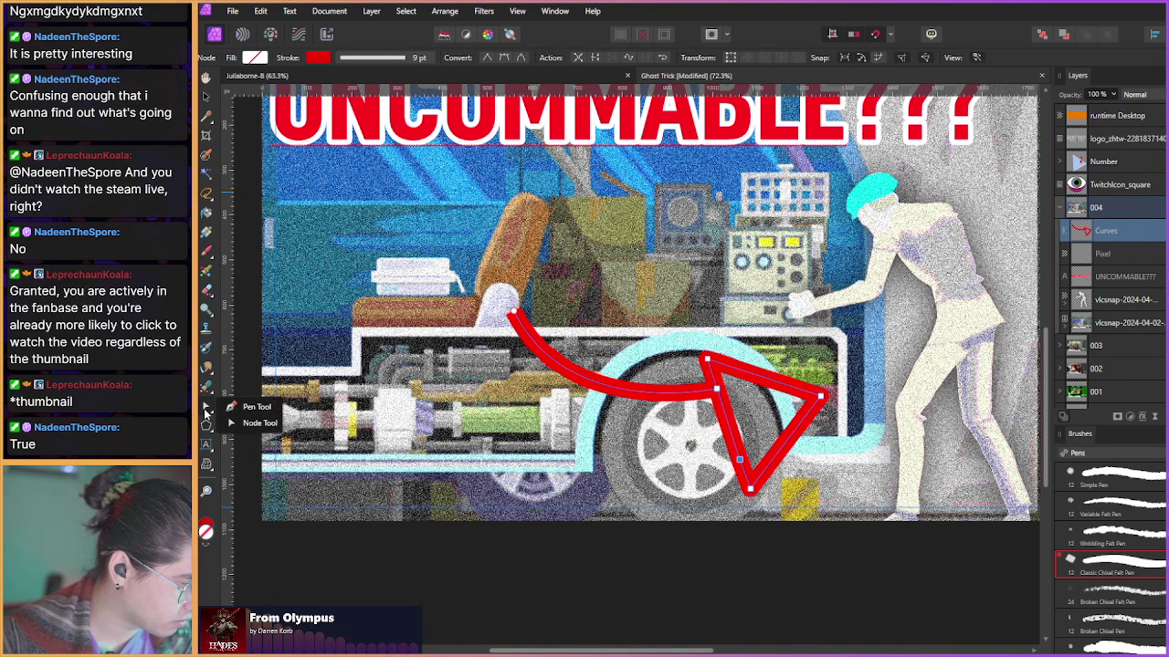
click(254, 407)
click(512, 314)
click(738, 460)
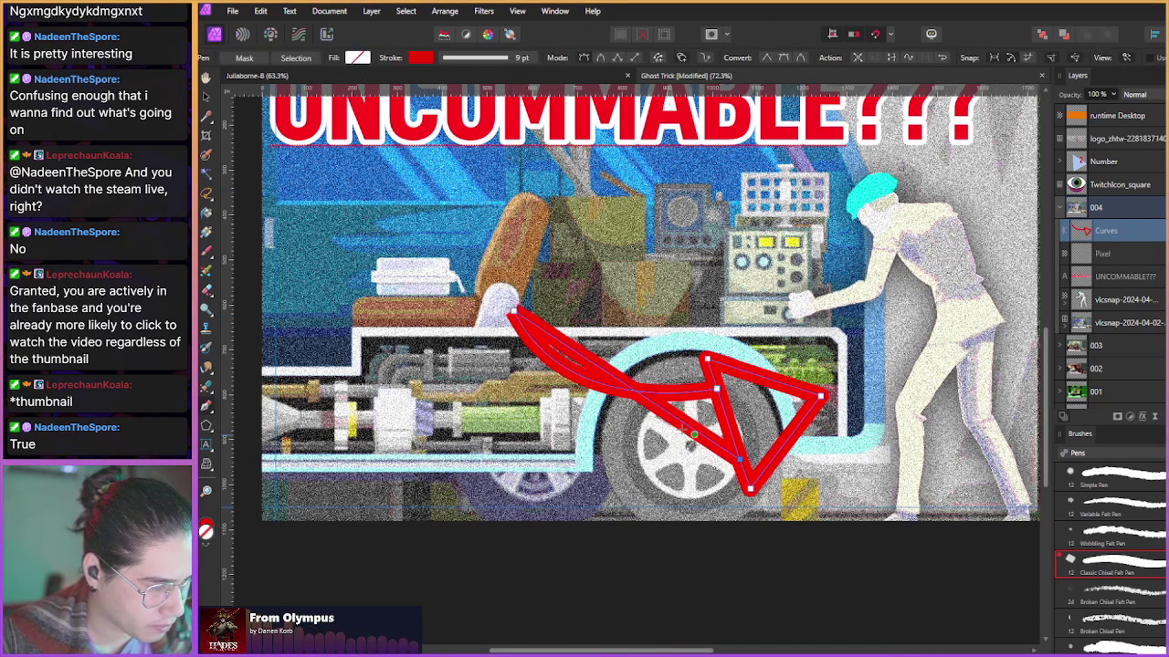
- Move the arrow tail's tip up above the seat's backrest and bend both tail curves into a wide sweep towards the triangle
drag(593, 365, 512, 365)
drag(512, 313, 476, 182)
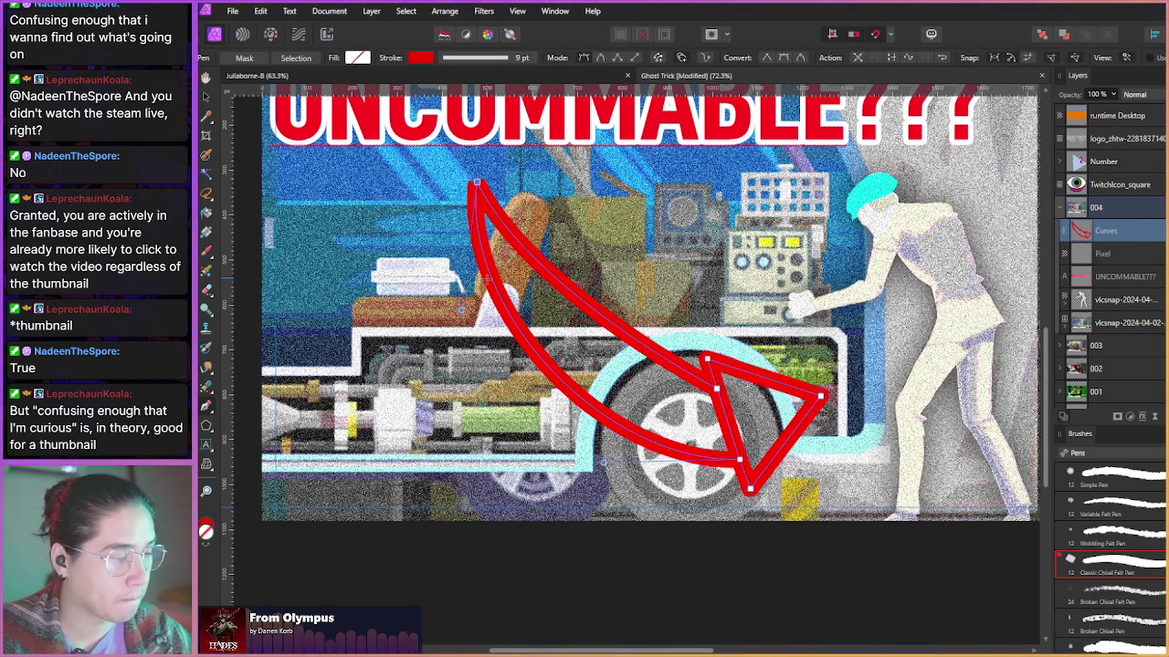
mouse_move(540, 360)
mouse_down()
mouse_move(446, 381)
mouse_move(561, 322)
mouse_move(511, 343)
mouse_move(539, 356)
mouse_move(527, 350)
mouse_up()
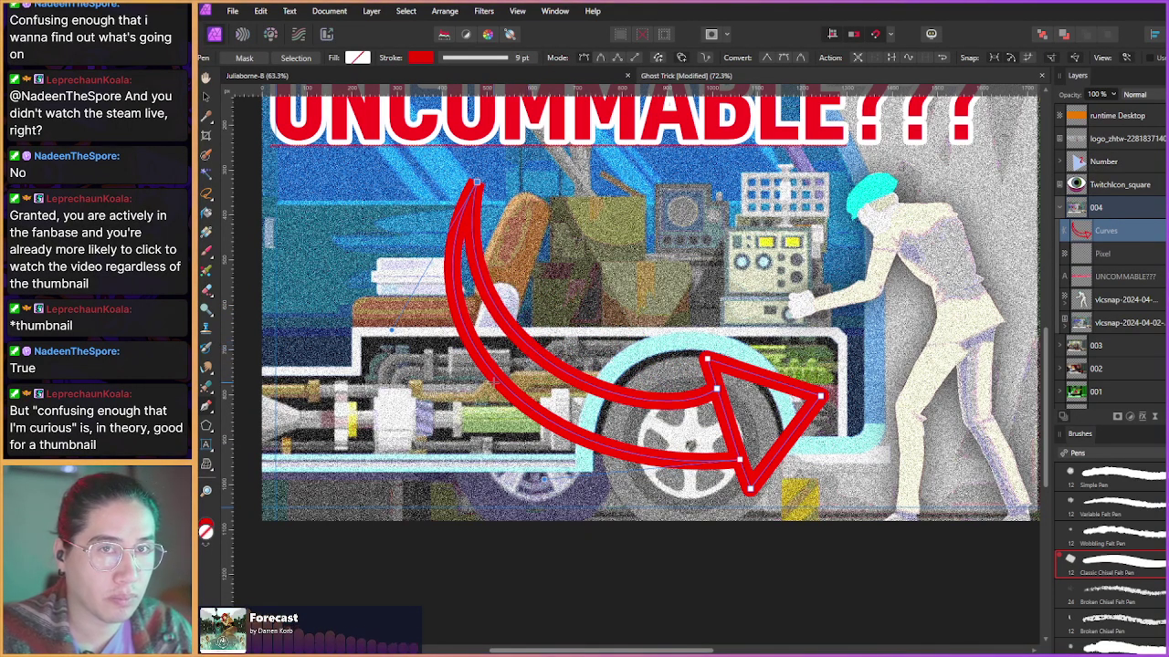
mouse_move(498, 384)
mouse_down()
mouse_move(411, 278)
mouse_move(489, 397)
mouse_up()
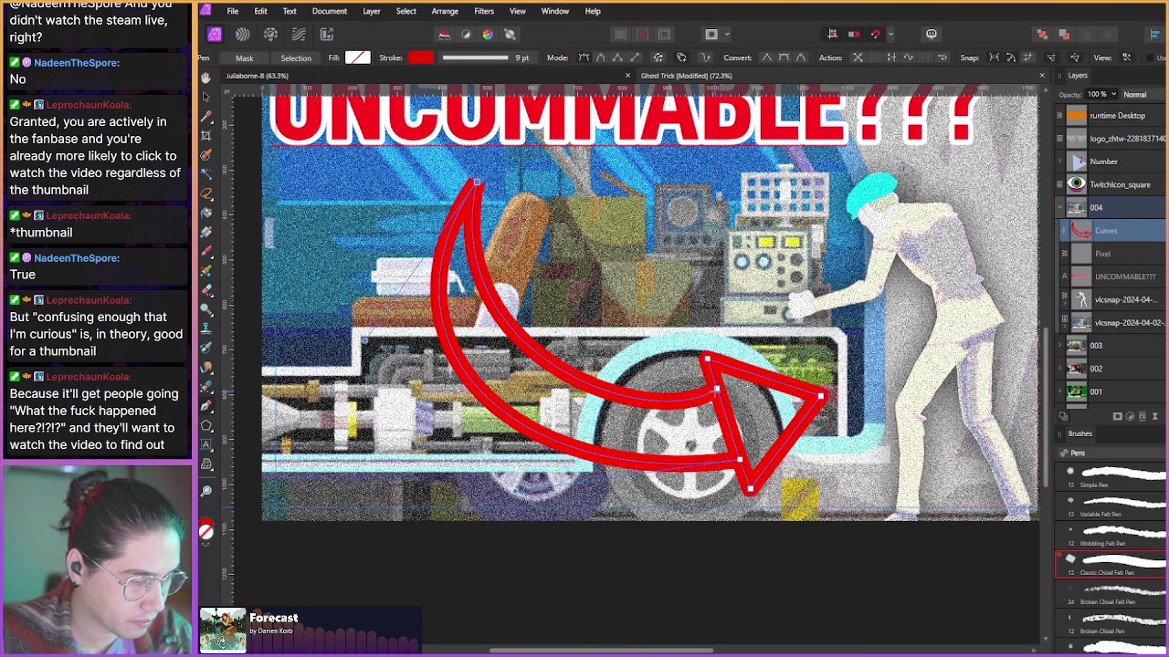
mouse_move(653, 433)
mouse_down()
mouse_move(635, 409)
mouse_move(636, 420)
mouse_up()
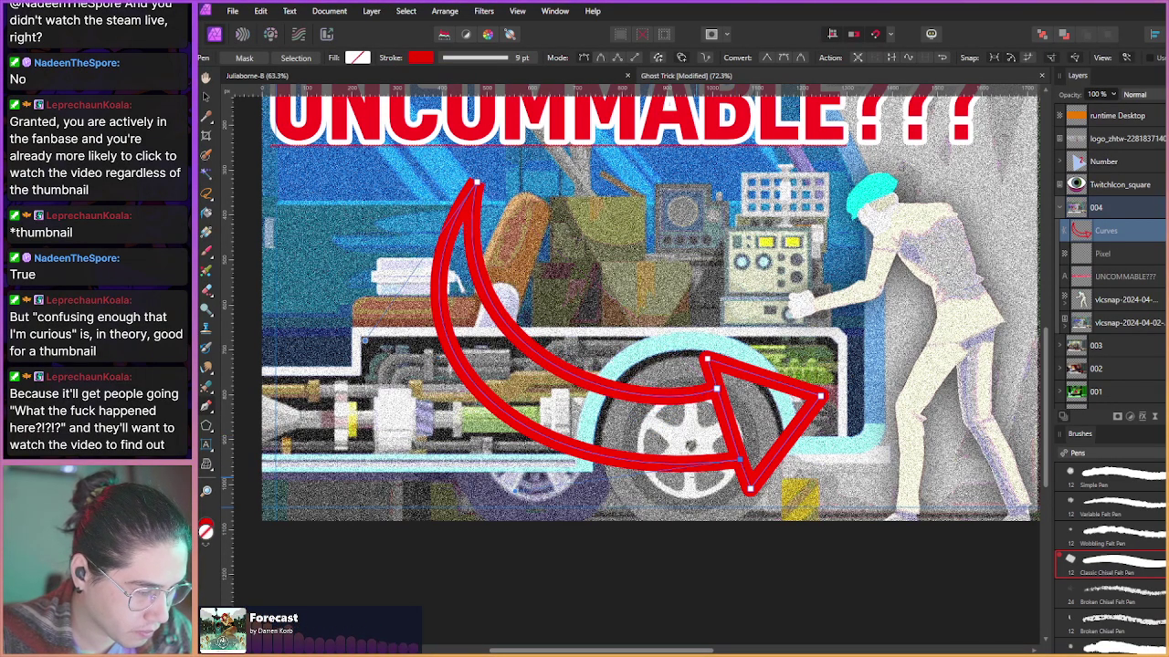
drag(516, 490, 530, 491)
drag(601, 495, 529, 507)
- Try a solid red FF0000 fill on the arrow curves, and remove it again
scroll(525, 434, down, 2)
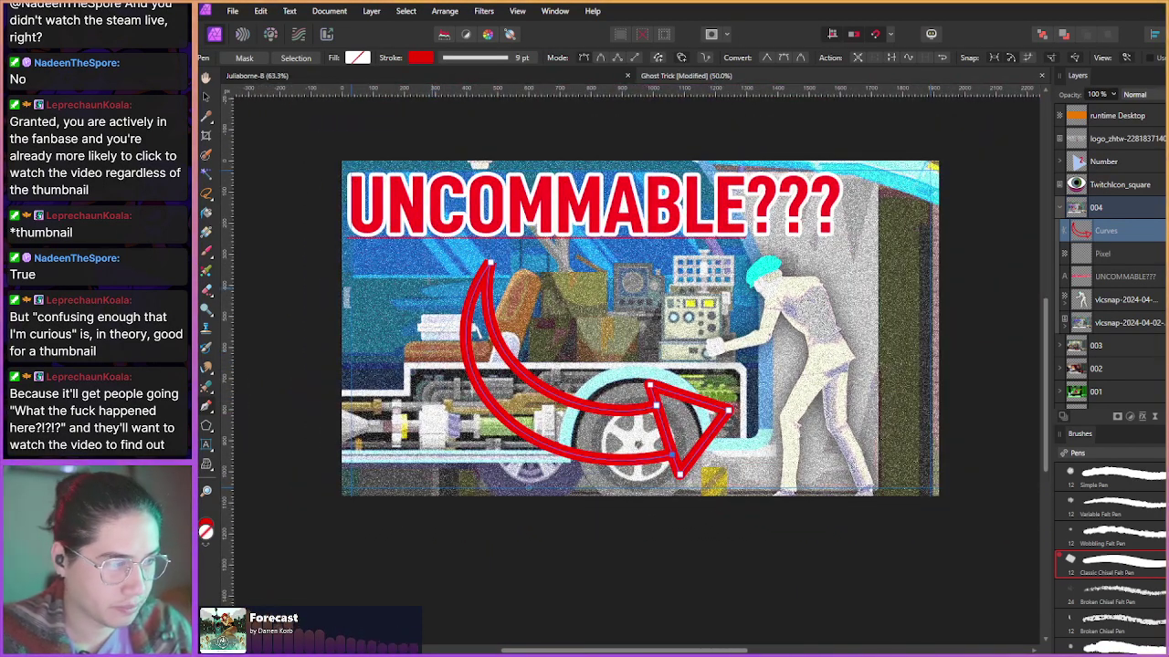
click(357, 58)
click(397, 162)
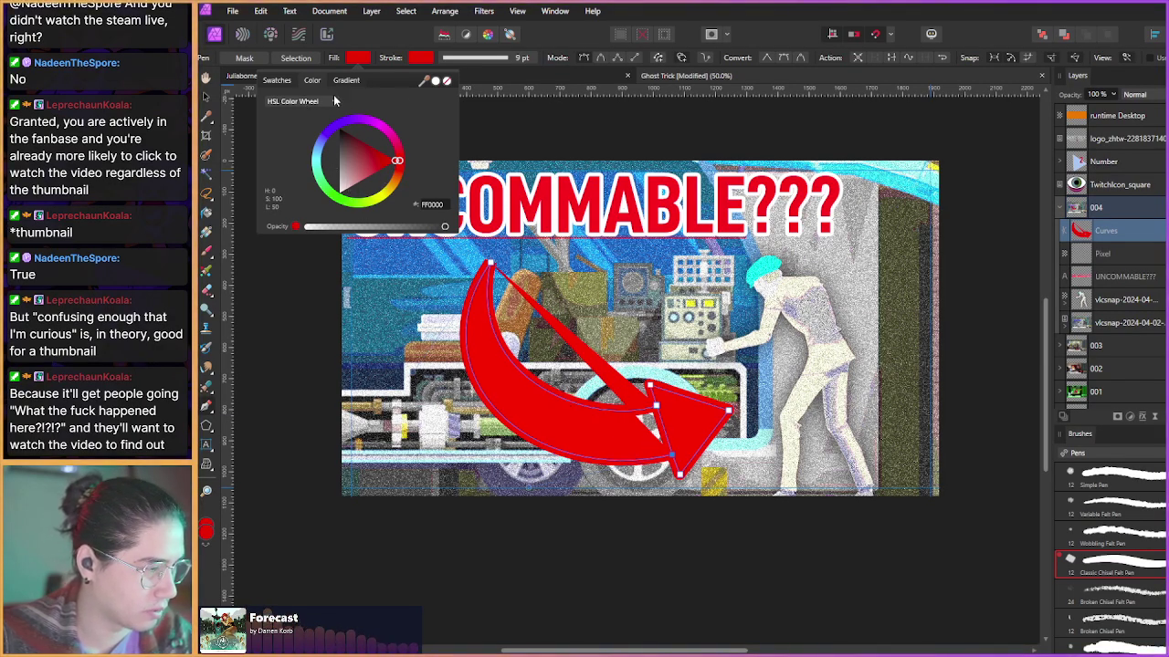
click(447, 85)
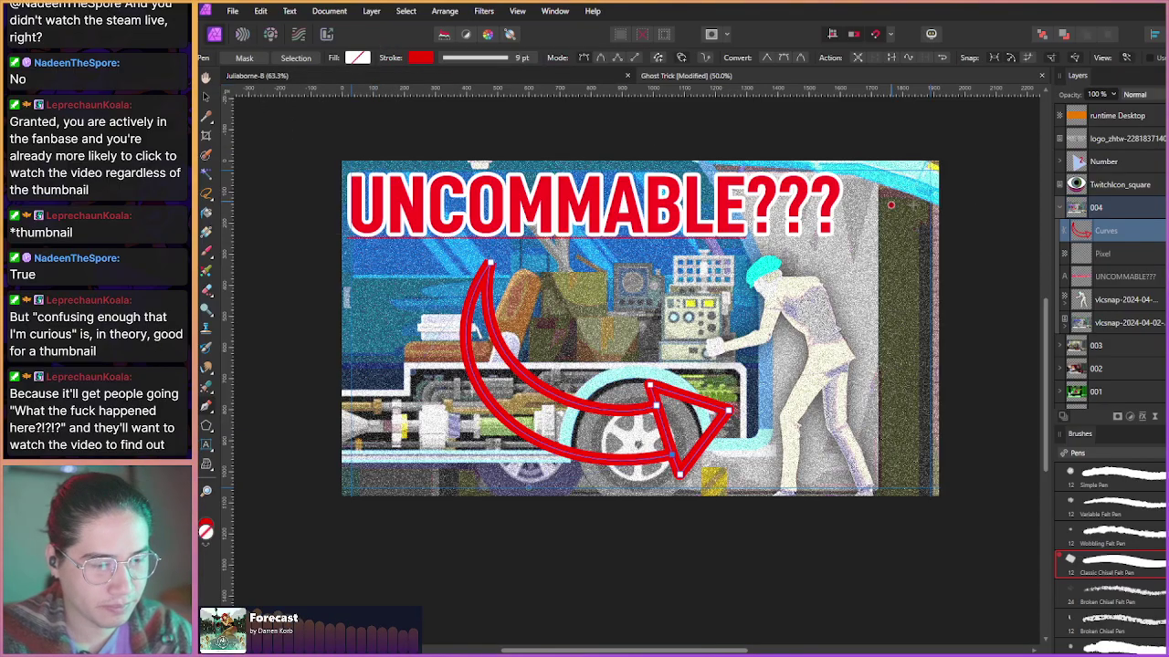
- Select the arrow's interior with the Selection Brush and flood fill it with red on the Pixel layer below the curves
click(206, 157)
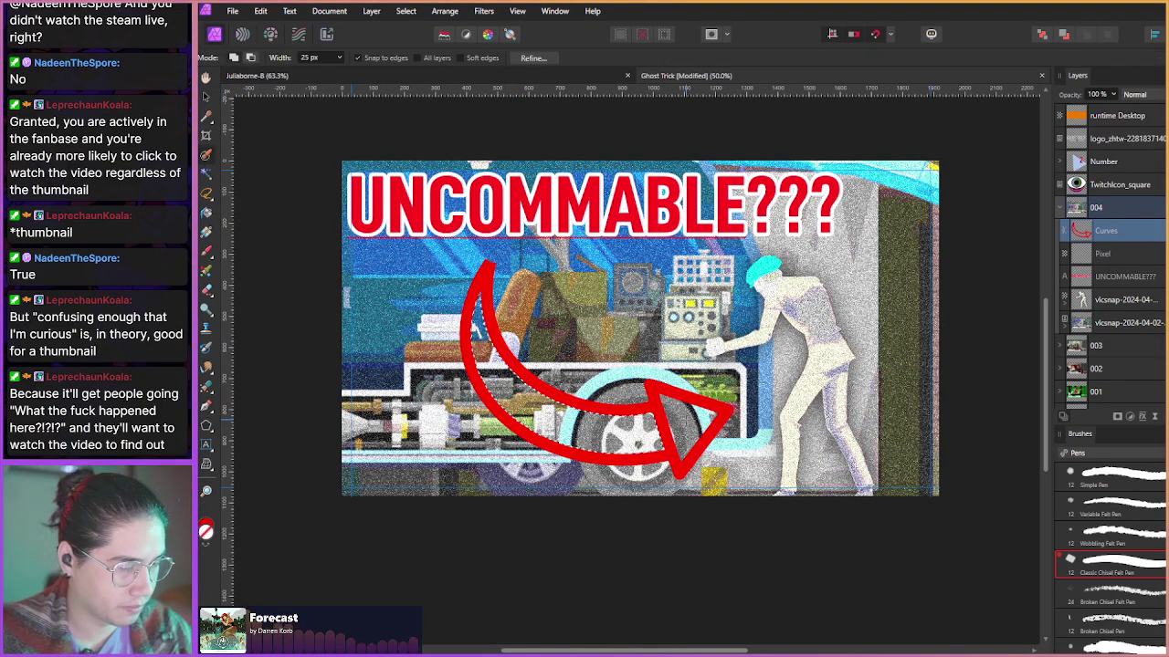
click(1102, 258)
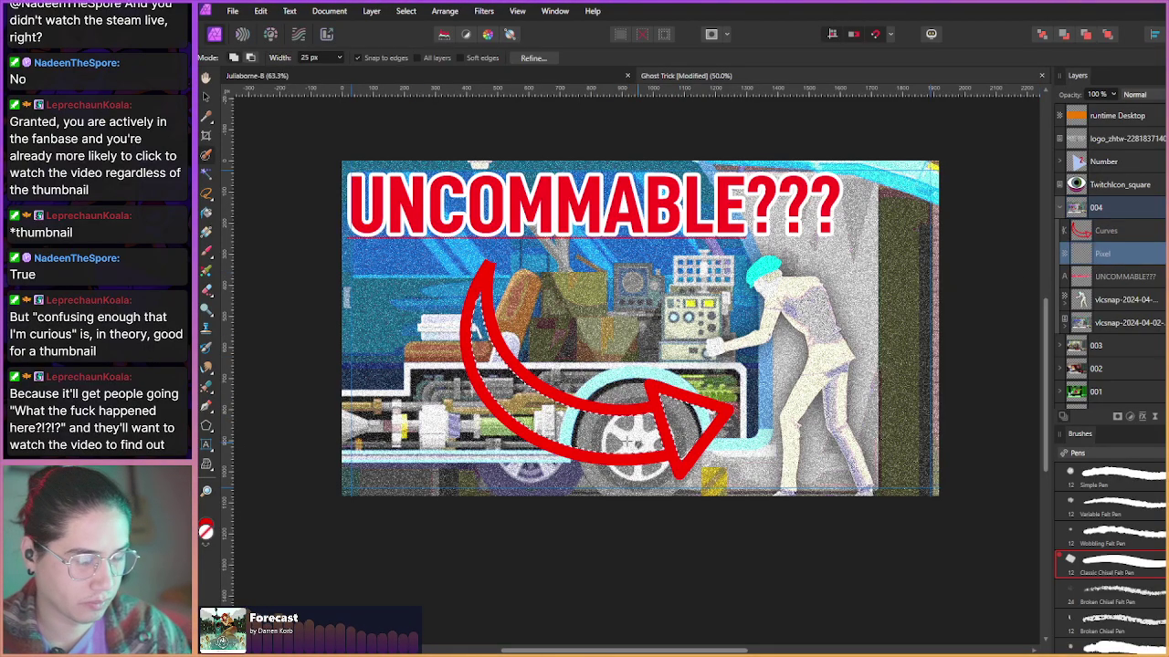
key(g)
key(g)
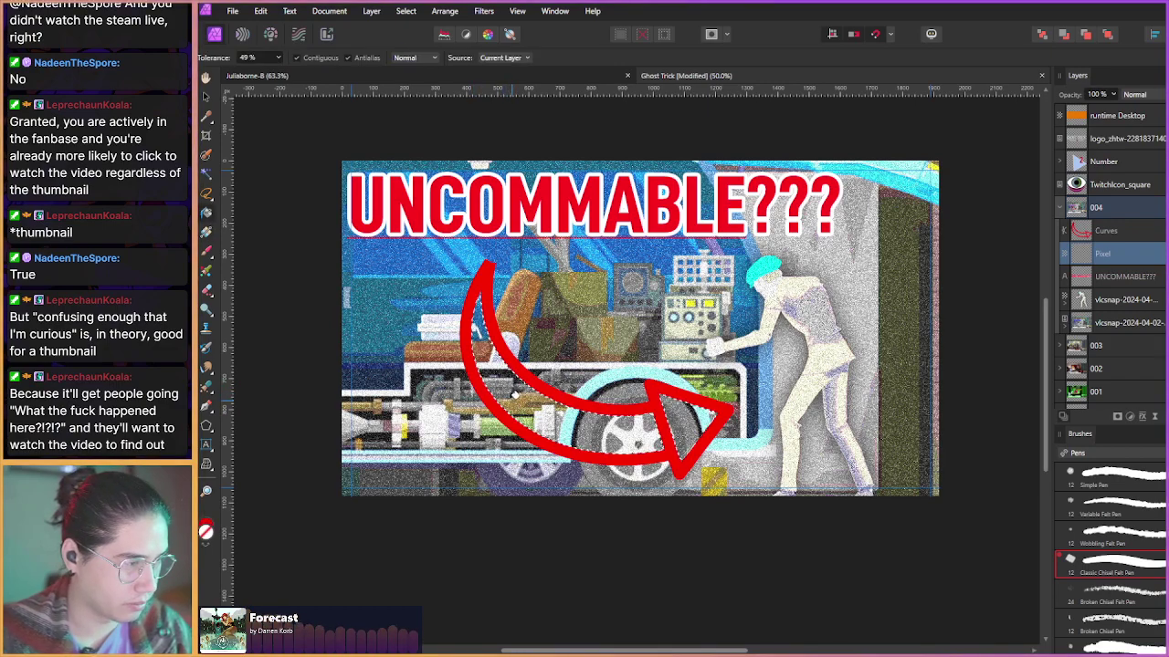
click(522, 403)
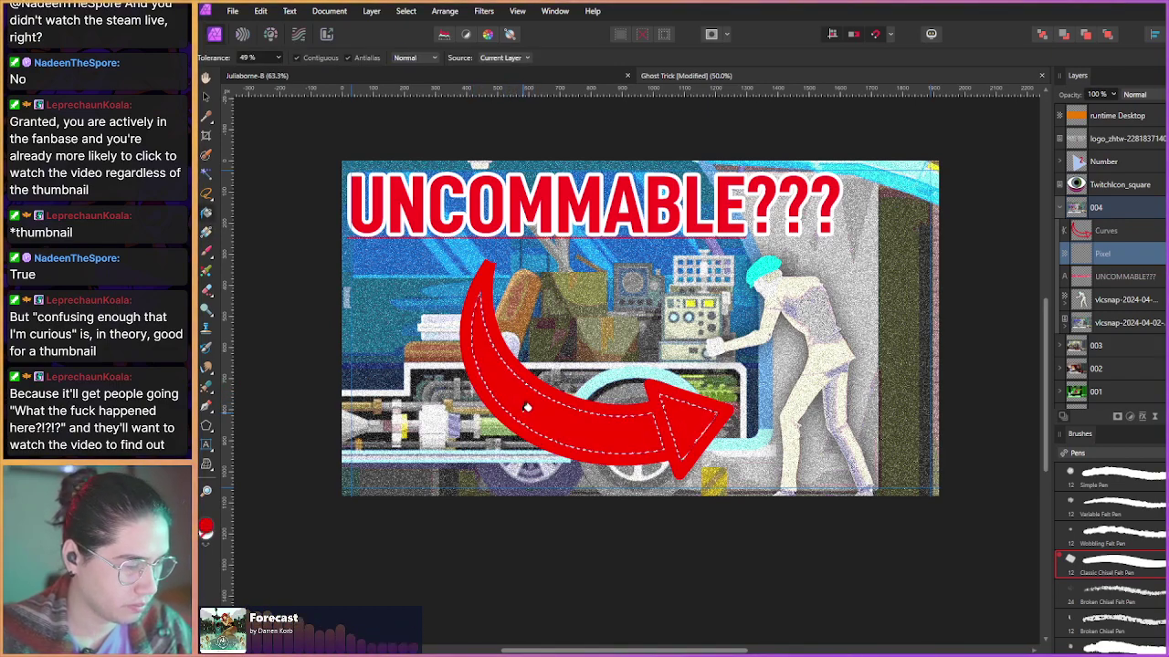
- Set the foreground colour to pure red FF0000 in the Color Chooser
key(x)
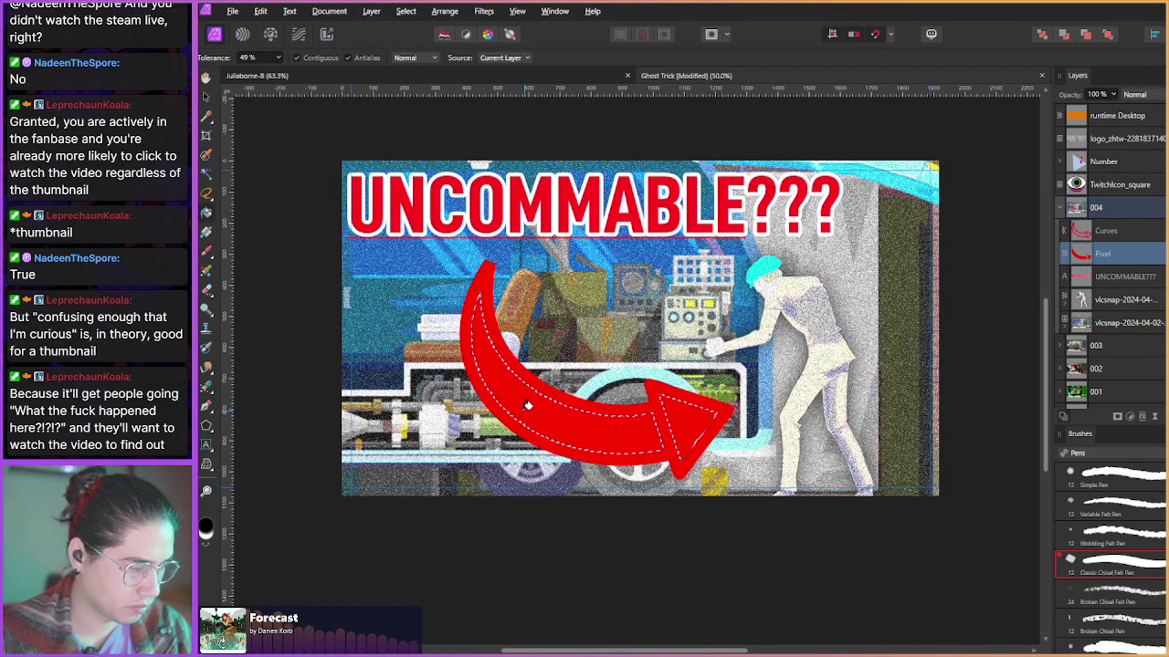
key(alt)
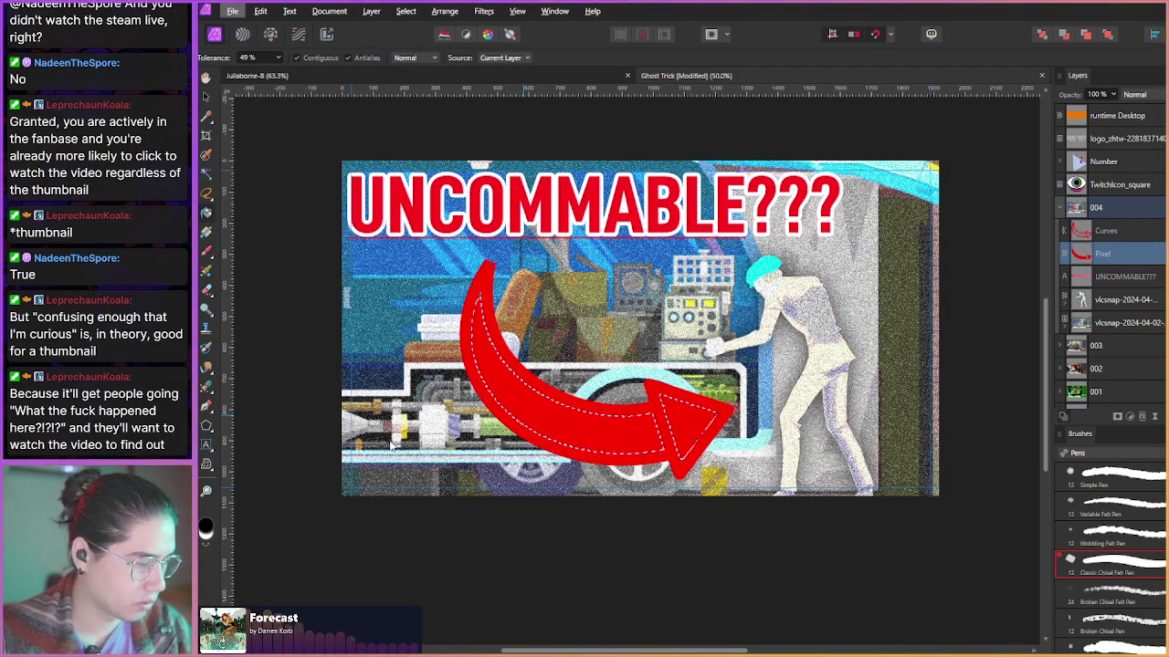
double_click(210, 528)
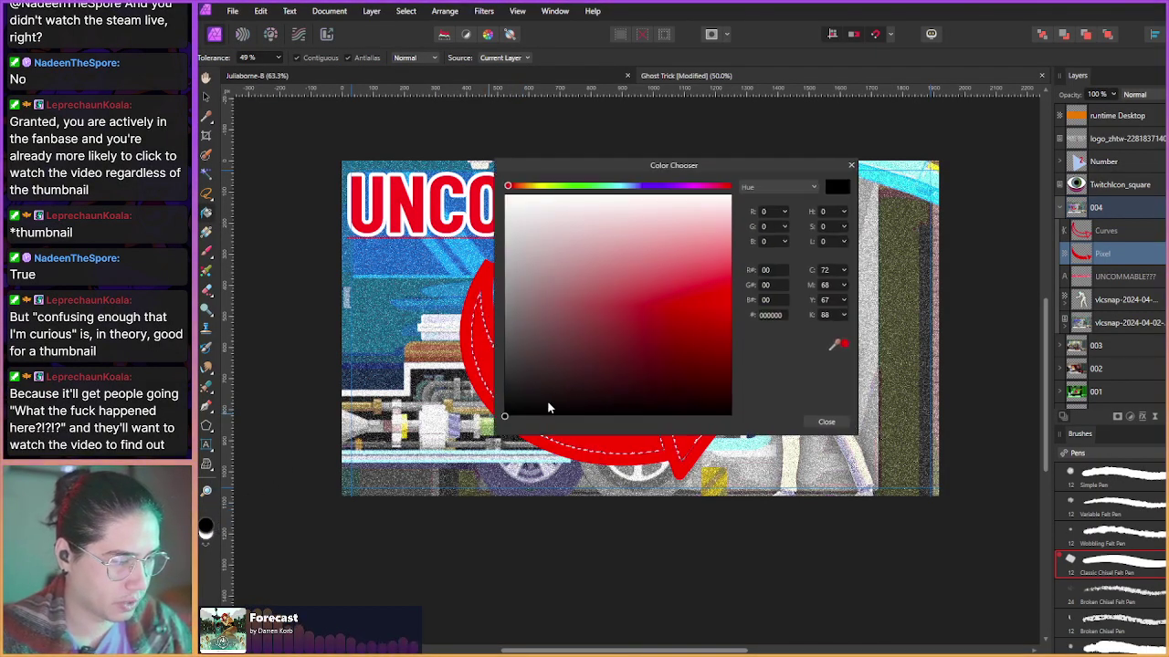
click(773, 270)
text(FF)
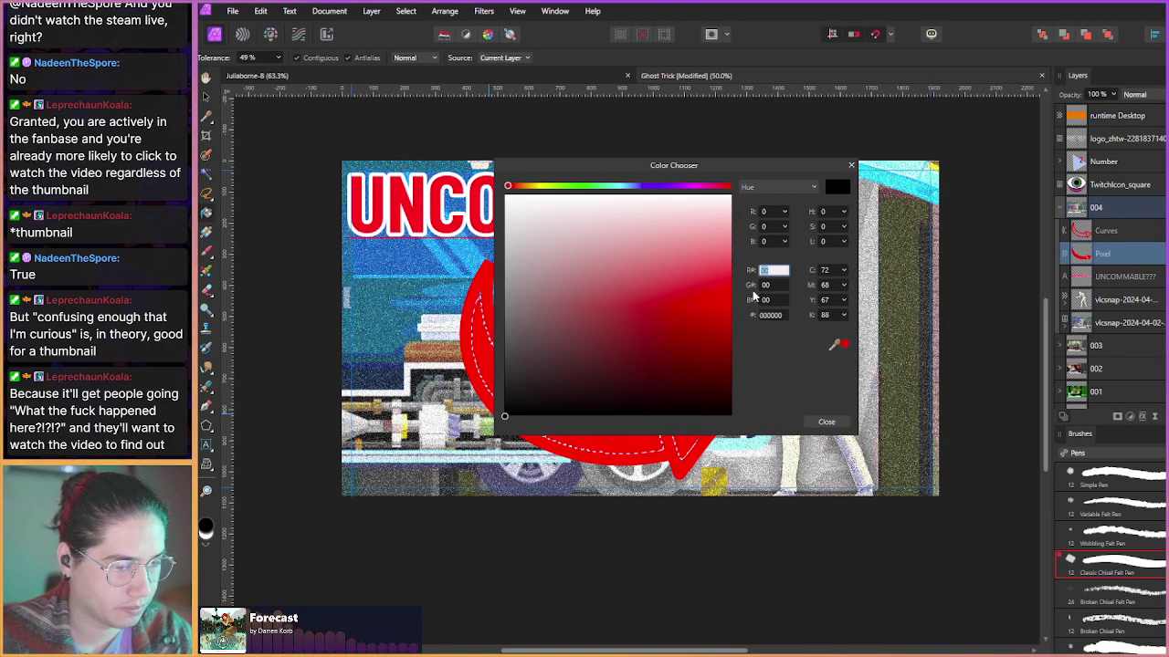
key(Return)
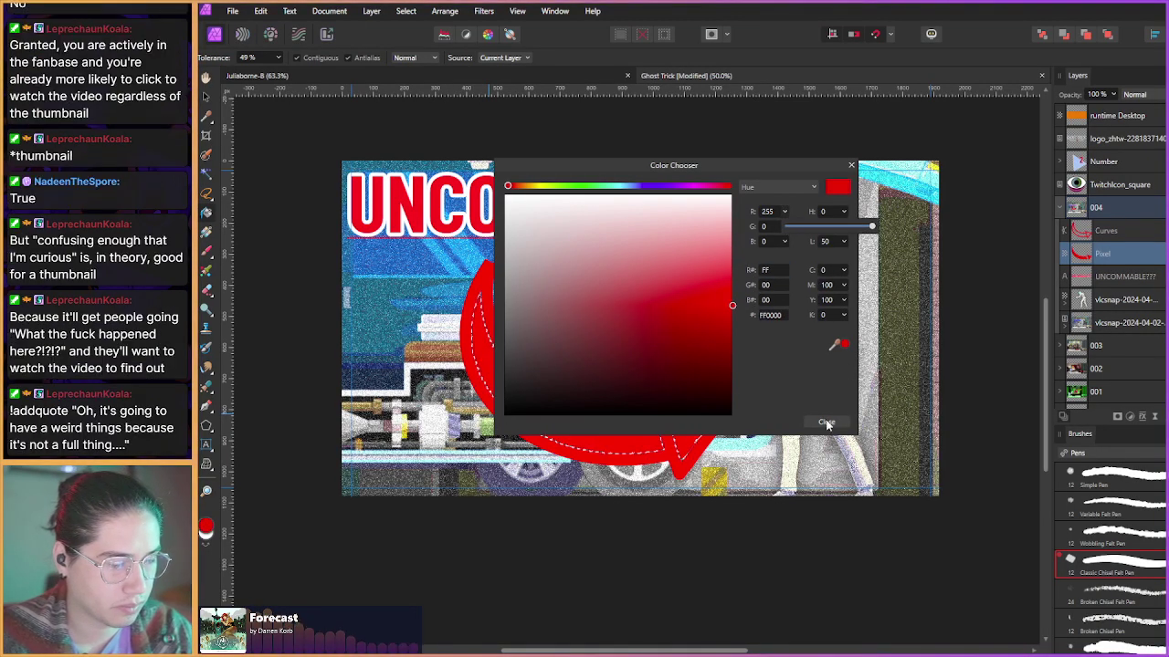
click(807, 420)
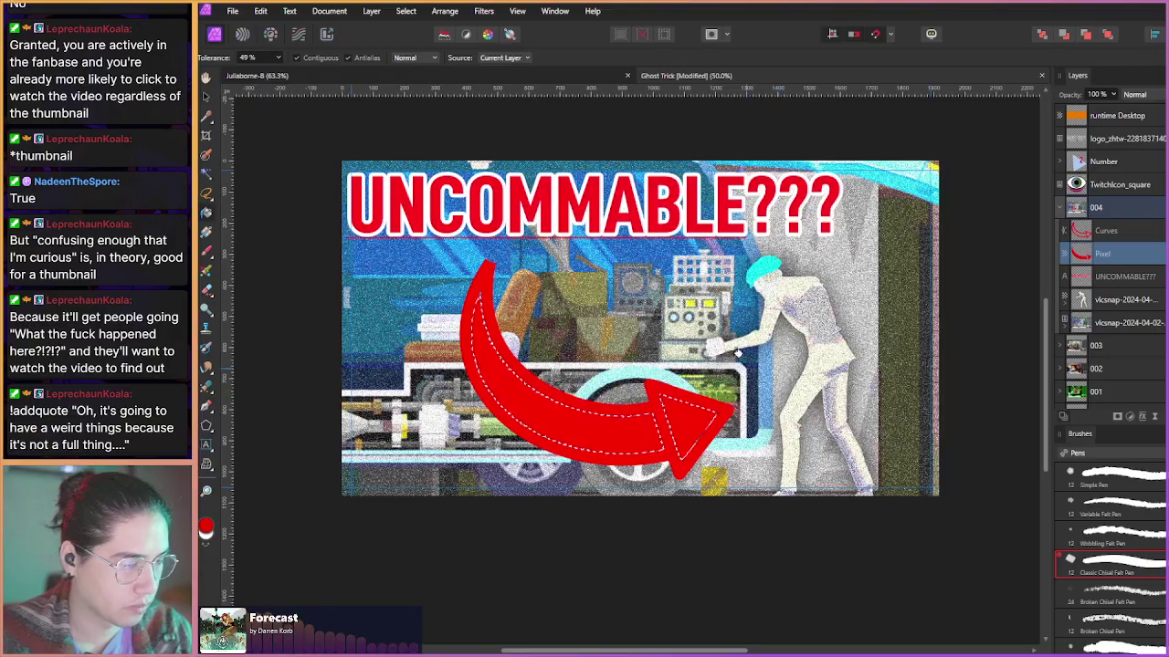
- Grow the arrow's interior selection by 7.1 px
click(444, 11)
click(475, 14)
click(372, 11)
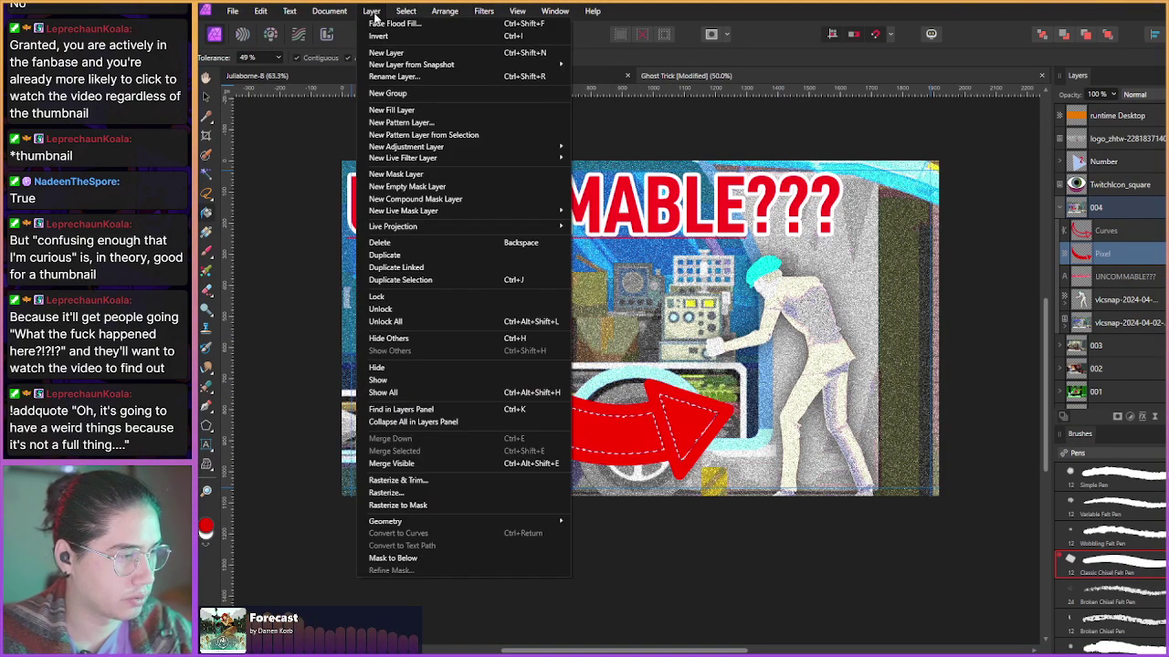
mouse_move(401, 18)
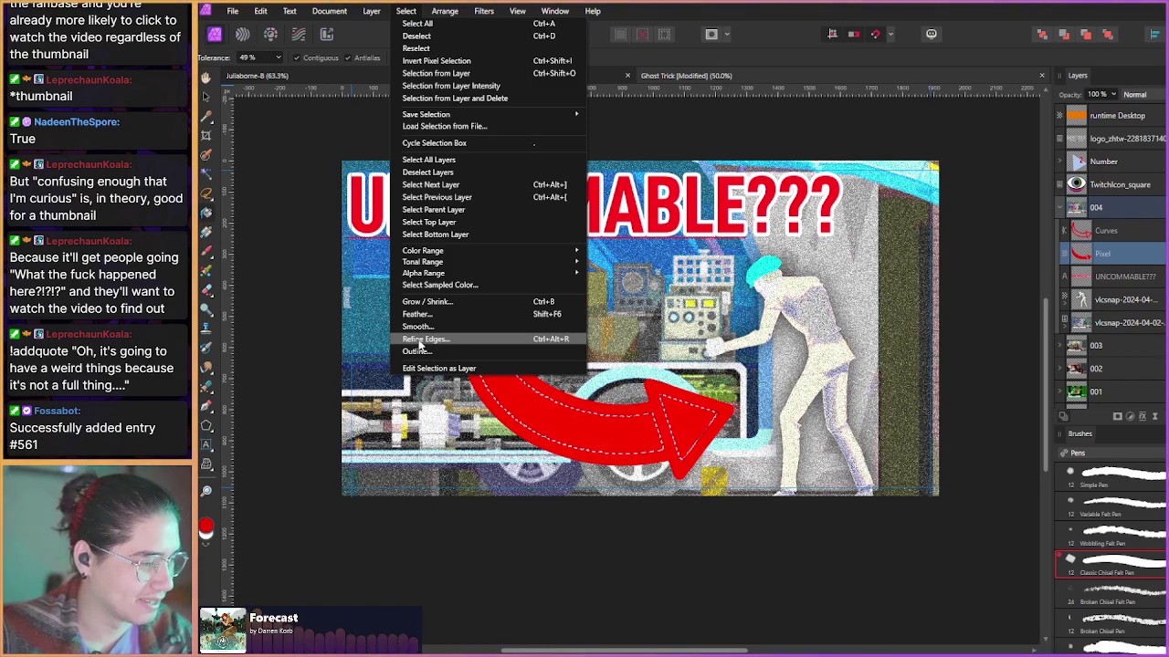
click(425, 301)
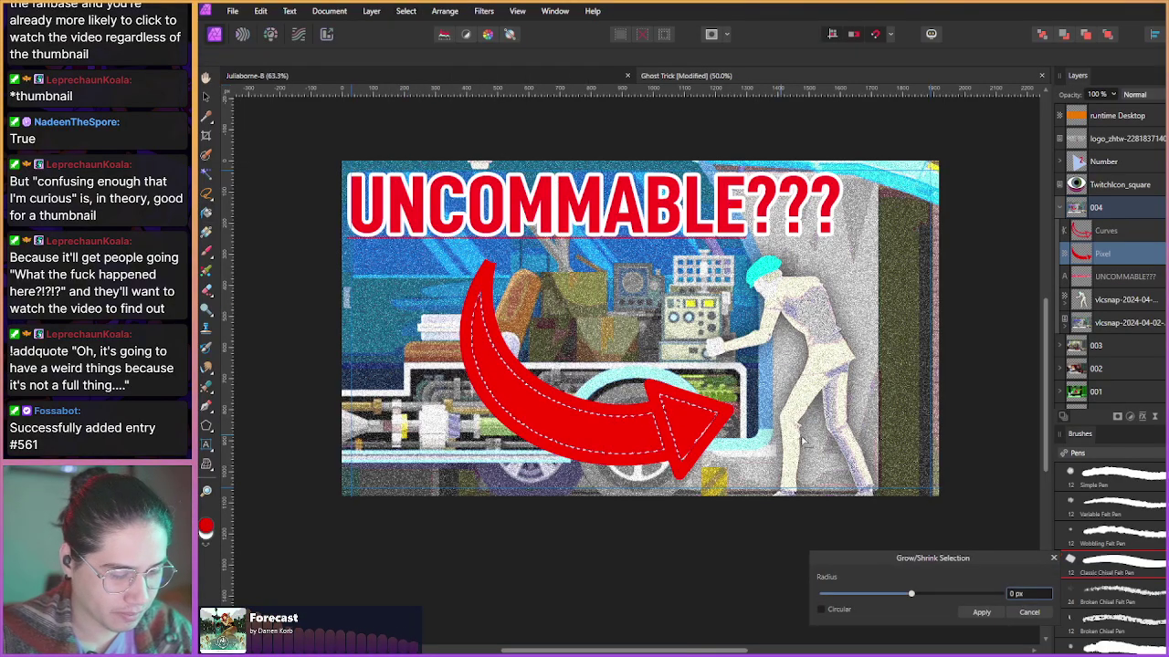
drag(910, 594, 913, 597)
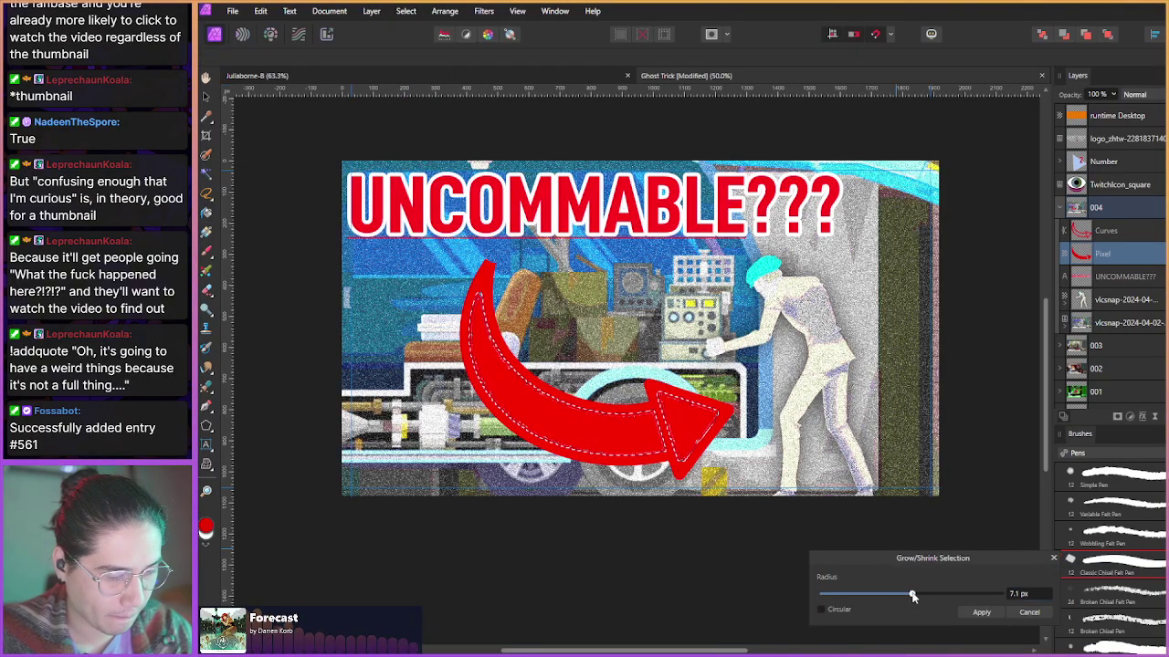
click(969, 610)
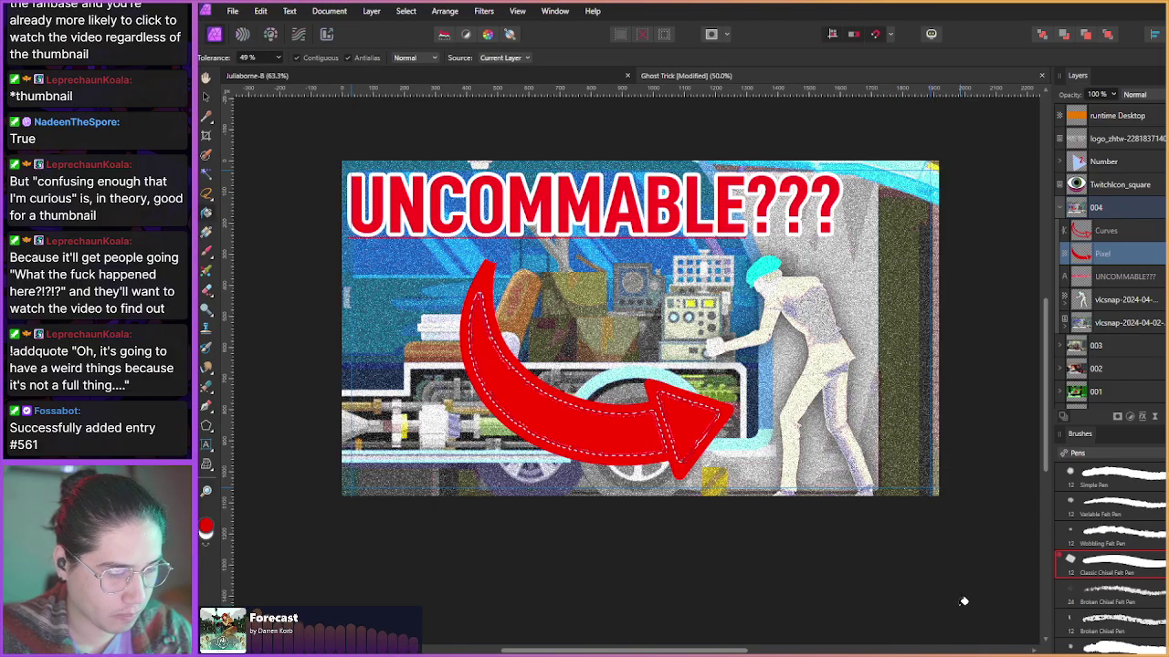
- Clear the arrow selection and reduce the red Paint Brush to a width of 25.3 px
key(x)
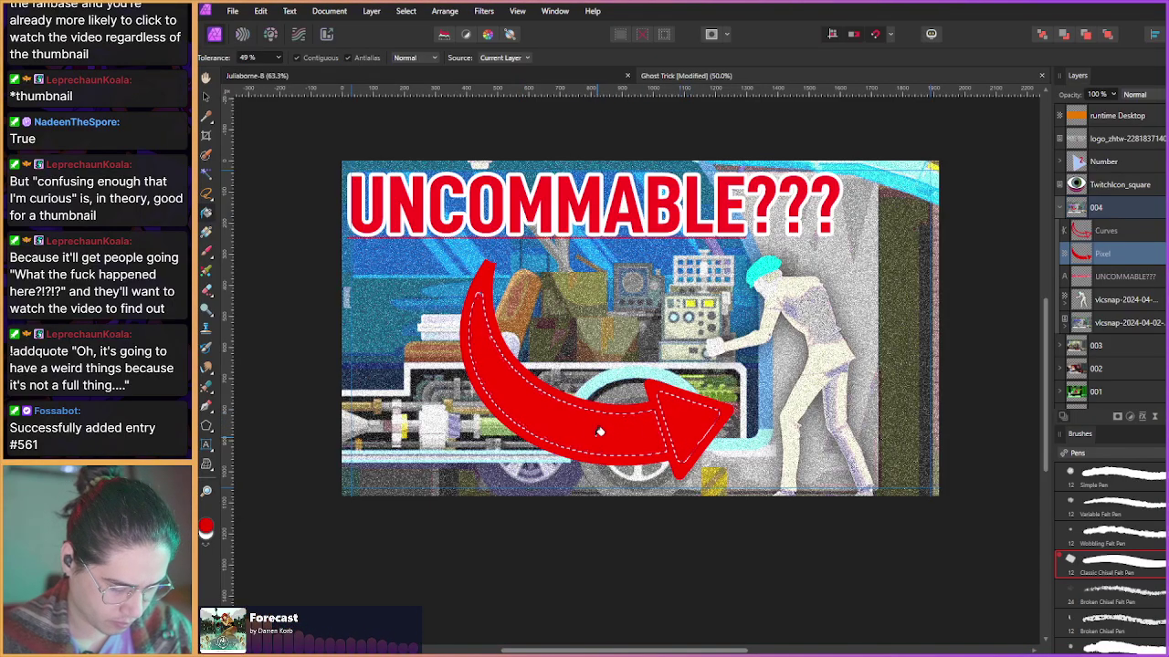
key(b)
key(x)
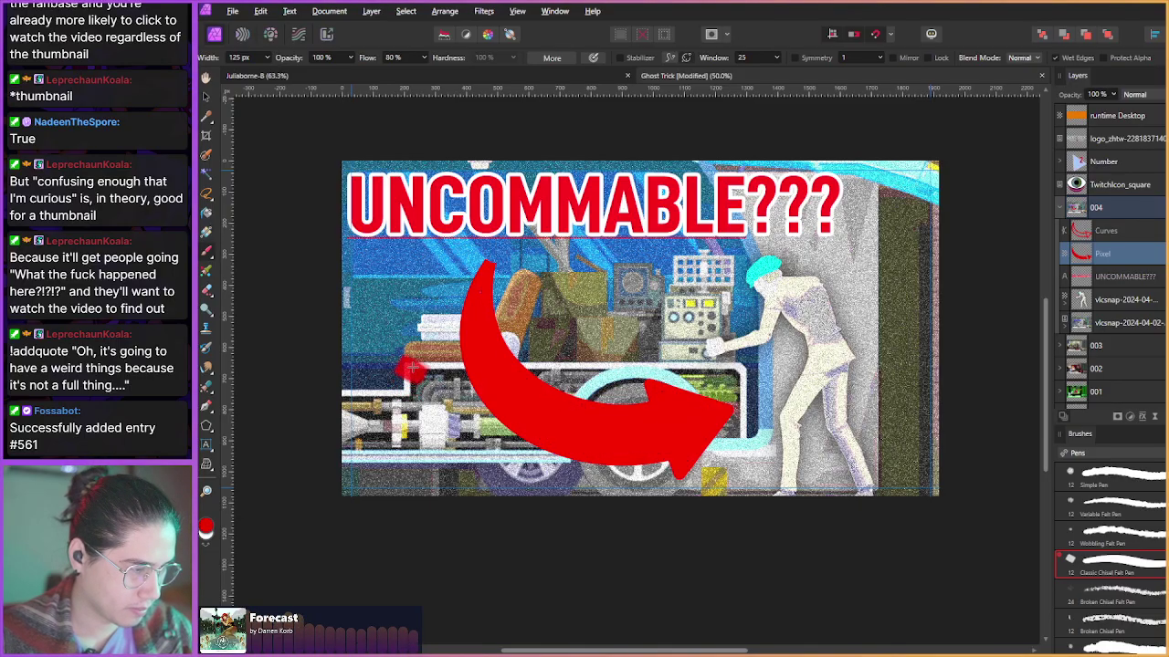
drag(467, 303, 476, 293)
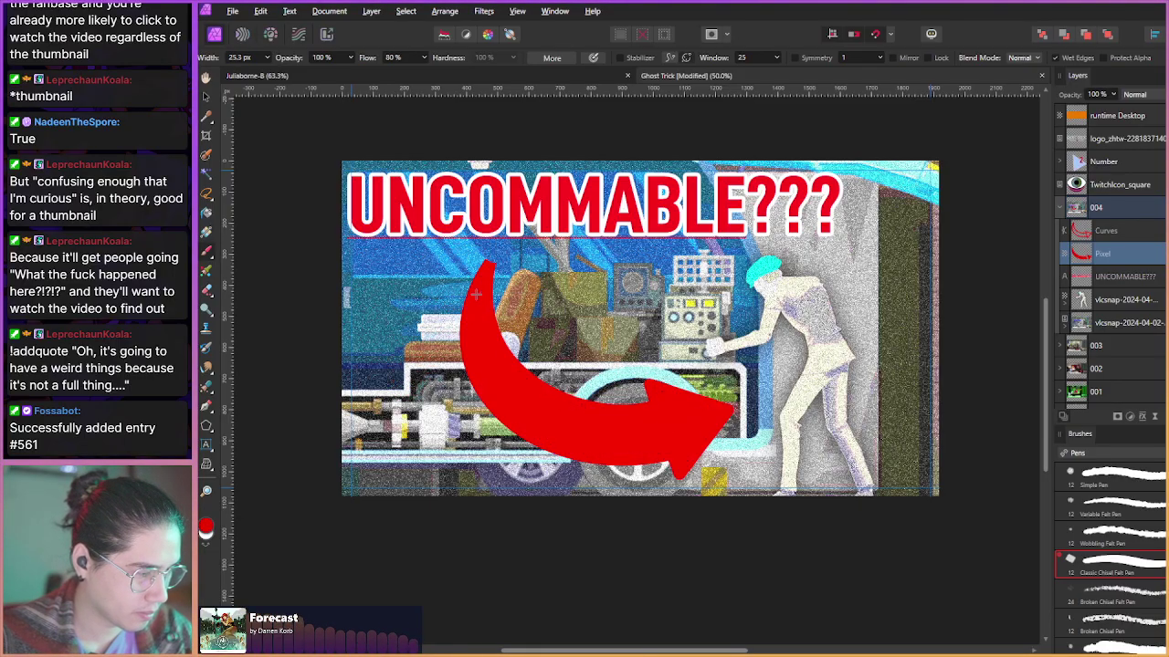
- Group the arrow's Curves and Pixel layers and give the group a white outside outline with a 9.7 px radius
scroll(423, 325, down, 3)
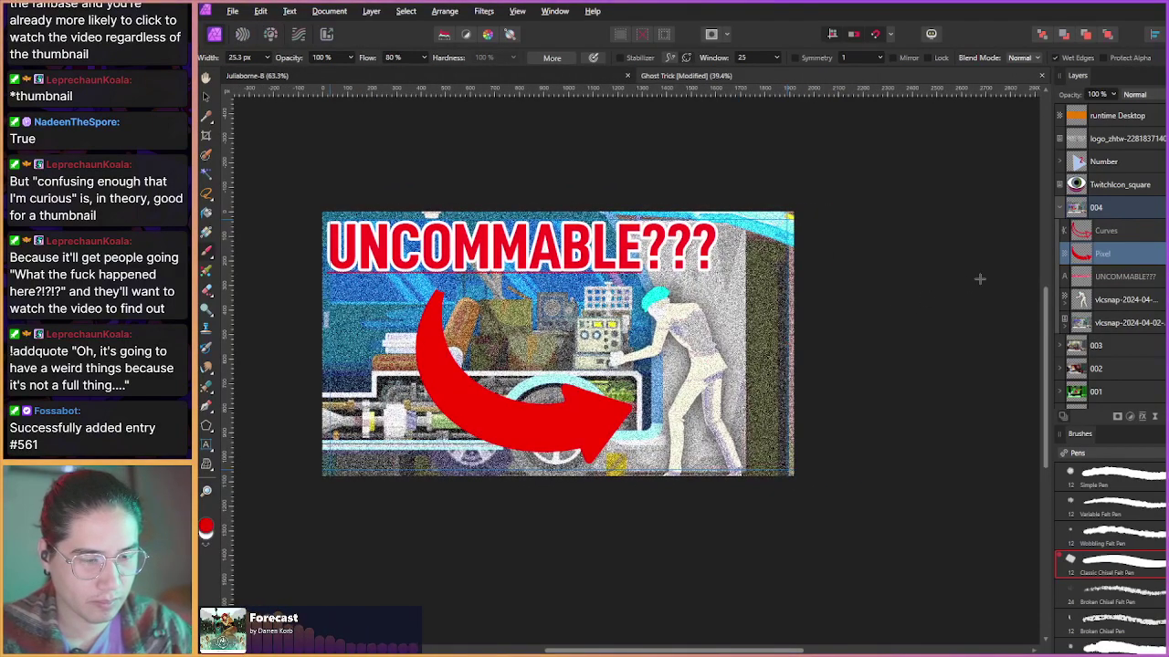
key(ctrl+g)
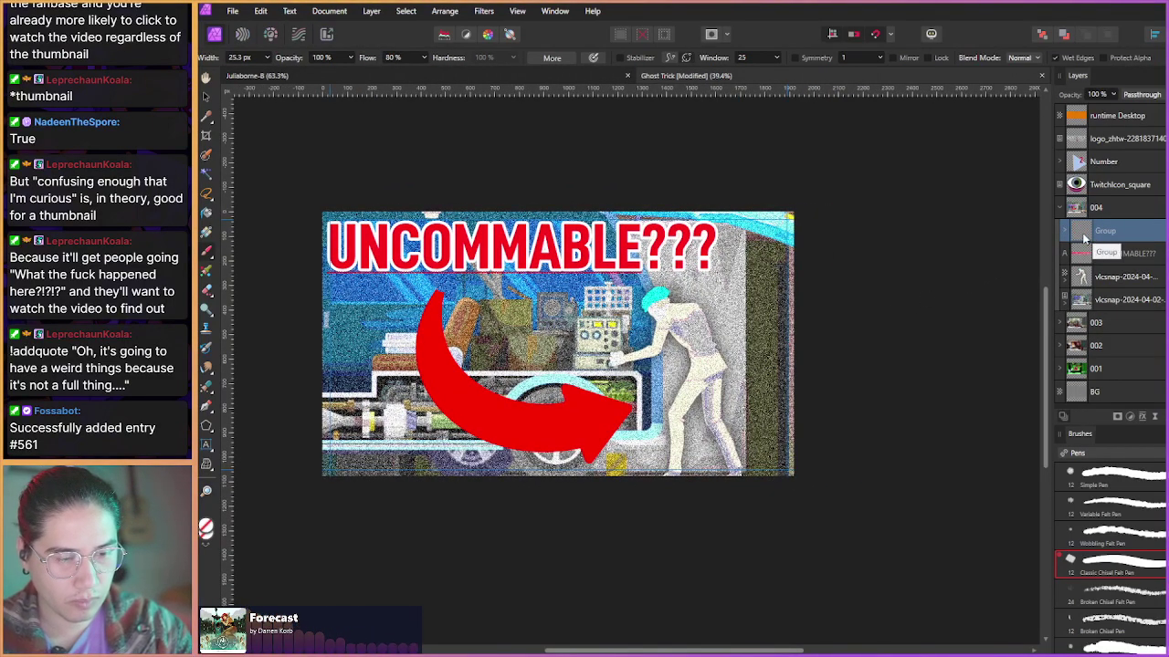
click(1132, 417)
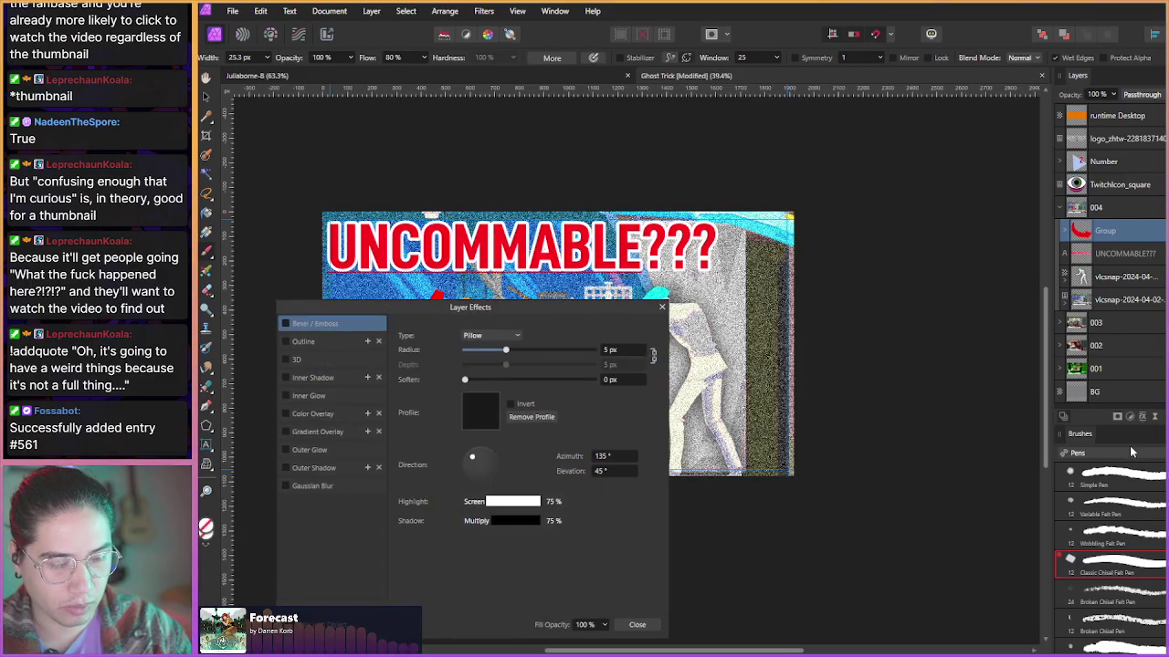
click(285, 342)
drag(314, 315, 288, 371)
click(449, 470)
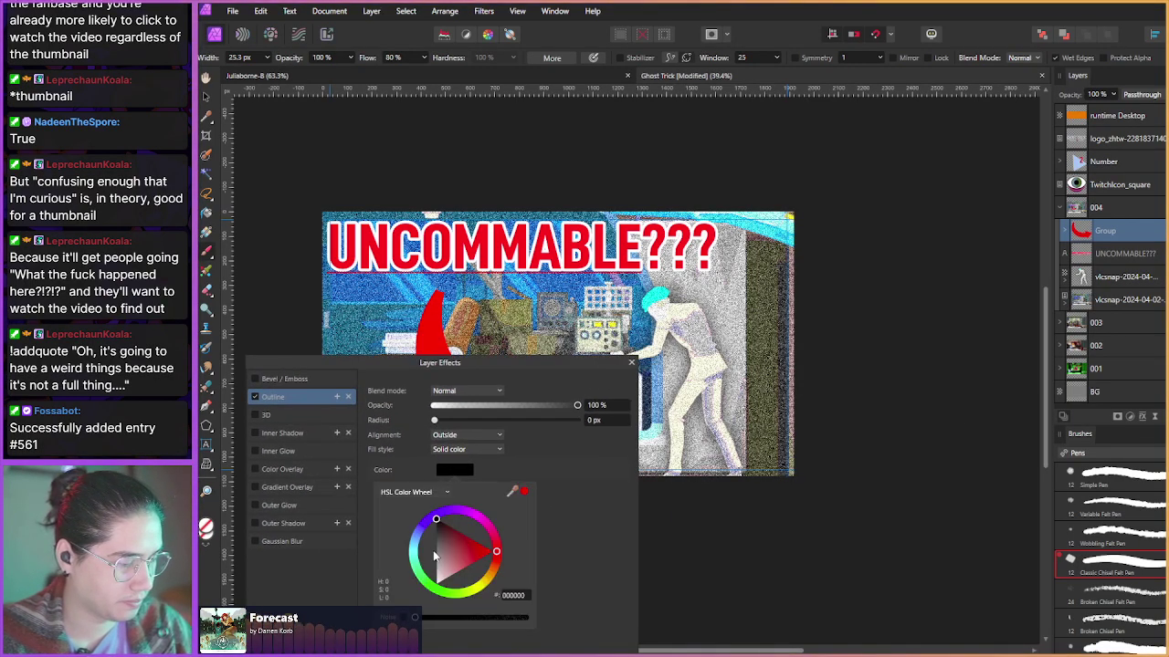
click(442, 577)
drag(435, 420, 493, 438)
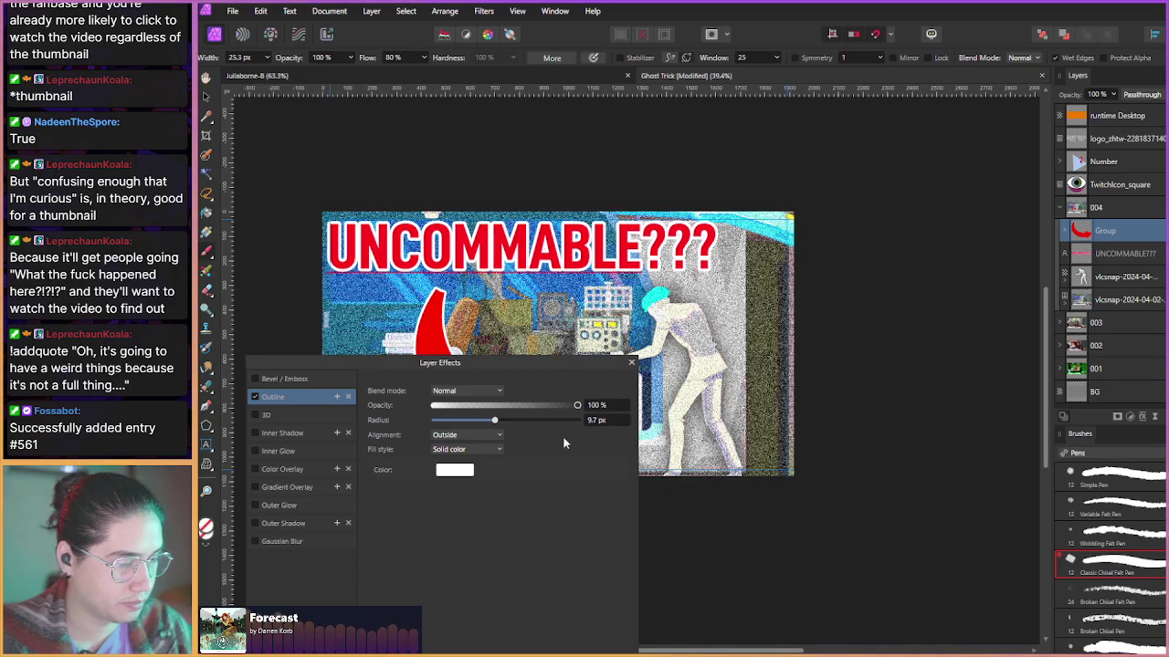
click(631, 362)
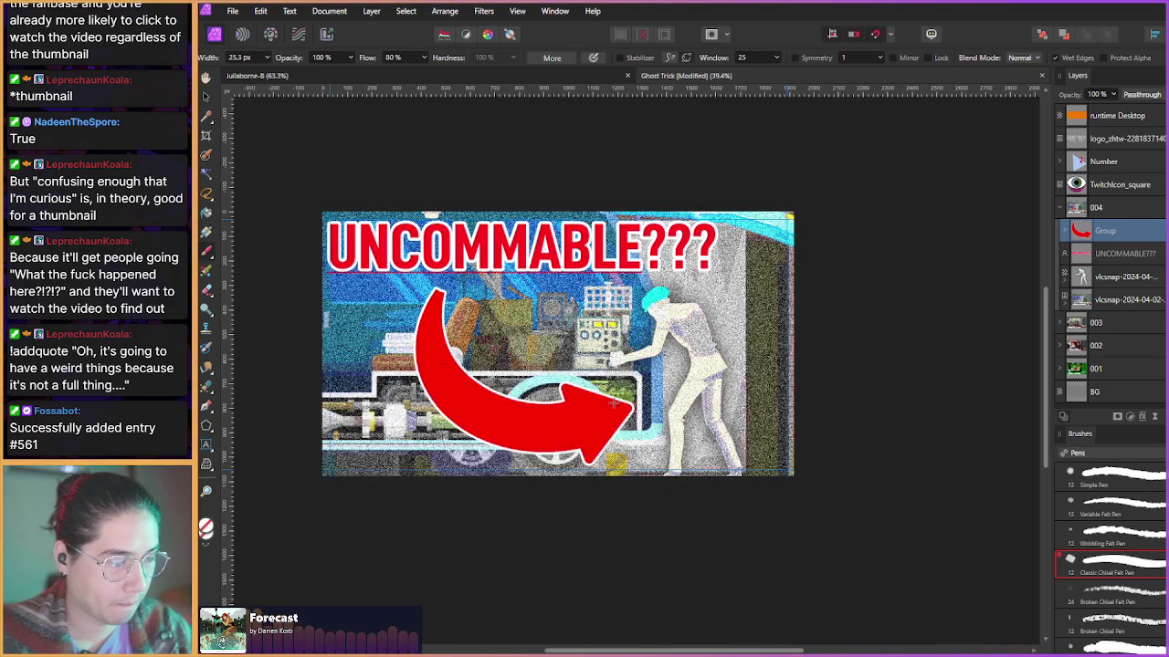
scroll(566, 418, up, 2)
drag(566, 417, 583, 428)
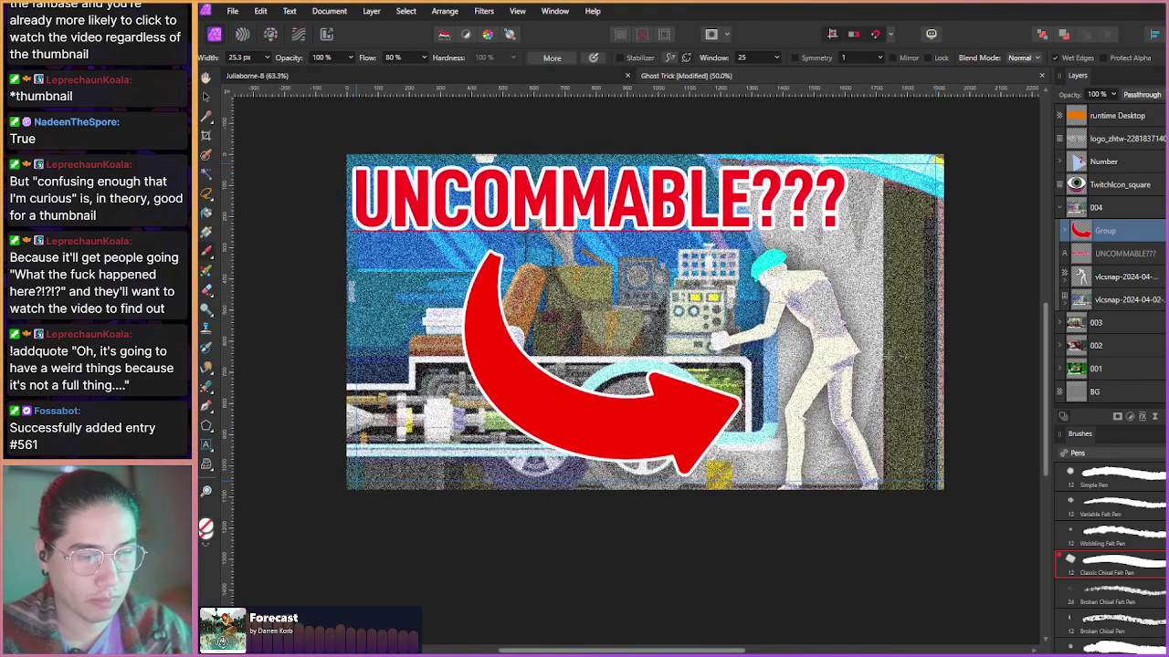
- Collapse the finished thumbnail's 004 layer group and rename it 004-A
click(1061, 208)
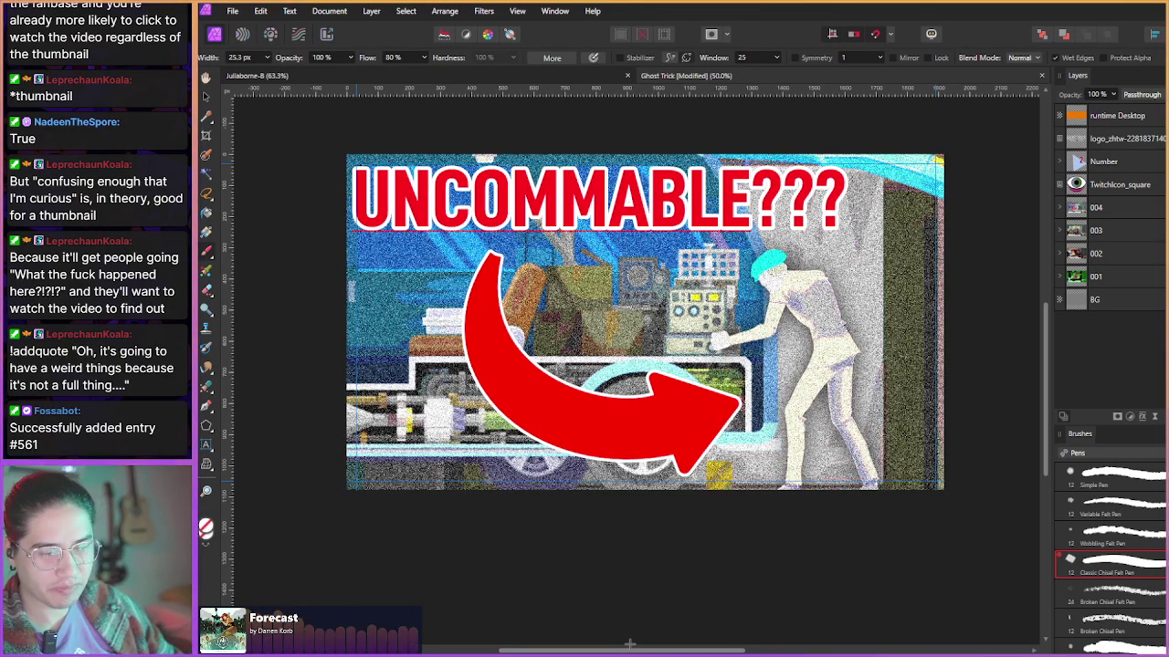
click(1105, 208)
double_click(1105, 208)
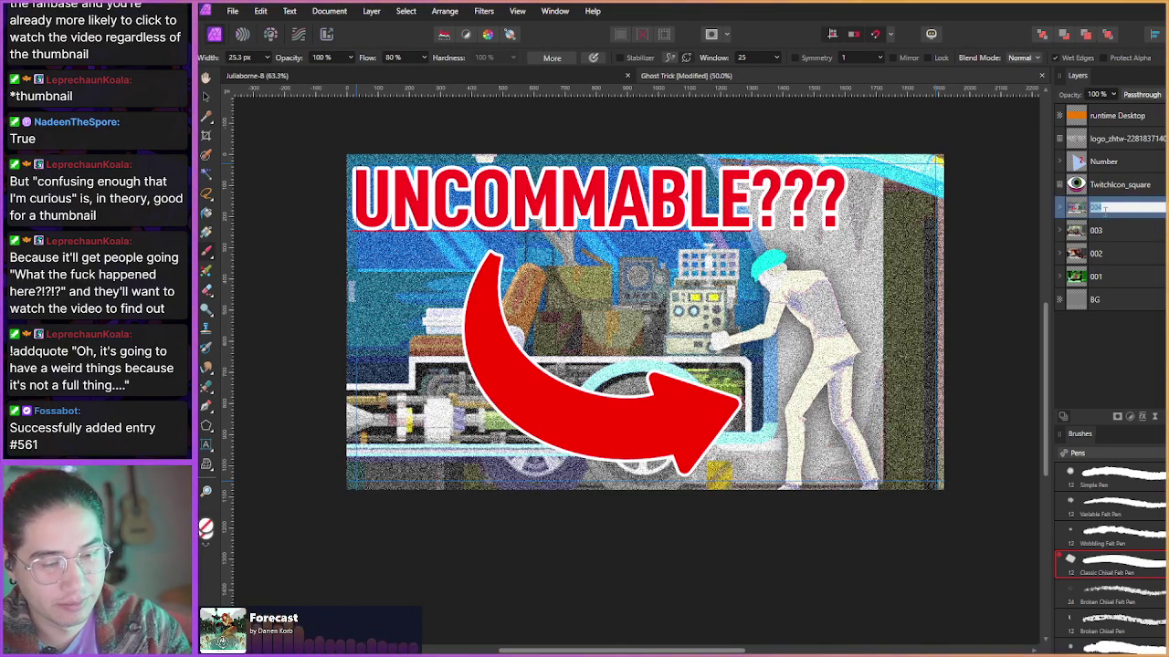
click(1107, 208)
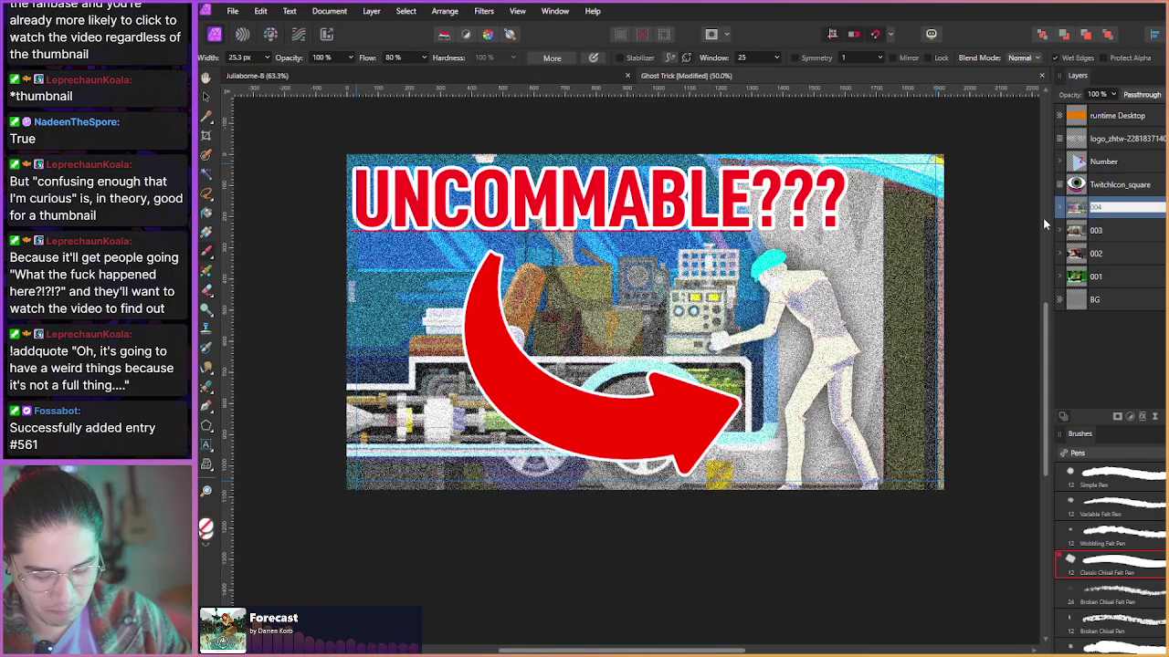
text(-A)
key(Return)
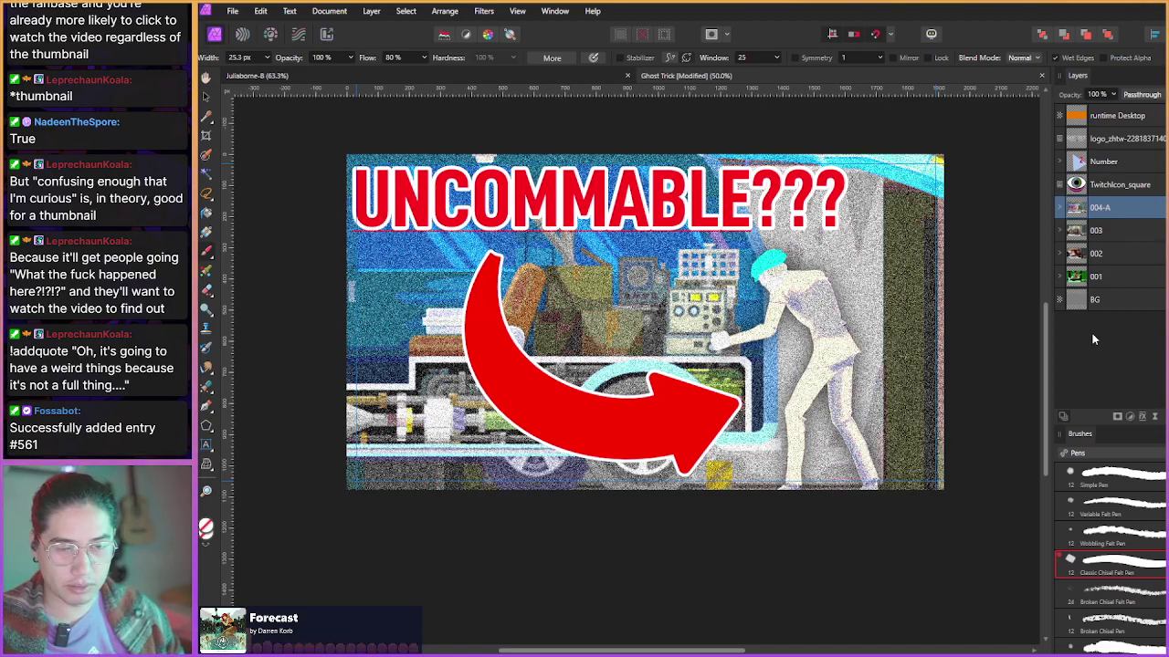
key(ctrl+shift+n)
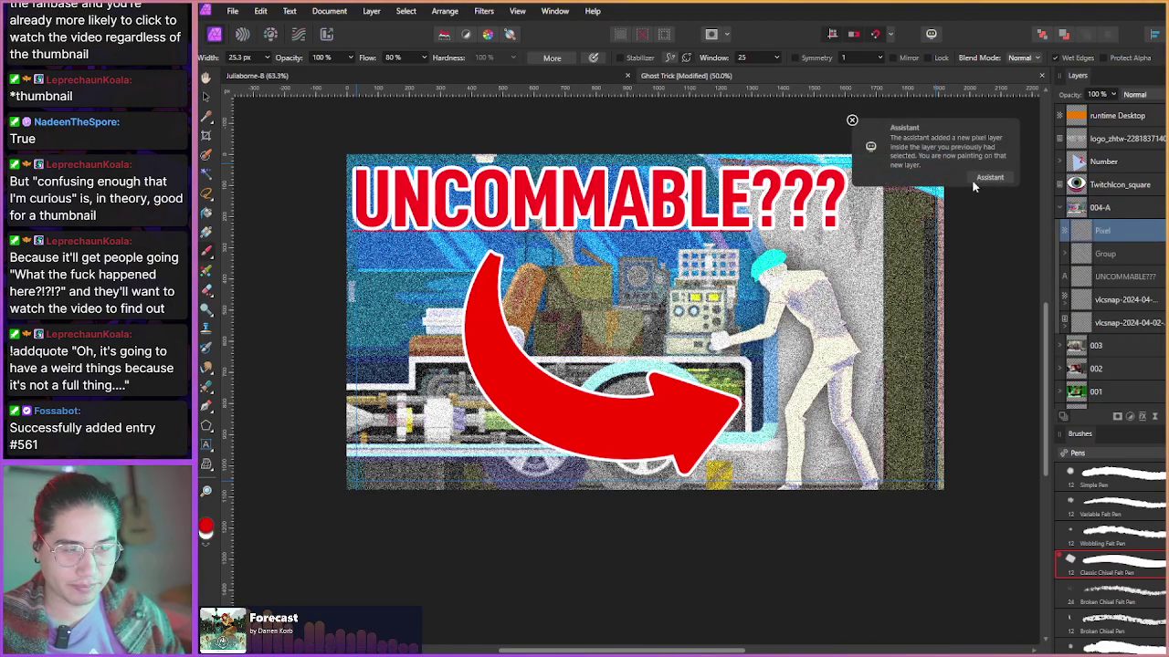
click(852, 121)
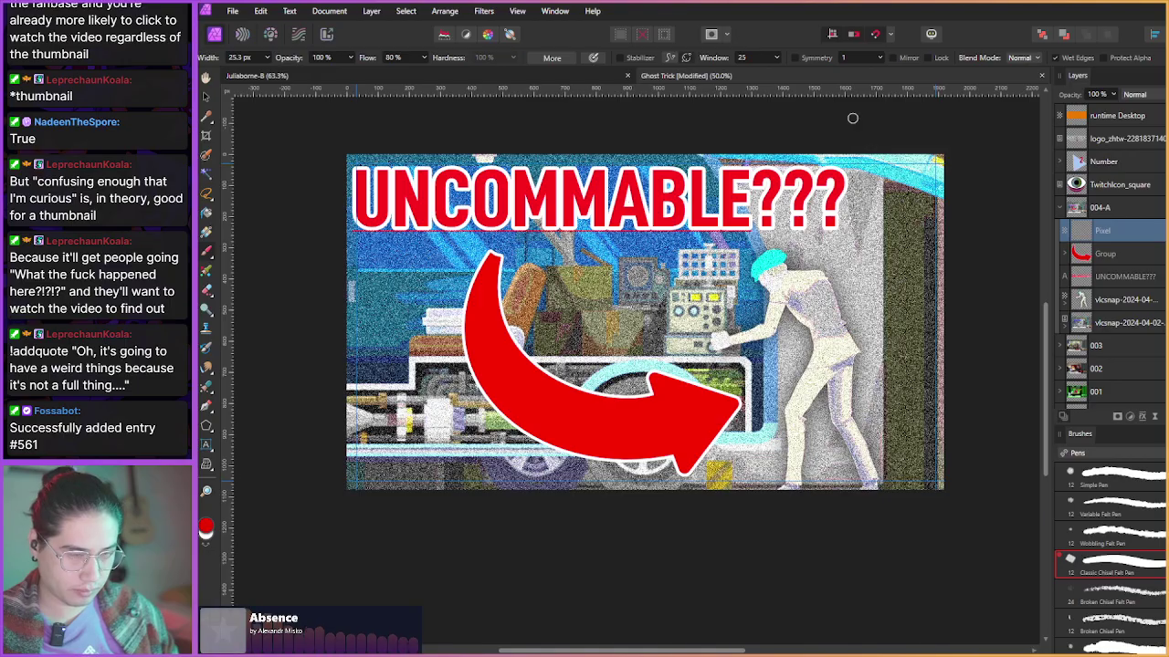
key(ctrl+z)
click(1060, 210)
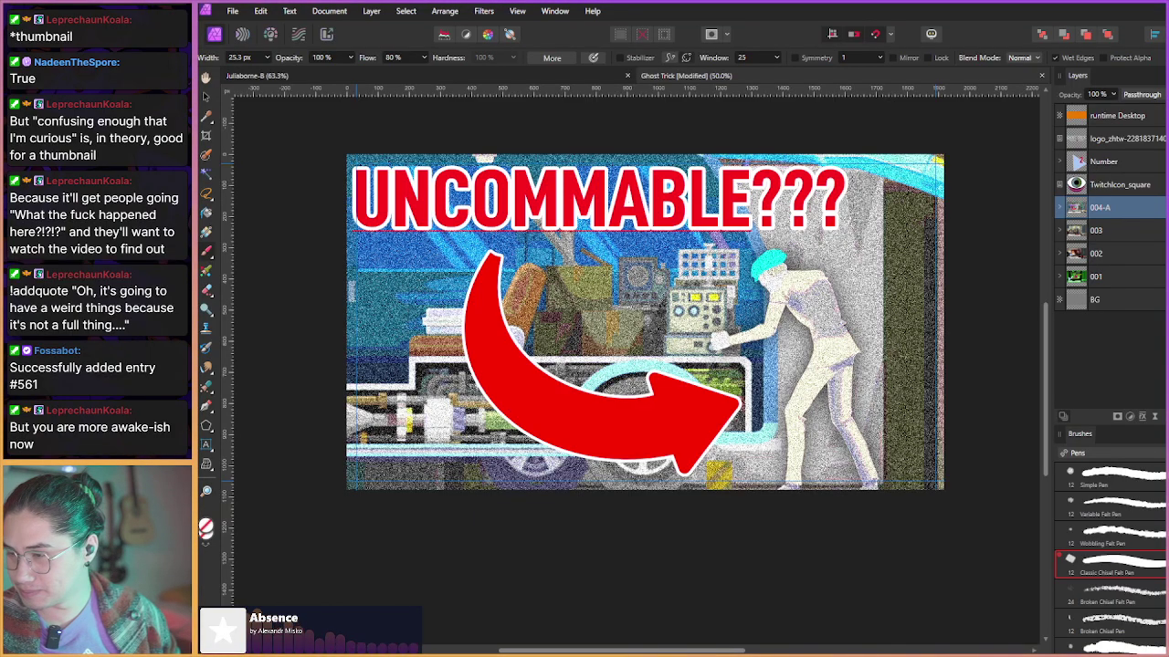
- Switch to VLC media player and skip back through the Ghost Trick recording to 28:48, looking for usable thumbnail footage
key(alt+Tab)
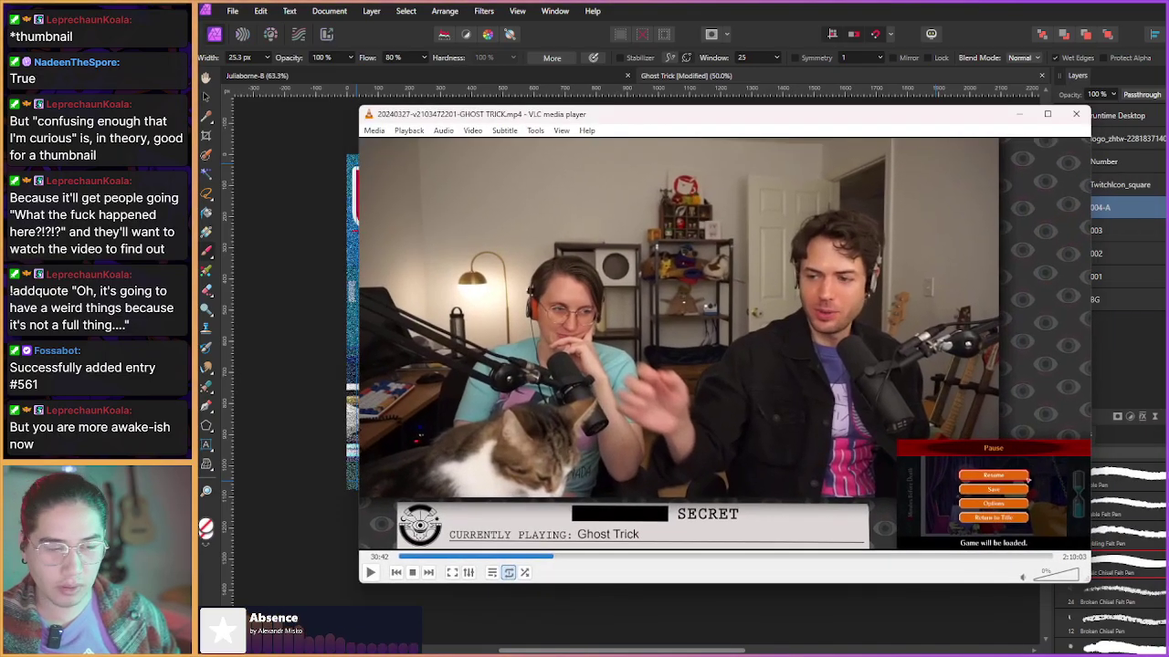
key(shift+Left)
key(shift+Left)
key(shift+Left)
key(shift+Left)
key(shift+Left)
key(shift+Left)
key(shift+Left)
key(shift+Left)
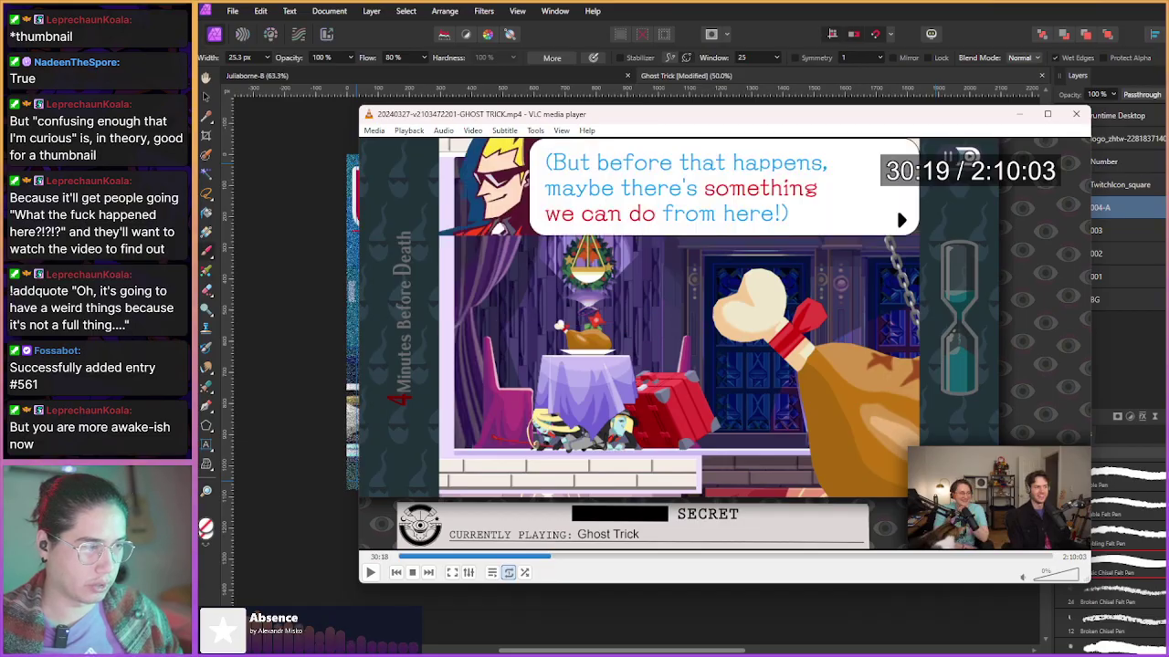
key(shift+Left)
key(shift+Left)
key(shift+Left)
key(shift+Left)
key(shift+Left)
key(shift+Left)
key(shift+Left)
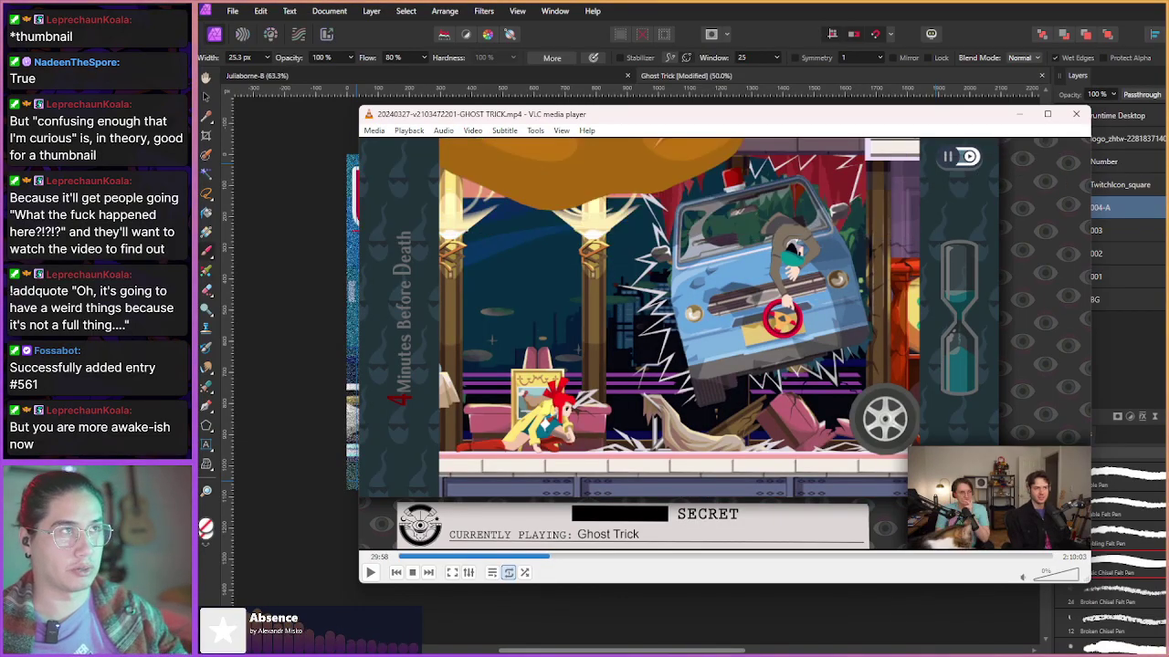
key(shift+Left)
key(shift+Left)
key(shift+Left)
key(shift+Left)
key(shift+Left)
key(shift+Left)
key(shift+Left)
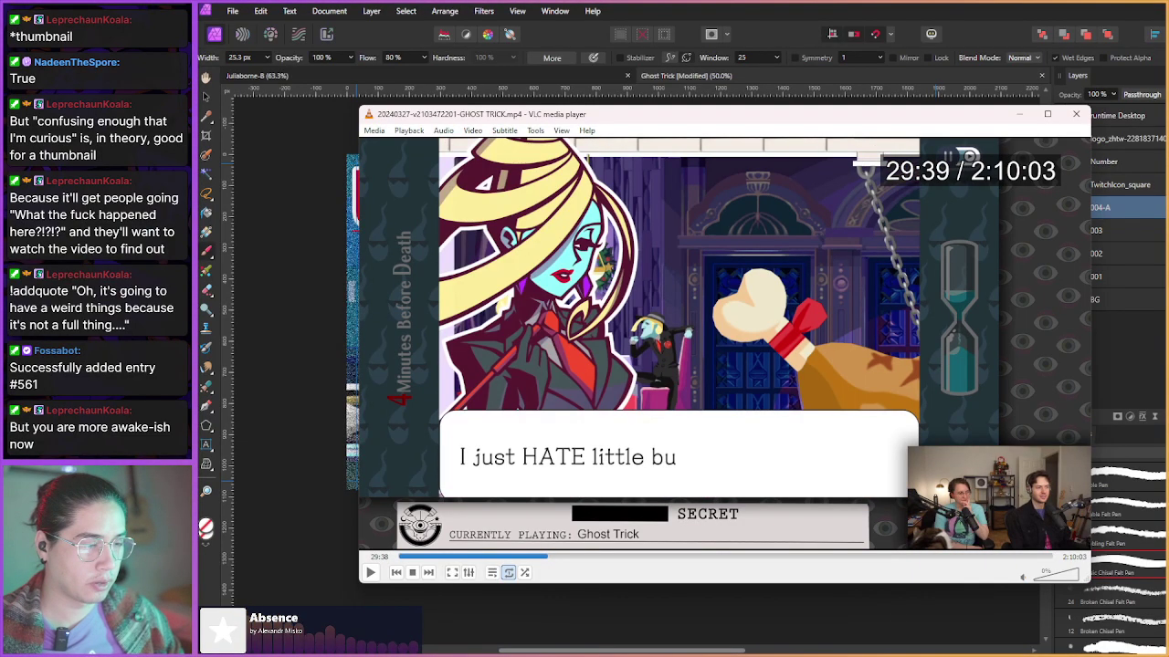
key(shift+Left)
key(shift+Left)
key(shift+Left)
key(shift+Left)
key(shift+Left)
key(shift+Left)
key(shift+Left)
key(shift+Left)
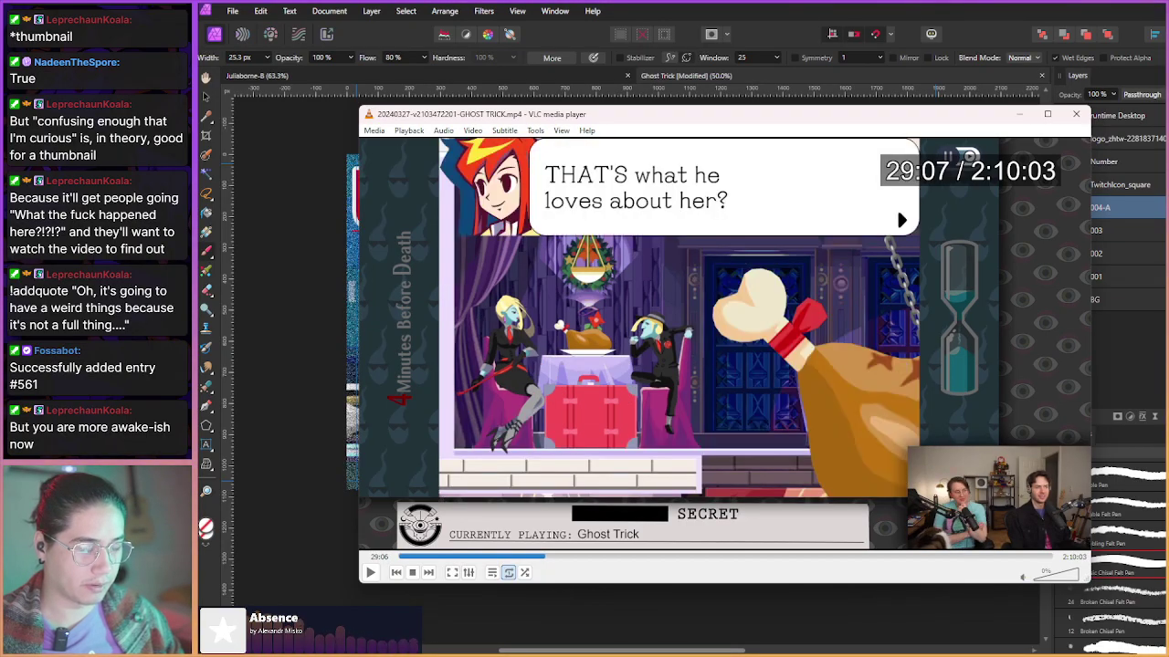
key(shift+Left)
key(shift+Left)
key(shift+Left)
key(shift+Left)
key(shift+Left)
key(shift+Left)
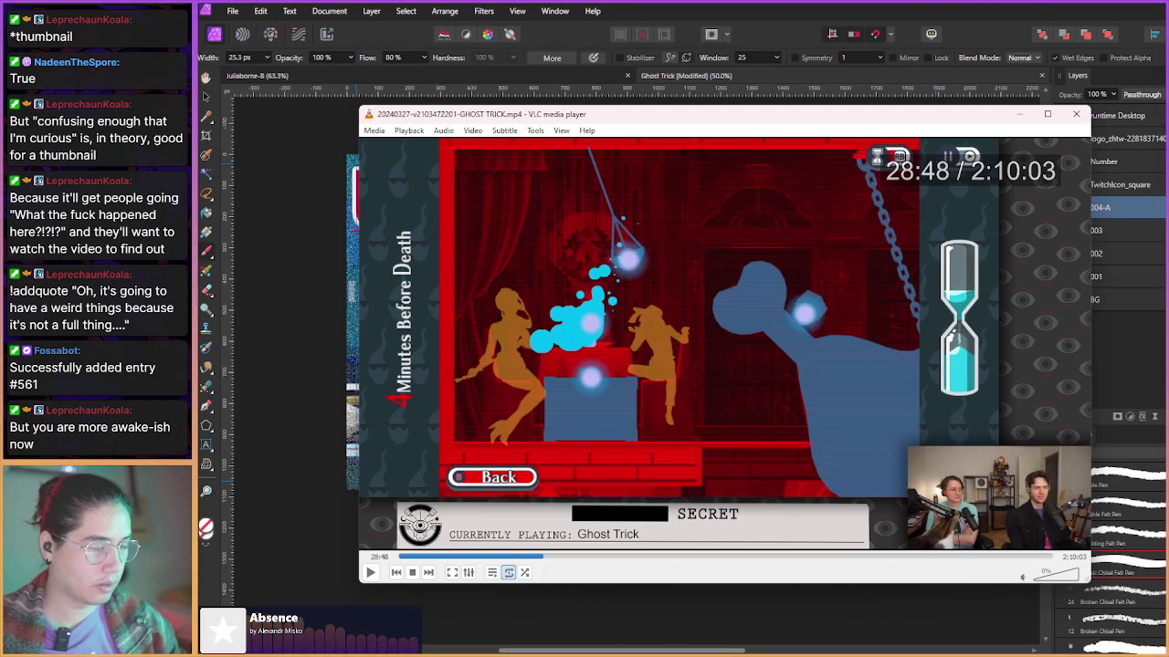
- Move playback near the recording's start, advance to the hosts' full-camera shot at 05:54, and take a snapshot
click(410, 556)
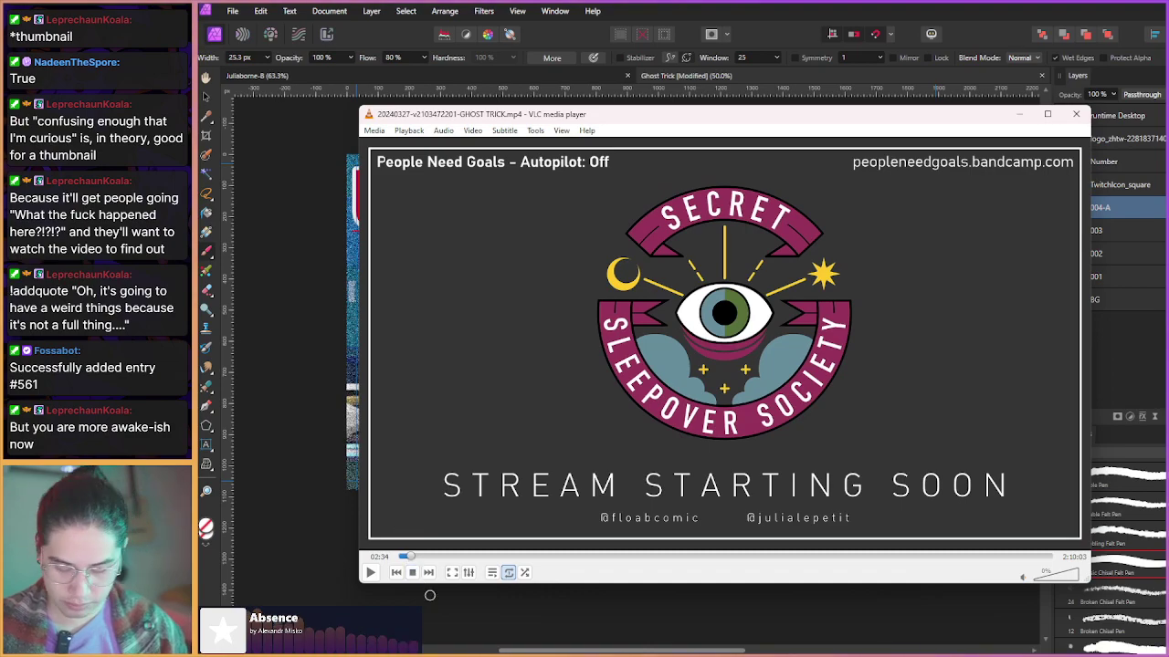
key(alt+Right)
key(alt+Right)
key(alt+Right)
key(alt+Right)
key(alt+Right)
key(alt+Right)
key(alt+Right)
key(alt+Right)
key(alt+Right)
key(alt+Right)
key(alt+Right)
key(alt+Right)
key(alt+Right)
key(alt+Right)
key(alt+Right)
key(alt+Right)
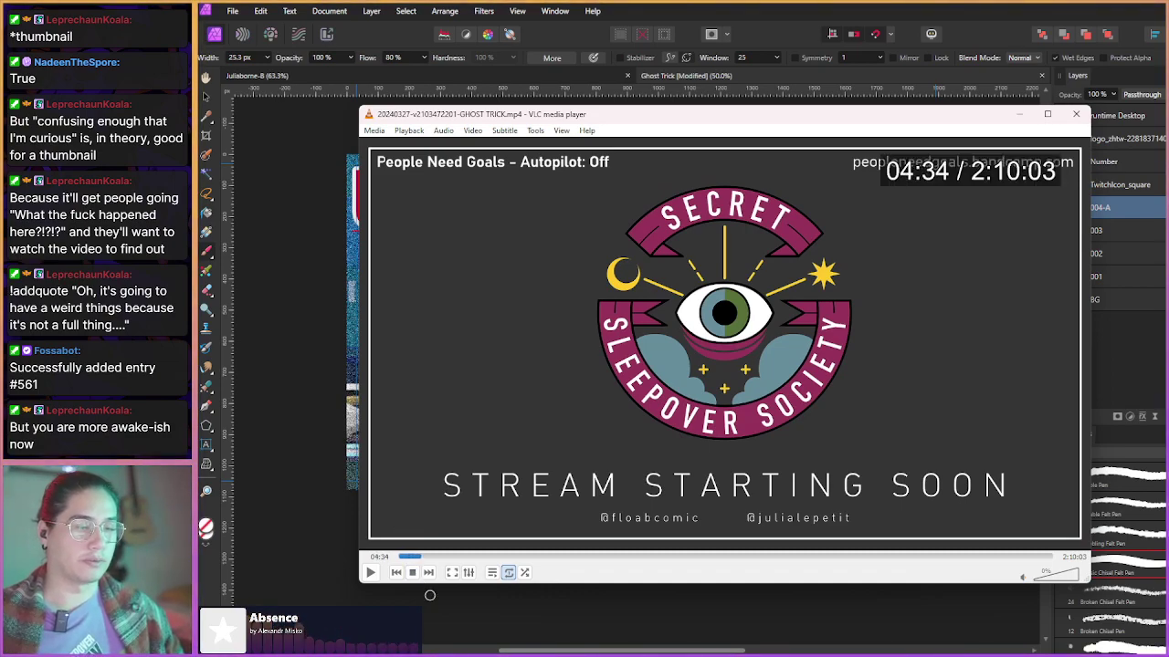
key(alt+Right)
key(alt+Right)
key(alt+Right)
key(alt+Right)
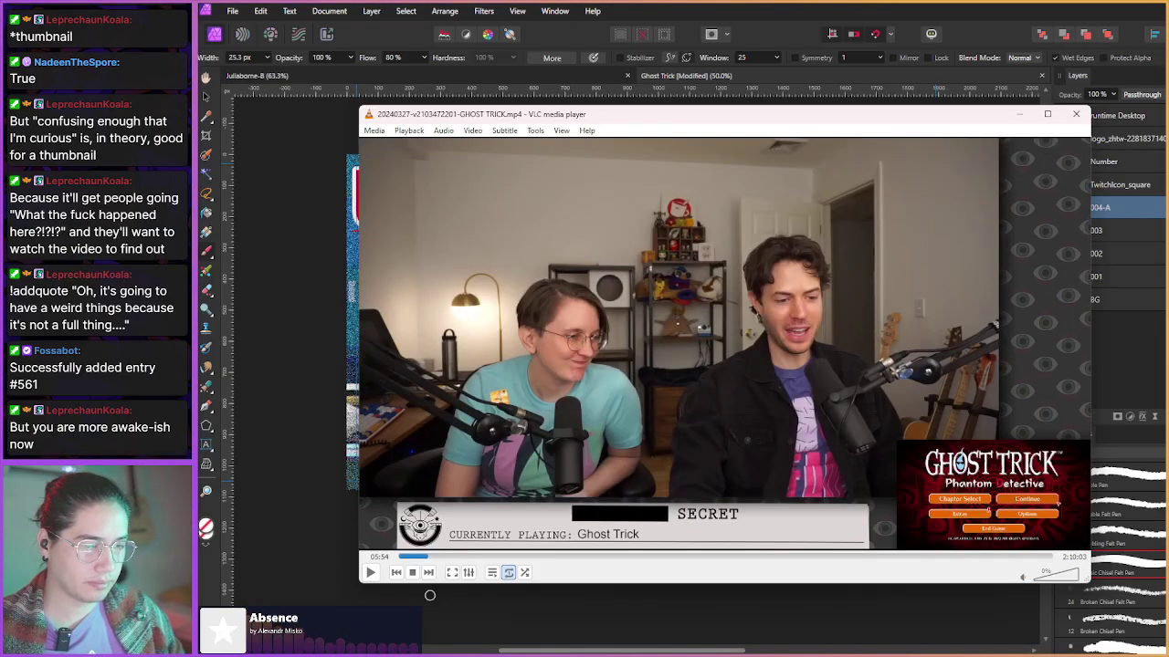
key(shift+s)
- Advance the video frame by frame to 06:01, taking snapshots of the two hosts smiling around 06:00 and 06:01
key(e)
key(e)
key(e)
key(e)
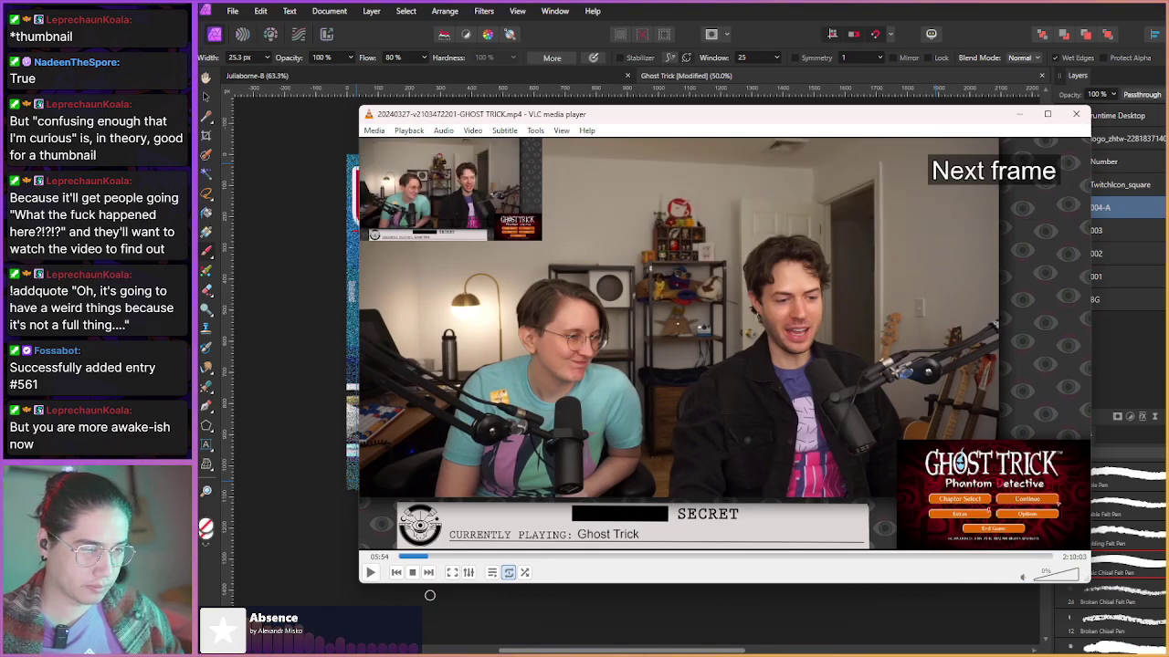
key(e)
key(e)
key(e)
key(e)
key(e)
key(e)
key(e)
key(e)
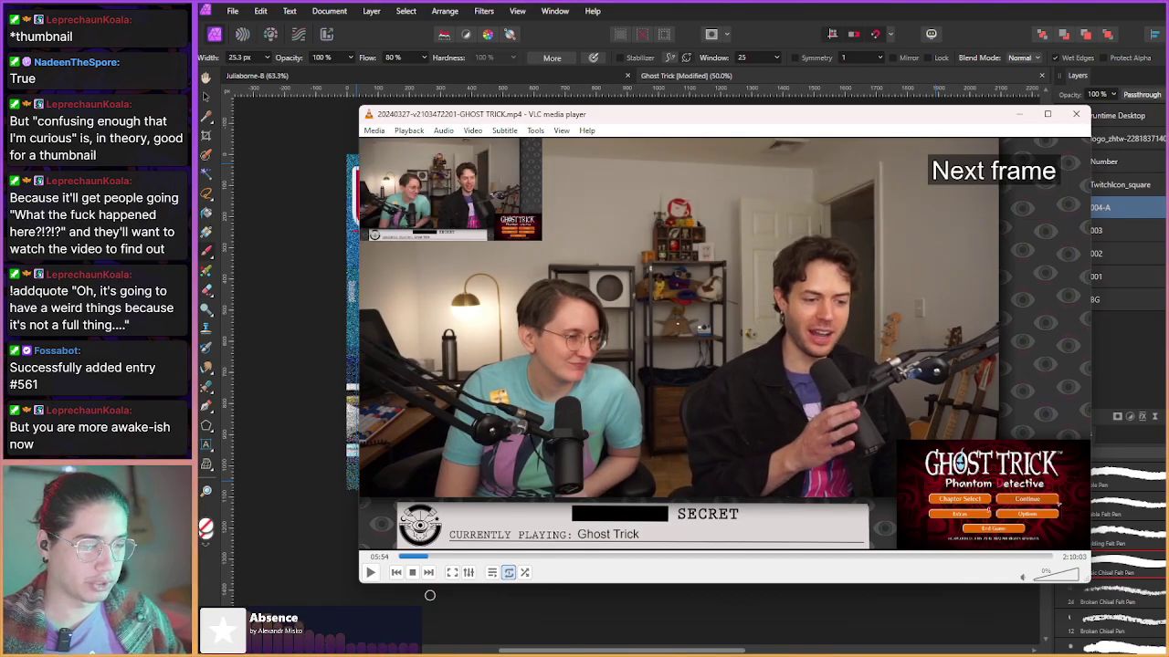
key(e)
key(e)
key(e)
key(e)
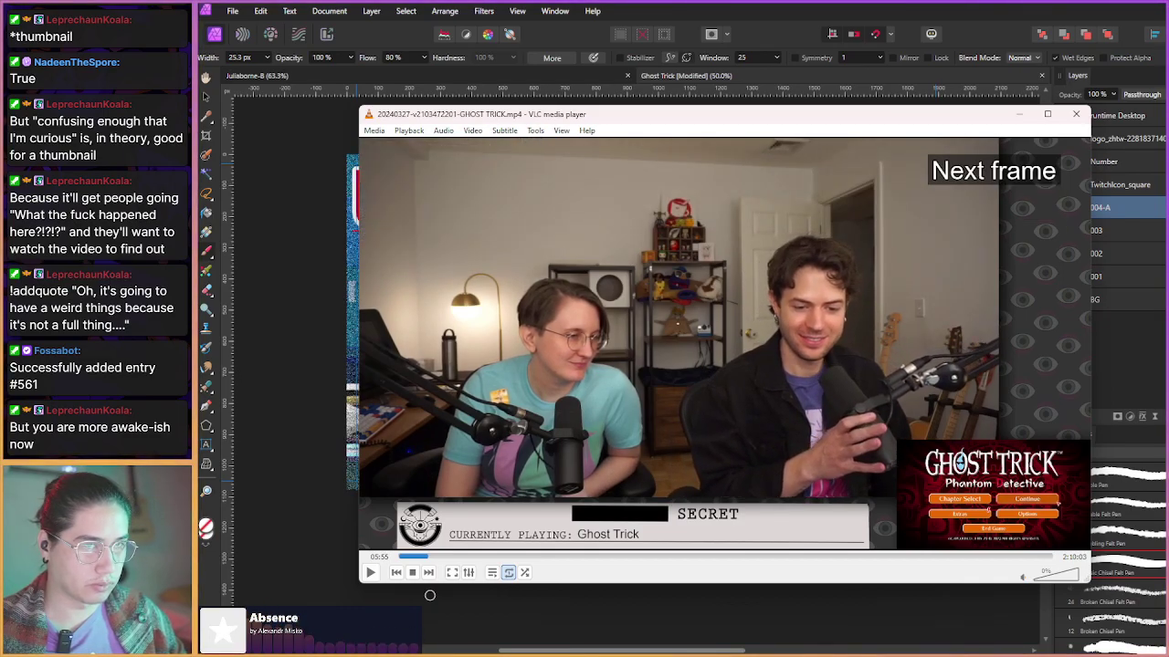
key(e)
key(e)
key(e)
key(e)
key(e)
key(e)
key(e)
key(e)
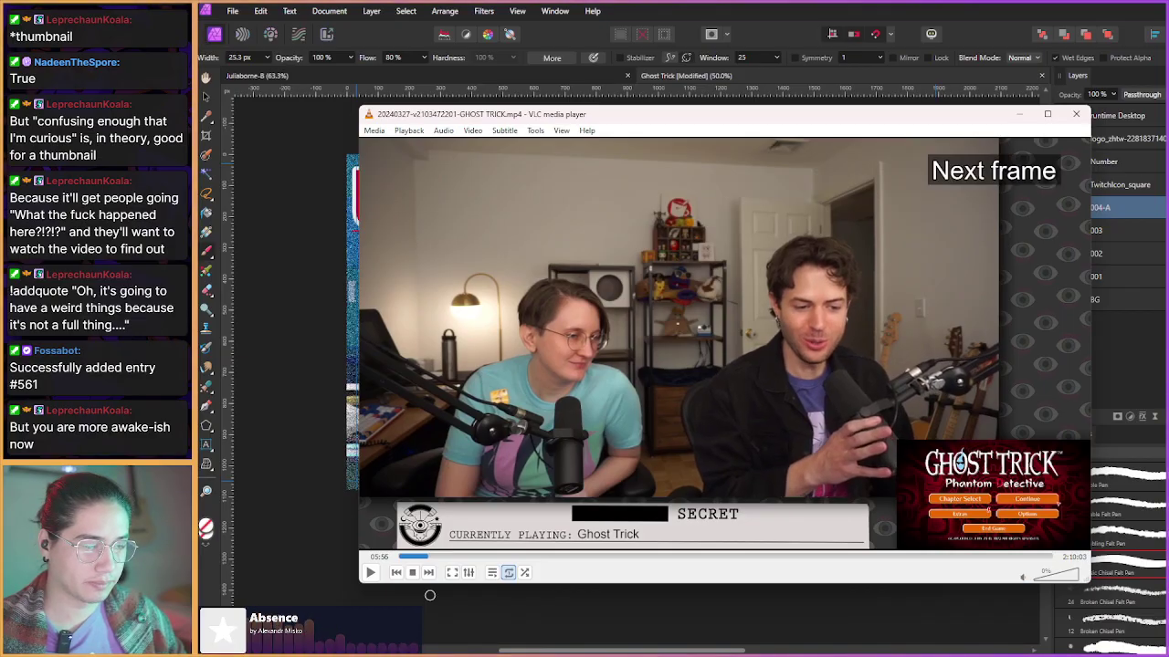
key(e)
key(e)
key(e)
key(e)
key(e)
key(e)
key(e)
key(e)
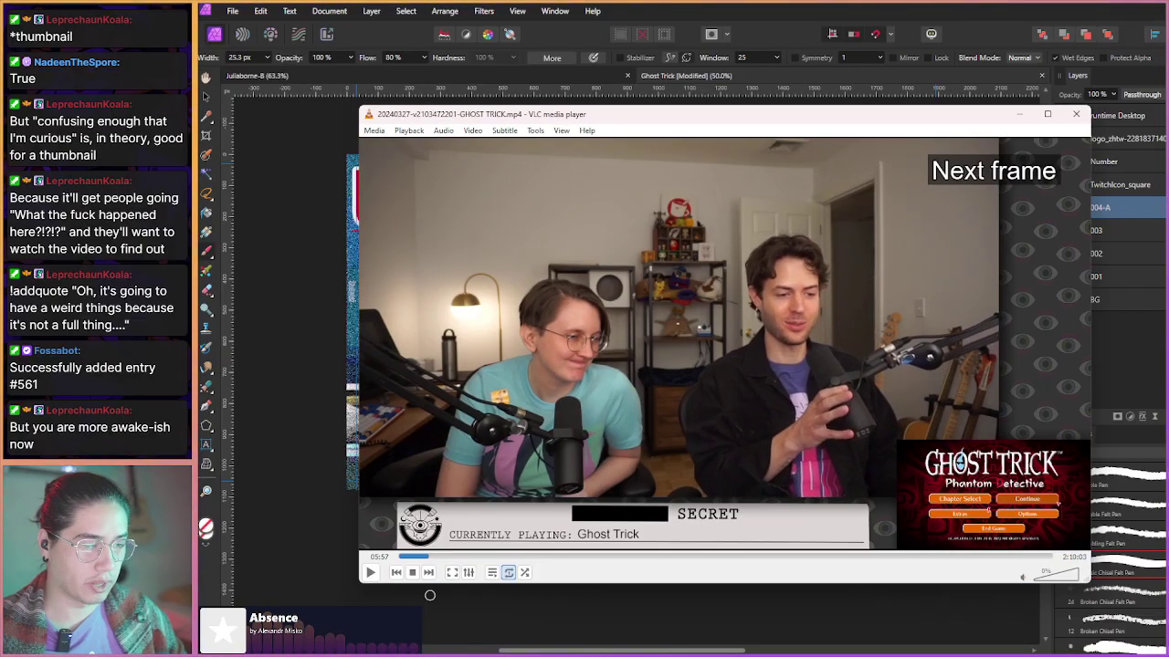
key(e)
key(e)
key(e)
key(e)
key(e)
key(e)
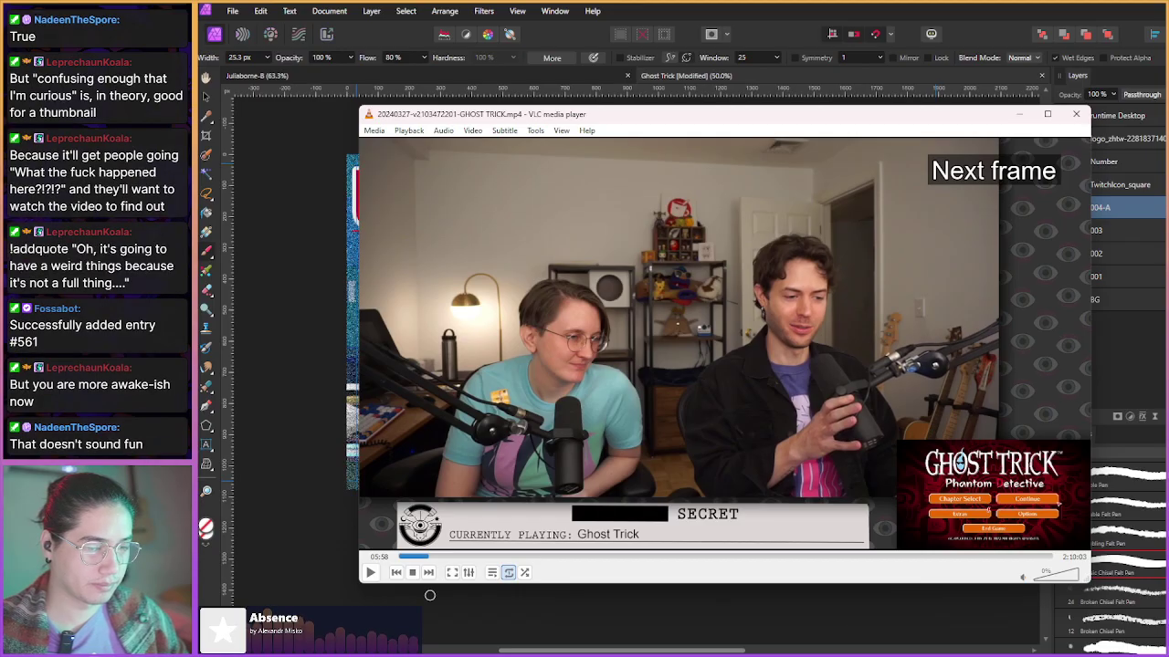
key(e)
key(e)
key(e)
key(e)
key(e)
key(e)
key(e)
key(e)
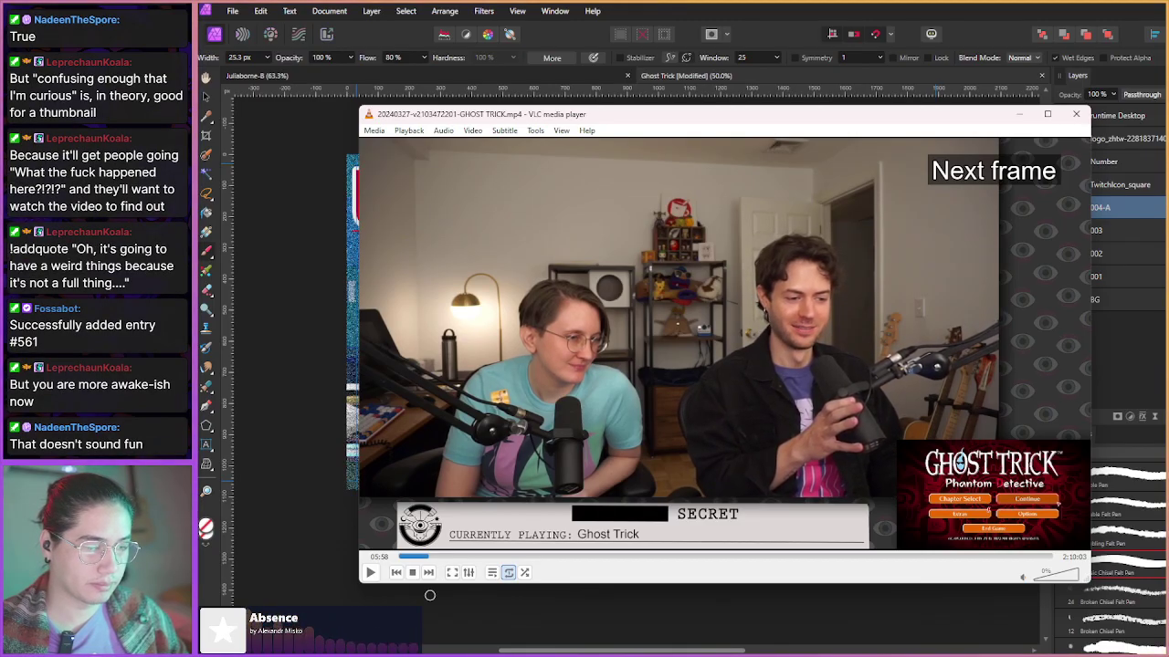
key(e)
key(e)
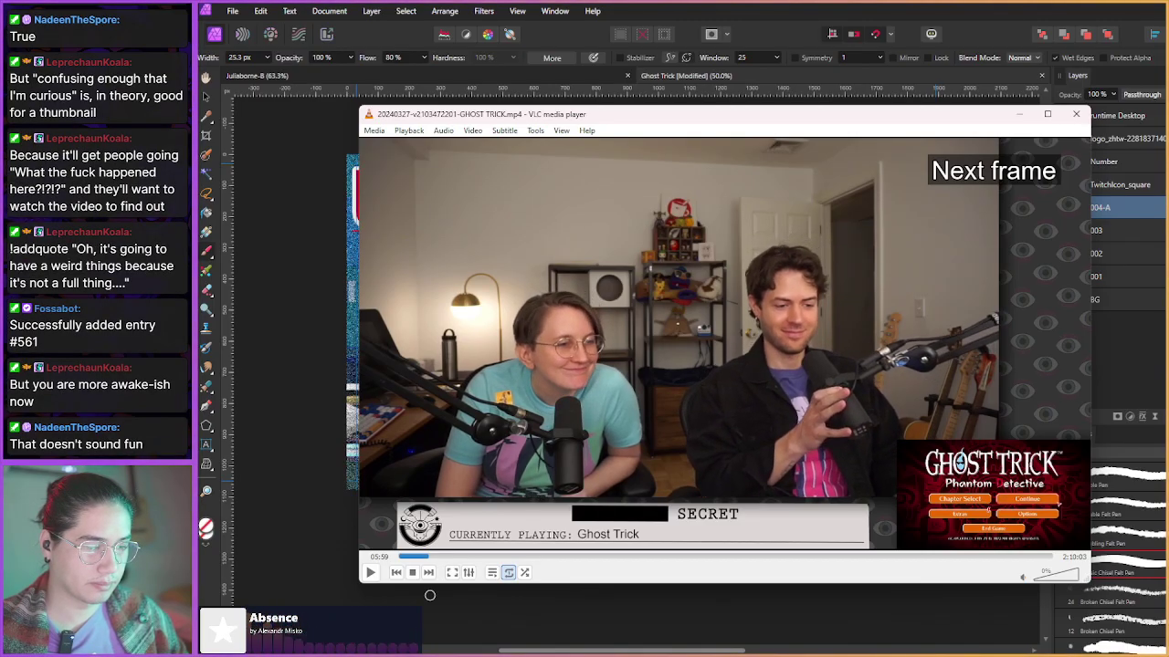
key(e)
key(e)
key(e)
key(e)
key(e)
key(e)
key(e)
key(e)
key(e)
key(e)
key(e)
key(e)
key(e)
key(e)
key(e)
key(e)
key(e)
key(e)
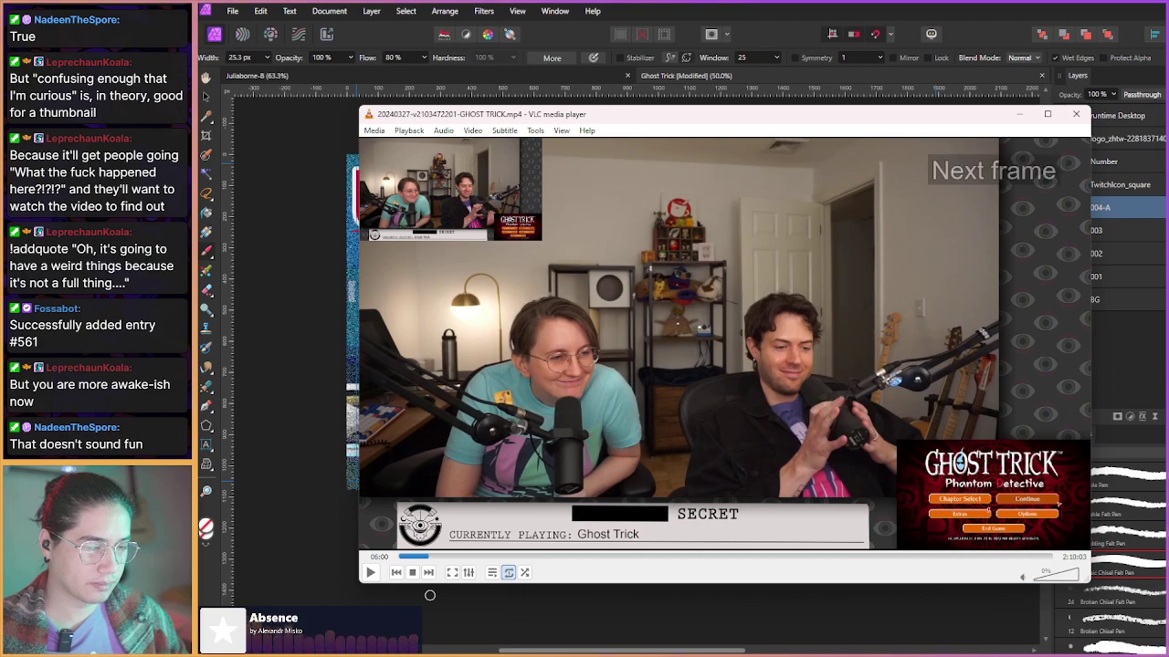
key(e)
key(e)
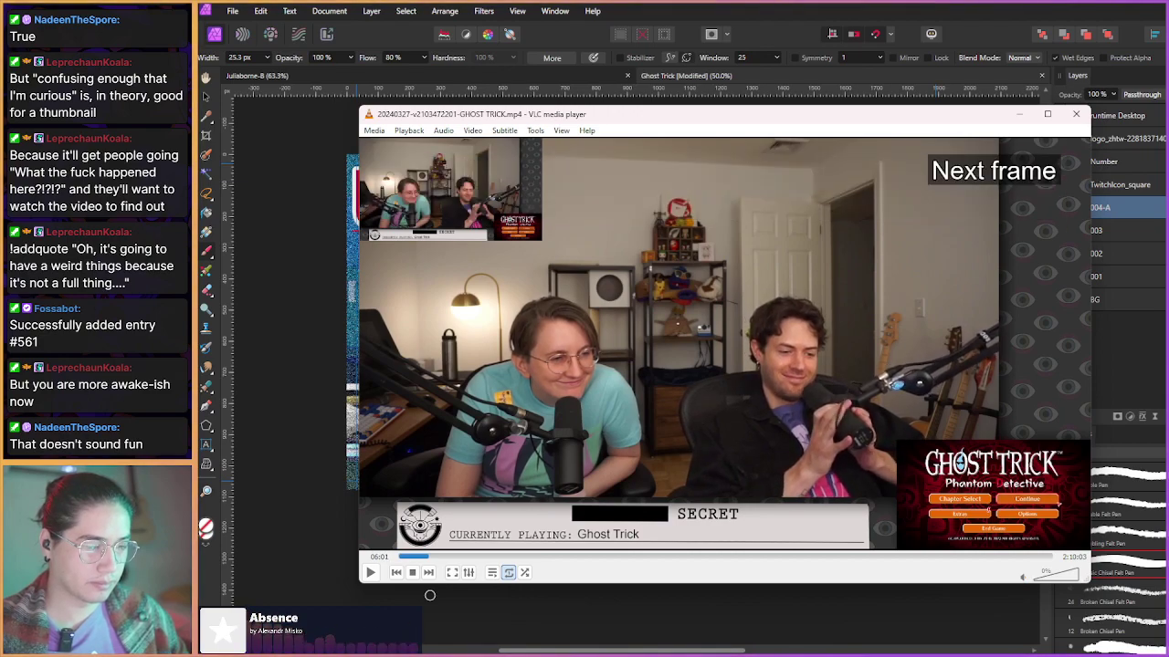
key(shift+s)
- Step frame by frame from 06:01 to 06:03 to examine the hosts' expressions
key(e)
key(e)
key(e)
key(e)
key(e)
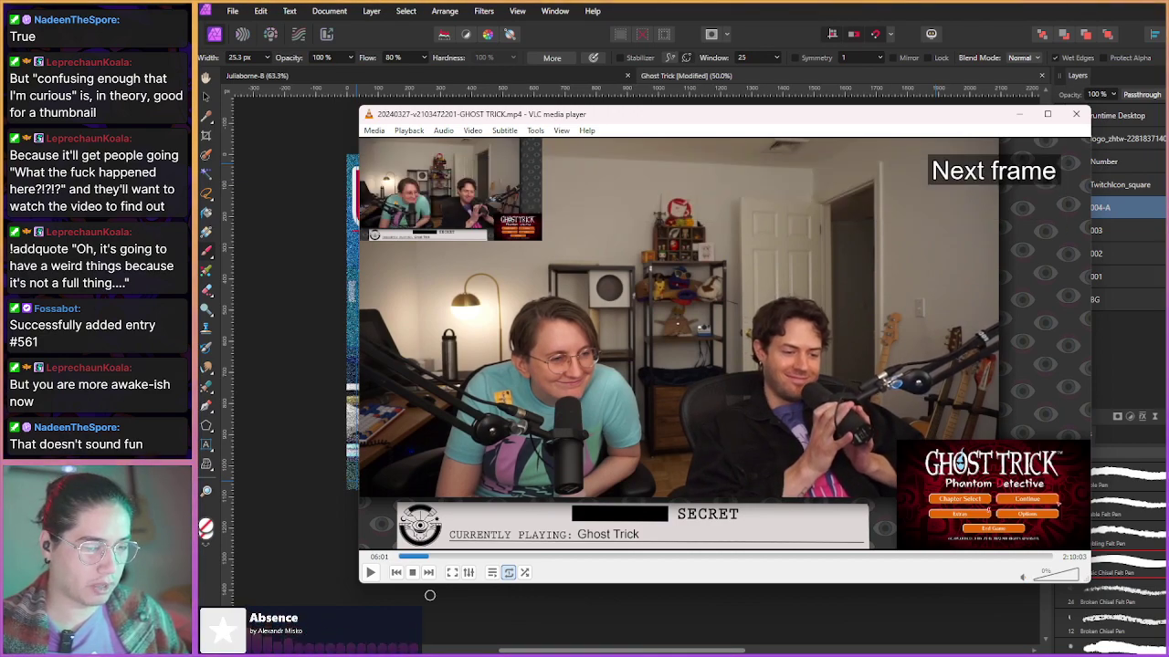
key(e)
key(e)
key(e)
key(e)
key(e)
key(e)
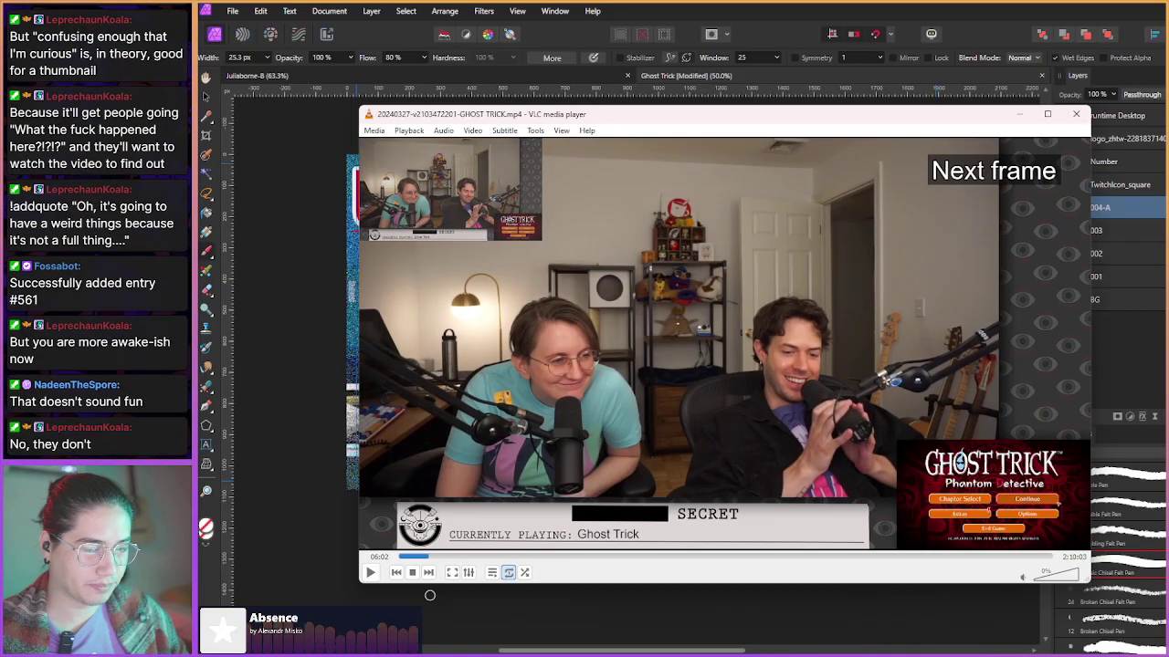
key(e)
key(e)
key(e)
key(e)
key(e)
key(e)
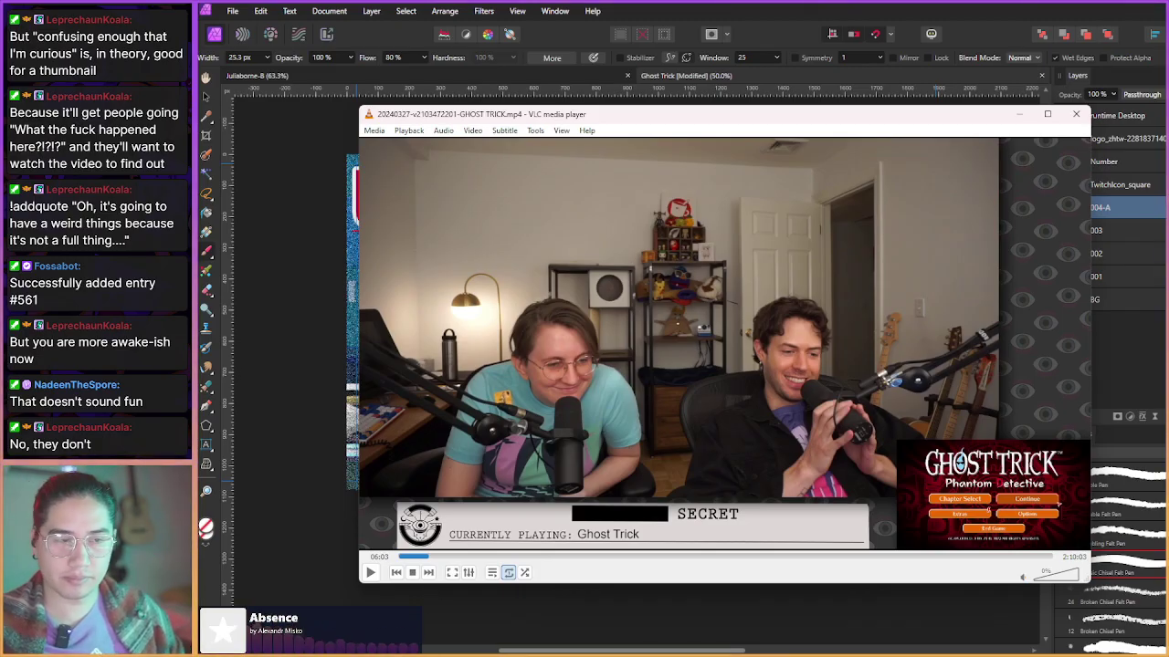
- Switch back to Affinity Photo, paste the hosts' snapshot above 004-A, and place it in its own group viewed in isolation
key(alt+Tab)
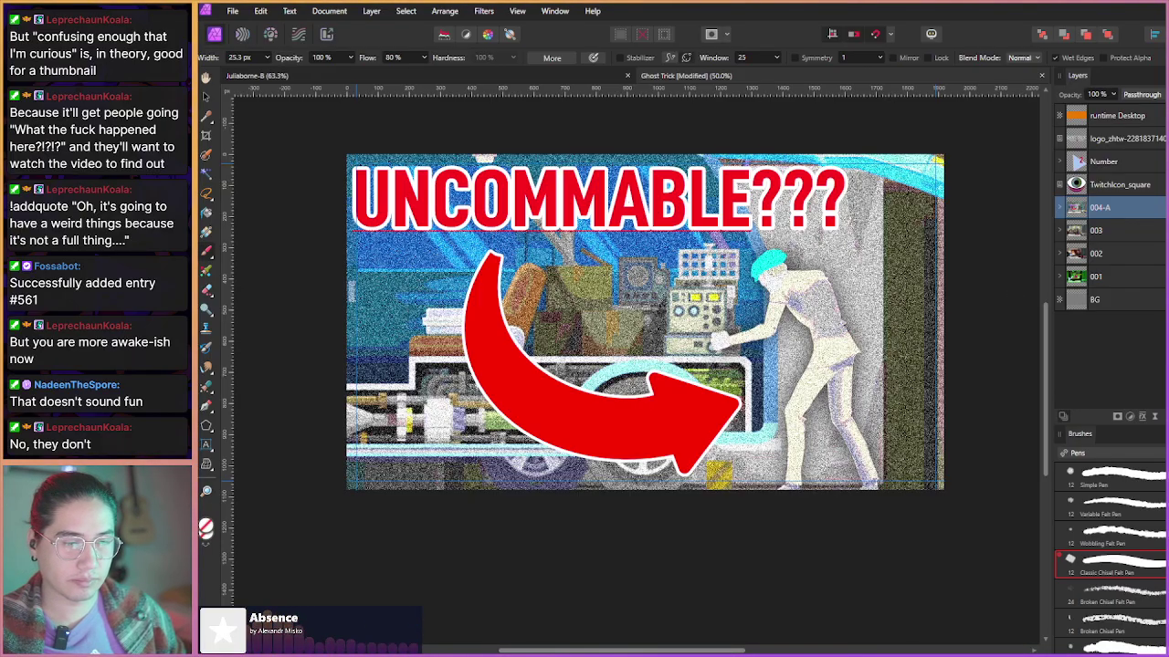
key(ctrl+v)
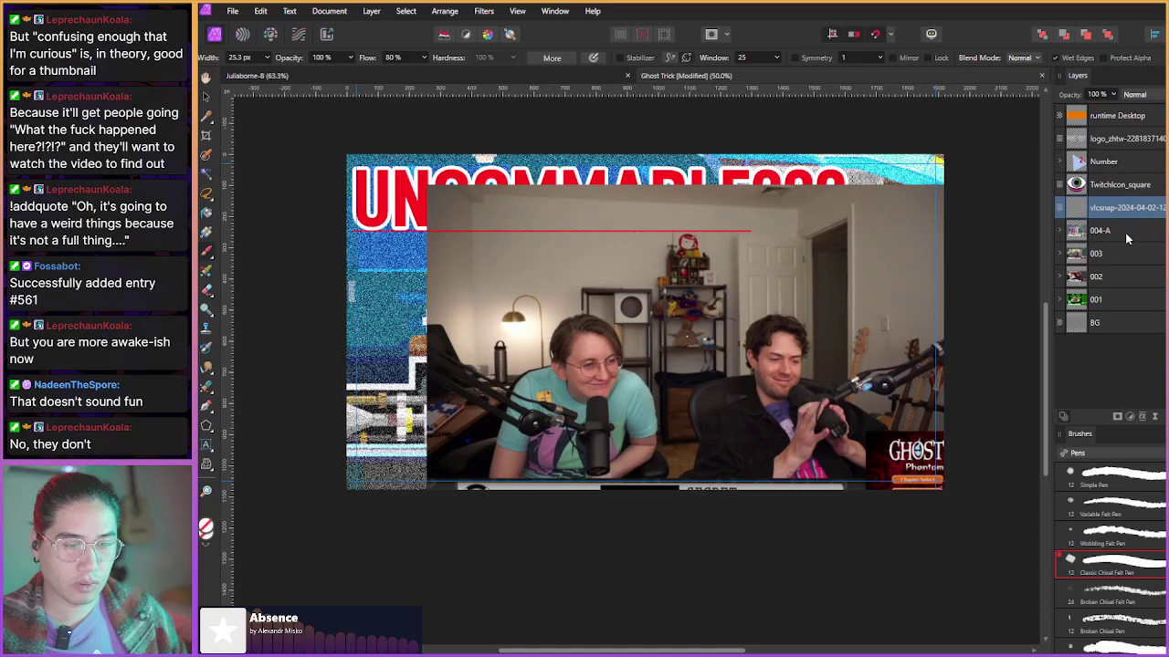
alt+click(1126, 234)
click(1141, 210)
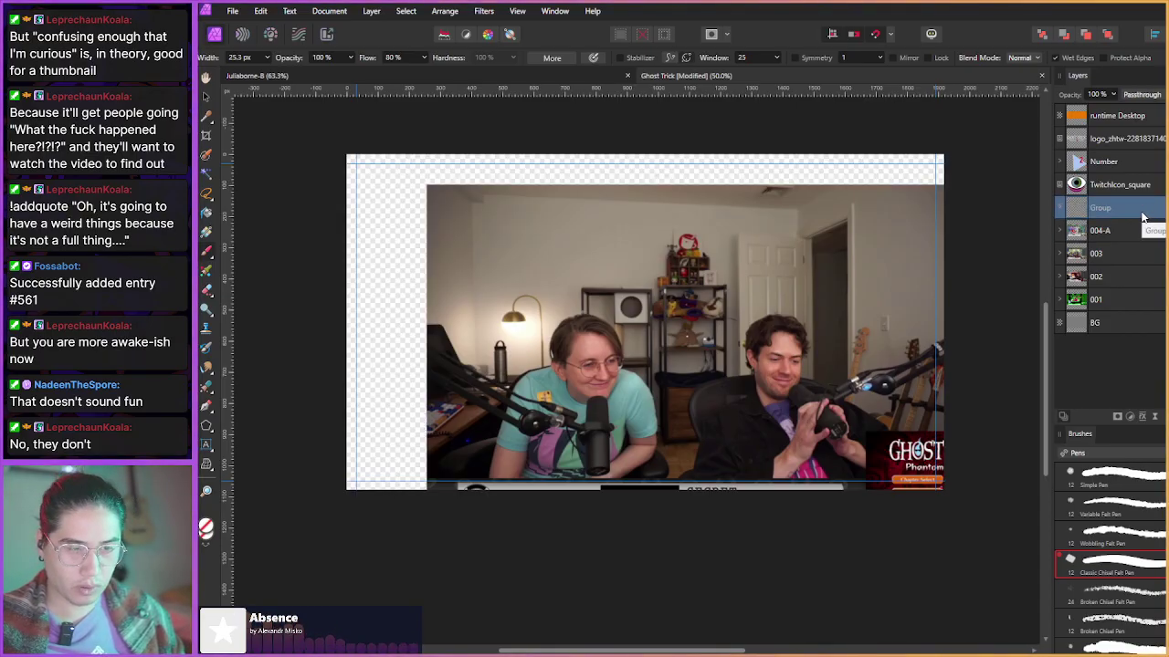
- Reposition and enlarge the hosts' snapshot to about 132% so both hosts fill the whole thumbnail canvas
key(ctrl+g)
click(1095, 231)
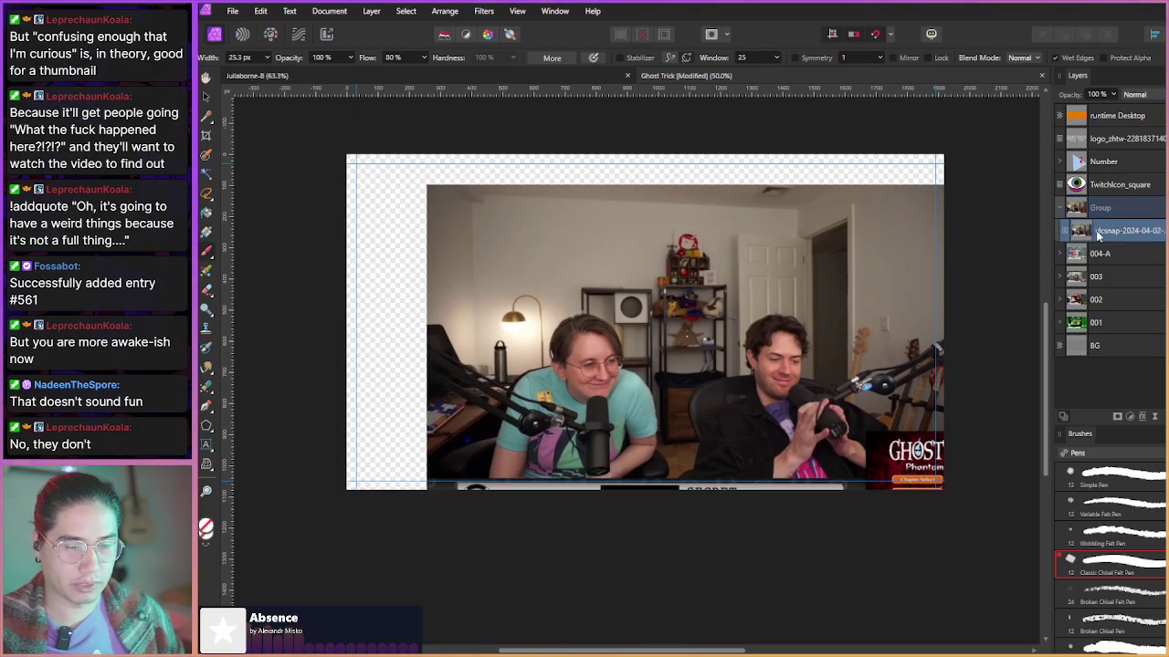
key(v)
drag(565, 371, 485, 299)
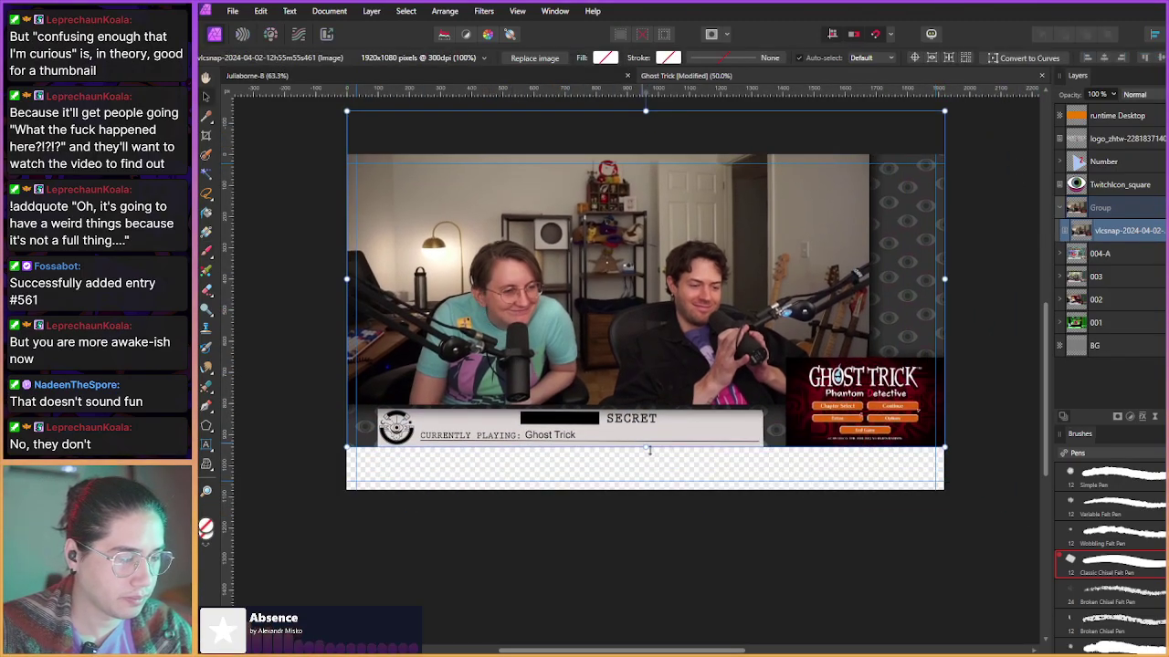
drag(645, 447, 632, 523)
mouse_move(497, 413)
mouse_down()
mouse_move(525, 414)
mouse_move(516, 422)
mouse_up()
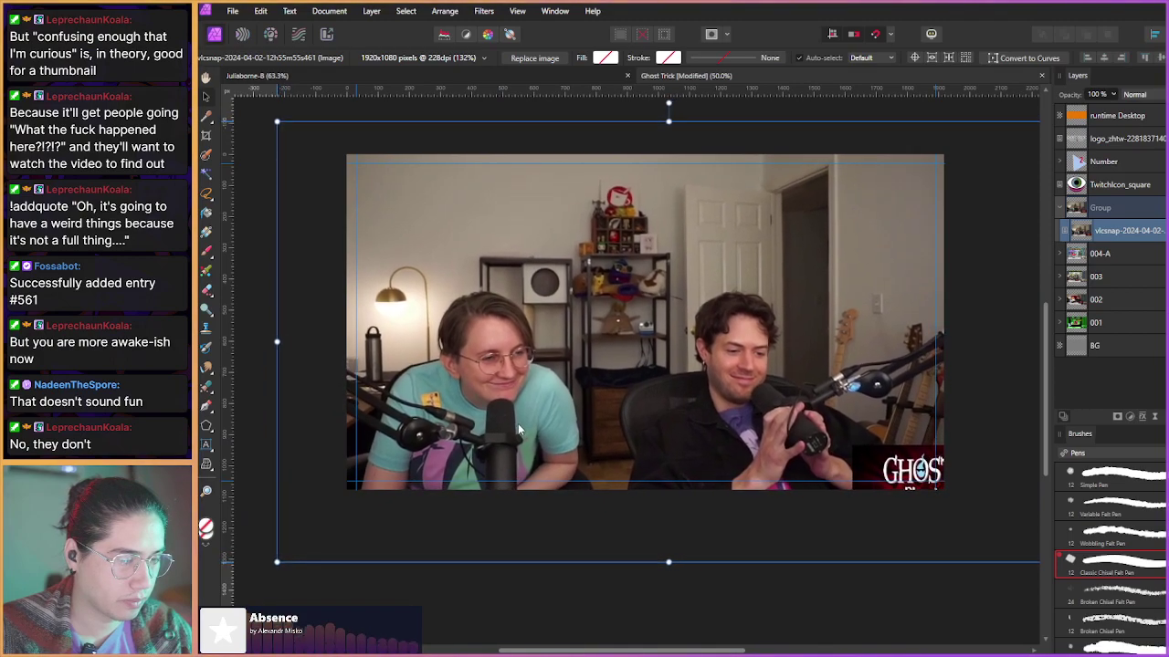
- Add the red headline "THIS ONE IS NASTY" as artistic text across the upper part of the thumbnail
key(t)
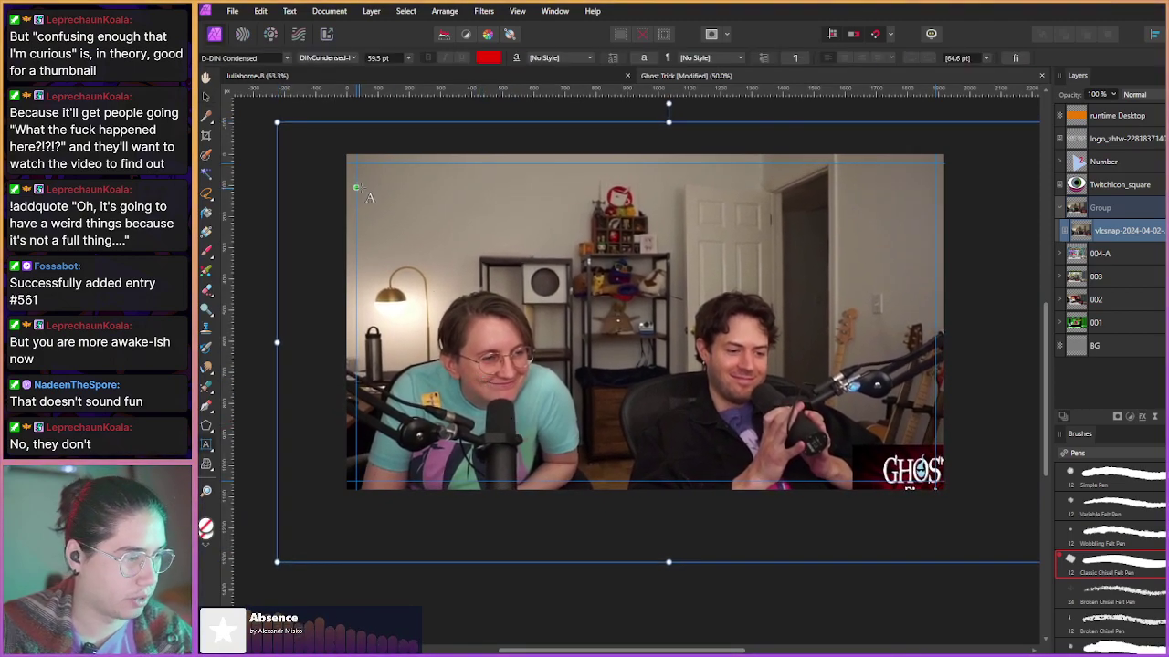
drag(372, 174, 434, 267)
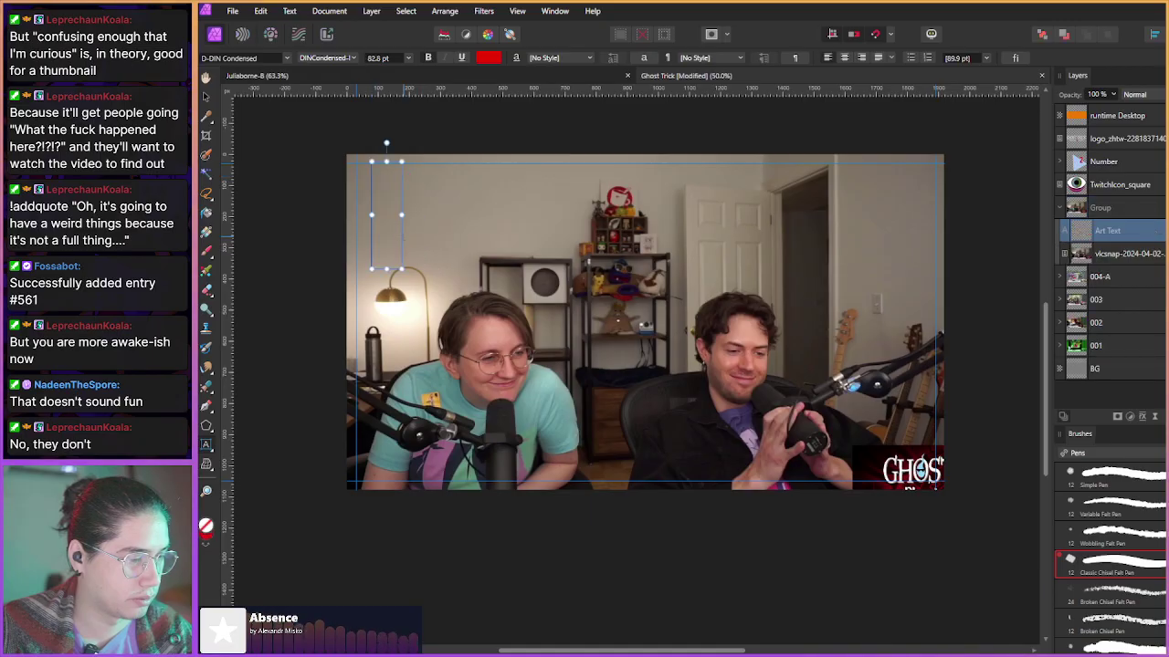
text(THIS ONE IS S)
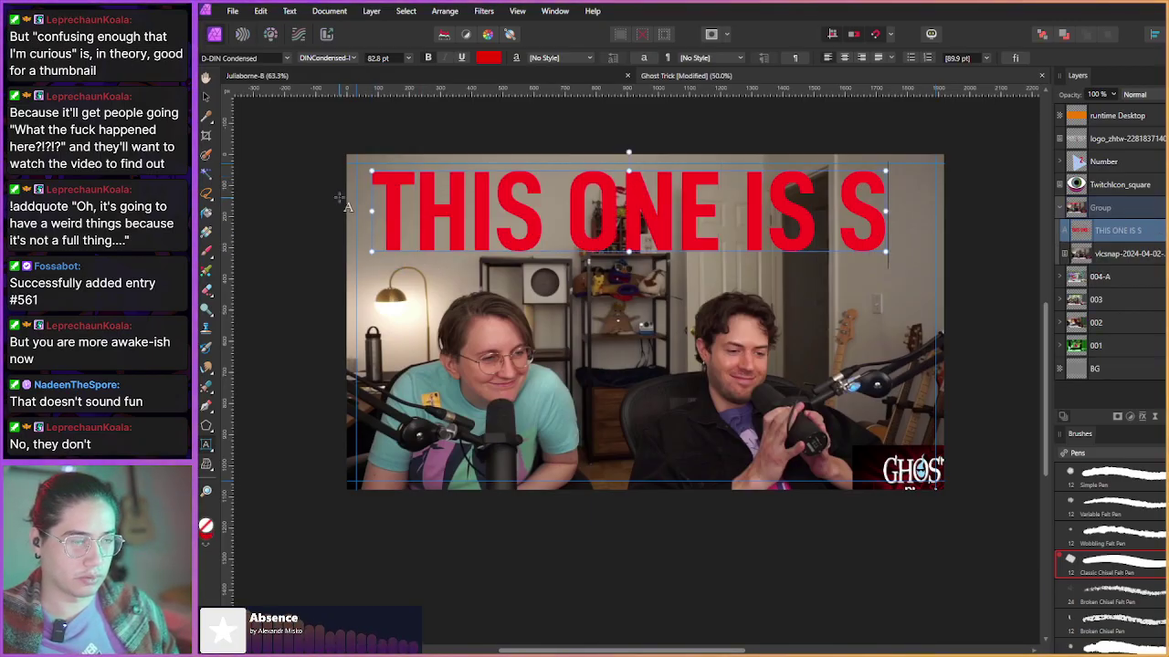
key(BackSpace)
text(NA)
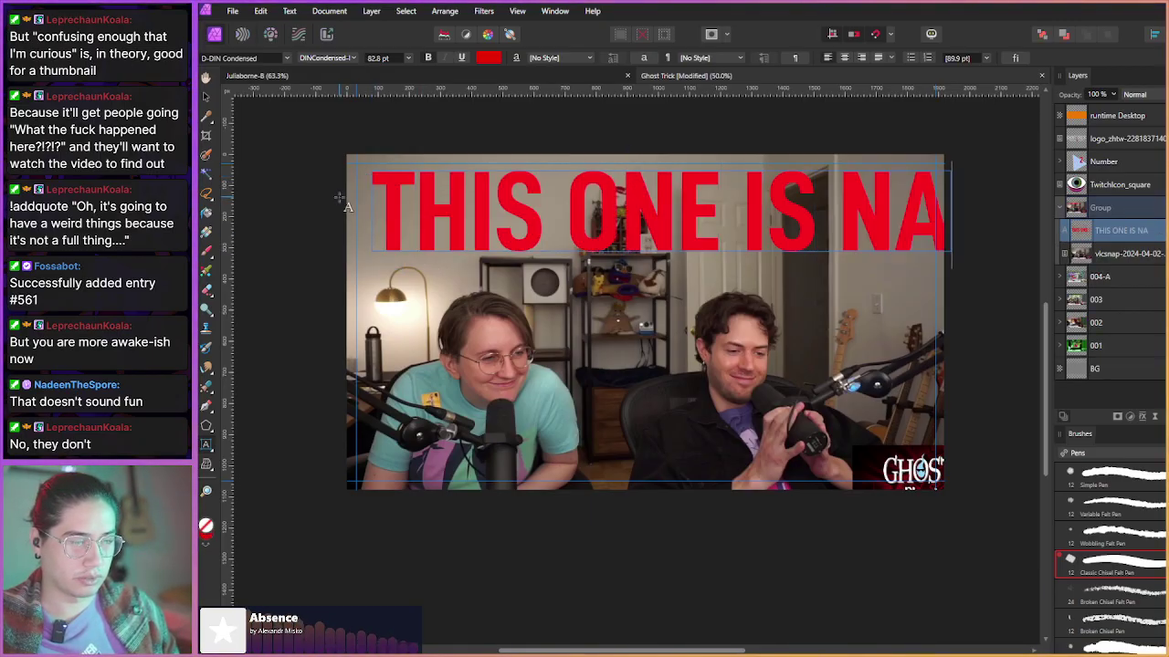
text(STY)
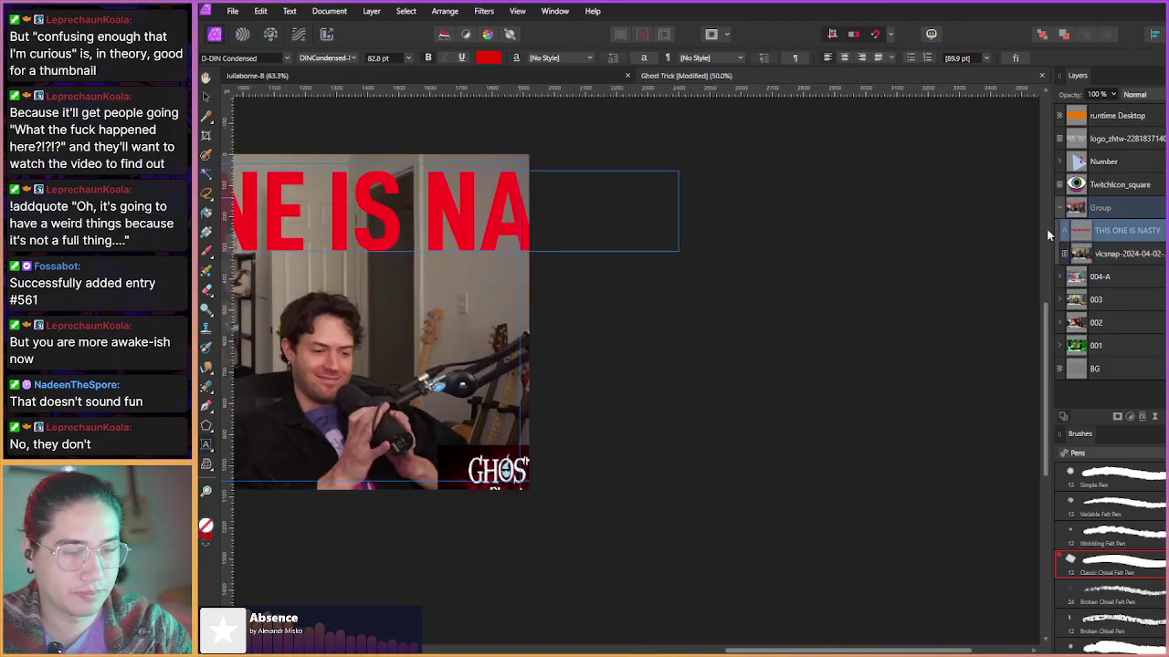
- Scale the headline down to 64.3 pt and fit it within the thumbnail's width
drag(338, 370, 733, 404)
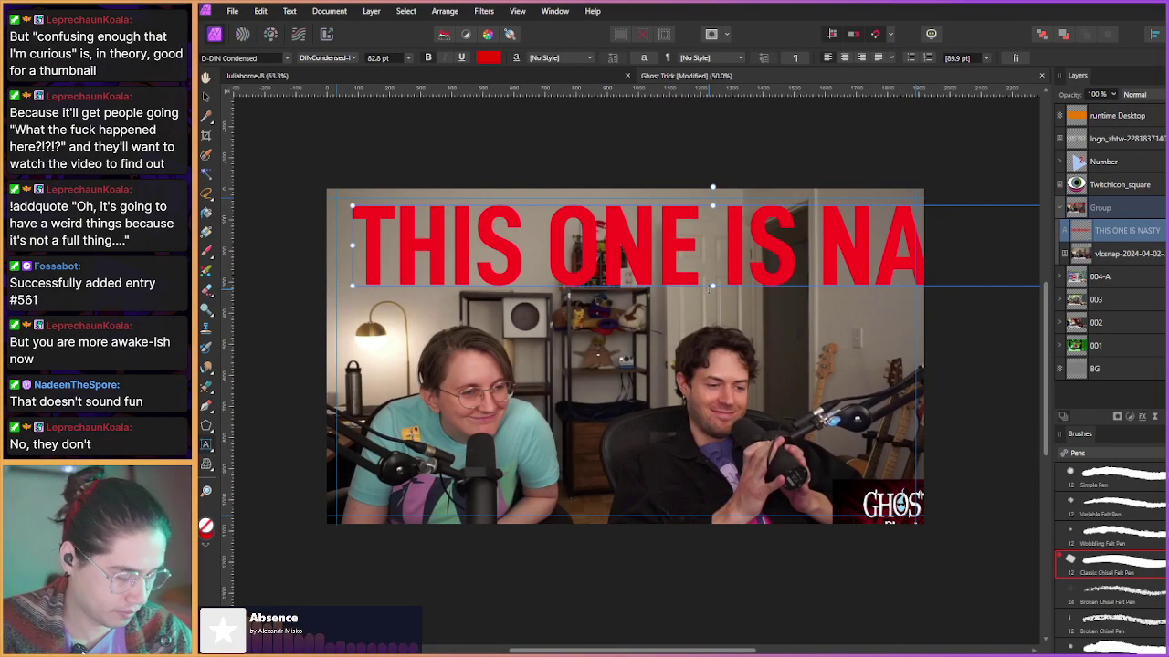
drag(713, 288, 623, 266)
key(v)
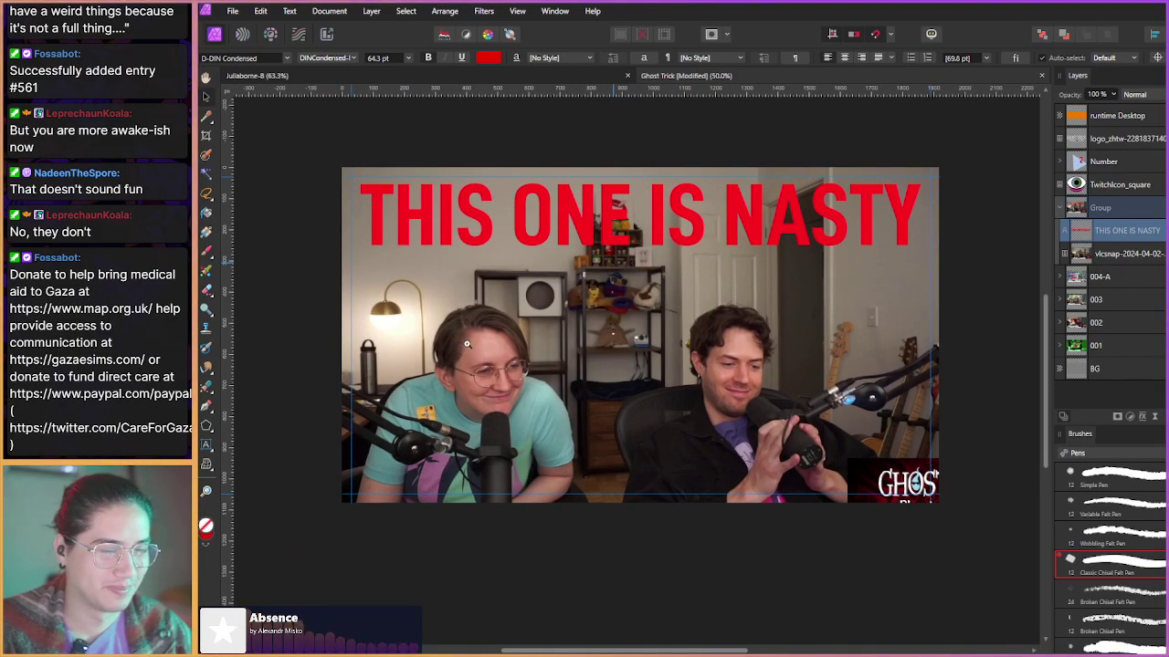
scroll(466, 350, up, 2)
scroll(468, 350, right, 1)
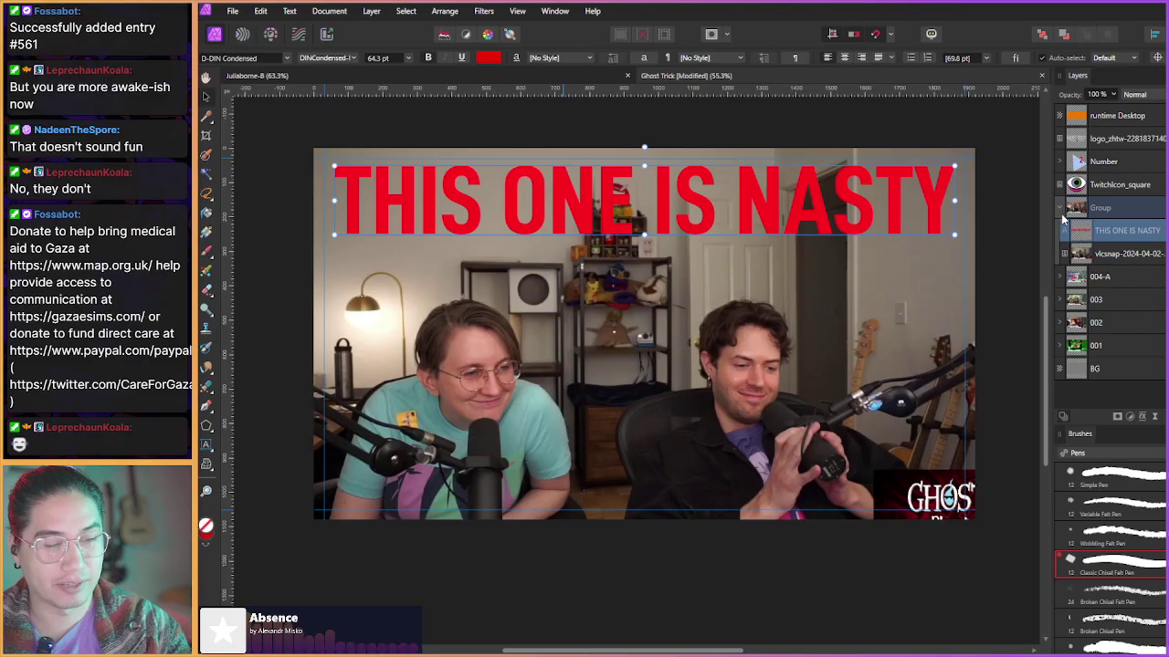
- Recolour the whole "THIS ONE IS NASTY" headline white and collapse its group
key(t)
key(ctrl+a)
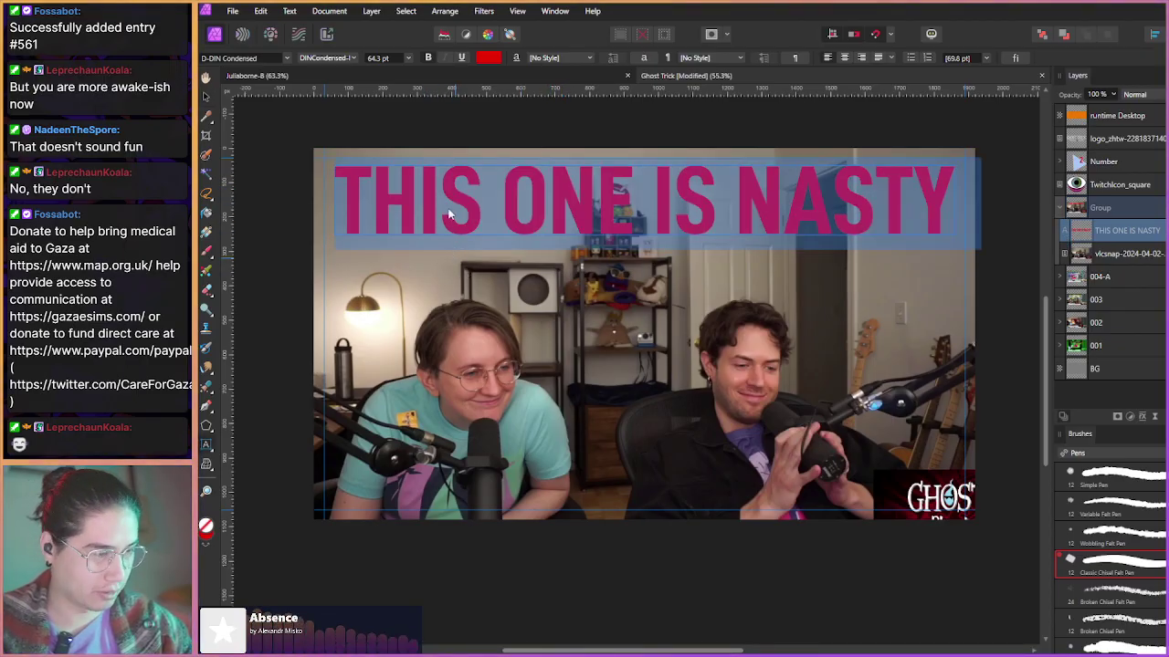
click(489, 58)
drag(478, 169, 476, 191)
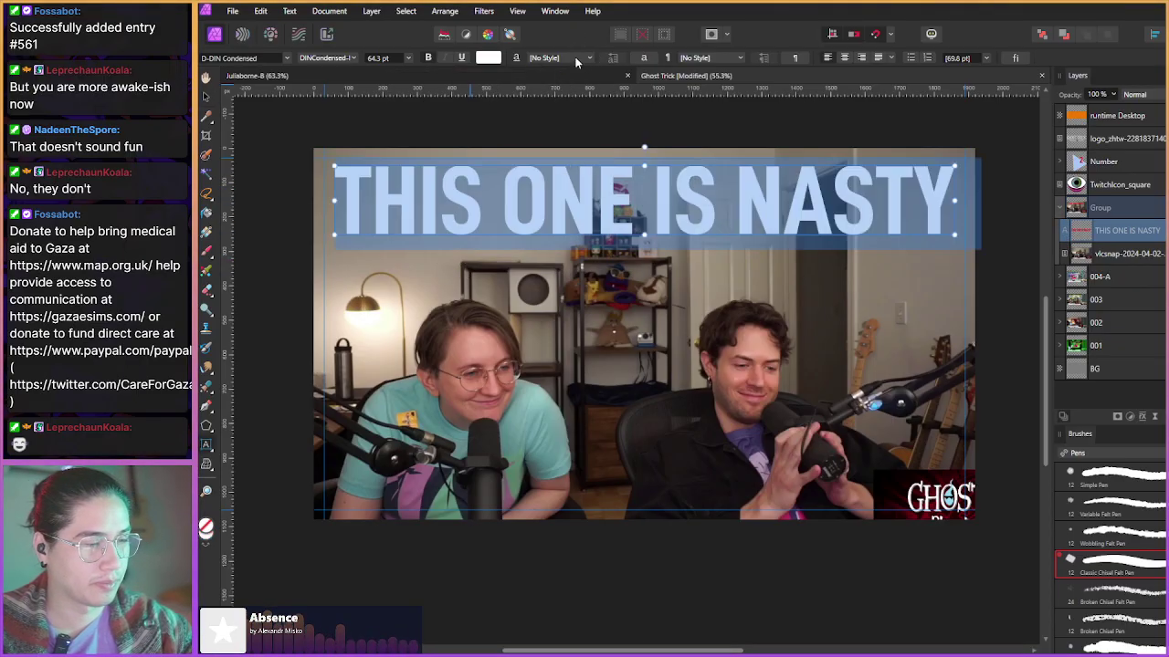
click(1070, 254)
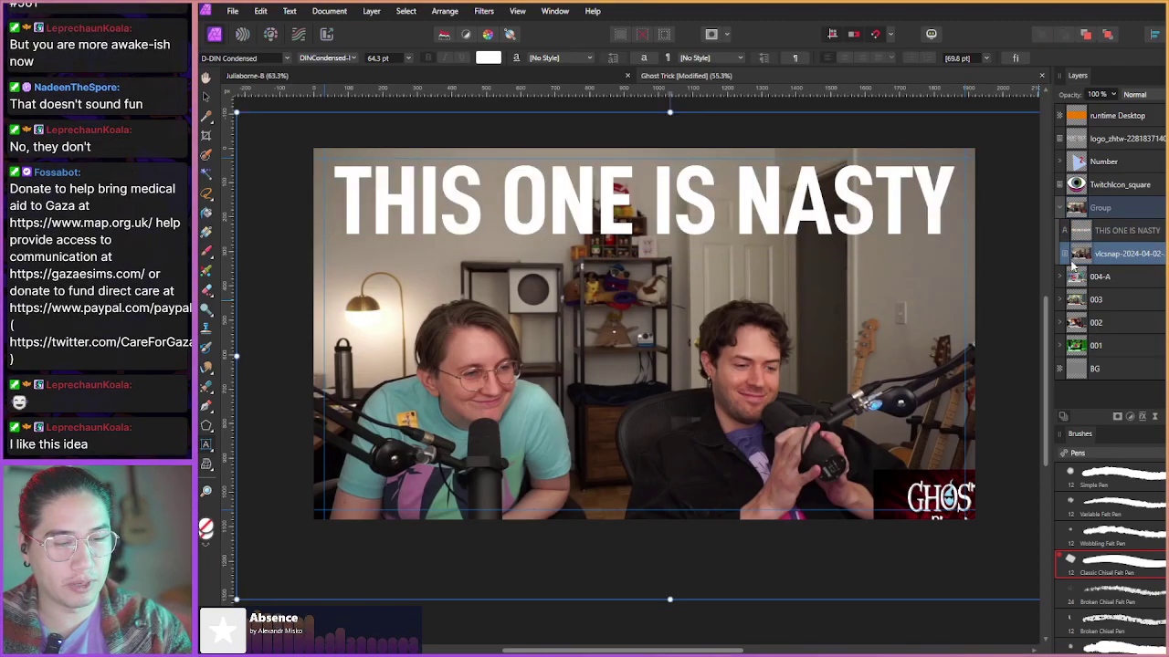
click(1061, 212)
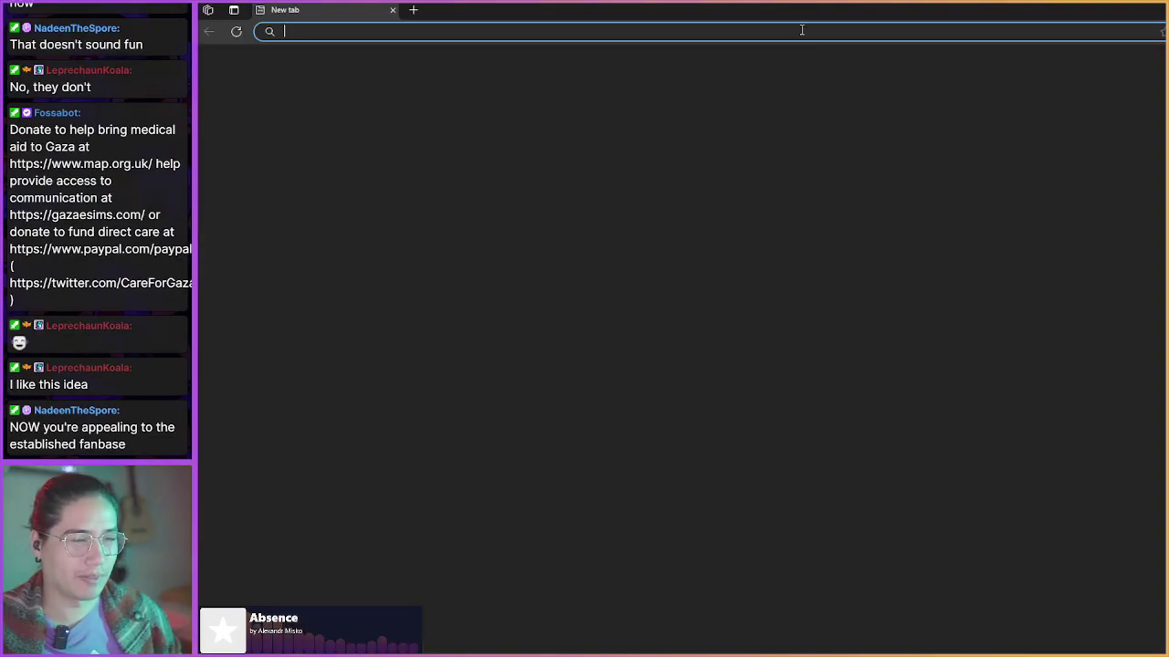
drag(813, 10, 1168, 55)
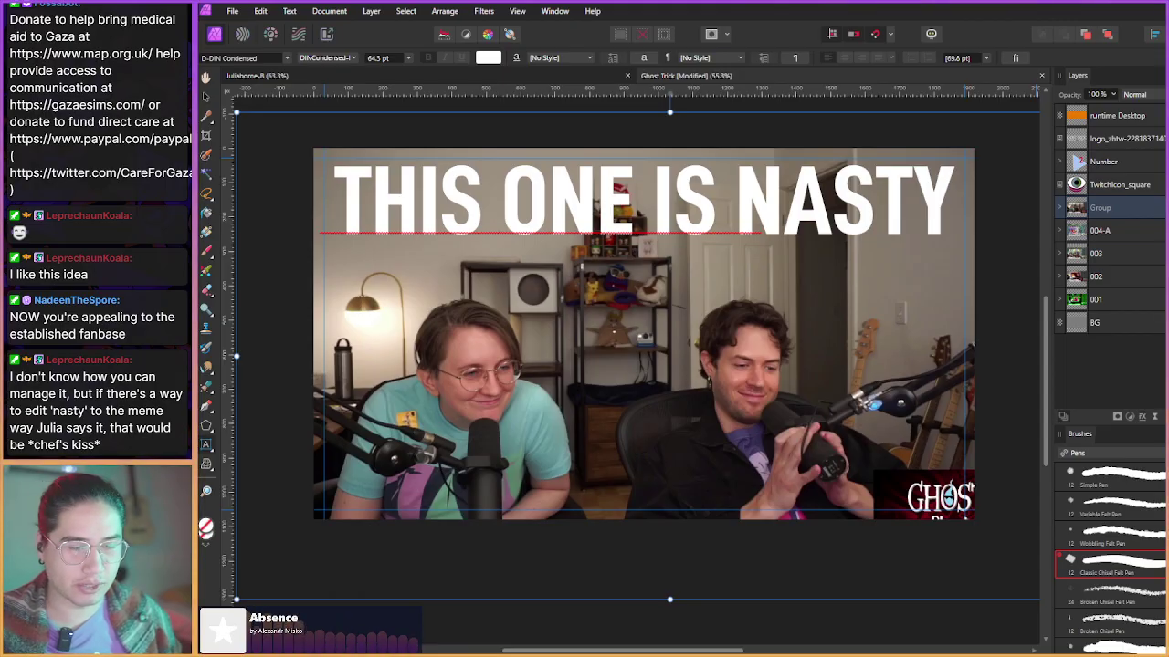
click(1110, 232)
click(1166, 231)
click(1165, 231)
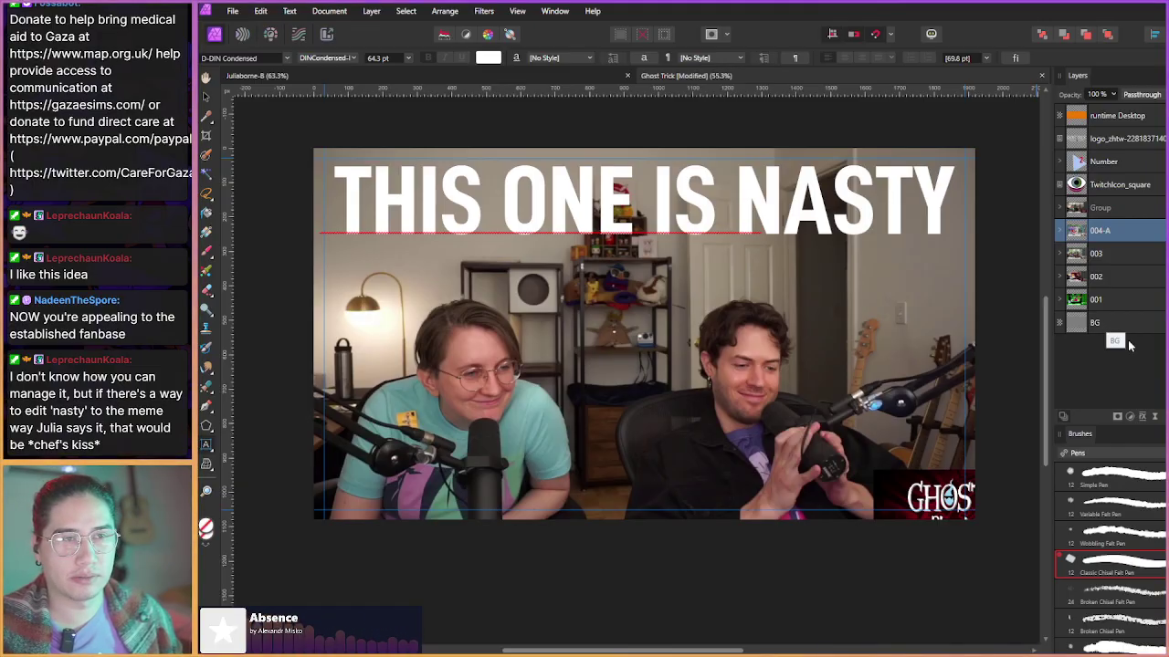
- Change the first letter of "NASTY" in the headline to a lowercase n
click(832, 201)
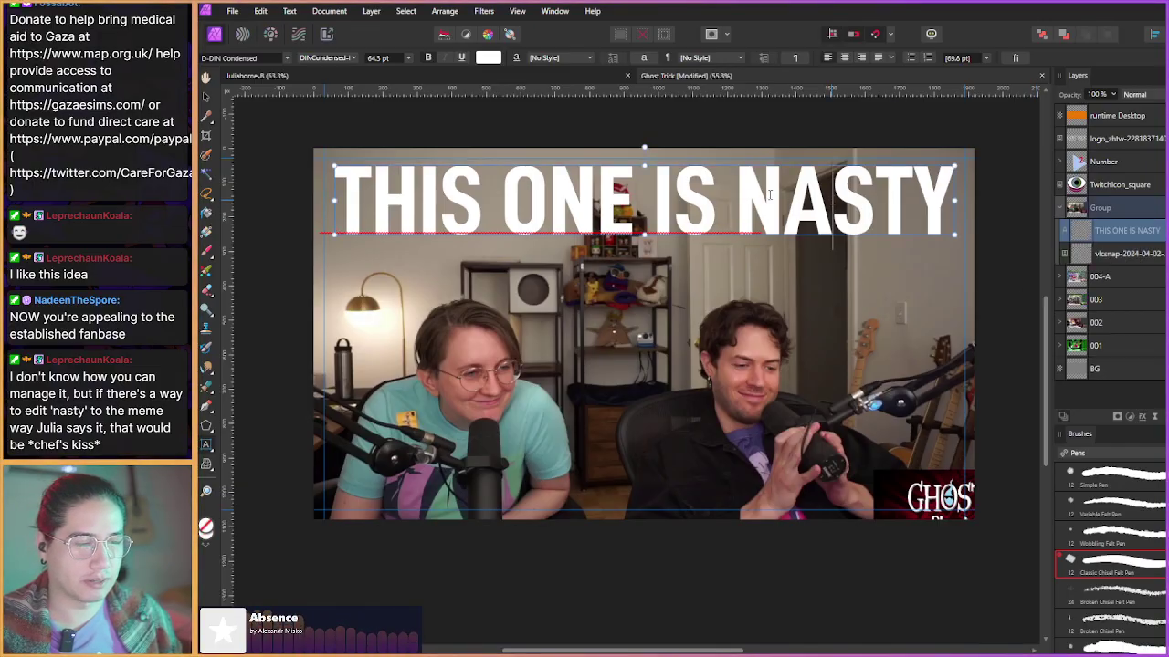
key(Delete)
text(n)
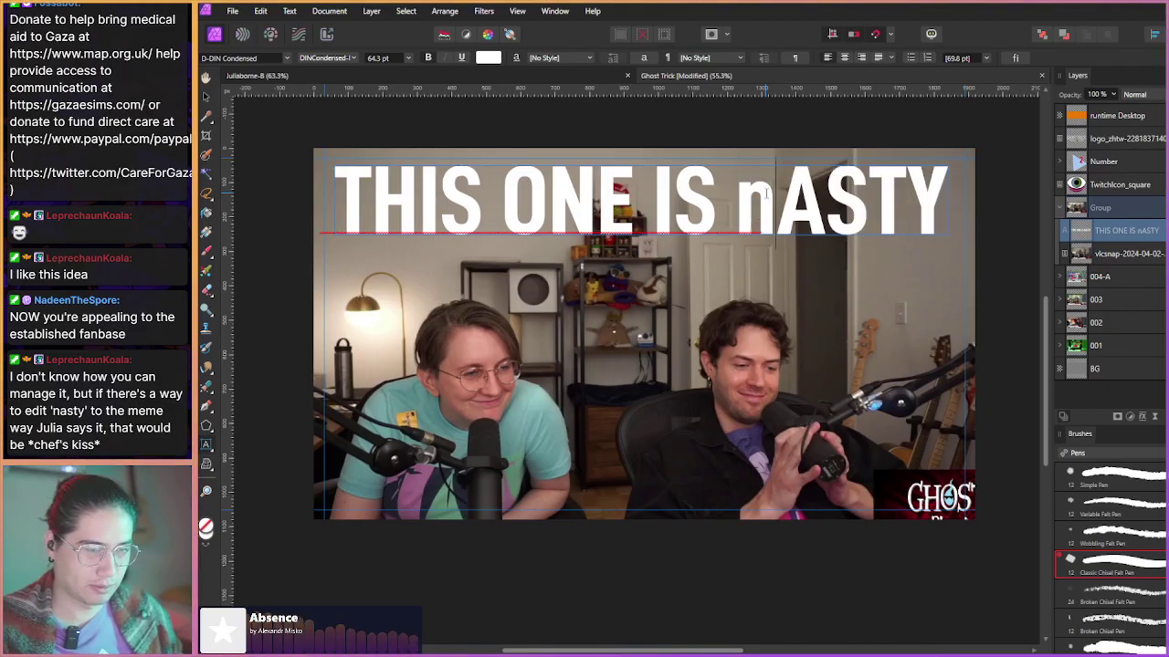
- Try to italicize the word "nASTY" in the headline, and undo the resulting change
drag(736, 201, 936, 190)
key(Escape)
key(ctrl+i)
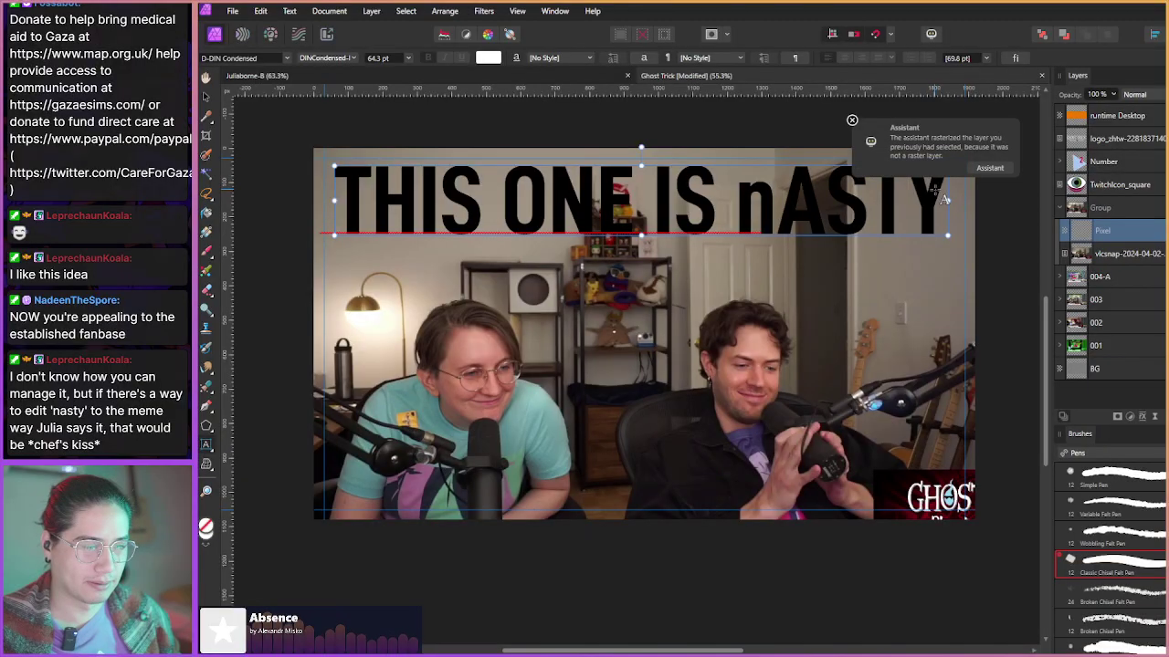
click(852, 122)
key(ctrl+z)
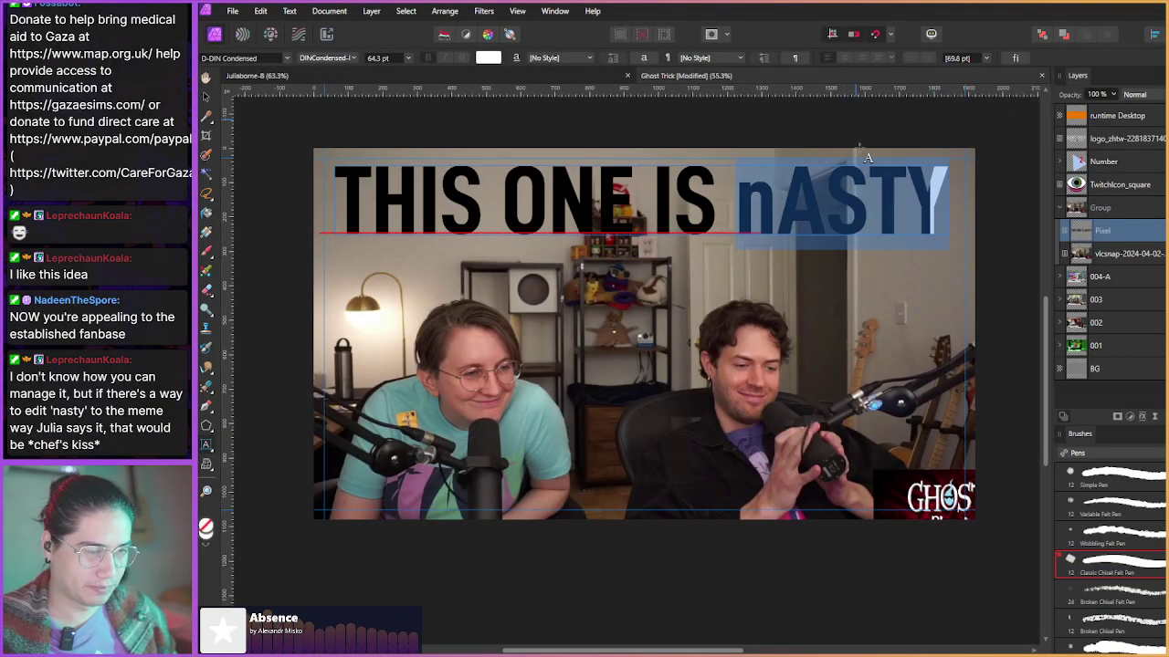
key(ctrl+z)
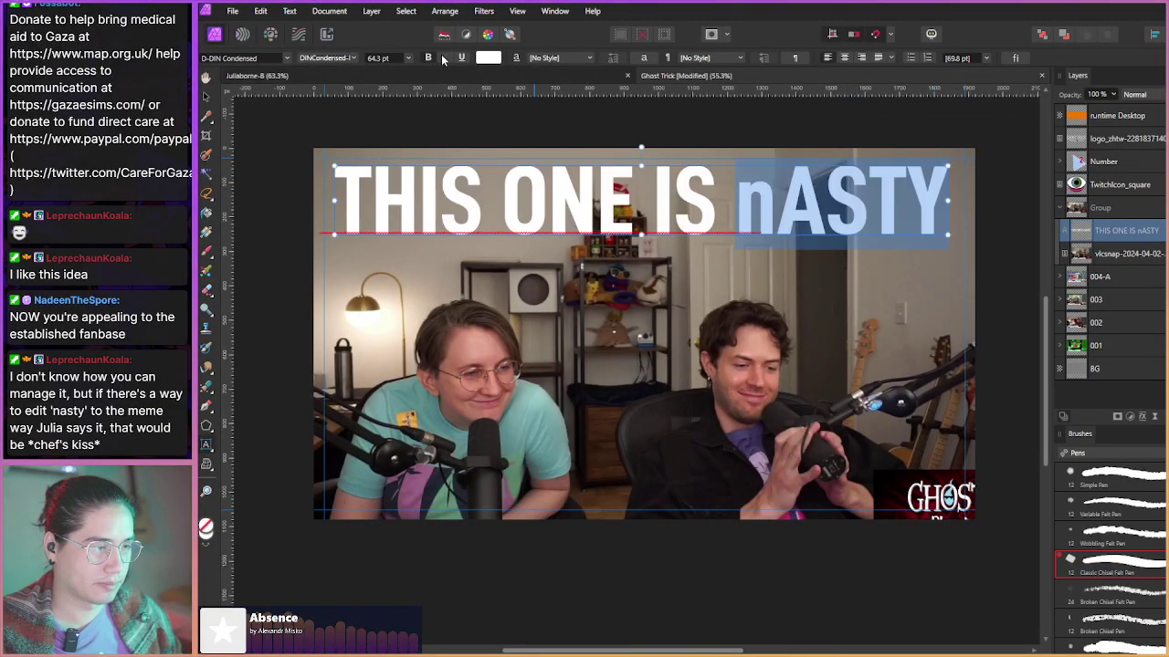
- Slant only the word "nASTY" by 18° using the character shear setting
key(ctrl+t)
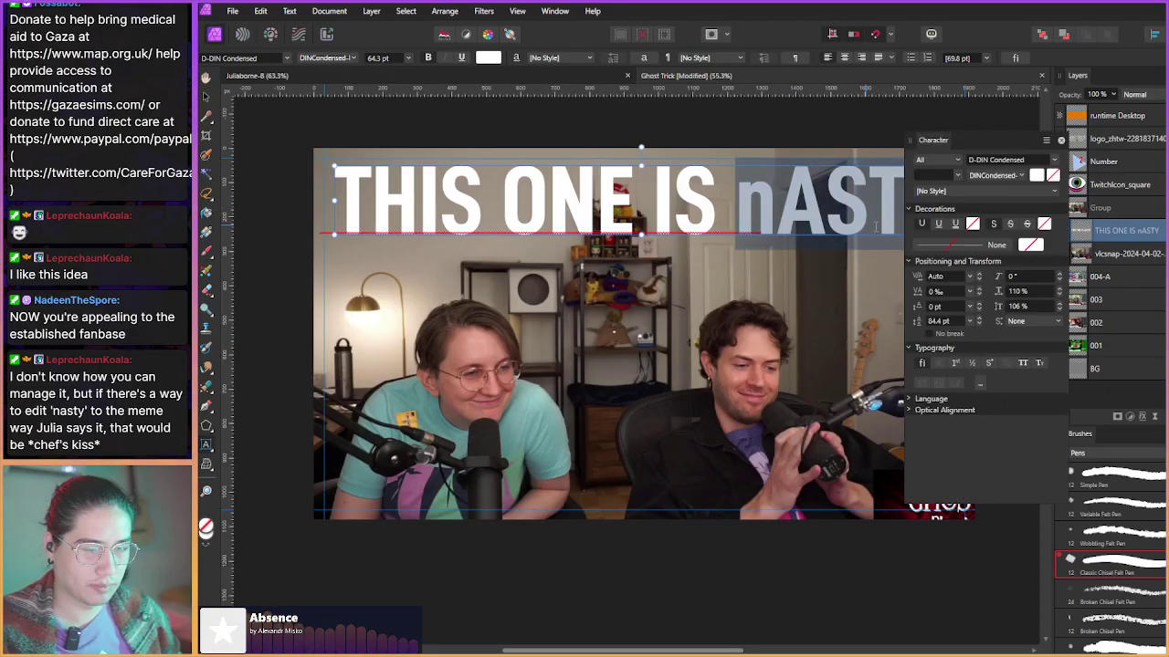
scroll(1000, 290, up, 1)
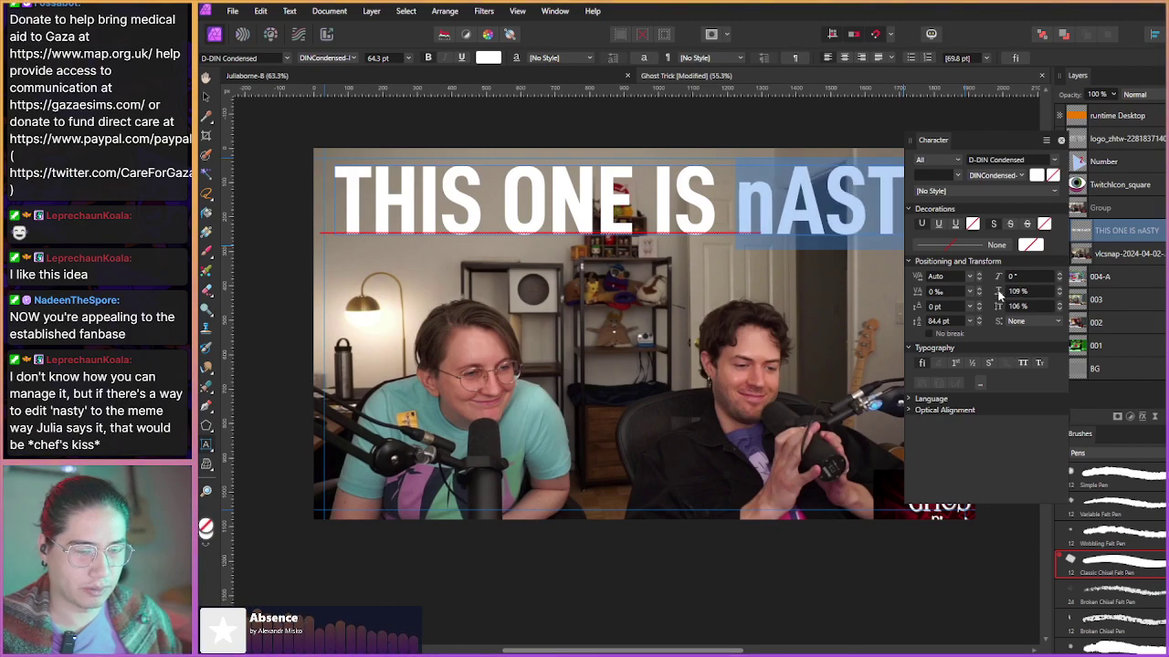
scroll(1001, 292, down, 1)
scroll(1012, 278, up, 5)
scroll(1014, 280, up, 3)
drag(990, 148, 500, 210)
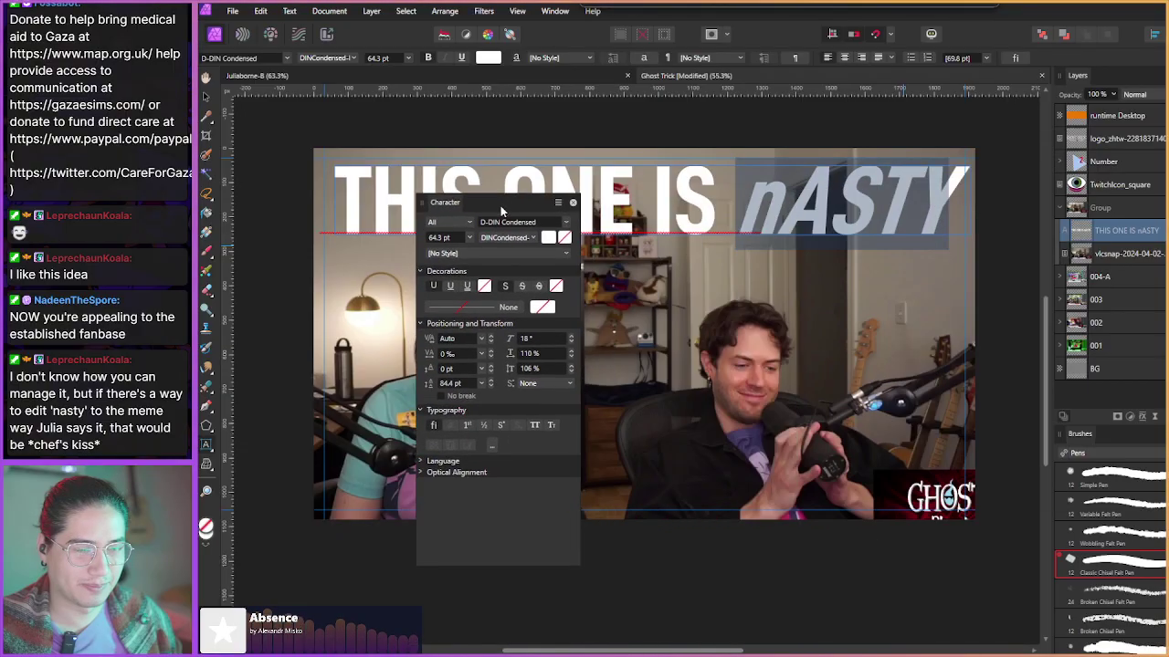
click(572, 202)
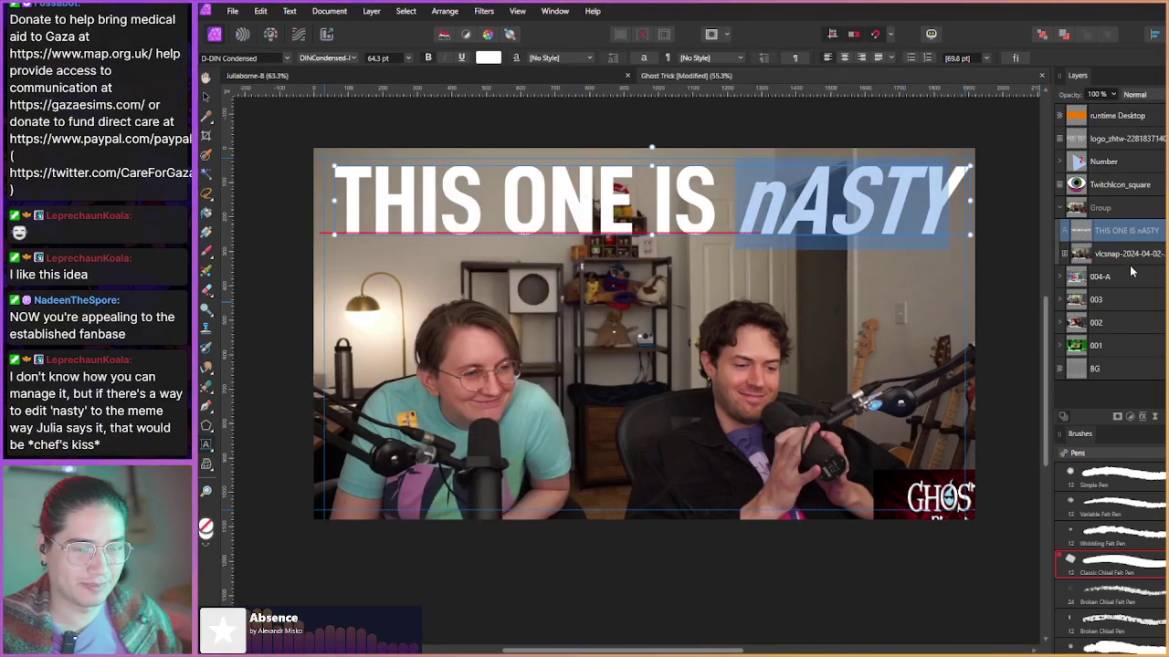
- Replace the lowercase n in the headline's last word with a capital N
click(1135, 259)
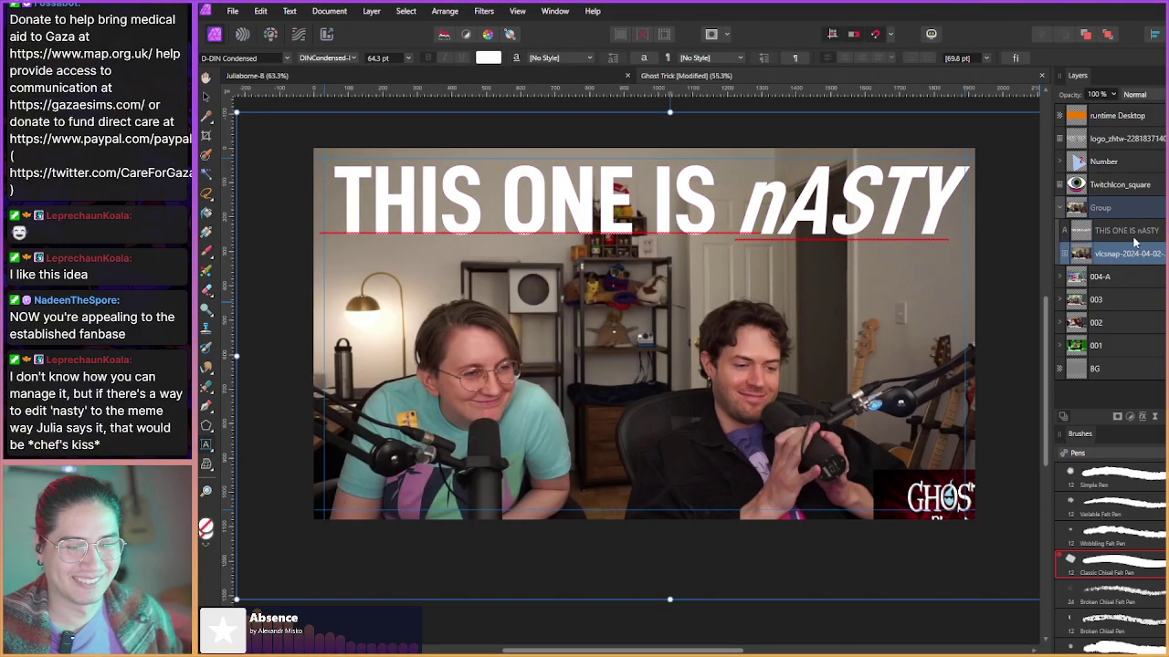
click(1135, 240)
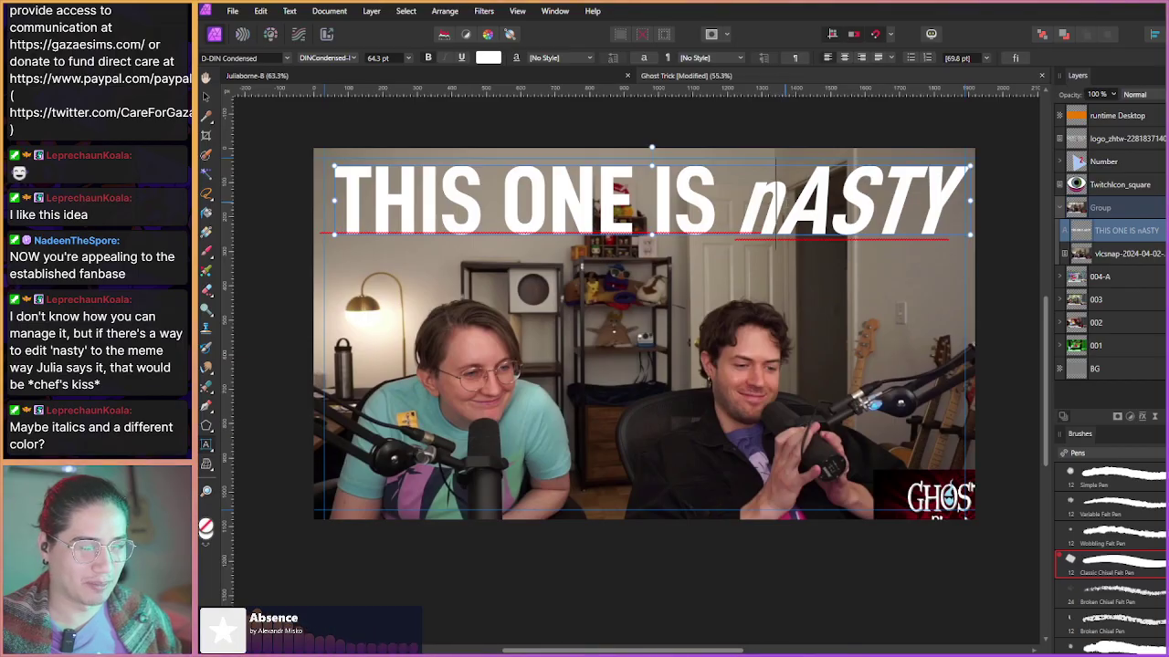
key(BackSpace)
text(N)
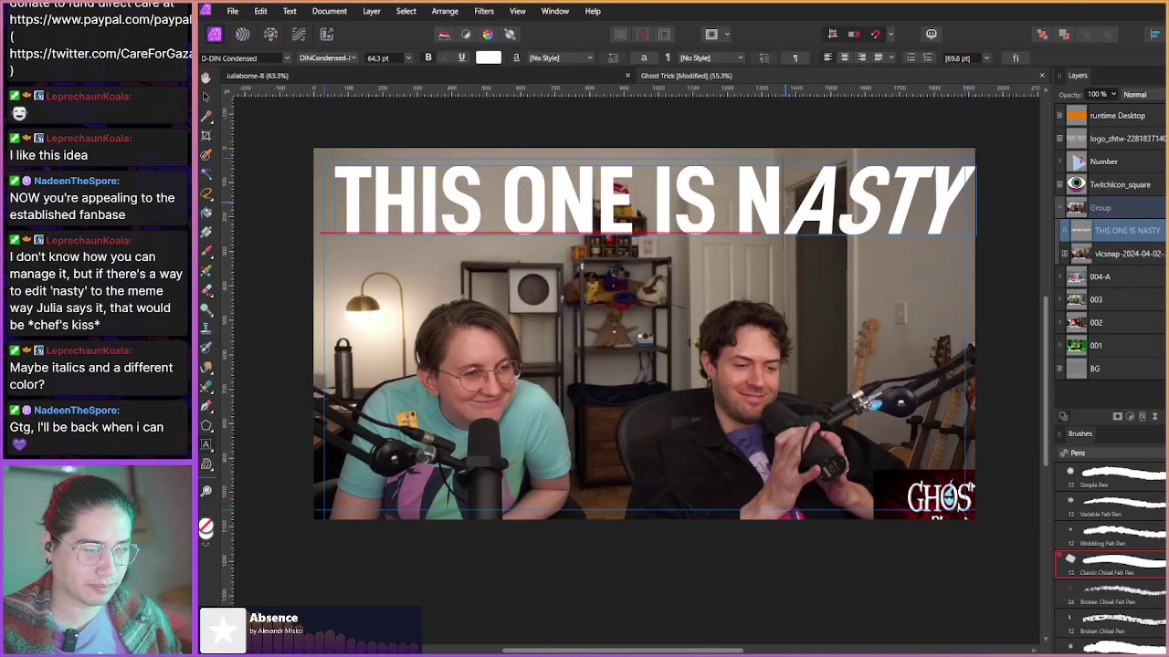
- Set the character shear of the whole word "NASTY" in the headline to 13°
drag(736, 201, 975, 200)
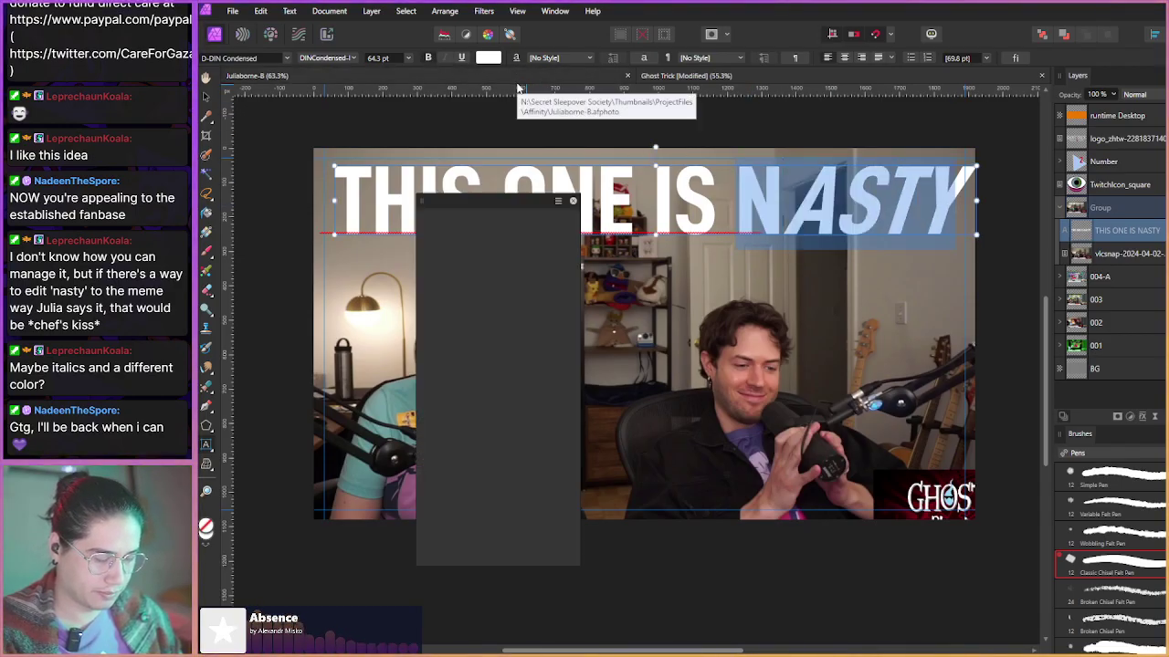
key(ctrl+t)
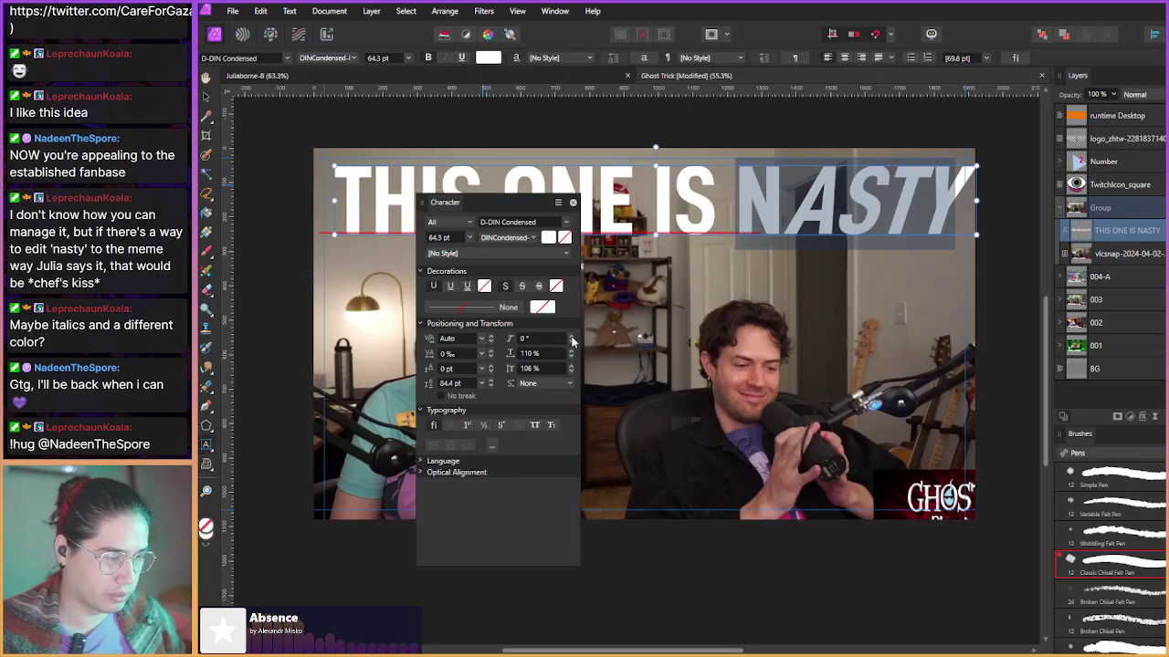
click(573, 339)
click(572, 339)
click(572, 339)
click(572, 339)
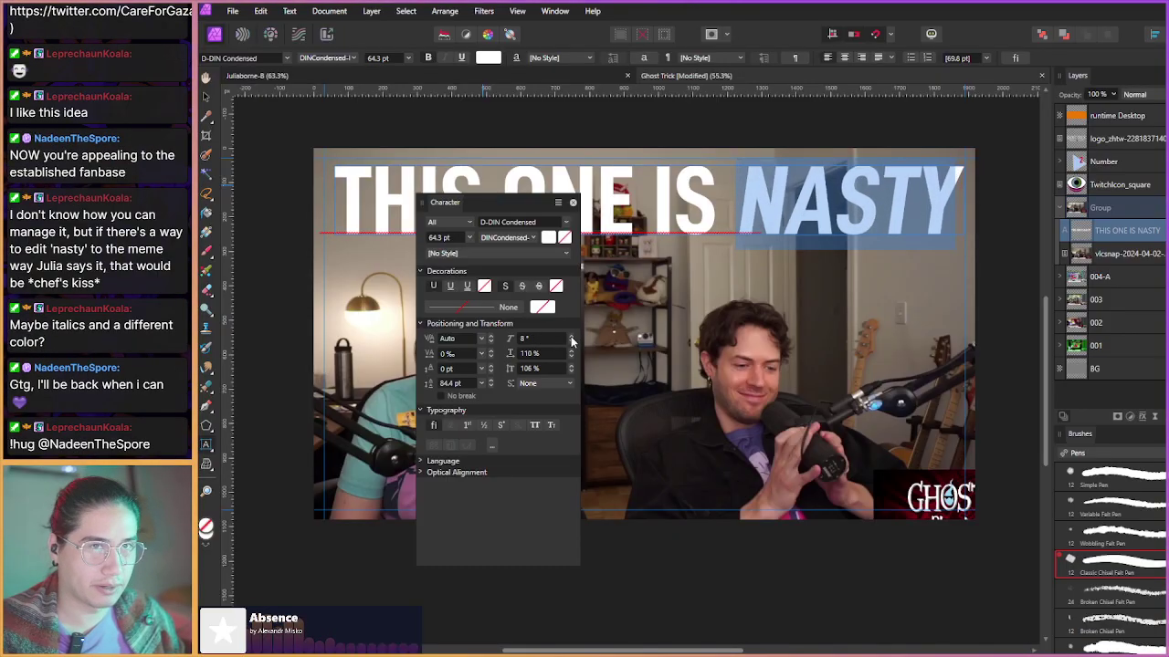
click(572, 338)
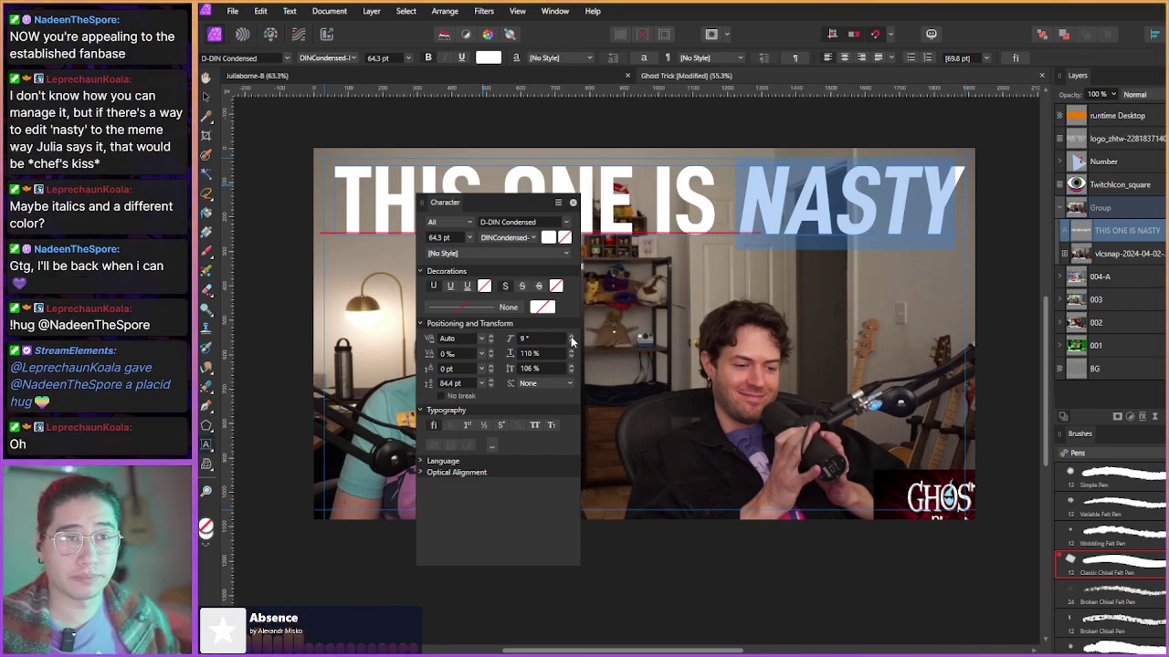
click(572, 339)
click(572, 339)
click(572, 342)
click(573, 338)
click(573, 338)
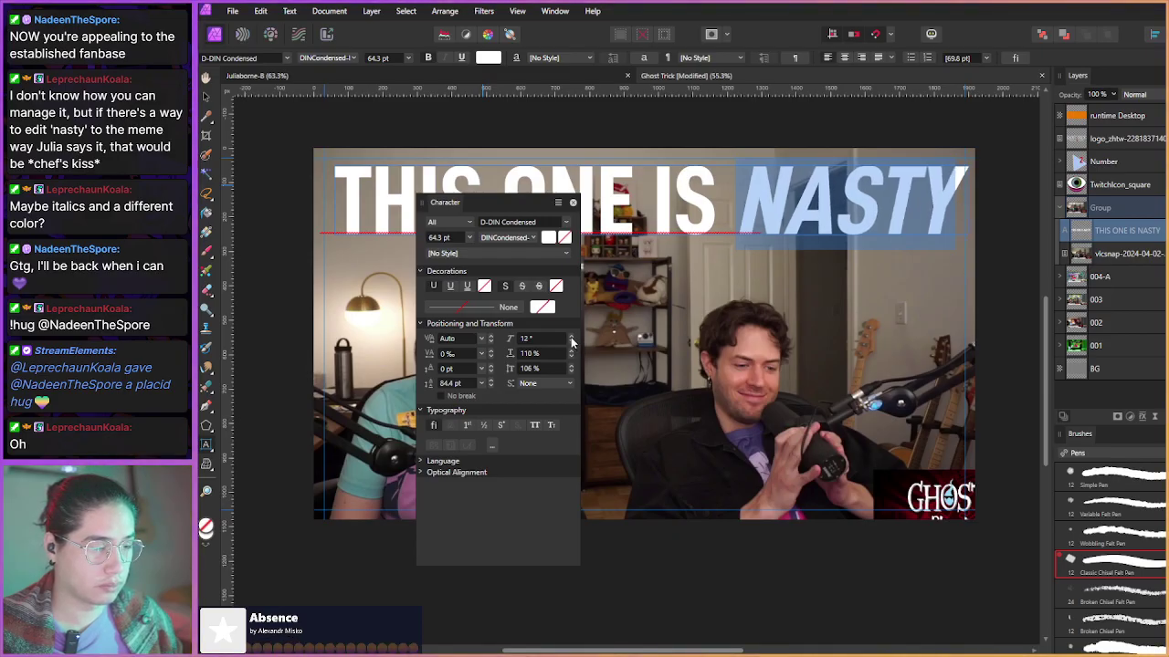
click(572, 338)
click(572, 338)
click(573, 338)
click(573, 344)
click(572, 344)
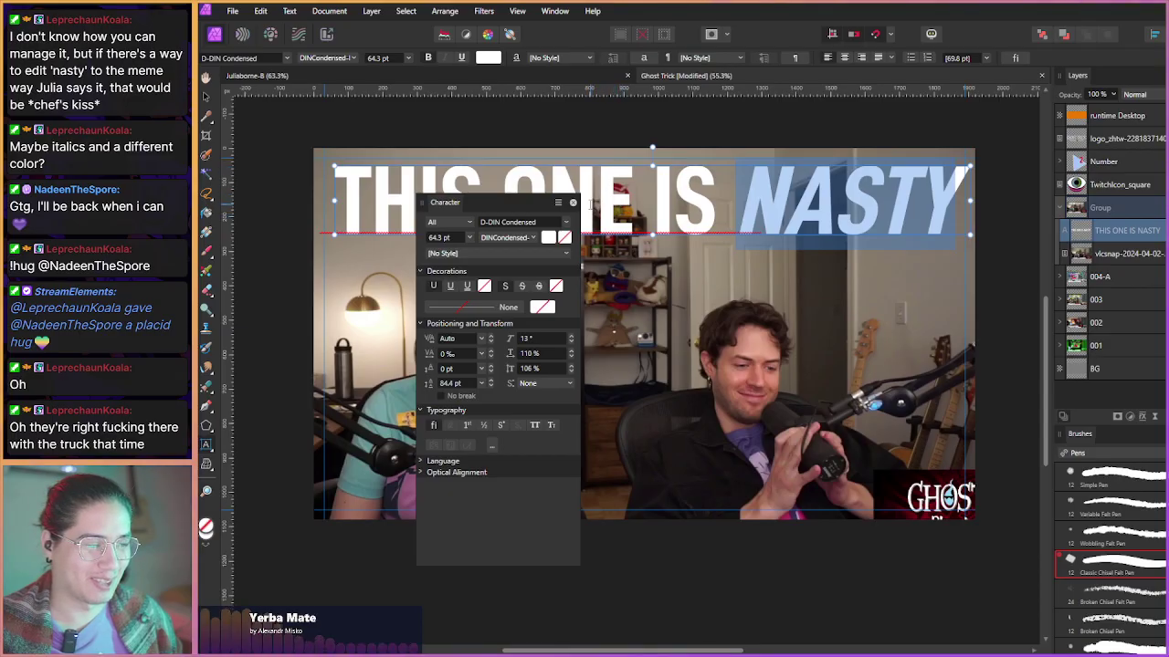
click(573, 203)
click(722, 194)
drag(720, 196, 375, 196)
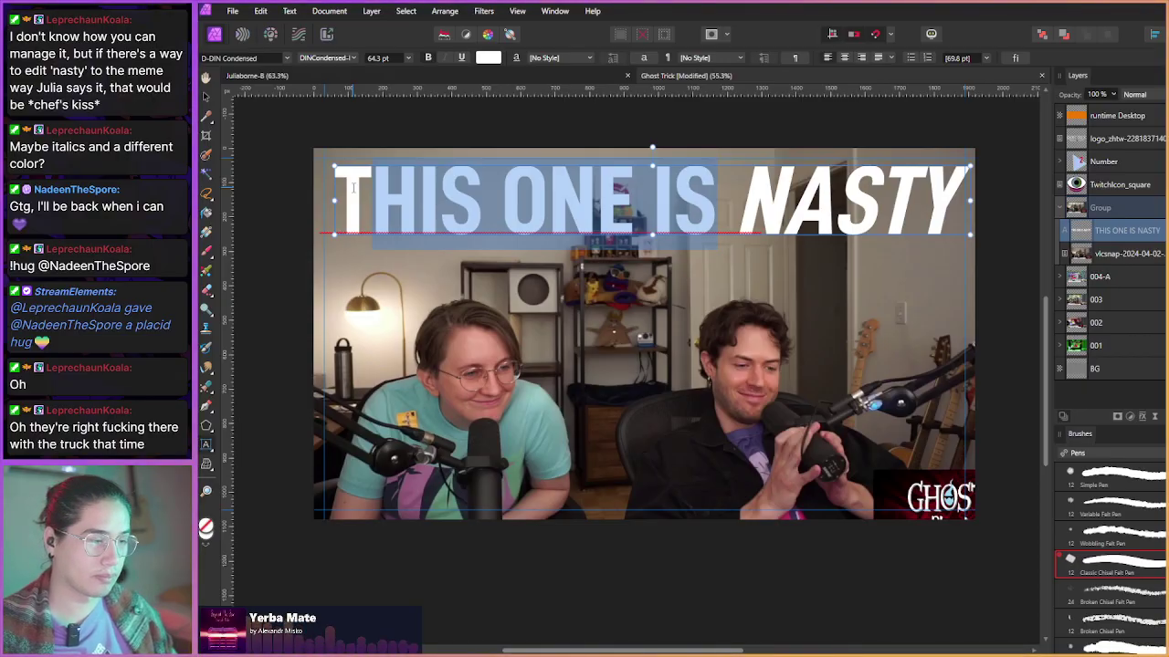
click(353, 187)
key(ctrl+shift+Right)
click(716, 193)
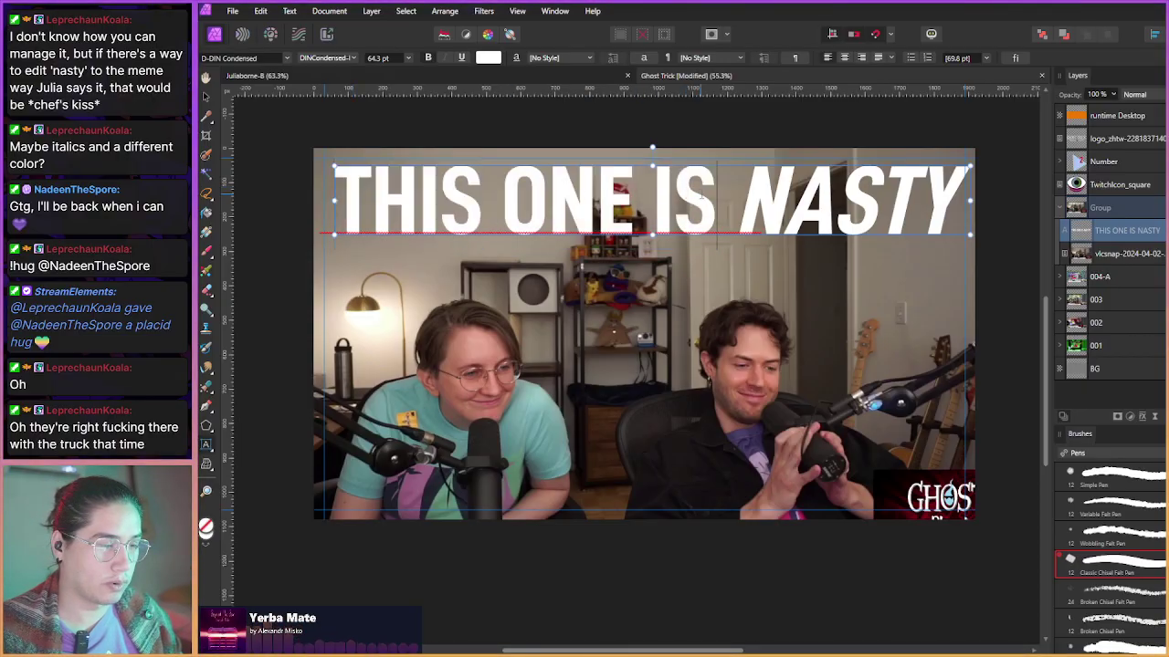
key(ctrl+shift+Left)
key(ctrl+shift+Left)
key(ctrl+shift+Left)
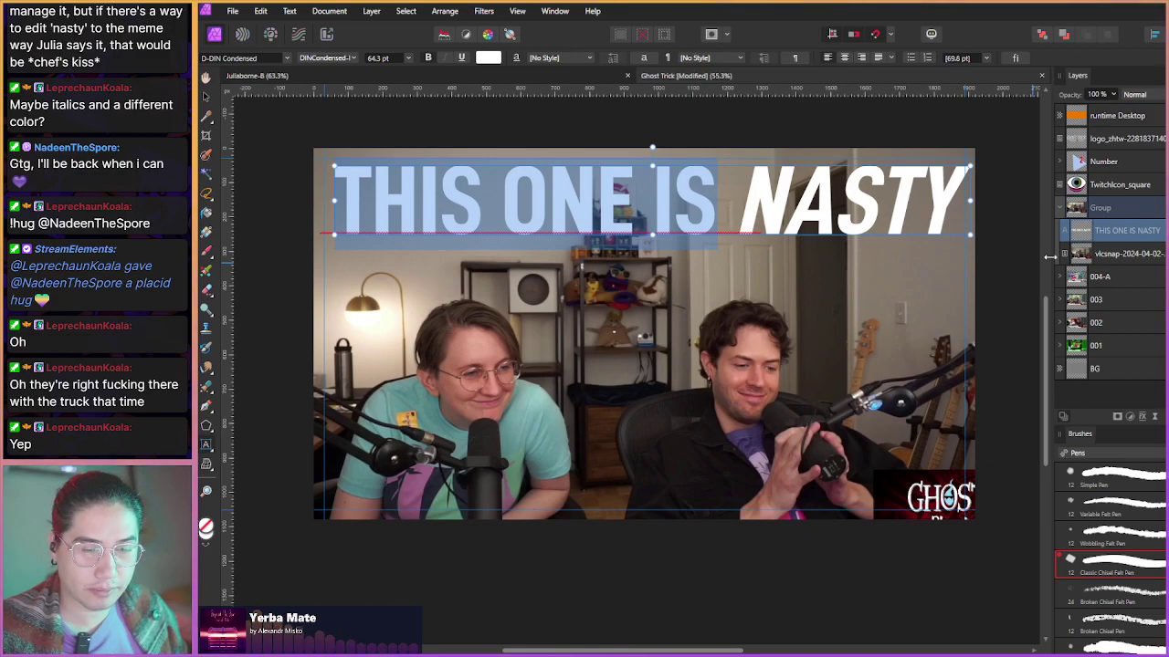
click(780, 196)
drag(736, 196, 933, 197)
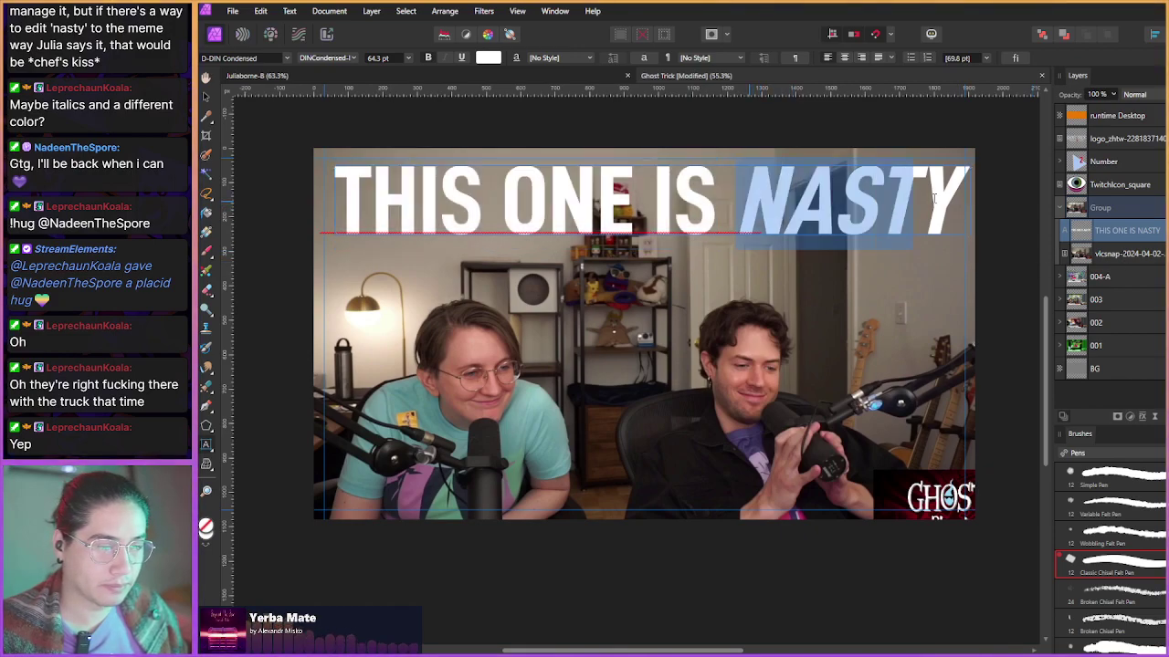
key(Escape)
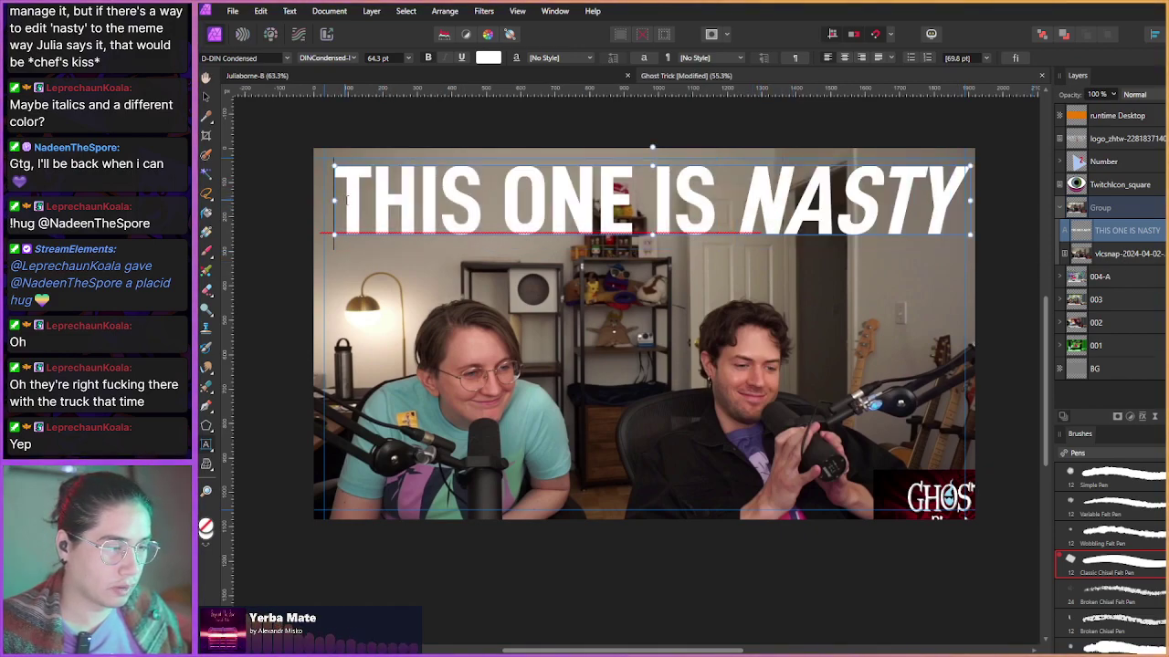
- Set the text colour of the whole "THIS ONE IS NASTY" headline to orange FF9300
drag(334, 199, 935, 208)
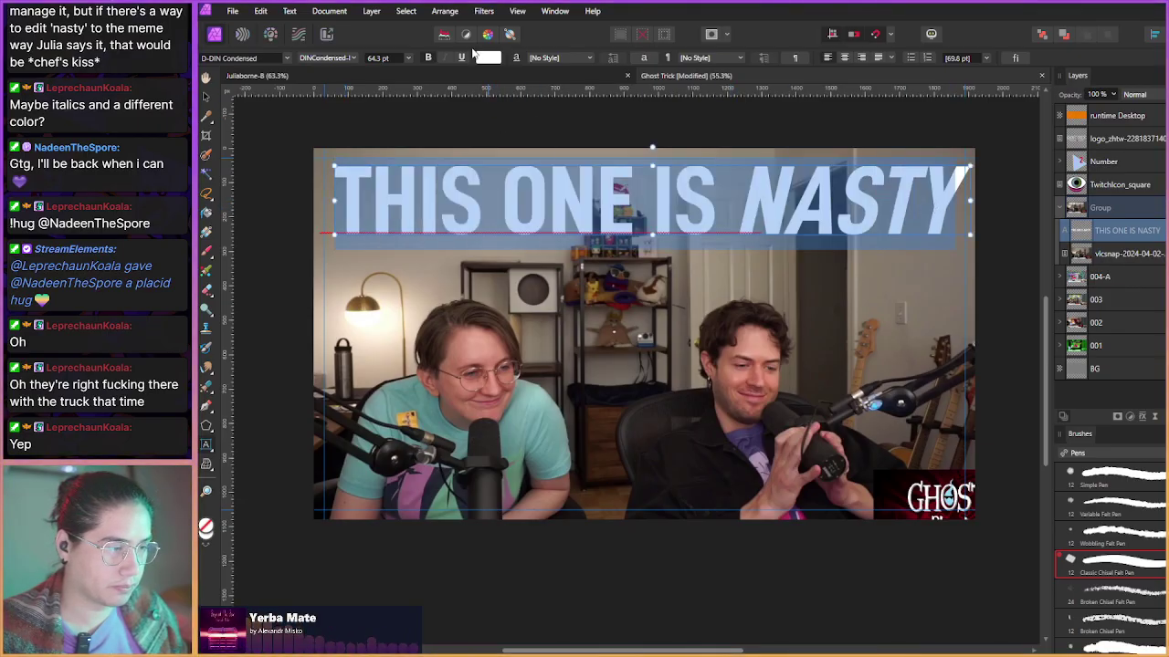
click(488, 57)
click(523, 187)
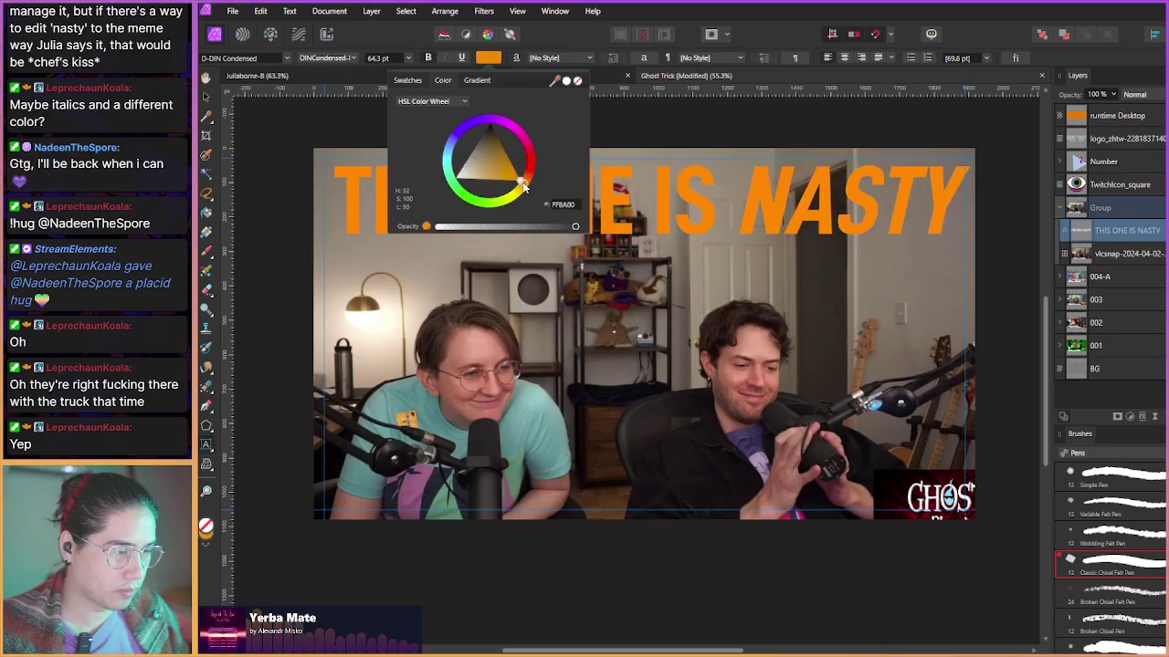
click(521, 183)
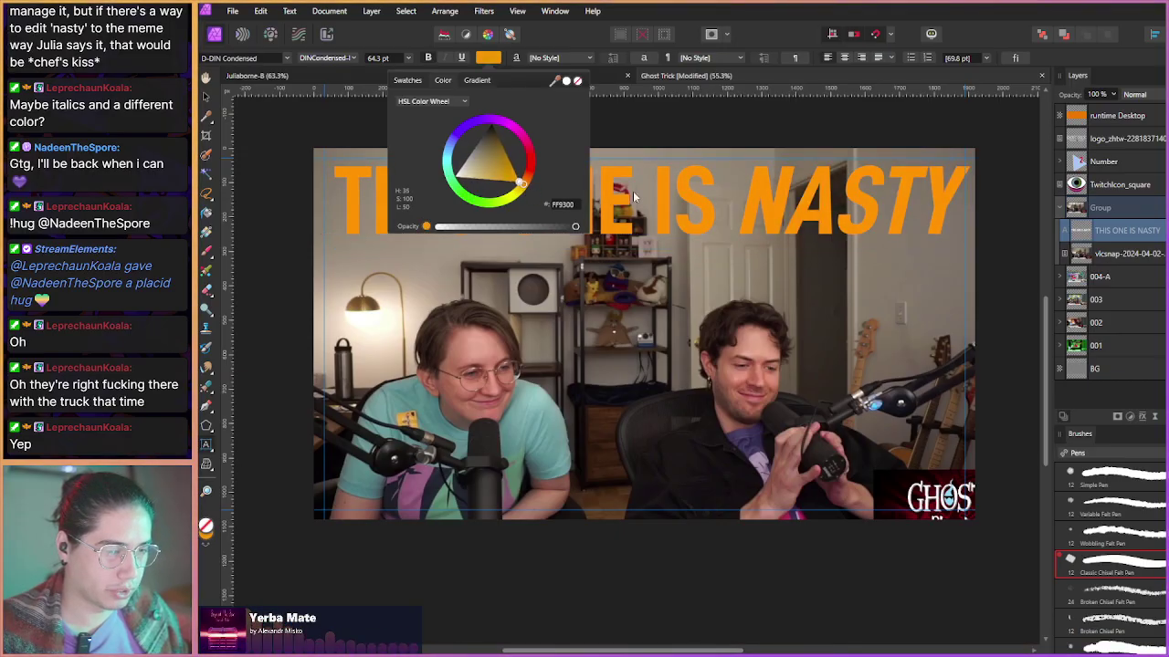
- Recolour only the words "THIS ONE IS" in the headline to white
click(721, 193)
click(760, 196)
drag(720, 197, 373, 166)
click(488, 57)
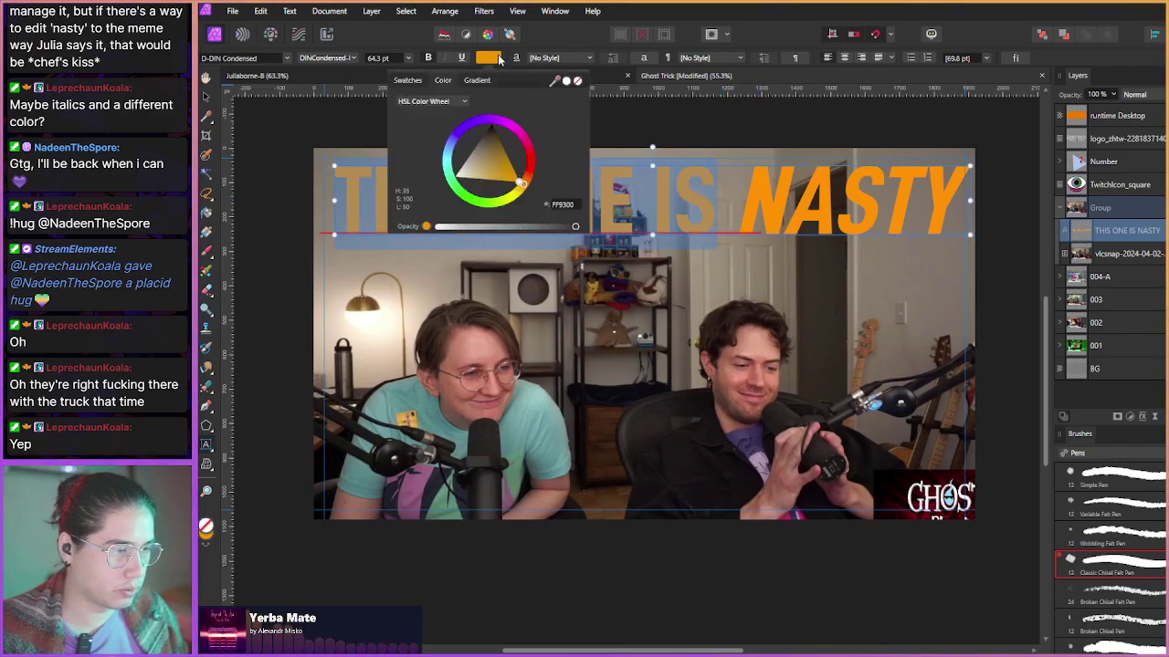
drag(502, 166, 398, 201)
click(718, 196)
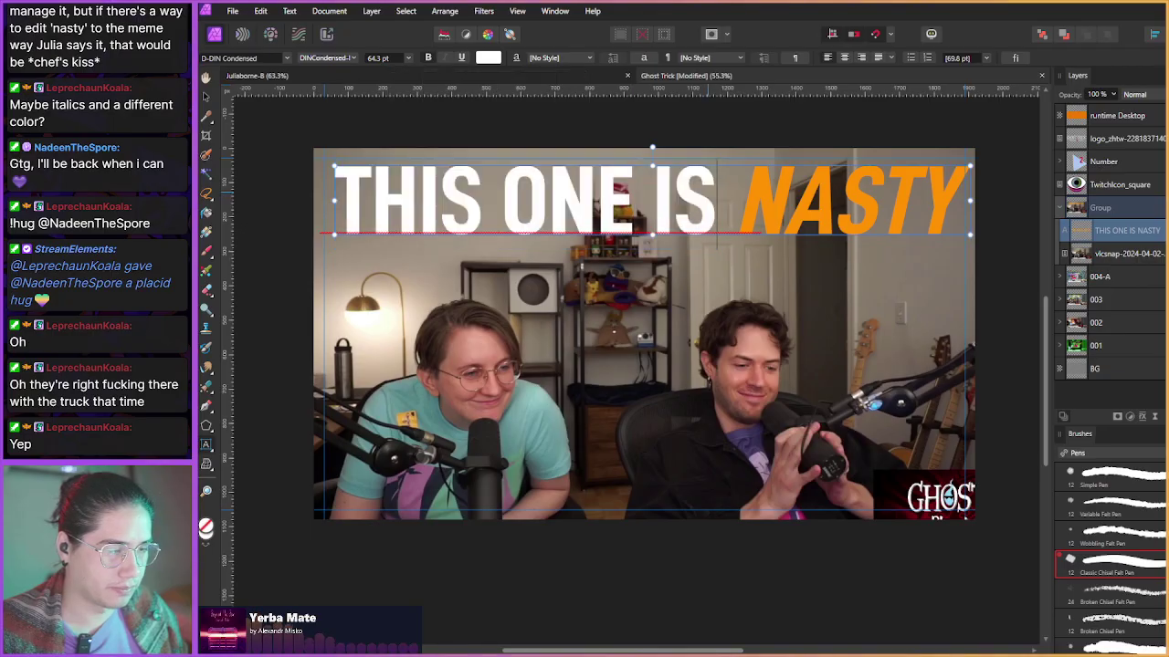
key(Right)
key(BackSpace)
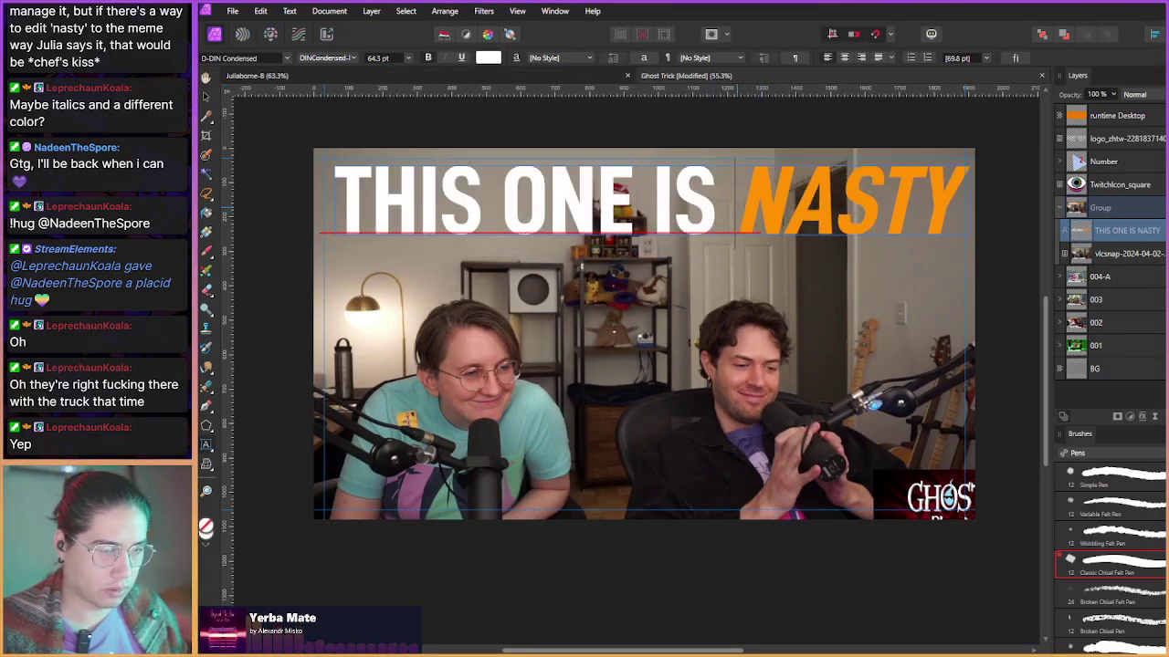
right_click(684, 192)
key(Escape)
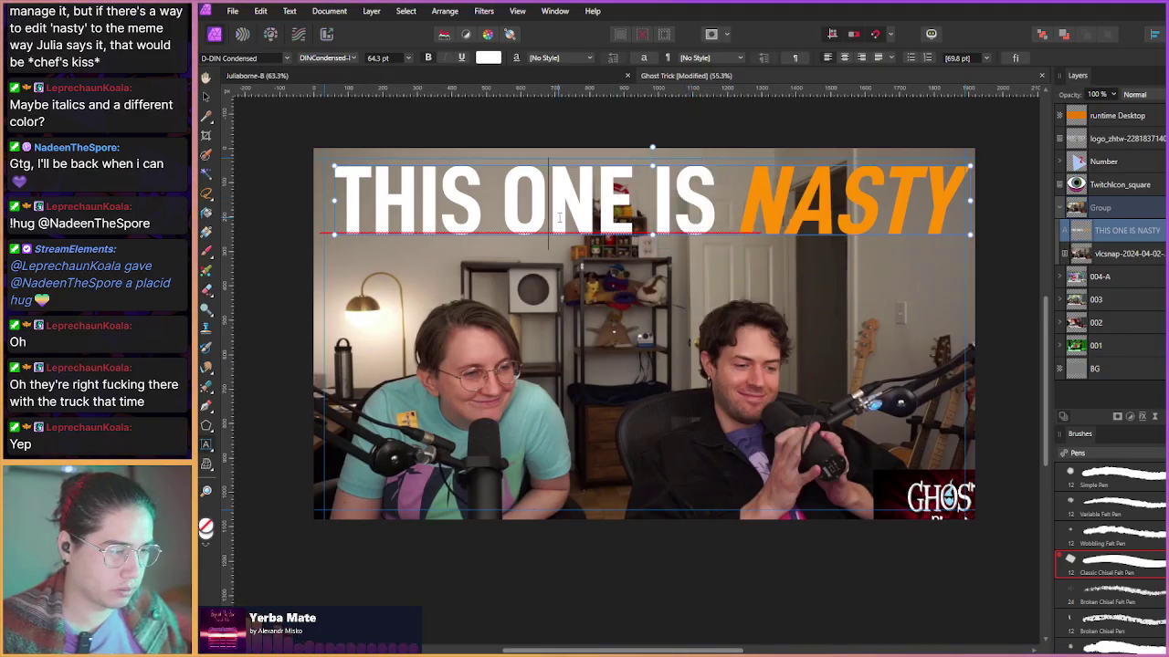
right_click(506, 230)
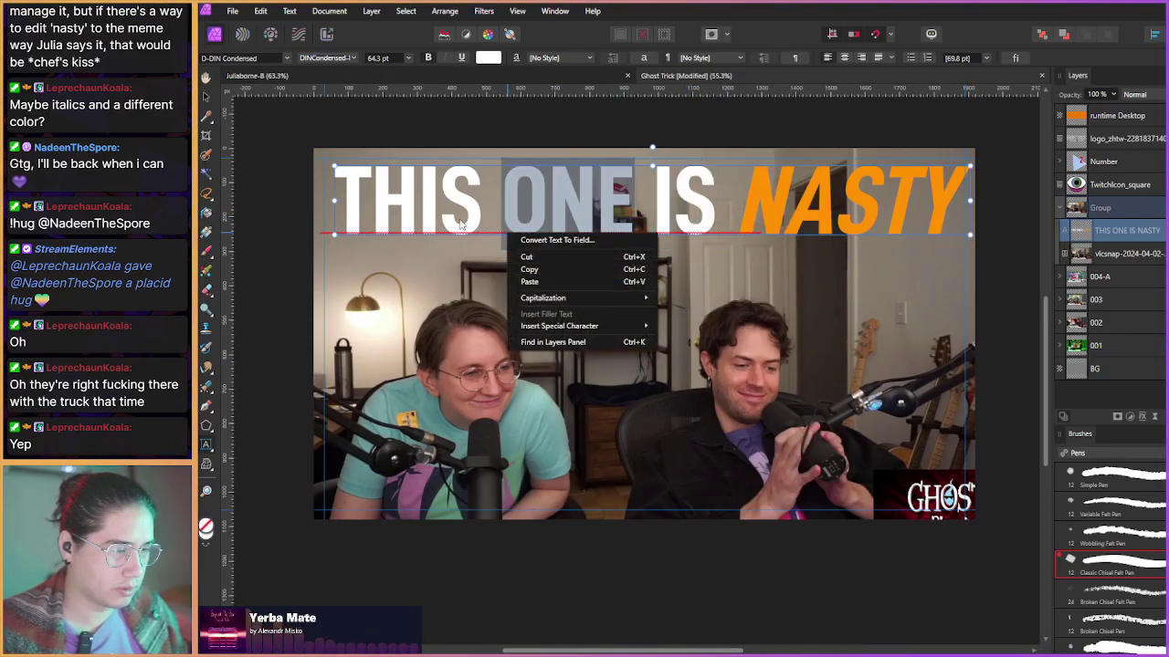
click(482, 216)
drag(716, 210, 292, 204)
click(589, 215)
click(718, 212)
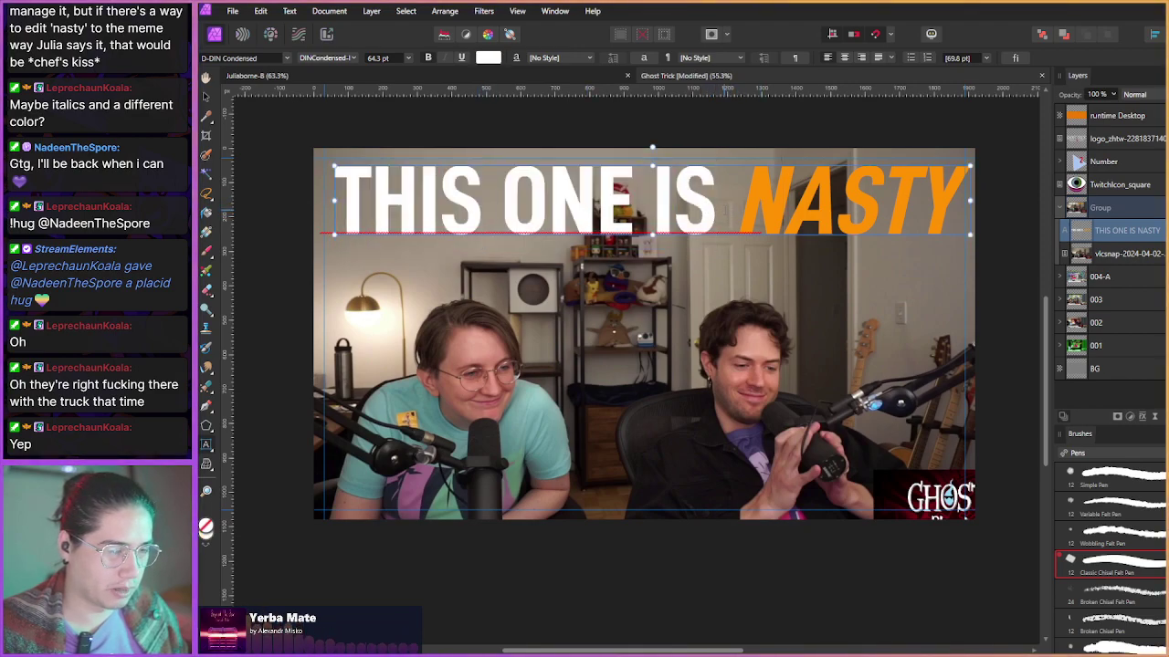
click(737, 210)
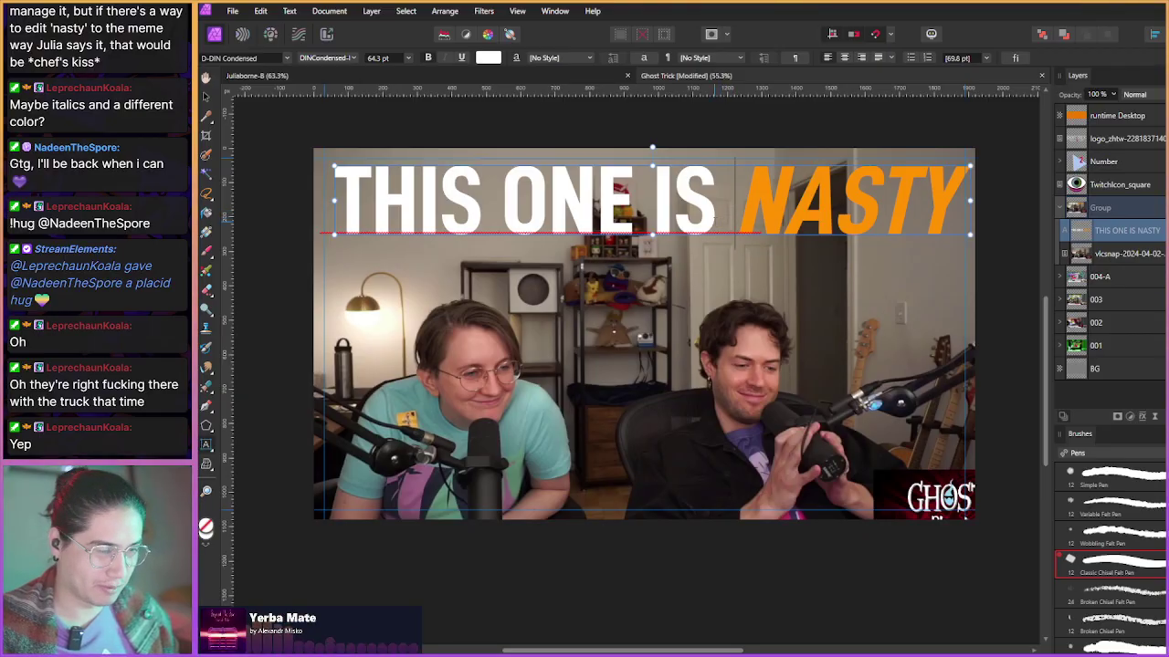
key(ctrl+a)
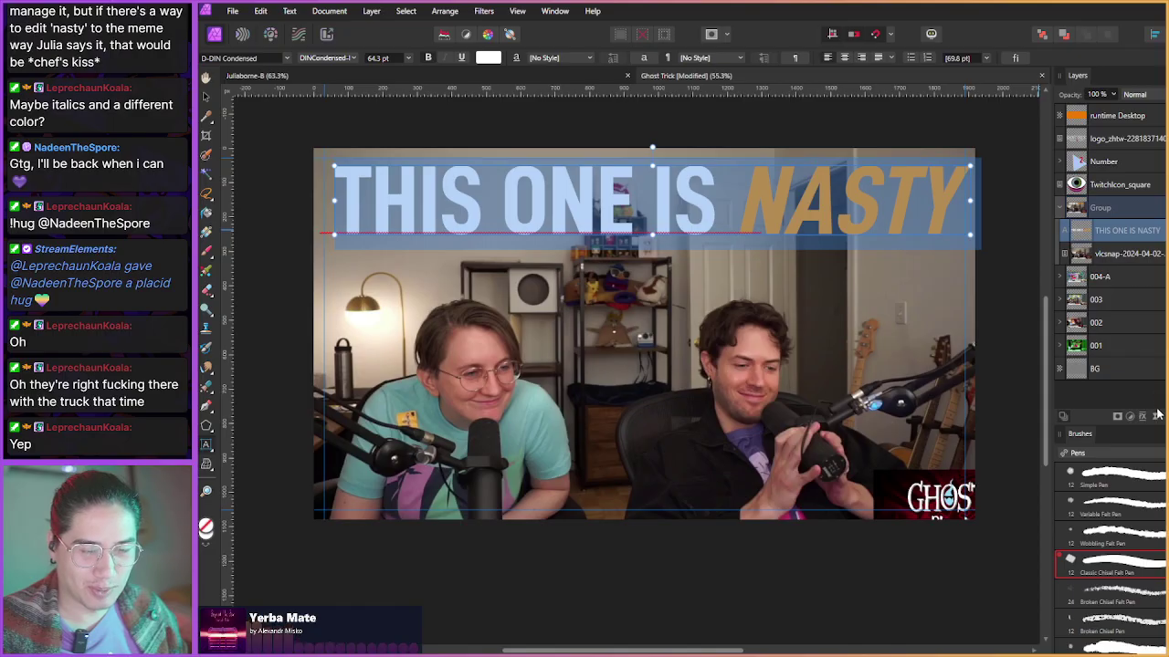
key(Escape)
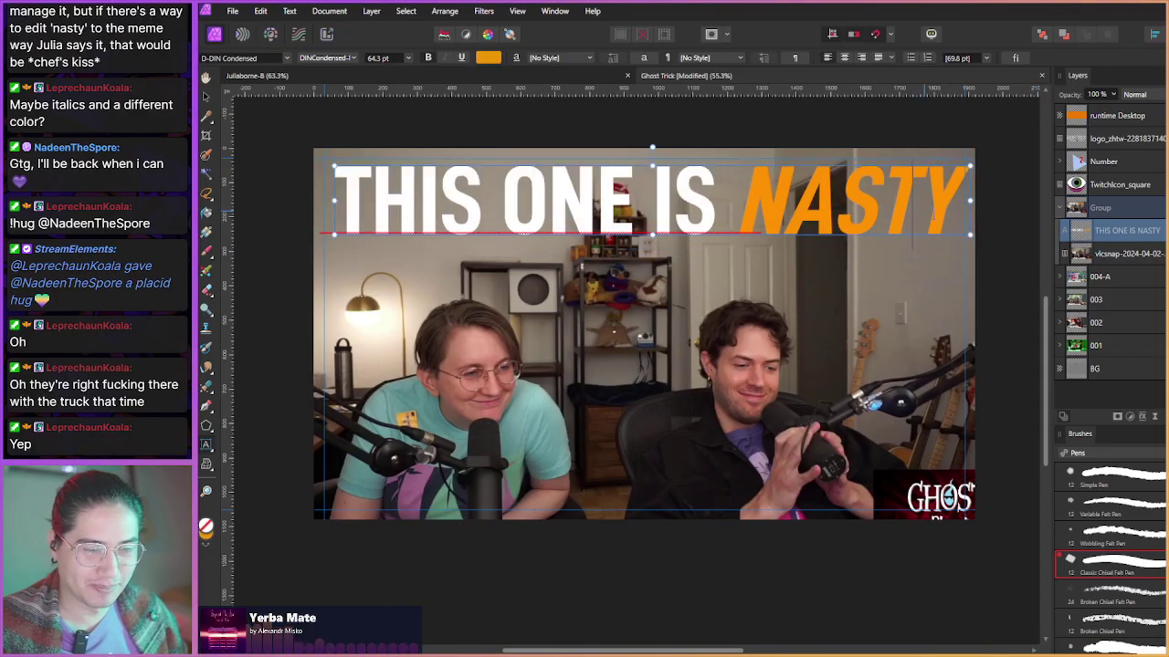
- Add a solid black outline layer effect with an 8 px radius around the headline text
click(1148, 420)
drag(491, 364, 524, 302)
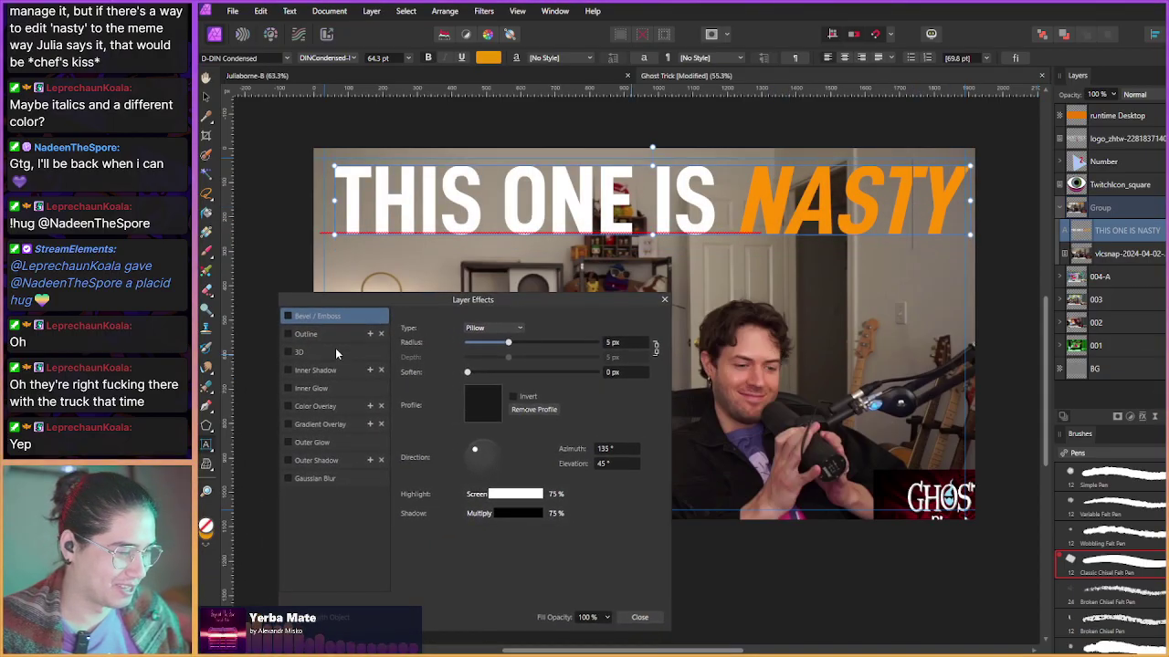
click(291, 334)
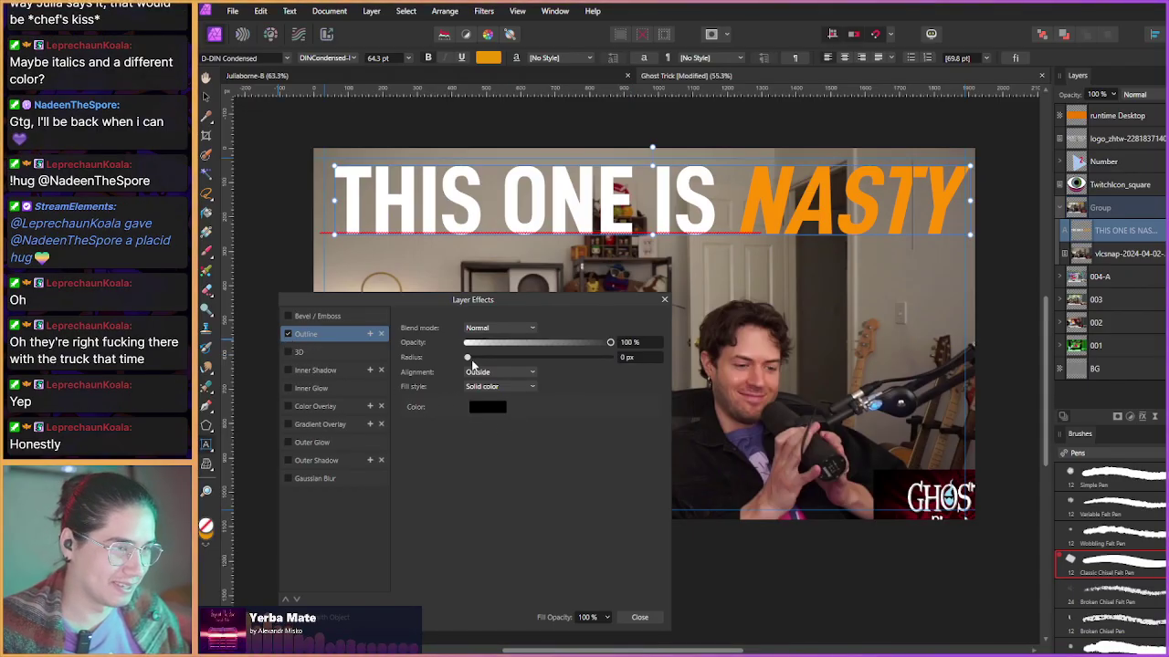
drag(467, 357, 515, 361)
drag(515, 363, 526, 362)
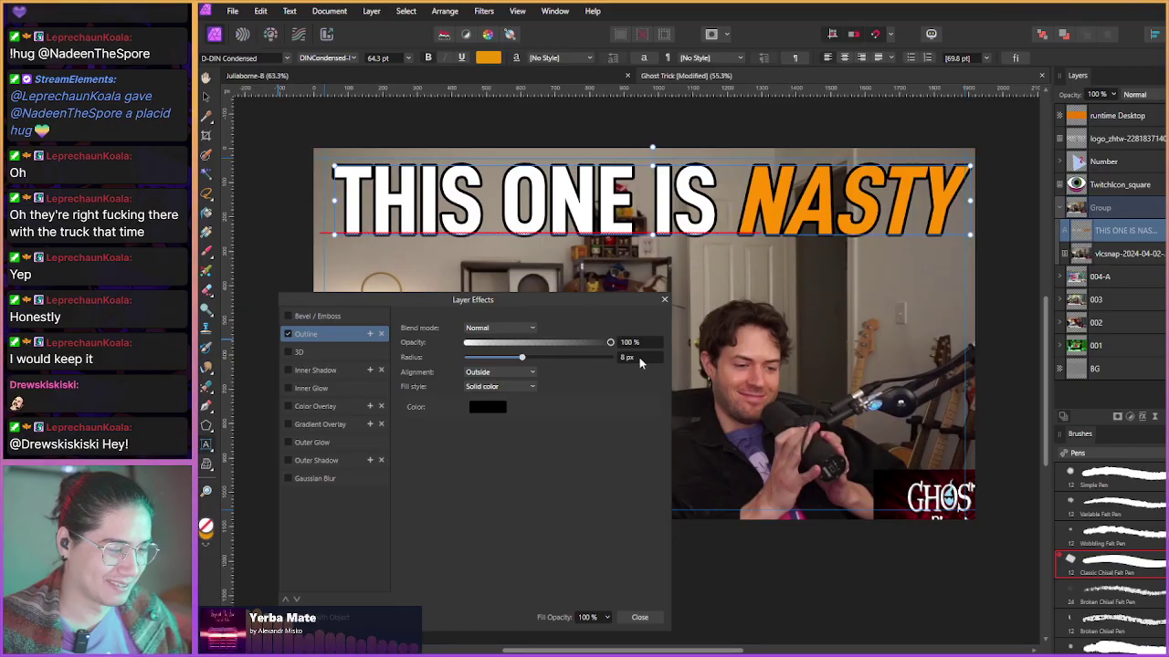
click(664, 301)
- Add a linear black-to-white gradient overlay layer effect to the headline text
click(1110, 233)
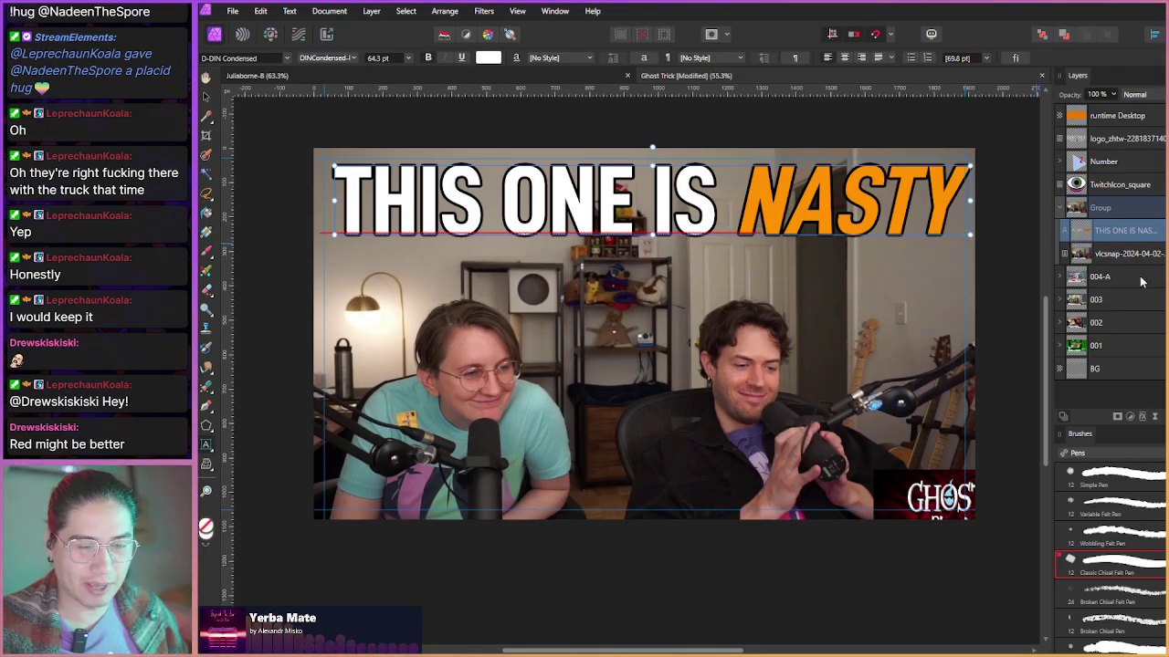
click(1145, 416)
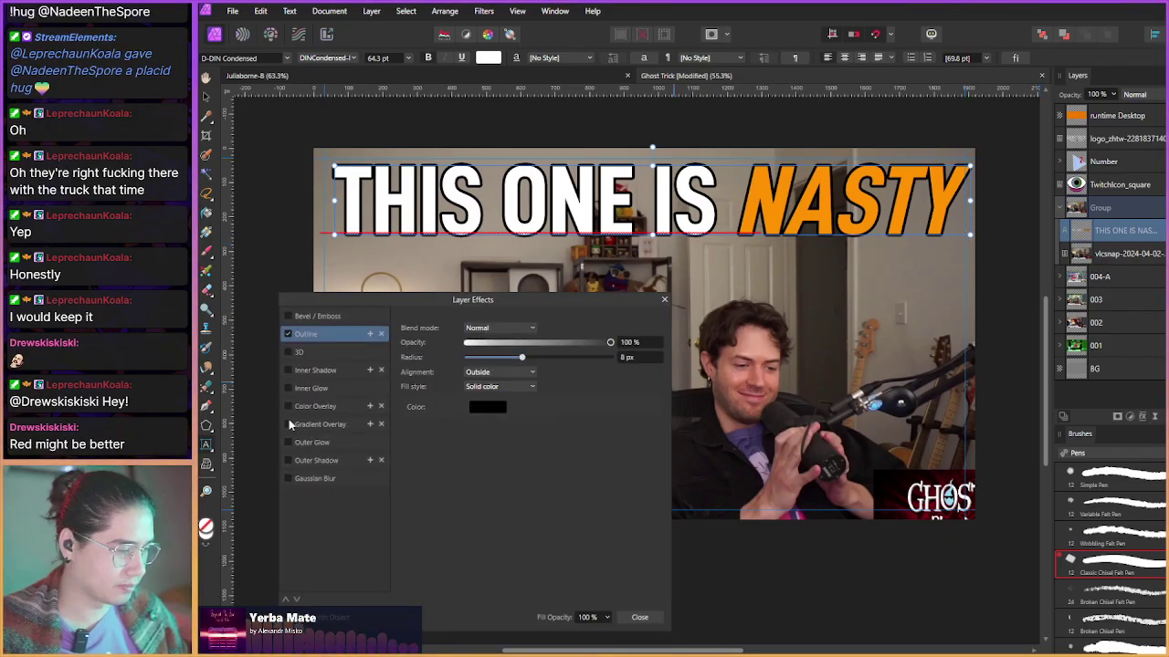
click(298, 407)
click(286, 425)
click(287, 425)
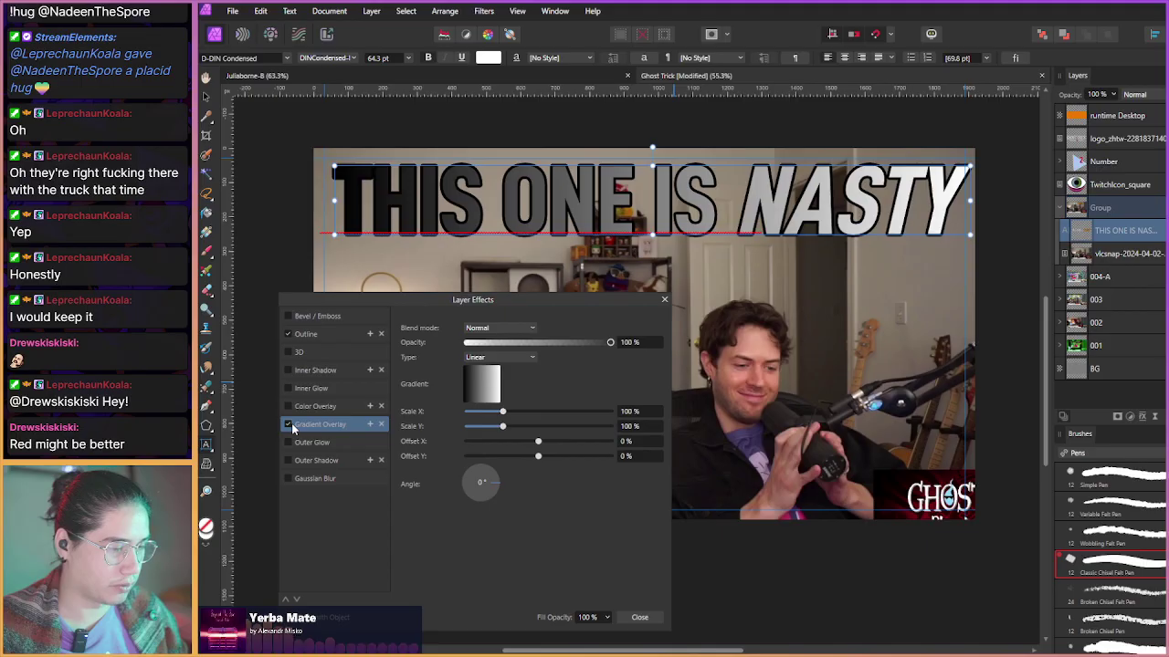
click(493, 493)
- Preview blend modes for the headline's gradient overlay and try Darken
click(507, 327)
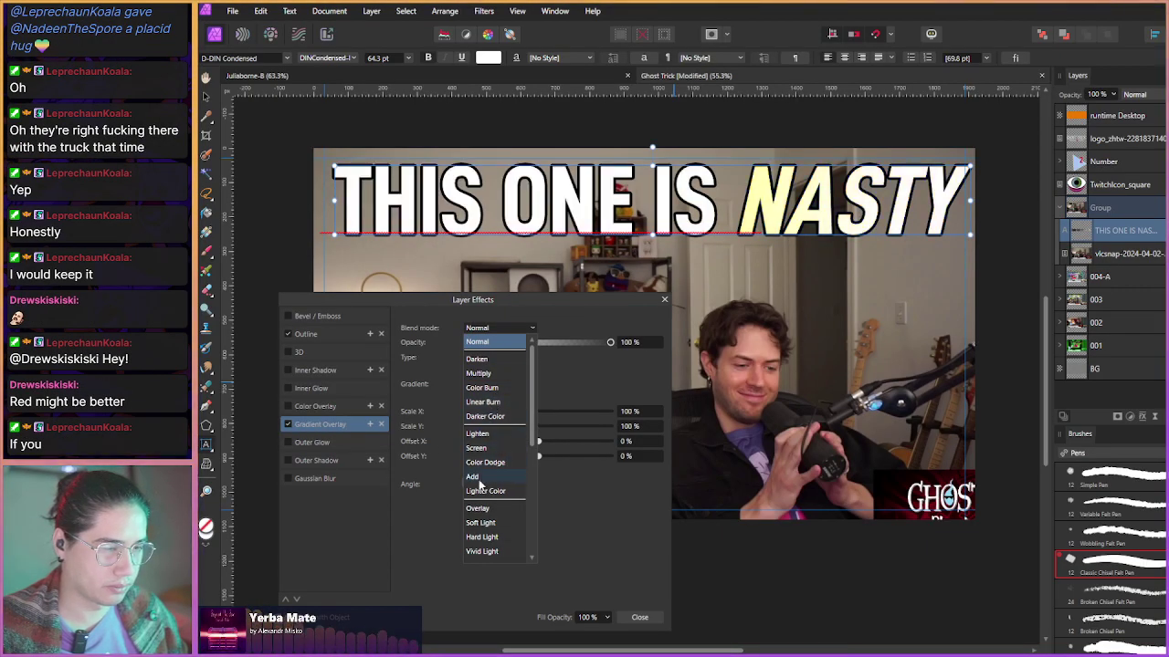
scroll(488, 509, down, 1)
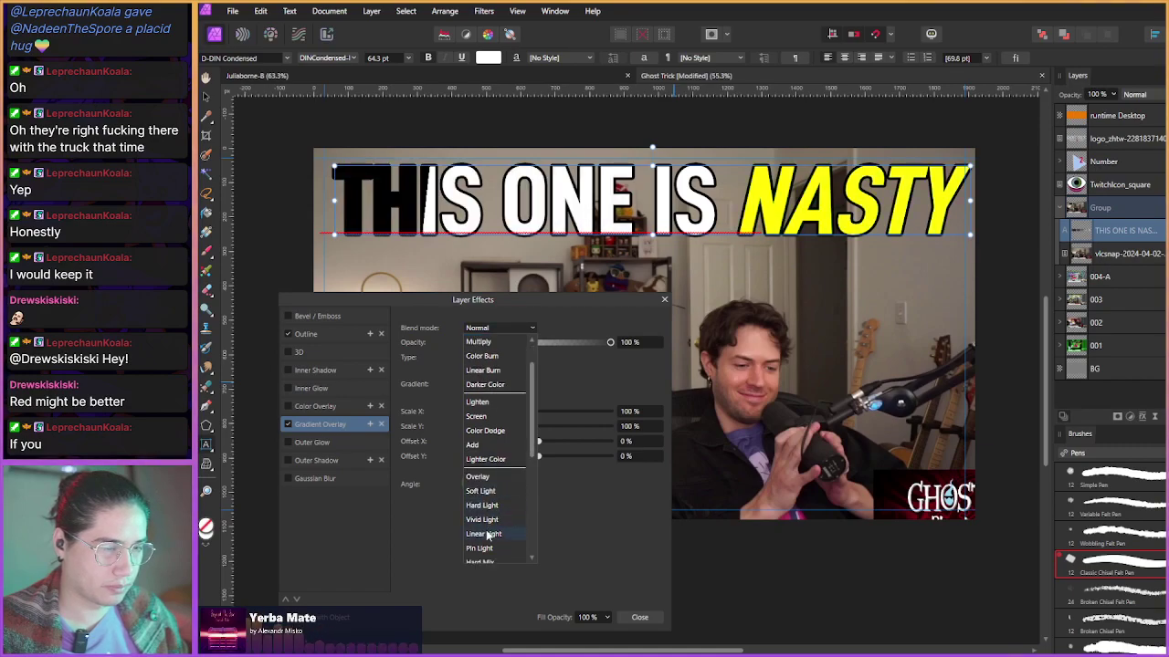
scroll(488, 507, down, 2)
scroll(484, 538, down, 2)
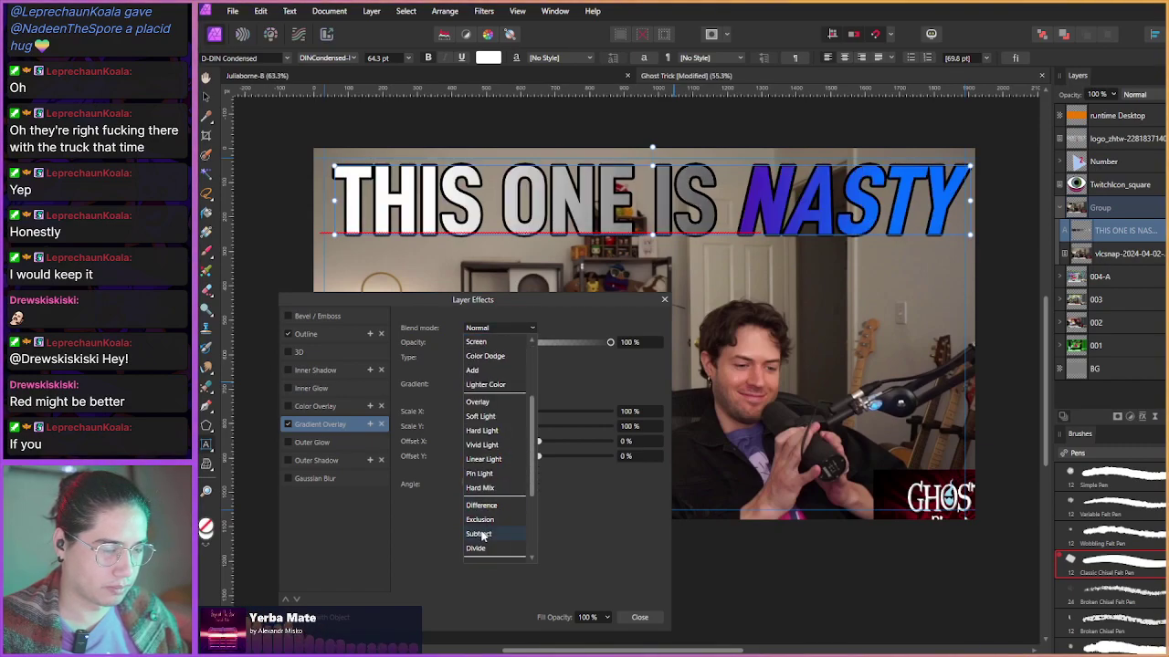
scroll(486, 522, up, 2)
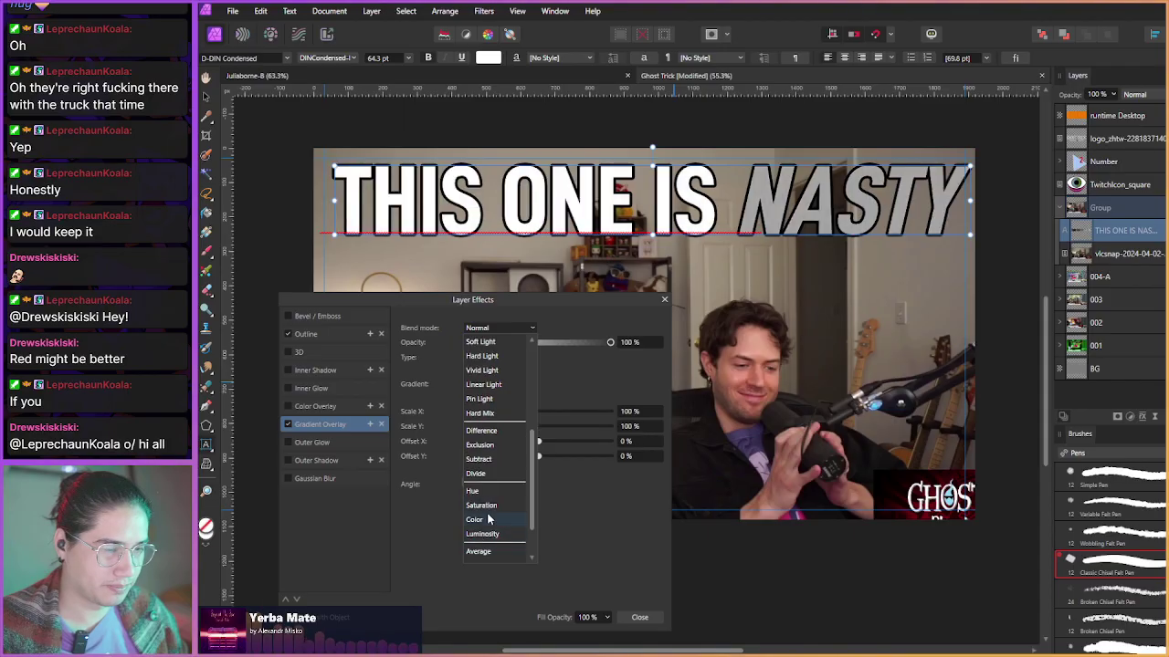
scroll(491, 365, up, 2)
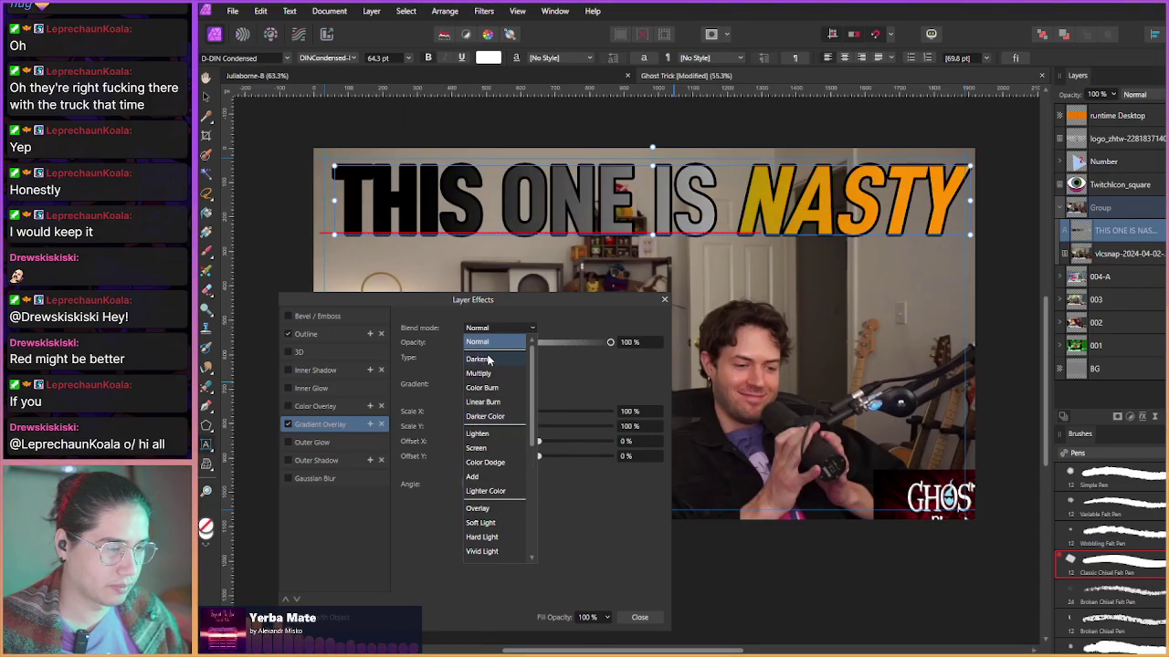
click(488, 359)
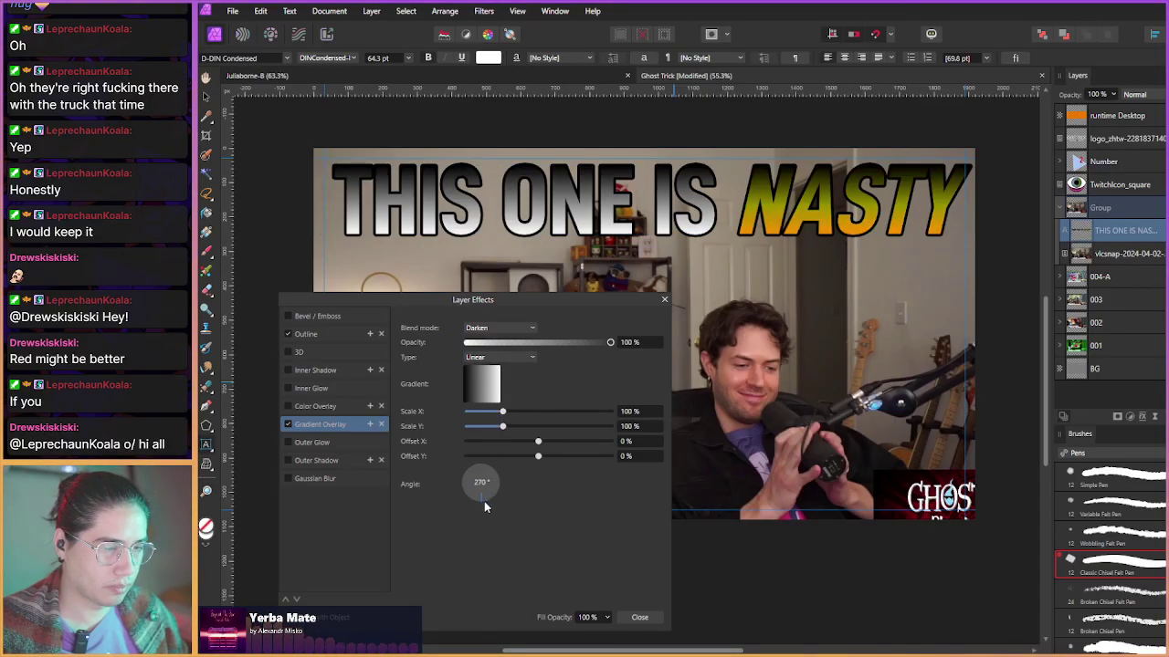
- Set the headline gradient overlay's angle to 270° and its blend mode to Overlay
mouse_move(484, 501)
mouse_down()
mouse_move(476, 465)
mouse_move(481, 510)
mouse_up()
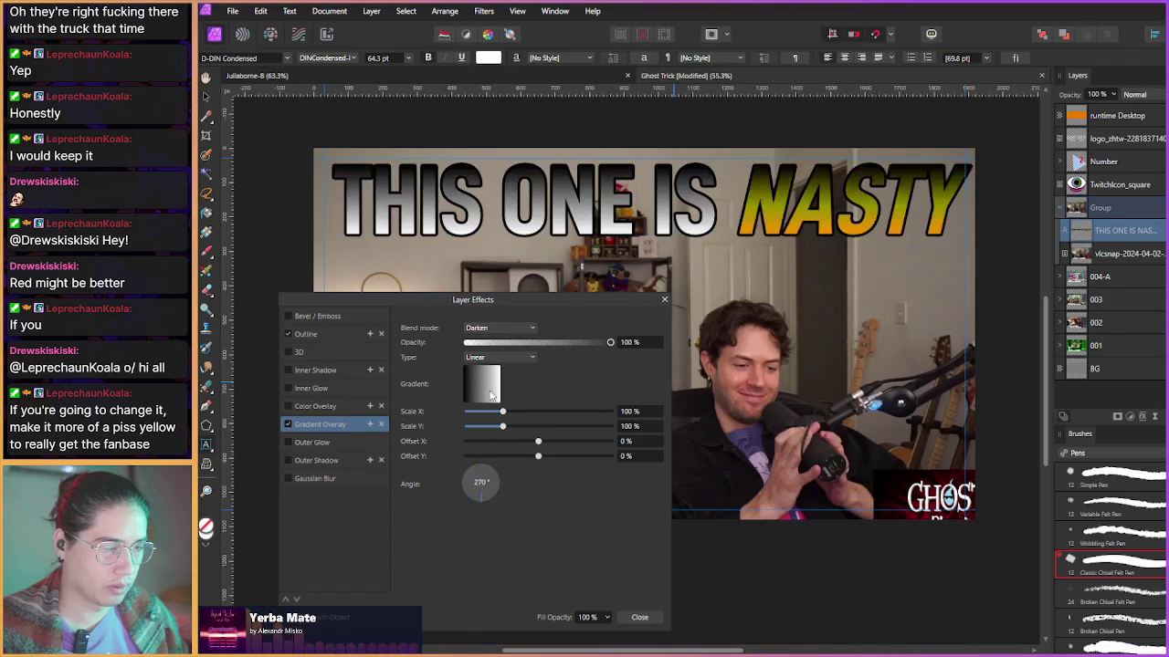
click(497, 328)
click(497, 343)
scroll(496, 328, down, 1)
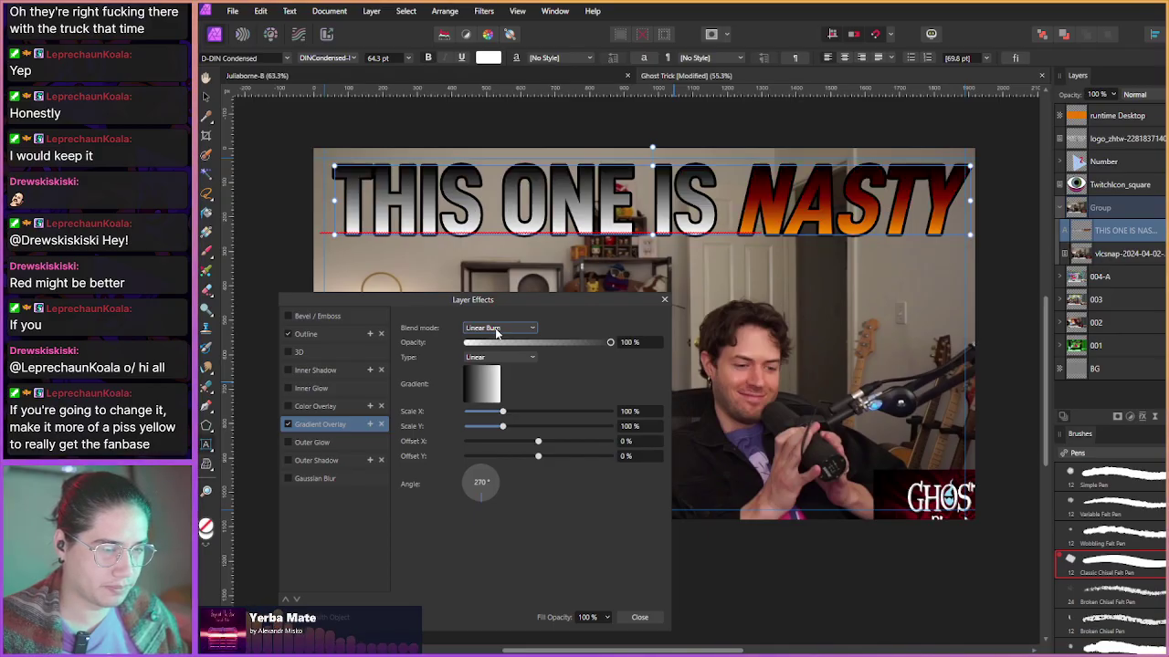
scroll(517, 335, down, 3)
scroll(516, 335, down, 3)
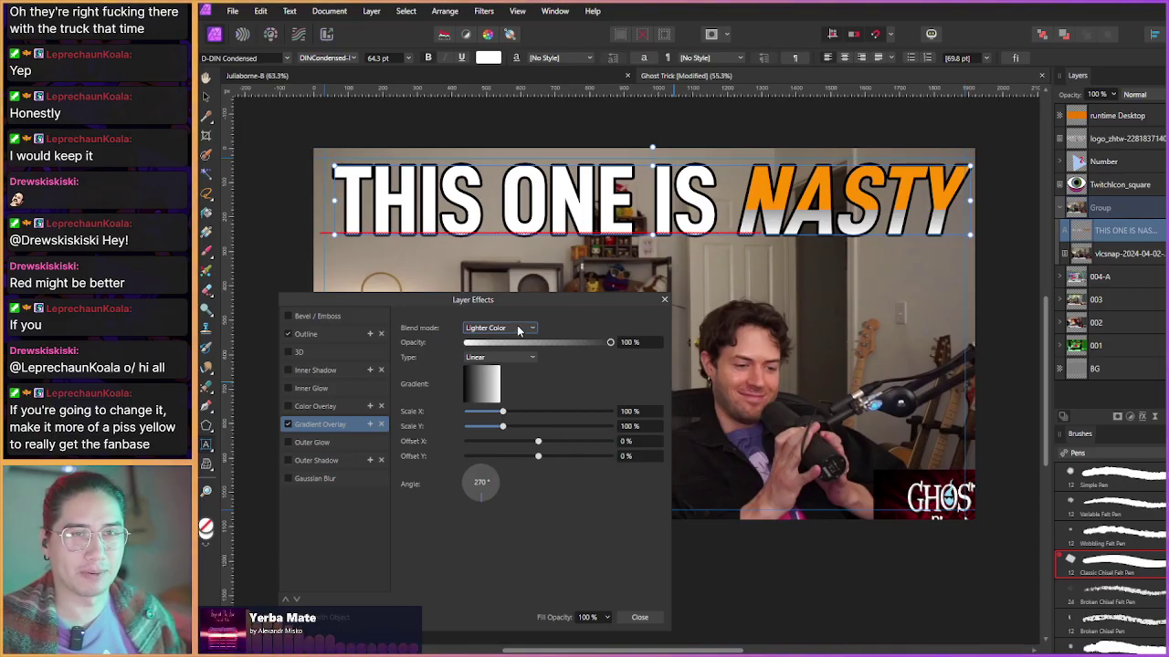
scroll(517, 330, down, 1)
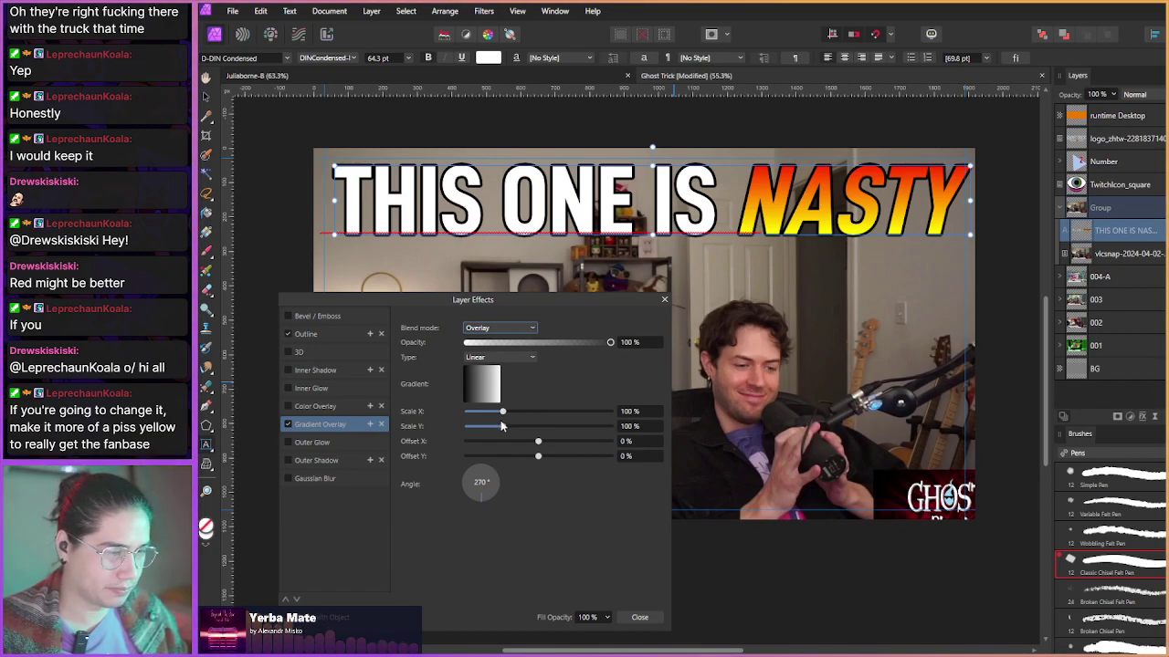
- Compare blend modes for the headline's gradient overlay and set it to Color Burn
click(516, 331)
scroll(520, 374, up, 3)
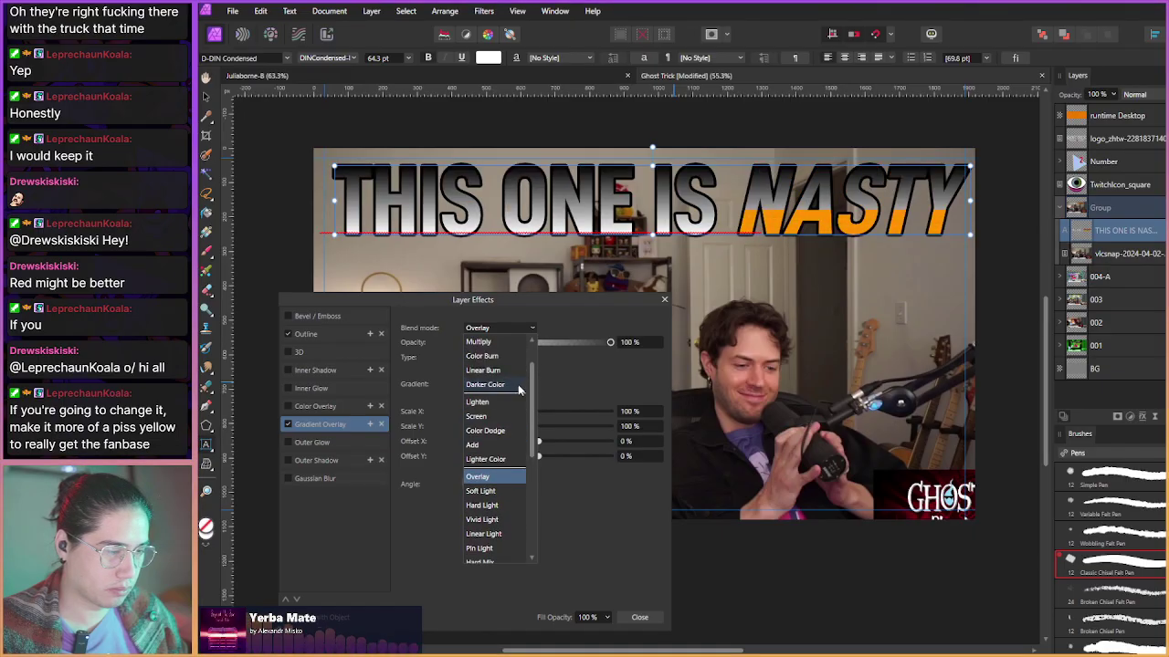
scroll(513, 388, up, 3)
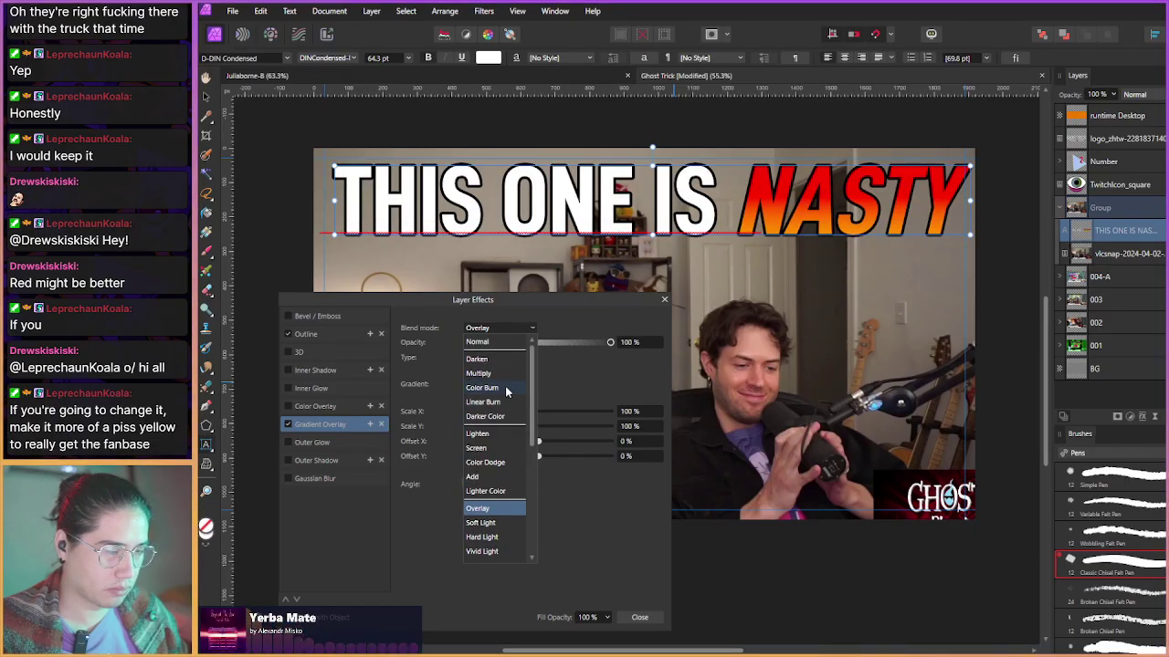
click(496, 514)
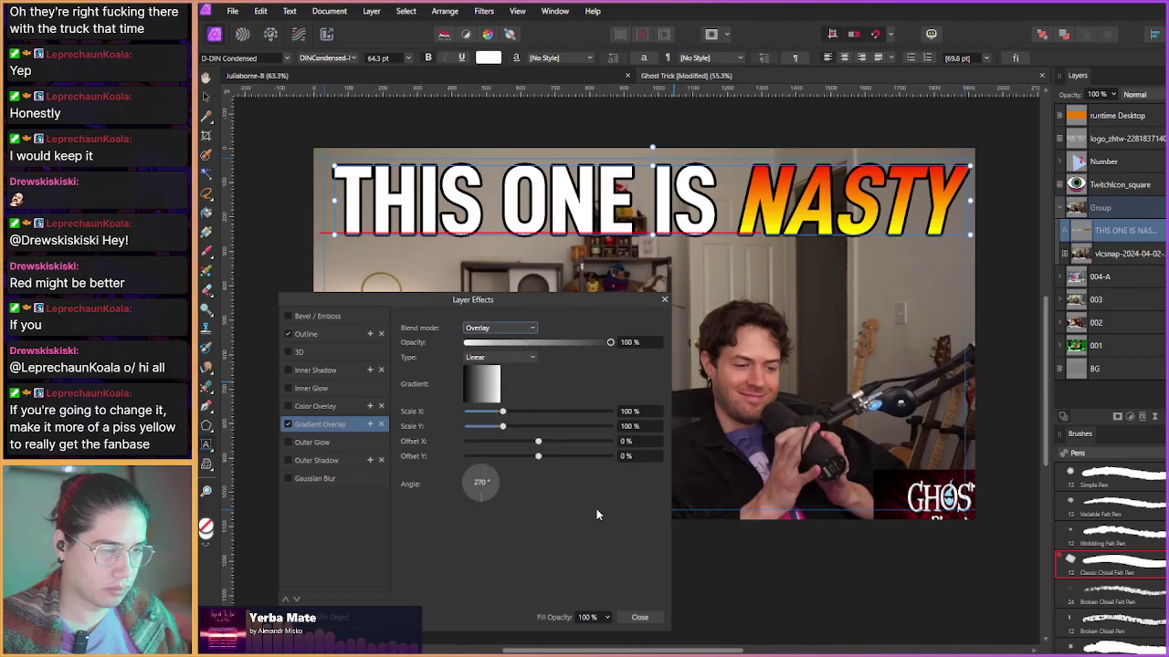
click(520, 329)
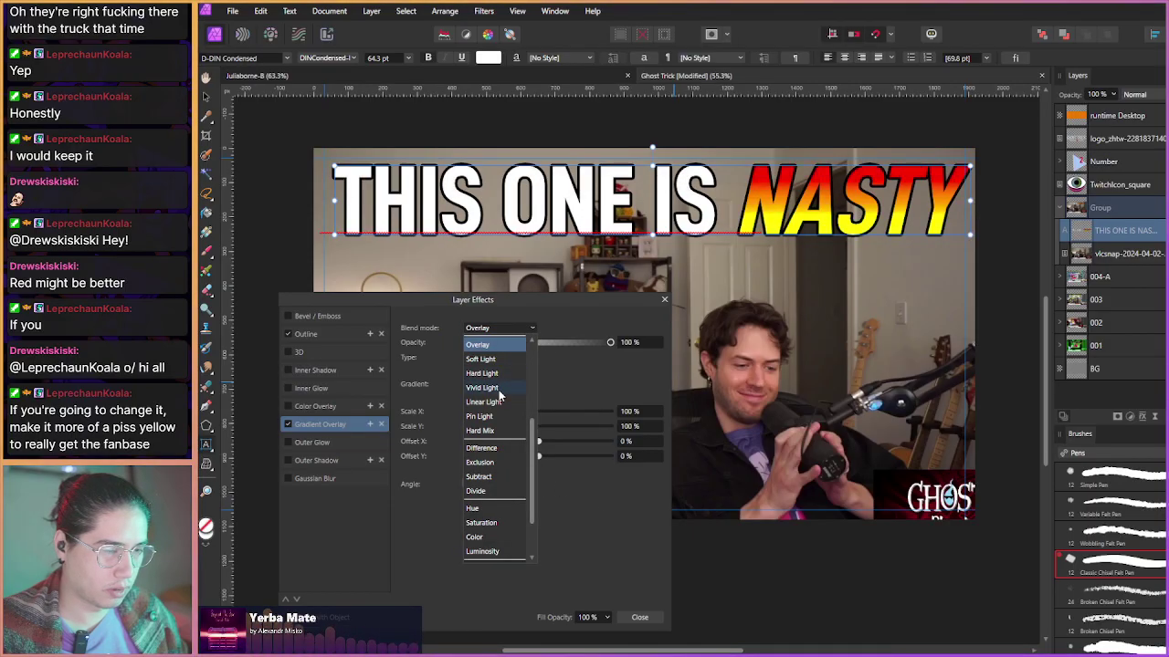
scroll(497, 541, down, 2)
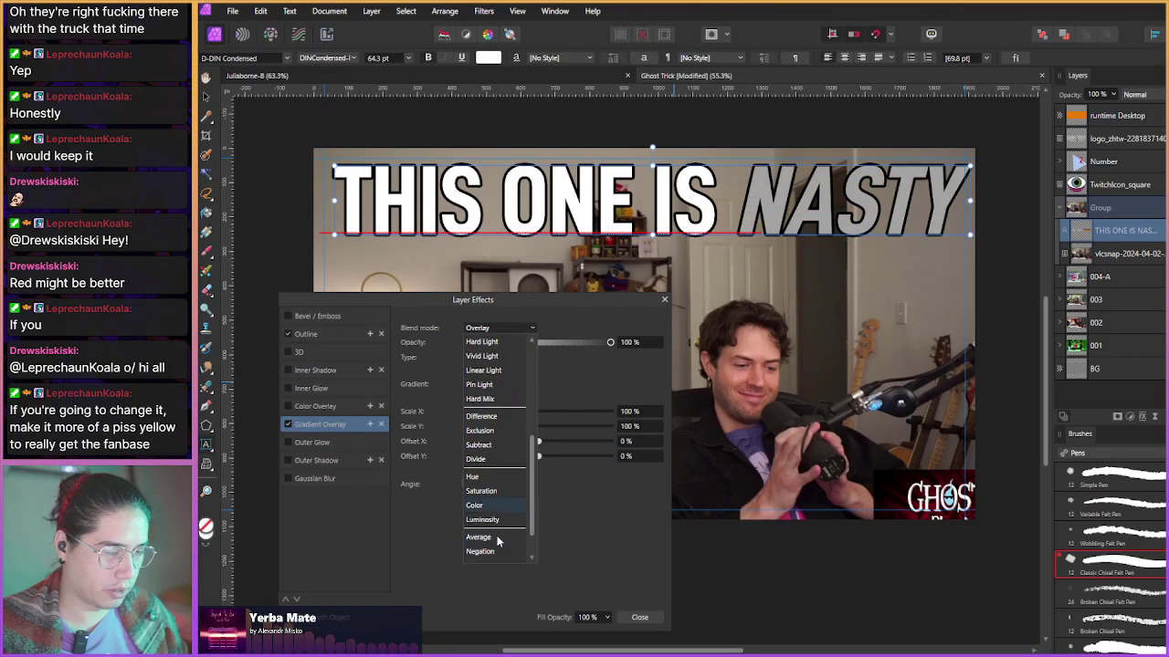
scroll(494, 539, down, 3)
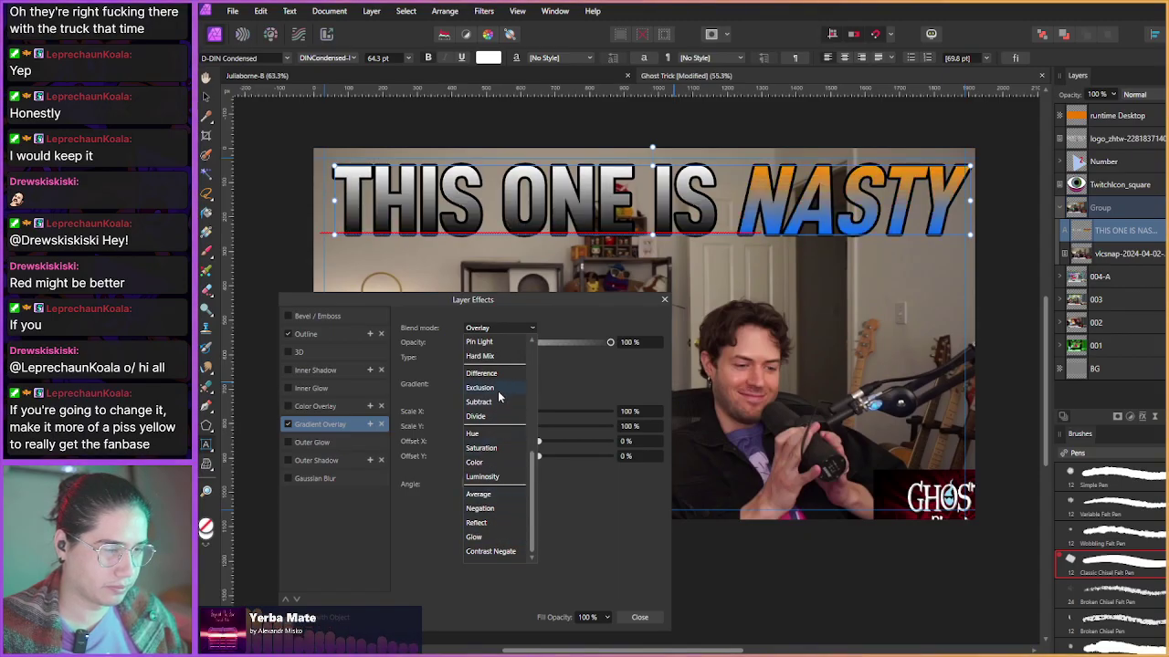
scroll(501, 456, up, 4)
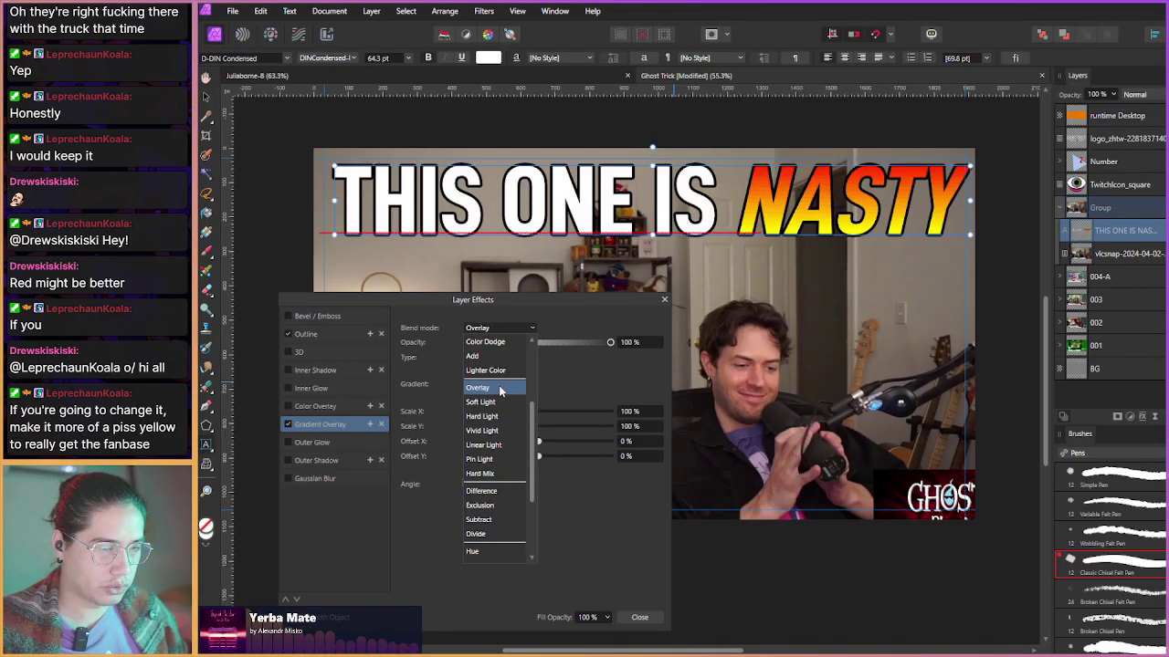
scroll(499, 392, up, 1)
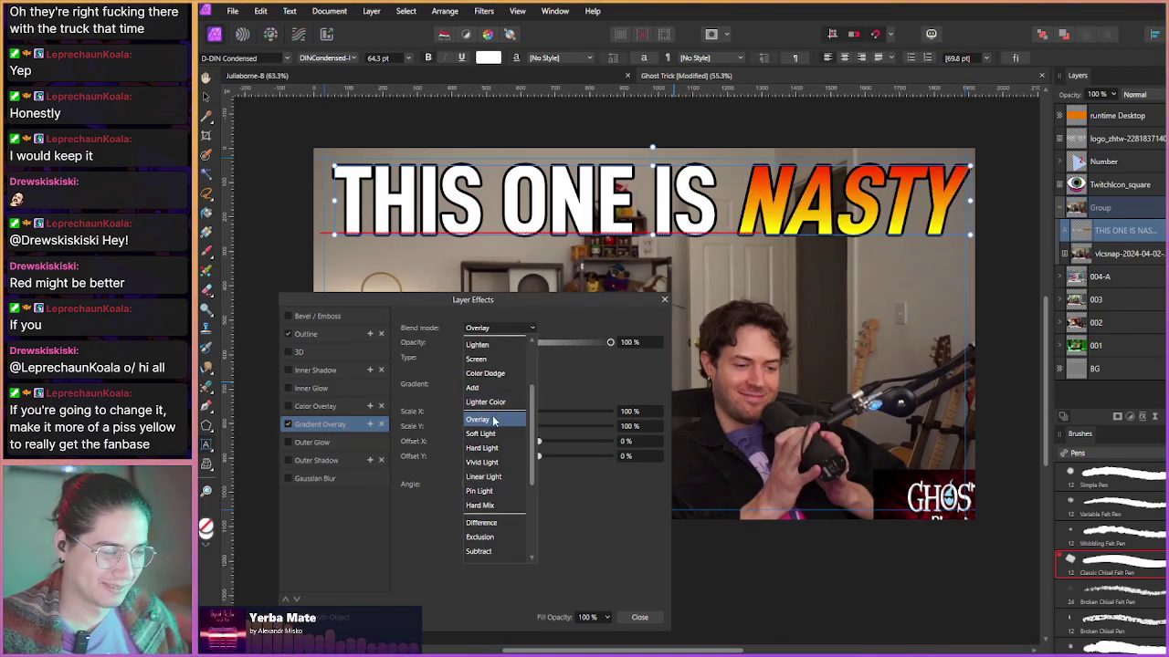
scroll(493, 406, up, 1)
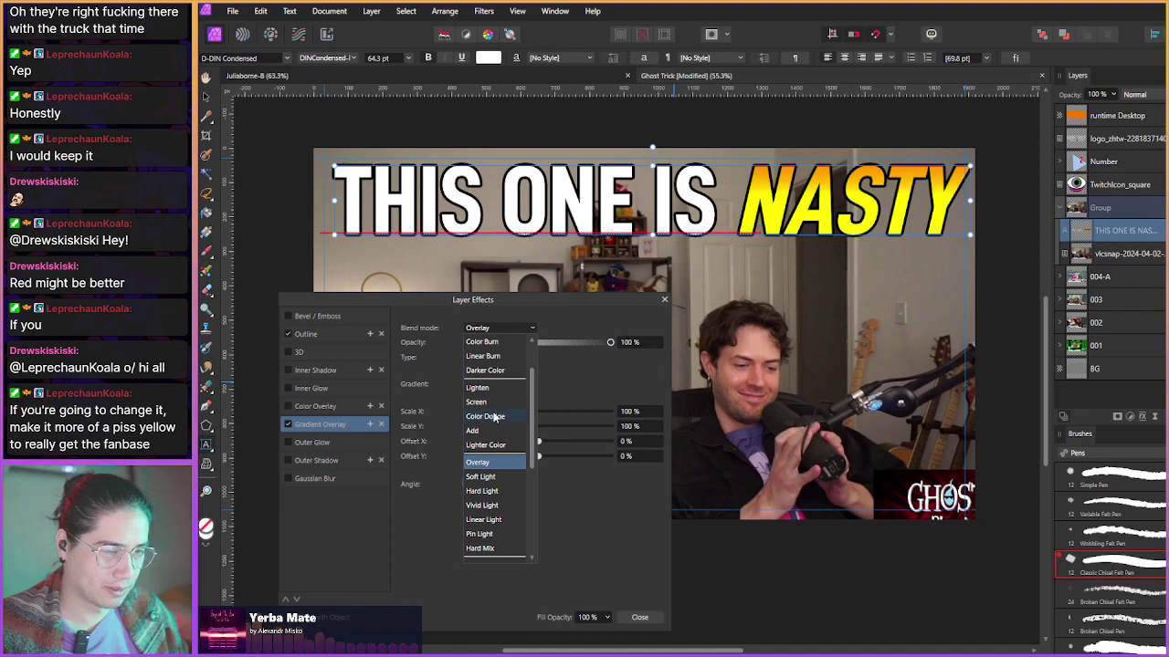
scroll(494, 401, up, 1)
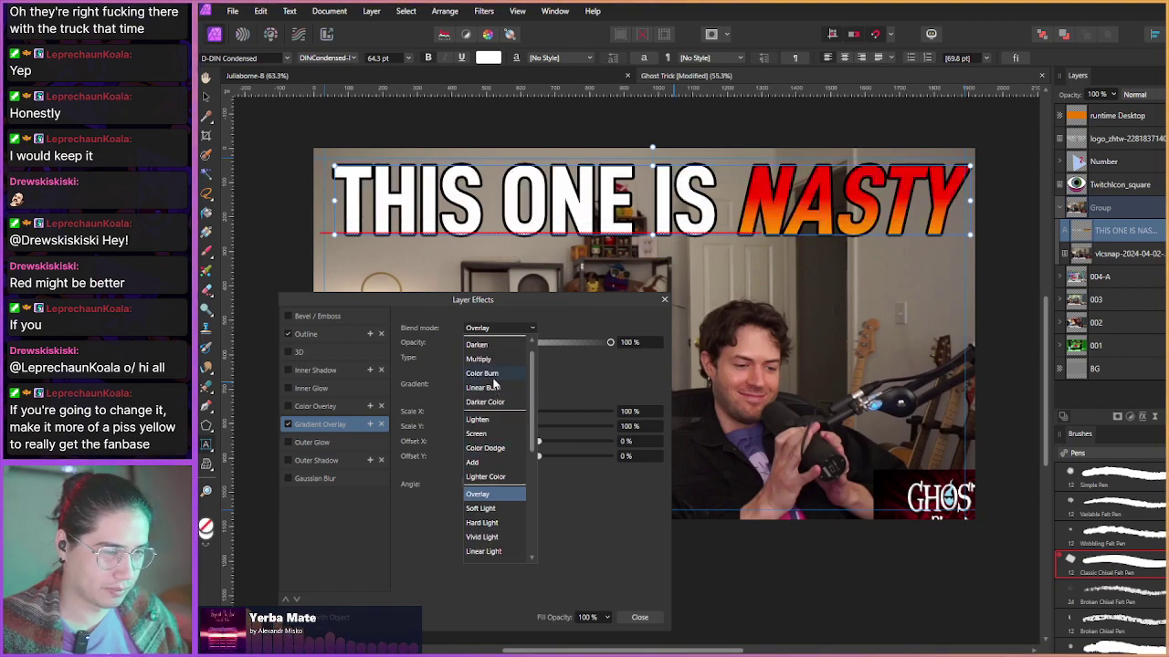
click(493, 376)
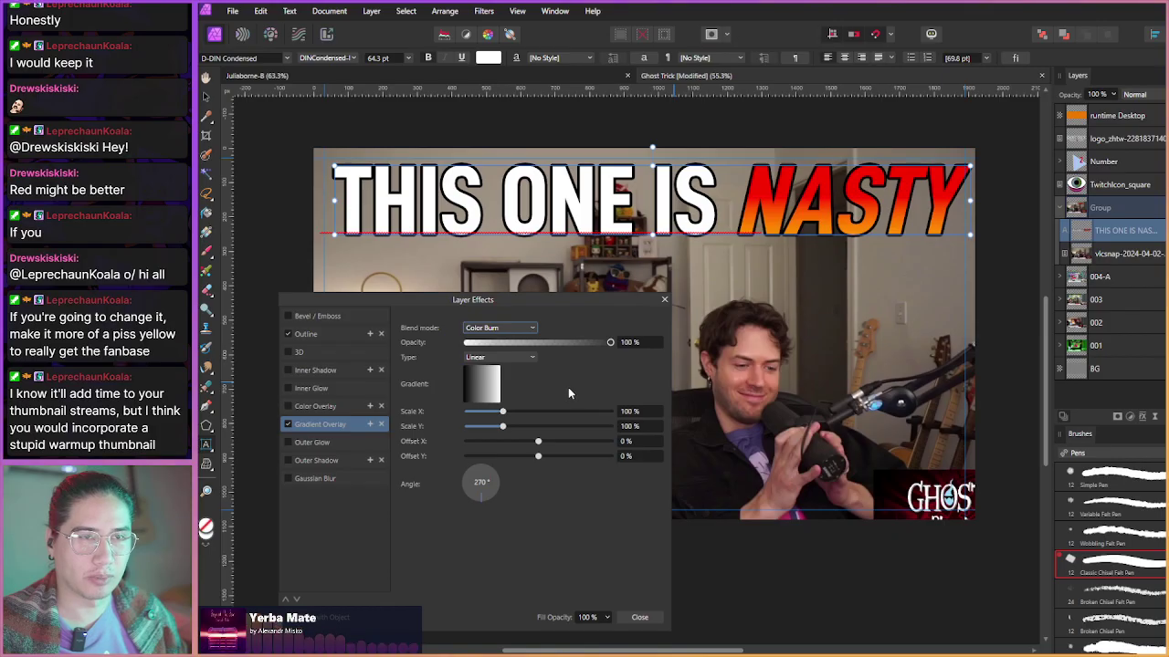
- Set the headline gradient overlay's Scale X to 136%, Scale Y to 87%, Offset X to 55% and Offset Y to -23%, and close its layer effects
click(503, 413)
drag(503, 413, 531, 459)
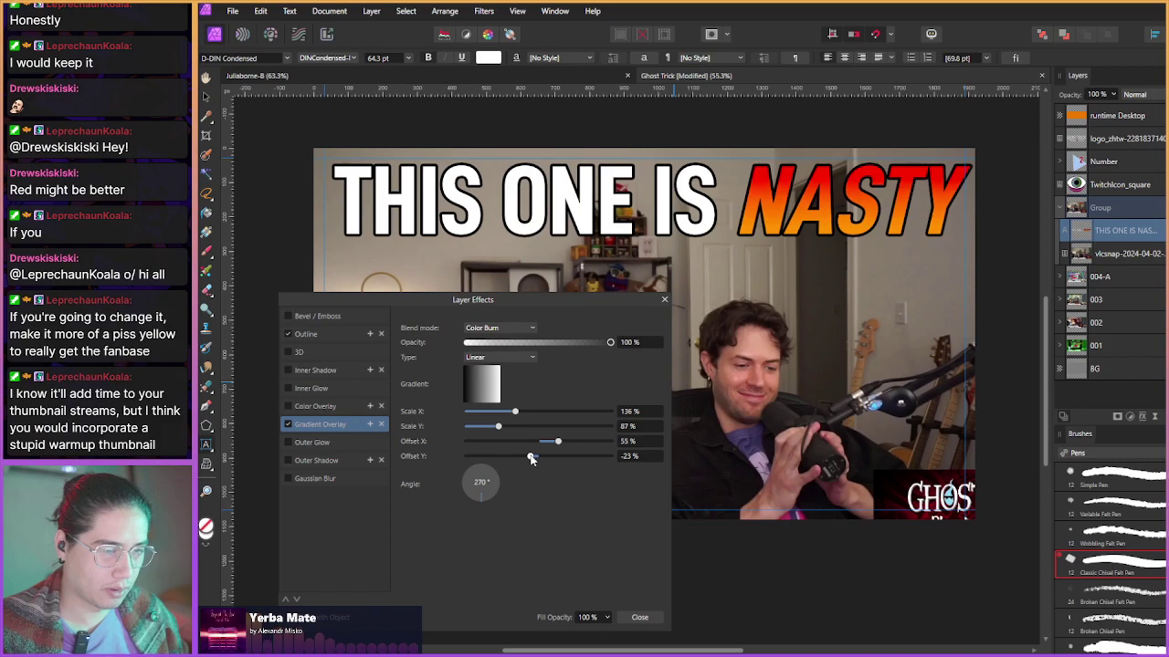
click(664, 299)
click(1100, 368)
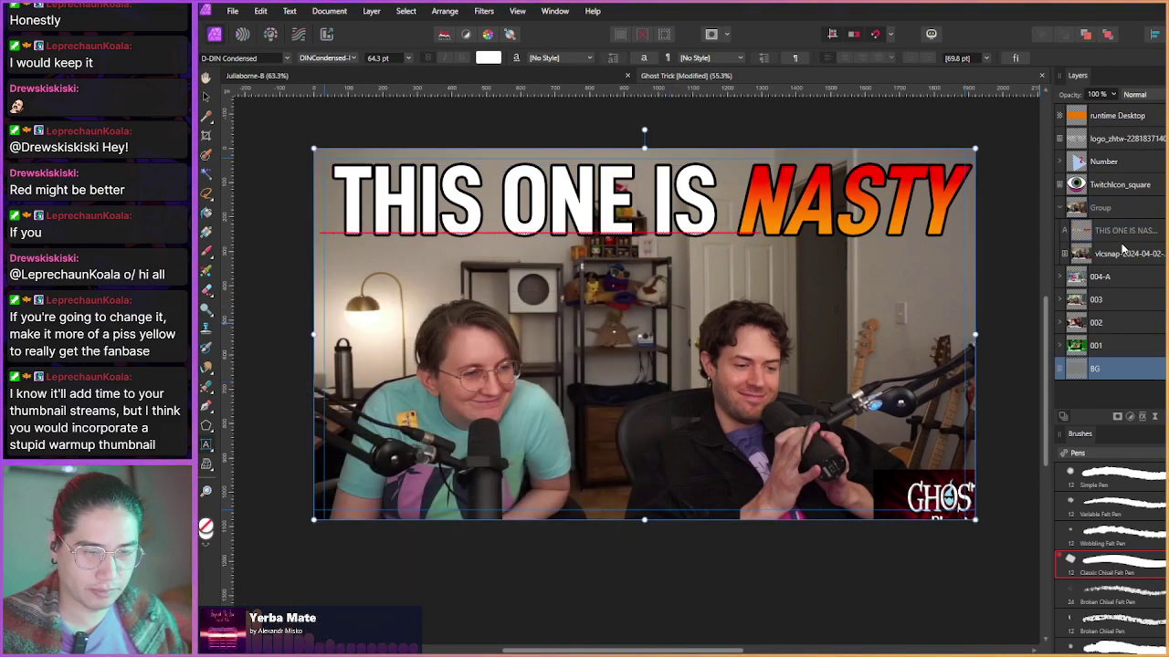
click(1118, 234)
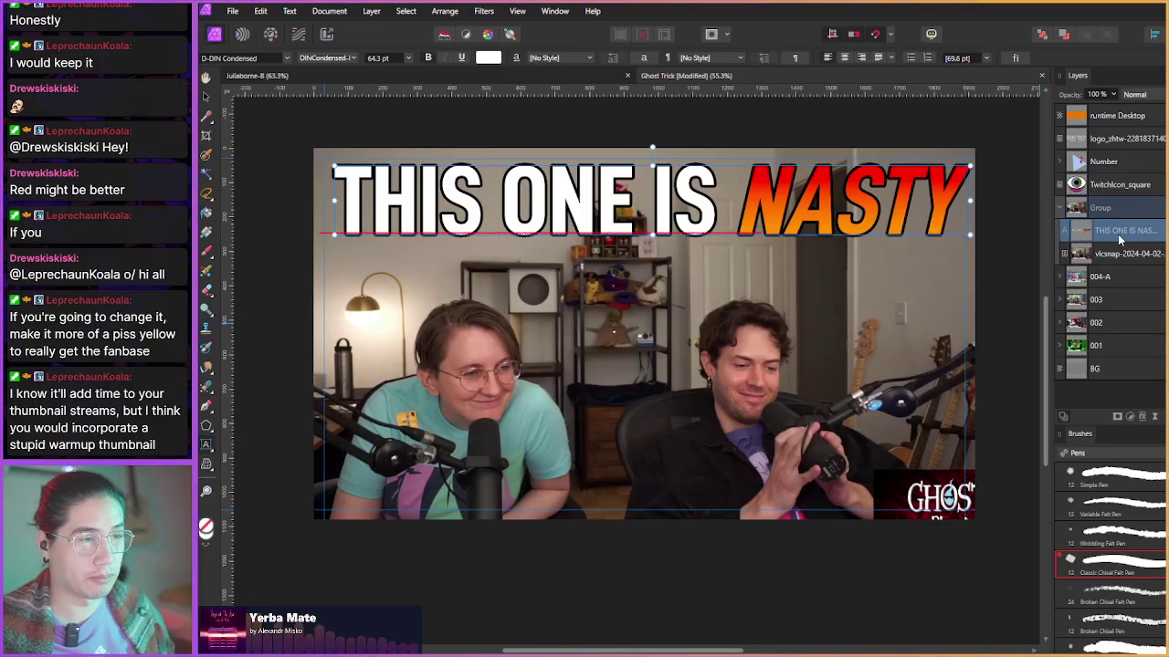
click(1108, 210)
click(1123, 231)
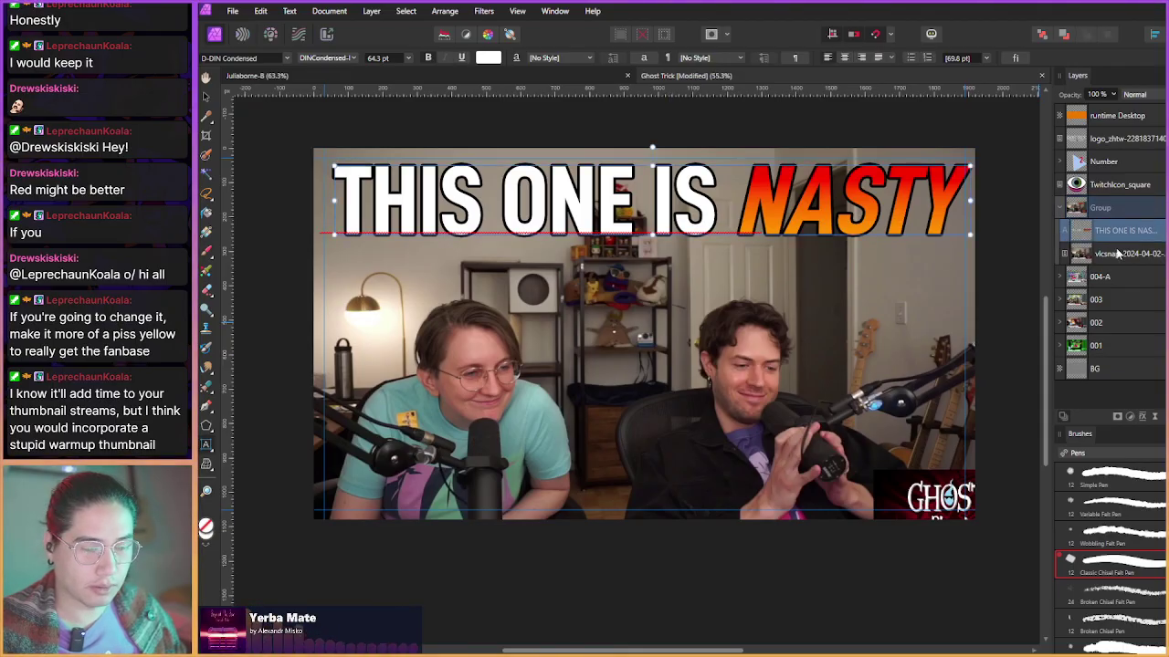
click(1126, 250)
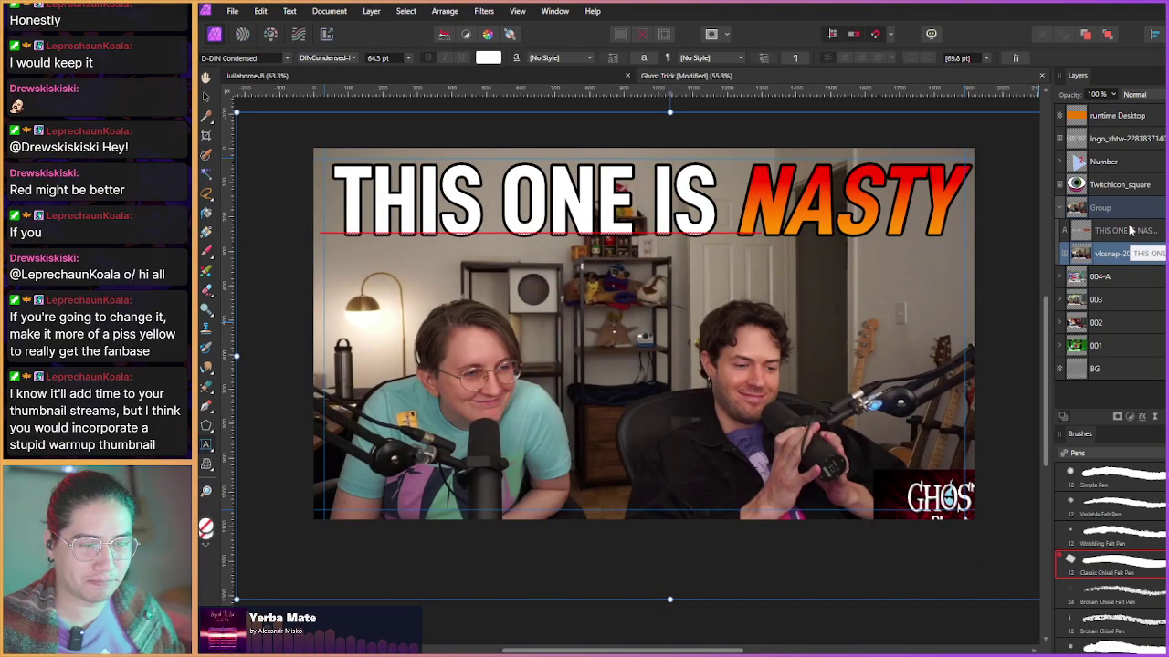
click(1125, 213)
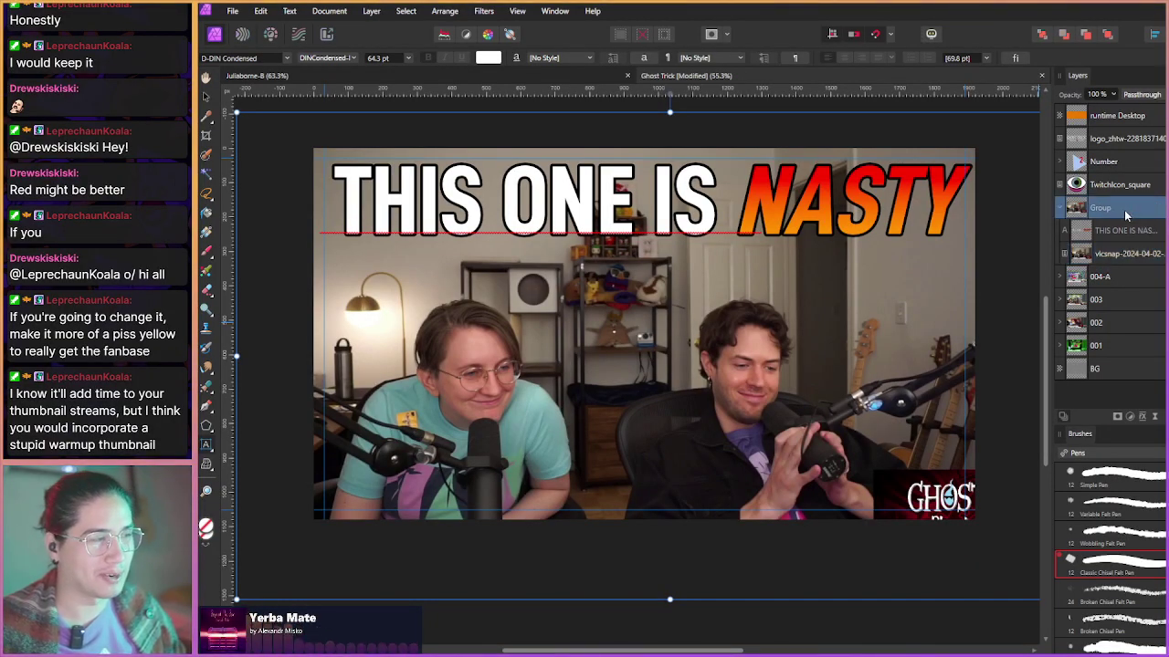
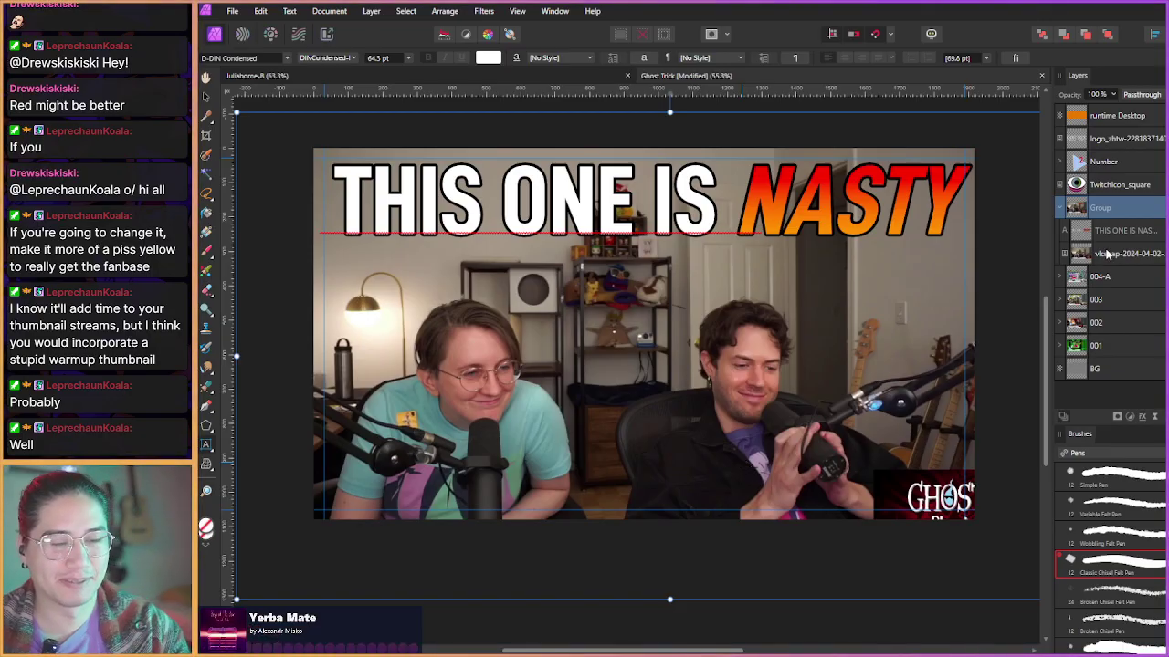
- Try a live box blur with a radius of about 7.3 px on the hosts' snapshot layer and delete it
click(748, 470)
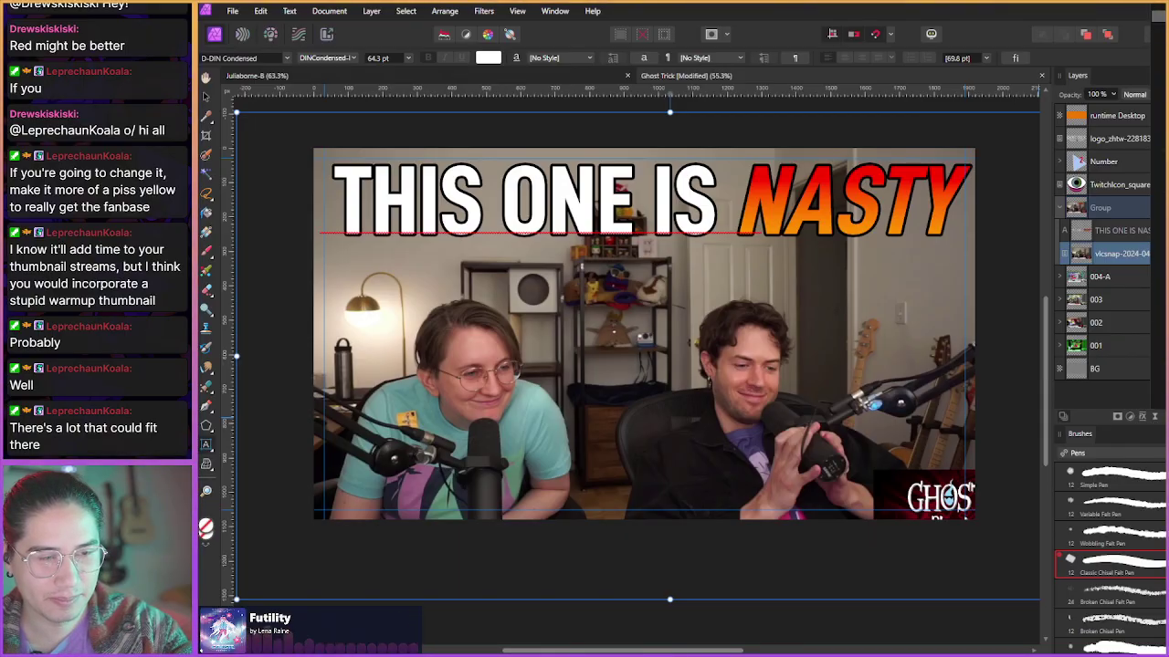
click(1159, 17)
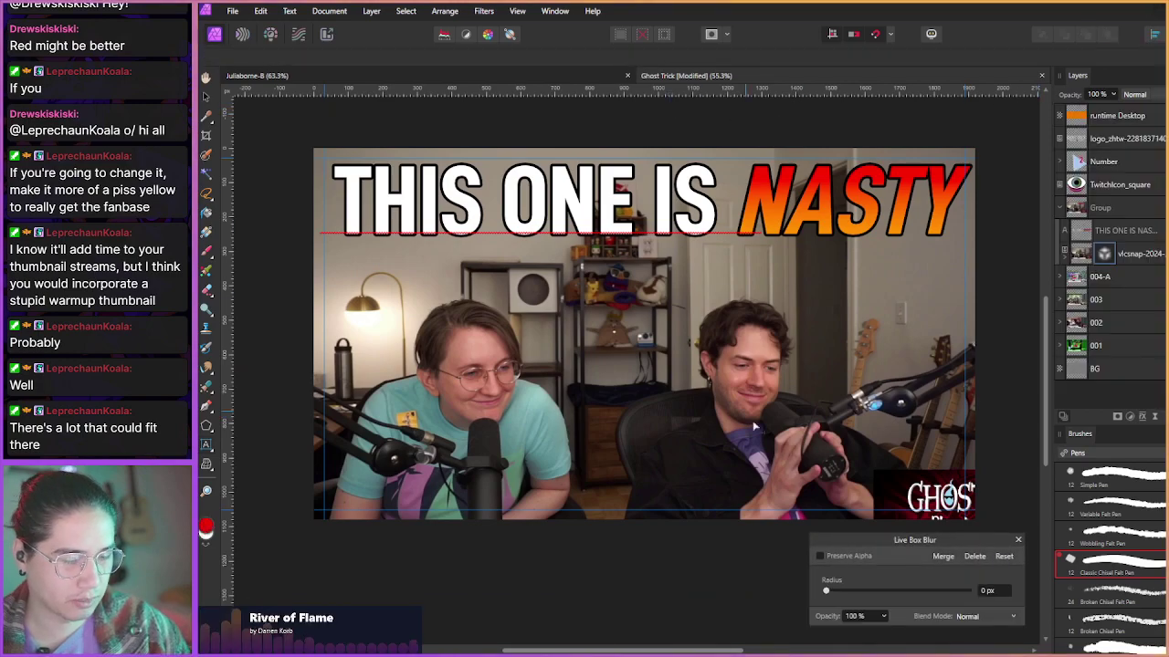
drag(845, 591, 879, 595)
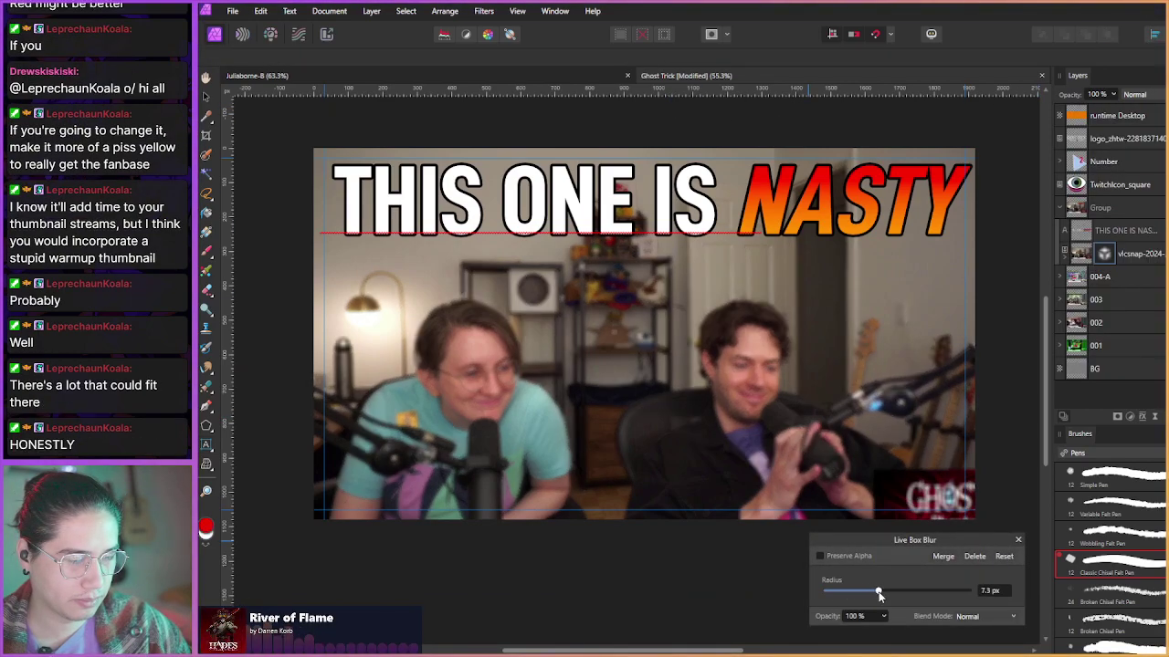
click(974, 556)
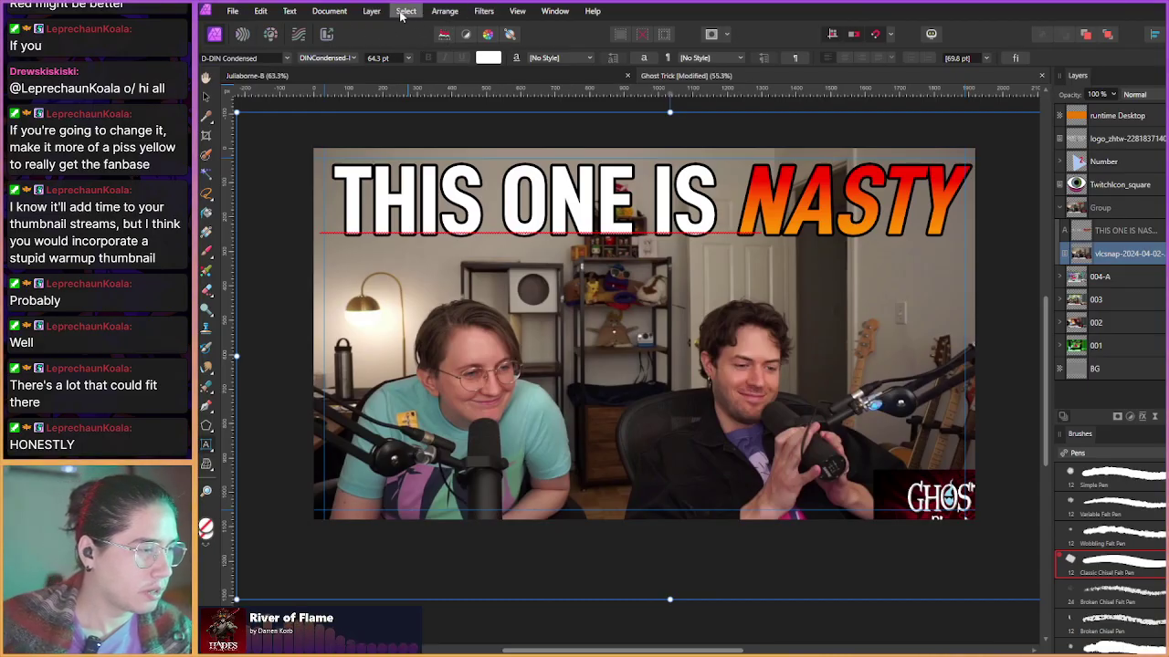
- Try the Pixelate filter on the hosts' snapshot layer with a quantization of about 83.5 and cancel it
click(484, 13)
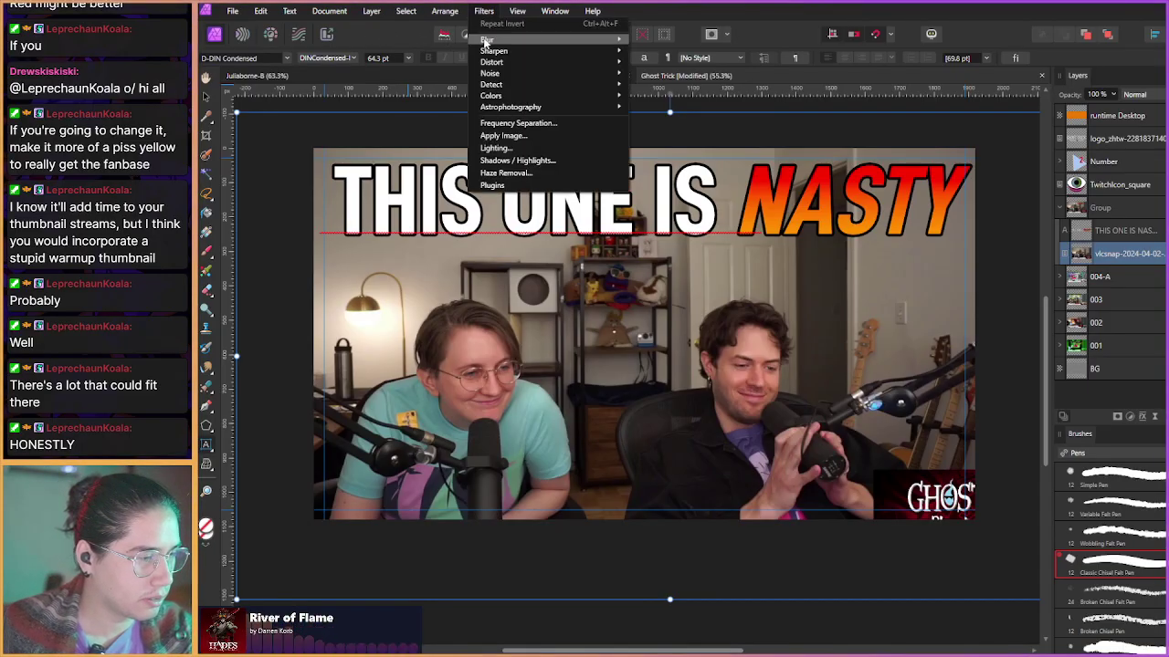
mouse_move(487, 41)
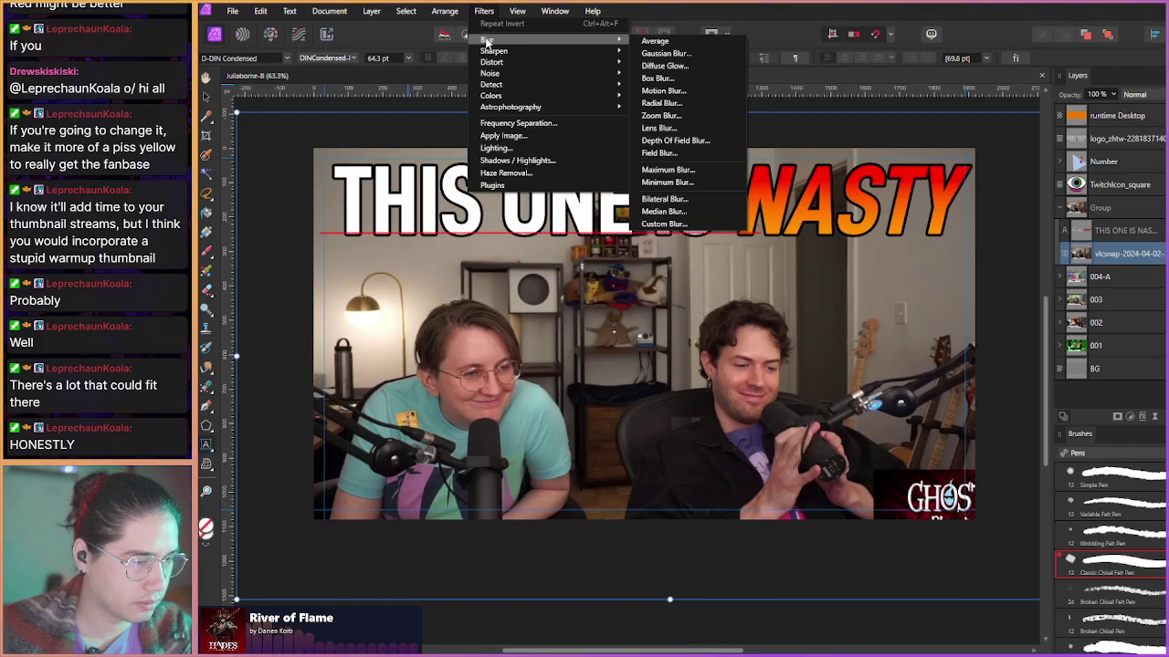
click(1086, 258)
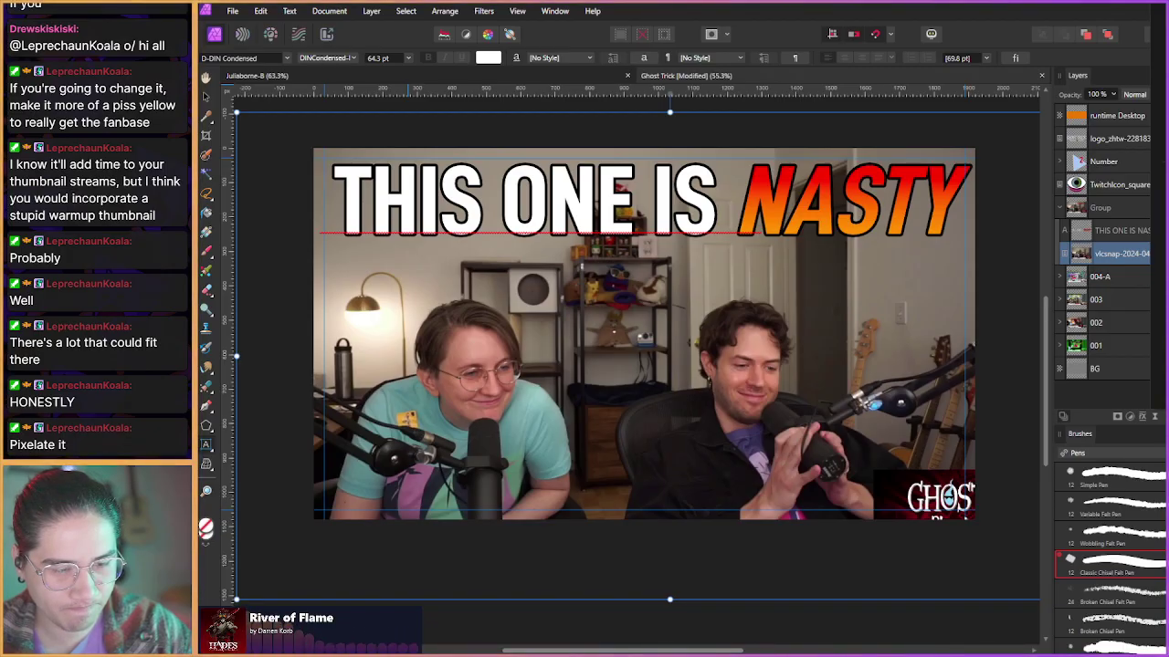
click(484, 11)
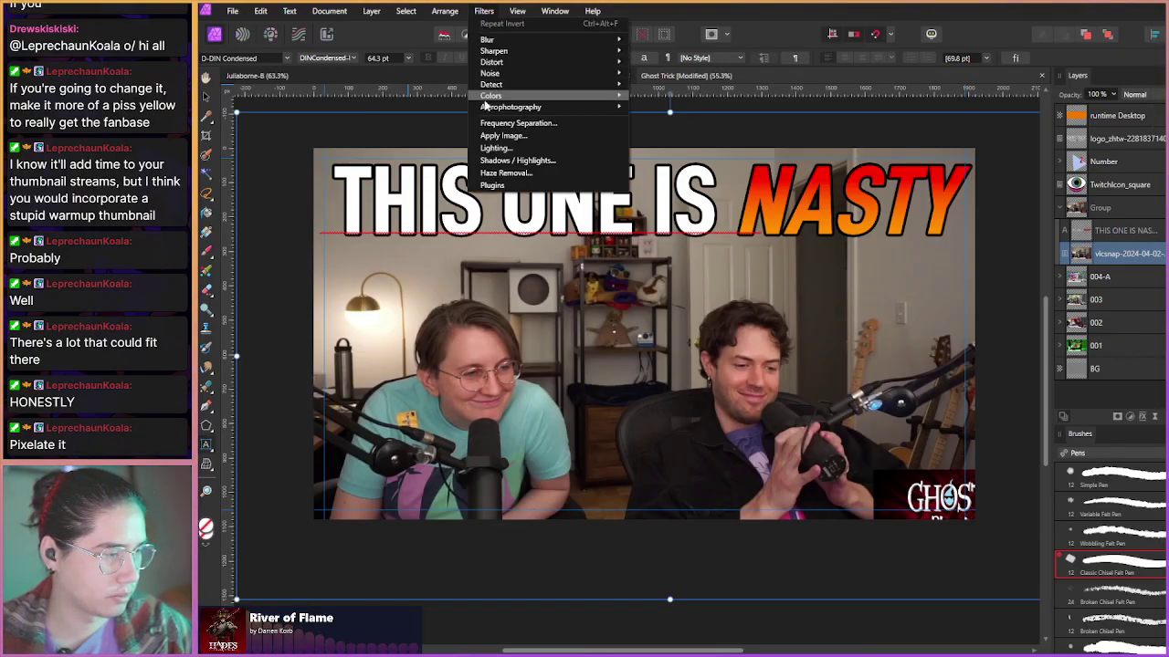
mouse_move(488, 87)
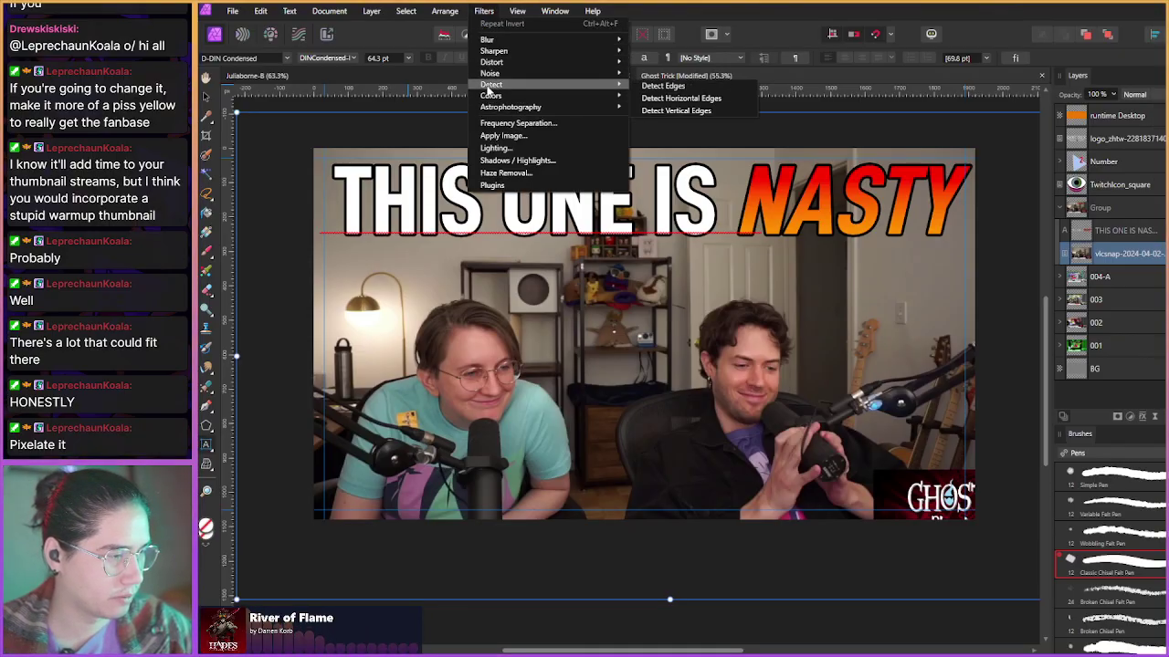
mouse_move(492, 64)
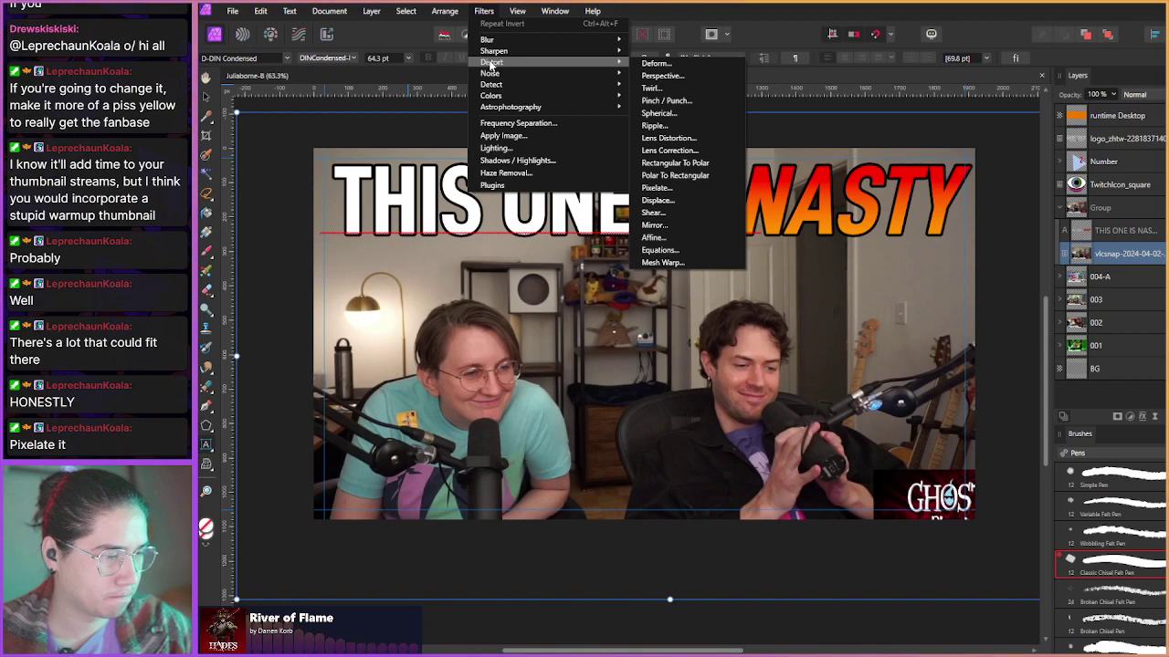
click(656, 187)
drag(822, 587, 836, 587)
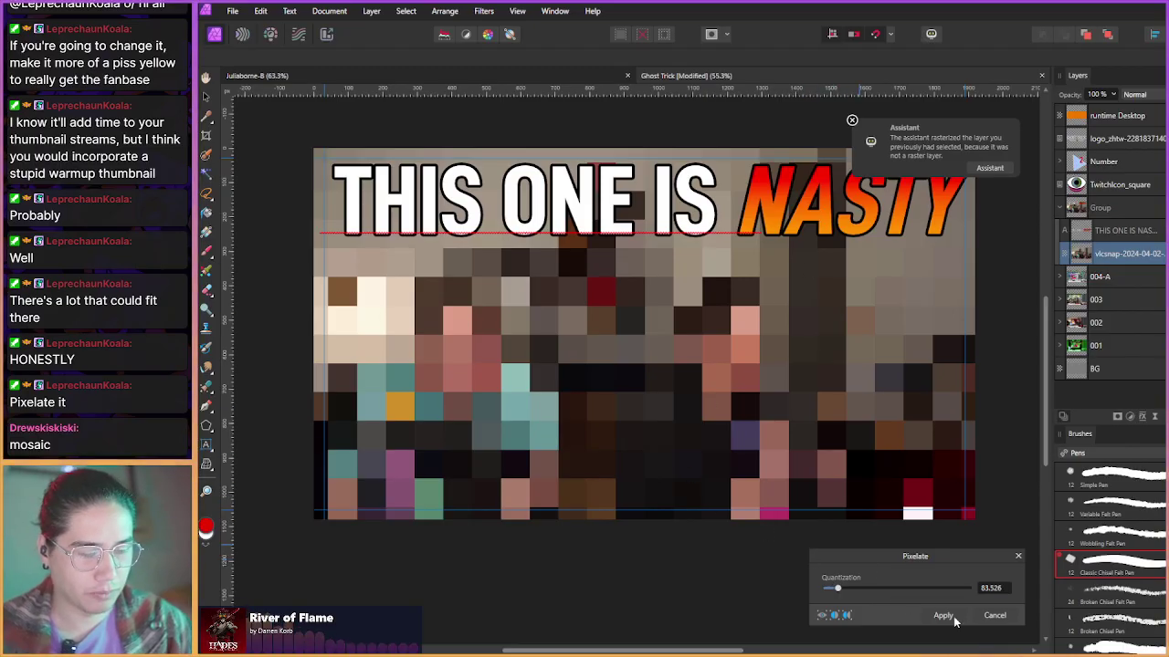
click(994, 615)
- Duplicate the hosts' snapshot layer in the headline group
key(t)
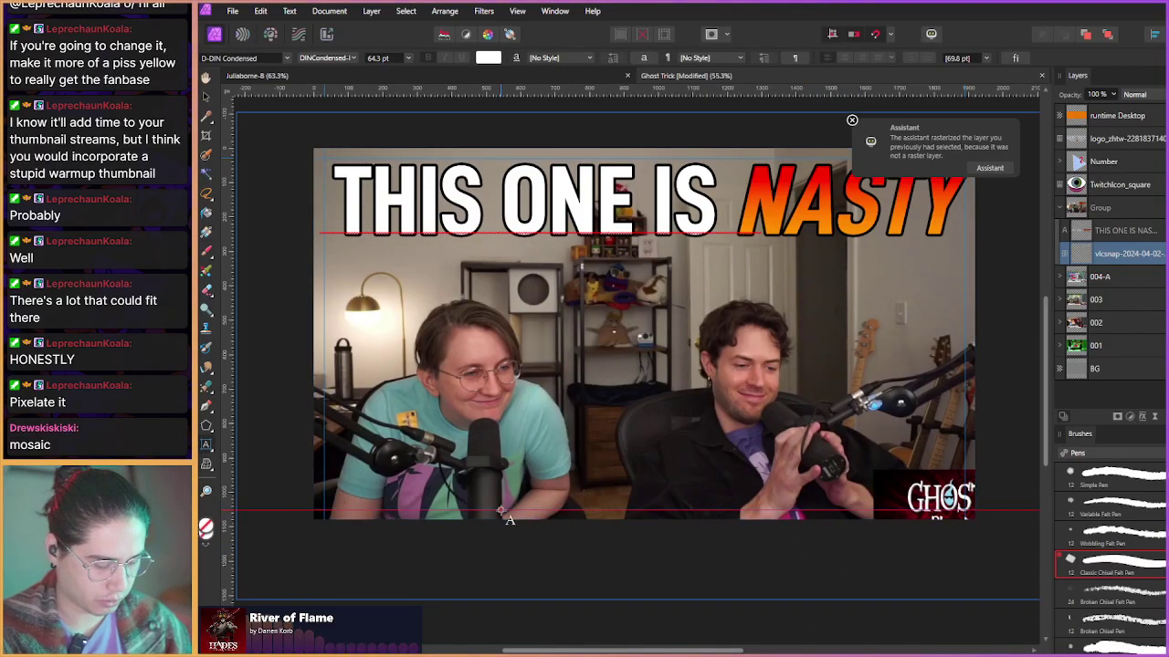
key(ctrl+j)
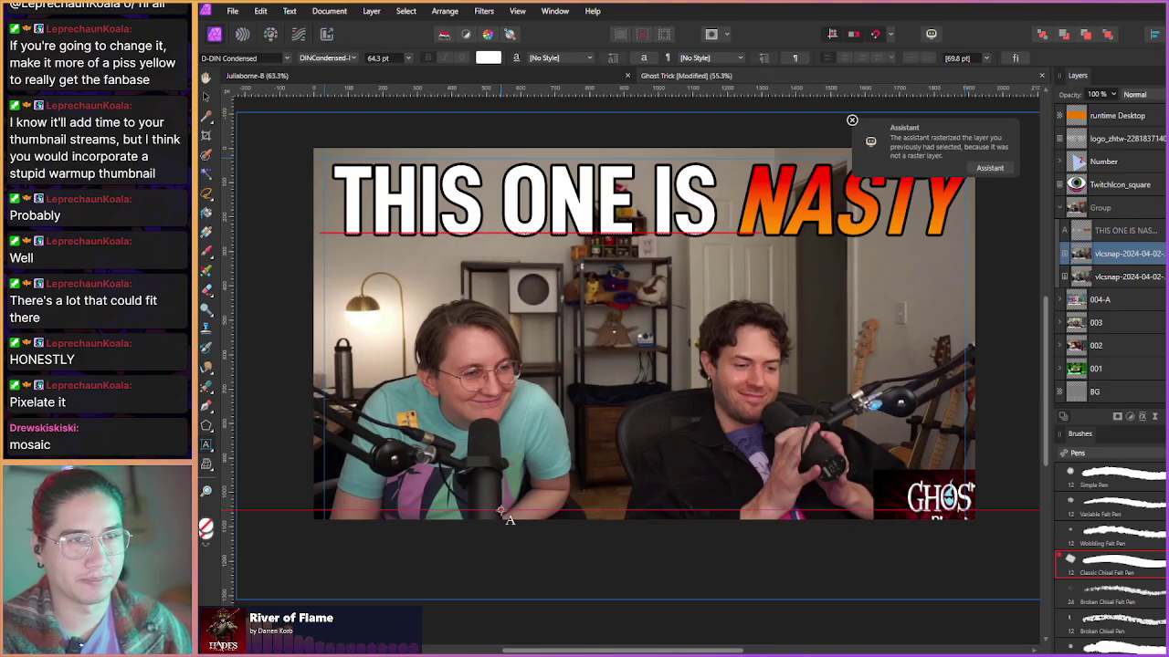
- Try the Pixelate filter on the duplicated snapshot with a quantization of about 48.8 and undo it
click(484, 11)
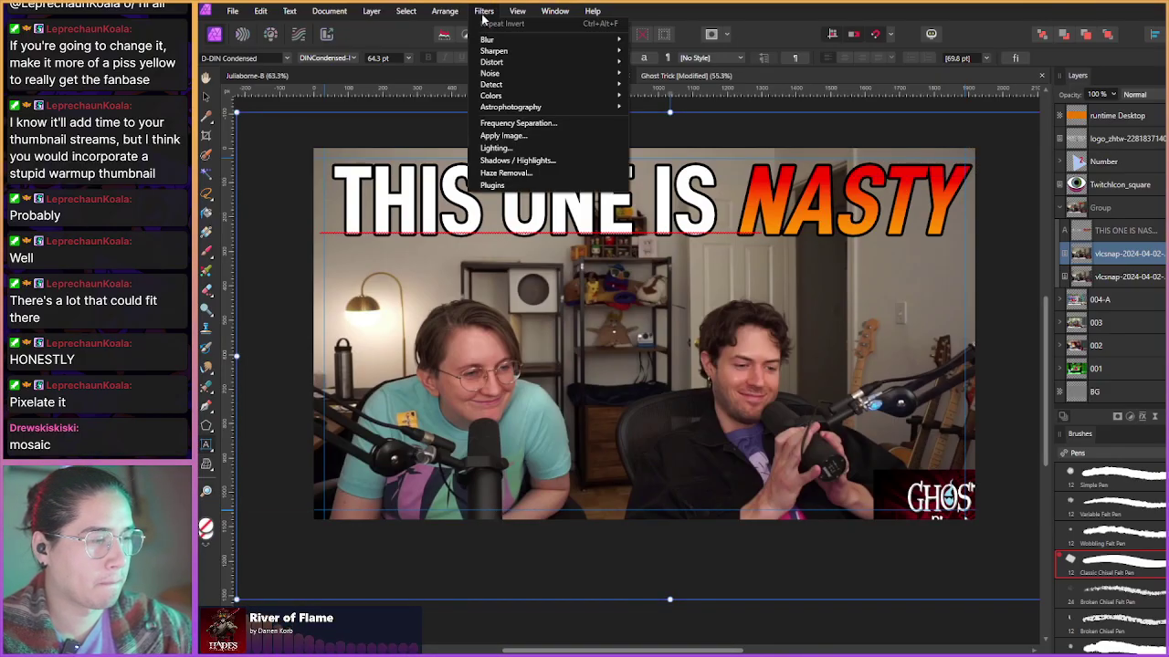
mouse_move(490, 52)
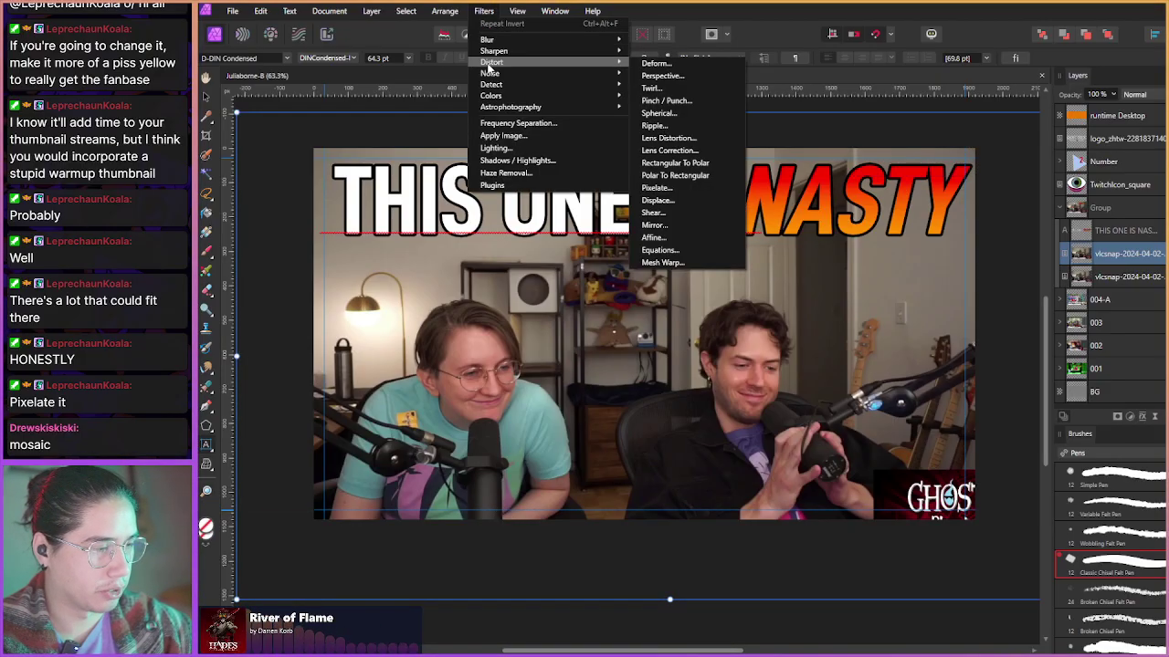
click(648, 189)
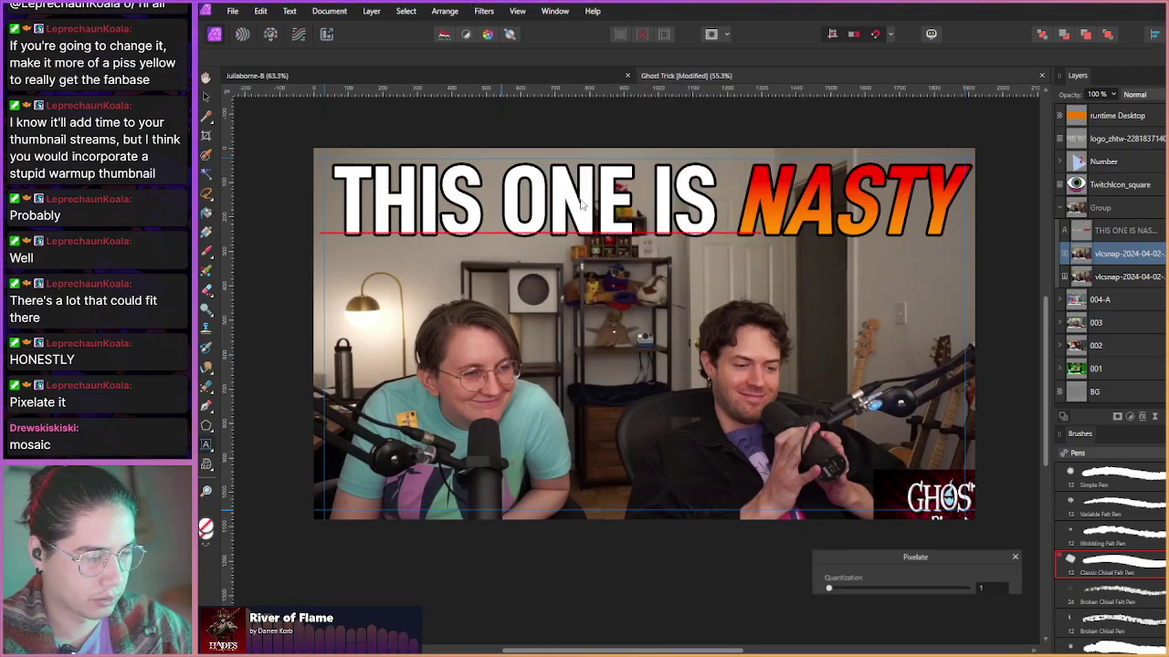
drag(827, 591, 850, 598)
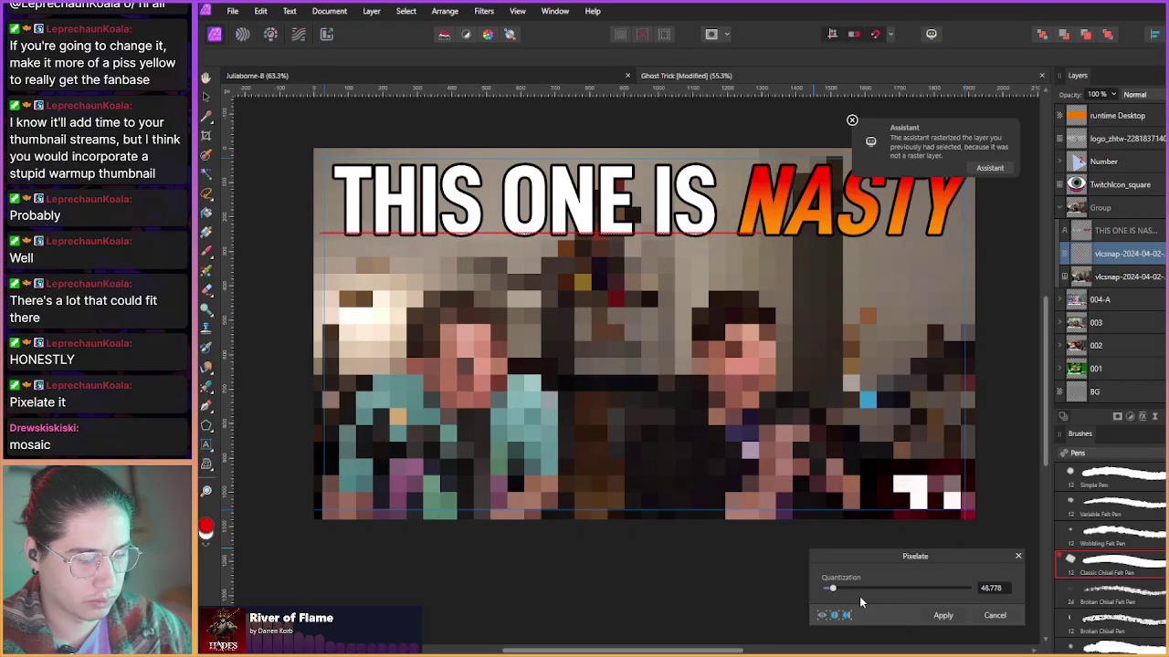
click(944, 618)
scroll(601, 407, up, 3)
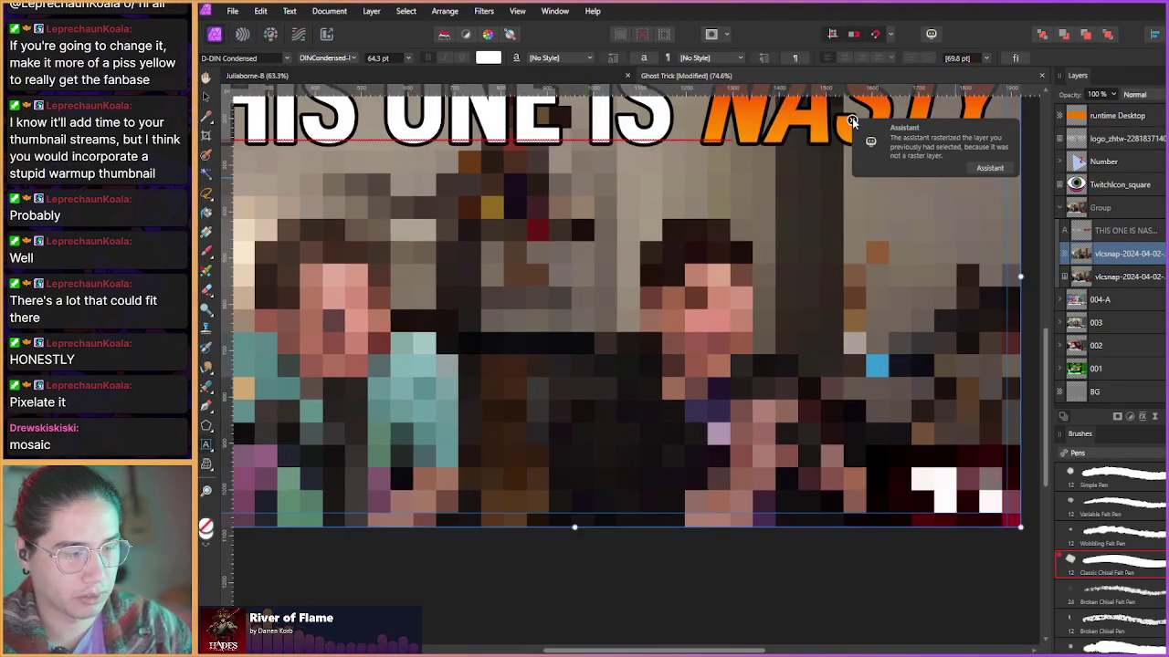
key(ctrl+z)
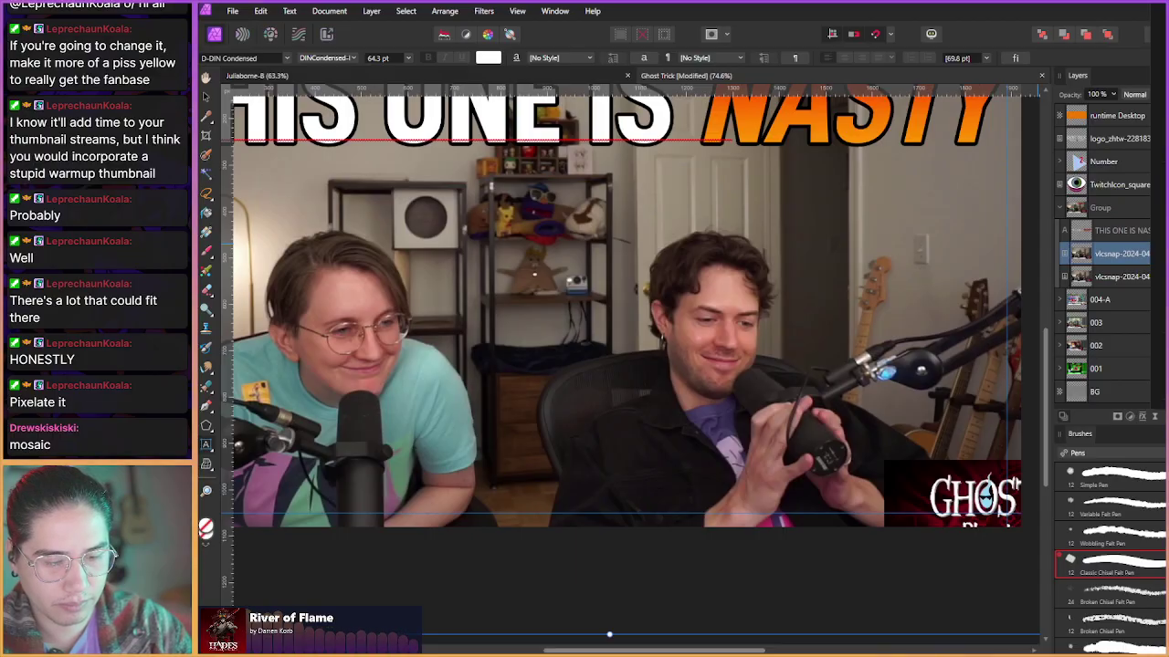
- Add a black mask to the upper snapshot copy, and hide the original snapshot and version 004-A beneath it
click(1117, 417)
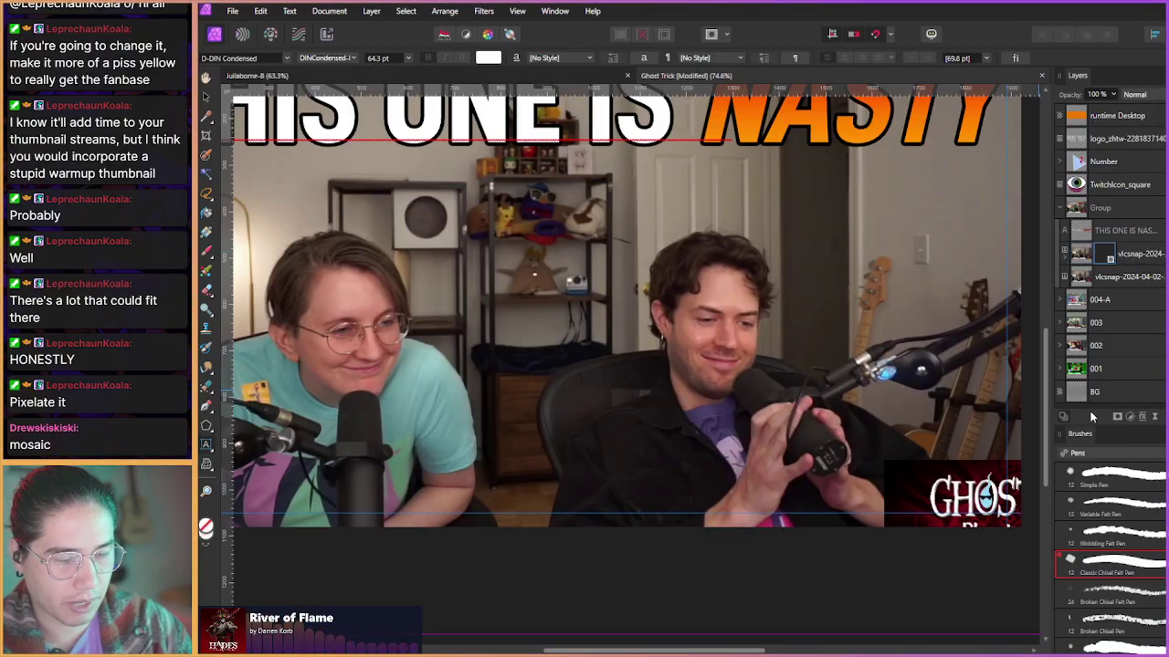
key(b)
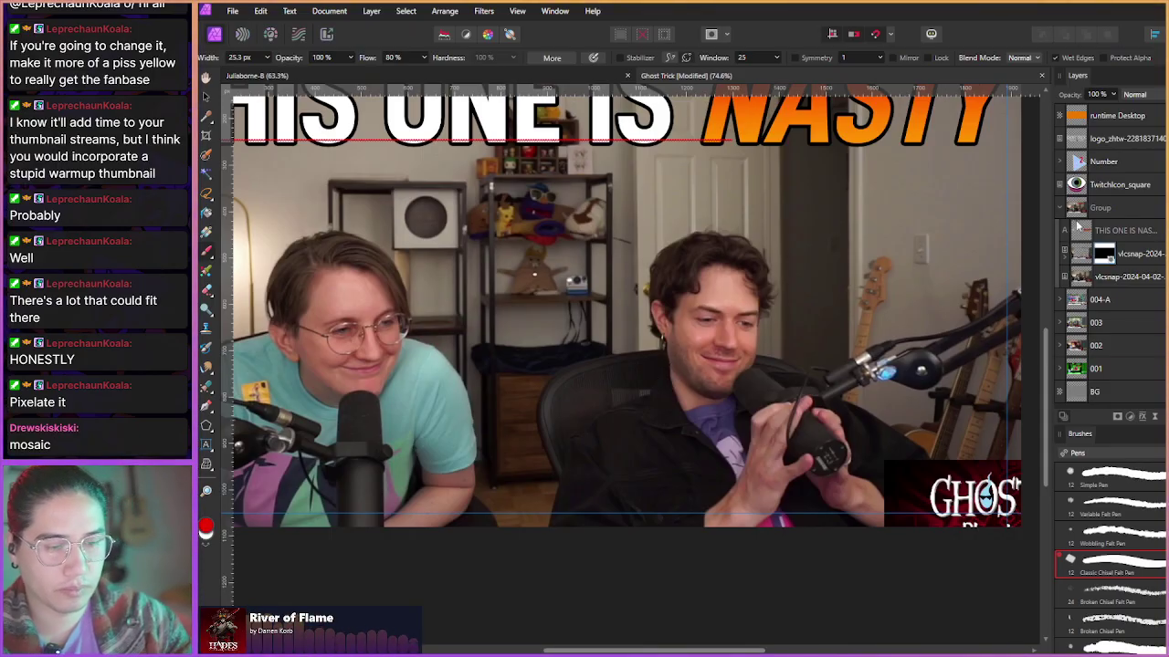
click(1167, 277)
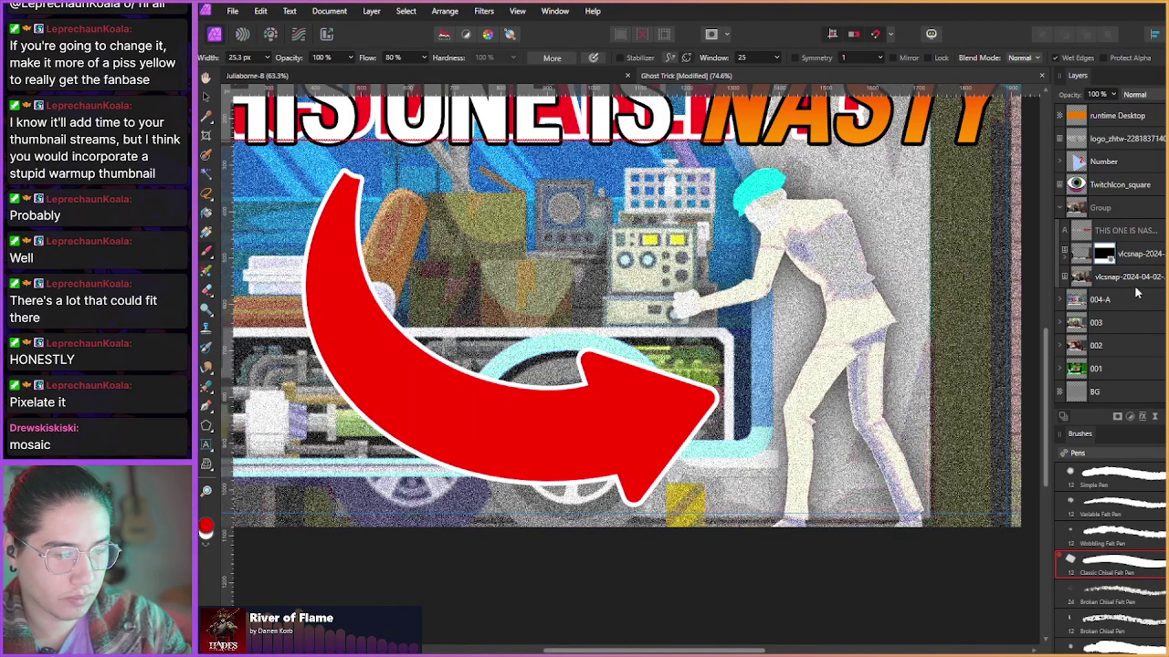
click(1167, 300)
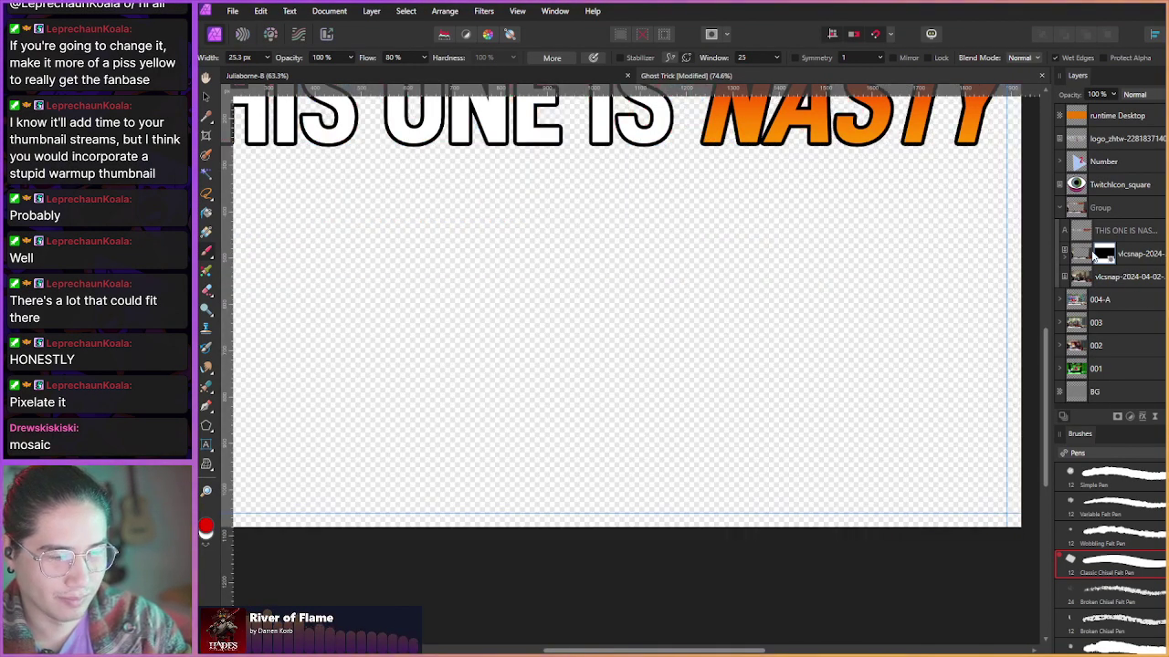
click(1077, 259)
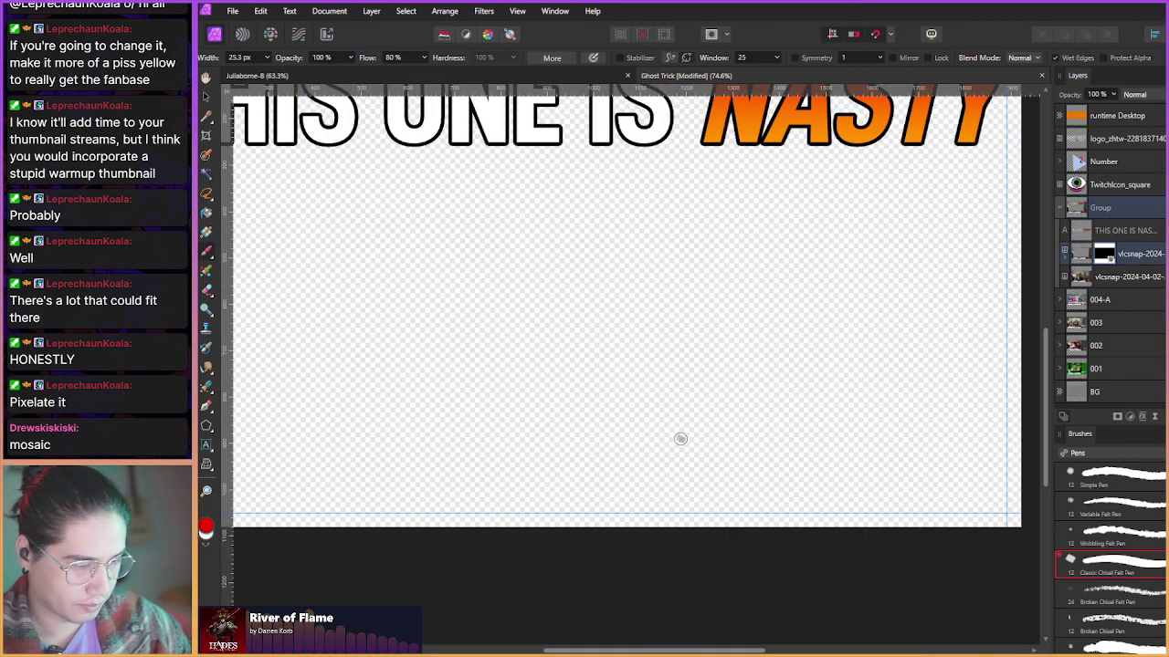
- Paint white on the mask with a 25.3 px brush to reveal the right host's handheld microphone and hands
key(x)
mouse_move(653, 373)
mouse_down()
mouse_move(757, 423)
mouse_move(774, 446)
mouse_move(746, 417)
mouse_move(760, 456)
mouse_move(831, 411)
mouse_move(716, 352)
mouse_move(771, 402)
mouse_move(785, 370)
mouse_move(799, 438)
mouse_move(809, 416)
mouse_move(812, 461)
mouse_move(776, 442)
mouse_move(822, 451)
mouse_move(838, 479)
mouse_move(845, 466)
mouse_move(794, 374)
mouse_up()
key(ctrl+z)
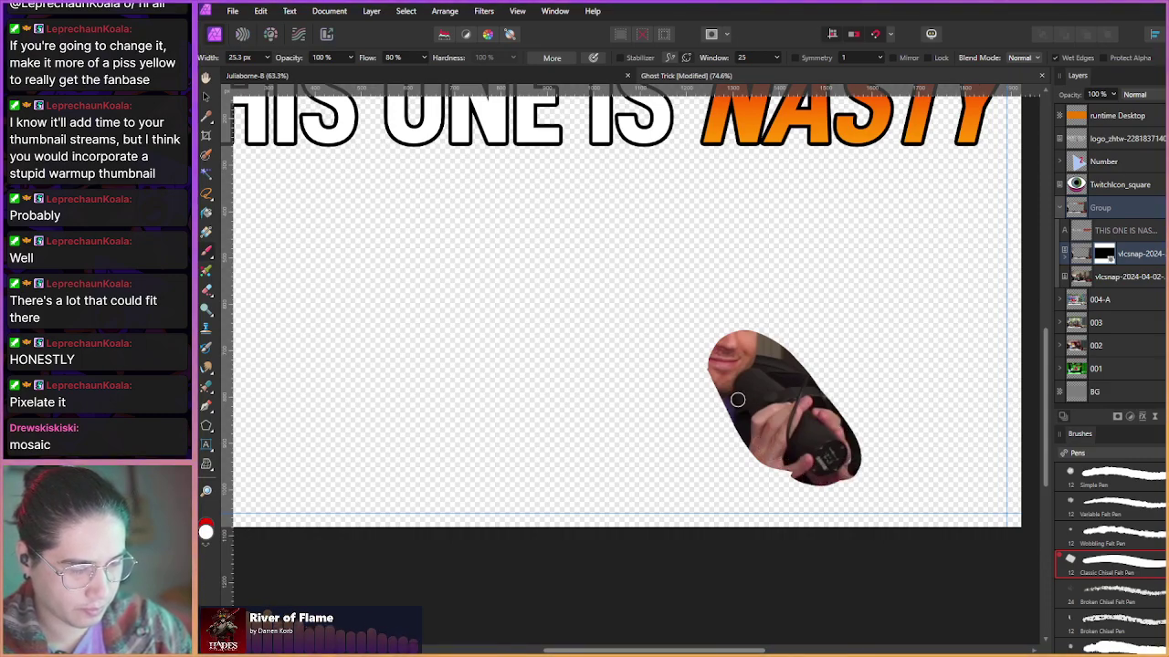
mouse_move(794, 477)
mouse_down()
mouse_move(852, 473)
mouse_move(850, 439)
mouse_move(759, 339)
mouse_move(707, 355)
mouse_move(721, 410)
mouse_move(775, 477)
mouse_move(678, 391)
mouse_up()
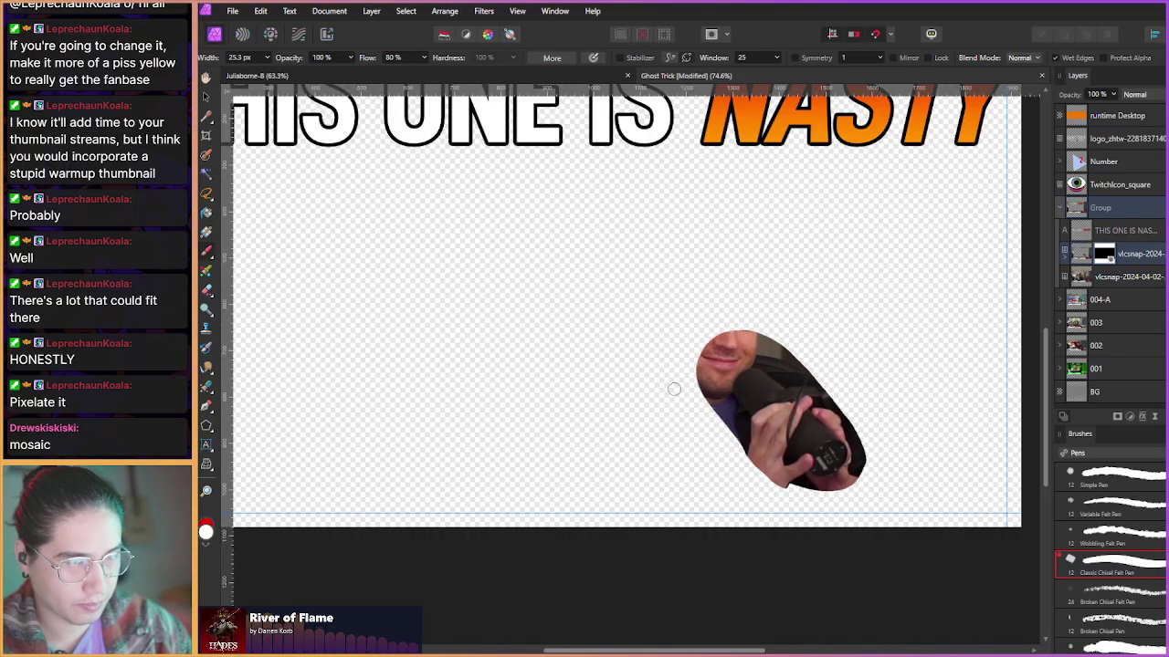
- Set the brush colour to black (000000) and trim the revealed area's edges around the microphone with a 56.9 px brush
key(x)
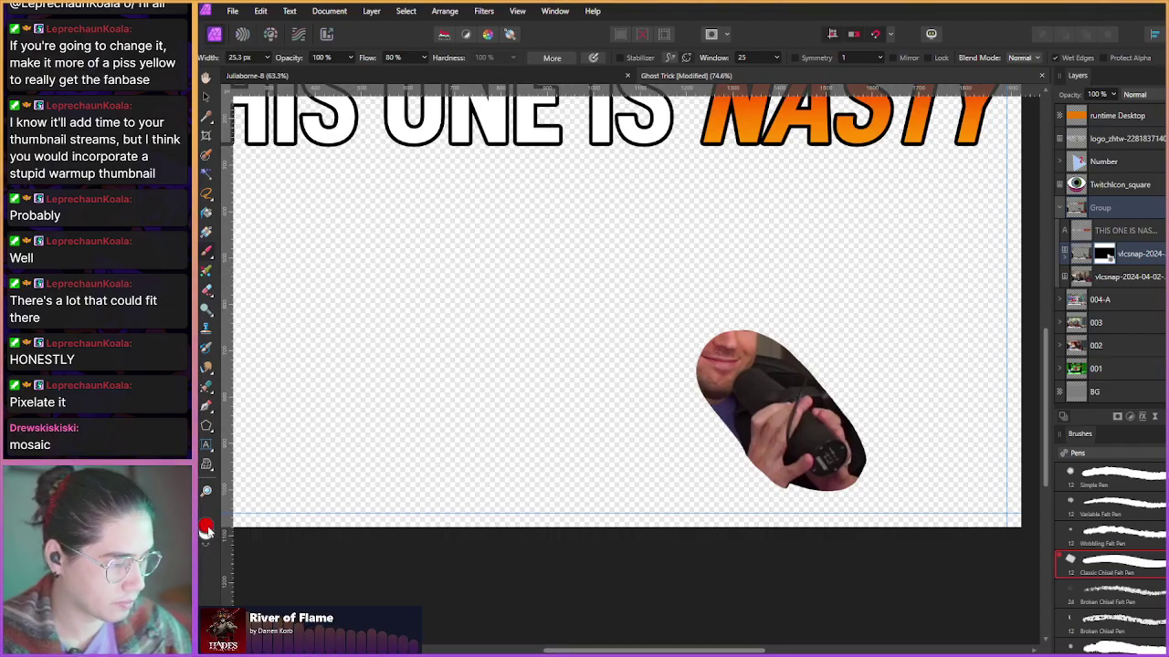
click(206, 530)
click(503, 411)
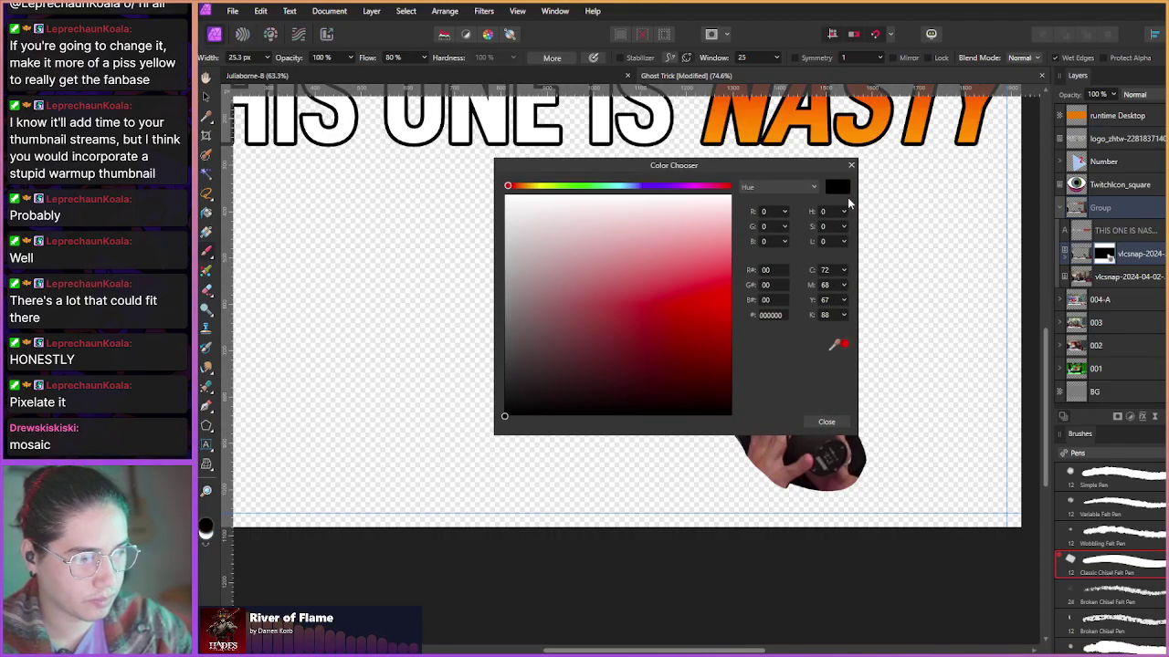
key(Escape)
drag(729, 455, 749, 458)
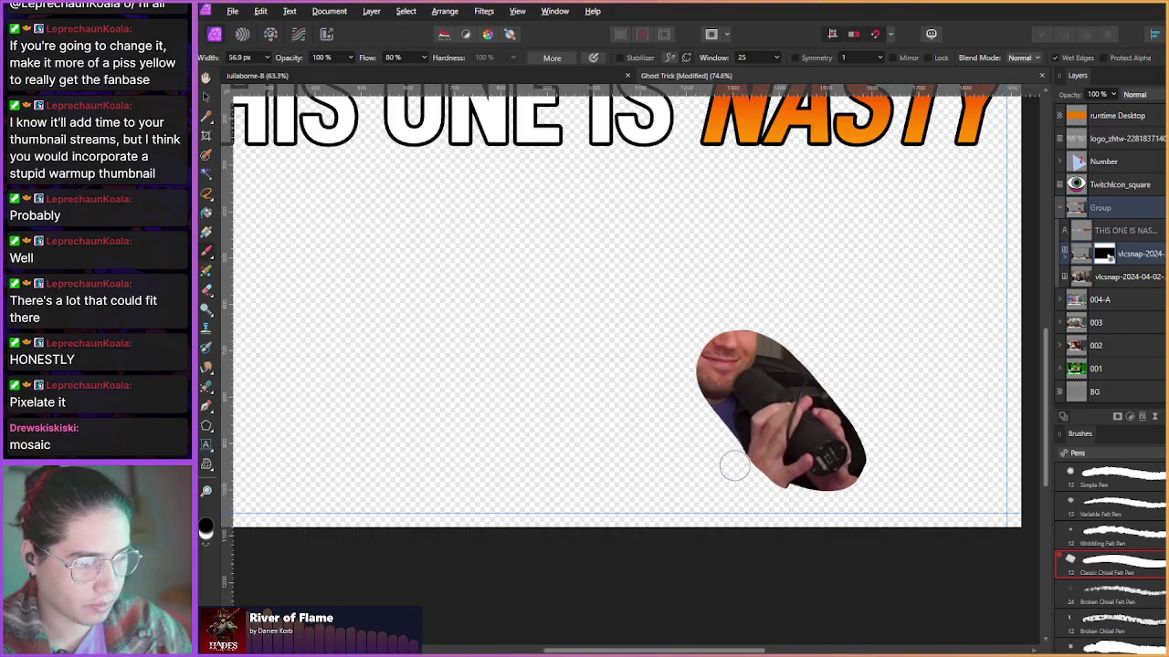
mouse_move(785, 511)
mouse_down()
mouse_move(705, 434)
mouse_move(693, 375)
mouse_move(720, 327)
mouse_move(783, 348)
mouse_move(839, 403)
mouse_move(871, 461)
mouse_move(835, 496)
mouse_move(744, 485)
mouse_up()
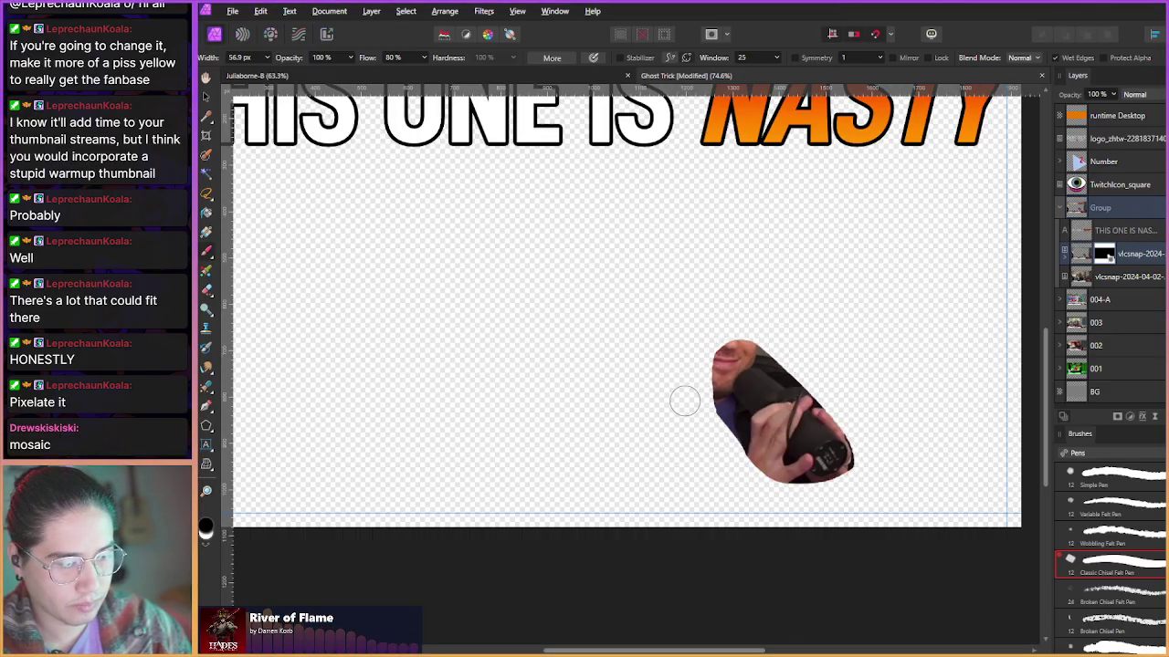
mouse_move(680, 375)
mouse_down()
mouse_move(772, 495)
mouse_move(782, 477)
mouse_up()
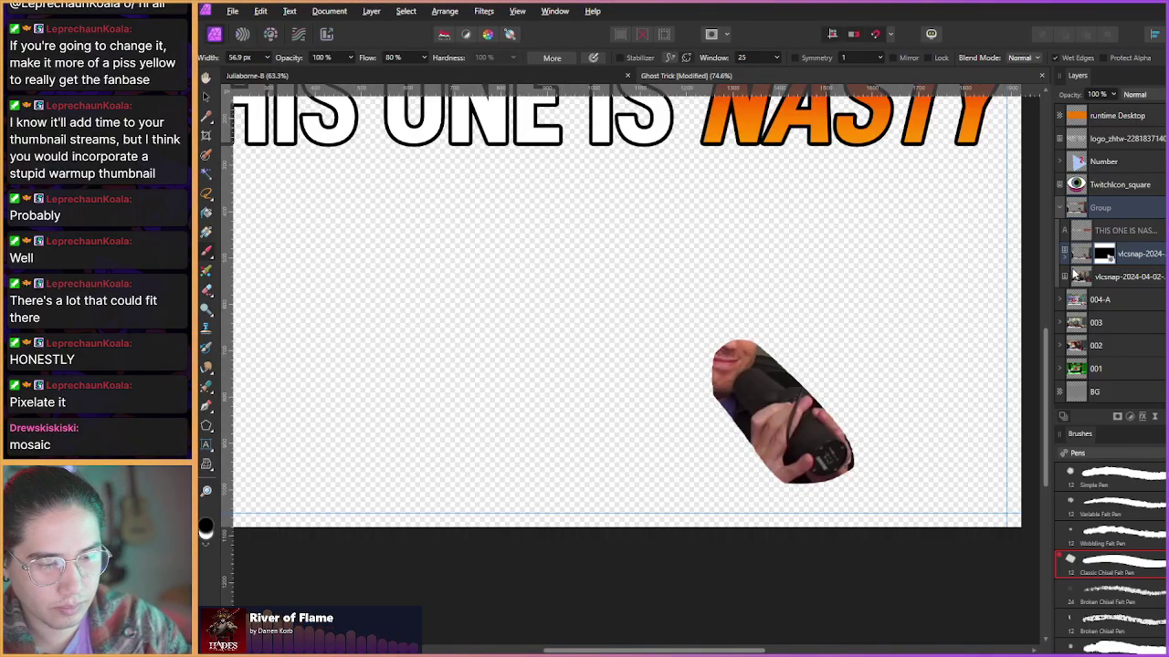
- Pixelate the masked microphone cutout with a quantization of about 22.7 and show the hidden layers beneath it again
click(1080, 259)
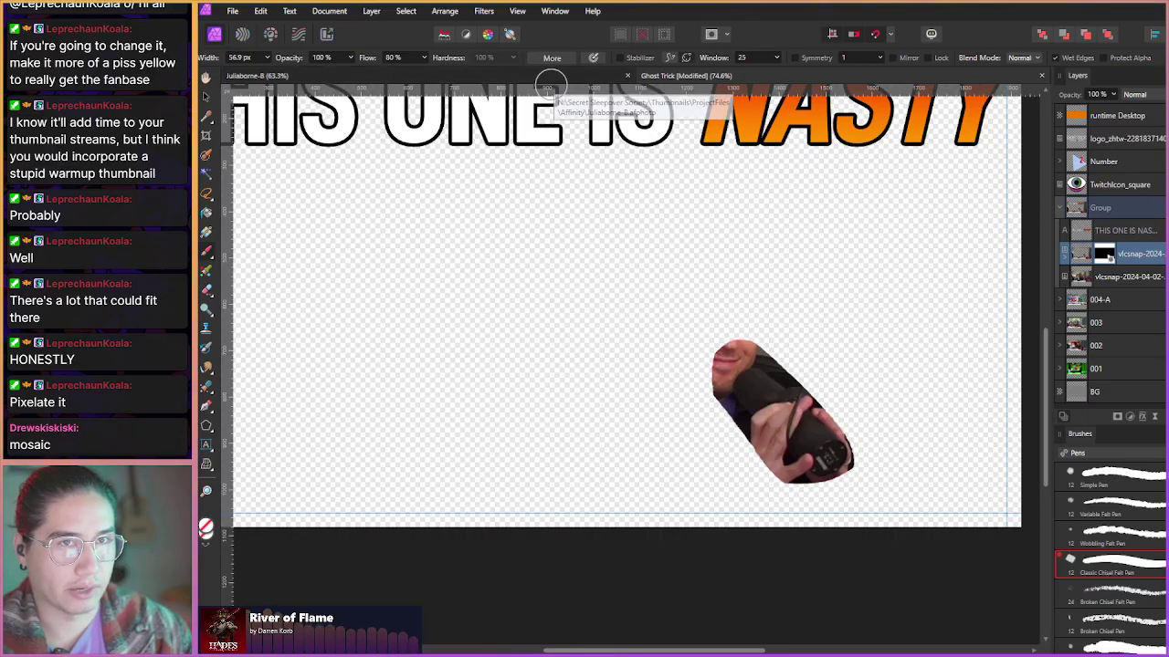
click(485, 12)
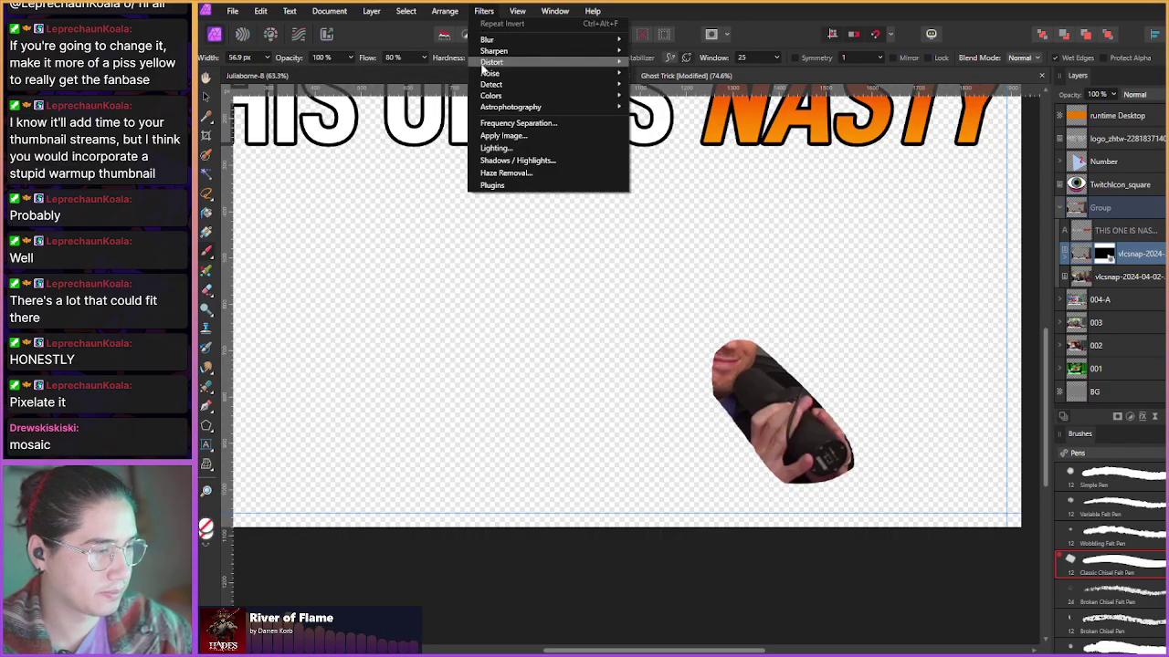
mouse_move(489, 65)
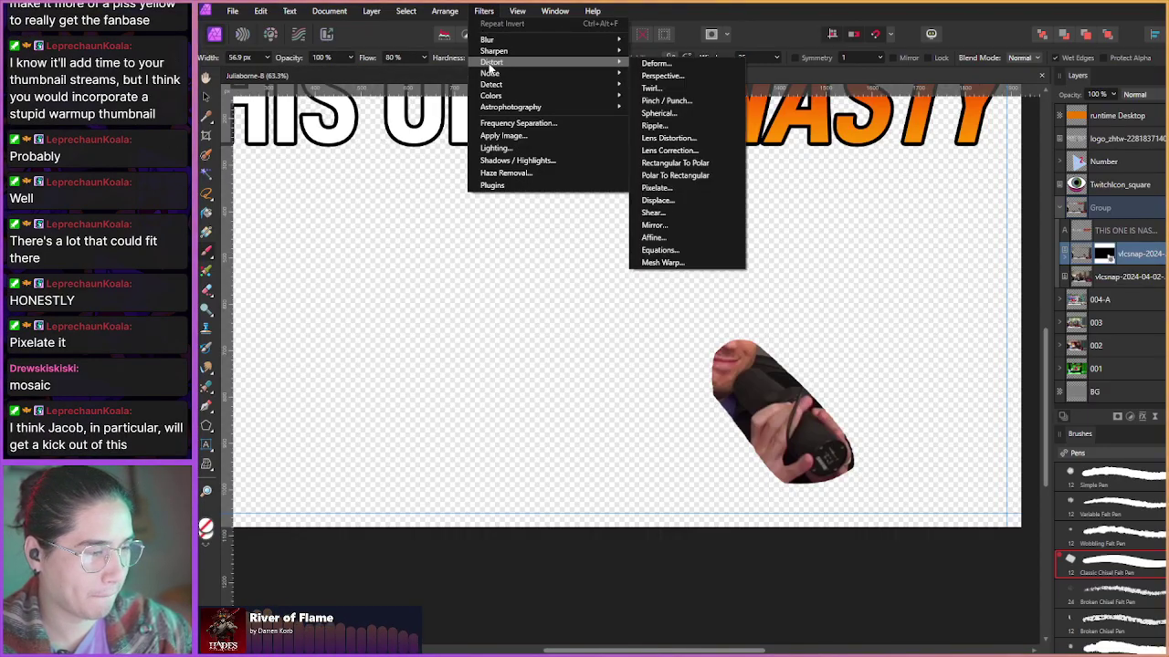
click(654, 188)
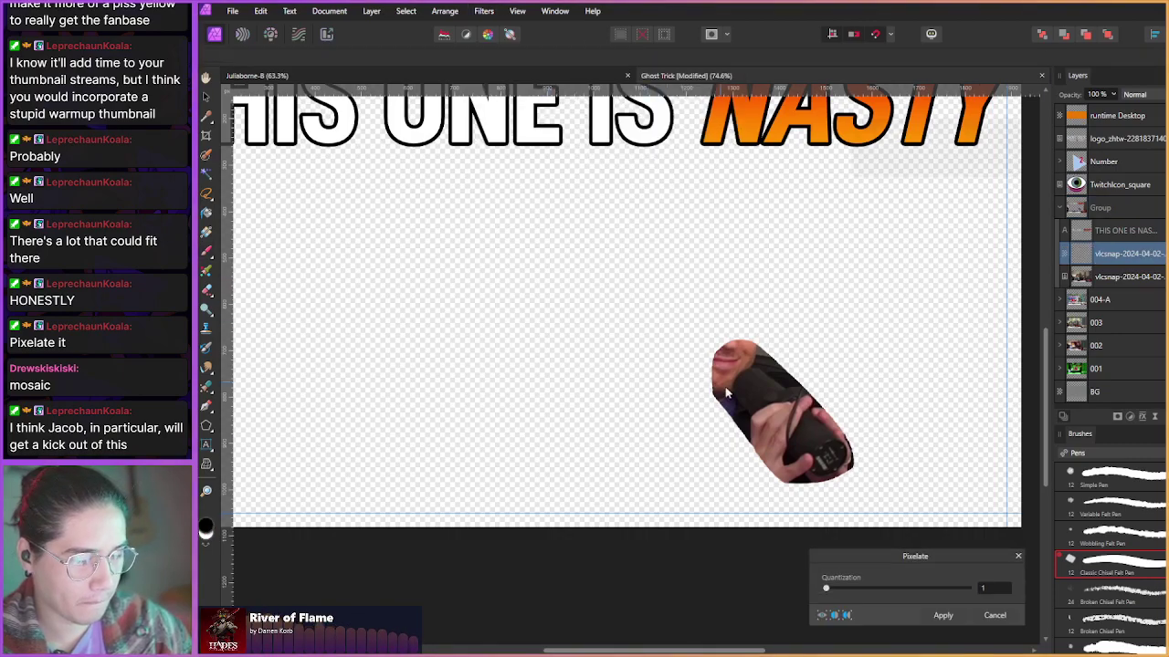
drag(825, 589, 830, 592)
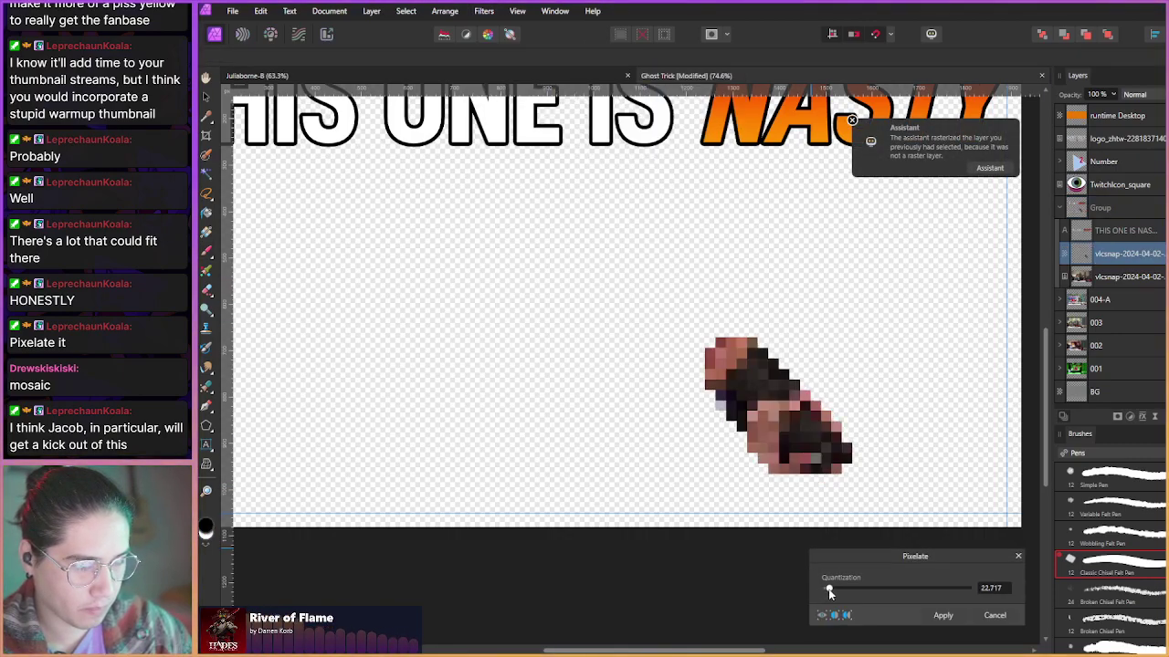
click(942, 620)
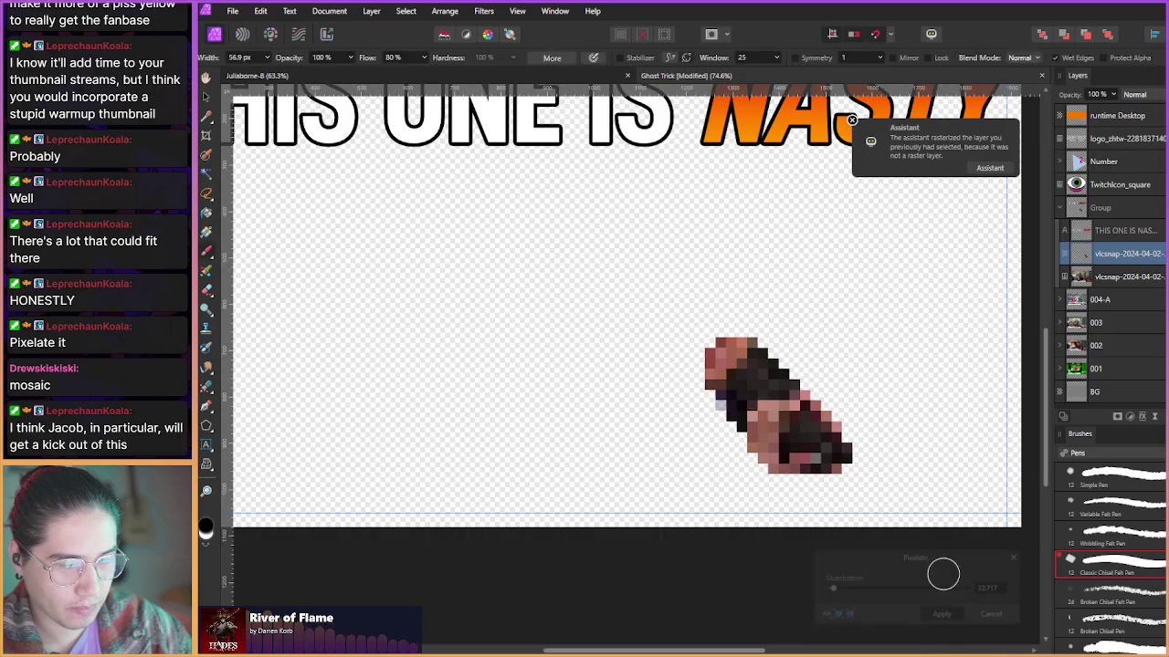
scroll(538, 422, down, 3)
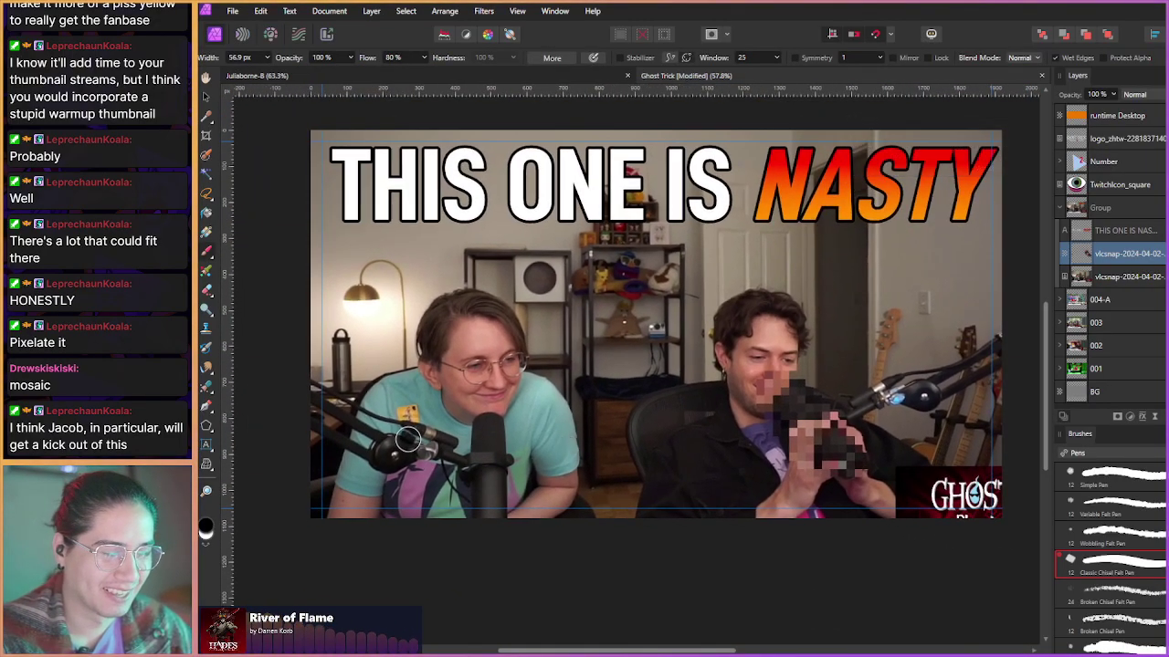
- Erase the pixelated blocks covering the right host's lower face with a 94 px eraser
key(e)
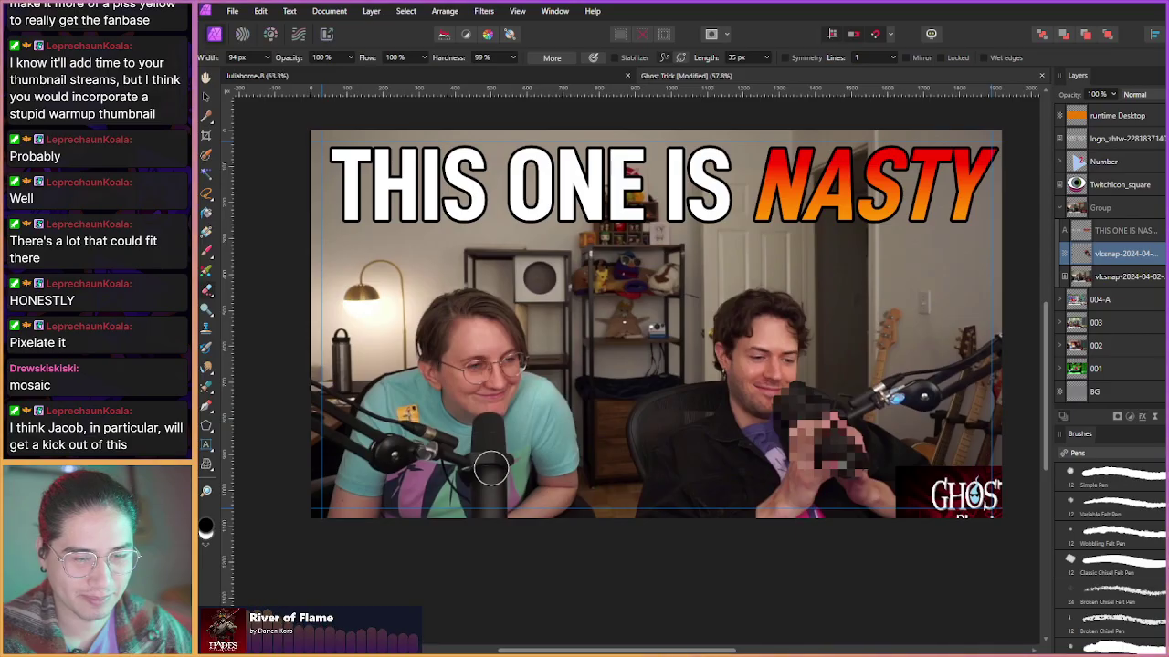
mouse_move(489, 456)
mouse_down()
mouse_move(474, 439)
mouse_move(516, 464)
mouse_move(497, 425)
mouse_up()
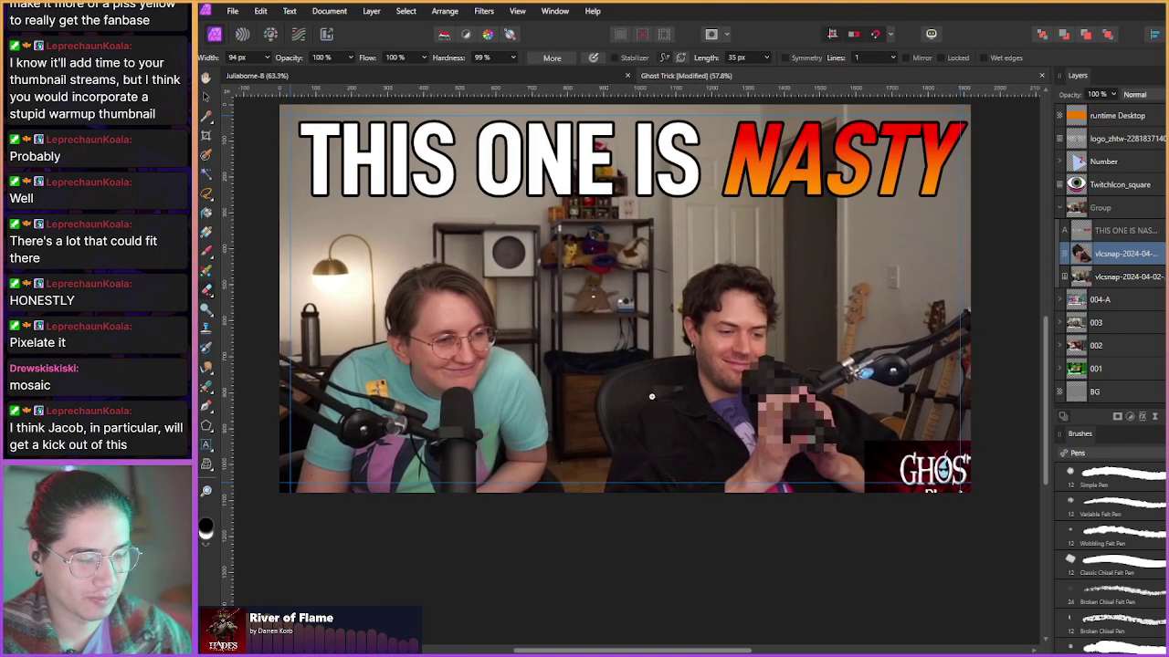
scroll(719, 379, up, 4)
drag(725, 379, 667, 323)
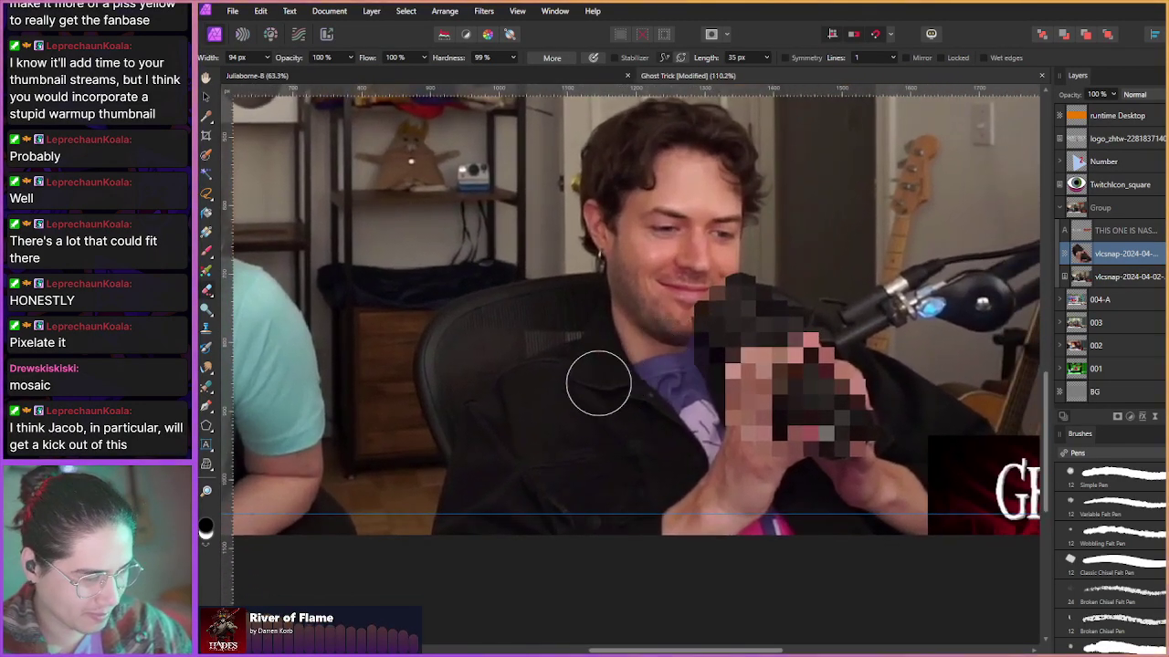
- Choose the Tight Spacing - Small Soft masking brush at 106.1 px and add a mask to the pixelated microphone layer
click(1082, 454)
click(1077, 473)
click(1078, 454)
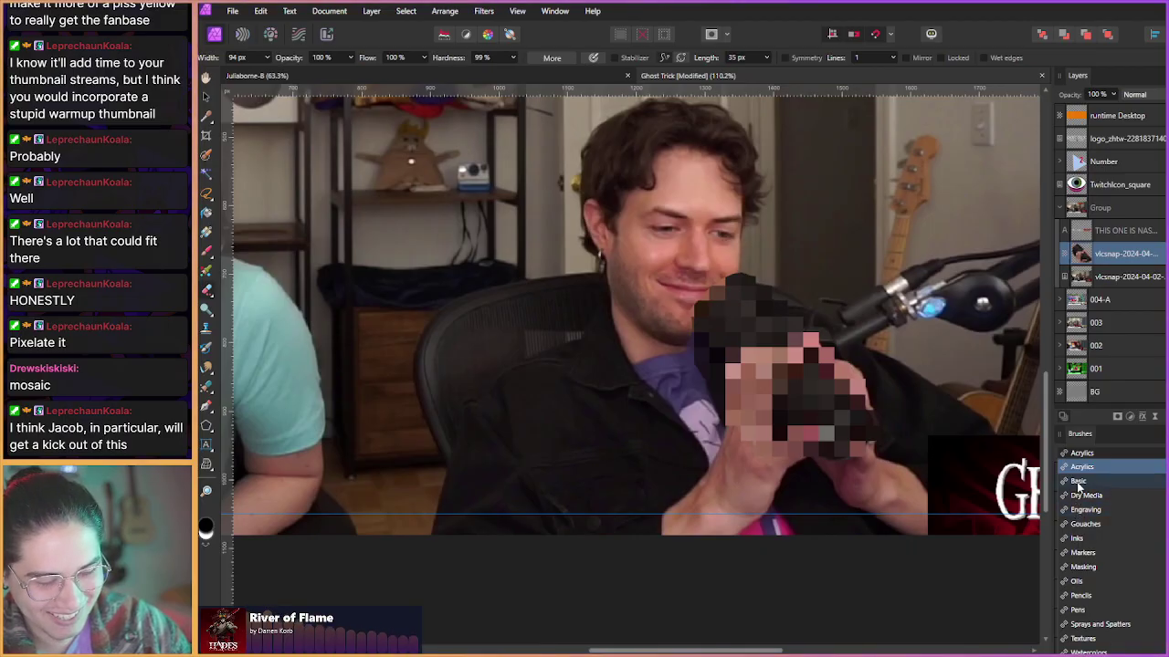
click(1079, 482)
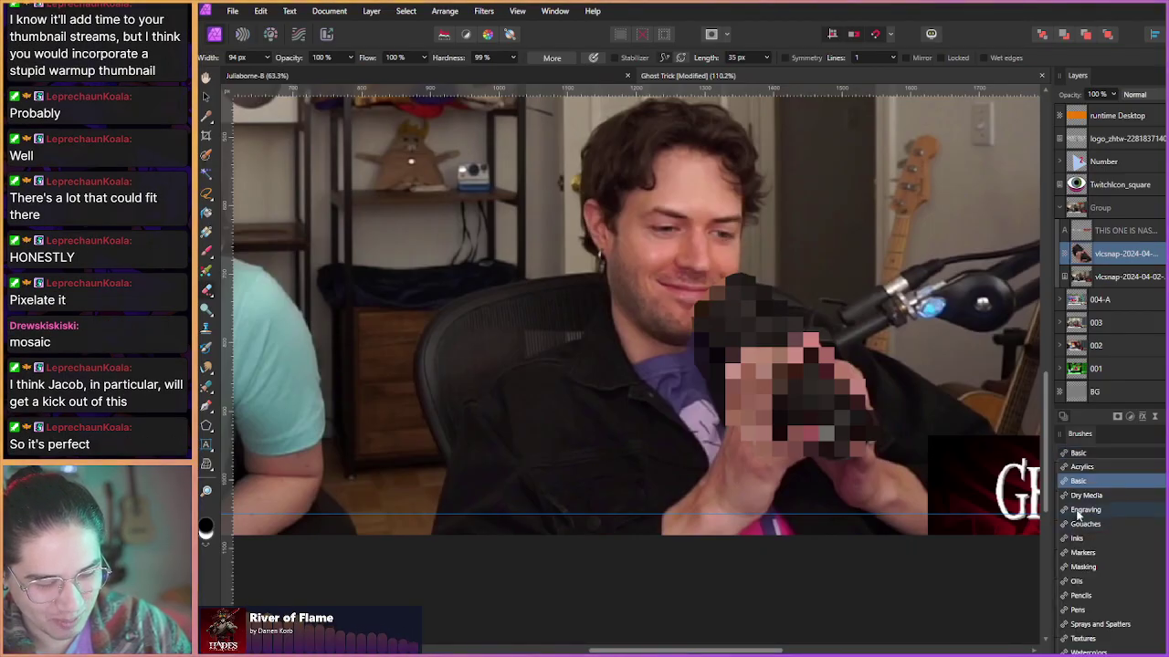
click(1077, 568)
drag(630, 413, 683, 412)
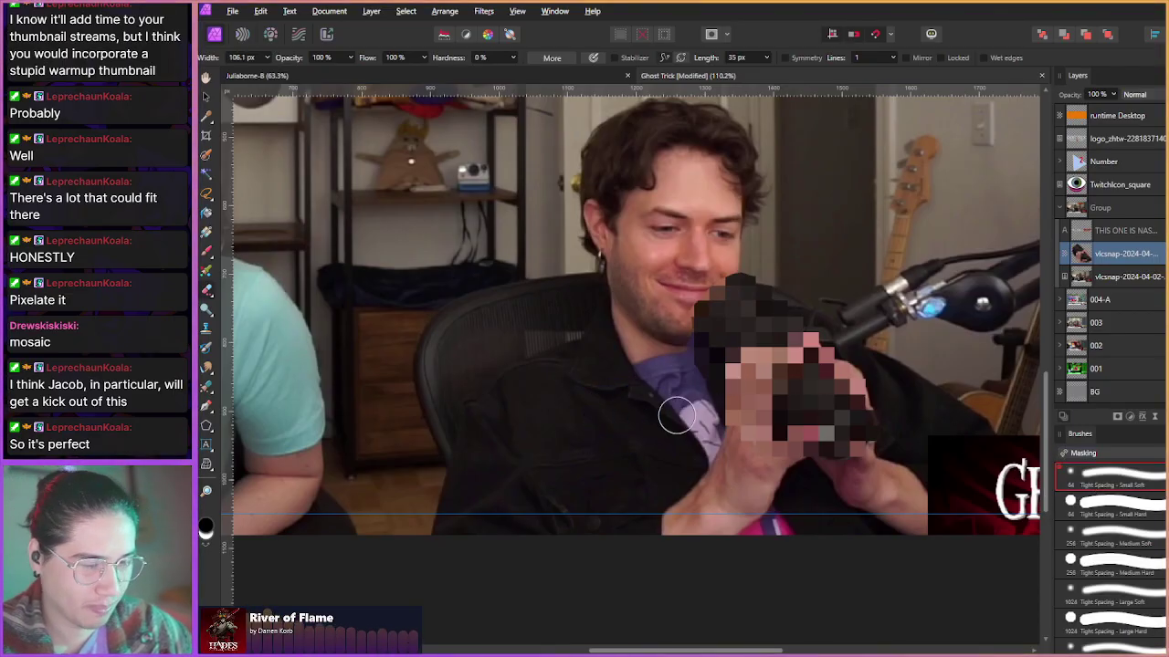
click(1120, 418)
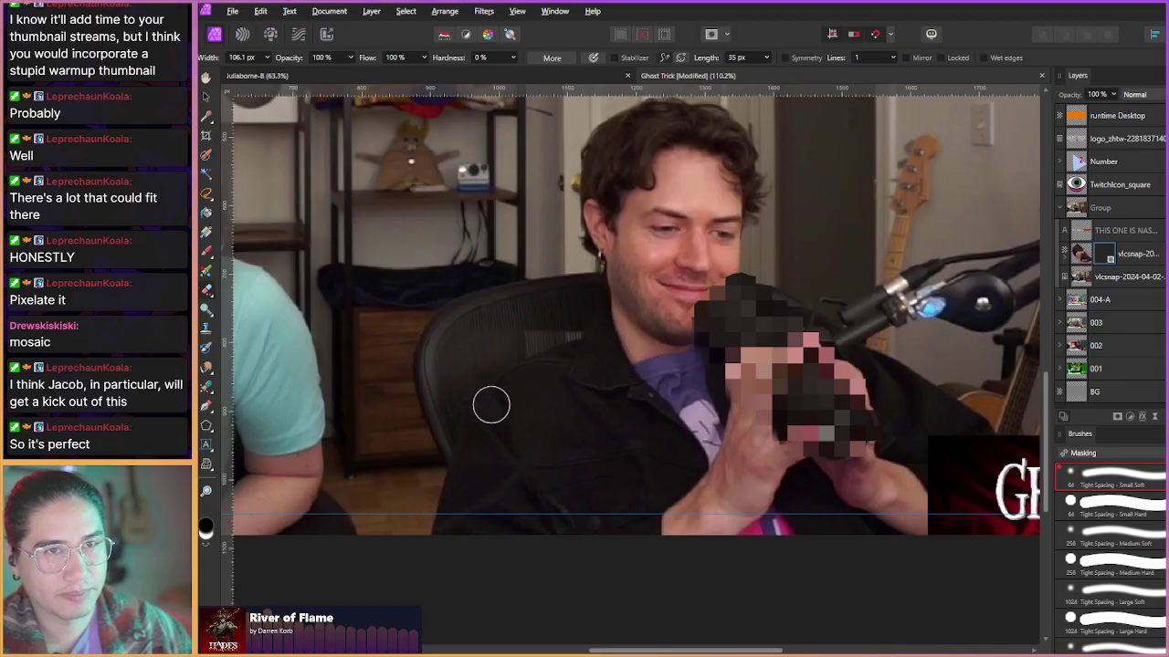
scroll(491, 405, down, 5)
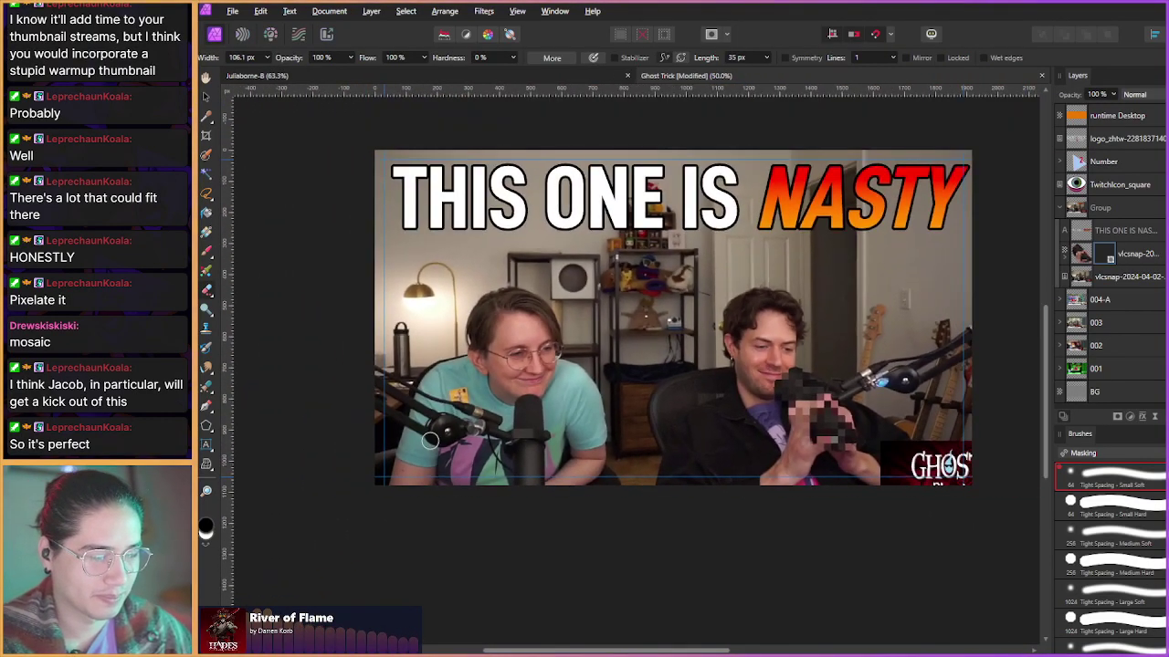
- Add an empty pixel layer directly above the group's full photo and choose the Textured Acrylic brush from the Acrylics set
key(b)
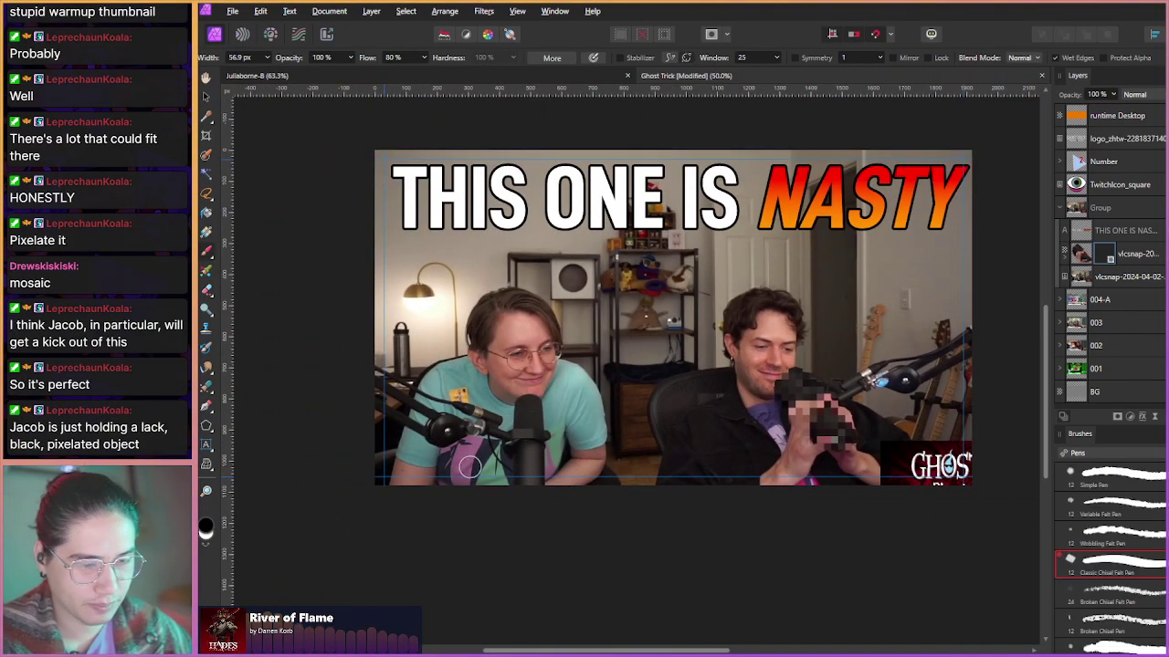
click(1078, 283)
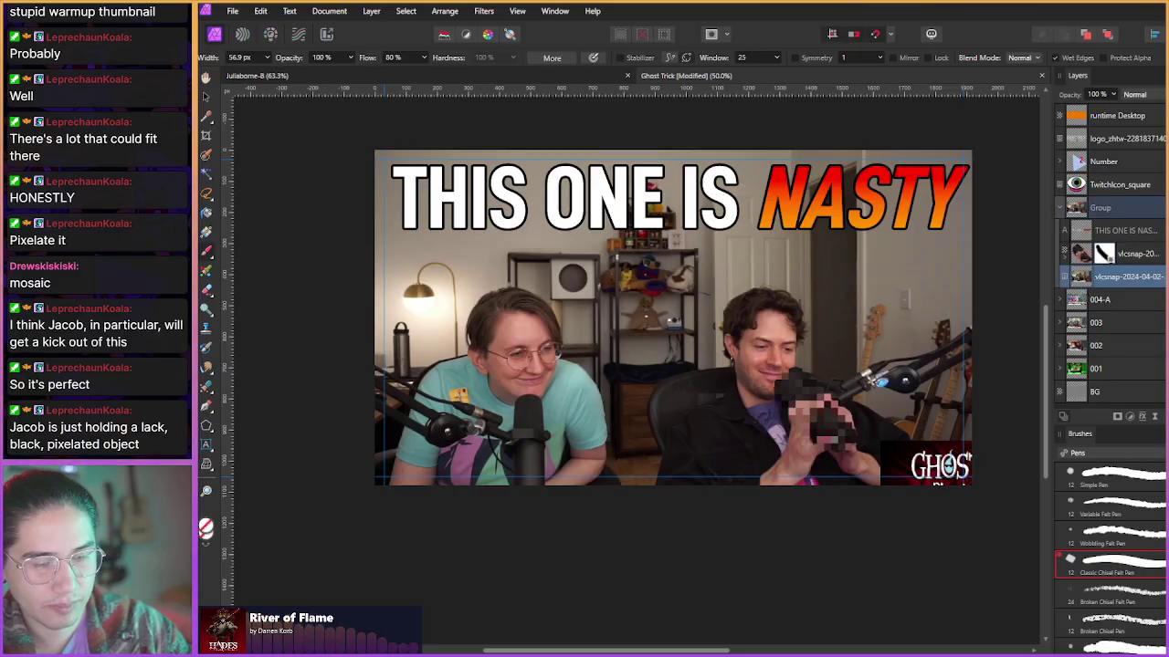
key(ctrl+shift+n)
drag(860, 410, 553, 414)
scroll(551, 413, up, 3)
scroll(547, 416, up, 1)
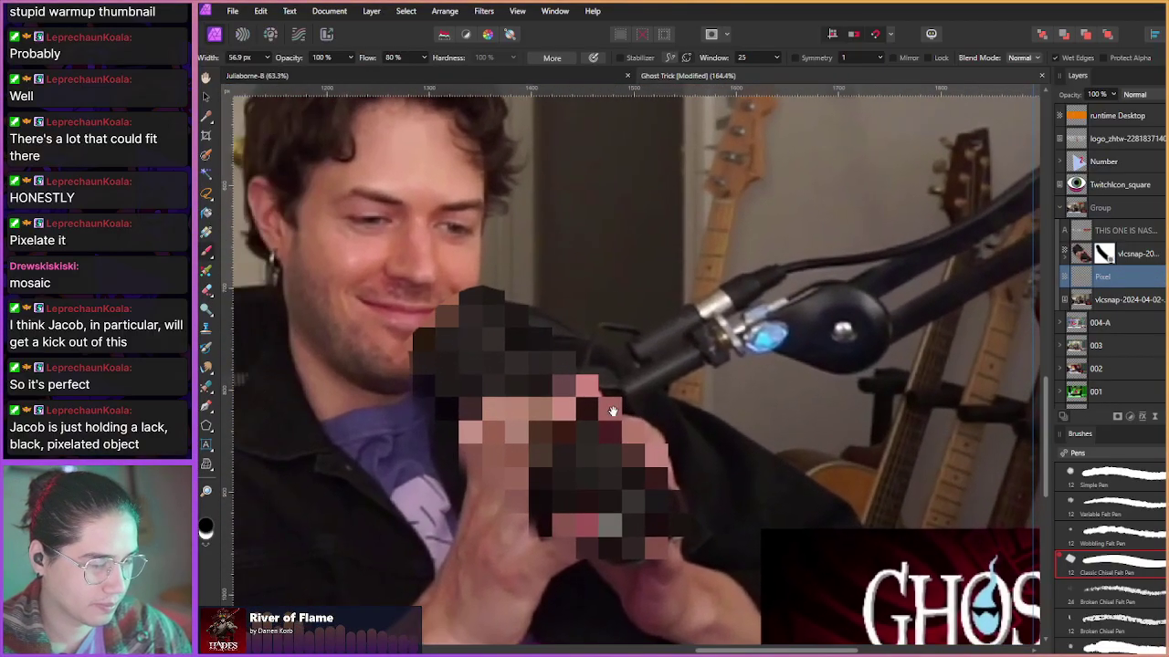
drag(620, 274, 613, 265)
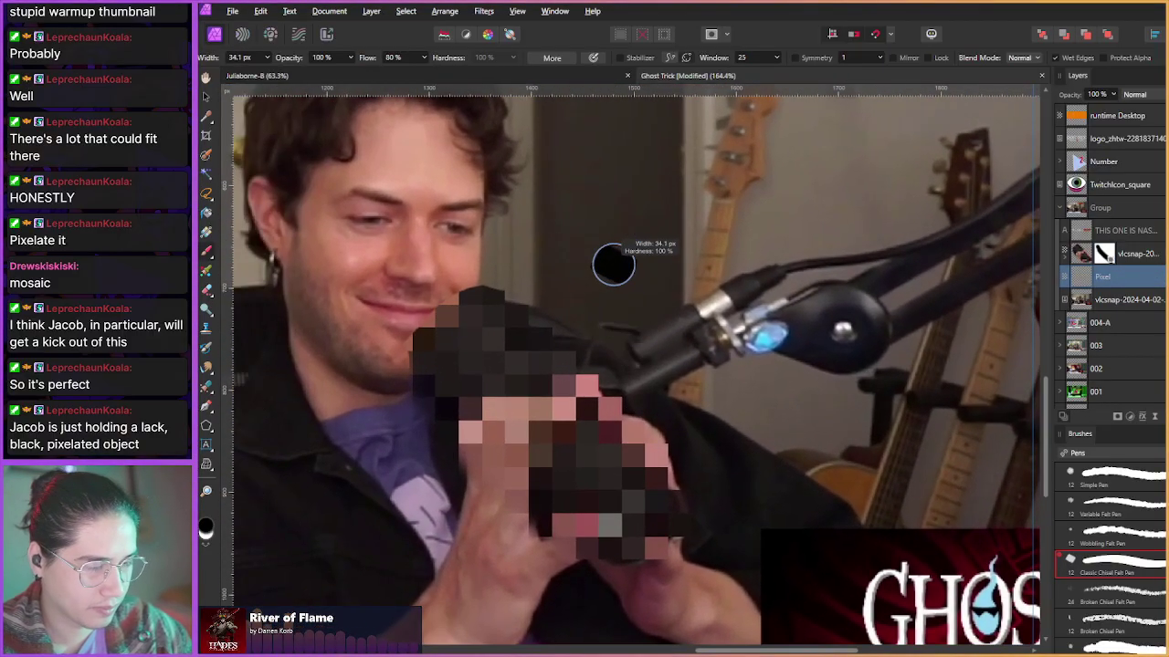
click(1078, 453)
click(1075, 440)
click(1108, 531)
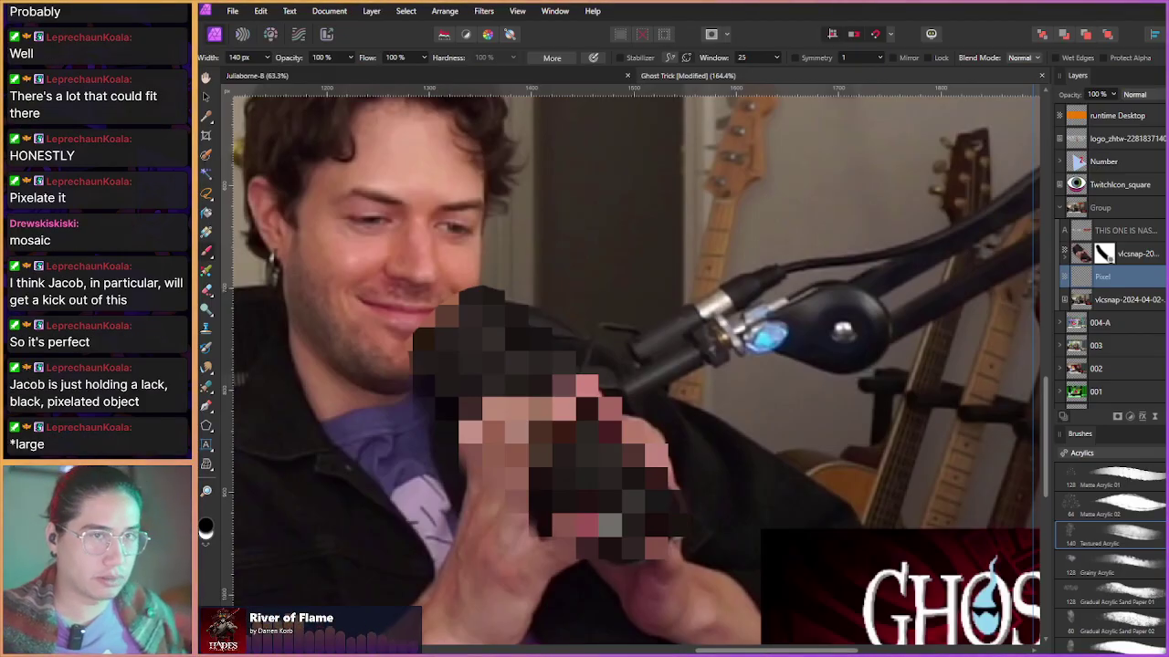
- Paint sampled wall grey over the joint and cable of the right host's microphone arm with a 43 px Textured Acrylic brush
drag(527, 287, 558, 274)
alt+click(694, 412)
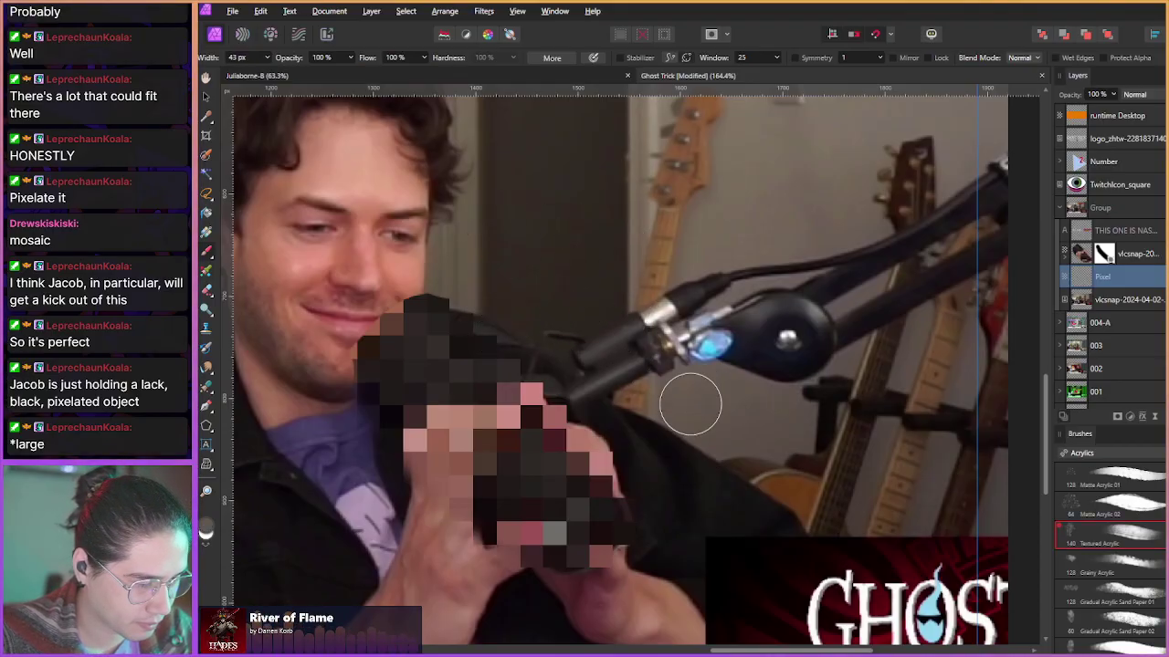
mouse_move(691, 347)
mouse_down()
mouse_move(701, 269)
mouse_move(692, 370)
mouse_move(704, 279)
mouse_move(688, 361)
mouse_move(696, 345)
mouse_move(742, 367)
mouse_move(751, 357)
mouse_move(774, 383)
mouse_move(762, 314)
mouse_move(729, 380)
mouse_up()
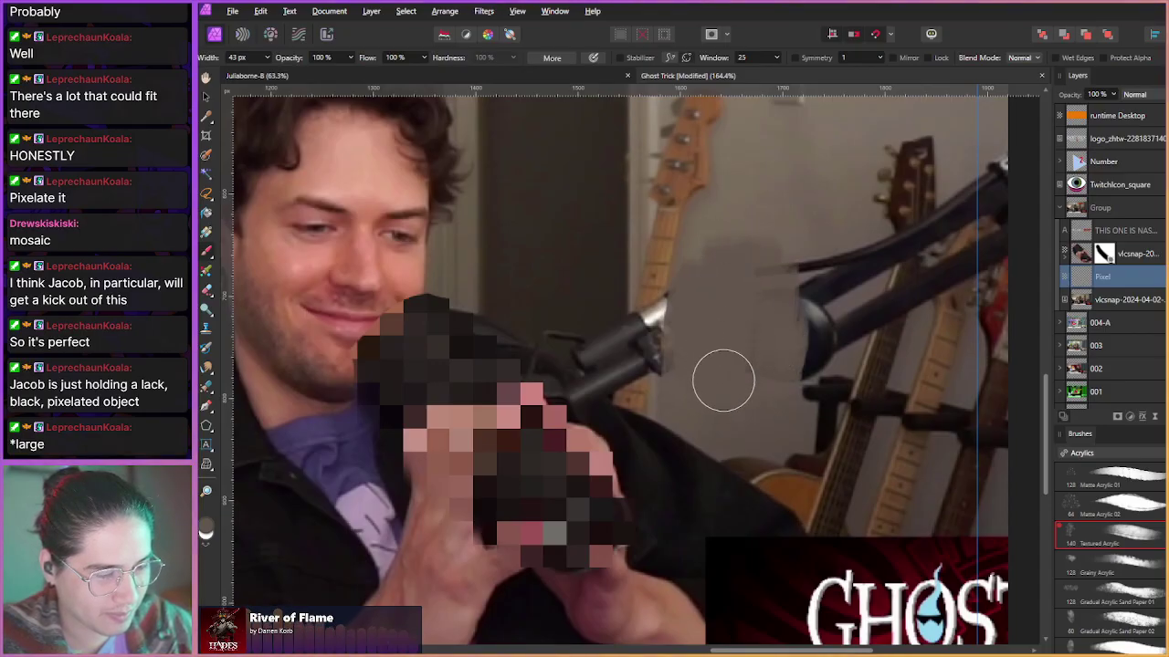
mouse_move(712, 229)
mouse_down()
mouse_move(705, 284)
mouse_move(752, 292)
mouse_move(786, 258)
mouse_up()
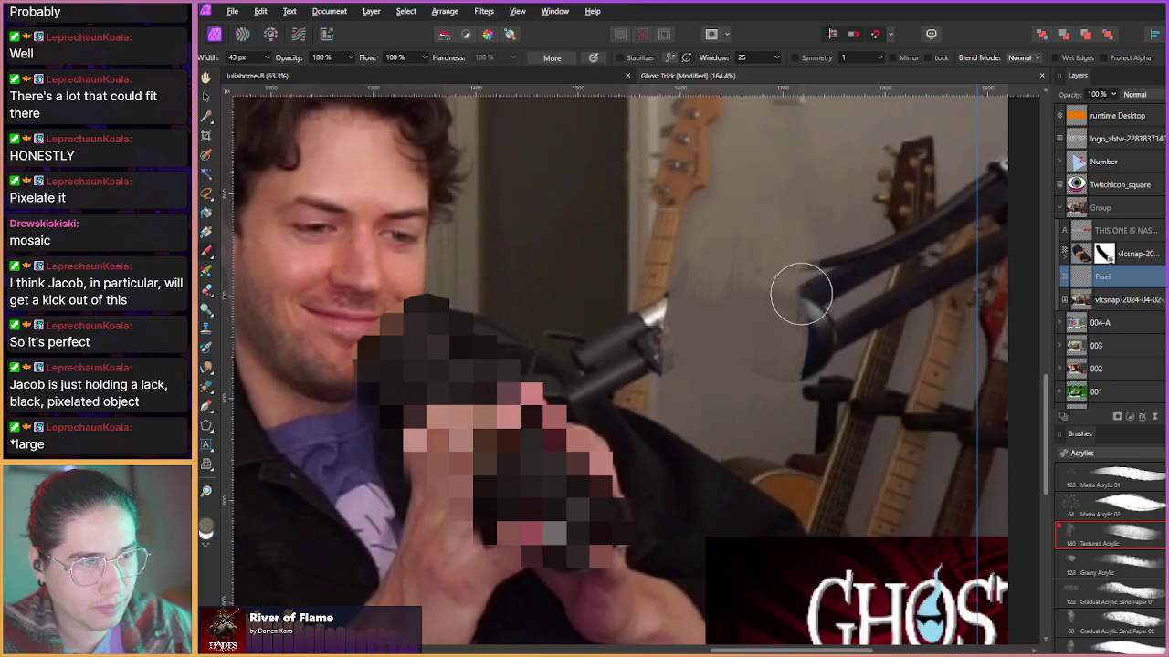
mouse_move(812, 291)
mouse_down()
mouse_move(840, 237)
mouse_move(863, 262)
mouse_move(866, 245)
mouse_move(829, 336)
mouse_move(807, 339)
mouse_move(755, 413)
mouse_move(790, 302)
mouse_move(772, 383)
mouse_move(845, 322)
mouse_move(857, 289)
mouse_move(849, 318)
mouse_move(764, 399)
mouse_up()
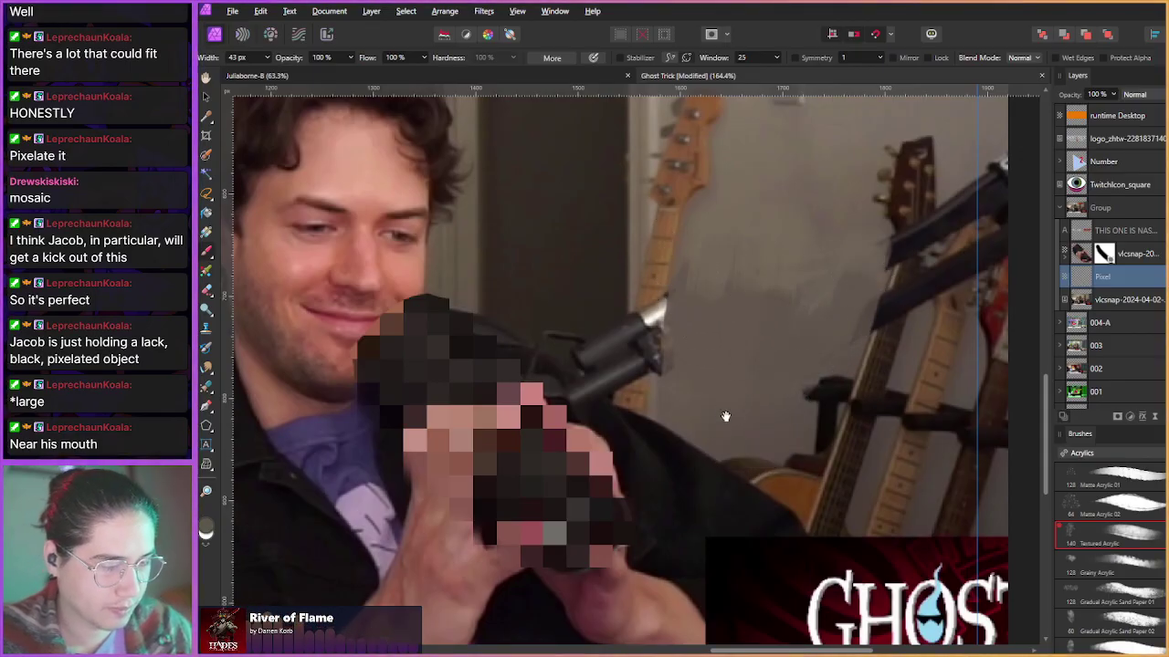
scroll(490, 414, down, 5)
scroll(489, 414, down, 1)
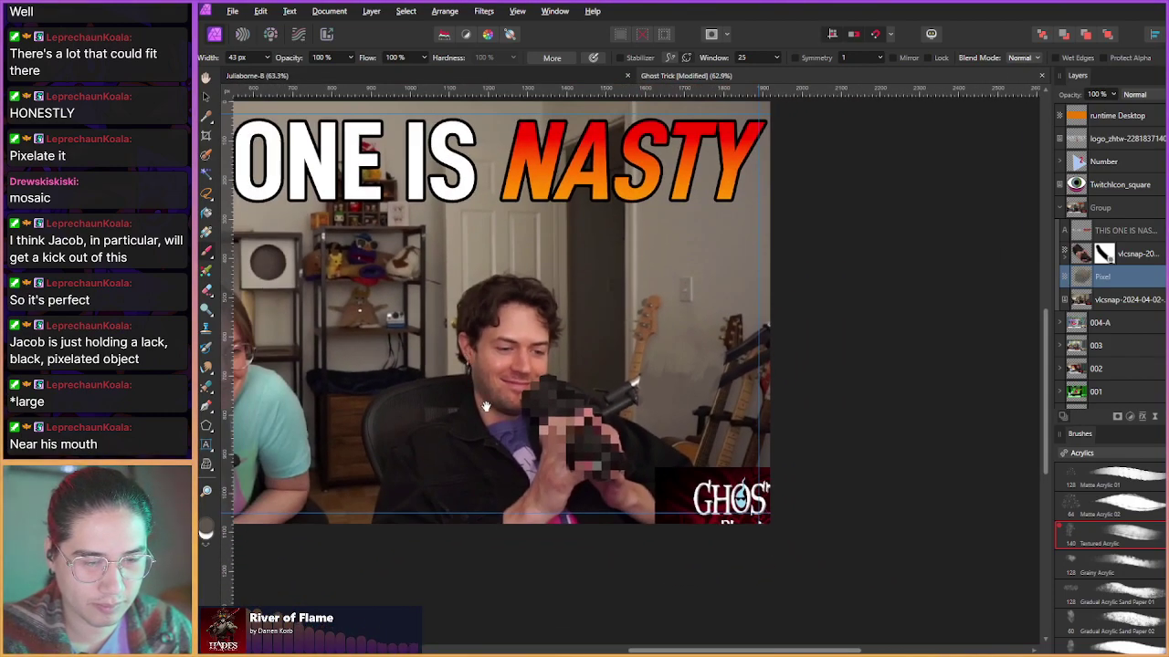
- Paint out the remaining arm stub beside the pixelated microphone, matching the wall and guitar behind it with an 18.5 px brush
drag(485, 407, 501, 374)
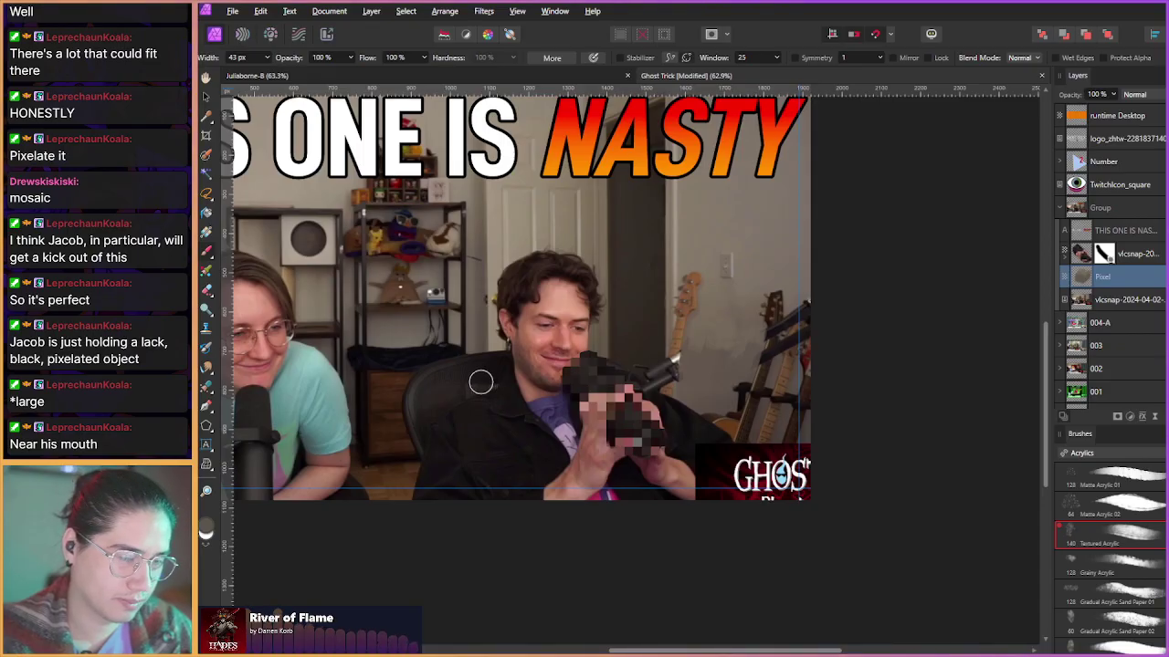
drag(485, 396, 472, 414)
scroll(521, 398, up, 6)
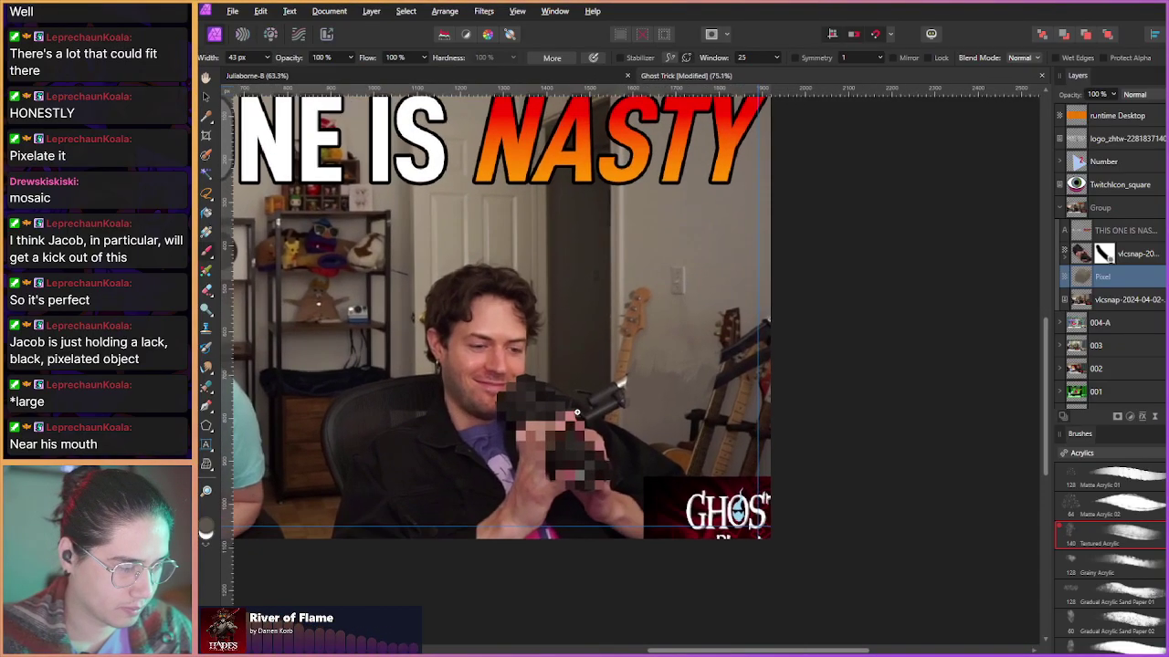
mouse_move(638, 370)
mouse_down()
mouse_move(660, 352)
mouse_move(648, 414)
mouse_move(669, 331)
mouse_move(656, 418)
mouse_move(677, 341)
mouse_move(669, 424)
mouse_move(686, 397)
mouse_move(685, 419)
mouse_move(690, 332)
mouse_up()
drag(561, 347, 634, 413)
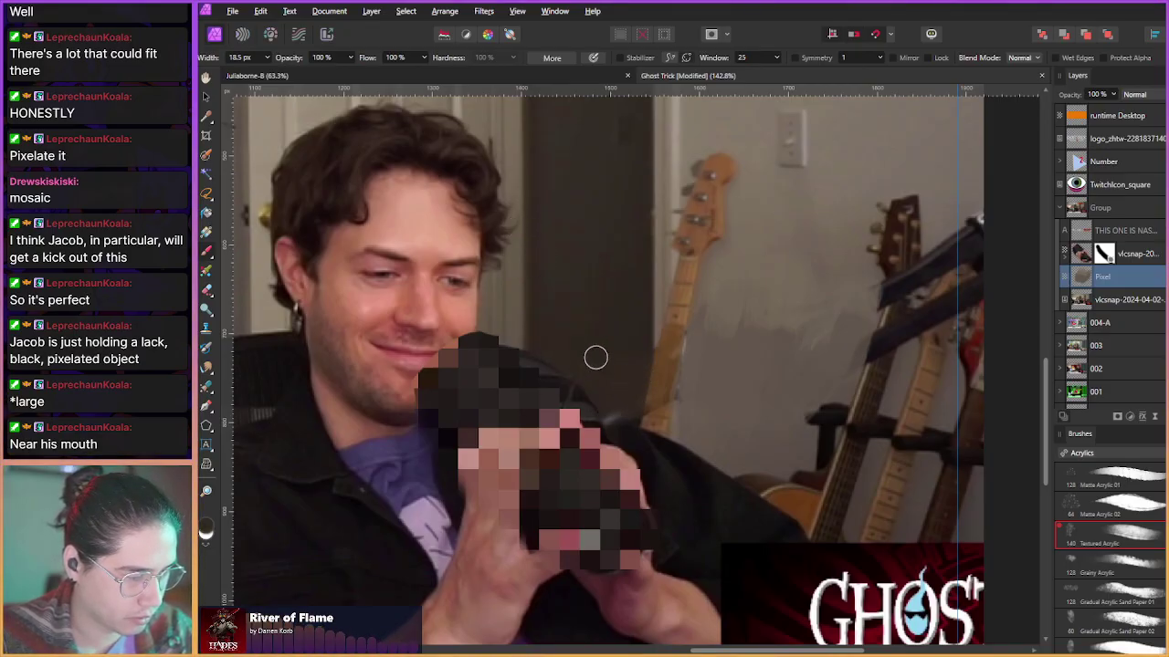
scroll(550, 341, down, 2)
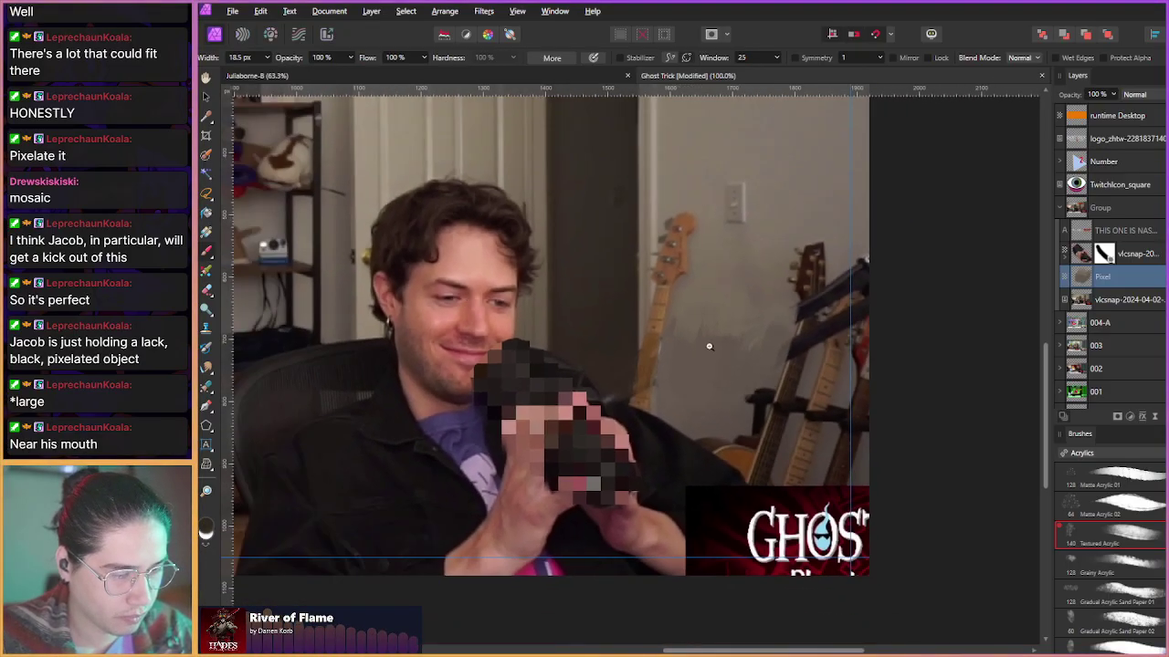
scroll(694, 339, up, 3)
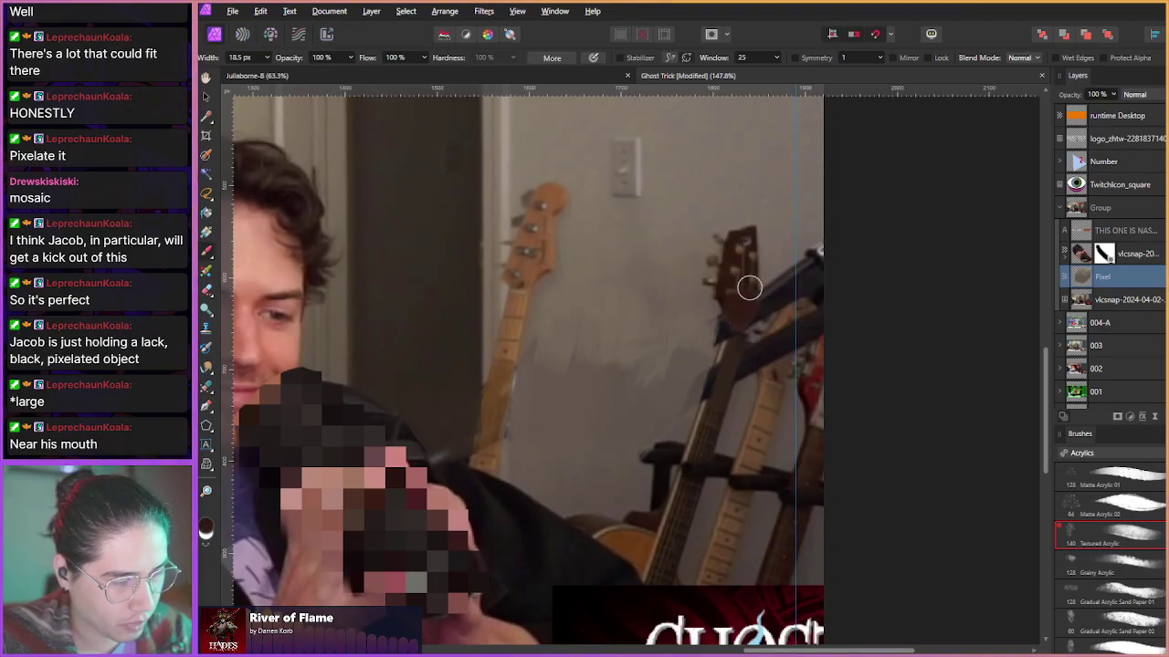
- Cover the microphone arm crossing the guitars using sampled wall and guitar colours with the 18.5 px brush
mouse_move(764, 281)
mouse_down()
mouse_move(775, 295)
mouse_move(792, 290)
mouse_move(783, 271)
mouse_move(810, 268)
mouse_move(808, 277)
mouse_up()
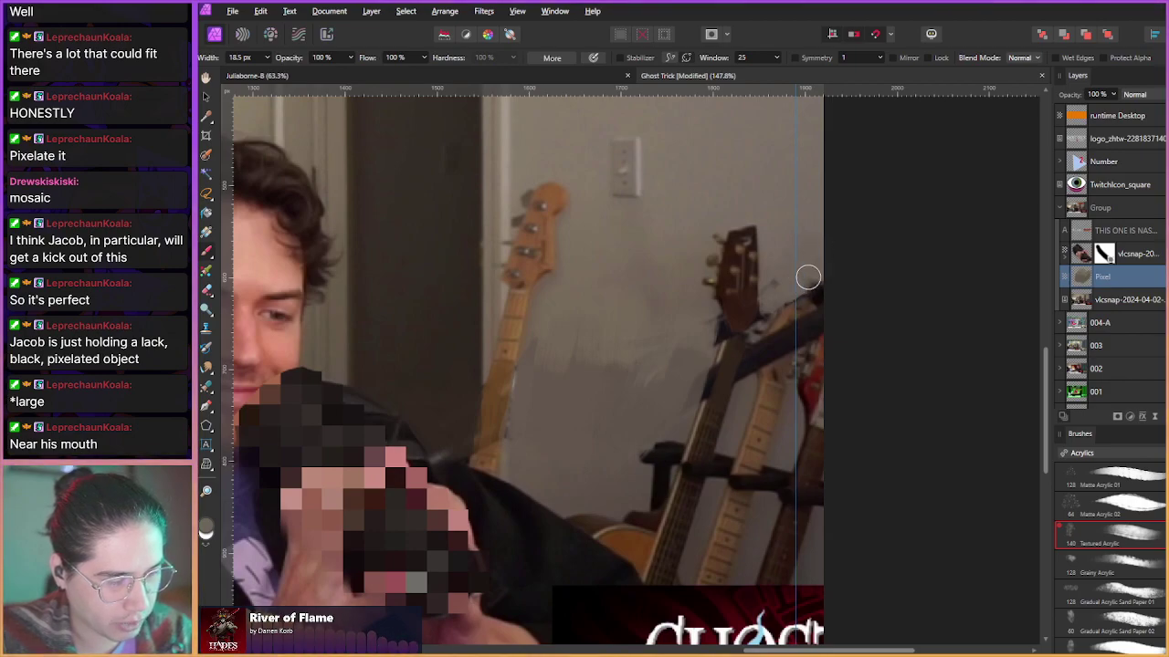
alt+click(770, 383)
mouse_move(767, 371)
mouse_down()
mouse_move(771, 334)
mouse_move(766, 366)
mouse_move(806, 316)
mouse_move(780, 358)
mouse_move(702, 278)
mouse_move(685, 363)
mouse_move(733, 421)
mouse_move(768, 308)
mouse_up()
alt+click(736, 398)
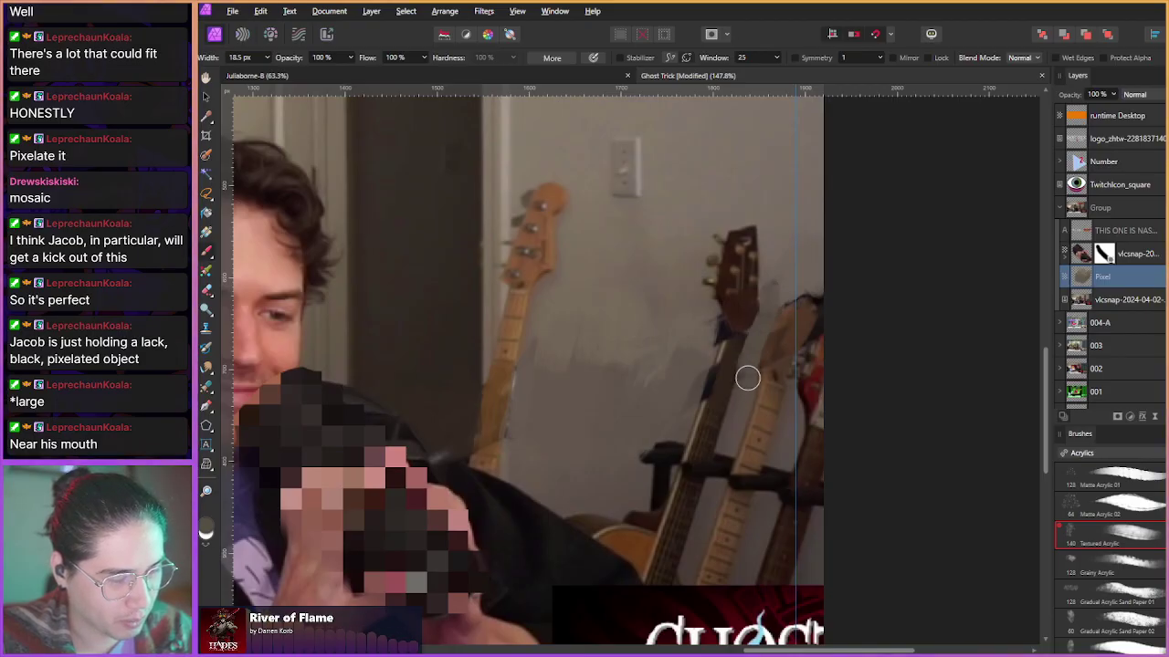
alt+click(683, 292)
mouse_move(719, 305)
mouse_down()
mouse_move(691, 392)
mouse_move(693, 432)
mouse_up()
alt+click(695, 414)
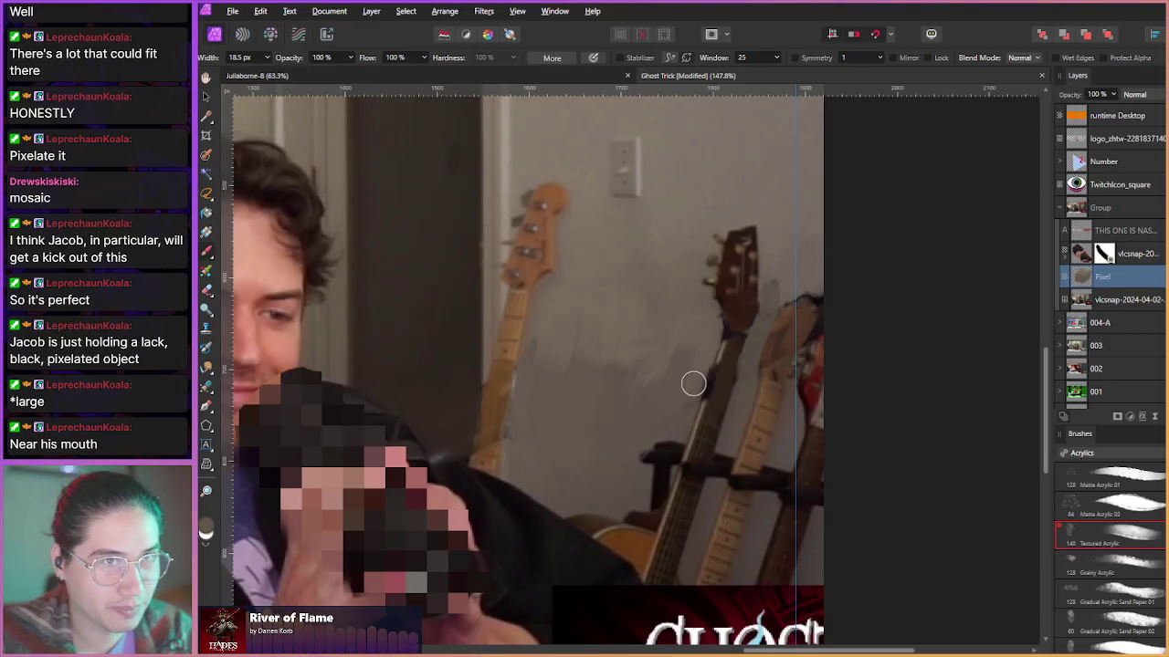
- Clean the dark arm remnants along the guitar neck's edge with a 5.3 px brush and enlarge the brush to 25.7 px
scroll(666, 360, up, 3)
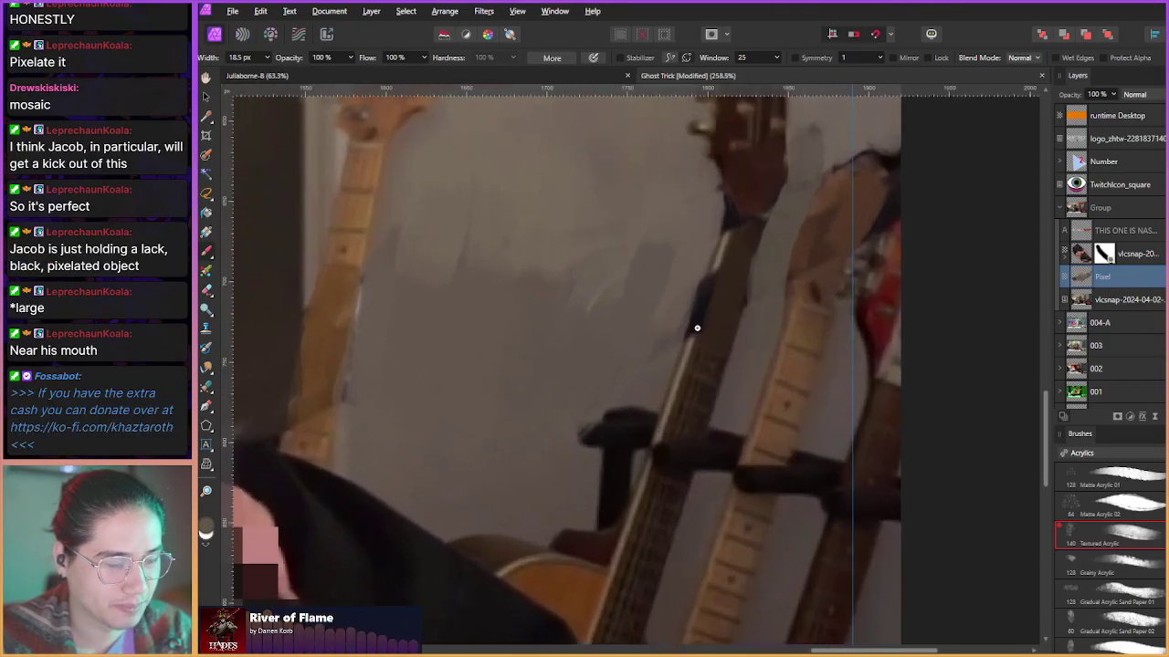
mouse_move(671, 358)
mouse_down()
mouse_move(682, 358)
mouse_move(704, 302)
mouse_move(688, 343)
mouse_up()
drag(712, 275, 688, 340)
drag(721, 248, 727, 207)
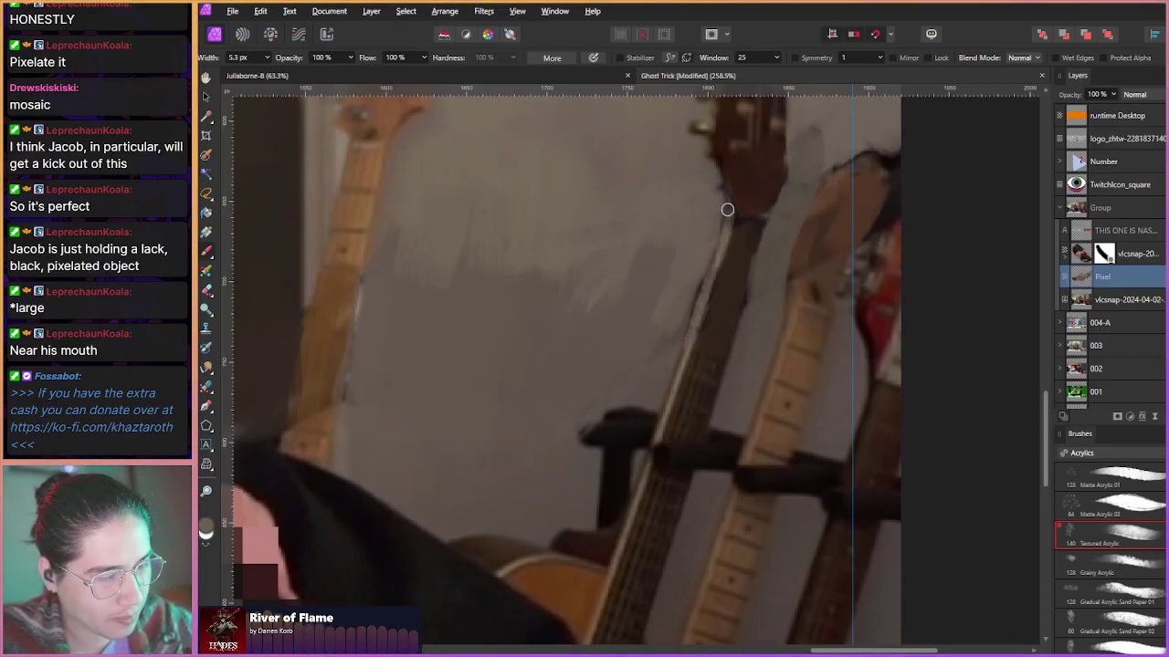
key(bracketright)
key(bracketright)
key(bracketright)
key(bracketright)
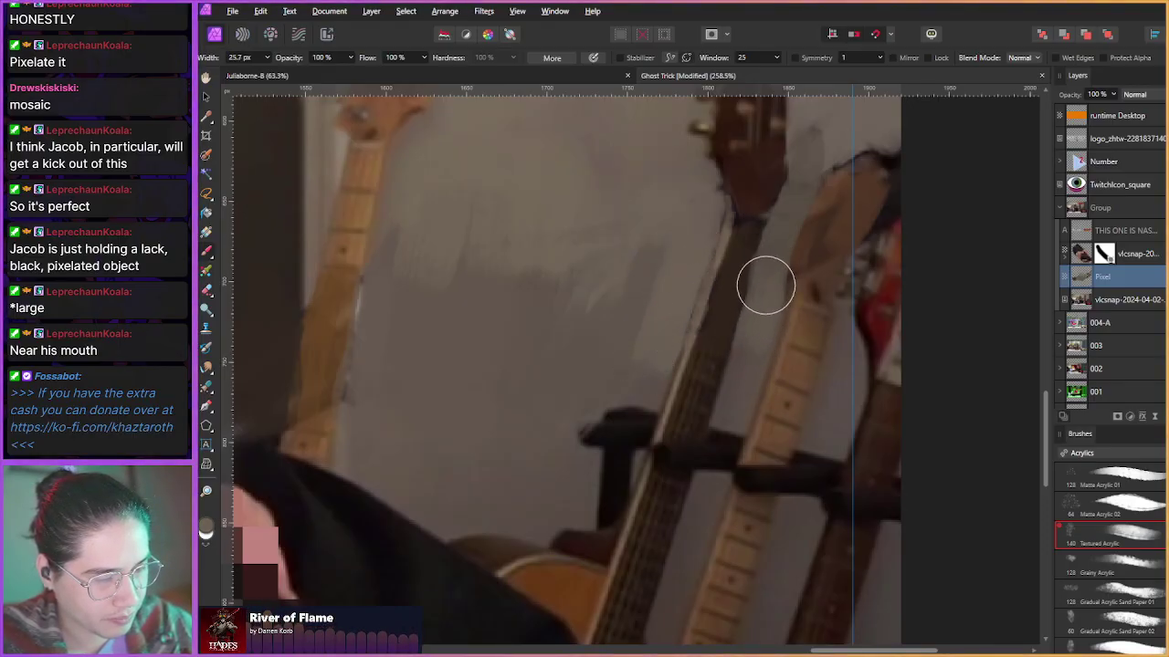
- Compare the thumbnail with and without the painted arm removal by toggling the pixel layer's visibility
scroll(618, 300, down, 6)
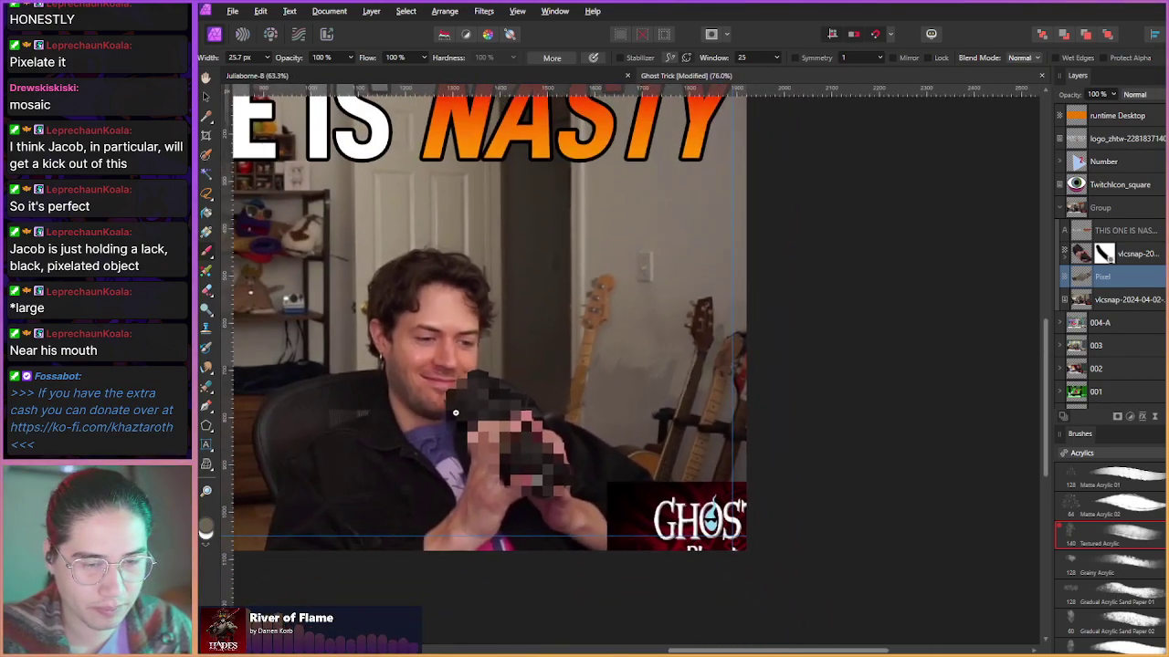
scroll(454, 412, down, 3)
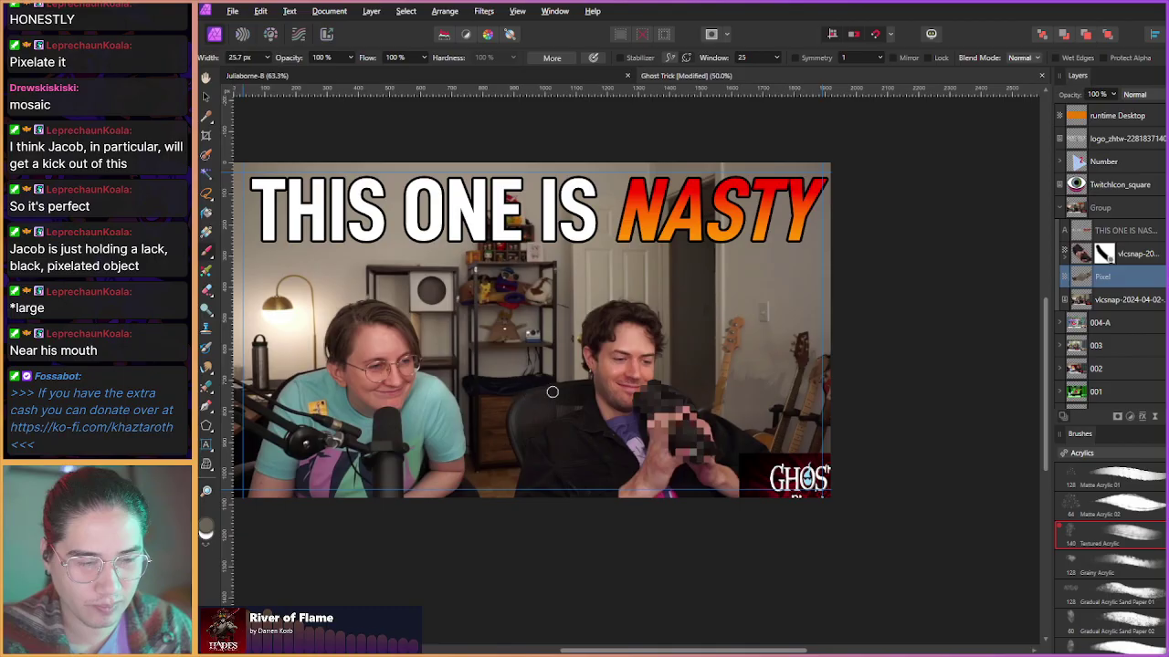
click(1166, 276)
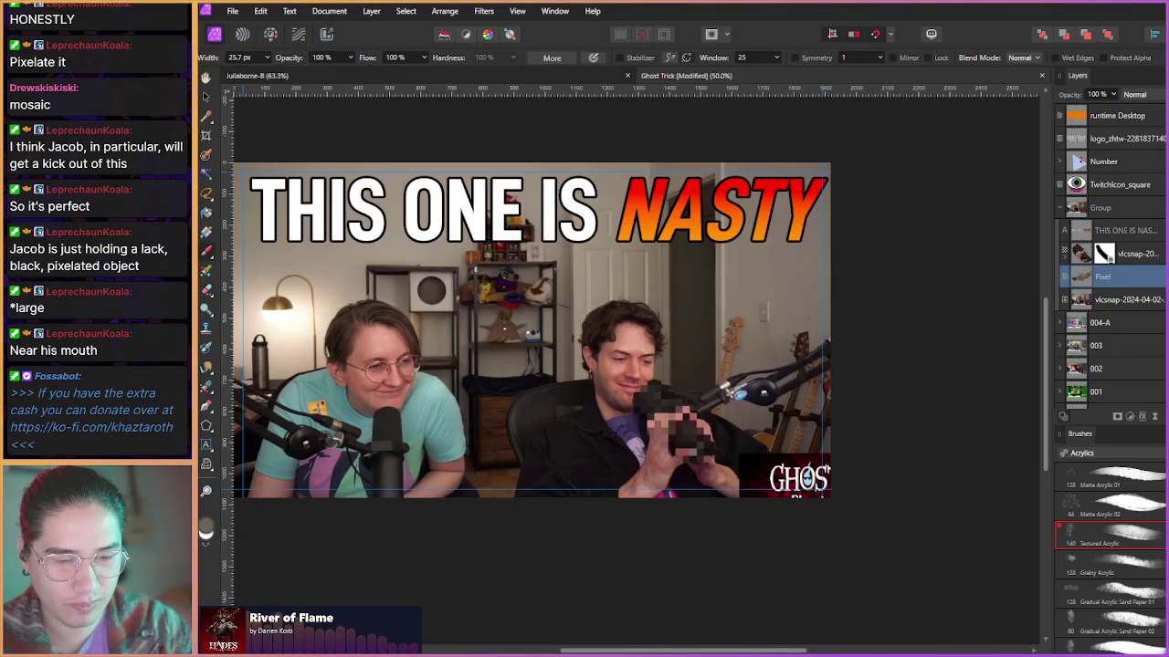
click(1166, 277)
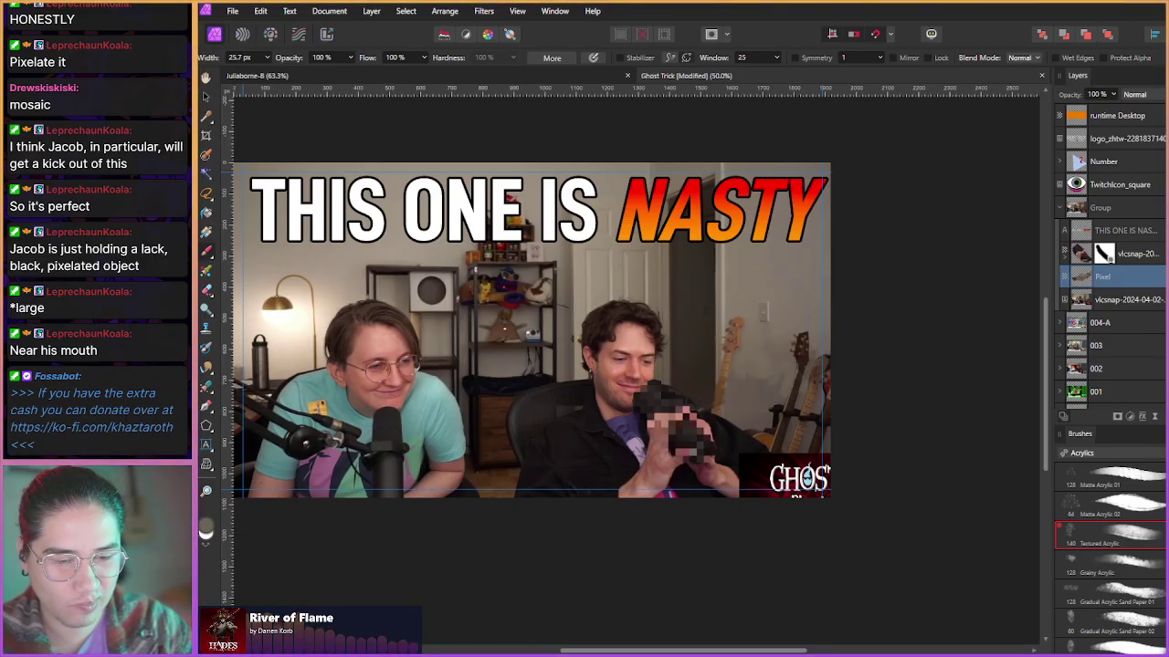
click(1166, 276)
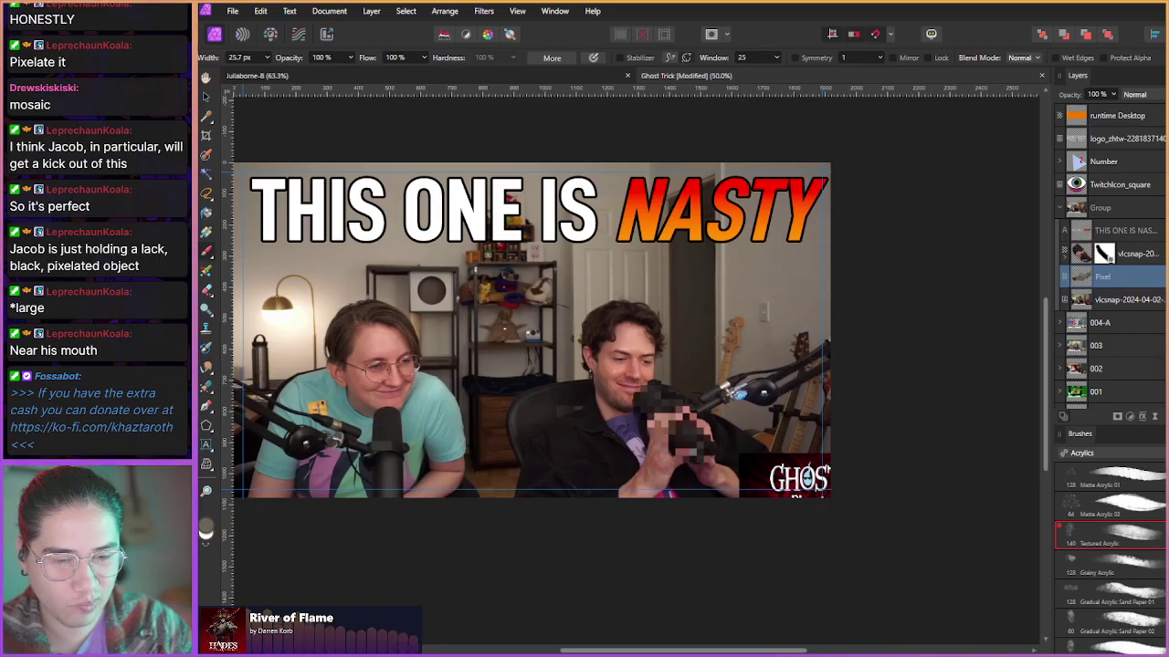
click(1166, 277)
scroll(473, 393, left, 2)
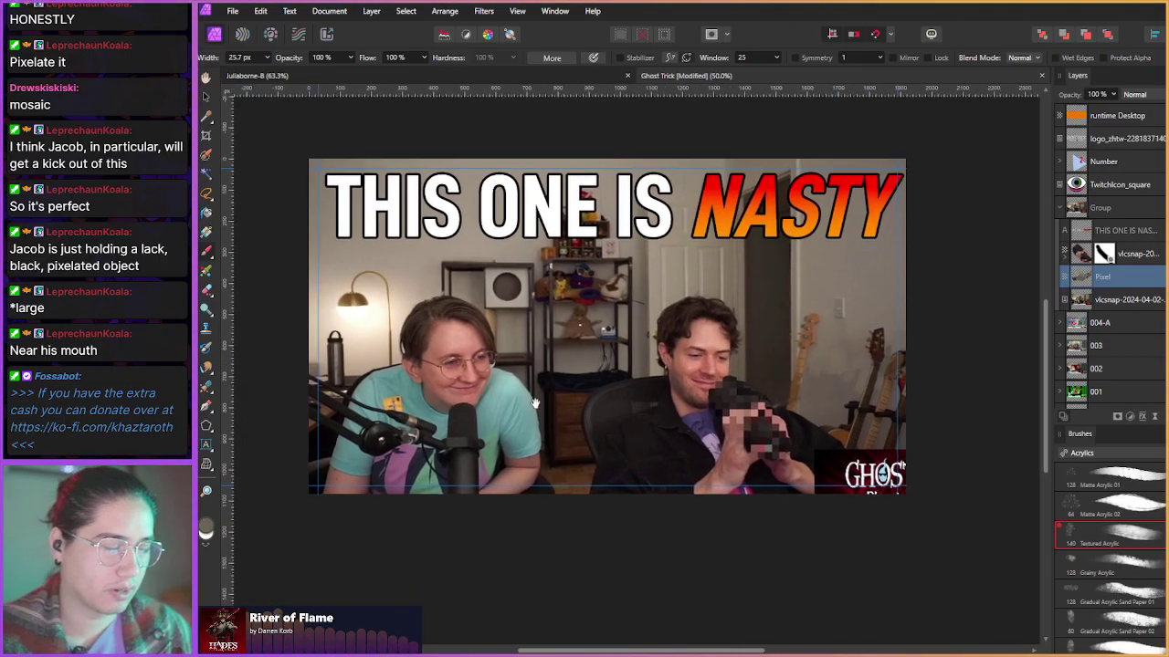
scroll(493, 422, up, 1)
scroll(500, 426, left, 1)
scroll(501, 428, down, 1)
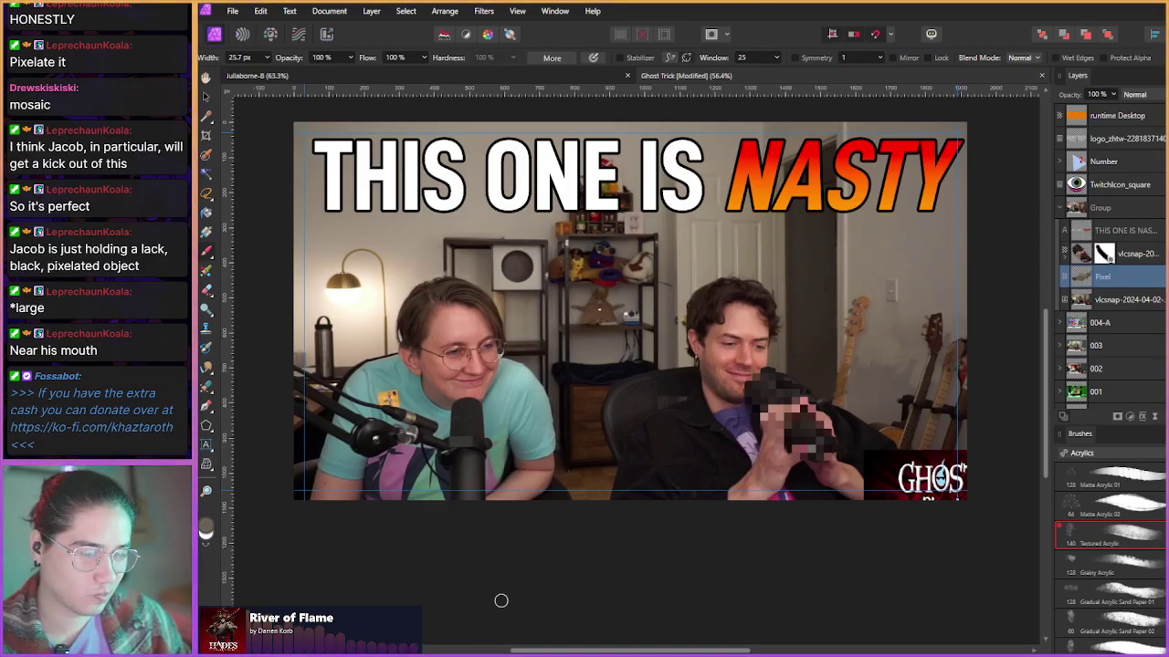
- Hide the arm-removal paint layer to judge the original microphone arm in the composition, and delete that layer
key(ctrl+z)
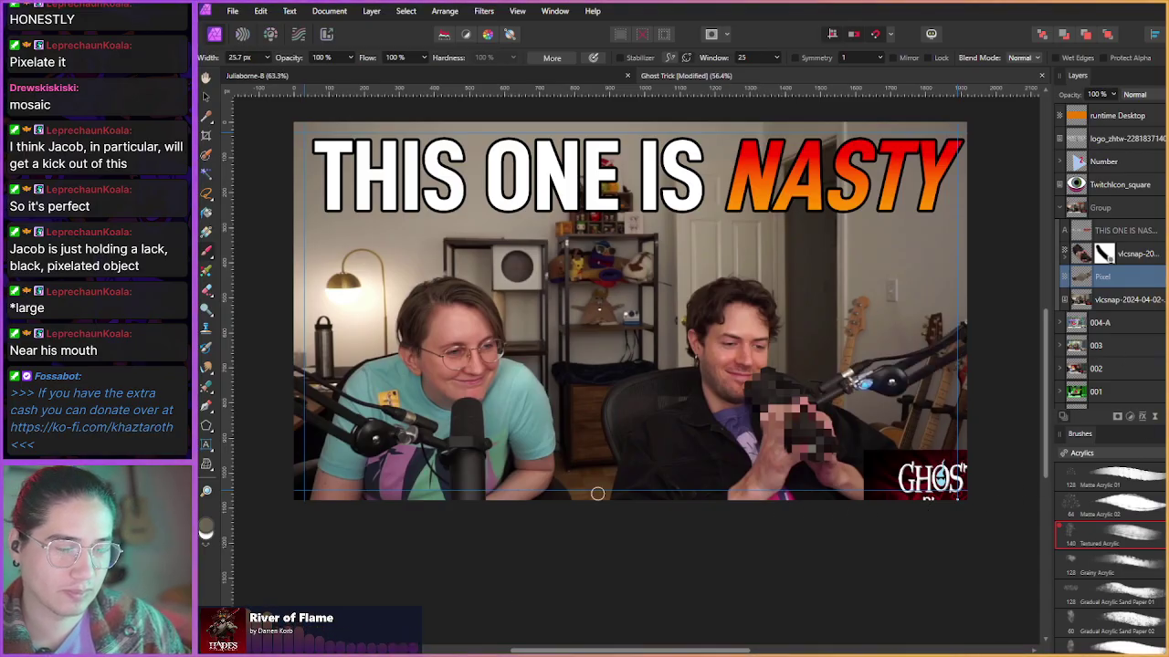
scroll(605, 494, down, 2)
scroll(555, 539, left, 2)
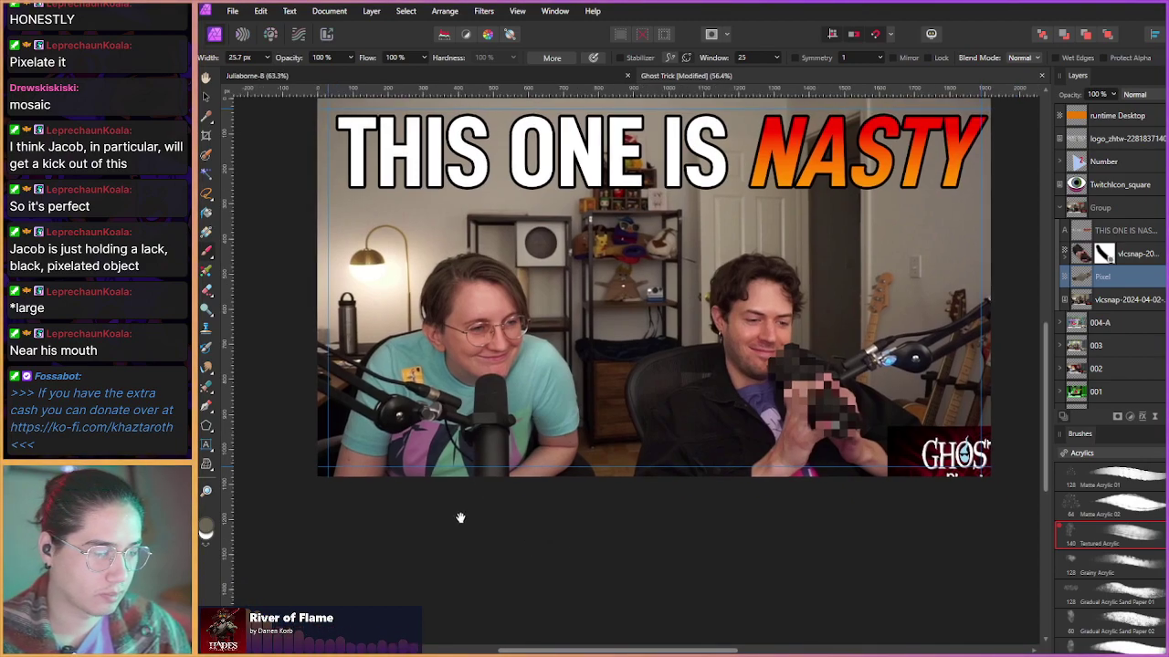
scroll(460, 518, left, 2)
scroll(498, 541, right, 1)
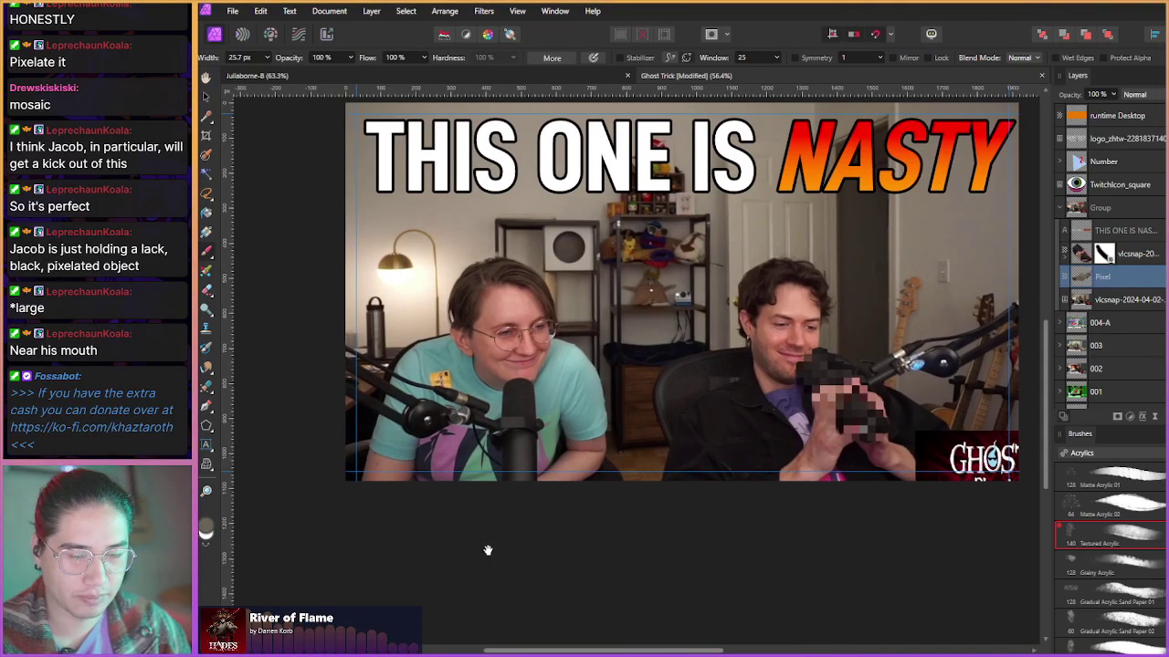
scroll(502, 544, right, 3)
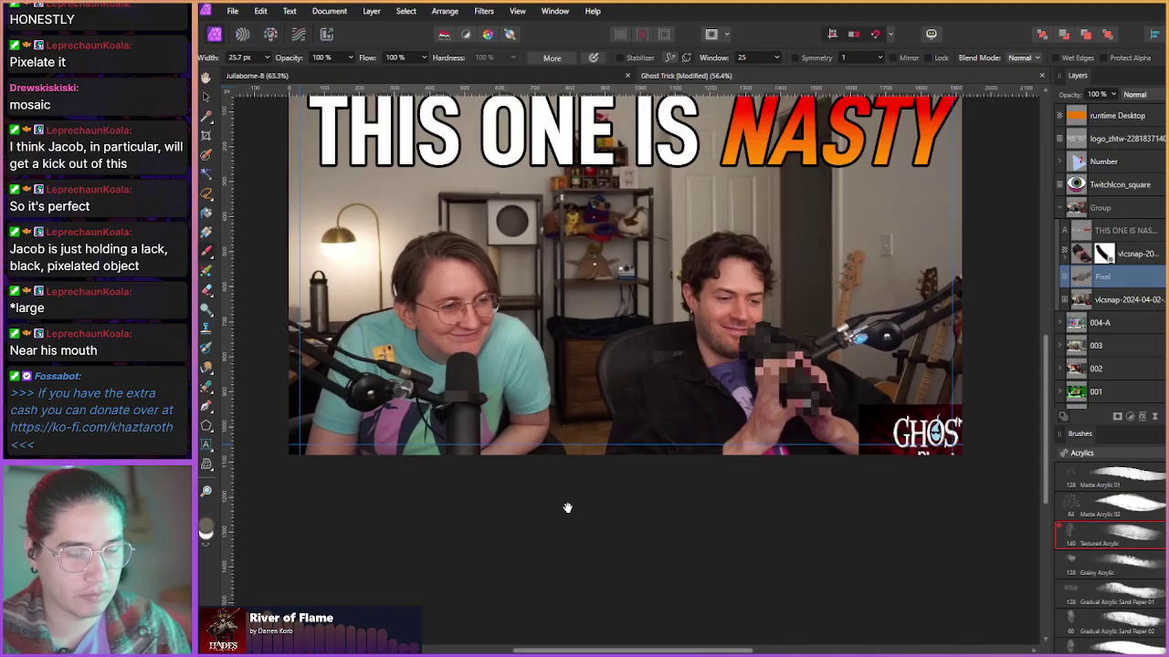
click(1100, 289)
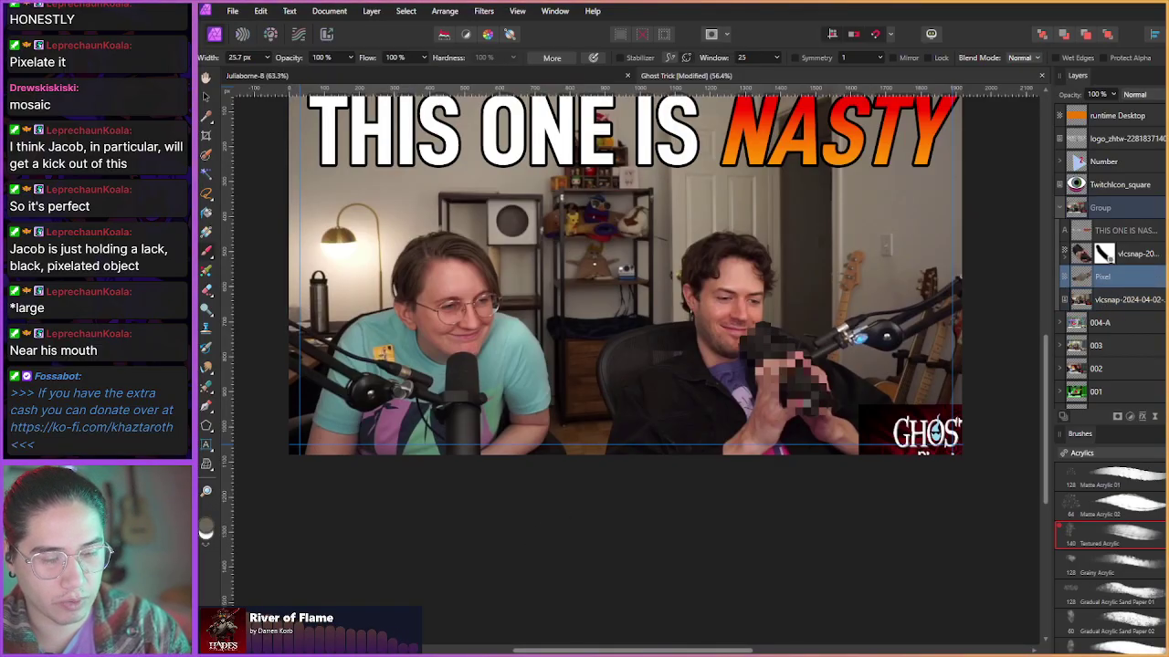
key(Delete)
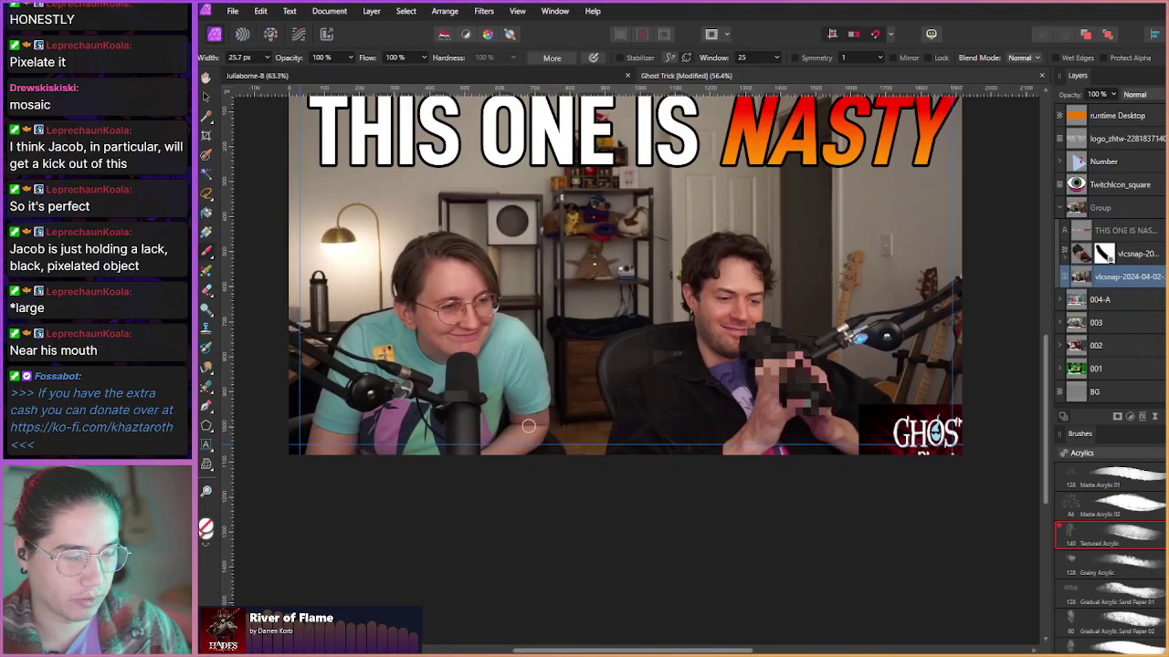
scroll(517, 496, down, 2)
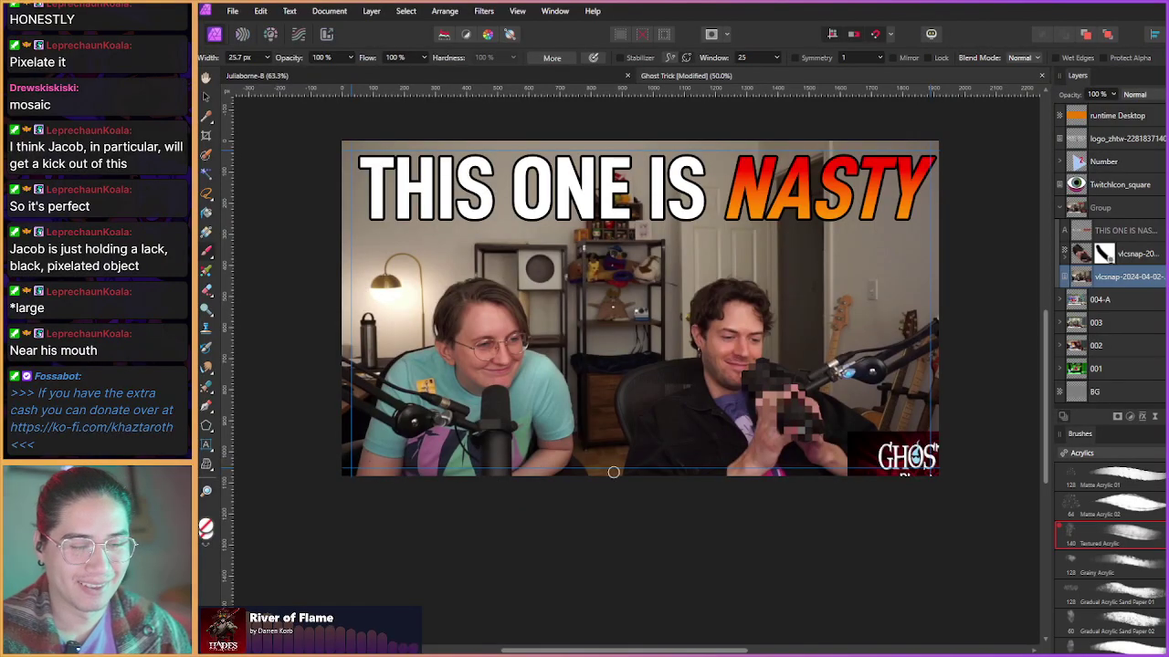
- Add a pixel layer above the snapshot and paint over the microphone arm crossing the co-host's sleeve with sampled teal, using the 25.7 px brush
key(ctrl+shift+n)
drag(652, 489, 661, 522)
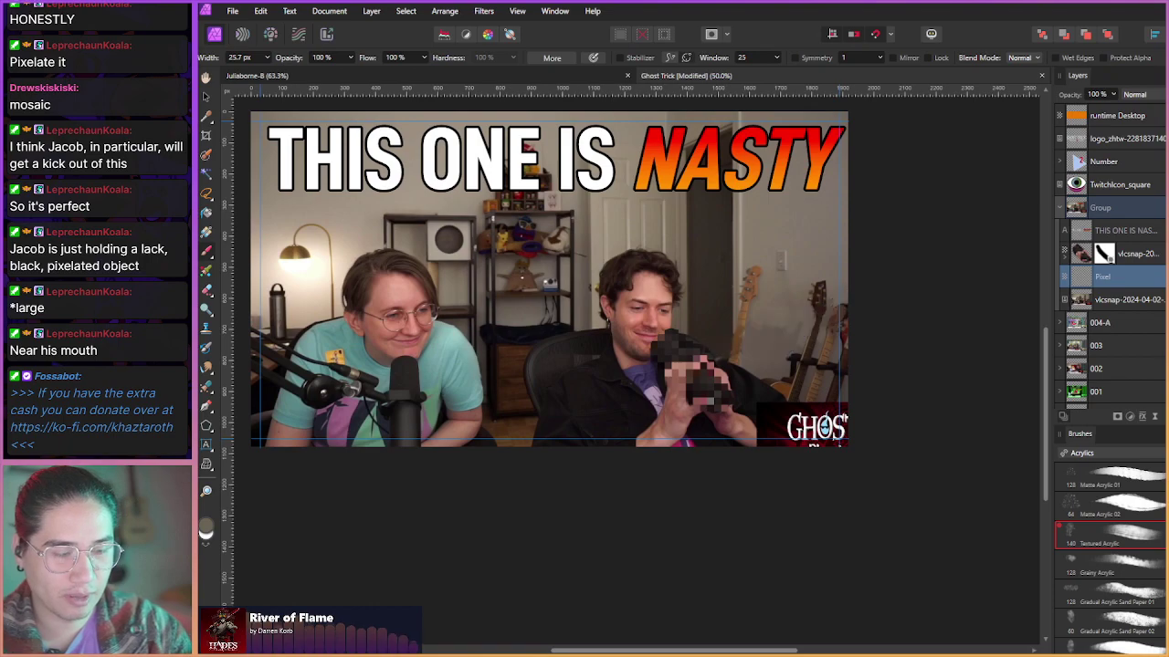
scroll(568, 493, left, 4)
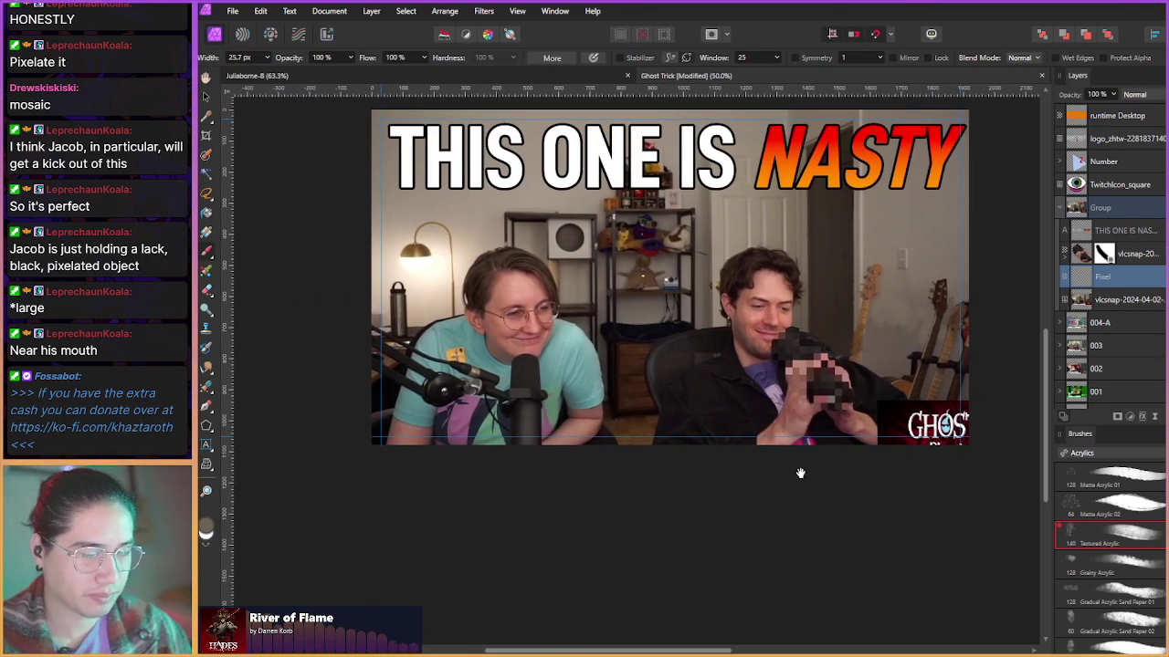
key(ctrl+j)
scroll(581, 483, up, 4)
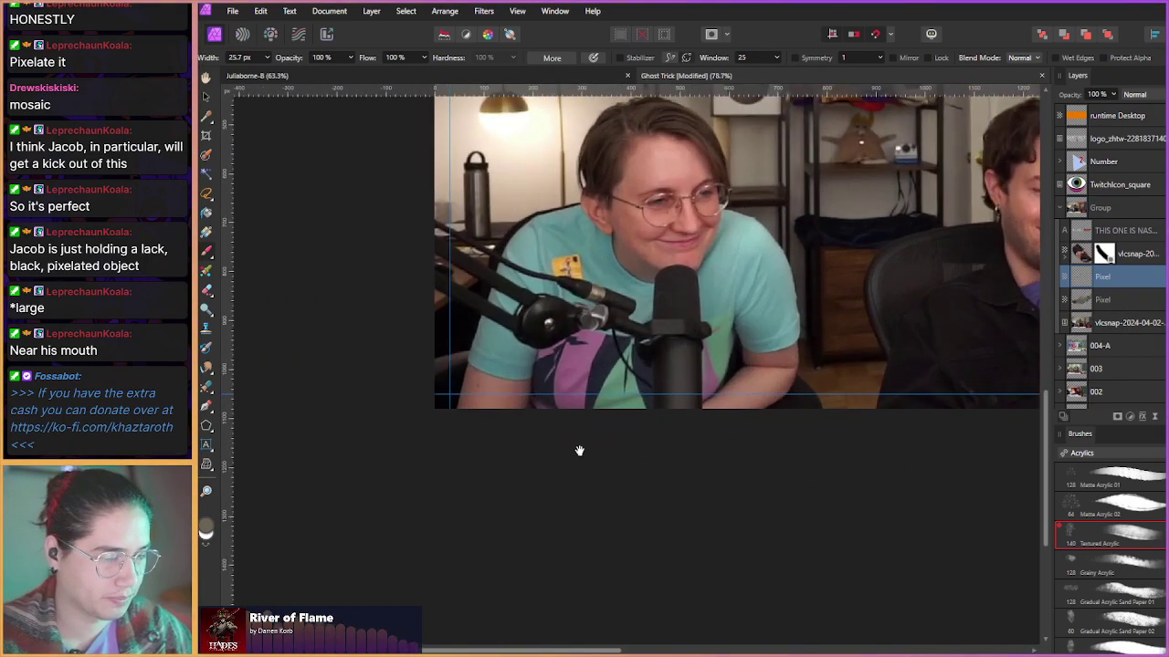
scroll(630, 529, up, 4)
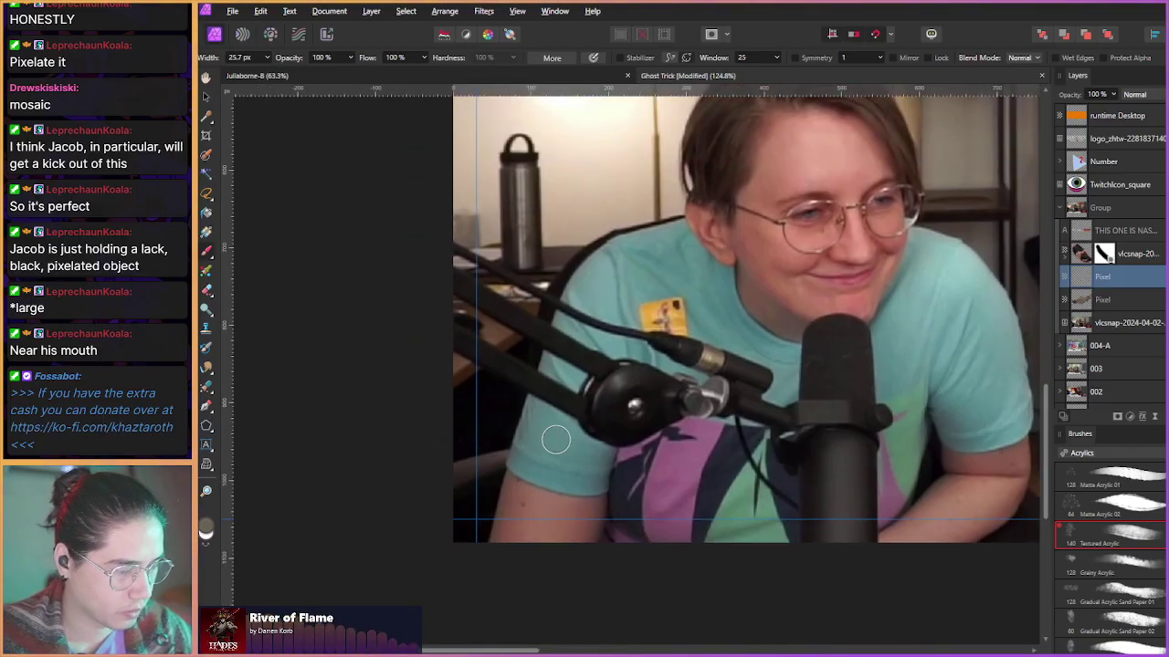
mouse_move(559, 396)
mouse_down()
mouse_move(560, 347)
mouse_move(548, 393)
mouse_move(580, 362)
mouse_move(603, 457)
mouse_move(607, 383)
mouse_move(575, 347)
mouse_move(622, 381)
mouse_move(597, 448)
mouse_move(584, 402)
mouse_move(539, 451)
mouse_move(551, 347)
mouse_move(569, 335)
mouse_move(579, 342)
mouse_move(561, 326)
mouse_move(584, 339)
mouse_up()
alt+click(597, 278)
alt+click(595, 283)
mouse_move(594, 282)
mouse_down()
mouse_move(584, 464)
mouse_move(607, 448)
mouse_up()
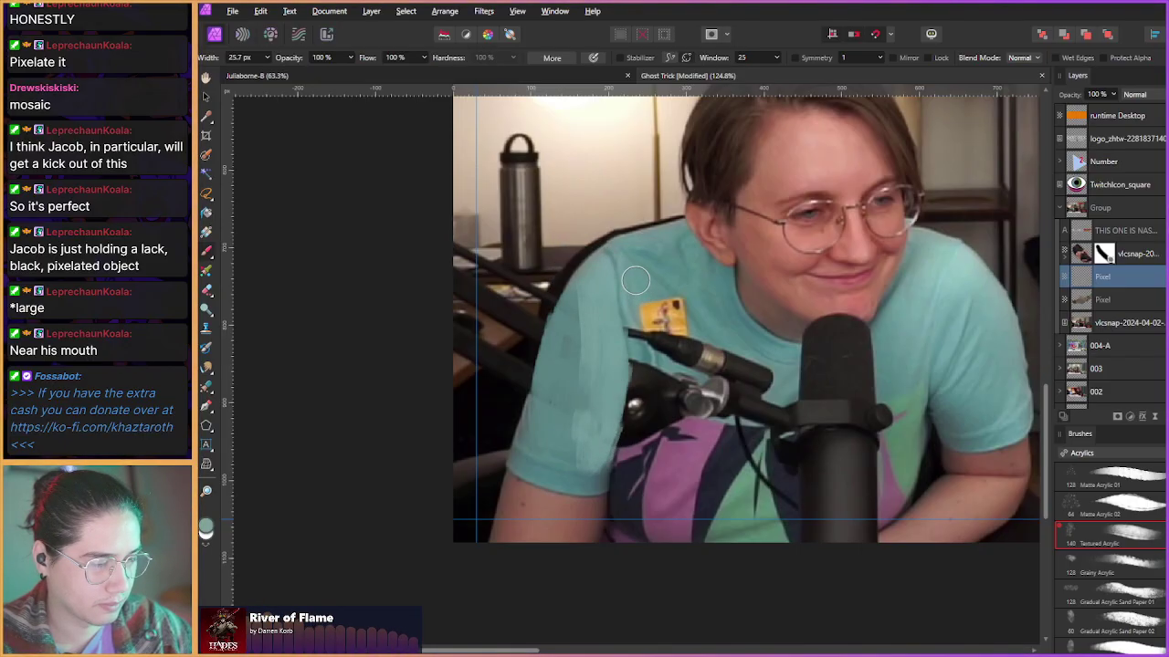
- Cover the microphone, clamp and cable across the co-host's chest with sampled shirt teal, refining below the yellow pin with a 14 px brush
alt+click(707, 312)
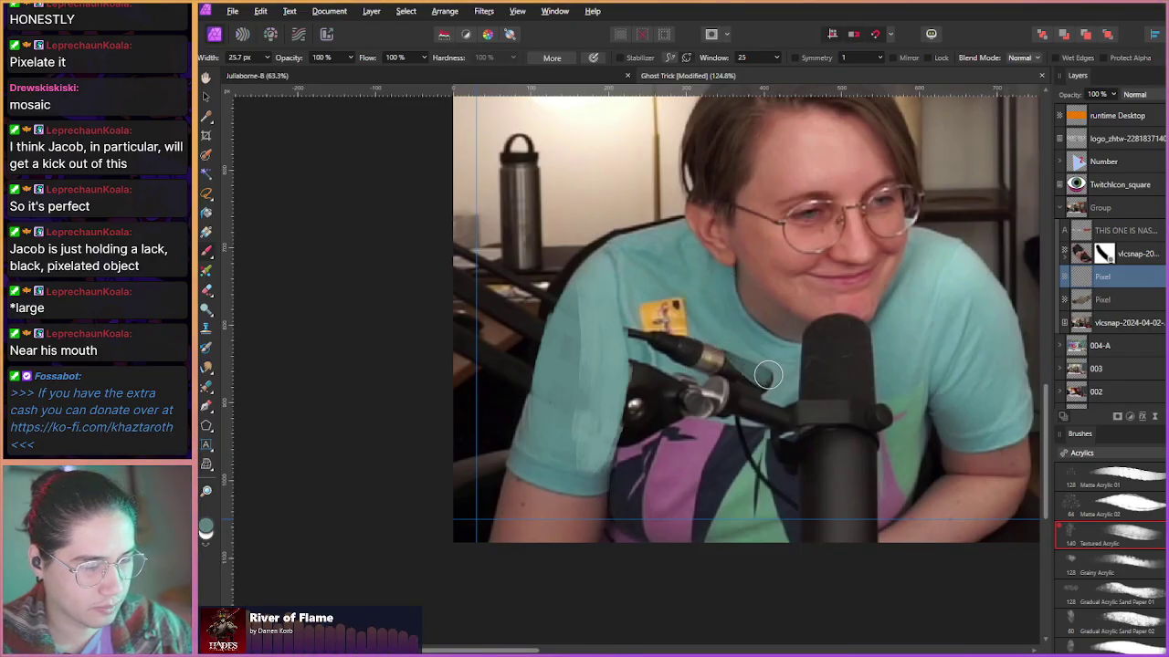
scroll(595, 417, up, 2)
drag(548, 431, 491, 446)
mouse_move(641, 352)
mouse_down()
mouse_move(781, 304)
mouse_move(682, 355)
mouse_move(681, 366)
mouse_move(740, 353)
mouse_move(671, 387)
mouse_move(747, 372)
mouse_move(742, 391)
mouse_move(635, 392)
mouse_move(742, 382)
mouse_move(686, 386)
mouse_up()
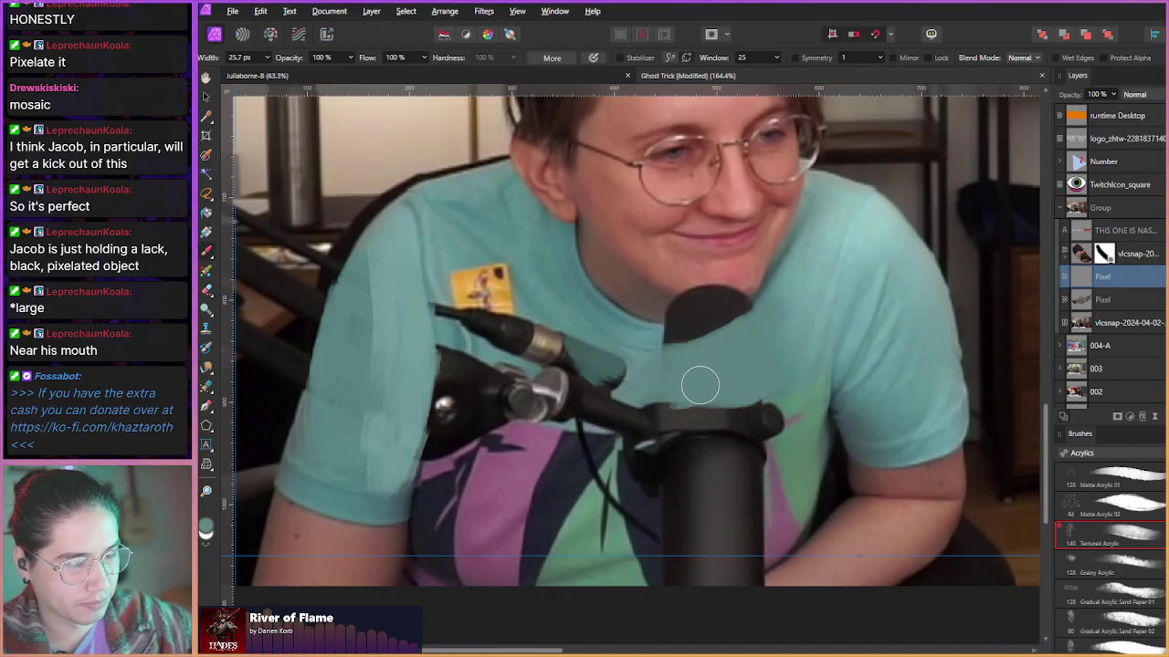
mouse_move(803, 277)
mouse_down()
mouse_move(729, 345)
mouse_move(796, 288)
mouse_move(765, 325)
mouse_move(777, 382)
mouse_up()
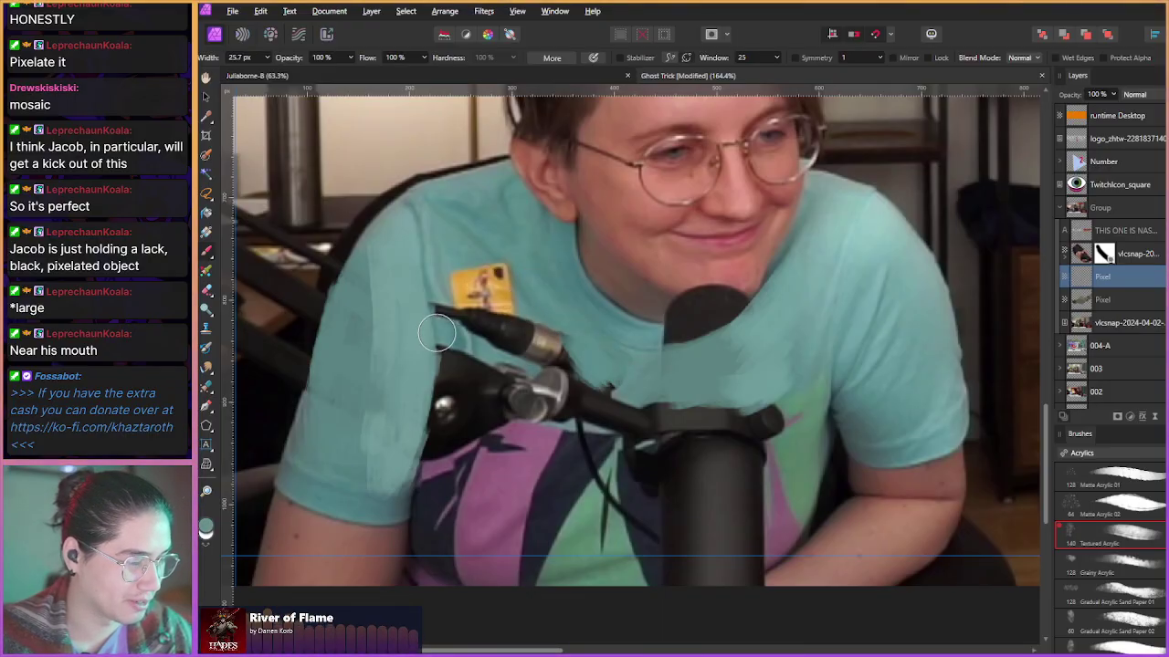
mouse_move(489, 340)
mouse_down()
mouse_move(540, 348)
mouse_move(522, 322)
mouse_move(548, 335)
mouse_move(514, 349)
mouse_move(605, 392)
mouse_move(468, 363)
mouse_move(485, 390)
mouse_move(531, 415)
mouse_move(492, 369)
mouse_move(555, 384)
mouse_up()
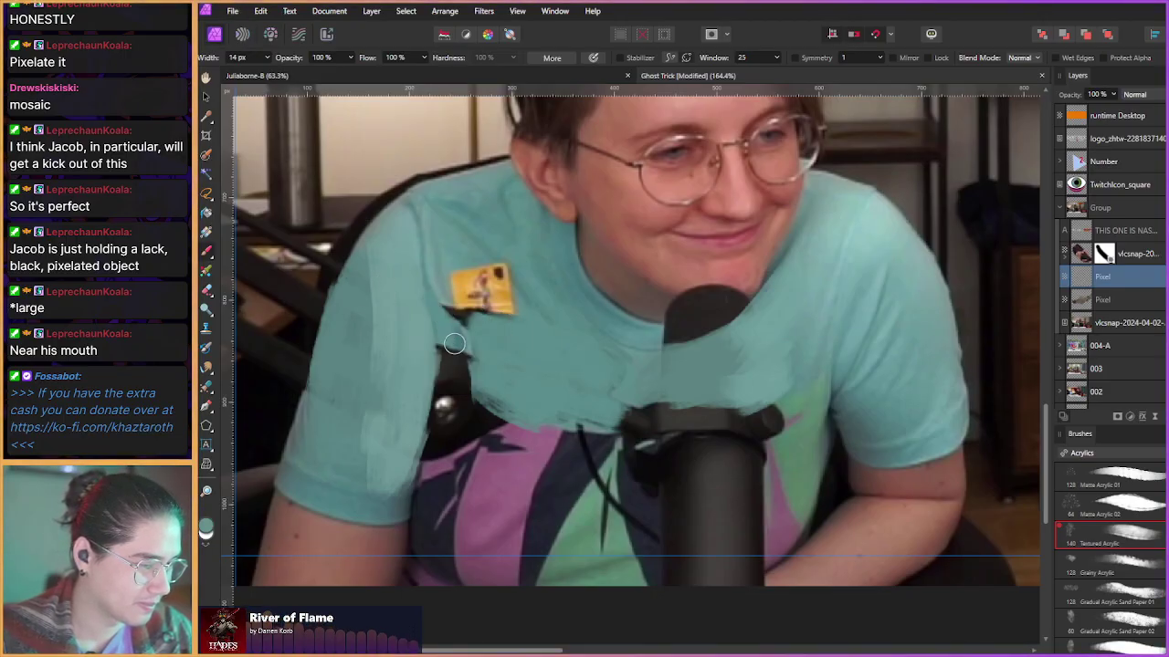
drag(447, 305, 470, 319)
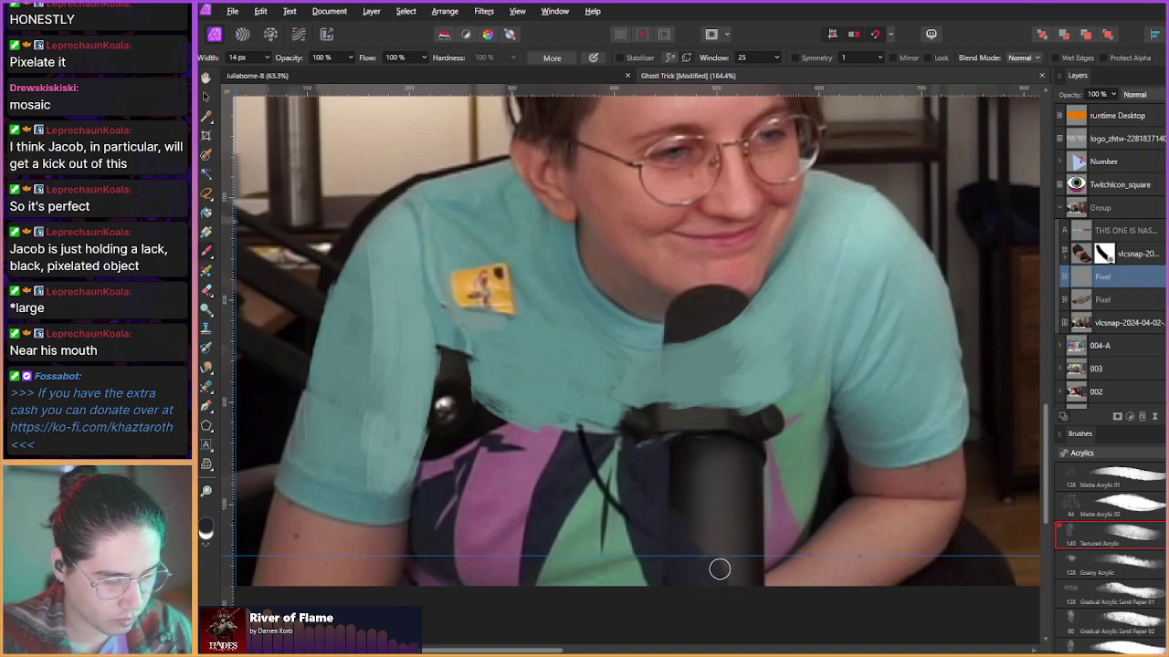
- Rebuild the shirt graphic over the microphone's lower body and cable with sampled navy and green, using the 14 px brush
mouse_move(738, 577)
mouse_down()
mouse_move(725, 464)
mouse_move(725, 488)
mouse_move(695, 433)
mouse_move(651, 453)
mouse_move(709, 441)
mouse_move(713, 505)
mouse_move(665, 459)
mouse_up()
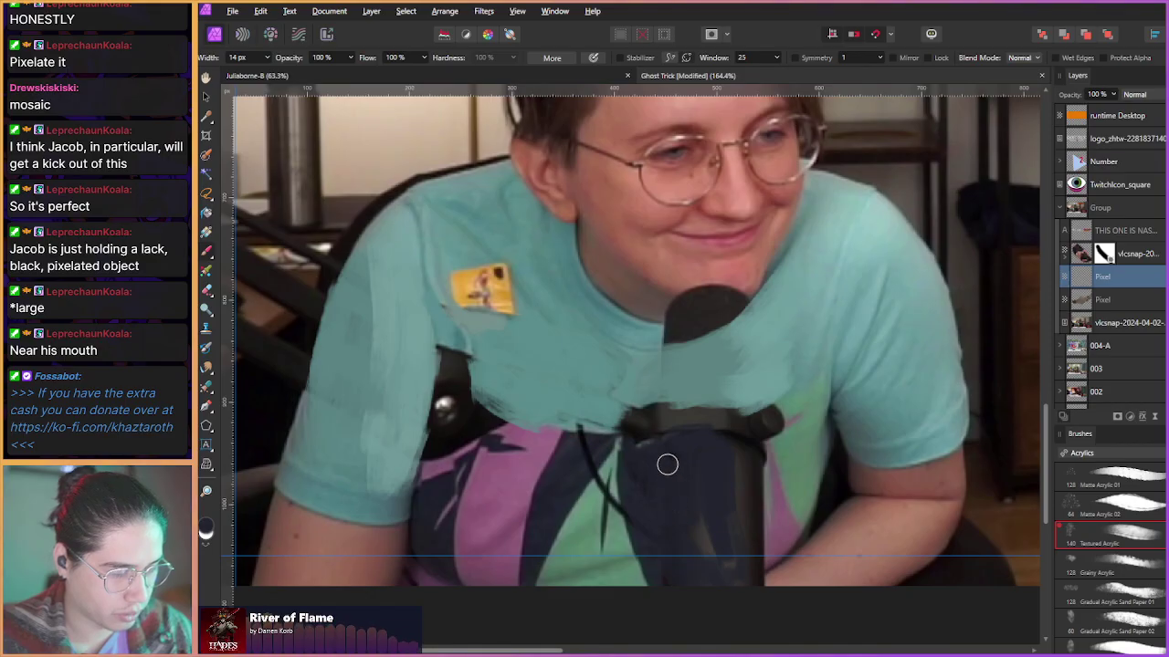
drag(704, 545, 735, 578)
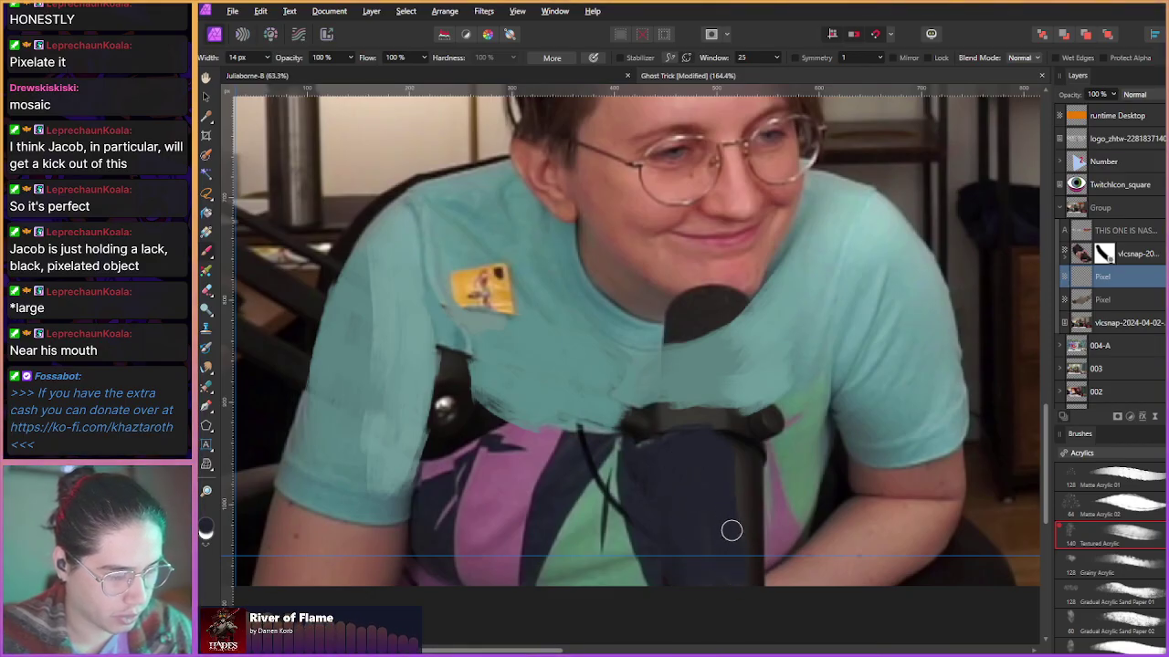
alt+click(587, 525)
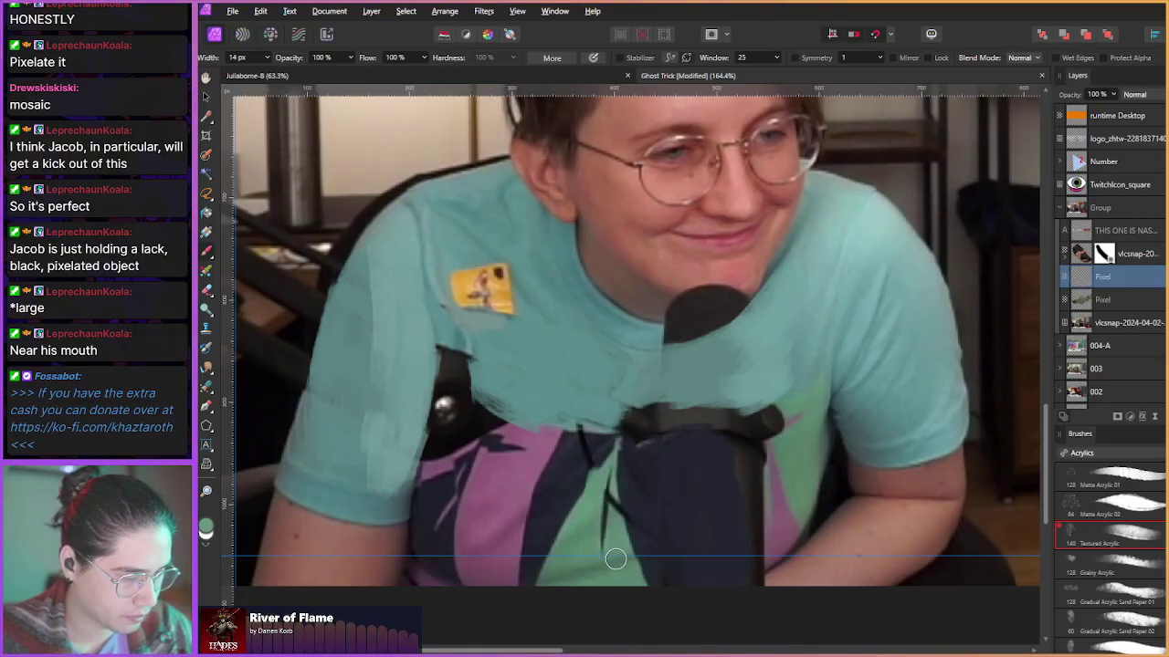
mouse_move(616, 488)
mouse_down()
mouse_move(623, 543)
mouse_move(625, 461)
mouse_move(628, 538)
mouse_up()
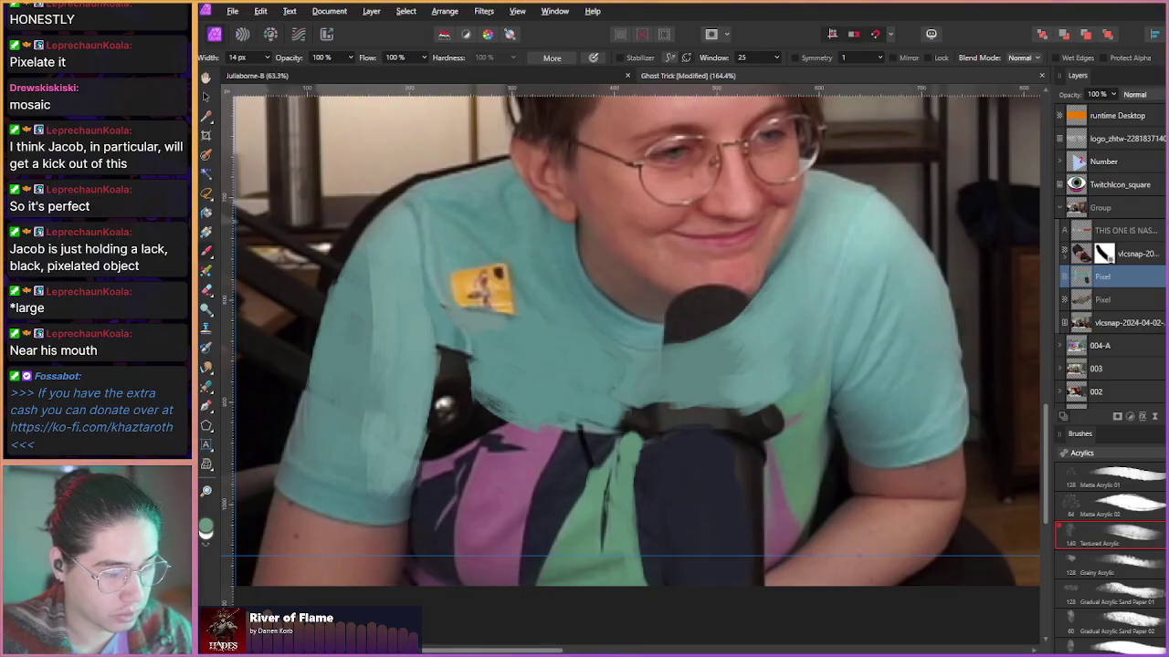
mouse_move(757, 497)
mouse_down()
mouse_move(743, 436)
mouse_move(757, 511)
mouse_move(748, 467)
mouse_up()
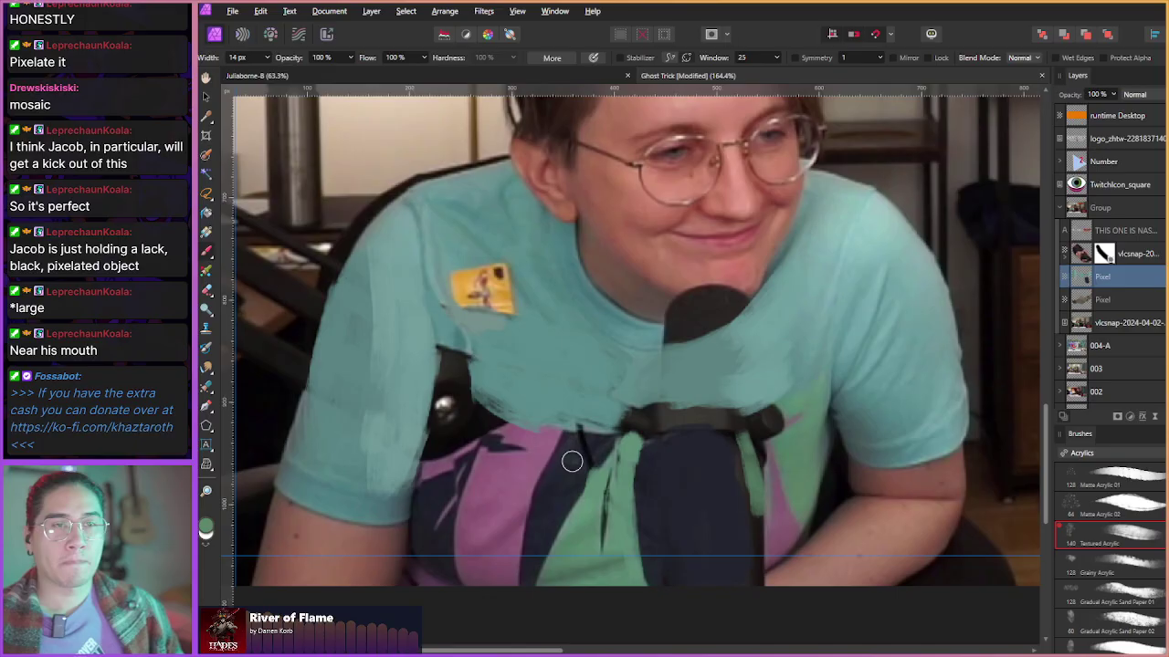
- Switch to the VLC recording and skim forward in short jumps to about 09:26, examining how the co-host's shirt graphic looks without the microphone
key(alt+Tab)
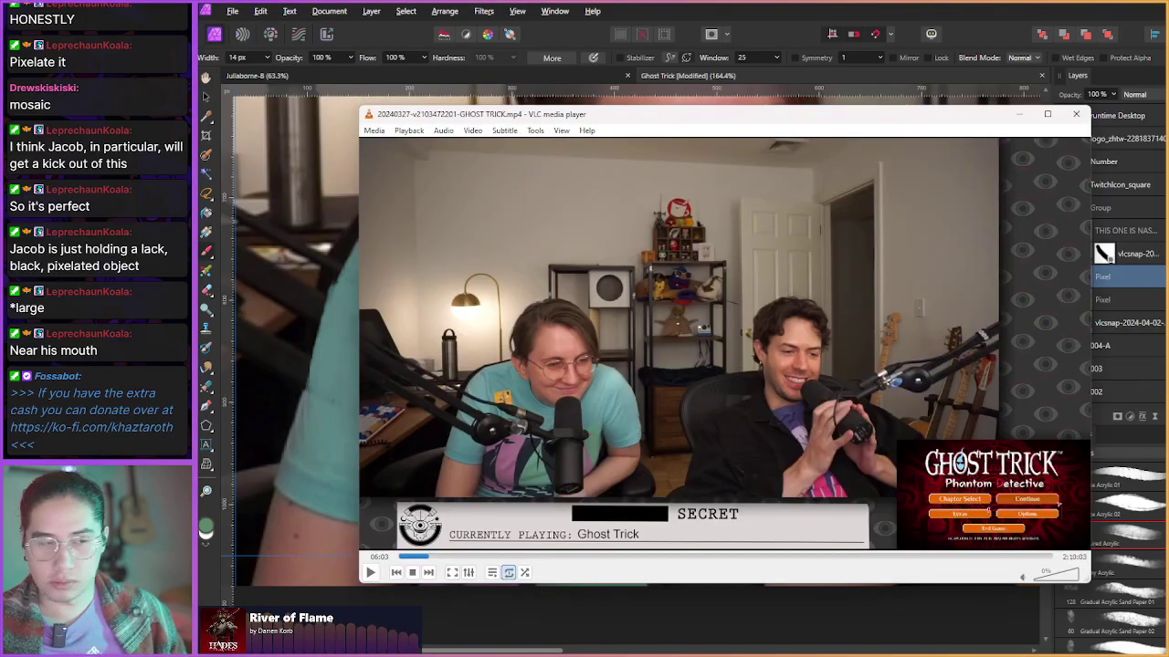
key(shift+Right)
key(shift+Right)
key(shift+Right)
key(shift+Right)
key(shift+Right)
key(shift+Right)
key(shift+Right)
key(shift+Right)
key(shift+Right)
key(shift+Right)
key(shift+Right)
key(shift+Right)
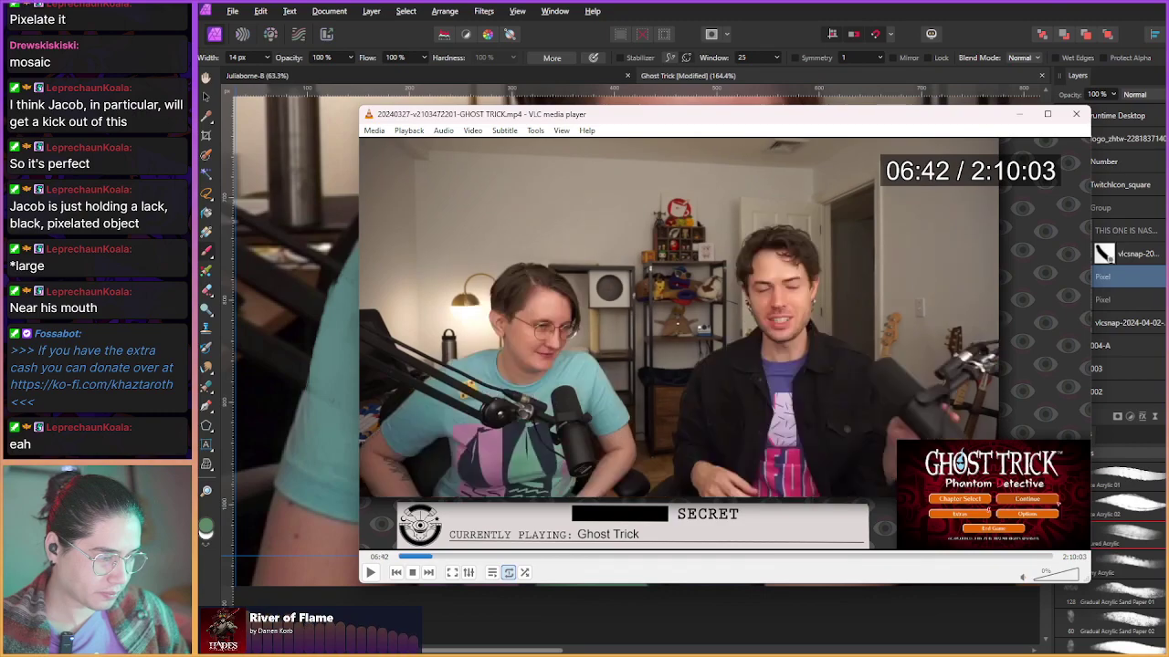
key(shift+Right)
key(shift+Right)
key(shift+Right)
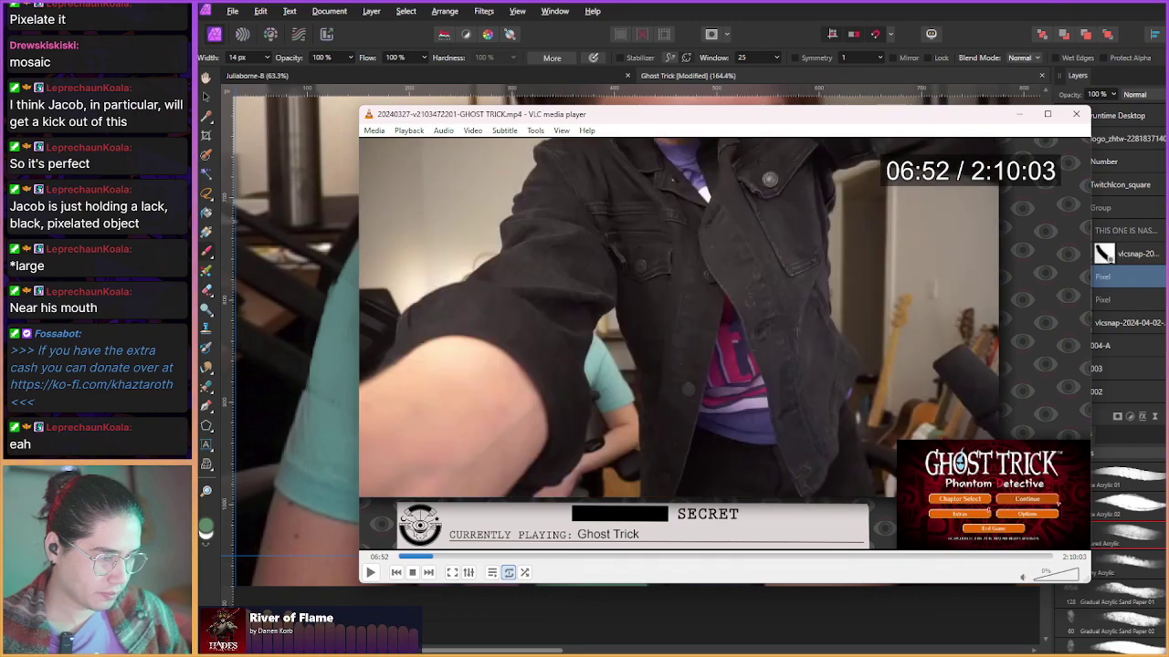
key(shift+Right)
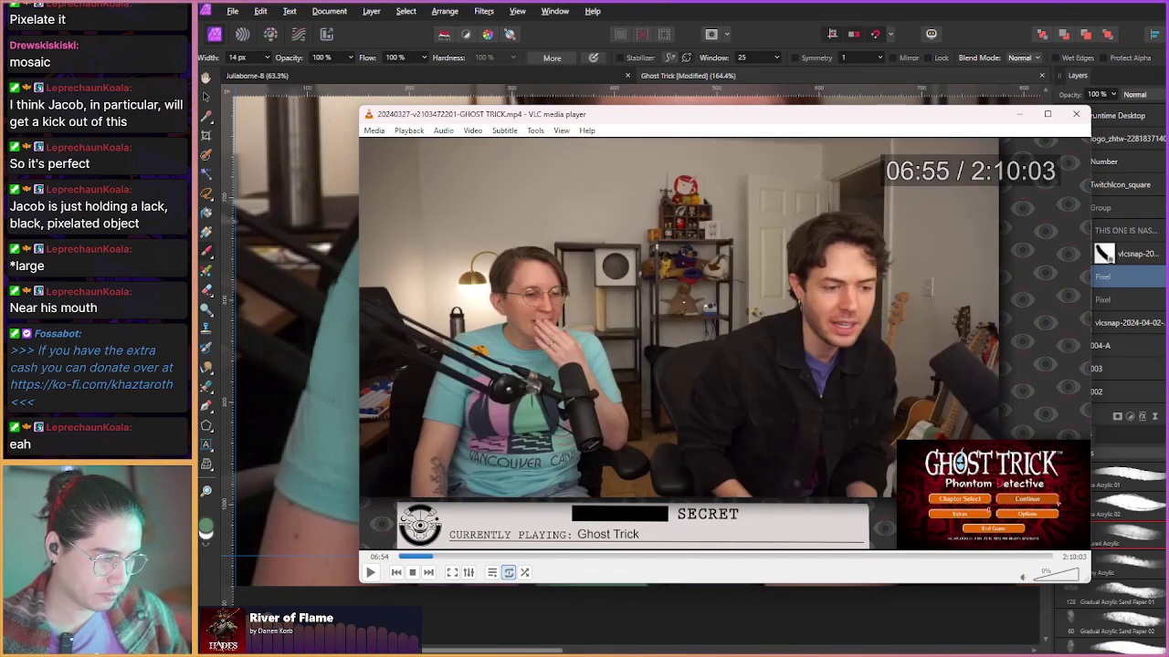
key(shift+Right)
key(shift+Right)
key(shift+Right)
key(shift+Right)
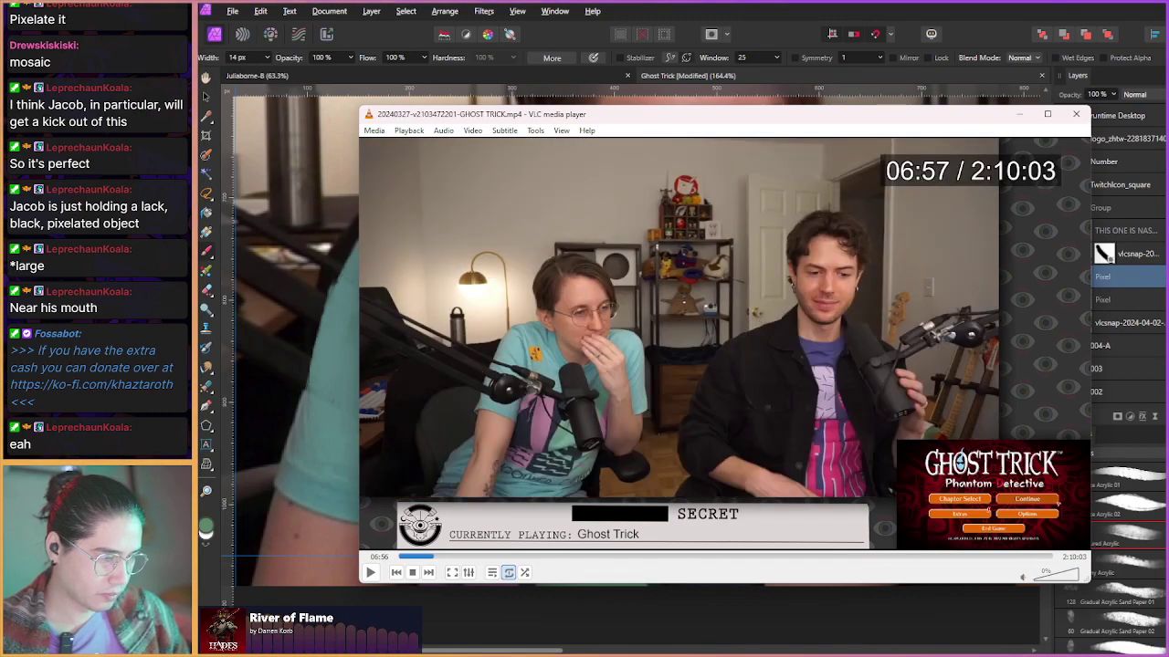
key(shift+Right)
key(shift+Right)
key(shift+Right)
key(shift+Right)
key(shift+Right)
key(shift+Right)
key(shift+Right)
key(shift+Right)
key(shift+Right)
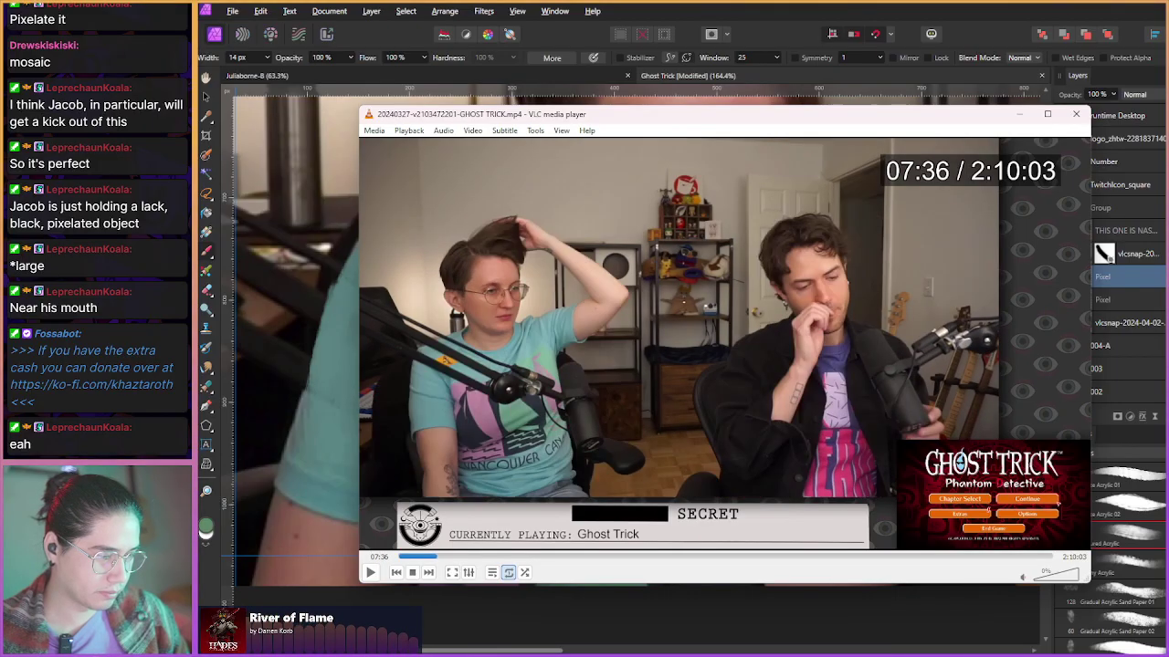
key(shift+Right)
key(shift+Right)
key(shift+Right)
key(shift+Right)
key(shift+Right)
key(shift+Right)
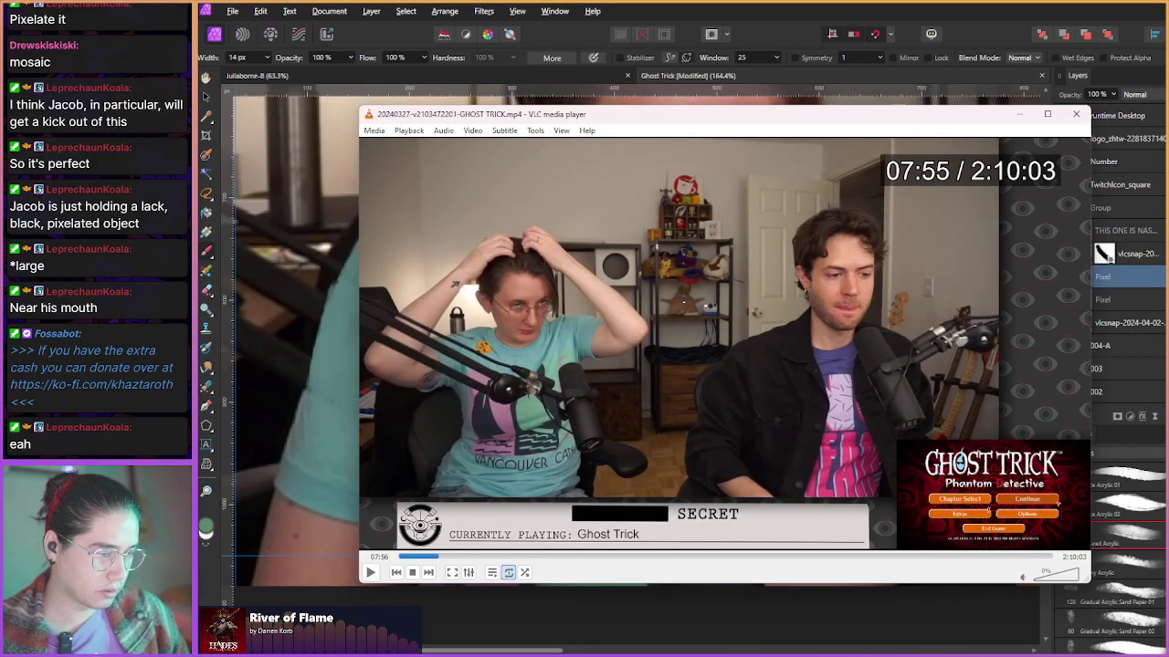
key(shift+Right)
key(shift+Right)
key(shift+Right)
key(shift+Right)
key(shift+Right)
key(shift+Right)
key(shift+Right)
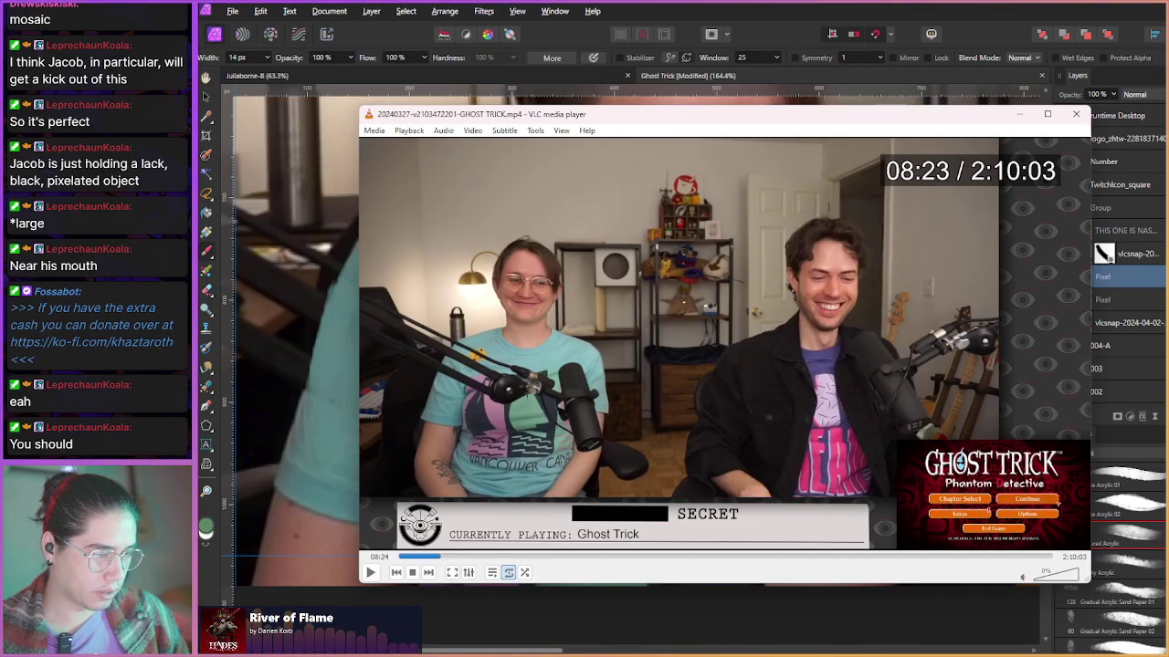
key(shift+Right)
key(shift+Right)
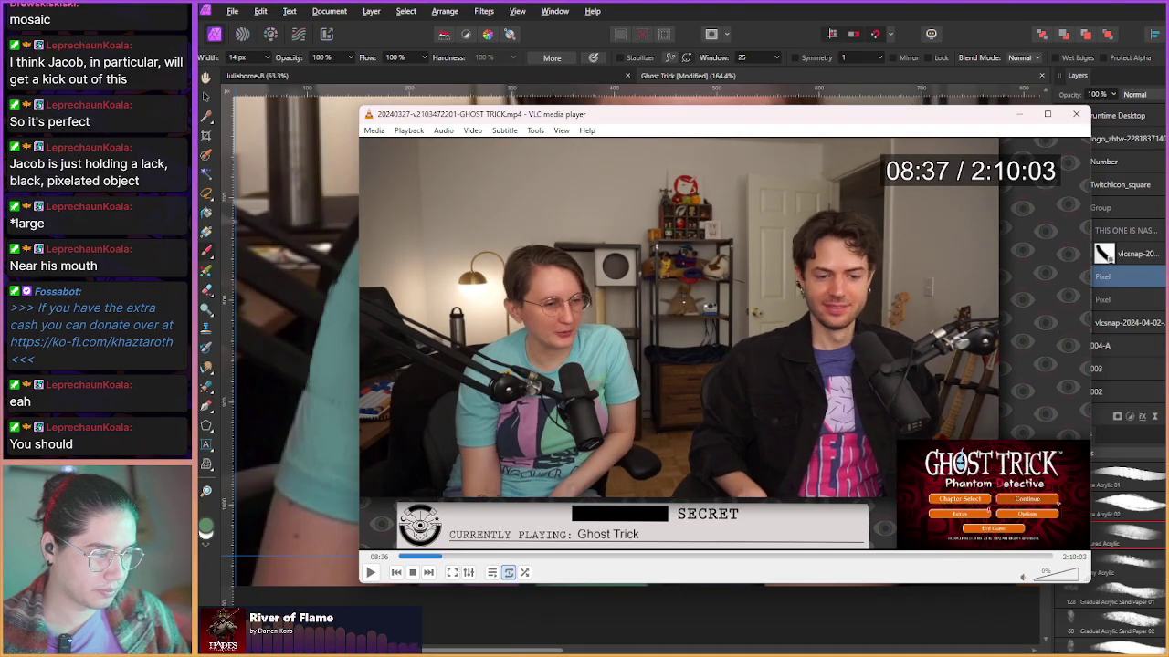
key(shift+Right)
key(shift+Right)
key(shift+Right)
key(shift+Right)
key(shift+Right)
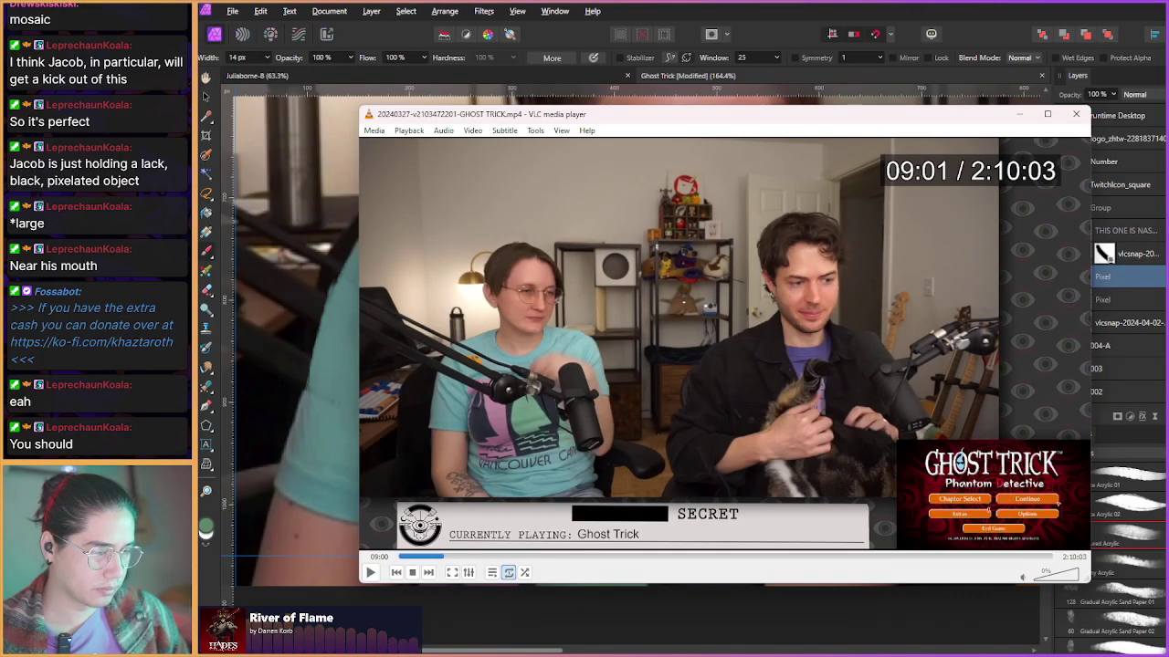
key(shift+Right)
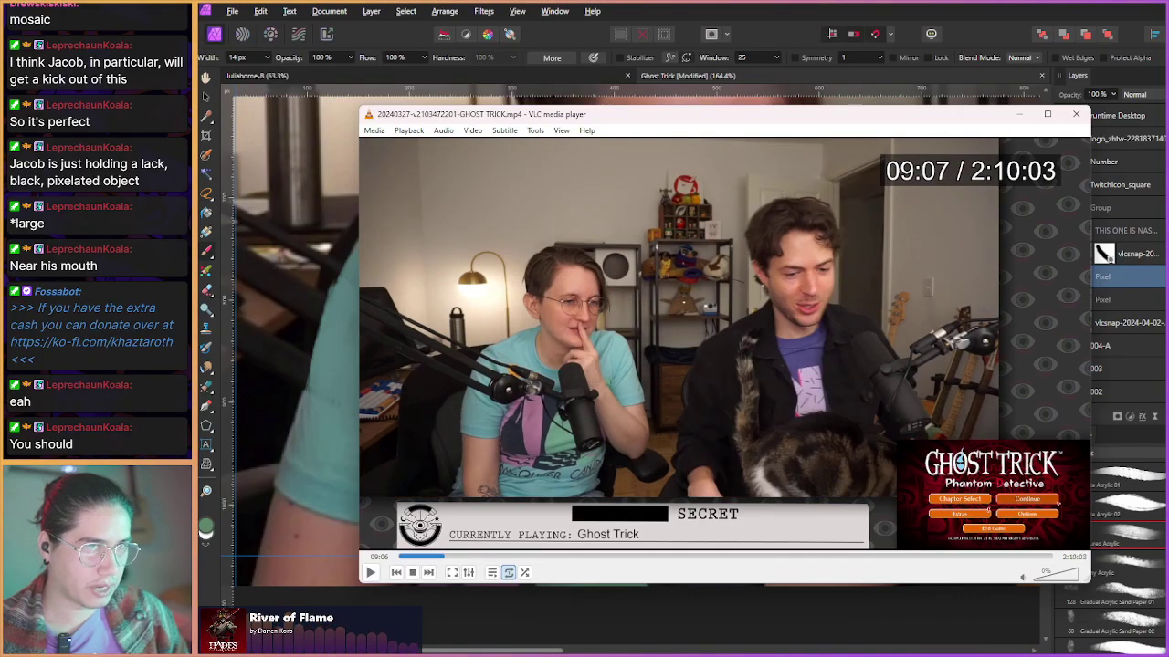
key(shift+Right)
key(shift+Right)
key(shift+Right)
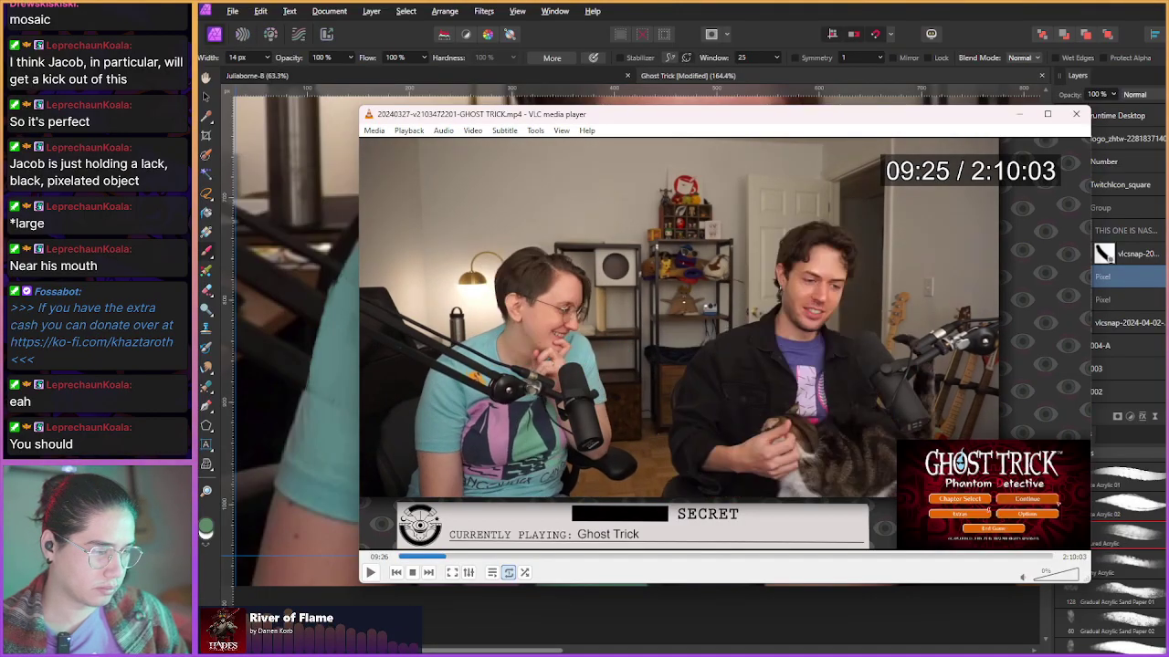
key(shift+Right)
- Continue searching the recording in ten-second jumps to about 12:10 for an unobstructed view of the co-host's shirt
key(alt+Right)
key(alt+Right)
key(alt+Right)
key(alt+Right)
key(alt+Right)
key(alt+Right)
key(alt+Right)
key(alt+Right)
key(alt+Right)
key(alt+Right)
key(alt+Right)
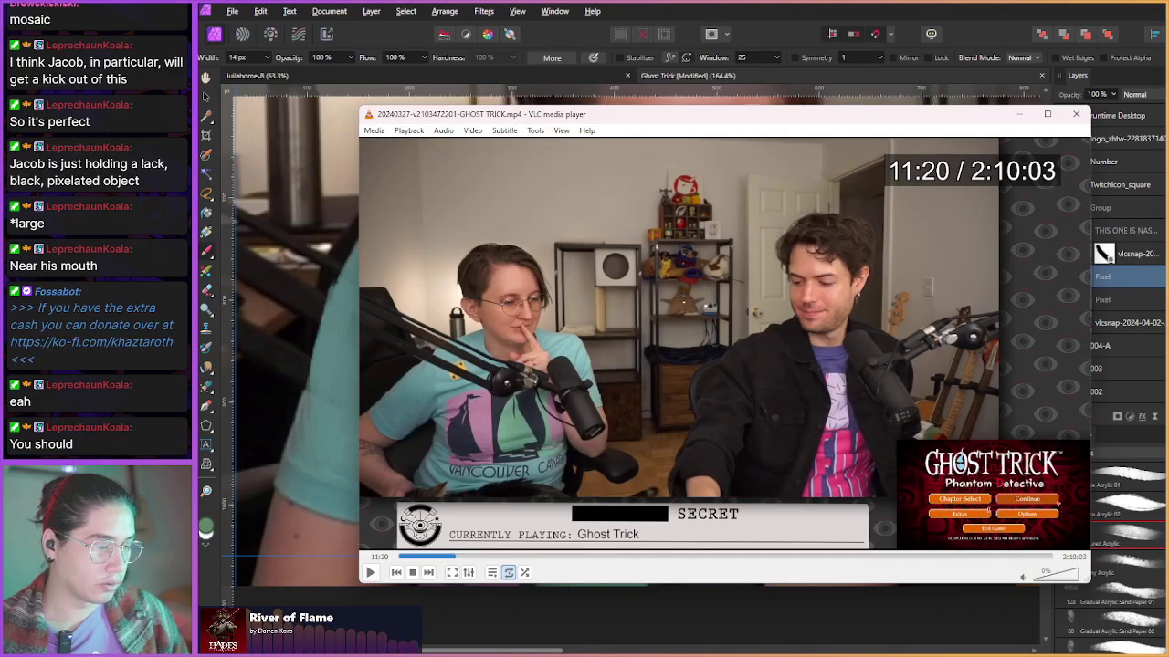
key(alt+Right)
key(alt+Right)
key(alt+Right)
key(alt+Right)
key(alt+Right)
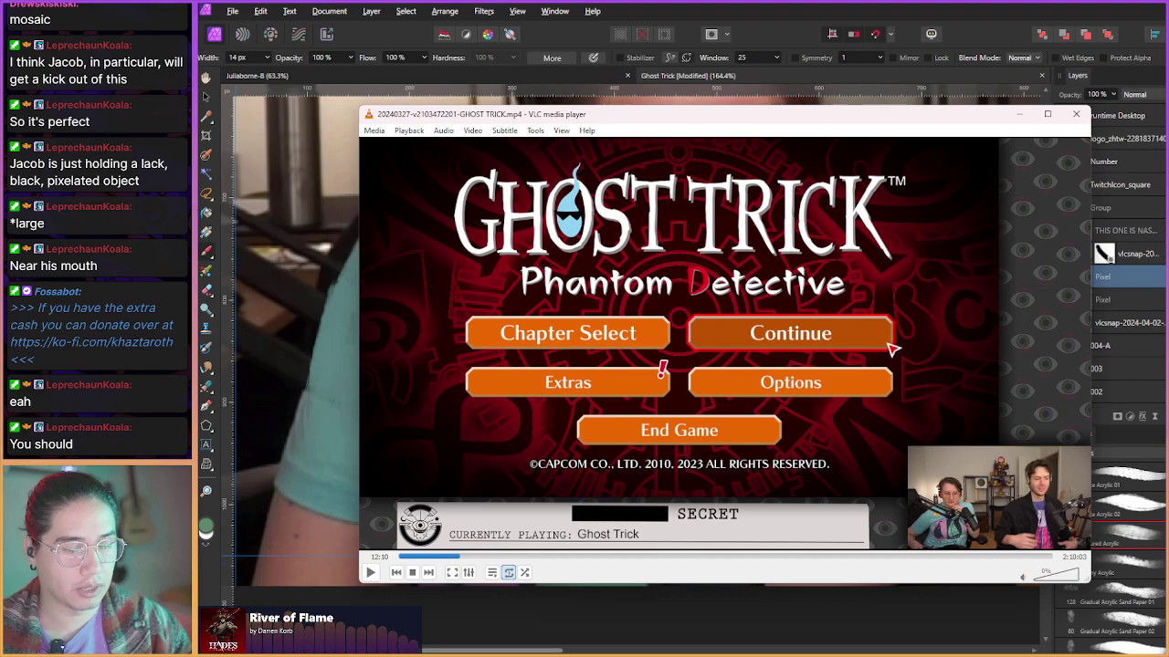
- Jump near the recording's end, about 2:06:14, and skim forward to 2:07:28 for a clear frame of the shirt graphic
click(983, 563)
drag(995, 560, 1033, 562)
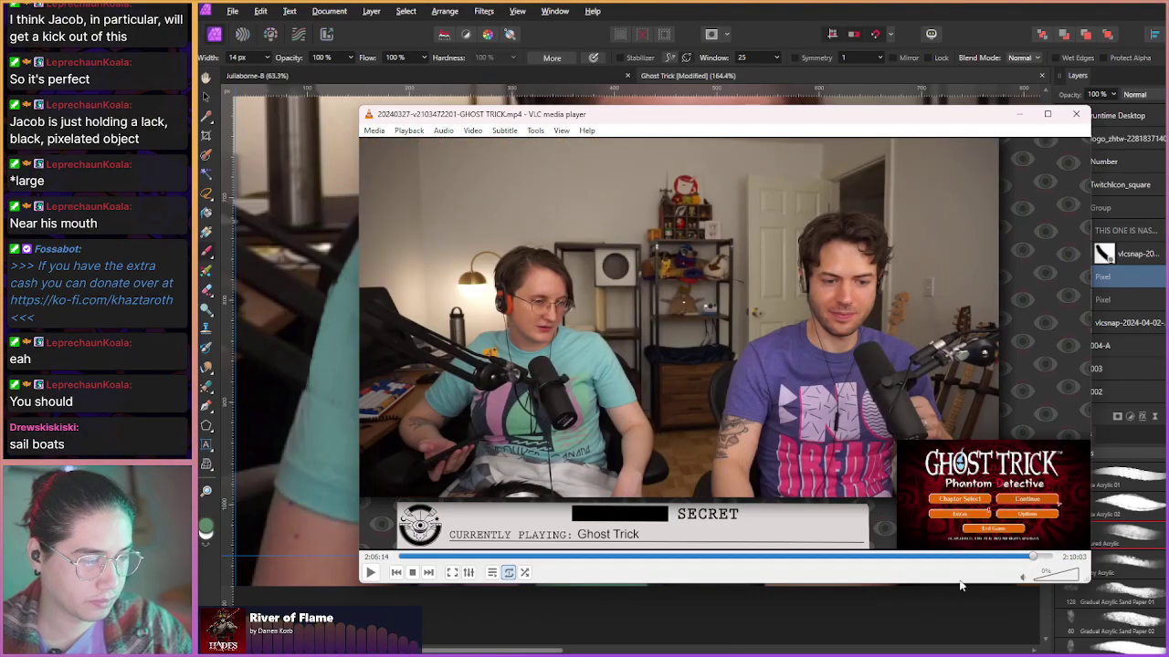
key(Right)
key(Right)
key(Right)
key(Right)
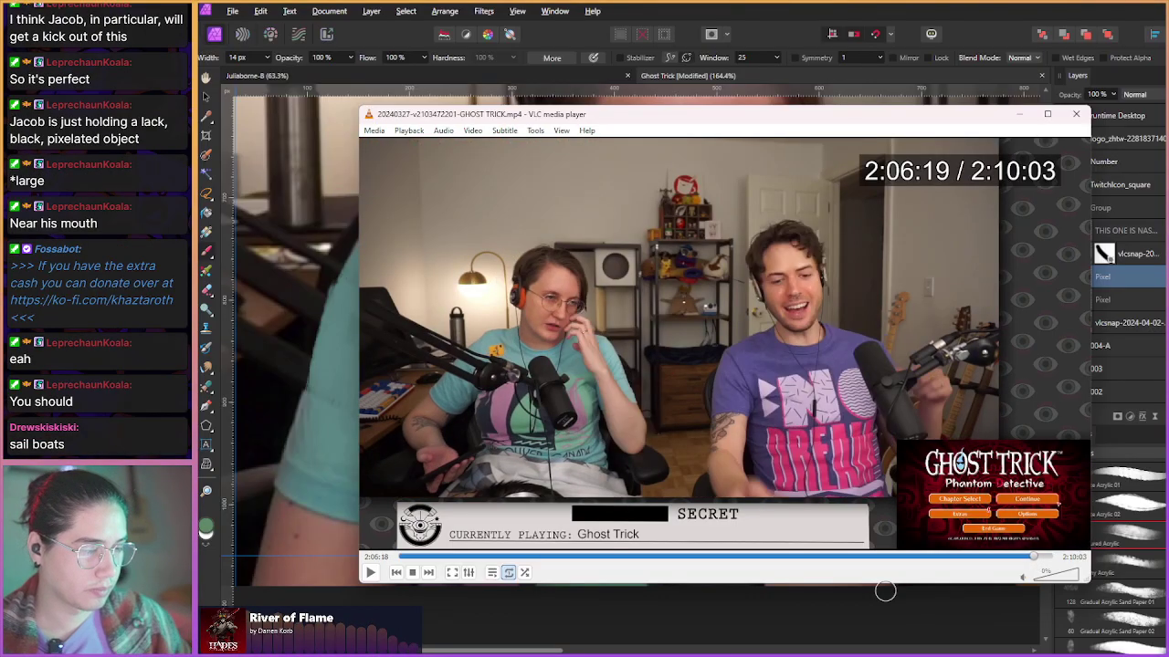
key(Right)
key(Right)
key(Right)
key(Right)
key(Right)
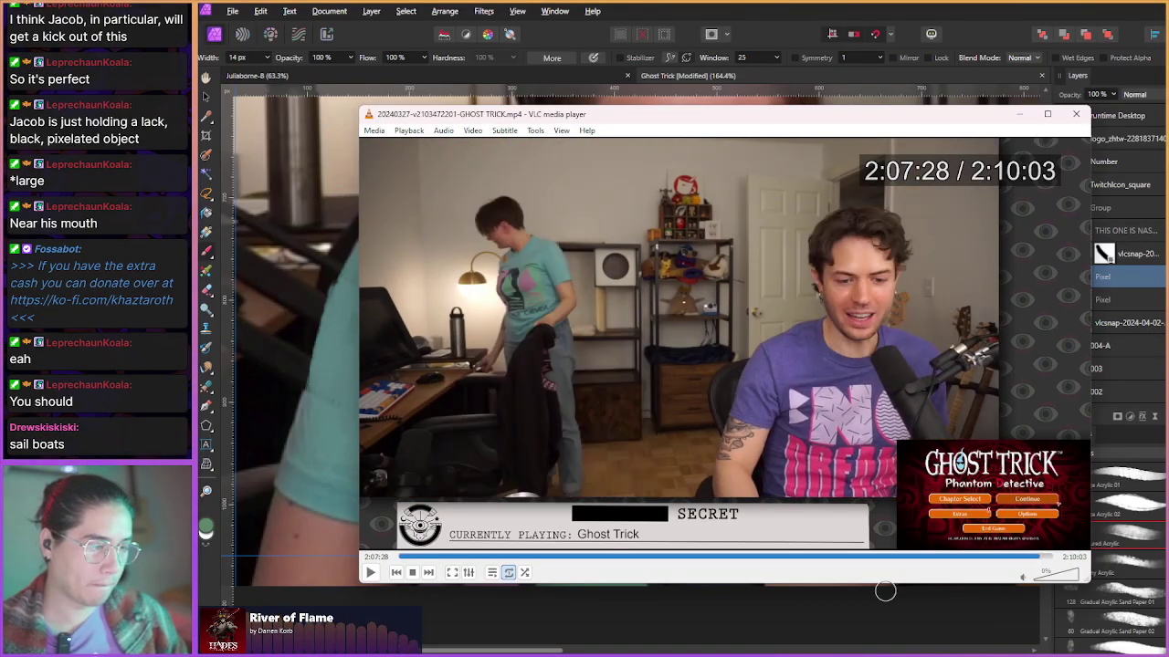
- Search the recording in short jumps between about 2:07:28 and 2:06:59 for the co-host's shirt graphic without the microphone
key(Left)
key(Left)
key(Left)
key(Left)
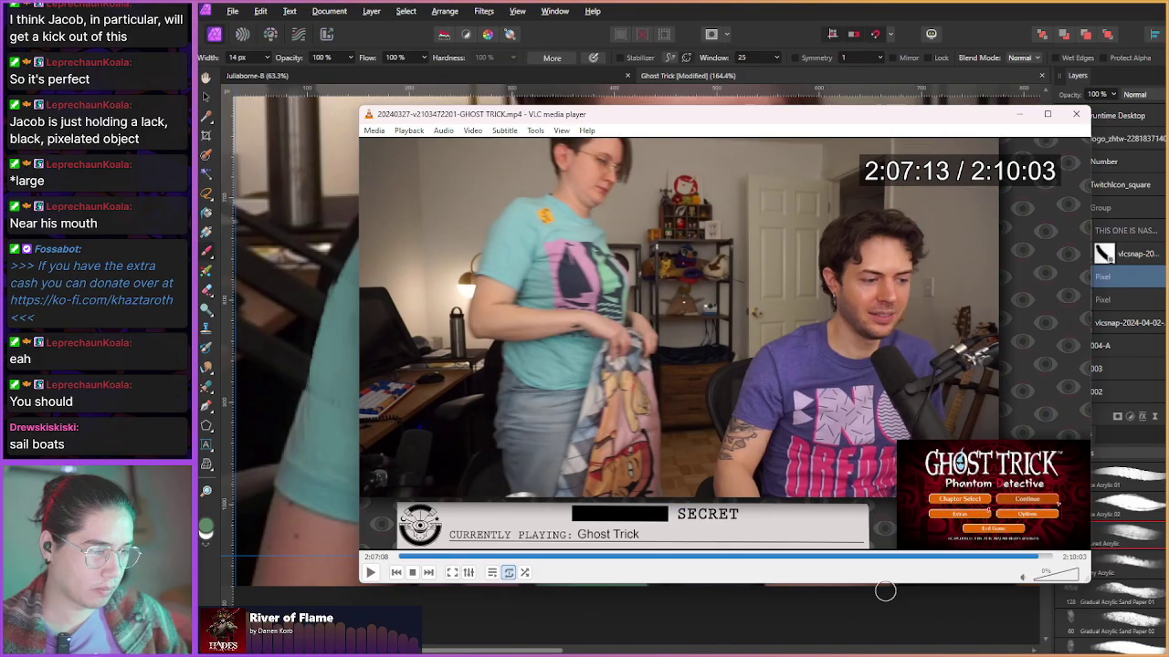
key(Left)
key(Left)
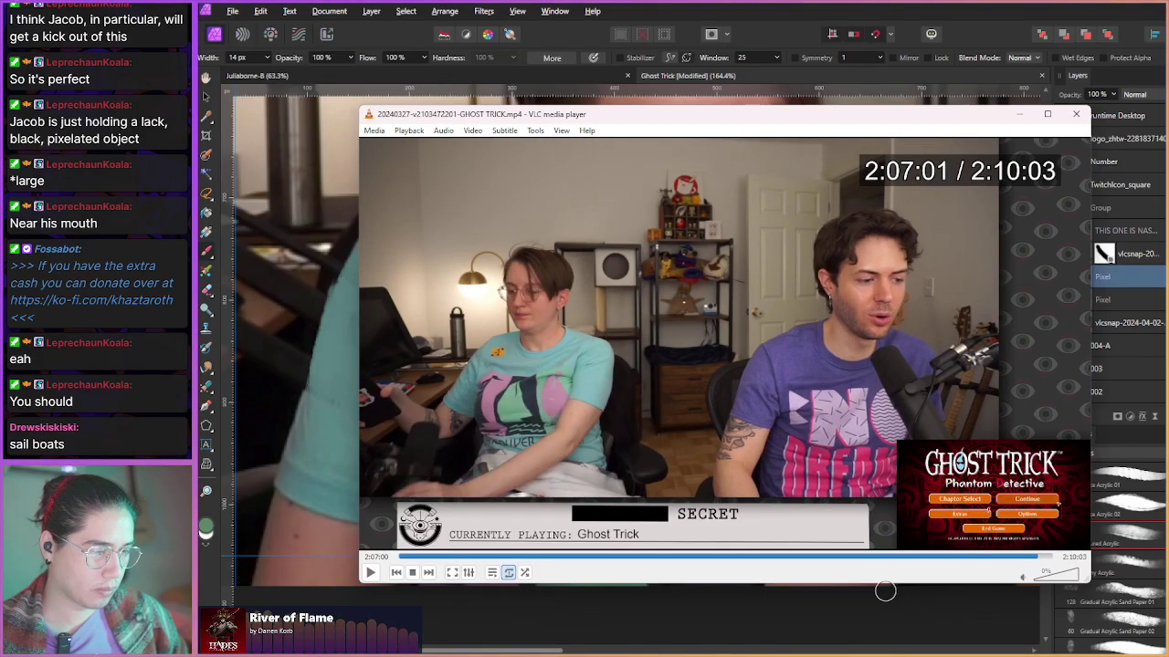
key(Left)
key(Left)
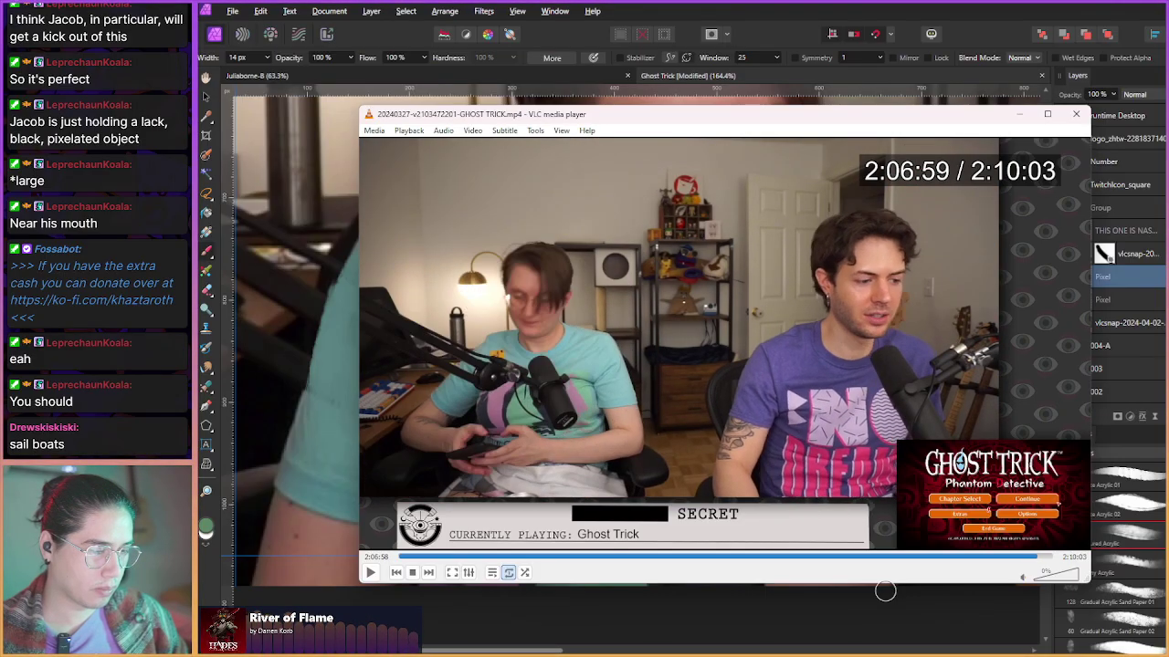
key(Right)
key(Right)
key(Right)
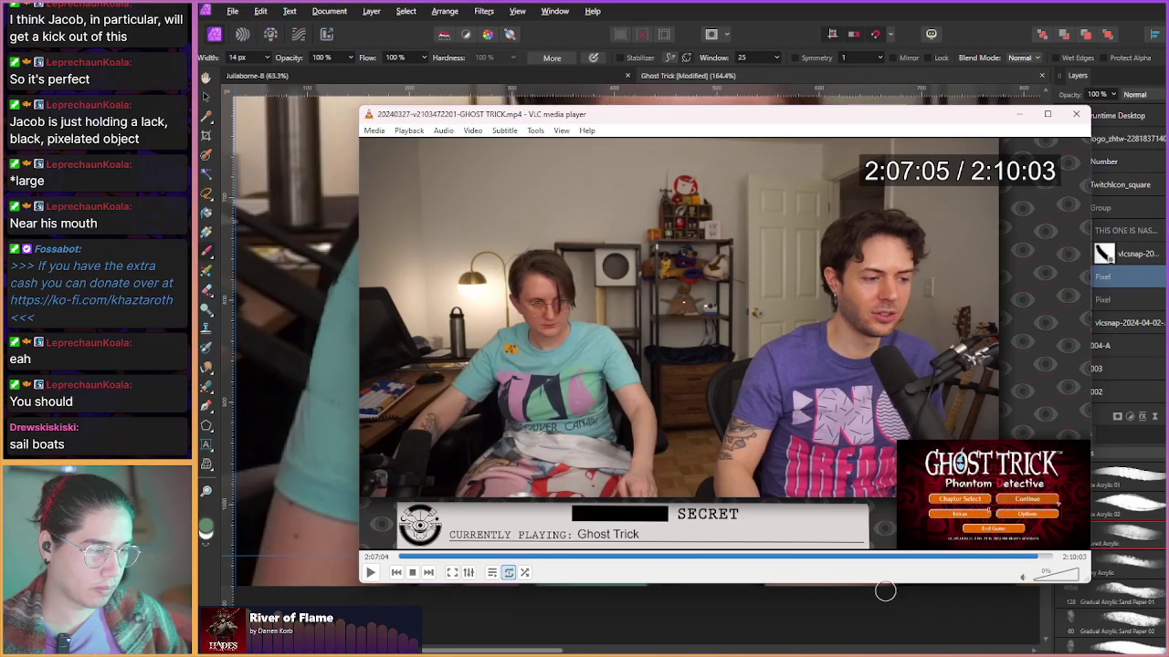
key(Left)
- Advance frame by frame from 2:07:00 to about 2:07:04 and save a snapshot showing the co-host's unobstructed shirt graphic
key(e)
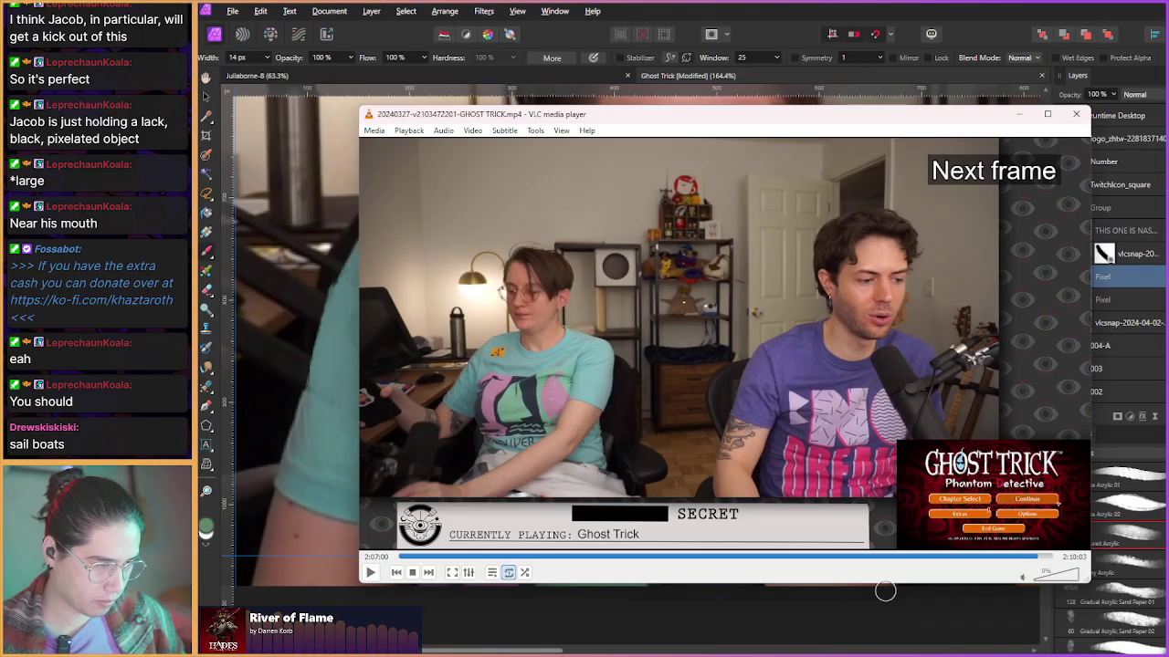
key(e)
key(e)
key(e)
key(e)
key(e)
key(e)
key(e)
key(e)
key(e)
key(e)
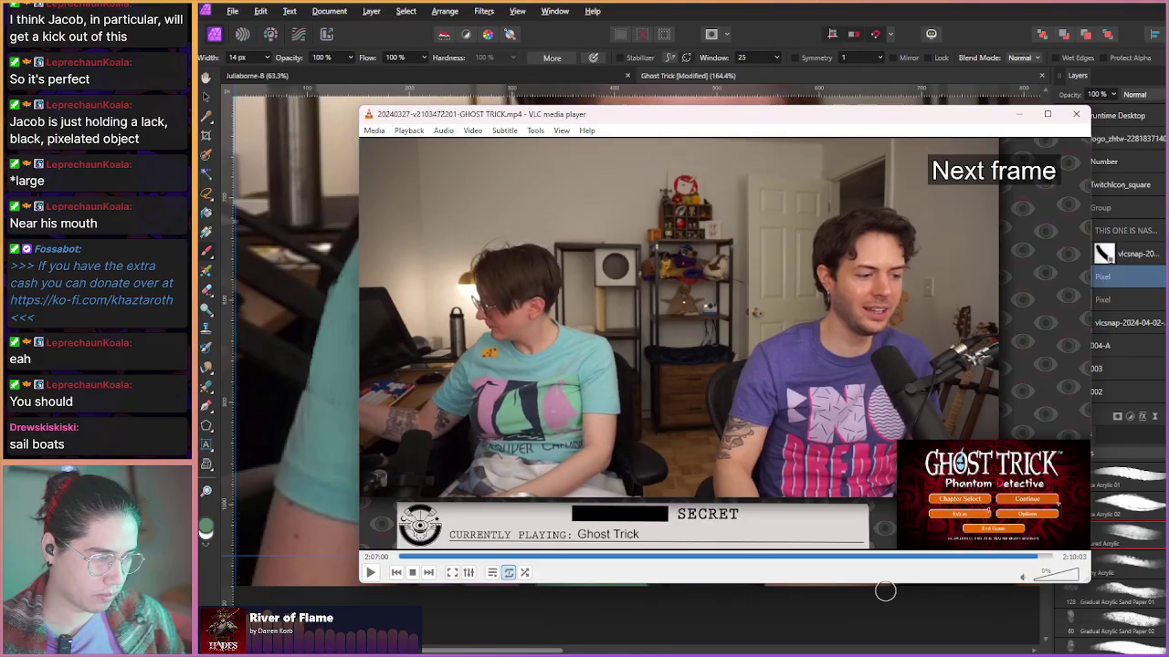
key(e)
key(e)
key(e)
key(e)
key(e)
key(e)
key(e)
key(e)
key(e)
key(e)
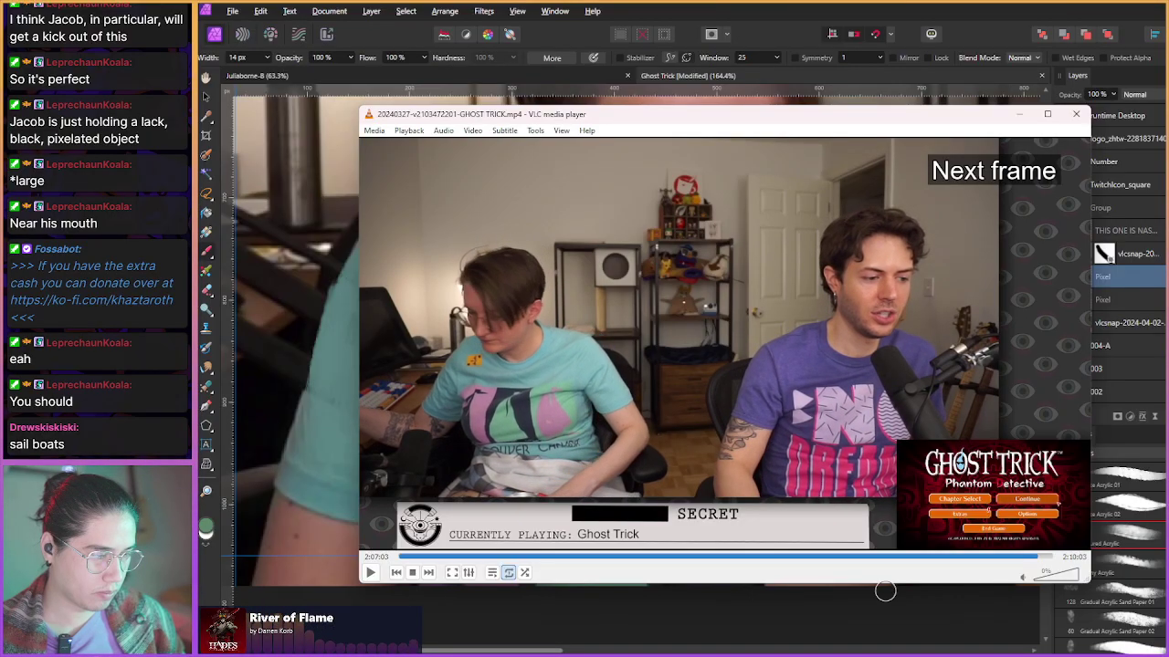
key(e)
key(e)
key(e)
key(e)
key(e)
key(e)
key(e)
key(e)
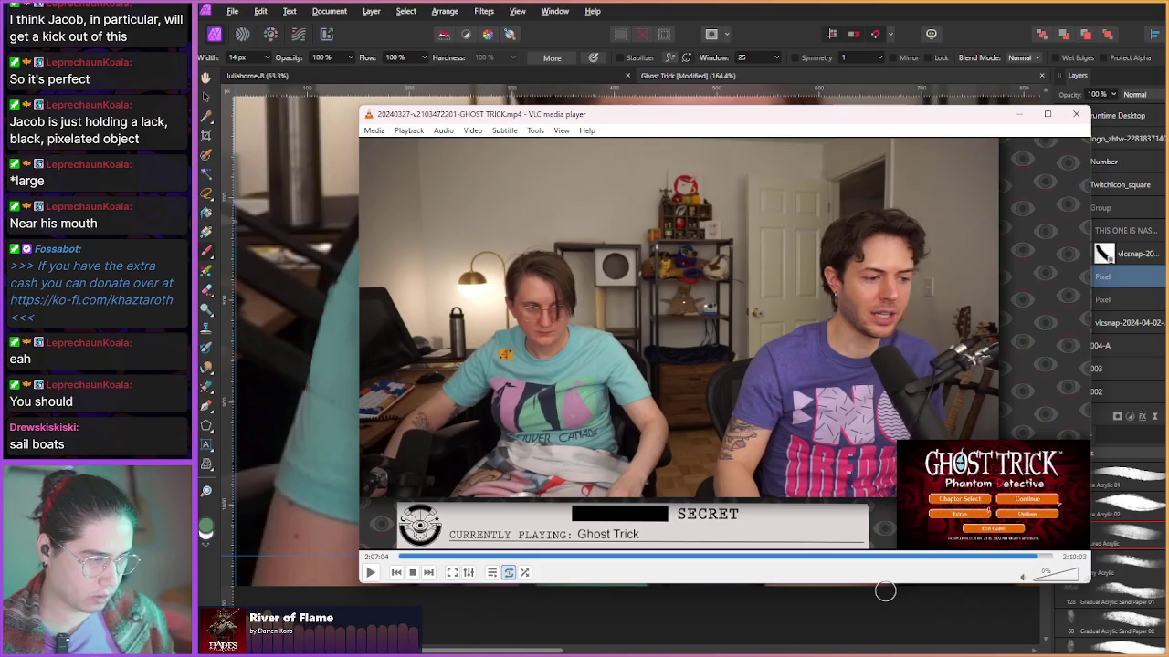
key(shift+s)
- Skim forward in short jumps to about 2:09:14, looking for a larger, front-facing view of the co-host's shirt graphic
key(shift+Right)
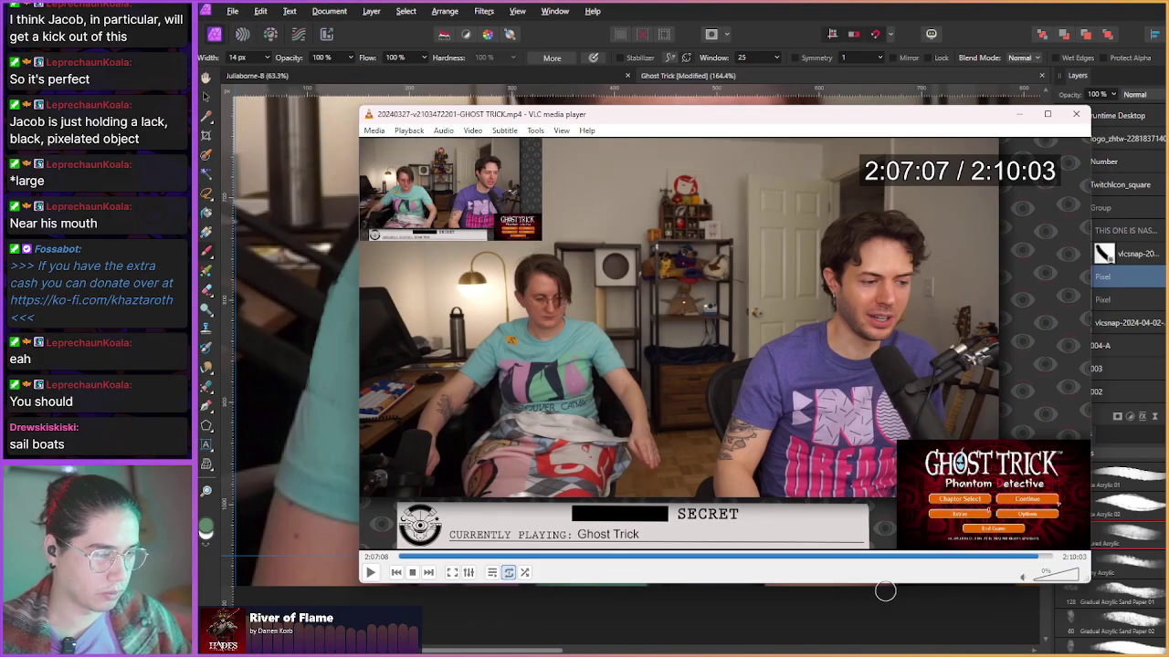
key(shift+Right)
key(shift+Right)
key(shift+Right)
key(shift+Right)
key(shift+Right)
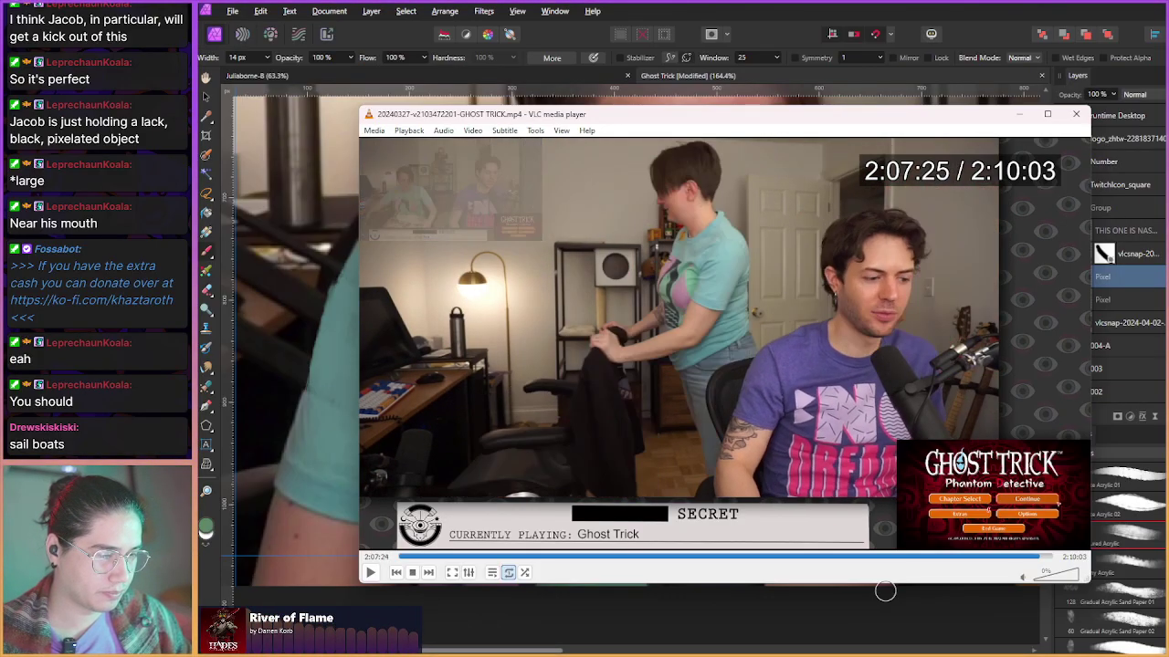
key(shift+Right)
key(shift+Right)
key(shift+Right)
key(shift+Right)
key(shift+Right)
key(shift+Right)
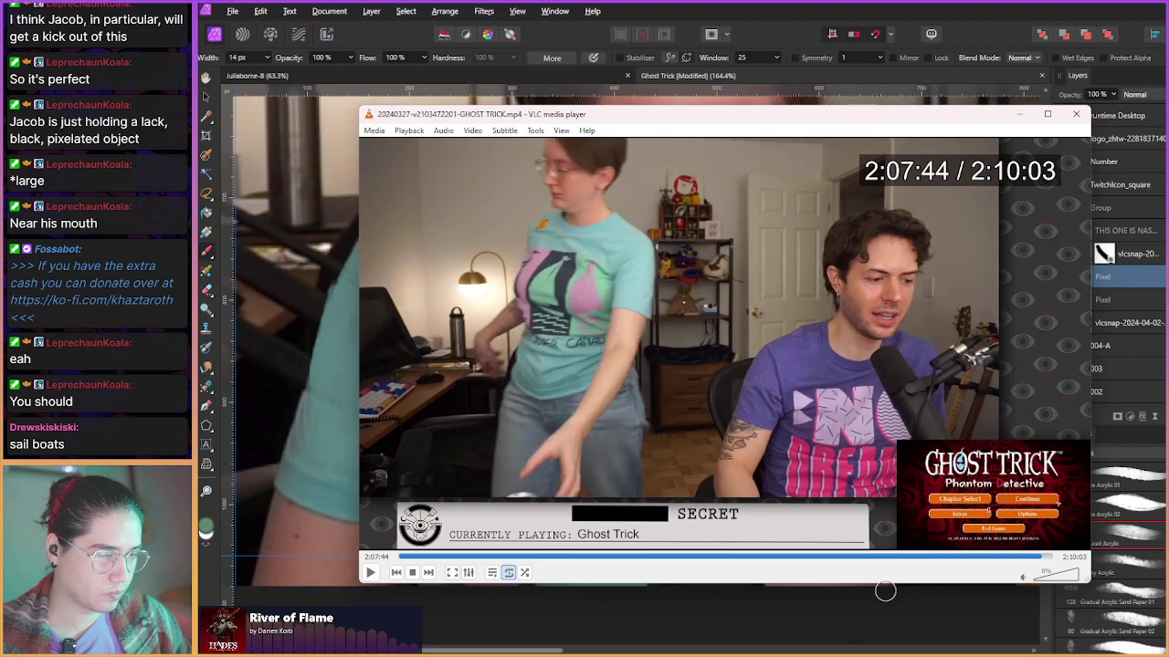
key(shift+Right)
key(shift+Right)
key(shift+Right)
key(shift+Right)
key(shift+Right)
key(shift+Right)
key(shift+Right)
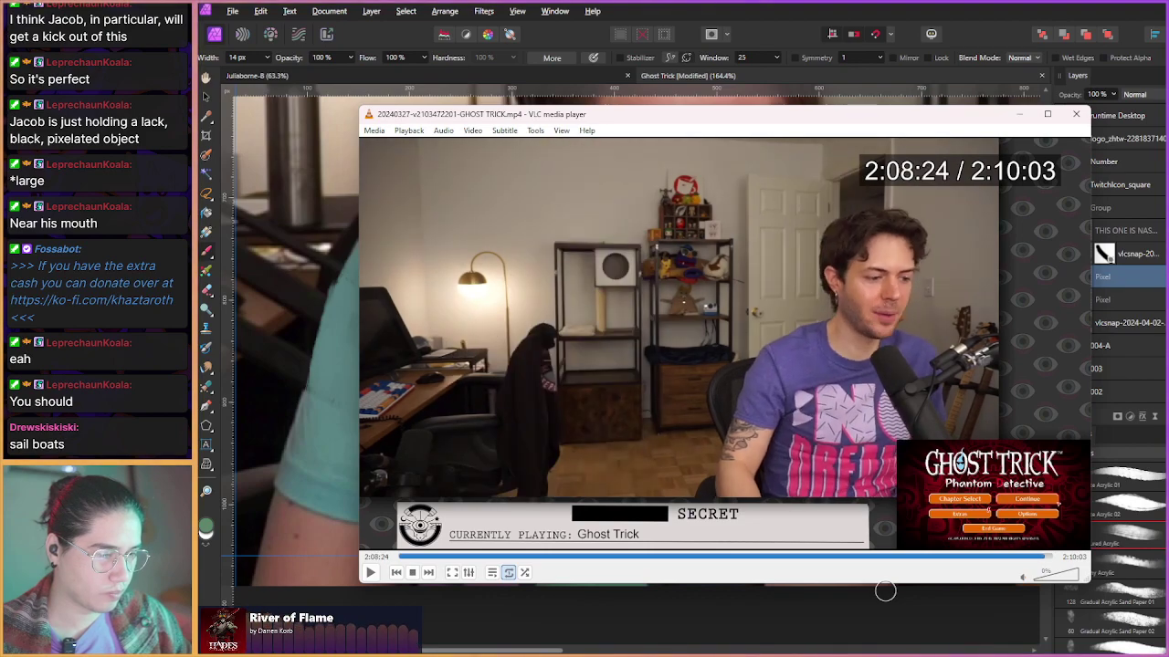
key(shift+Right)
key(shift+Right)
key(shift+Right)
key(shift+Right)
key(shift+Right)
key(shift+Right)
key(shift+Right)
key(shift+Right)
key(shift+Right)
key(shift+Right)
key(shift+Right)
key(shift+Right)
key(shift+Right)
key(shift+Right)
key(shift+Right)
key(shift+Right)
key(shift+Right)
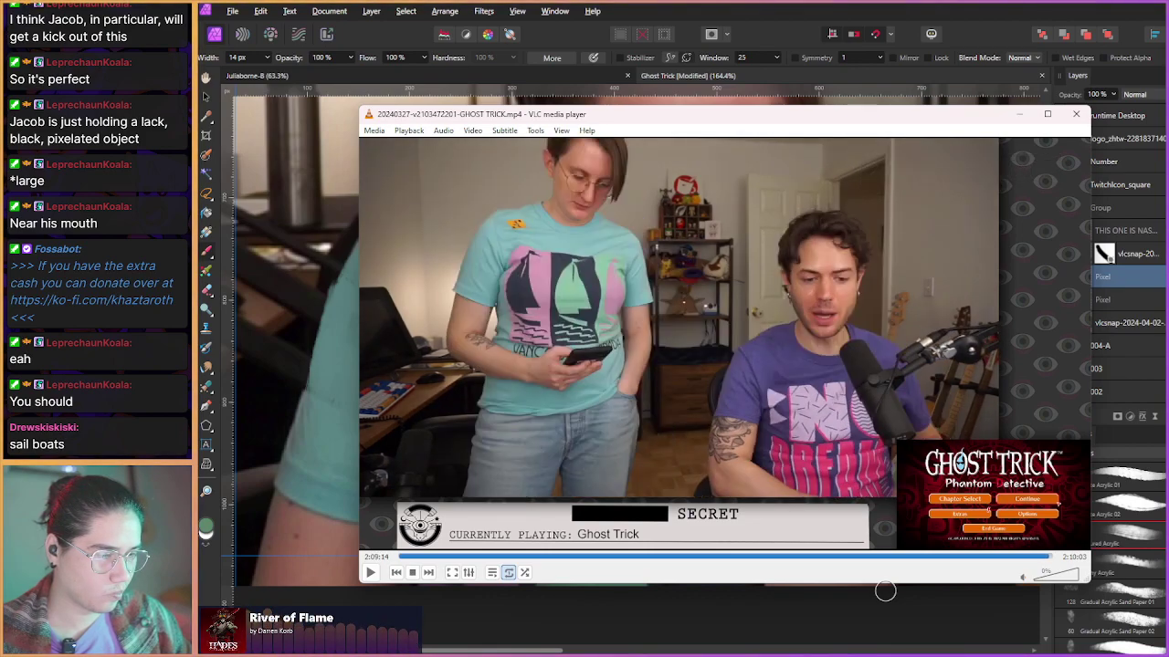
- Advance frame by frame from 2:09:14 to about 2:09:17 and save a snapshot of the co-host standing with the sailboat graphic exposed
key(e)
key(e)
key(e)
key(e)
key(e)
key(e)
key(e)
key(e)
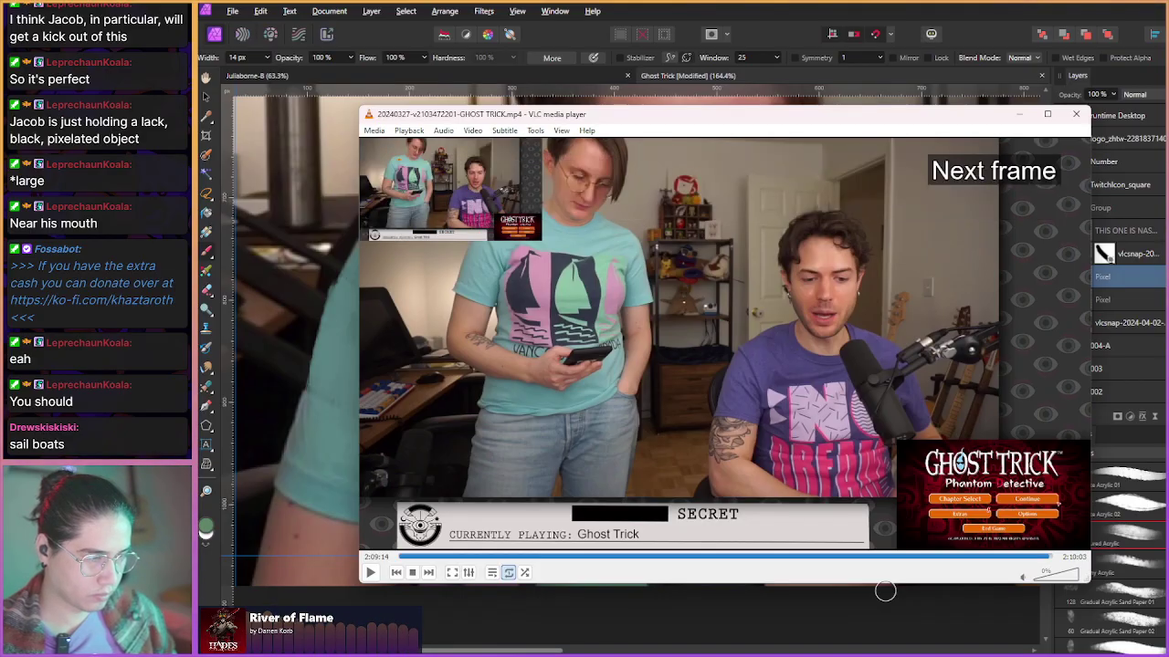
key(e)
key(e)
key(e)
key(e)
key(e)
key(e)
key(e)
key(e)
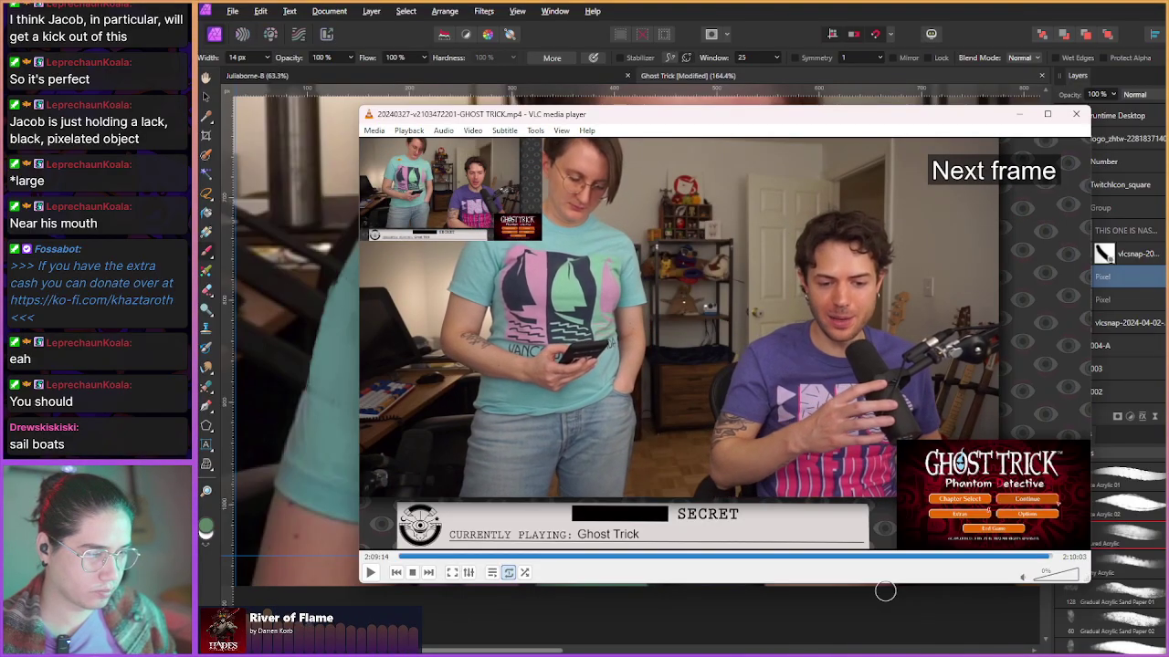
key(e)
key(e)
key(e)
key(e)
key(e)
key(e)
key(e)
key(e)
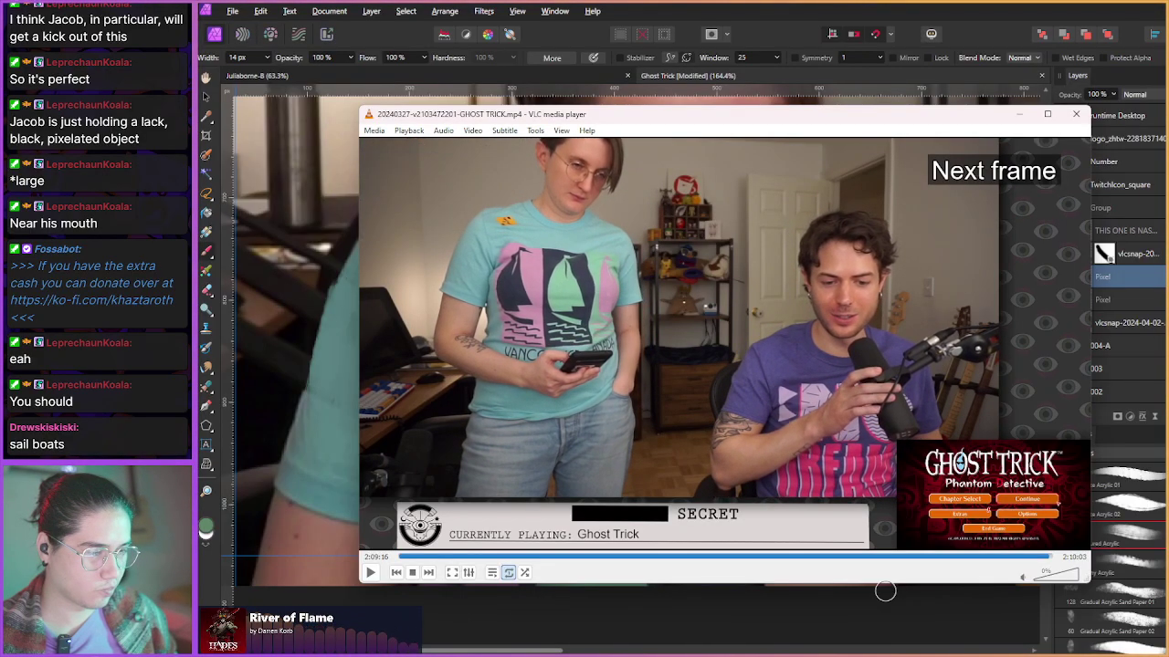
key(e)
key(e)
key(e)
key(e)
key(e)
key(e)
key(e)
key(e)
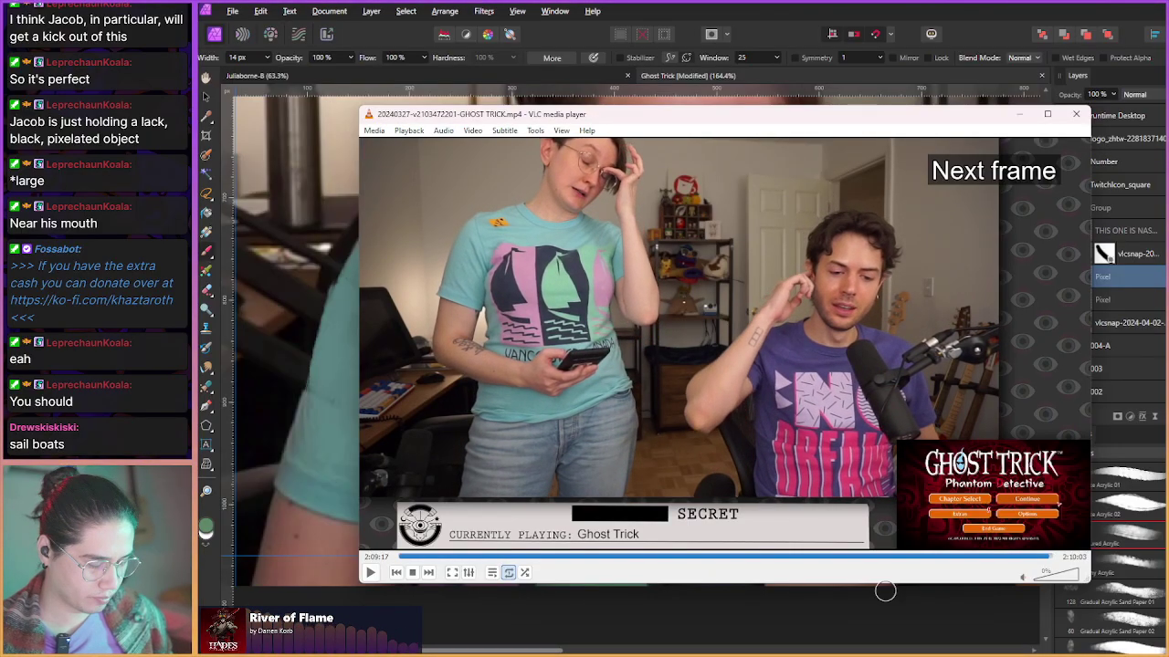
key(shift+s)
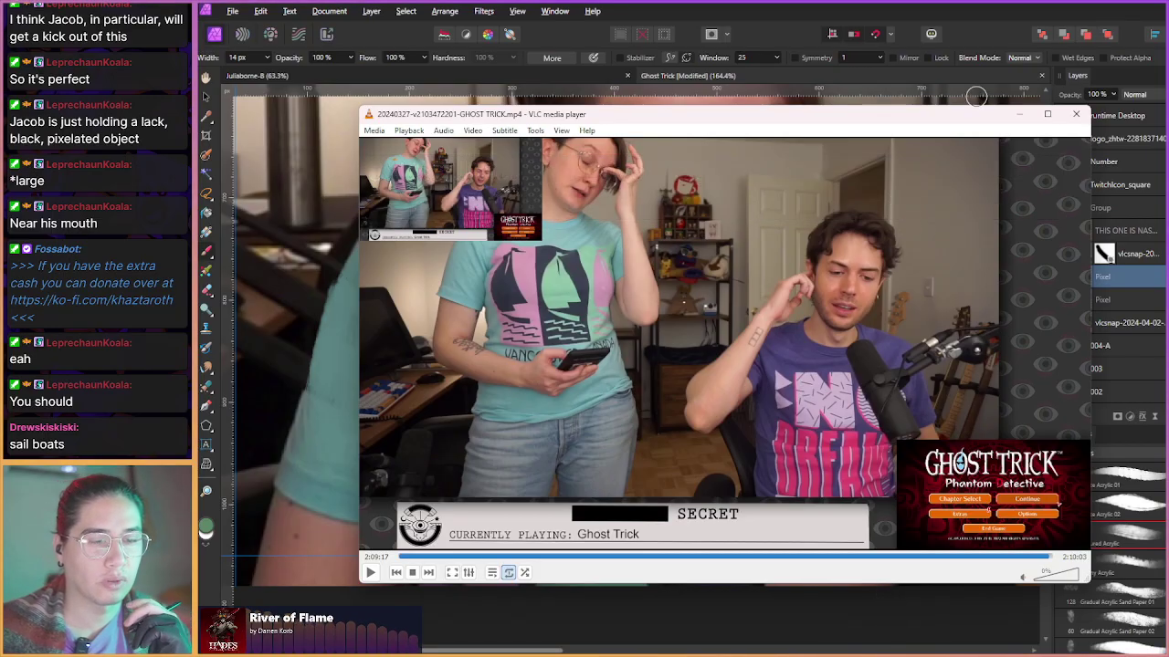
- Switch to Affinity Photo and paste the snapshot above the painted pixel layers in the thumbnail group
click(983, 35)
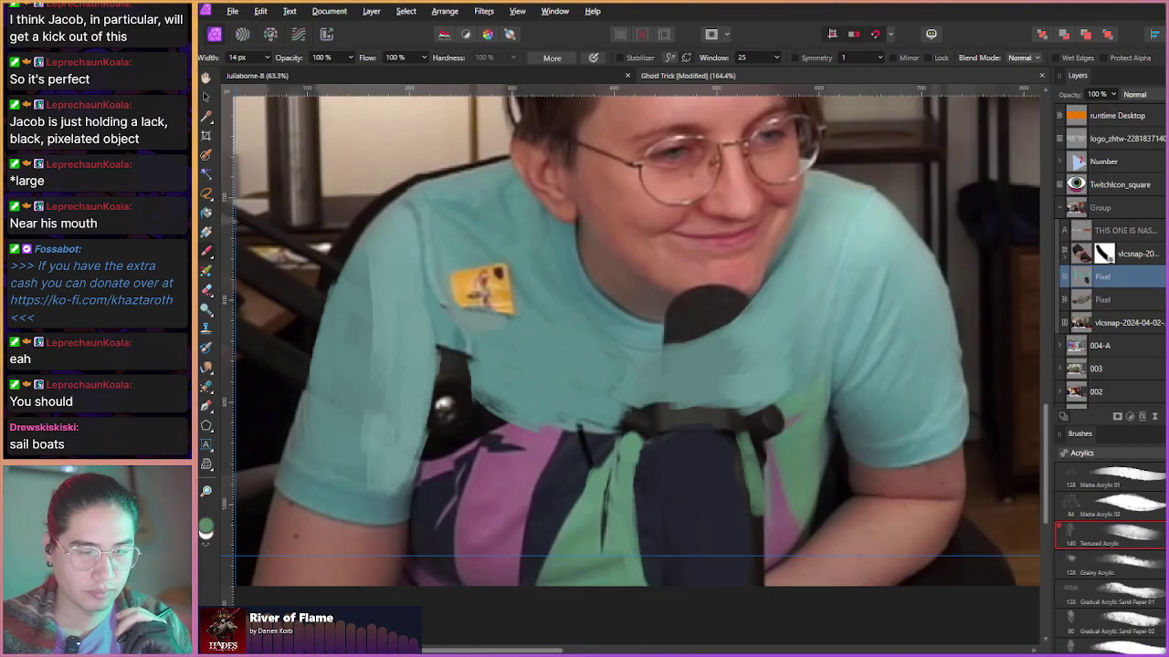
key(ctrl+v)
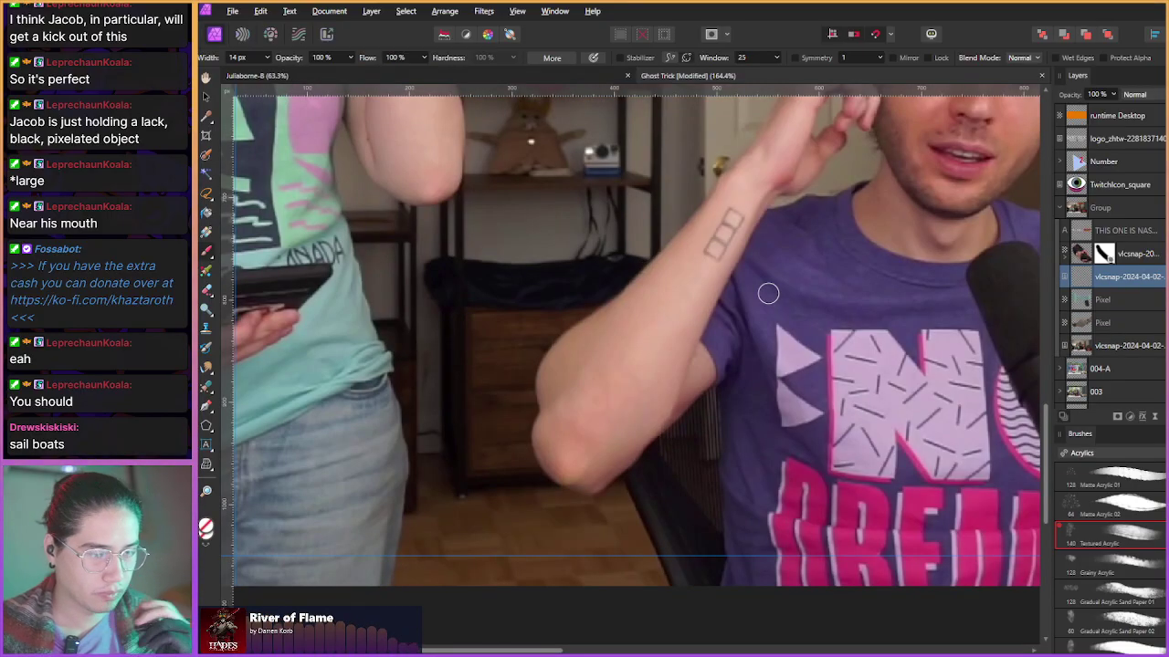
click(449, 460)
drag(430, 442, 546, 539)
scroll(440, 464, down, 3)
mouse_move(481, 462)
mouse_down()
mouse_move(414, 451)
mouse_move(605, 460)
mouse_move(681, 492)
mouse_up()
key(v)
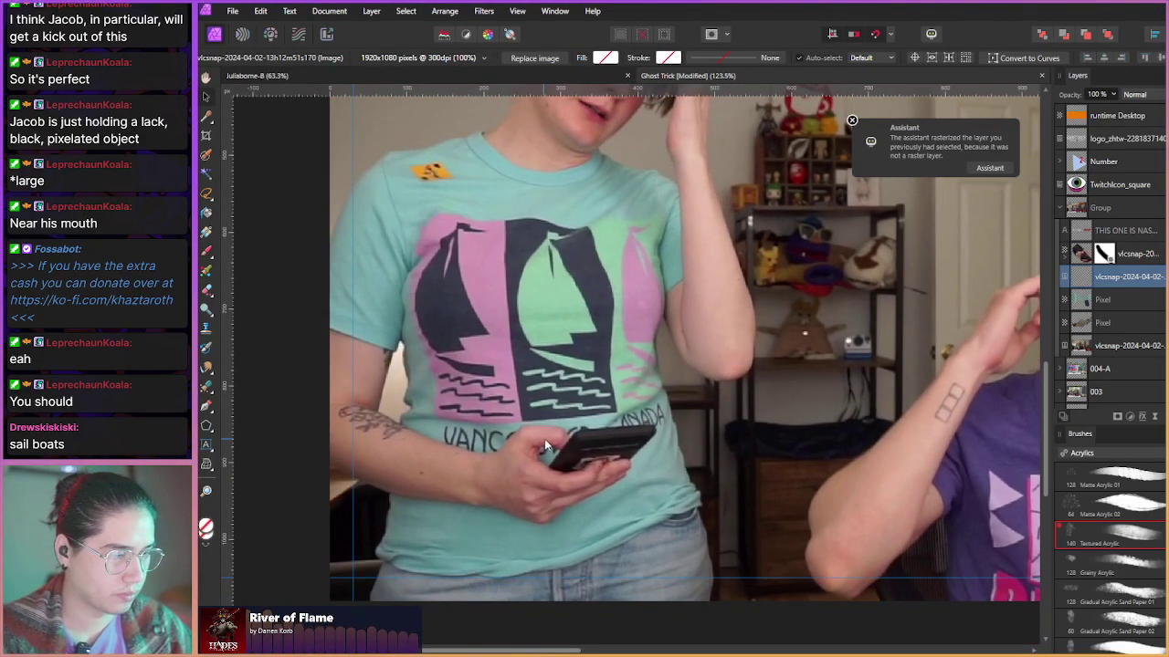
- Make a freehand selection around the sailboat graphic on the standing co-host's shirt, ending just above the phone
key(l)
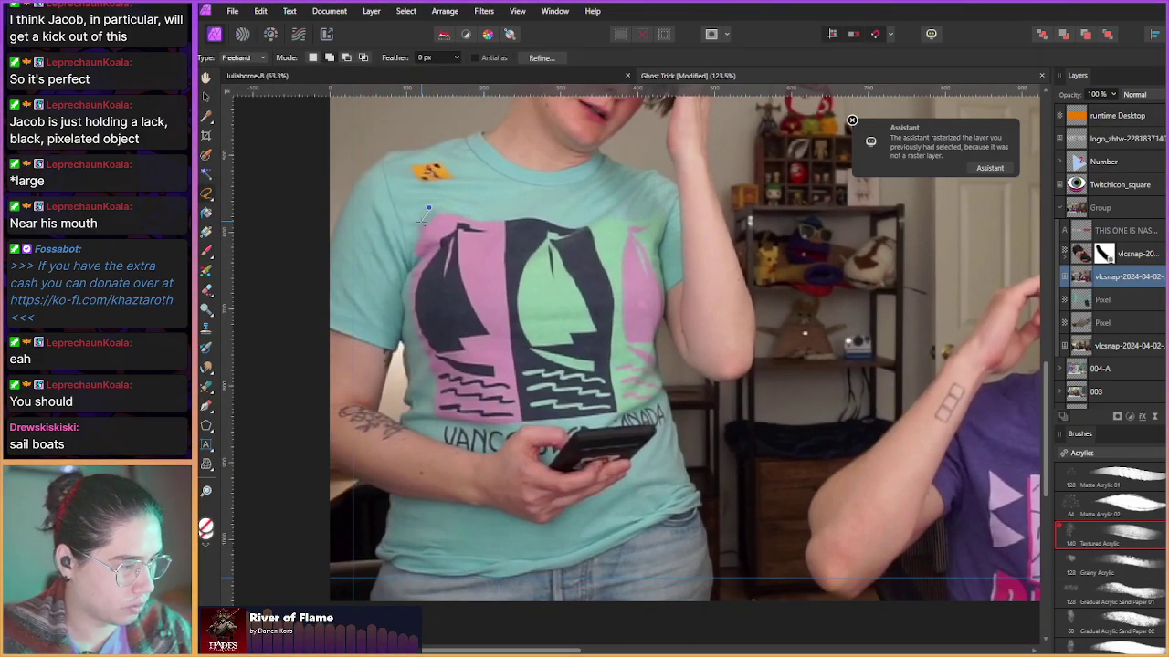
mouse_move(566, 430)
mouse_down()
mouse_move(639, 421)
mouse_move(663, 376)
mouse_up()
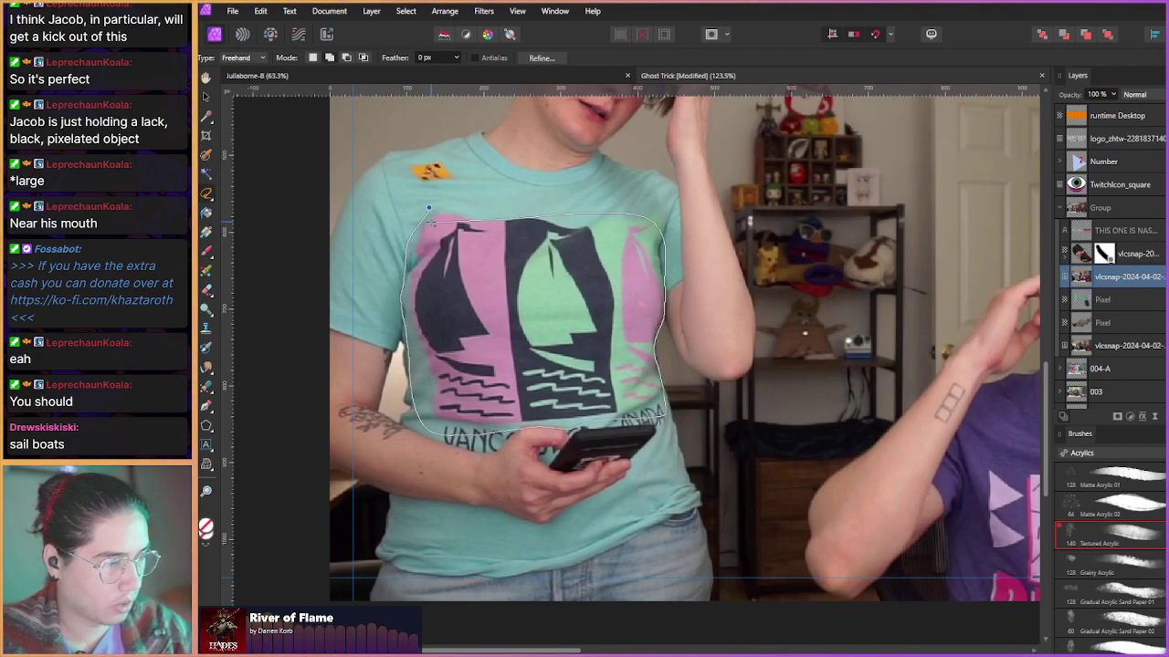
drag(578, 210, 407, 209)
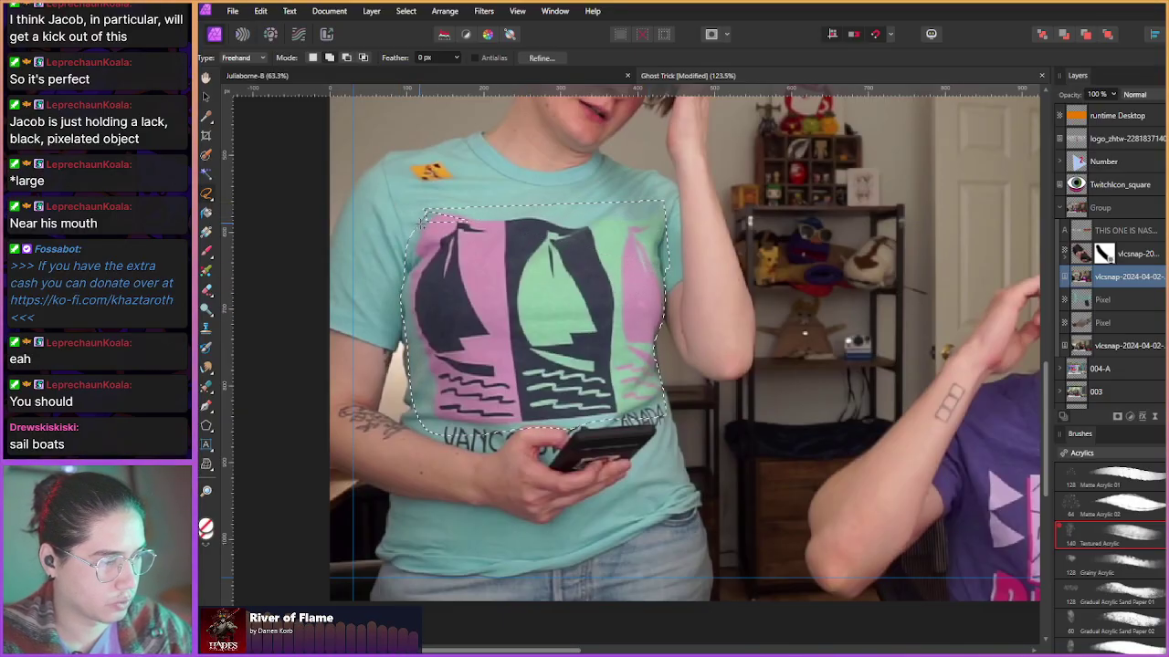
drag(407, 234, 394, 245)
key(ctrl+z)
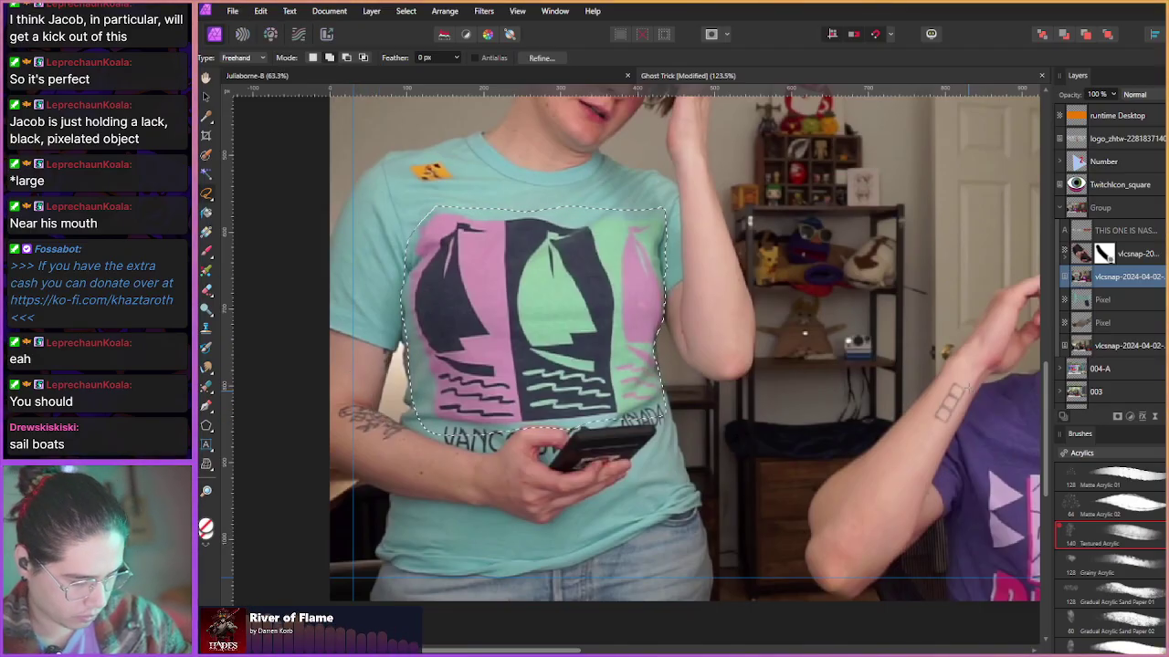
- Rasterize the pasted snapshot layer and cut the selected sailboat graphic out of it
right_click(1104, 278)
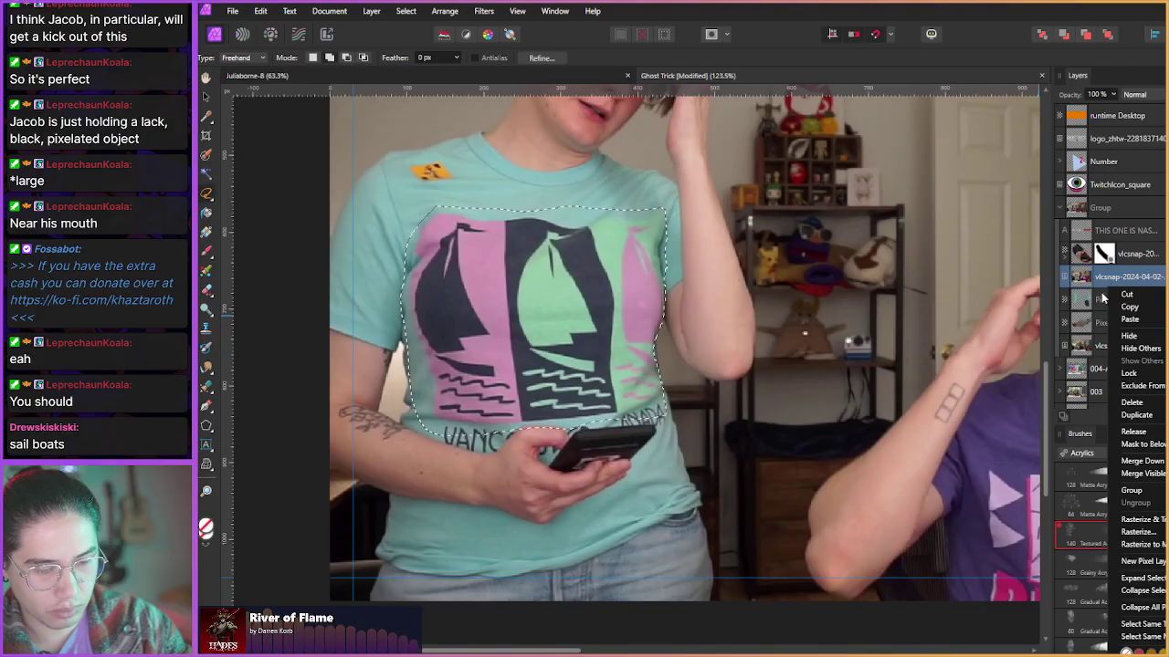
click(1076, 398)
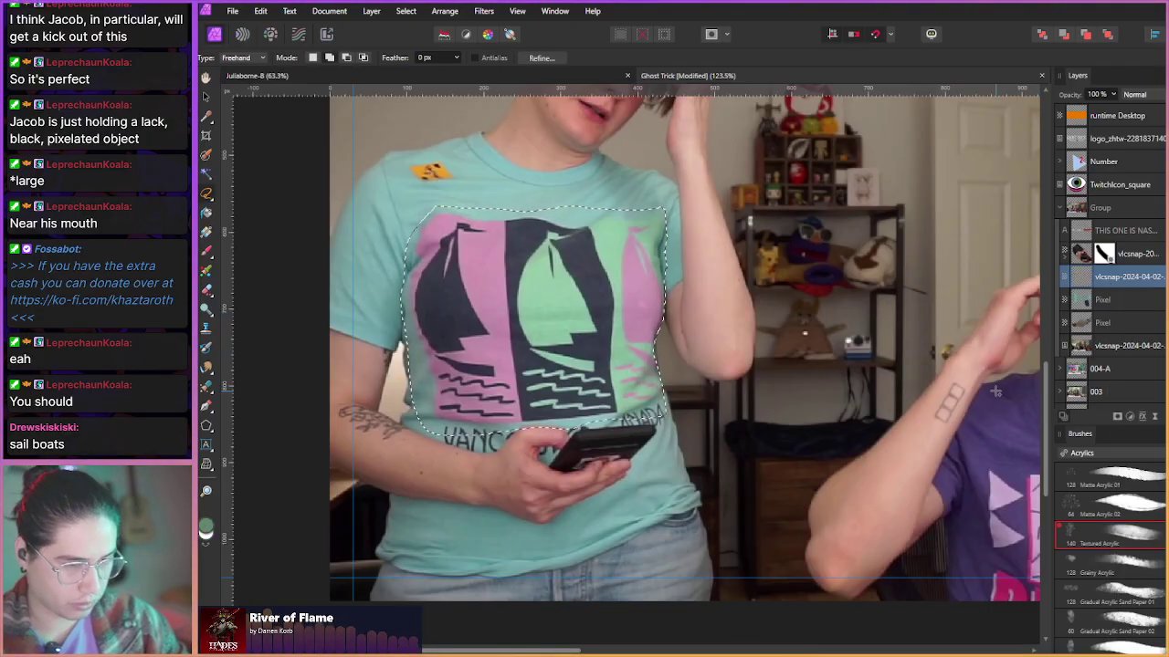
key(Delete)
key(ctrl+z)
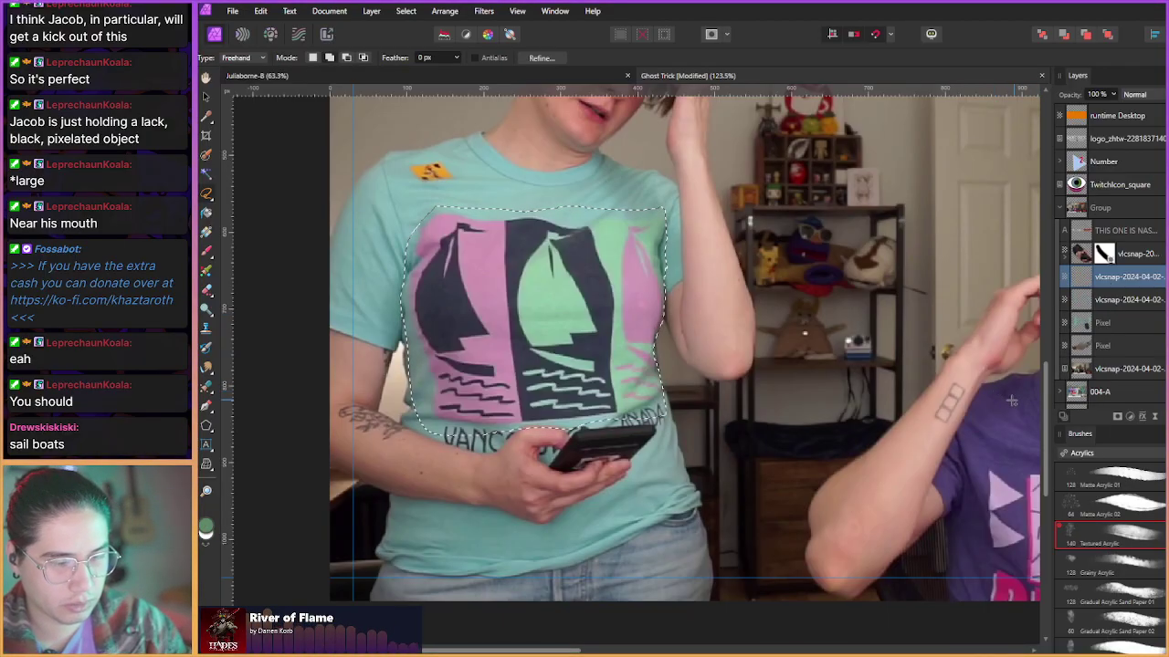
key(ctrl+shift+z)
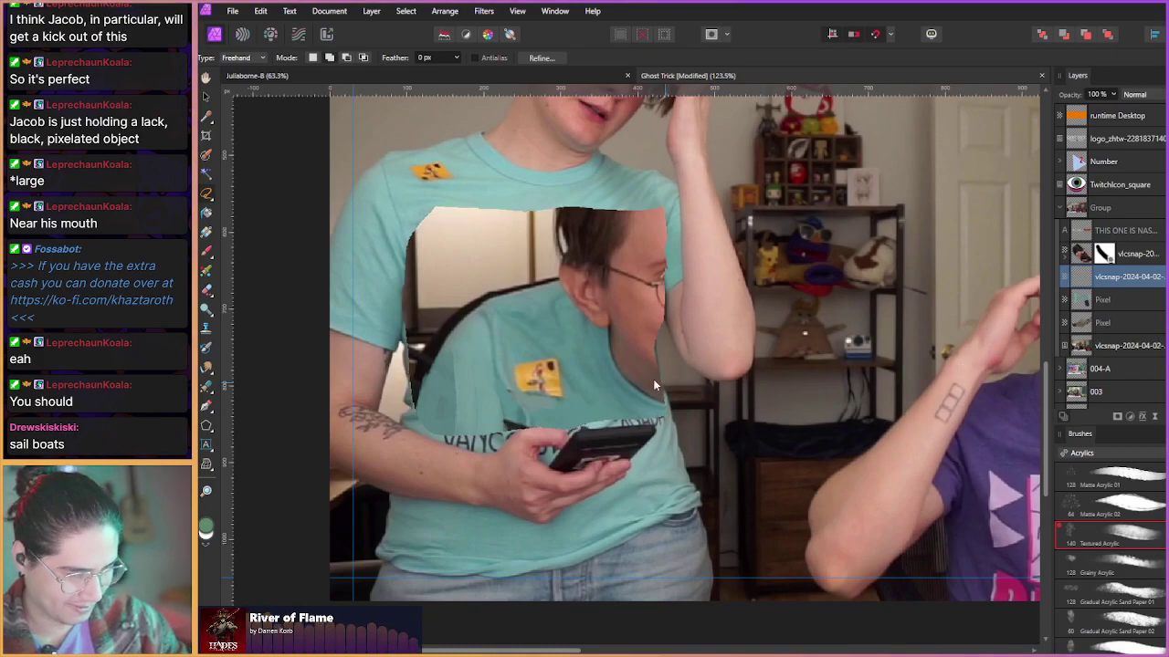
- Shift the snapshot with the cut-out hole over the co-host's face, and hide that snapshot layer
key(v)
mouse_move(669, 383)
mouse_down()
mouse_move(591, 305)
mouse_move(603, 306)
mouse_move(415, 466)
mouse_up()
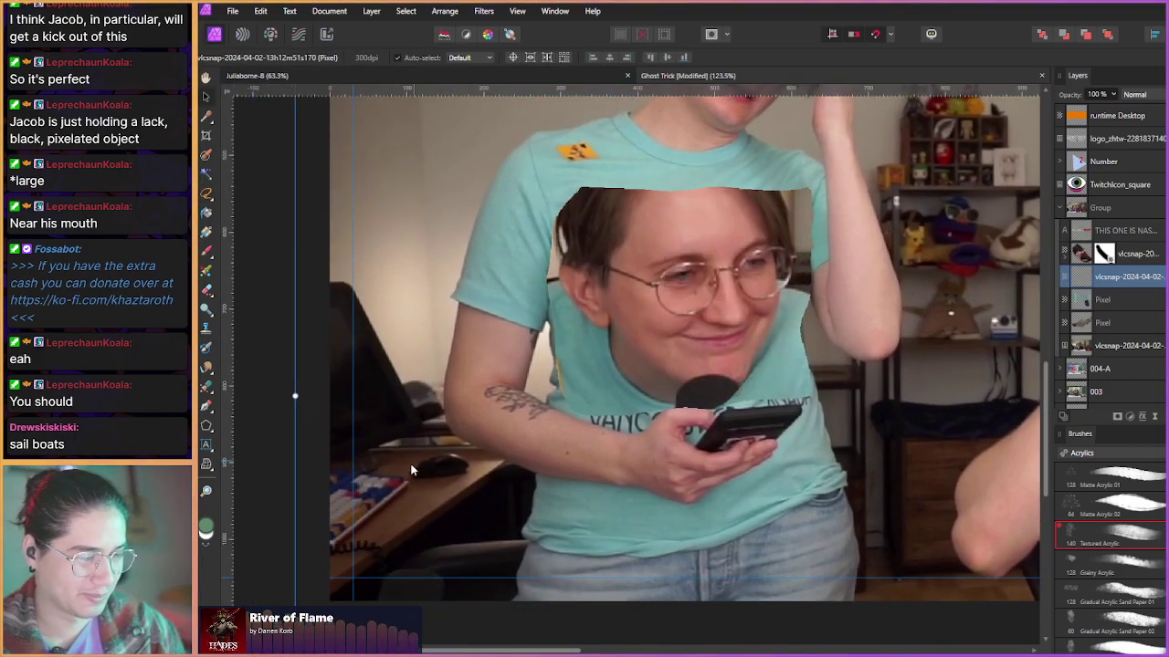
scroll(463, 506, down, 5)
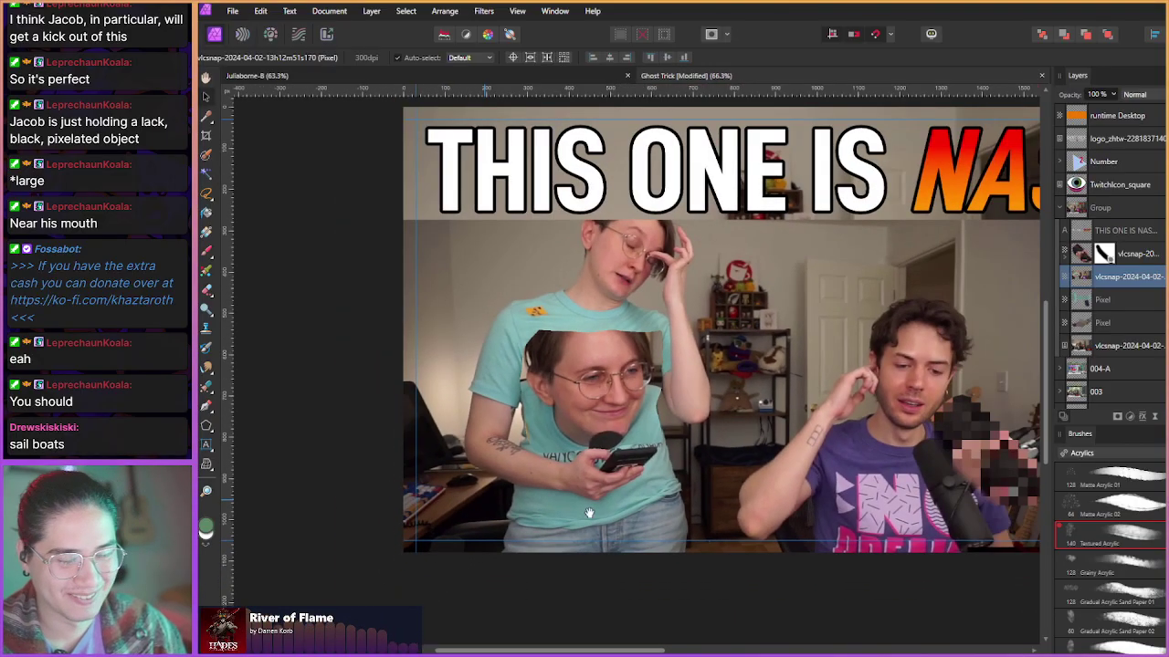
click(1165, 276)
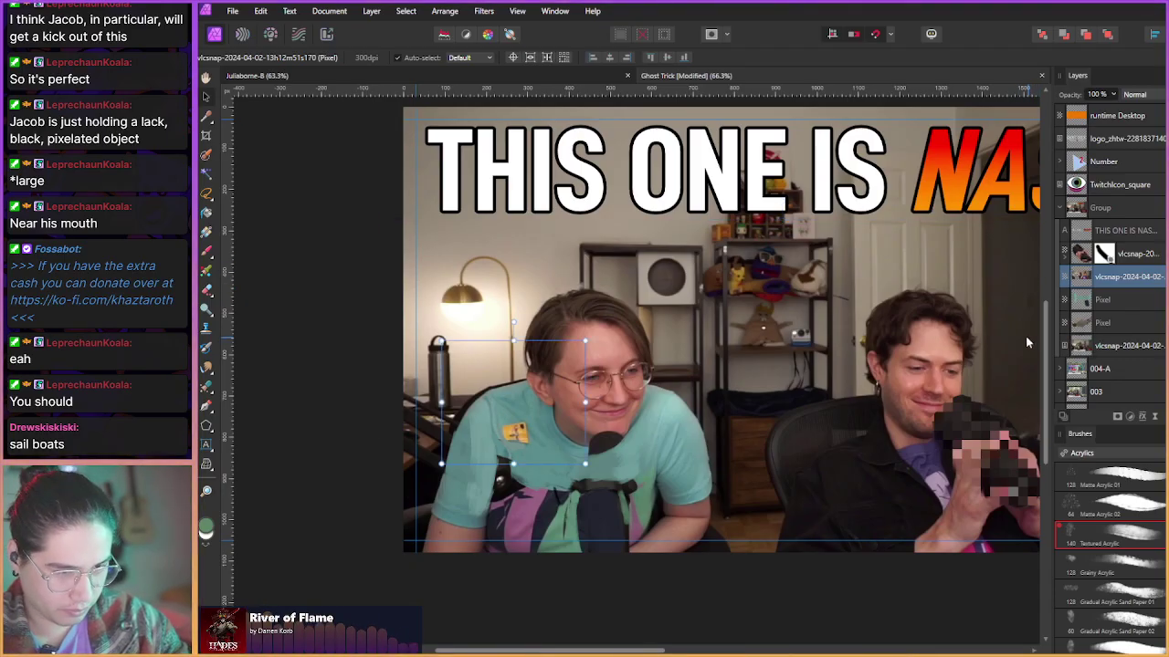
- Paste the cut sailboat graphic, enlarge it slightly over the co-host's shirt front, and set its layer opacity to 60%
key(ctrl+v)
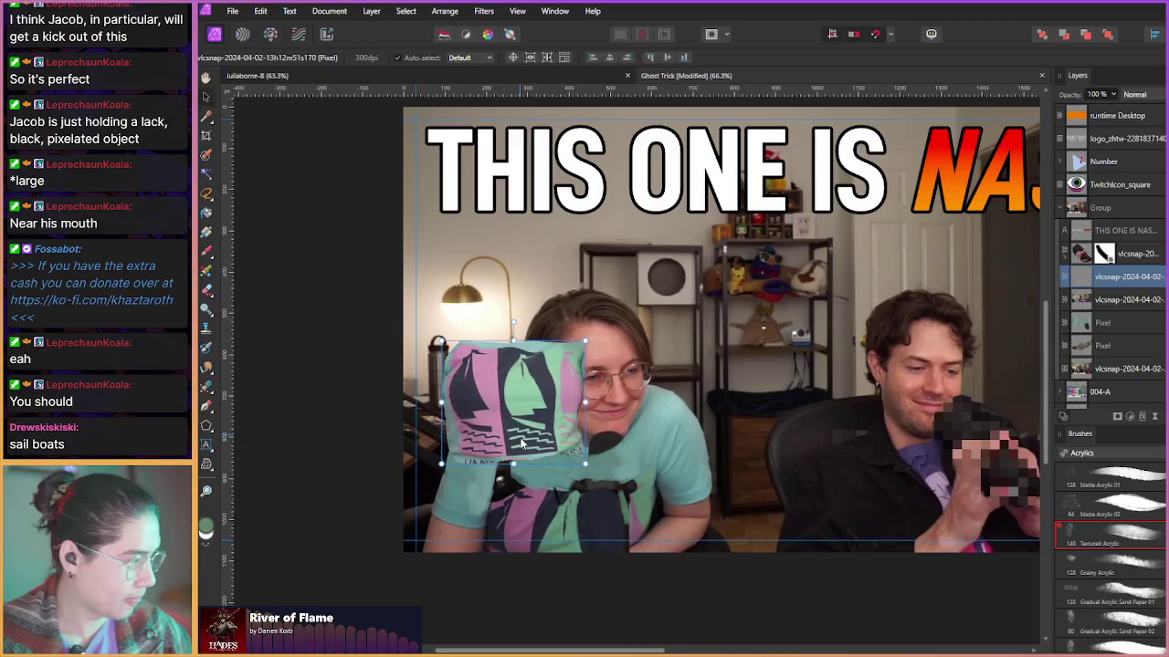
drag(503, 426, 560, 529)
drag(465, 499, 506, 460)
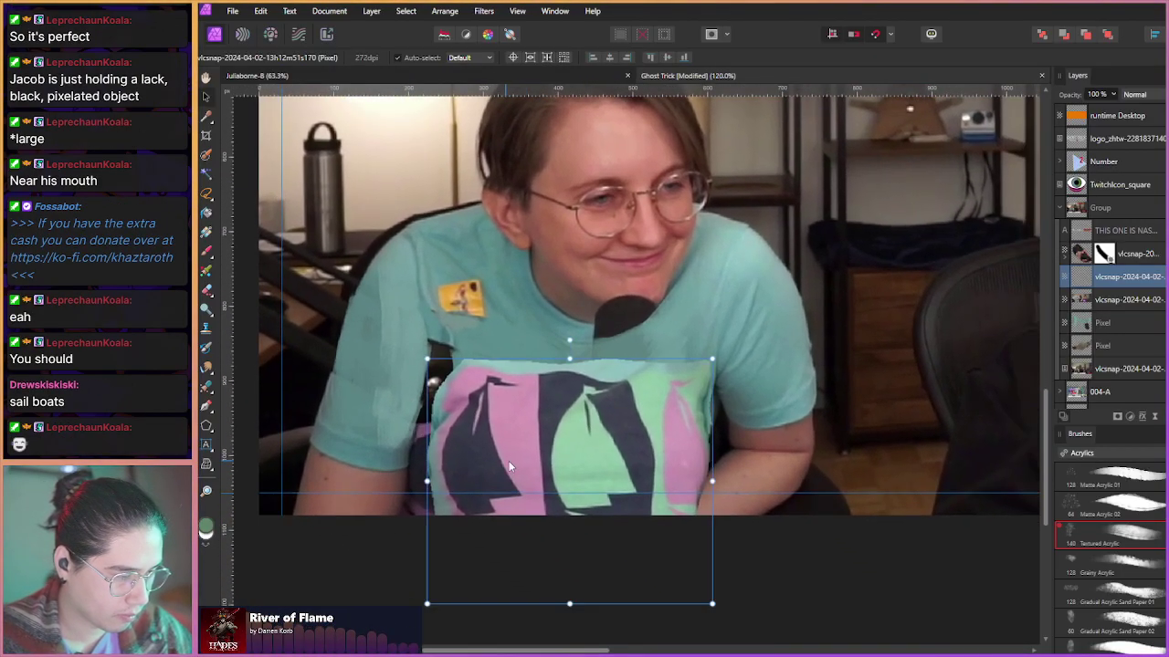
key(6)
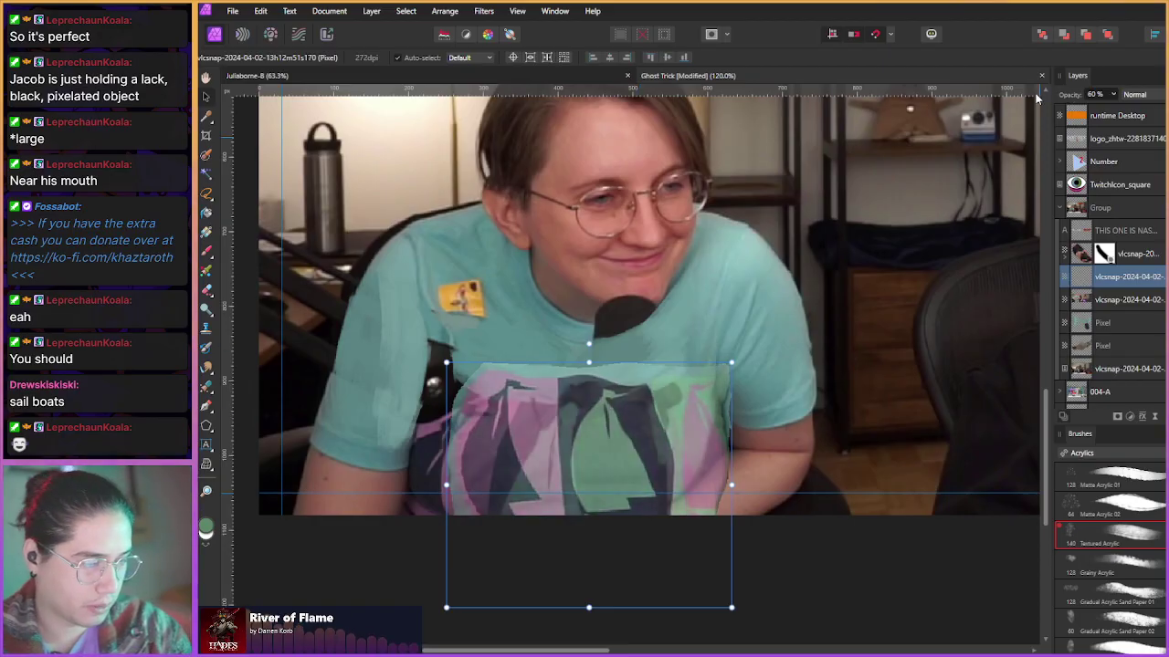
- Move the sailboat graphic down and left over the co-host's shirt front, and widen it to reach the shirt's right side
drag(511, 442, 464, 468)
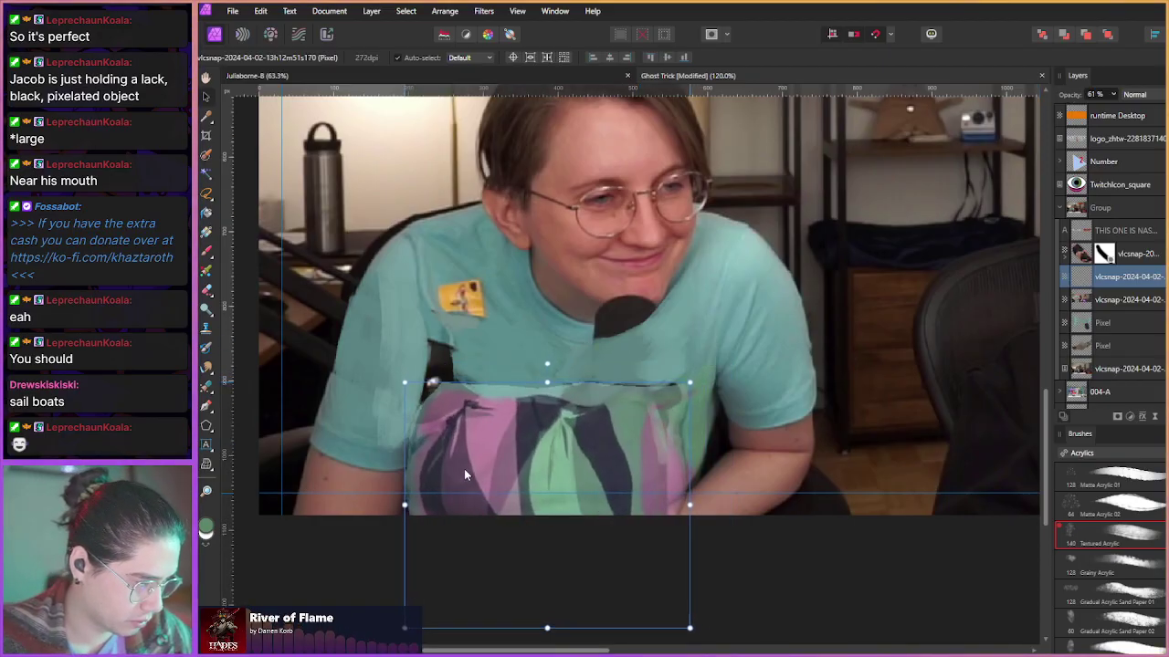
drag(690, 505, 718, 506)
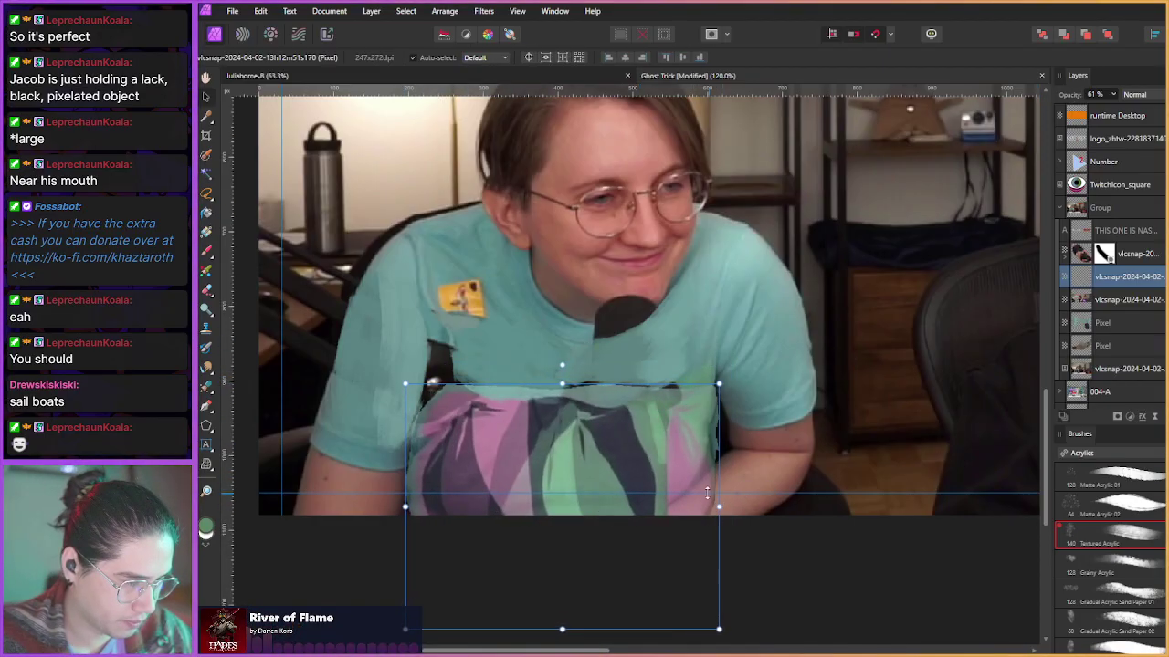
drag(718, 383, 716, 373)
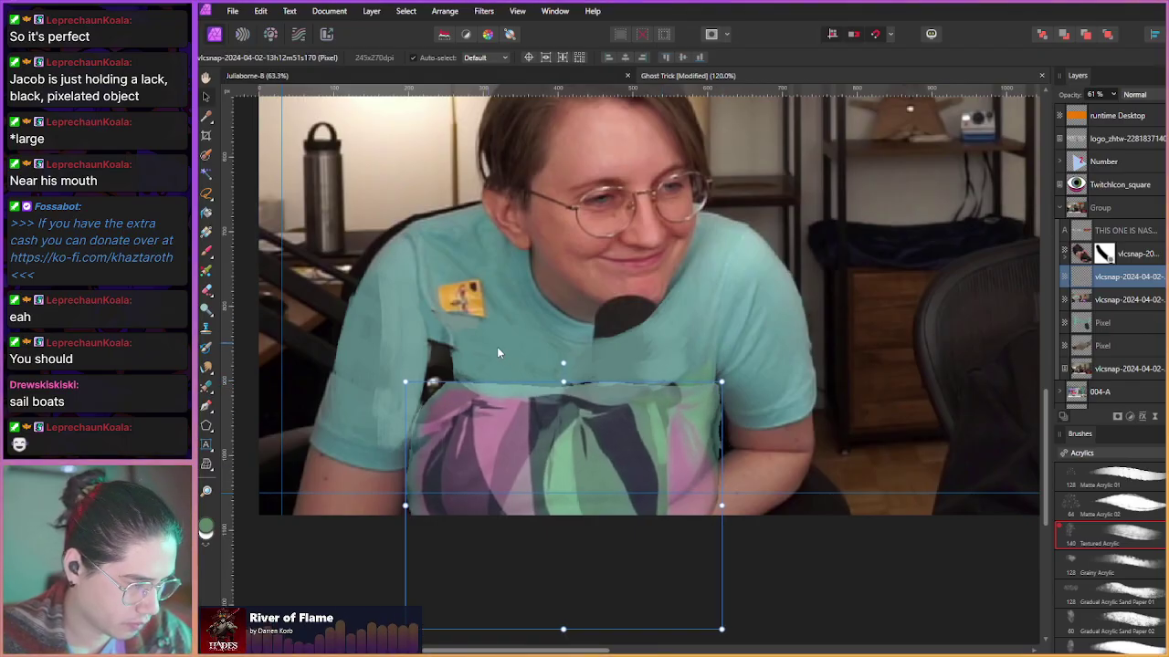
- Rotate the sailboat graphic slightly clockwise and shift it left across the co-host's shirt
drag(563, 364, 556, 365)
drag(505, 426, 502, 447)
drag(548, 372, 567, 374)
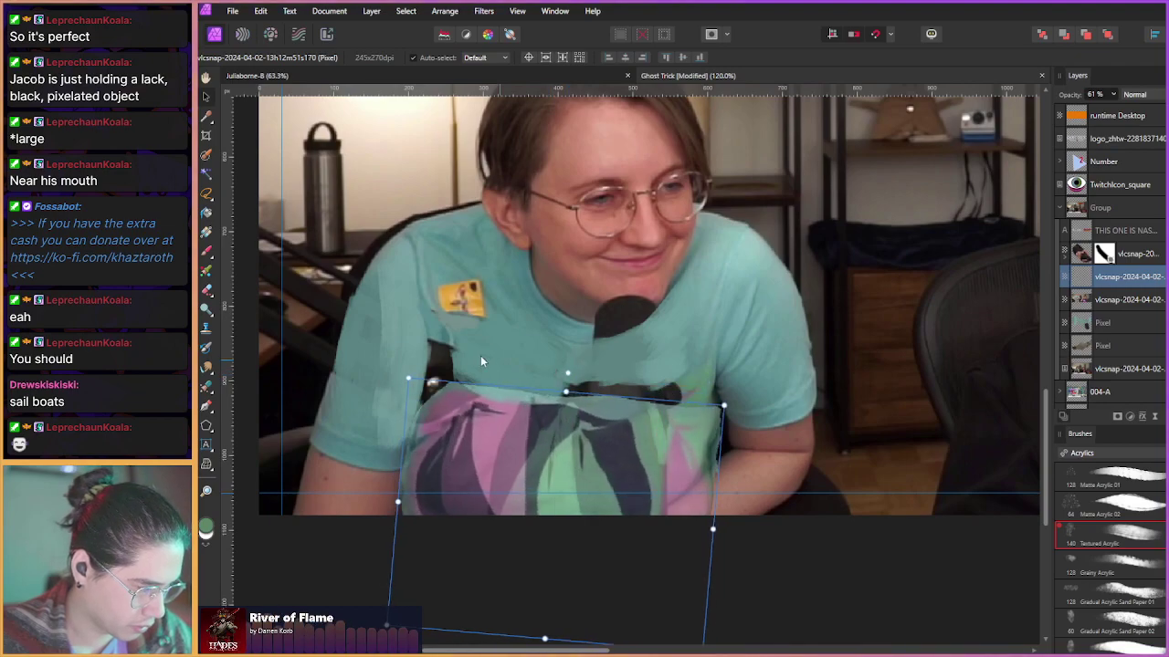
drag(421, 434, 433, 461)
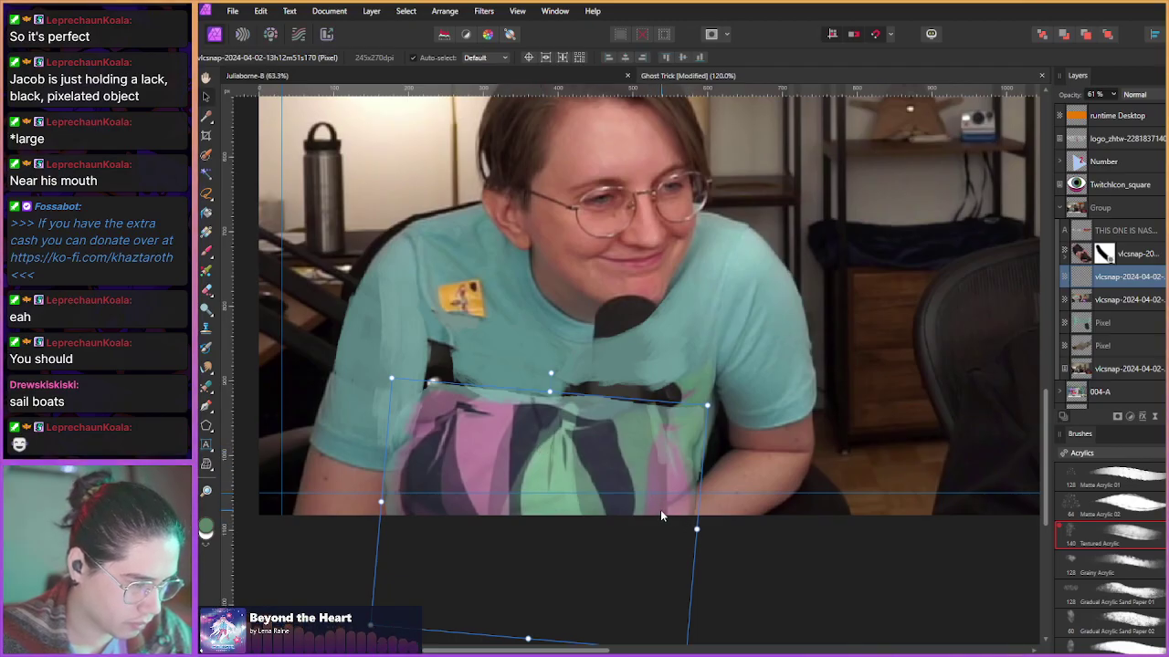
- Rotate the sailboat graphic back to nearly level and fine-tune its position over the shirt front
scroll(603, 448, up, 2)
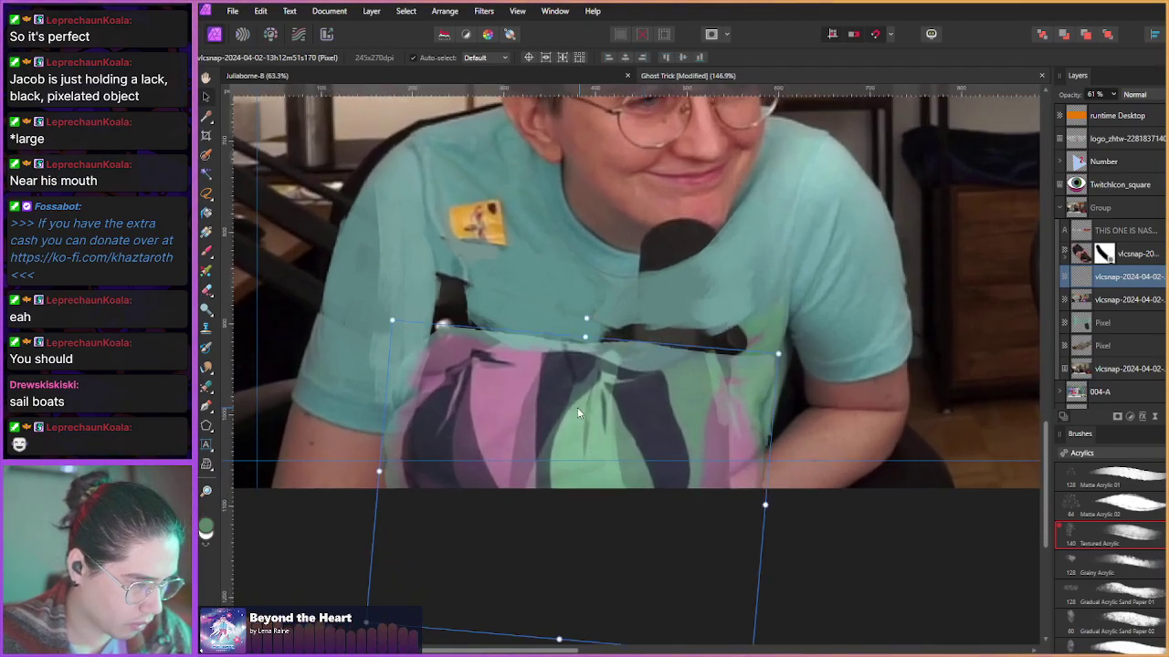
drag(584, 318, 578, 301)
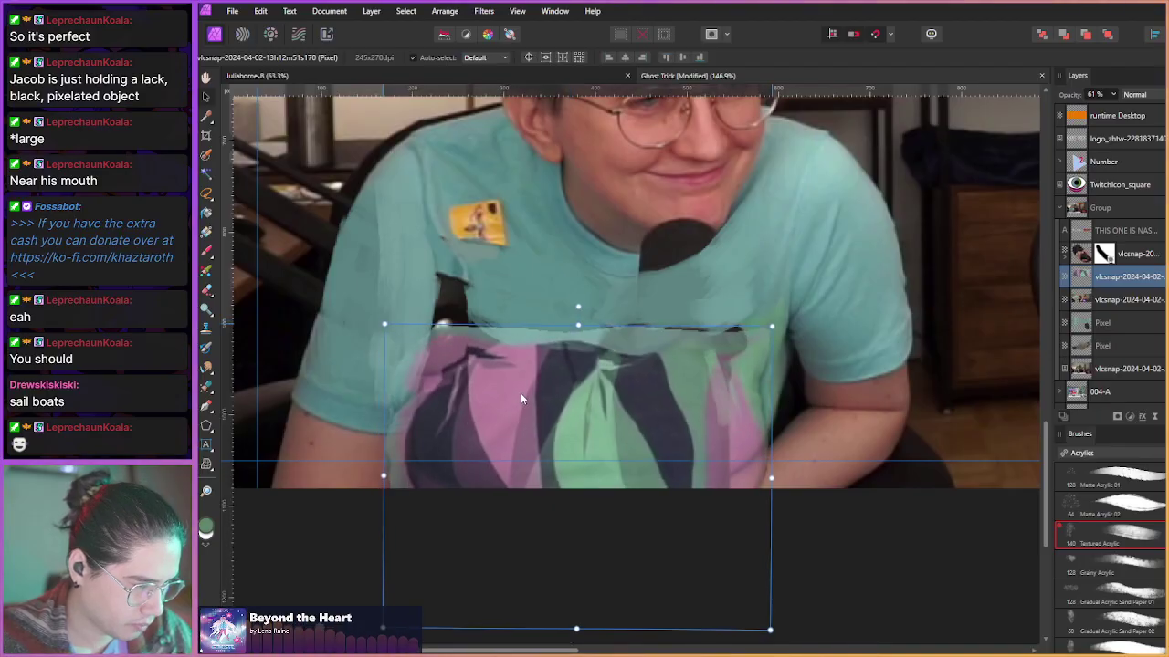
drag(521, 394, 516, 436)
drag(519, 397, 522, 393)
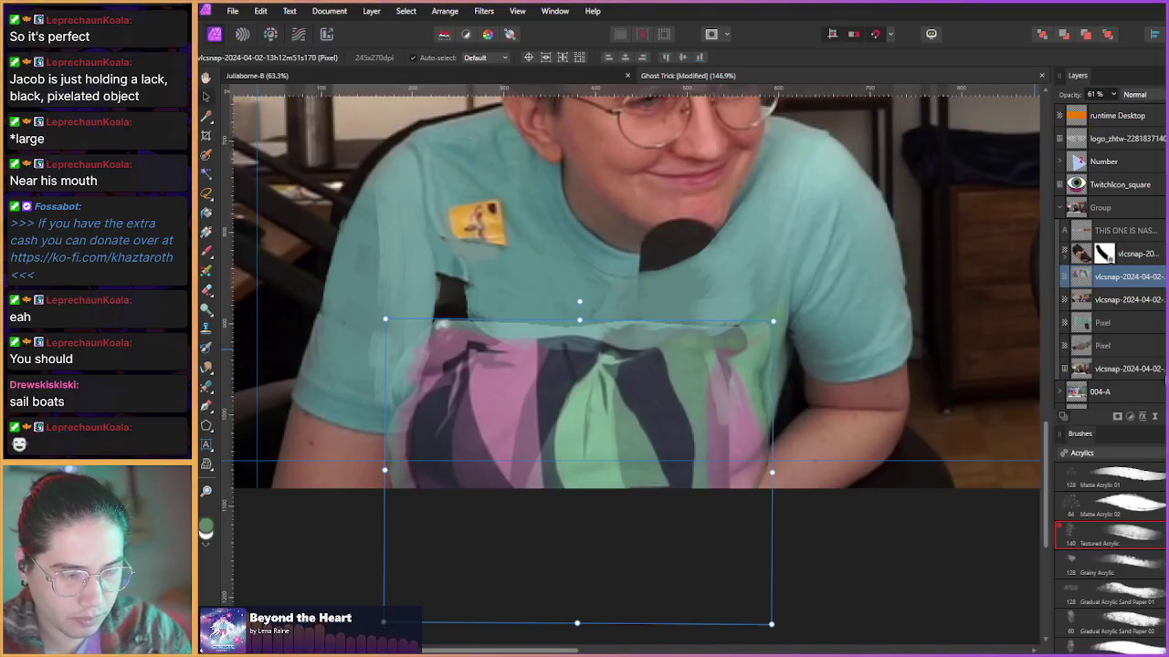
- Hide the painted cover-up over the co-host's microphone and nudge the sailboat graphic slightly left
key(ctrl+z)
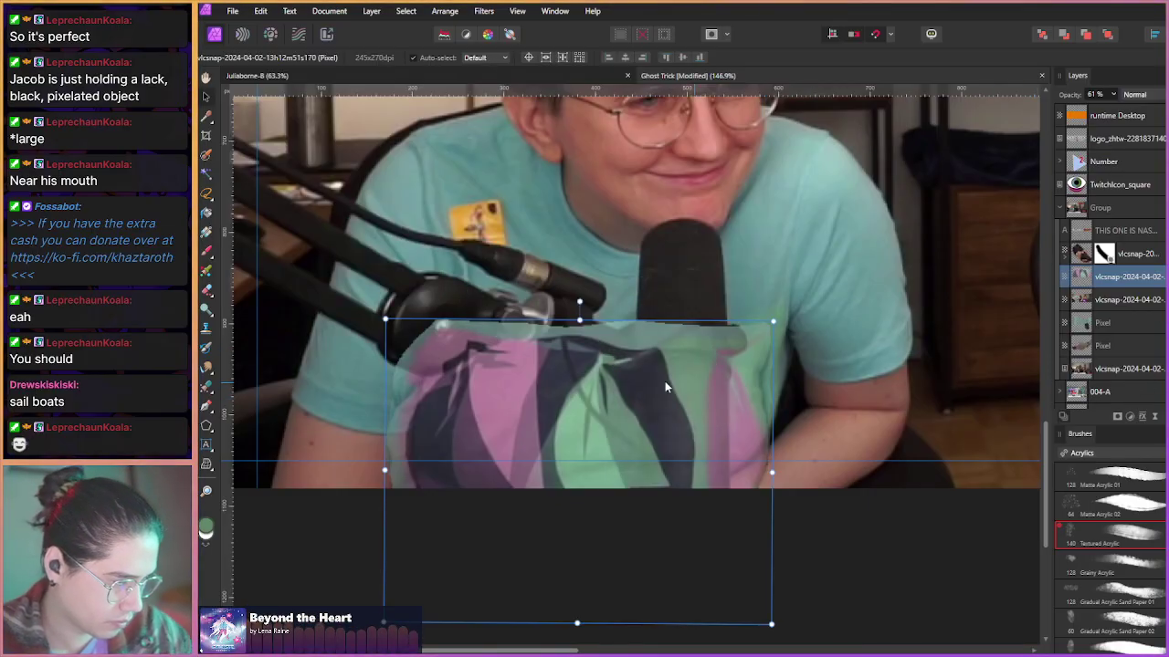
key(ctrl+z)
key(ctrl+z)
key(ctrl+z)
key(ctrl+z)
key(ctrl+z)
key(ctrl+z)
key(ctrl+z)
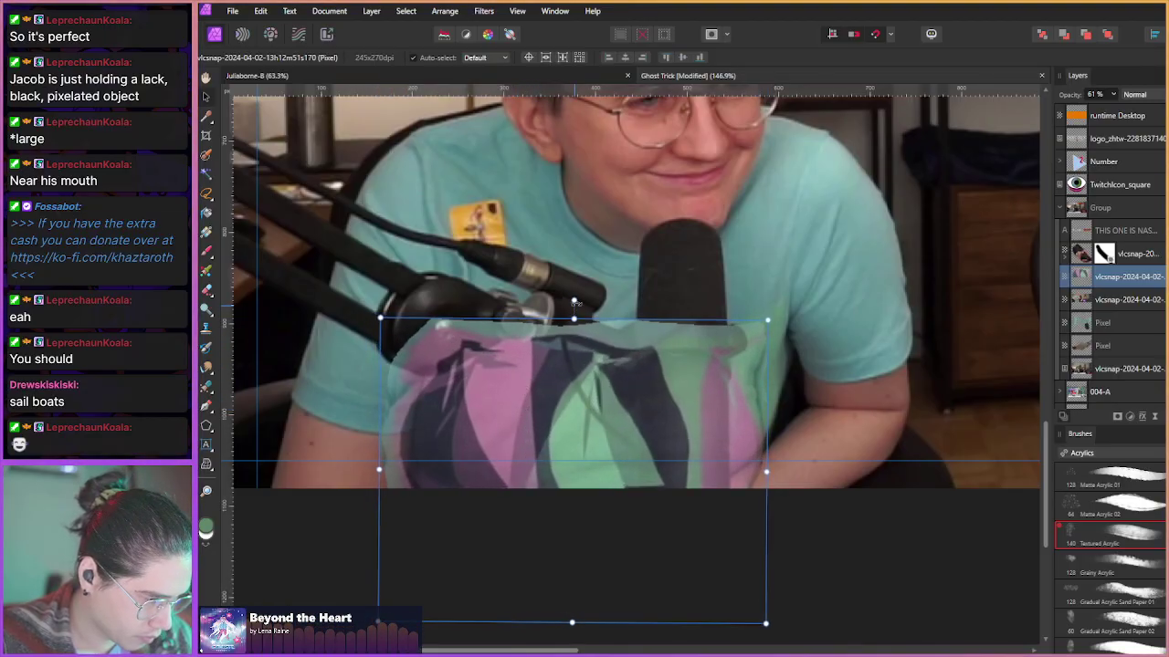
- Tilt the sailboat graphic slightly clockwise to compare it with the original shirt graphic underneath
key(ctrl+z)
key(ctrl+z)
key(ctrl+z)
key(ctrl+z)
key(ctrl+z)
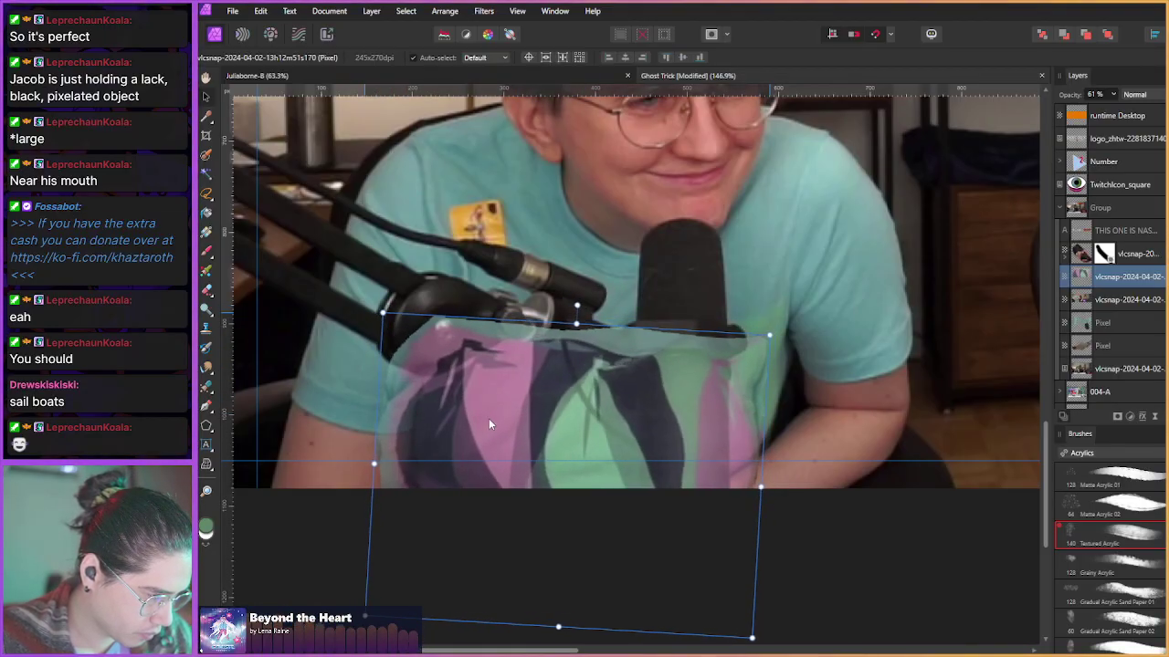
scroll(481, 415, up, 3)
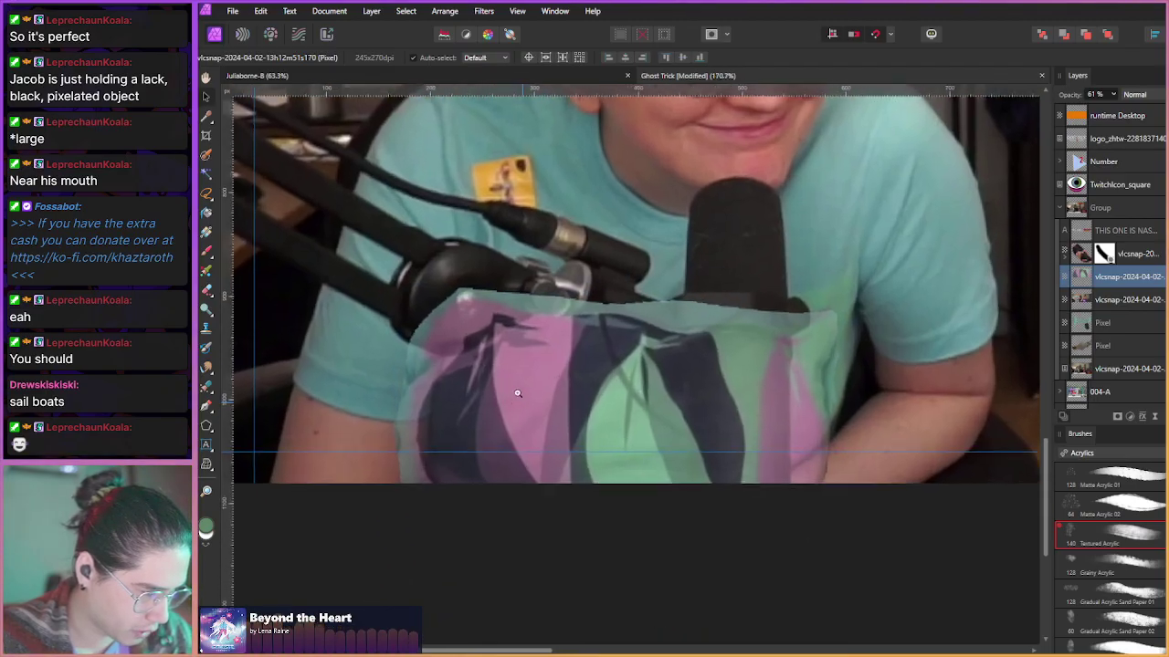
- Reposition the tilted sailboat graphic to line up its stripes with the original shirt graphic below the microphone
key(ctrl+z)
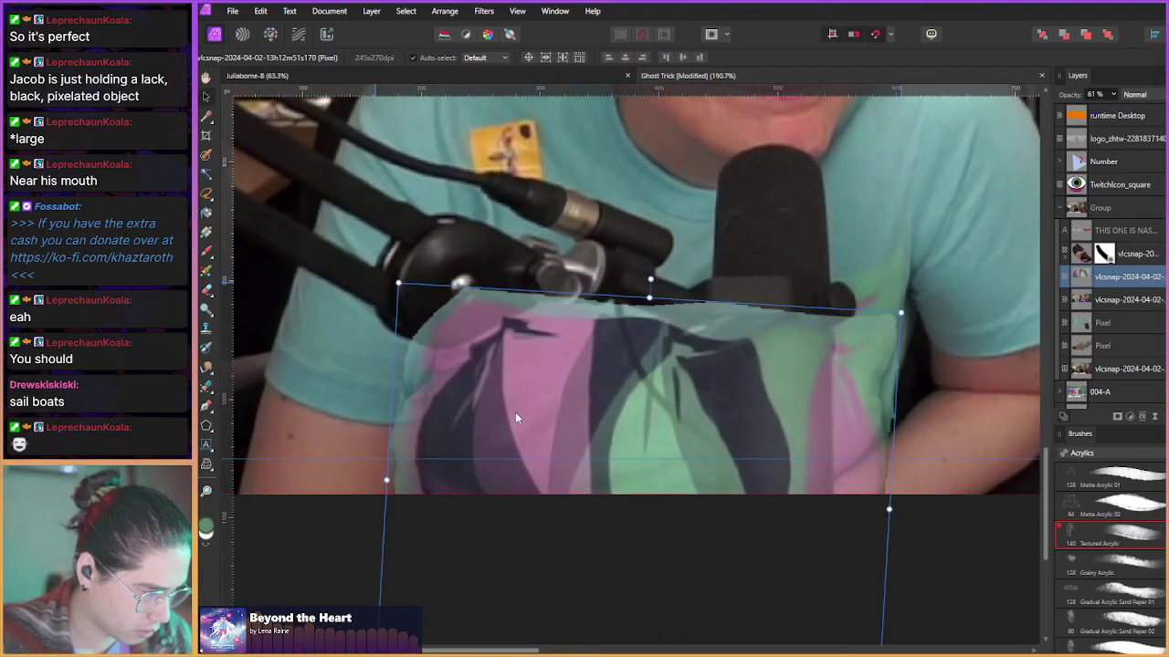
scroll(514, 411, down, 2)
key(ctrl+z)
key(ctrl+z)
key(ctrl+z)
key(ctrl+z)
key(ctrl+z)
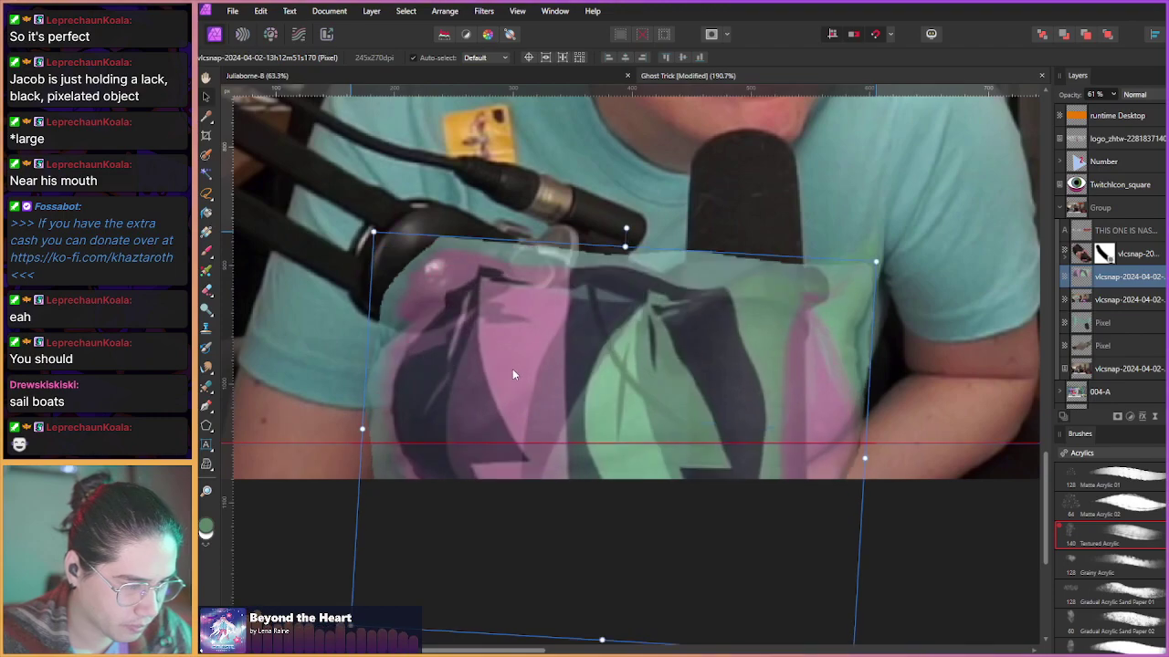
key(ctrl+z)
key(ctrl+z)
key(ctrl+z)
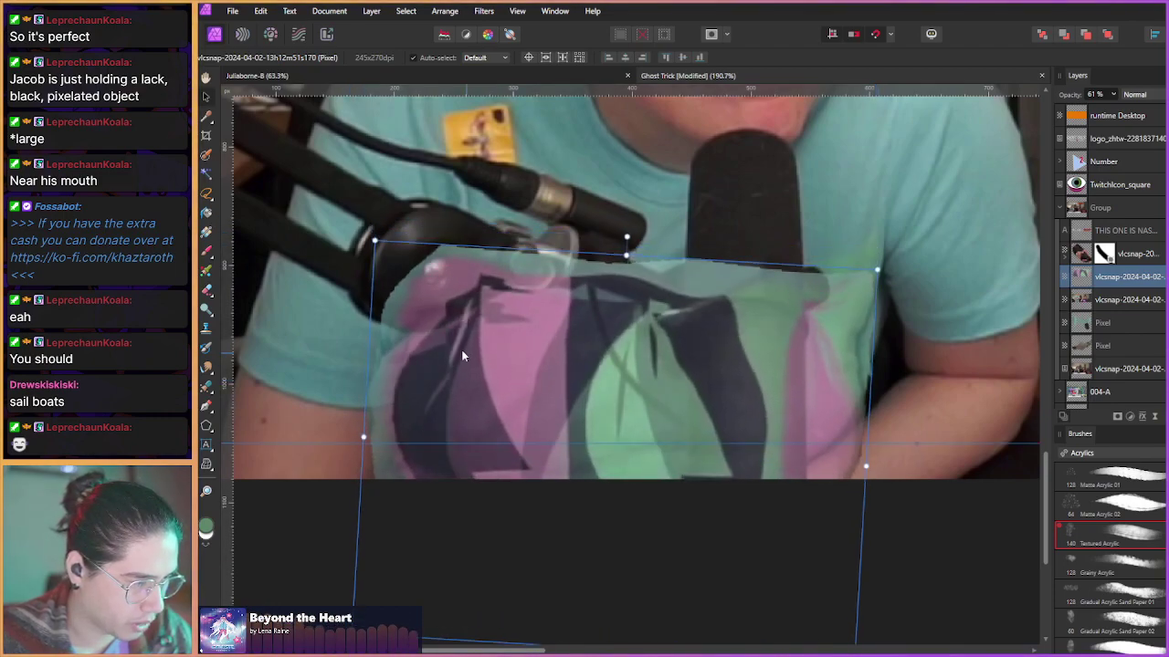
- Rotate the sailboat graphic counter-clockwise to nearly level and align it with the original stripes
key(ctrl+z)
key(ctrl+z)
key(ctrl+z)
key(ctrl+z)
key(ctrl+z)
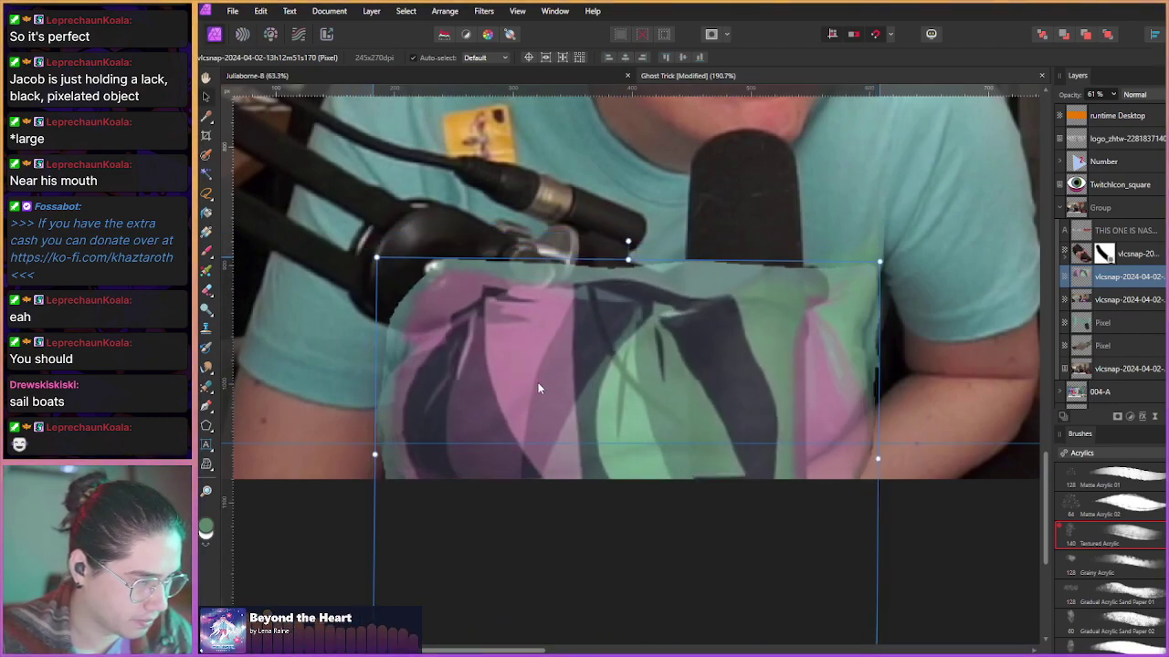
- Nudge the semi-transparent sailboat pillow layer upward and mesh-warp its lower area to match the shirt's printed pattern, applying the warp
drag(532, 399, 535, 382)
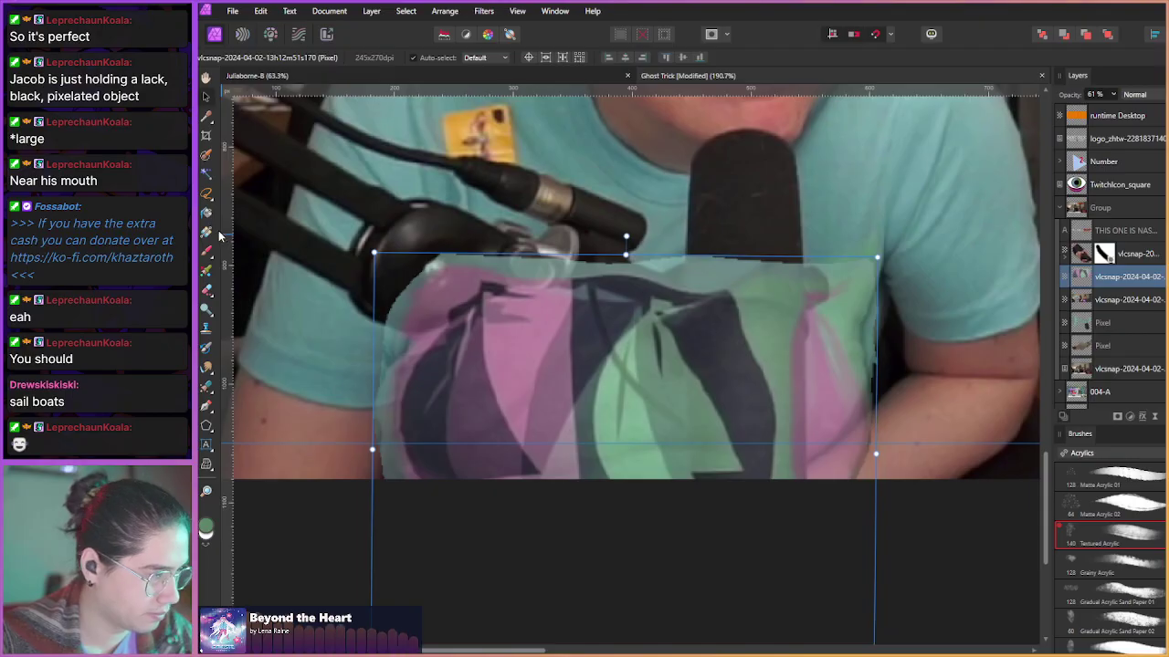
click(206, 464)
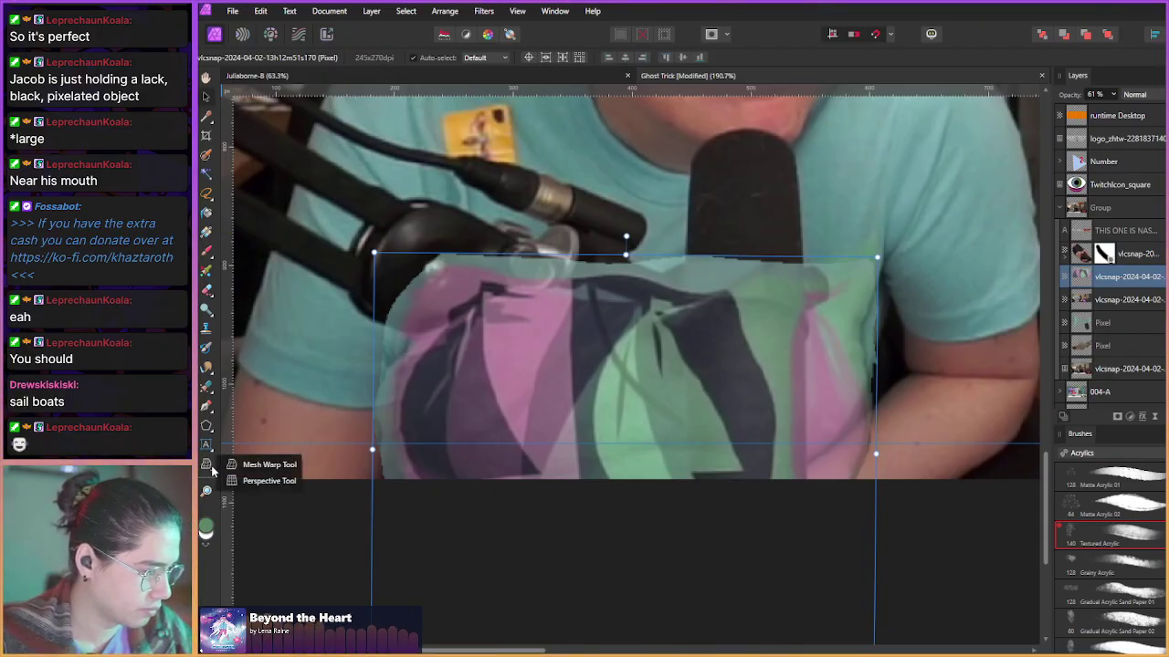
click(265, 465)
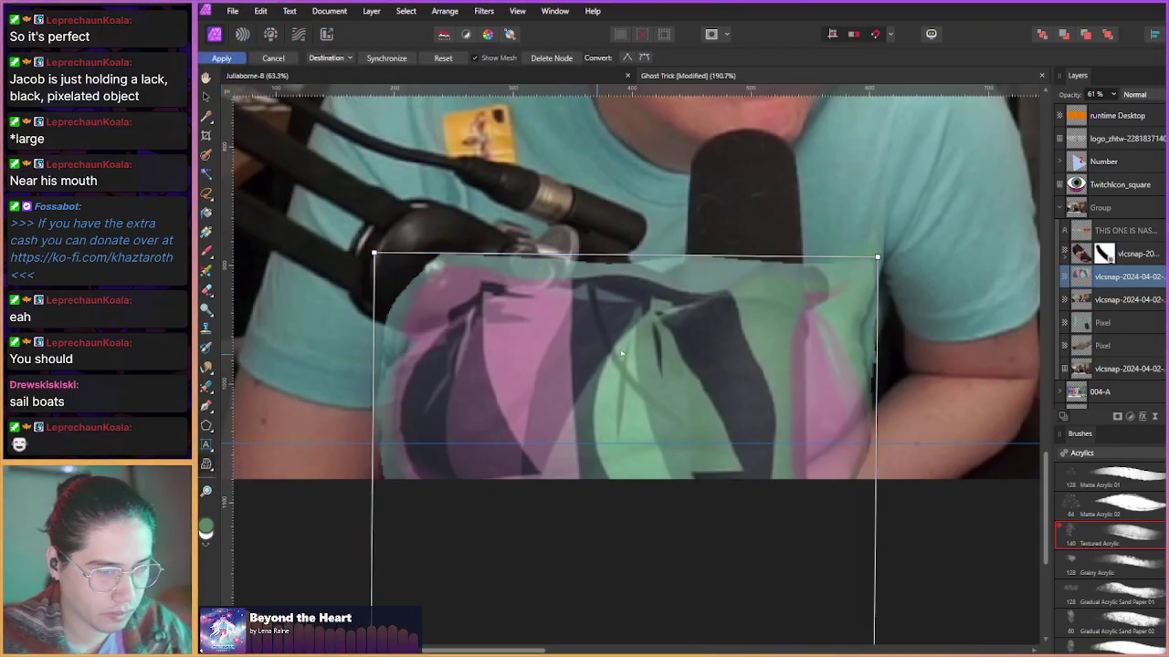
click(578, 471)
drag(578, 467, 522, 475)
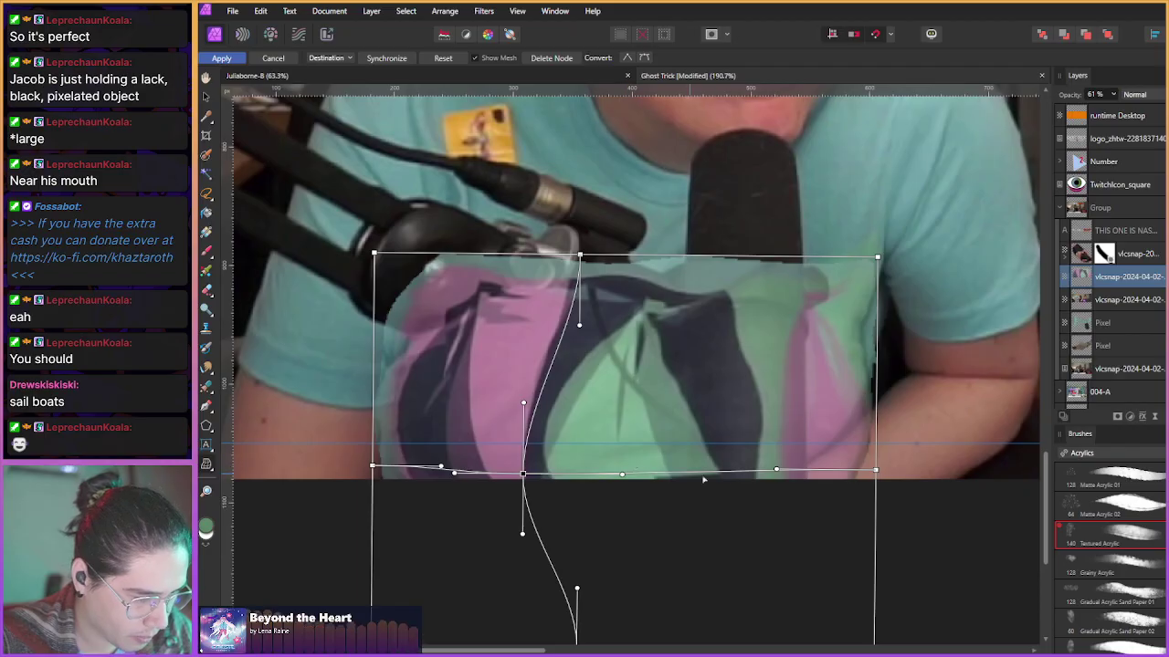
click(758, 425)
drag(758, 425, 745, 413)
drag(755, 472, 719, 461)
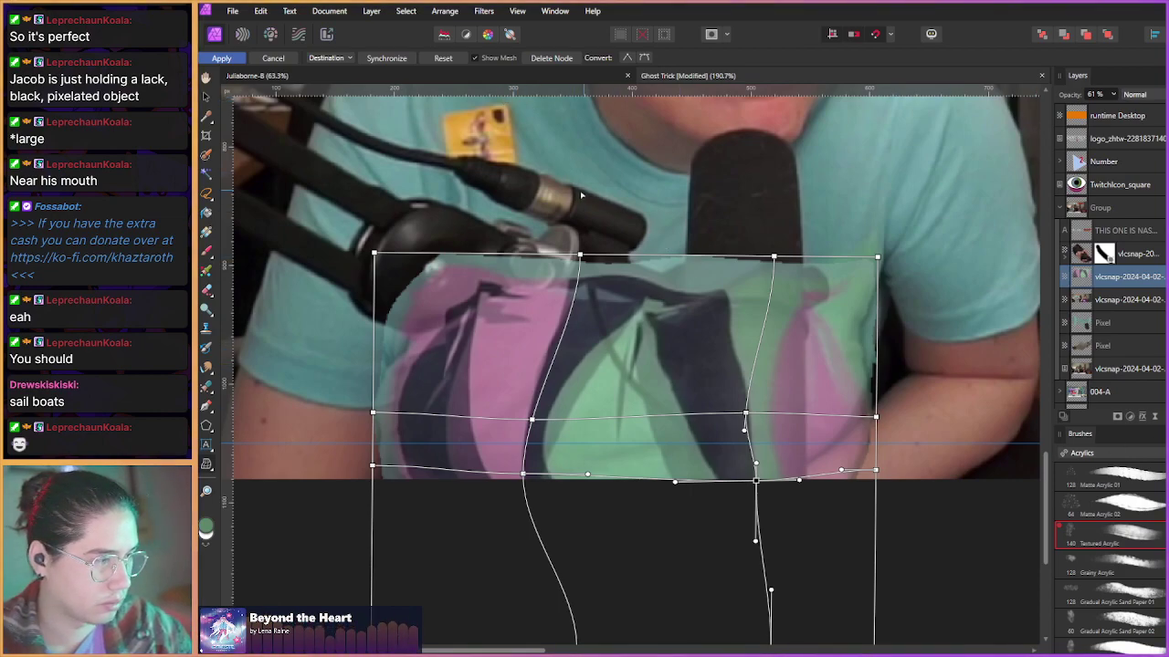
click(220, 58)
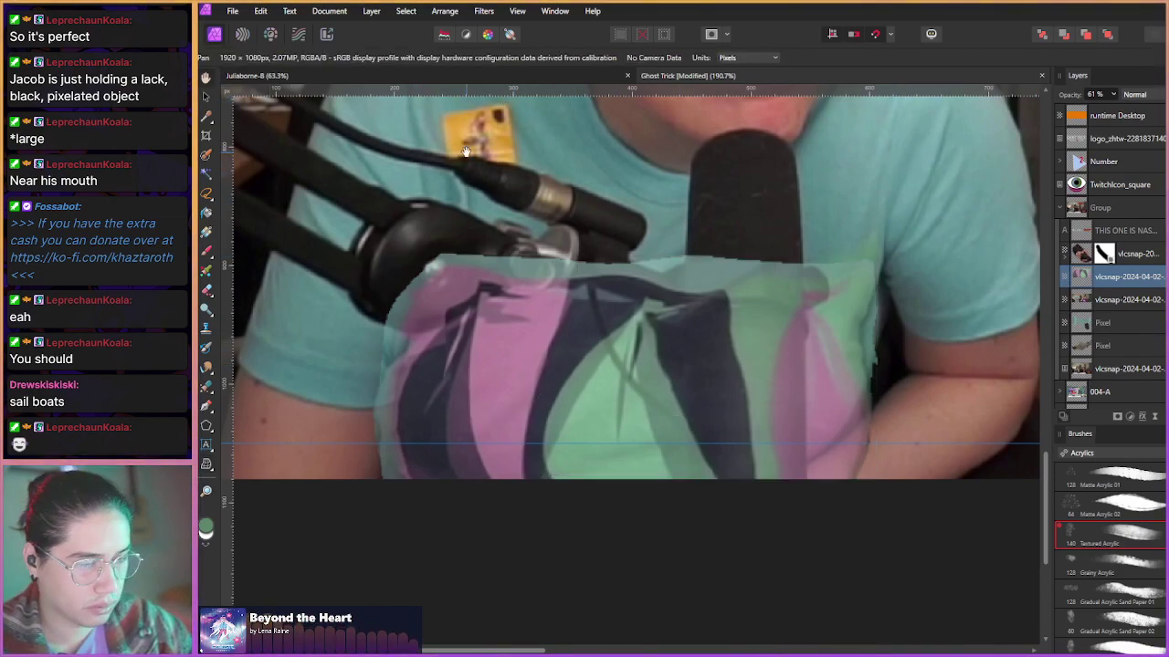
- Restore the warped pillow layer to 100% opacity and hide it, and delete the photo layer directly beneath it
key(0)
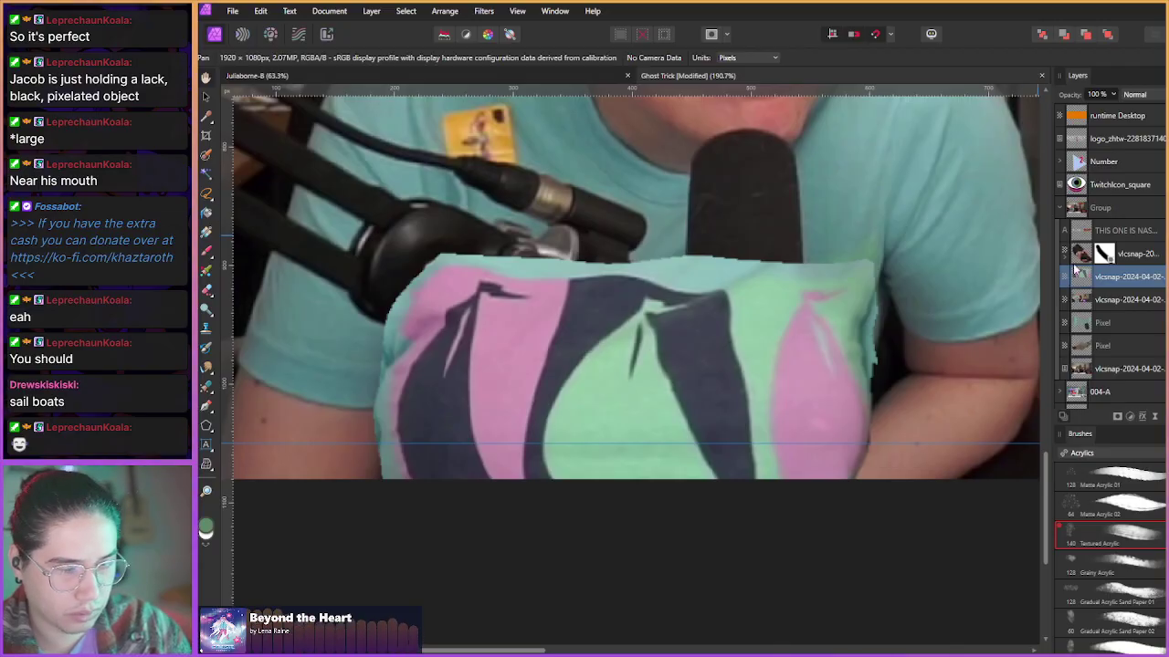
click(1165, 277)
click(1165, 299)
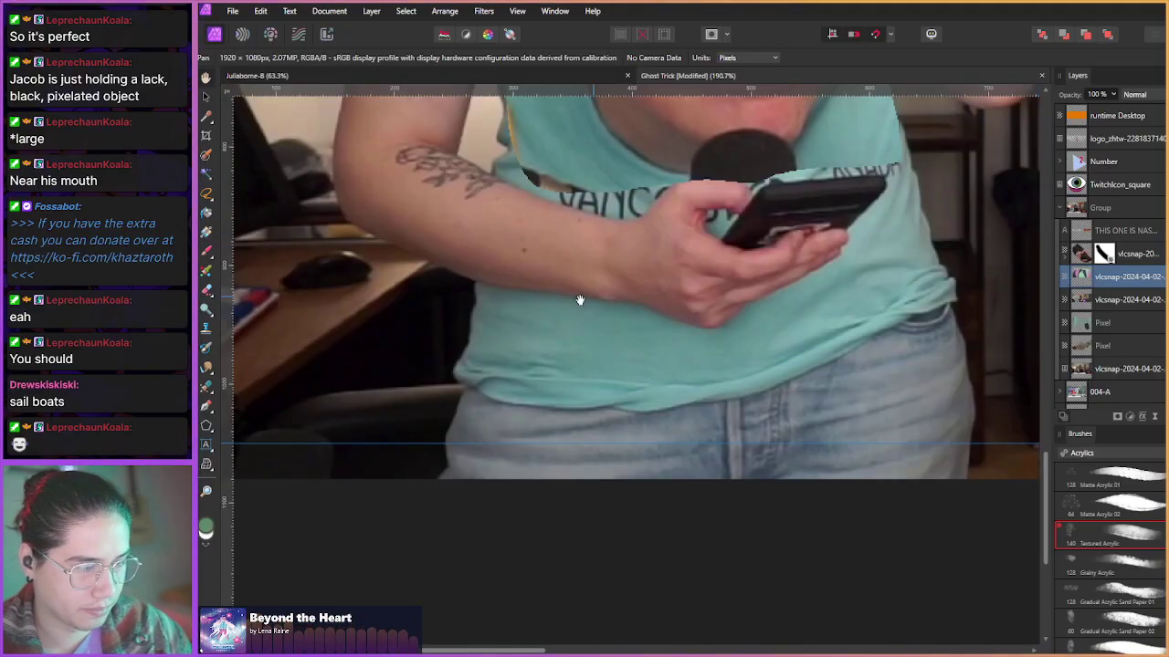
click(1093, 307)
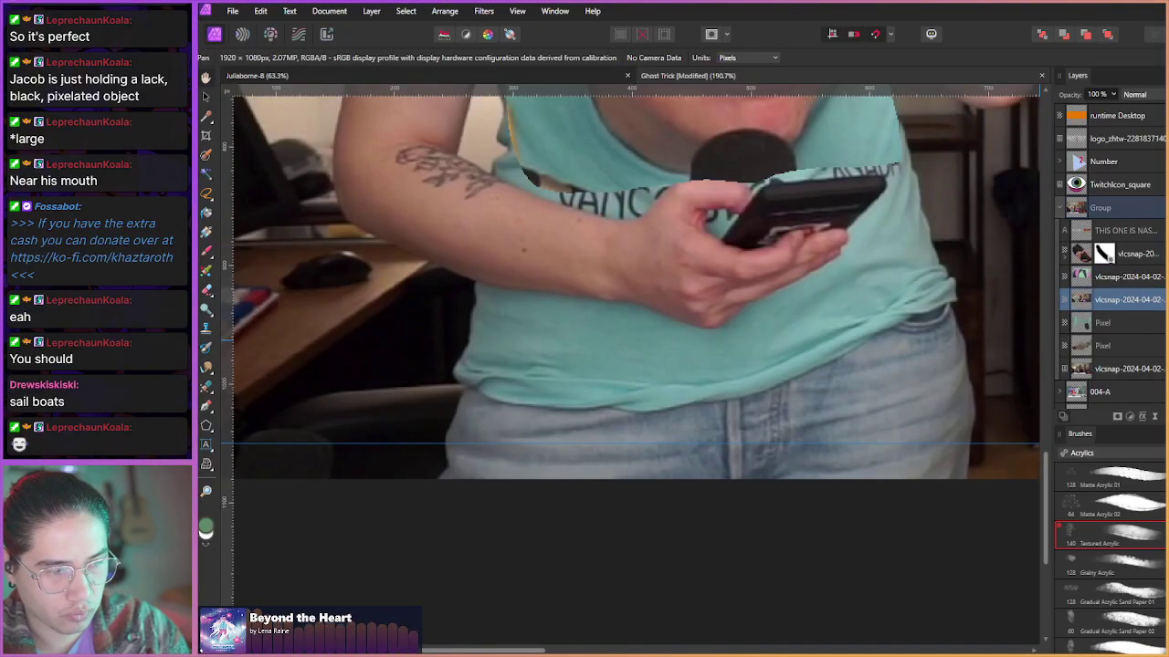
key(Delete)
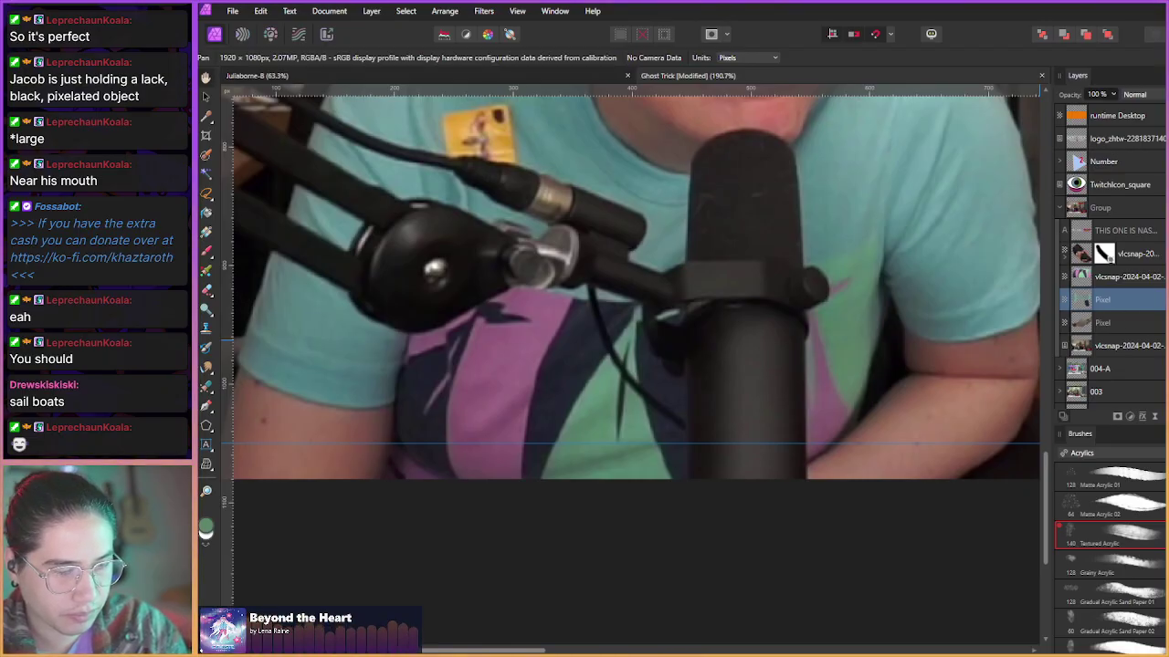
- Show the Pixel paint layers and brush sampled teal over the mic arm and the pink-and-green print with a 48.6 px brush
click(1165, 323)
key(b)
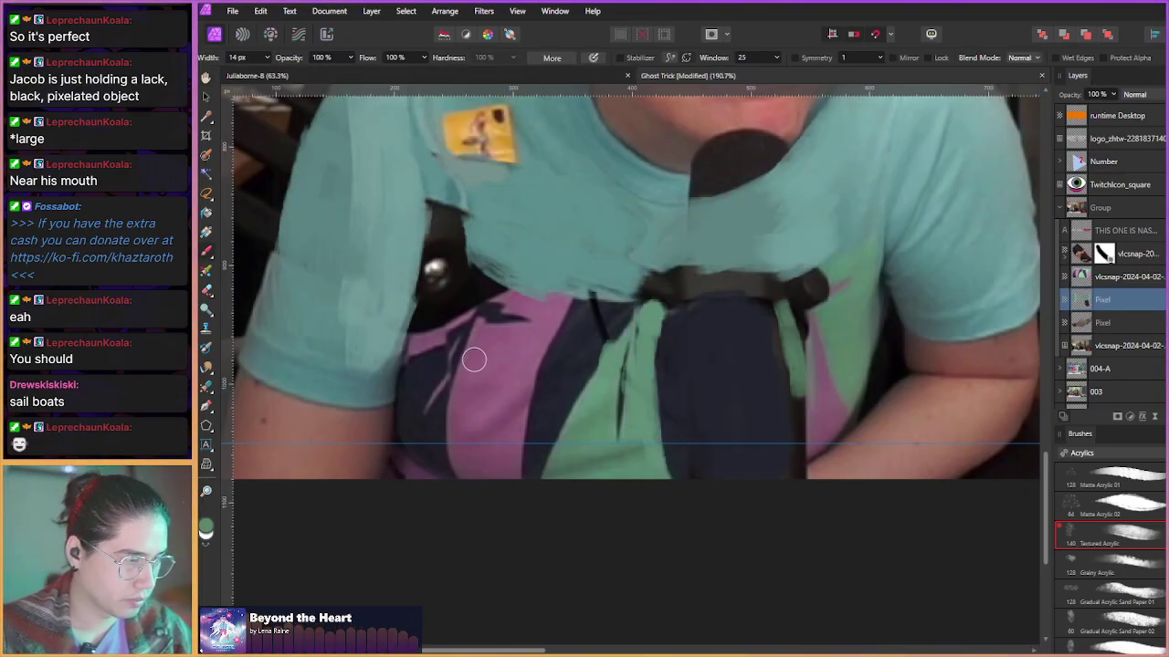
drag(453, 357, 454, 358)
alt+click(517, 234)
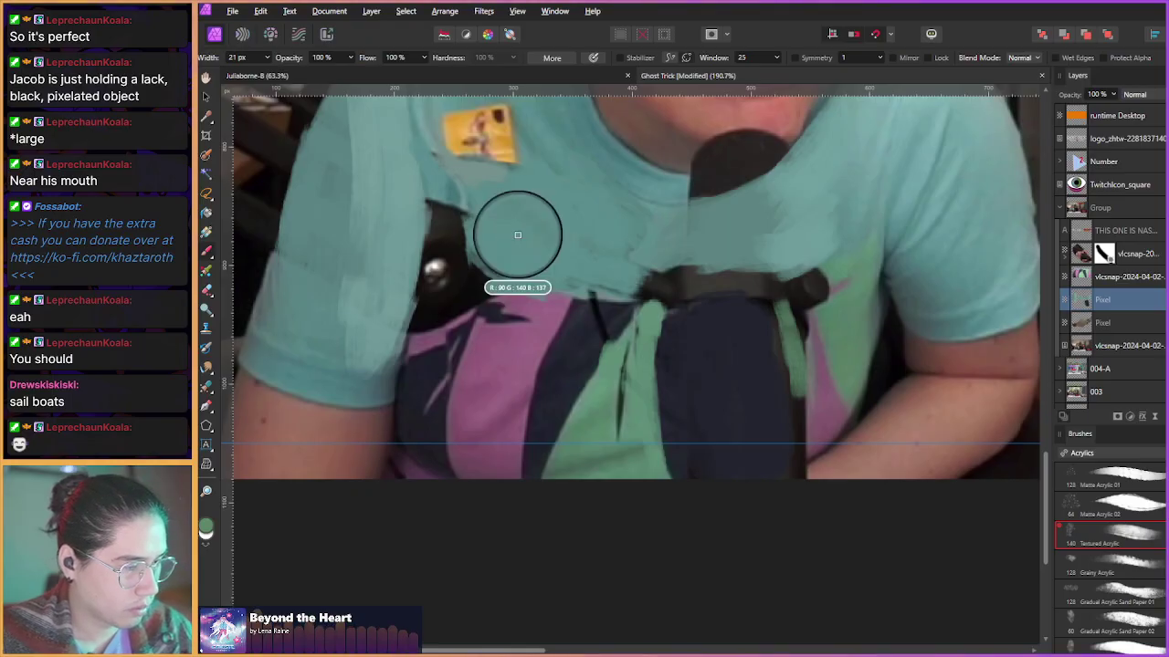
mouse_move(468, 232)
mouse_down()
mouse_move(425, 355)
mouse_move(449, 202)
mouse_move(410, 353)
mouse_move(405, 472)
mouse_move(420, 339)
mouse_move(419, 477)
mouse_move(491, 268)
mouse_move(529, 292)
mouse_move(561, 417)
mouse_move(578, 363)
mouse_move(519, 508)
mouse_move(580, 467)
mouse_move(611, 472)
mouse_move(634, 386)
mouse_move(639, 491)
mouse_move(681, 273)
mouse_move(652, 535)
mouse_up()
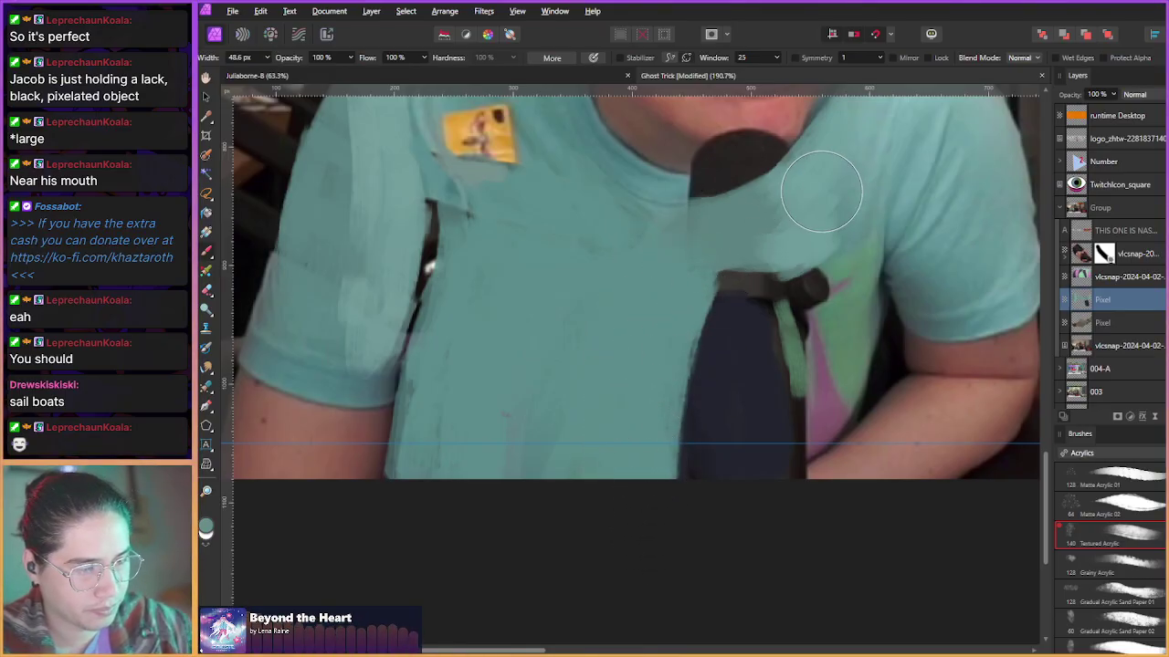
- Paint teal over the microphone body and the remaining print beside the bent forearm, blending the darker chest patches
mouse_move(822, 182)
mouse_down()
mouse_move(793, 331)
mouse_move(839, 264)
mouse_move(852, 288)
mouse_move(853, 262)
mouse_move(800, 363)
mouse_move(897, 248)
mouse_move(930, 274)
mouse_move(853, 289)
mouse_move(814, 416)
mouse_move(843, 322)
mouse_move(813, 400)
mouse_move(767, 469)
mouse_move(811, 417)
mouse_move(773, 435)
mouse_move(730, 486)
mouse_move(804, 356)
mouse_move(793, 354)
mouse_move(691, 489)
mouse_move(756, 334)
mouse_move(775, 331)
mouse_move(714, 401)
mouse_move(768, 390)
mouse_move(729, 393)
mouse_move(693, 450)
mouse_move(785, 257)
mouse_move(686, 422)
mouse_move(731, 279)
mouse_move(764, 282)
mouse_move(734, 292)
mouse_move(735, 320)
mouse_up()
scroll(639, 402, up, 2)
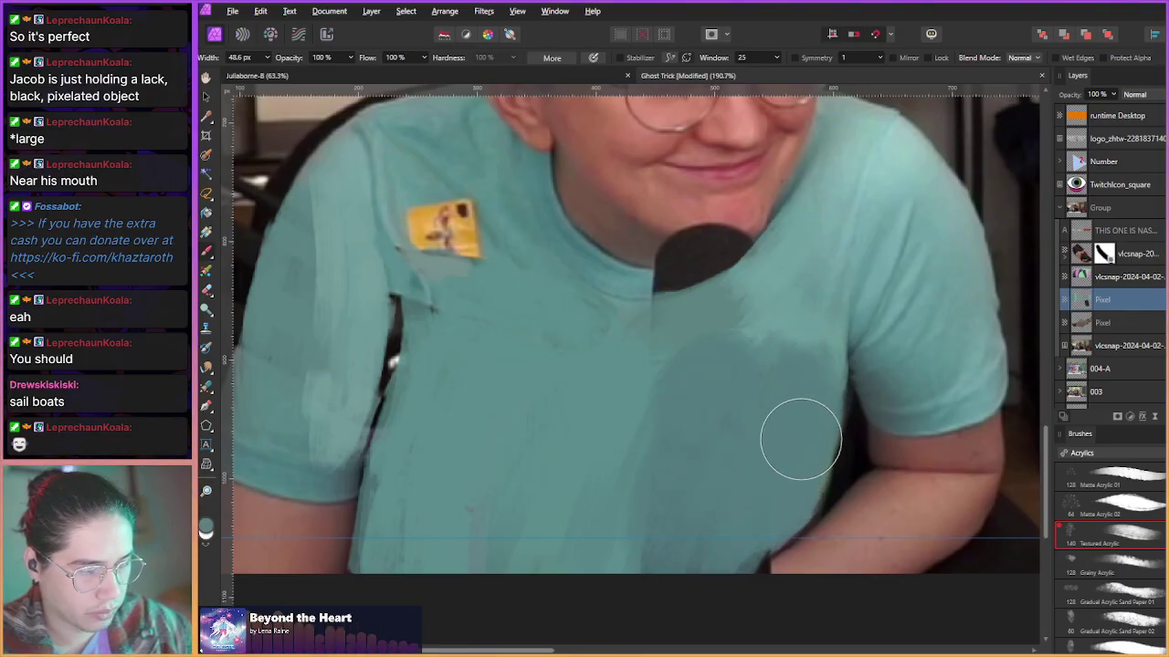
mouse_move(790, 334)
mouse_down()
mouse_move(813, 282)
mouse_move(825, 328)
mouse_move(805, 400)
mouse_move(798, 304)
mouse_move(732, 307)
mouse_move(673, 387)
mouse_move(619, 510)
mouse_move(688, 347)
mouse_move(630, 346)
mouse_move(693, 338)
mouse_move(635, 473)
mouse_up()
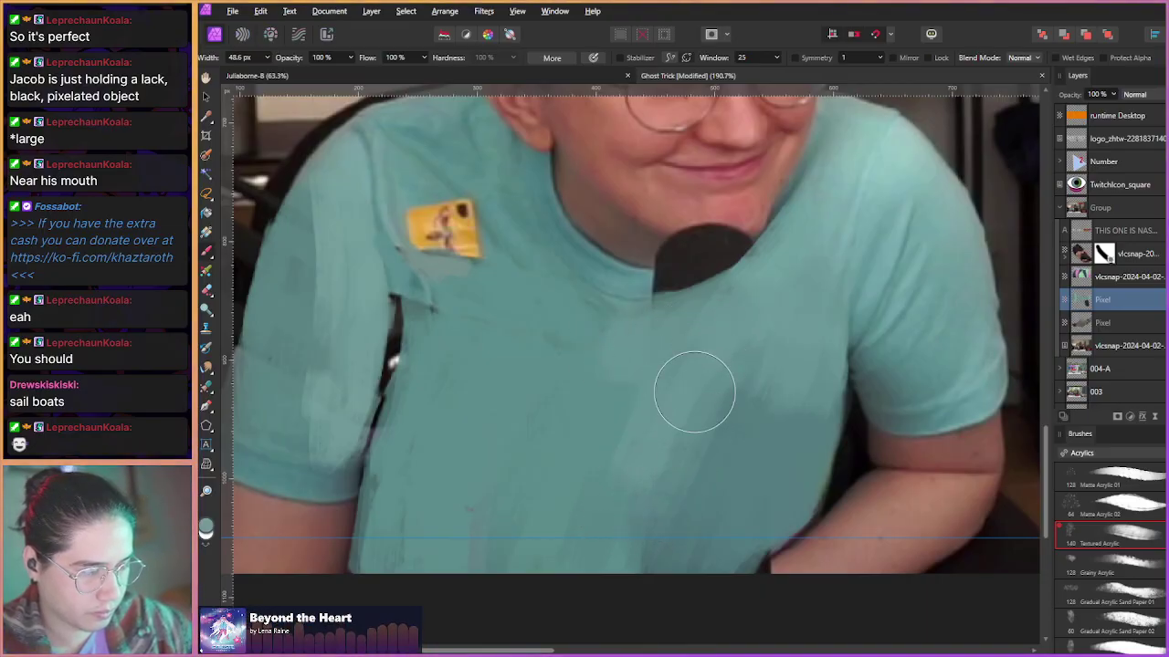
- Sample the sleeve's teal to even out its streaks and cover the dark gap between the sleeve and torso
key(ctrl+1)
scroll(481, 463, up, 3)
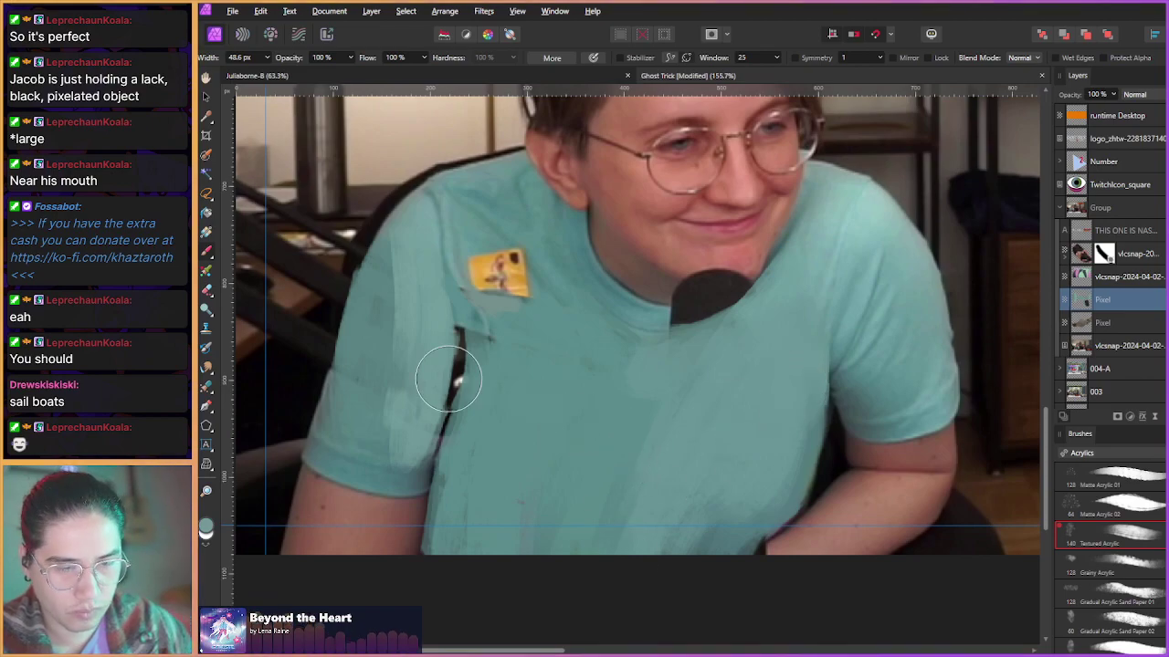
scroll(588, 451, down, 8)
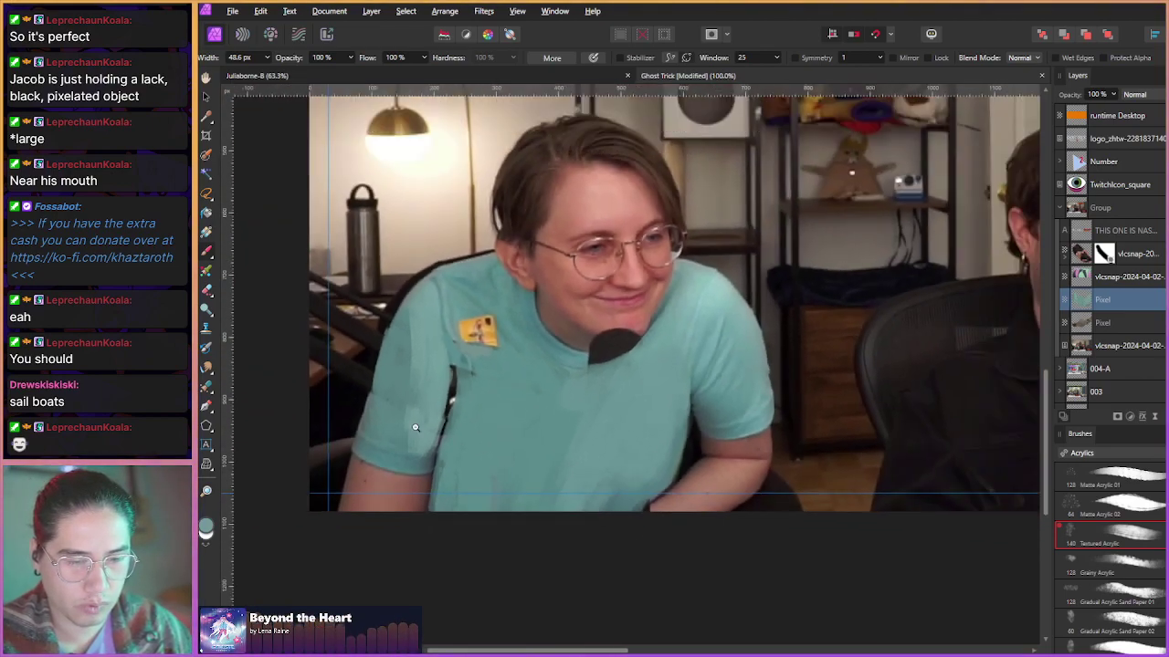
scroll(481, 445, up, 8)
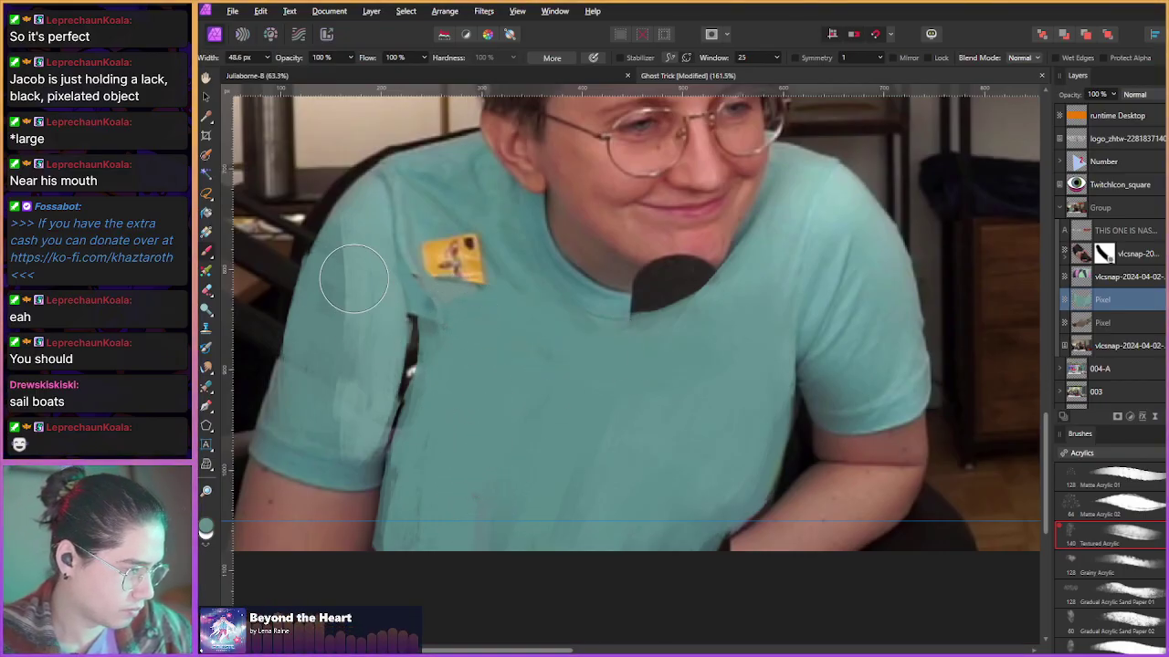
alt+click(312, 314)
mouse_move(313, 313)
mouse_down()
mouse_move(365, 213)
mouse_move(368, 369)
mouse_move(376, 345)
mouse_move(357, 418)
mouse_up()
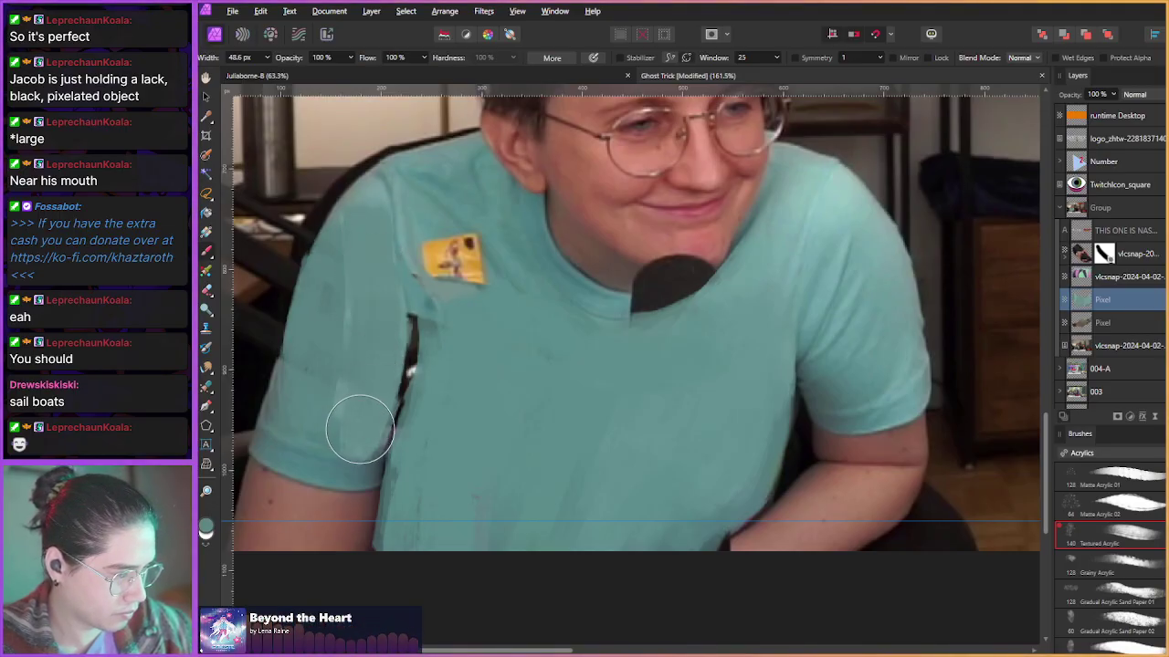
mouse_move(449, 418)
mouse_down()
mouse_move(425, 399)
mouse_move(443, 308)
mouse_move(439, 335)
mouse_up()
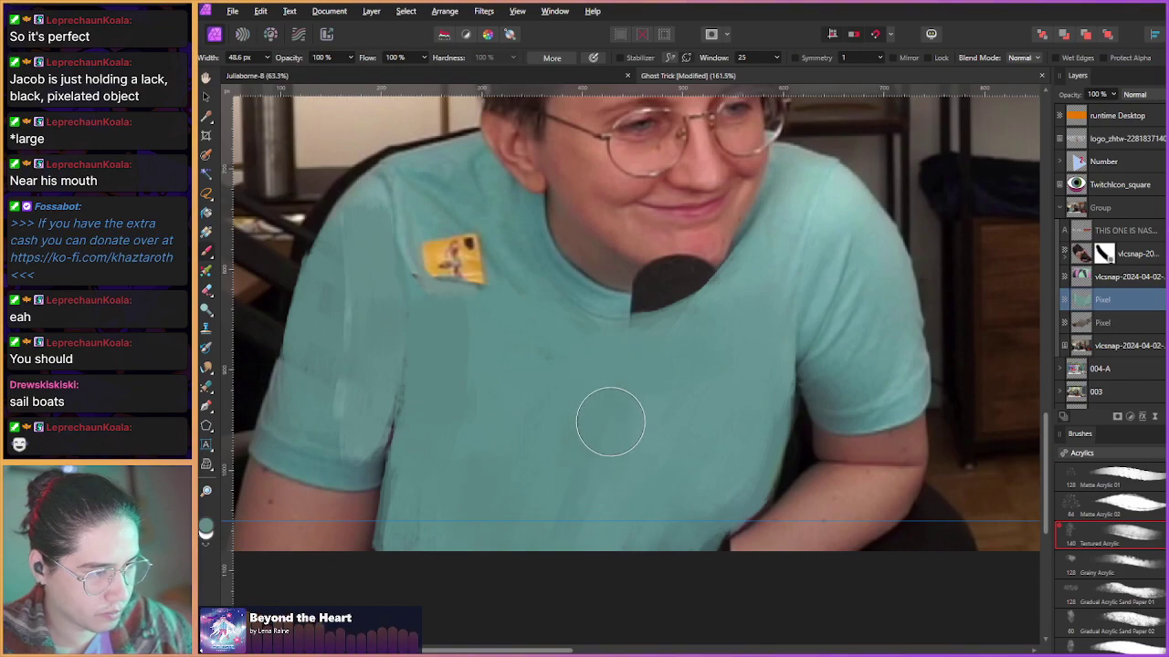
- Blend the shoulder and sleeve beside the yellow patch using a lighter sampled teal and a 30.2 px brush
scroll(444, 268, down, 2)
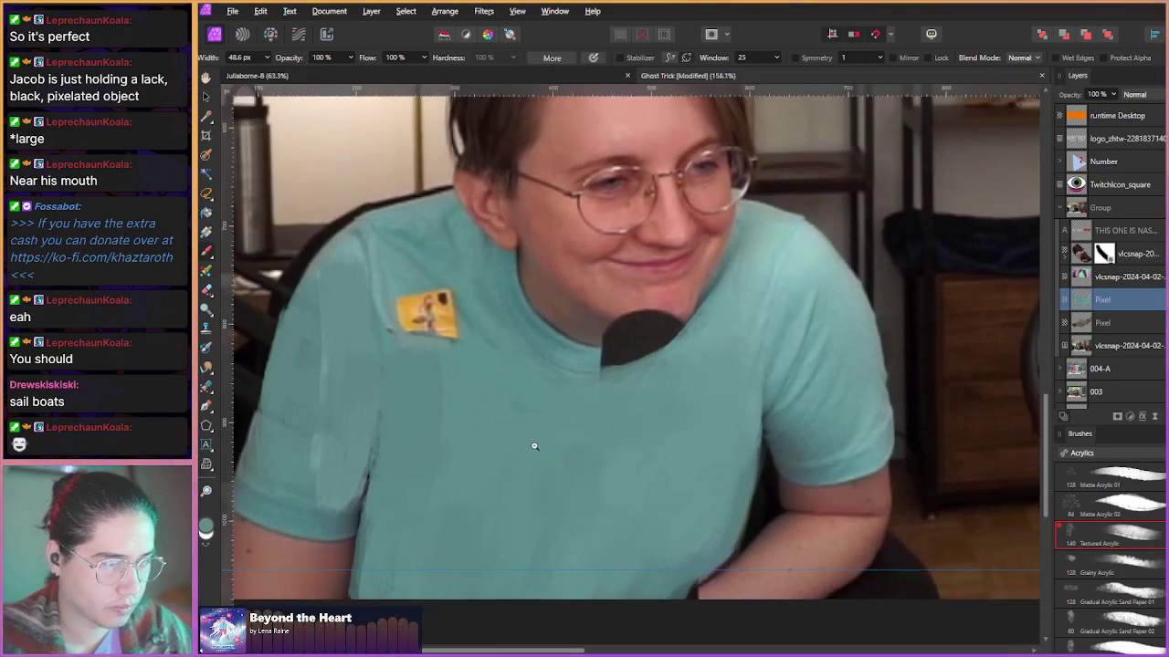
scroll(469, 418, down, 1)
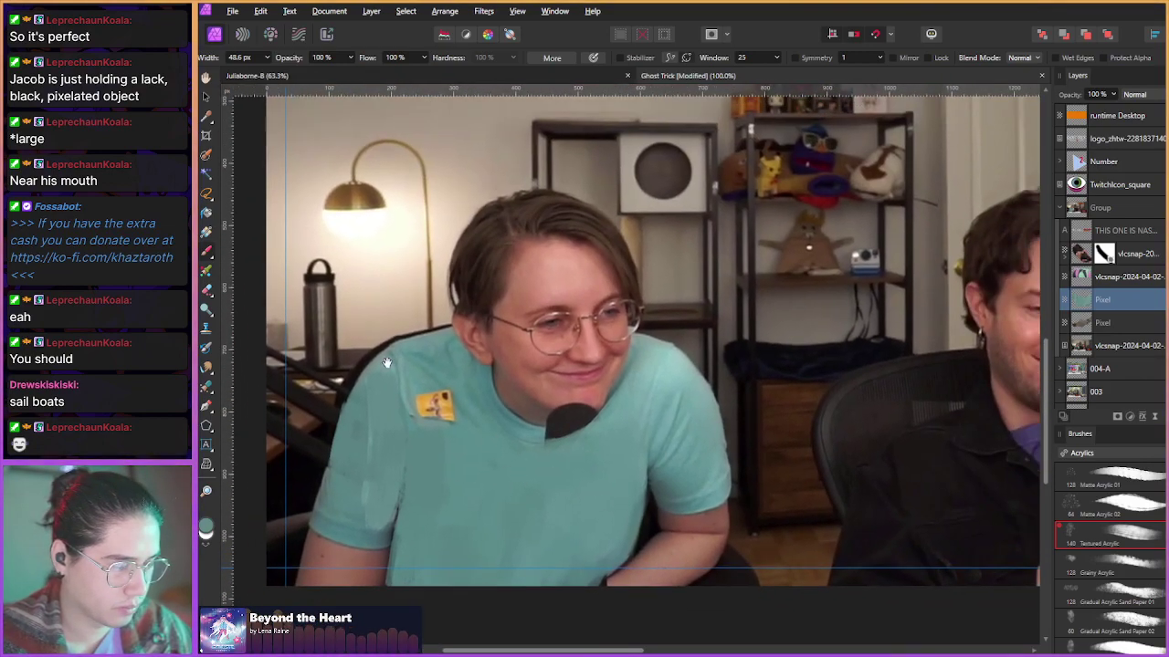
scroll(535, 492, down, 1)
scroll(511, 479, up, 3)
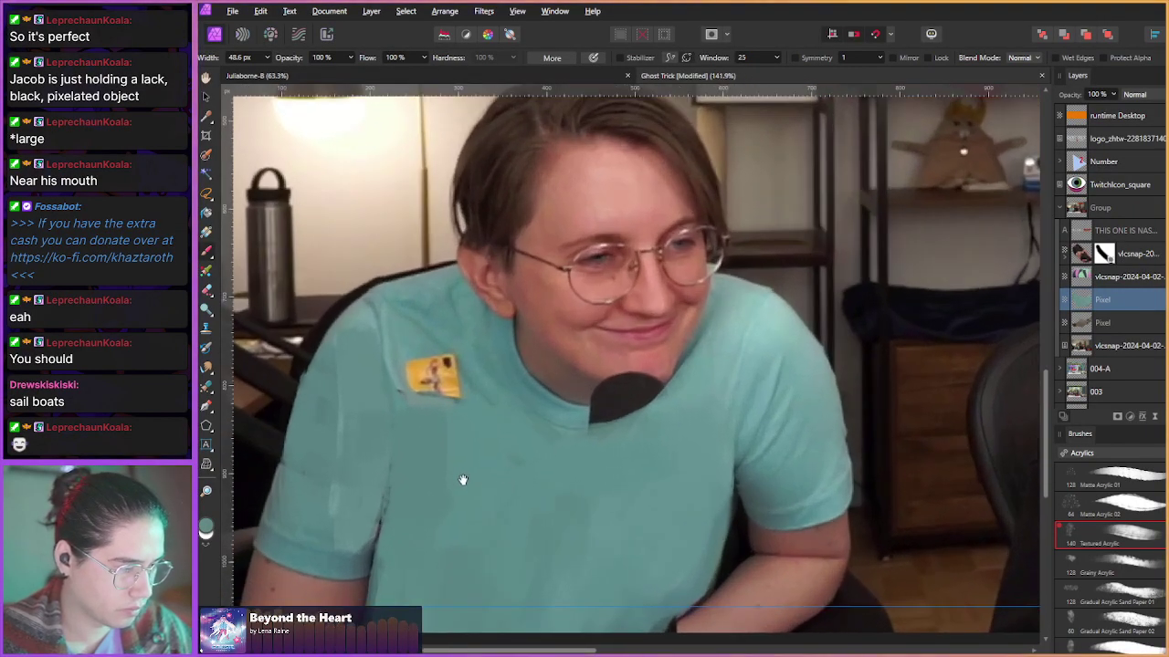
scroll(384, 366, up, 1)
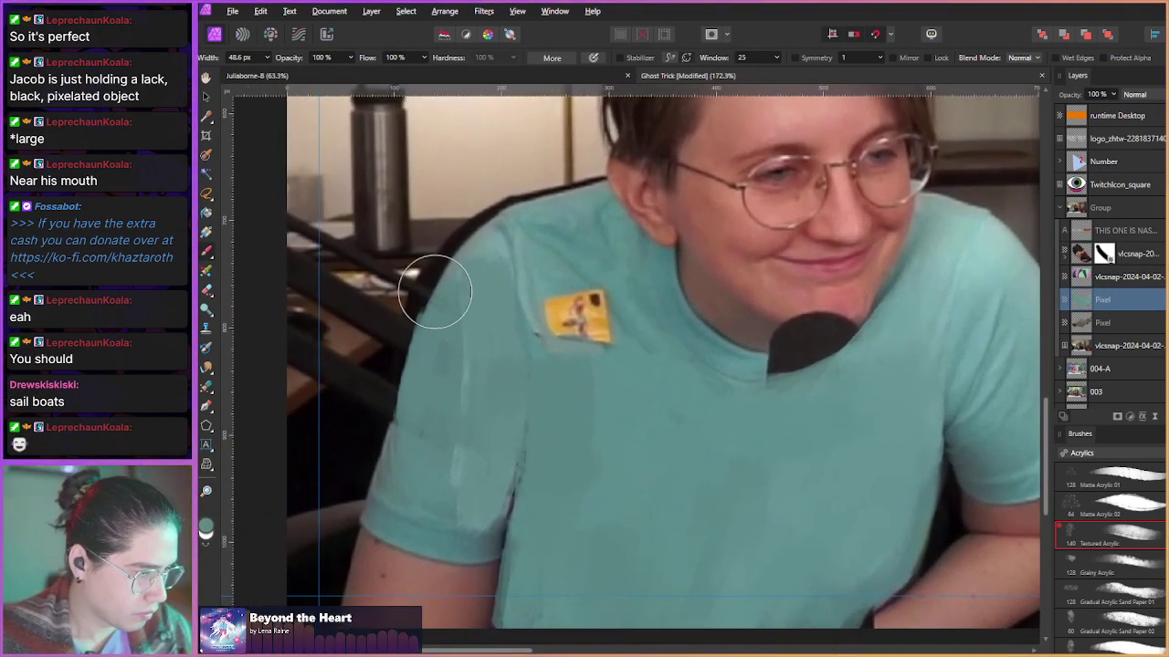
alt+click(489, 245)
key(bracketleft)
key(bracketleft)
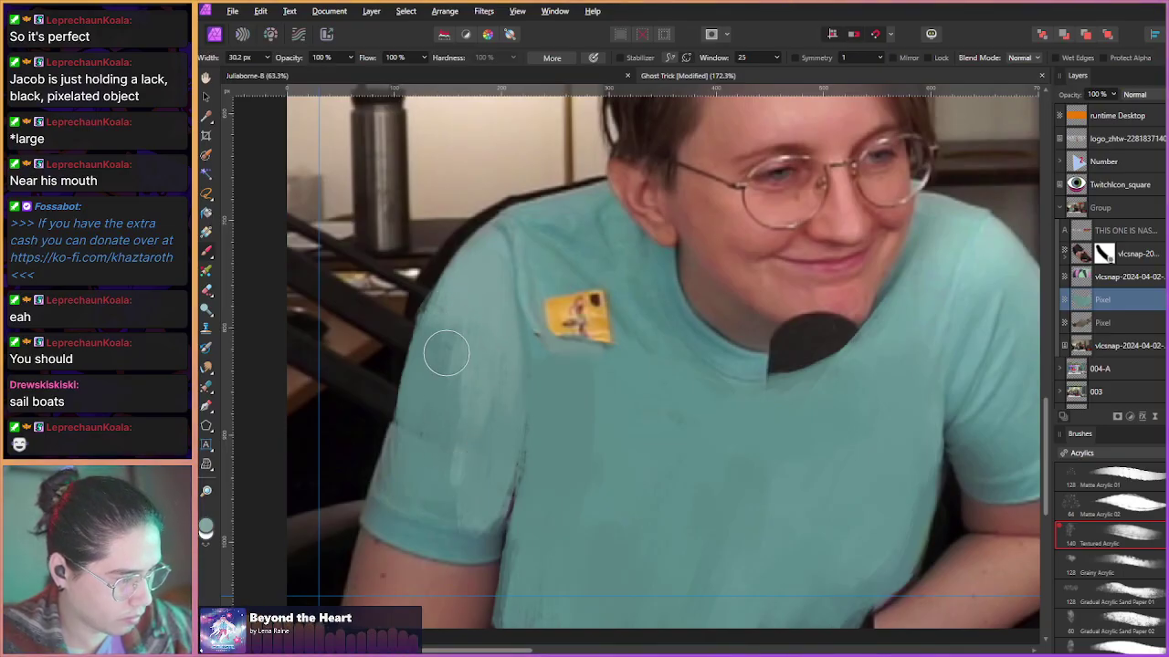
drag(426, 385, 414, 402)
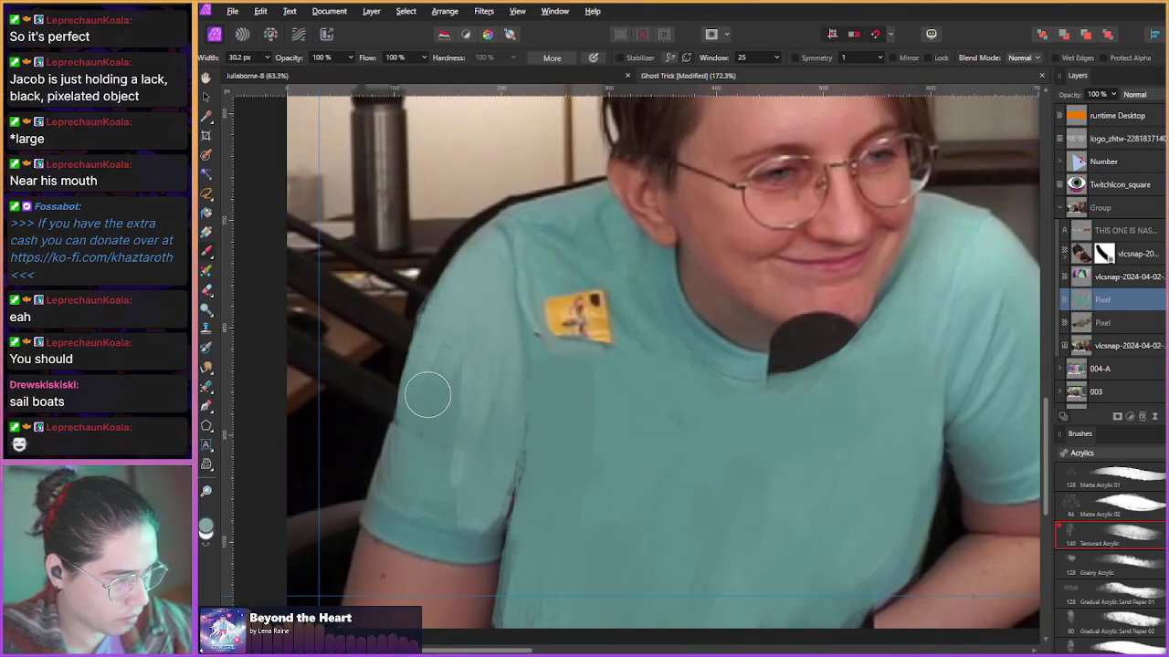
mouse_move(419, 432)
mouse_down()
mouse_move(414, 472)
mouse_move(447, 483)
mouse_up()
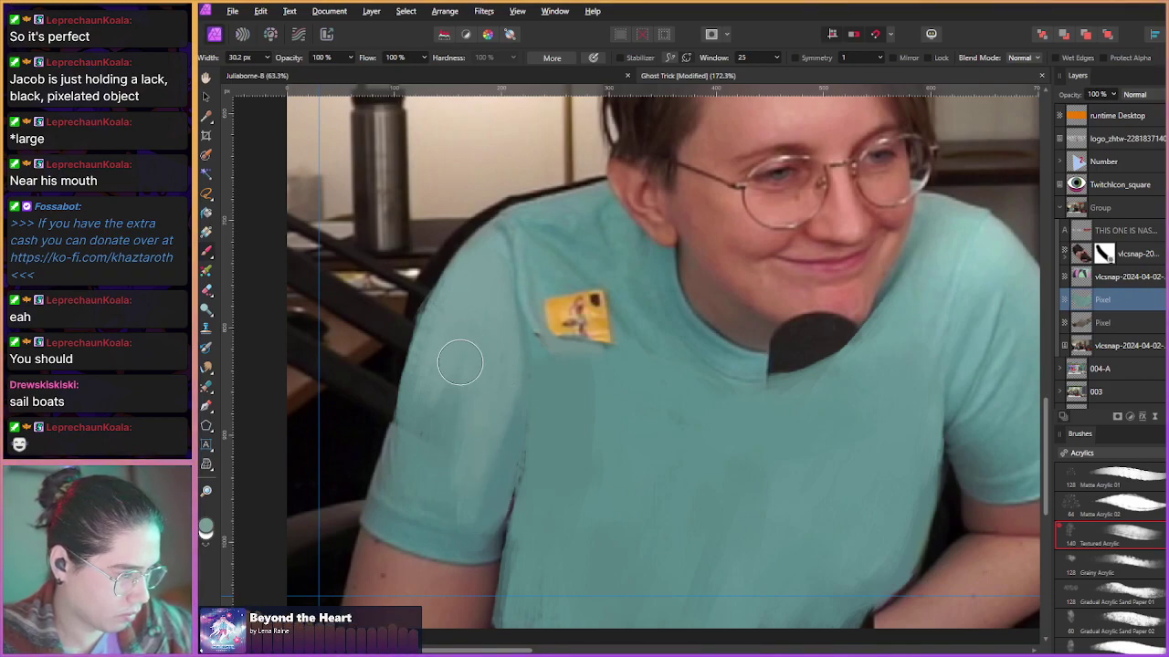
drag(341, 469, 366, 481)
scroll(521, 501, down, 3)
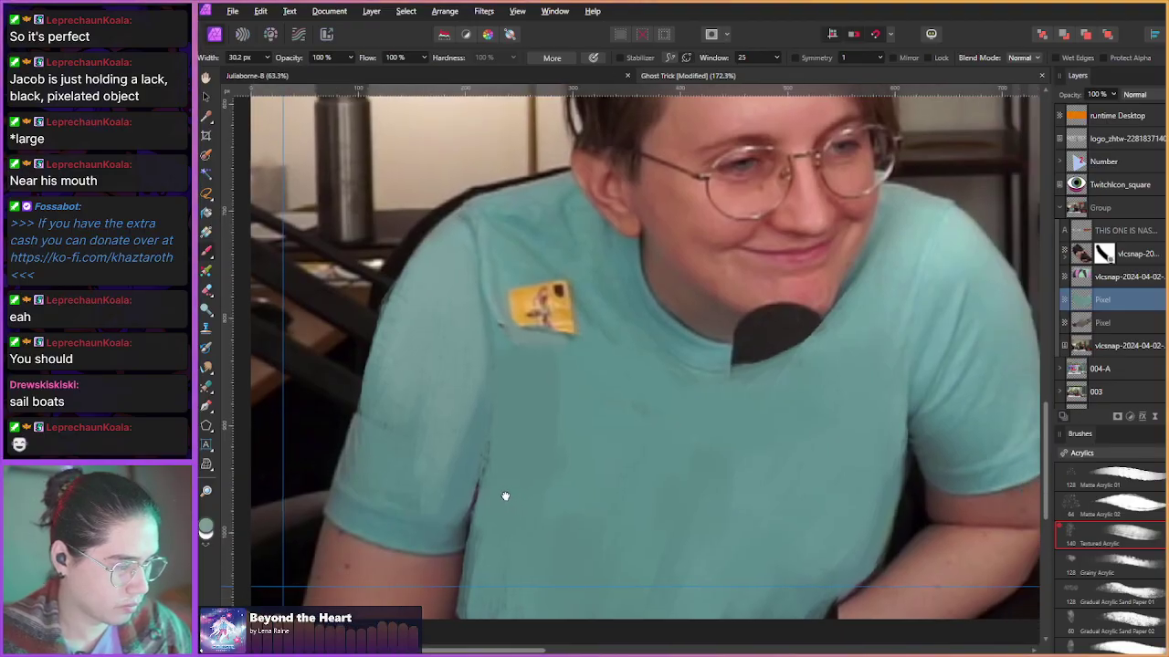
scroll(555, 508, down, 2)
key(ctrl+z)
key(ctrl+z)
key(ctrl+z)
scroll(442, 478, down, 1)
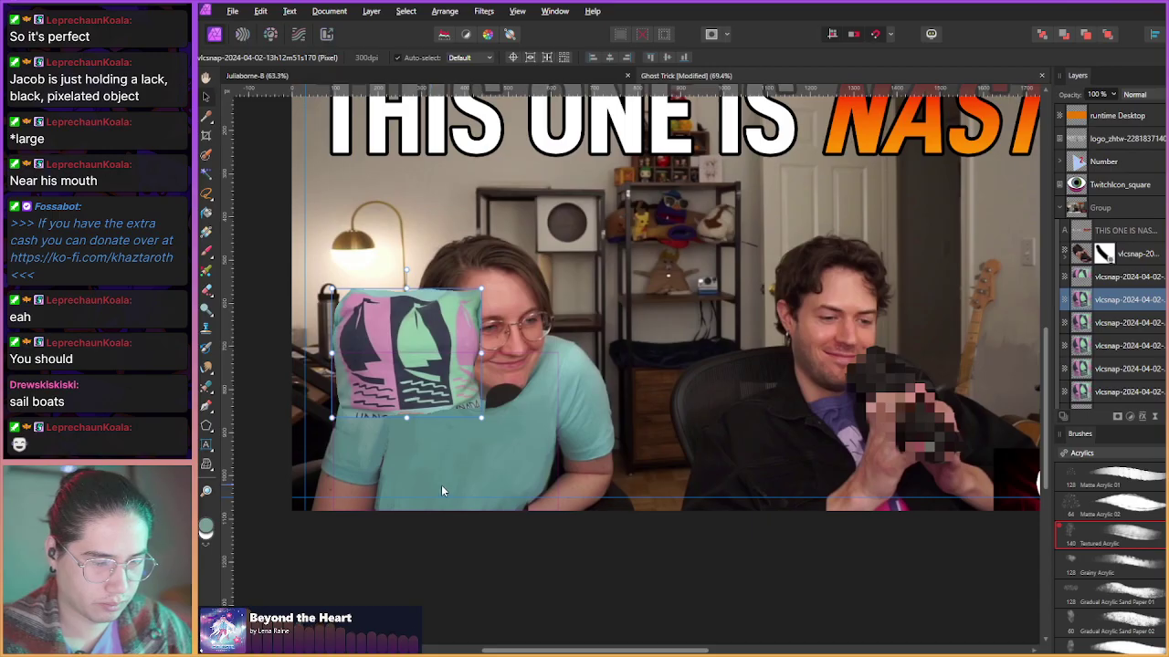
scroll(1112, 274, down, 3)
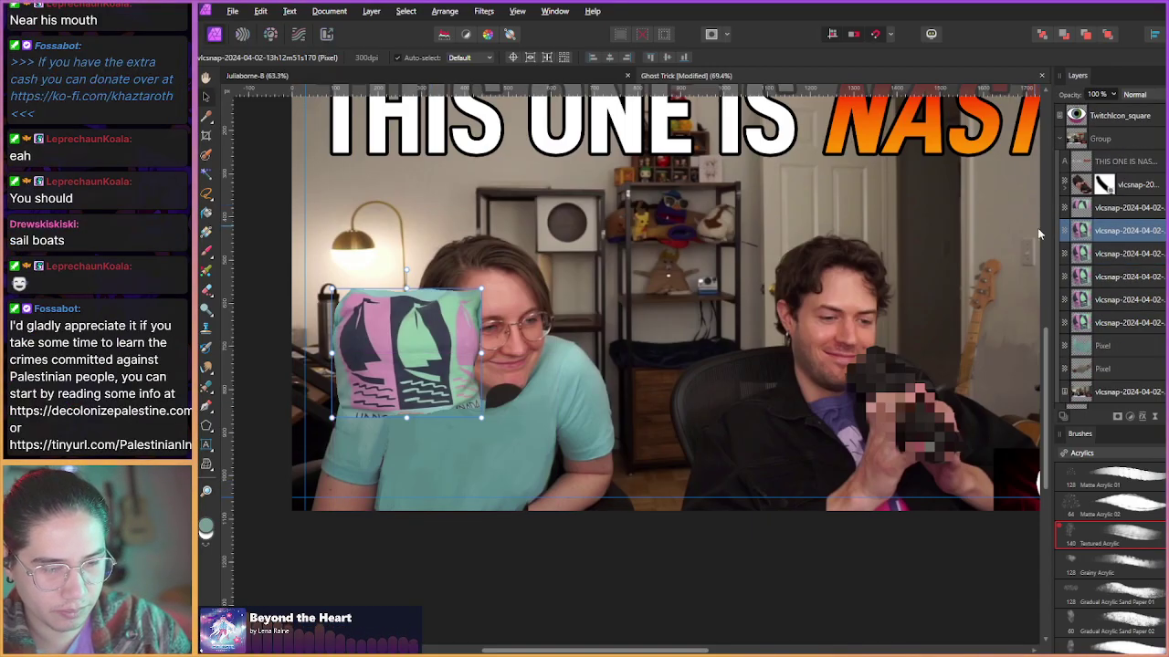
drag(1111, 263, 1089, 314)
key(Delete)
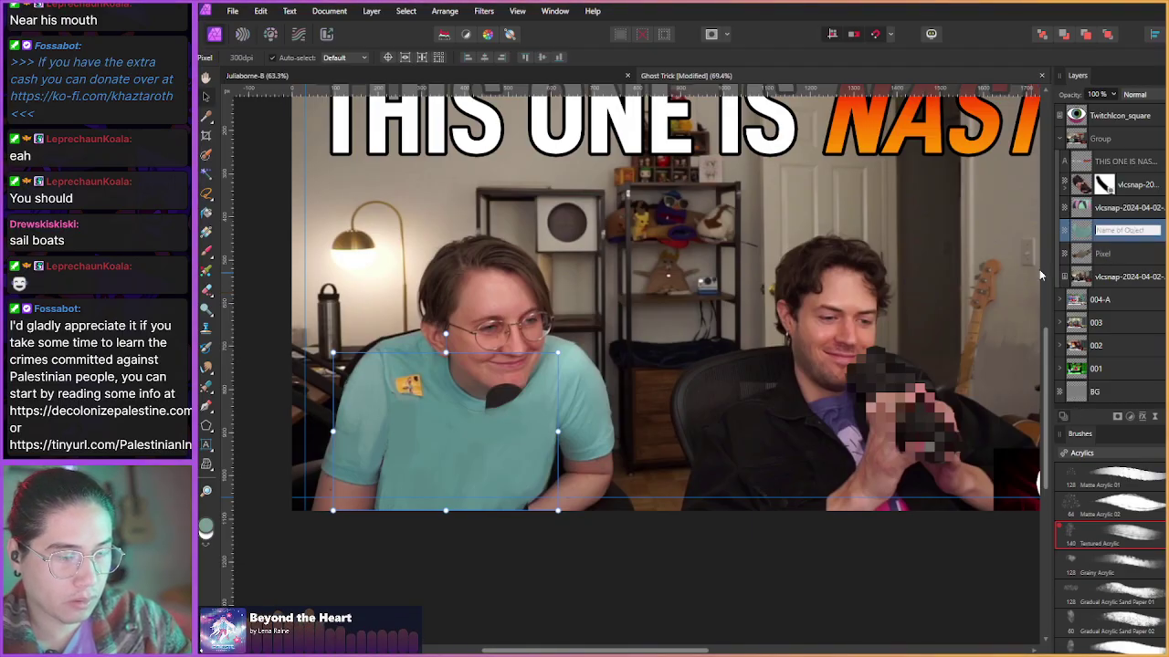
- Sample the collar's teal and paint over the lower edge of the black microphone foam with a 7.6 px brush
scroll(439, 446, up, 8)
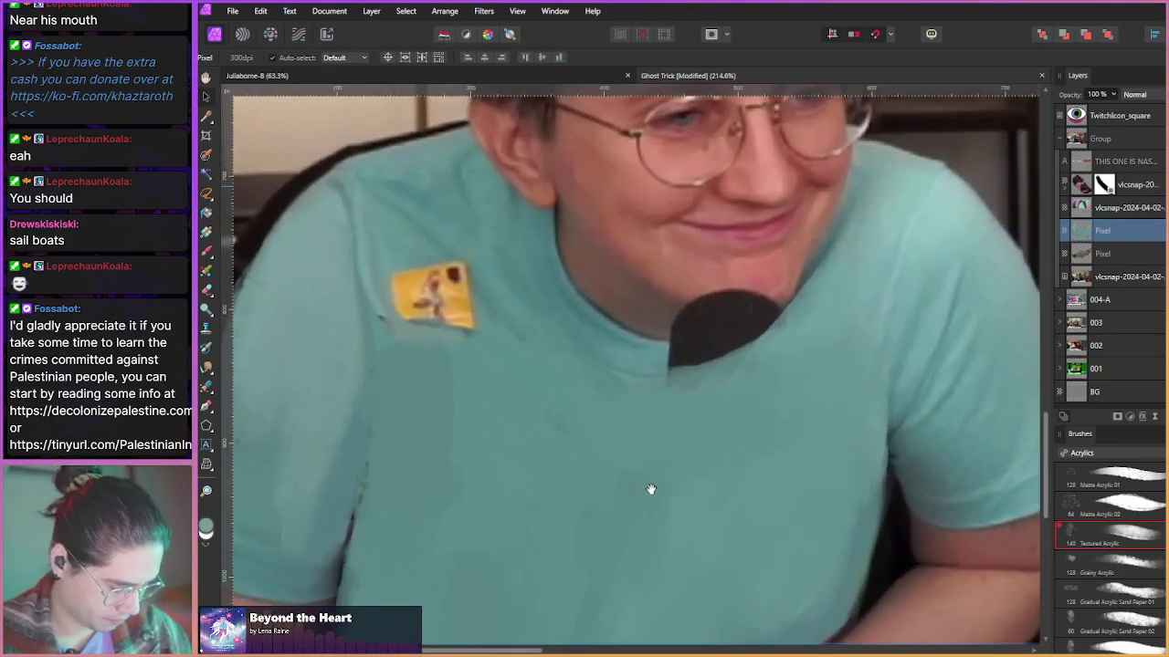
key(space)
scroll(552, 444, up, 3)
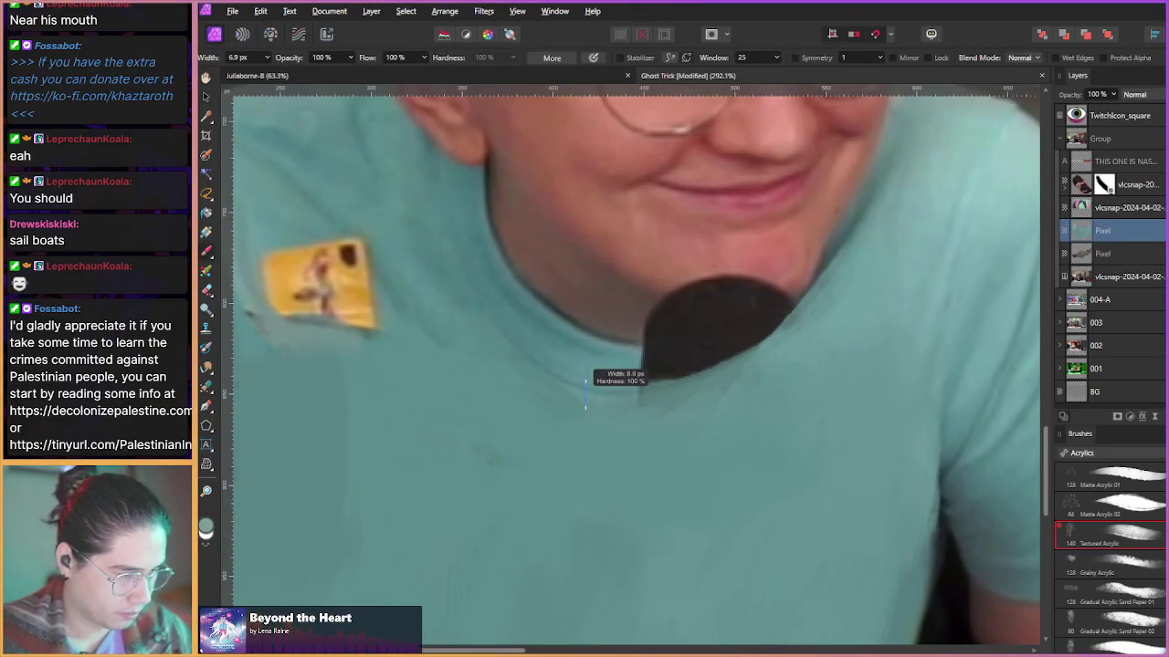
alt+click(596, 368)
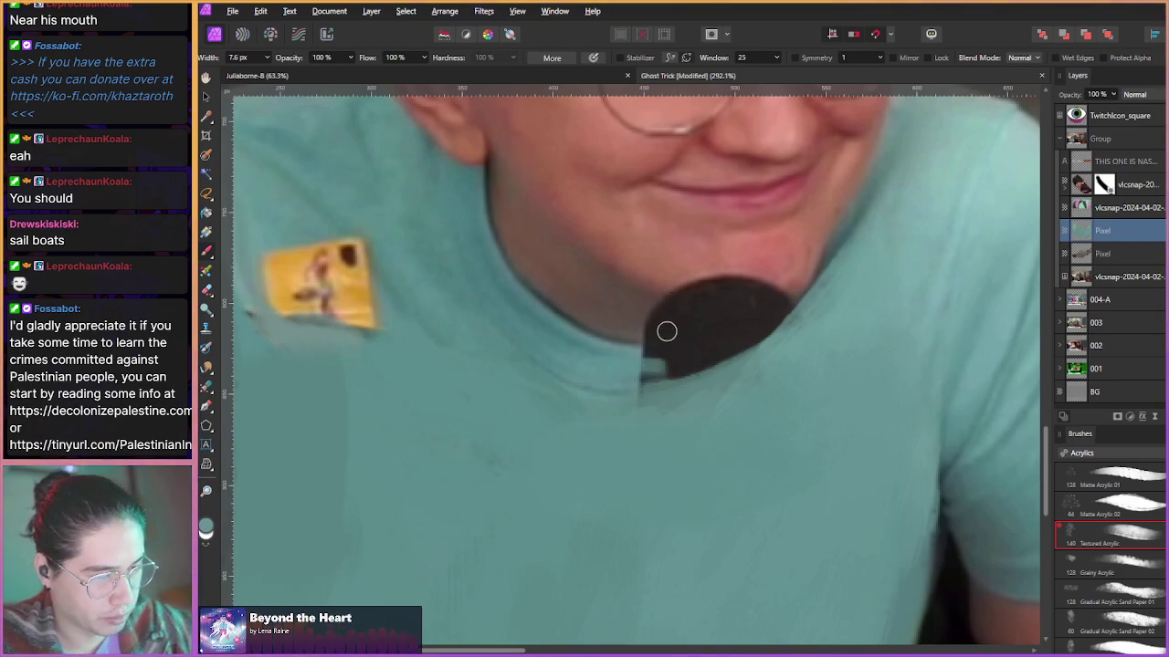
drag(630, 374, 698, 365)
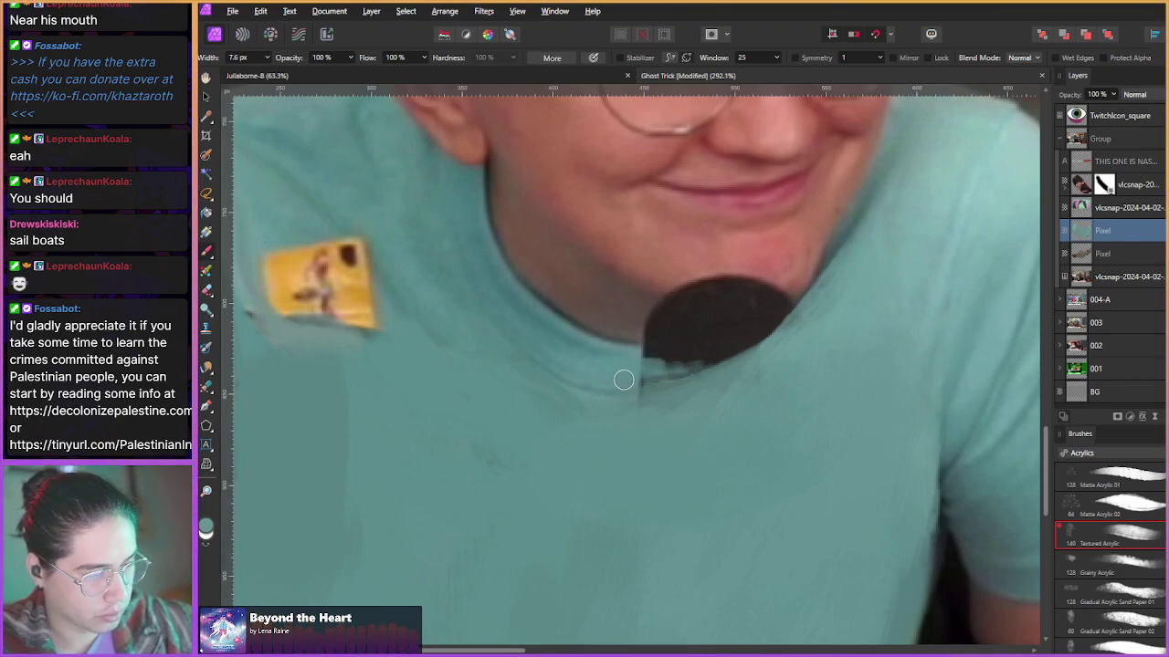
mouse_move(623, 380)
mouse_down()
mouse_move(730, 355)
mouse_move(673, 355)
mouse_up()
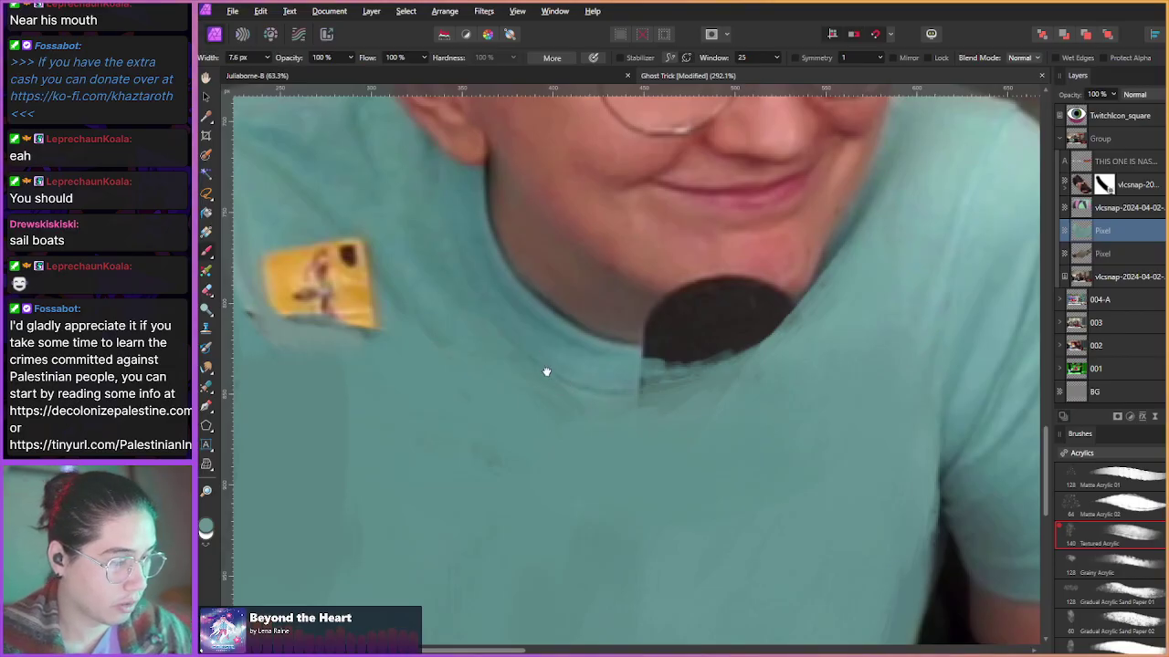
- Extend the collar band across the lower microphone foam and smooth the shirt beneath it with a 15.4 px brush
scroll(548, 372, down, 2)
scroll(548, 371, up, 2)
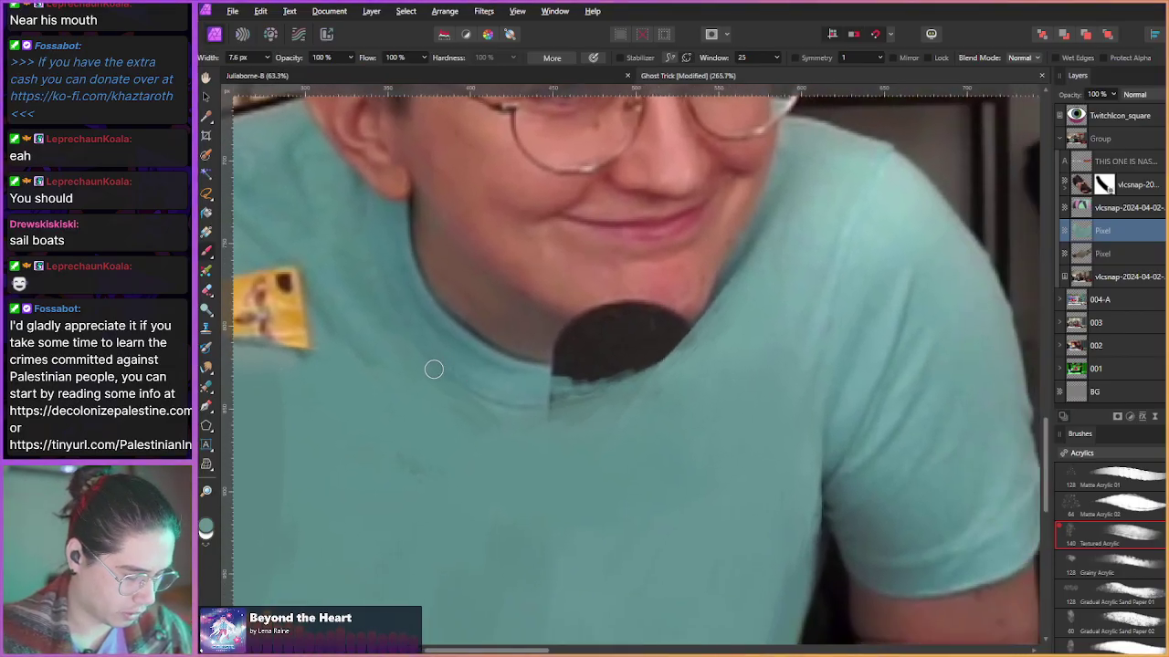
scroll(439, 369, down, 9)
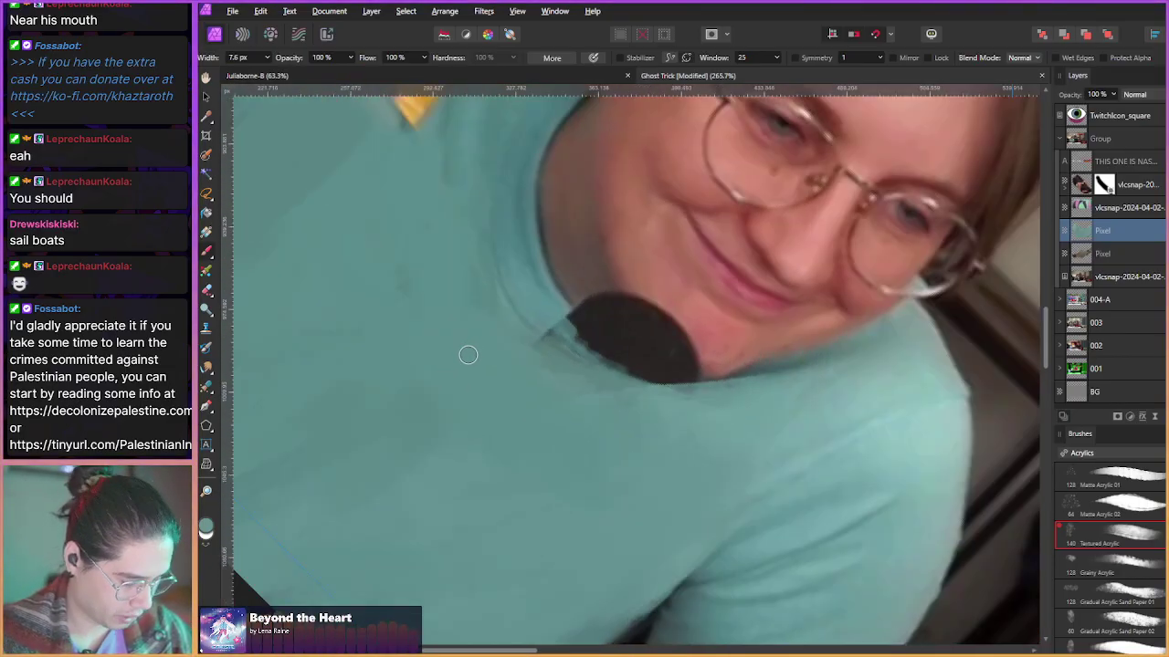
mouse_move(556, 326)
mouse_down()
mouse_move(529, 293)
mouse_move(515, 323)
mouse_move(565, 335)
mouse_move(536, 309)
mouse_move(559, 317)
mouse_move(650, 378)
mouse_move(615, 367)
mouse_move(660, 381)
mouse_move(576, 340)
mouse_move(675, 378)
mouse_move(556, 317)
mouse_move(631, 375)
mouse_move(663, 385)
mouse_up()
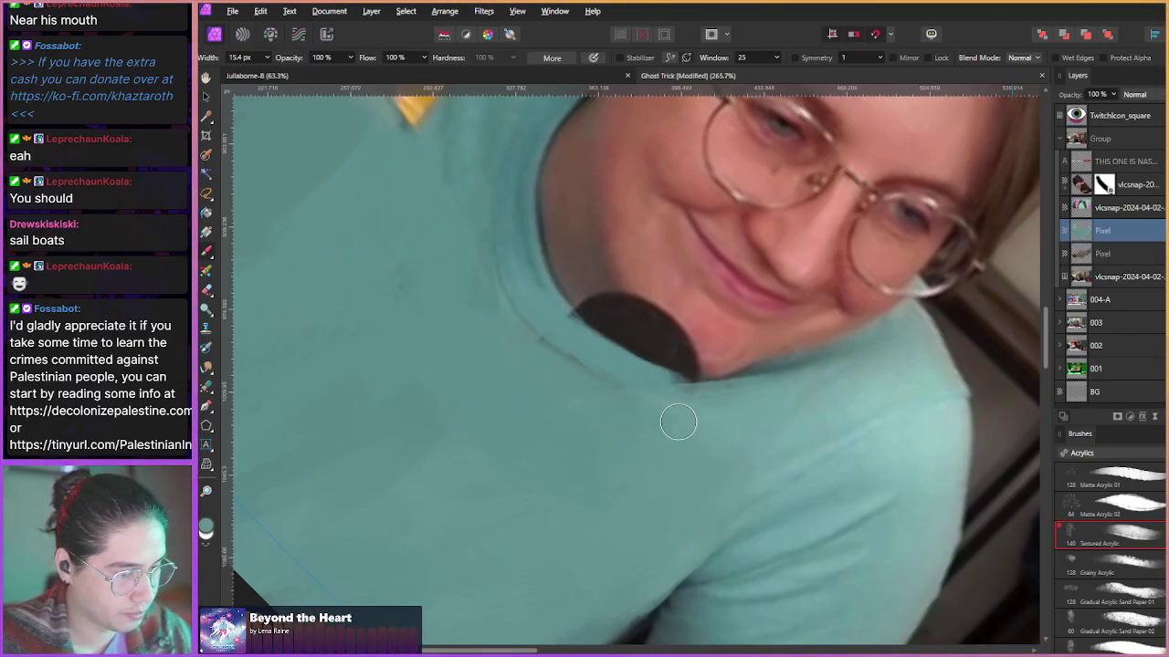
drag(645, 426, 618, 456)
- Paint the chin and shadowed neck over the microphone foam with sampled skin tones and a 15.4 px brush
alt+click(596, 336)
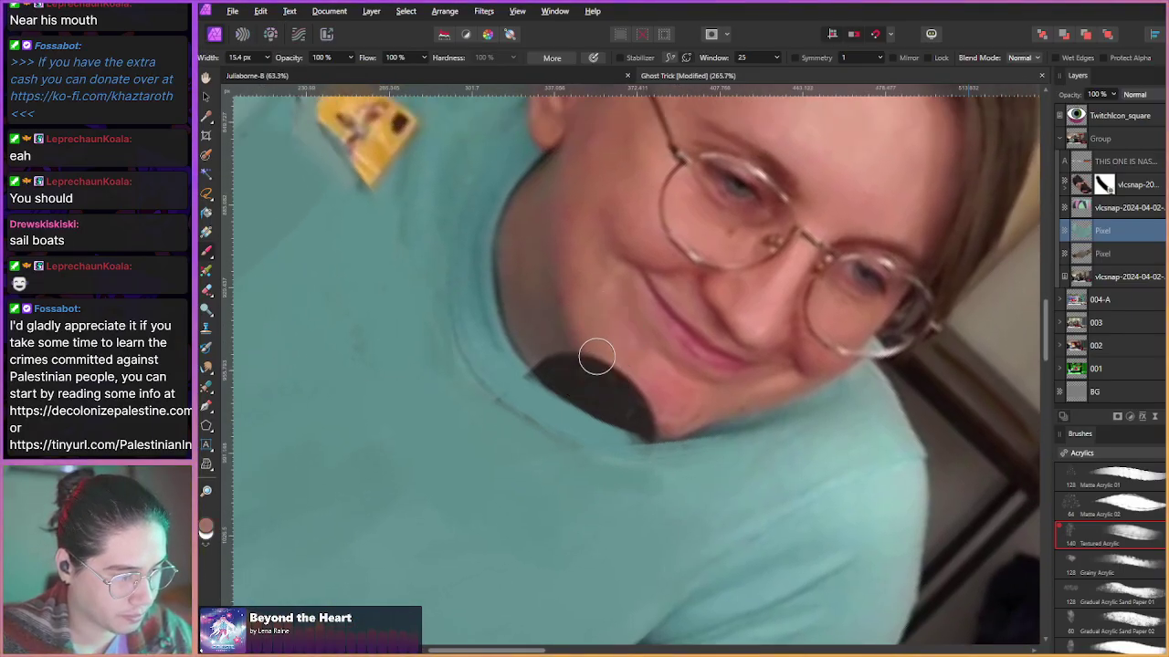
mouse_move(595, 352)
mouse_down()
mouse_move(665, 424)
mouse_move(602, 359)
mouse_move(648, 414)
mouse_move(619, 389)
mouse_move(661, 415)
mouse_move(609, 365)
mouse_move(650, 414)
mouse_move(624, 391)
mouse_move(605, 357)
mouse_move(655, 418)
mouse_up()
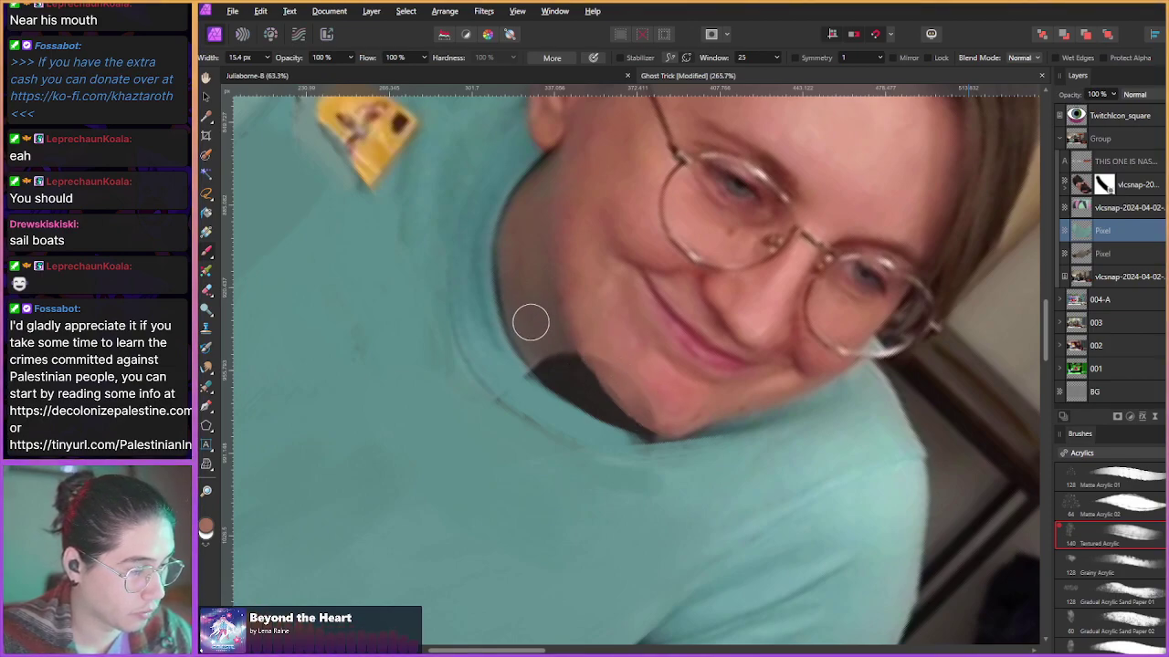
mouse_move(531, 338)
mouse_down()
mouse_move(554, 374)
mouse_move(577, 377)
mouse_move(530, 361)
mouse_up()
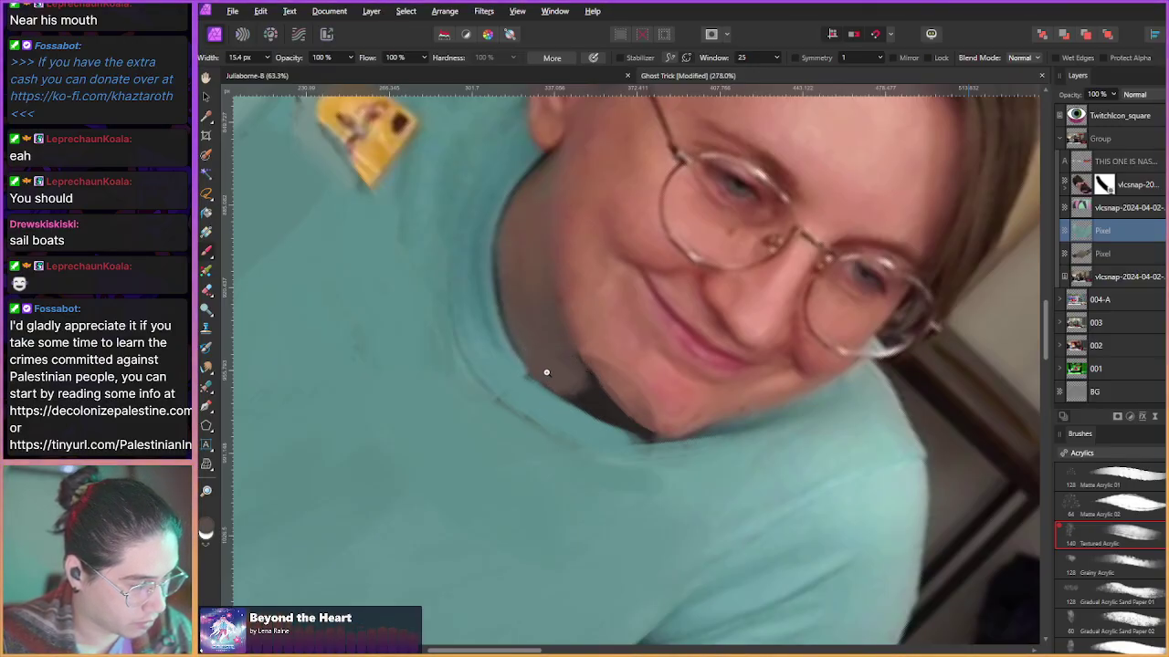
- Fill the last foam between chin and collar with neck-shadow brown and refine the neck's edge using an 8.3 px brush
scroll(537, 373, up, 3)
mouse_move(589, 369)
mouse_down()
mouse_move(558, 360)
mouse_move(535, 299)
mouse_move(601, 371)
mouse_move(609, 395)
mouse_move(577, 395)
mouse_move(671, 435)
mouse_move(575, 355)
mouse_move(593, 380)
mouse_move(574, 386)
mouse_move(531, 274)
mouse_move(516, 338)
mouse_move(569, 388)
mouse_move(560, 351)
mouse_move(611, 379)
mouse_move(681, 440)
mouse_up()
scroll(545, 365, down, 2)
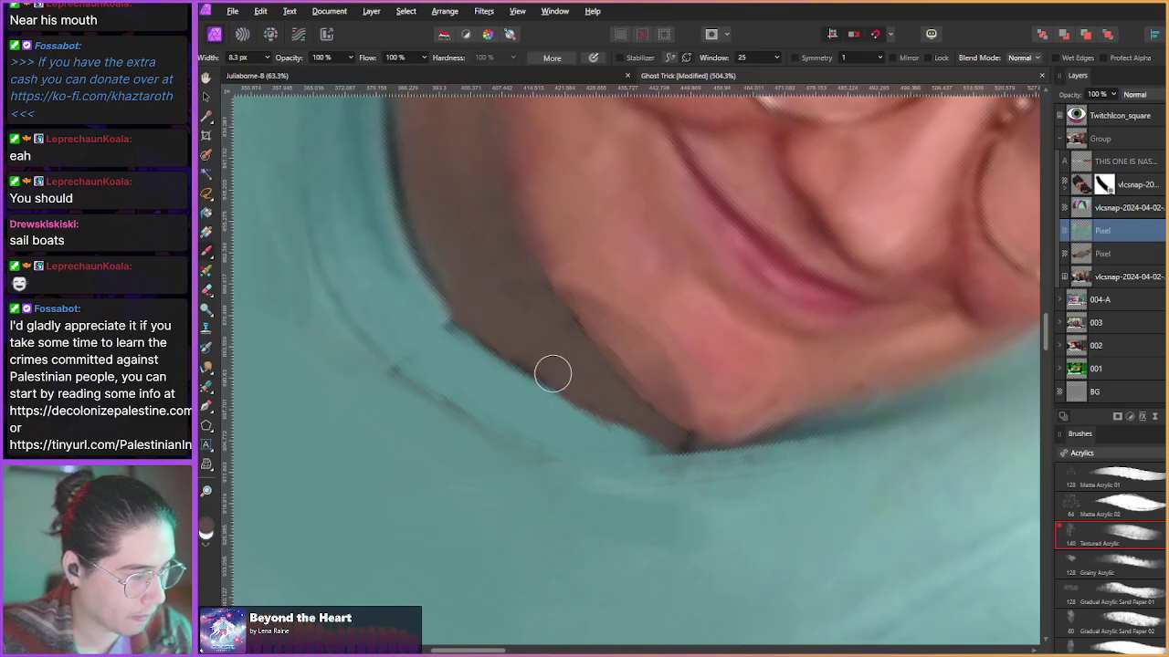
alt+click(405, 329)
mouse_move(469, 357)
mouse_down()
mouse_move(535, 399)
mouse_move(470, 354)
mouse_move(411, 352)
mouse_up()
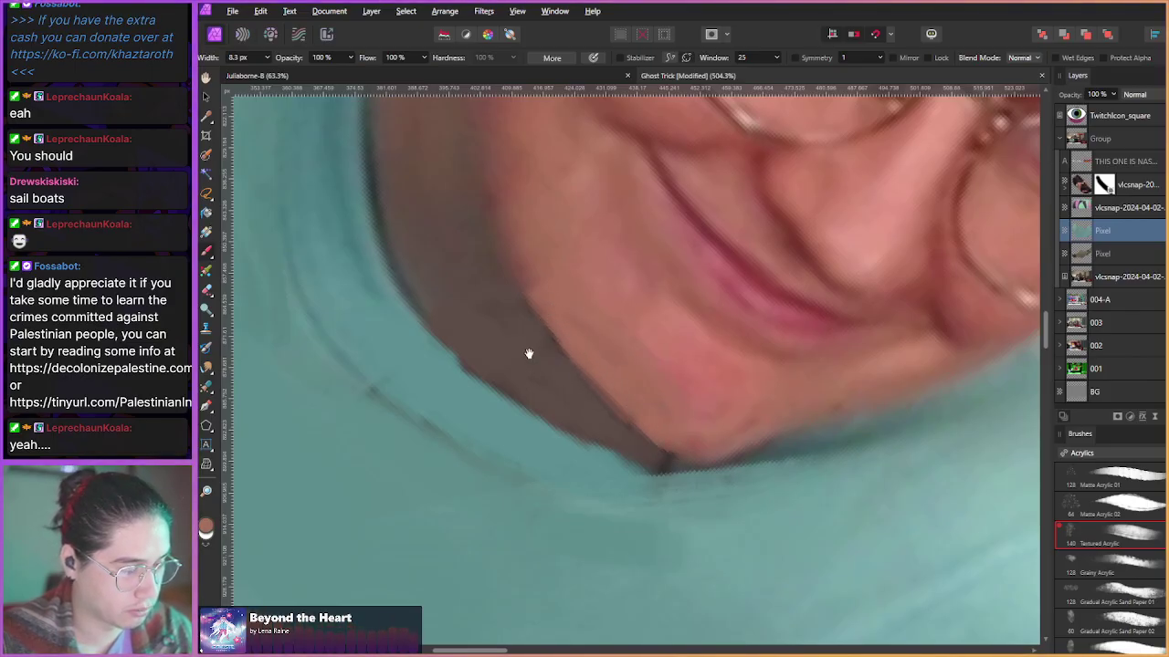
scroll(526, 352, down, 5)
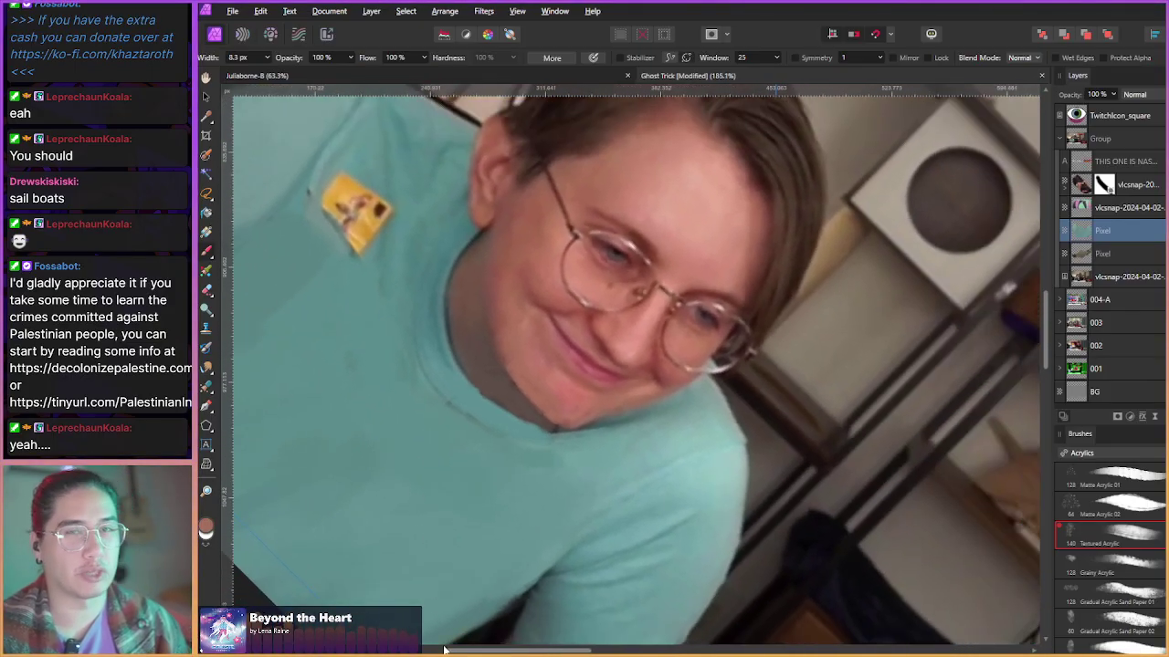
scroll(444, 650, up, 3)
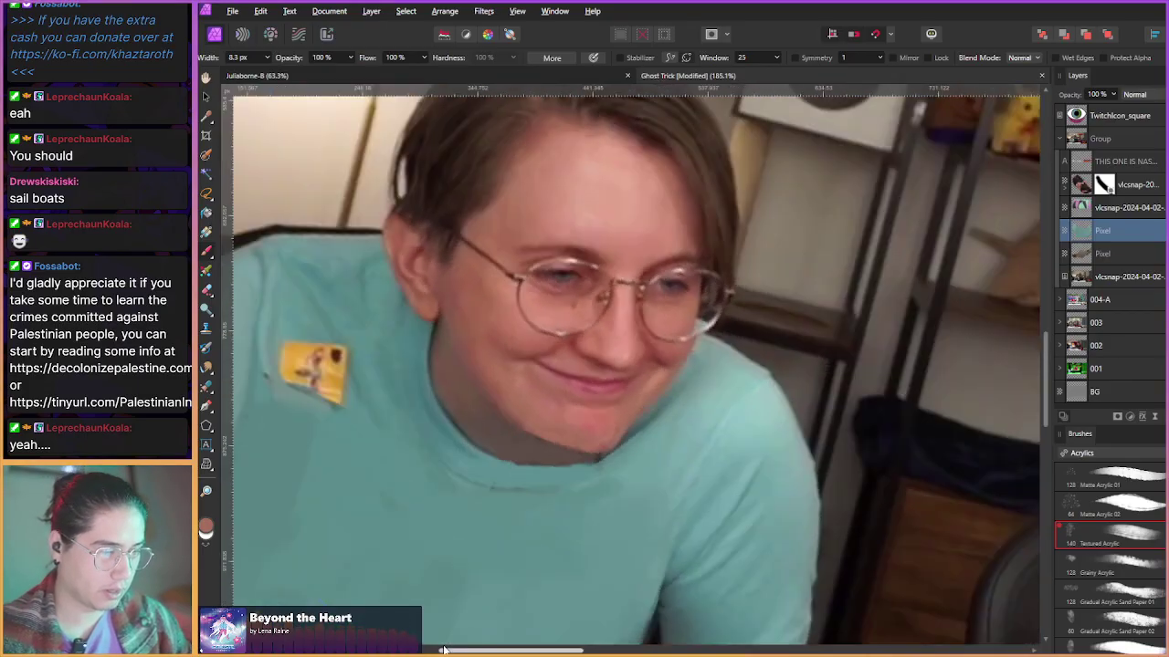
- Sample nearby chin tones and blend the repainted chin below the mouth with an 8.3 px brush
scroll(557, 493, up, 4)
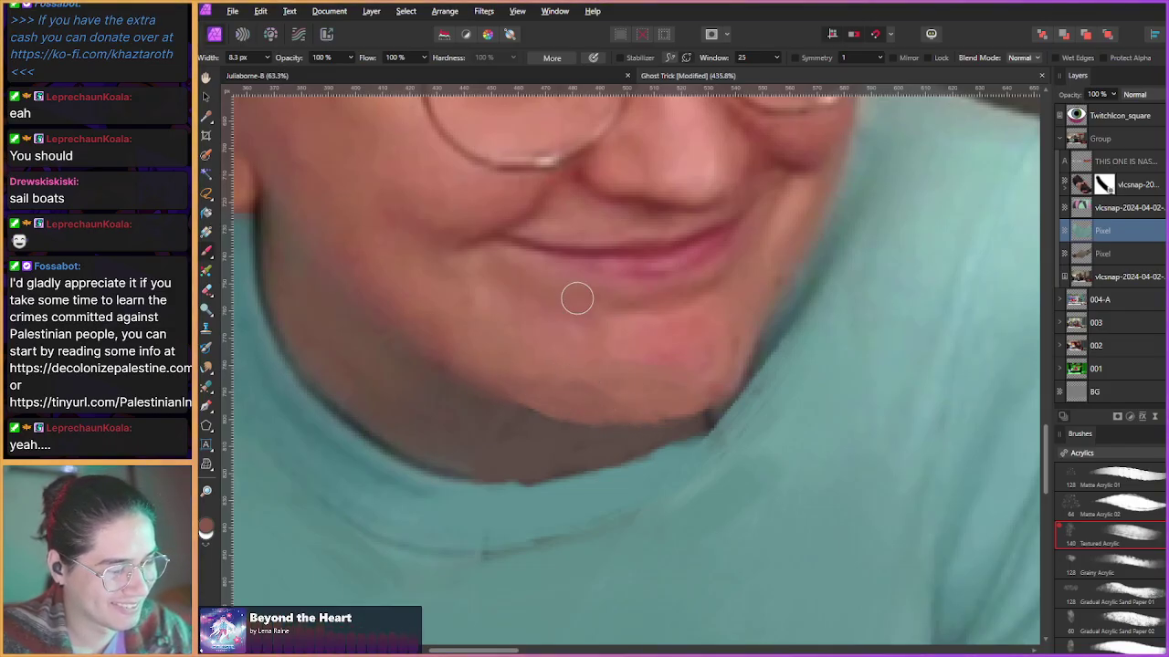
alt+click(624, 365)
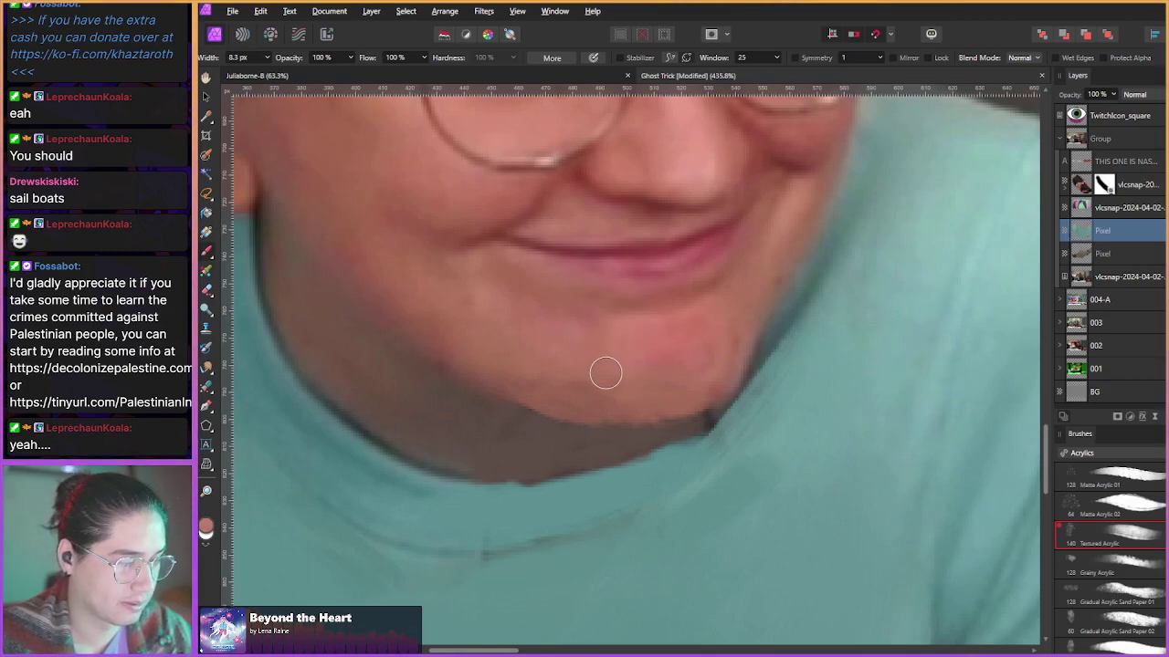
alt+click(664, 351)
drag(646, 352, 671, 374)
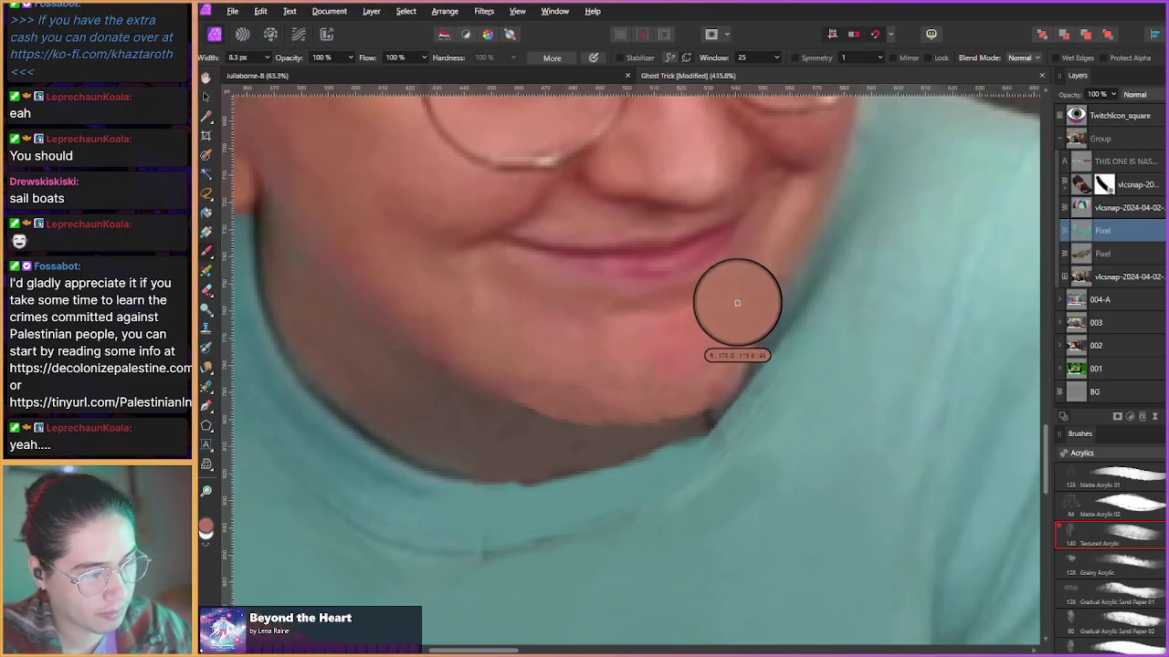
- Round the lower neckline where the shadowed neck meets the collar, painting brown along the curve with an 8.3 px brush
mouse_move(462, 368)
mouse_down()
mouse_move(497, 403)
mouse_move(485, 420)
mouse_move(335, 405)
mouse_move(382, 429)
mouse_move(361, 437)
mouse_move(473, 462)
mouse_move(545, 459)
mouse_move(517, 493)
mouse_up()
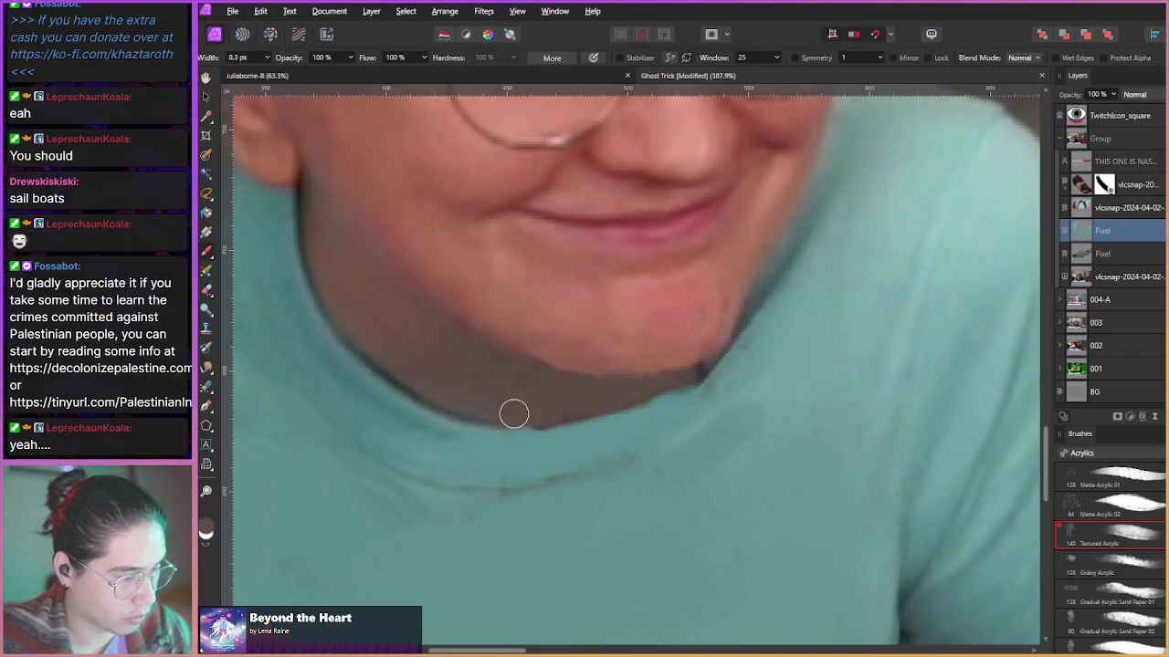
mouse_move(543, 418)
mouse_down()
mouse_move(643, 407)
mouse_move(631, 407)
mouse_move(666, 393)
mouse_move(629, 409)
mouse_move(684, 385)
mouse_up()
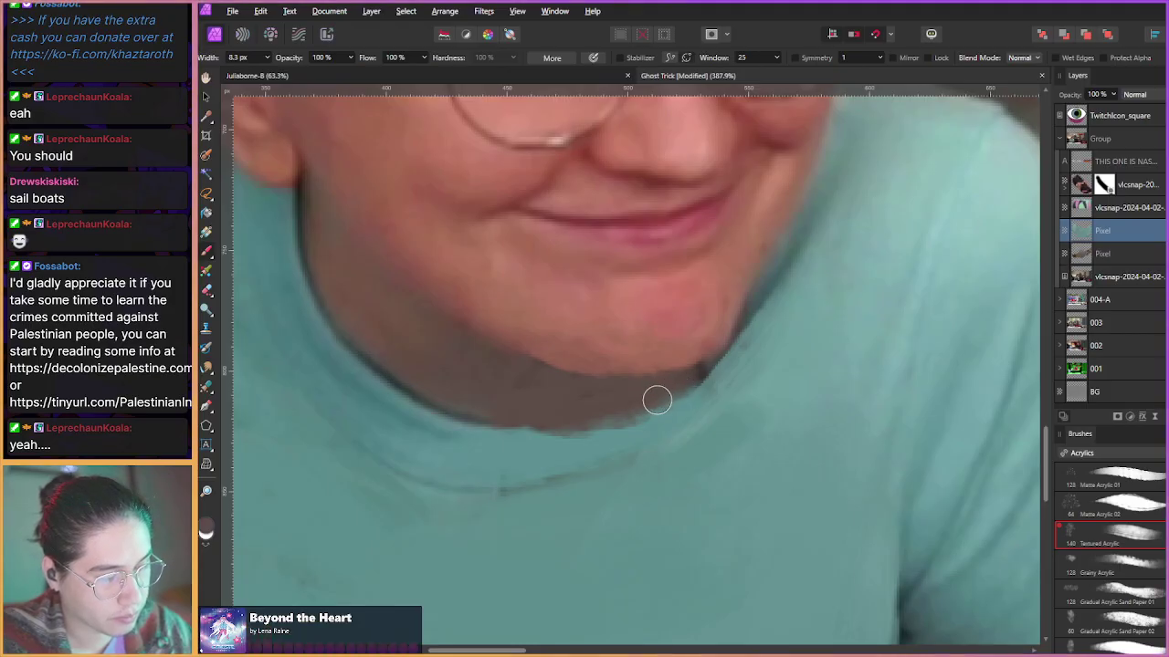
drag(582, 418, 674, 391)
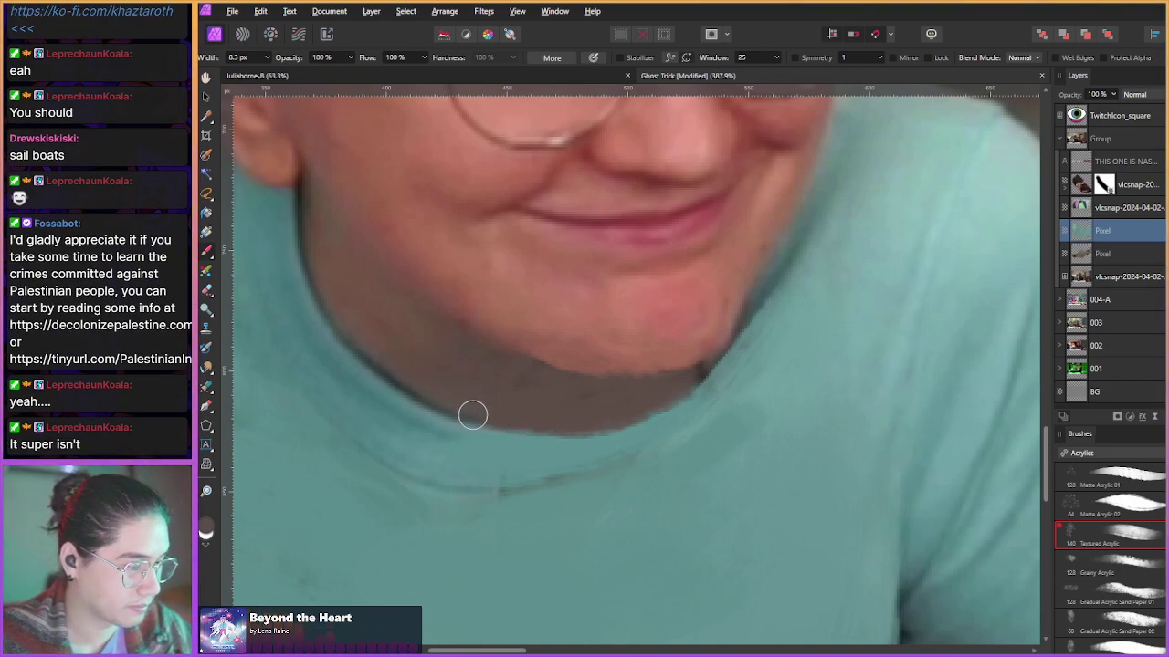
- Sample the dark collar-edge tone and trace a thin shadow line between neck and collar with a 1.5 px brush
alt+click(395, 384)
alt+click(407, 392)
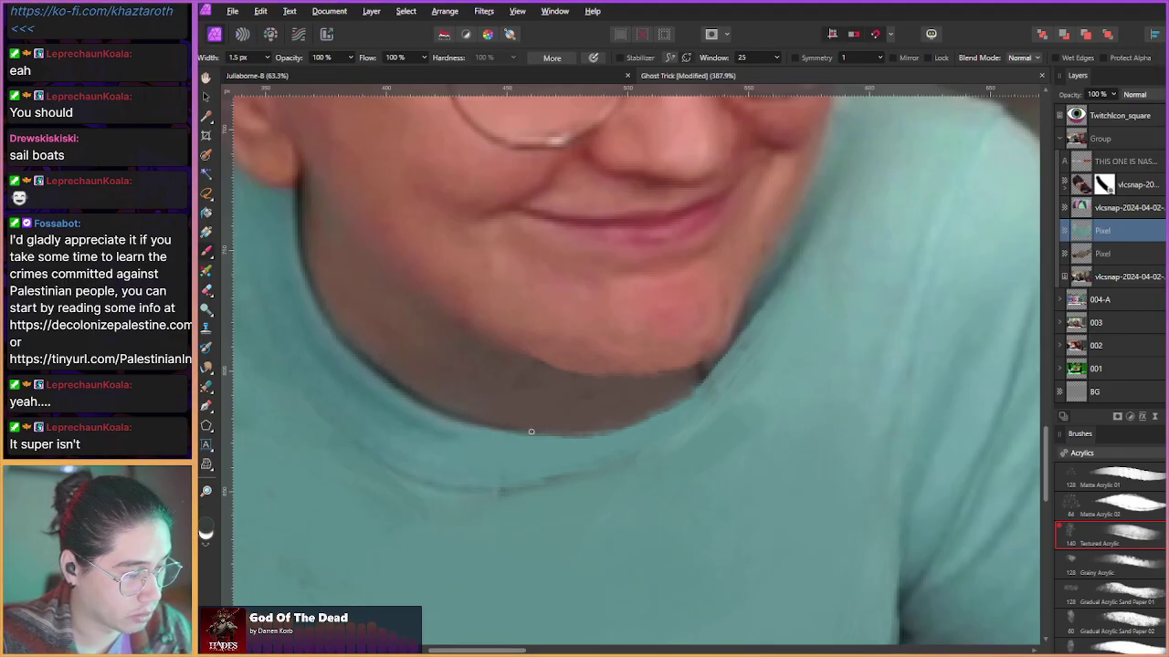
scroll(453, 400, up, 1)
scroll(435, 393, down, 4)
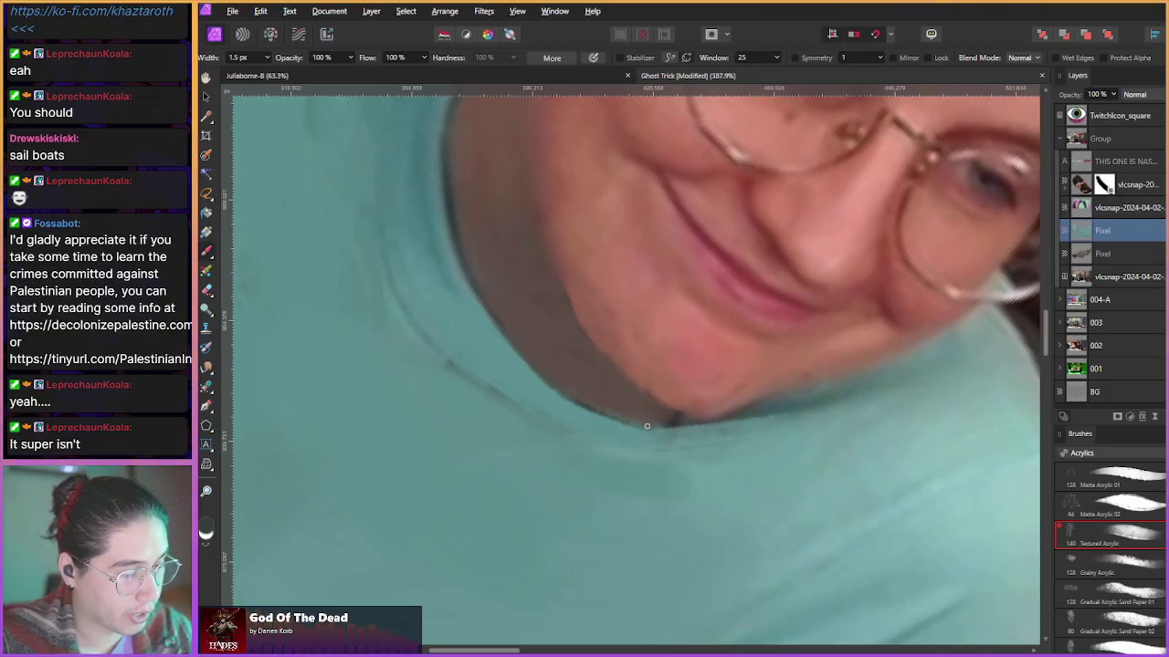
scroll(405, 377, up, 3)
scroll(337, 391, down, 2)
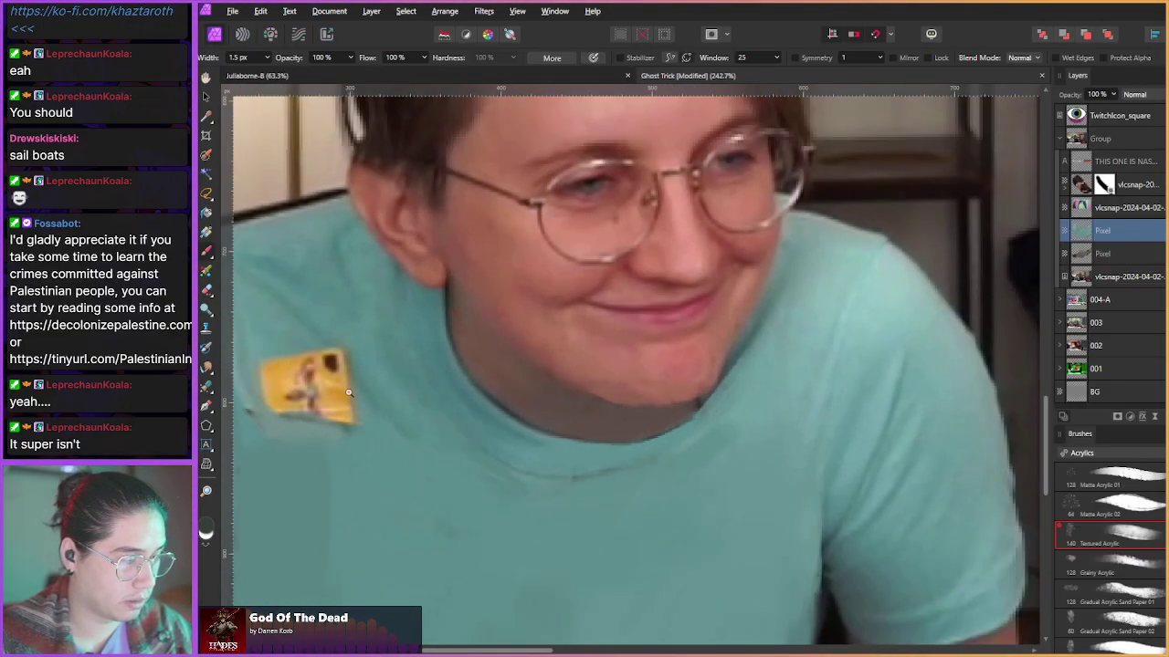
- Bring back the pink-and-green shirt print overlay and select its layer above the Pixel paint layers
scroll(337, 390, down, 6)
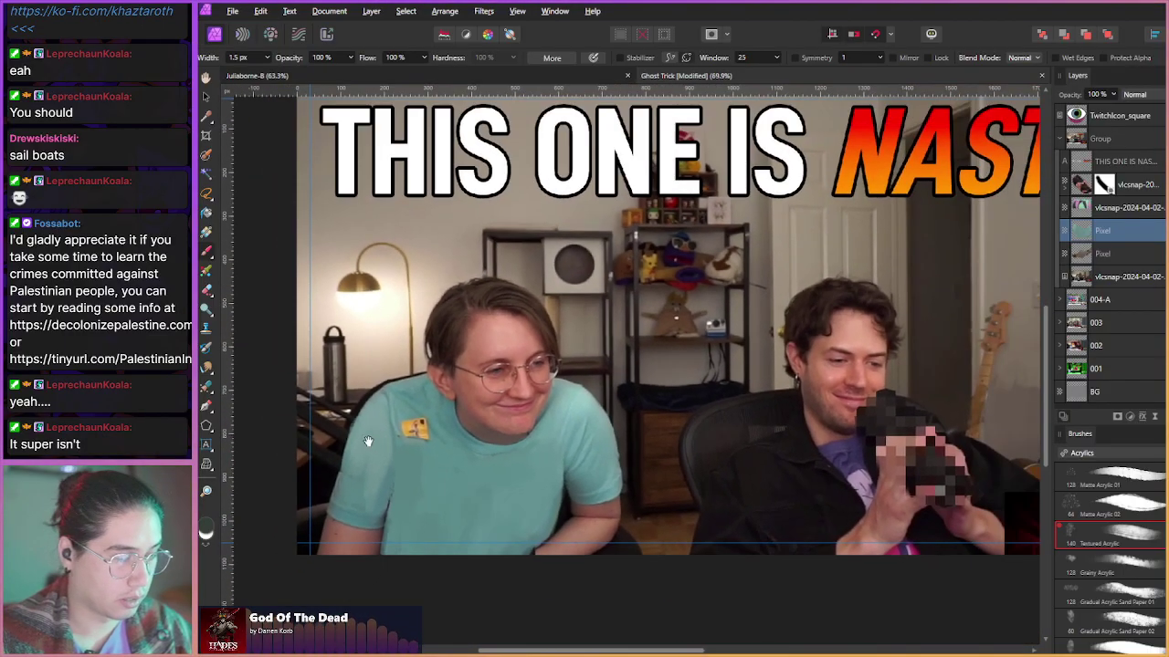
scroll(363, 439, down, 1)
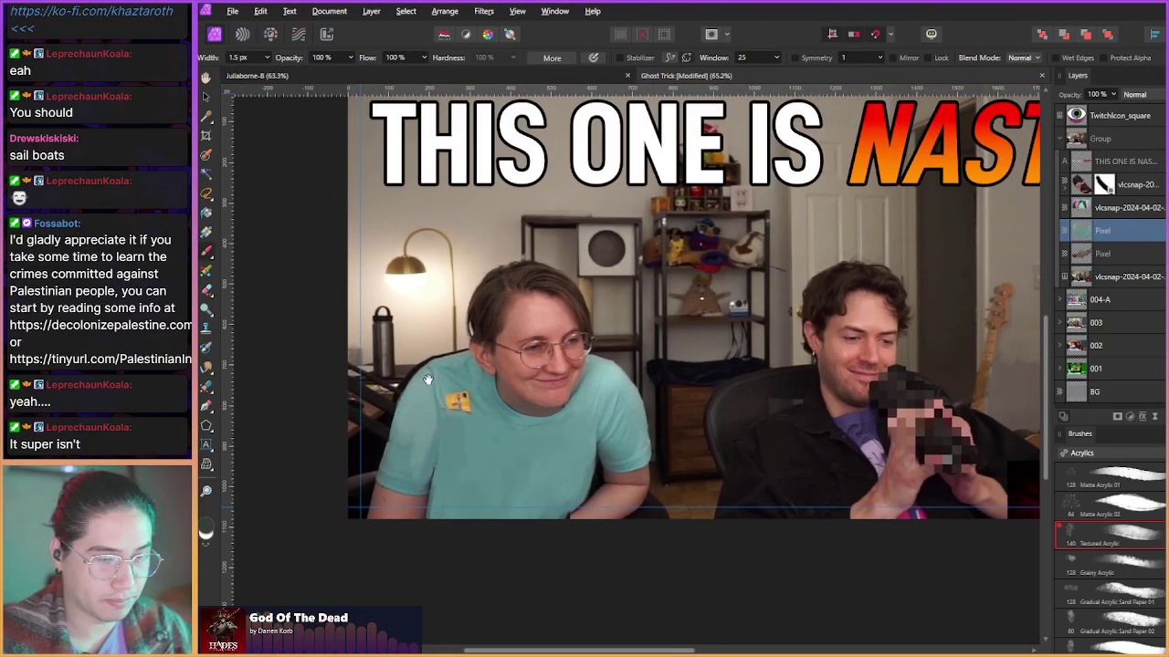
key(ctrl+z)
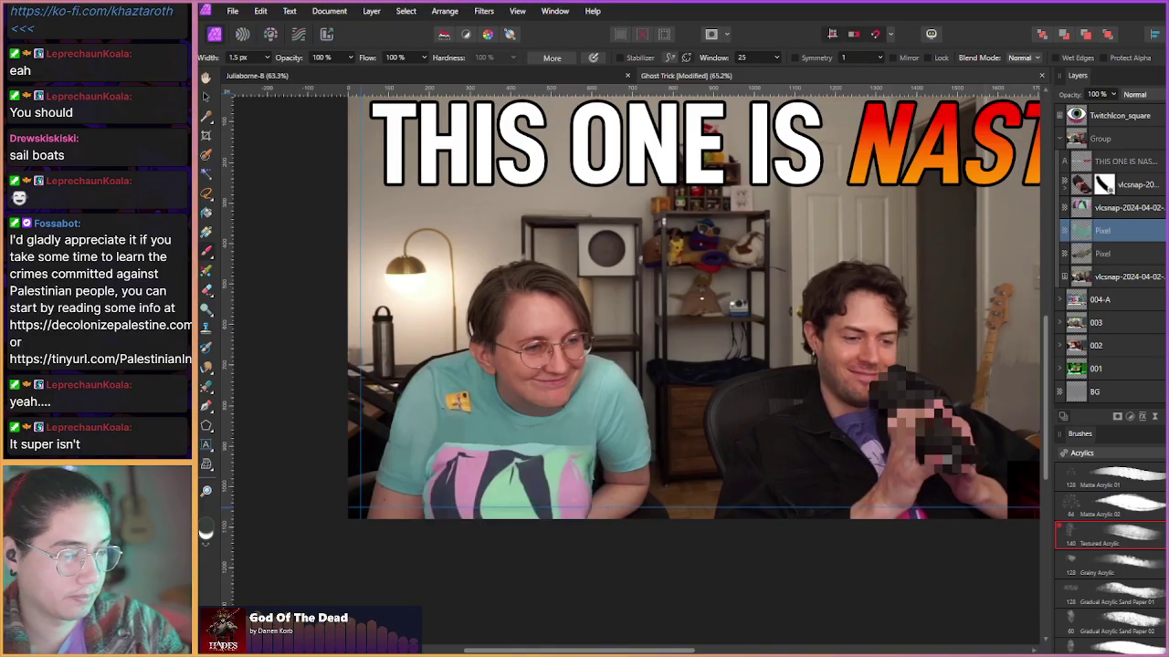
click(1073, 212)
scroll(483, 450, up, 4)
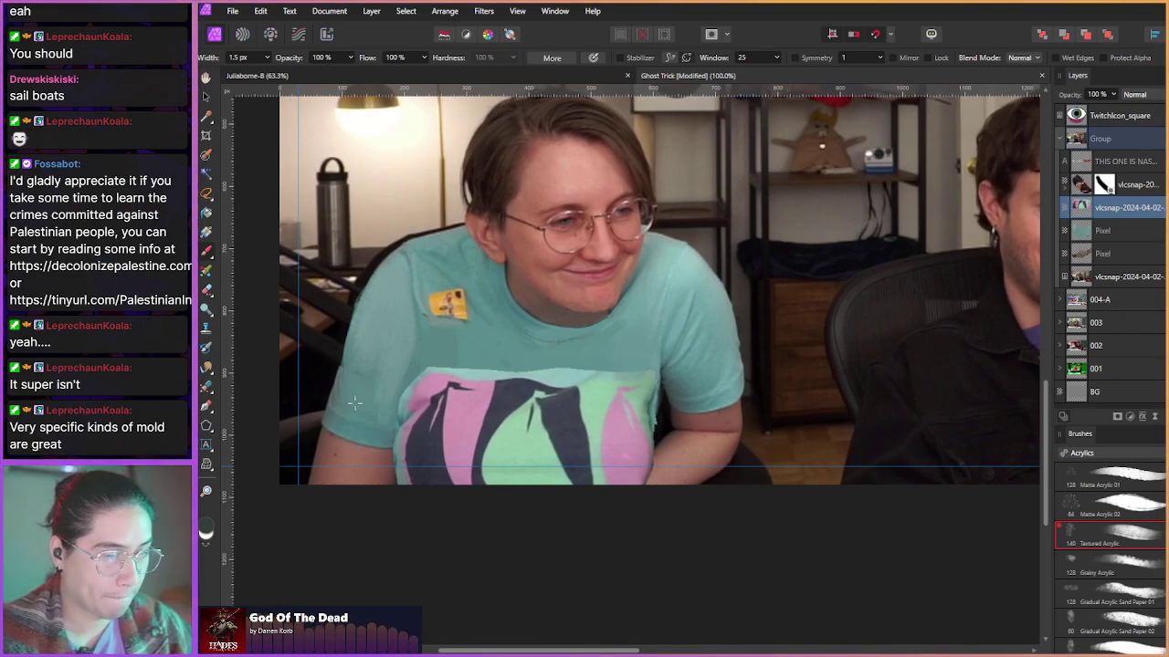
scroll(370, 413, up, 5)
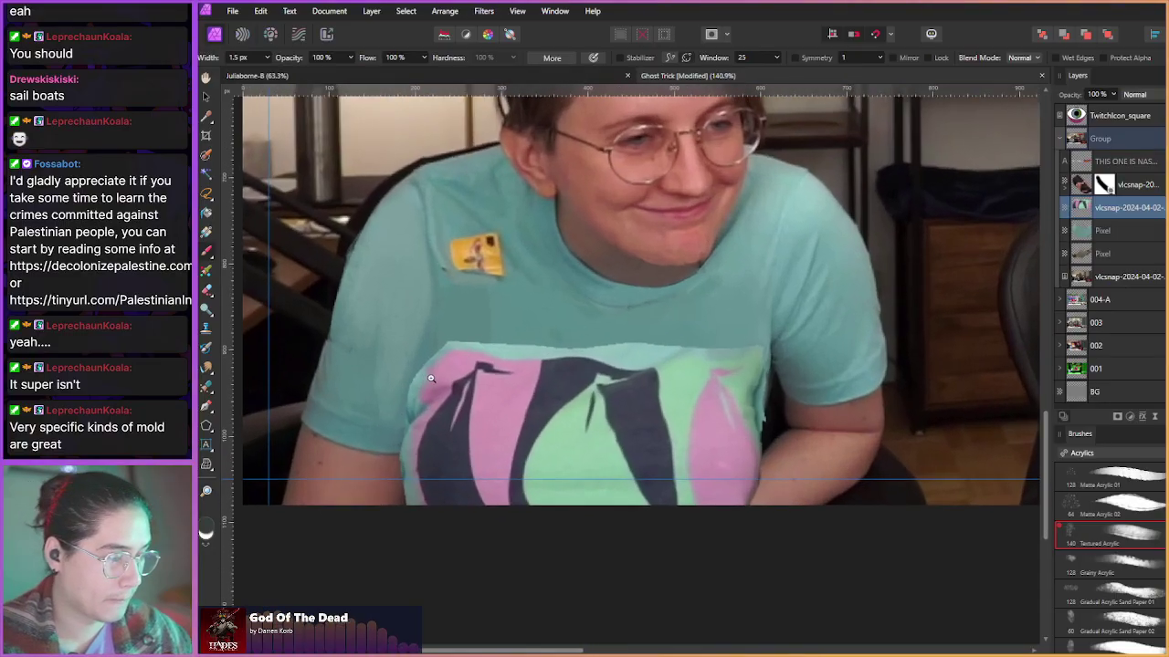
- Erase the print overlay's pale upper border and sides with a soft 106.1 px eraser to blend it into the shirt
key(e)
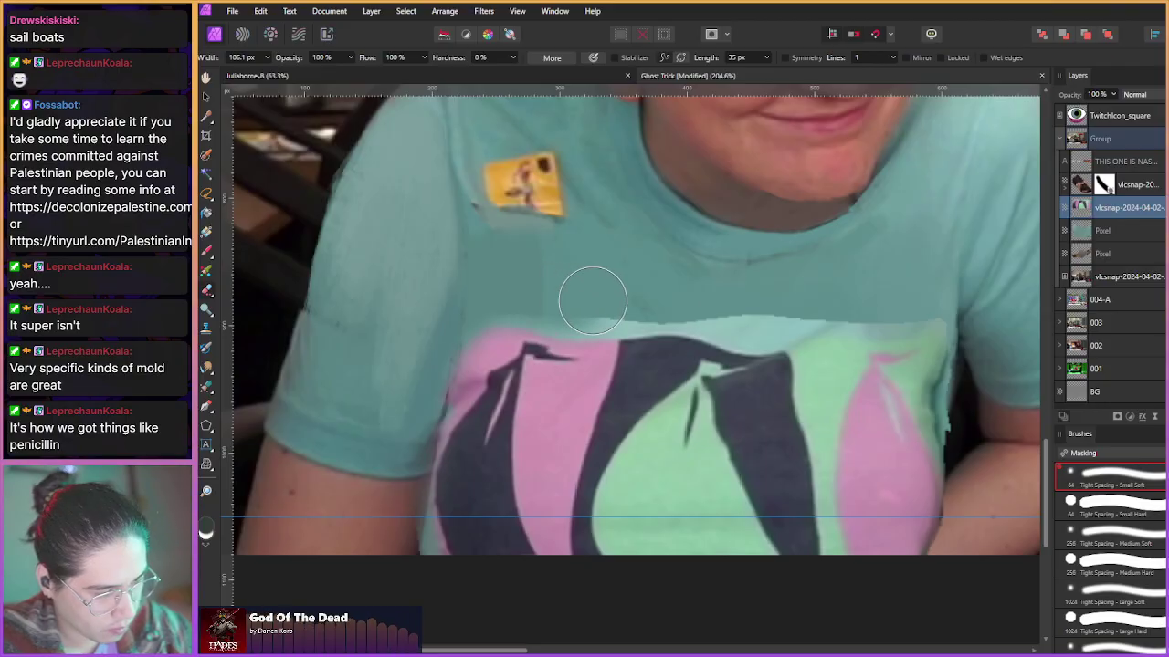
mouse_move(574, 299)
mouse_down()
mouse_move(694, 299)
mouse_move(771, 323)
mouse_move(823, 296)
mouse_move(882, 291)
mouse_move(845, 294)
mouse_move(901, 304)
mouse_move(926, 292)
mouse_up()
drag(647, 294, 503, 271)
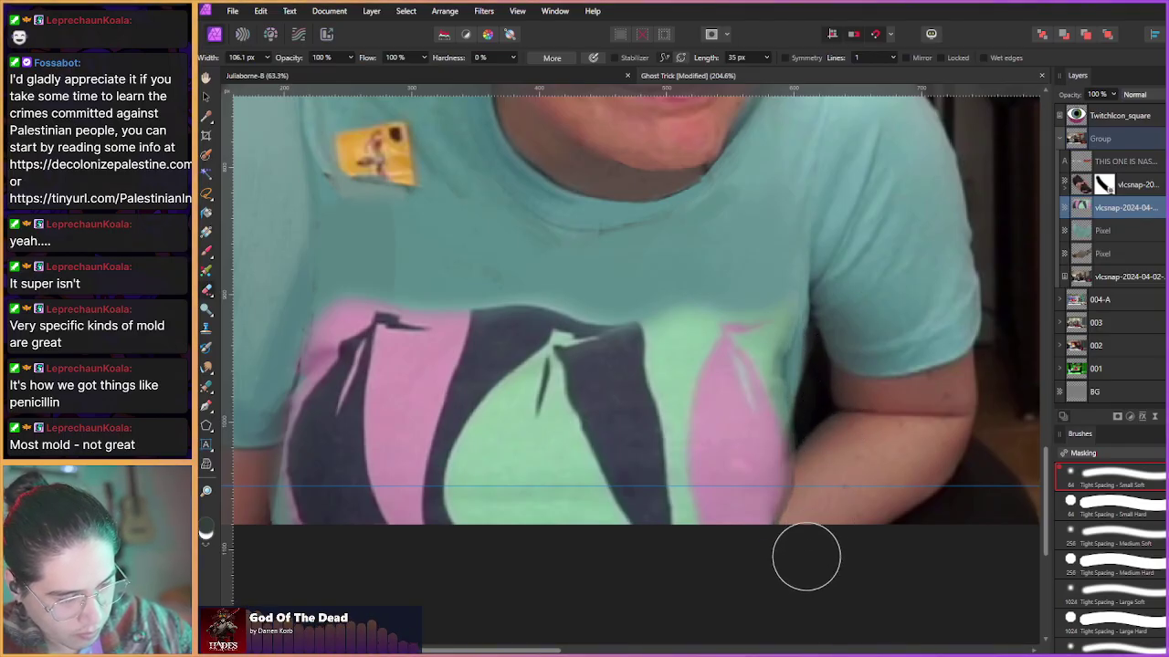
key(ctrl+1)
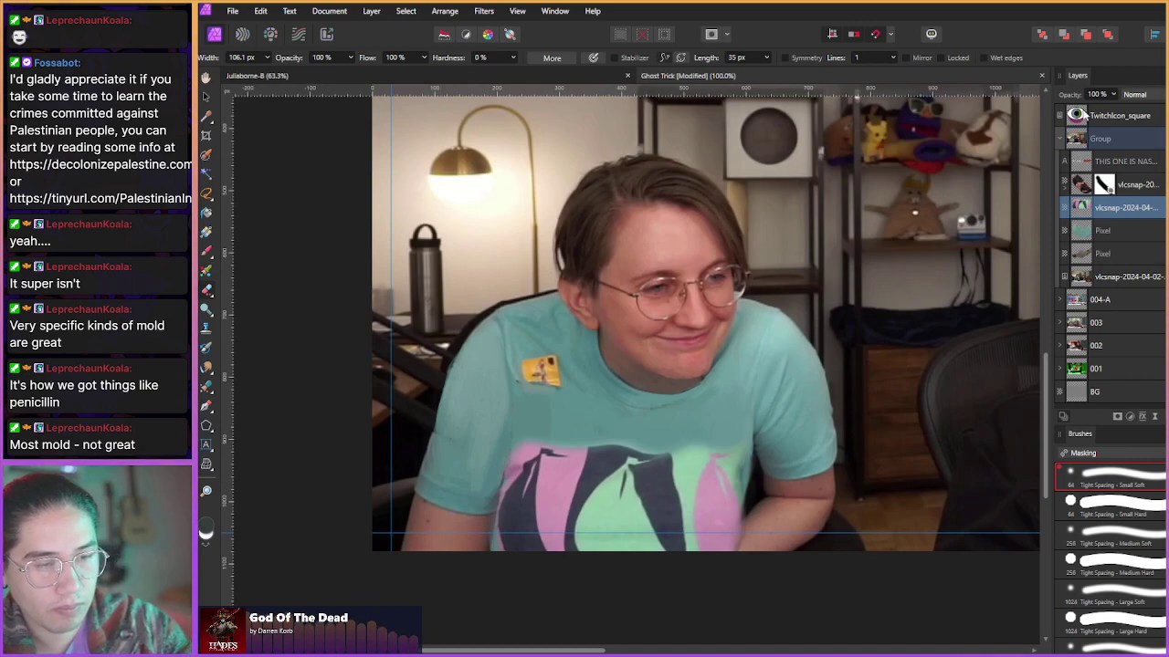
- Open the blend options of the shirt print overlay and move the dialog clear of the enlarged shirt area
click(1165, 94)
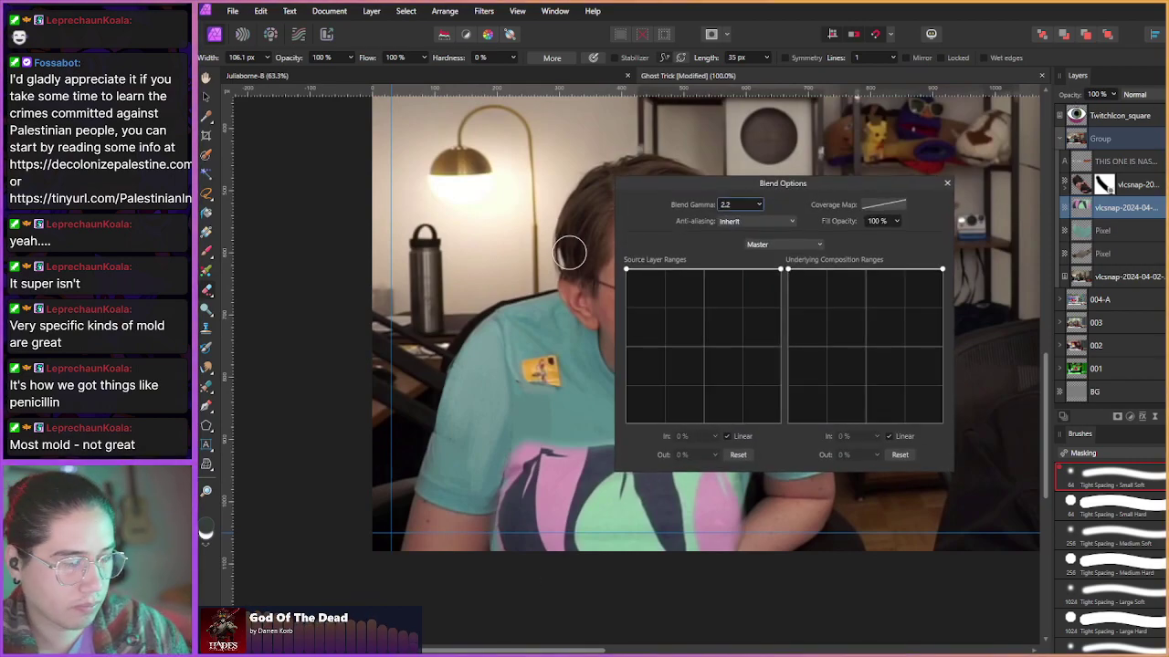
drag(657, 182, 838, 169)
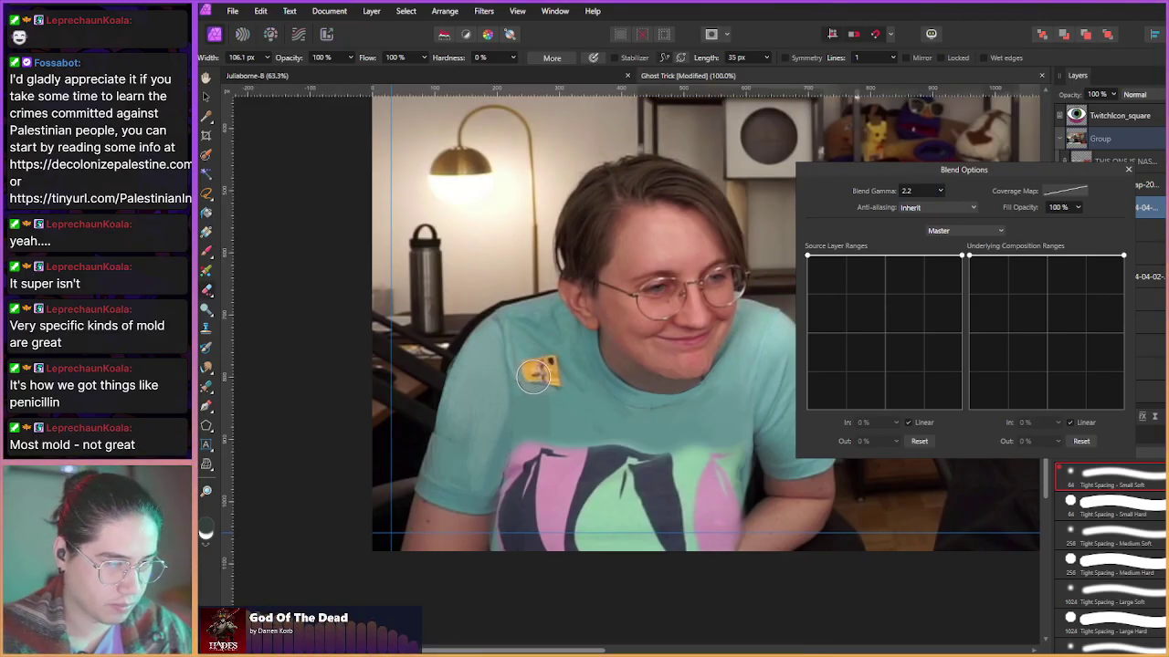
drag(529, 382, 712, 445)
scroll(457, 371, up, 2)
drag(869, 171, 419, 146)
drag(548, 498, 516, 493)
scroll(558, 493, up, 1)
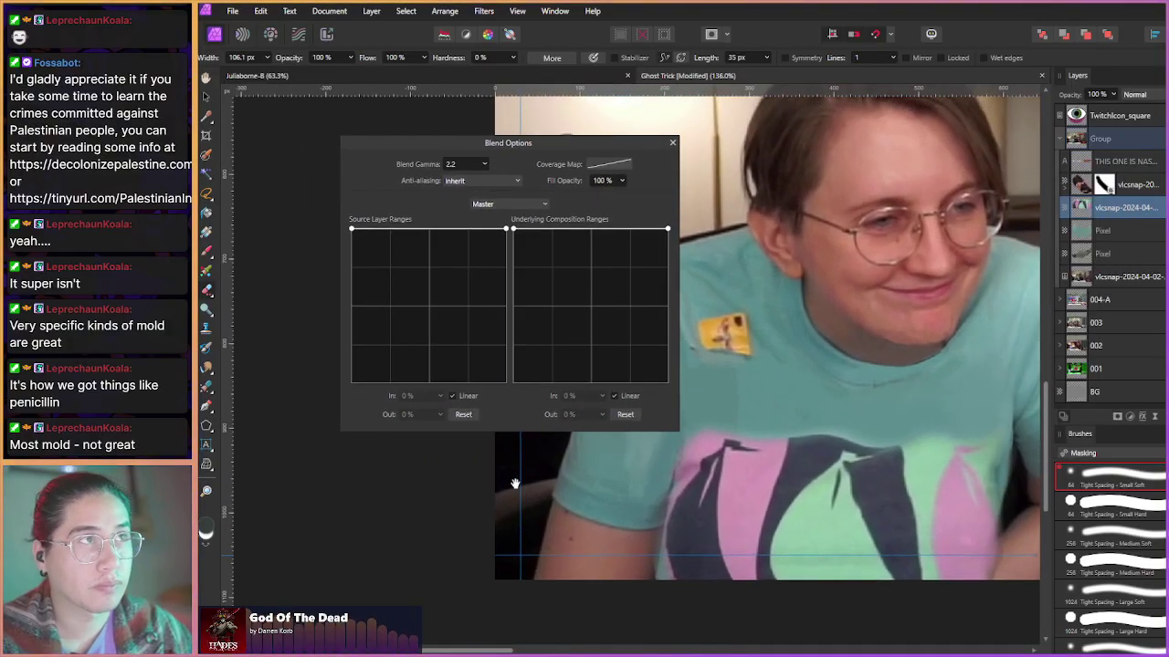
drag(450, 151, 357, 145)
drag(466, 449, 393, 505)
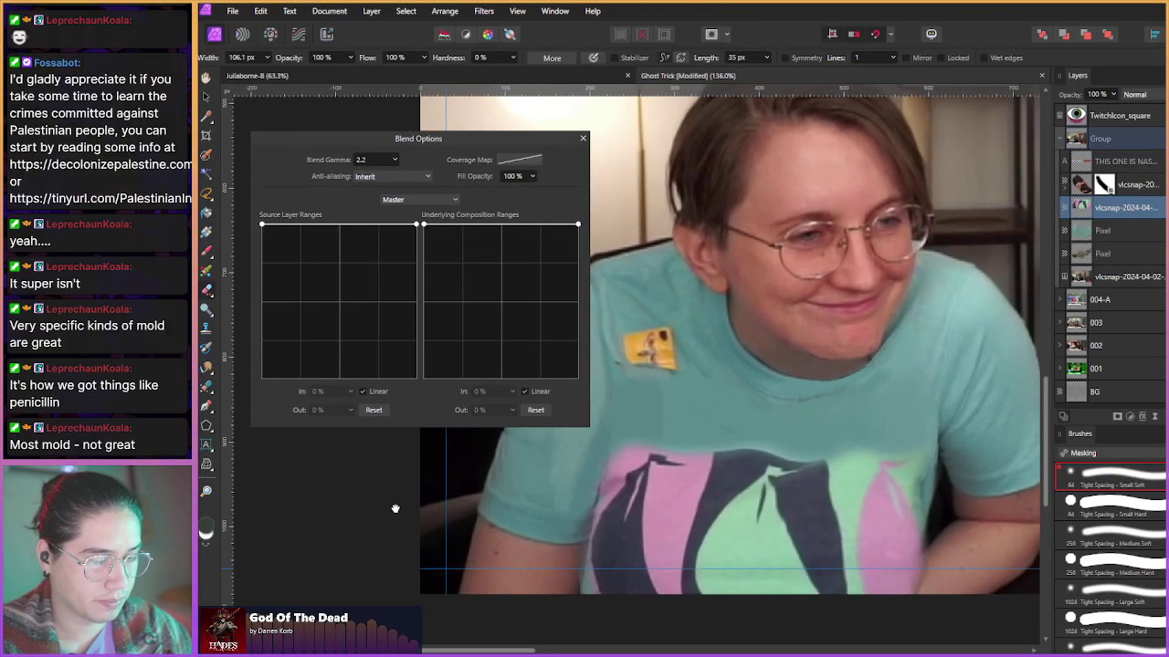
- Shape the print overlay's Source Layer Ranges curve, dropping its bright end to 0% and adding three slightly lowered intermediate points
mouse_move(262, 223)
mouse_down()
mouse_move(263, 264)
mouse_move(262, 208)
mouse_up()
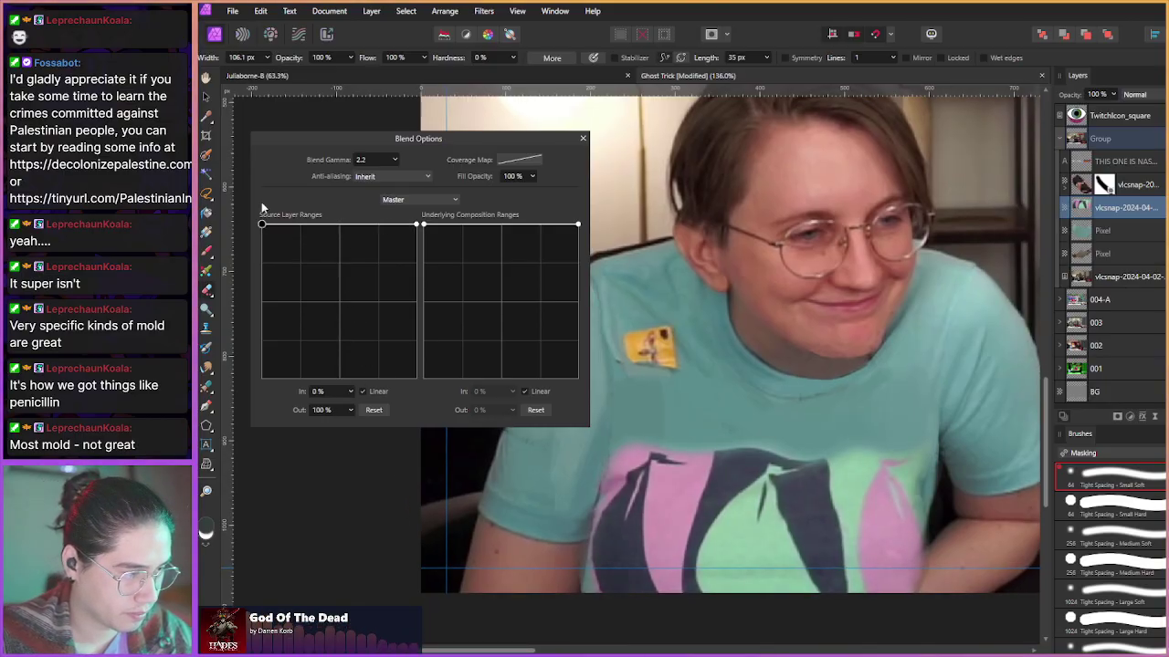
drag(415, 225, 416, 245)
drag(418, 273, 424, 312)
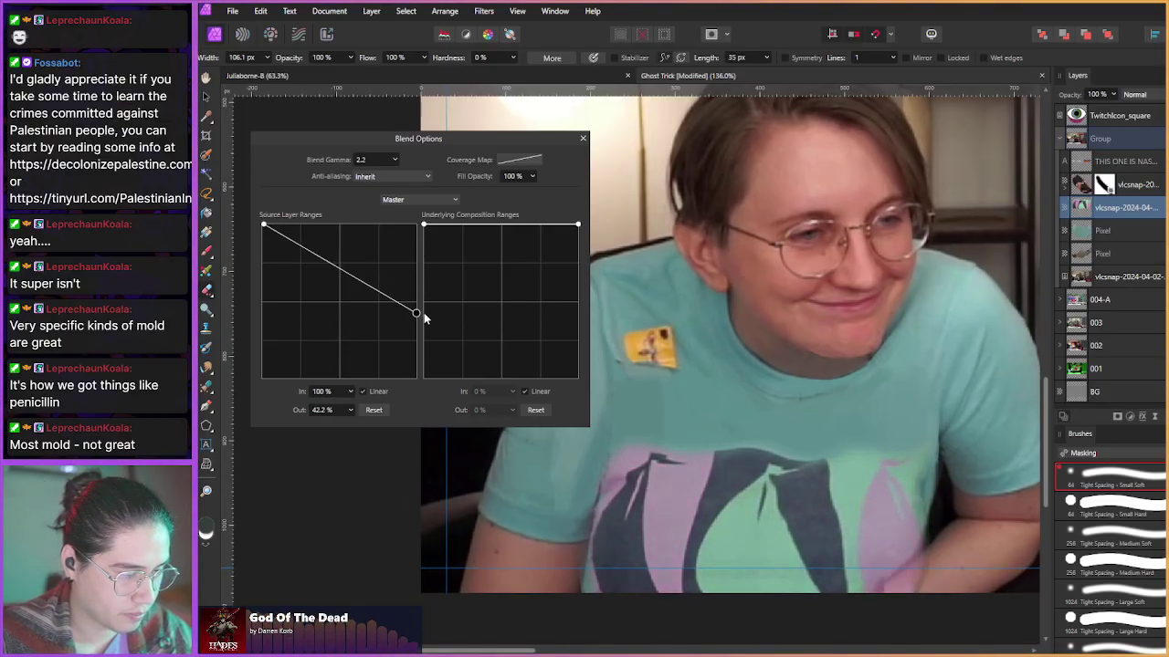
click(353, 279)
mouse_move(352, 278)
mouse_down()
mouse_move(351, 299)
mouse_move(357, 235)
mouse_move(360, 263)
mouse_up()
drag(416, 310, 417, 370)
drag(347, 262, 280, 251)
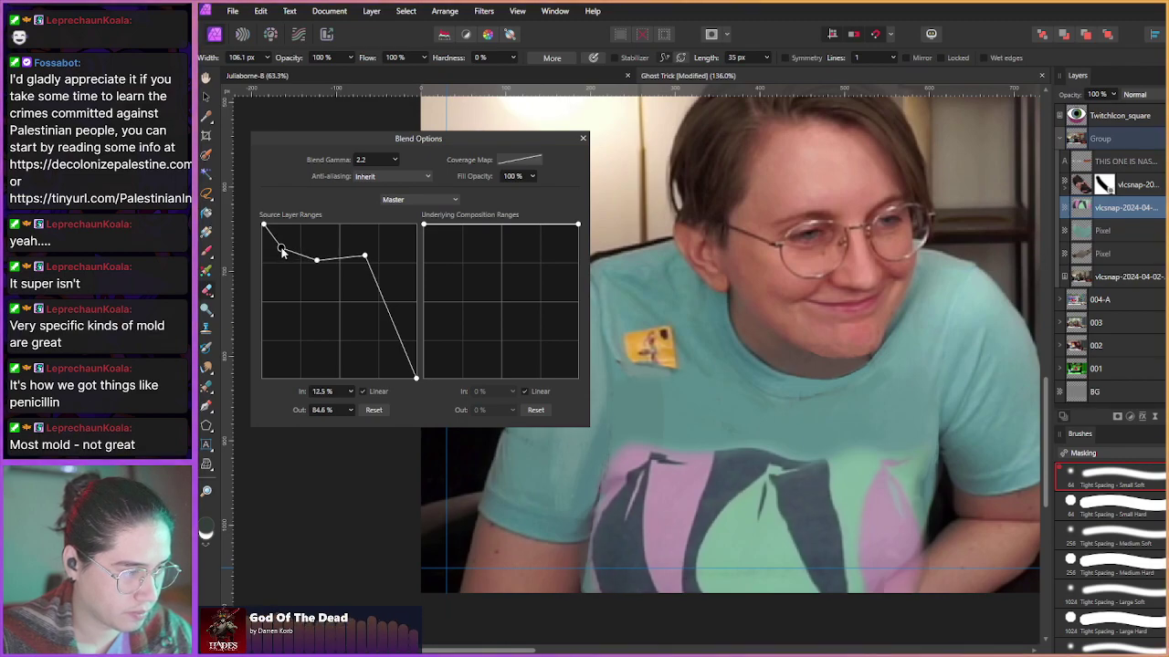
- Shape the Underlying Composition Ranges curve with its start at 91.5%, two intermediate points and a lowered bright end, and close the blend options
drag(423, 227, 531, 249)
click(577, 226)
drag(579, 363, 584, 296)
drag(530, 255, 474, 257)
drag(424, 224, 263, 236)
click(271, 237)
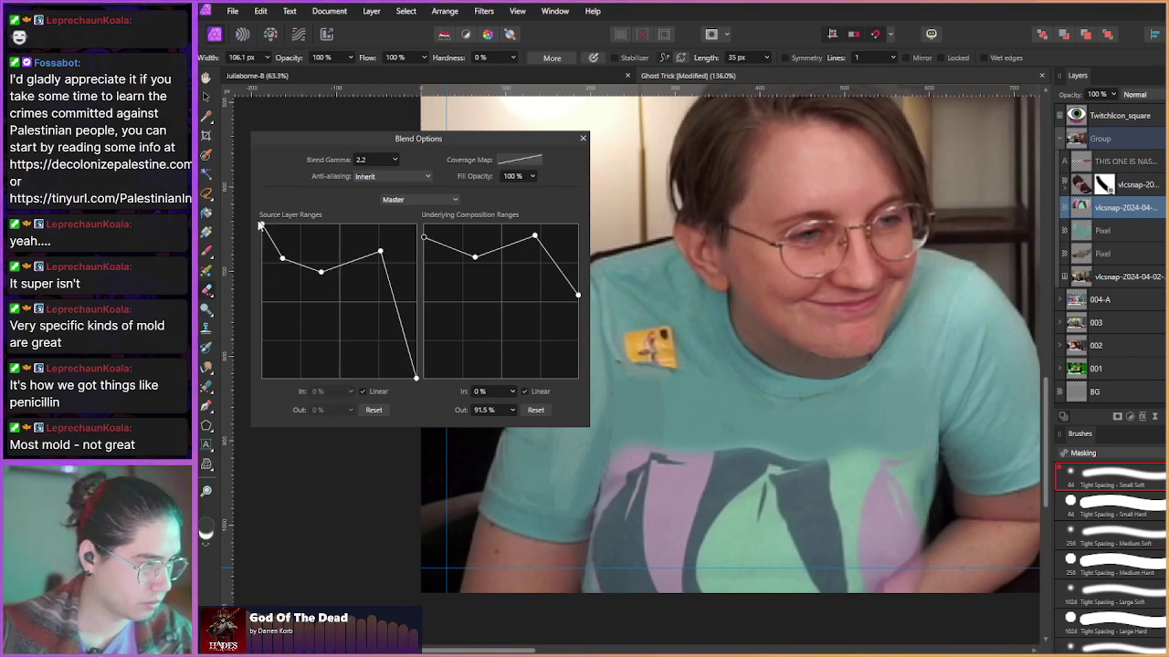
mouse_move(270, 237)
mouse_down()
mouse_move(257, 228)
mouse_move(259, 248)
mouse_move(252, 228)
mouse_up()
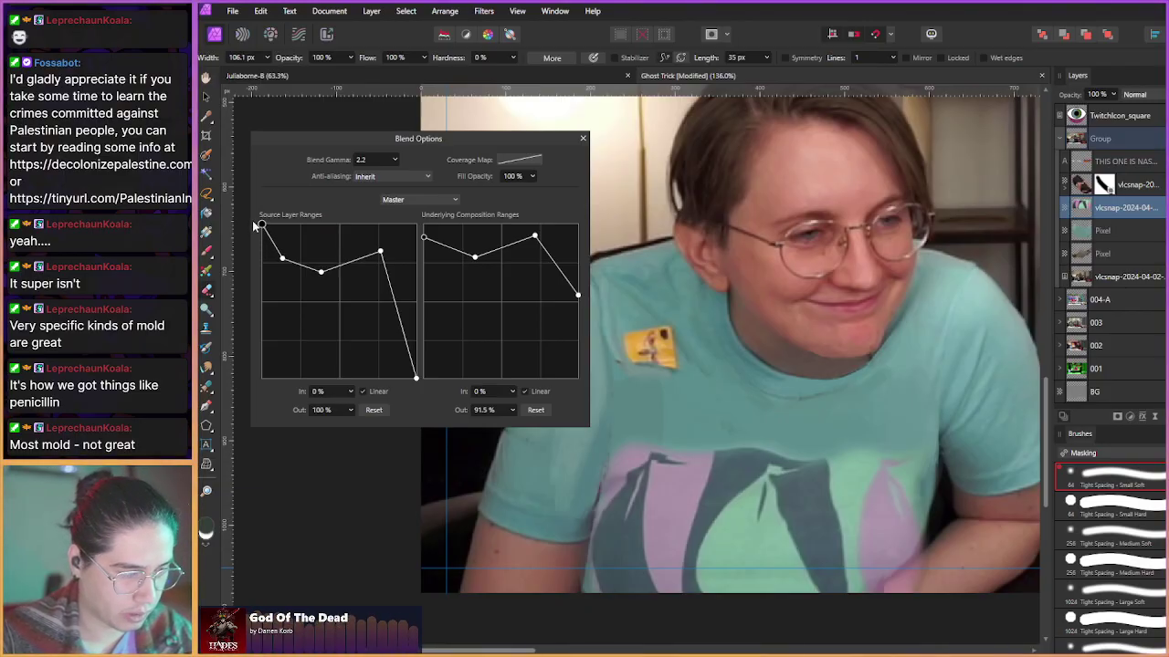
click(583, 139)
- Examine how the blended print sits on the shirt, both up close and within the whole thumbnail
scroll(550, 387, up, 3)
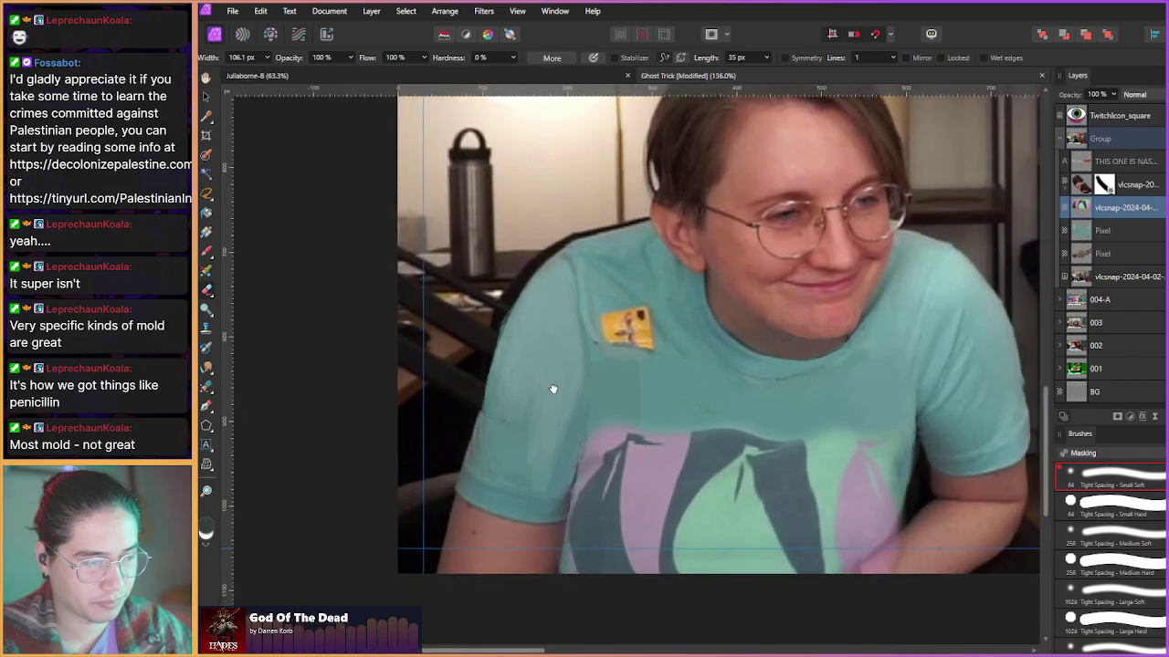
scroll(648, 462, up, 2)
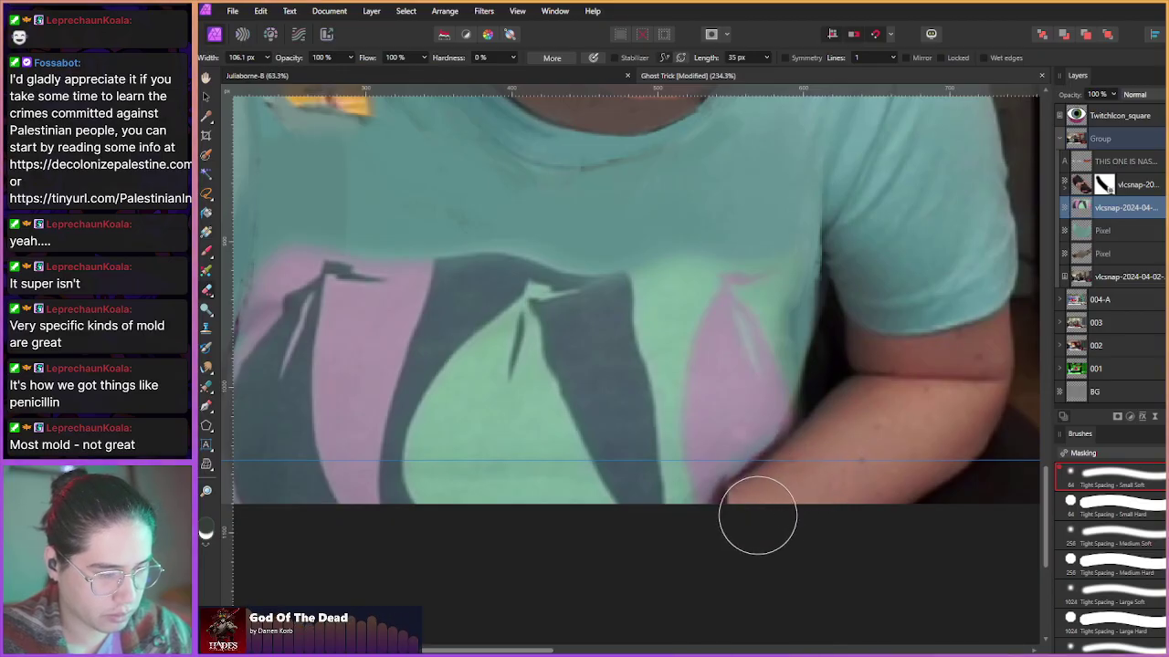
scroll(630, 453, left, 2)
scroll(548, 439, down, 3)
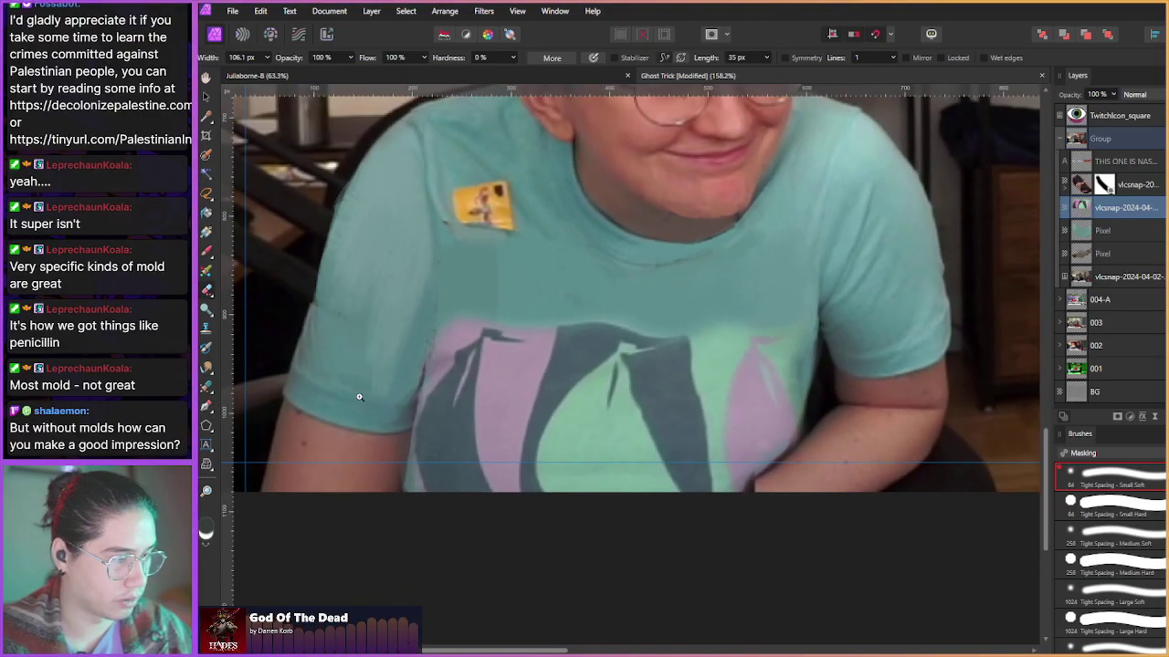
scroll(365, 396, left, 2)
scroll(420, 394, up, 1)
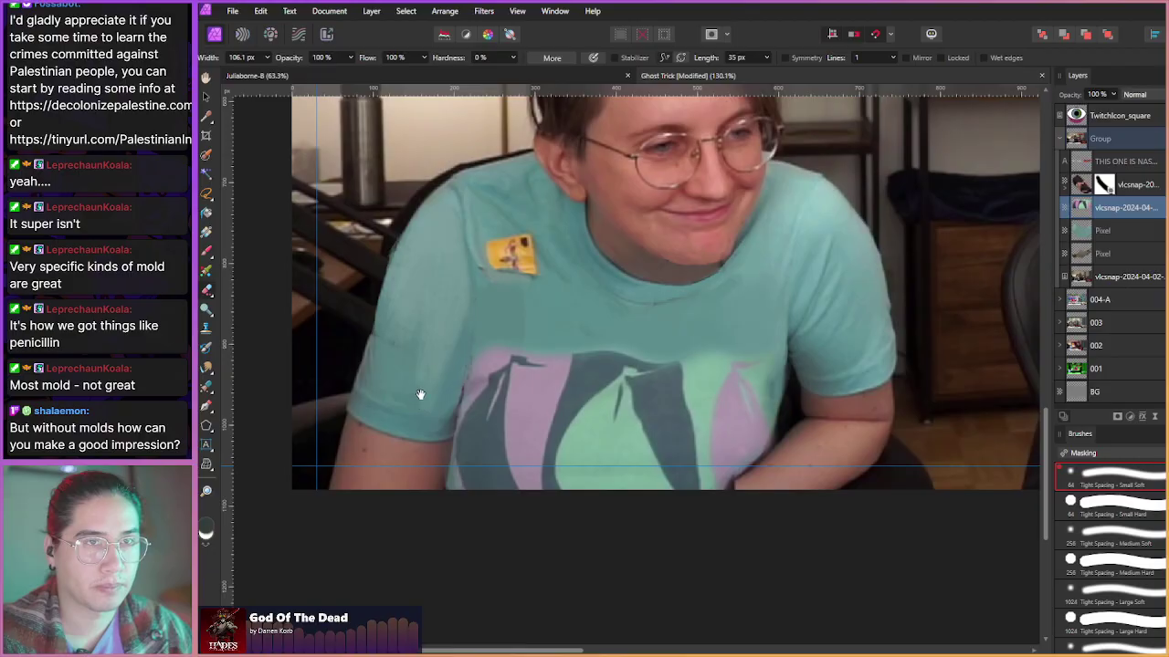
scroll(425, 404, up, 2)
scroll(426, 404, right, 1)
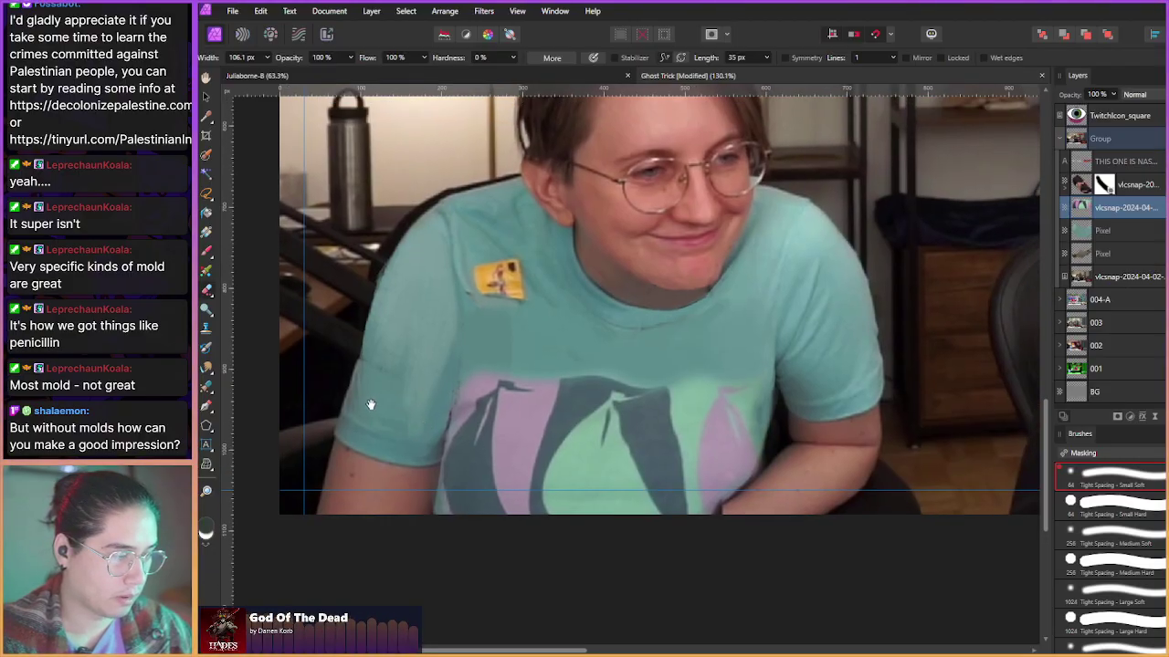
scroll(370, 404, down, 2)
scroll(381, 426, up, 2)
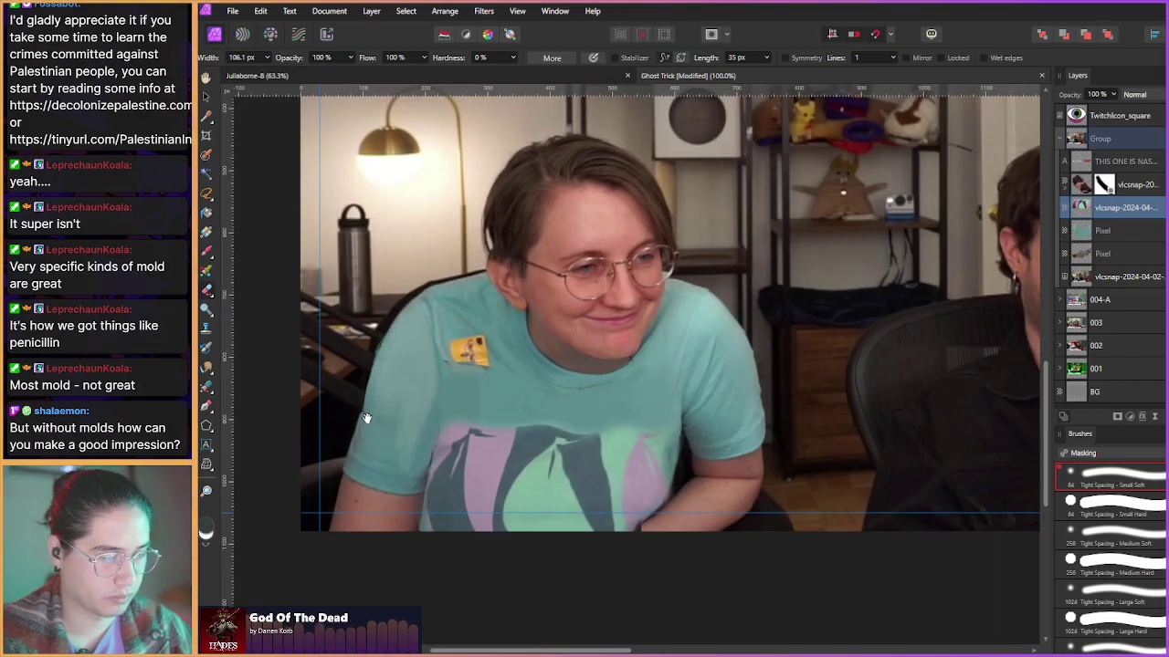
scroll(405, 418, down, 3)
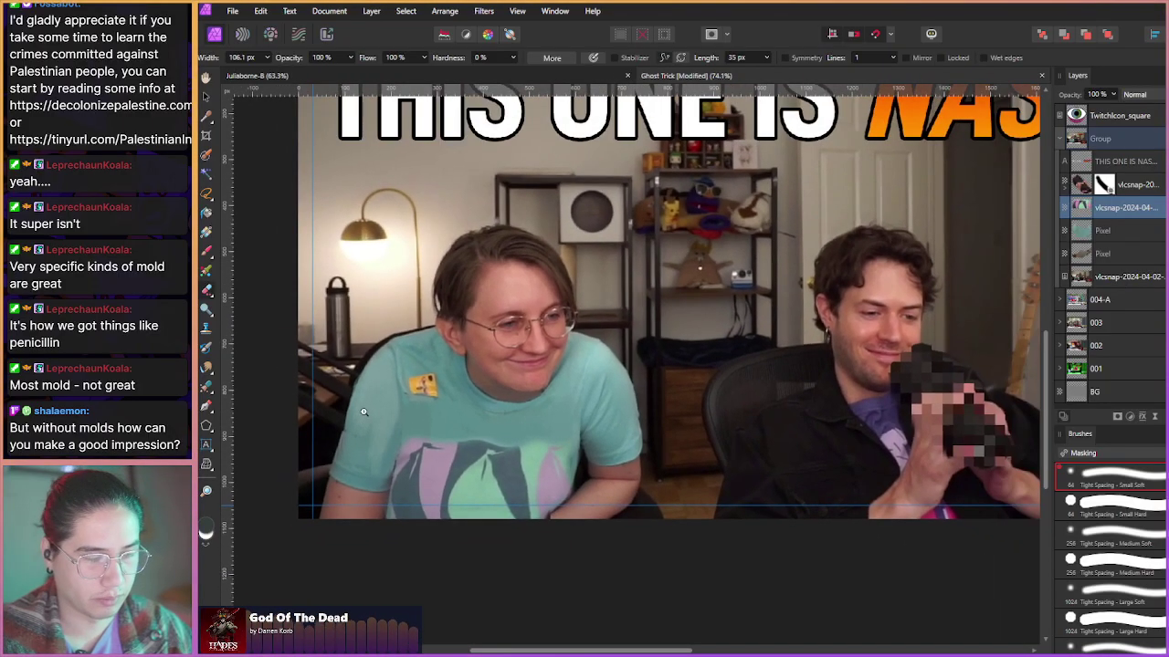
scroll(407, 439, up, 2)
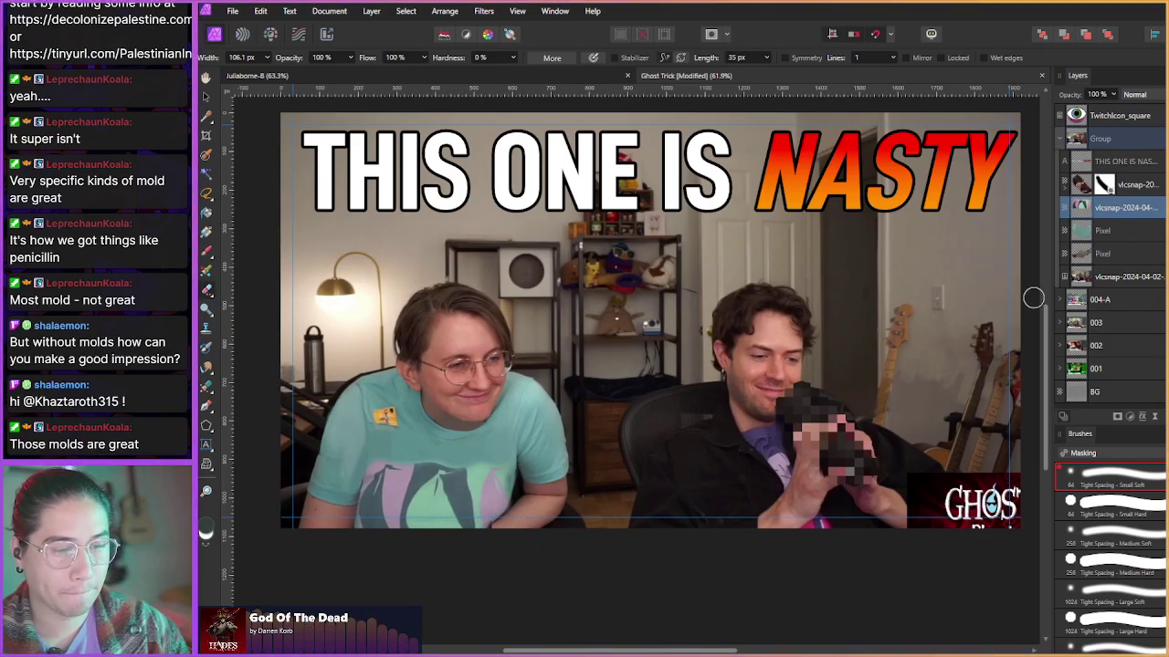
- Select the teal Pixel paint layer and sample sleeve tones for touching up the sleeve with a 21.6 px Textured Acrylic brush
click(1112, 236)
scroll(435, 523, up, 4)
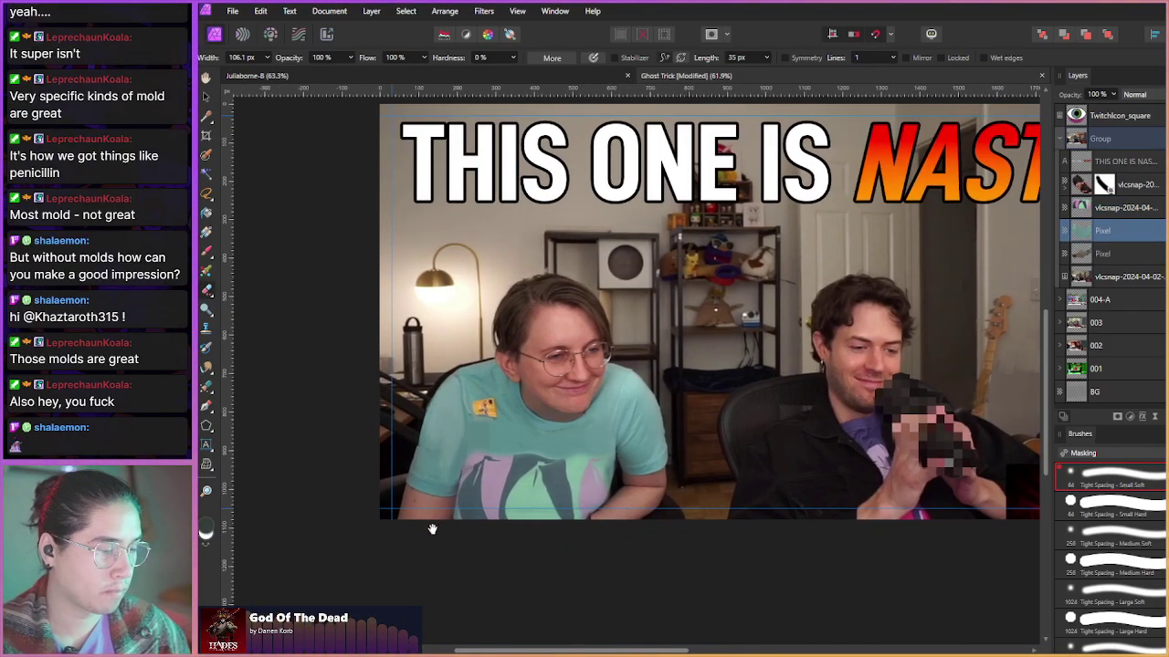
scroll(439, 518, up, 3)
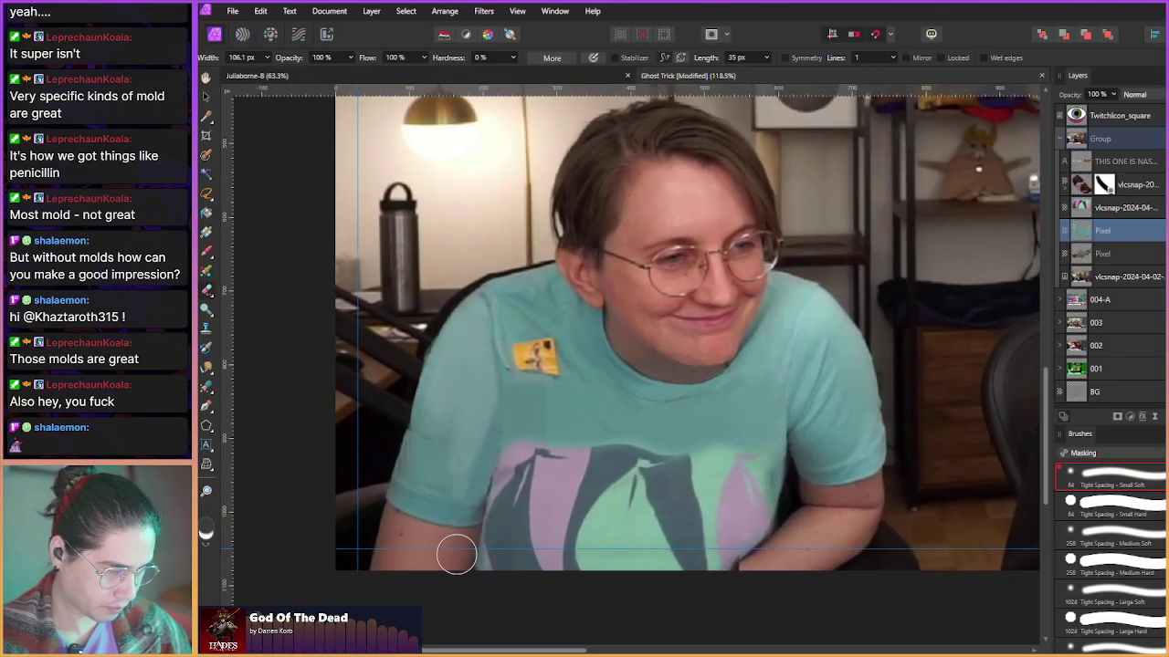
key(b)
drag(436, 475, 475, 475)
alt+click(445, 455)
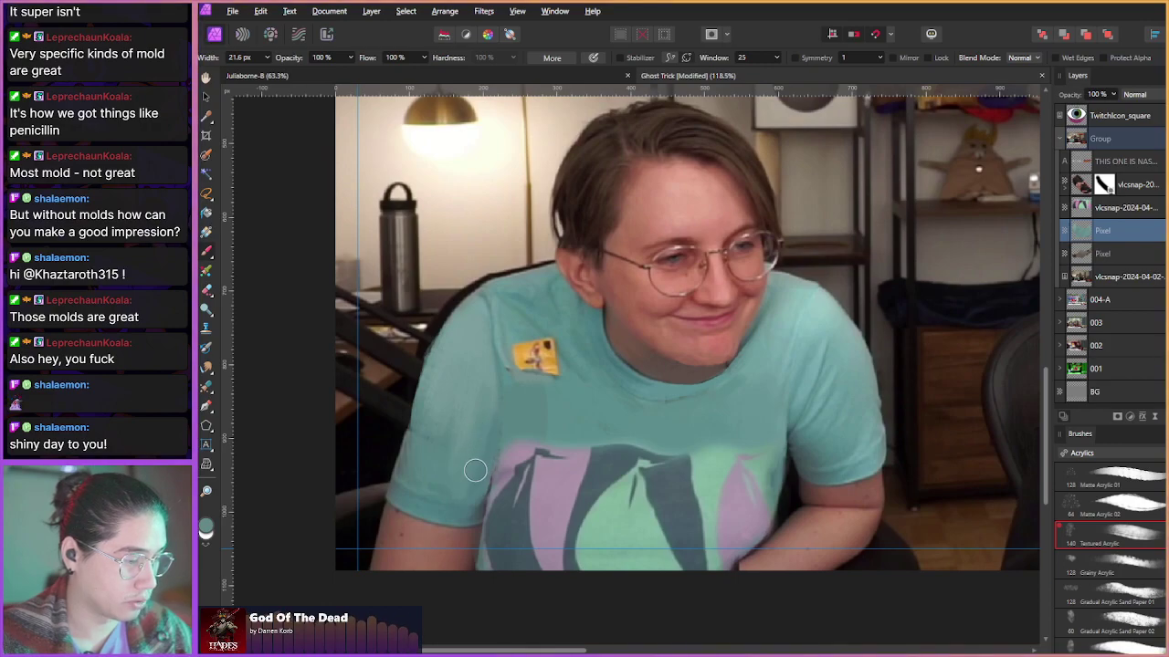
alt+click(455, 368)
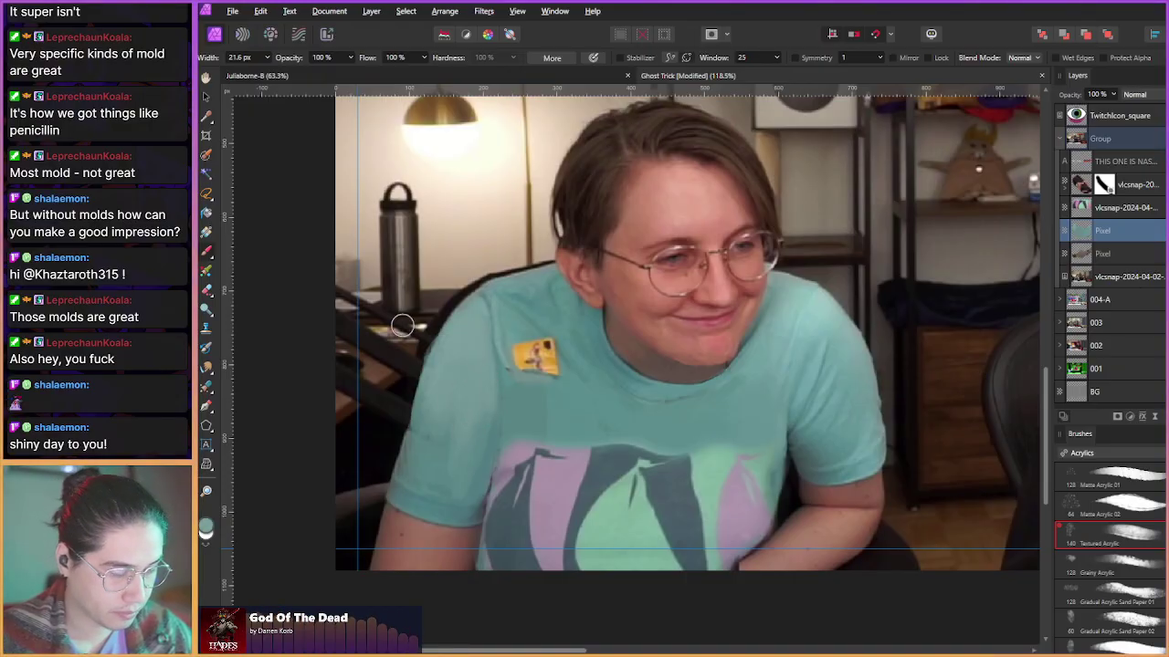
- Brush sampled light teal down the sleeve beside the print with a 38.9 px brush to smooth its shading
mouse_move(435, 477)
mouse_down()
mouse_move(466, 447)
mouse_move(449, 466)
mouse_up()
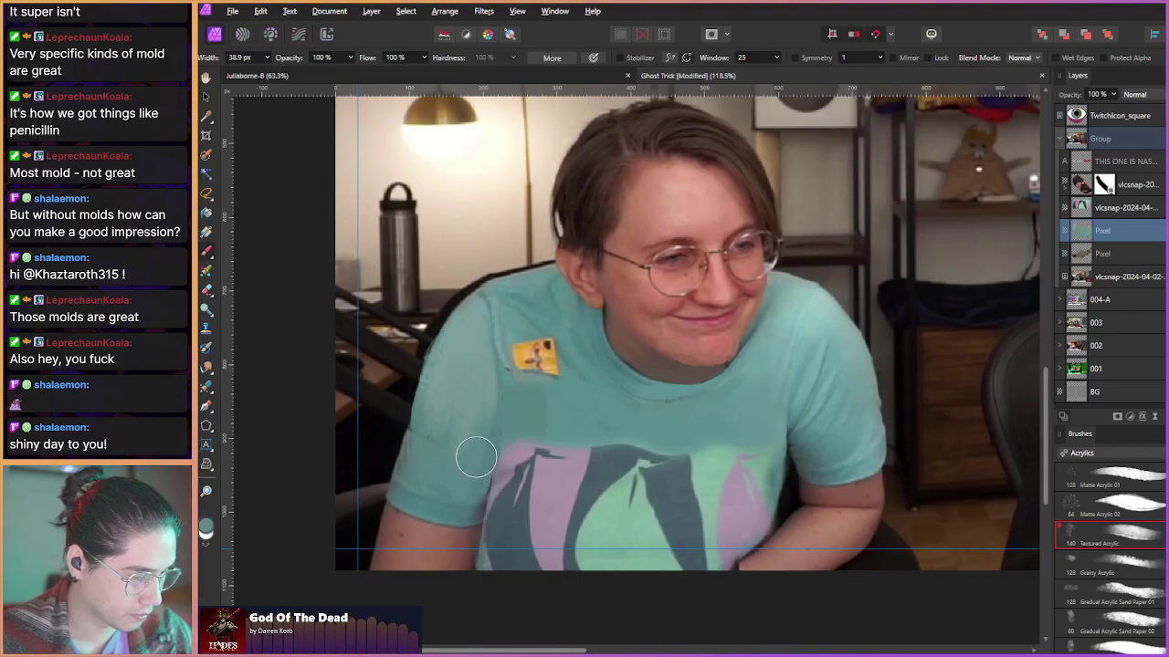
scroll(422, 479, up, 5)
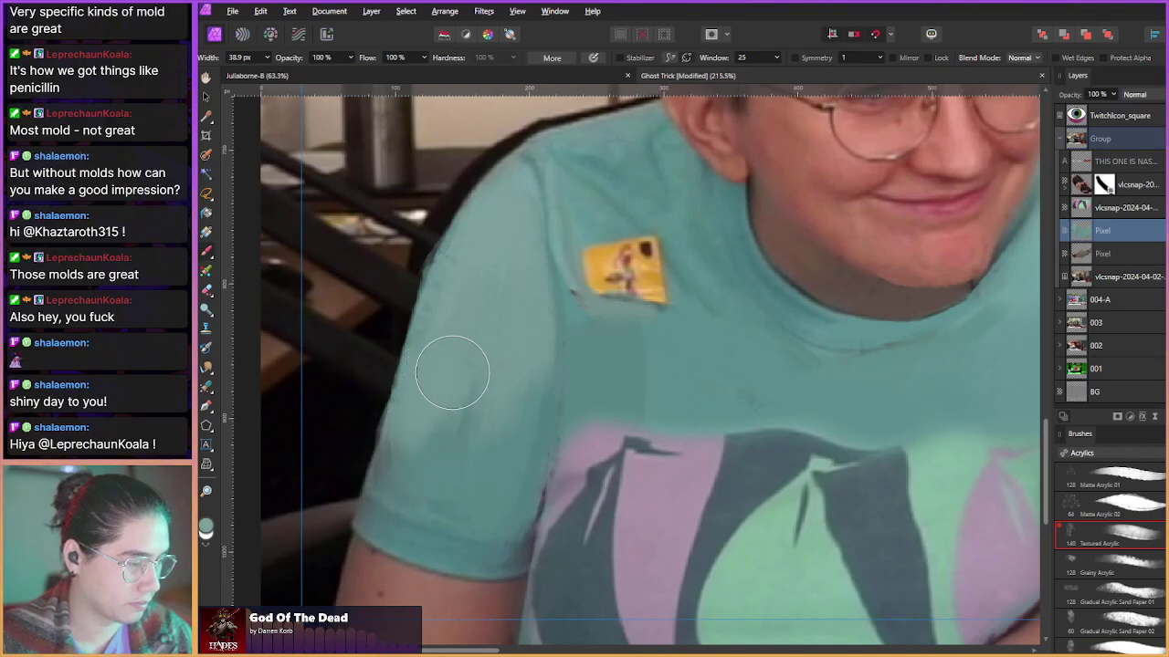
mouse_move(460, 392)
mouse_down()
mouse_move(378, 359)
mouse_move(461, 406)
mouse_move(425, 386)
mouse_move(484, 384)
mouse_up()
drag(363, 387, 446, 431)
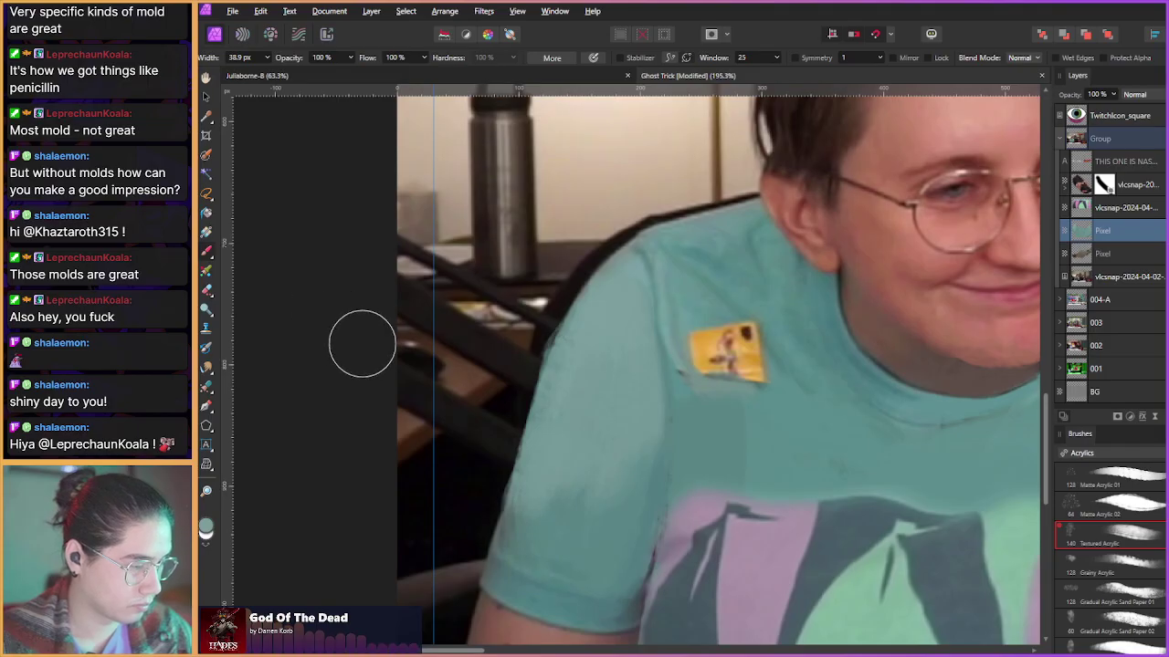
- Add a new Pixel layer beneath the teal paint layer and paint sampled black under the desk edge beside the sleeve, narrowing the brush to 6.8 px
alt+click(462, 493)
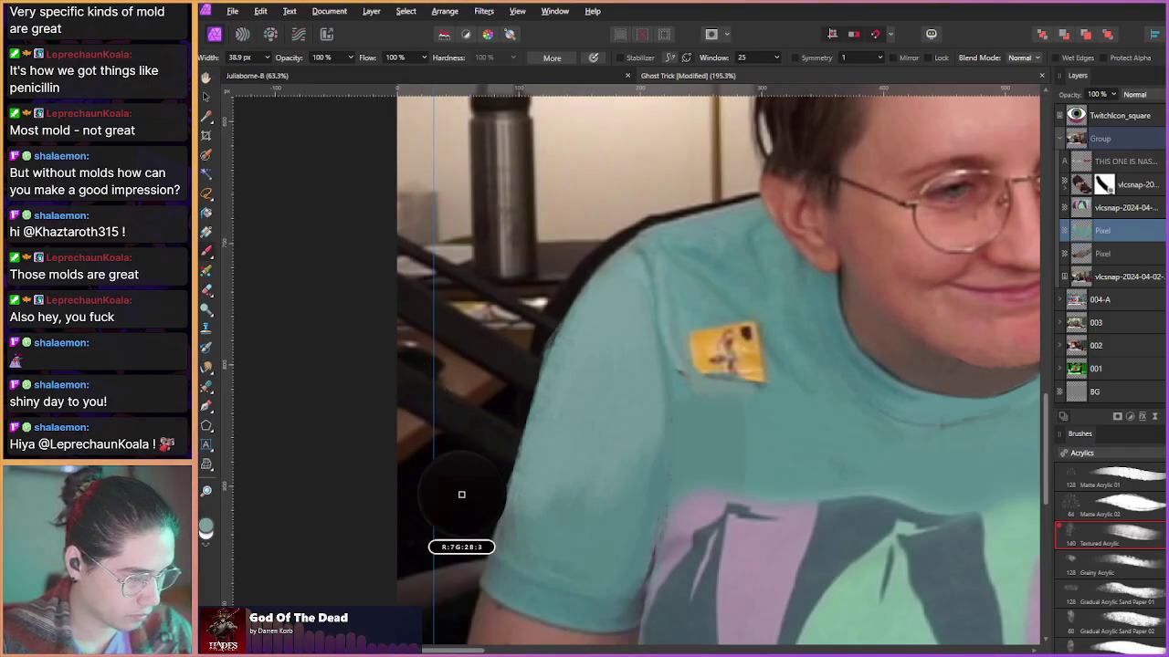
click(1100, 258)
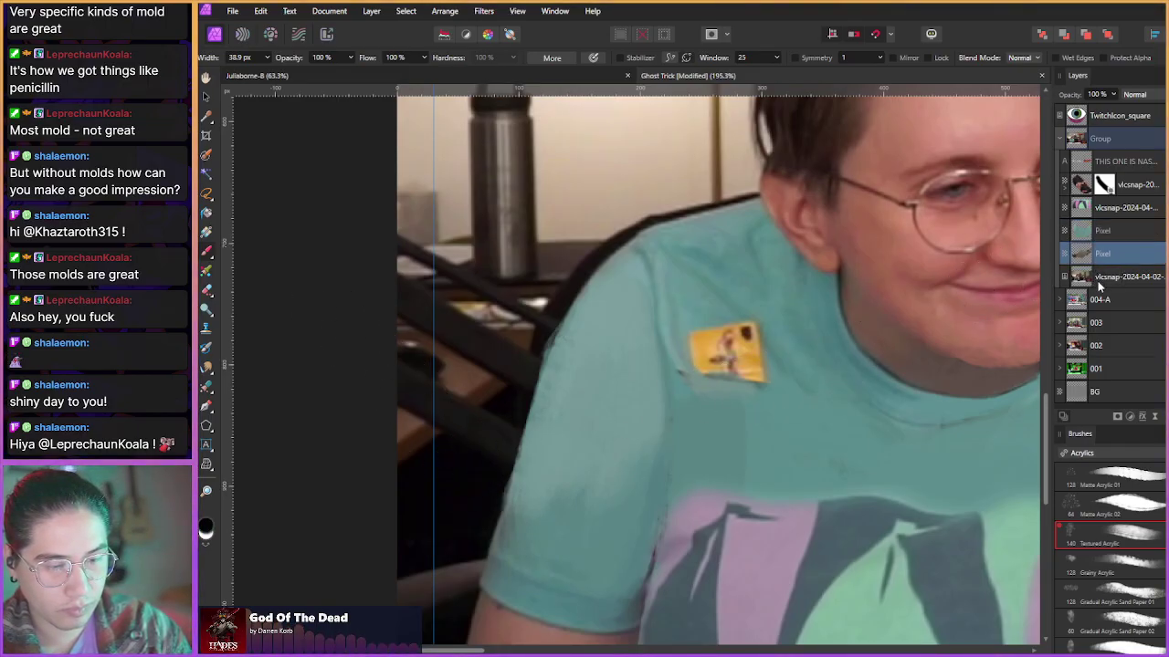
key(ctrl+shift+n)
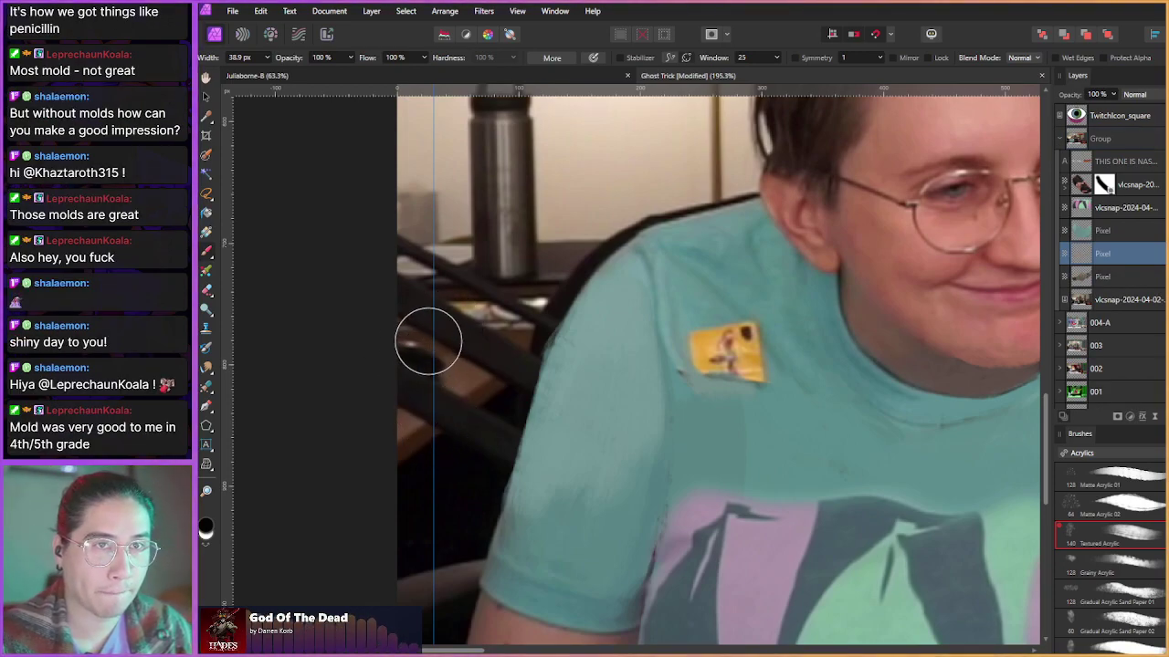
mouse_move(441, 443)
mouse_down()
mouse_move(462, 468)
mouse_move(456, 441)
mouse_up()
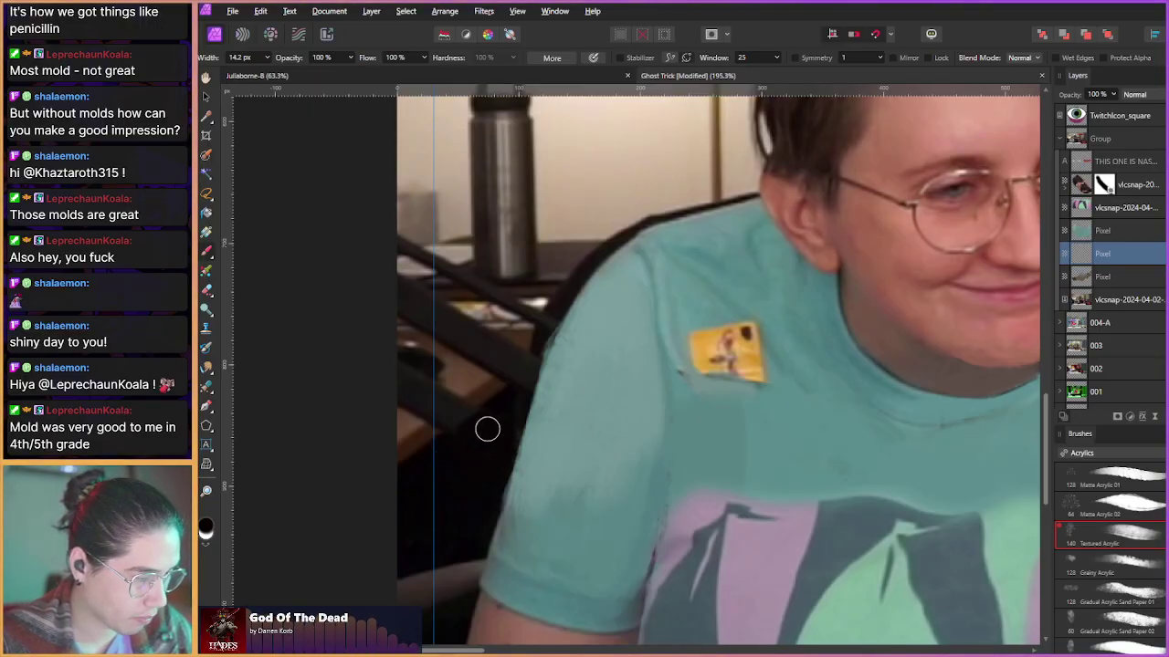
scroll(392, 413, up, 3)
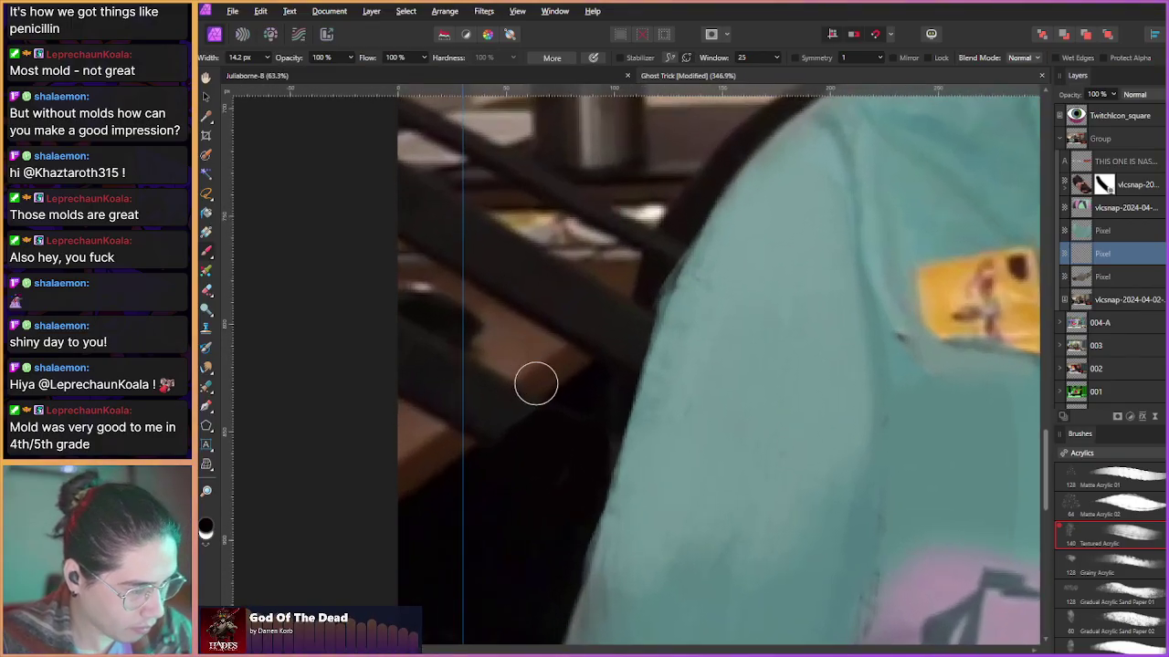
drag(542, 382, 530, 399)
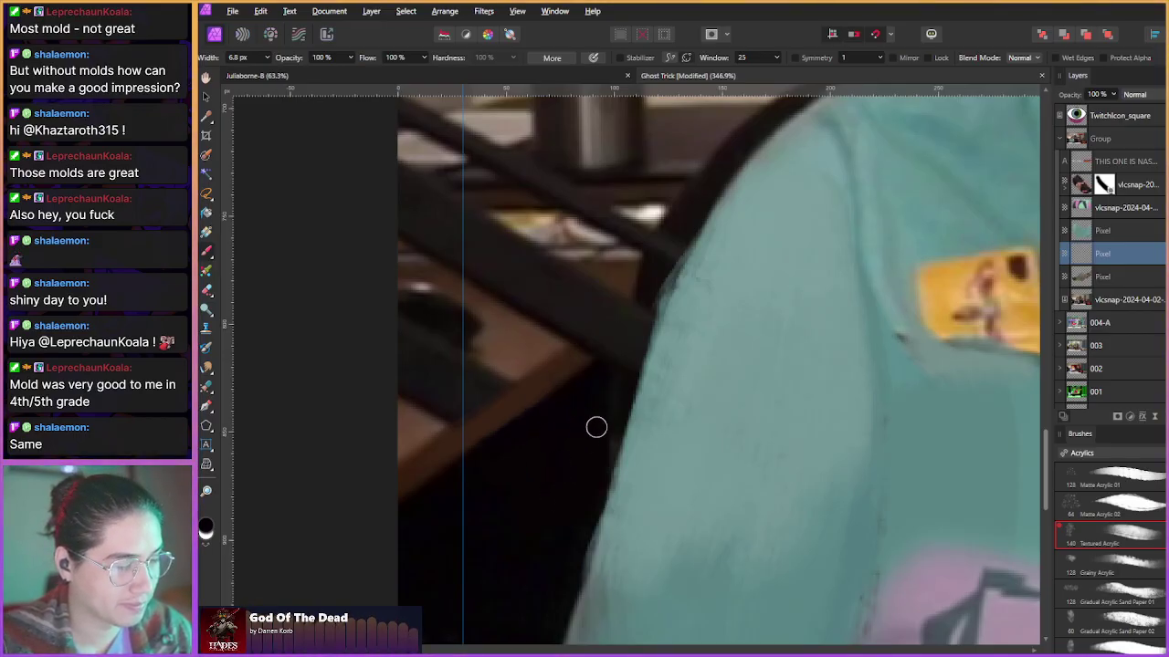
- Paint sampled desk brown over the dark object and stand remnants on the desk, widening the brush to 12.8 px
alt+click(501, 350)
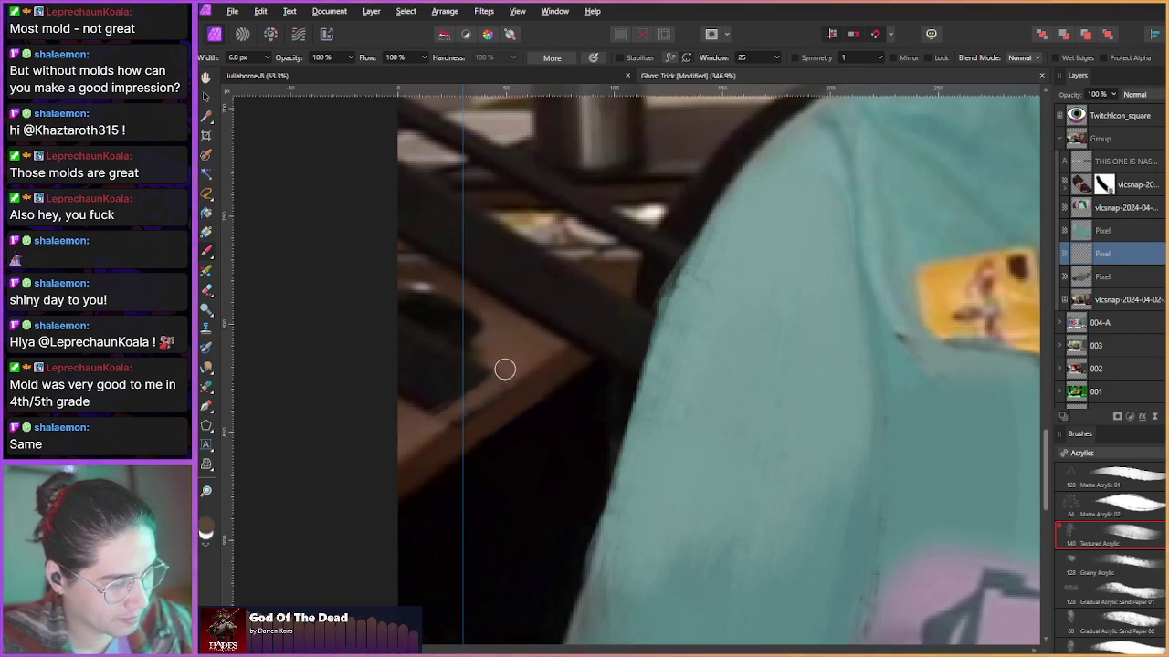
mouse_move(488, 371)
mouse_down()
mouse_move(422, 409)
mouse_move(443, 412)
mouse_move(457, 399)
mouse_move(412, 346)
mouse_move(420, 335)
mouse_move(420, 410)
mouse_up()
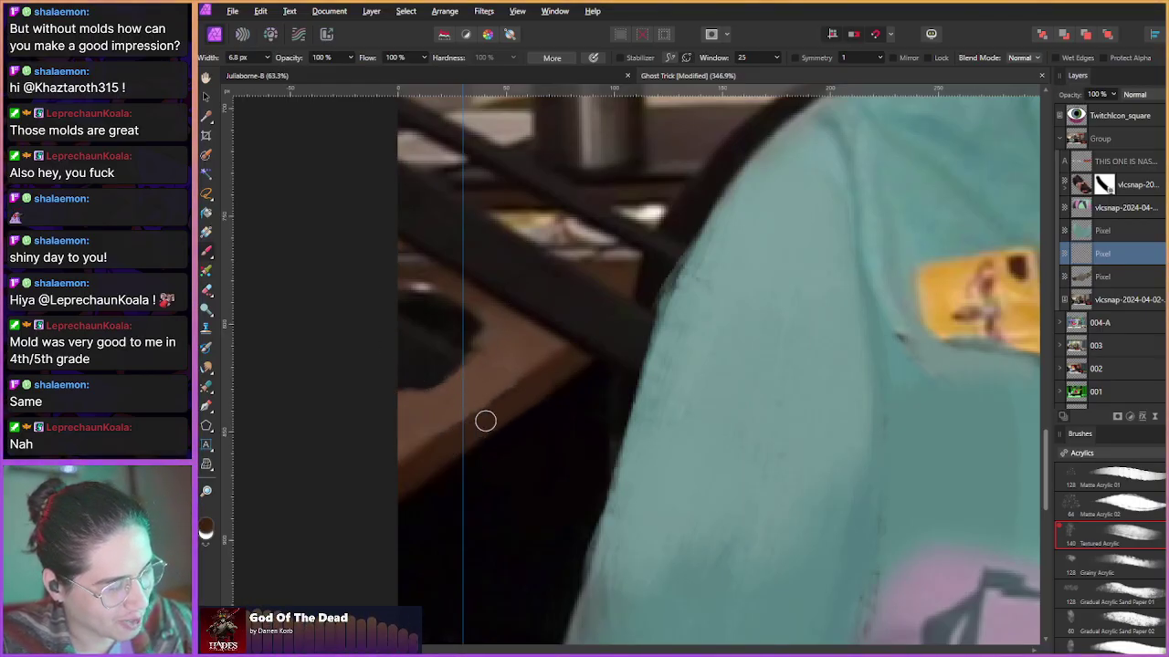
drag(524, 389, 403, 491)
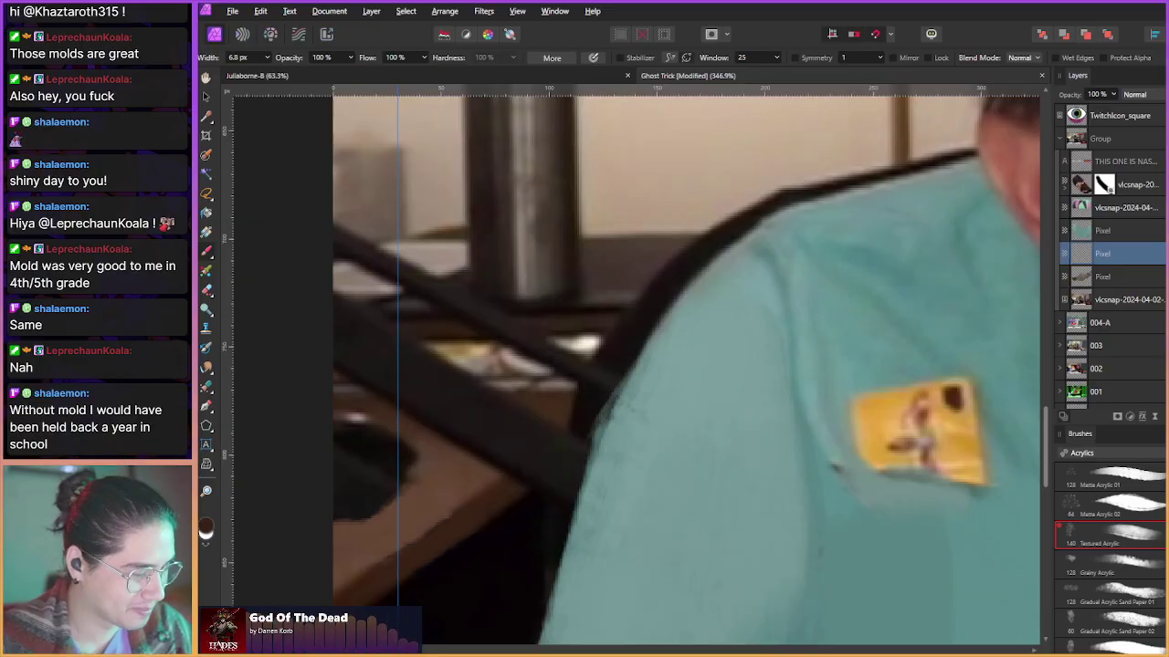
mouse_move(438, 424)
mouse_down()
mouse_move(409, 409)
mouse_move(450, 454)
mouse_move(490, 469)
mouse_move(455, 432)
mouse_up()
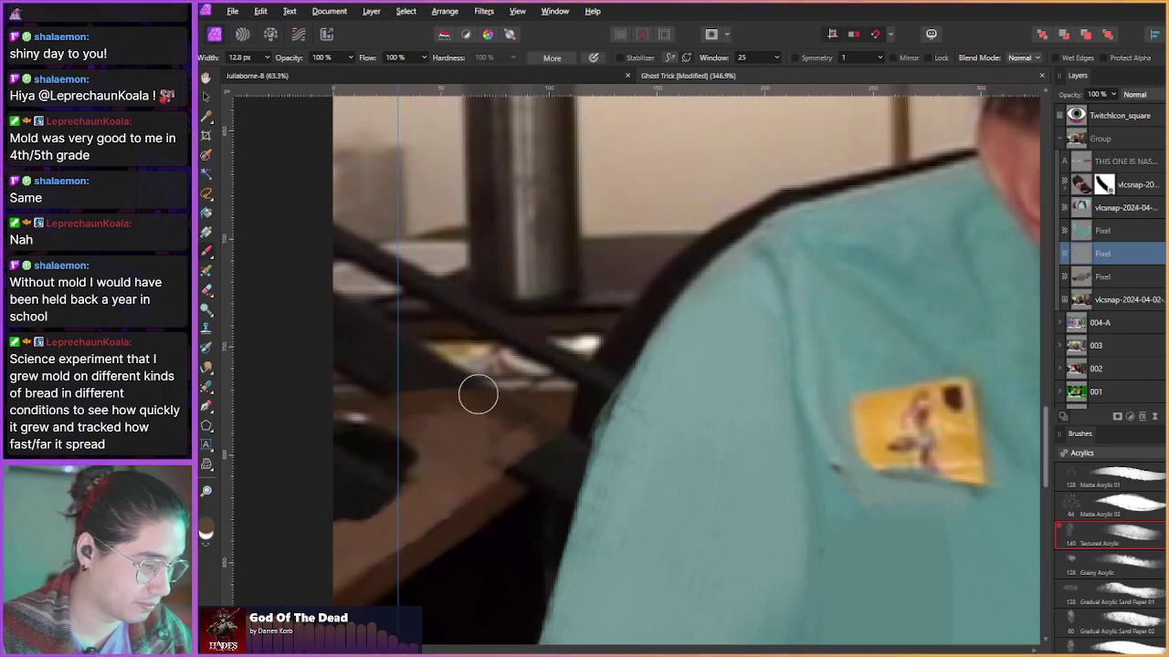
- Sample the dark brown of the desk's front edge and extend that edge toward the chair with a 6.6 px brush
alt+click(553, 406)
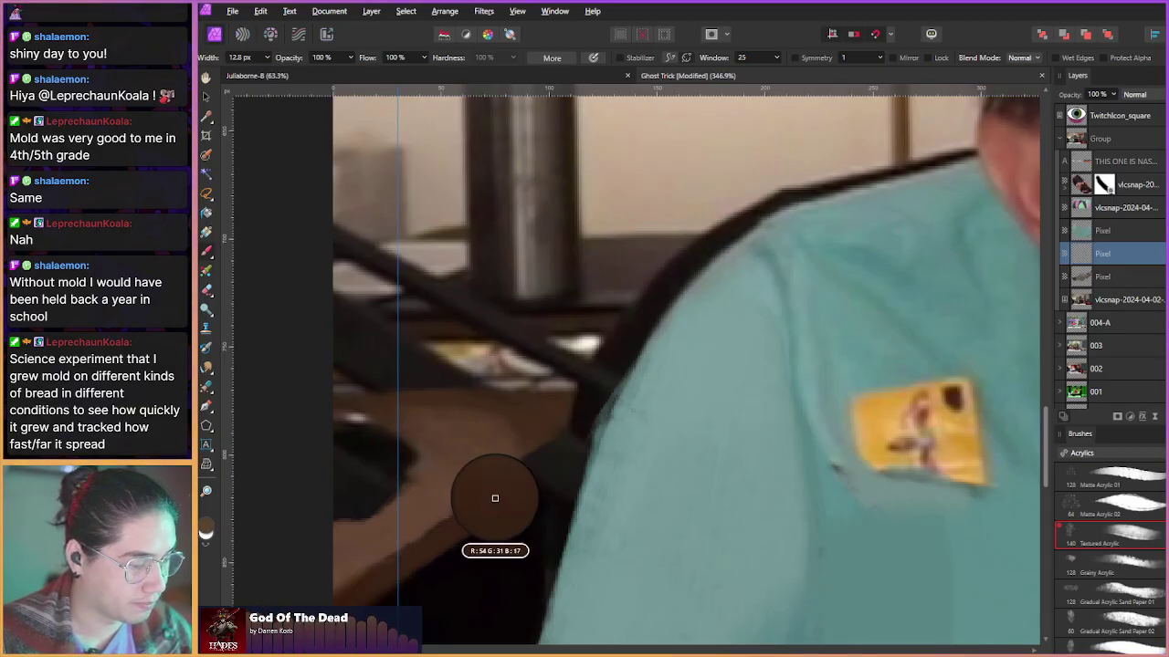
drag(503, 472, 476, 413)
scroll(476, 412, up, 3)
scroll(526, 435, up, 3)
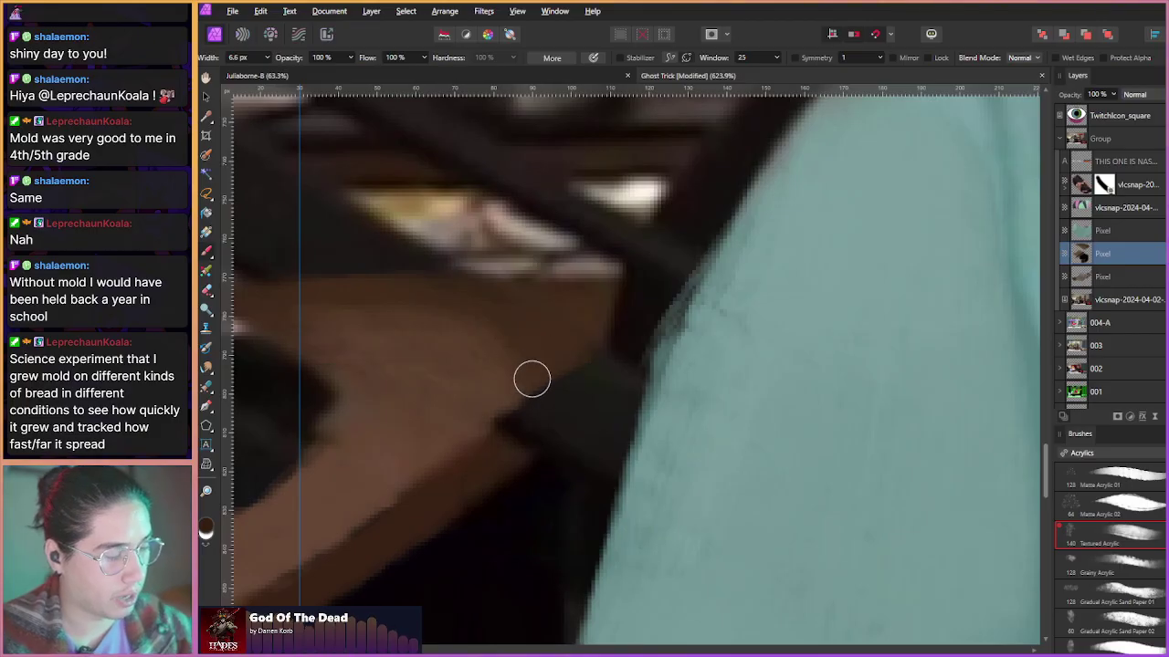
mouse_move(558, 412)
mouse_down()
mouse_move(519, 425)
mouse_move(569, 396)
mouse_move(503, 448)
mouse_up()
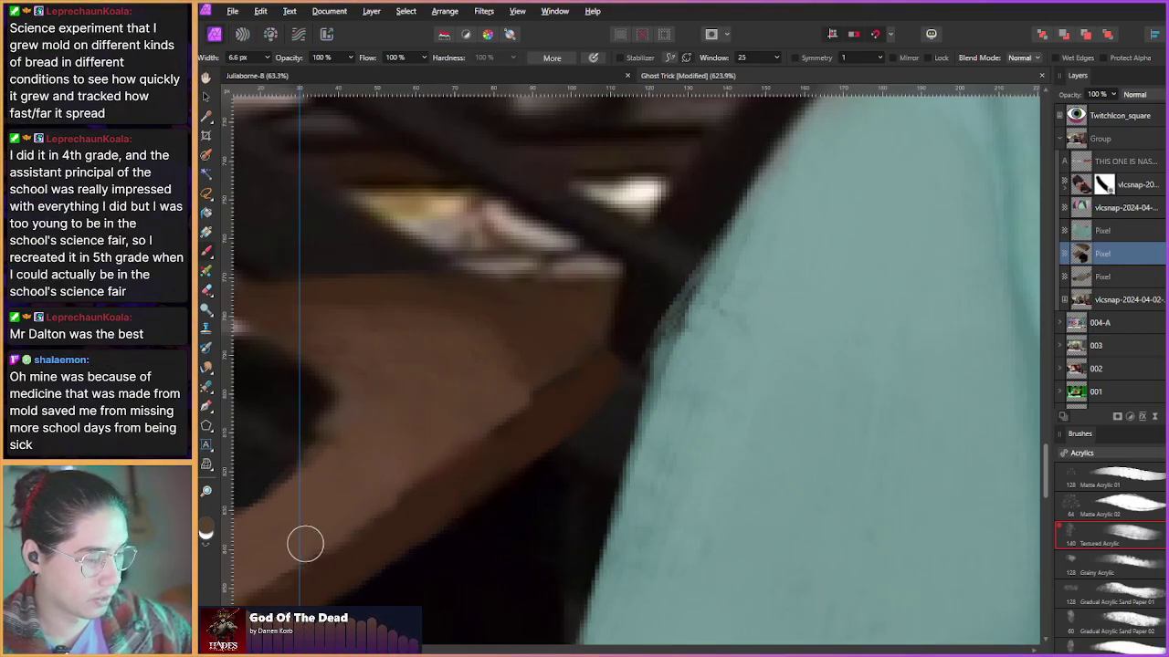
- Sample neighbouring light and dark desk browns and blend the shading at the desk's corner beside the sleeve
drag(327, 506, 407, 423)
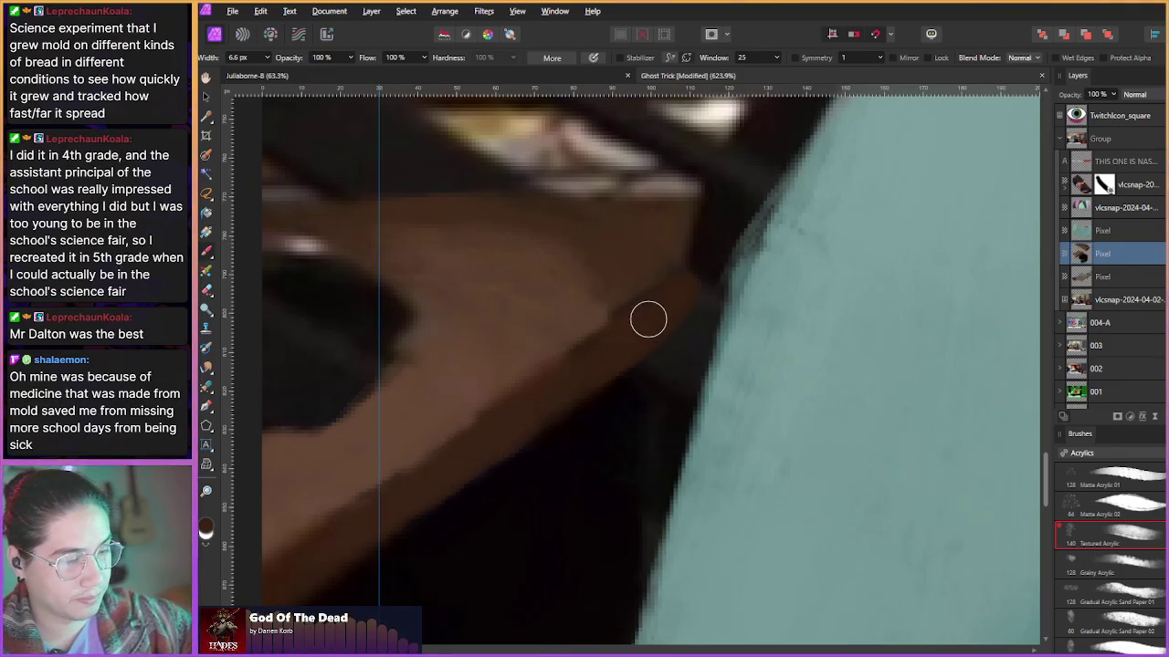
alt+click(628, 265)
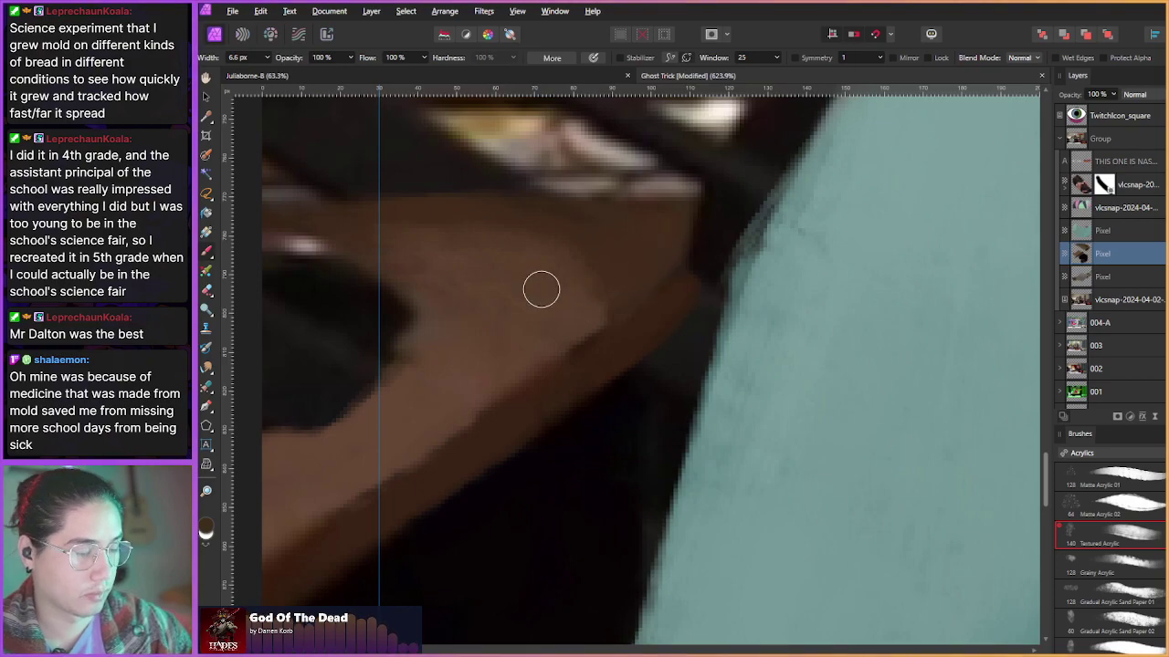
alt+click(551, 301)
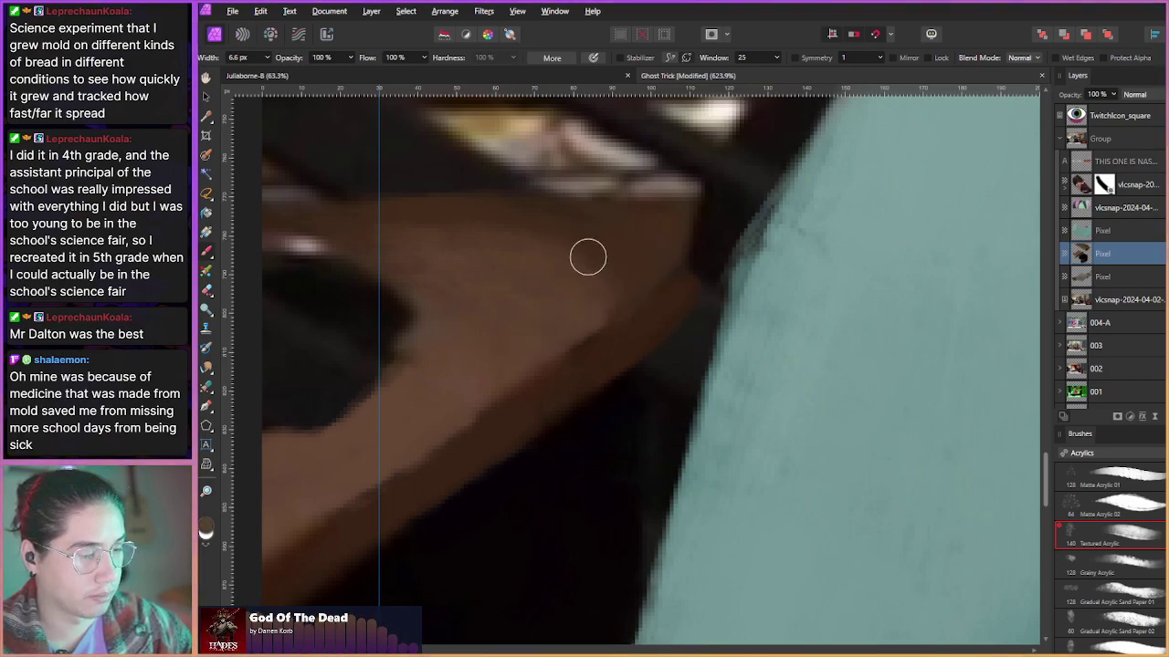
- Examine the repainted desk corner up close and within the whole thumbnail
scroll(610, 306, down, 6)
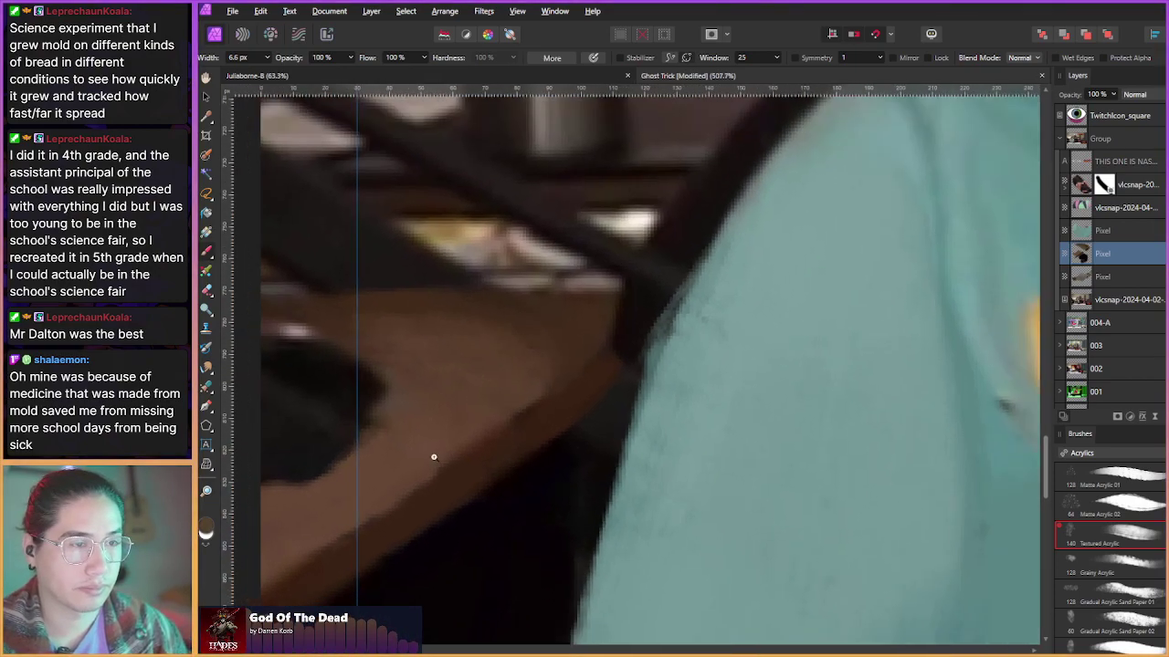
scroll(316, 467, down, 3)
scroll(630, 307, up, 5)
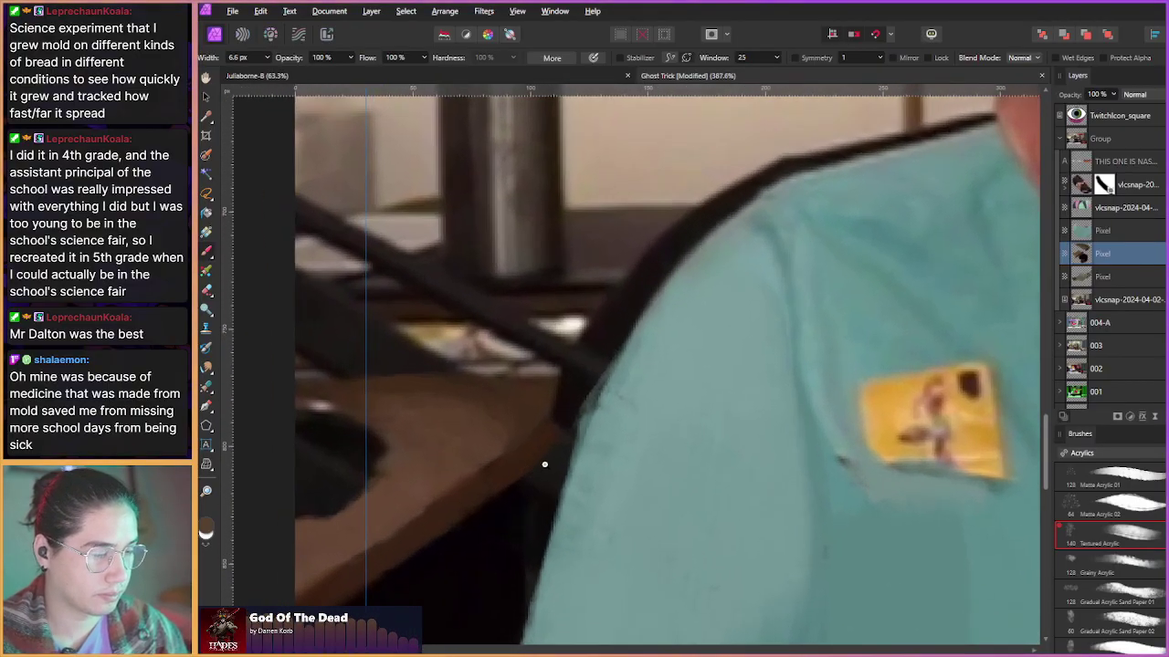
key(x)
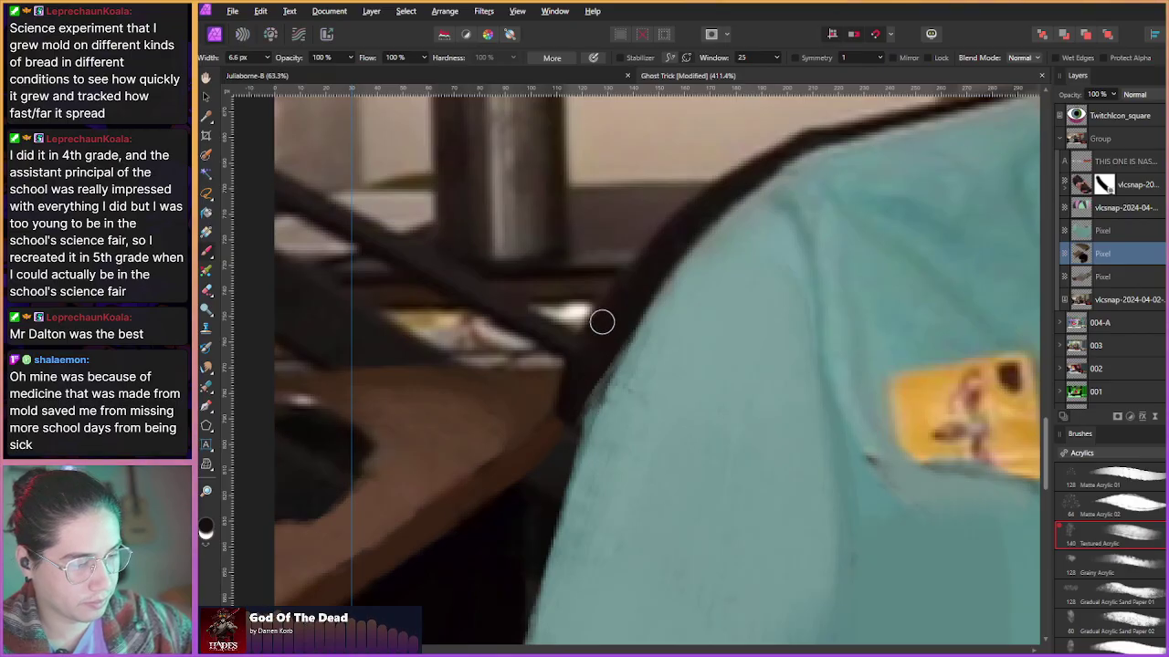
drag(461, 354, 525, 426)
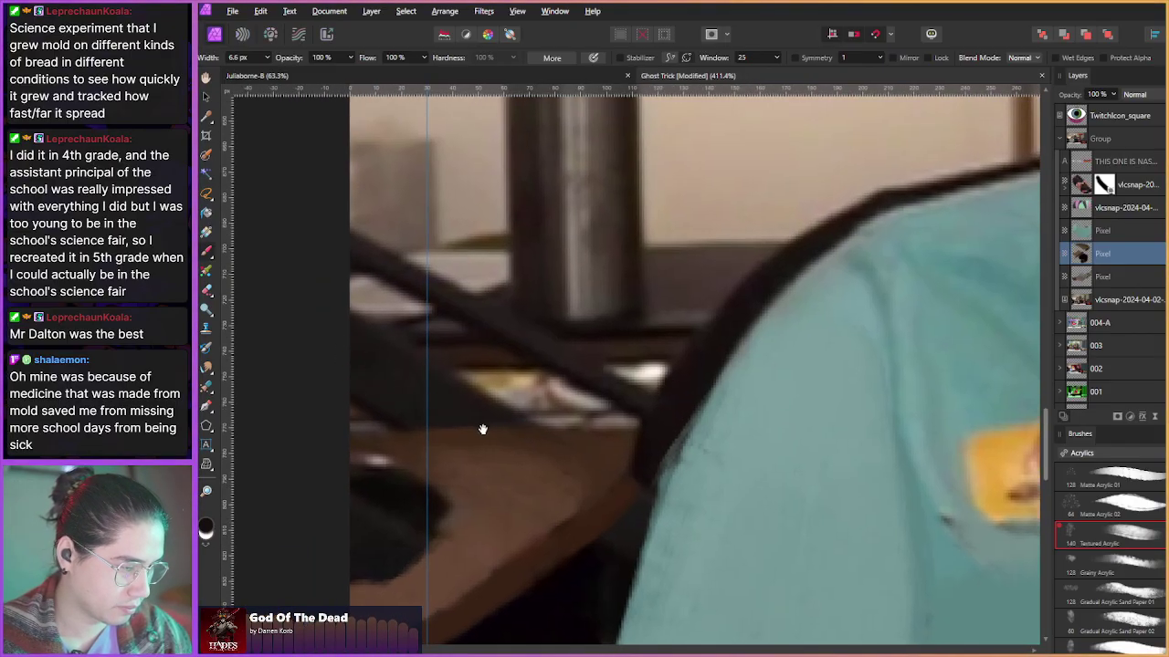
scroll(482, 429, down, 10)
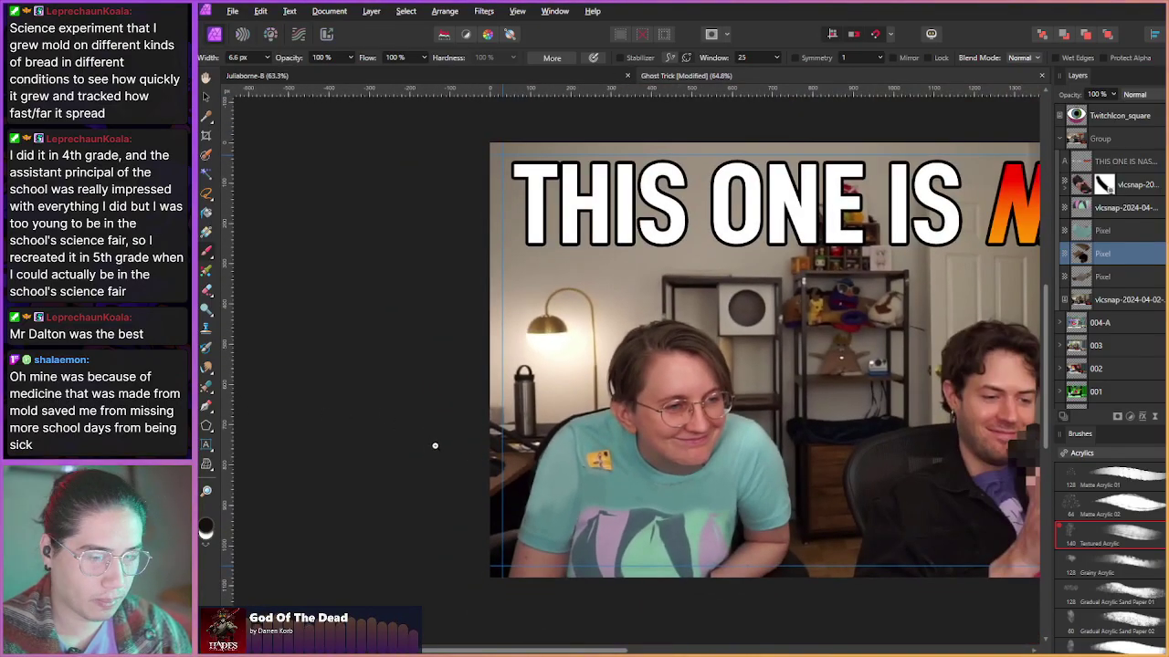
drag(455, 453, 389, 445)
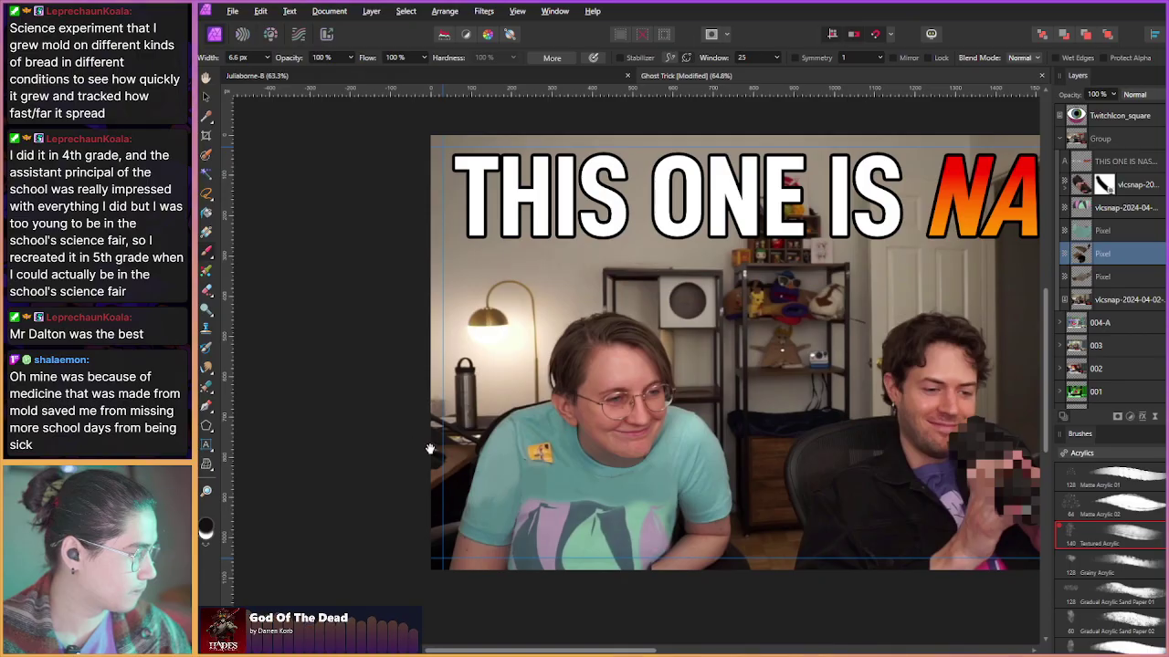
drag(502, 474, 476, 479)
scroll(434, 454, up, 1)
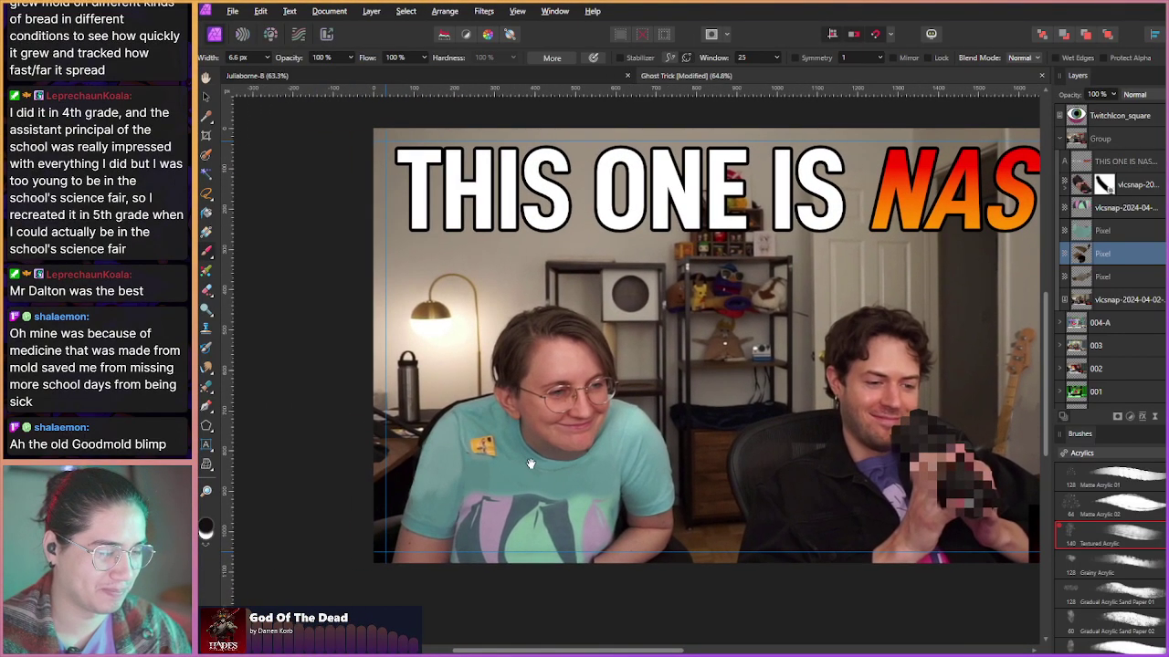
scroll(456, 469, down, 3)
drag(473, 473, 464, 474)
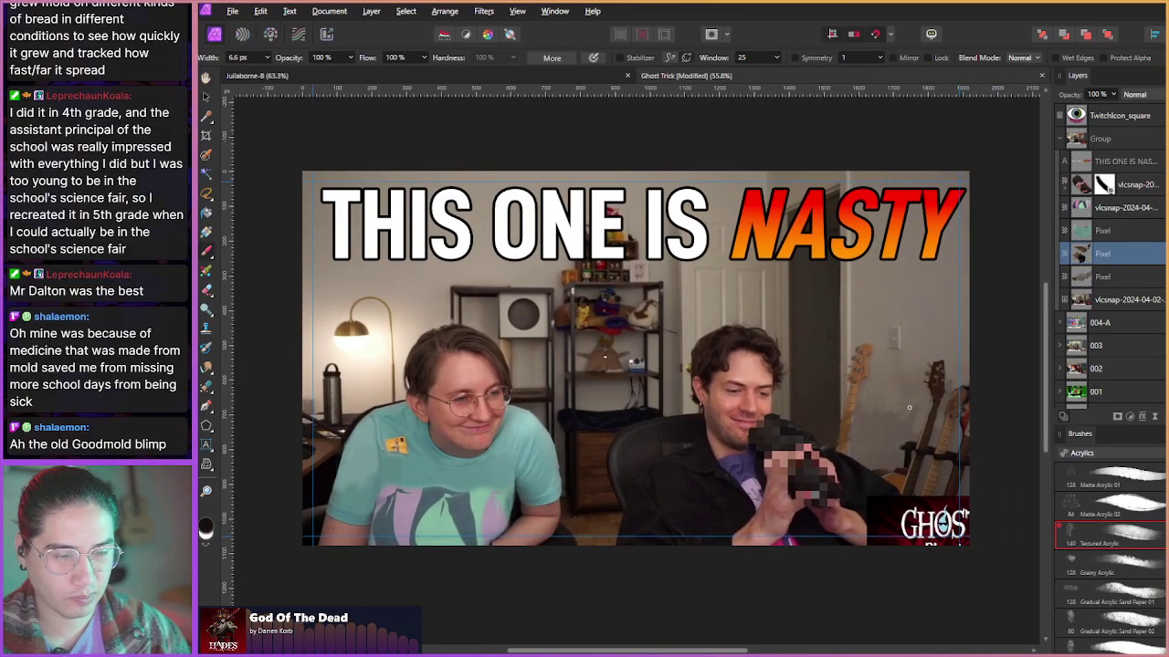
- Add a new Pixel layer above the lowest Pixel layer and start painting black over the Ghost Trick logo with a 13.8 px brush
scroll(852, 472, up, 5)
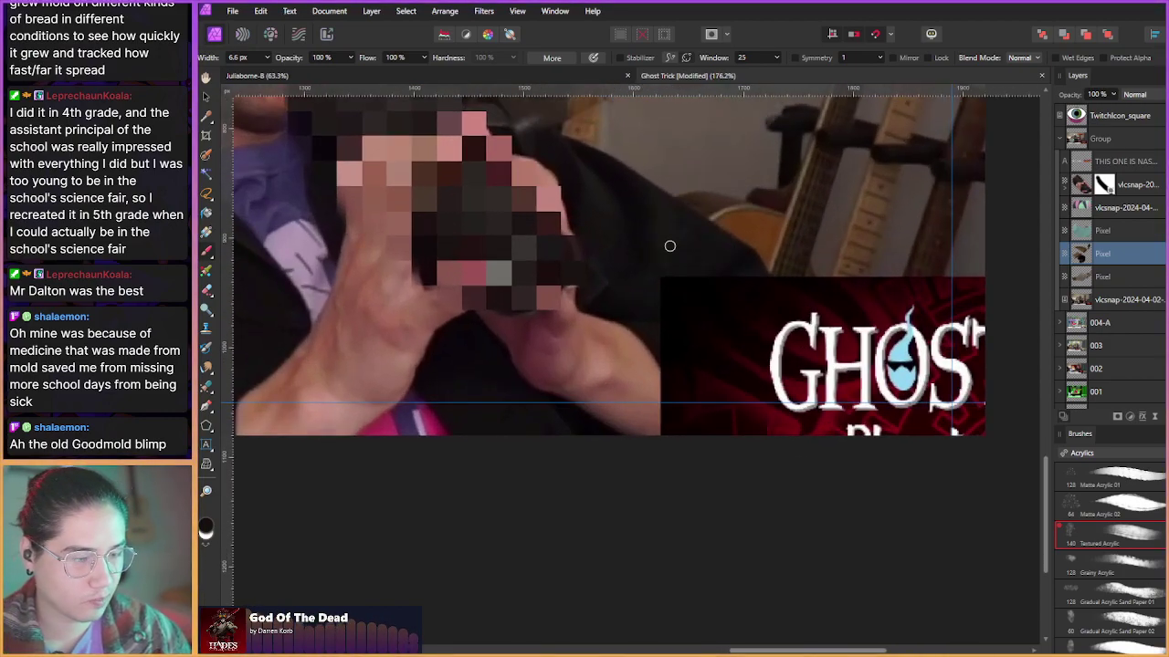
click(1102, 279)
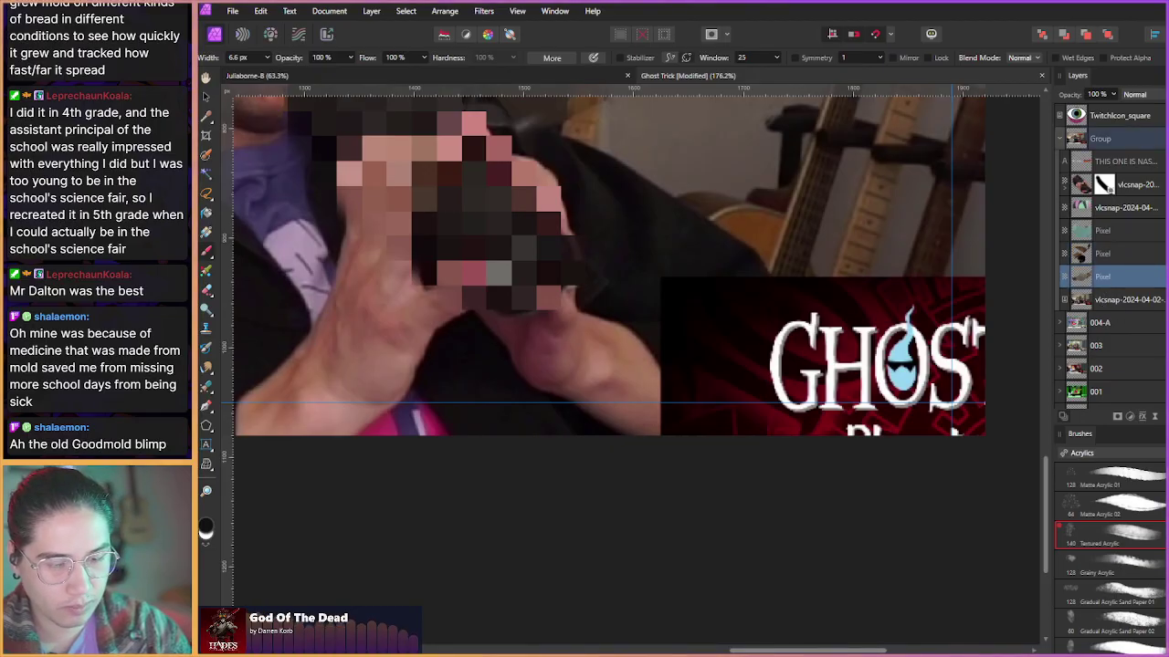
key(ctrl+shift+n)
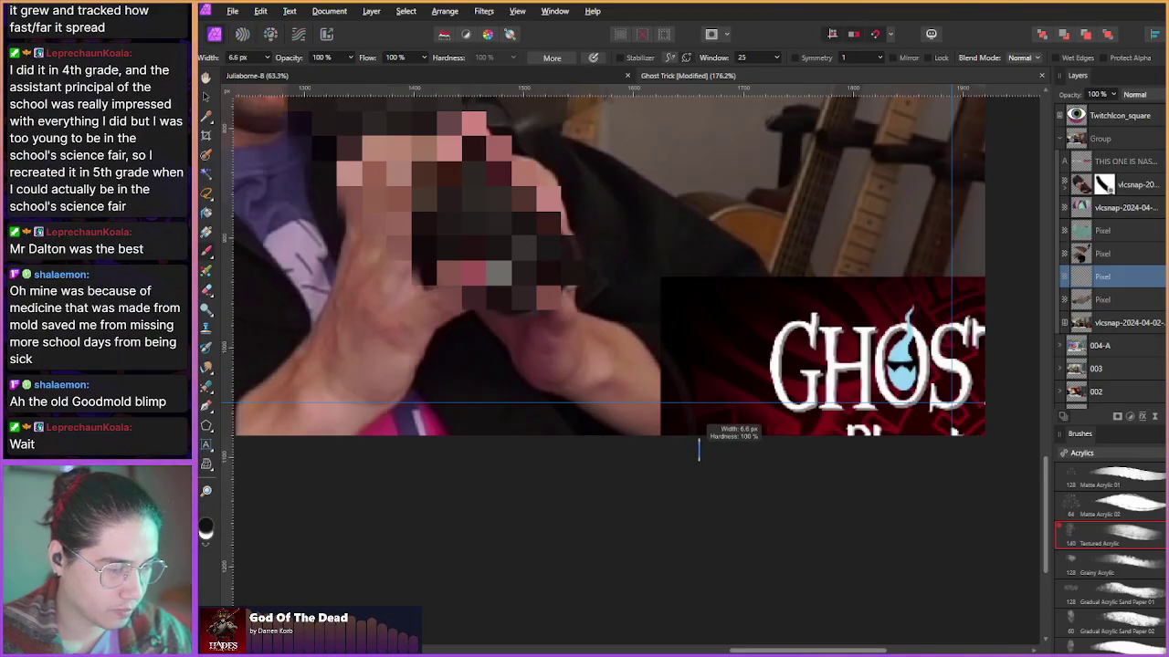
drag(707, 470, 730, 470)
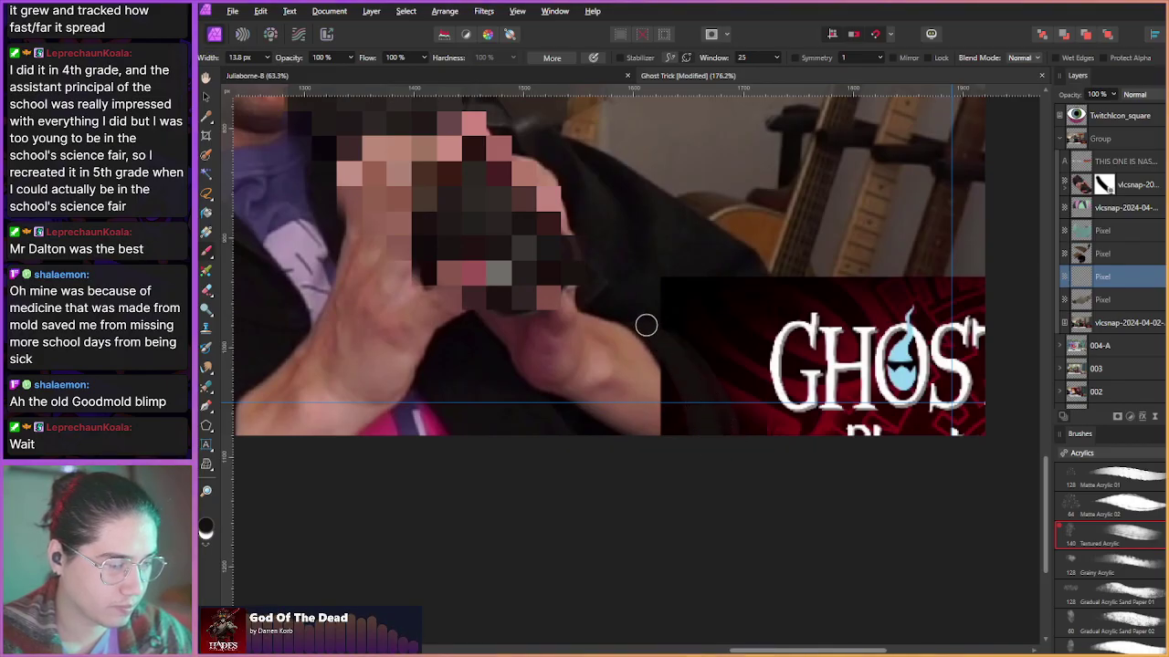
drag(747, 344, 759, 347)
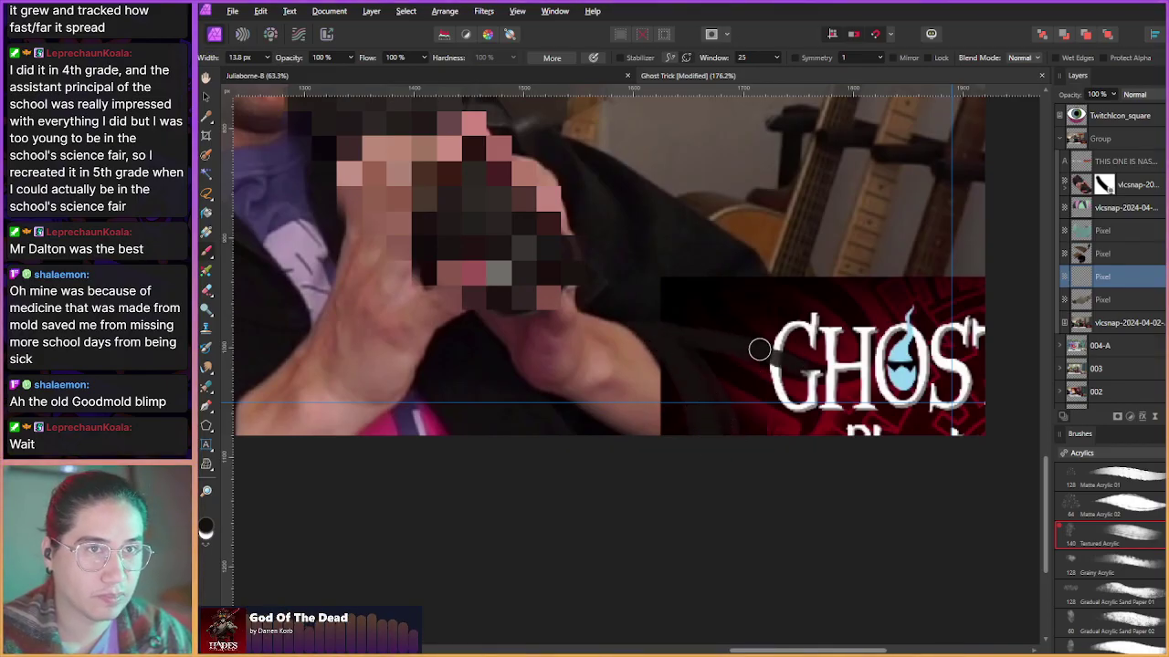
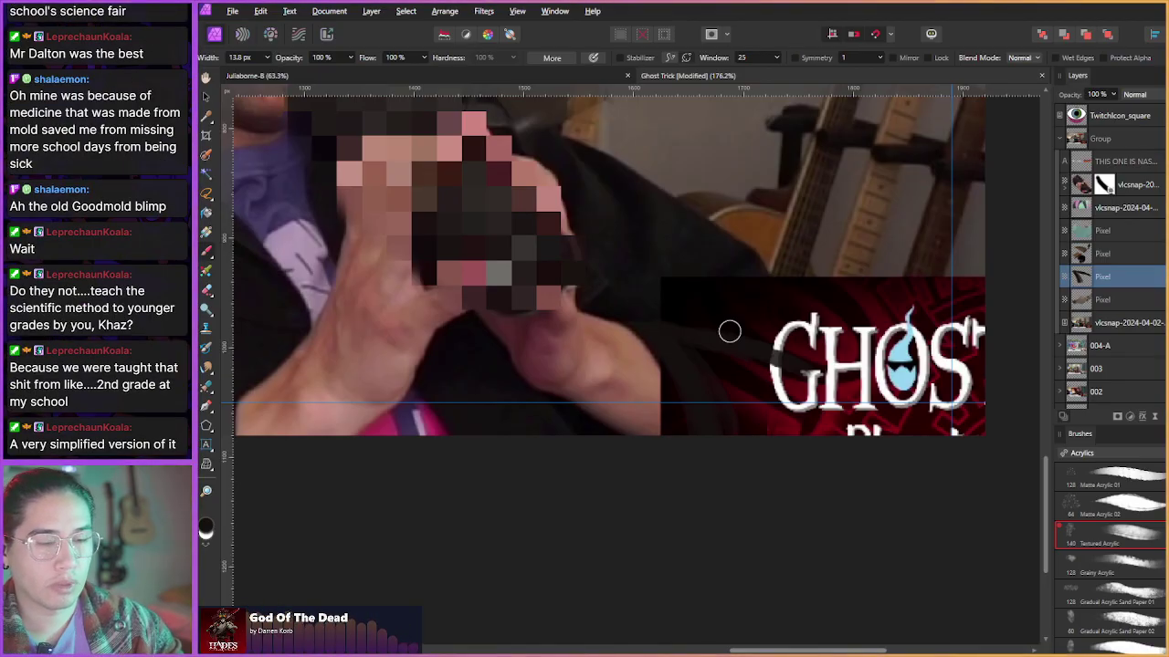
- Fill the area beside the forearm with near-black, extending the jacket sleeve over the lower part of the logo
drag(654, 370, 577, 342)
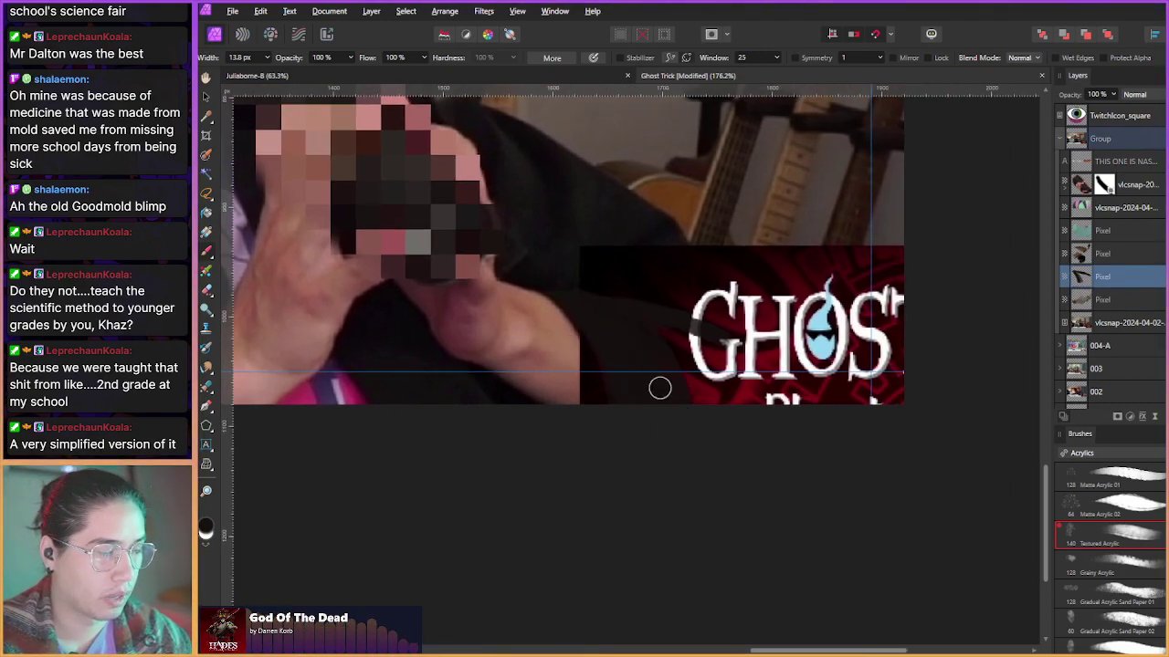
mouse_move(691, 415)
mouse_down()
mouse_move(736, 433)
mouse_move(738, 387)
mouse_move(705, 344)
mouse_move(749, 395)
mouse_move(771, 375)
mouse_move(757, 353)
mouse_move(778, 399)
mouse_up()
mouse_move(713, 342)
mouse_down()
mouse_move(686, 355)
mouse_move(690, 347)
mouse_move(686, 365)
mouse_move(734, 344)
mouse_move(801, 390)
mouse_move(737, 359)
mouse_up()
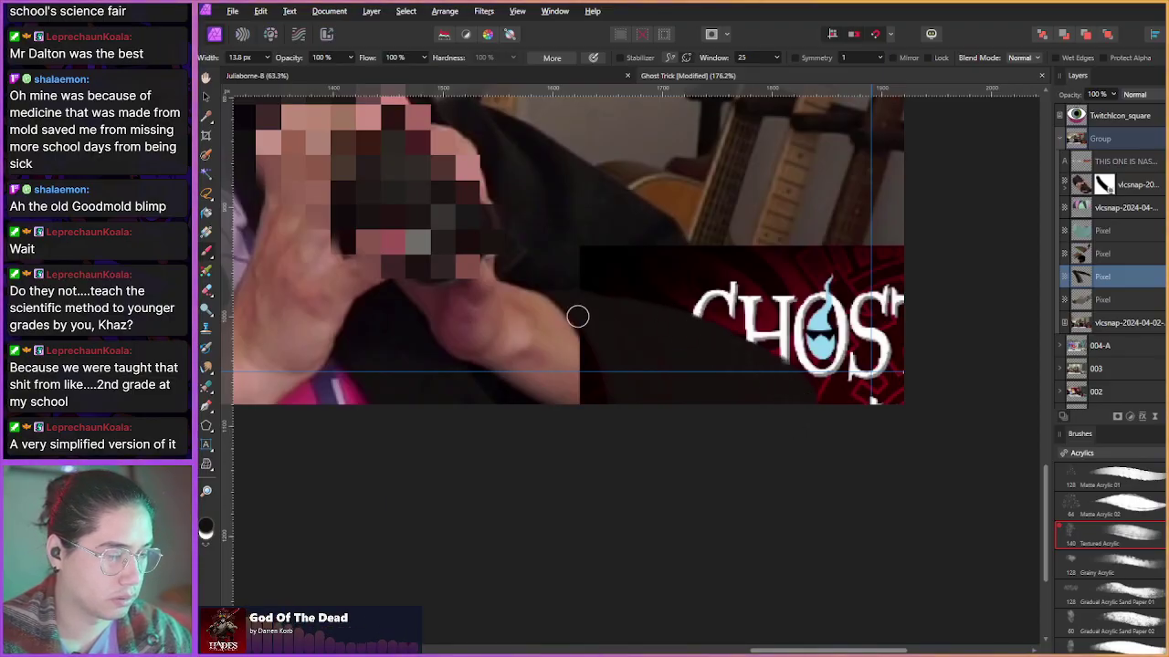
- Sample several dark jacket tones and paint the sleeve's elbow over the upper corner of the logo image
scroll(616, 272, up, 1)
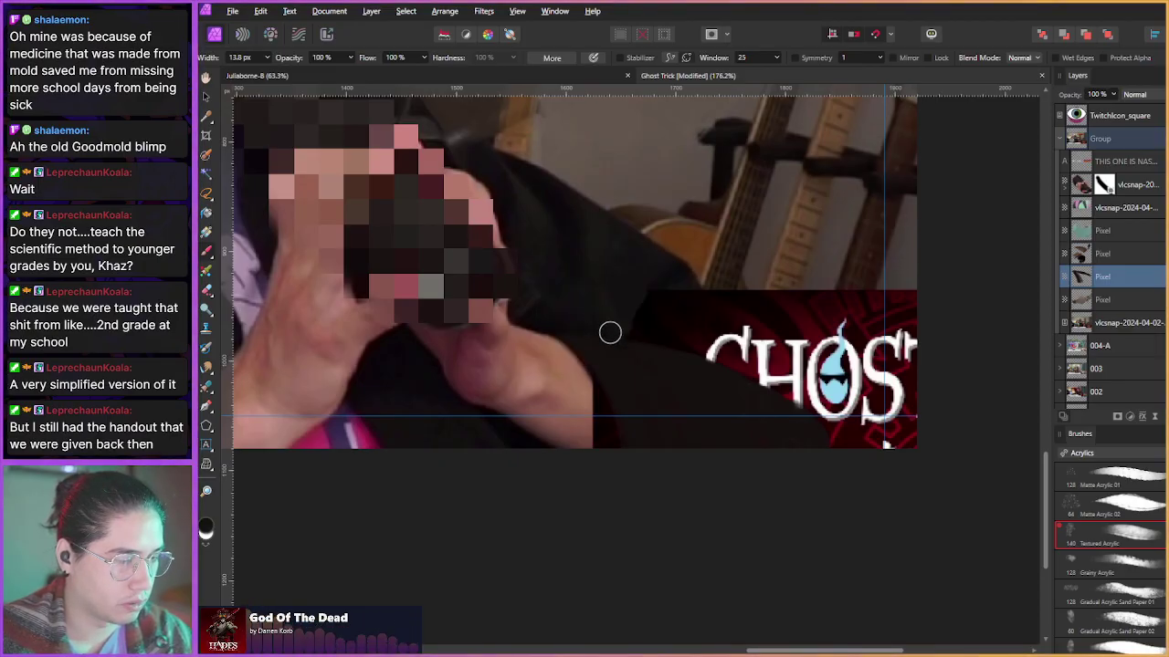
alt+click(664, 278)
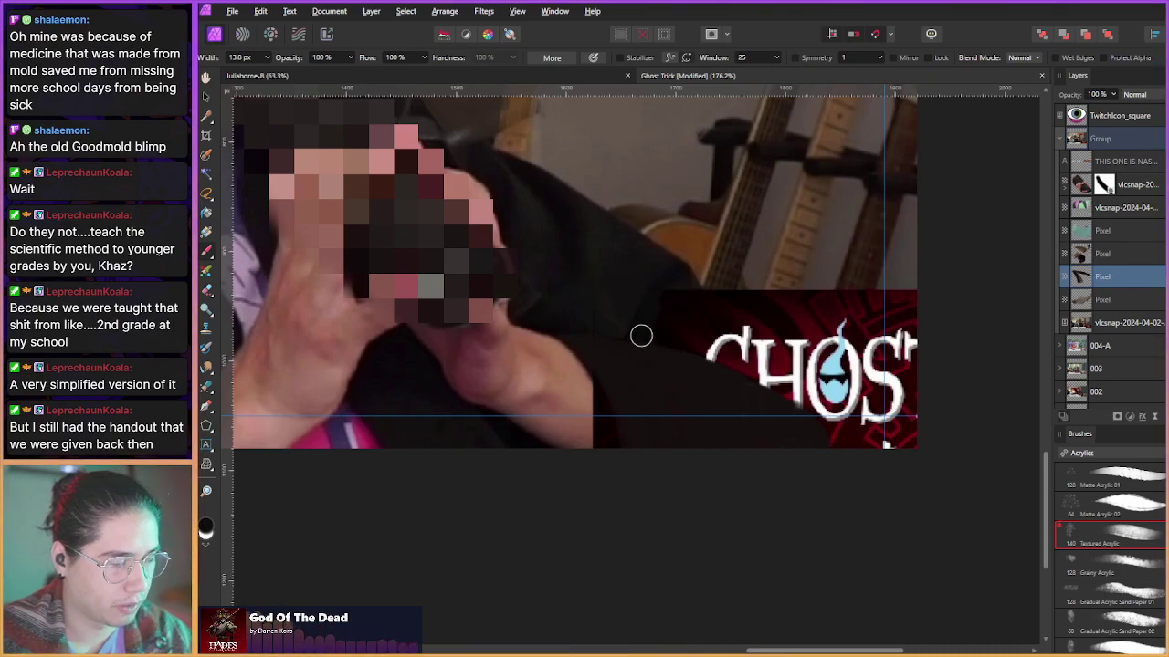
alt+click(688, 292)
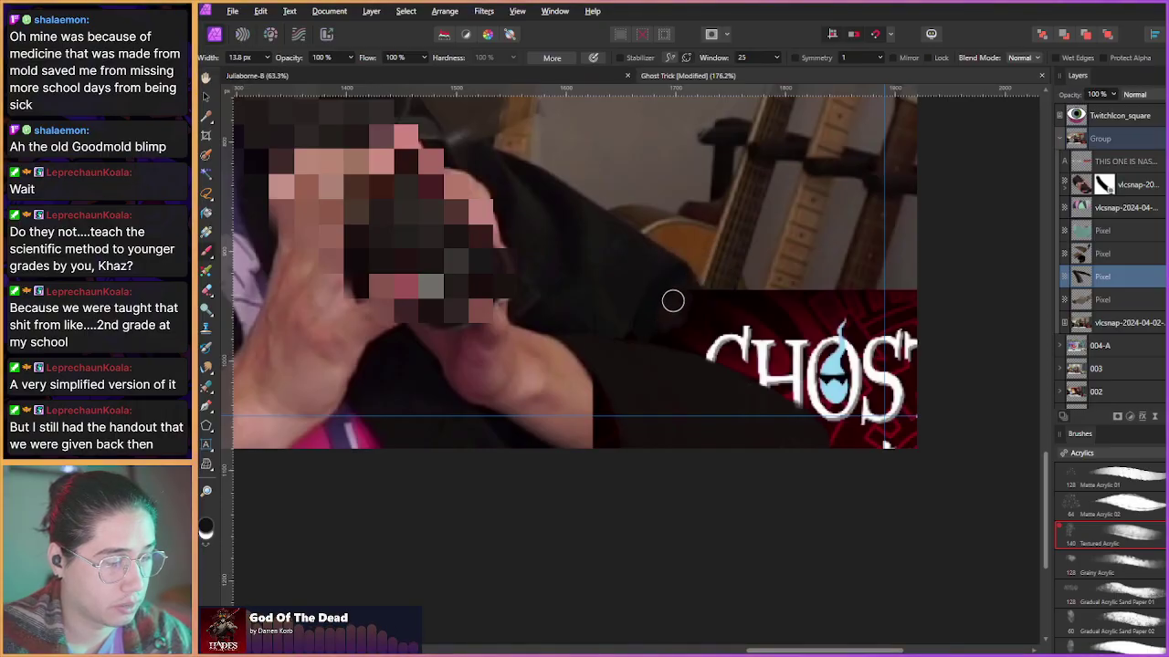
alt+click(594, 246)
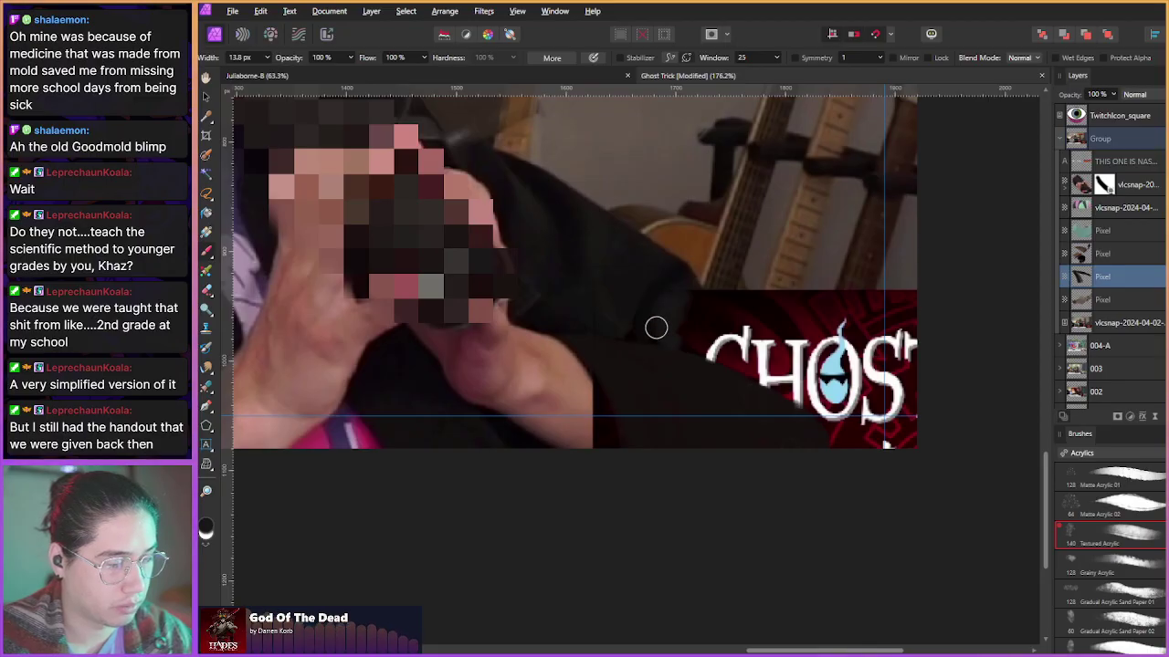
drag(694, 295, 685, 337)
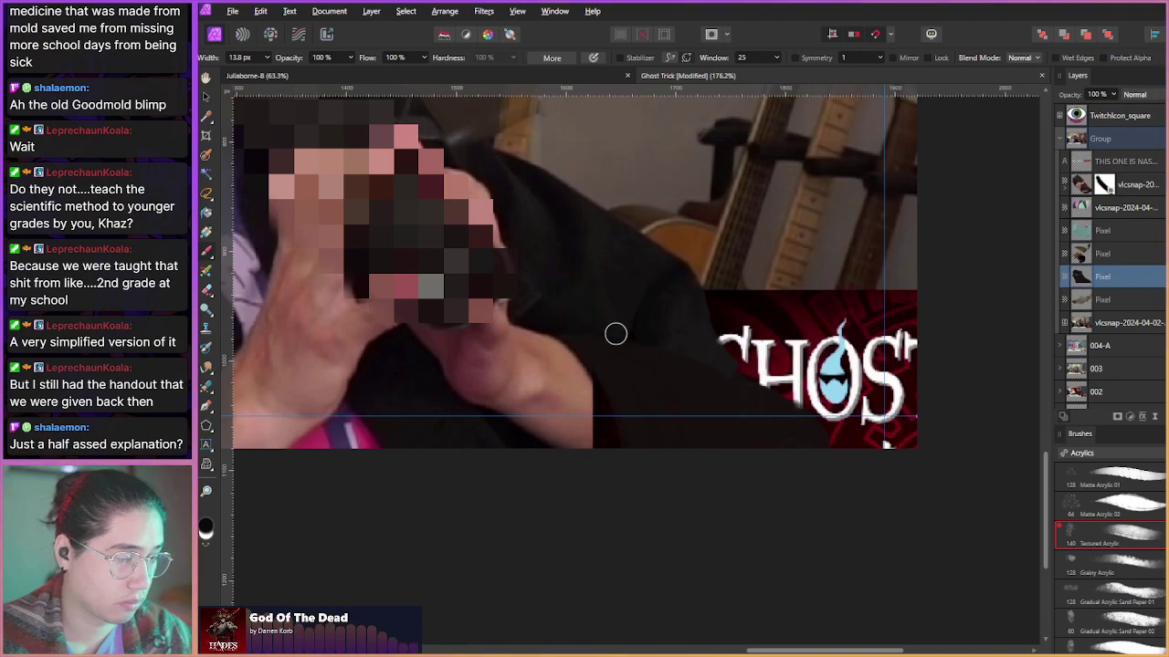
- Narrow the brush to 2.6 px for the sleeve's edge and check the extended sleeve within the wider picture
key(bracketleft)
key(bracketleft)
key(bracketleft)
key(bracketleft)
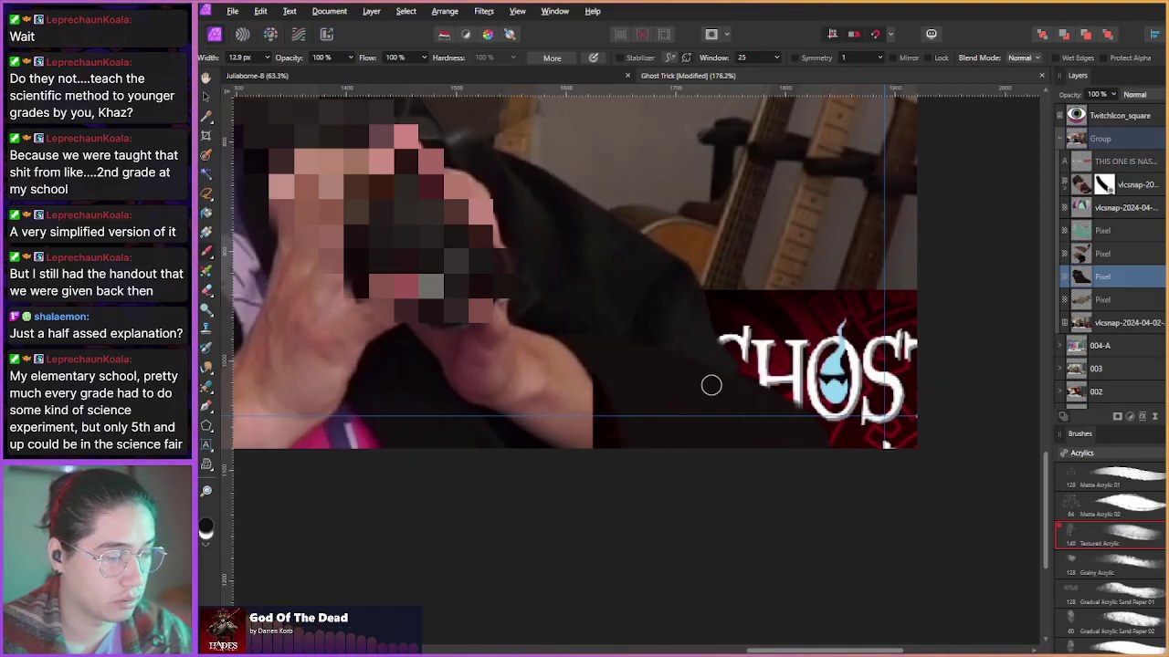
key(bracketleft)
key(bracketleft)
key(bracketleft)
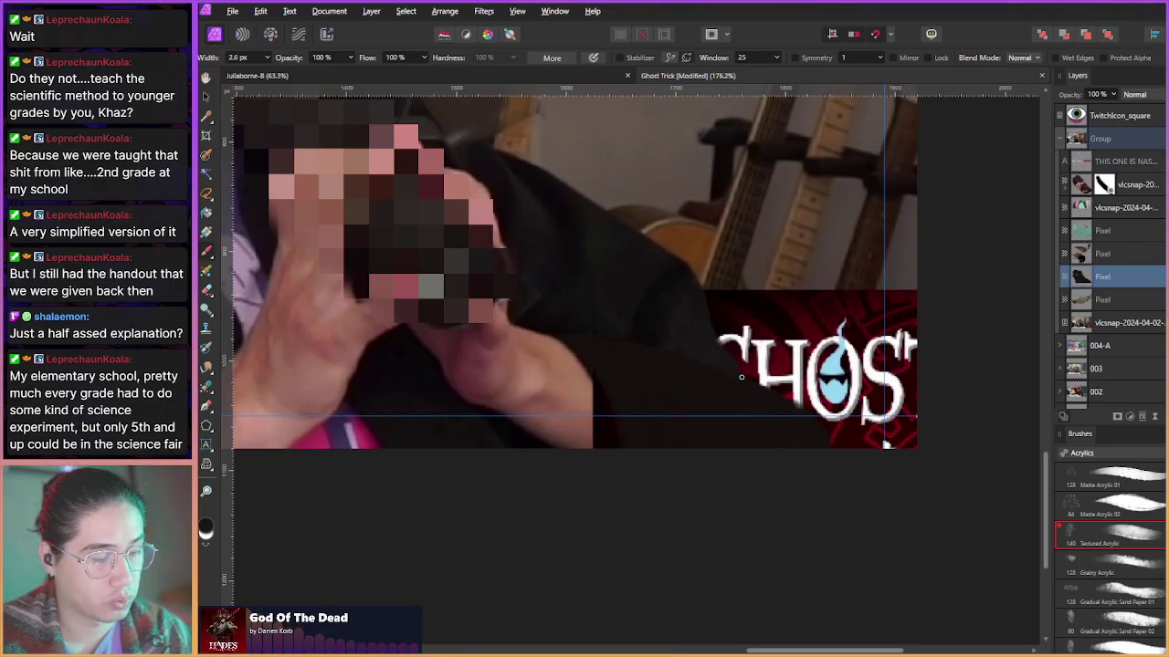
scroll(643, 323, down, 8)
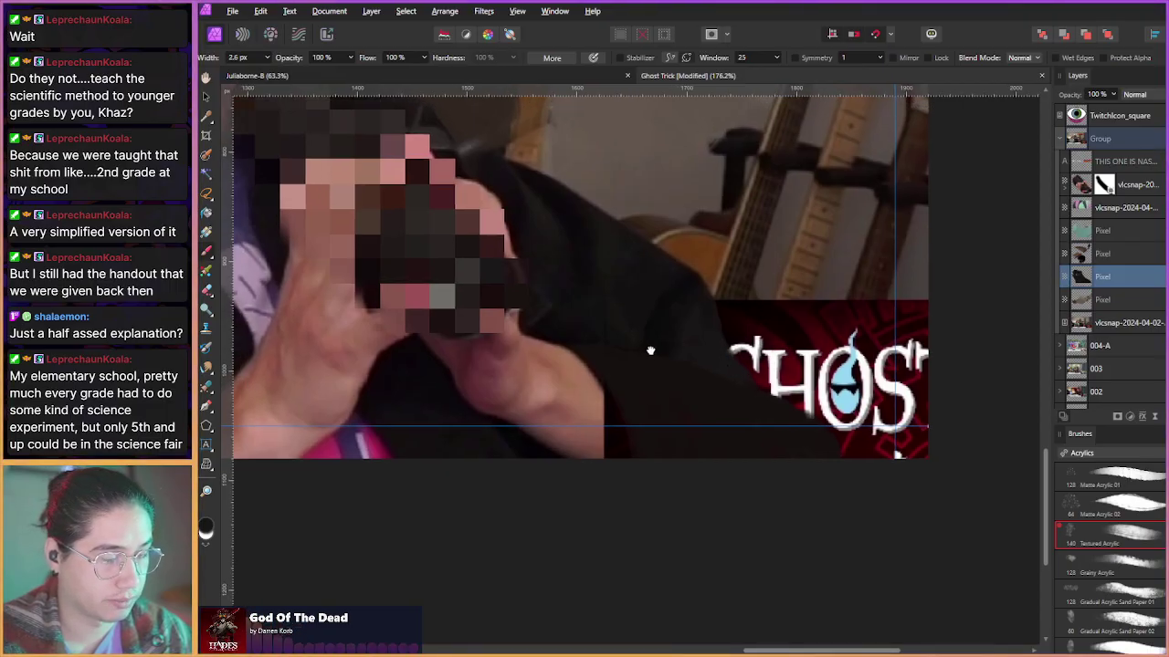
drag(695, 426, 725, 455)
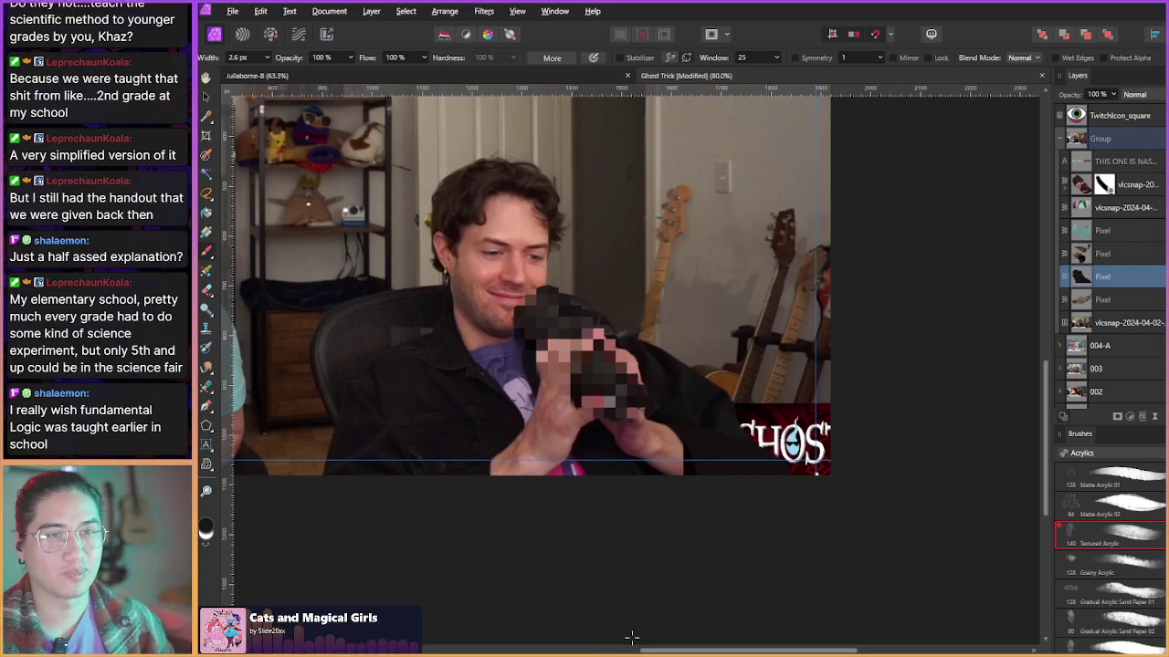
- Extend the grey wall gaps between the guitar necks down over the upper edge of the Ghost Trick logo
scroll(655, 441, up, 6)
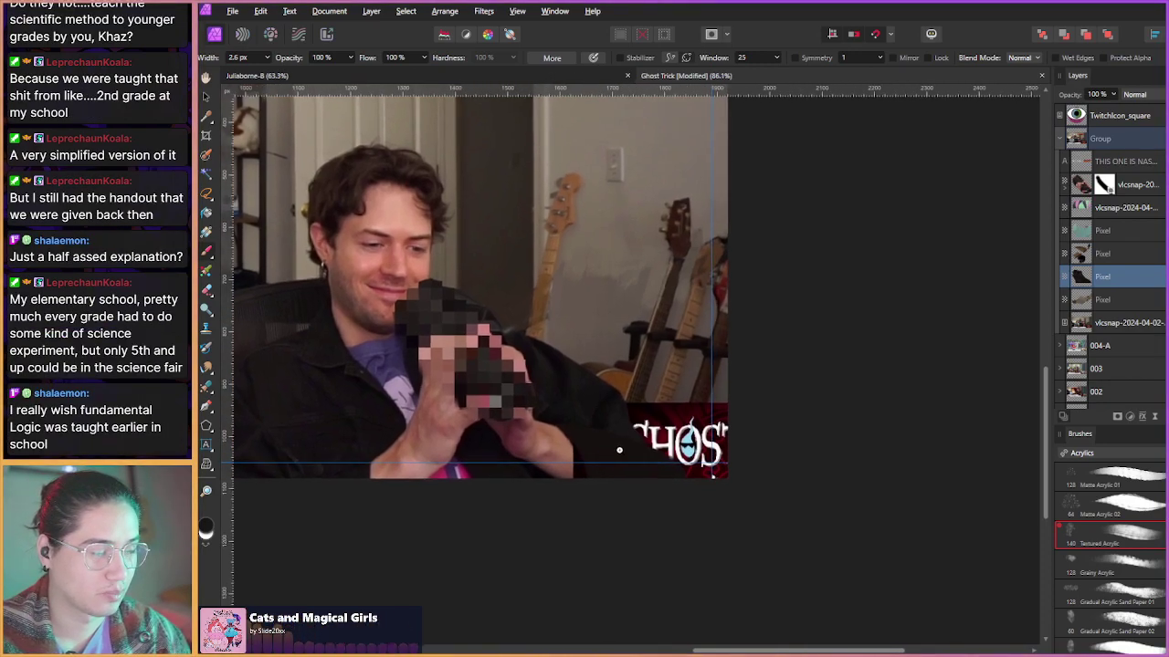
scroll(656, 441, up, 1)
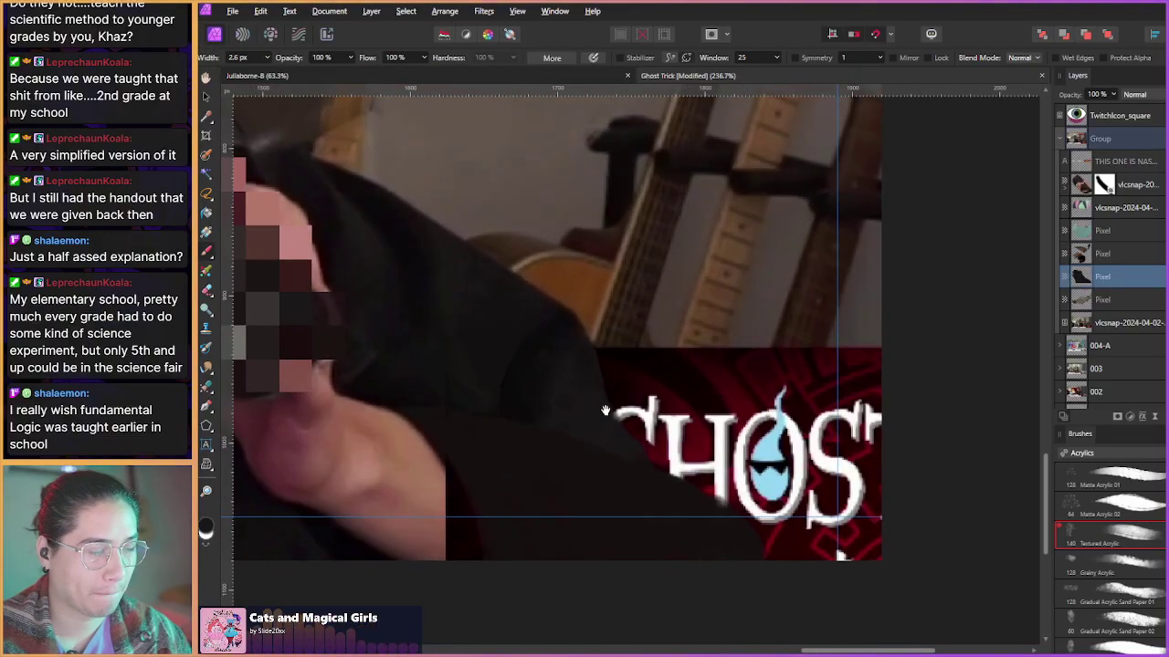
scroll(558, 418, up, 1)
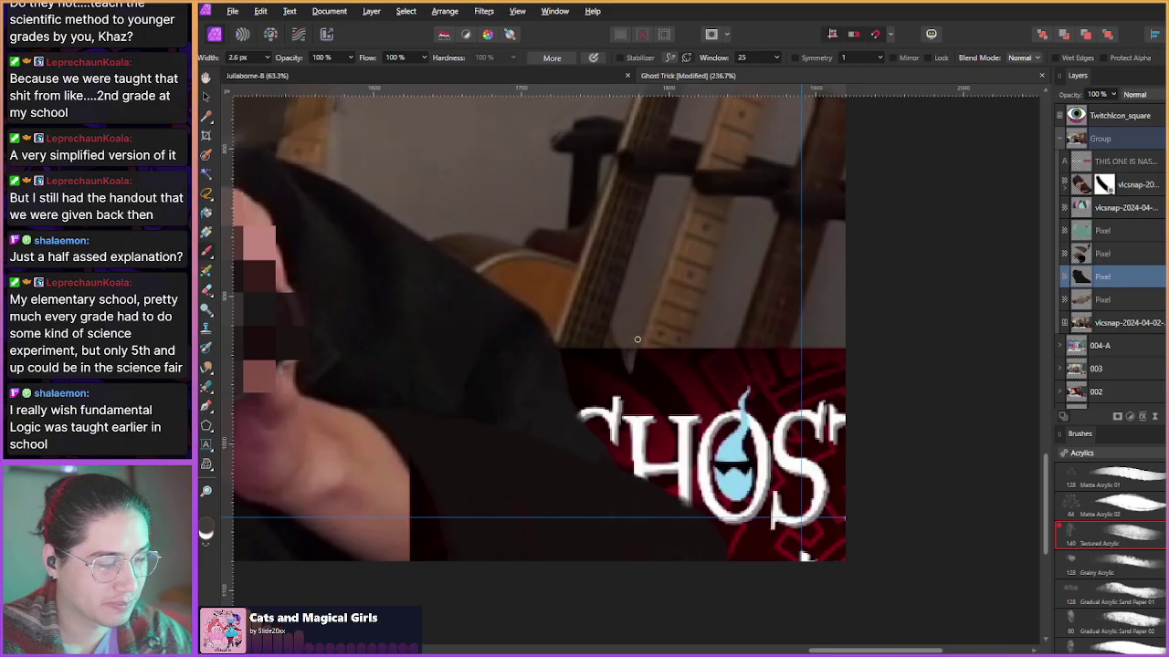
drag(625, 345, 557, 341)
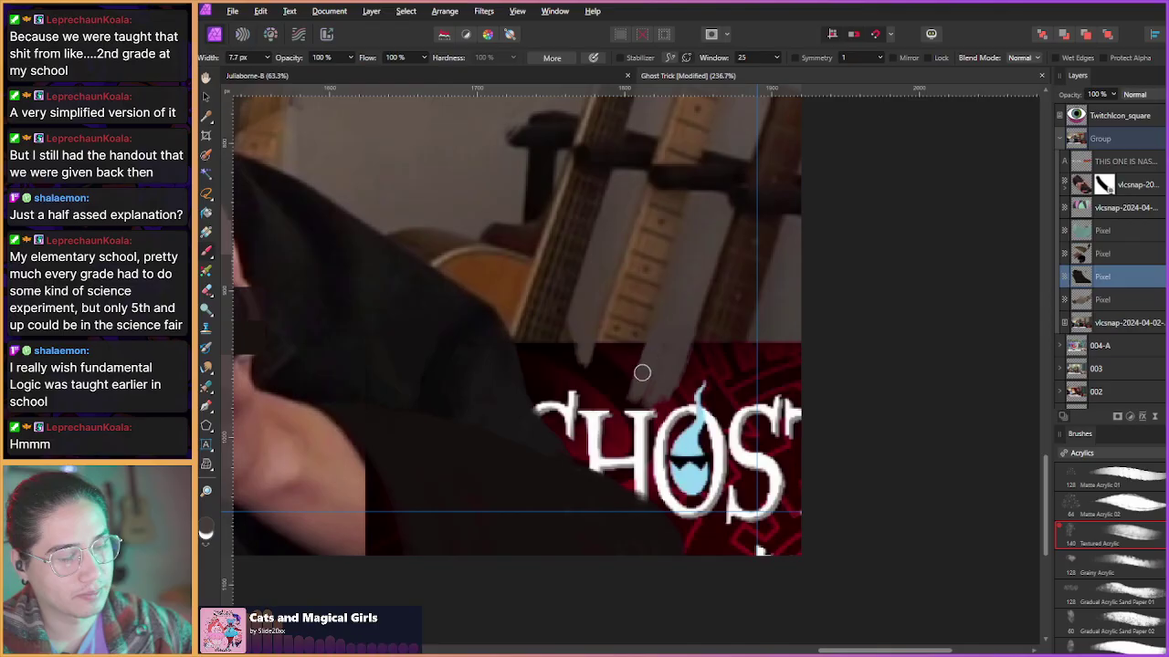
- Sample the wall grey and cover the logo beyond the rightmost guitar neck with a 14.1 px brush, also lengthening the wall gap beside the middle neck
alt+click(779, 316)
mouse_move(757, 349)
mouse_down()
mouse_move(710, 466)
mouse_move(728, 455)
mouse_up()
mouse_move(774, 327)
mouse_down()
mouse_move(698, 502)
mouse_move(706, 491)
mouse_up()
drag(770, 358, 746, 451)
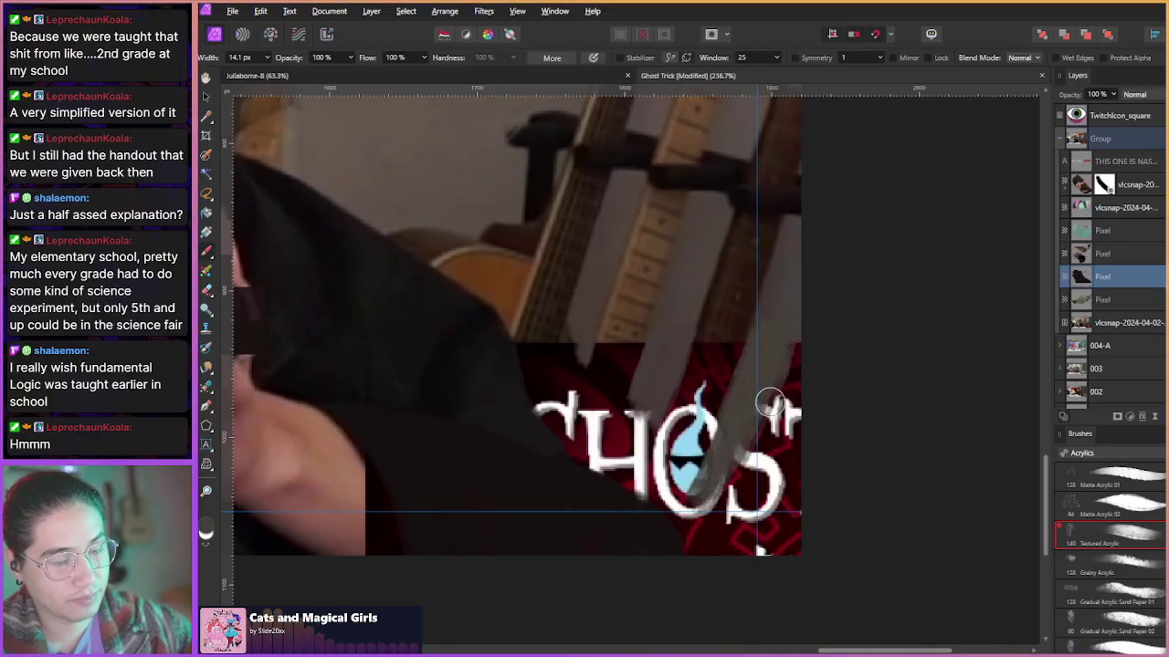
mouse_move(801, 342)
mouse_down()
mouse_move(777, 573)
mouse_move(765, 560)
mouse_move(756, 469)
mouse_move(796, 557)
mouse_move(760, 419)
mouse_move(709, 521)
mouse_move(695, 504)
mouse_move(694, 541)
mouse_move(738, 488)
mouse_up()
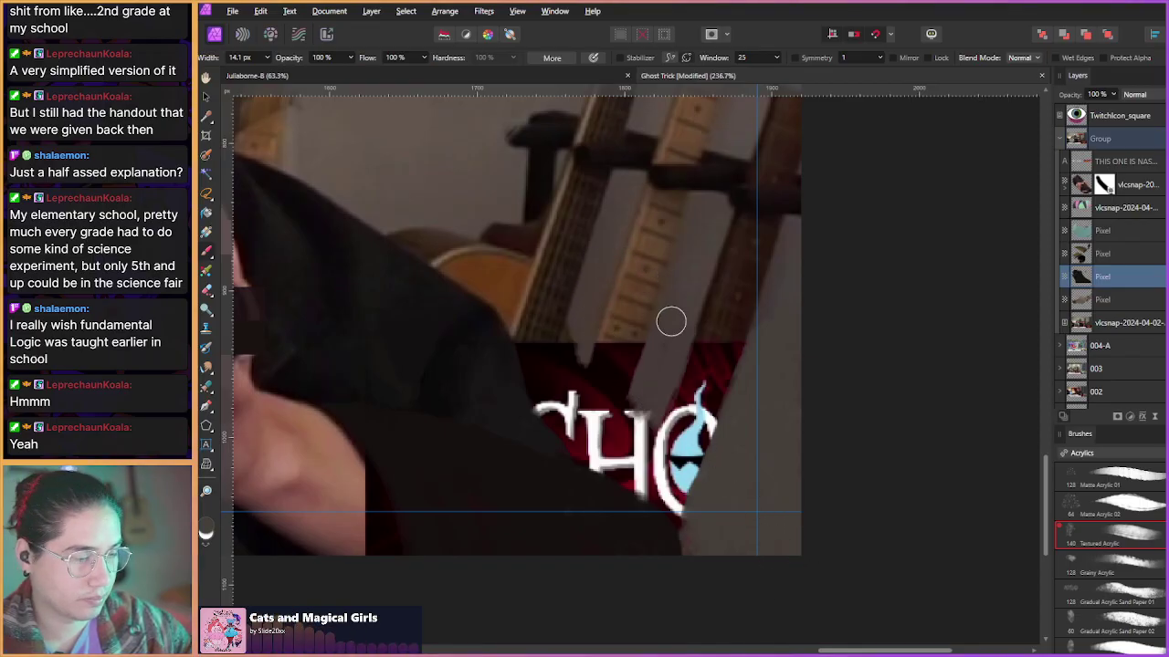
mouse_move(630, 406)
mouse_down()
mouse_move(634, 438)
mouse_move(653, 431)
mouse_move(648, 403)
mouse_move(629, 402)
mouse_move(621, 459)
mouse_up()
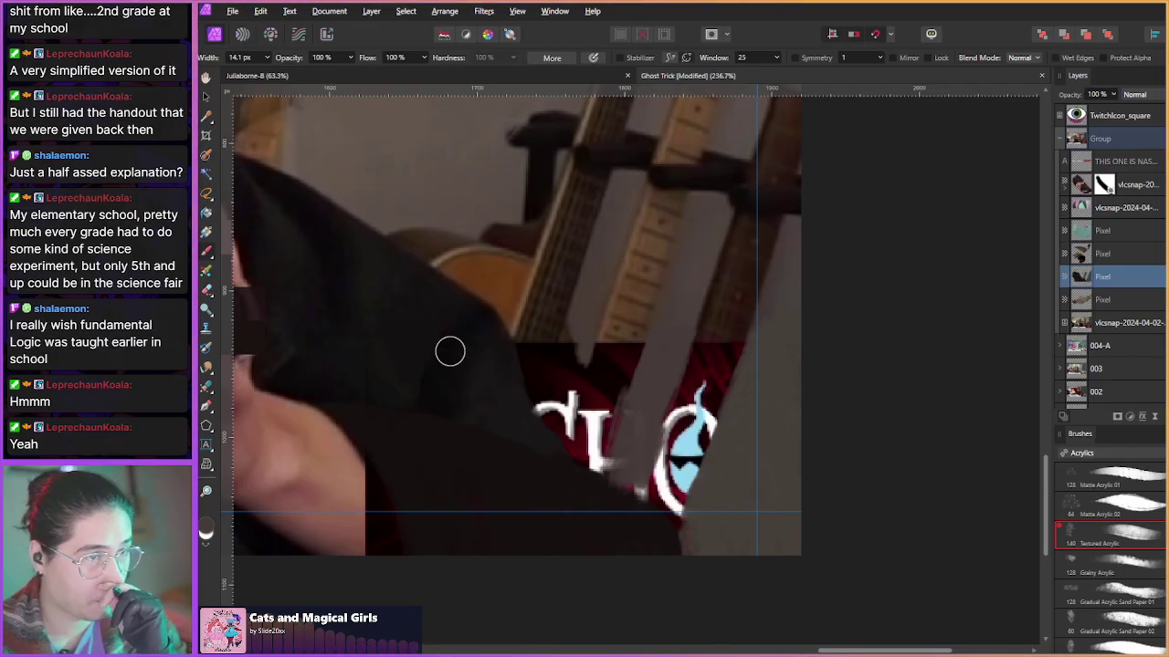
- Paint the acoustic guitar's orange body over the logo, and extend its neck down to the sleeve in a sampled dark brown
alt+click(493, 276)
mouse_move(551, 379)
mouse_down()
mouse_move(563, 375)
mouse_move(566, 342)
mouse_up()
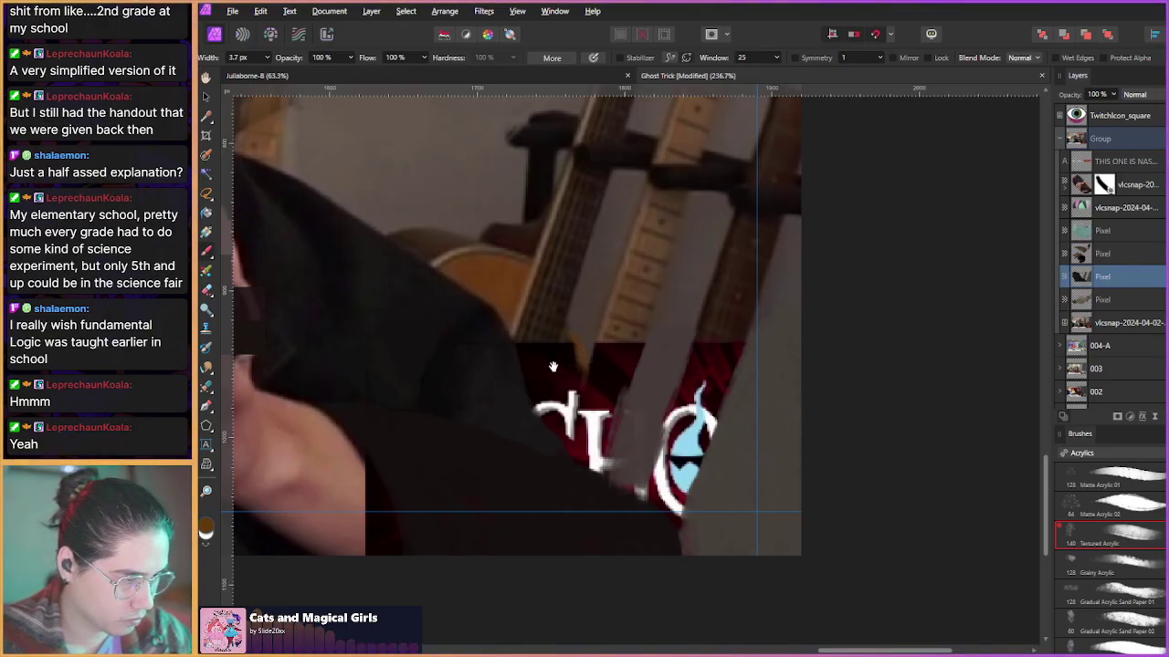
scroll(573, 381, up, 3)
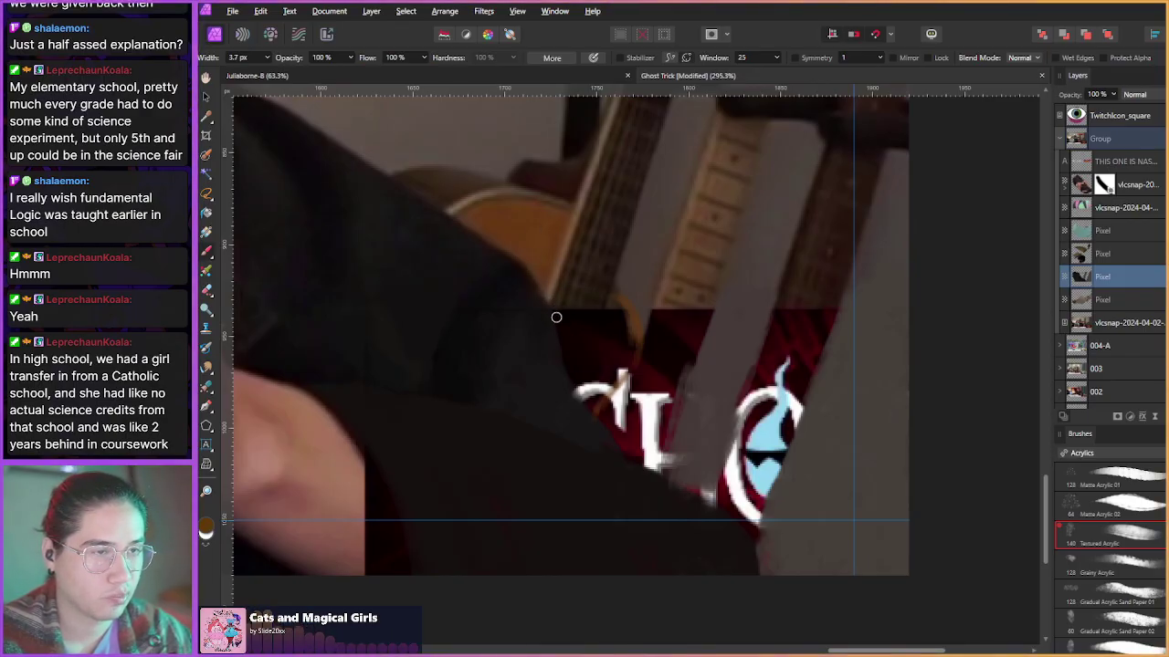
drag(604, 371, 609, 370)
mouse_move(618, 317)
mouse_down()
mouse_move(611, 379)
mouse_move(590, 398)
mouse_move(603, 337)
mouse_move(579, 402)
mouse_move(602, 389)
mouse_move(597, 402)
mouse_move(635, 347)
mouse_move(616, 379)
mouse_move(622, 311)
mouse_move(609, 303)
mouse_move(621, 359)
mouse_up()
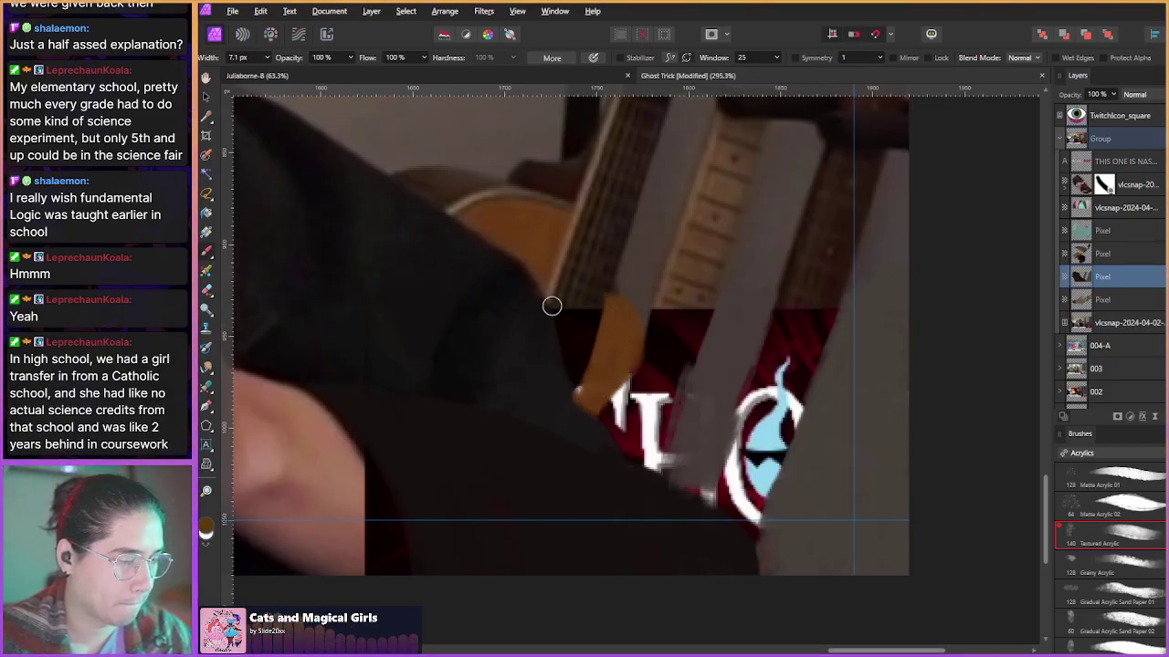
alt+click(573, 282)
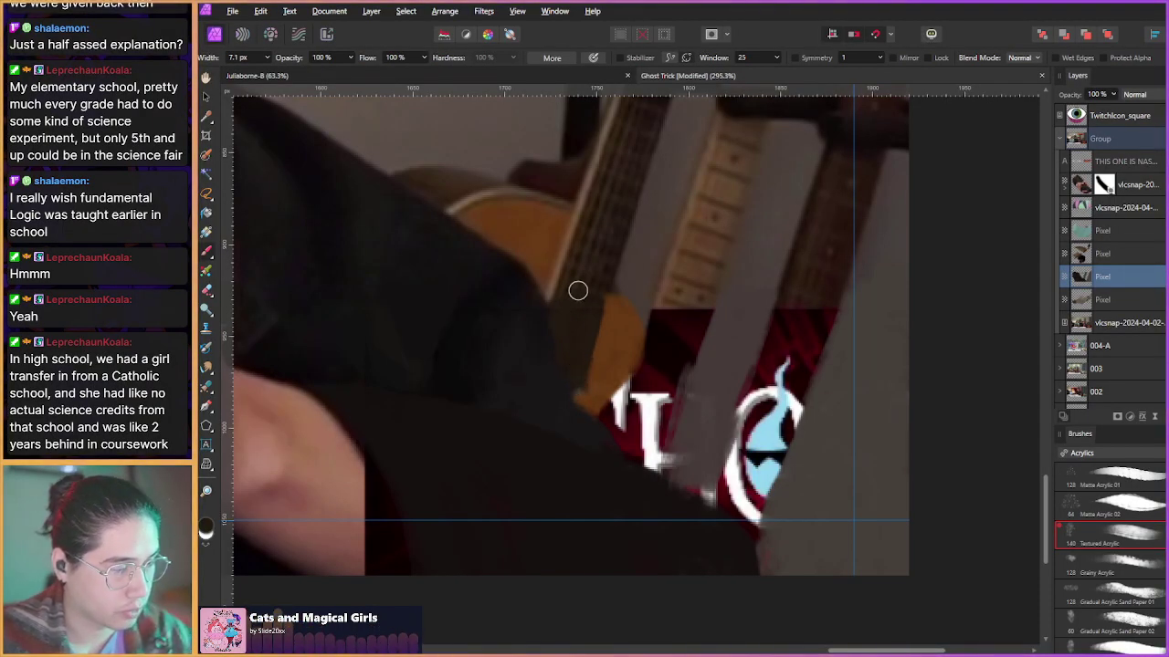
drag(526, 293, 520, 325)
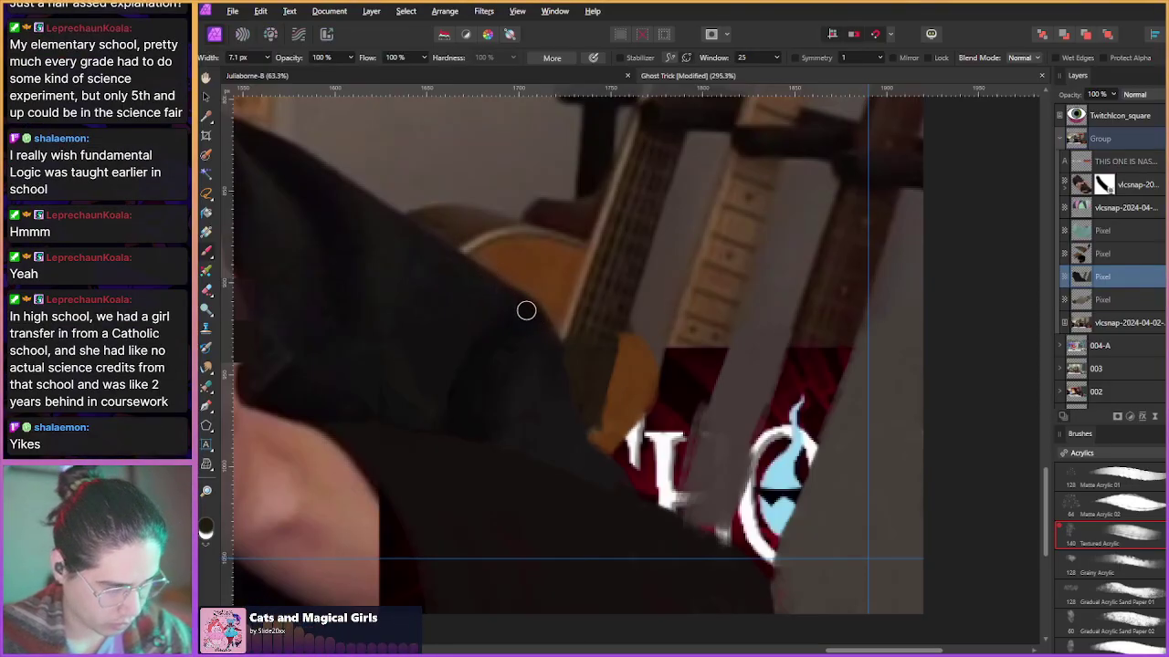
- Select the painted guitars and wall beside the sleeve with a freehand selection, transfer them from the sleeve's layer to the Pixel layer beneath, and deselect
key(m)
key(m)
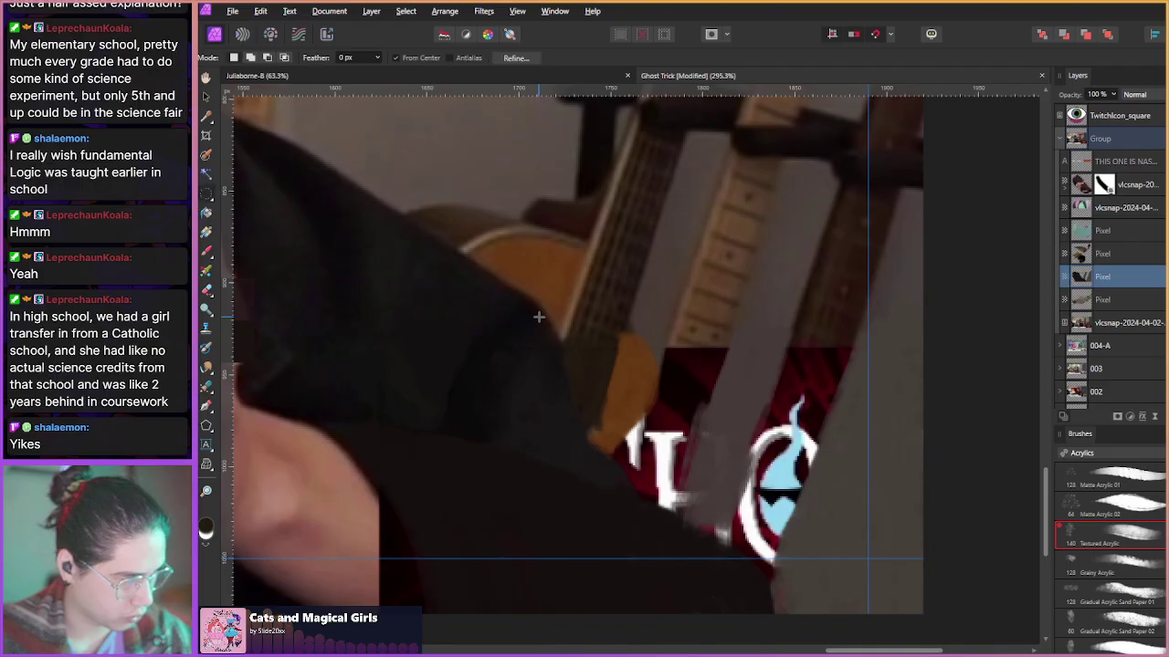
key(m)
key(l)
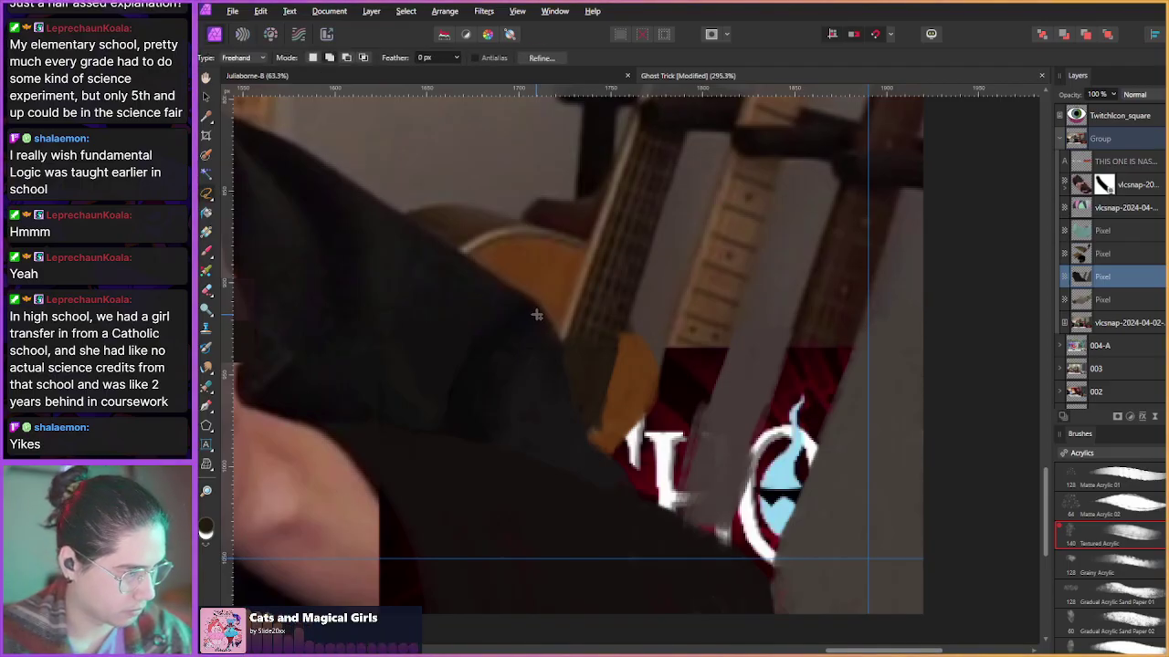
drag(541, 308, 563, 358)
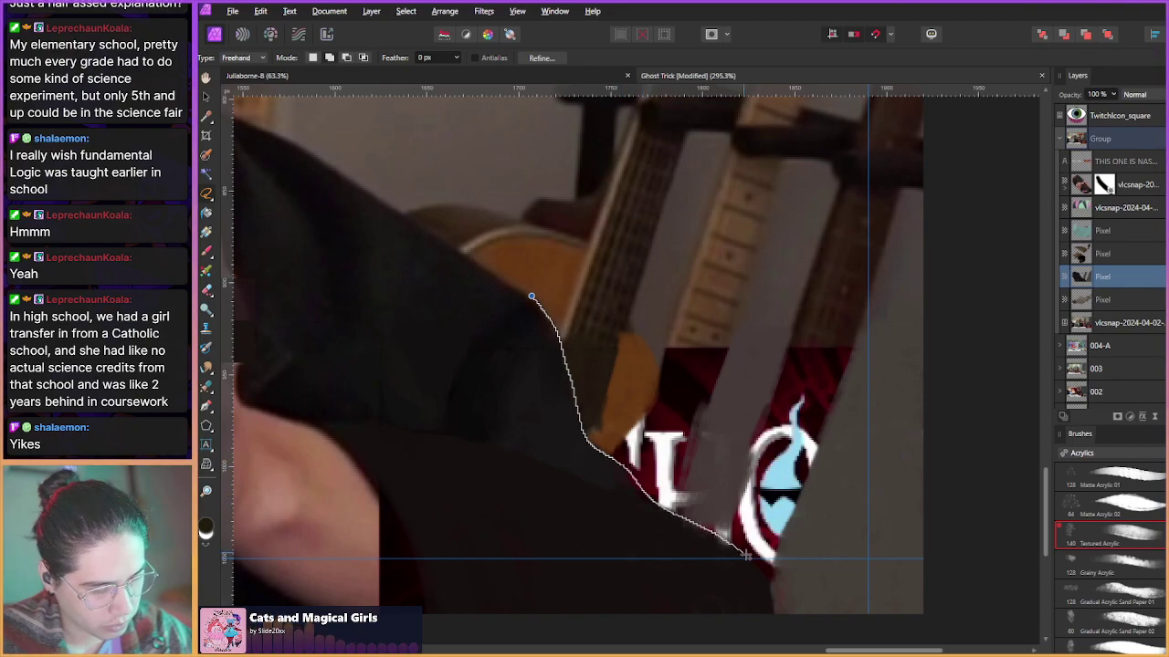
mouse_move(783, 614)
mouse_down()
mouse_move(959, 635)
mouse_move(872, 285)
mouse_move(552, 239)
mouse_up()
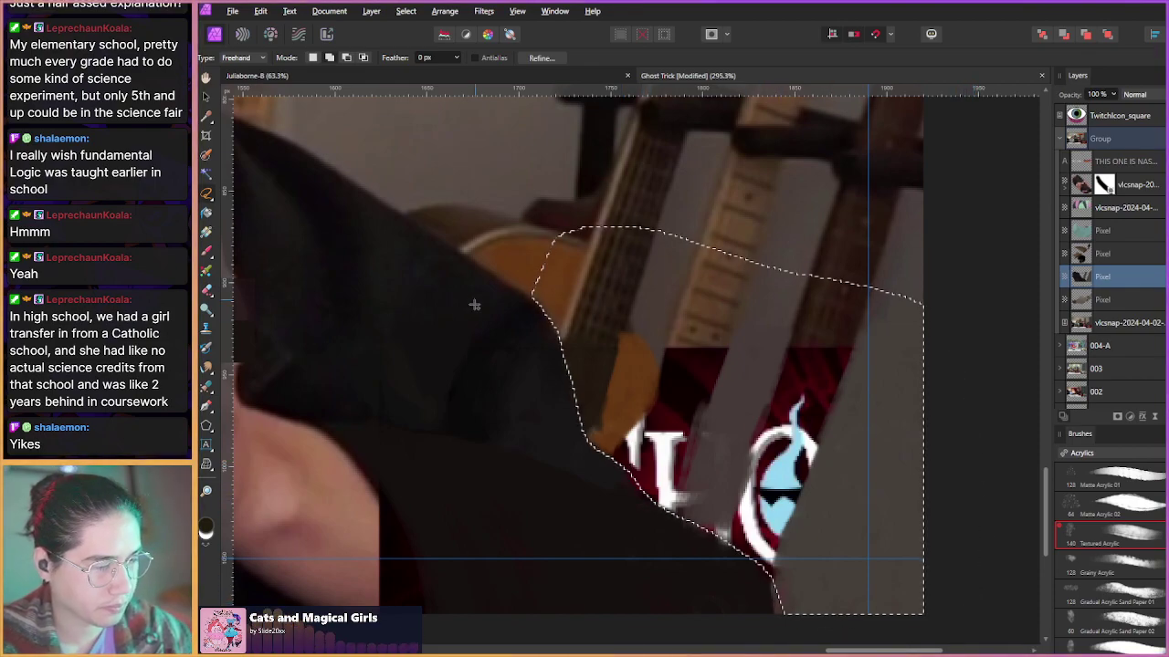
key(Delete)
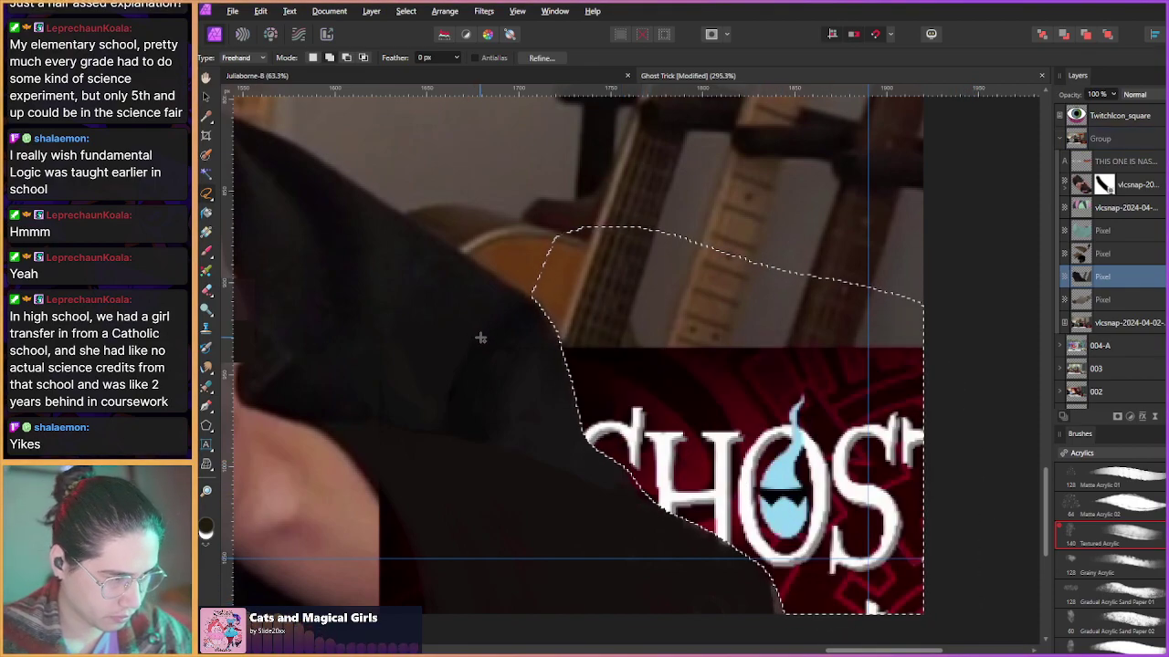
click(1099, 307)
key(ctrl+z)
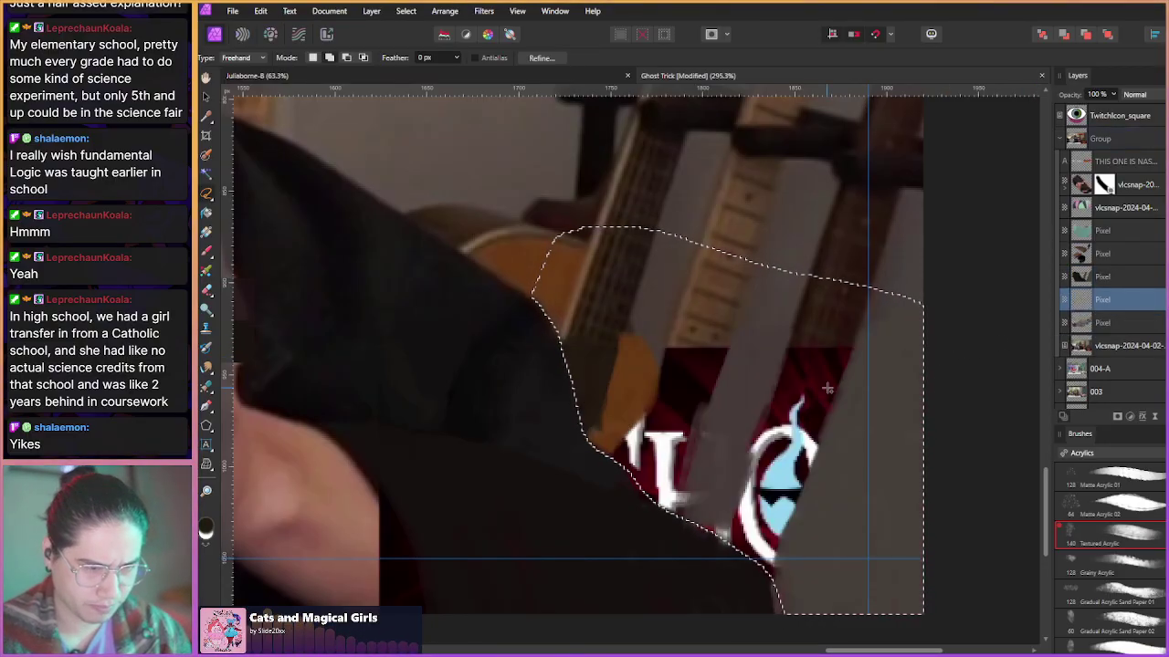
key(ctrl+z)
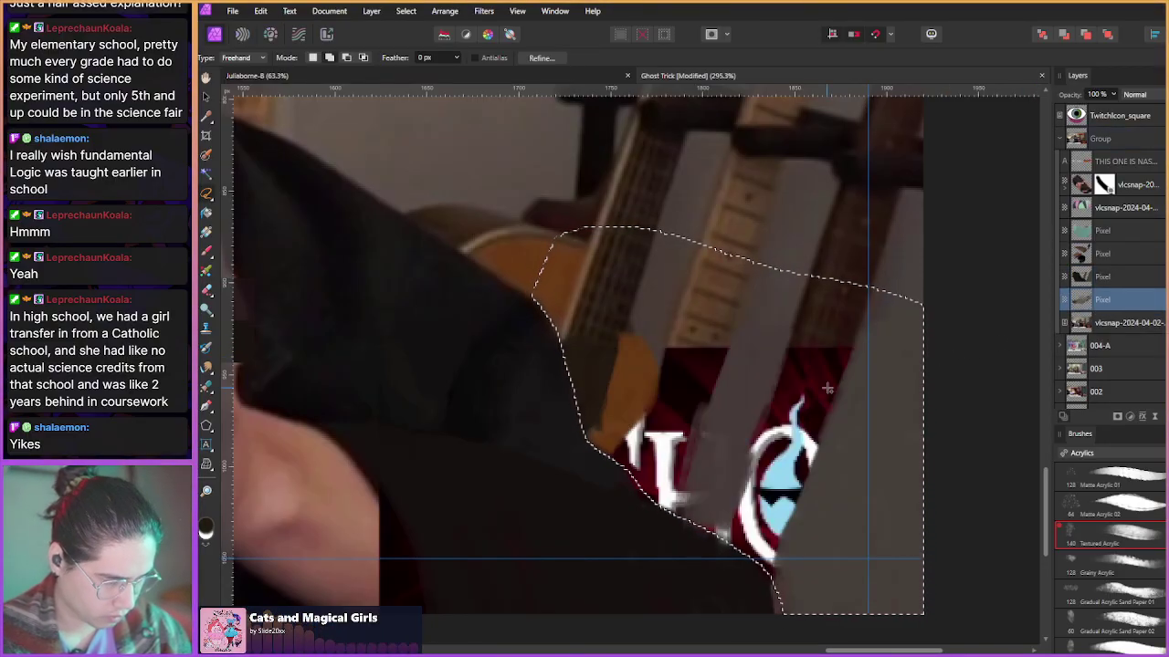
key(ctrl+d)
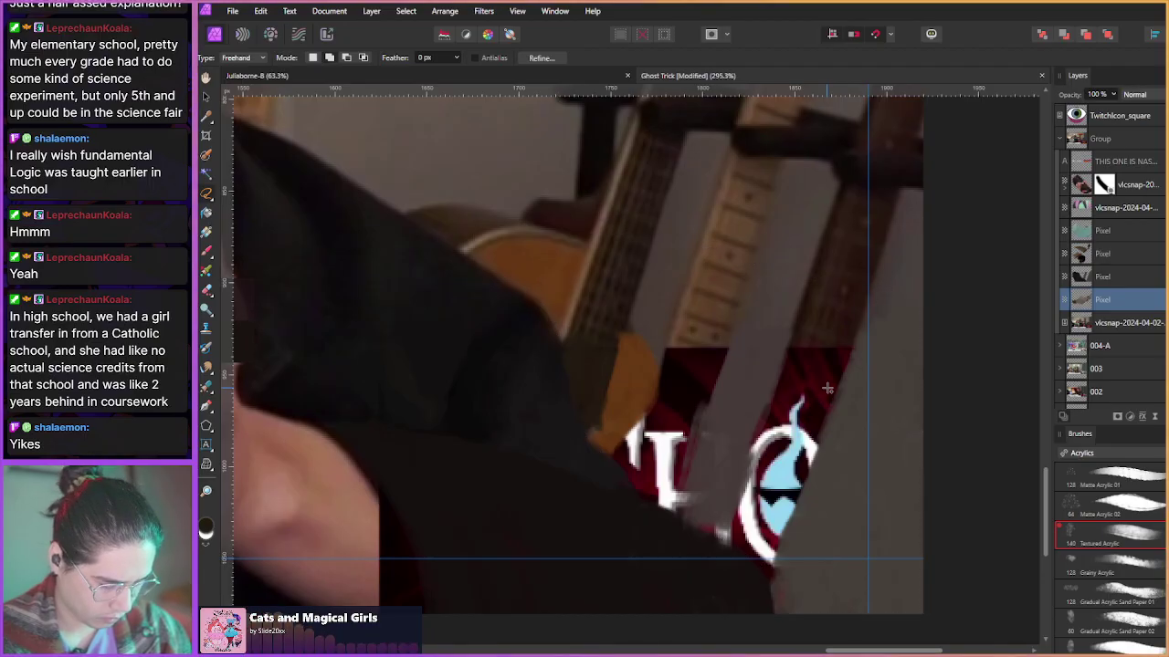
- Sample the middle guitar neck's tan tones and extend the neck over the logo down to the sleeve with a 7.1 px brush
key(b)
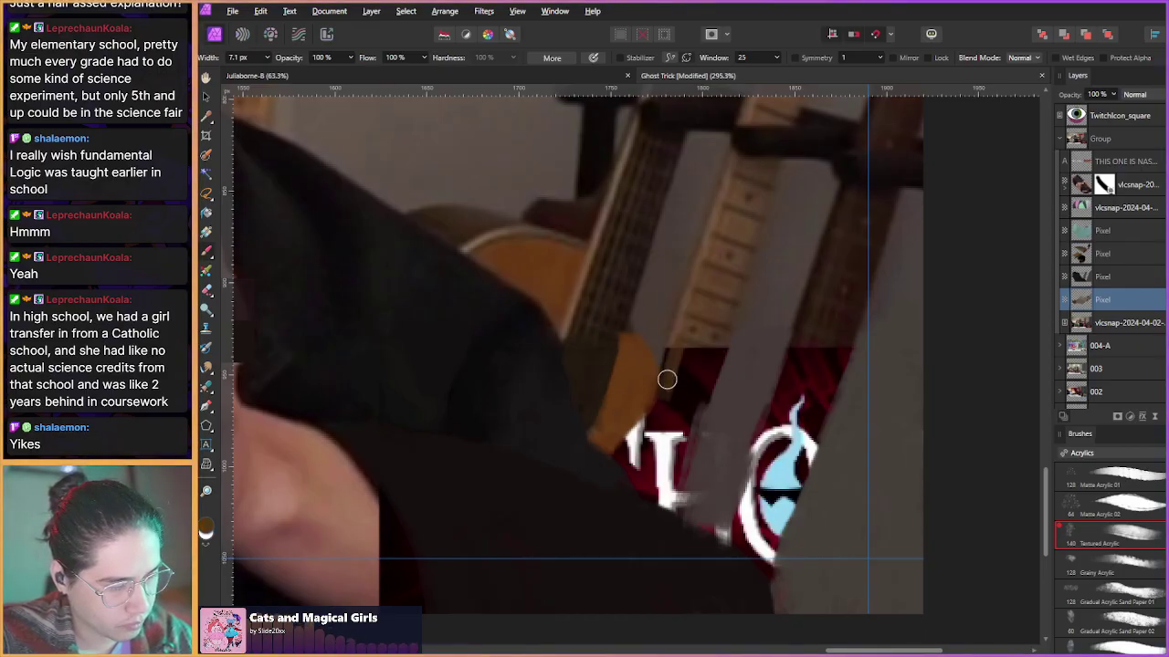
alt+click(691, 329)
alt+click(704, 304)
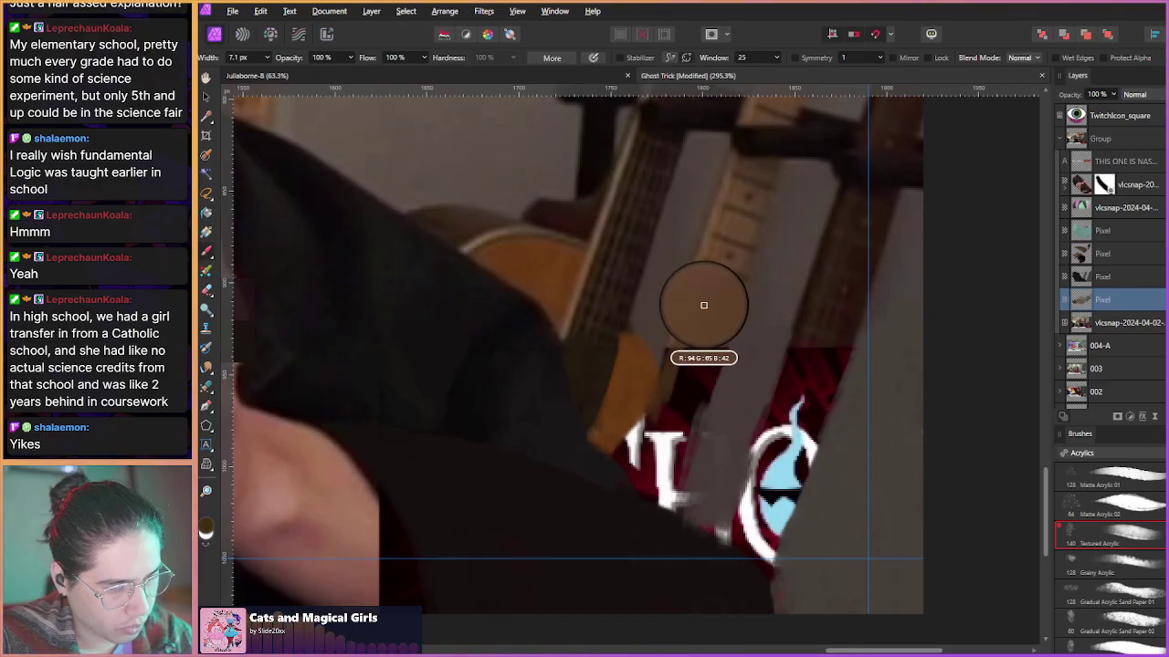
drag(674, 352, 654, 407)
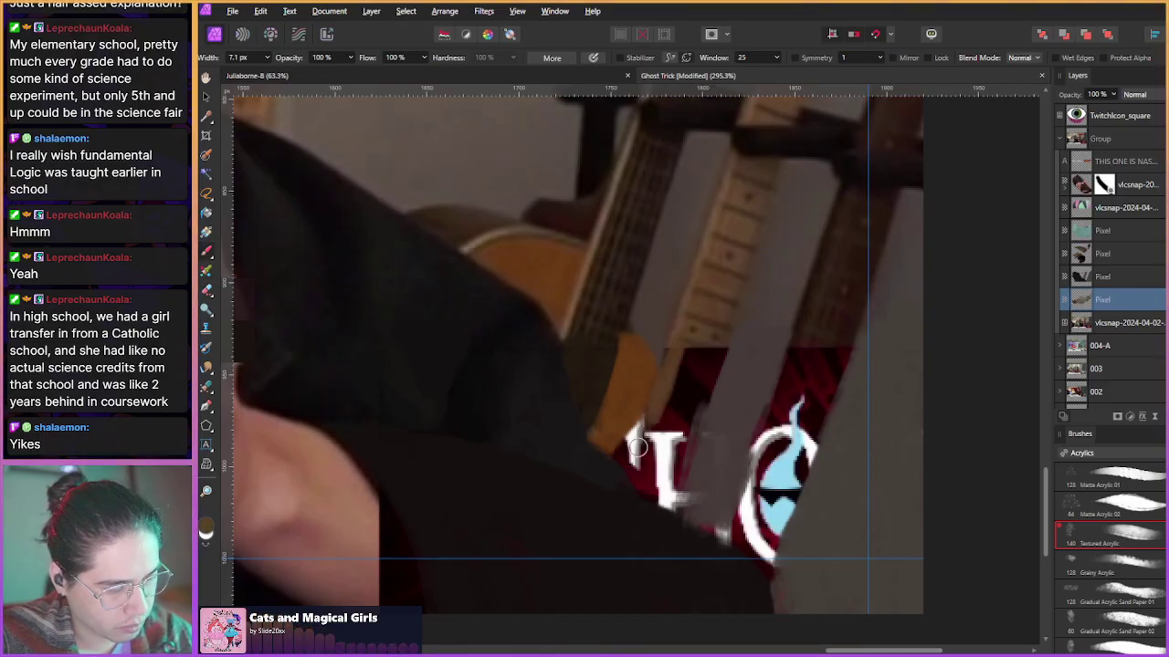
mouse_move(659, 447)
mouse_down()
mouse_move(666, 506)
mouse_move(680, 461)
mouse_up()
mouse_move(698, 400)
mouse_down()
mouse_move(676, 444)
mouse_move(693, 378)
mouse_move(674, 409)
mouse_move(671, 391)
mouse_move(661, 428)
mouse_move(681, 415)
mouse_move(685, 456)
mouse_up()
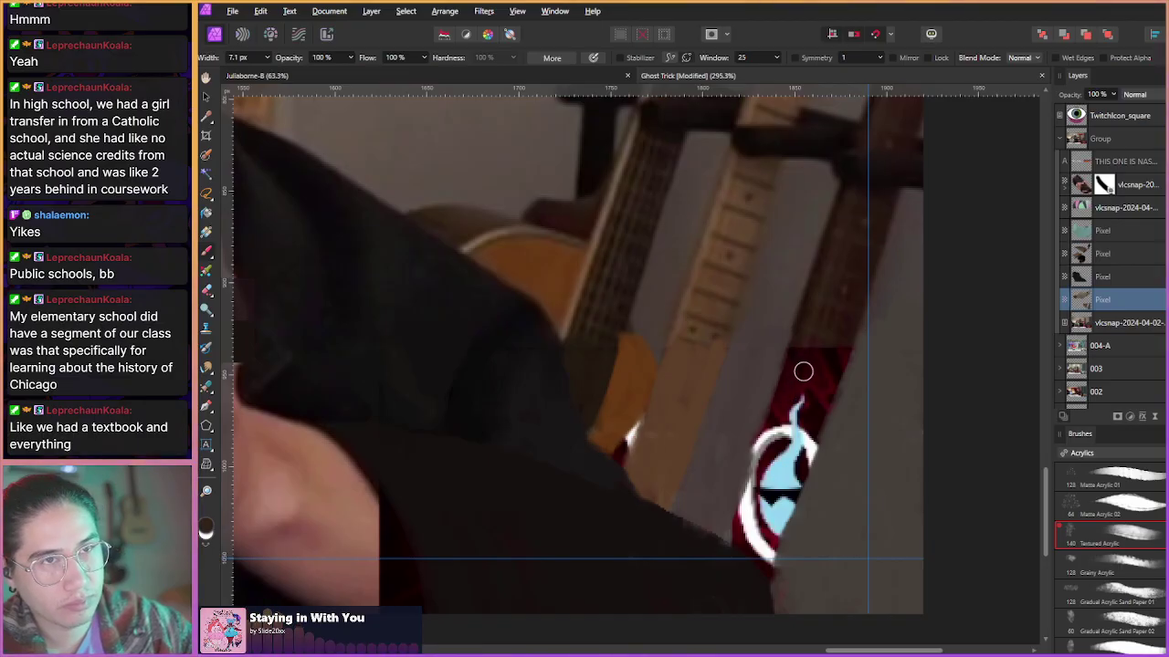
- Extend the rightmost guitar neck in dark brown over the remaining logo, and paint its outer edge with sampled wall grey at 15.4 px
mouse_move(772, 431)
mouse_down()
mouse_move(717, 549)
mouse_move(741, 520)
mouse_up()
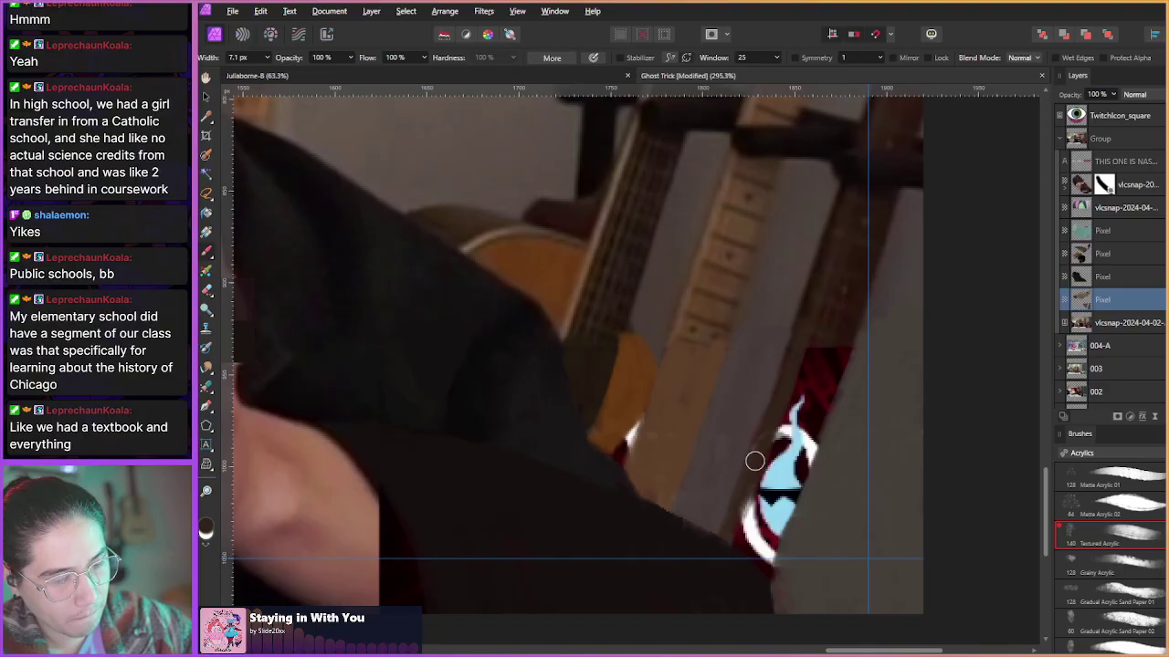
mouse_move(771, 433)
mouse_down()
mouse_move(800, 384)
mouse_move(793, 412)
mouse_move(834, 394)
mouse_move(789, 484)
mouse_move(766, 570)
mouse_move(814, 426)
mouse_move(742, 538)
mouse_move(783, 415)
mouse_move(761, 475)
mouse_move(791, 444)
mouse_move(765, 456)
mouse_move(787, 399)
mouse_move(734, 538)
mouse_move(799, 418)
mouse_move(774, 515)
mouse_up()
alt+click(845, 479)
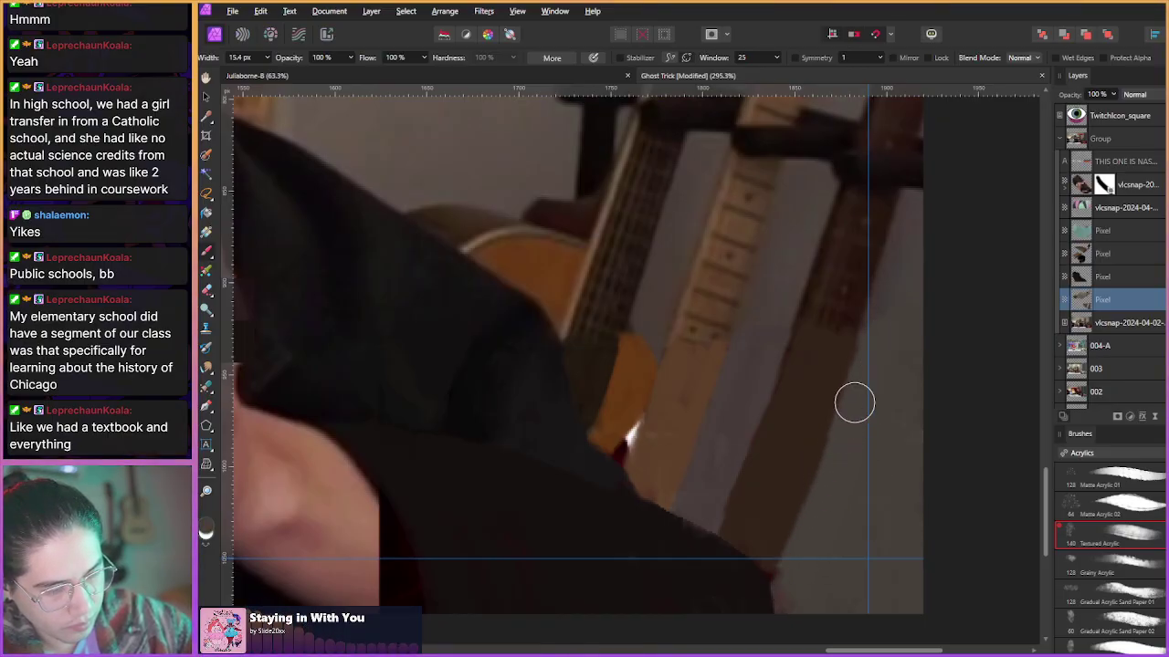
drag(865, 374, 801, 548)
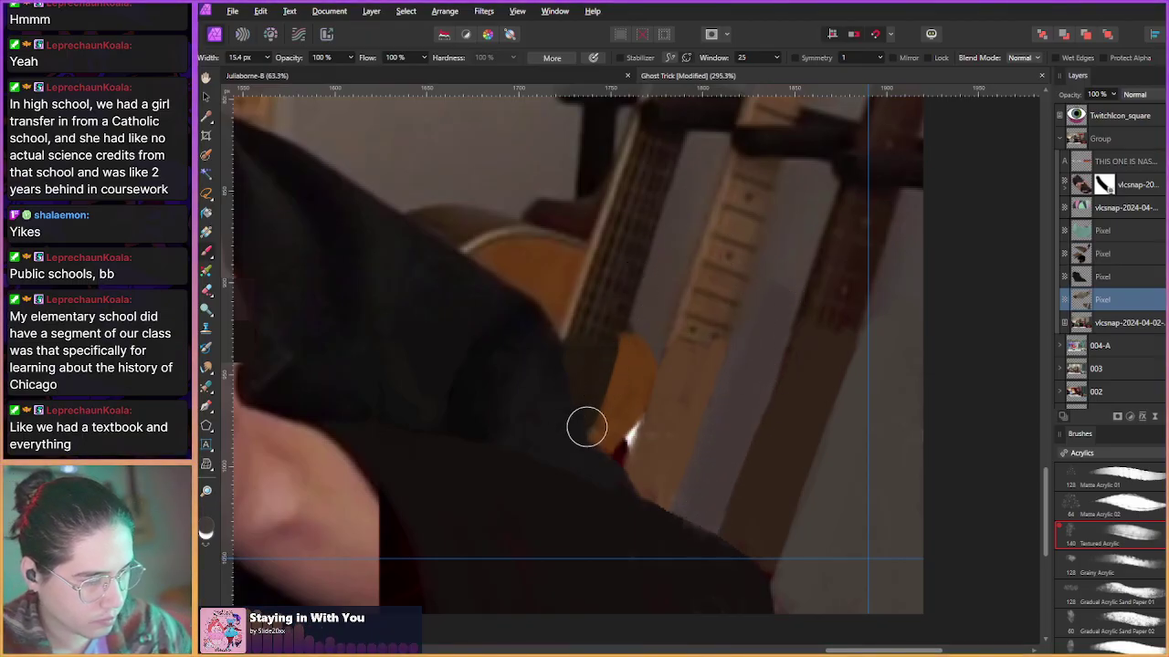
- Cover the last white and red logo remnants between the orange guitar body and the middle neck with wall grey, using 3.1 to 4.7 px brushes
key(bracketleft)
key(bracketleft)
key(bracketleft)
key(bracketleft)
key(bracketleft)
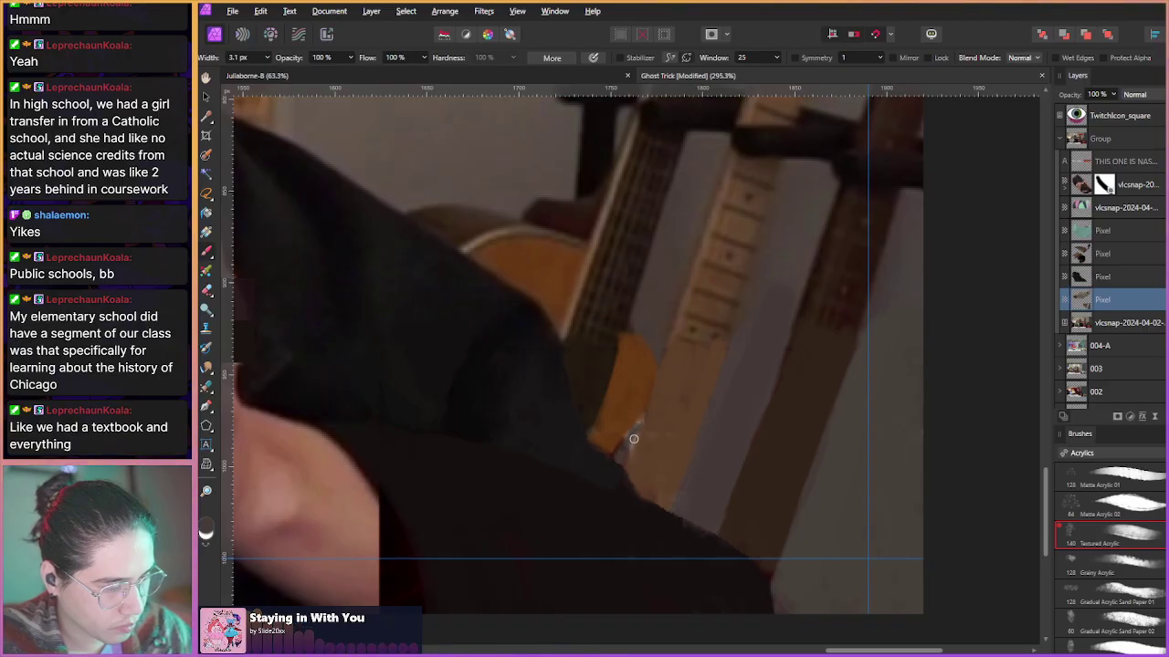
scroll(665, 378, up, 5)
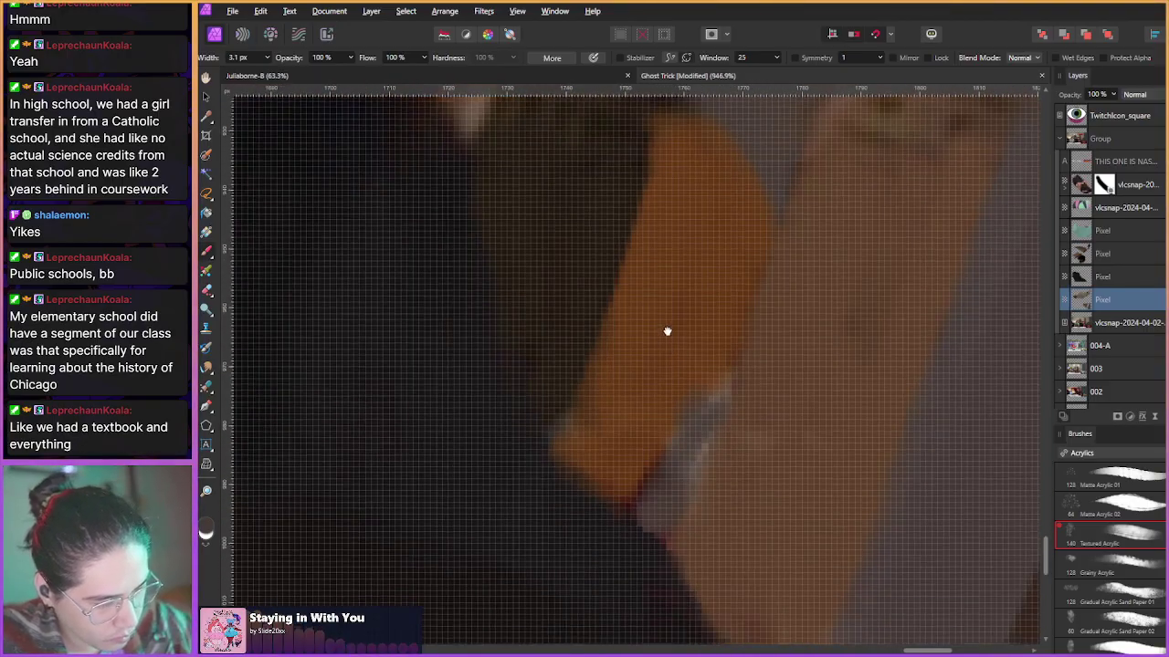
key(bracketright)
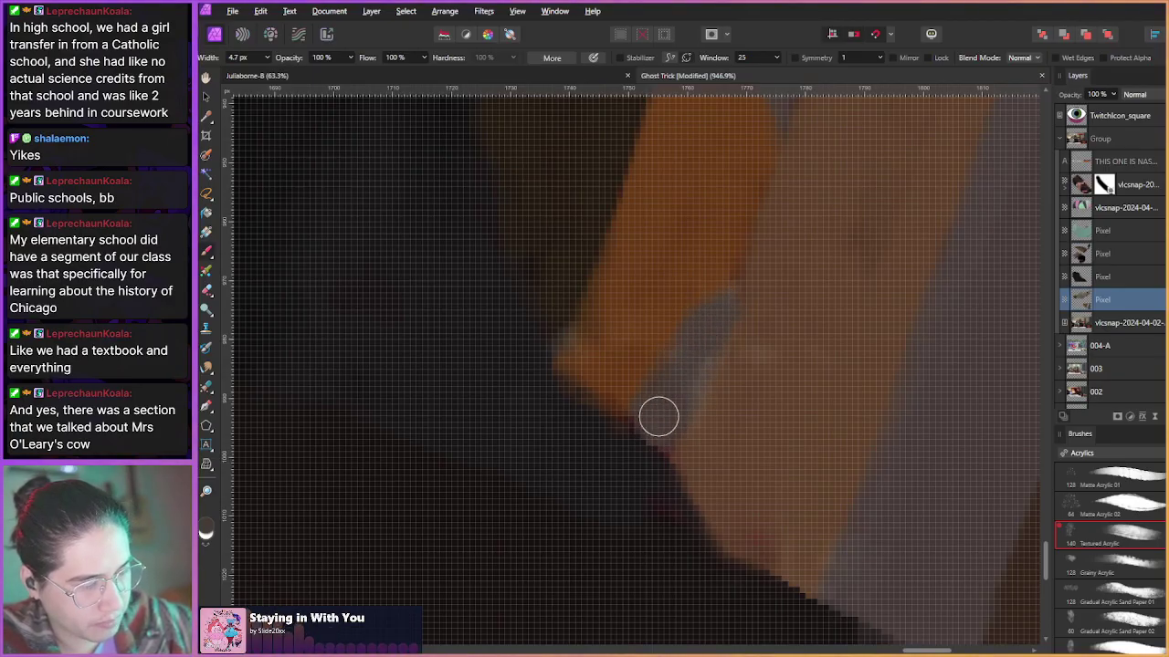
scroll(665, 433, down, 3)
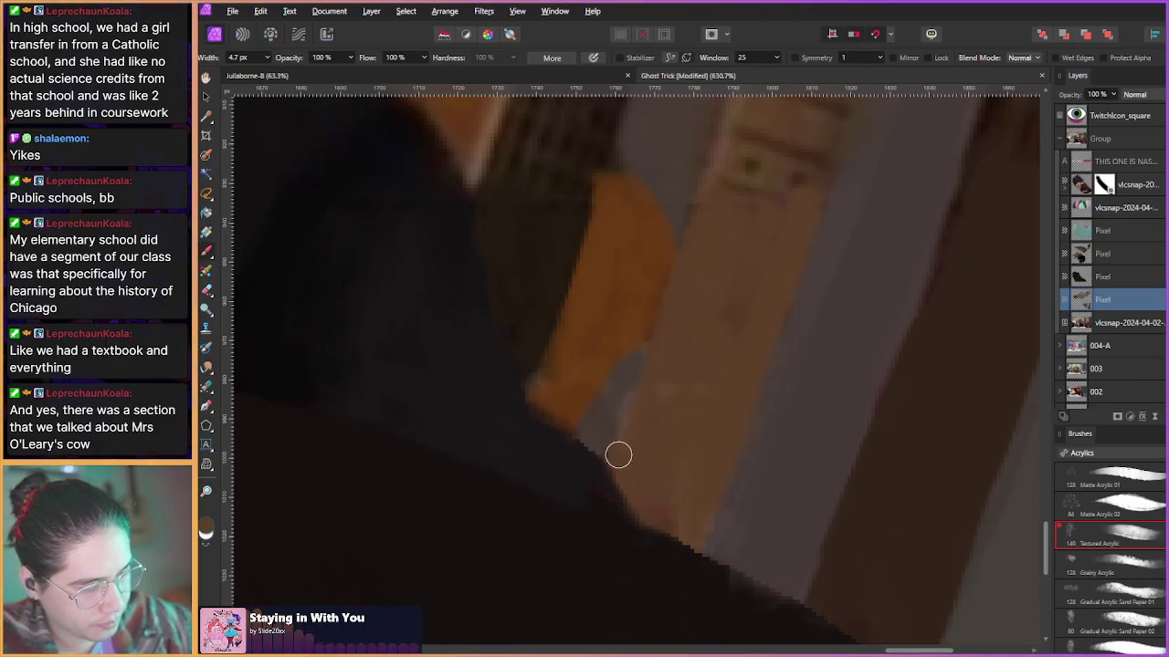
- Smooth the painted lower part of the middle guitar neck with an 11 px brush and check the guitars in the wider picture
drag(646, 450, 680, 424)
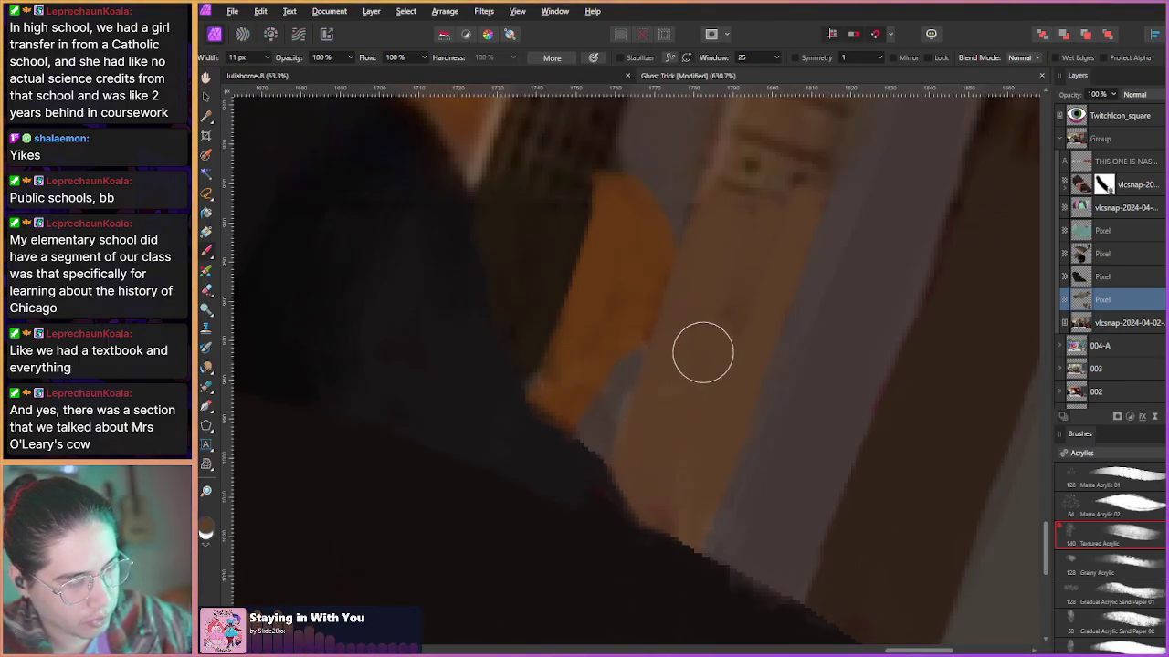
scroll(694, 347, up, 2)
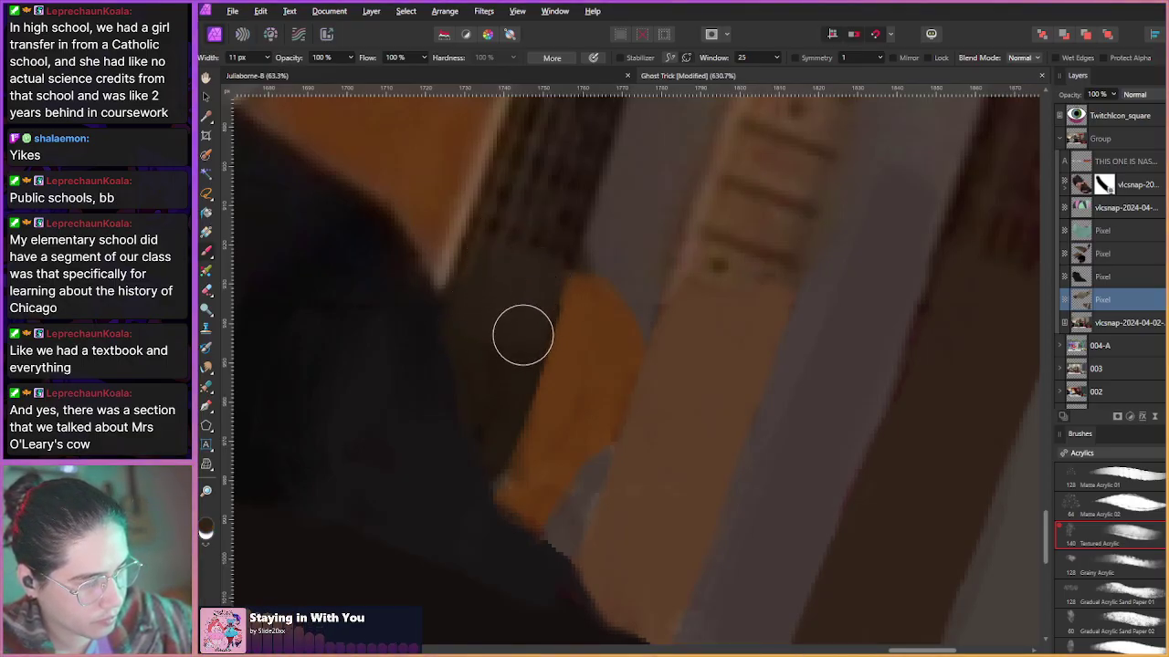
drag(440, 242, 470, 297)
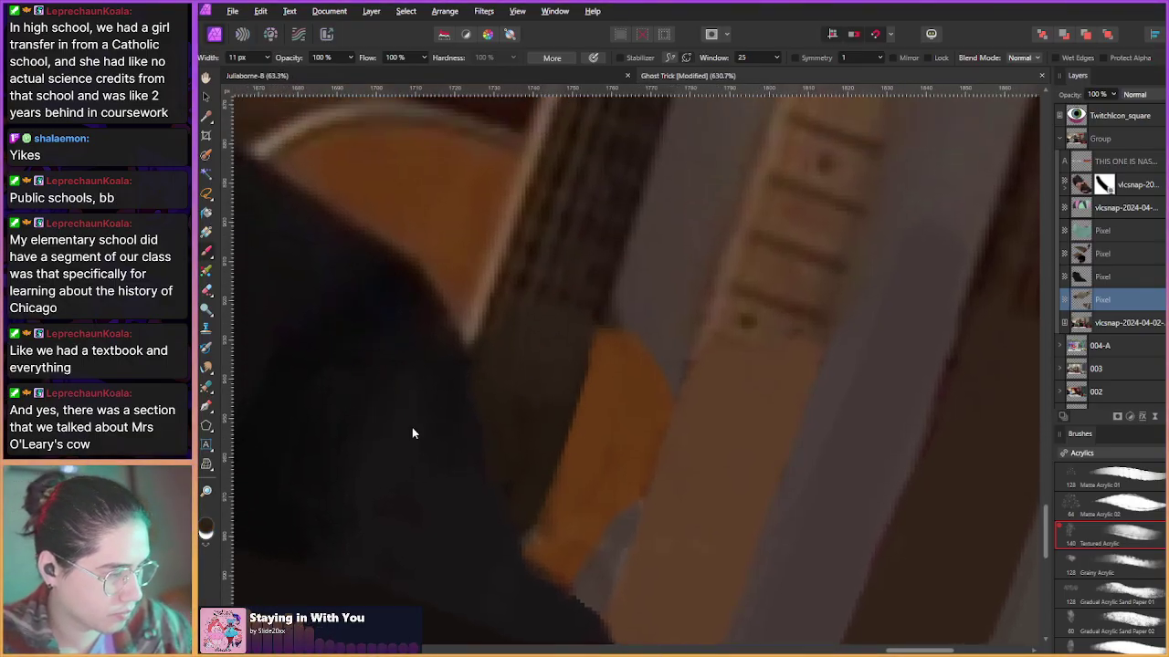
scroll(505, 503, down, 1)
scroll(505, 503, down, 3)
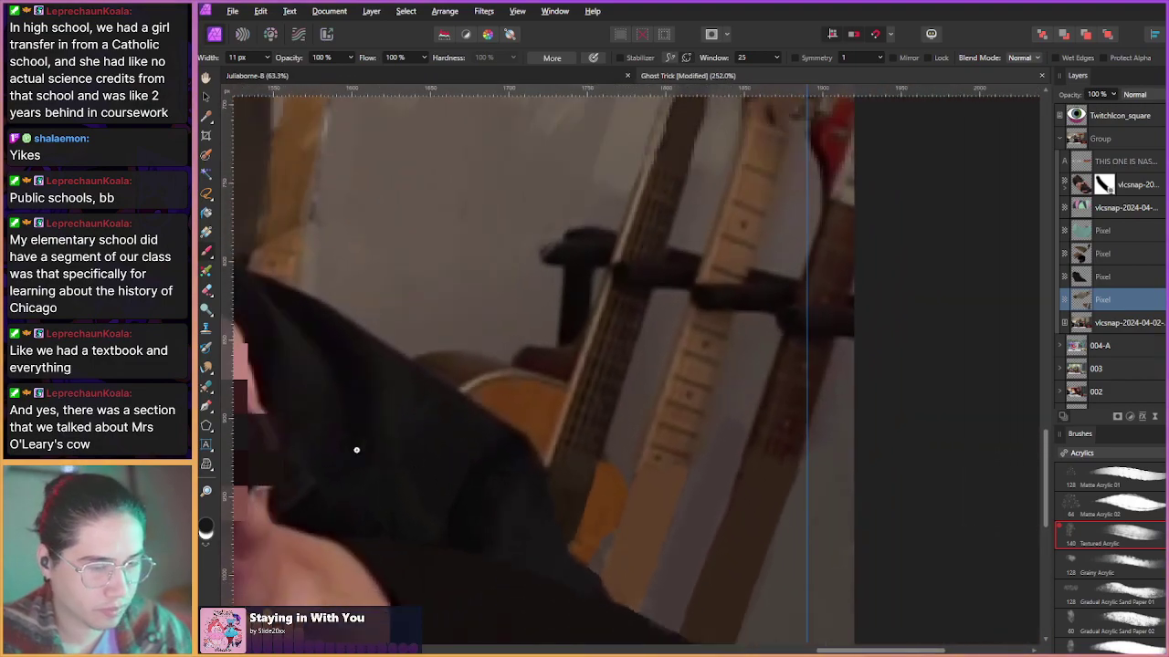
- On the lowest pixel paint layer, sample wall grey and paint over the blotchy wall between the guitars with a 42.8 px brush
click(1078, 279)
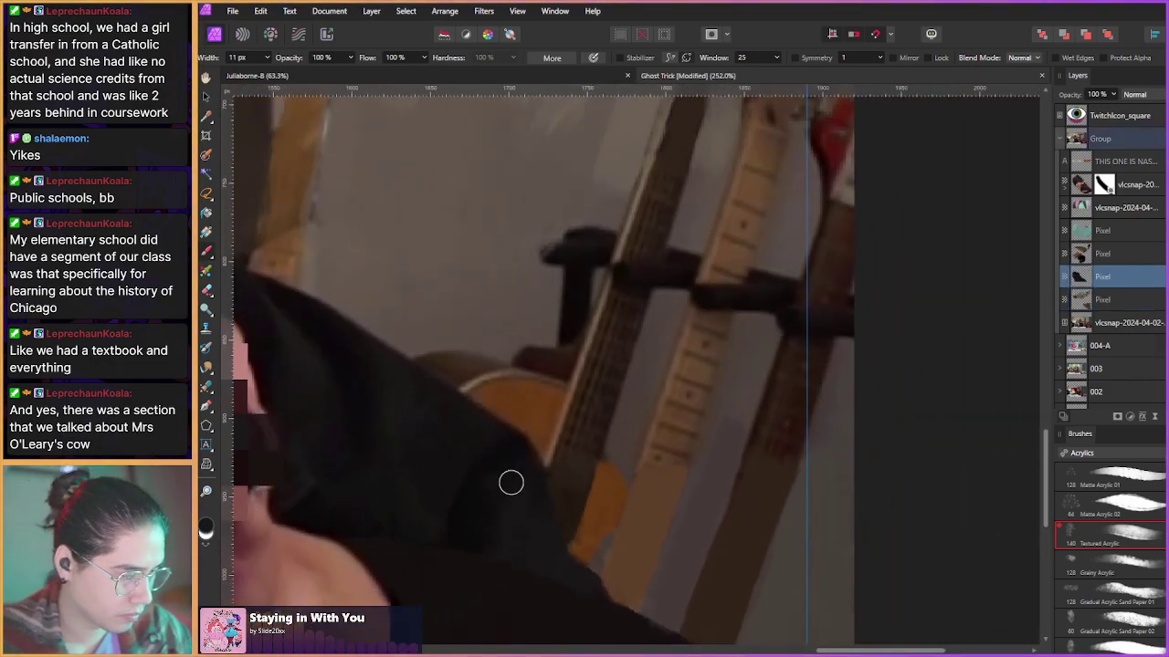
scroll(473, 486, down, 5)
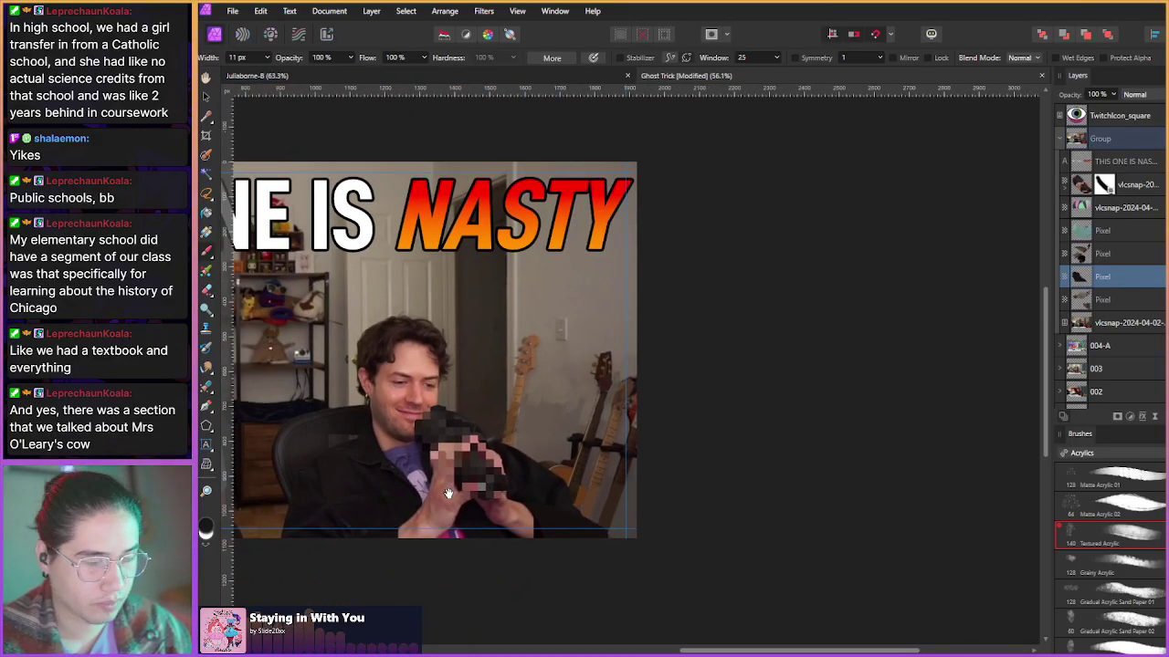
scroll(447, 494, up, 3)
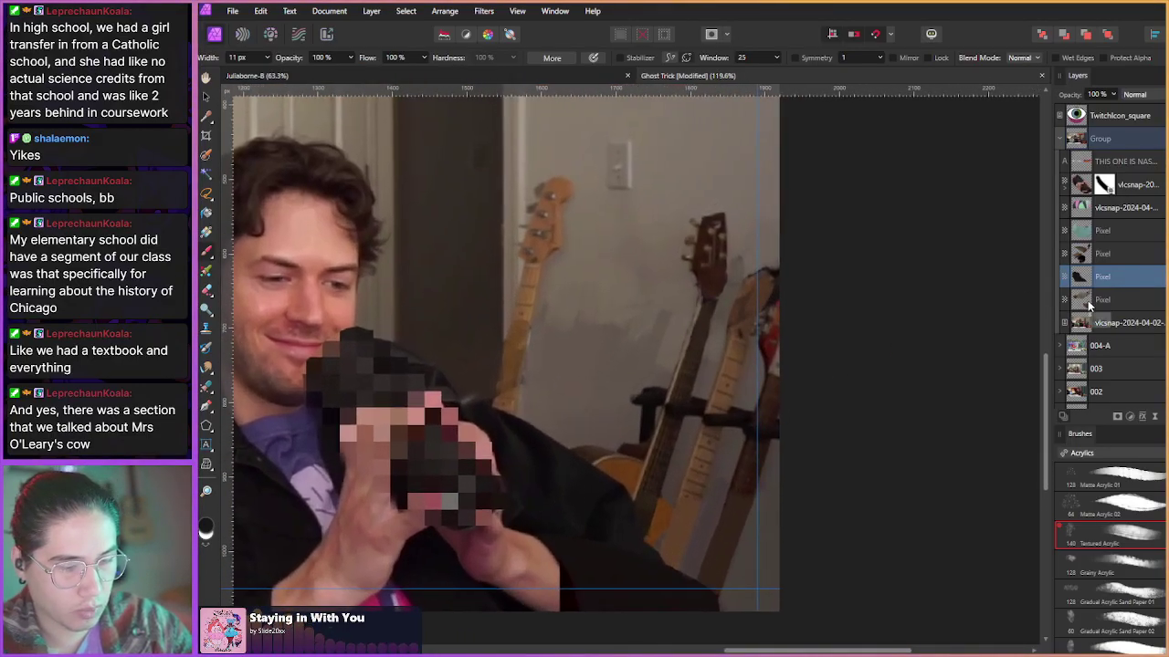
click(1087, 300)
scroll(657, 357, up, 4)
alt+click(568, 348)
mouse_move(568, 351)
mouse_down()
mouse_move(603, 388)
mouse_move(558, 287)
mouse_move(549, 409)
mouse_move(562, 298)
mouse_move(549, 308)
mouse_move(521, 296)
mouse_move(507, 369)
mouse_move(586, 373)
mouse_move(660, 337)
mouse_move(728, 345)
mouse_move(758, 292)
mouse_move(652, 386)
mouse_move(570, 428)
mouse_move(563, 390)
mouse_move(584, 296)
mouse_move(579, 381)
mouse_move(520, 391)
mouse_move(523, 364)
mouse_move(619, 297)
mouse_move(671, 320)
mouse_move(694, 392)
mouse_move(729, 429)
mouse_move(763, 319)
mouse_move(717, 313)
mouse_move(730, 408)
mouse_move(728, 304)
mouse_move(582, 247)
mouse_move(535, 316)
mouse_move(556, 389)
mouse_move(523, 481)
mouse_up()
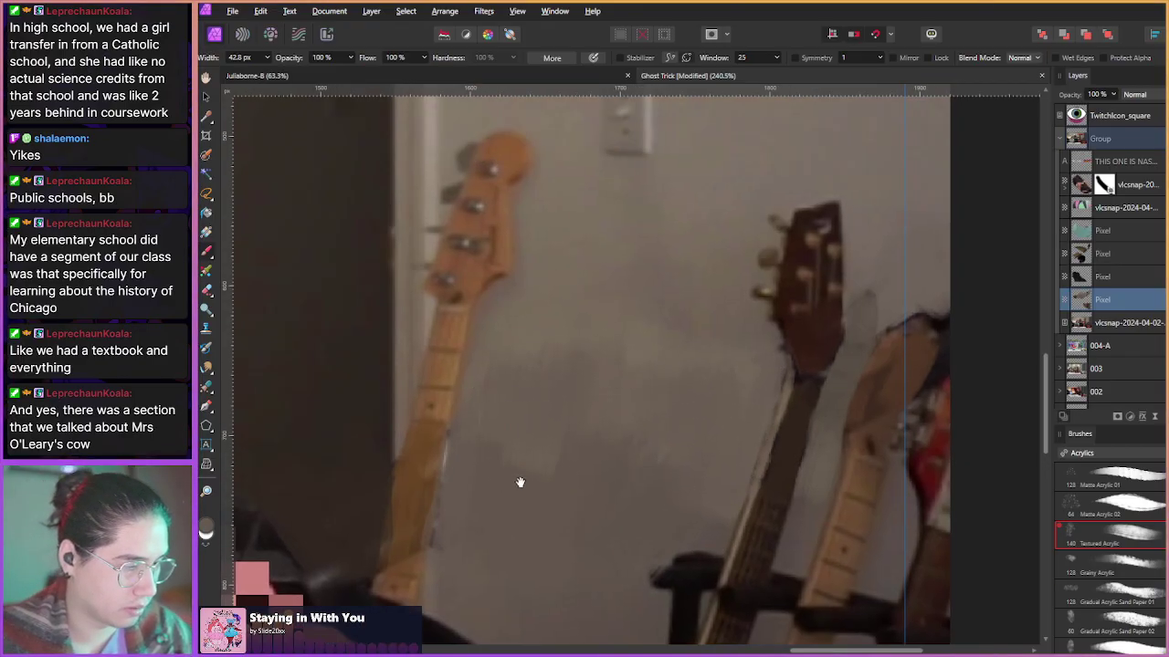
- Reduce the brush to 26.1 px and blend the wall patches beside the orange bass headstock and neck with sampled greys
key(bracketleft)
key(bracketleft)
key(bracketleft)
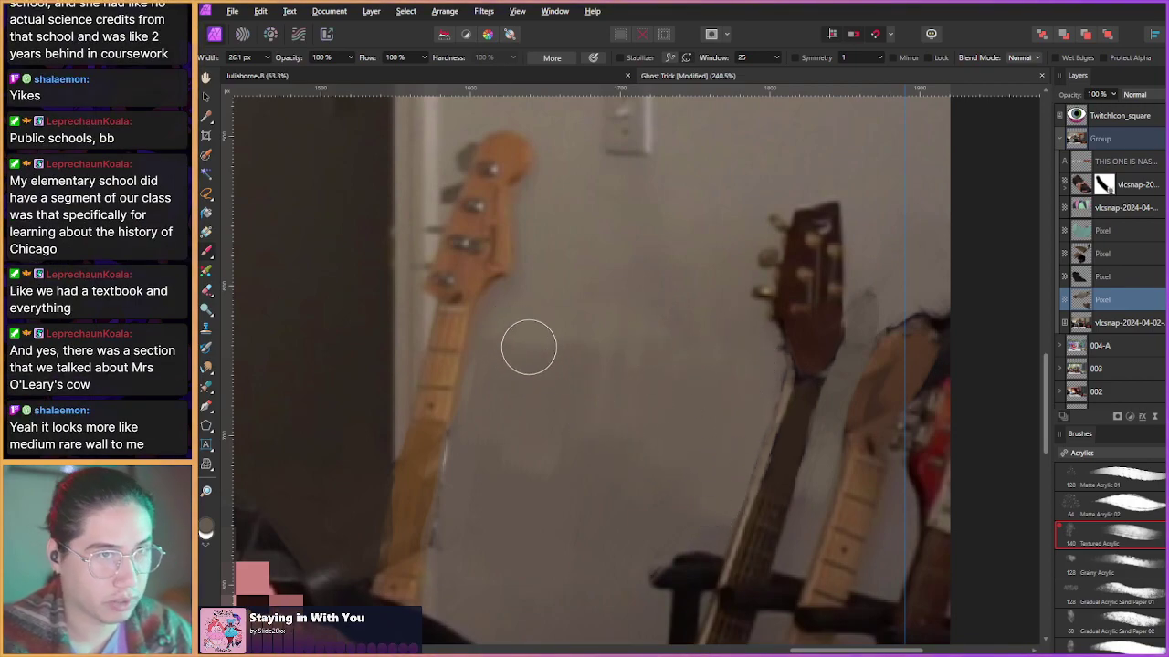
key(alt)
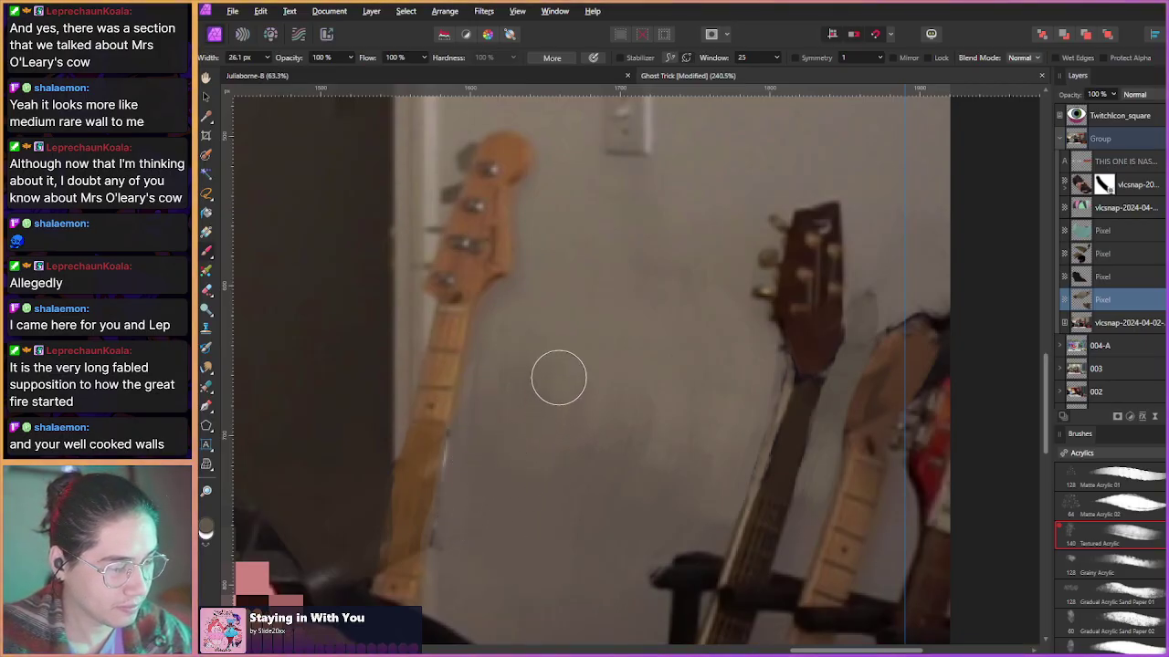
mouse_move(548, 306)
mouse_down()
mouse_move(541, 402)
mouse_move(514, 344)
mouse_up()
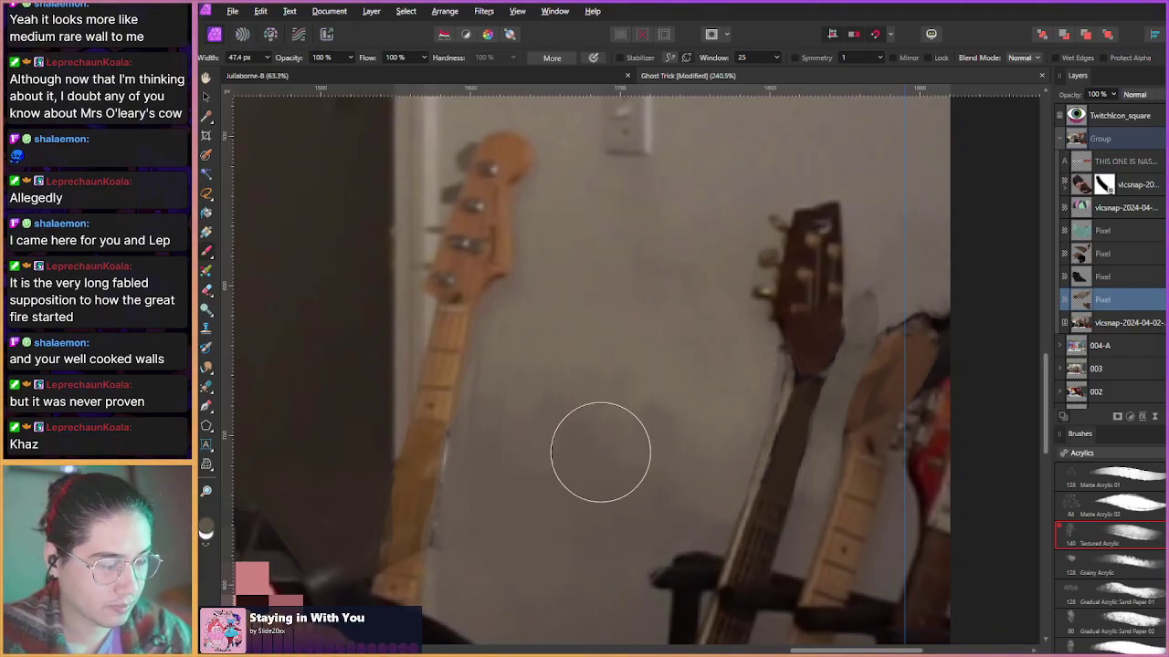
- Check the wall from further out and soften the darker patch between the guitars with a 47.4 px brush
scroll(364, 411, down, 2)
scroll(364, 411, down, 2)
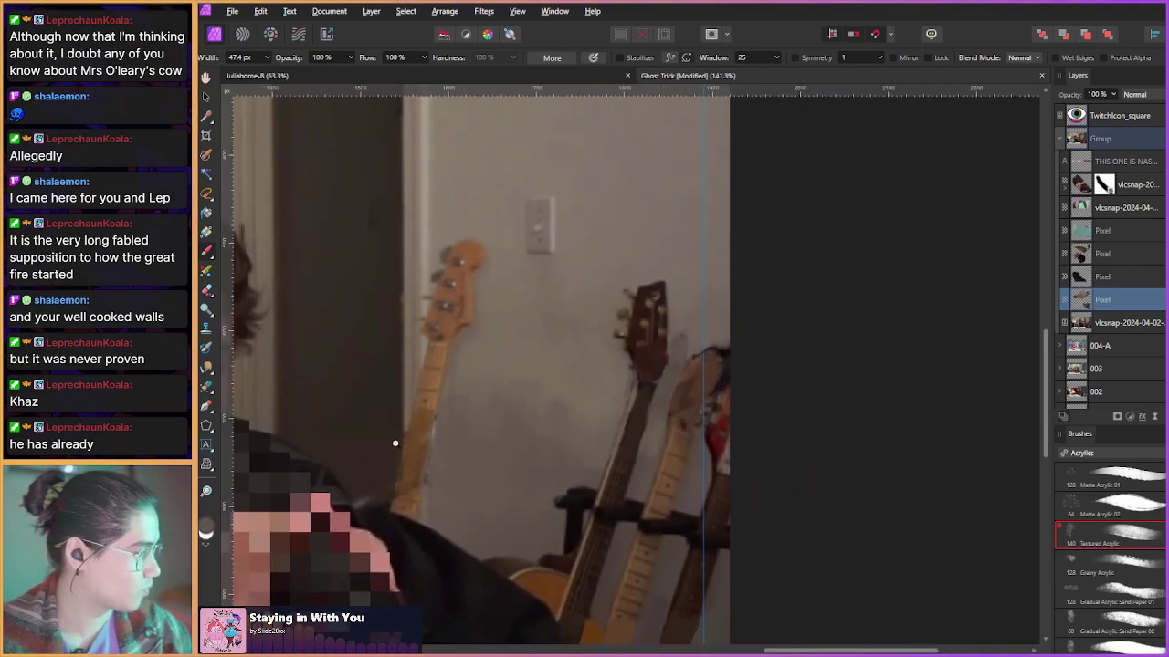
scroll(453, 472, down, 2)
drag(441, 484, 692, 508)
scroll(692, 509, up, 2)
scroll(692, 509, up, 1)
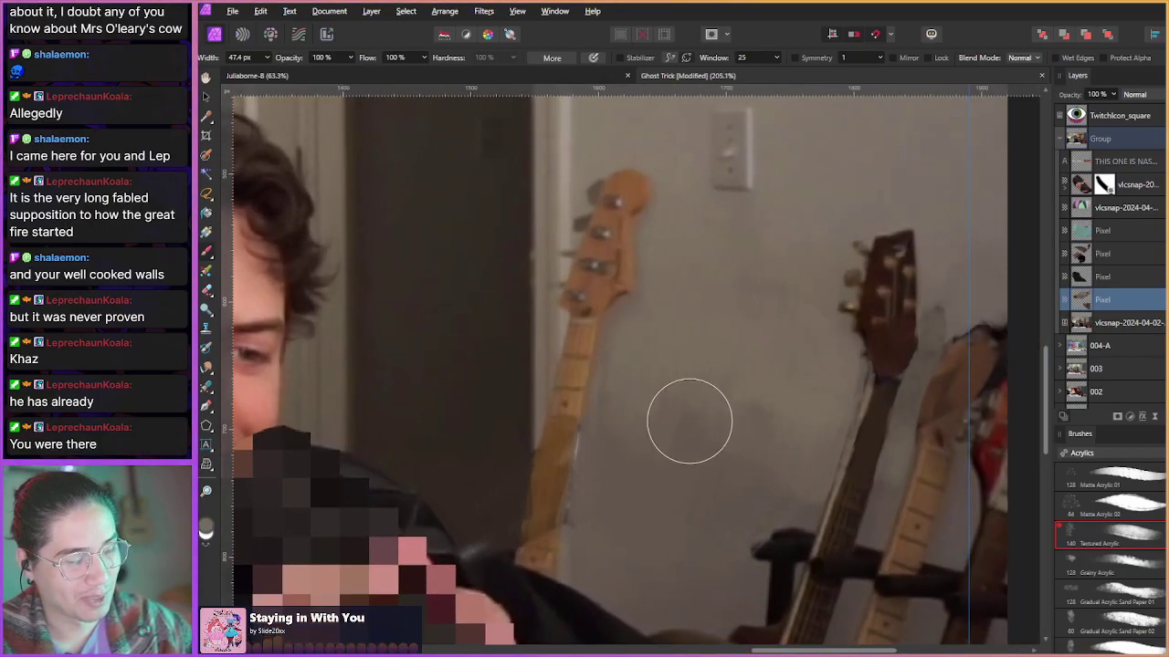
drag(658, 401, 608, 370)
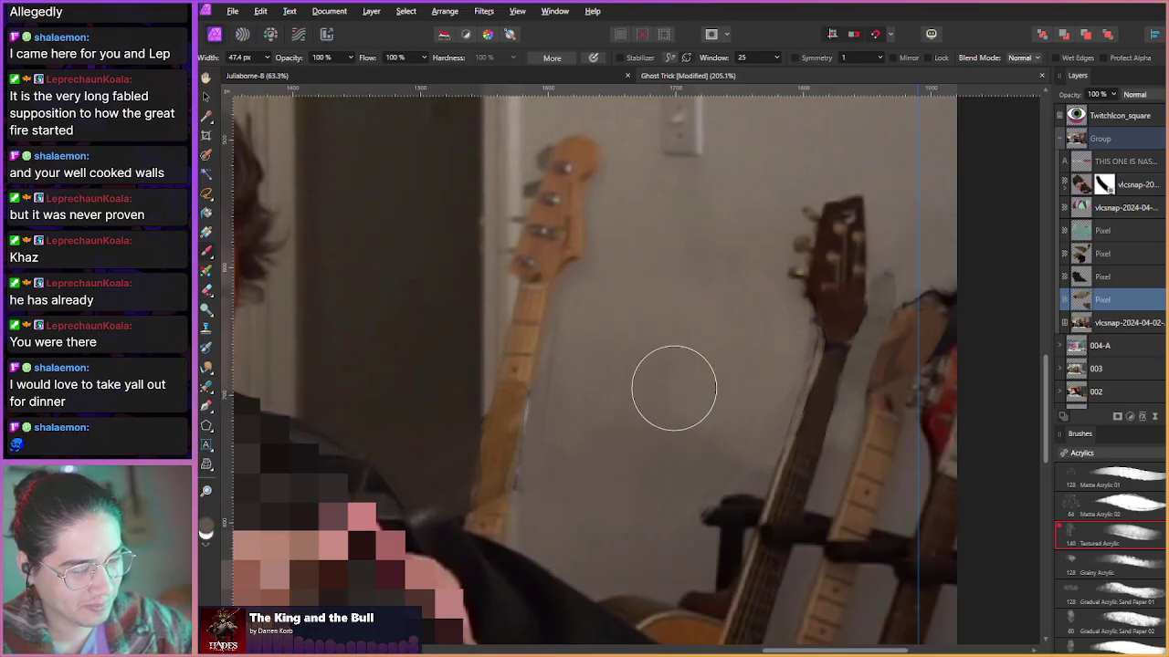
- Review the whole thumbnail, then blend the painted wall between the guitars using the Paint Mixer Brush at 37.1 px
scroll(593, 462, down, 5)
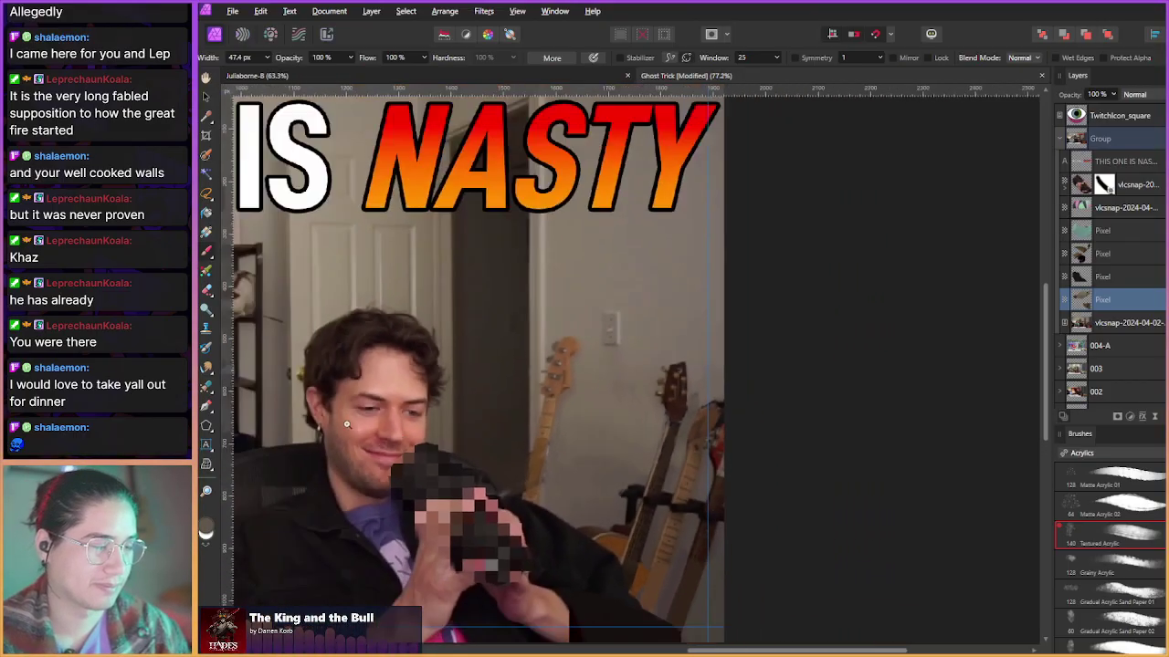
mouse_move(400, 505)
mouse_down()
mouse_move(444, 483)
mouse_move(423, 468)
mouse_up()
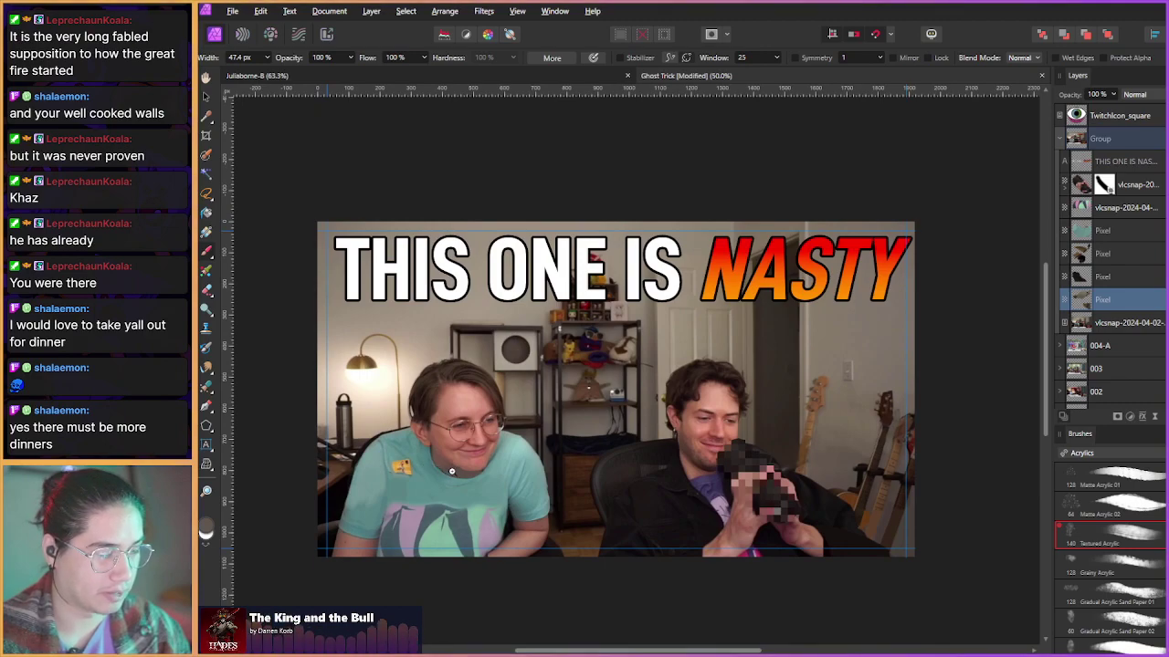
scroll(454, 470, up, 3)
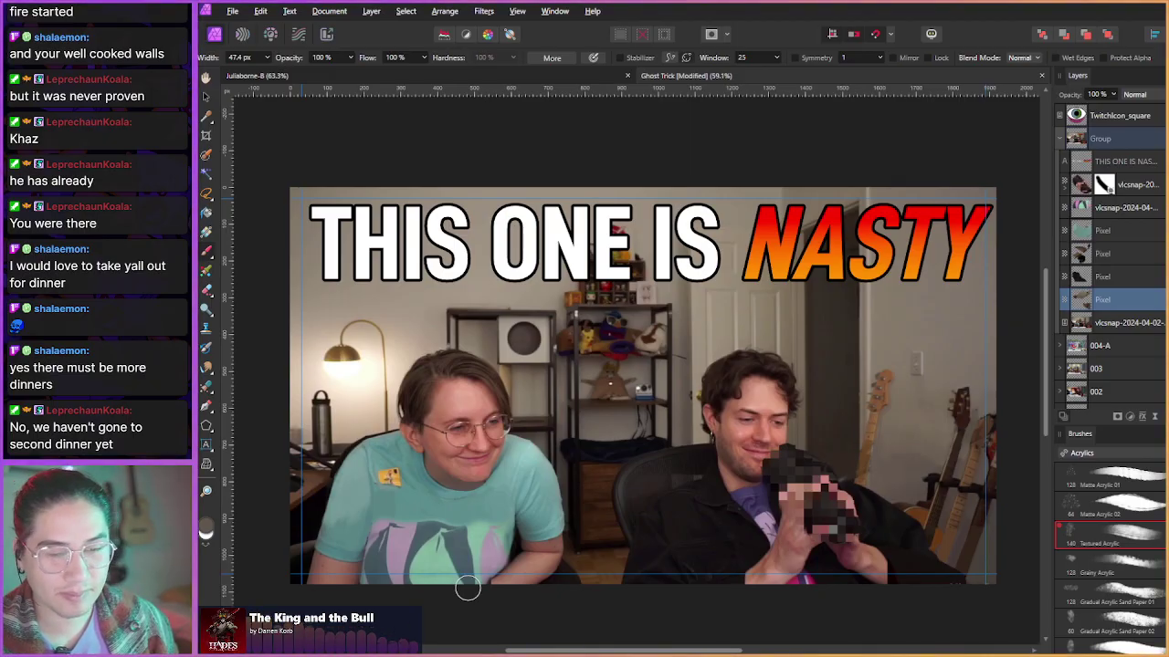
key(b)
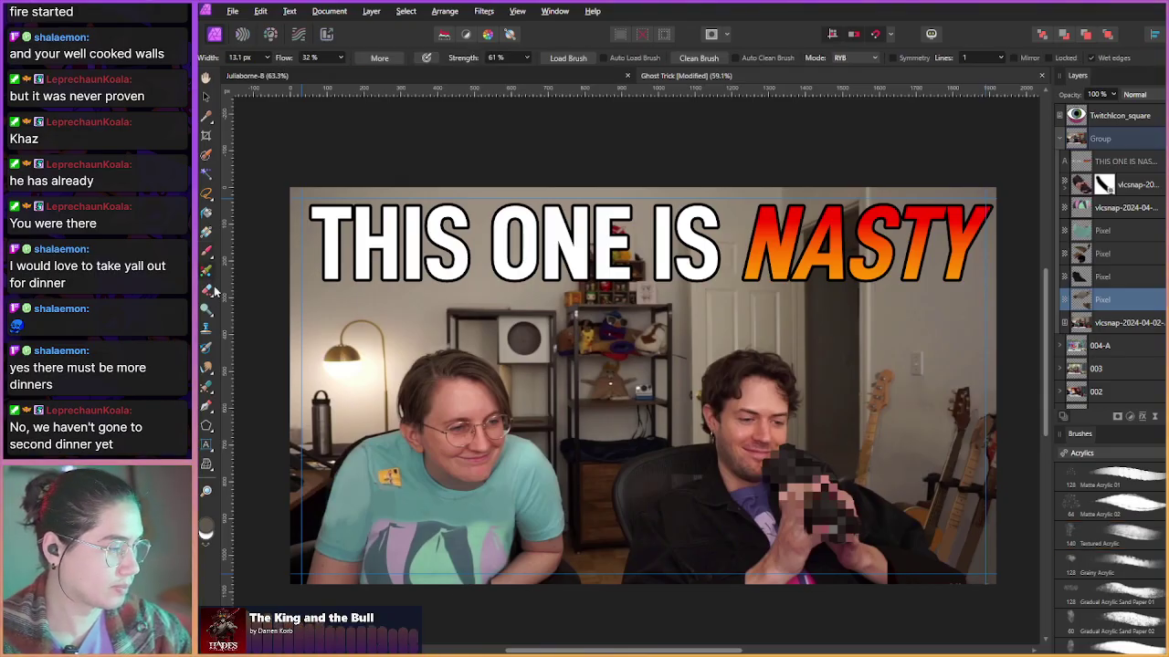
scroll(771, 431, up, 5)
mouse_move(771, 343)
mouse_down()
mouse_move(623, 335)
mouse_move(675, 329)
mouse_move(722, 261)
mouse_move(731, 334)
mouse_up()
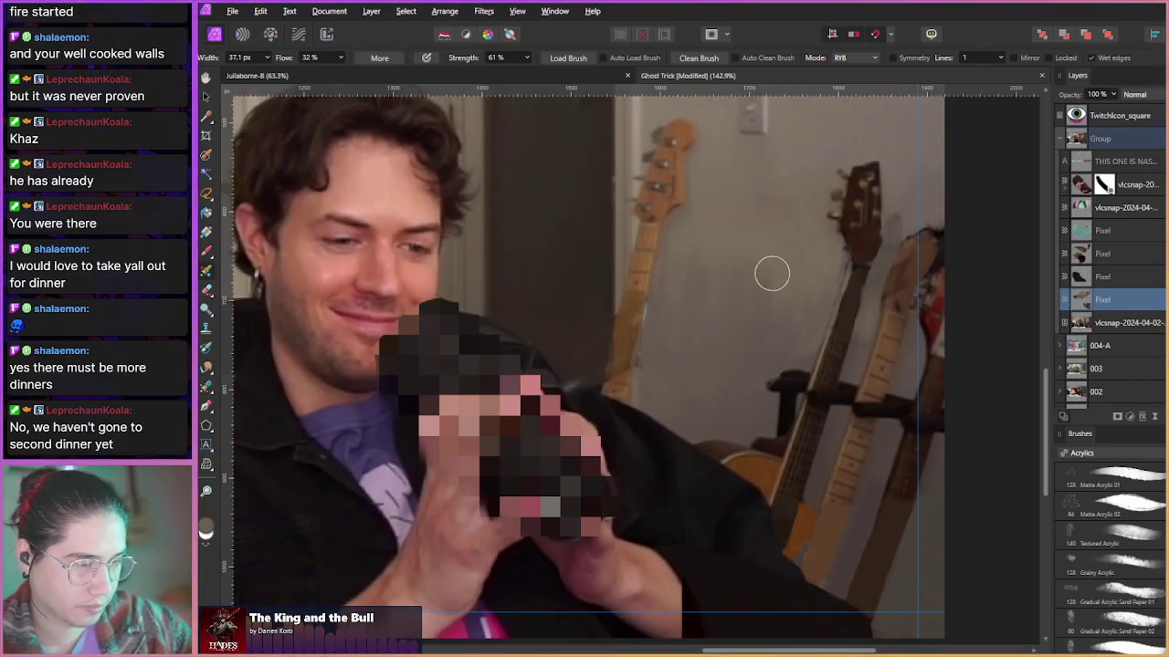
drag(660, 396, 659, 472)
drag(549, 456, 675, 493)
- Examine the blended wall and guitars at several magnifications within the full thumbnail
scroll(676, 493, down, 1)
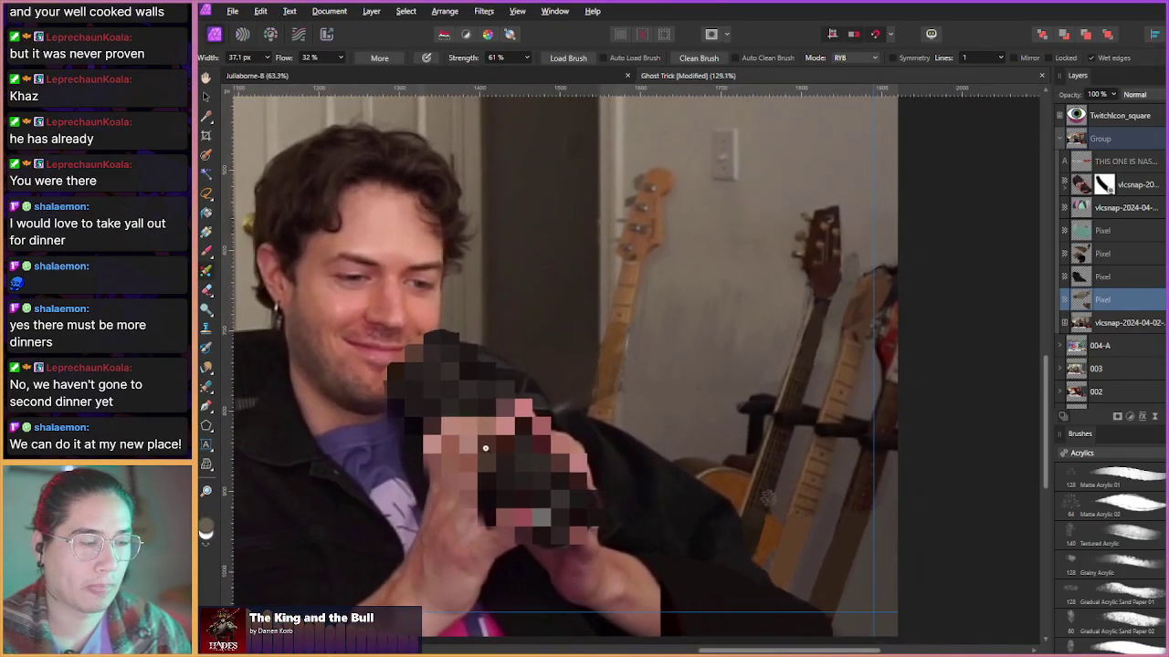
drag(490, 451, 587, 480)
scroll(587, 480, down, 1)
scroll(444, 446, down, 3)
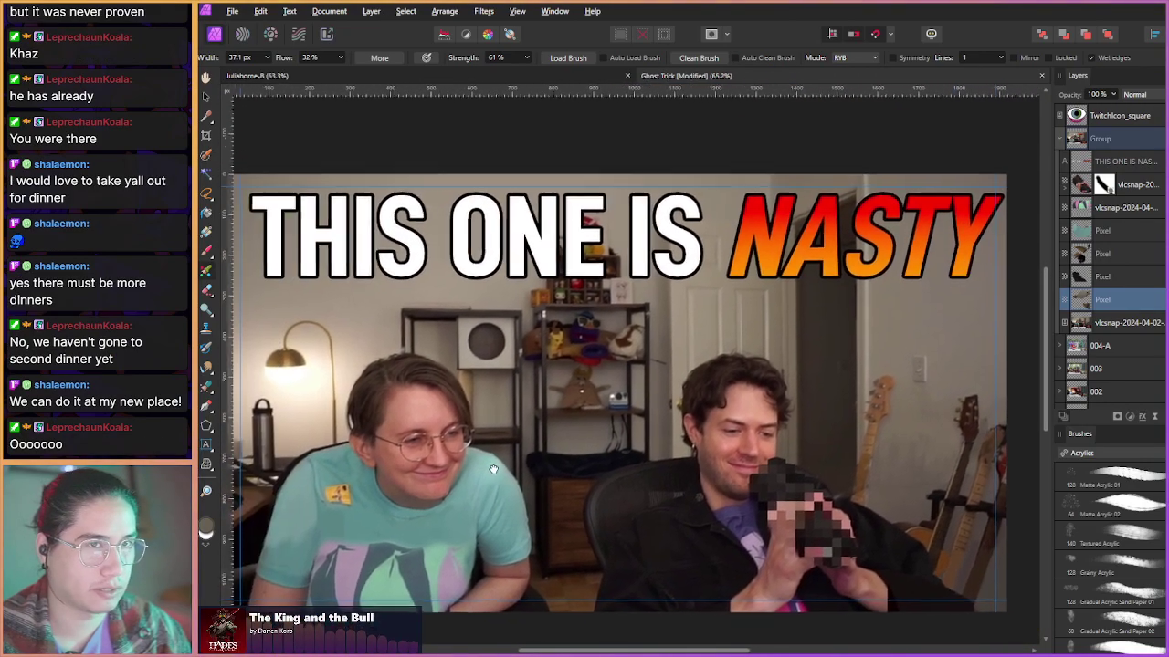
scroll(494, 469, down, 1)
mouse_move(436, 464)
mouse_down()
mouse_move(464, 459)
mouse_move(444, 450)
mouse_up()
scroll(468, 458, up, 1)
scroll(444, 456, down, 1)
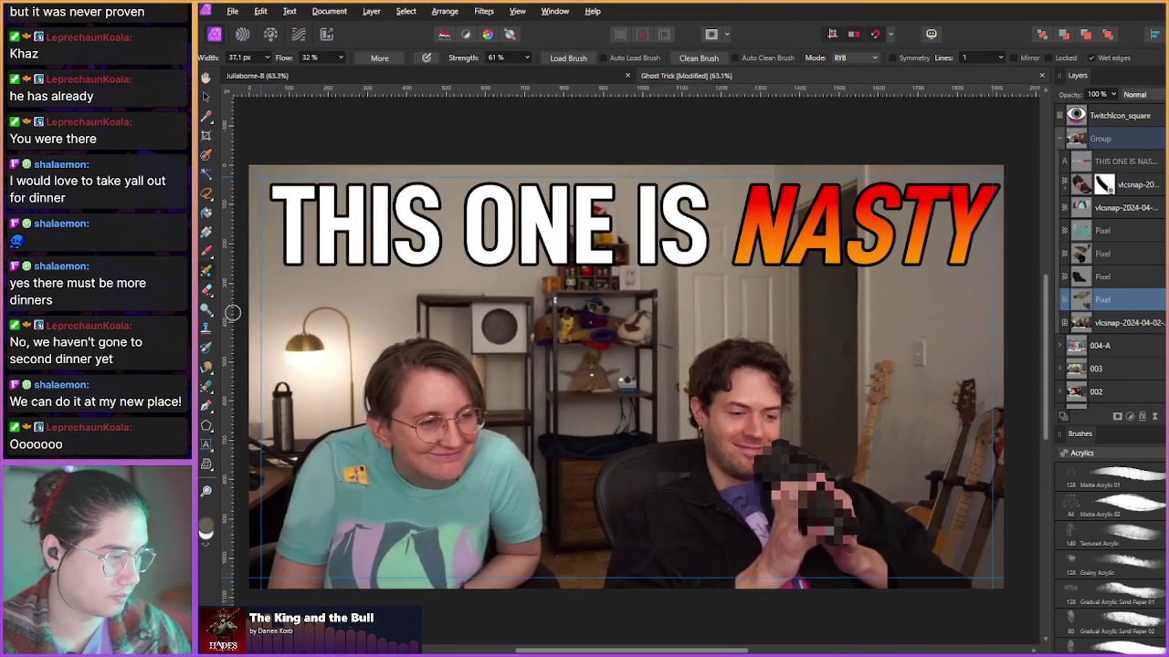
- Return to the Paint Brush at 47.4 px and smooth the wall between the bass and the dark guitar headstock
click(206, 260)
scroll(742, 344, up, 3)
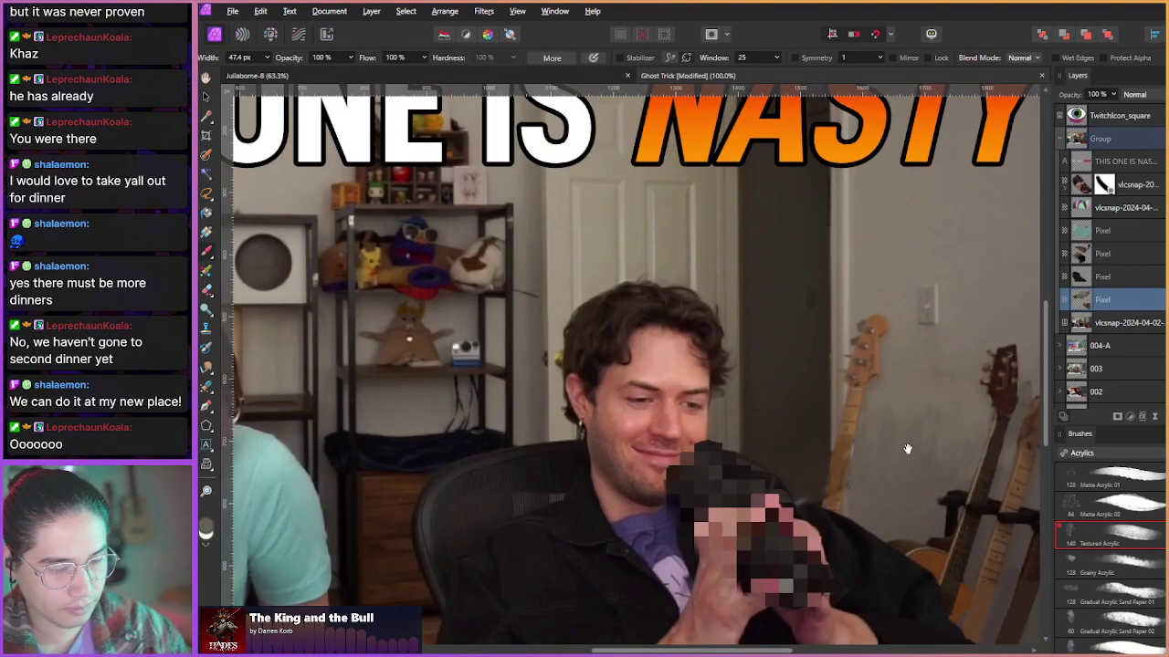
scroll(741, 344, up, 2)
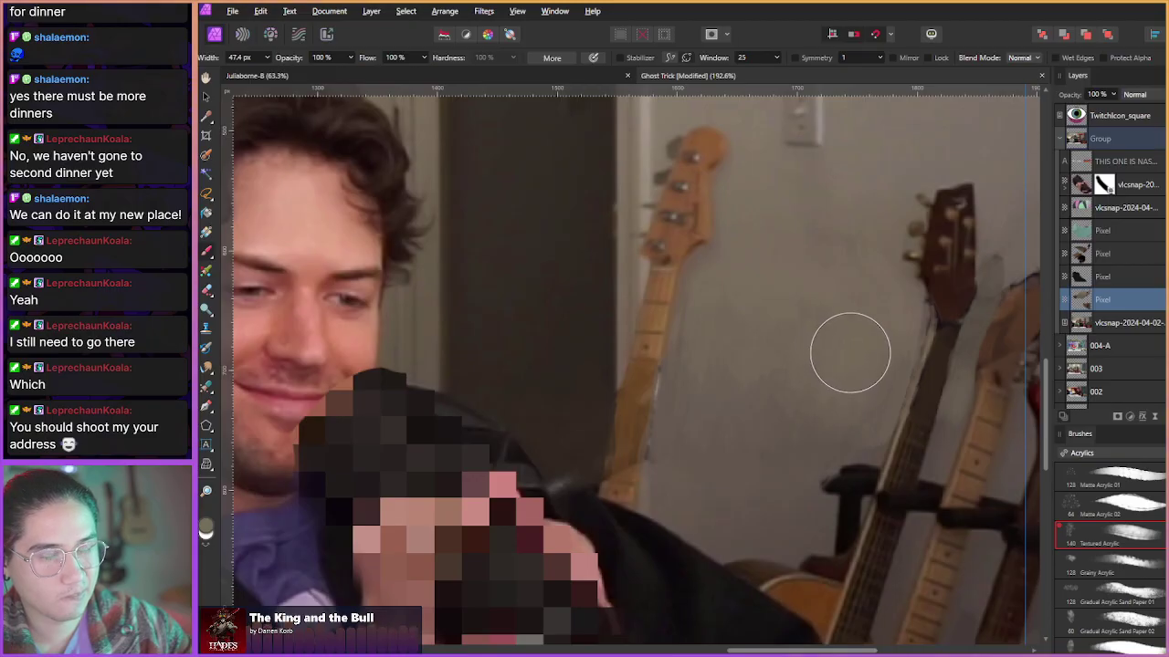
scroll(737, 357, down, 6)
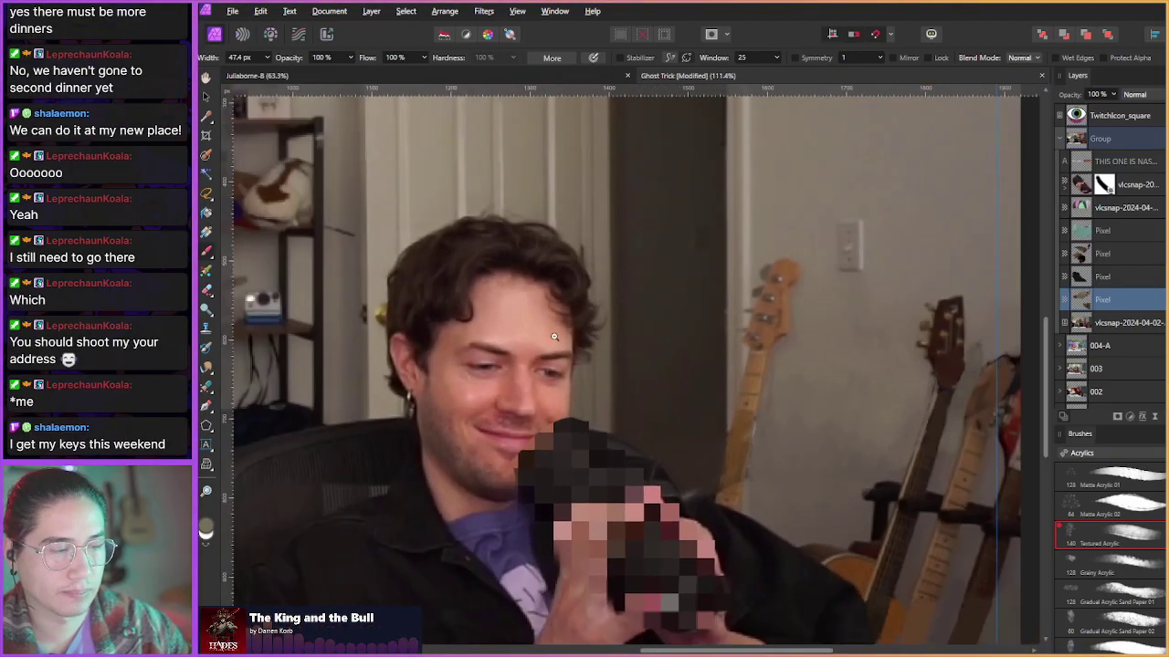
scroll(519, 431, down, 1)
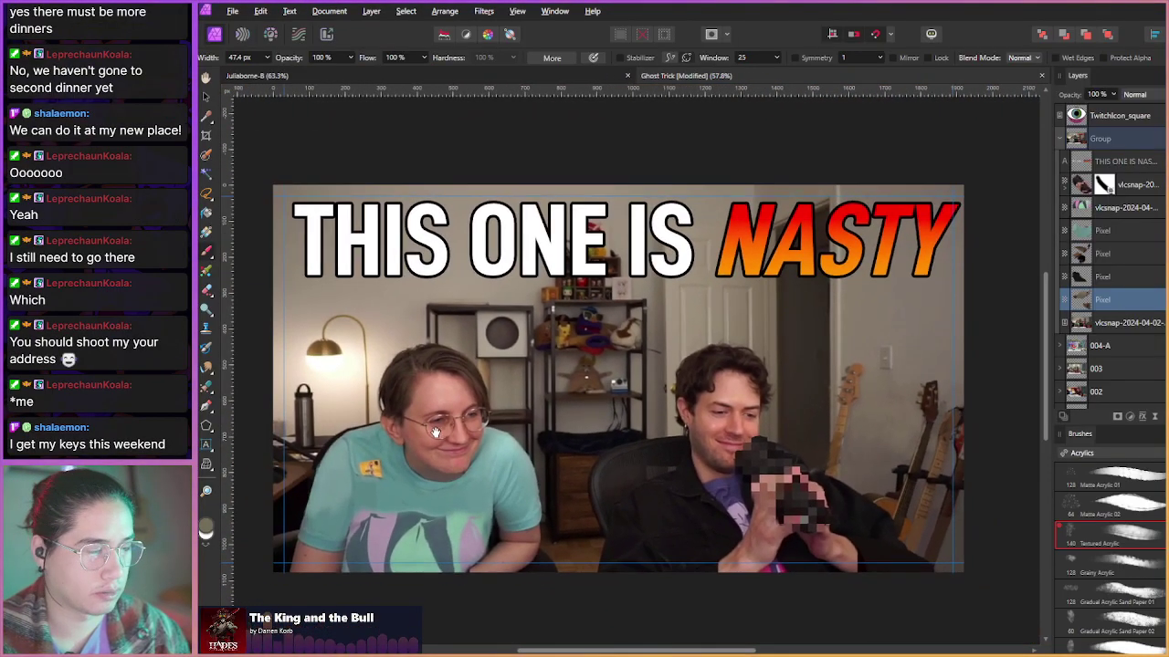
- Activate the teal shirt paint layer and touch up the sleeve below the yellow patch with a 26.8 px brush
scroll(493, 438, up, 3)
scroll(456, 448, down, 3)
scroll(455, 447, down, 1)
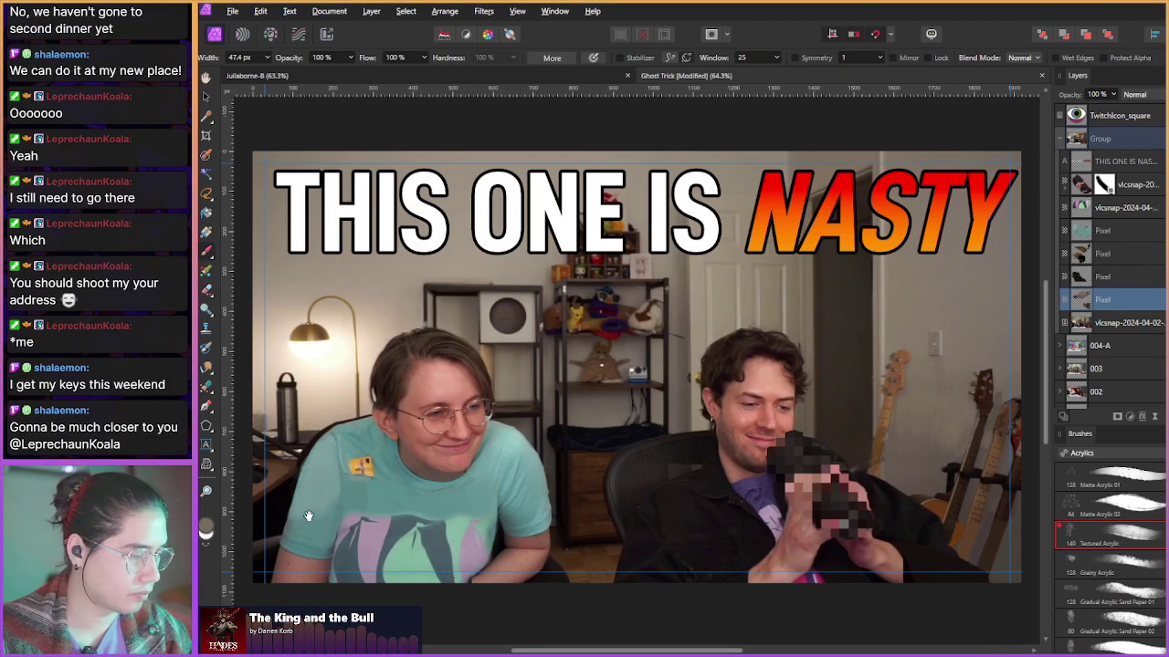
scroll(401, 442, up, 5)
scroll(401, 443, up, 1)
mouse_move(438, 508)
mouse_down()
mouse_move(438, 521)
mouse_move(424, 520)
mouse_up()
click(1102, 231)
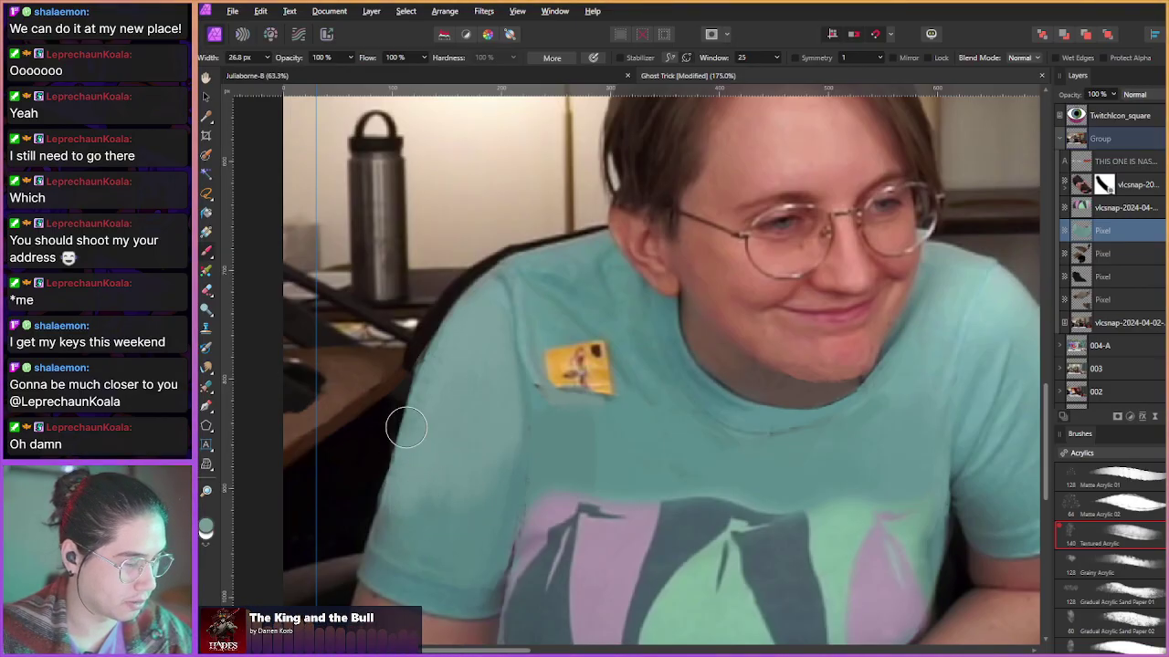
- Inspect the full retouched thumbnail, comparing the teal shirt, black sleeve, wall and guitars at different magnifications
scroll(330, 365, down, 5)
drag(621, 389, 518, 489)
scroll(527, 467, down, 2)
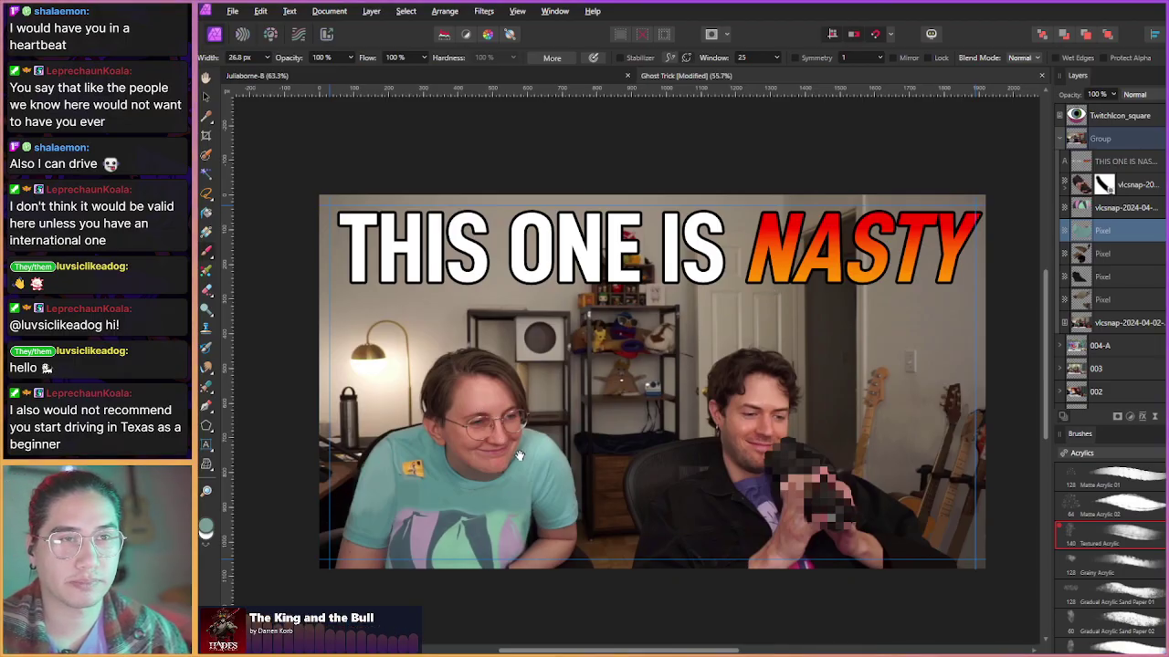
drag(507, 429, 493, 425)
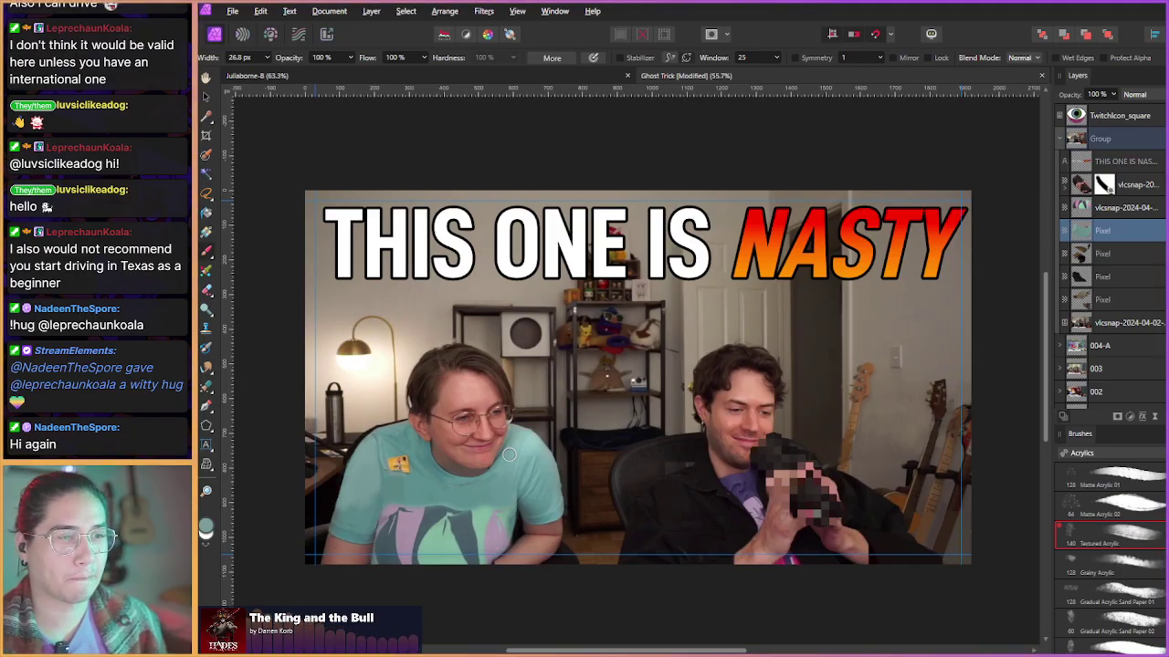
scroll(467, 454, up, 3)
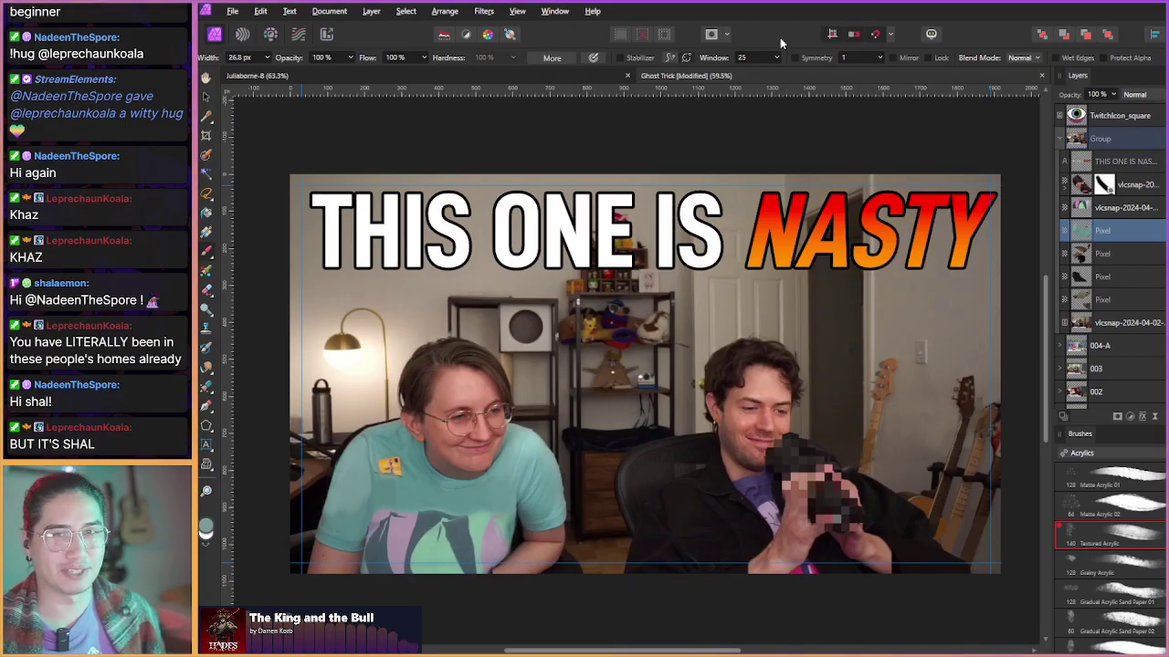
click(1102, 257)
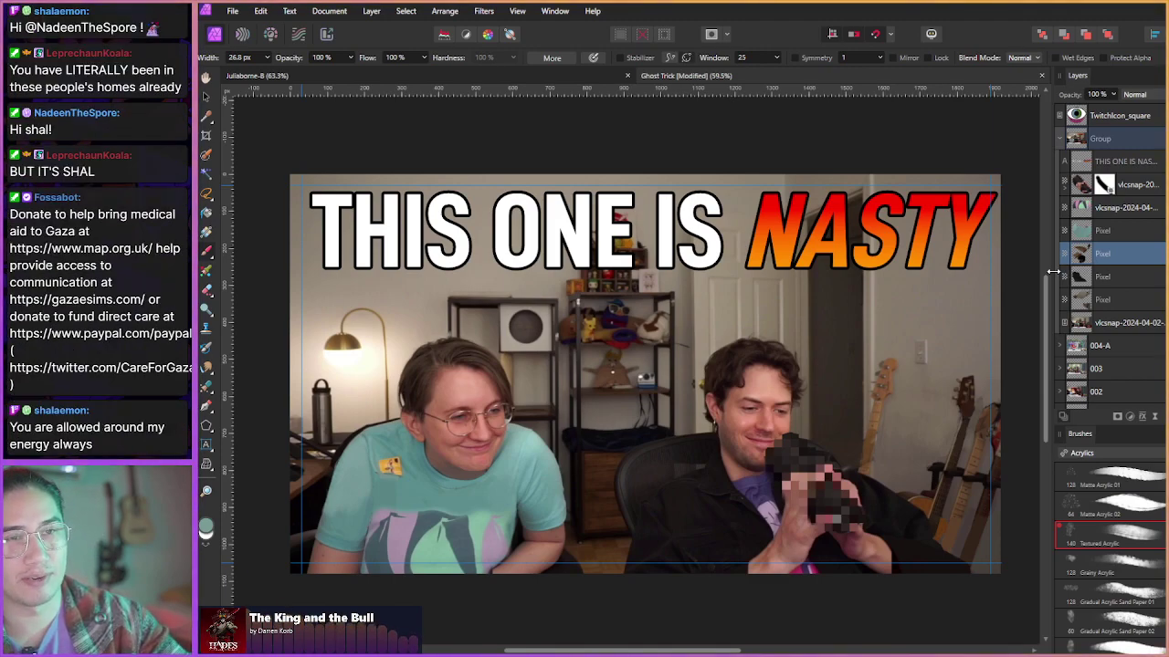
click(1116, 234)
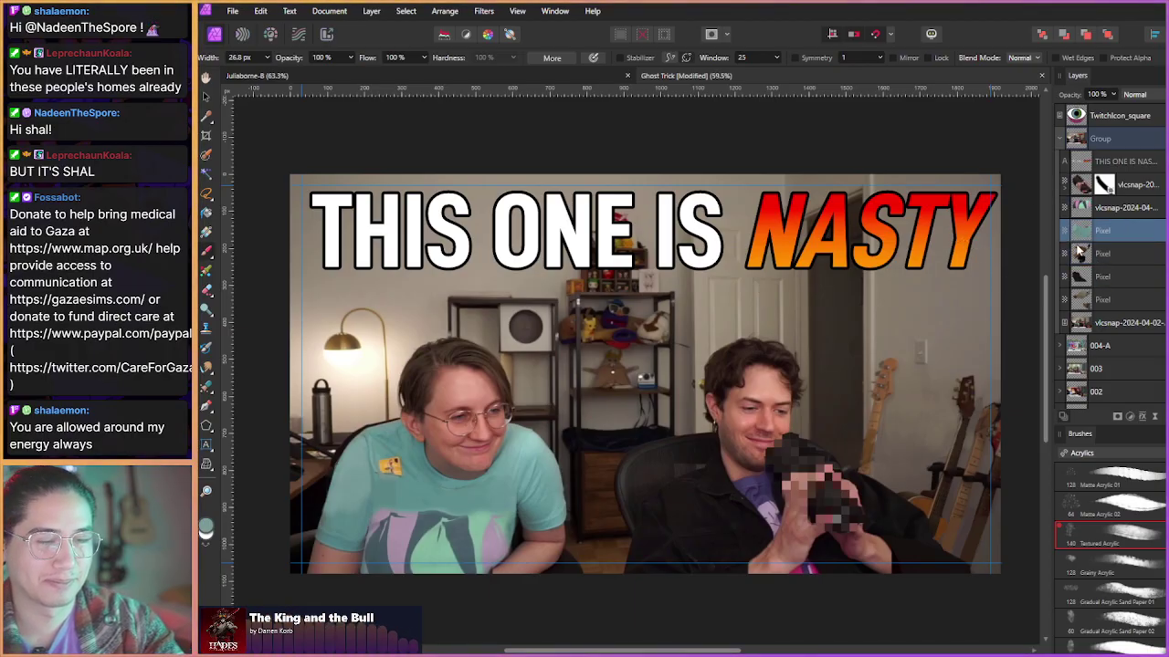
scroll(410, 419, up, 3)
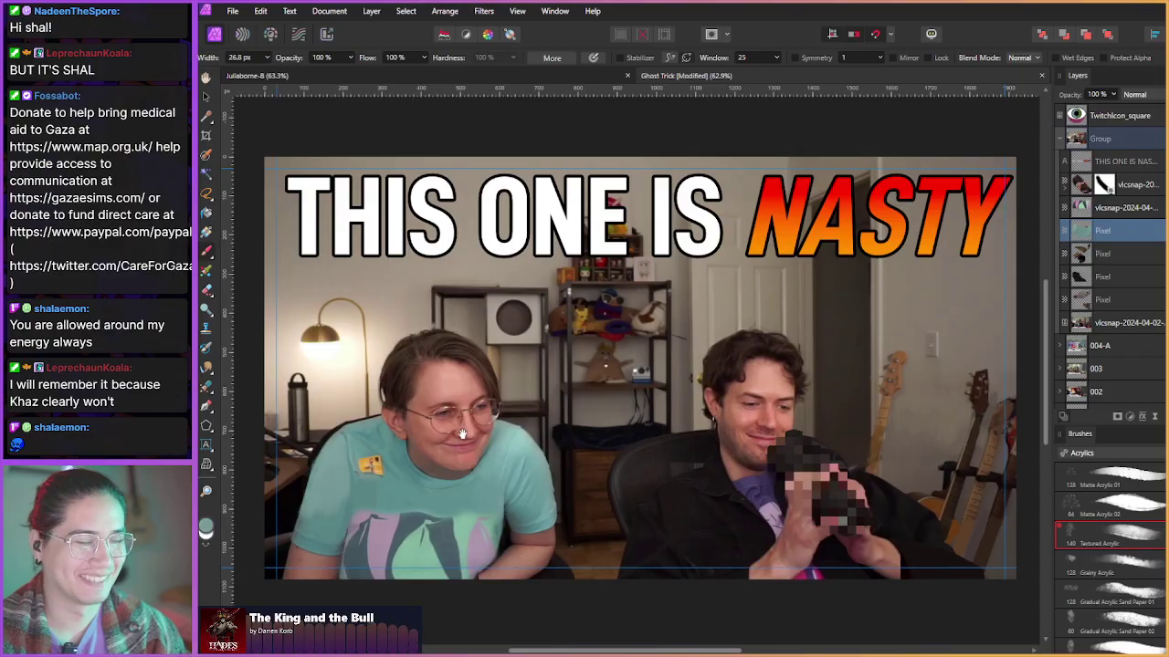
scroll(461, 442, up, 1)
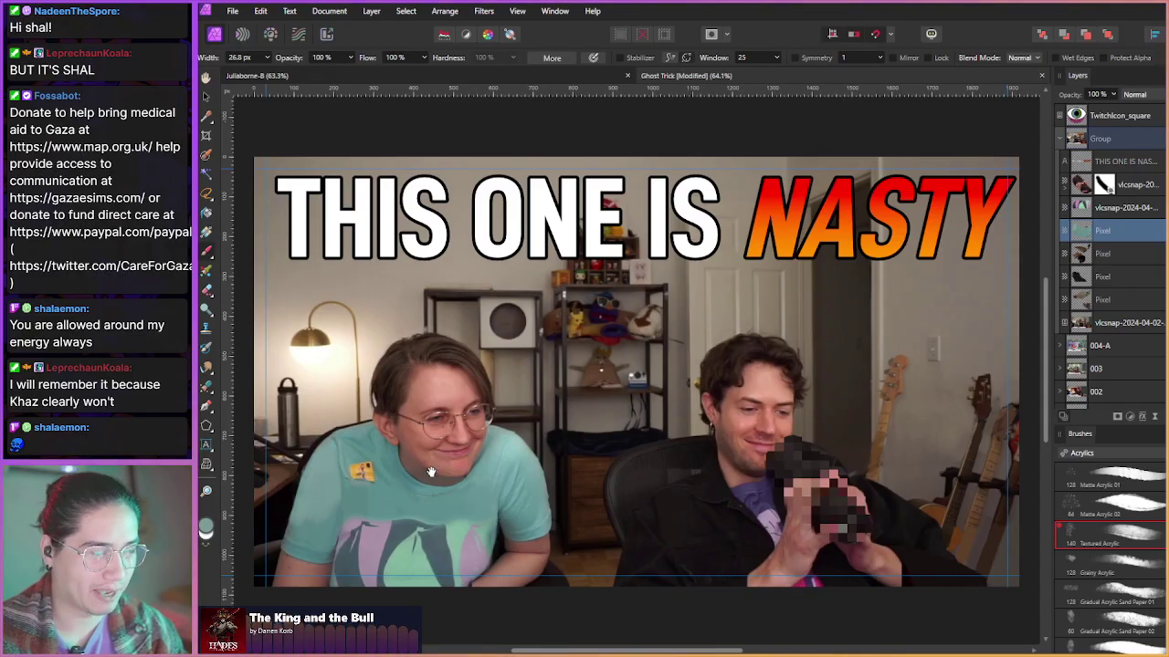
drag(433, 476, 436, 476)
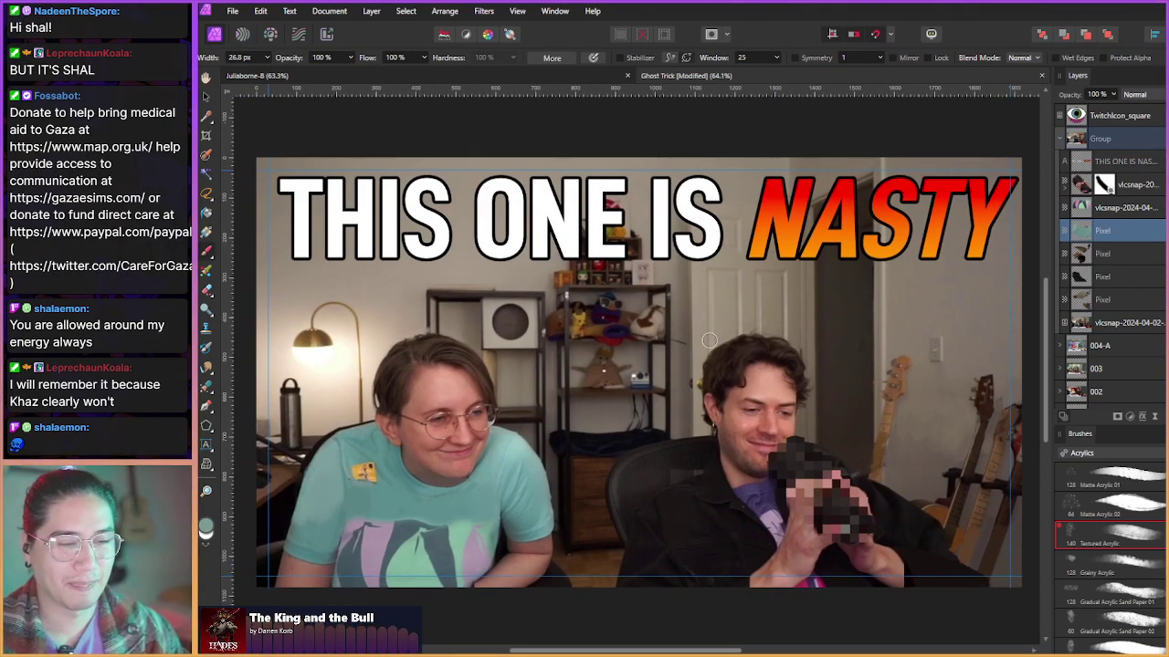
- Group the shirt overlay, the four Pixel retouch layers and the background photo layer together inside the existing thumbnail group
click(1059, 138)
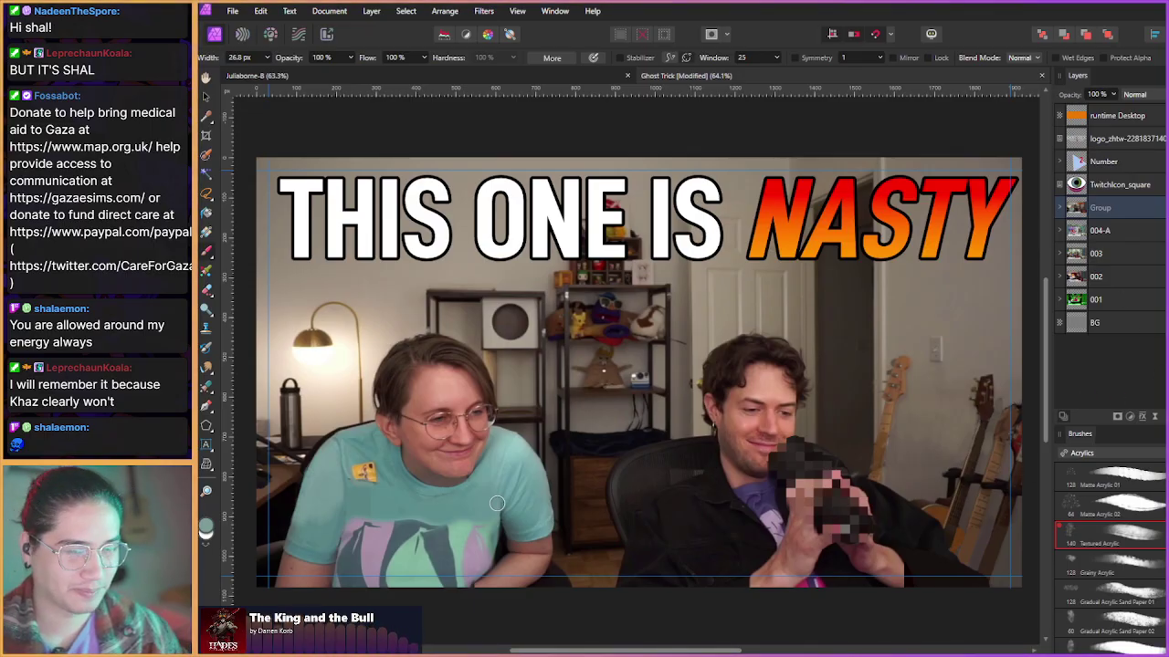
click(1059, 209)
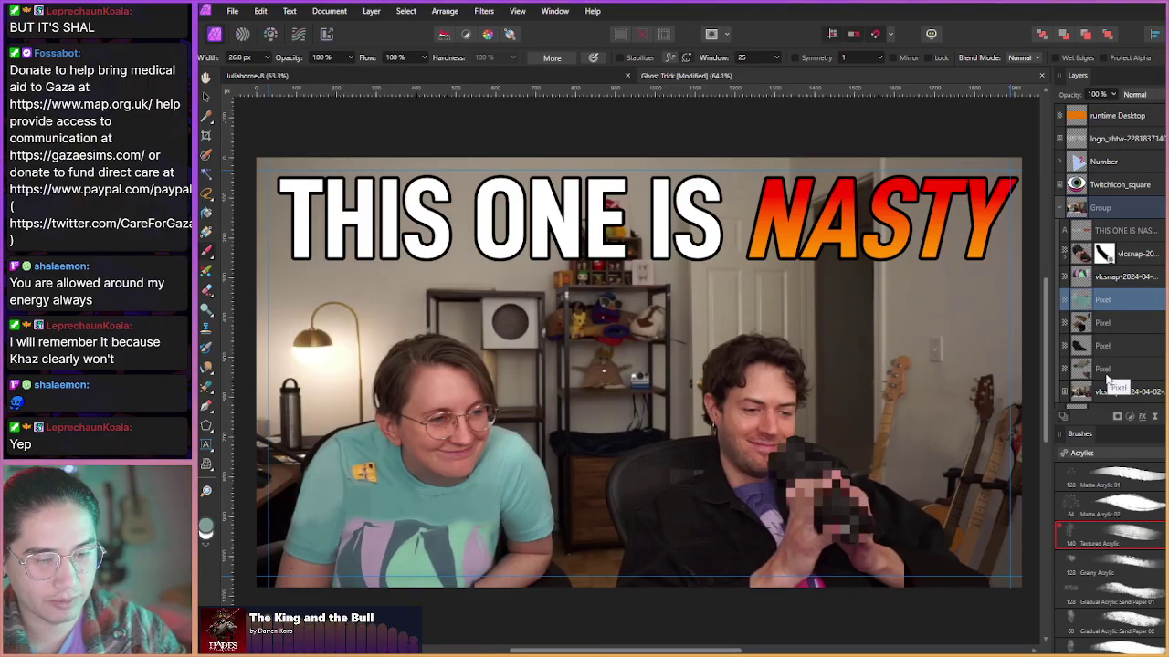
shift+click(1114, 365)
shift+click(1116, 281)
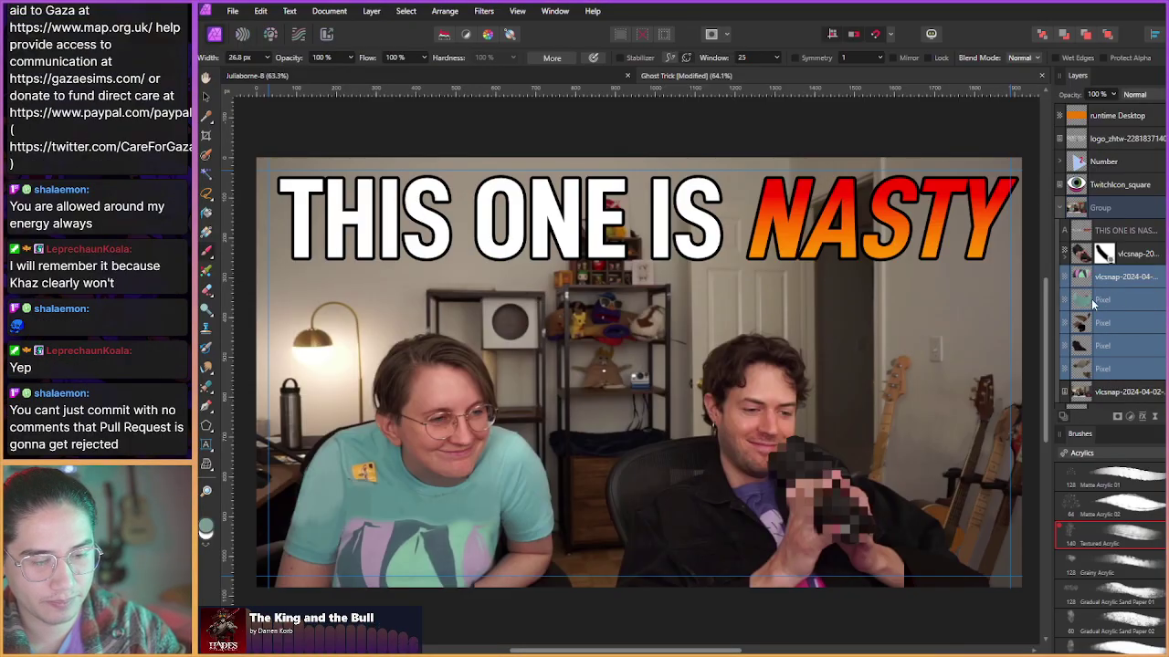
shift+click(1114, 394)
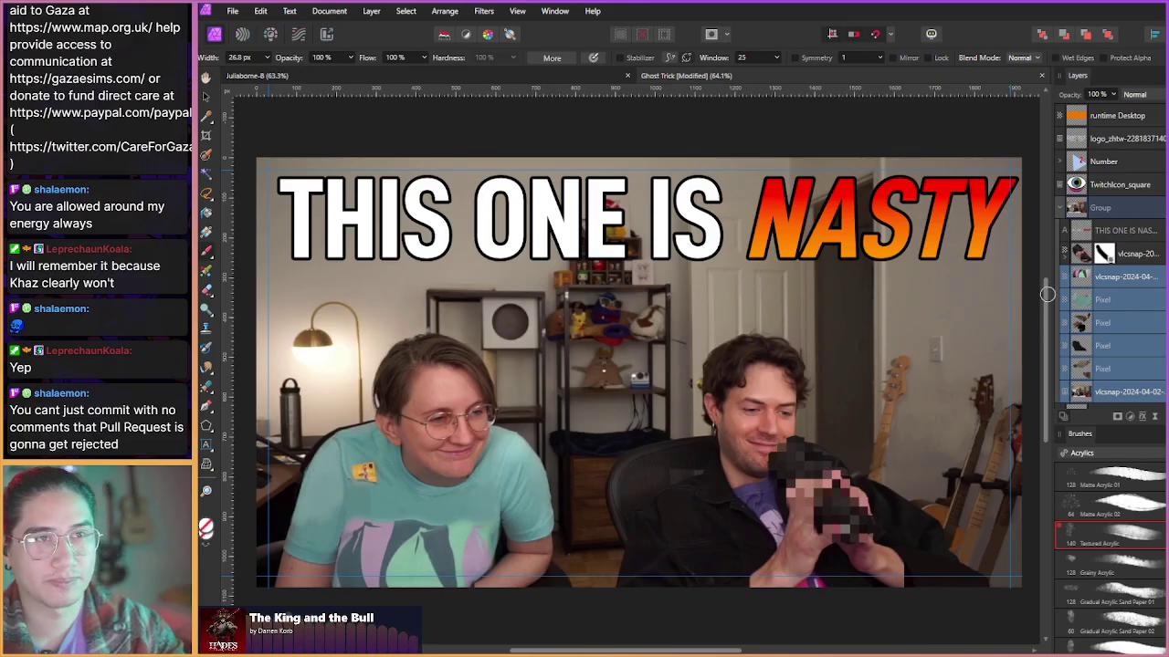
key(ctrl+g)
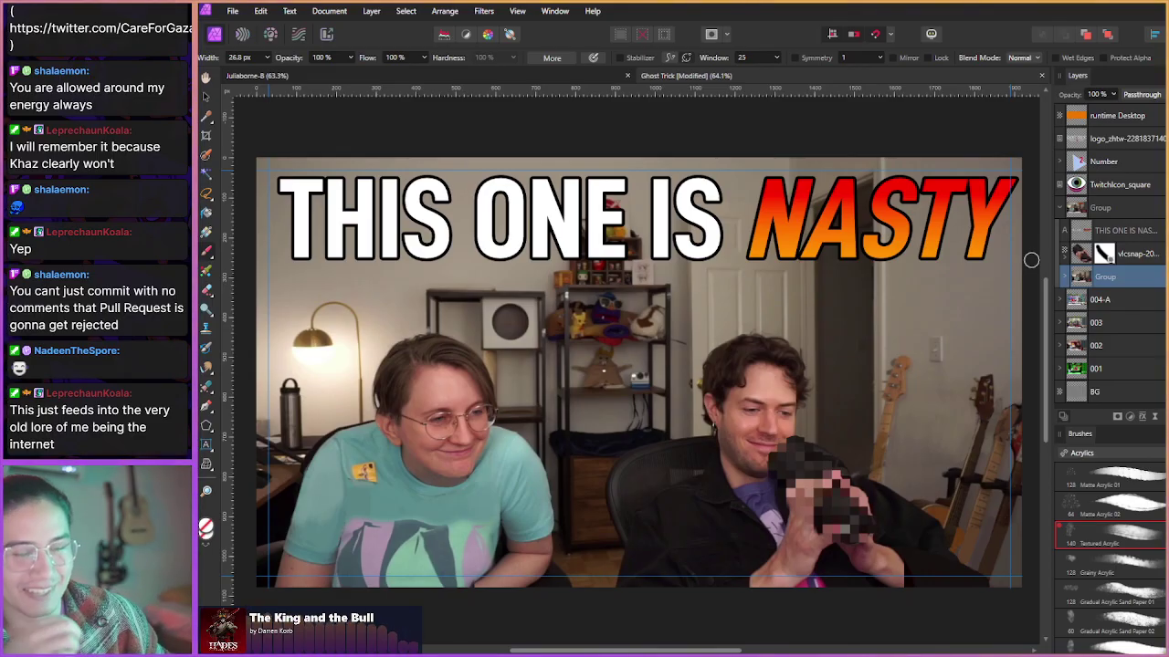
- Expand the nested retouch group and select the background photo layer at its base
click(1057, 274)
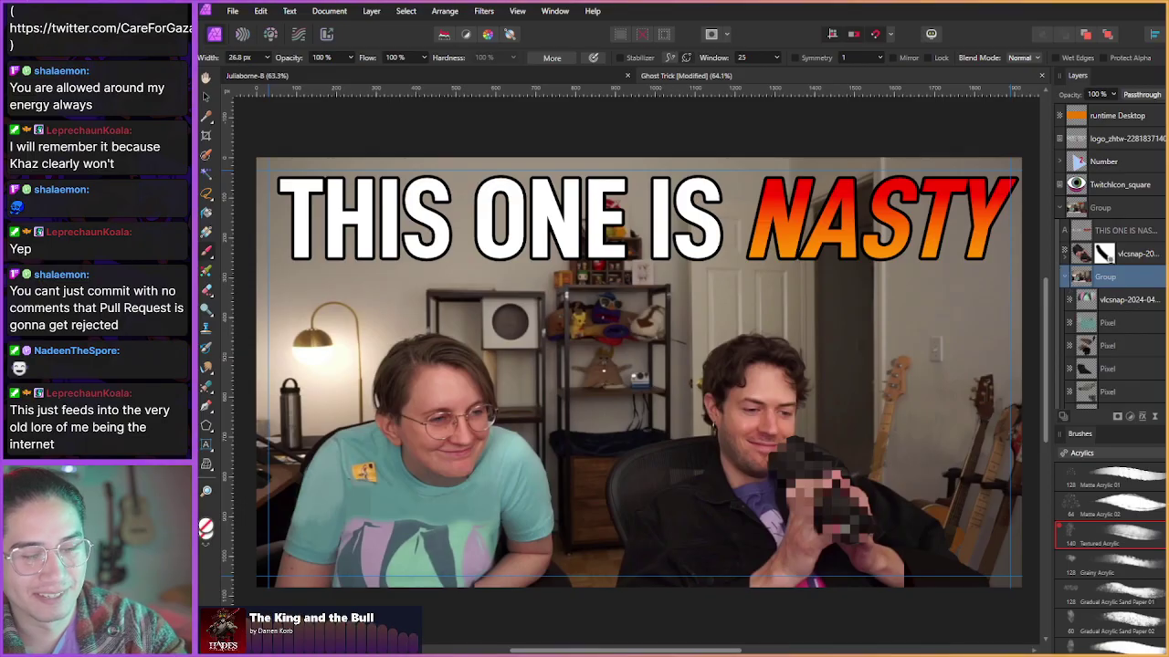
scroll(1059, 263, down, 2)
click(1110, 371)
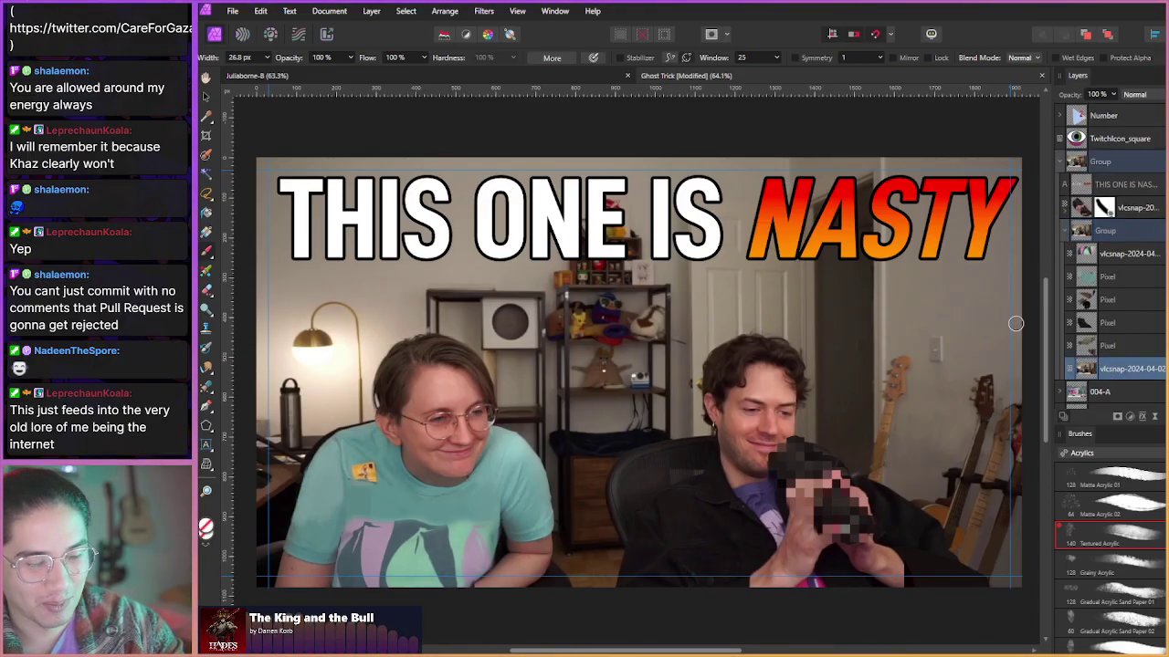
scroll(468, 482, down, 1)
scroll(467, 482, up, 1)
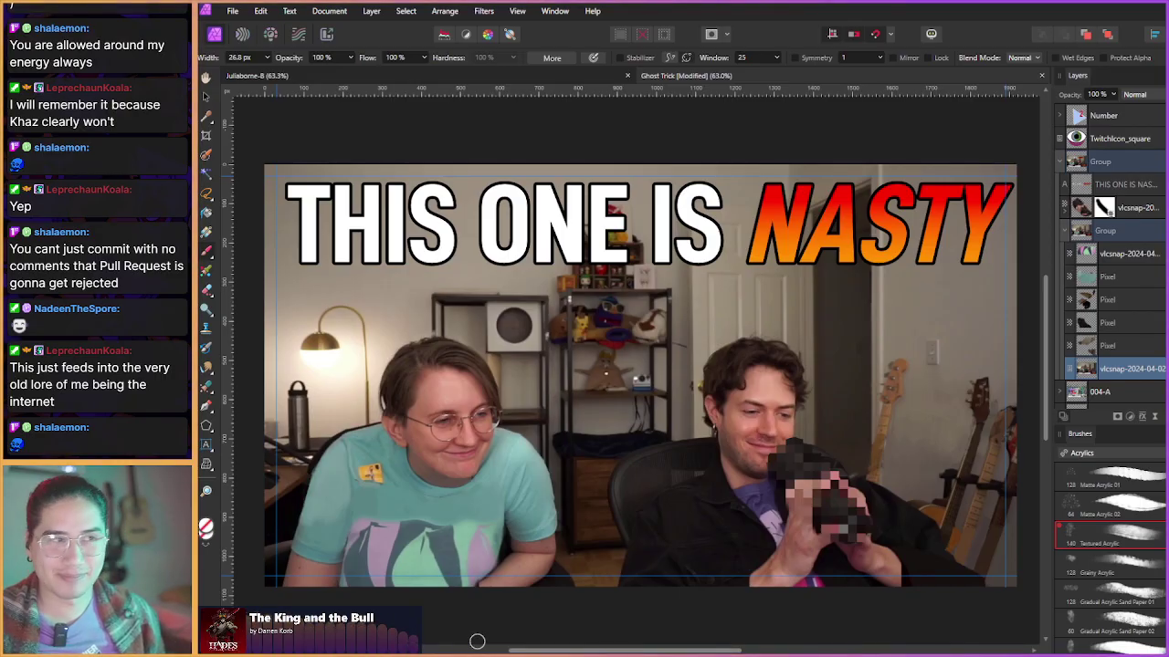
- In Visual Studio Code, replace cummax on line 5 of parse-timestamps.py with cu, browse the method suggestions, and return to the thumbnail
key(alt+Tab)
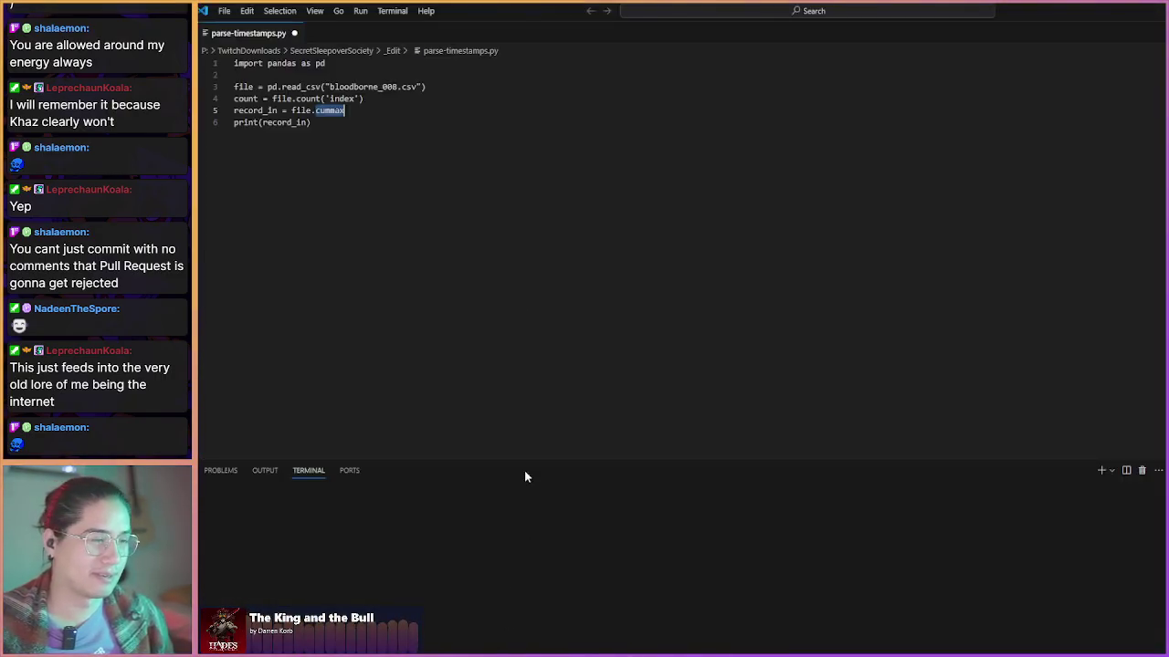
click(368, 110)
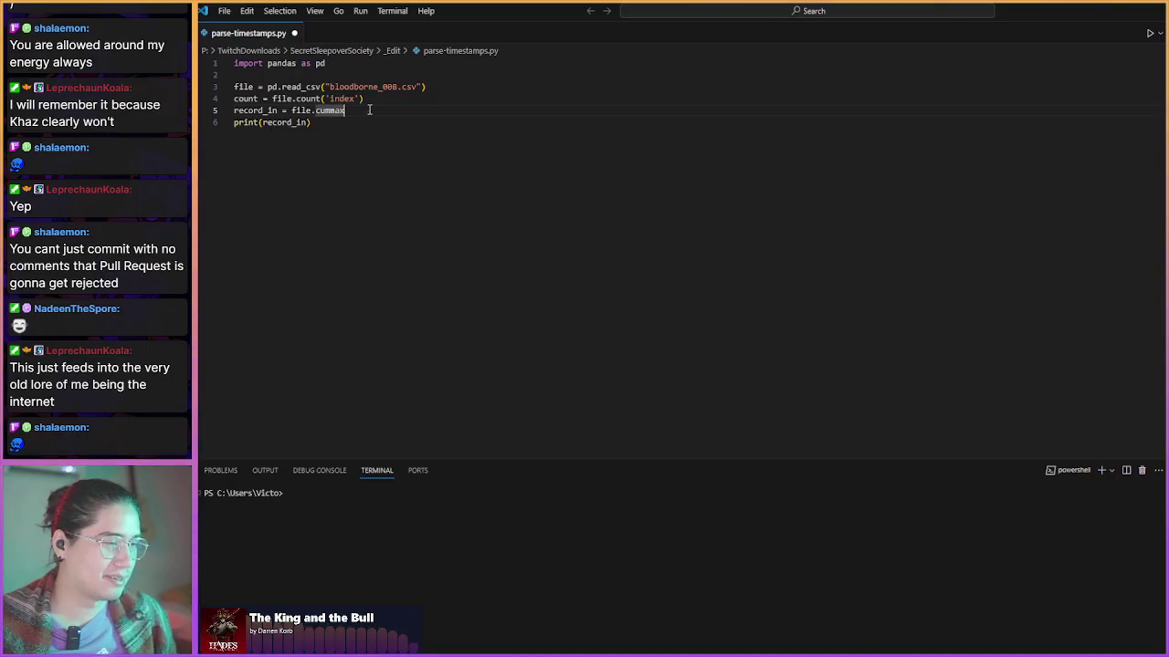
double_click(321, 110)
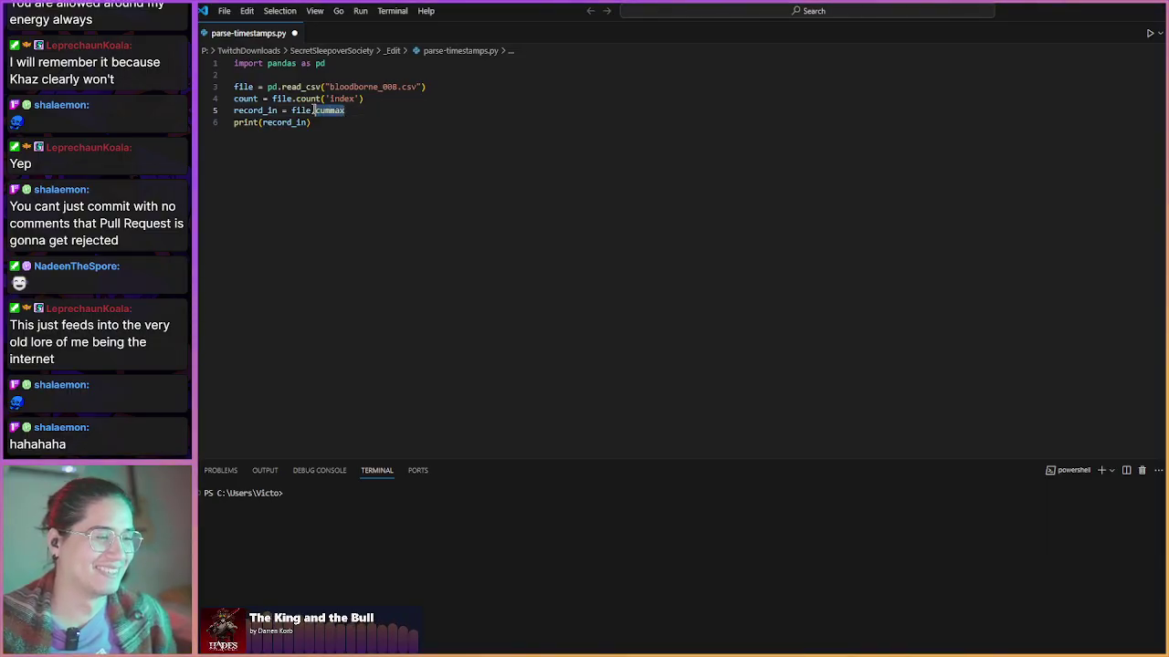
key(BackSpace)
text(cu)
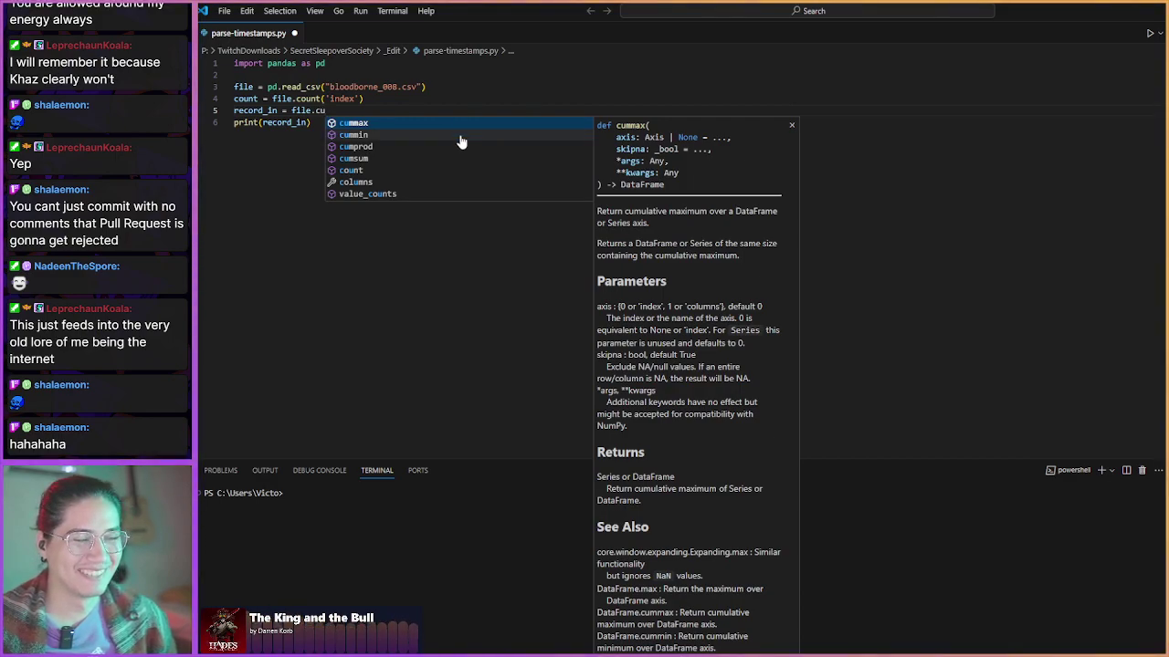
key(Down)
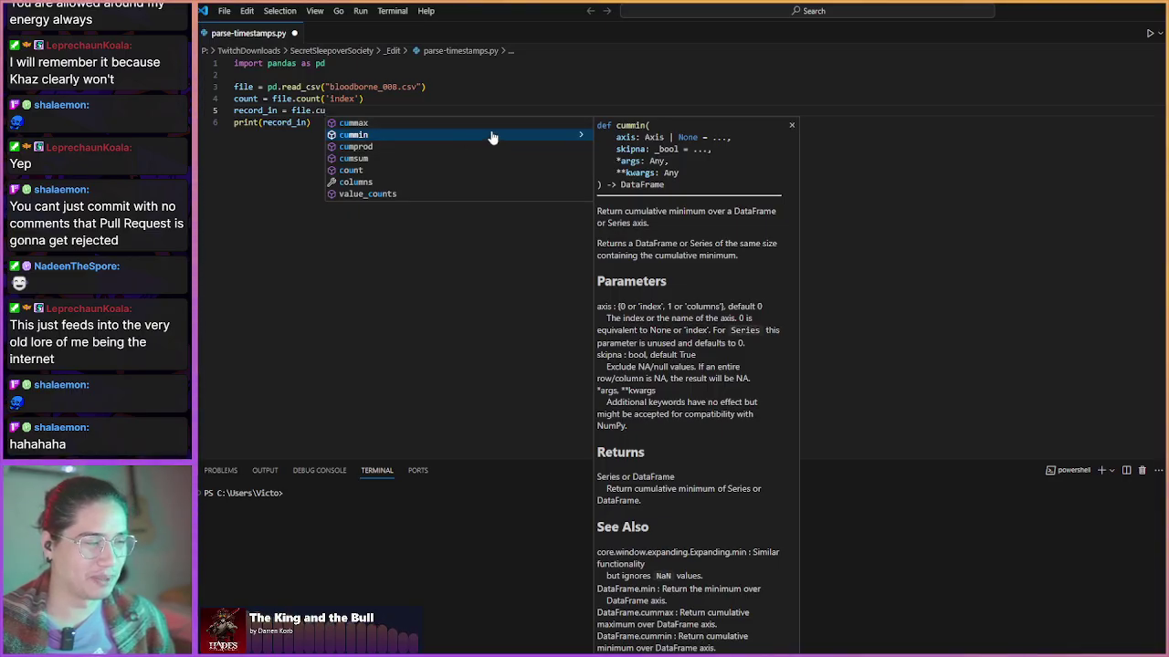
key(Down)
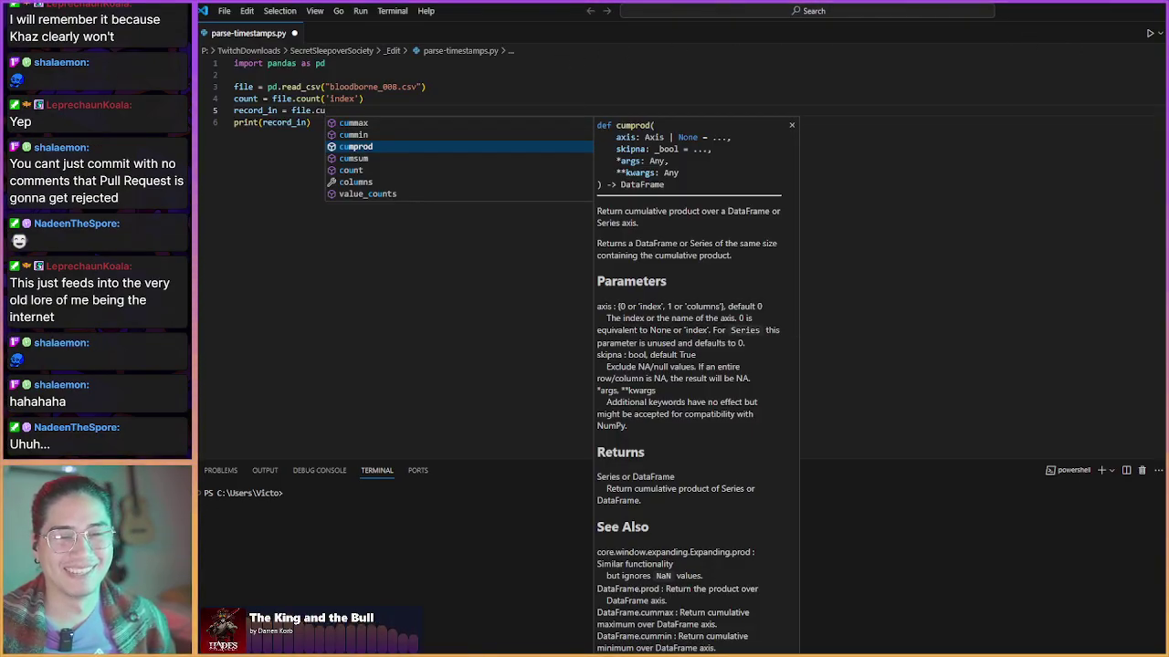
key(alt+Tab)
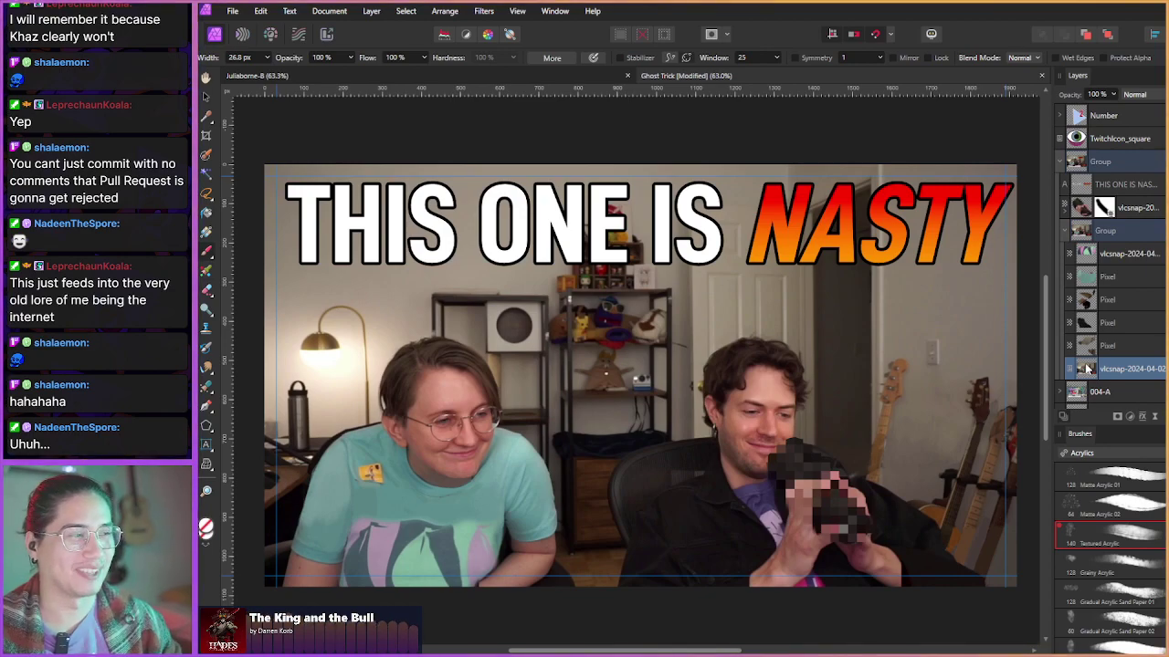
- Try a vertical linear gradient fill with the Gradient tool directly on the background photo layer, and undo it
drag(611, 359, 547, 376)
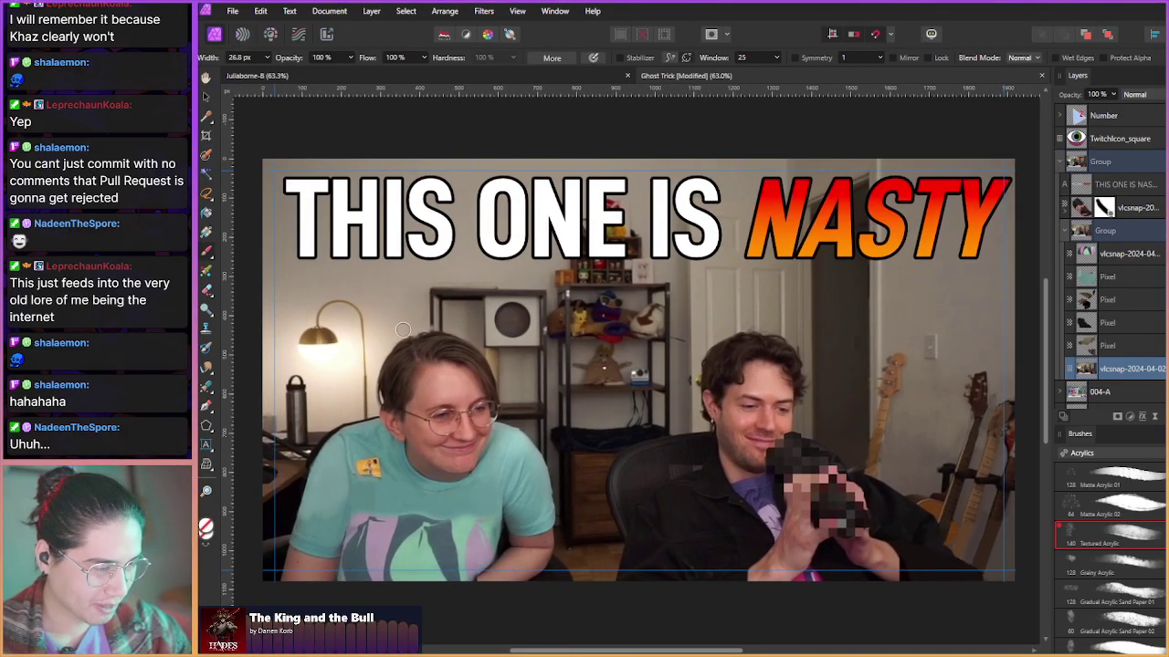
key(g)
scroll(227, 219, left, 2)
key(g)
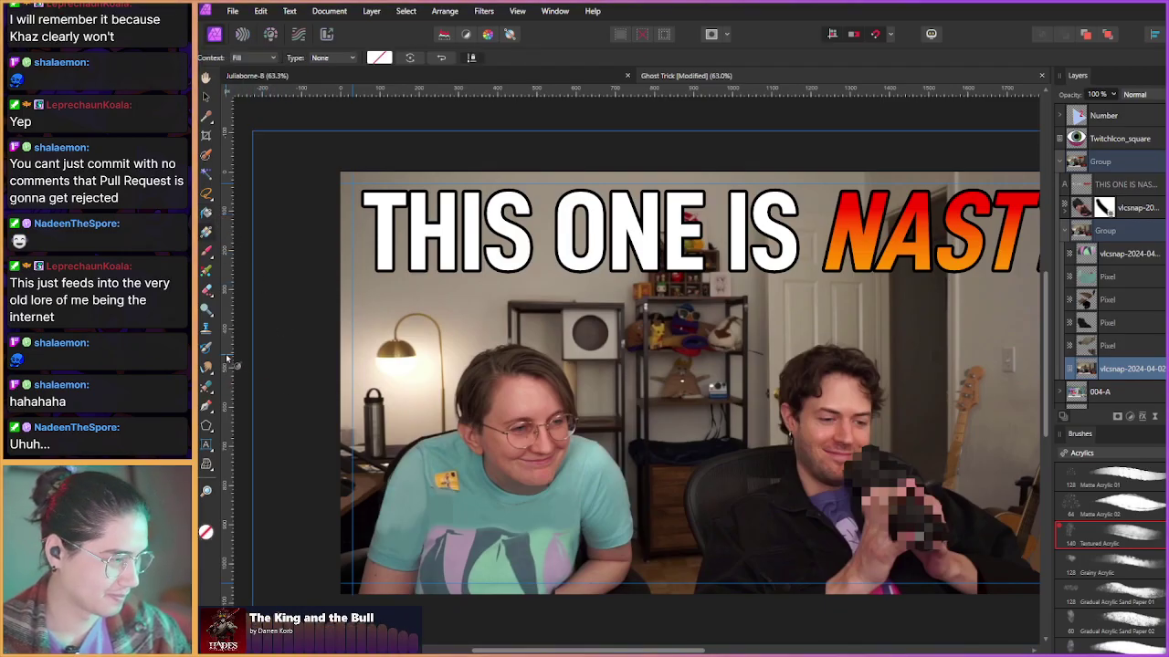
scroll(414, 306, down, 2)
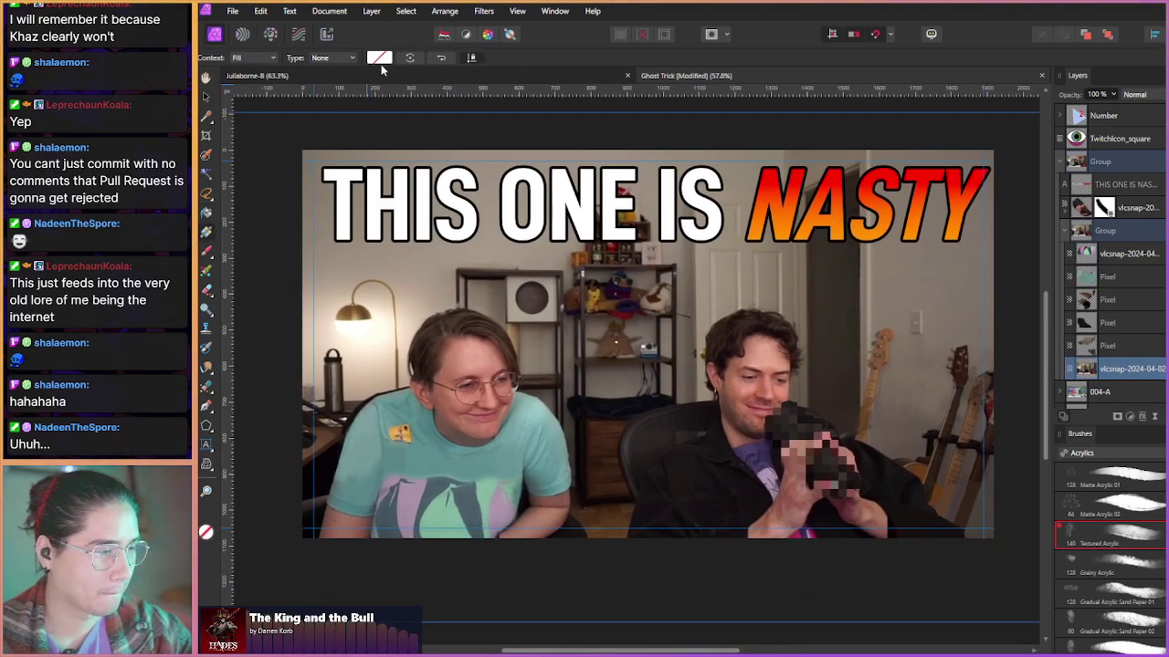
click(379, 58)
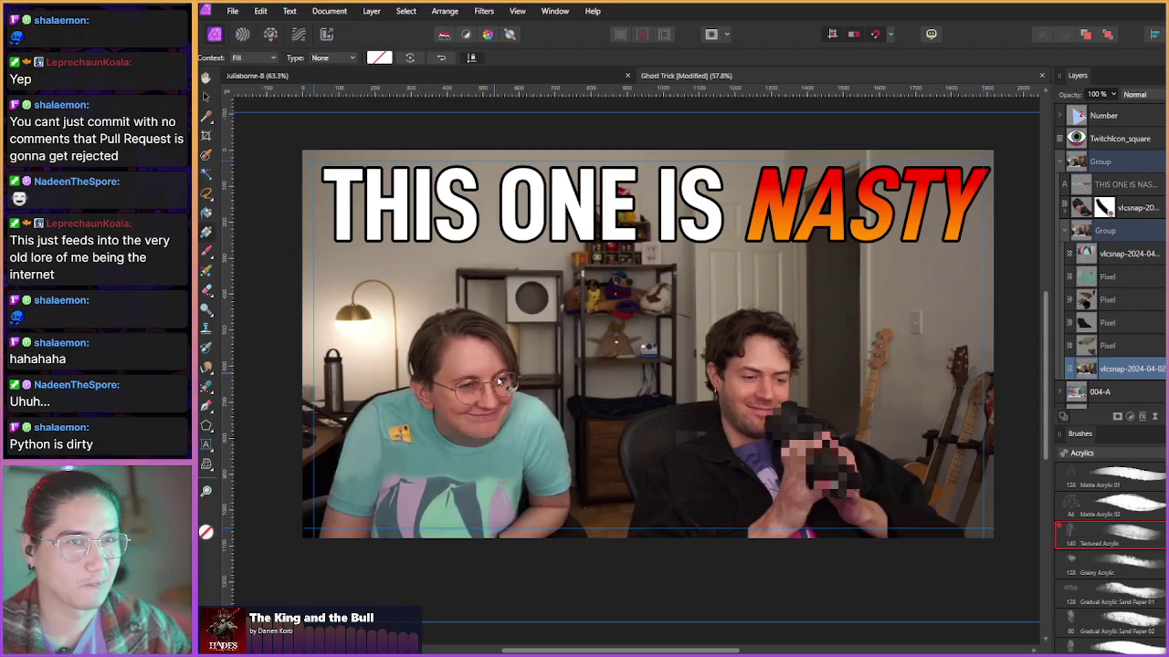
drag(633, 543, 633, 208)
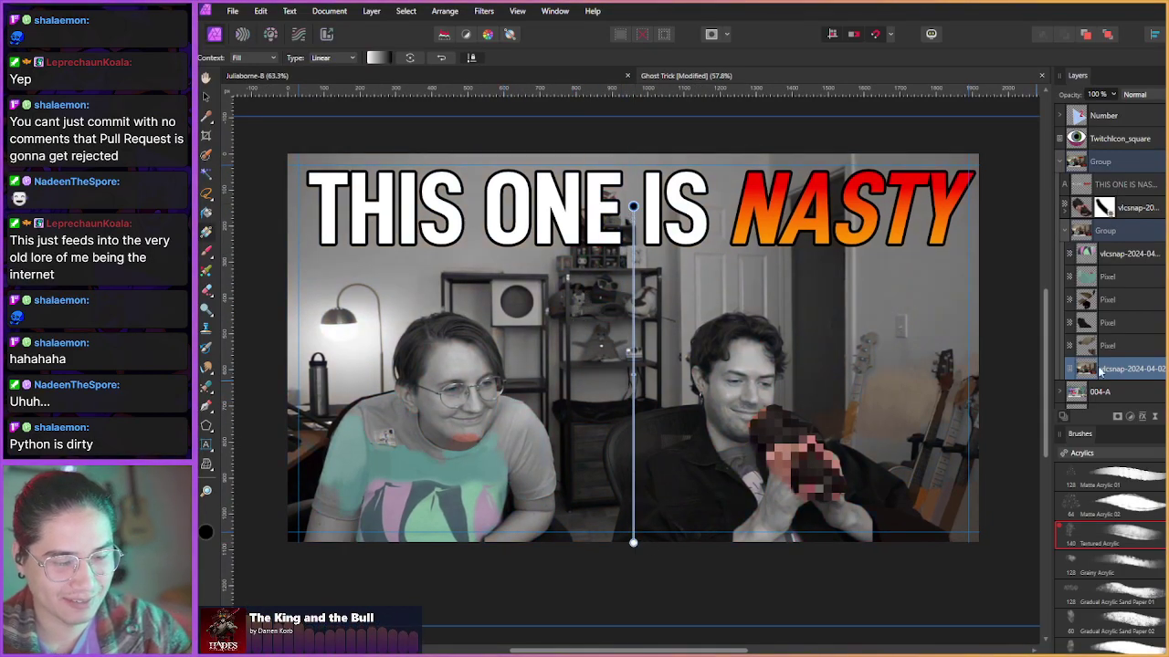
key(ctrl+z)
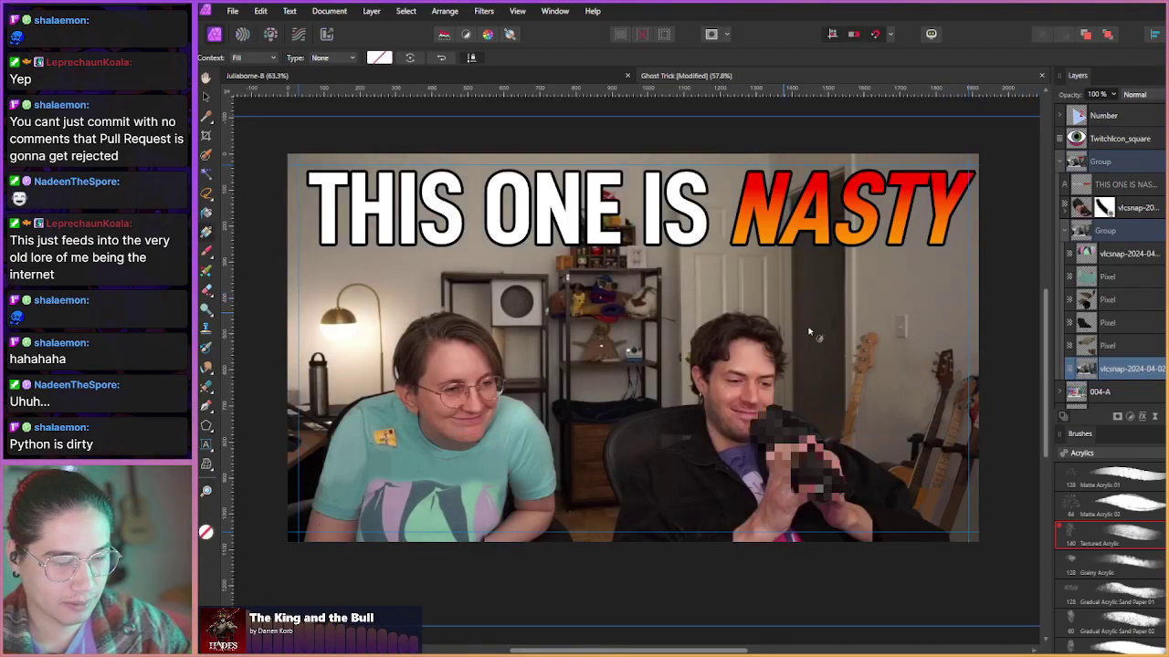
- Add a new pixel layer, place it directly above the nested retouch group, and collapse that group
key(ctrl+shift+n)
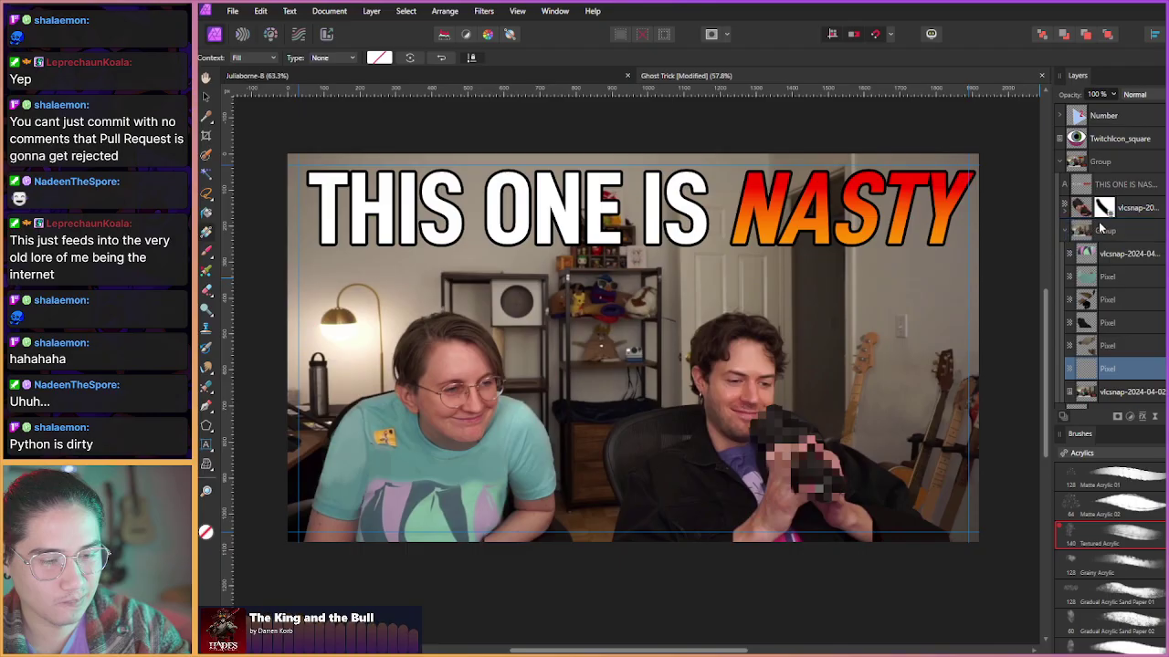
drag(1100, 228, 1100, 222)
click(1064, 254)
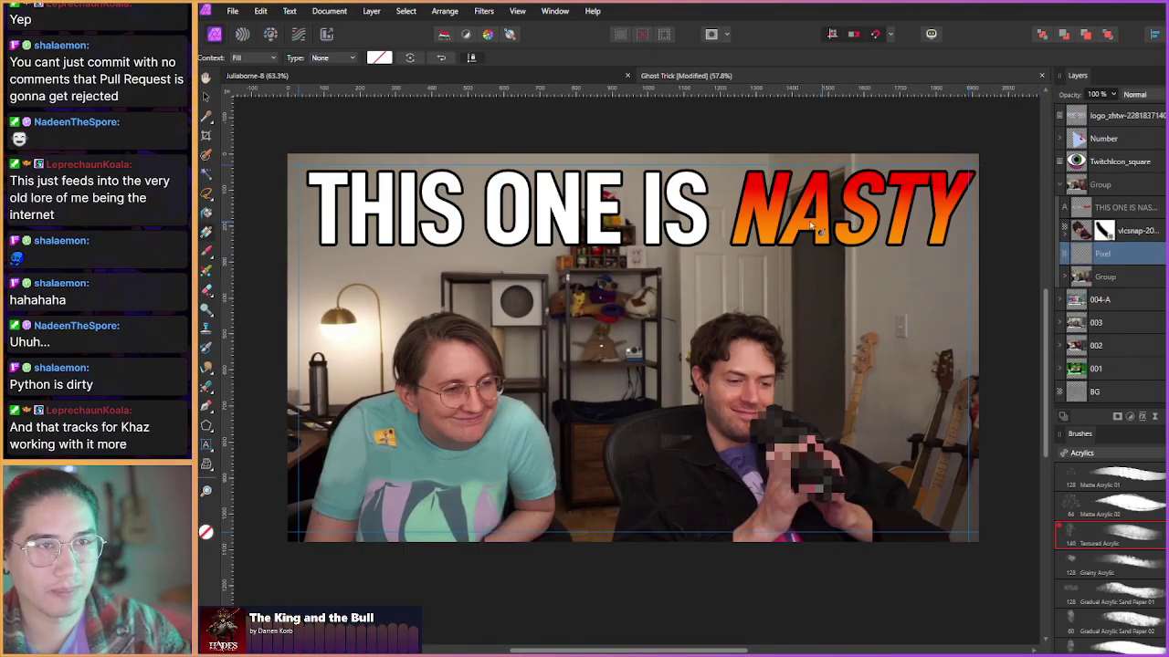
- Fill the new pixel layer with a vertical black-to-white linear gradient and move the masked pixelated-hands layer into the retouch group
drag(597, 323, 610, 280)
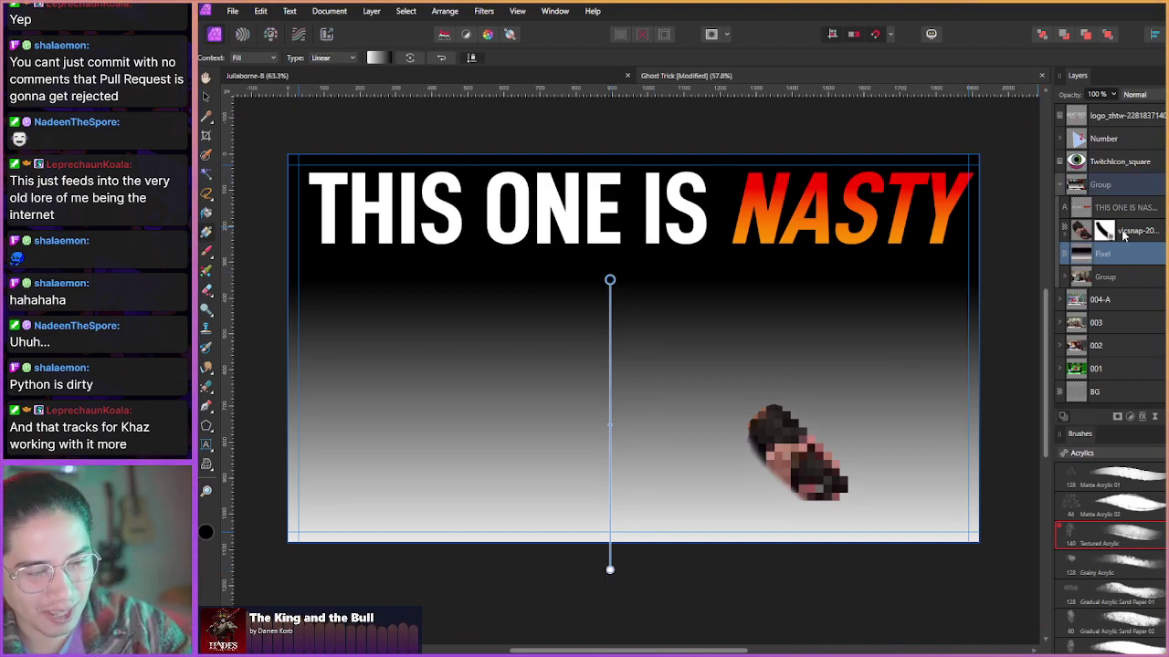
drag(1130, 244, 1122, 277)
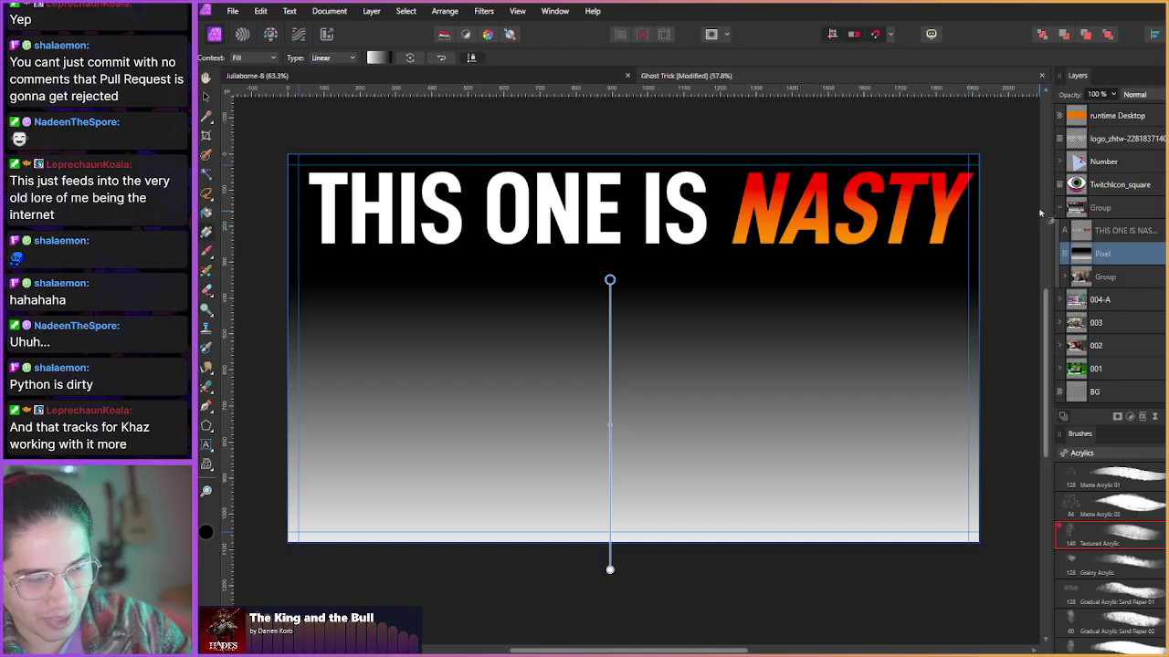
- Change the gradient's white stop to a teal green
click(376, 59)
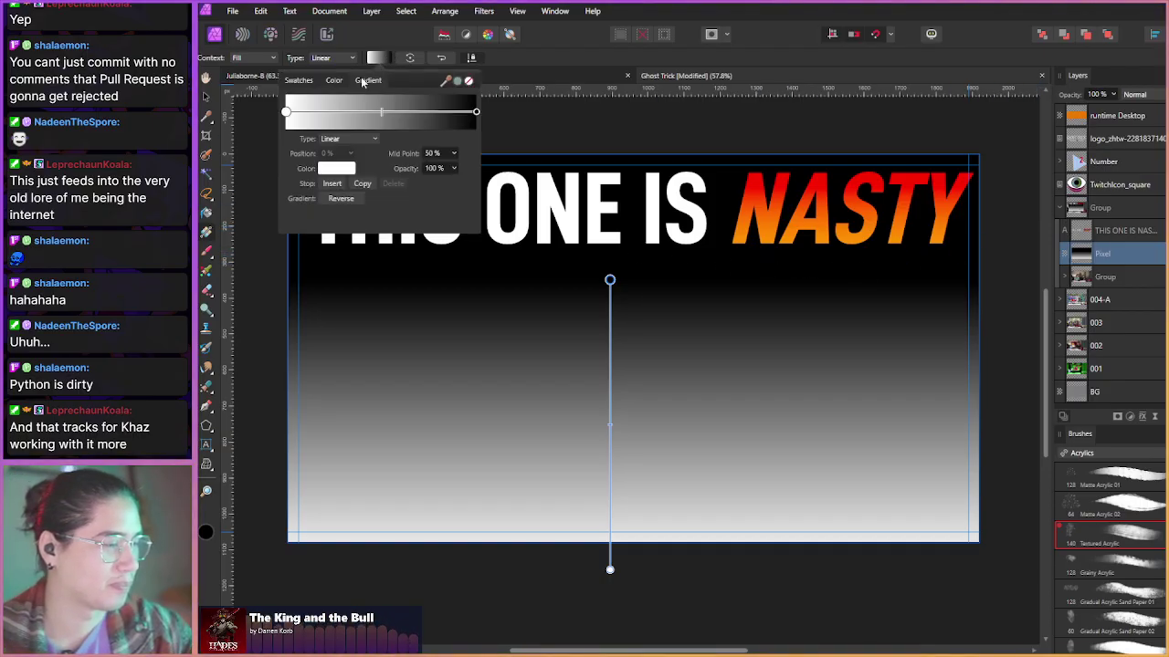
click(334, 169)
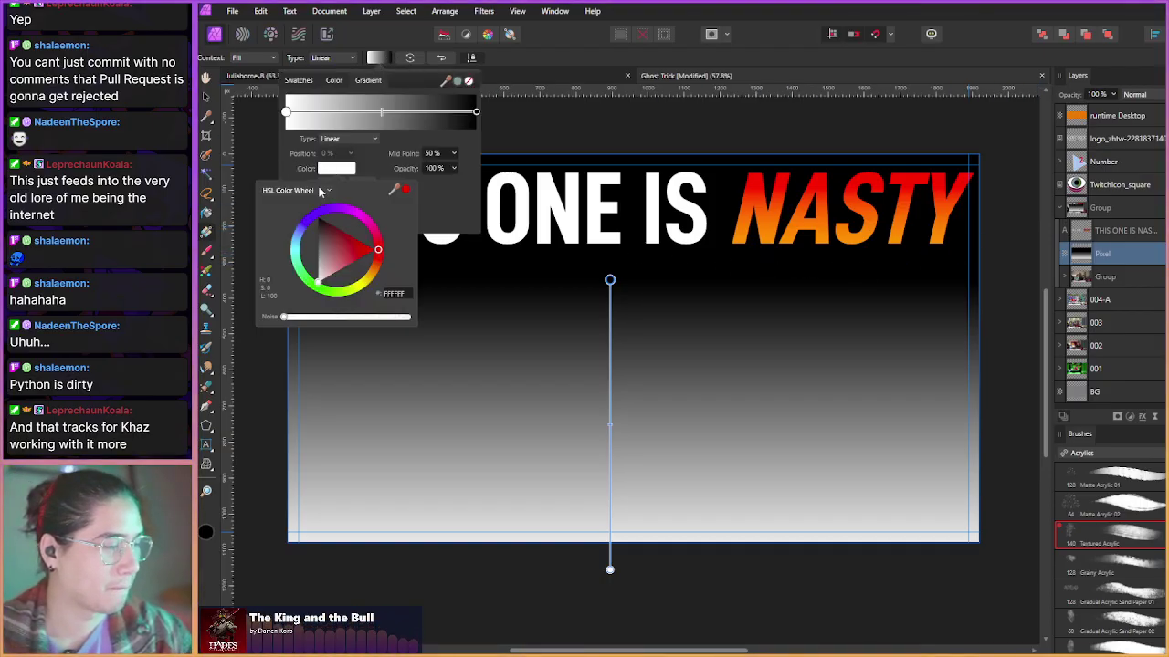
click(295, 258)
drag(325, 271, 315, 261)
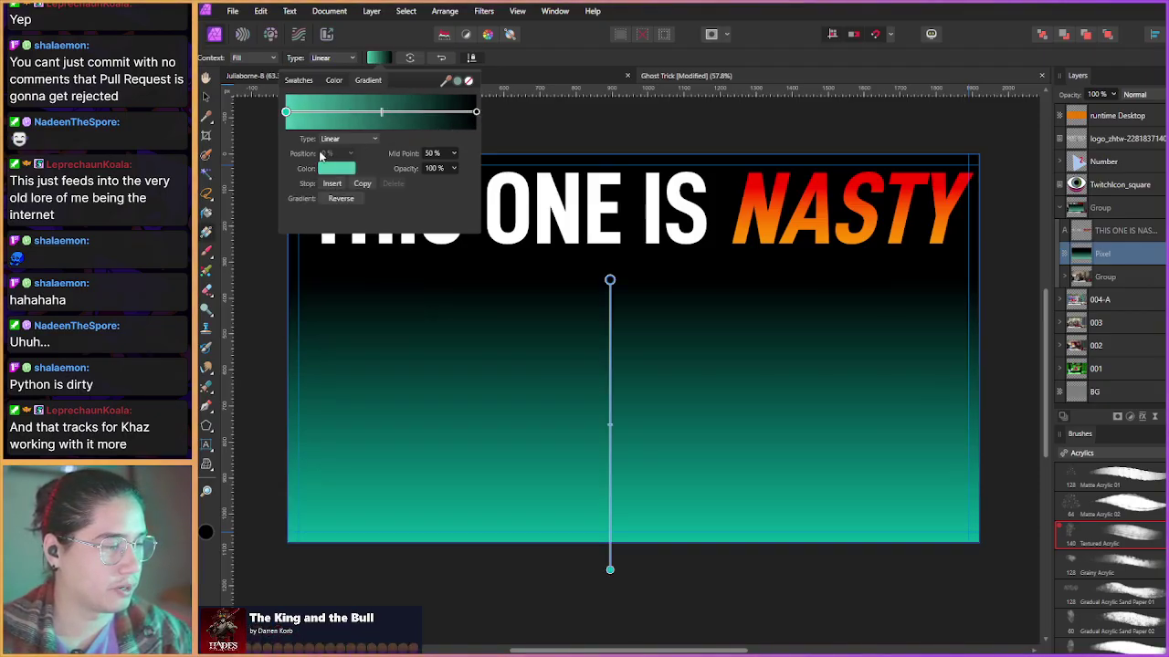
- Change the gradient's black stop to orange FF8B00
click(475, 113)
click(327, 168)
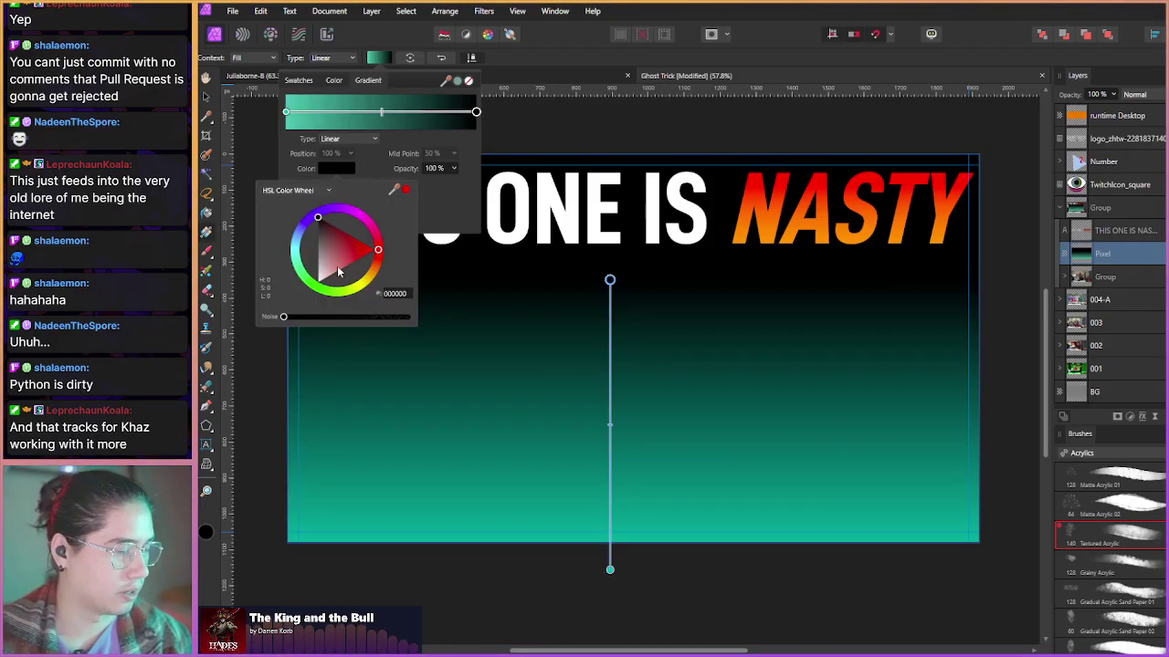
drag(301, 253, 371, 276)
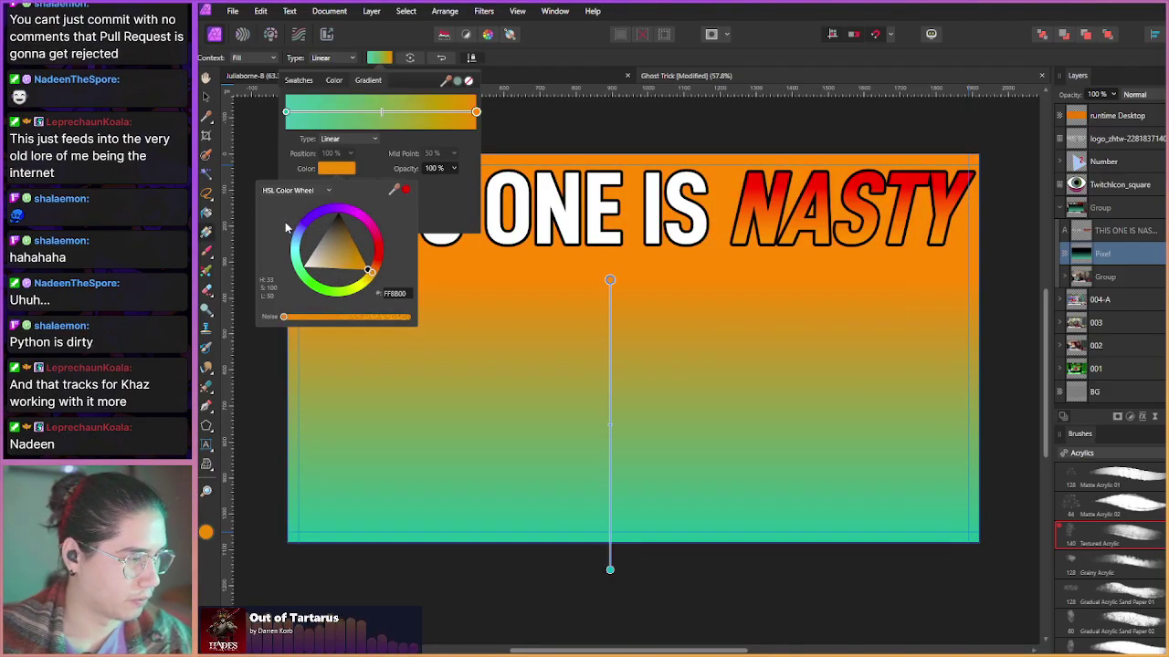
- Adjust the gradient's extent, moving its orange end up to the title text and its teal end up to the lower margin guide
drag(610, 281, 608, 218)
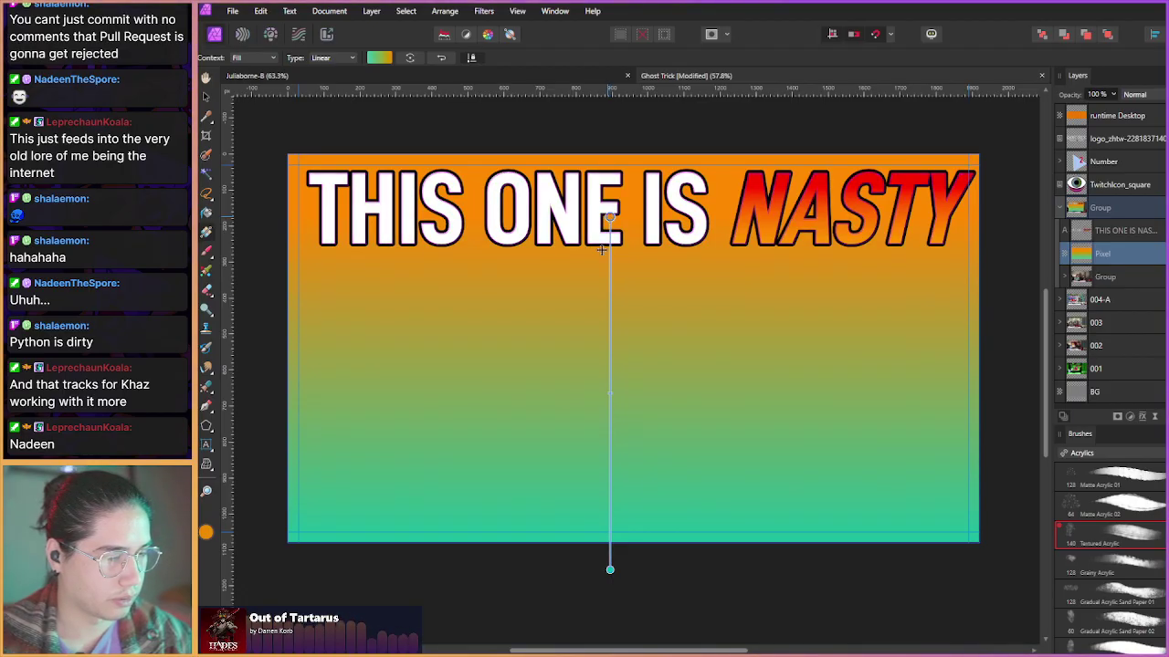
click(610, 569)
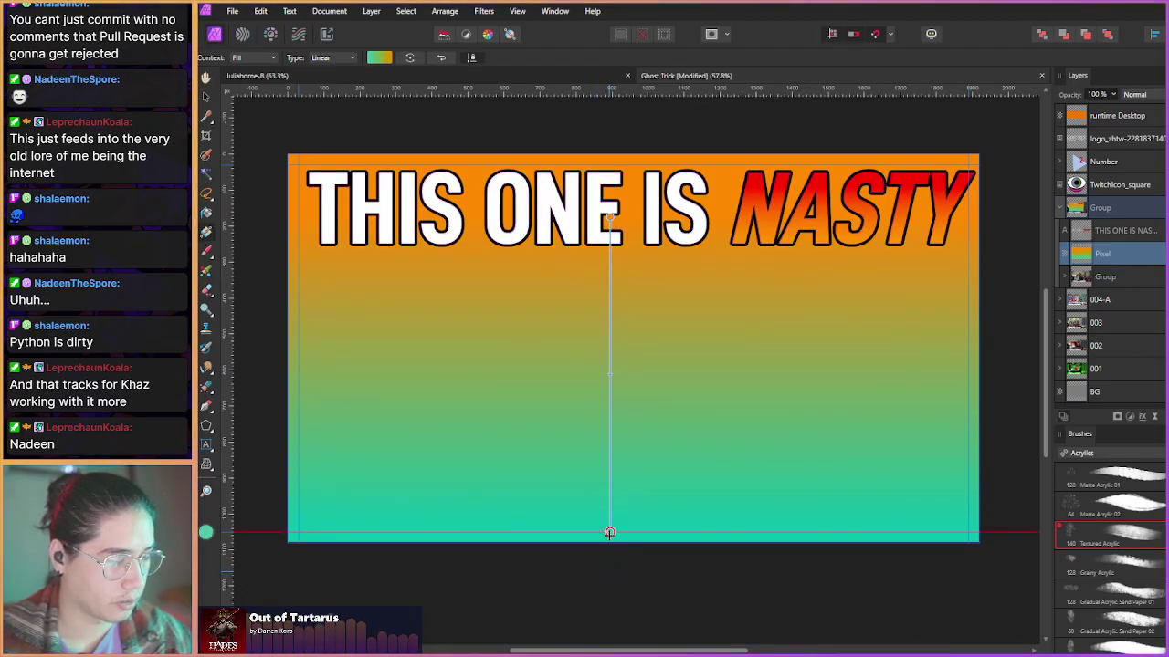
drag(610, 536, 609, 532)
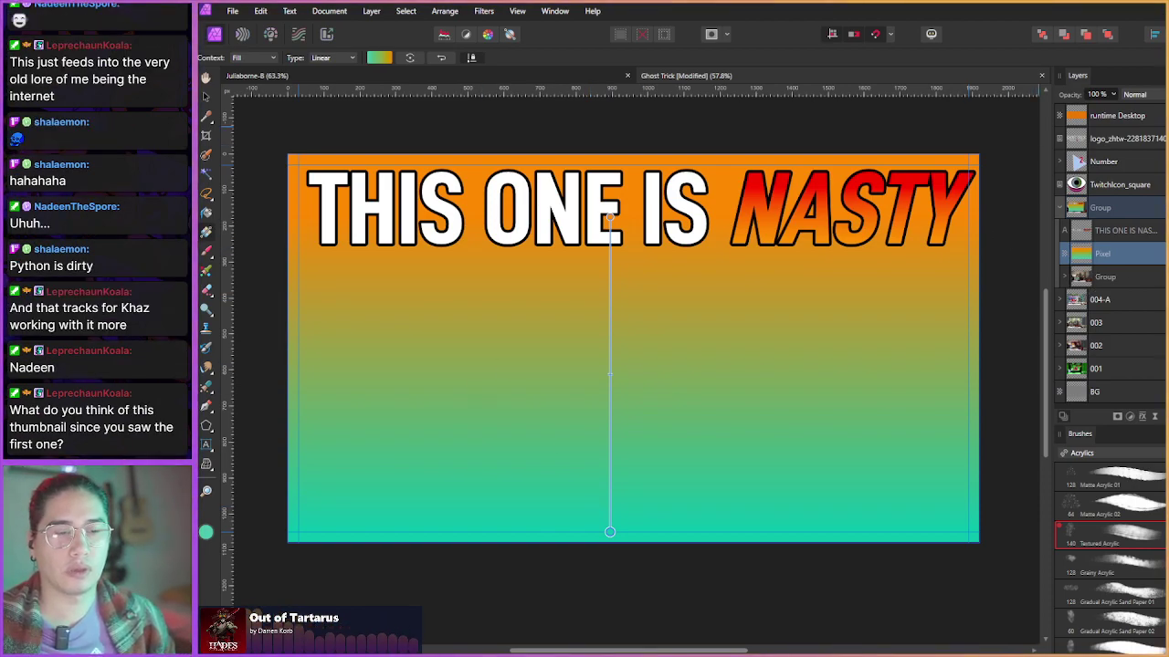
- Set the orange-to-teal gradient layer's blend mode to Color over the photo
click(1137, 94)
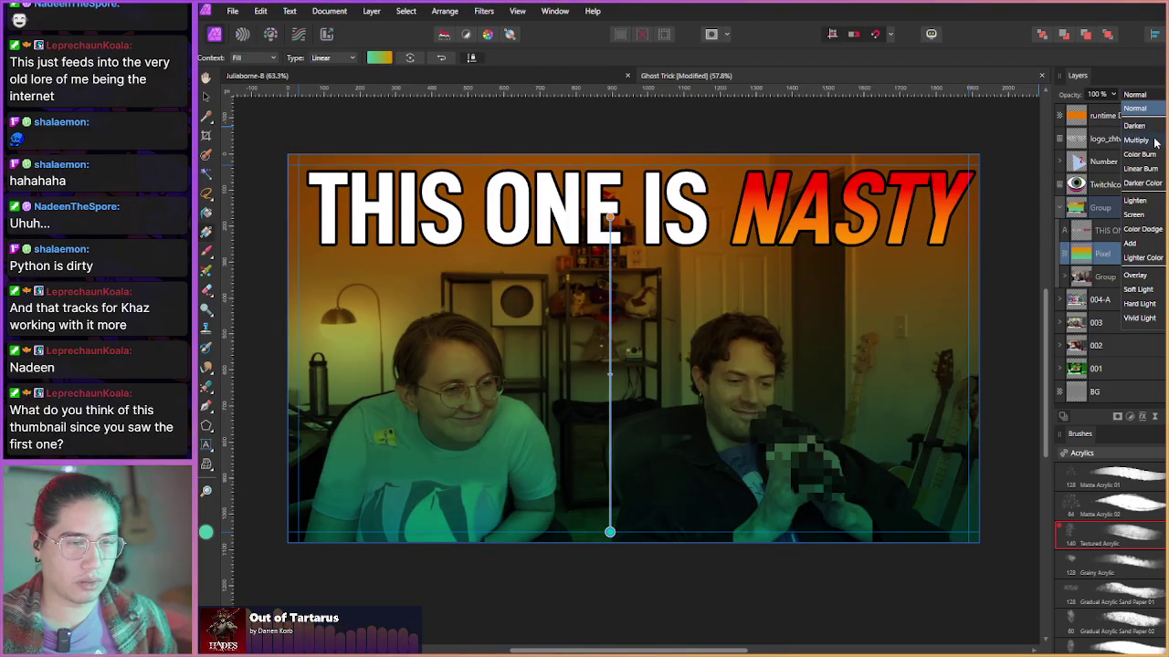
scroll(1141, 253, down, 4)
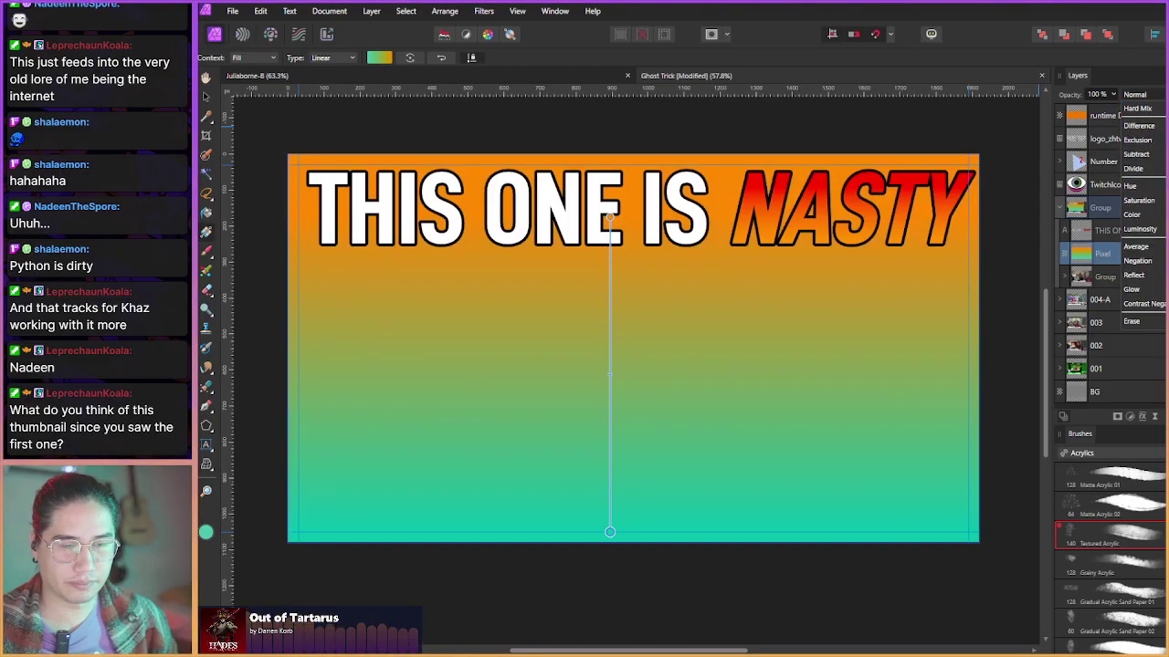
click(1147, 215)
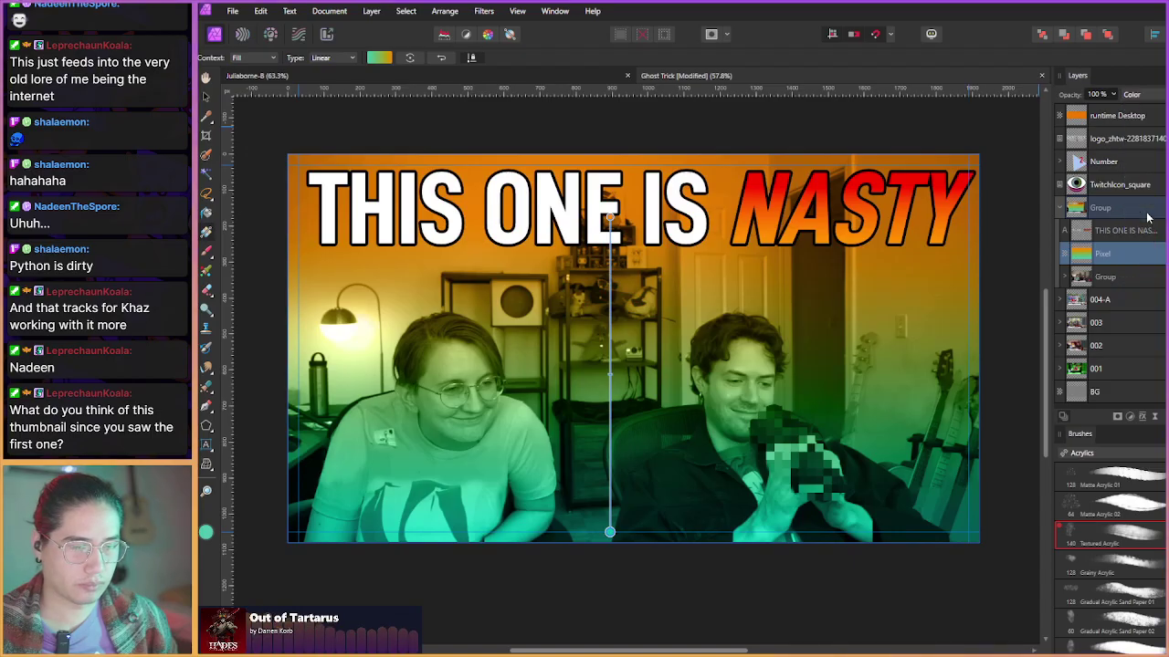
- Add a mask to the gradient layer and paint the tint away from the man holding the pixelated object, using a soft 106.1 px brush
click(1121, 262)
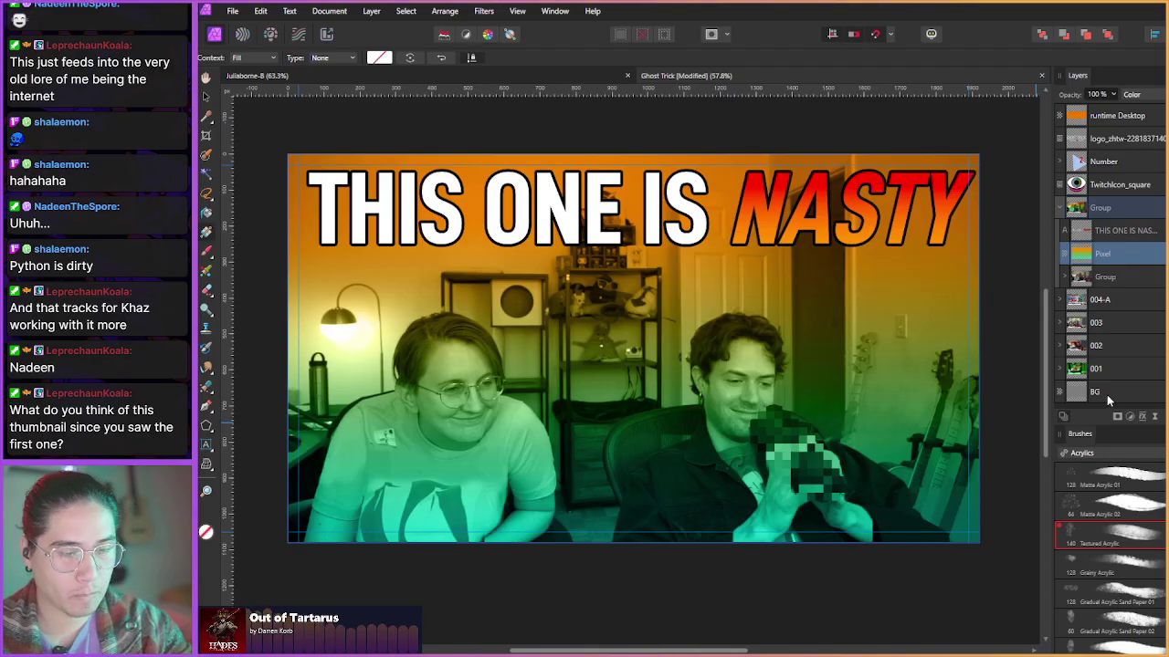
click(1116, 418)
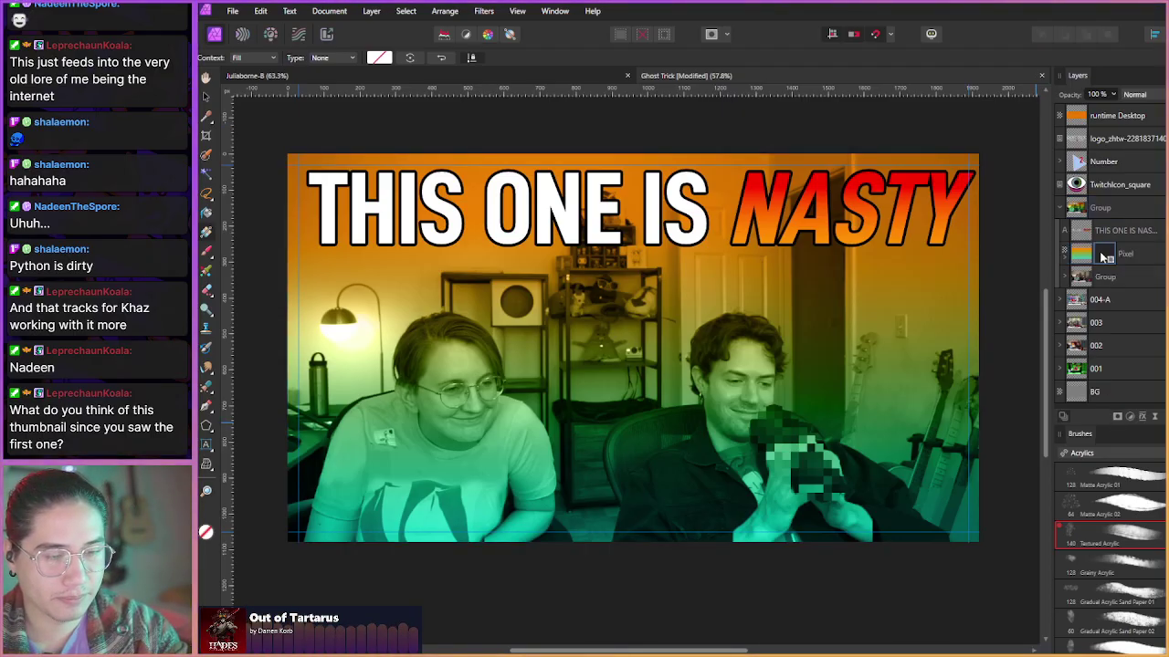
key(b)
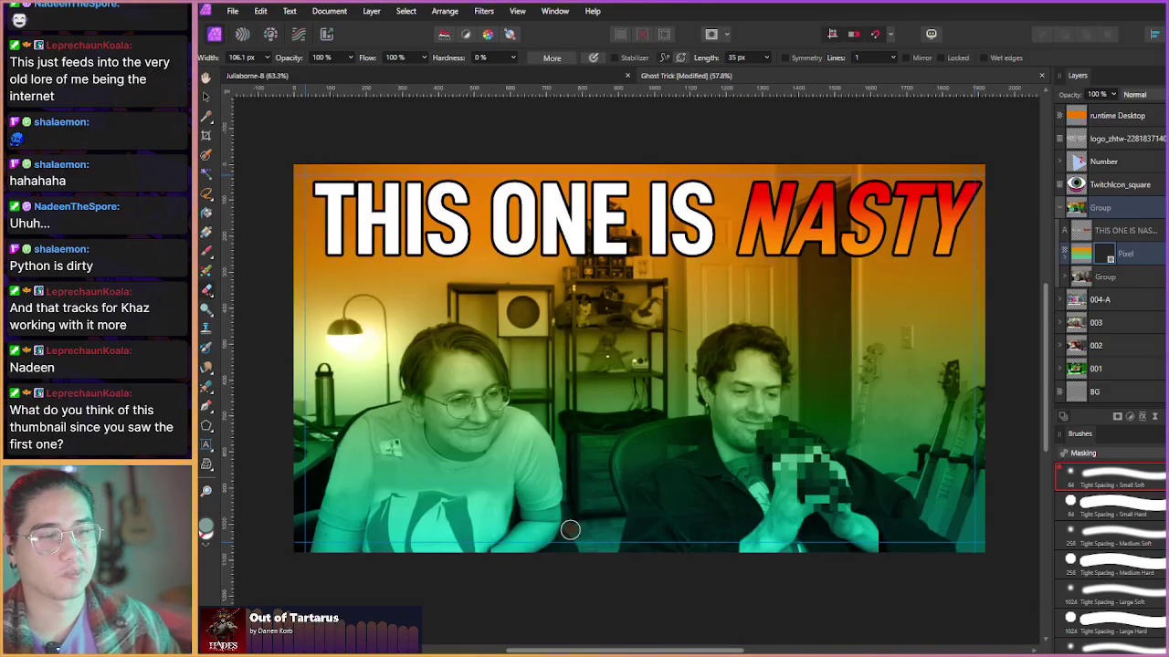
click(569, 529)
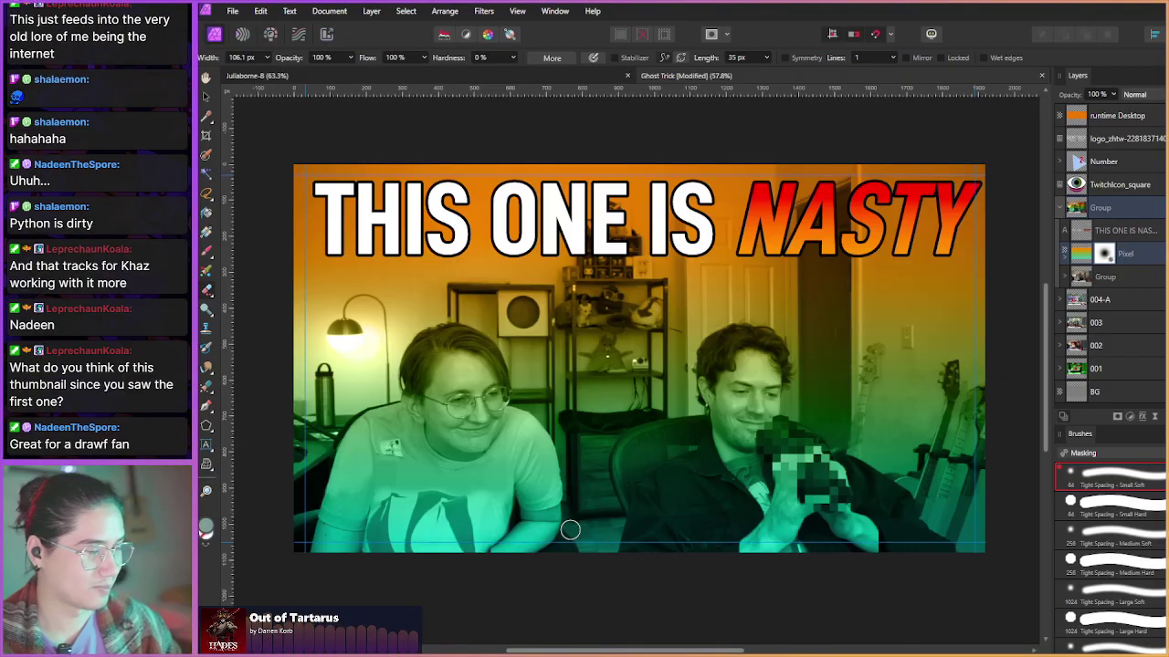
mouse_move(714, 365)
mouse_down()
mouse_move(753, 393)
mouse_move(742, 369)
mouse_move(744, 425)
mouse_move(755, 408)
mouse_move(767, 427)
mouse_move(890, 491)
mouse_move(905, 527)
mouse_move(941, 552)
mouse_move(856, 496)
mouse_move(852, 507)
mouse_move(789, 481)
mouse_move(780, 508)
mouse_move(769, 468)
mouse_move(781, 450)
mouse_move(804, 454)
mouse_move(846, 538)
mouse_move(774, 470)
mouse_move(764, 500)
mouse_move(814, 543)
mouse_move(783, 514)
mouse_move(808, 504)
mouse_move(794, 559)
mouse_move(708, 485)
mouse_move(750, 574)
mouse_up()
- Paint the gradient tint away from the person in the teal shirt on the mask, using soft brushes of 142.4 and 182.5 px
key(])
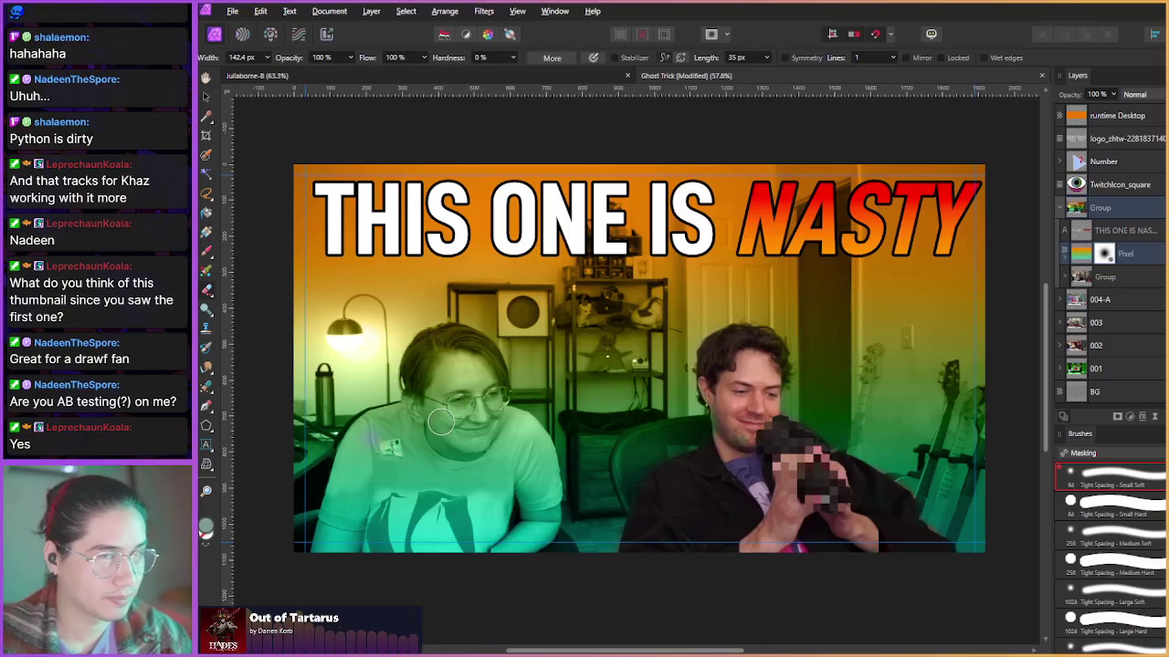
drag(496, 547, 521, 545)
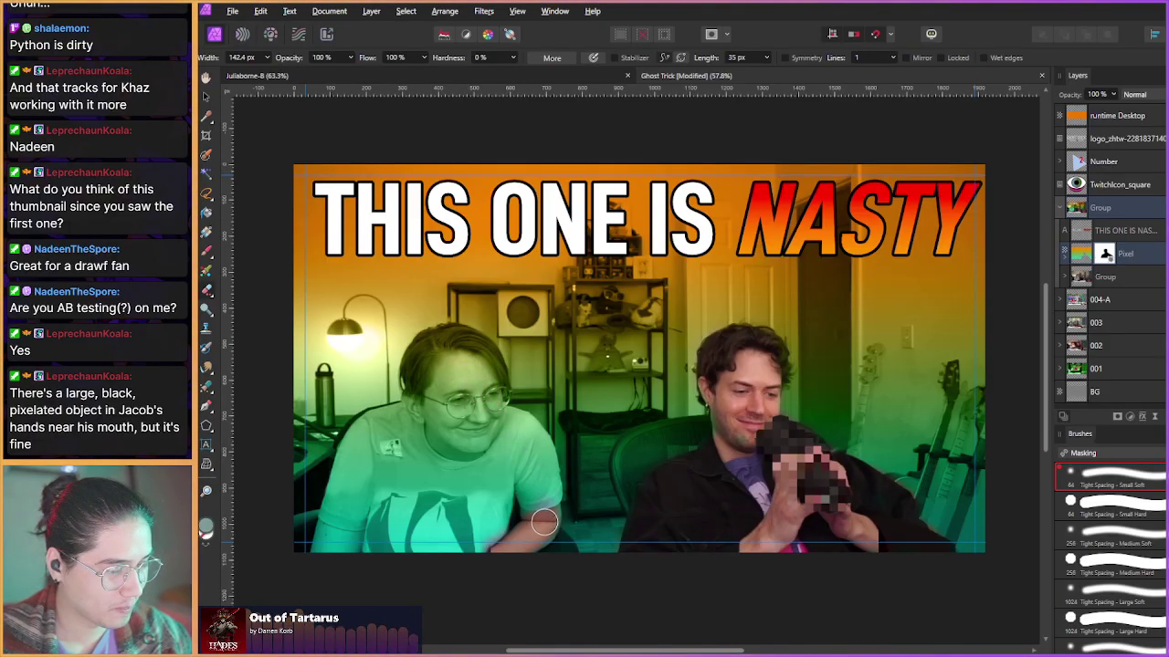
drag(517, 425, 491, 424)
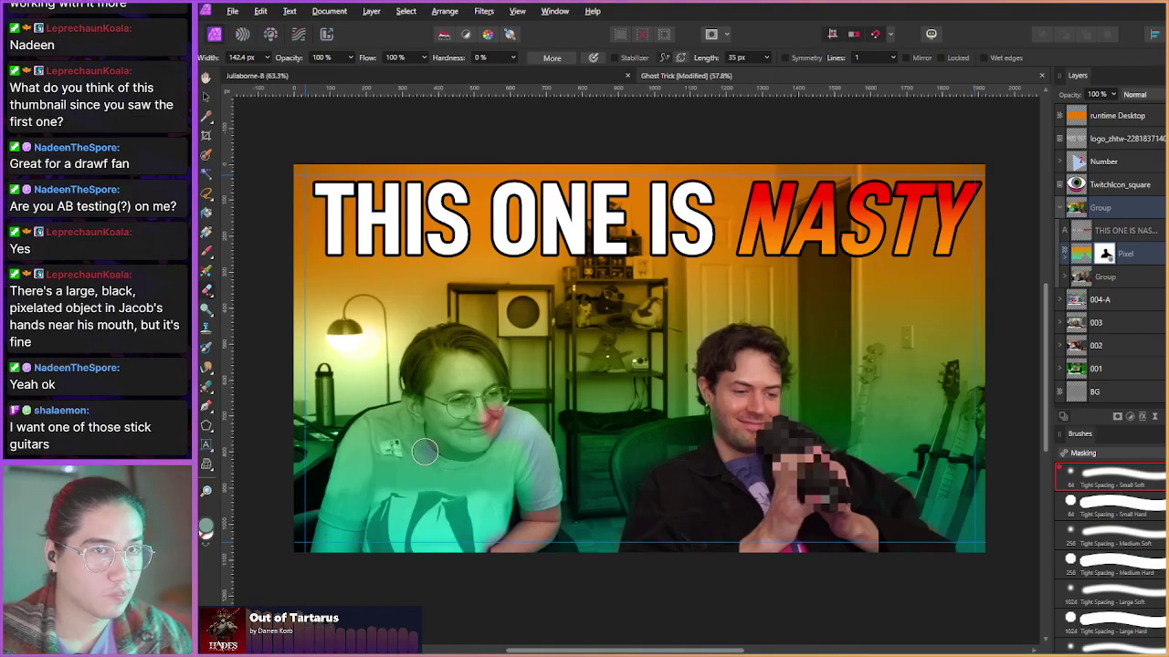
mouse_move(440, 427)
mouse_down()
mouse_move(484, 476)
mouse_move(463, 449)
mouse_move(496, 440)
mouse_move(514, 473)
mouse_move(484, 421)
mouse_up()
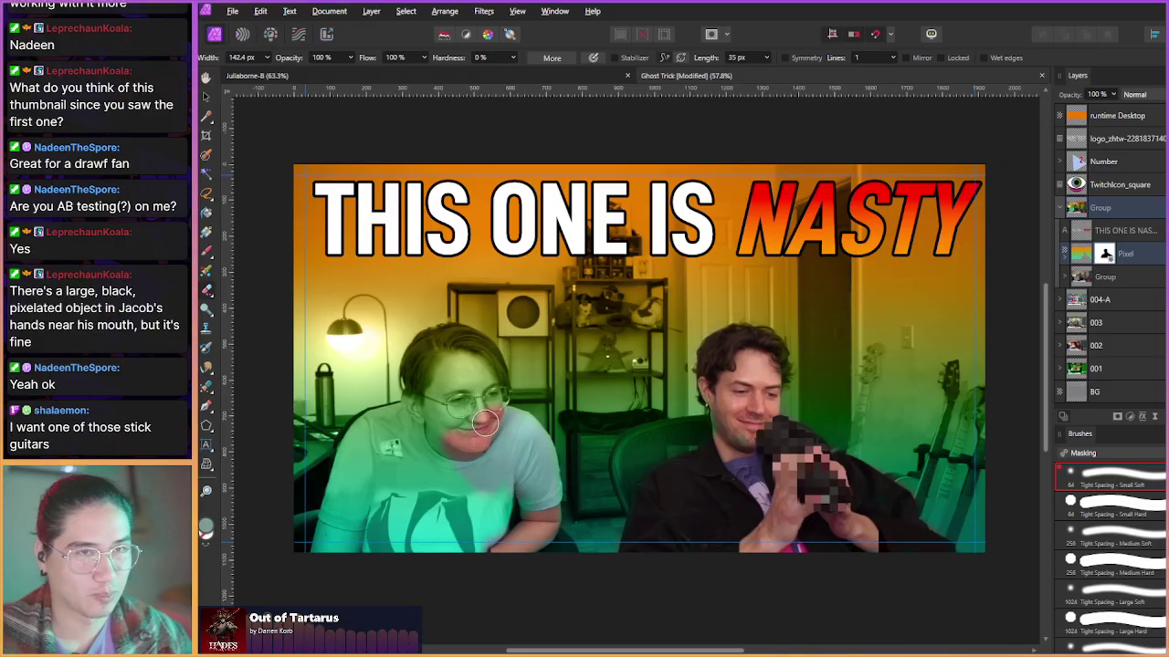
mouse_move(485, 423)
mouse_down()
mouse_move(478, 481)
mouse_move(509, 487)
mouse_move(509, 537)
mouse_move(490, 541)
mouse_move(472, 518)
mouse_move(471, 477)
mouse_move(443, 506)
mouse_move(436, 480)
mouse_move(458, 535)
mouse_move(475, 528)
mouse_move(360, 448)
mouse_move(426, 538)
mouse_move(330, 550)
mouse_move(367, 428)
mouse_move(429, 416)
mouse_move(409, 450)
mouse_move(382, 452)
mouse_move(360, 481)
mouse_move(365, 537)
mouse_up()
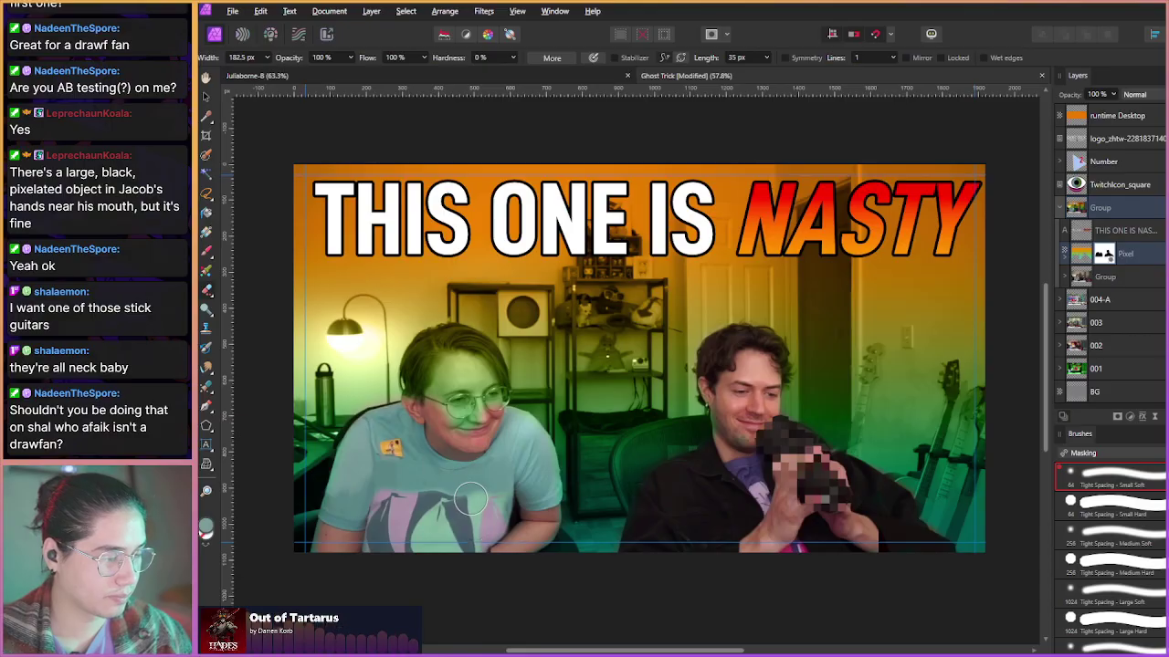
mouse_move(438, 408)
mouse_down()
mouse_move(419, 387)
mouse_move(420, 359)
mouse_move(440, 342)
mouse_move(468, 350)
mouse_up()
mouse_move(494, 399)
mouse_down()
mouse_move(444, 390)
mouse_move(482, 430)
mouse_move(517, 429)
mouse_move(544, 493)
mouse_move(541, 527)
mouse_move(501, 546)
mouse_up()
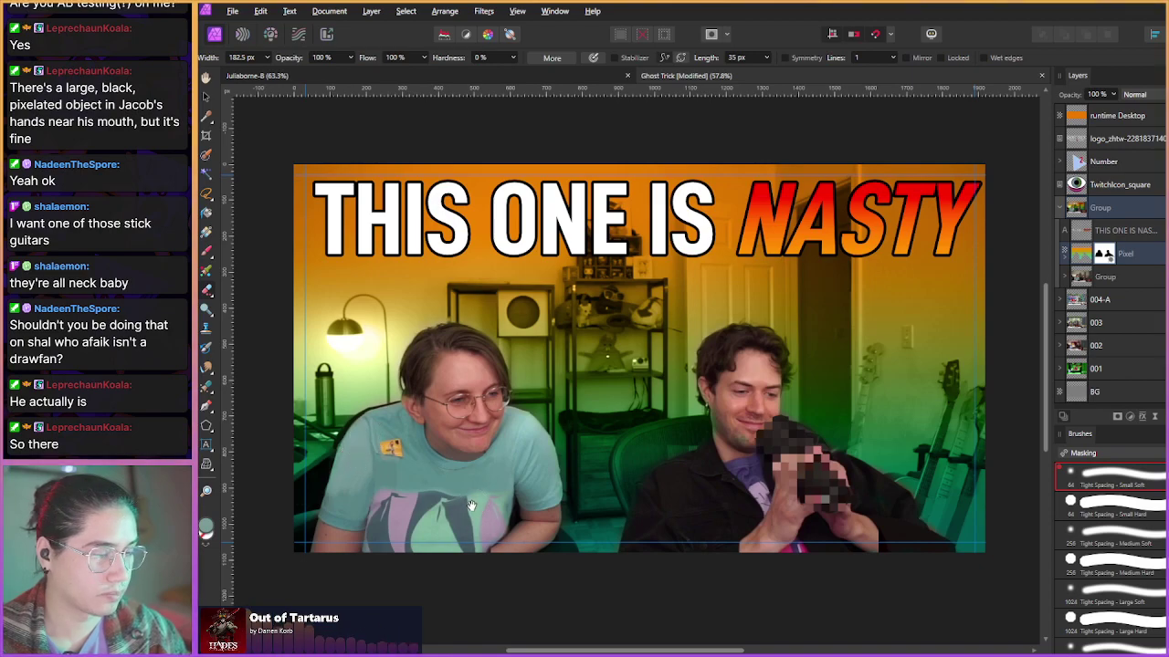
scroll(470, 507, up, 1)
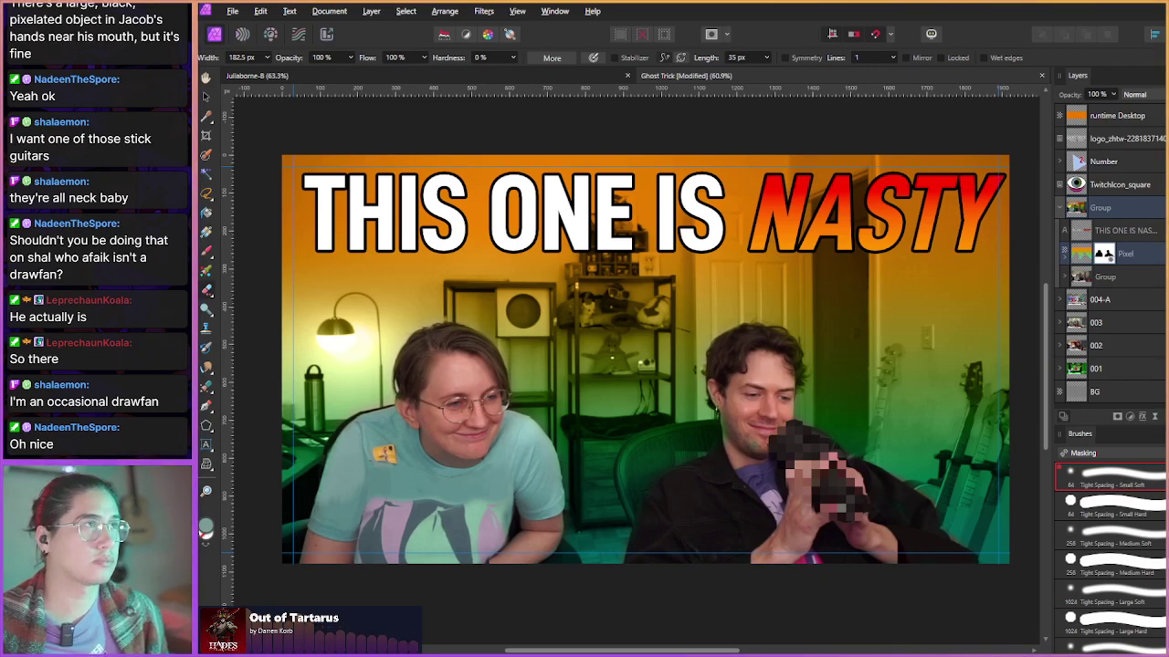
- Switch to the browser to view the Two Week Vacation album page on Bandcamp at 130% zoom, and return to the thumbnail document
key(alt+Tab)
double_click(733, 118)
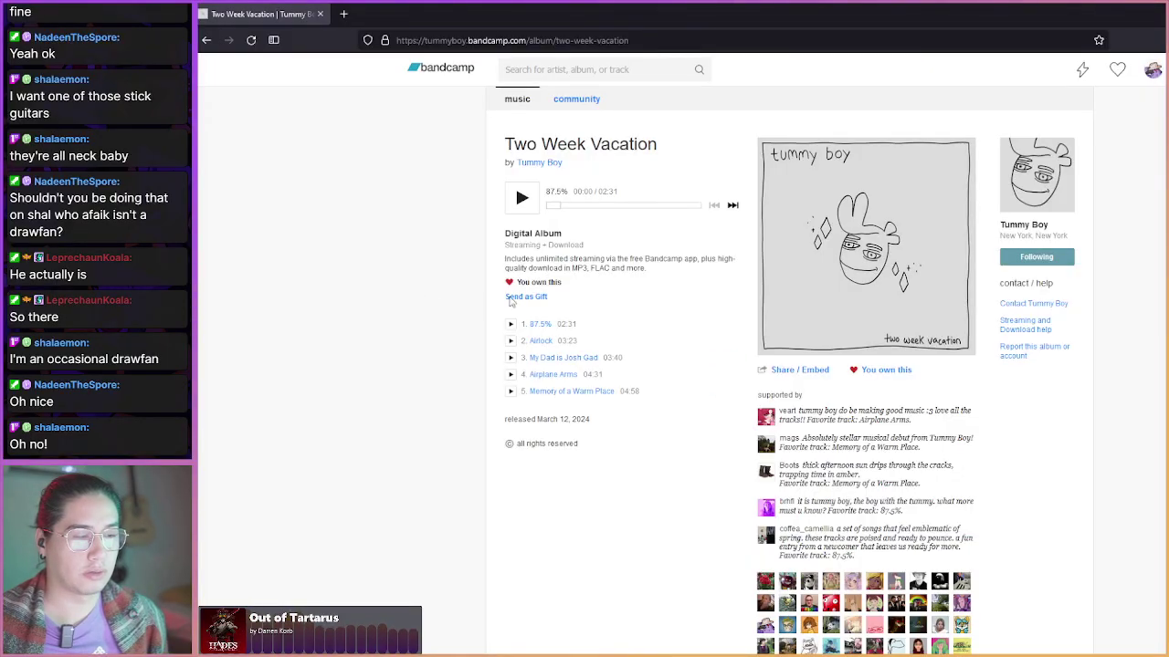
key(ctrl+plus)
key(ctrl+plus)
key(ctrl+plus)
key(ctrl+plus)
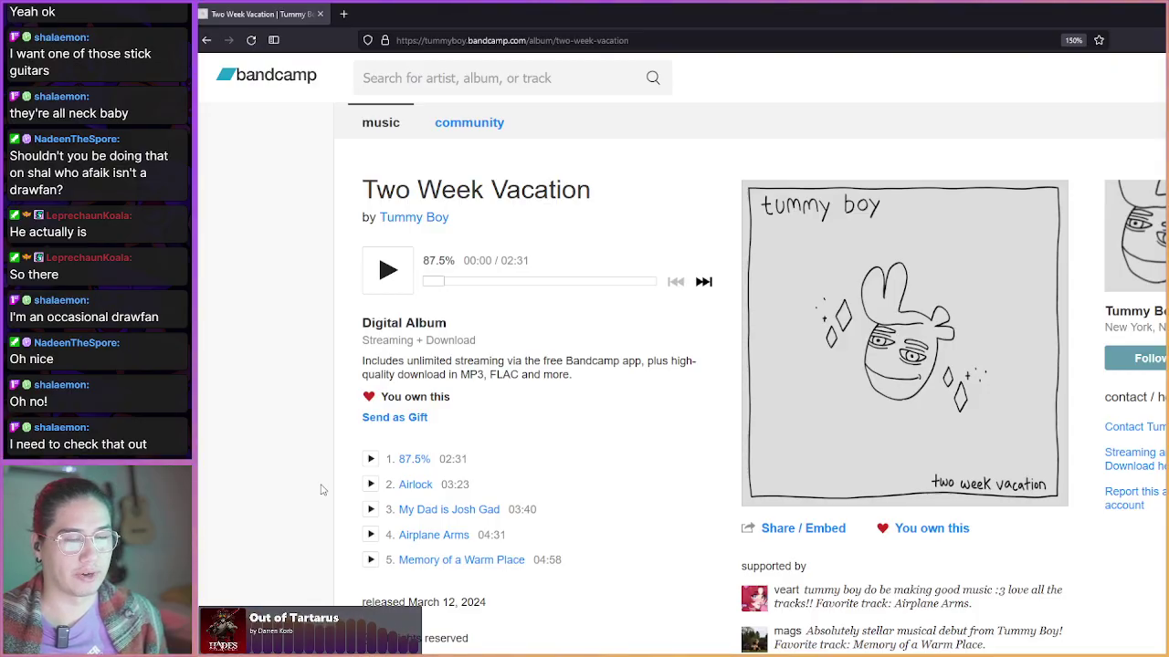
key(ctrl+minus)
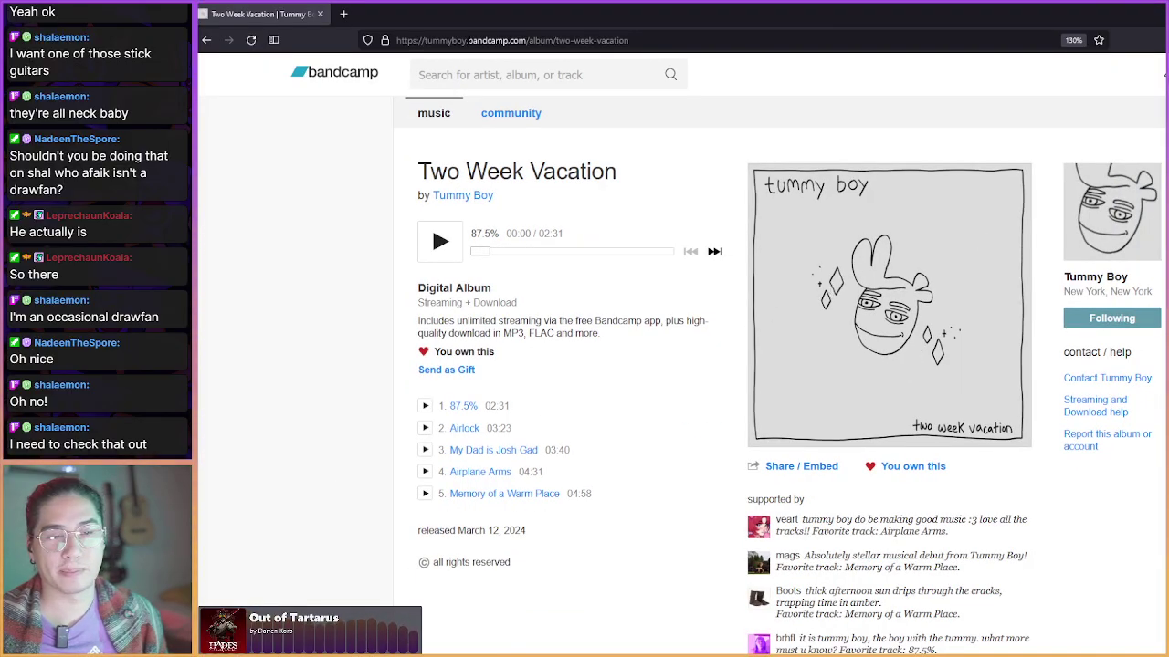
key(alt+Tab)
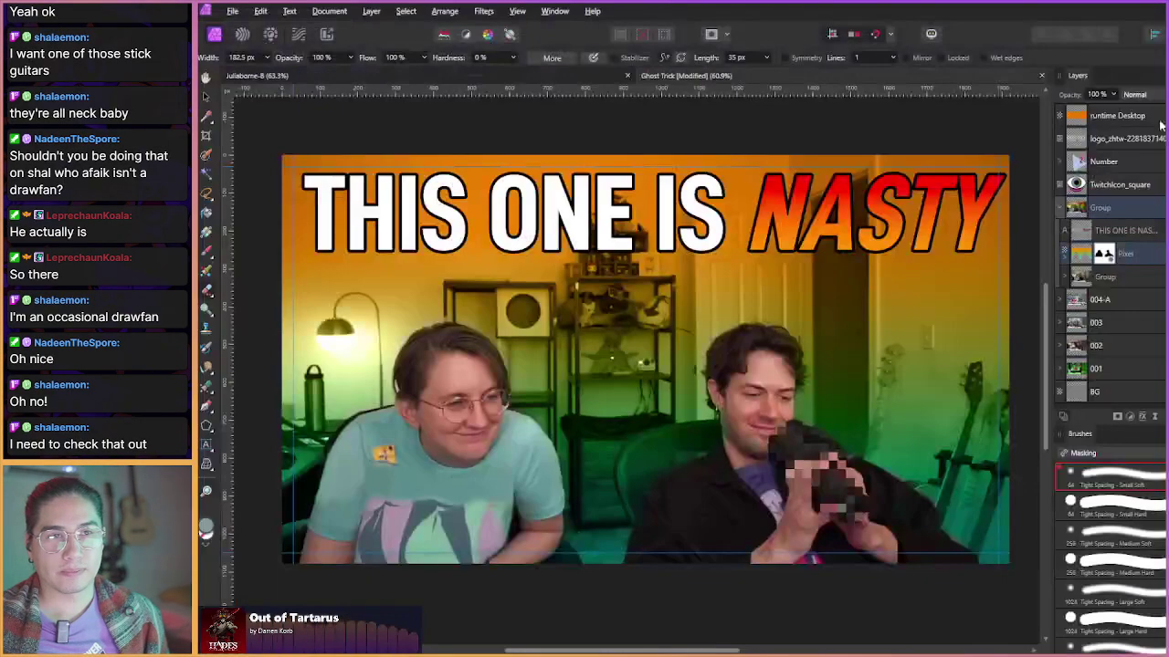
- Select the group holding the title, gradient and photo, and collapse it in the layer stack
click(1123, 212)
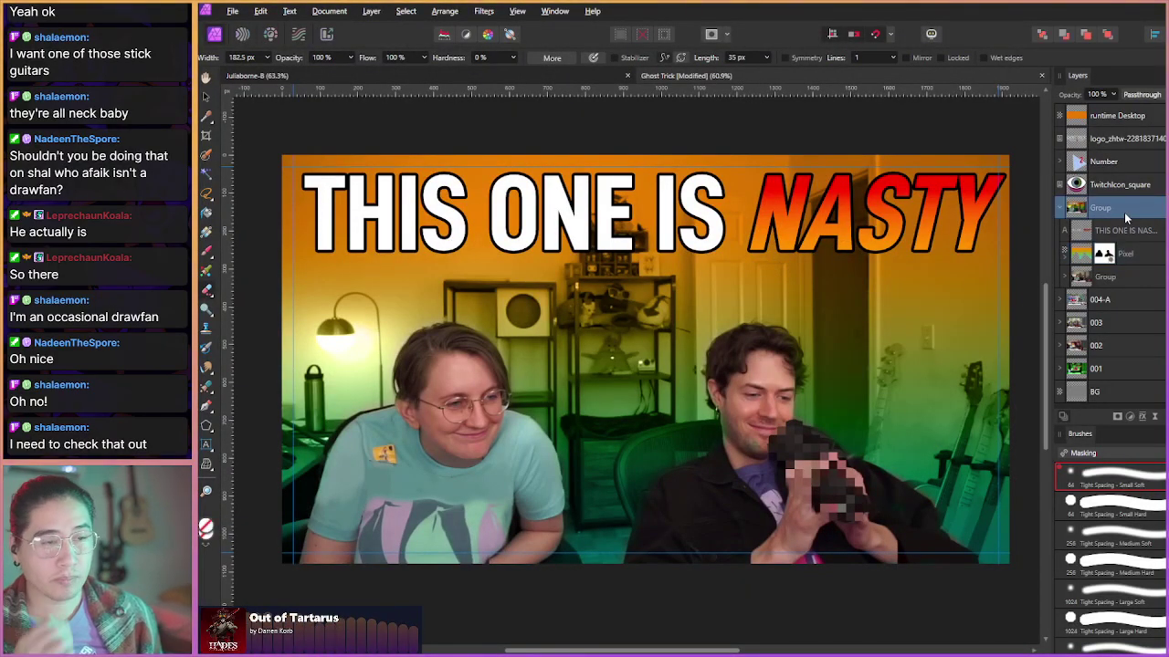
click(1132, 256)
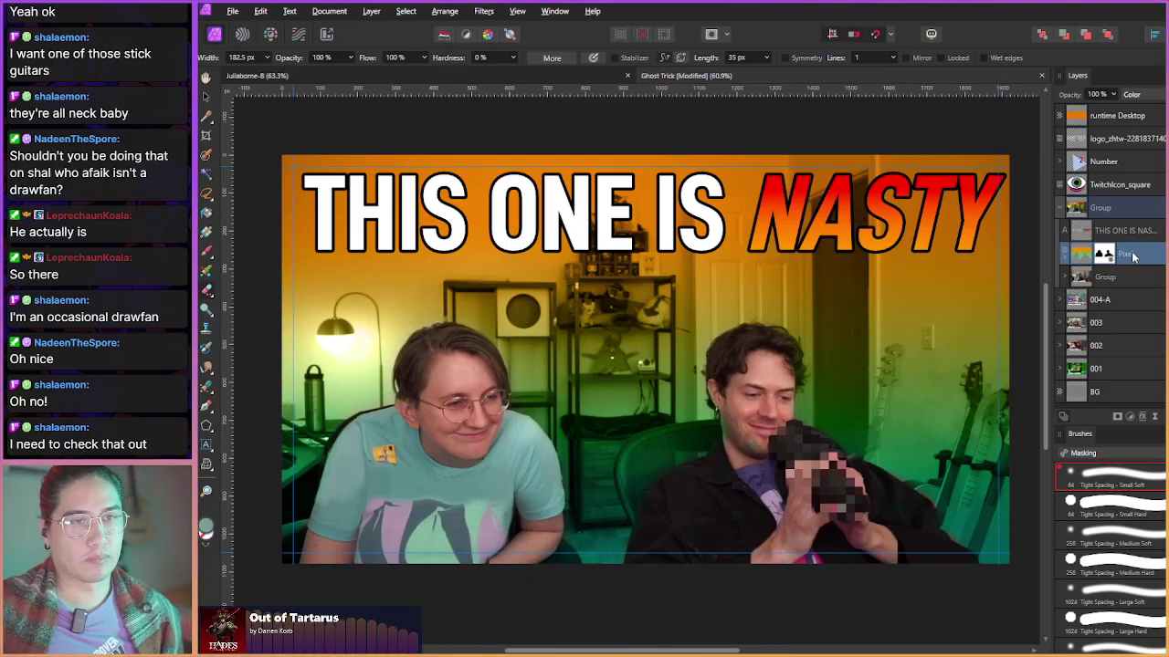
click(1103, 209)
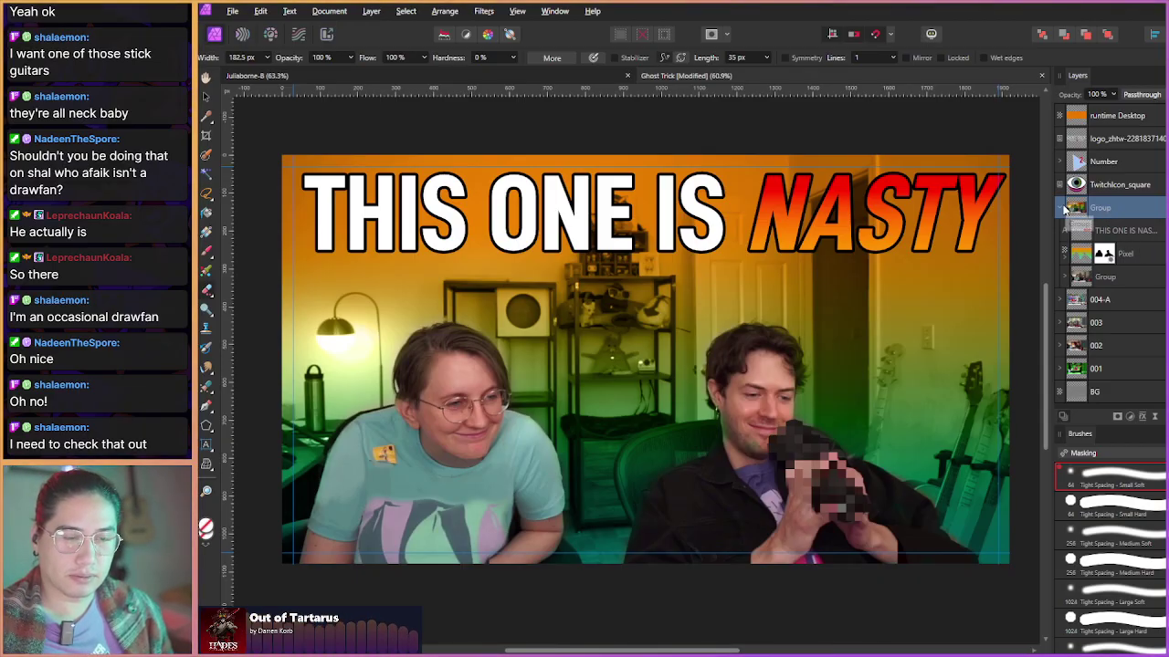
click(1062, 209)
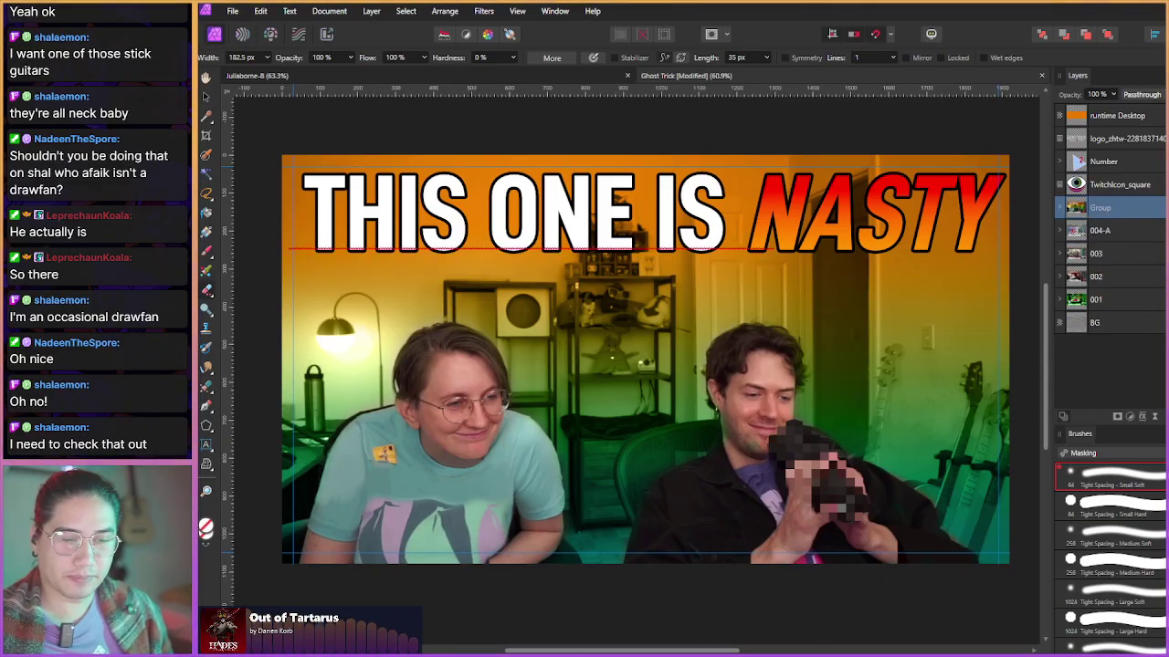
- Toggle the new group's visibility repeatedly to compare this thumbnail with the UNCOMMABLE??? version beneath it
click(1166, 208)
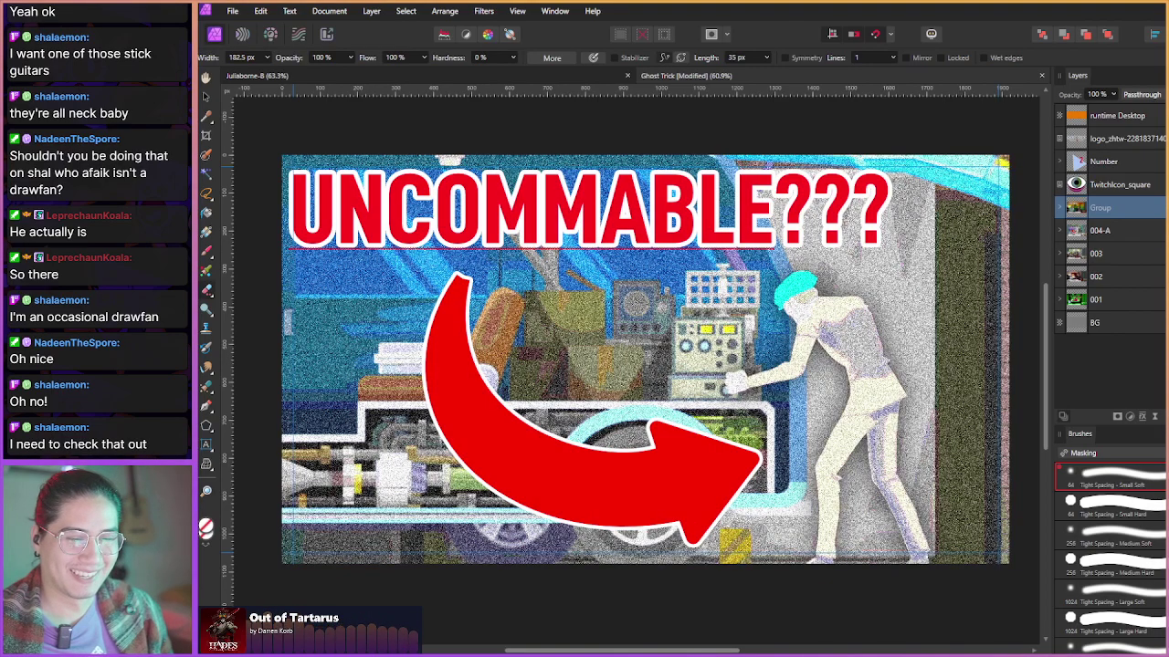
click(1166, 208)
click(1166, 208)
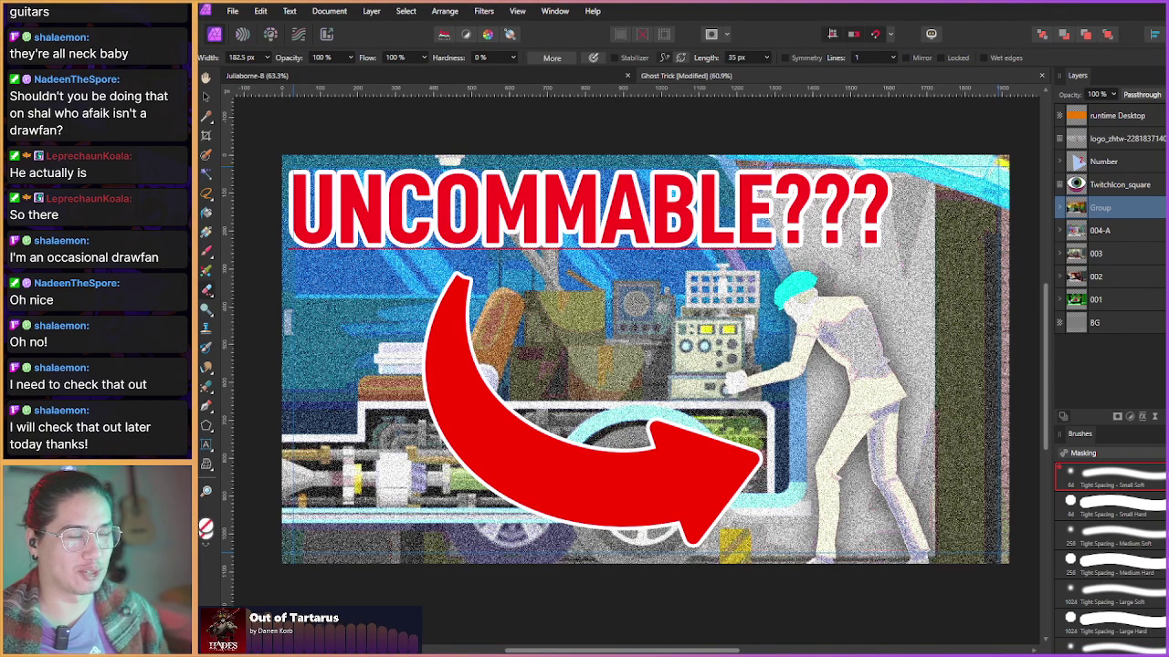
click(1165, 207)
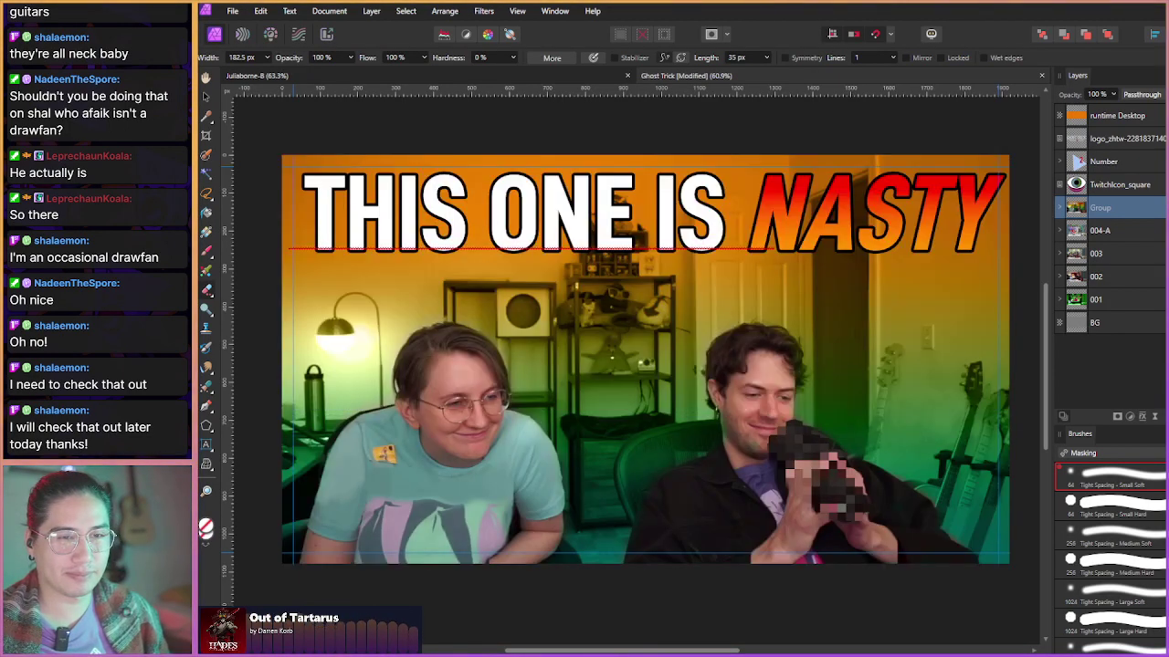
click(1166, 207)
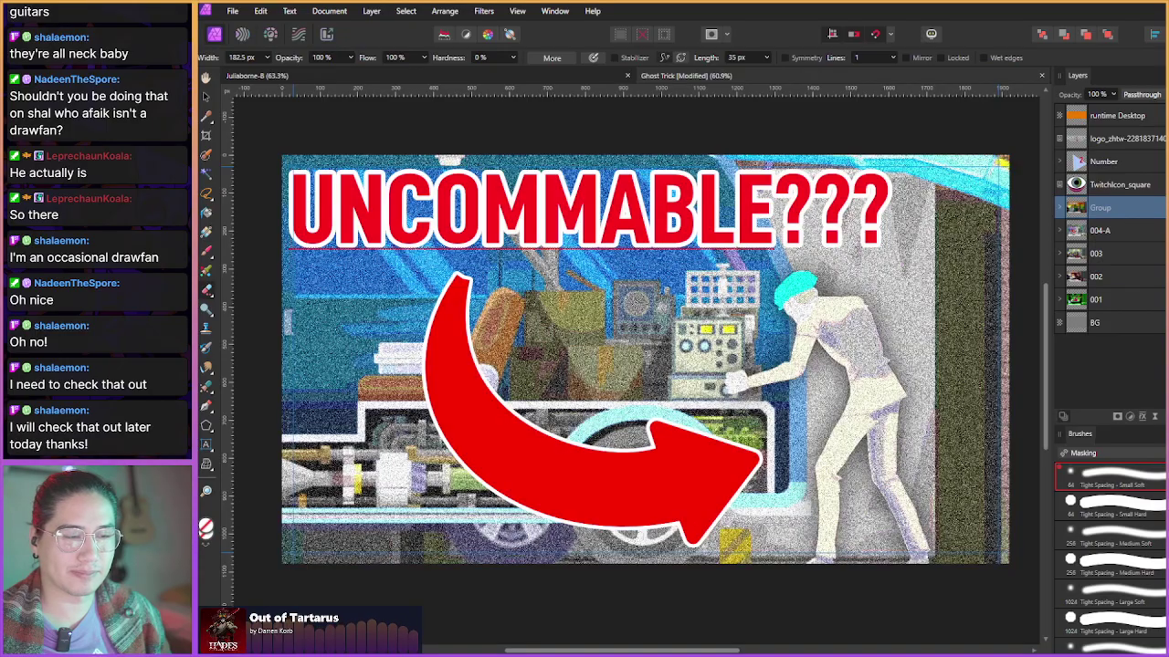
click(1166, 207)
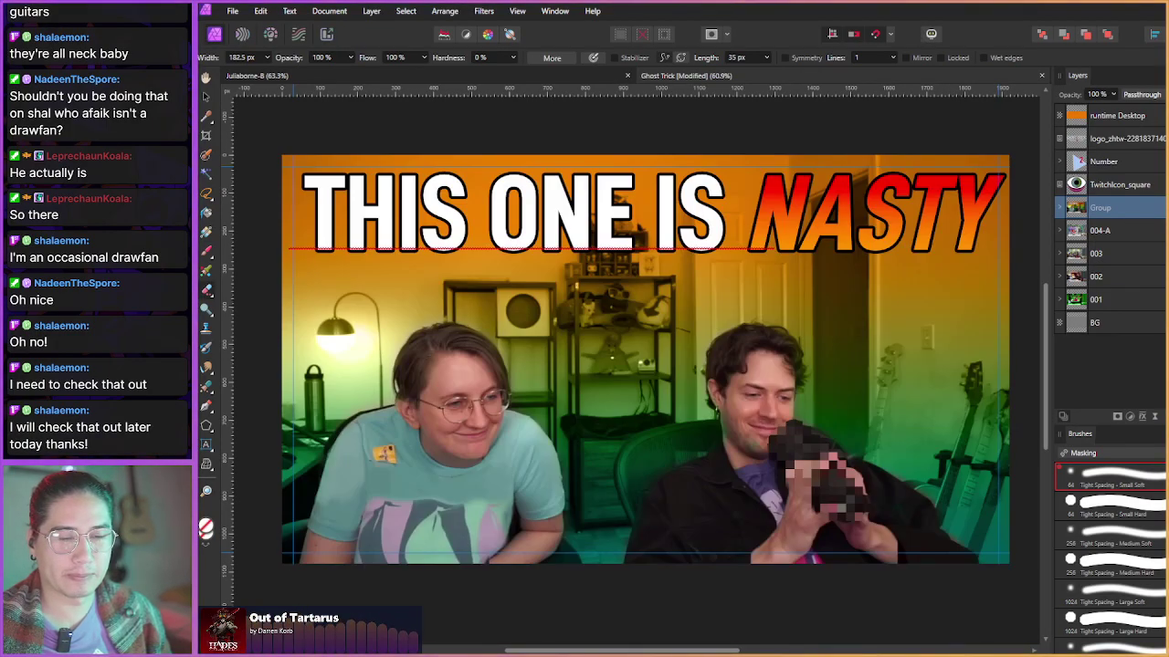
click(1165, 207)
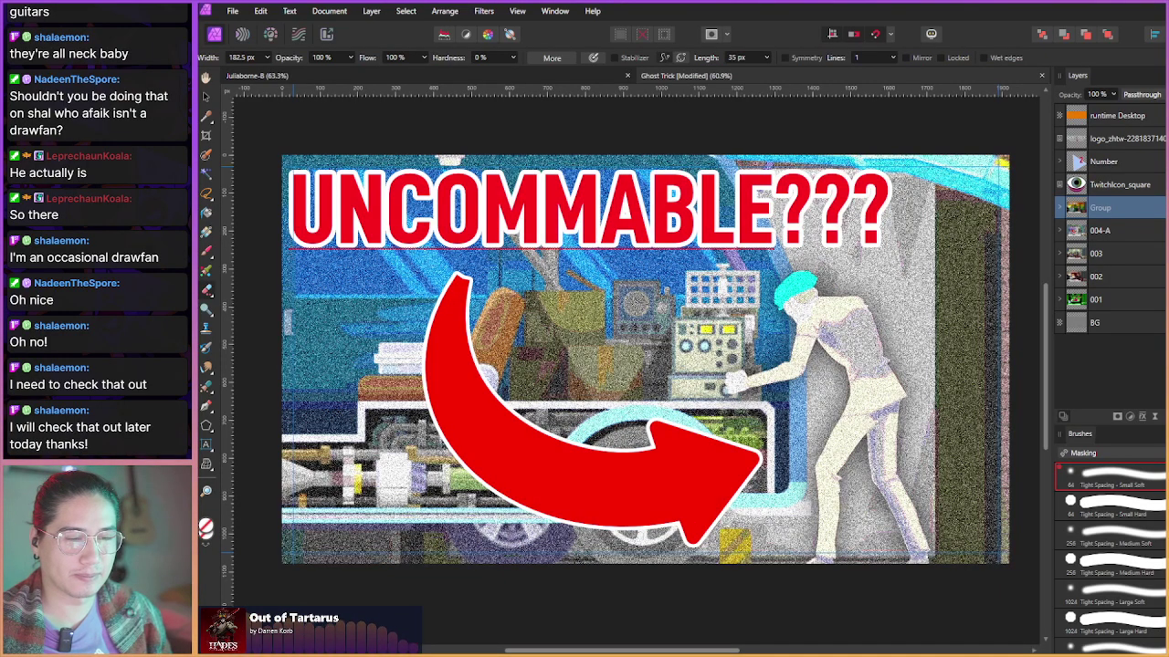
click(1166, 207)
- Rename the new thumbnail's group as 004-B
double_click(1103, 208)
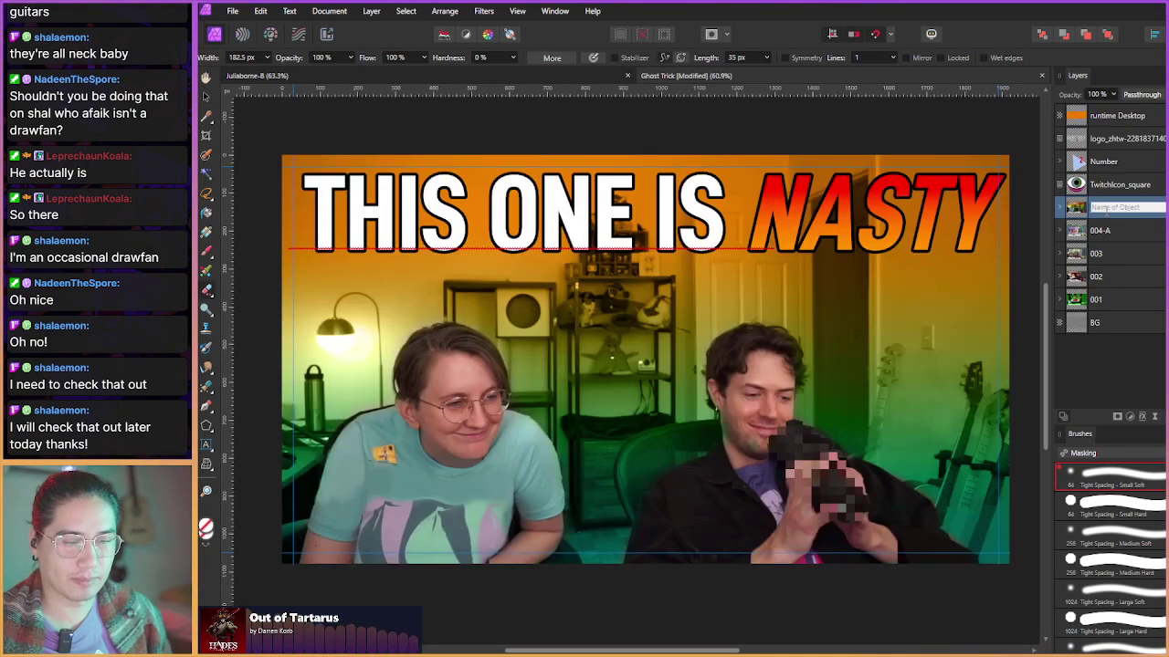
text(004-b)
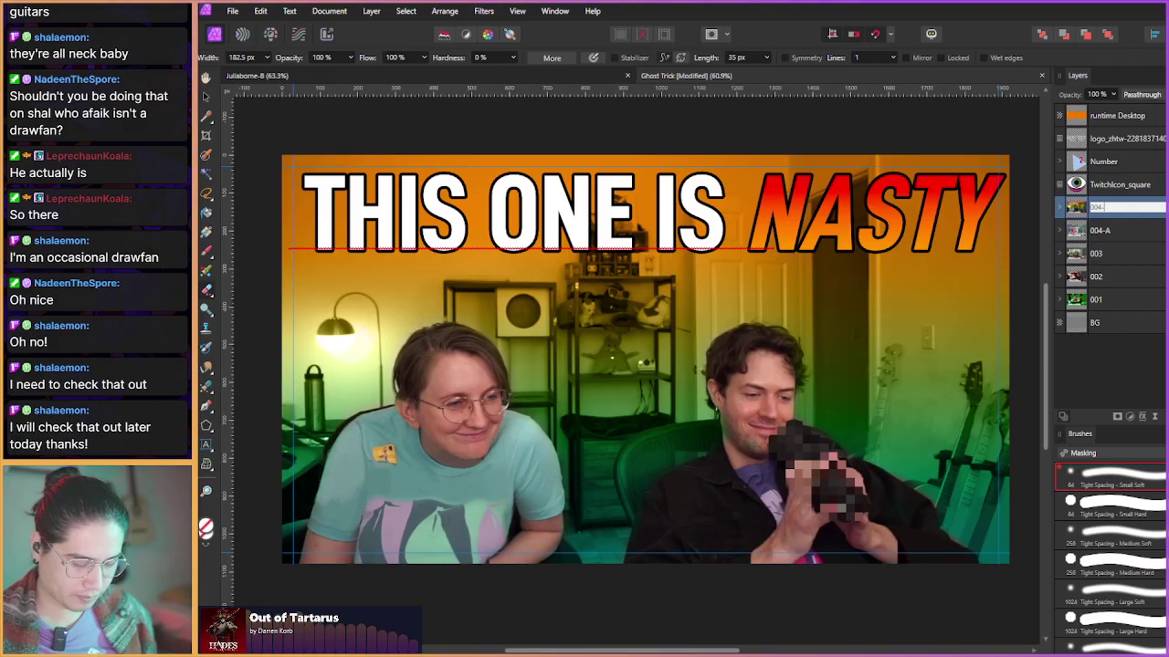
key(Return)
double_click(1108, 209)
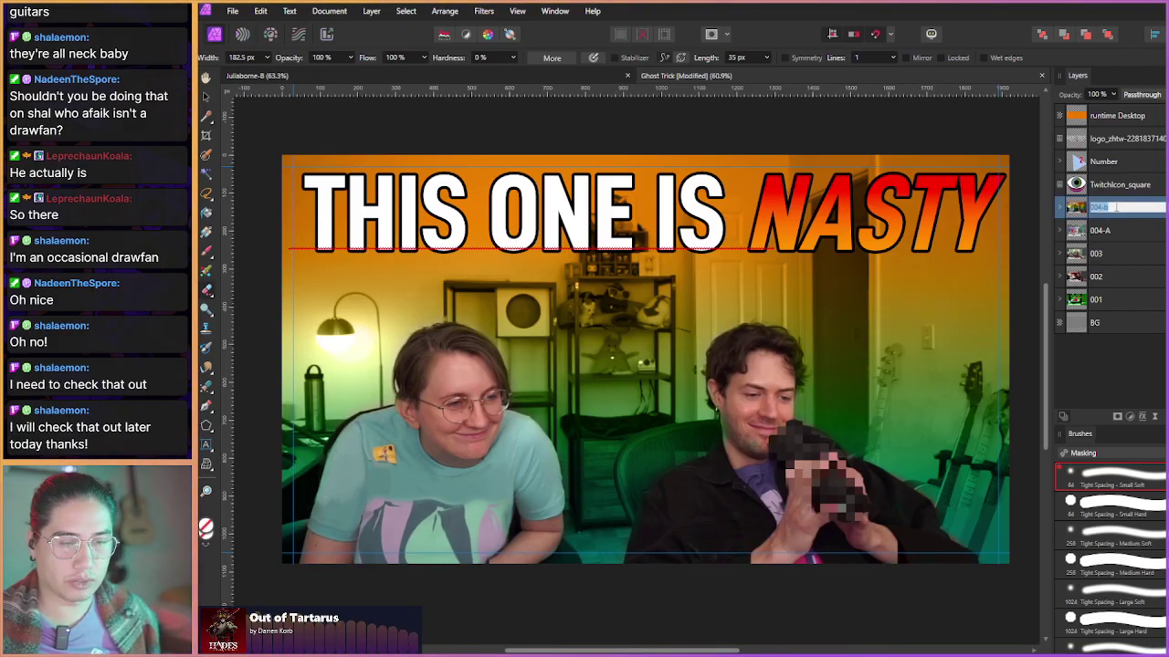
click(1115, 207)
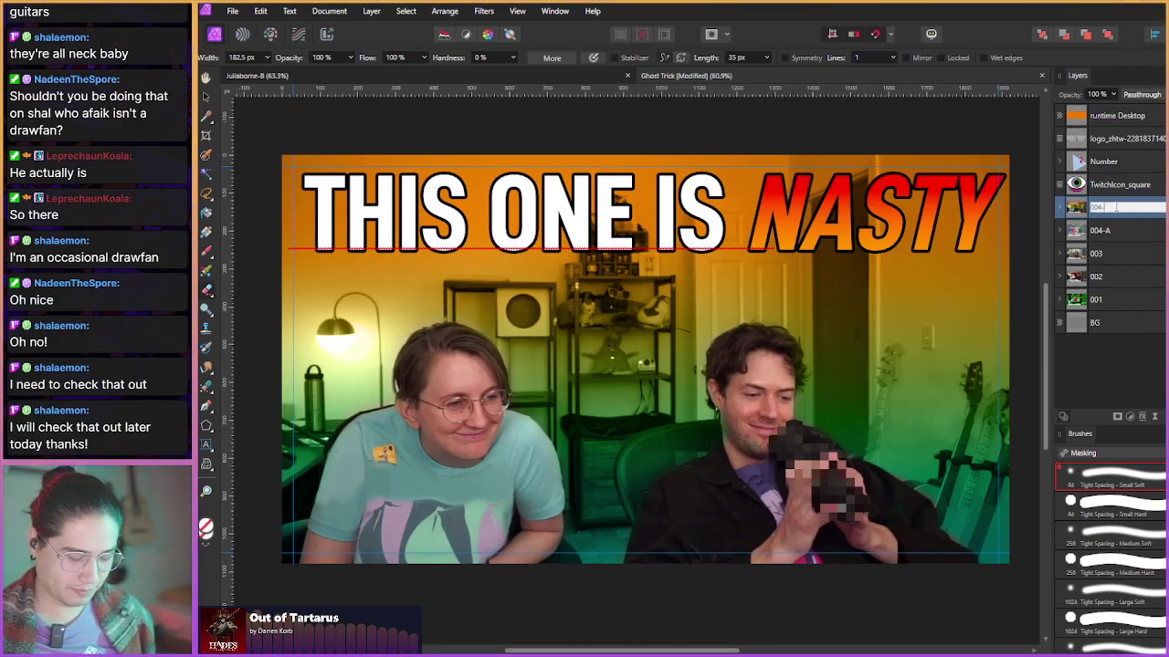
key(Return)
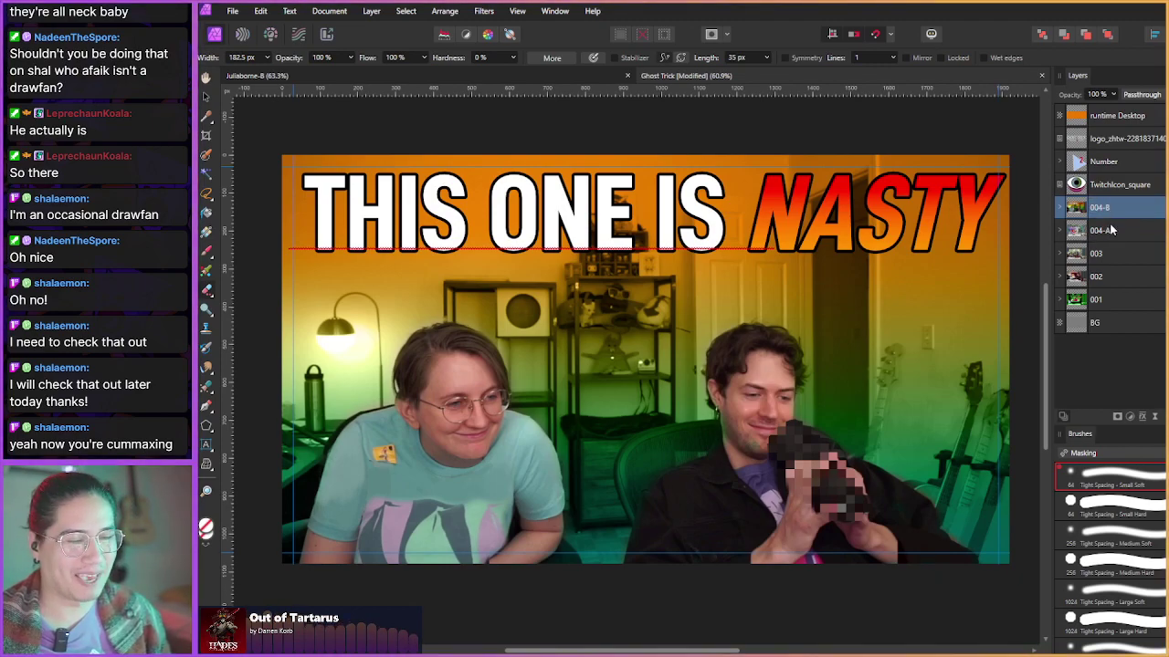
- Copy the Number group from the 003 thumbnail and place the copy inside the 004-B group, above its title text
click(1141, 166)
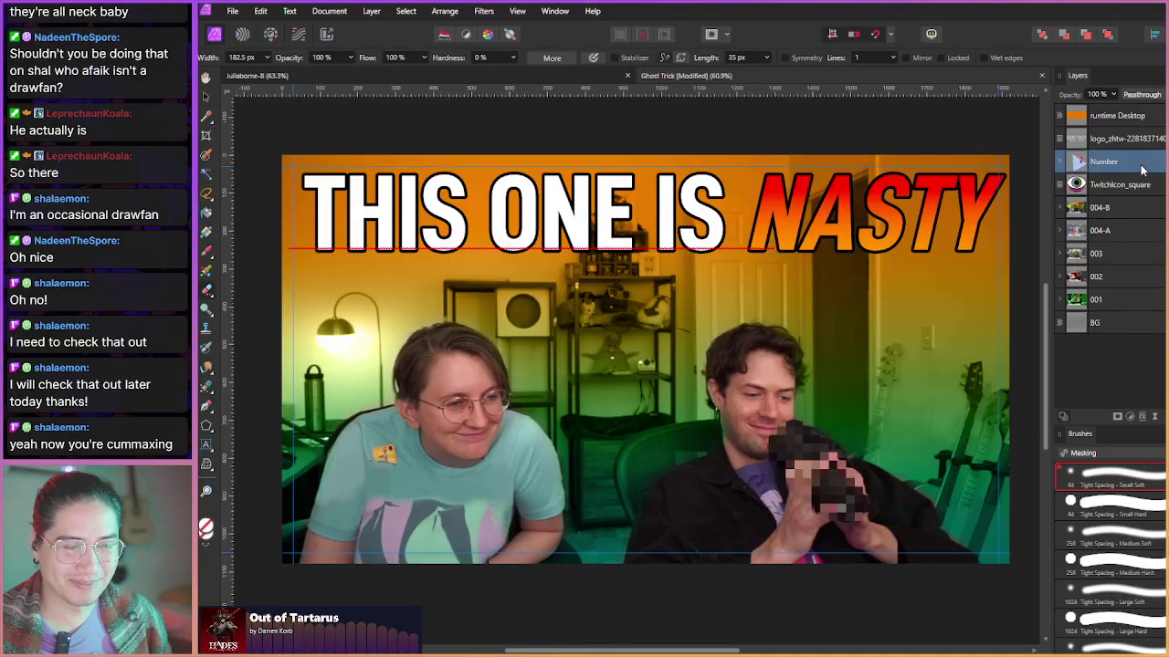
click(1061, 253)
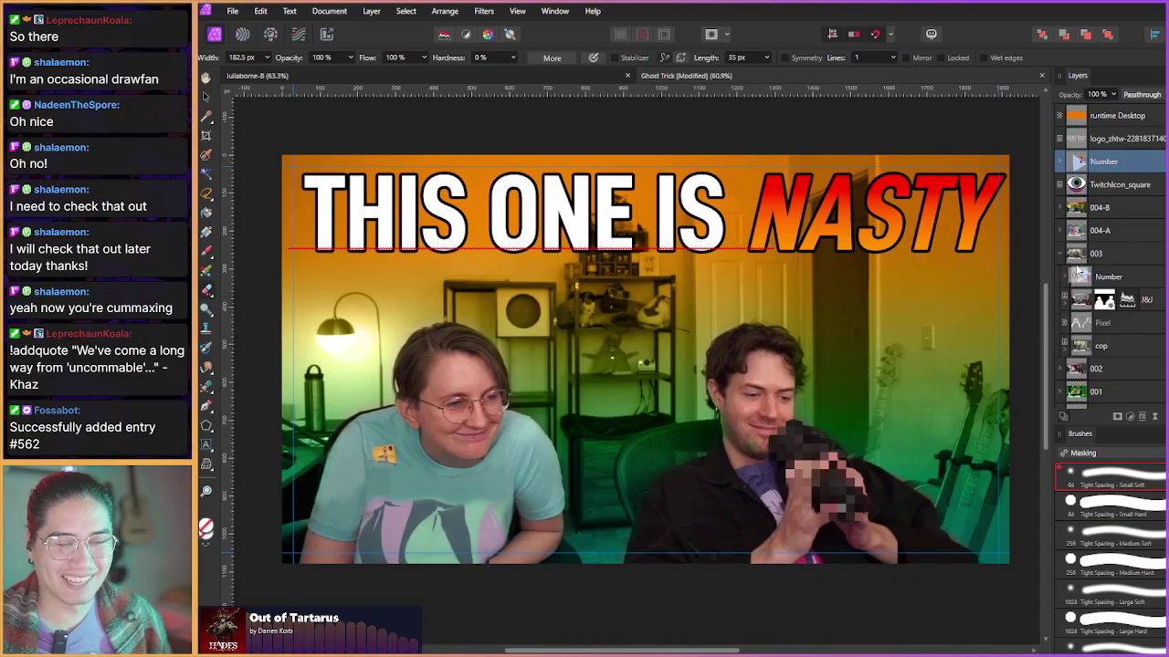
click(1126, 283)
click(1062, 254)
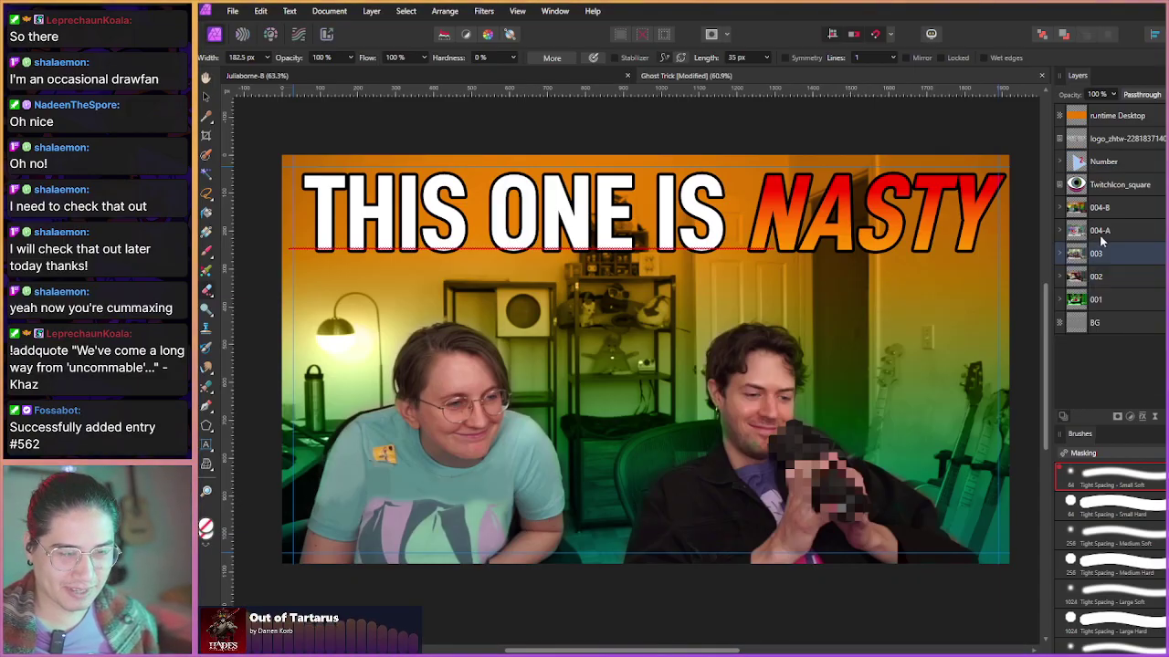
click(1059, 207)
click(1114, 208)
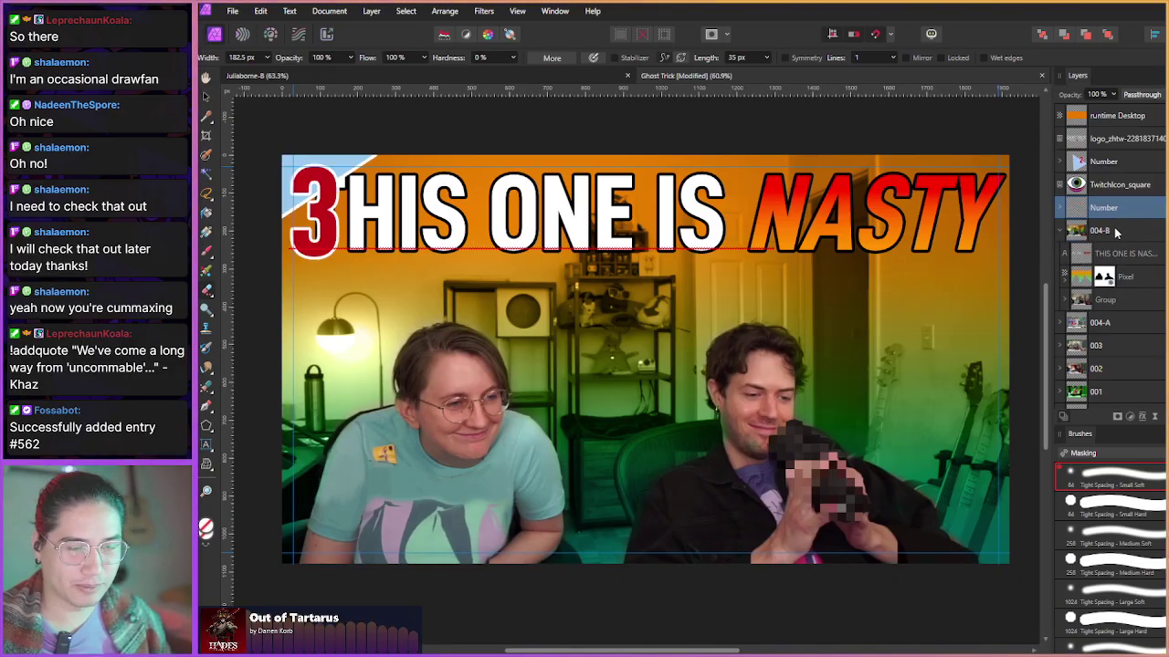
drag(1121, 253, 1120, 252)
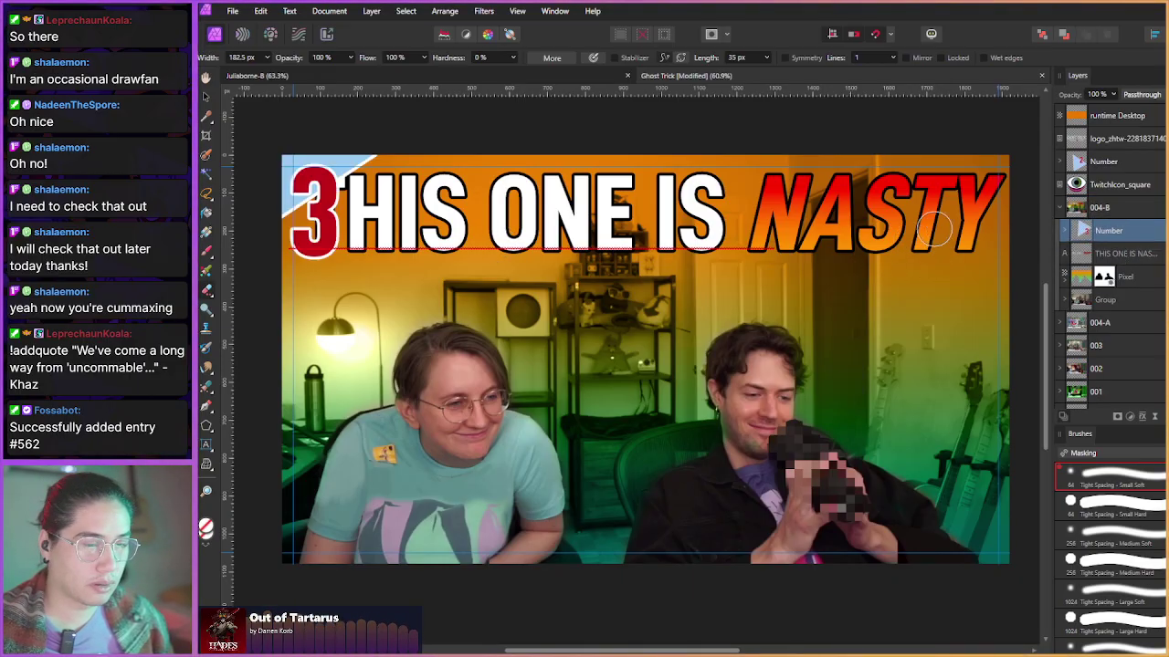
- Flip the copied number's background triangle vertically and move it into the lower-left corner of the 004-B thumbnail
click(1070, 231)
click(1121, 277)
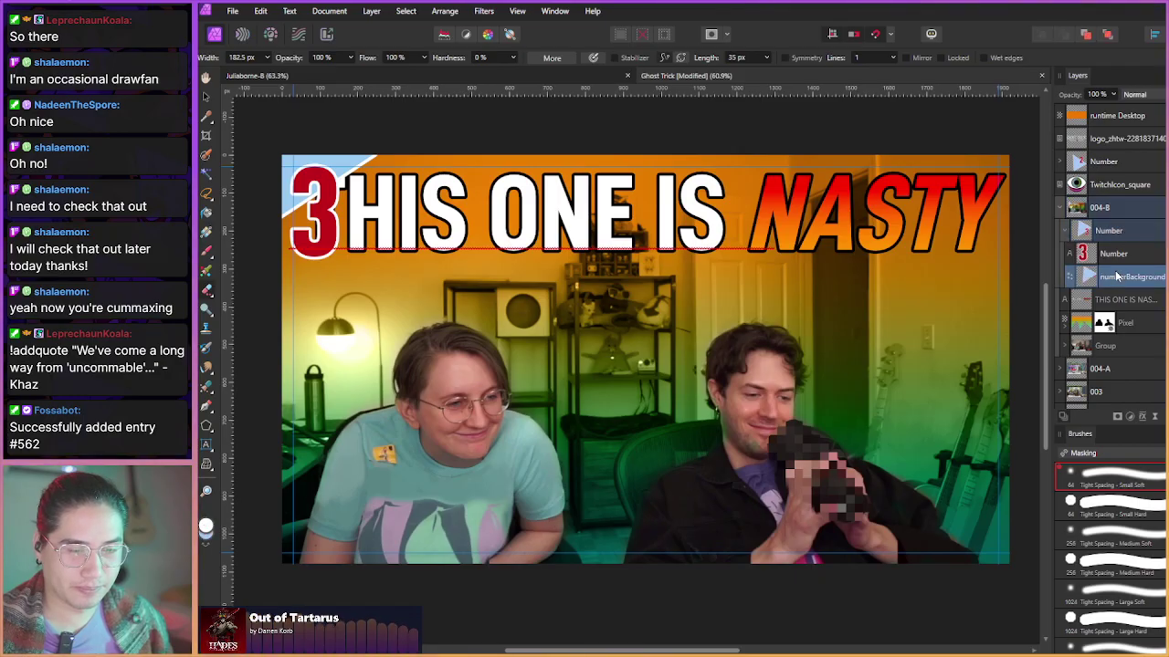
key(v)
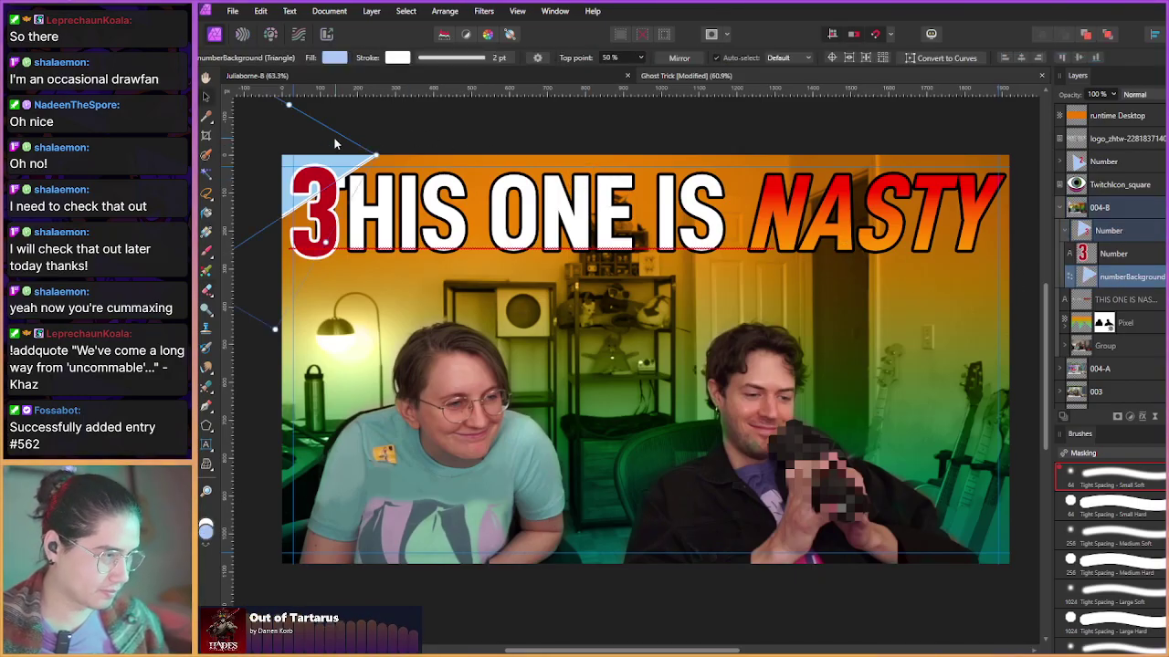
right_click(316, 142)
mouse_move(450, 340)
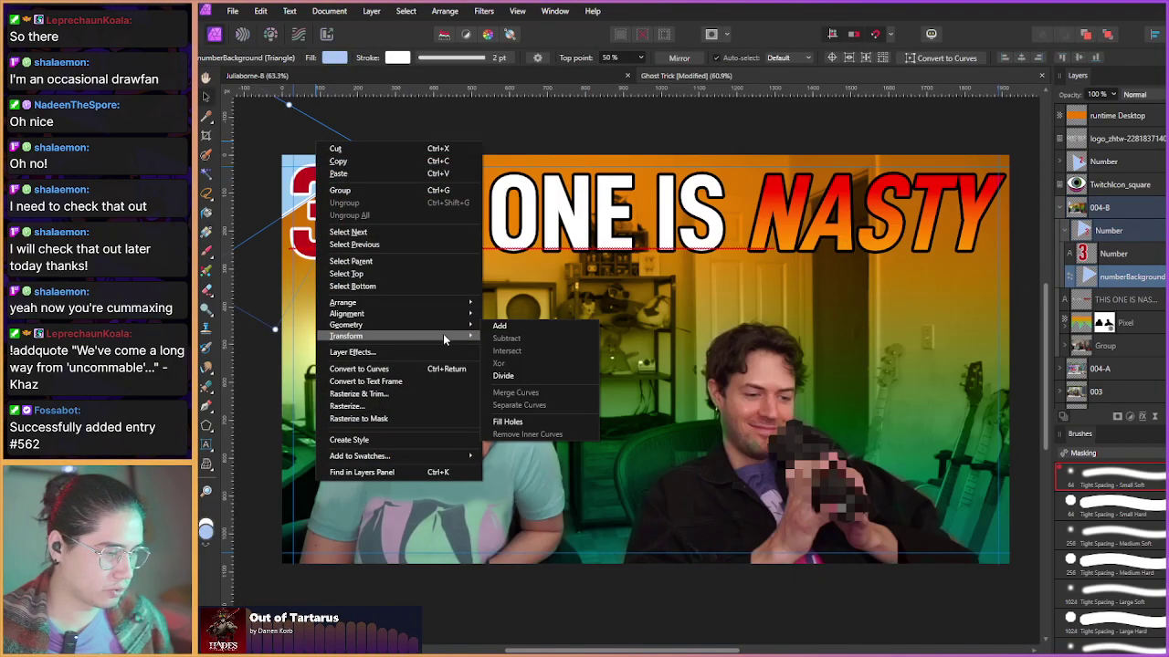
click(516, 367)
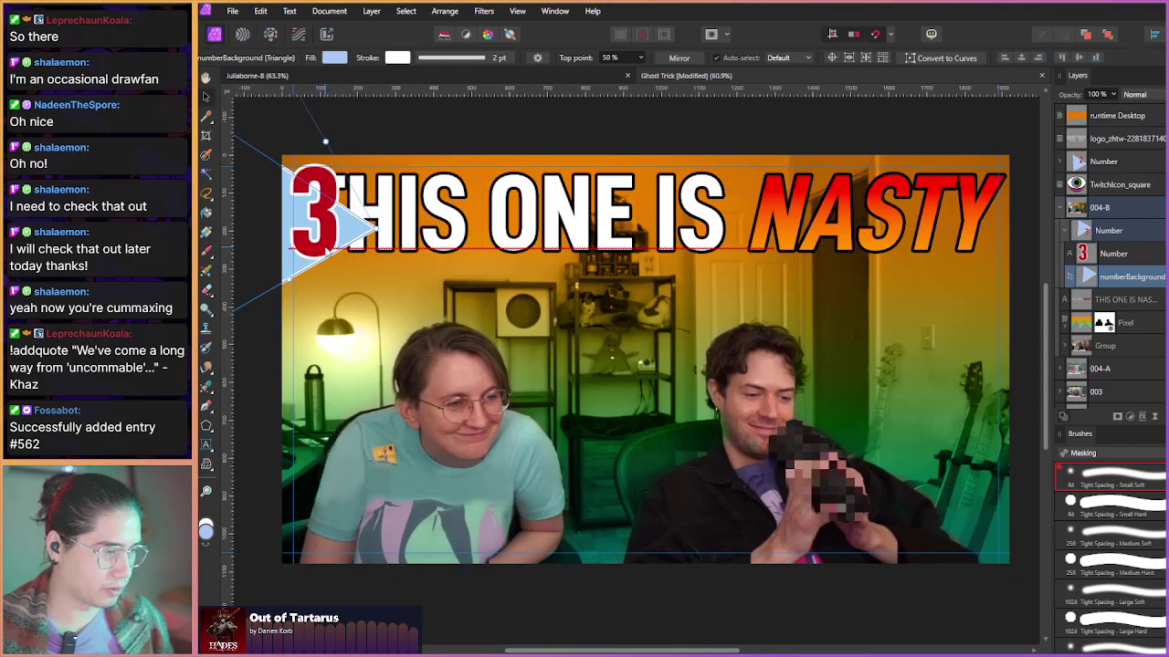
drag(263, 612, 276, 569)
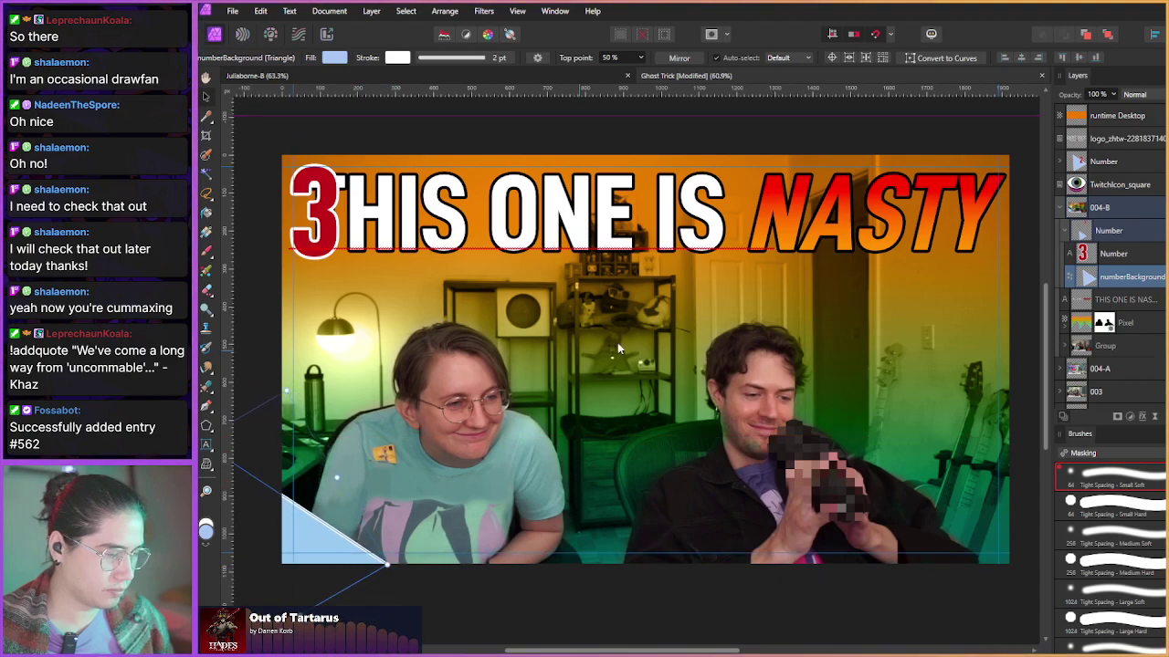
- Move the episode number onto the triangle in the thumbnail's lower-left corner and change it to 4
click(1096, 254)
drag(328, 214, 328, 508)
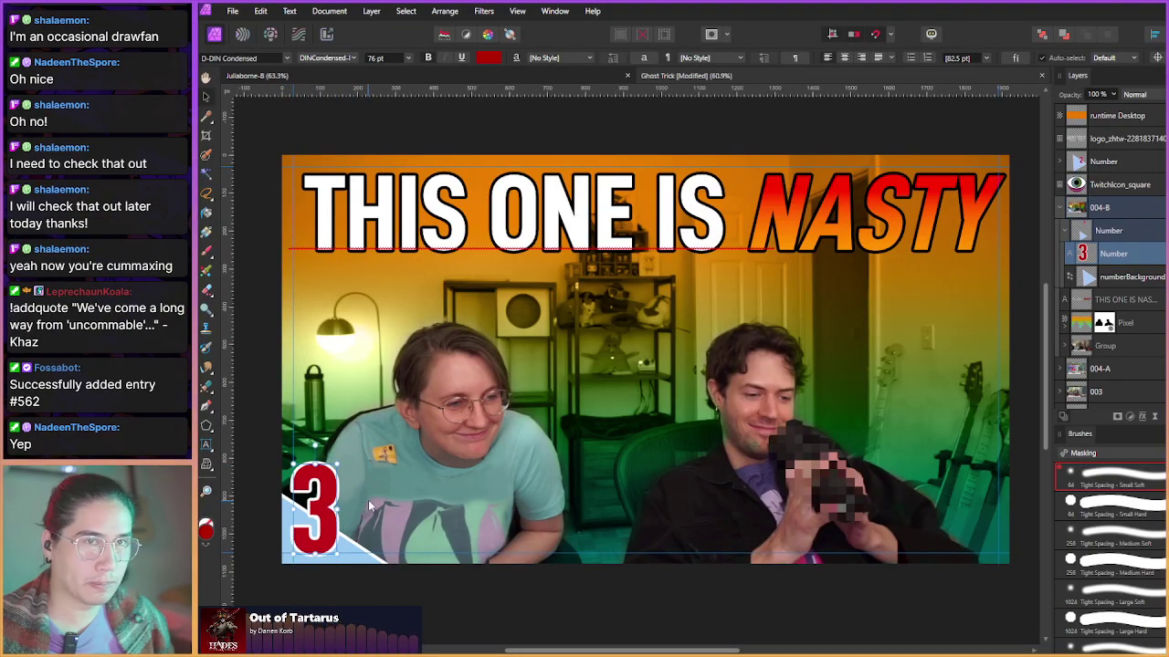
scroll(515, 401, down, 1)
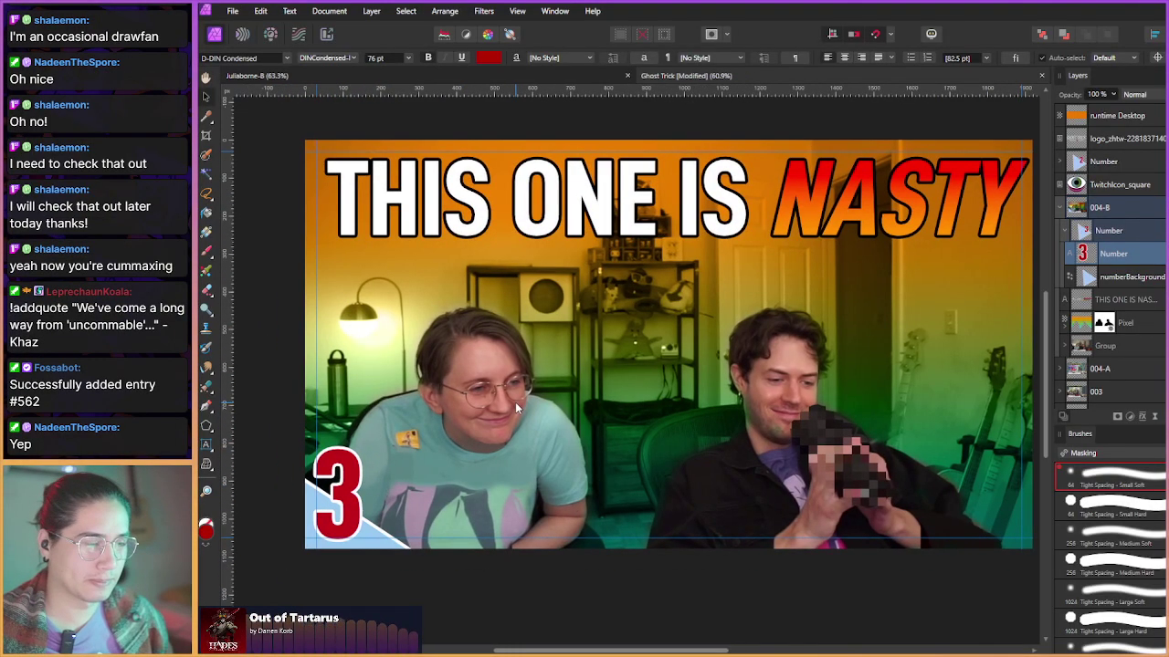
click(316, 479)
text(4)
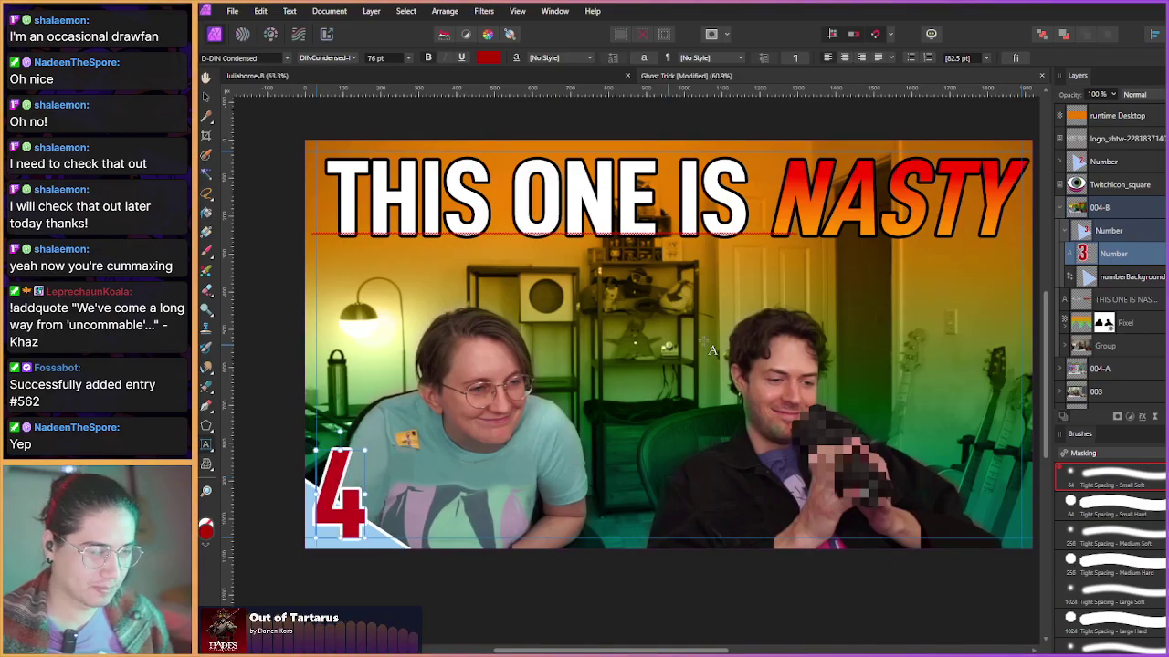
- Collapse the 004-B group in the layer stack and save the Ghost Trick document
click(1101, 207)
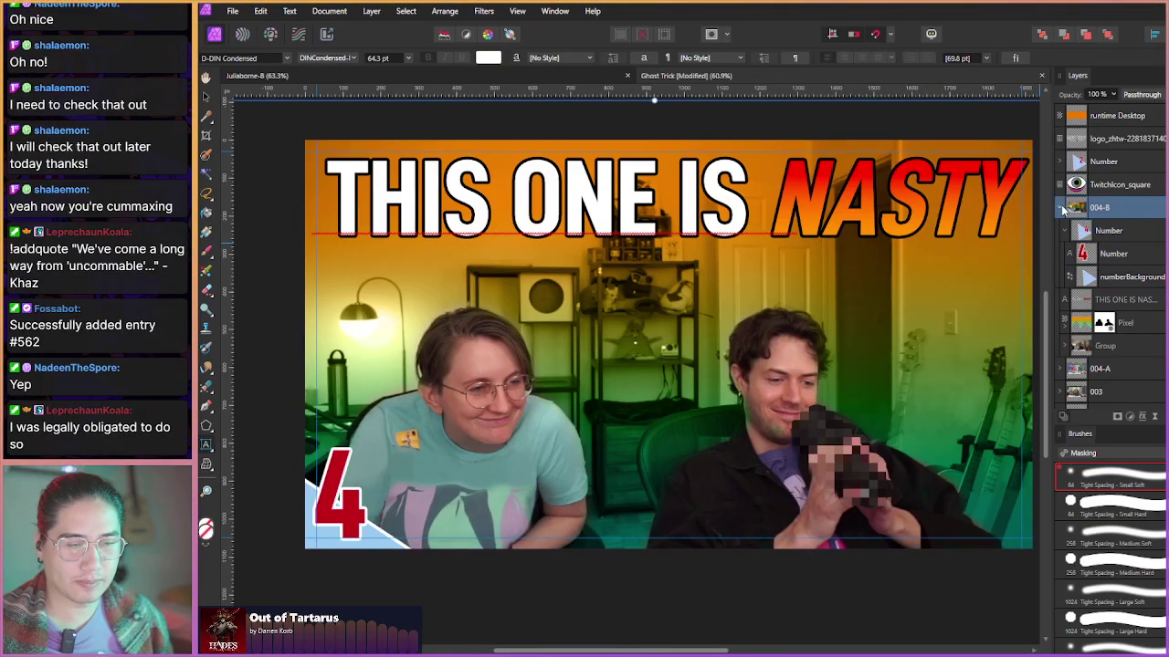
click(1060, 208)
scroll(849, 343, right, 2)
scroll(851, 345, down, 2)
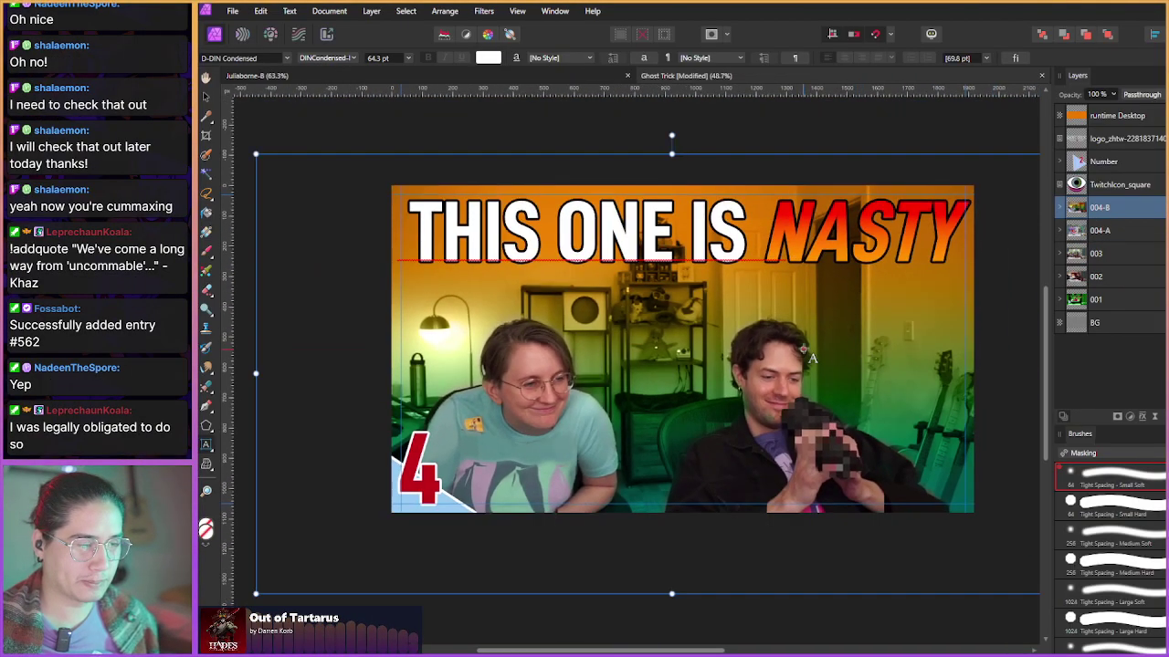
click(1135, 324)
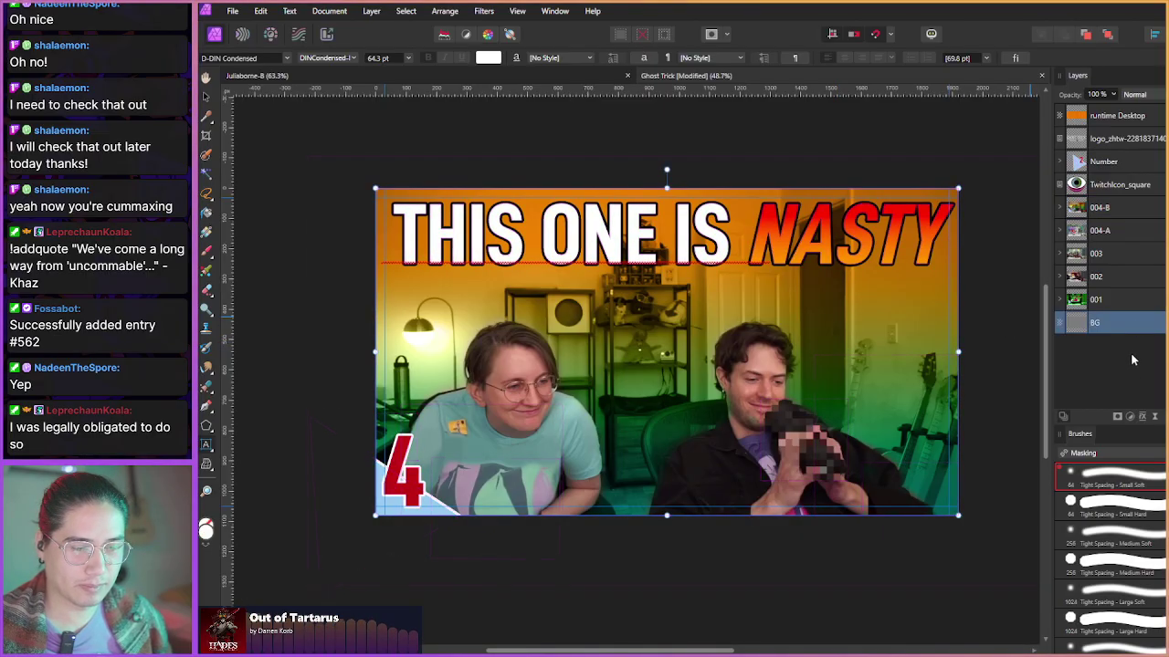
click(1136, 210)
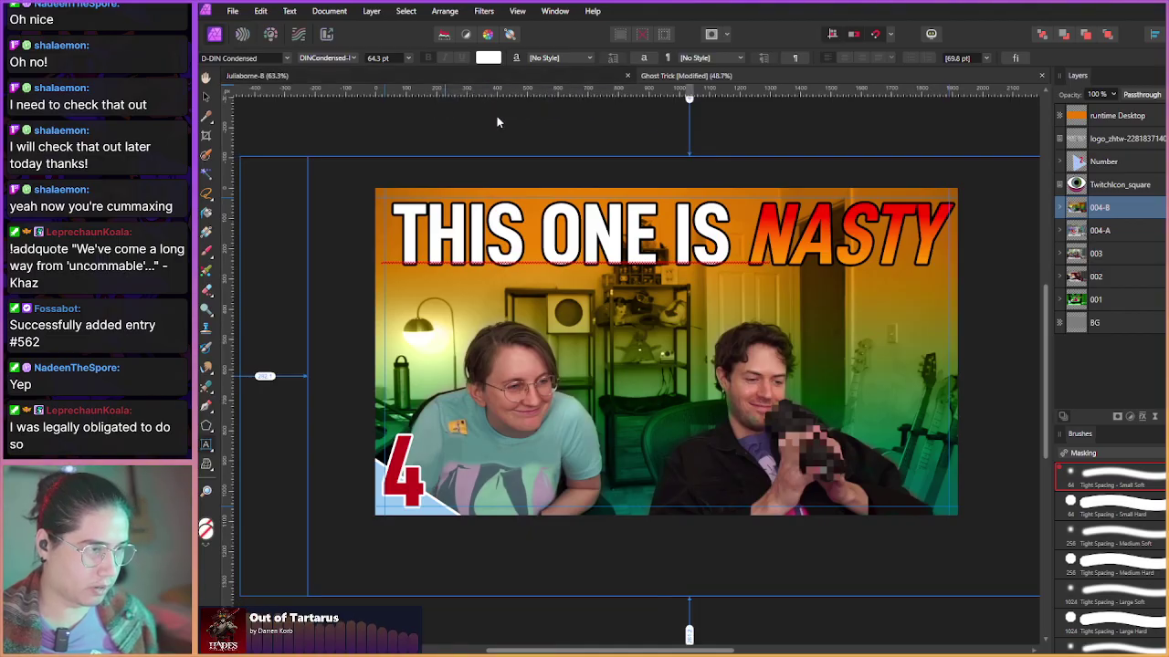
key(ctrl+s)
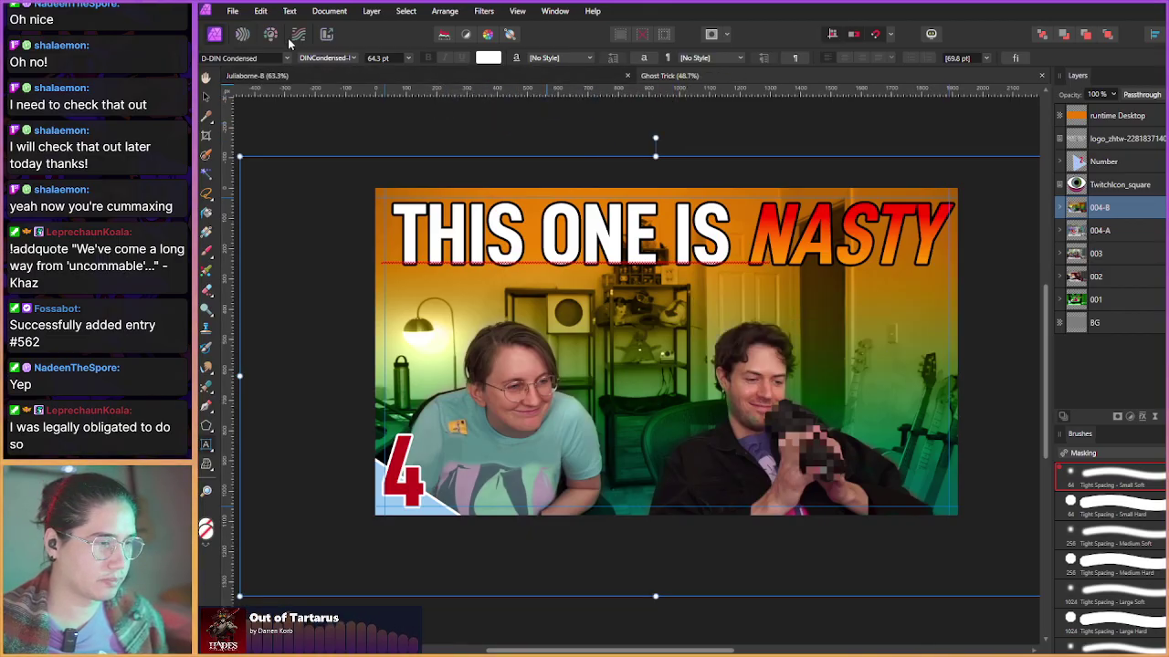
- Export the finished 004-B thumbnail
click(232, 11)
click(247, 332)
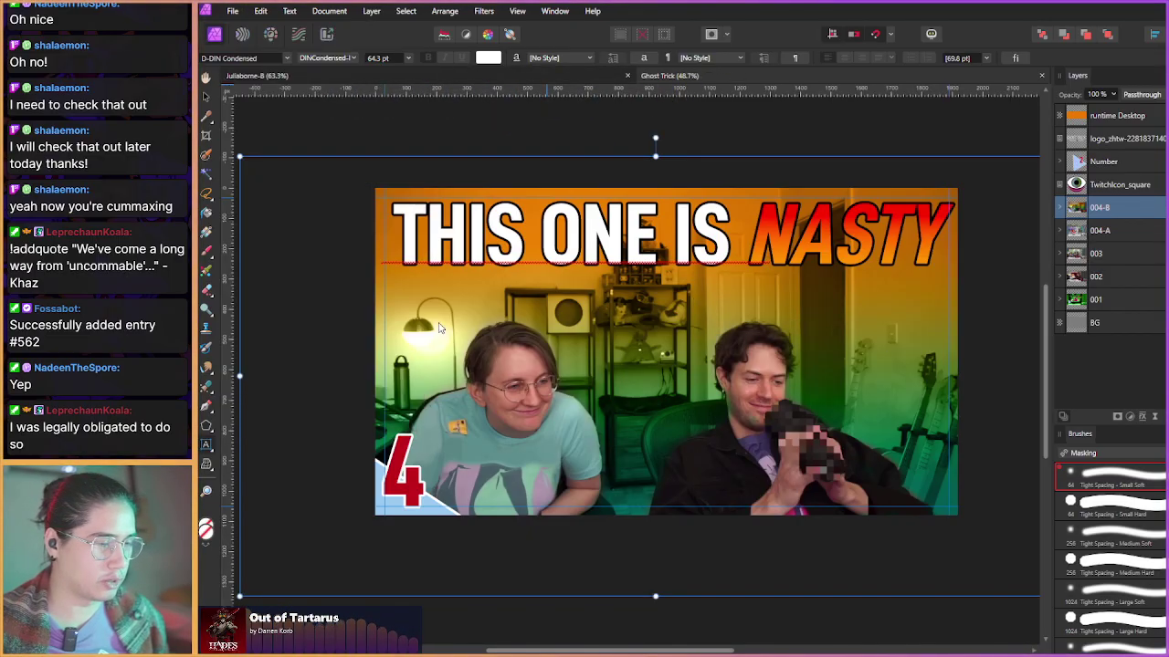
click(1009, 545)
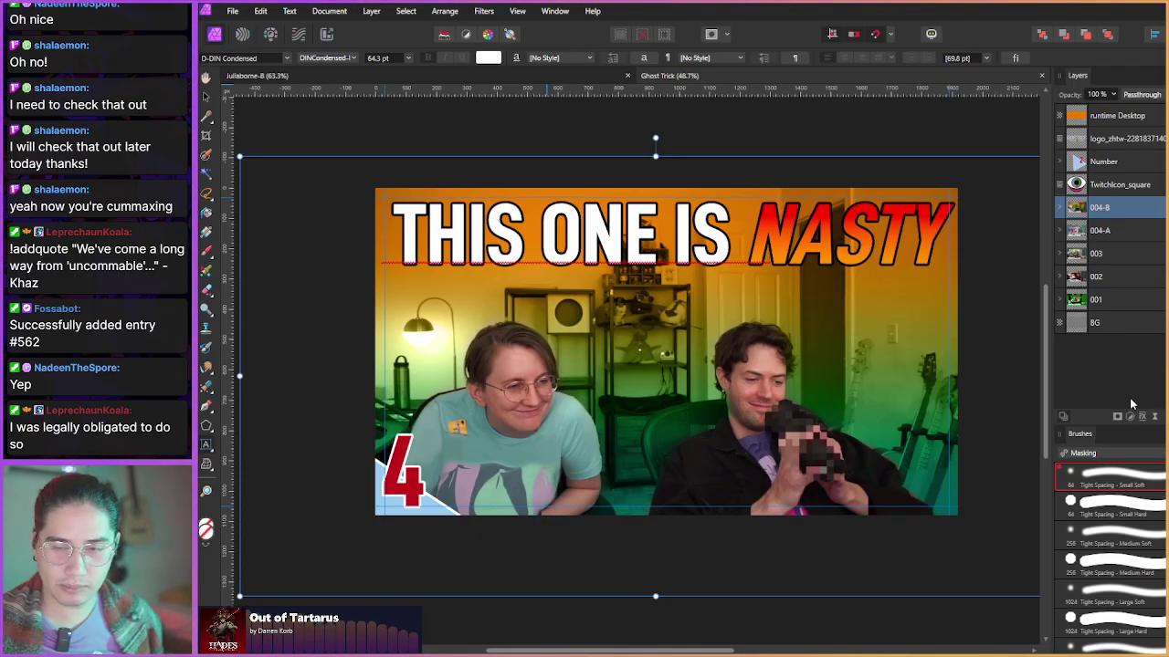
- Close the Ghost Trick document and, in Juliaborne-B, move the empty pixel layer out of the 007 group to the top of the stack
click(1156, 236)
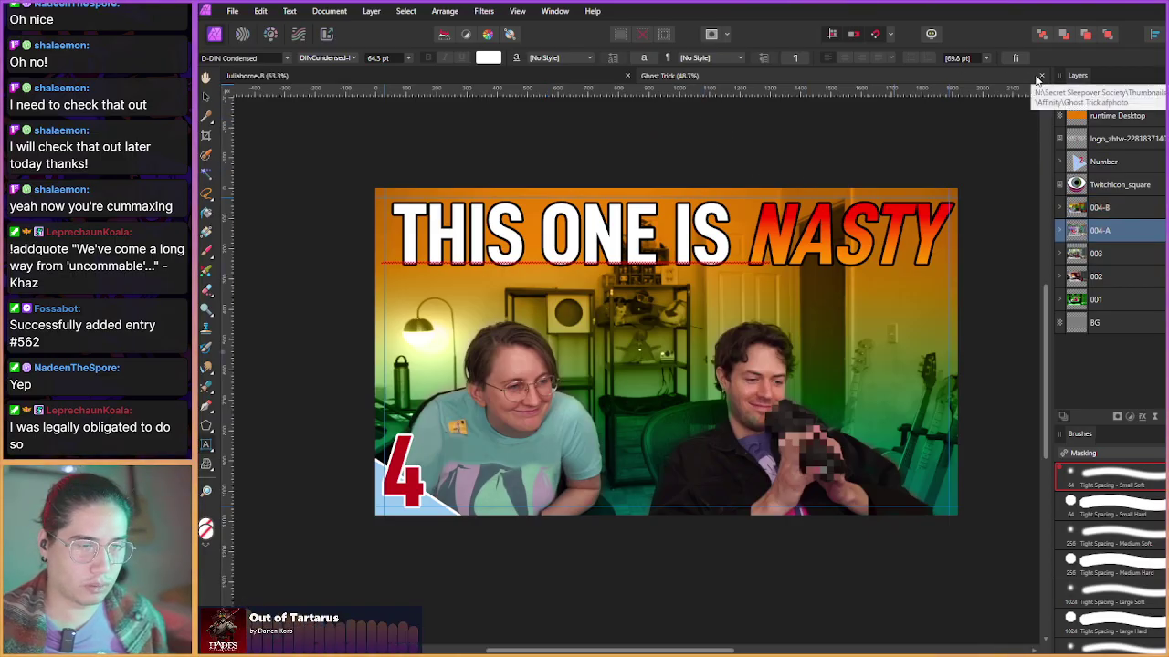
click(1043, 75)
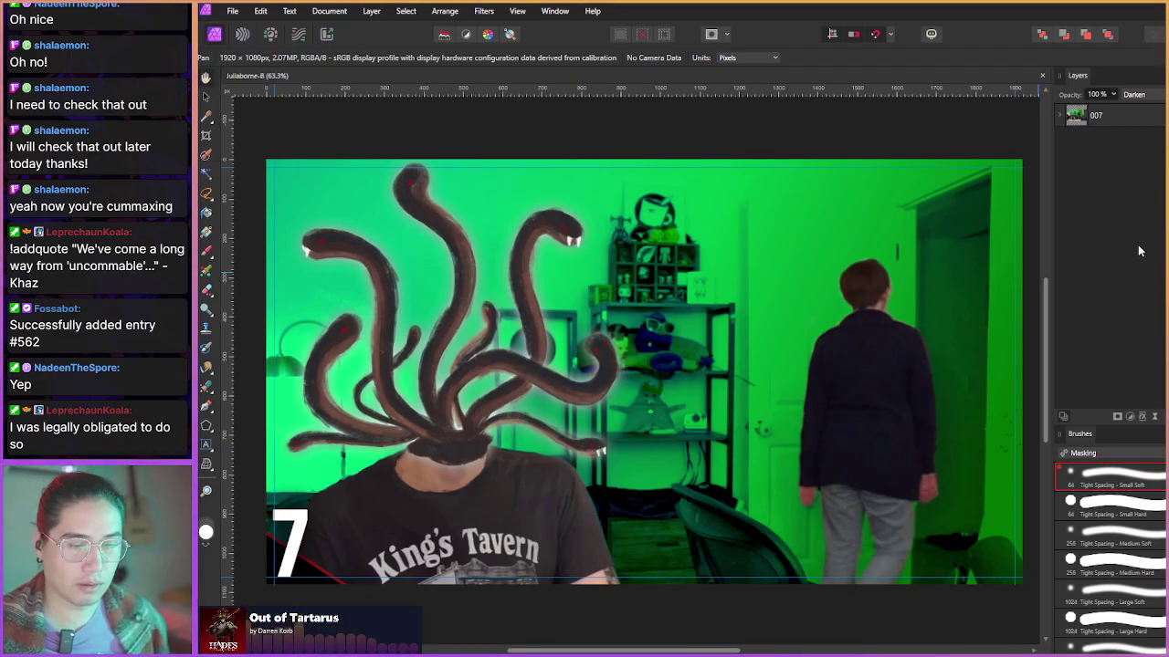
click(1059, 115)
drag(1119, 210, 1109, 110)
click(1062, 137)
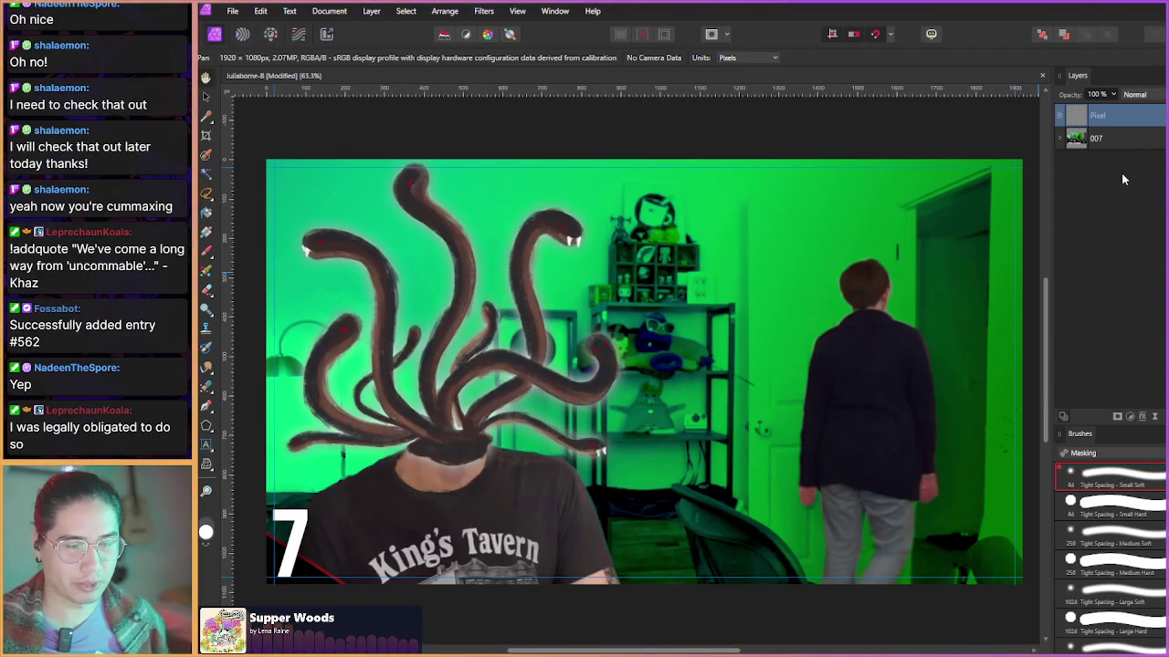
key(alt+Tab)
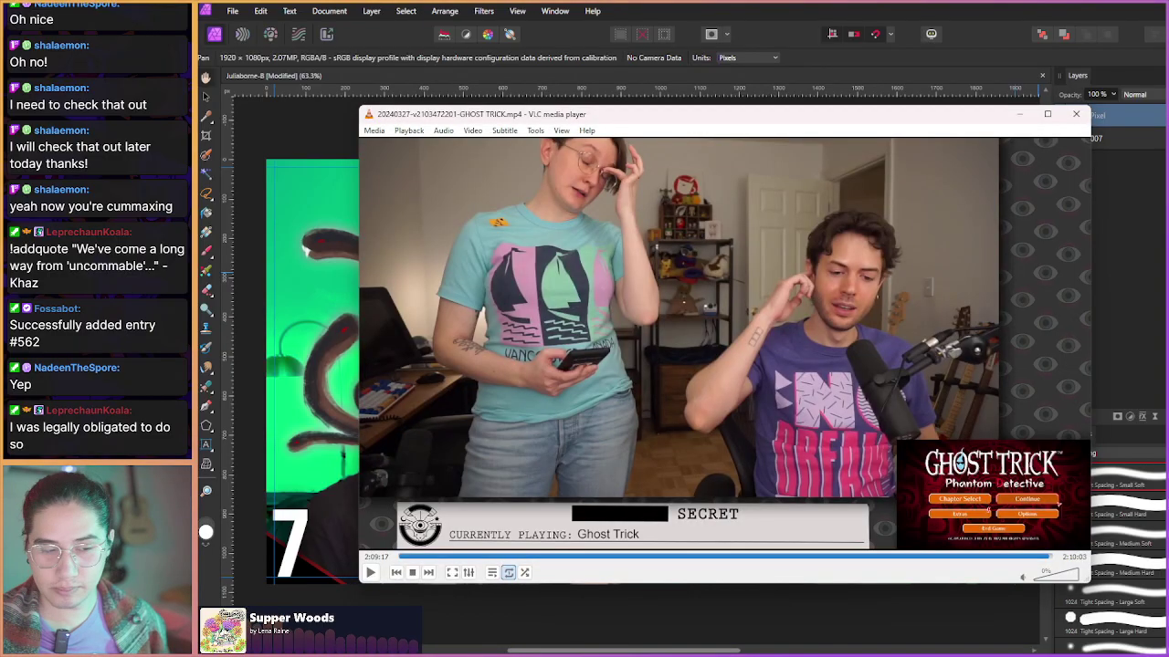
drag(904, 126, 892, 126)
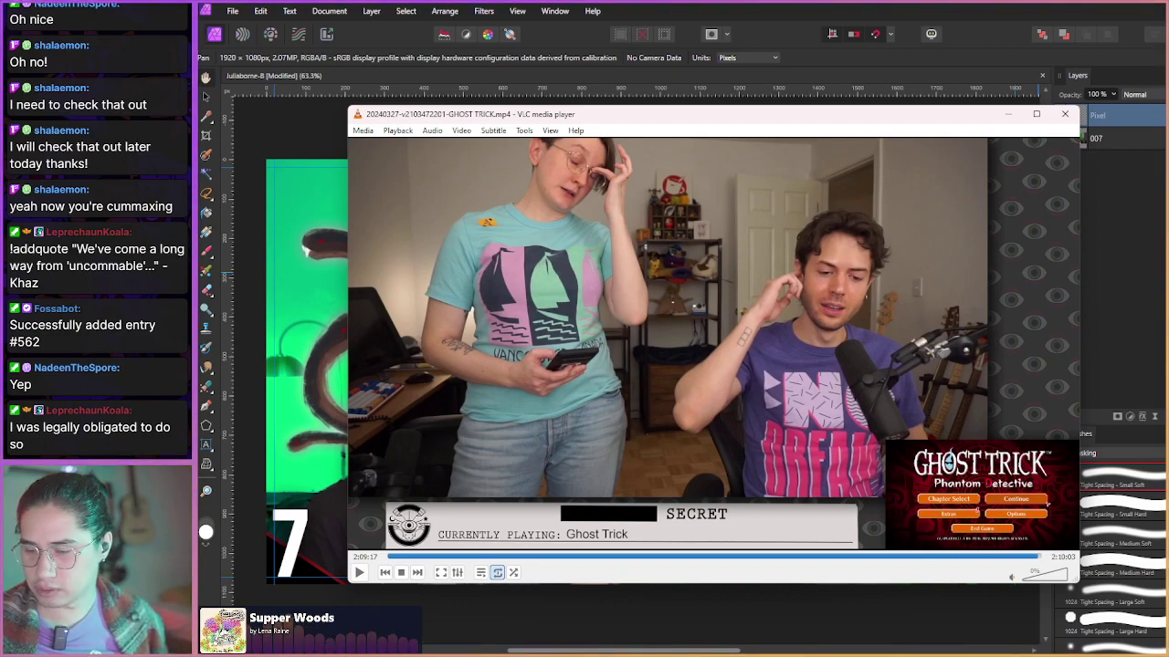
key(alt+Tab)
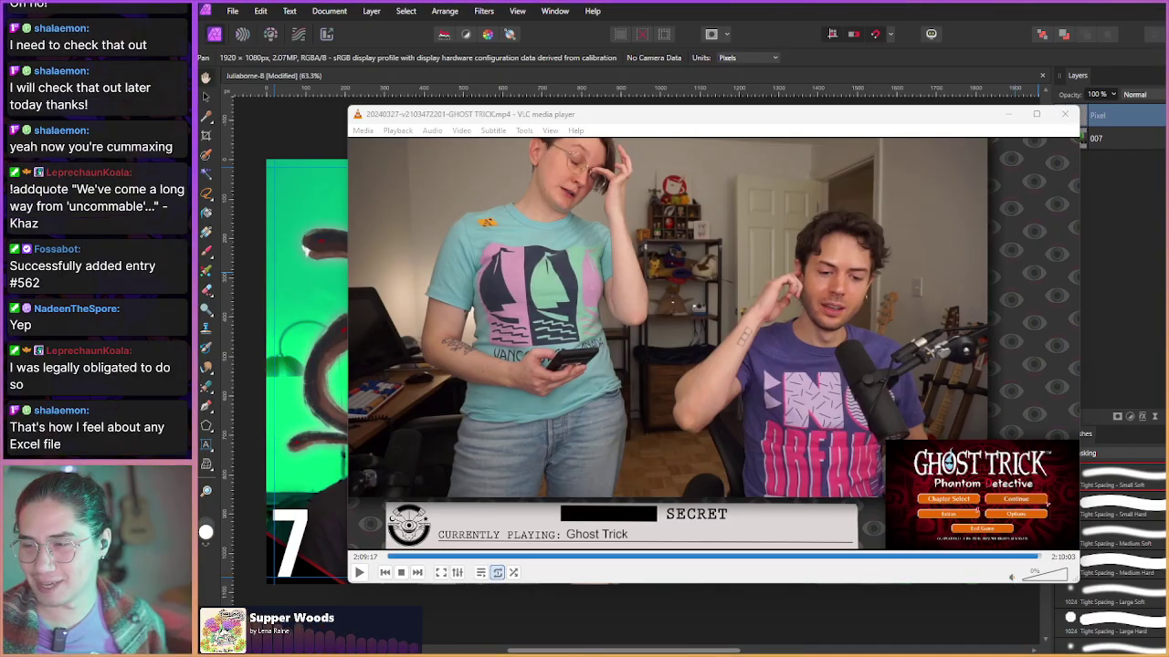
key(n)
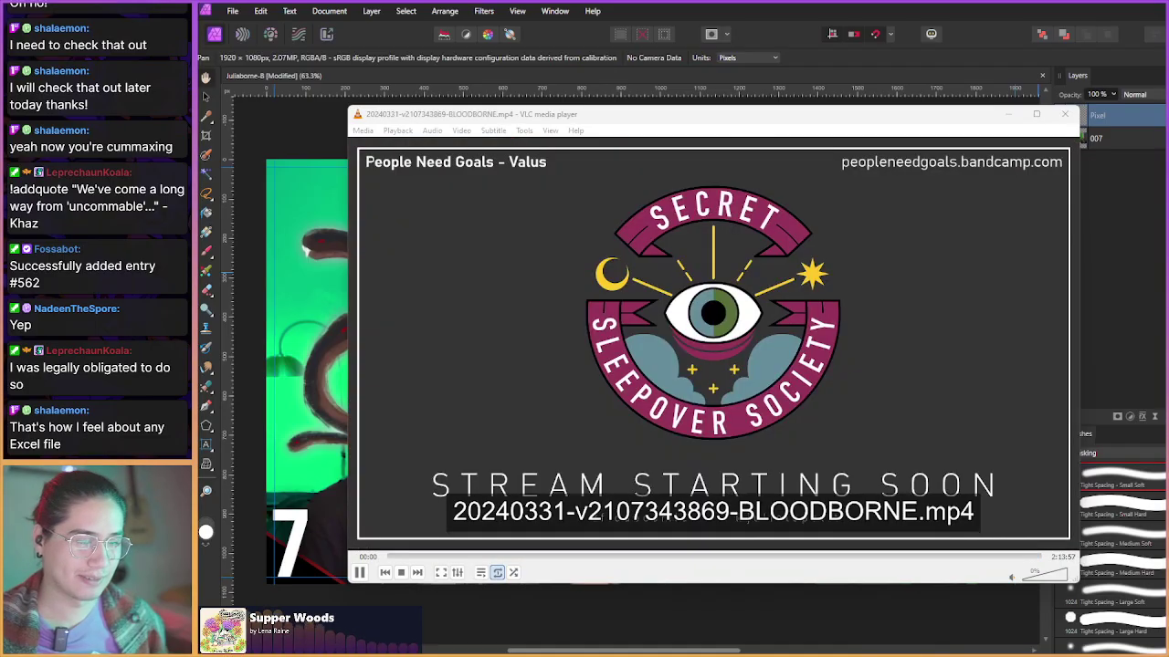
click(902, 281)
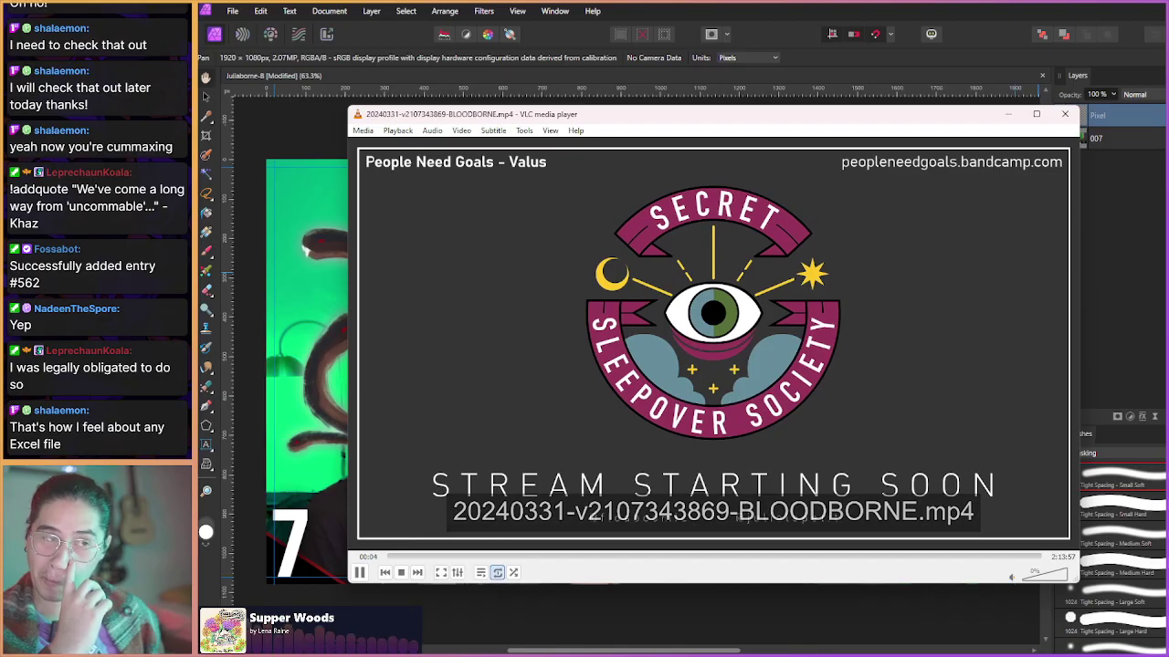
- Skip past the Stream Starting Soon screen and pause the recording at 05:20, on the large webcam view of the two hosts
key(shift+Right)
key(shift+Right)
key(shift+Right)
key(shift+Right)
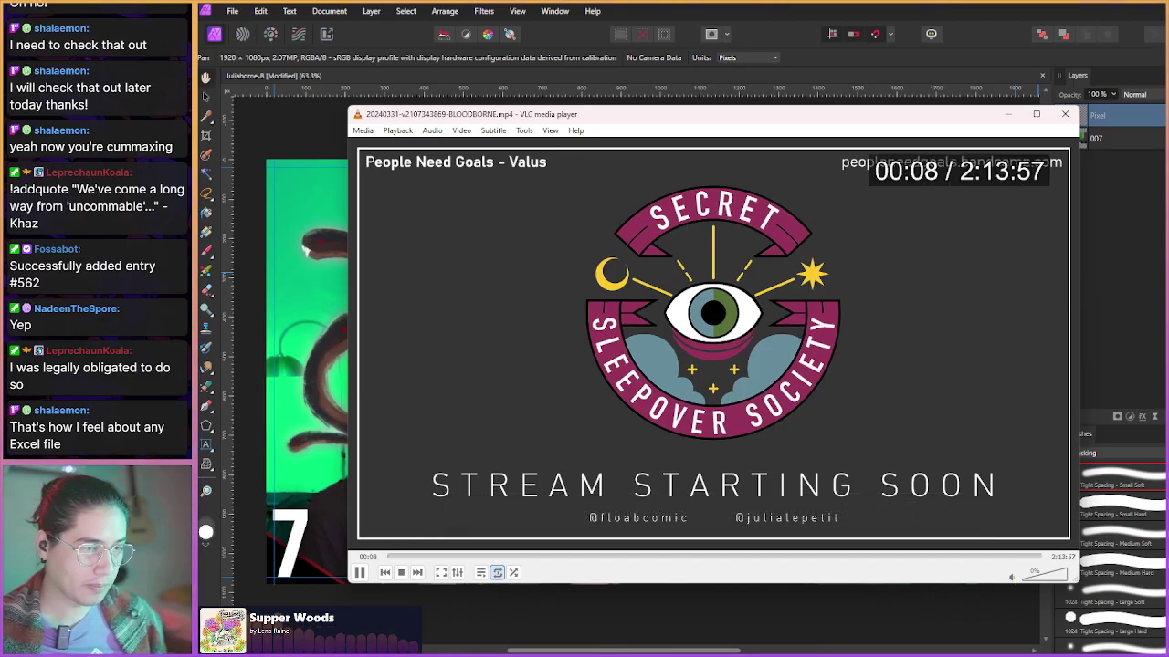
key(shift+Right)
key(shift+Right)
key(shift+Right)
key(shift+Right)
key(shift+Right)
key(shift+Right)
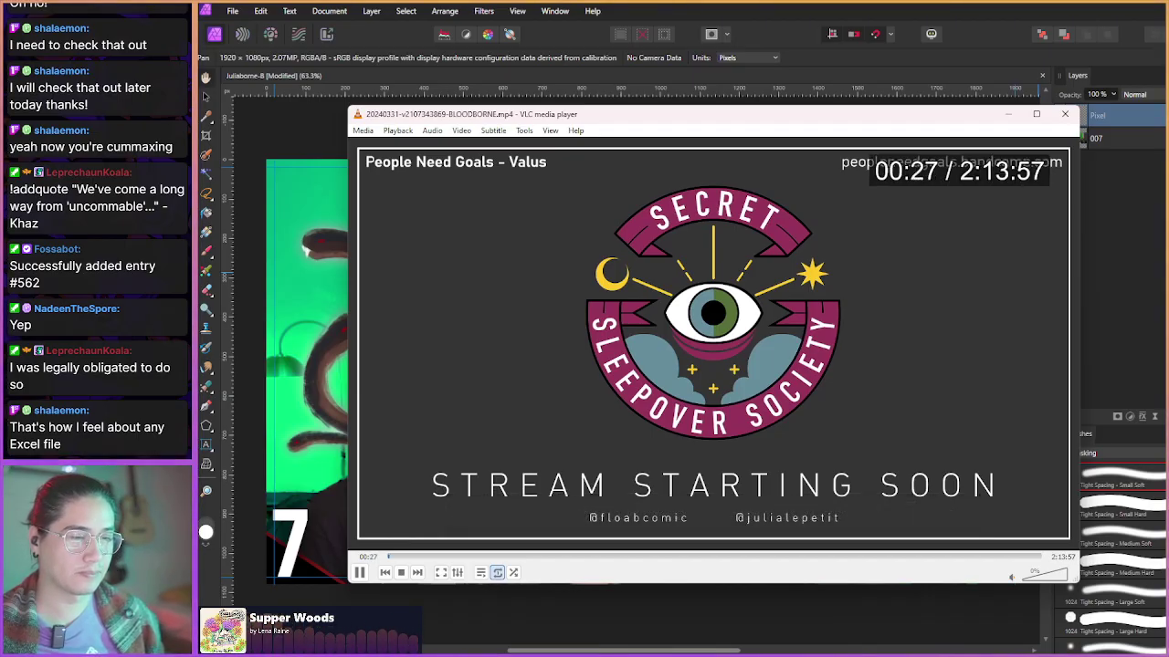
key(shift+Right)
key(shift+Right)
key(shift+Right)
key(shift+Right)
key(shift+Right)
key(shift+Right)
key(shift+Right)
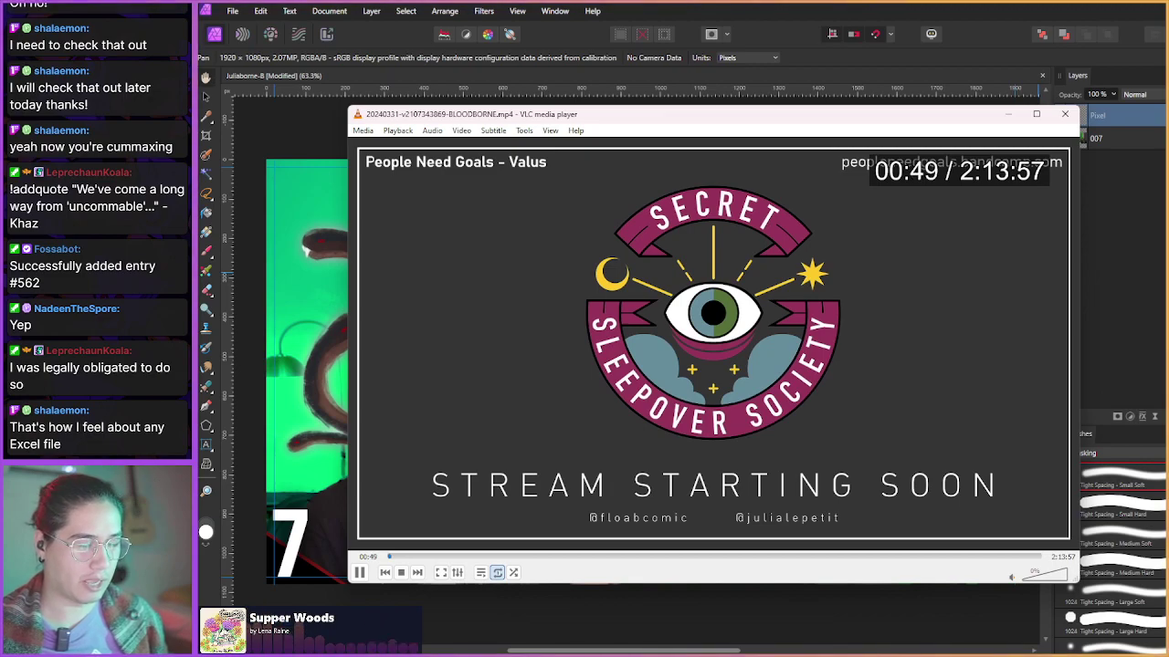
key(alt+Right)
key(alt+Right)
key(alt+Right)
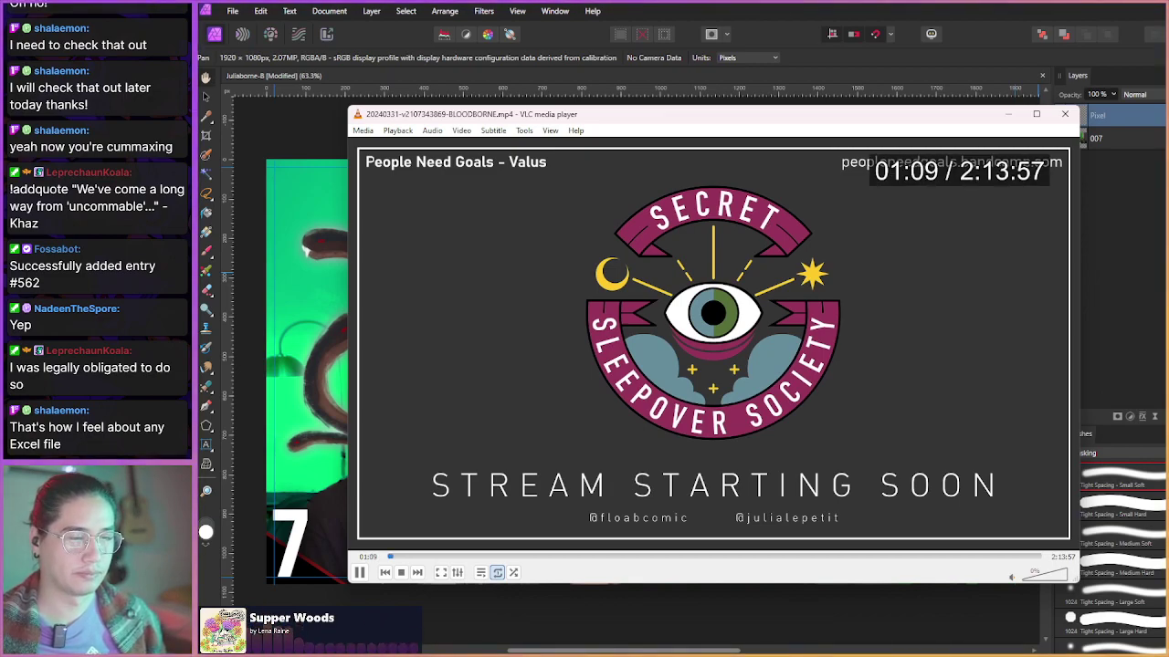
key(alt+Right)
key(alt+Right)
key(alt+Right)
key(alt+Right)
key(alt+Right)
key(alt+Right)
key(alt+Right)
key(alt+Right)
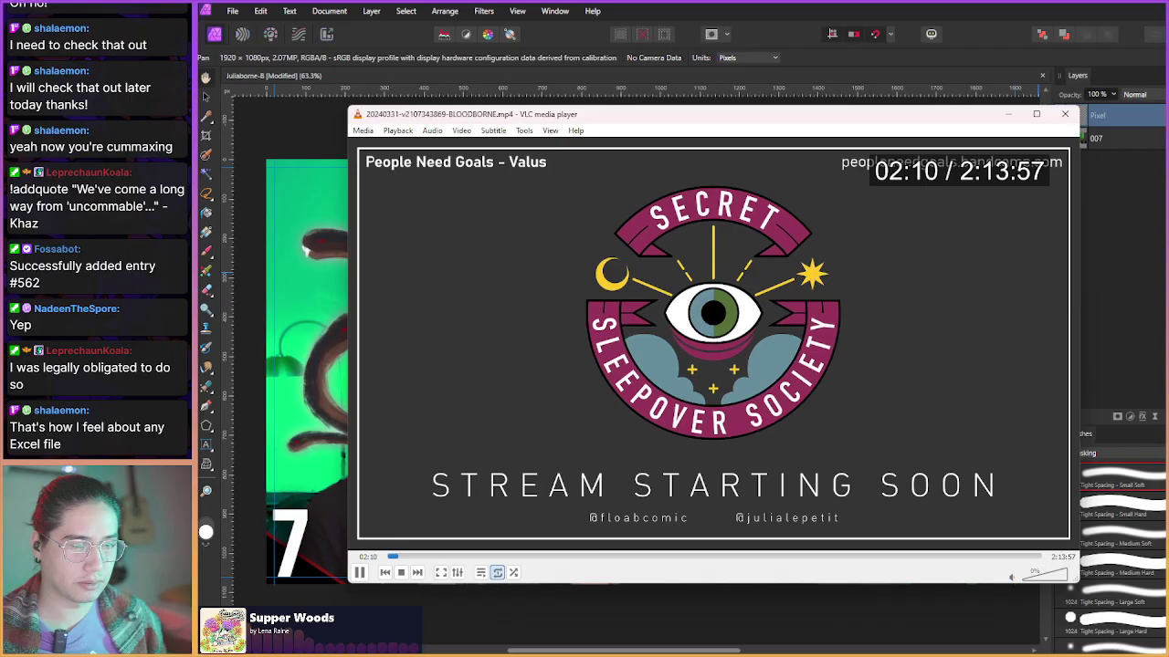
key(alt+Right)
key(alt+Right)
key(alt+Right)
key(alt+Right)
key(alt+Right)
key(alt+Right)
key(alt+Right)
key(alt+Right)
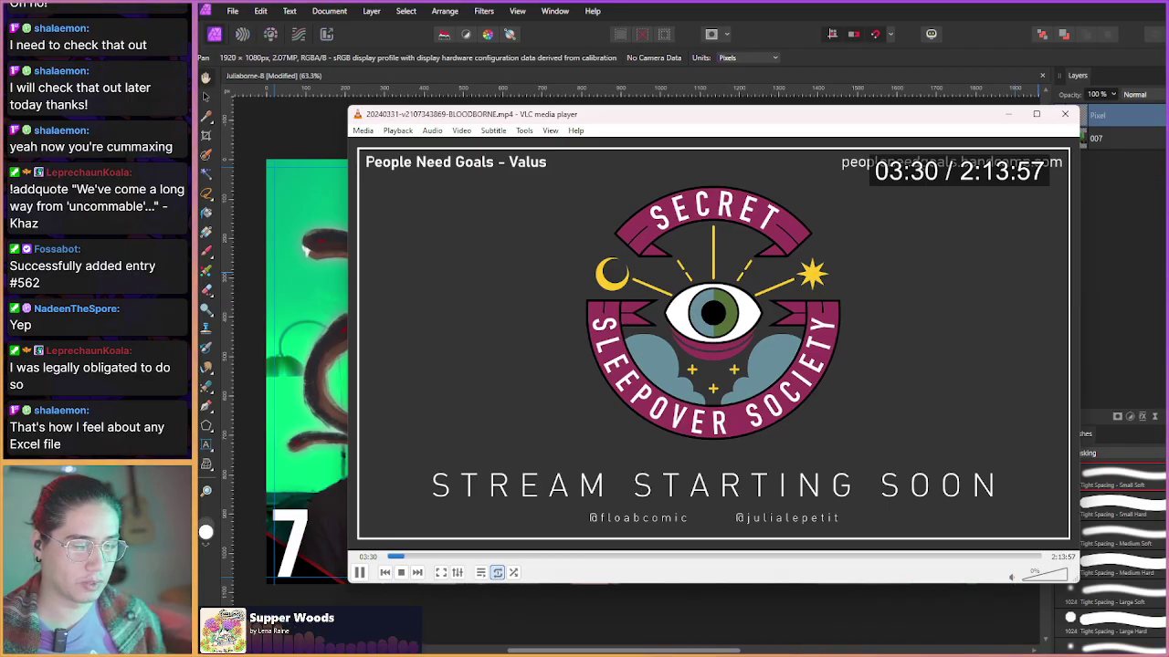
key(alt+Right)
key(alt+Right)
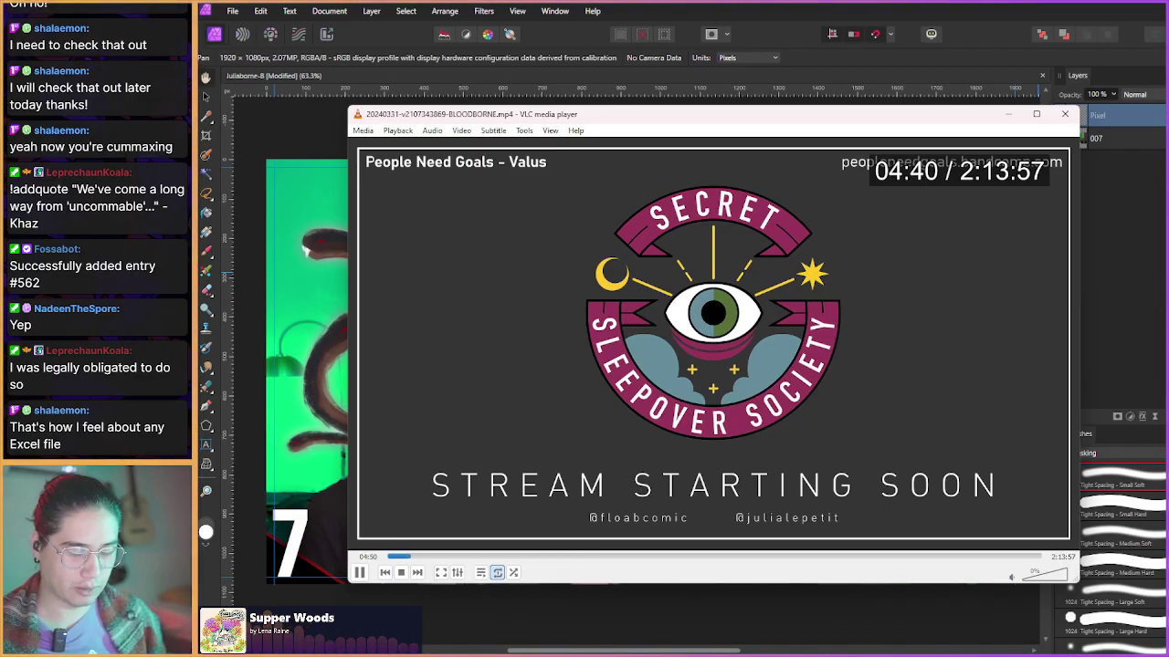
key(alt+Right)
key(alt+Right)
key(space)
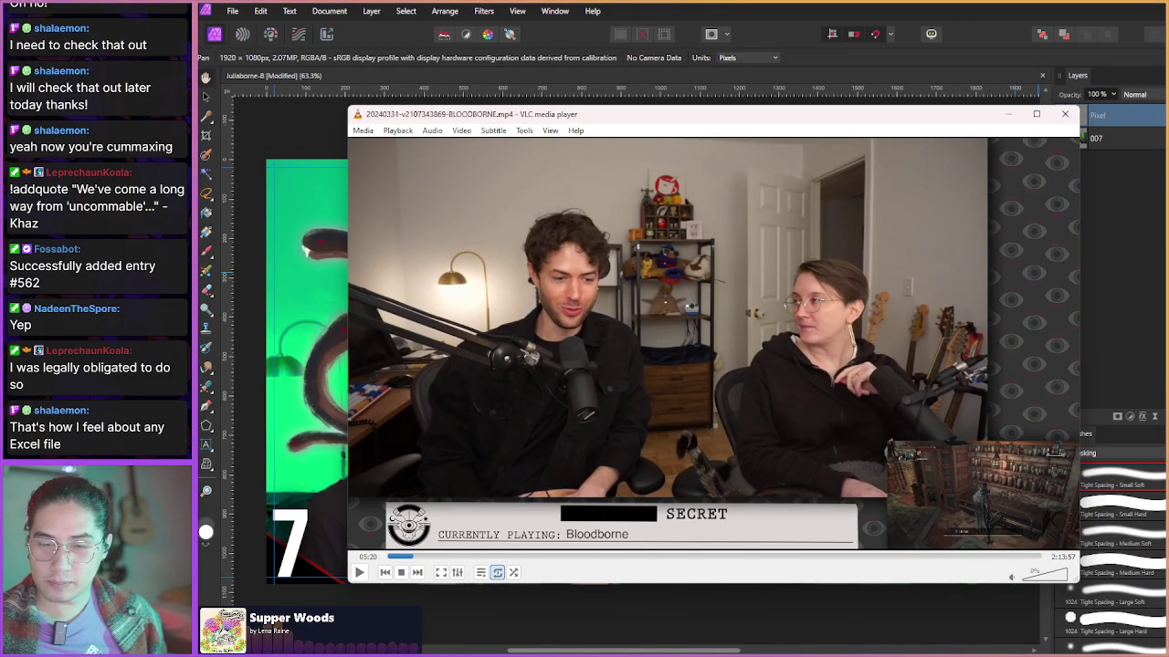
- Skim the paused recording in short jumps from 05:20 to 08:26, examining the hosts' expressions and poses for usable thumbnail frames
key(shift+Right)
key(shift+Right)
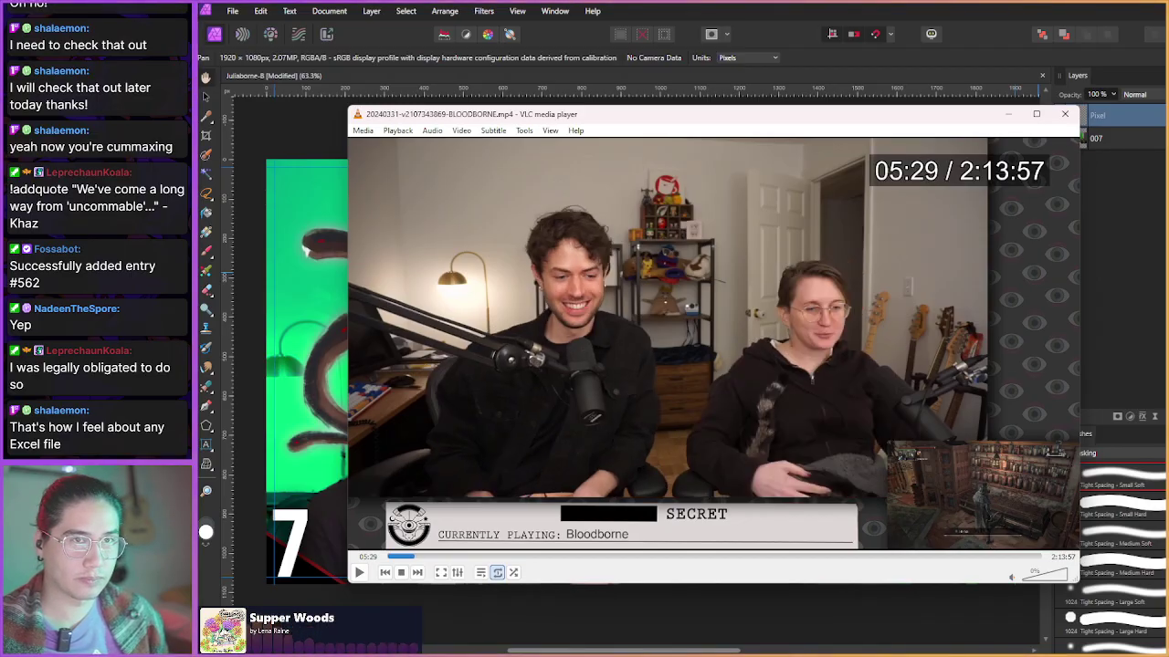
key(shift+Right)
key(shift+Right)
key(shift+Right)
key(shift+Right)
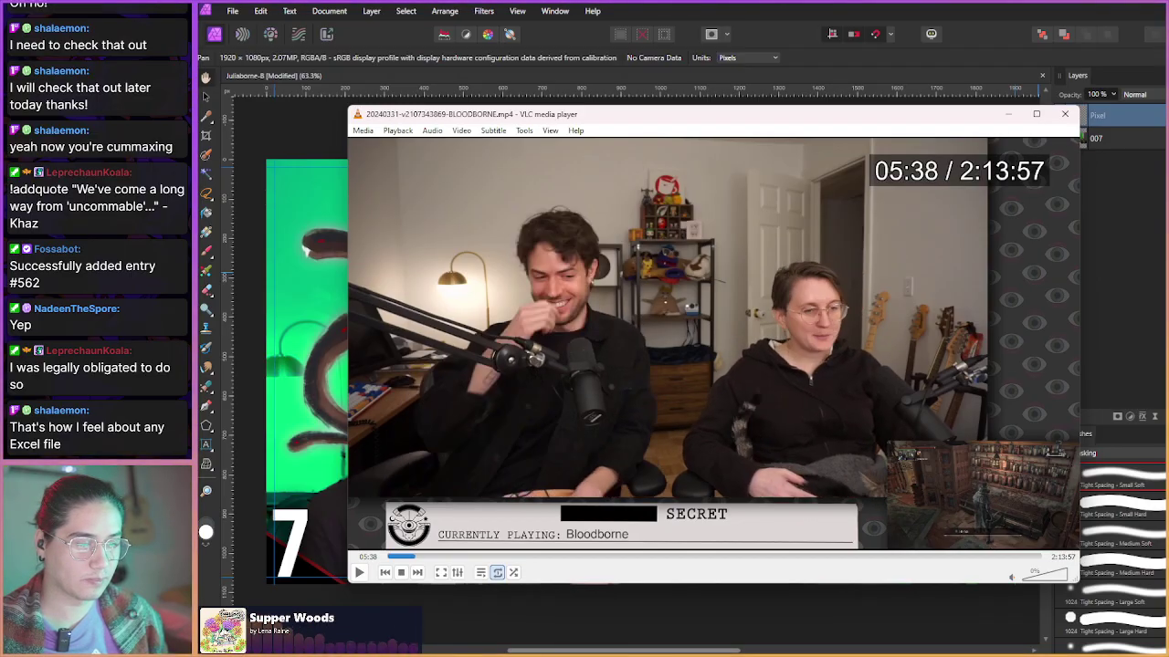
key(shift+Right)
key(shift+Right)
key(shift+Right)
key(shift+Right)
key(shift+Right)
key(shift+Right)
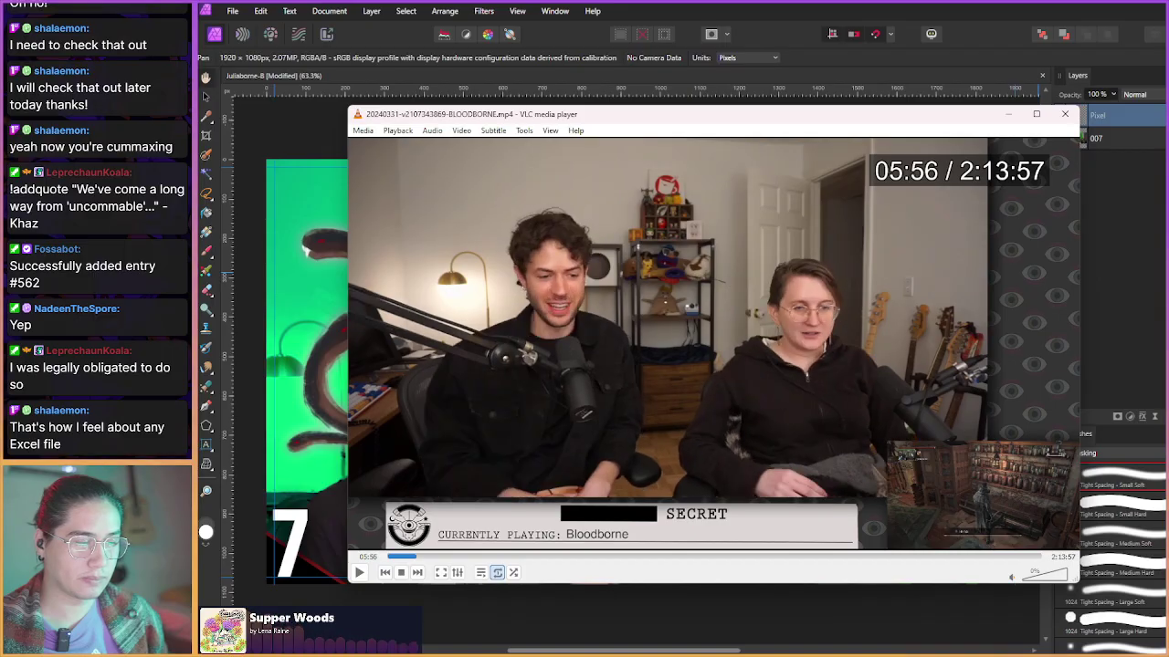
key(shift+Right)
key(shift+Right)
key(shift+Right)
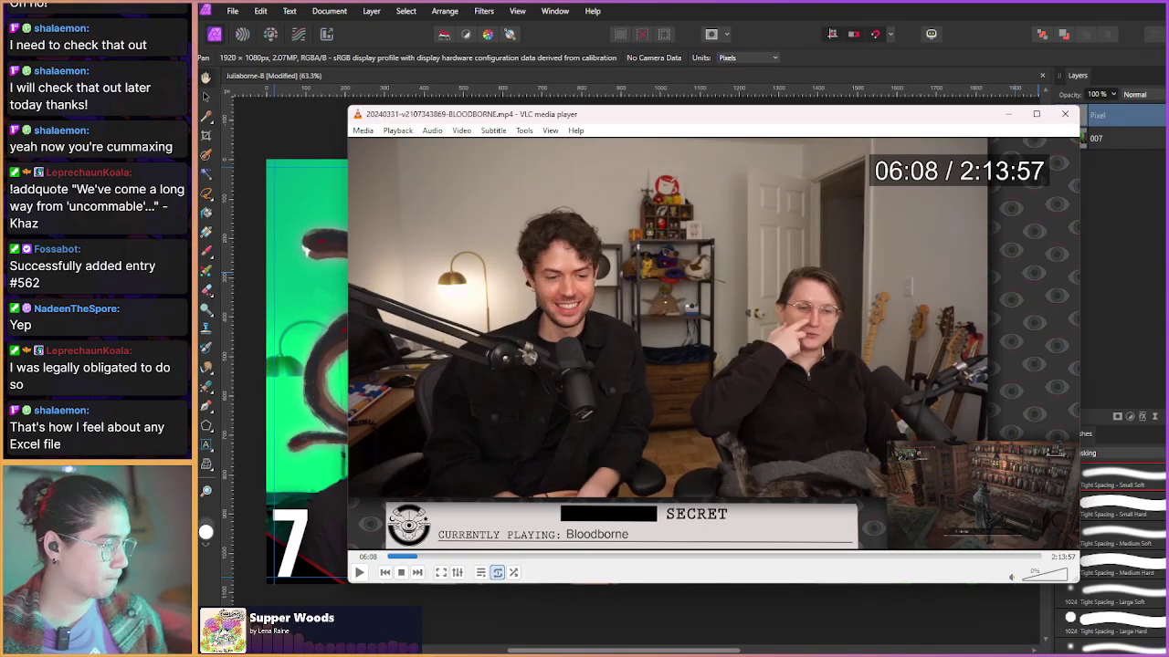
key(shift+Right)
key(shift+Right)
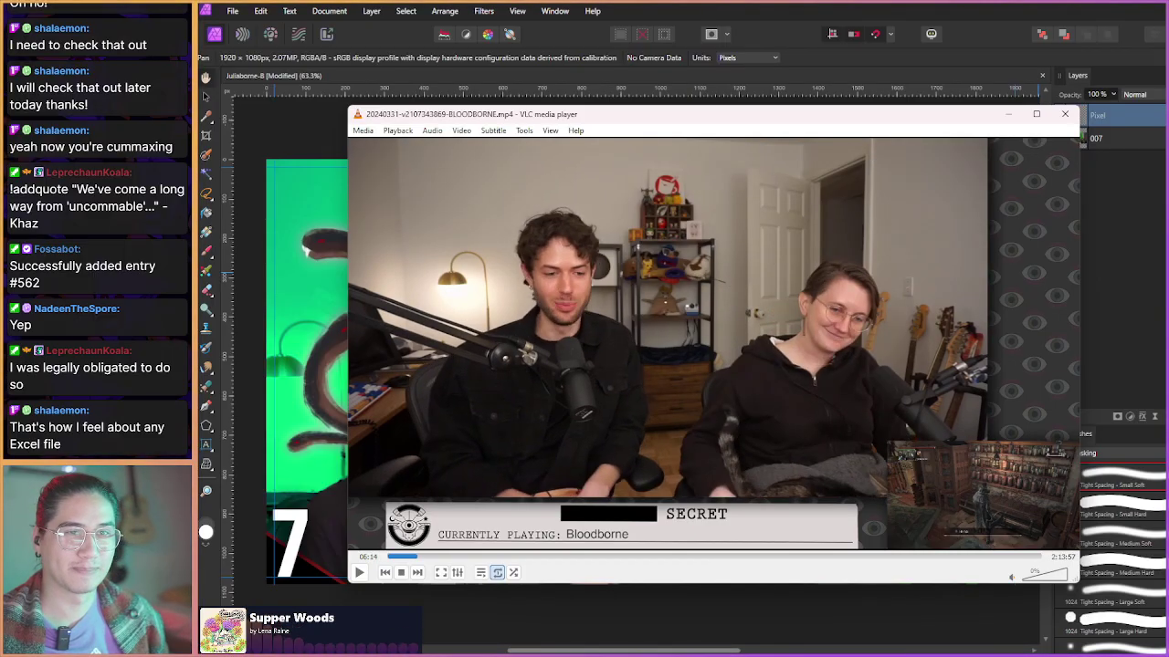
key(shift+Right)
key(shift+Right)
key(shift+Right)
key(shift+Right)
key(shift+Right)
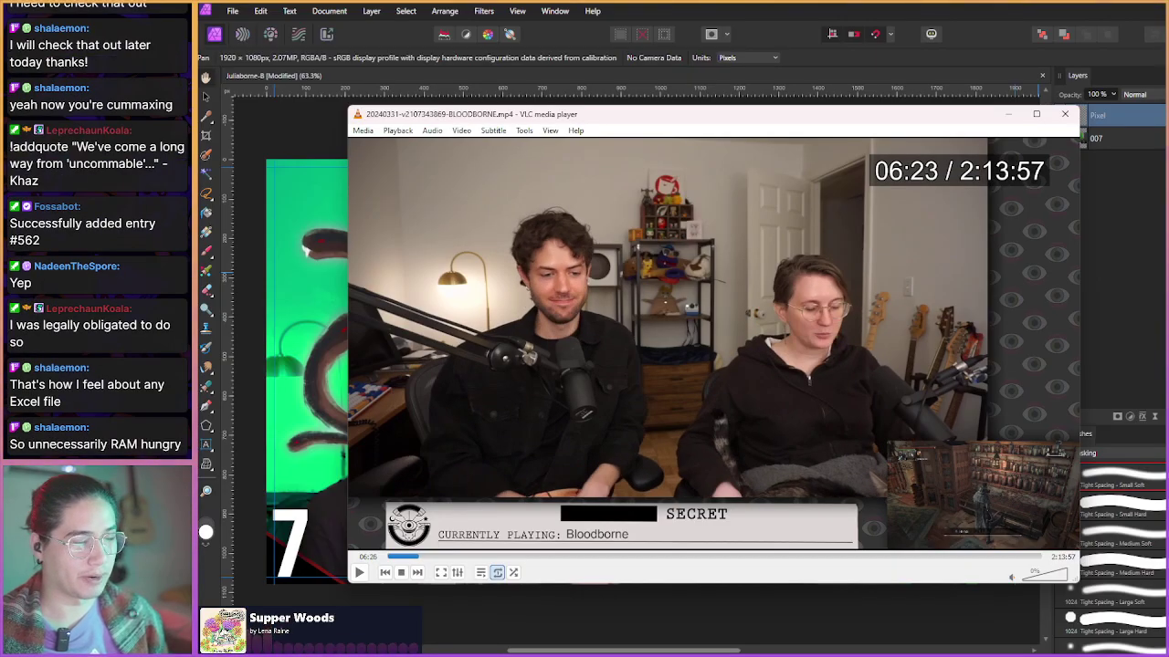
key(shift+Right)
key(shift+Right)
key(shift+Right)
key(shift+Right)
key(shift+Right)
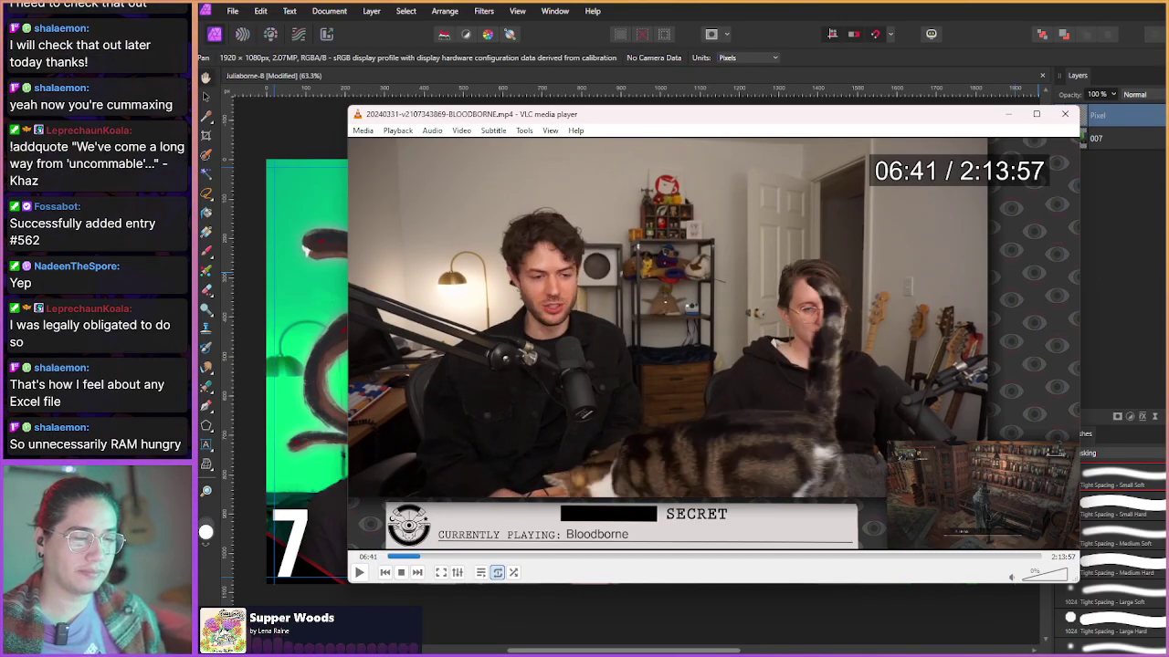
key(shift+Right)
key(shift+Right)
key(shift+Right)
key(shift+Right)
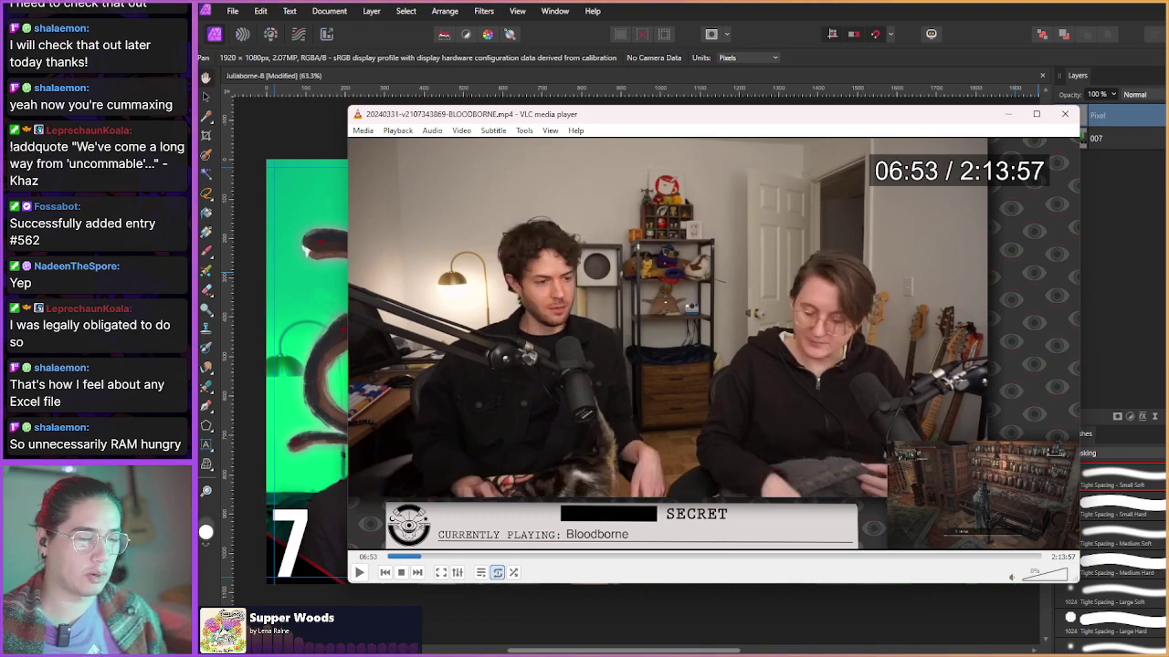
key(shift+Right)
key(shift+Right)
key(shift+Right)
key(shift+Right)
key(shift+Right)
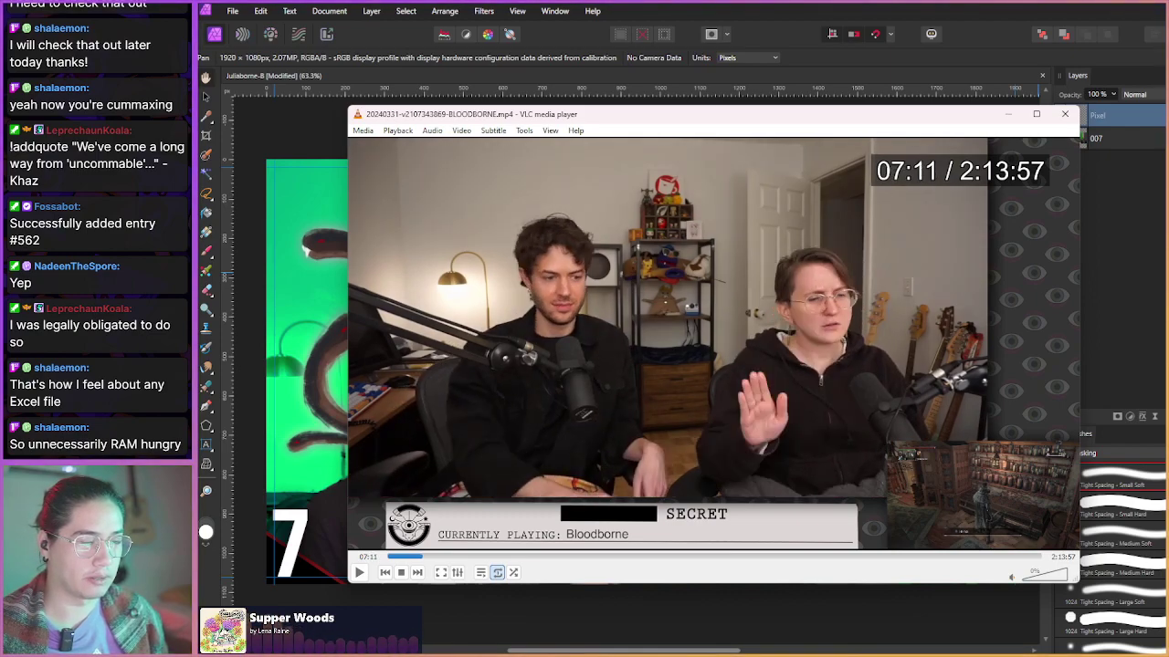
key(shift+Right)
key(shift+Right)
key(shift+Right)
key(shift+Right)
key(shift+Right)
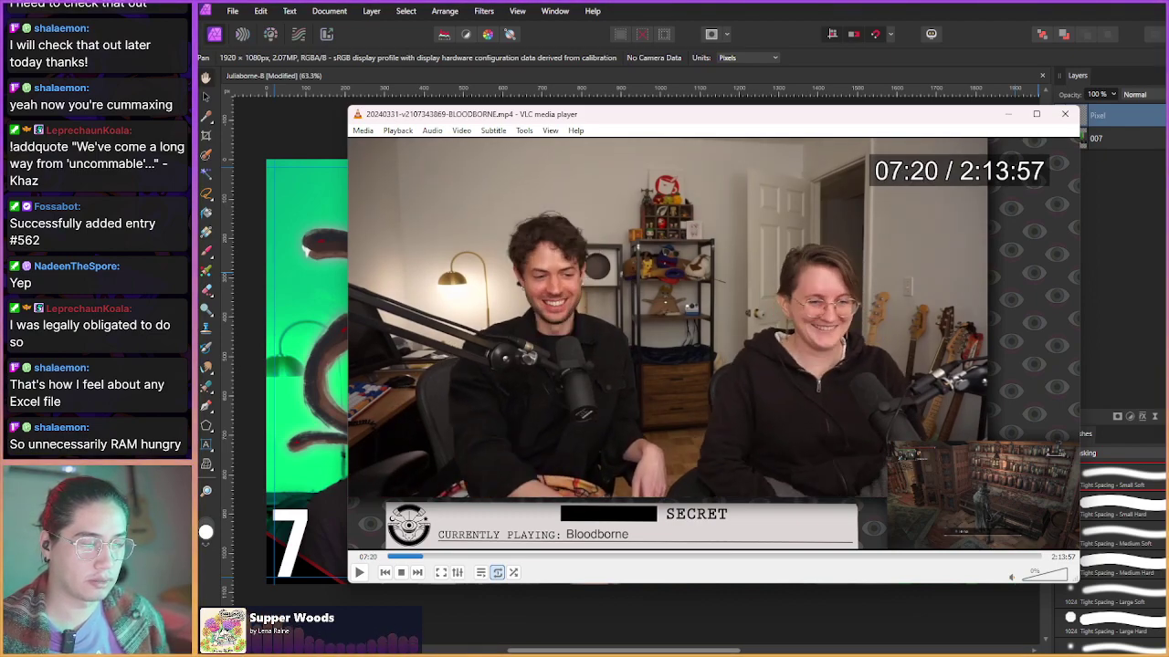
key(shift+Right)
key(shift+Right)
key(shift+Right)
key(shift+Right)
key(shift+Right)
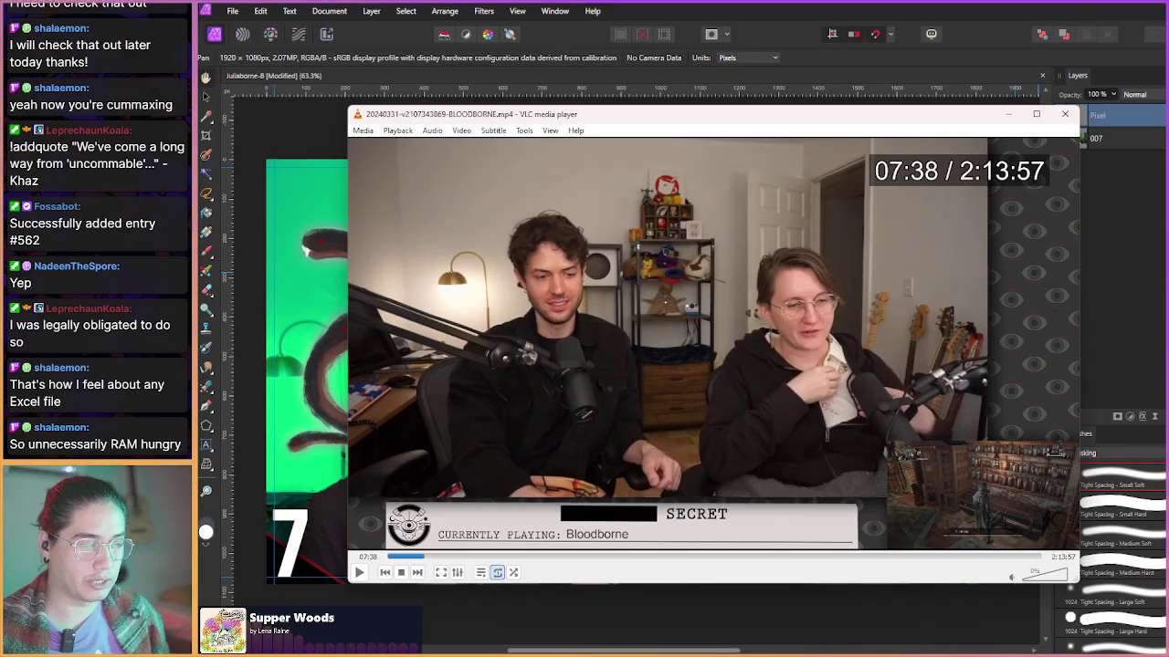
key(shift+Right)
key(shift+Right)
key(shift+Right)
key(shift+Right)
key(shift+Right)
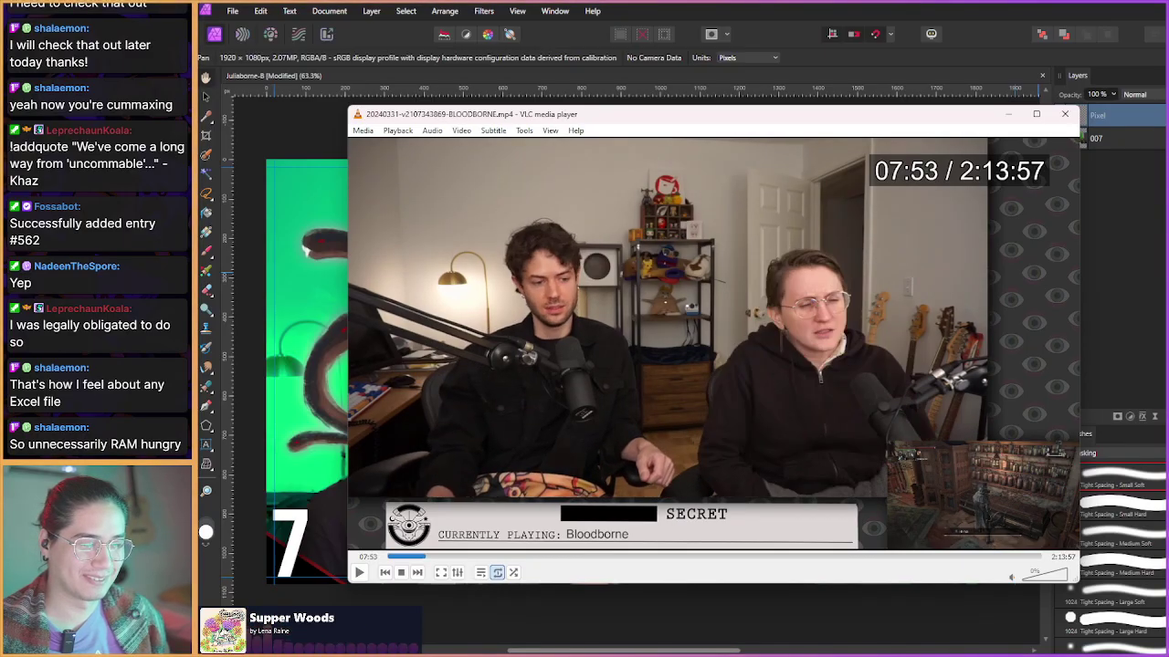
key(shift+Right)
key(shift+Right)
key(shift+Right)
key(shift+Right)
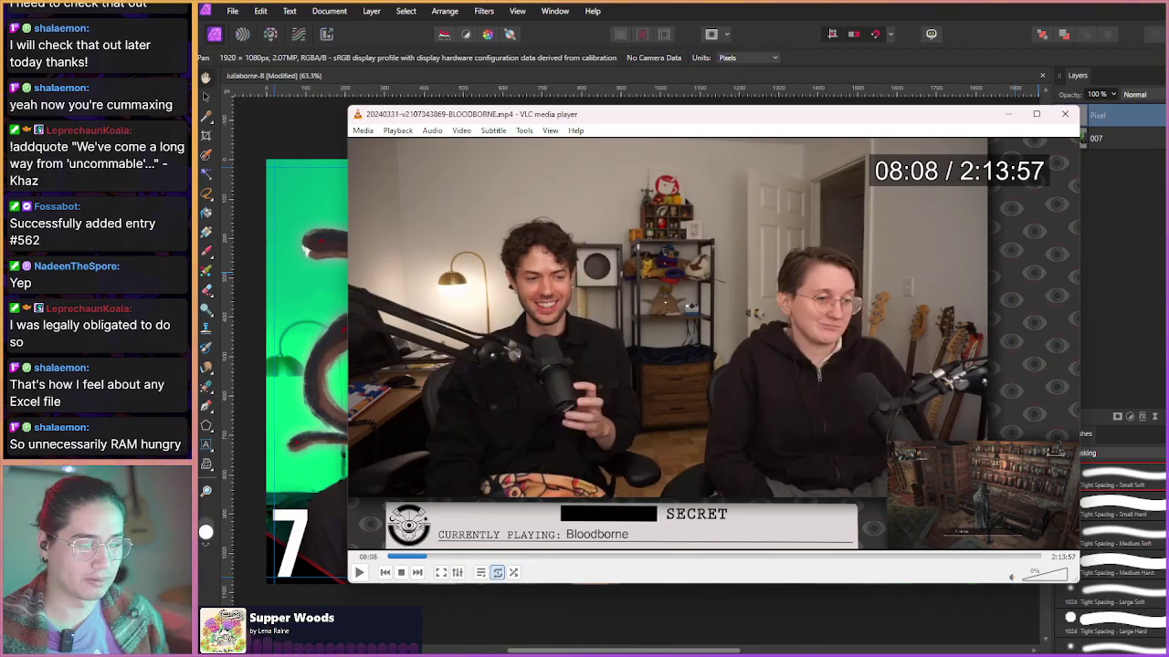
key(shift+Right)
key(shift+Right)
key(shift+Right)
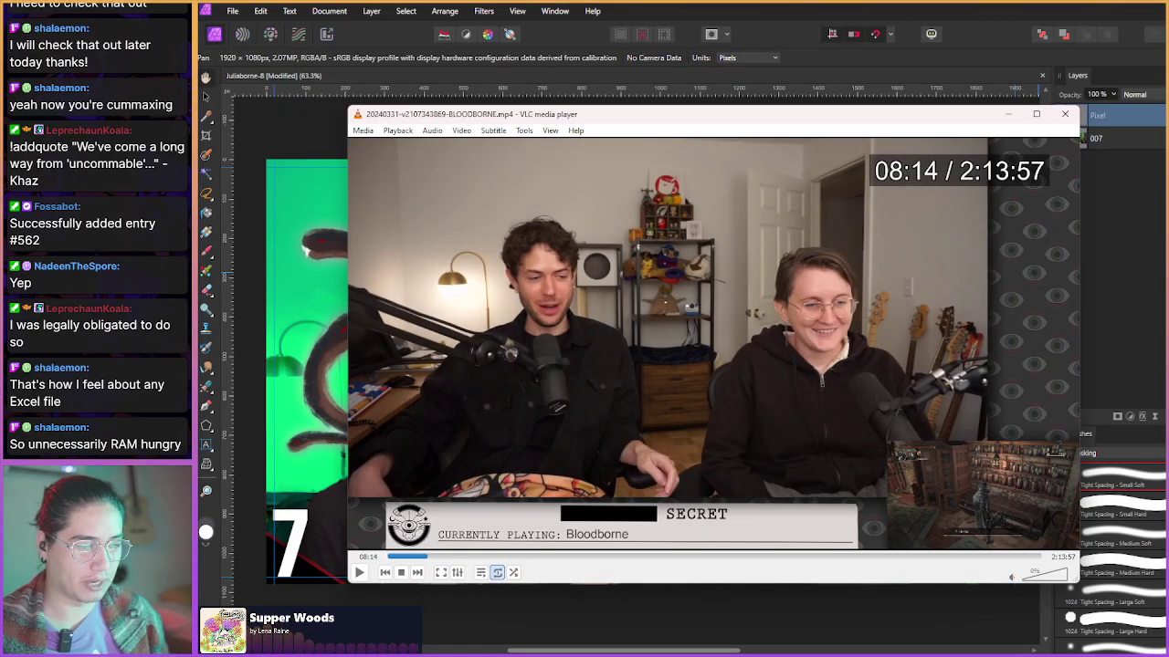
key(shift+Right)
key(shift+Right)
key(shift+Right)
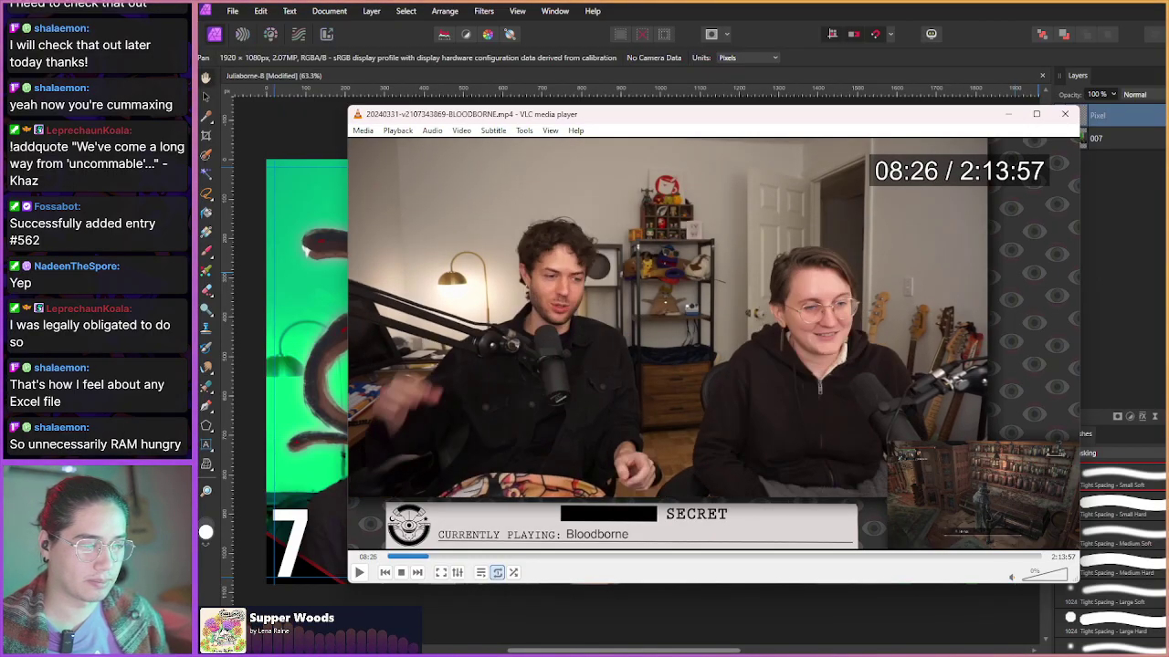
- Go back and take snapshots of the two hosts' expressive reactions at 08:20 and 08:17
key(shift+Left)
key(shift+Left)
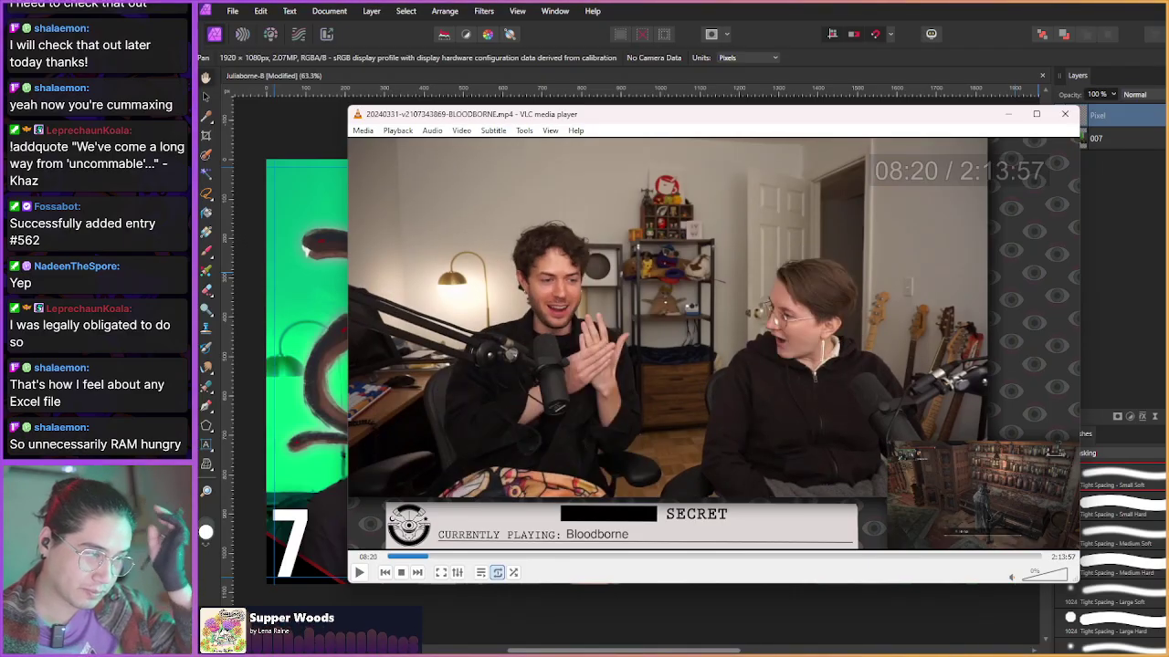
key(shift+s)
key(shift+Left)
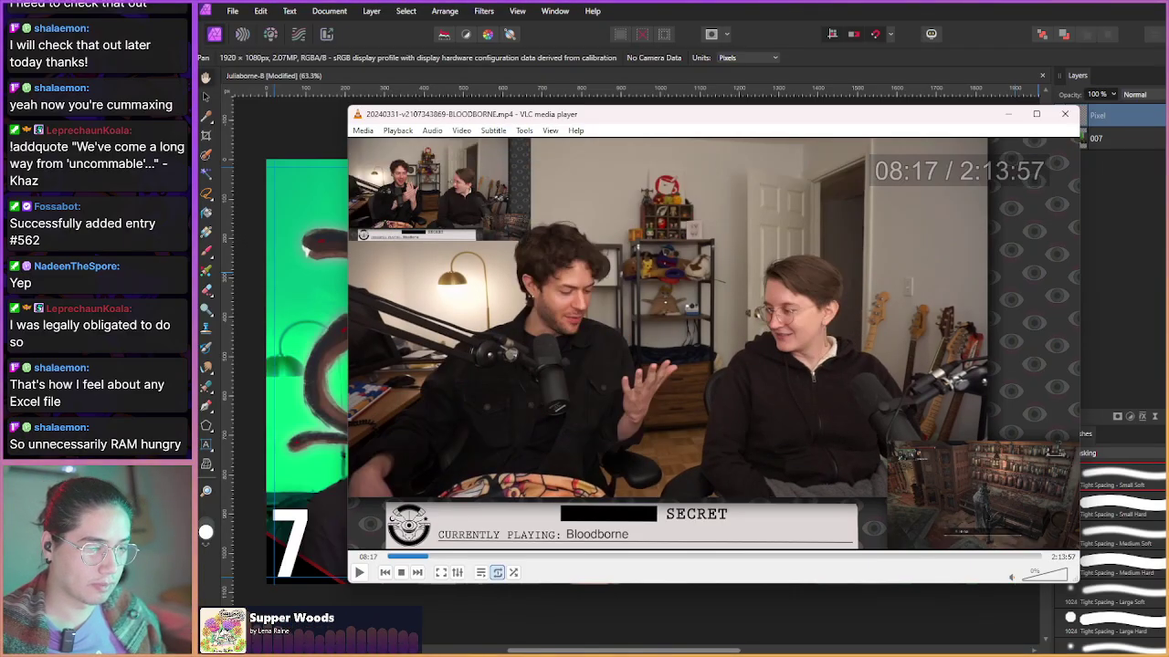
key(shift+s)
- Skim forward in short jumps through the hosts' remaining webcam chat until the full-size gameplay view at 10:26, checking for more expressive frames
key(shift+Right)
key(shift+Right)
key(shift+Right)
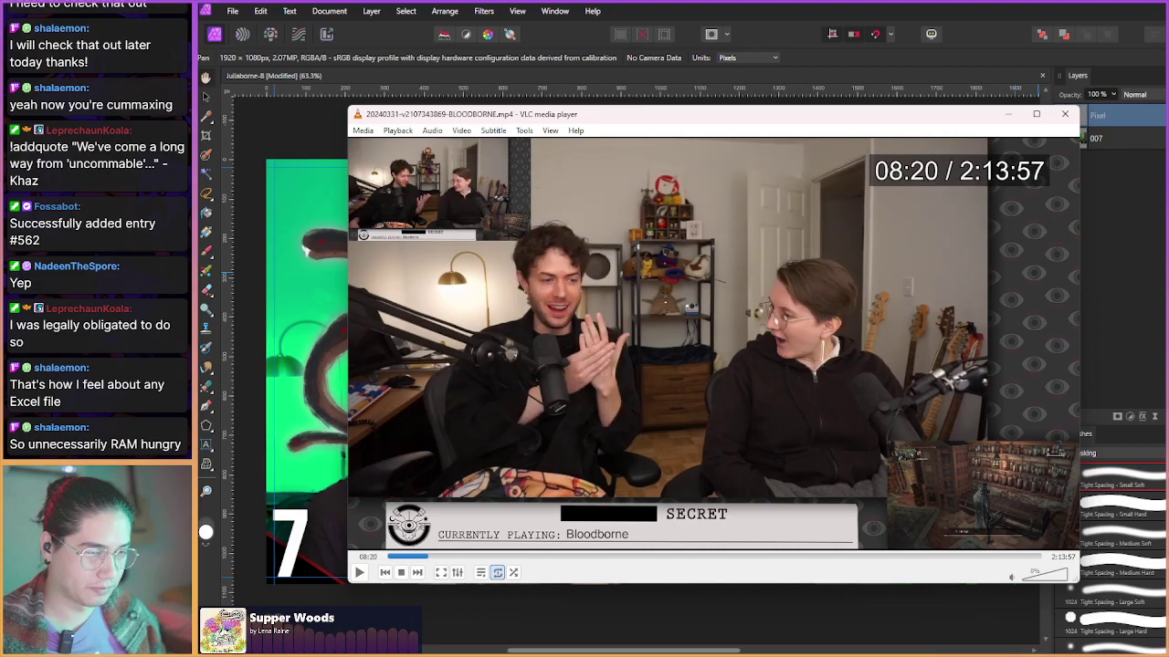
key(shift+Right)
key(shift+Right)
key(shift+Right)
key(shift+Right)
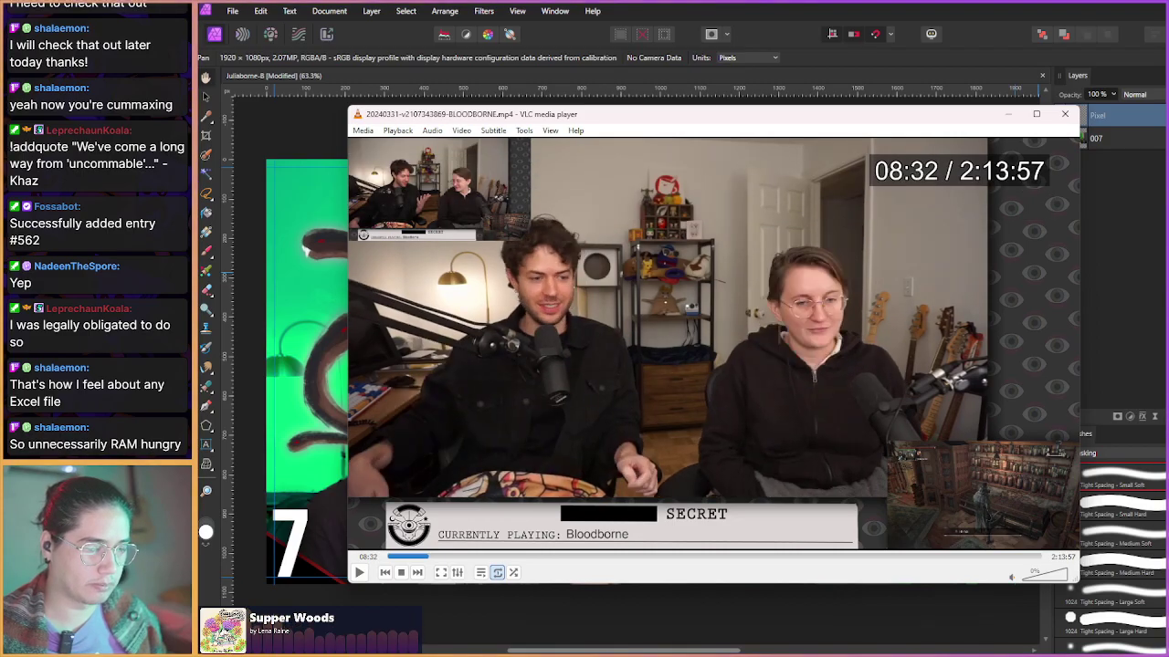
key(shift+Right)
key(shift+Right)
key(shift+Right)
key(shift+Right)
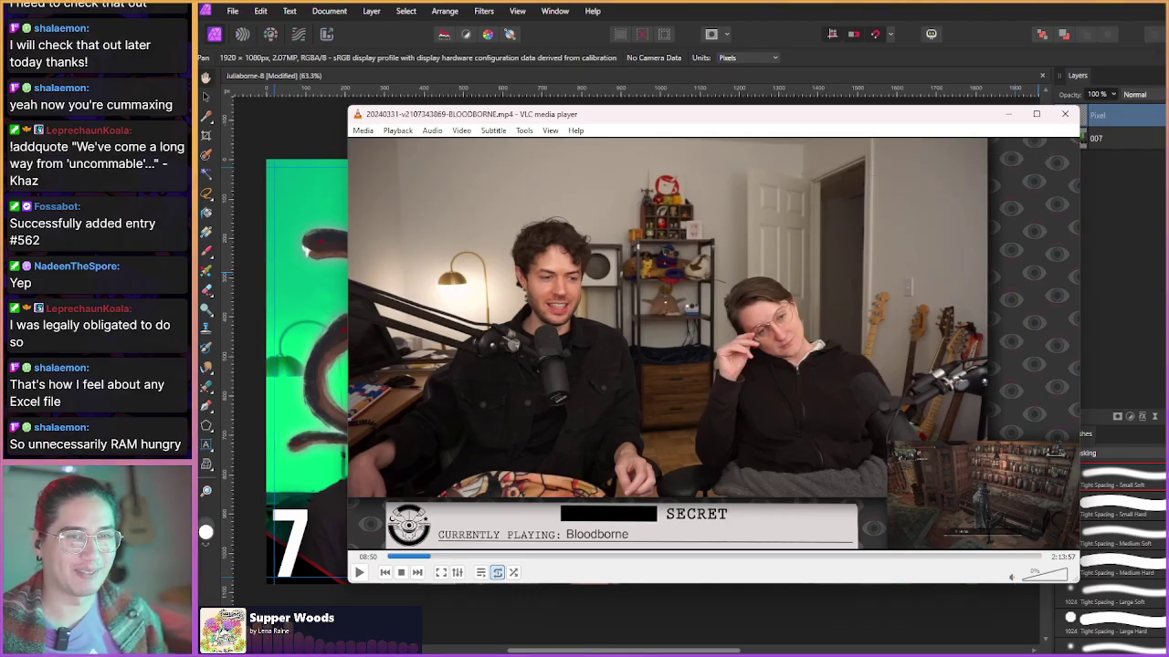
key(shift+Right)
key(shift+Right)
key(shift+Right)
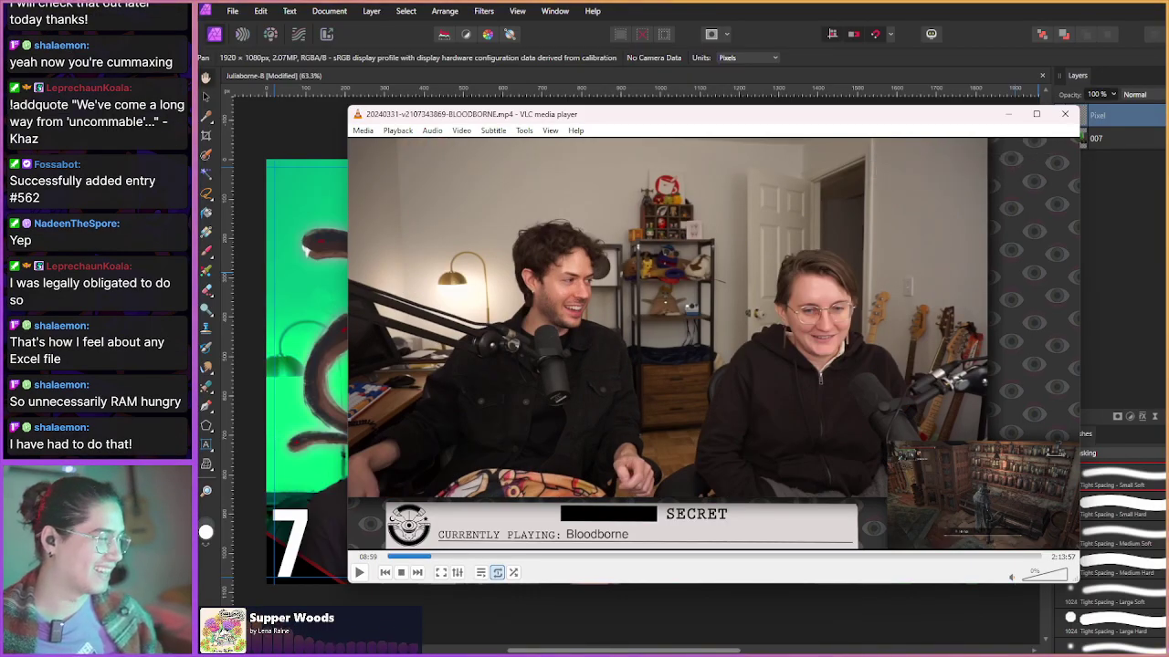
key(shift+Right)
key(shift+Right)
key(shift+Right)
key(shift+Right)
key(shift+Right)
key(shift+Right)
key(shift+Right)
key(shift+Right)
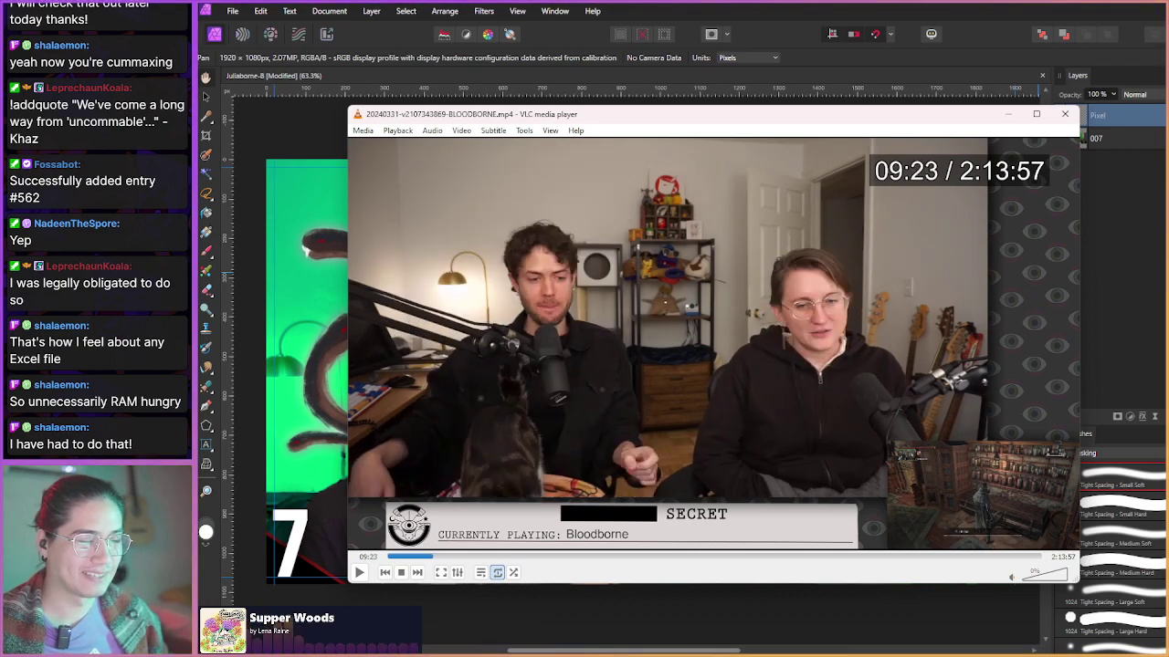
key(shift+Right)
key(shift+Right)
key(shift+Right)
key(shift+Right)
key(shift+Right)
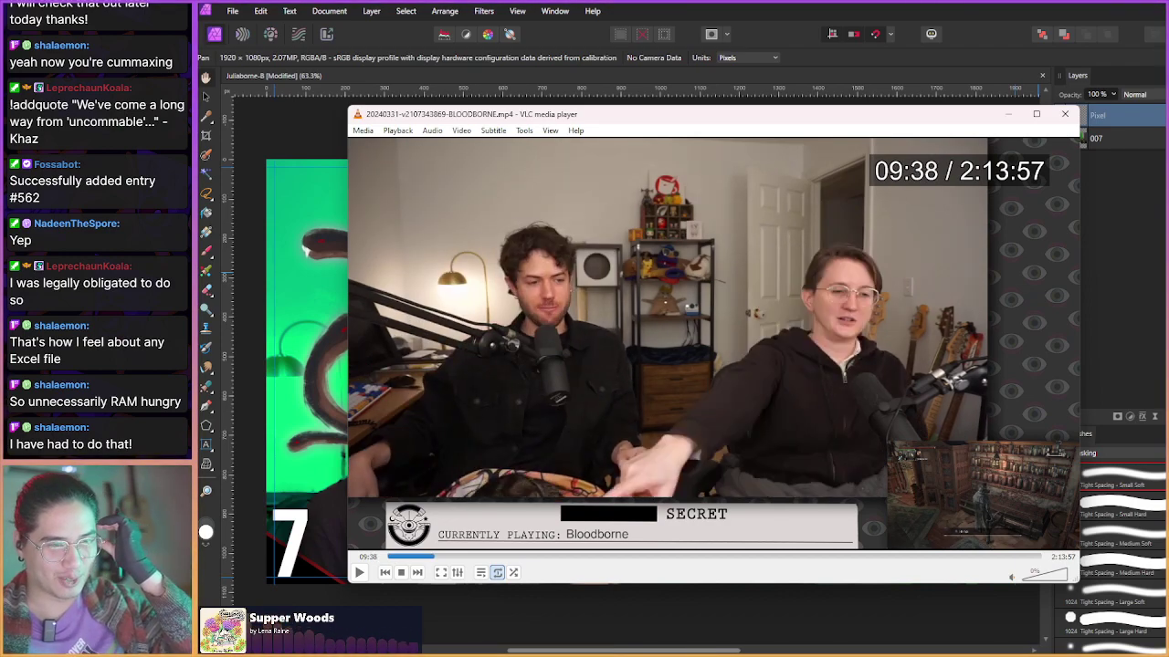
key(shift+Right)
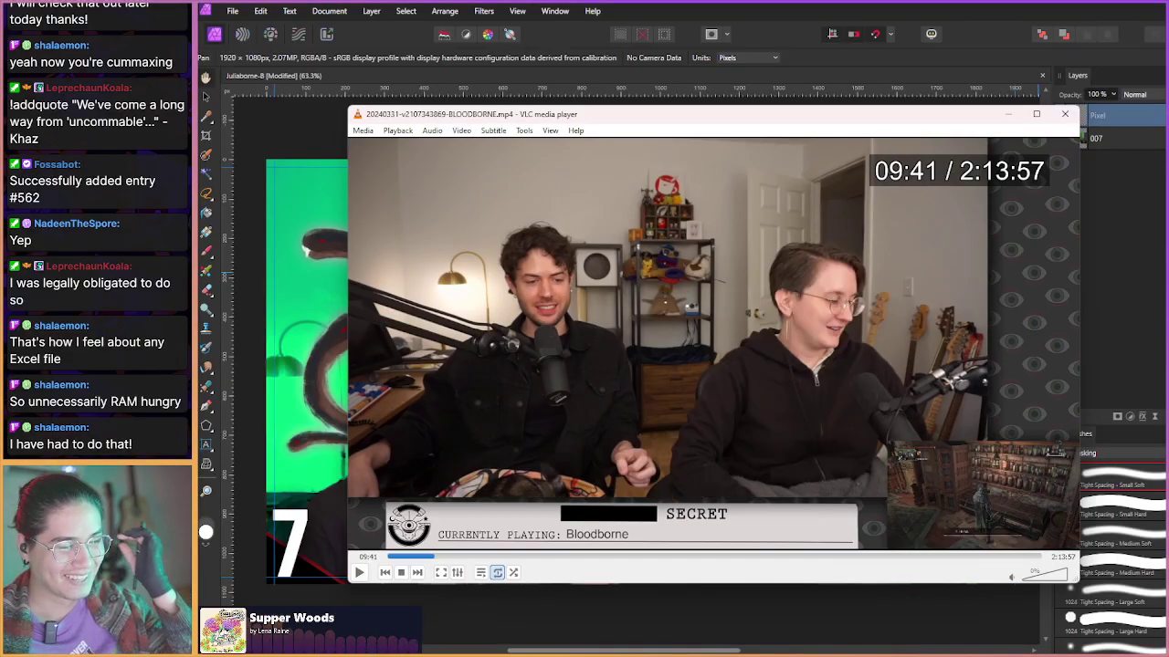
key(shift+Right)
key(shift+Right)
key(shift+Right)
key(shift+Right)
key(shift+Right)
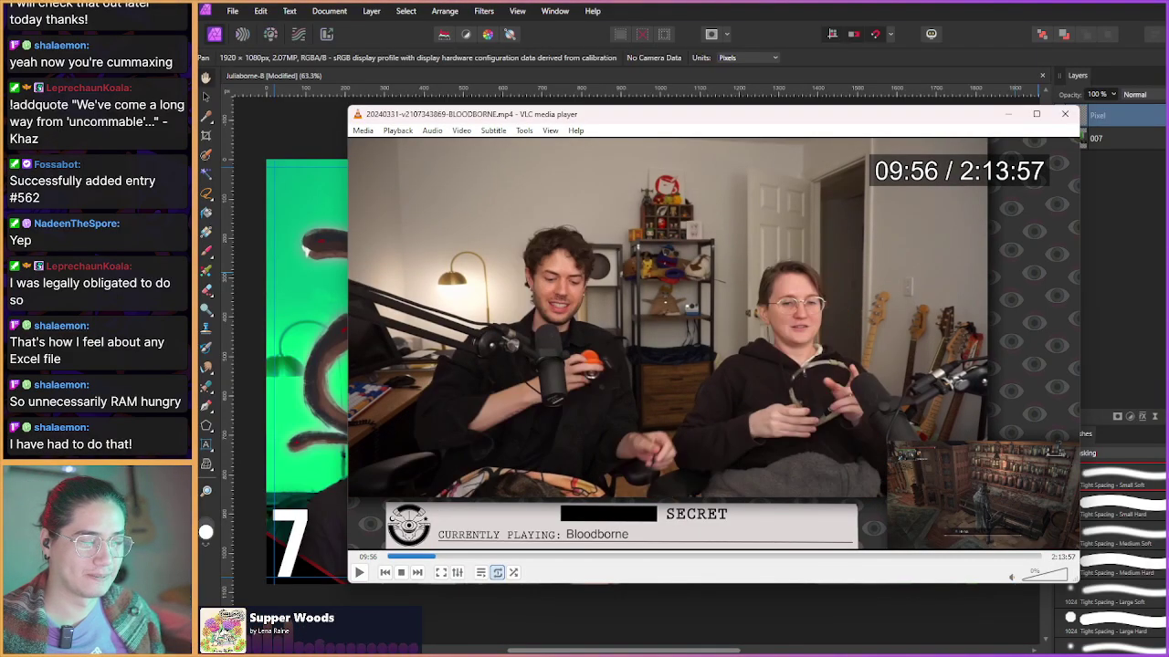
key(shift+Right)
key(shift+Right)
key(shift+Right)
key(shift+Right)
key(shift+Right)
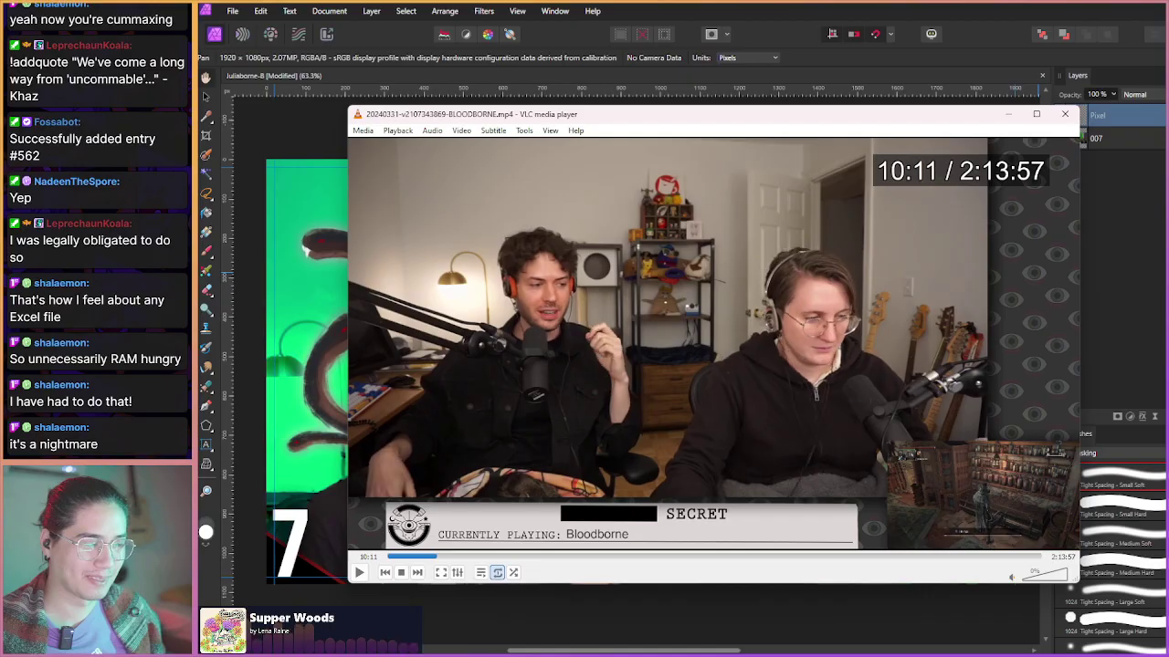
key(shift+Right)
key(shift+Right)
key(shift+Right)
key(shift+Right)
key(shift+Right)
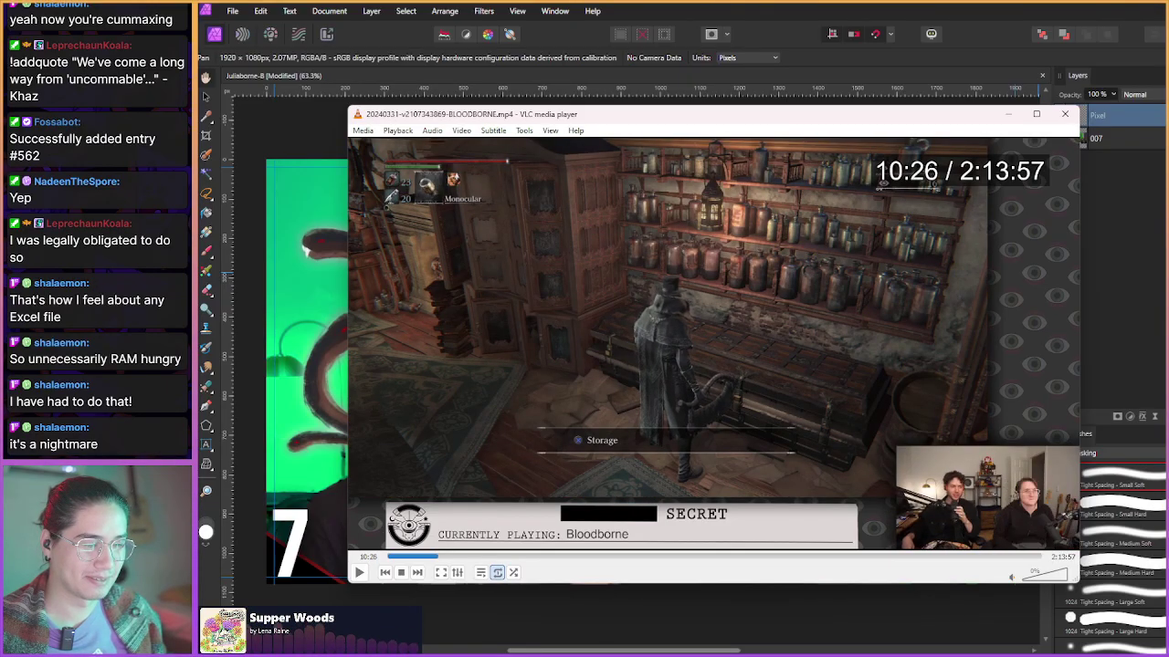
- Skim the storage menu and workshop gameplay in short jumps from 10:26 to 11:56, examining the hosts' webcam expressions
key(shift+Right)
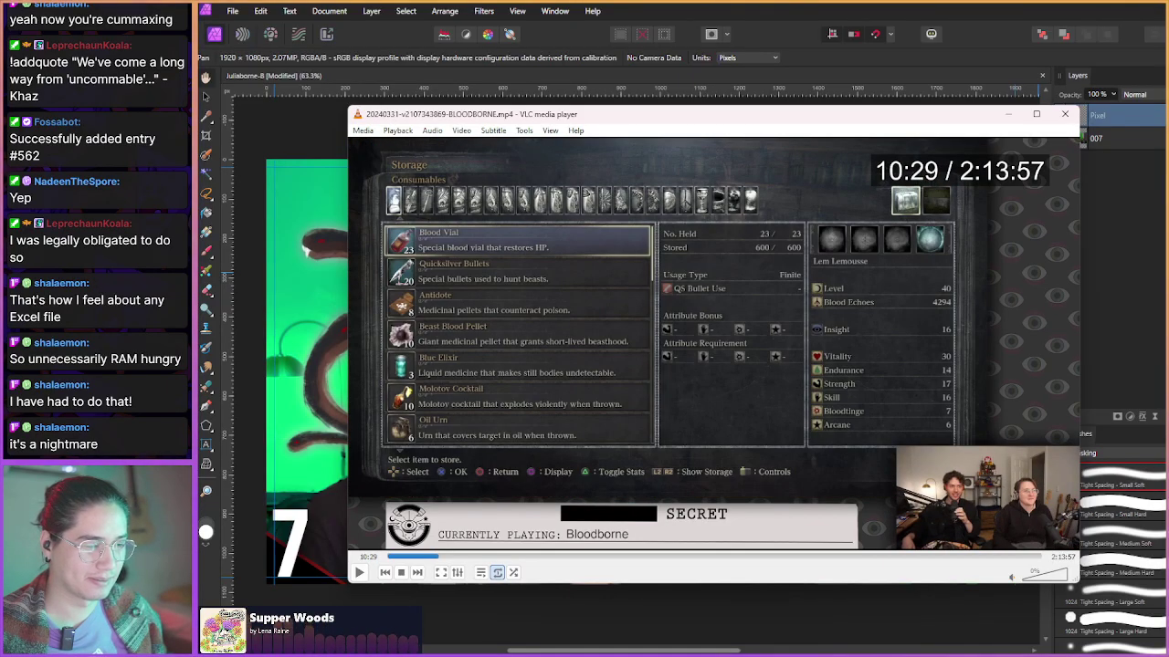
key(shift+Right)
key(shift+Right)
key(shift+Right)
key(shift+Right)
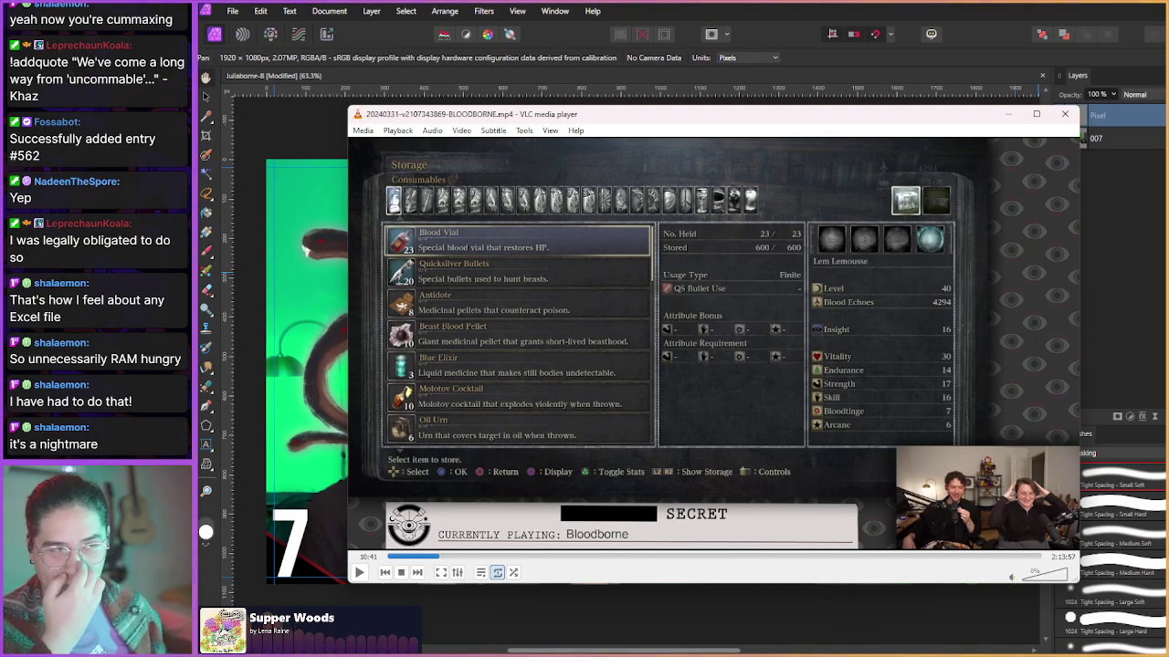
key(shift+Right)
key(shift+Right)
key(shift+Right)
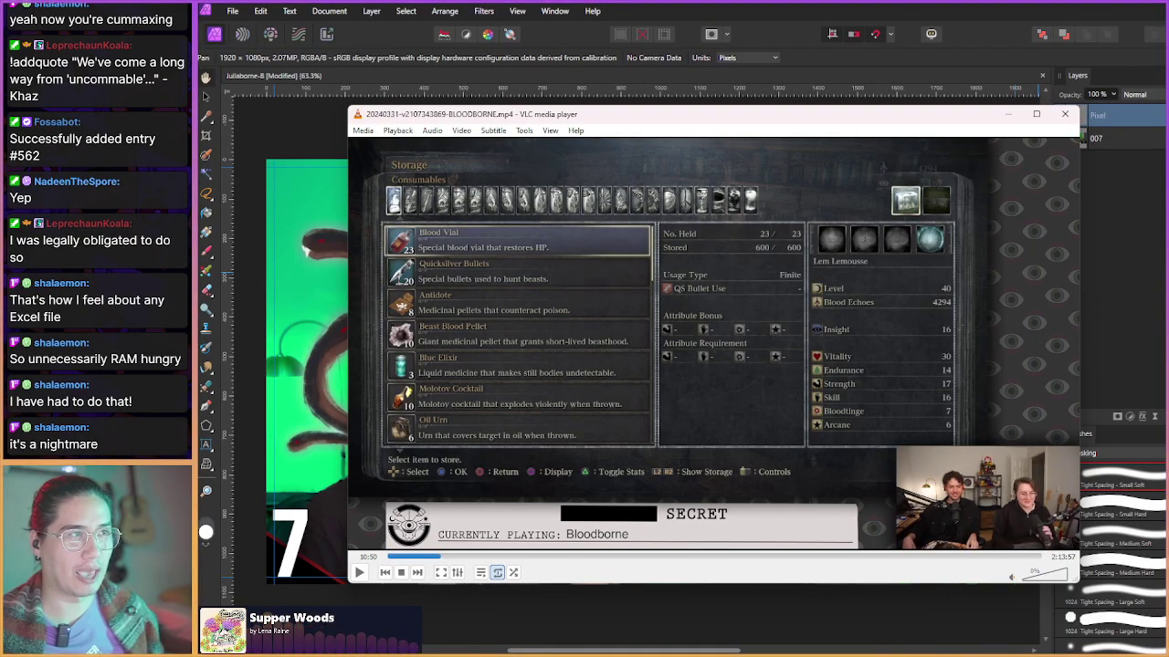
key(shift+Right)
key(shift+Right)
key(shift+Right)
key(shift+Right)
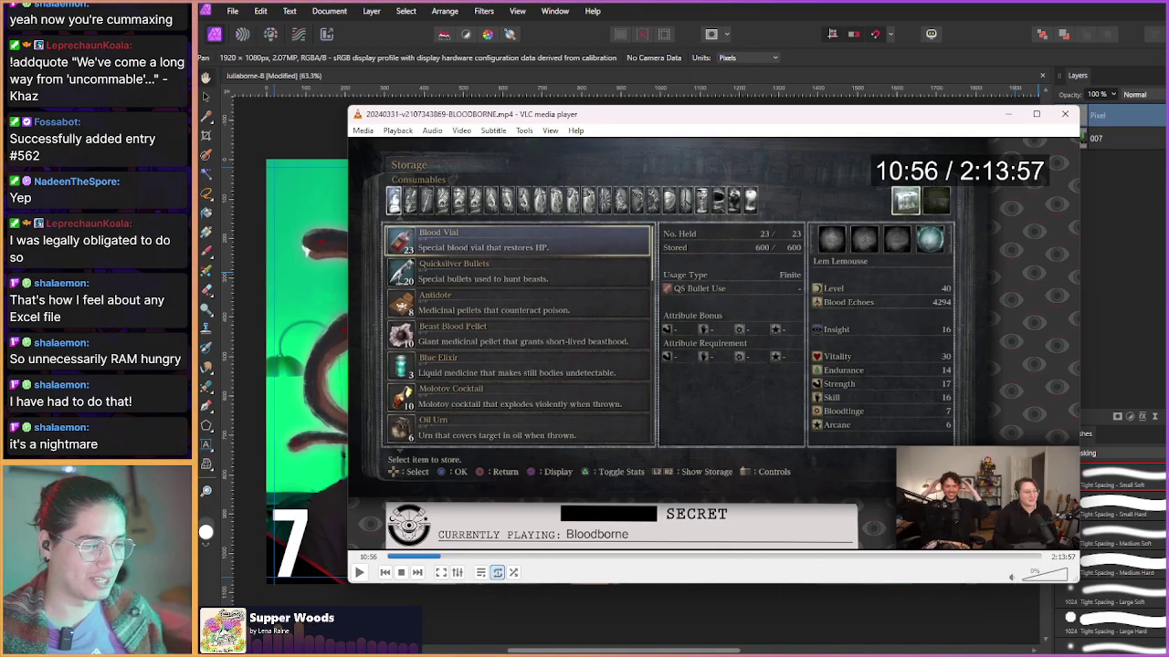
key(shift+Right)
key(shift+Right)
key(shift+Right)
key(shift+Right)
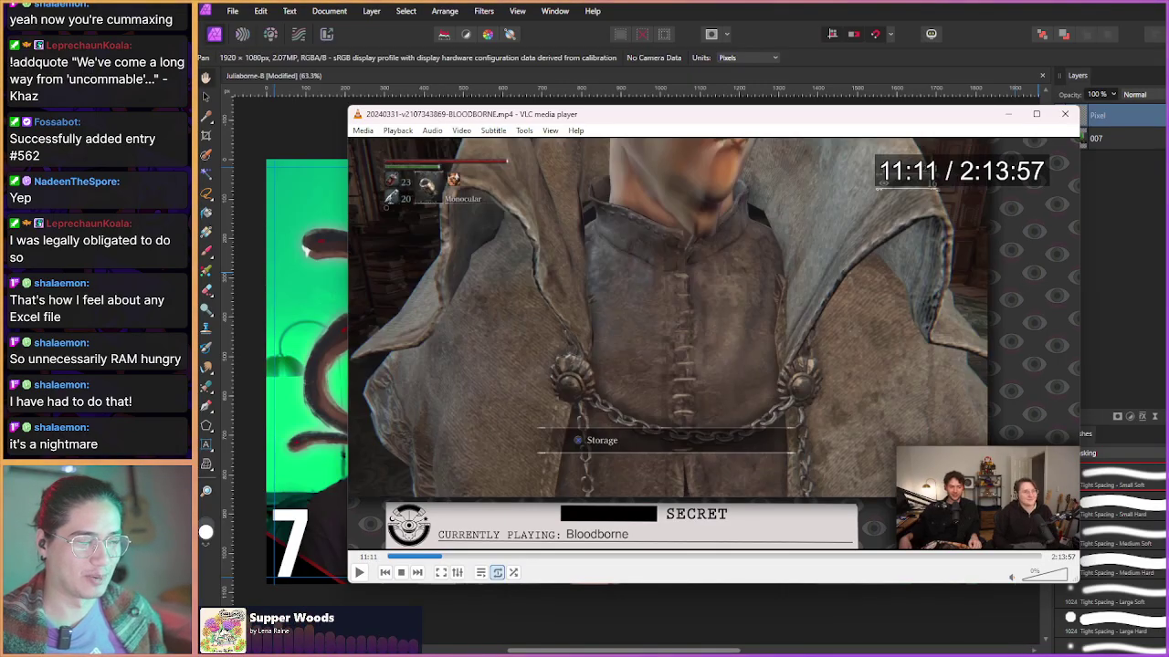
key(shift+Right)
key(shift+Right)
key(shift+Right)
key(shift+Right)
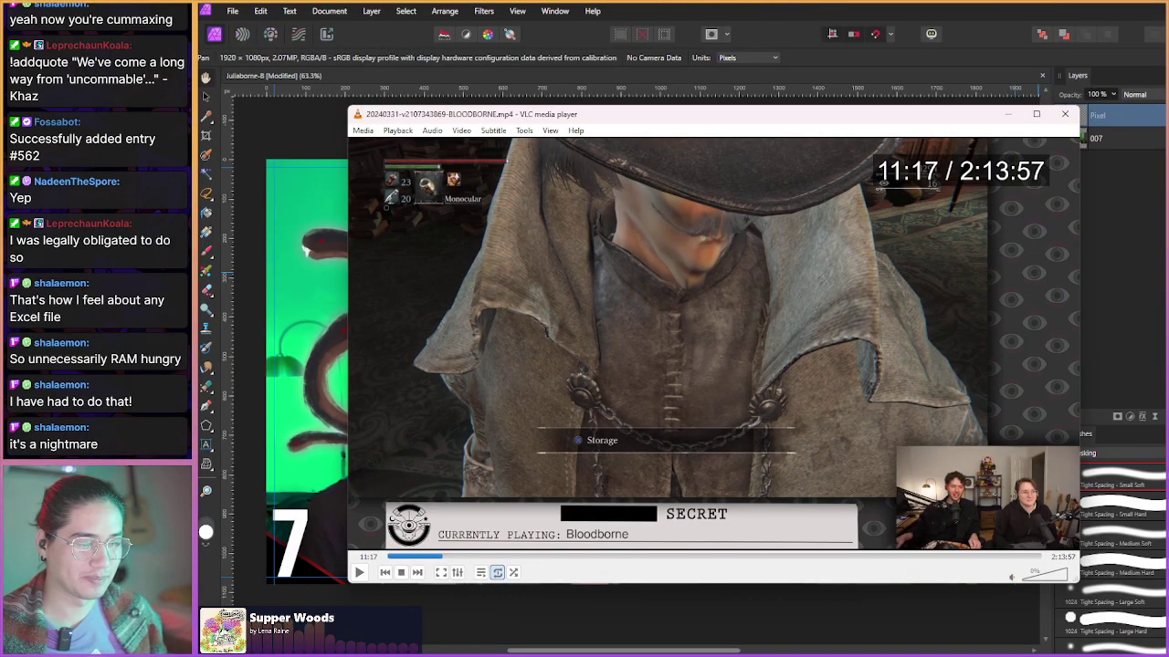
key(shift+Right)
key(shift+Right)
key(shift+Right)
key(shift+Right)
key(shift+Right)
key(shift+Right)
key(shift+Right)
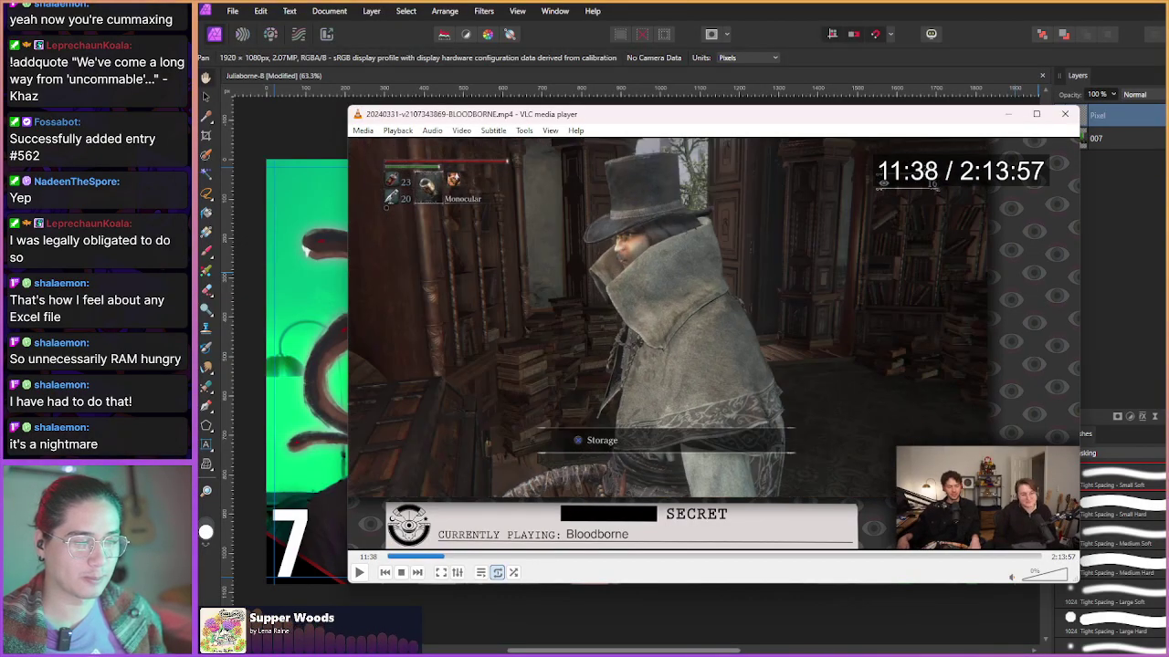
key(shift+Right)
key(shift+Right)
key(shift+Right)
key(shift+Right)
key(shift+Right)
key(shift+Right)
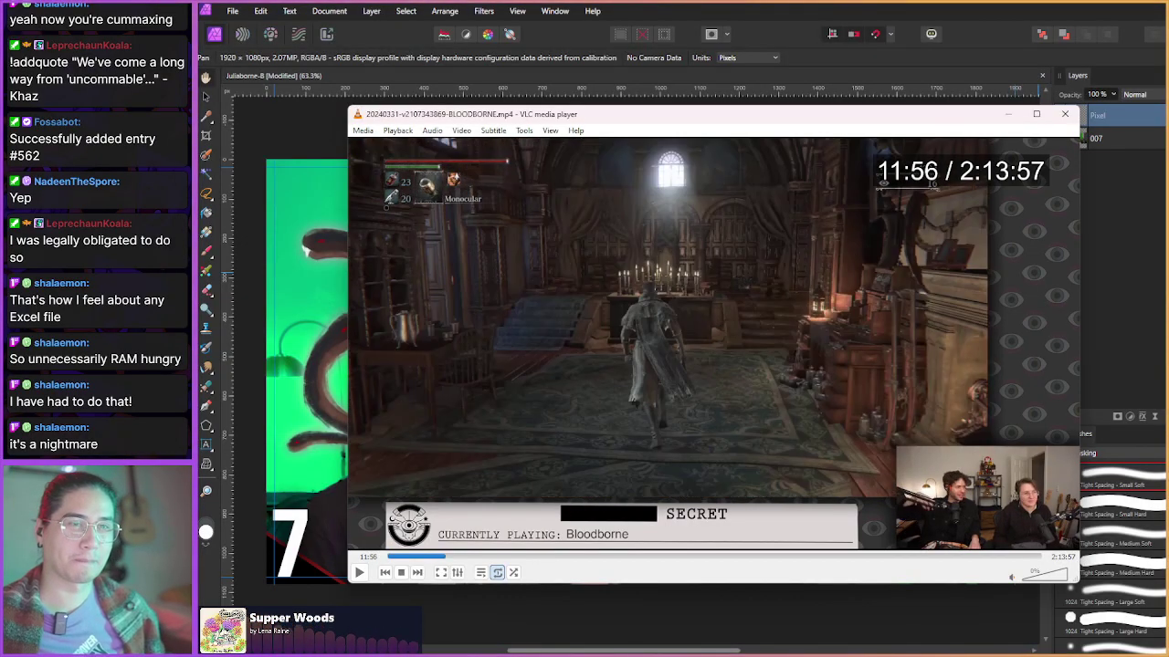
- Skim forward in short jumps through the item shop and outdoor garden gameplay to the White Messenger Ribbon description at 14:14, checking for usable frames
key(shift+Right)
key(shift+Right)
key(shift+Right)
key(shift+Right)
key(shift+Right)
key(shift+Right)
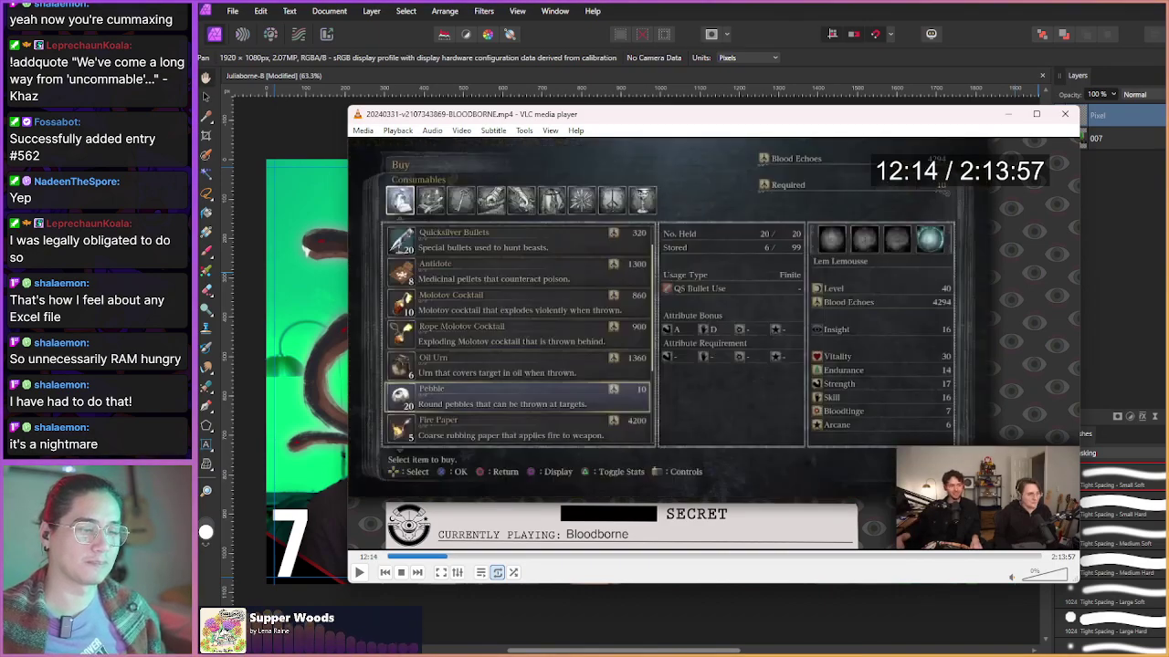
key(shift+Right)
key(shift+Right)
key(shift+Right)
key(shift+Right)
key(shift+Right)
key(shift+Right)
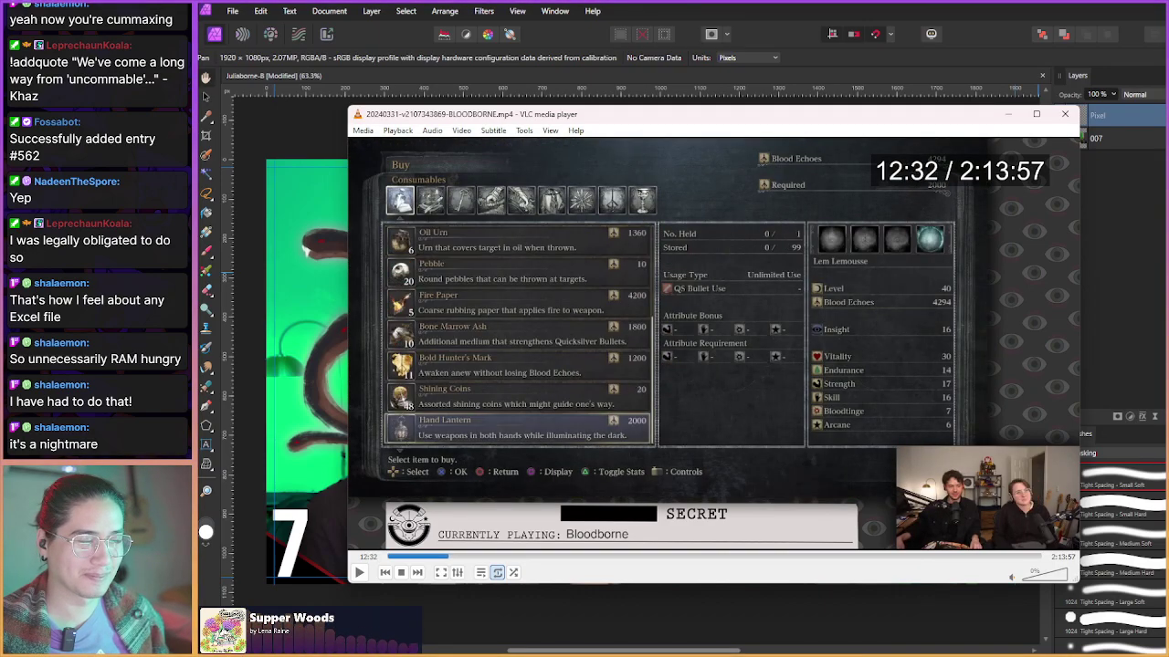
key(shift+Right)
key(shift+Right)
key(shift+Right)
key(shift+Right)
key(shift+Right)
key(shift+Right)
key(shift+Right)
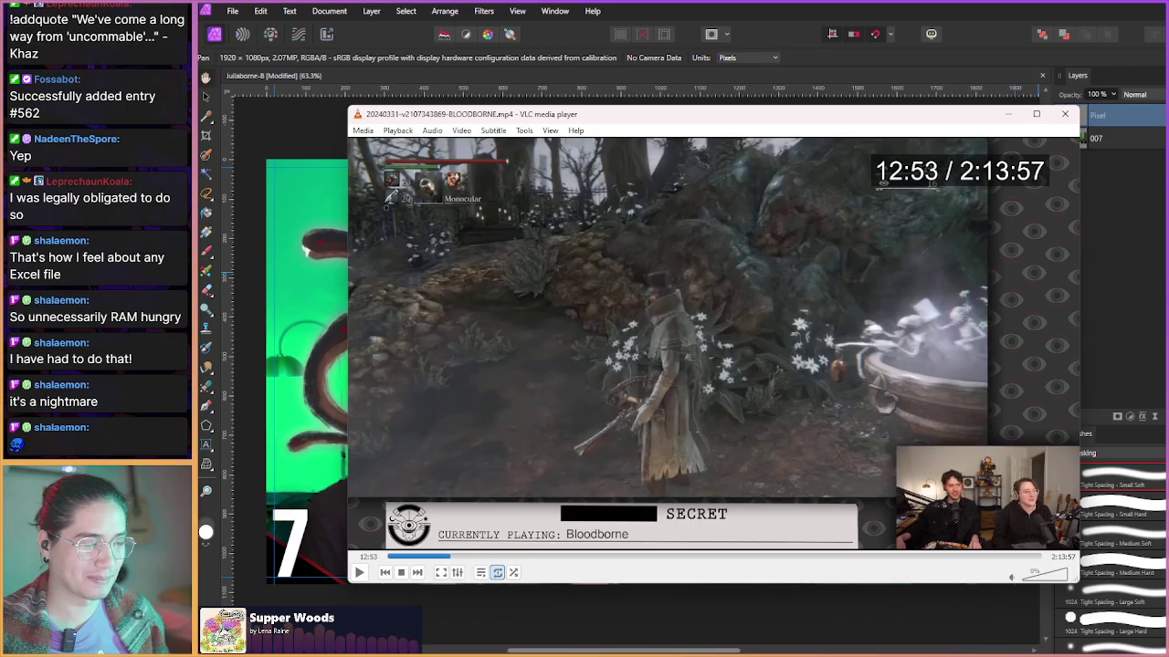
key(shift+Right)
key(shift+Right)
key(shift+Right)
key(shift+Right)
key(shift+Right)
key(shift+Right)
key(shift+Right)
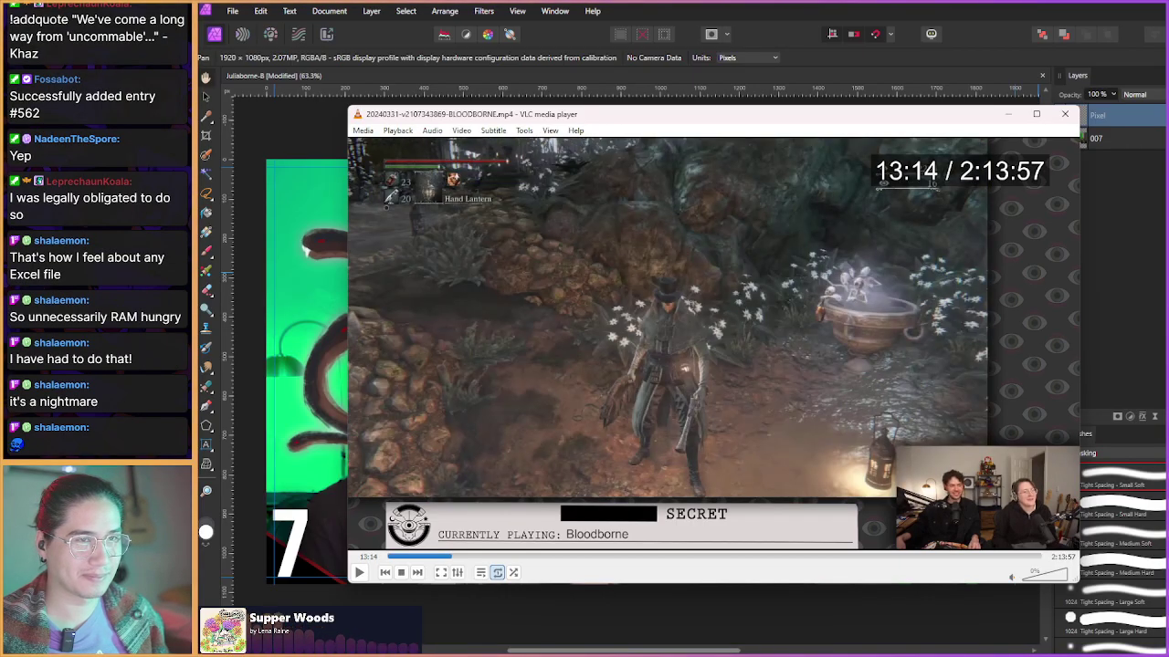
key(shift+Right)
key(shift+Right)
key(shift+Right)
key(shift+Right)
key(shift+Right)
key(shift+Right)
key(shift+Right)
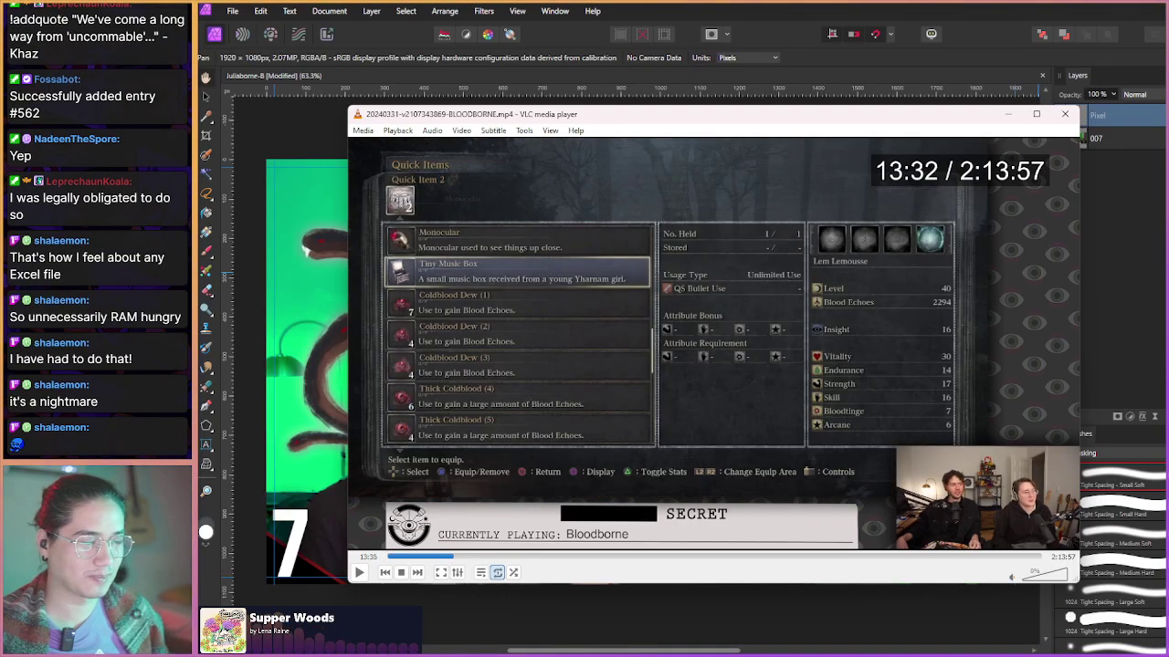
key(shift+Right)
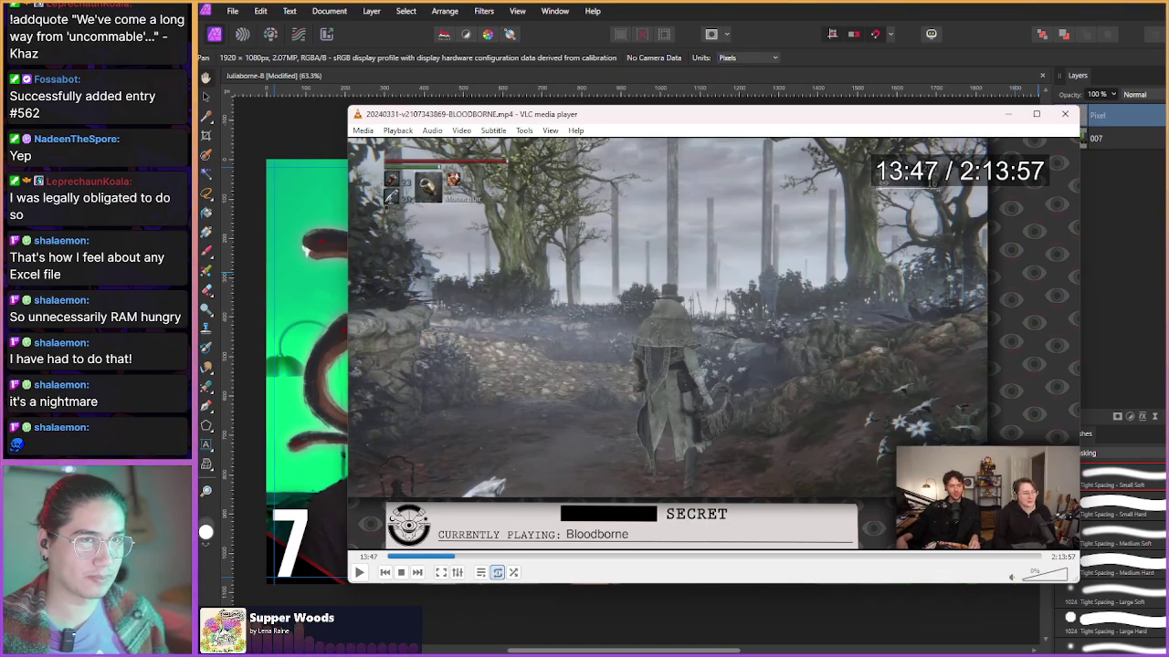
key(shift+Right)
key(shift+Right)
key(shift+Right)
key(shift+Right)
key(shift+Right)
key(shift+Right)
key(shift+Right)
key(shift+Right)
key(shift+Right)
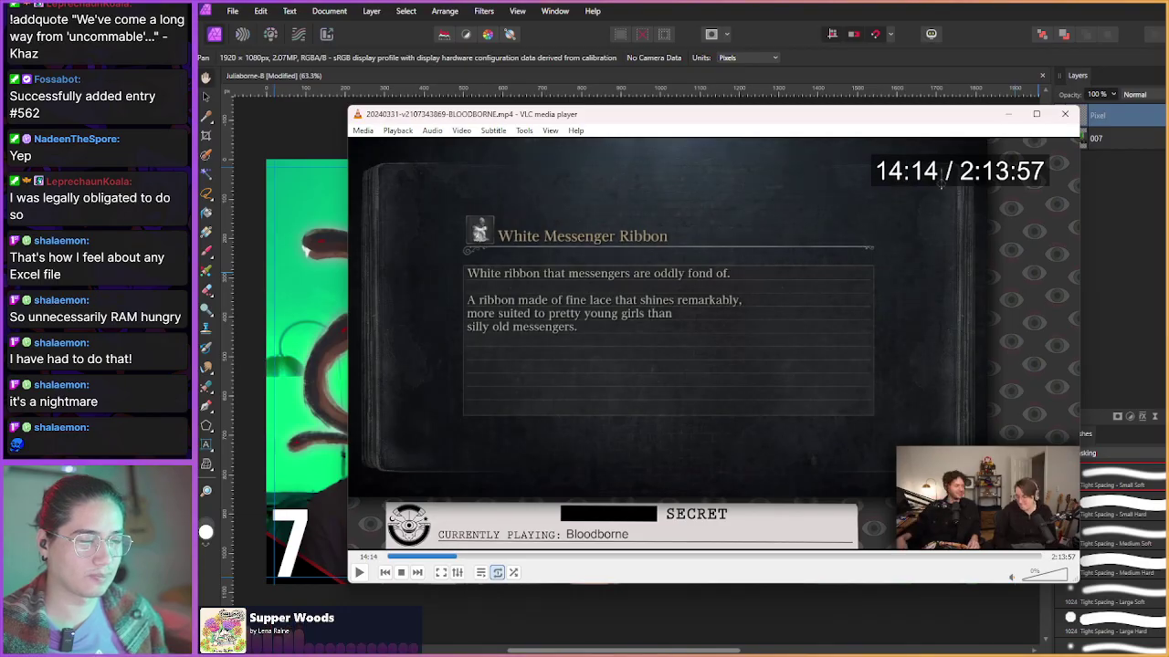
- Skim the dark building exploration and glowing-eyed creature fight in short jumps to 16:05, examining gameplay and host reactions
key(shift+Right)
key(shift+Right)
key(shift+Right)
key(shift+Right)
key(shift+Right)
key(shift+Right)
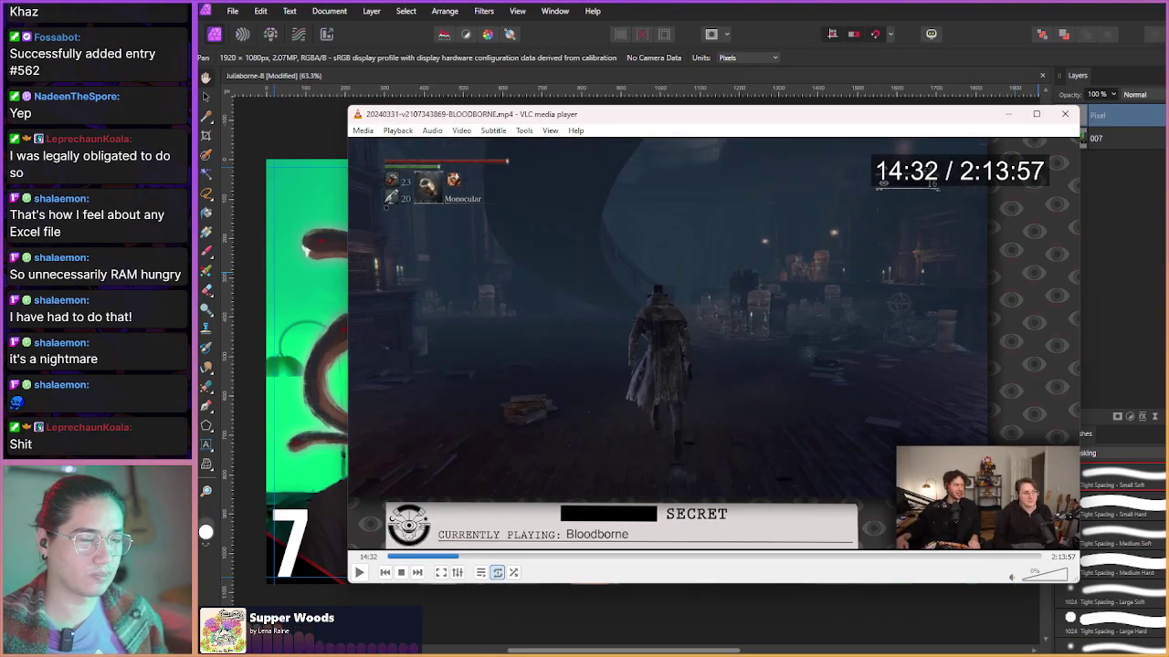
key(shift+Right)
key(shift+Right)
key(shift+Right)
key(shift+Right)
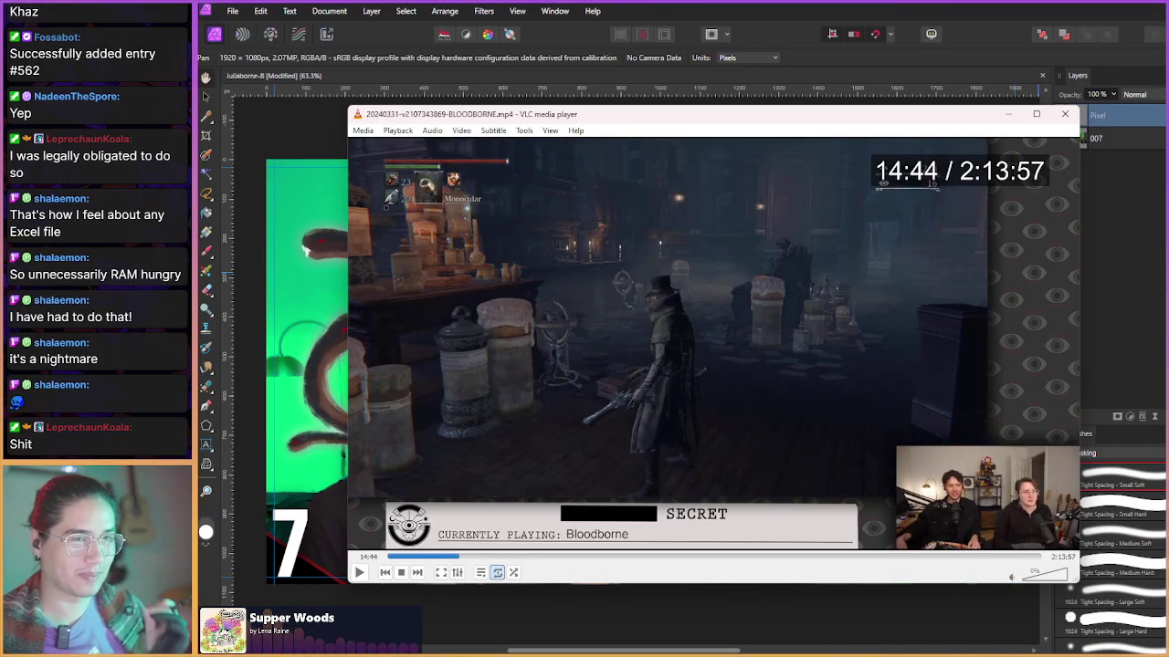
key(shift+Right)
key(shift+Right)
key(shift+Right)
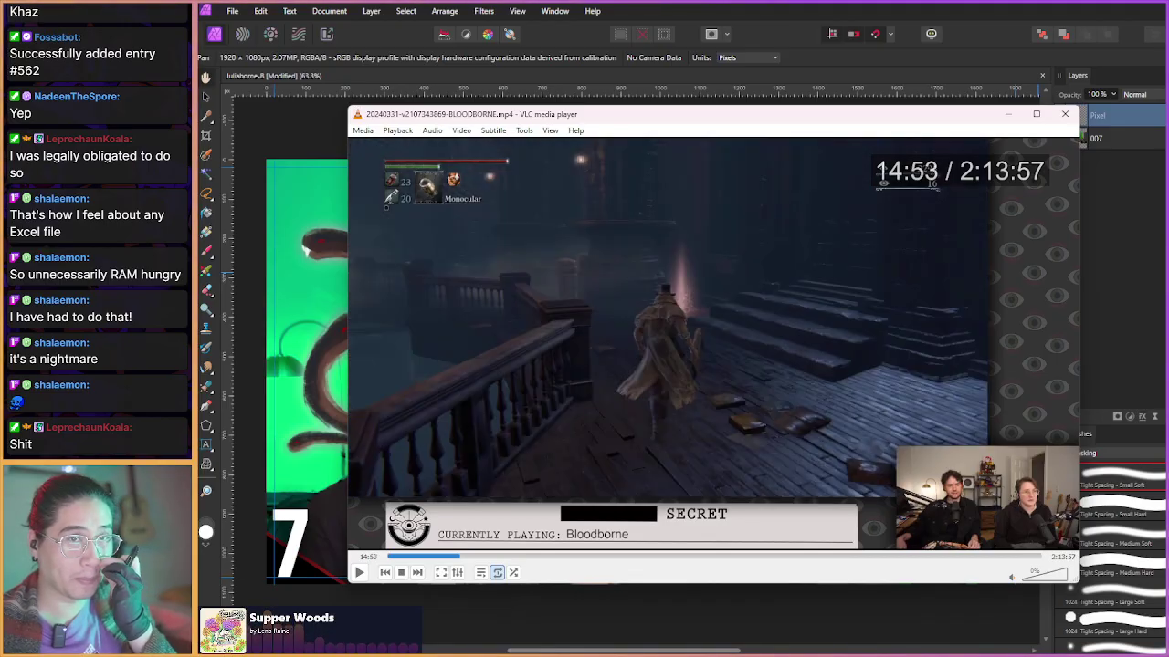
key(shift+Right)
key(shift+Right)
key(shift+Right)
key(shift+Right)
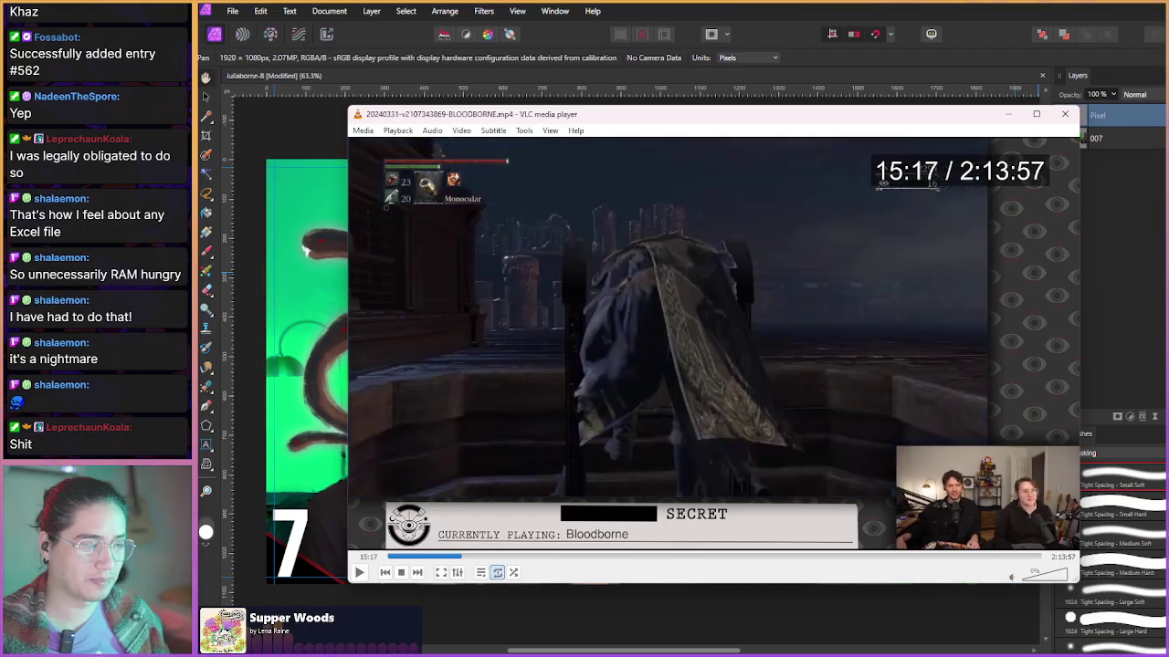
key(shift+Right)
key(shift+Right)
key(shift+Right)
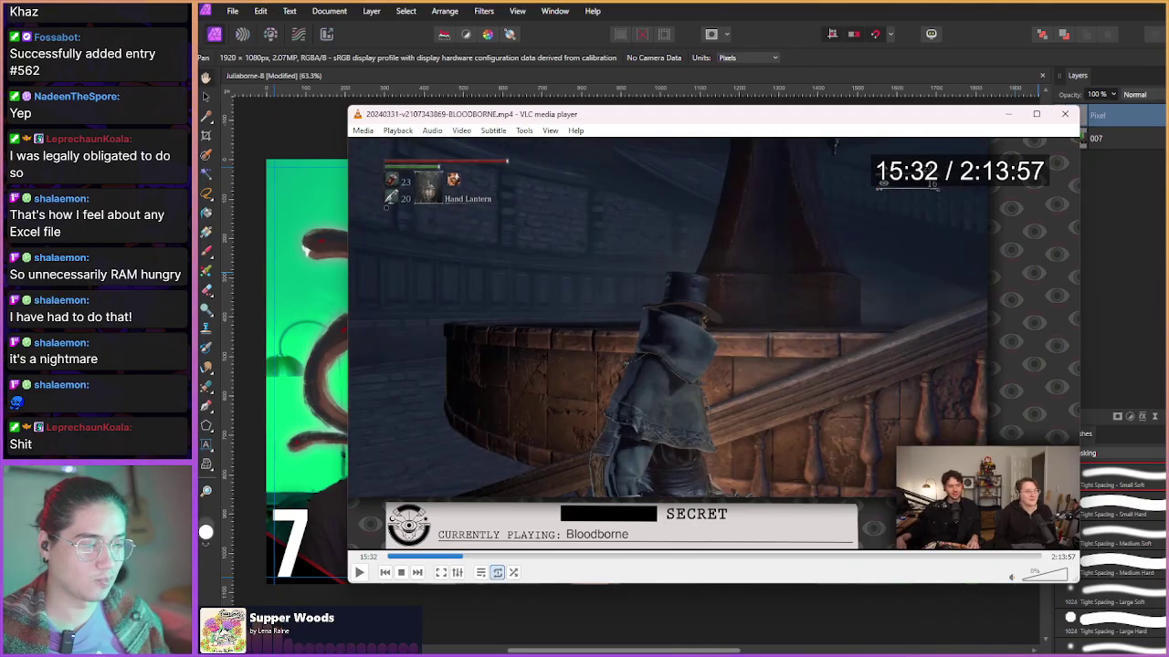
key(shift+Right)
key(shift+Right)
key(shift+Right)
key(shift+Right)
key(shift+Right)
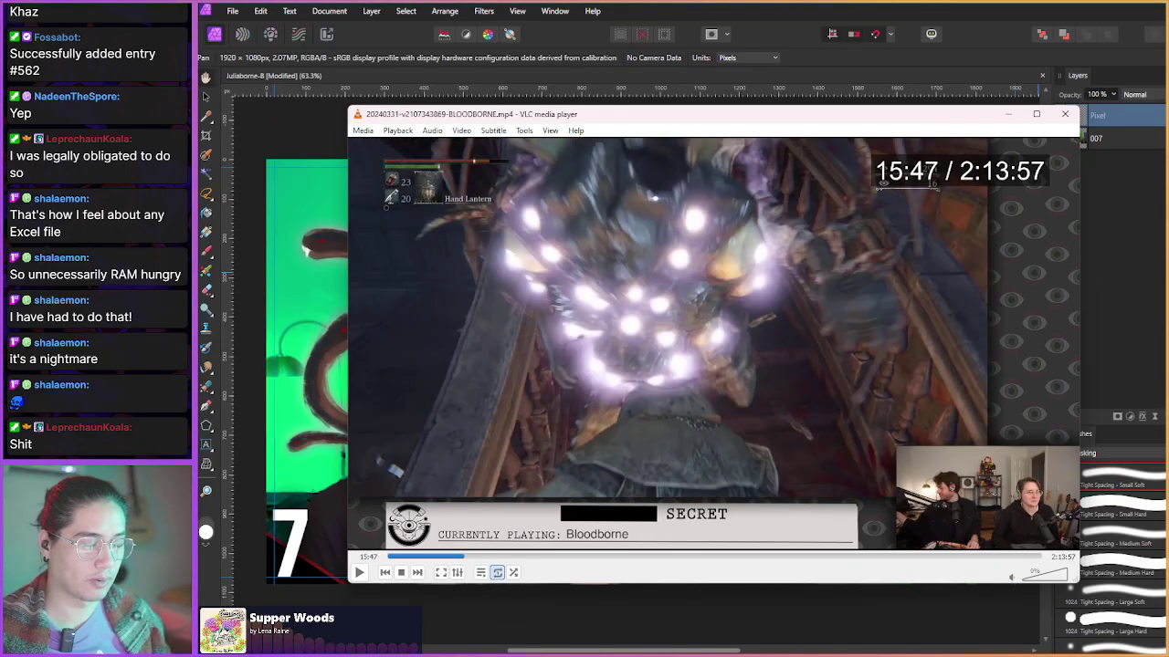
key(shift+Right)
key(shift+Right)
key(shift+Right)
key(shift+Right)
key(shift+Right)
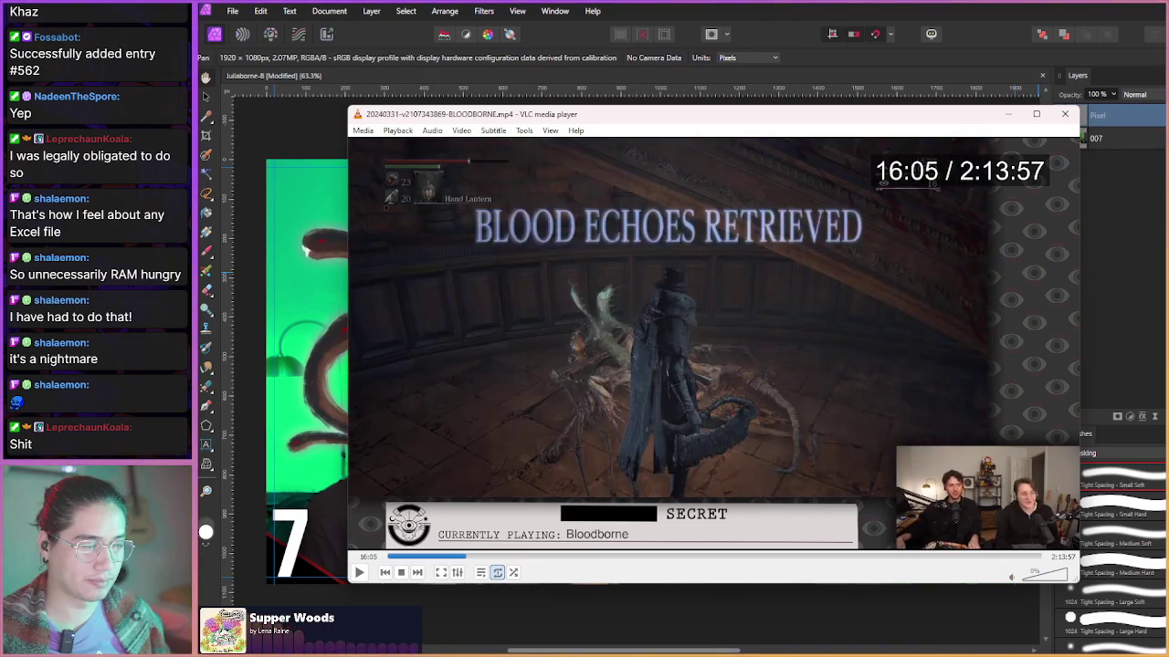
- Skim past the opened chest and wooden stairway in short jumps to the stone entrance steps at 17:11, checking the hosts' expressions
key(shift+Right)
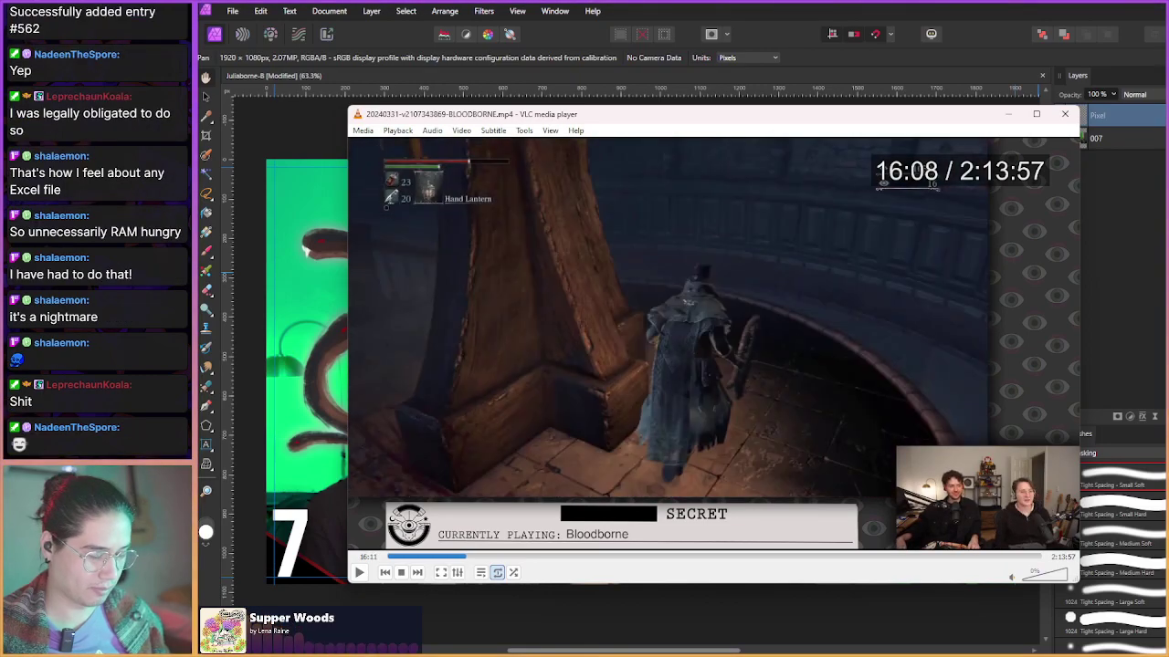
key(shift+Right)
key(shift+Right)
key(shift+Right)
key(shift+Right)
key(shift+Right)
key(shift+Right)
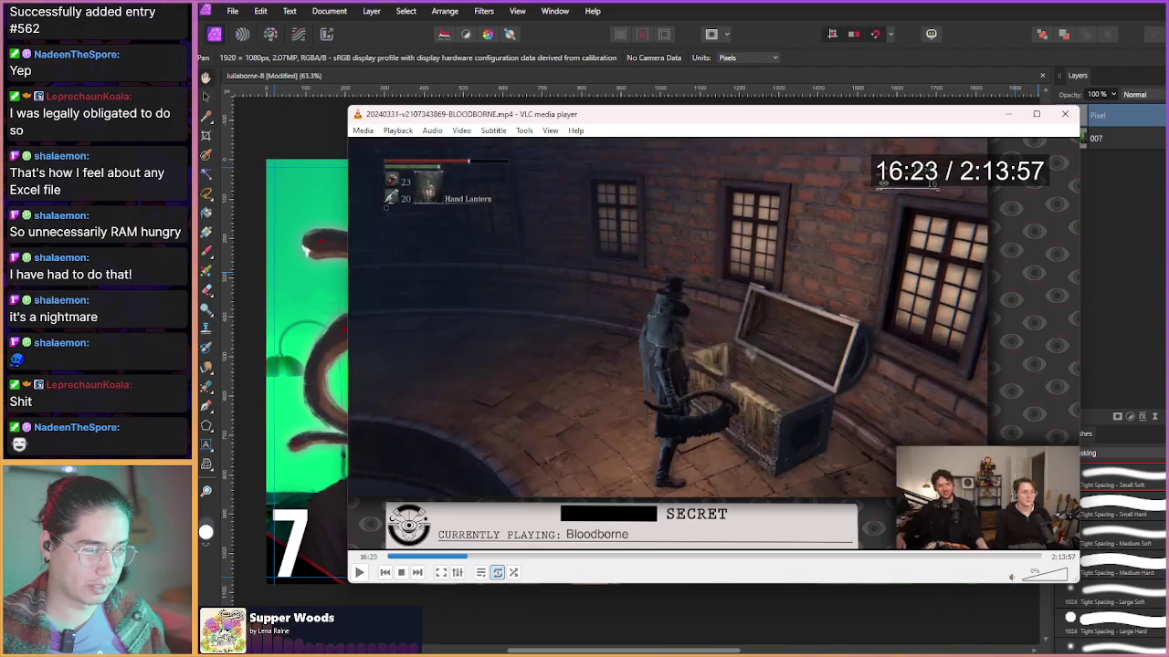
key(shift+Right)
key(shift+Right)
key(shift+Right)
key(shift+Right)
key(shift+Right)
key(shift+Right)
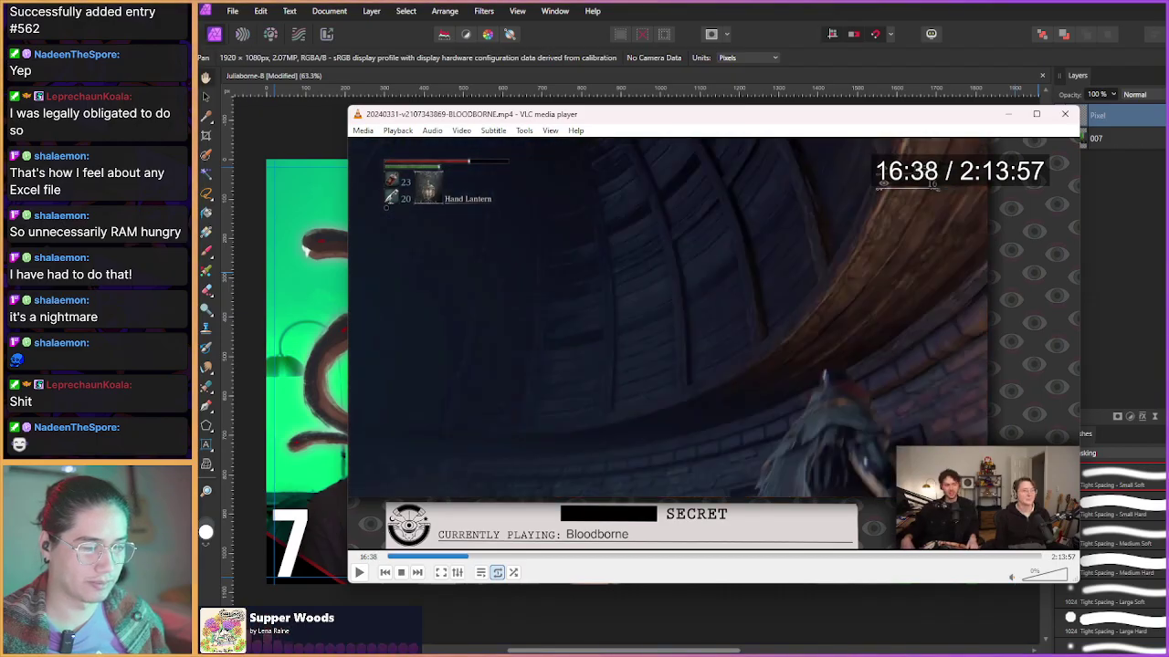
key(shift+Right)
key(shift+Right)
key(shift+Right)
key(shift+Right)
key(shift+Right)
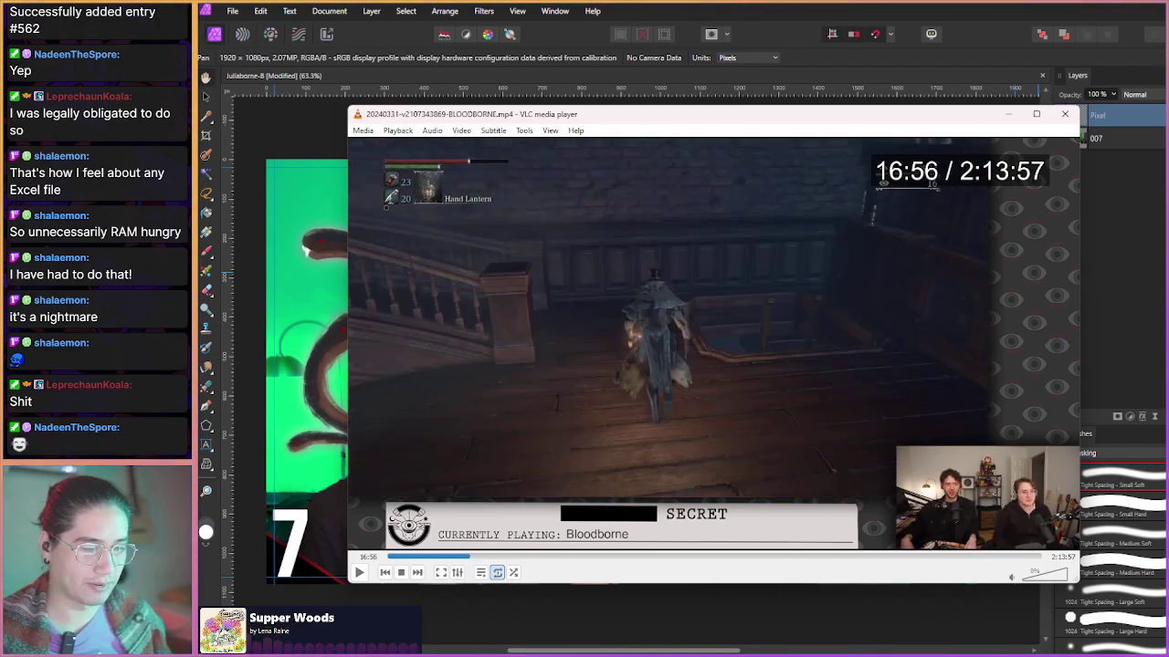
key(shift+Right)
key(shift+Right)
key(shift+Right)
key(shift+Right)
key(shift+Right)
key(shift+Right)
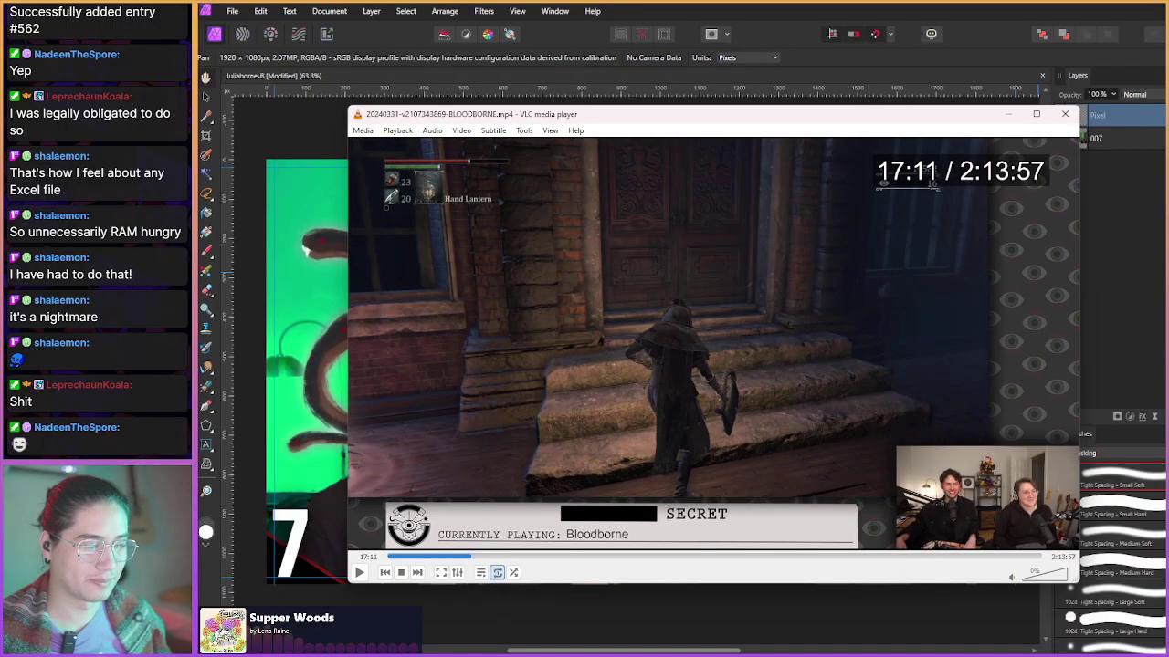
- Advance through the moonlit terrace scene to 18:02, taking a snapshot of the robed figure seated in the ornate chair on the way
key(shift+Right)
key(shift+Right)
key(shift+Right)
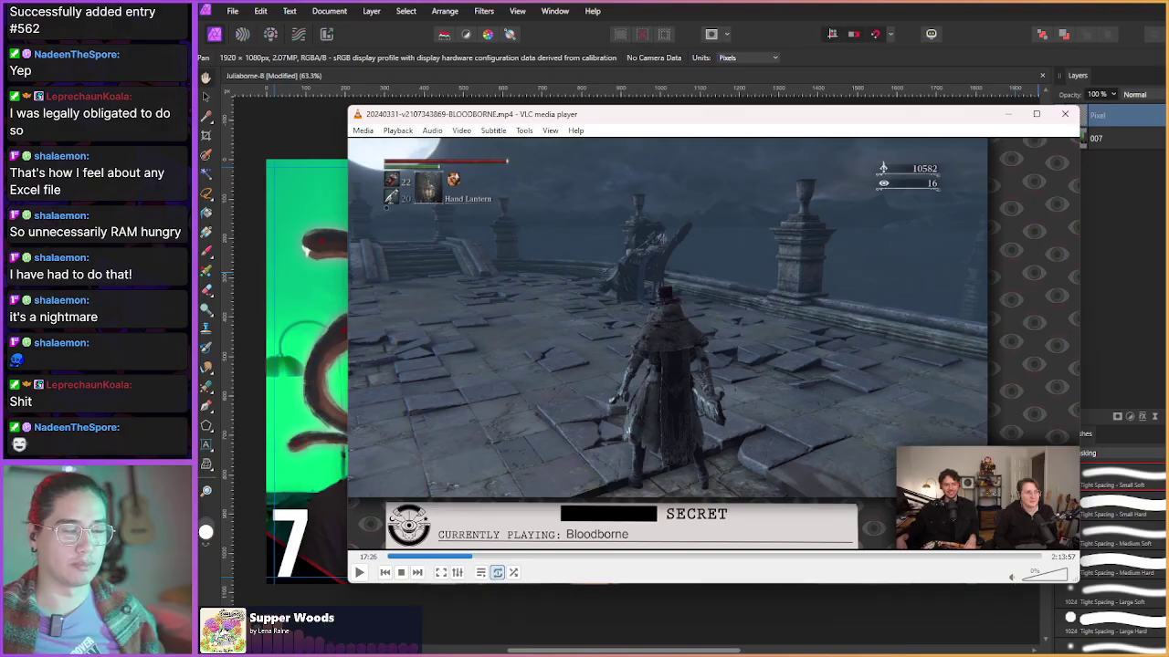
key(shift+Right)
key(shift+Right)
key(shift+Right)
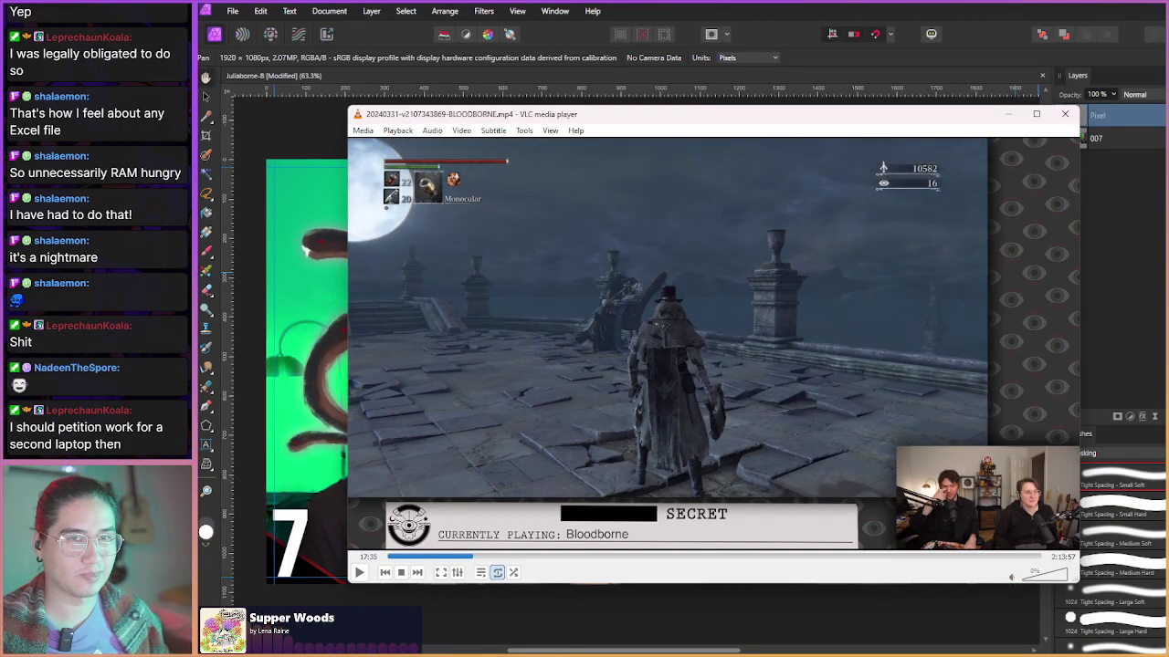
key(shift+Right)
key(shift+Right)
key(shift+Right)
key(shift+Right)
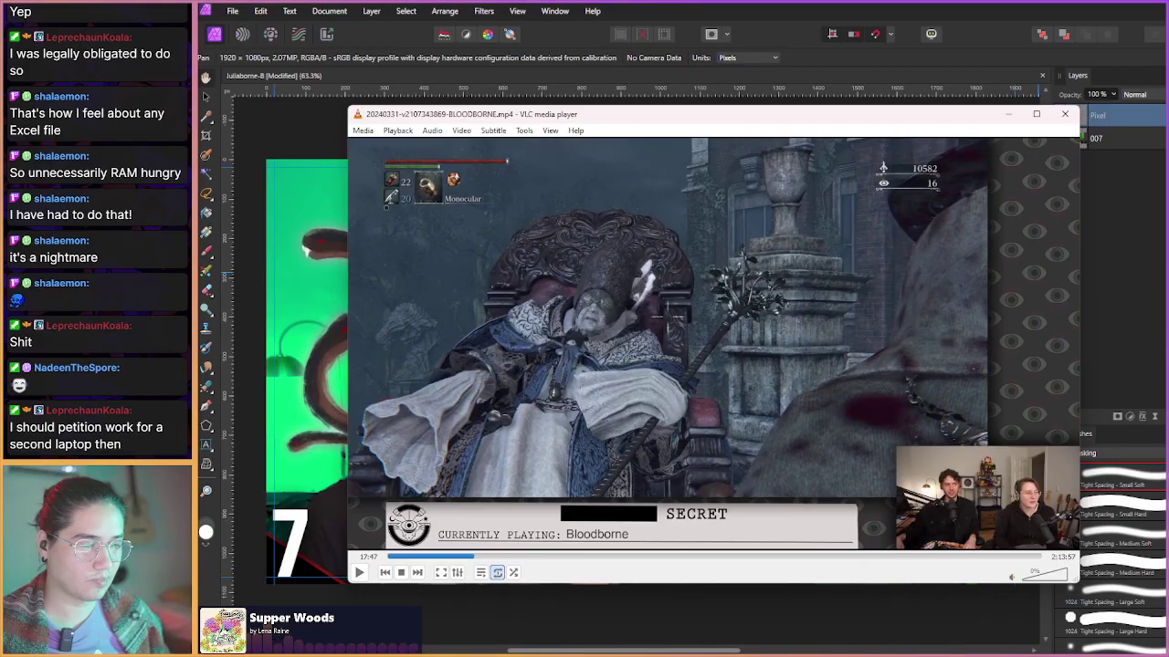
key(shift+Right)
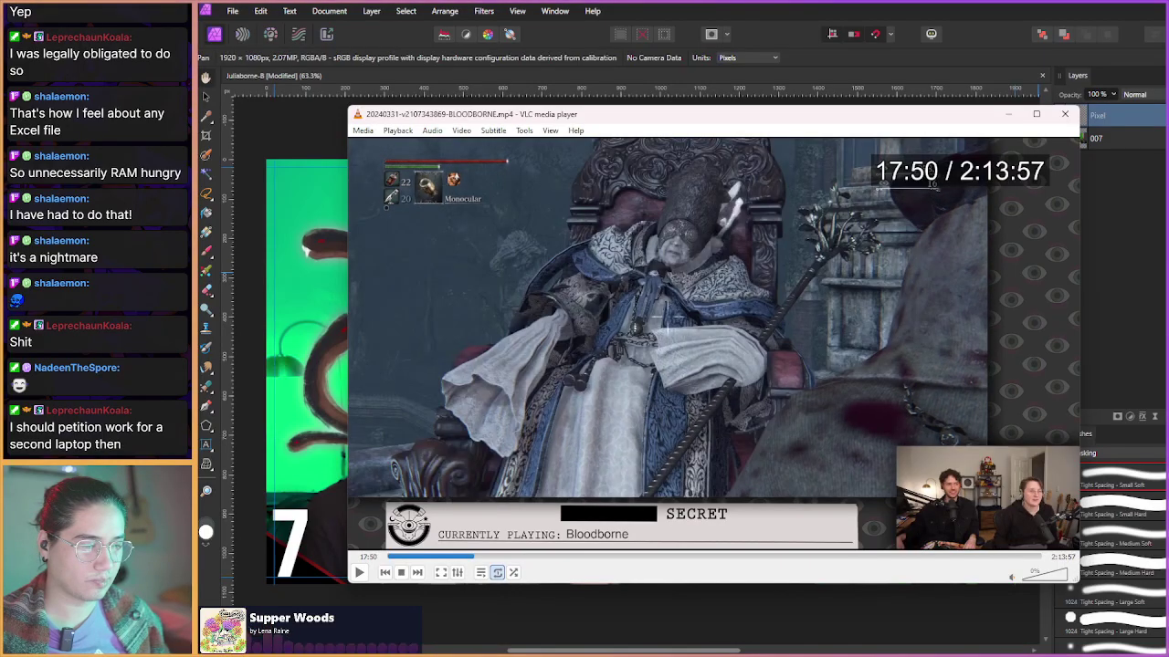
key(shift+Right)
key(shift+Right)
key(shift+Right)
key(shift+Right)
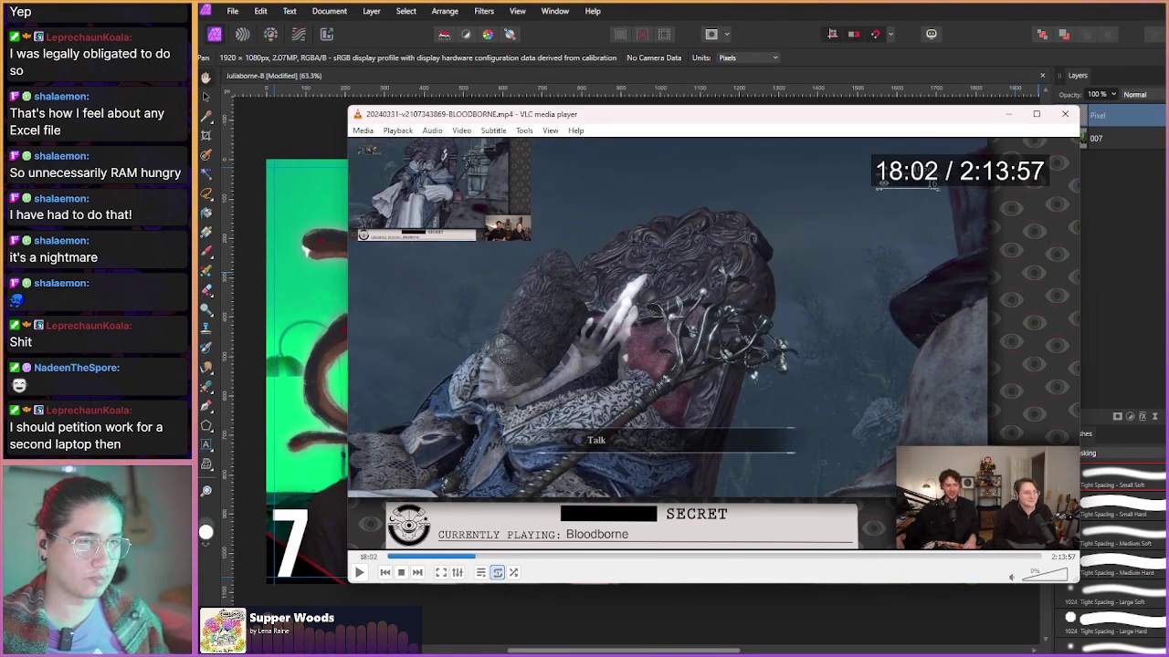
- Skim the rest of the seated figure encounter in short jumps from 18:02 to 18:41, checking for more thumbnail footage
key(shift+Right)
key(shift+Right)
key(shift+Right)
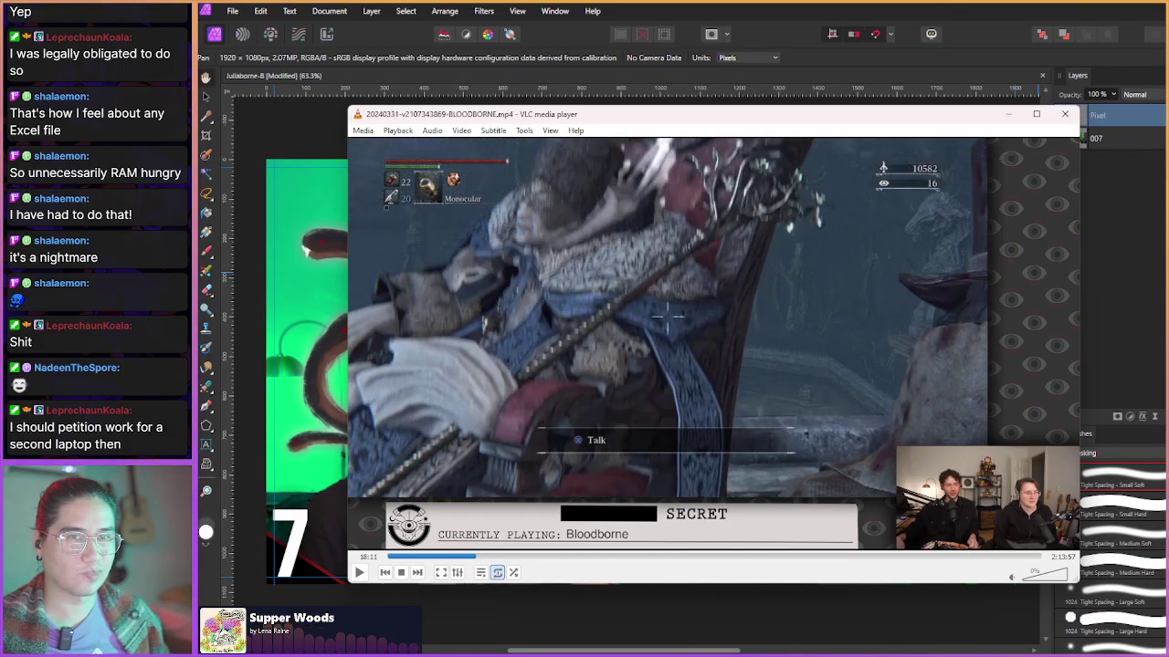
key(shift+Right)
key(shift+Right)
key(shift+Right)
key(shift+Right)
key(shift+Right)
key(shift+Right)
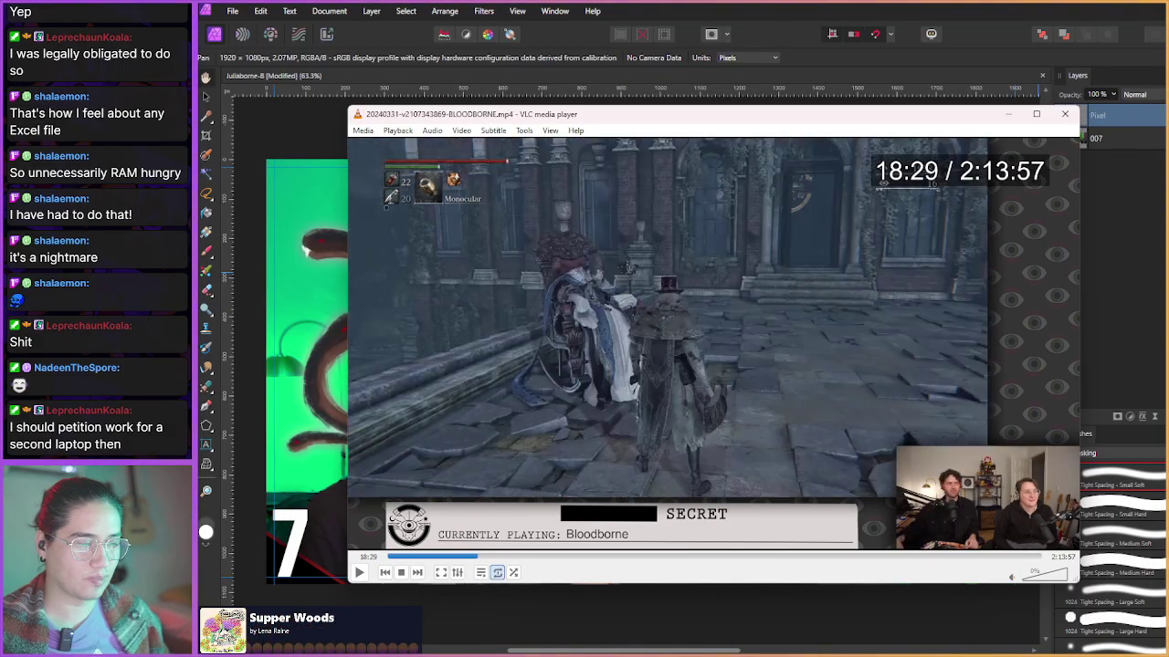
key(shift+Right)
key(shift+Right)
key(shift+Right)
key(shift+Right)
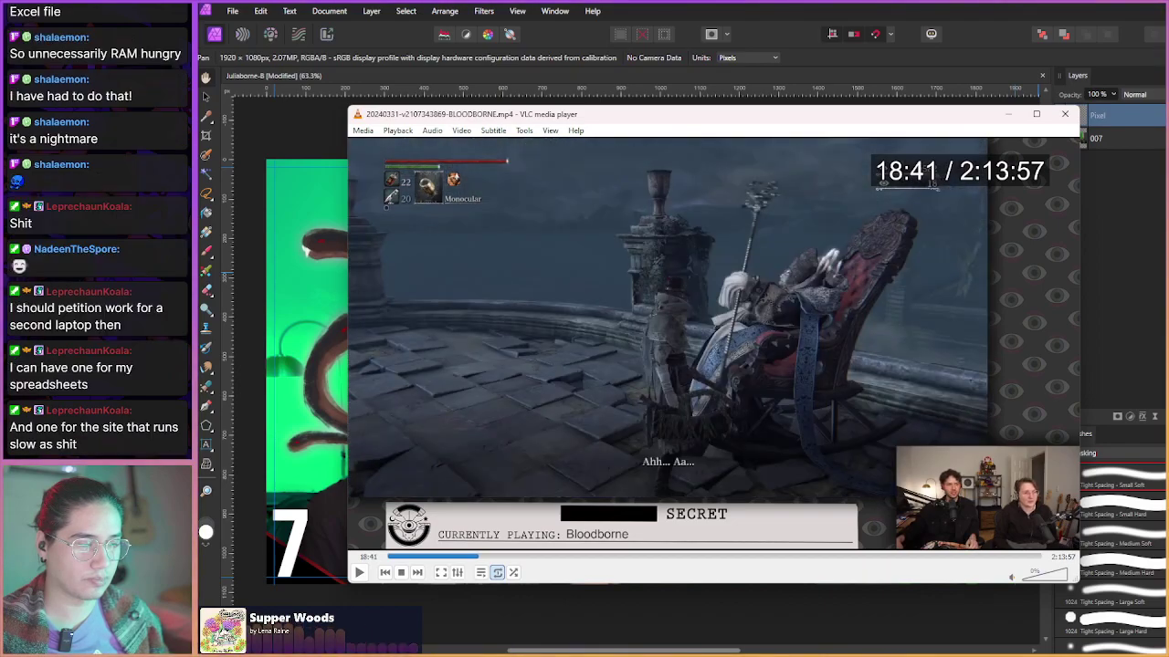
- Skim from 18:41 to 19:05 in short jumps to the hunter standing between the stone pillars, checking the hosts' expressions
key(shift+Right)
key(shift+Right)
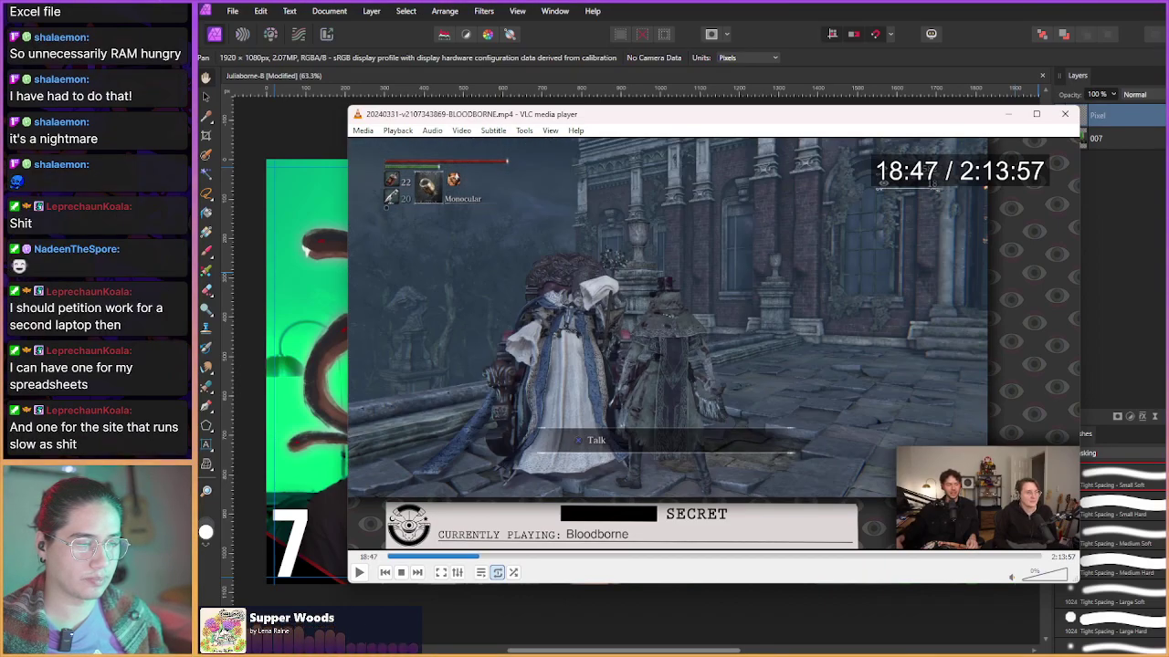
key(shift+Right)
key(shift+Right)
key(shift+Right)
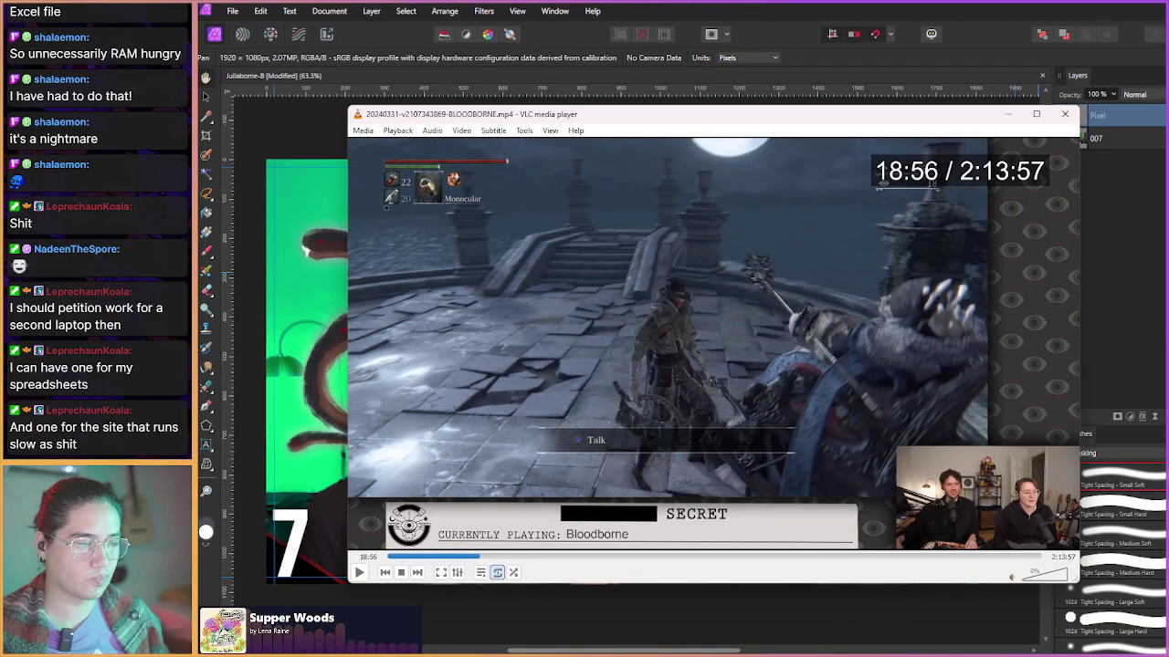
key(shift+Right)
key(shift+Right)
key(shift+Right)
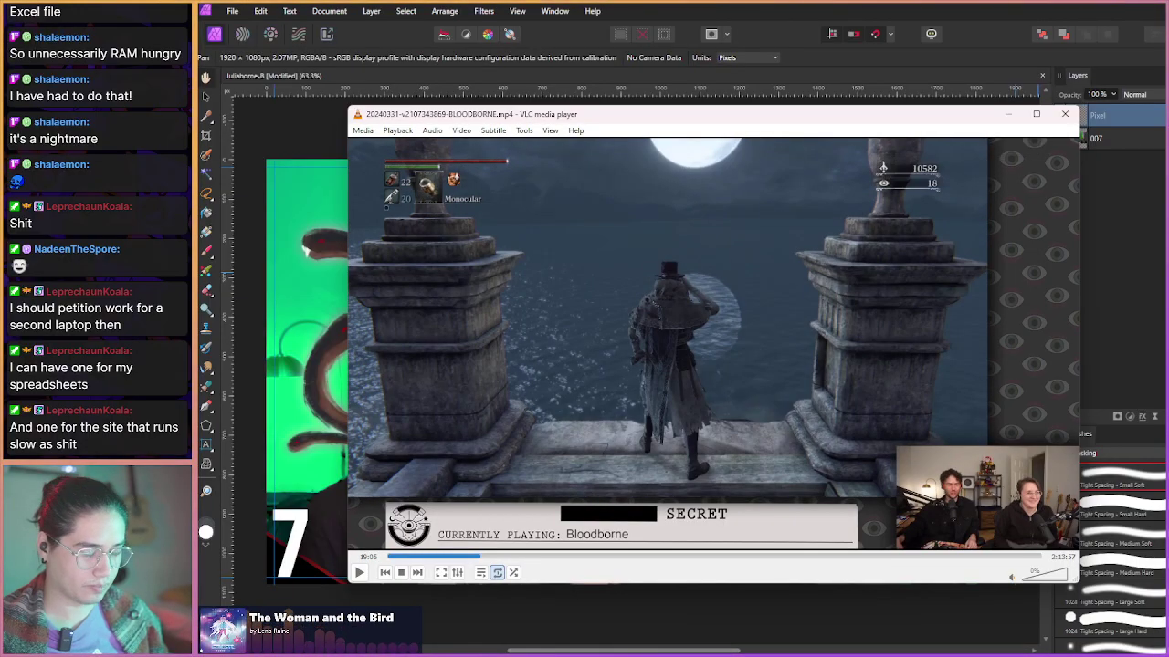
- Take a snapshot of the hunter between the pillars at 19:05, and step frame by frame to the full-moon close-up at 19:06
key(e)
key(e)
key(e)
key(e)
key(e)
key(e)
key(e)
key(e)
key(e)
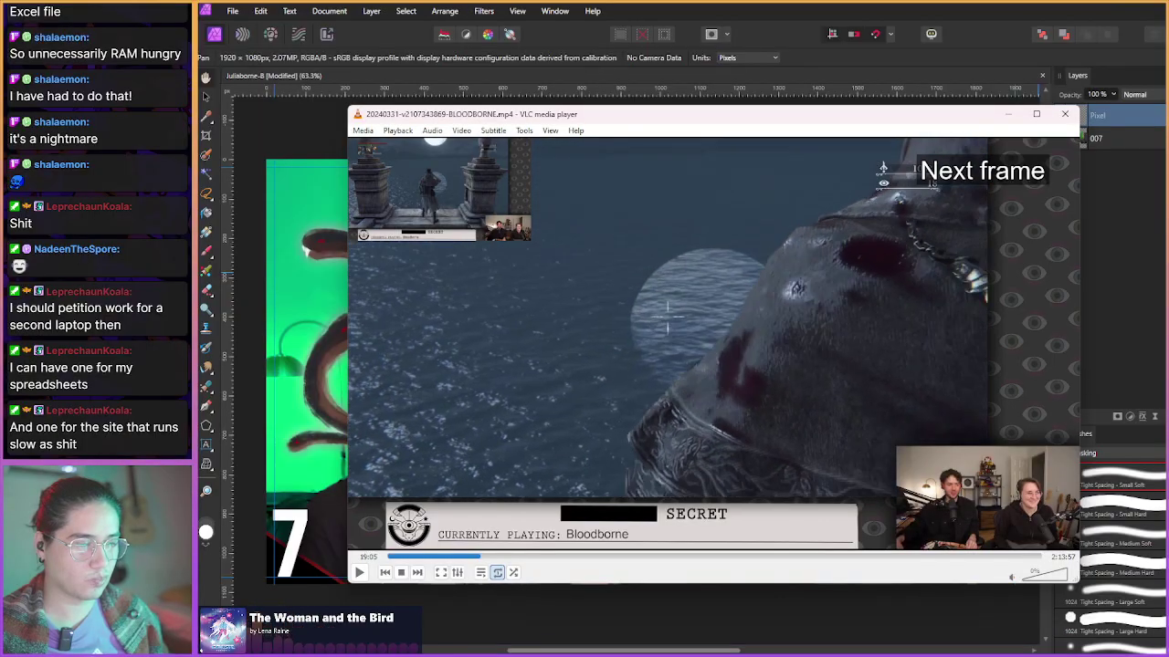
key(e)
key(e)
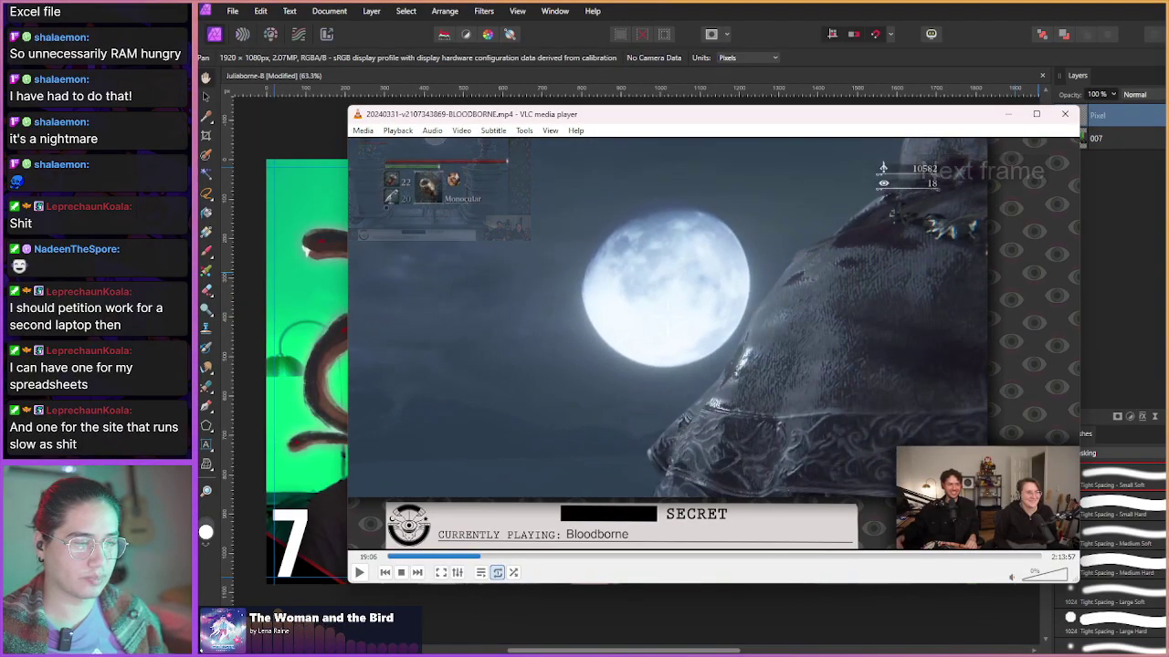
- Skim ahead to 19:15, return to the moon close-up at 19:06, and play through to the gestures menu at 19:11
key(shift+Right)
key(shift+Right)
key(shift+Right)
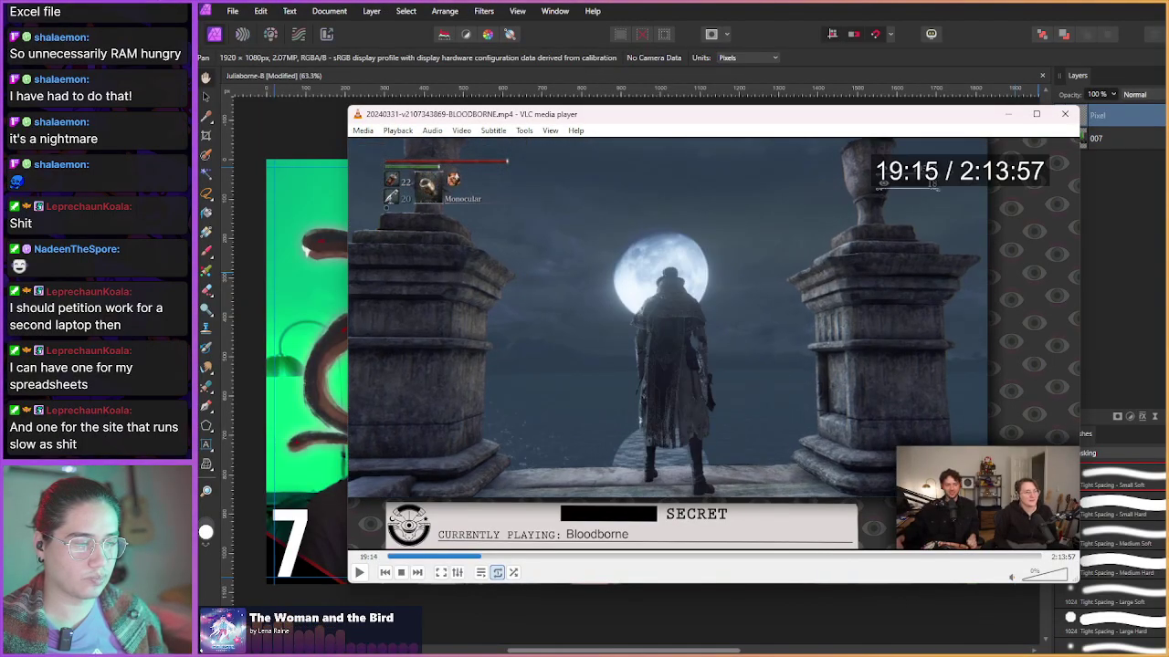
key(shift+Left)
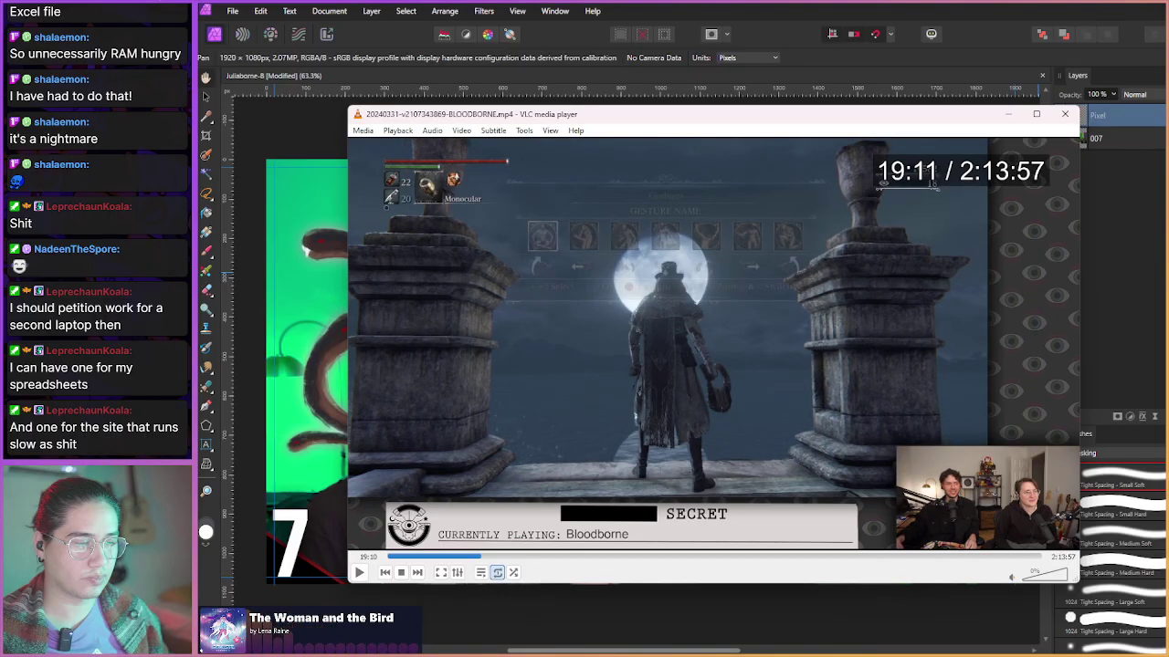
key(shift+Left)
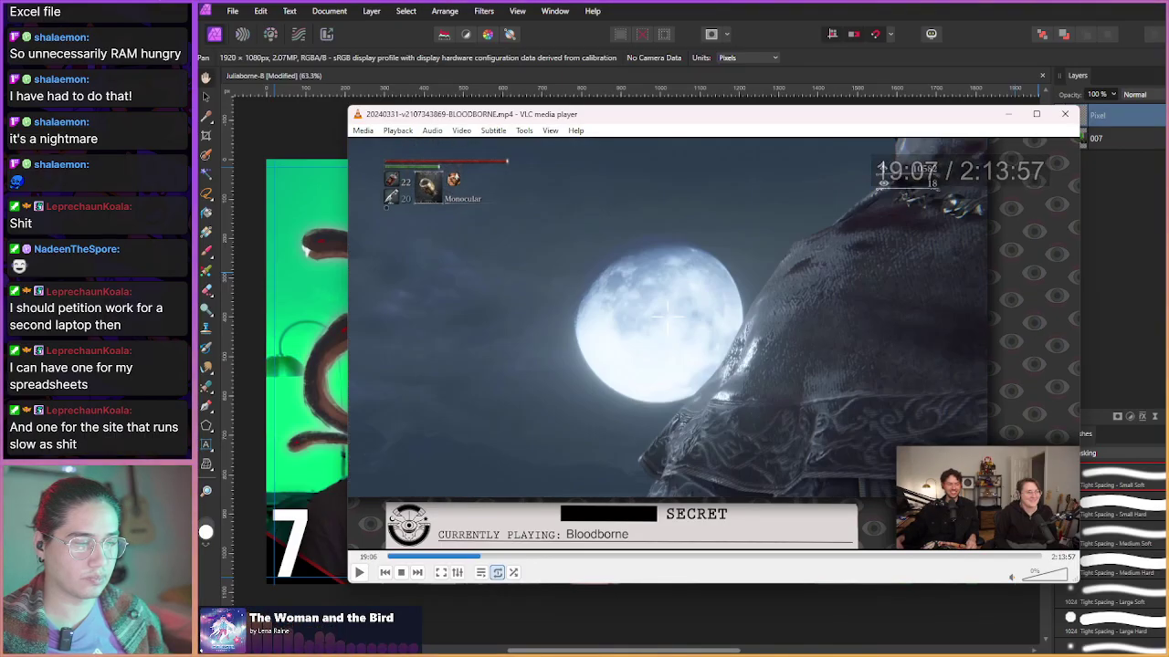
key(space)
key(space)
key(e)
key(space)
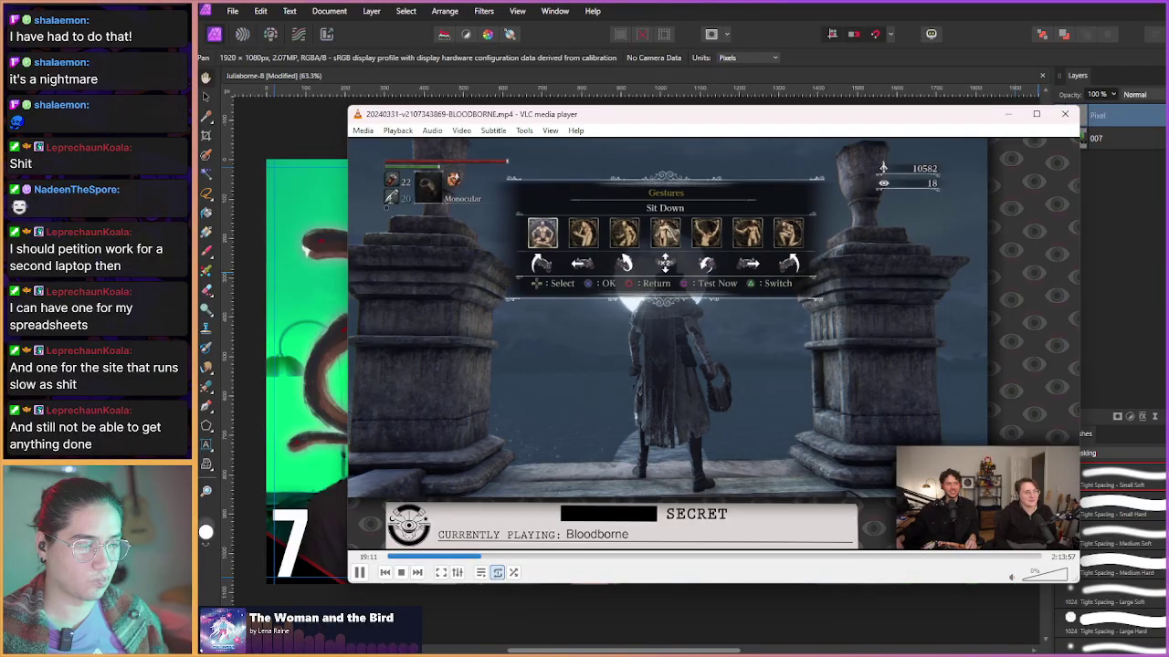
- Pause and step frame by frame through the hunter's gesture from 19:11, taking a snapshot of the bowing silhouette before the moon
key(space)
key(e)
key(e)
key(e)
key(e)
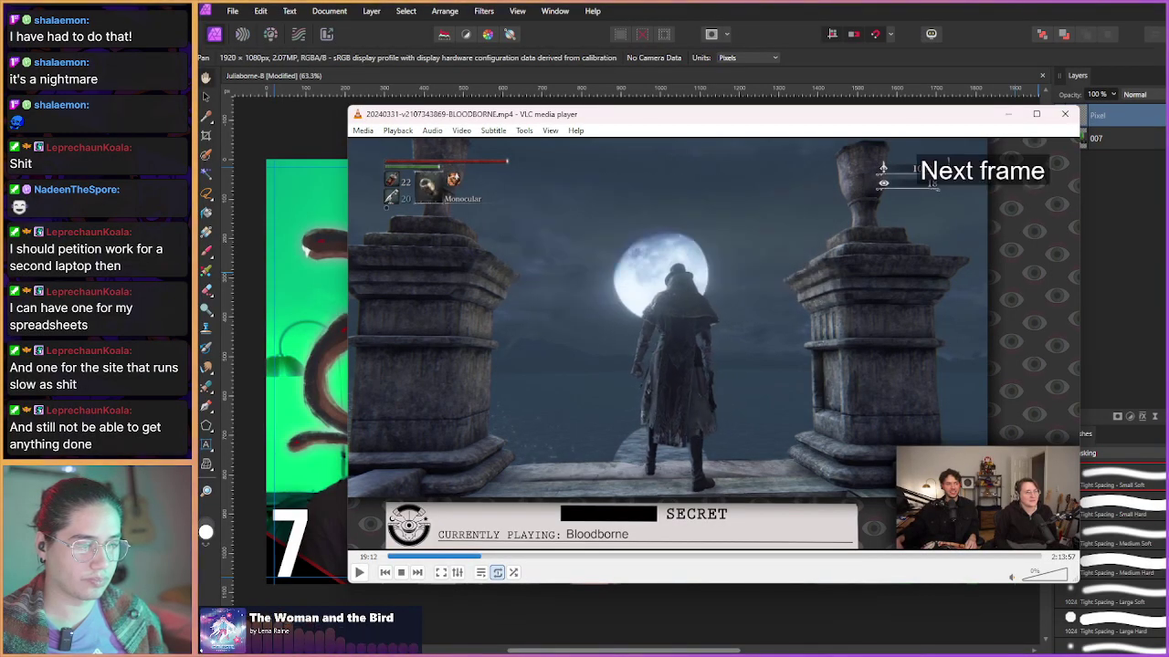
key(e)
key(e)
key(e)
key(e)
key(e)
key(e)
key(e)
key(e)
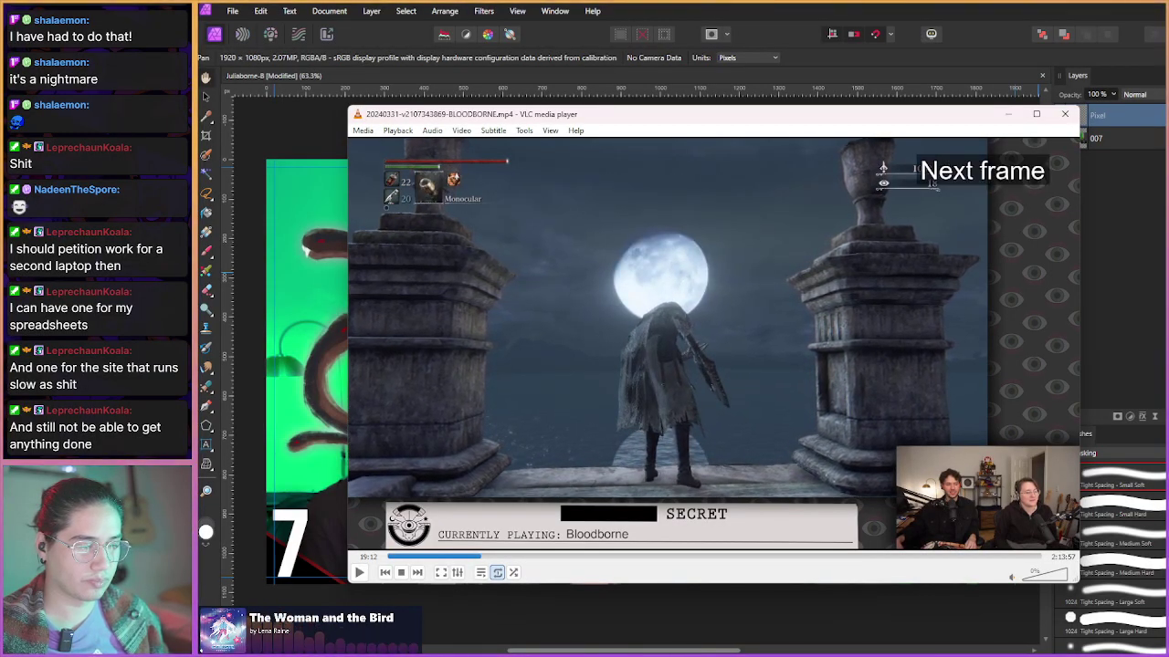
key(shift+s)
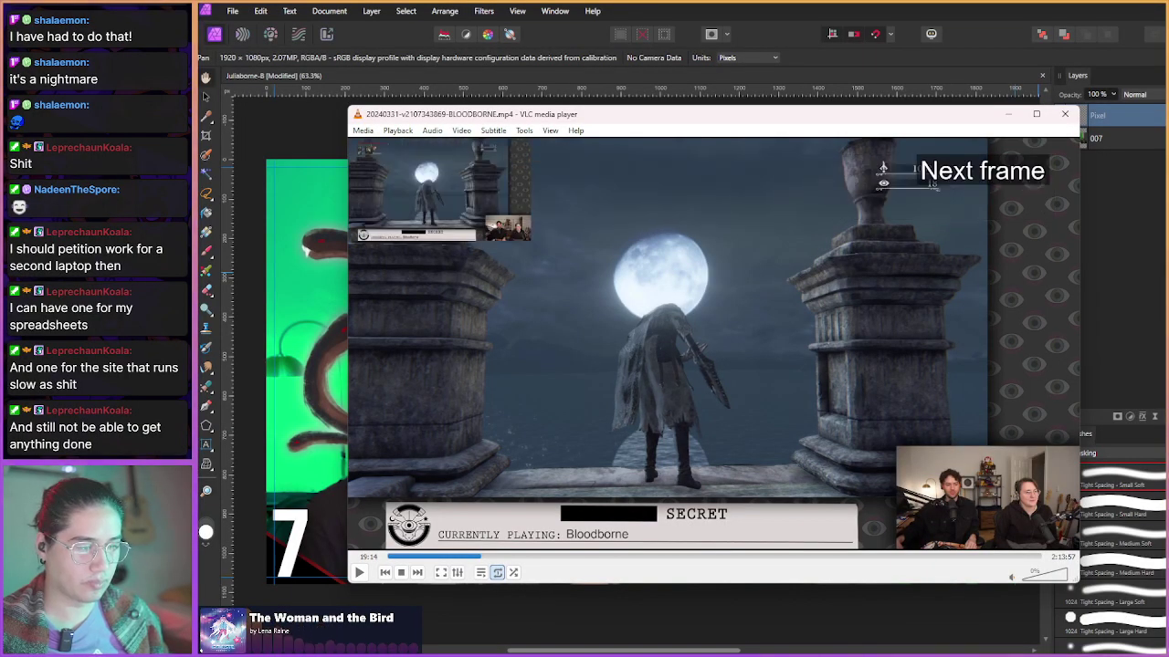
- Advance past the bow and gestures menu to 19:18, and take a snapshot of the hunter raising both arms before the moon
key(e)
key(e)
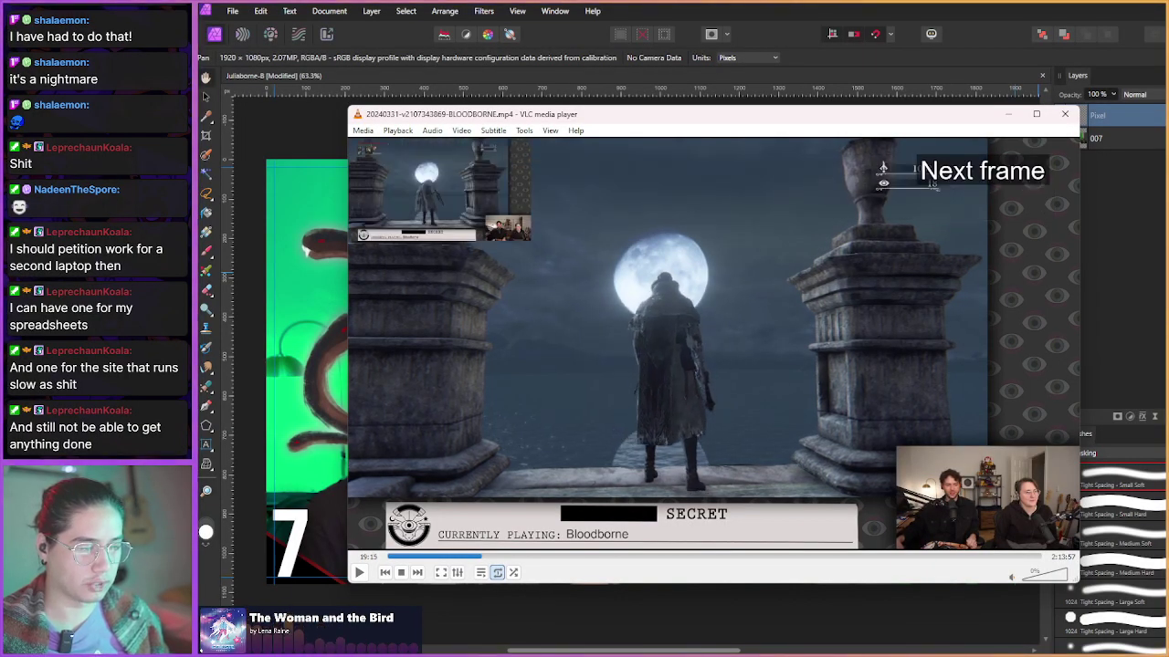
key(e)
key(e)
key(e)
key(e)
key(e)
key(e)
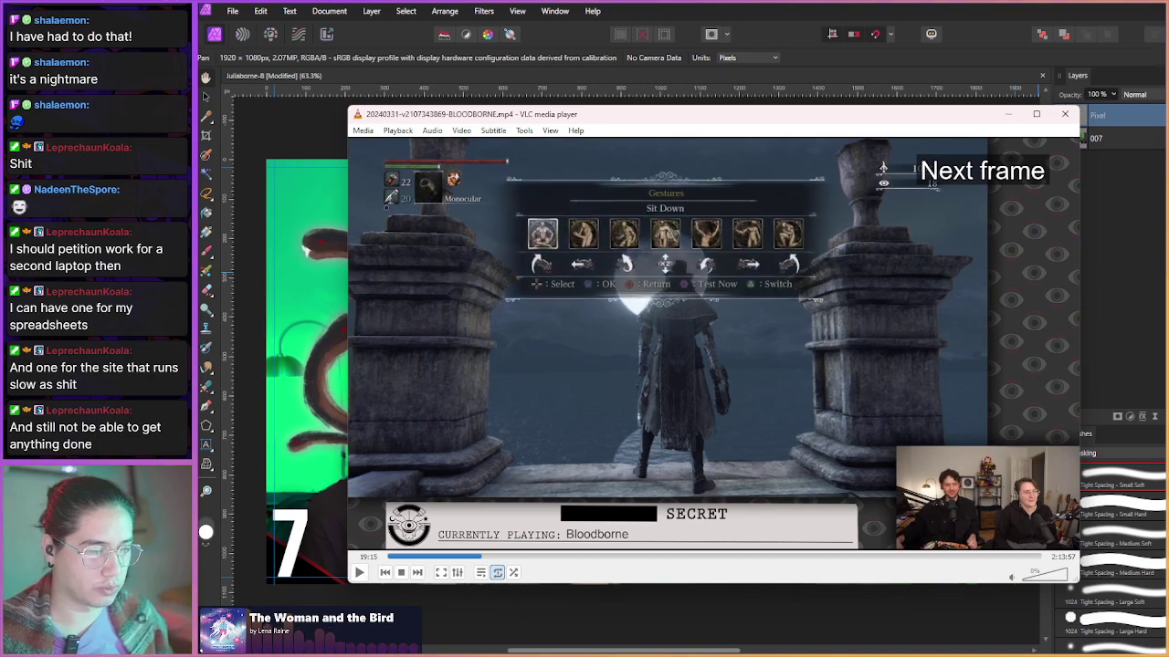
key(shift+Right)
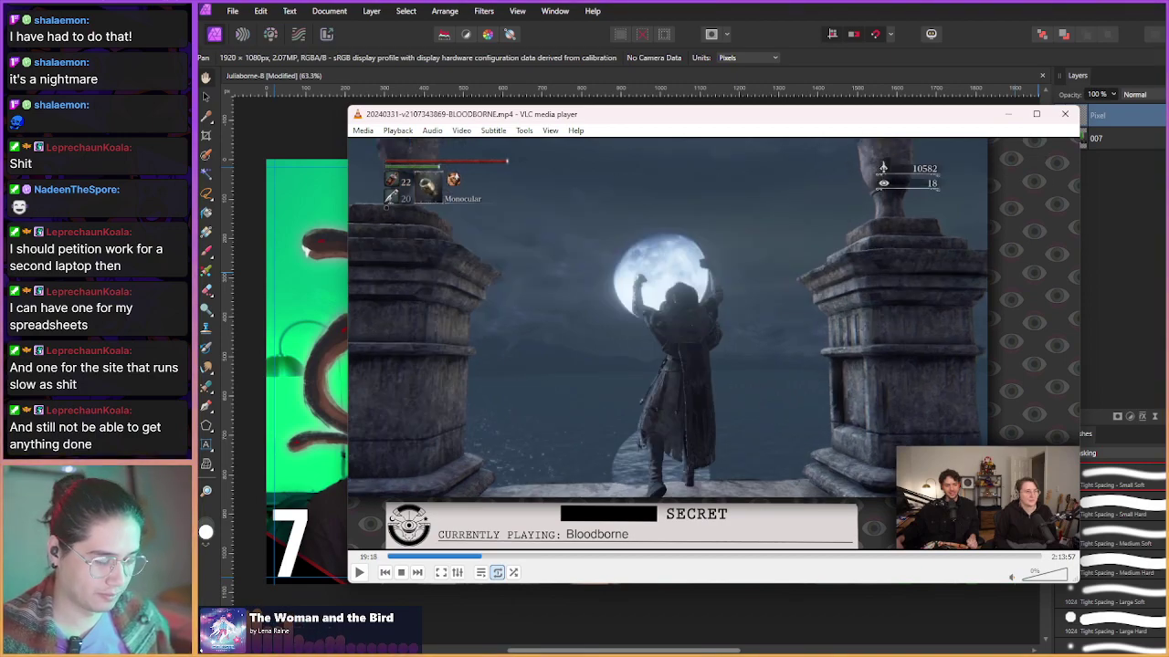
key(shift+s)
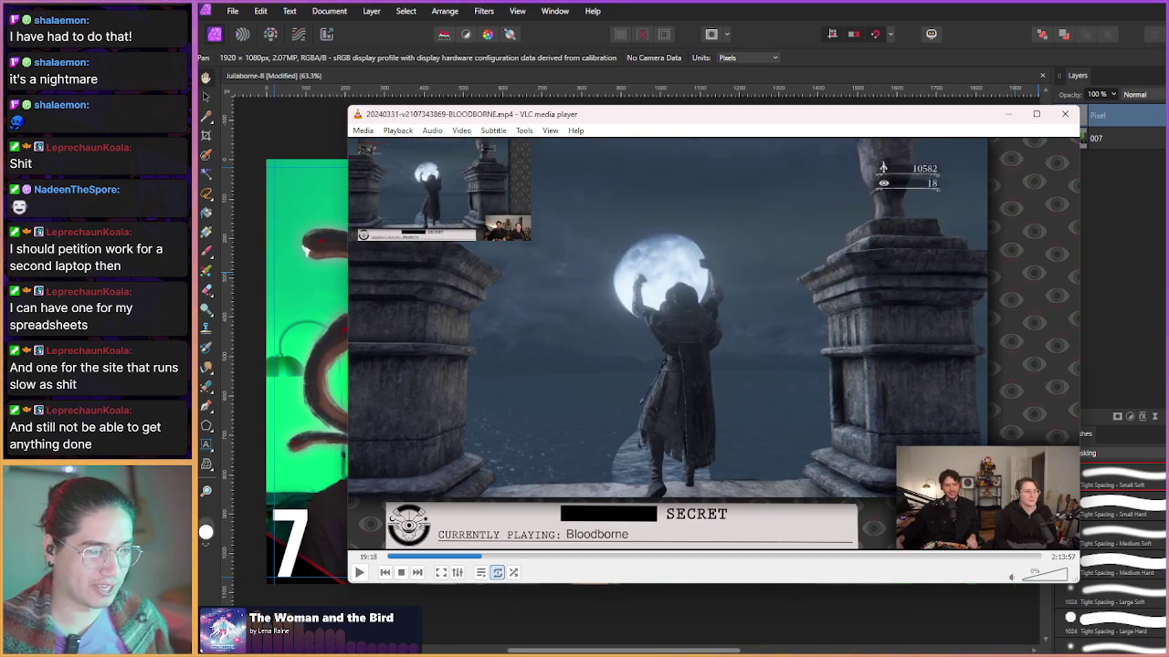
- Skim in short jumps from the pillared ledge to the Moonside Lake arrival at 19:33, checking for more thumbnail footage
key(shift+Right)
key(shift+Right)
key(shift+Right)
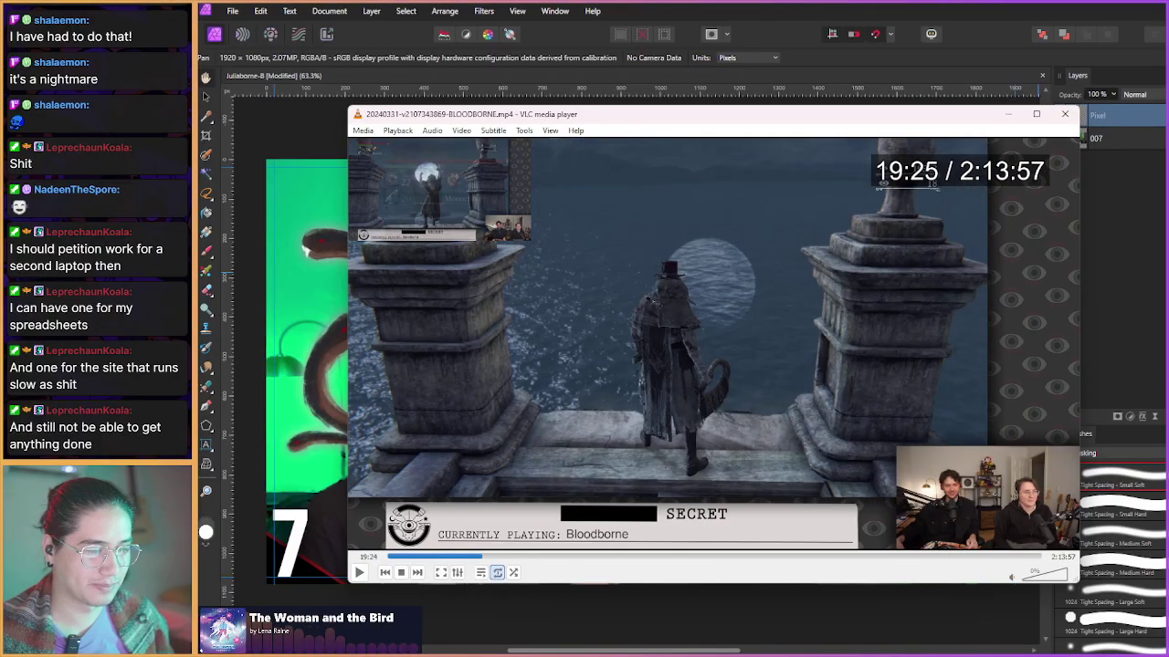
key(shift+Right)
key(shift+Right)
key(shift+Right)
key(shift+Right)
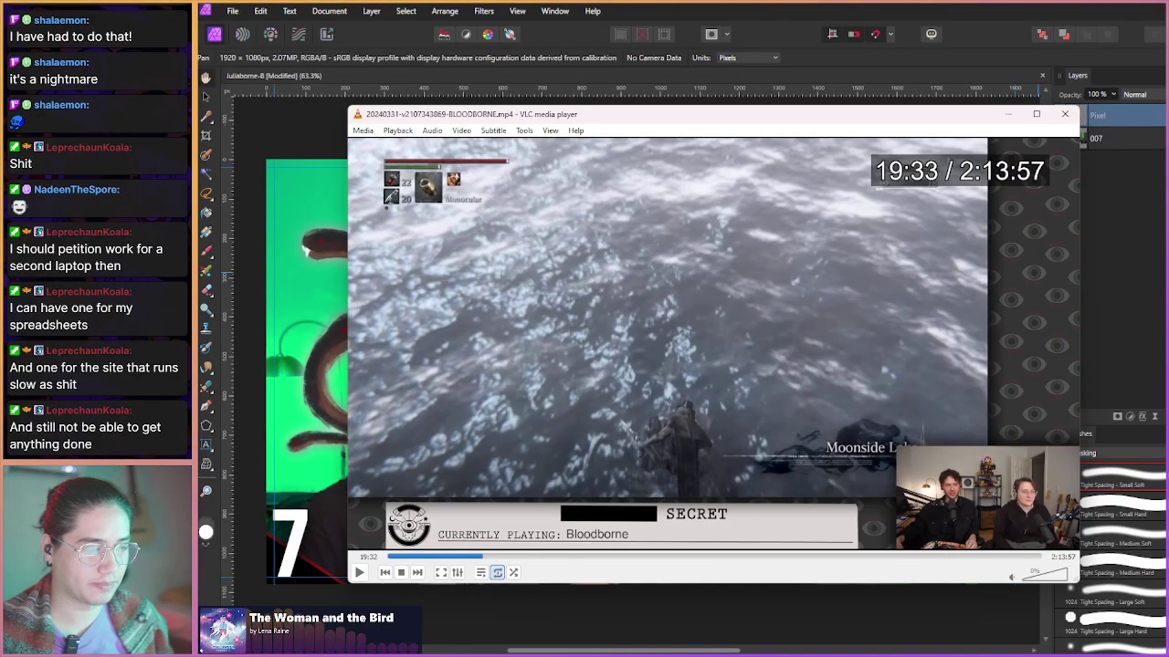
- Skim the Rom, the Vacuous Spider boss fight in longer jumps to 23:22, examining the spider footage and host reactions
key(alt+Right)
key(alt+Right)
key(alt+Right)
key(alt+Right)
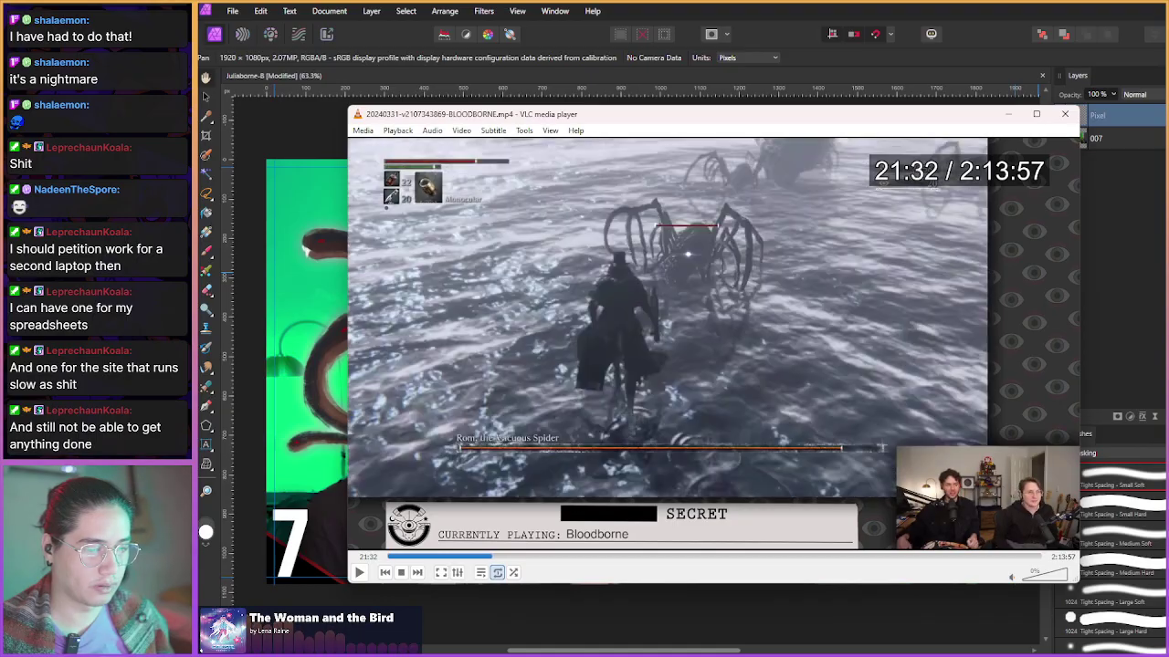
key(alt+Right)
key(alt+Right)
key(alt+Right)
key(alt+Right)
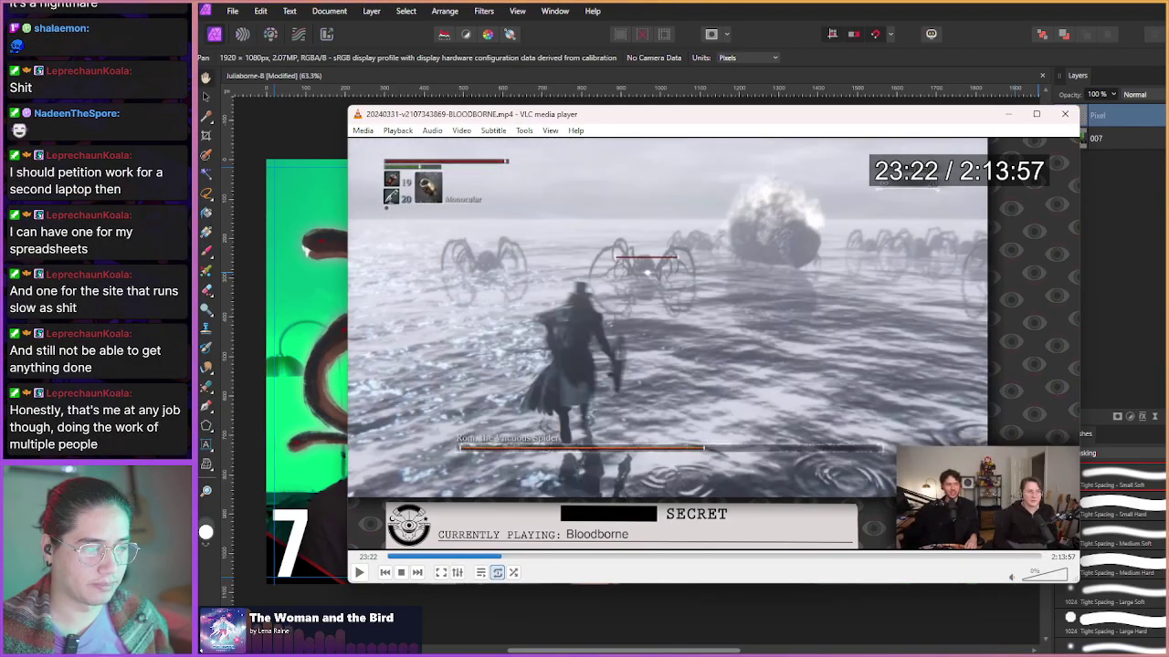
- Skim past the rest of the boss fight in longer jumps to the Hunter's Dream stairway at 24:32
key(alt+Right)
key(alt+Right)
key(alt+Right)
key(alt+Right)
key(alt+Right)
key(alt+Right)
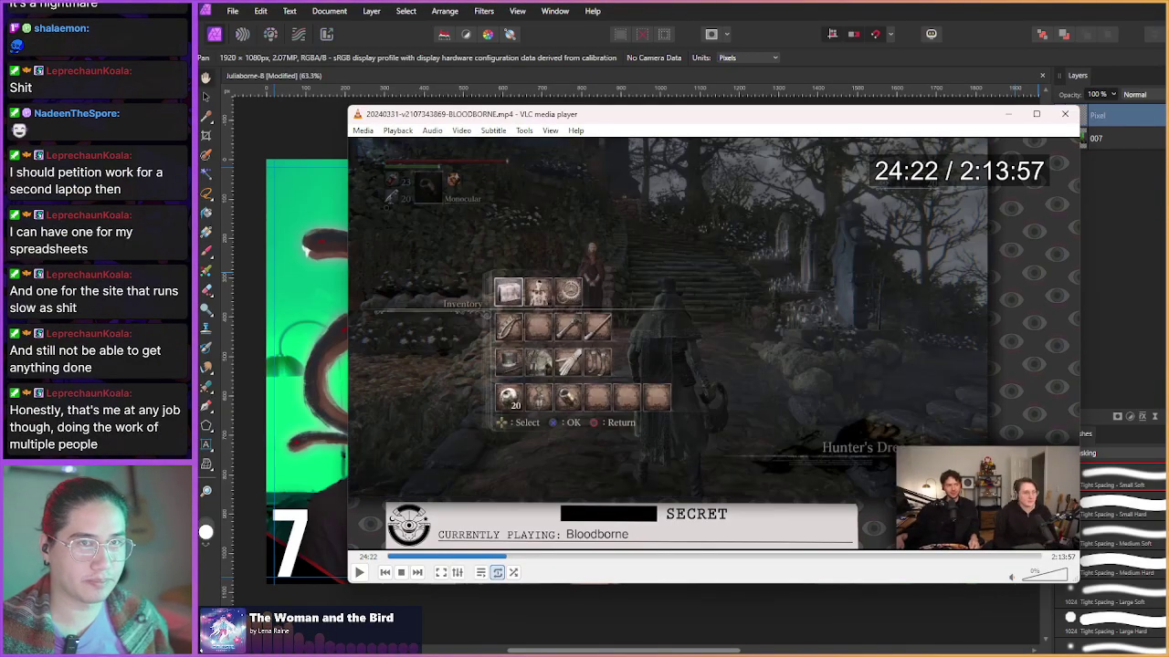
key(alt+Right)
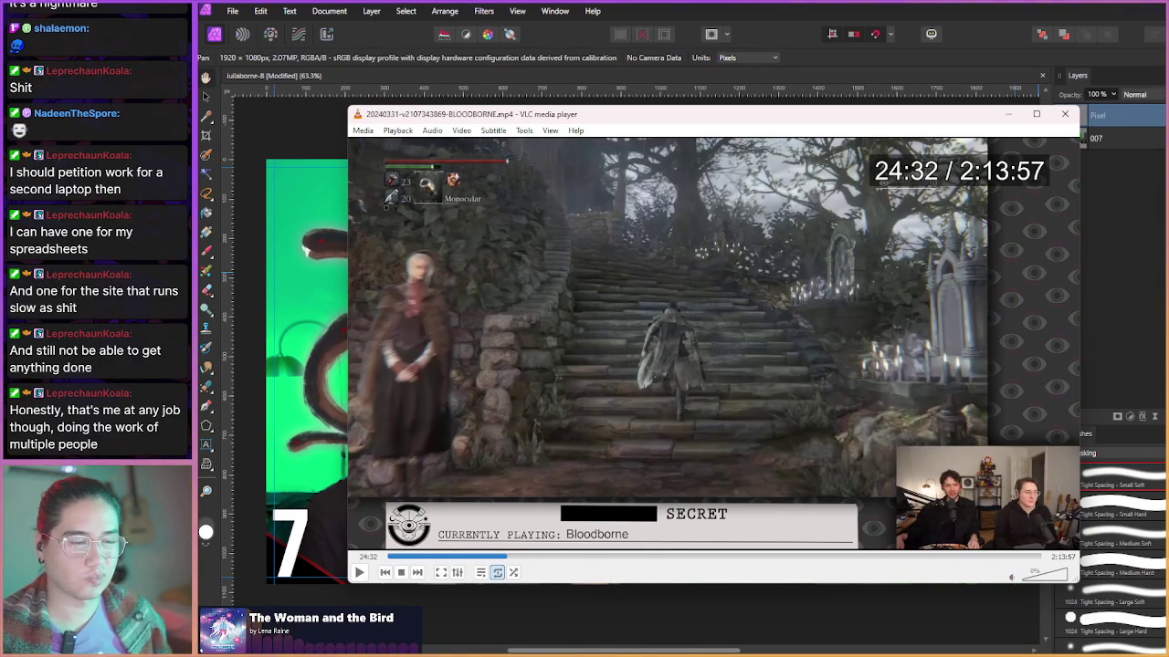
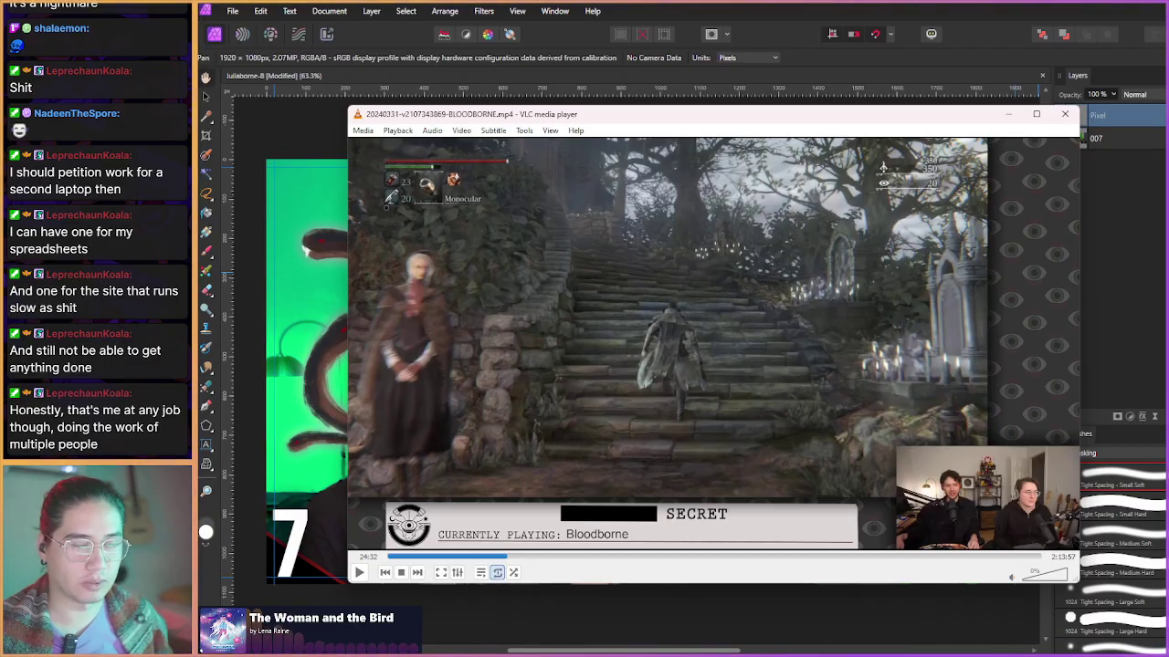
- Scan the Bloodborne recording forward in short jumps from 24:32 to about 26:45, looking for a usable frame
key(shift+Right)
key(shift+Right)
key(shift+Right)
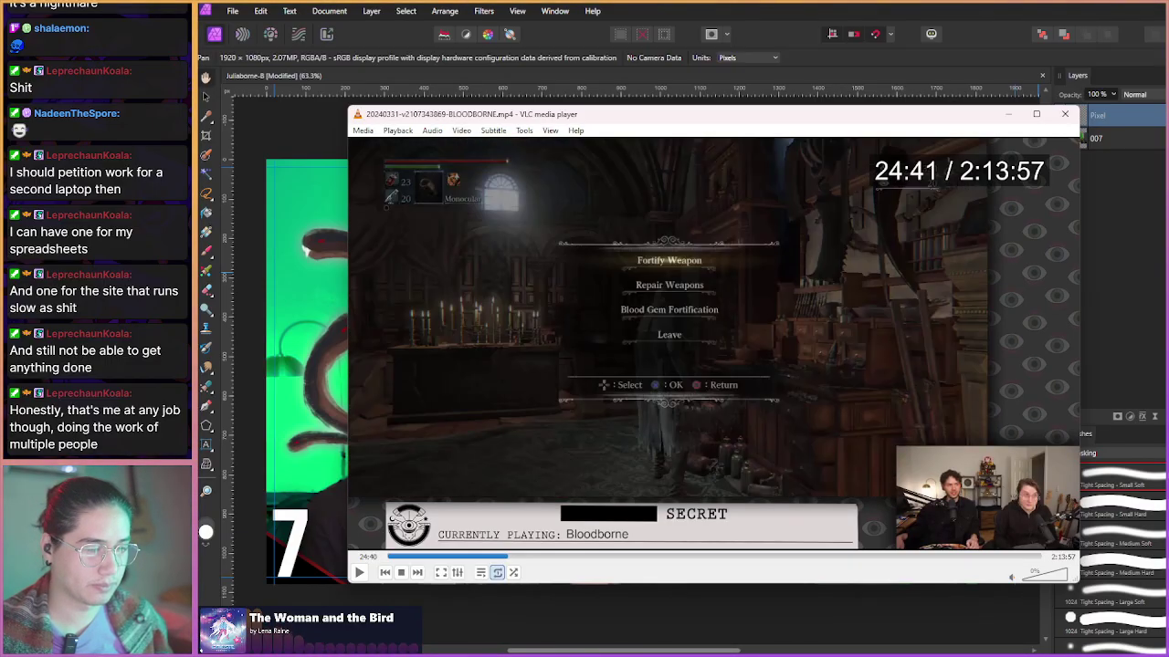
key(shift+Right)
key(shift+Right)
key(shift+Right)
key(shift+Right)
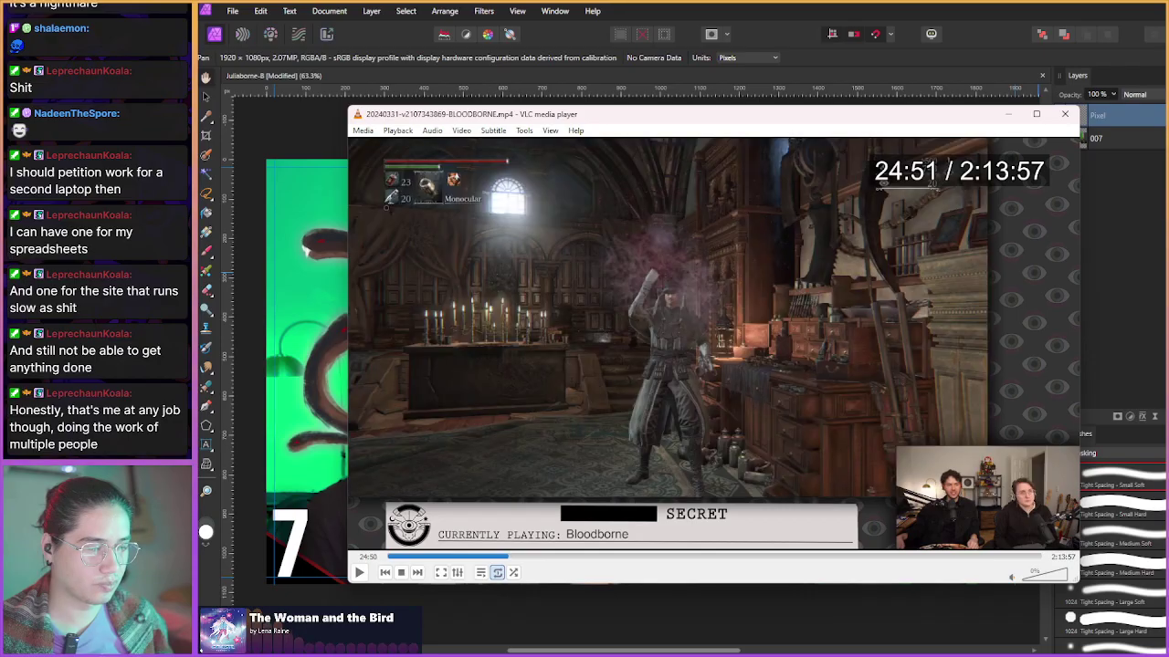
key(shift+Right)
key(shift+Right)
key(shift+Right)
key(shift+Right)
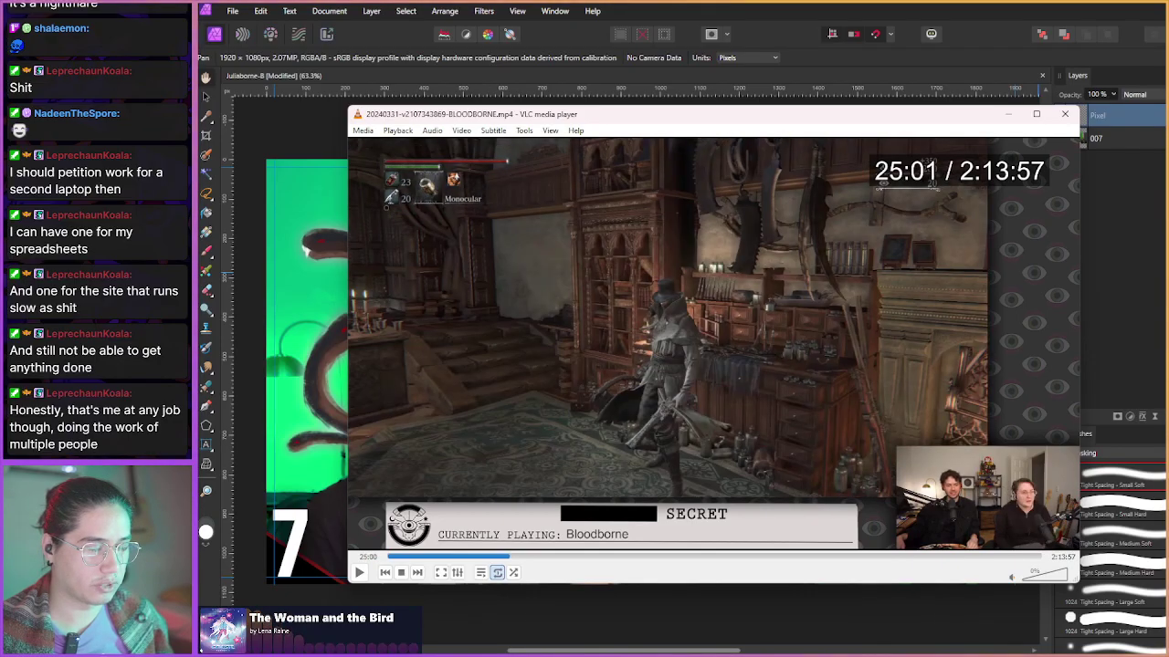
key(shift+Right)
key(shift+Right)
key(shift+Right)
key(shift+Right)
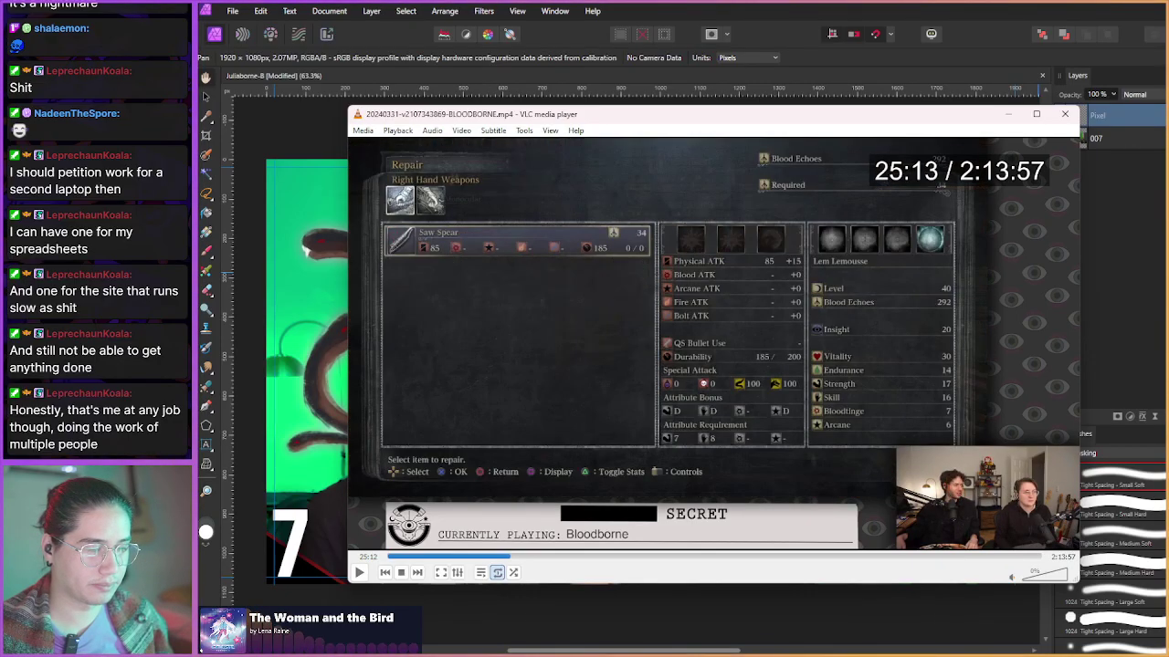
key(shift+Right)
key(shift+Right)
key(shift+Right)
key(shift+Right)
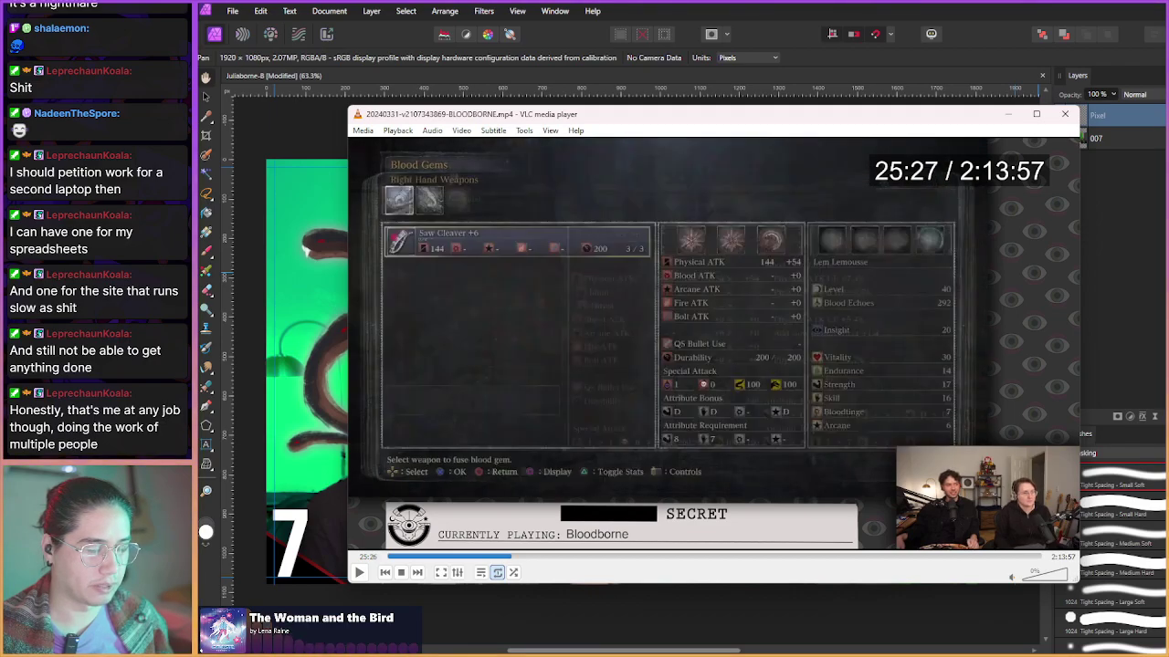
key(shift+Right)
key(shift+Right)
key(shift+Right)
key(shift+Right)
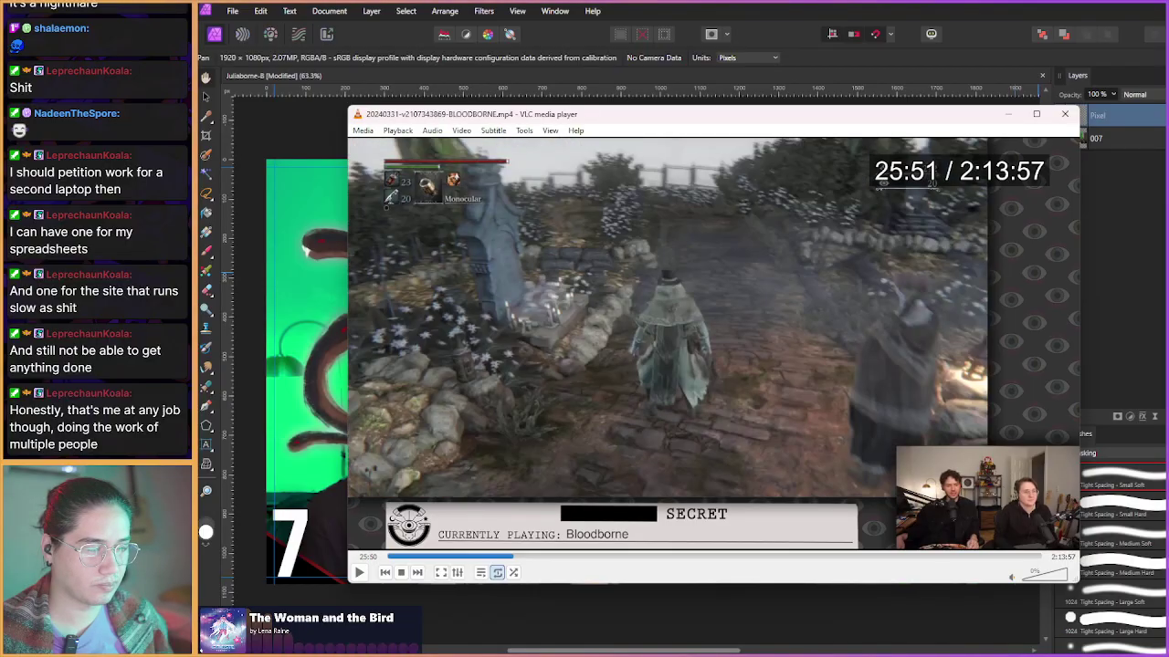
key(shift+Right)
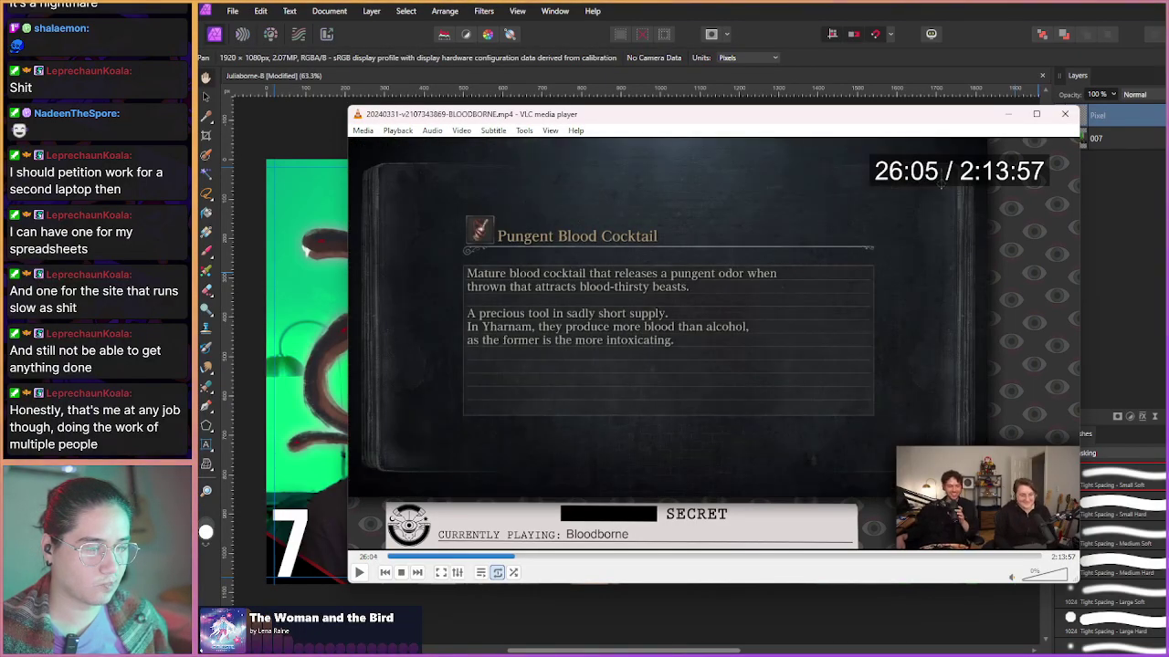
key(shift+Right)
key(shift+Right)
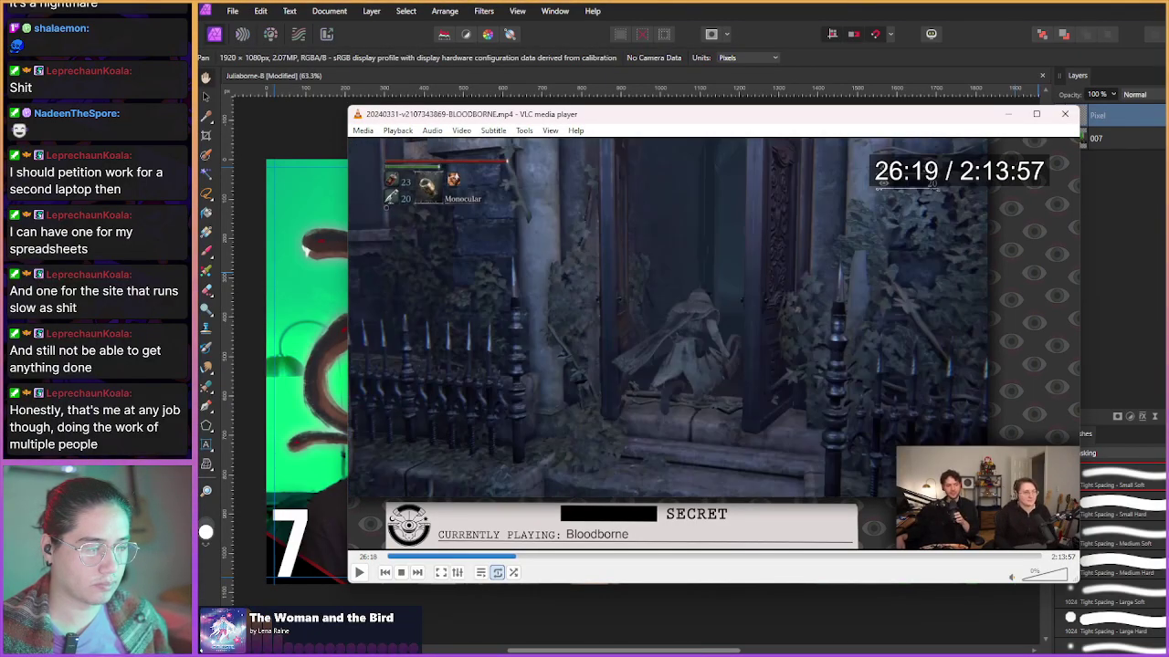
key(shift+Right)
key(shift+Right)
key(shift+Right)
key(shift+Right)
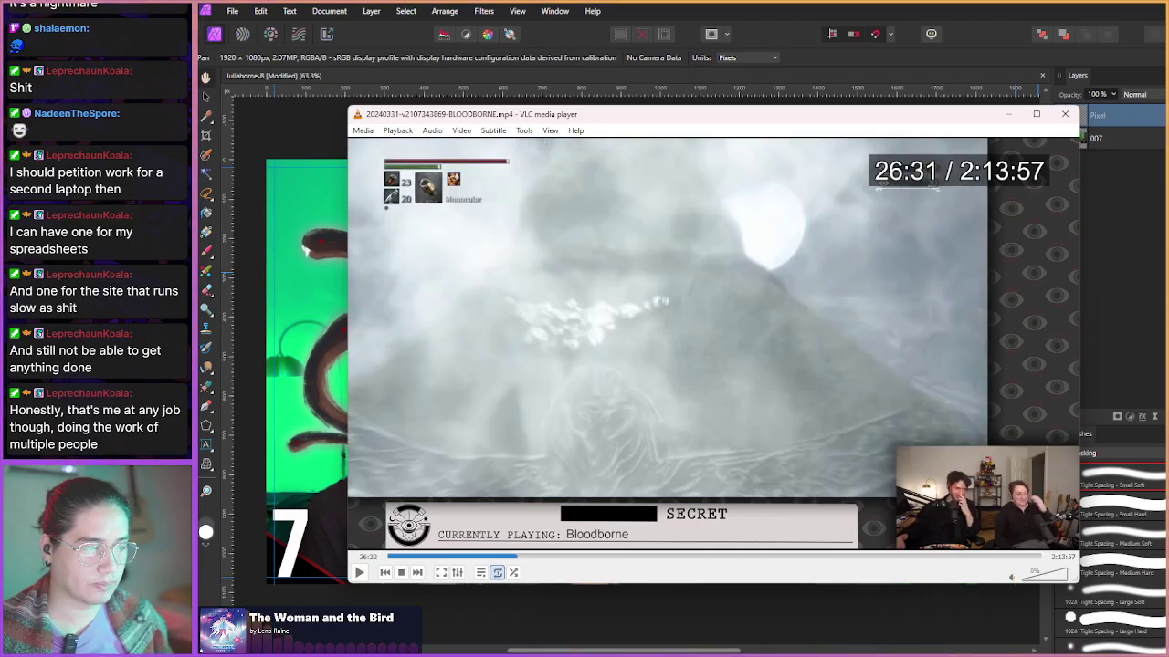
key(shift+Right)
key(shift+Right)
key(shift+Right)
key(shift+Right)
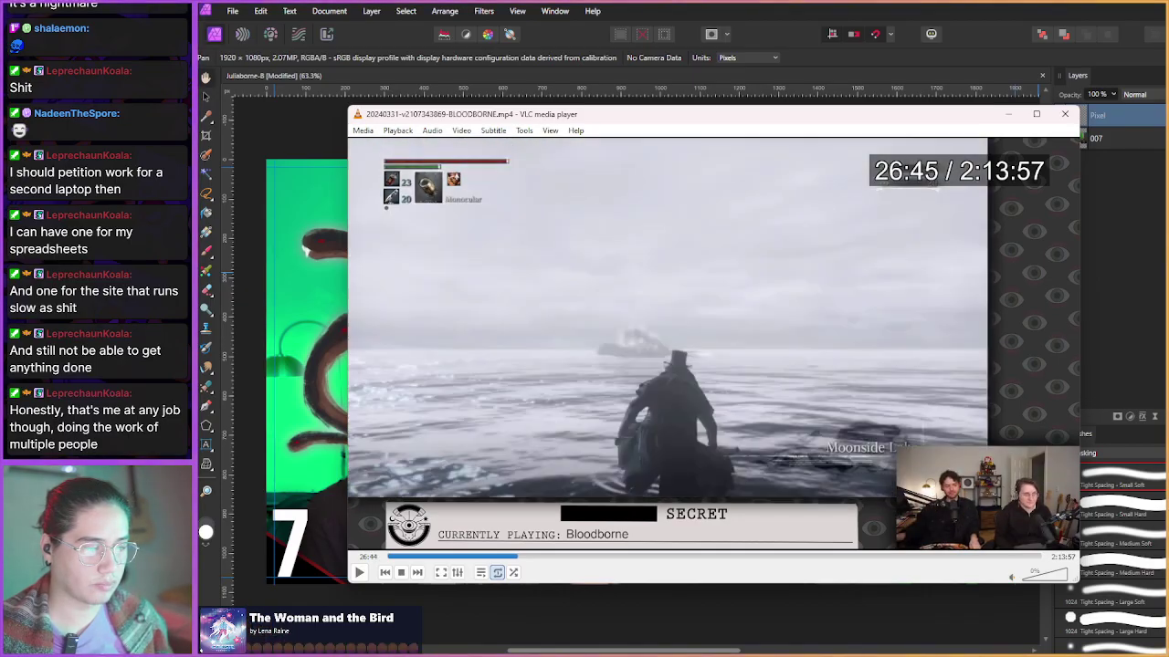
- Skip ahead through the first spider boss fight to about 30:30 and save a snapshot of the full-screen shot of the two hosts
key(alt+Right)
key(alt+Right)
key(alt+Right)
key(alt+Right)
key(alt+Right)
key(alt+Right)
key(alt+Right)
key(alt+Right)
key(alt+Right)
key(alt+Right)
key(alt+Right)
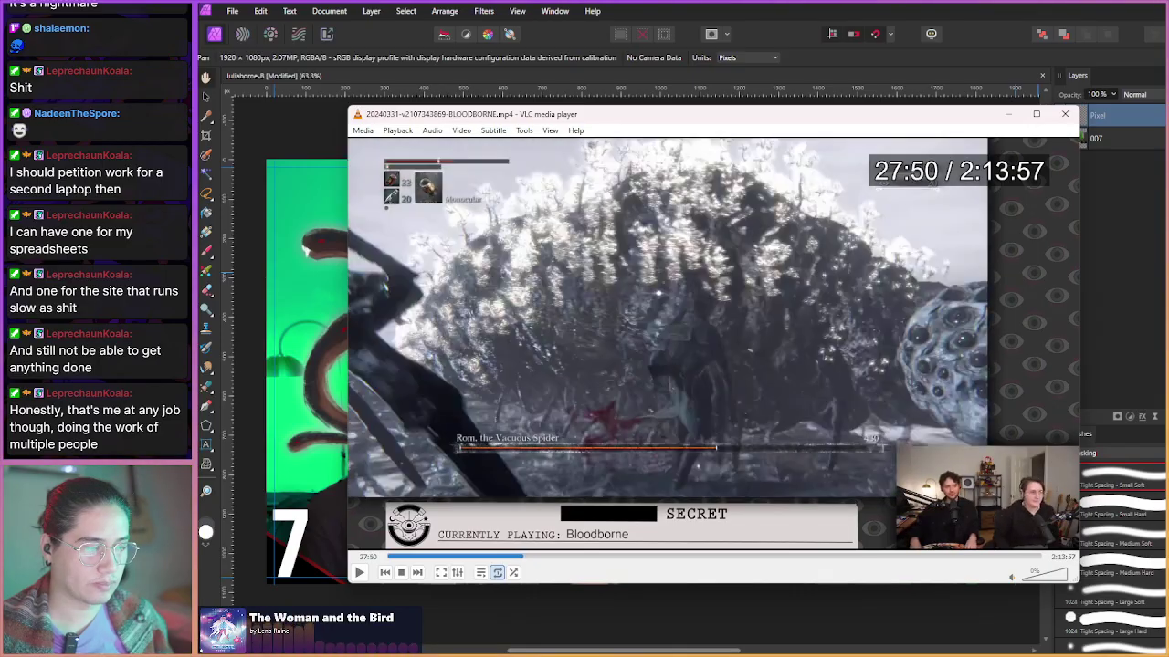
key(alt+Right)
key(alt+Right)
key(alt+Right)
key(alt+Right)
key(alt+Right)
key(alt+Right)
key(alt+Right)
key(alt+Right)
key(alt+Right)
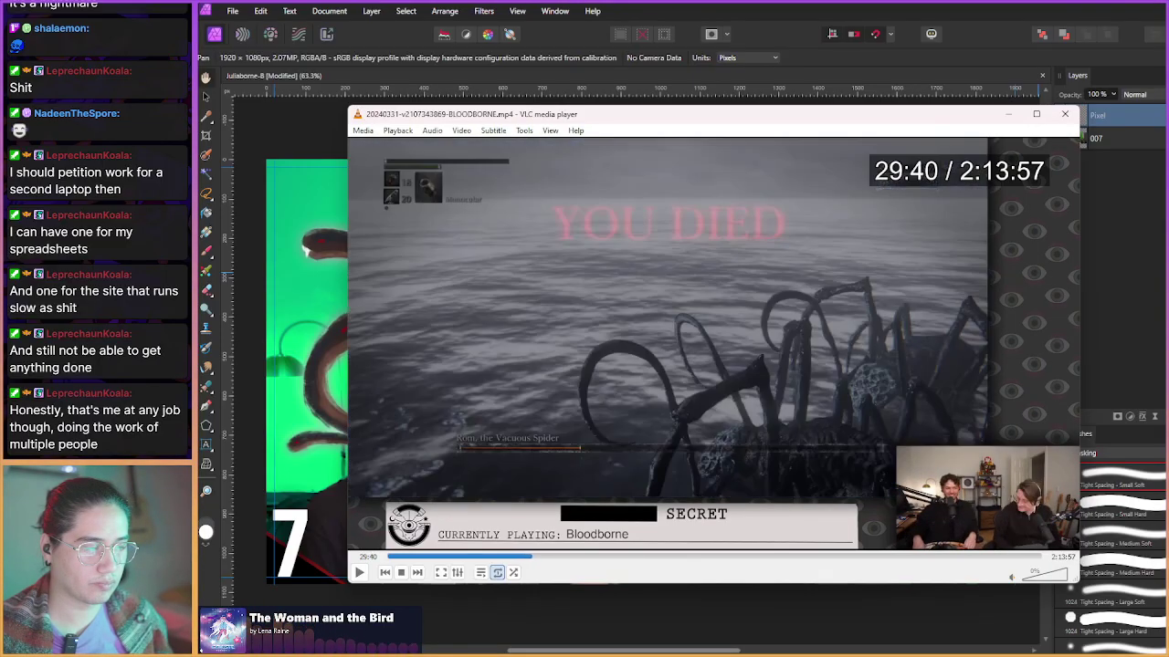
key(alt+Right)
key(alt+Right)
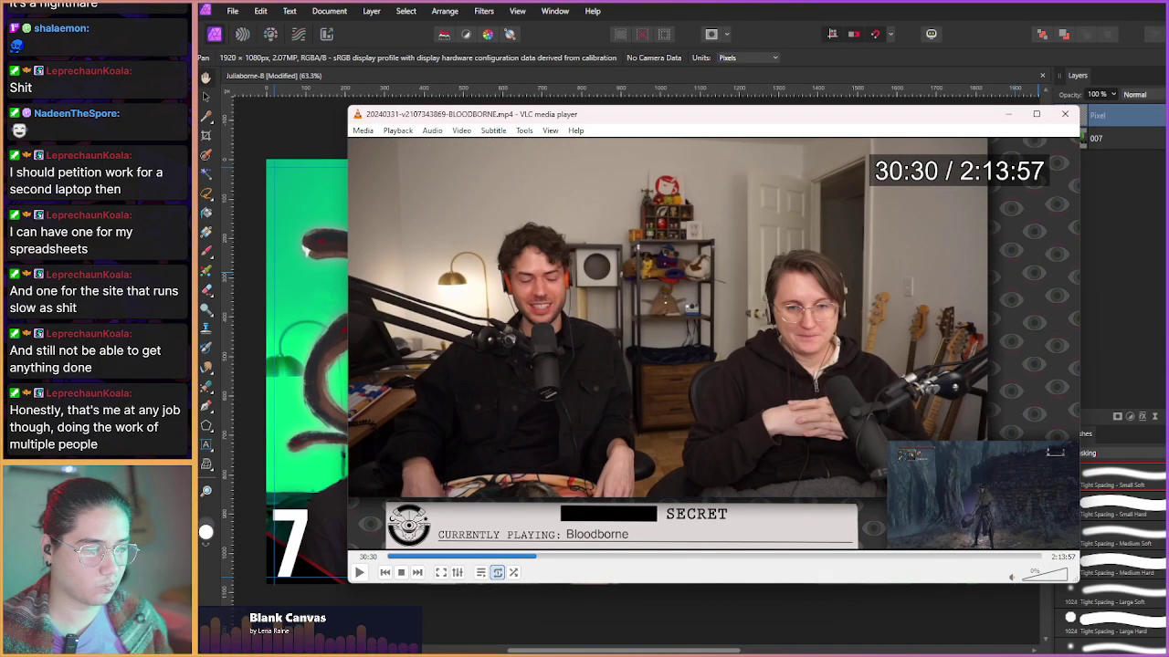
key(shift+s)
- Skim onward through the hosts' full-screen conversation to the moonlit lake overlook at about 35:28
key(shift+Right)
key(shift+Right)
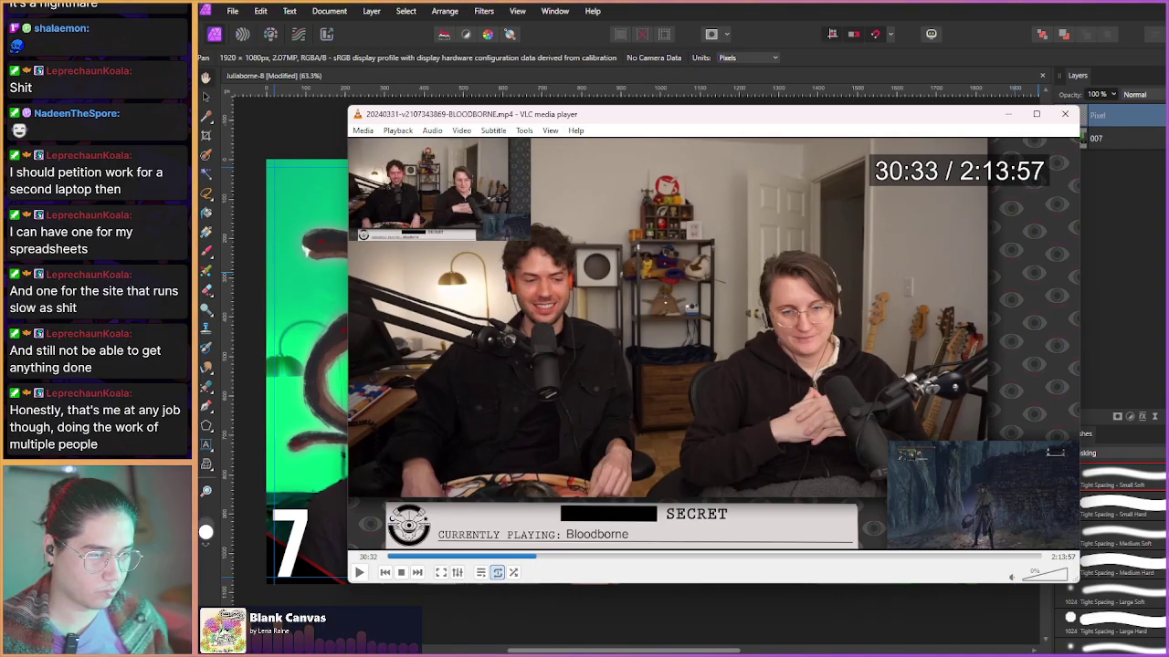
key(shift+Right)
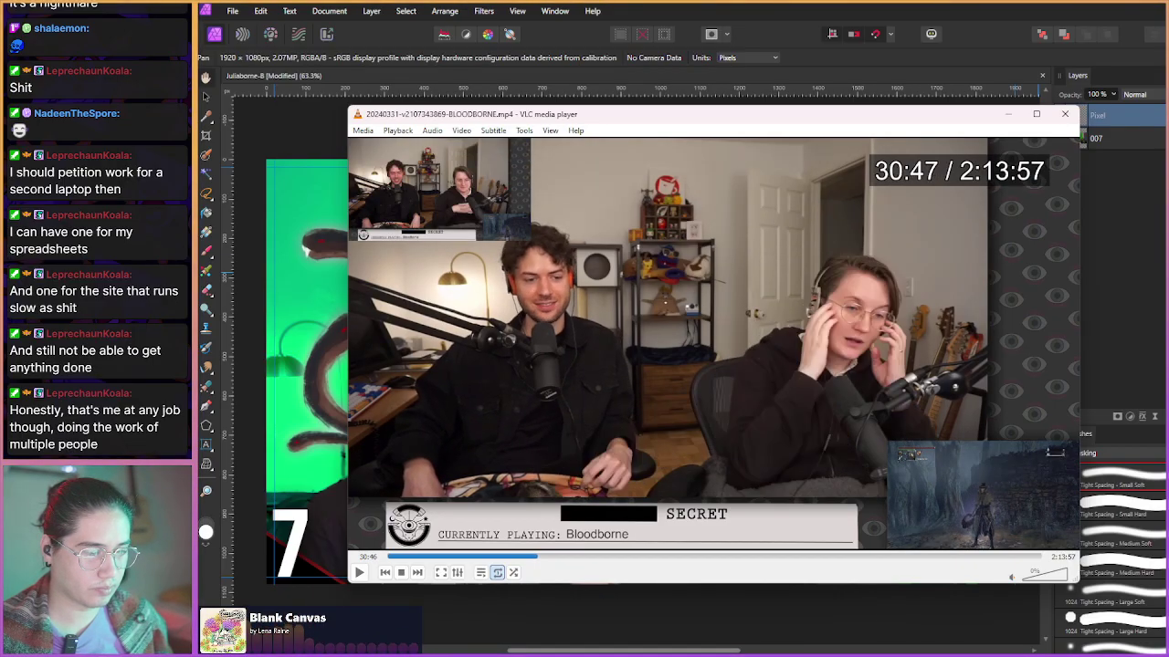
key(alt+Right)
key(alt+Right)
key(alt+Right)
key(alt+Right)
key(alt+Right)
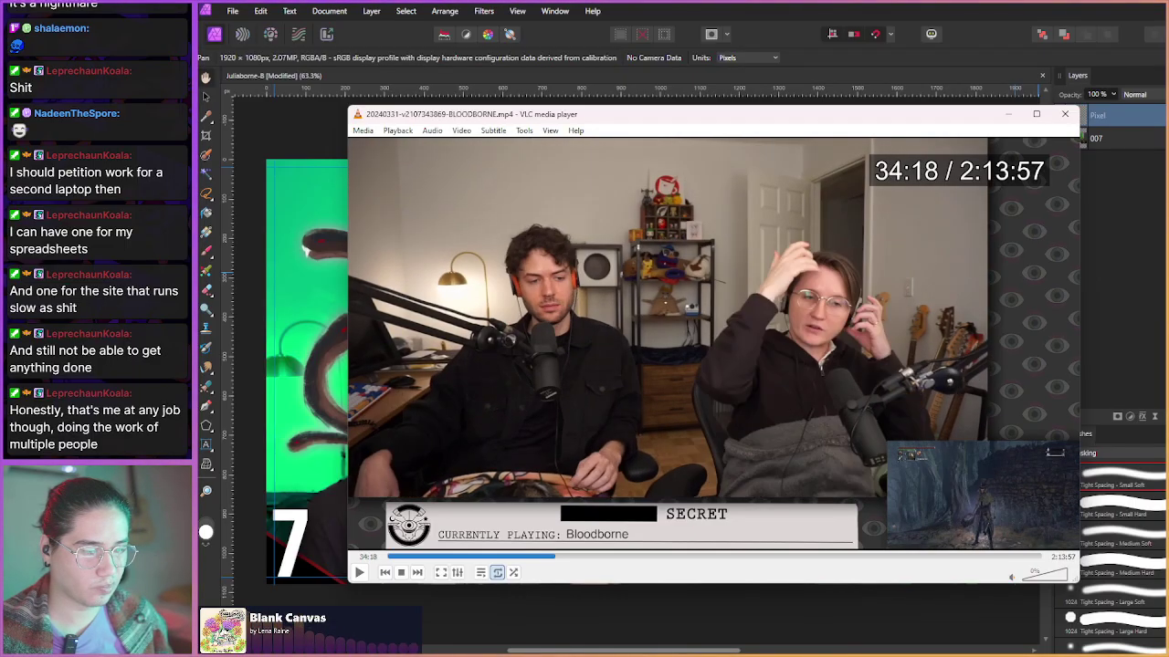
key(alt+Right)
key(alt+Right)
key(alt+Right)
key(alt+Right)
key(alt+Right)
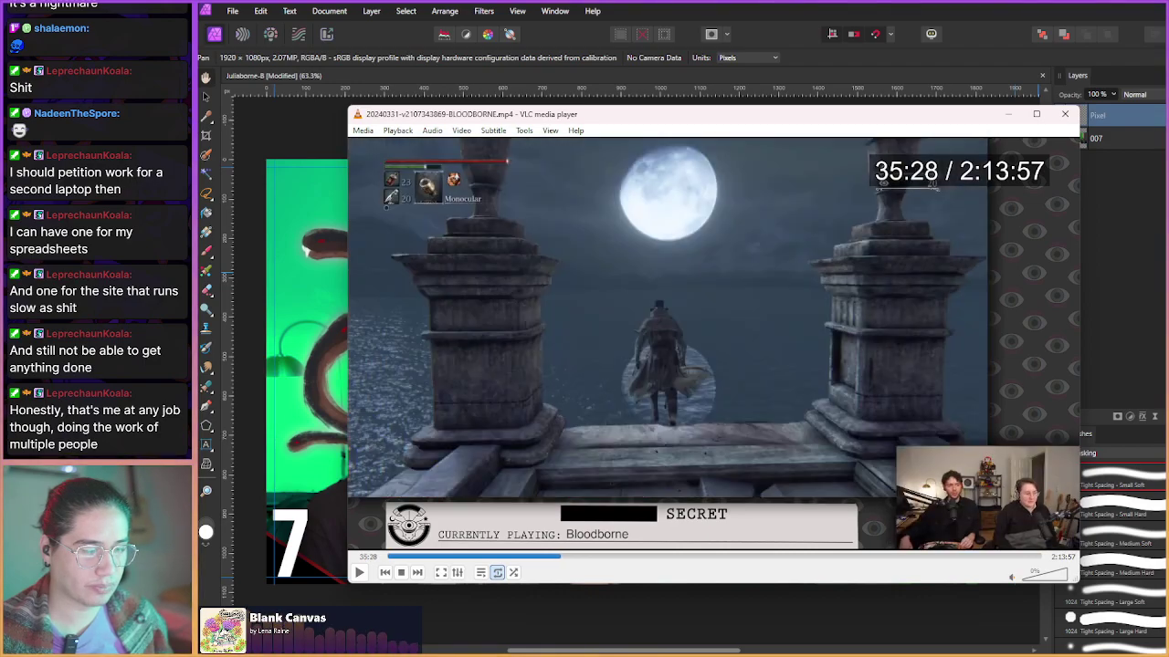
- Examine the repeated Rom, the Vacuous Spider boss attempts in ten-second jumps up to about 42:58
key(alt+Right)
key(alt+Right)
key(alt+Right)
key(alt+Right)
key(alt+Right)
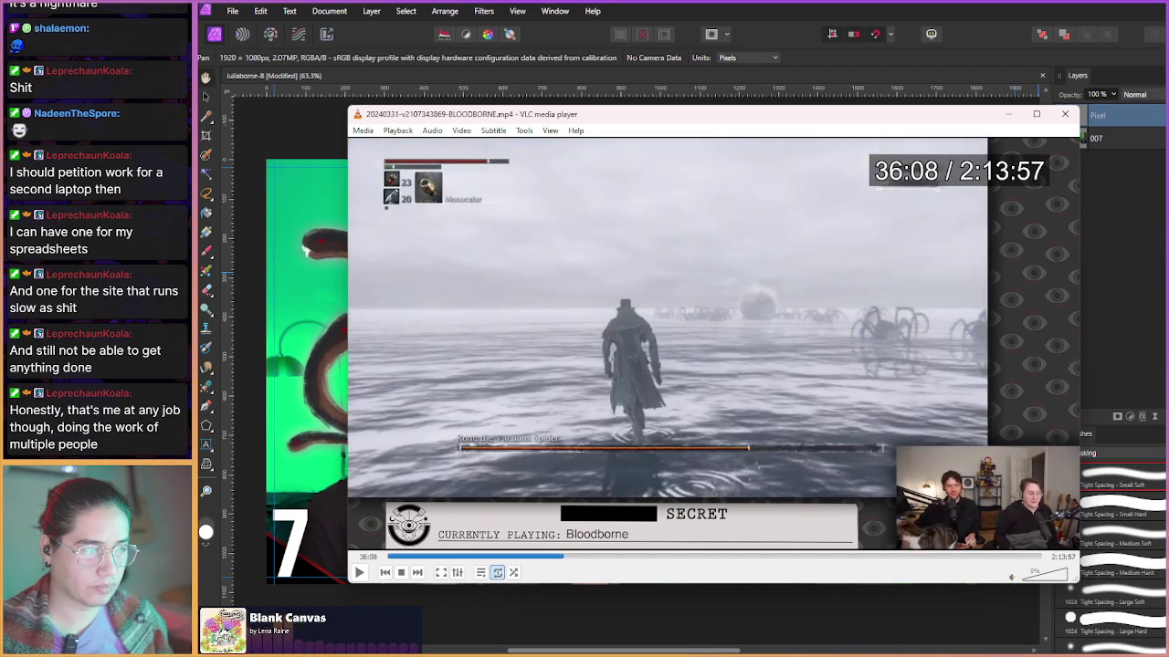
key(alt+Right)
key(alt+Right)
key(alt+Right)
key(alt+Right)
key(alt+Right)
key(alt+Right)
key(alt+Right)
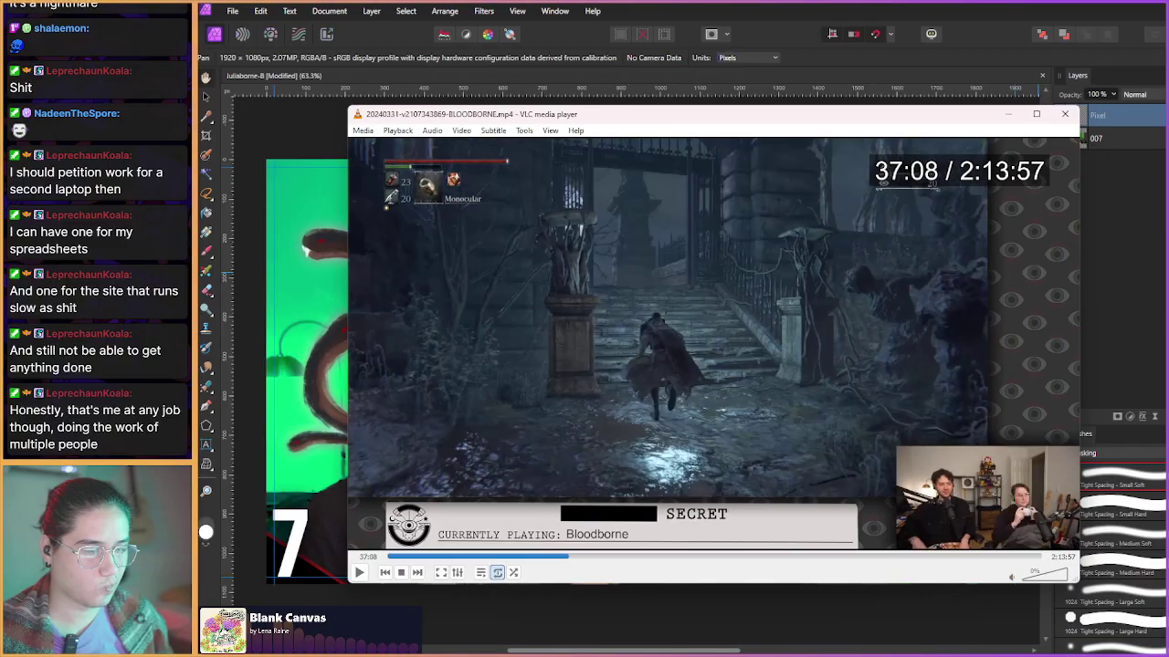
key(alt+Right)
key(alt+Right)
key(alt+Right)
key(alt+Right)
key(alt+Right)
key(alt+Right)
key(alt+Right)
key(alt+Right)
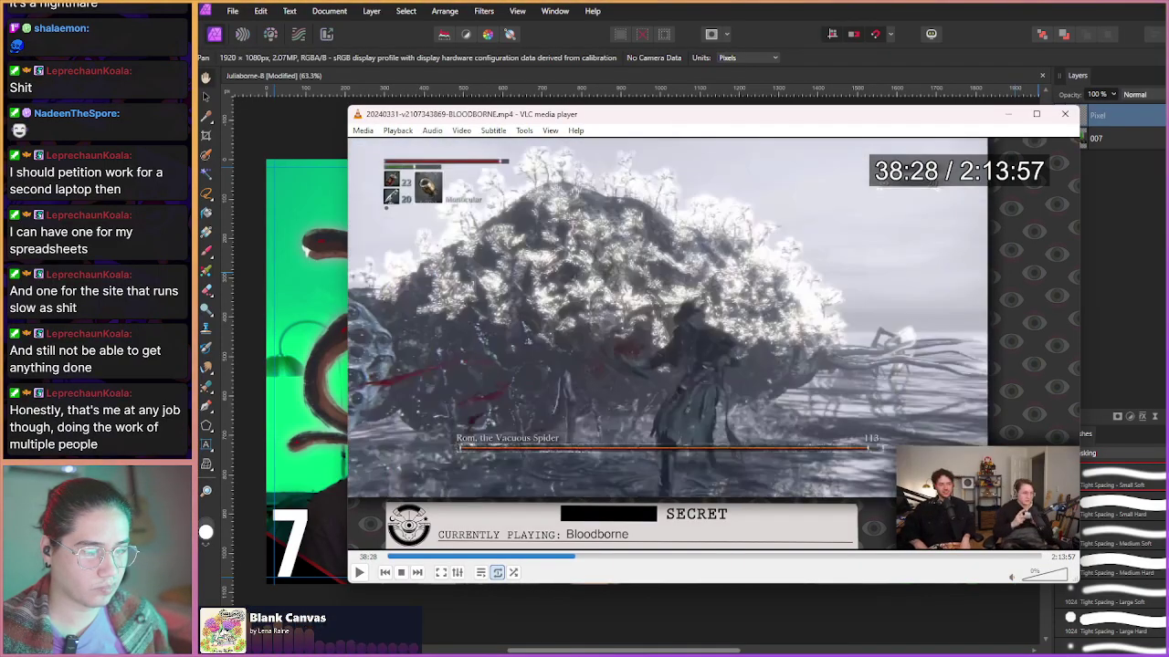
key(alt+Right)
key(alt+Right)
key(alt+Right)
key(alt+Right)
key(alt+Right)
key(alt+Right)
key(alt+Right)
key(alt+Right)
key(alt+Right)
key(alt+Right)
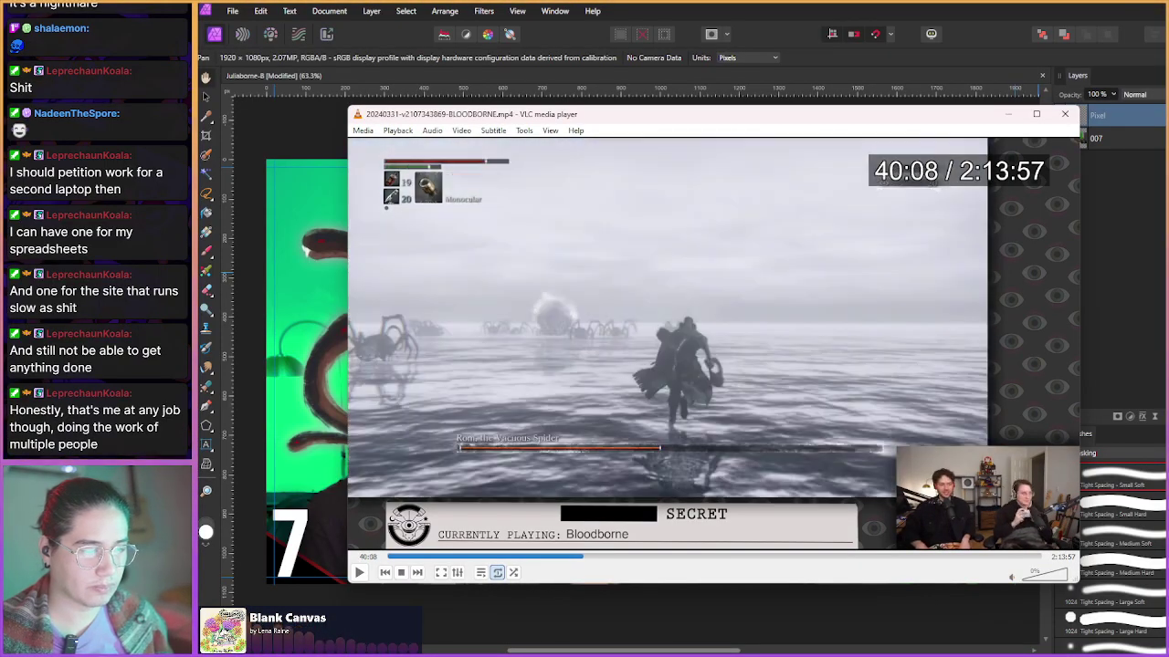
key(alt+Right)
key(alt+Right)
key(alt+Right)
key(alt+Right)
key(alt+Right)
key(alt+Right)
key(alt+Right)
key(alt+Right)
key(alt+Right)
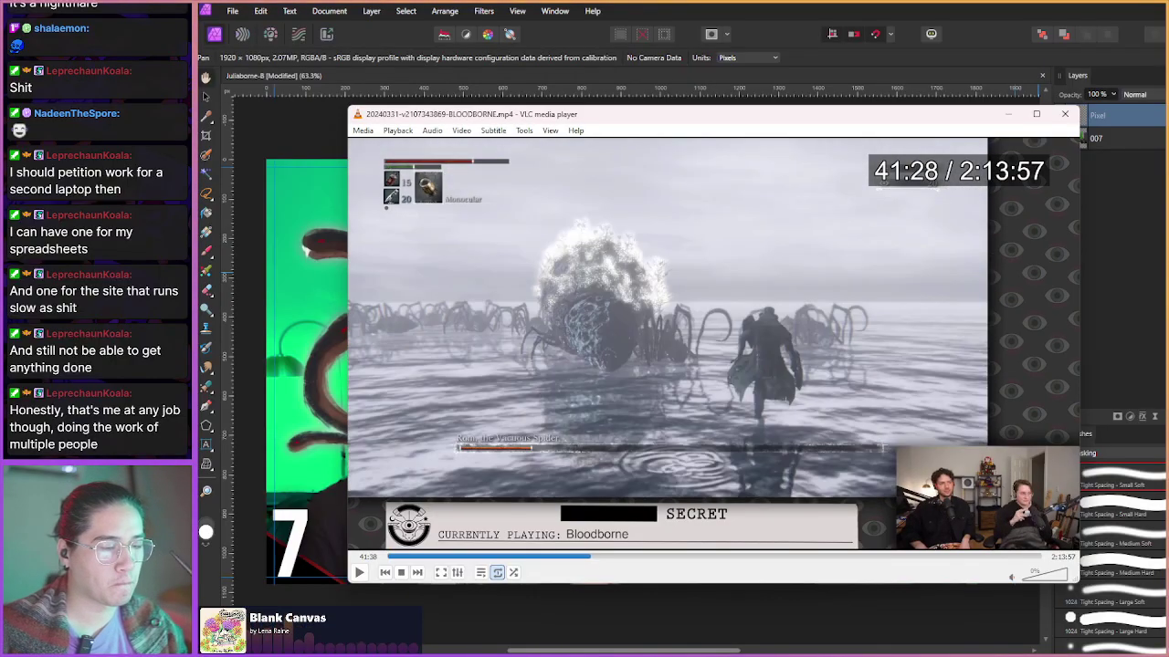
key(alt+Right)
key(alt+Right)
key(alt+Right)
key(alt+Right)
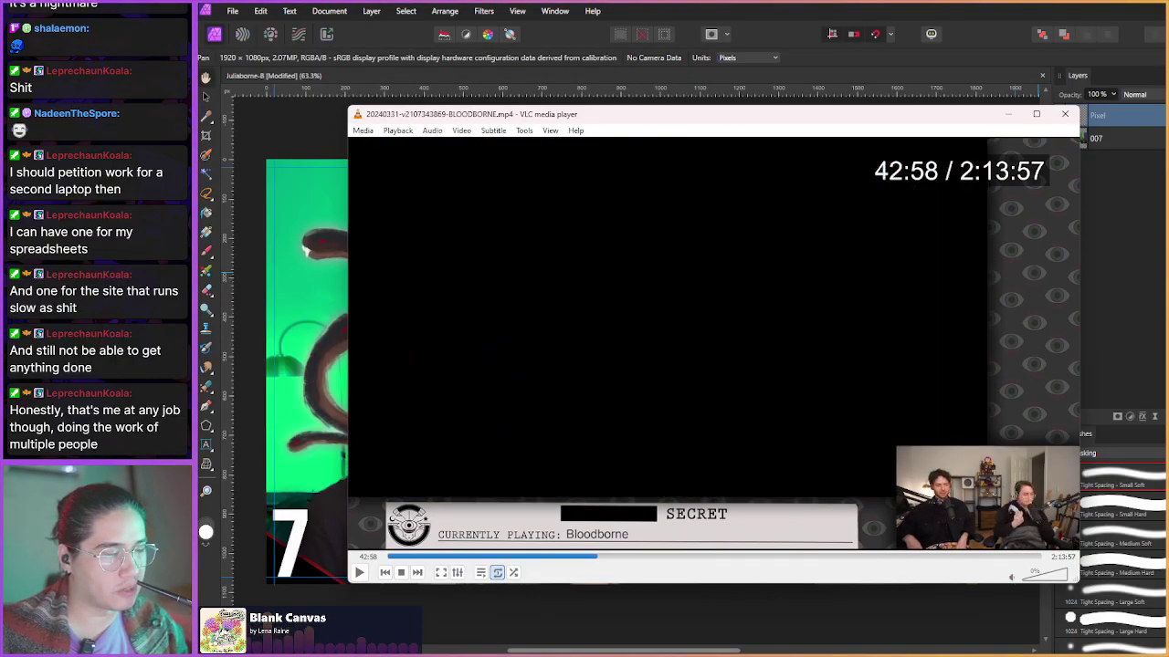
- Return to the lake cutscene at 42:38 and save snapshots of the scene, including the hunter beneath the huge moon around 42:44
key(alt+Left)
key(alt+Left)
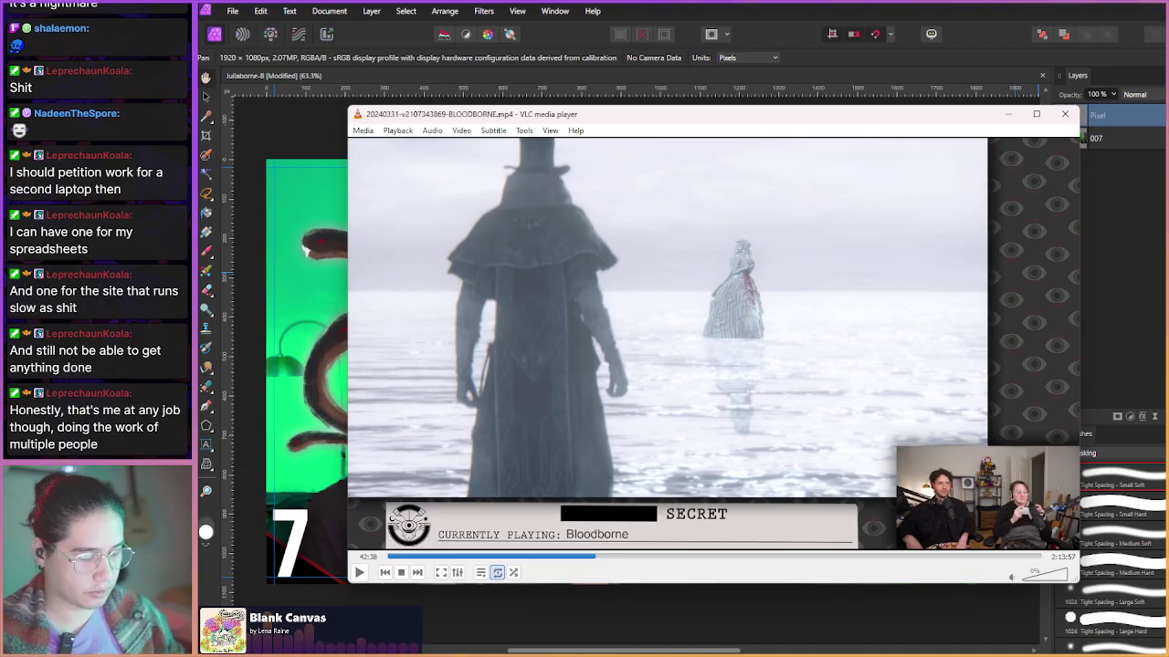
key(shift+Right)
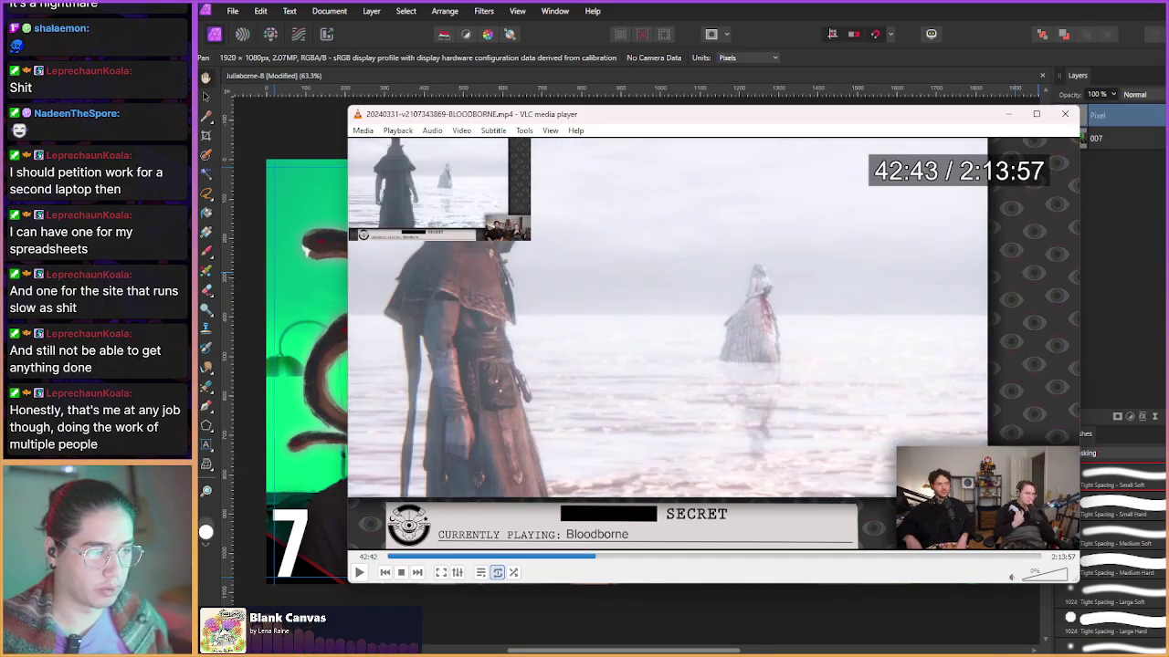
key(shift+s)
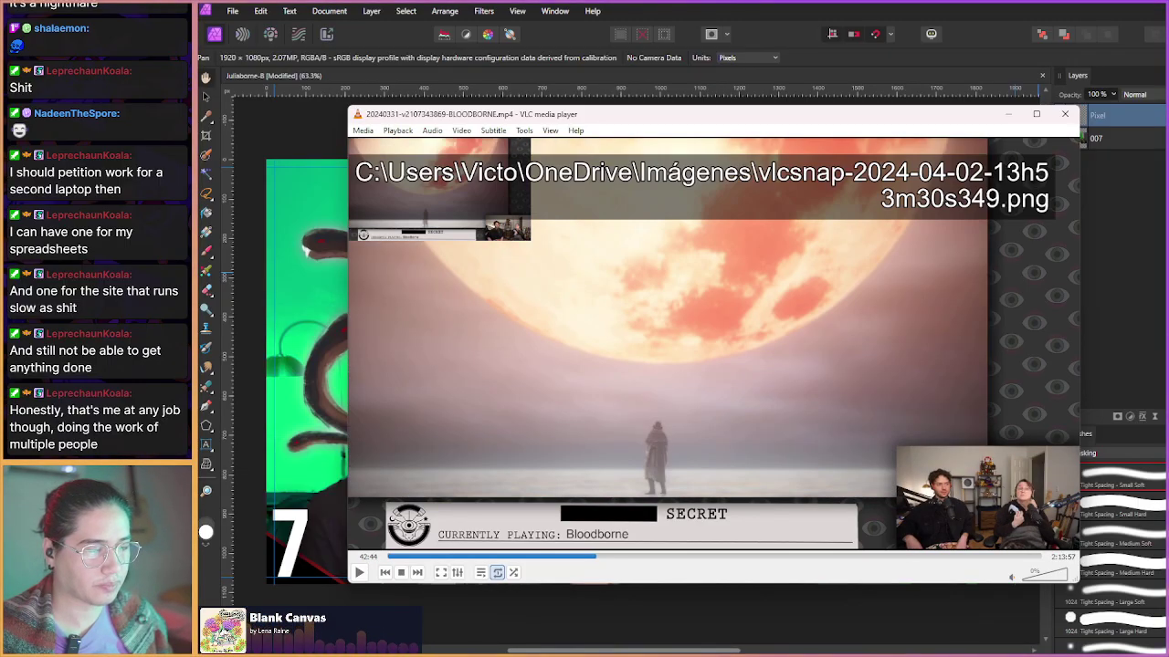
- Skip ahead from the moon cutscene through the Cathedral Ward return to the giant creature's close-up at 45:40
key(shift+Right)
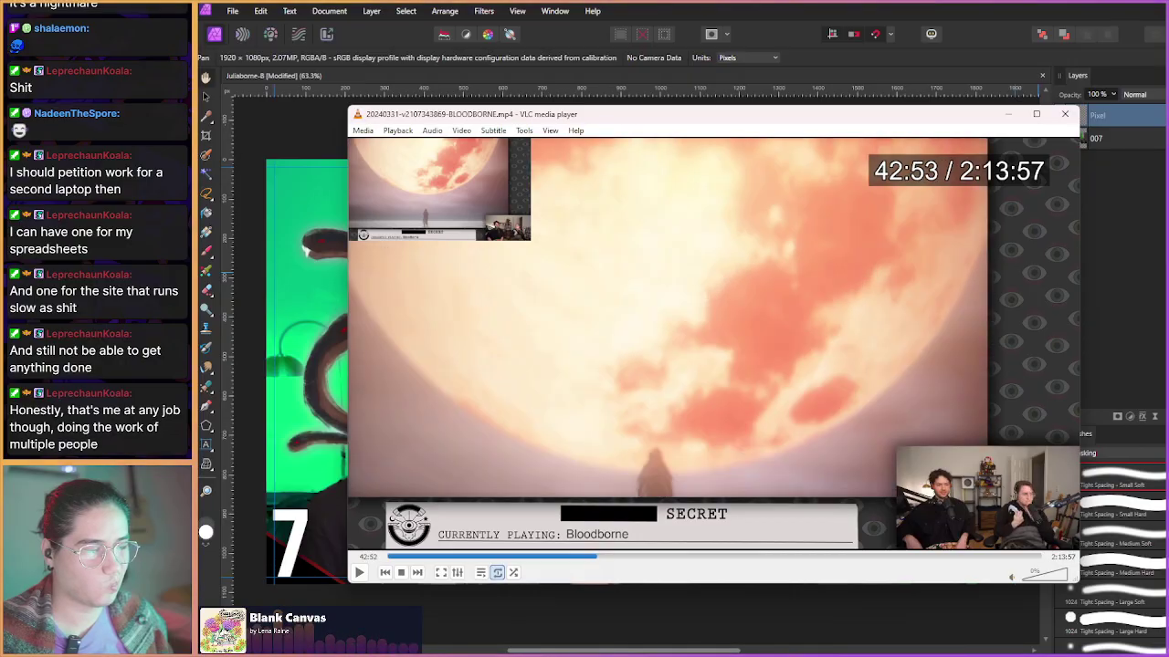
key(shift+Right)
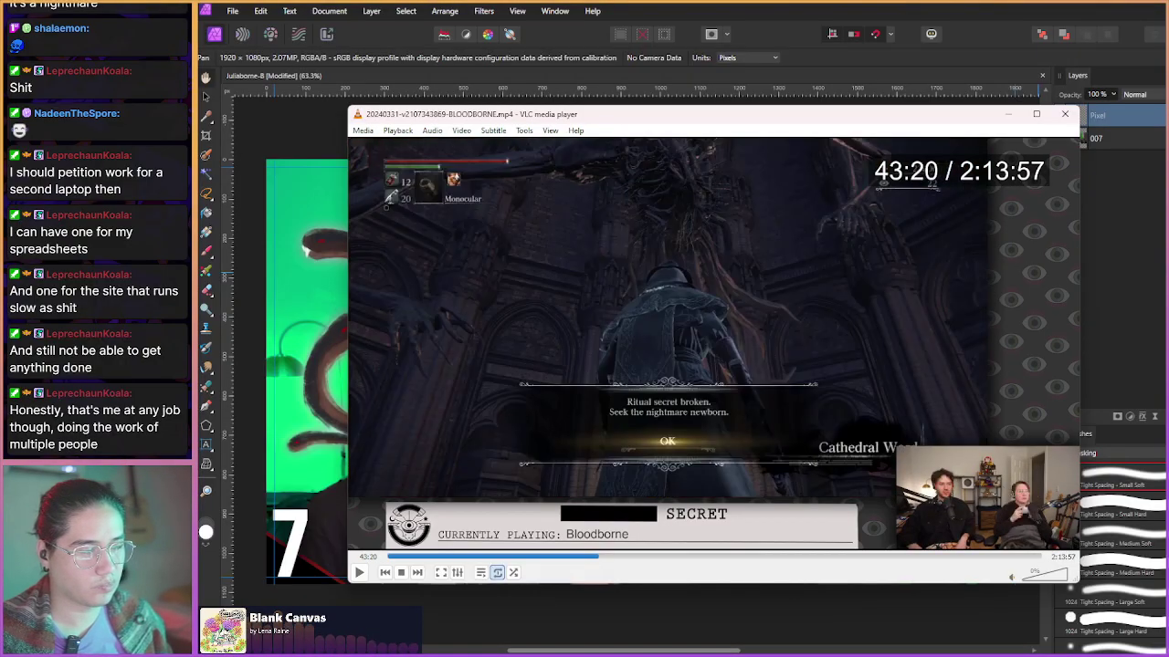
key(alt+Right)
key(alt+Right)
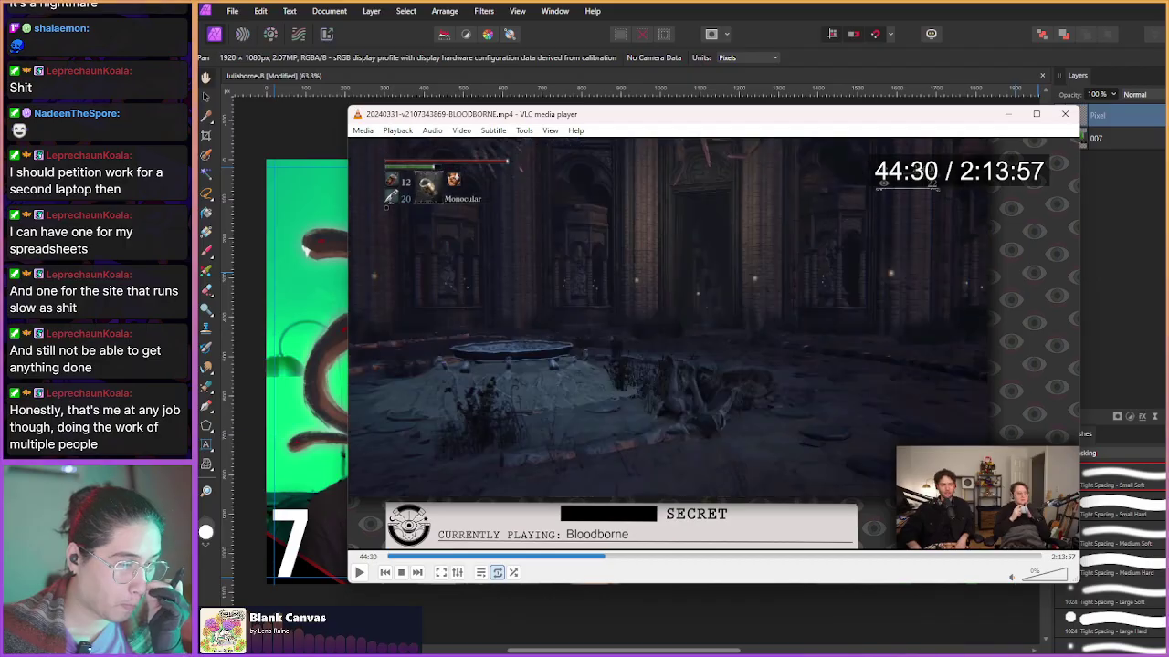
key(alt+Right)
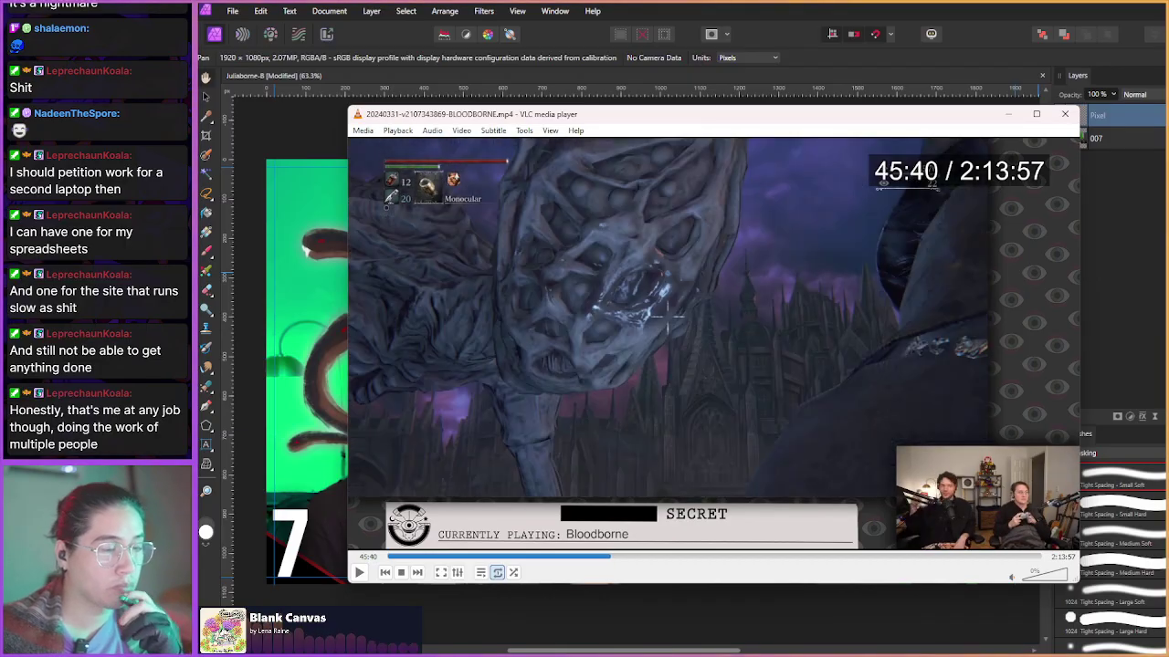
- Skim onward past the level-up screen and the courtyard exploration to the barred wooden gate at 57:10
key(alt+Right)
key(alt+Right)
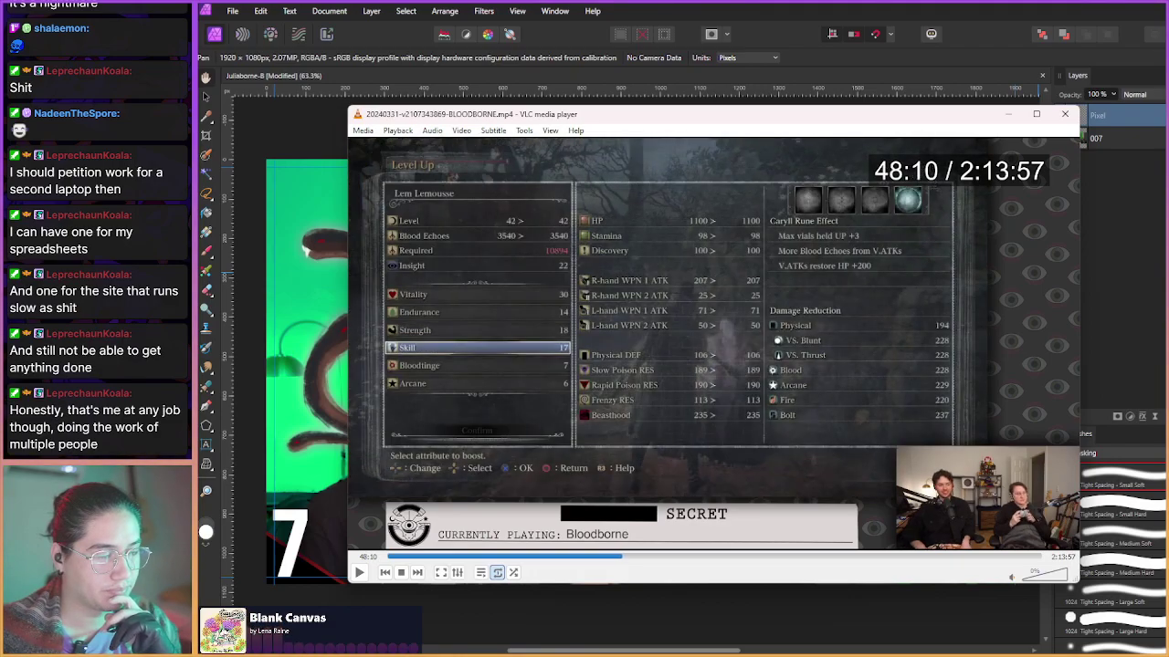
key(alt+Right)
key(alt+Right)
key(alt+Right)
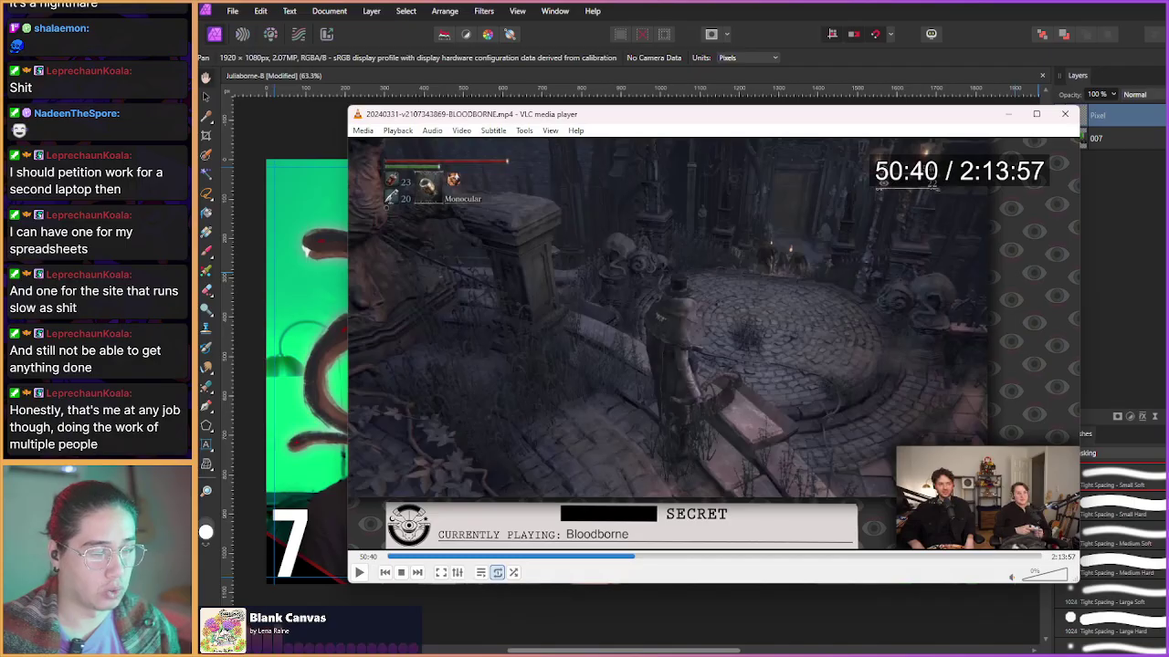
key(alt+Right)
key(alt+Right)
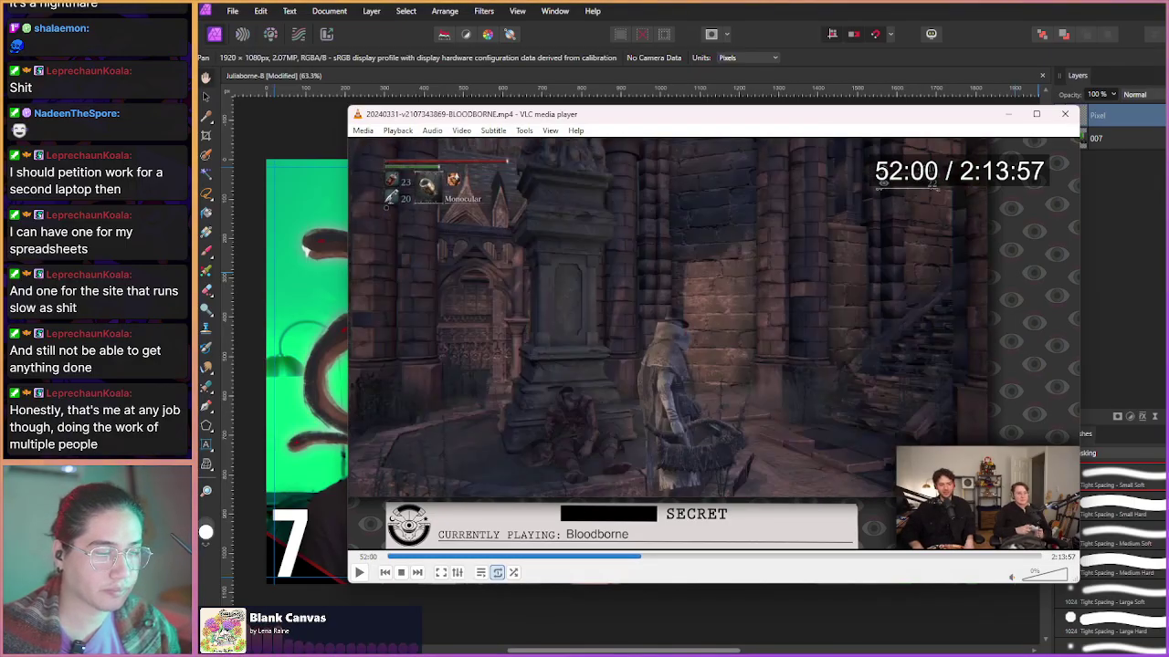
key(alt+Right)
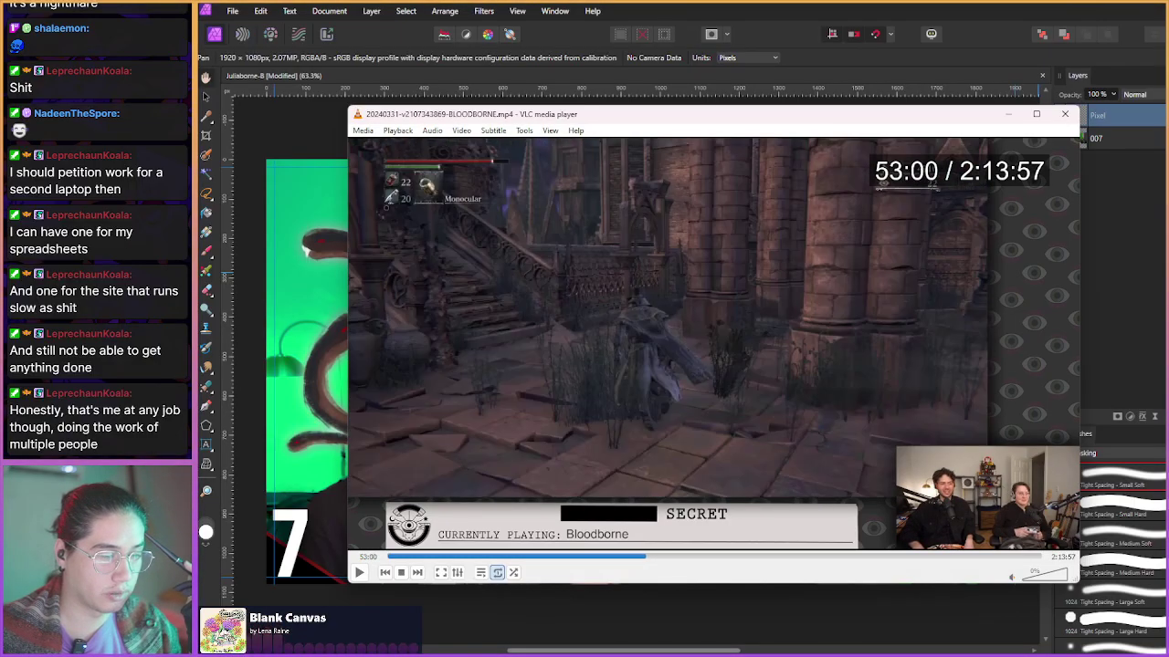
key(alt+Right)
key(alt+Right)
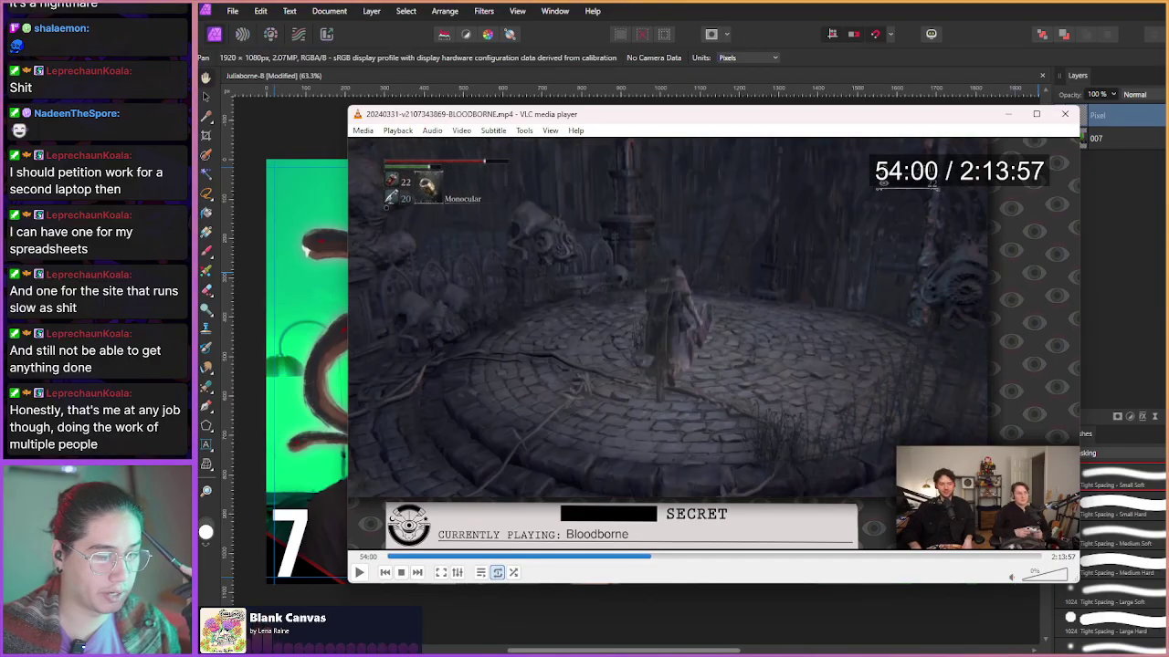
key(alt+Right)
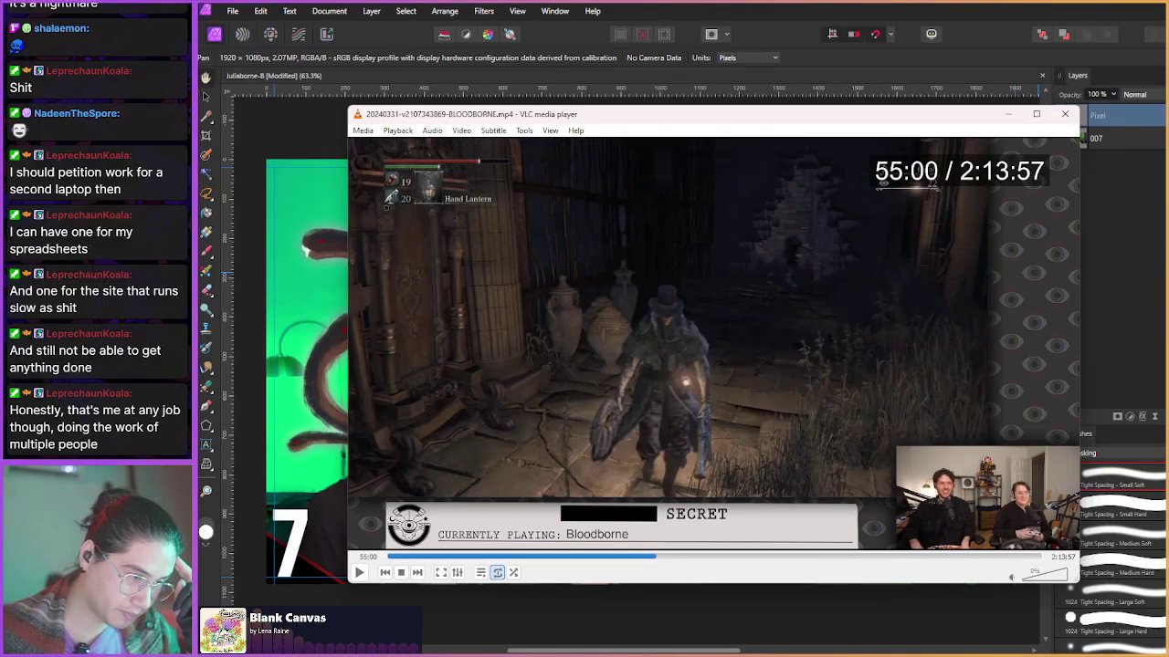
key(alt+Right)
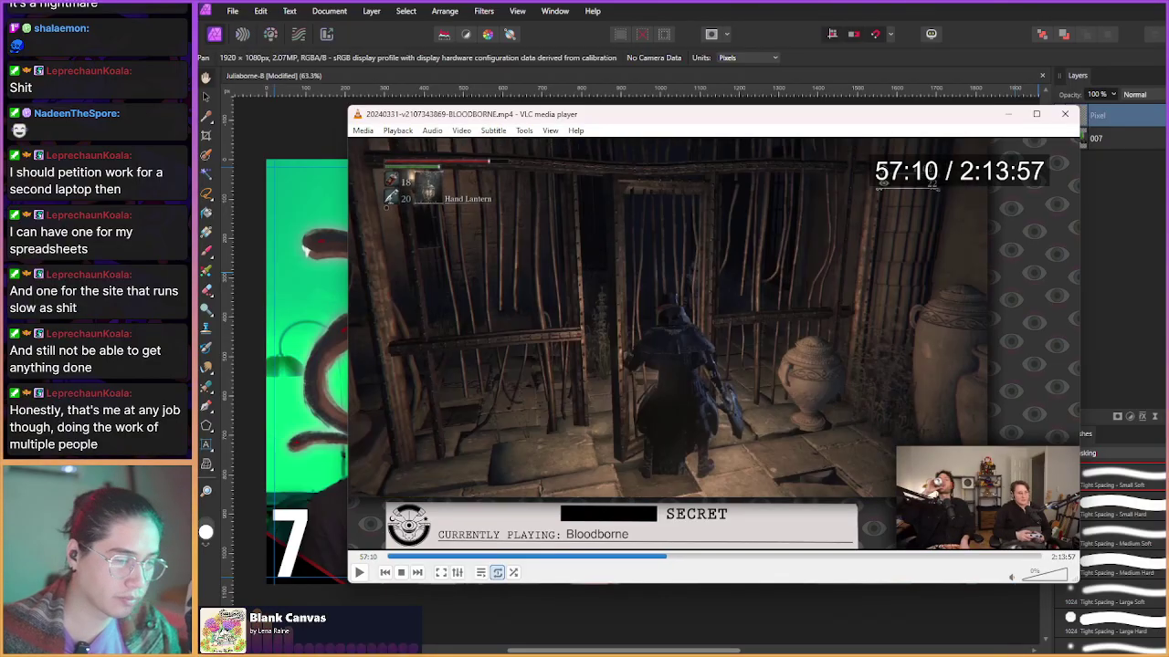
- Look through the lantern-lit exploration footage for a usable shot, up to the spiked fence at about 1:05:10
key(alt+Right)
key(alt+Right)
key(alt+Right)
key(alt+Right)
key(alt+Right)
key(alt+Right)
key(alt+Right)
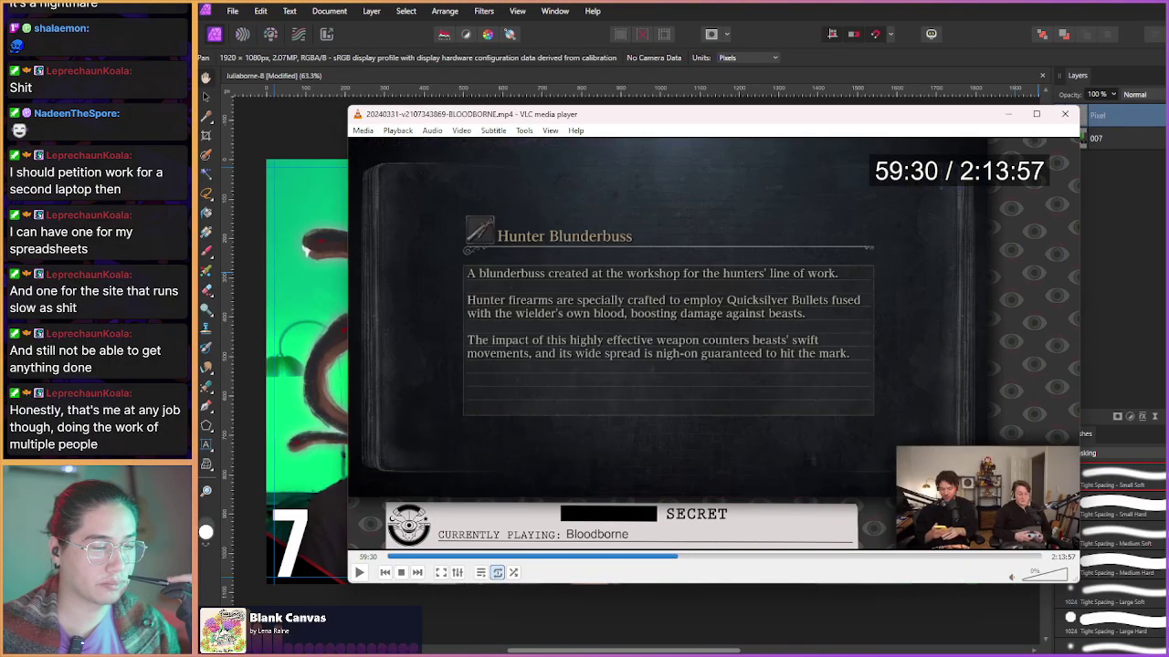
key(alt+Right)
key(alt+Right)
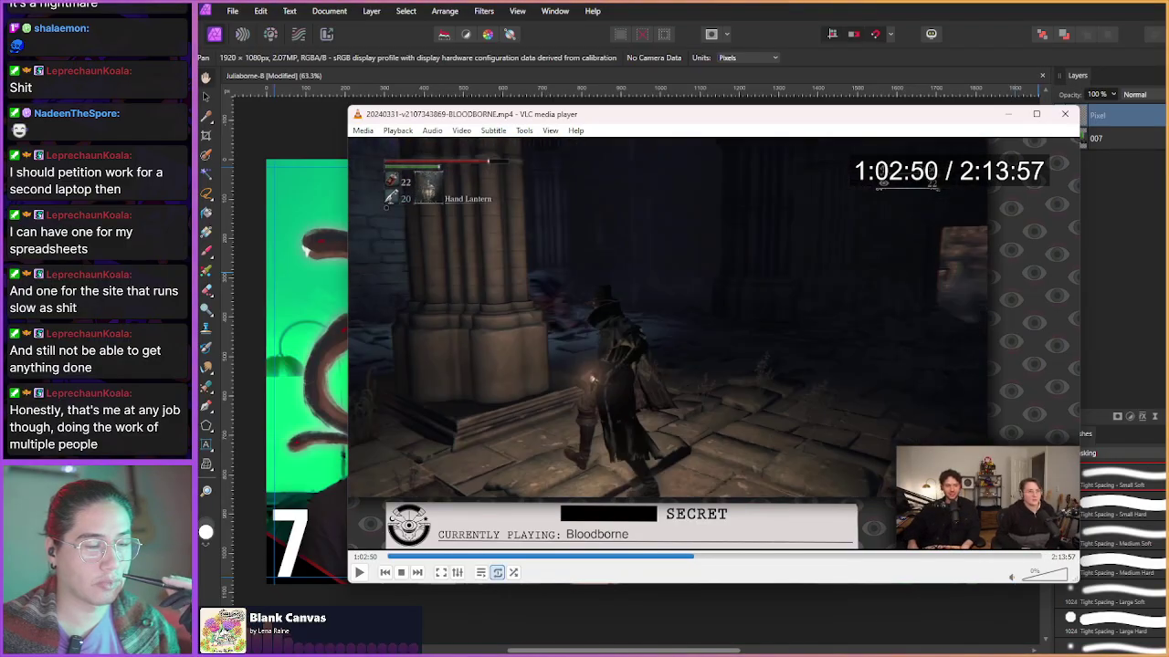
key(alt+Right)
key(alt+Right)
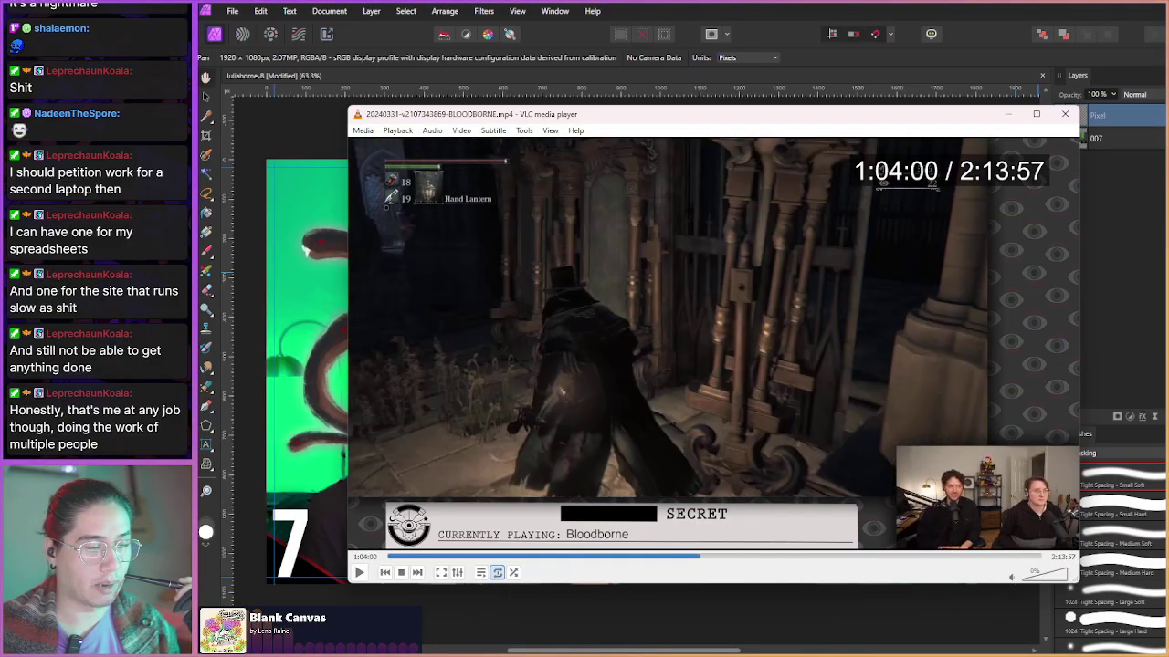
key(alt+Right)
key(alt+Right)
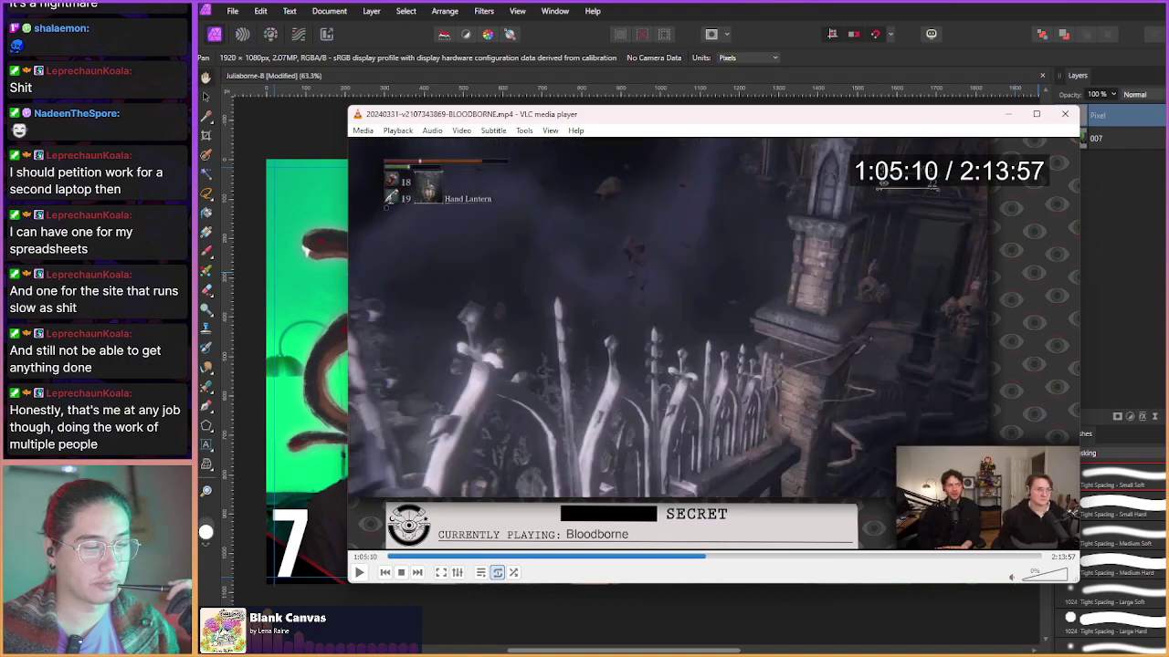
- Skim from the spiked fence past the empty chair terrace to the balcony fight at about 1:10:40
key(alt+Right)
key(alt+Right)
key(alt+Right)
key(alt+Right)
key(alt+Right)
key(alt+Right)
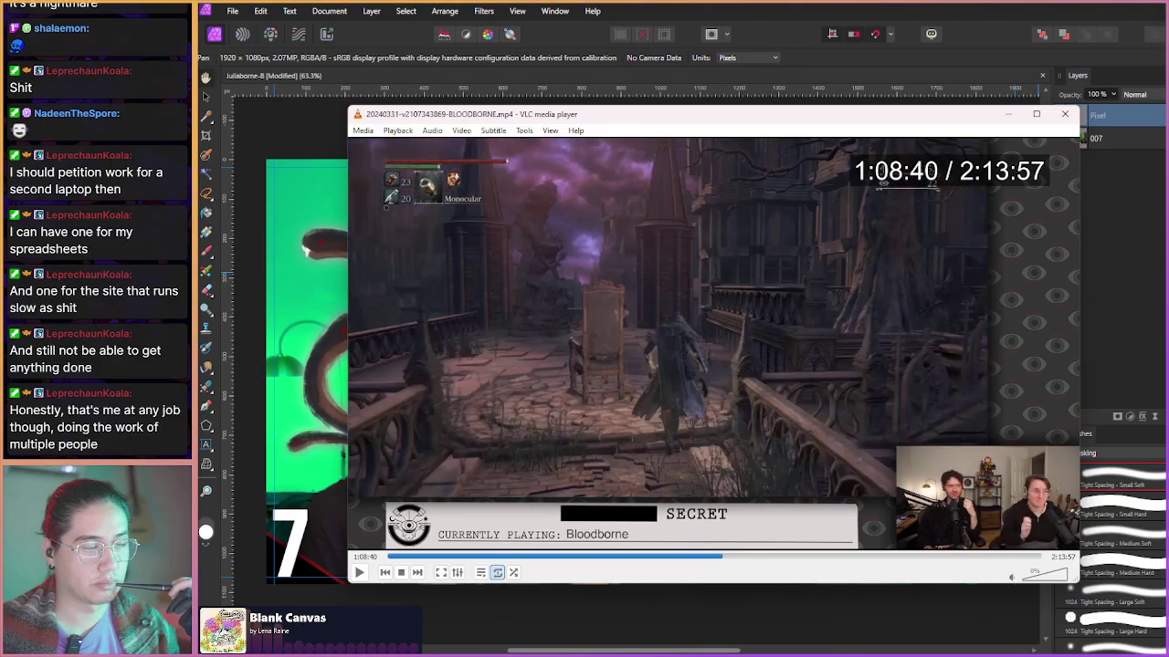
key(alt+Right)
key(alt+Right)
key(alt+Right)
key(alt+Right)
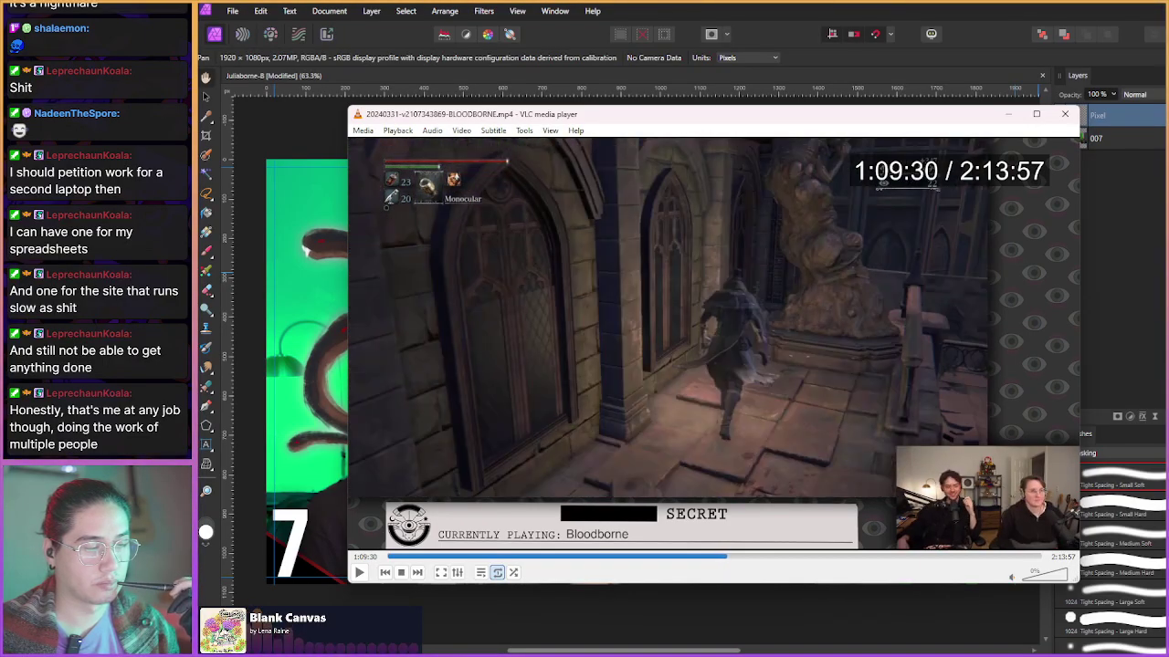
key(alt+Right)
key(alt+Right)
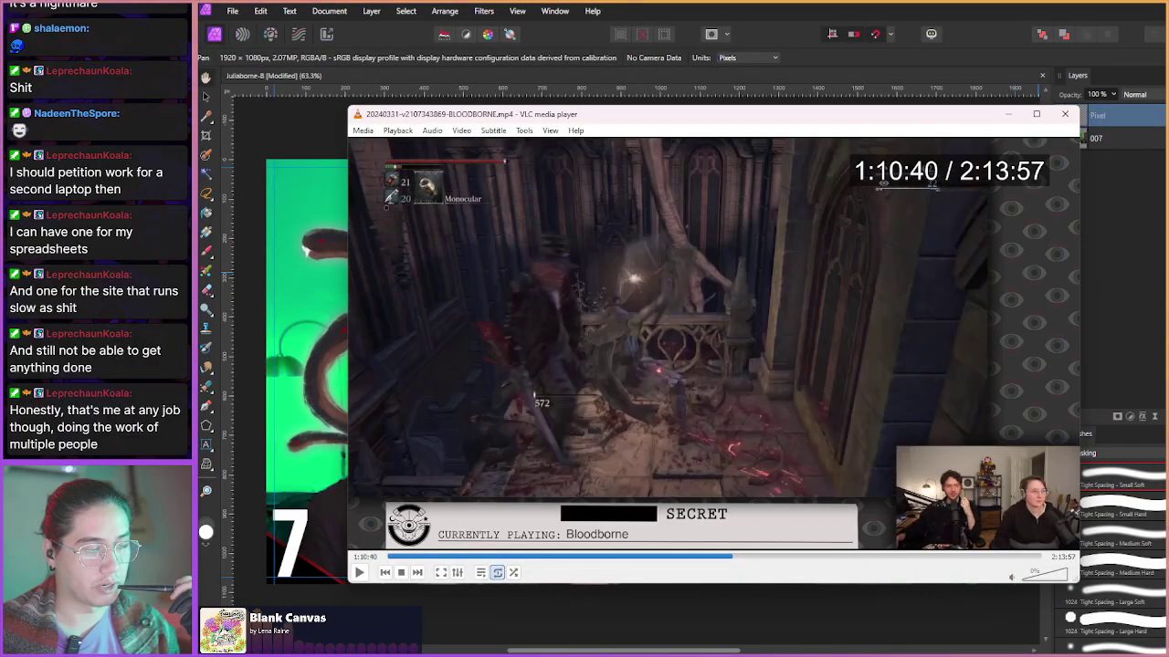
- Examine the balcony combat and the item and blood gem screens in ten-second jumps up to 1:14:00
key(Right)
key(Right)
key(Right)
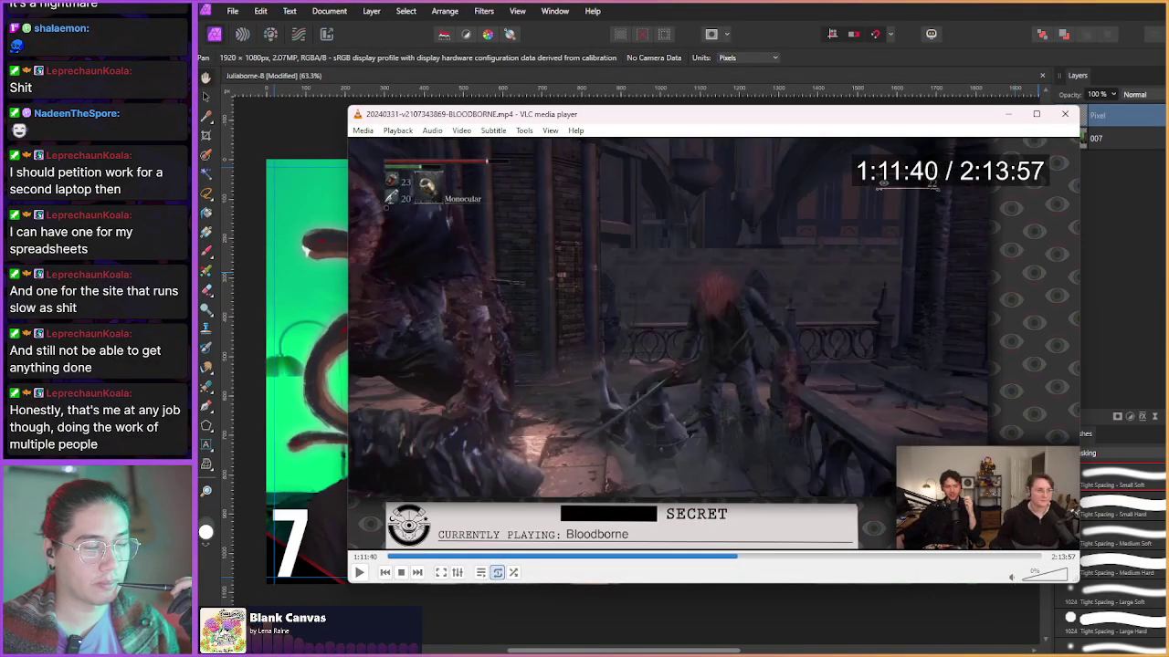
key(Right)
key(Right)
key(Right)
key(Right)
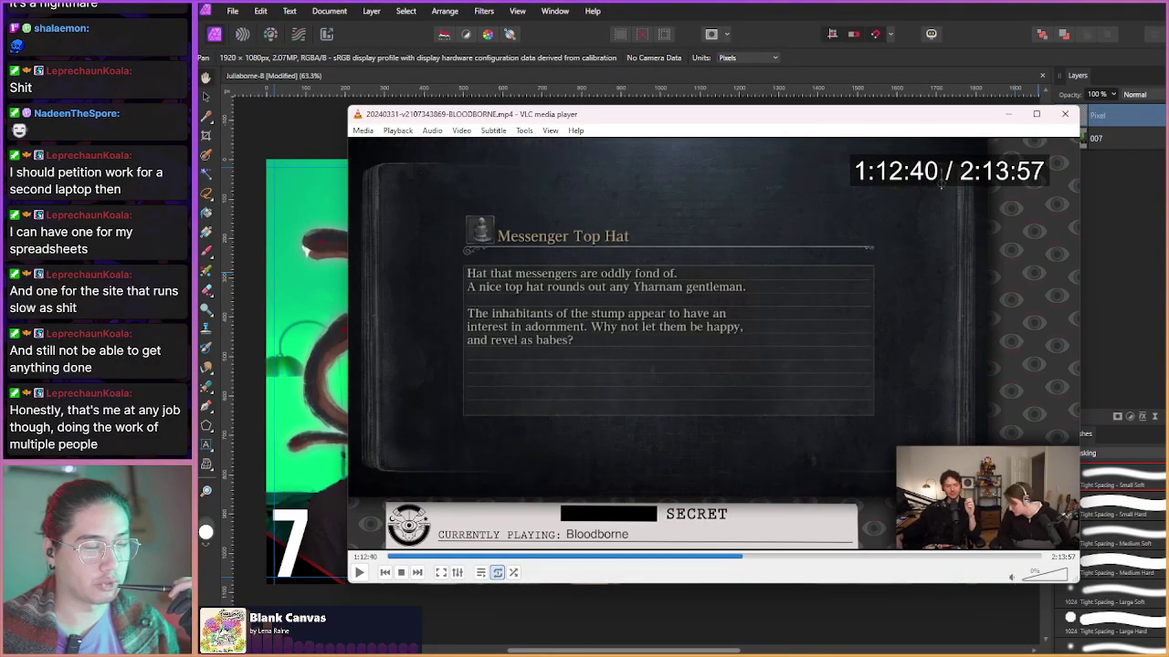
key(Right)
key(Right)
key(Right)
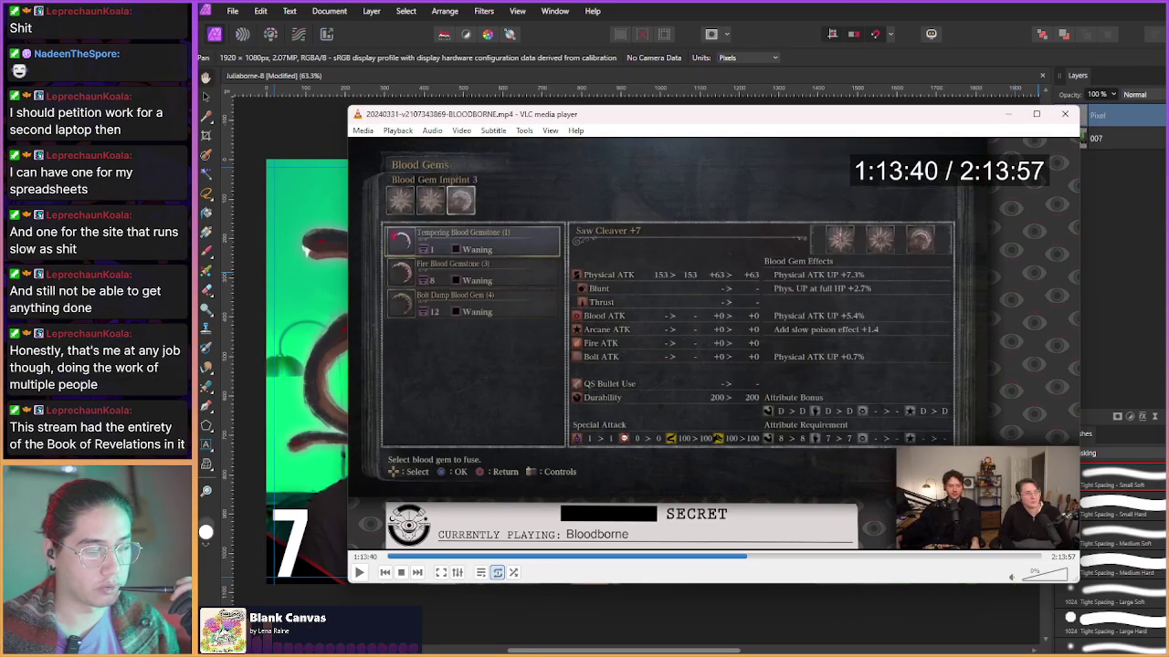
key(Right)
key(Right)
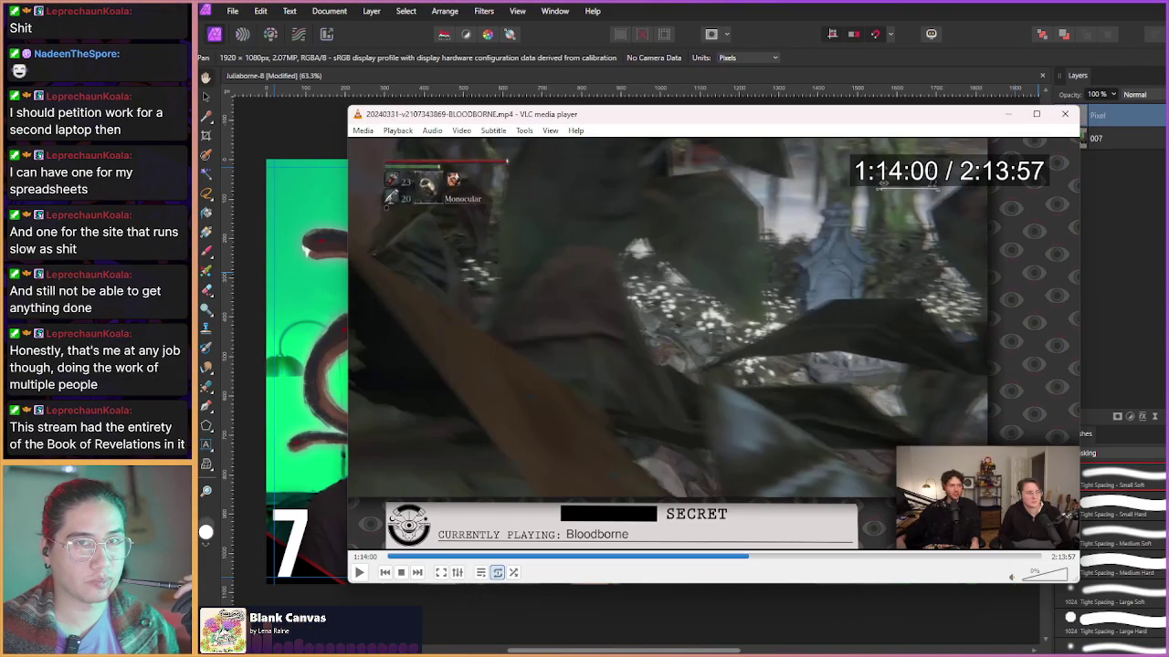
- Skim the terrace fight and the Cathedral Ward chapel footage to the conversation with the seated woman at about 1:17:20
key(Right)
key(Right)
key(Right)
key(Right)
key(Right)
key(Right)
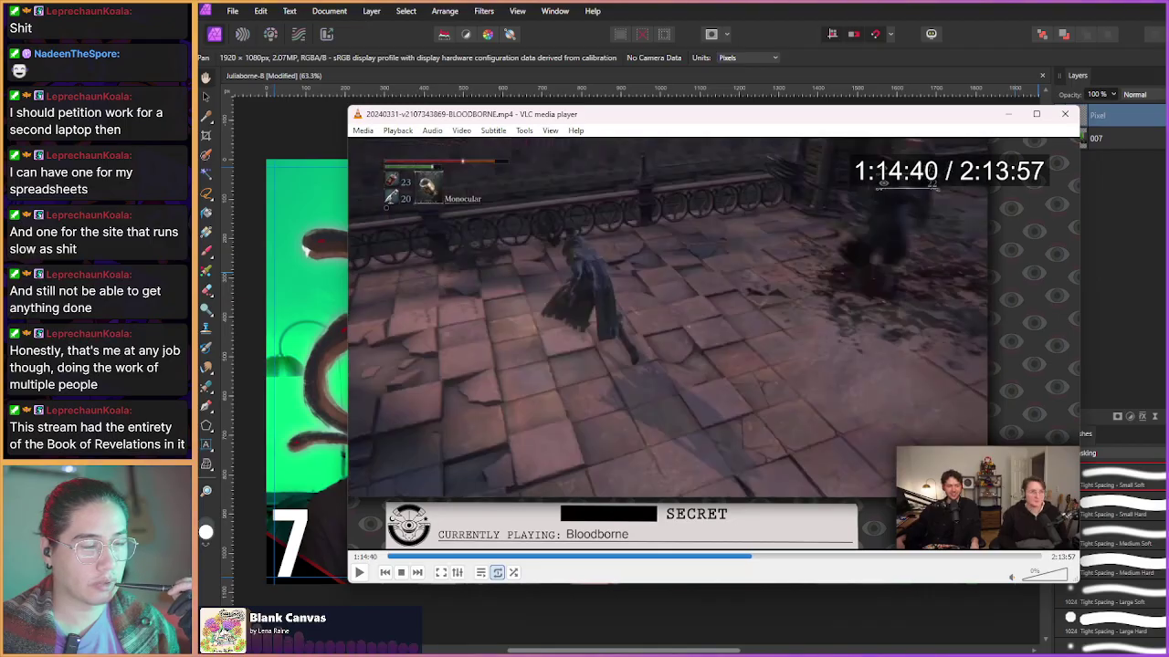
key(Right)
key(Right)
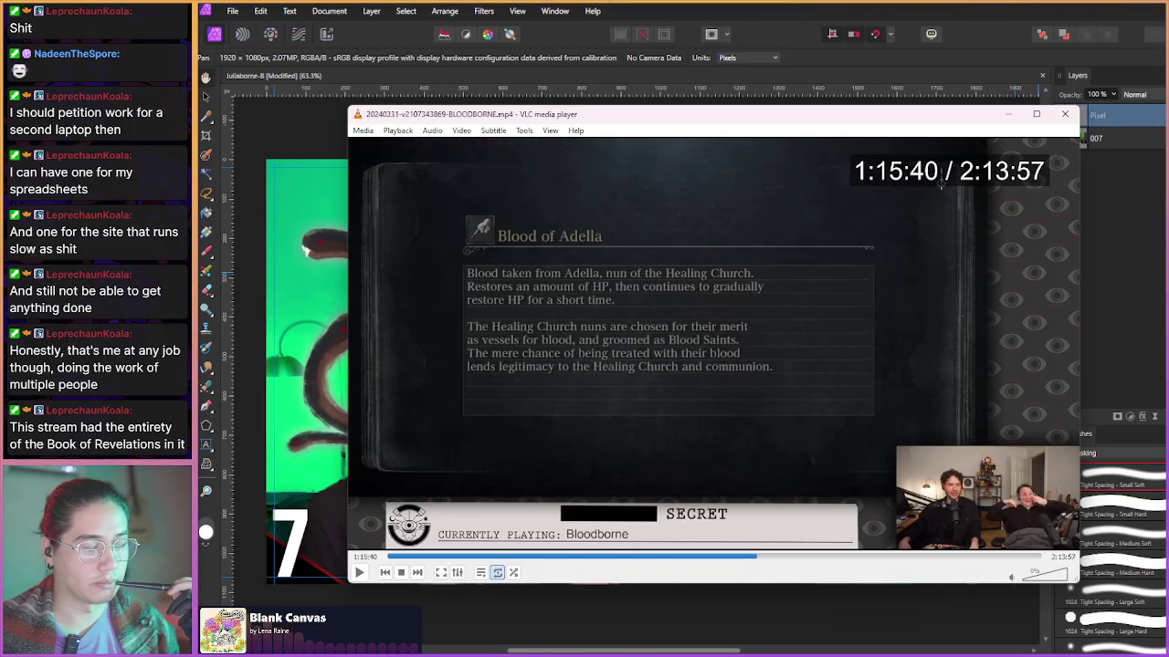
key(Right)
key(Right)
key(Right)
key(Right)
key(Right)
key(Right)
key(Right)
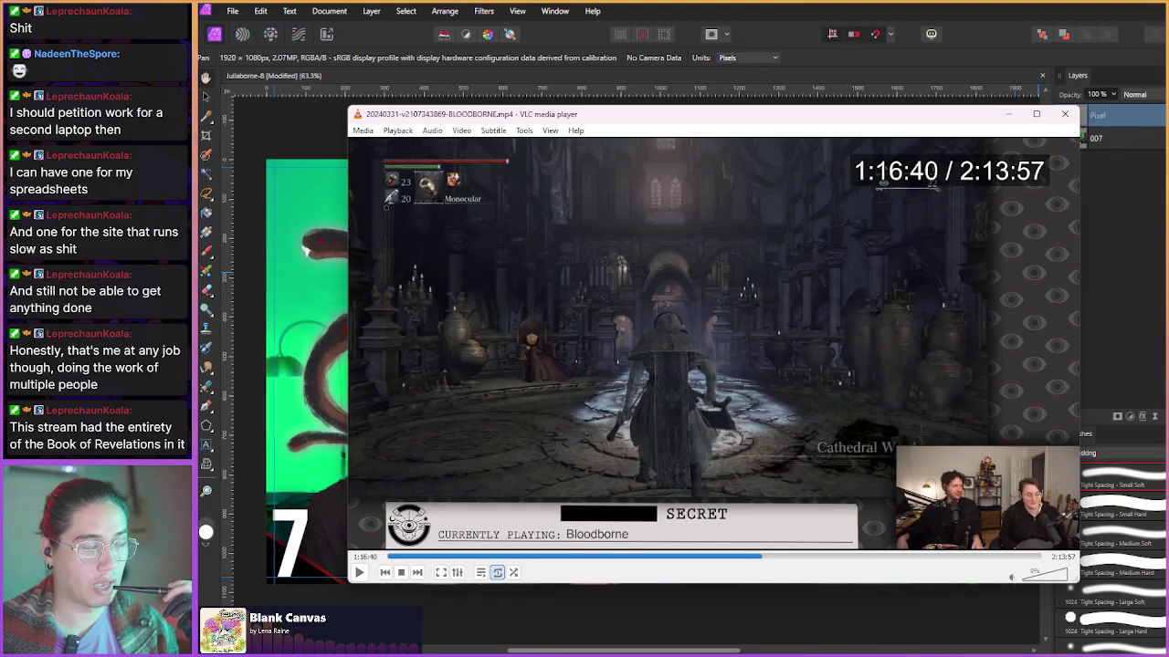
key(Right)
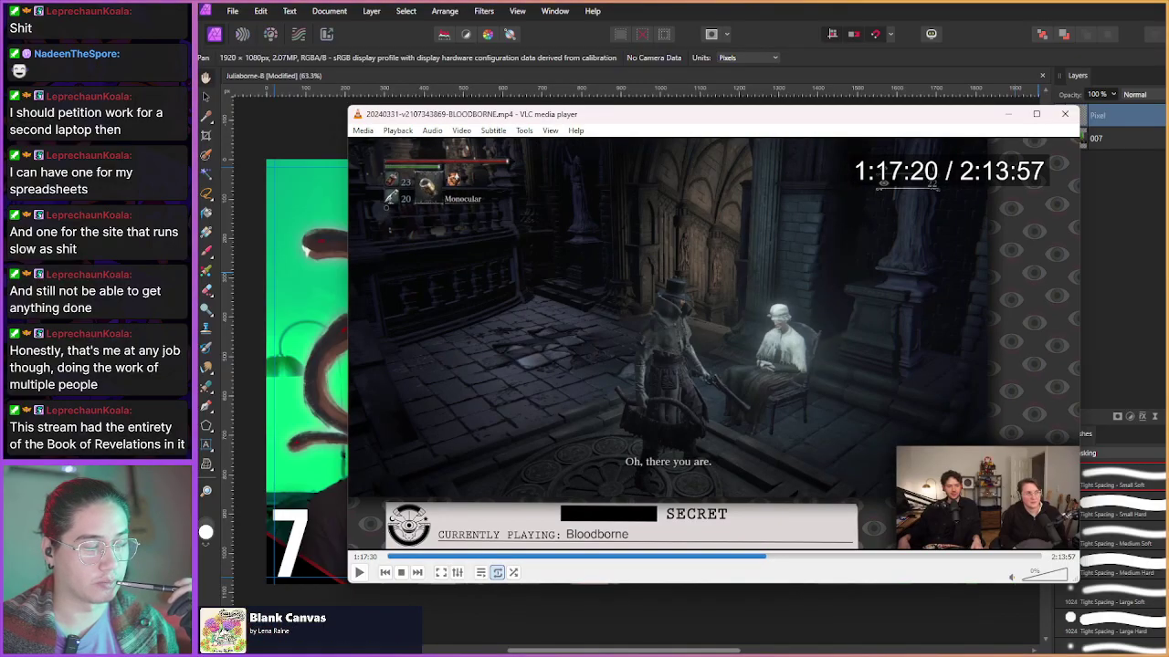
- Look through the chapel conversations in ten-second jumps up to the gravestone among white flowers at 1:19:20
key(Right)
key(Right)
key(Right)
key(Right)
key(Right)
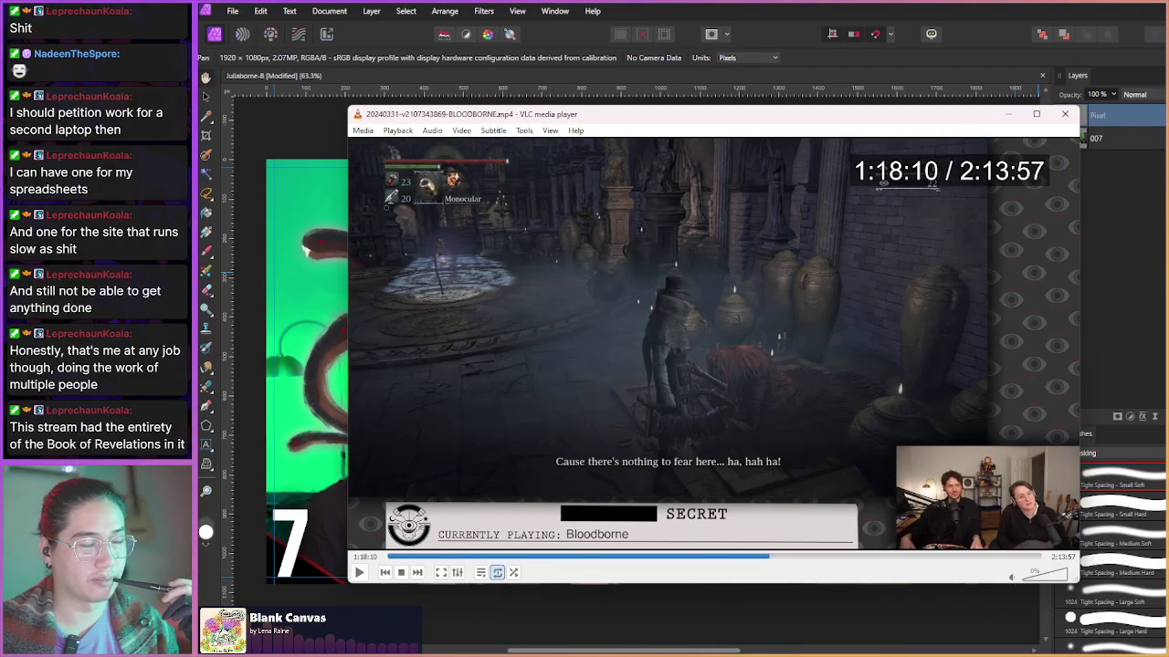
key(Right)
key(Right)
key(Right)
key(Right)
key(Right)
key(Right)
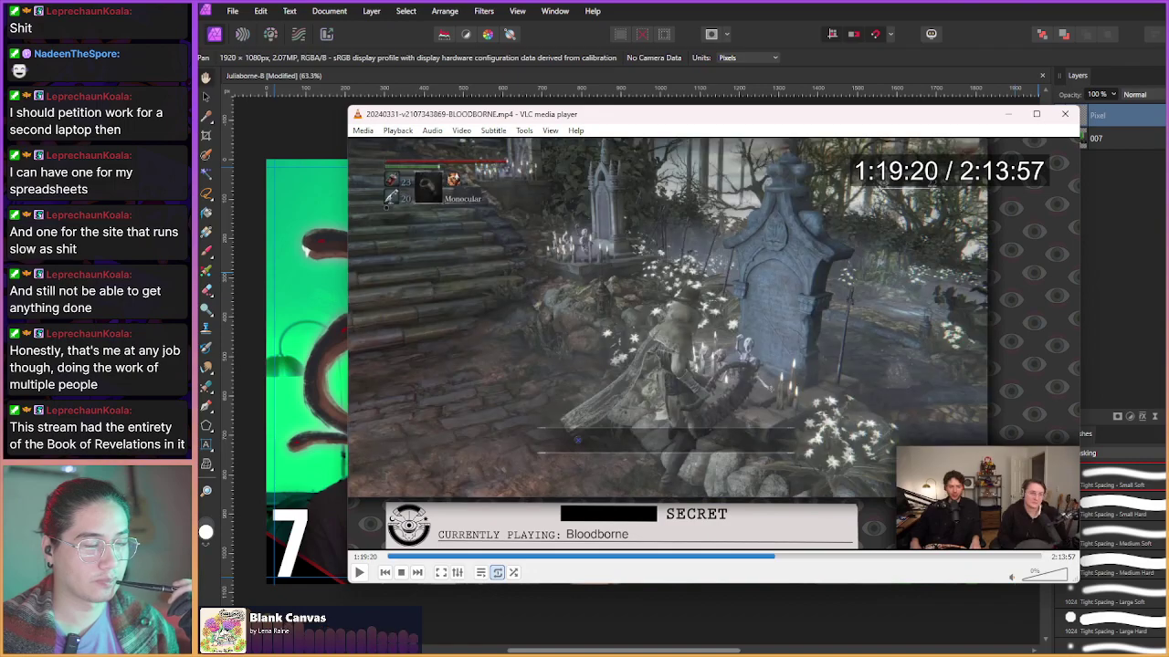
- Skim from the gravestone past the wooden staircase to the dark chandelier hall at about 1:21:10
key(Right)
key(Right)
key(Right)
key(Right)
key(Right)
key(Right)
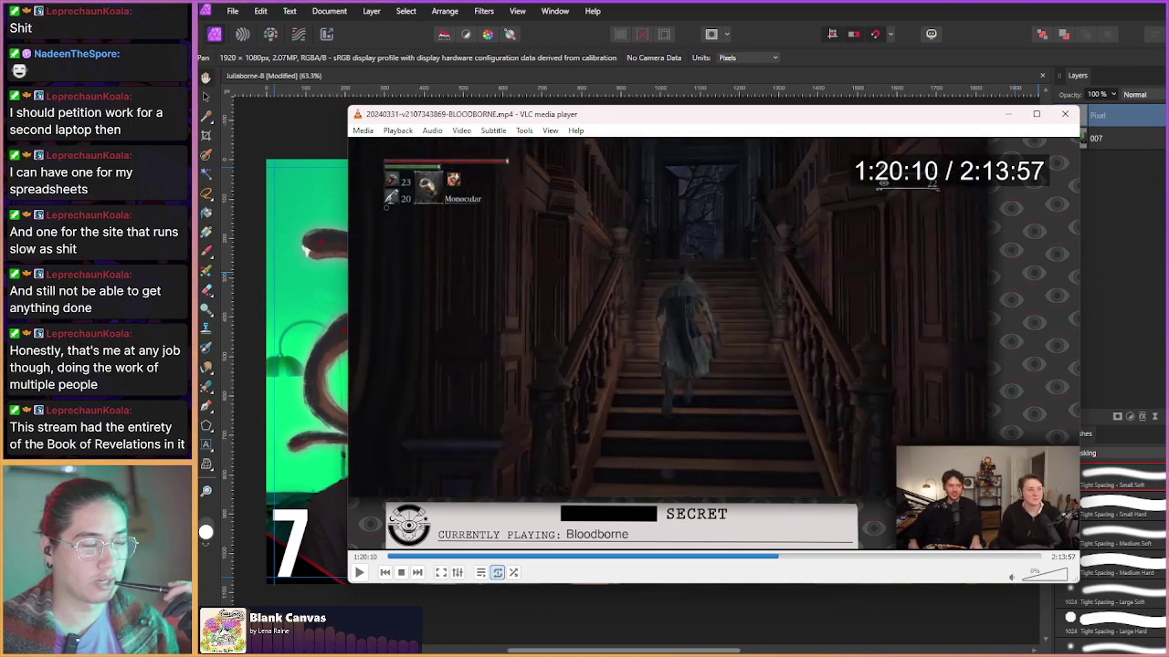
key(Right)
key(Right)
key(Right)
key(Right)
key(Right)
key(Right)
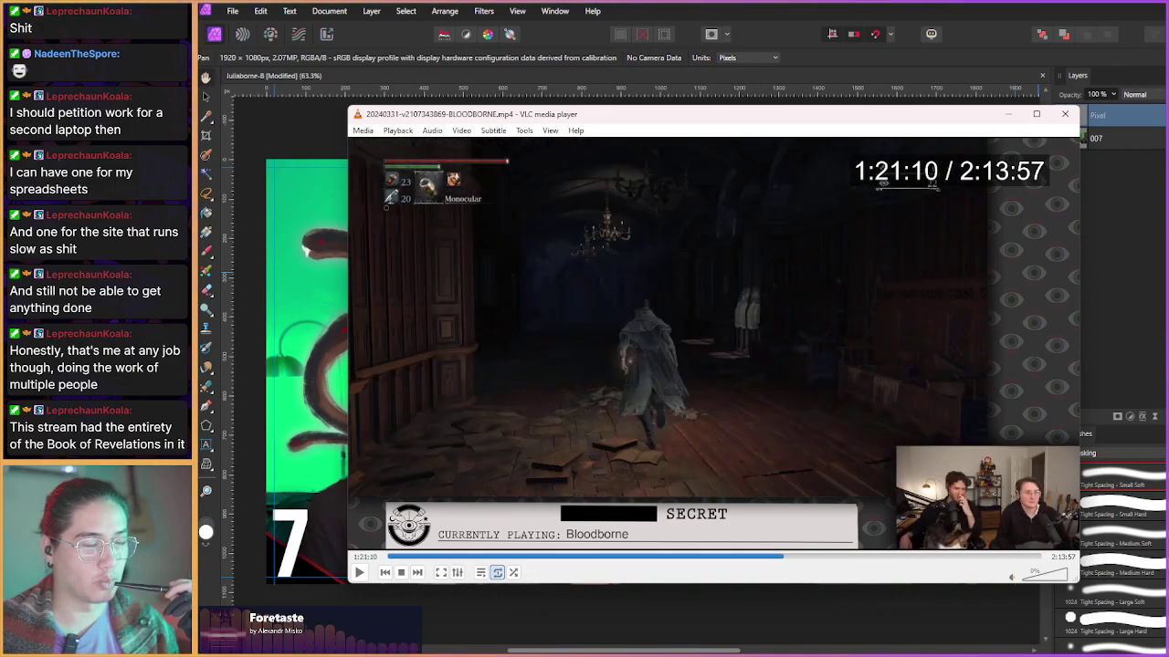
- Find the scene of the woman crouching on the table and advance in short jumps to her close-up at about 1:23:00
key(Right)
key(Right)
key(Right)
key(Right)
key(Right)
key(Right)
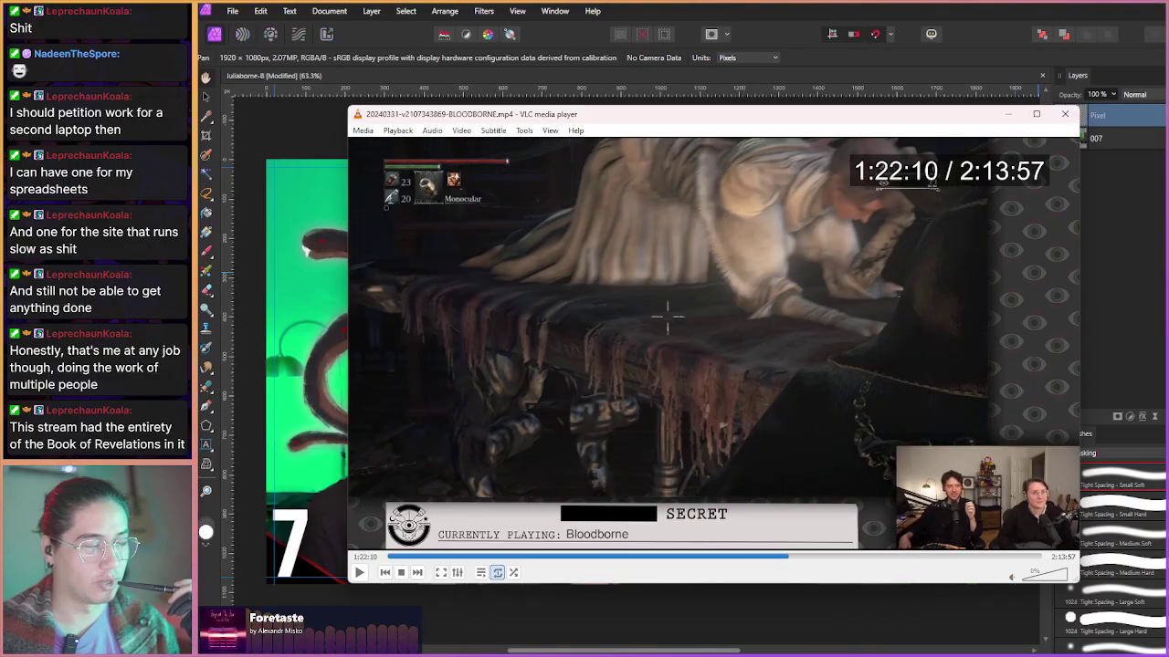
key(Right)
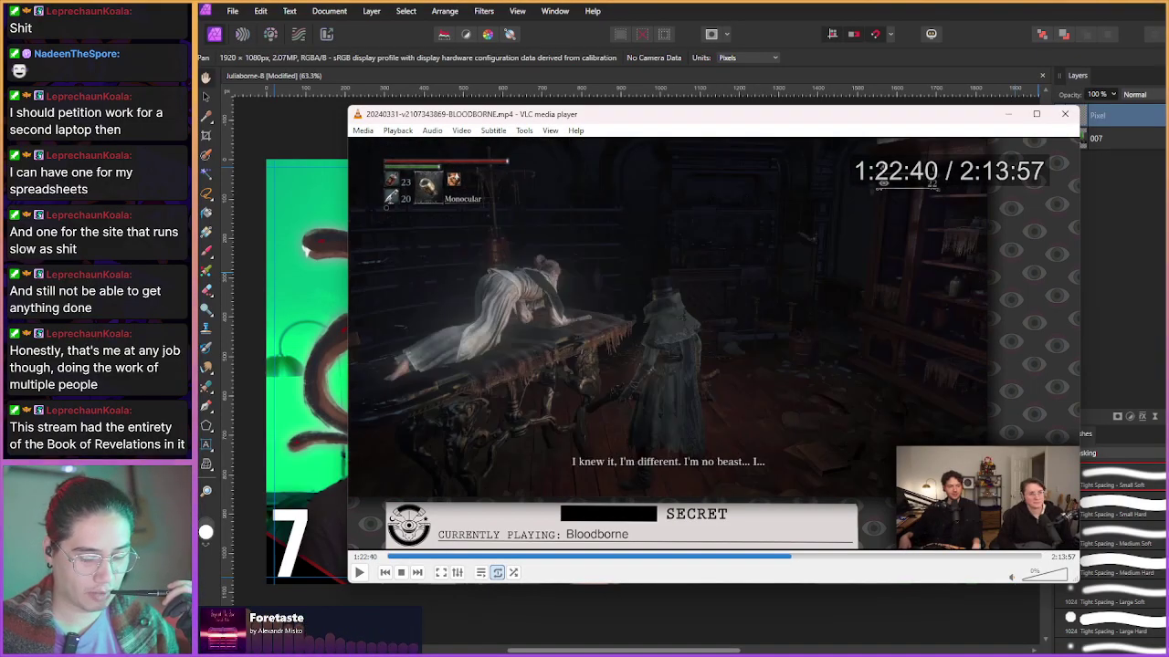
key(shift+Right)
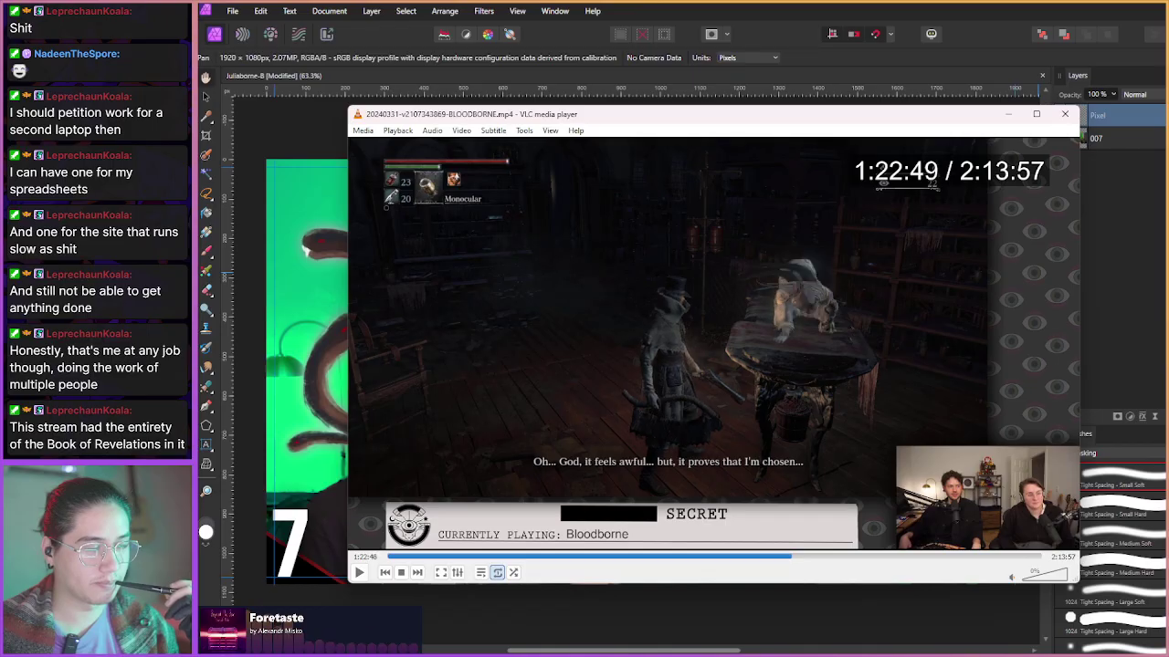
key(shift+Right)
key(shift+Right)
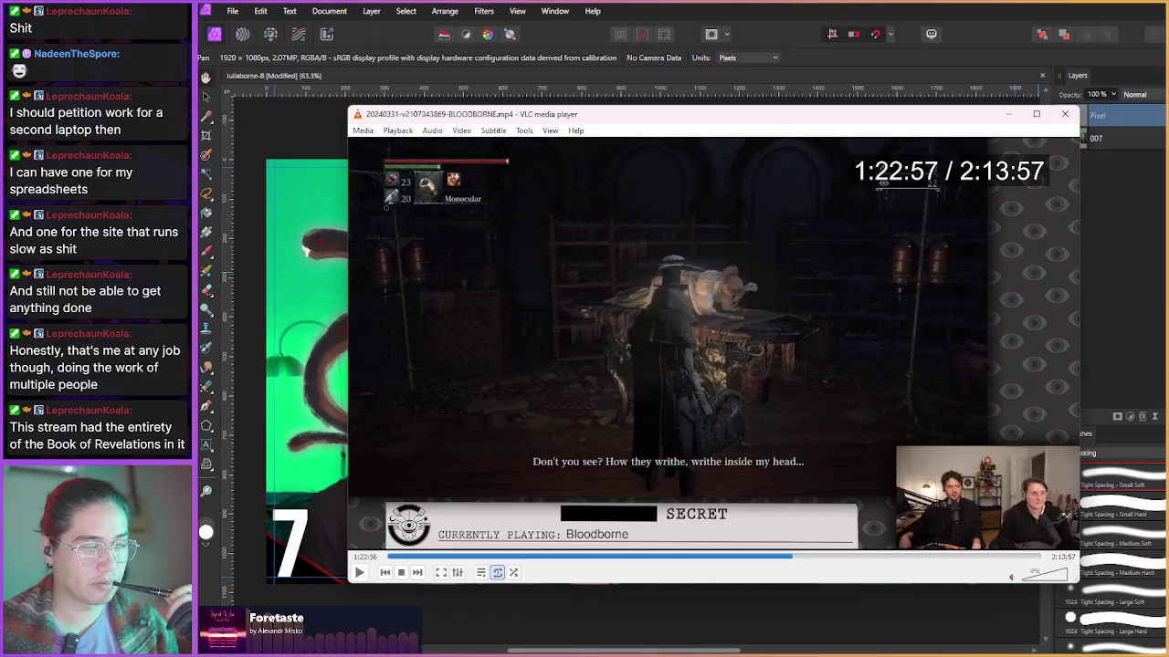
key(shift+Right)
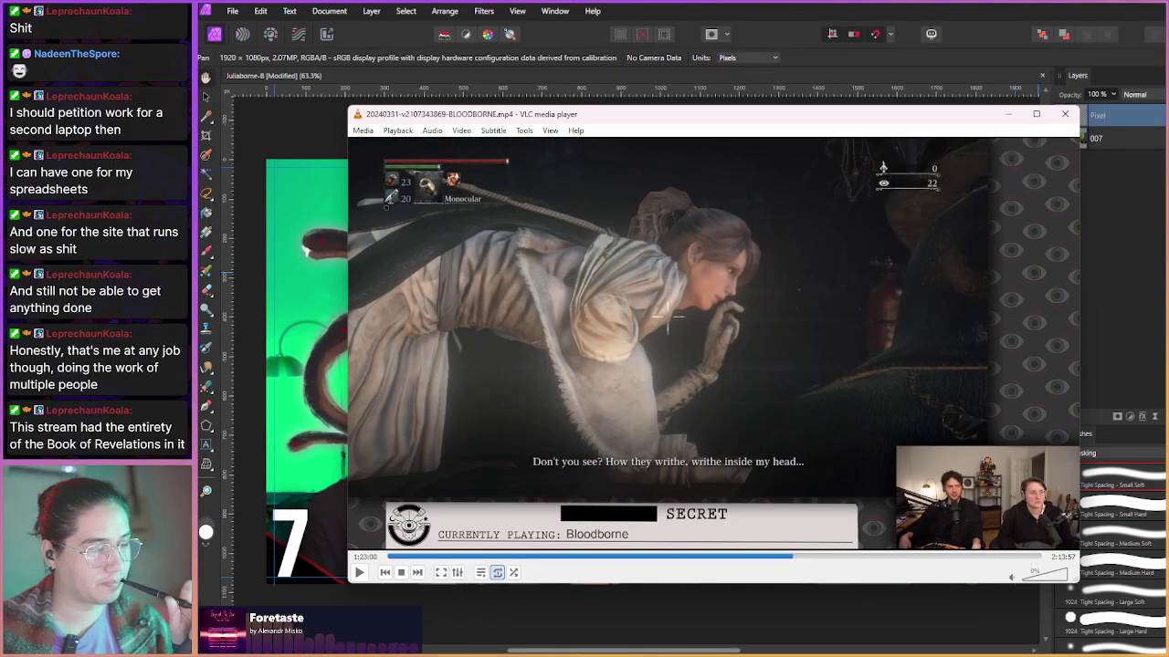
- Capture a snapshot of the crouching woman's close-up at 1:23:00 and advance in short jumps to about 1:23:25
key(shift+s)
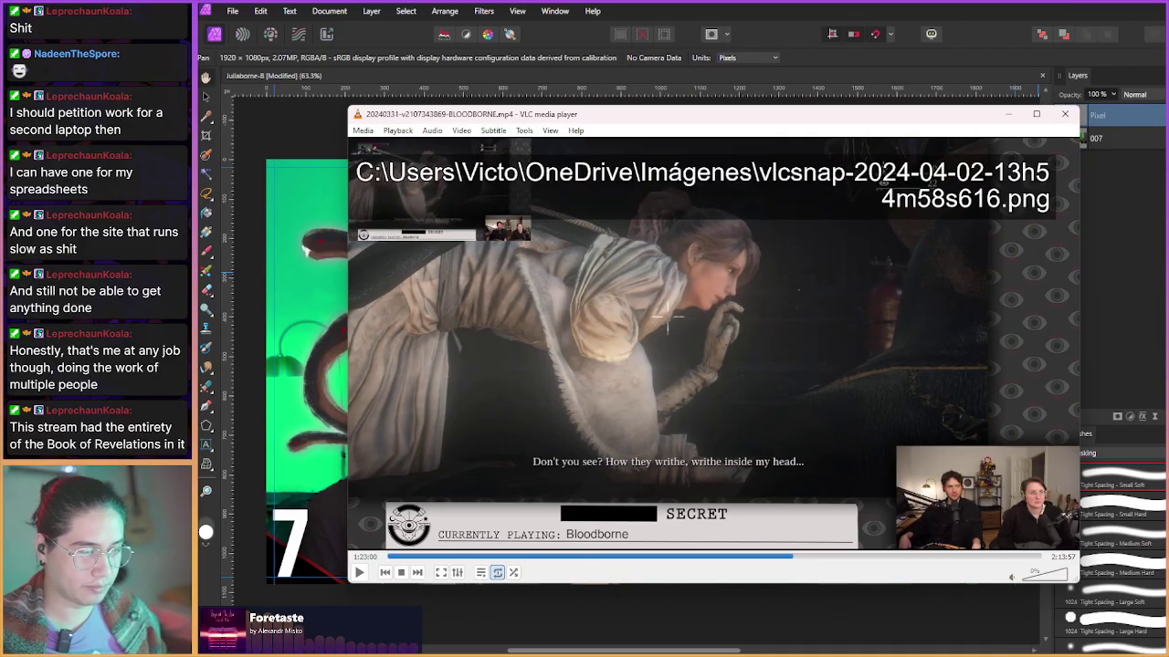
key(shift+Right)
key(shift+Right)
key(shift+Right)
key(shift+Right)
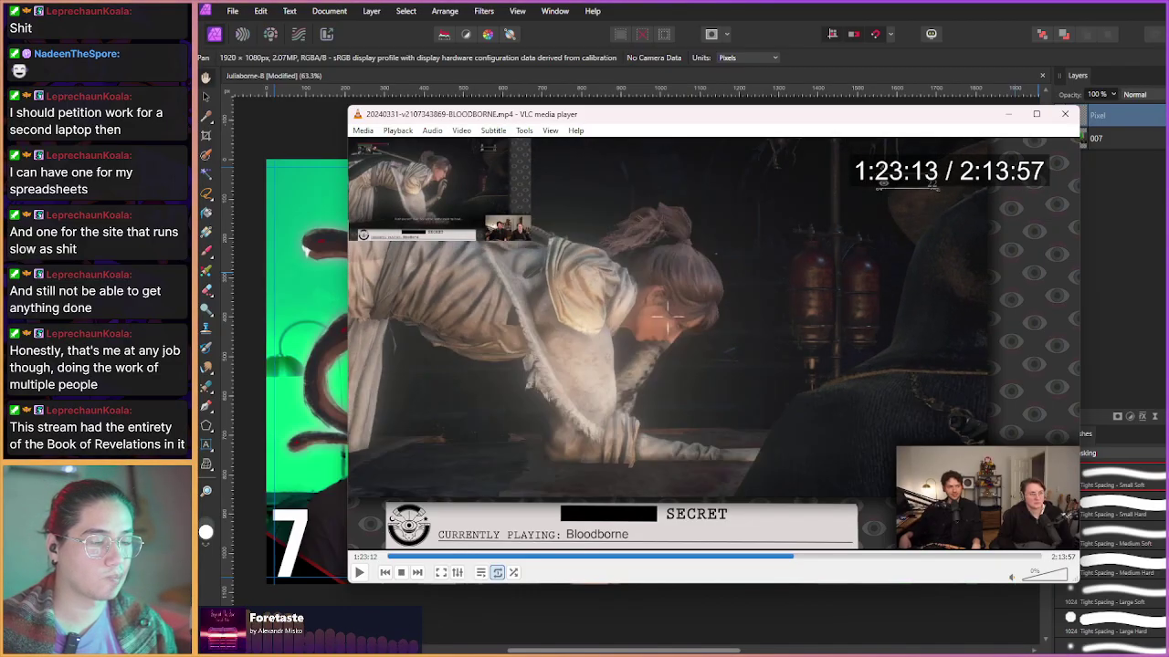
key(shift+Right)
key(shift+Right)
key(shift+Right)
key(shift+Right)
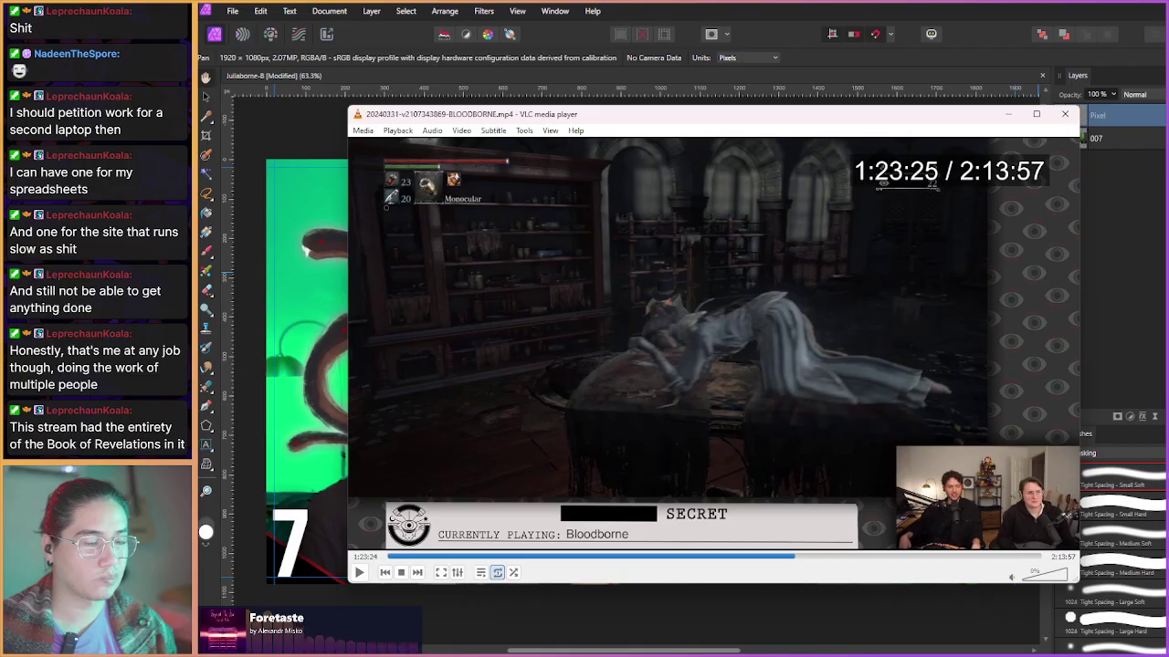
- Look through the room with the woman on the table in short jumps up to the bookshelves at 1:24:00
key(shift+Right)
key(shift+Right)
key(shift+Right)
key(shift+Right)
key(shift+Right)
key(shift+Right)
key(shift+Right)
key(shift+Right)
key(shift+Right)
key(shift+Right)
key(shift+Right)
key(shift+Right)
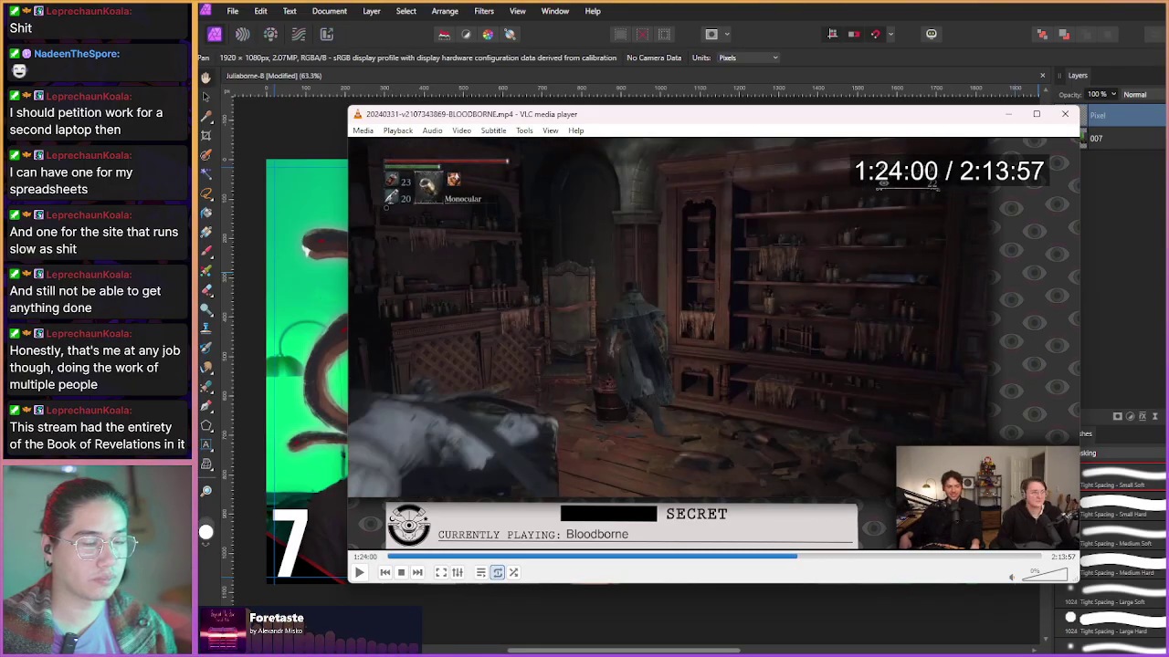
- Skim in larger jumps from the bookshelf room to the candlelit gravestone beside the stone steps at about 1:26:10
key(alt+Right)
key(alt+Right)
key(alt+Right)
key(alt+Right)
key(alt+Right)
key(alt+Right)
key(alt+Right)
key(alt+Right)
key(alt+Right)
key(alt+Right)
key(alt+Right)
key(alt+Right)
key(alt+Right)
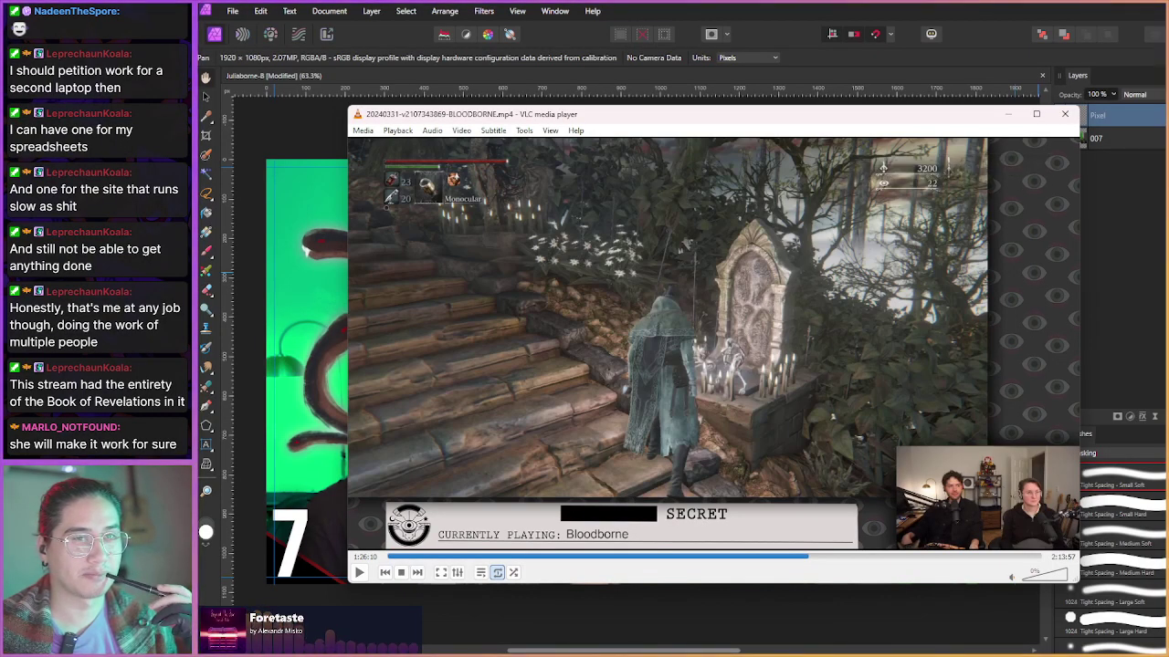
- Look through the footage from the gravestone past the terrace run to the Beckoning Bell description at 1:27:50
key(Right)
key(Right)
key(Right)
key(Right)
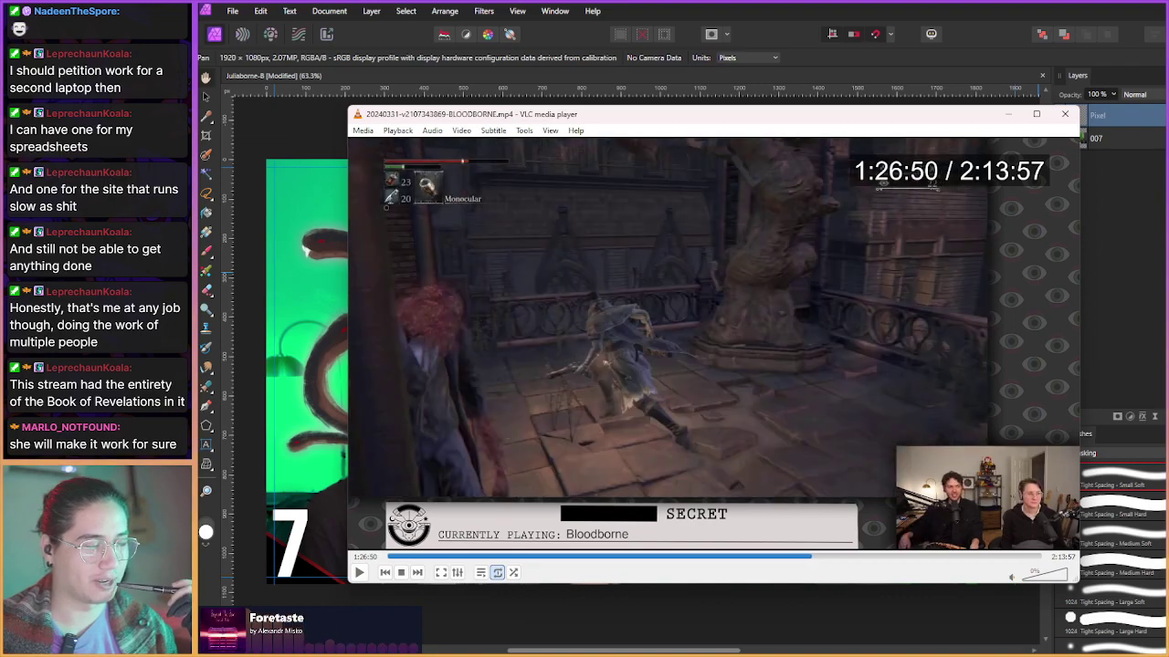
key(Right)
key(Right)
key(Right)
key(Right)
key(Right)
key(Right)
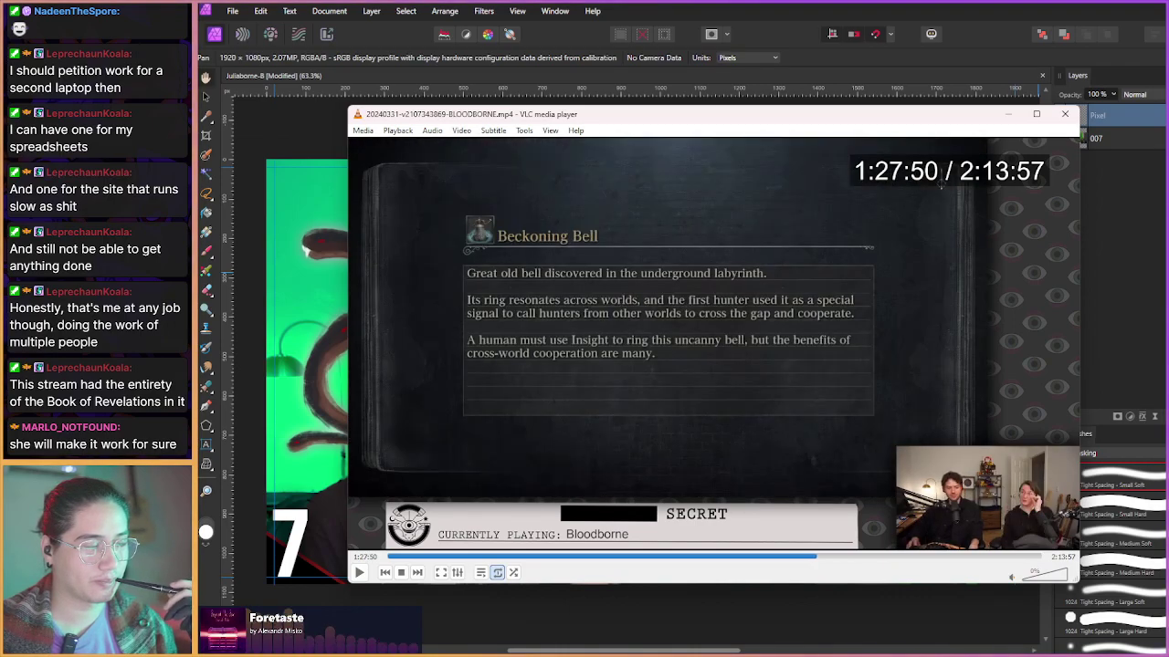
- Skim from the Beckoning Bell description to the arrival at the Yahar'gul, Unseen Village lamp at 1:29:00
key(Right)
key(Right)
key(Right)
key(Right)
key(Right)
key(Right)
key(Right)
key(Right)
key(Right)
key(Right)
key(Right)
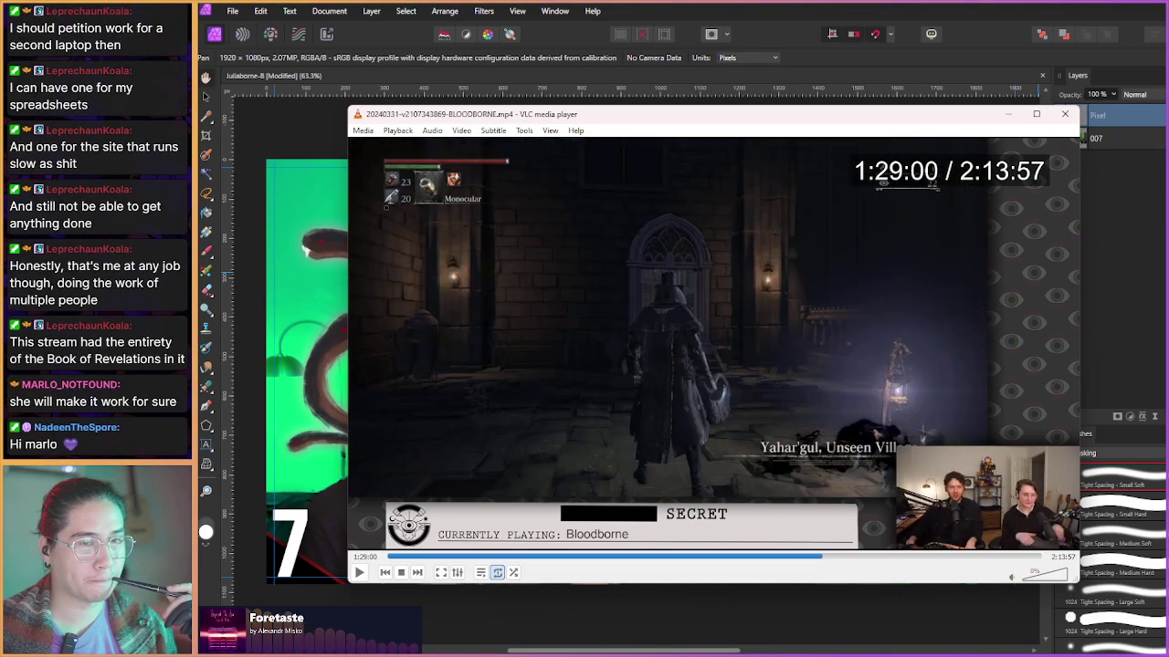
- Look through the Yahar'gul run up to the monocular view of the skeletal beast at 1:30:20
key(Right)
key(Right)
key(Right)
key(Right)
key(Right)
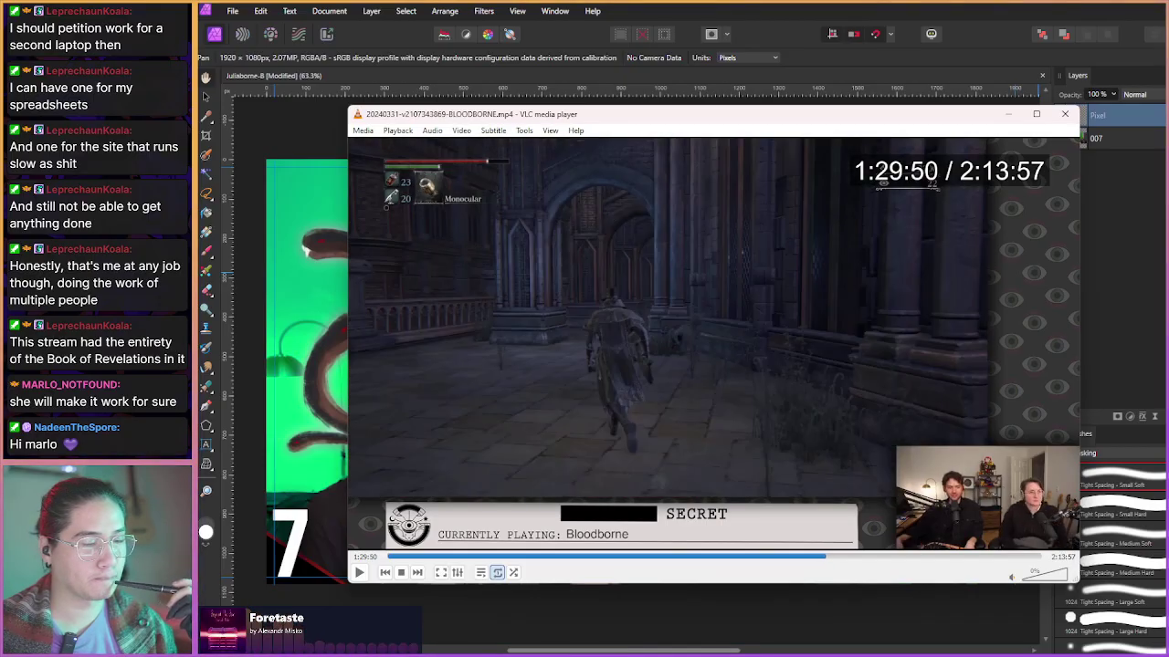
key(Right)
key(Right)
key(Right)
key(Right)
key(Right)
key(Right)
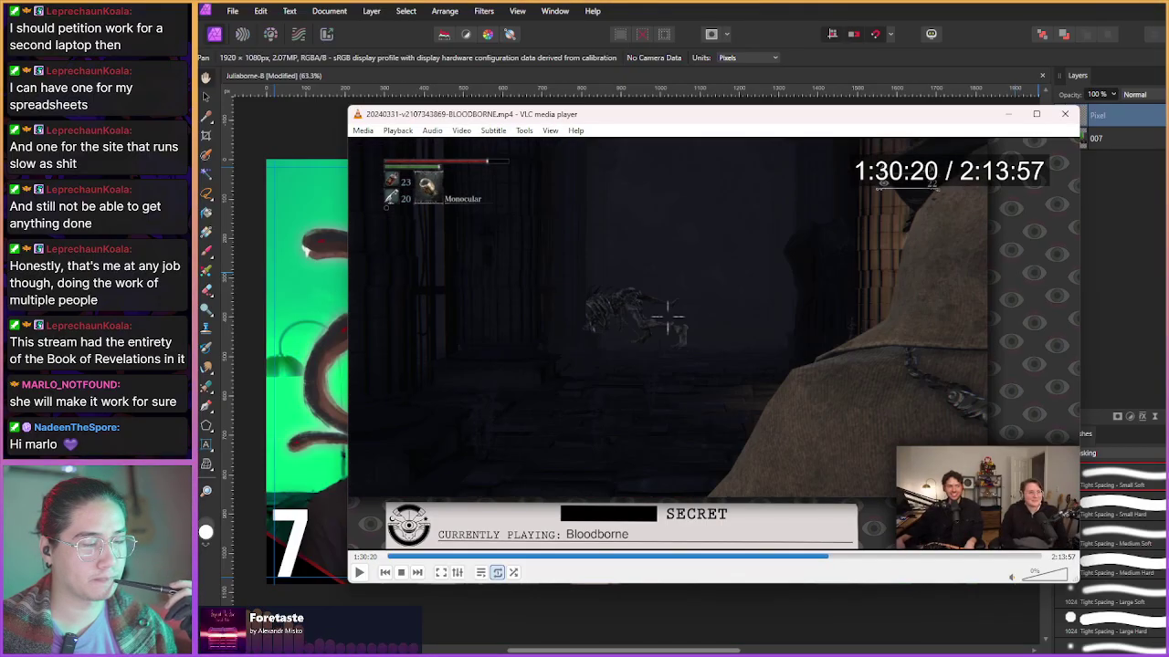
- Skim through the enlarged webcam conversation of the two hosts up to about 1:35:40
key(Right)
key(Right)
key(Right)
key(Right)
key(Right)
key(Right)
key(Right)
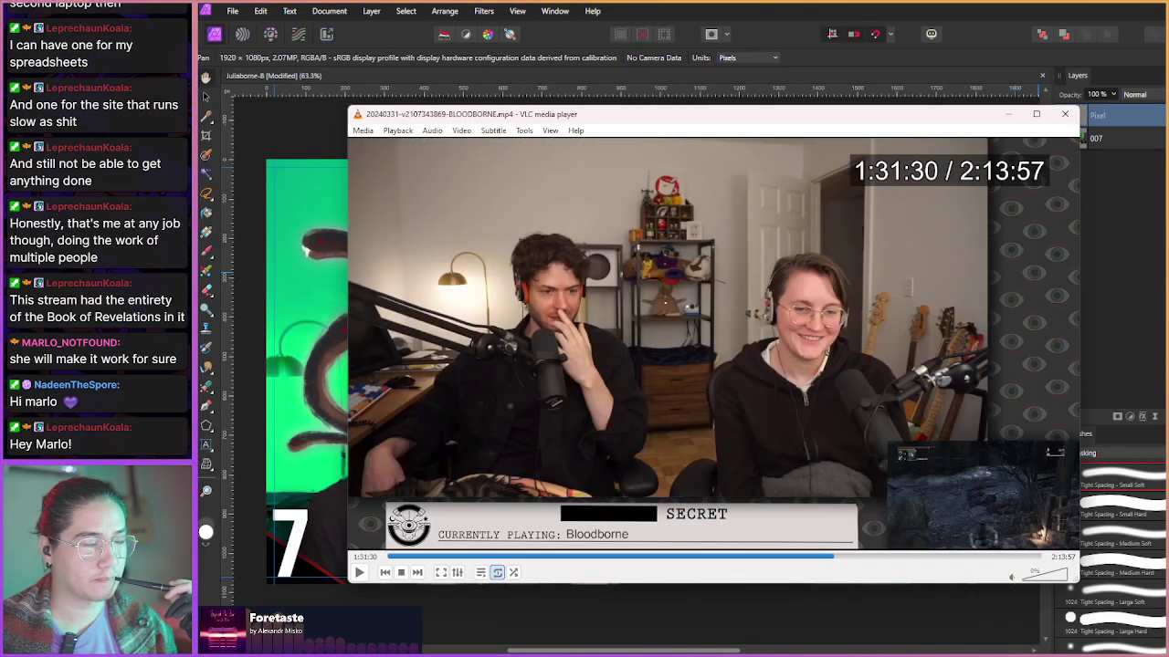
key(Right)
key(Right)
key(Right)
key(Right)
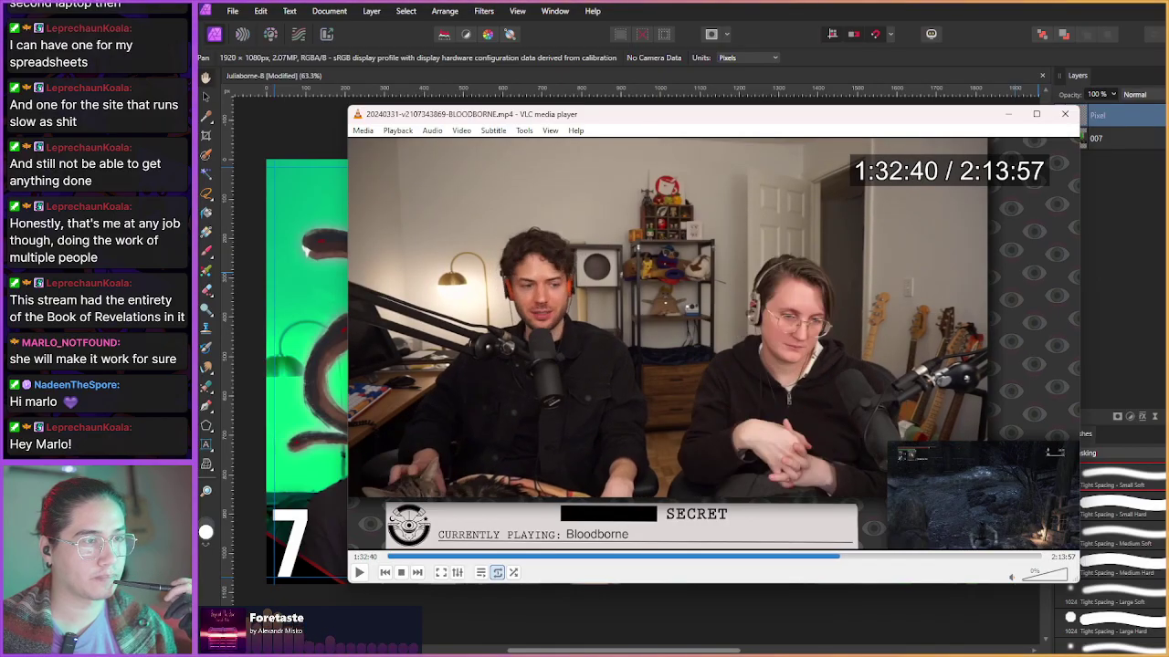
key(Right)
key(Right)
key(Right)
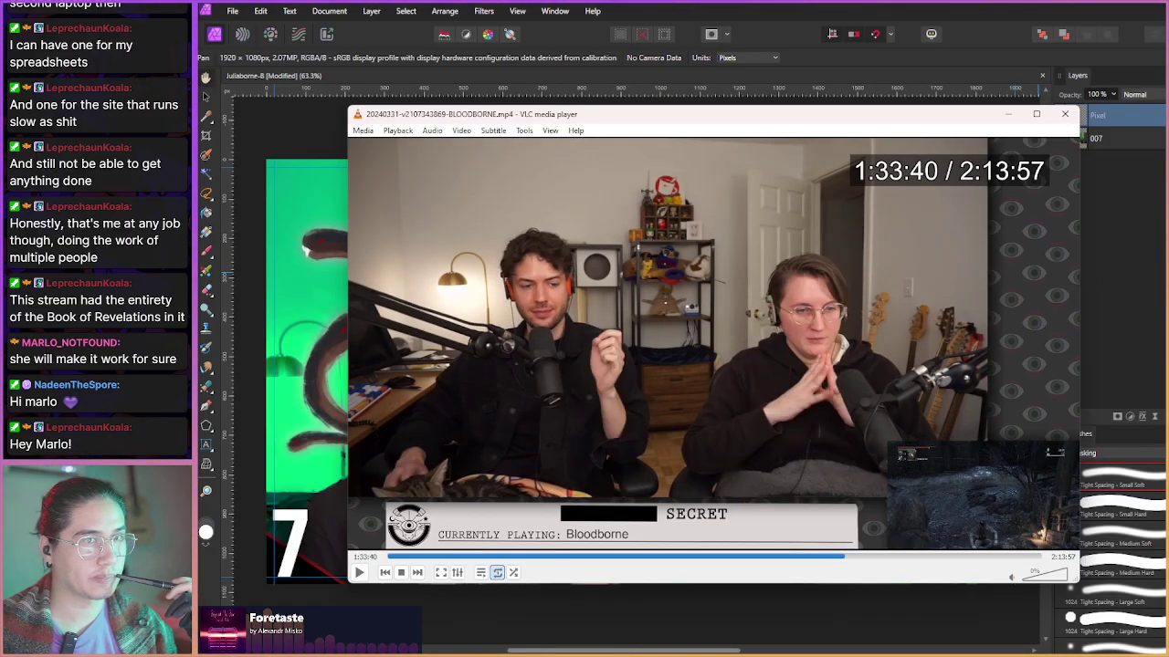
key(Right)
key(Right)
key(Right)
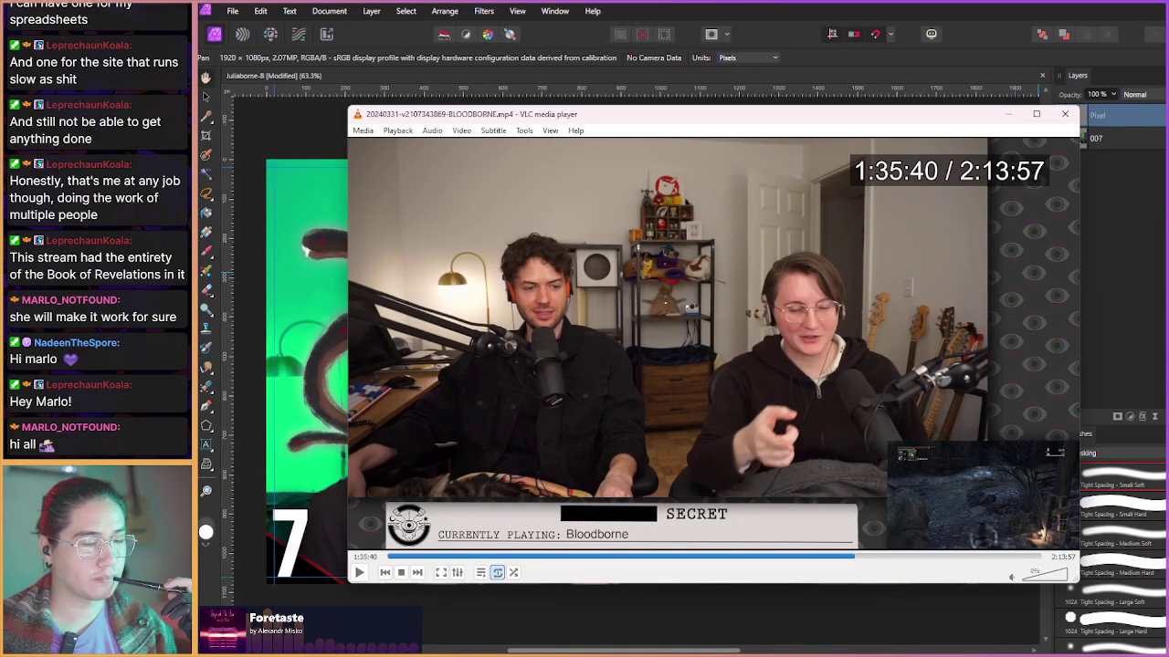
- Examine the first Darkbeast Paarl fight for usable frames up to the lightning attack at 1:38:40
key(Right)
key(Right)
key(Right)
key(Right)
key(Right)
key(Right)
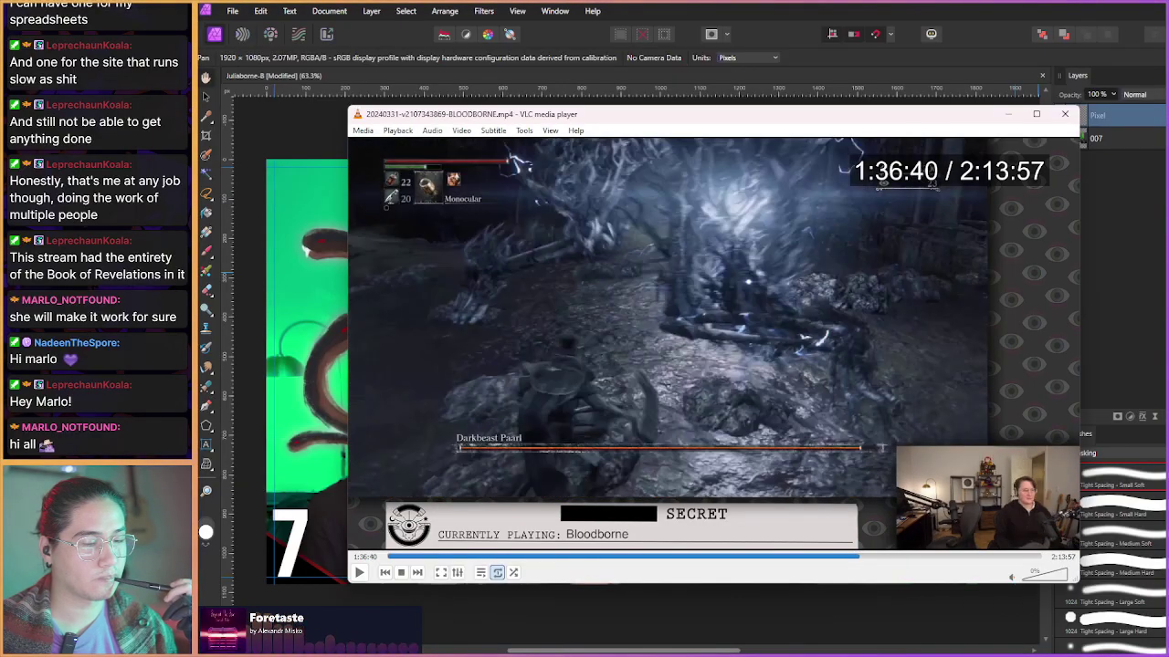
key(Right)
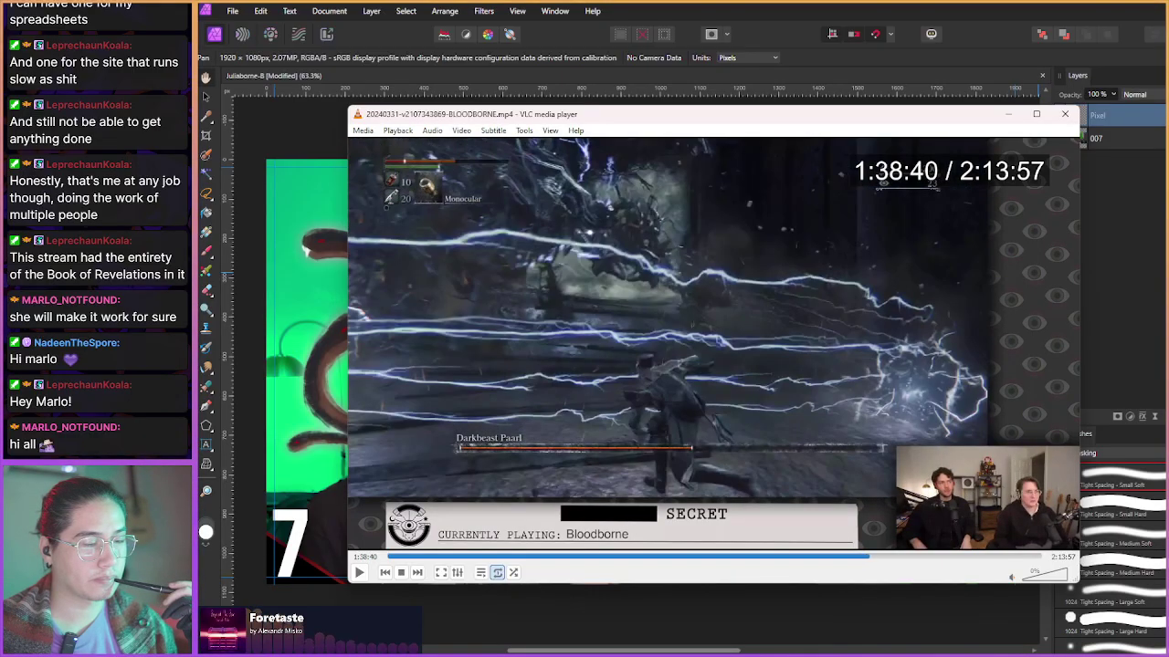
- Skim from the lightning attack past the dark stairway to the fight beside the clay urns at 1:41:20
key(Right)
key(Right)
key(Right)
key(Right)
key(Right)
key(Right)
key(Right)
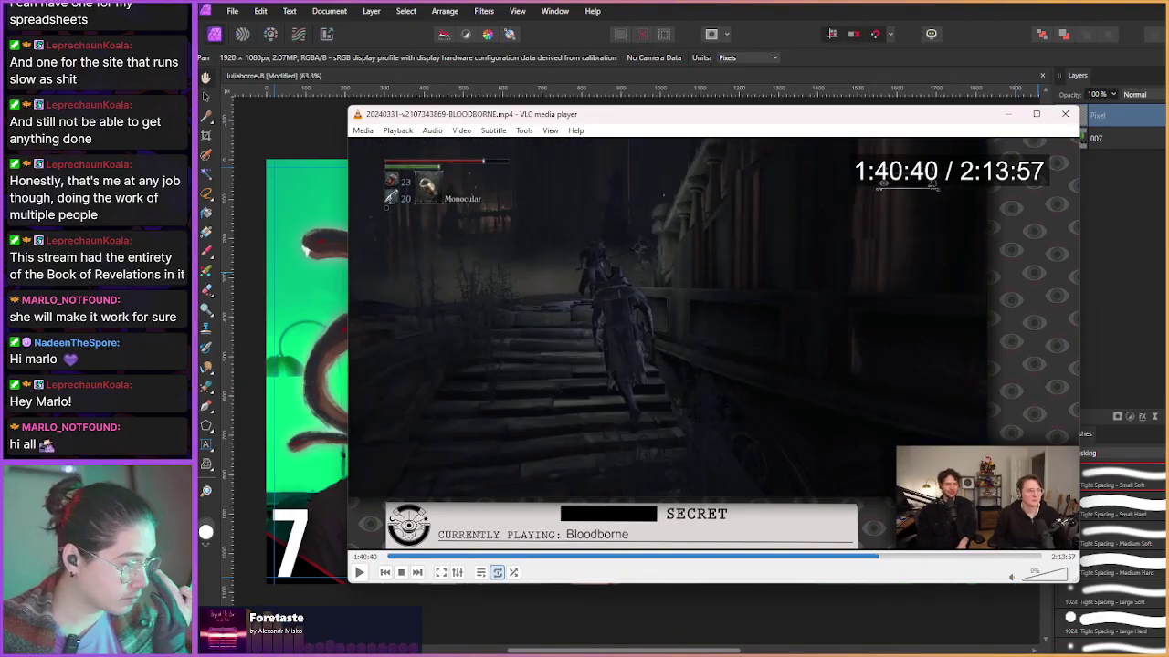
key(Right)
key(Right)
key(Right)
key(Right)
key(Right)
key(Right)
key(Right)
key(Right)
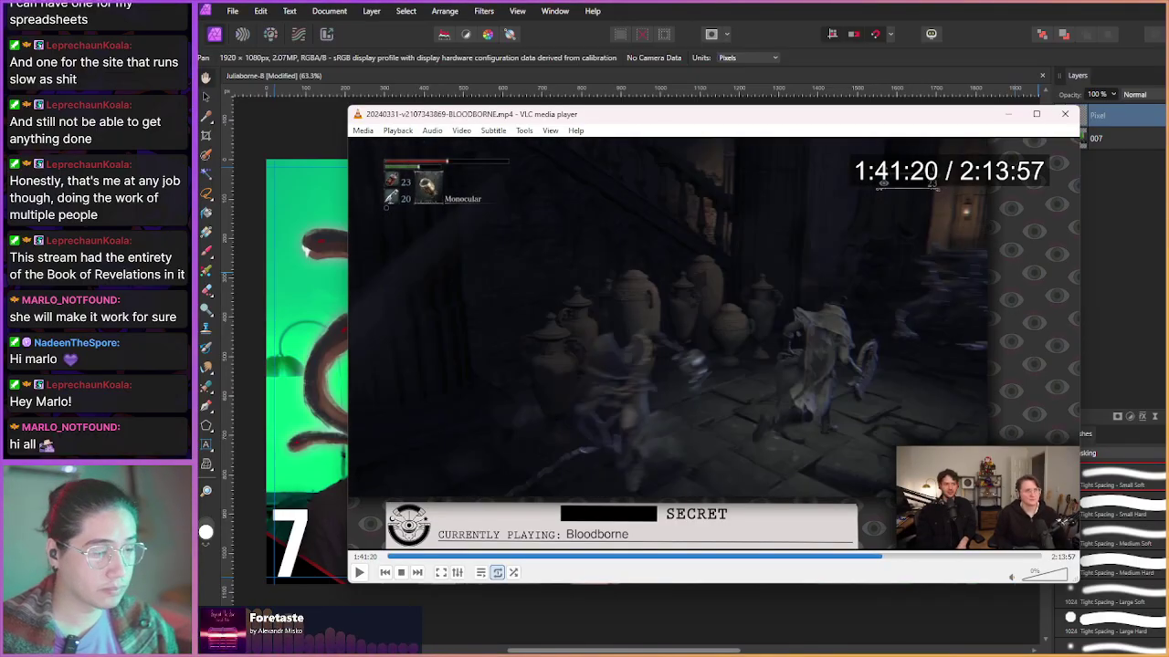
- Look through the footage from the urn room past the dark tunnel to the paved courtyard at 1:45:20
key(Right)
key(Right)
key(Right)
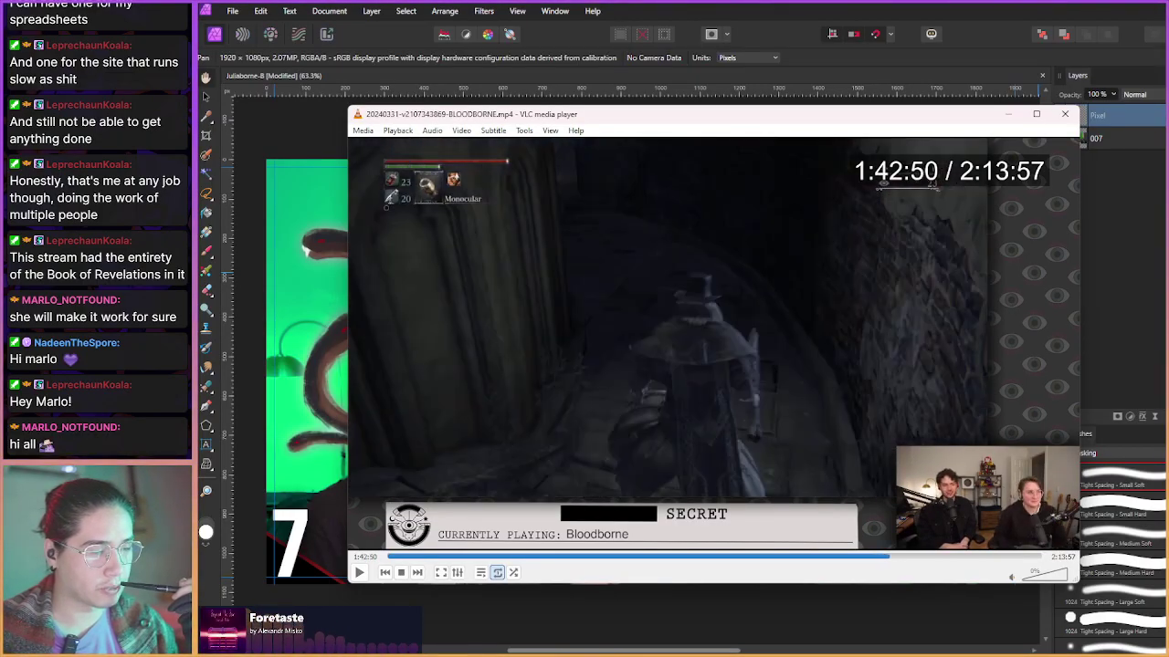
key(Right)
key(Right)
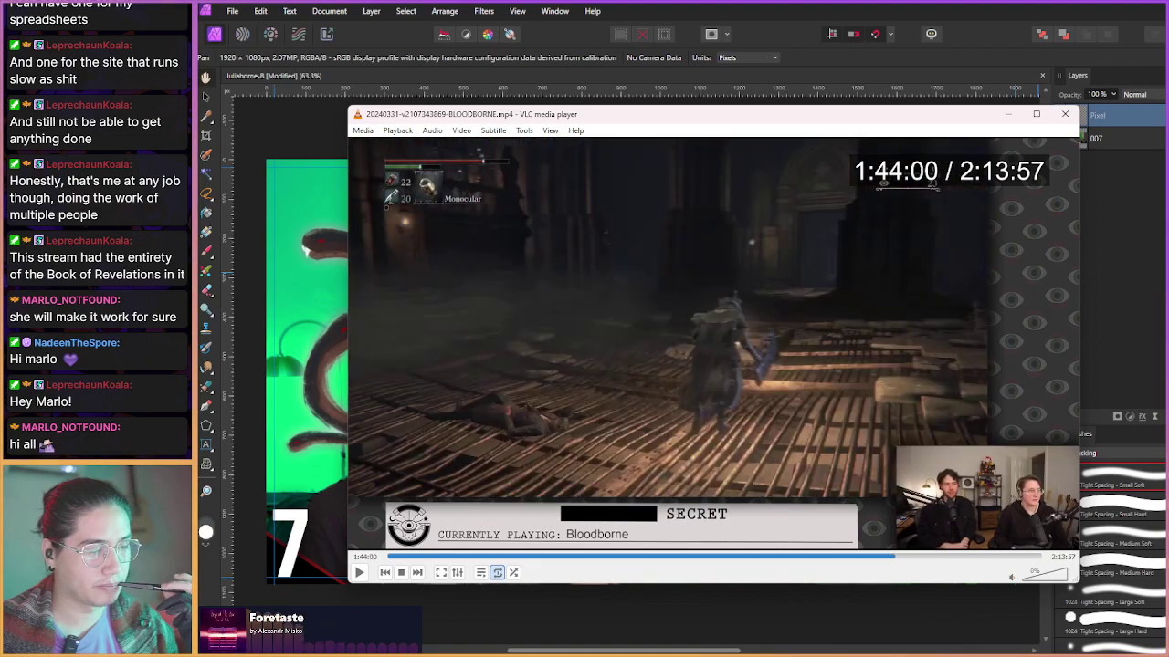
key(Right)
key(Right)
key(Right)
key(Right)
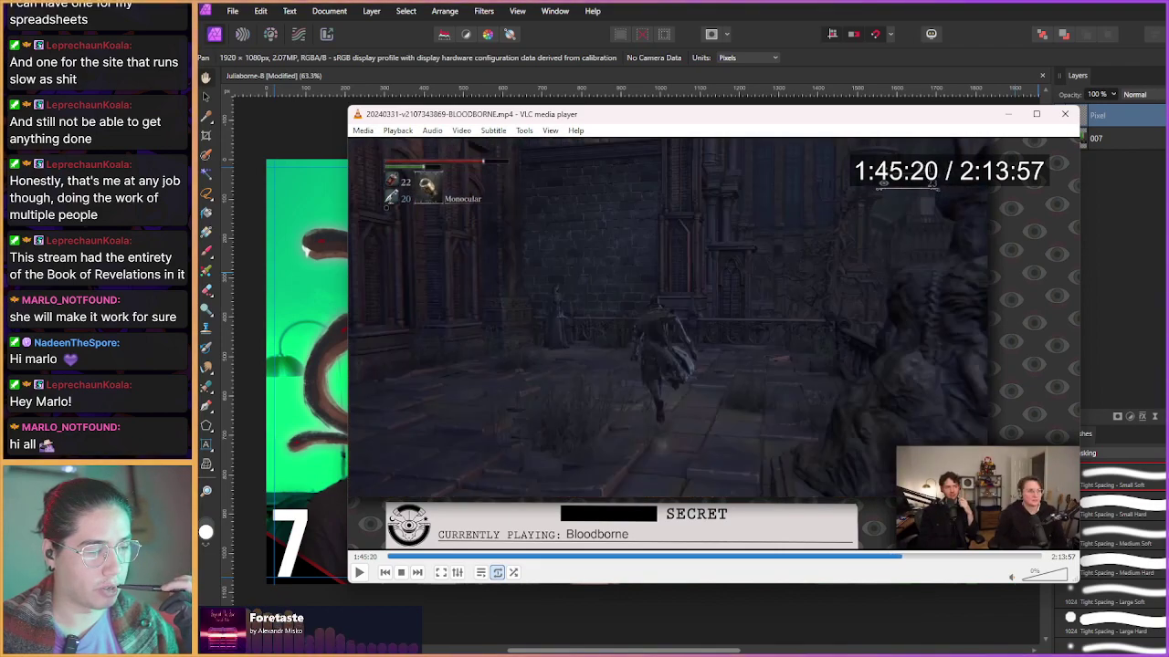
- Skim from the courtyard past the monocular view of the street to the run through the ruins at 1:49:10
key(Right)
key(Right)
key(Right)
key(Right)
key(Right)
key(Right)
key(Right)
key(Right)
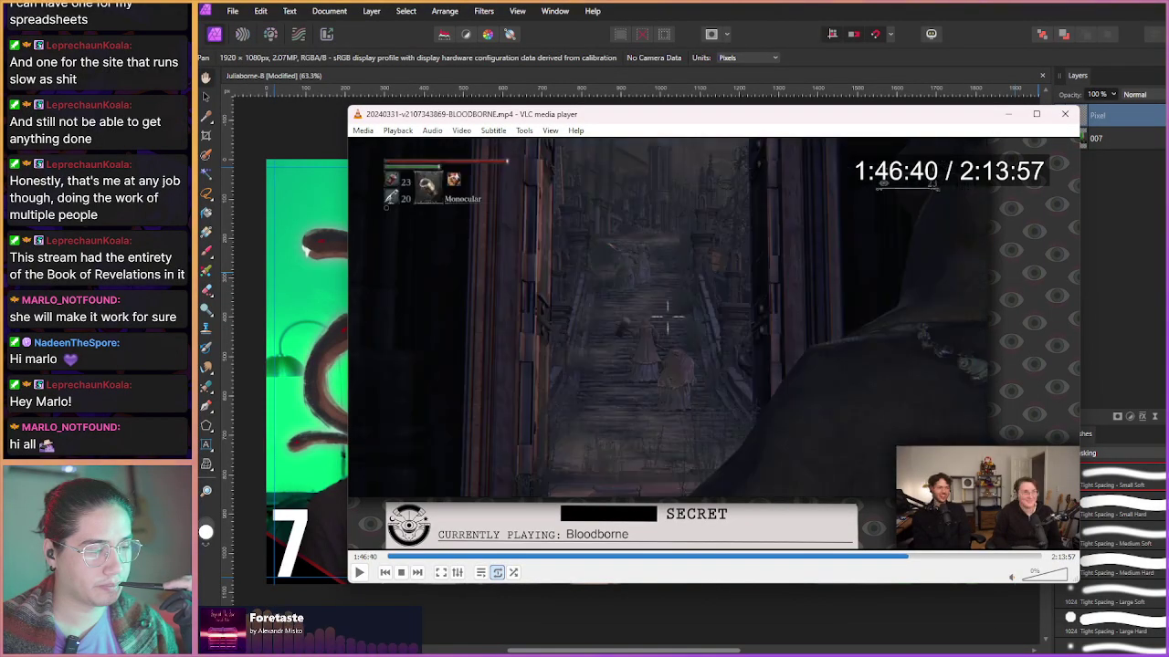
key(Right)
key(Right)
key(Right)
key(Right)
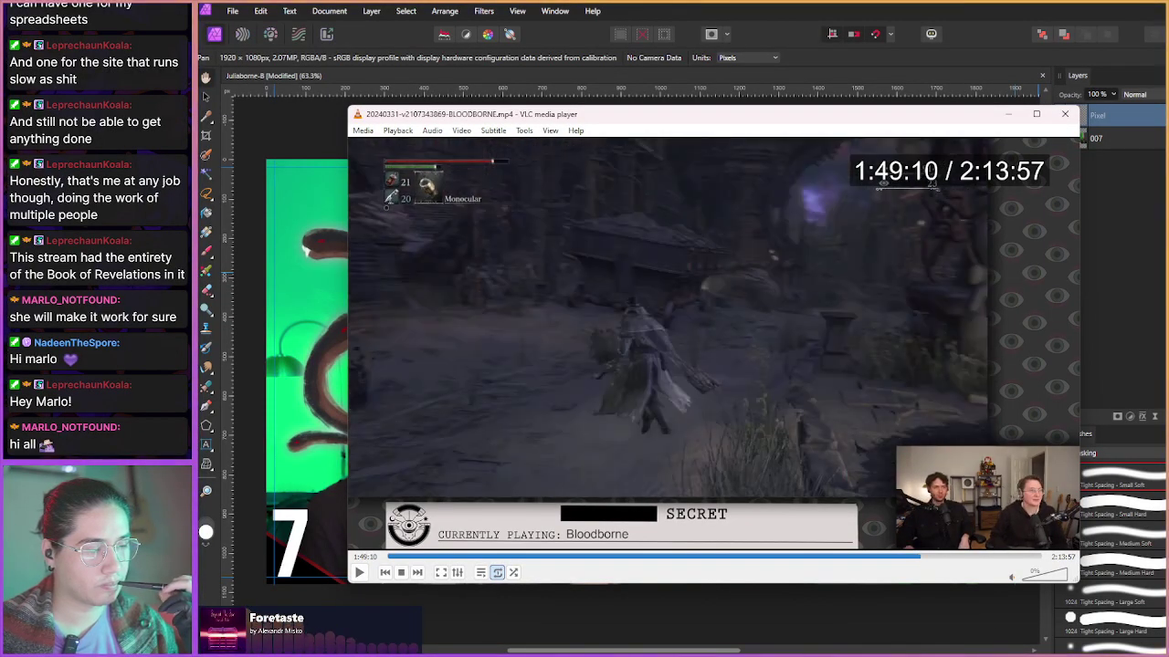
- Find The One Reborn's appearance and look through the footage to its boss fight at 1:52:00
key(Right)
key(Right)
key(Right)
key(Right)
key(Right)
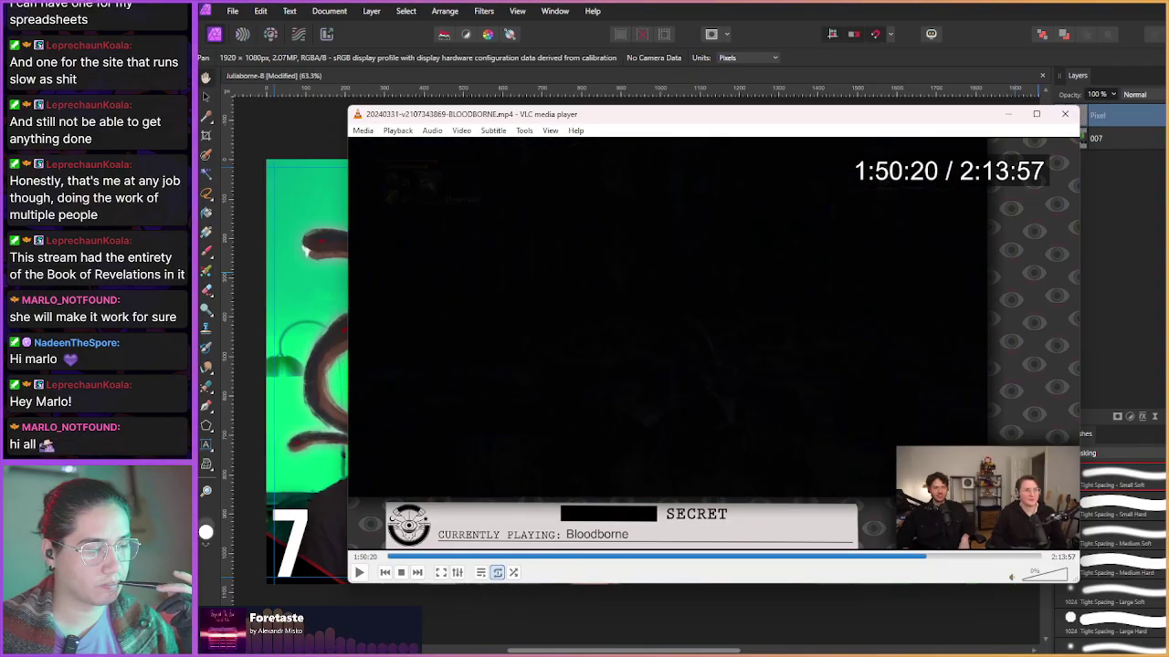
key(Right)
key(Right)
key(Right)
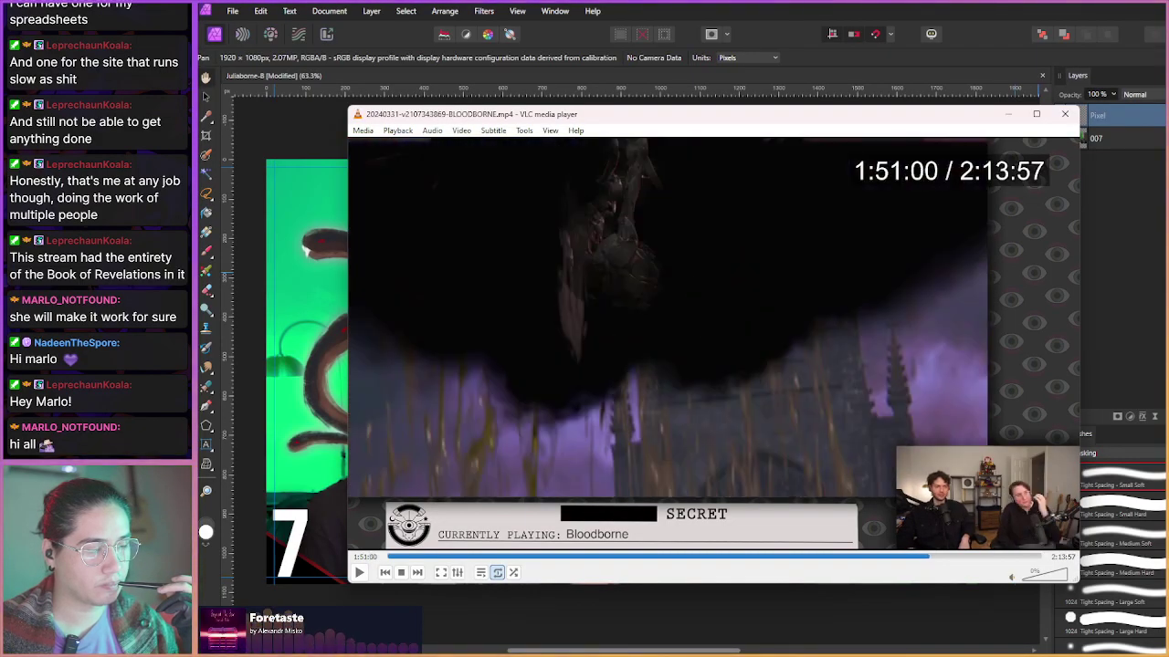
key(Right)
key(Right)
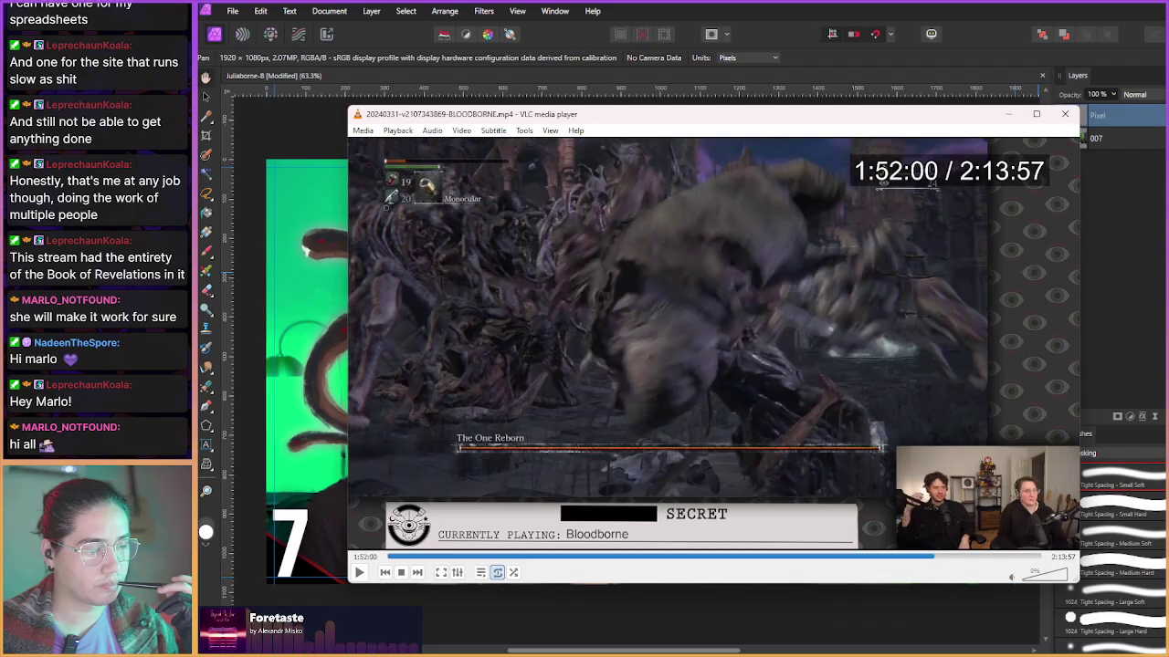
- Skim from The One Reborn fight past the fog gate to the second Darkbeast Paarl fight at 1:55:50
key(Right)
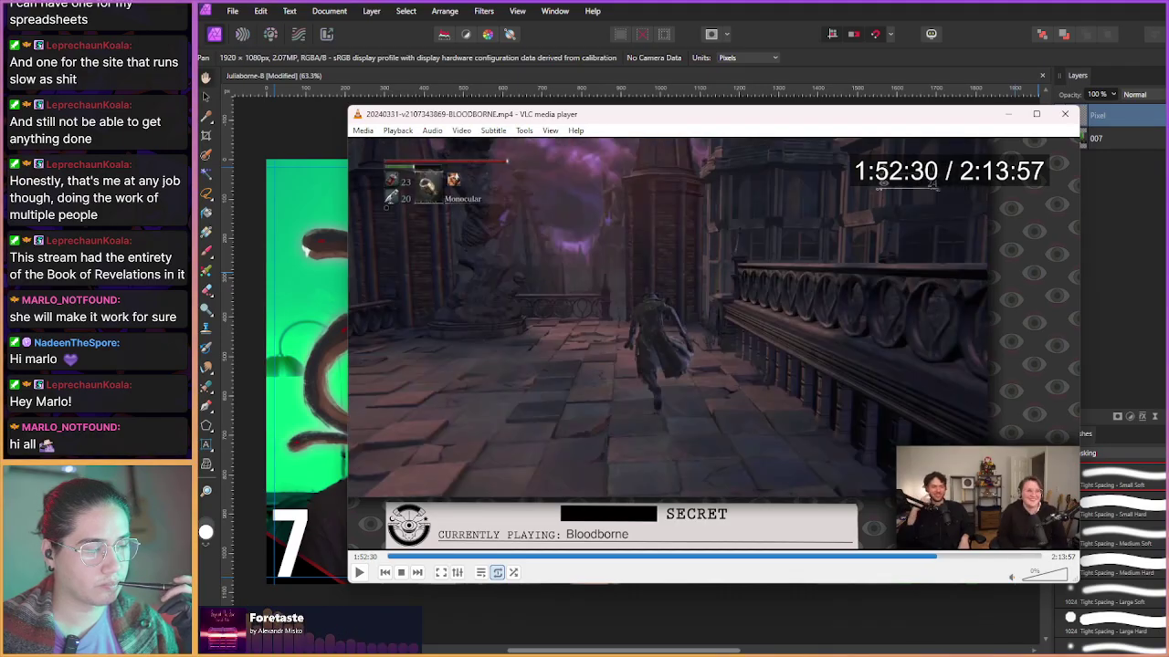
key(Right)
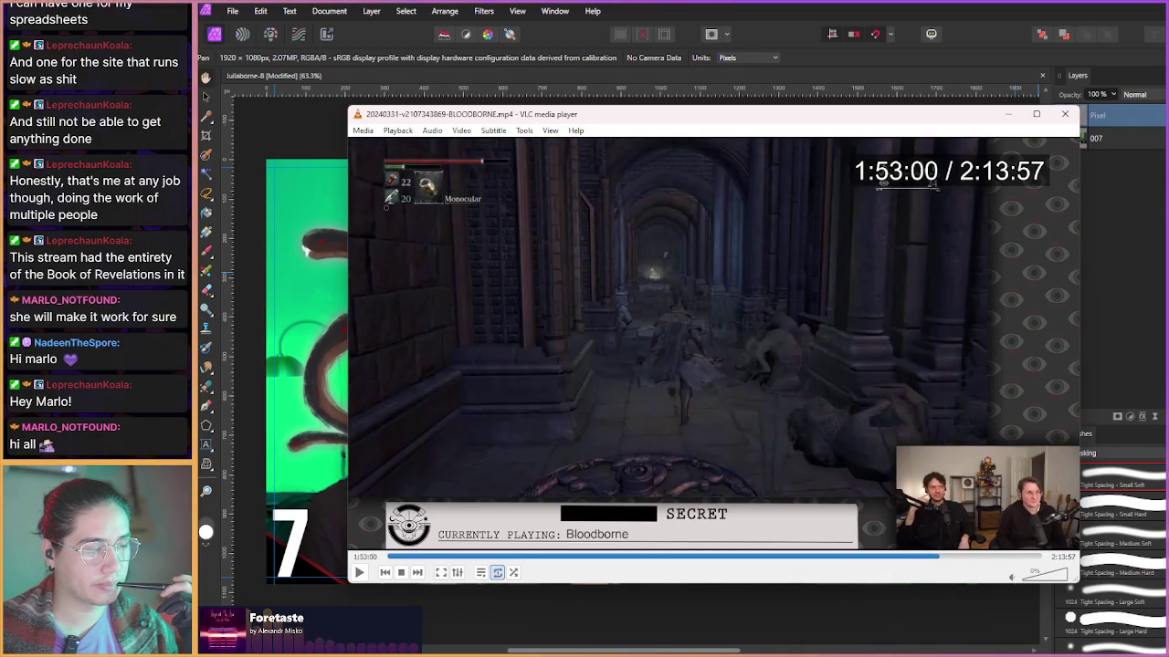
key(Right)
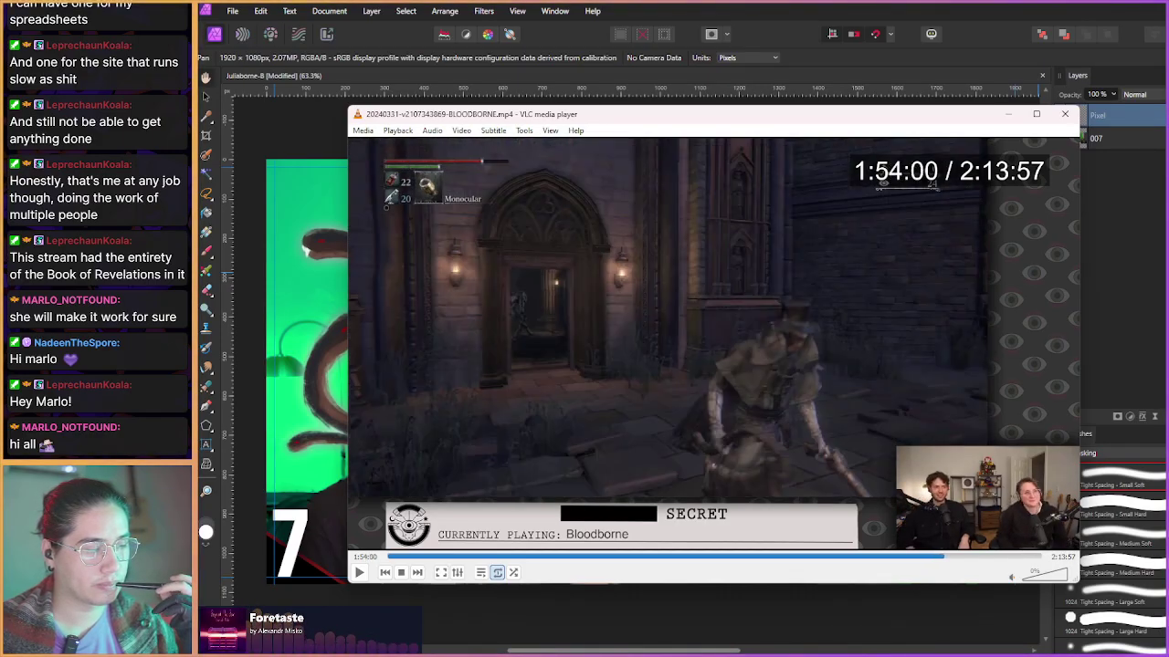
key(Right)
key(Right)
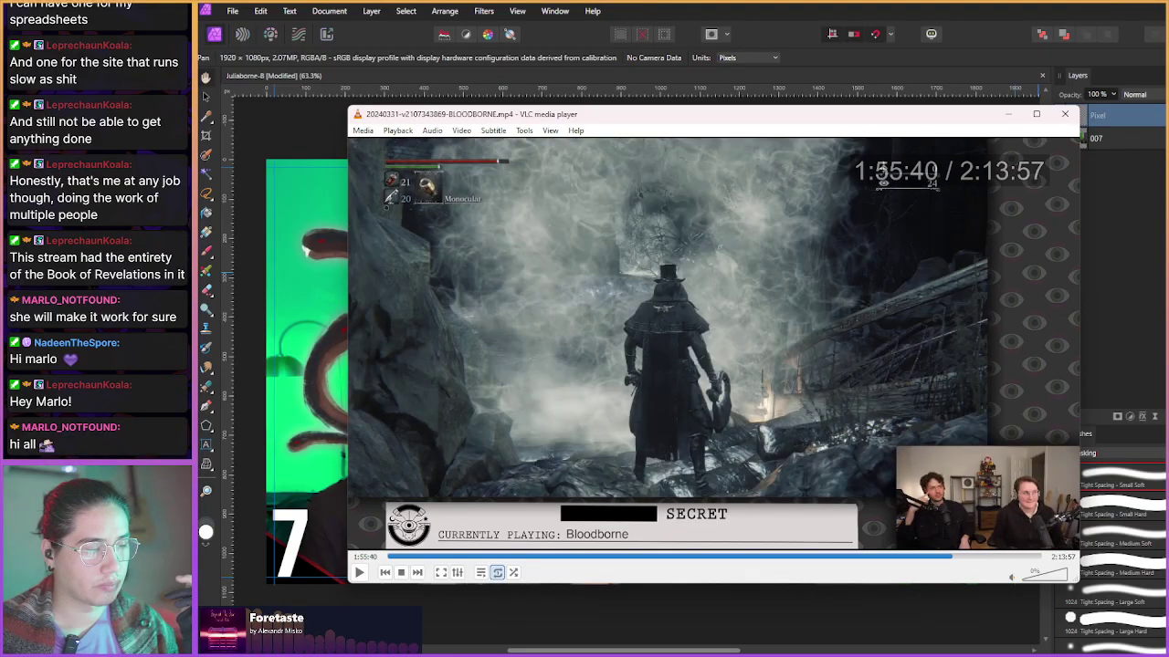
key(Right)
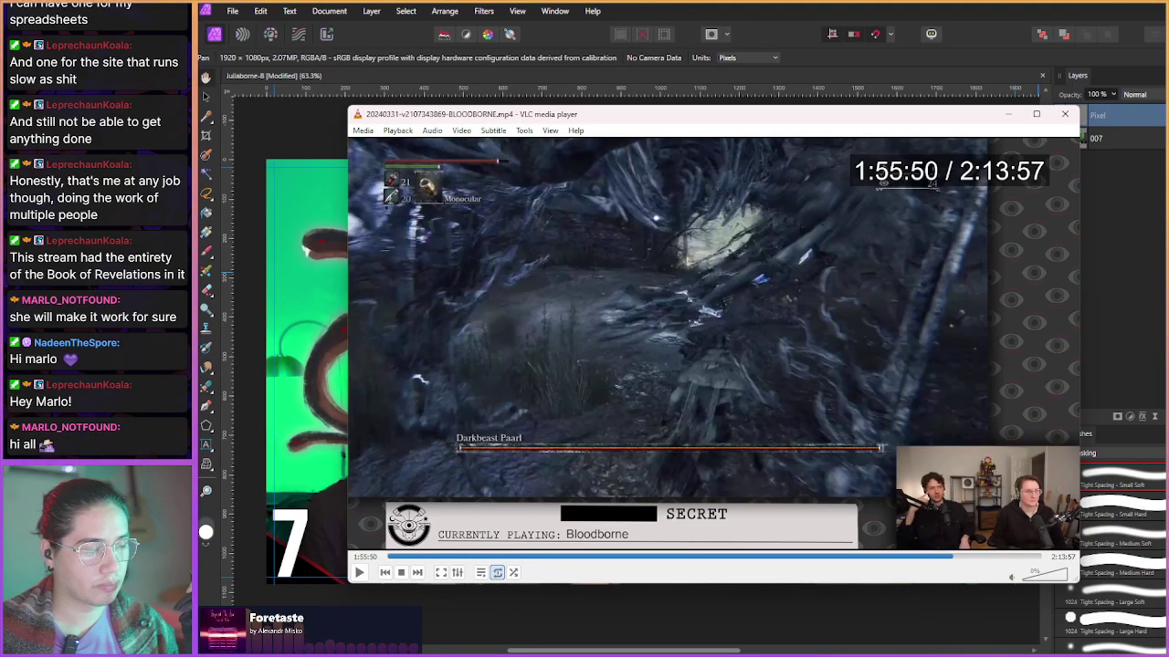
- Look through the Darkbeast Paarl fight and the chapel interior up to the Old Yharnam lamp at 2:00:50
key(Right)
key(Right)
key(Right)
key(Right)
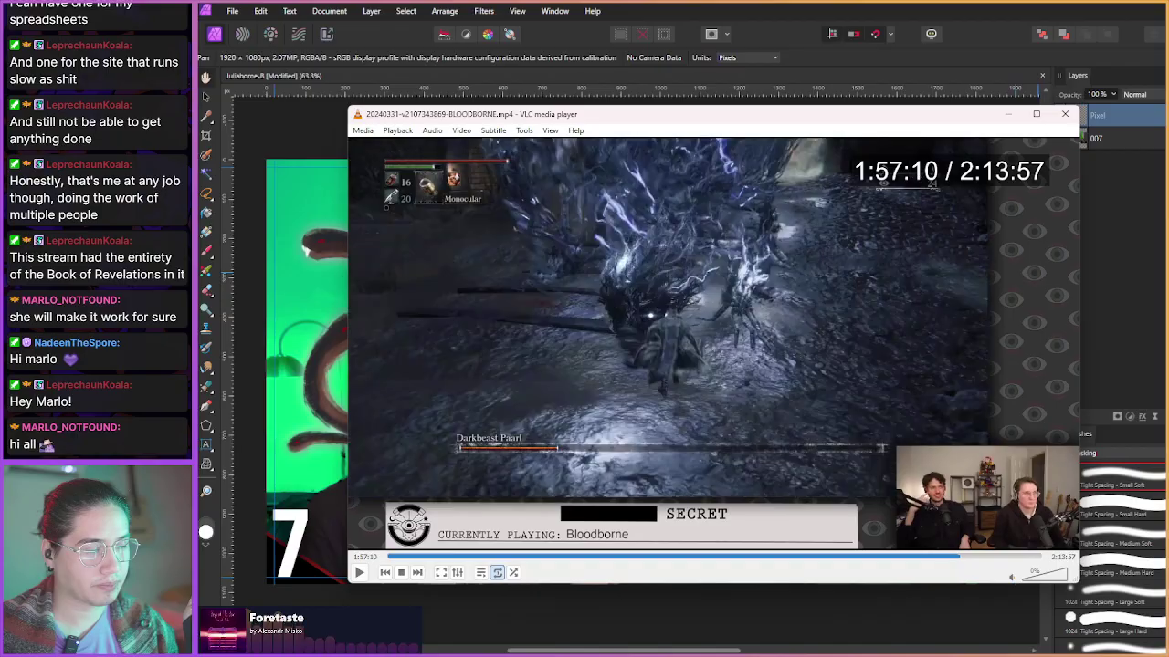
key(Right)
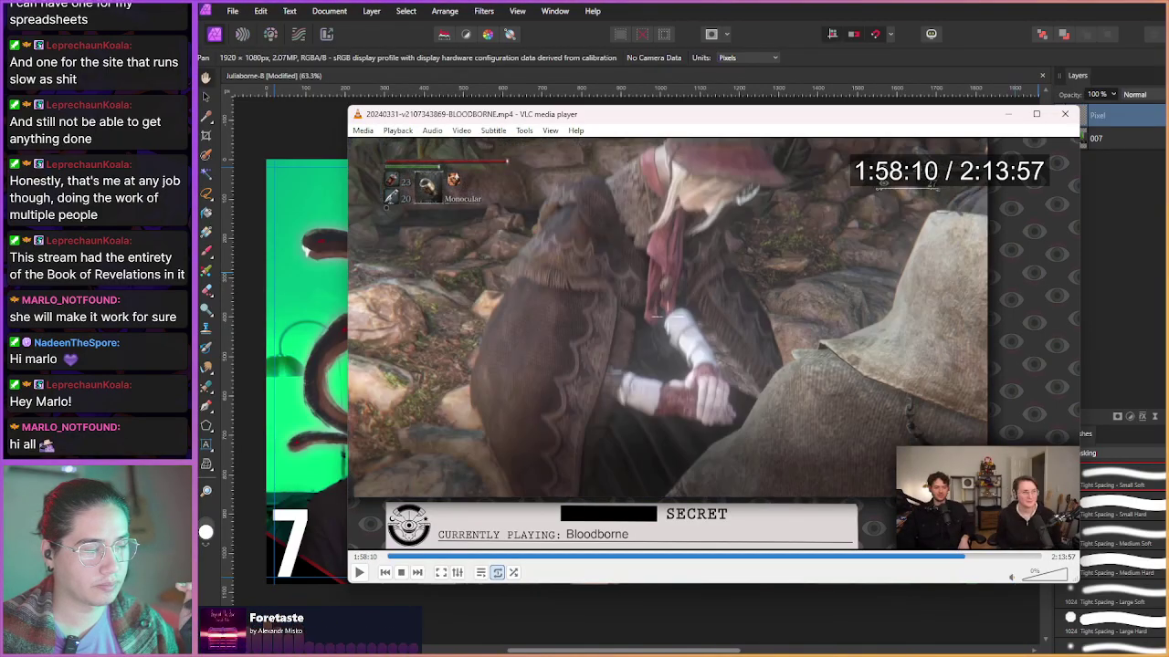
key(Right)
key(Right)
key(Right)
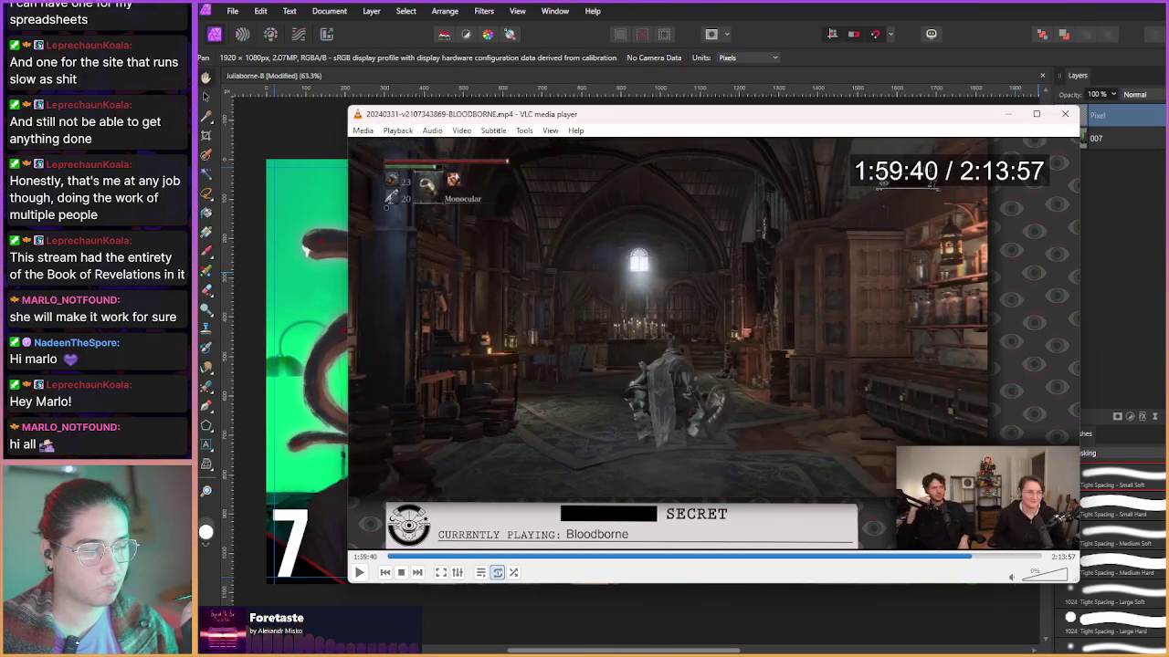
key(Right)
key(Right)
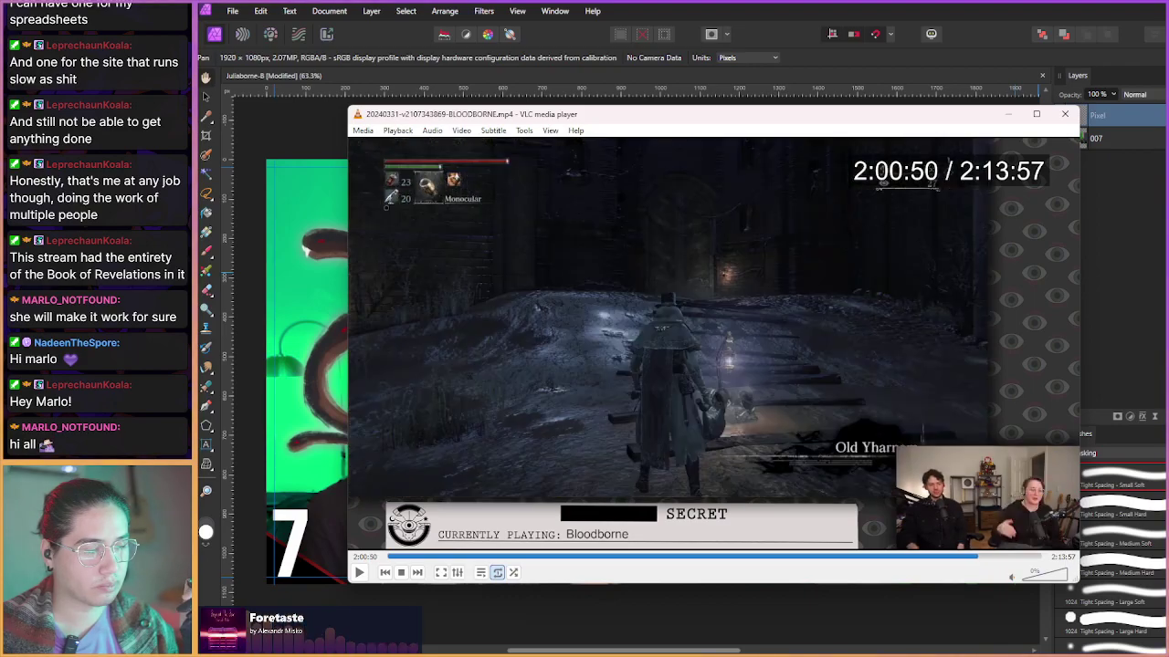
- Skim from the Old Yharnam lamp through the dark street to the run along the cobbled path at 2:03:22
key(Right)
key(Right)
key(shift+Right)
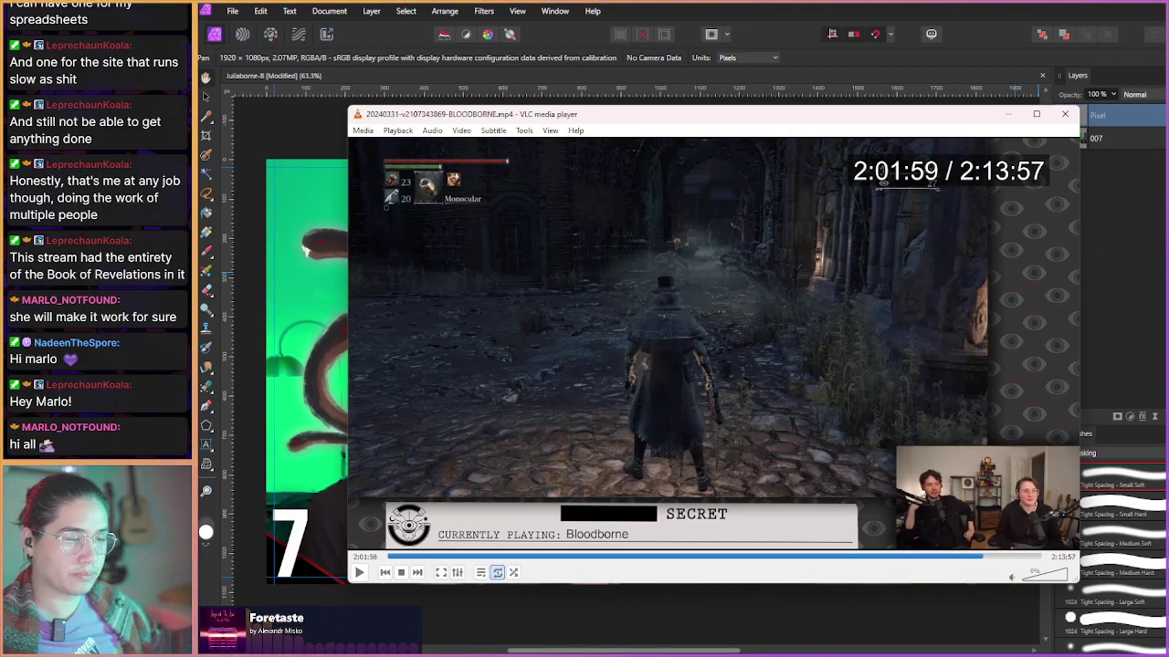
key(shift+Right)
key(shift+Right)
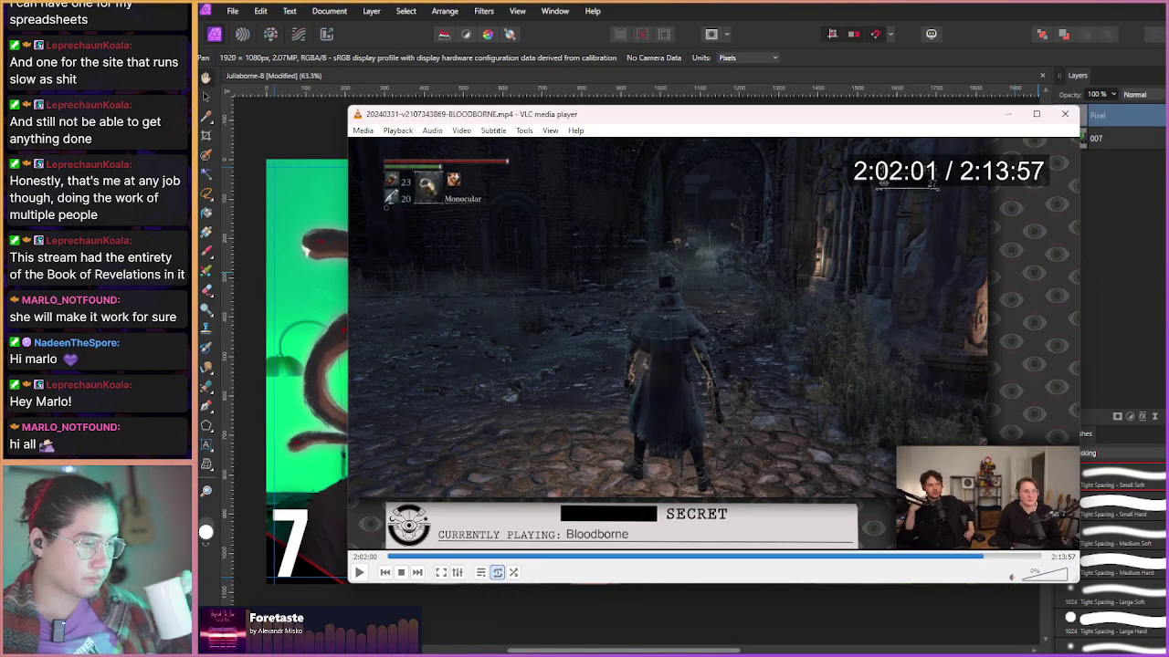
key(shift+Right)
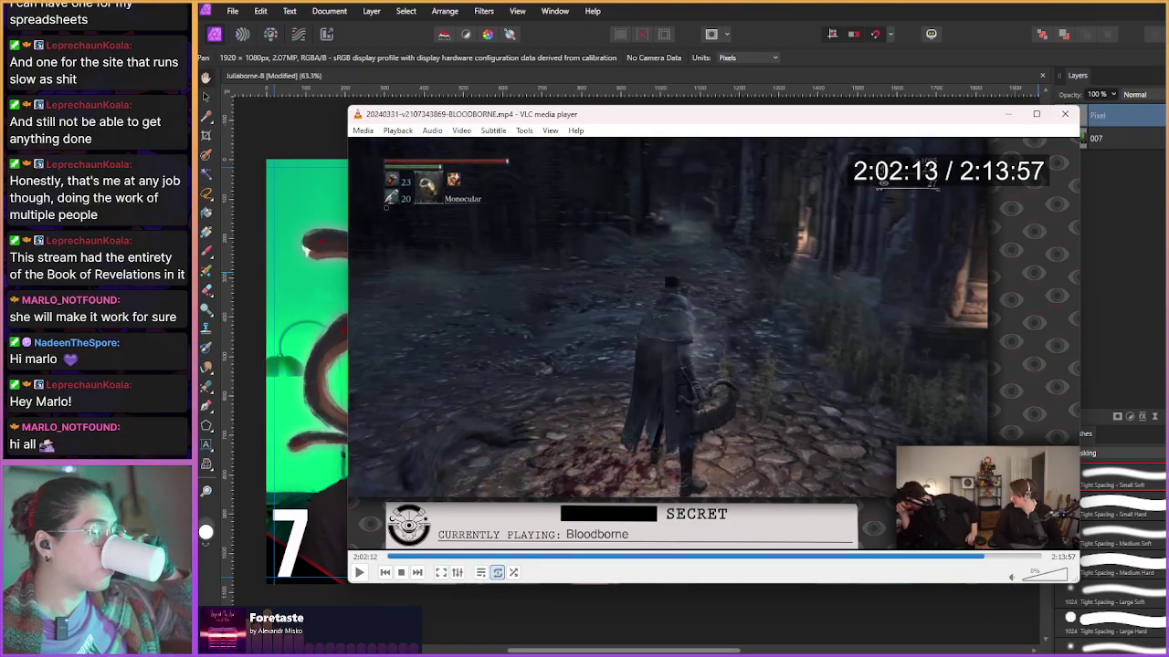
key(shift+Right)
key(shift+Right)
key(shift+Right)
key(shift+Right)
key(shift+Right)
key(shift+Right)
key(shift+Right)
key(shift+Right)
key(shift+Right)
key(shift+Right)
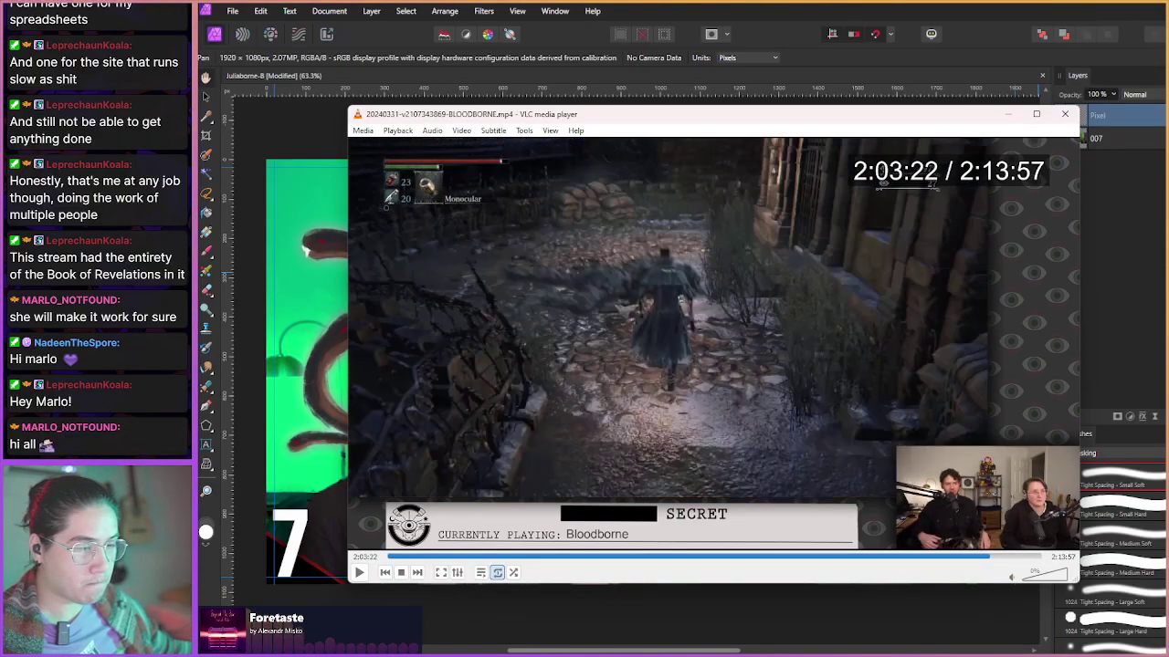
- Look through the footage from the cobbled path to the run through the ruined arches at 2:05:22
key(shift+Right)
key(shift+Right)
key(shift+Right)
key(shift+Right)
key(shift+Right)
key(shift+Right)
key(shift+Right)
key(shift+Right)
key(shift+Right)
key(shift+Right)
key(shift+Right)
key(shift+Right)
key(shift+Right)
key(shift+Right)
key(shift+Right)
key(shift+Right)
key(shift+Right)
key(shift+Right)
key(shift+Right)
key(shift+Right)
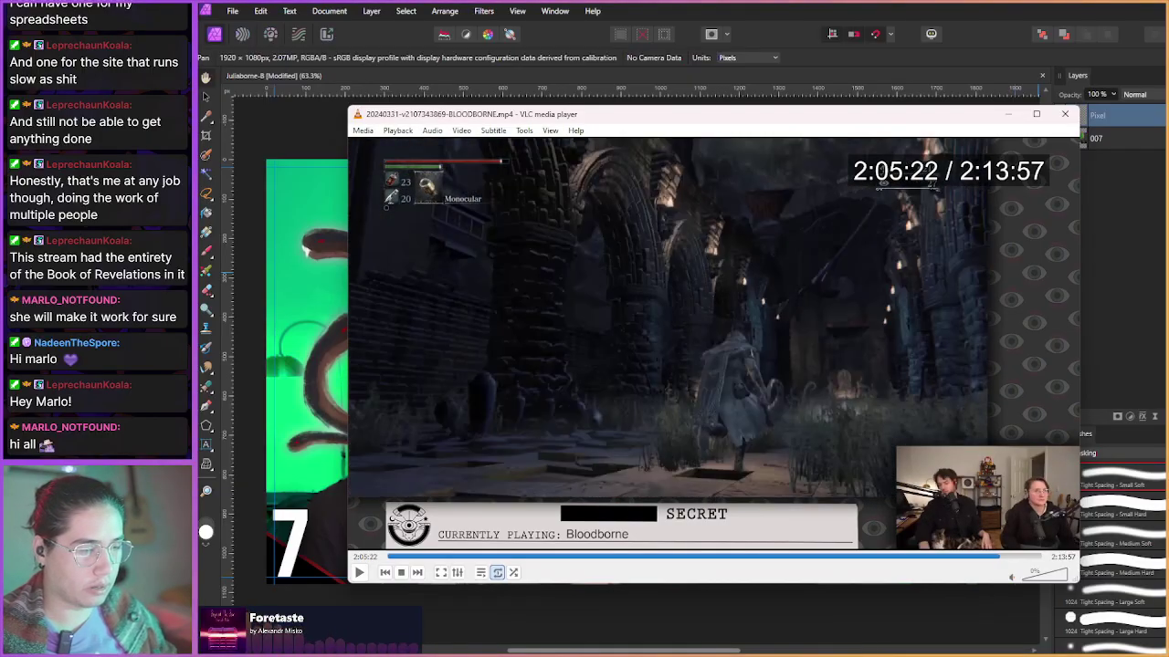
- Skim past the storage scene at 2:06:22 to the enlarged camera view of the two hosts at 2:07:52
key(shift+Right)
key(shift+Right)
key(shift+Right)
key(shift+Right)
key(shift+Right)
key(shift+Right)
key(shift+Right)
key(shift+Right)
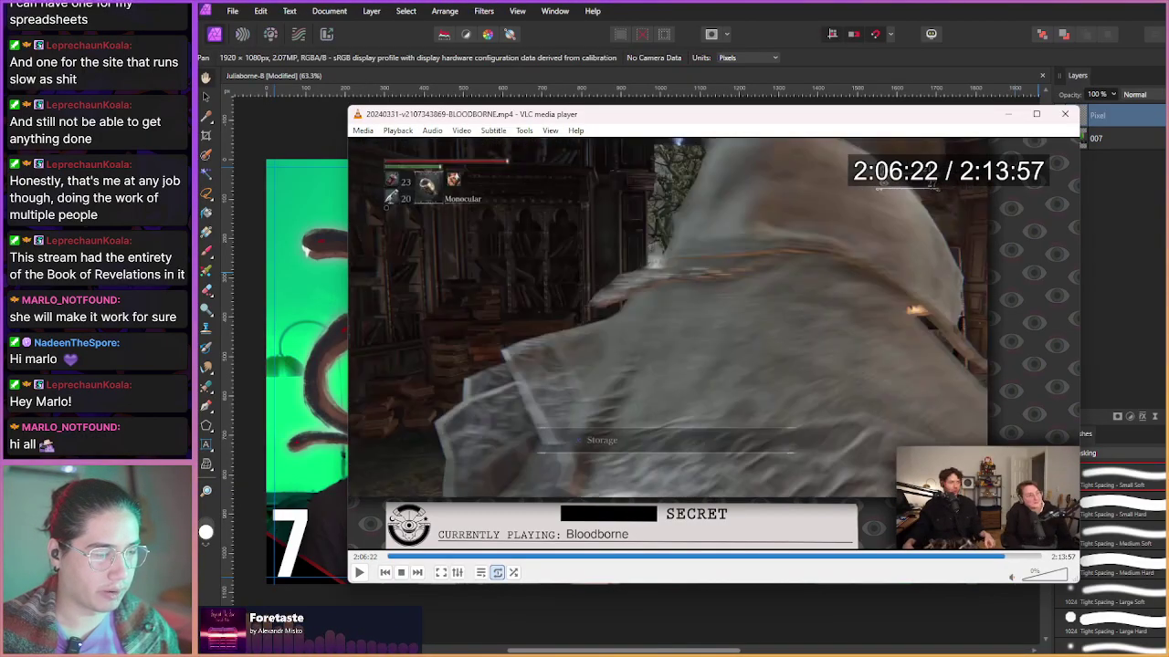
key(shift+Right)
key(shift+Right)
key(shift+Right)
key(shift+Right)
key(shift+Right)
key(shift+Right)
key(shift+Right)
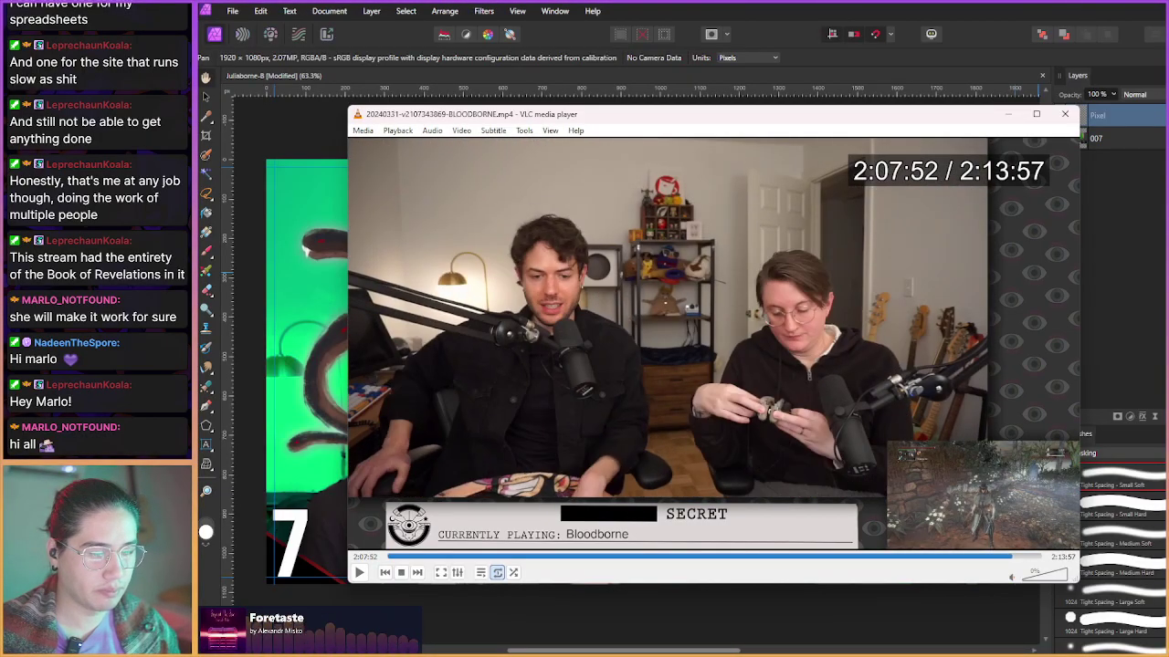
- Step through the hosts' enlarged camera view and capture snapshots at 2:08:00 and 2:08:04
key(shift+Right)
key(shift+Right)
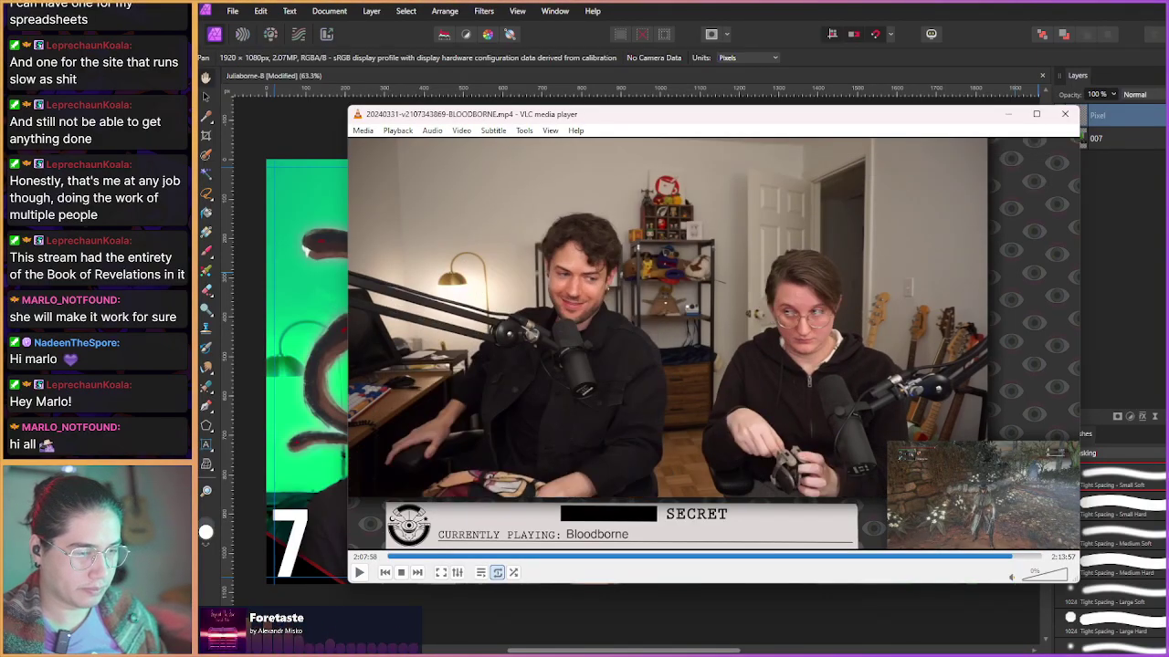
key(shift+Right)
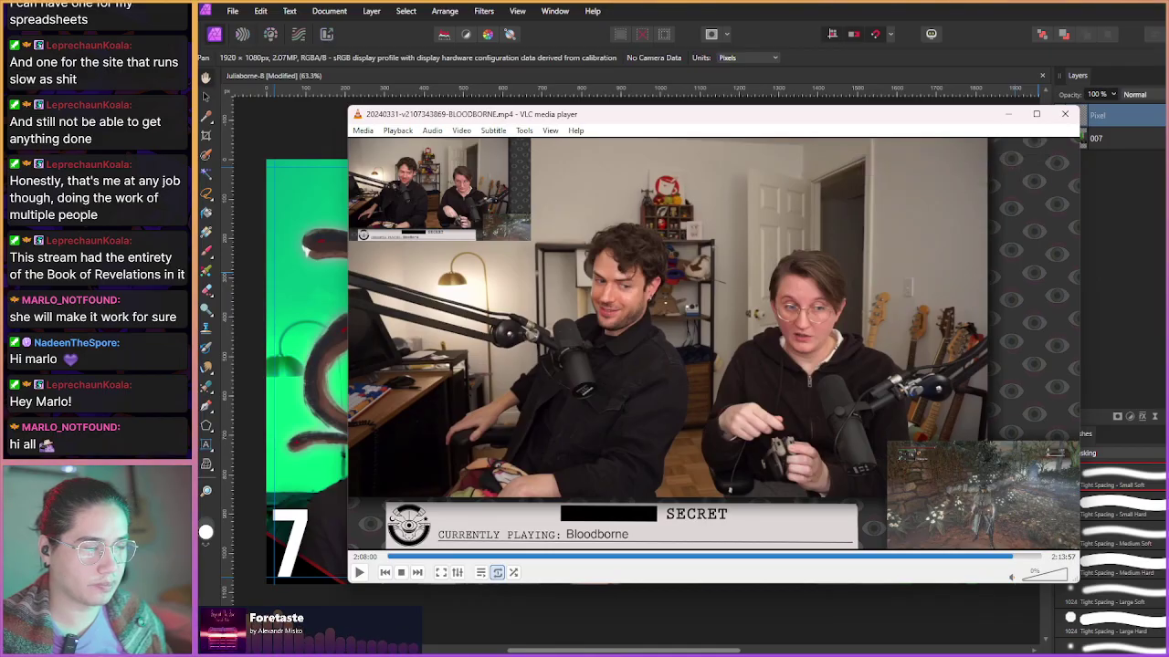
key(shift+Right)
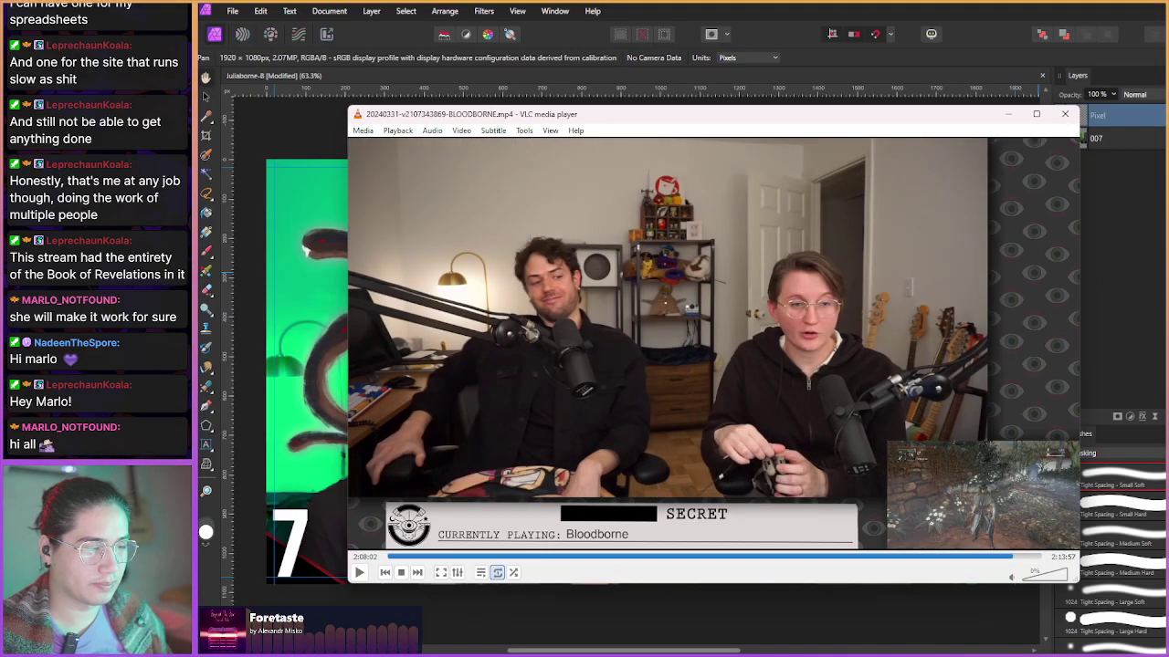
key(shift+Right)
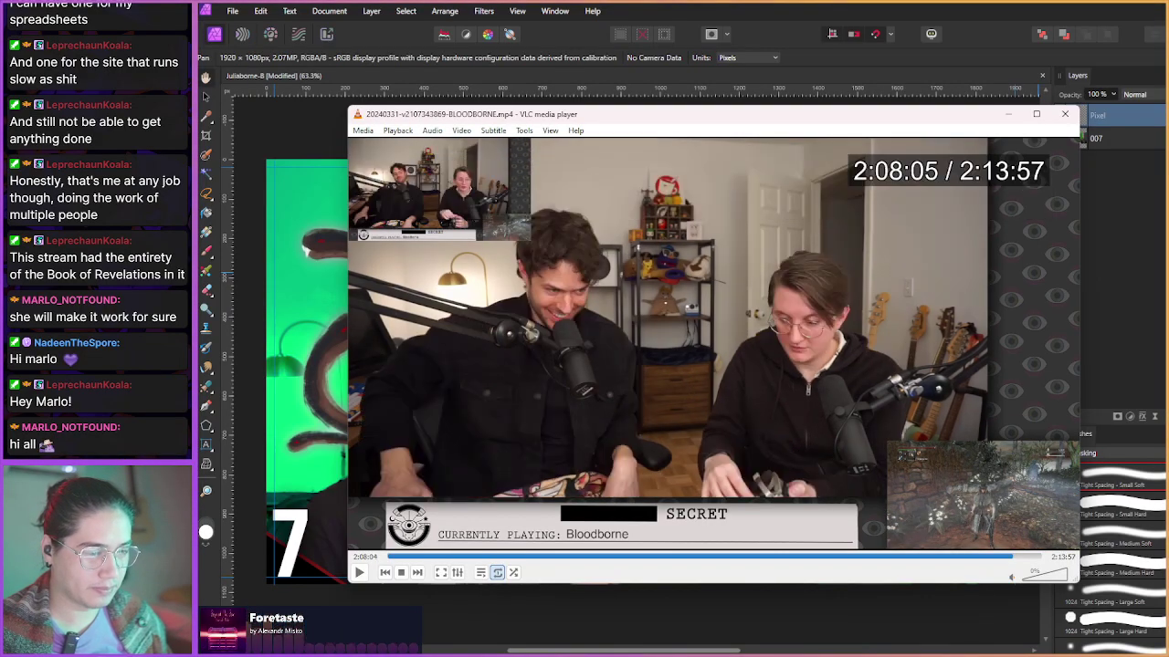
key(shift+s)
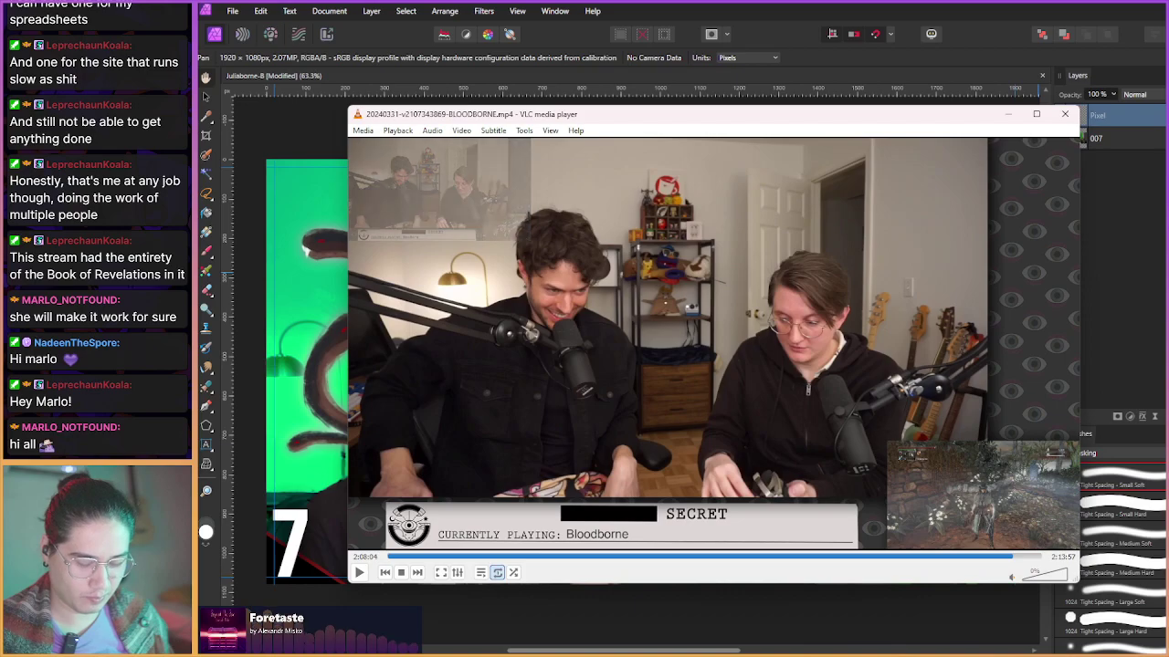
- Check the hosts' camera footage up to 2:08:16 and close the video player to return to the thumbnail document
key(shift+Right)
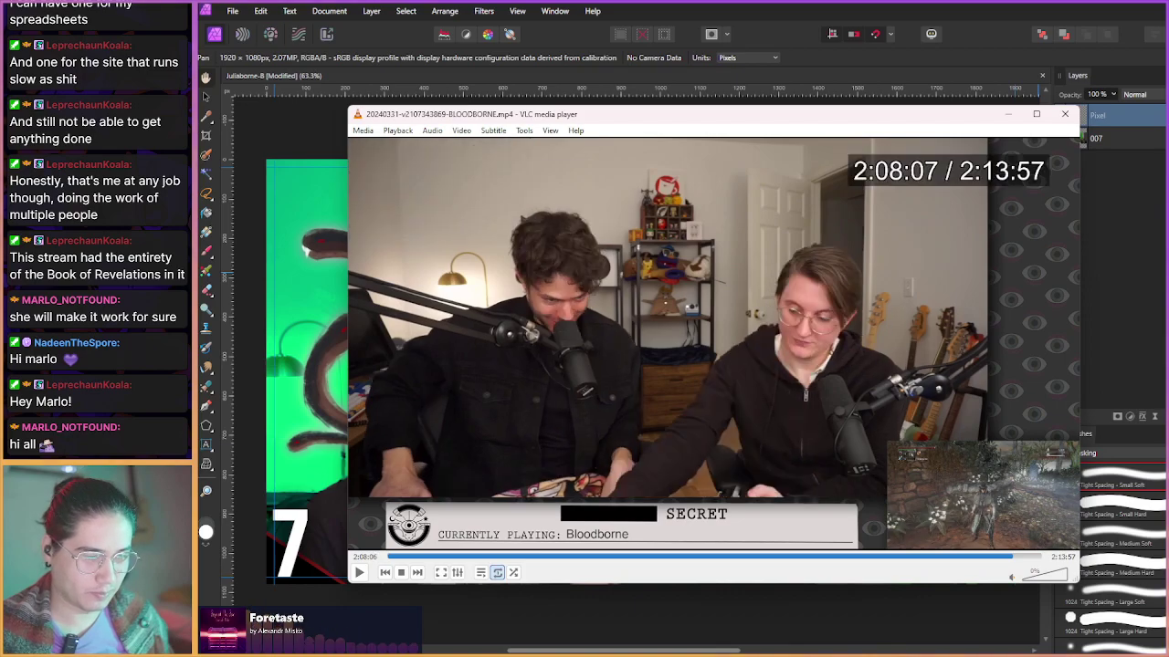
key(shift+Right)
key(shift+Right)
key(shift+Right)
key(shift+Right)
key(shift+Right)
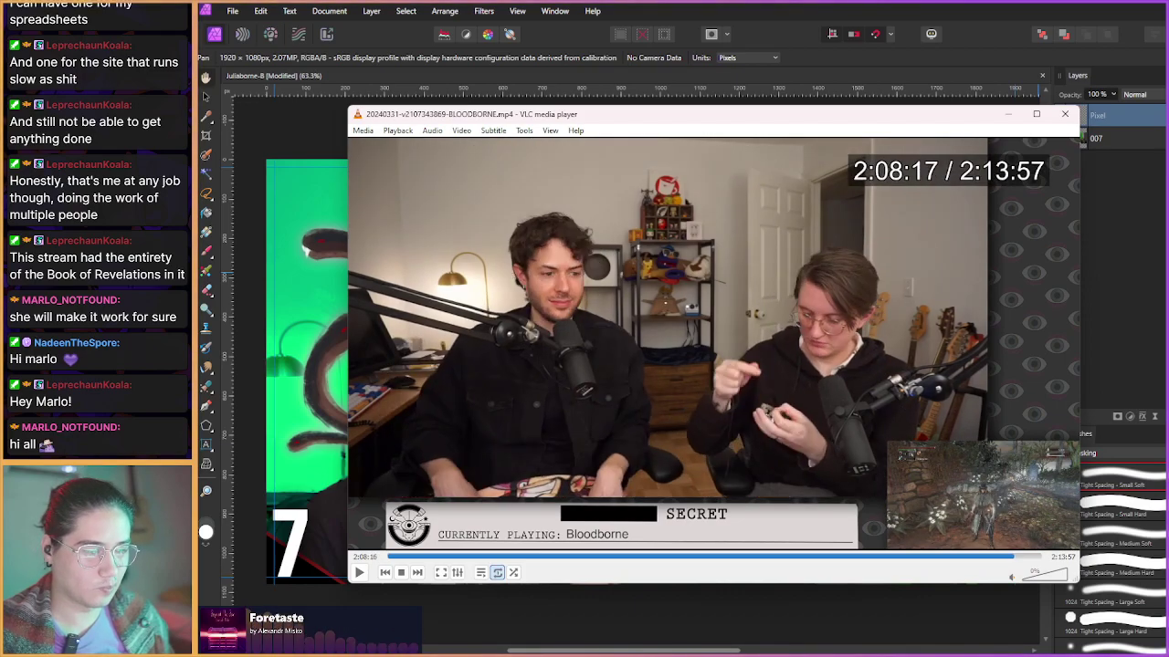
click(1064, 113)
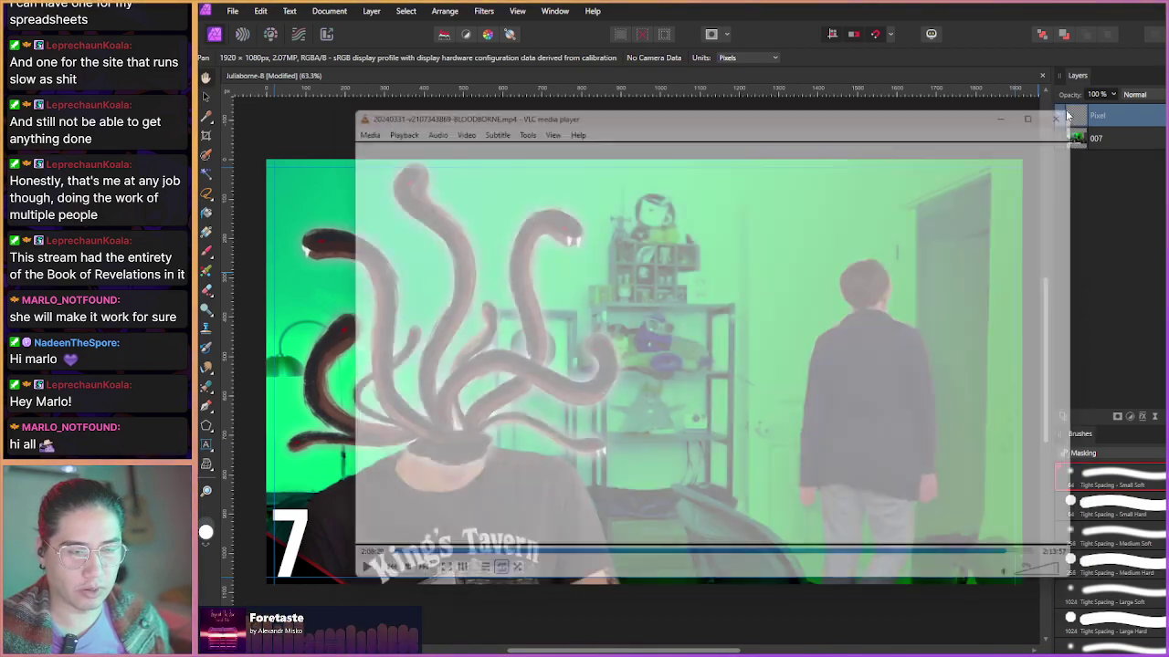
- Hide the 007 group and replace the empty Pixel layer with the captured snapshot of the two hosts
click(1132, 139)
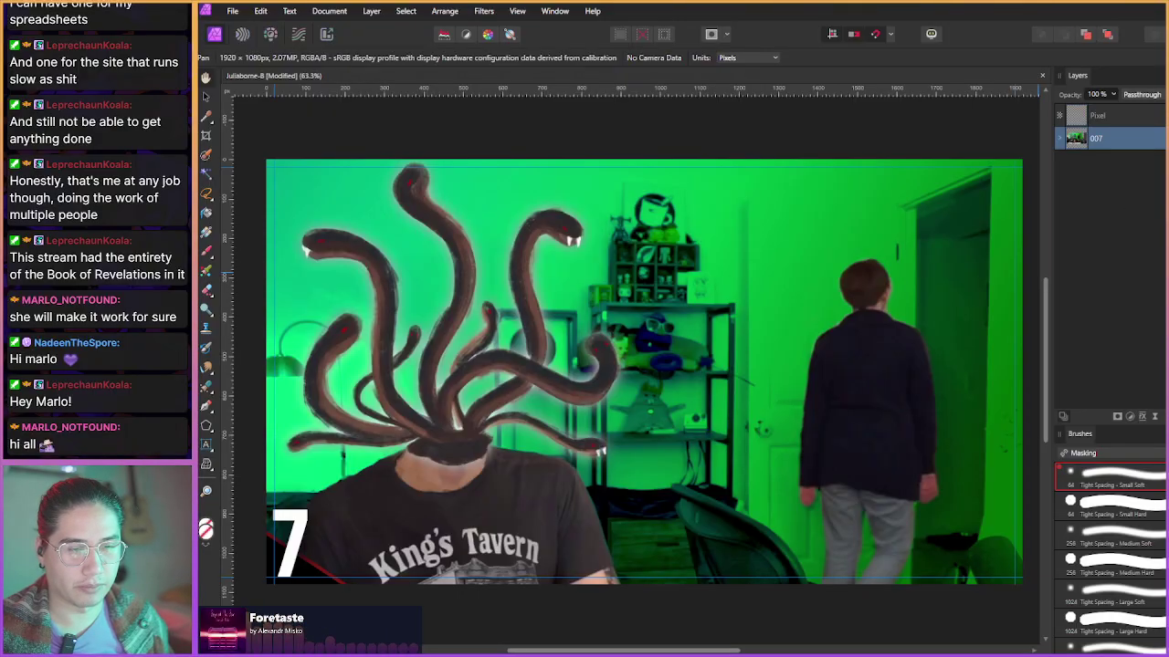
click(1166, 139)
click(1127, 120)
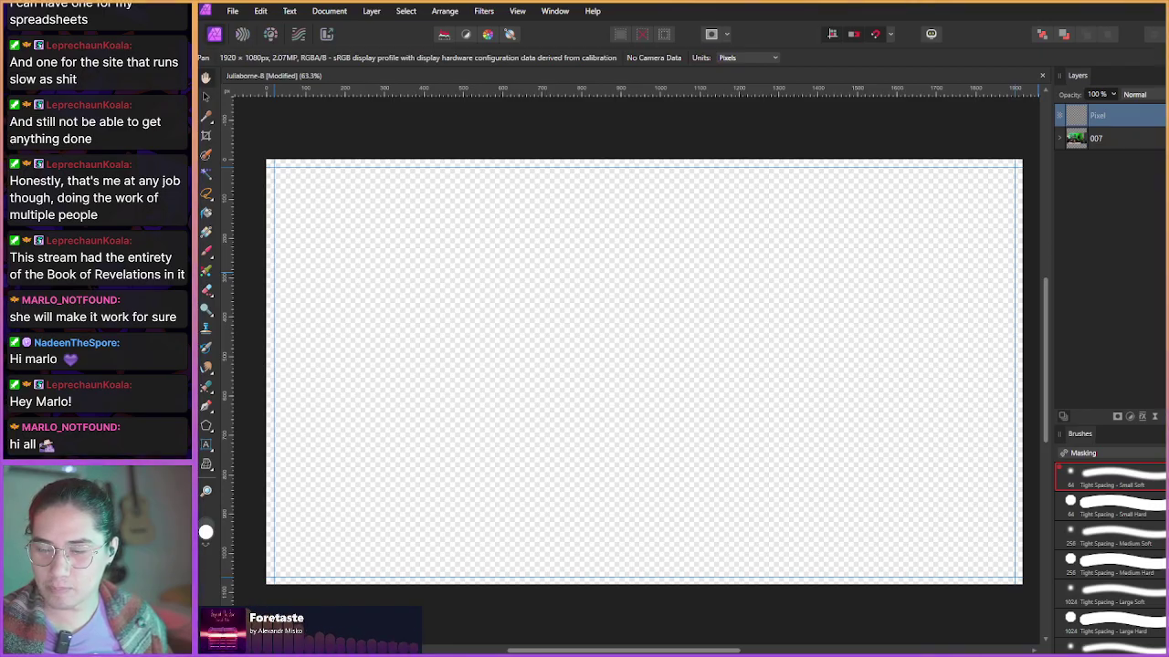
key(ctrl+v)
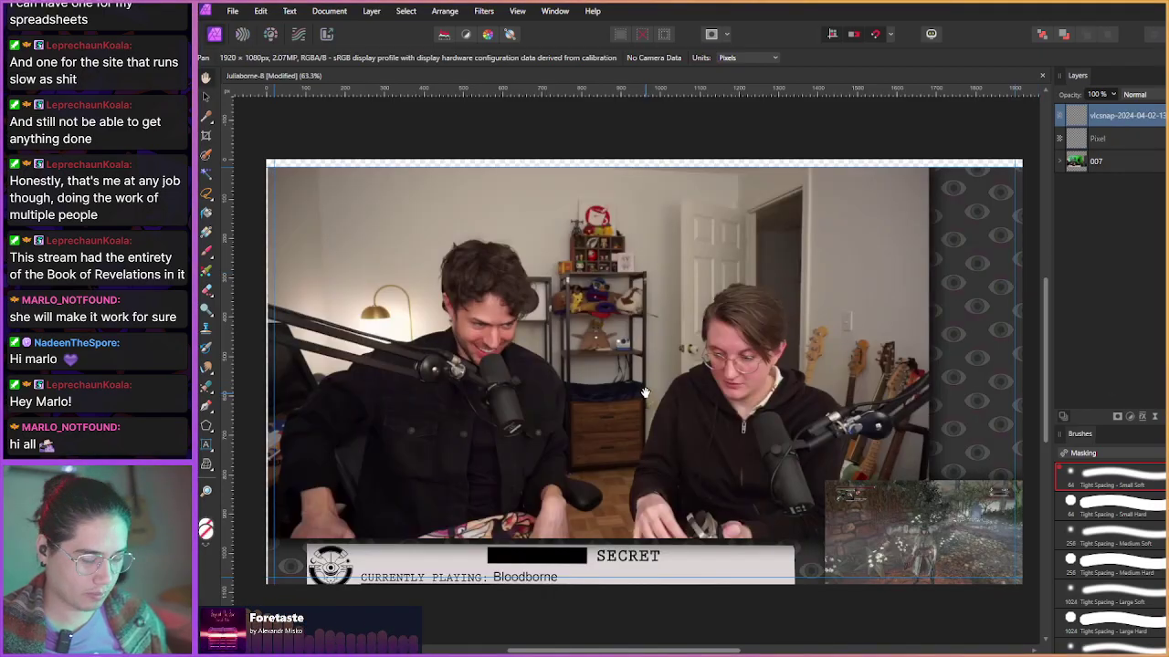
drag(1102, 120, 1107, 141)
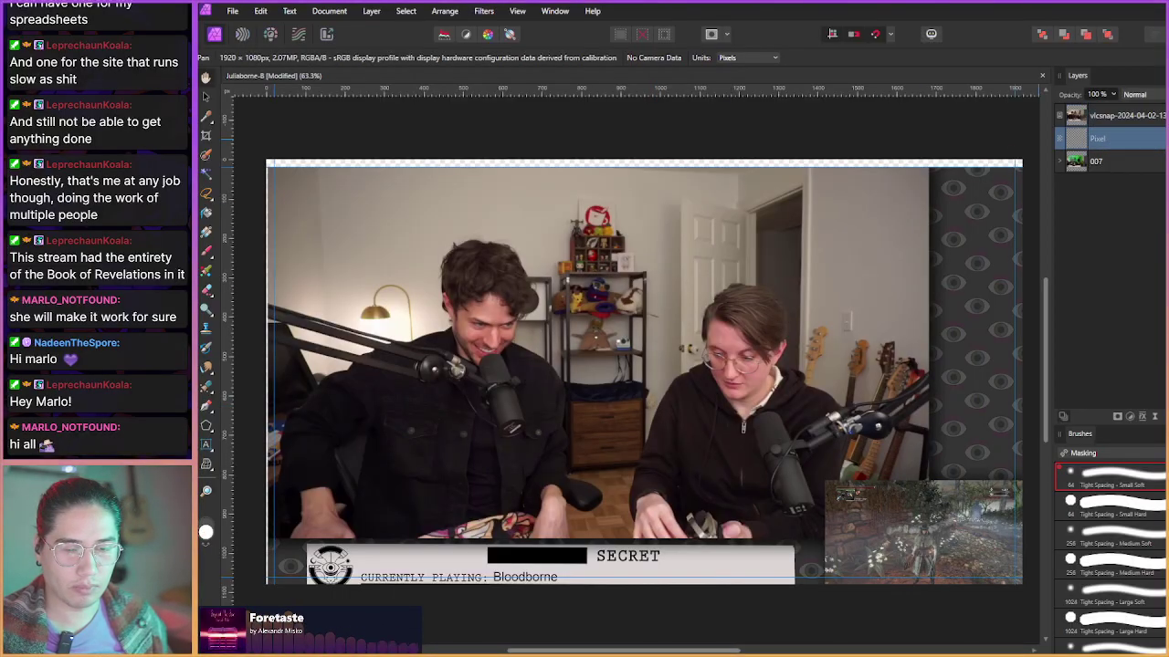
key(Delete)
- Scale the snapshot to 152% and reposition it so the two hosts fill the canvas, with the overlay banner and patterned border outside it
click(618, 435)
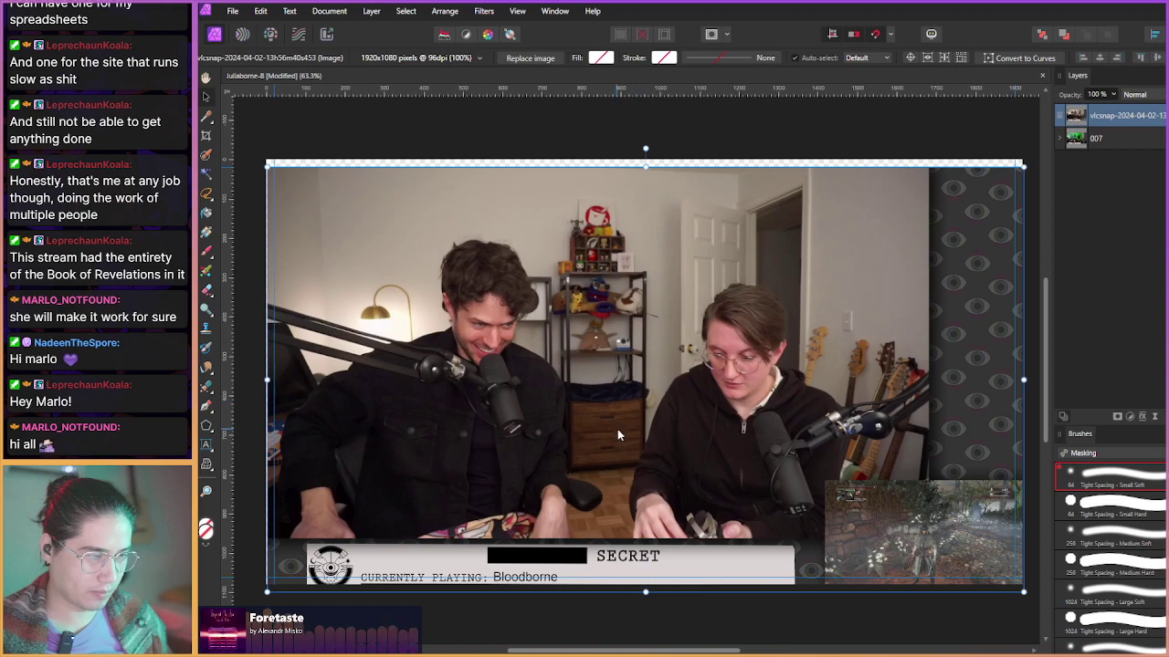
drag(617, 430, 608, 383)
drag(637, 546, 636, 644)
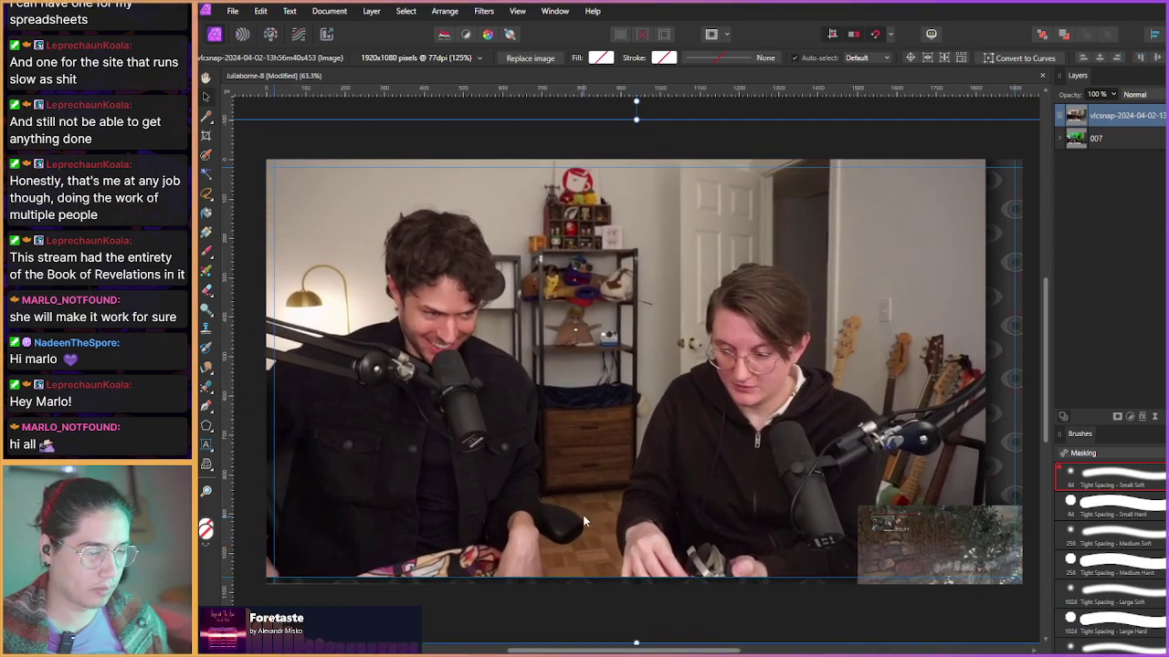
scroll(648, 496, down, 2)
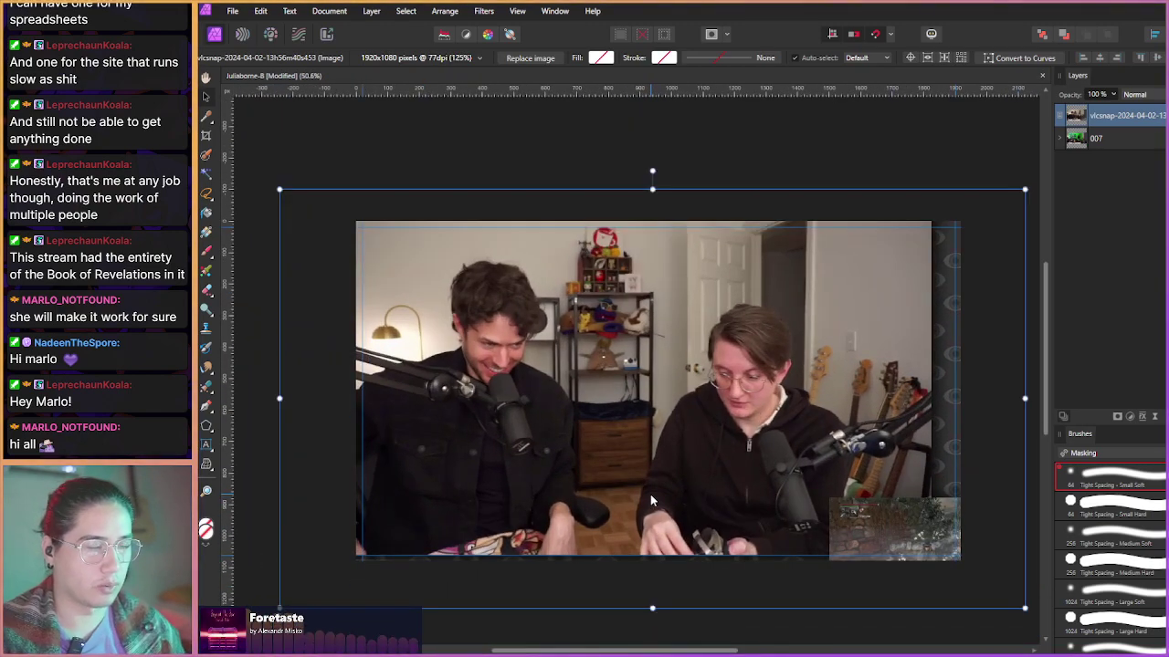
drag(461, 410, 493, 404)
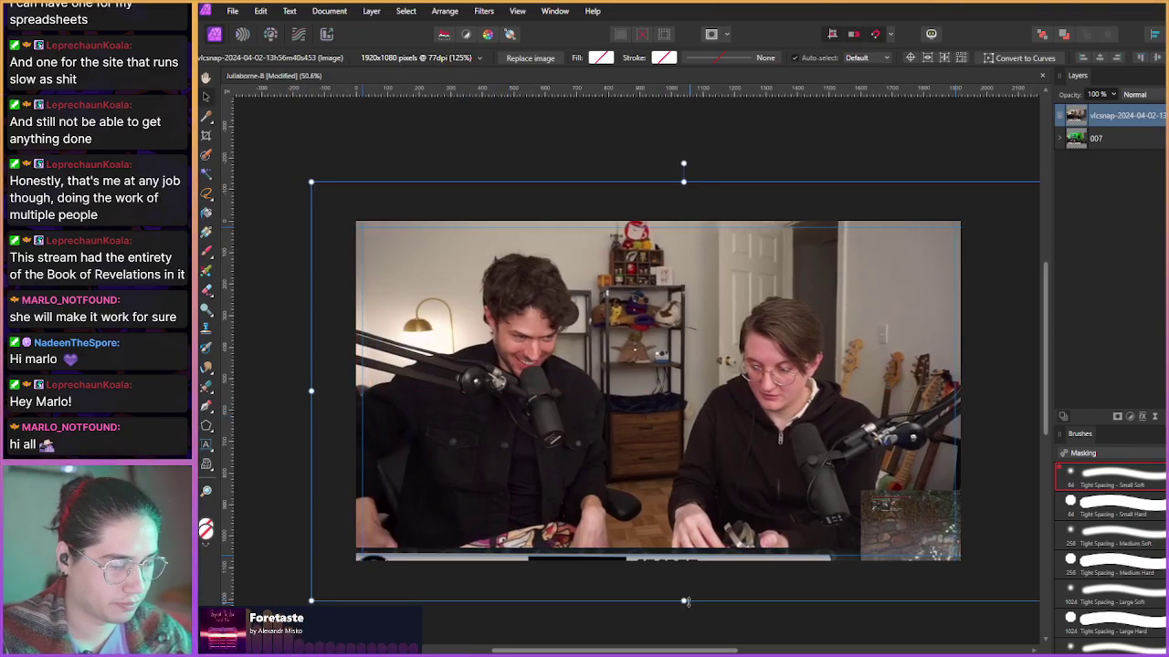
drag(686, 600, 687, 644)
scroll(446, 416, down, 1)
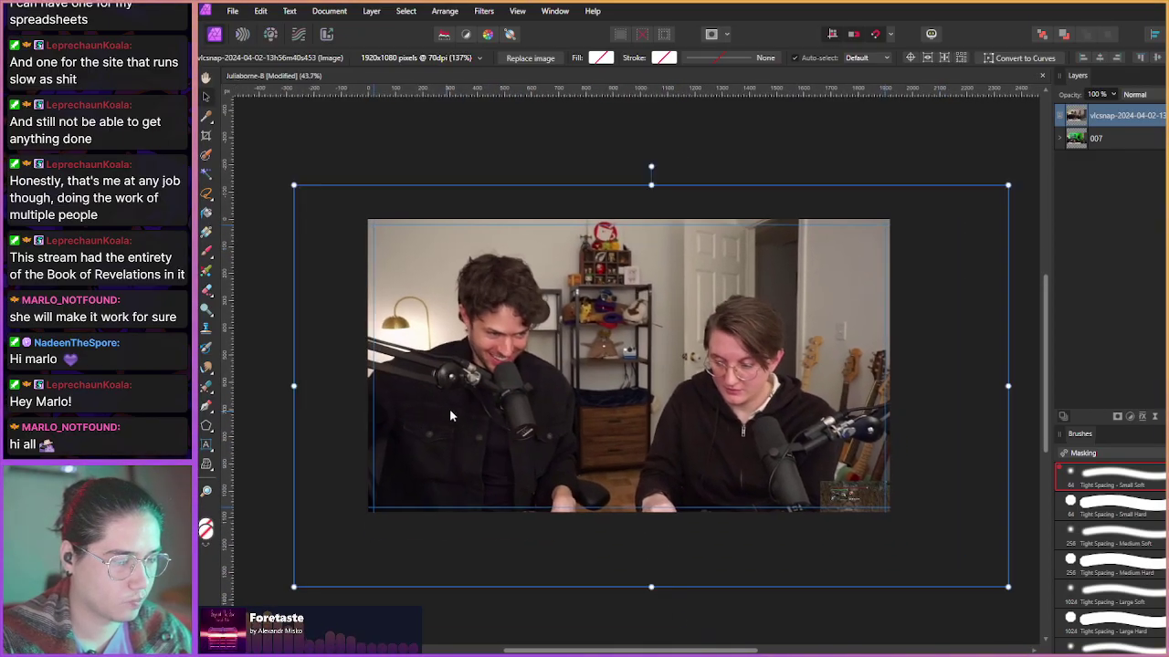
drag(650, 587, 650, 621)
drag(463, 423, 492, 414)
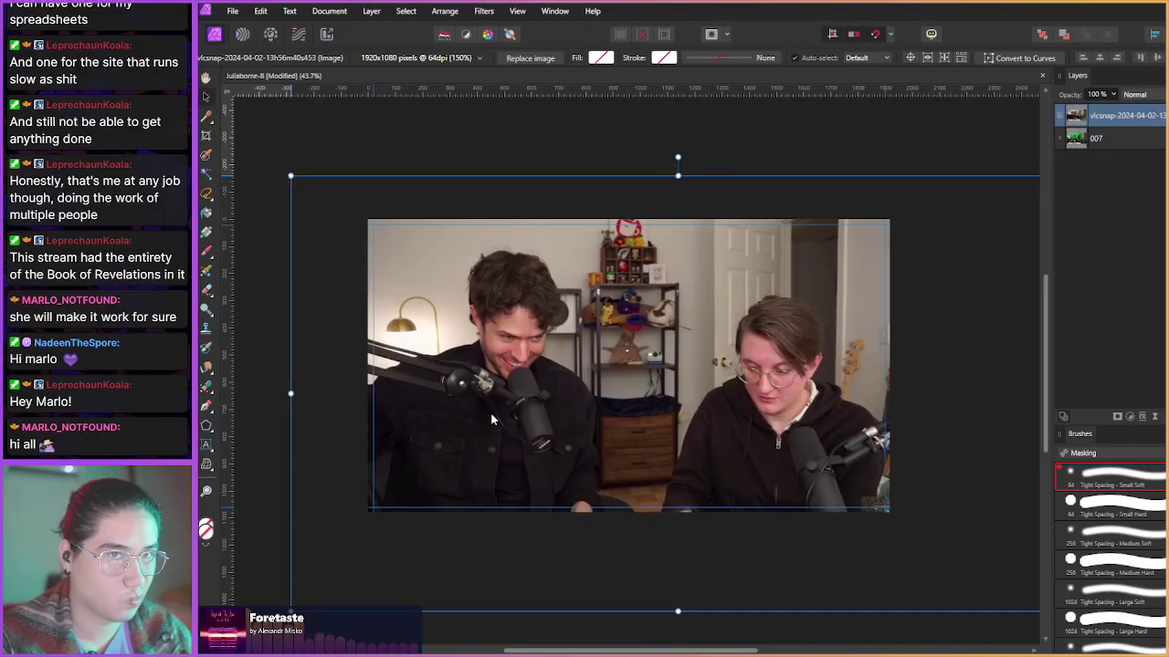
scroll(439, 407, down, 1)
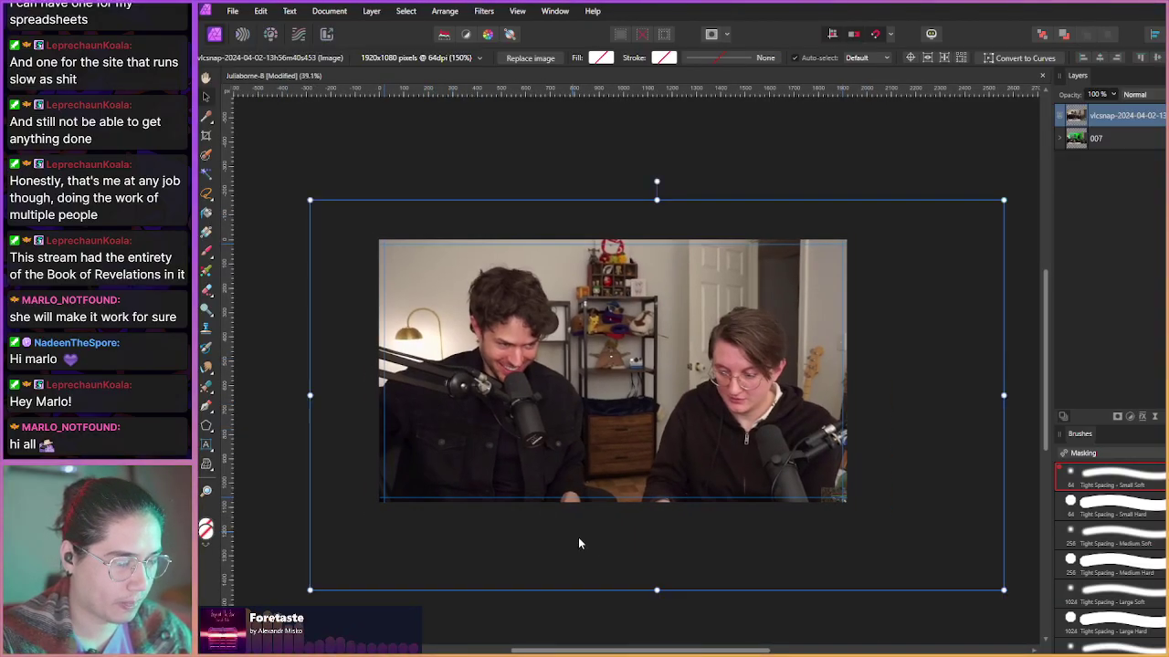
drag(656, 591, 658, 601)
drag(466, 445, 448, 452)
- Examine the framing of the snapshot and both hosts' faces up close and at full canvas size
key(b)
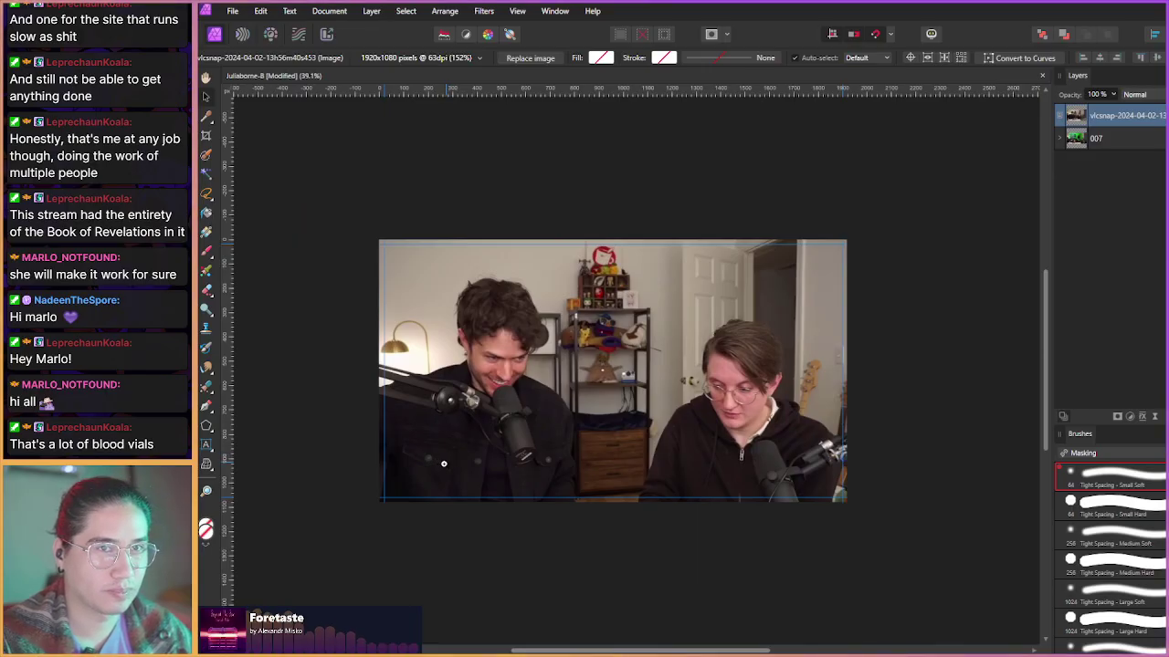
scroll(444, 464, up, 1)
scroll(462, 465, up, 1)
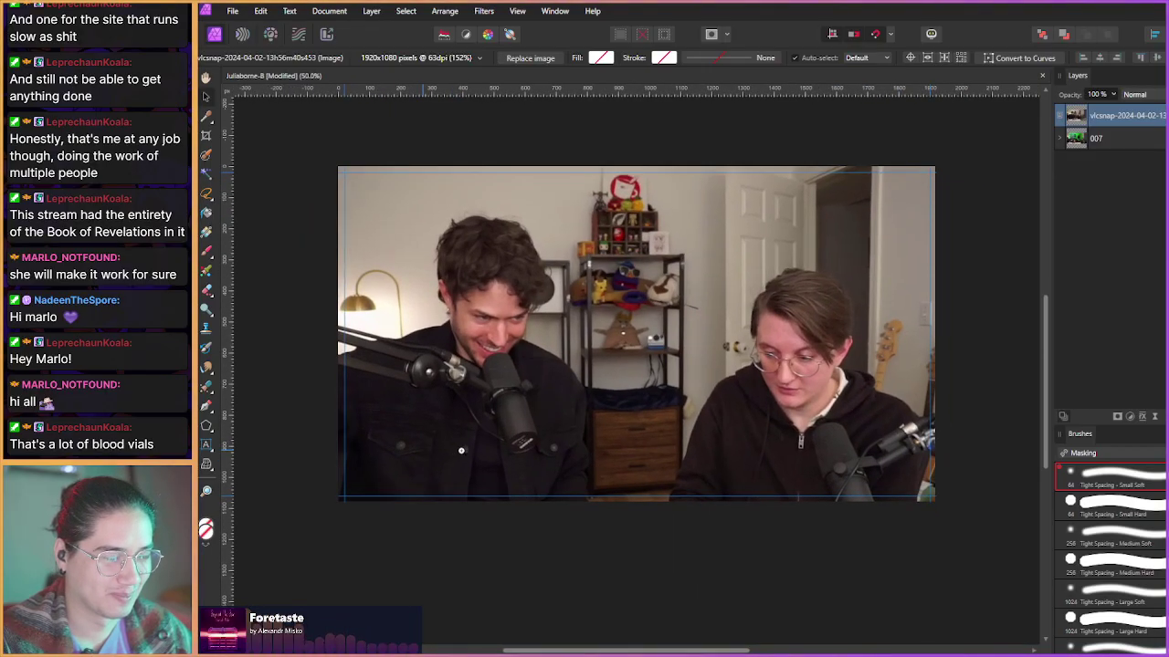
scroll(460, 451, up, 1)
drag(447, 467, 422, 470)
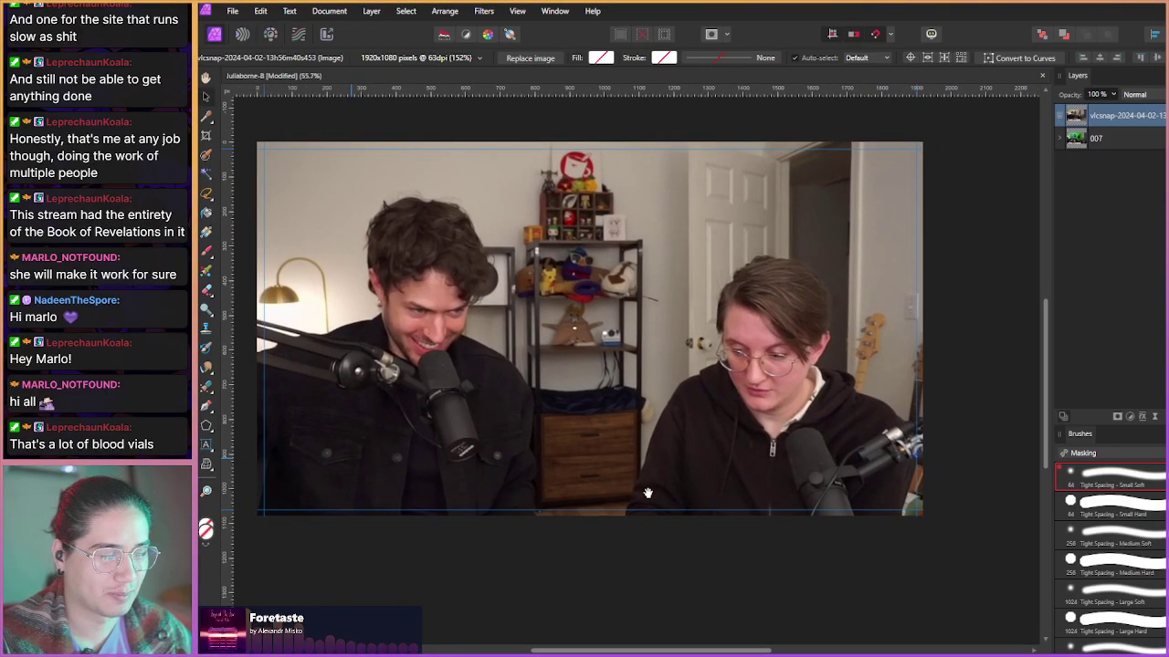
scroll(644, 492, up, 3)
drag(565, 445, 478, 475)
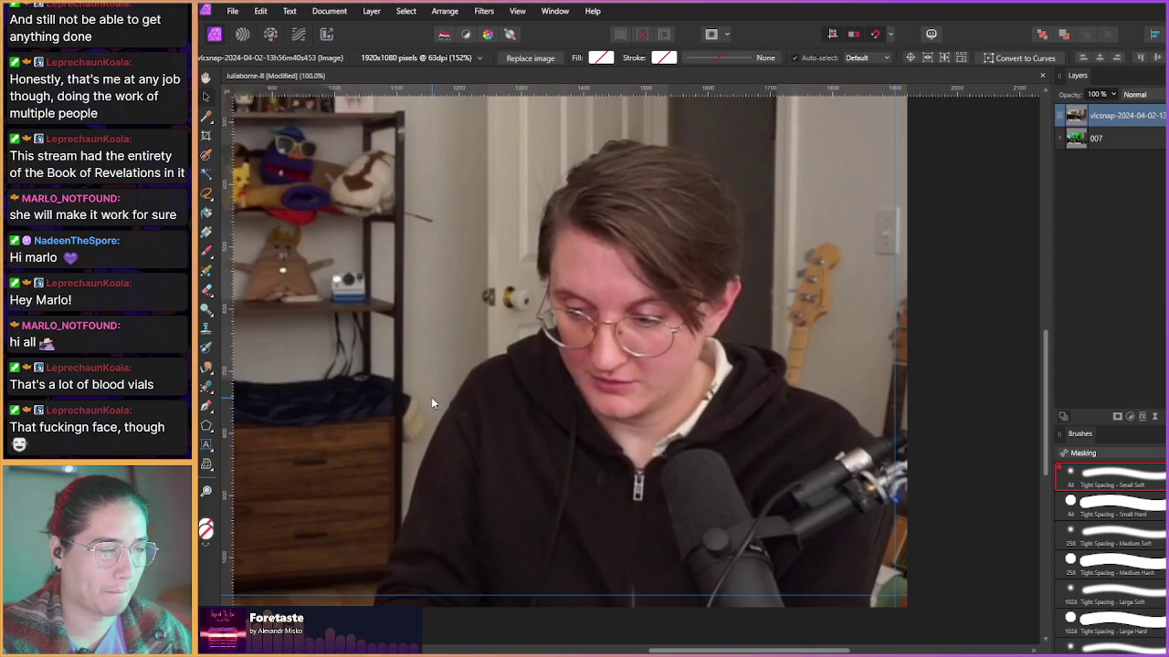
scroll(425, 393, down, 4)
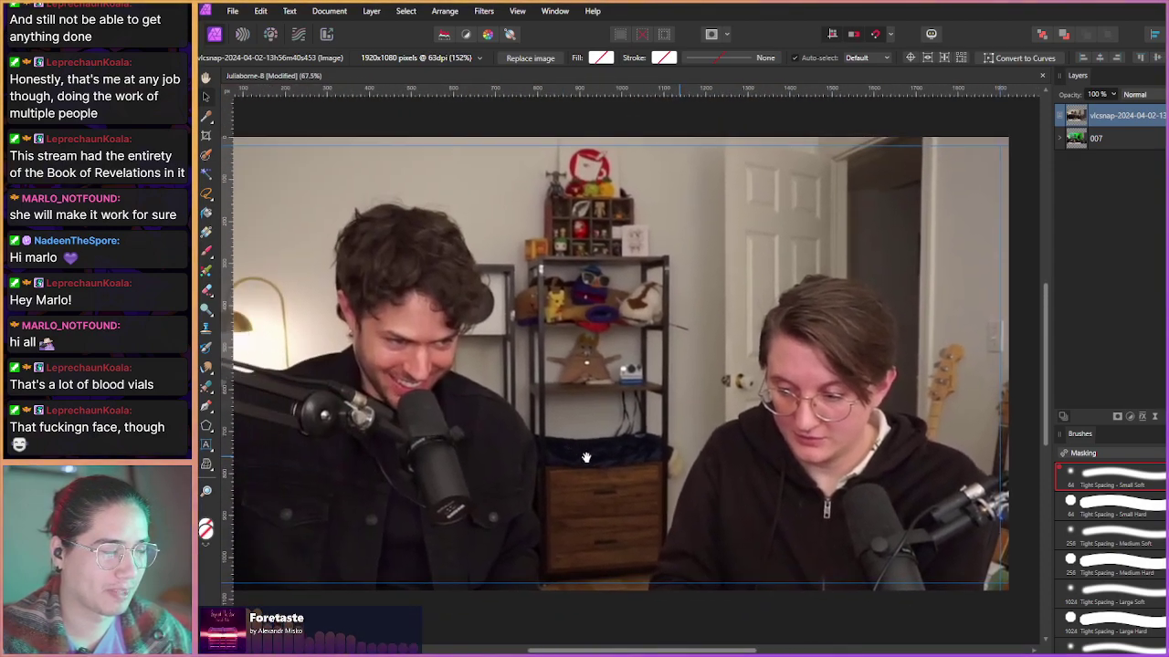
scroll(587, 456, down, 1)
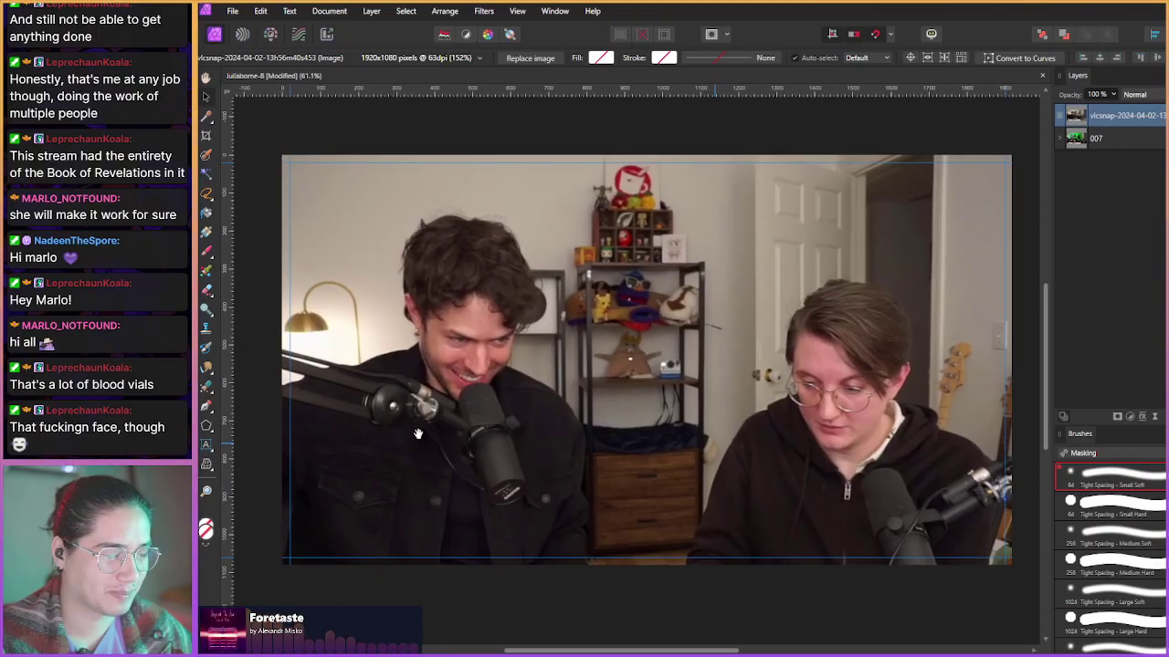
- Switch to the Paint Brush tool and put the snapshot layer into its own group
drag(436, 448, 427, 446)
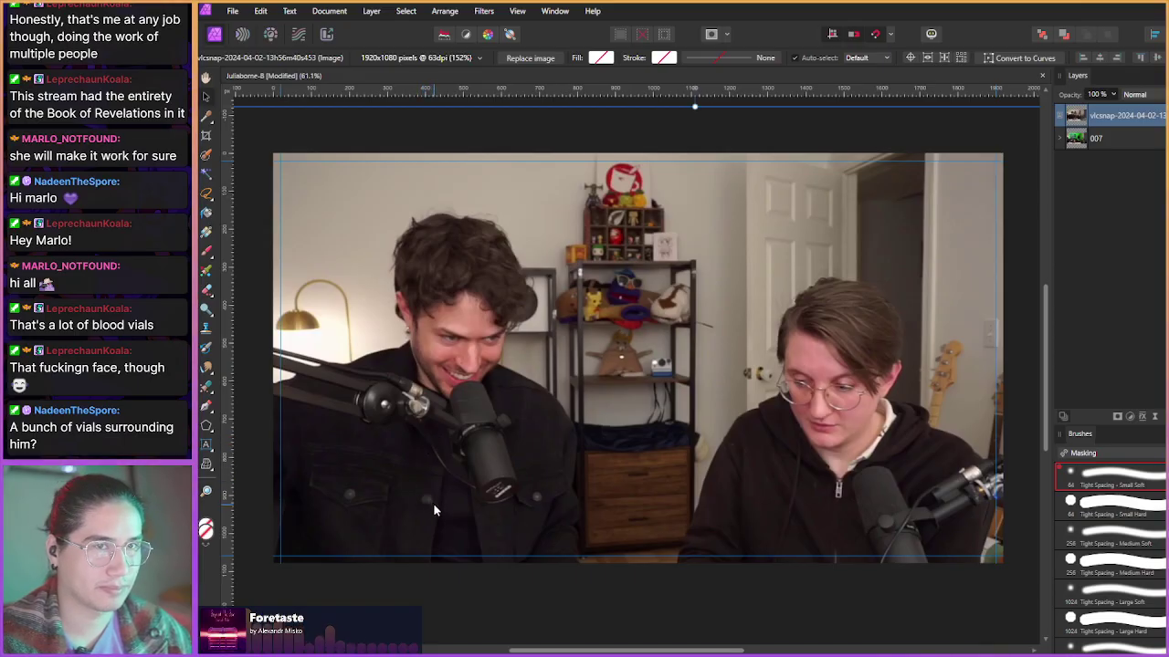
key(b)
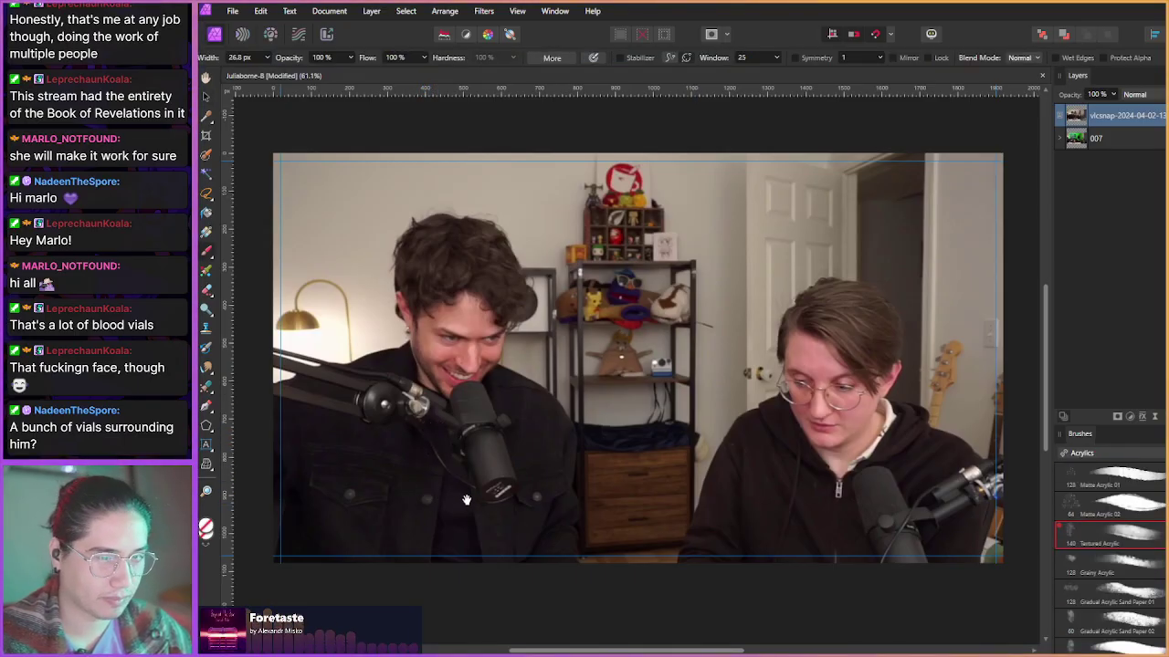
key(ctrl+g)
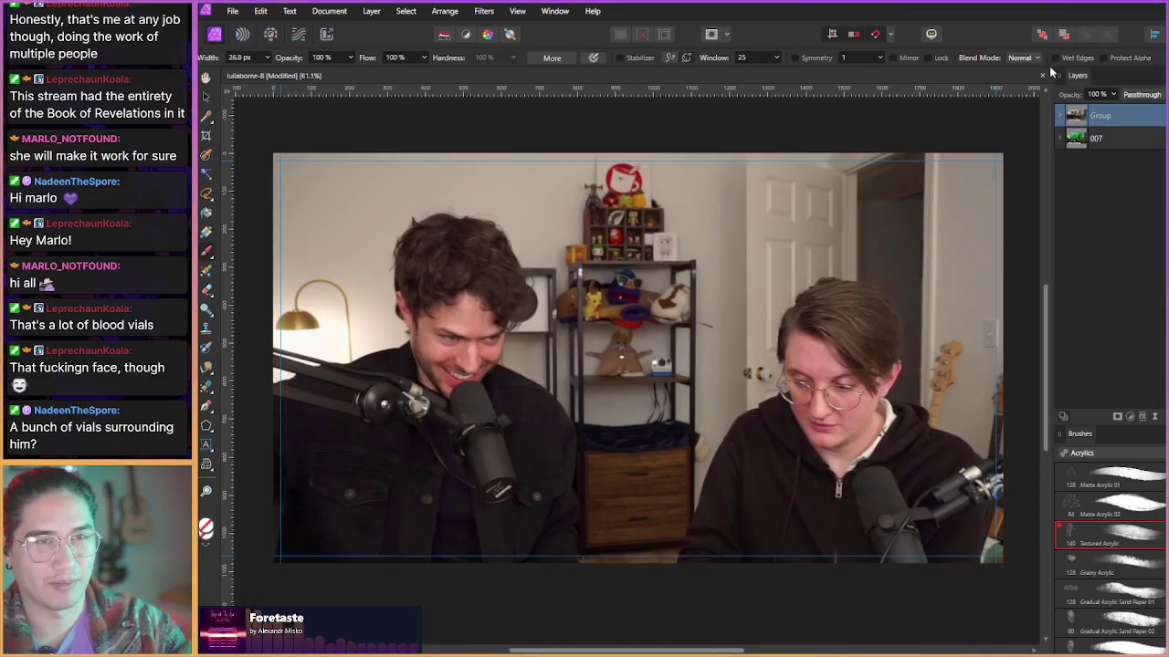
- Add an empty pixel layer above the snapshot inside its group and ready the Paint Brush for retouching
click(1060, 117)
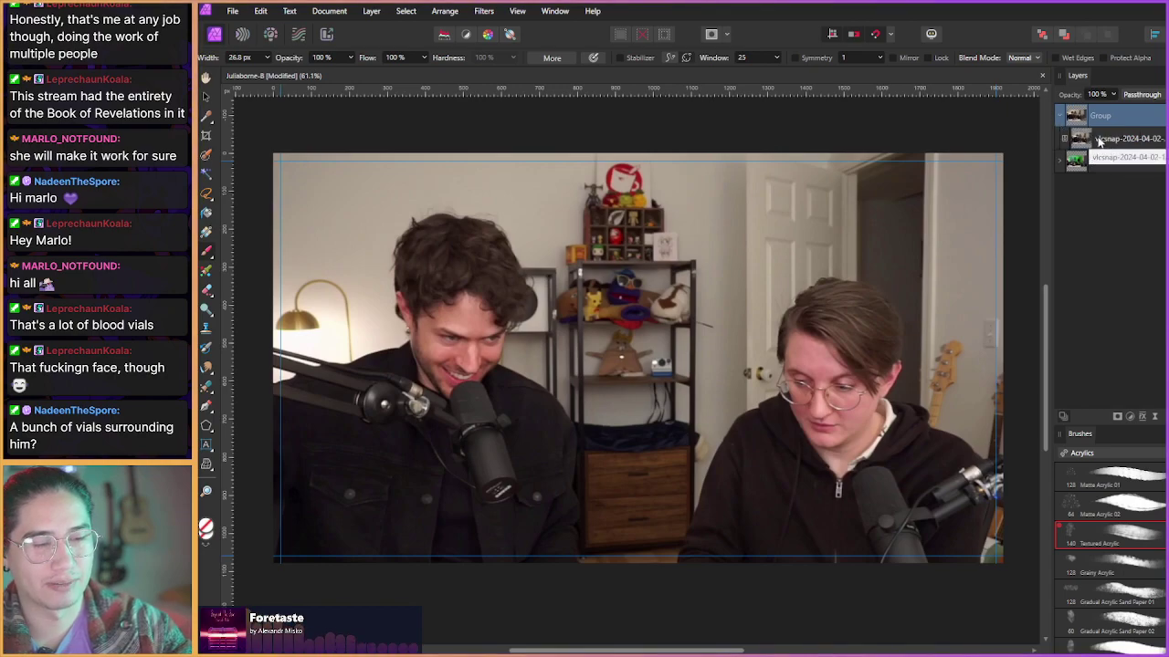
click(1086, 139)
drag(399, 471, 420, 467)
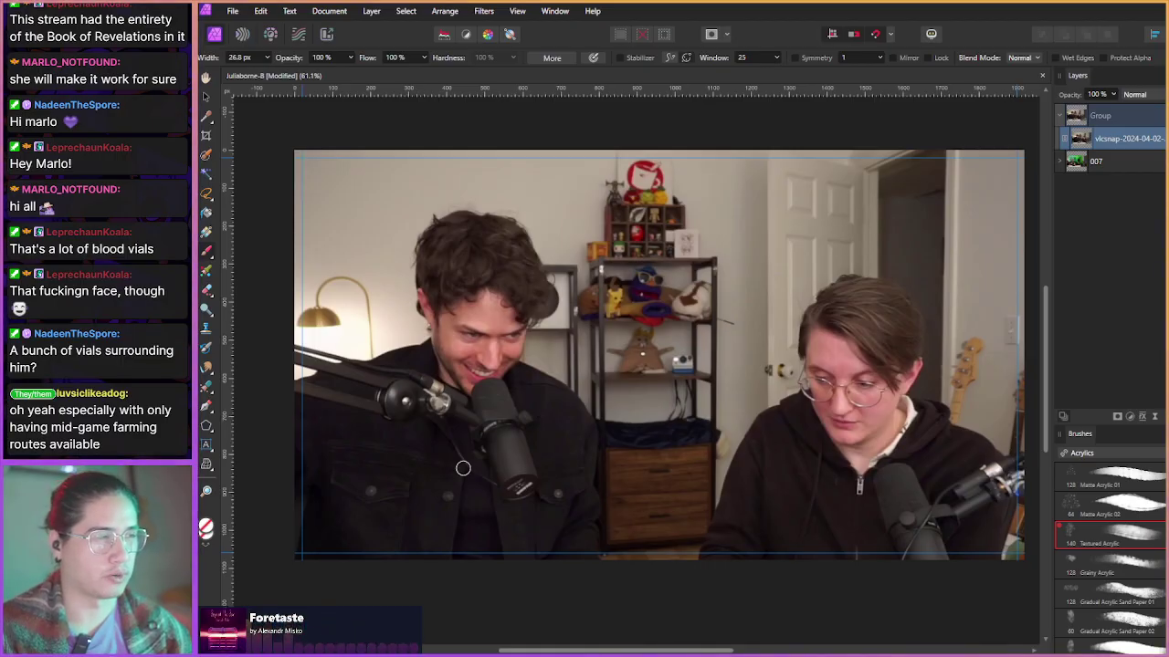
scroll(444, 456, up, 2)
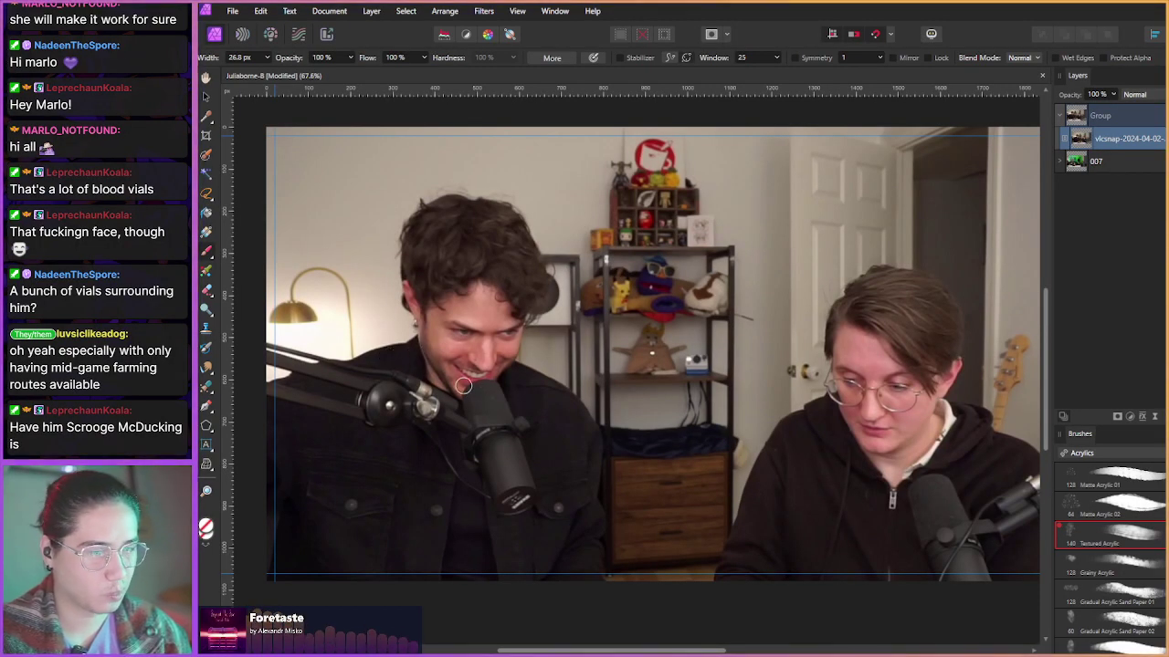
key(ctrl+shift+n)
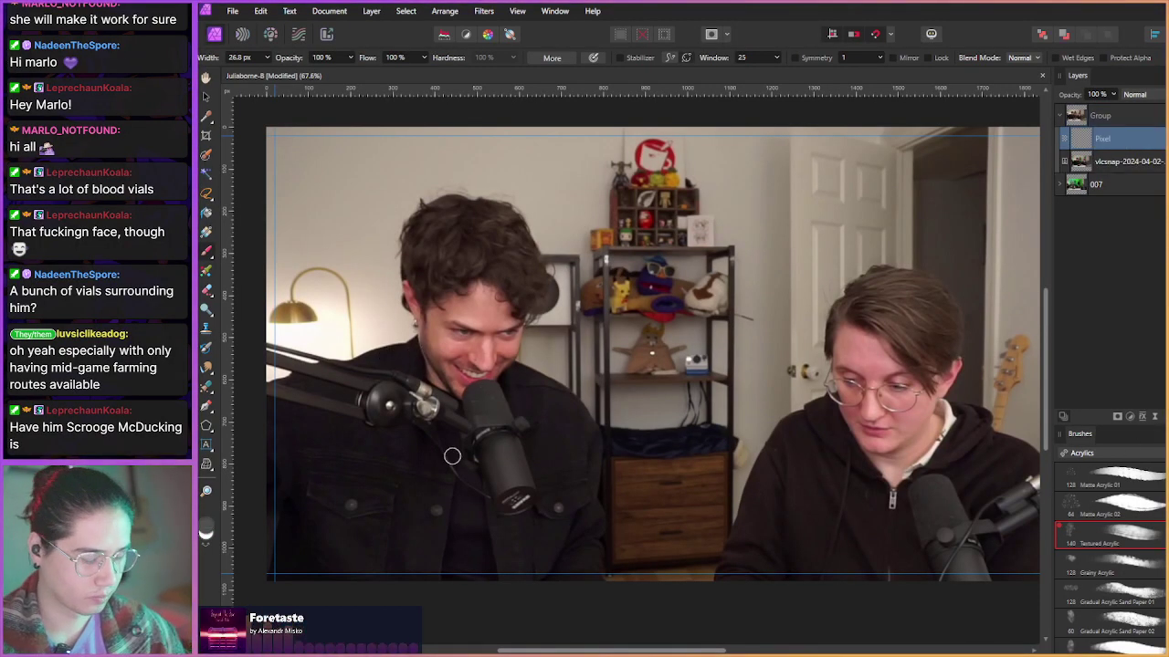
key(v)
key(b)
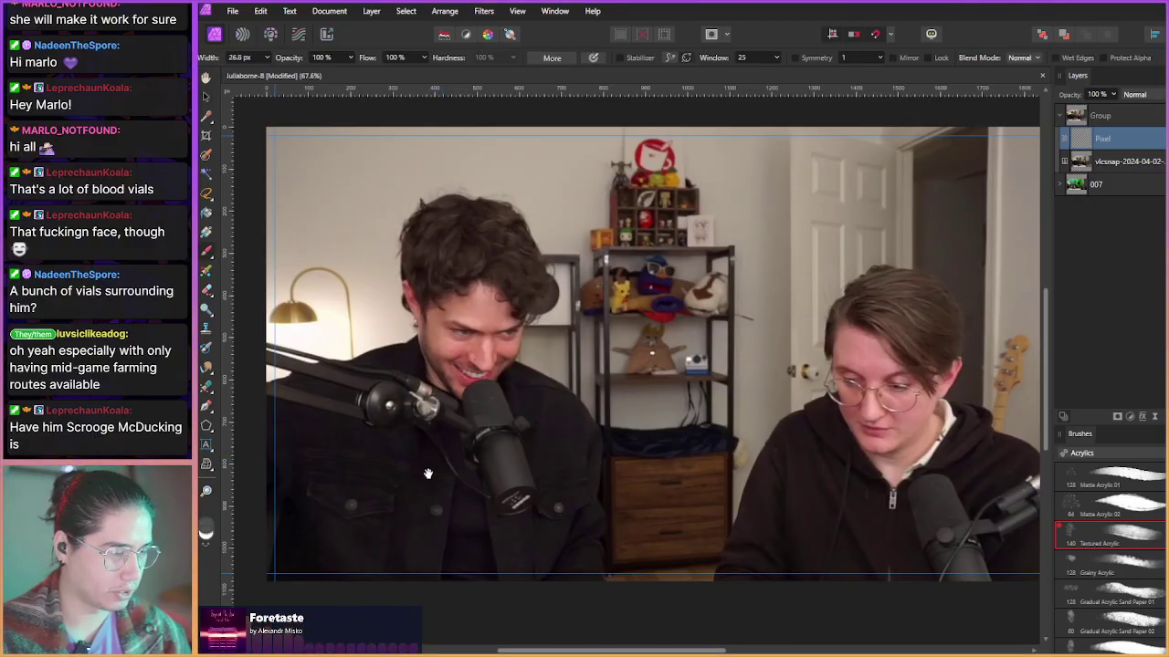
- Paint over the boom arm where it crosses the left host's jacket, using black sampled from the jacket
scroll(429, 461, up, 2)
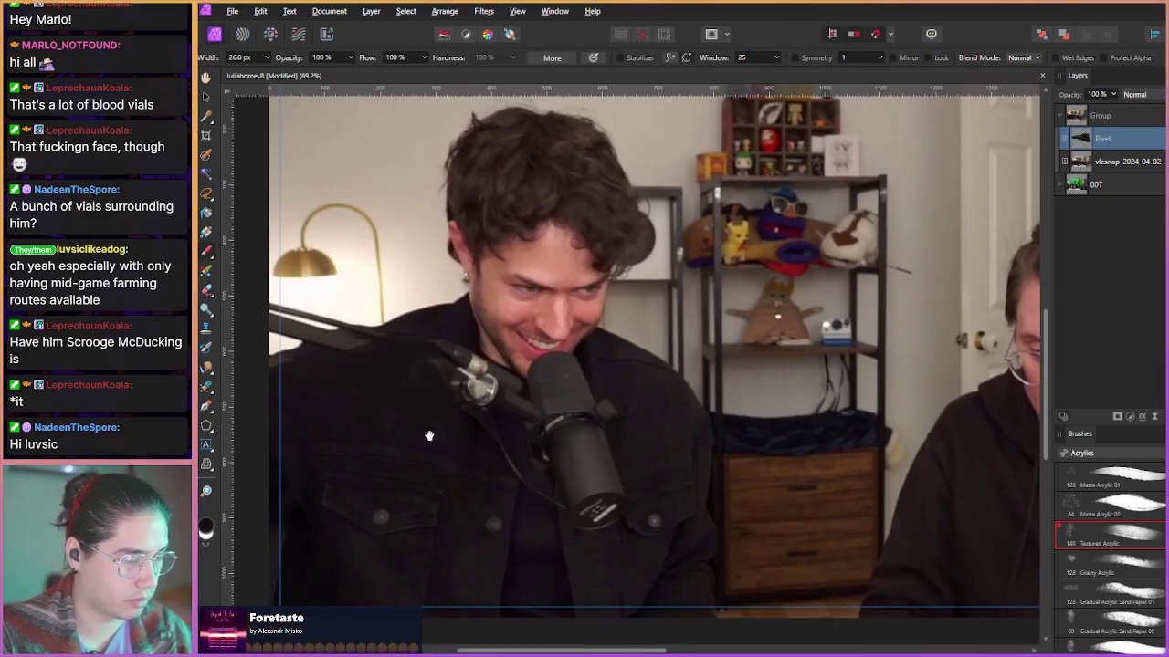
scroll(447, 425, up, 3)
scroll(459, 419, up, 2)
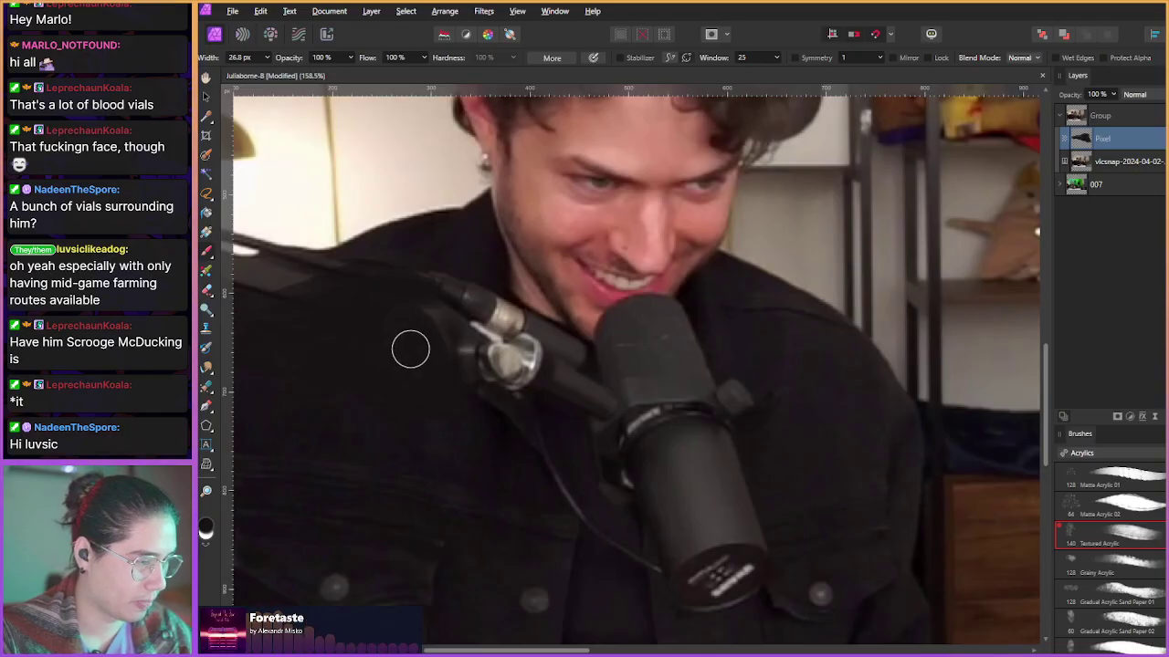
drag(409, 347, 414, 395)
key(alt)
drag(420, 419, 497, 424)
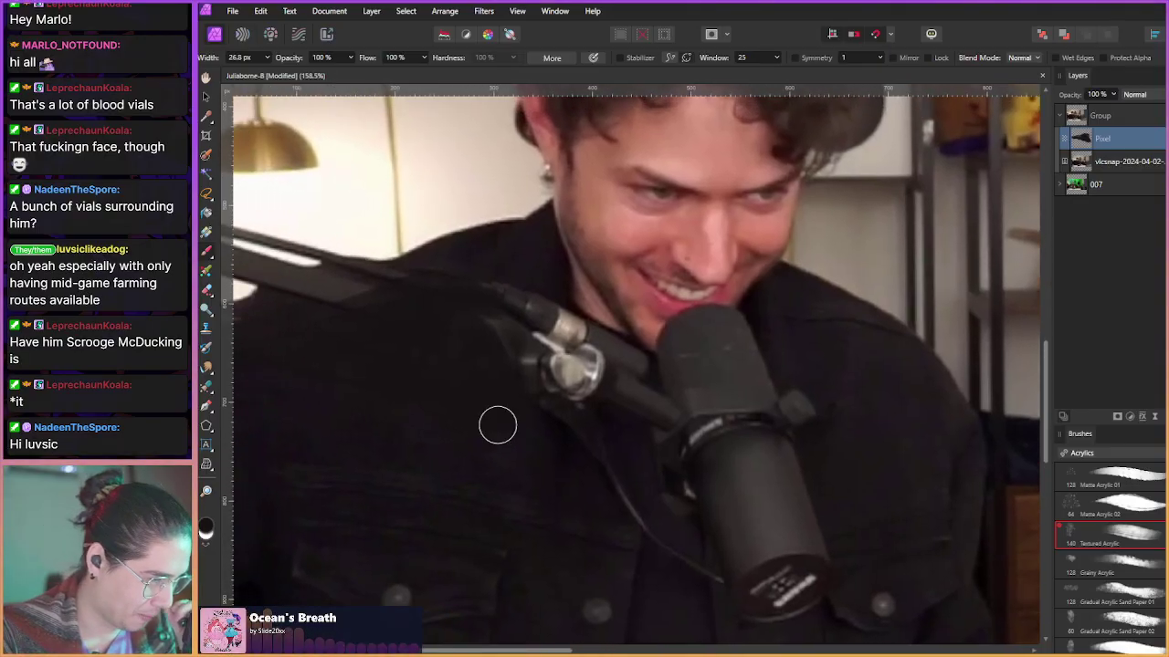
- Paint out the lower body of the left host's microphone with the dark jacket colour
drag(497, 425, 337, 307)
mouse_move(639, 353)
mouse_down()
mouse_move(626, 465)
mouse_move(637, 466)
mouse_move(652, 425)
mouse_move(648, 491)
mouse_move(636, 349)
mouse_move(626, 478)
mouse_move(618, 334)
mouse_move(629, 430)
mouse_move(610, 344)
mouse_move(569, 424)
mouse_up()
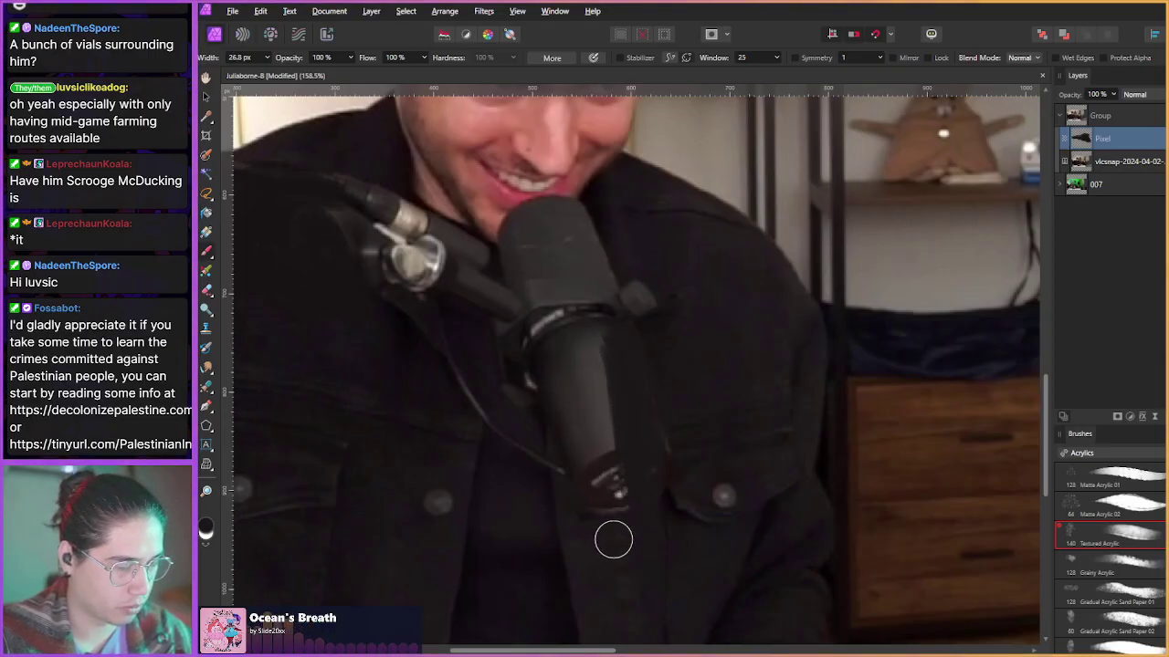
mouse_move(608, 512)
mouse_down()
mouse_move(608, 529)
mouse_move(584, 373)
mouse_move(584, 407)
mouse_move(594, 359)
mouse_move(602, 478)
mouse_move(588, 375)
mouse_move(556, 334)
mouse_move(499, 328)
mouse_move(574, 535)
mouse_move(556, 412)
mouse_move(576, 438)
mouse_move(561, 370)
mouse_move(563, 452)
mouse_move(582, 446)
mouse_move(590, 503)
mouse_move(581, 345)
mouse_move(601, 358)
mouse_move(613, 478)
mouse_move(597, 362)
mouse_up()
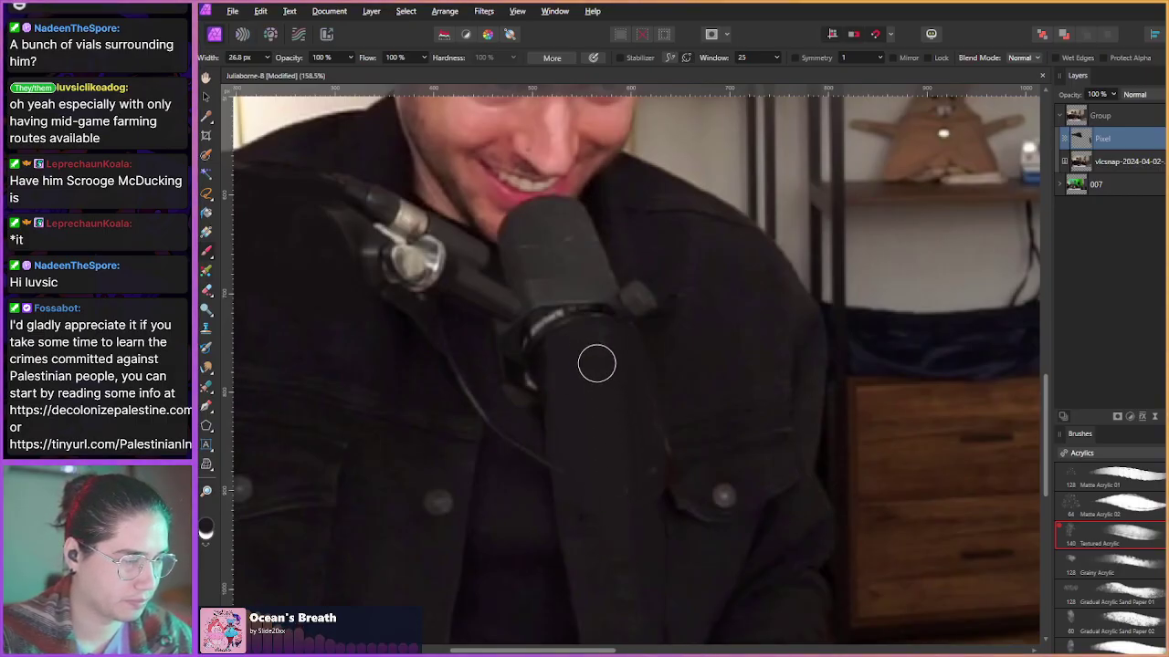
- Paint jacket black over the boom arm's cable connector and silver clamp near the left host's collar, using brush widths of 12.1 and 20.2 px
drag(386, 347, 448, 375)
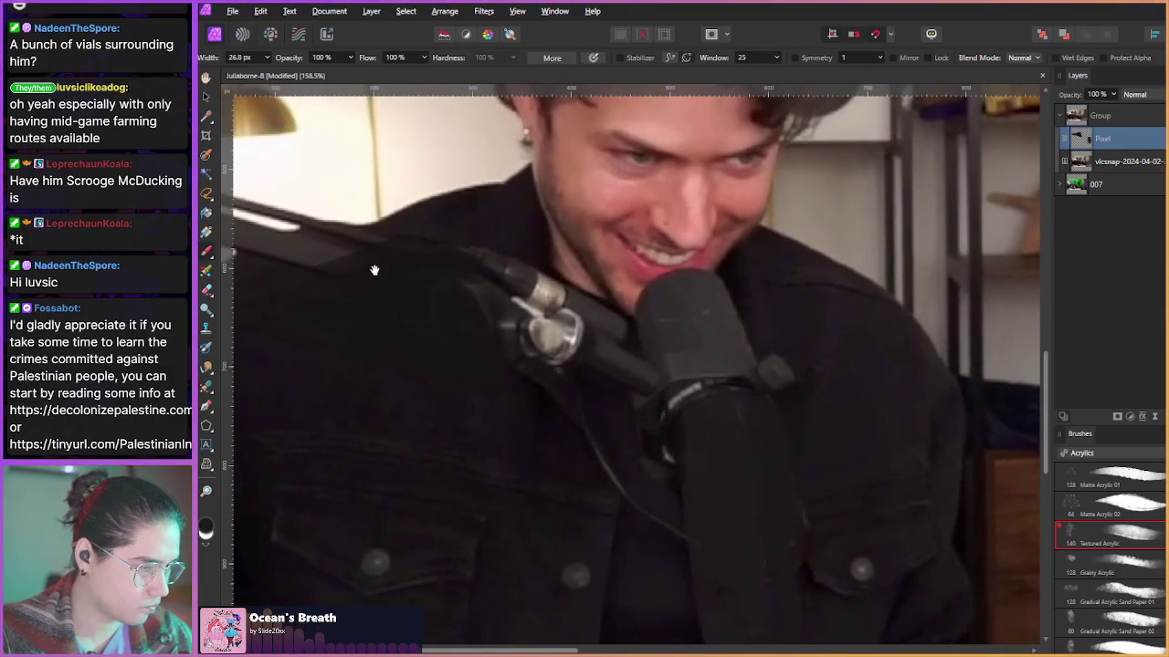
drag(374, 270, 423, 313)
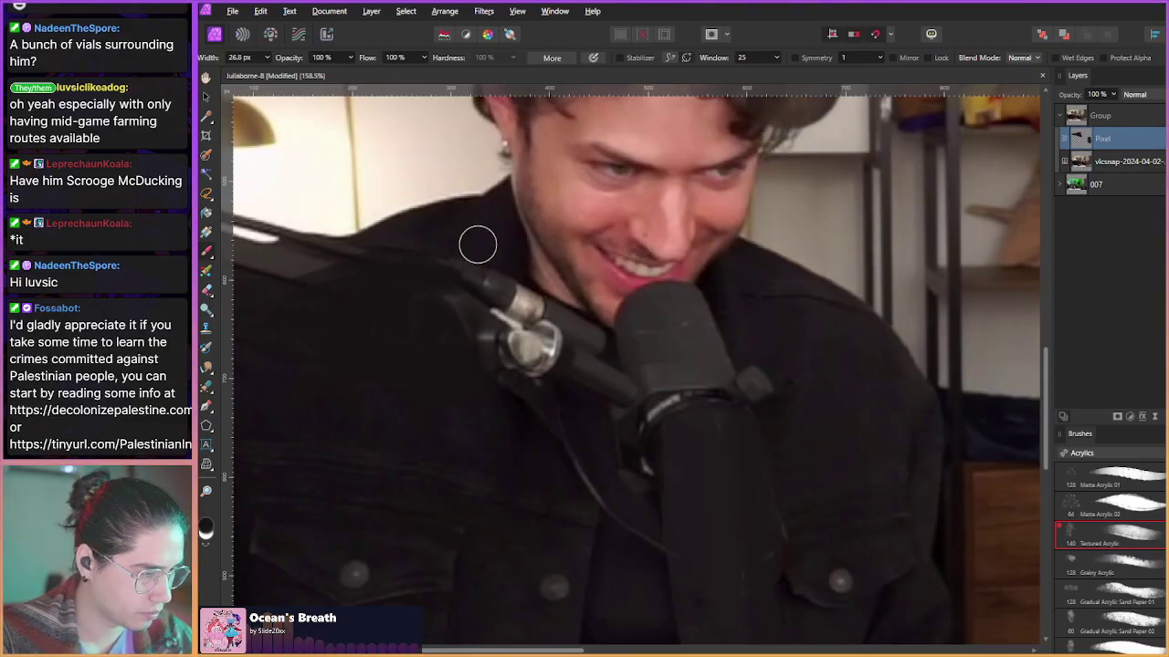
mouse_move(464, 291)
mouse_down()
mouse_move(472, 272)
mouse_move(496, 264)
mouse_move(521, 338)
mouse_up()
mouse_move(539, 401)
mouse_down()
mouse_move(514, 290)
mouse_move(530, 361)
mouse_move(514, 339)
mouse_move(543, 397)
mouse_up()
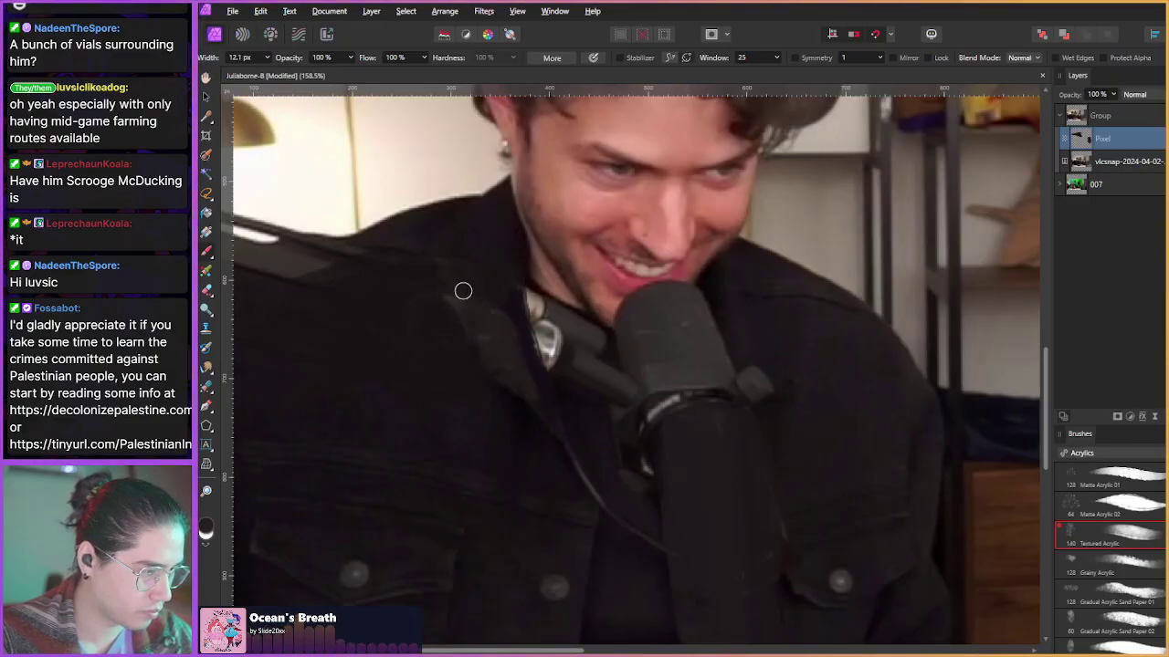
key(bracketright)
key(bracketright)
key(bracketright)
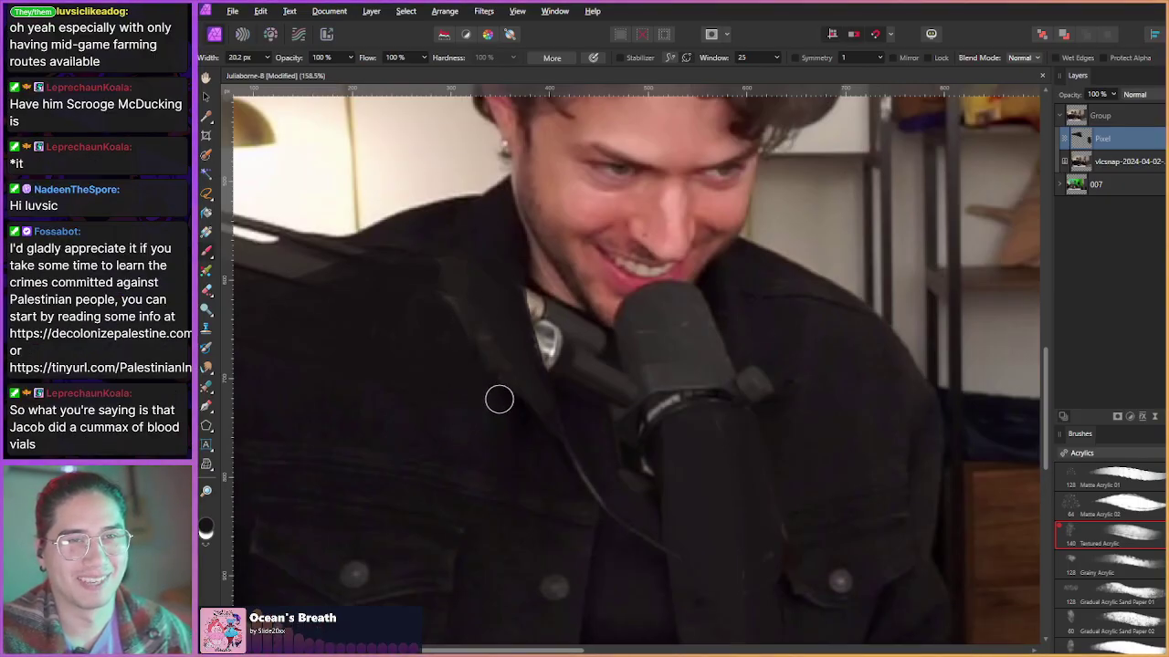
- Paint near-white over the boom arm against the wall below the lamp, starting with a 46.1 px brush
mouse_move(407, 394)
mouse_down()
mouse_move(449, 438)
mouse_move(439, 429)
mouse_move(470, 441)
mouse_up()
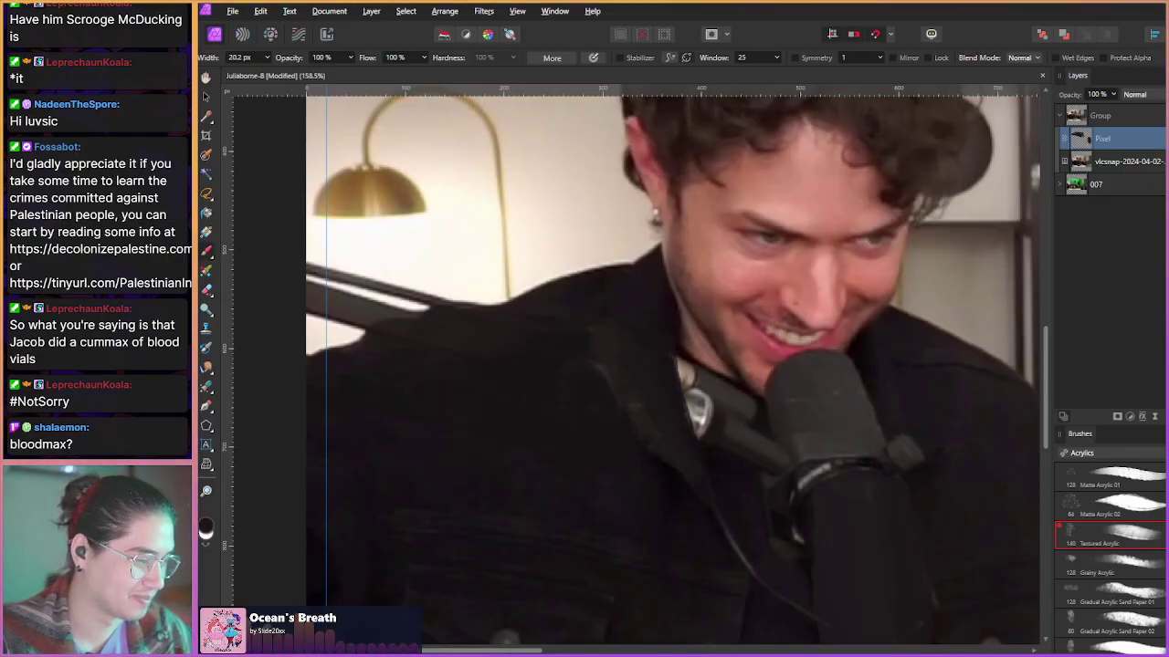
key(bracketright)
key(bracketright)
key(bracketright)
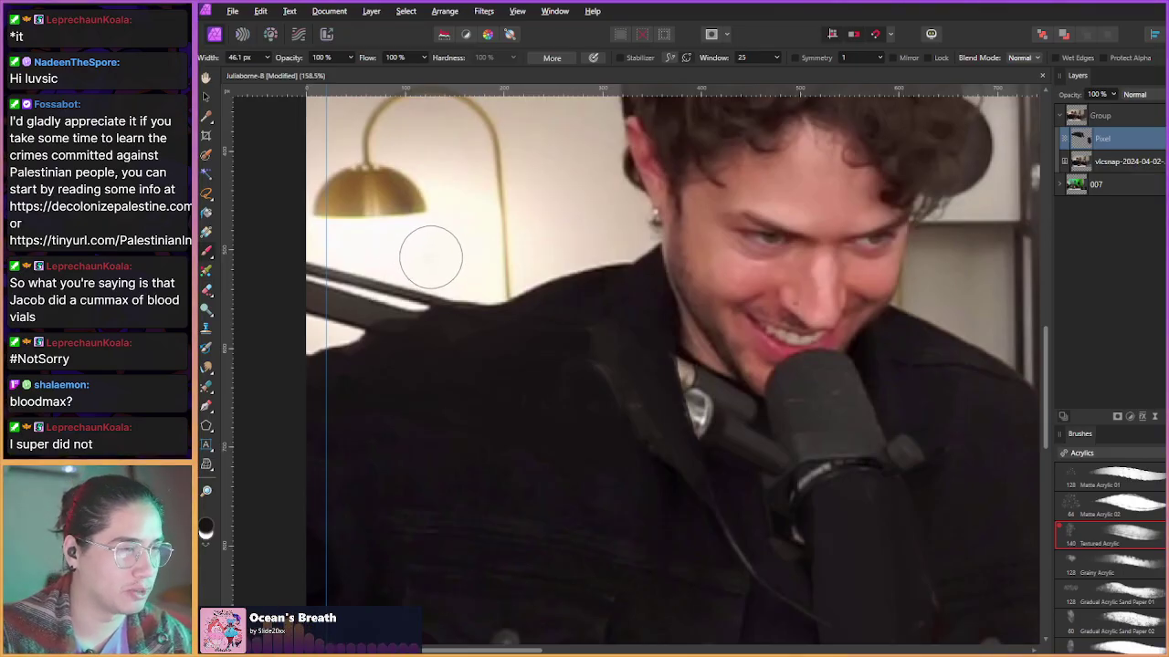
key(x)
mouse_move(425, 256)
mouse_down()
mouse_move(378, 252)
mouse_move(415, 246)
mouse_move(392, 248)
mouse_up()
mouse_move(402, 292)
mouse_down()
mouse_move(444, 287)
mouse_move(336, 312)
mouse_move(347, 325)
mouse_move(406, 300)
mouse_move(356, 290)
mouse_move(345, 303)
mouse_move(365, 313)
mouse_move(313, 332)
mouse_move(320, 268)
mouse_move(331, 318)
mouse_move(283, 271)
mouse_up()
- Blend the remaining boom arm traces into the wall with sampled wall tones and a 23.6 px brush, up to the shoulder edge
alt+click(311, 328)
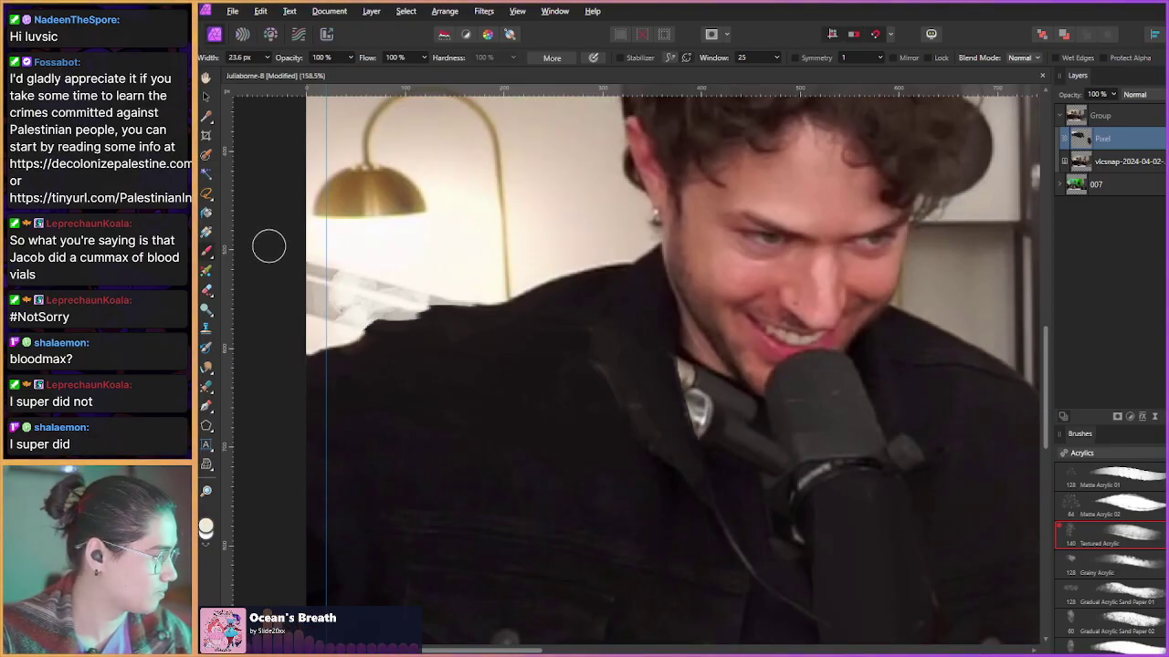
mouse_move(354, 281)
mouse_down()
mouse_move(336, 305)
mouse_move(350, 296)
mouse_up()
alt+click(382, 270)
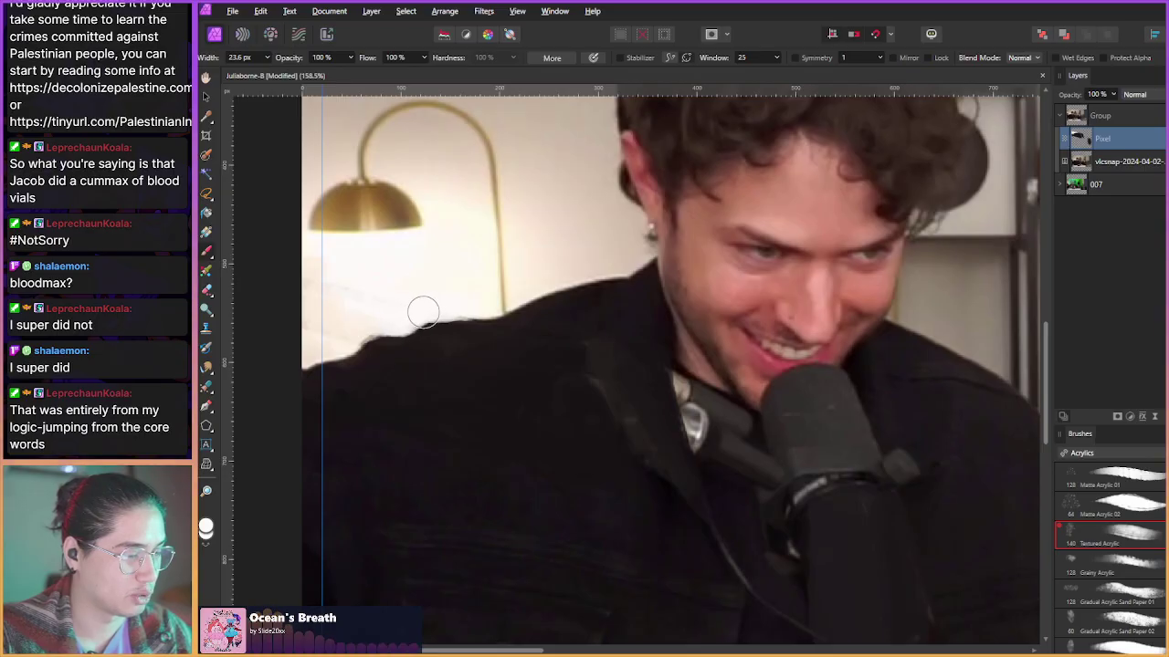
drag(428, 313, 399, 311)
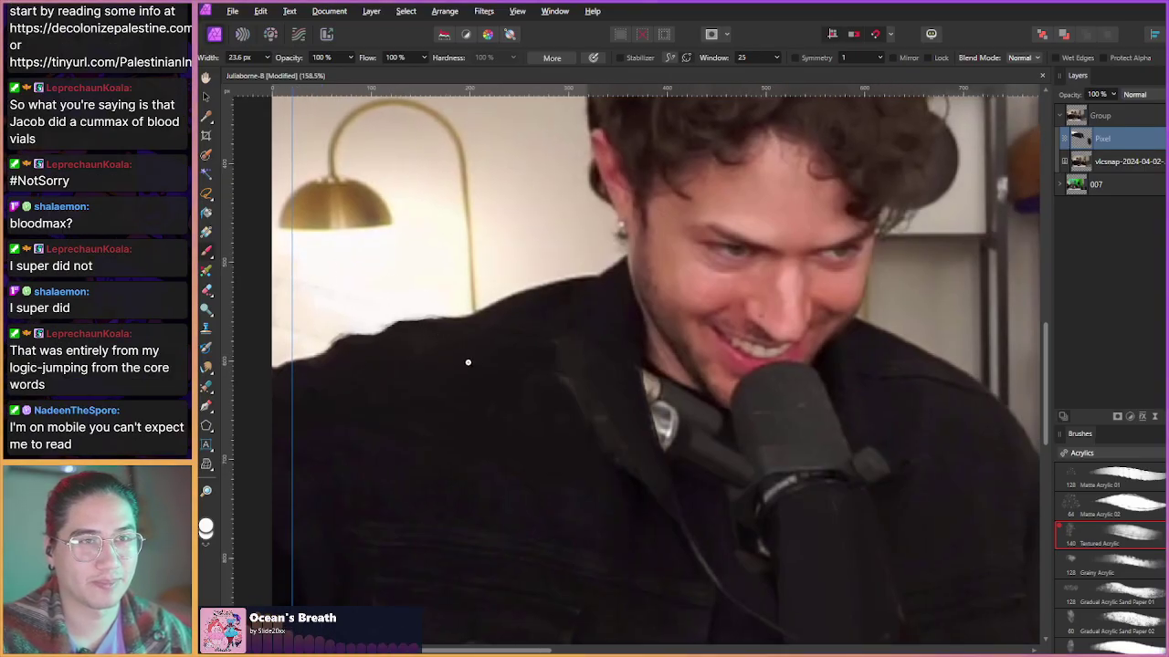
- Paint out the rest of the clamp and arm between the collar and microphone with the sampled dark shirt colour
scroll(465, 358, down, 2)
drag(426, 384, 454, 397)
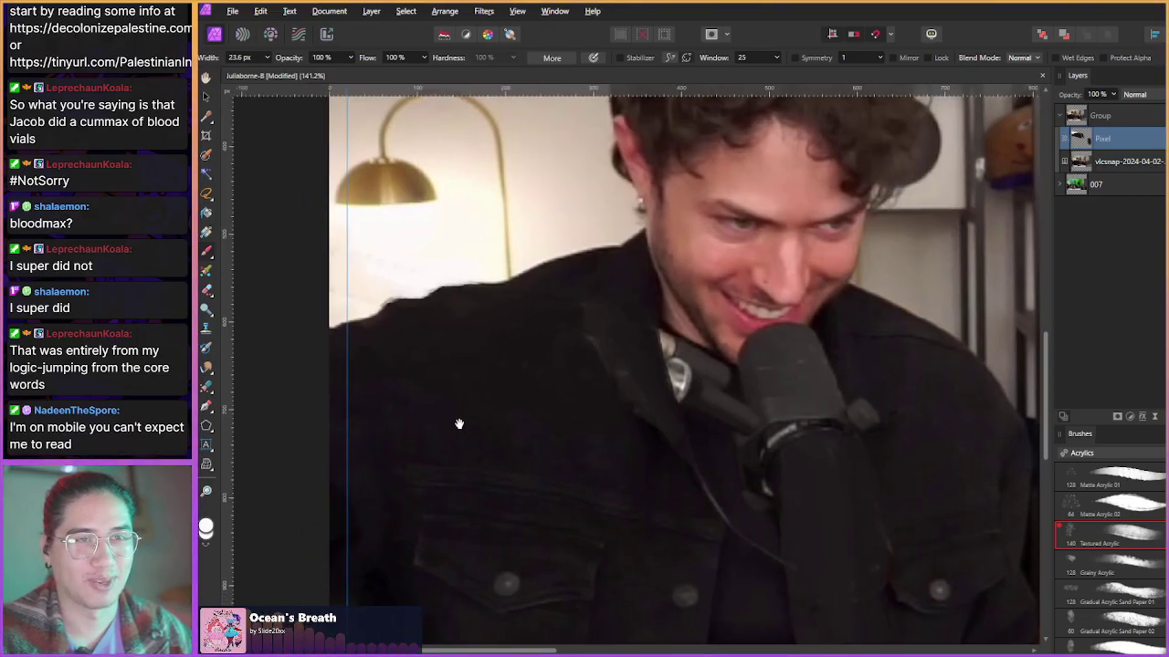
scroll(454, 395, up, 2)
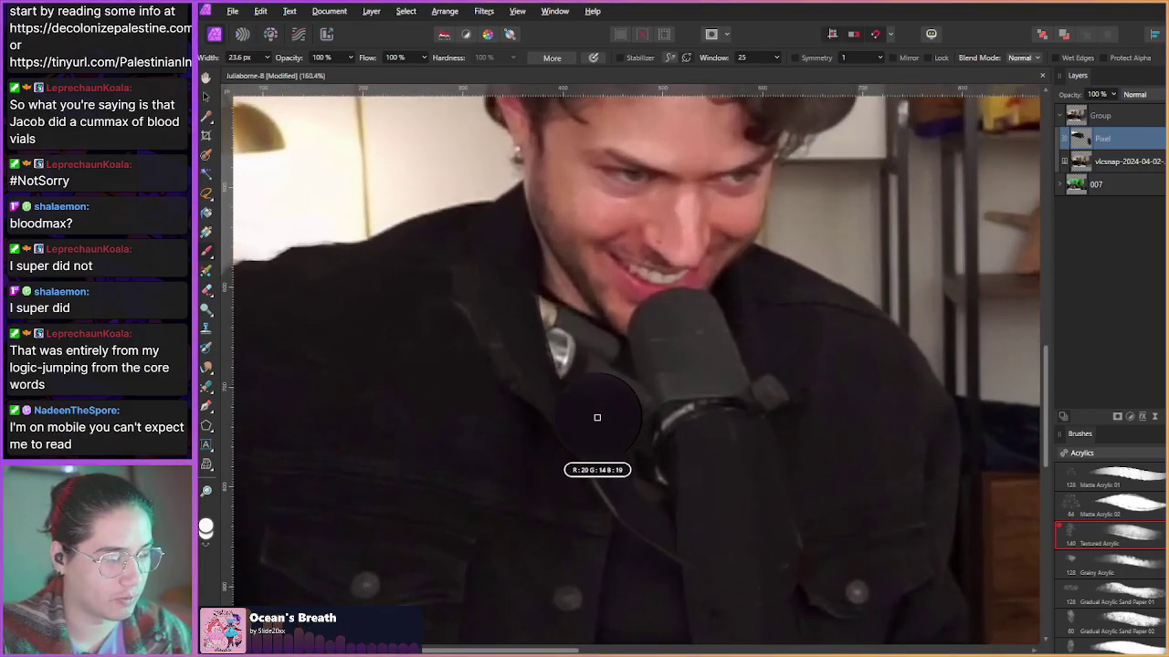
mouse_move(571, 383)
mouse_down()
mouse_move(552, 323)
mouse_move(572, 349)
mouse_up()
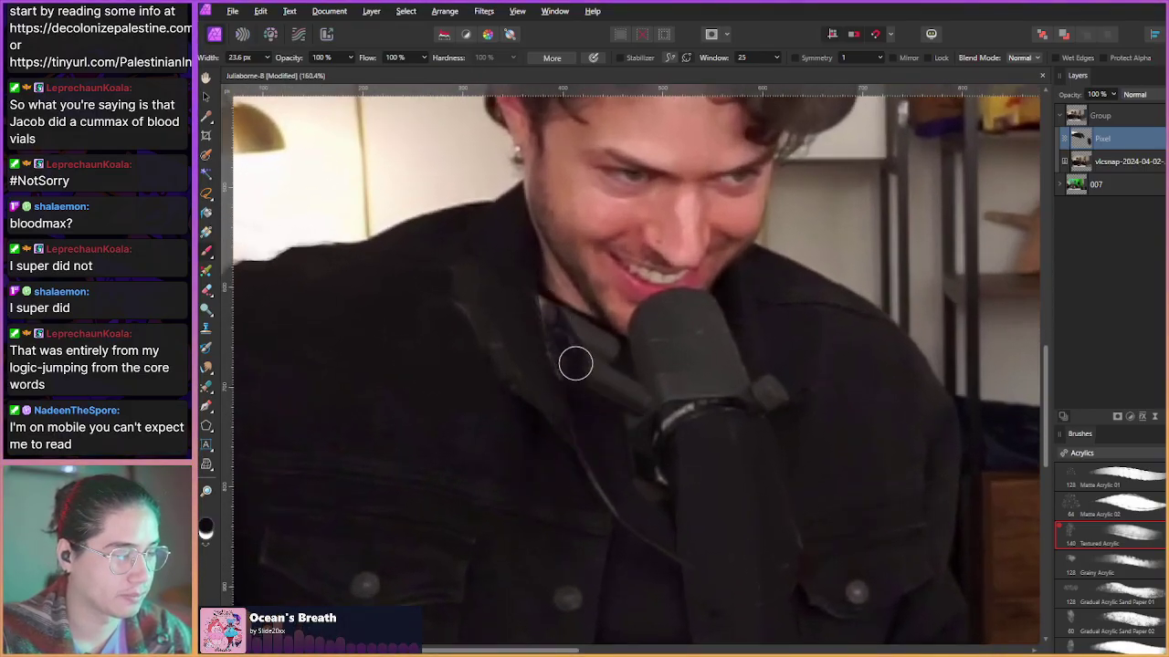
mouse_move(609, 420)
mouse_down()
mouse_move(575, 323)
mouse_move(608, 341)
mouse_move(605, 381)
mouse_move(554, 325)
mouse_move(579, 396)
mouse_move(539, 297)
mouse_move(608, 347)
mouse_move(542, 311)
mouse_move(565, 375)
mouse_move(597, 355)
mouse_move(556, 319)
mouse_move(577, 392)
mouse_move(540, 298)
mouse_move(558, 357)
mouse_move(611, 402)
mouse_up()
drag(618, 448, 554, 401)
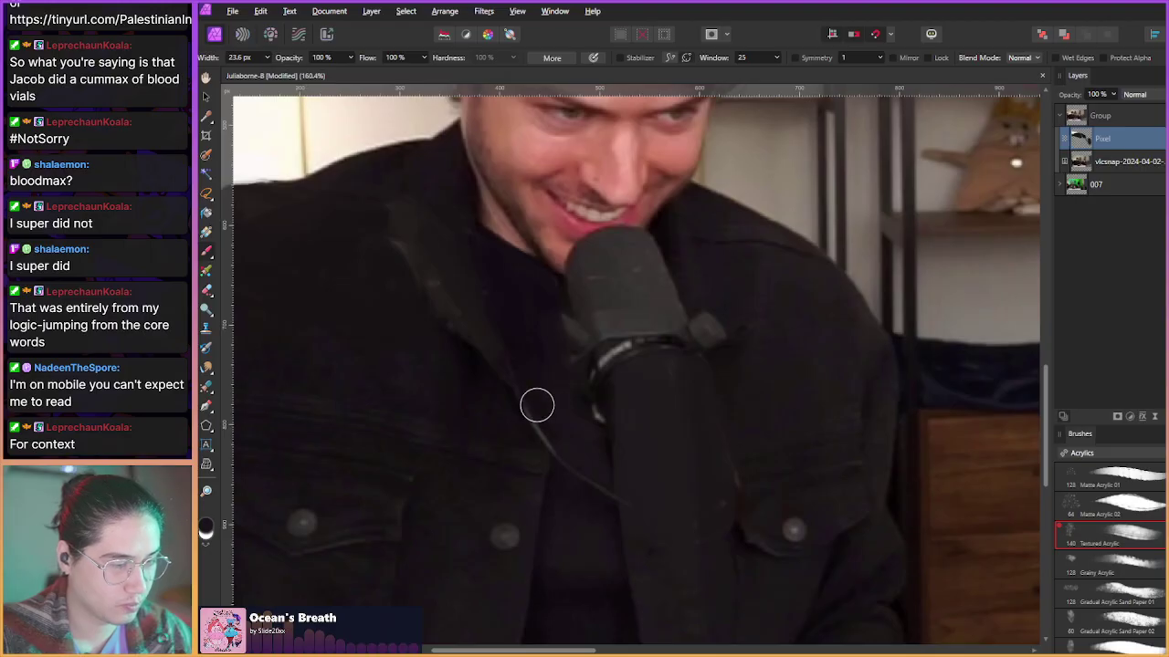
- Rebuild the left host's chin over the top of the microphone with sampled skin tone, using a 13.7 px brush
scroll(534, 411, down, 3)
drag(532, 419, 573, 379)
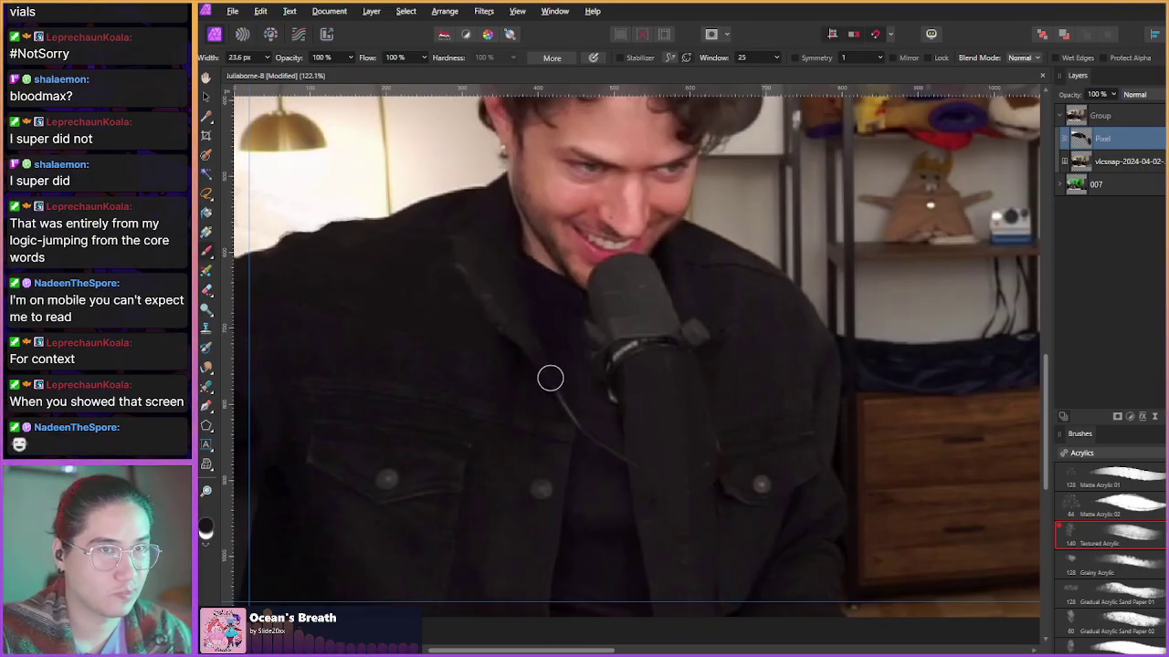
drag(543, 420, 465, 339)
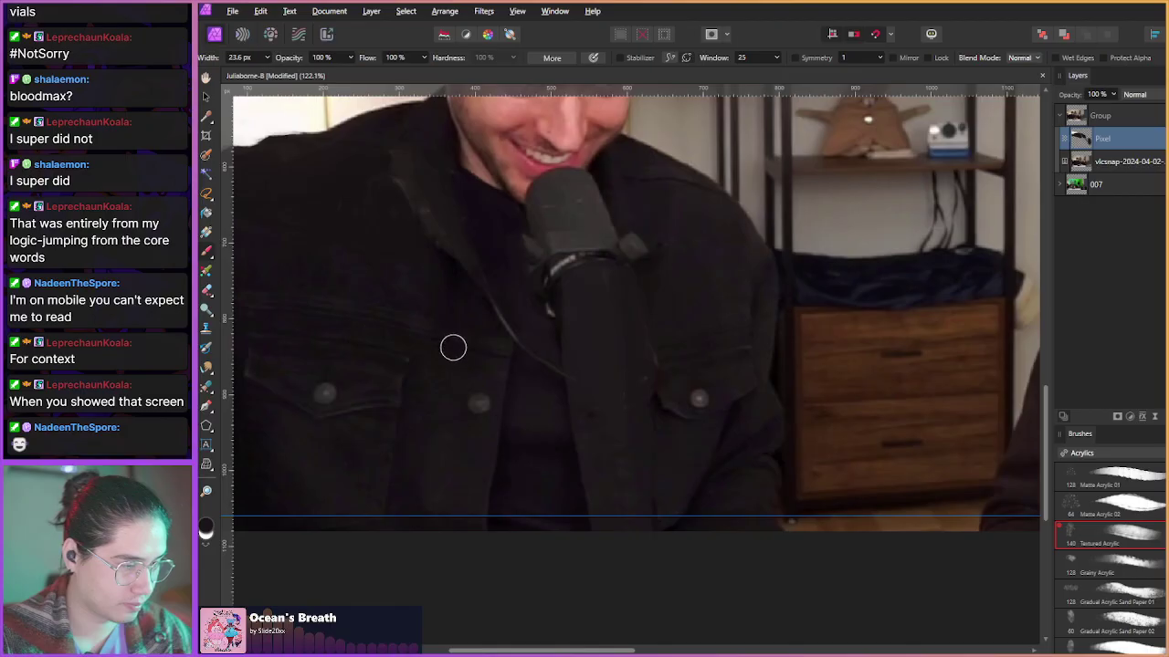
scroll(584, 423, up, 1)
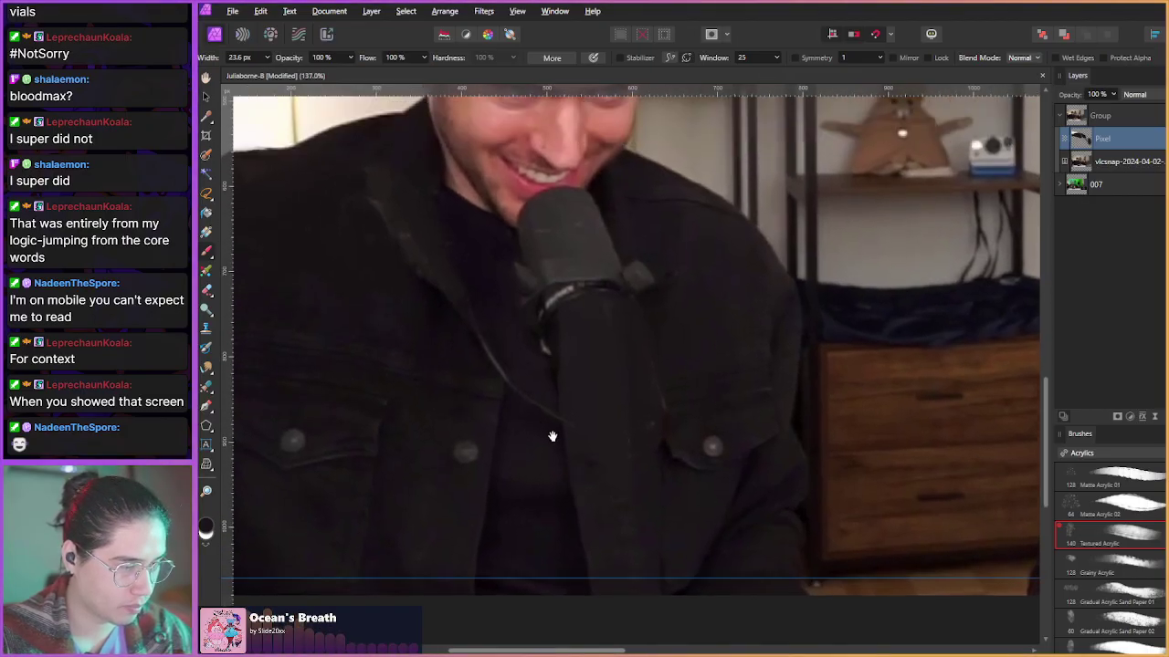
scroll(365, 334, down, 3)
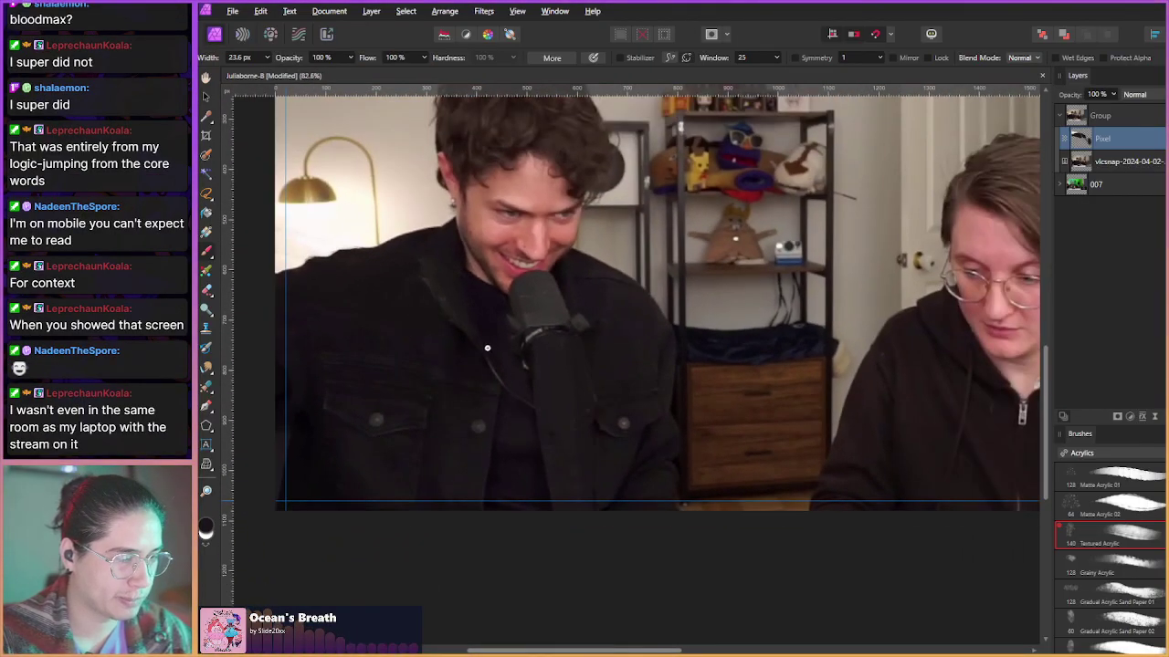
scroll(486, 348, up, 5)
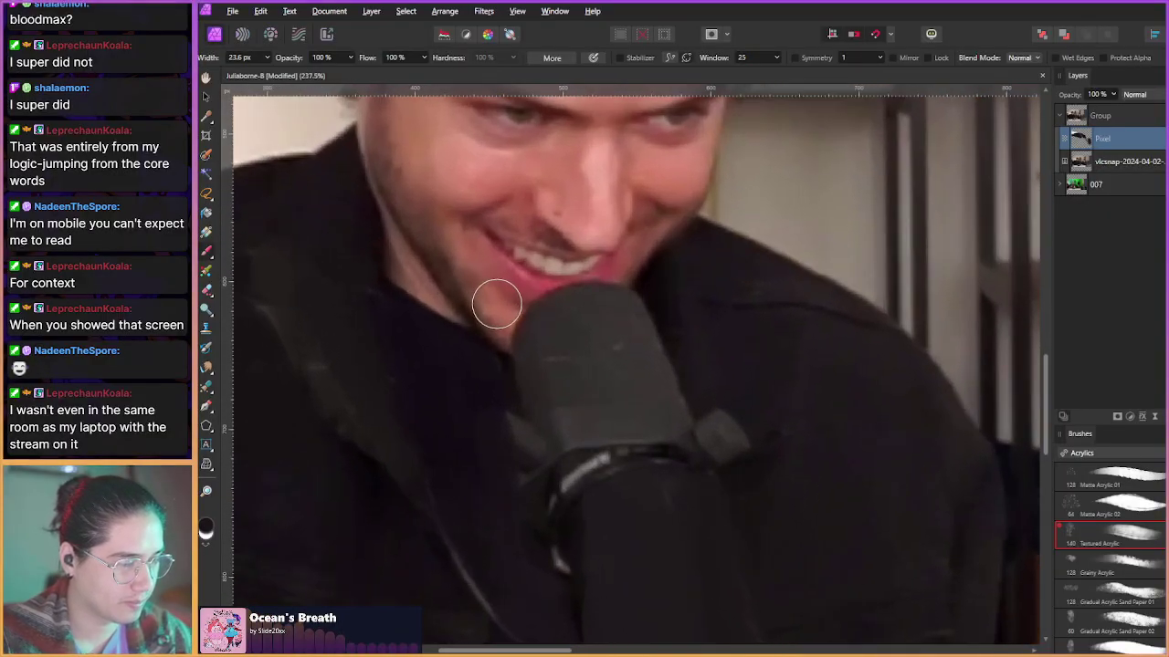
alt+click(497, 304)
drag(496, 304, 477, 336)
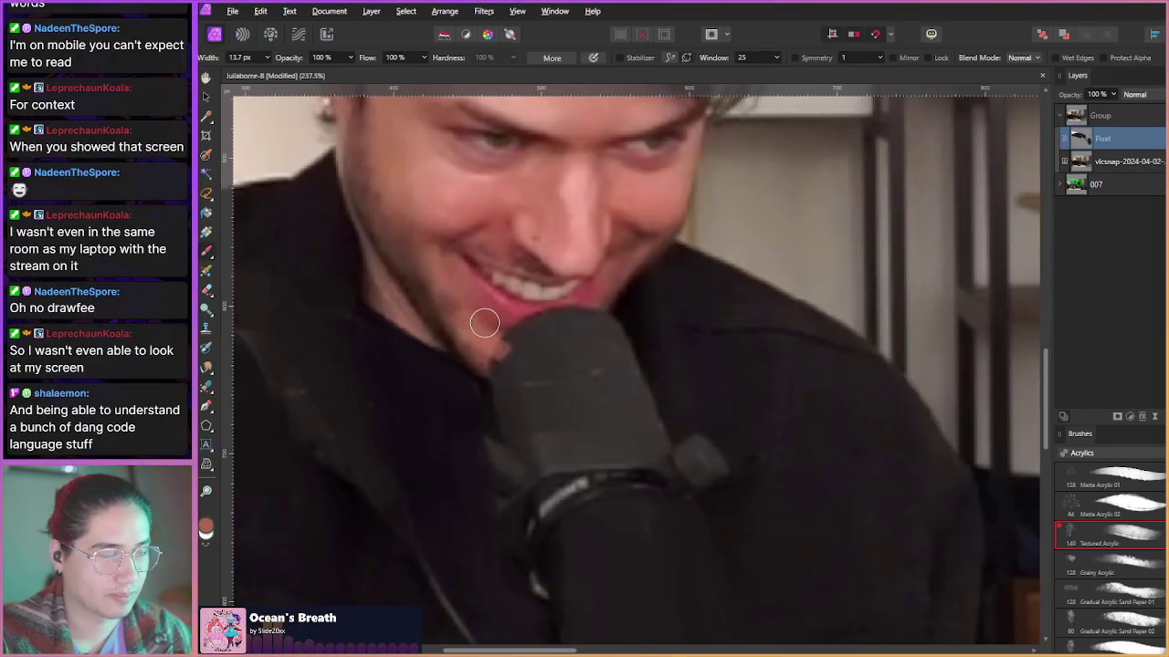
mouse_move(520, 350)
mouse_down()
mouse_move(585, 310)
mouse_move(525, 346)
mouse_move(493, 343)
mouse_move(573, 328)
mouse_move(521, 357)
mouse_move(475, 349)
mouse_move(515, 370)
mouse_move(560, 351)
mouse_move(586, 315)
mouse_move(541, 361)
mouse_move(487, 358)
mouse_move(524, 359)
mouse_move(492, 335)
mouse_move(520, 371)
mouse_move(487, 361)
mouse_move(524, 368)
mouse_move(584, 315)
mouse_move(555, 333)
mouse_move(471, 338)
mouse_move(523, 344)
mouse_move(509, 349)
mouse_move(487, 323)
mouse_up()
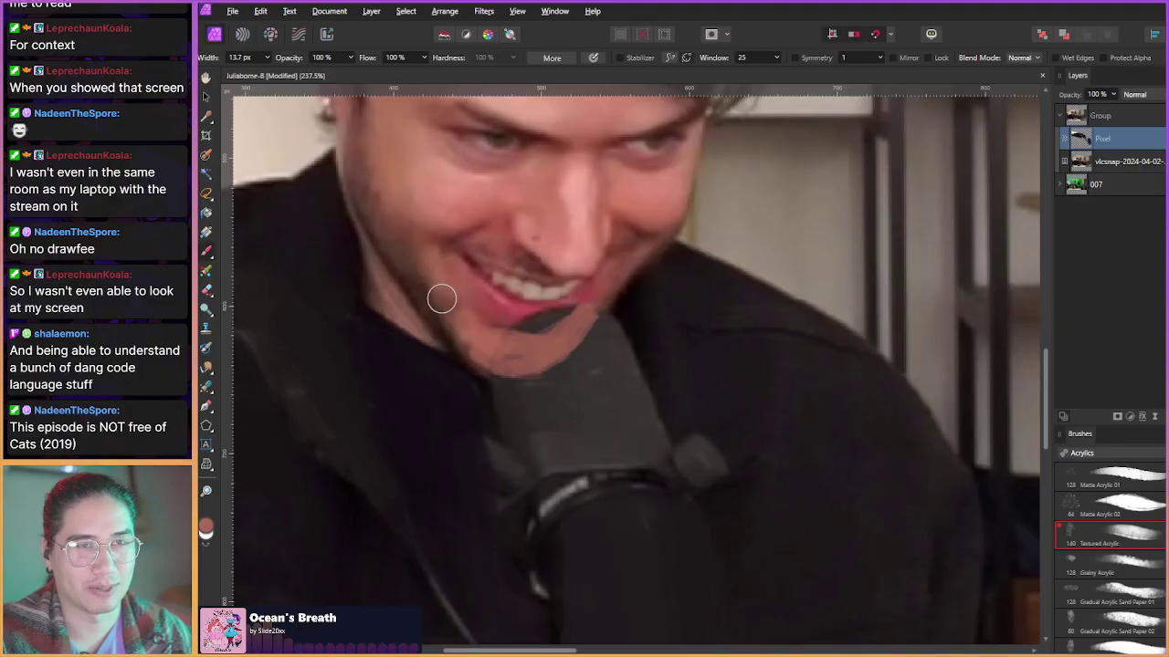
- Paint the left host's lower lip over the microphone with sampled lip red, refining it with 9.3 and 4.5 px brushes
alt+click(497, 311)
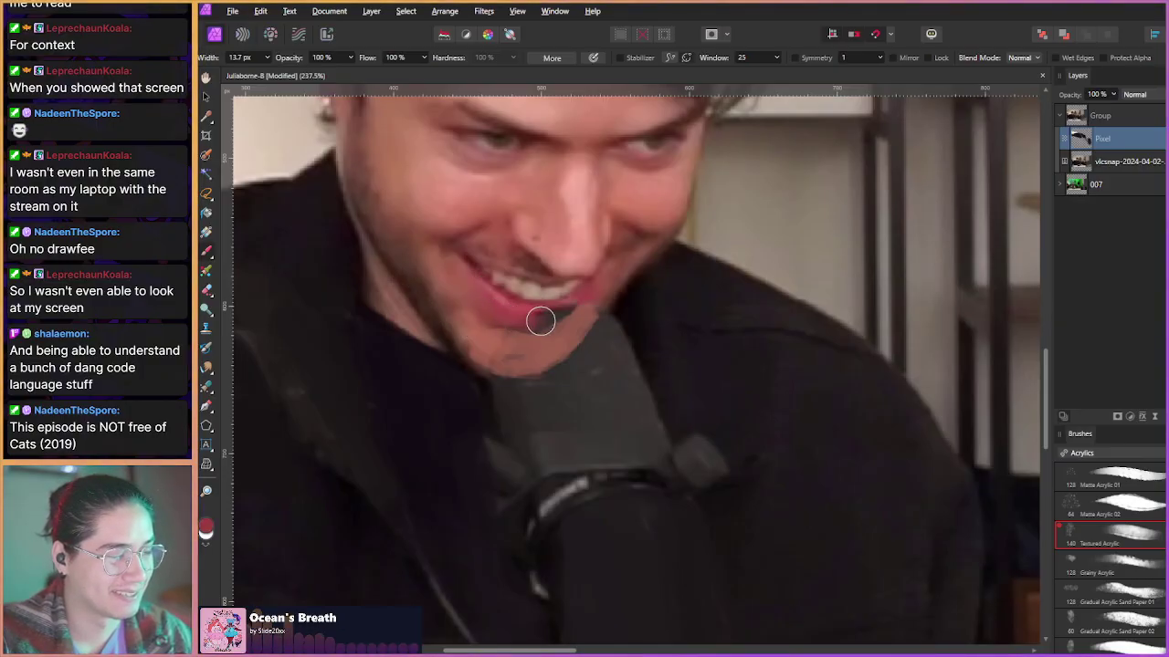
scroll(557, 315, up, 4)
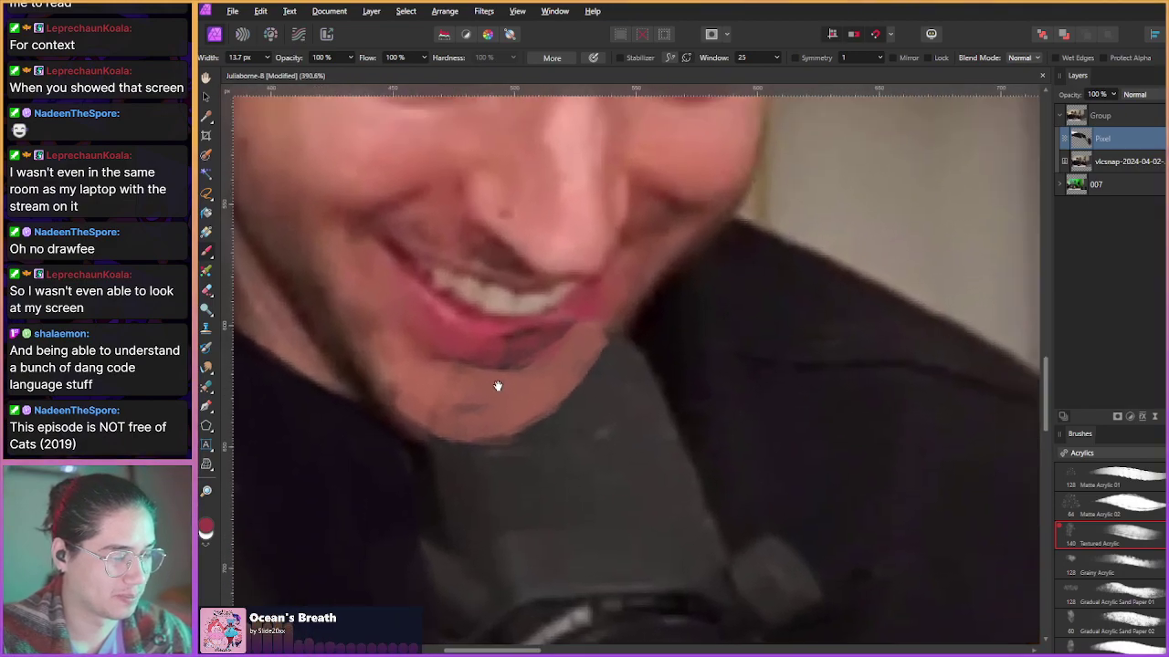
drag(502, 368, 466, 356)
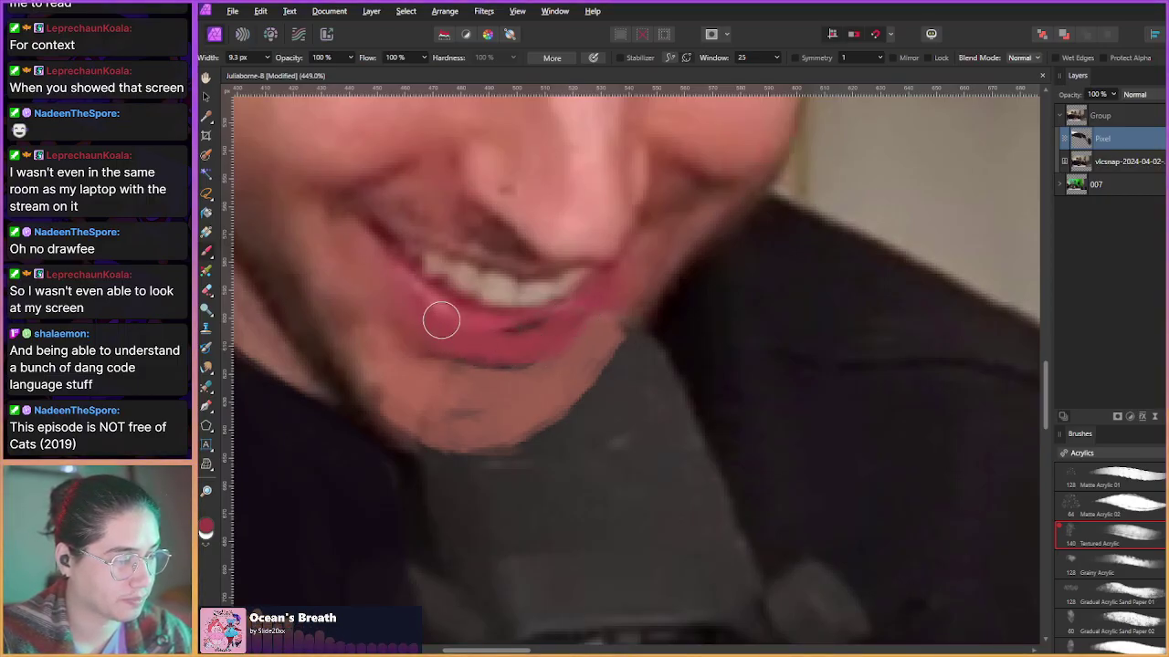
drag(469, 318, 482, 324)
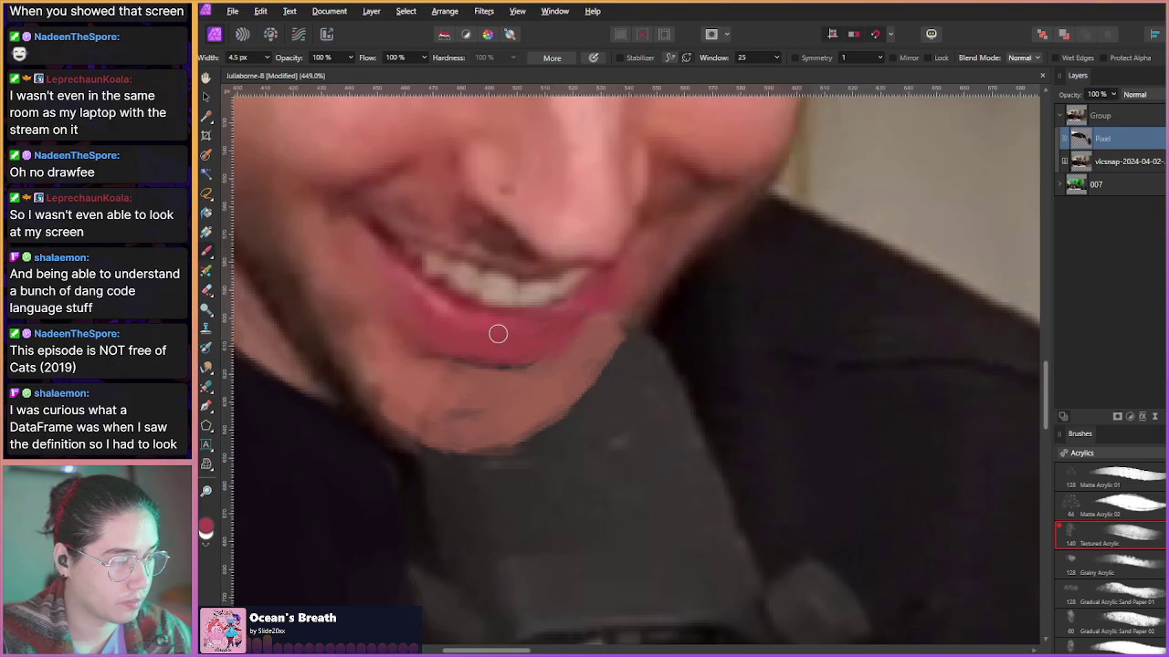
mouse_move(404, 380)
mouse_down()
mouse_move(444, 387)
mouse_move(433, 367)
mouse_up()
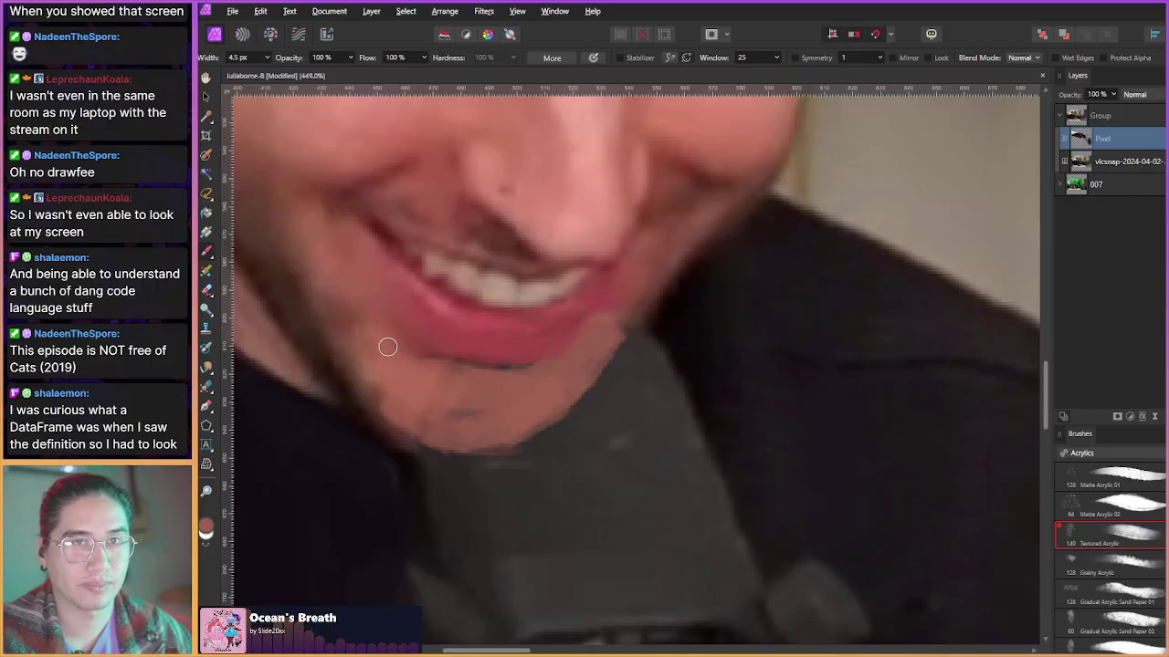
- Cover the dark specks on the left host's chin with skin tone and paint a sampled beard tone along its lower edge, using a 10.1 px brush
drag(435, 390, 459, 386)
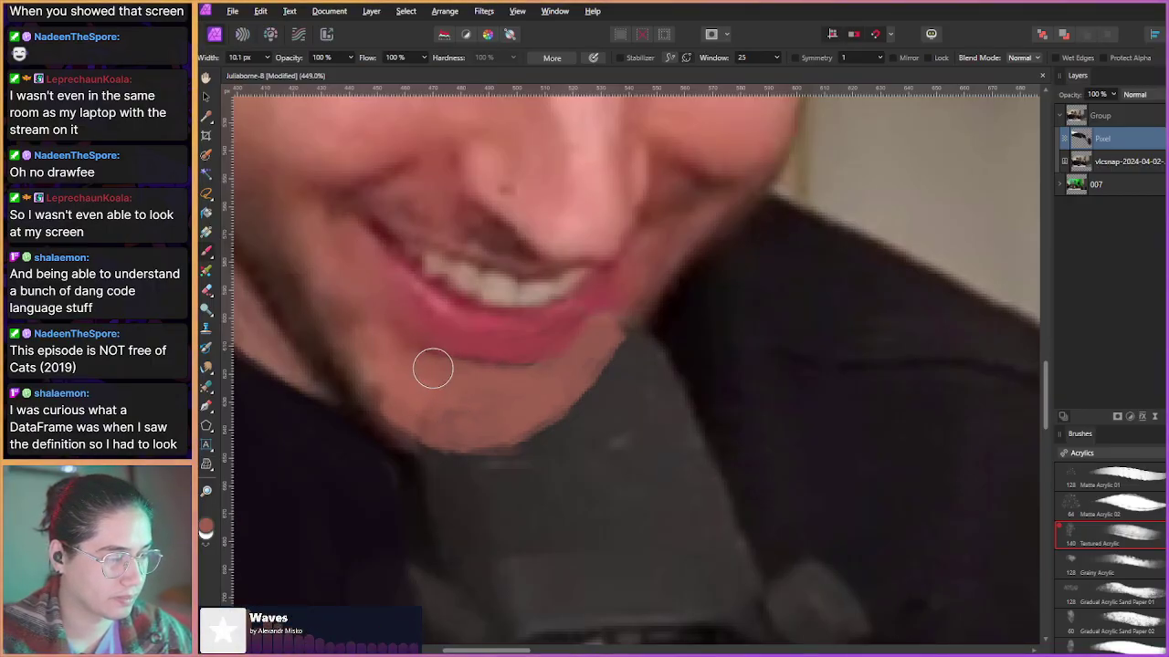
alt+click(326, 367)
mouse_move(375, 417)
mouse_down()
mouse_move(487, 441)
mouse_move(592, 371)
mouse_move(609, 333)
mouse_move(588, 363)
mouse_up()
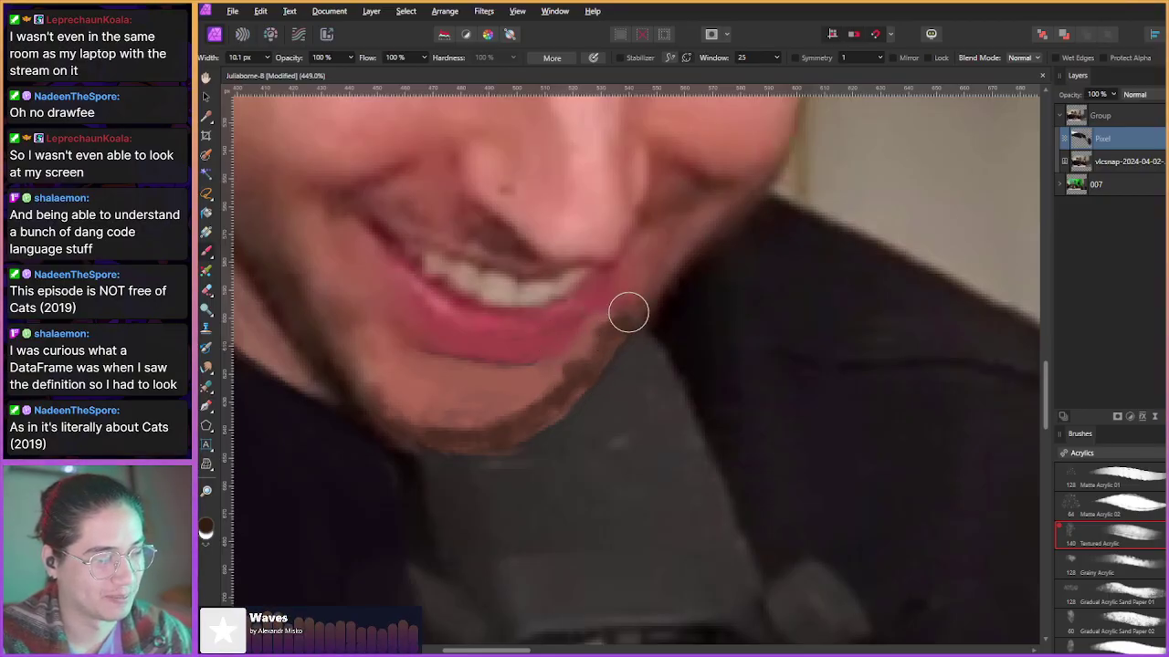
- Blend the painted beard into the left host's jawline and soften the chin edge from the jaw up to the mouth corner
scroll(417, 404, down, 6)
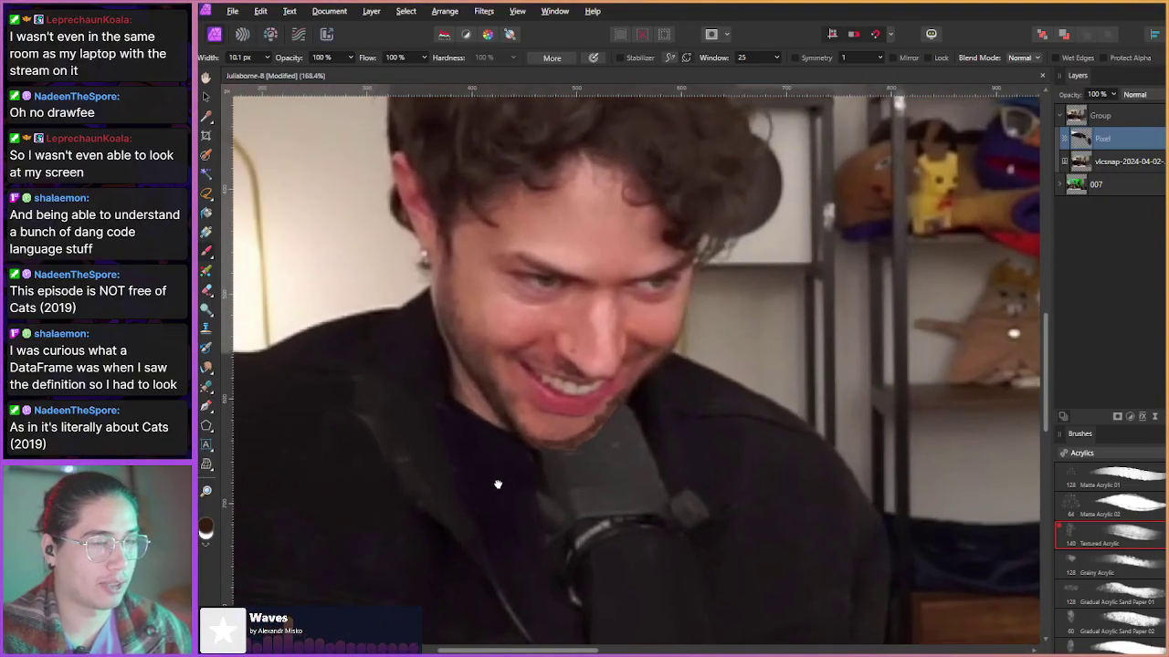
scroll(525, 461, up, 5)
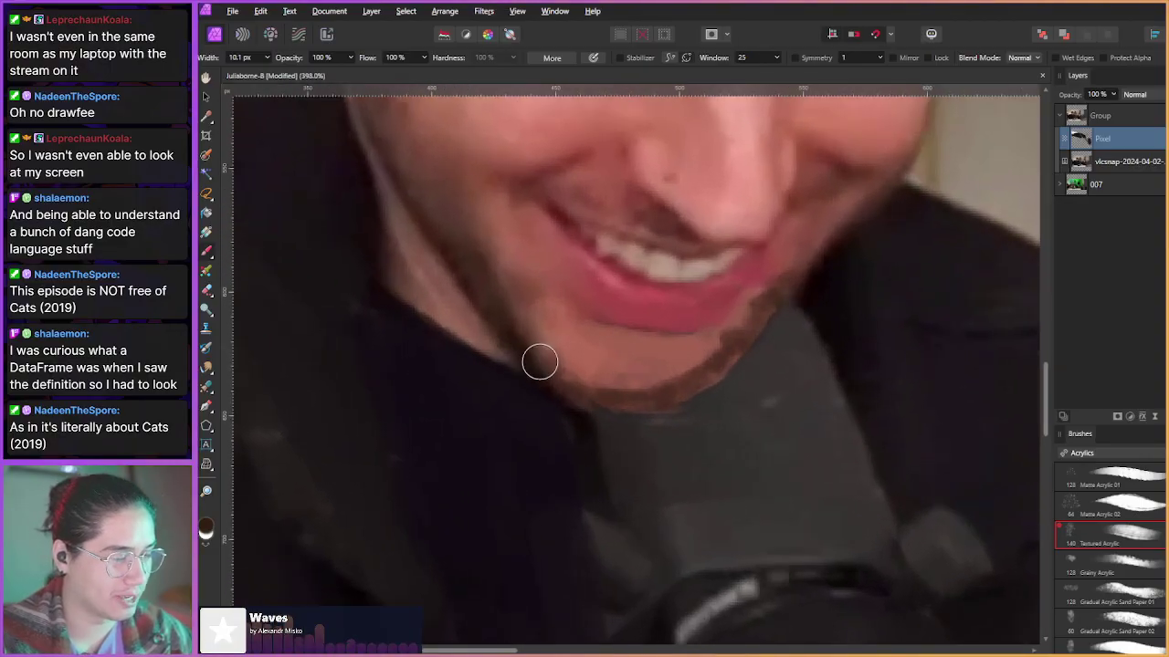
drag(520, 338, 566, 378)
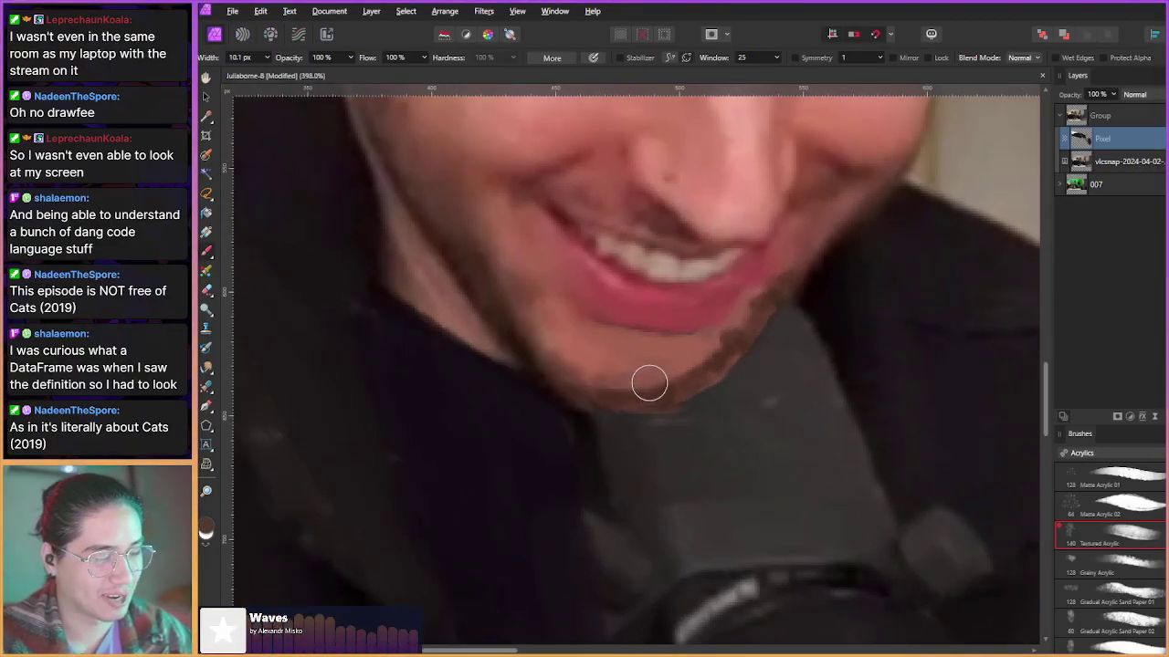
drag(649, 386, 551, 395)
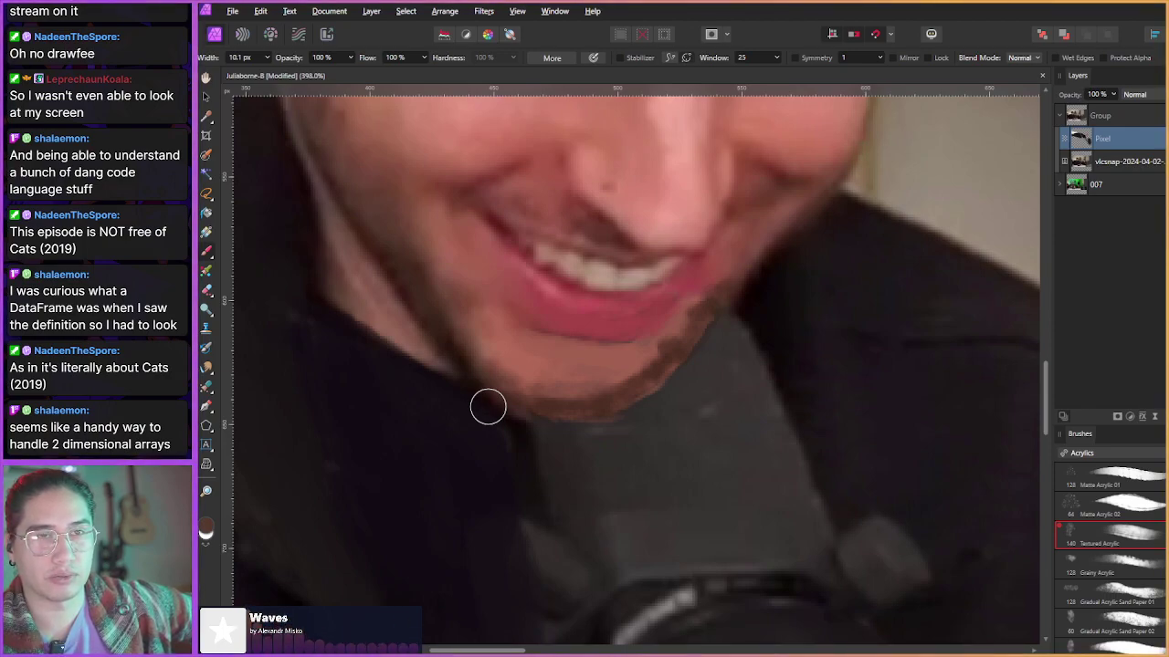
mouse_move(489, 406)
mouse_down()
mouse_move(520, 391)
mouse_move(567, 404)
mouse_move(618, 378)
mouse_move(629, 388)
mouse_move(722, 286)
mouse_move(471, 390)
mouse_move(525, 391)
mouse_move(514, 380)
mouse_move(554, 402)
mouse_move(507, 374)
mouse_move(486, 343)
mouse_move(542, 365)
mouse_move(641, 371)
mouse_move(691, 308)
mouse_up()
alt+click(563, 373)
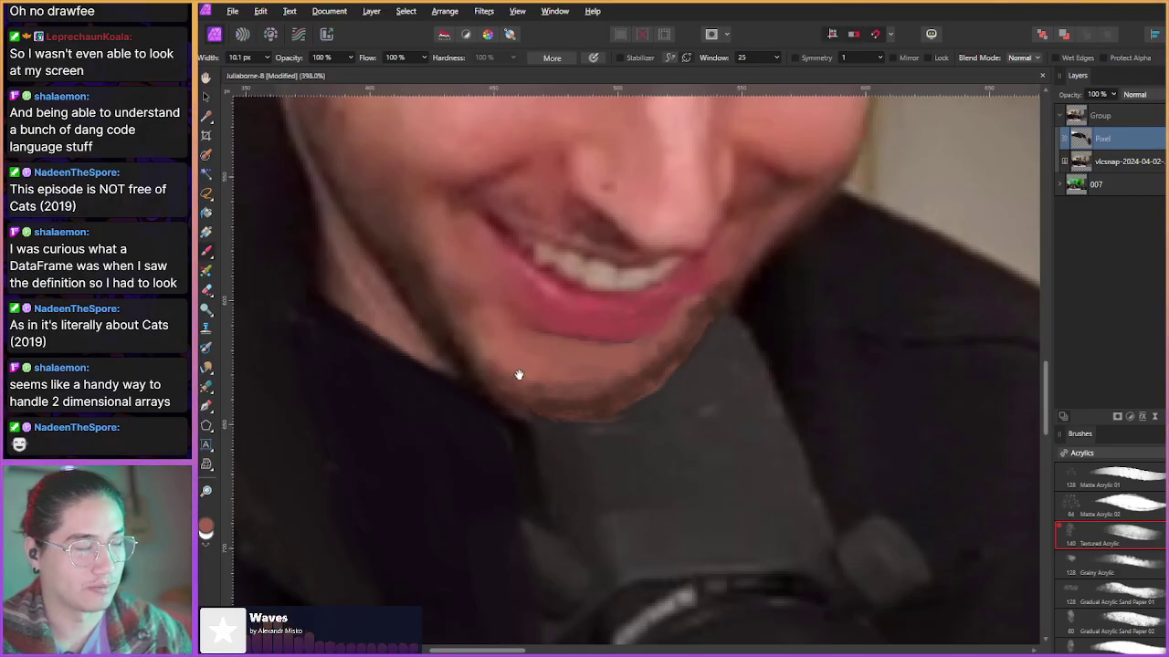
- Examine the left host's retouched chin and mouth from a distance and close up, including with the interface hidden
scroll(520, 375, down, 5)
scroll(520, 466, down, 4)
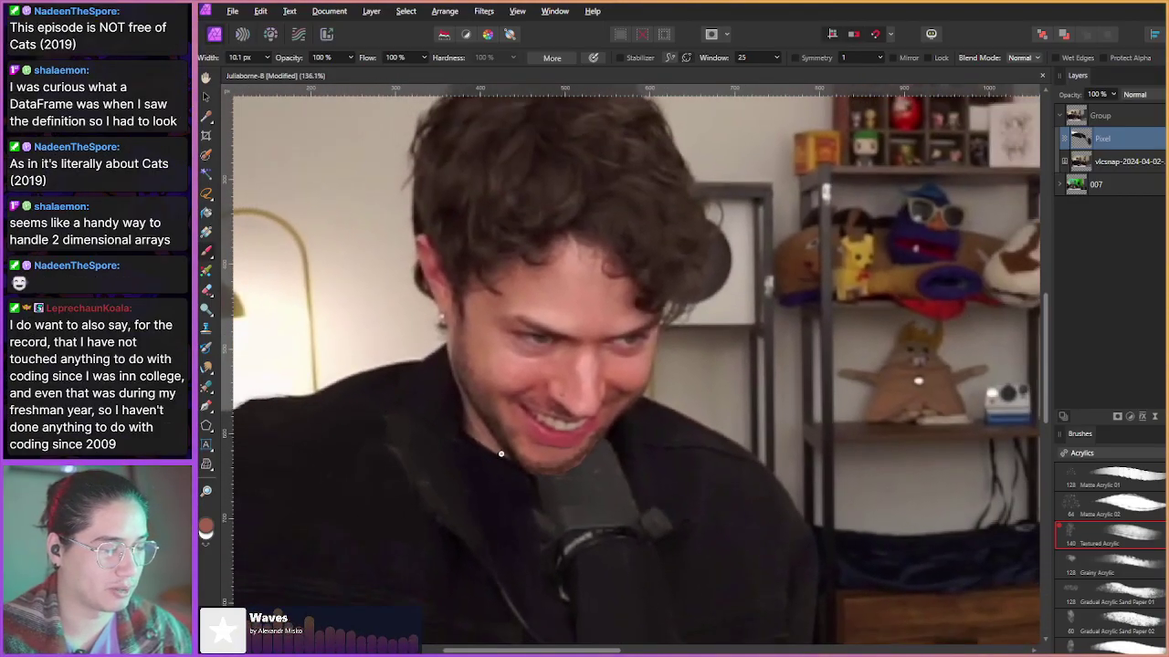
scroll(503, 469, up, 1)
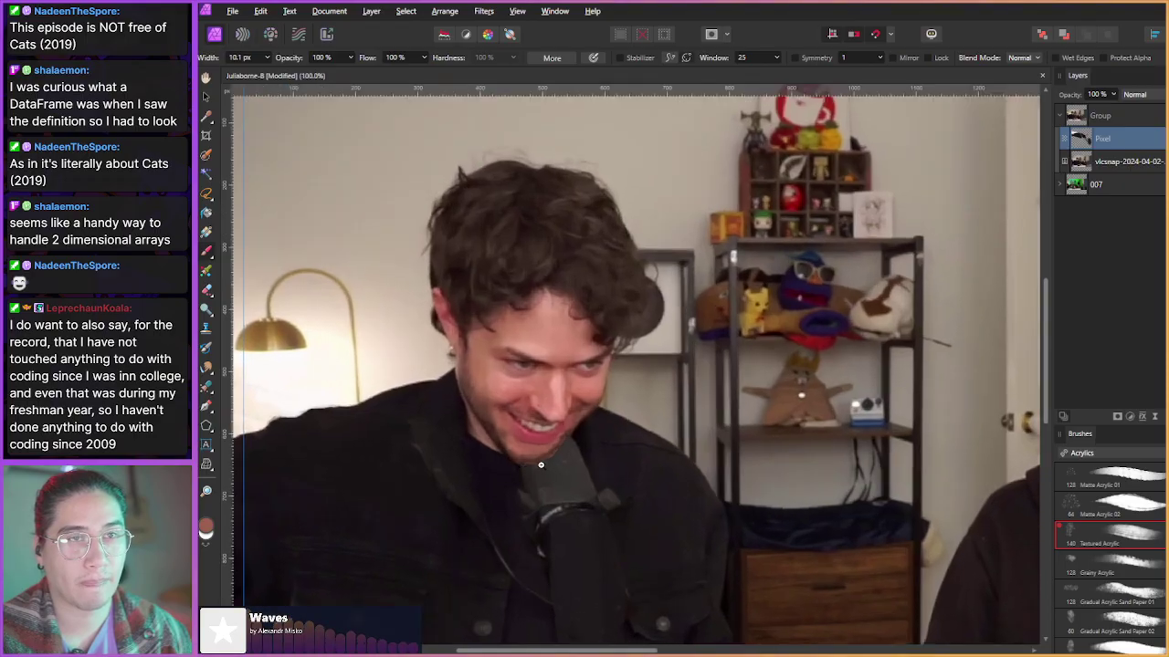
scroll(549, 484, up, 2)
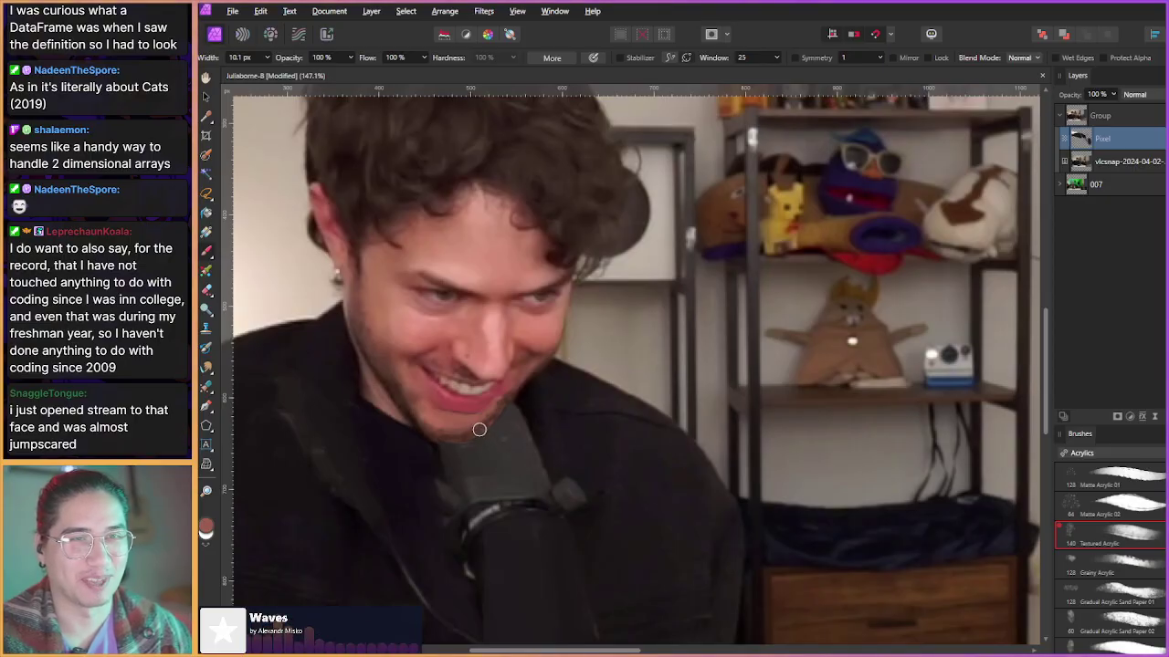
scroll(443, 470, up, 4)
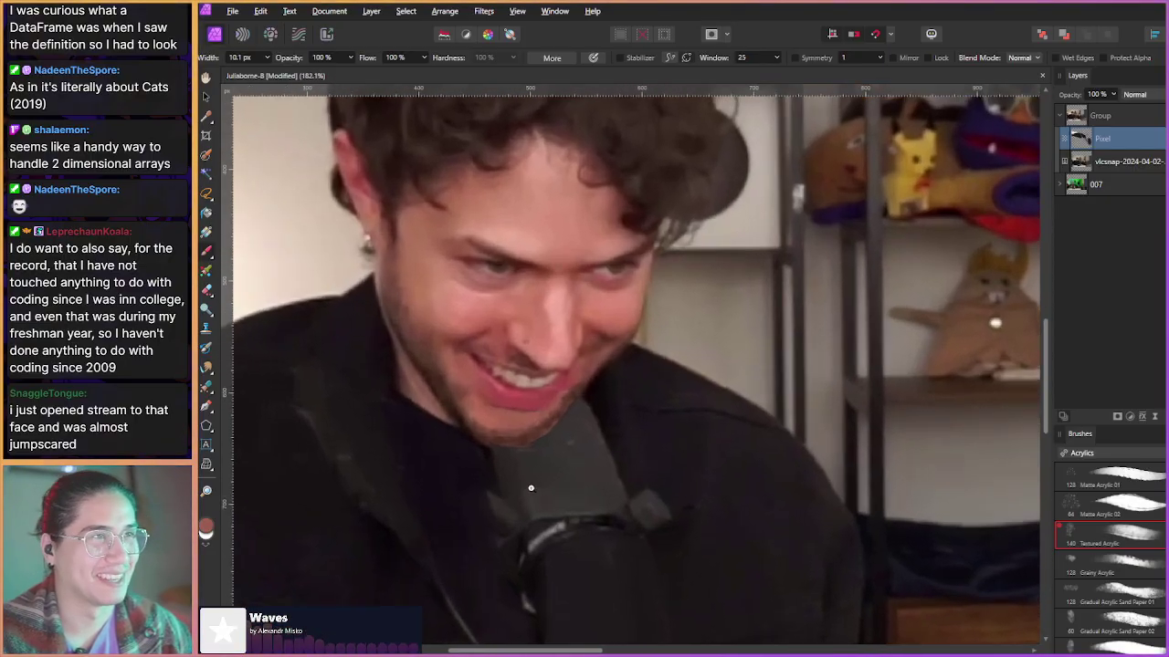
scroll(503, 546, up, 3)
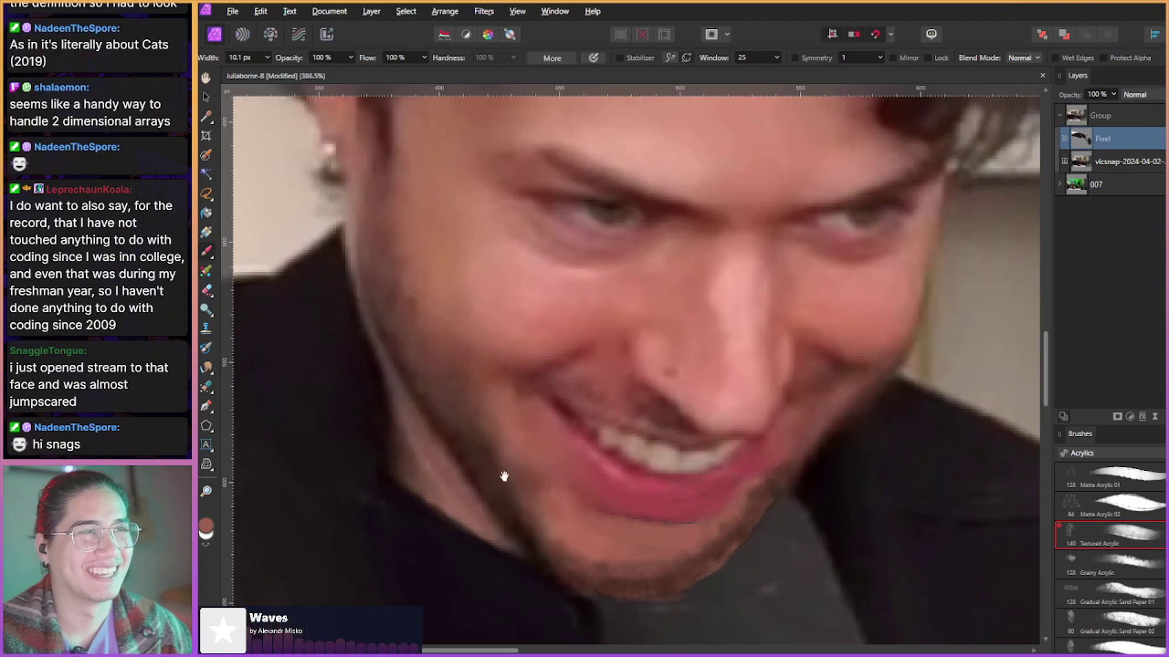
scroll(479, 491, up, 1)
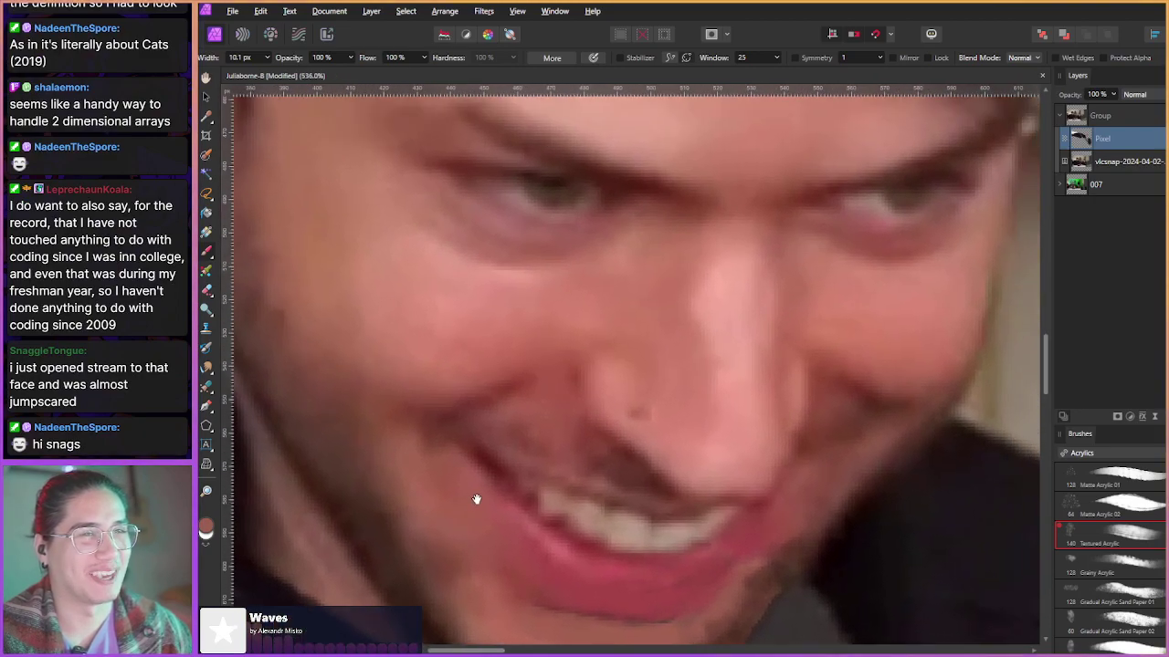
scroll(476, 493, up, 1)
key(Tab)
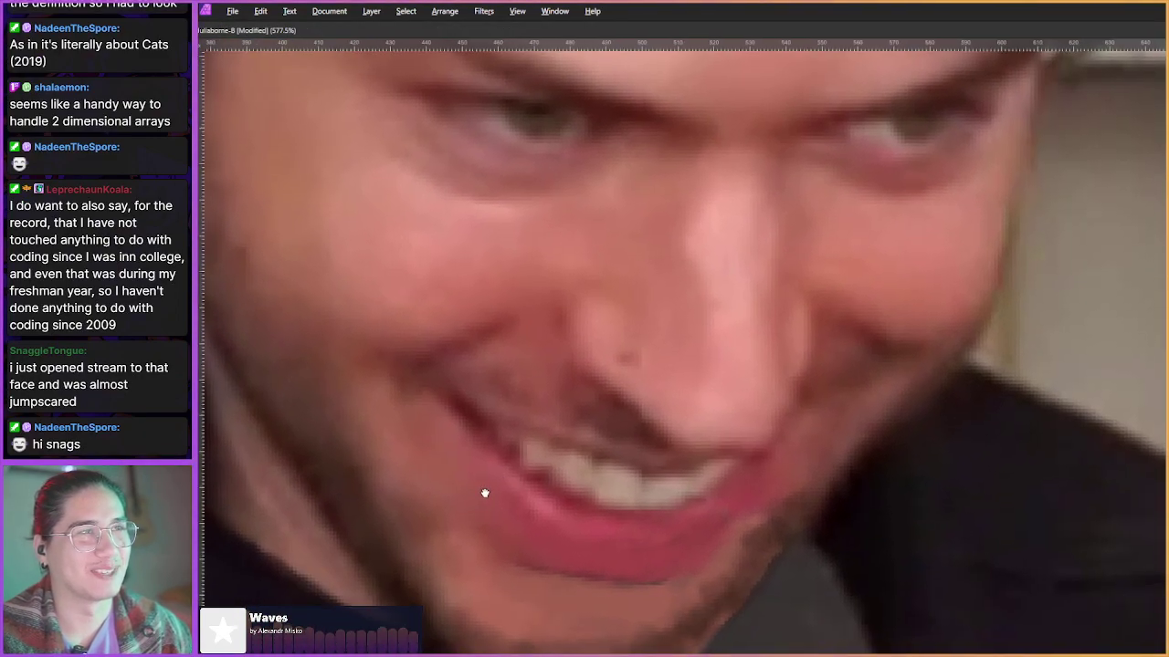
key(Tab)
key(Tab)
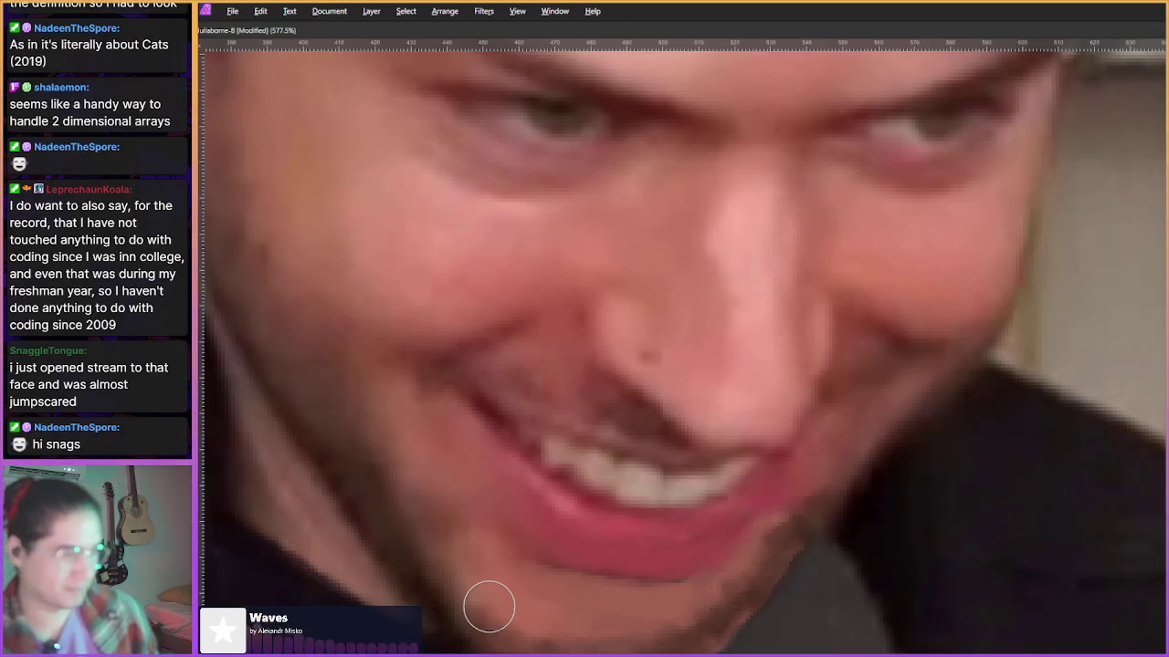
key(Tab)
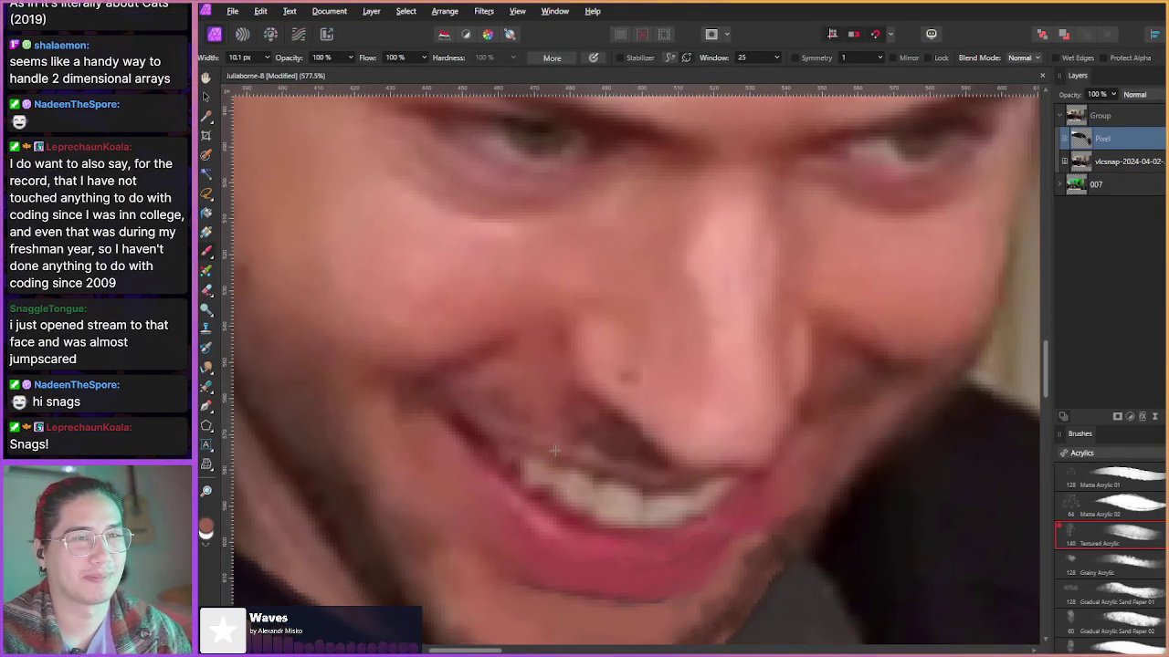
- Examine the right host's face up close, including with the interface hidden, and then both hosts together
drag(653, 486, 384, 436)
drag(603, 475, 407, 440)
drag(656, 498, 446, 466)
key(Tab)
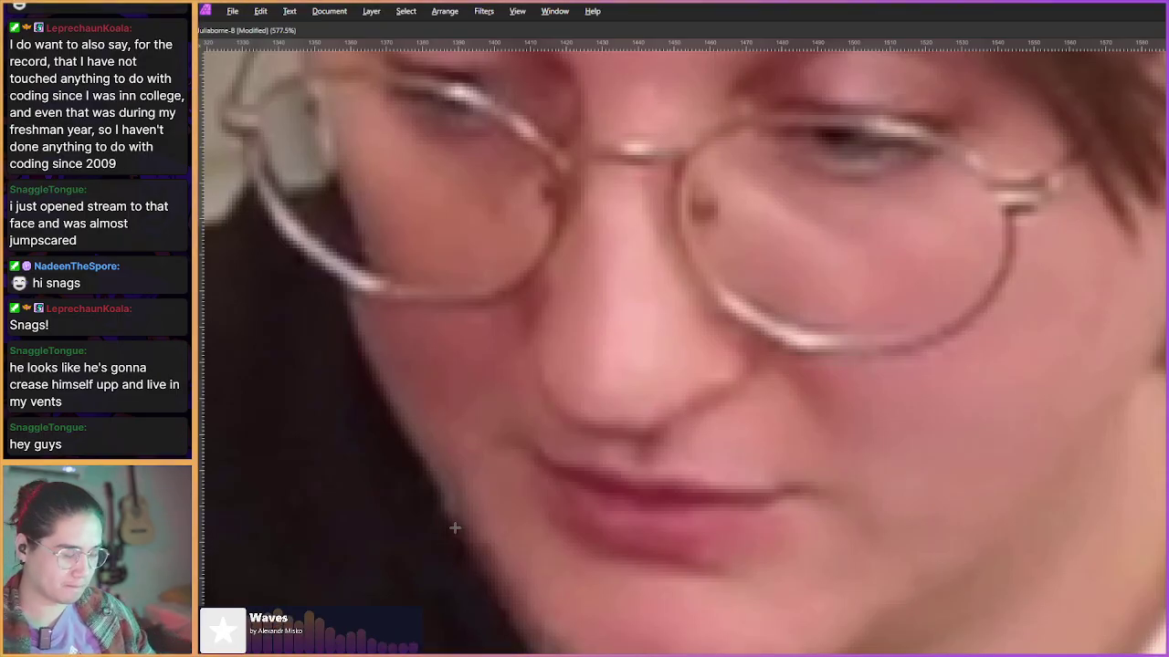
key(Tab)
scroll(347, 360, down, 5)
drag(427, 420, 453, 448)
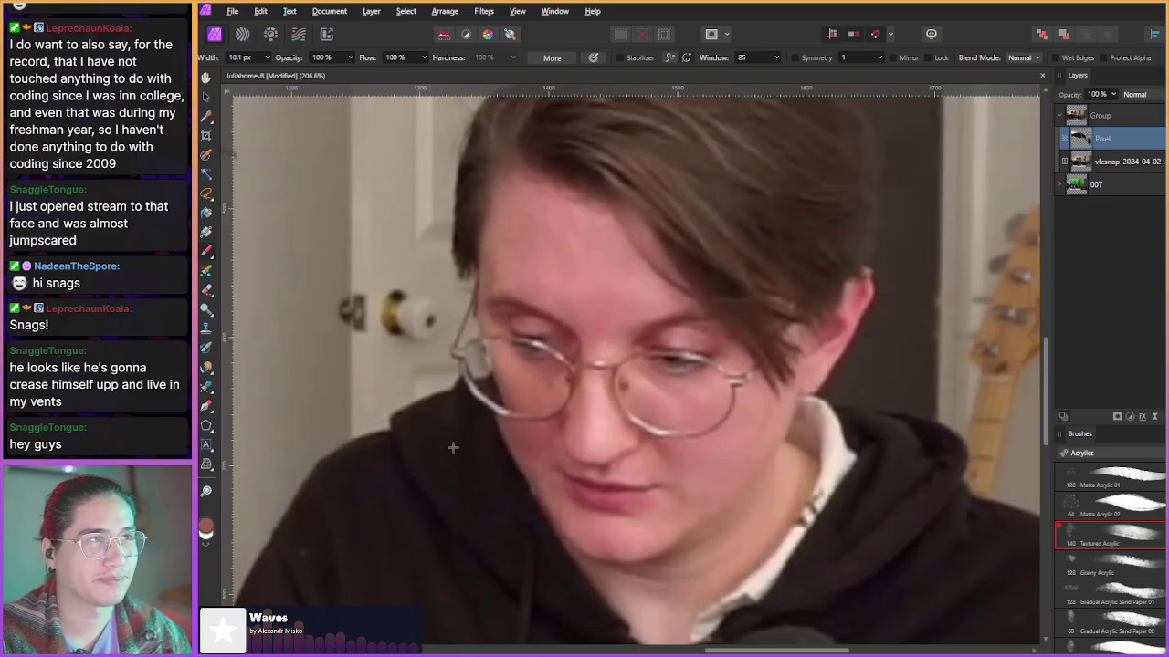
scroll(443, 416, down, 2)
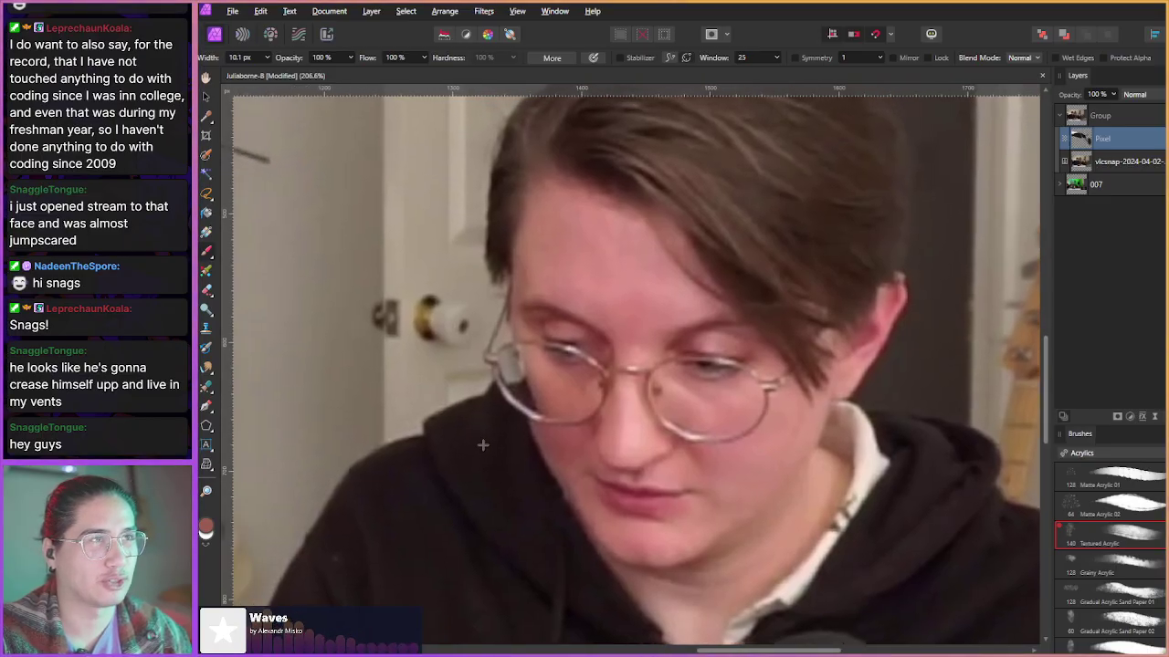
scroll(365, 408, down, 3)
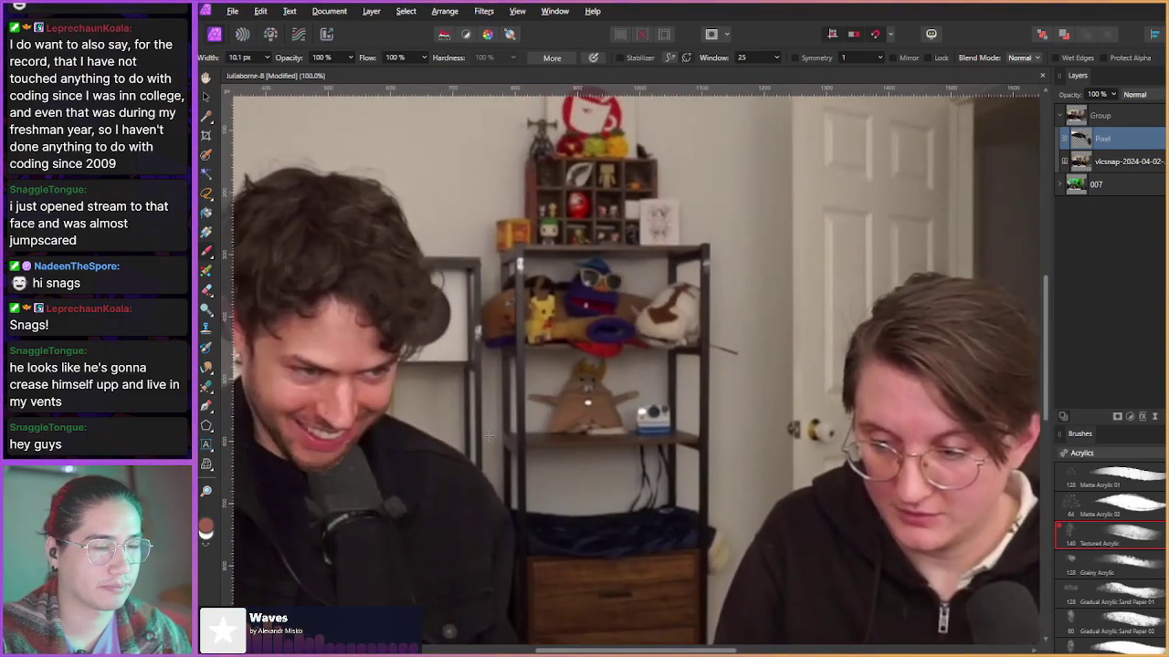
- Paint out the thin curved line across the left host's shirt beside the microphone with sampled dark shirt colour and a 27.8 px brush
scroll(459, 433, up, 4)
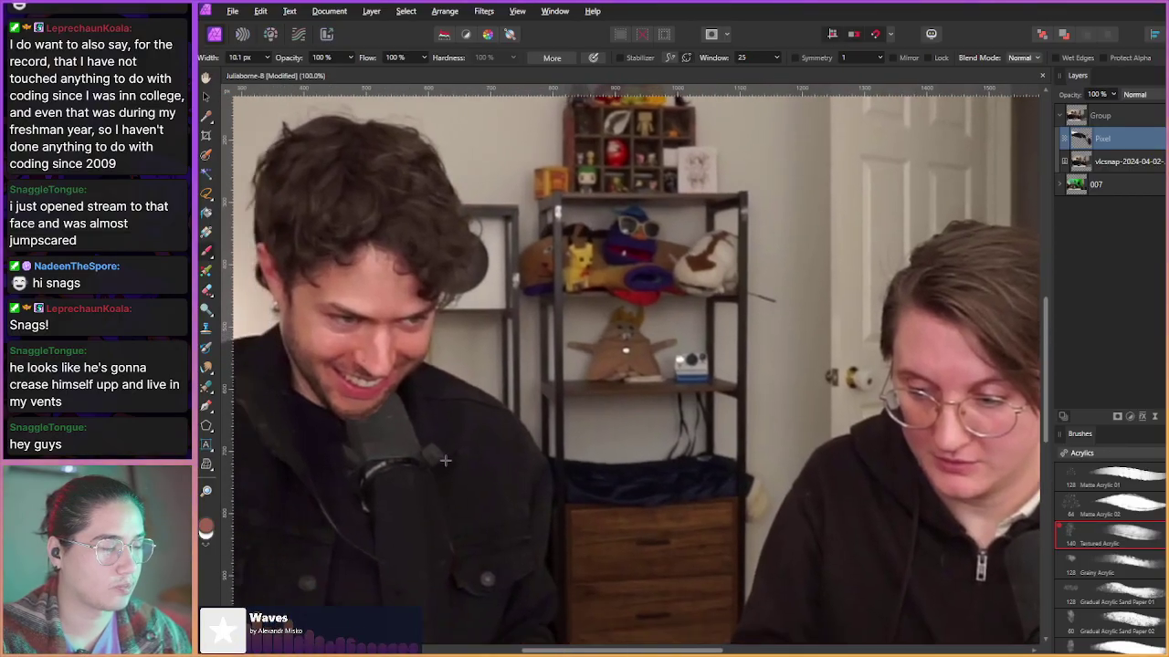
scroll(500, 433, up, 5)
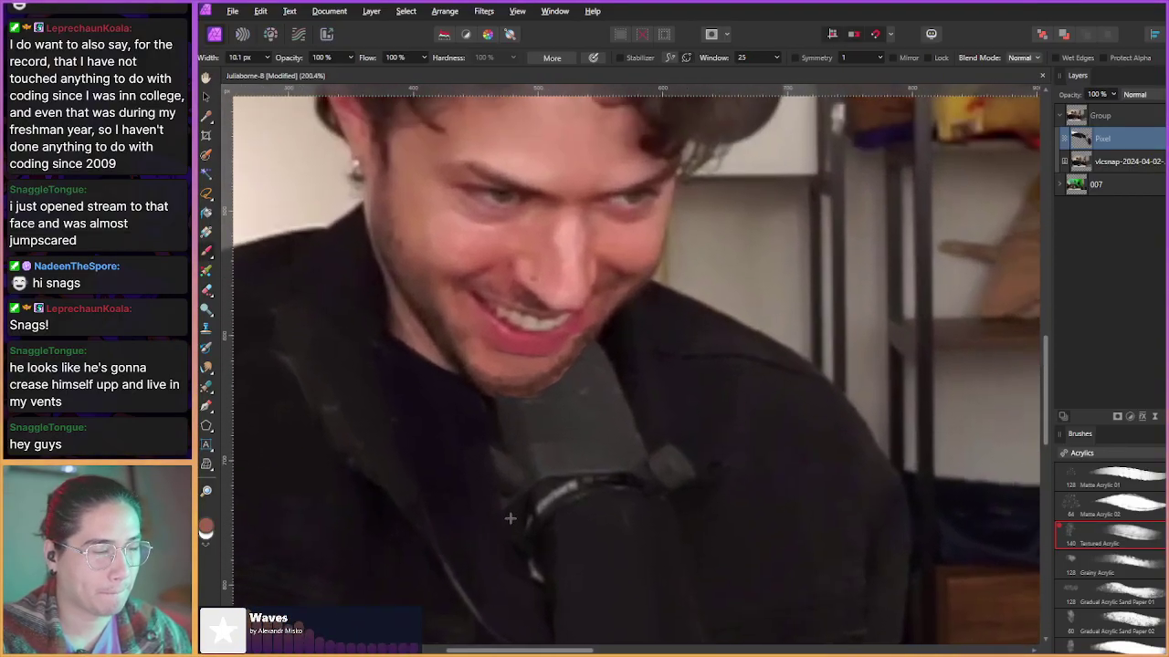
scroll(431, 458, down, 5)
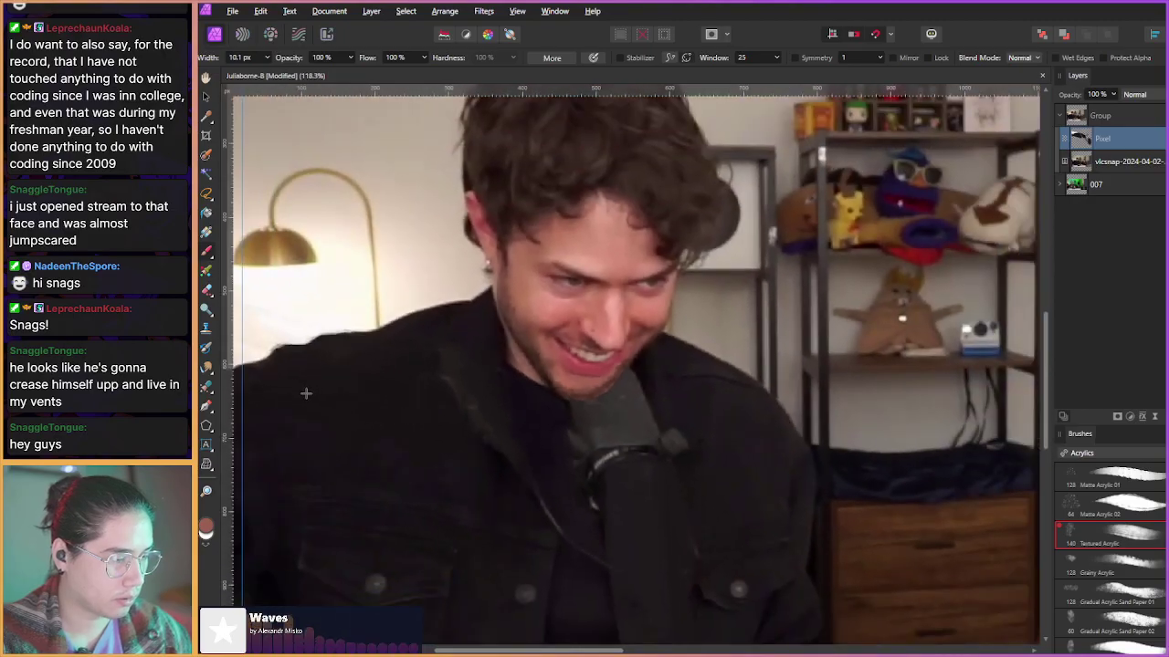
scroll(411, 401, down, 4)
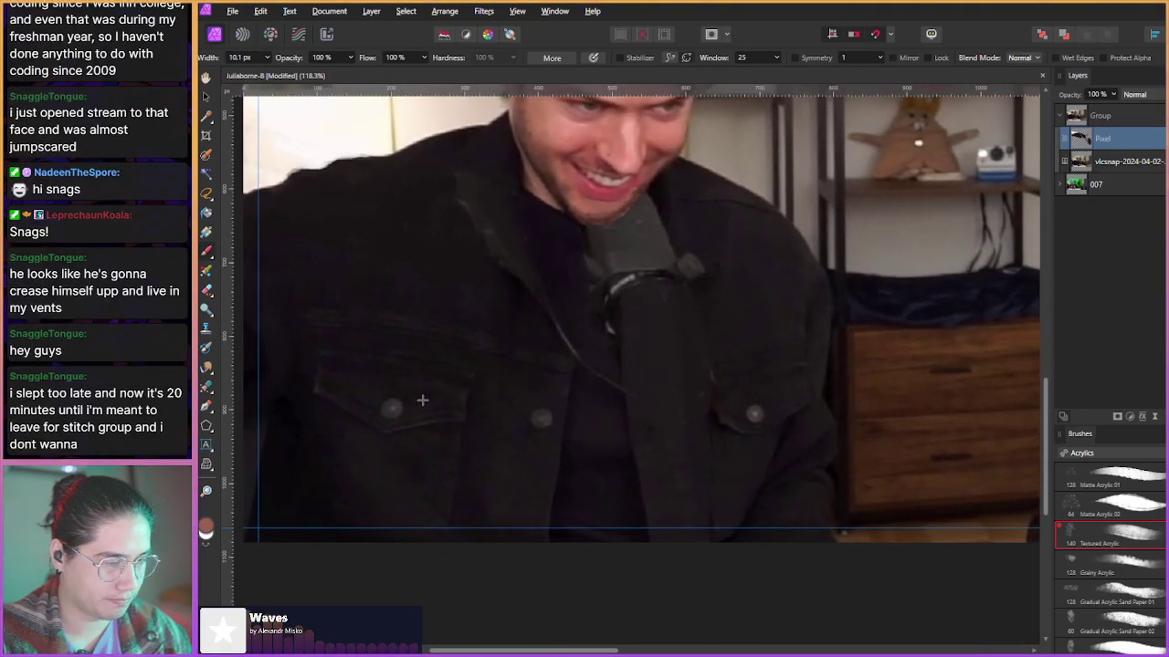
drag(453, 425, 425, 456)
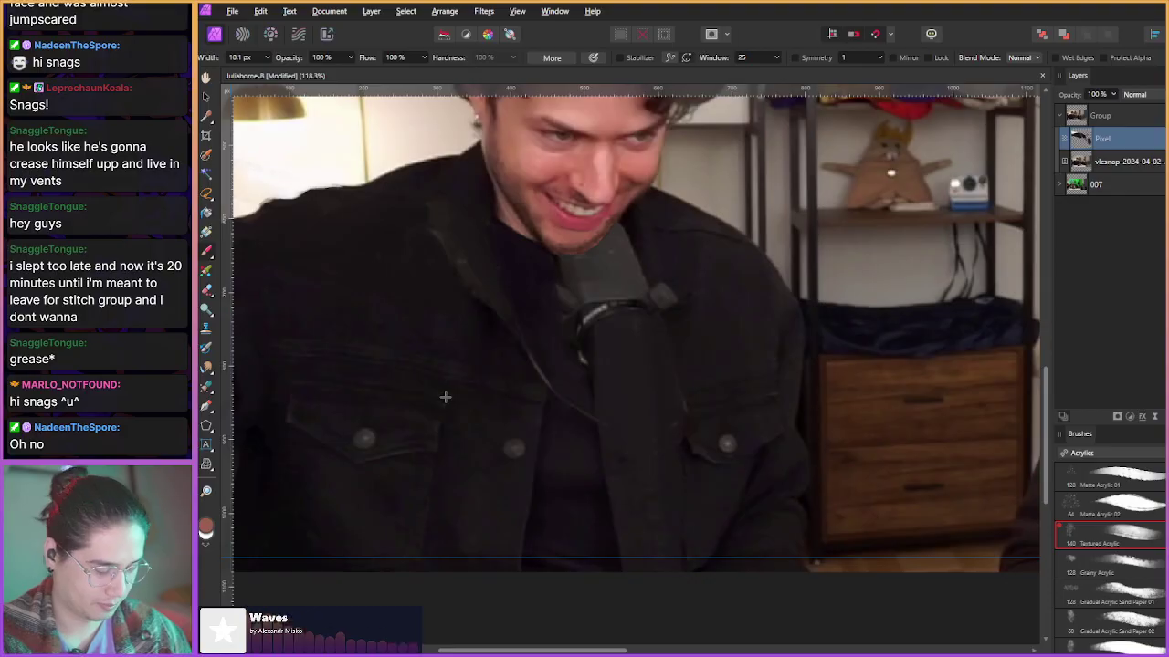
key(v)
scroll(490, 407, up, 2)
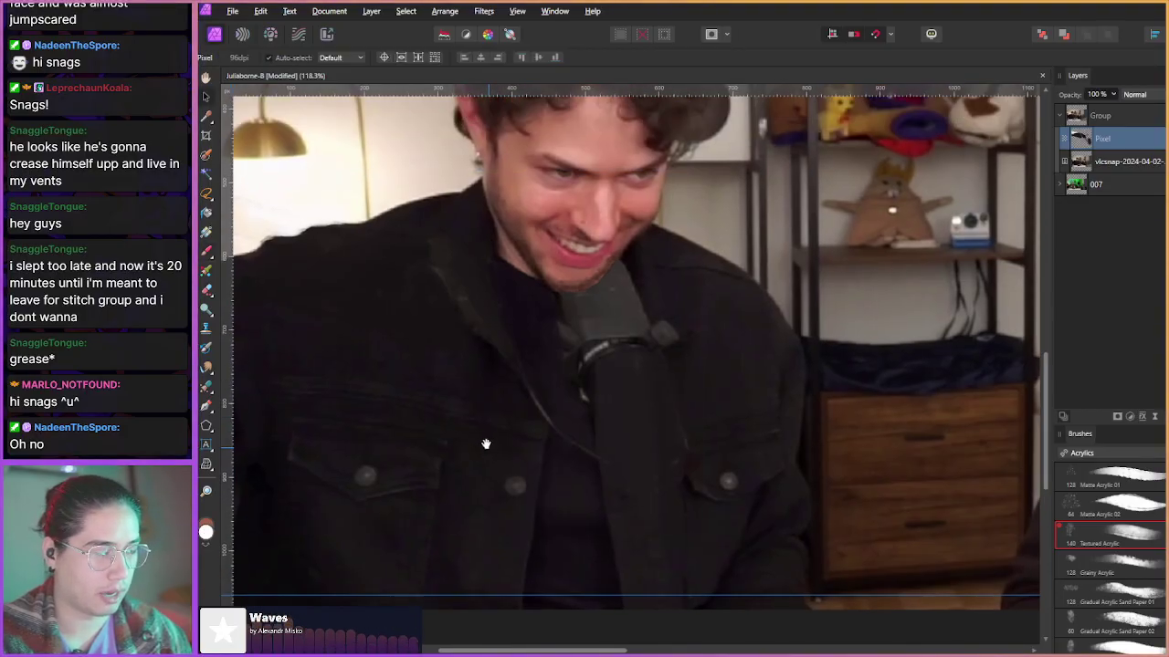
key(b)
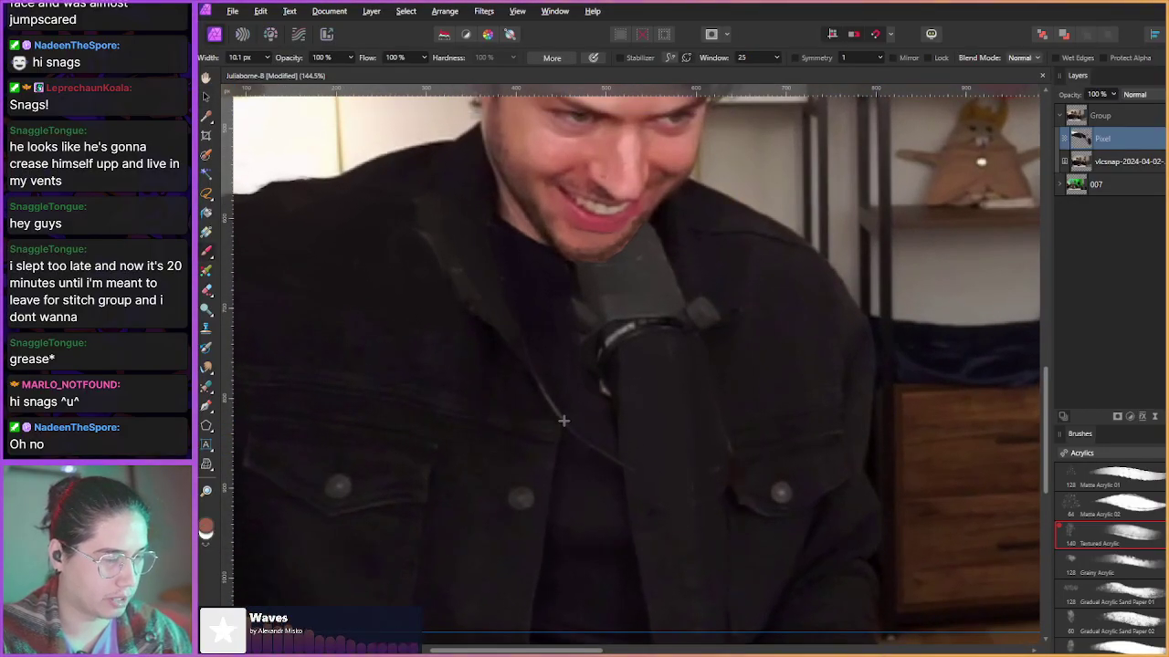
alt+click(576, 473)
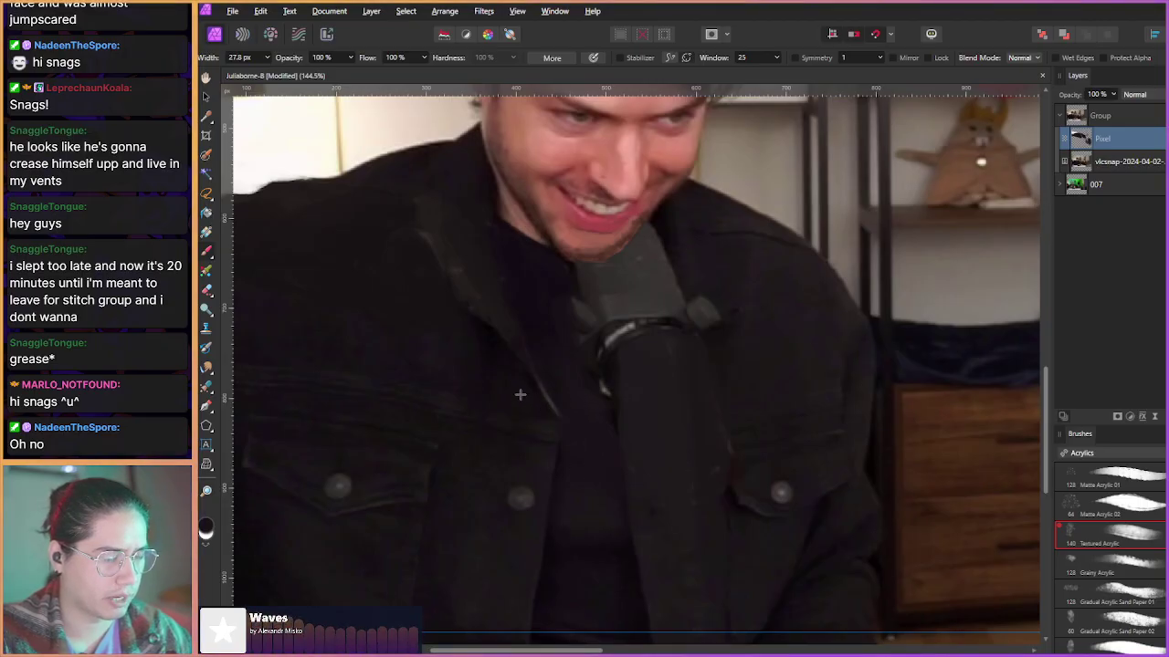
key(alt)
key(alt)
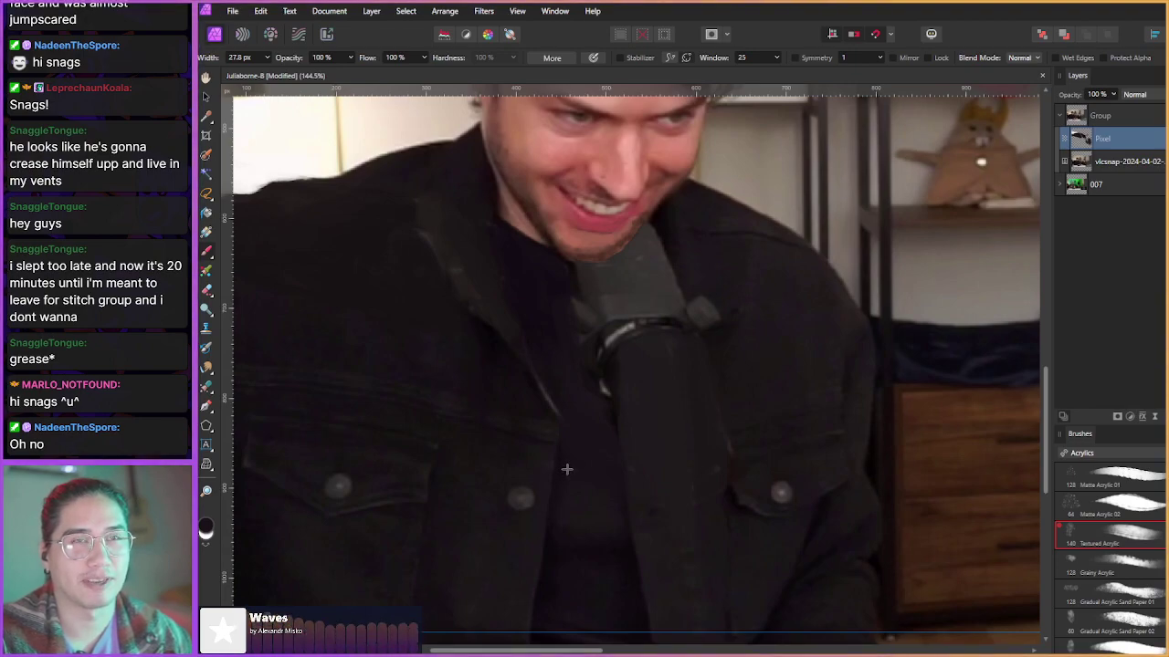
- Paint over the light crease along the left host's jacket collar with sampled dark jacket colour, using brushes from 65.4 px down to 39.7 px
scroll(566, 469, up, 3)
scroll(566, 489, up, 3)
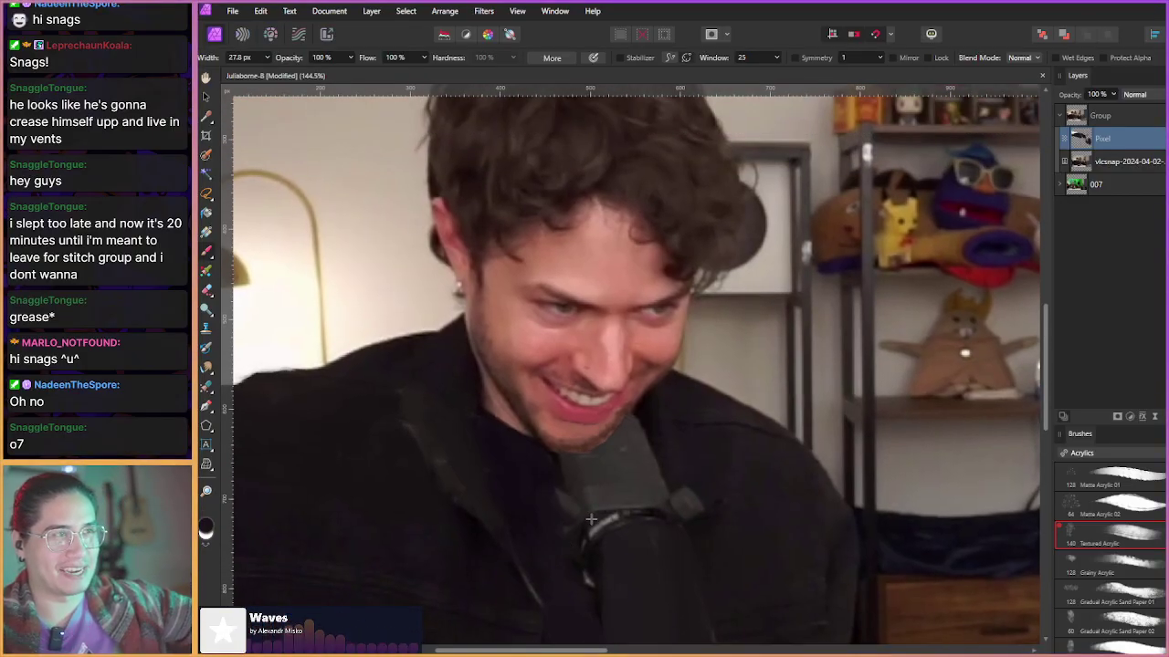
scroll(517, 443, down, 3)
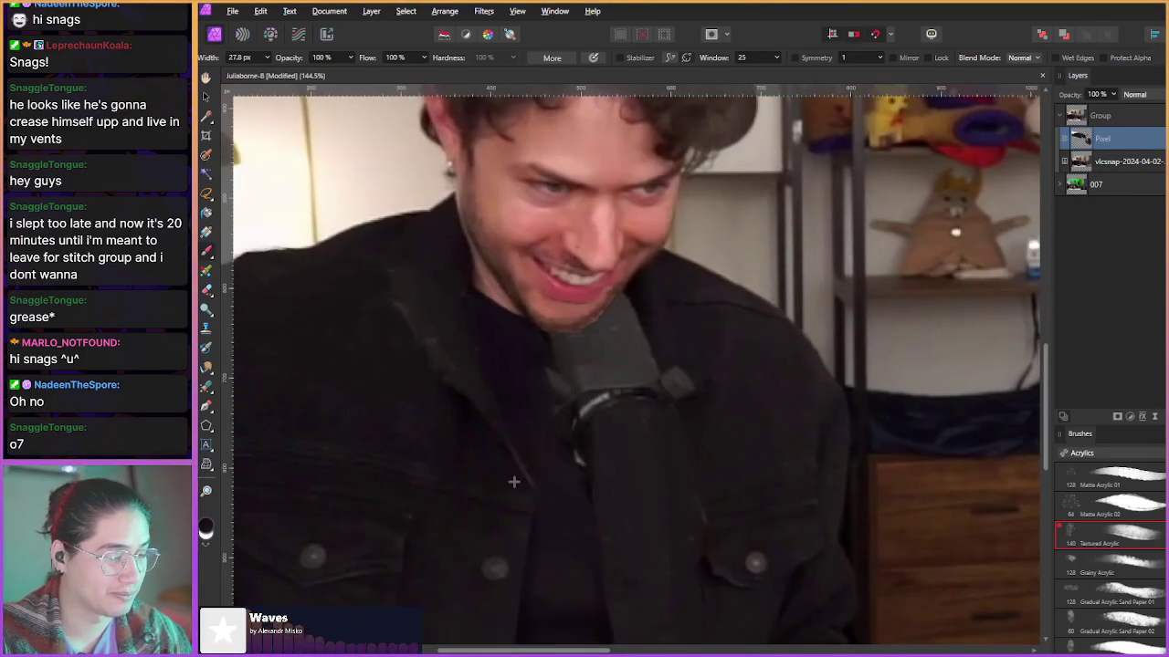
scroll(475, 464, down, 2)
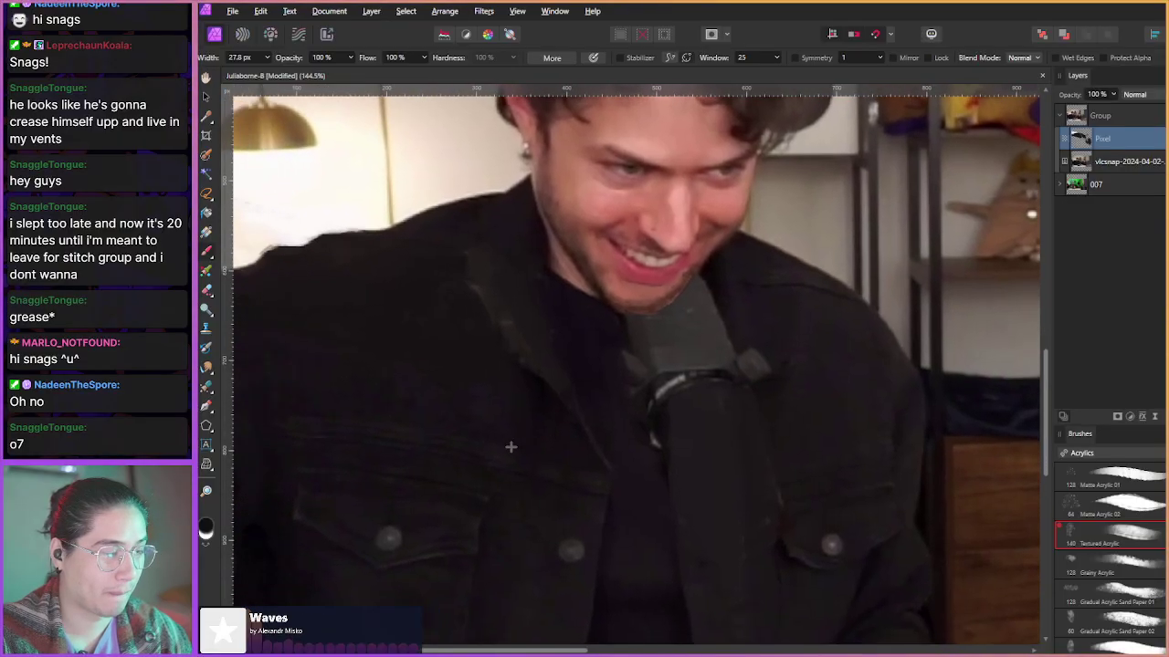
scroll(382, 410, down, 1)
scroll(481, 384, up, 2)
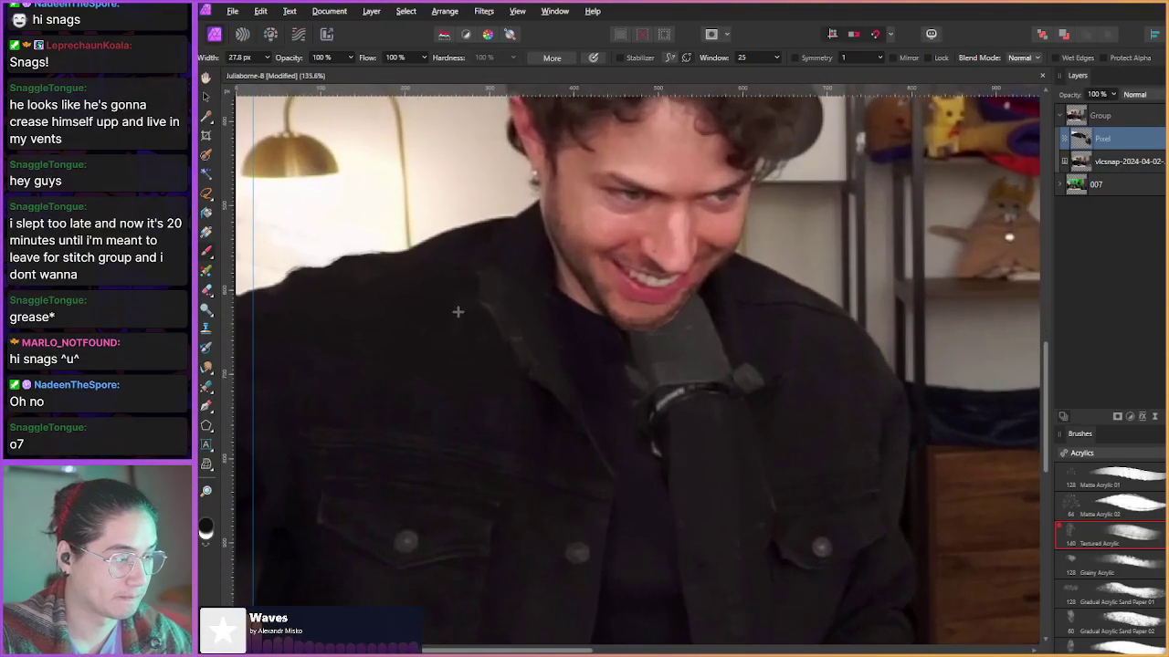
scroll(460, 309, up, 2)
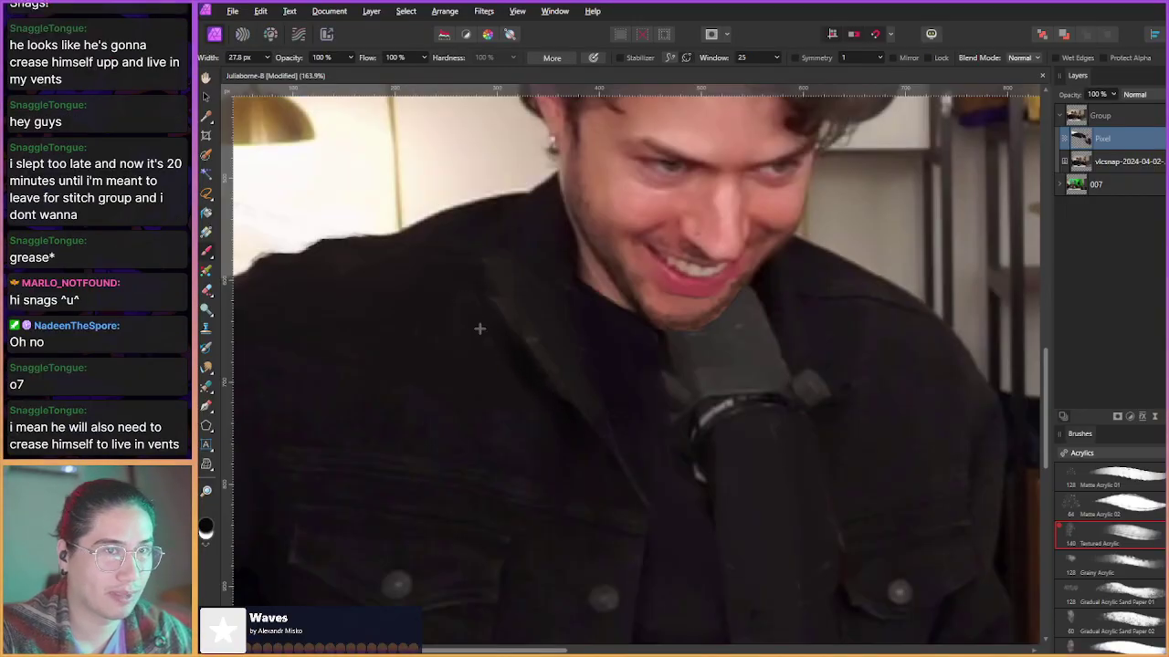
key(])
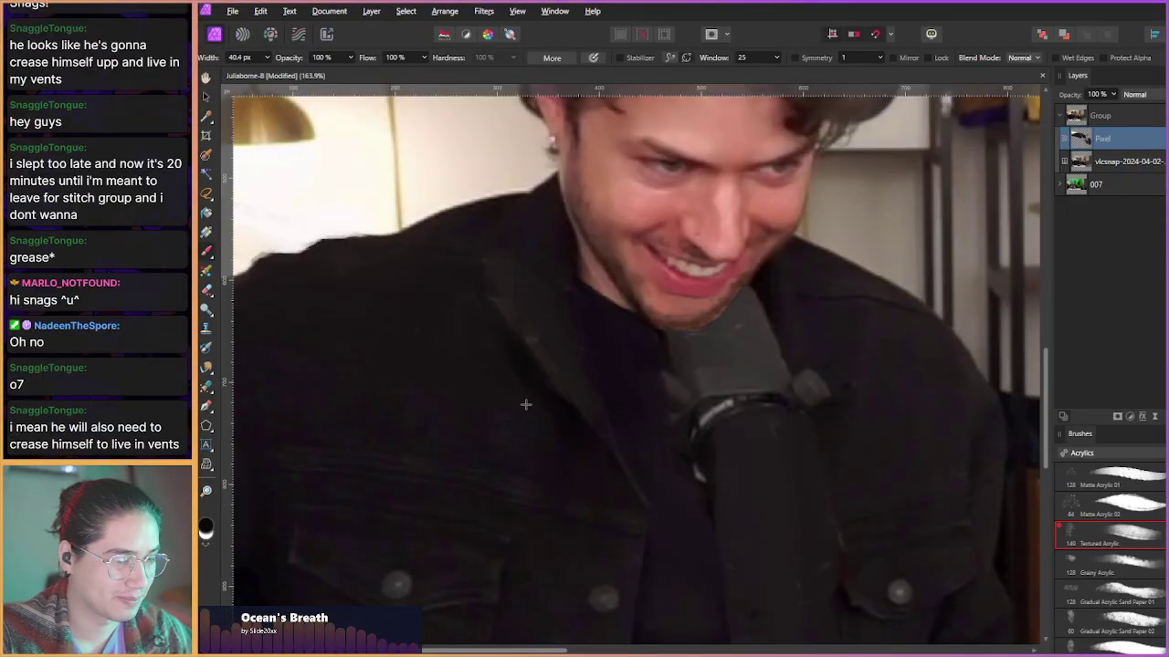
alt+click(473, 392)
key(])
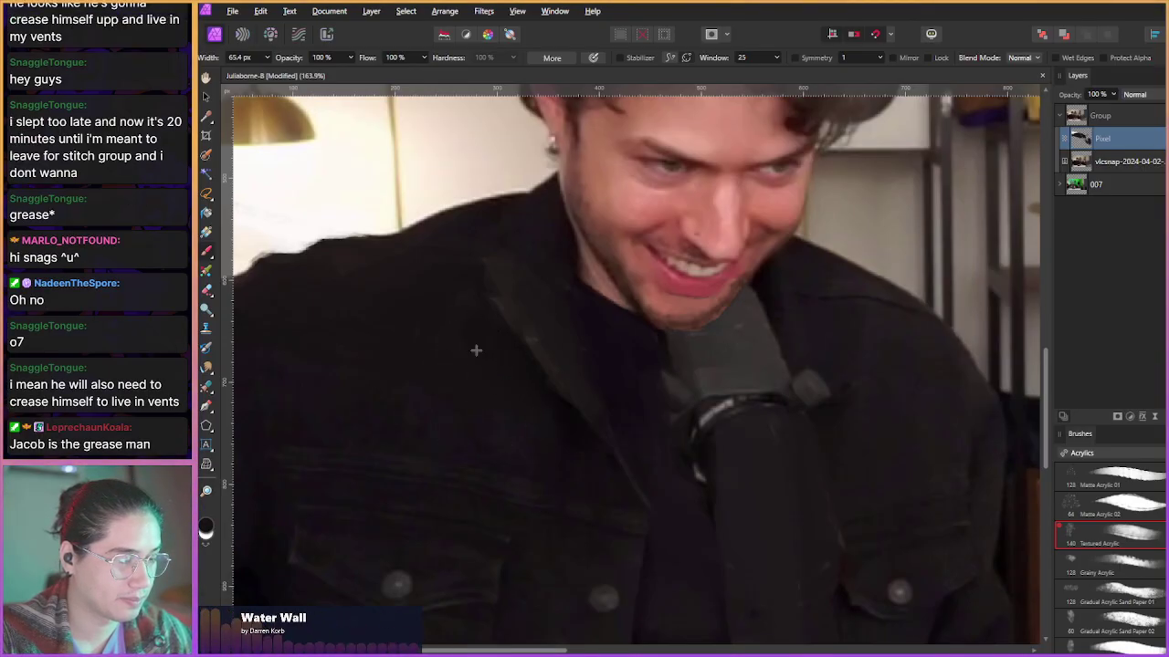
alt+click(528, 309)
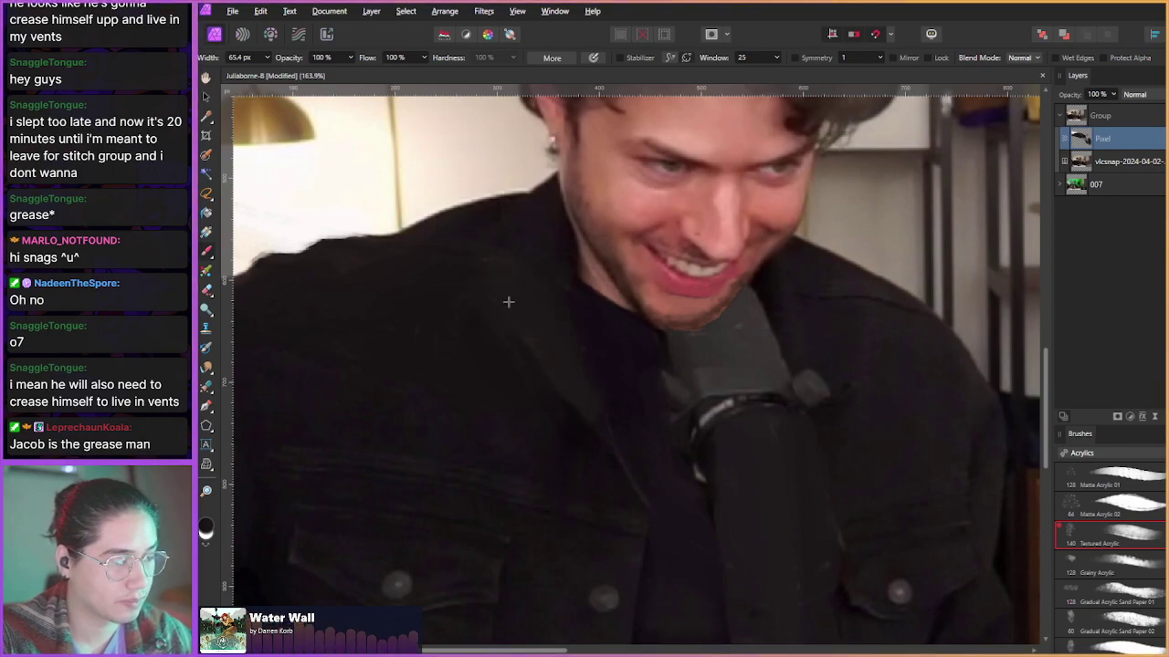
scroll(472, 304, up, 1)
mouse_move(485, 376)
mouse_down()
mouse_move(518, 375)
mouse_move(493, 375)
mouse_up()
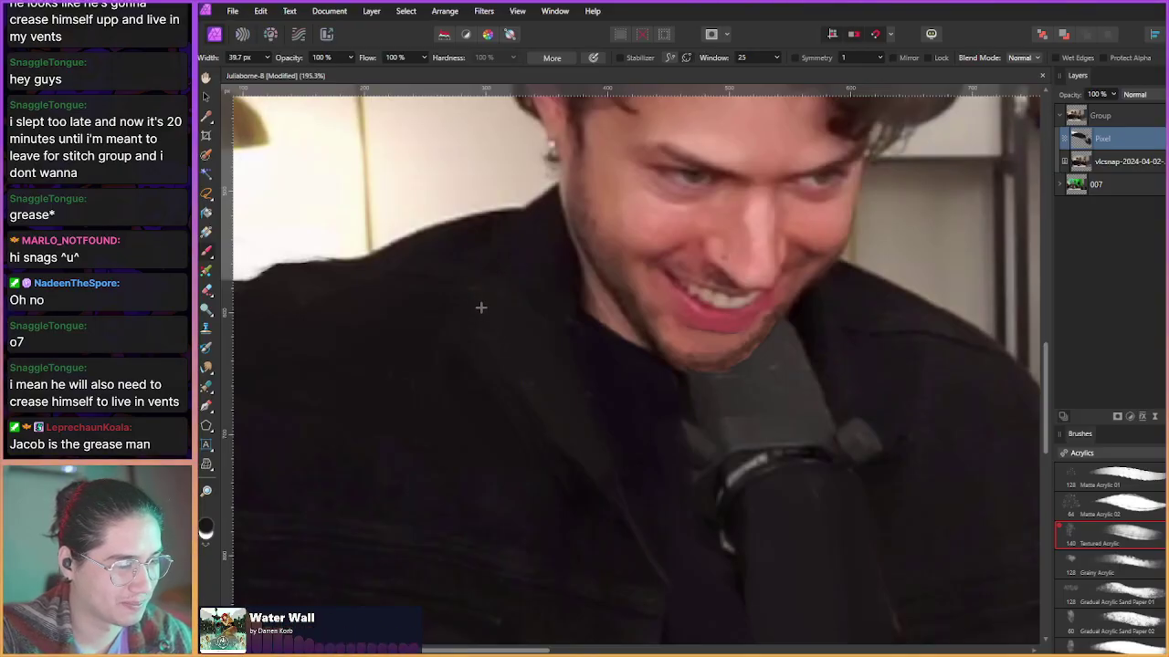
scroll(408, 316, up, 1)
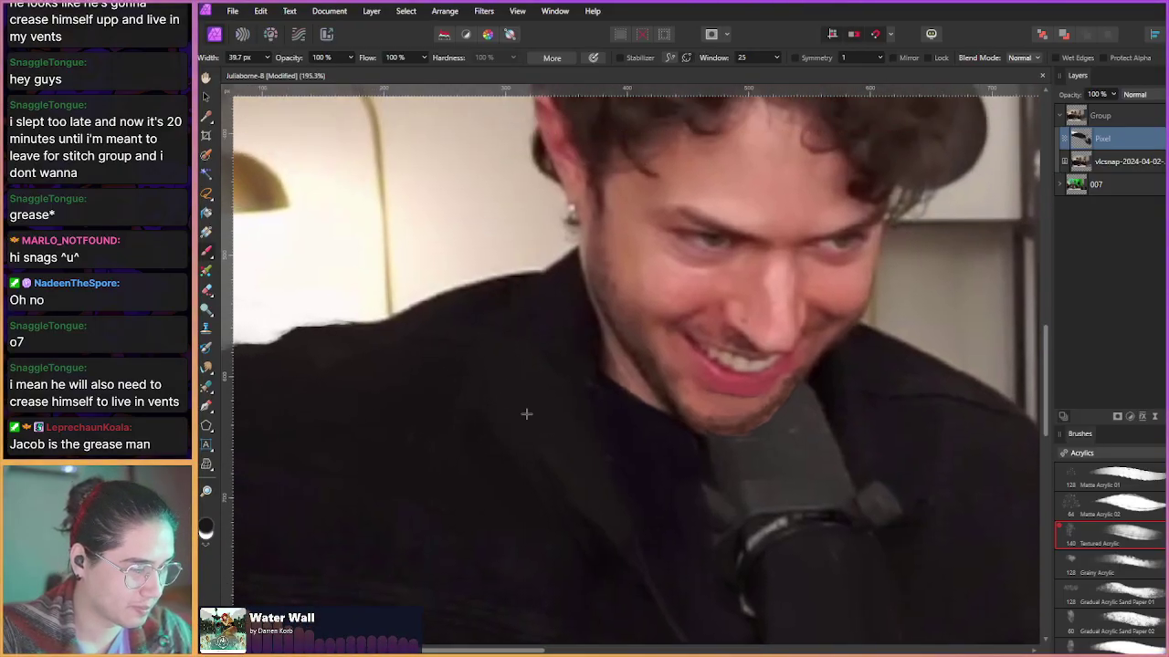
- Examine the left host's retouched jacket from a distance and close up, comparing it with the unpainted original
scroll(467, 423, down, 6)
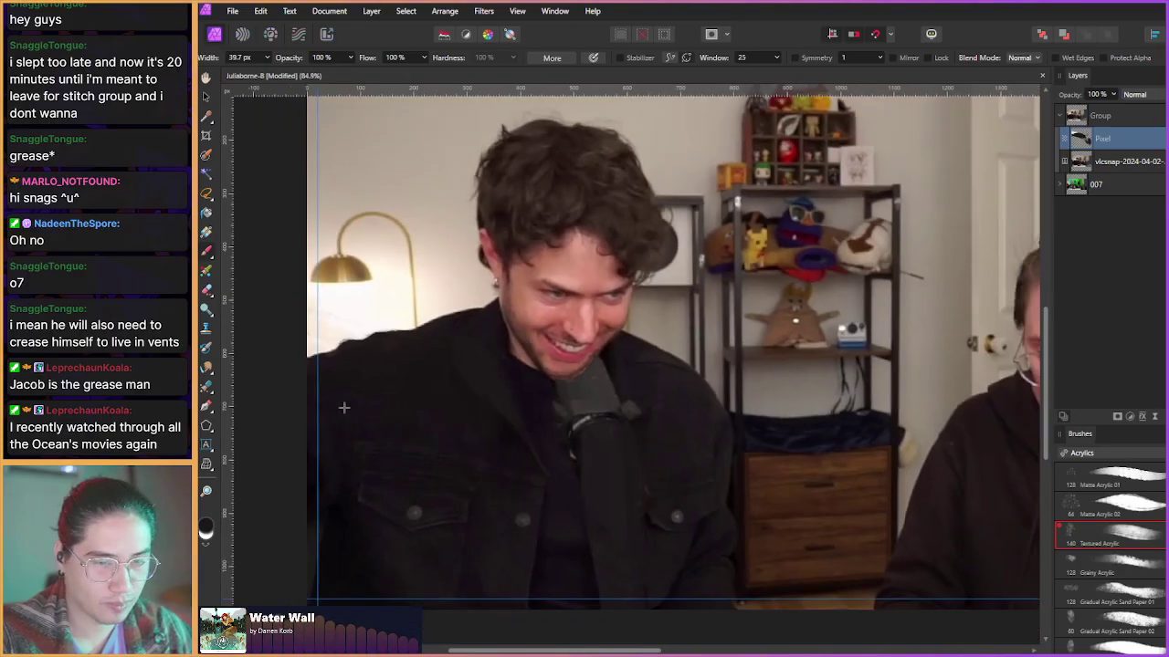
scroll(354, 410, down, 2)
scroll(302, 376, up, 5)
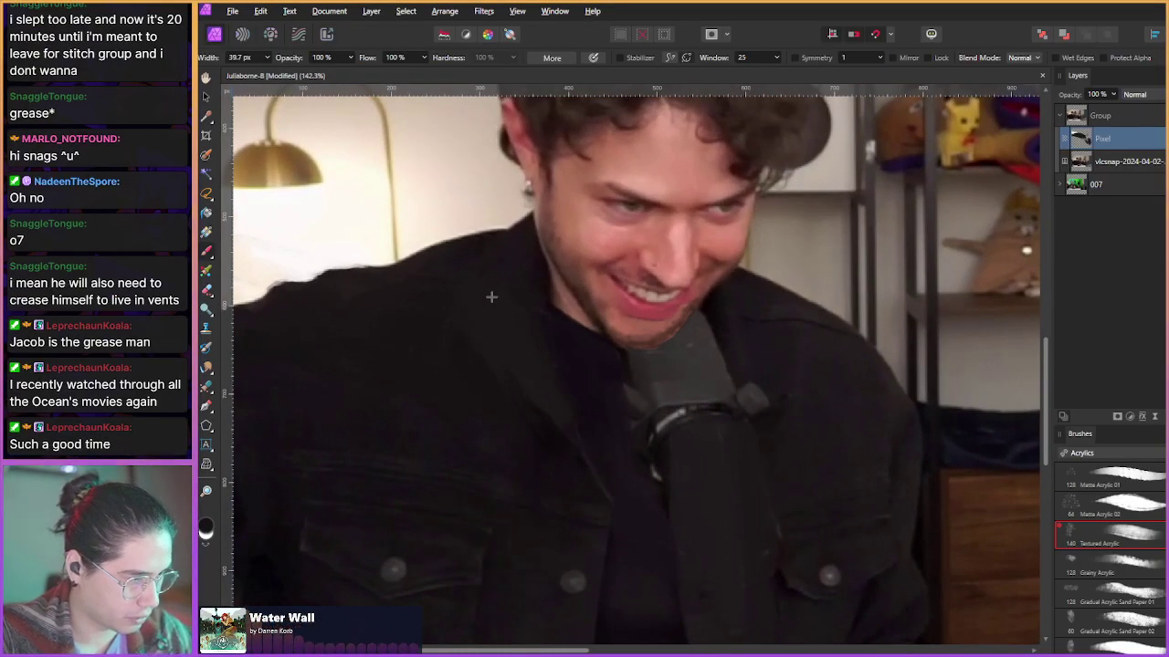
scroll(501, 237, up, 2)
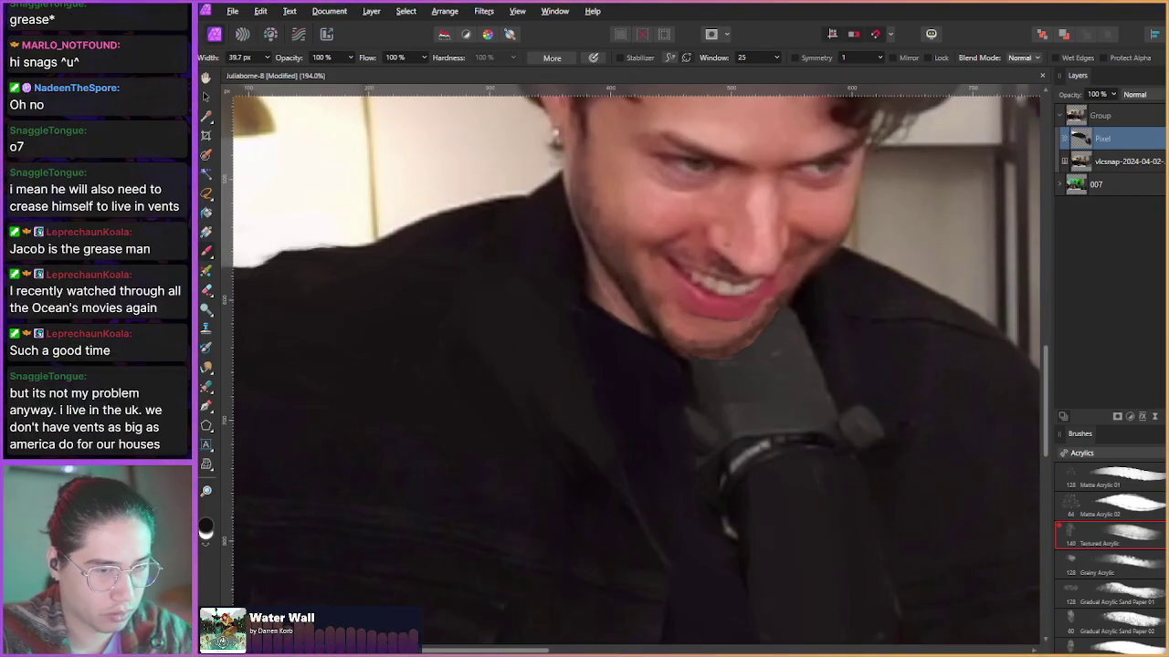
key(ctrl+z)
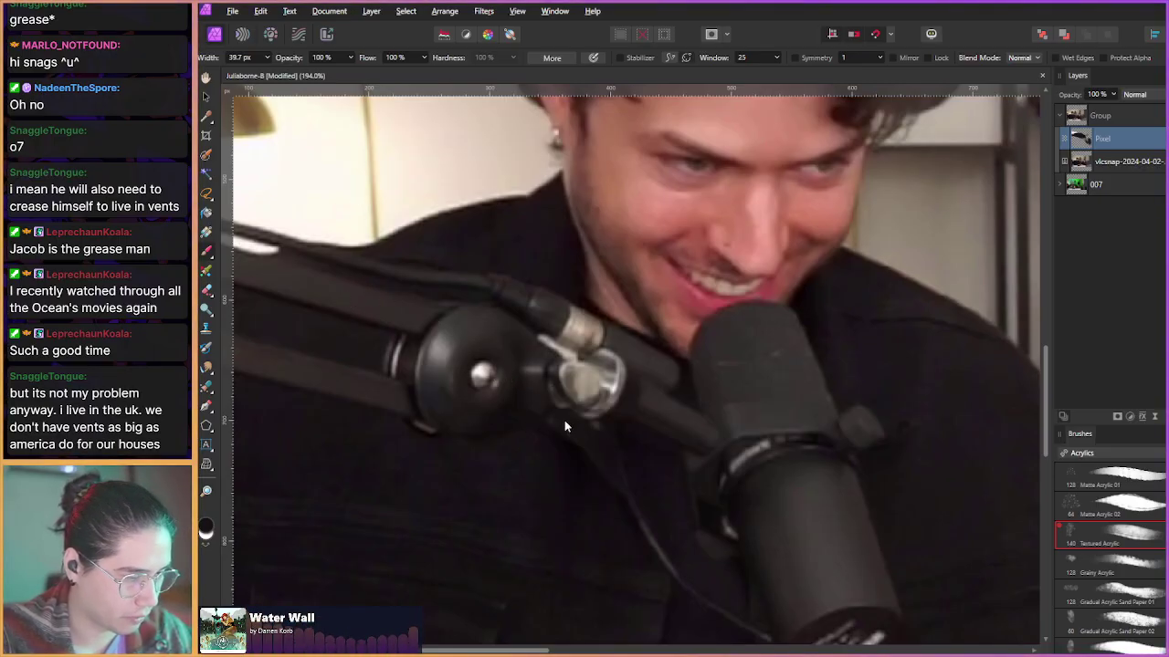
key(ctrl+shift+z)
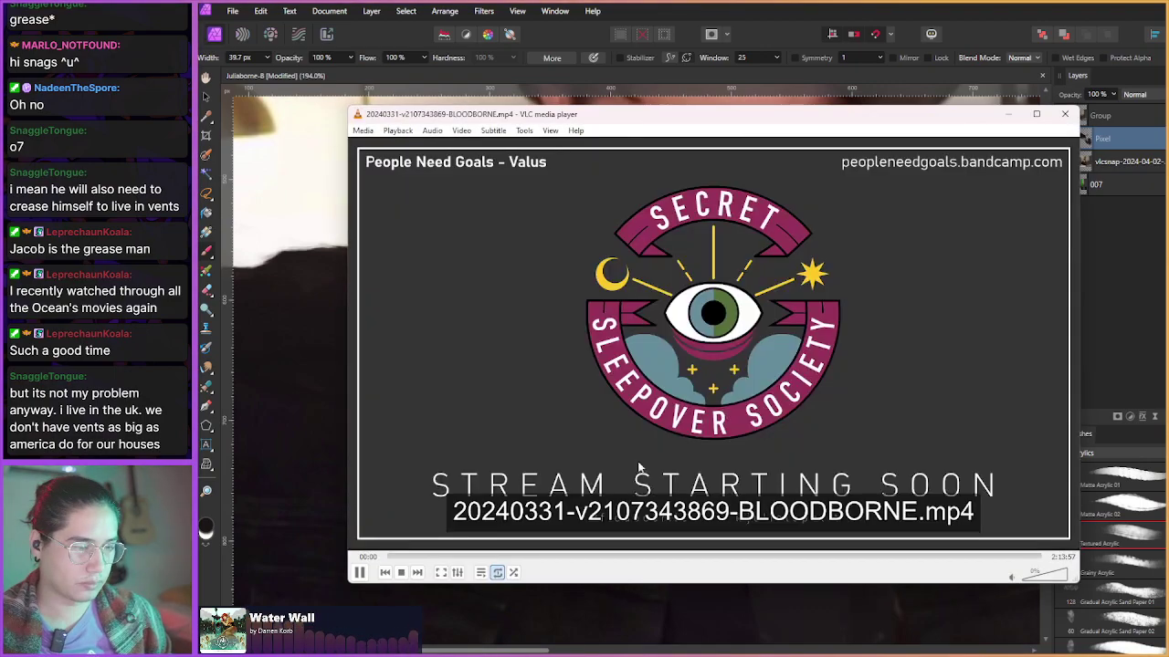
key(Right)
key(Right)
key(Right)
key(Right)
key(Right)
key(Right)
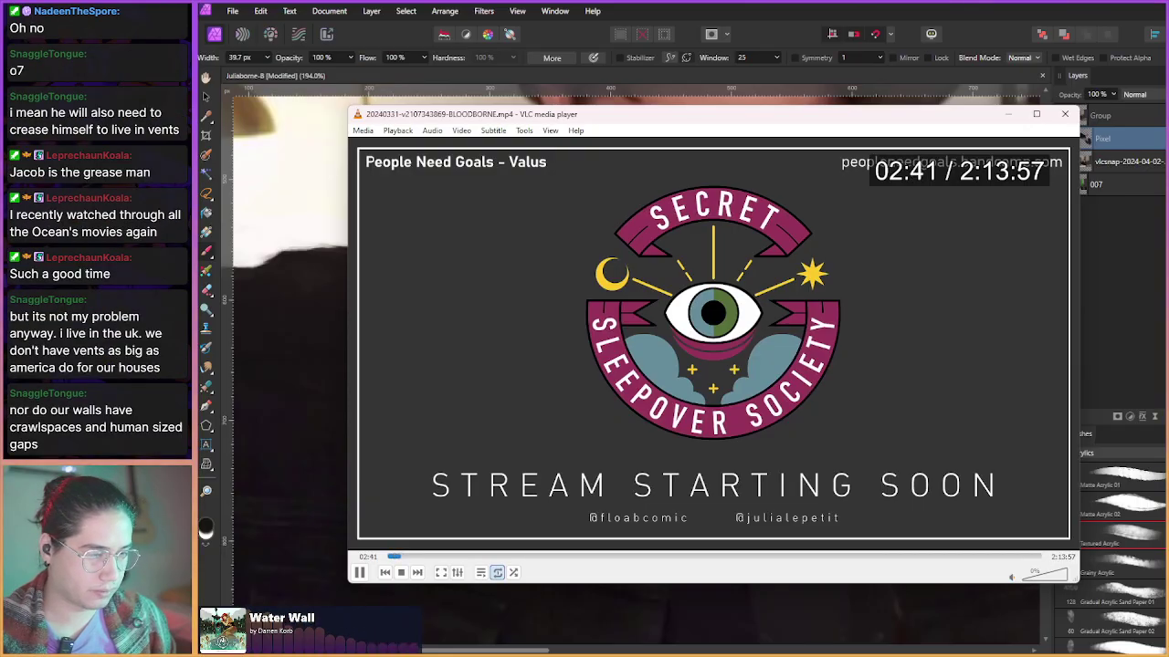
key(Right)
key(Right)
key(Right)
key(Right)
key(Right)
key(Right)
key(Right)
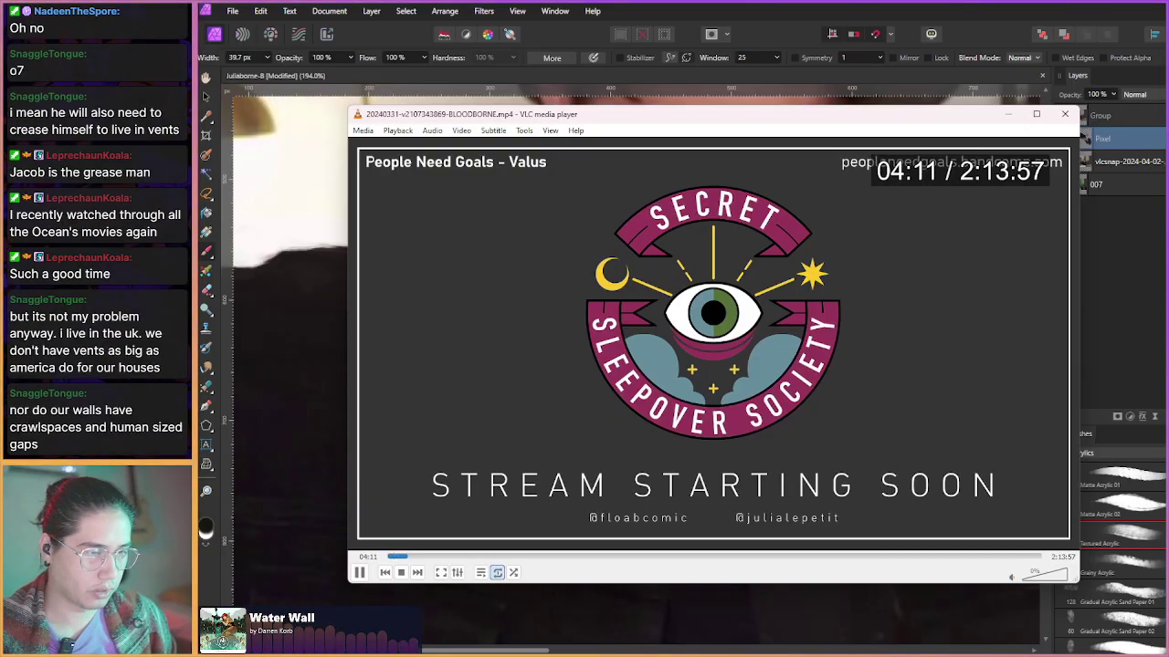
key(Right)
key(Right)
key(Right)
key(Right)
key(Right)
key(Right)
key(Right)
key(Right)
key(Right)
key(Right)
key(Right)
key(Right)
key(Right)
key(Right)
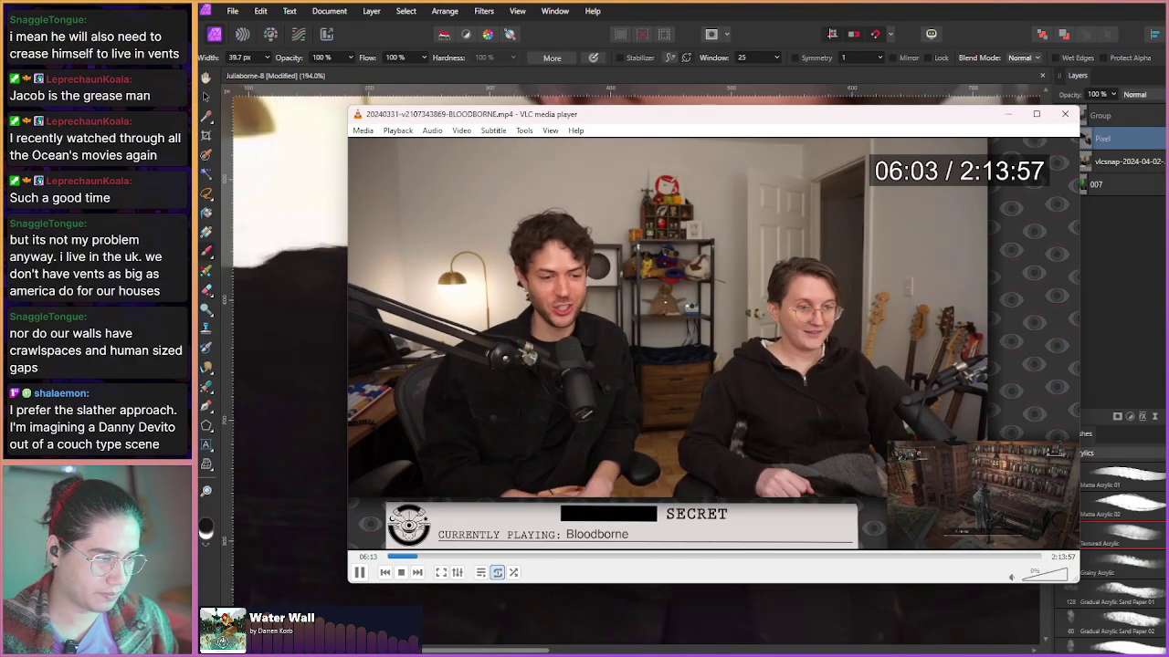
- Look through the hosts' opening conversation in short skips until the gameplay section begins
key(Right)
key(Right)
key(Right)
key(Right)
key(Right)
key(Right)
key(Right)
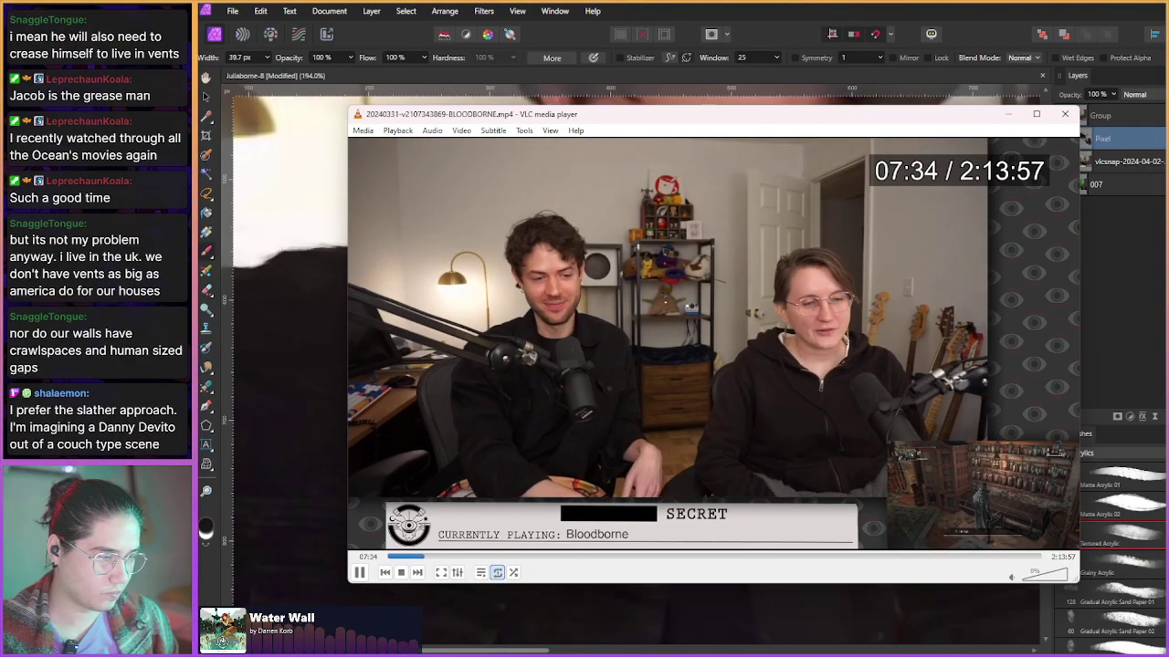
key(Right)
key(Right)
key(Right)
key(Right)
key(Right)
key(Right)
key(Right)
key(Right)
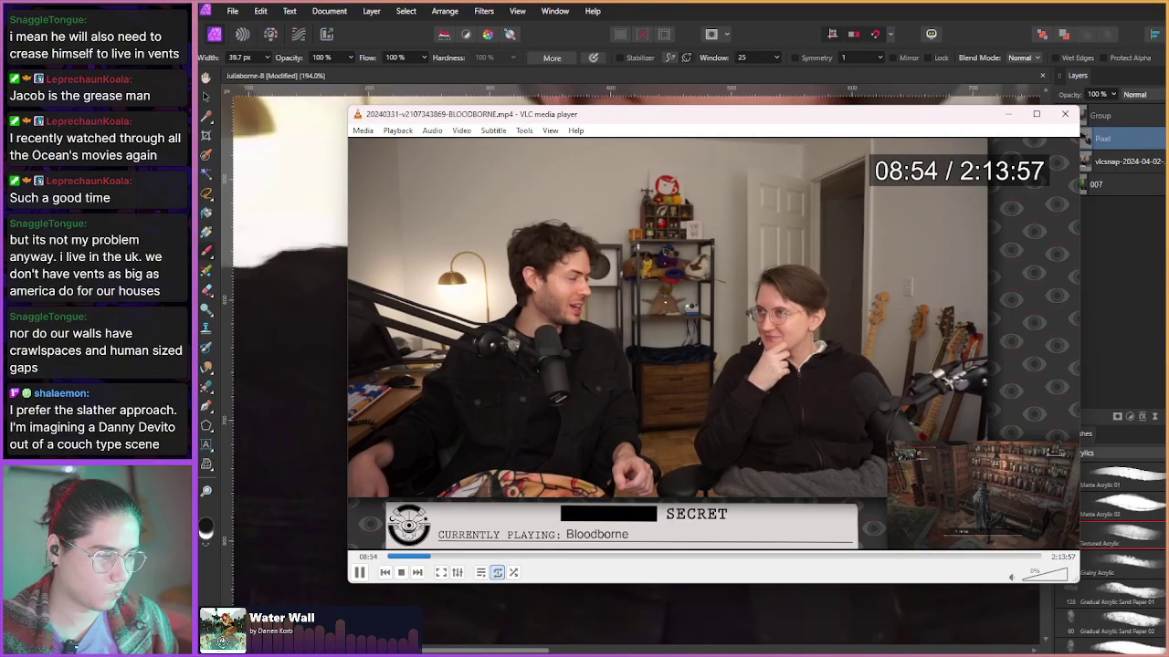
key(Right)
key(Right)
key(Right)
key(Right)
key(Right)
key(Right)
key(Right)
key(Right)
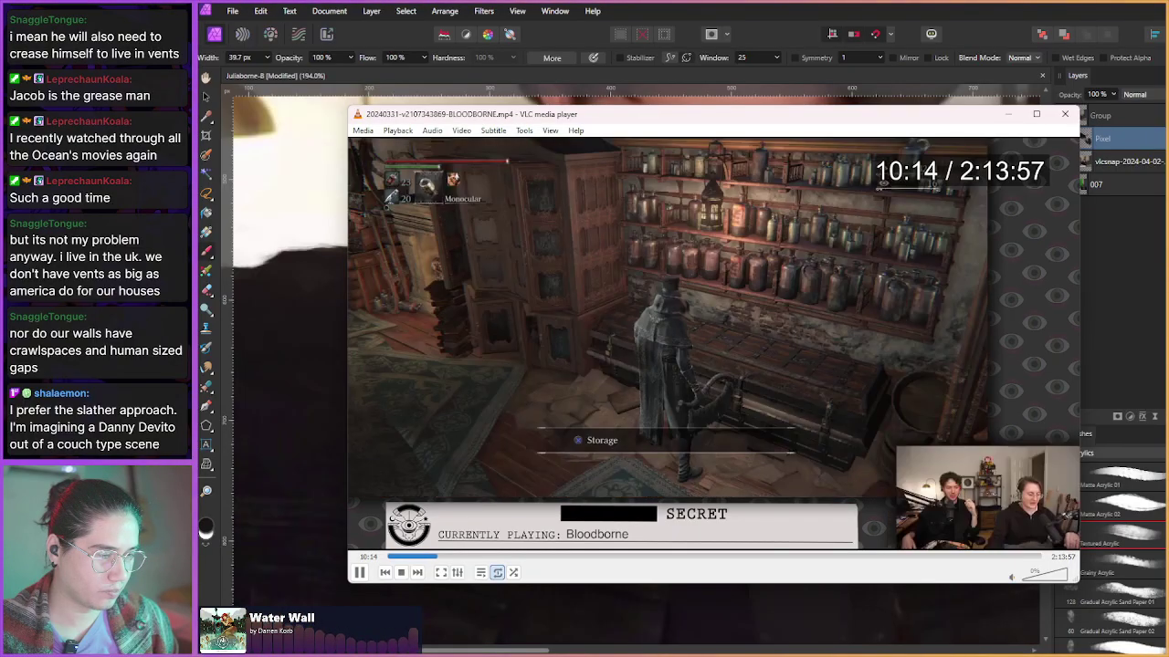
key(Right)
key(Right)
key(Right)
- Jump through the gameplay in larger skips to the next full-camera conversation and pause the video at 30:41
key(ctrl+Right)
key(ctrl+Right)
key(ctrl+Right)
key(ctrl+Right)
key(ctrl+Right)
key(ctrl+Right)
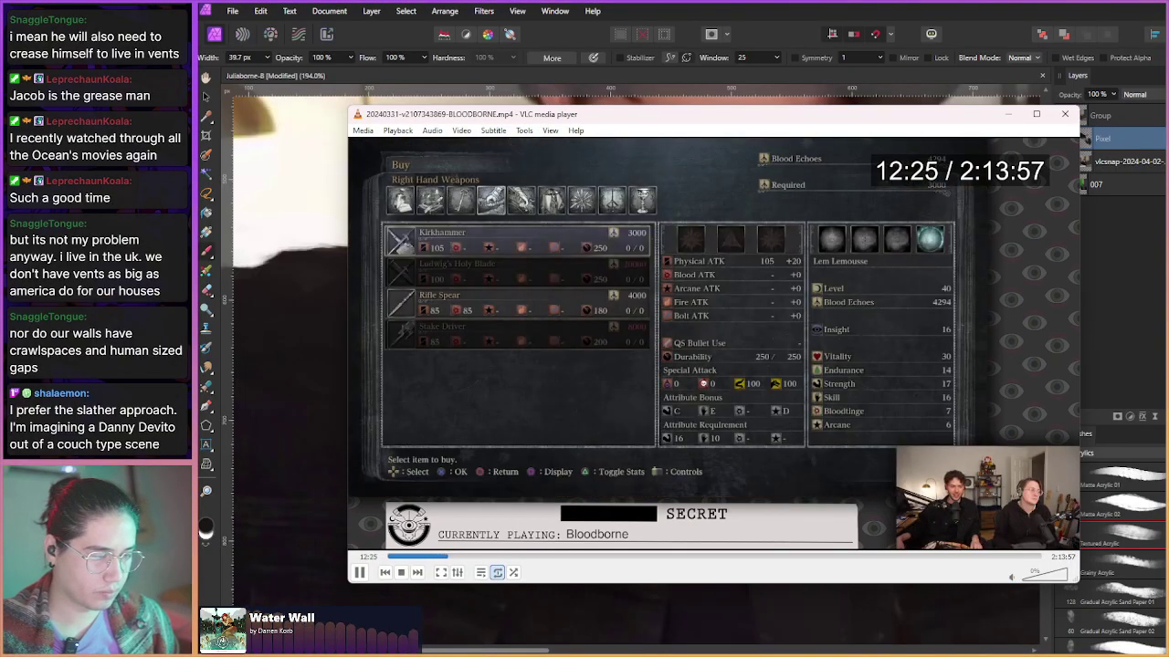
key(ctrl+Right)
key(ctrl+Right)
key(ctrl+Right)
key(ctrl+Right)
key(ctrl+Right)
key(ctrl+Right)
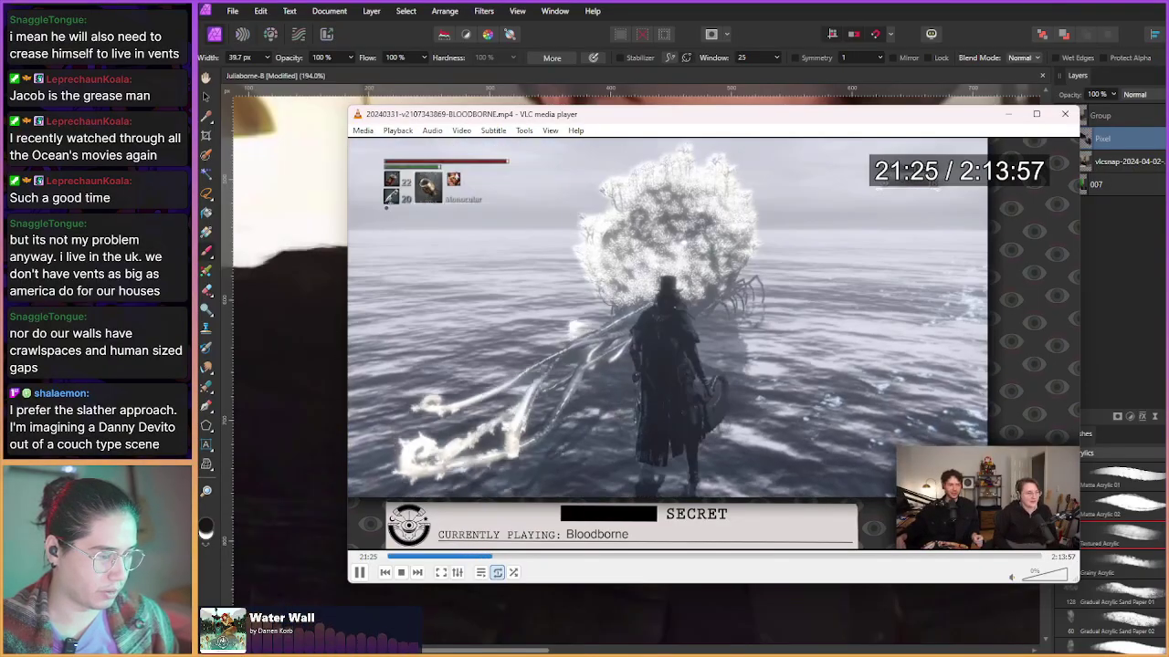
key(ctrl+Right)
key(ctrl+Right)
key(ctrl+Right)
key(ctrl+Right)
key(ctrl+Right)
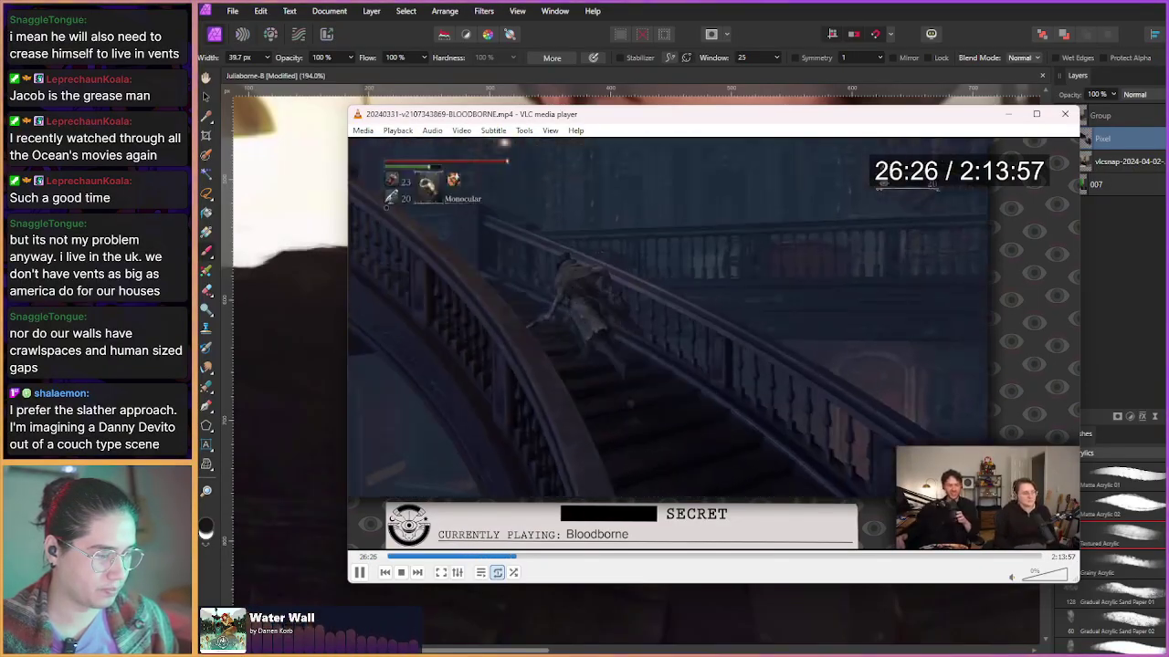
key(ctrl+Right)
key(ctrl+Right)
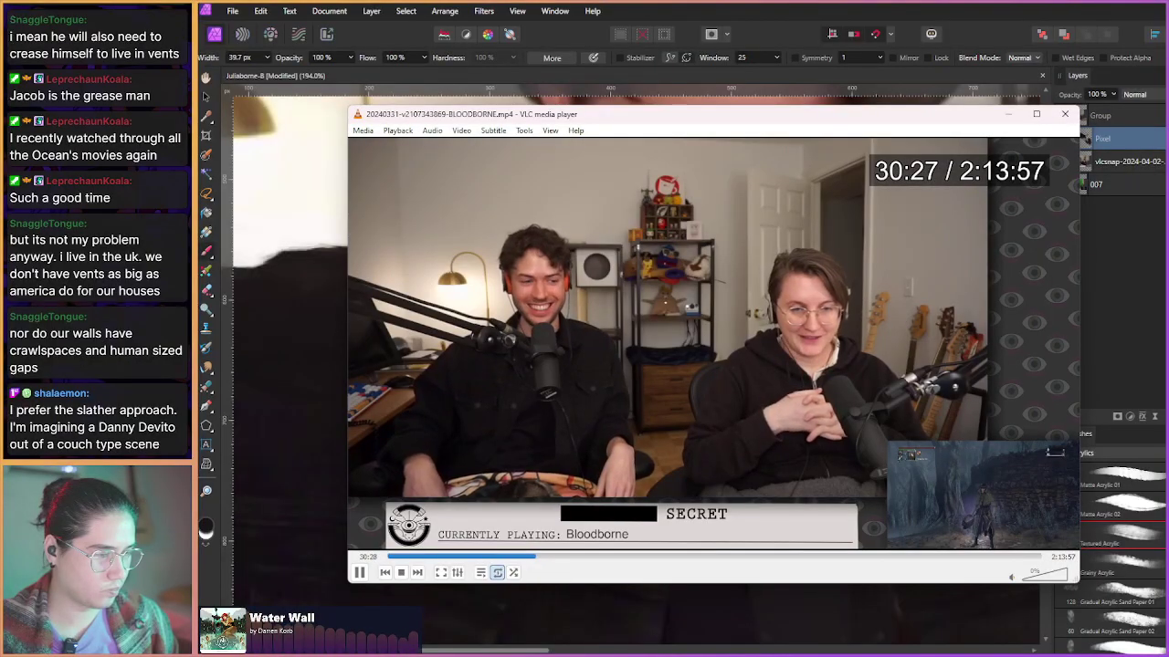
key(alt+Right)
key(space)
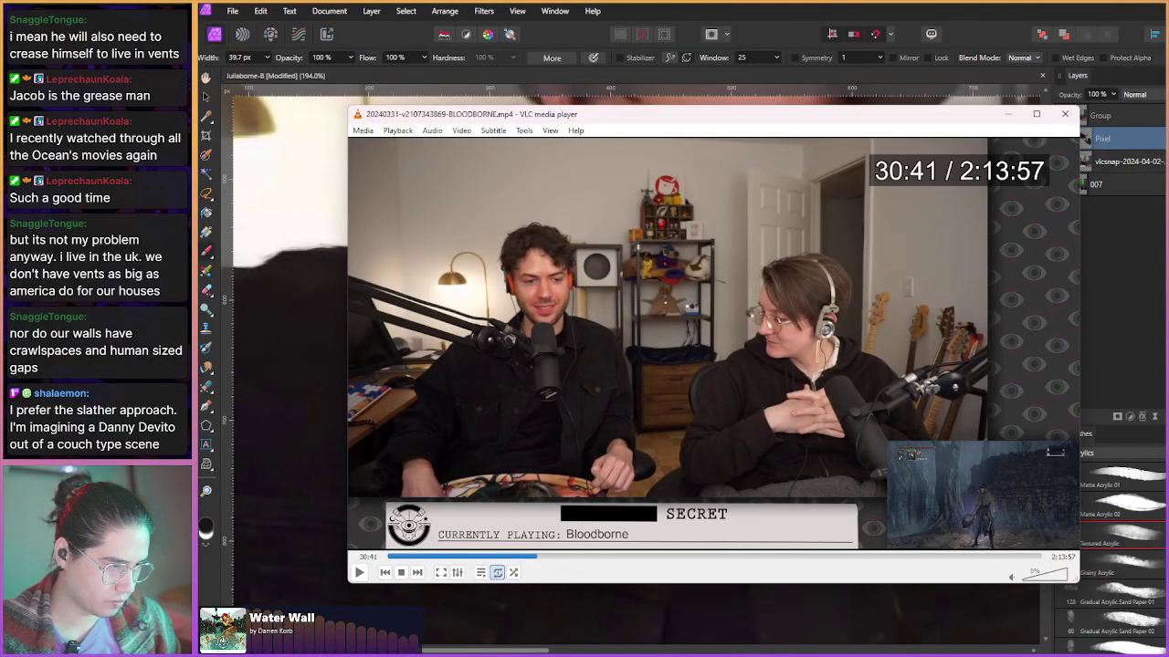
- Skip in short jumps through the hosts' full-camera conversation from 30:41 to 33:44, checking their poses for a usable frame
key(shift+Right)
key(shift+Right)
key(shift+Right)
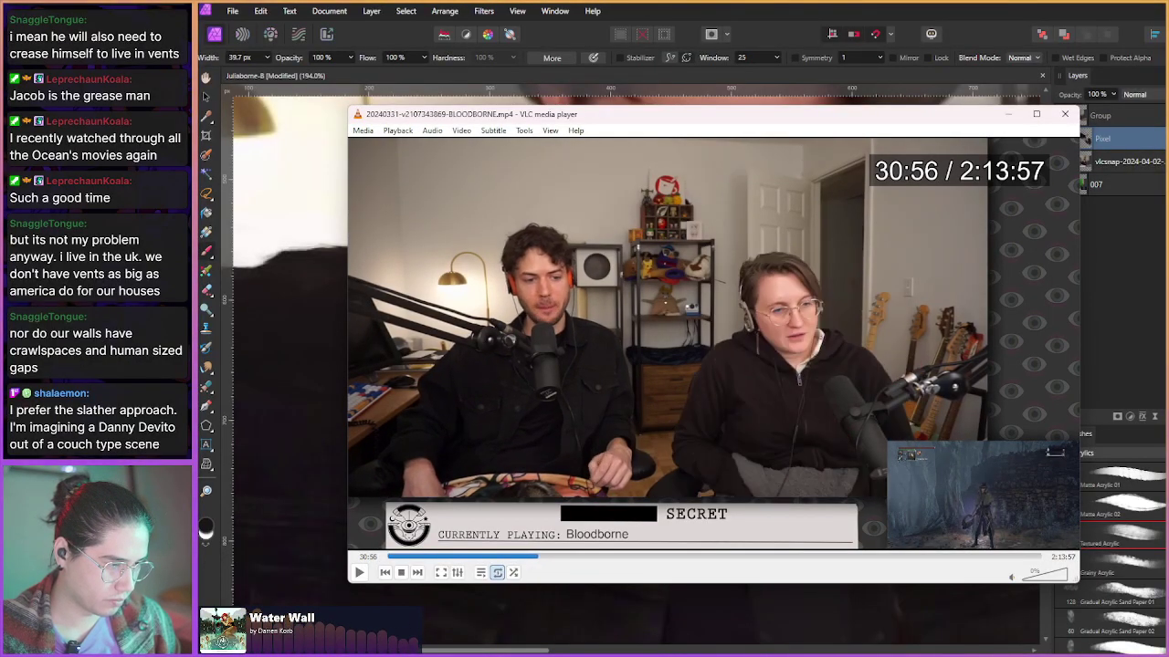
key(shift+Right)
key(shift+Right)
key(shift+Right)
key(shift+Right)
key(shift+Right)
key(shift+Right)
key(shift+Right)
key(shift+Right)
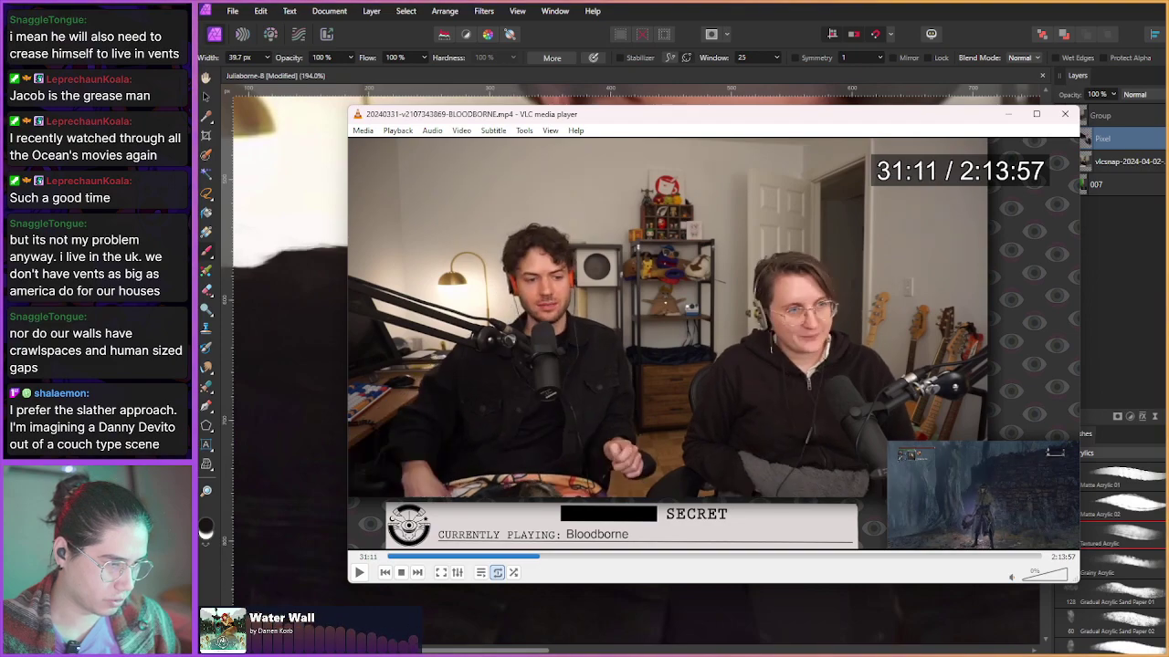
key(shift+Right)
key(shift+Right)
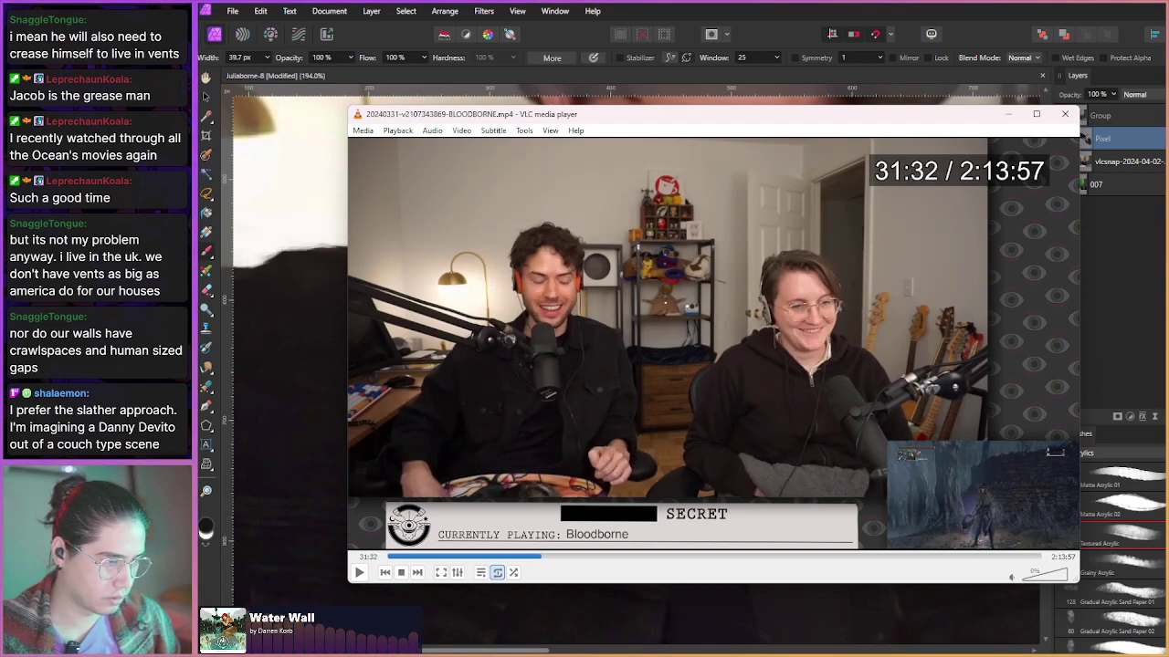
key(shift+Right)
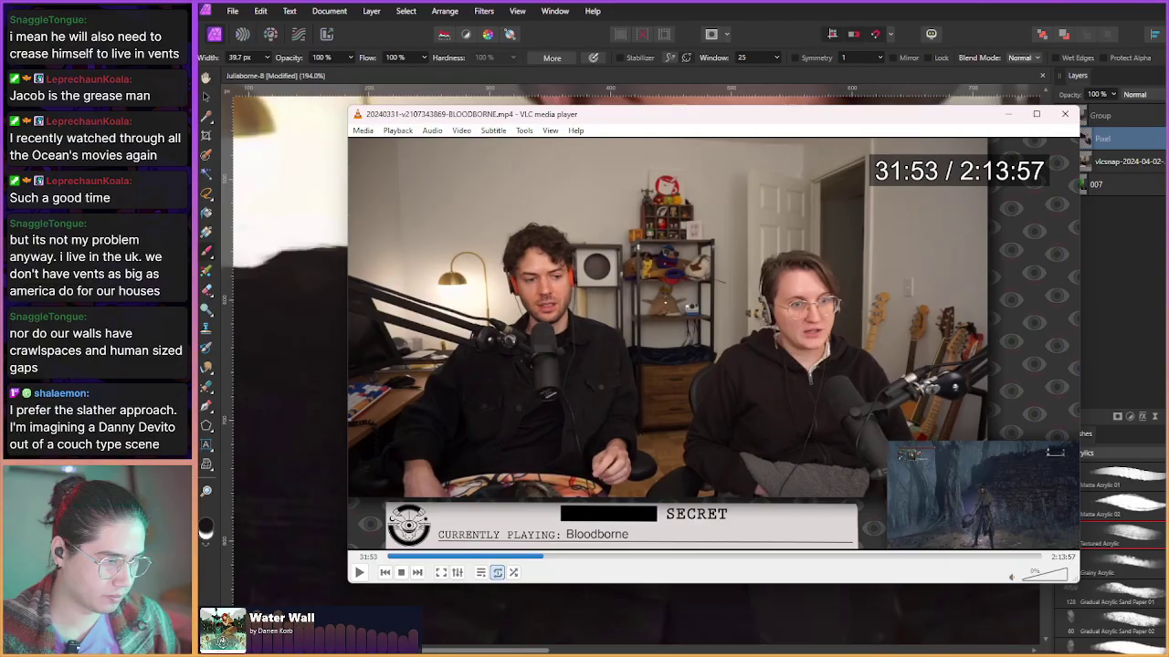
key(shift+Right)
key(shift+Right)
key(shift+Right)
key(shift+Right)
key(shift+Right)
key(shift+Right)
key(shift+Right)
key(shift+Right)
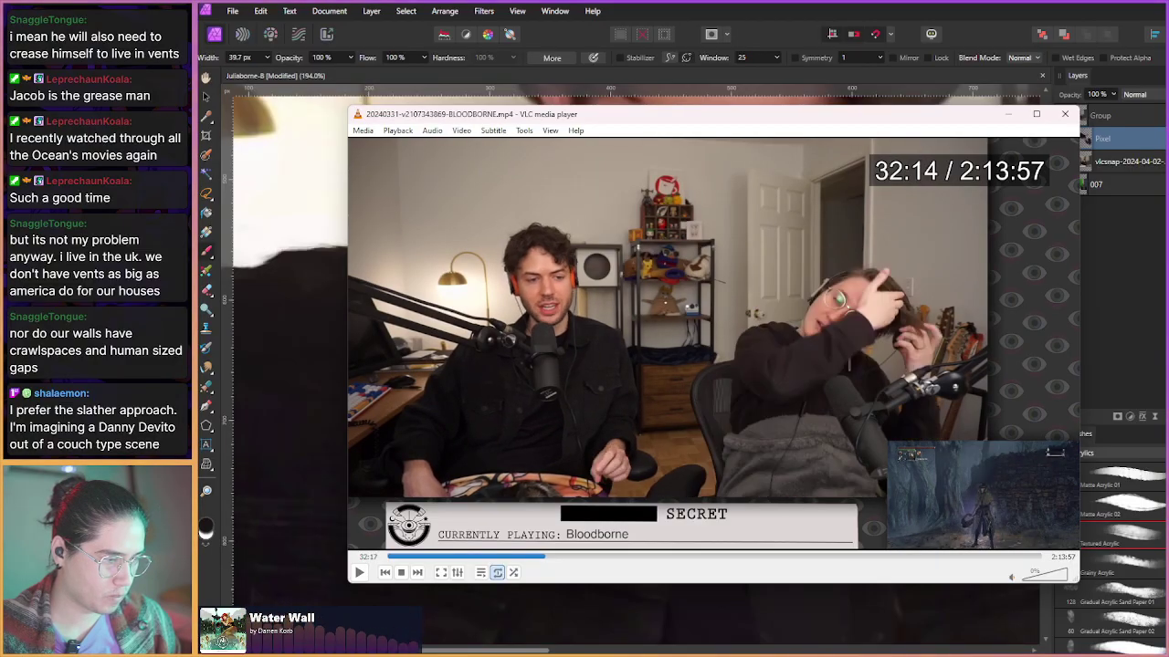
key(shift+Right)
key(shift+Right)
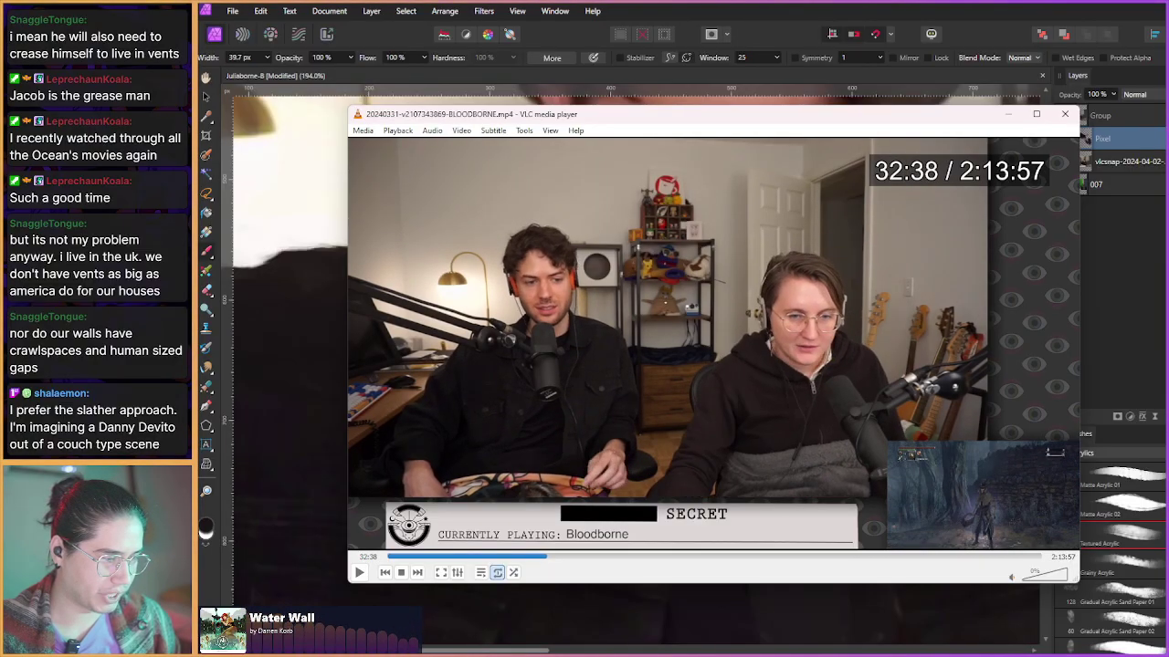
key(shift+Right)
key(shift+Right)
key(shift+Right)
key(shift+Right)
key(shift+Right)
key(shift+Right)
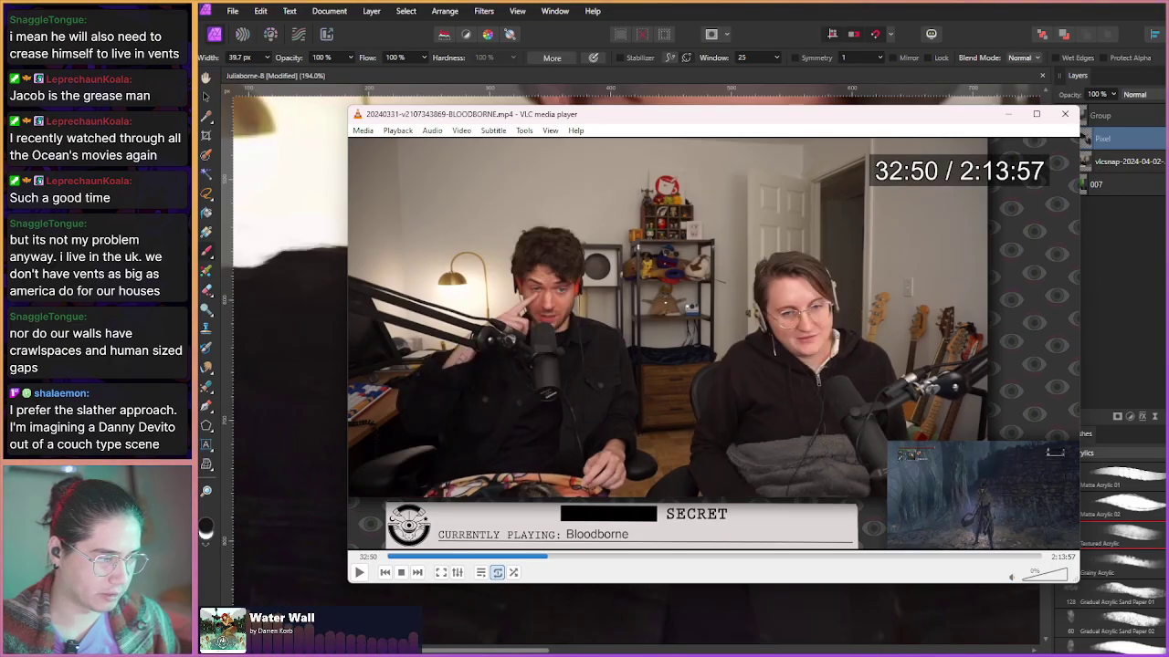
key(shift+Right)
key(shift+Right)
key(shift+Right)
key(shift+Right)
key(shift+Right)
key(shift+Right)
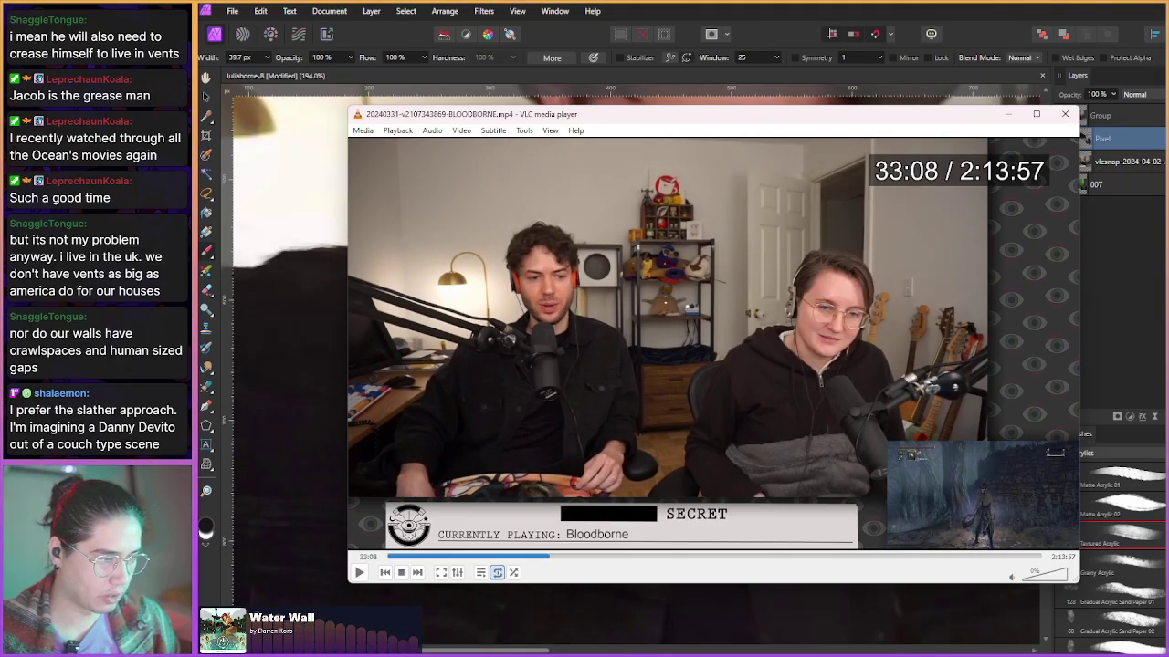
key(shift+Right)
key(shift+Right)
key(shift+Right)
key(shift+Right)
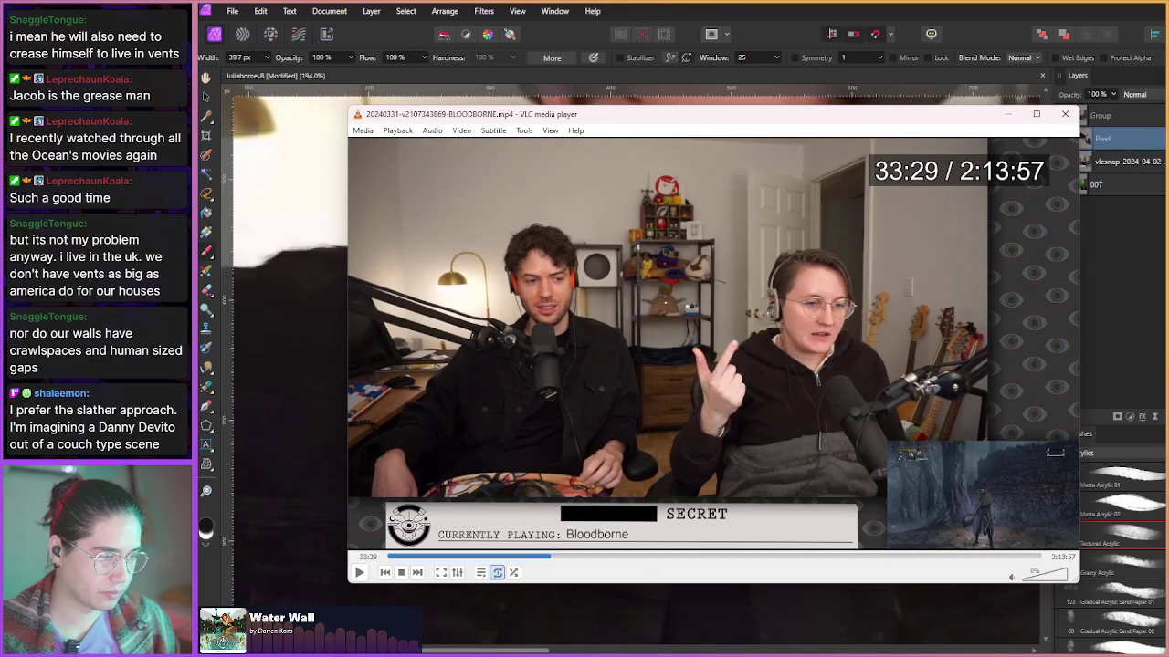
key(shift+Right)
key(shift+Right)
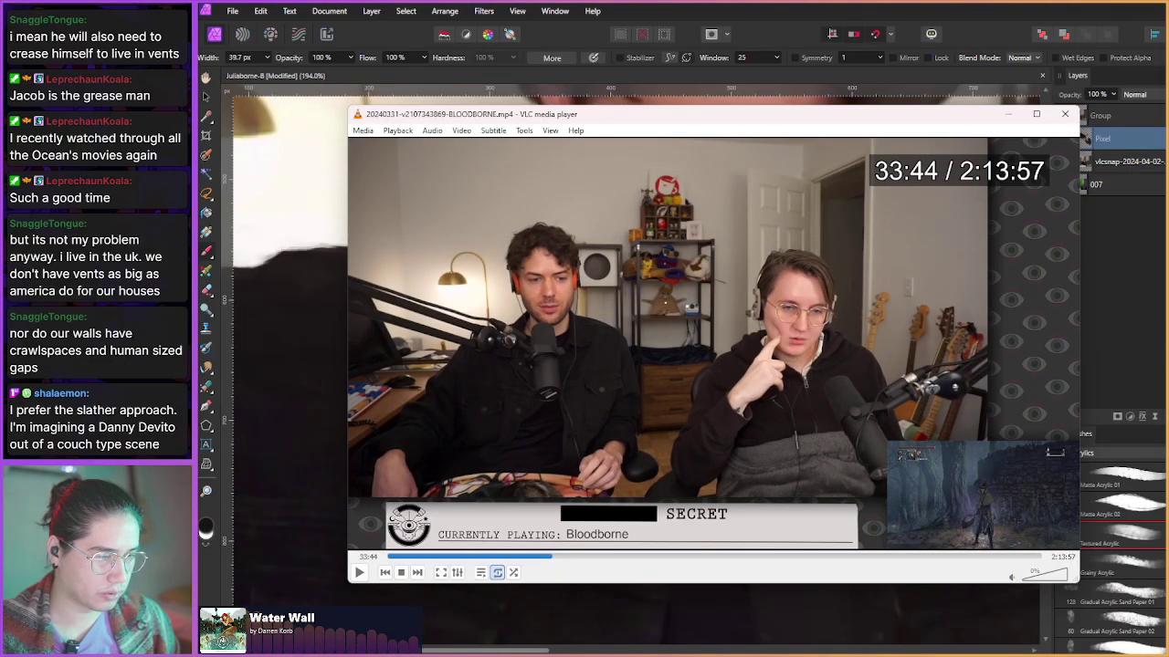
- Switch back to Affinity Photo and paint sampled dark jacket tones over the left host's chest and lapel, using brush widths of 30.2 and 58.5 px
drag(726, 121, 1168, 192)
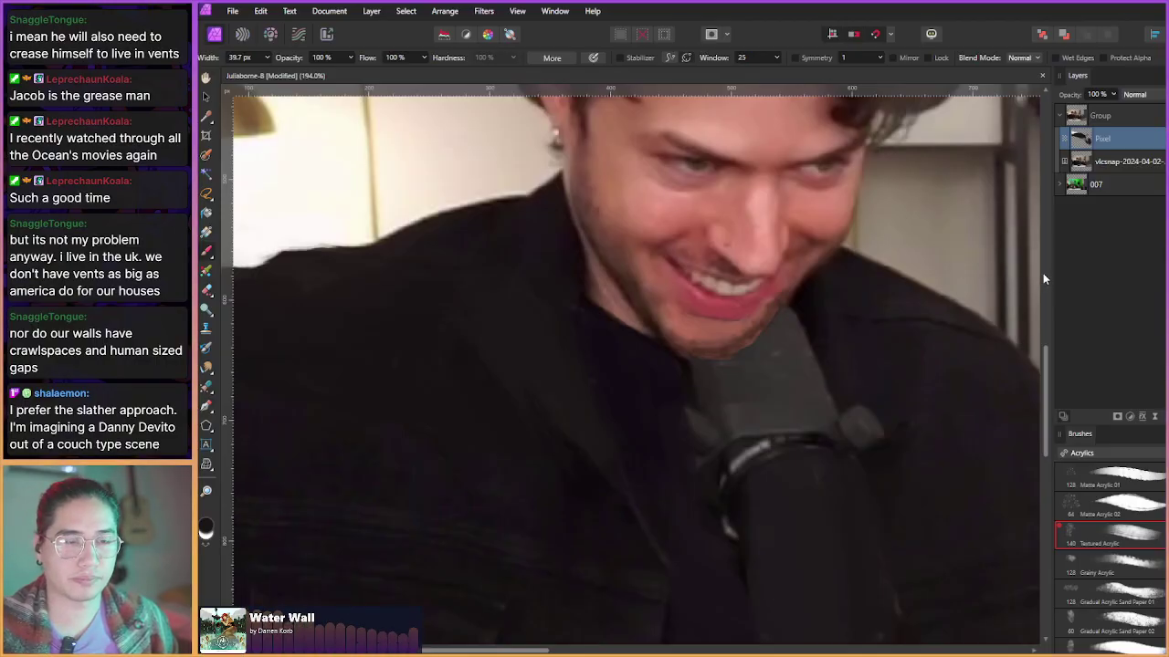
drag(723, 288, 751, 291)
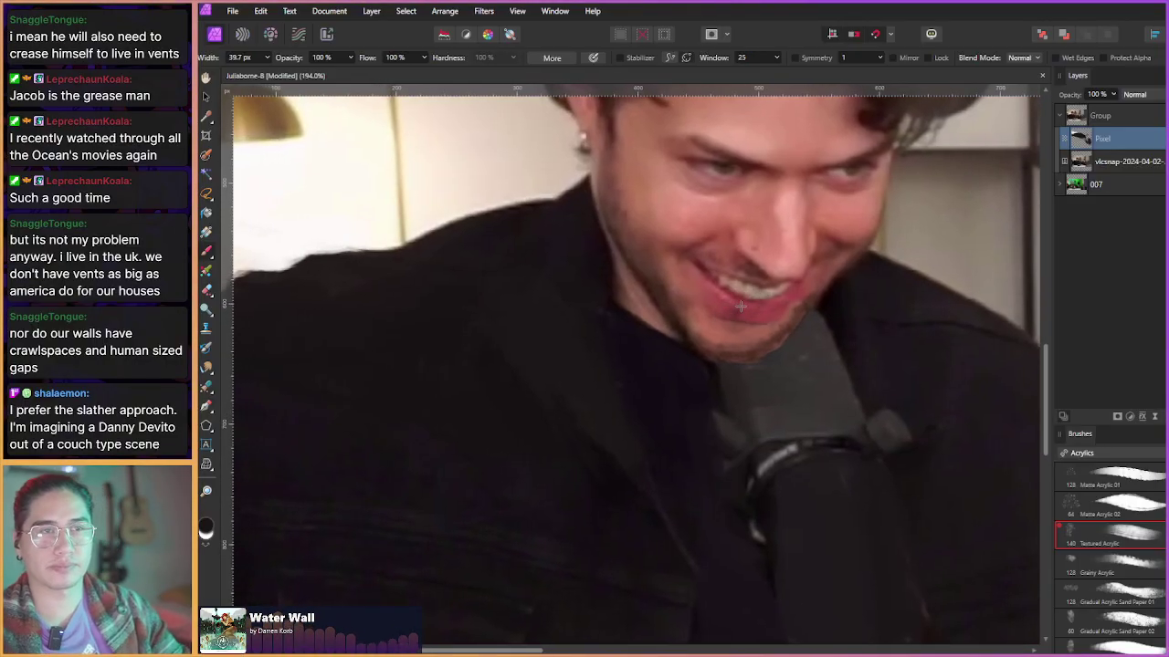
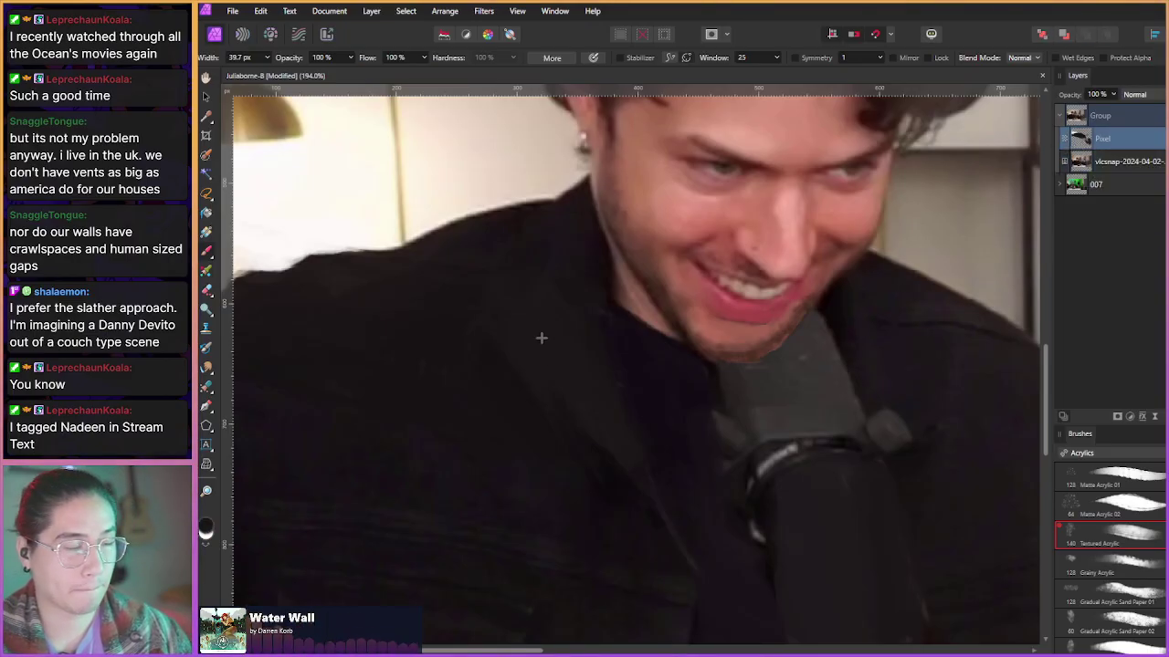
mouse_move(493, 392)
mouse_down()
mouse_move(481, 399)
mouse_move(498, 392)
mouse_up()
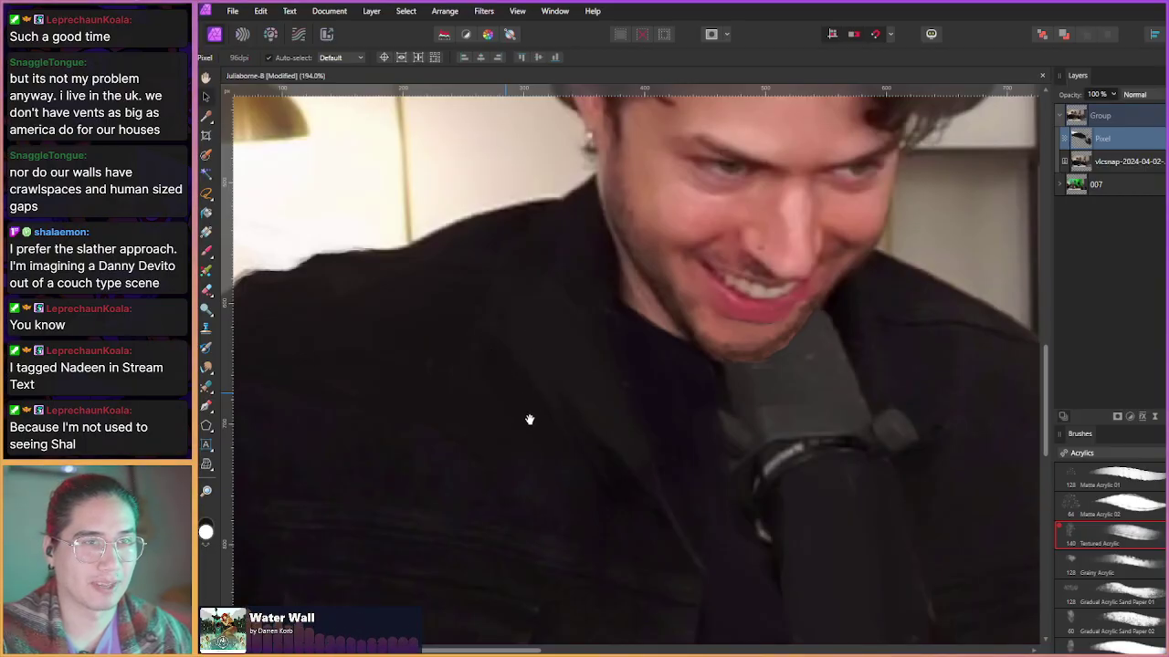
scroll(521, 416, up, 2)
key(v)
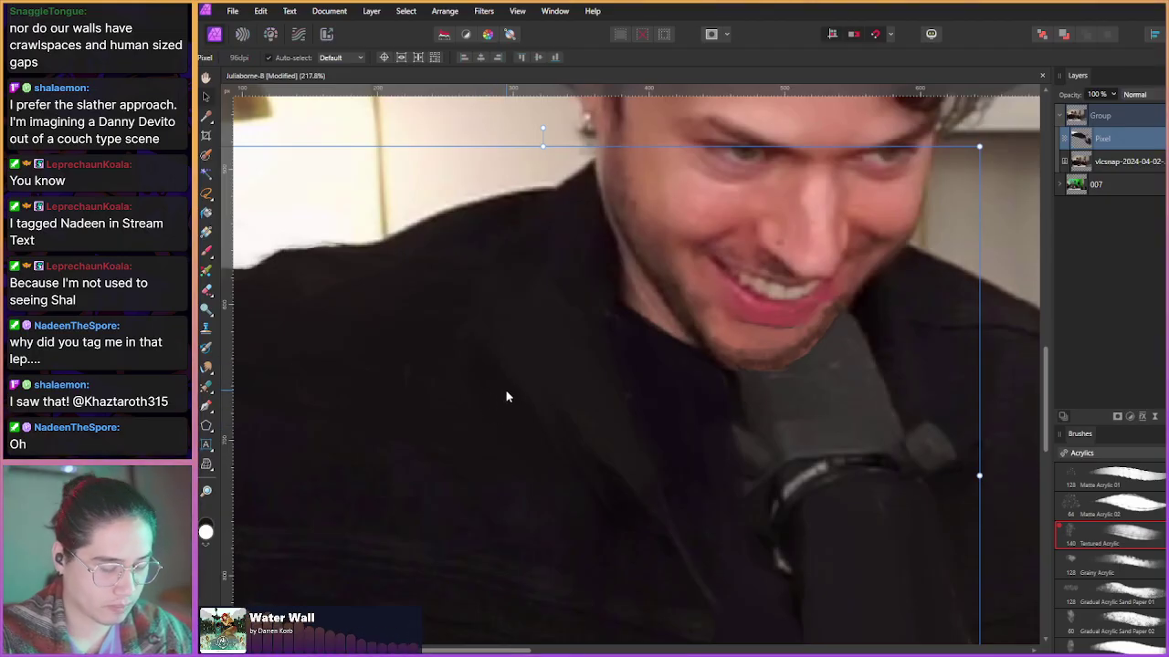
key(b)
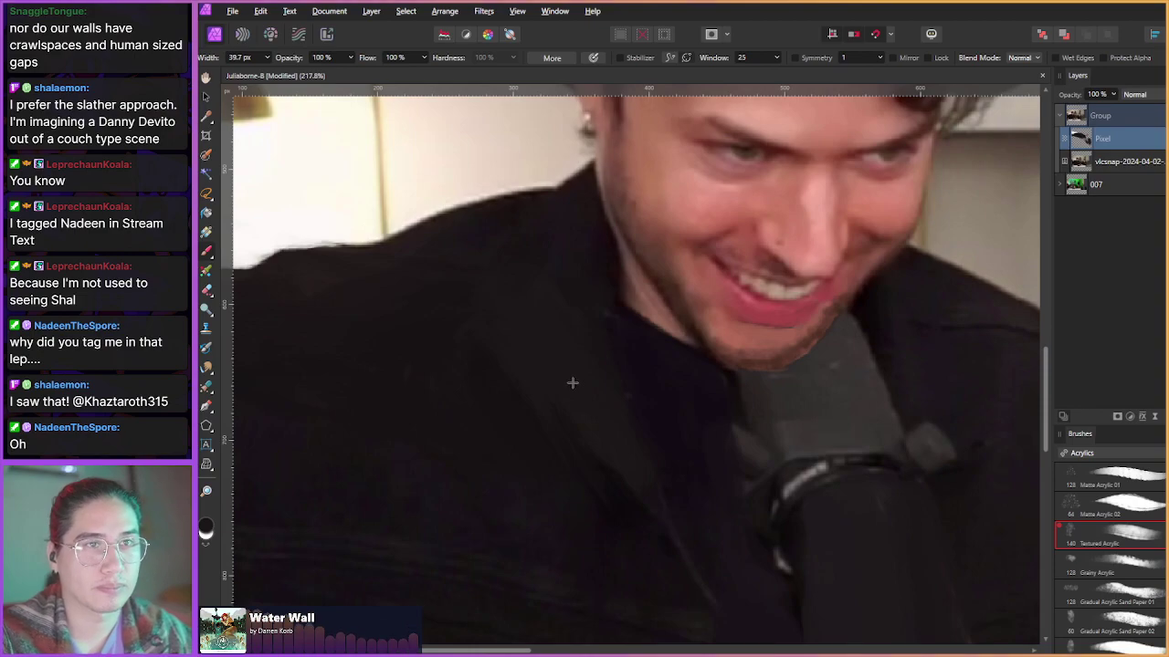
mouse_move(582, 424)
mouse_down()
mouse_move(597, 430)
mouse_move(564, 415)
mouse_up()
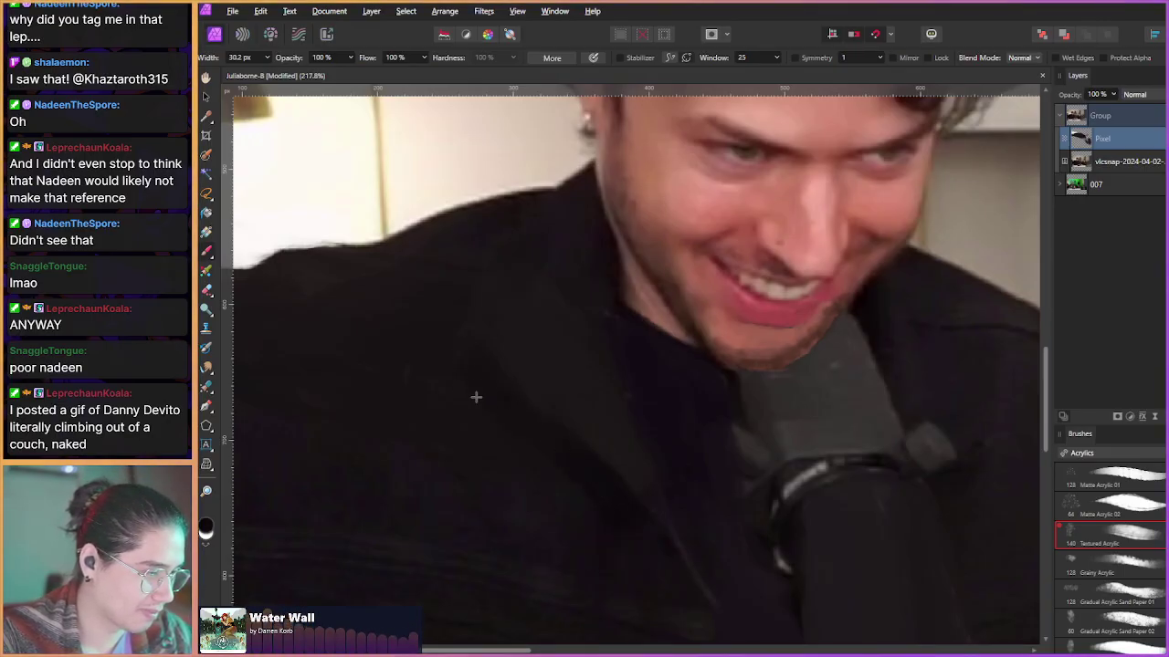
alt+click(451, 438)
drag(449, 434, 472, 441)
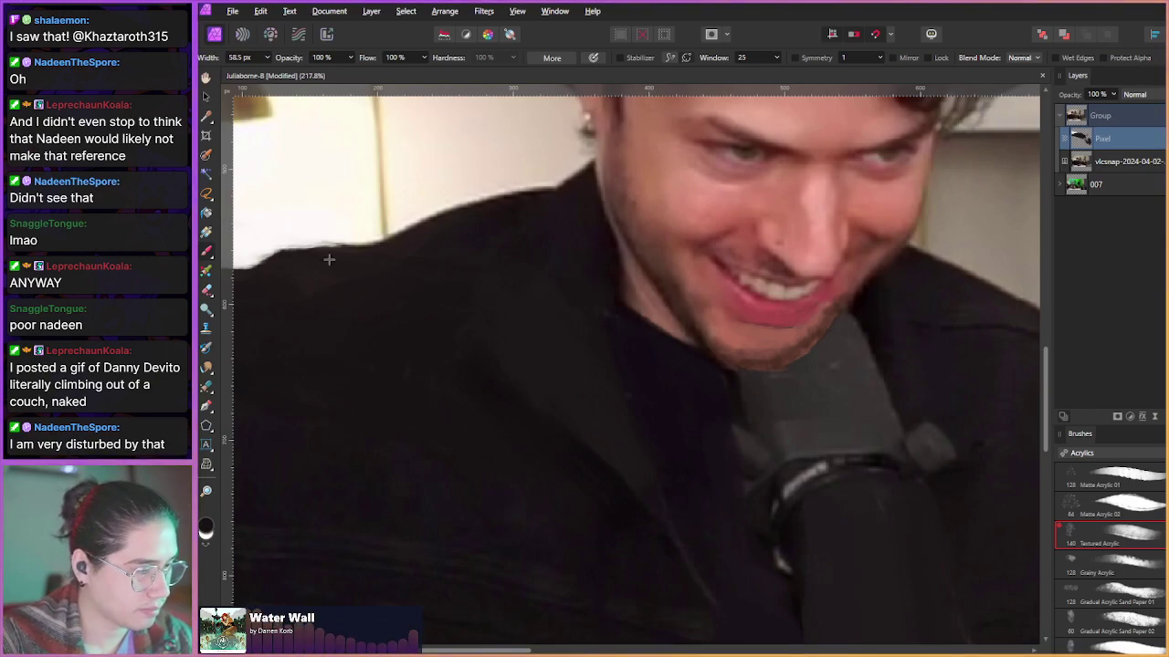
drag(419, 318, 476, 333)
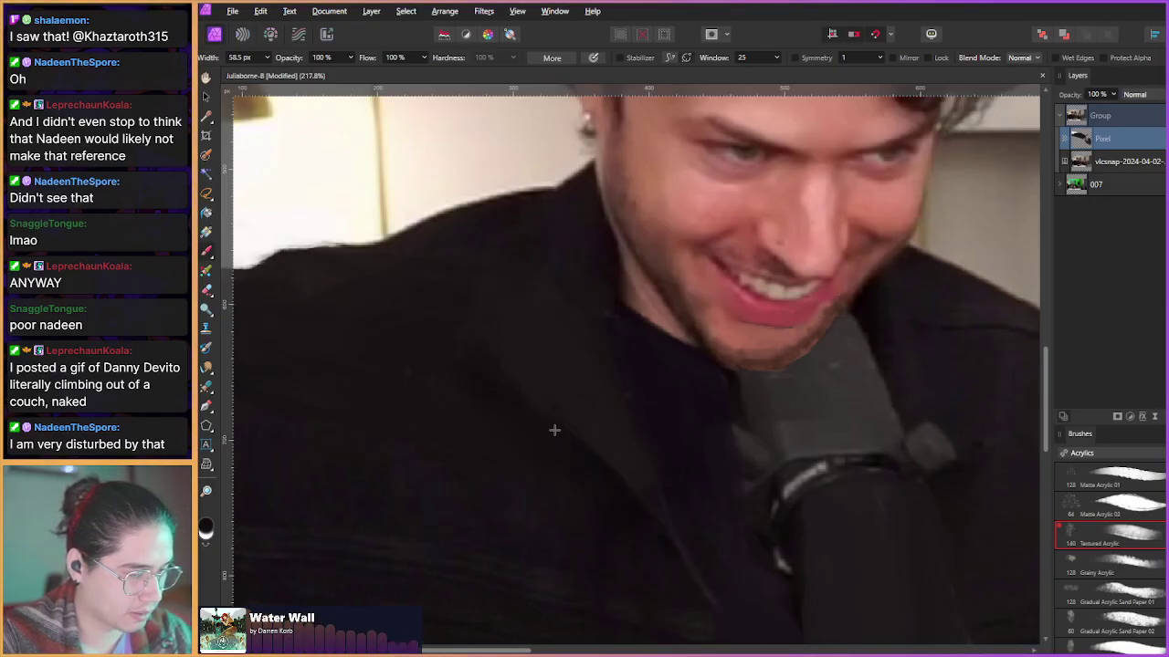
- Refine the left host's jacket lapel edge with a 12.7 px brush, and enlarge the brush to 25.8 px
drag(534, 433, 500, 429)
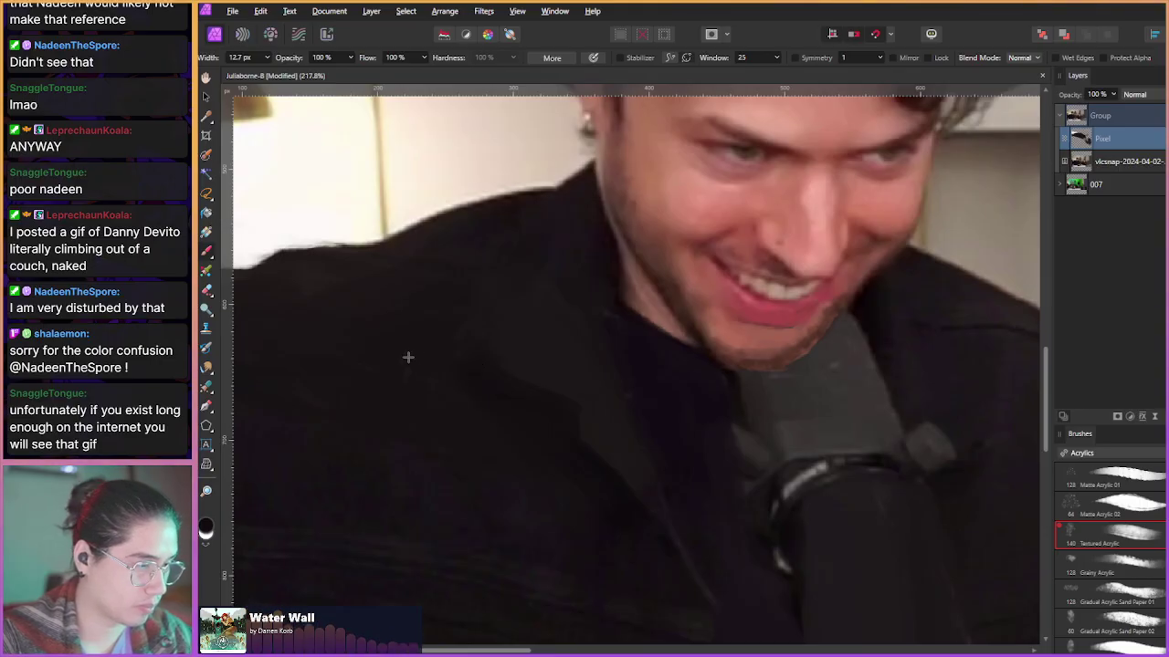
key(bracketright)
key(bracketright)
key(bracketright)
key(bracketright)
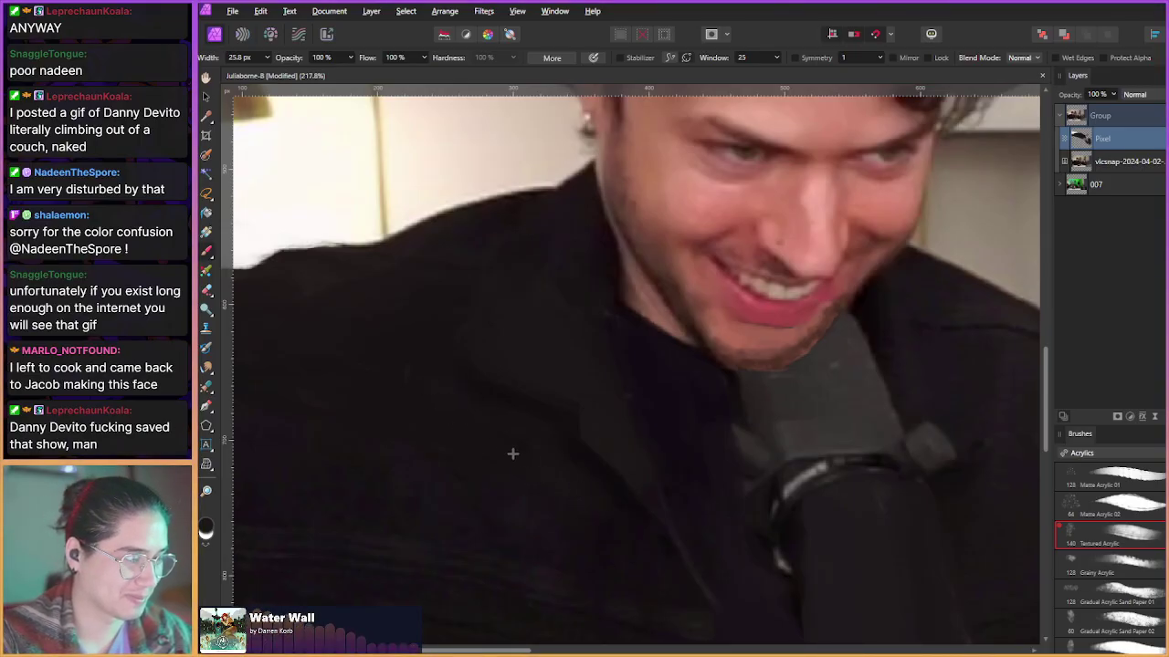
- Examine the left host's repainted jacket and remaining microphone in the full picture, at 100% and close up
scroll(513, 454, down, 6)
scroll(392, 444, down, 4)
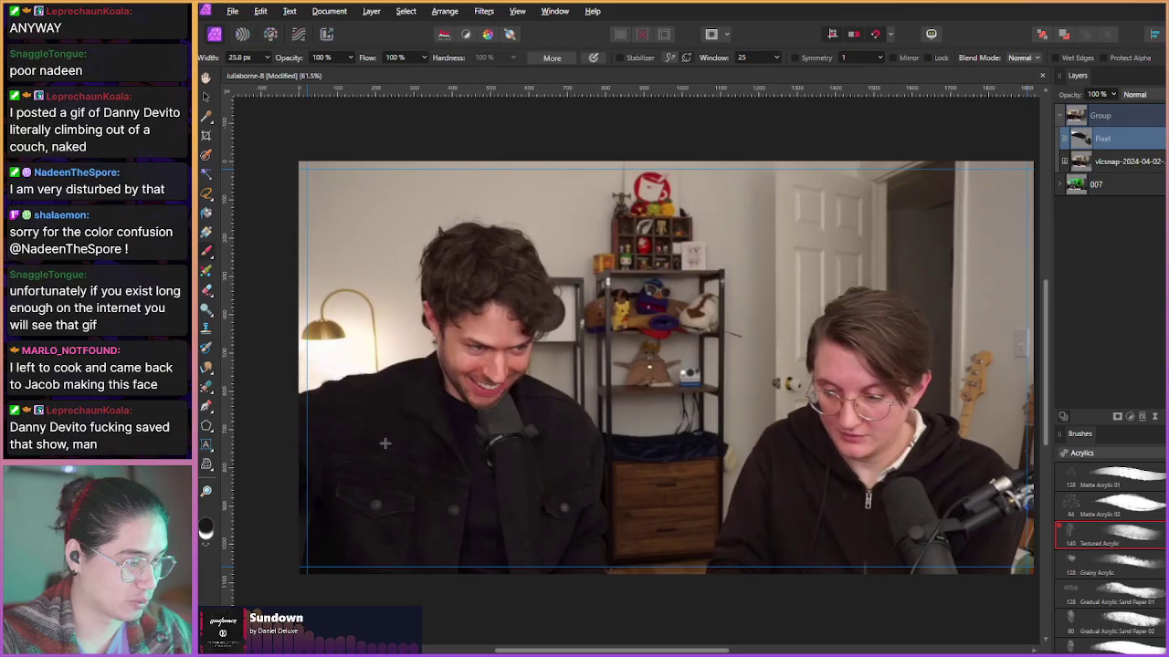
scroll(384, 444, up, 5)
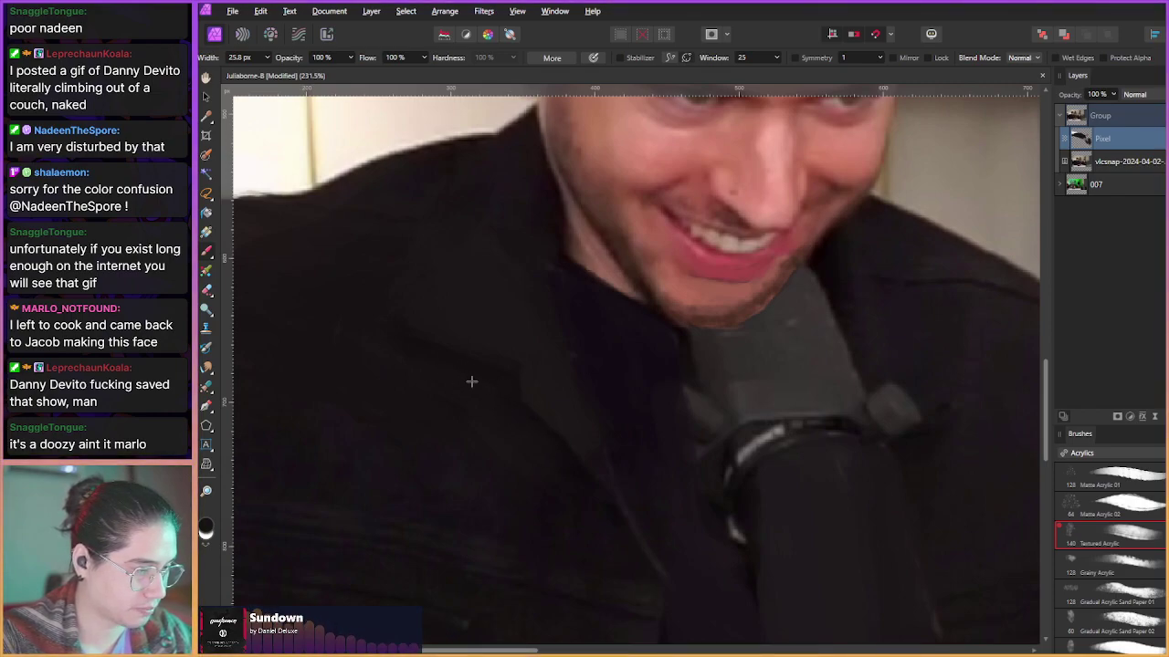
key(ctrl+1)
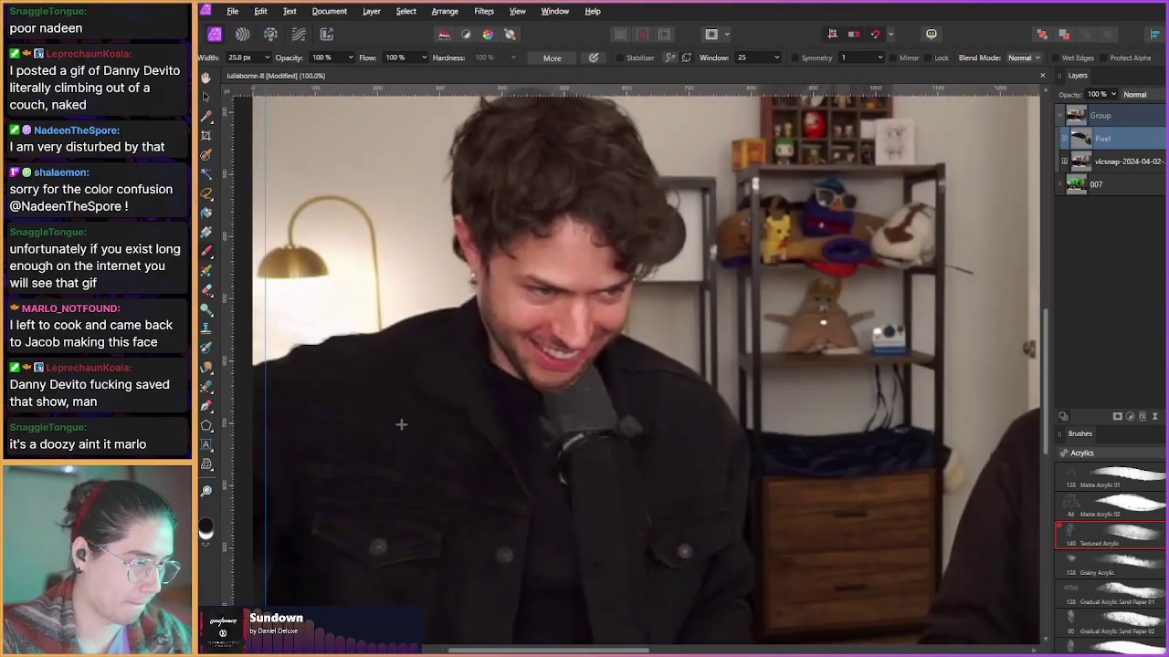
scroll(358, 408, down, 1)
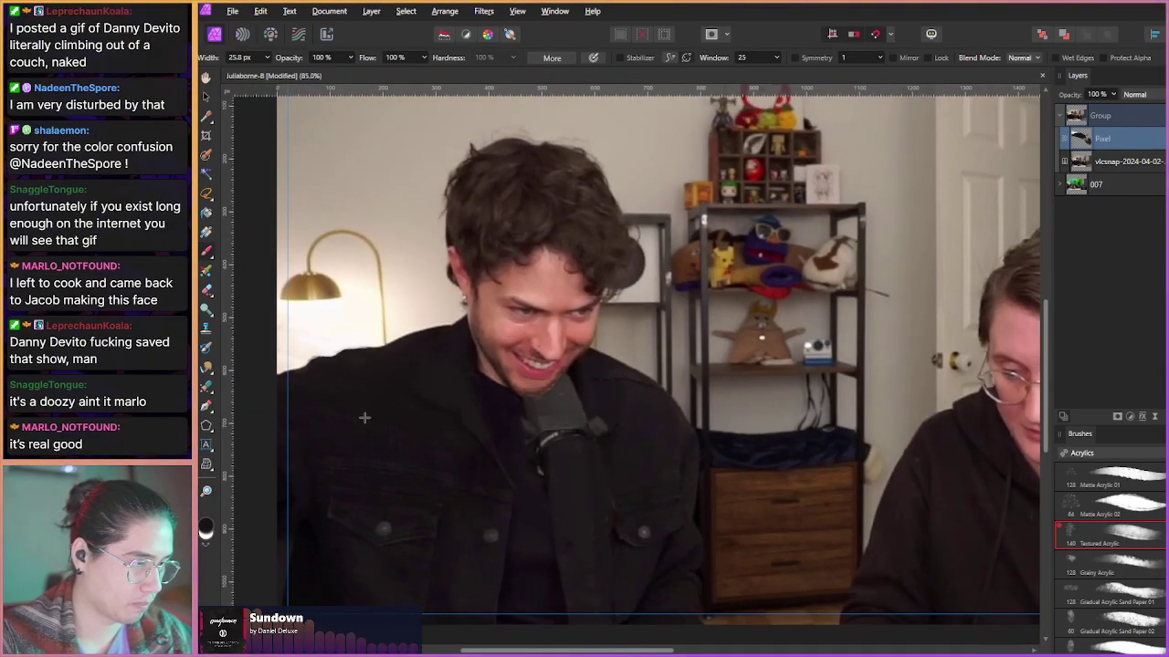
scroll(377, 431, up, 3)
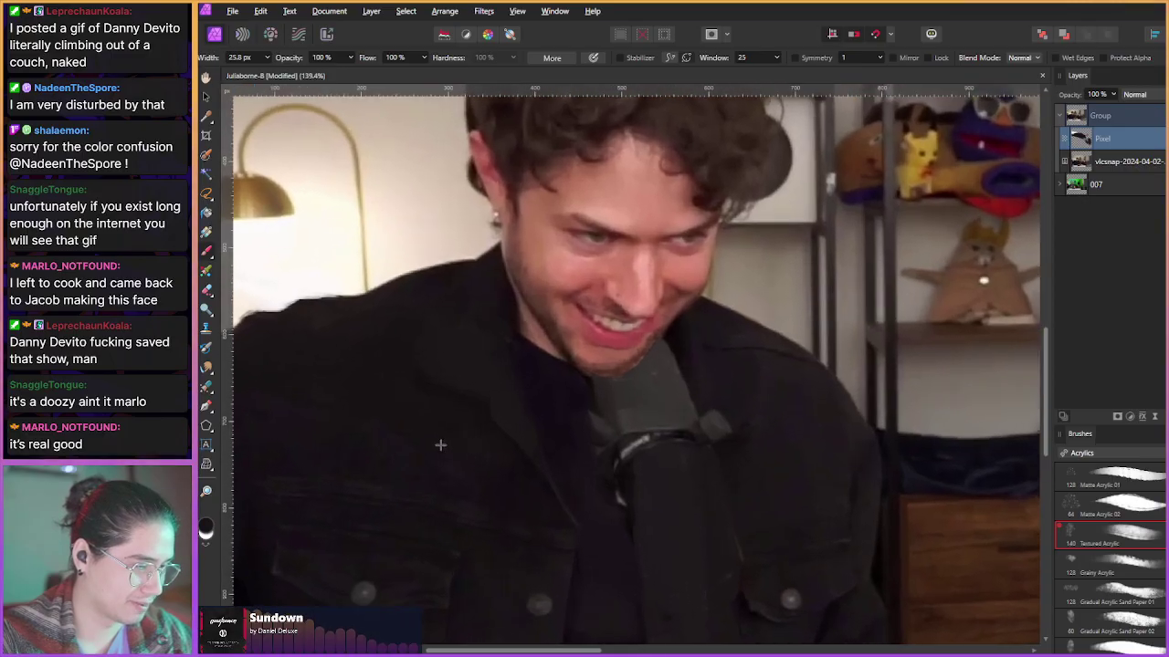
scroll(441, 446, down, 1)
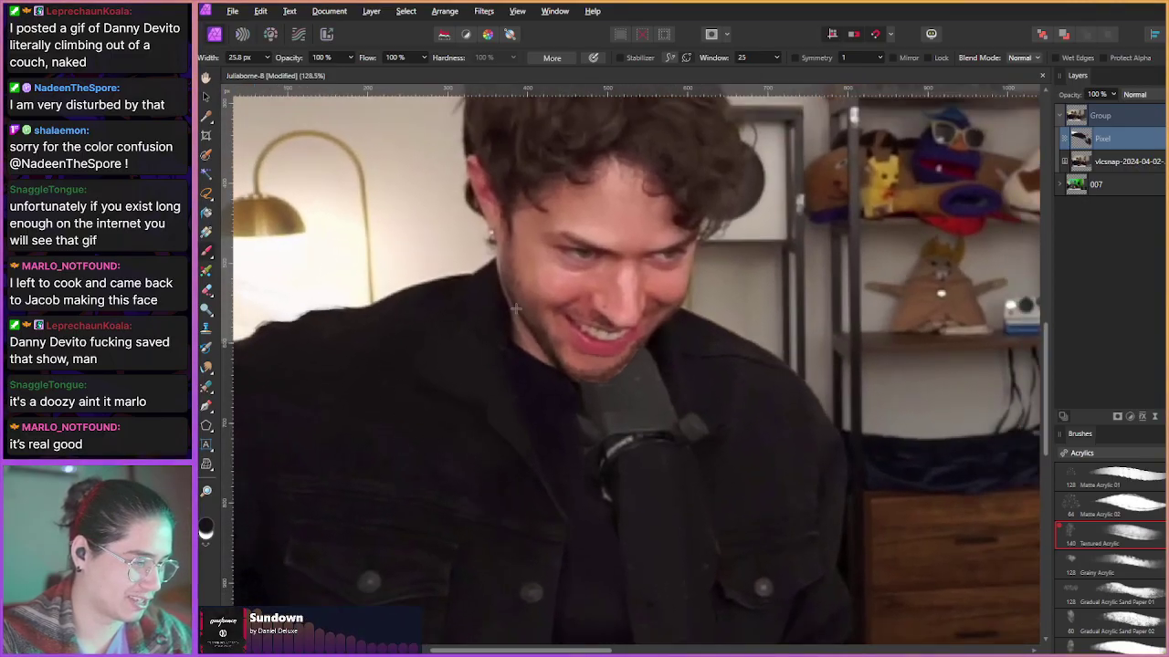
scroll(438, 448, down, 1)
scroll(438, 447, right, 1)
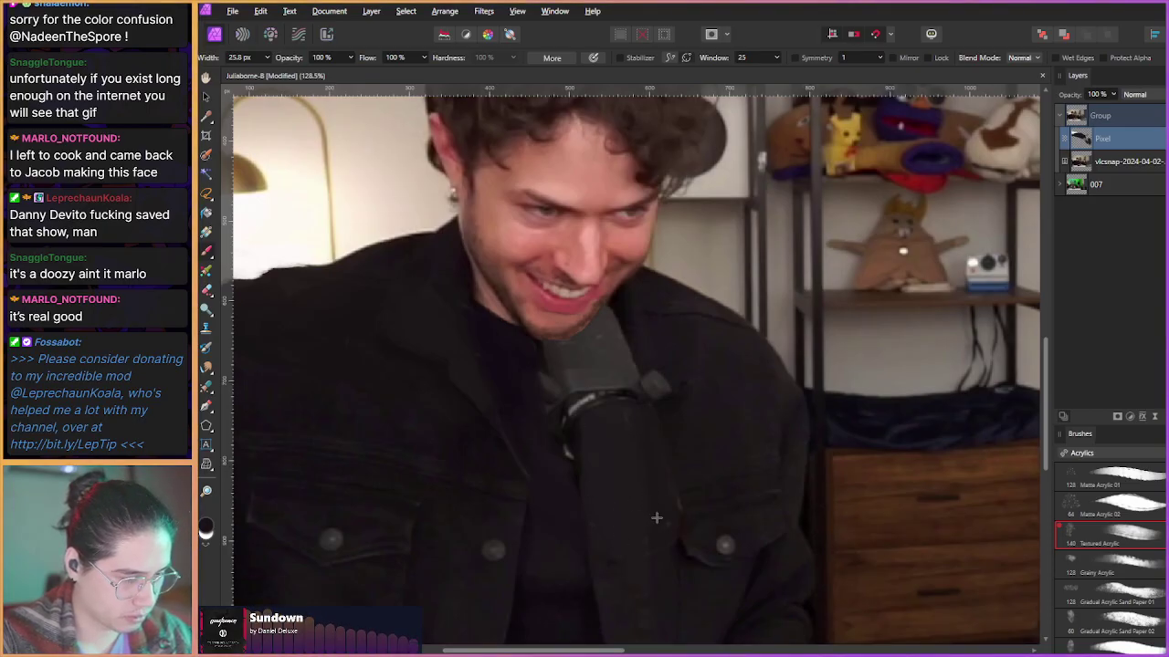
- Paint over the left host's microphone head with sampled dark jacket tones, using the 25.8 px brush
key(ctrl+z)
key(ctrl+shift+z)
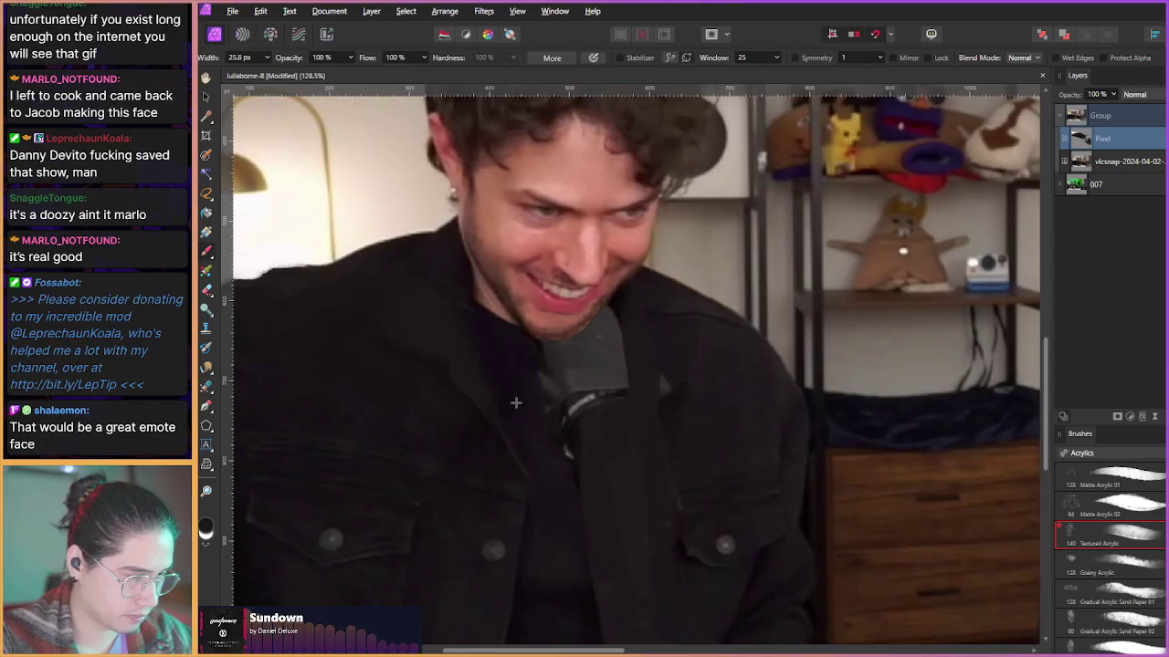
mouse_move(588, 438)
mouse_down()
mouse_move(583, 367)
mouse_move(625, 310)
mouse_move(599, 351)
mouse_move(595, 419)
mouse_move(606, 356)
mouse_move(622, 386)
mouse_move(609, 314)
mouse_up()
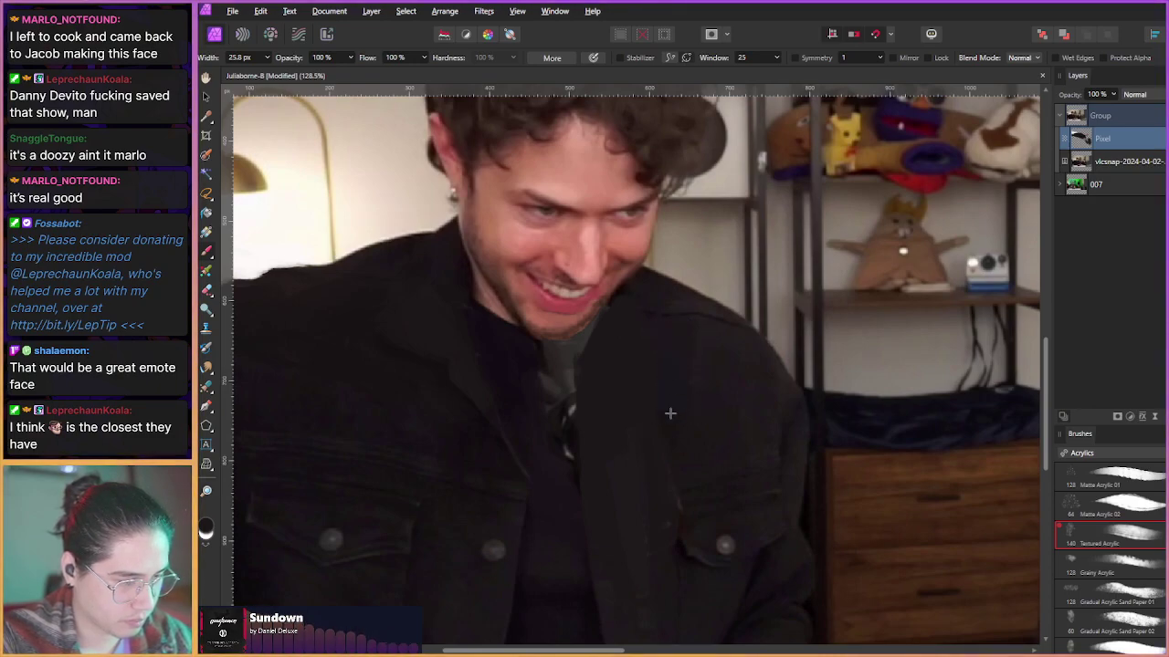
alt+click(685, 468)
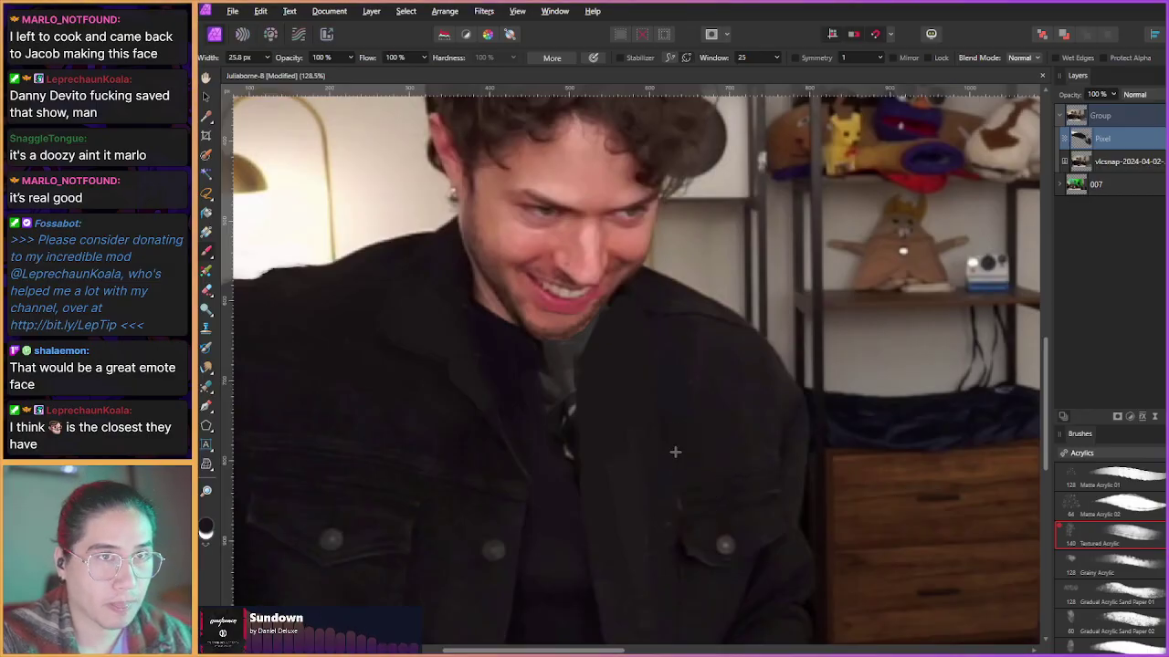
drag(636, 391, 627, 379)
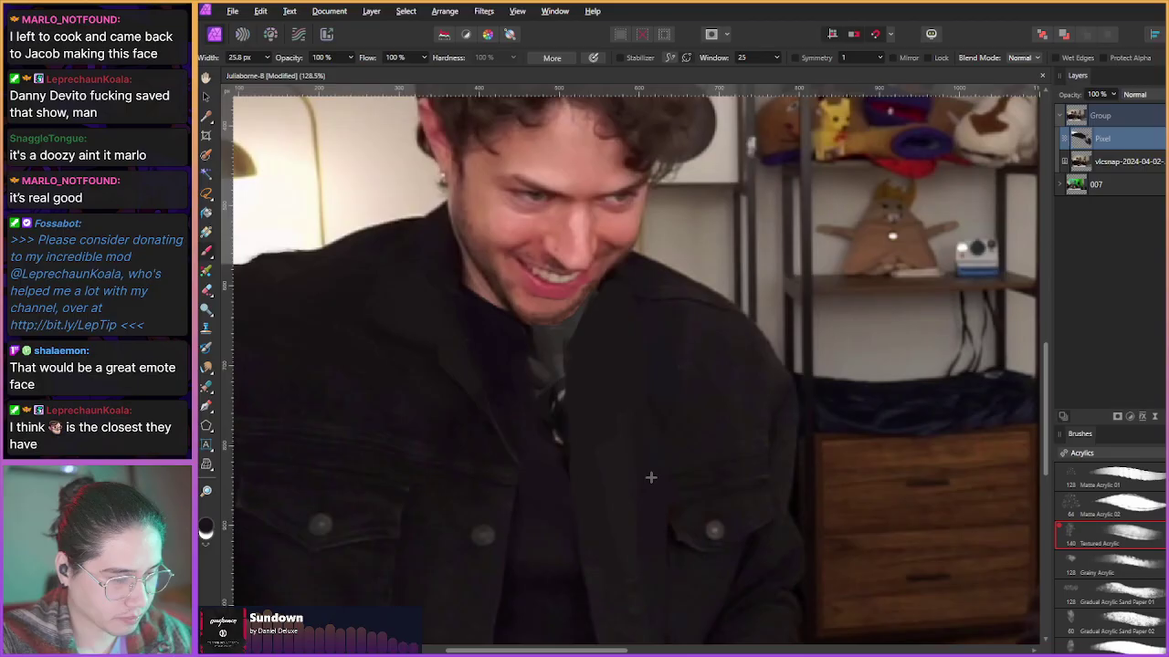
- Sample the jacket tone below the left host's chin and even out the repainted upper chest with the 25.8 px brush
scroll(596, 457, up, 1)
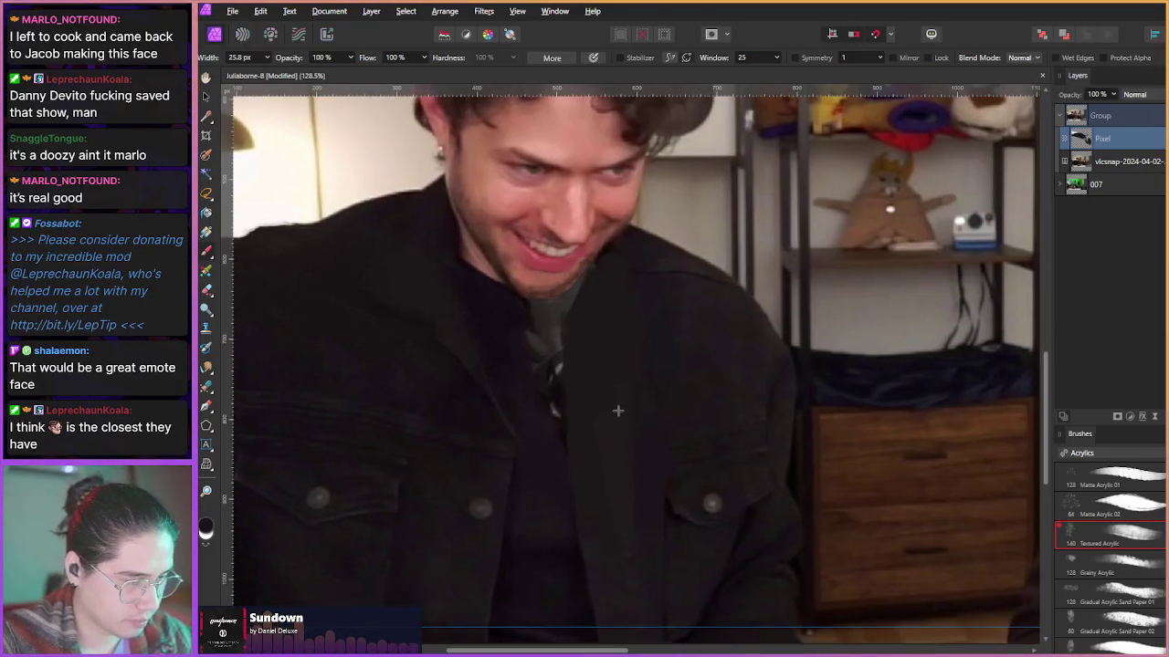
scroll(585, 366, up, 1)
drag(345, 297, 384, 329)
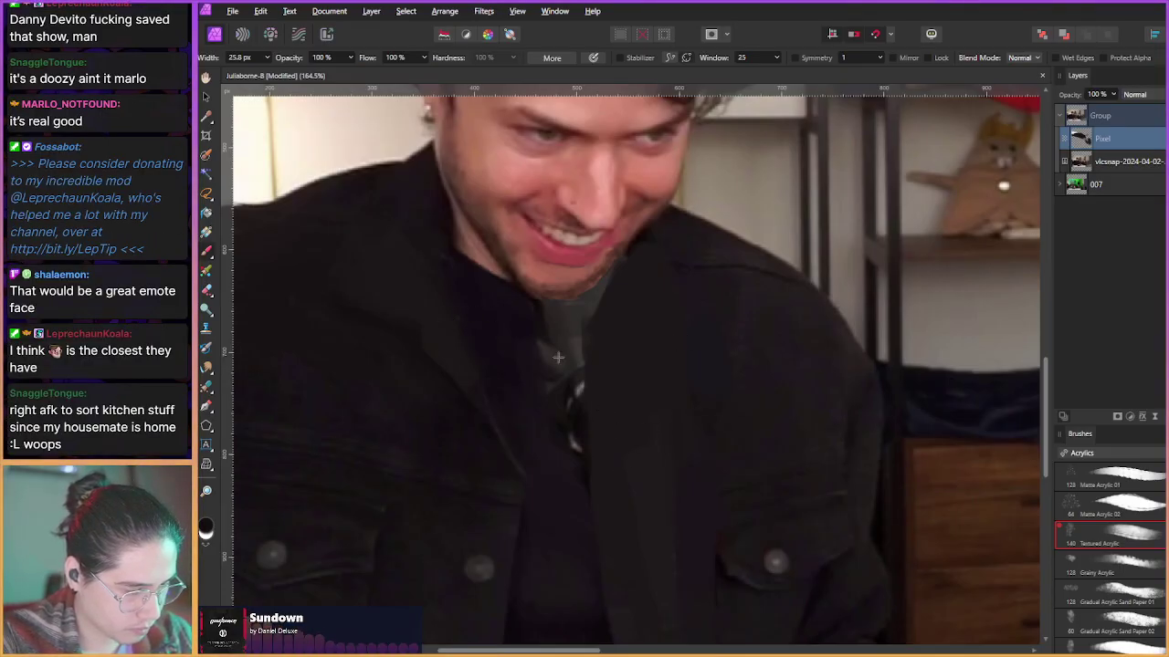
scroll(566, 360, down, 4)
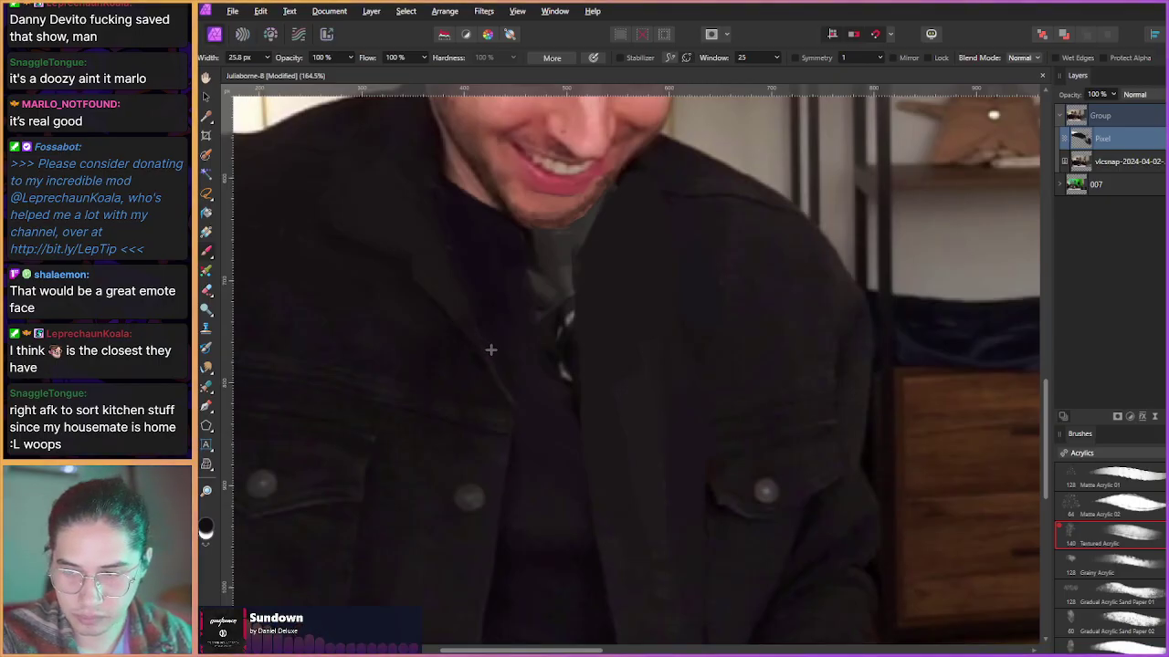
scroll(463, 311, up, 6)
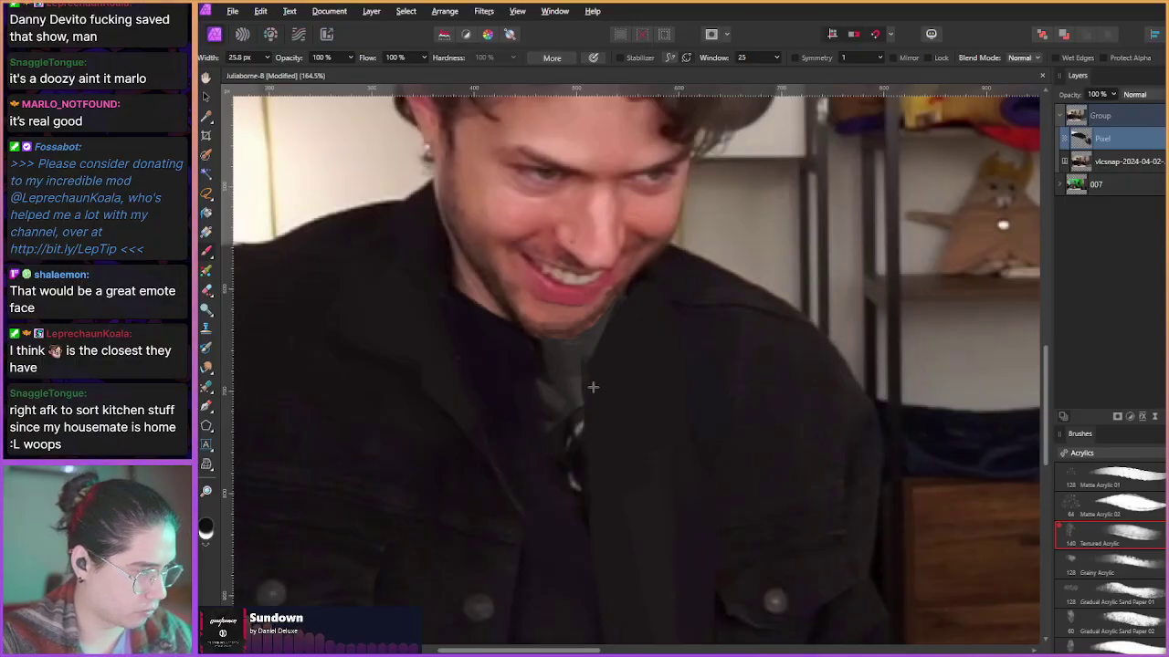
alt+click(627, 372)
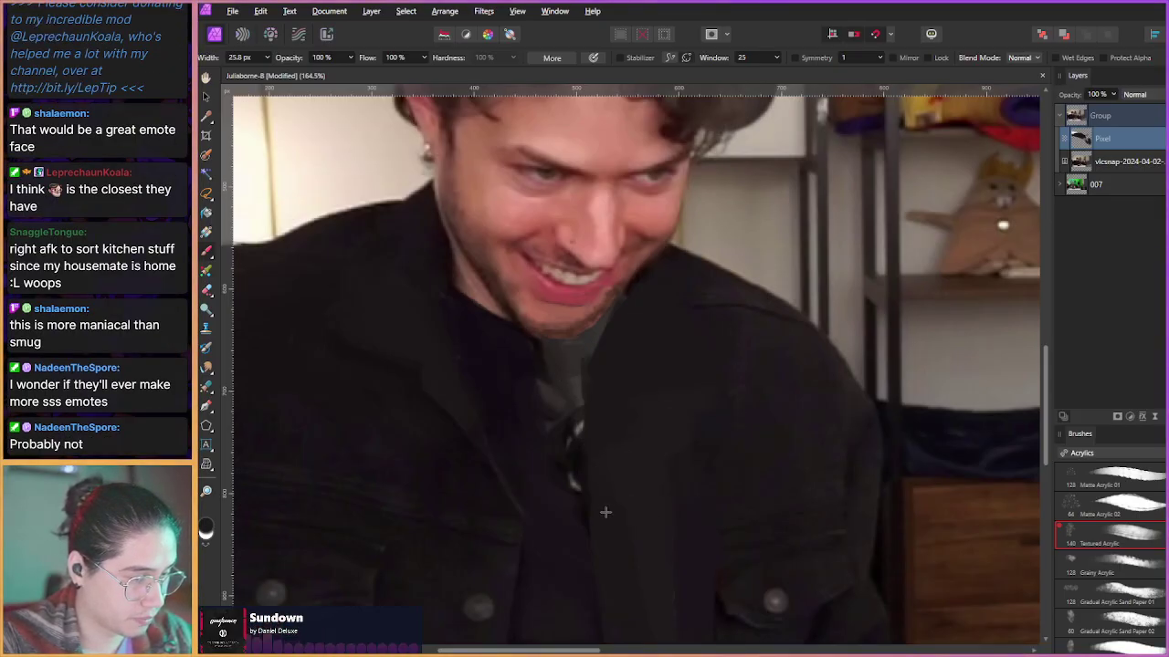
- Blend the left host's lower jacket front beside the shirt with sampled tones, using brush widths of 39.8, 90.4 and 59.8 px
scroll(618, 525, down, 3)
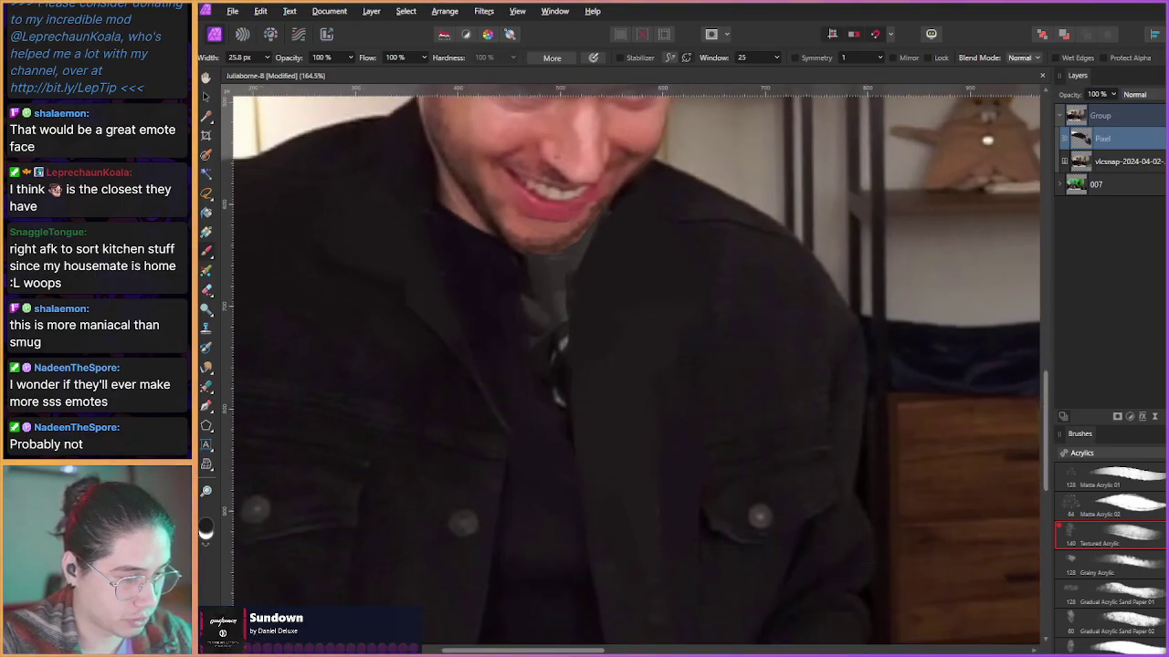
scroll(621, 457, down, 3)
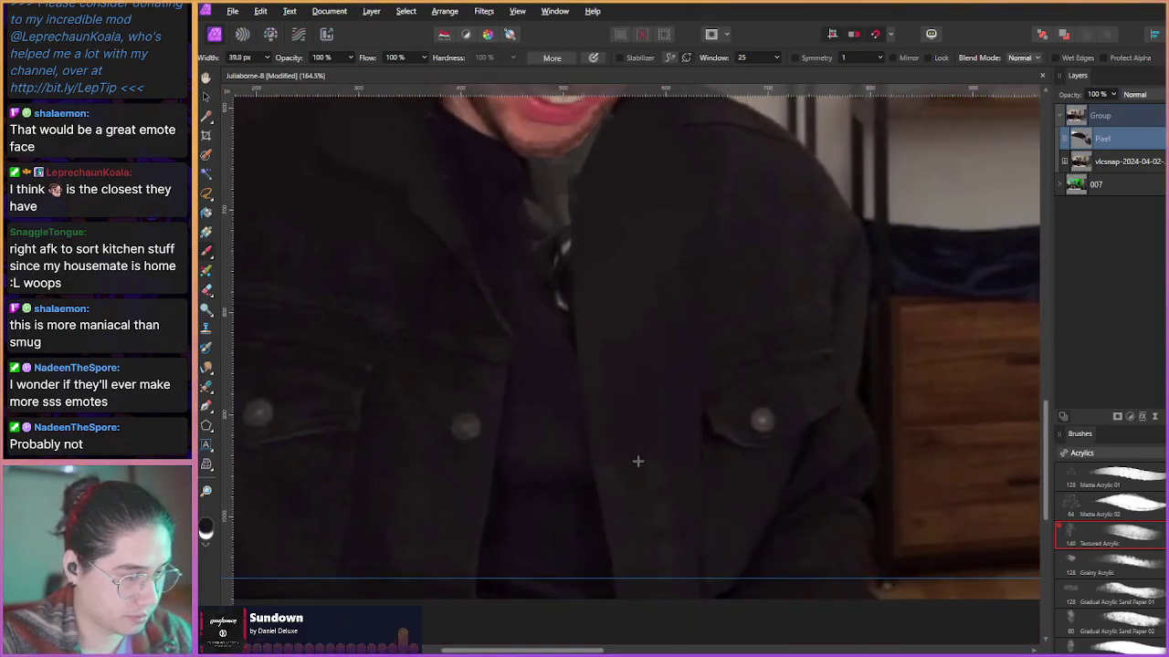
mouse_move(597, 516)
mouse_down()
mouse_move(600, 575)
mouse_move(646, 513)
mouse_move(627, 479)
mouse_move(631, 505)
mouse_up()
alt+click(623, 517)
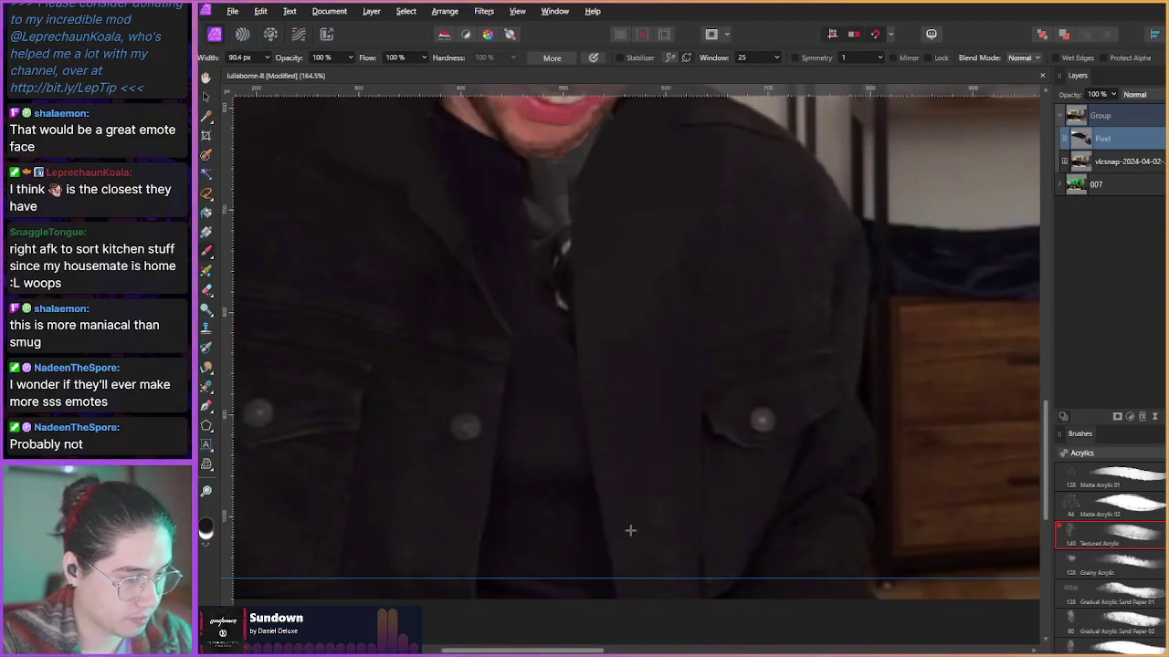
alt+click(623, 532)
drag(627, 421, 598, 425)
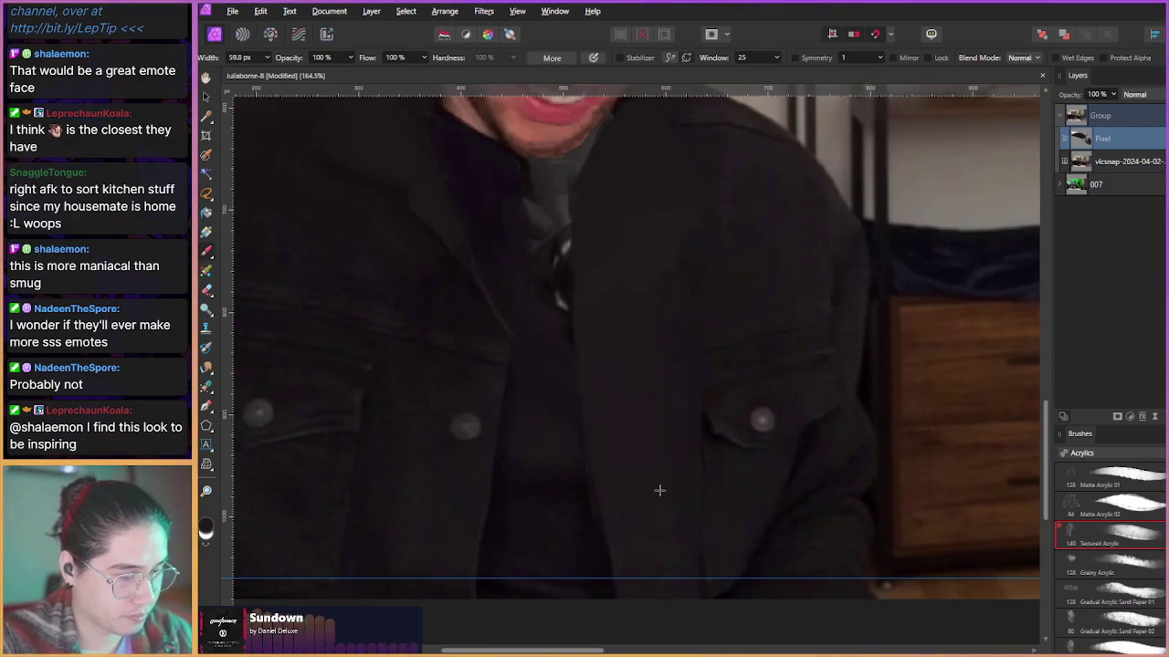
scroll(621, 474, up, 3)
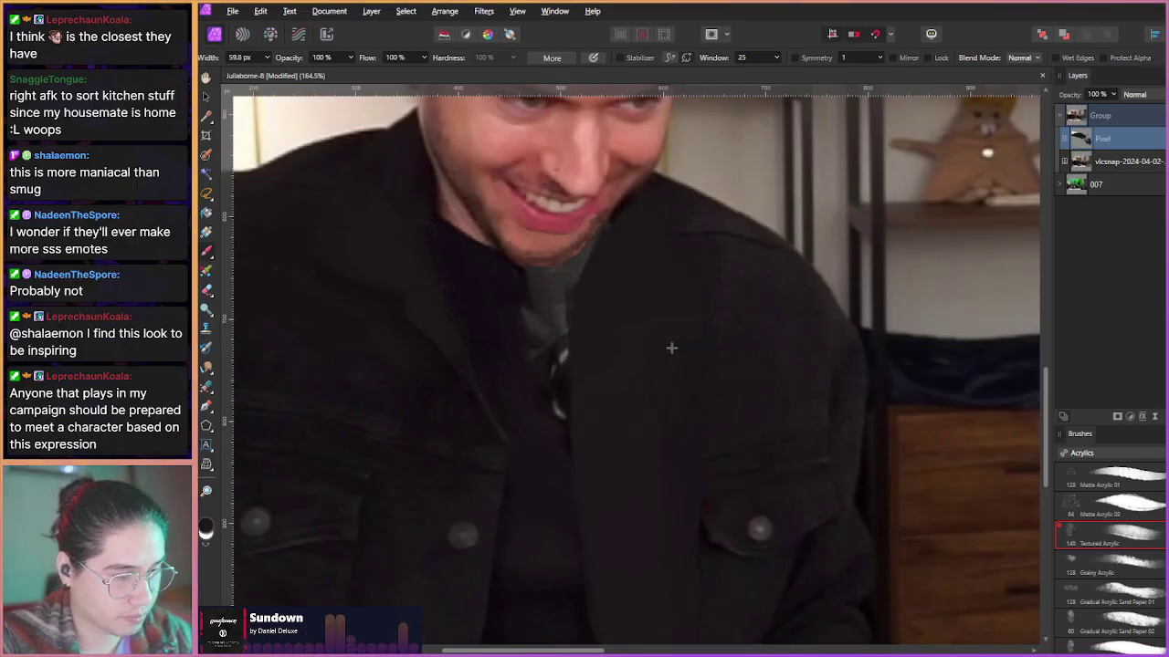
scroll(714, 366, up, 2)
scroll(694, 374, right, 2)
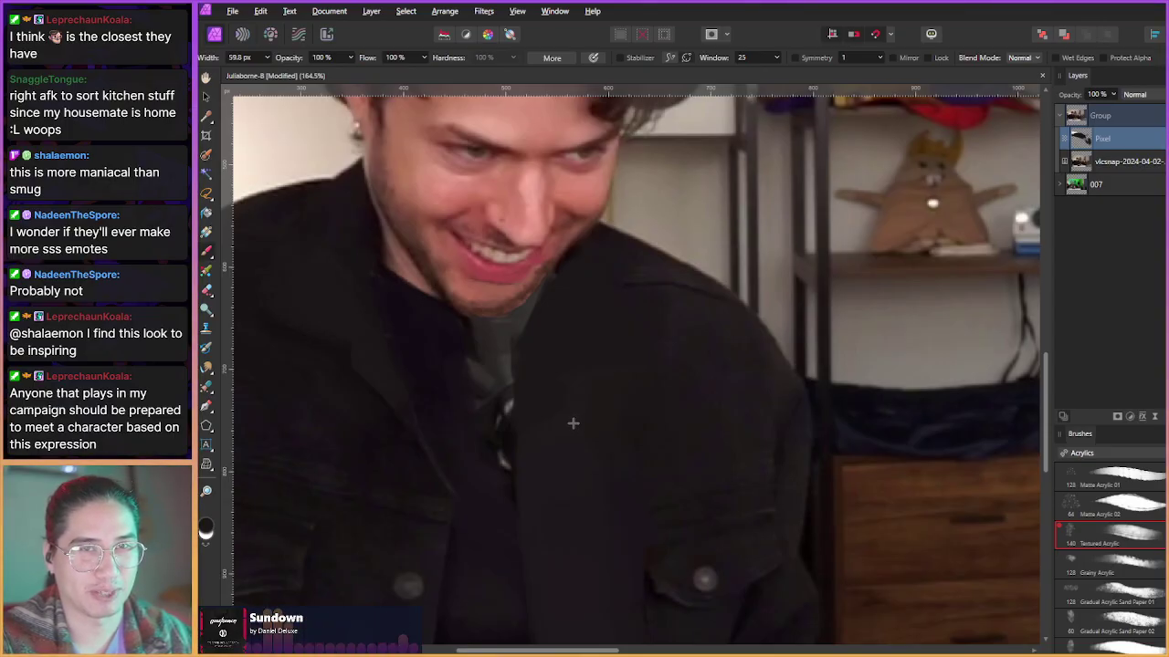
- Draw a dark lapel notch across the left host's repainted chest with a 12.1 px brush, undoing the first trial stroke
scroll(512, 379, up, 2)
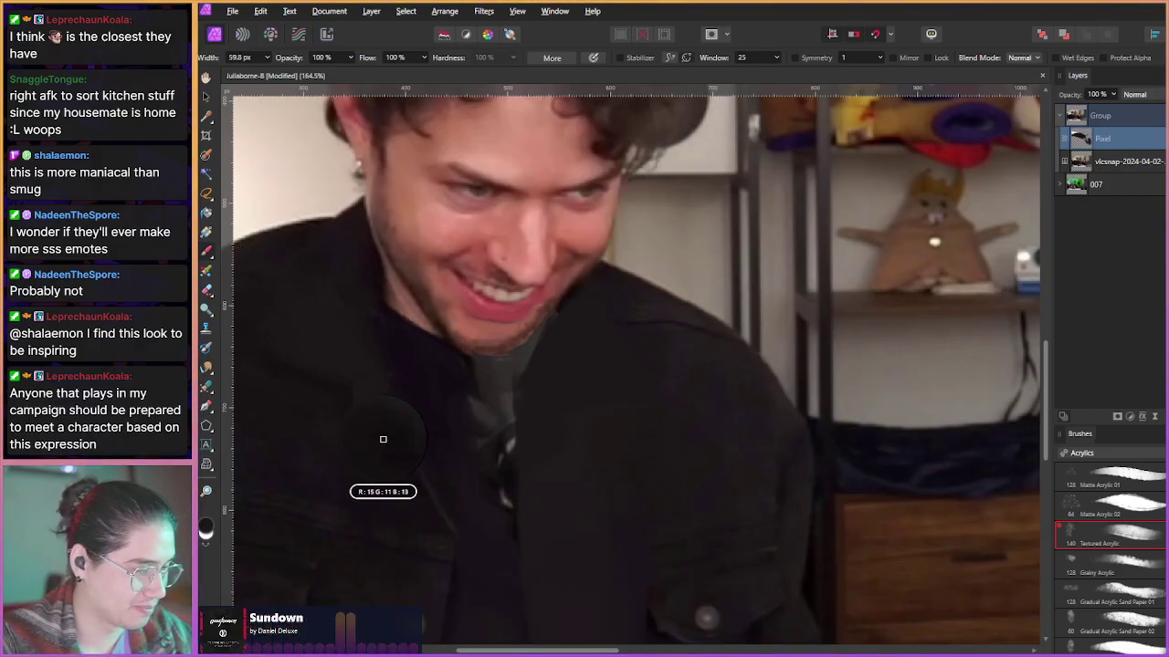
scroll(548, 442, up, 2)
mouse_move(550, 477)
mouse_down()
mouse_move(488, 486)
mouse_move(480, 466)
mouse_move(530, 471)
mouse_move(571, 448)
mouse_move(517, 465)
mouse_up()
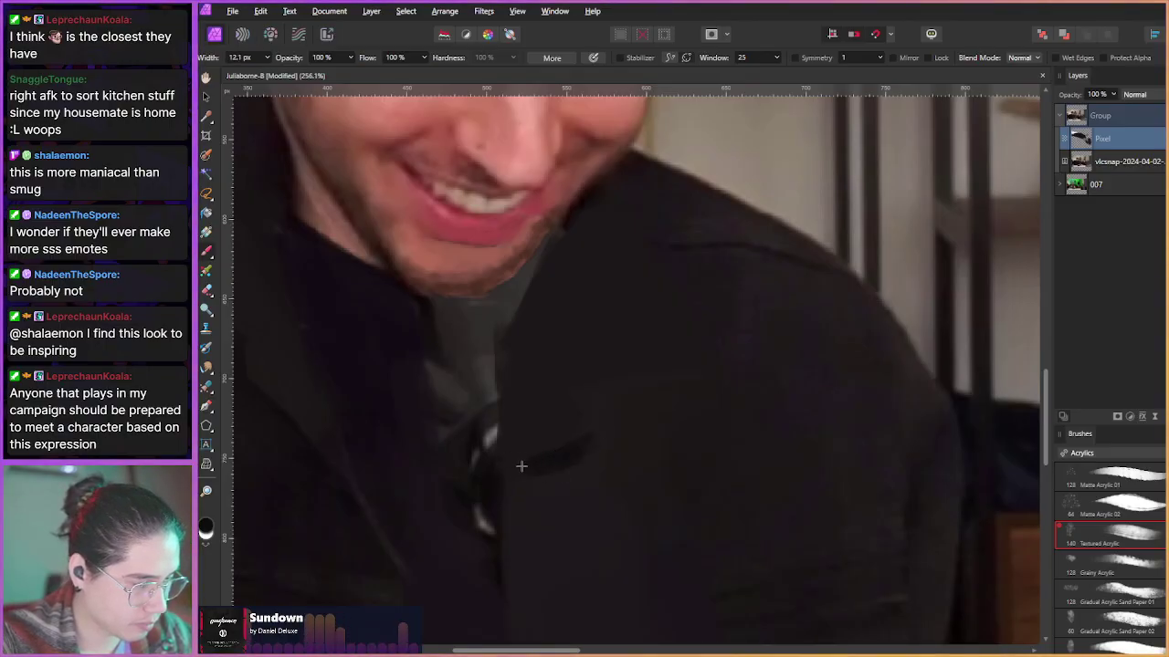
key(ctrl+z)
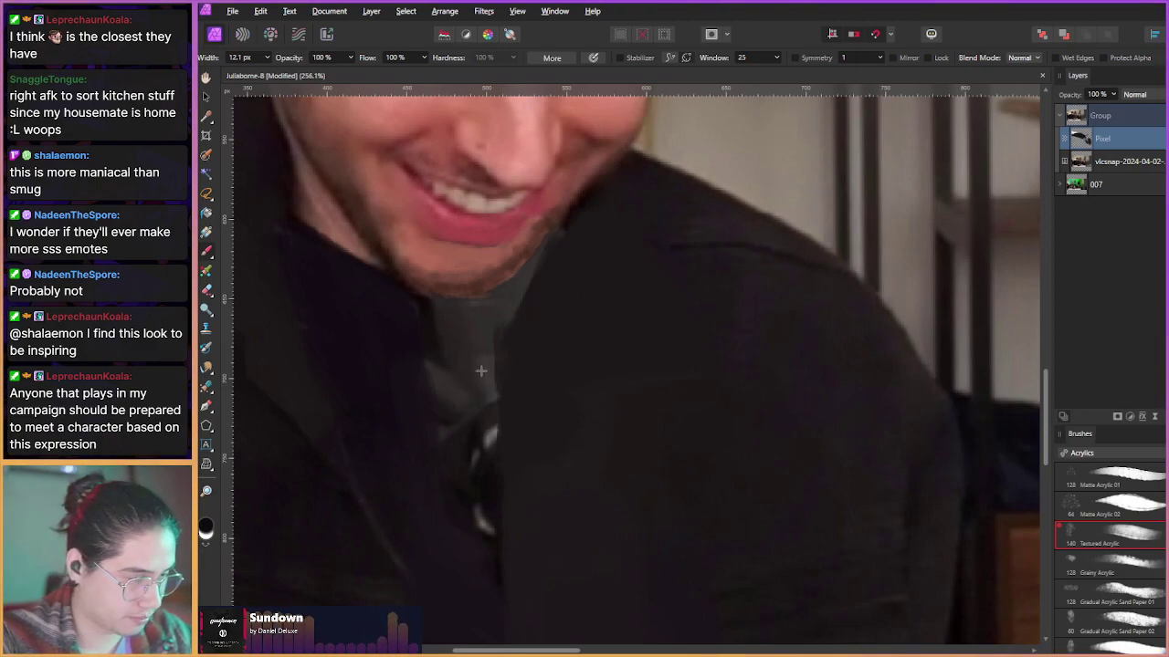
mouse_move(579, 386)
mouse_down()
mouse_move(642, 382)
mouse_move(551, 396)
mouse_up()
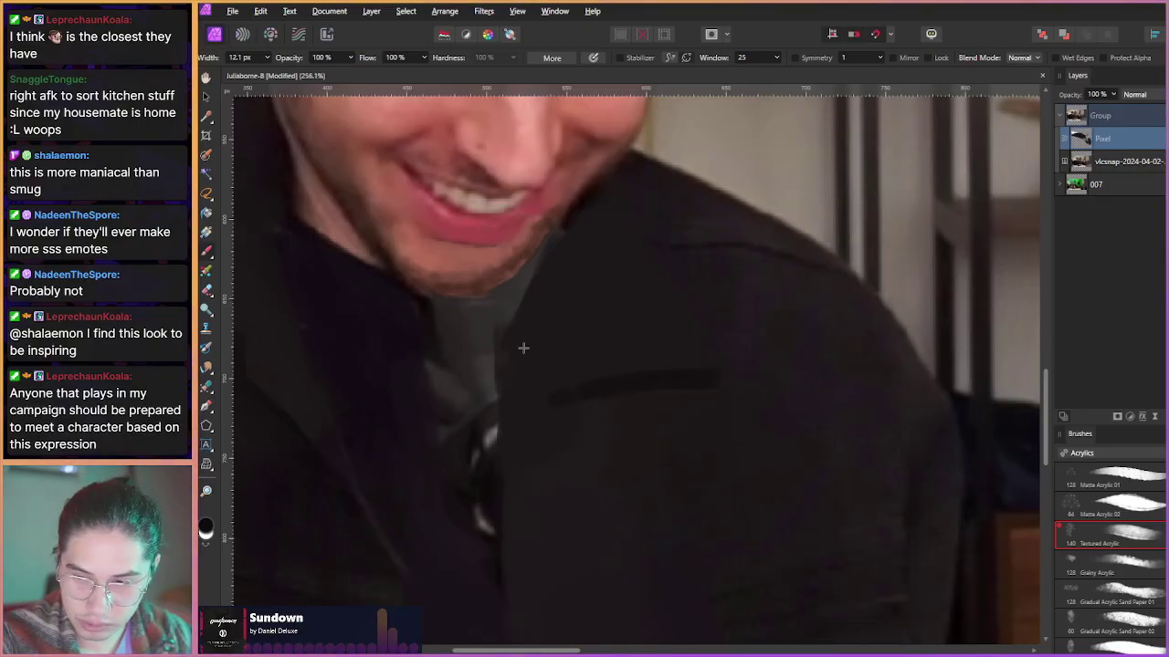
drag(550, 398, 573, 432)
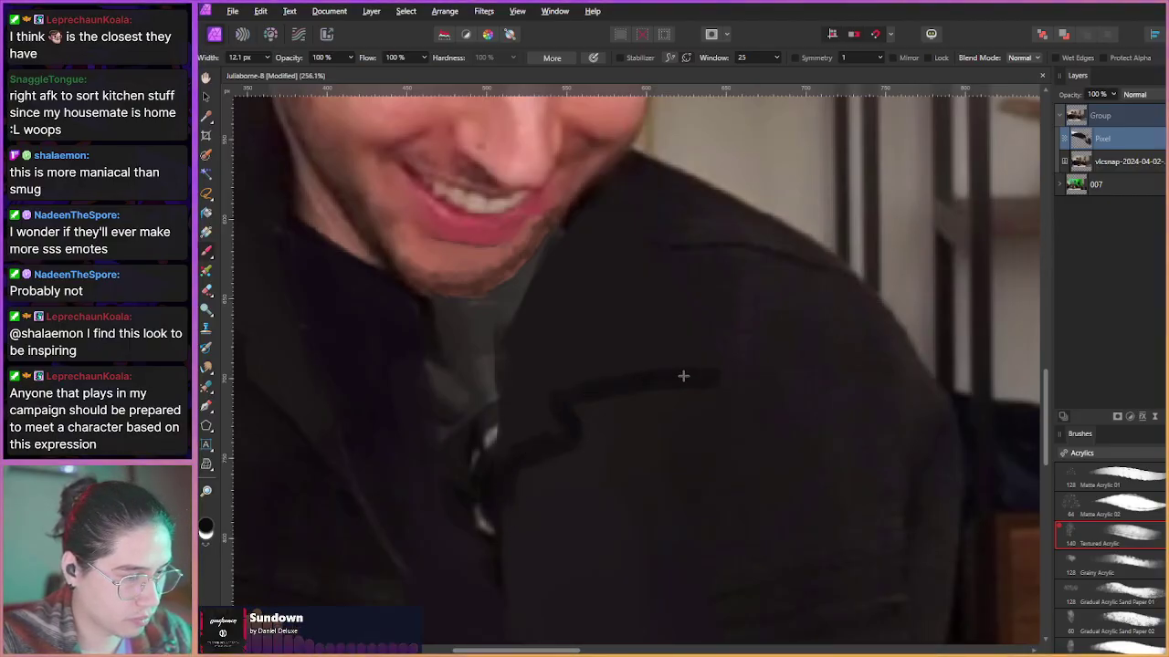
- Shade and soften the area beneath the lapel notch with sampled jacket tones, using brush widths of 32.2 and 21.4 px
drag(666, 402, 677, 401)
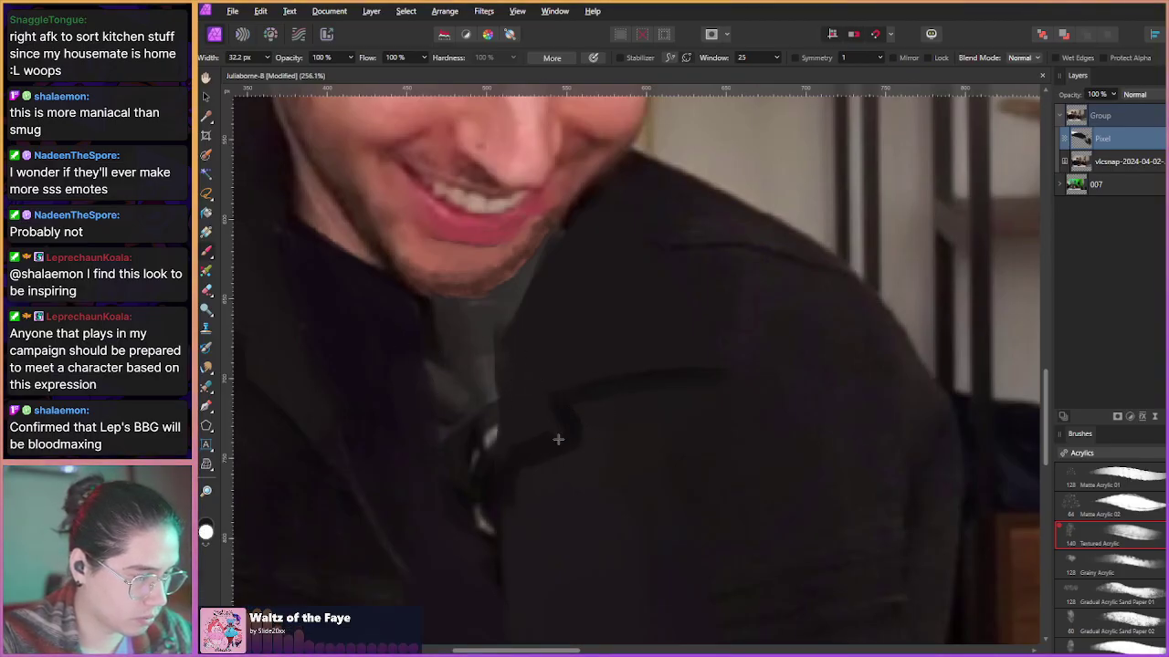
alt+click(568, 420)
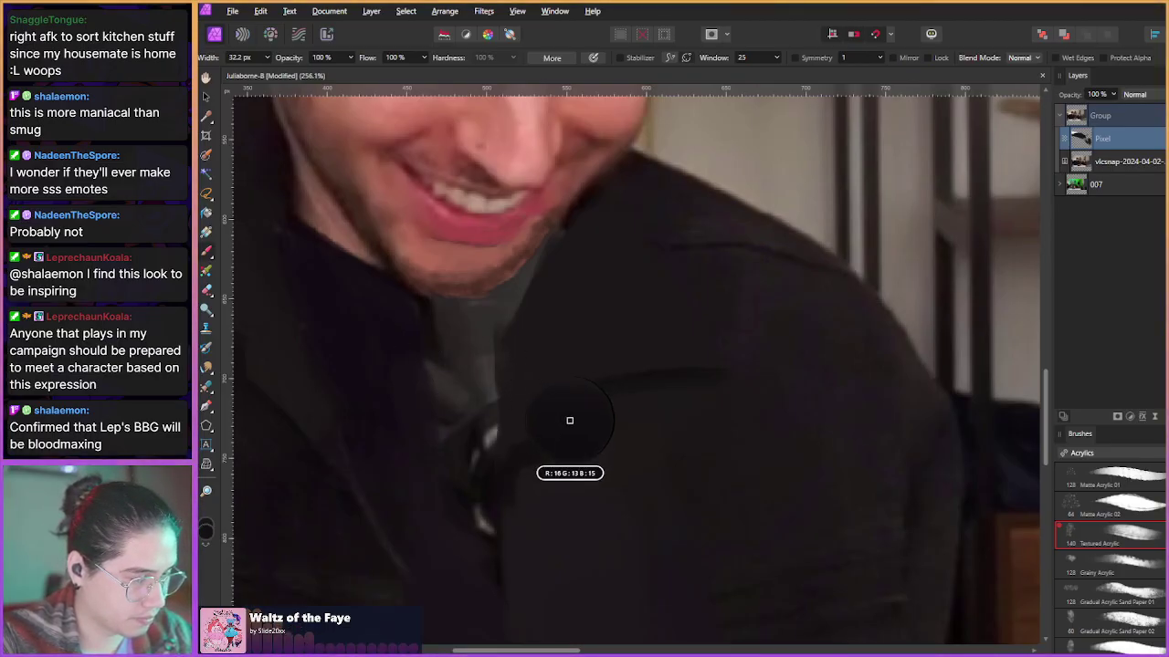
mouse_move(506, 472)
mouse_down()
mouse_move(568, 462)
mouse_move(590, 432)
mouse_move(586, 414)
mouse_move(660, 398)
mouse_move(610, 416)
mouse_up()
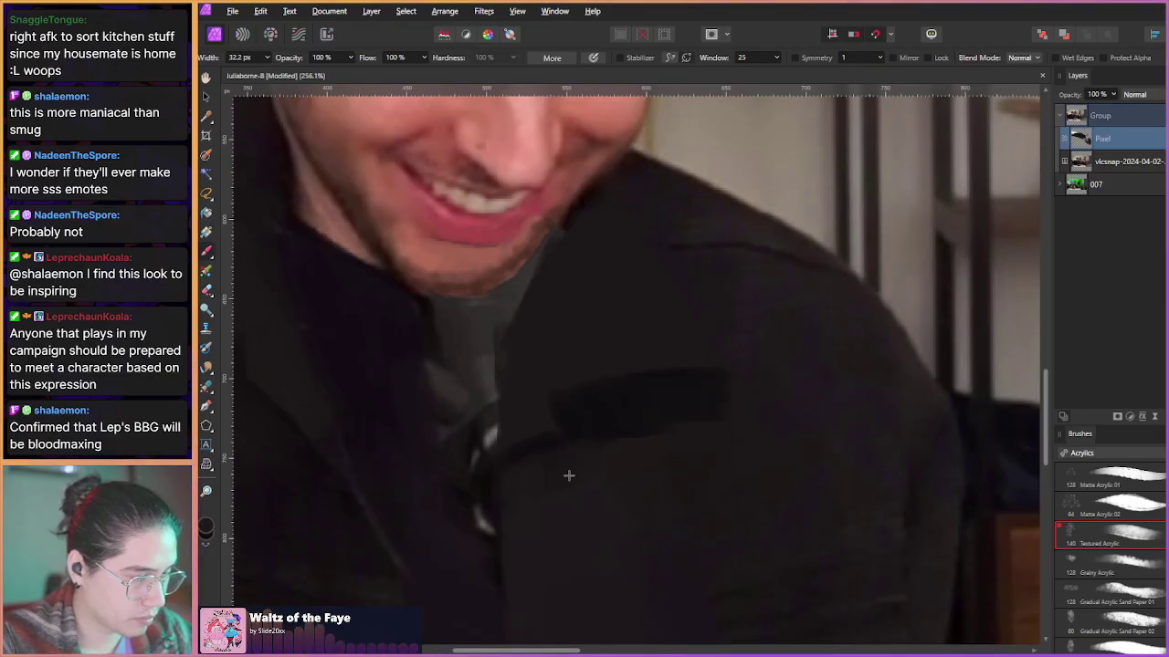
alt+click(629, 461)
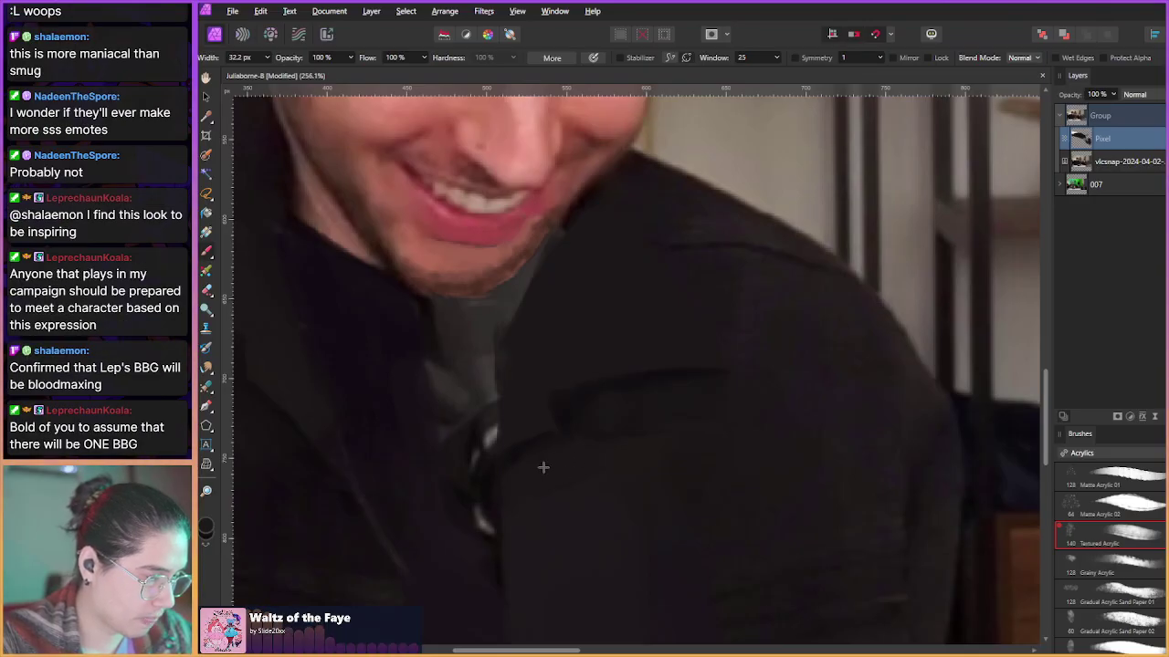
key(ctrl+1)
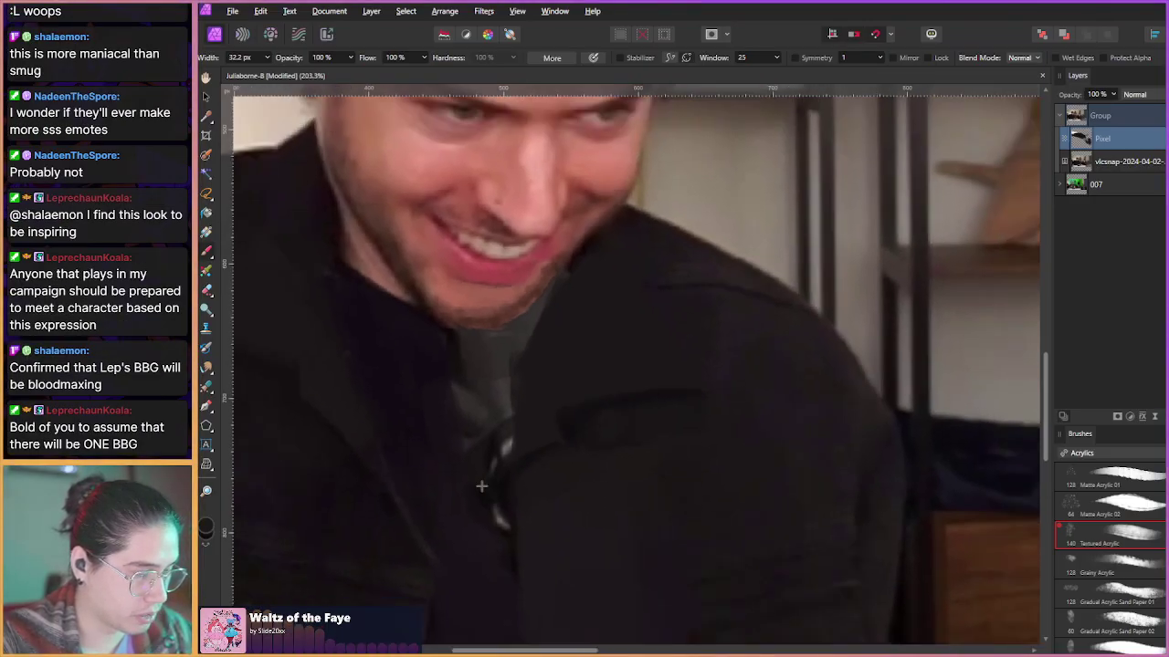
scroll(421, 422, down, 2)
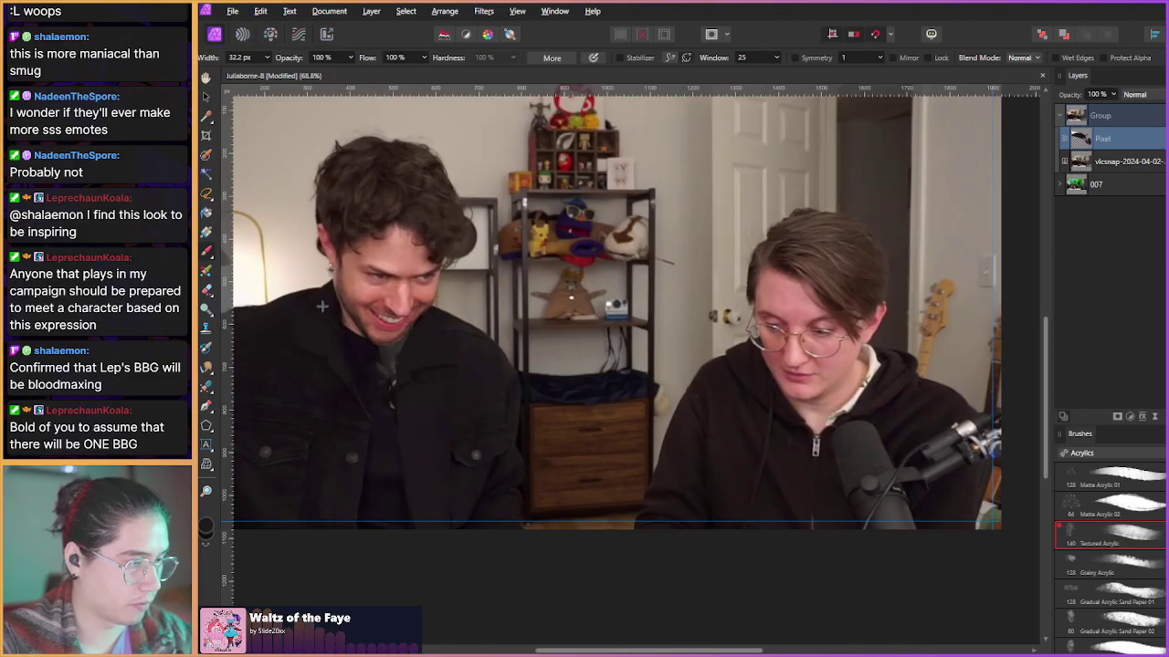
scroll(366, 379, up, 5)
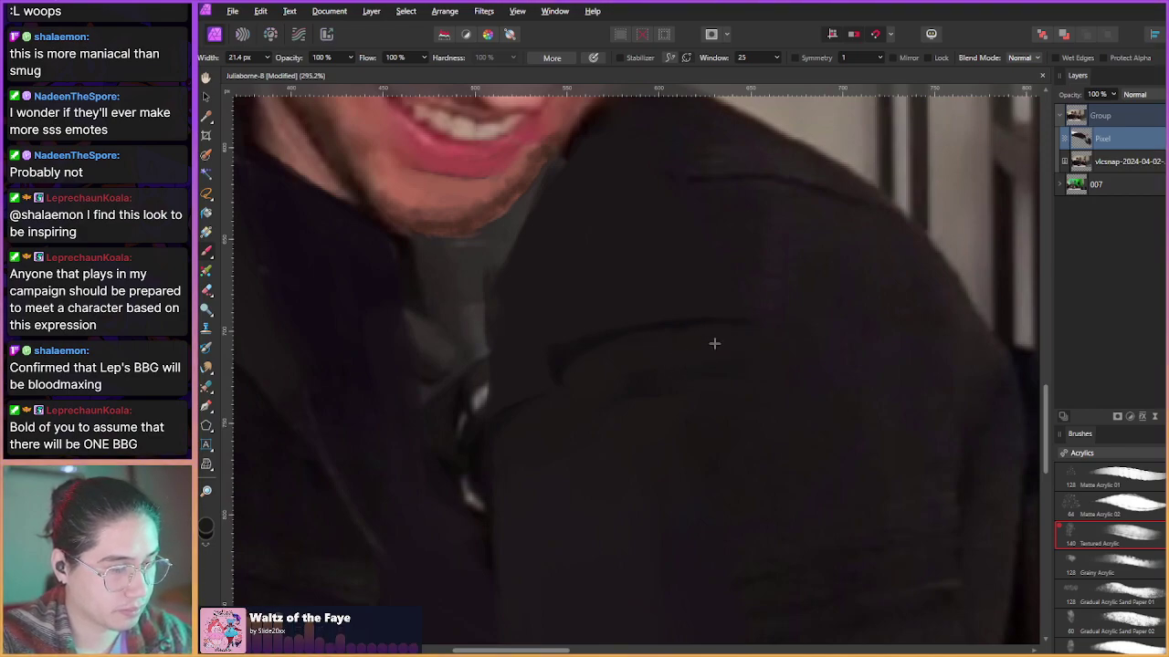
- Examine the left host's new lapel in the full picture and at 150%, comparing it with the jacket's opposite side
scroll(567, 417, down, 8)
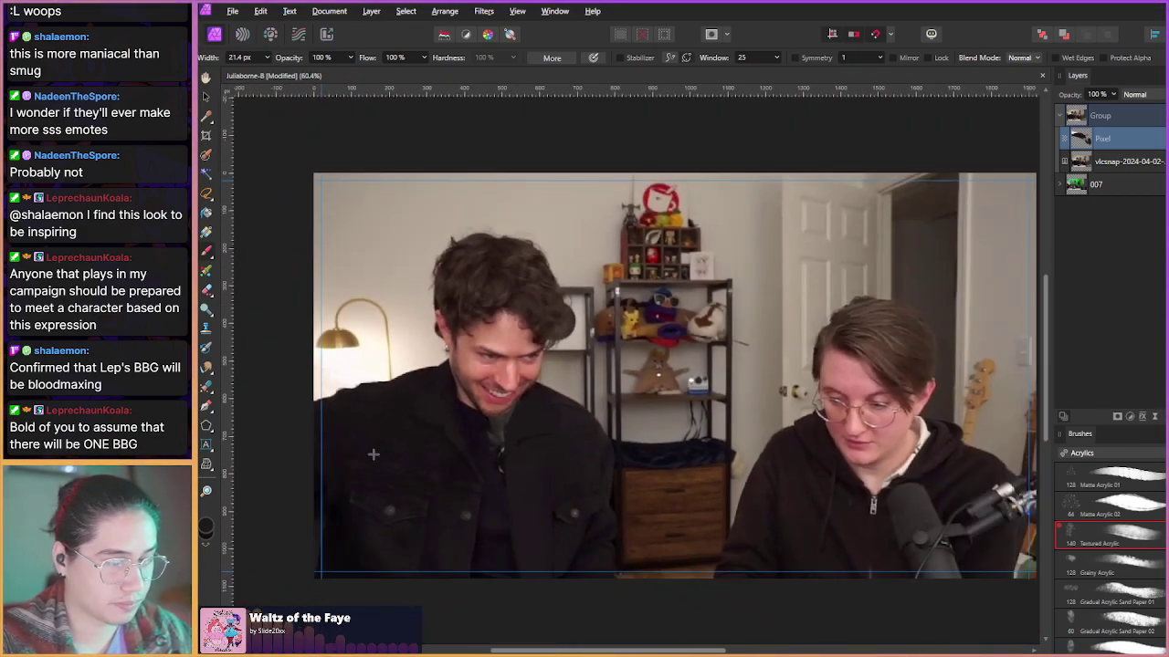
scroll(414, 477, up, 3)
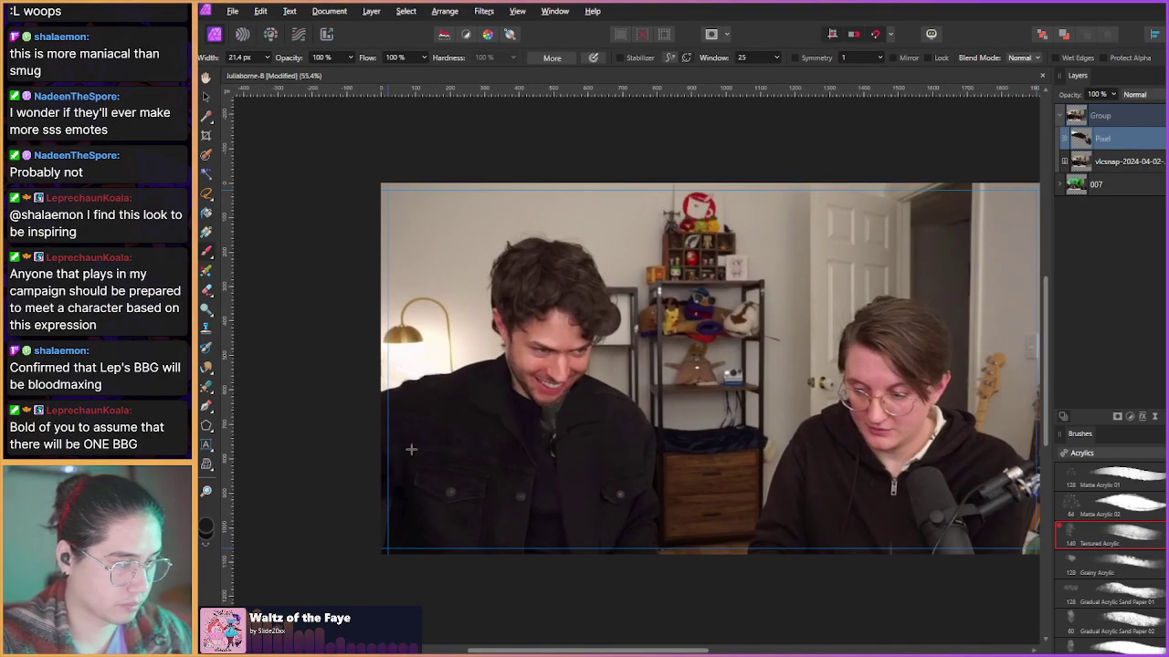
scroll(627, 454, up, 4)
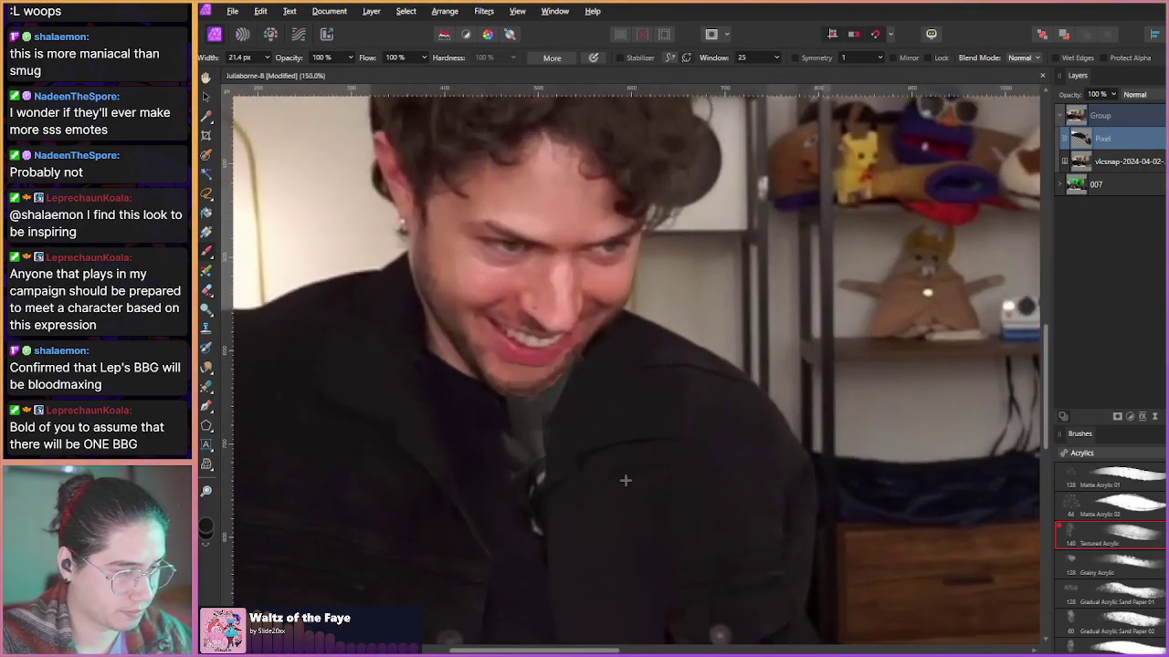
scroll(417, 410, down, 3)
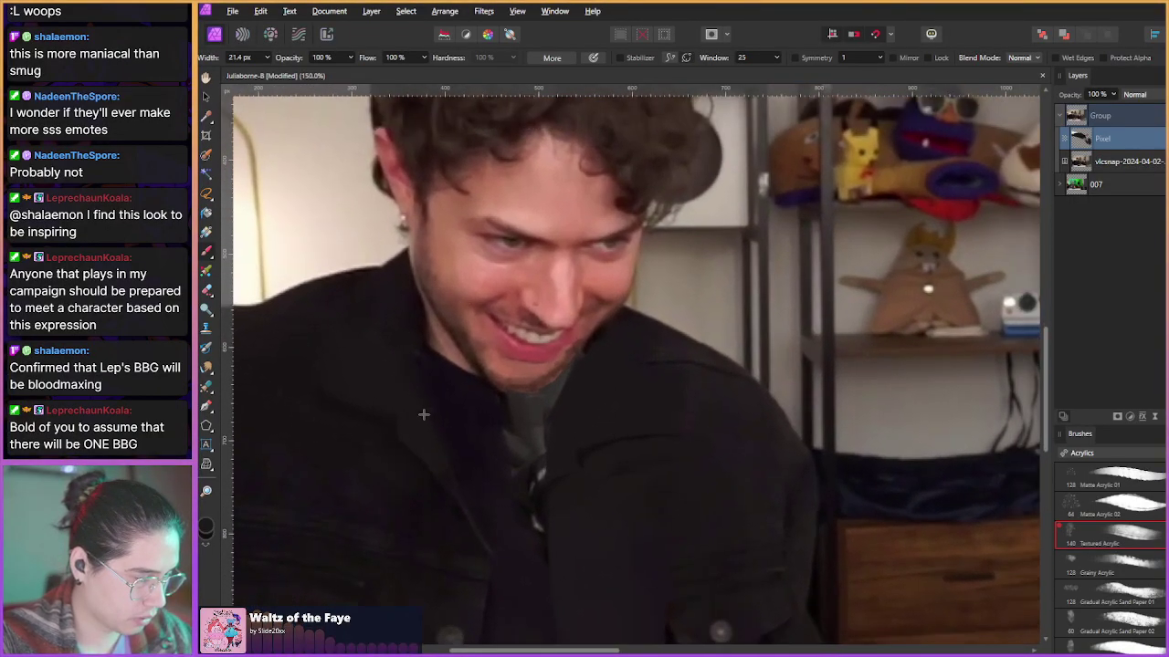
scroll(319, 470, left, 2)
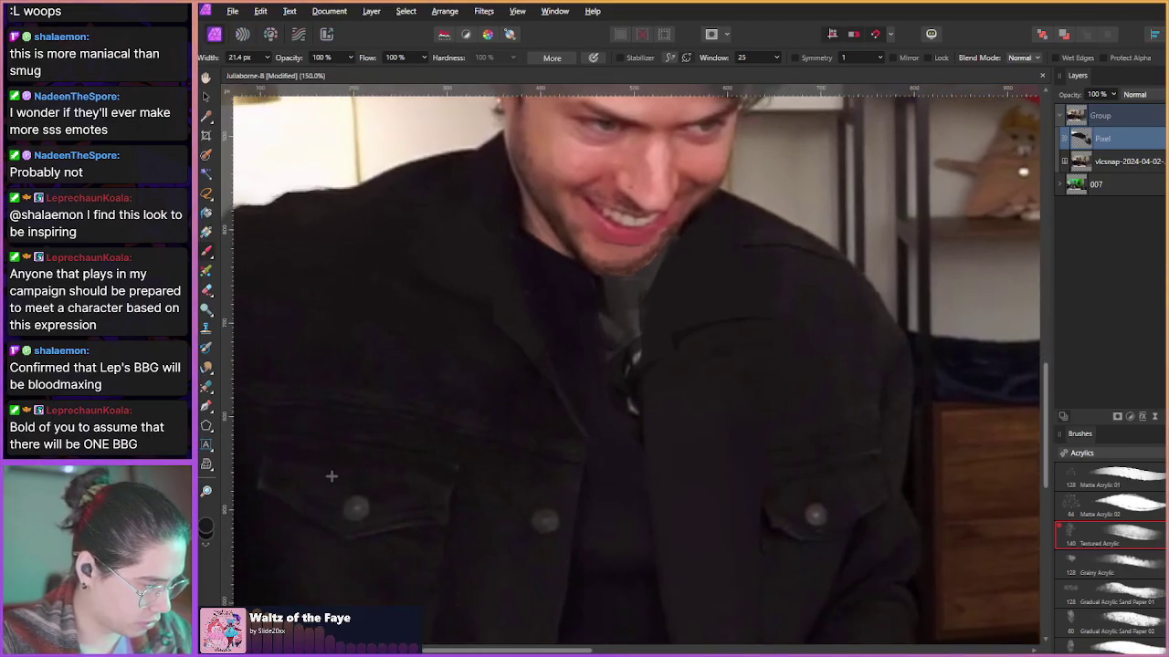
- Paint the collar fold above the left host's lapel notch with a 22.4 px brush, after trying a 6.2 px width
click(378, 531)
key([)
key([)
key([)
scroll(378, 530, up, 3)
scroll(378, 530, right, 1)
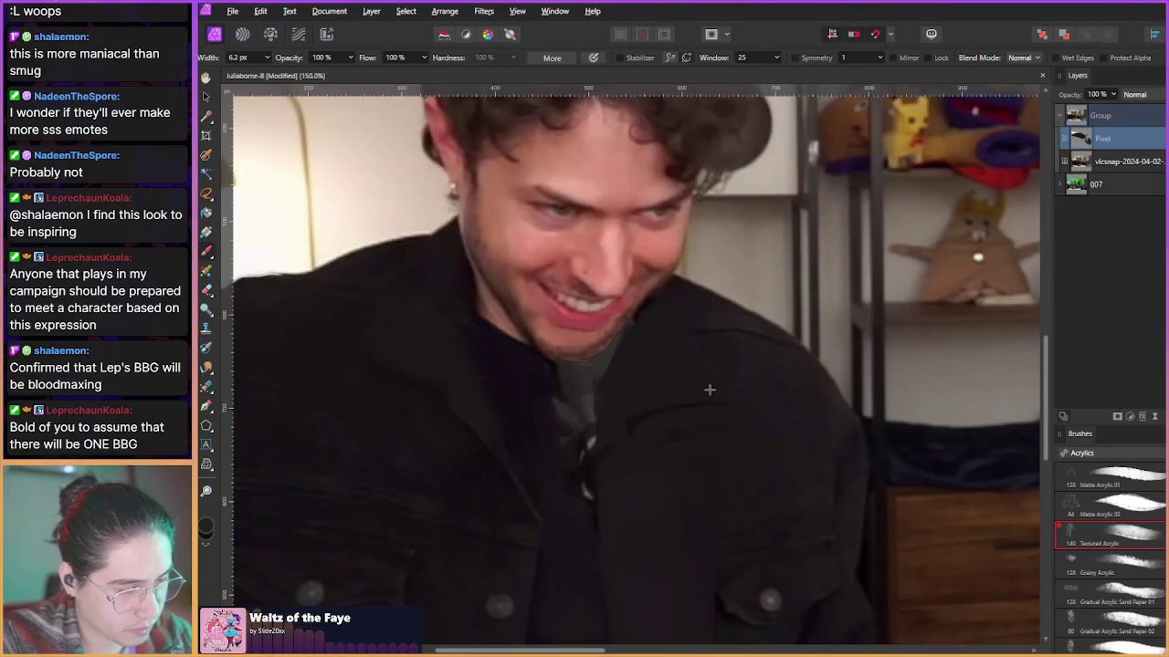
scroll(709, 385, up, 3)
key(bracketright)
key(bracketright)
key(bracketright)
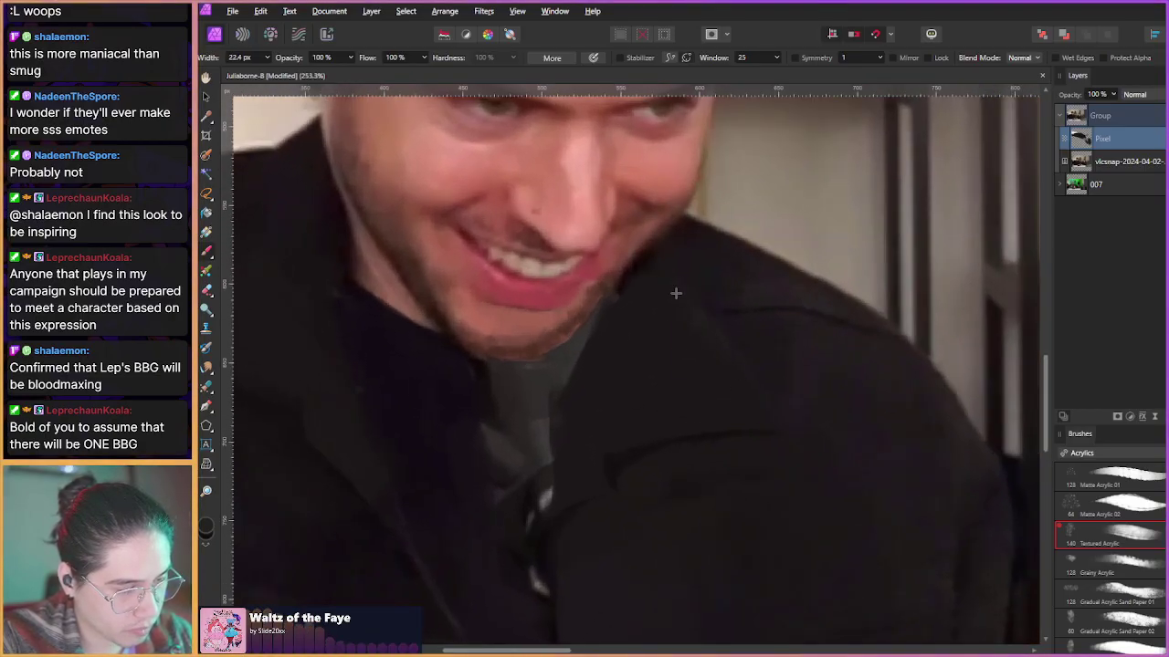
scroll(743, 386, up, 1)
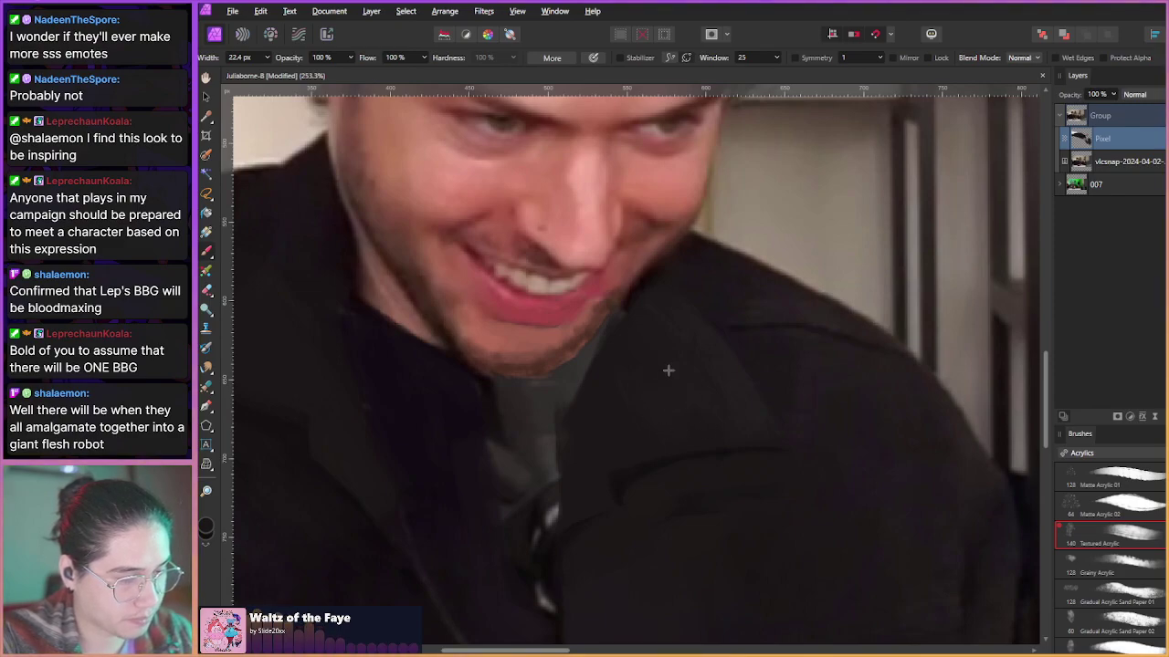
- Paint out the microphone remnants over the left host's shirt with the sampled dark shirt tone and a 22.4 px brush
scroll(639, 436, down, 10)
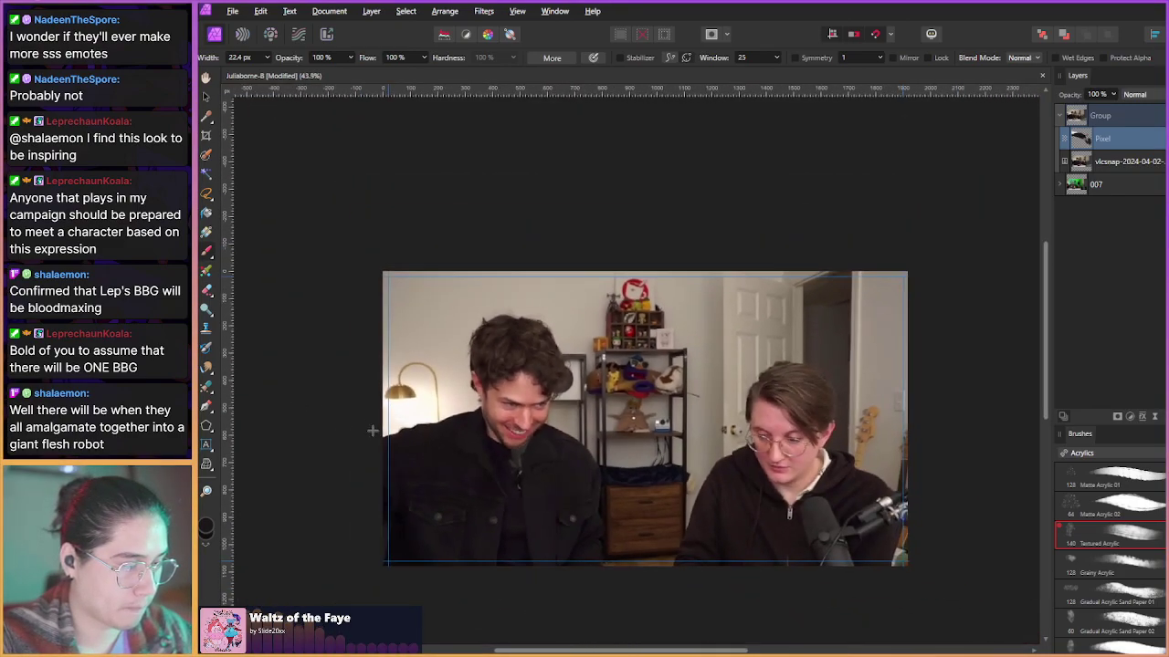
drag(373, 431, 406, 367)
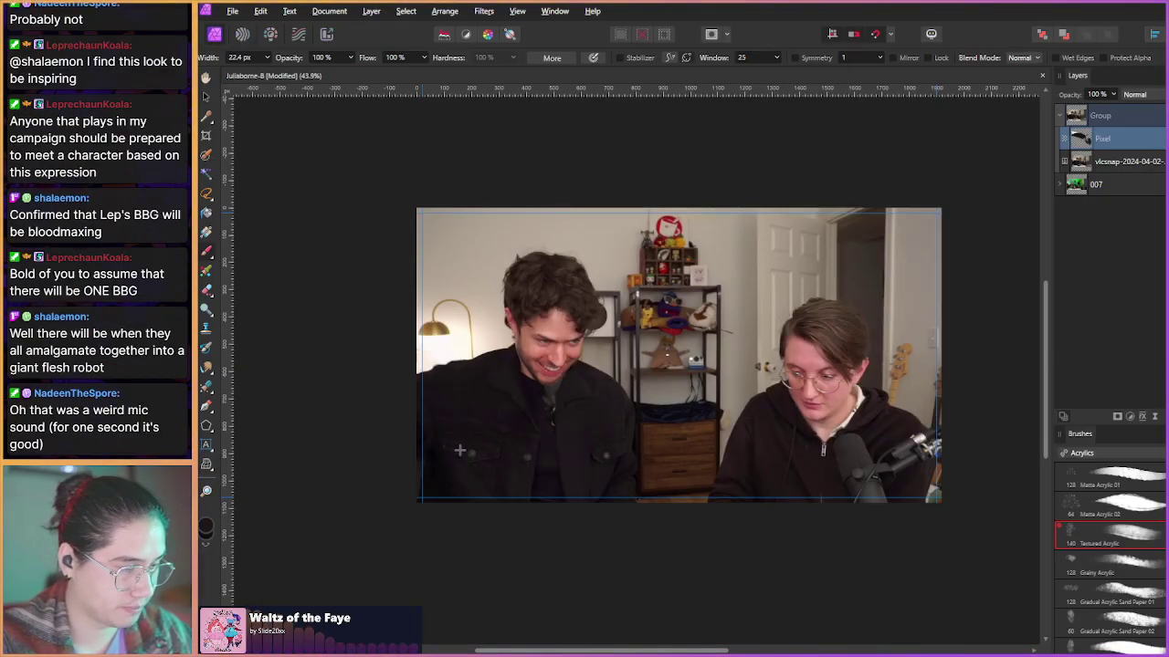
scroll(459, 449, up, 6)
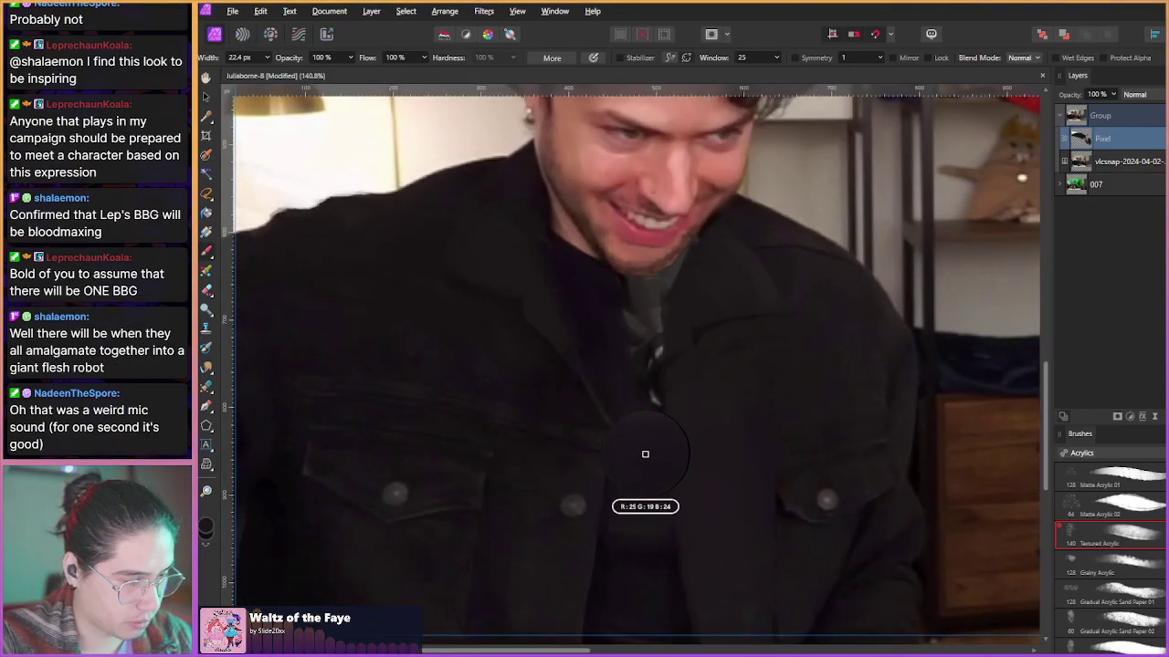
mouse_move(651, 336)
mouse_down()
mouse_move(650, 306)
mouse_move(634, 321)
mouse_up()
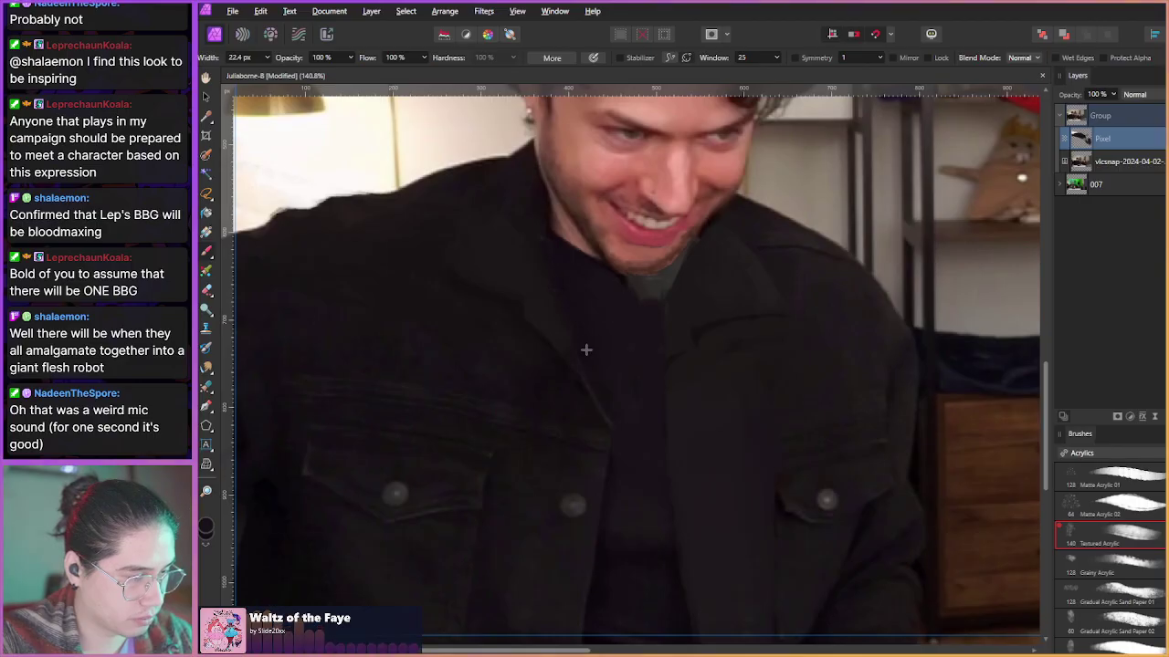
scroll(579, 444, up, 2)
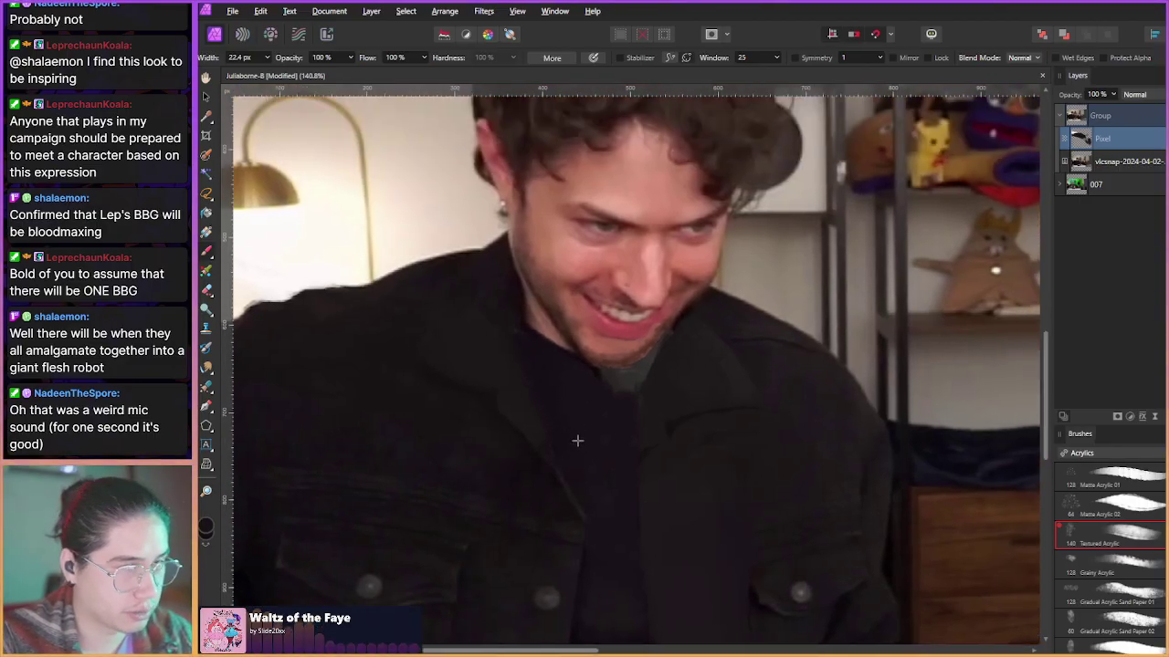
- Cover the leftover grey patch under the left host's chin with shirt and collar tones, refining the jaw edge with a 6 px brush
scroll(608, 386, up, 2)
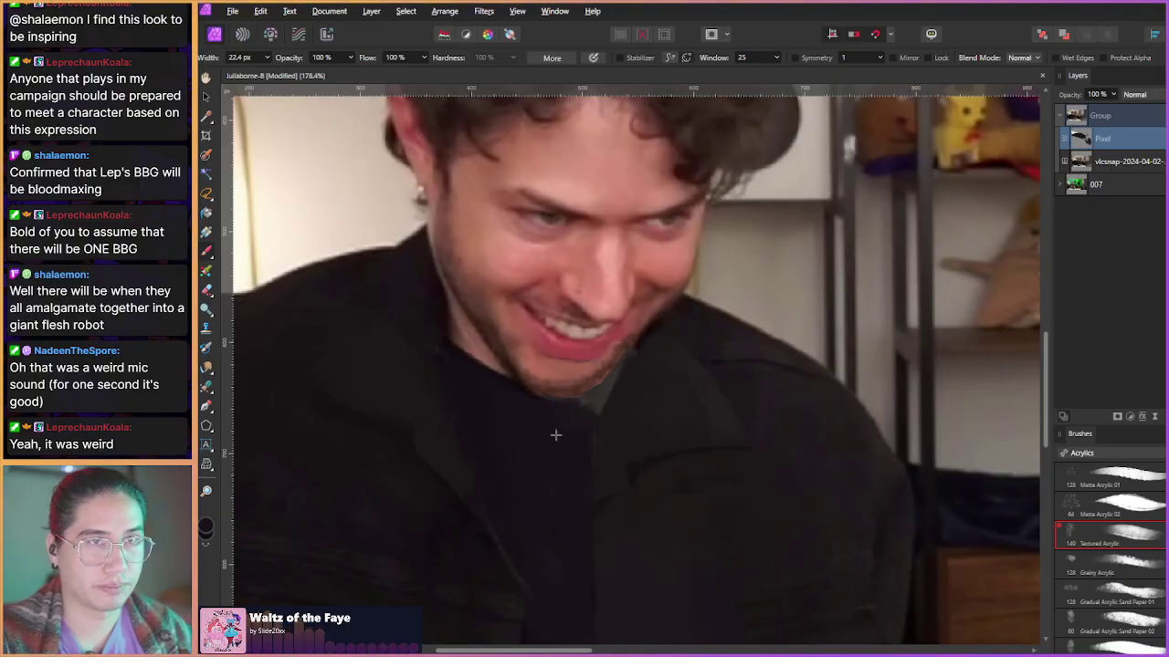
scroll(555, 435, up, 3)
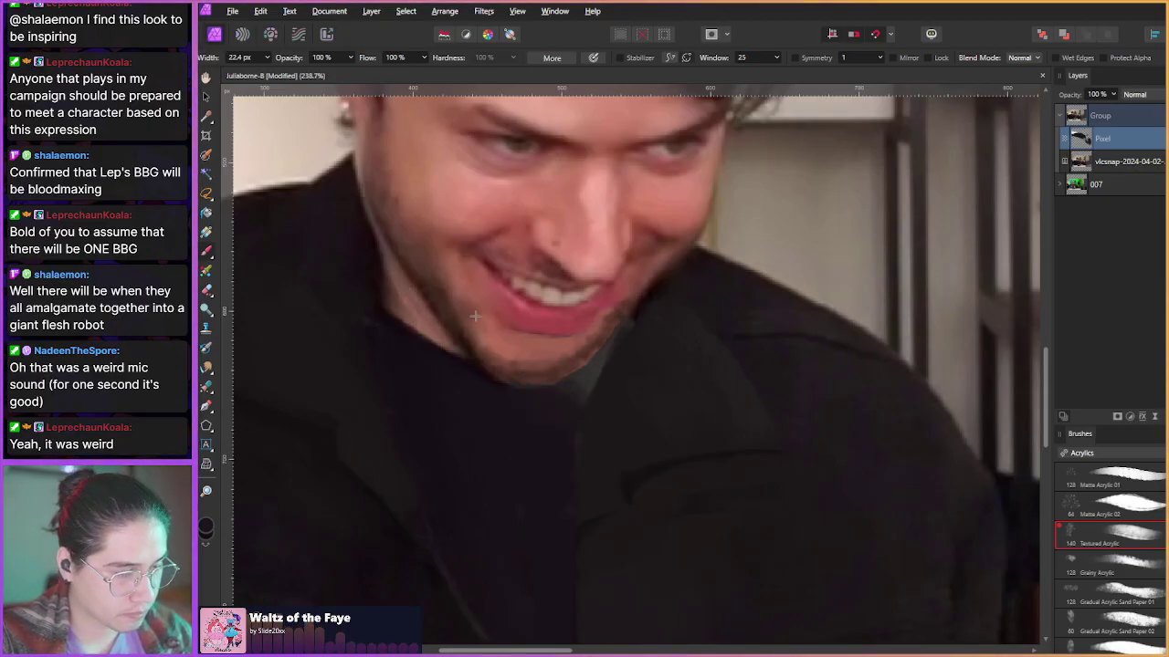
drag(532, 416, 542, 410)
scroll(528, 415, up, 4)
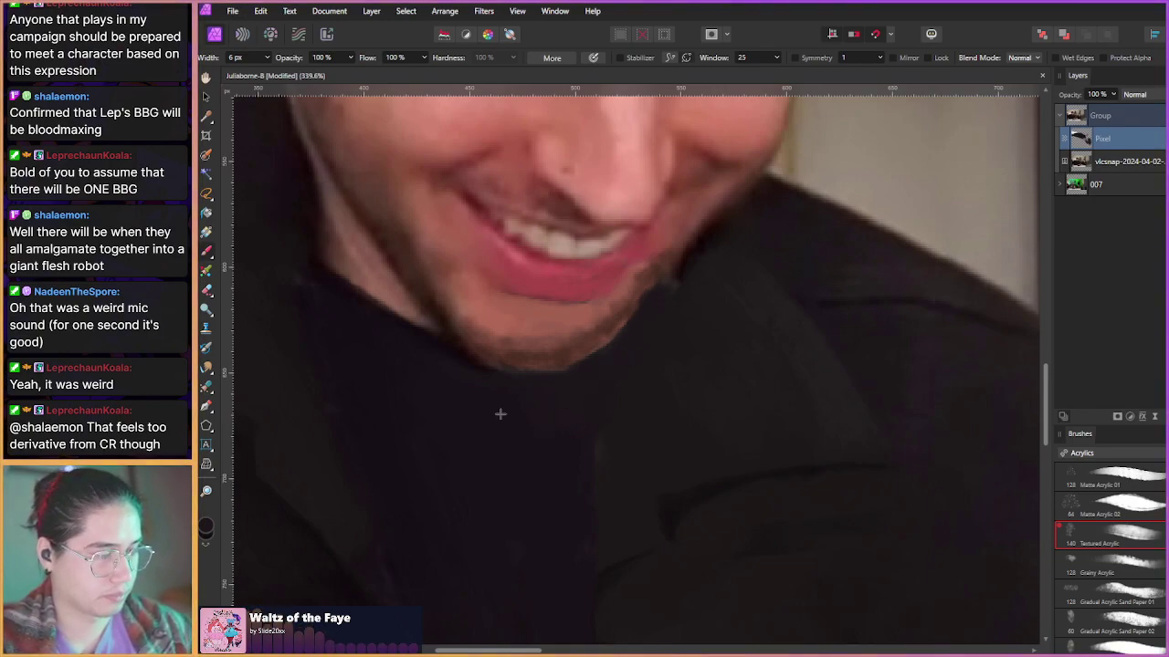
scroll(346, 374, up, 1)
scroll(347, 374, left, 3)
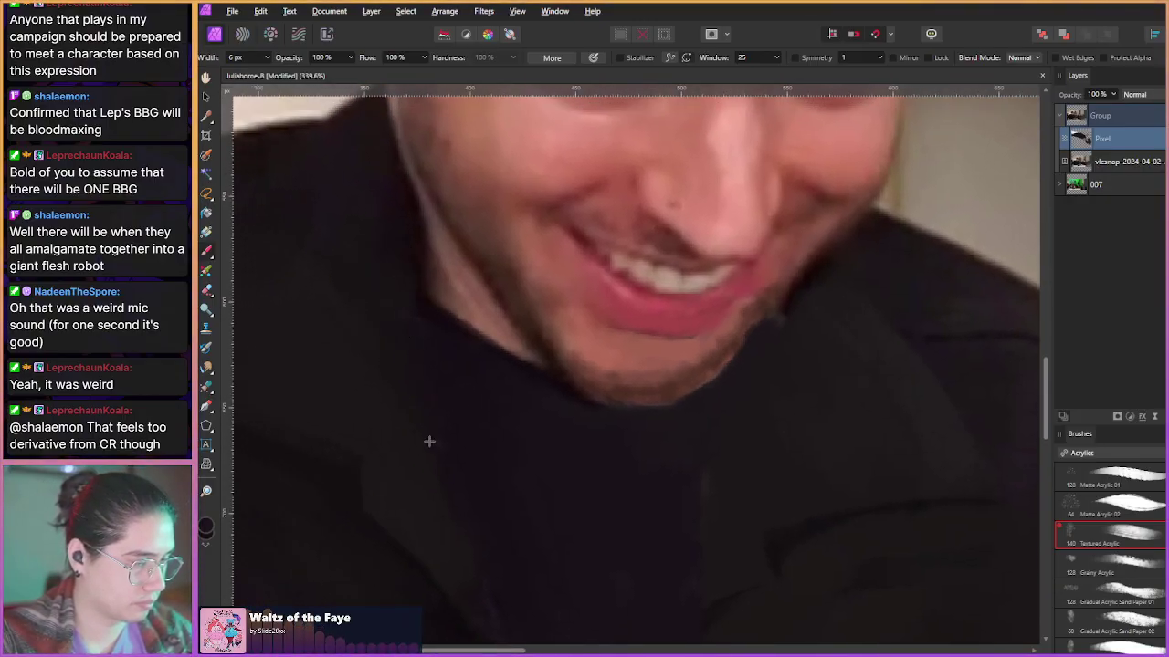
- Add a new pixel layer above the jacket retouching and start painting over the right host's microphone head with a 22.9 px brush
scroll(461, 456, down, 3)
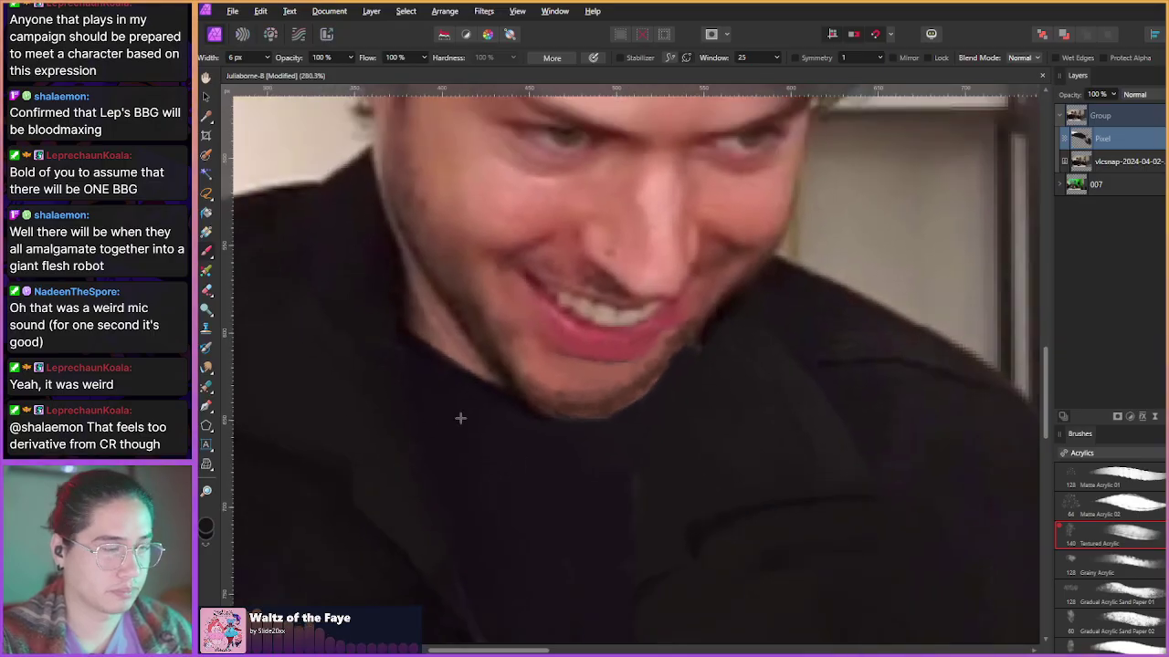
scroll(461, 433, down, 6)
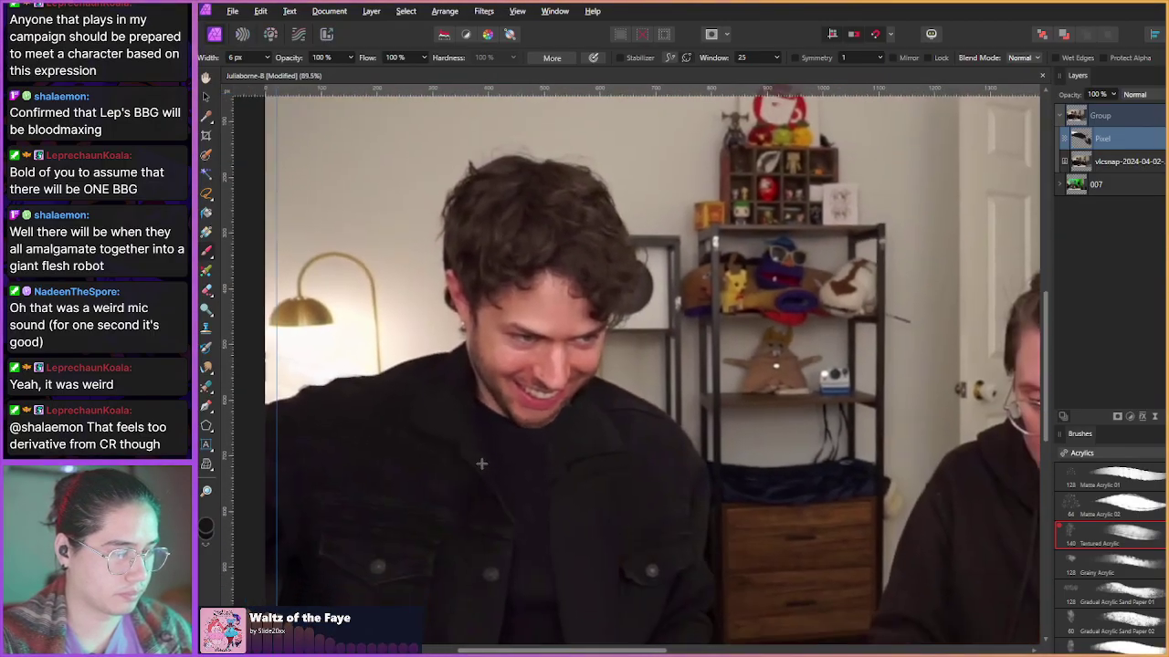
scroll(454, 459, down, 1)
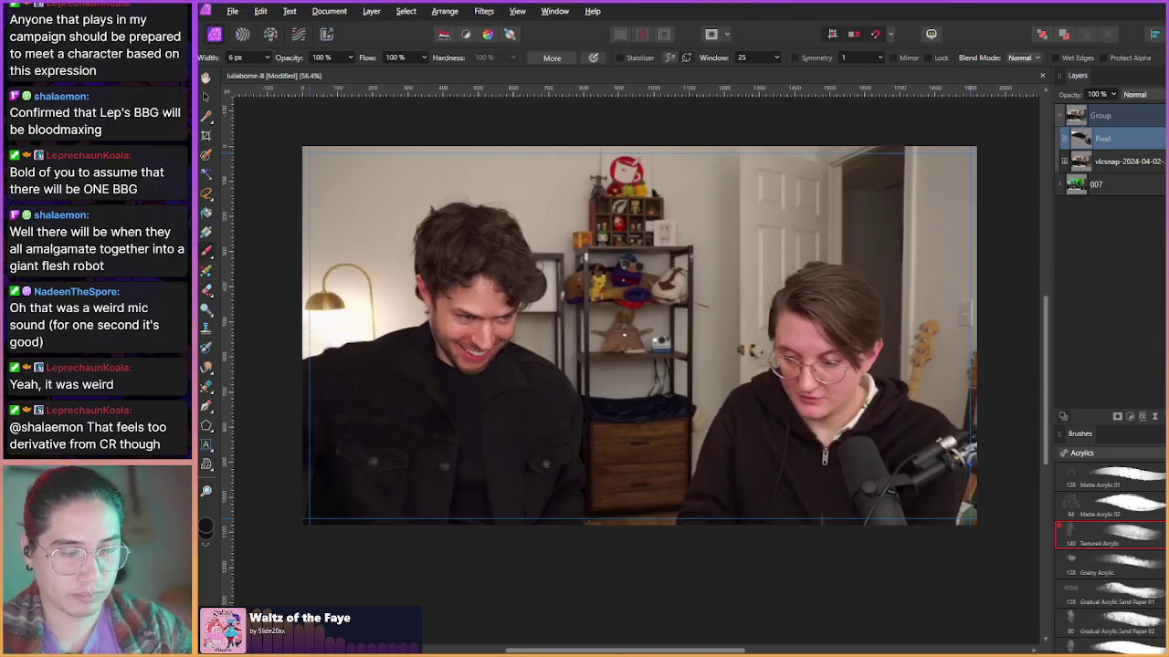
key(ctrl+shift+n)
scroll(538, 408, up, 2)
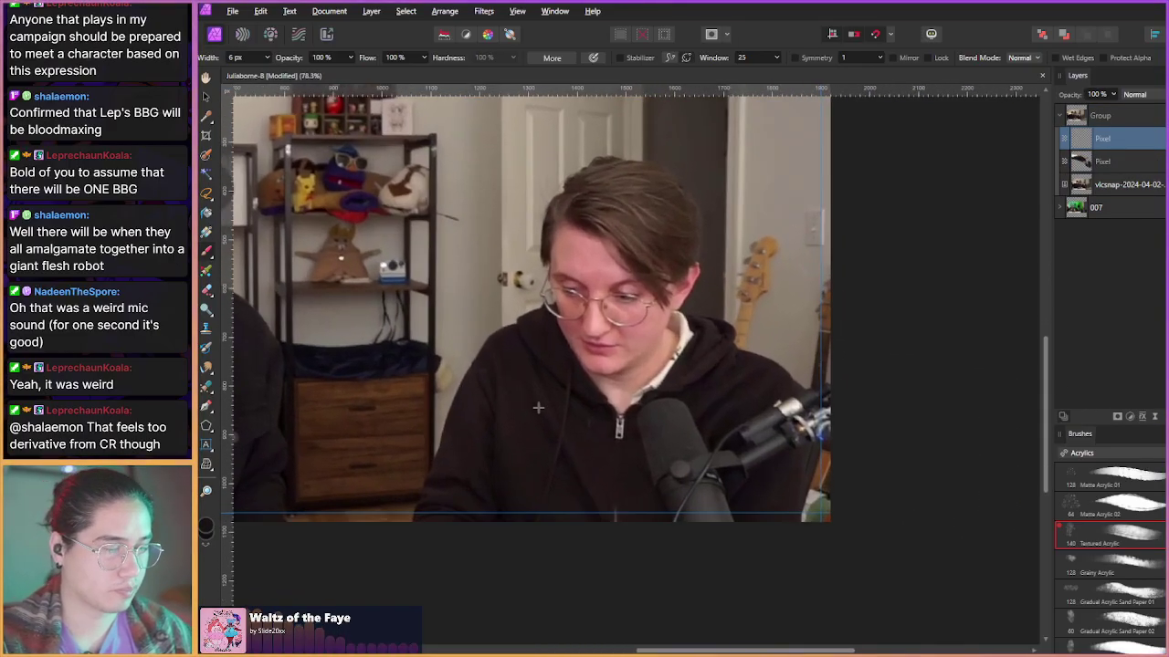
scroll(537, 408, up, 5)
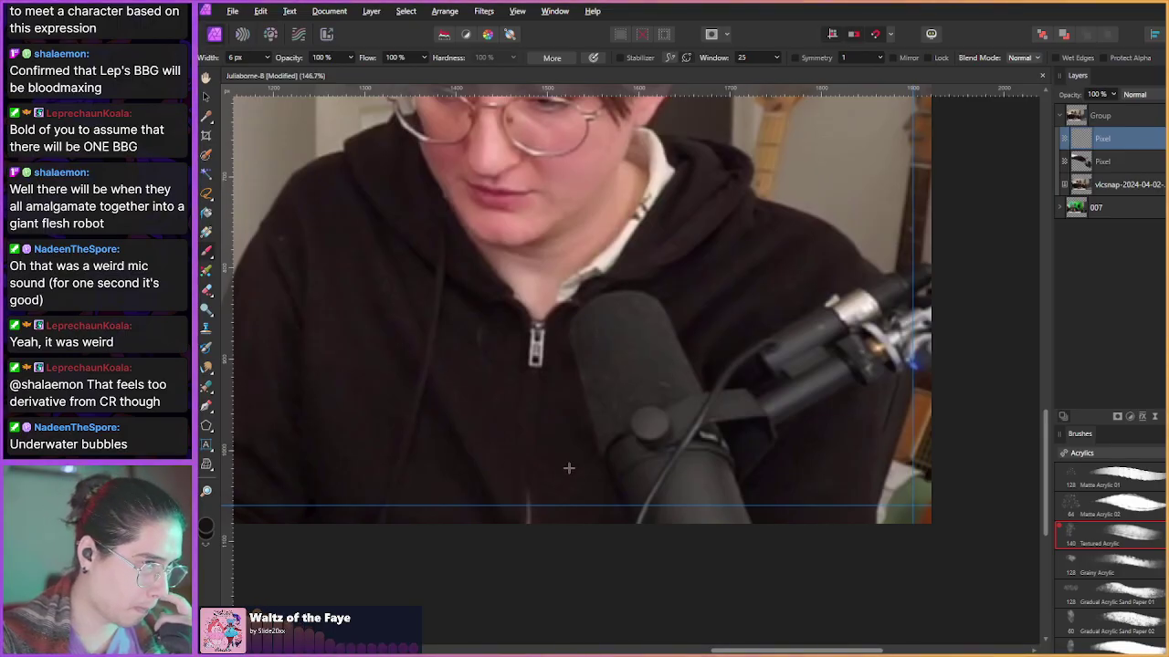
mouse_move(568, 421)
mouse_down()
mouse_move(589, 429)
mouse_move(553, 406)
mouse_move(557, 446)
mouse_move(545, 410)
mouse_move(561, 418)
mouse_up()
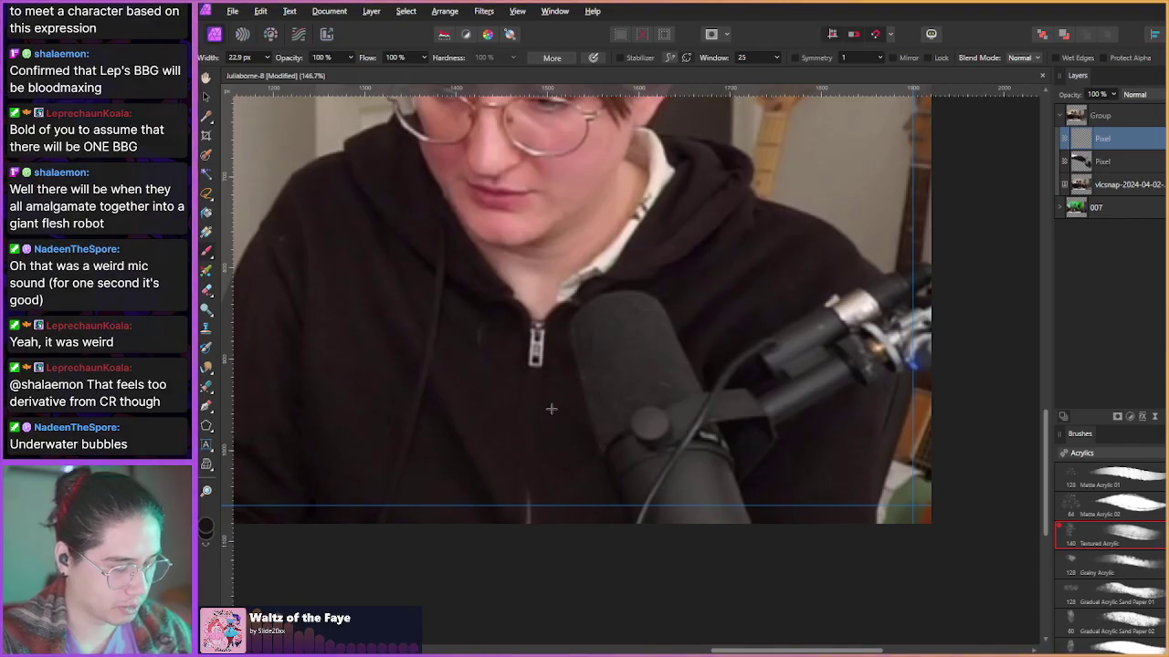
scroll(551, 409, up, 1)
scroll(550, 409, down, 1)
scroll(550, 409, up, 1)
scroll(551, 409, down, 4)
scroll(543, 373, down, 2)
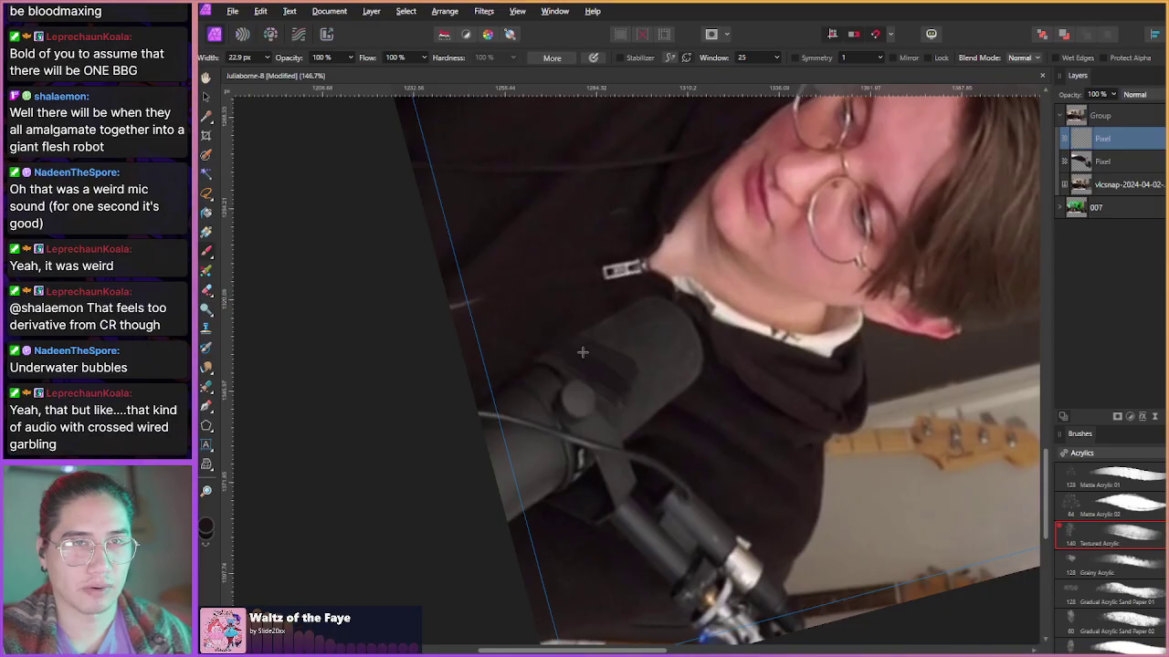
- Paint out the rest of the right host's microphone head with sampled hoodie tones at 22 px, blending the chest beside it at 45.8 px
key(bracketleft)
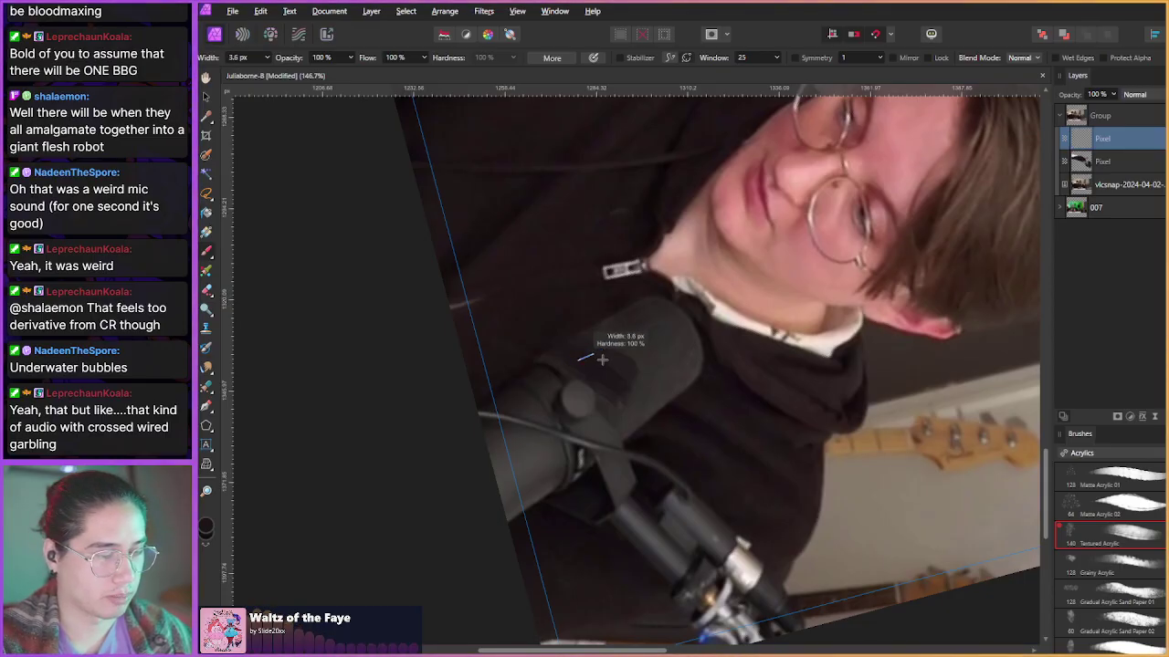
mouse_move(568, 333)
mouse_down()
mouse_move(611, 344)
mouse_move(620, 328)
mouse_move(604, 310)
mouse_move(621, 308)
mouse_move(666, 333)
mouse_move(665, 316)
mouse_move(693, 344)
mouse_move(666, 324)
mouse_move(681, 318)
mouse_move(658, 335)
mouse_move(663, 351)
mouse_move(588, 337)
mouse_move(663, 349)
mouse_move(648, 329)
mouse_move(664, 360)
mouse_move(722, 390)
mouse_up()
alt+click(725, 390)
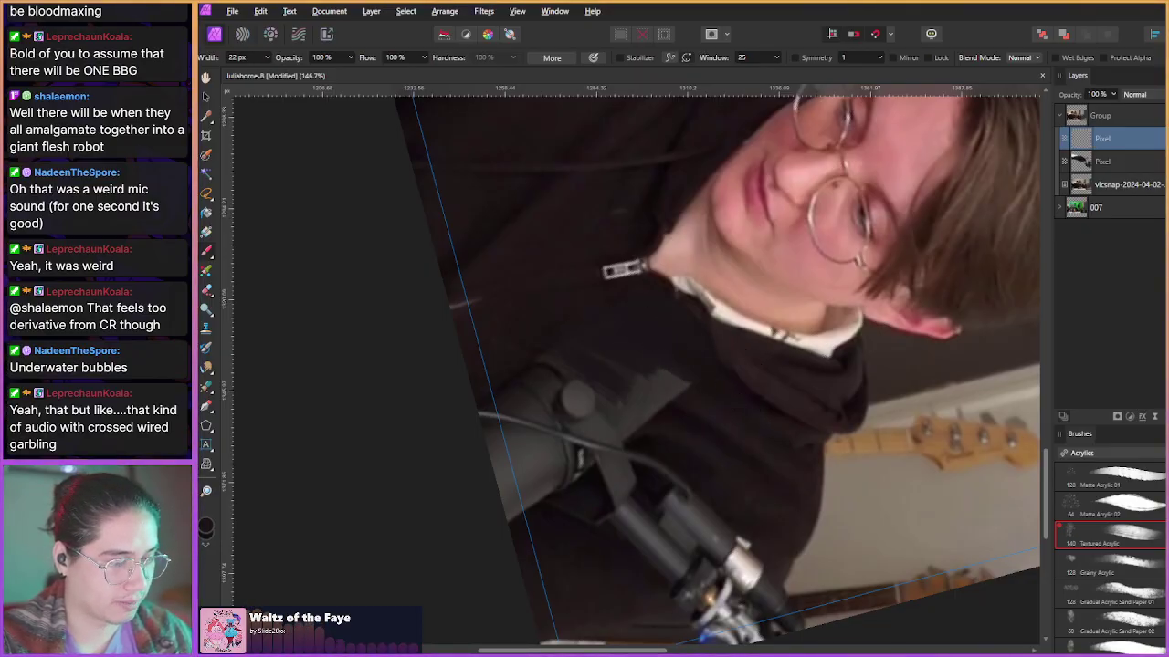
drag(684, 401, 581, 354)
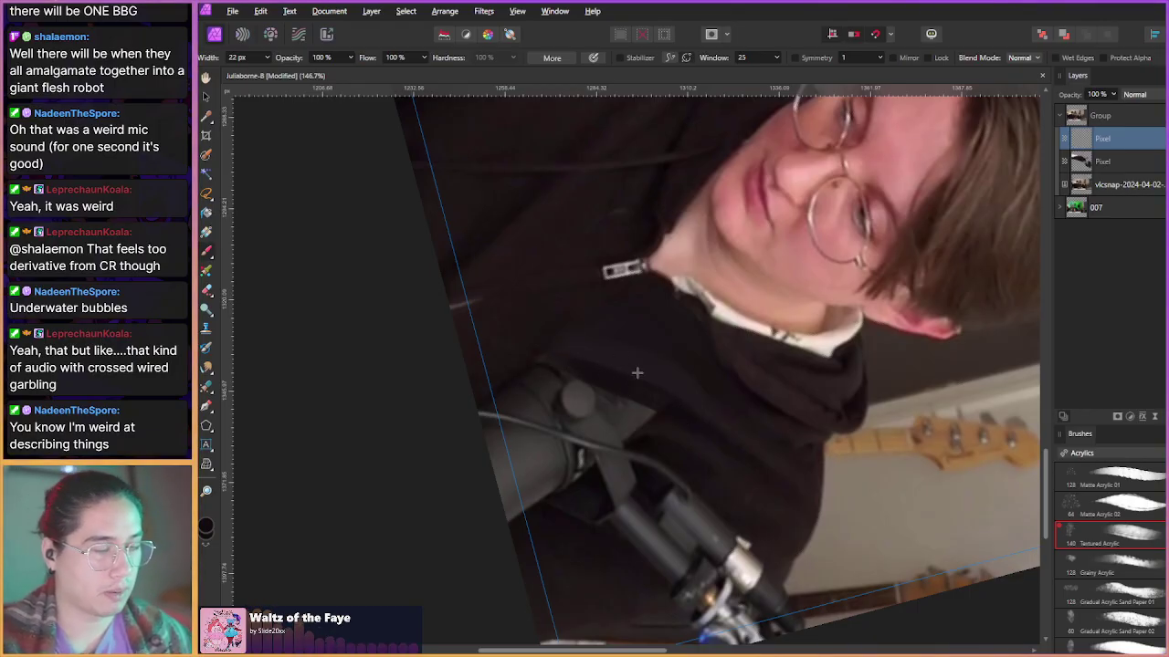
mouse_move(657, 422)
mouse_down()
mouse_move(559, 377)
mouse_move(626, 422)
mouse_move(594, 412)
mouse_move(642, 412)
mouse_move(559, 376)
mouse_up()
scroll(511, 367, up, 5)
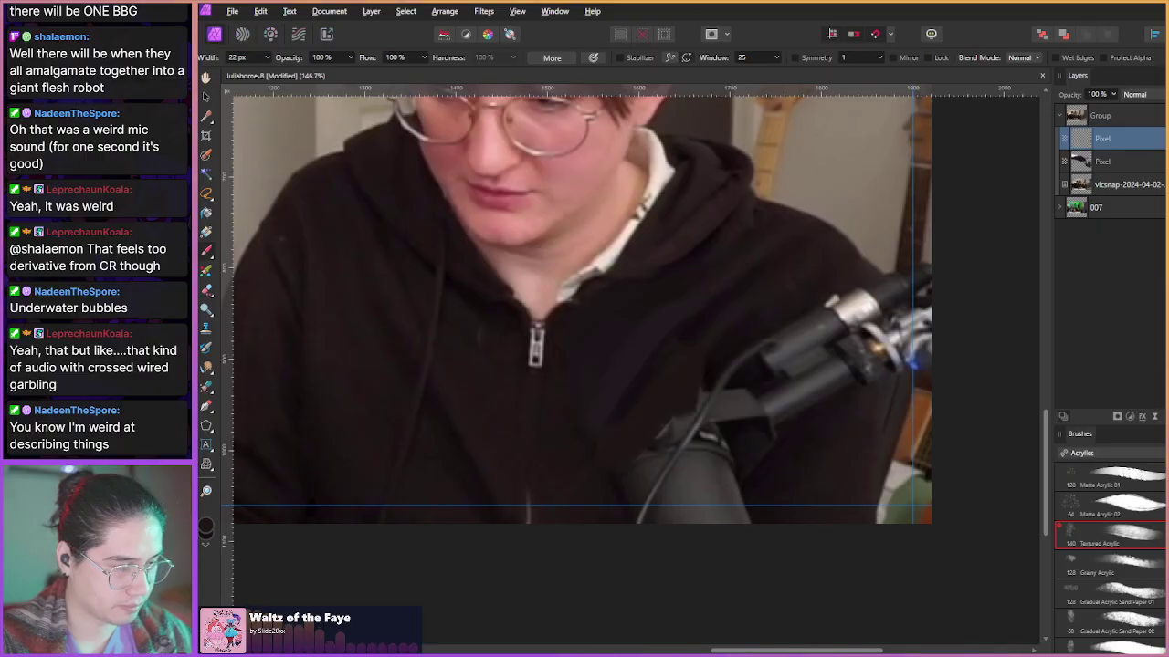
drag(566, 438, 583, 438)
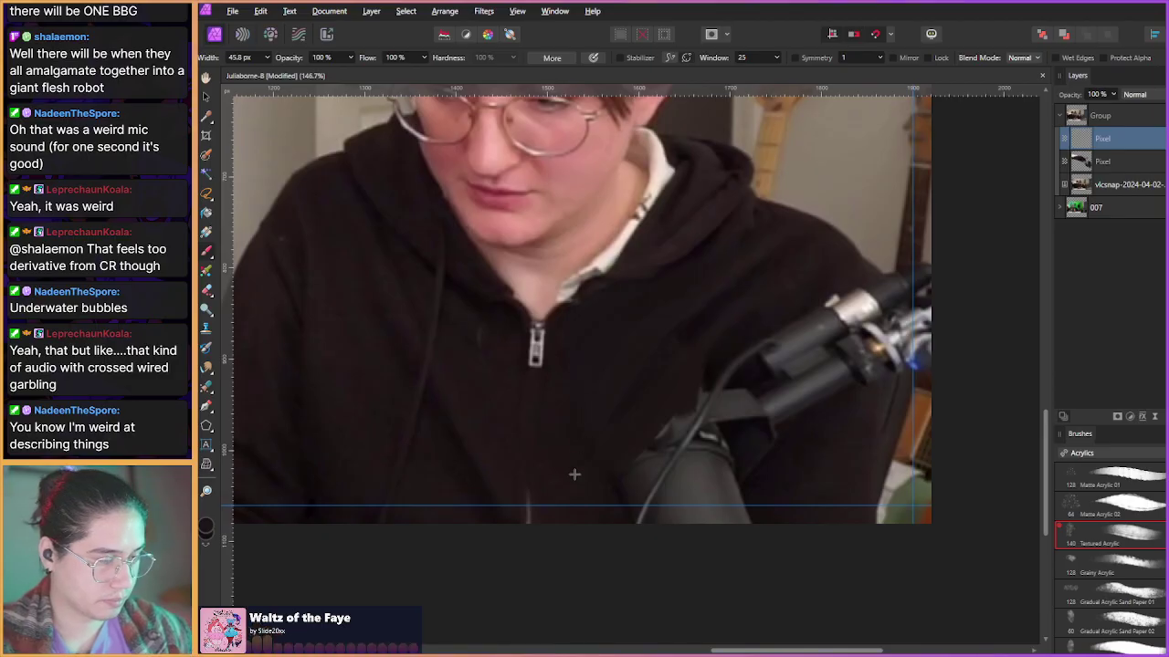
- Paint out the microphone body, its cable and the boom arm across the right host's hoodie with a 45.8 px brush
scroll(563, 425, right, 3)
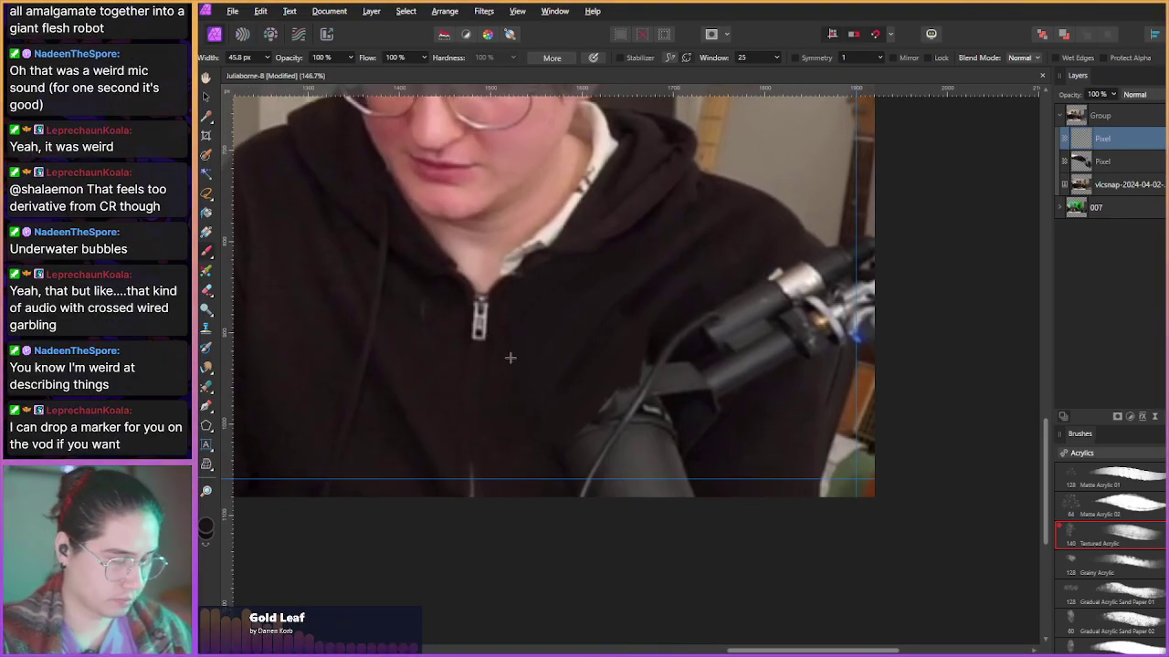
scroll(512, 359, up, 1)
scroll(514, 366, down, 4)
scroll(496, 362, down, 2)
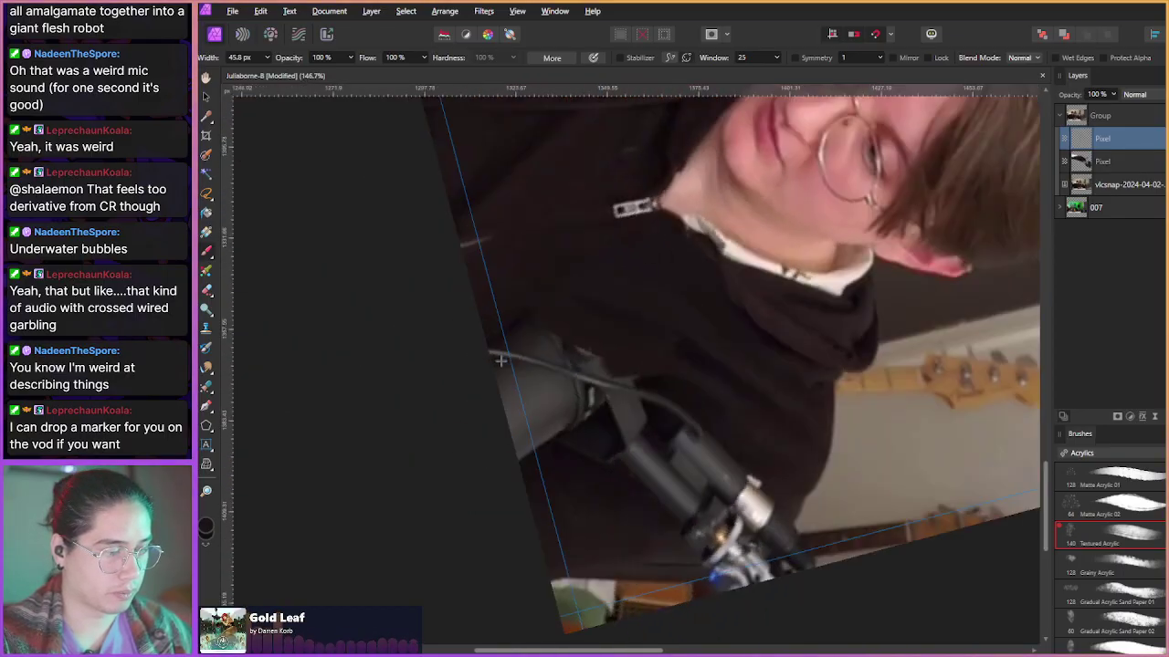
scroll(619, 383, up, 2)
scroll(619, 383, up, 2)
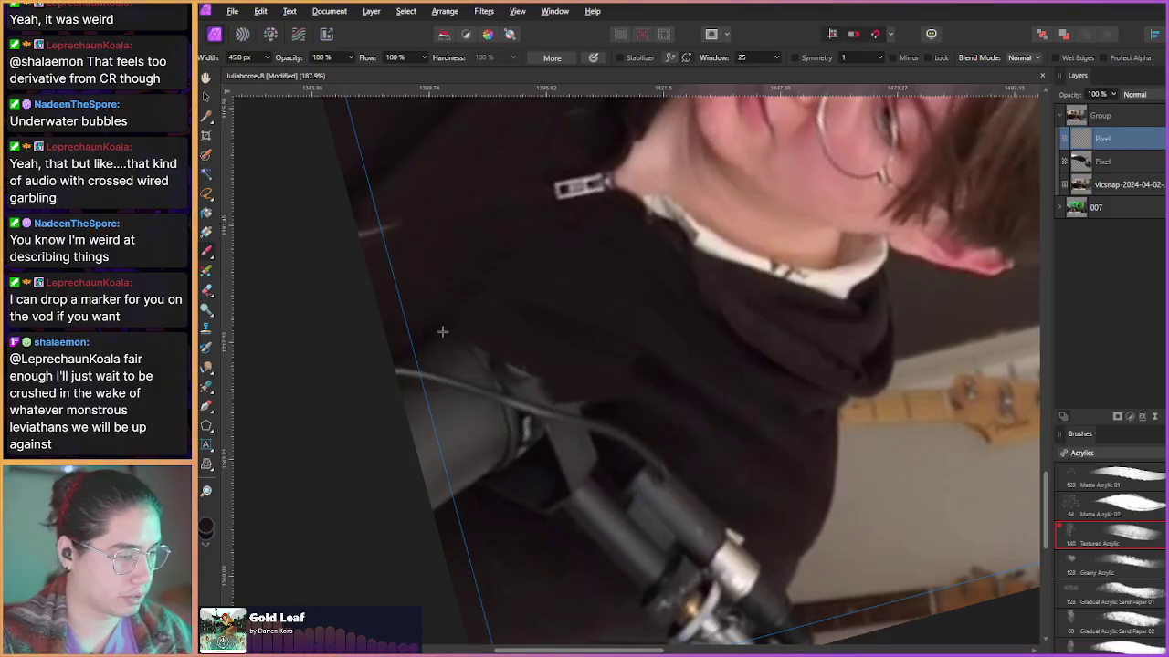
mouse_move(411, 392)
mouse_down()
mouse_move(455, 491)
mouse_move(453, 462)
mouse_move(472, 454)
mouse_move(544, 492)
mouse_move(524, 447)
mouse_move(563, 434)
mouse_move(546, 391)
mouse_move(514, 368)
mouse_move(500, 374)
mouse_move(516, 366)
mouse_move(447, 354)
mouse_move(473, 385)
mouse_move(445, 391)
mouse_move(424, 420)
mouse_move(466, 513)
mouse_move(392, 381)
mouse_move(440, 382)
mouse_move(500, 437)
mouse_move(461, 406)
mouse_move(513, 435)
mouse_move(479, 344)
mouse_move(482, 326)
mouse_move(506, 324)
mouse_move(538, 386)
mouse_move(526, 421)
mouse_move(501, 346)
mouse_move(554, 371)
mouse_move(532, 353)
mouse_move(550, 356)
mouse_move(627, 436)
mouse_move(557, 435)
mouse_move(553, 481)
mouse_up()
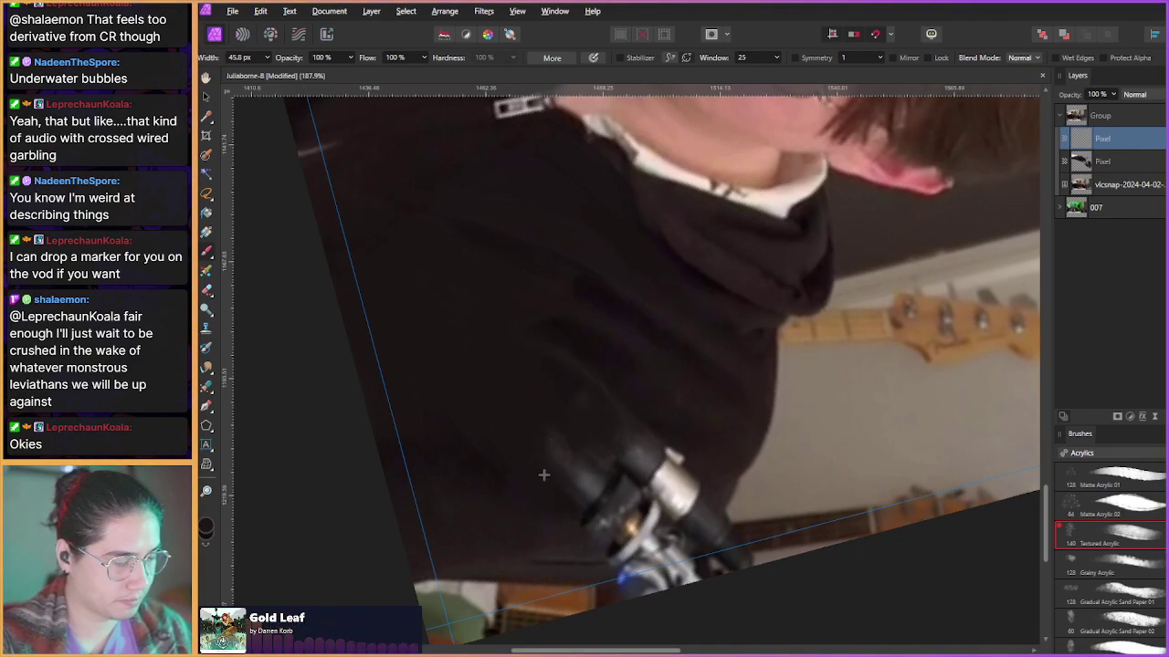
mouse_move(538, 530)
mouse_down()
mouse_move(528, 470)
mouse_move(560, 476)
mouse_move(548, 452)
mouse_move(559, 418)
mouse_move(637, 431)
mouse_move(650, 464)
mouse_up()
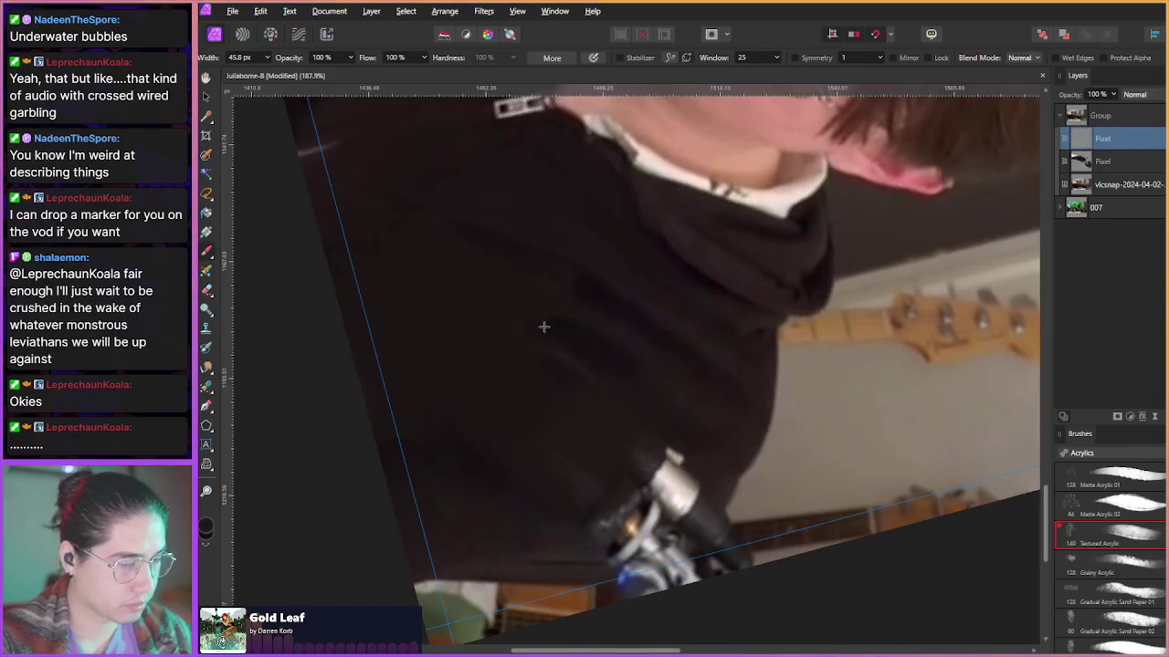
- Shade and soften fabric folds across the repainted hoodie chest, using brush widths of 8.4, 18.1 and 10.3 px
mouse_move(648, 401)
mouse_down()
mouse_move(610, 399)
mouse_move(699, 366)
mouse_move(603, 402)
mouse_up()
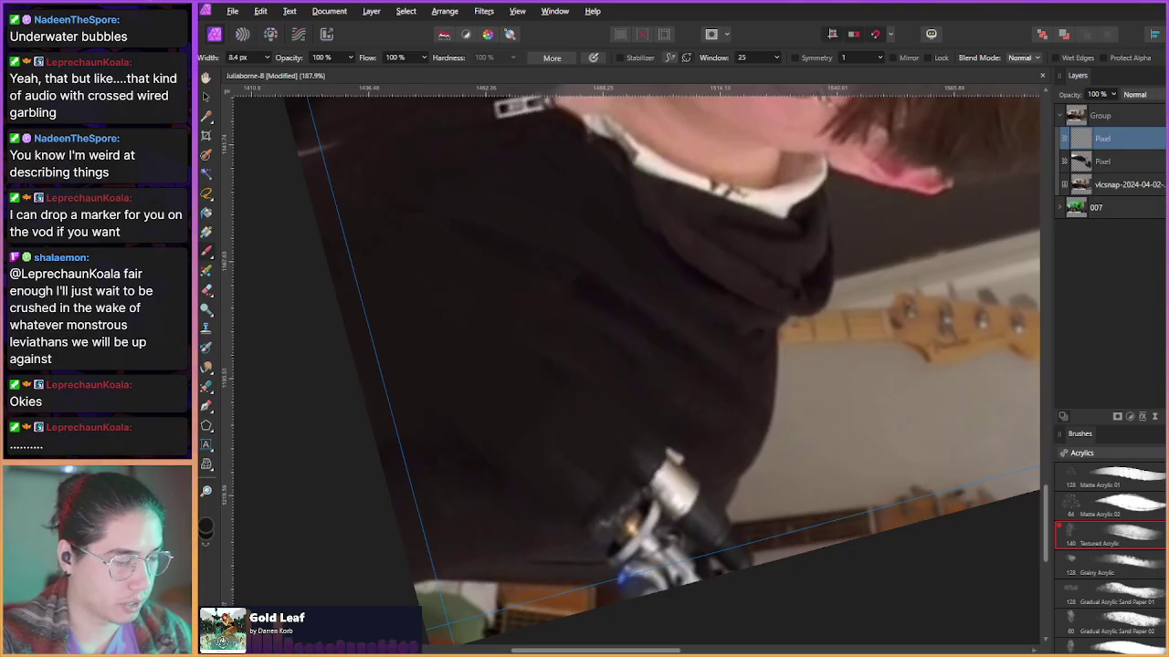
mouse_move(596, 358)
mouse_down()
mouse_move(592, 368)
mouse_move(565, 340)
mouse_move(592, 358)
mouse_move(593, 345)
mouse_move(588, 366)
mouse_move(553, 352)
mouse_move(553, 368)
mouse_move(558, 329)
mouse_up()
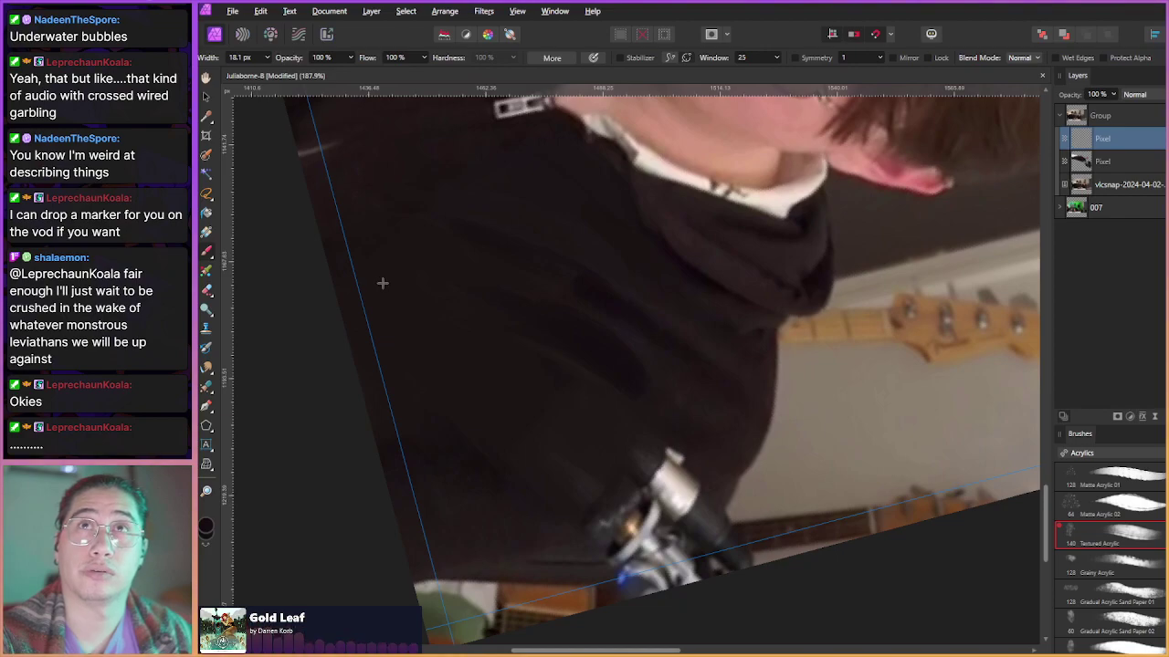
mouse_move(422, 305)
mouse_down()
mouse_move(486, 344)
mouse_move(497, 391)
mouse_move(496, 325)
mouse_up()
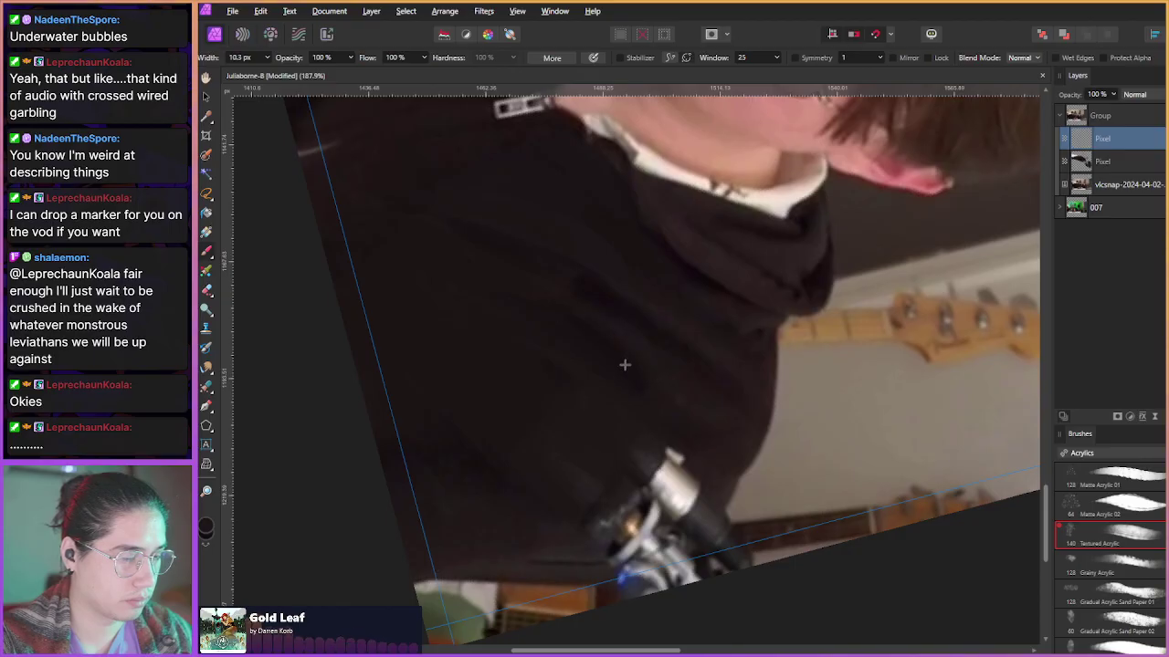
scroll(458, 318, up, 6)
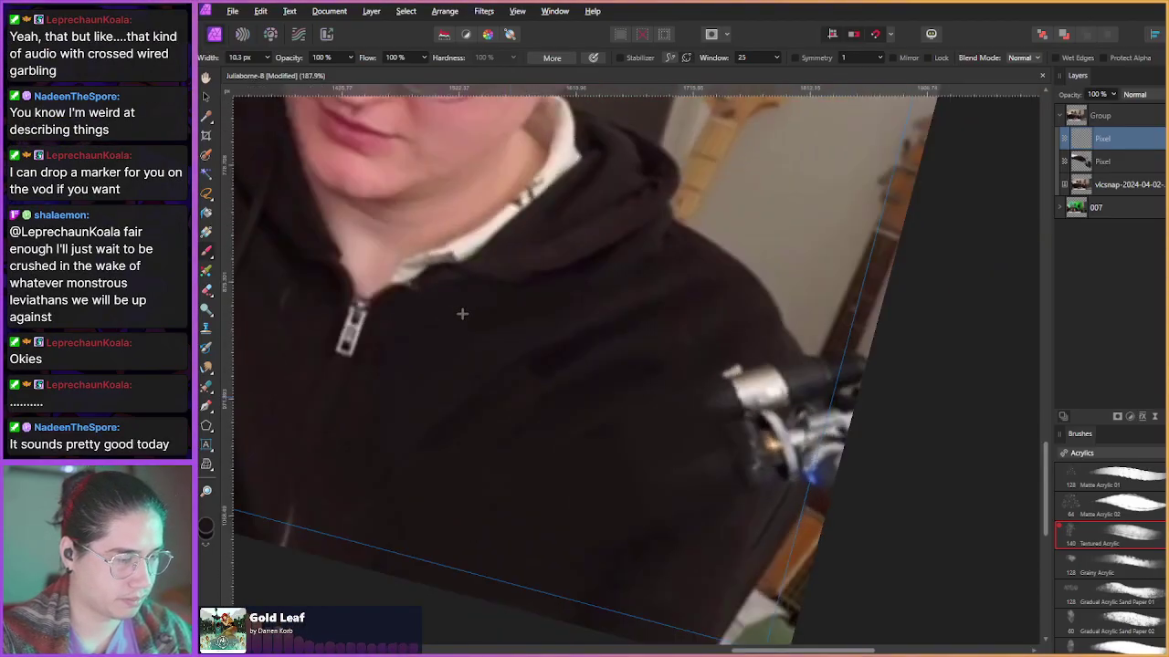
mouse_move(561, 418)
mouse_down()
mouse_move(551, 381)
mouse_move(541, 399)
mouse_up()
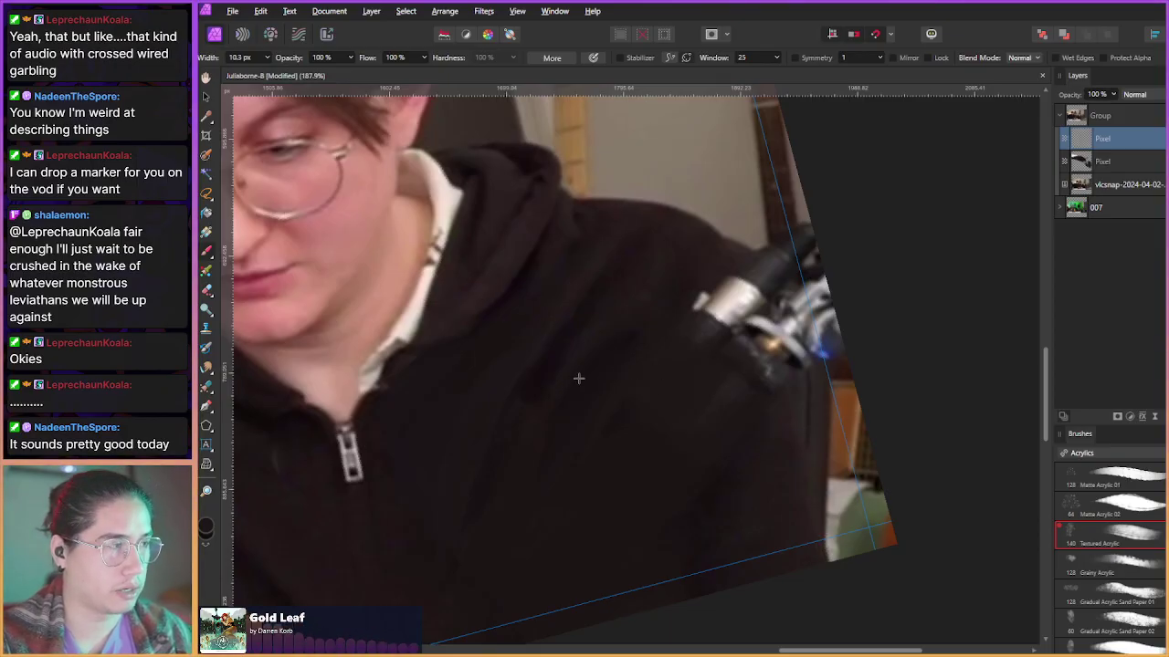
- Paint over the boom clamp on the right host's shoulder with sampled hoodie brown and a 26.3 px brush, rebuilding the sleeve's outer edge
scroll(578, 378, left, 5)
scroll(578, 378, up, 2)
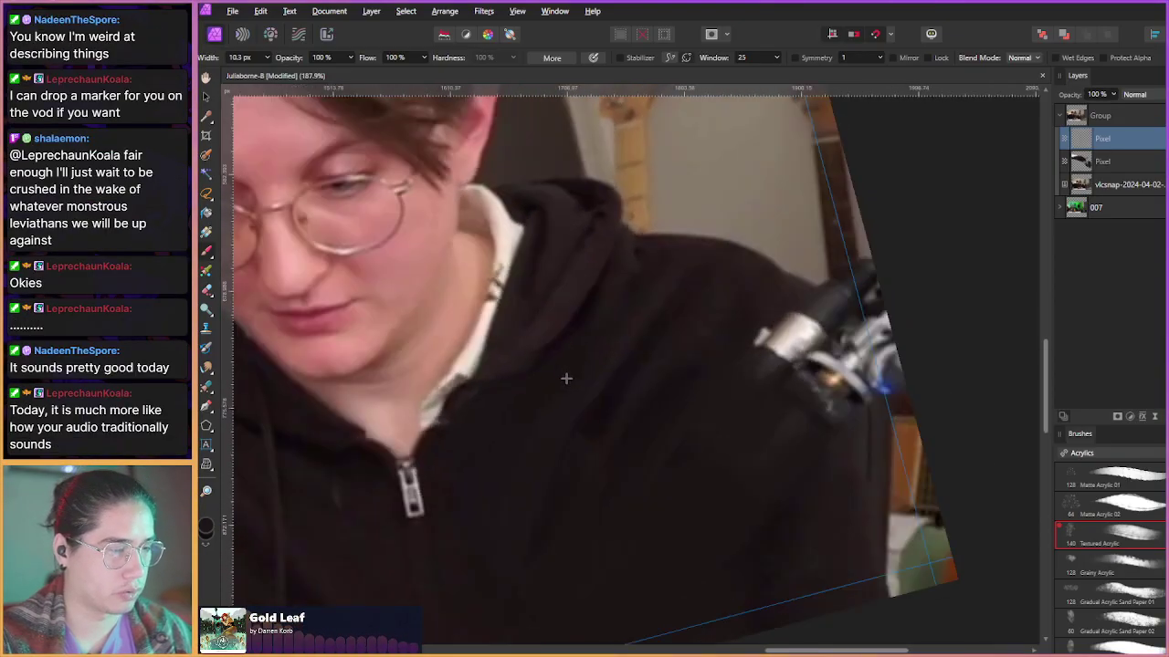
scroll(566, 378, down, 1)
scroll(556, 373, right, 4)
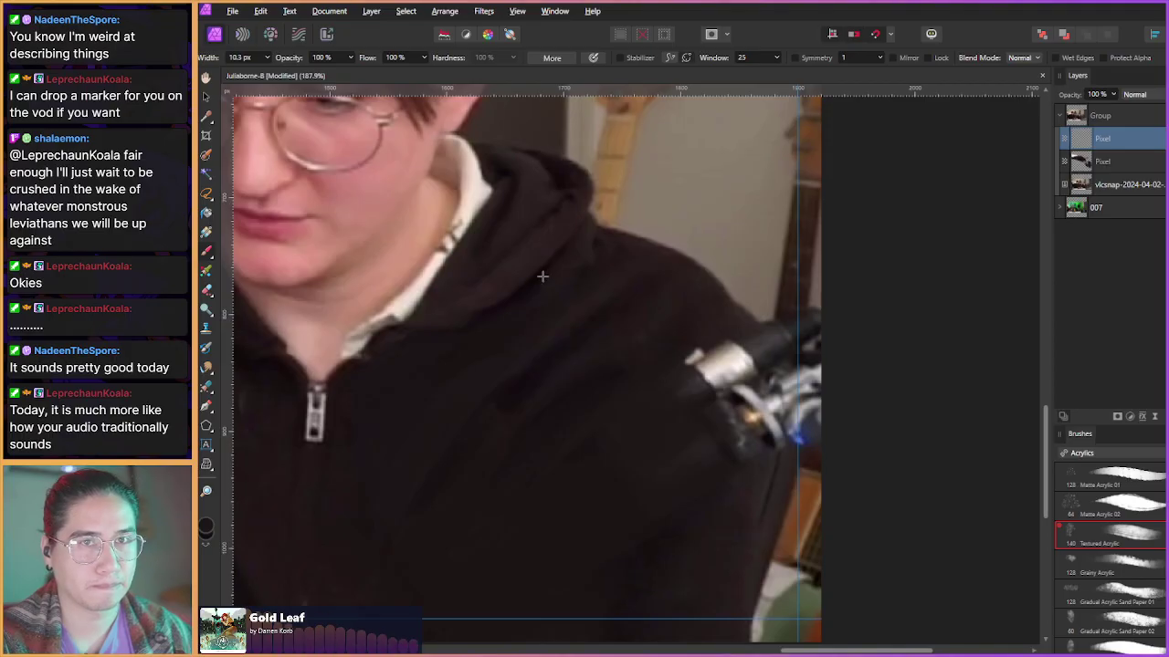
drag(706, 312, 700, 321)
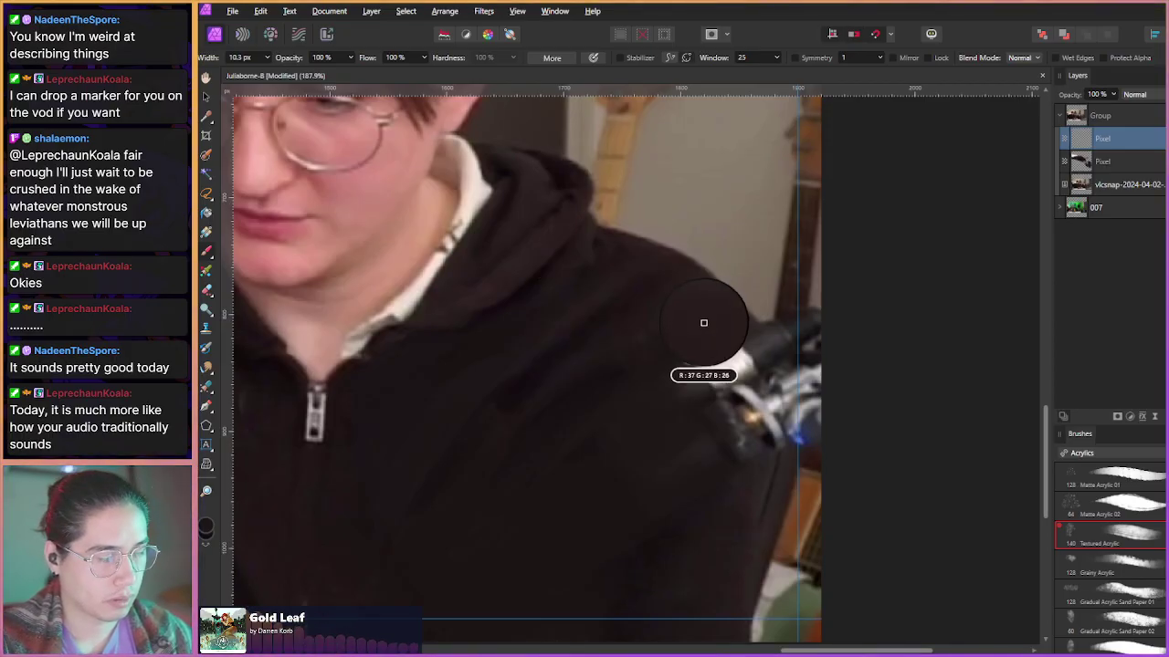
mouse_move(694, 372)
mouse_down()
mouse_move(694, 338)
mouse_move(718, 337)
mouse_move(745, 403)
mouse_move(726, 352)
mouse_move(729, 442)
mouse_move(695, 408)
mouse_move(723, 417)
mouse_move(745, 468)
mouse_move(756, 389)
mouse_move(754, 446)
mouse_up()
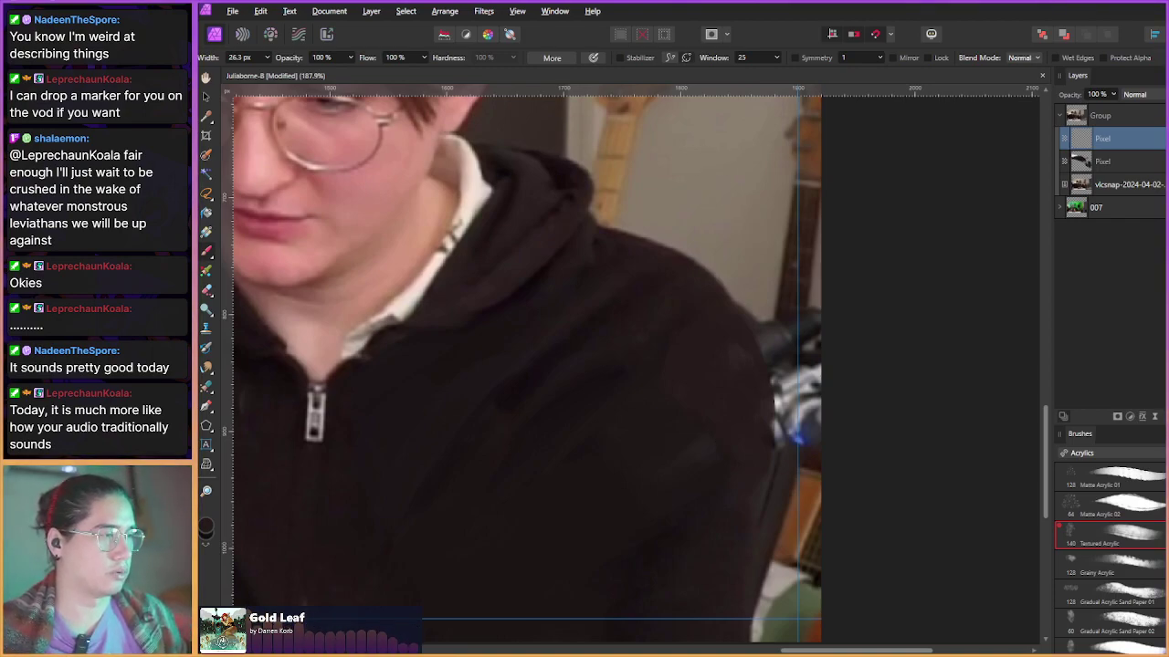
- Review the OBS audio filter settings for MIC_2, covering the expander, compressor, equalizer, gain and limiter filters
drag(717, 0, 701, 93)
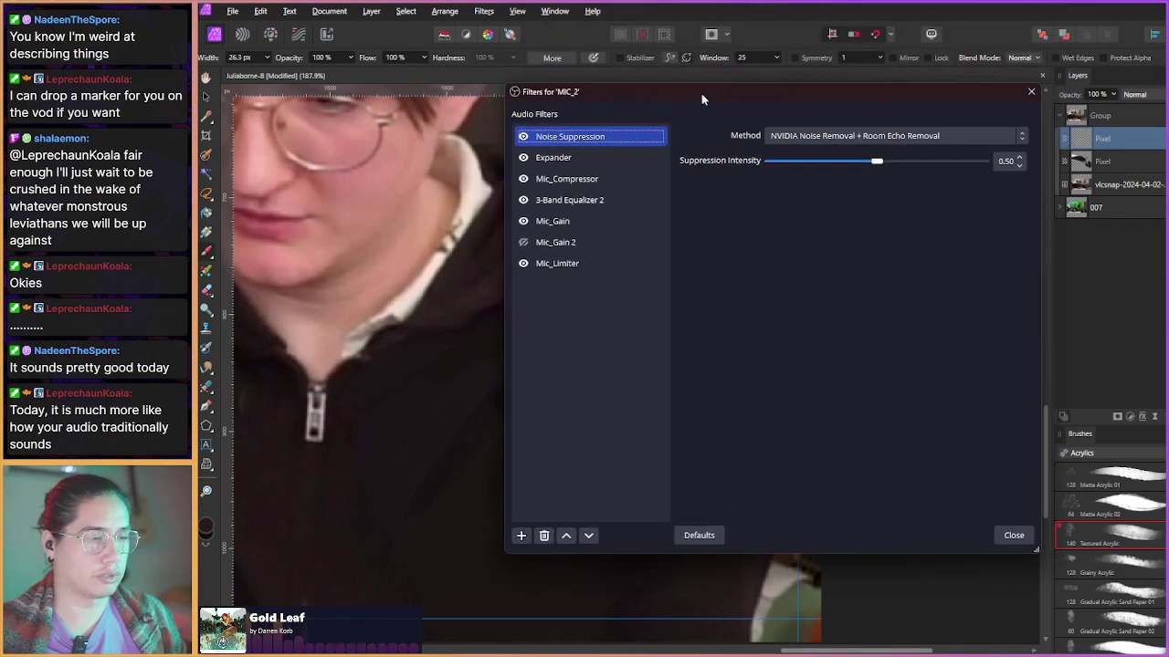
click(589, 158)
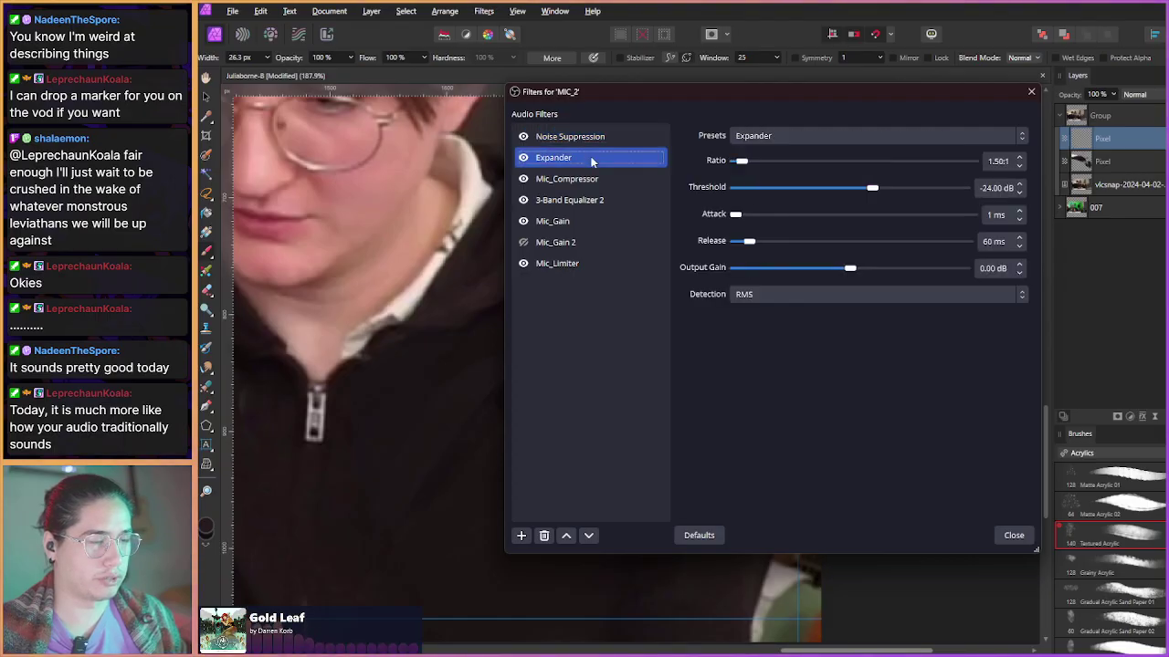
click(606, 186)
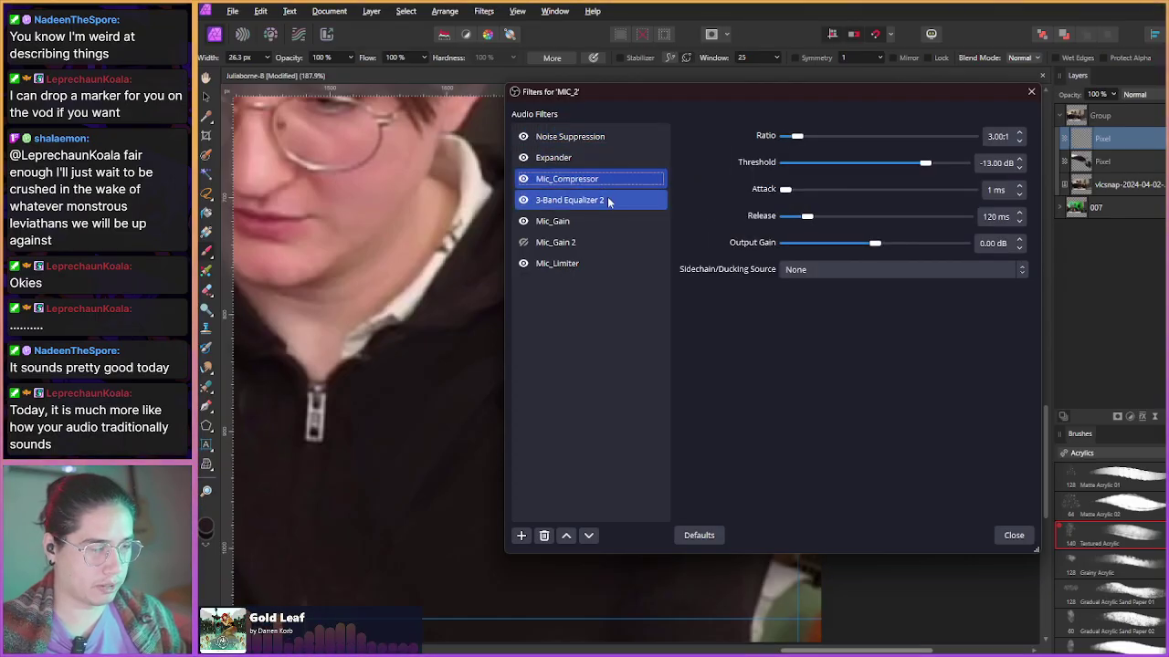
click(608, 200)
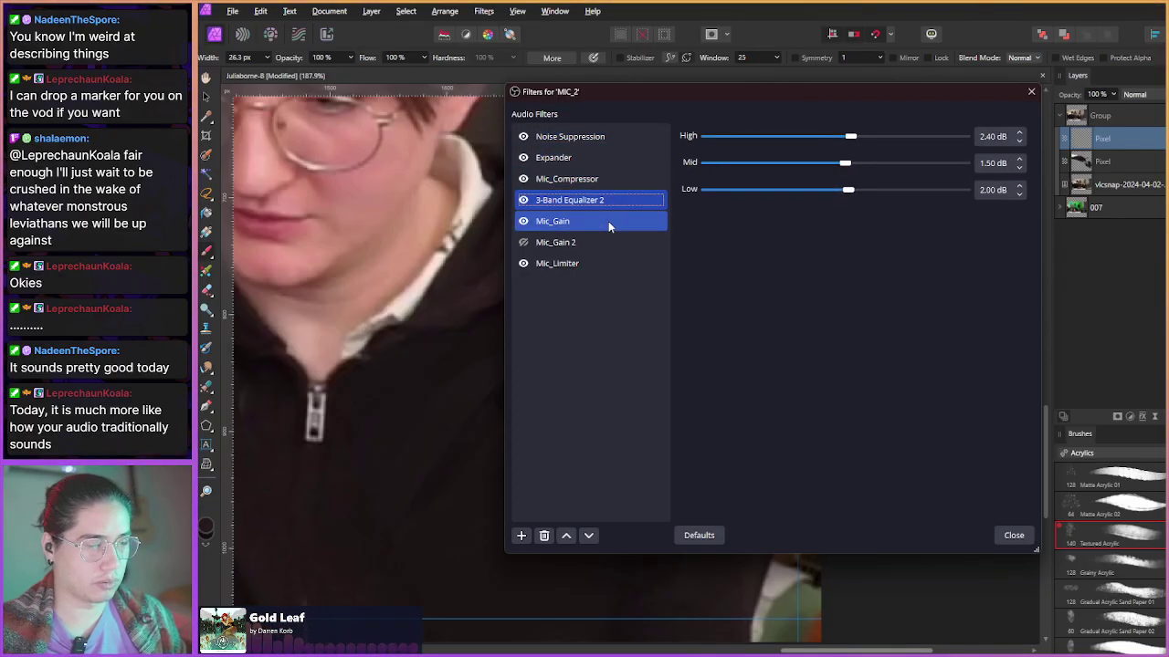
click(608, 221)
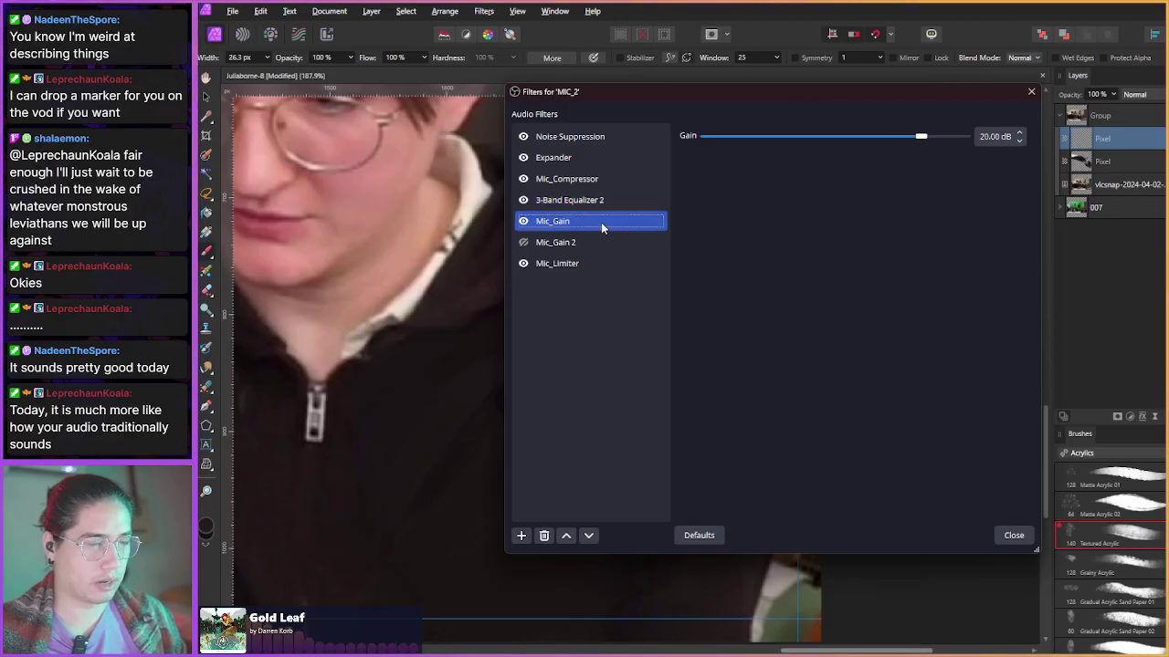
click(577, 268)
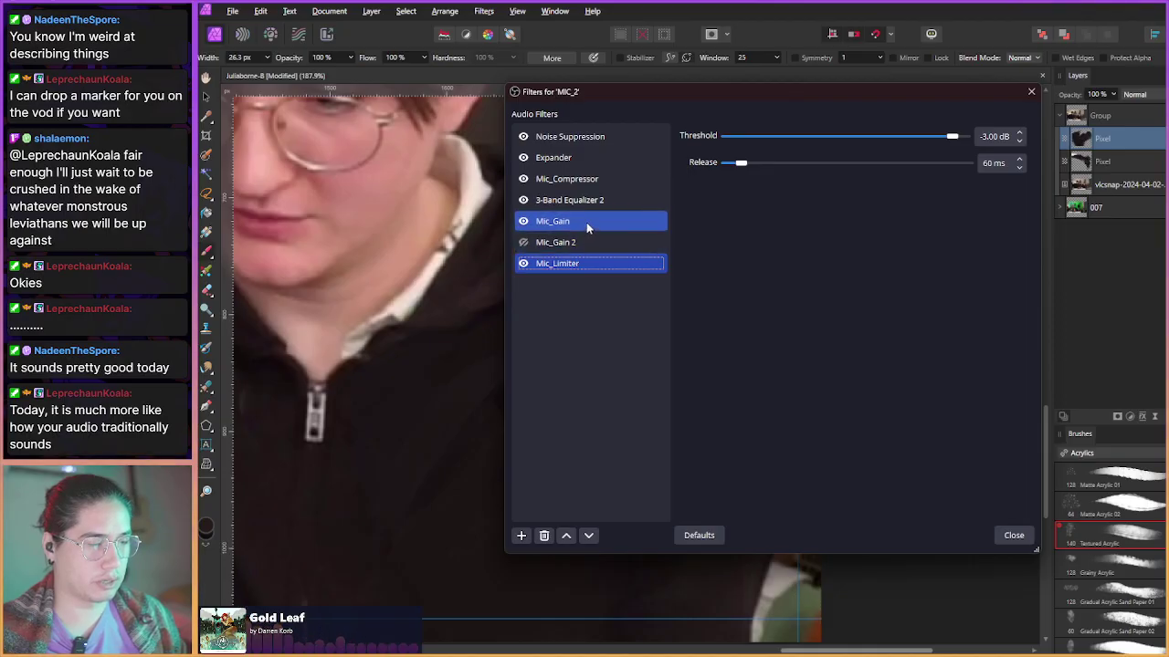
click(575, 242)
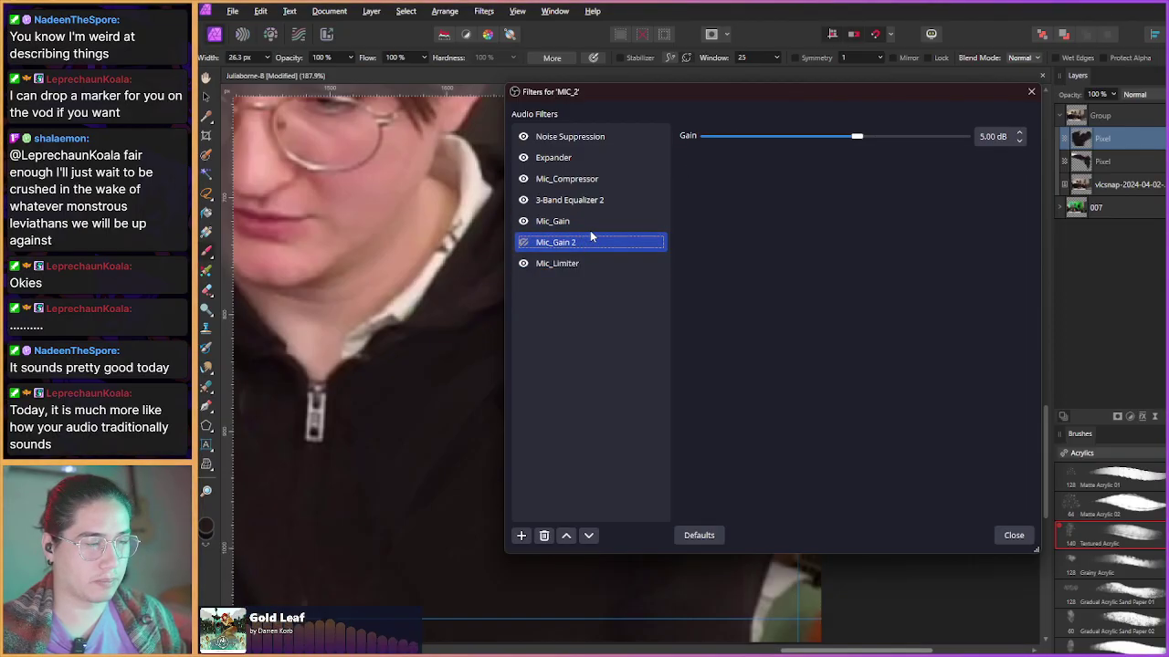
click(589, 226)
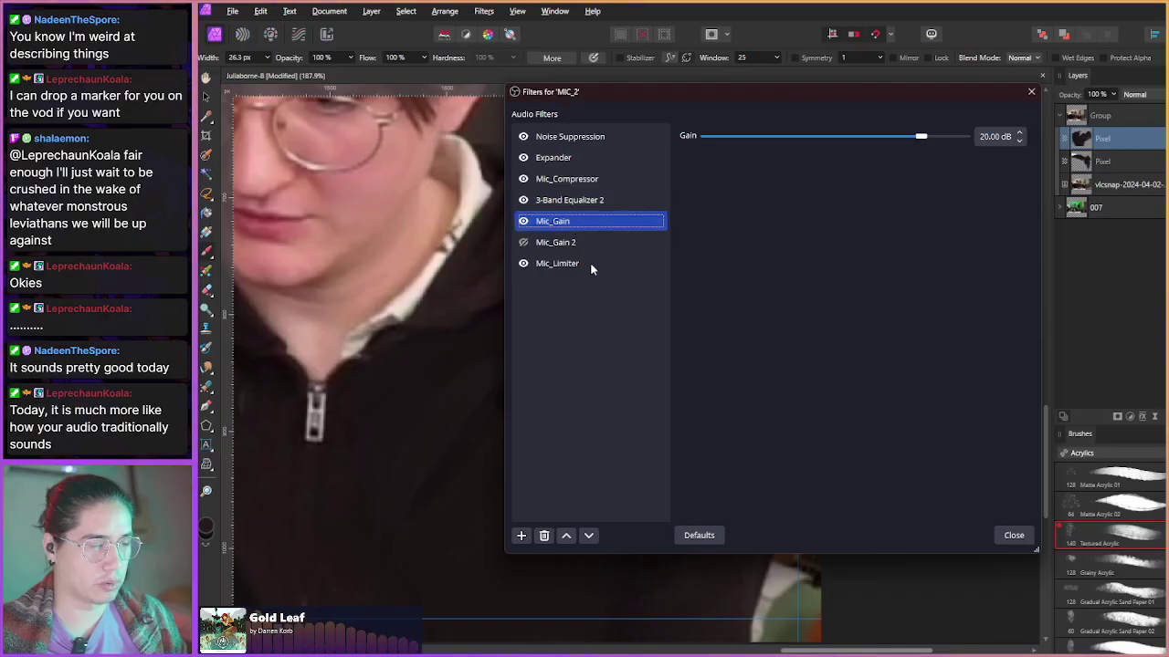
click(1030, 93)
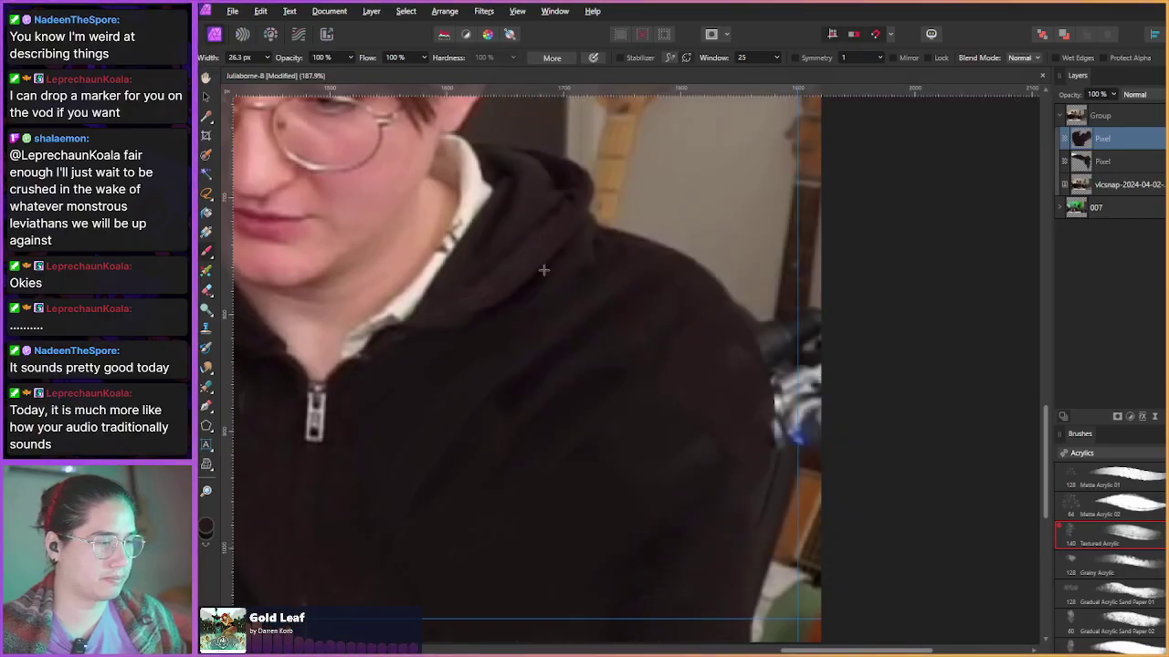
click(1123, 158)
click(1121, 140)
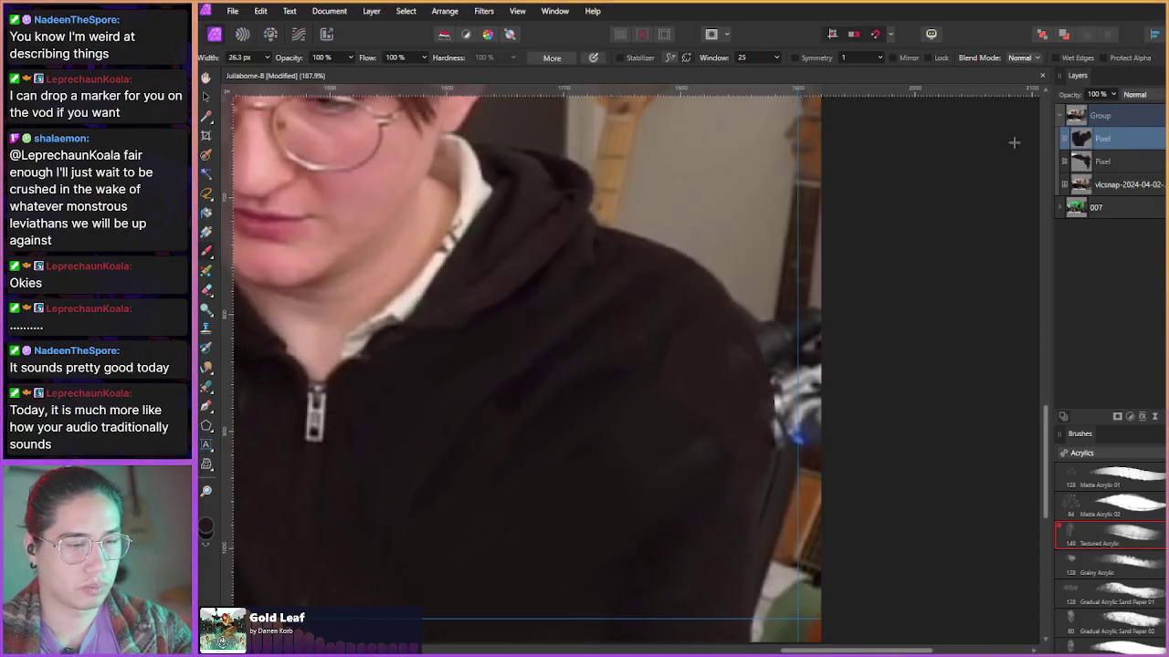
key(v)
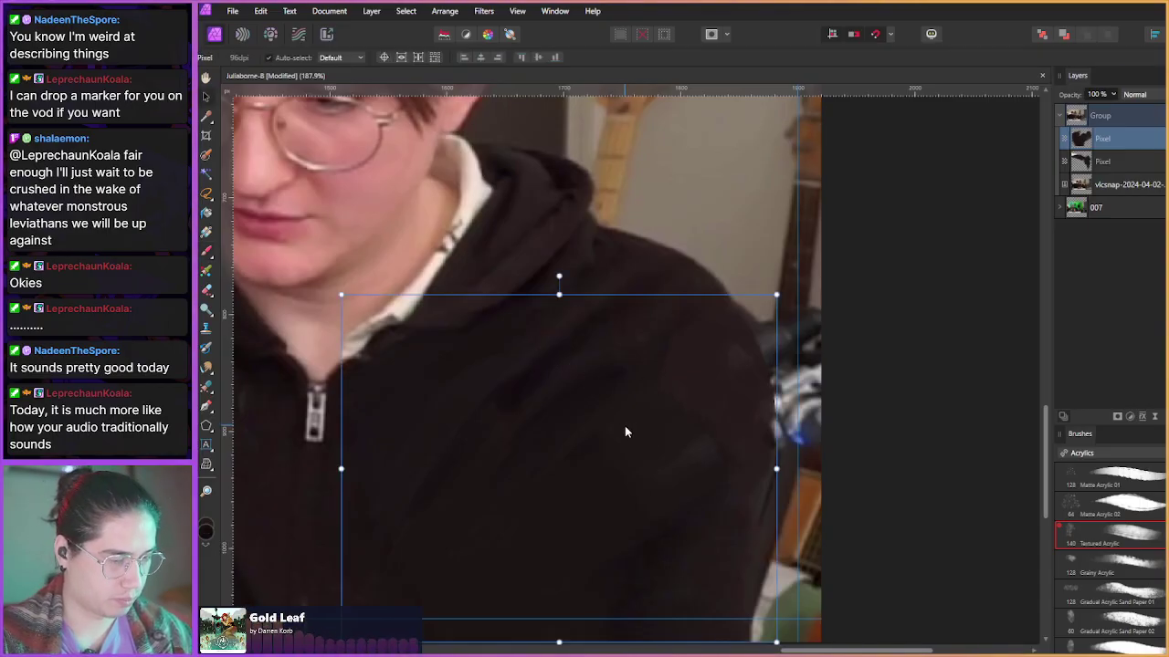
mouse_move(610, 424)
alt+mouse_down()
mouse_move(633, 440)
mouse_move(621, 422)
alt+mouse_up()
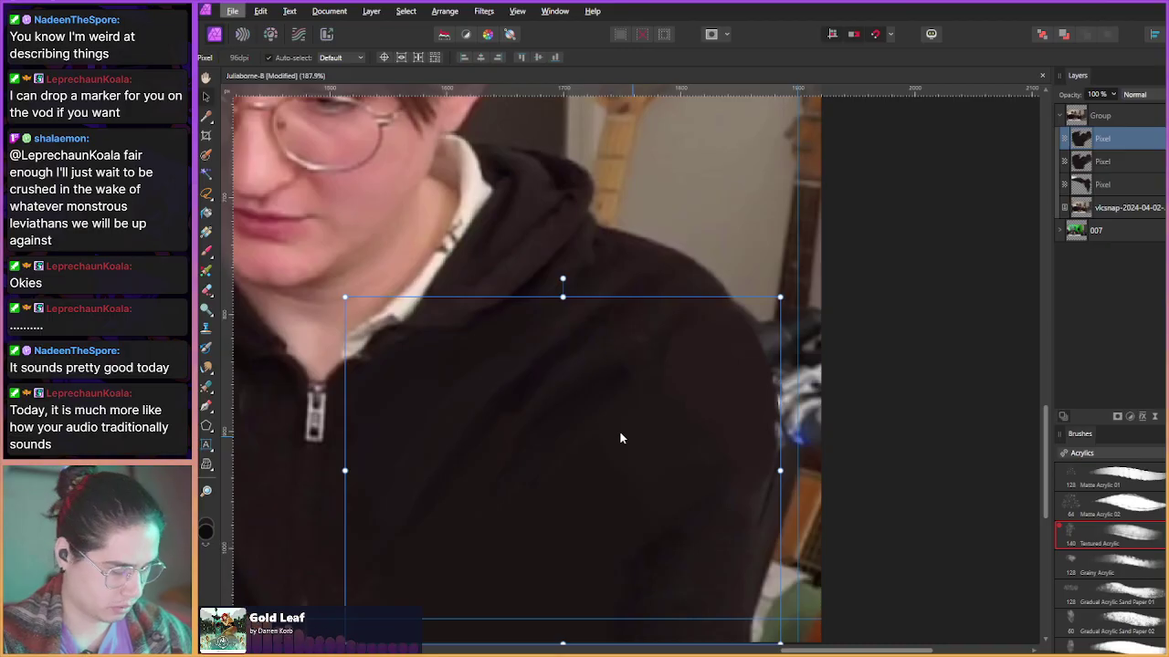
key(ctrl+z)
key(b)
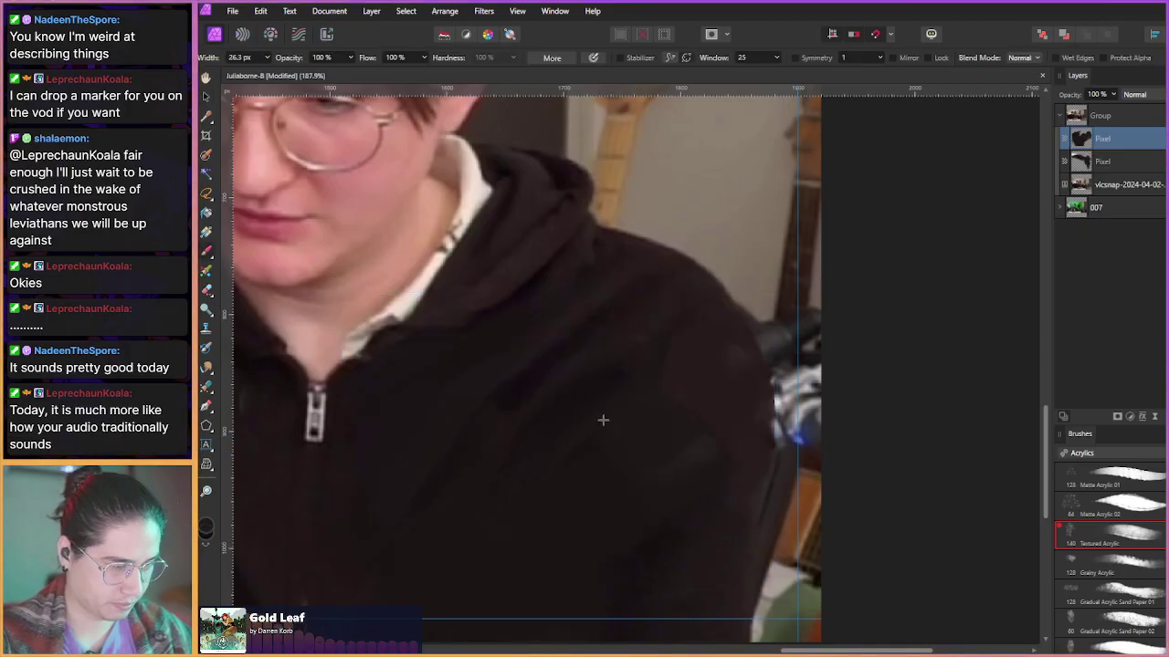
- Blend the repainted folds across the right host's hoodie chest, using brush widths of 61.8 and 23.1 px
mouse_move(628, 444)
ctrl+alt+mouse_down()
mouse_move(659, 467)
mouse_move(651, 445)
mouse_move(678, 472)
mouse_move(681, 447)
ctrl+alt+mouse_up()
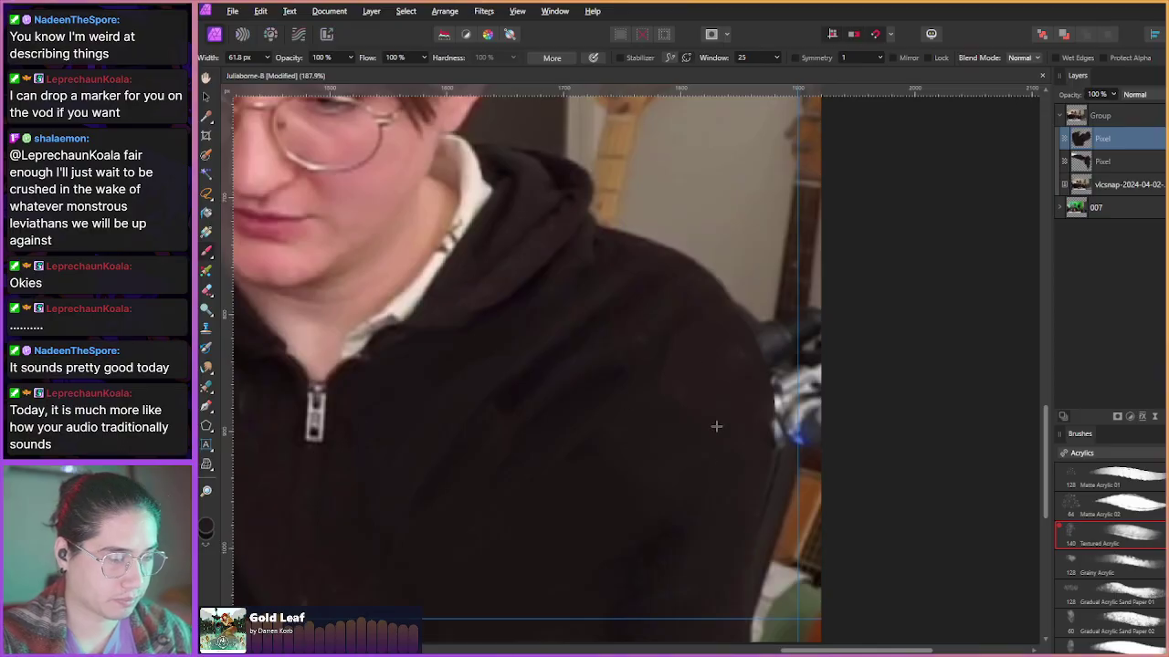
drag(572, 399, 651, 360)
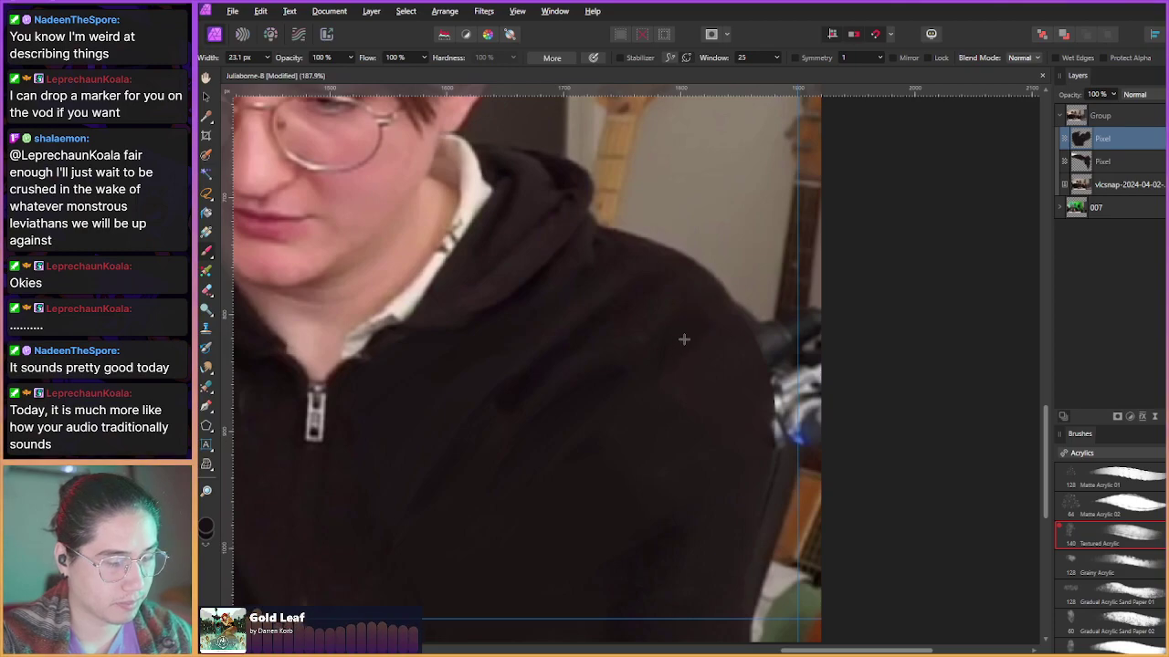
- Paint the missing zipper line from the image's lower edge up to the zipper pull with a sampled tone and 5.7 px brush
scroll(642, 422, down, 2)
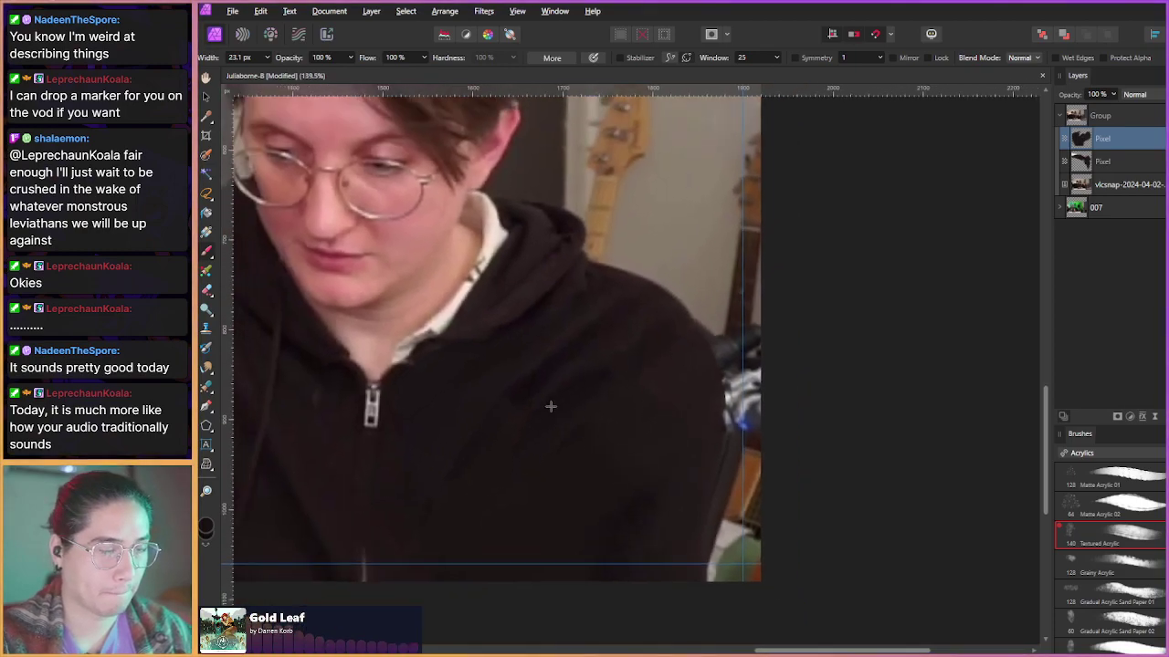
scroll(569, 415, down, 2)
scroll(519, 415, up, 2)
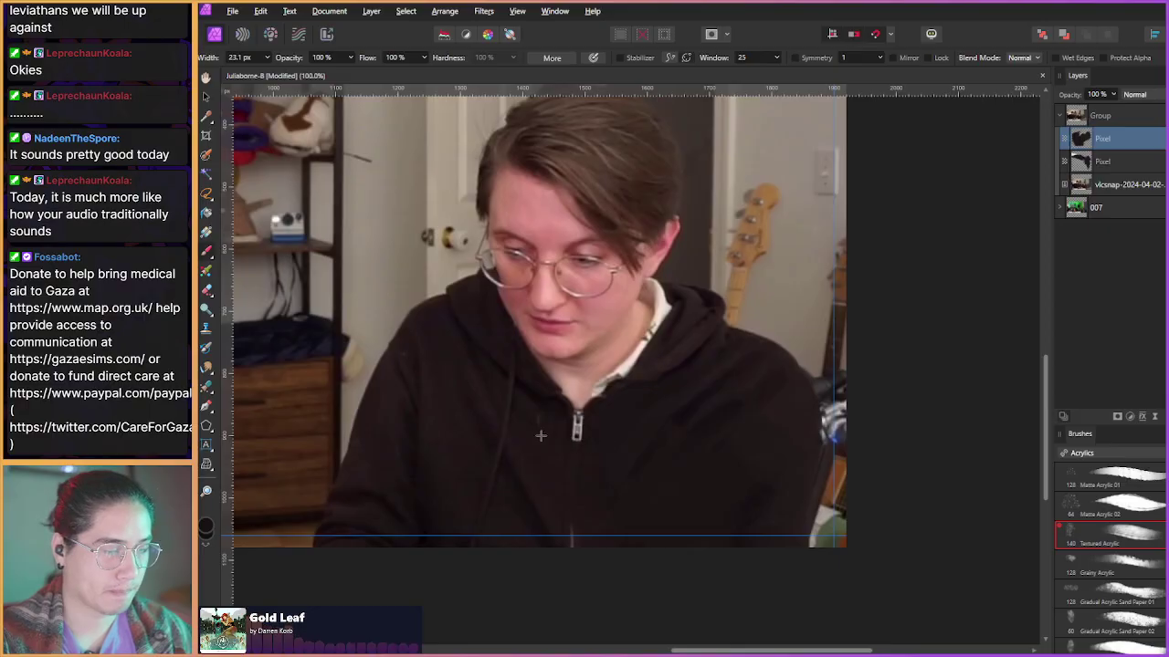
scroll(617, 429, up, 3)
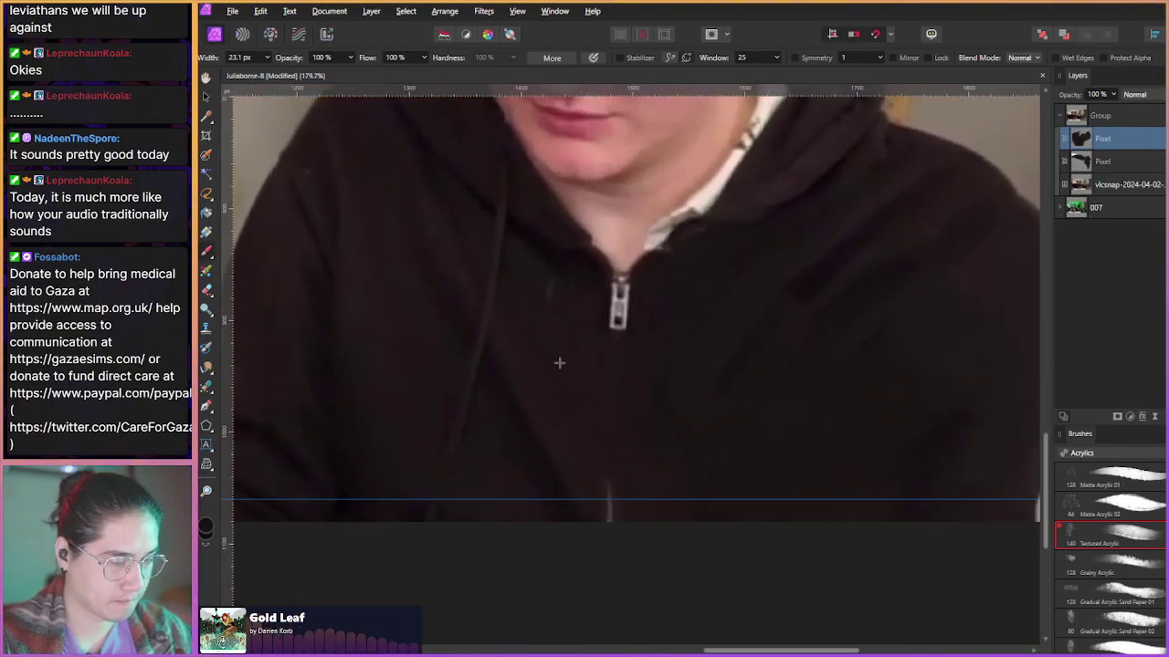
alt+click(622, 522)
mouse_move(622, 518)
mouse_down()
mouse_move(603, 501)
mouse_move(620, 514)
mouse_move(615, 430)
mouse_move(631, 297)
mouse_up()
scroll(532, 388, down, 3)
scroll(532, 388, down, 6)
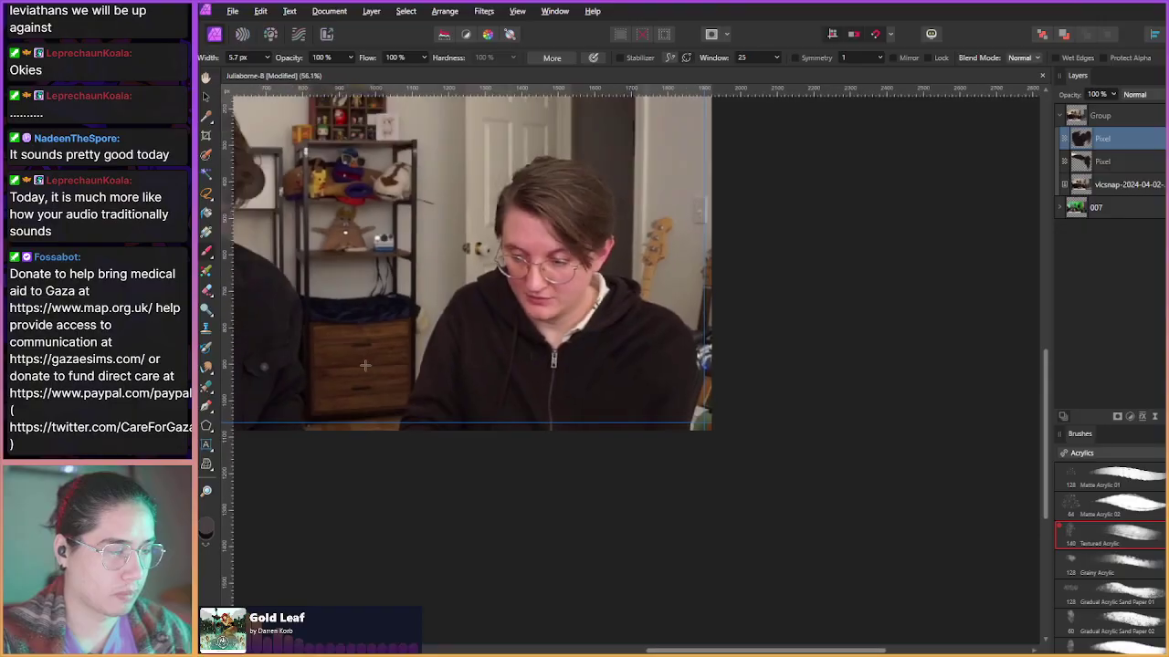
- Try to paint a grey button on the left host's open jacket front, using the lower pixel layer and an 11.3 px brush
scroll(393, 372, up, 3)
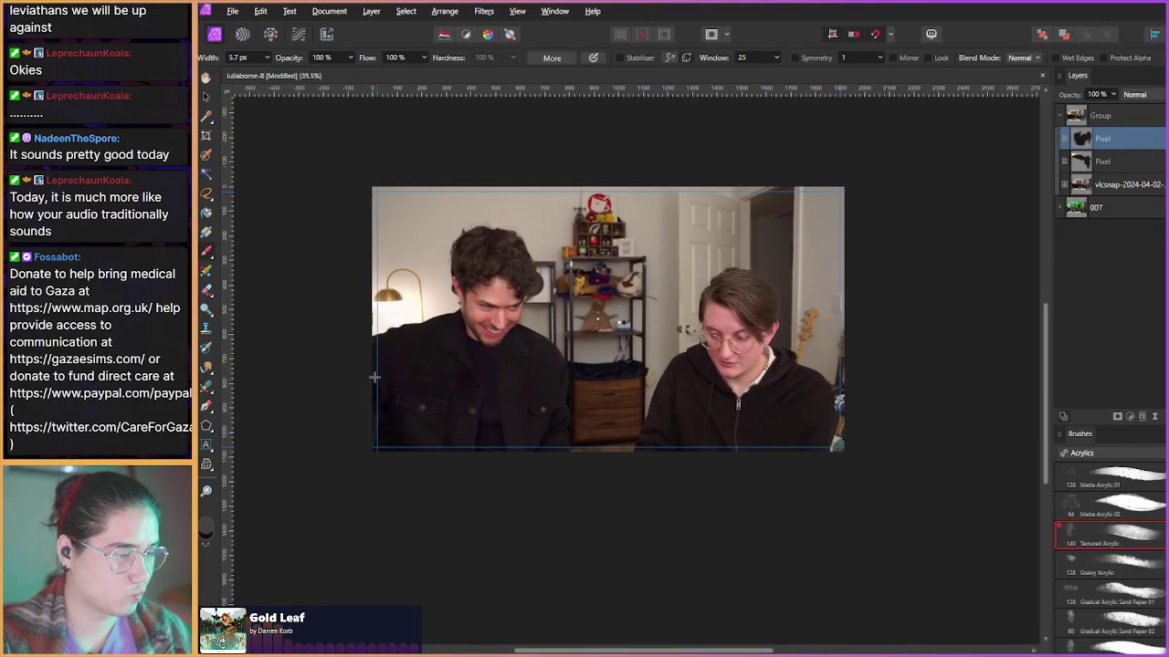
scroll(434, 410, up, 6)
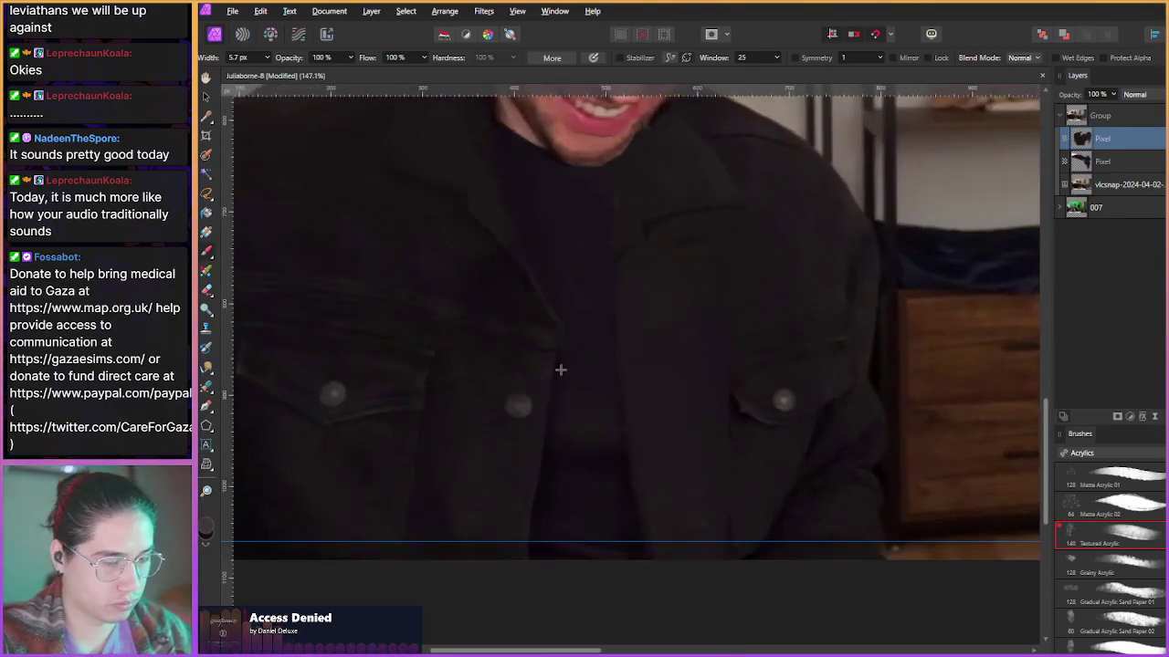
key(alt+bracketleft)
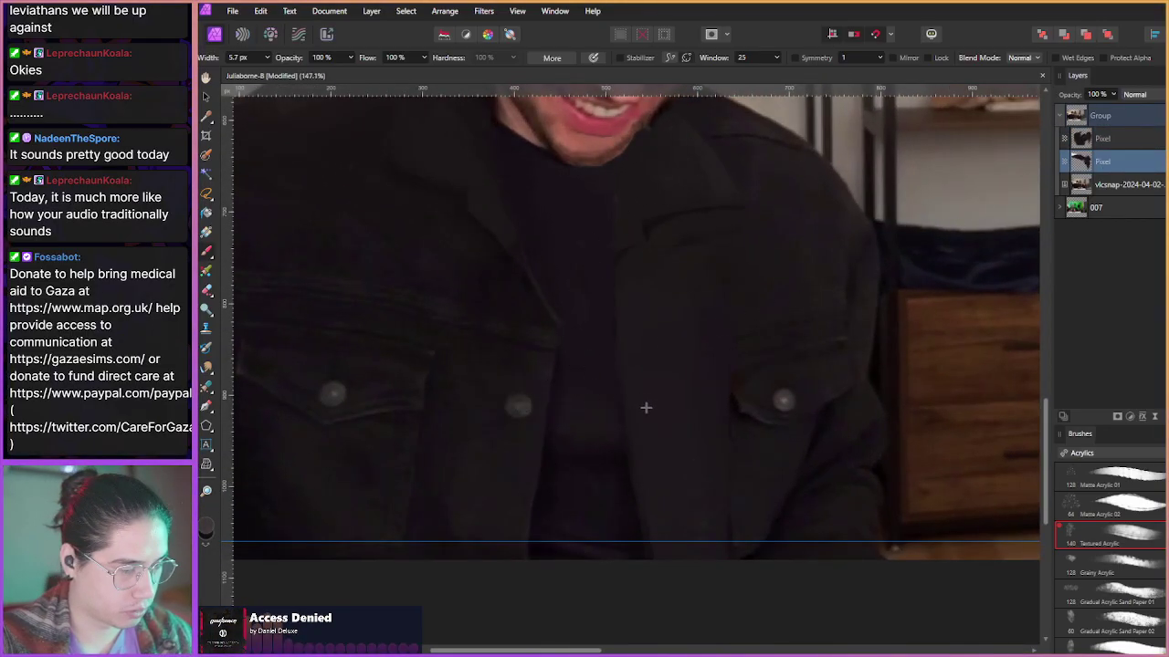
drag(640, 398, 638, 402)
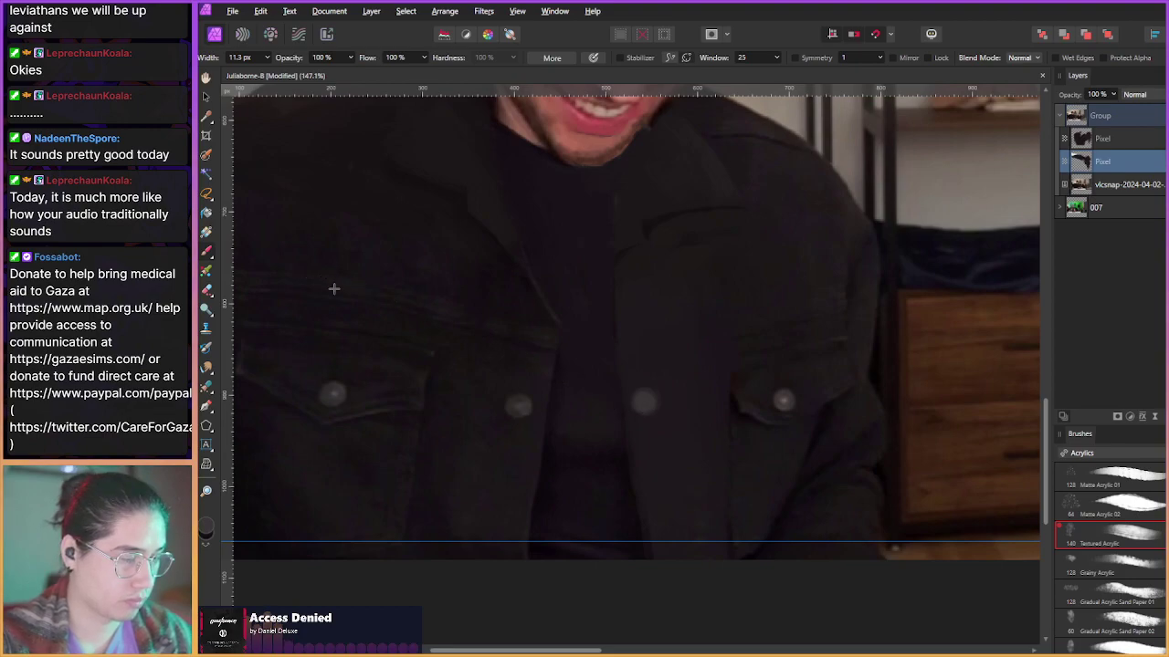
scroll(384, 343, down, 6)
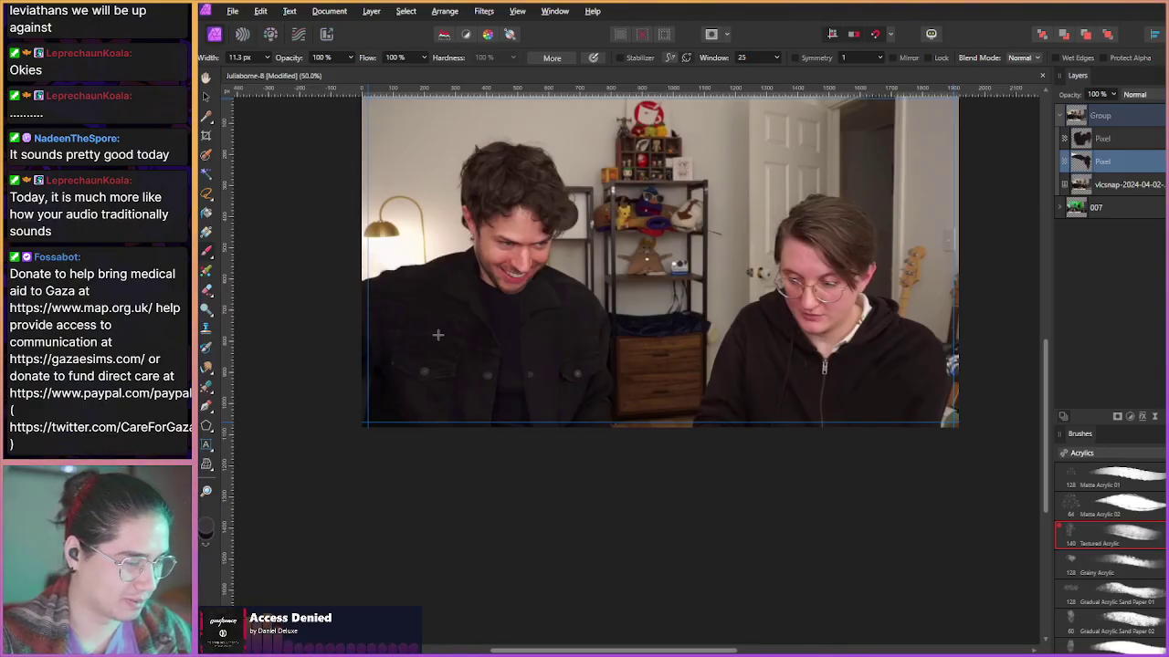
- Paint a thin dark buttonhole slit on the left host's jacket front, opposite the existing placket button, with a 1 px brush
scroll(460, 381, up, 2)
scroll(534, 372, up, 5)
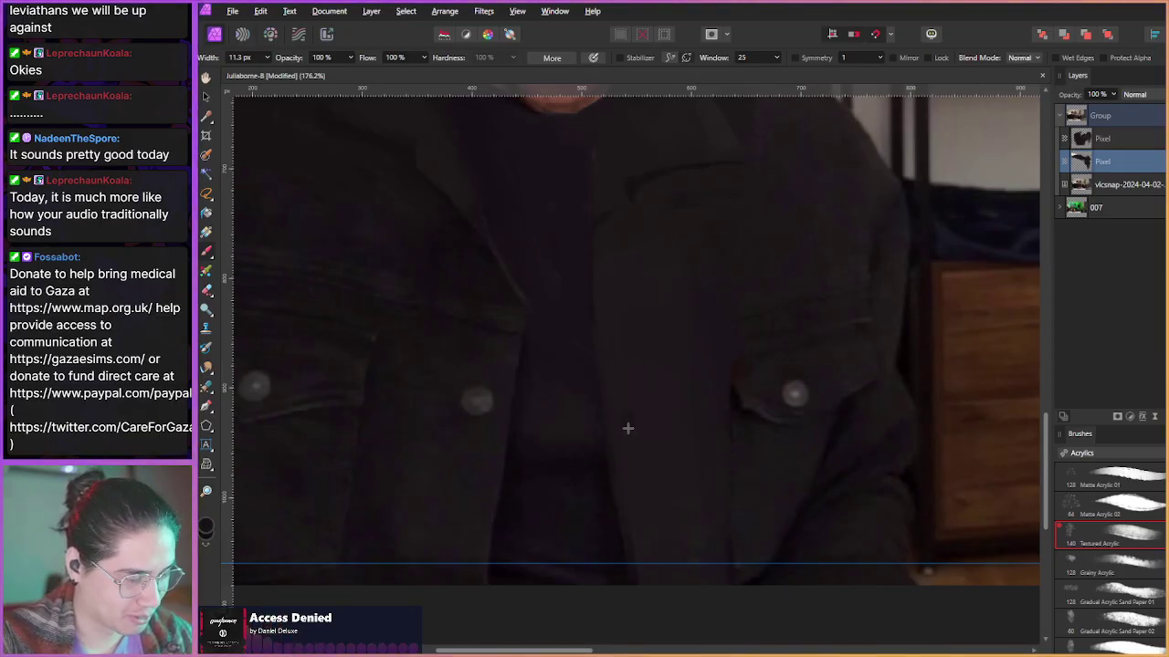
scroll(666, 443, up, 2)
scroll(677, 442, up, 1)
drag(625, 390, 609, 376)
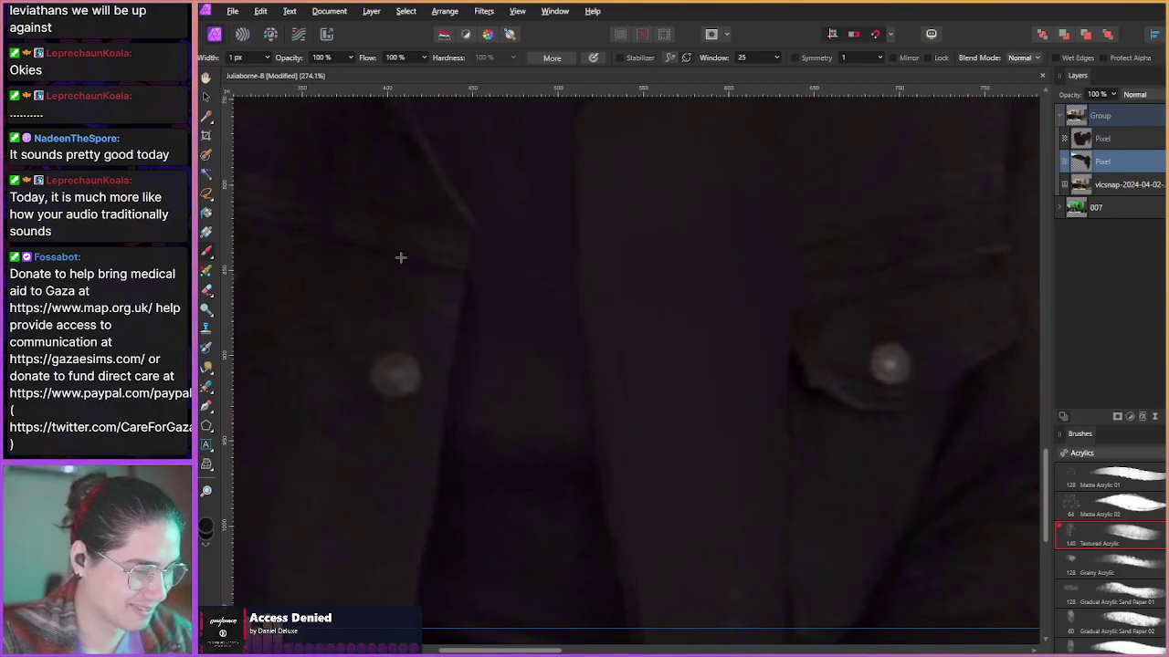
scroll(400, 258, down, 8)
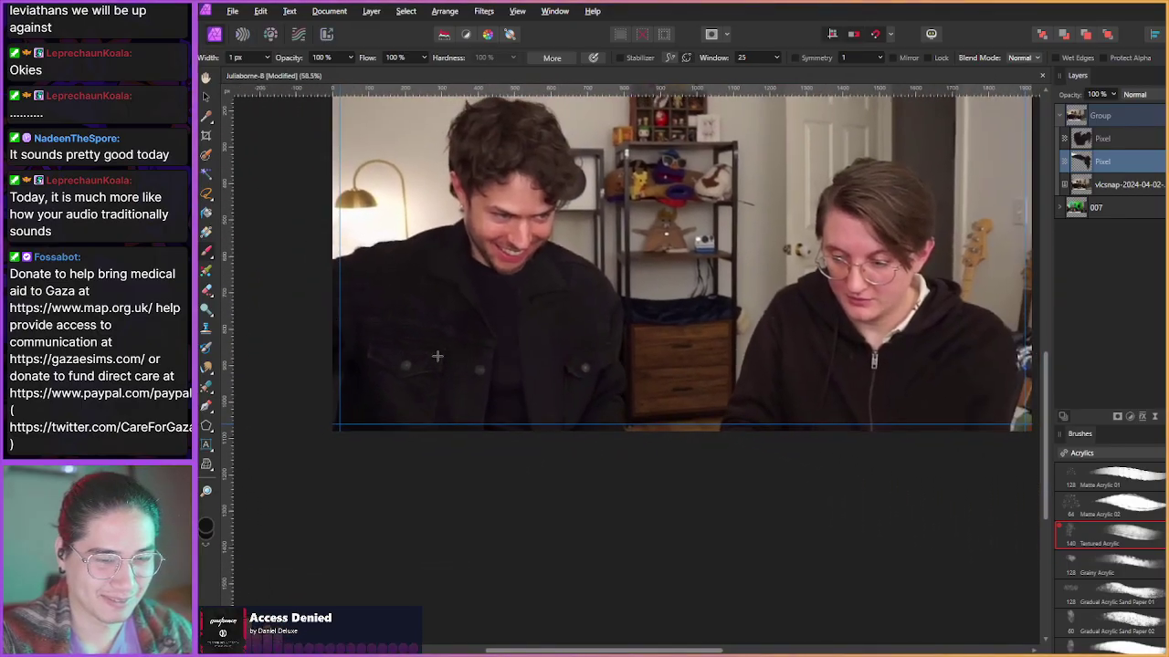
scroll(466, 366, down, 1)
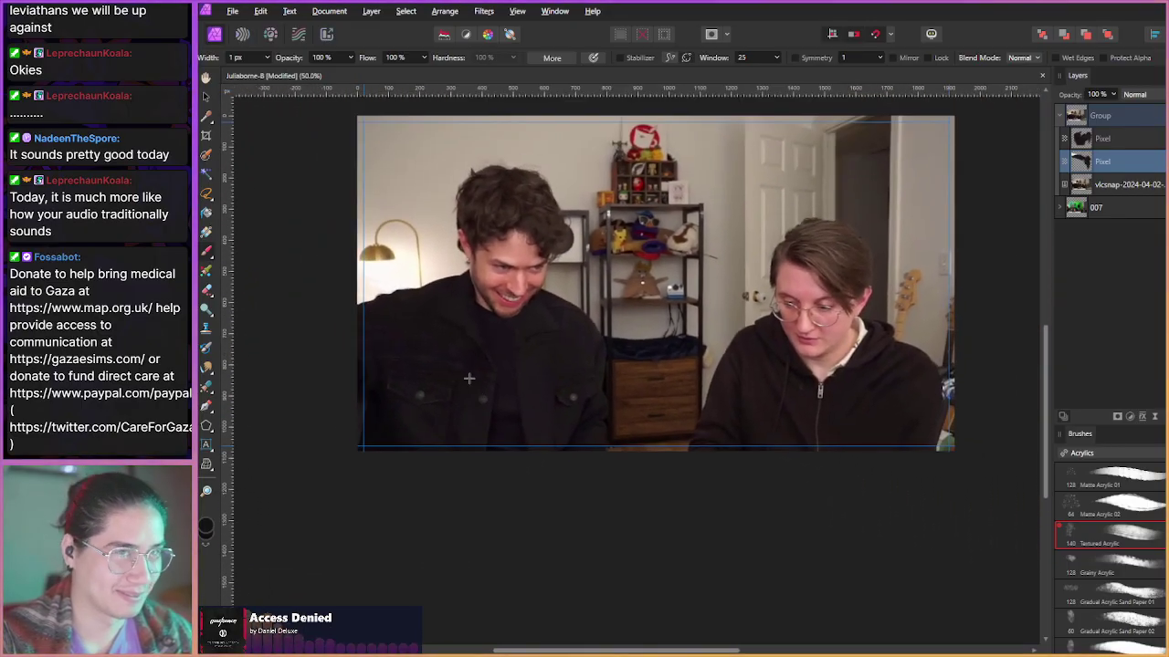
scroll(479, 406, up, 2)
scroll(494, 410, right, 1)
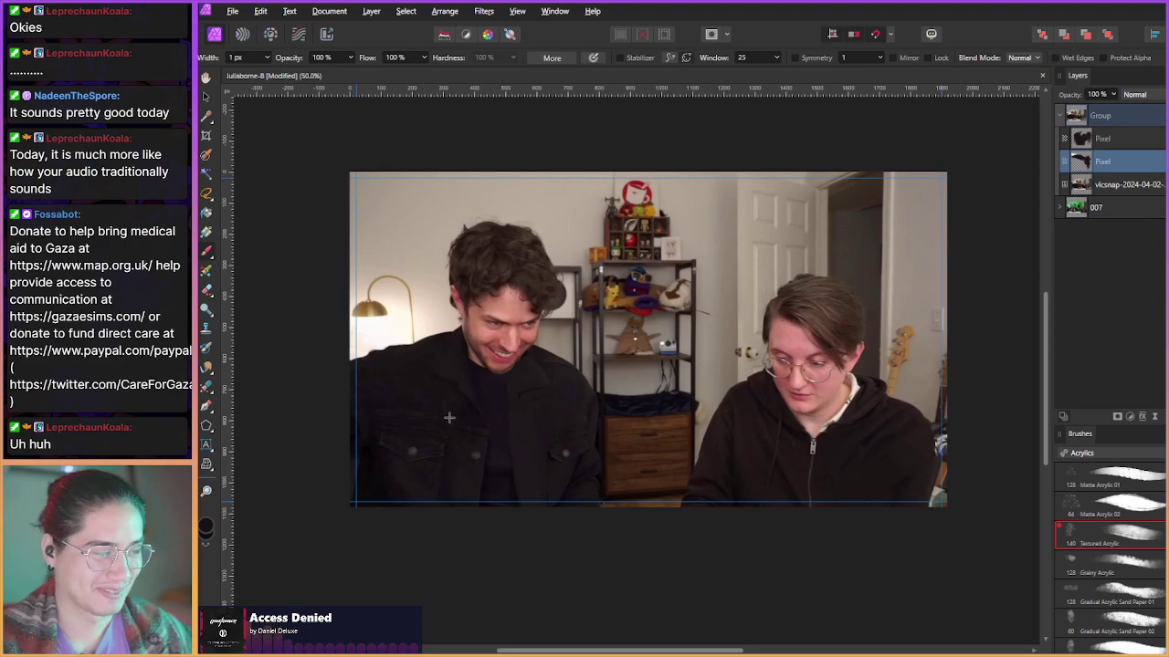
scroll(449, 417, up, 1)
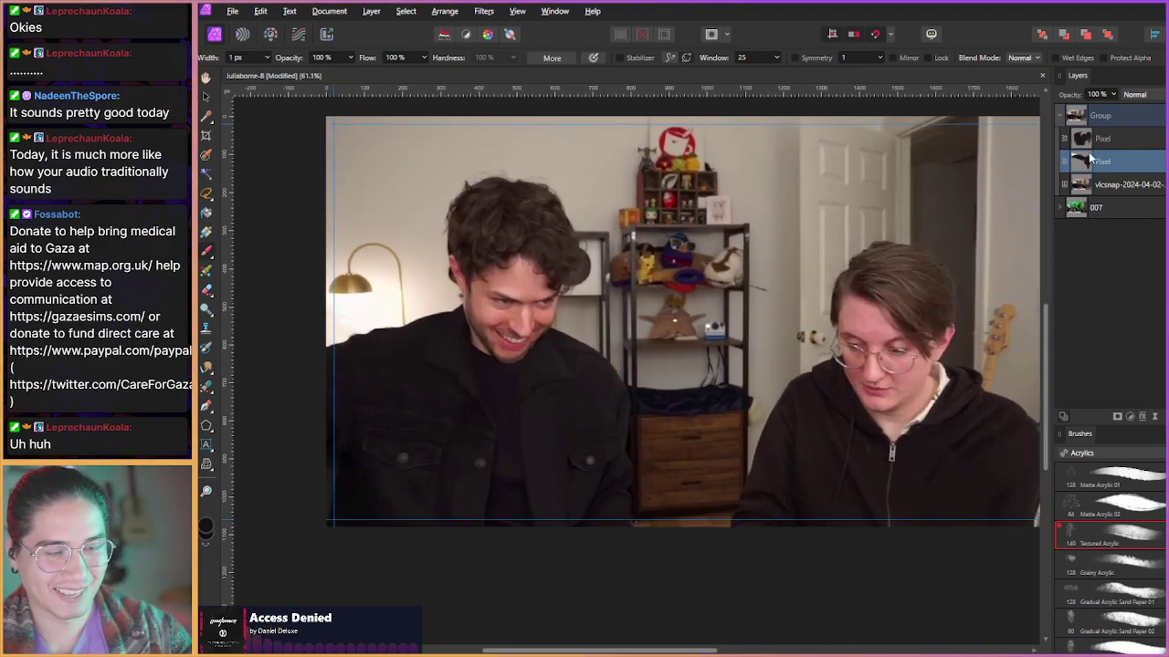
- Paste the Bloodborne gameplay snapshot into the document and move its layer above the group containing the hosts
click(1103, 186)
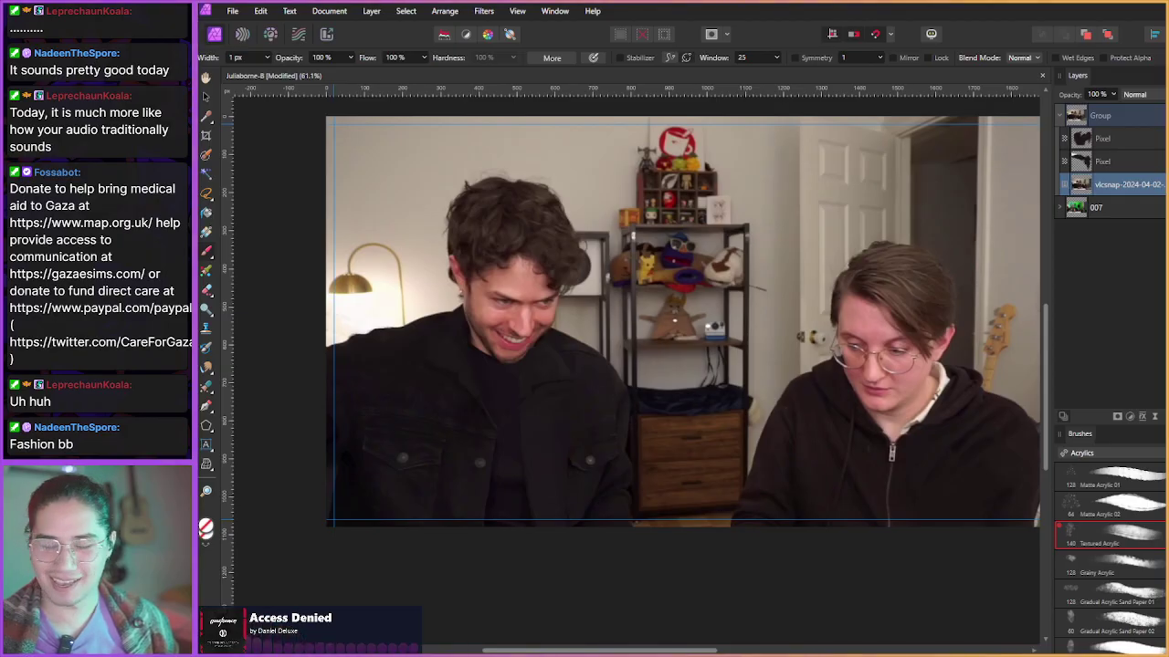
key(ctrl+v)
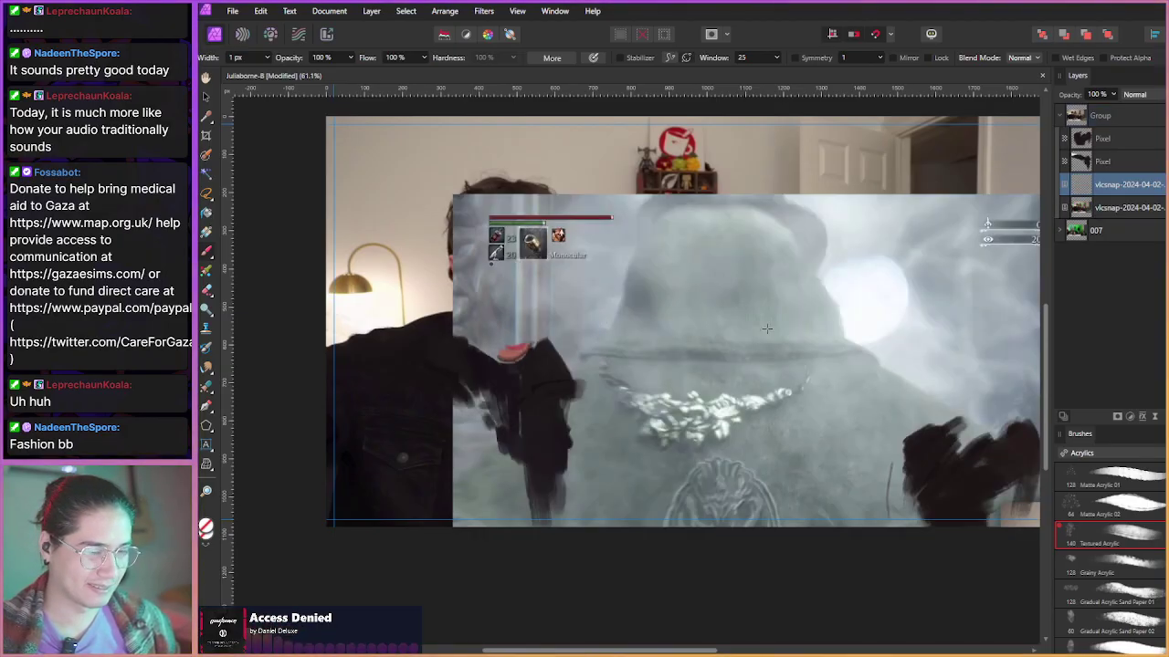
mouse_move(1095, 186)
mouse_down()
mouse_move(1082, 124)
mouse_move(1066, 137)
mouse_up()
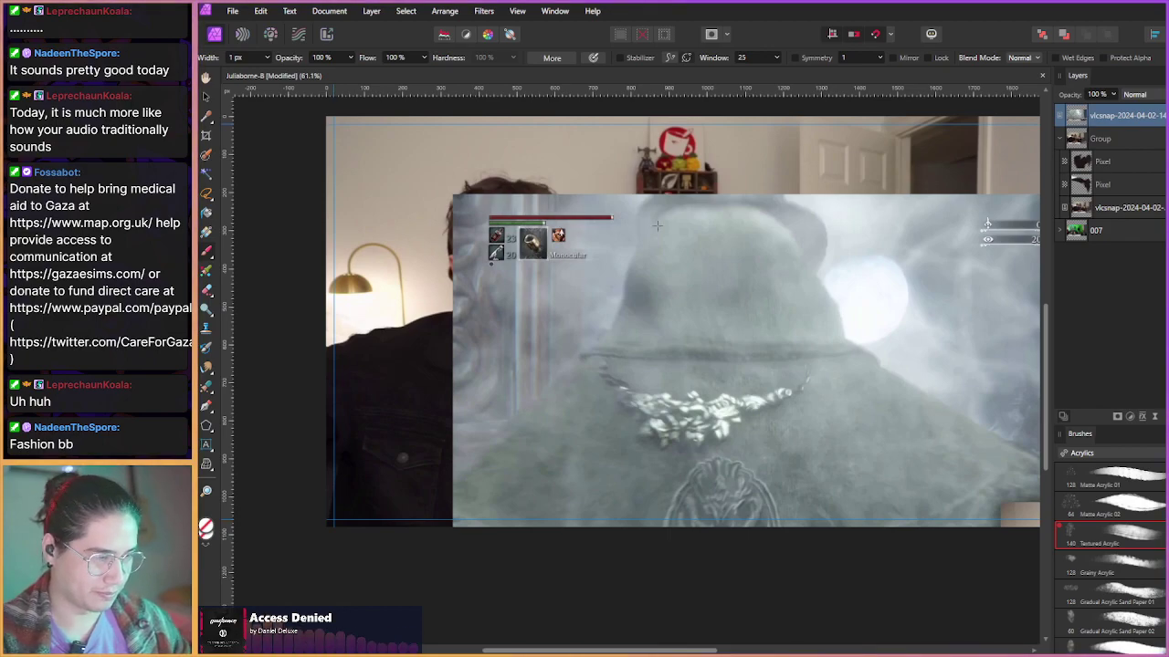
scroll(495, 352, up, 3)
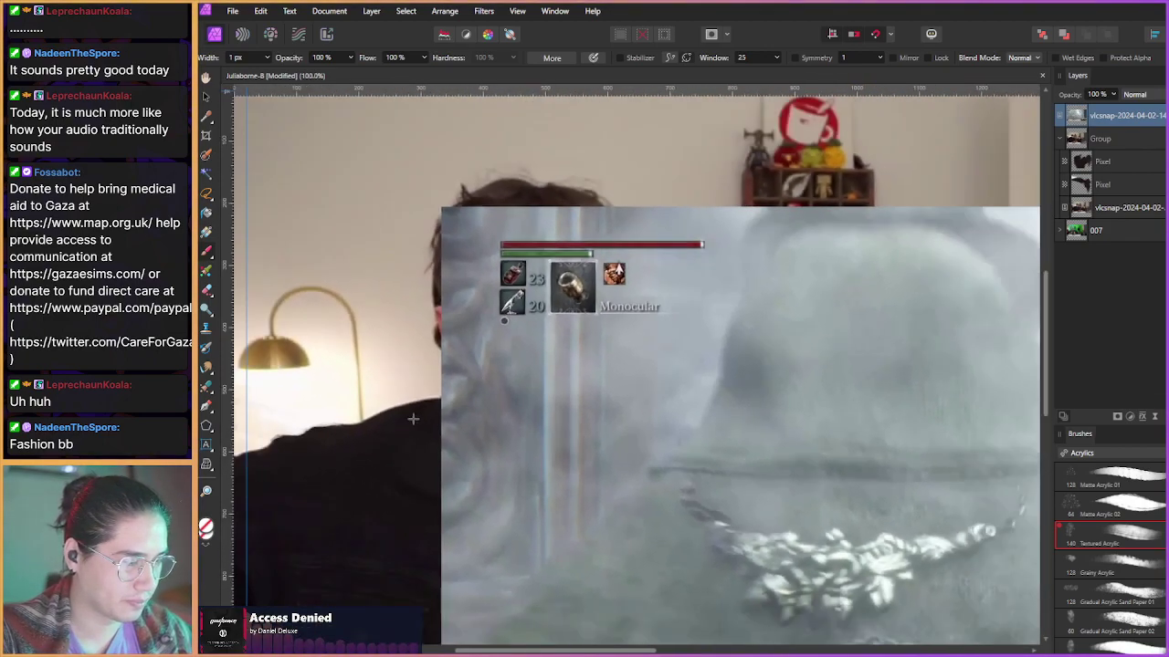
scroll(543, 445, down, 3)
key(v)
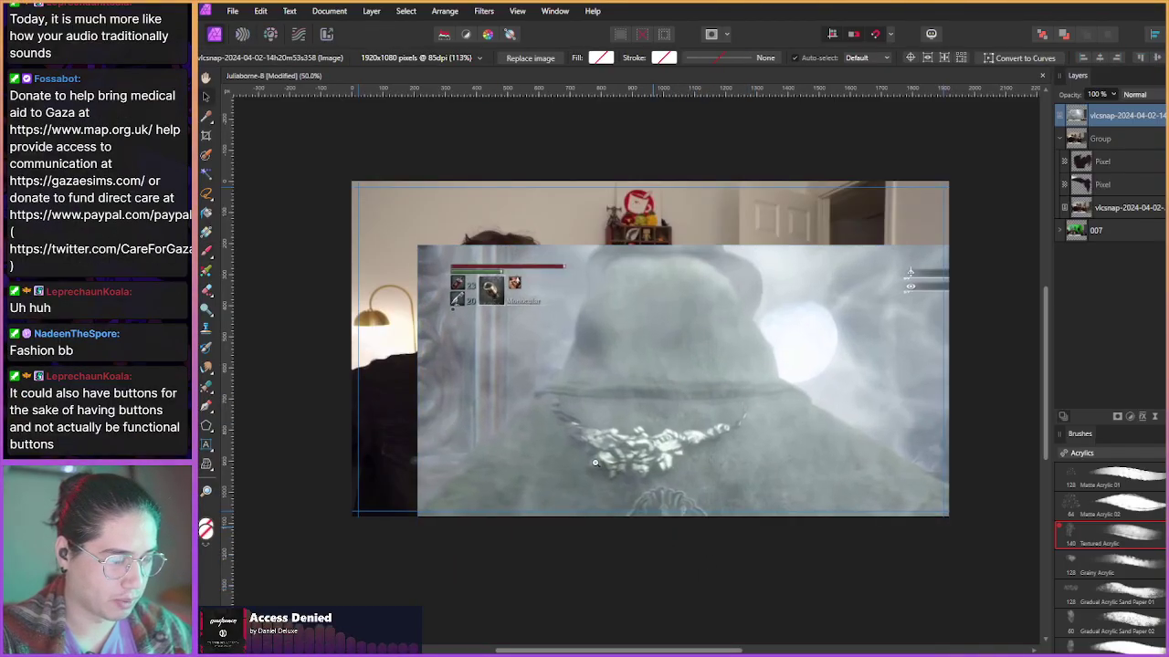
- Enlarge the gameplay snapshot to about 356% so its health bars and item icons spread across most of the canvas
scroll(744, 562, down, 3)
drag(734, 513, 684, 455)
scroll(478, 382, down, 2)
drag(720, 512, 718, 636)
drag(580, 431, 678, 437)
scroll(597, 472, down, 2)
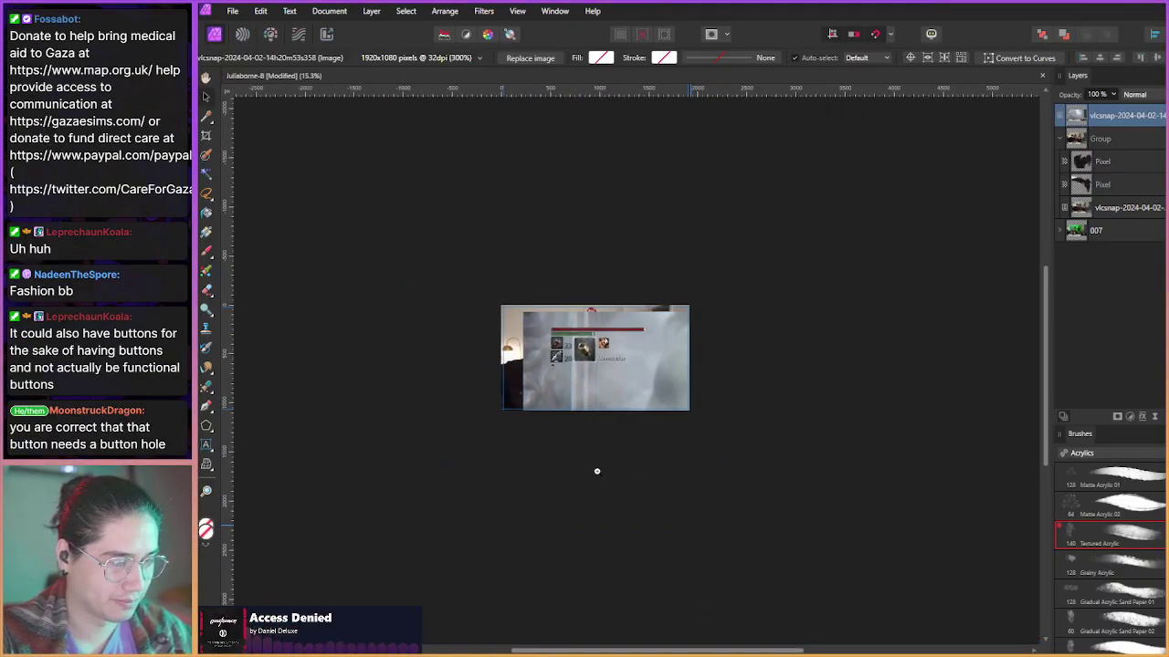
drag(715, 474, 716, 519)
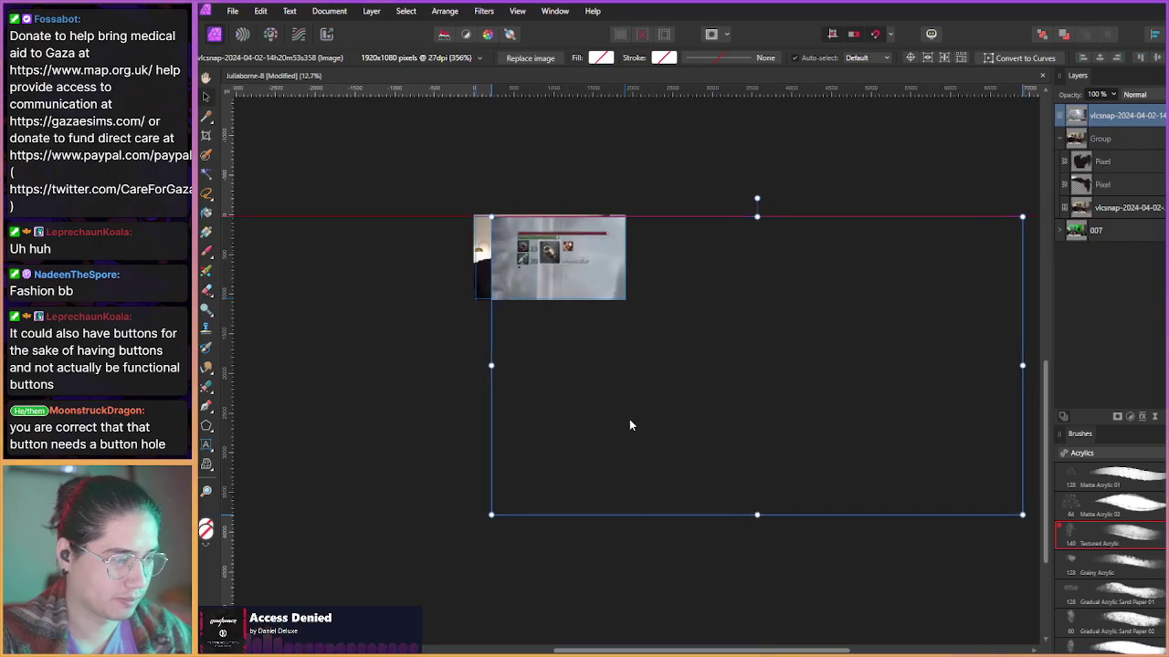
scroll(538, 392, up, 2)
scroll(592, 475, down, 1)
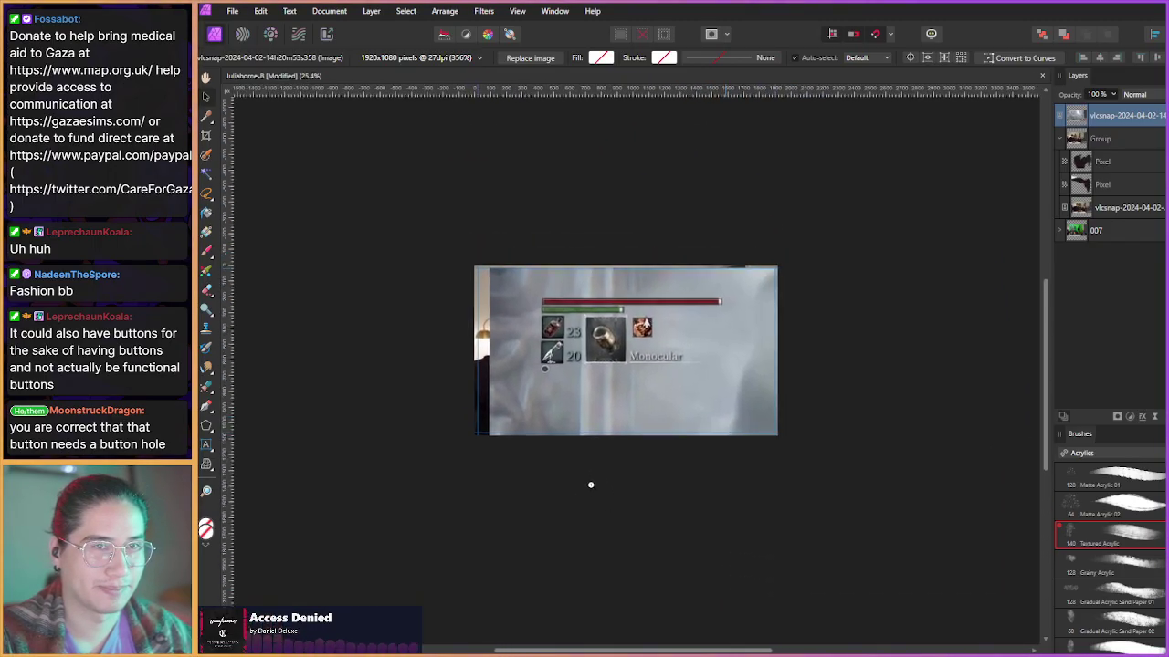
scroll(595, 465, up, 2)
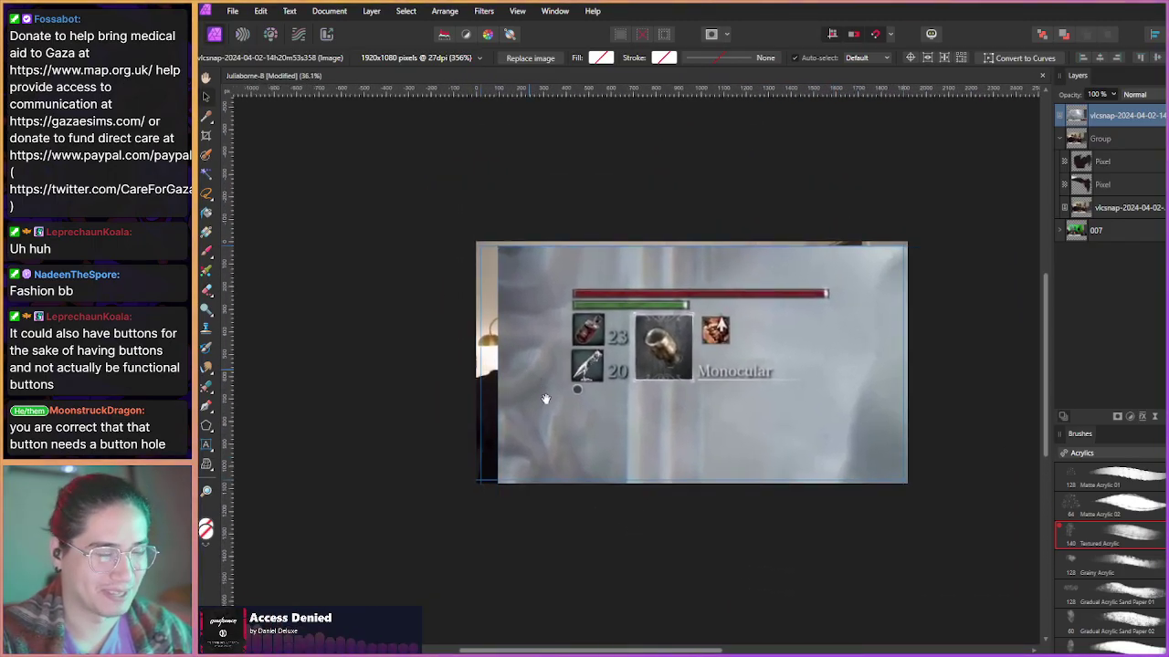
scroll(552, 374, up, 2)
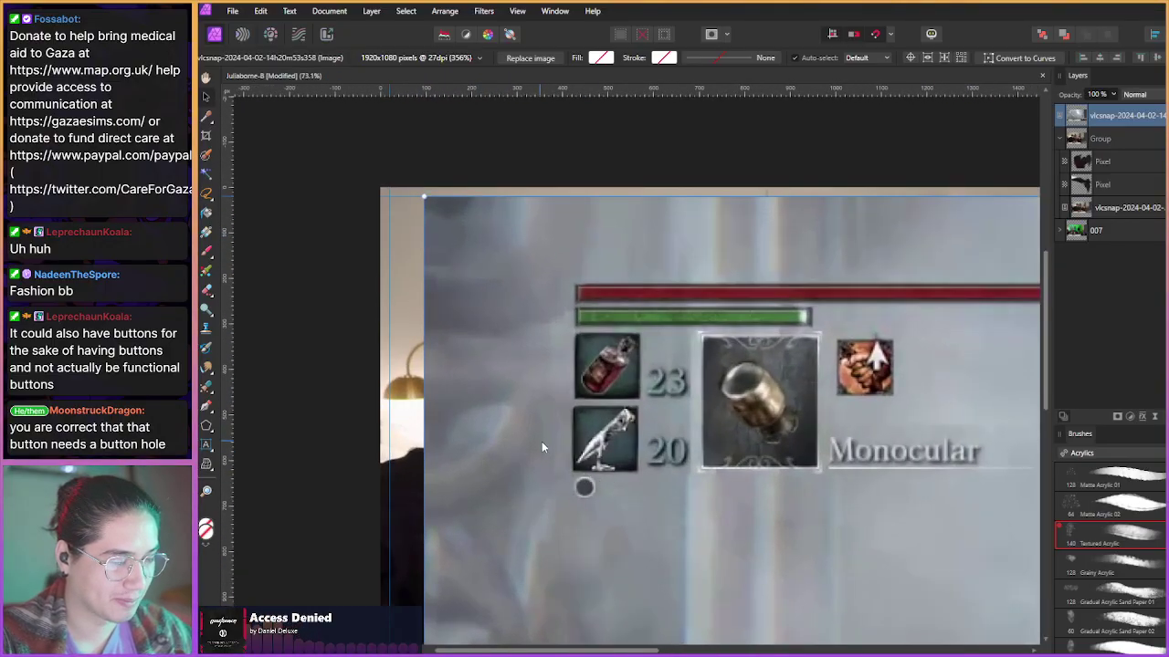
- Scale the gameplay snapshot up to about 480% and reposition it to cover the canvas's upper-left corner
scroll(585, 475, down, 4)
drag(442, 411, 329, 337)
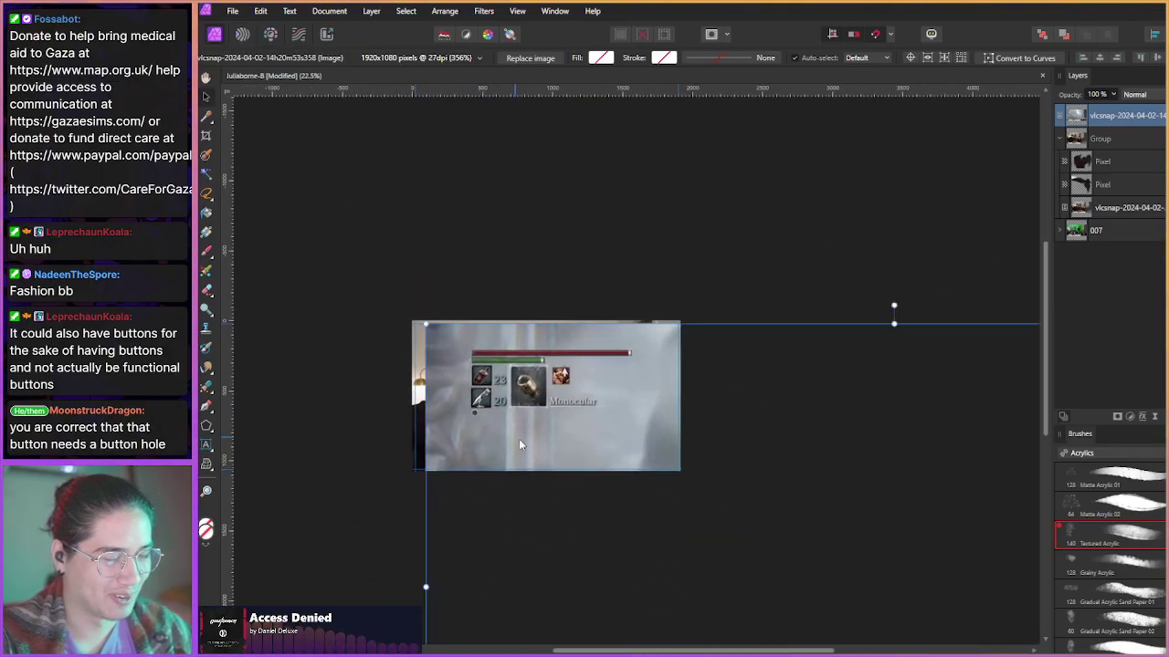
drag(893, 323, 893, 239)
drag(782, 394, 835, 465)
drag(683, 470, 524, 476)
drag(824, 391, 791, 500)
scroll(643, 450, up, 4)
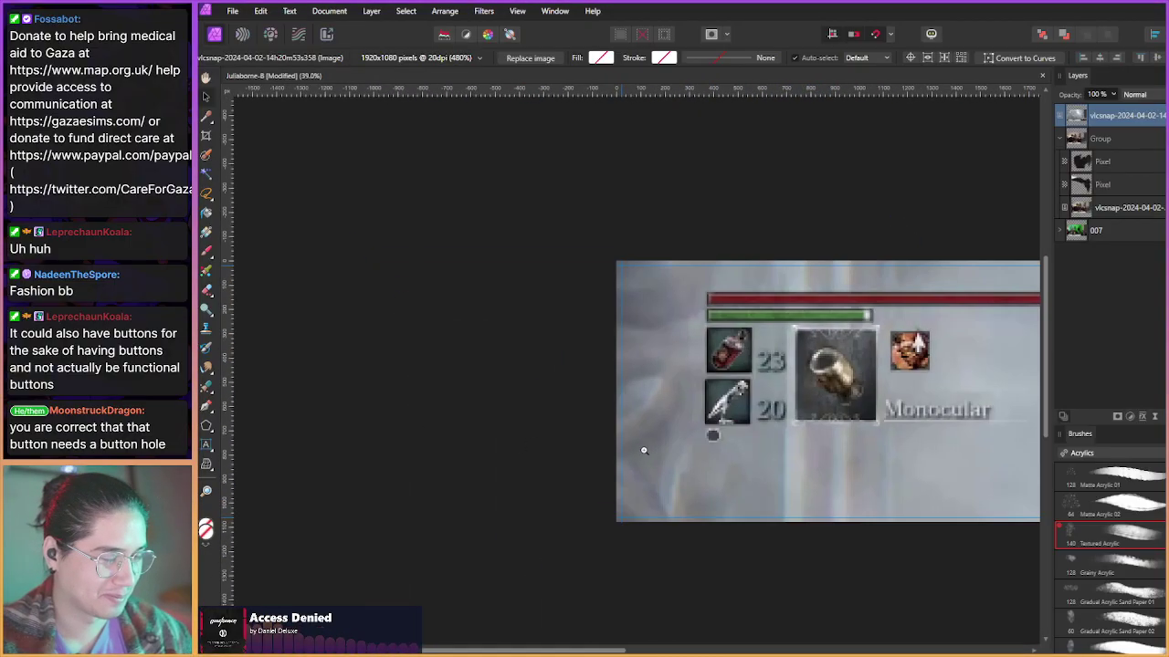
scroll(643, 450, up, 3)
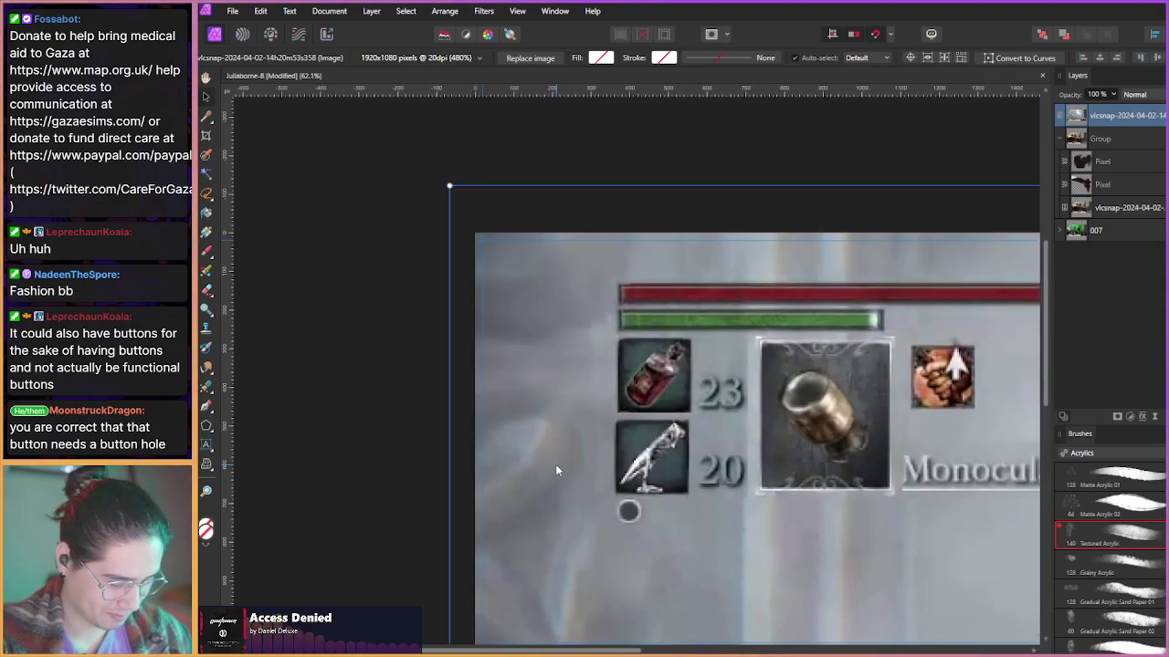
- Add a new pixel layer for painting and move it above the gameplay snapshot
key(b)
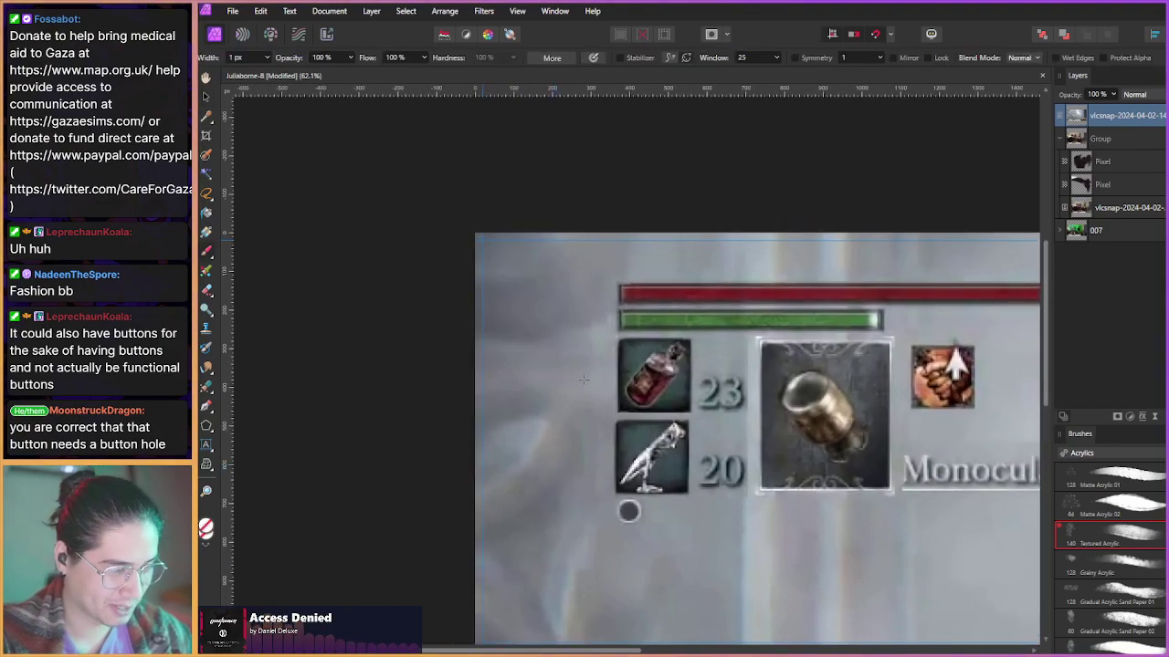
click(1101, 161)
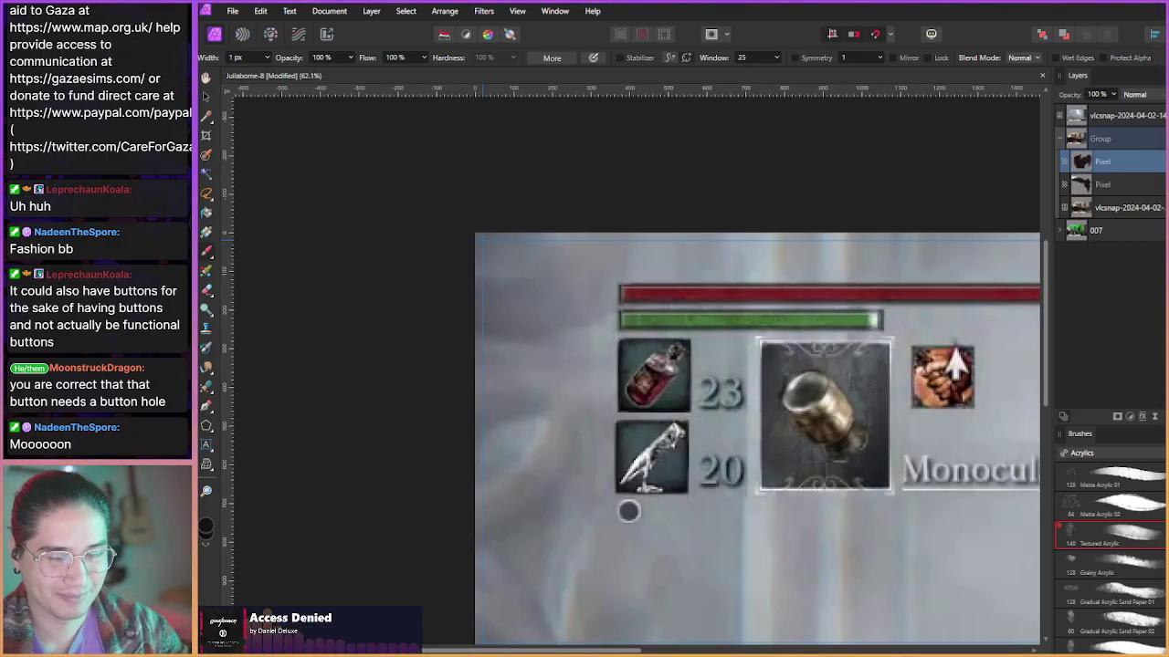
click(1141, 418)
scroll(628, 511, up, 5)
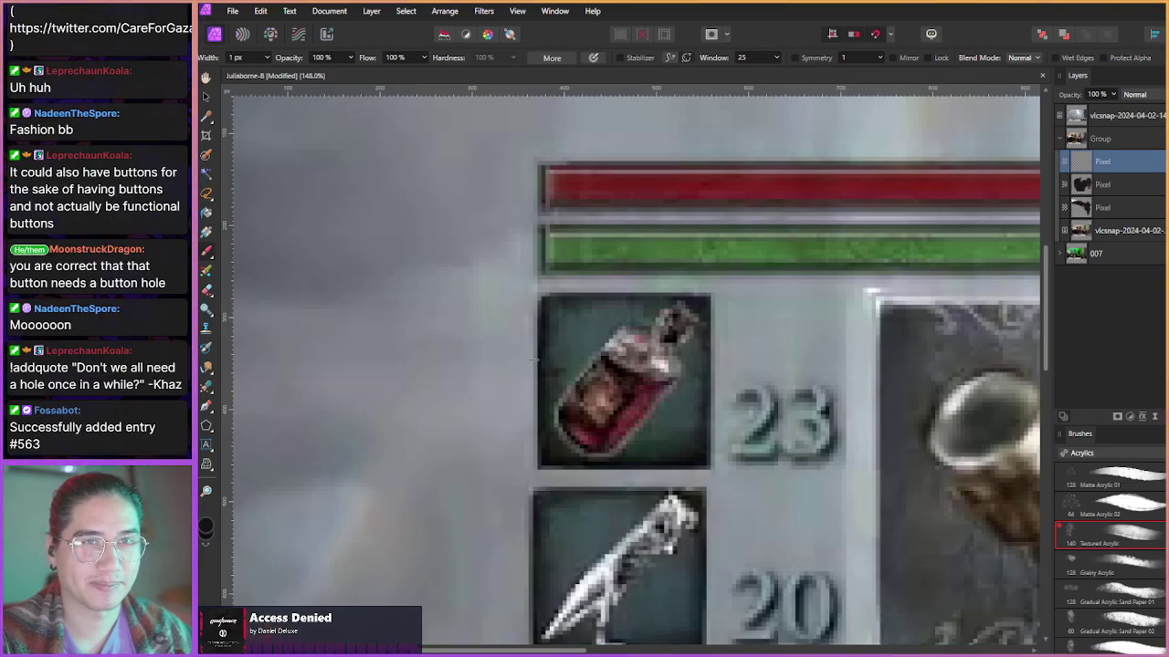
drag(566, 422, 563, 421)
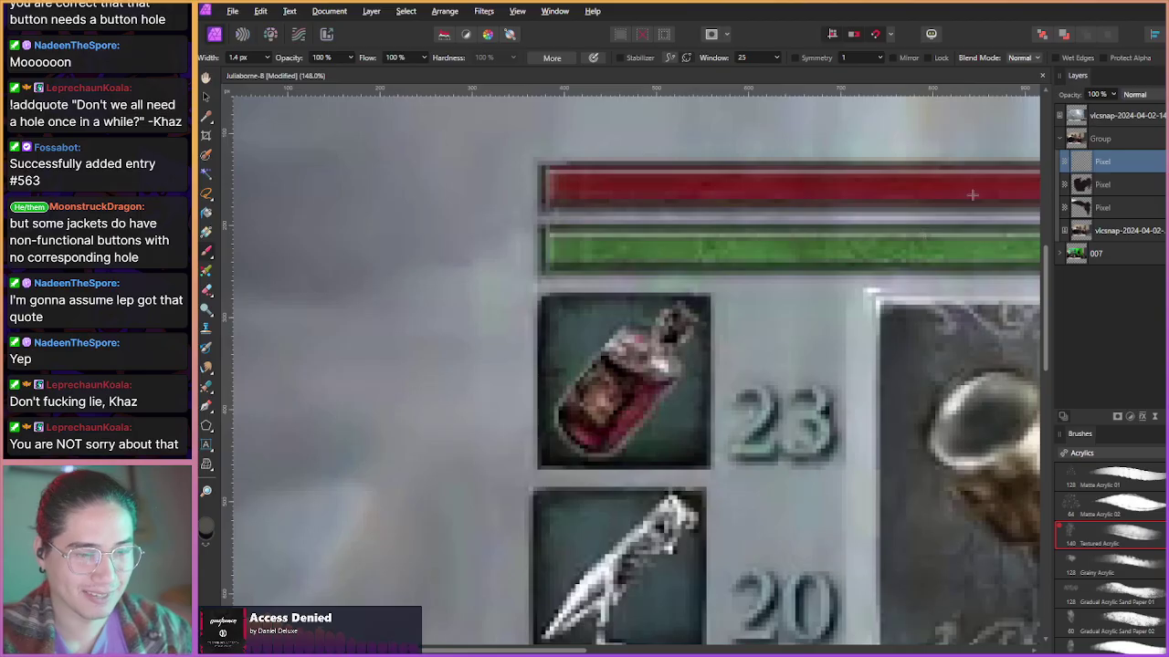
drag(1074, 157, 1096, 106)
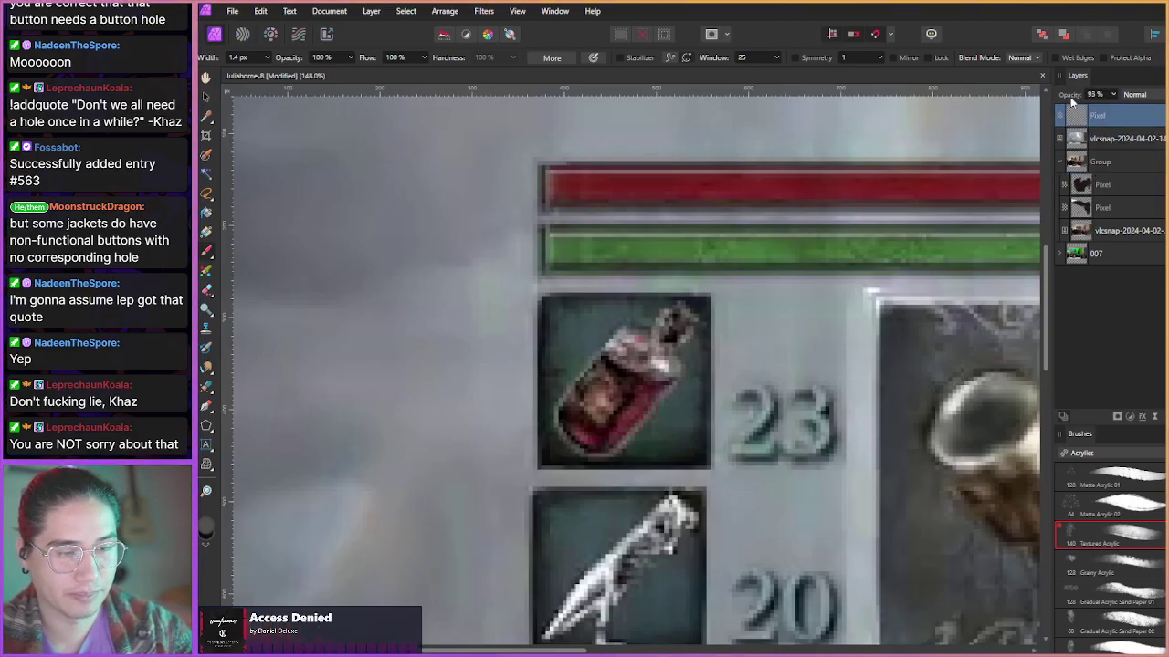
- Set the gameplay snapshot's opacity to 76%, hide and collapse the hosts' group, and select the new pixel layer
click(1075, 139)
key(7)
key(6)
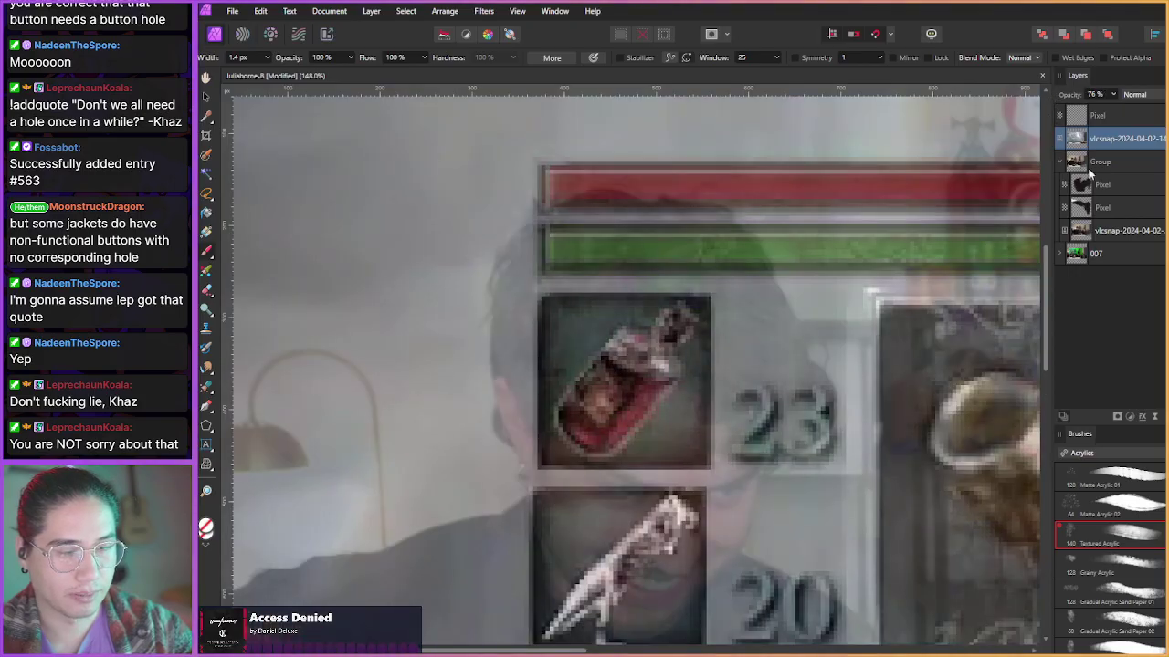
click(1166, 161)
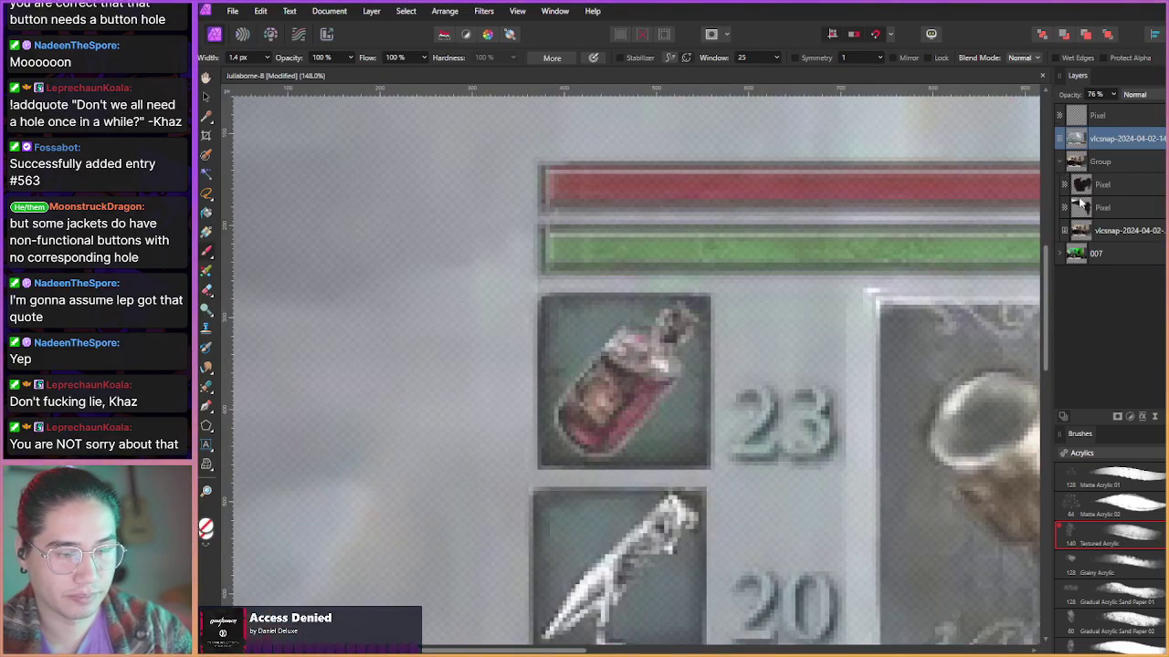
click(1059, 163)
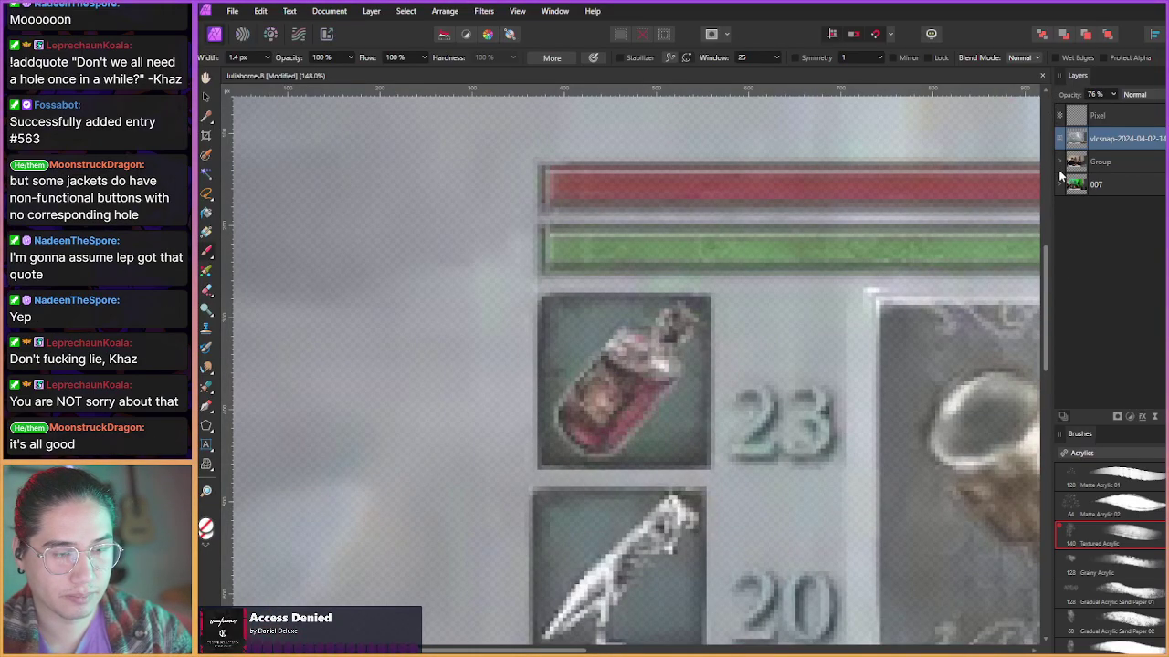
click(1062, 117)
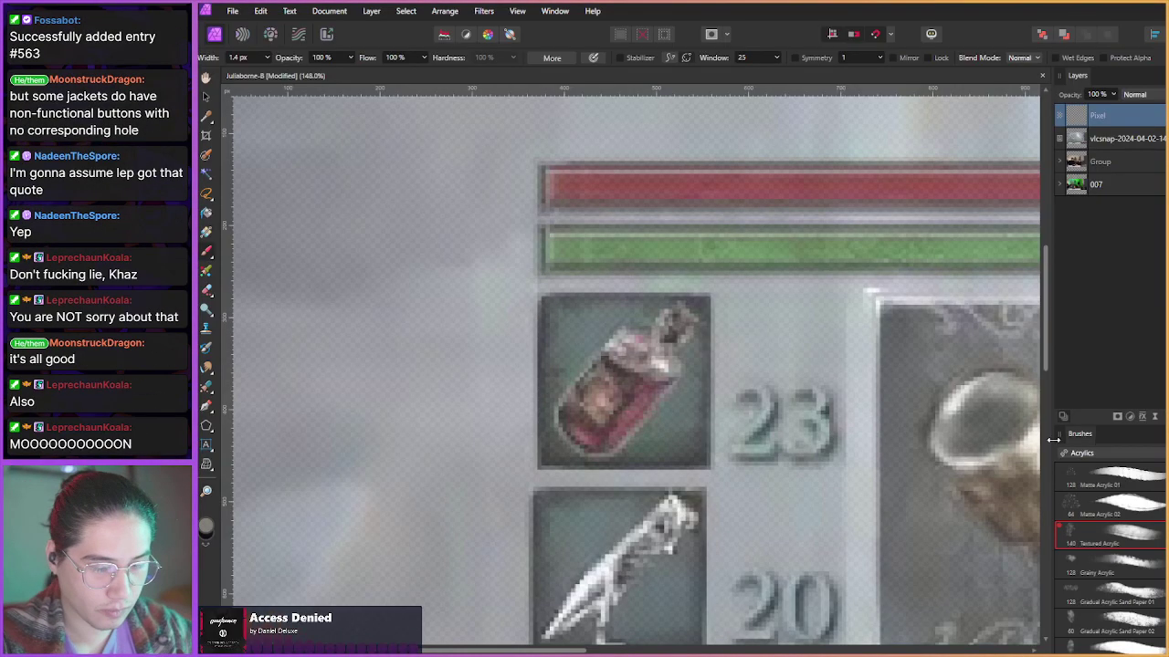
- Choose the Classic Chisel Felt Pen from the Pens brush category
click(1079, 453)
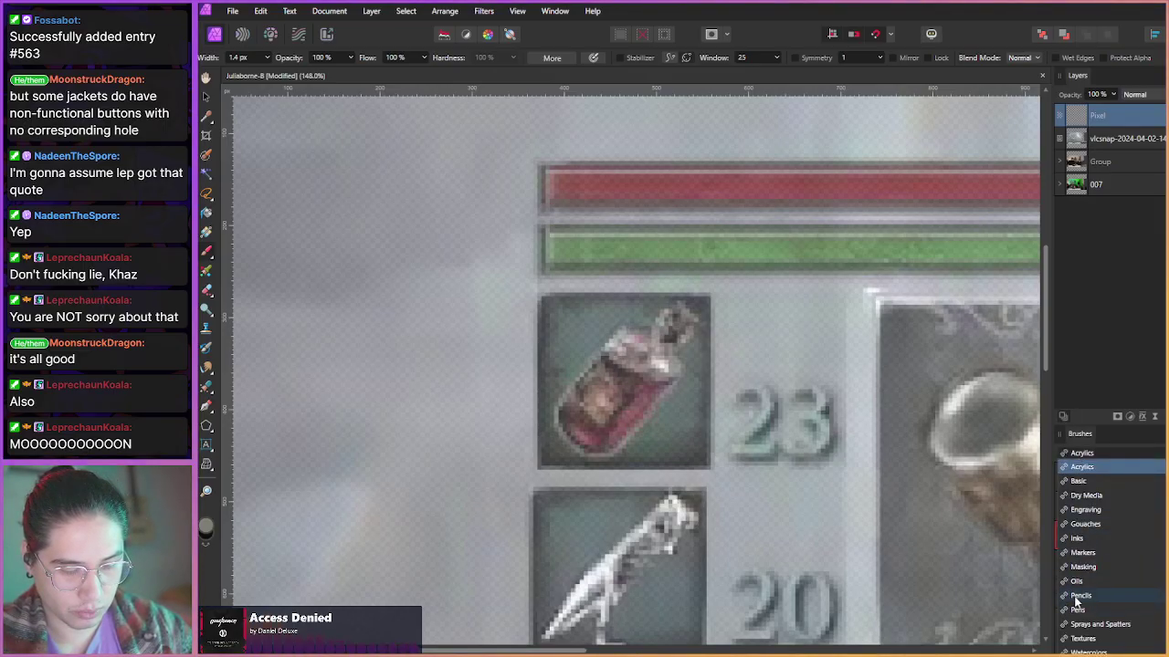
click(1078, 596)
click(1078, 456)
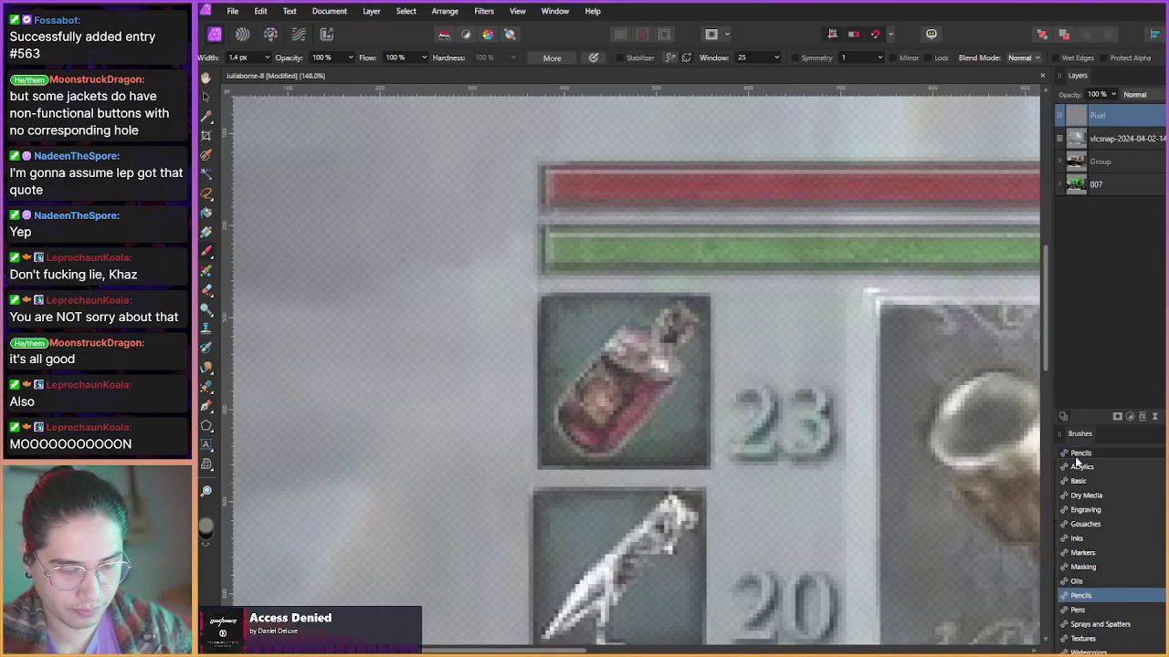
click(1077, 610)
click(1085, 575)
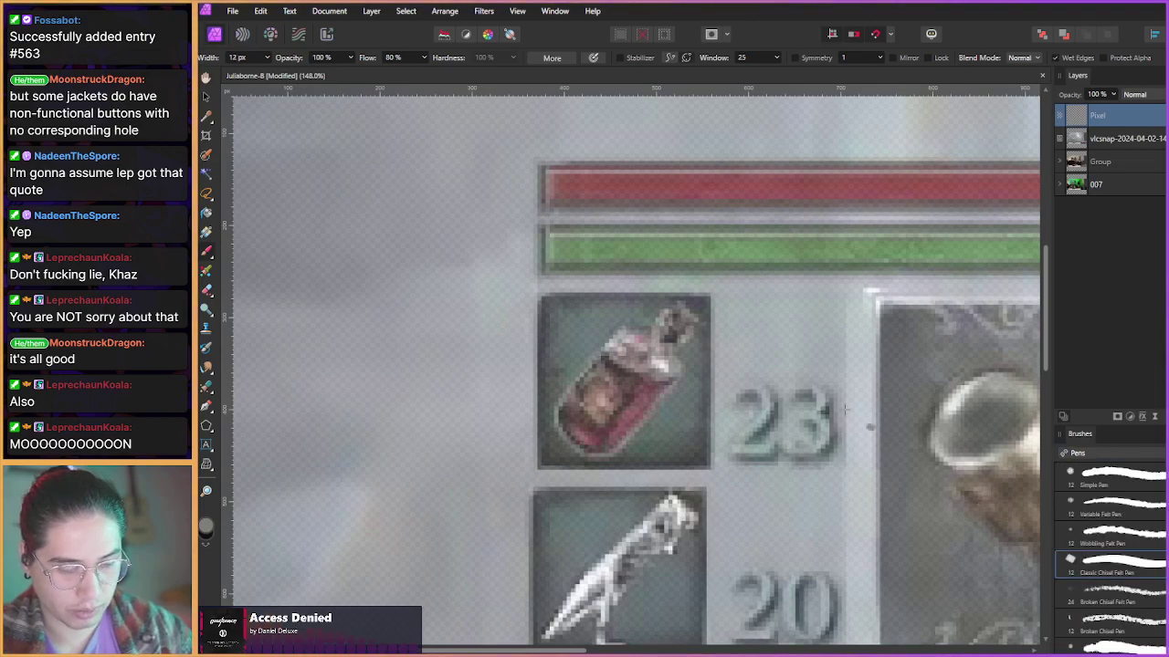
- Trace the blood vial's rounded base in light grey with a 3.6 px brush
drag(557, 428, 542, 458)
scroll(552, 438, up, 1)
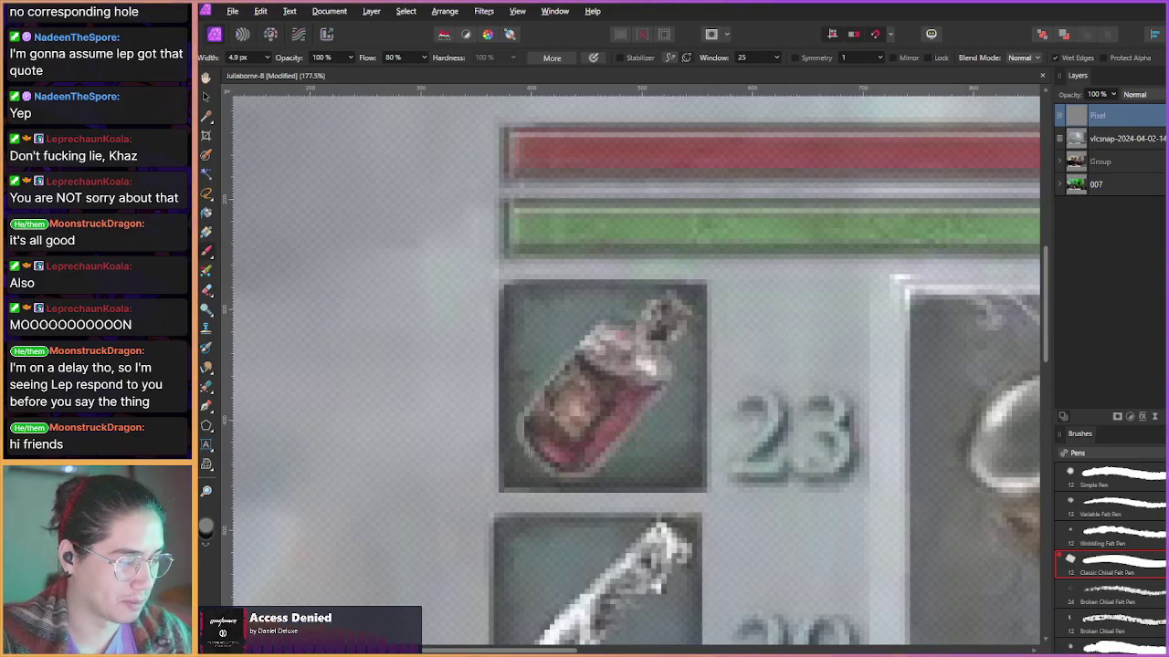
scroll(527, 451, up, 2)
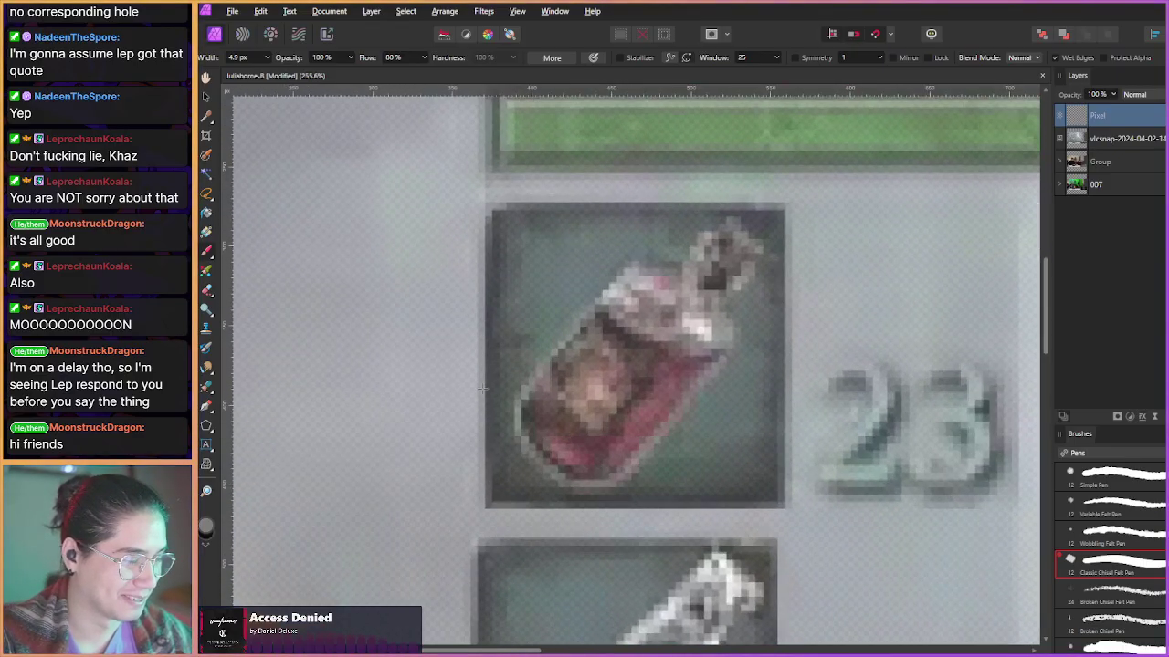
drag(527, 427, 529, 427)
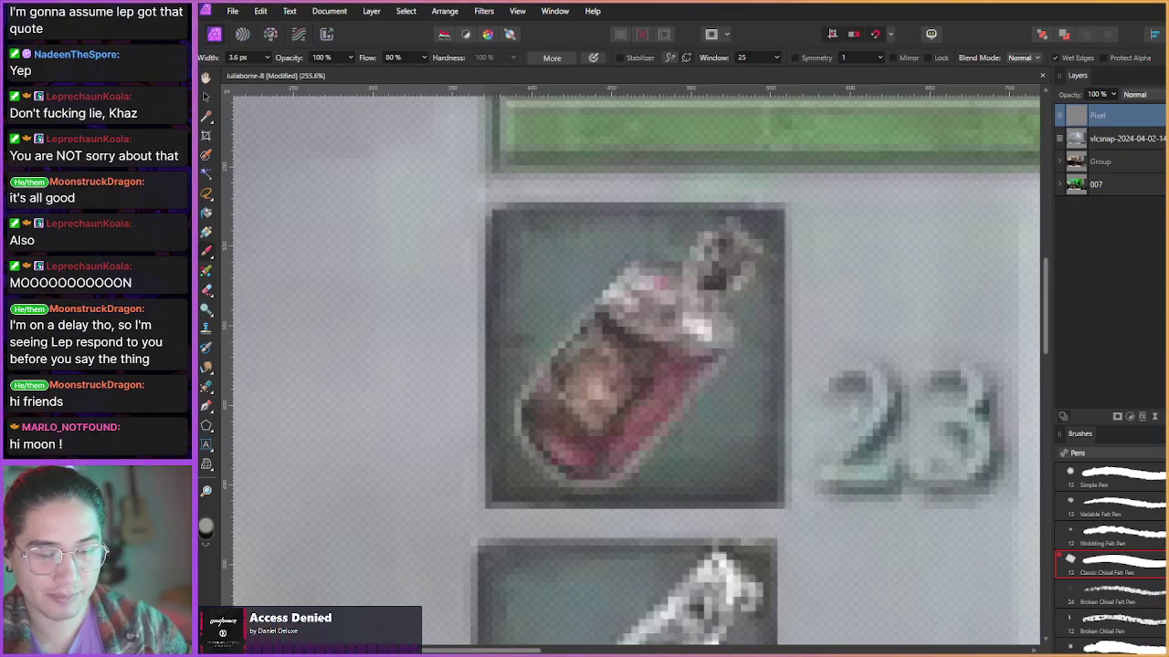
mouse_move(518, 409)
mouse_down()
mouse_move(524, 444)
mouse_move(546, 467)
mouse_move(610, 484)
mouse_move(553, 462)
mouse_up()
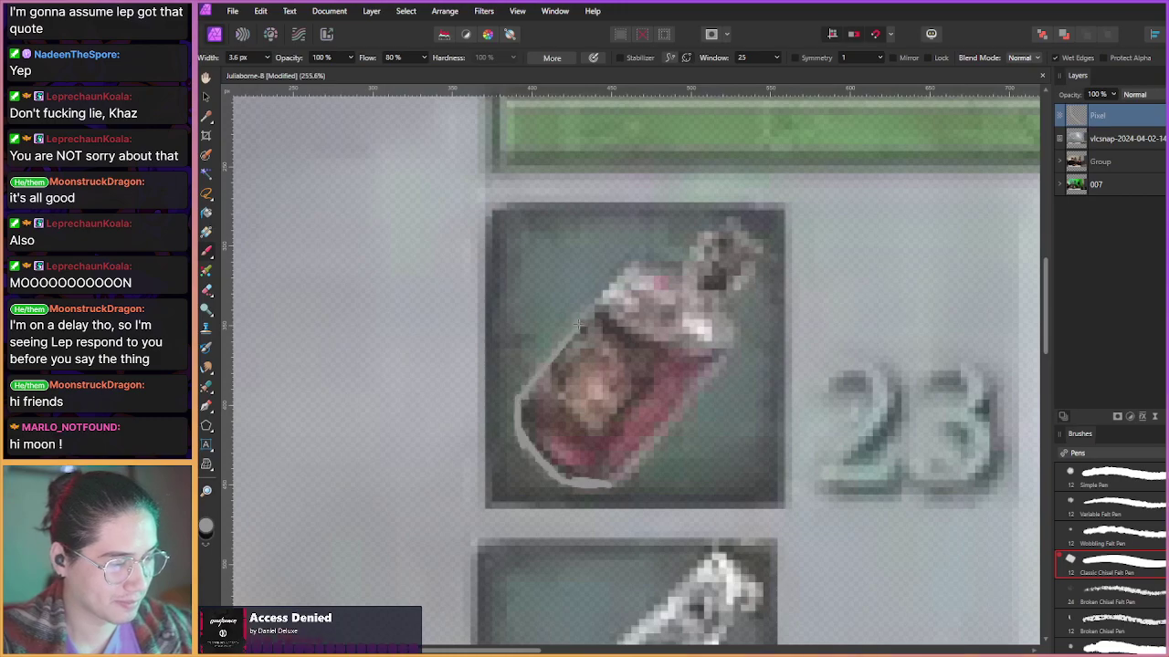
- Outline the blood vial's two long sides and its shoulders up to the neck in light grey
drag(627, 272, 585, 314)
drag(610, 484, 657, 426)
key(ctrl+z)
drag(610, 484, 721, 358)
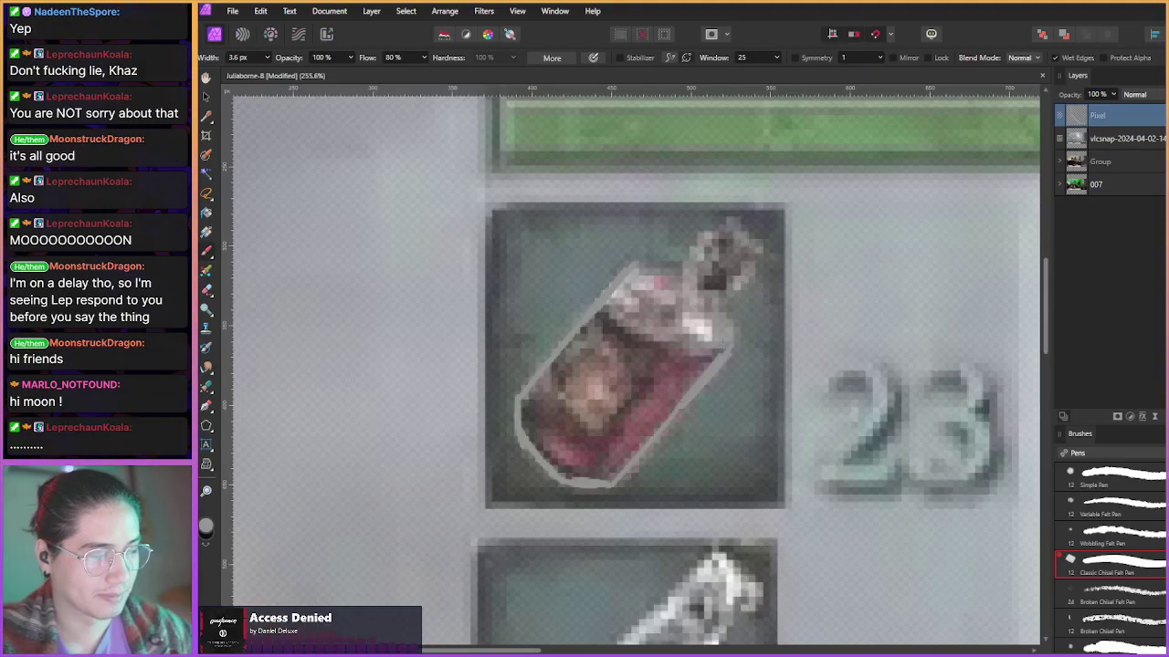
drag(631, 269, 687, 269)
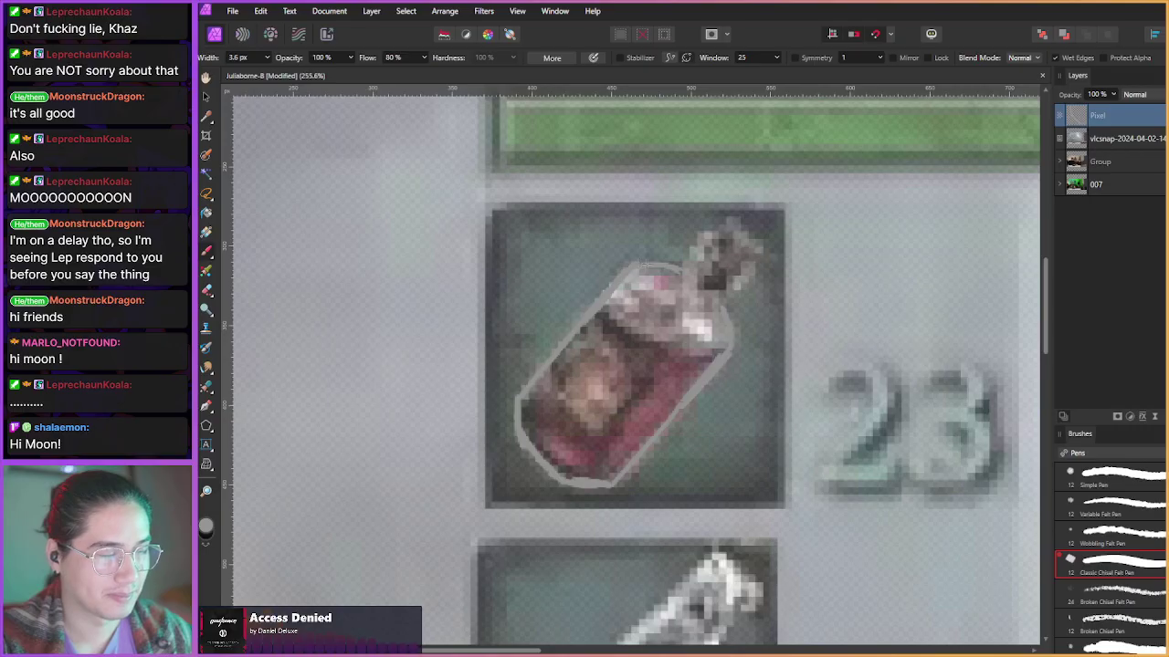
- Finish the grey outline around the bottle's shoulder and stopper, and fill the whole silhouette with grey using a 15.9 px brush
drag(699, 287, 710, 303)
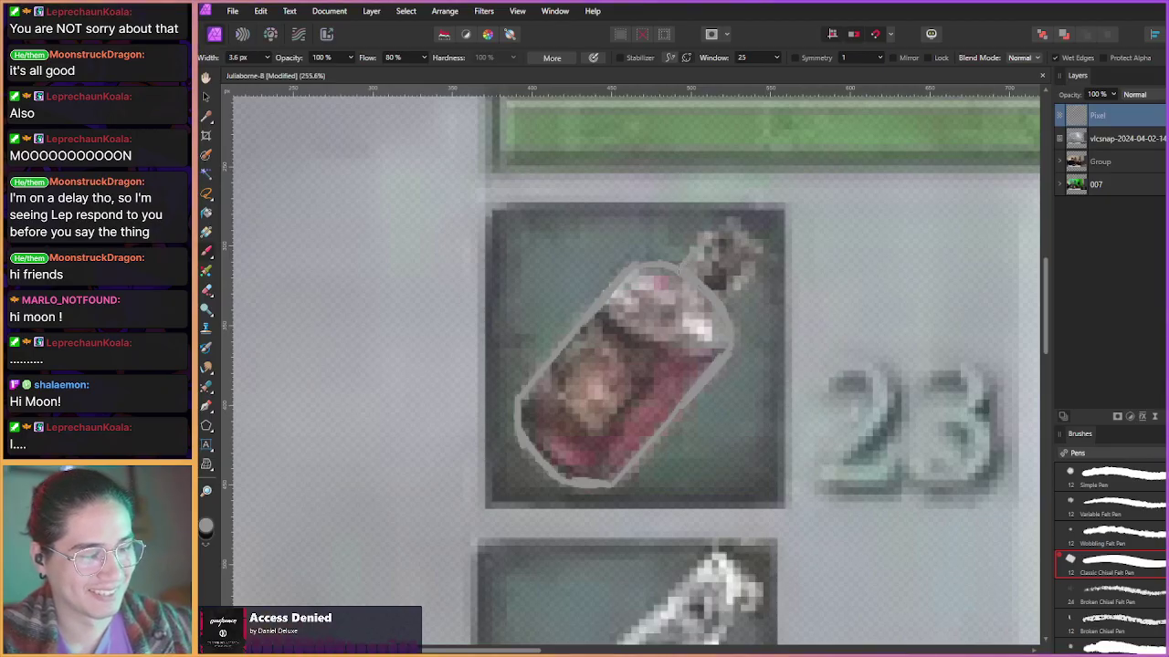
mouse_move(734, 219)
mouse_down()
mouse_move(712, 230)
mouse_move(757, 243)
mouse_move(731, 301)
mouse_up()
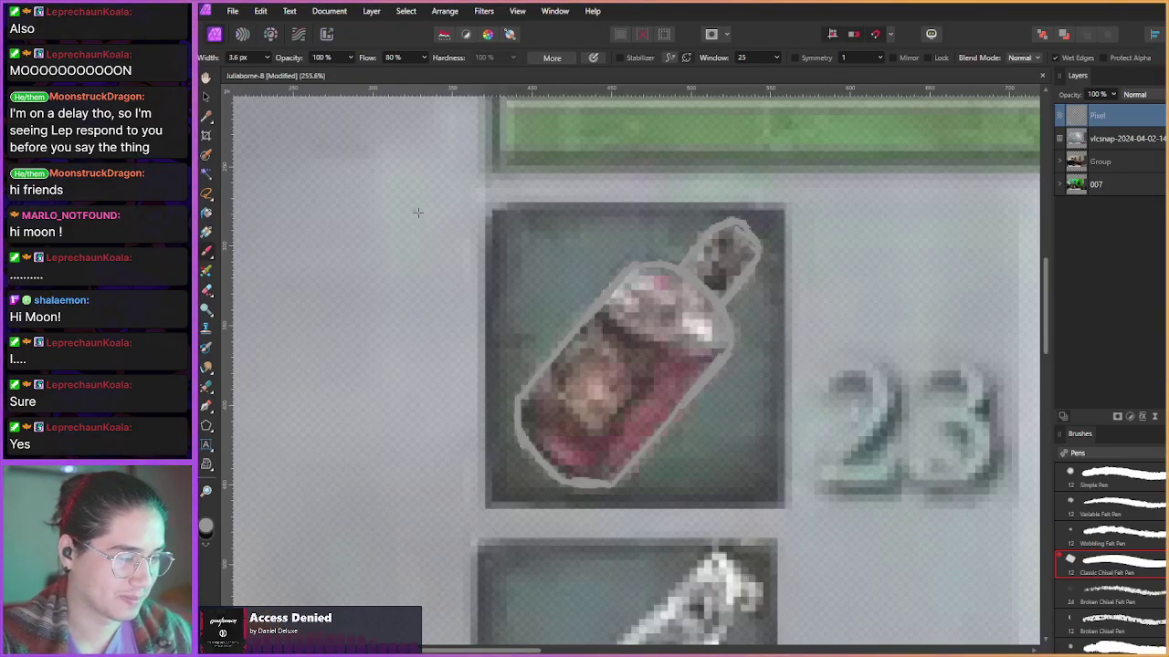
drag(601, 358, 612, 359)
mouse_move(541, 421)
mouse_down()
mouse_move(532, 409)
mouse_move(568, 469)
mouse_move(539, 394)
mouse_move(547, 382)
mouse_up()
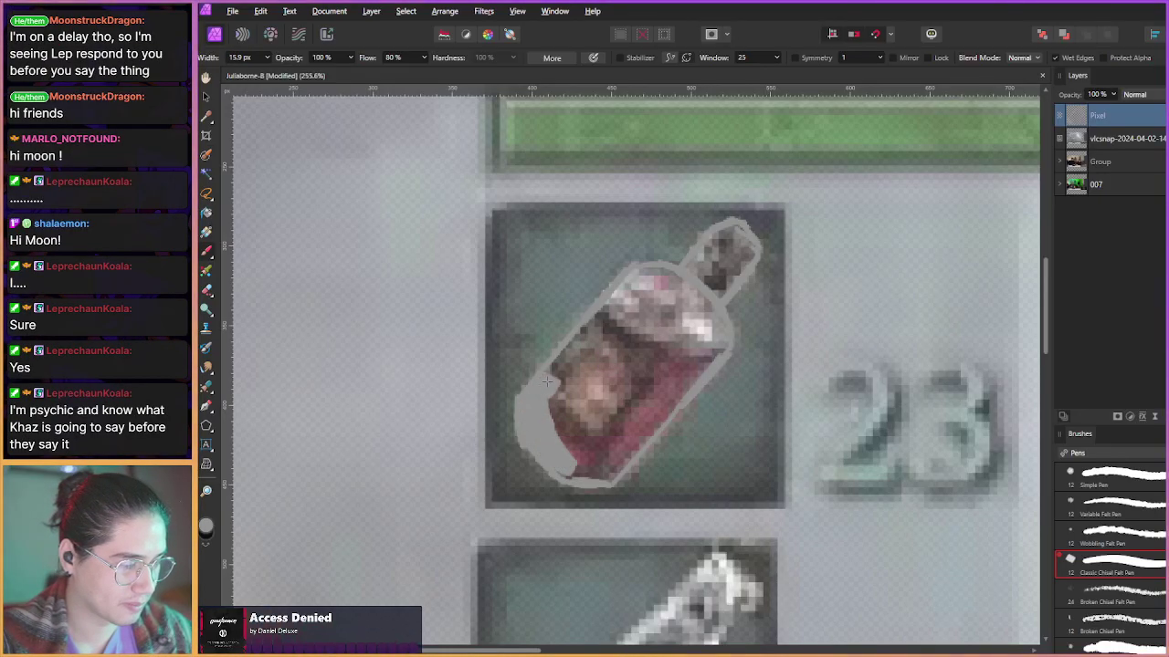
key(ctrl+z)
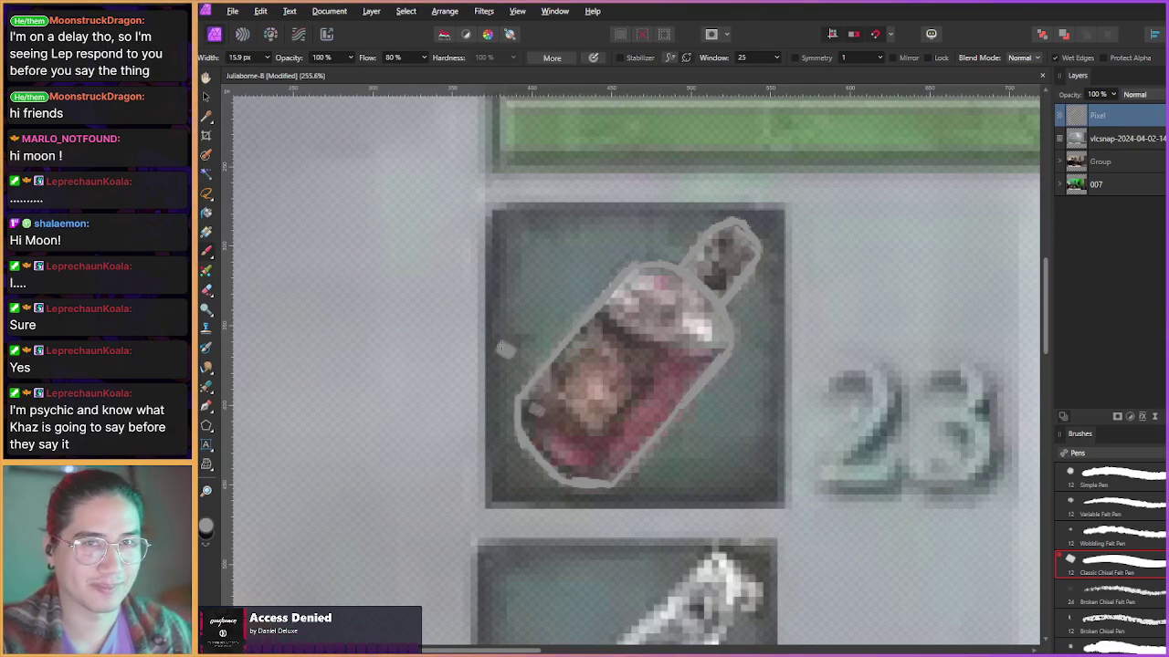
mouse_move(528, 409)
mouse_down()
mouse_move(548, 451)
mouse_move(585, 476)
mouse_move(608, 472)
mouse_move(537, 396)
mouse_move(650, 274)
mouse_move(704, 297)
mouse_move(713, 325)
mouse_move(628, 432)
mouse_move(590, 456)
mouse_move(564, 401)
mouse_move(651, 293)
mouse_move(578, 398)
mouse_move(669, 291)
mouse_move(580, 427)
mouse_move(677, 328)
mouse_move(662, 384)
mouse_up()
drag(604, 457, 674, 385)
drag(611, 454, 598, 429)
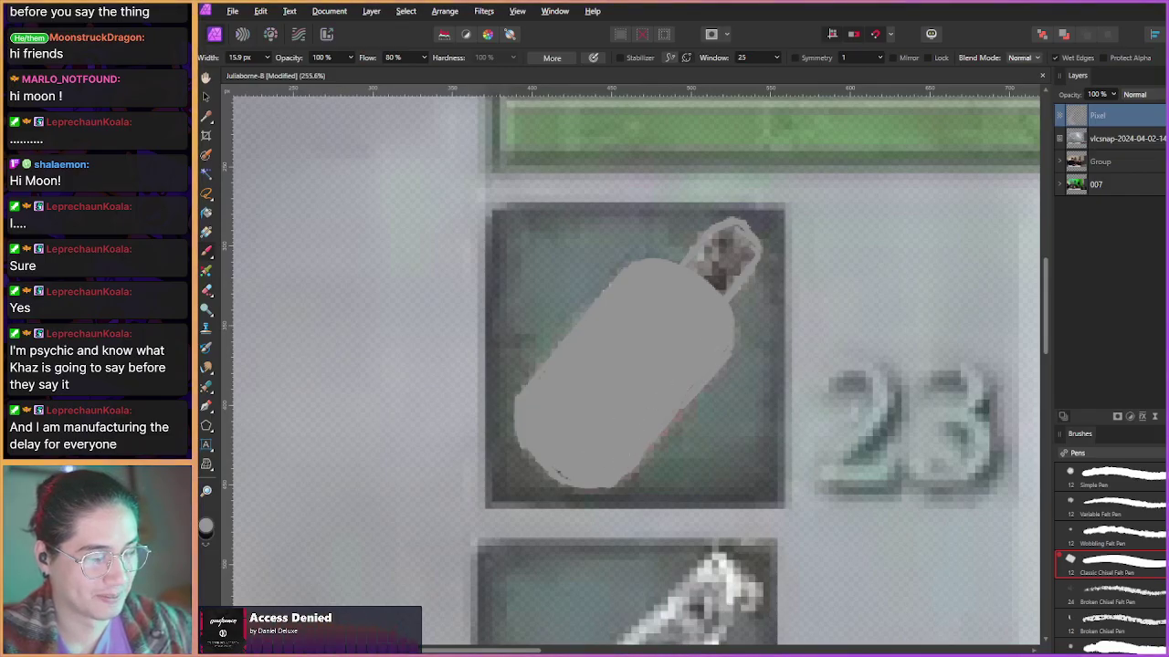
mouse_move(702, 274)
mouse_down()
mouse_move(735, 243)
mouse_move(738, 263)
mouse_move(721, 273)
mouse_up()
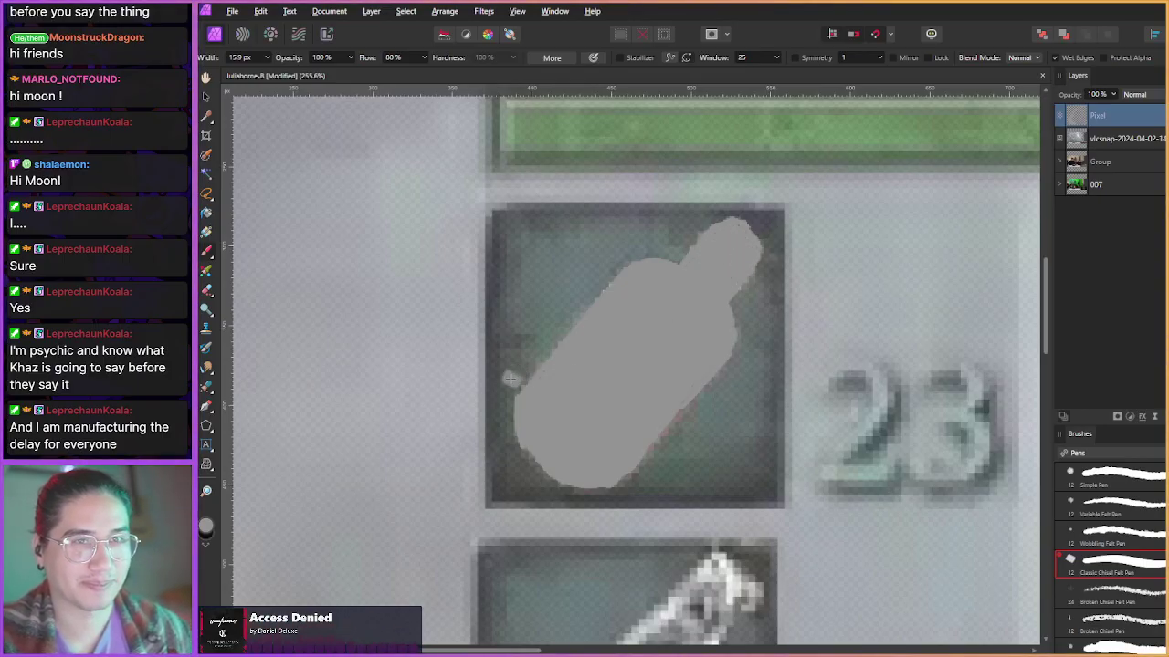
- Add a pixel layer above the grey bottle silhouette and lower the silhouette layer's opacity to 58%
drag(1061, 102, 1055, 96)
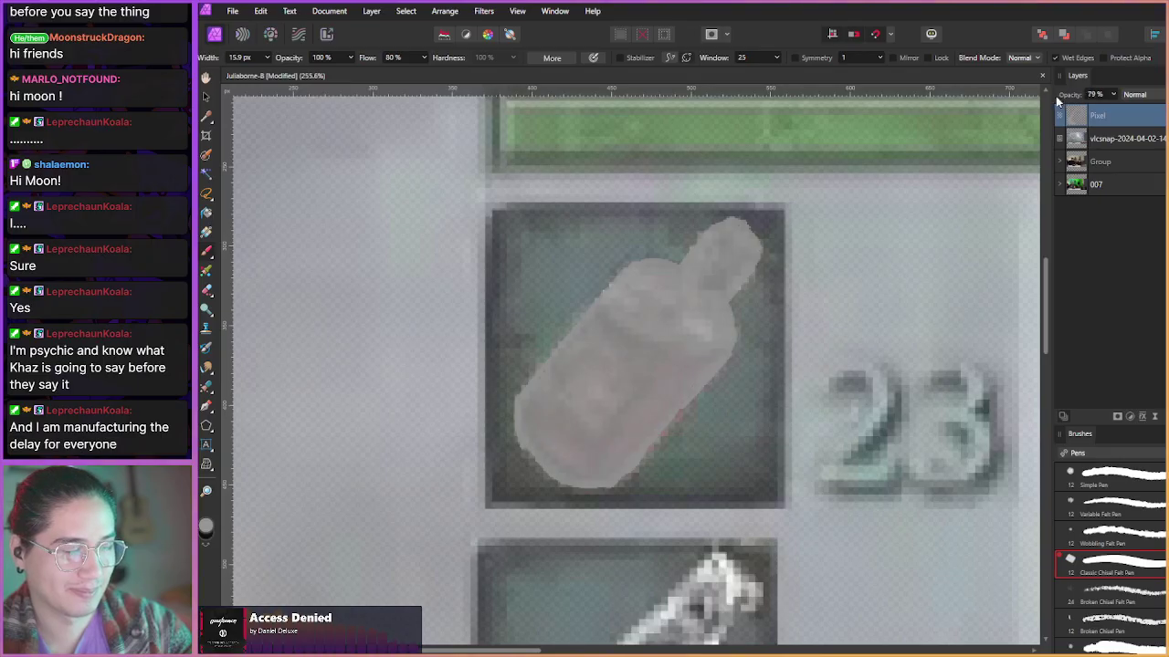
key(ctrl+j)
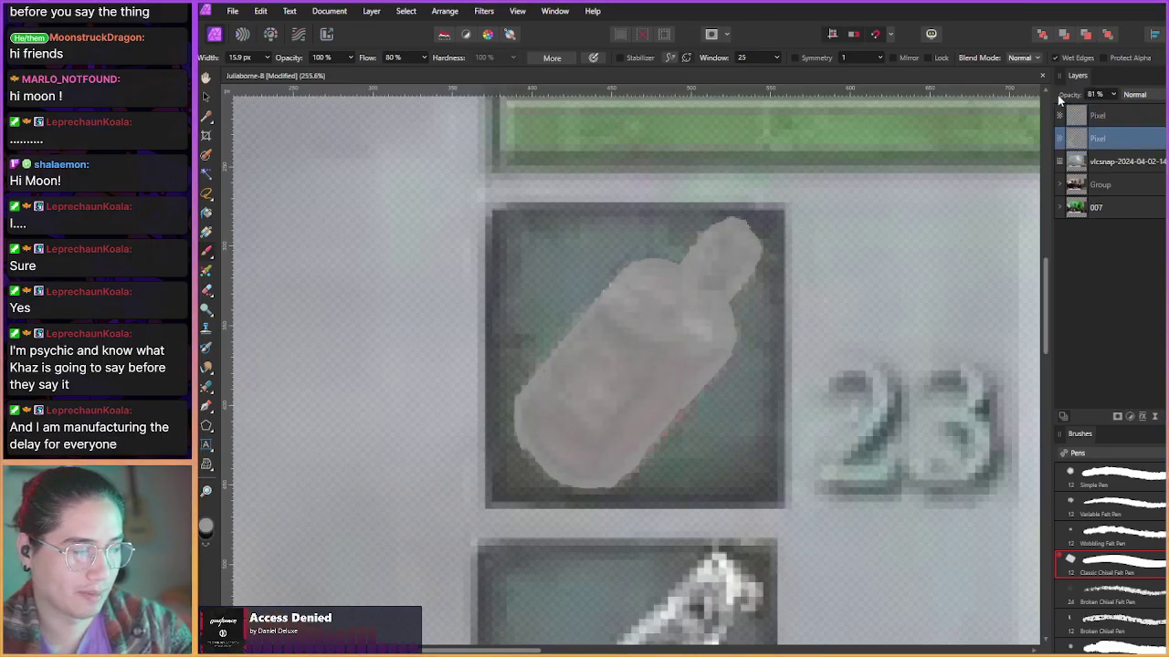
drag(1059, 100, 1055, 99)
click(1085, 116)
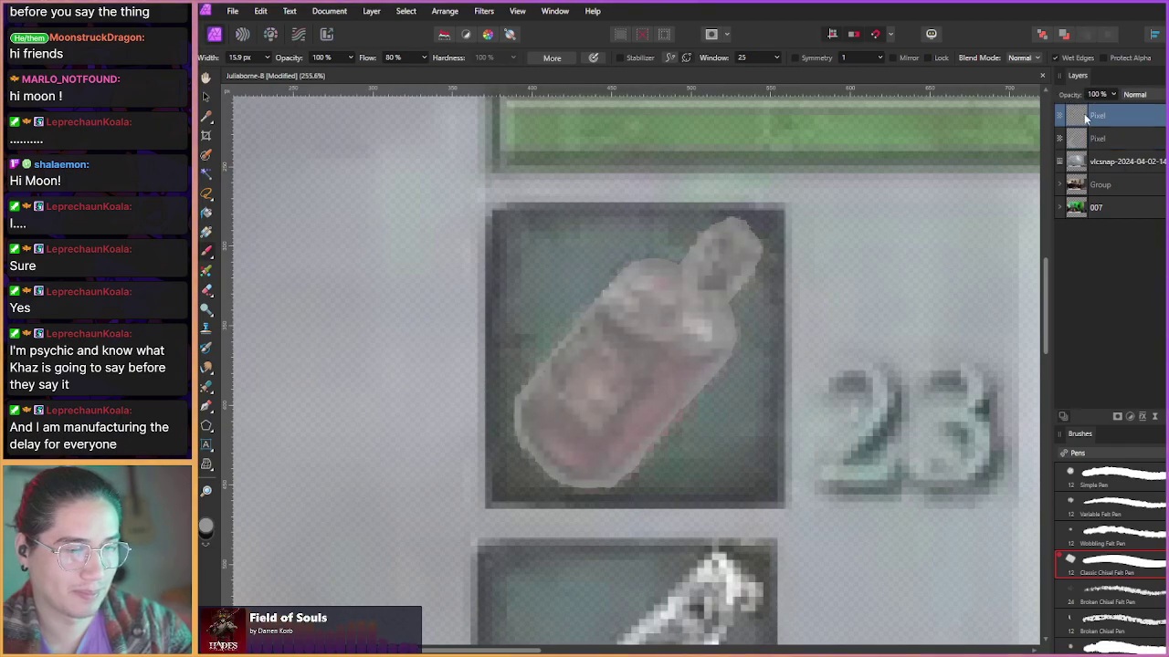
scroll(607, 406, up, 2)
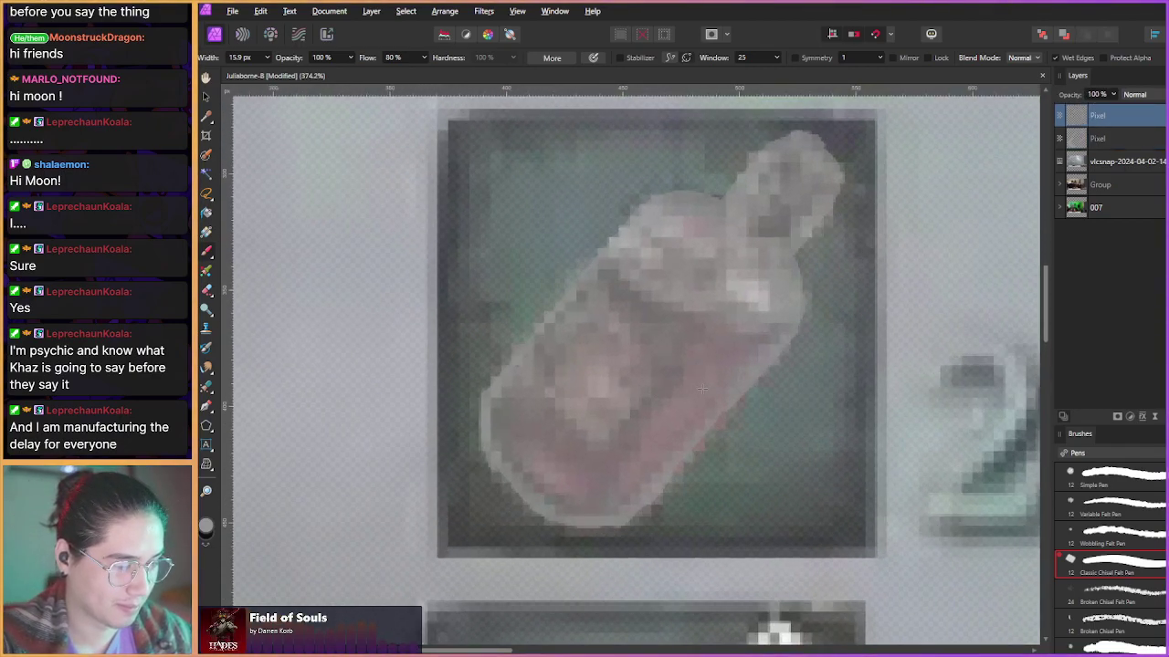
mouse_move(593, 265)
mouse_down()
mouse_move(628, 298)
mouse_move(618, 289)
mouse_move(742, 345)
mouse_up()
key(ctrl+z)
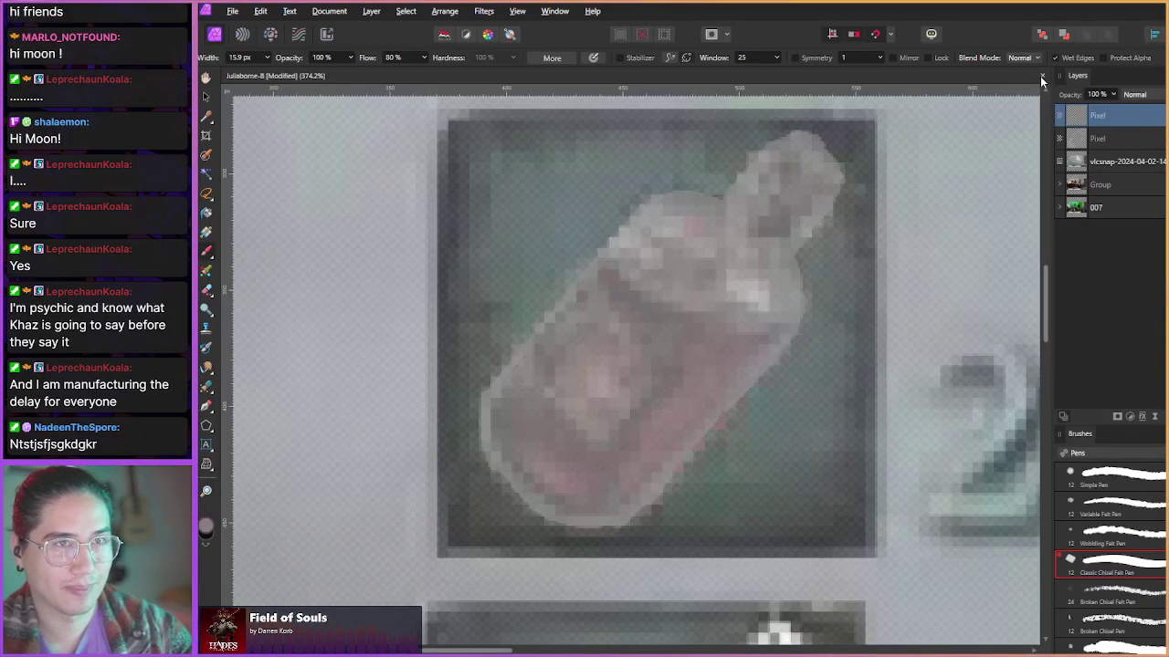
- Restore the vlcsnap reference layer to full opacity and sample the dark red of the bottle's liquid from it
click(1059, 157)
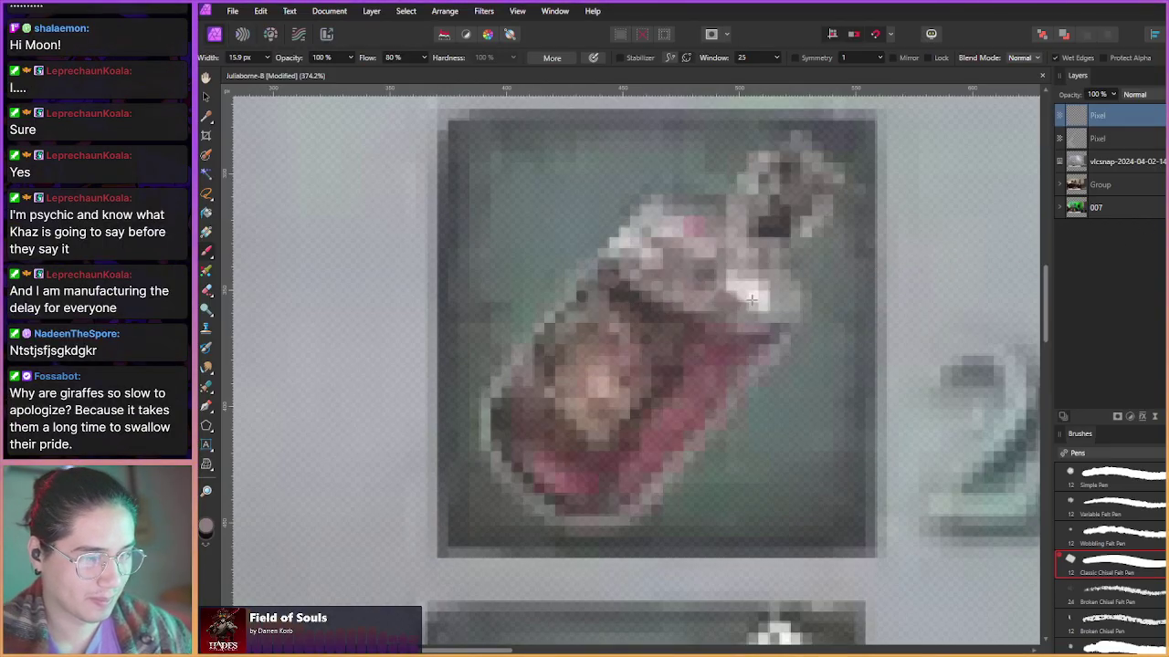
key(0)
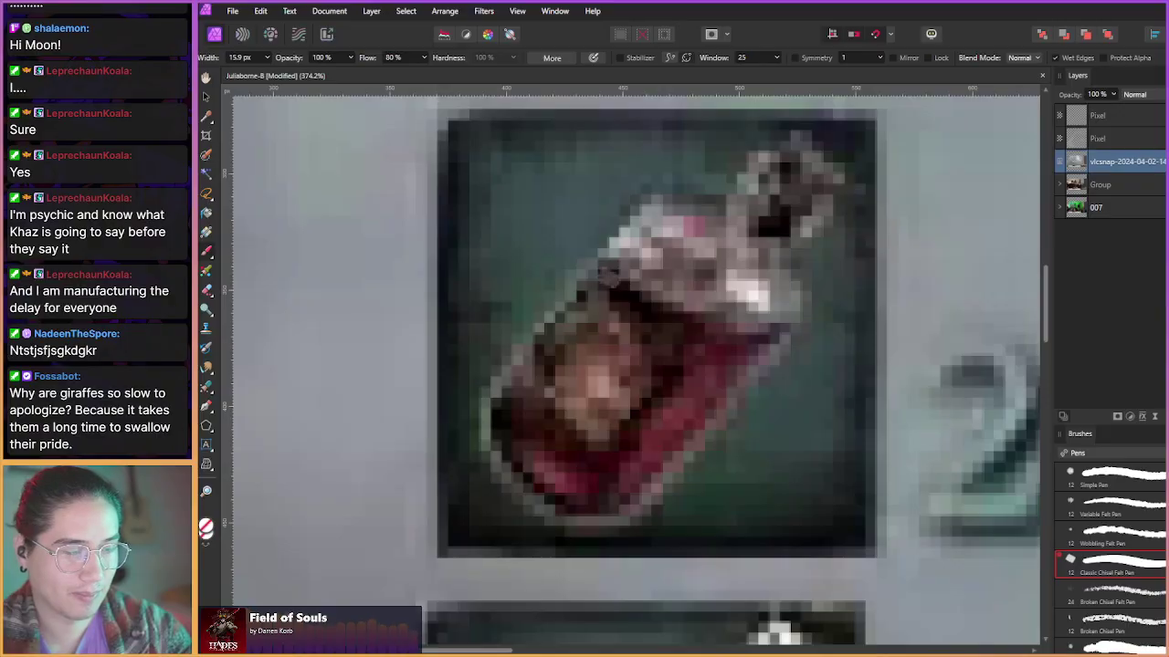
click(1106, 140)
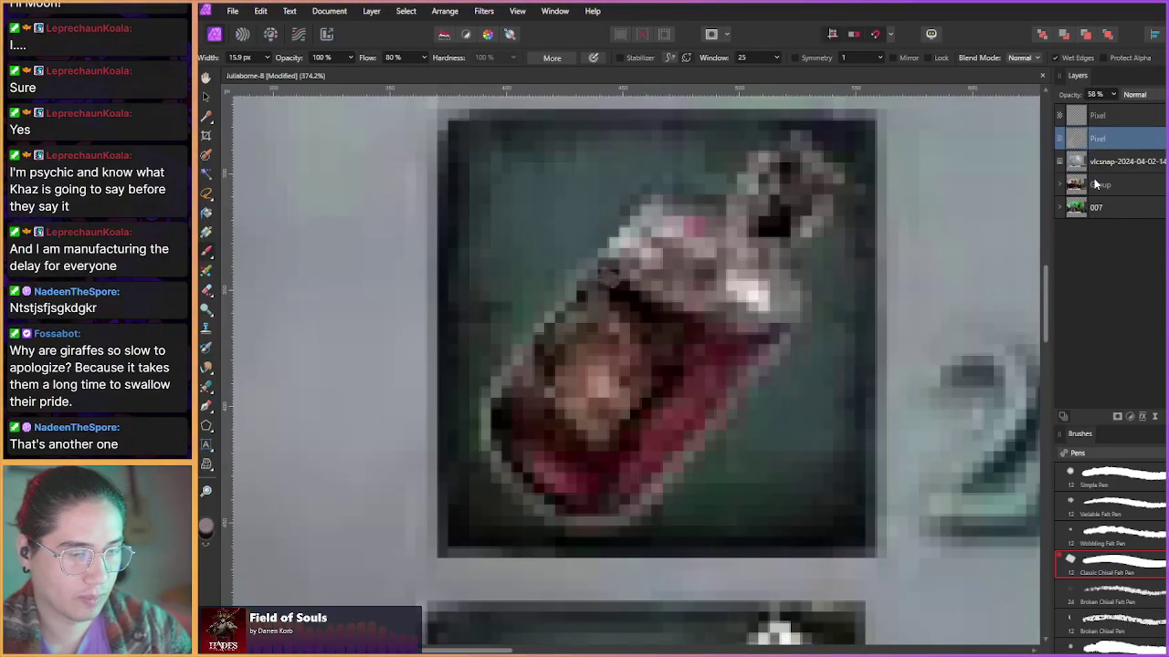
alt+click(695, 391)
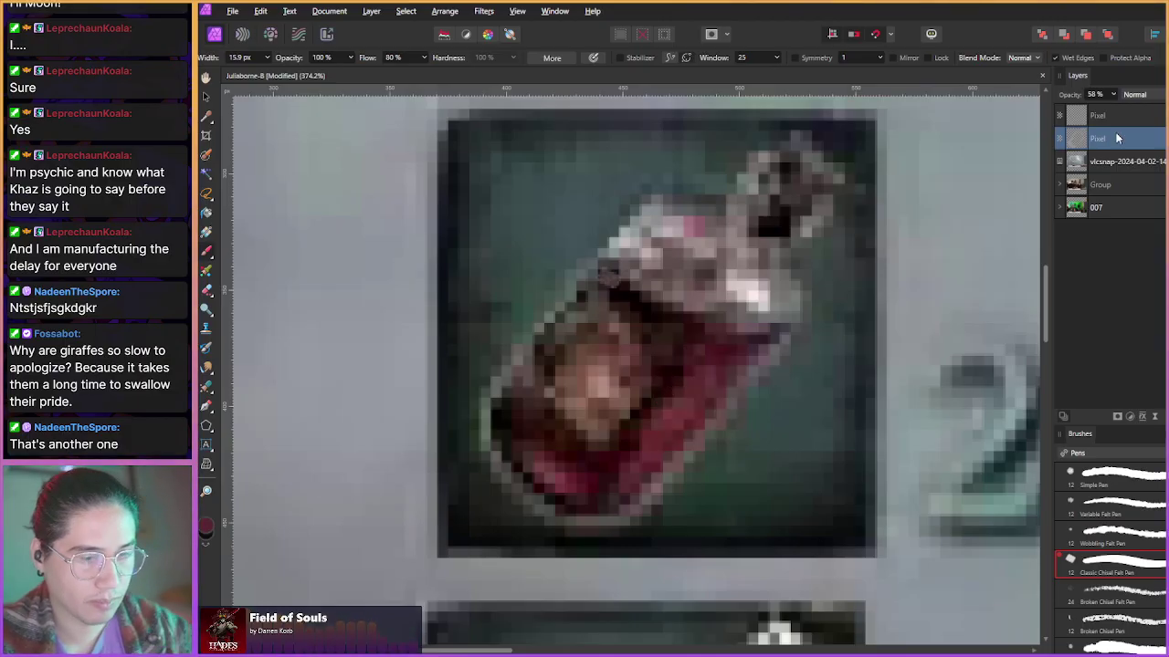
- Paint the liquid's dark red band around the bottle's label on the topmost pixel layer
click(1100, 116)
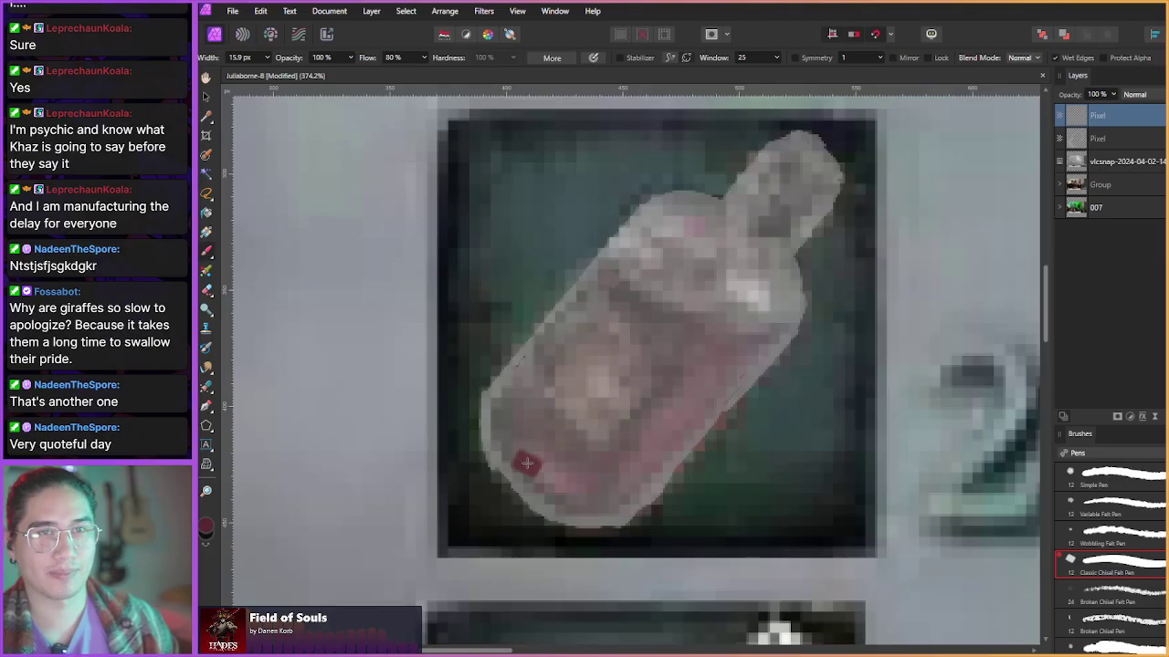
key(ctrl+z)
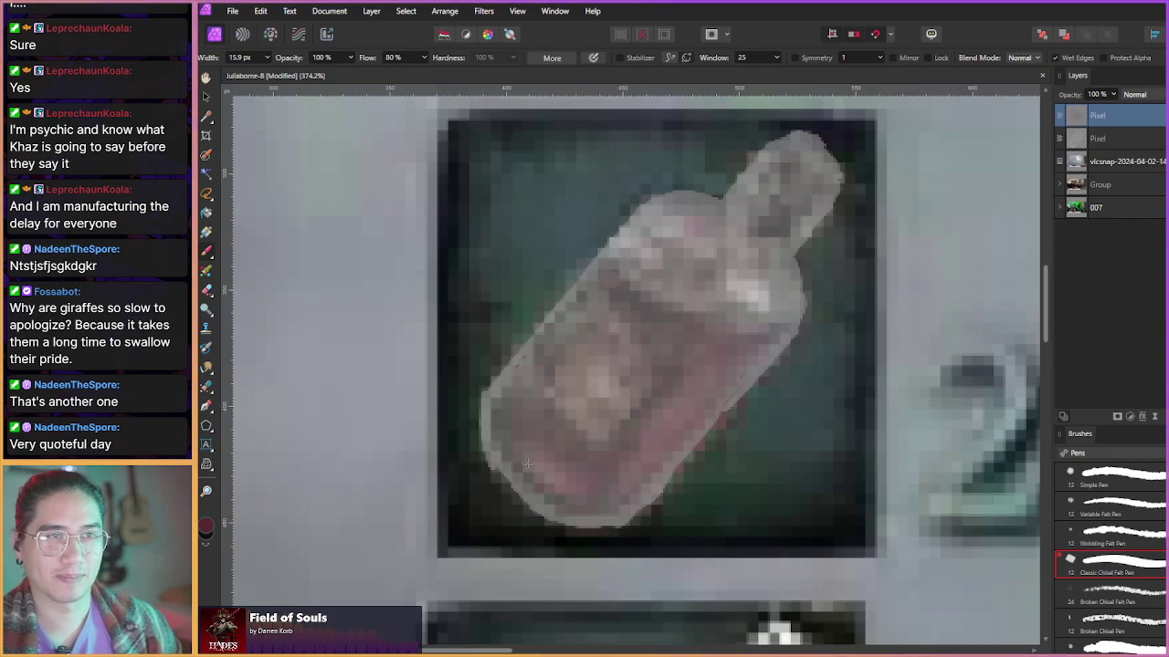
mouse_move(519, 392)
mouse_down()
mouse_move(541, 433)
mouse_move(517, 408)
mouse_move(509, 428)
mouse_move(576, 500)
mouse_move(570, 474)
mouse_move(582, 466)
mouse_move(558, 437)
mouse_move(595, 471)
mouse_move(639, 450)
mouse_move(619, 465)
mouse_move(678, 395)
mouse_move(667, 417)
mouse_move(714, 341)
mouse_move(740, 347)
mouse_move(623, 477)
mouse_move(586, 493)
mouse_move(621, 503)
mouse_move(735, 358)
mouse_move(553, 186)
mouse_move(599, 279)
mouse_move(743, 352)
mouse_move(739, 325)
mouse_move(657, 307)
mouse_move(676, 309)
mouse_move(608, 273)
mouse_up()
click(553, 186)
key(ctrl+z)
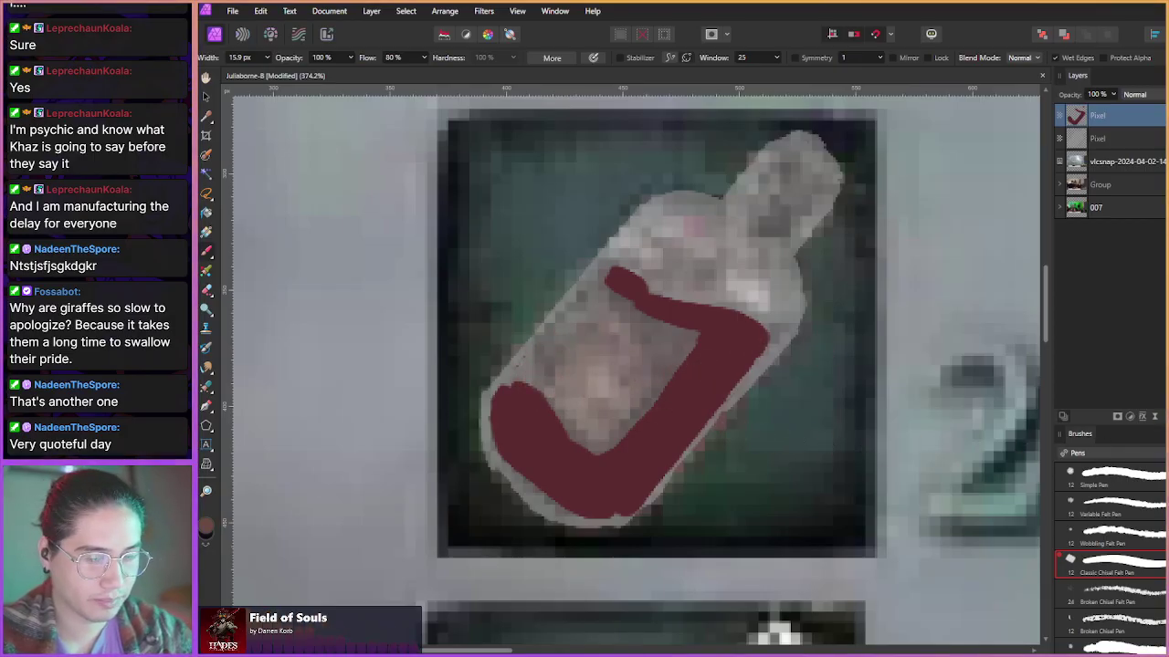
- Add another pixel layer and paint the bottle's label as a solid reddish-brown shape on it
key(ctrl+shift+n)
mouse_move(521, 376)
mouse_down()
mouse_move(582, 442)
mouse_move(617, 441)
mouse_move(694, 341)
mouse_move(636, 325)
mouse_move(590, 288)
mouse_move(529, 370)
mouse_move(551, 386)
mouse_move(570, 331)
mouse_move(584, 336)
mouse_move(571, 401)
mouse_move(596, 343)
mouse_move(596, 420)
mouse_move(599, 308)
mouse_move(648, 341)
mouse_move(632, 376)
mouse_up()
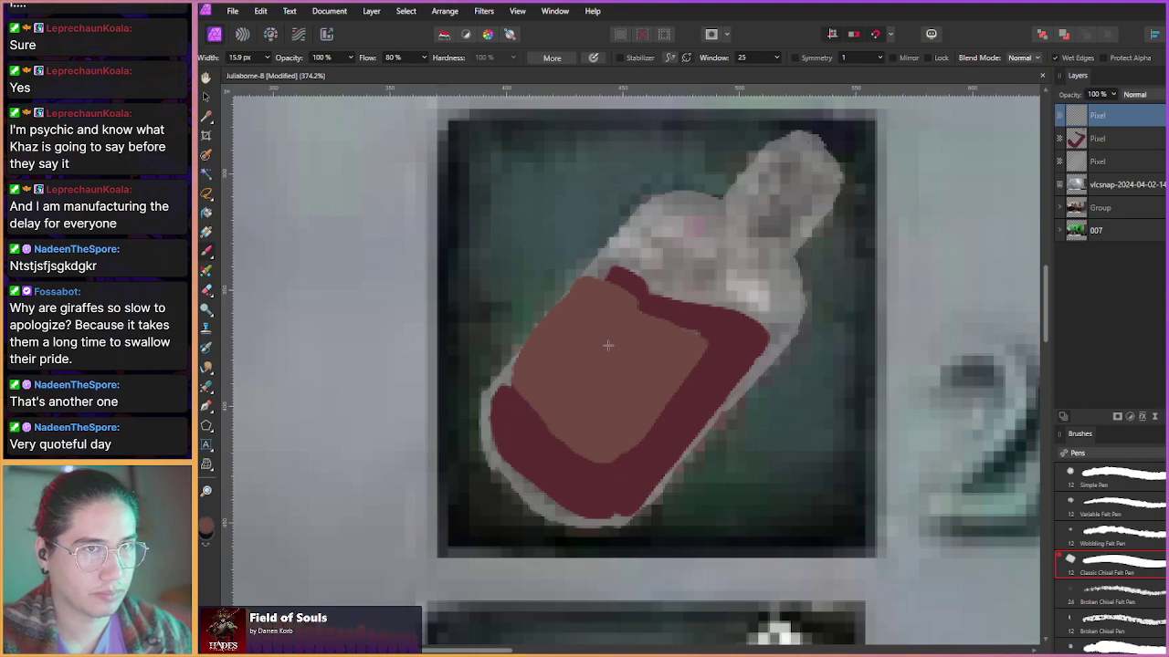
drag(617, 274, 609, 312)
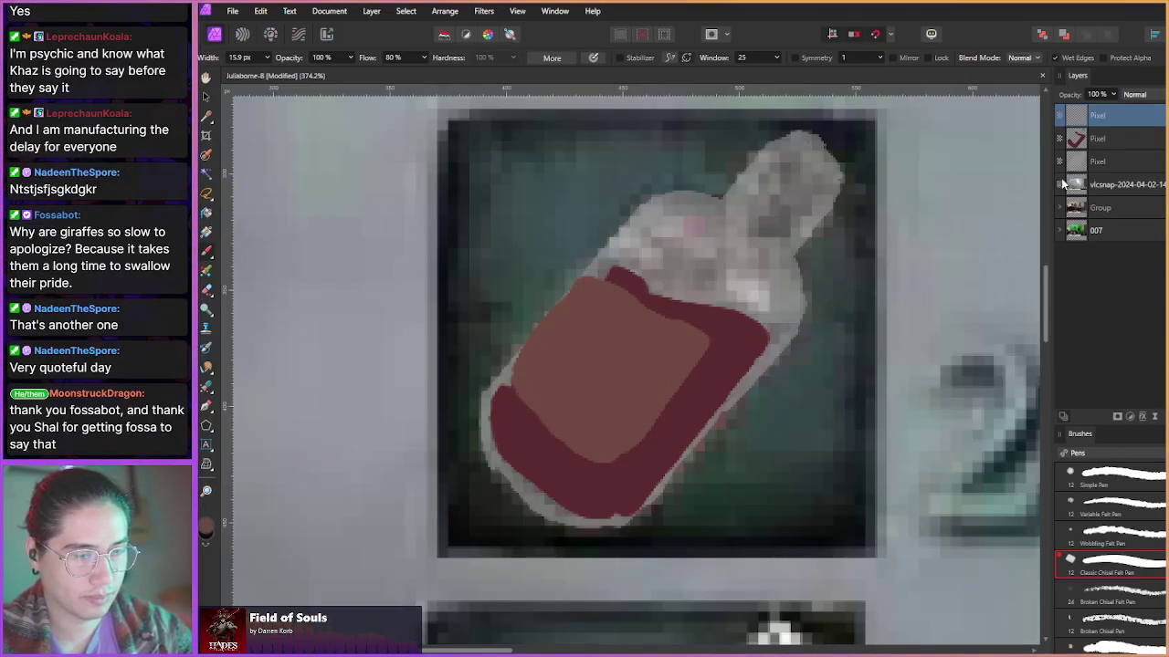
- Resample the dark red and complete the liquid along the label's upper and left edges on the liquid layer
click(1096, 144)
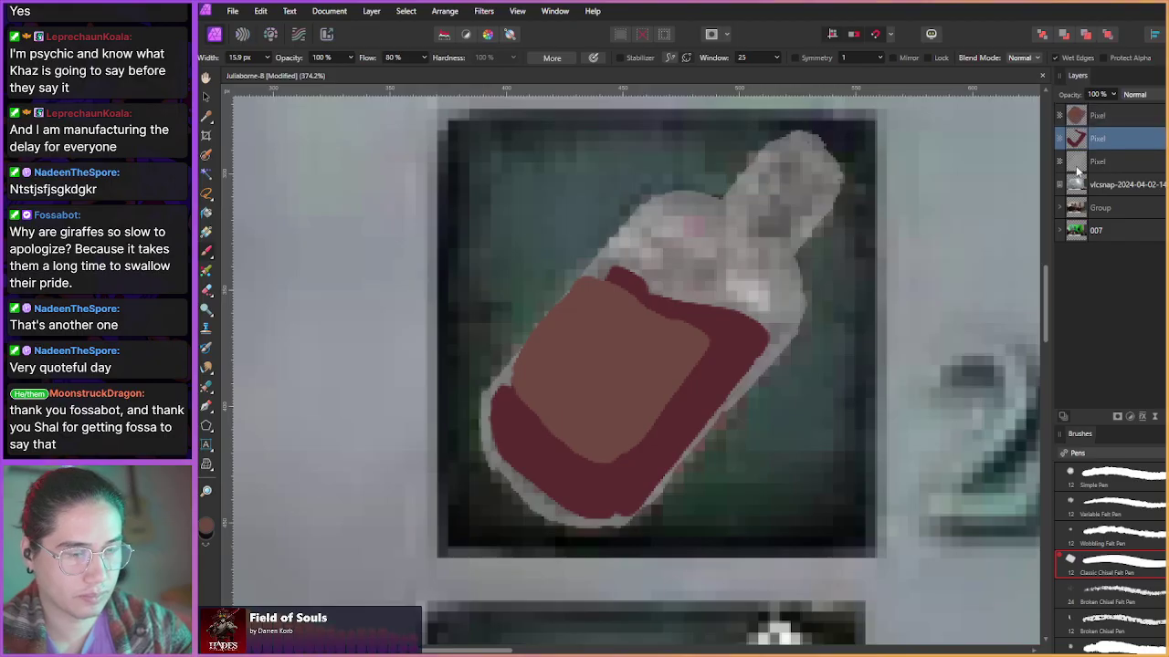
alt+click(532, 458)
mouse_move(509, 394)
mouse_down()
mouse_move(604, 273)
mouse_move(639, 296)
mouse_move(614, 264)
mouse_move(678, 291)
mouse_move(748, 343)
mouse_up()
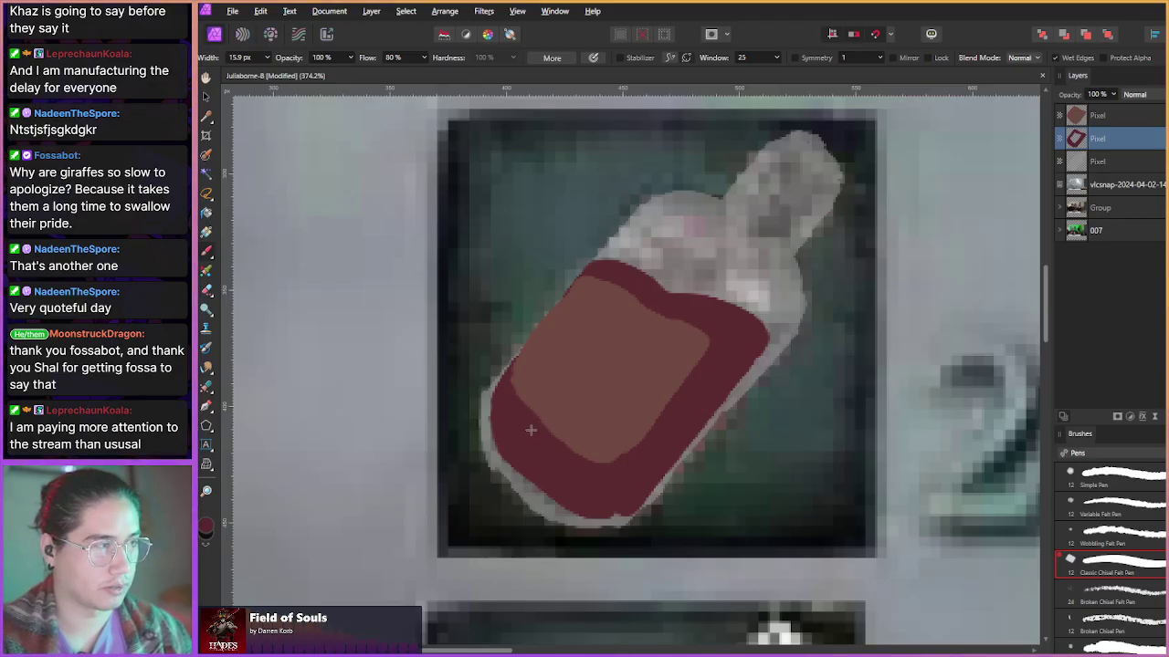
mouse_move(535, 444)
mouse_down()
mouse_move(507, 444)
mouse_move(483, 406)
mouse_up()
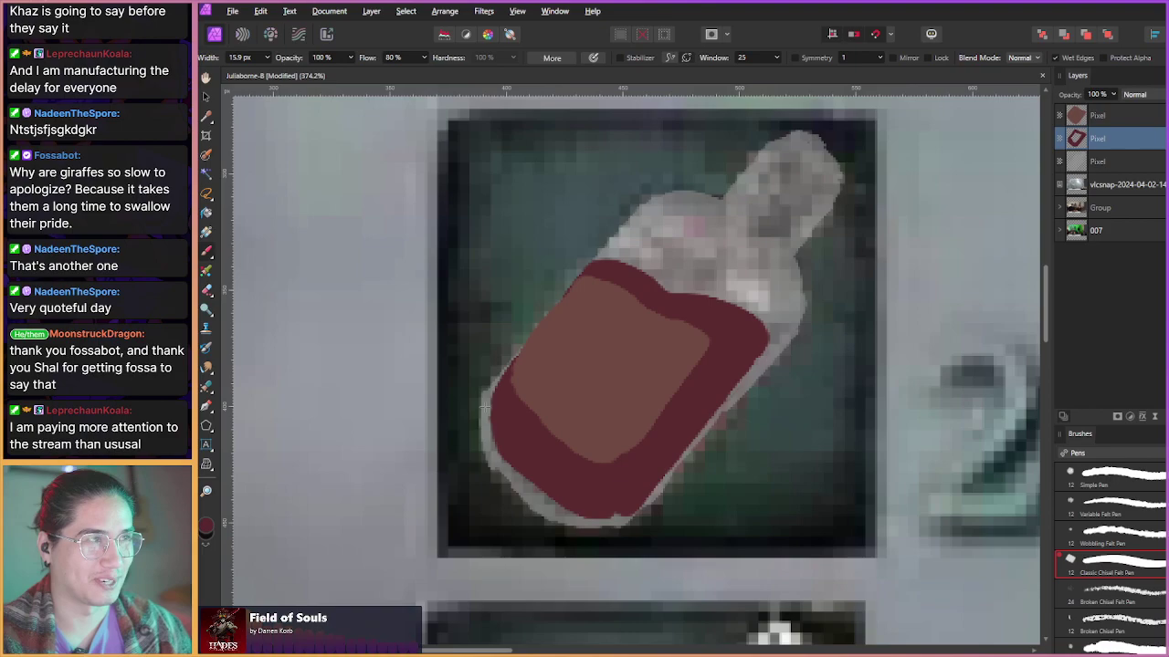
drag(475, 406, 484, 407)
key(ctrl+z)
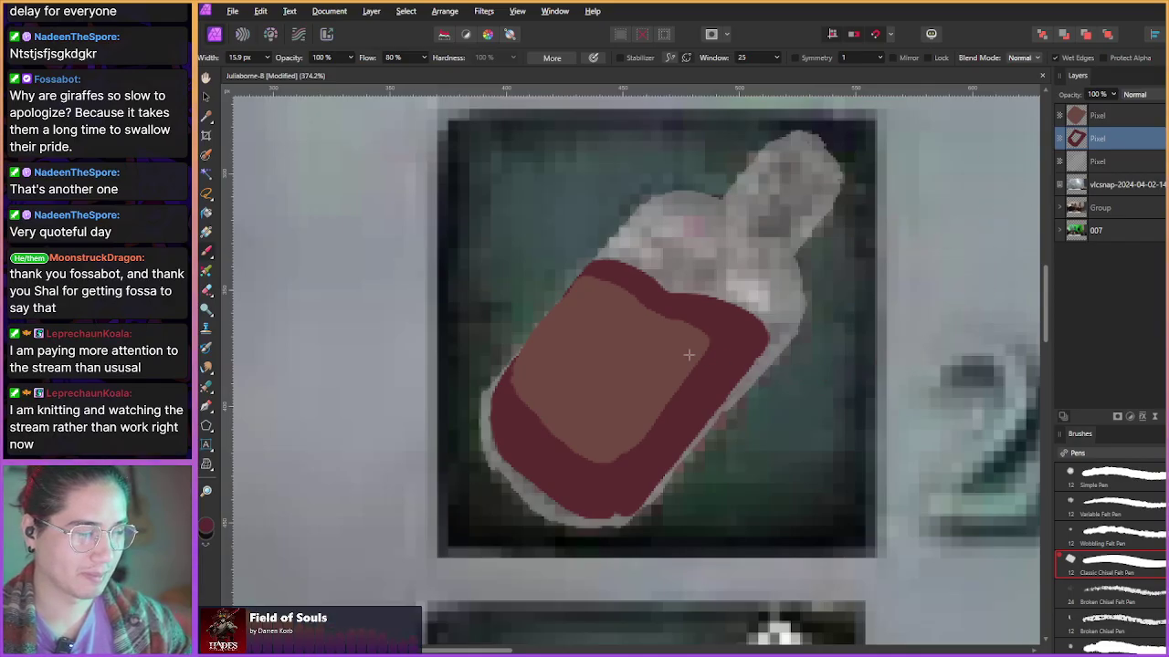
- Sample a darker brown from the reference bottle's label and shade the left half of the painted label on the label layer
key(ctrl+z)
key(ctrl+z)
key(ctrl+z)
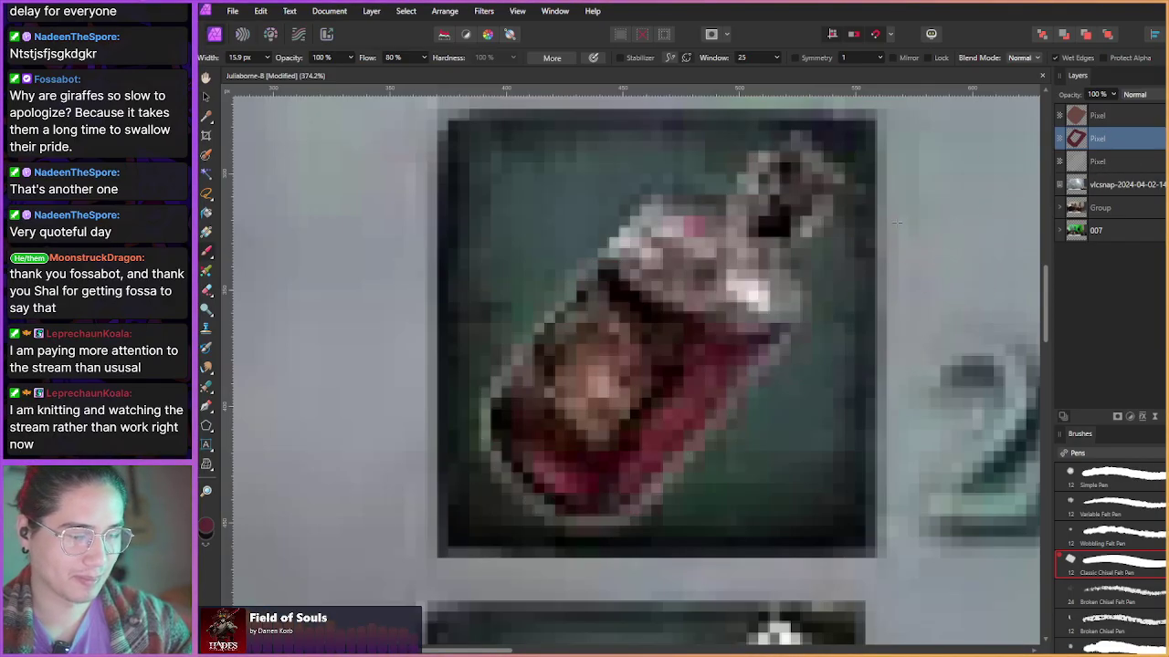
alt+click(564, 372)
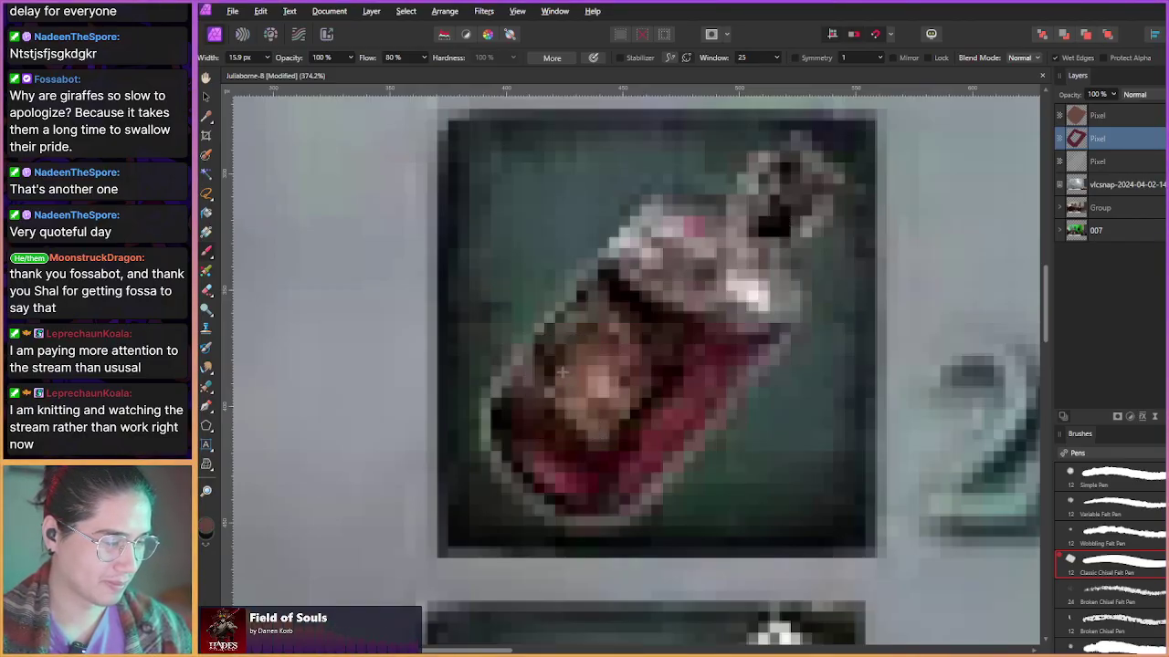
drag(564, 373, 761, 230)
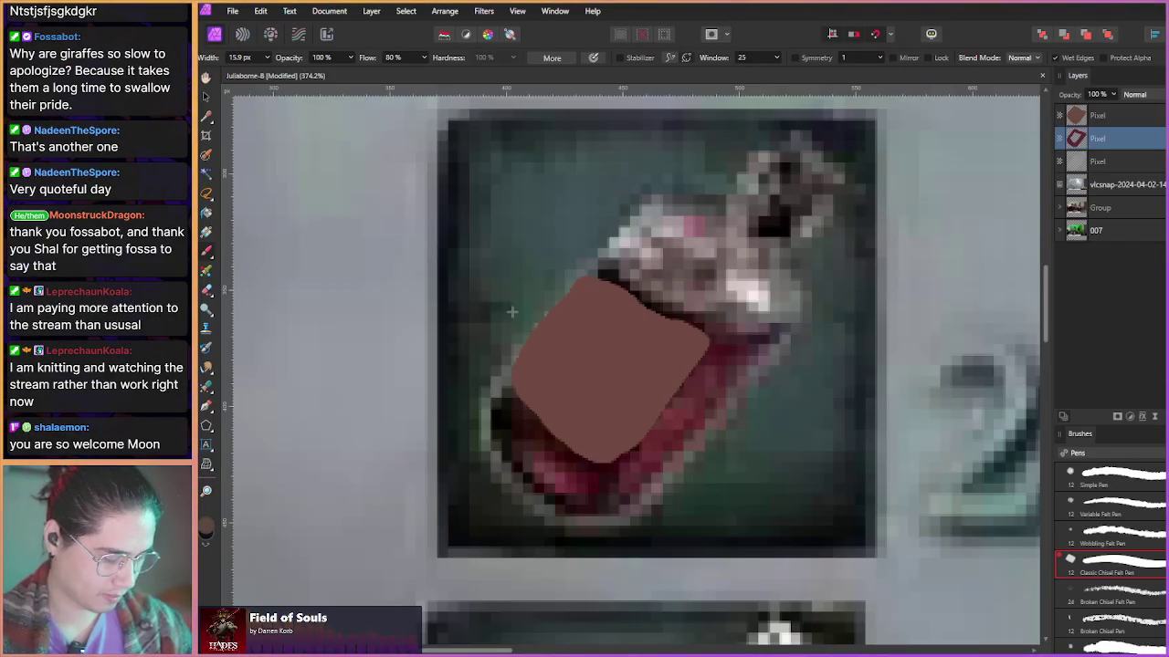
key(v)
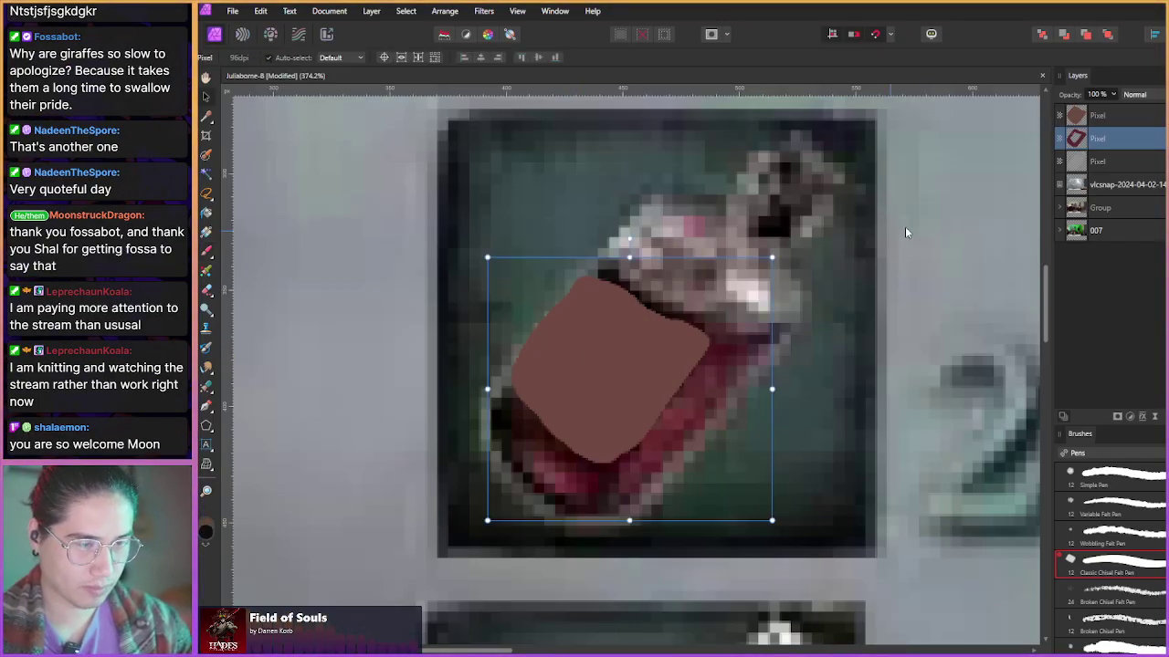
click(602, 329)
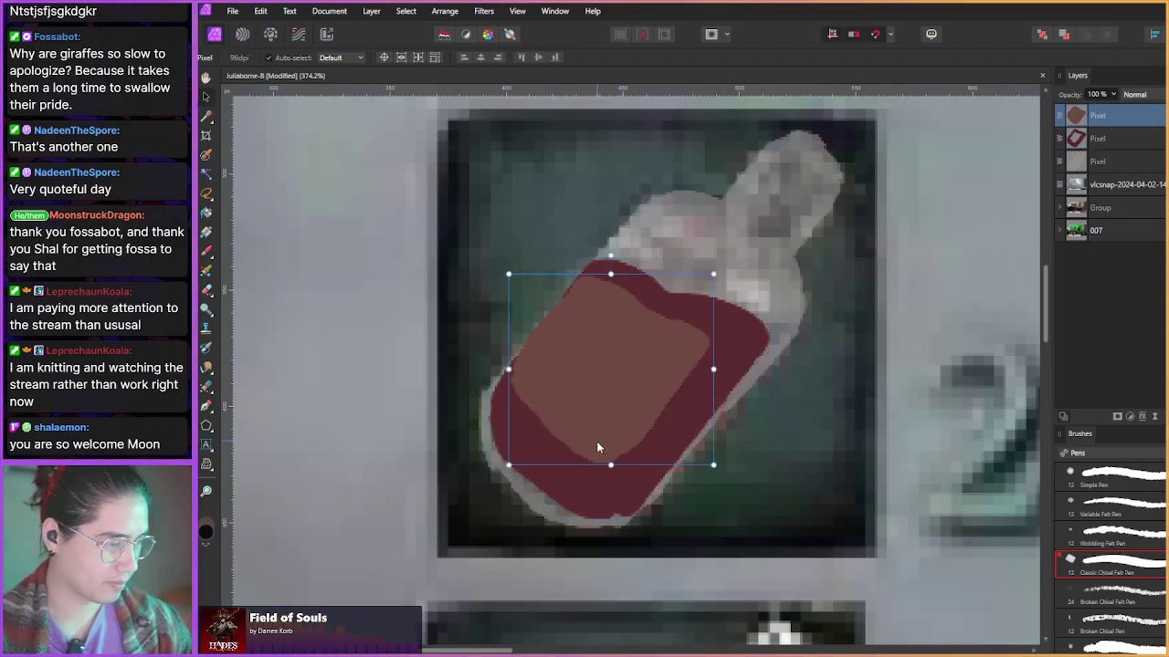
key(b)
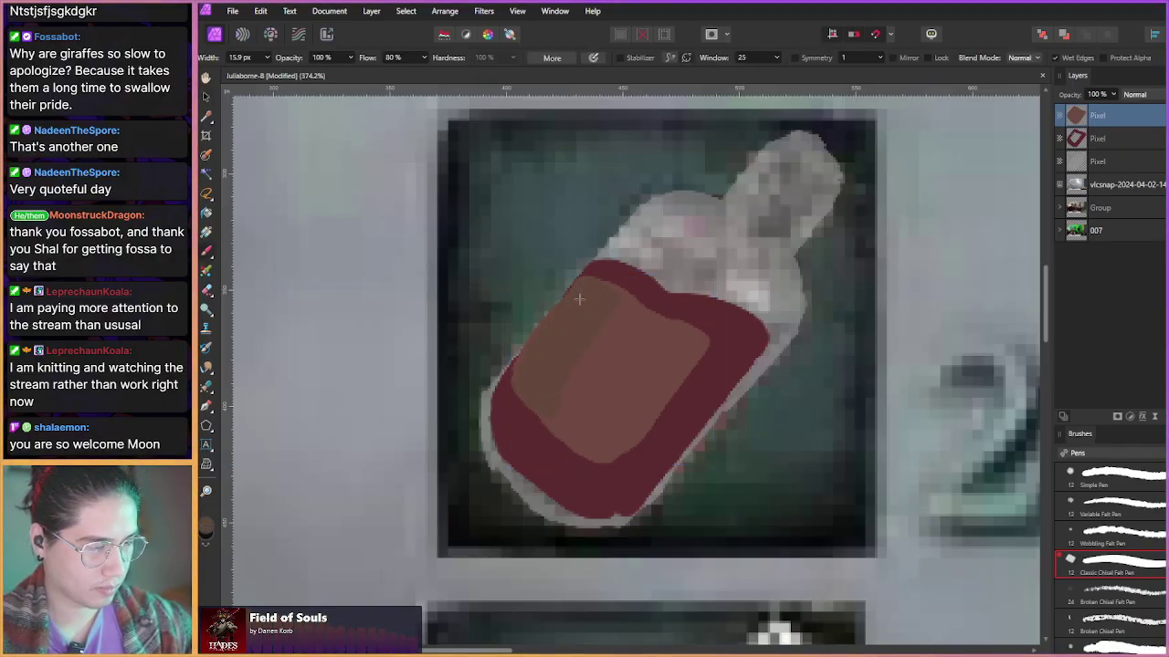
mouse_move(605, 321)
mouse_down()
mouse_move(570, 392)
mouse_move(566, 444)
mouse_up()
alt+click(514, 442)
drag(484, 415, 477, 441)
scroll(438, 439, down, 1)
key(ctrl+z)
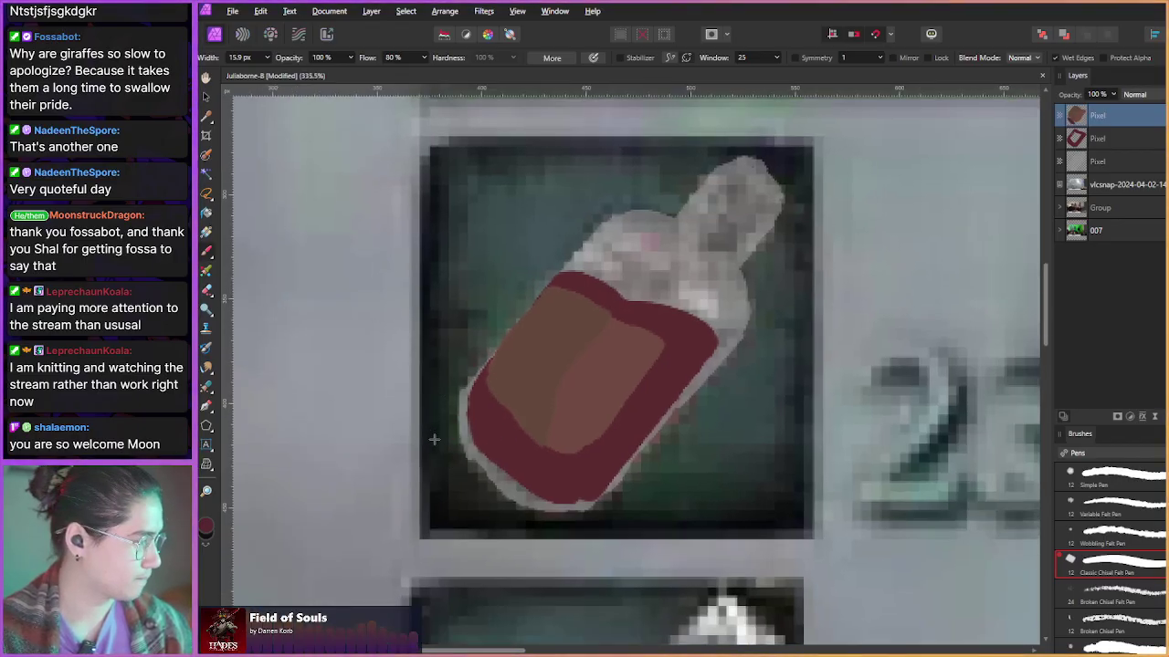
drag(442, 431, 441, 437)
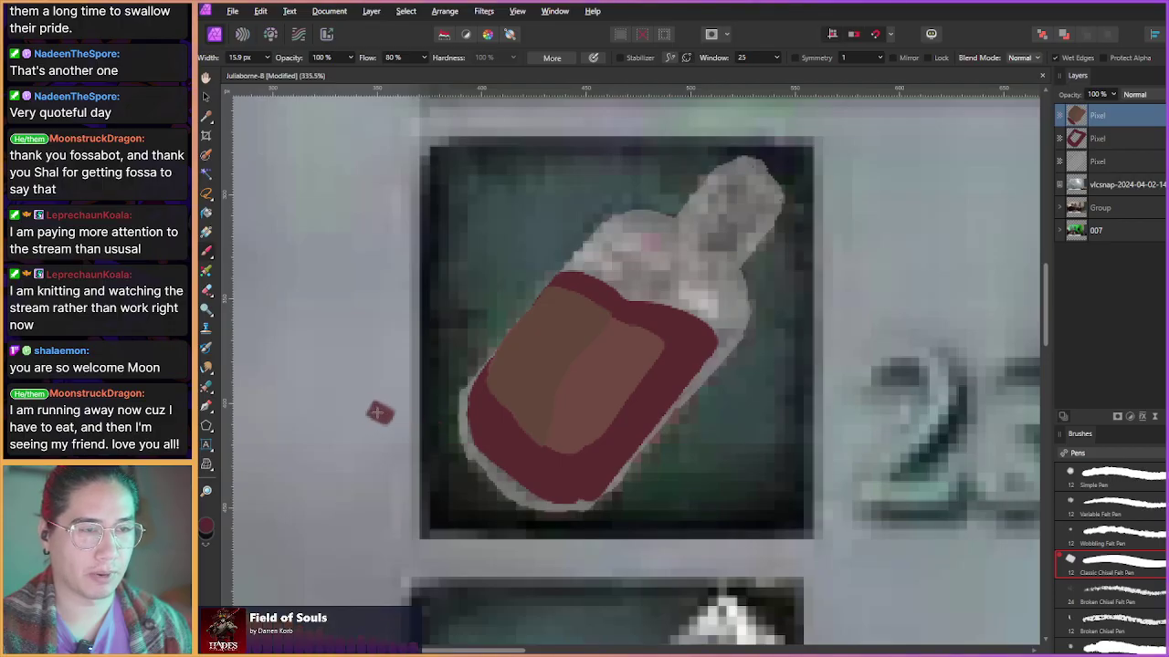
drag(473, 449, 455, 473)
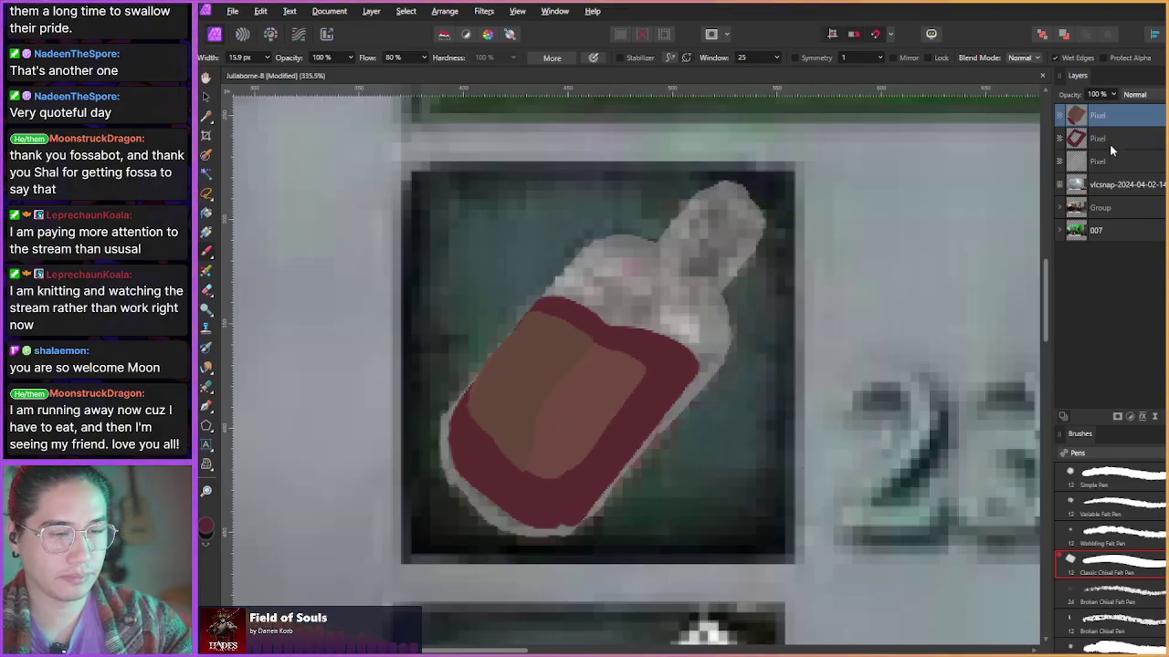
- Merge the label and liquid layers down into the grey bottle silhouette layer
key(ctrl+e)
key(ctrl+e)
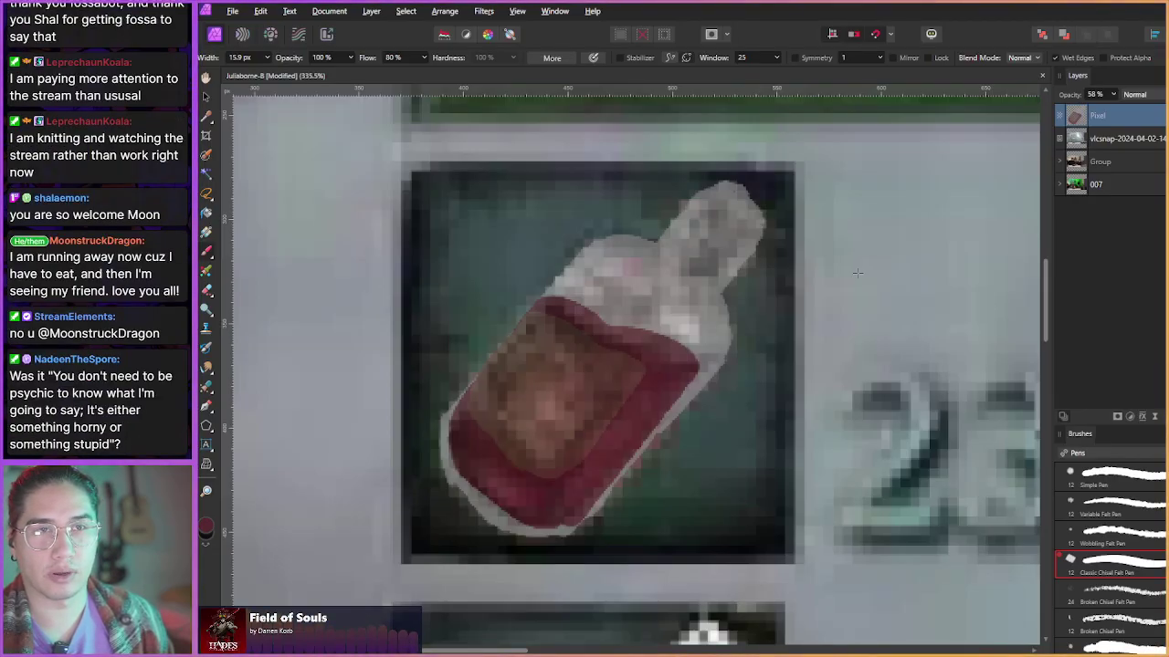
click(857, 272)
key(ctrl+z)
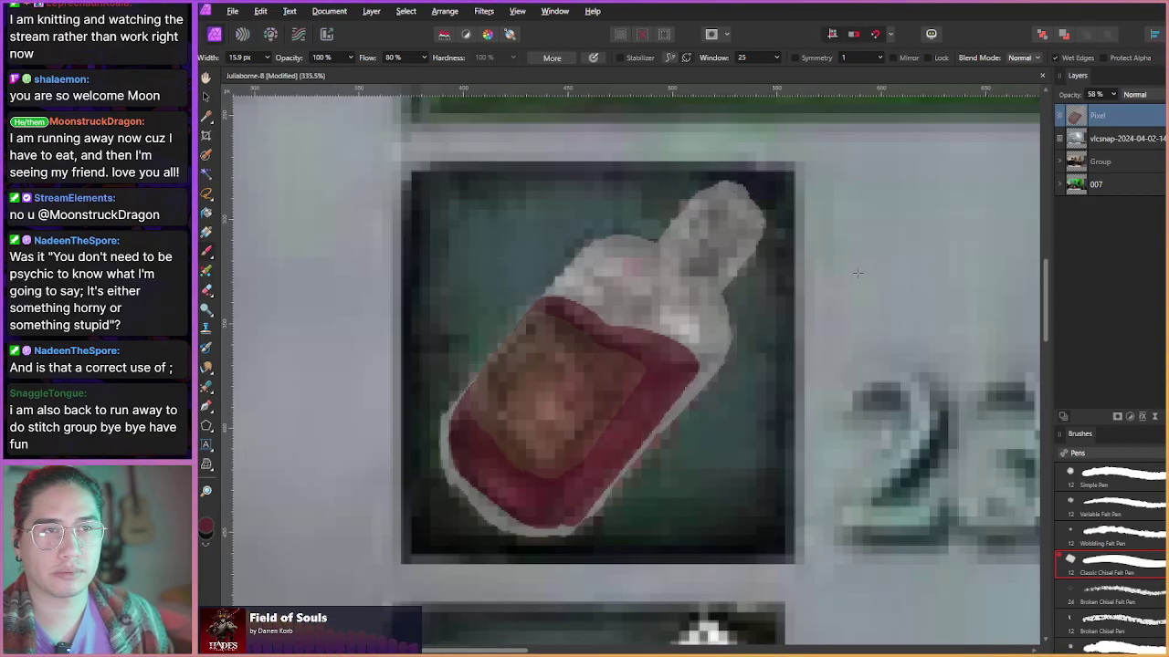
- Undo the stray dab beside the icon and raise the merged bottle layer's opacity to 100%
click(857, 272)
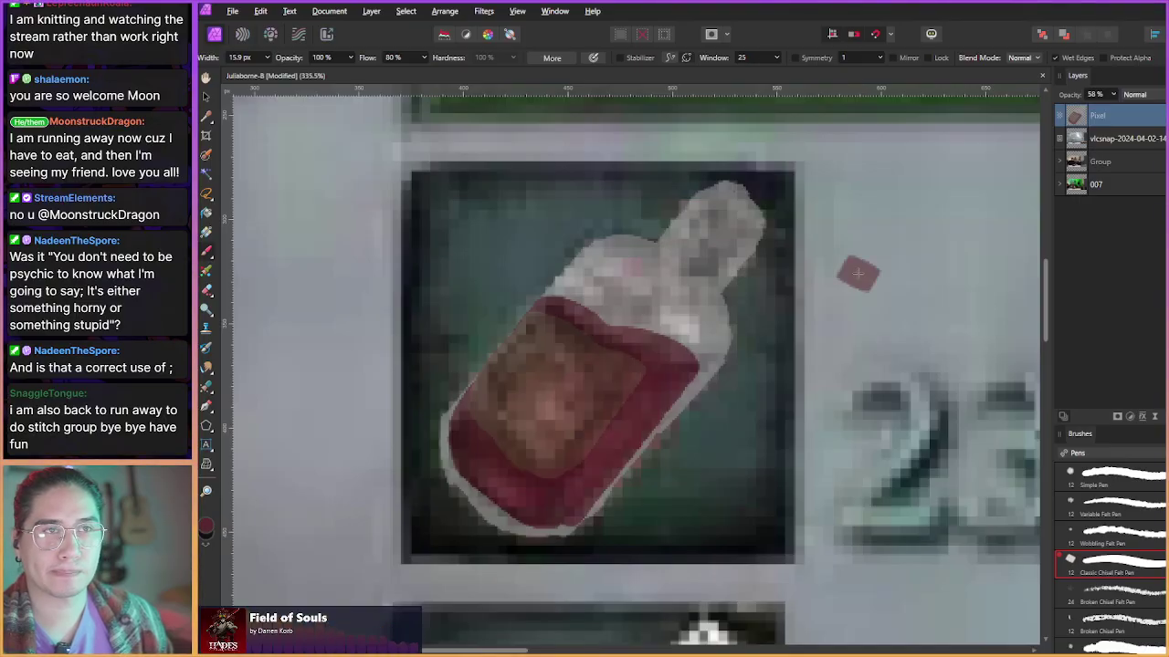
key(ctrl+z)
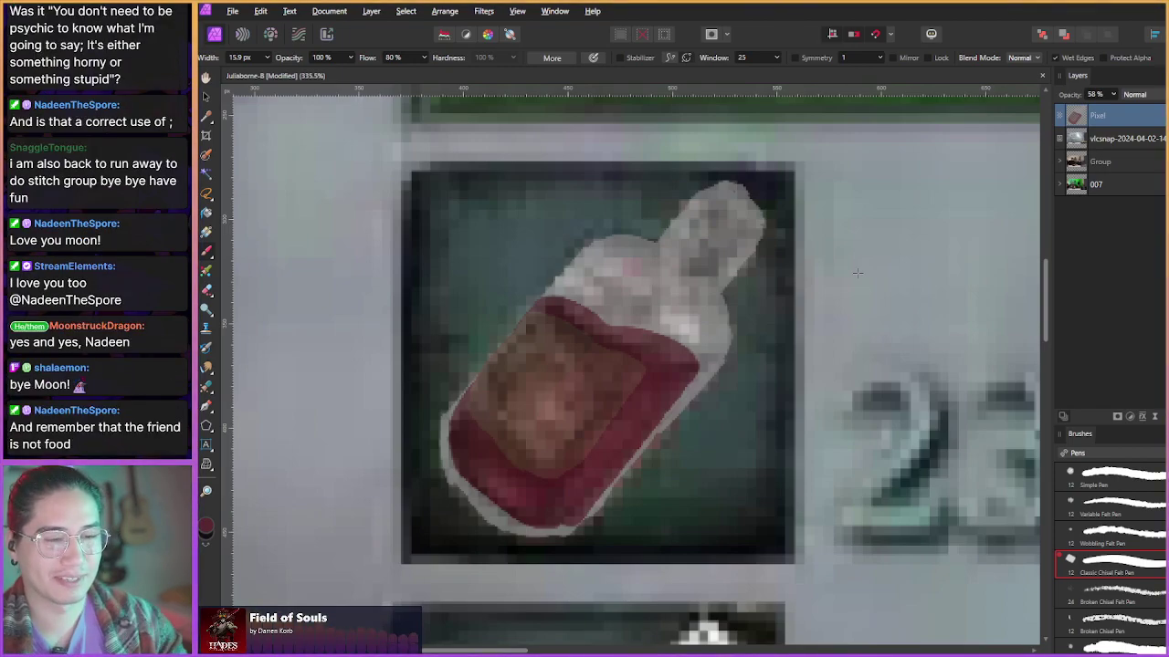
drag(1070, 95, 1137, 102)
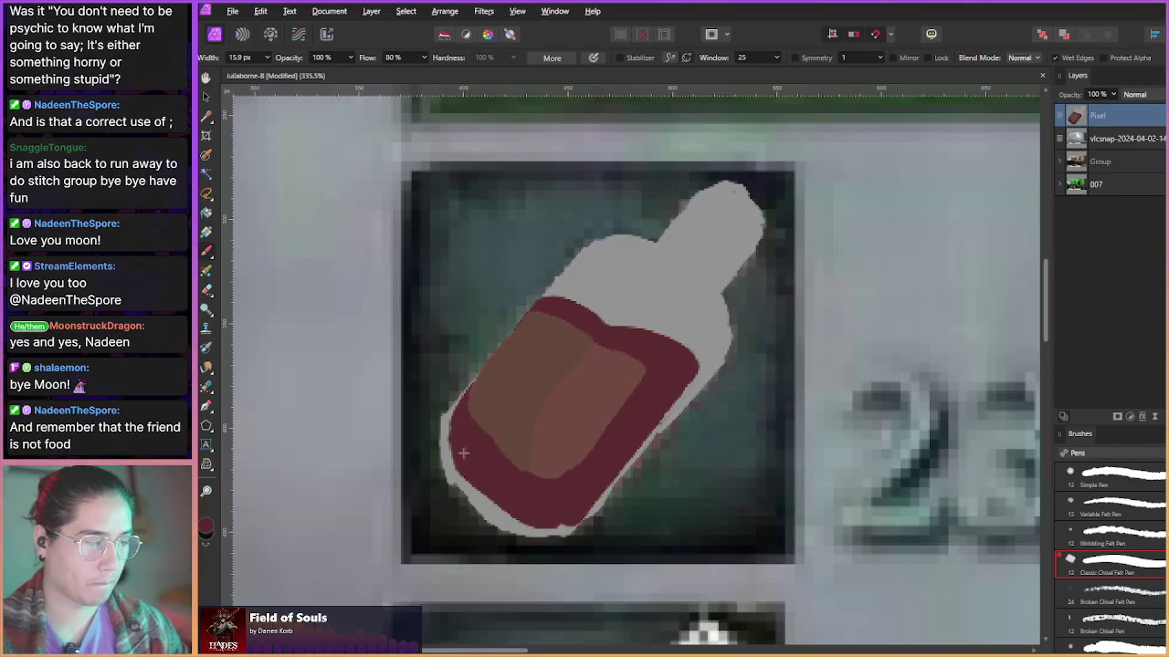
- Switch to the Textured Acrylic brush from the Acrylics set at 6.1 px and soften the liquid's upper edge in dark red
key(v)
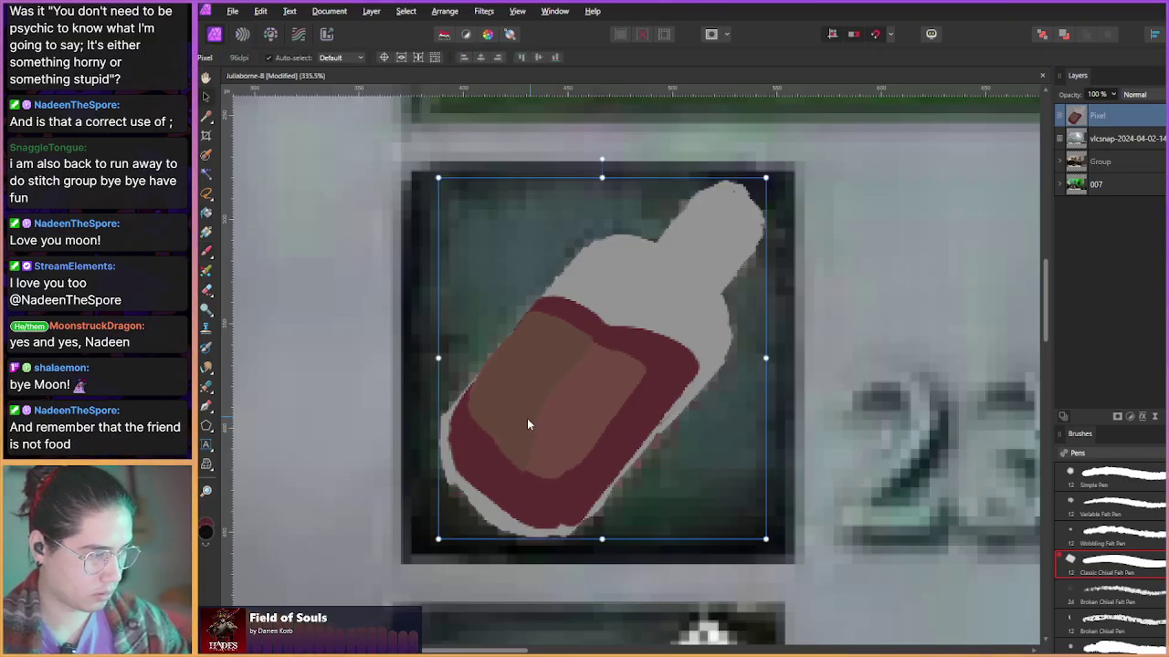
click(1077, 454)
click(1080, 467)
click(1109, 537)
key(b)
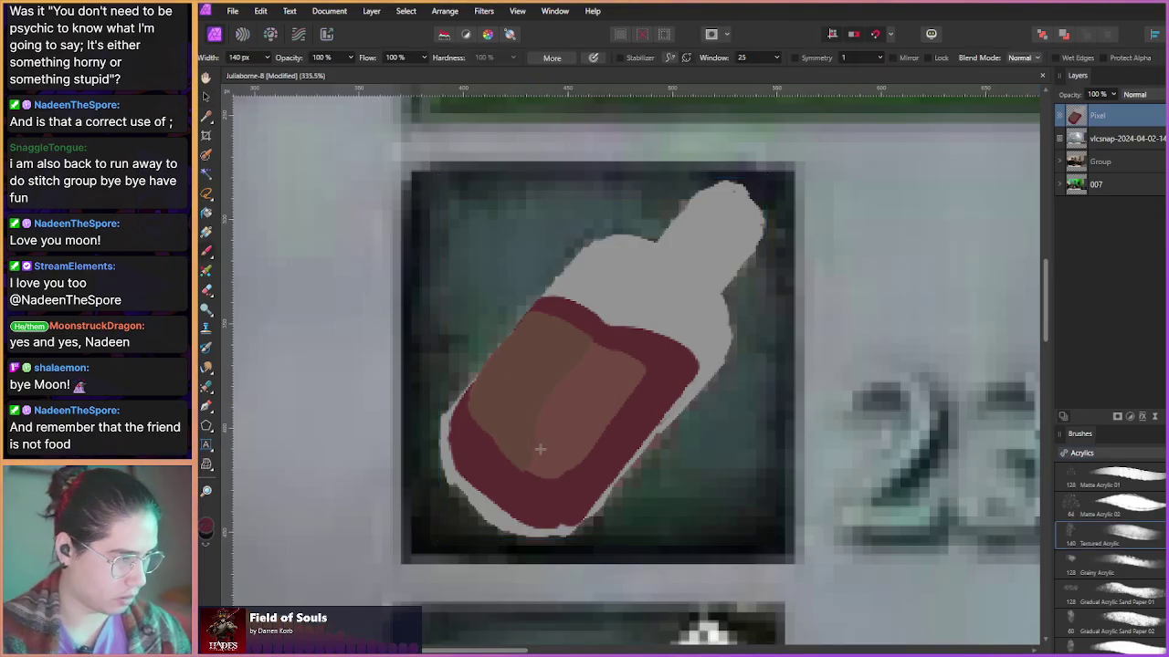
mouse_move(533, 350)
mouse_down()
mouse_move(533, 371)
mouse_move(589, 375)
mouse_move(579, 383)
mouse_up()
scroll(545, 383, up, 2)
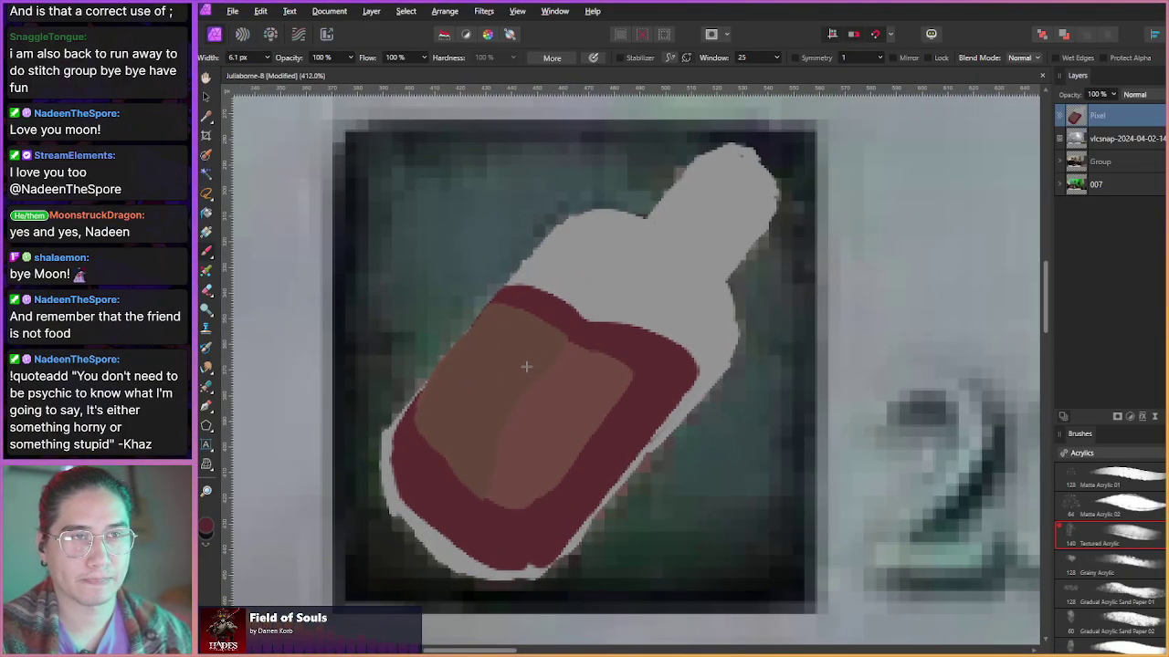
drag(595, 336, 597, 336)
drag(525, 287, 589, 321)
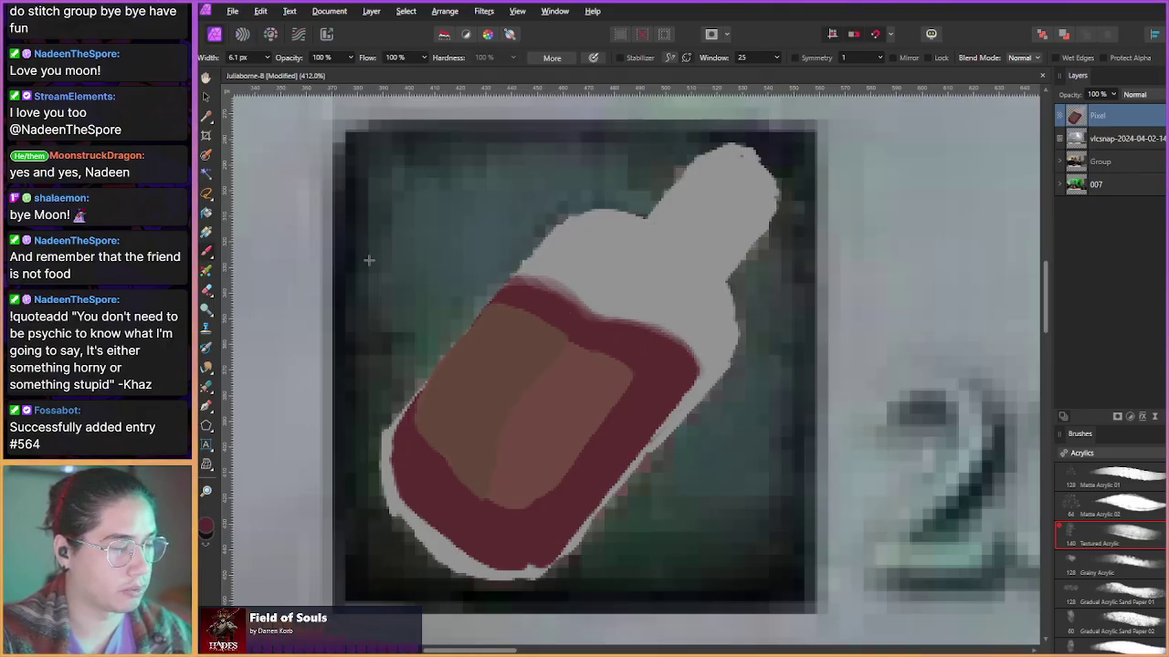
- Paint the liquid's long edge opposite the darker label half smooth in dark red against the grey glass
drag(369, 346, 385, 302)
scroll(403, 311, up, 1)
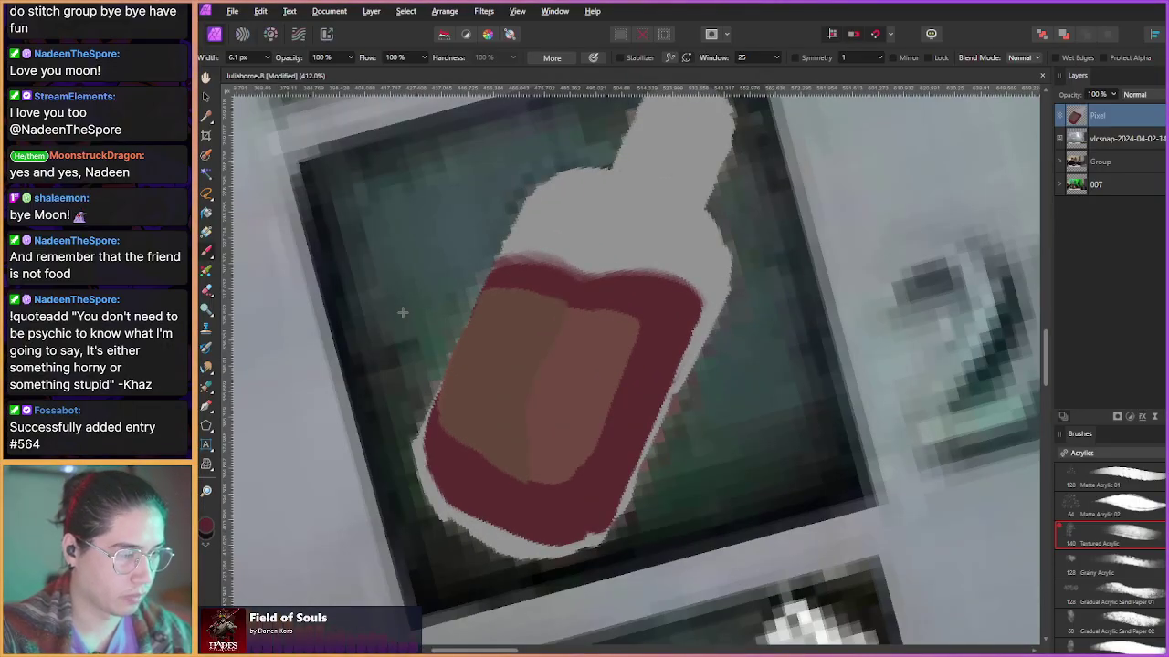
scroll(402, 312, up, 4)
scroll(587, 296, up, 1)
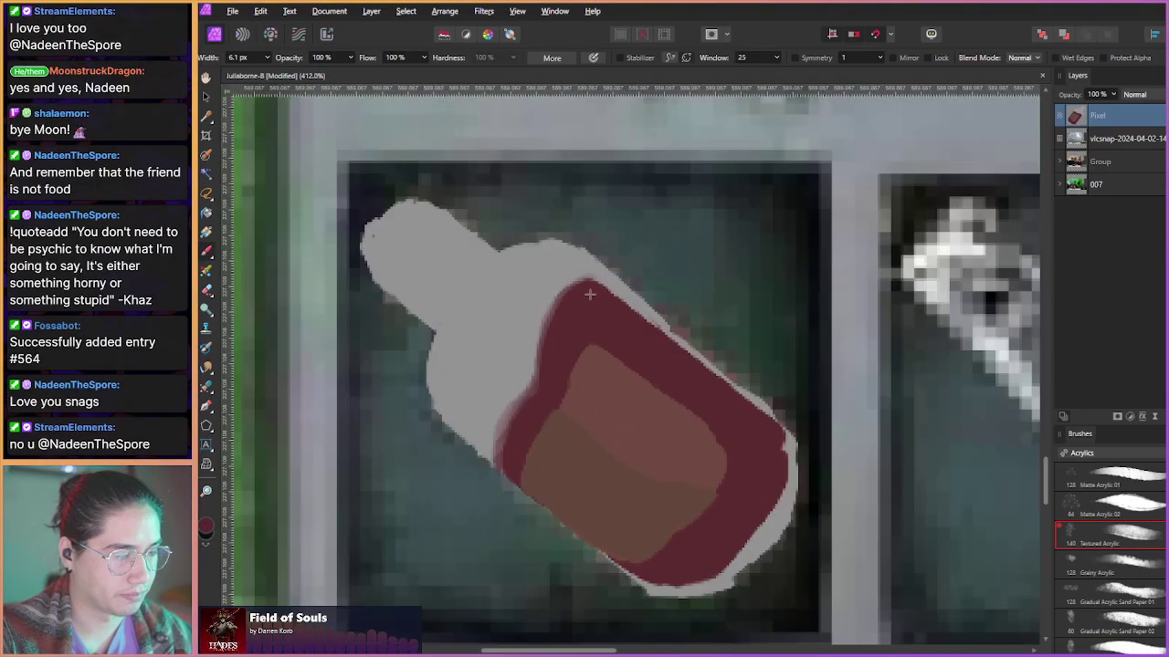
mouse_move(616, 293)
mouse_down()
mouse_move(706, 385)
mouse_move(726, 383)
mouse_move(776, 440)
mouse_move(776, 468)
mouse_up()
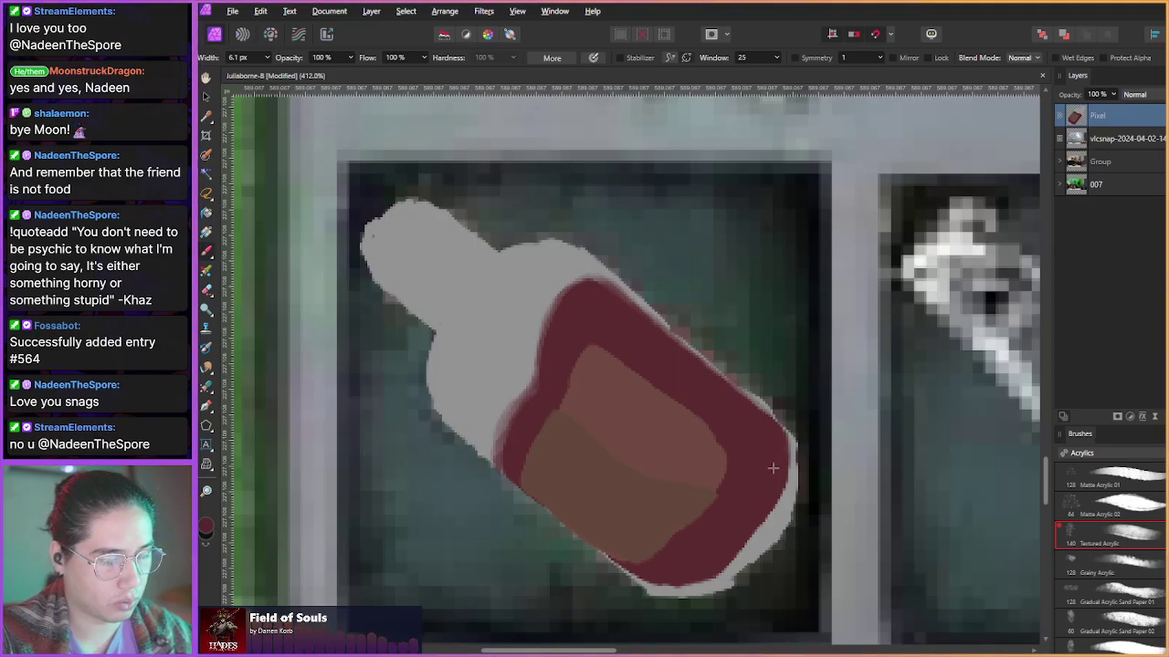
- Extend and smooth the dark red liquid along the base of the bottle, leaving a thin grey rim
scroll(457, 304, up, 1)
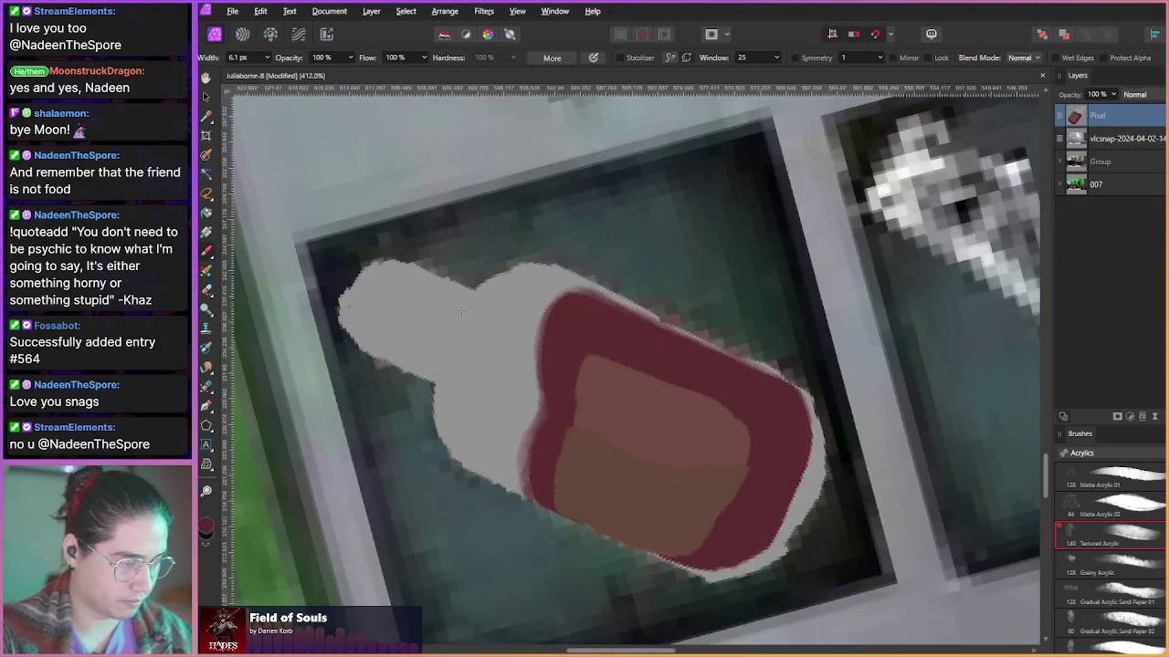
scroll(461, 312, down, 5)
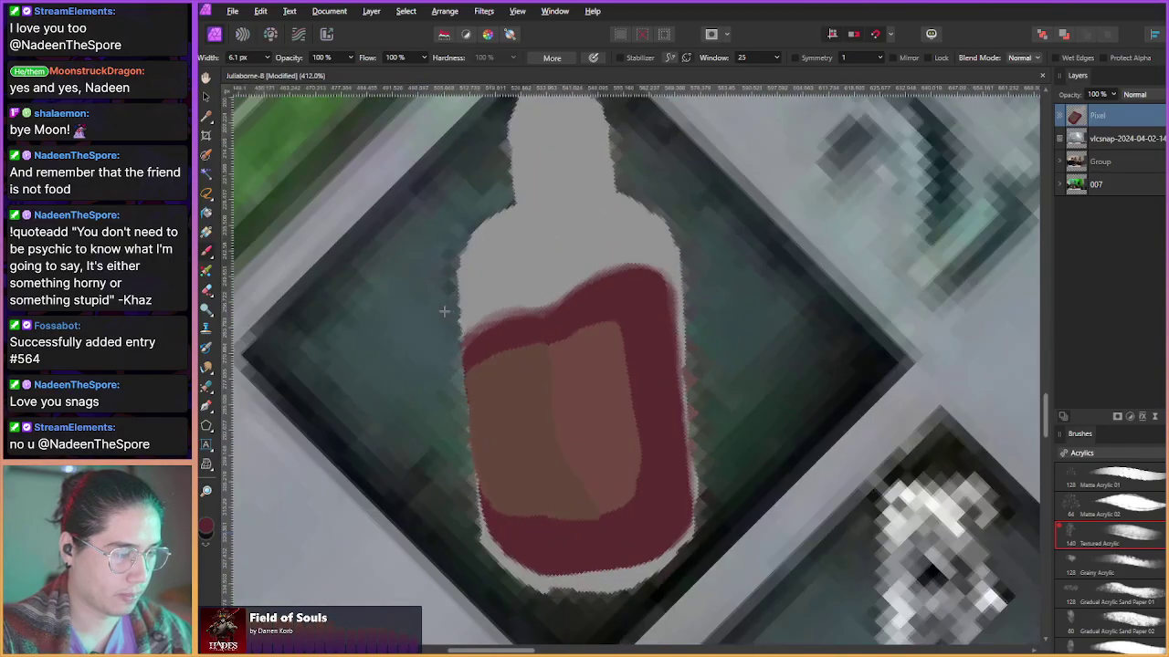
scroll(361, 284, down, 3)
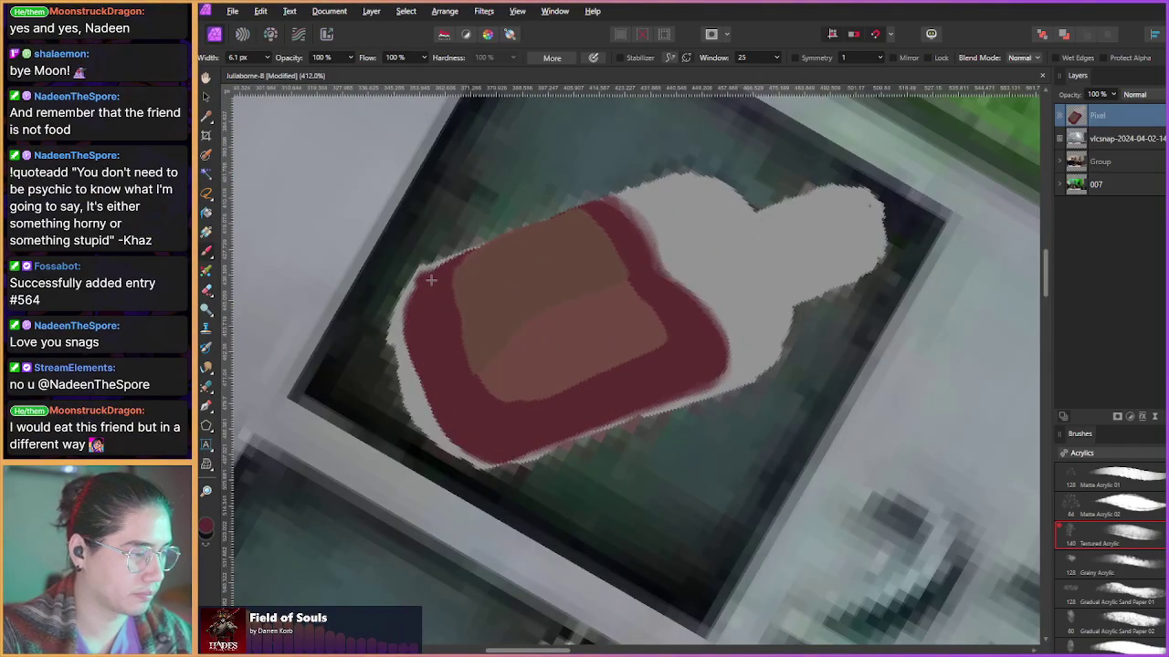
mouse_move(418, 342)
mouse_down()
mouse_move(409, 384)
mouse_move(454, 437)
mouse_up()
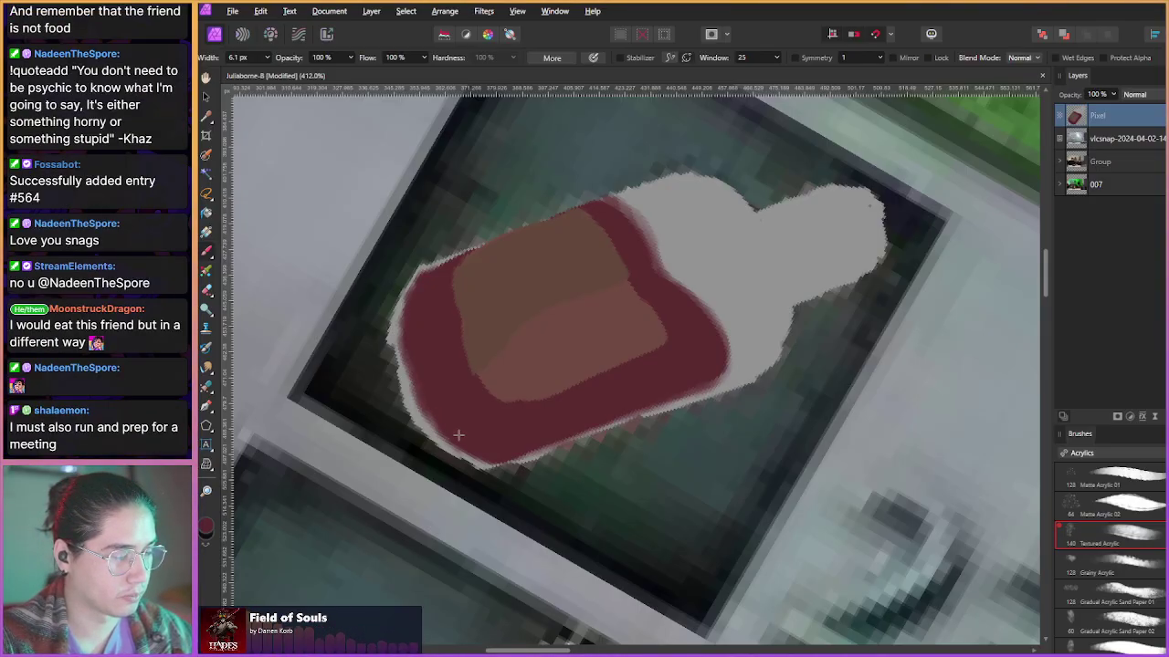
scroll(414, 355, up, 8)
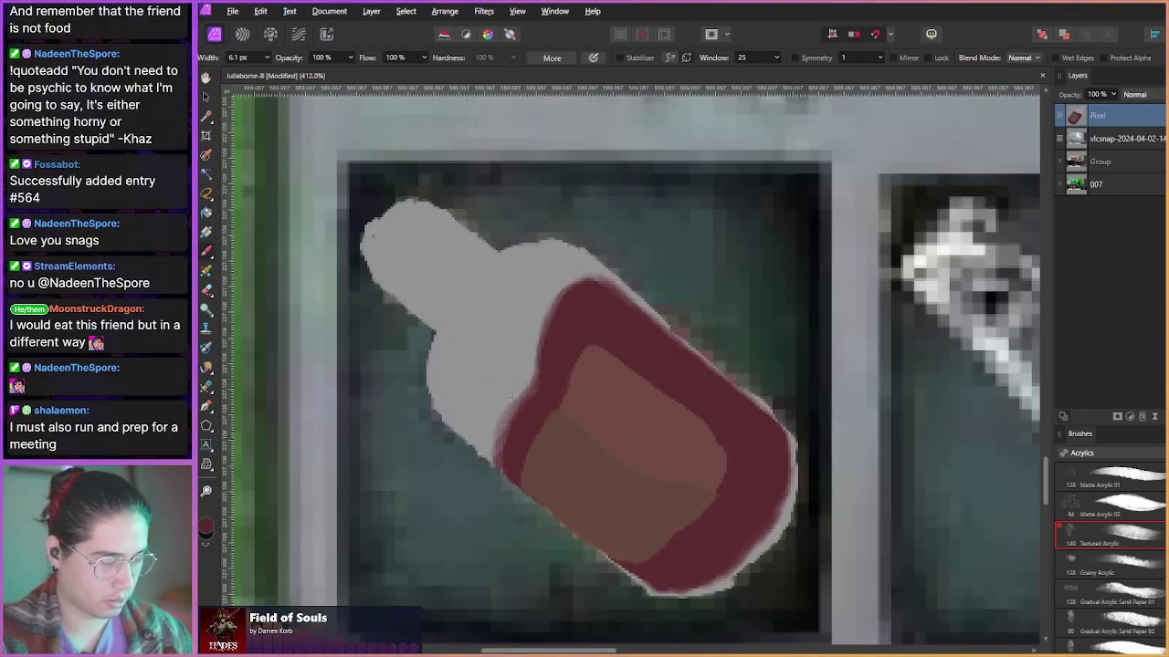
scroll(504, 388, down, 1)
scroll(484, 377, down, 3)
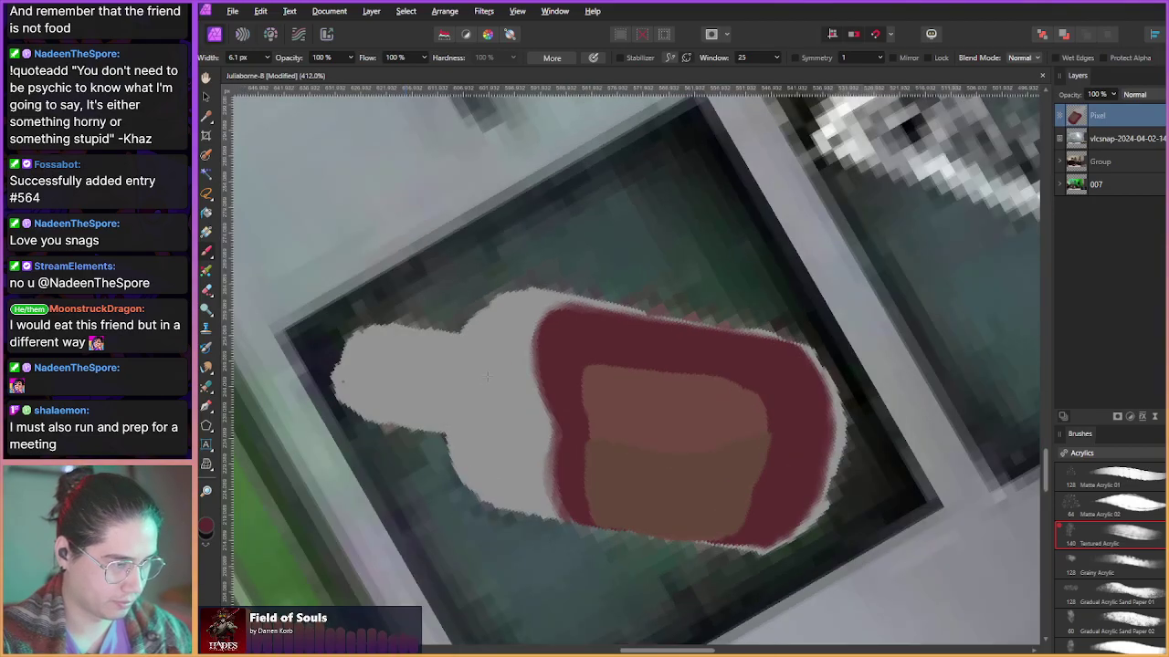
scroll(479, 374, down, 3)
scroll(393, 329, down, 1)
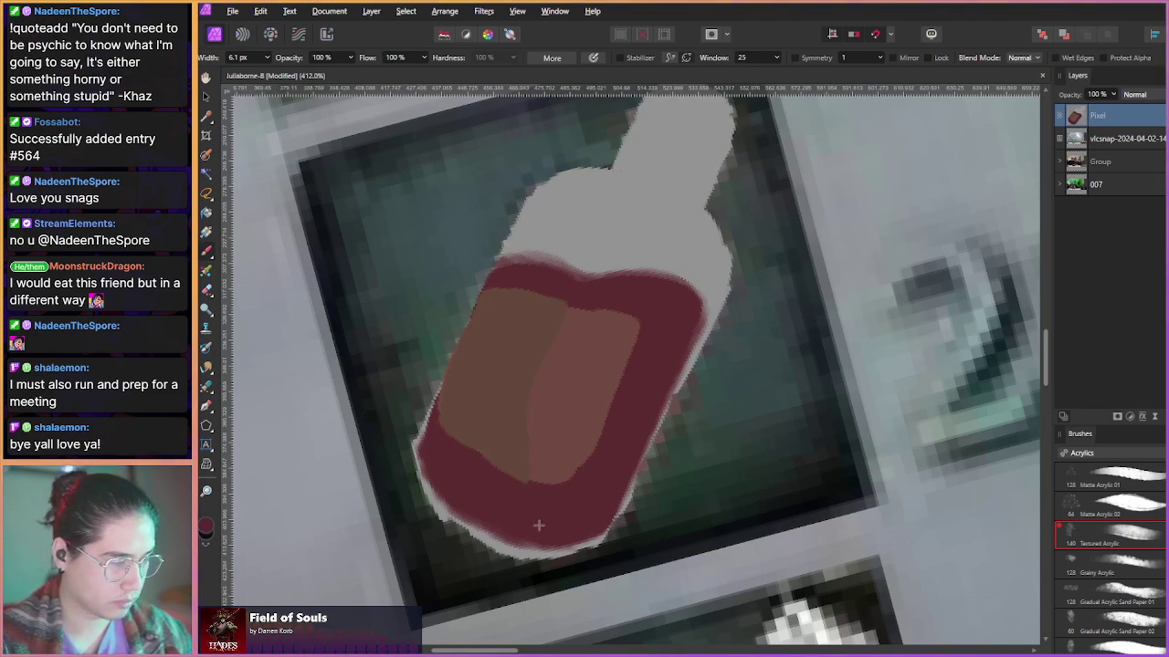
click(206, 535)
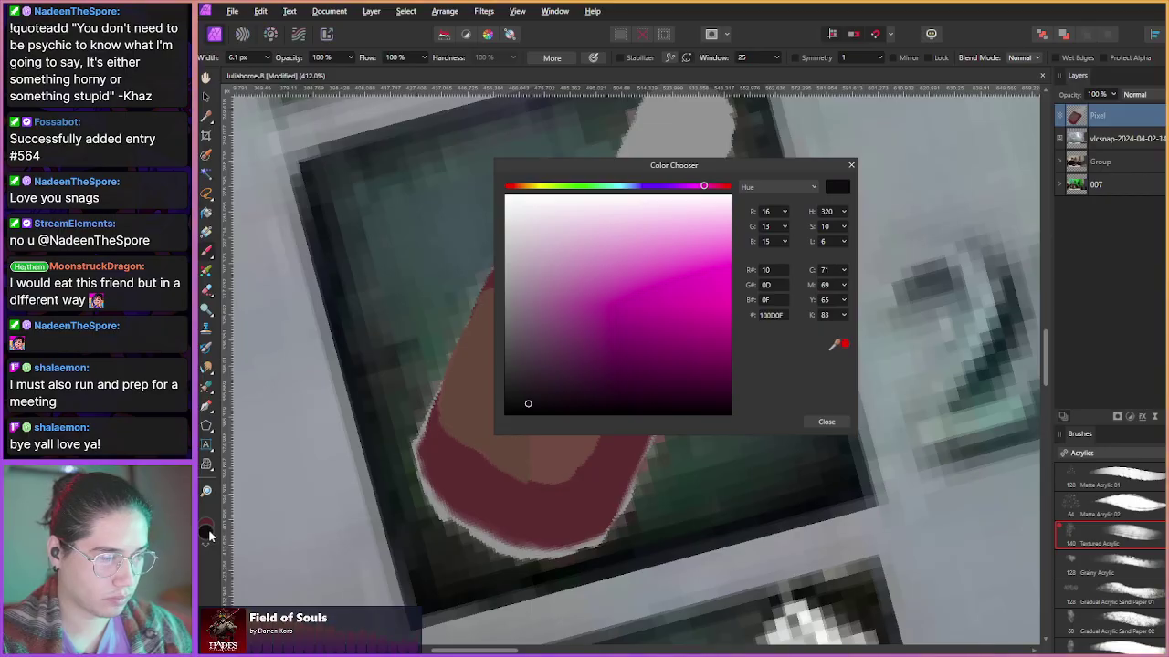
click(826, 422)
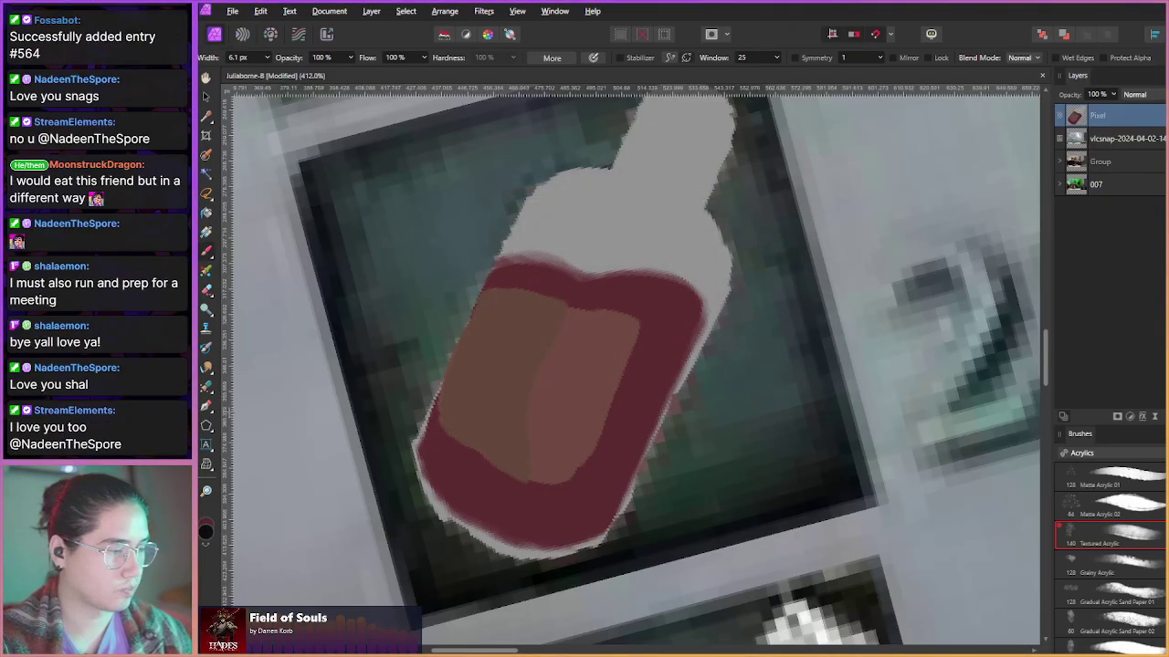
click(207, 385)
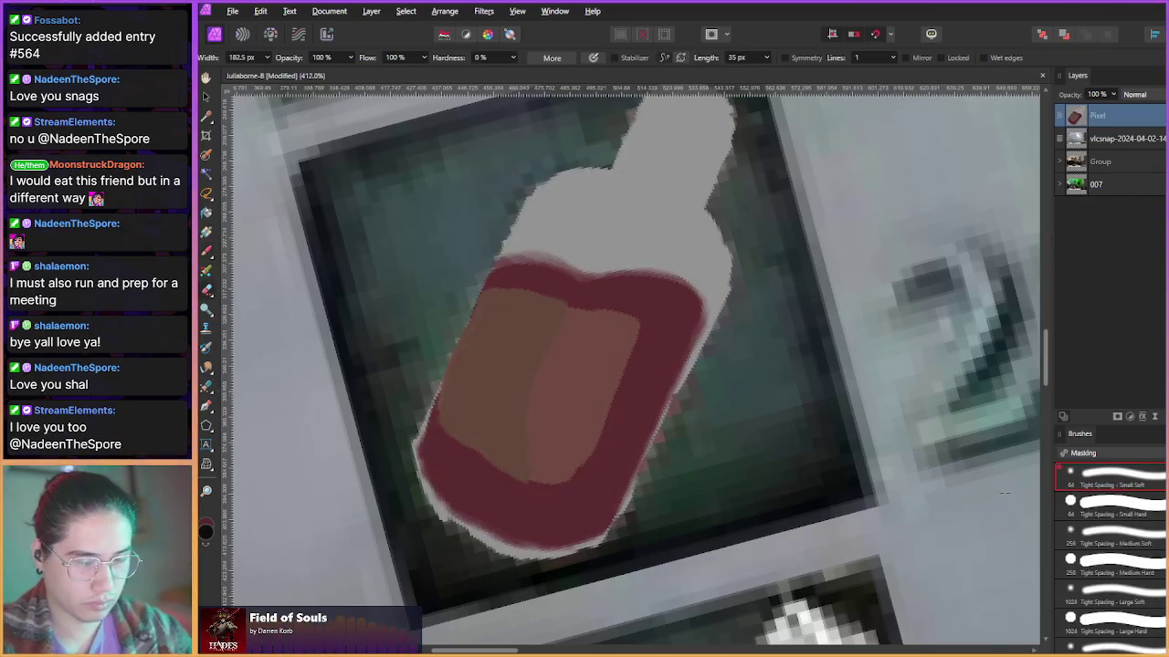
click(1066, 454)
click(1080, 466)
click(1107, 535)
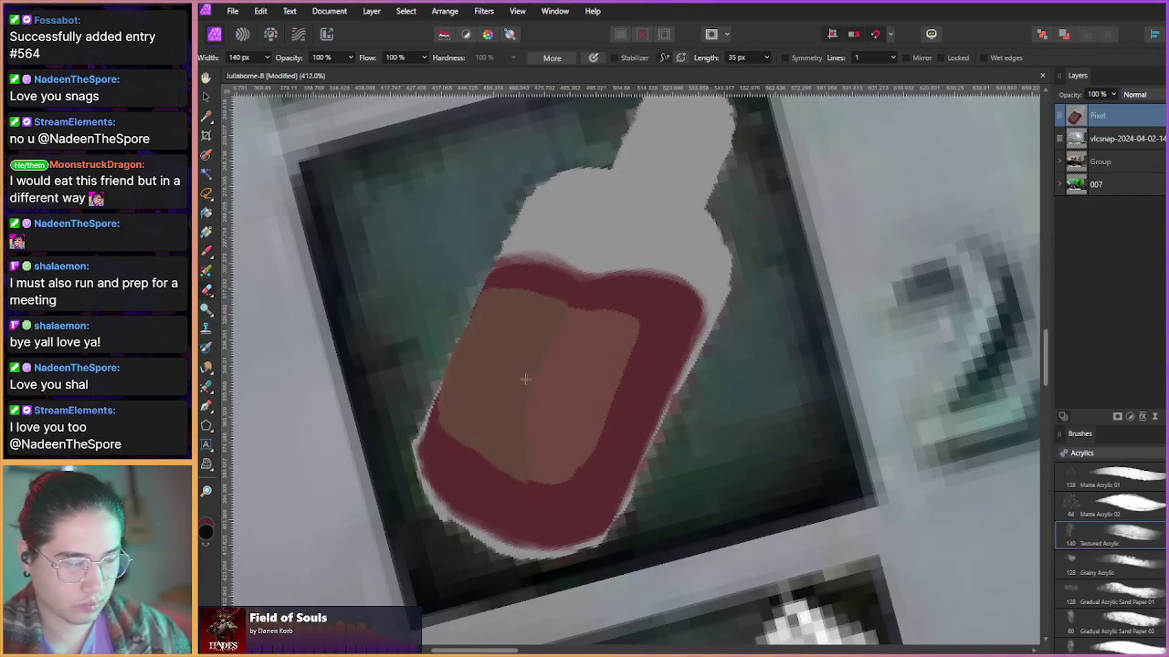
drag(405, 478, 391, 464)
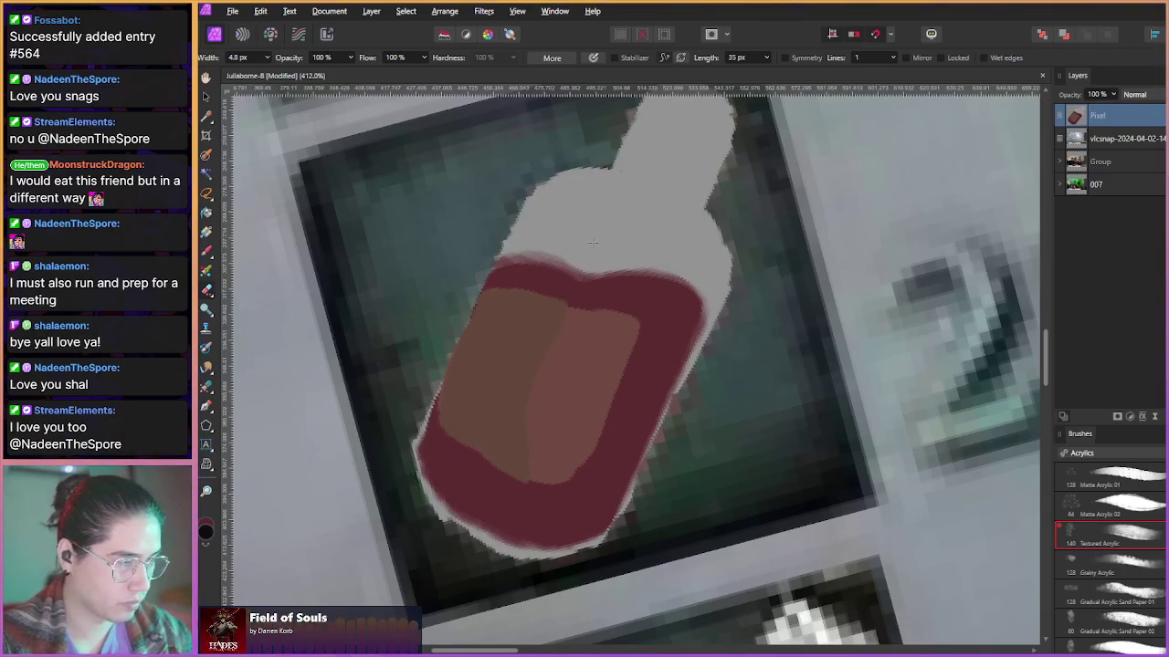
- Sample the bottle's grey, reduce the paint brush to 2.4 px and smooth the grey glass rim around the bottle's base
key(alt)
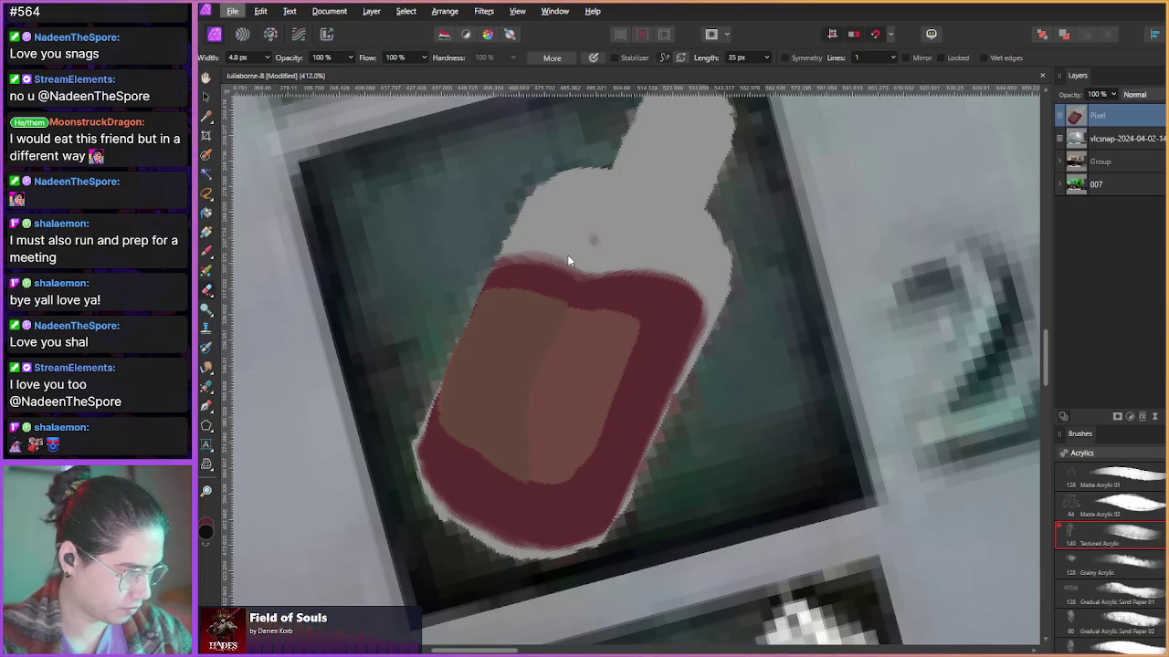
key(b)
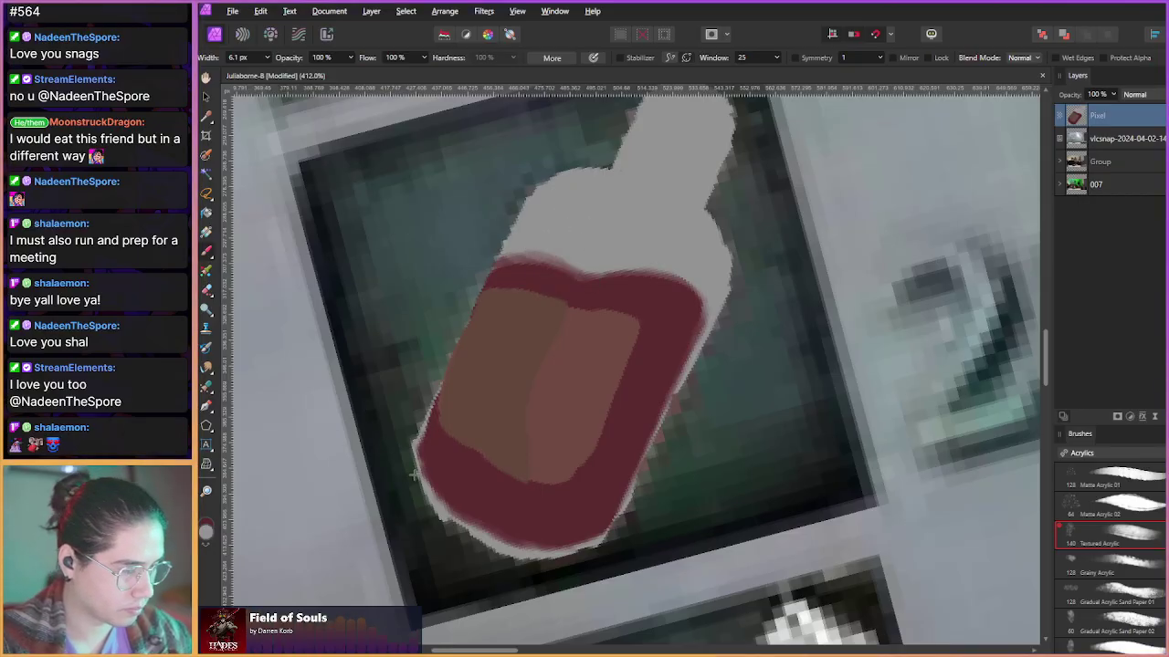
key([)
key([)
key([)
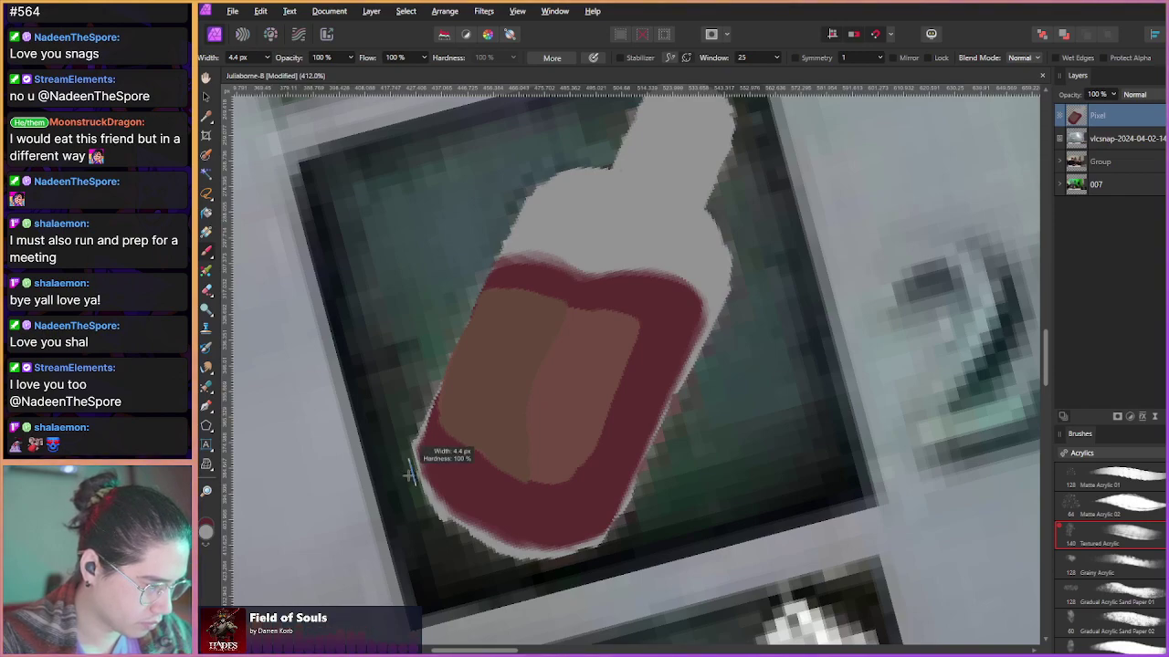
scroll(428, 458, up, 3)
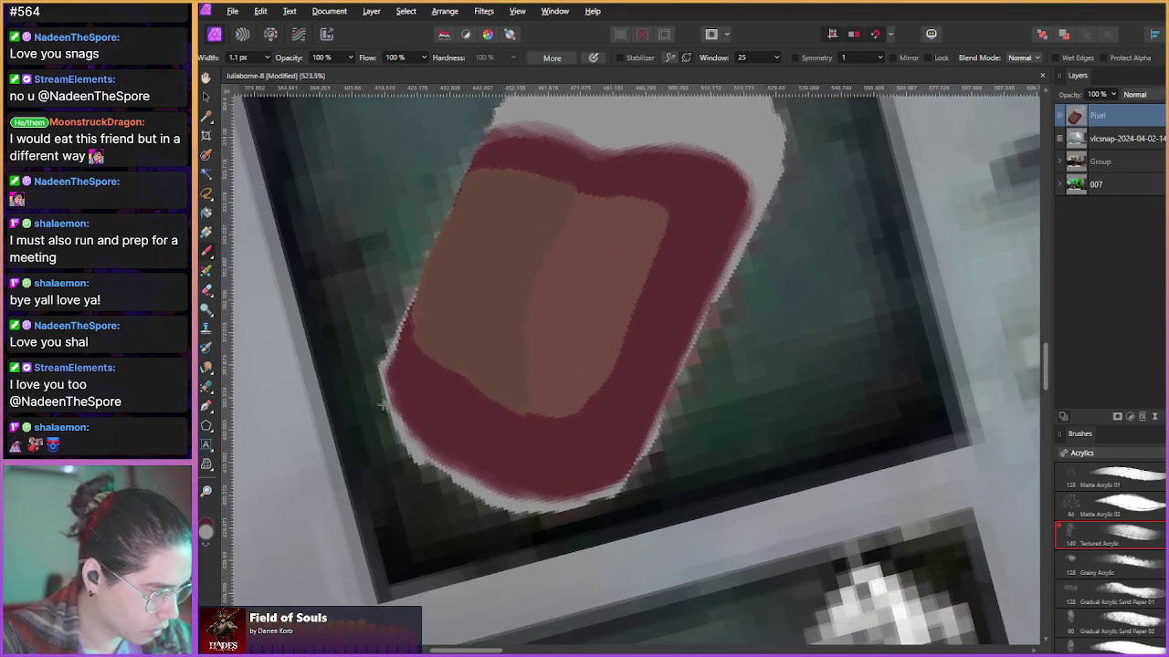
key(])
key(])
key(])
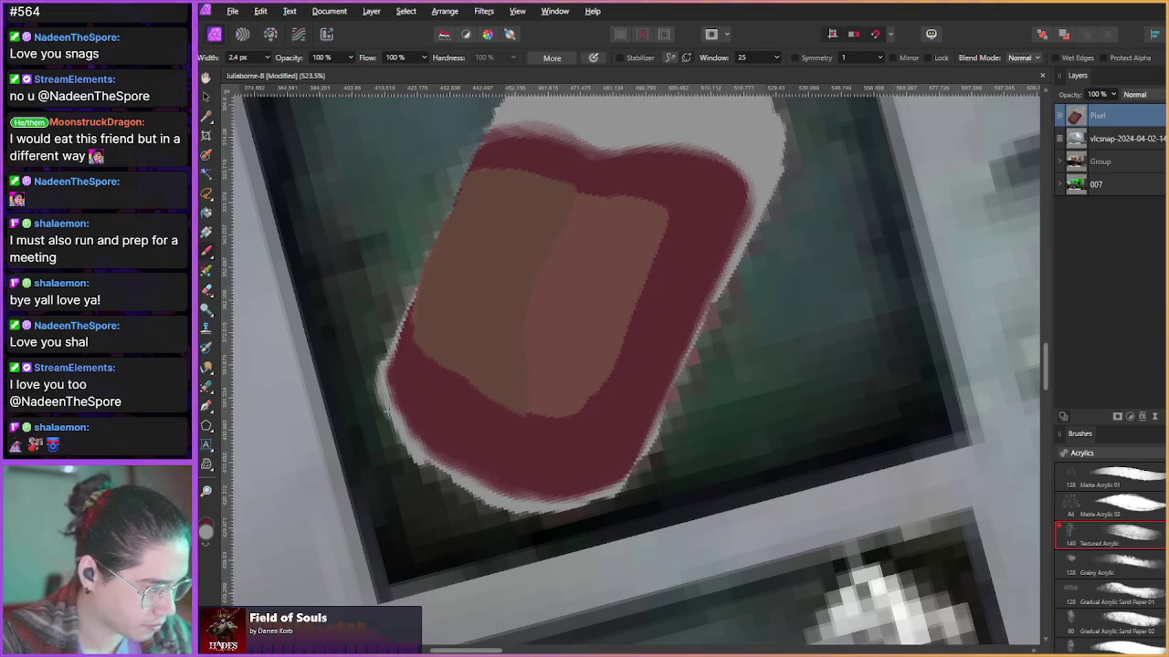
drag(445, 463, 493, 489)
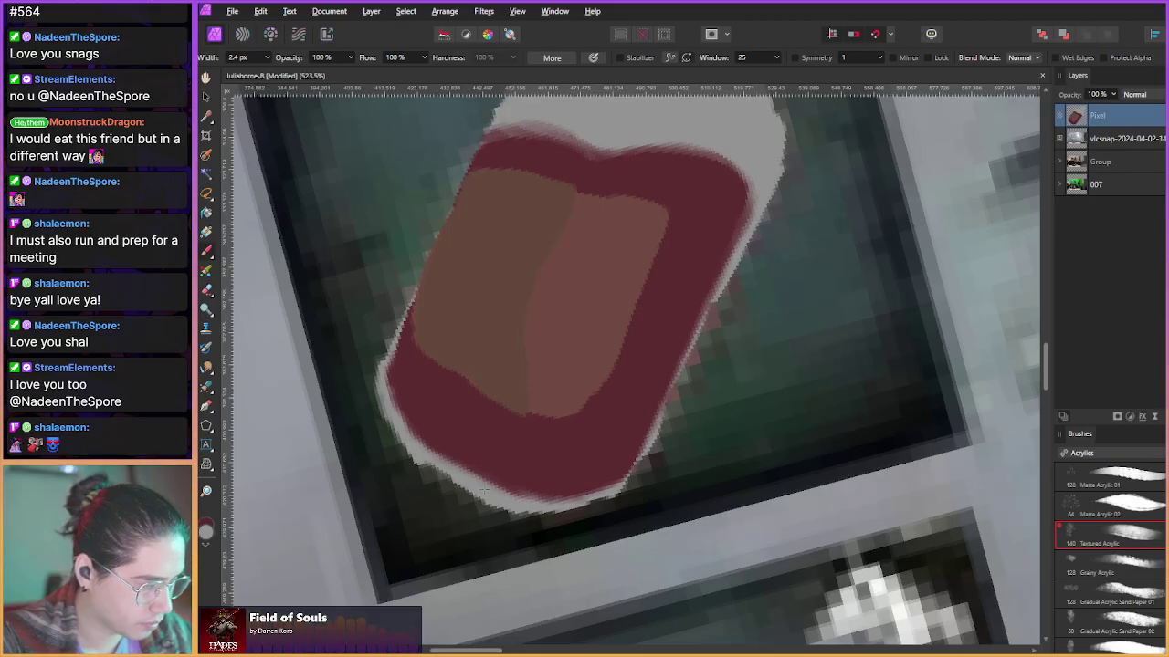
drag(489, 484, 521, 498)
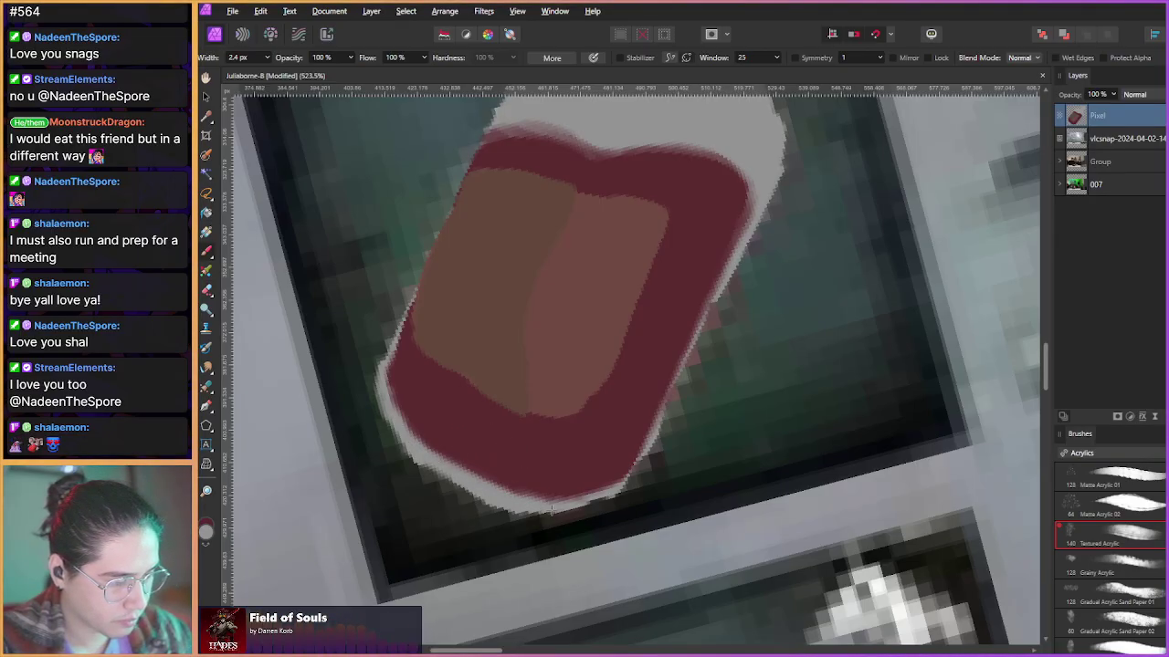
drag(602, 494, 618, 491)
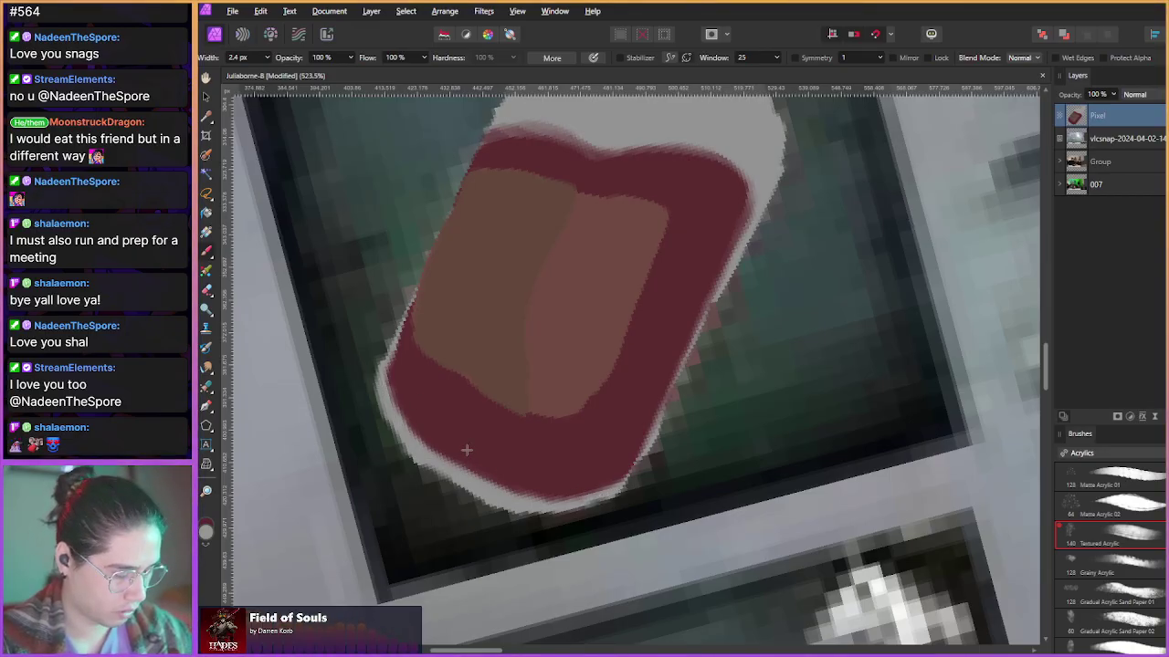
- Smooth the grey outline of the bottle's neck and shoulder with the Textured Acrylic brush at 4.6 px
scroll(450, 442, up, 1)
scroll(450, 442, up, 4)
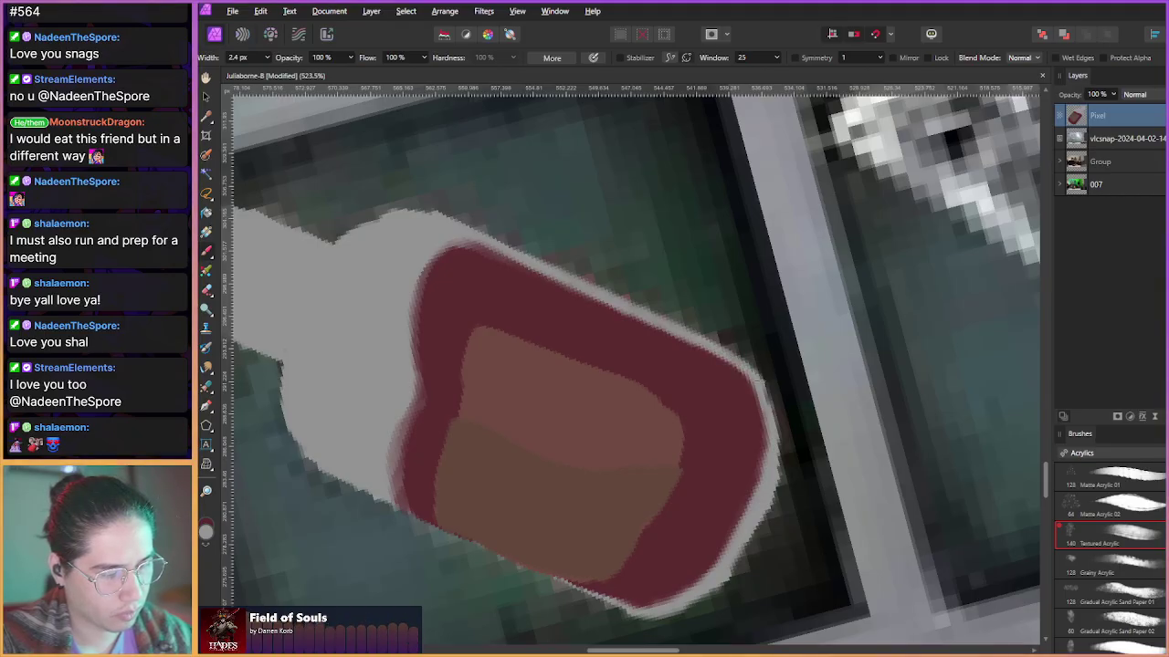
drag(348, 369, 311, 269)
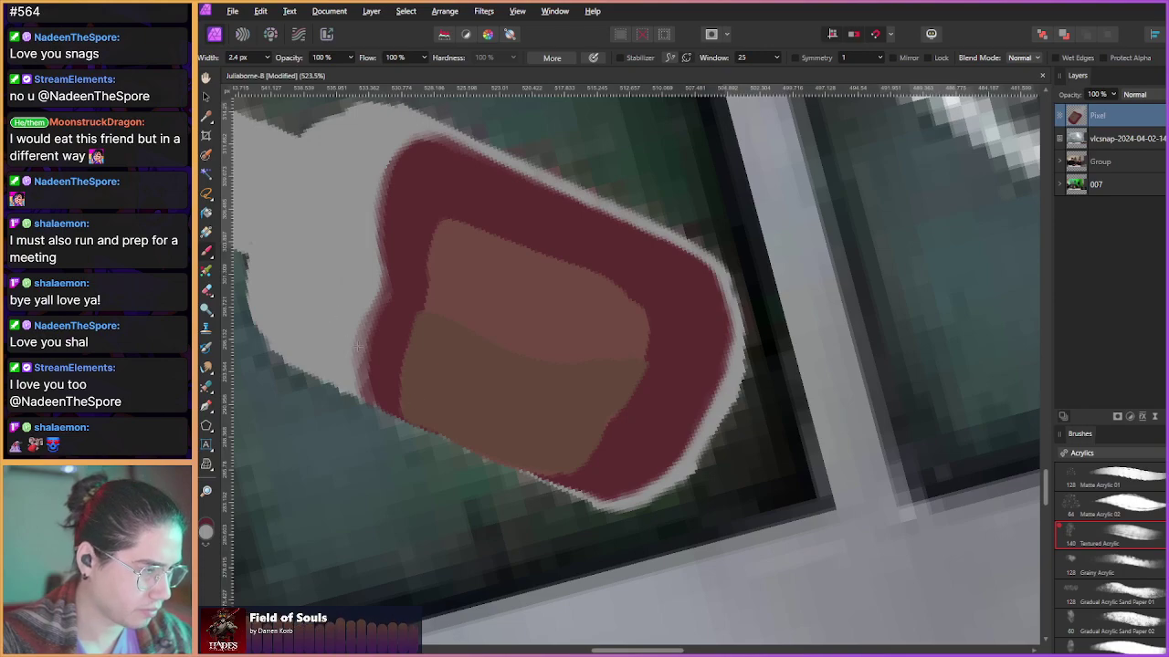
drag(311, 265, 575, 641)
drag(429, 493, 328, 317)
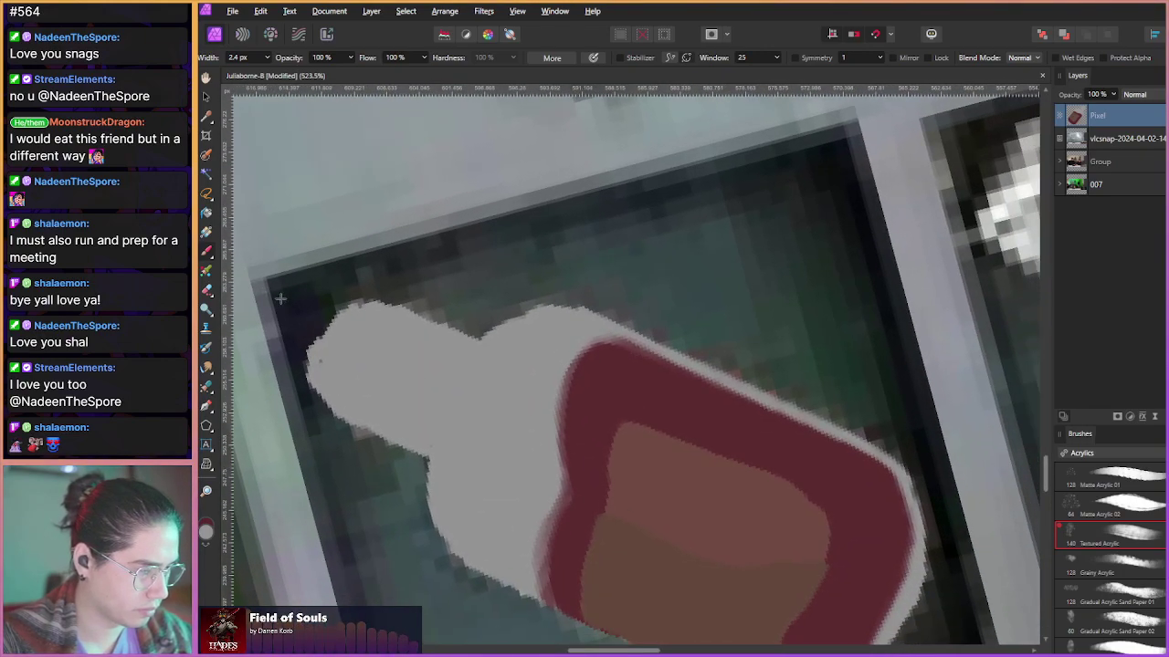
scroll(330, 354, up, 1)
scroll(331, 354, down, 7)
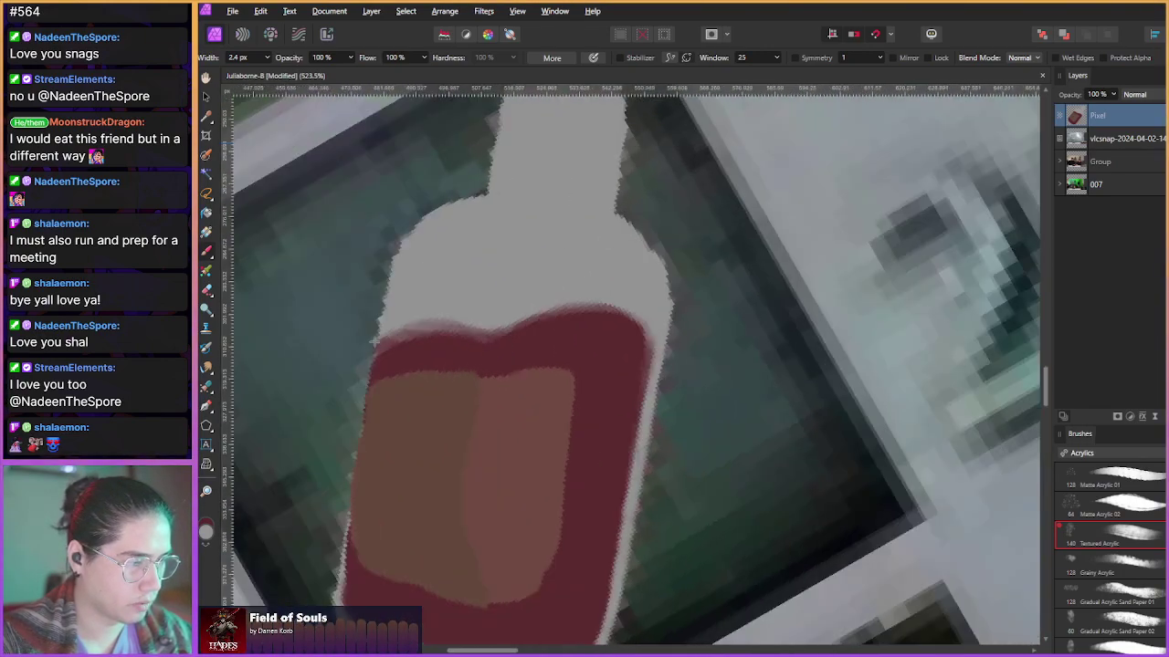
mouse_move(434, 303)
mouse_down()
mouse_move(441, 386)
mouse_move(412, 430)
mouse_up()
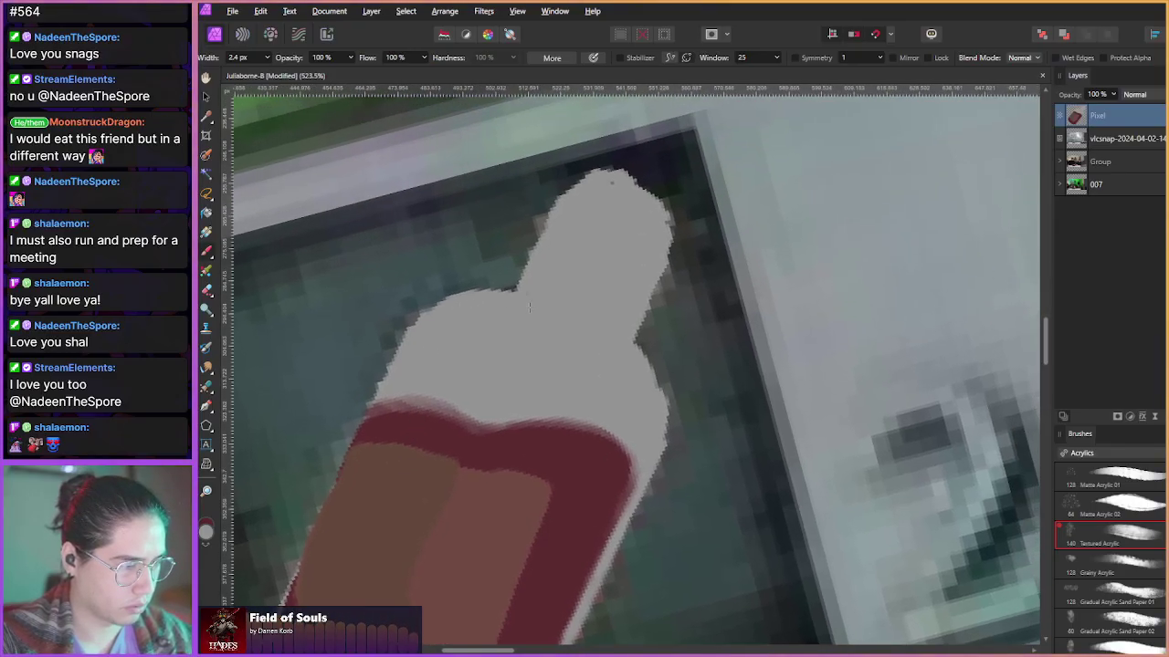
drag(553, 334, 522, 309)
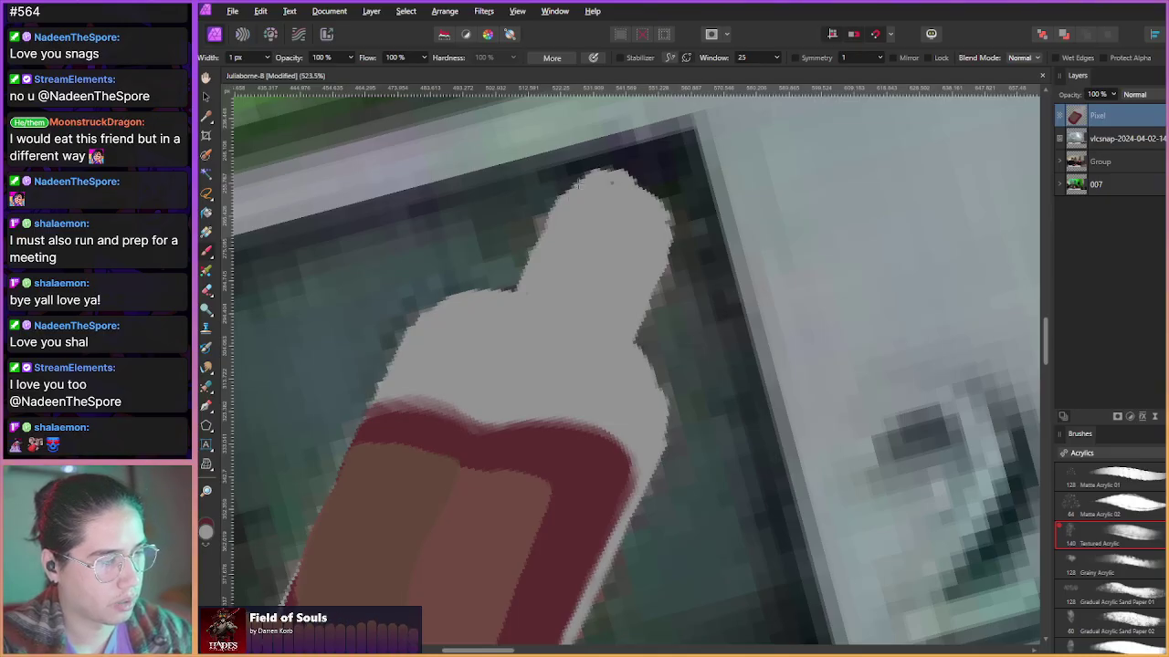
drag(563, 189, 591, 179)
drag(663, 226, 665, 239)
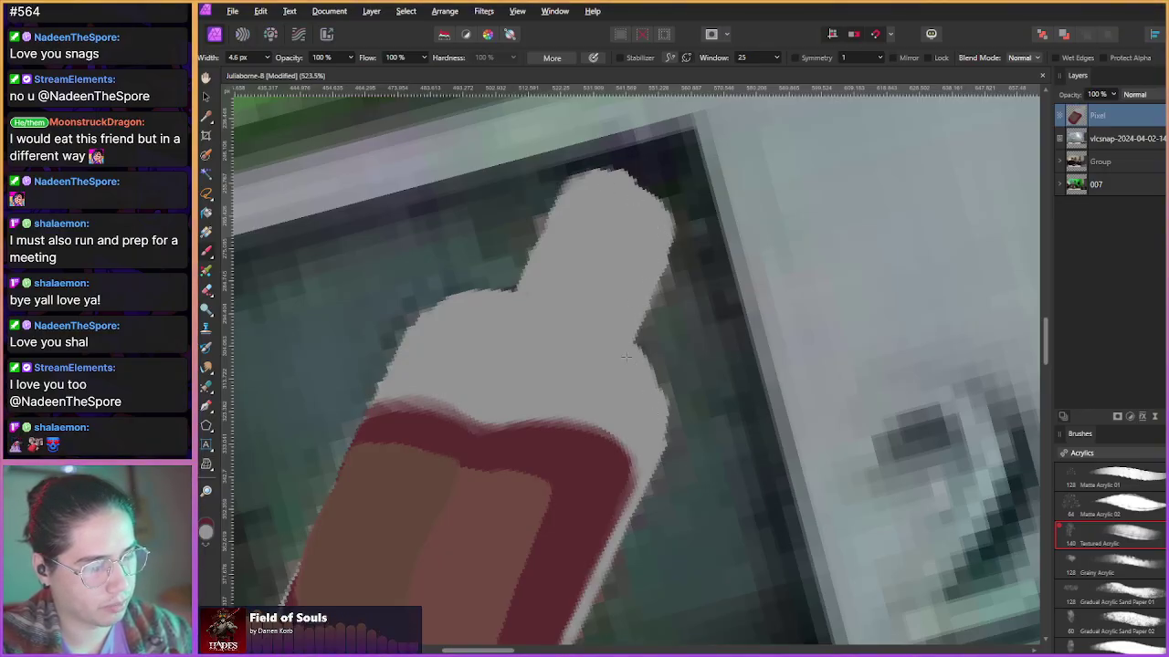
drag(663, 413, 663, 433)
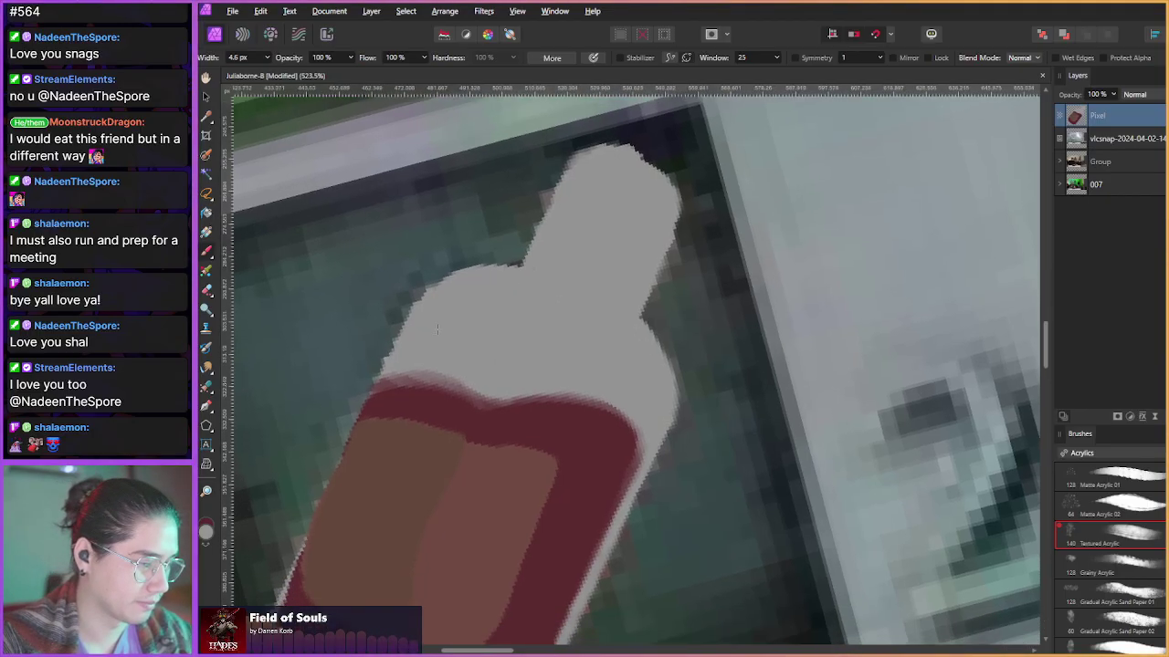
- Sample the liquid's dark red and roughen its upper edge into the grey glass with a 7 px brush
scroll(406, 310, down, 2)
alt+click(399, 339)
mouse_move(376, 342)
mouse_down()
mouse_move(556, 348)
mouse_move(602, 361)
mouse_move(621, 395)
mouse_up()
mouse_move(487, 350)
mouse_down()
mouse_move(450, 329)
mouse_move(371, 327)
mouse_move(421, 320)
mouse_move(481, 346)
mouse_move(537, 337)
mouse_move(603, 366)
mouse_up()
mouse_move(520, 350)
mouse_down()
mouse_move(386, 321)
mouse_move(391, 343)
mouse_move(390, 327)
mouse_move(375, 326)
mouse_move(525, 337)
mouse_move(601, 360)
mouse_move(612, 392)
mouse_move(528, 357)
mouse_move(574, 350)
mouse_up()
mouse_move(479, 346)
mouse_down()
mouse_move(498, 352)
mouse_move(448, 335)
mouse_up()
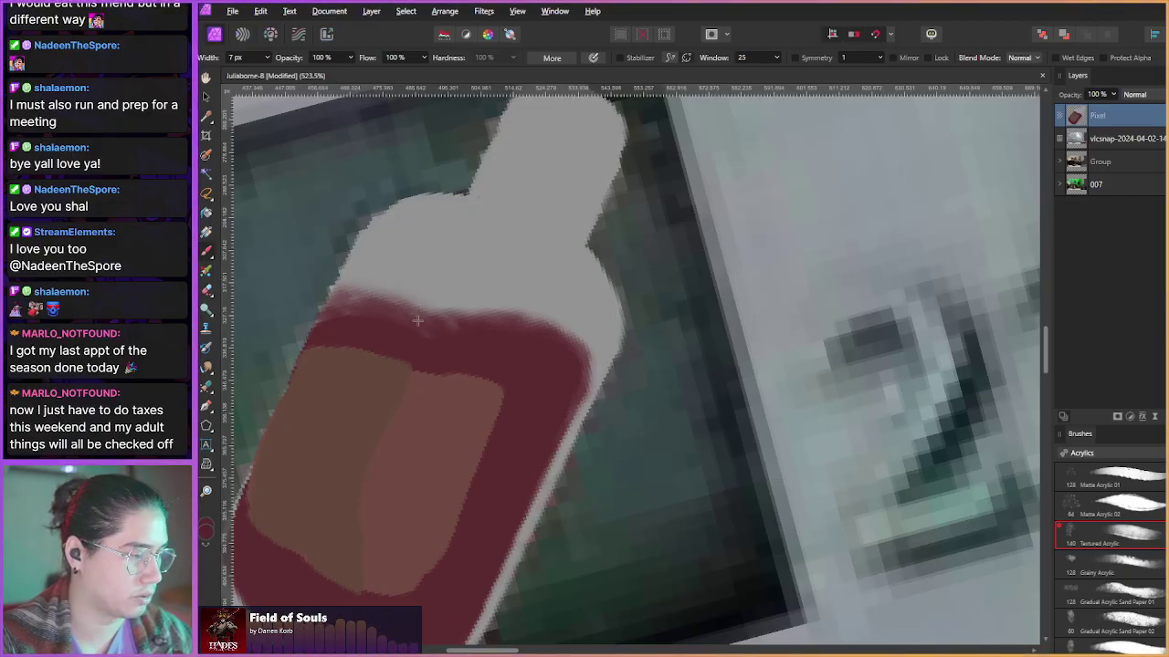
drag(381, 344, 431, 311)
- Sample the darker label half's brown and extend it over the dark red to the bottle's side edge near the base
scroll(430, 311, down, 3)
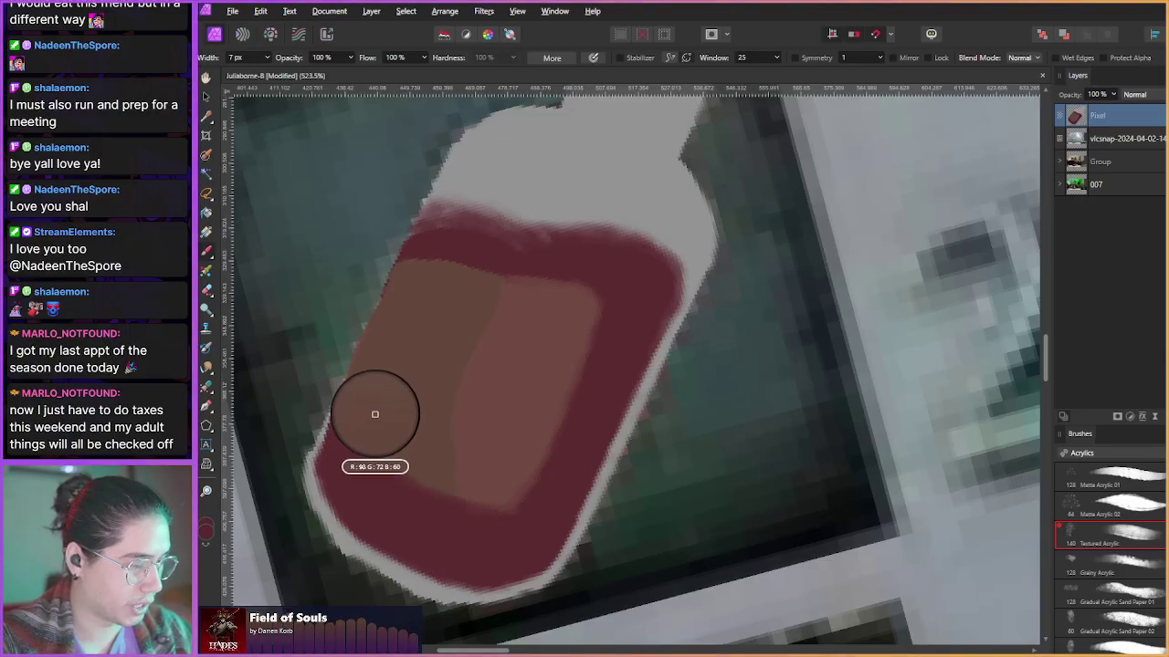
scroll(334, 415, up, 2)
scroll(333, 416, up, 10)
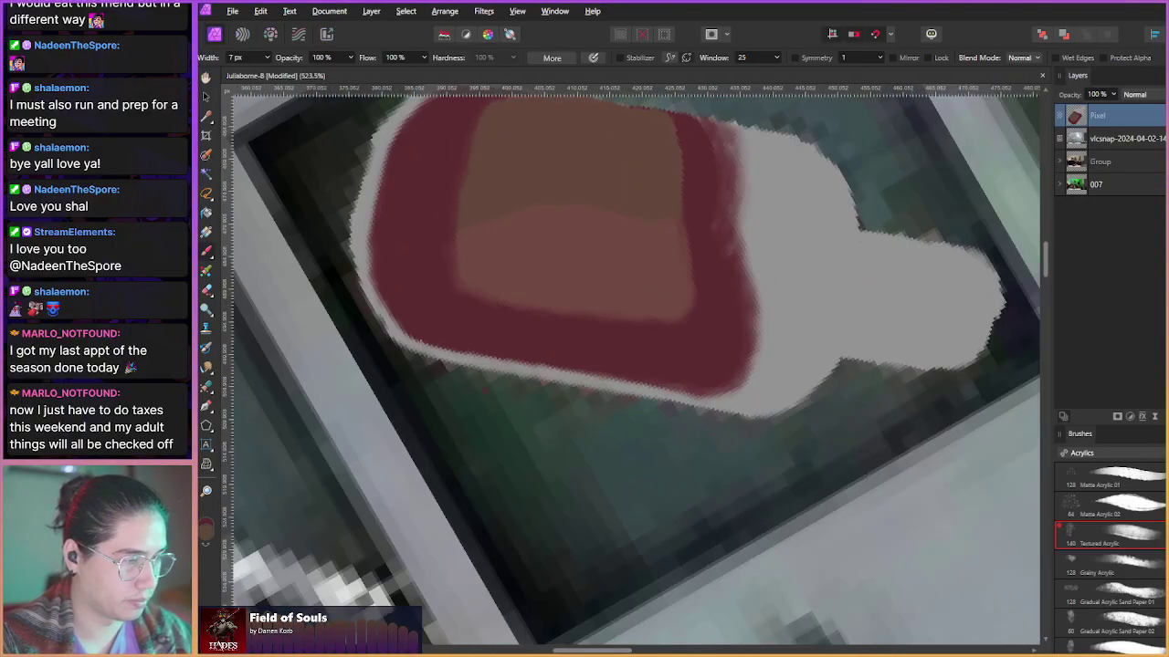
scroll(580, 394, up, 3)
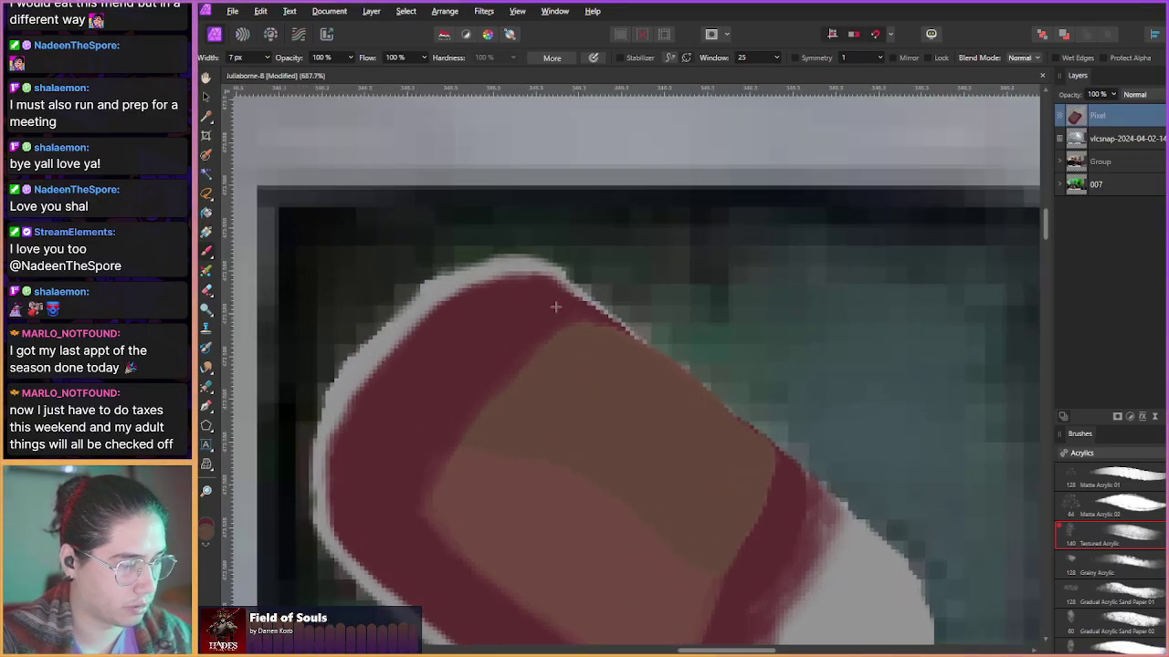
drag(555, 306, 618, 349)
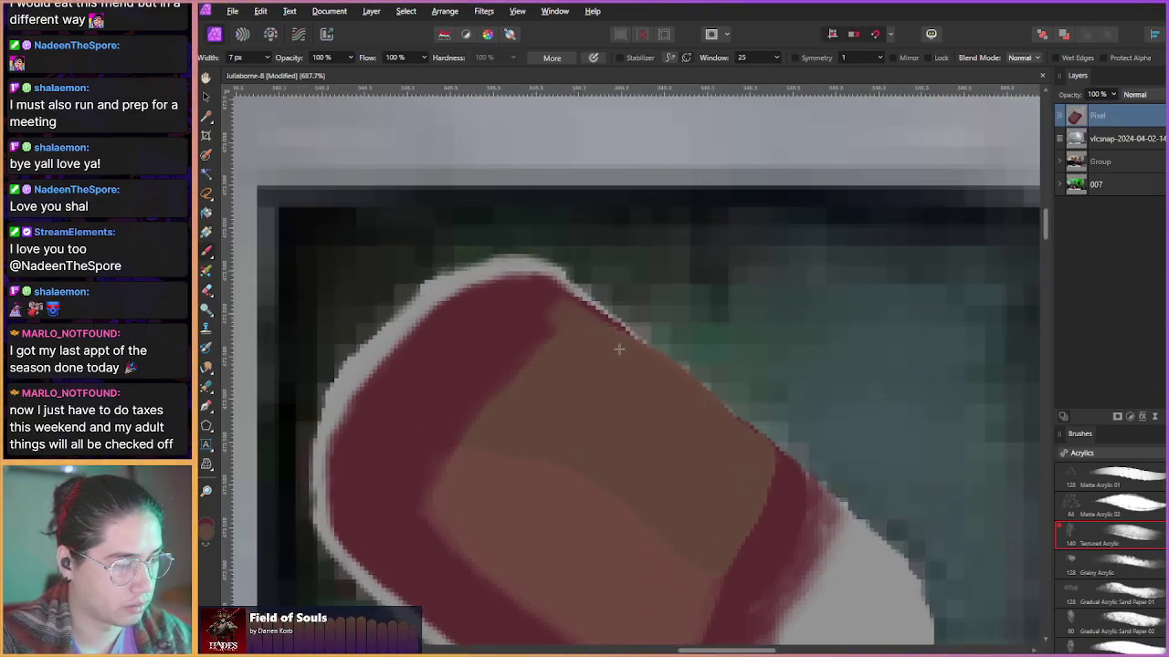
drag(572, 305, 599, 326)
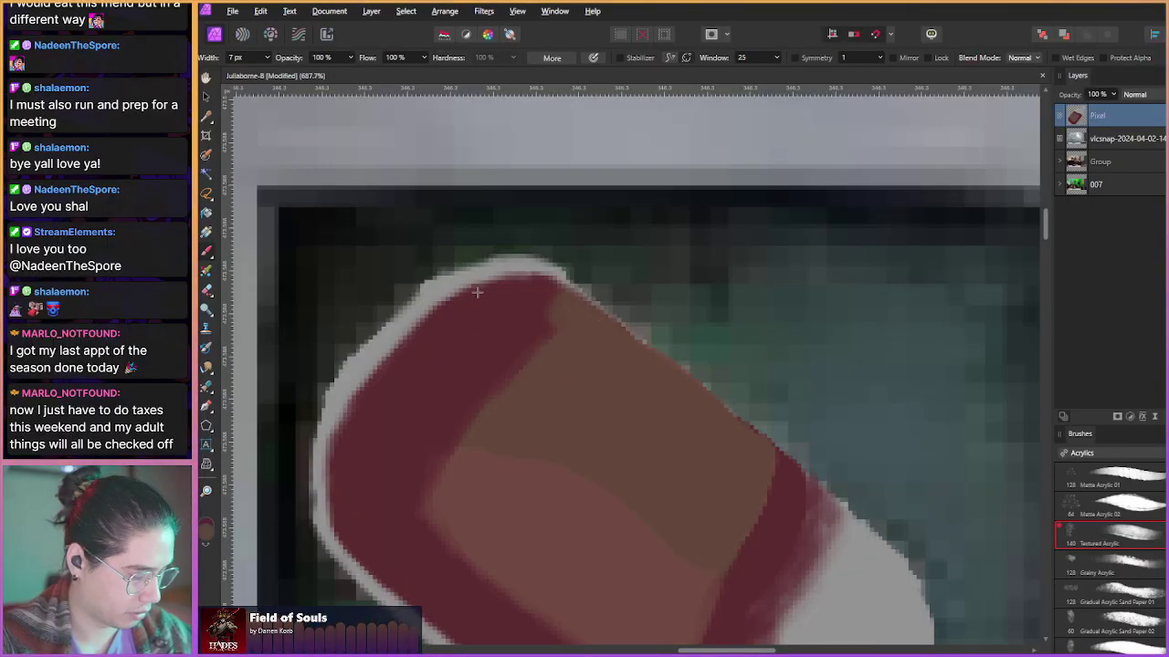
- Even out the label's edge facing the bottle's base across both halves, using the label browns and the dark red
scroll(477, 291, down, 5)
scroll(446, 281, up, 3)
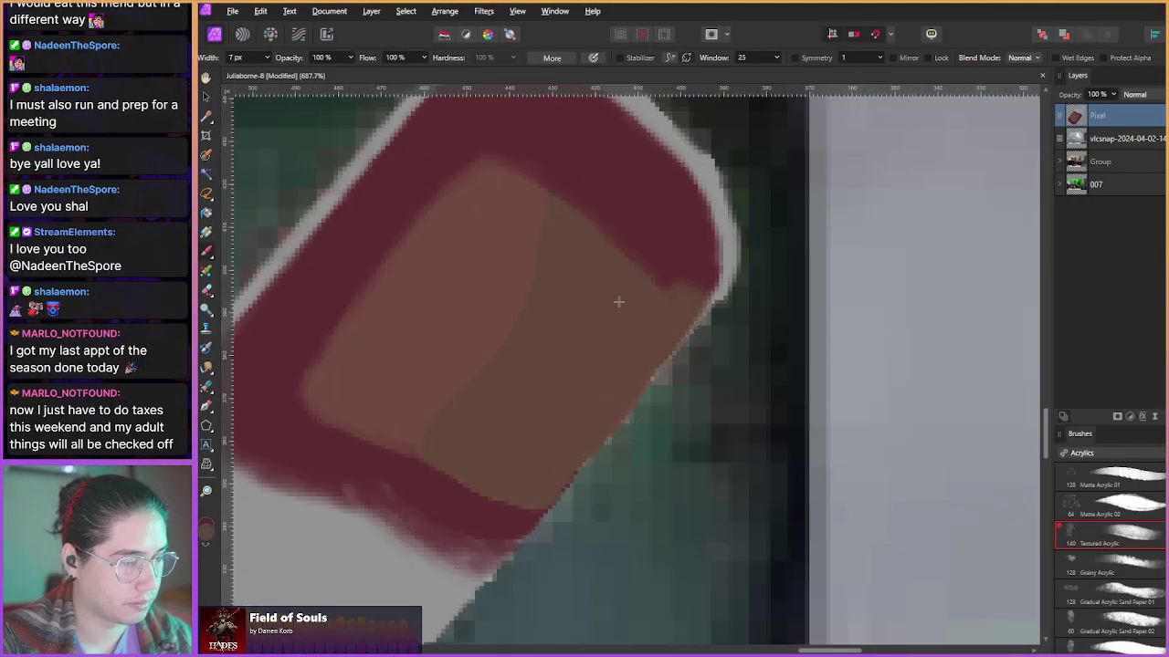
scroll(618, 302, down, 3)
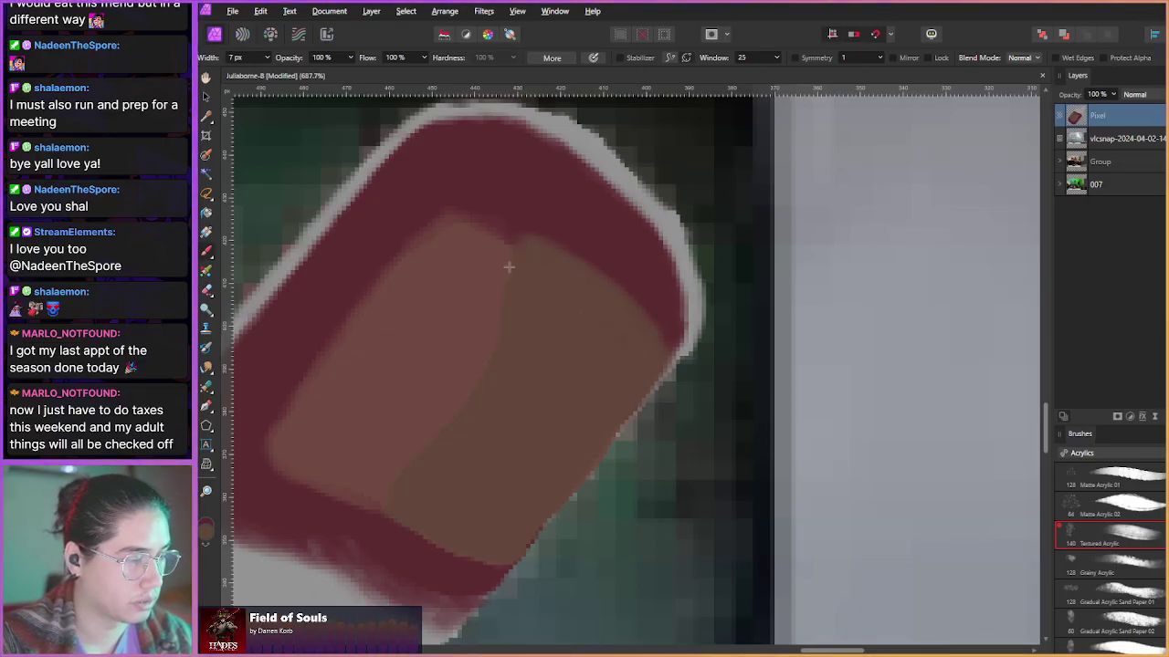
scroll(347, 230, down, 9)
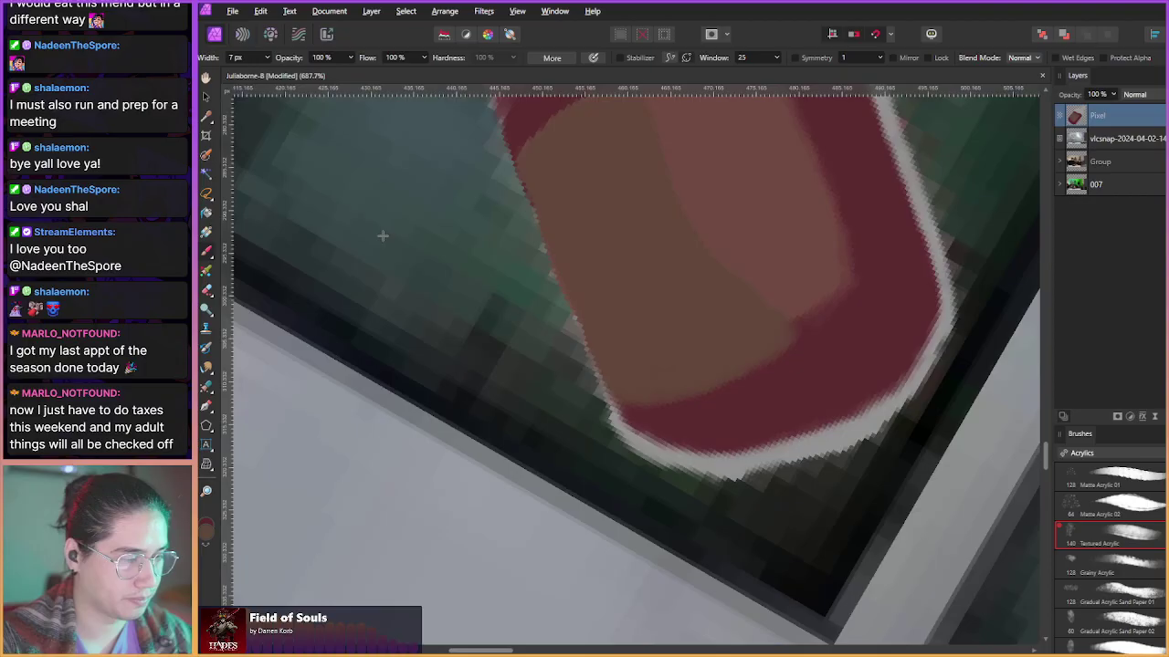
drag(694, 270, 625, 344)
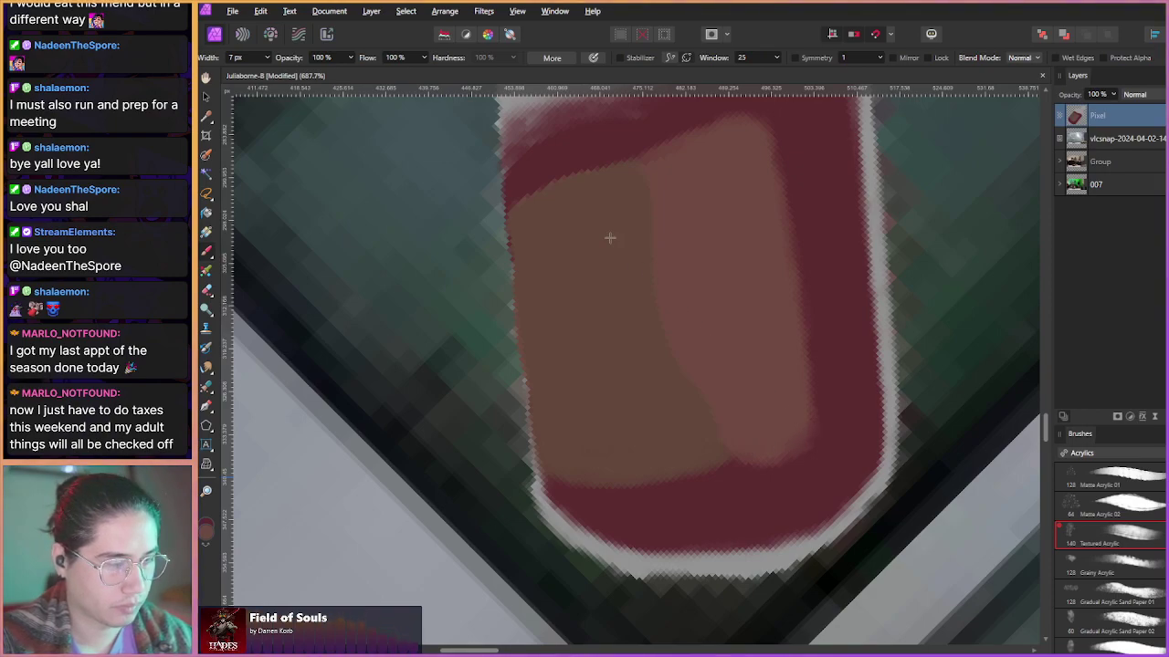
drag(640, 282, 582, 301)
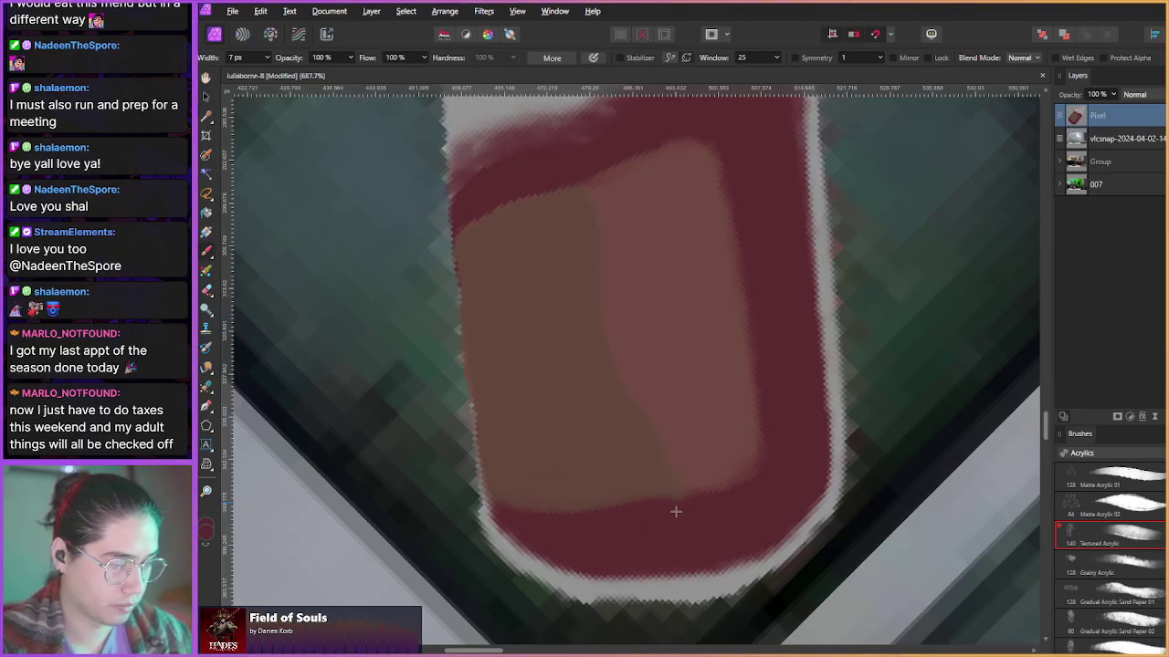
- Straighten the label's upper edge along both halves with the sampled browns
scroll(639, 508, up, 2)
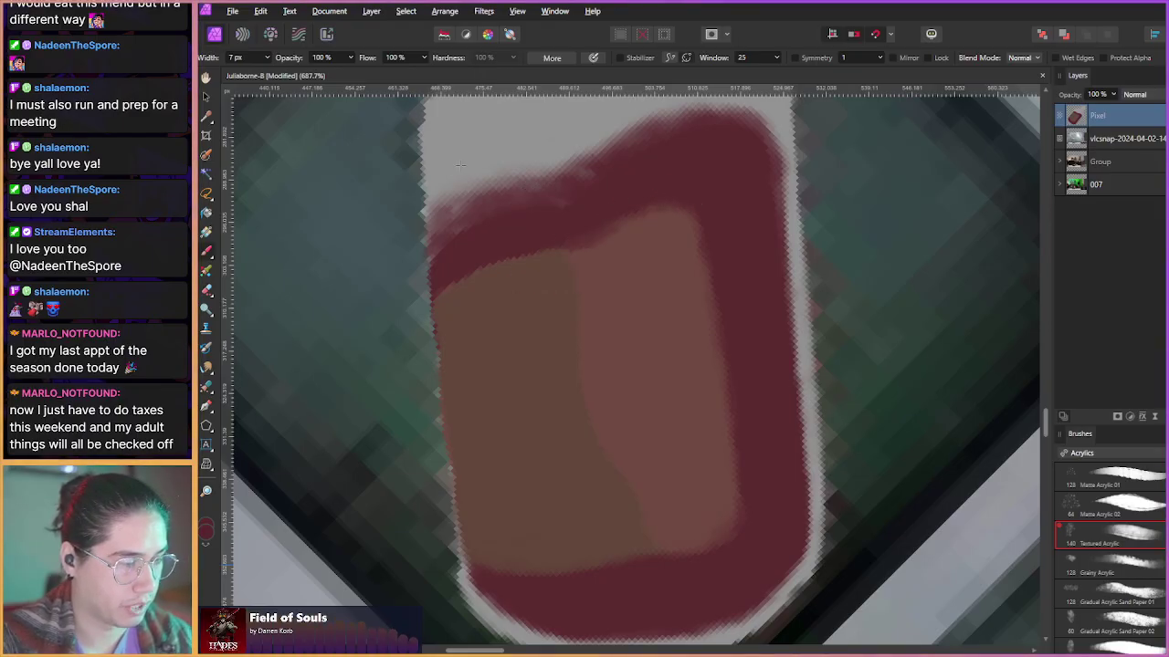
scroll(493, 313, up, 1)
scroll(493, 313, down, 3)
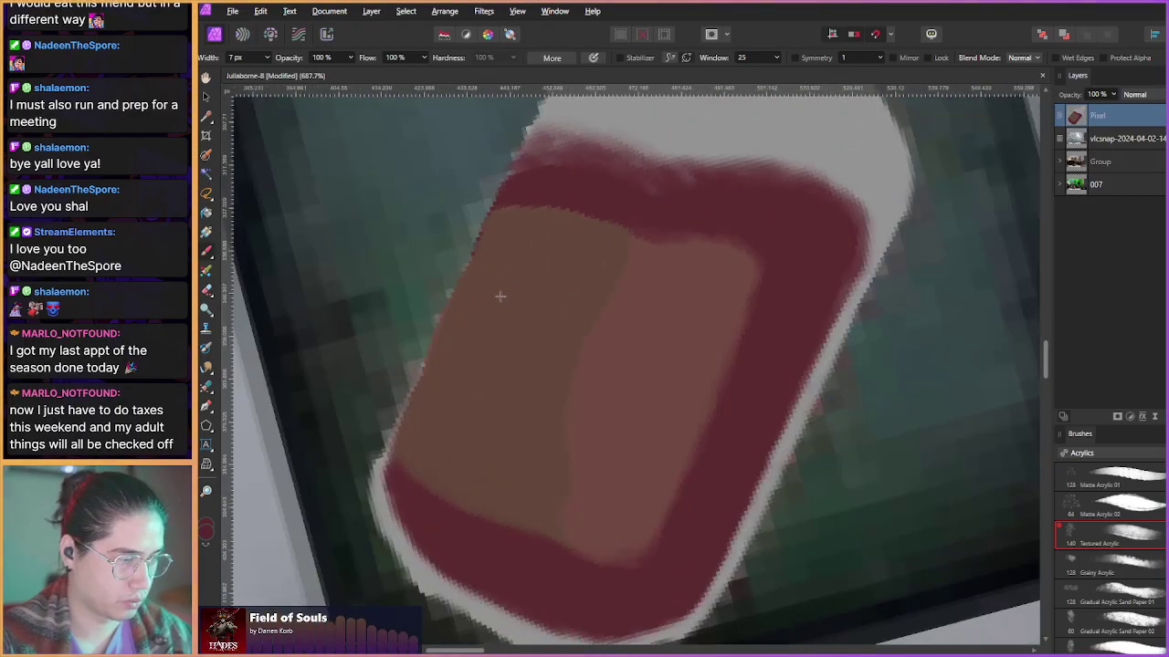
scroll(500, 296, down, 2)
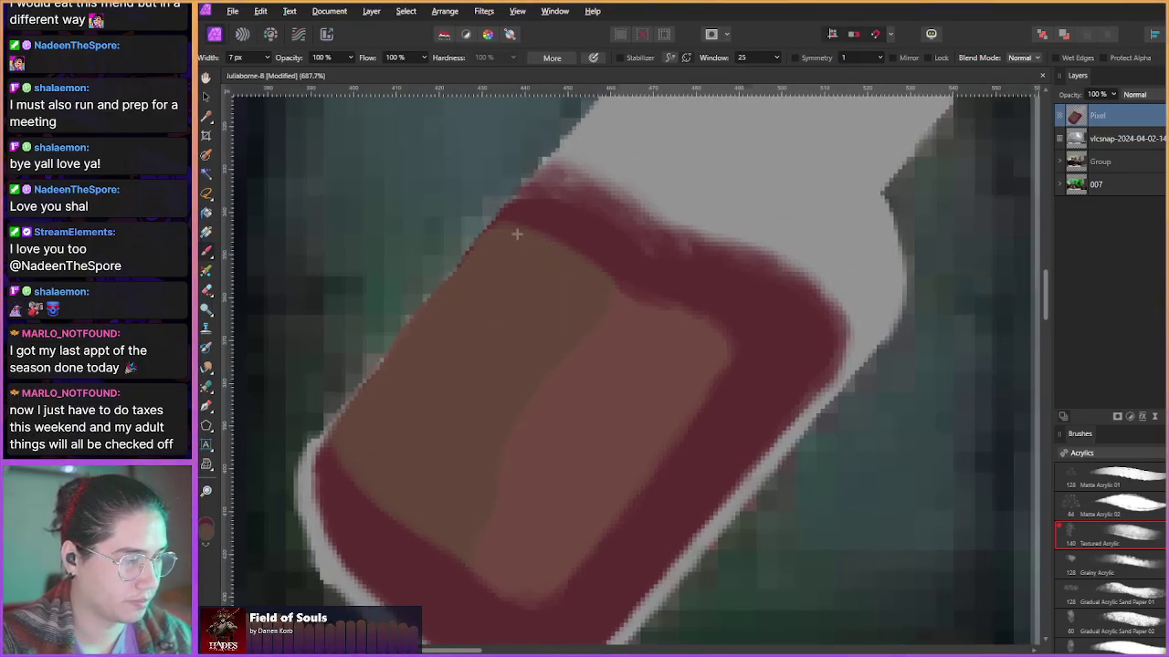
alt+click(641, 325)
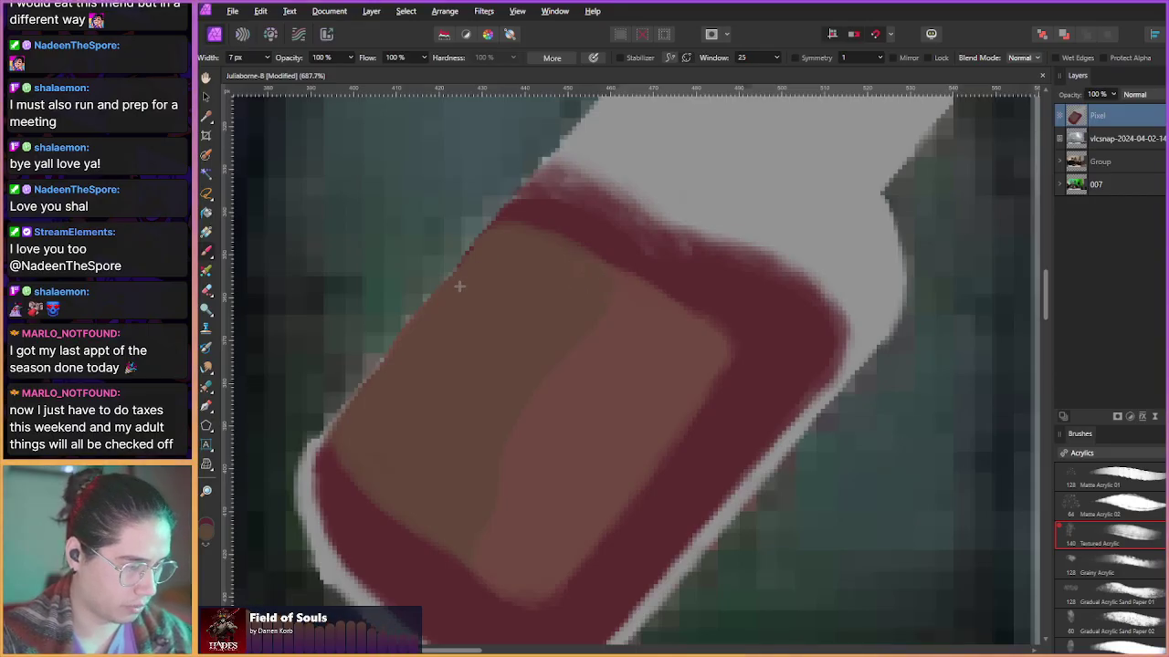
- Enlarge the brush to 13.6 px and blend the boundary between the label's darker and lighter halves
scroll(458, 284, down, 1)
scroll(453, 282, up, 8)
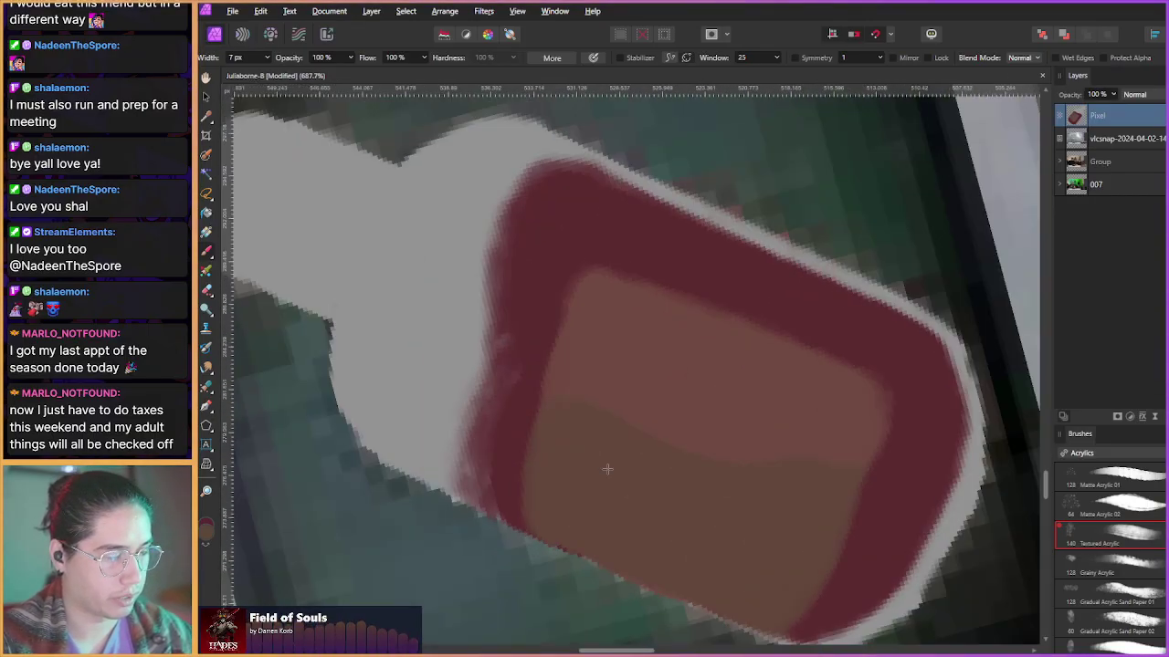
scroll(444, 331, up, 1)
drag(503, 354, 438, 358)
alt+click(419, 270)
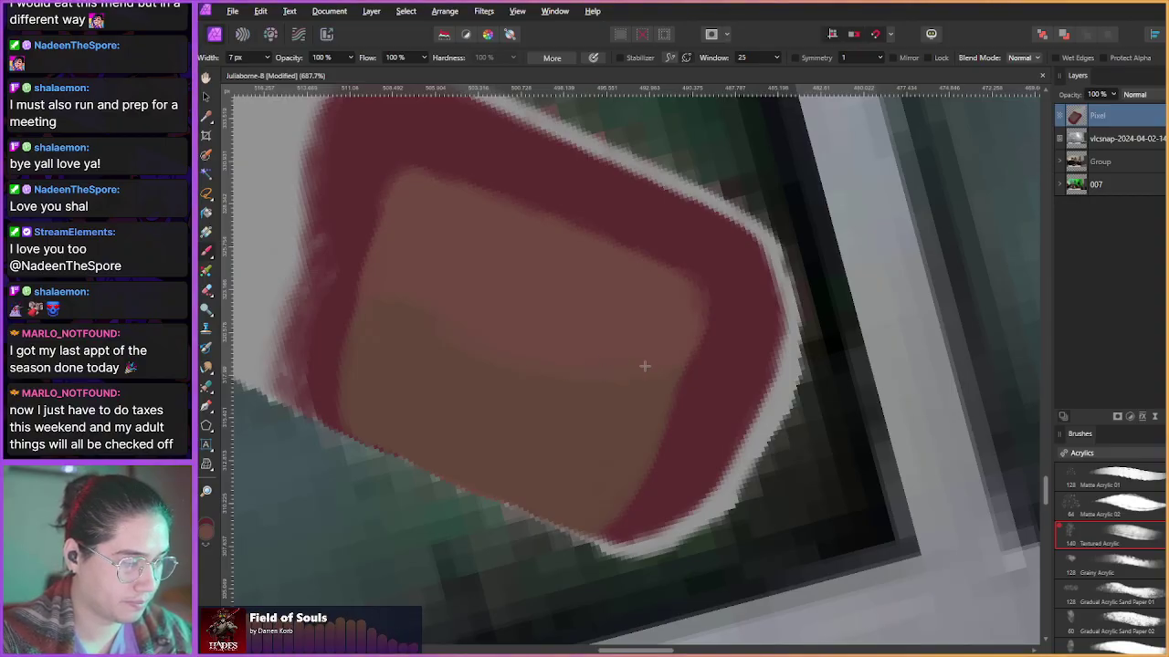
mouse_move(465, 353)
mouse_down()
mouse_move(430, 339)
mouse_move(431, 349)
mouse_up()
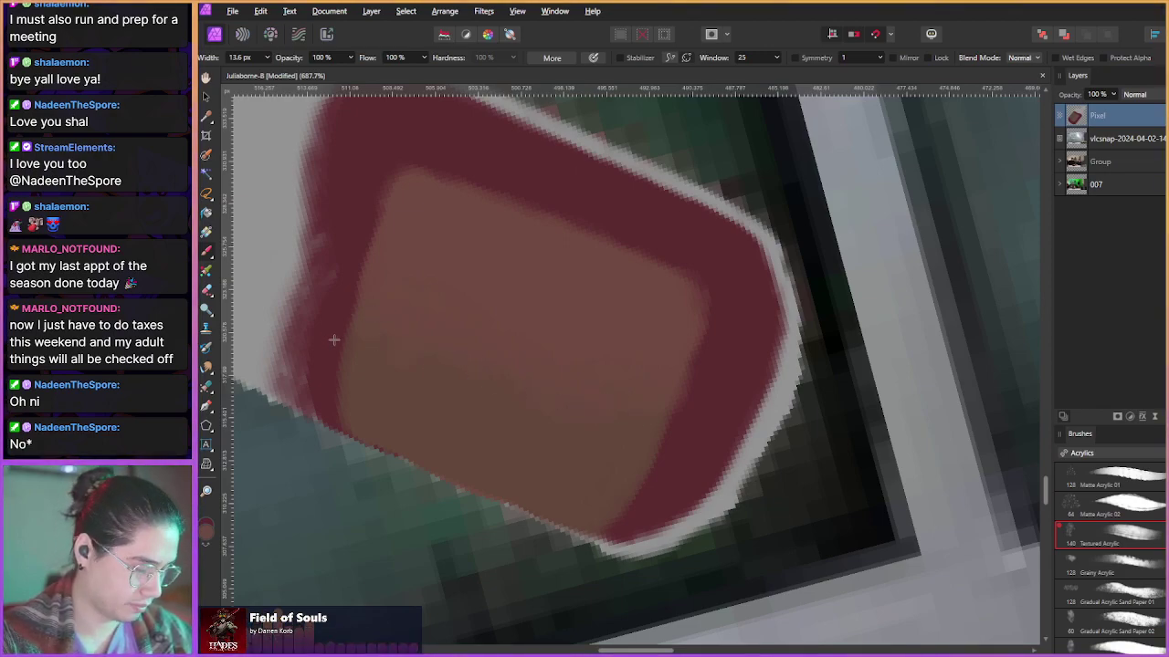
- Hide and reshow the painted Pixel layer to compare it with the original bottle icon
scroll(367, 286, down, 5)
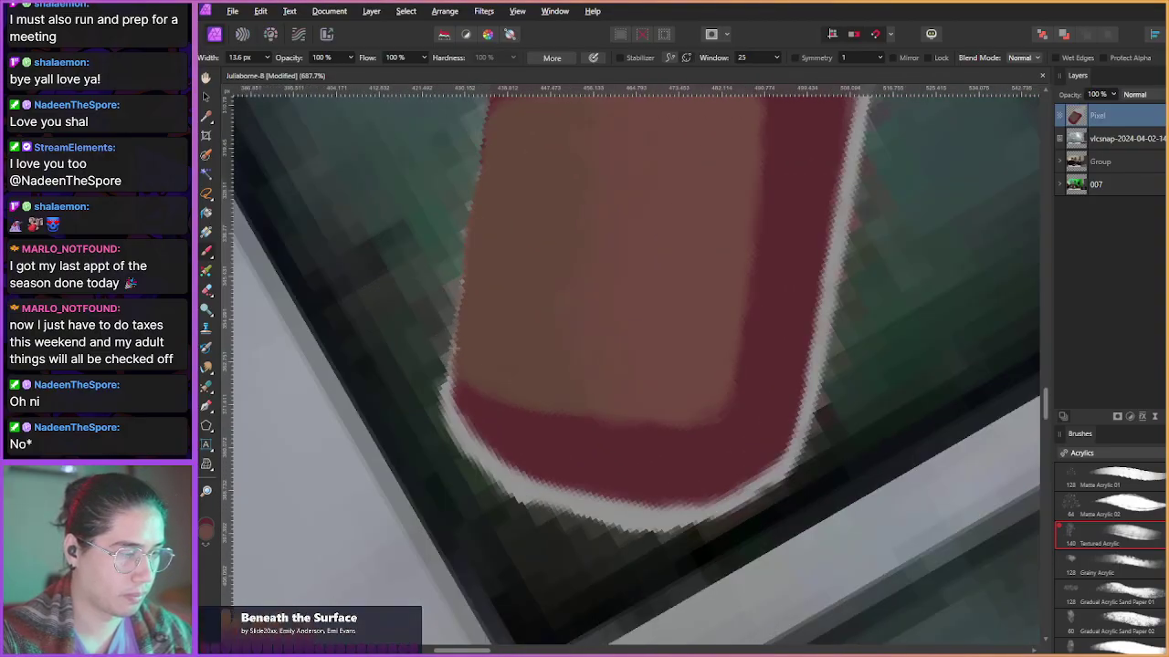
scroll(484, 430, down, 2)
scroll(474, 383, down, 2)
scroll(438, 356, up, 1)
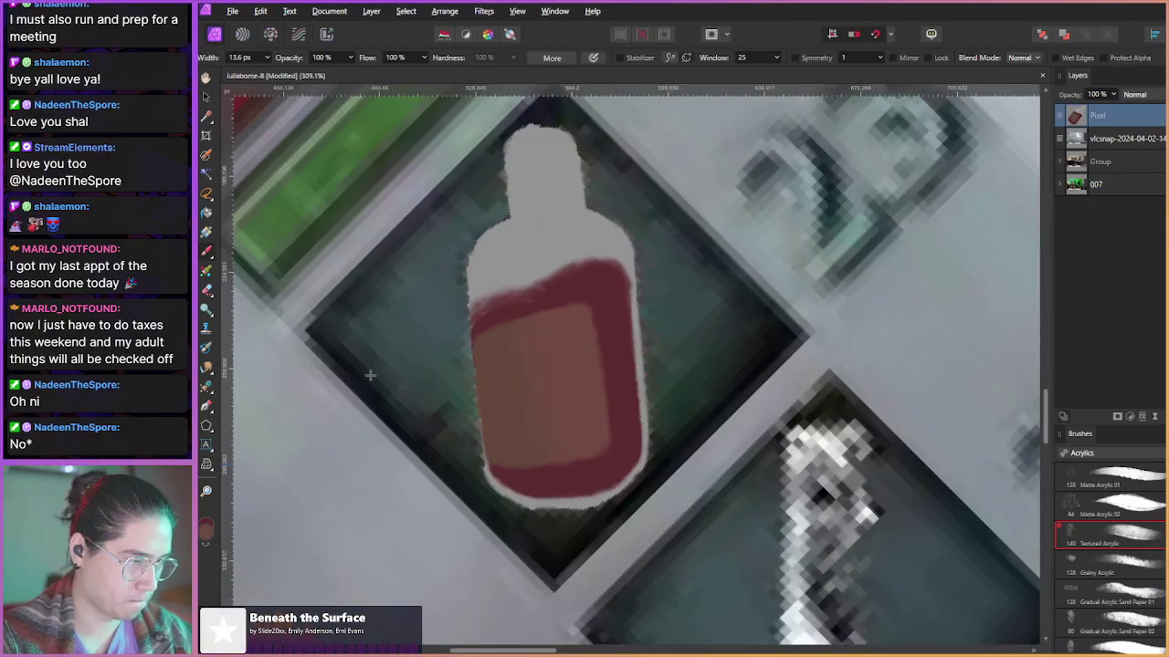
scroll(411, 333, down, 3)
scroll(426, 322, down, 3)
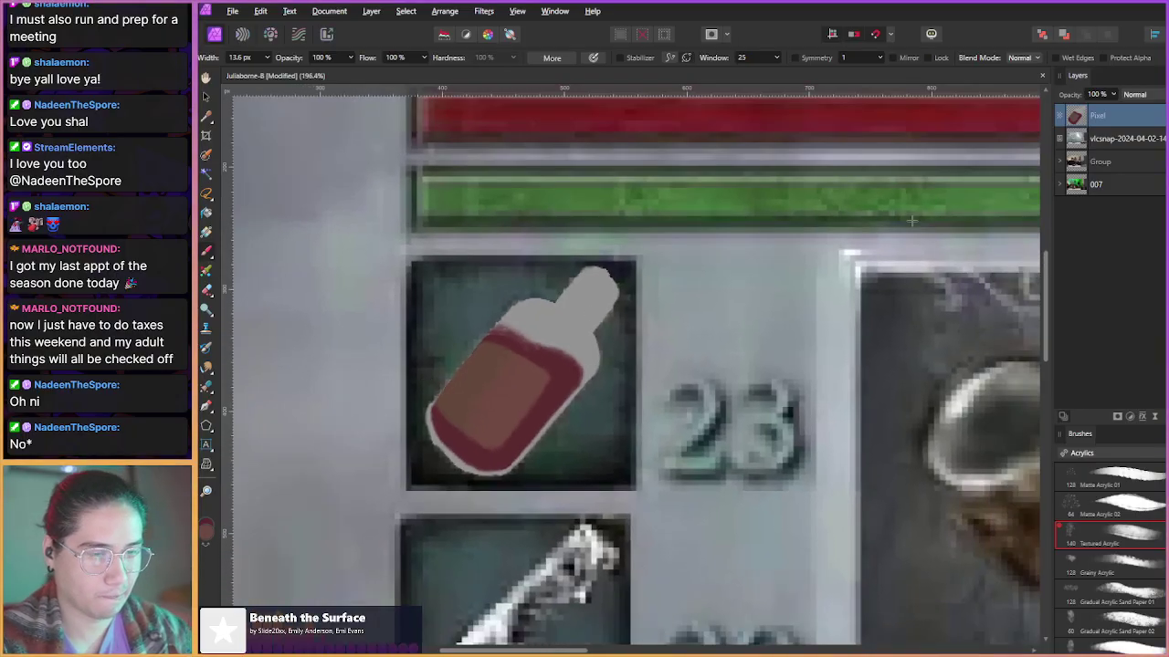
key(ctrl+h)
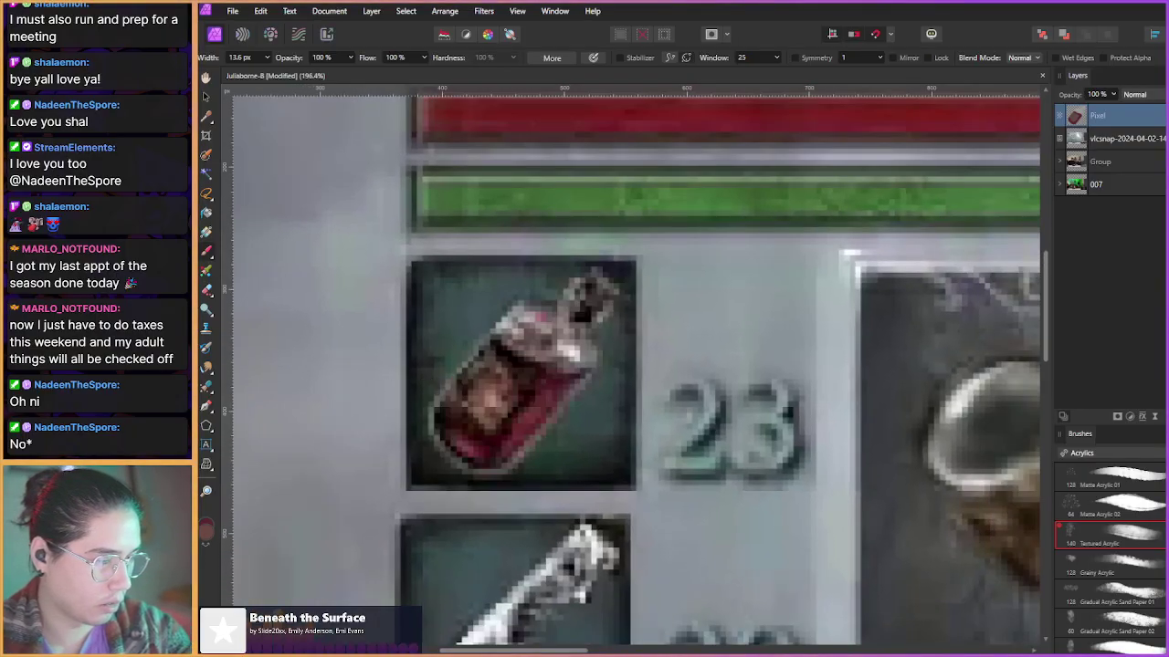
key(ctrl+h)
- Paint a muted reddish-brown block inside the bottle's neck, keeping a grey rim, and sample the glass grey
scroll(597, 283, up, 4)
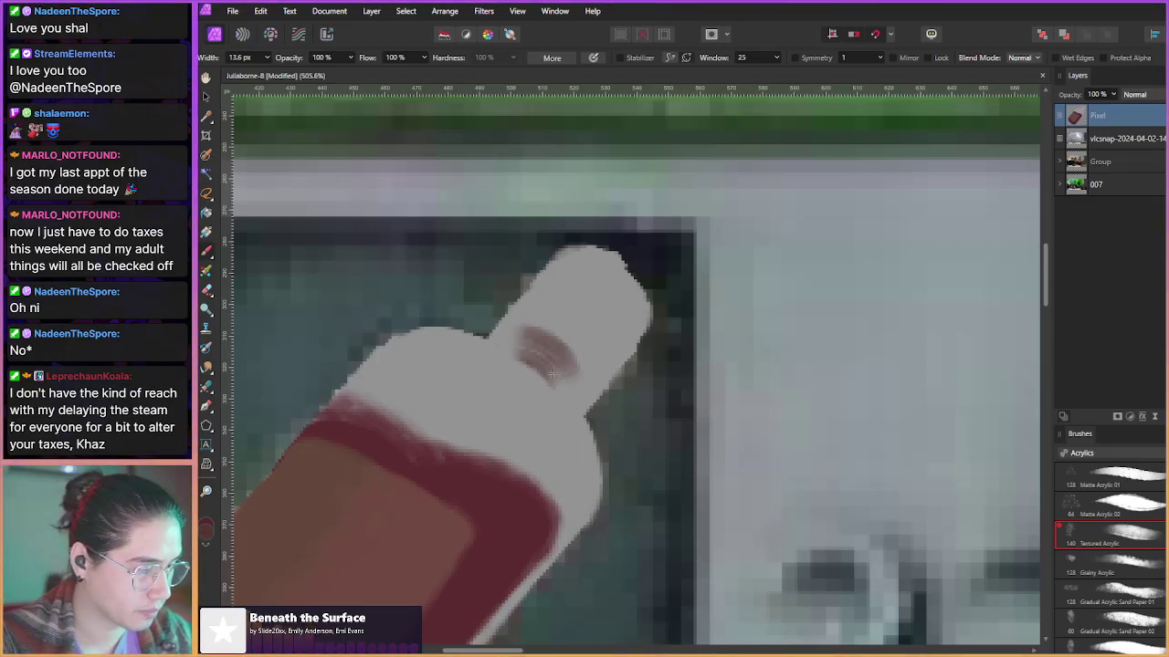
mouse_move(526, 361)
mouse_down()
mouse_move(567, 381)
mouse_move(532, 336)
mouse_move(578, 280)
mouse_move(611, 300)
mouse_move(584, 346)
mouse_move(560, 321)
mouse_move(586, 304)
mouse_move(604, 333)
mouse_up()
mouse_move(516, 324)
mouse_down()
mouse_move(561, 367)
mouse_move(528, 342)
mouse_move(567, 342)
mouse_move(575, 278)
mouse_move(603, 315)
mouse_move(507, 320)
mouse_move(555, 307)
mouse_move(527, 338)
mouse_move(557, 365)
mouse_move(519, 342)
mouse_move(516, 323)
mouse_move(531, 361)
mouse_move(572, 378)
mouse_move(530, 335)
mouse_move(580, 367)
mouse_move(592, 352)
mouse_move(554, 290)
mouse_move(623, 310)
mouse_move(625, 293)
mouse_move(592, 266)
mouse_move(573, 275)
mouse_move(622, 313)
mouse_move(560, 284)
mouse_move(592, 348)
mouse_move(539, 310)
mouse_move(515, 331)
mouse_move(523, 363)
mouse_move(551, 379)
mouse_move(492, 352)
mouse_move(487, 384)
mouse_move(540, 417)
mouse_up()
alt+click(487, 392)
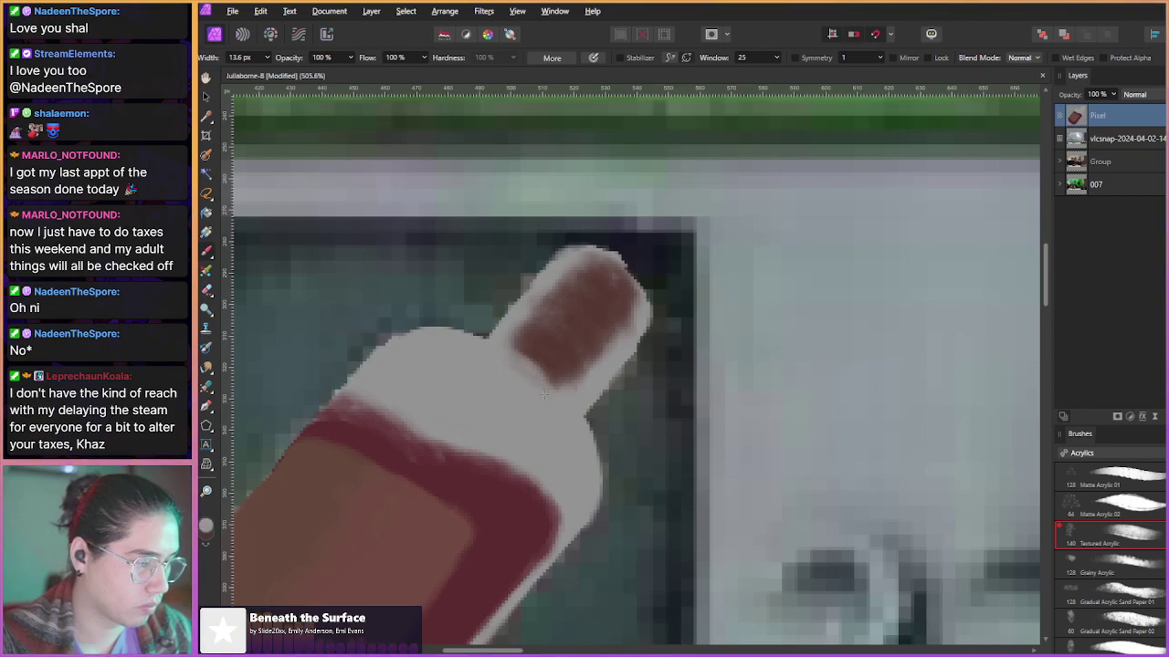
scroll(542, 313, down, 4)
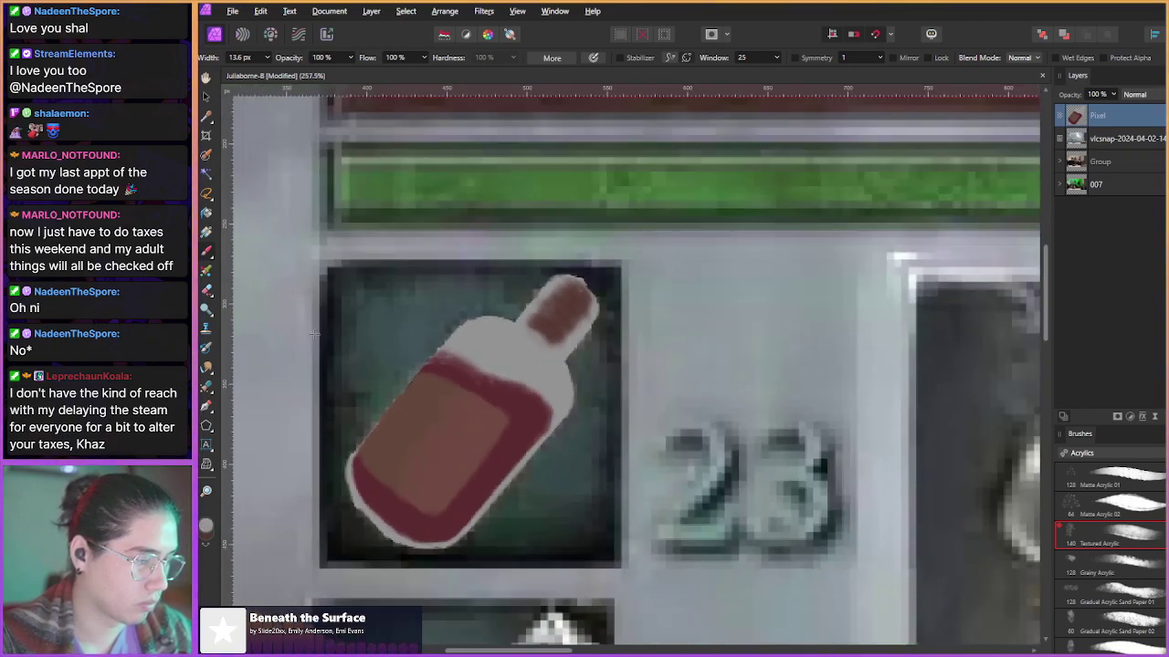
drag(392, 383, 428, 348)
scroll(461, 344, up, 2)
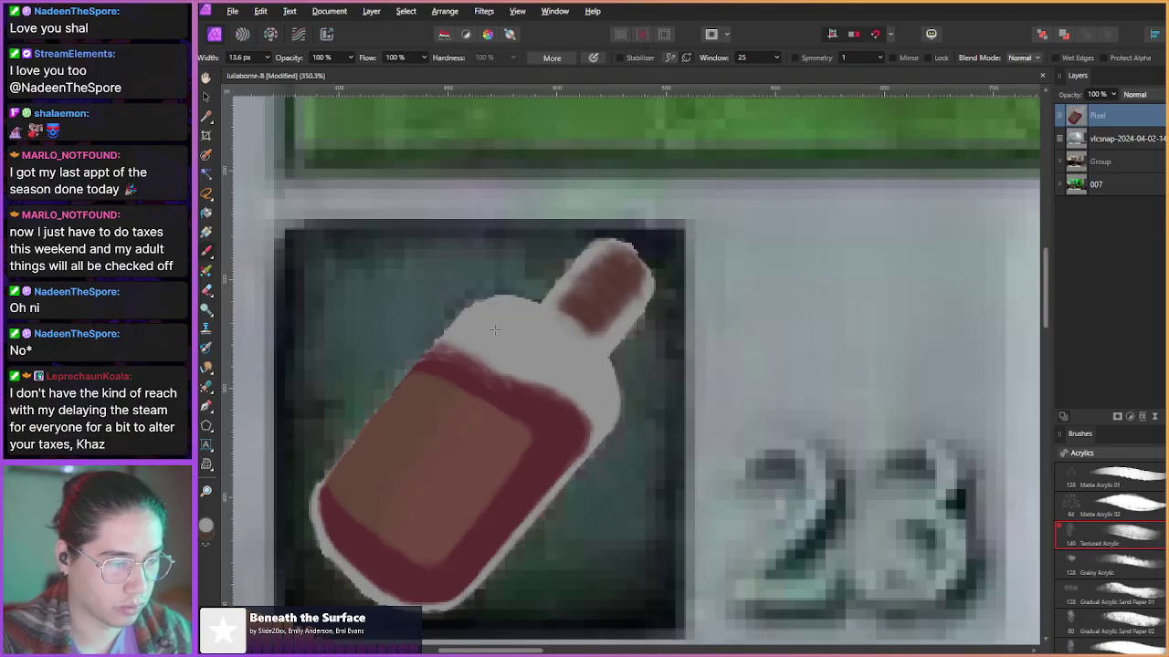
scroll(447, 328, up, 1)
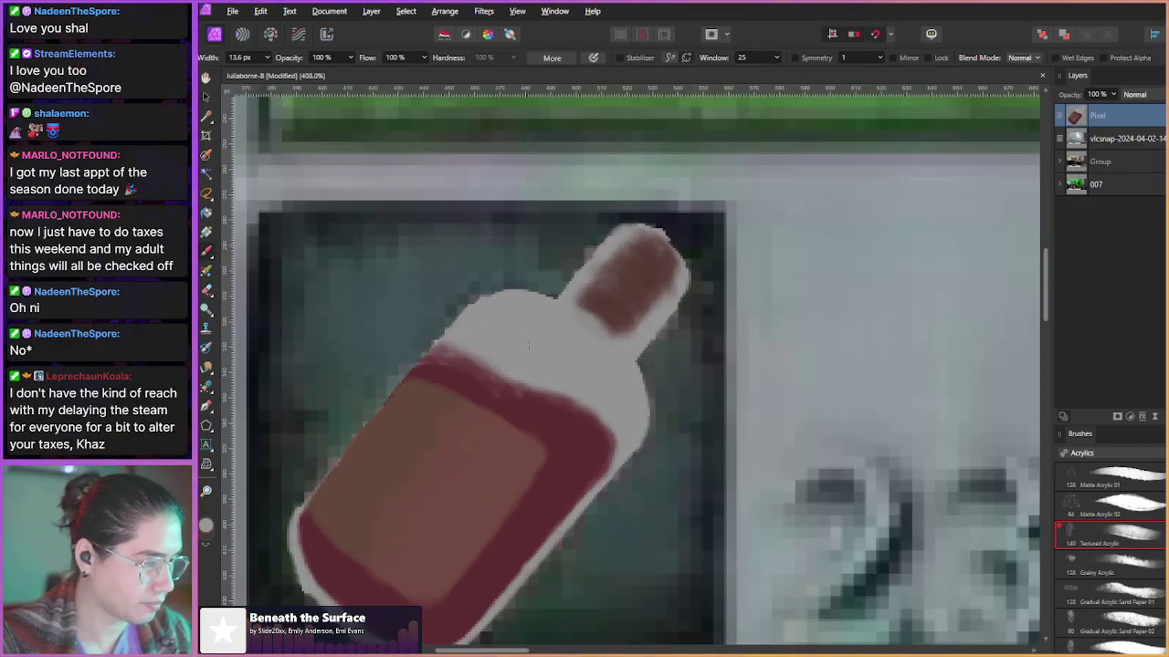
key(e)
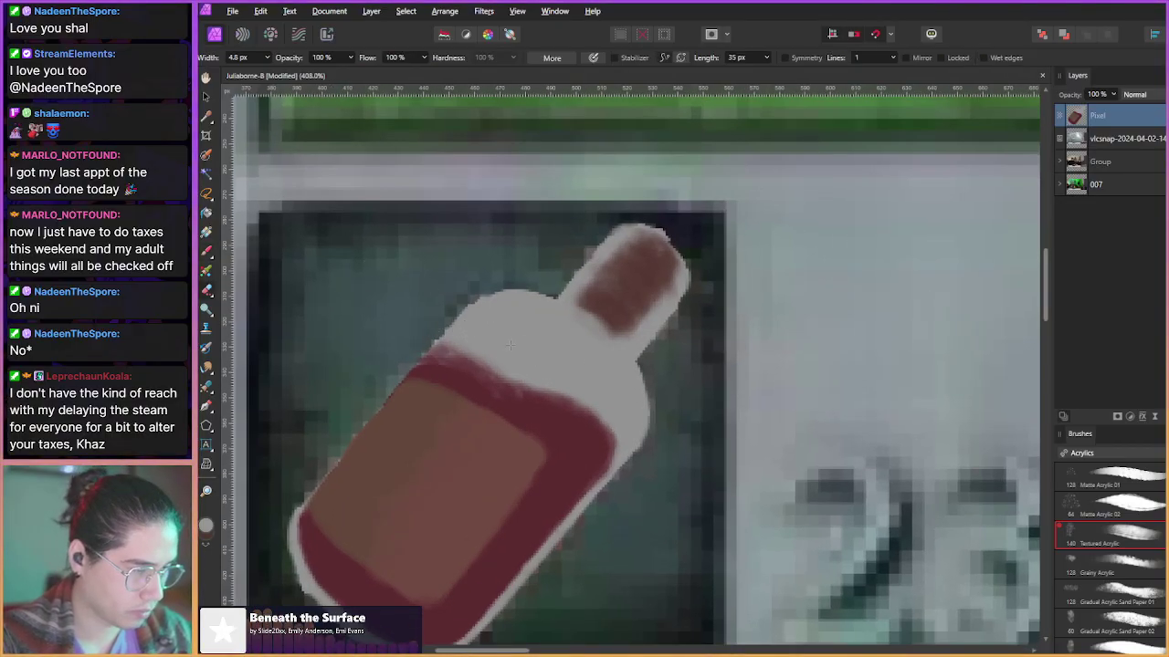
key(alt)
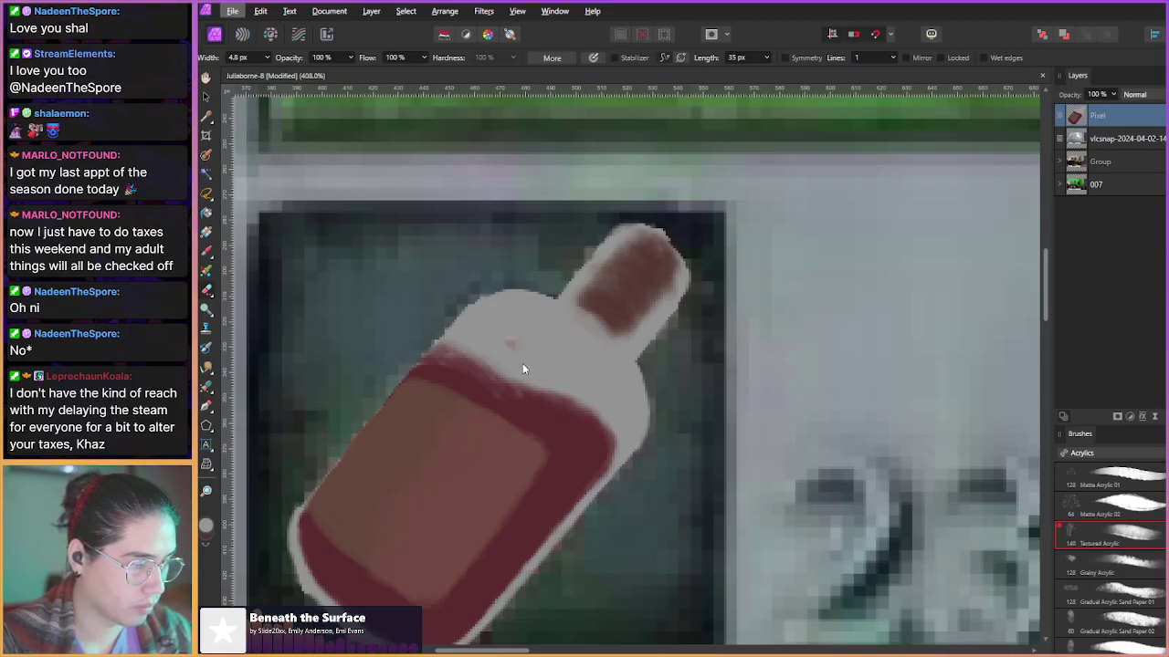
key(alt)
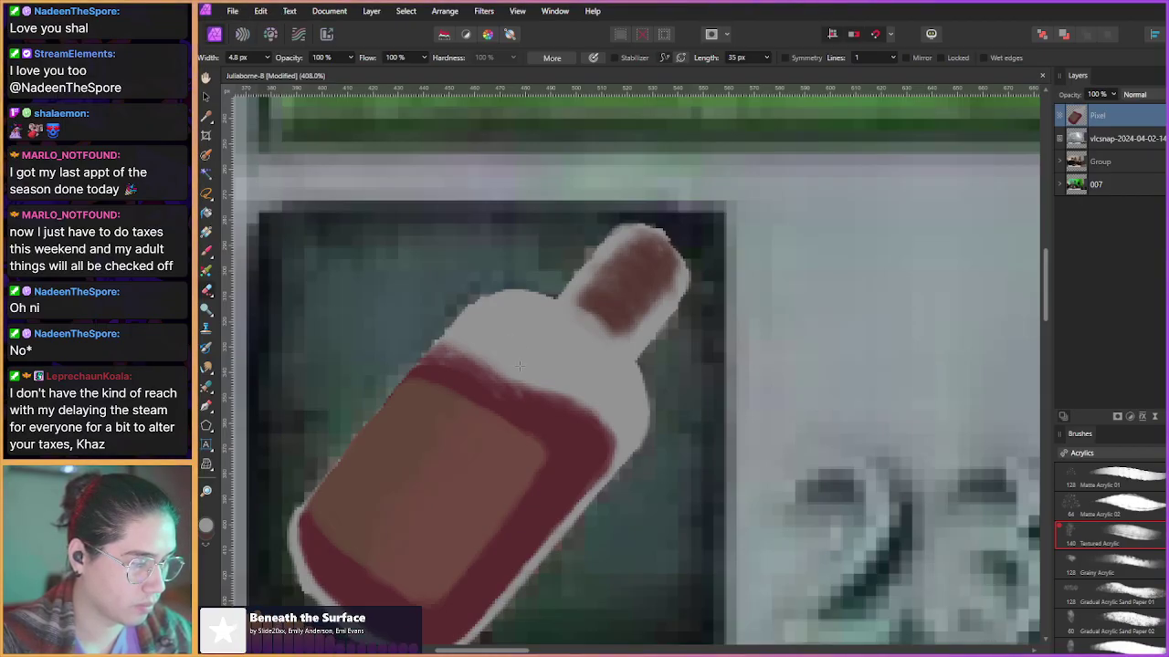
key(b)
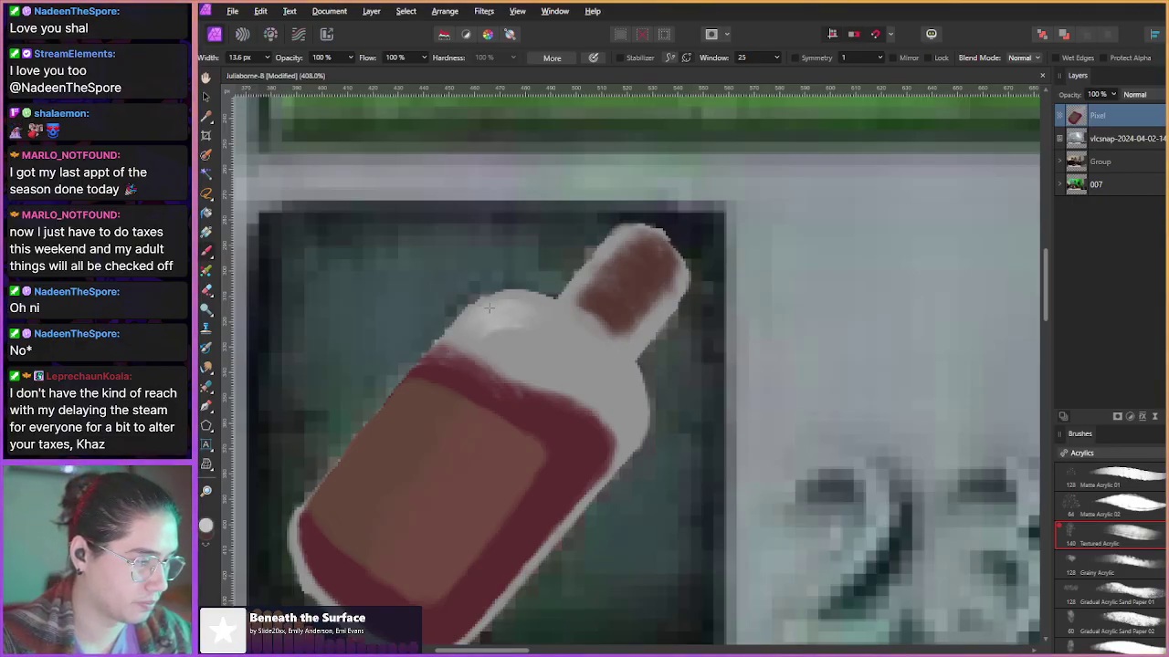
- Paint a light grey highlight around the glass shoulder and along the label's outer long edge with the 13.6 px brush
drag(442, 351, 458, 325)
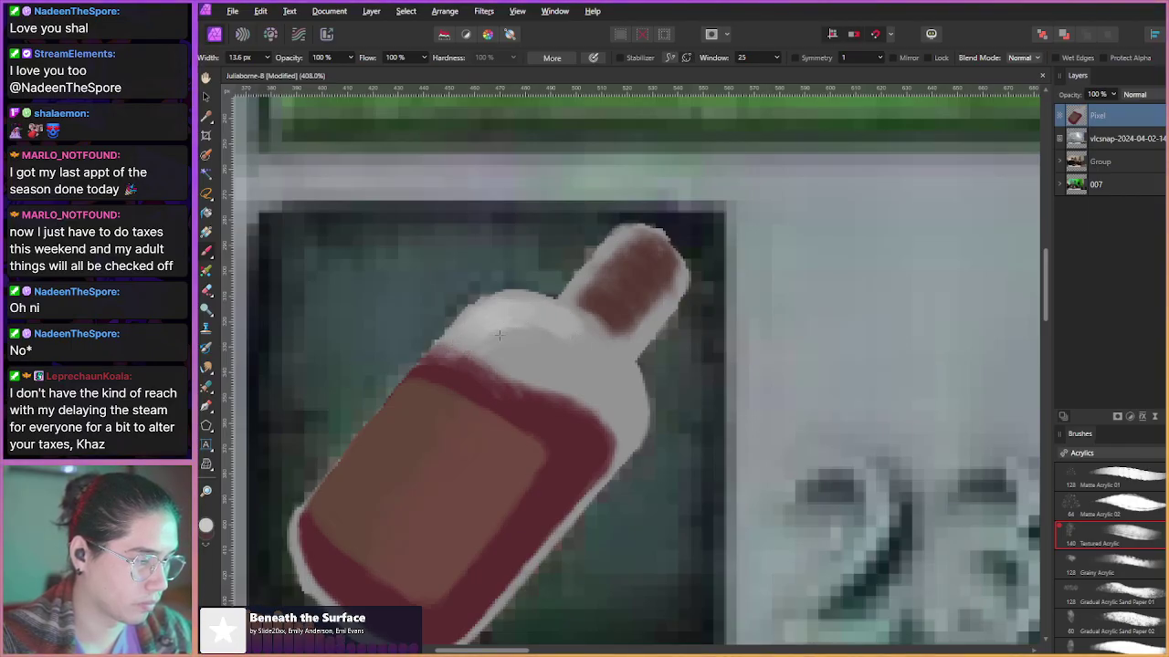
drag(432, 364, 430, 375)
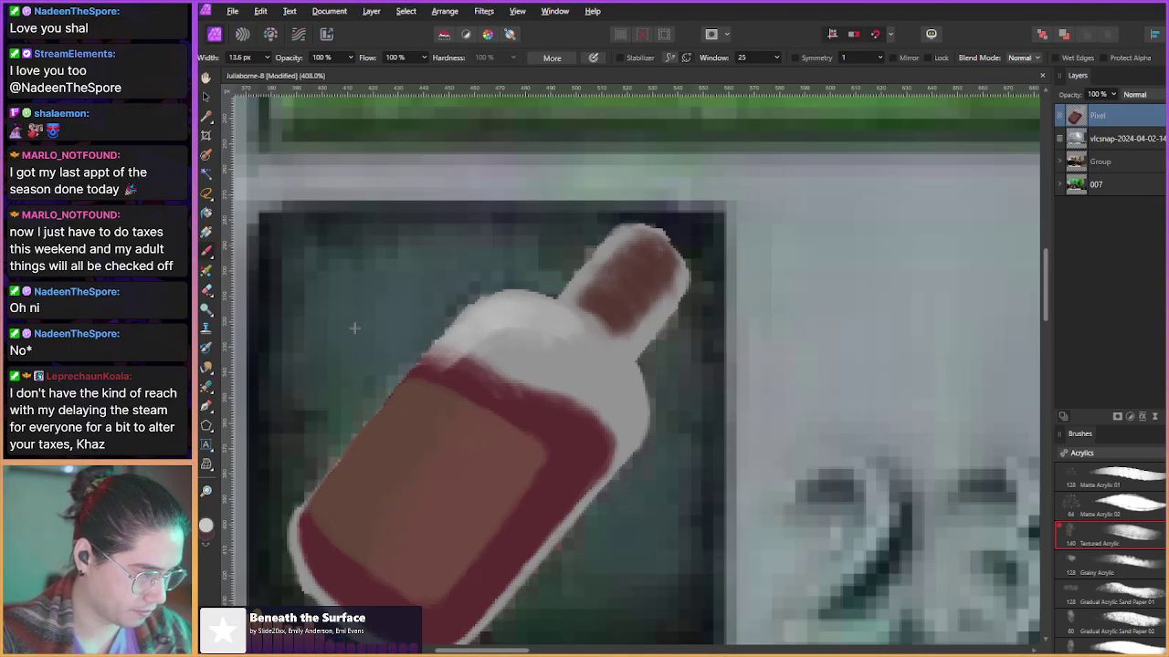
scroll(356, 321, up, 2)
scroll(335, 297, down, 5)
scroll(332, 281, down, 2)
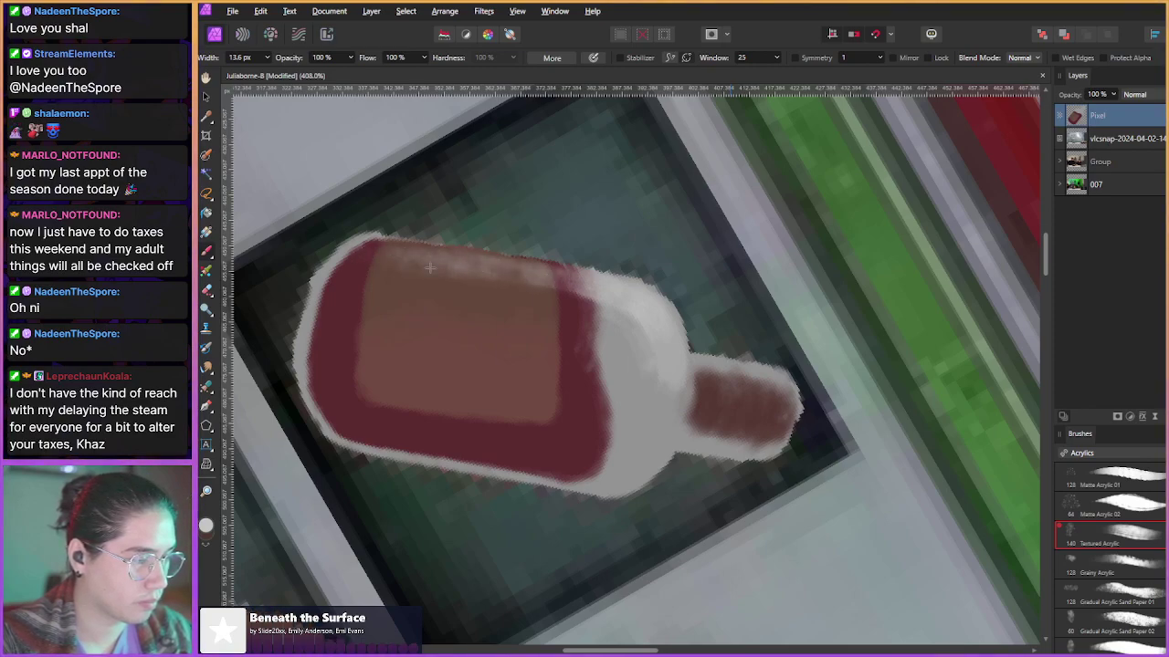
drag(398, 252, 584, 280)
- Sample the glass grey and haze the dark red liquid around the label with thin strokes, using a 10.3 px brush
alt+click(637, 417)
mouse_move(481, 359)
mouse_down()
mouse_move(417, 339)
mouse_move(454, 354)
mouse_up()
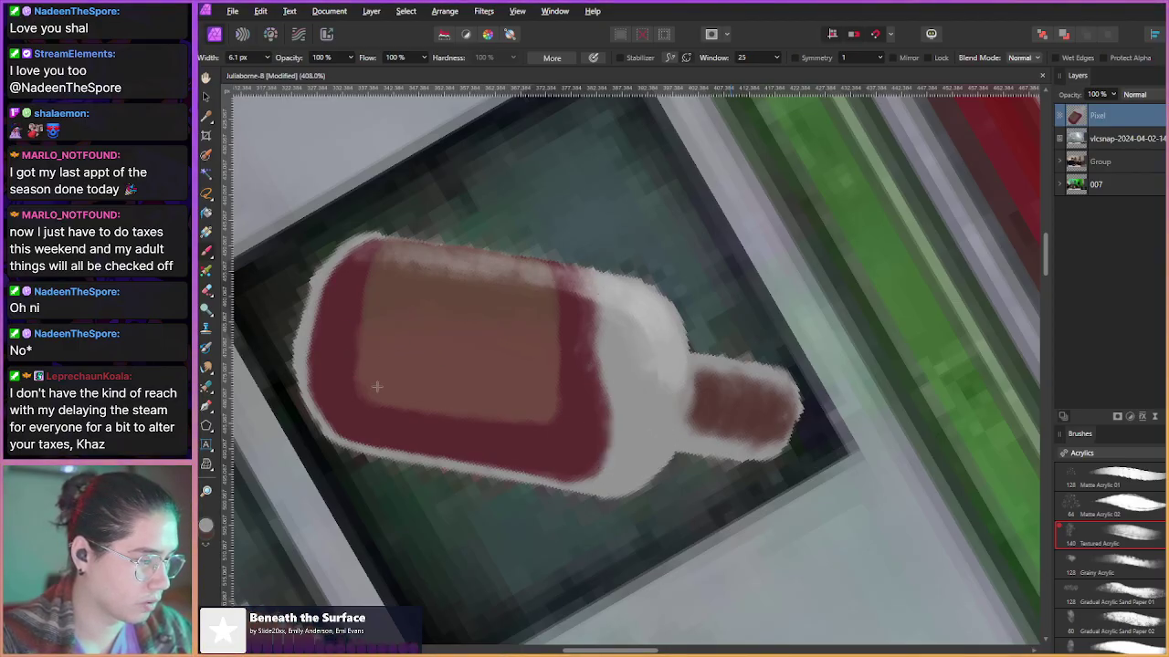
mouse_move(367, 419)
mouse_down()
mouse_move(405, 417)
mouse_move(373, 423)
mouse_move(360, 409)
mouse_up()
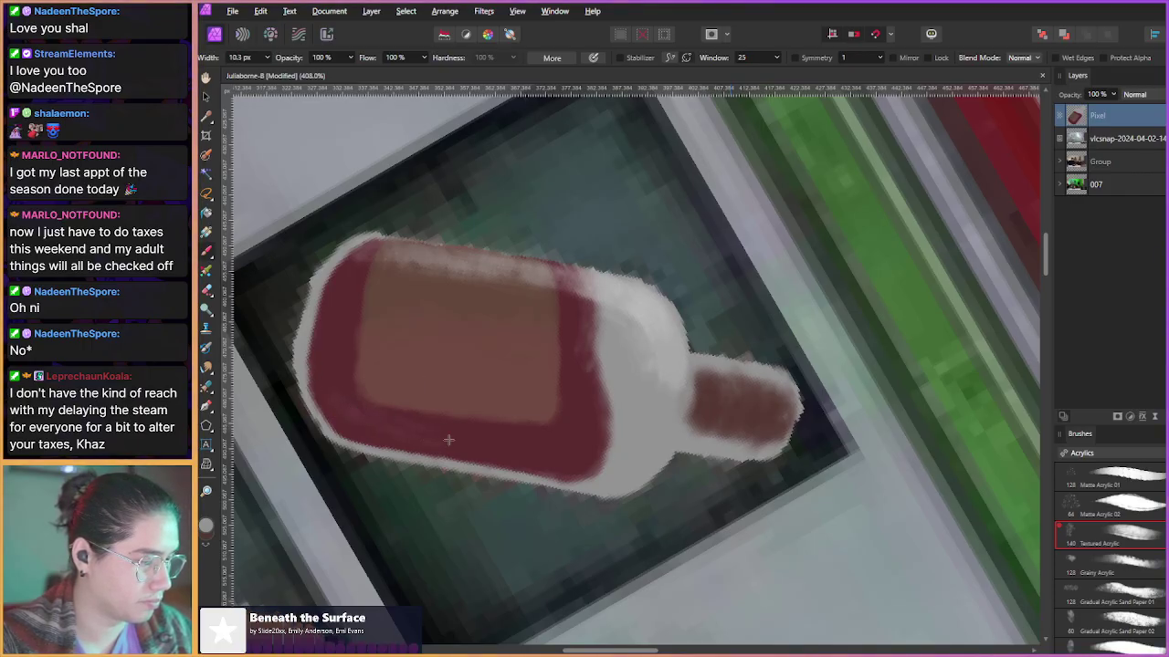
mouse_move(320, 347)
mouse_down()
mouse_move(346, 329)
mouse_move(324, 293)
mouse_move(357, 307)
mouse_move(346, 308)
mouse_move(349, 344)
mouse_up()
mouse_move(356, 278)
mouse_down()
mouse_move(318, 325)
mouse_move(321, 387)
mouse_move(338, 412)
mouse_move(343, 368)
mouse_move(313, 351)
mouse_move(313, 388)
mouse_move(329, 413)
mouse_move(371, 418)
mouse_move(366, 404)
mouse_move(433, 431)
mouse_move(578, 447)
mouse_move(581, 389)
mouse_move(566, 421)
mouse_move(563, 392)
mouse_move(603, 429)
mouse_move(583, 397)
mouse_move(588, 451)
mouse_up()
mouse_move(571, 296)
mouse_down()
mouse_move(604, 417)
mouse_move(565, 467)
mouse_up()
drag(443, 447, 575, 474)
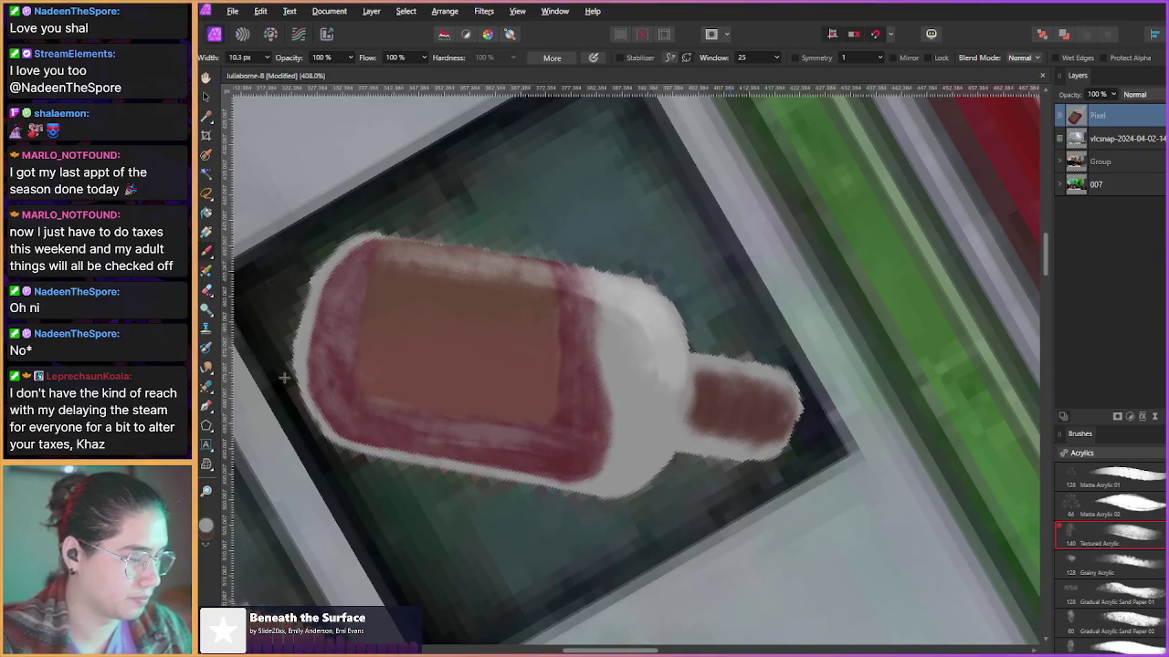
- Sample the hazed mauve liquid and even out the whole liquid band around the label with a 9.3 px brush
alt+click(335, 338)
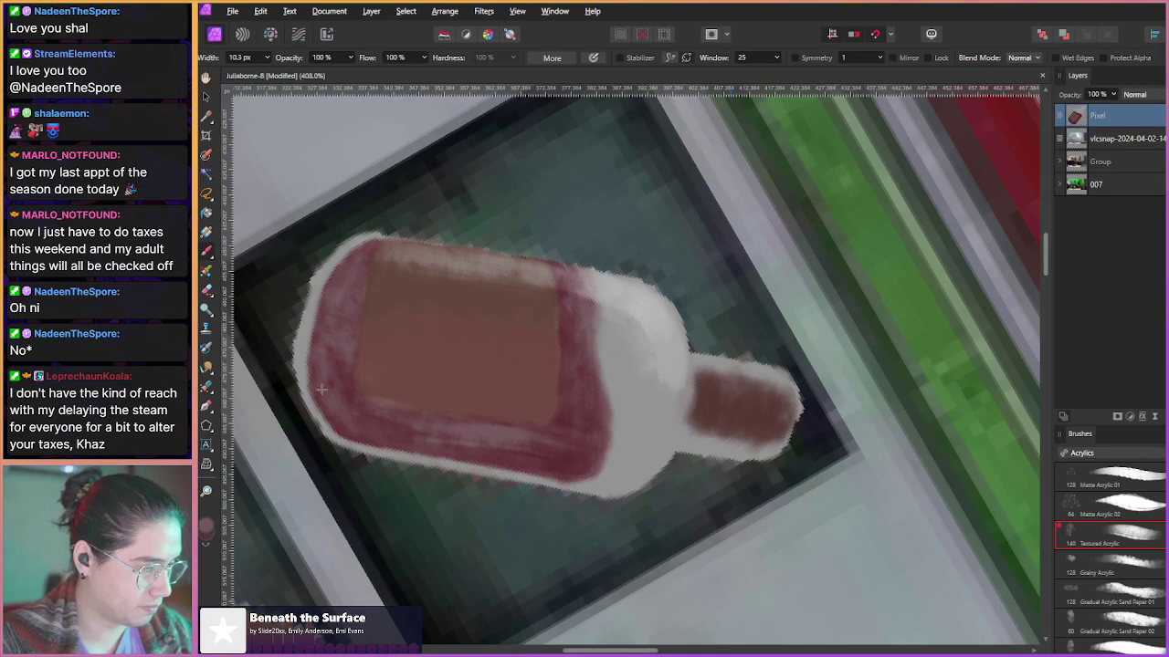
scroll(322, 389, up, 3)
key(bracketleft)
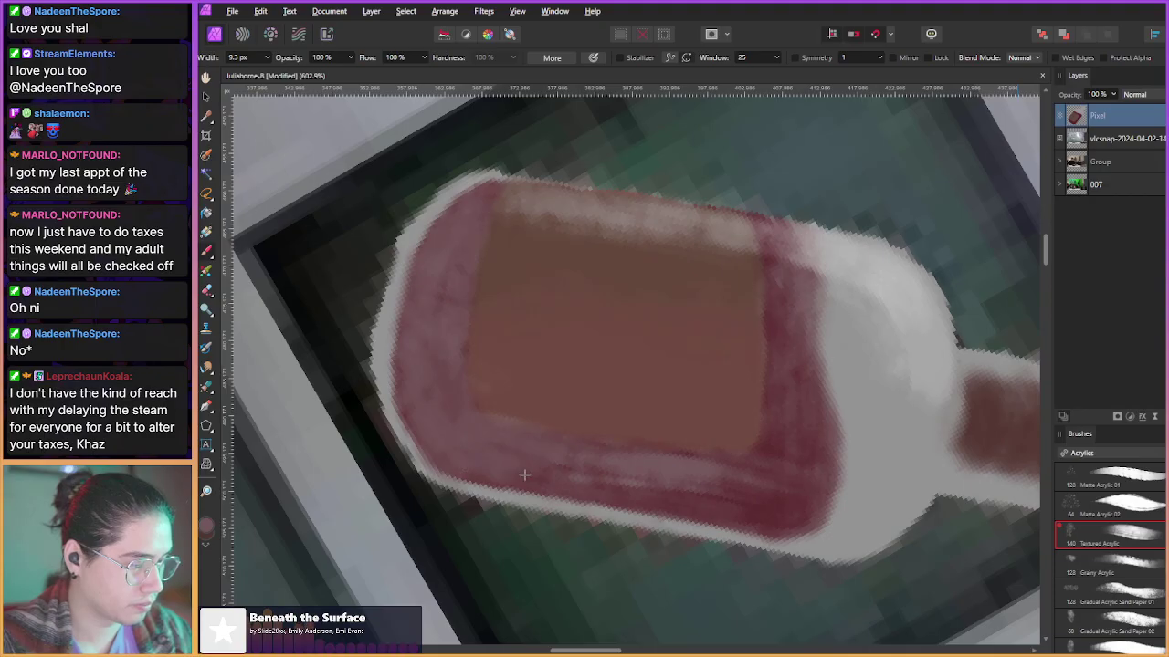
scroll(420, 437, up, 10)
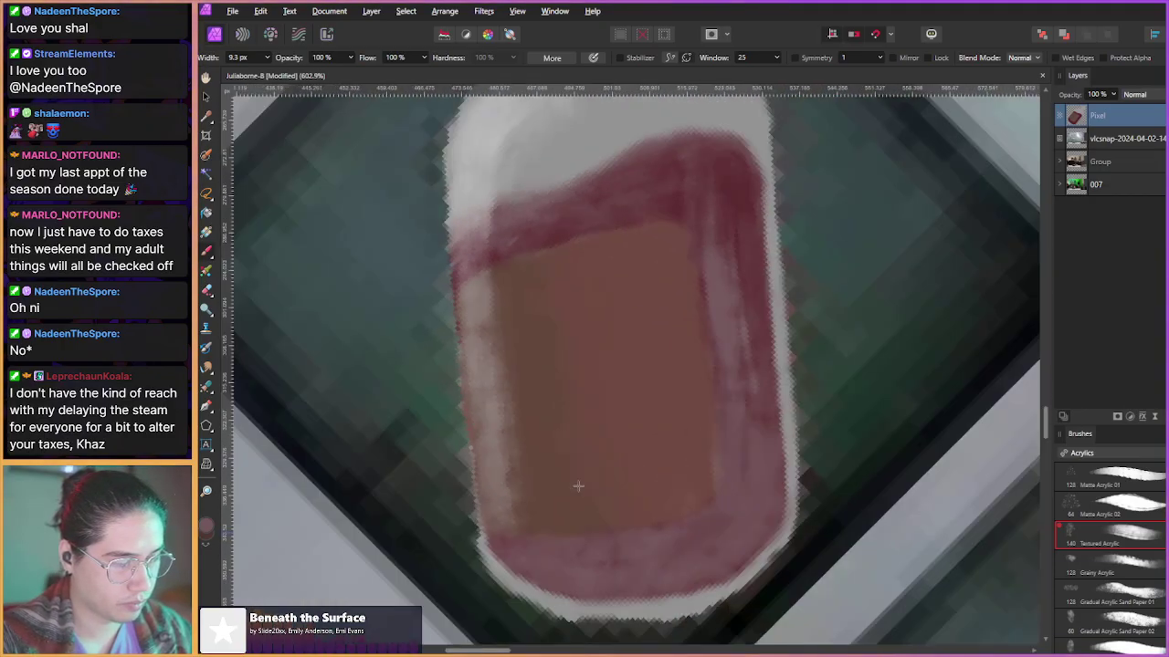
scroll(646, 482, up, 1)
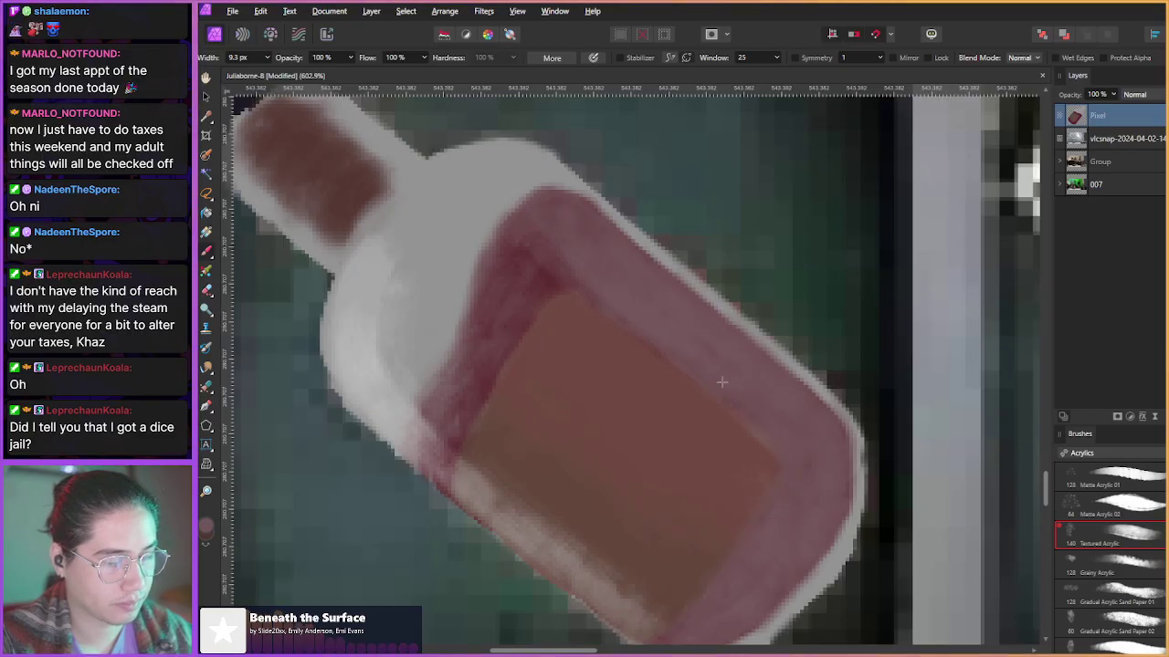
scroll(470, 212, up, 1)
scroll(471, 212, down, 7)
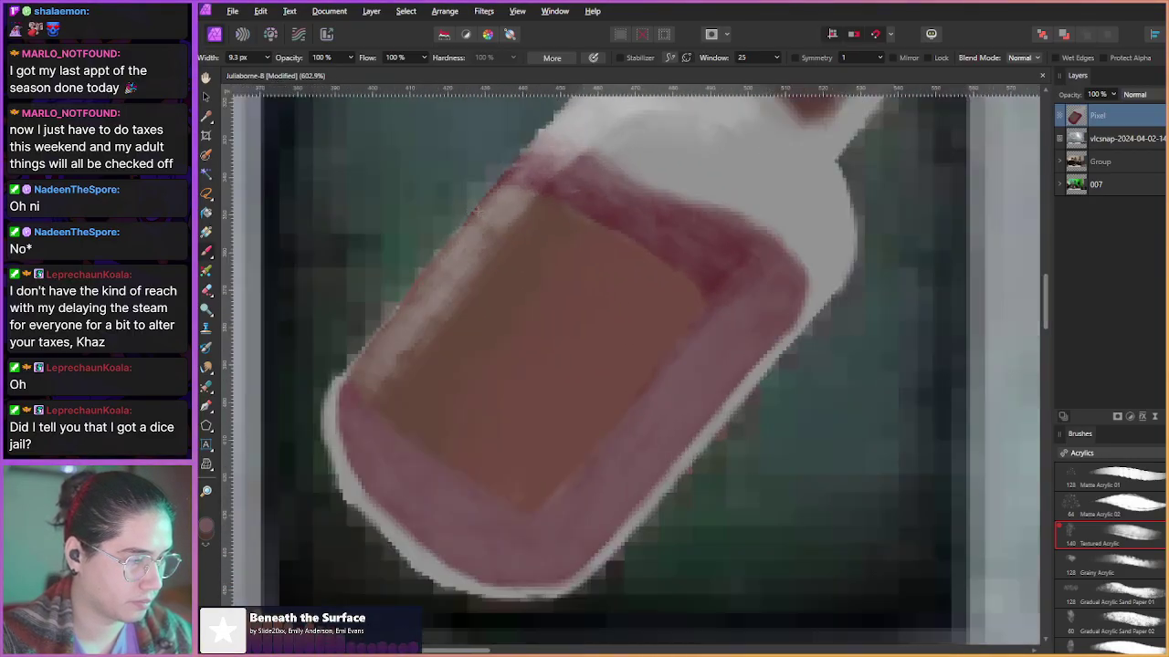
scroll(470, 211, down, 2)
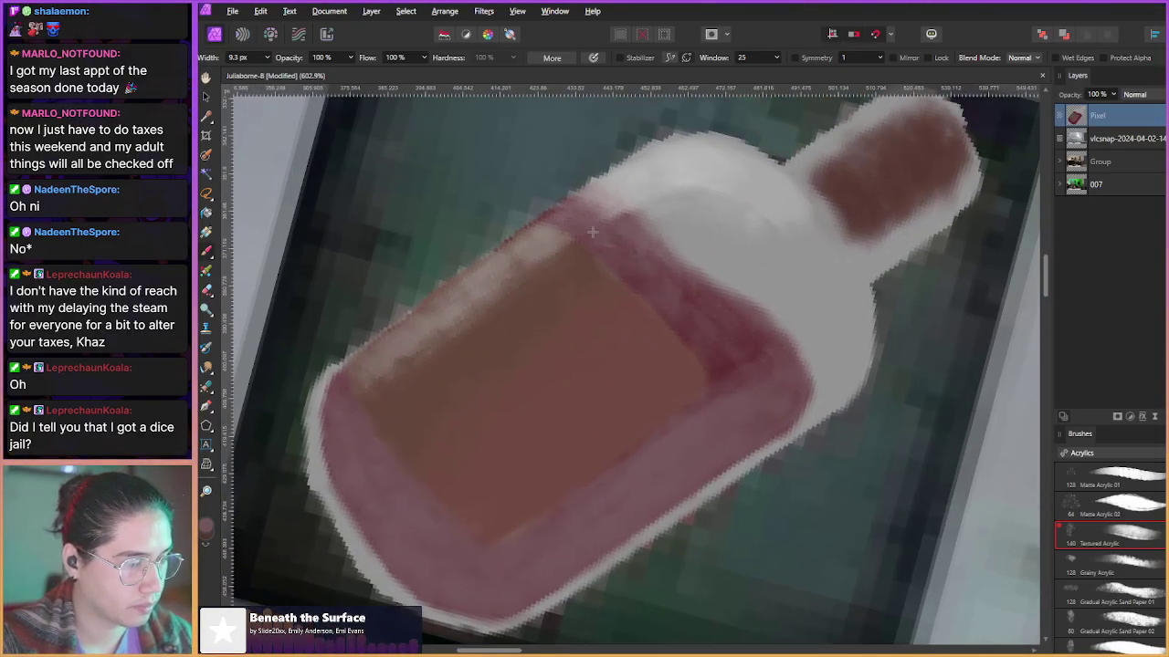
mouse_move(696, 332)
mouse_down()
mouse_move(720, 391)
mouse_move(684, 312)
mouse_move(731, 388)
mouse_move(753, 366)
mouse_move(711, 302)
mouse_move(737, 323)
mouse_up()
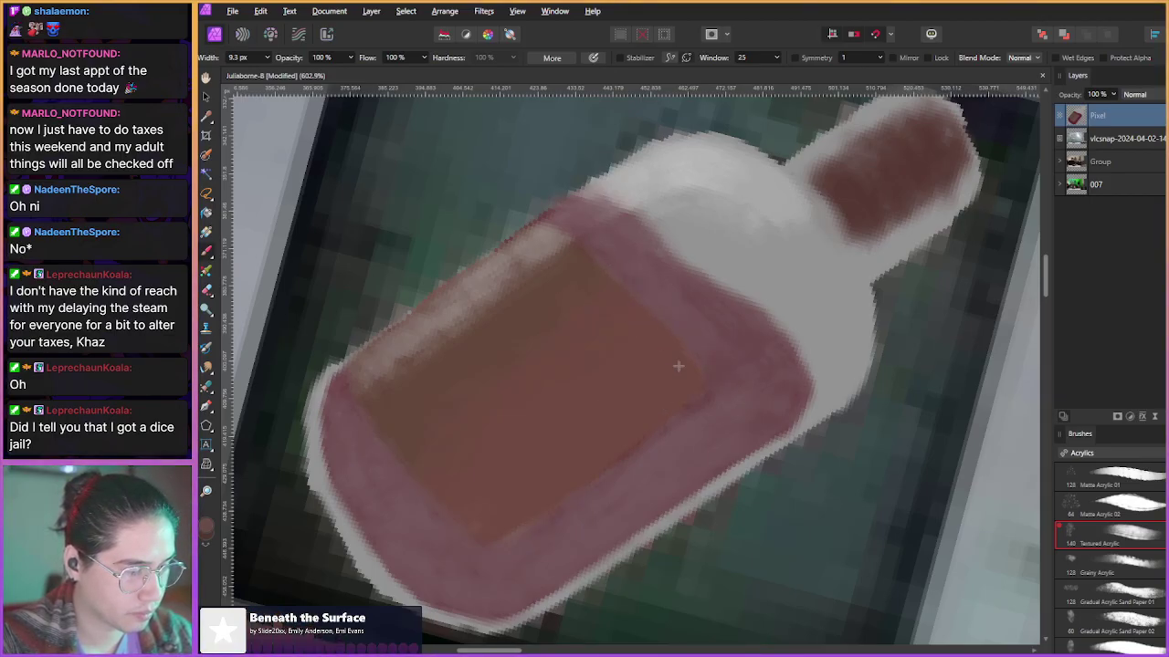
- Soften the pale highlight along the label's outer edge with sampled label browns, using an 11.7 px brush
scroll(569, 333, up, 10)
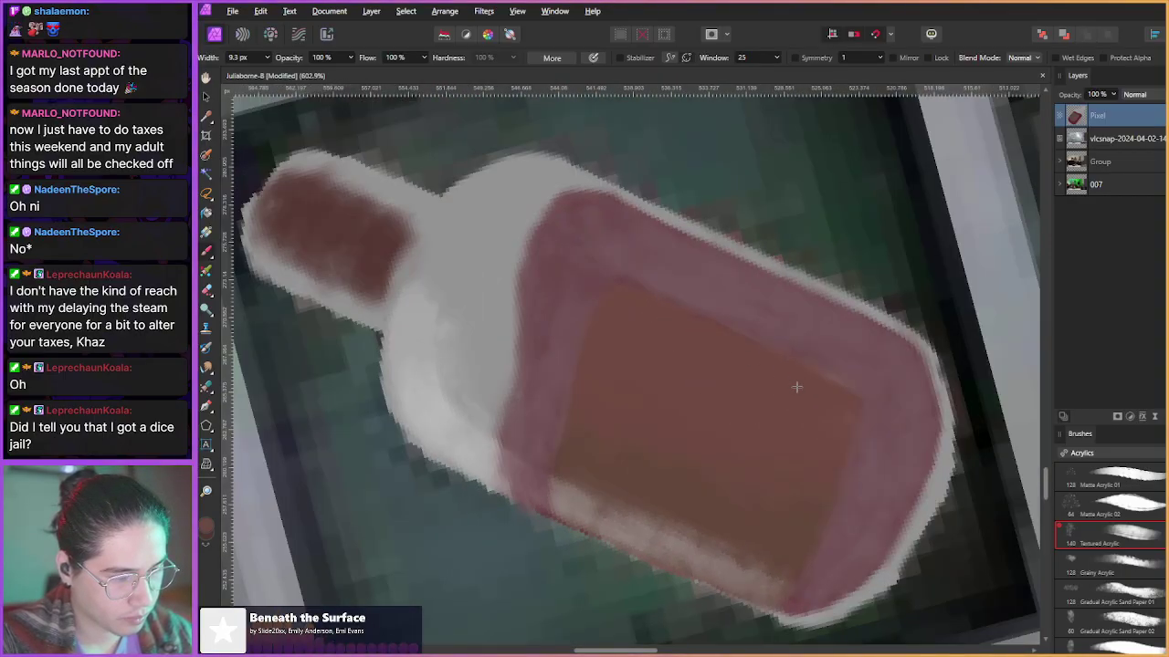
mouse_move(483, 412)
mouse_down()
mouse_move(440, 326)
mouse_move(411, 361)
mouse_up()
drag(686, 481, 503, 402)
alt+click(559, 408)
mouse_move(515, 395)
mouse_down()
mouse_move(561, 437)
mouse_move(690, 486)
mouse_up()
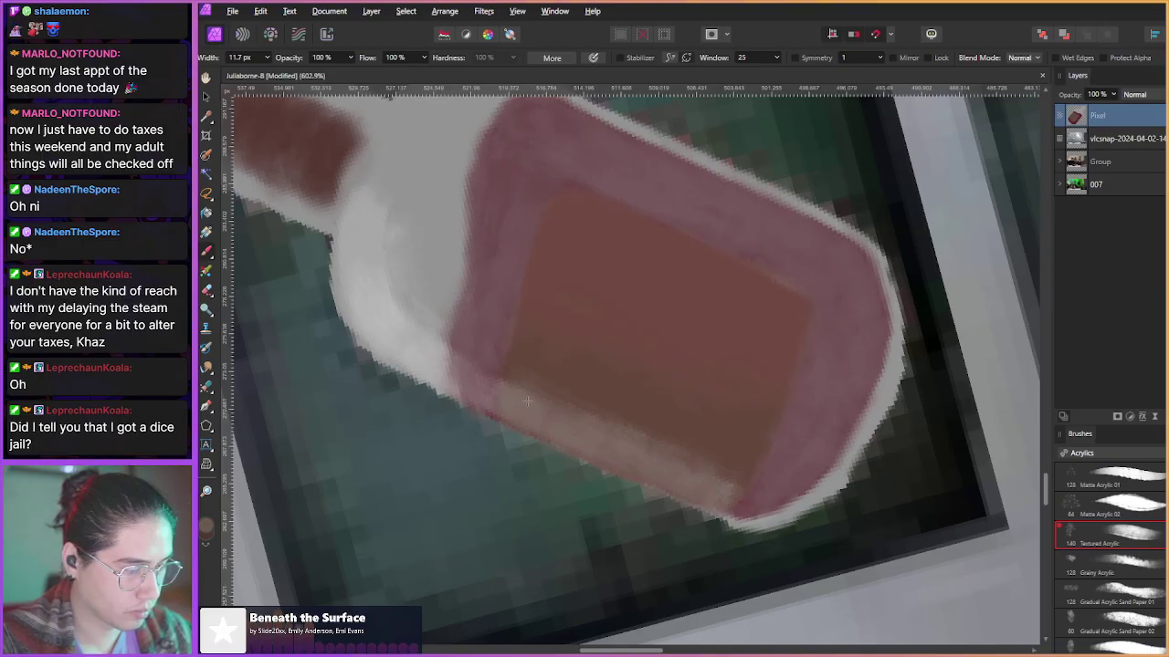
alt+click(525, 370)
mouse_move(511, 399)
mouse_down()
mouse_move(541, 404)
mouse_move(684, 482)
mouse_up()
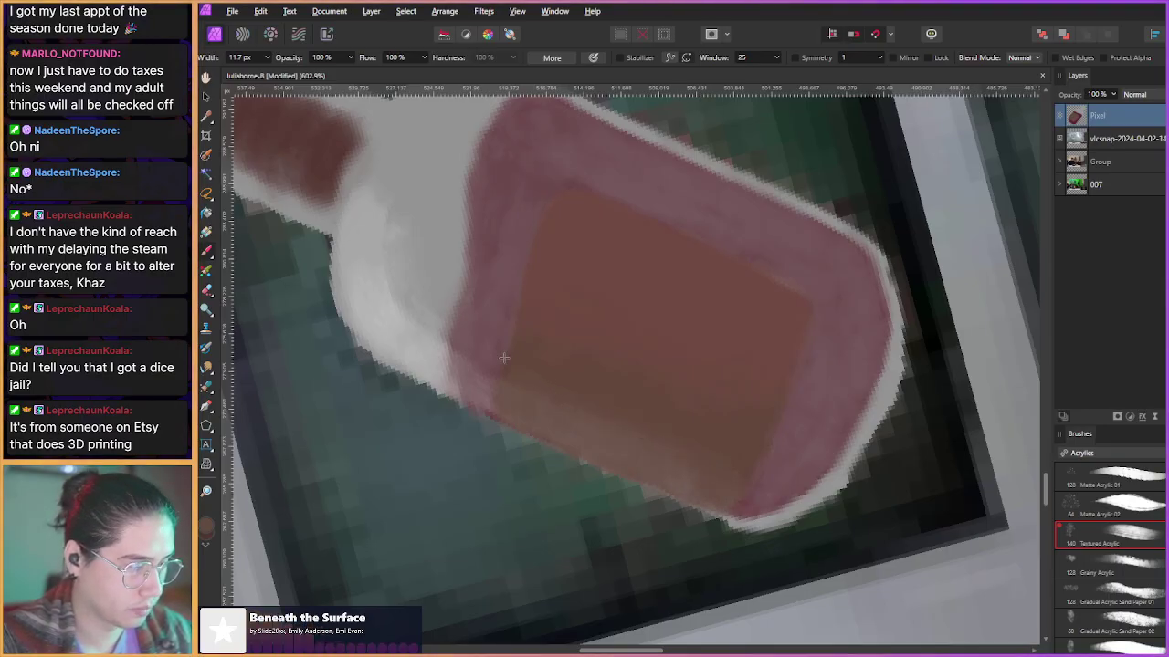
- Sample the bright glass tone, dab a small highlight on the bottle's base corner beside the label, and resample the label brown
alt+click(361, 310)
mouse_move(774, 498)
mouse_down()
mouse_move(742, 517)
mouse_move(757, 514)
mouse_move(747, 508)
mouse_up()
alt+click(709, 478)
scroll(649, 447, down, 5)
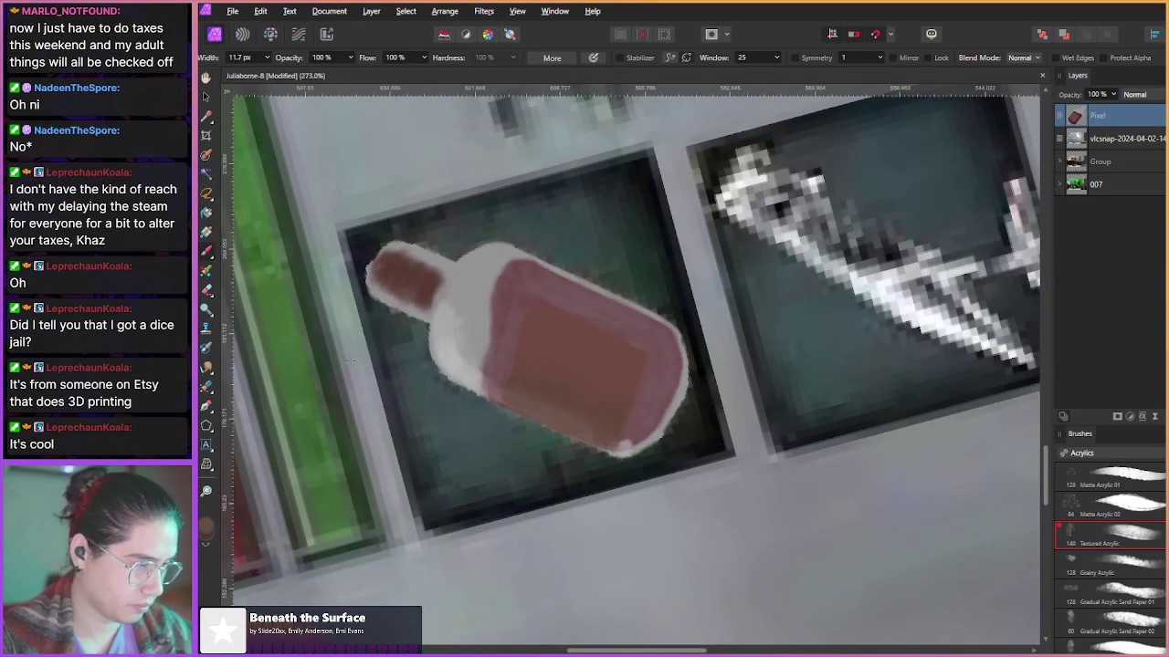
scroll(356, 365, down, 4)
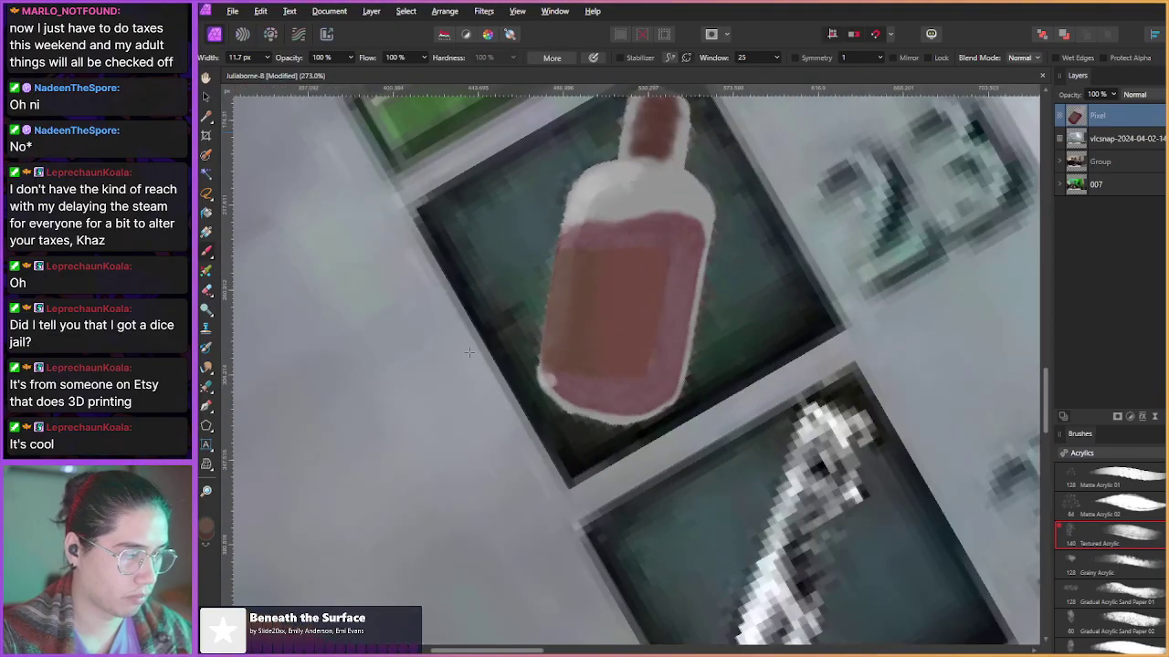
scroll(402, 393, down, 3)
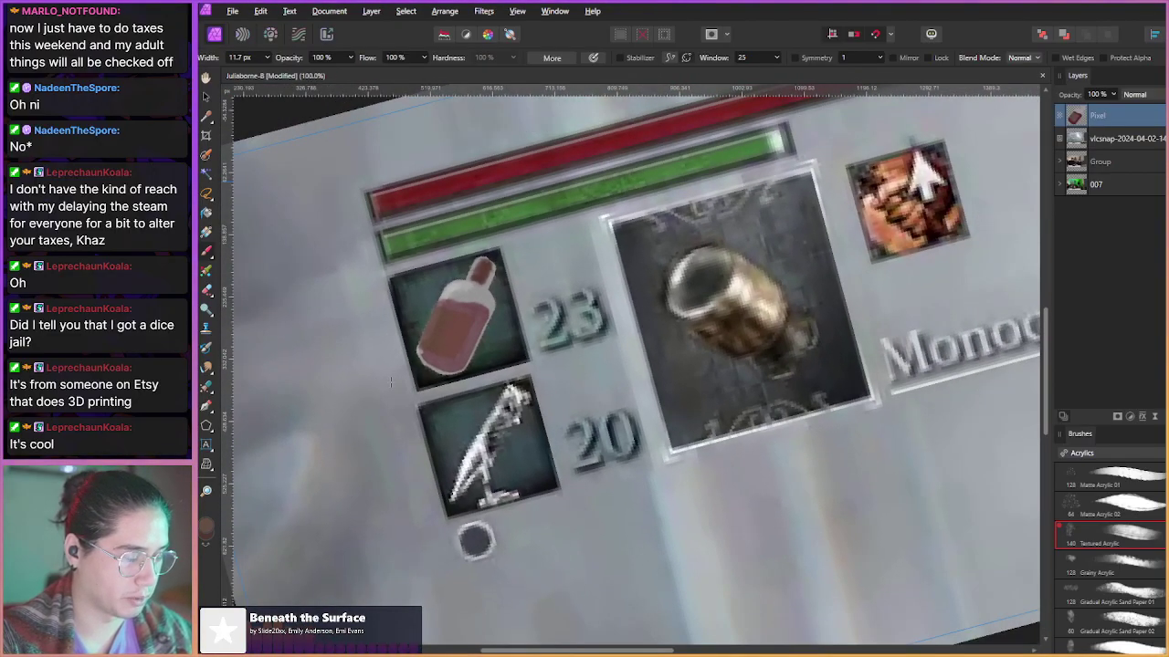
- Show the photo of the two people behind the painted bottle and move the bottle beside the wall lamp
scroll(391, 379, down, 2)
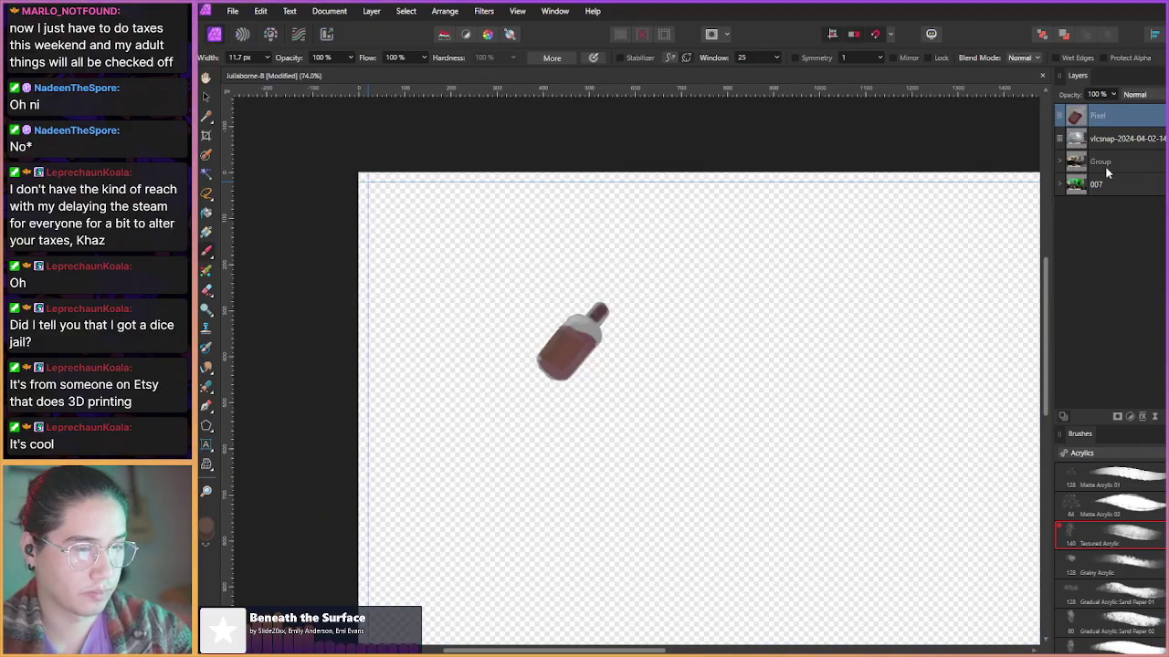
click(1166, 163)
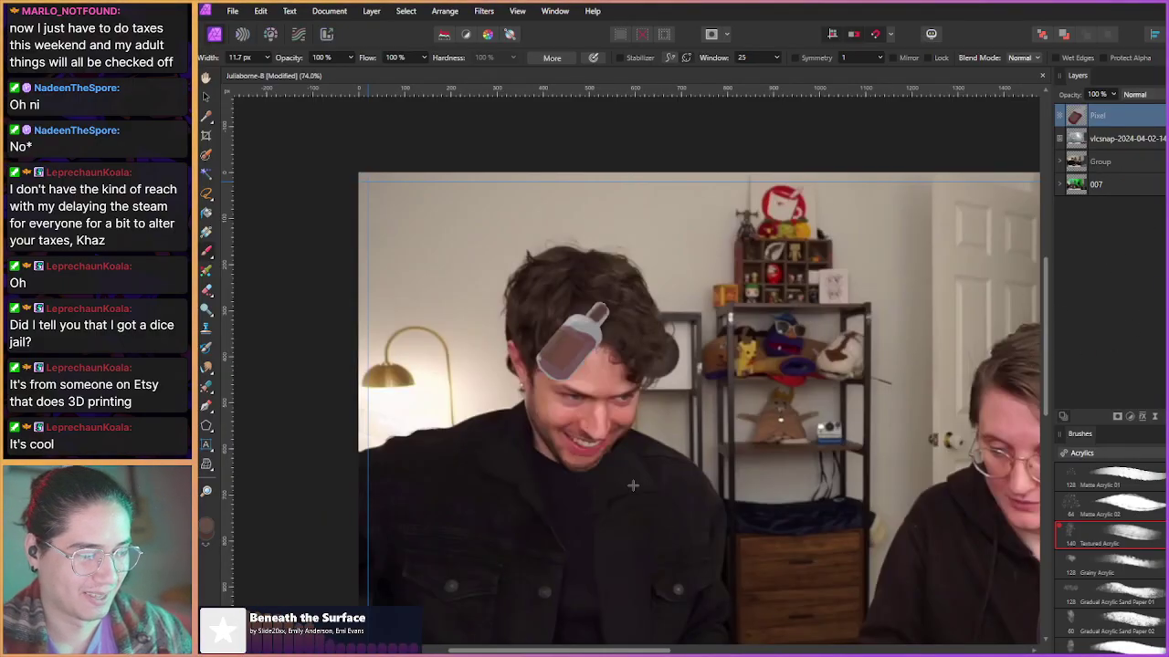
scroll(643, 485, down, 1)
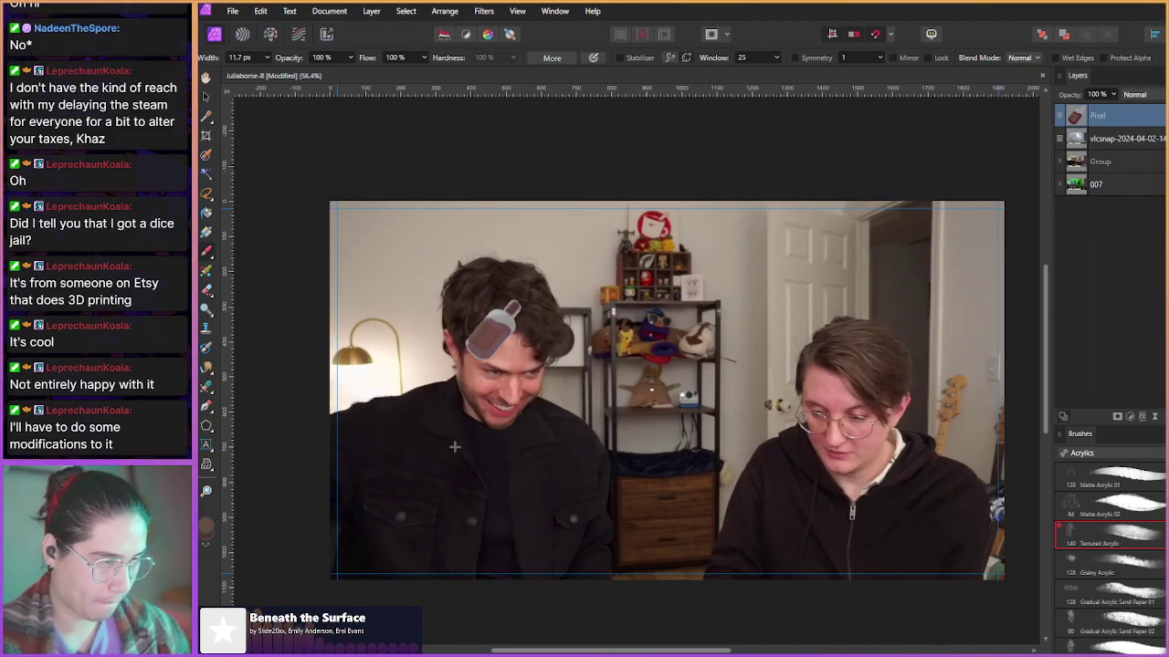
key(v)
drag(484, 345, 390, 375)
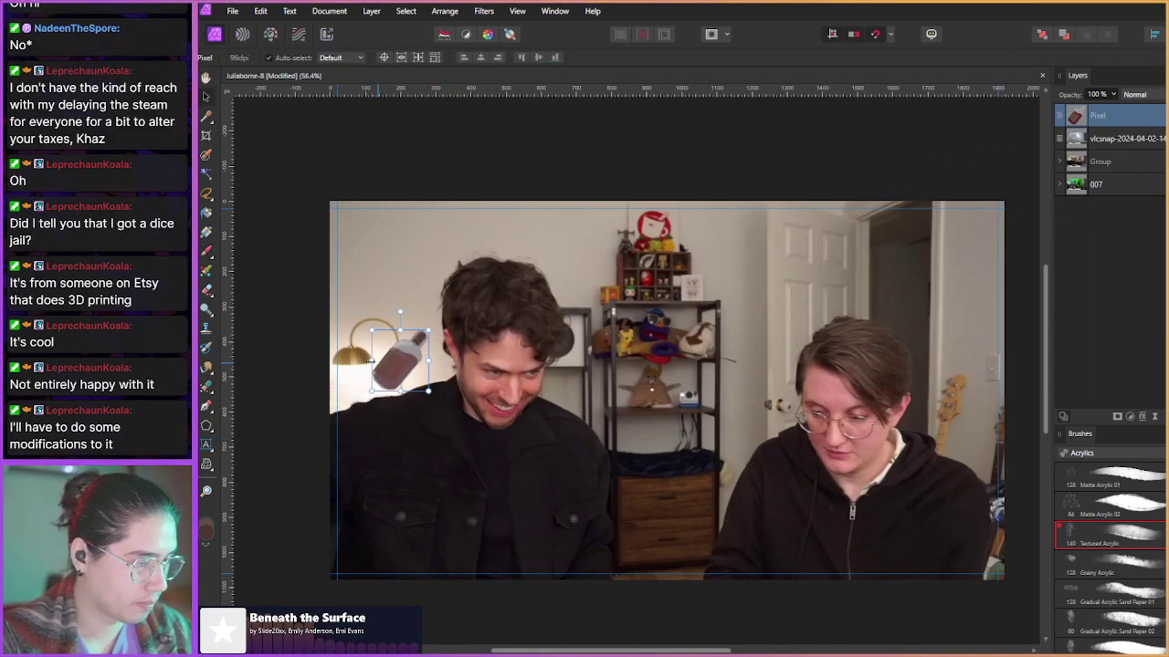
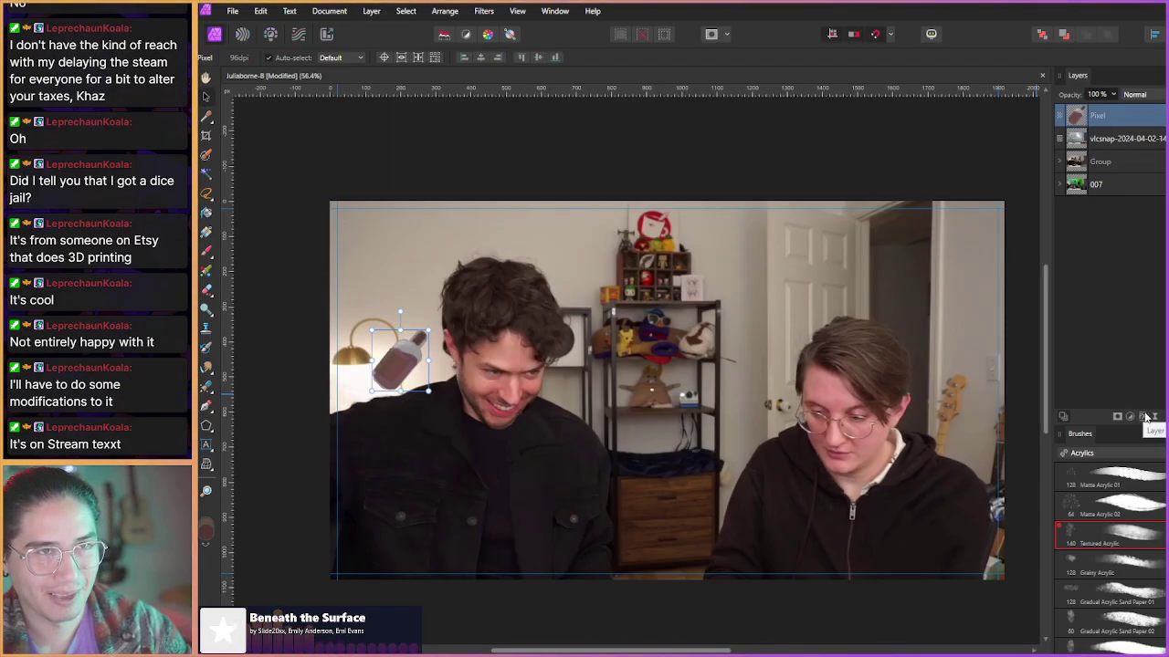
click(1101, 354)
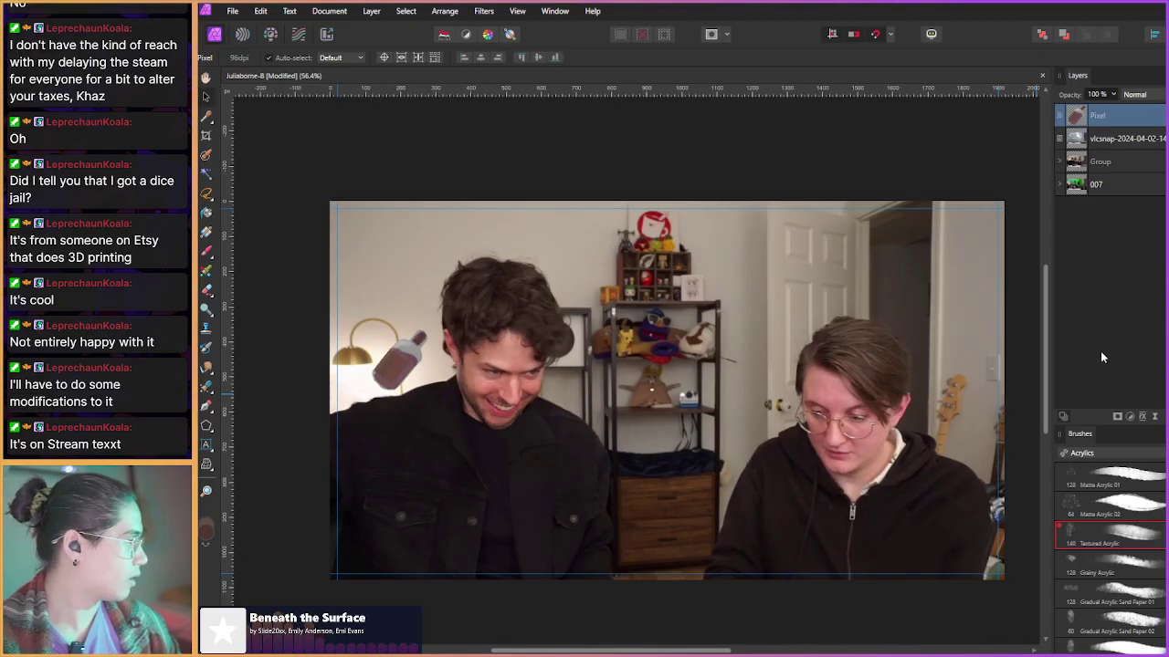
key(alt+Tab)
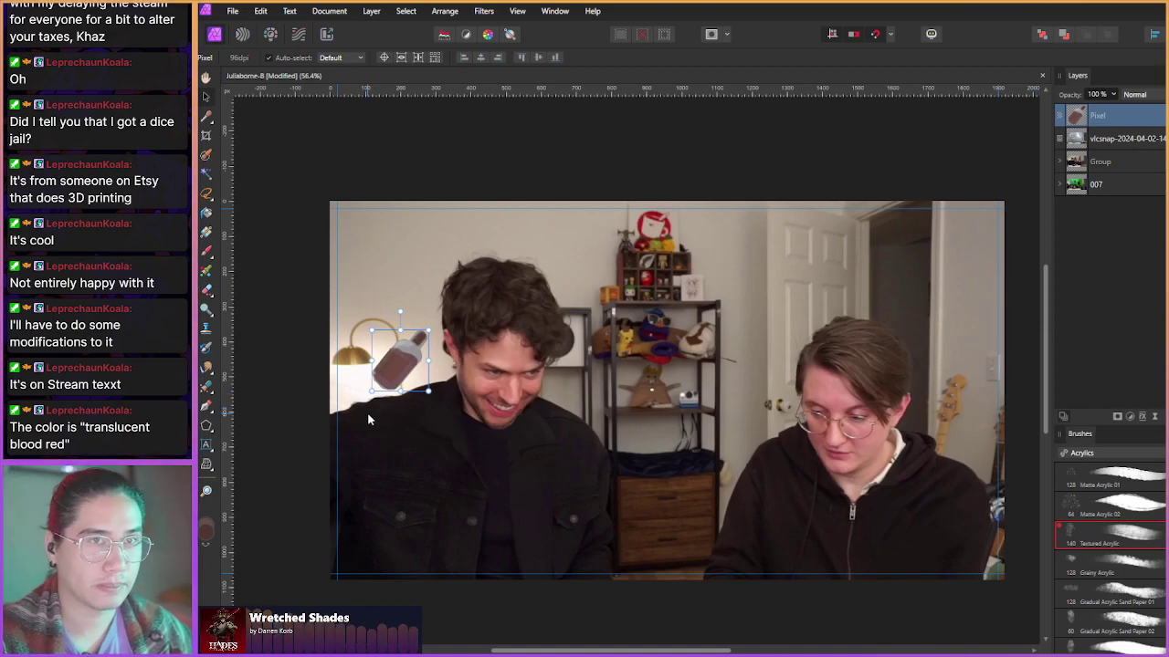
- Add a Curves adjustment with a first point in the shadows and nest it inside the Pixel bottle layer
click(1129, 418)
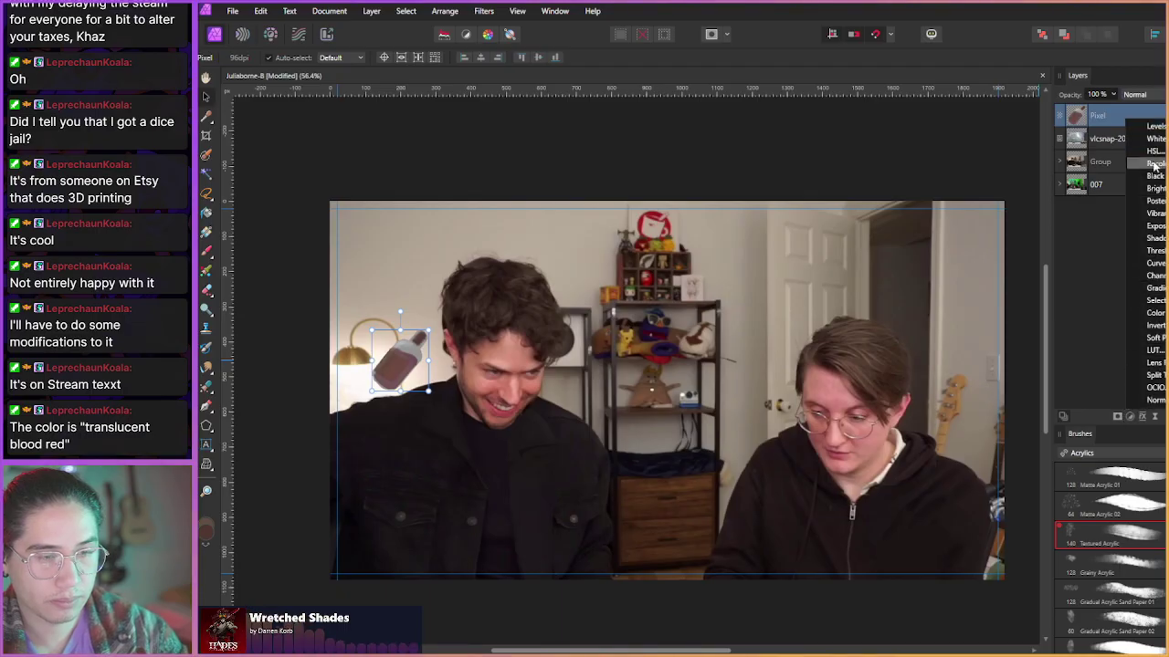
click(1146, 264)
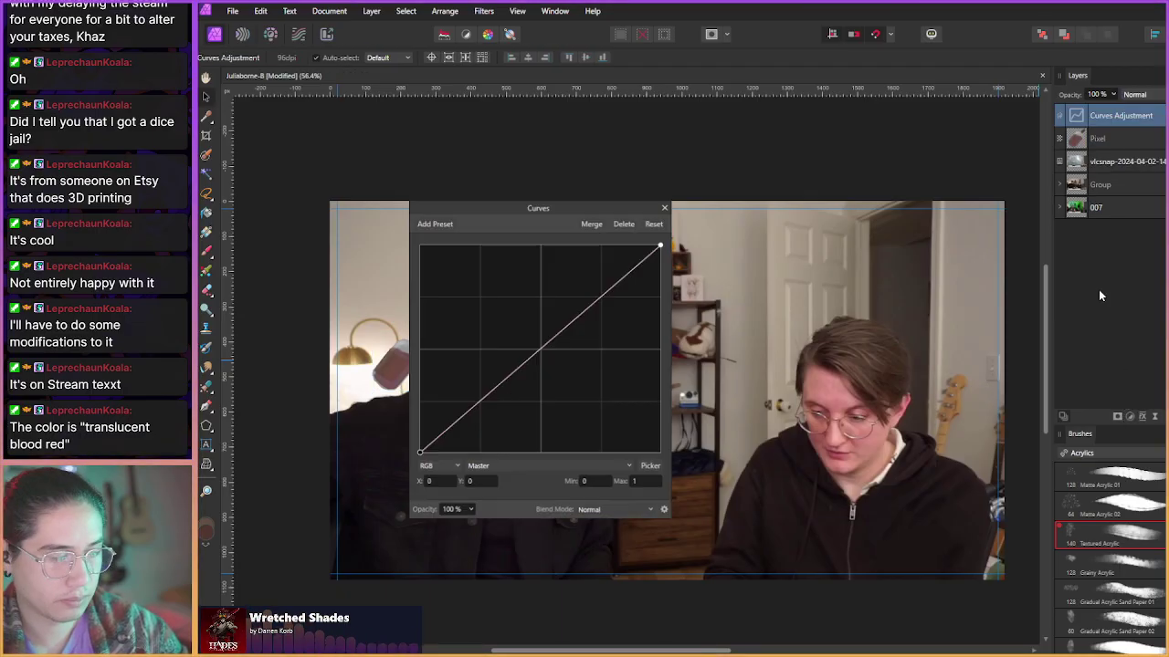
drag(484, 205, 680, 253)
drag(644, 467, 646, 464)
drag(1104, 117, 1097, 139)
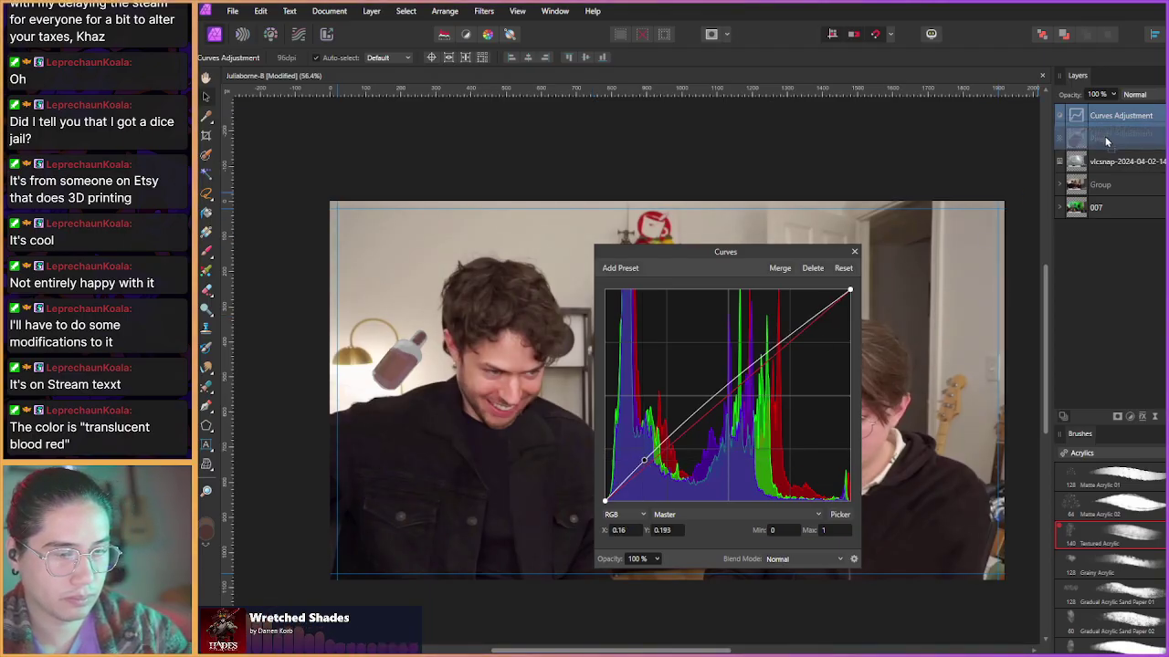
- Shape the bottle's master curve into an S with points at X 0.186, Y 0.152 and X 0.549, Y 0.629
drag(644, 458, 651, 468)
key(Delete)
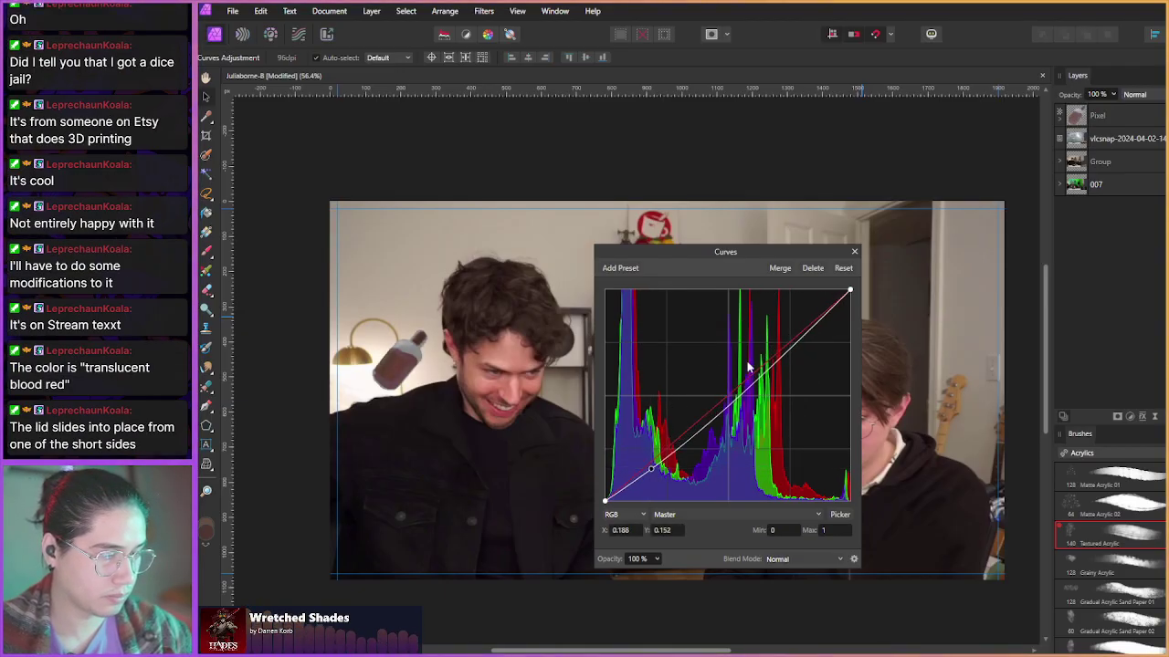
drag(748, 393, 748, 358)
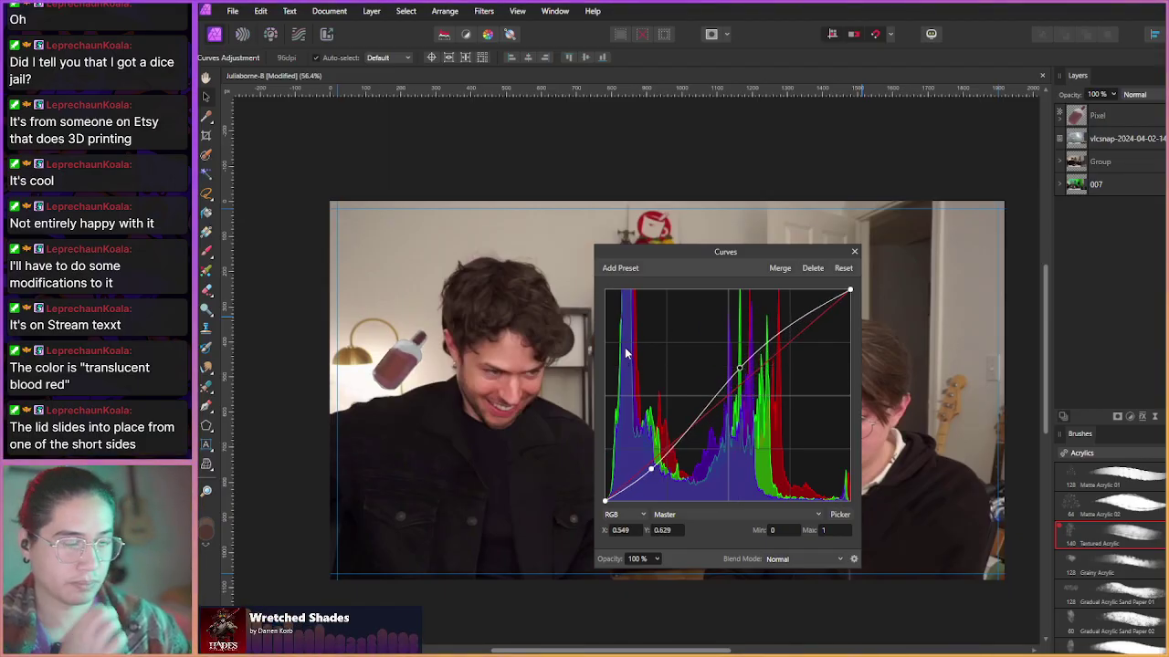
- Steepen the bottle's Curves S-shape by deepening the shadow point and raising the upper point to X 0.554, Y 0.67
mouse_move(650, 468)
mouse_down()
mouse_move(651, 482)
mouse_move(653, 471)
mouse_up()
drag(744, 363, 742, 362)
key(ctrl+z)
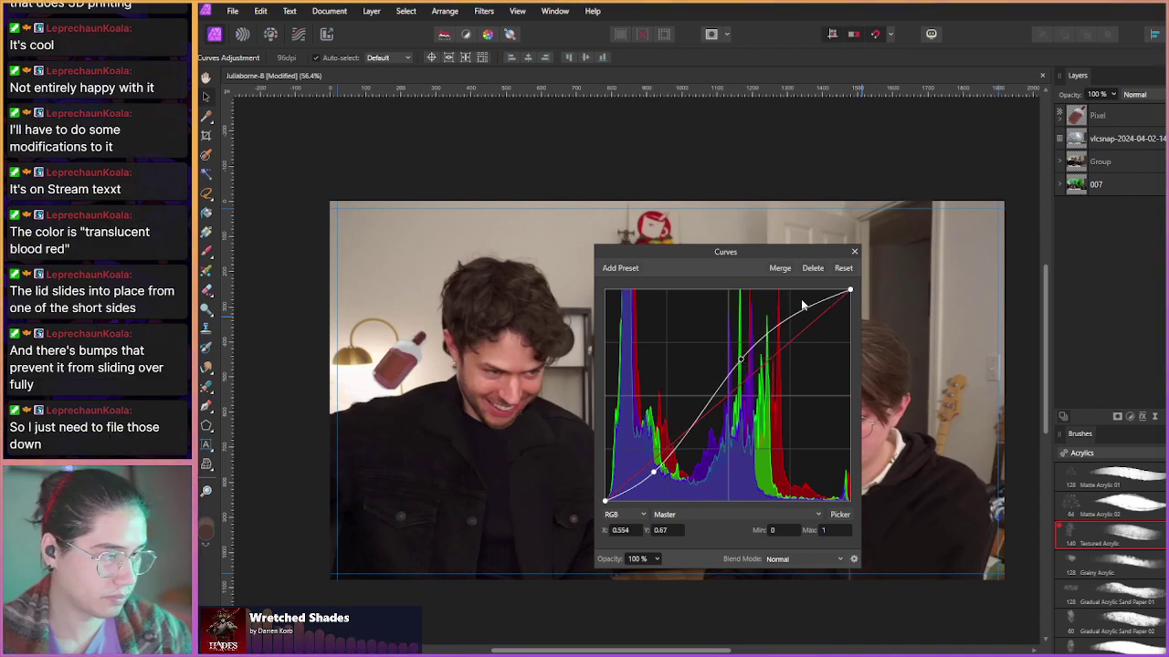
click(854, 253)
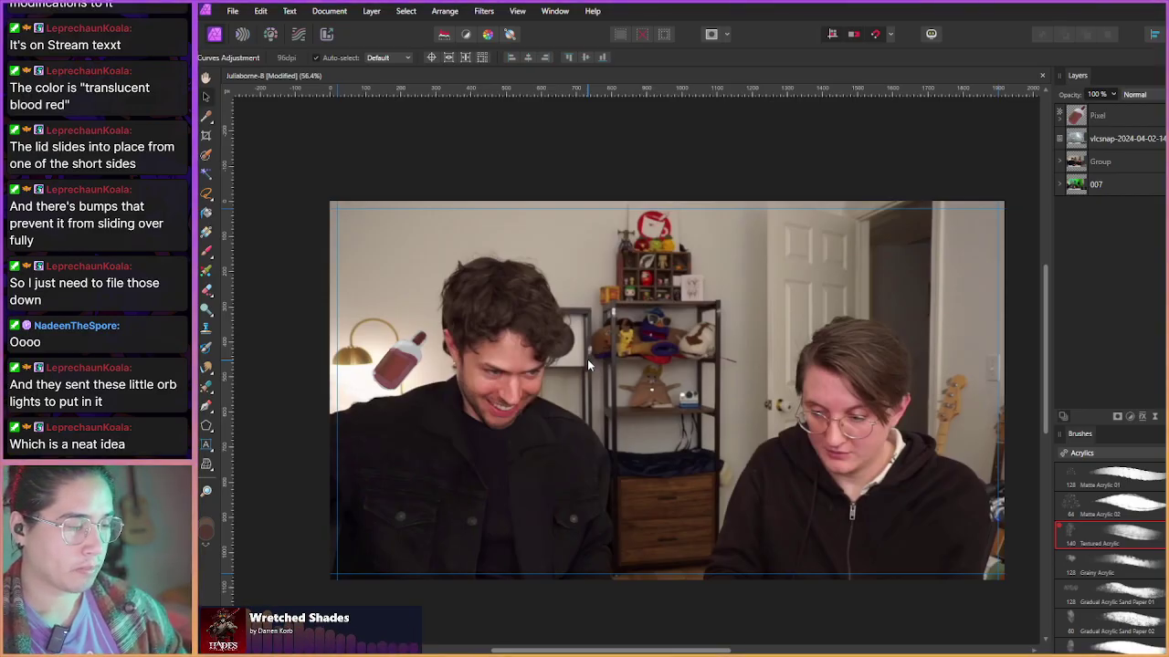
- Duplicate the Pixel bottle layer five times
click(1104, 119)
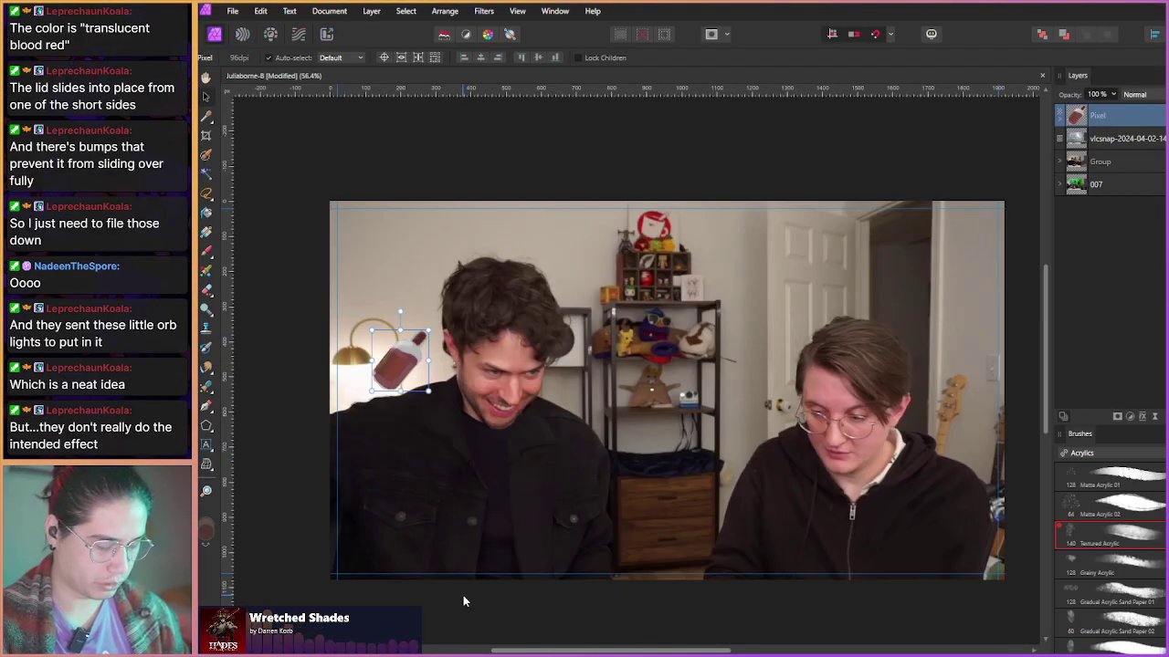
key(ctrl+shift+n)
key(ctrl+shift+n)
key(ctrl+shift+n)
key(ctrl+shift+n)
key(ctrl+shift+n)
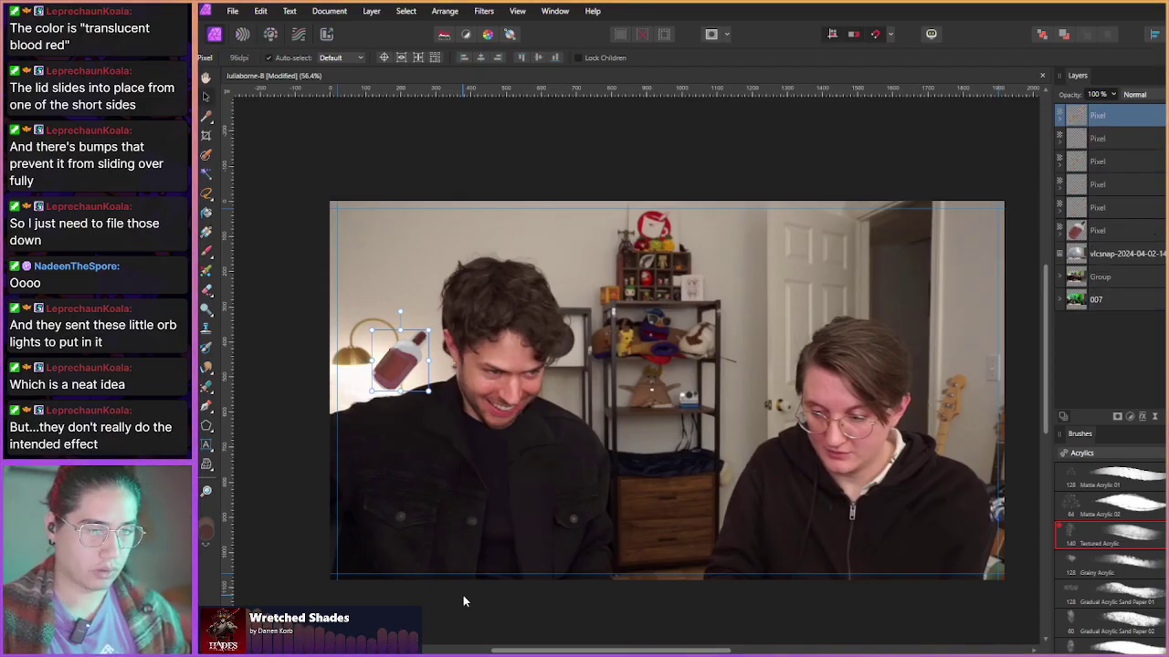
- Place the first two bottle copies beside the man's elbow at the photo's lower edge, tilted in opposite directions and overlapping
drag(394, 377, 630, 576)
drag(614, 499, 617, 508)
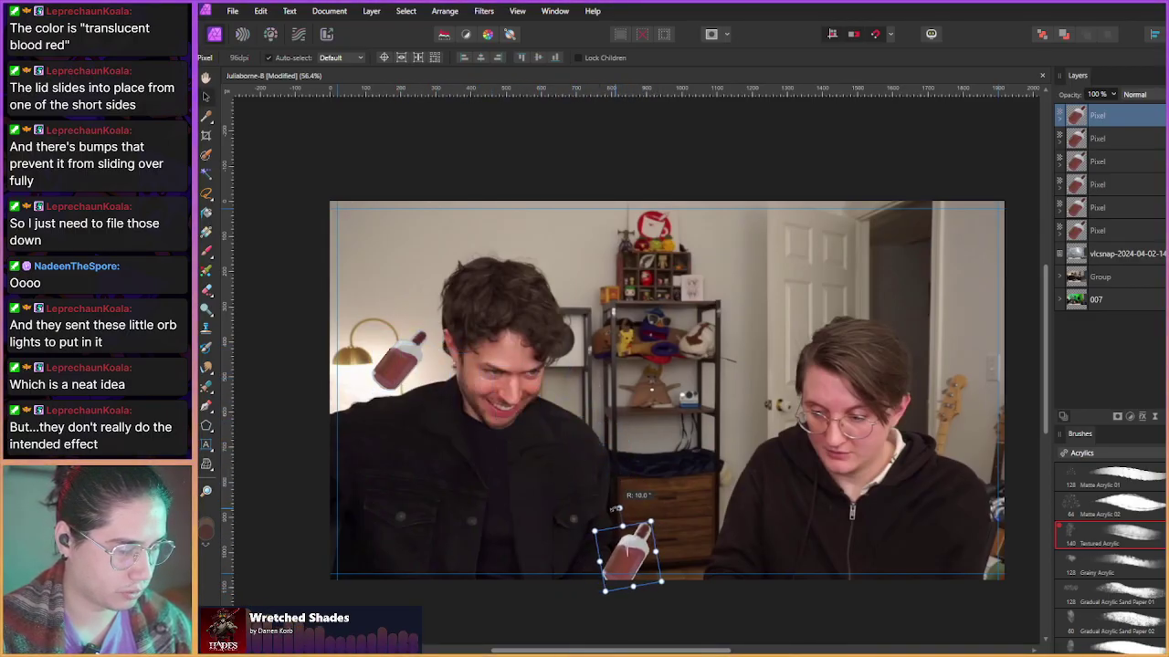
click(1103, 138)
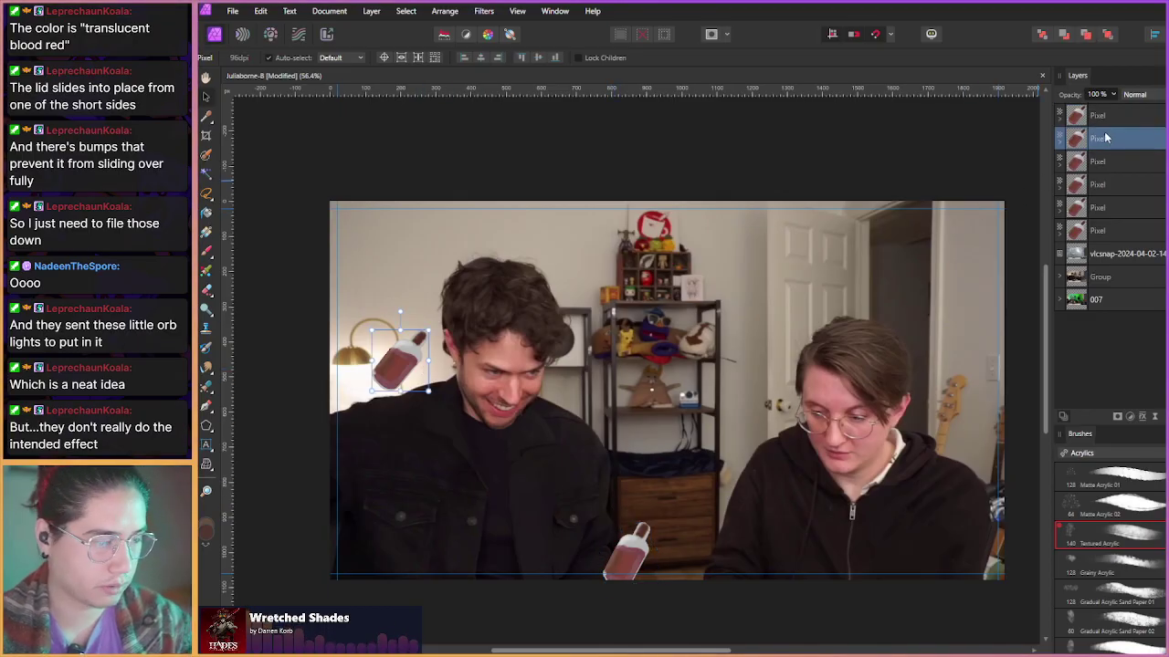
drag(401, 365, 606, 524)
drag(605, 477, 639, 572)
key(ctrl+j)
drag(607, 524, 612, 522)
- Stack the third and fourth bottle copies above the first two, tilting the third toward the man and leaving the fourth unrotated
click(1095, 162)
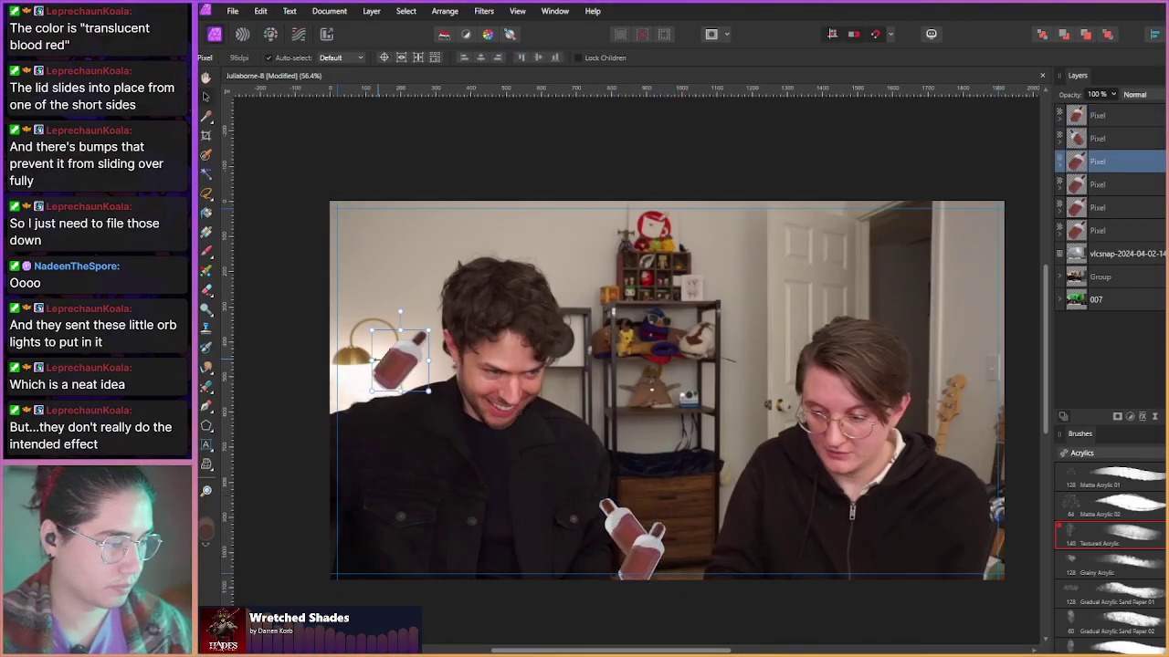
drag(395, 366, 596, 474)
drag(596, 417, 573, 453)
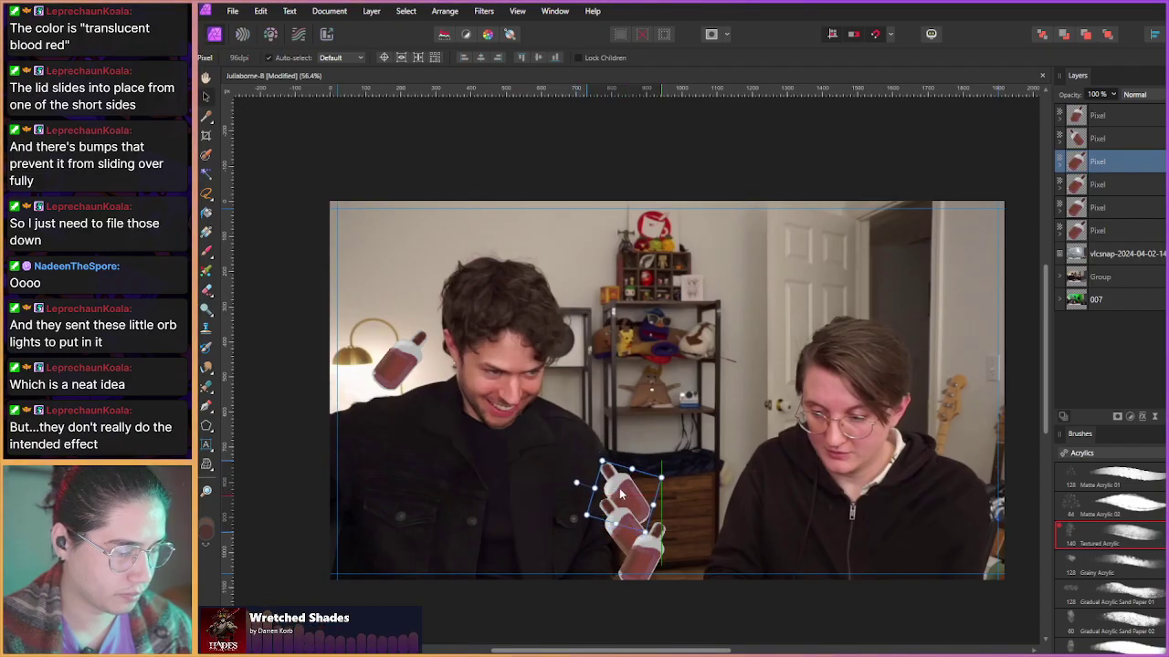
drag(613, 491, 587, 479)
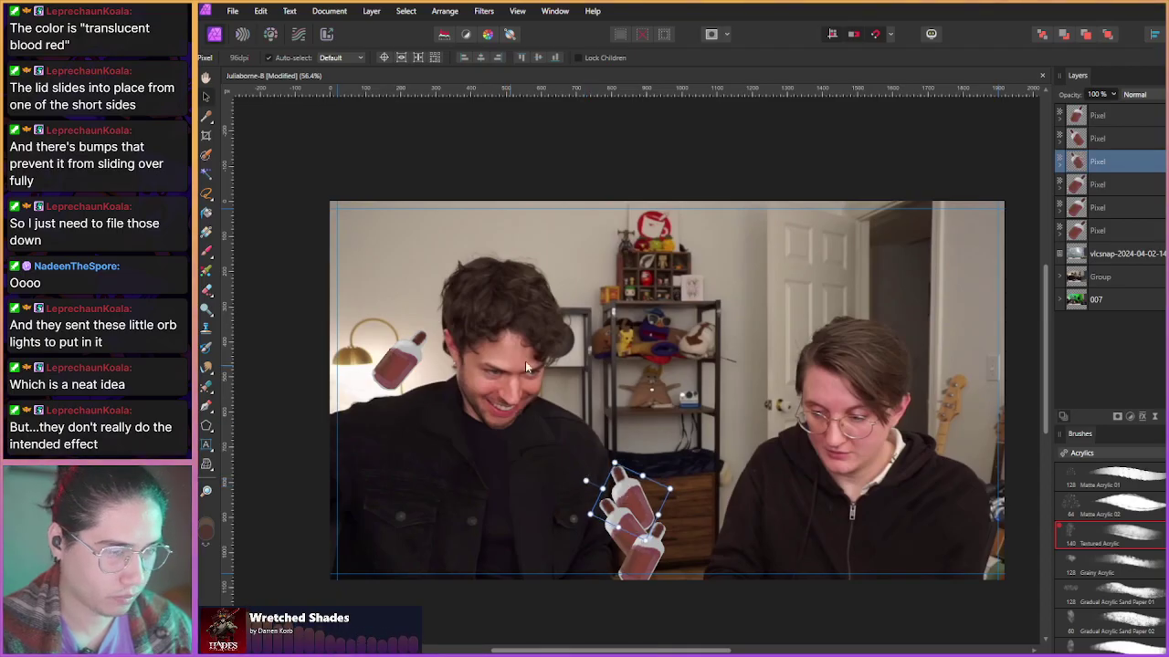
click(630, 493)
mouse_move(630, 493)
mouse_down()
mouse_move(609, 470)
mouse_move(617, 485)
mouse_up()
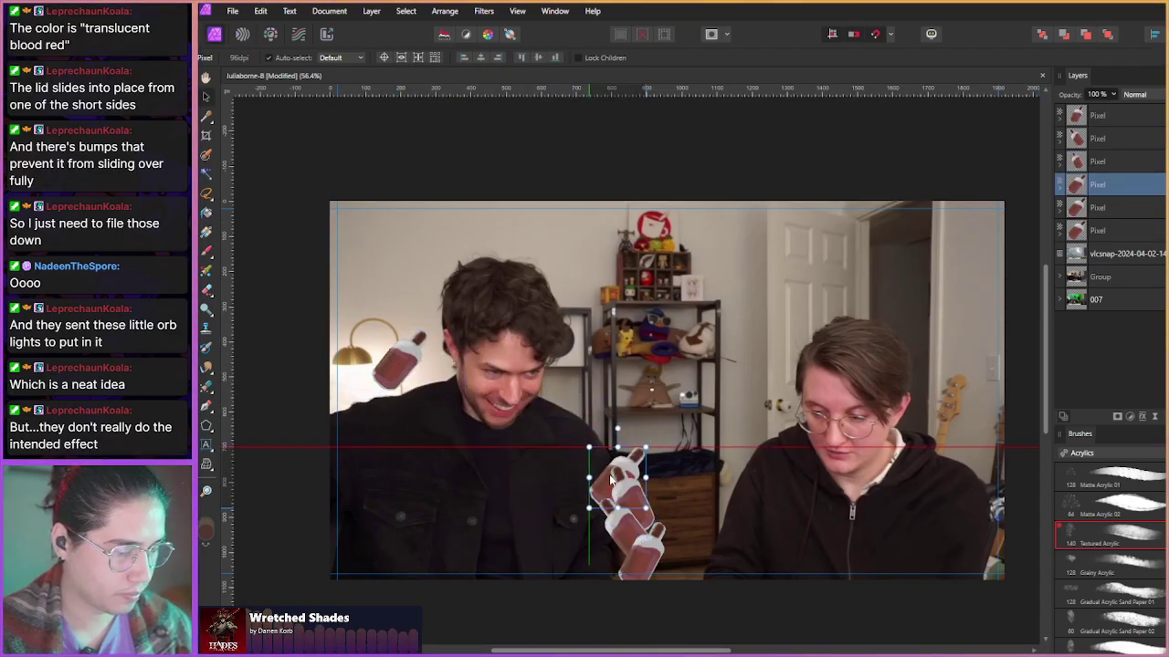
- Place the fifth bottle copy on top of the stack and rotate it so its neck points toward the shelf
click(1110, 209)
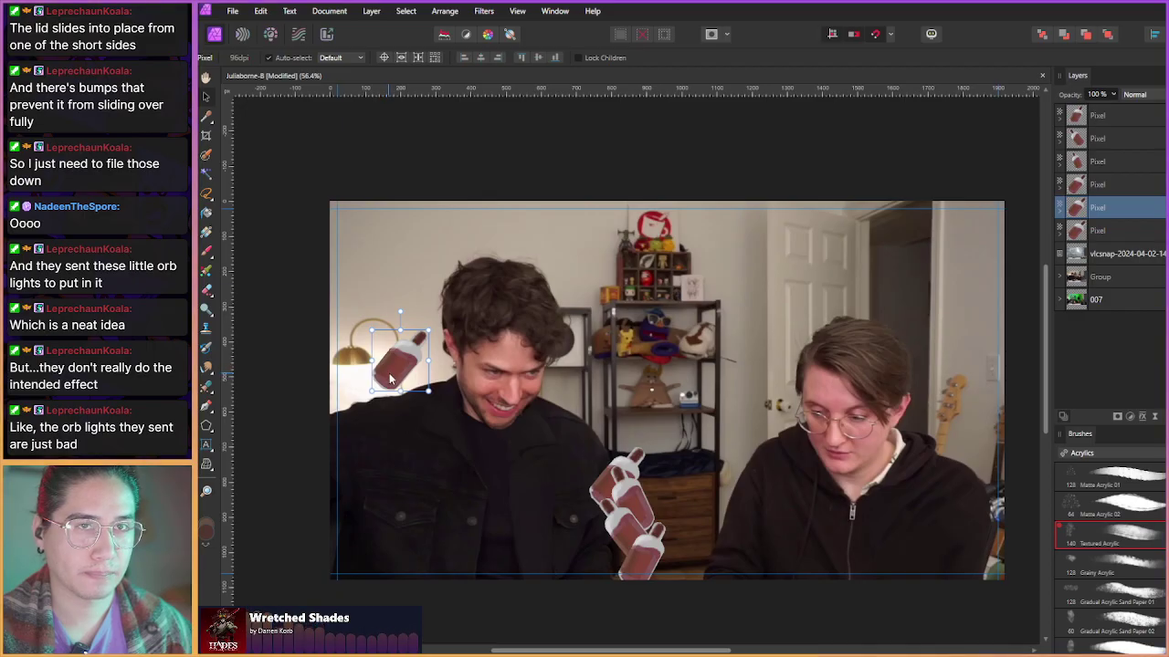
drag(401, 365, 619, 472)
drag(610, 404, 643, 414)
drag(595, 450, 625, 449)
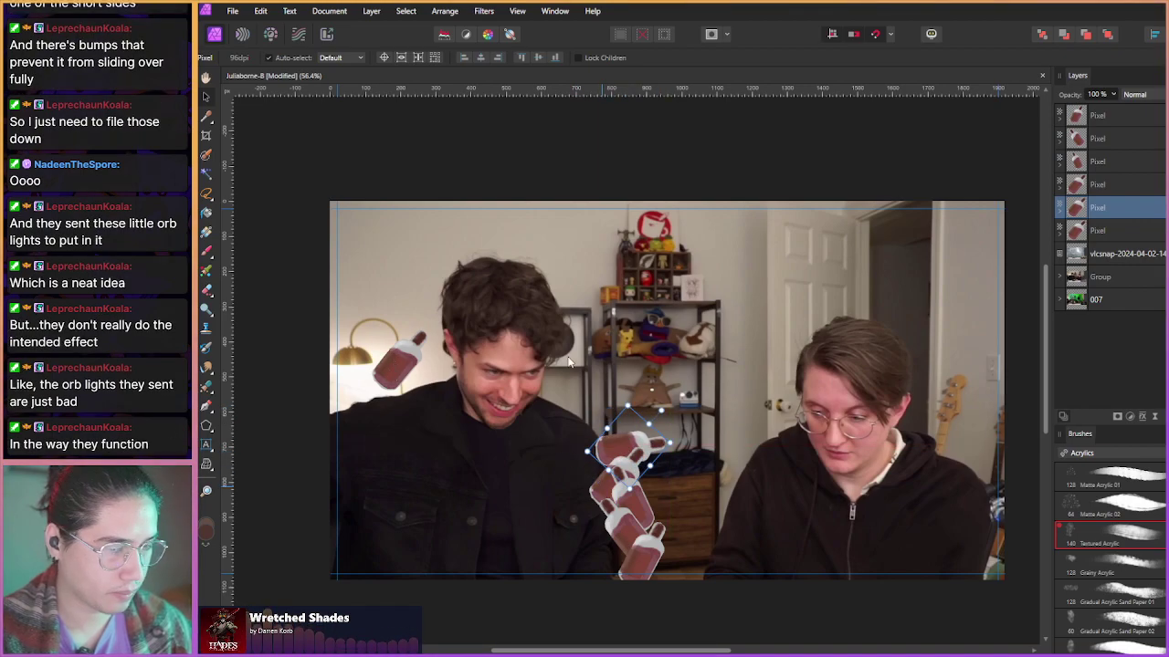
- Extend the bottle trail from the stack up past the man's cheek to his hair with the original and more rotated duplicates
click(391, 366)
drag(392, 371, 539, 385)
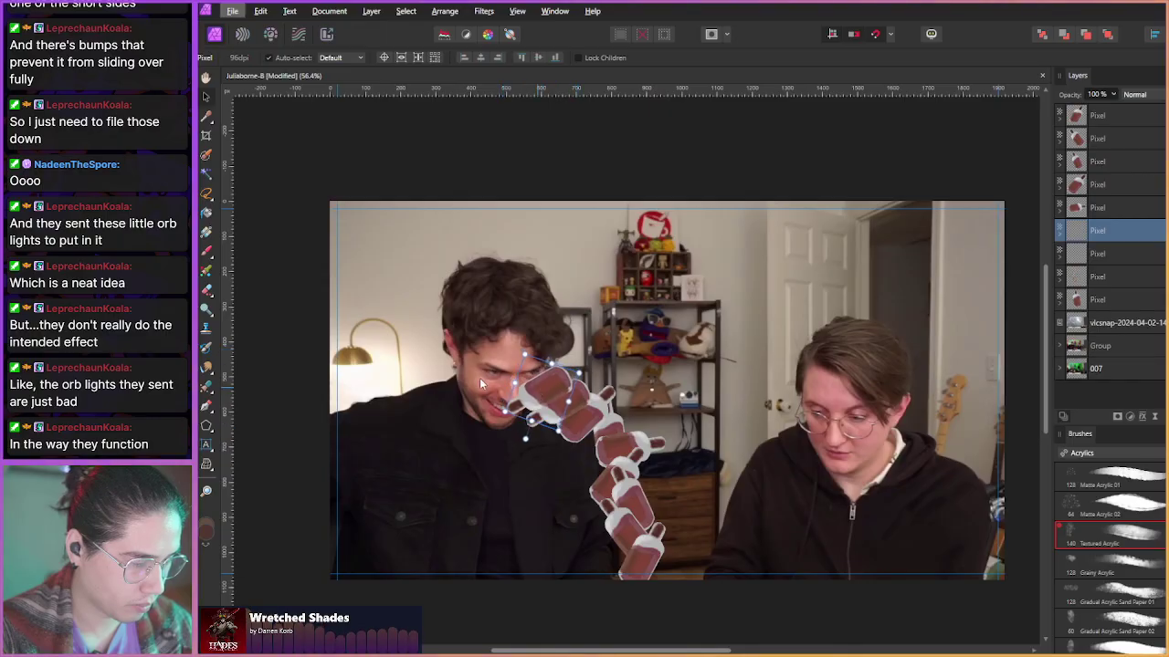
drag(528, 441, 562, 329)
key(ctrl+j)
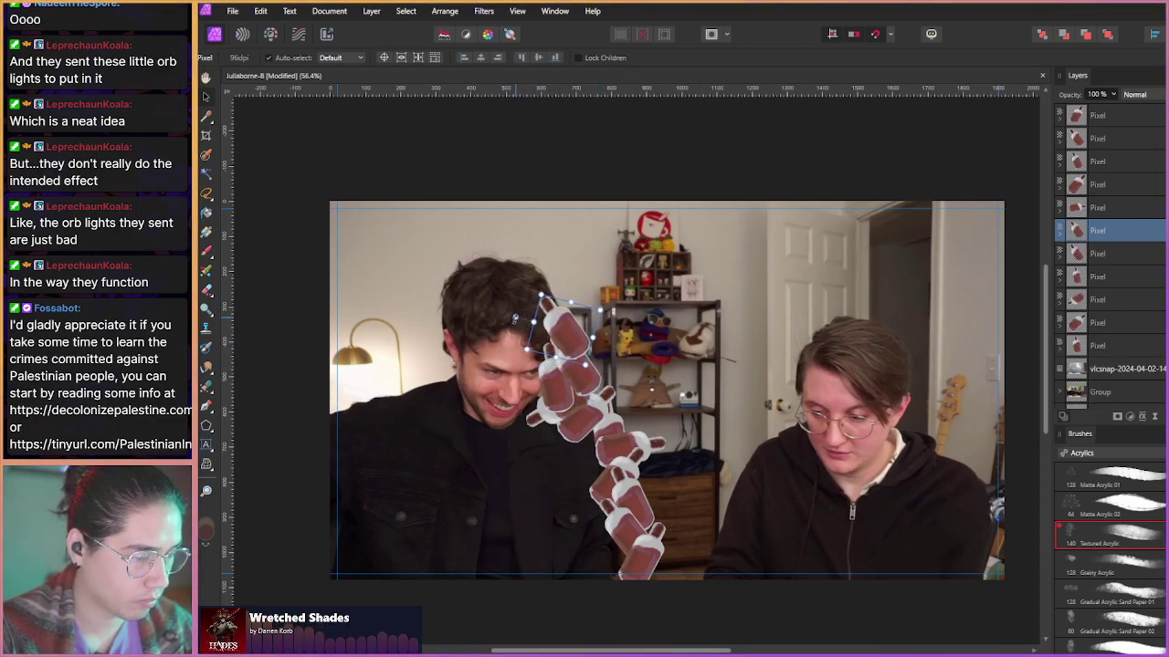
- Continue the bottle trail across the man's forehead to the photo edge below the lamp, filling gaps along it with rotated duplicates
drag(514, 318, 348, 384)
key(ctrl+j)
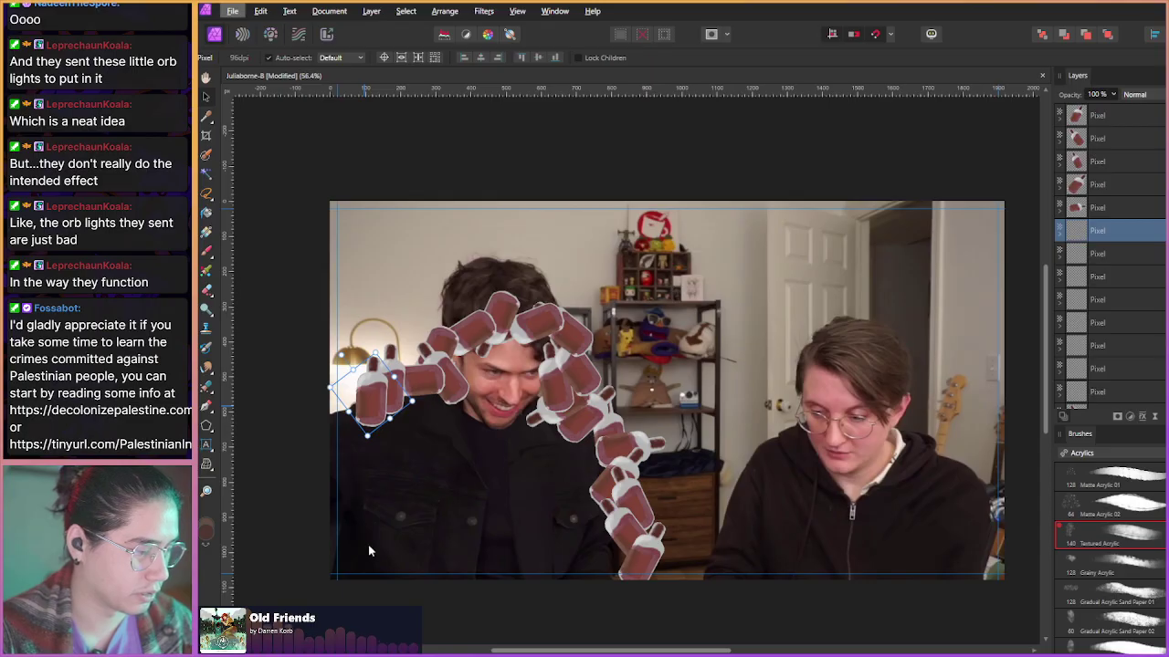
drag(332, 380, 370, 383)
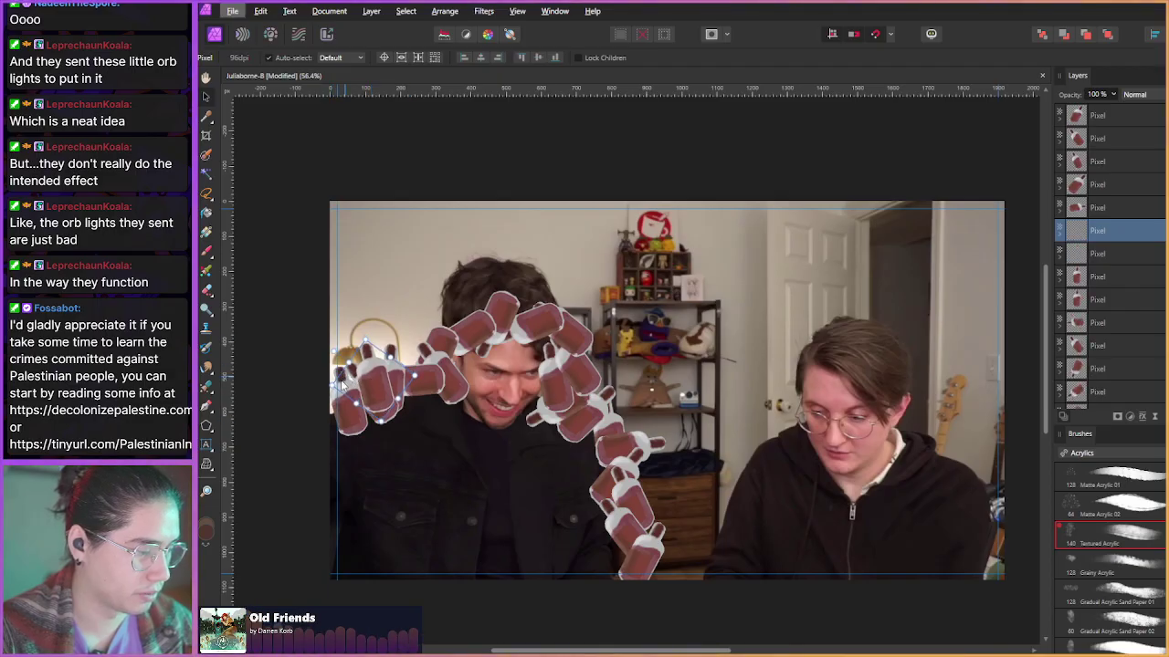
drag(370, 375, 643, 512)
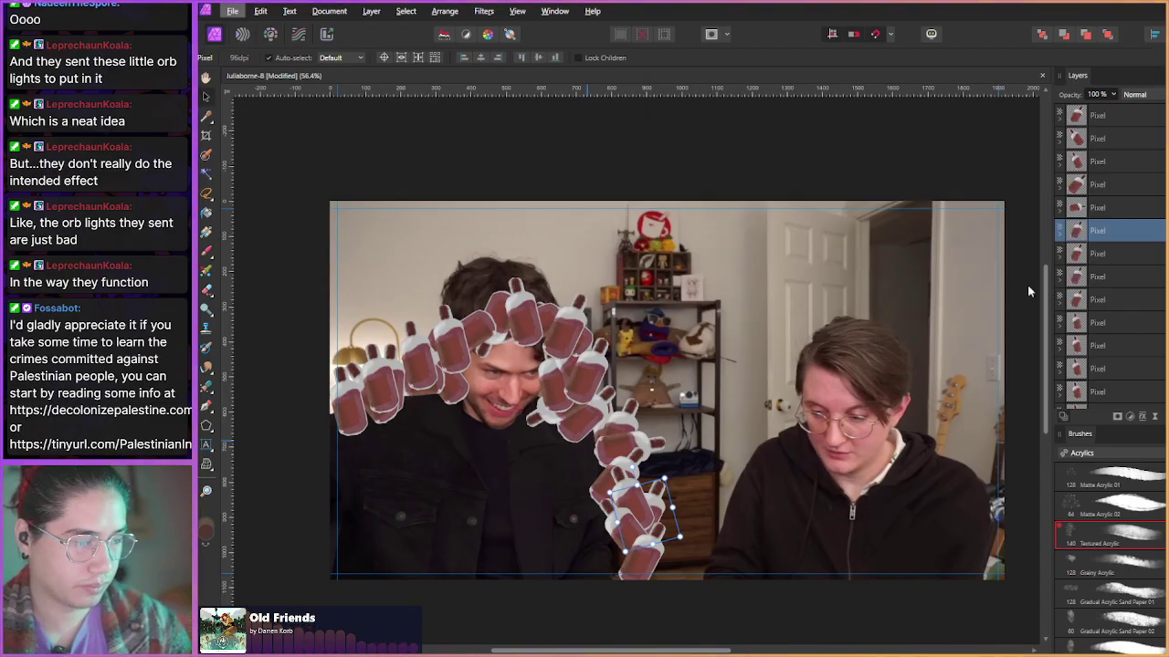
- Move the upright bottle beside the man's hair down the layer stack, behind its neighbouring bottles
click(569, 343)
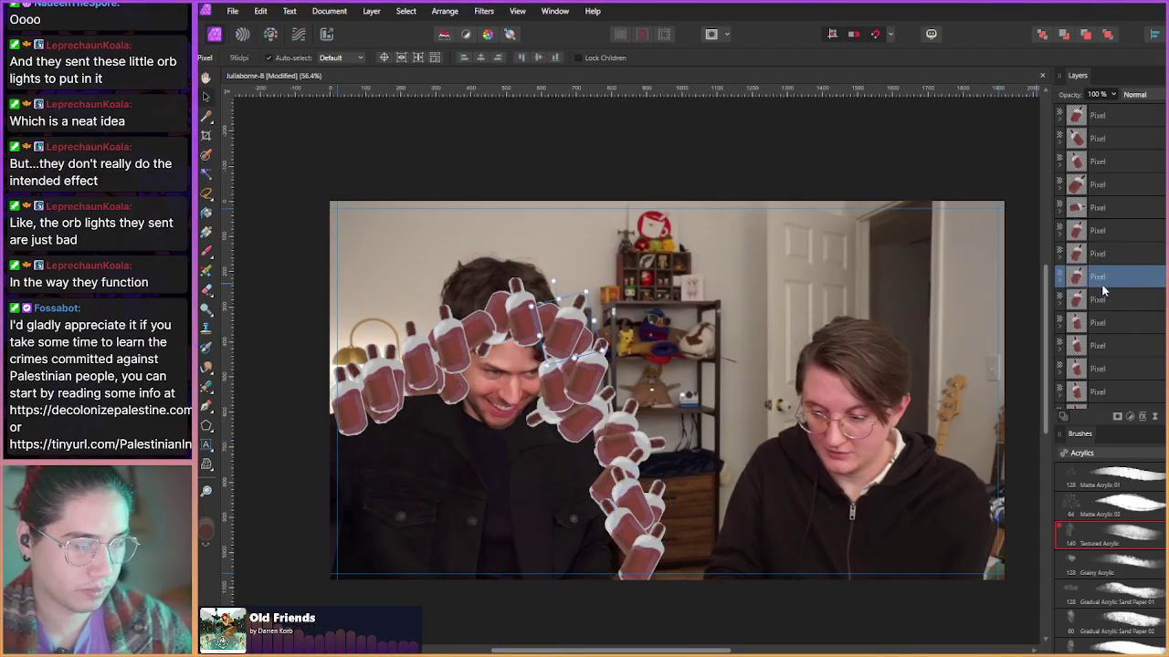
click(1103, 355)
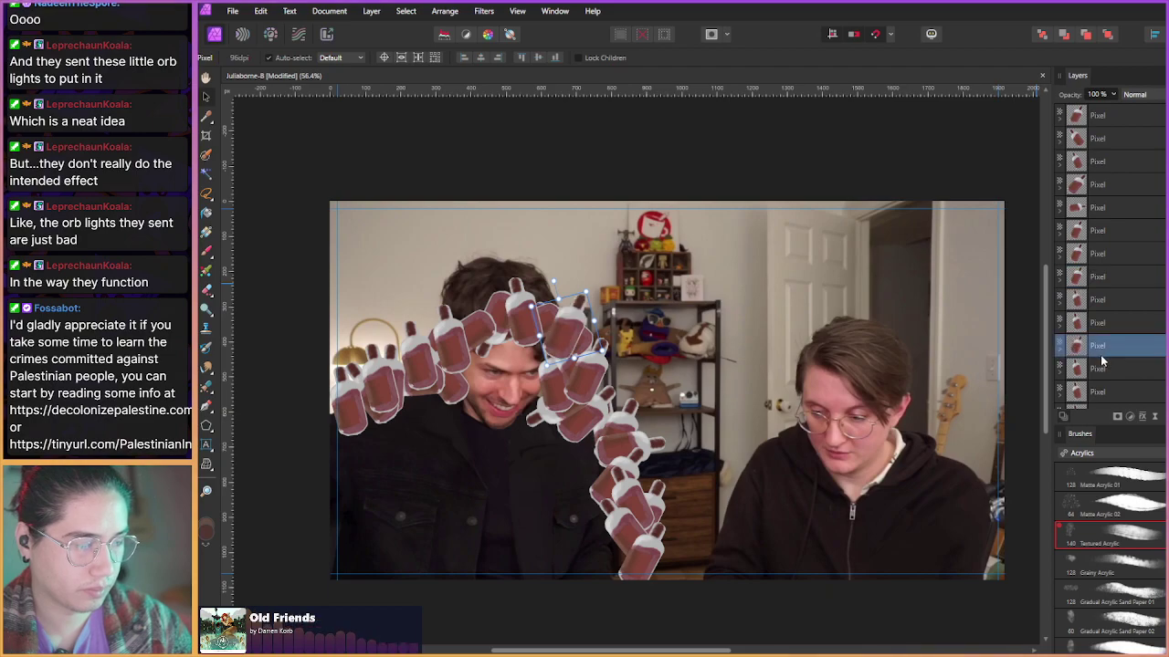
click(1104, 372)
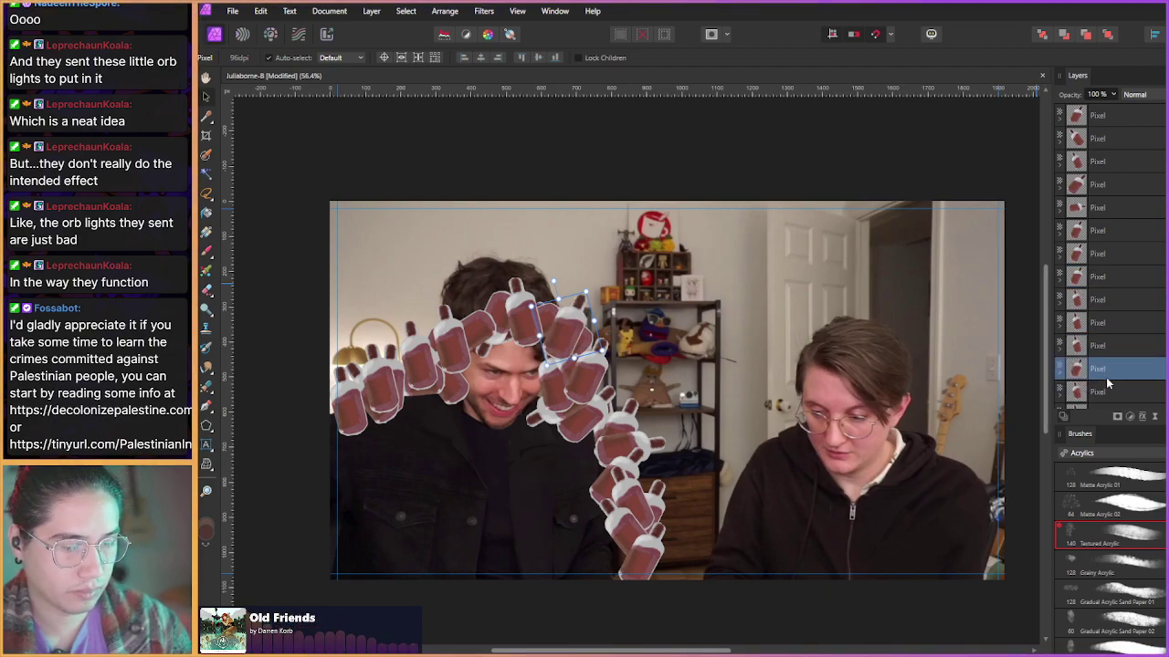
key(Up)
key(Up)
key(Up)
key(Up)
key(Up)
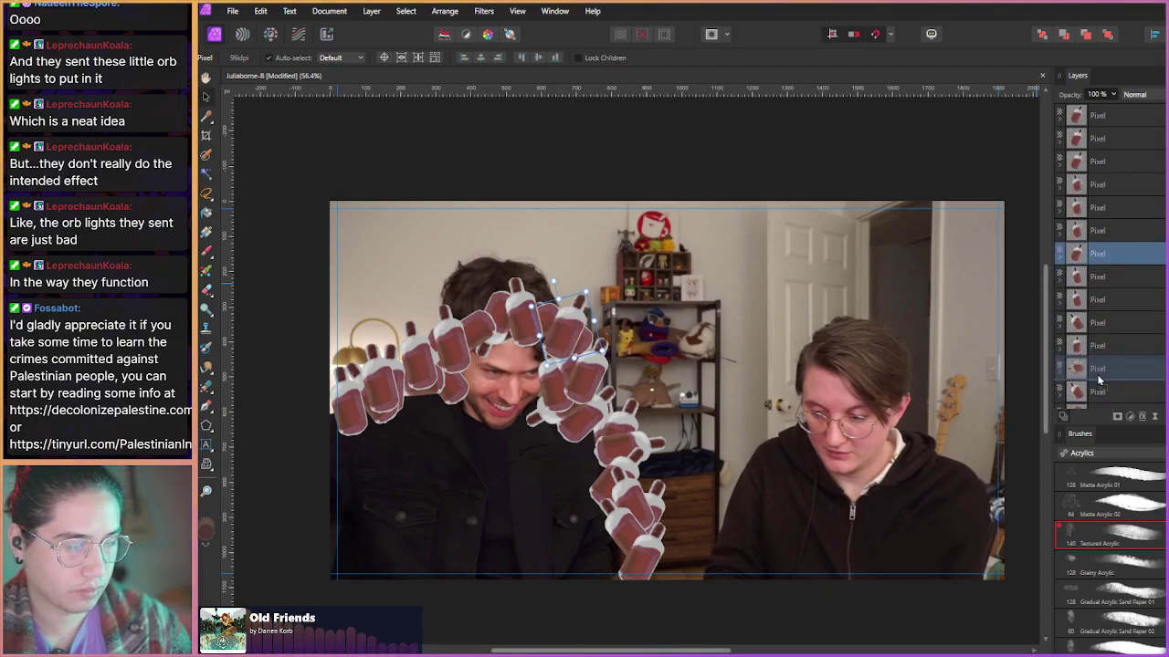
click(1098, 378)
key(Up)
key(Up)
key(Up)
key(Up)
key(Up)
key(Up)
key(Up)
key(Up)
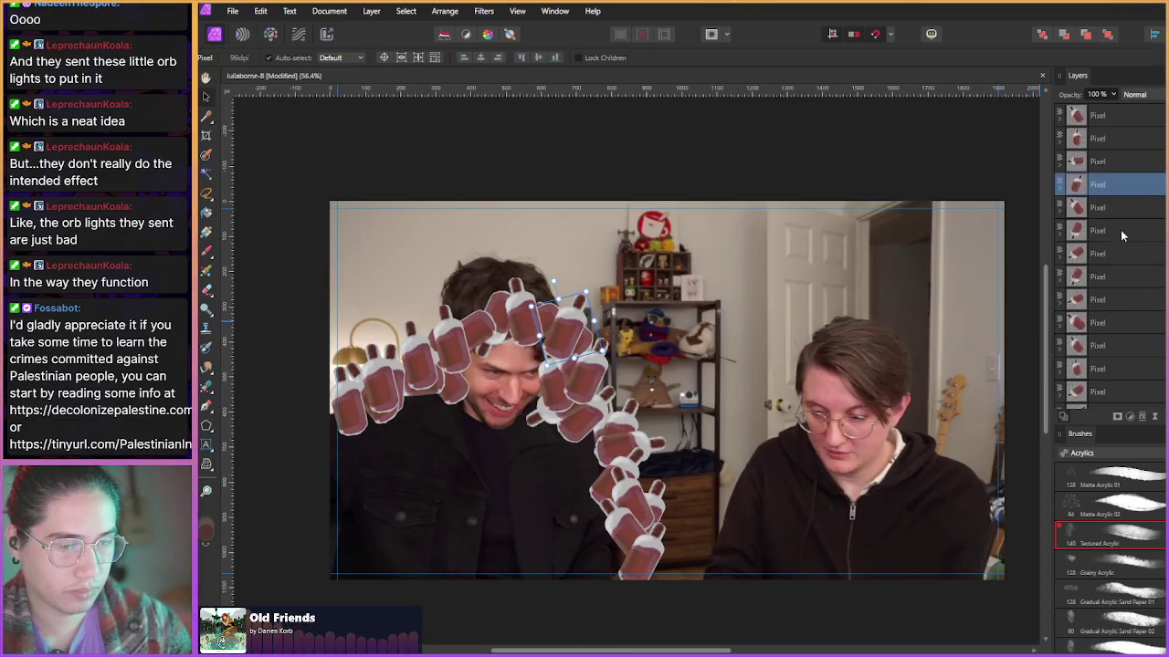
click(1102, 330)
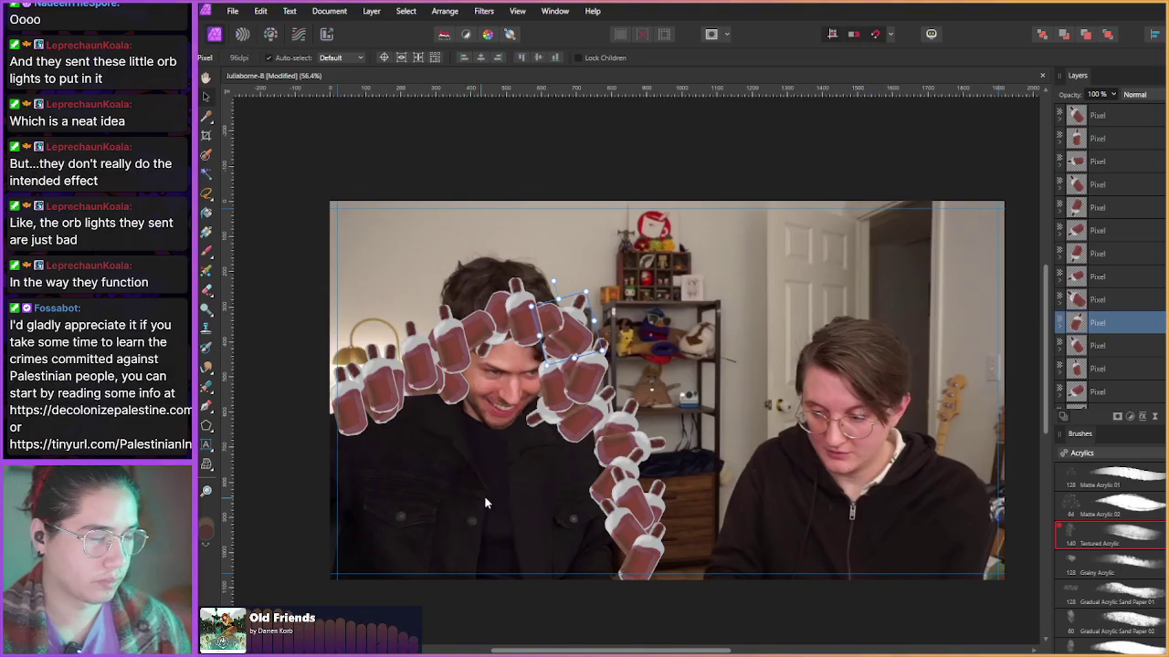
click(1114, 391)
scroll(1096, 274, up, 3)
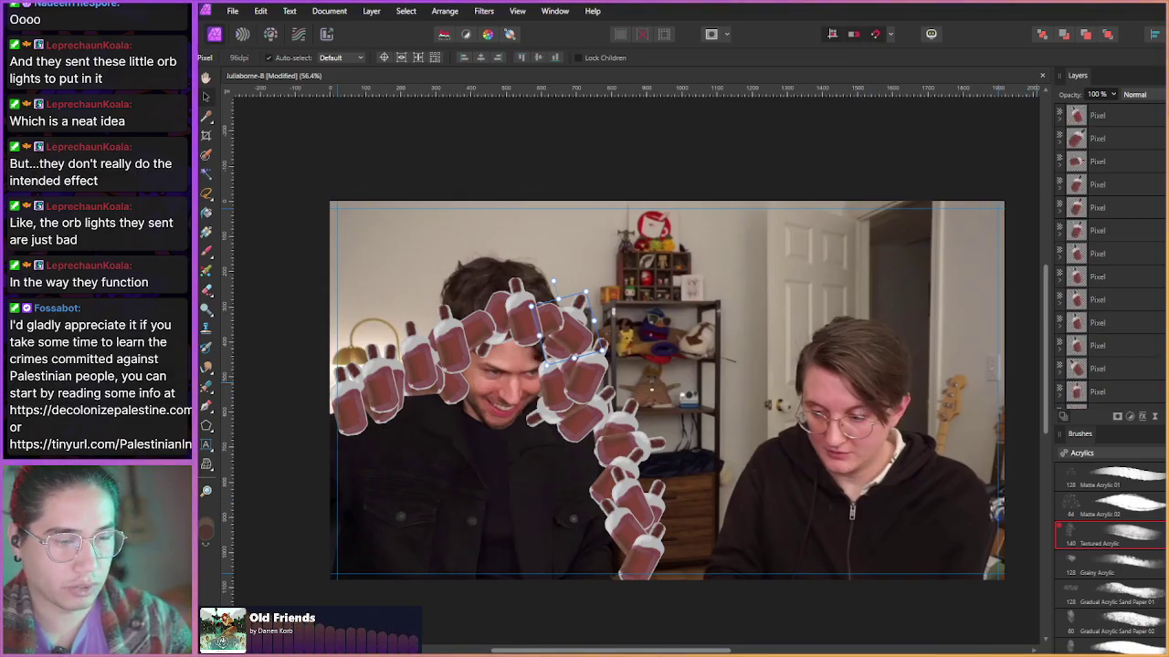
- Try to select the whole range of bottle layers from the second one to the lowest above the vlcsnap layer
click(1093, 124)
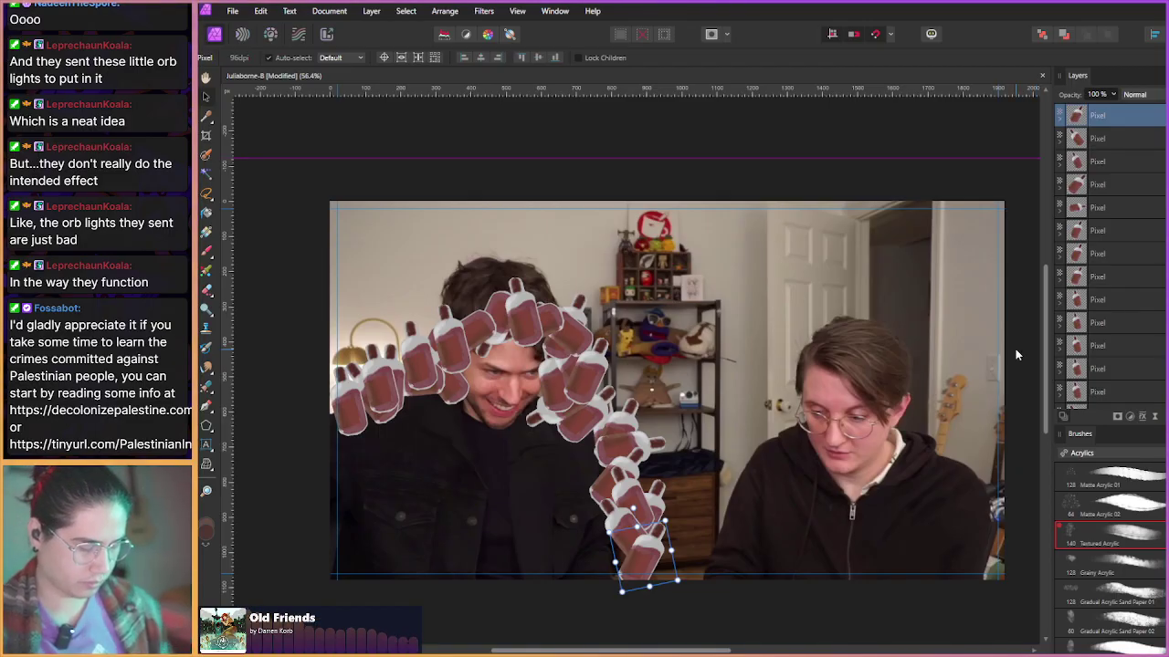
click(1112, 137)
scroll(1157, 169, down, 3)
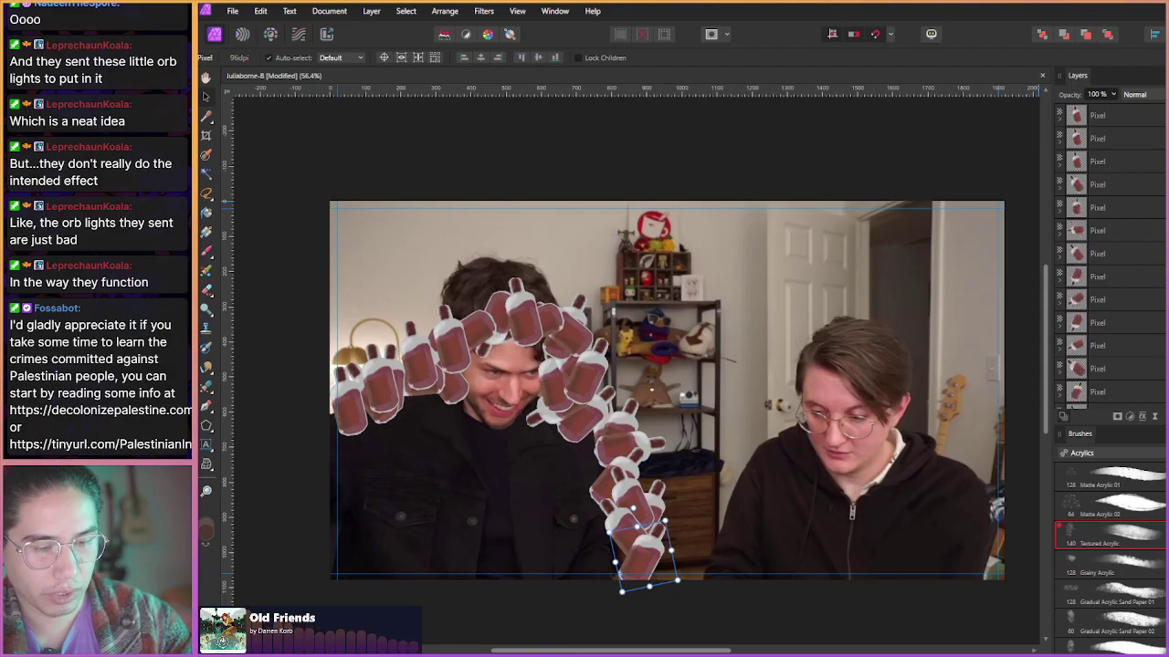
scroll(1108, 239, down, 2)
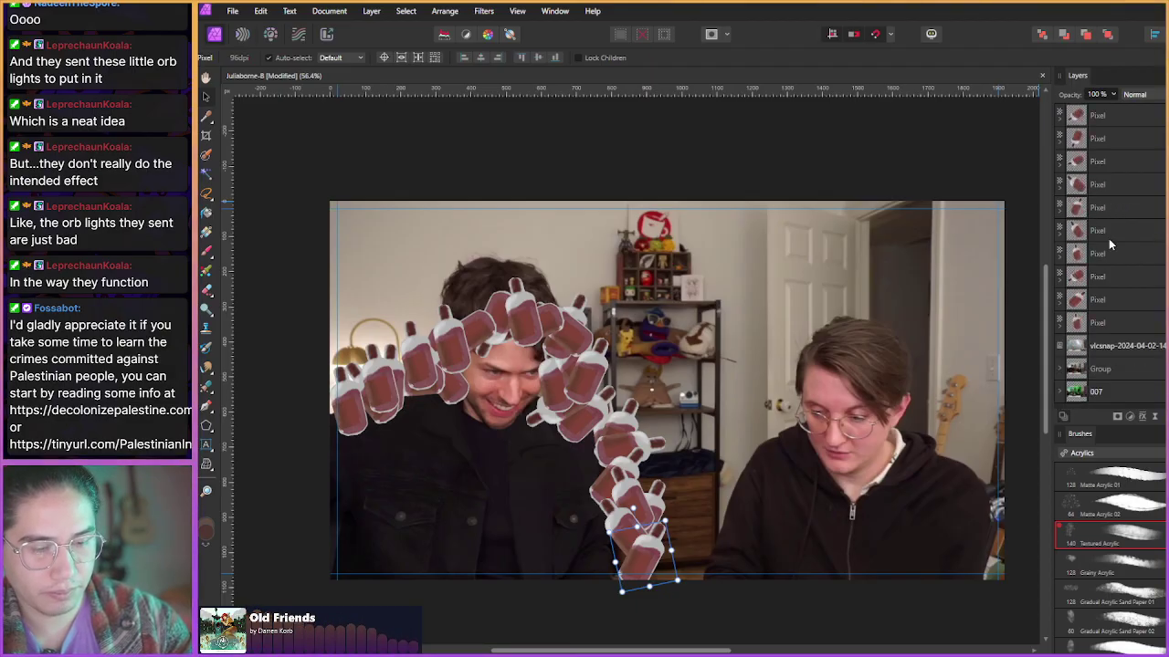
ctrl+click(1102, 323)
scroll(1109, 274, up, 3)
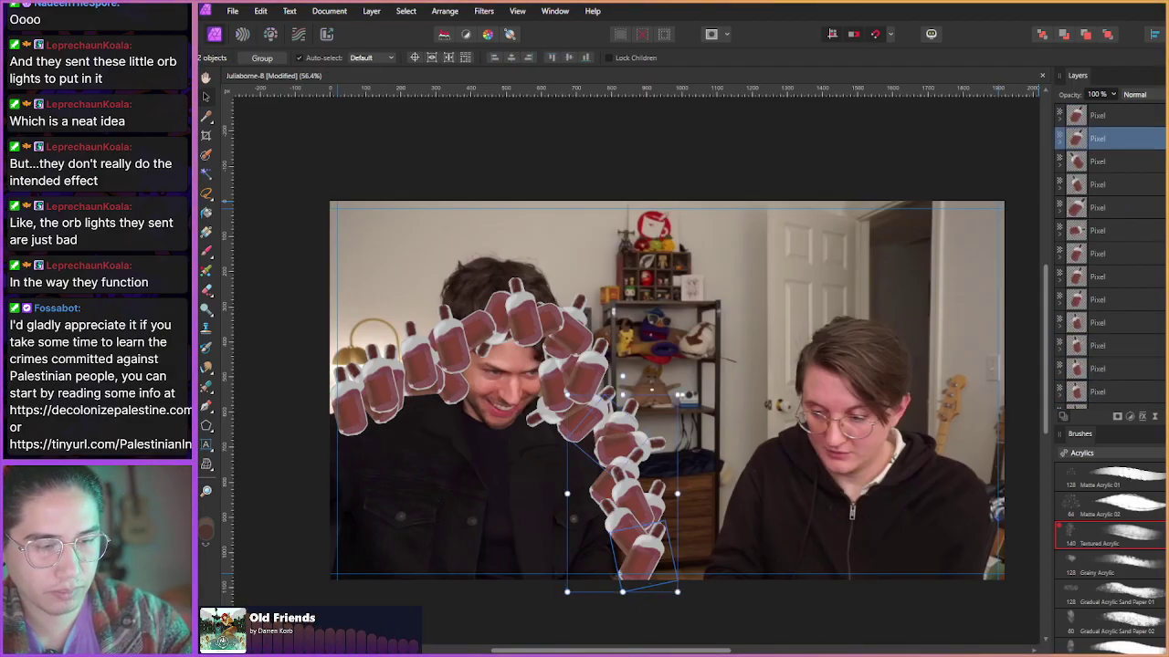
click(1103, 184)
click(1096, 139)
scroll(1094, 228, down, 3)
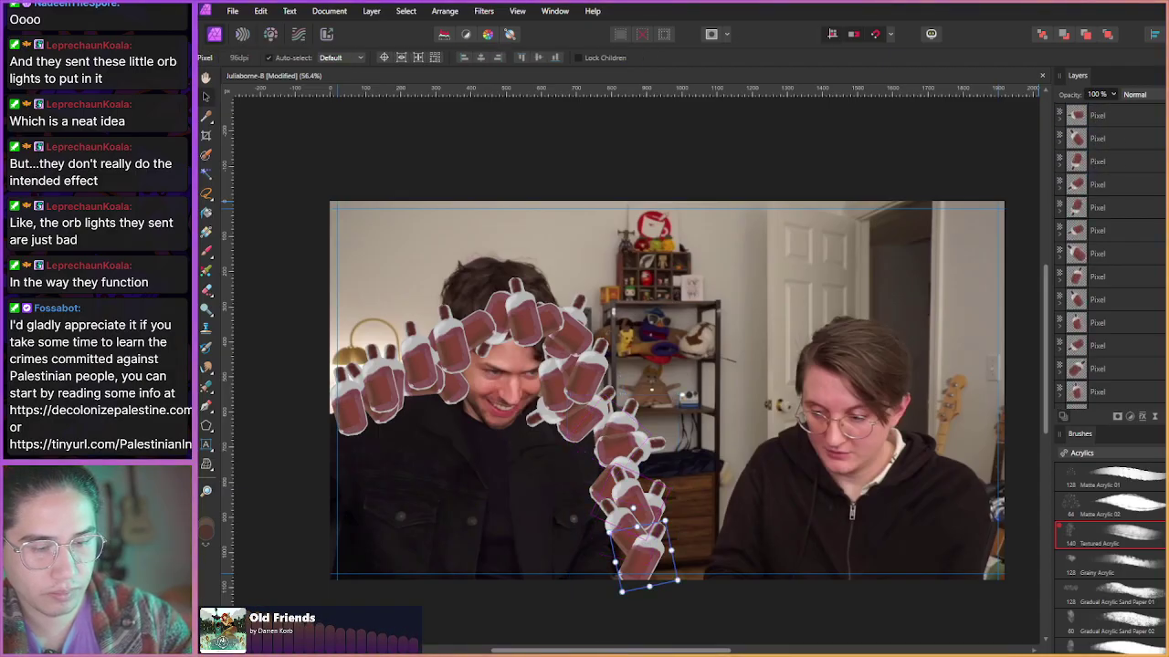
click(1115, 316)
scroll(1114, 320, up, 1)
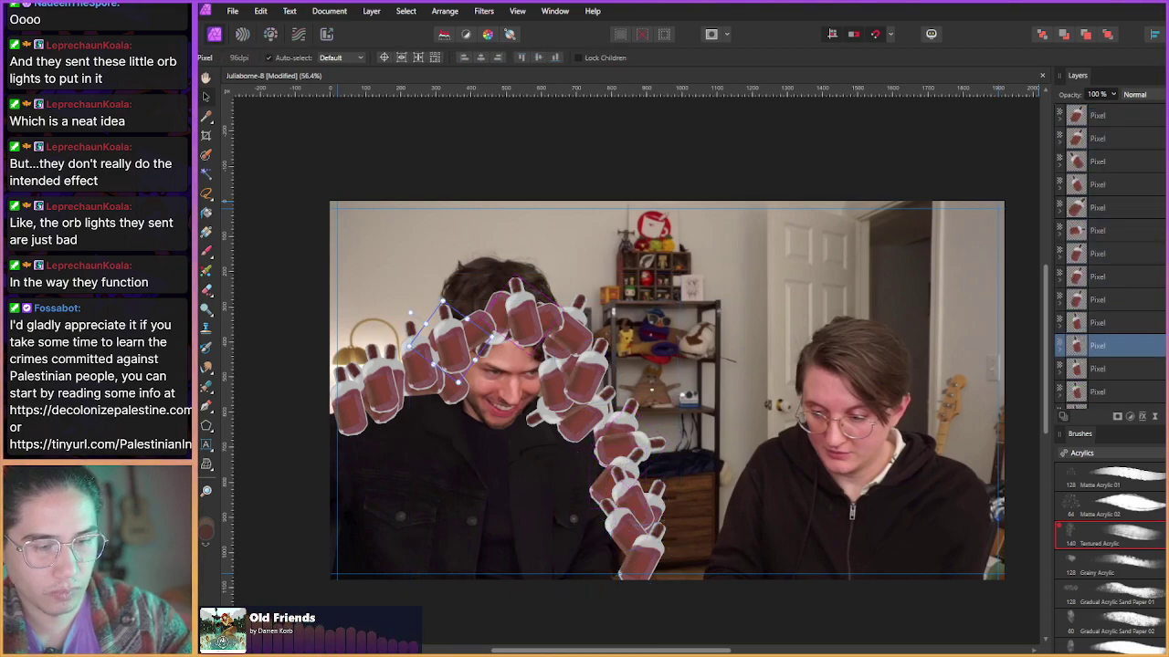
scroll(1150, 172, down, 5)
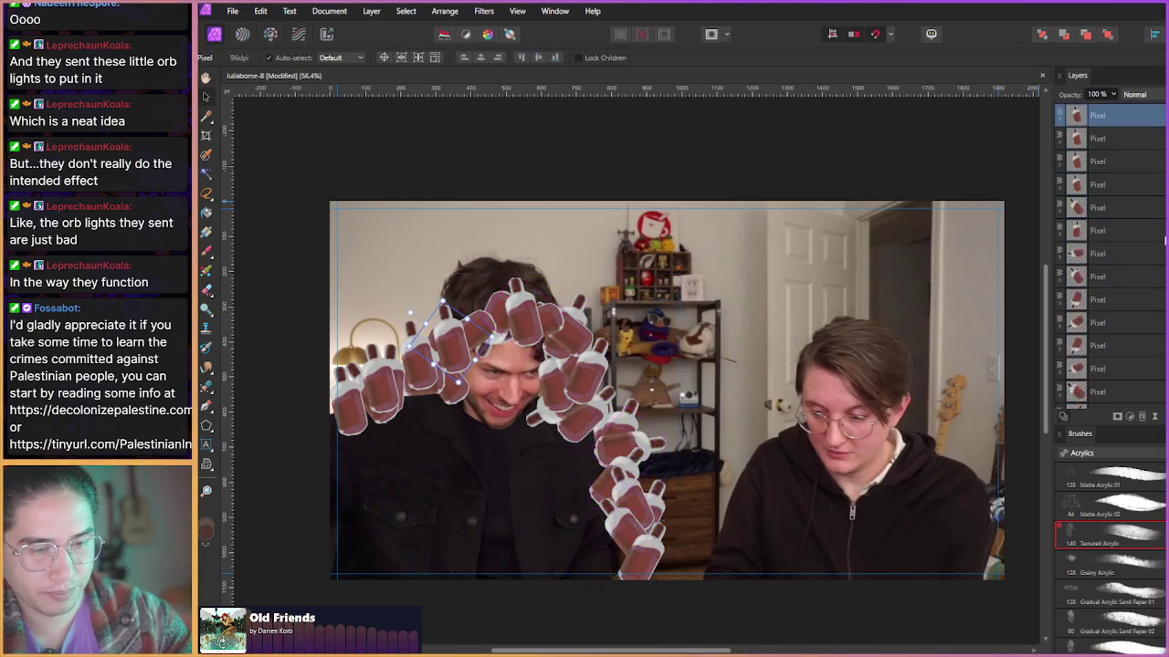
click(1105, 345)
scroll(1105, 274, up, 2)
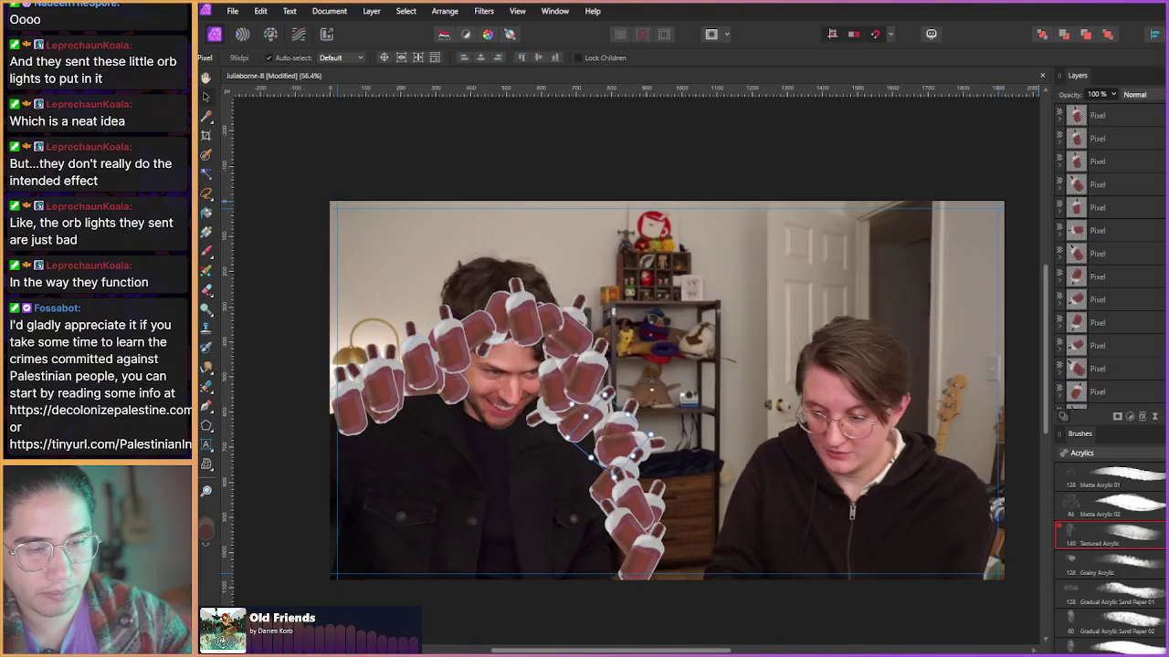
- Group all bottle layers except the topmost one, from the second Pixel layer to the lowest above the vlcsnap layer
click(1122, 139)
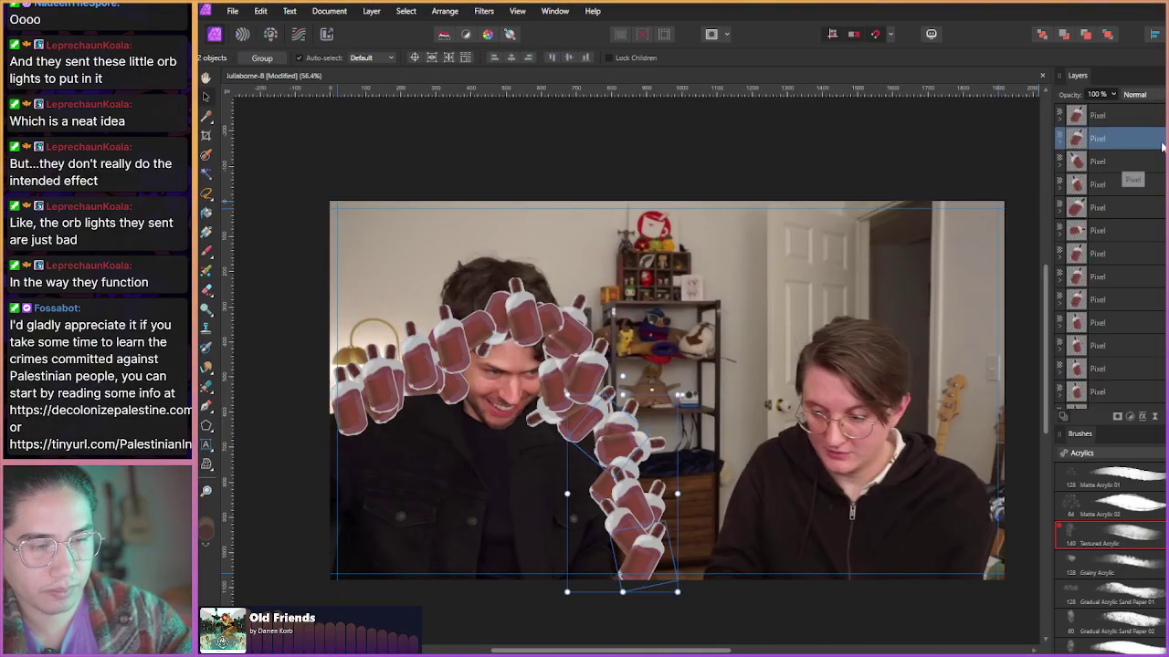
scroll(1132, 237, down, 1)
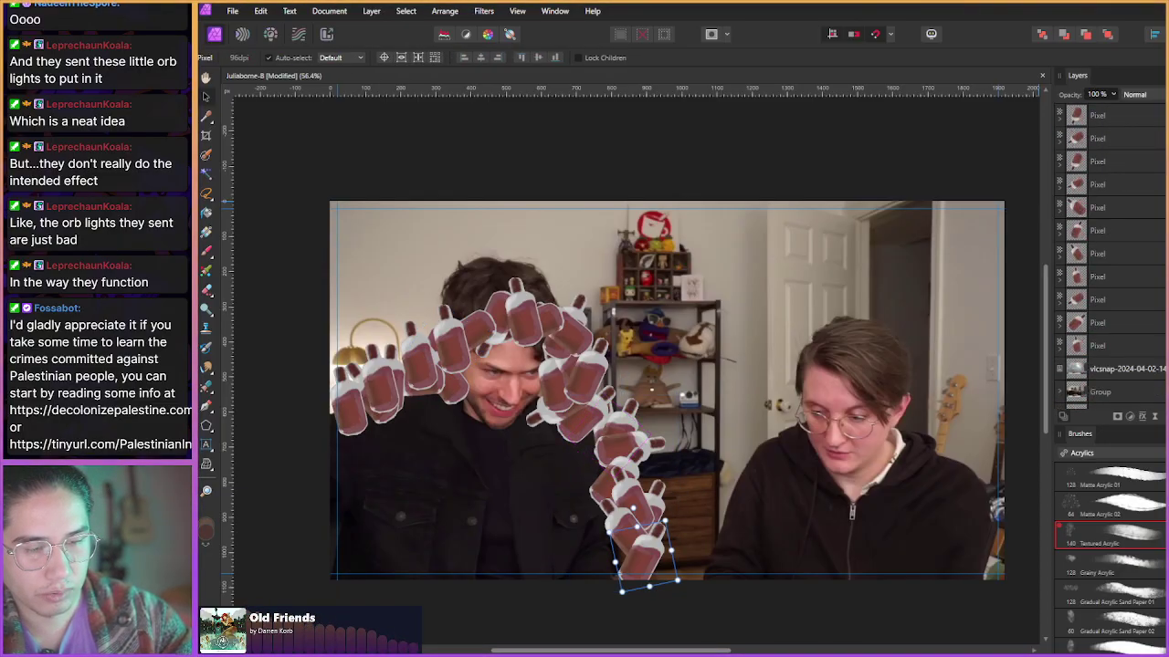
shift+click(1122, 345)
key(ctrl+g)
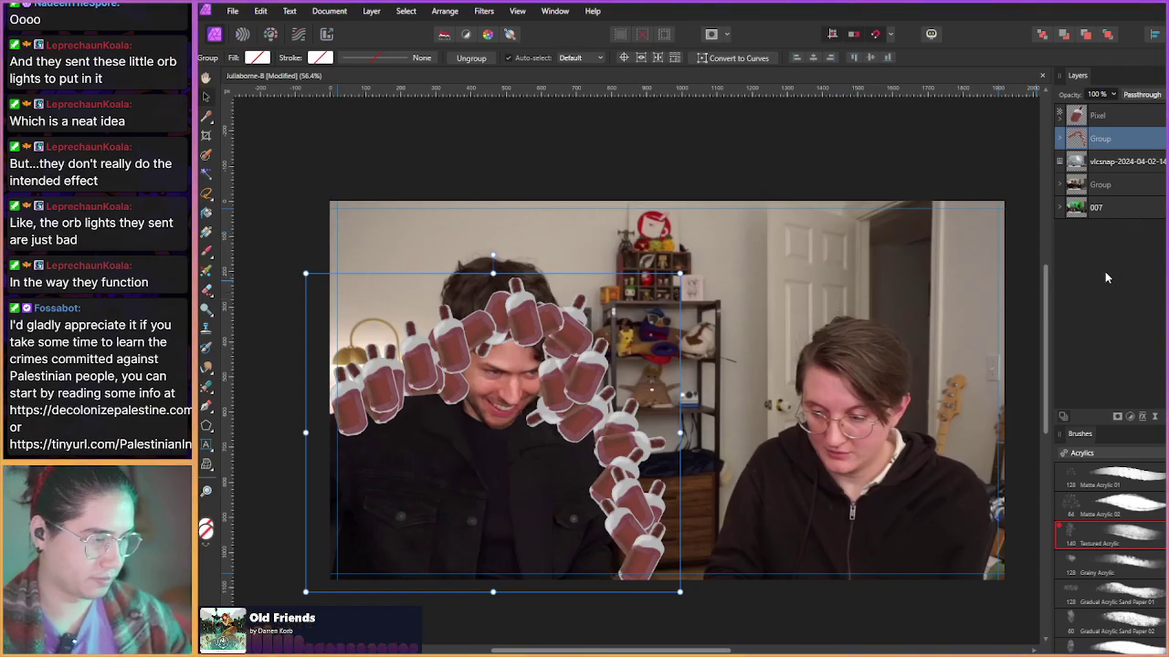
- Enlarge the bottle group proportionally and reposition it over the man, with its ends running past the photo's side and lower edges
drag(491, 271, 424, 414)
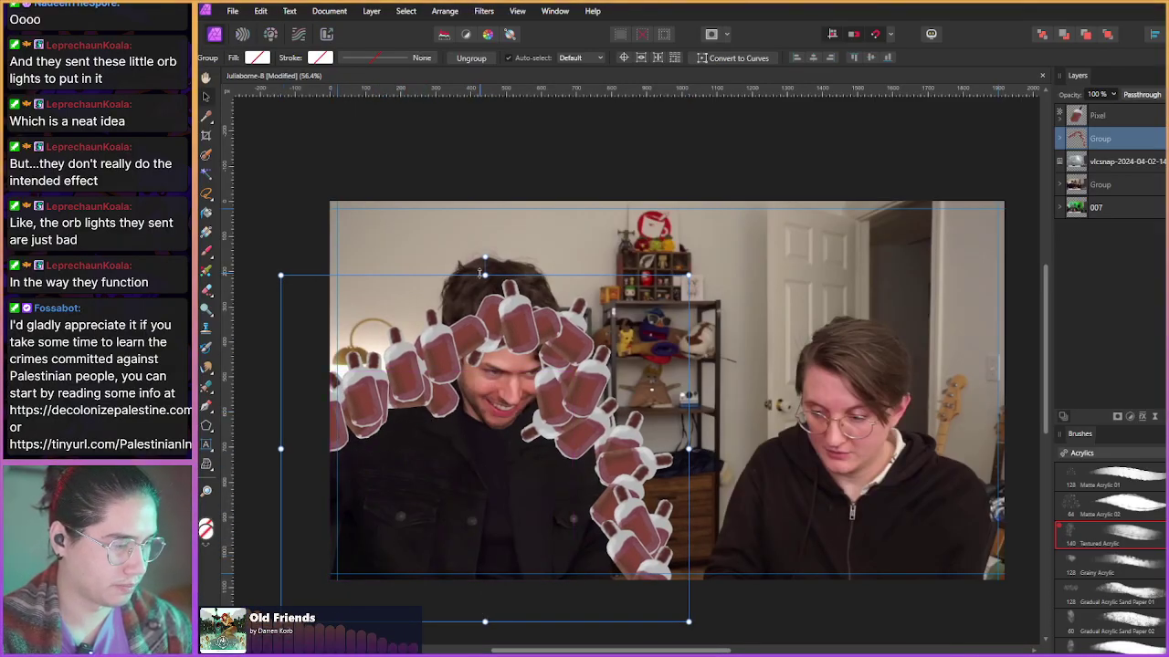
drag(485, 275, 445, 416)
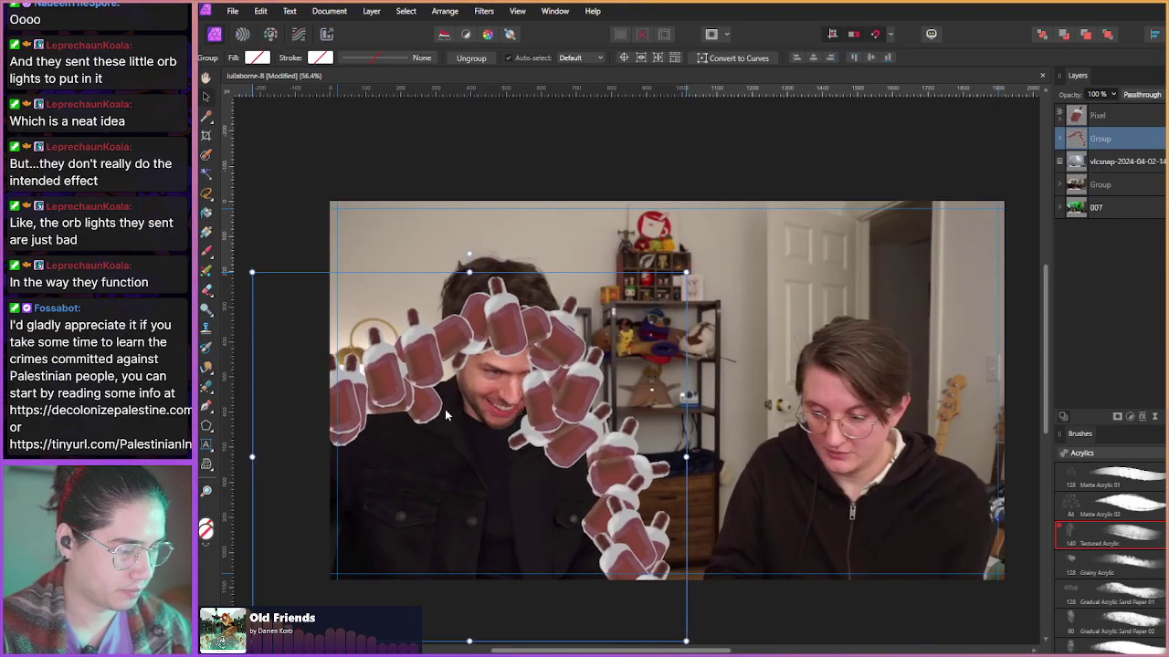
- Duplicate the loose topmost bottle three times, move the original into the bottle group and place it over the lower end of the trail
click(1098, 118)
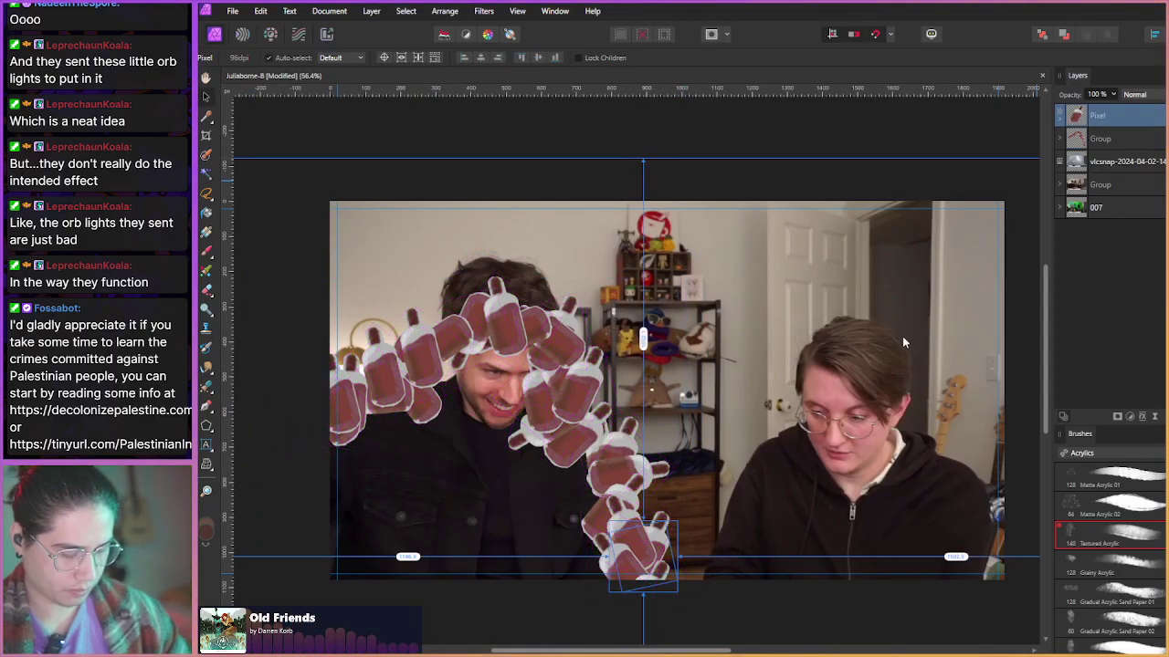
key(ctrl+j)
key(ctrl+j)
key(ctrl+j)
click(1098, 184)
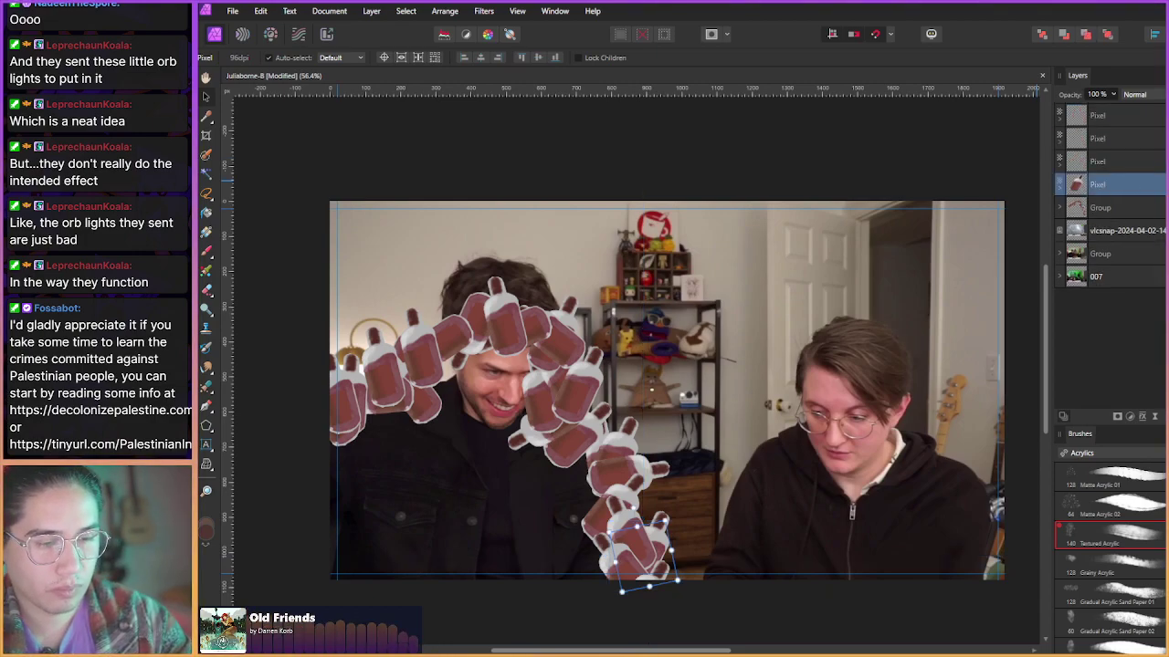
click(1059, 207)
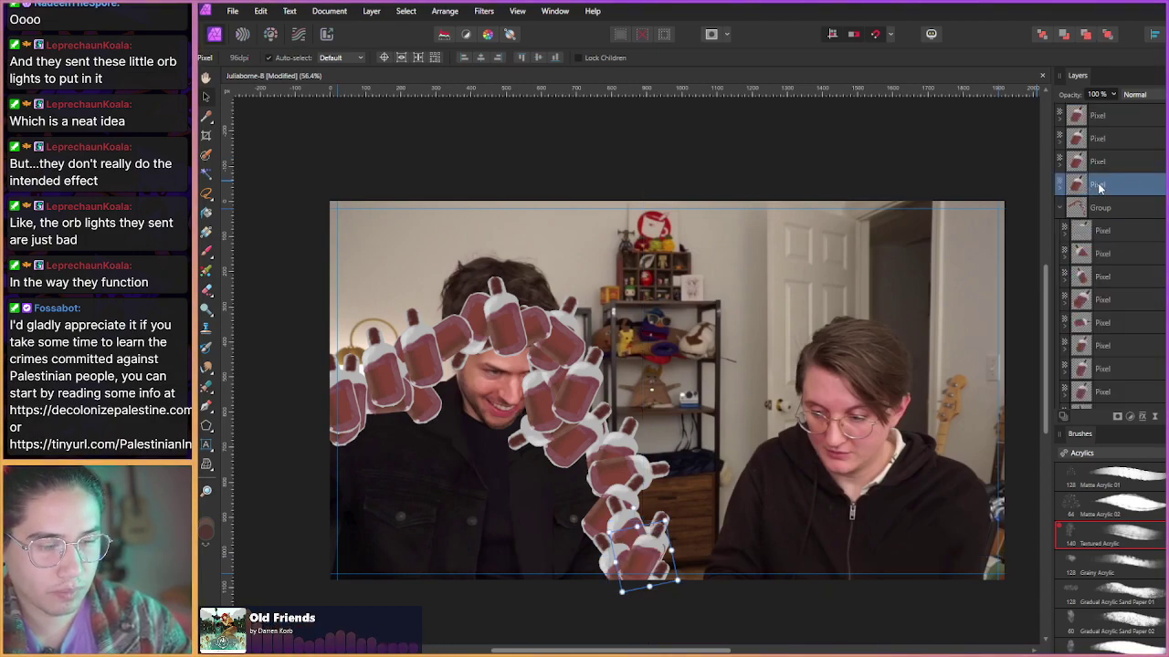
drag(1107, 218, 1103, 221)
drag(638, 556, 641, 518)
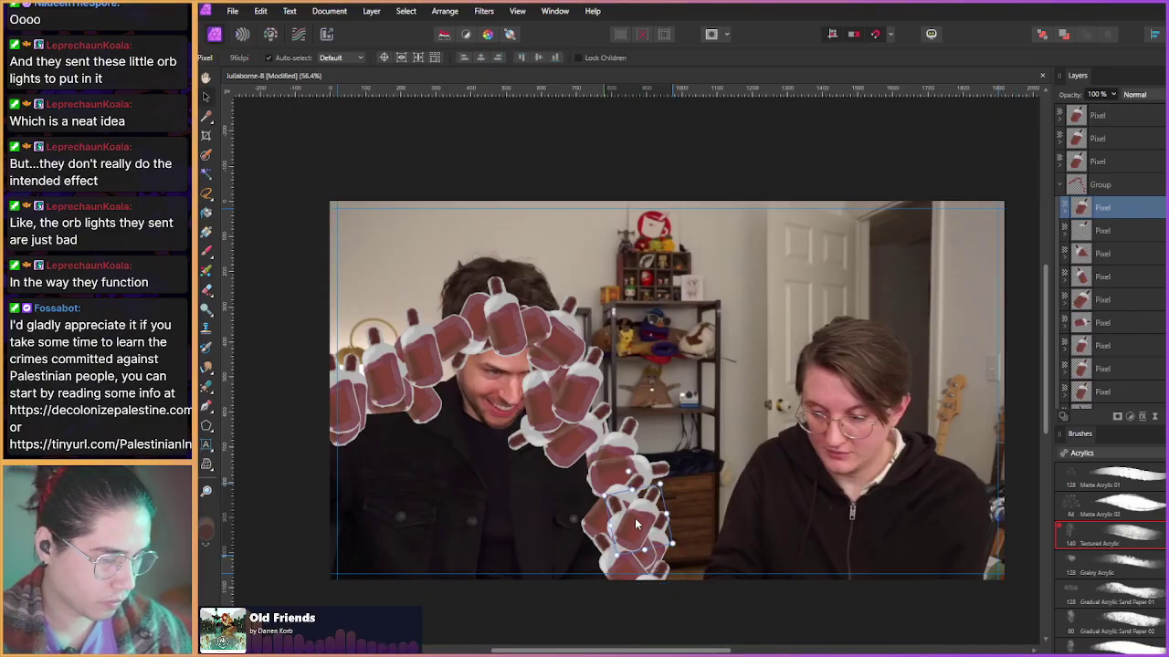
- Delete the spare bottle copies above the group, keeping only one loose bottle, and nudge the newly added bottle slightly upward
click(1105, 163)
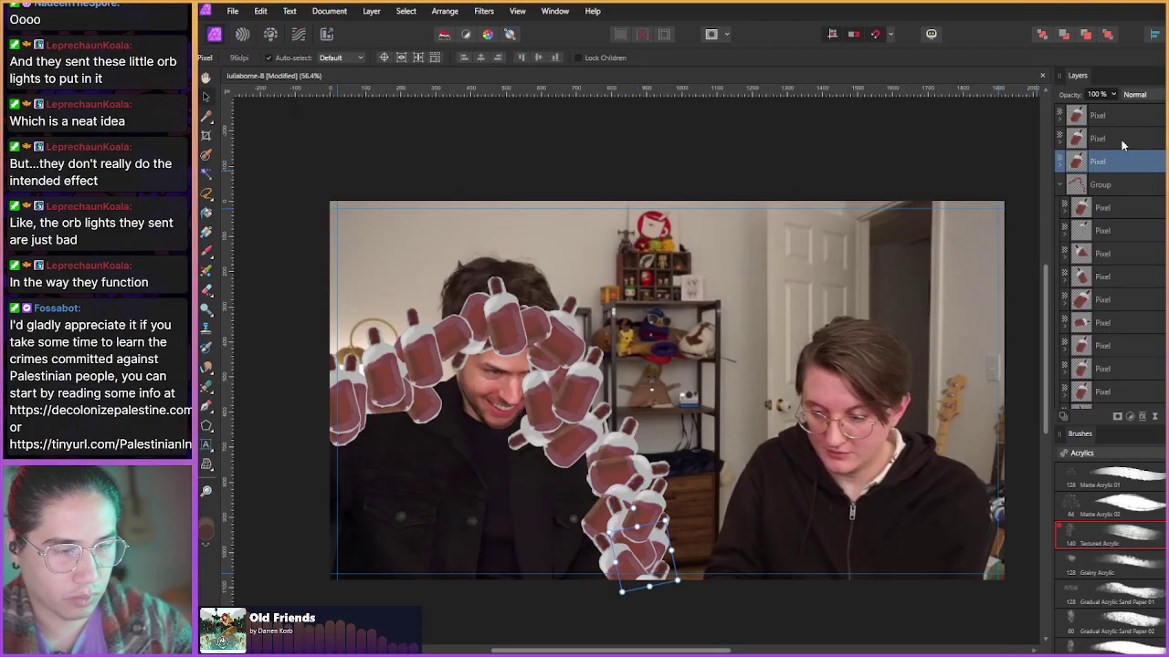
key(Delete)
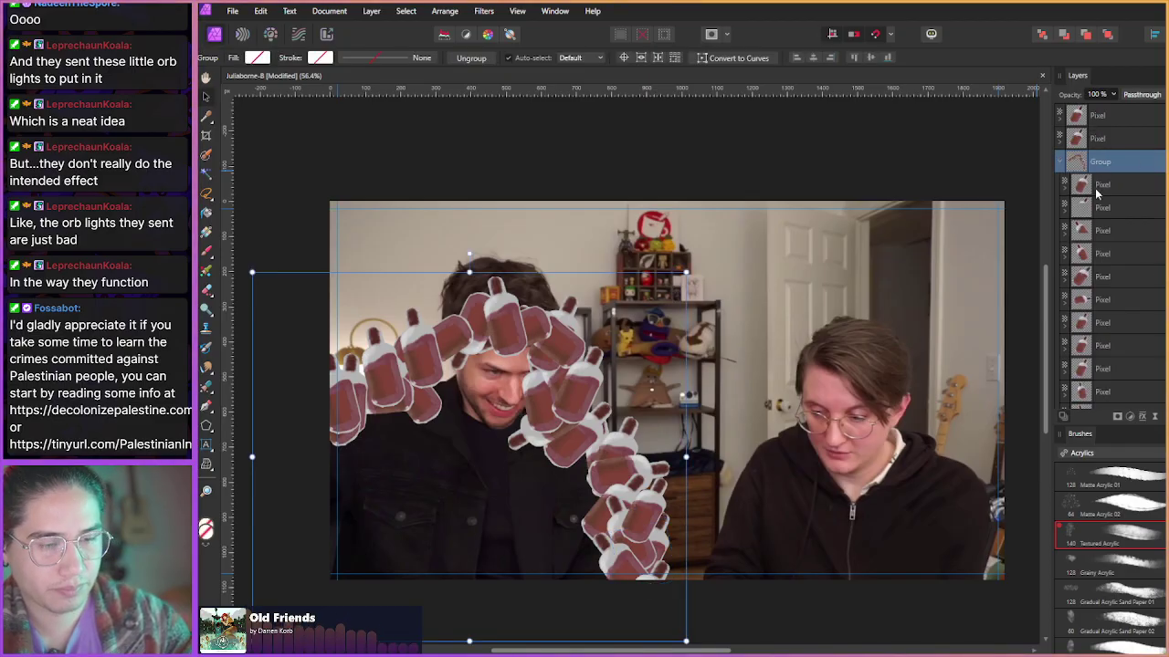
key(alt+bracketright)
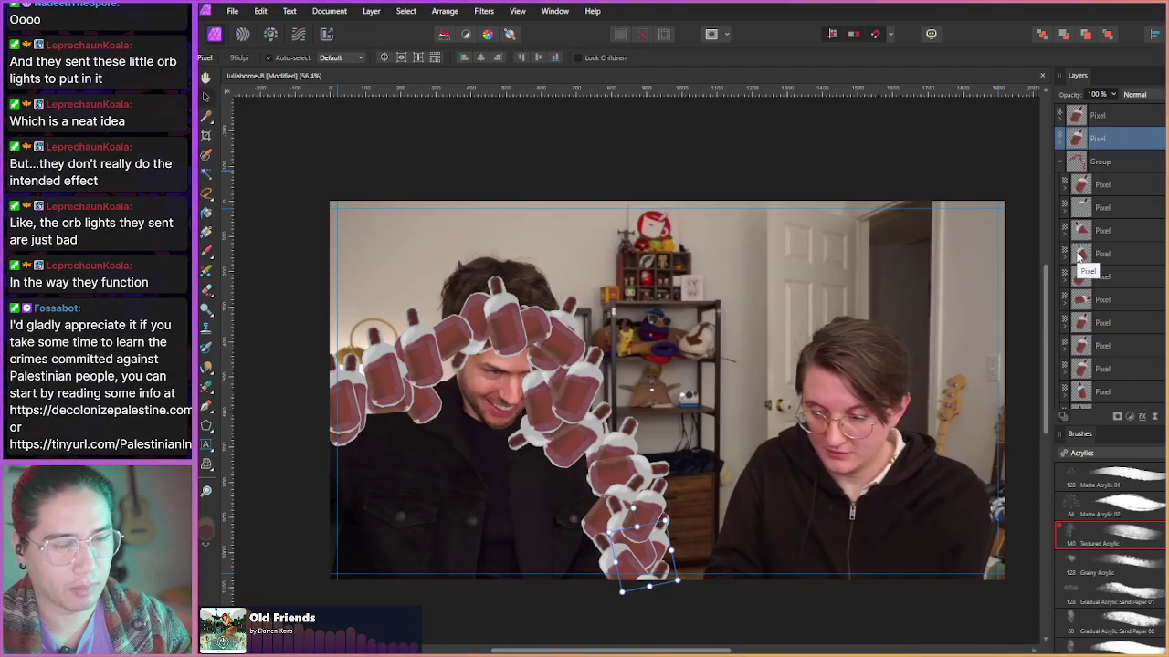
click(1100, 115)
drag(1101, 115, 1096, 162)
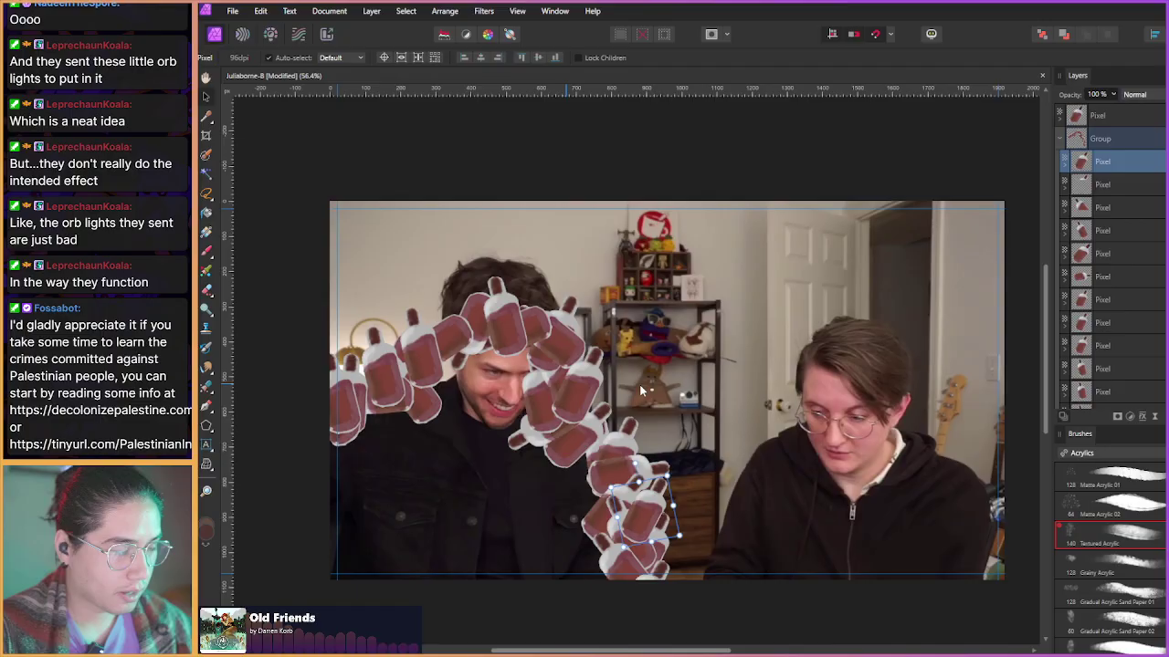
- Fill the gaps at the trail's bend beside the man's chest with duplicates of the neighbouring bottles
click(633, 422)
click(614, 450)
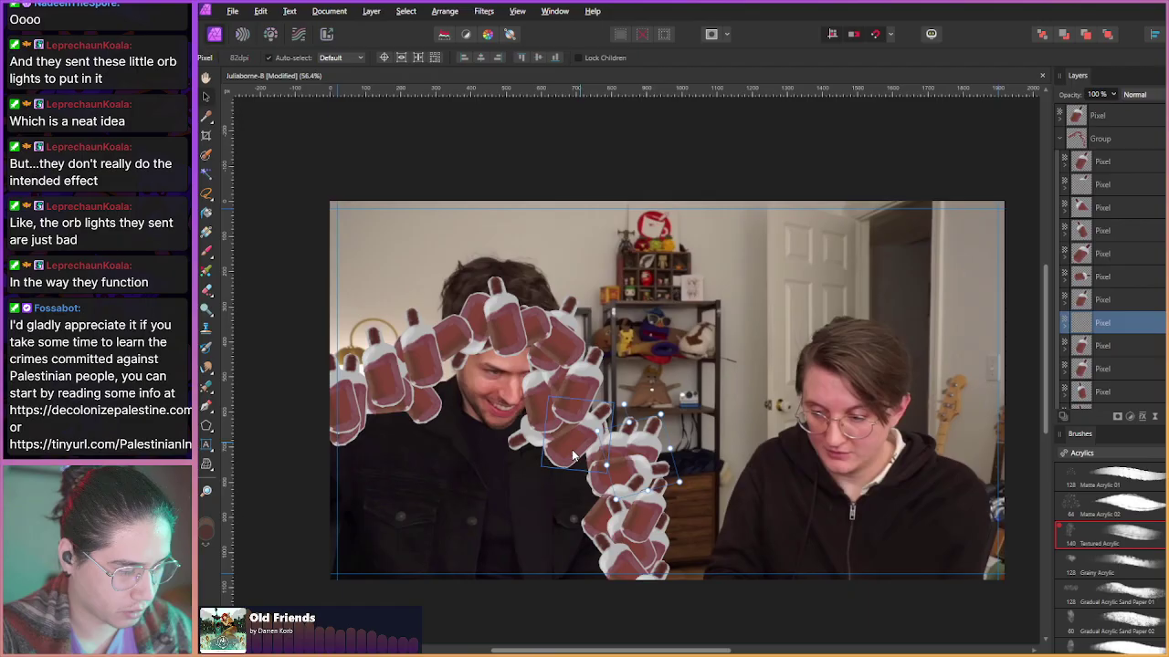
click(579, 447)
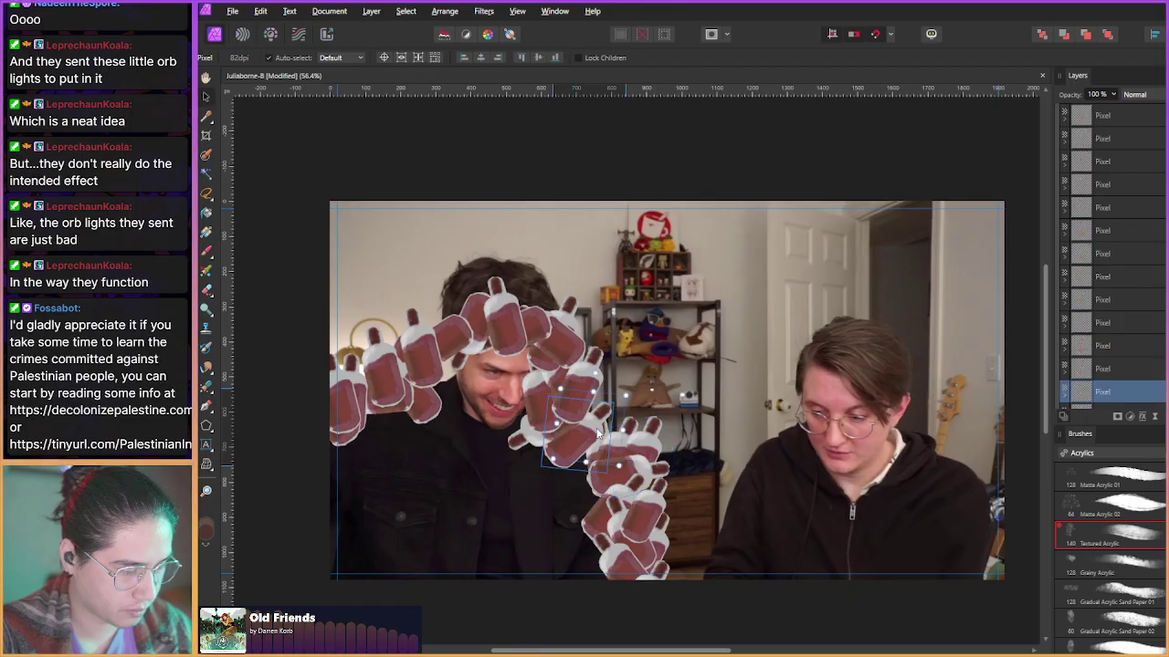
alt+click(580, 446)
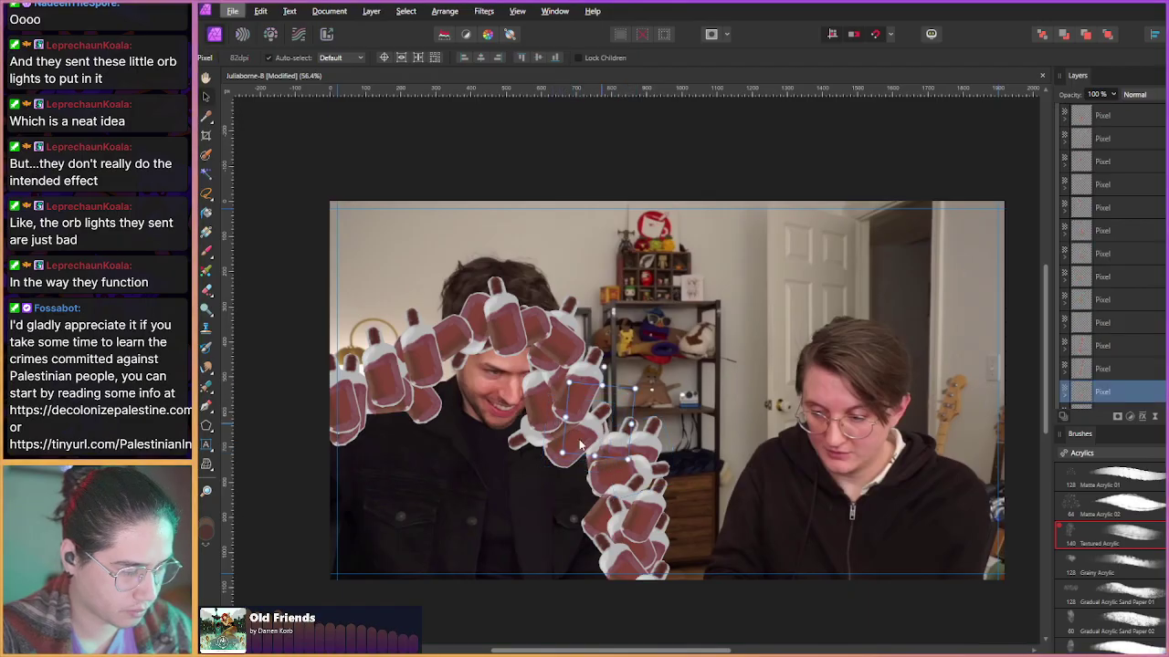
alt+click(580, 445)
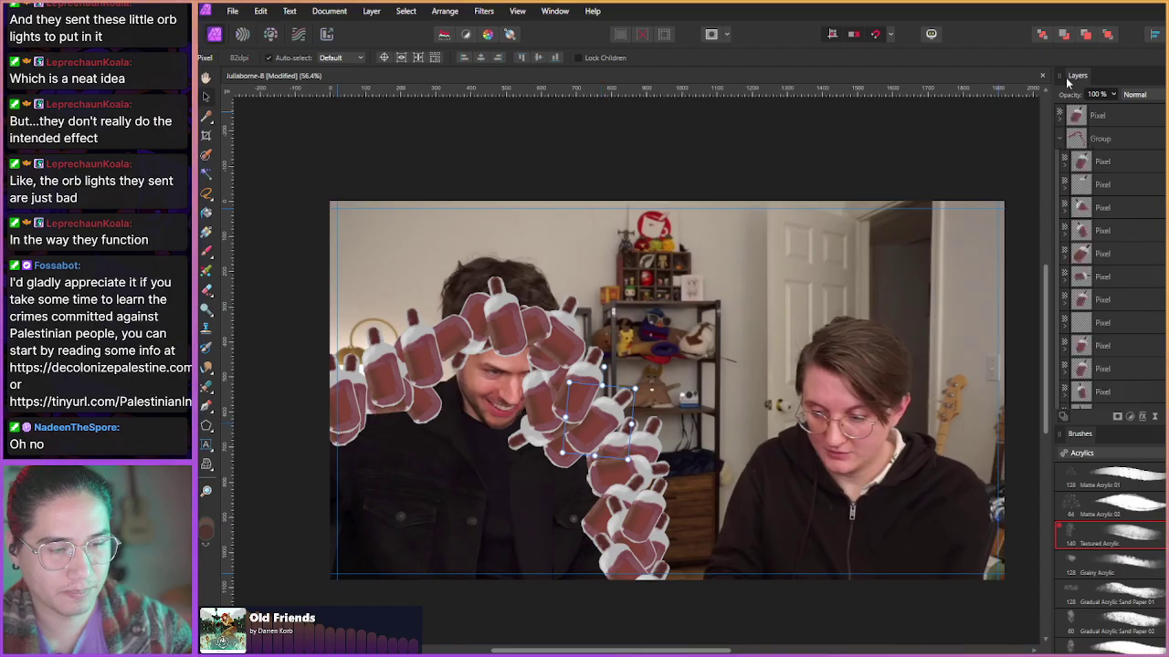
- Merge the whole bottle group into a single pixel layer
click(1104, 139)
right_click(1115, 144)
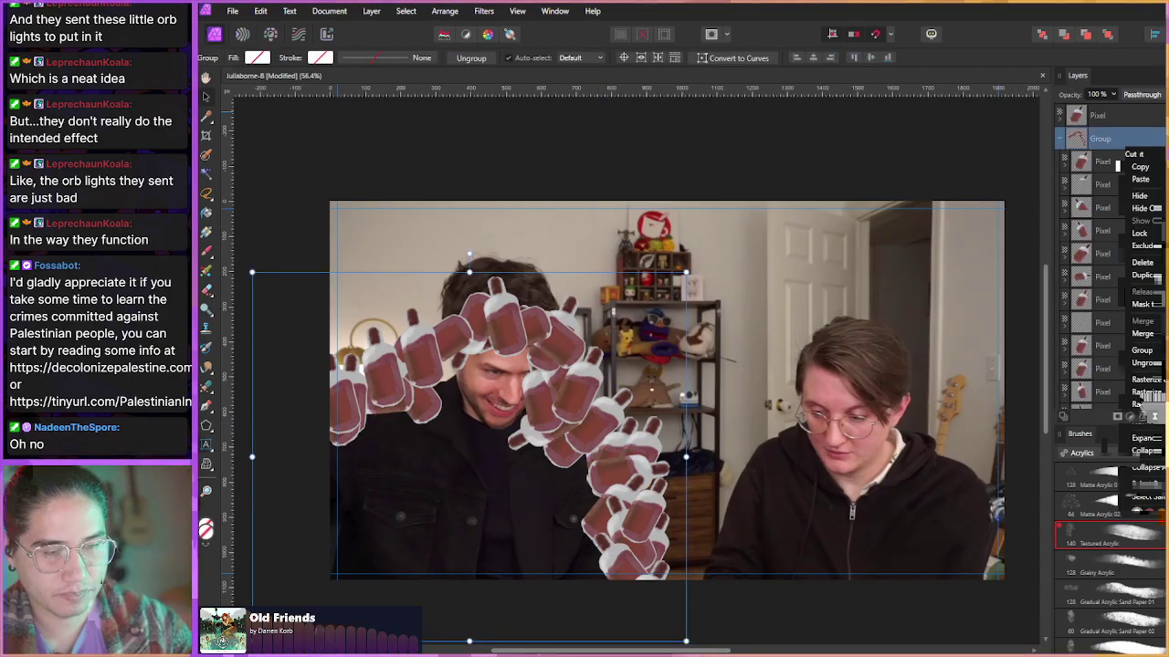
key(Escape)
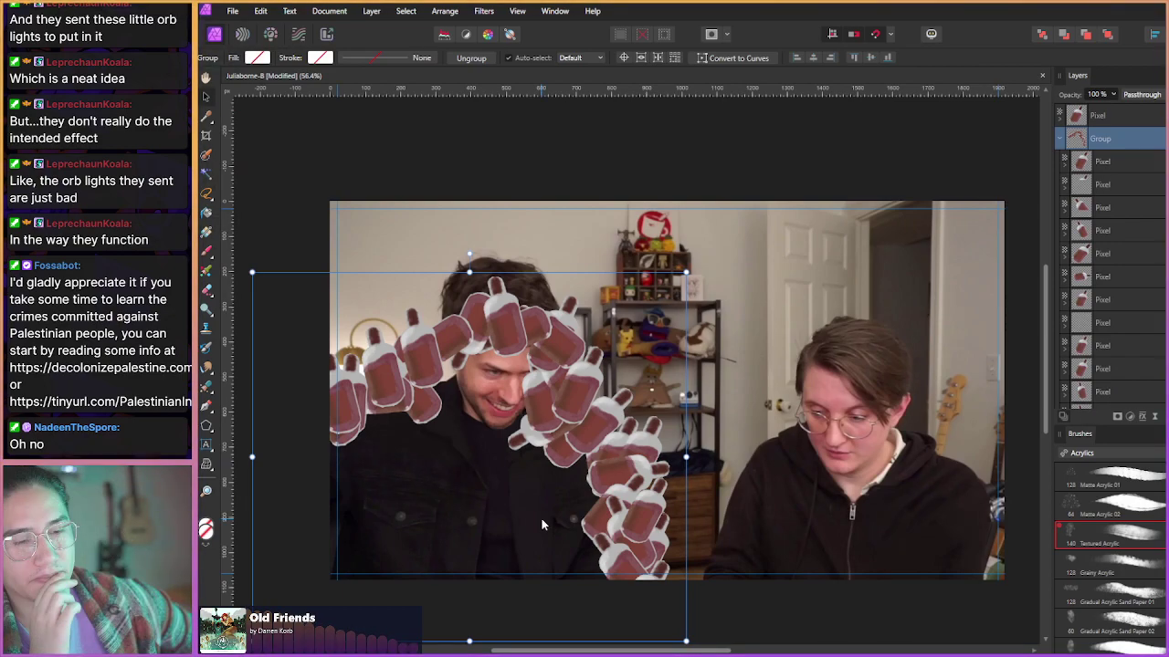
key(ctrl+e)
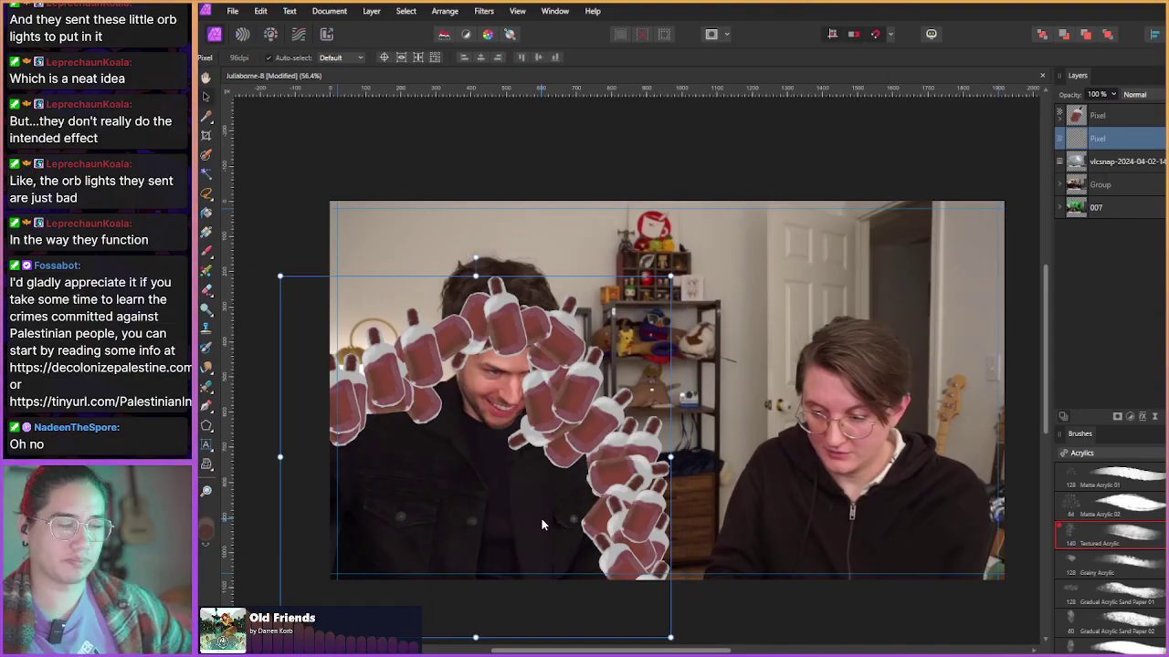
click(1122, 161)
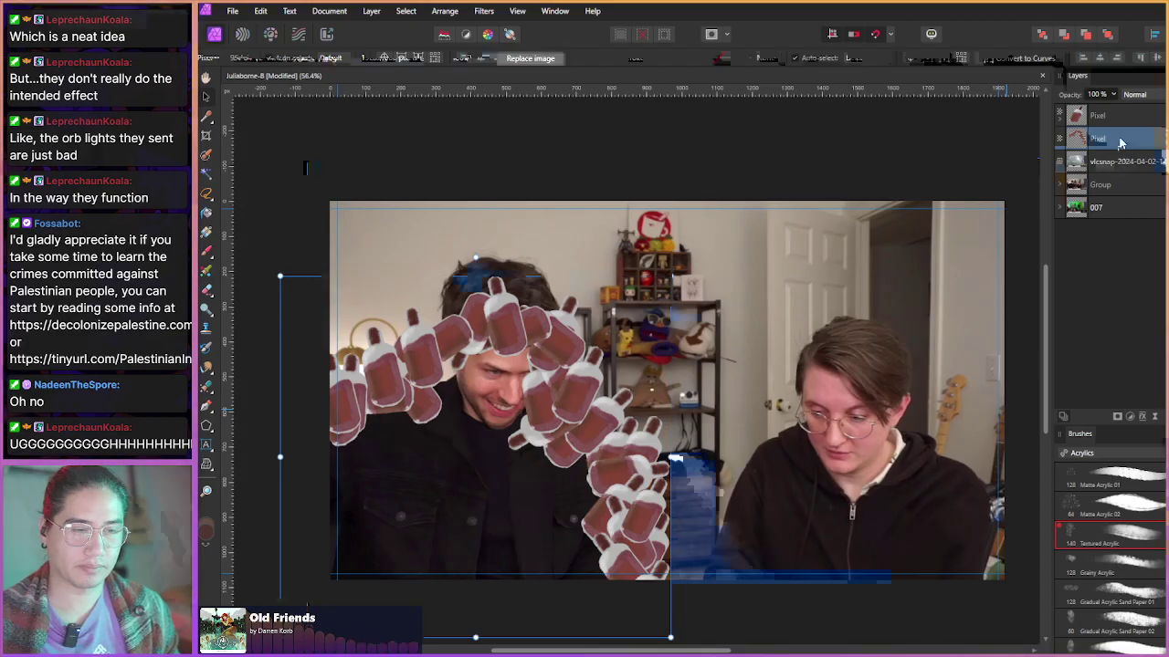
click(1121, 140)
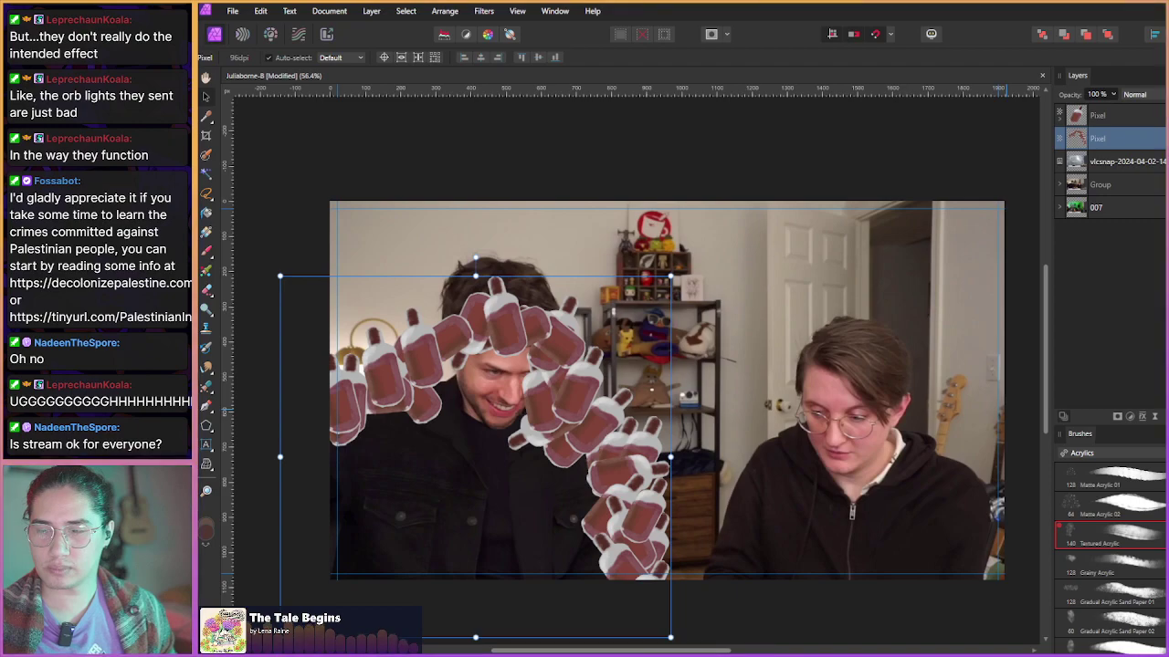
- Close the Juliaborne-8 document, decline the program update and reopen Juliaborne-8.afphoto from the recent files
click(1097, 167)
click(233, 11)
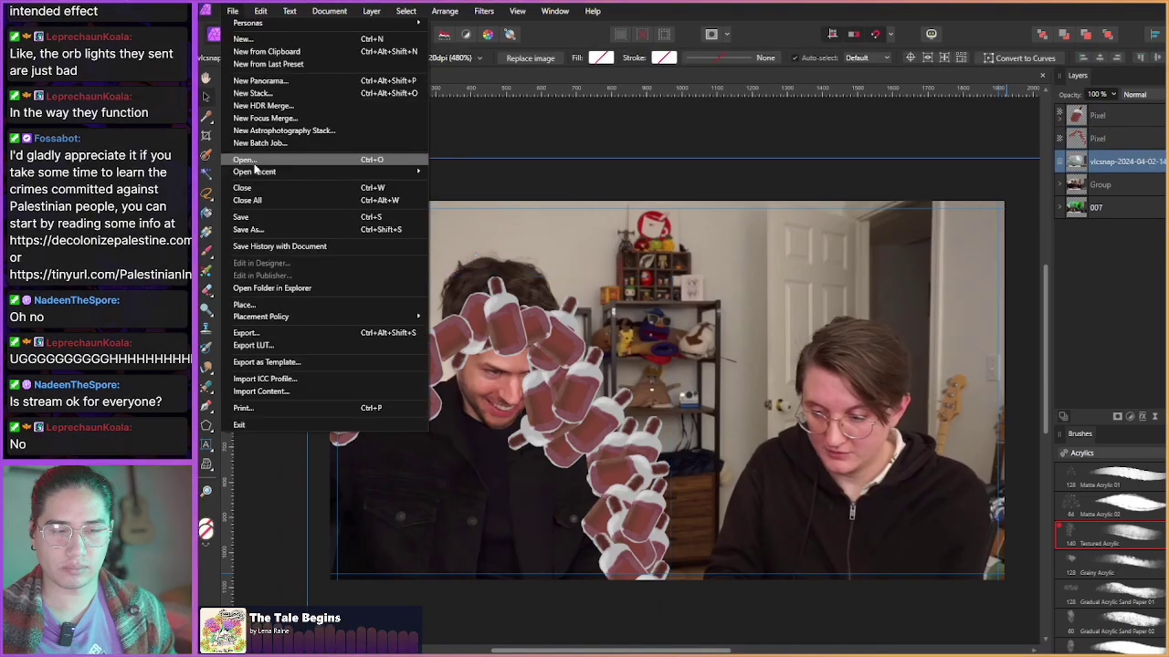
click(255, 164)
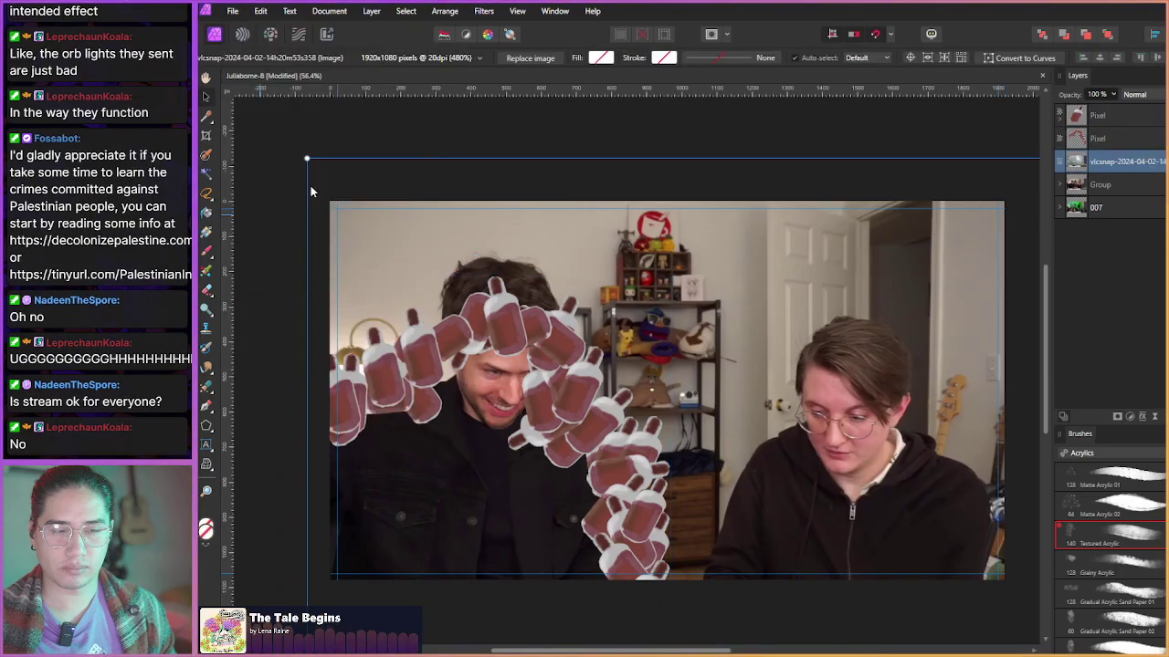
click(1042, 75)
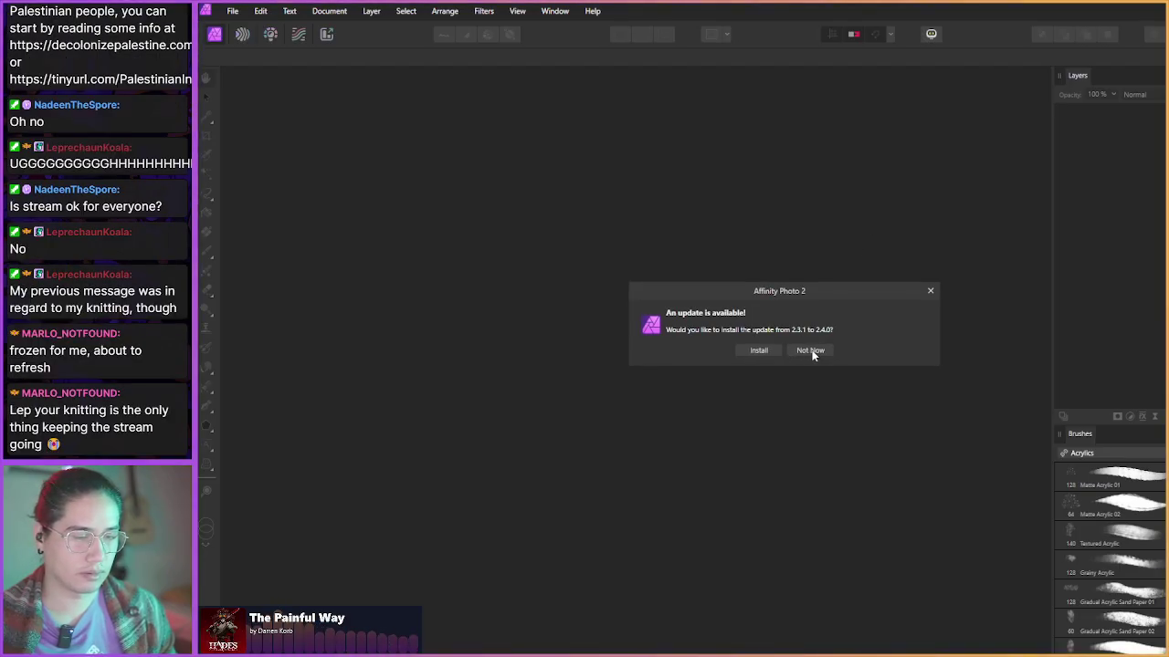
click(811, 351)
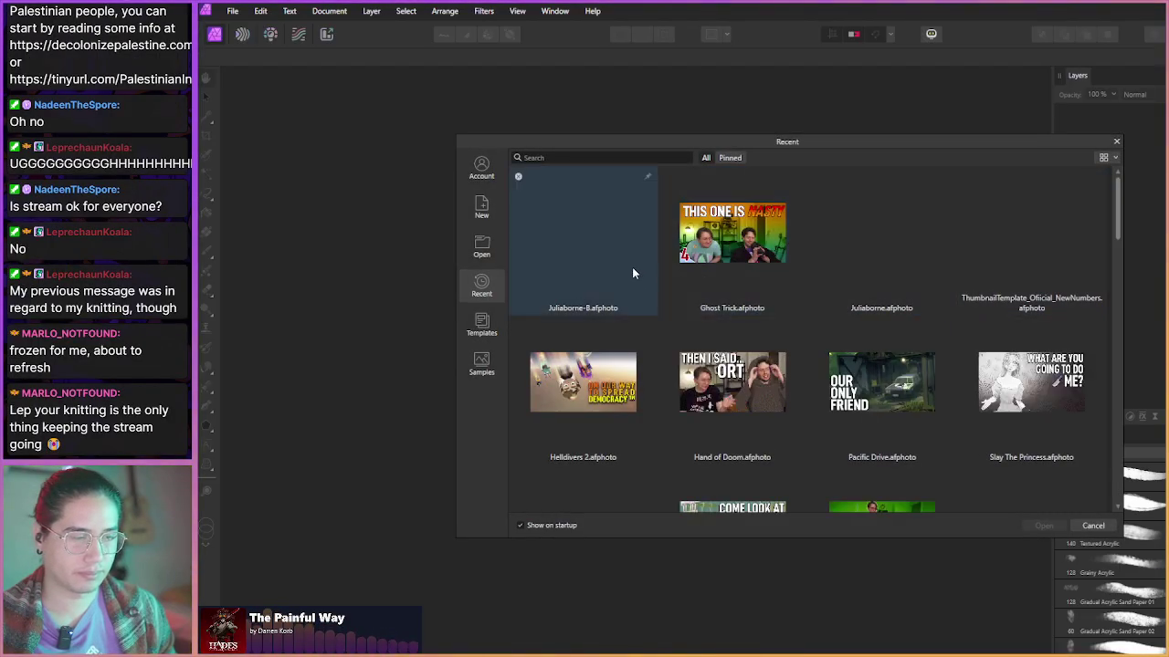
double_click(598, 251)
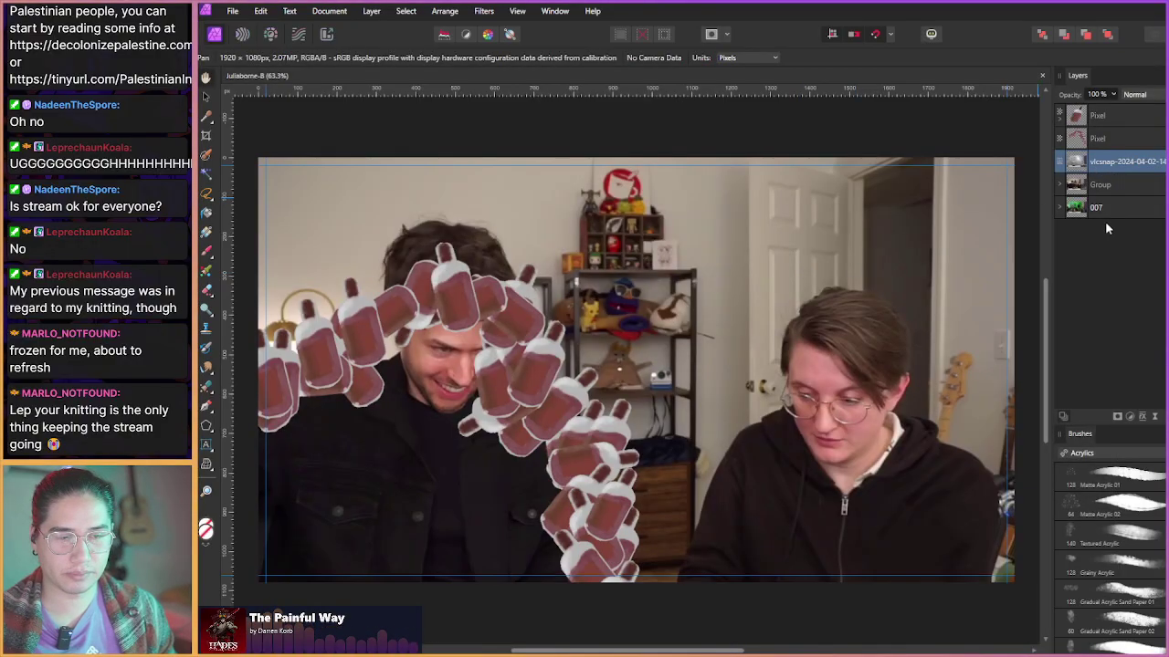
- Delete the vlcsnap image layer lying between the merged bottle layer and the photo group
click(1103, 141)
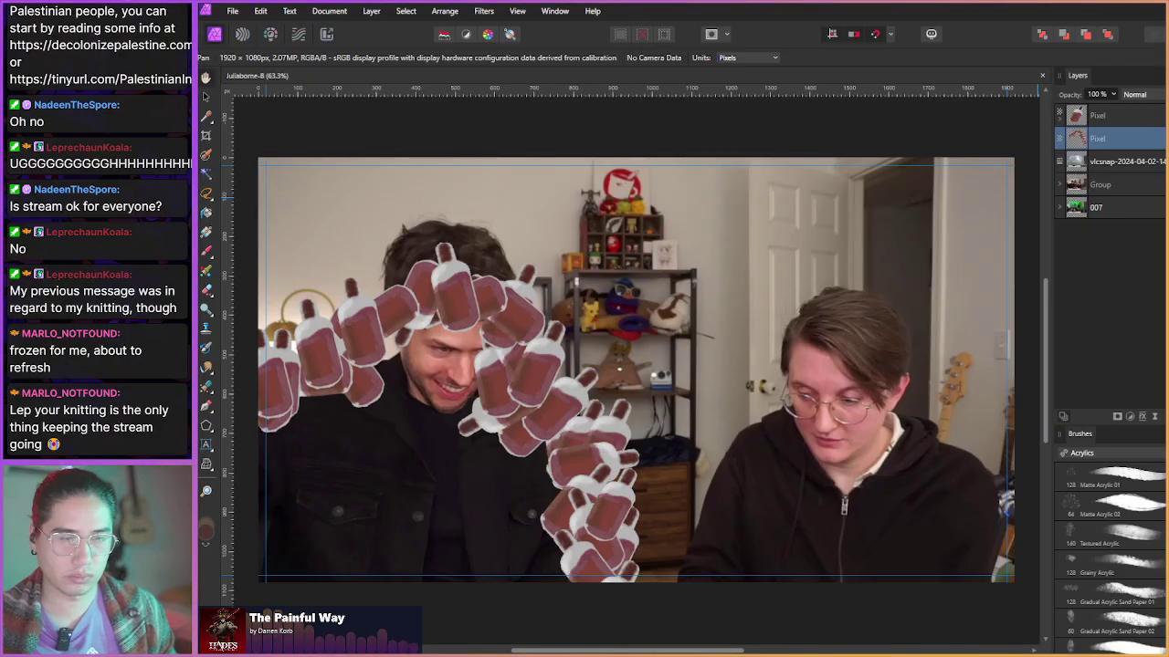
click(1121, 117)
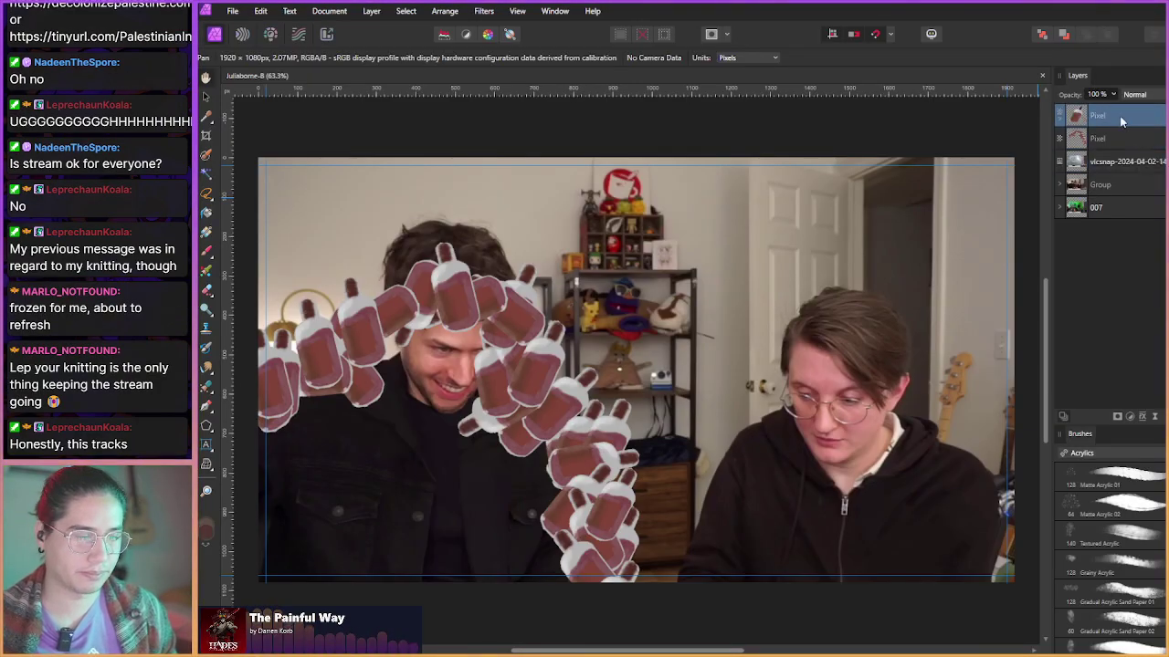
click(1117, 137)
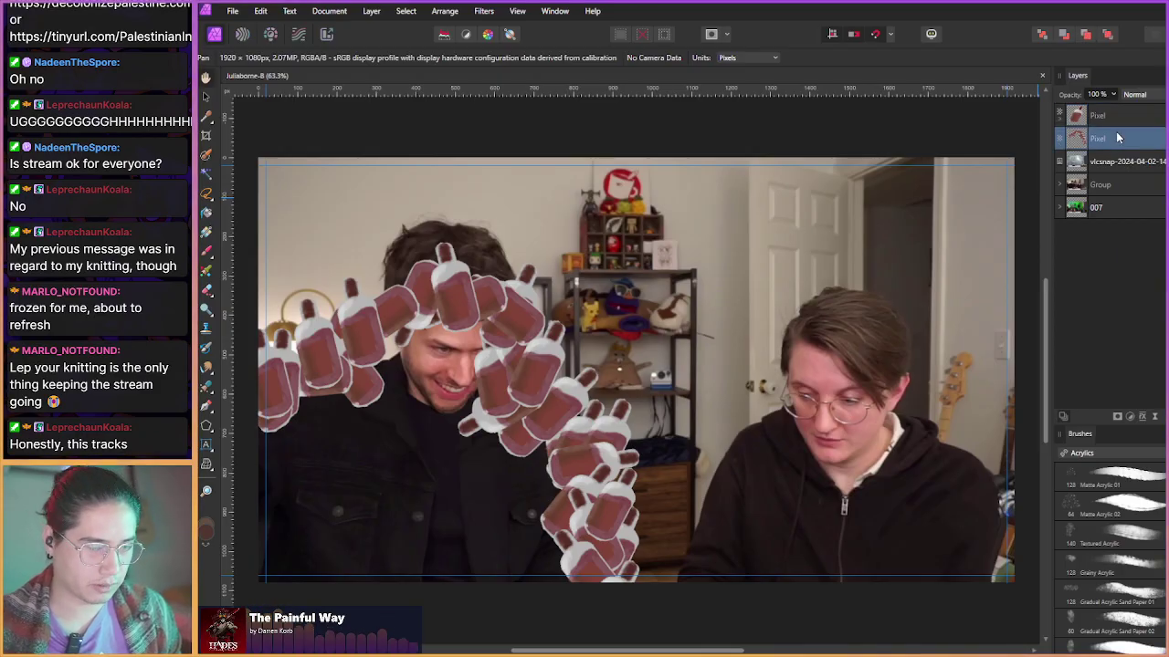
click(1112, 162)
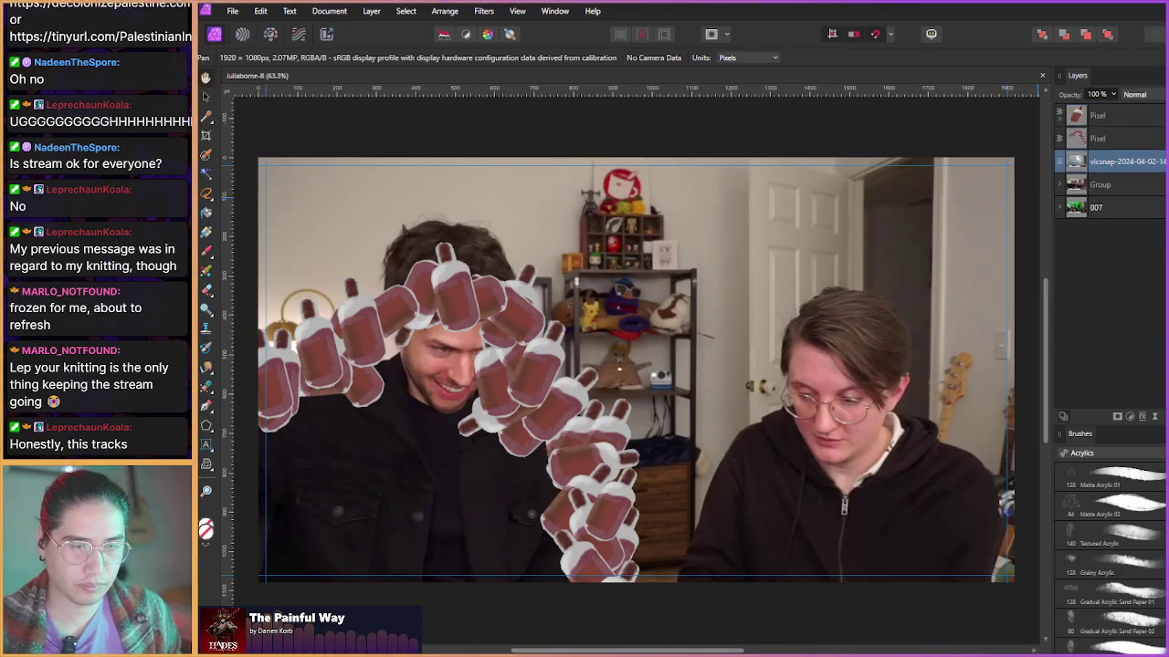
key(Delete)
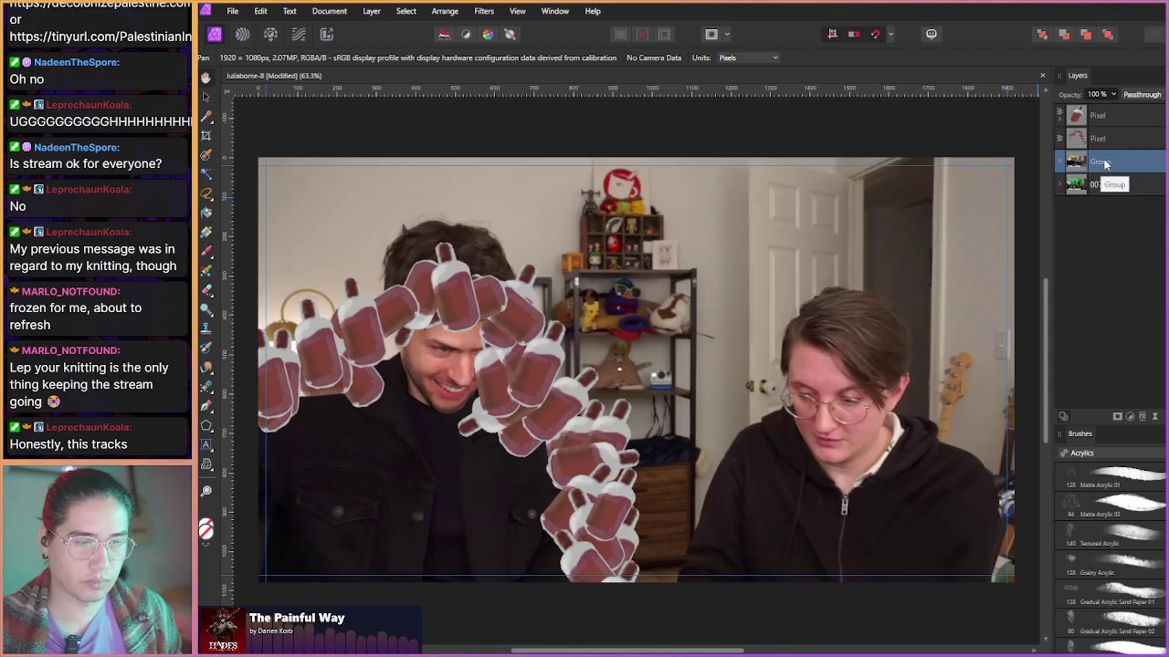
- Move the merged bottle trail layer into the photo group, above its other layers
click(1060, 163)
click(1137, 141)
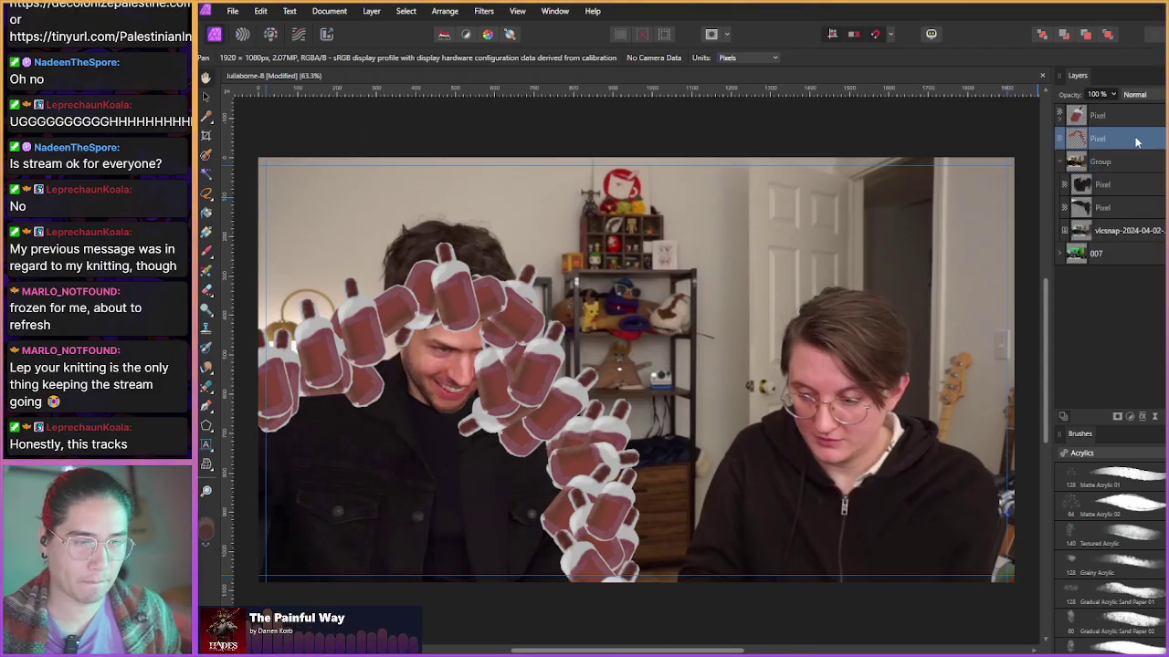
drag(1122, 140, 1117, 170)
click(1123, 126)
click(1123, 163)
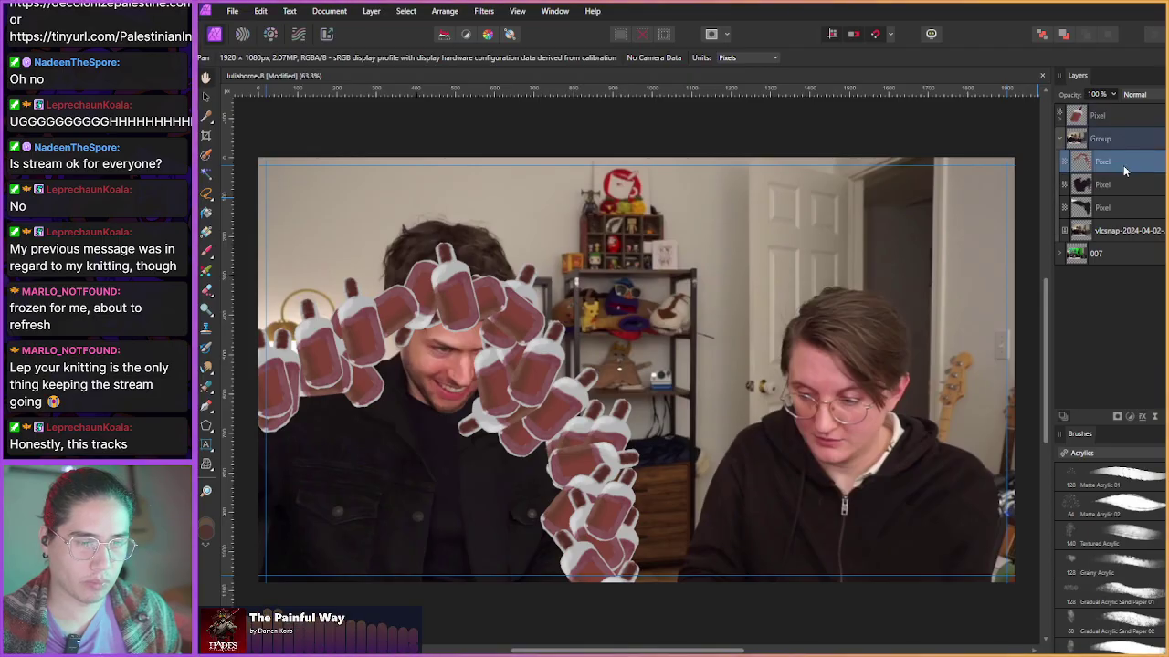
- Rename the photo group as 008
double_click(1109, 139)
text(008)
key(Return)
- Add a mask to the bottle trail layer, lower the layer's opacity so the man shows through, and select the mask for editing
click(1113, 162)
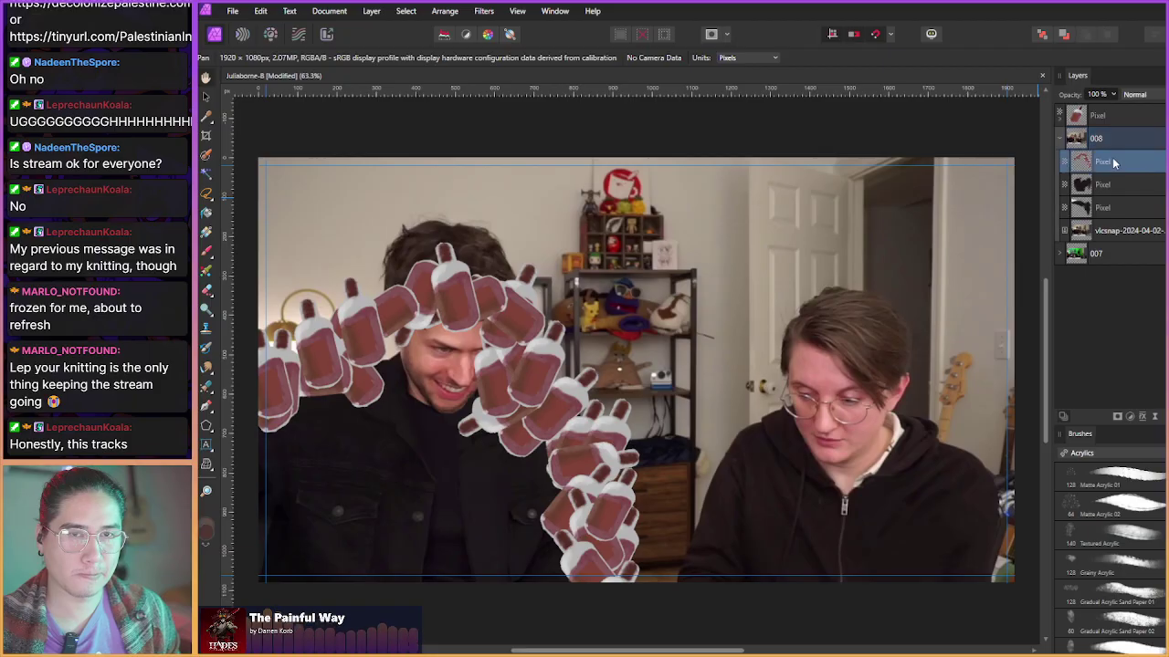
click(1120, 418)
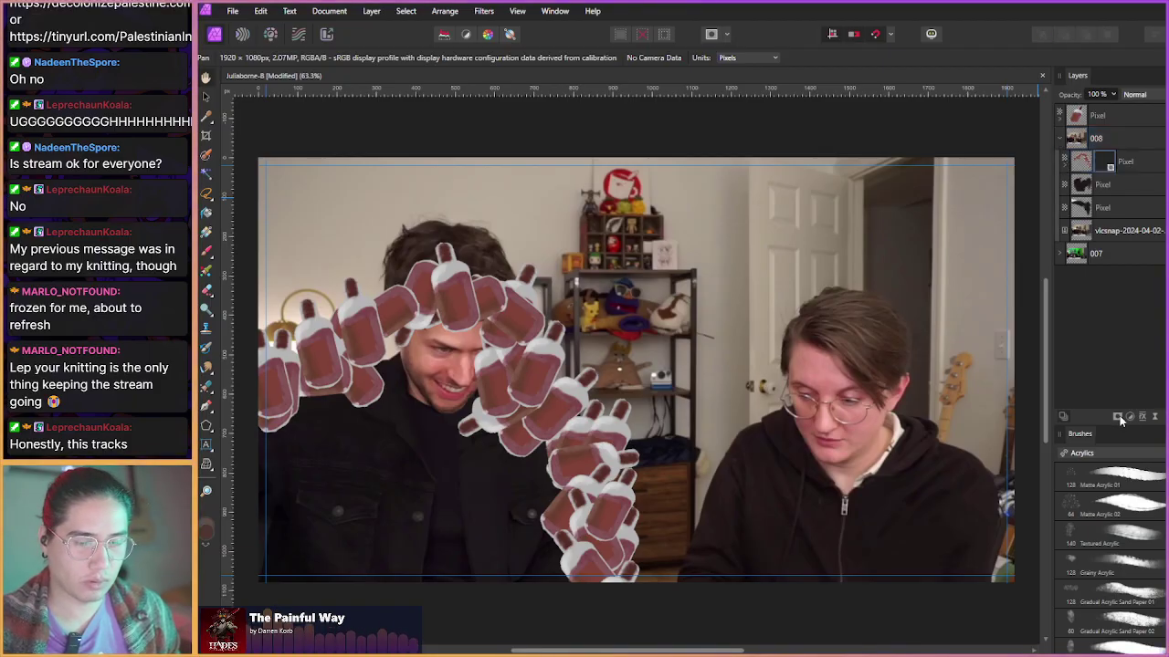
click(1089, 165)
key(7)
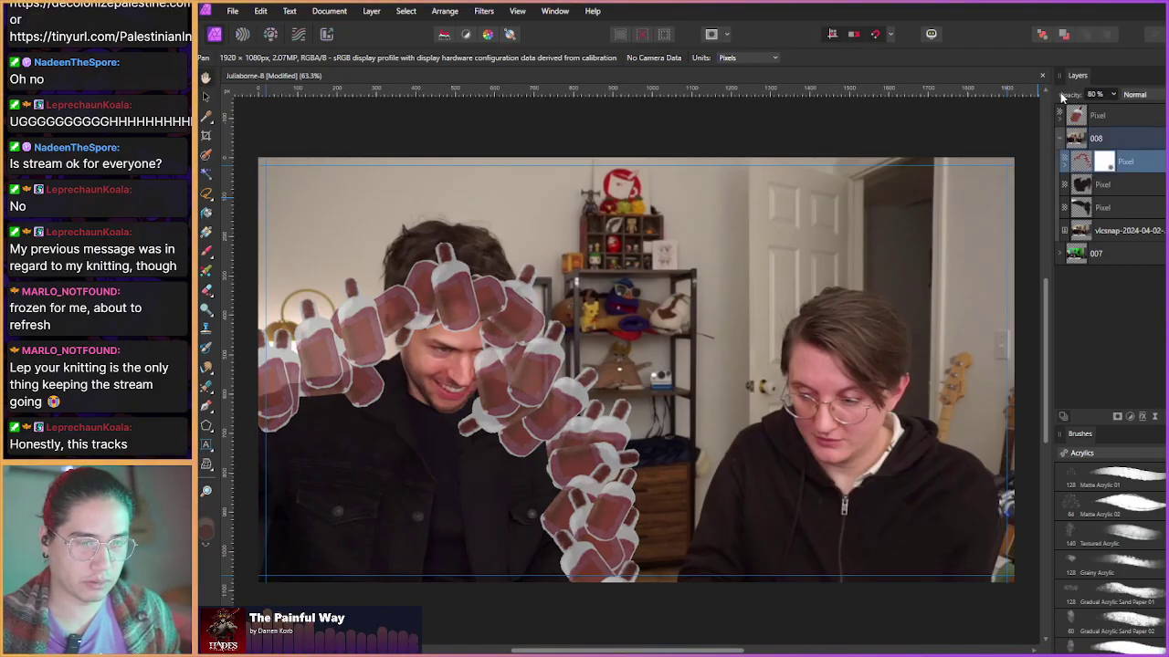
click(1105, 163)
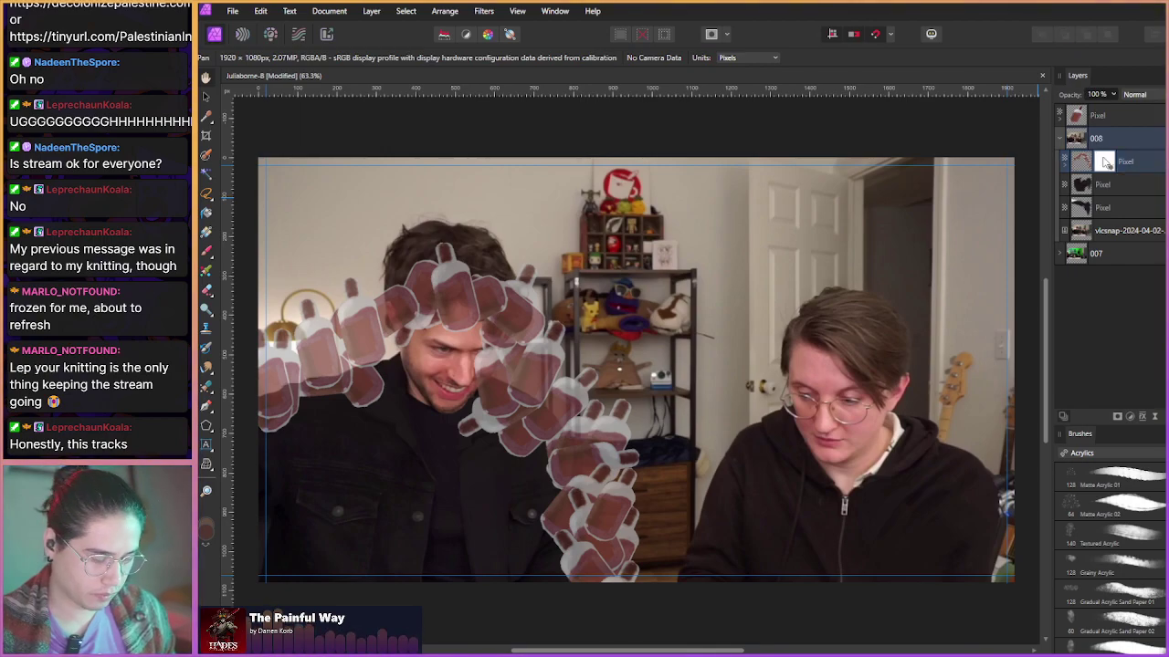
- Choose the Masking brush Tight Spacing - Small Soft and mask out the bottles covering the man's head, face and jacket
key(b)
click(1081, 453)
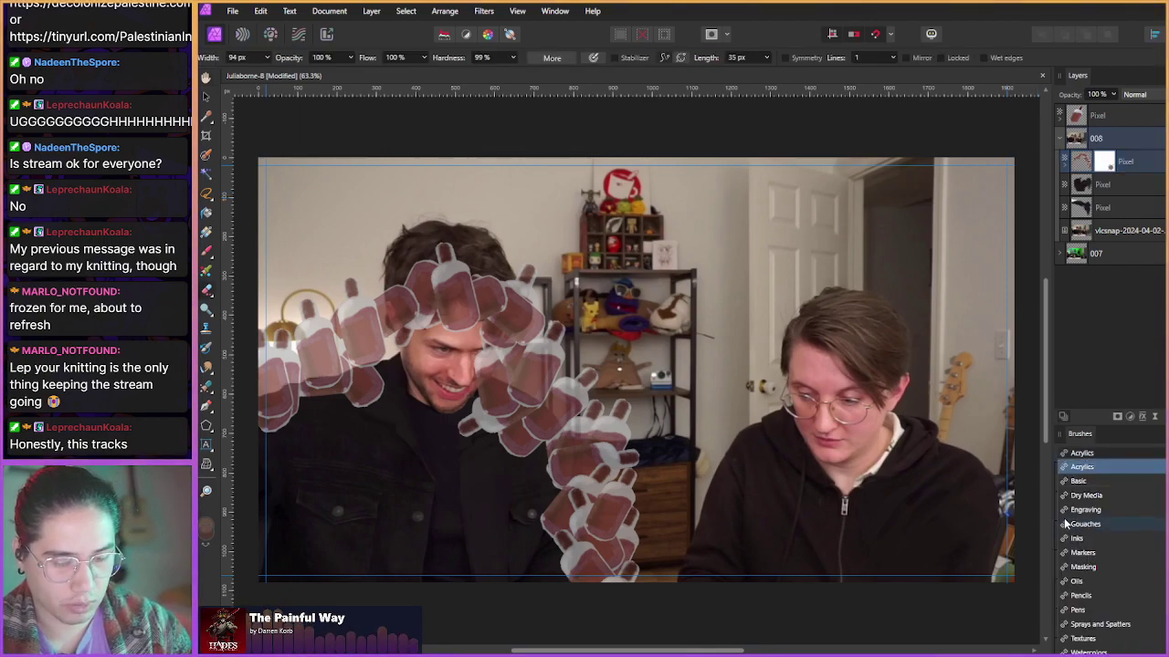
click(1079, 569)
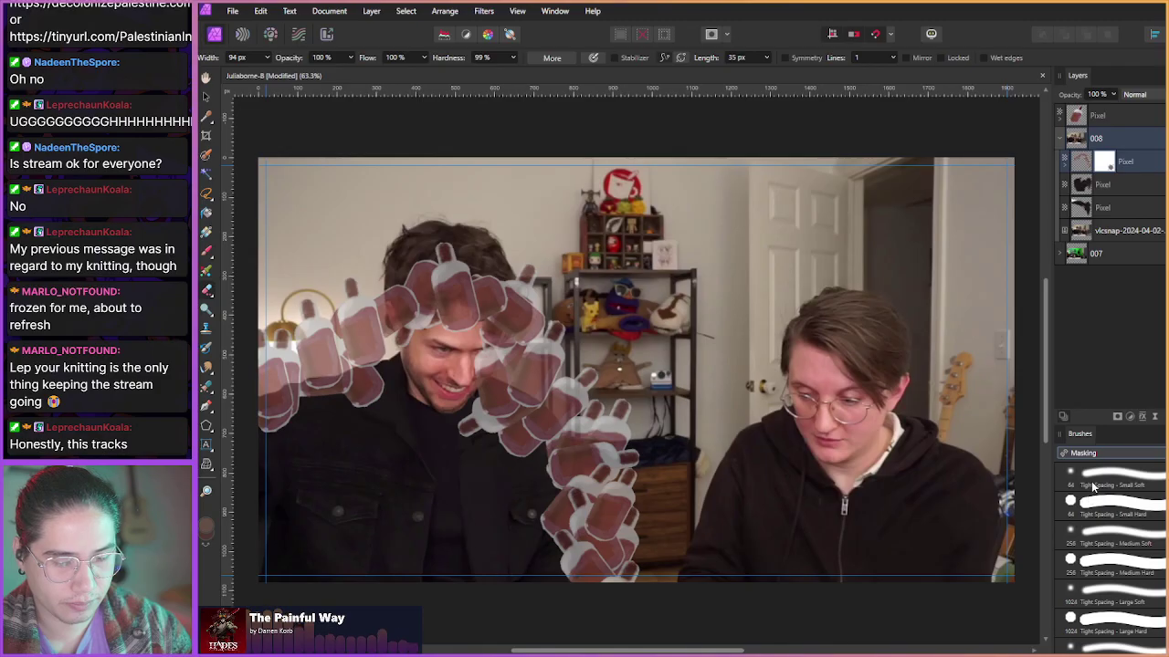
scroll(526, 469, up, 2)
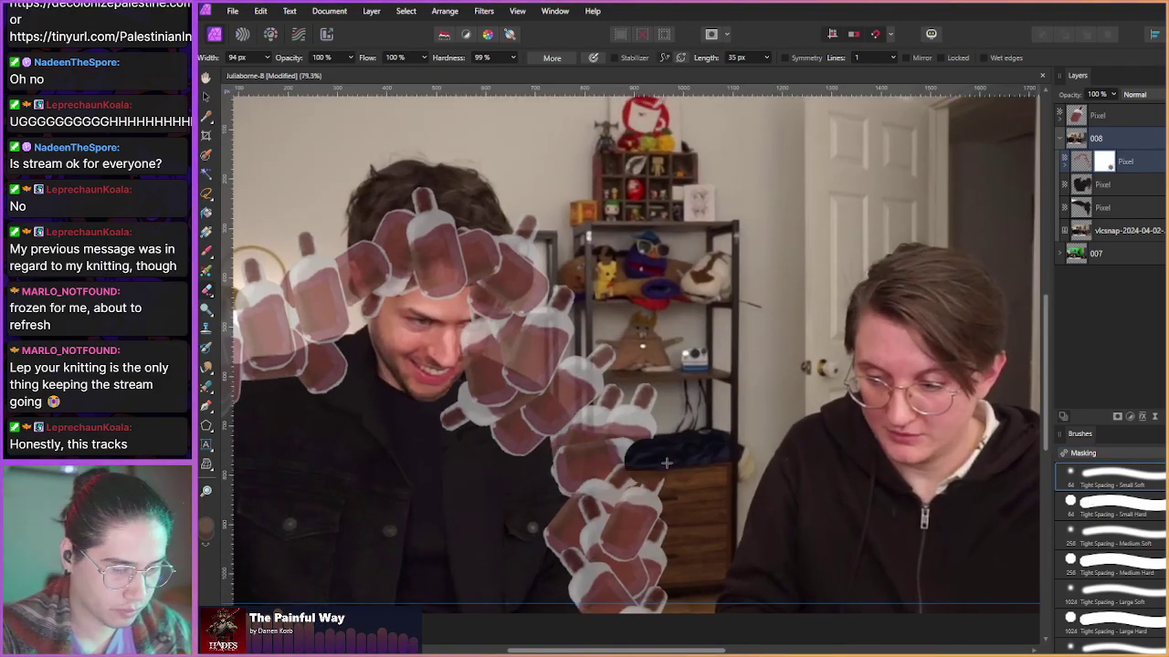
drag(551, 467, 562, 466)
mouse_move(469, 362)
mouse_down()
mouse_move(544, 405)
mouse_move(563, 438)
mouse_move(585, 602)
mouse_move(554, 498)
mouse_move(561, 574)
mouse_move(450, 391)
mouse_move(472, 339)
mouse_move(474, 376)
mouse_move(505, 388)
mouse_move(548, 470)
mouse_move(488, 434)
mouse_move(535, 393)
mouse_move(555, 331)
mouse_move(537, 387)
mouse_move(519, 315)
mouse_move(493, 366)
mouse_move(475, 279)
mouse_move(443, 297)
mouse_move(442, 370)
mouse_move(427, 315)
mouse_move(433, 397)
mouse_move(429, 379)
mouse_up()
scroll(493, 439, up, 1)
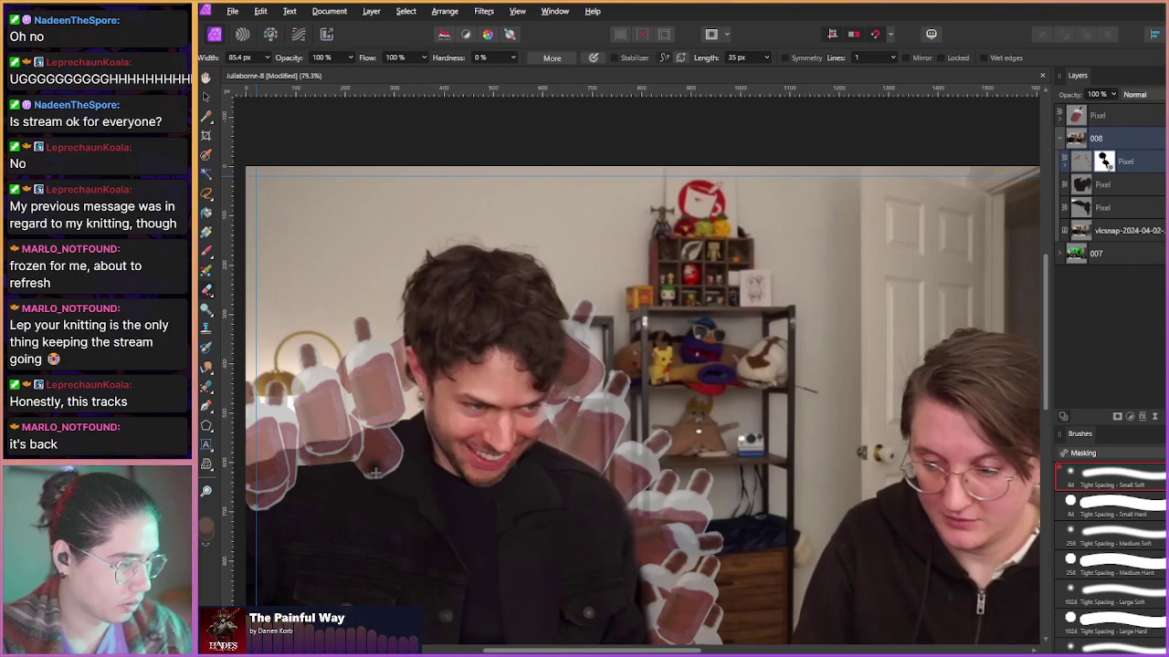
- Mask out the bottles overlapping the man's jacket shoulder at the trail's lamp-side end
drag(259, 500, 296, 488)
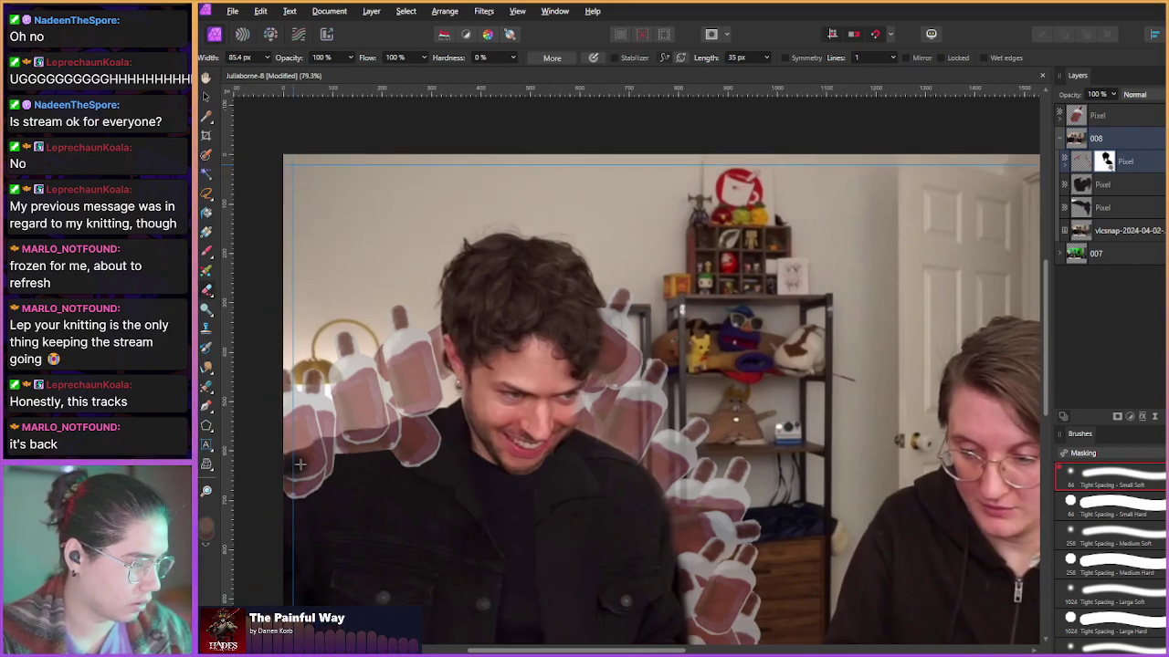
mouse_move(330, 451)
mouse_down()
mouse_move(426, 427)
mouse_move(458, 446)
mouse_move(425, 453)
mouse_move(423, 469)
mouse_move(356, 455)
mouse_move(302, 486)
mouse_up()
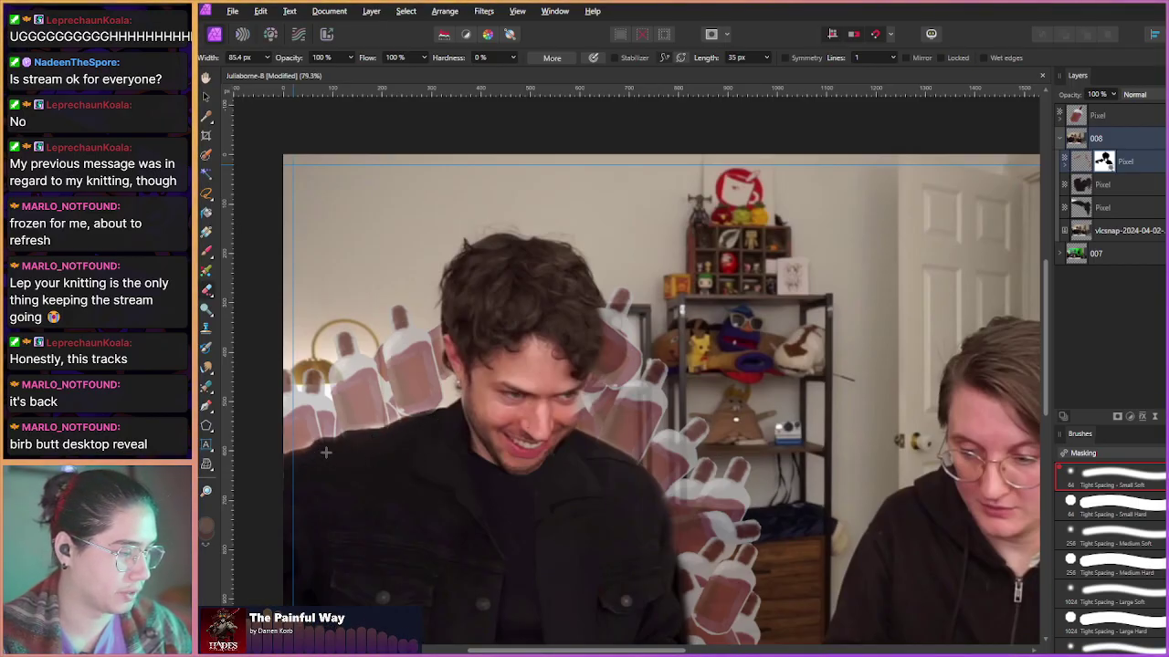
drag(436, 475, 398, 445)
drag(514, 500, 475, 450)
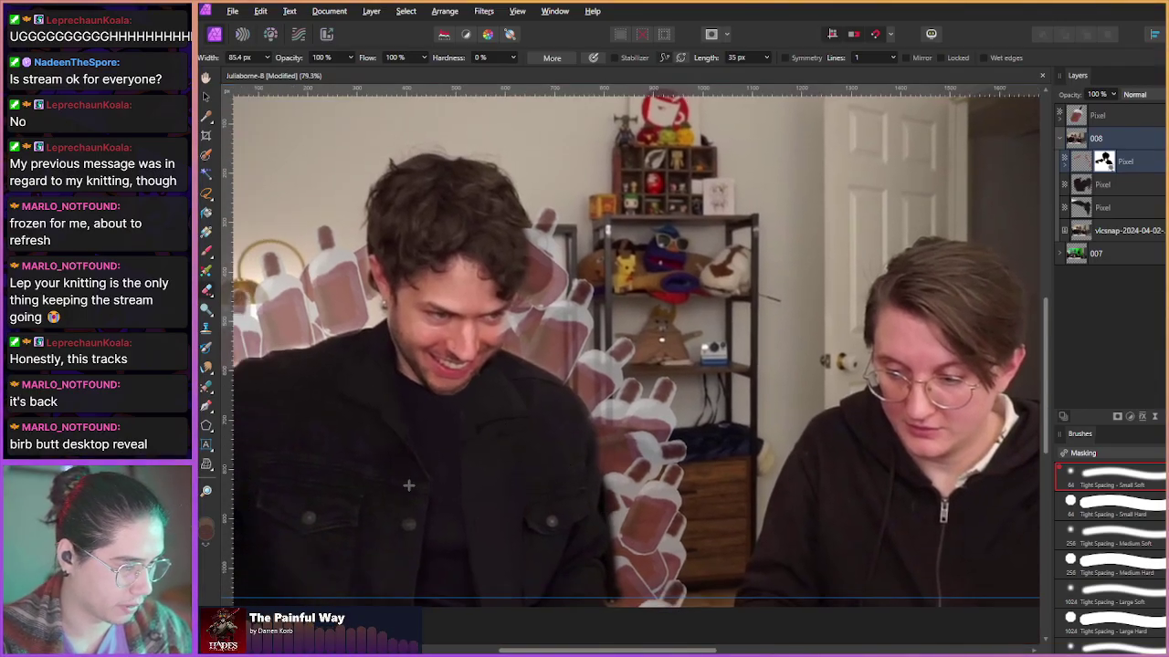
- Set the brush colour to white (FFFFFF) and touch up the mask where the bottles meet the man's arm
key(b)
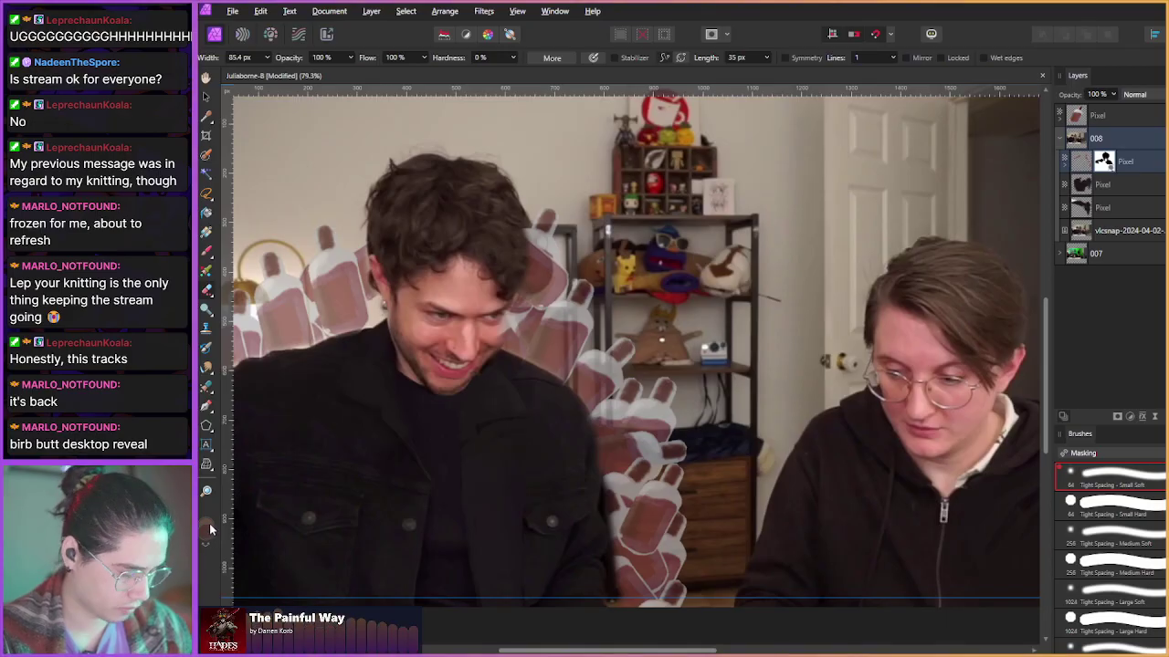
click(208, 529)
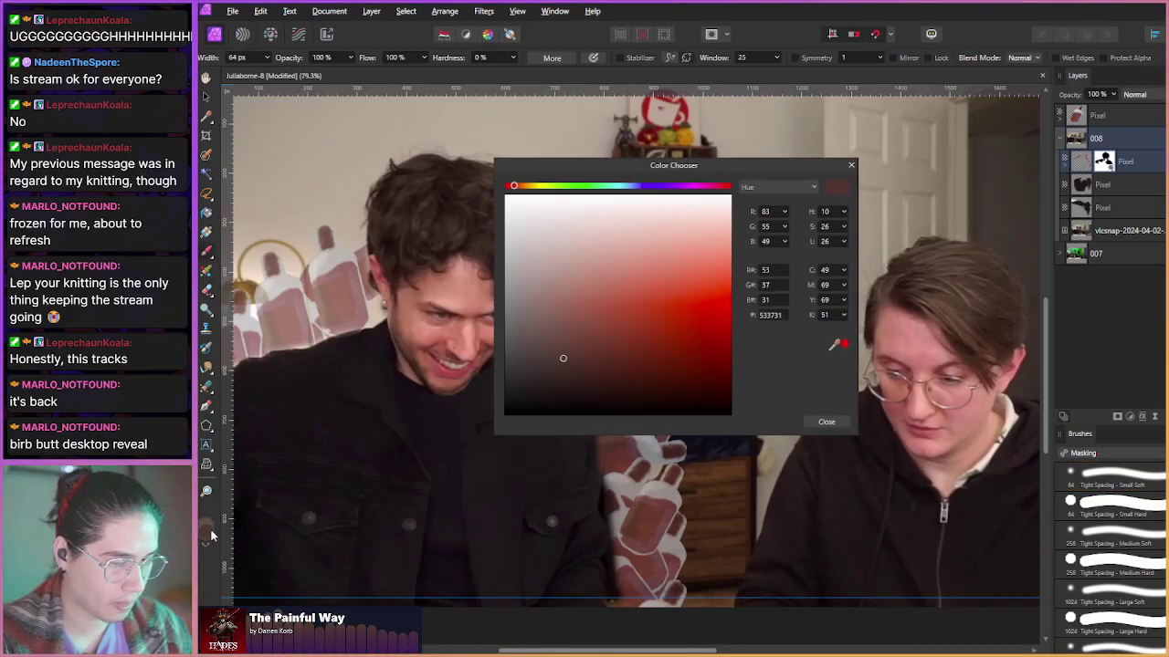
click(525, 276)
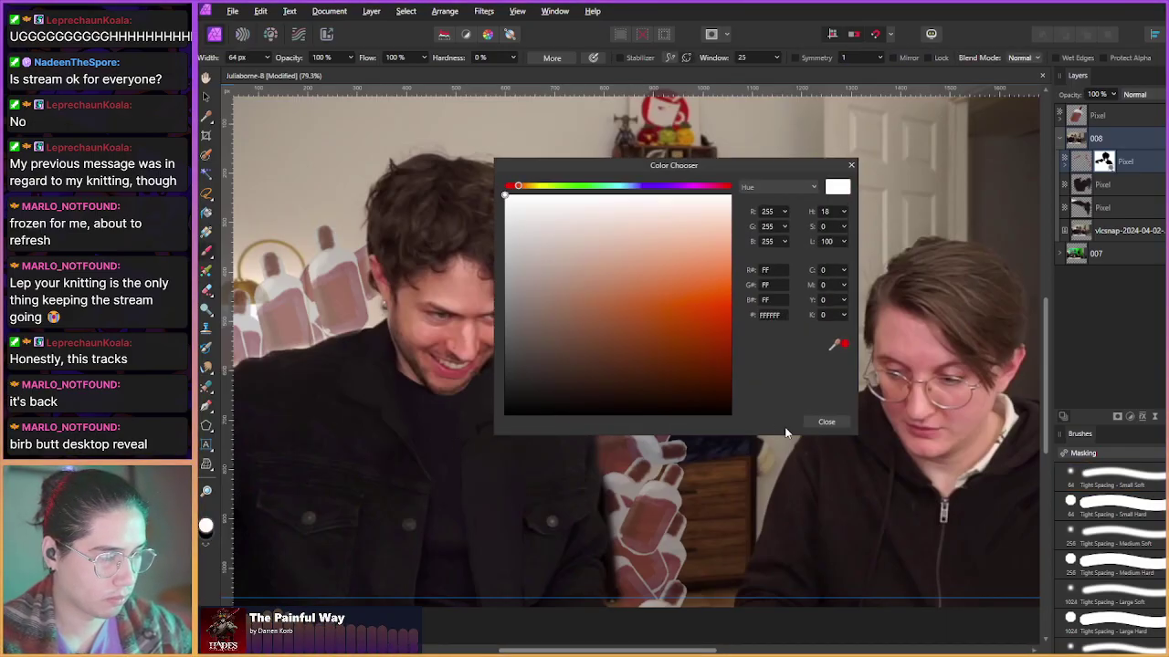
click(826, 422)
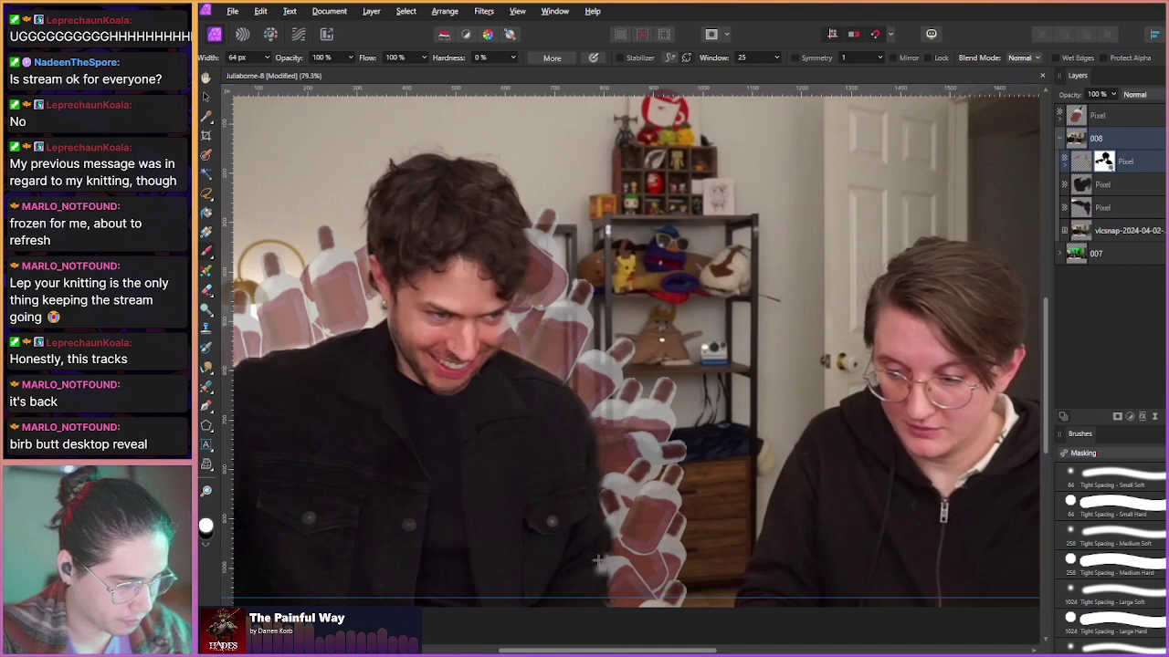
drag(467, 446, 545, 469)
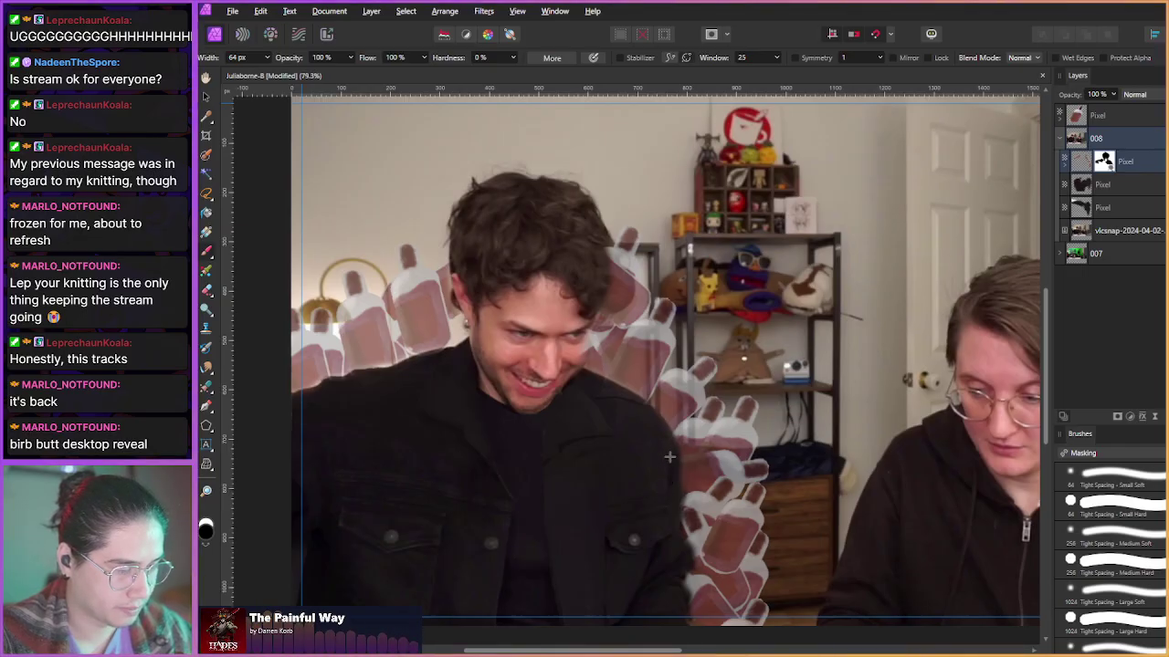
scroll(622, 501, down, 4)
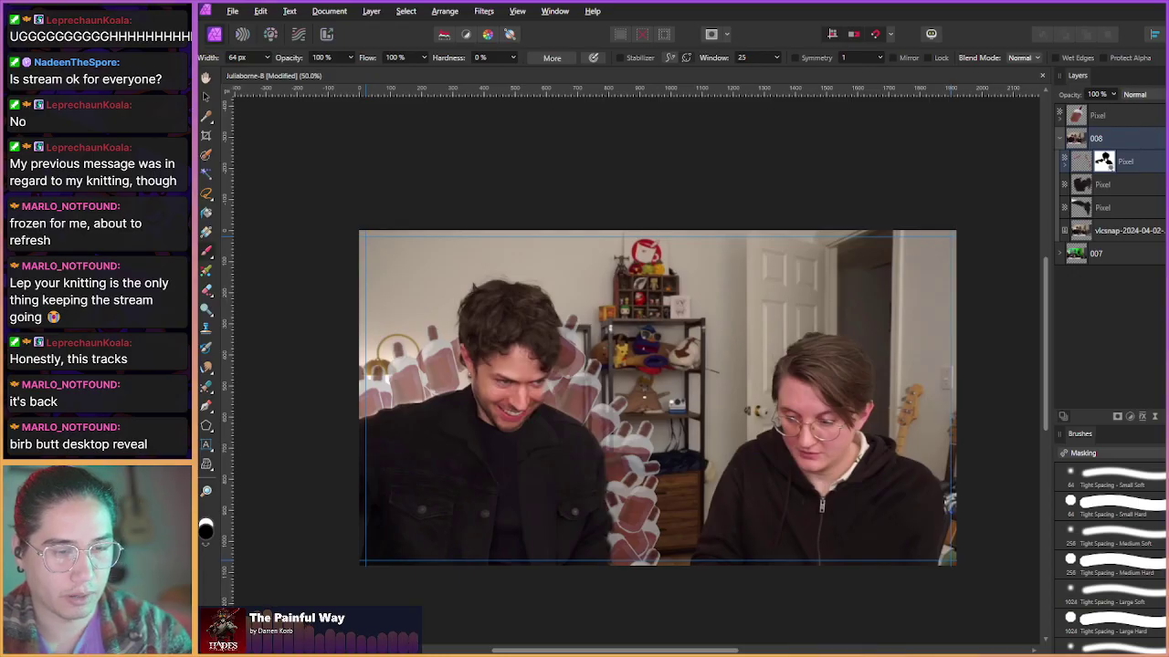
- Set the bottle trail layer's opacity to 100% and put the masked layer in its own group inside 008
click(1082, 166)
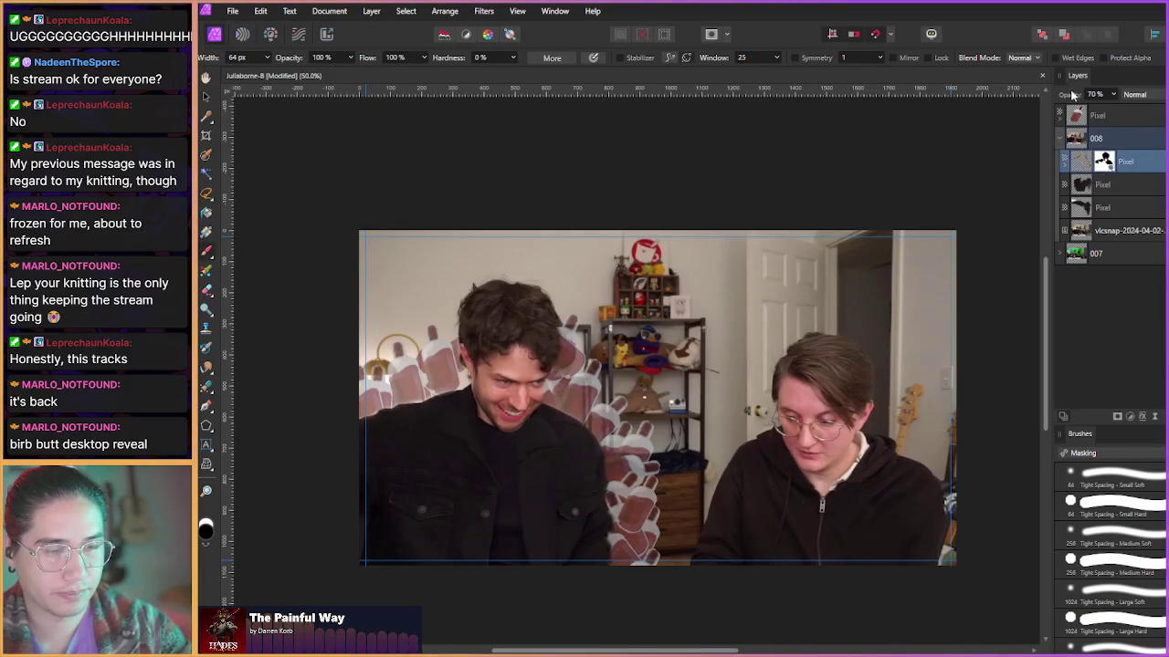
drag(1071, 95, 1162, 95)
click(1101, 116)
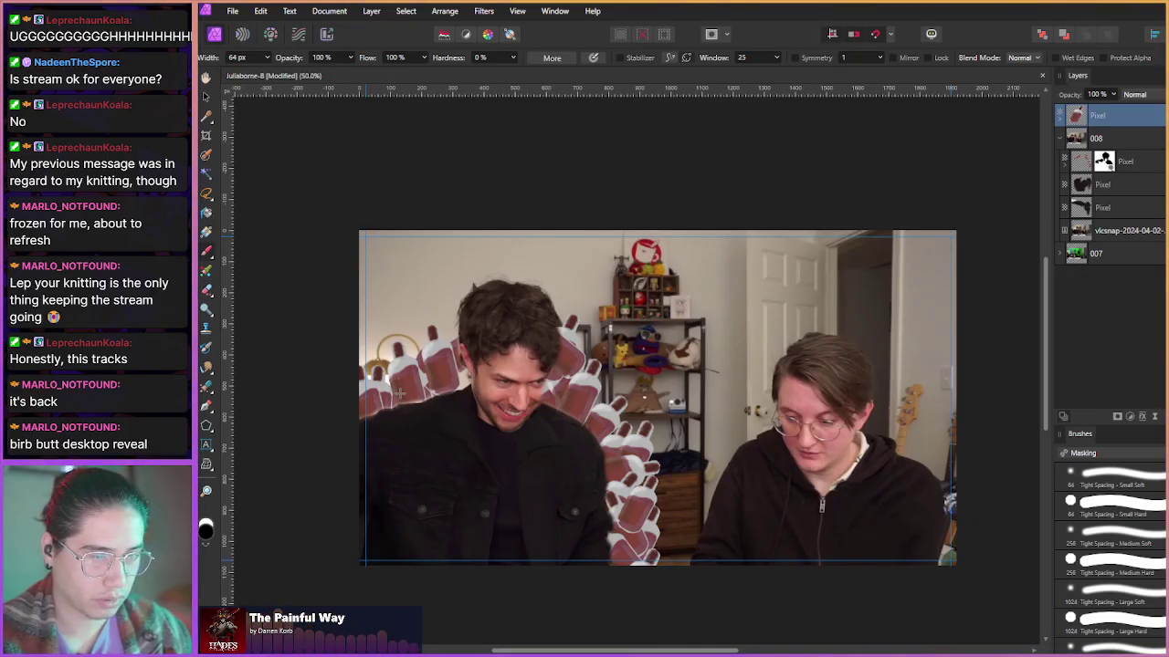
shift+click(1127, 164)
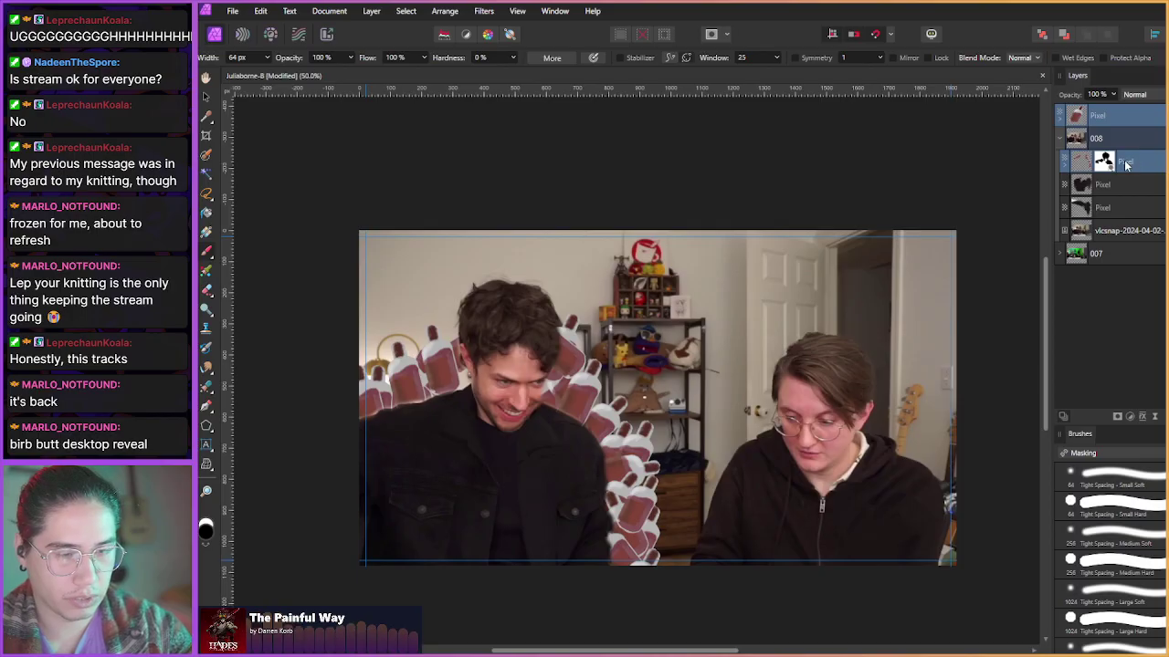
click(1112, 166)
key(ctrl+g)
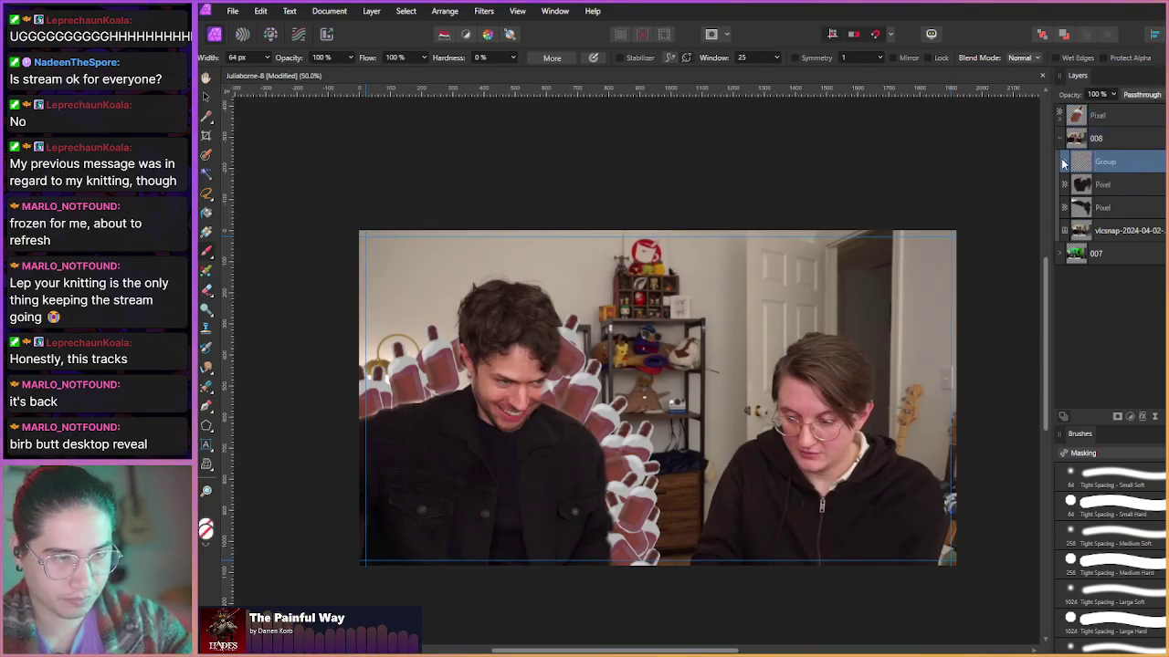
- Try to move the single bottle layer into the new group above the masked trail layer
drag(1082, 133, 1071, 166)
click(1063, 138)
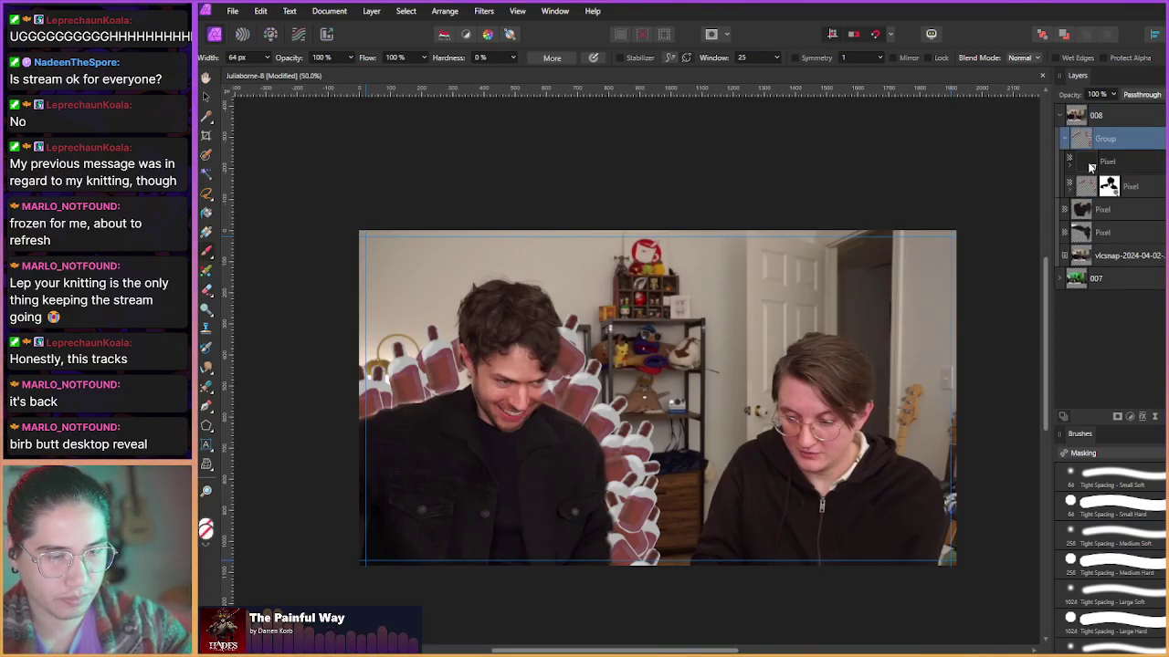
click(1127, 161)
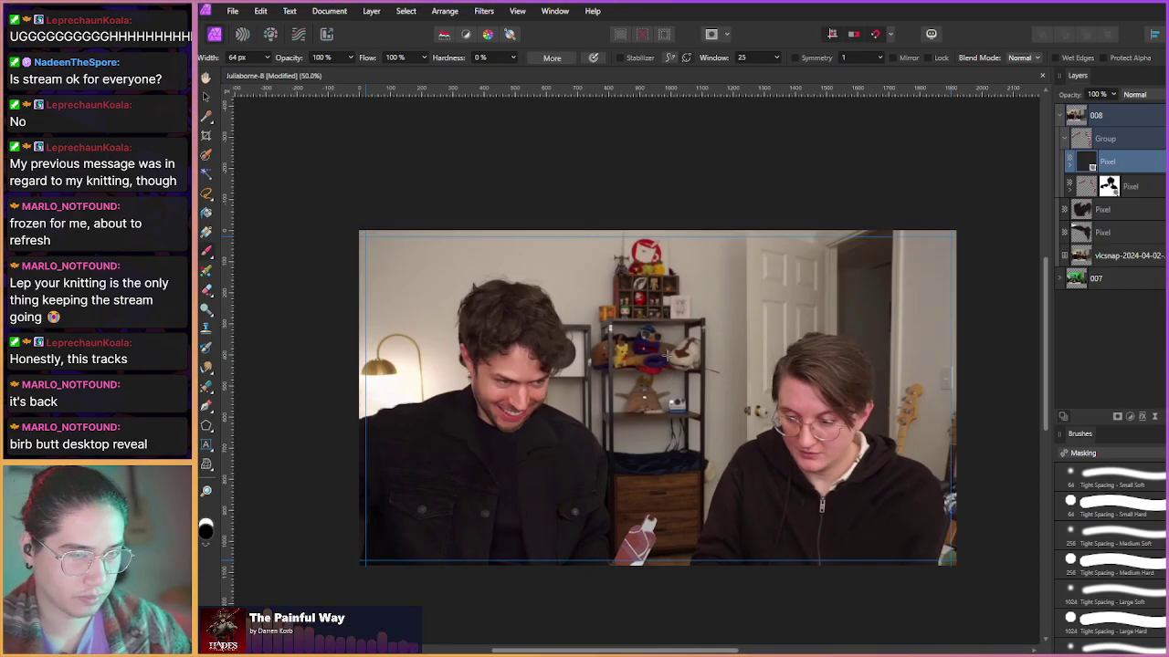
key(ctrl+i)
key(ctrl+i)
key(ctrl+i)
key(alt+])
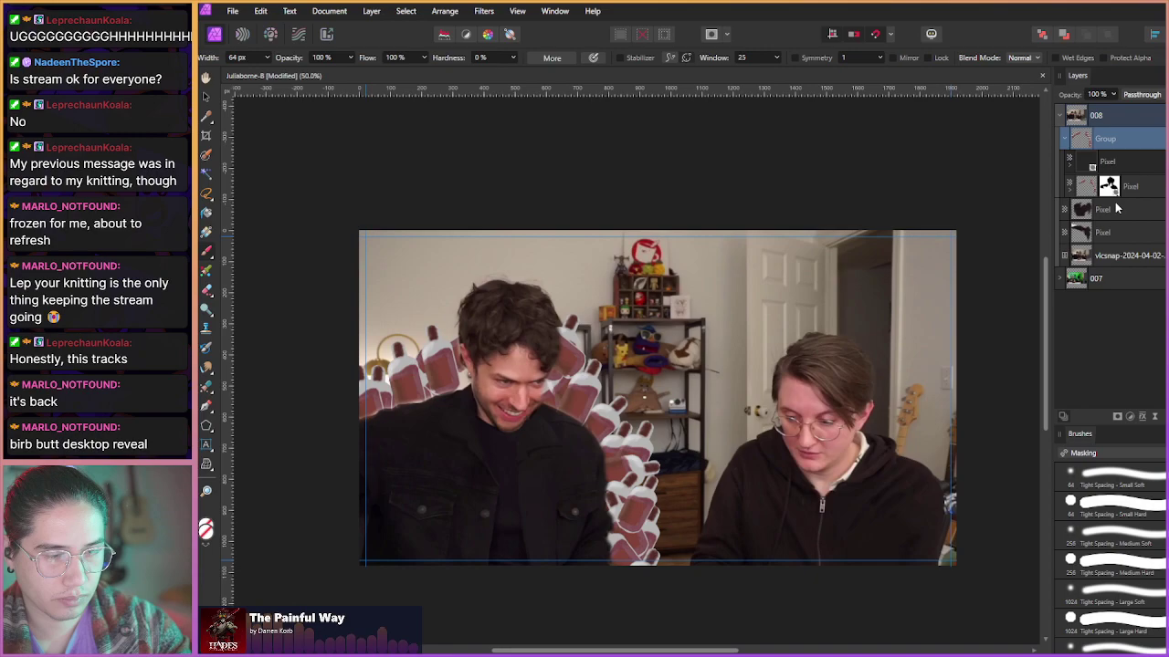
key(ctrl+z)
- Place the single bottle layer above the masked trail in the group and arrange rotated duplicates at the trail's lower end
drag(1111, 131, 1135, 162)
click(1135, 164)
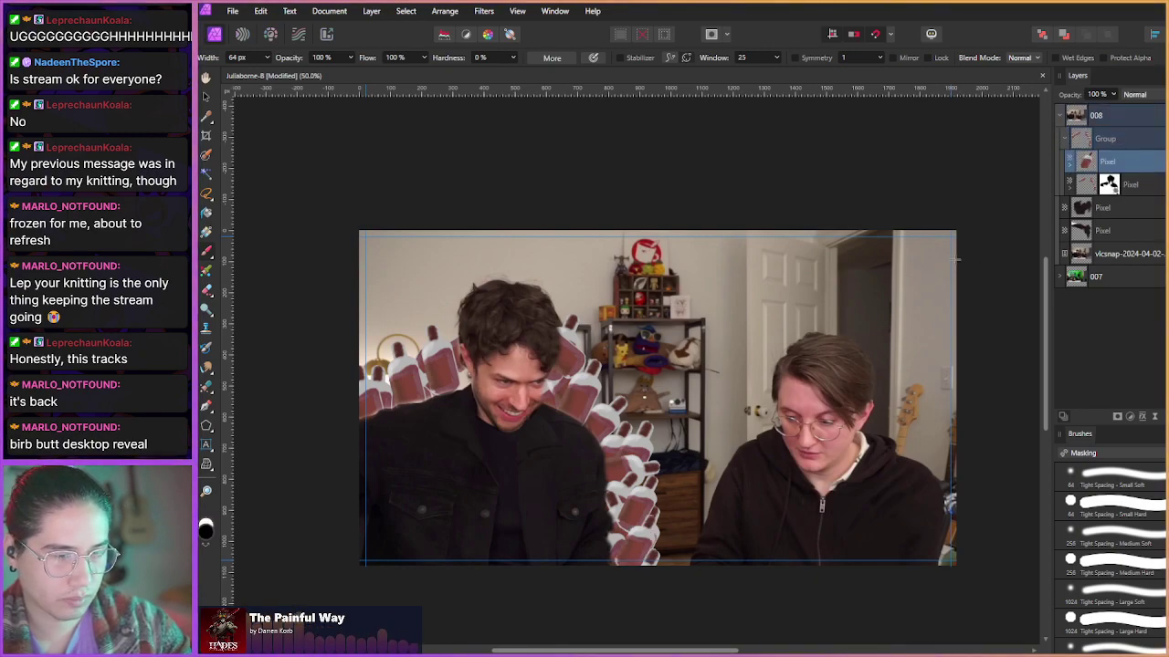
key(v)
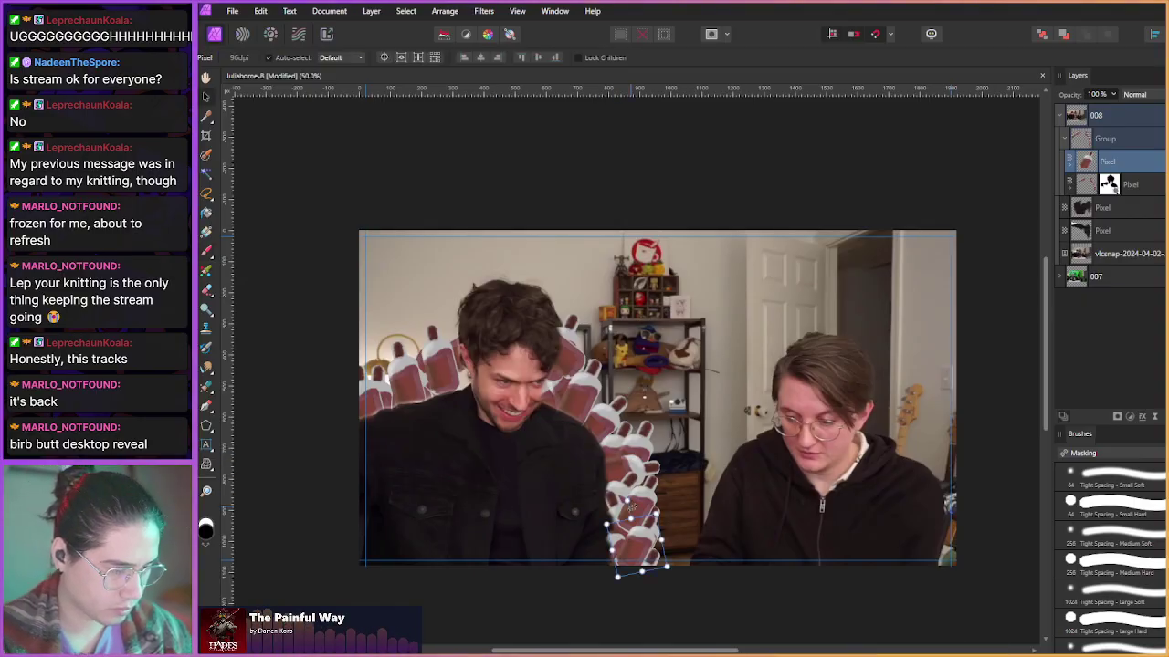
drag(632, 491, 672, 508)
drag(657, 465, 631, 480)
drag(663, 524, 686, 566)
key(ctrl+j)
key(ctrl+j)
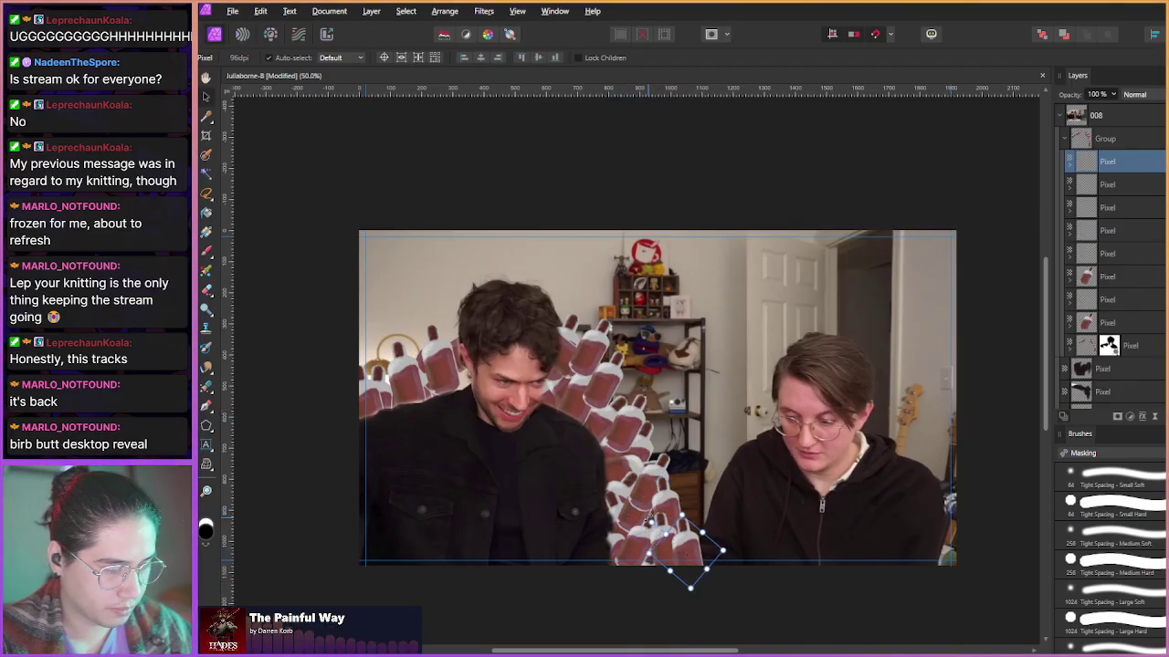
- Add more rotated bottle copies over the trail near the lamp and one beside the man's hair by the shelf
drag(650, 522, 416, 361)
key(ctrl+j)
key(ctrl+j)
key(ctrl+j)
drag(407, 309, 360, 327)
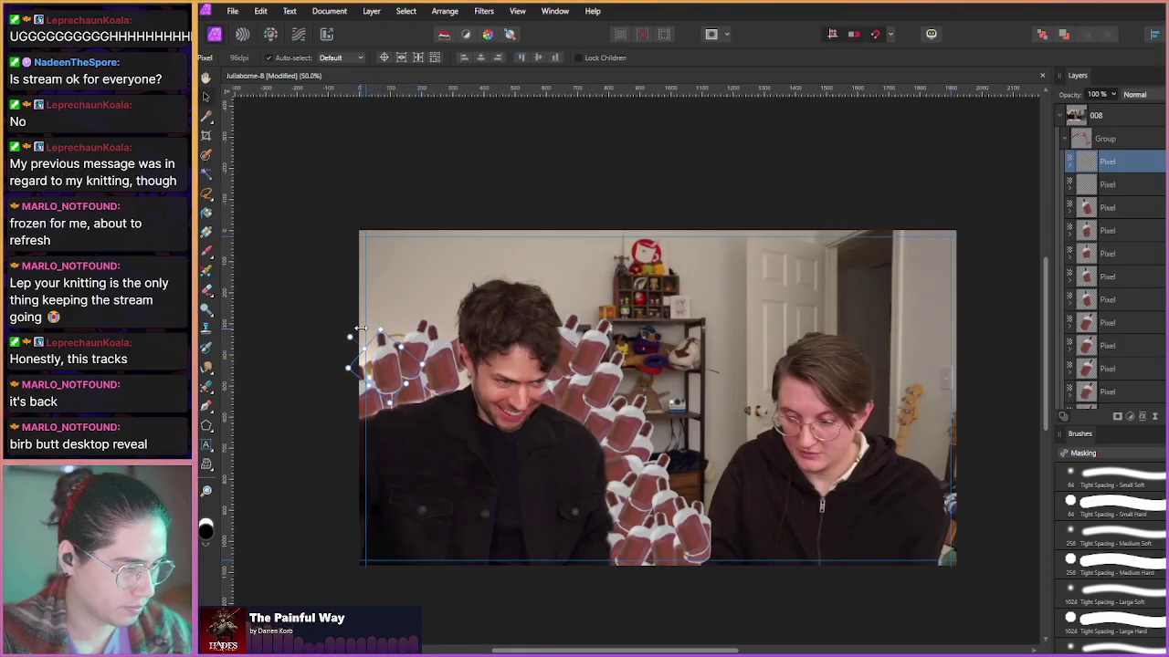
key(ctrl+j)
drag(399, 365, 605, 293)
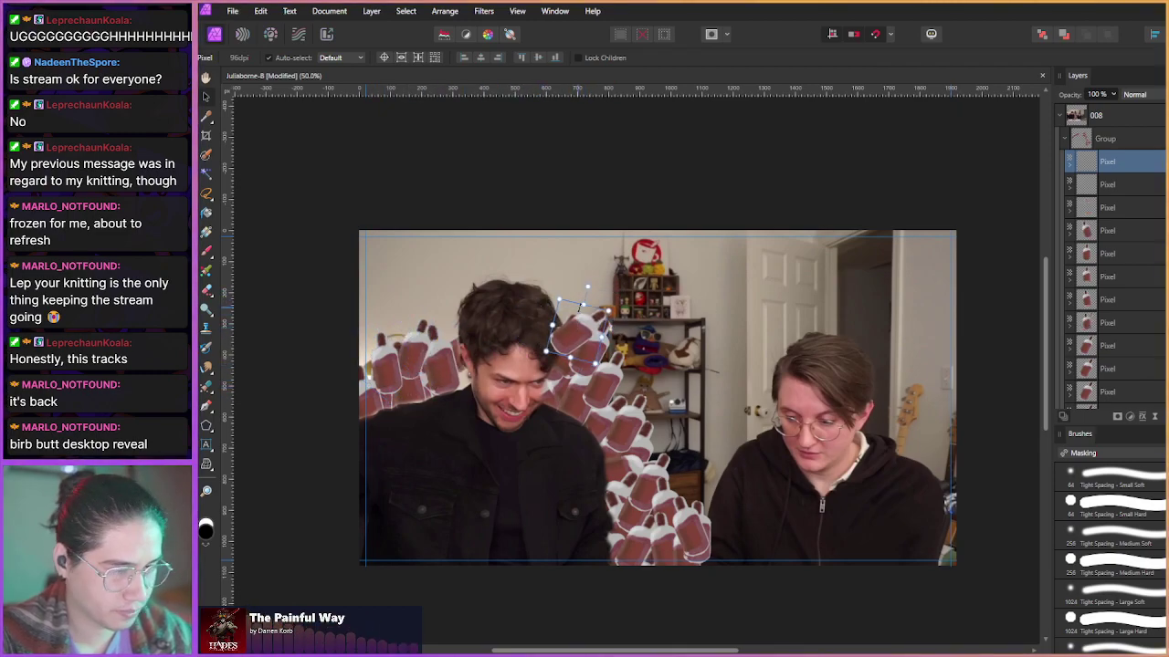
- Raise the bottle copy beside the shelf in the layer order and re-angle the bottle next to the man's hair
click(1112, 231)
click(604, 374)
drag(599, 341, 623, 426)
click(587, 369)
click(625, 431)
scroll(1105, 274, down, 1)
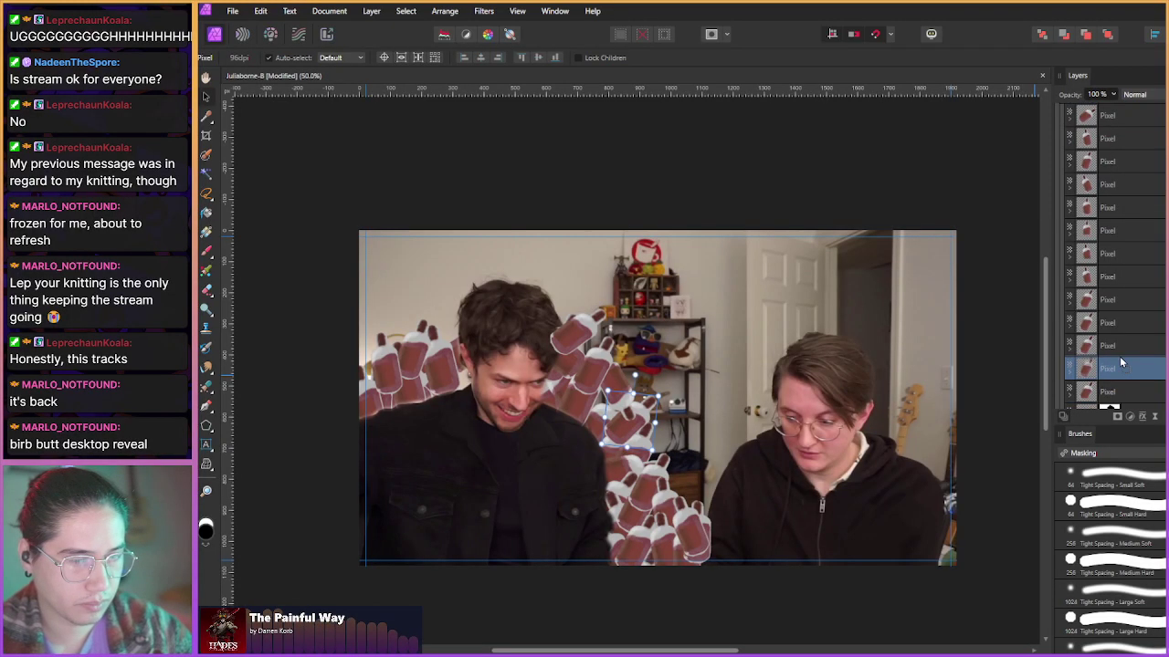
click(1102, 162)
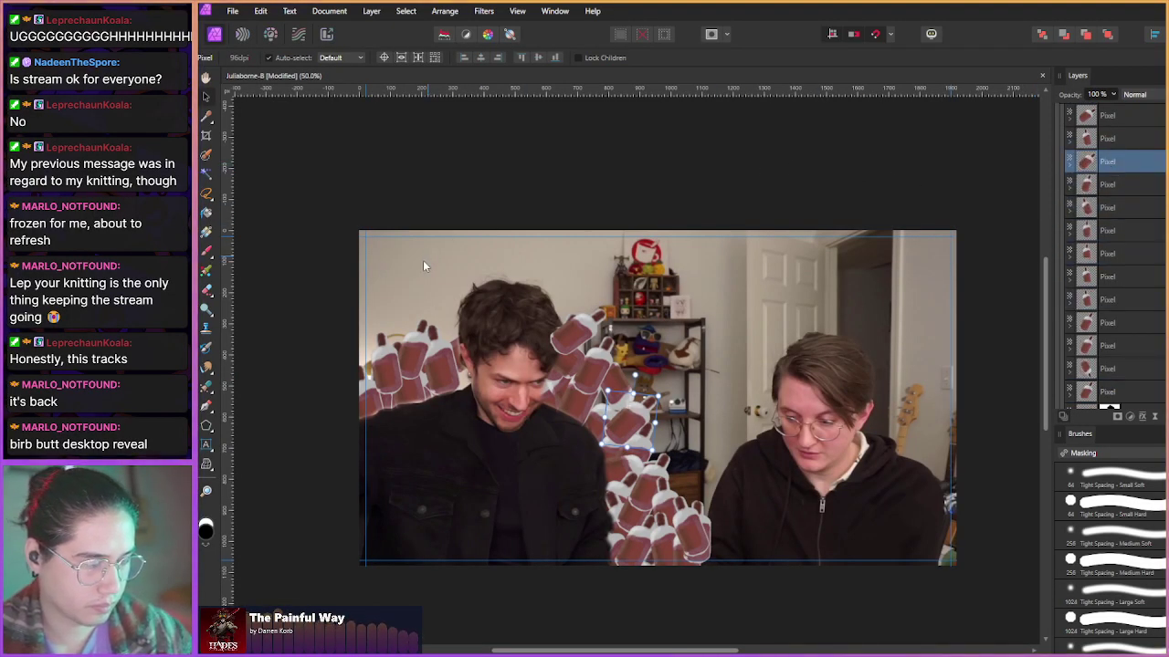
click(579, 341)
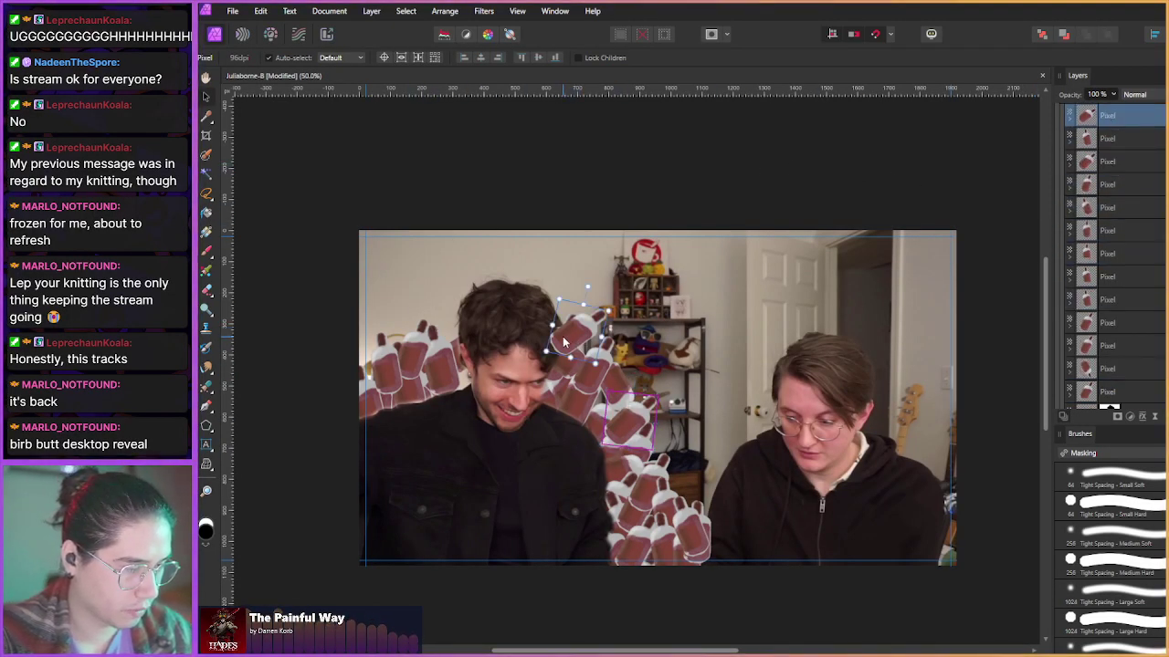
click(388, 365)
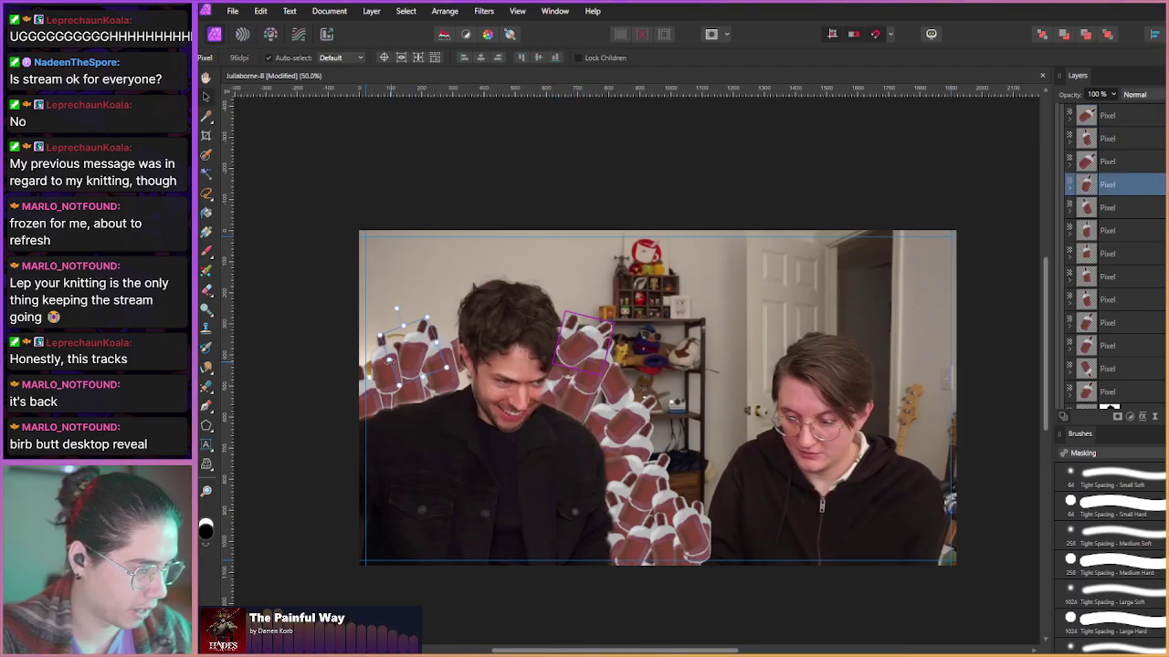
- Select all the individual rotated bottle copies above the masked trail layer and put them in their own group
scroll(449, 412, down, 2)
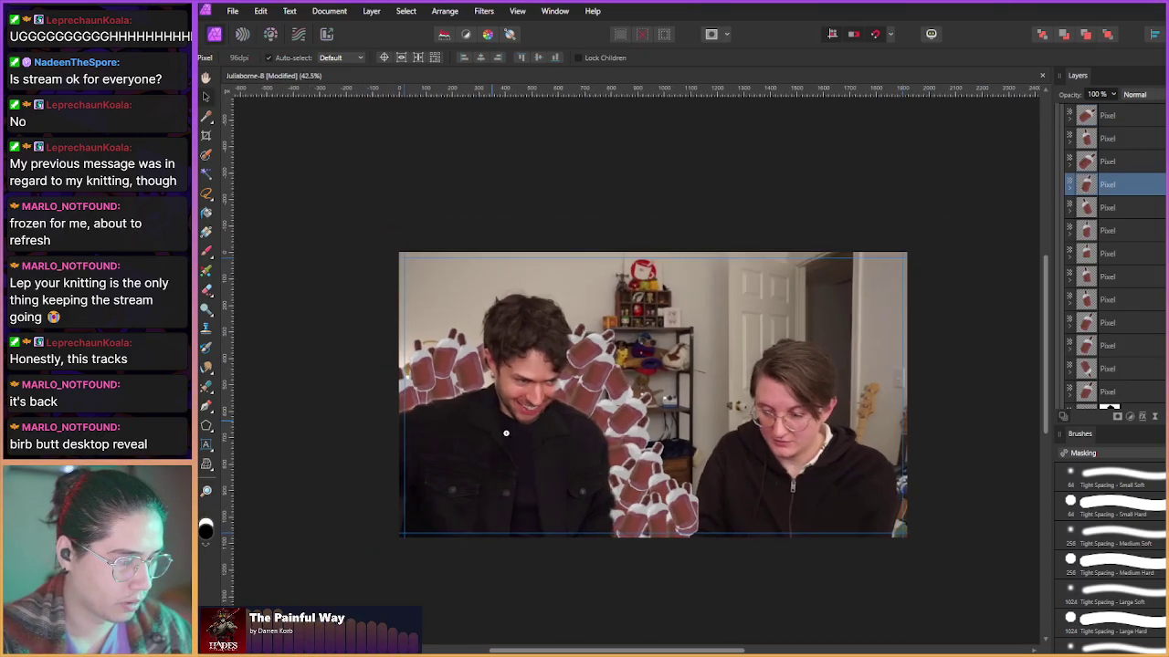
scroll(483, 434, up, 1)
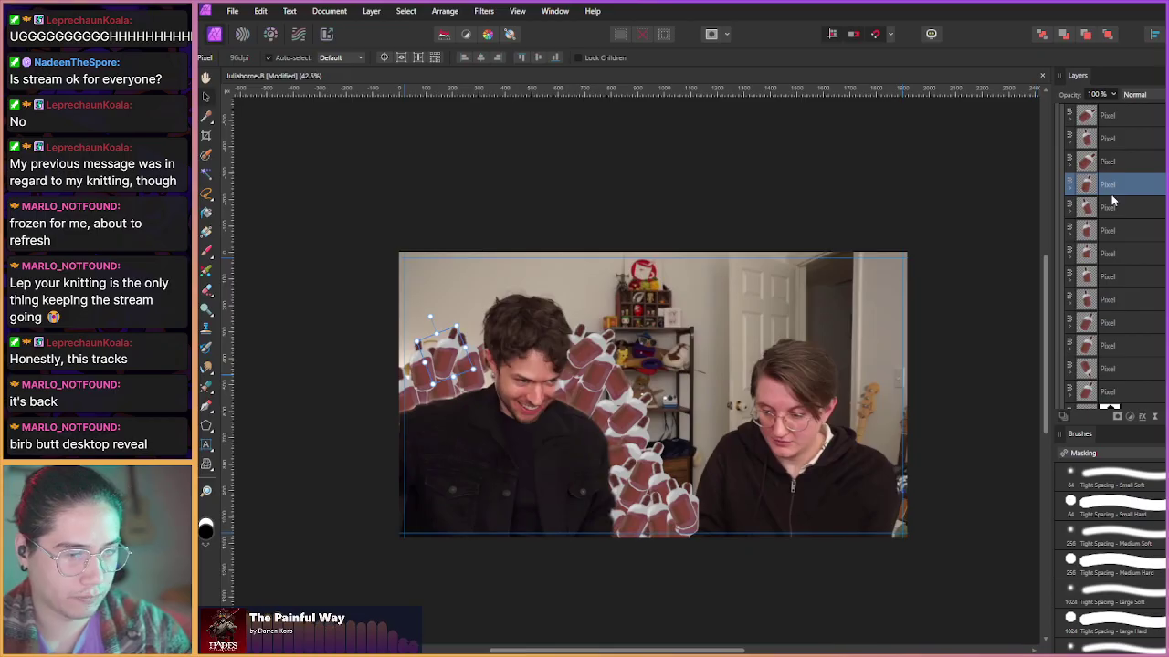
key(alt+bracketright)
key(alt+bracketright)
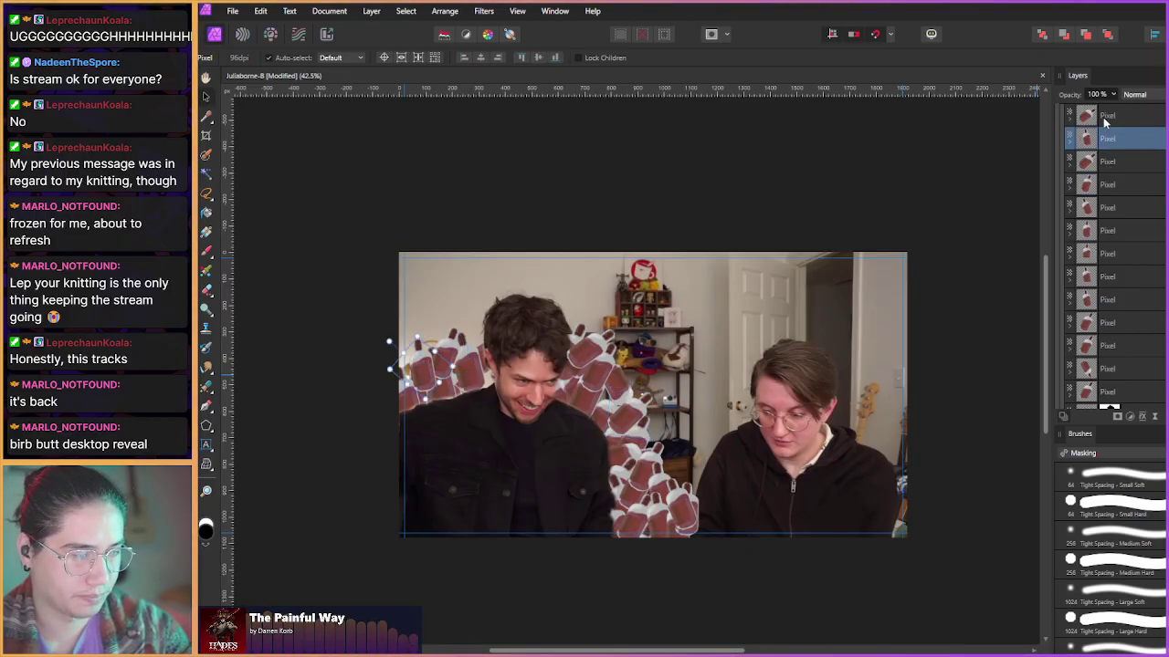
click(1105, 116)
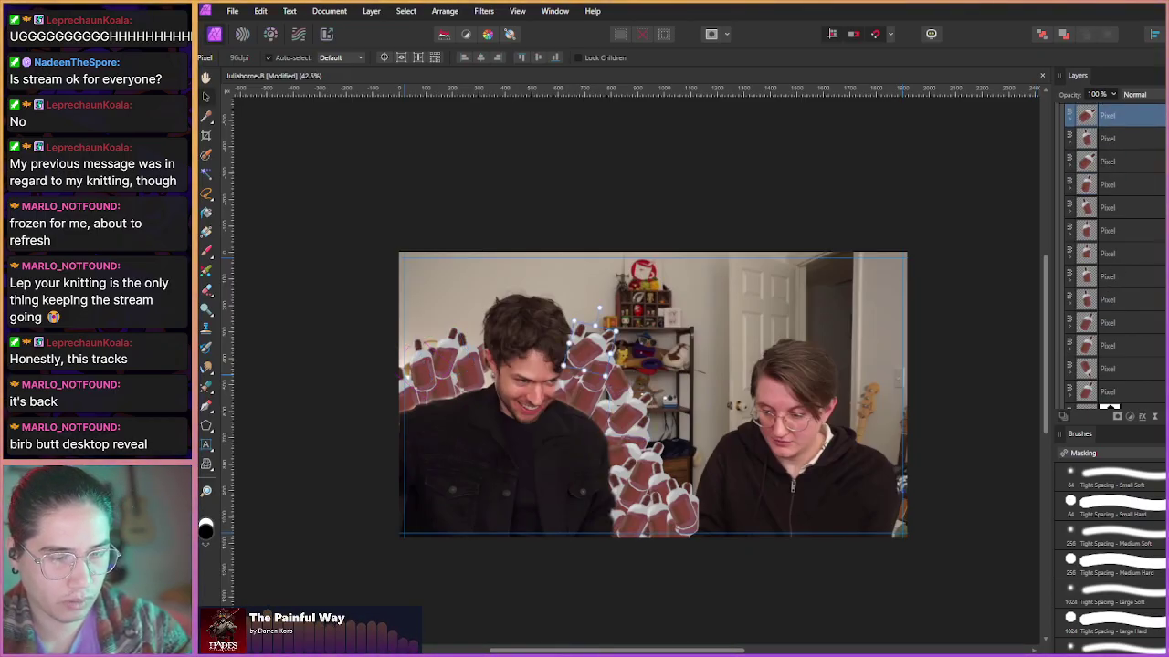
scroll(1114, 251, down, 3)
click(1083, 369)
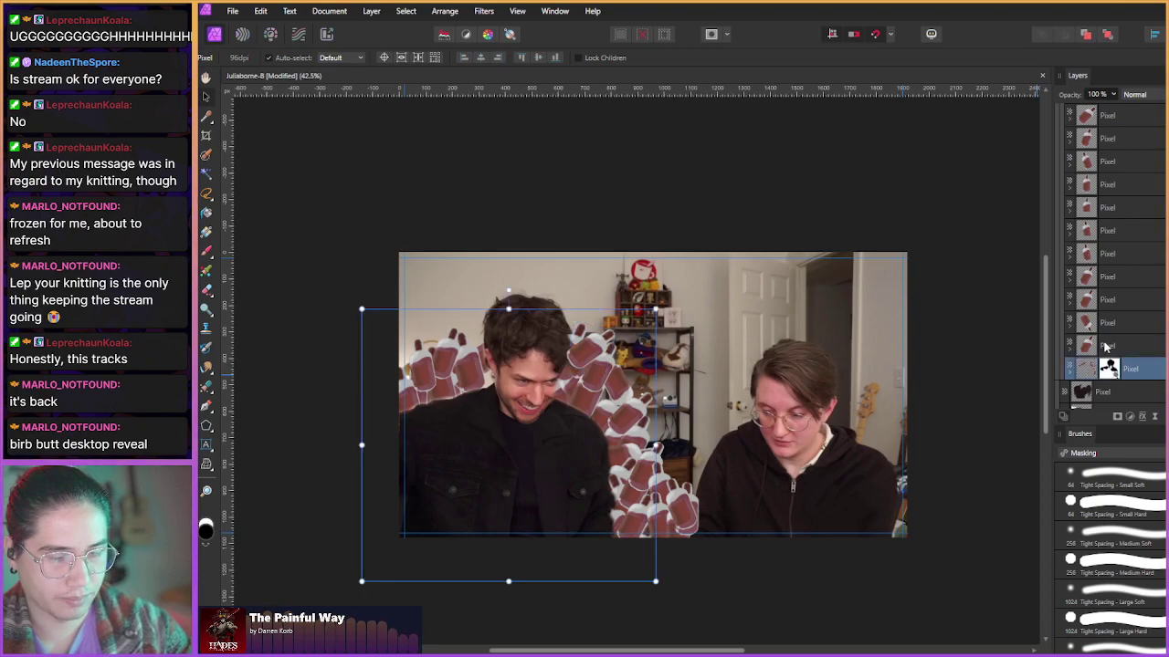
click(1105, 346)
ctrl+click(1111, 161)
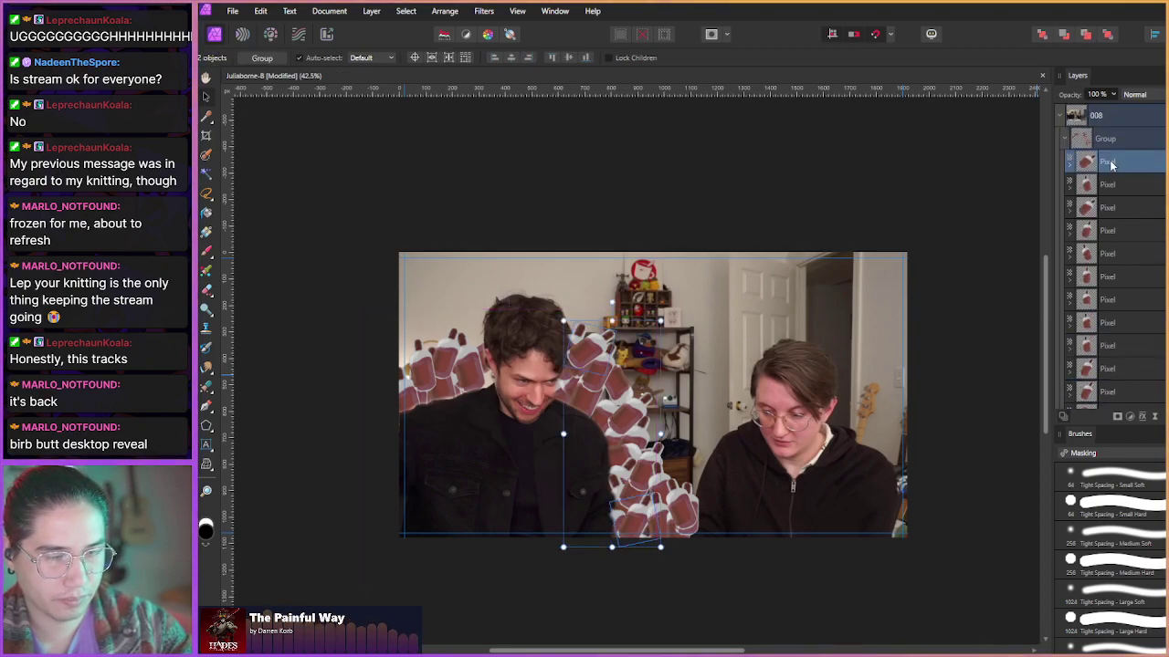
click(1122, 170)
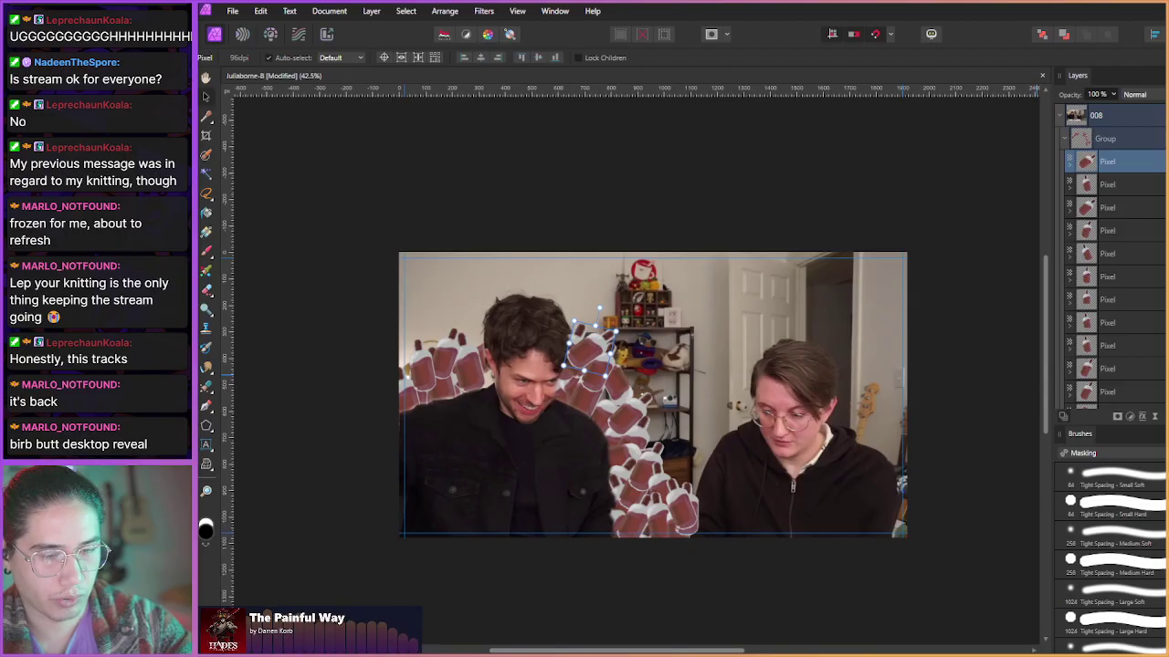
scroll(1100, 260, down, 1)
shift+click(1123, 393)
scroll(1114, 274, down, 1)
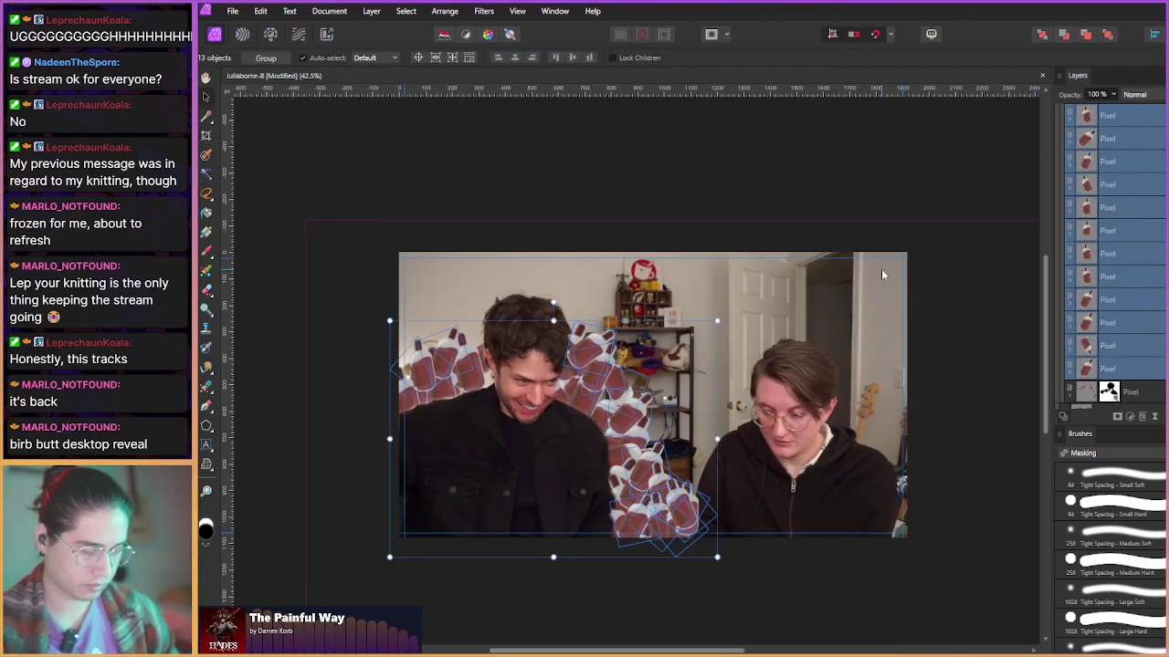
key(ctrl+g)
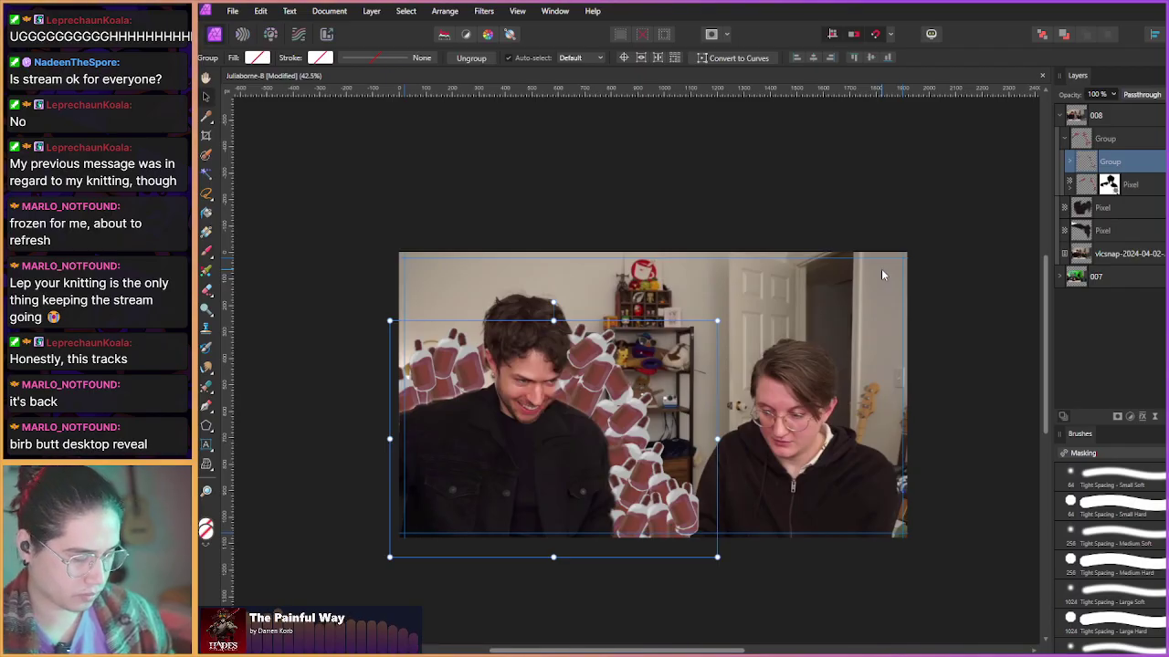
- Undo the trial merge of the bottle group and move the masked trail layer above that group
key(ctrl+z)
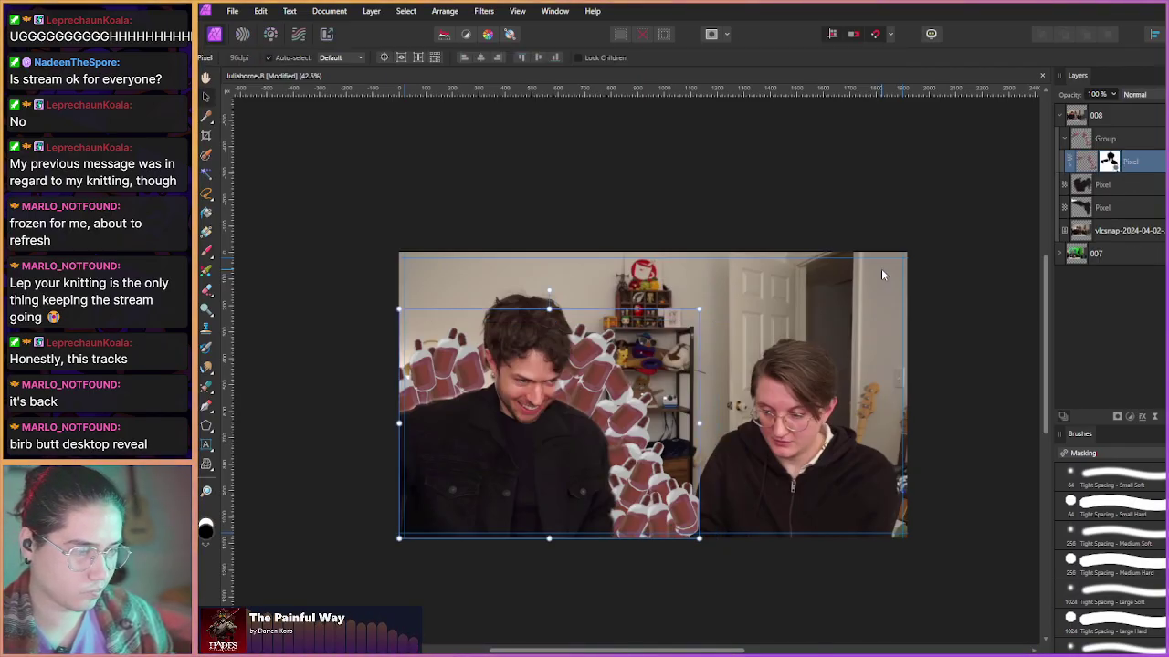
key(ctrl+g)
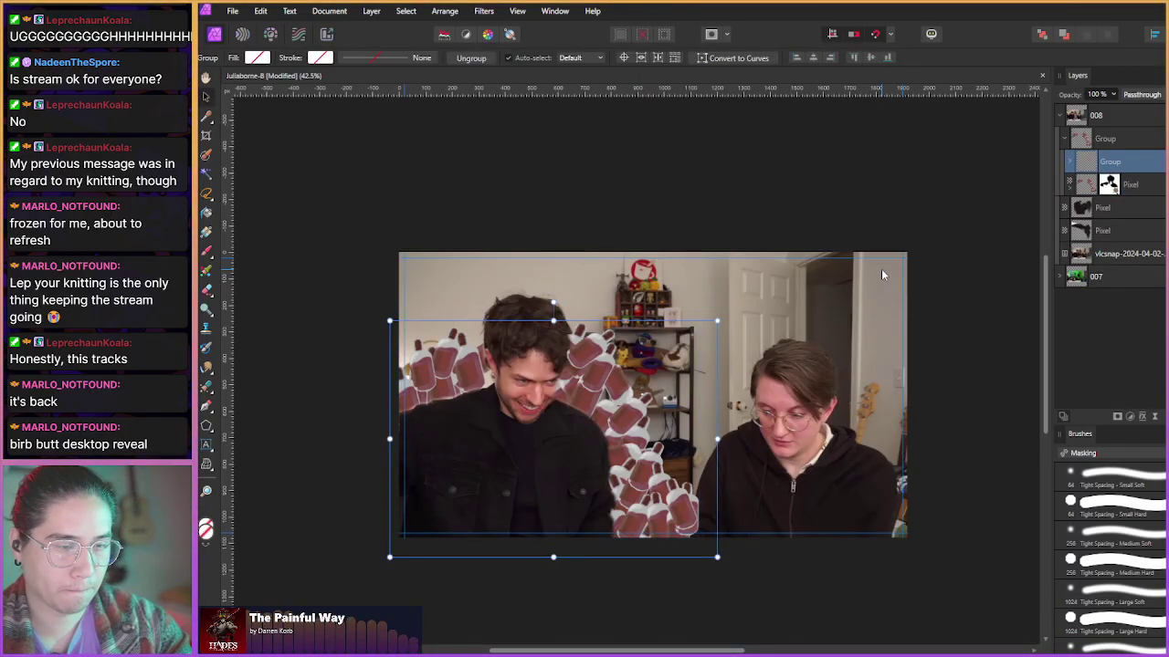
drag(1136, 186, 1125, 157)
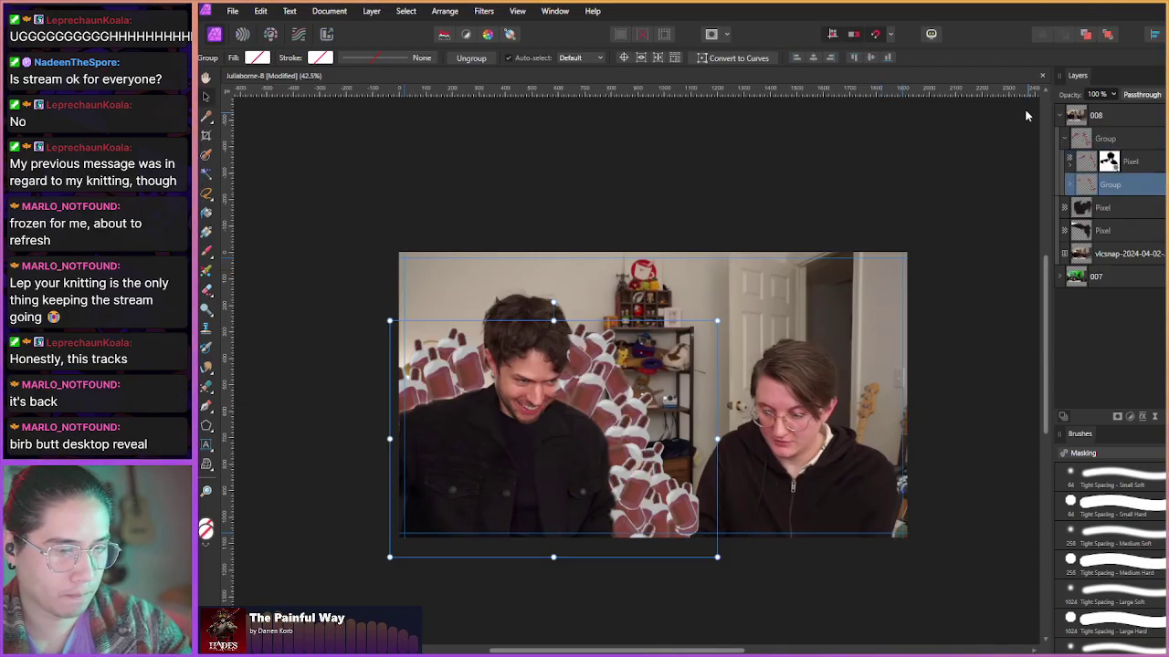
click(1088, 163)
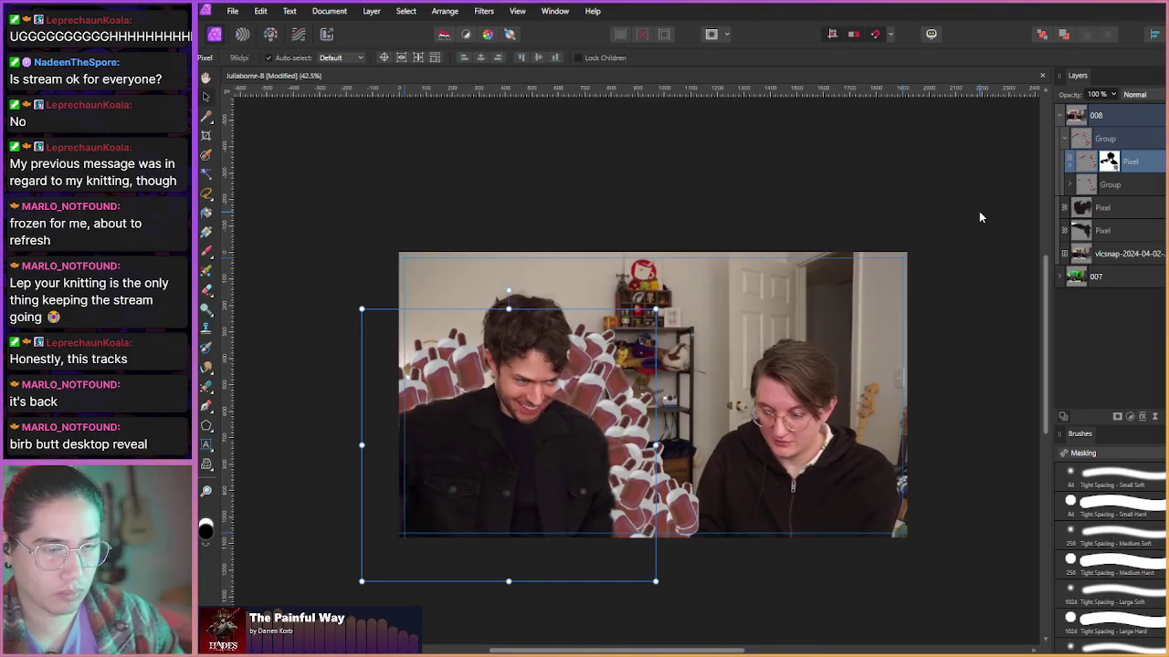
click(1121, 190)
click(1126, 168)
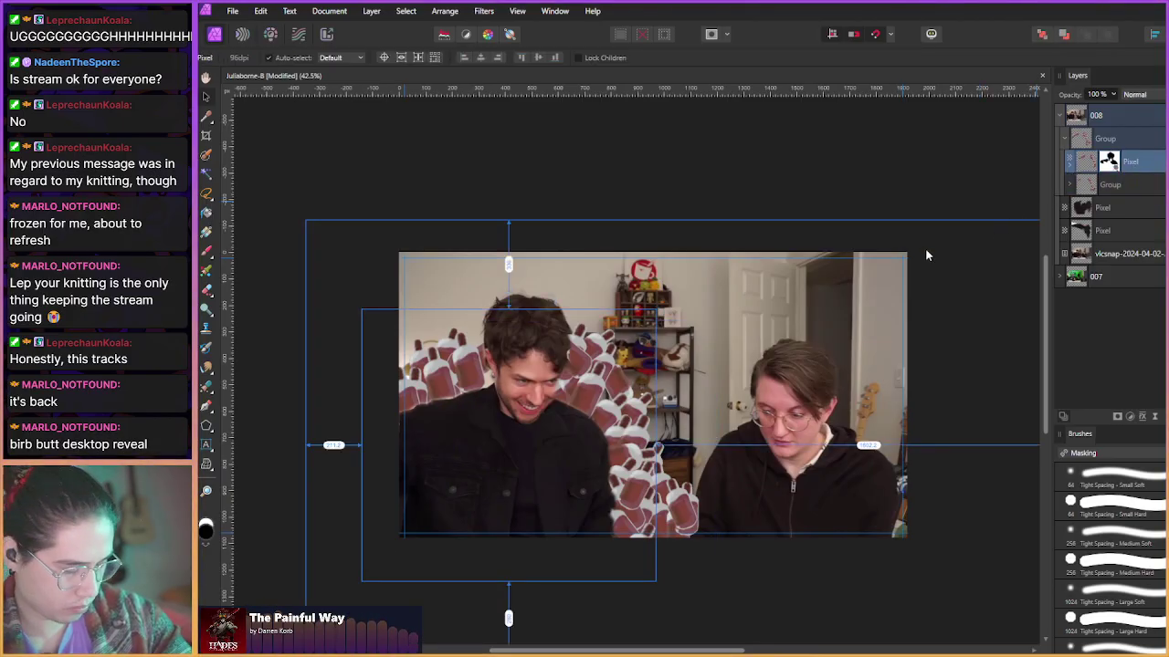
- Detach the mask from the bottle trail layer and place it as a separate layer above the trail
click(1070, 185)
click(1070, 185)
click(1090, 188)
click(1083, 167)
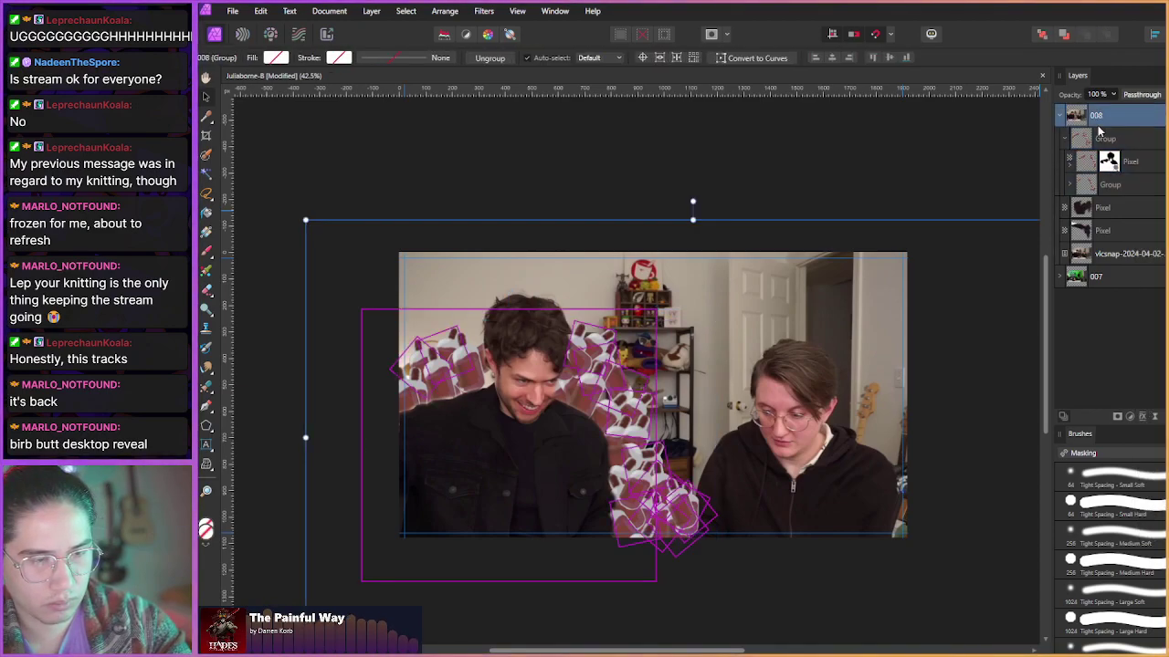
right_click(1134, 170)
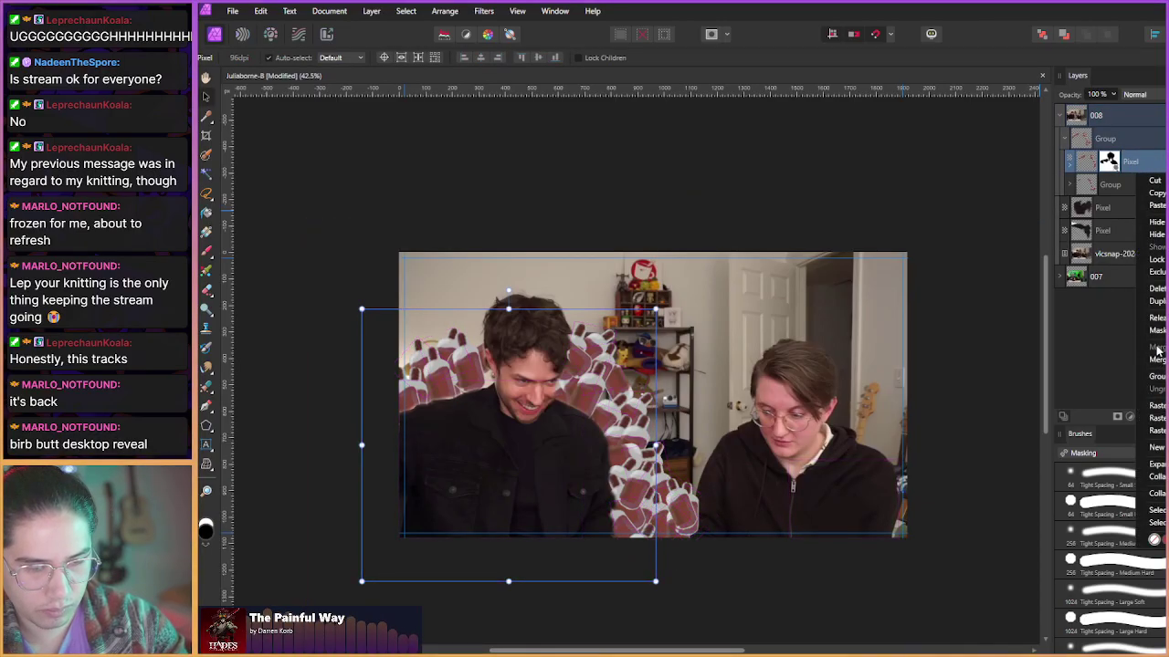
click(1108, 195)
click(1108, 165)
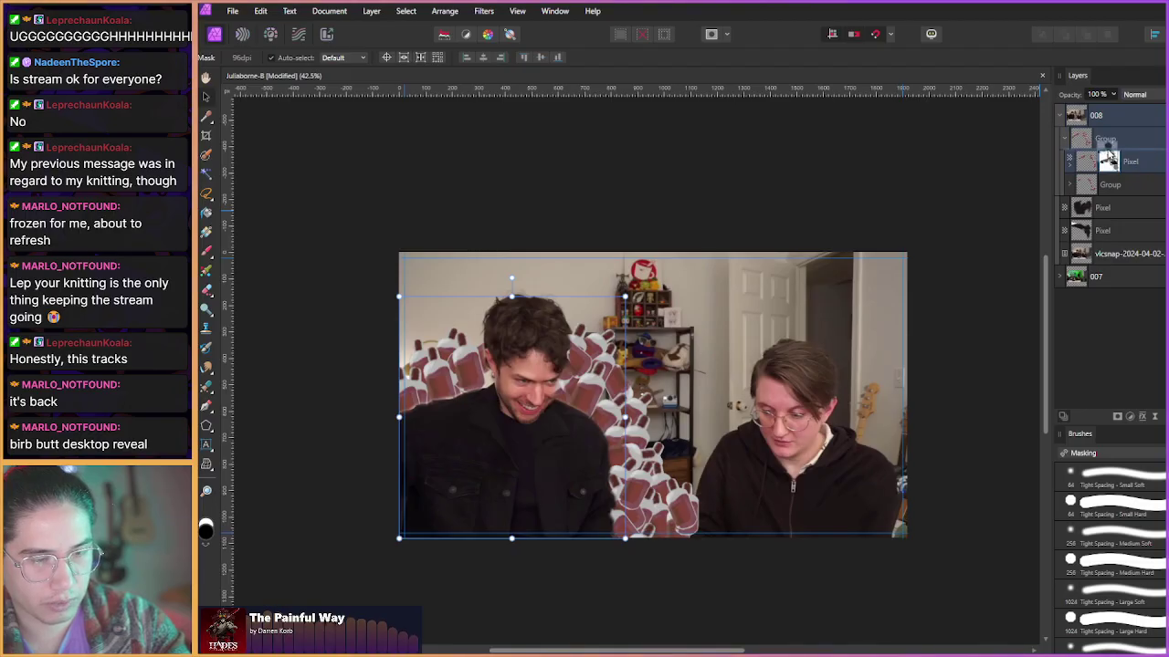
drag(1108, 163, 1076, 167)
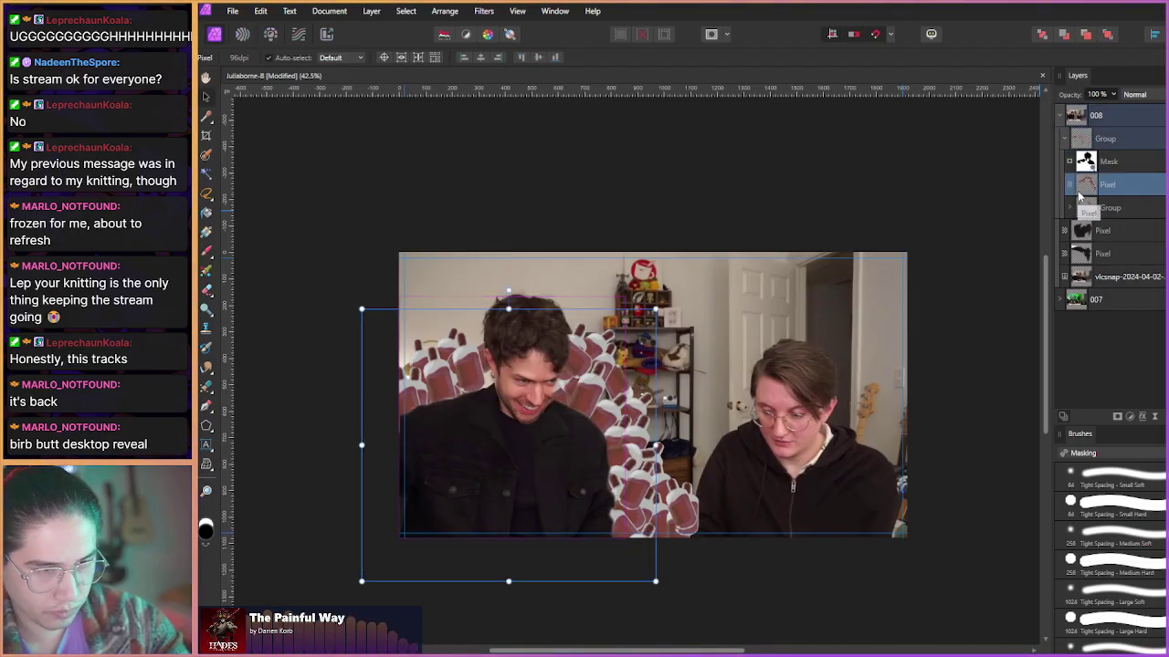
- Rasterize the group of rotated bottle copies beneath the trail into one pixel layer
double_click(1102, 189)
click(1086, 188)
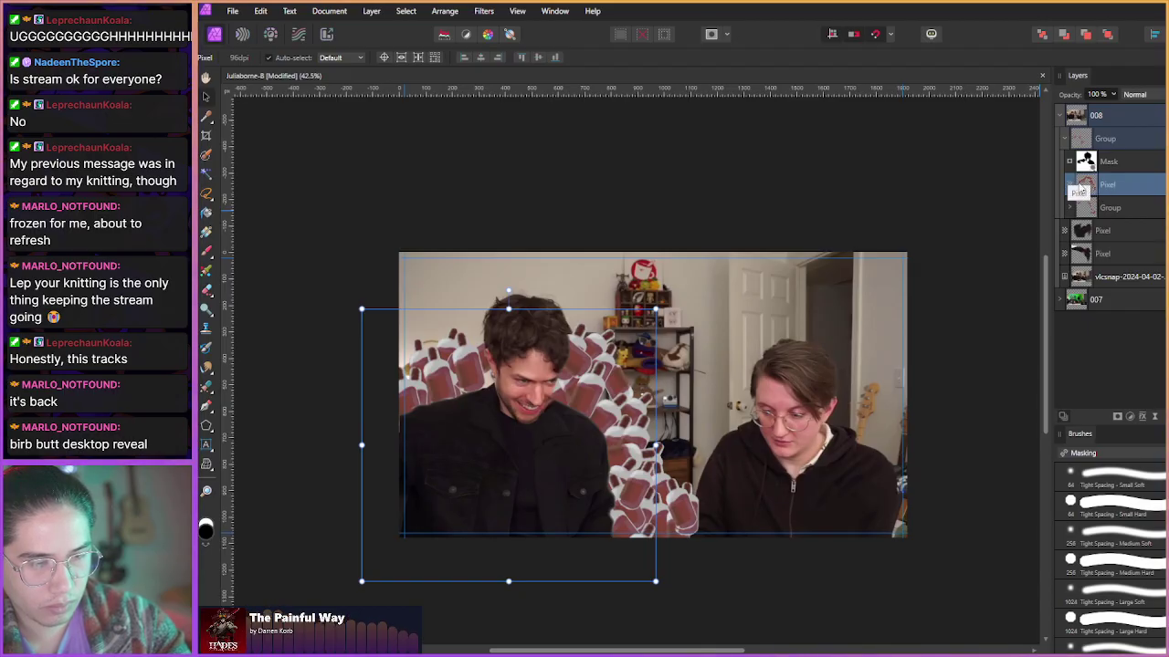
right_click(1087, 208)
click(1087, 212)
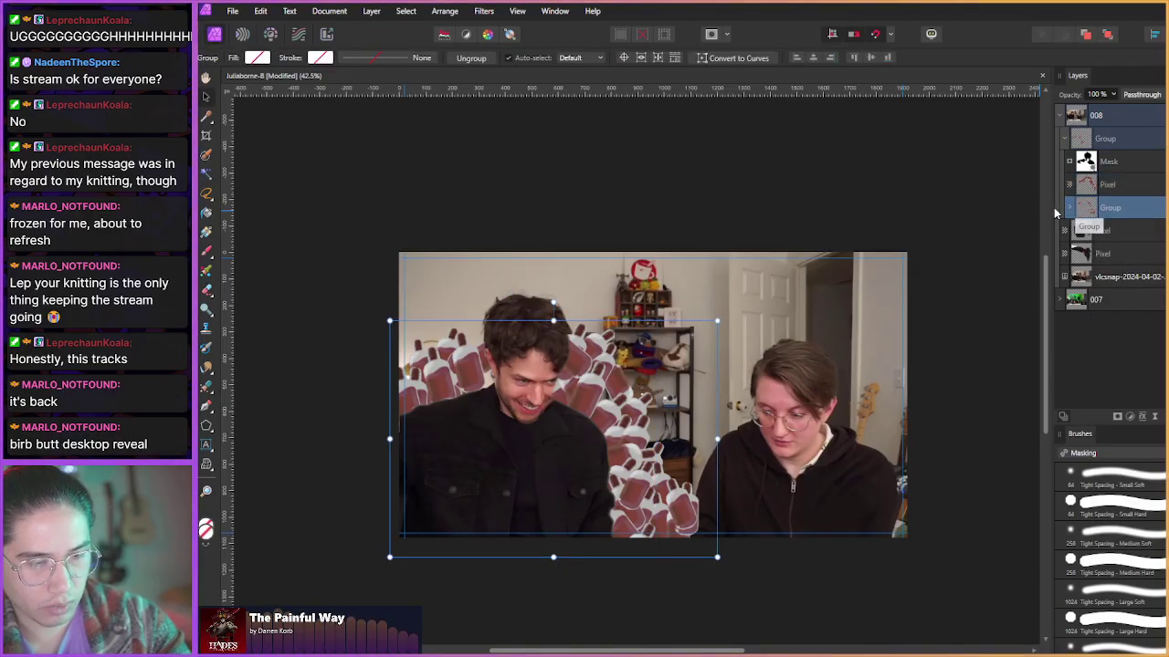
right_click(1083, 210)
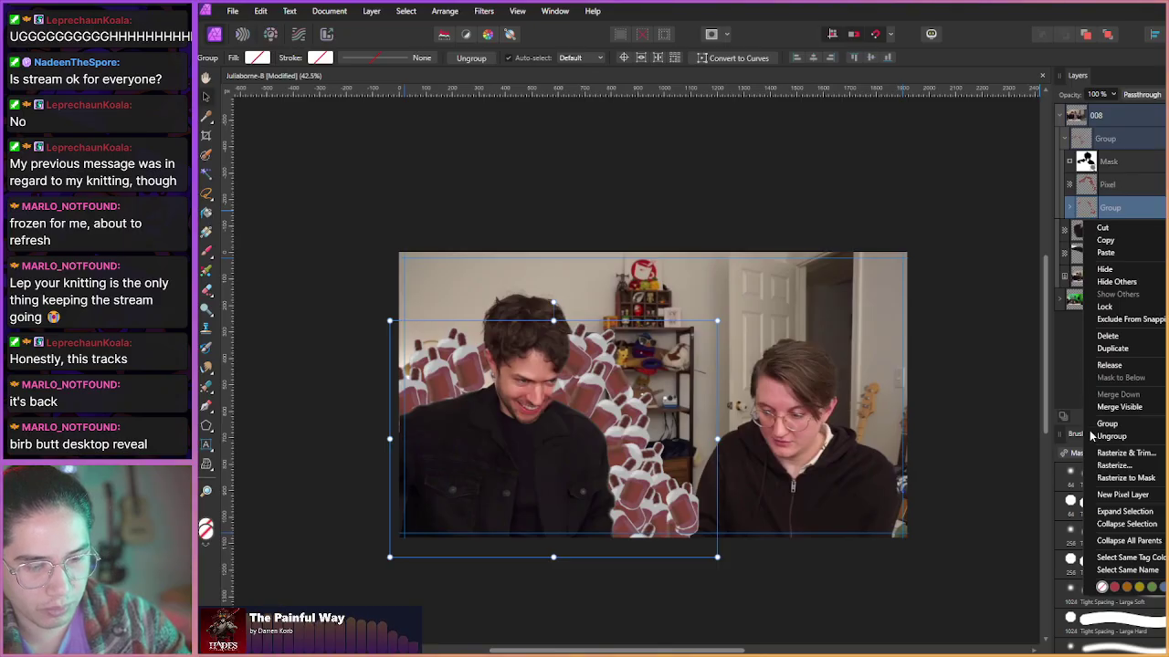
click(1099, 467)
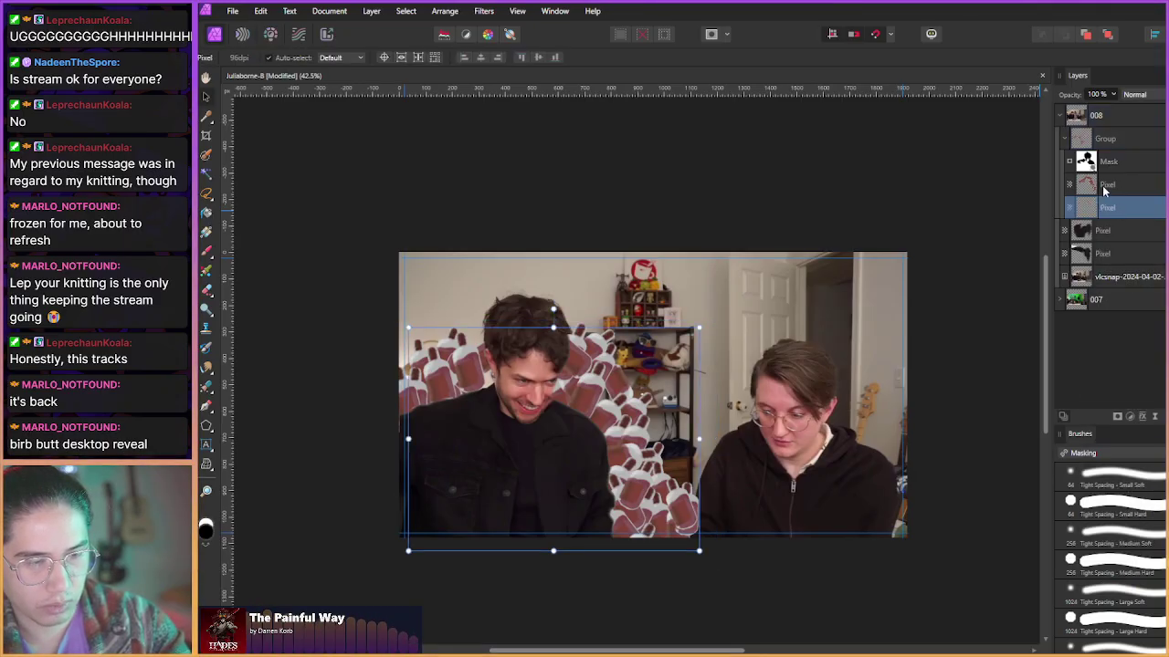
- Merge the trail layer with the rasterized bottle copies and nest the detached mask inside the merged layer
click(1104, 187)
key(ctrl+e)
drag(1099, 169, 1066, 185)
click(1070, 164)
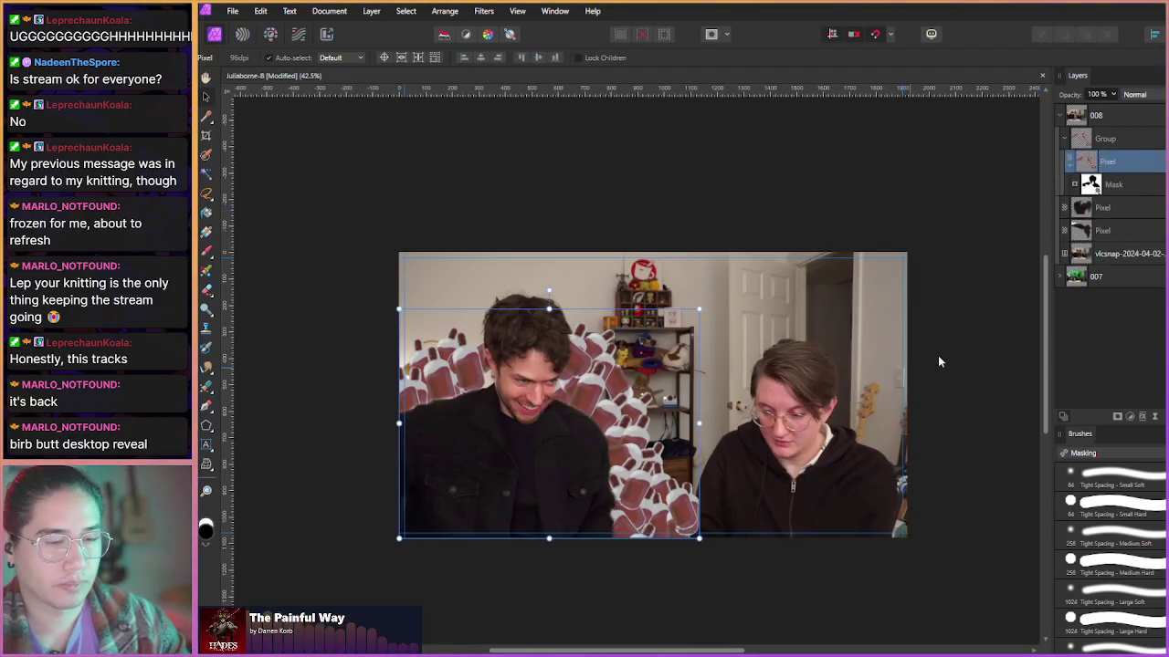
- Paint on the merged layer's mask with a 64 px brush to hide the bottles overlapping the right-hand person's sleeve
click(1113, 185)
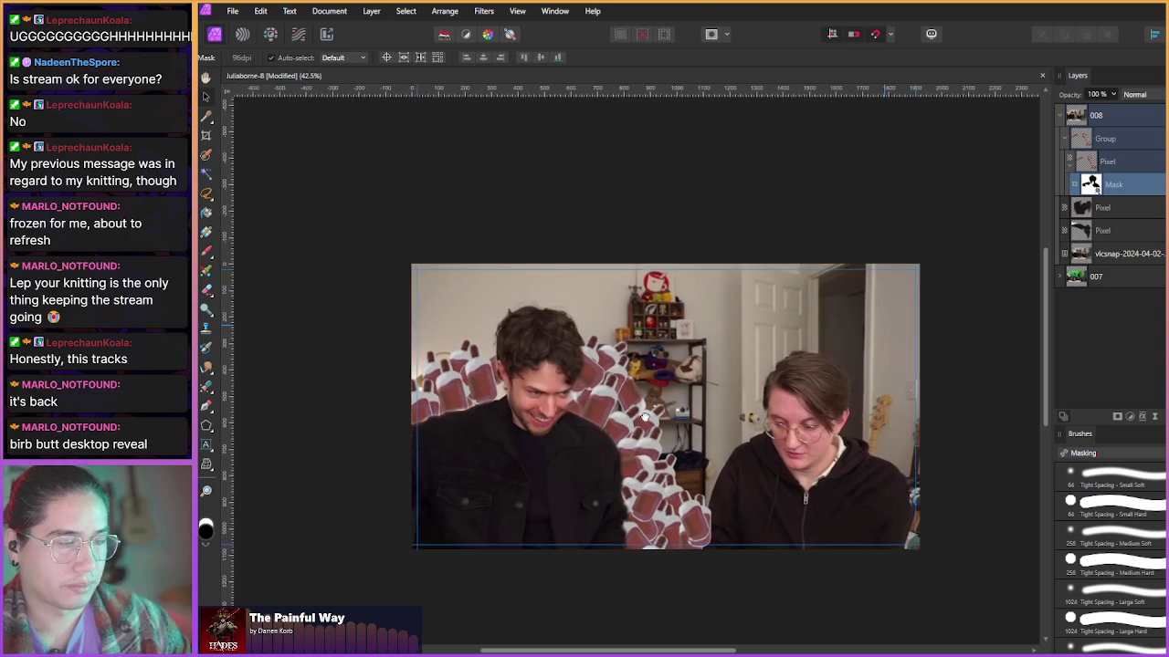
drag(642, 417, 649, 420)
scroll(578, 425, up, 1)
drag(579, 425, 535, 397)
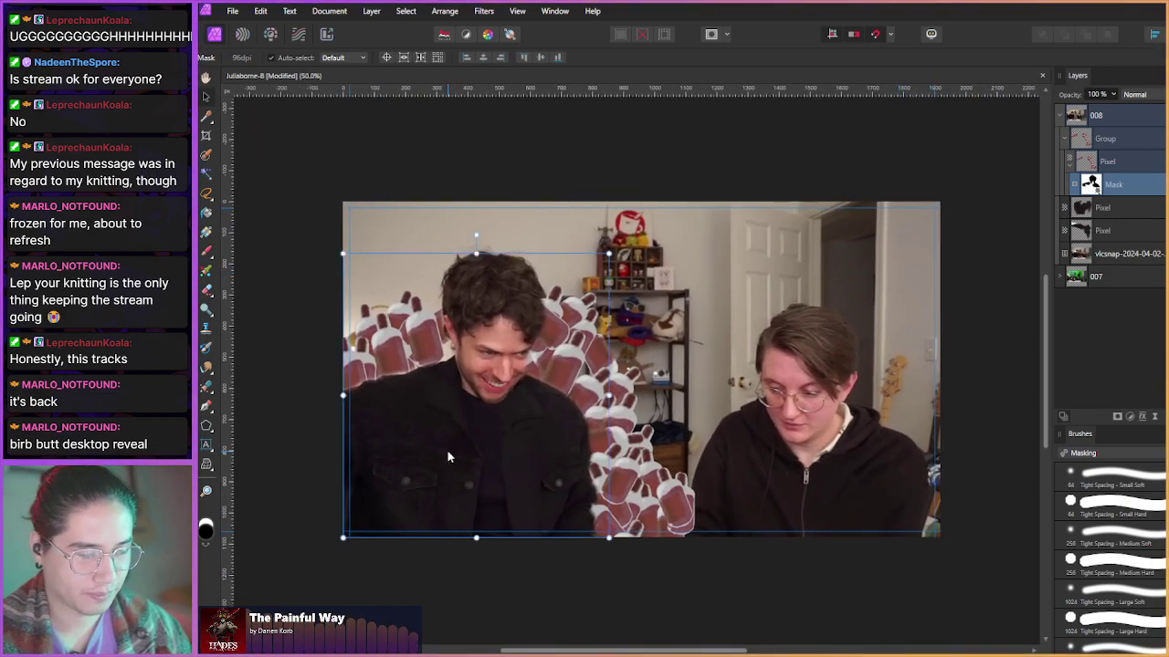
scroll(635, 484, up, 2)
drag(635, 484, 593, 378)
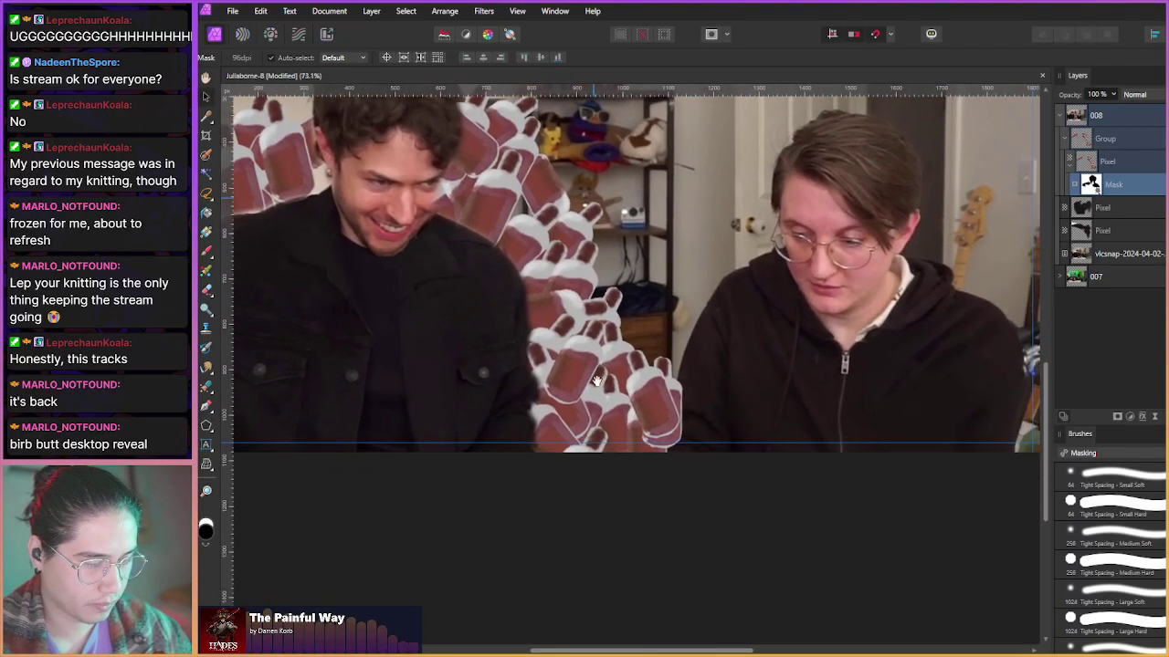
key(b)
mouse_move(690, 387)
mouse_down()
mouse_move(672, 453)
mouse_move(678, 390)
mouse_up()
drag(676, 448, 680, 393)
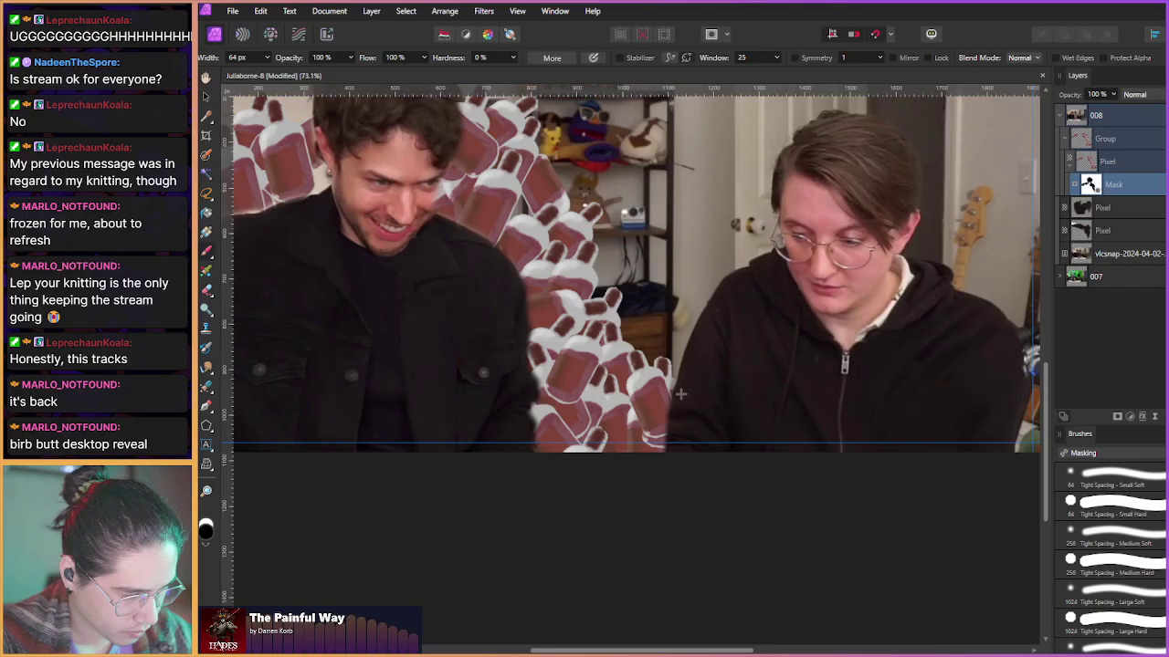
mouse_move(668, 467)
mouse_down()
mouse_move(672, 424)
mouse_move(649, 470)
mouse_up()
scroll(581, 429, down, 5)
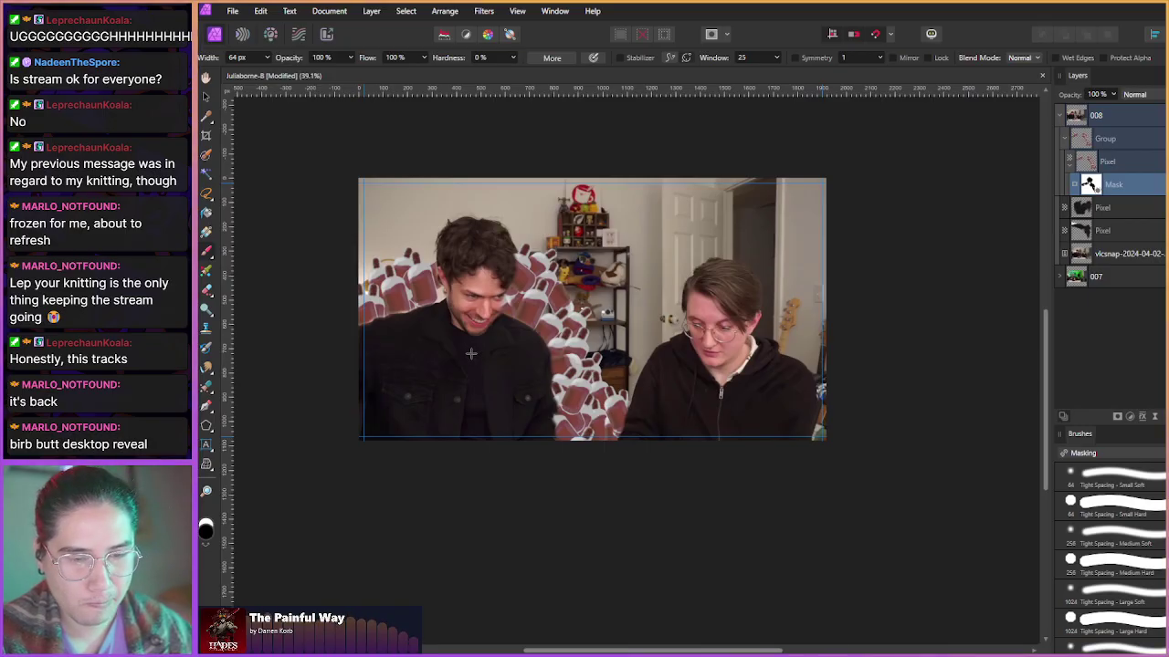
- Add a new pixel layer and place it directly beneath the bottle group in 008
click(1110, 256)
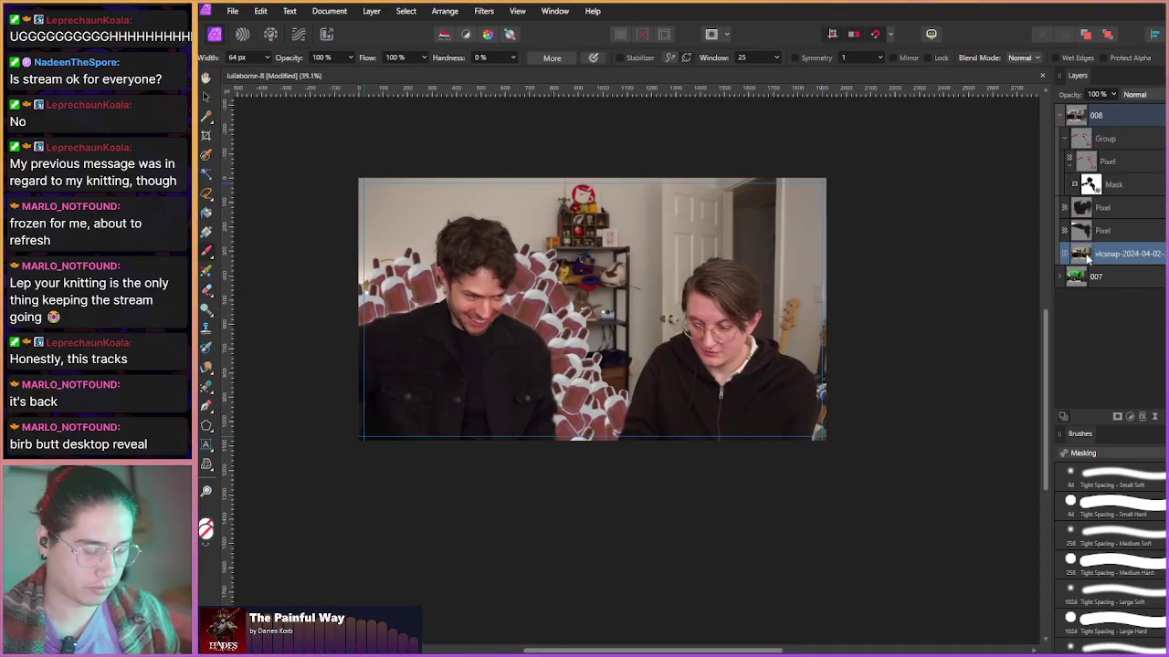
key(g)
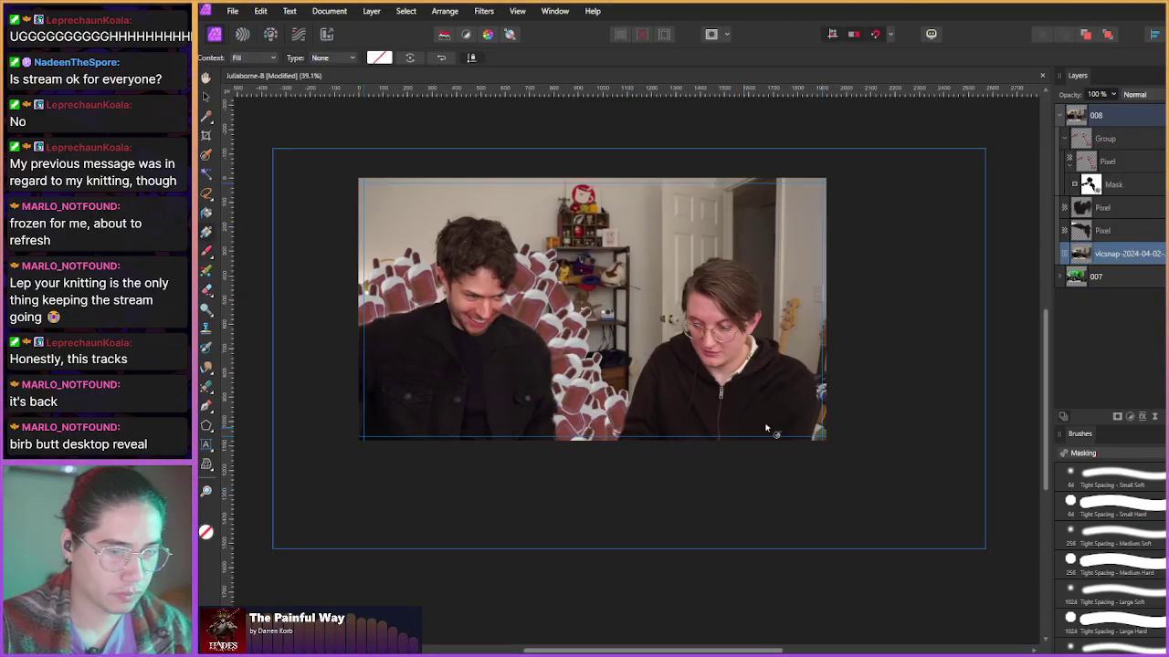
key(ctrl+shift+n)
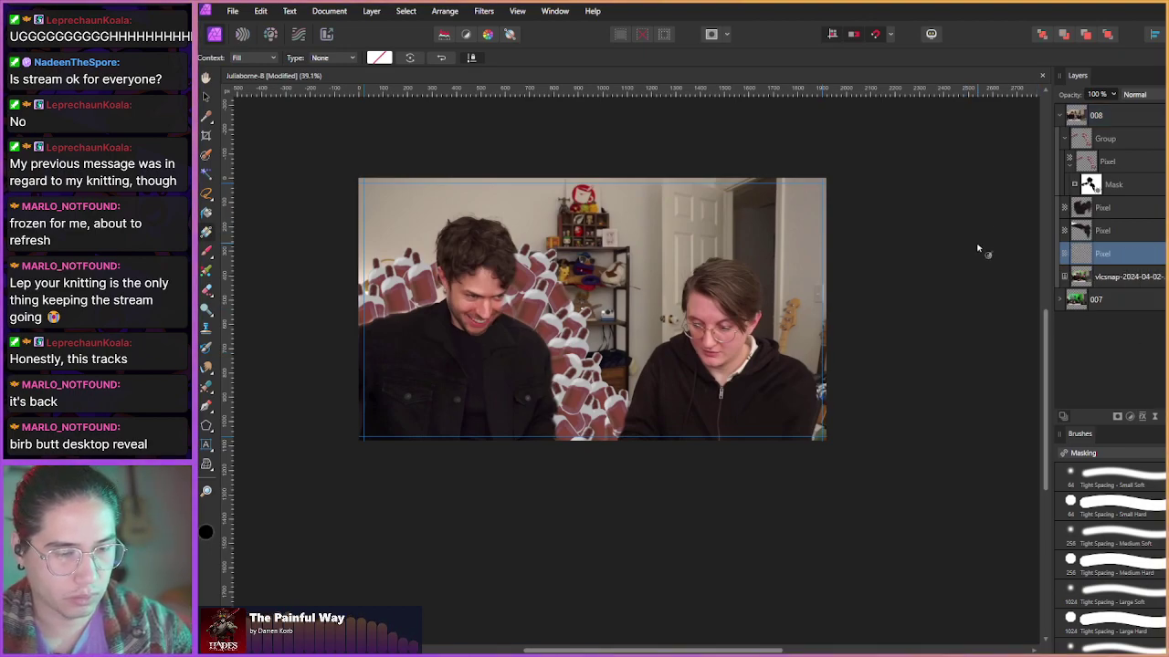
drag(1103, 264, 1097, 216)
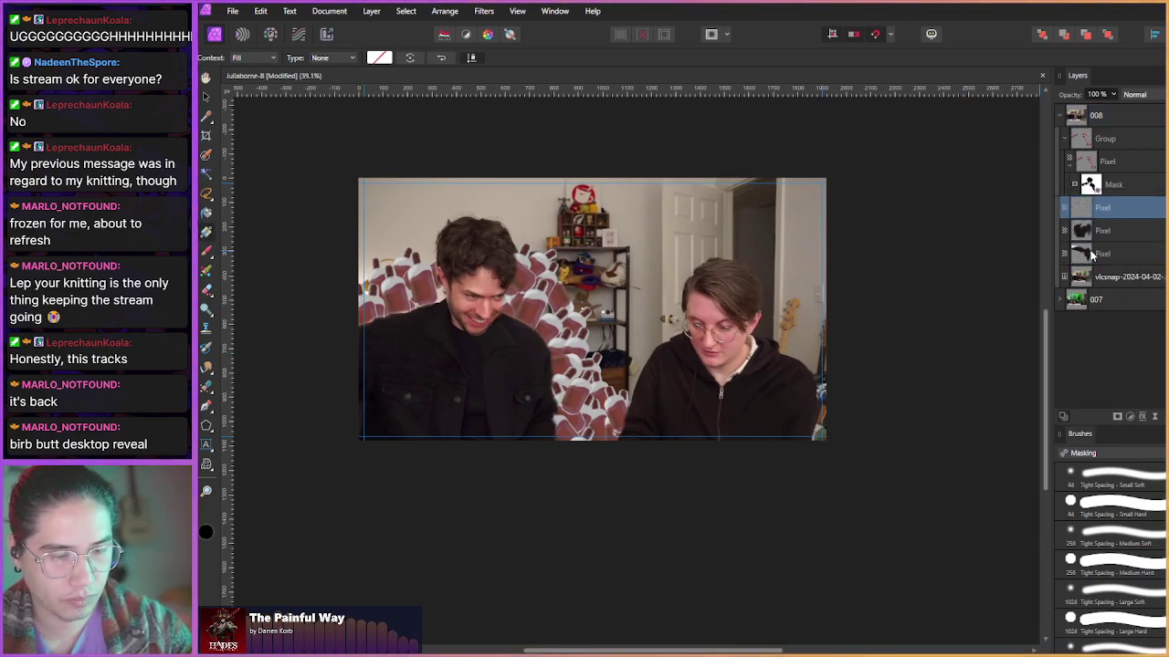
- Group the two retouching pixel layers together with the vlcsnap photo layer
click(1095, 231)
shift+click(1096, 256)
shift+click(1114, 277)
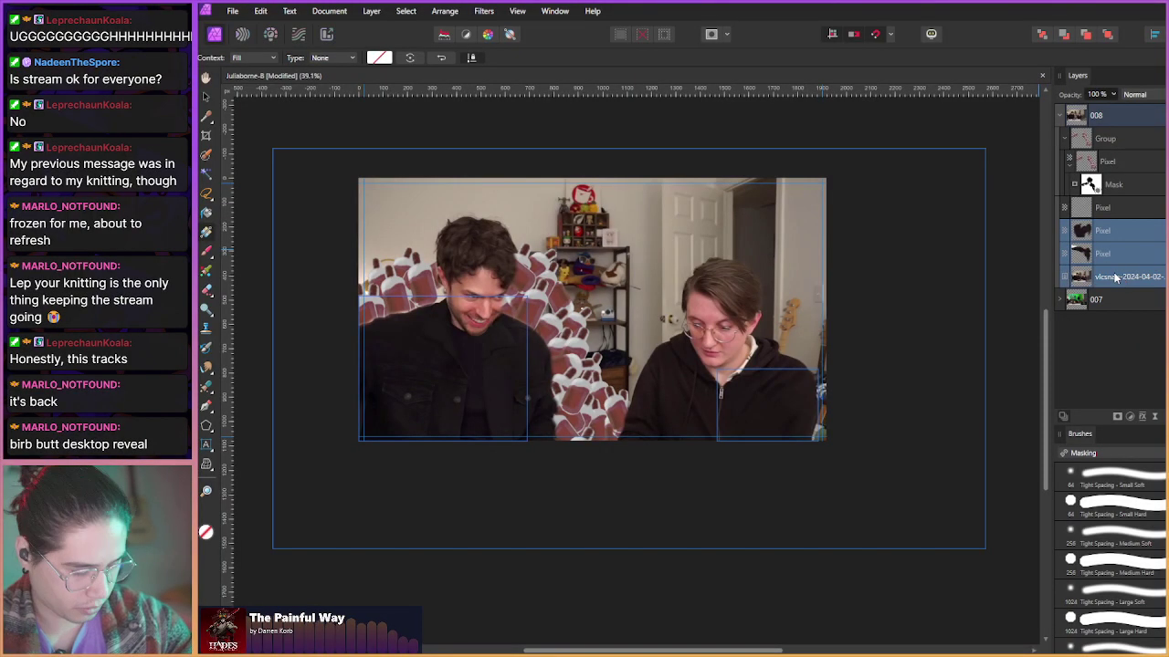
key(ctrl+g)
- Fill the empty pixel layer with a vertical linear gradient from black at the image's top to white below it
click(1102, 212)
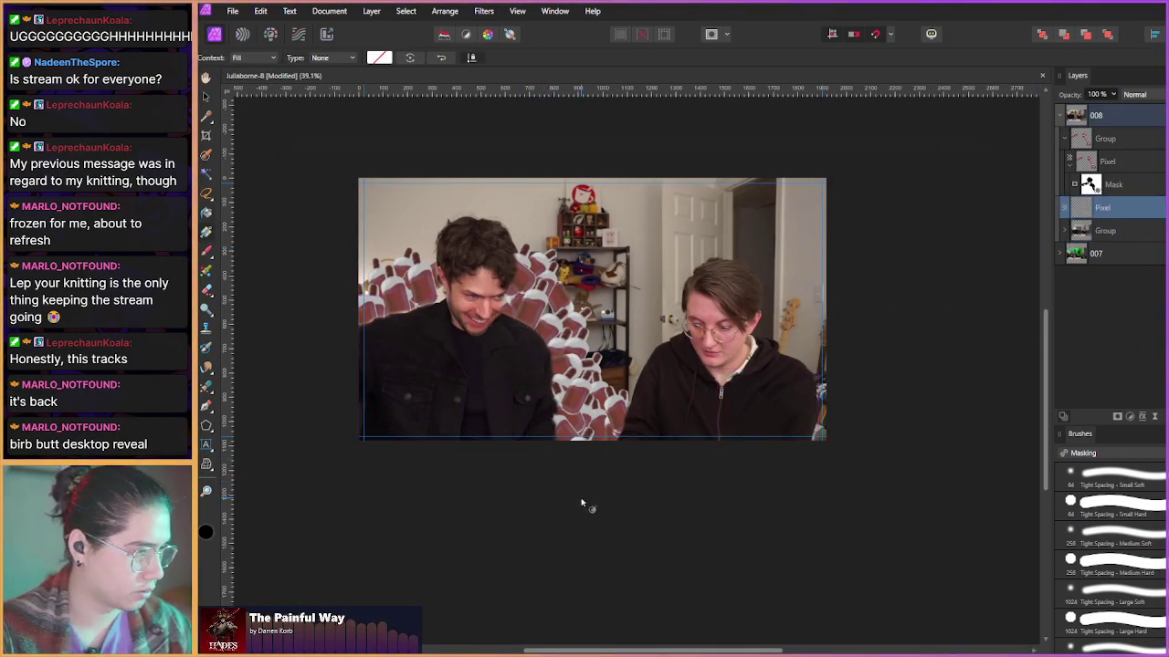
drag(570, 509, 570, 205)
drag(569, 508, 567, 510)
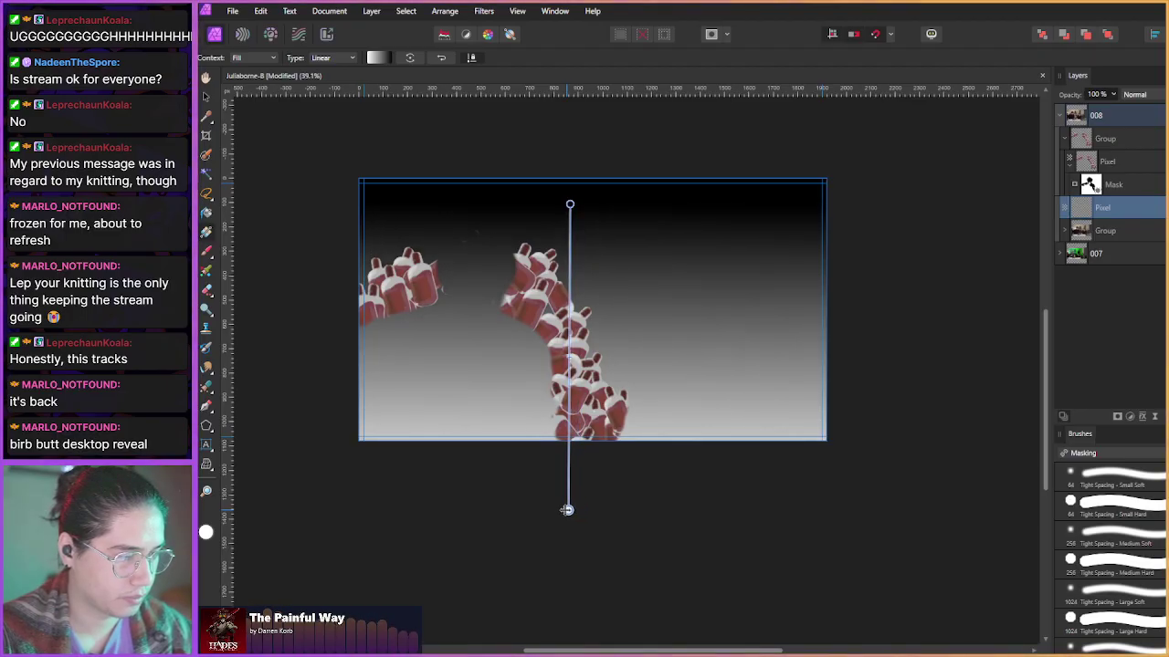
- Recolour the gradient layer's fill to run from orange at the image's top to red at its base
click(375, 57)
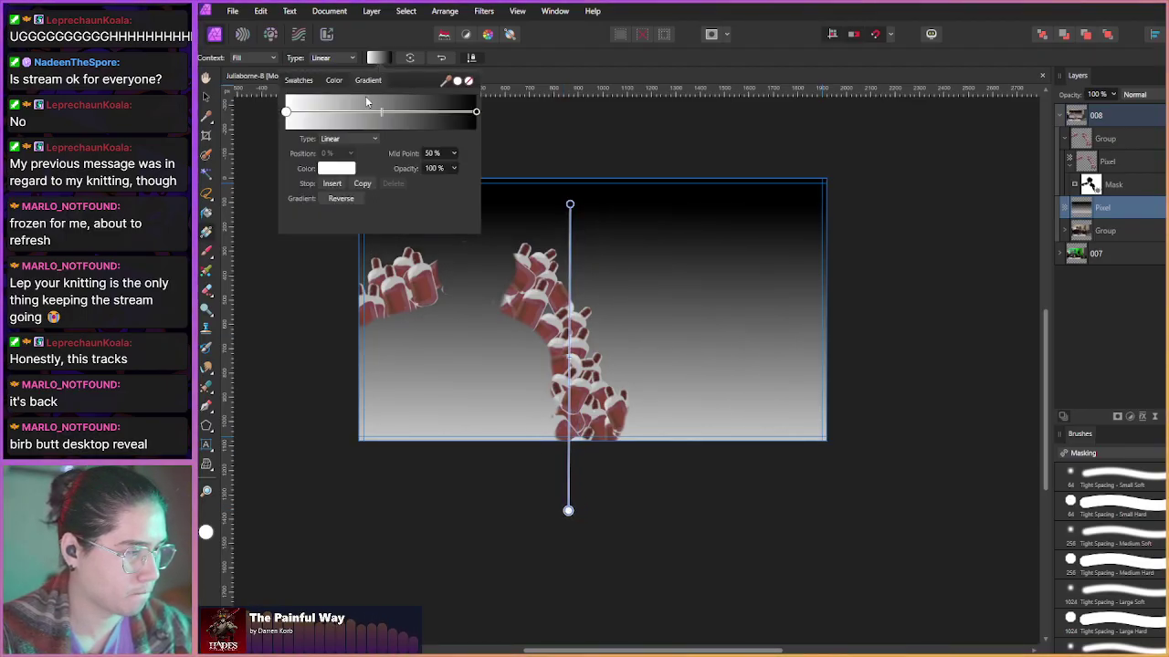
click(334, 169)
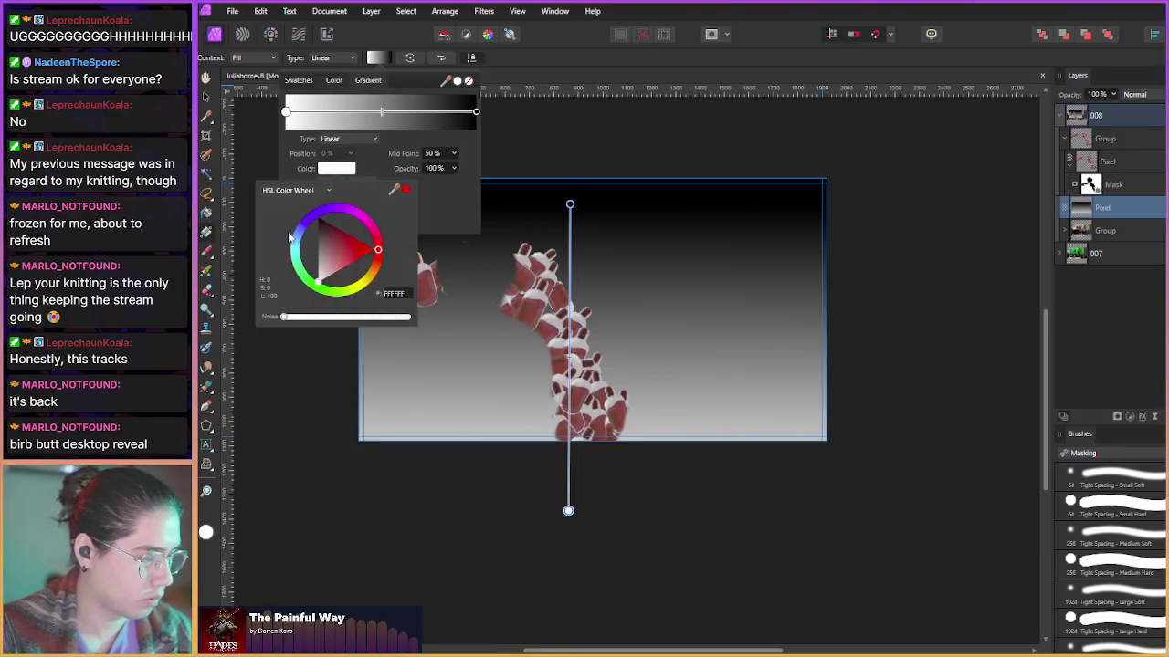
click(379, 264)
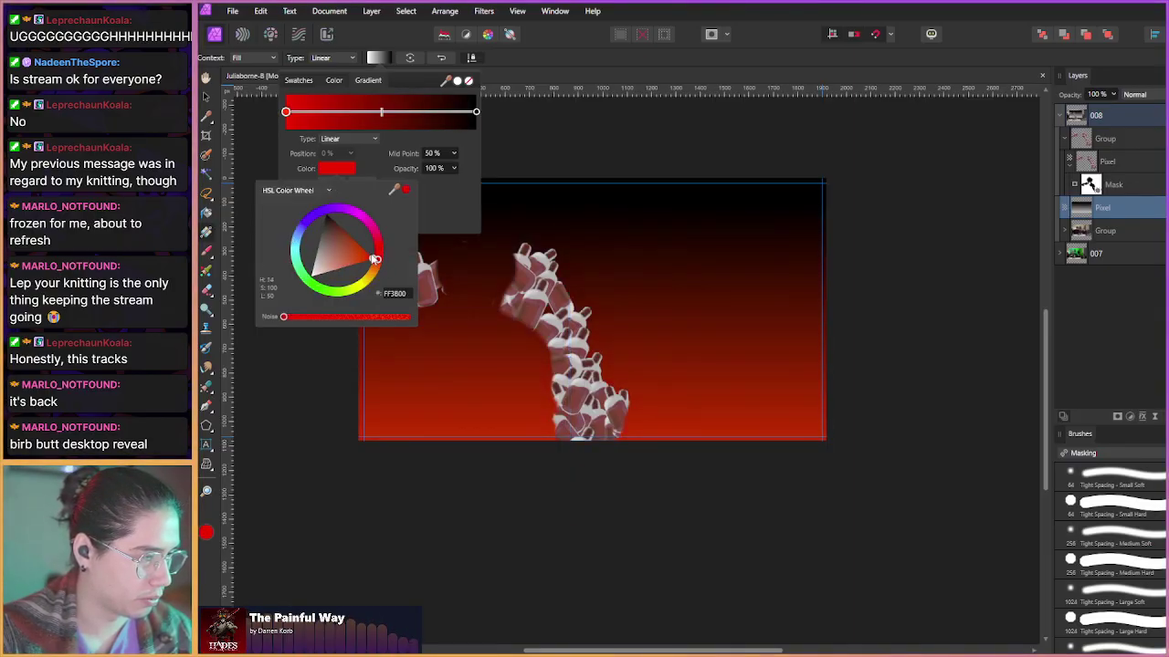
click(474, 113)
click(336, 168)
drag(361, 255, 360, 270)
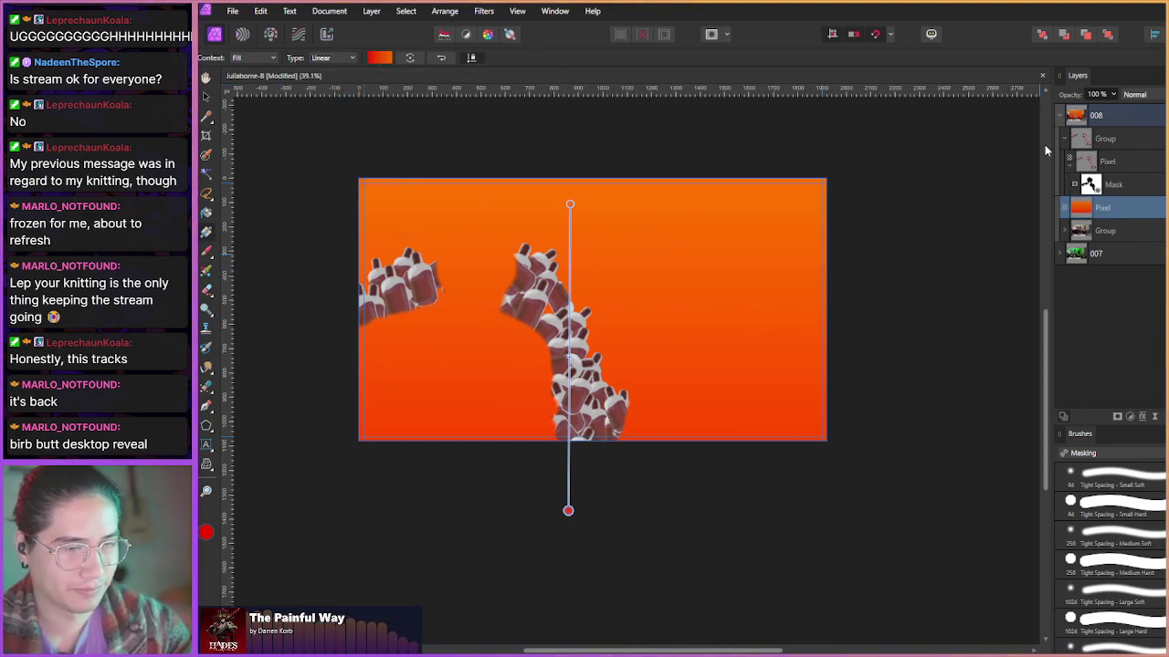
- Set the gradient layer's blend mode to Color
click(1135, 94)
scroll(1132, 274, down, 5)
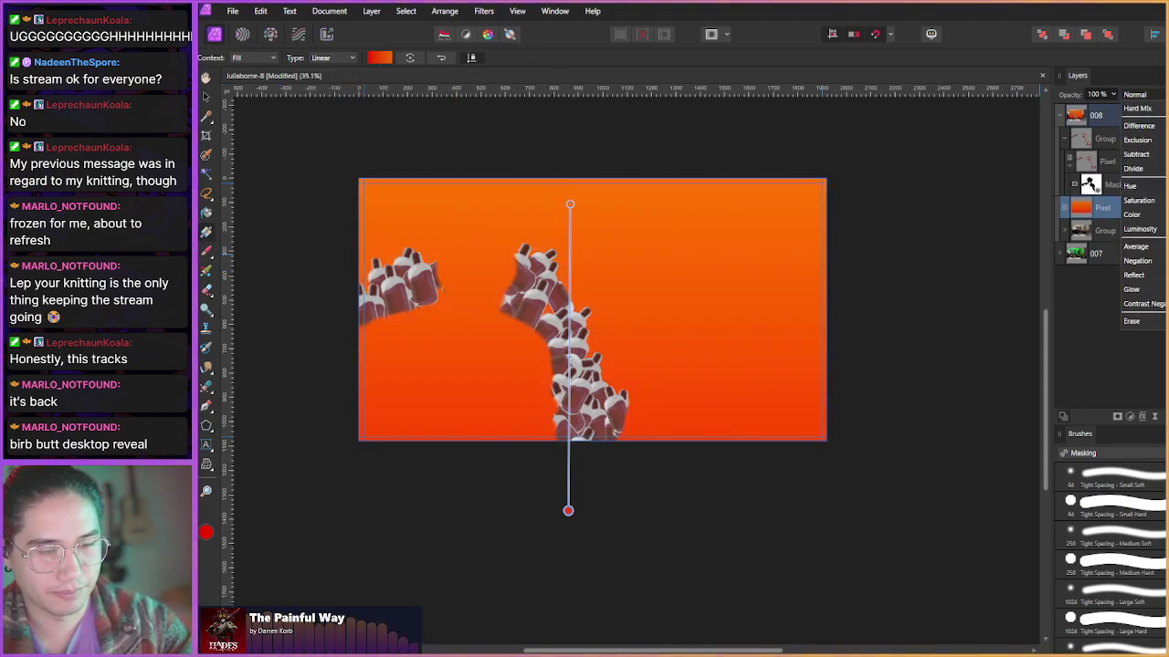
click(1121, 301)
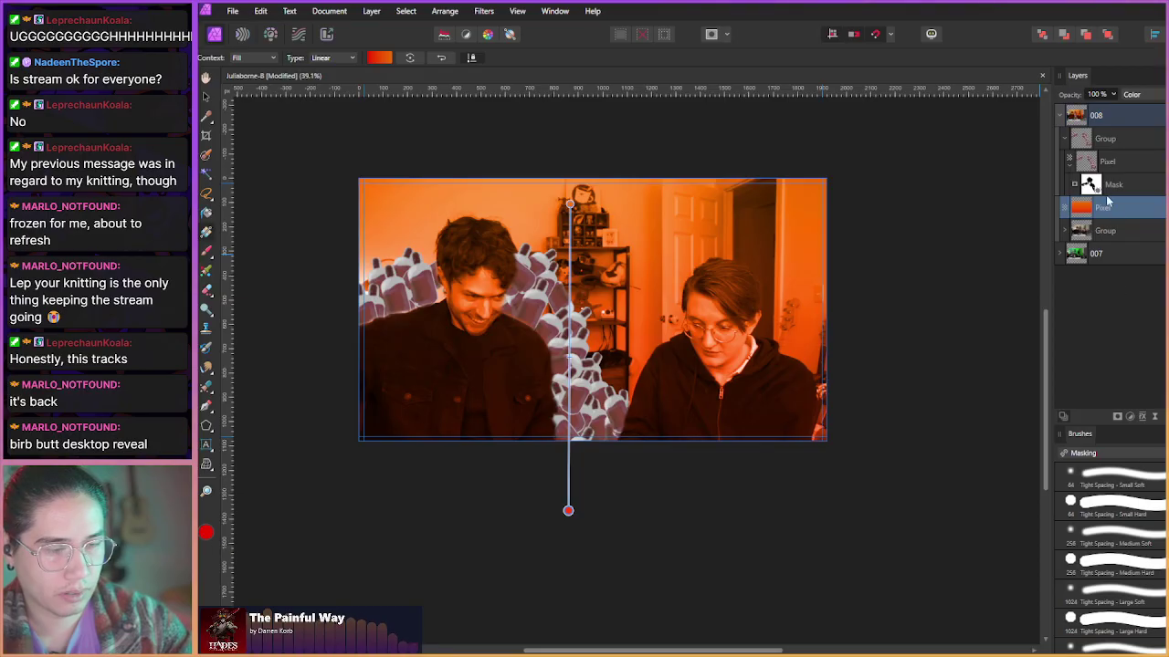
- Reposition the gradient's endpoints, with the red end just inside the image's lower edge and the orange end above its upper edge
drag(568, 508, 573, 422)
drag(569, 202, 569, 148)
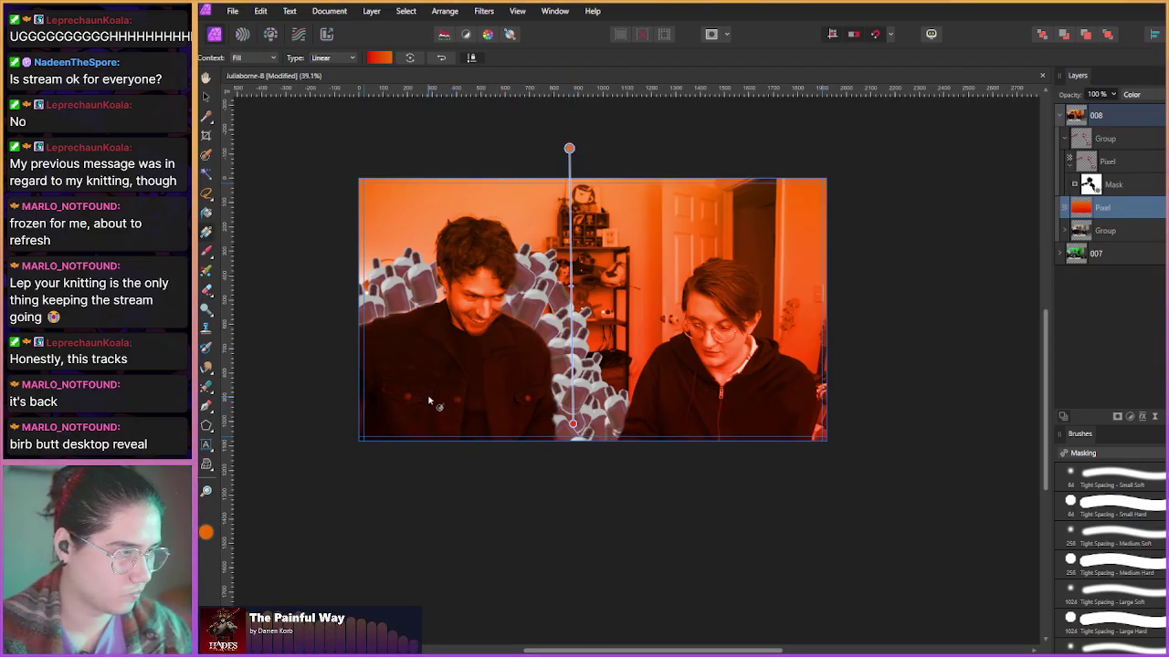
click(379, 59)
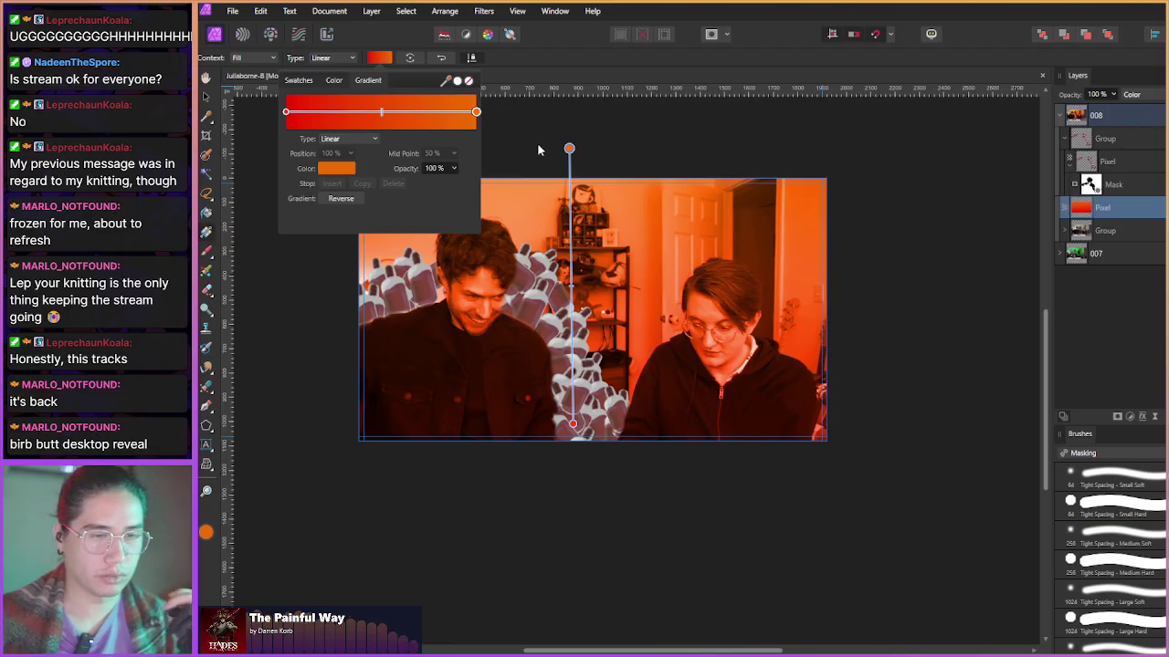
- Try other blend modes on the gradient layer, such as Hue, Pin Light, Soft Light and Screen, and settle on Multiply
click(1136, 94)
click(1148, 100)
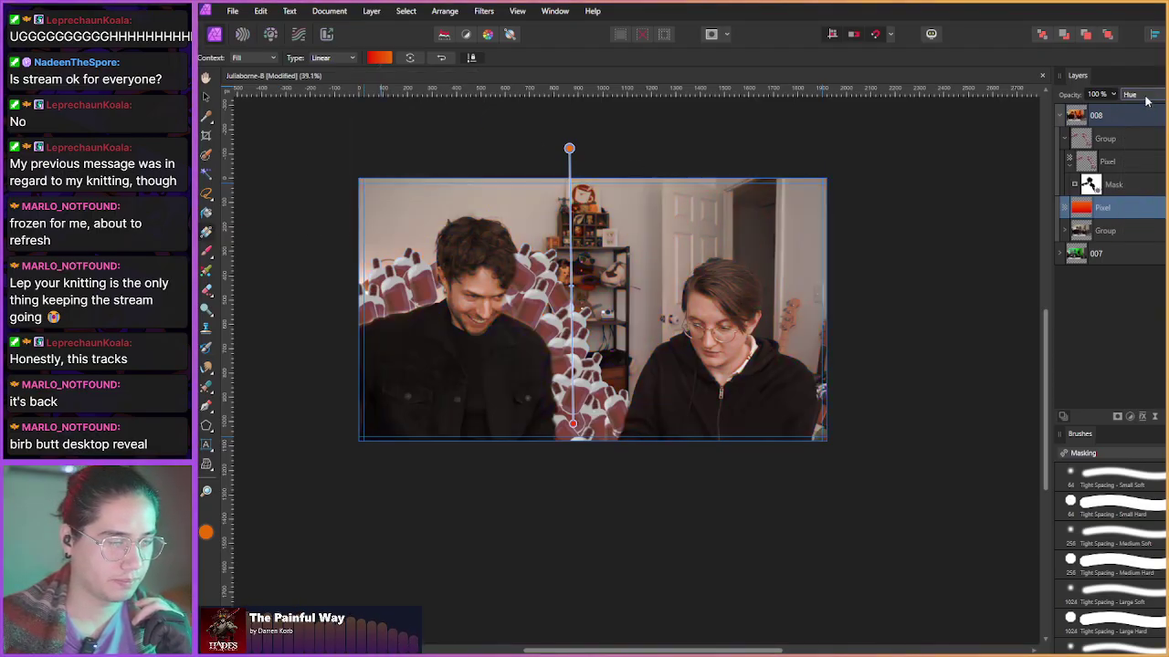
scroll(1148, 100, up, 6)
scroll(1147, 100, up, 4)
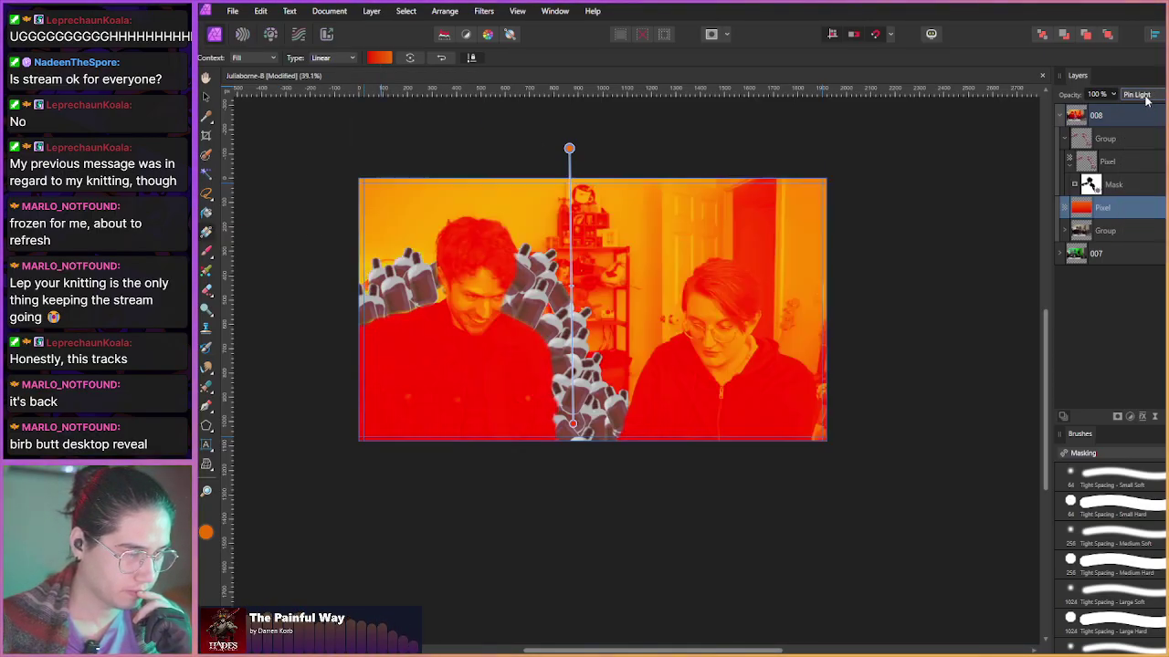
scroll(1147, 100, up, 4)
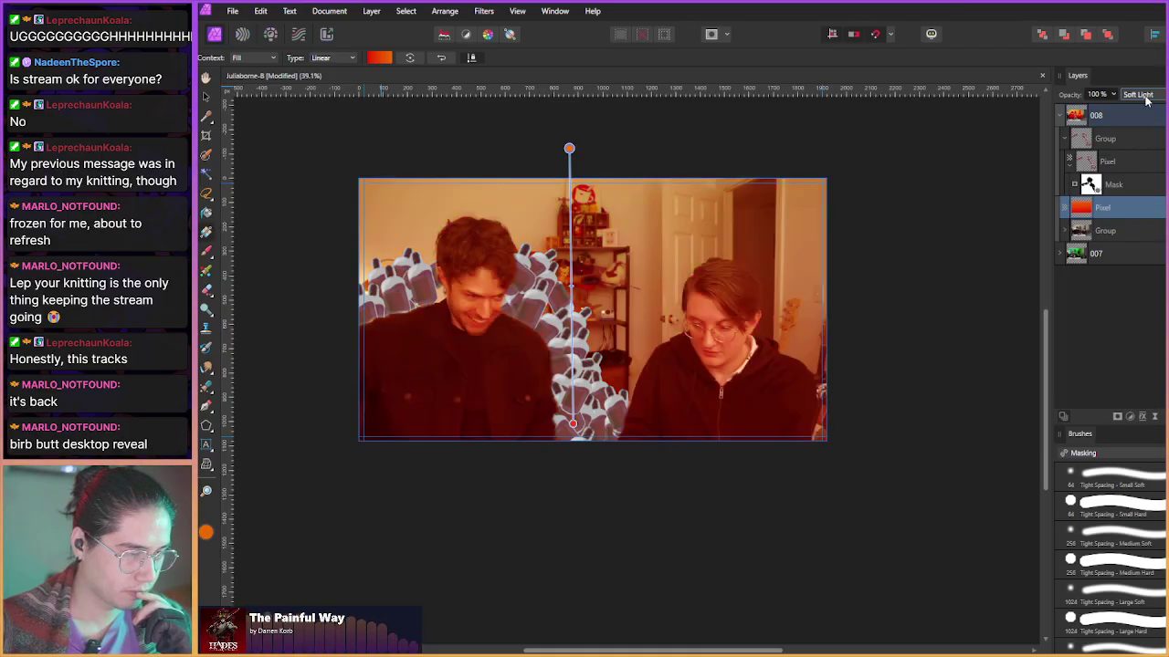
scroll(1146, 100, up, 4)
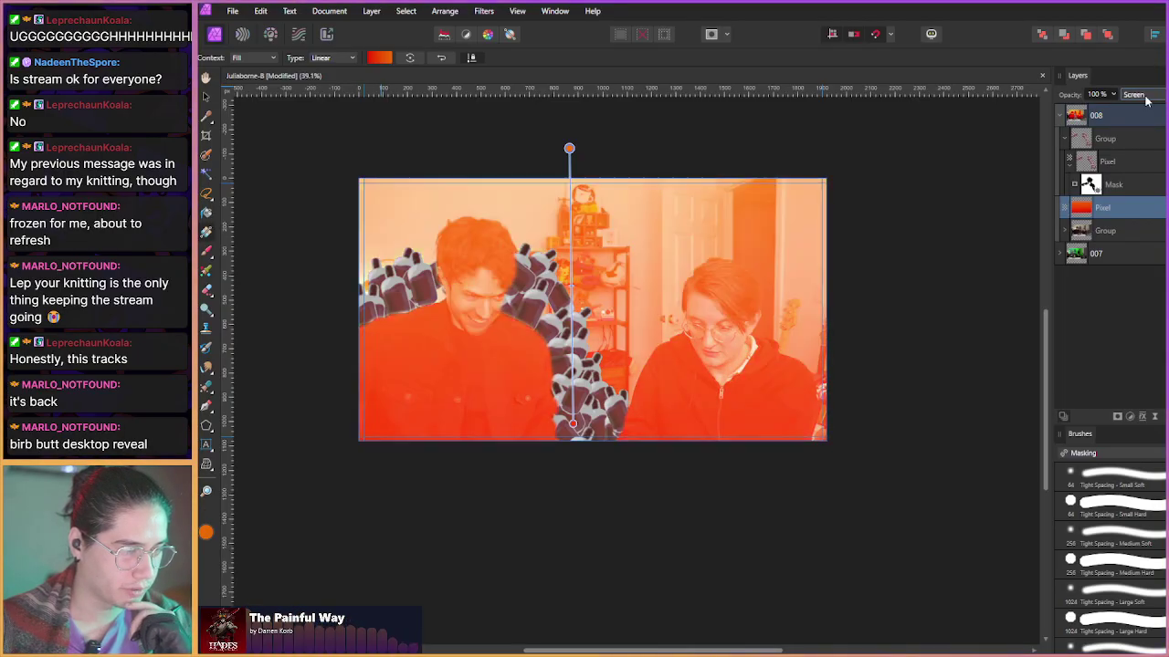
scroll(1146, 101, up, 2)
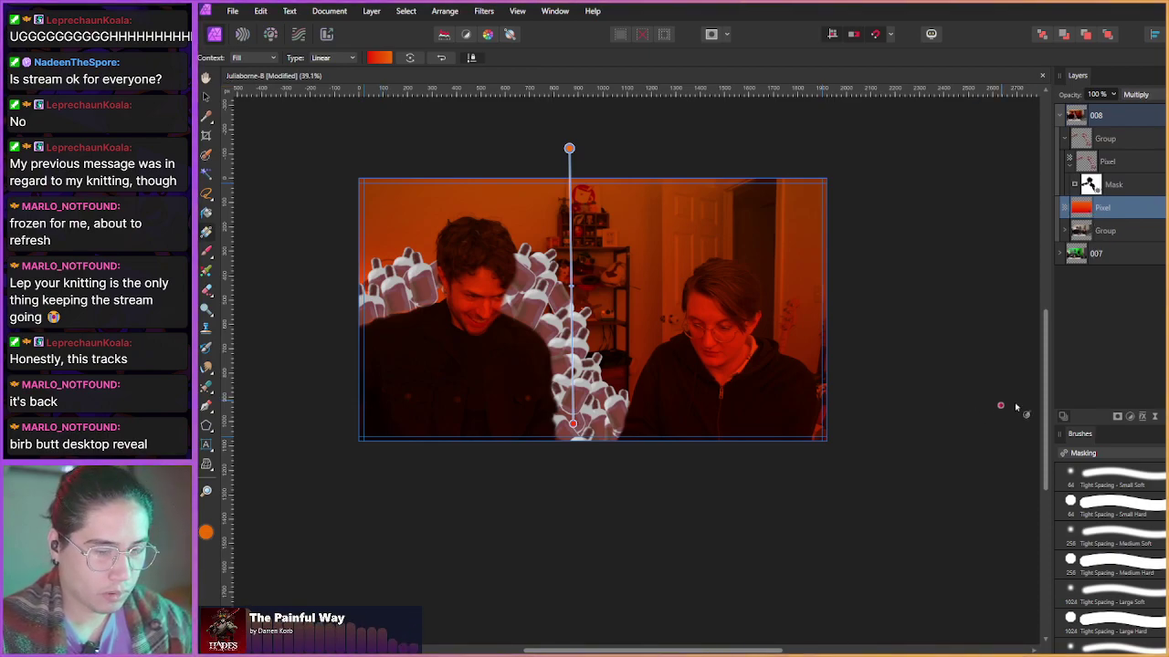
- Add a mask to the gradient layer and clear the gradient from the right-hand person with a soft 56.9 px brush
click(1115, 417)
key(b)
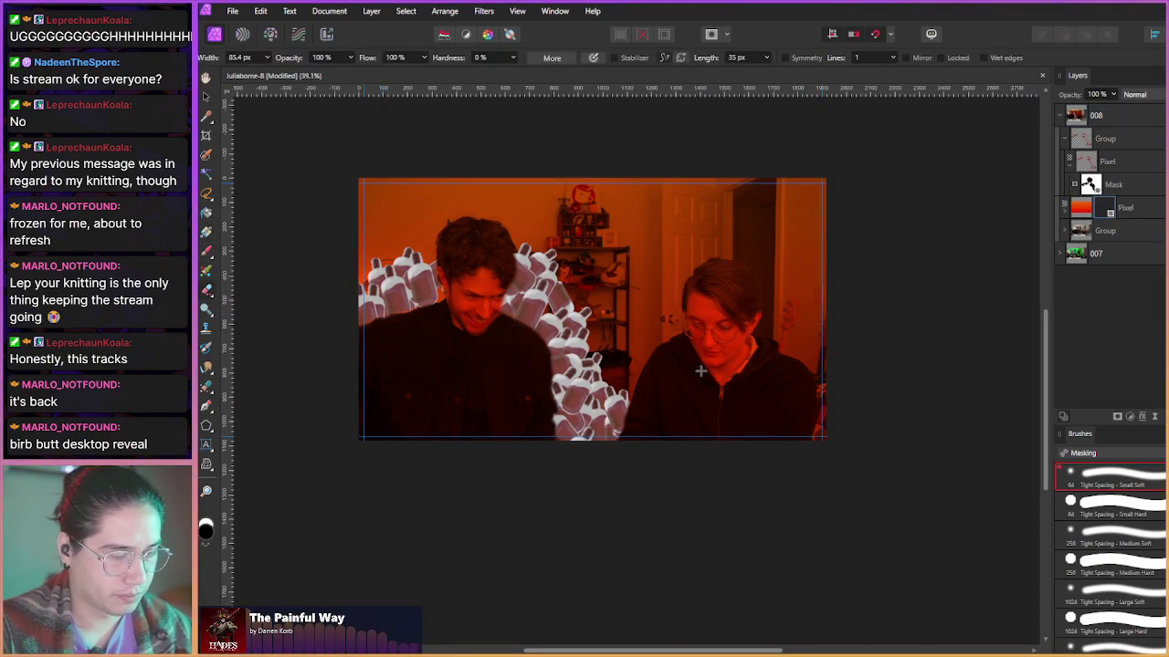
scroll(691, 333, up, 3)
mouse_move(654, 308)
mouse_down()
mouse_move(687, 294)
mouse_move(683, 309)
mouse_move(747, 344)
mouse_move(752, 381)
mouse_move(715, 468)
mouse_move(726, 358)
mouse_move(715, 350)
mouse_move(691, 441)
mouse_move(672, 431)
mouse_move(658, 314)
mouse_move(604, 463)
mouse_move(589, 321)
mouse_move(566, 443)
mouse_move(548, 466)
mouse_move(549, 288)
mouse_move(576, 294)
mouse_move(508, 404)
mouse_move(535, 330)
mouse_move(504, 409)
mouse_move(567, 315)
mouse_move(551, 386)
mouse_move(570, 319)
mouse_move(577, 369)
mouse_move(553, 267)
mouse_move(572, 249)
mouse_move(570, 232)
mouse_move(592, 223)
mouse_move(644, 254)
mouse_move(618, 328)
mouse_move(599, 252)
mouse_move(607, 326)
mouse_move(629, 314)
mouse_move(642, 328)
mouse_move(593, 301)
mouse_up()
scroll(545, 351, up, 2)
scroll(638, 303, up, 1)
scroll(638, 303, up, 3)
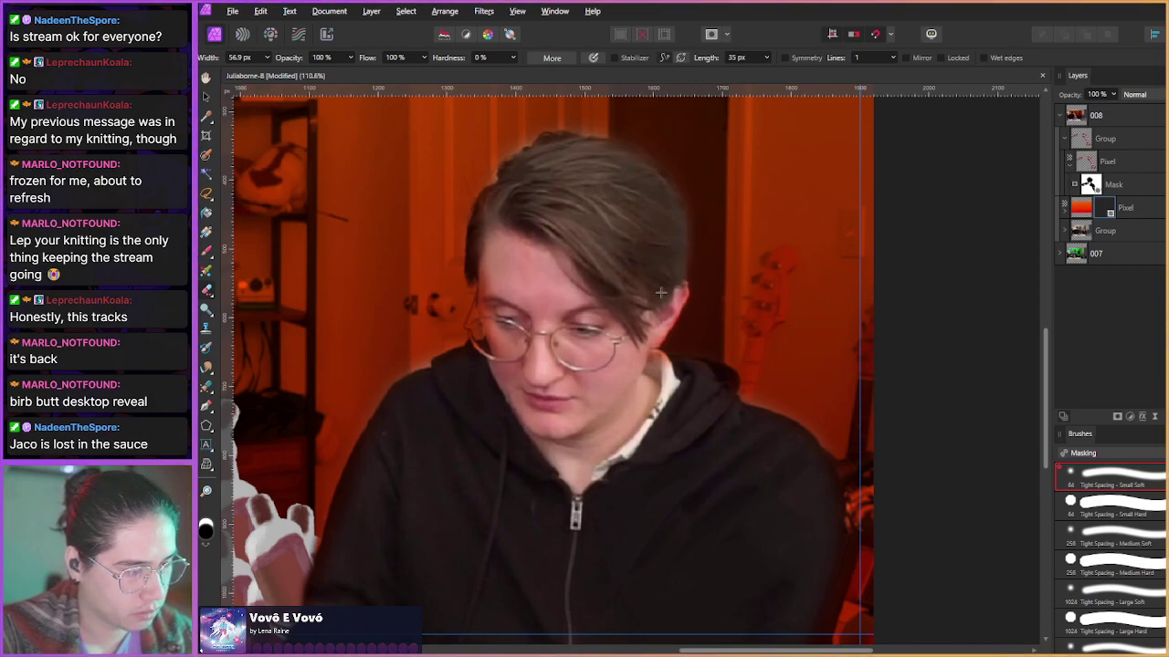
scroll(660, 293, down, 2)
scroll(660, 292, right, 2)
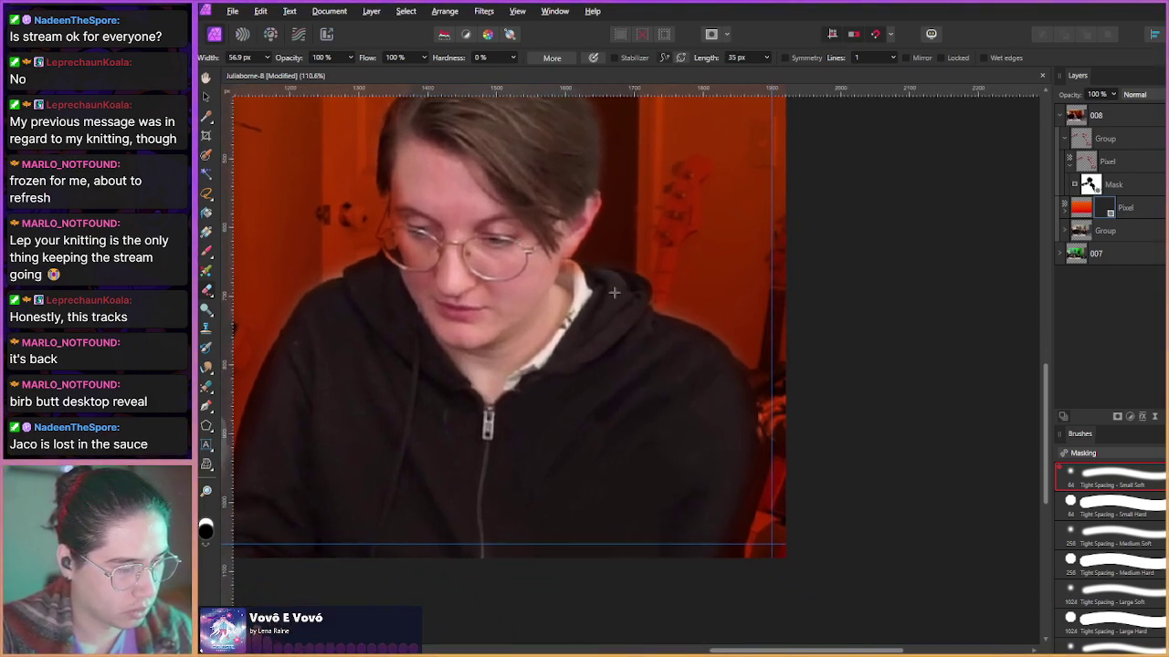
scroll(605, 281, down, 1)
scroll(604, 280, right, 1)
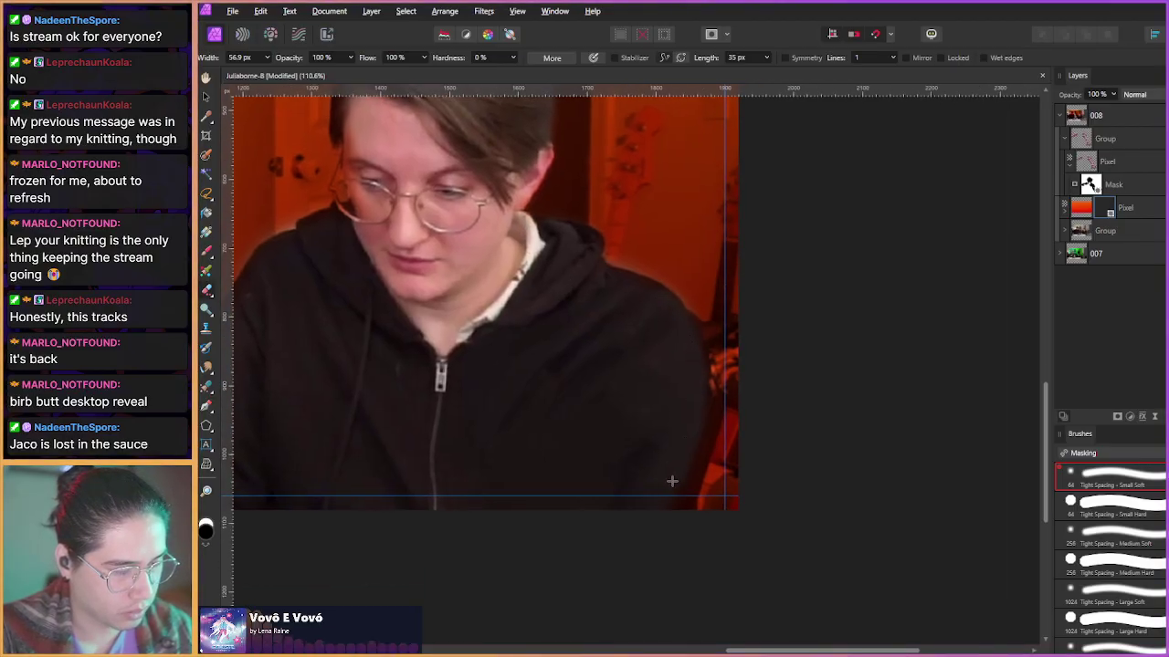
- Paint the gradient mask white with a soft 64 px brush to restore the tint beside the hoodie's right shoulder
key(x)
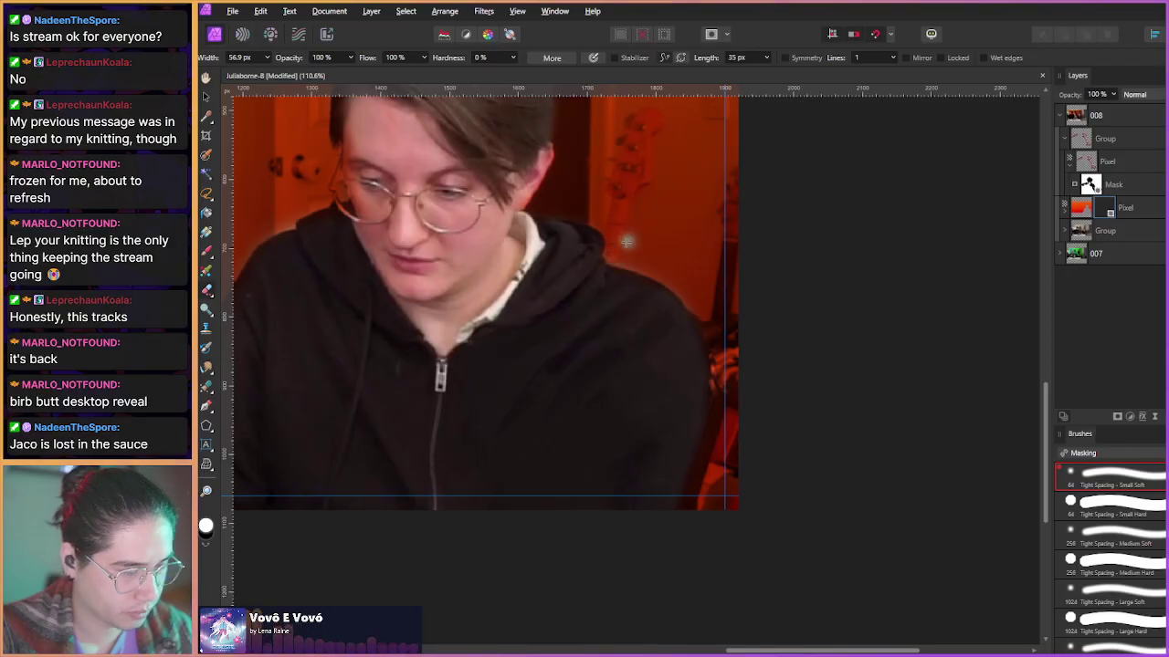
key(x)
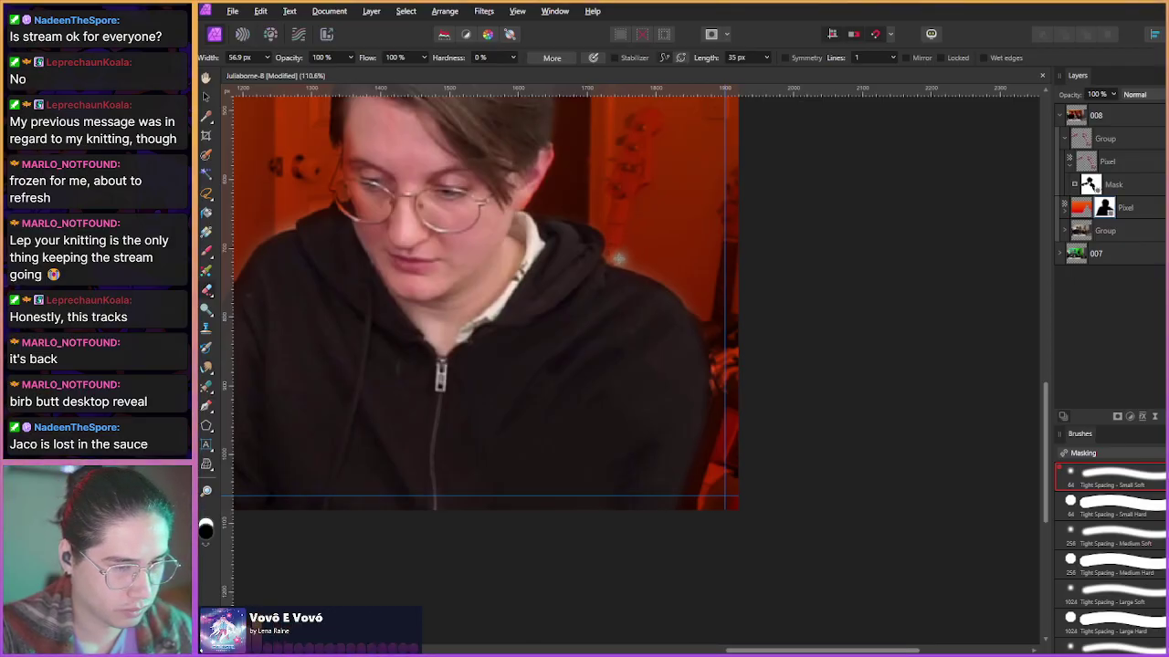
key(b)
key(x)
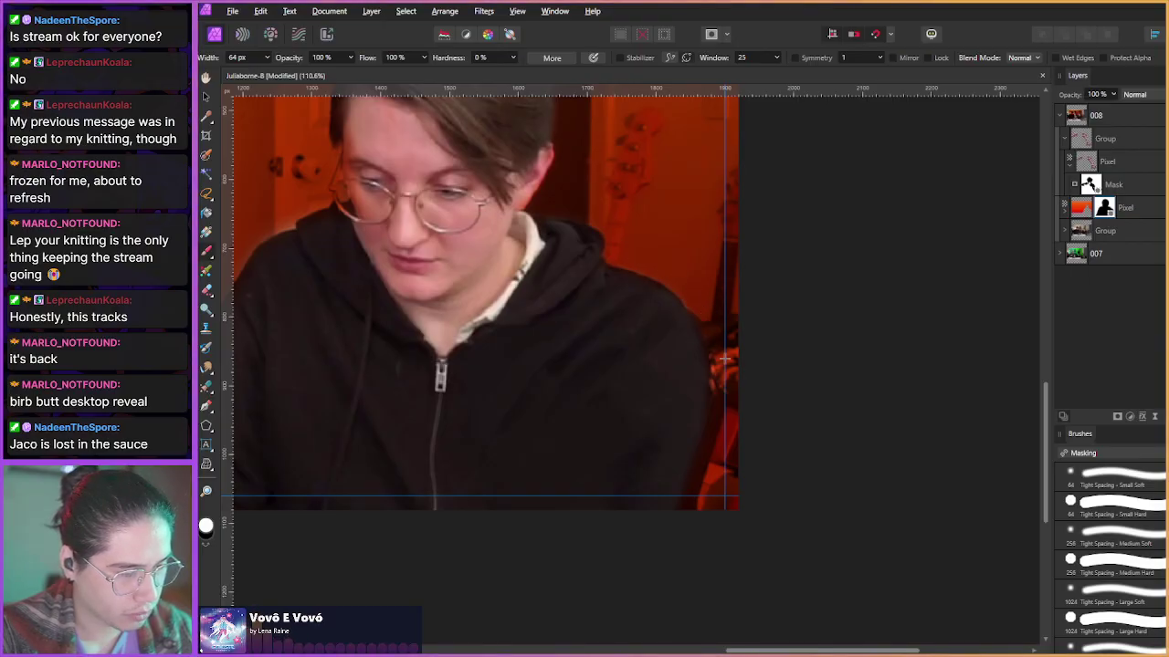
- Clean up the gradient mask along the hoodie's left sleeve and shoulder, enlarging the soft brush to 88.5 px
scroll(707, 421, left, 4)
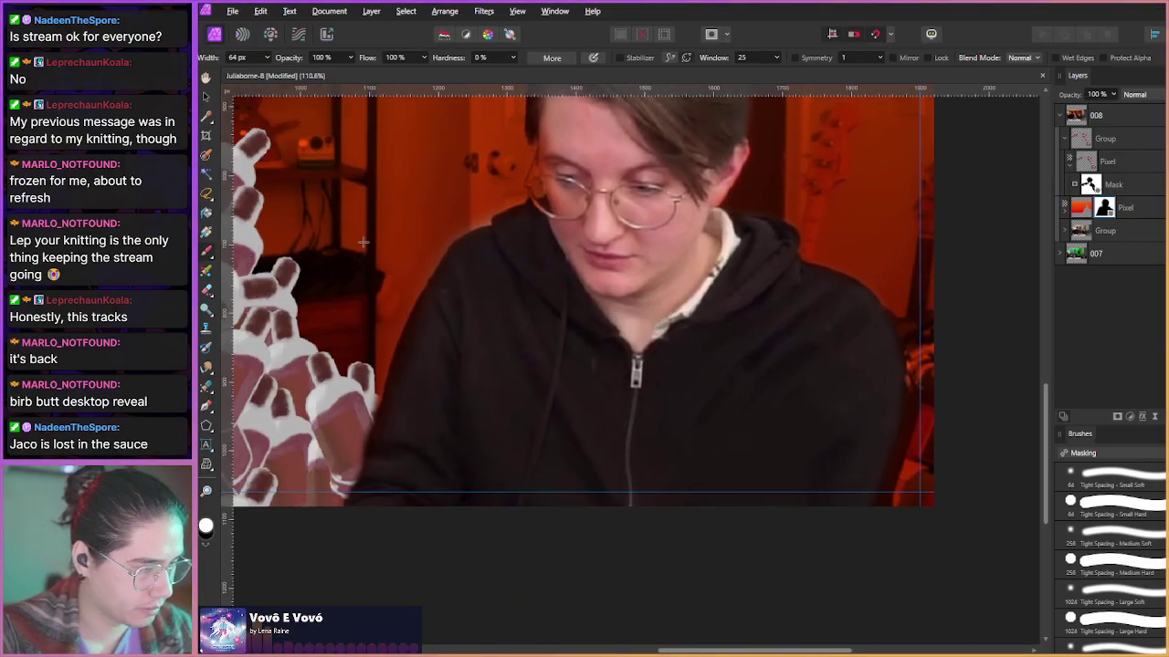
scroll(344, 344, left, 3)
scroll(344, 345, down, 2)
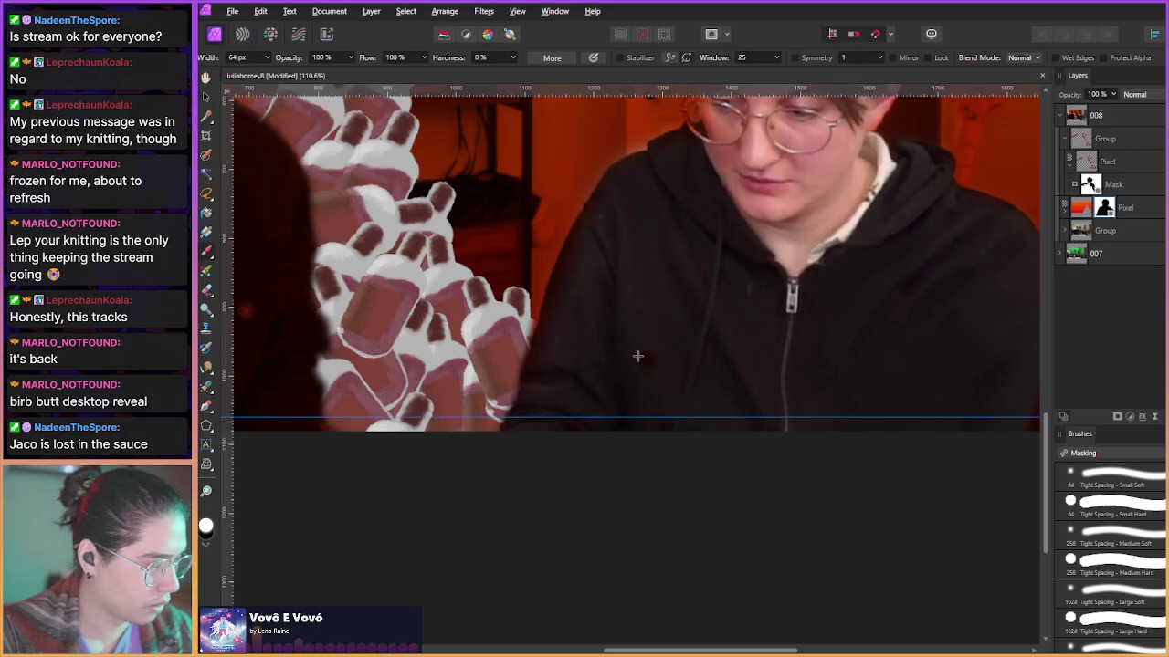
scroll(637, 356, up, 2)
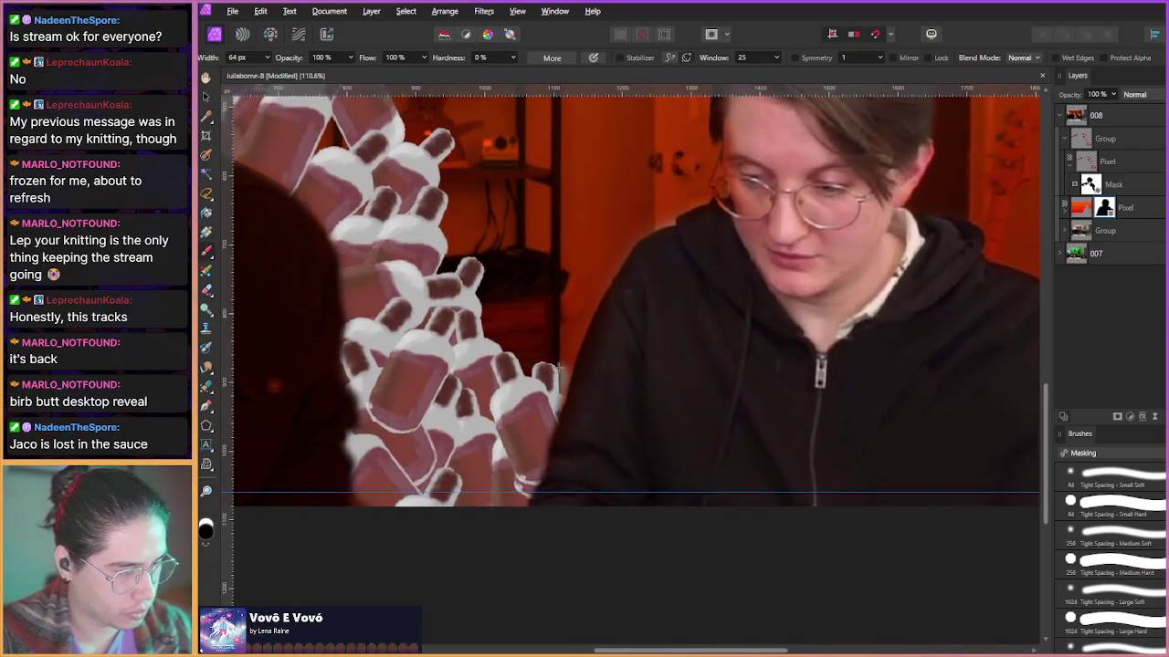
key(x)
drag(503, 522, 500, 515)
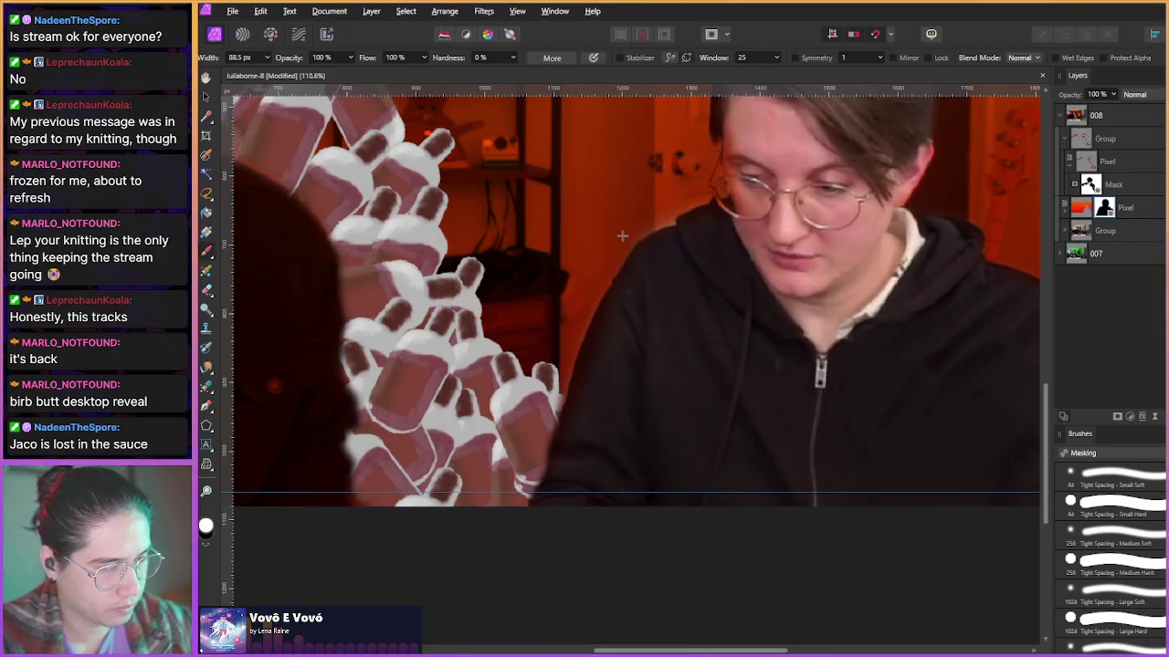
- Paint the gradient mask black over the man's chin and the right side of his jacket, using a soft brush up to 132.3 px
scroll(665, 207, left, 5)
scroll(665, 207, up, 1)
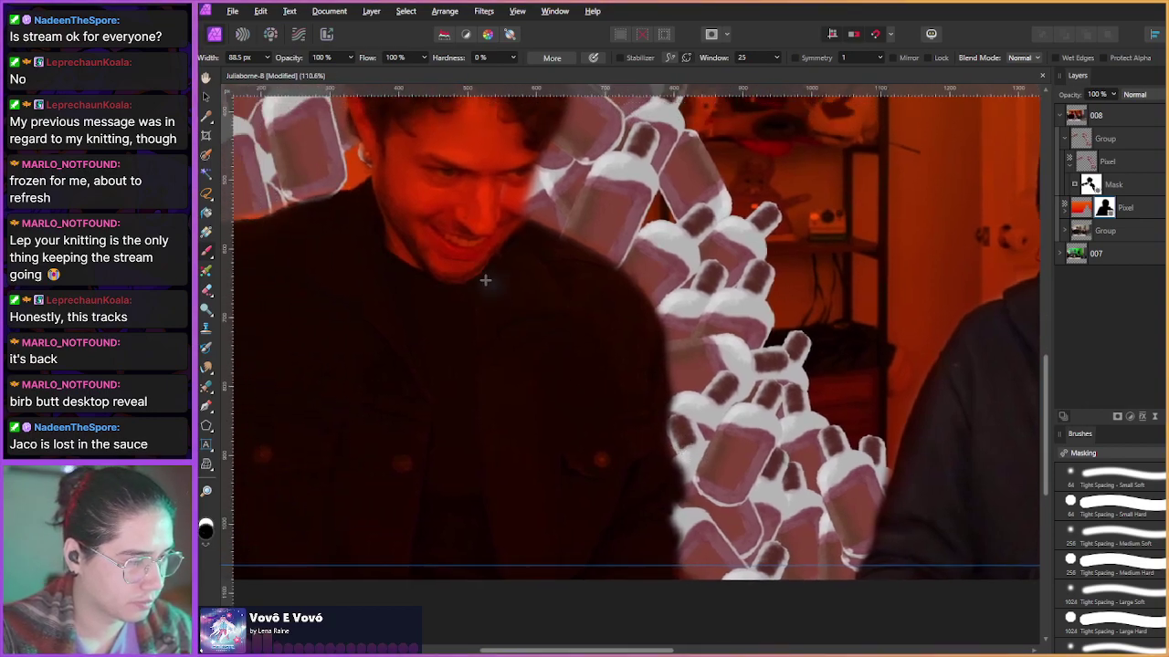
mouse_move(485, 280)
mouse_down()
mouse_move(527, 303)
mouse_move(461, 262)
mouse_move(525, 276)
mouse_move(478, 239)
mouse_move(582, 277)
mouse_move(632, 339)
mouse_move(636, 441)
mouse_move(652, 477)
mouse_move(641, 594)
mouse_move(613, 470)
mouse_move(573, 568)
mouse_move(591, 506)
mouse_move(525, 262)
mouse_move(612, 384)
mouse_move(569, 446)
mouse_move(506, 295)
mouse_move(518, 594)
mouse_move(467, 285)
mouse_move(531, 468)
mouse_move(498, 555)
mouse_move(457, 301)
mouse_move(548, 452)
mouse_up()
mouse_move(474, 395)
mouse_down()
mouse_move(589, 410)
mouse_move(626, 431)
mouse_up()
drag(533, 439, 585, 438)
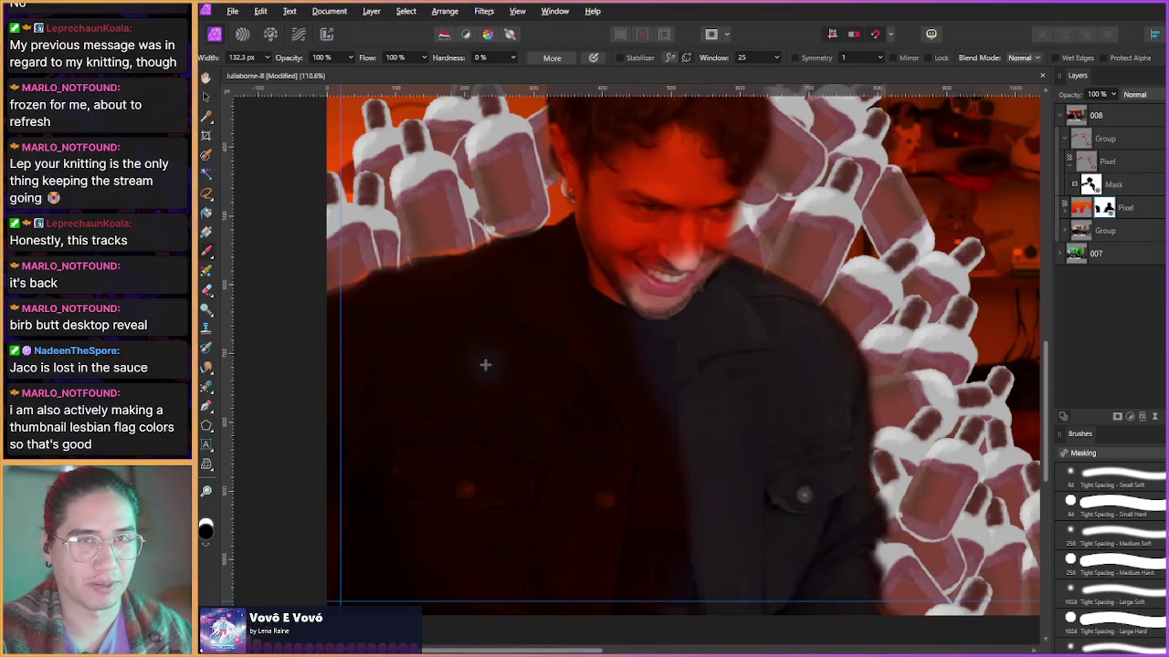
- Clear the gradient from the rest of the man's jacket by painting its mask with a soft brush of about 215 px
drag(574, 508, 622, 531)
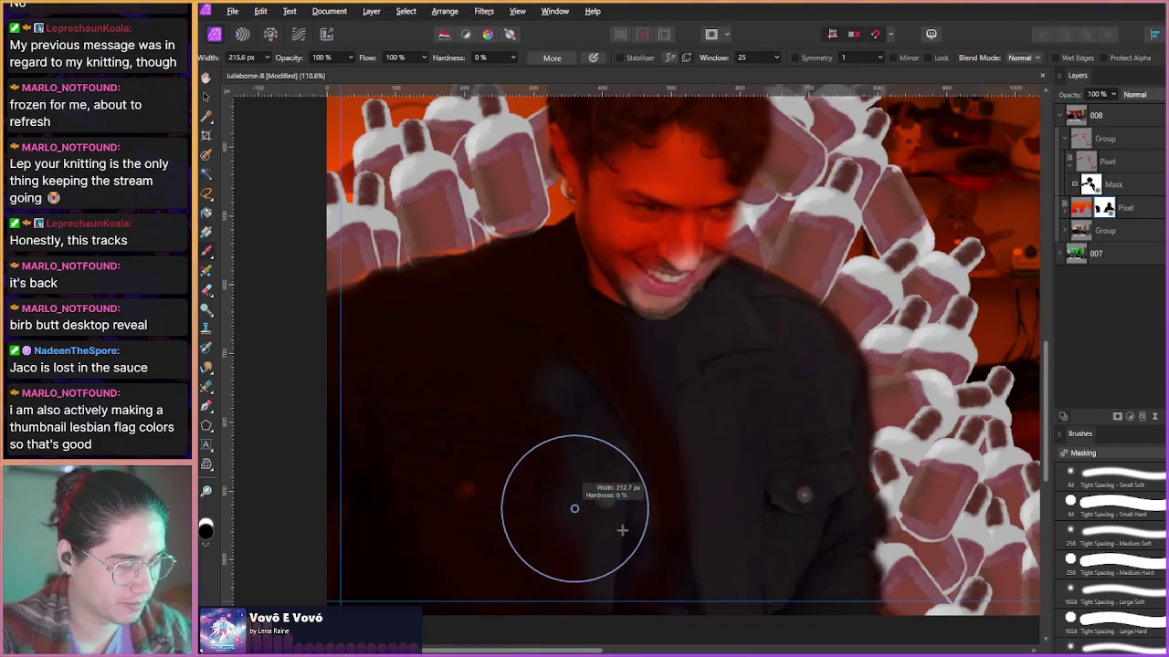
mouse_move(530, 440)
mouse_down()
mouse_move(469, 548)
mouse_move(383, 429)
mouse_move(348, 624)
mouse_up()
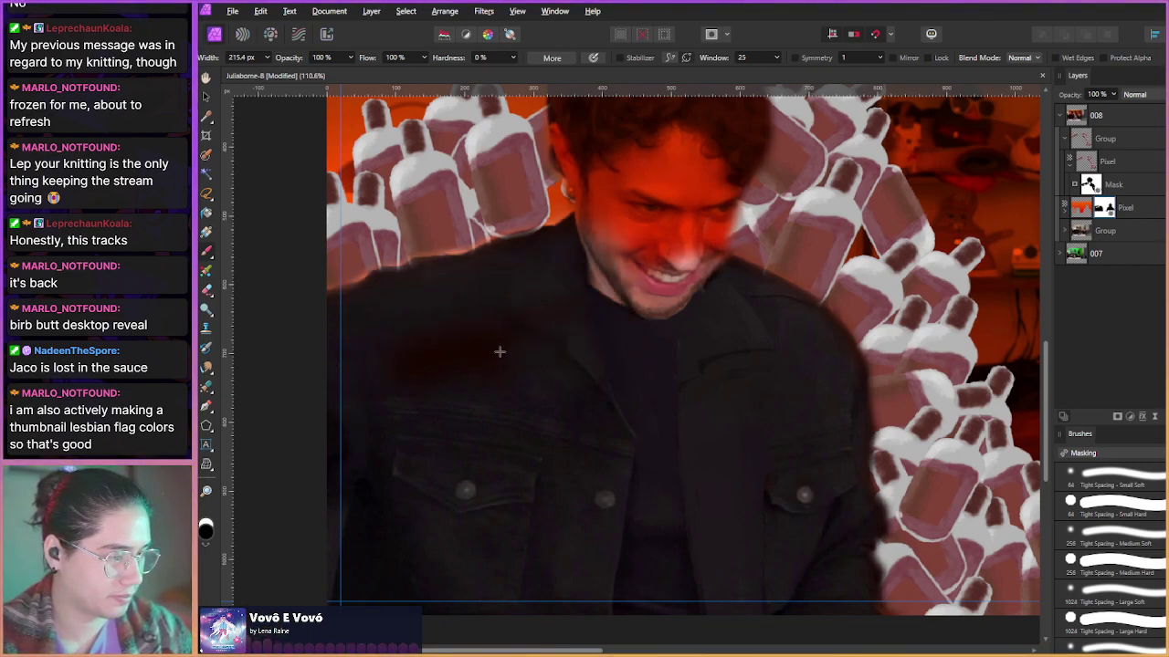
drag(624, 352, 555, 456)
- Mask the gradient off the man's face, ear and hair with soft brushes of 90.8 px and 112.9 px
drag(571, 358, 493, 358)
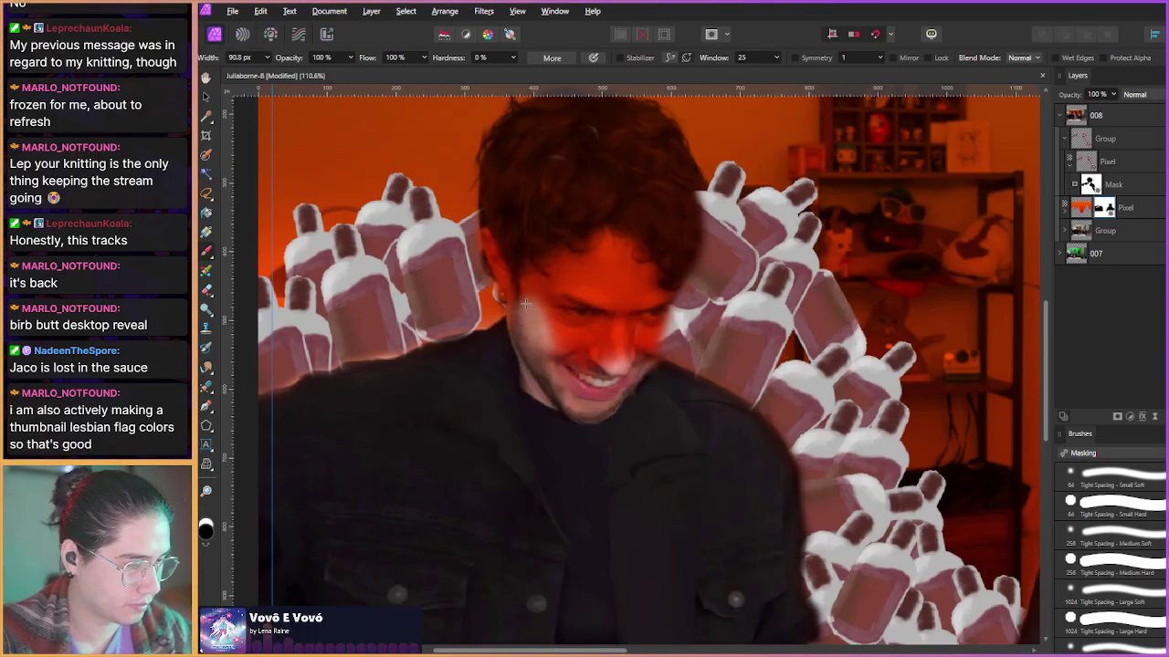
scroll(501, 236, up, 2)
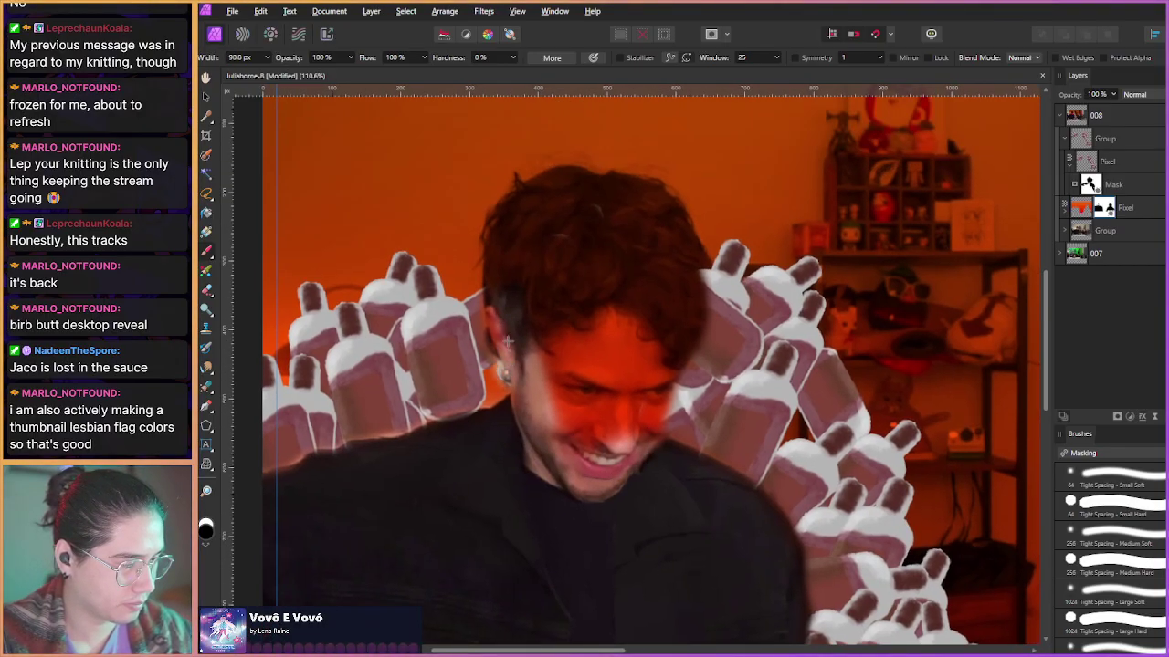
mouse_move(503, 230)
mouse_down()
mouse_move(565, 181)
mouse_move(645, 197)
mouse_move(689, 257)
mouse_move(691, 314)
mouse_move(659, 370)
mouse_move(657, 248)
mouse_move(672, 322)
mouse_move(637, 251)
mouse_move(631, 334)
mouse_move(607, 344)
mouse_move(575, 271)
mouse_up()
drag(552, 343, 574, 352)
mouse_move(548, 333)
mouse_down()
mouse_move(545, 220)
mouse_move(537, 242)
mouse_move(574, 220)
mouse_move(583, 326)
mouse_move(557, 384)
mouse_move(575, 401)
mouse_move(575, 442)
mouse_move(628, 361)
mouse_move(632, 421)
mouse_move(647, 431)
mouse_move(650, 374)
mouse_up()
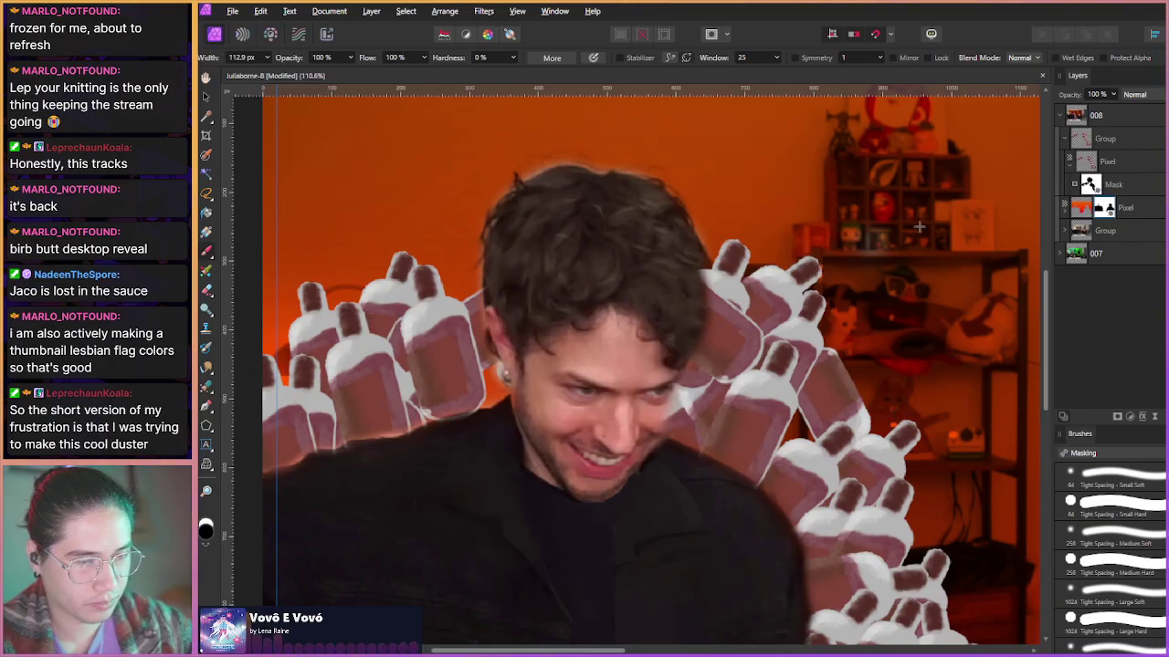
- Paint on the bottle layer's mask with the 112.9 px brush to hide the bottles overlapping the man's cheek and hair
scroll(630, 414, up, 2)
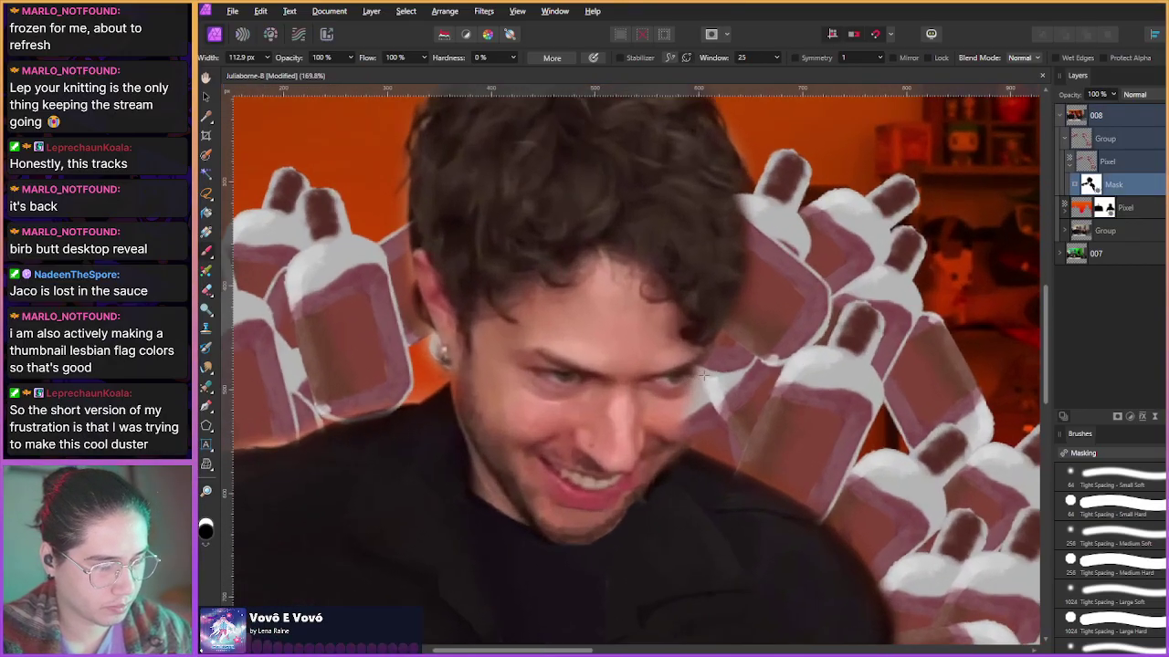
mouse_move(669, 418)
mouse_down()
mouse_move(728, 349)
mouse_move(738, 310)
mouse_move(714, 170)
mouse_move(725, 245)
mouse_up()
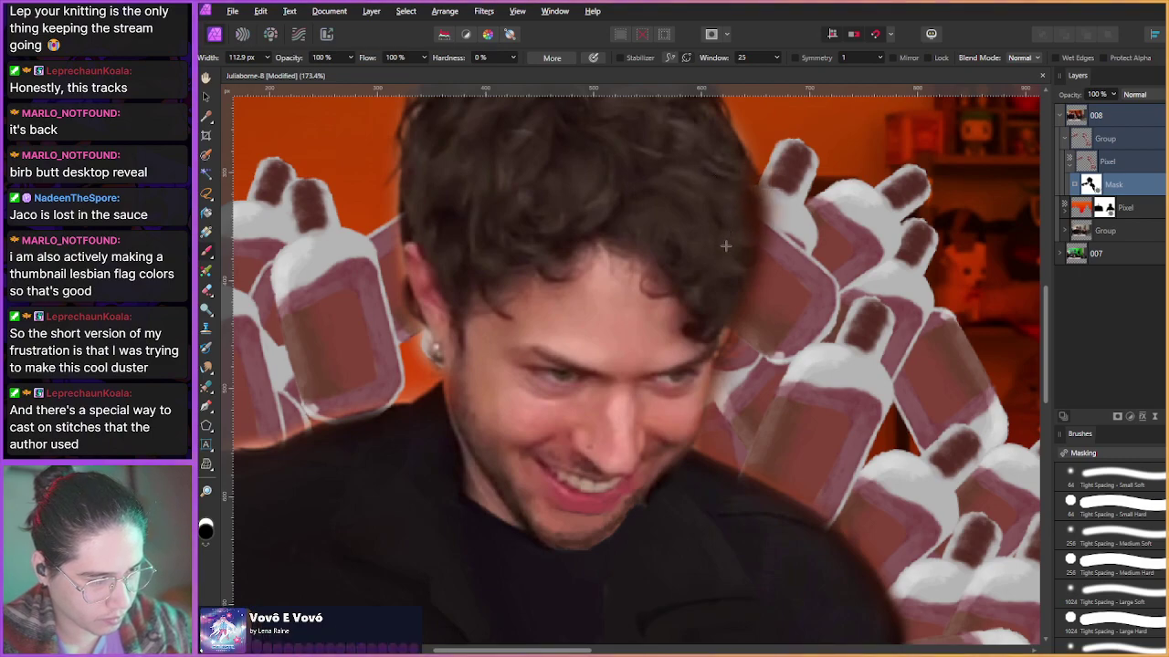
scroll(563, 503, down, 5)
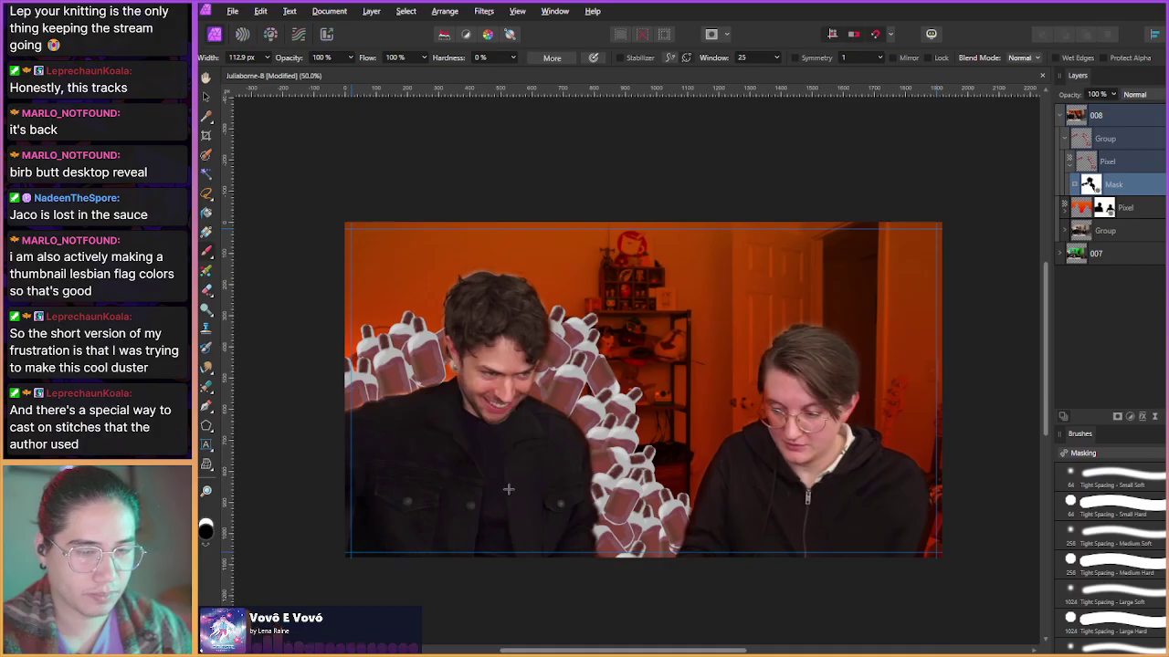
scroll(468, 505, up, 1)
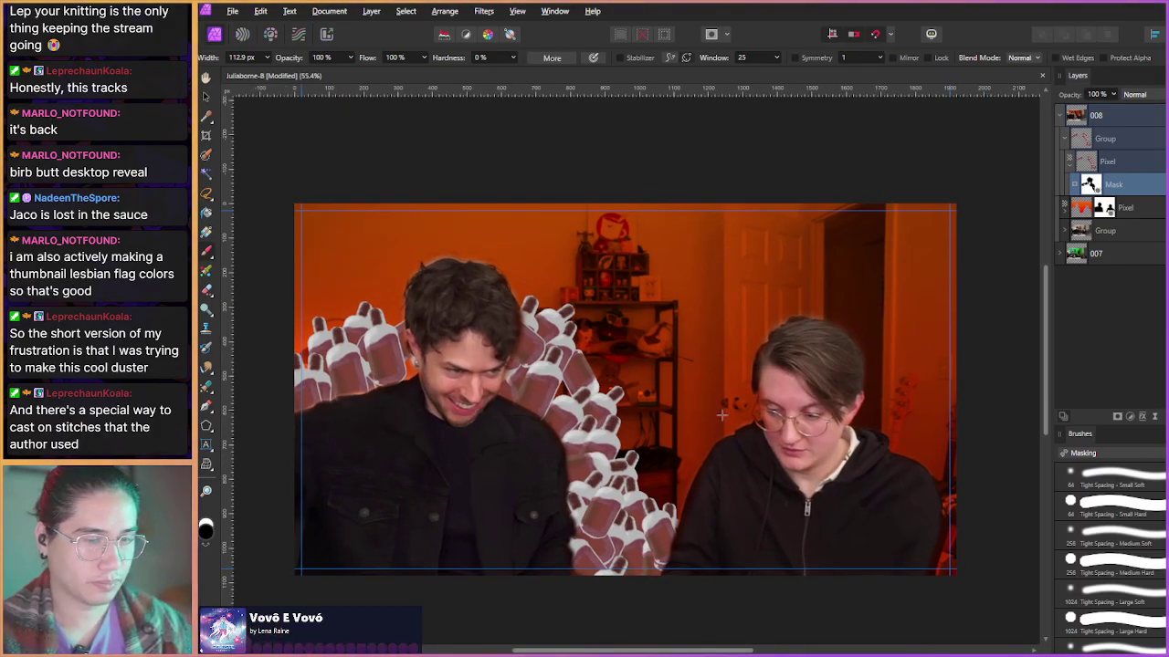
- Duplicate the bottle layer and delete the mask from the copy
click(1109, 163)
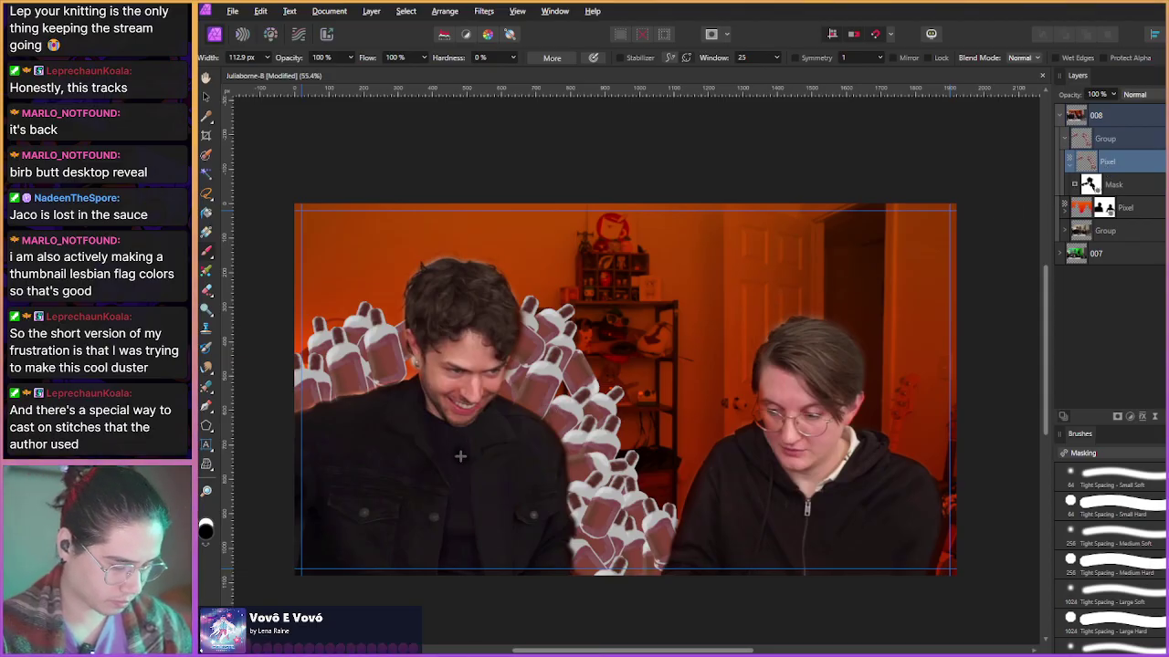
key(ctrl+j)
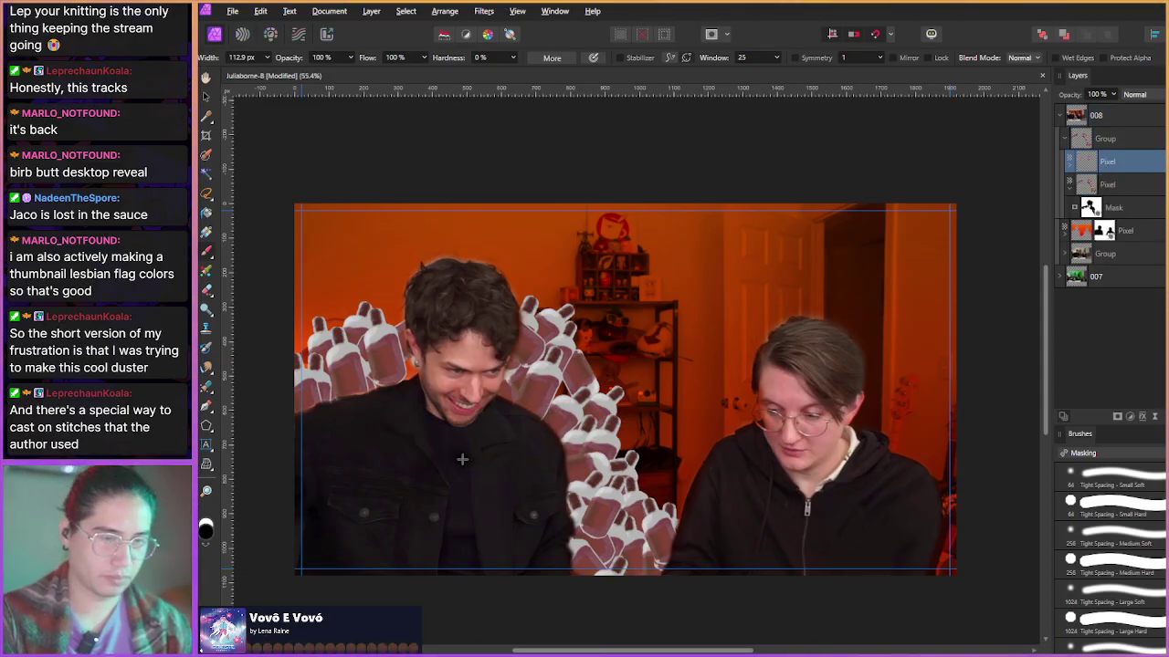
click(1069, 163)
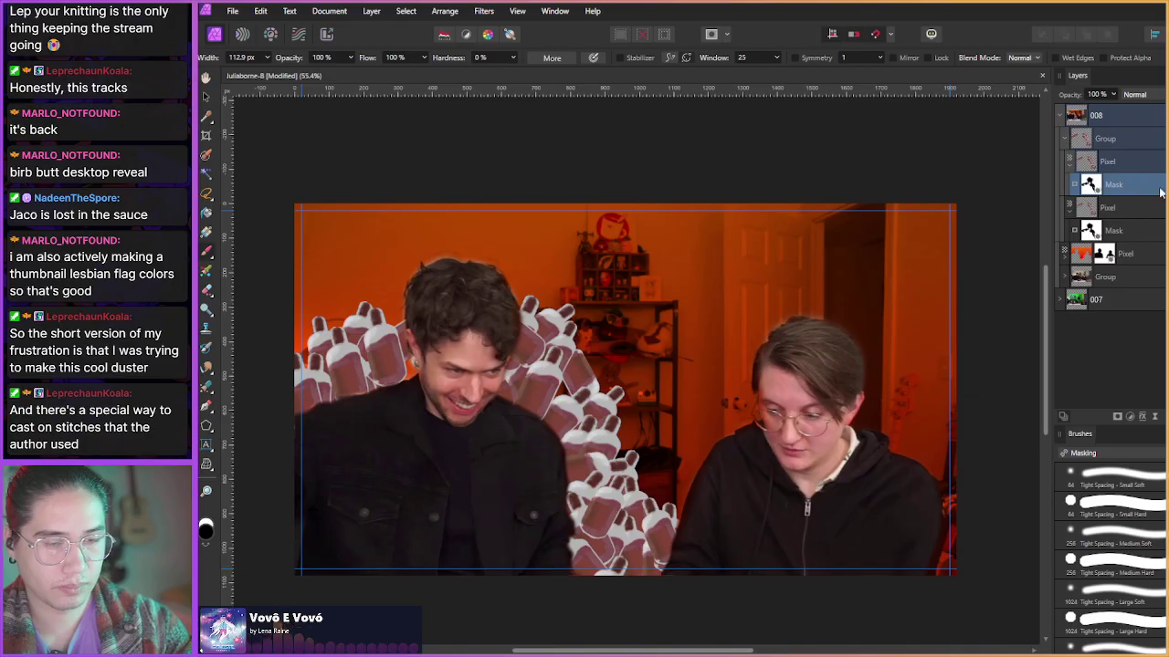
click(1091, 186)
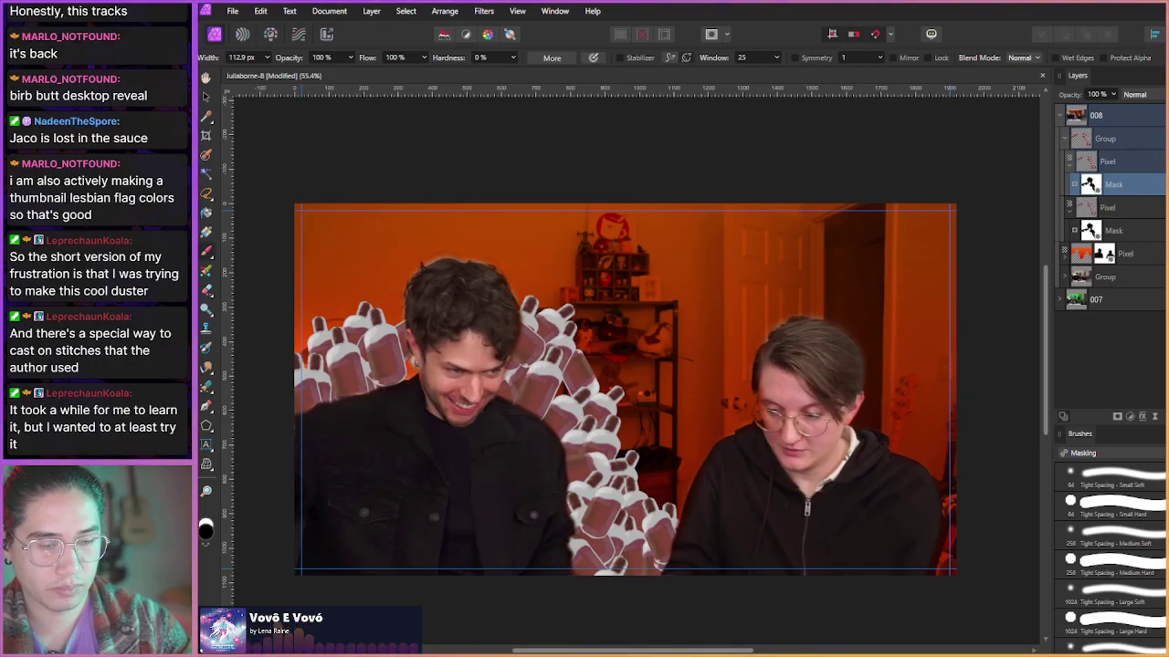
key(Delete)
- Move the unmasked bottle copy up and to the right, and place a second copy of it further up and left
key(v)
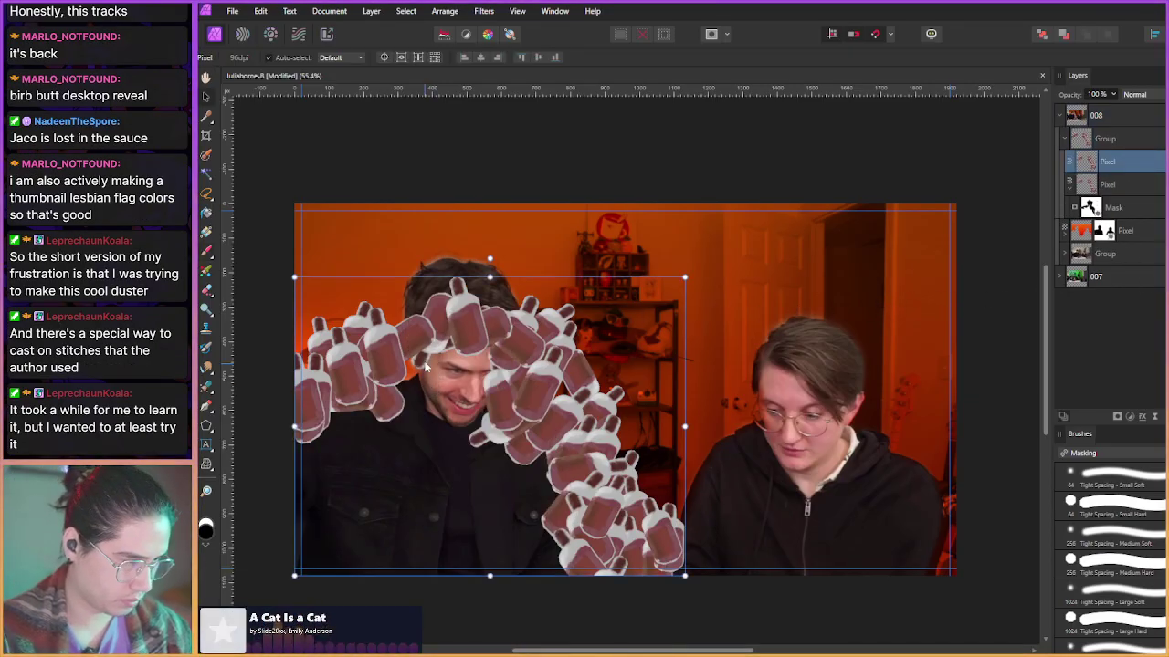
drag(399, 355, 426, 322)
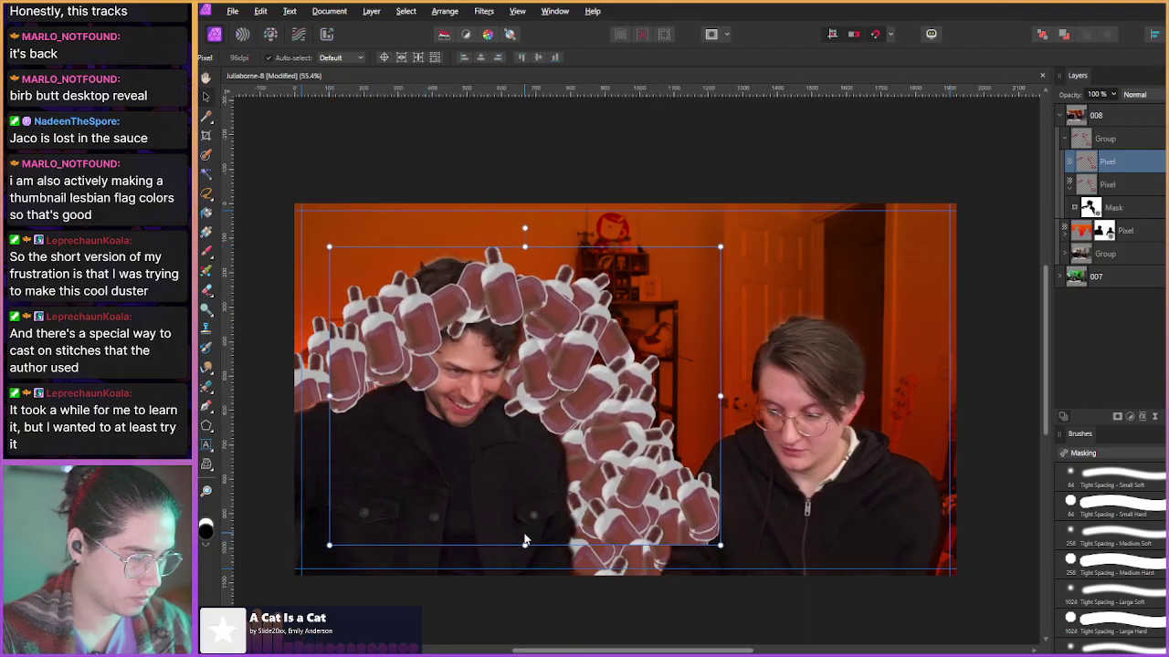
drag(365, 345, 330, 330)
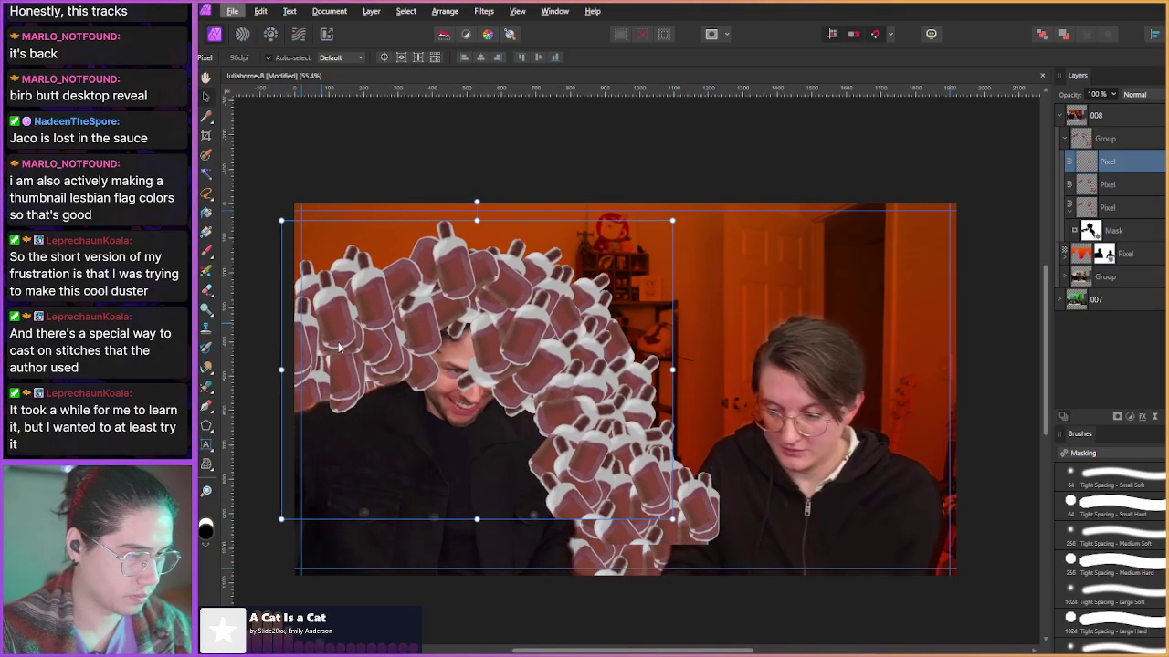
- Merge both unmasked bottle copies down into the masked bottle layer
click(1099, 170)
key(Delete)
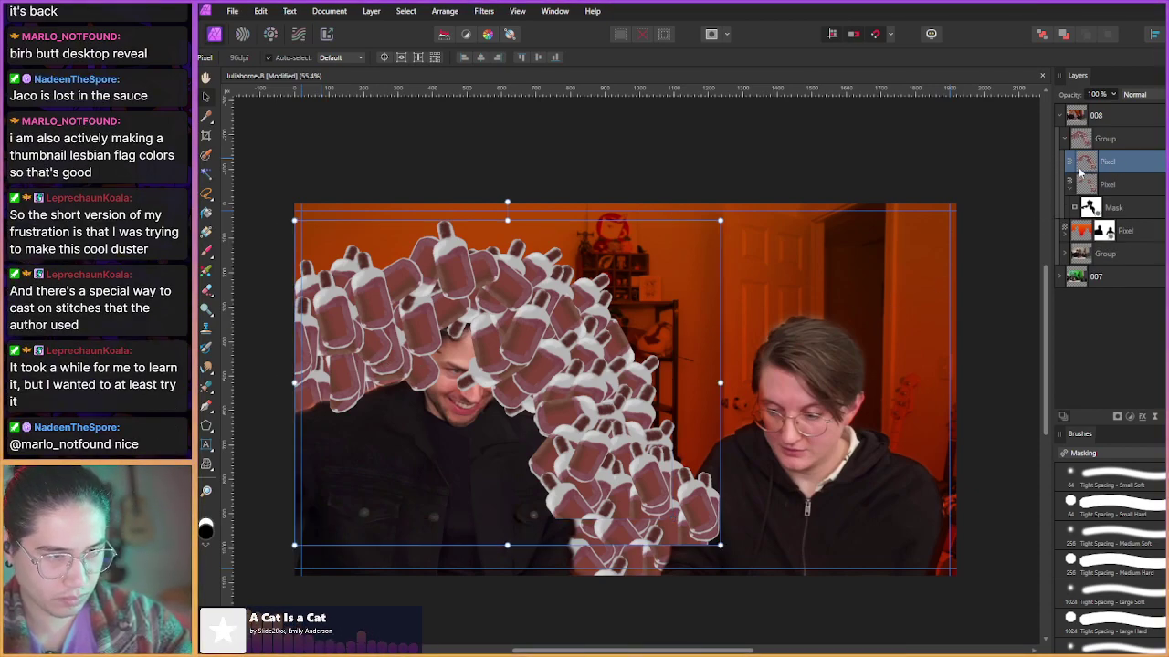
key(Delete)
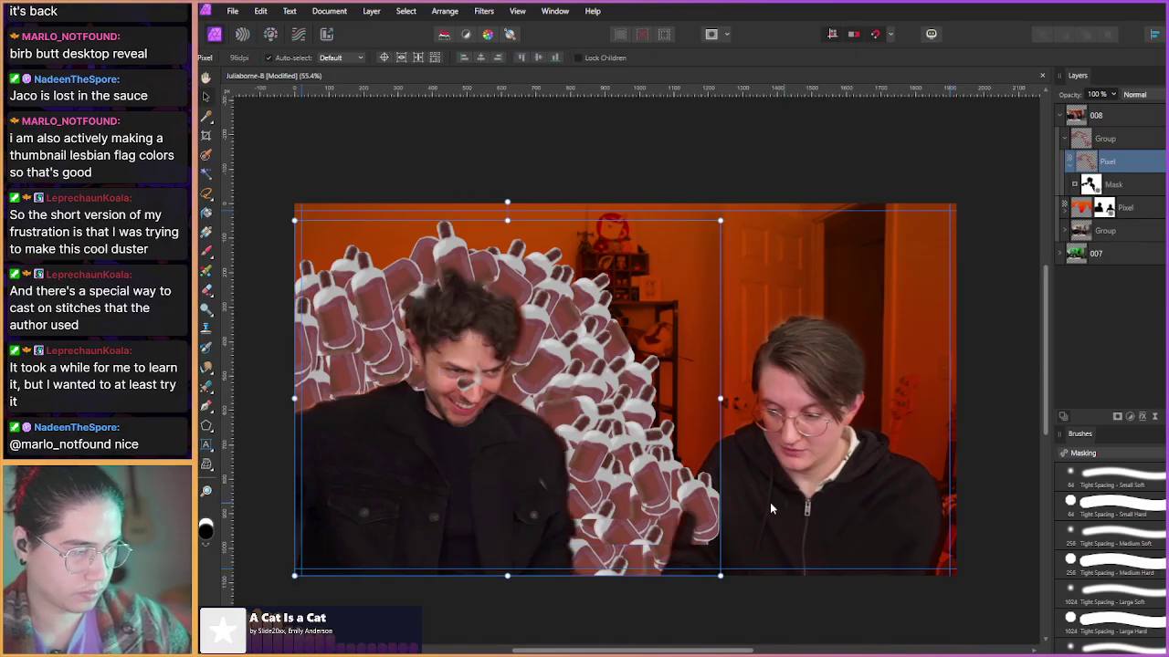
- Mask the bottles off the man's face and the other person's sleeve with a soft 100.9 px brush
click(1088, 184)
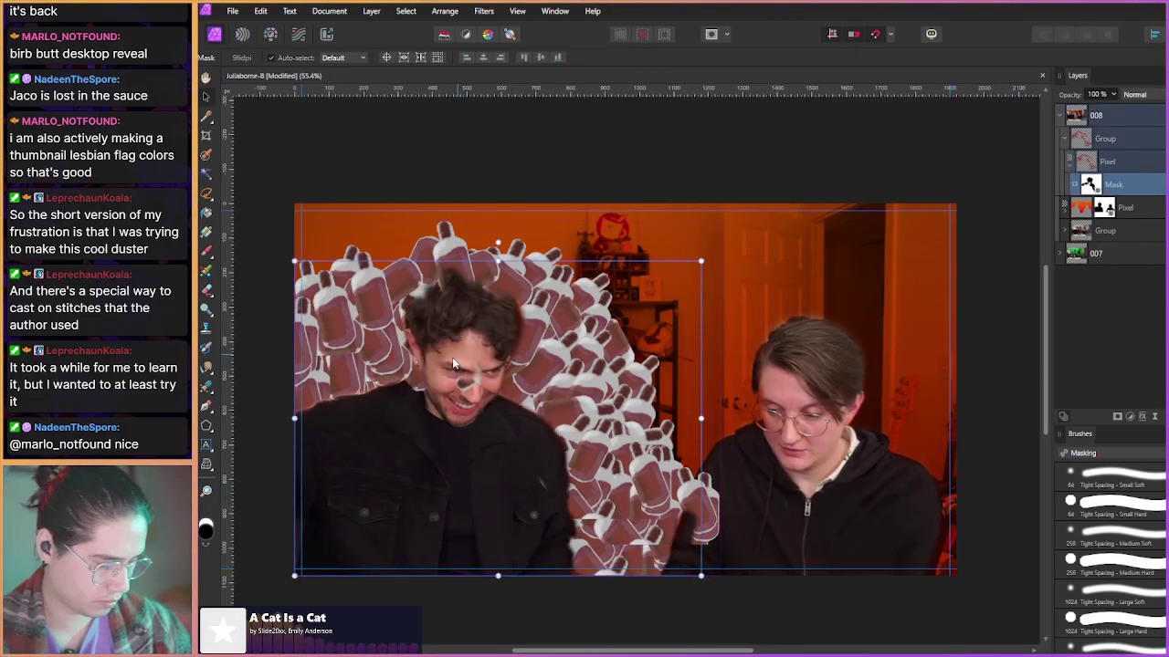
key(b)
drag(448, 388, 458, 386)
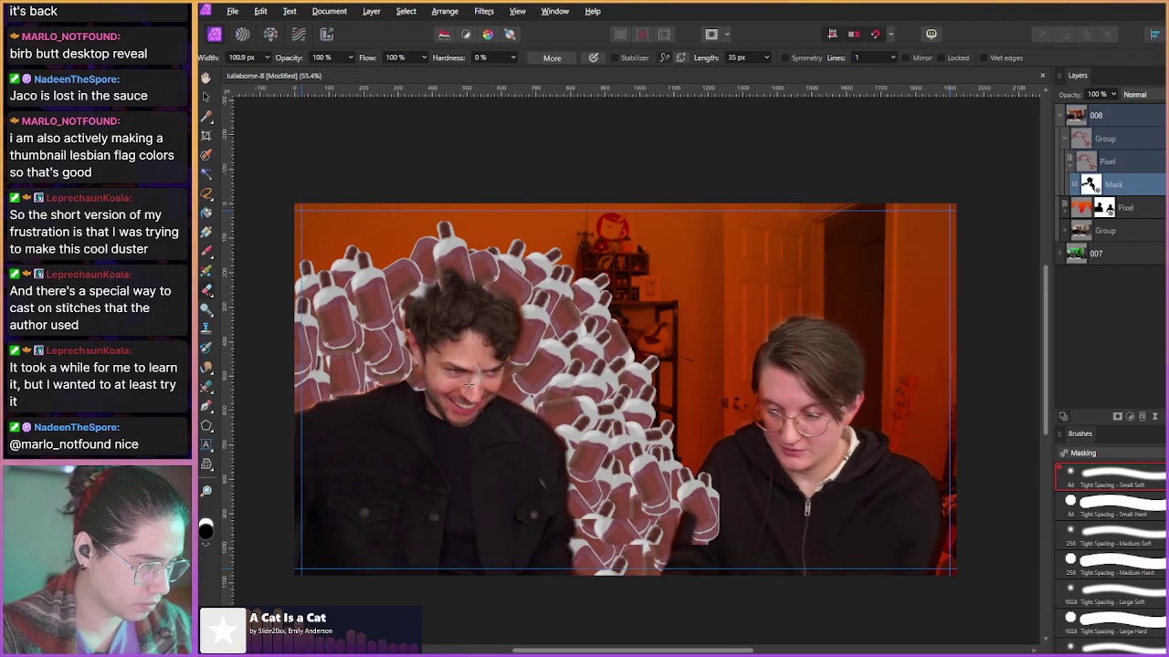
scroll(470, 381, up, 1)
mouse_move(730, 534)
mouse_down()
mouse_move(748, 497)
mouse_move(743, 557)
mouse_move(762, 520)
mouse_move(769, 566)
mouse_up()
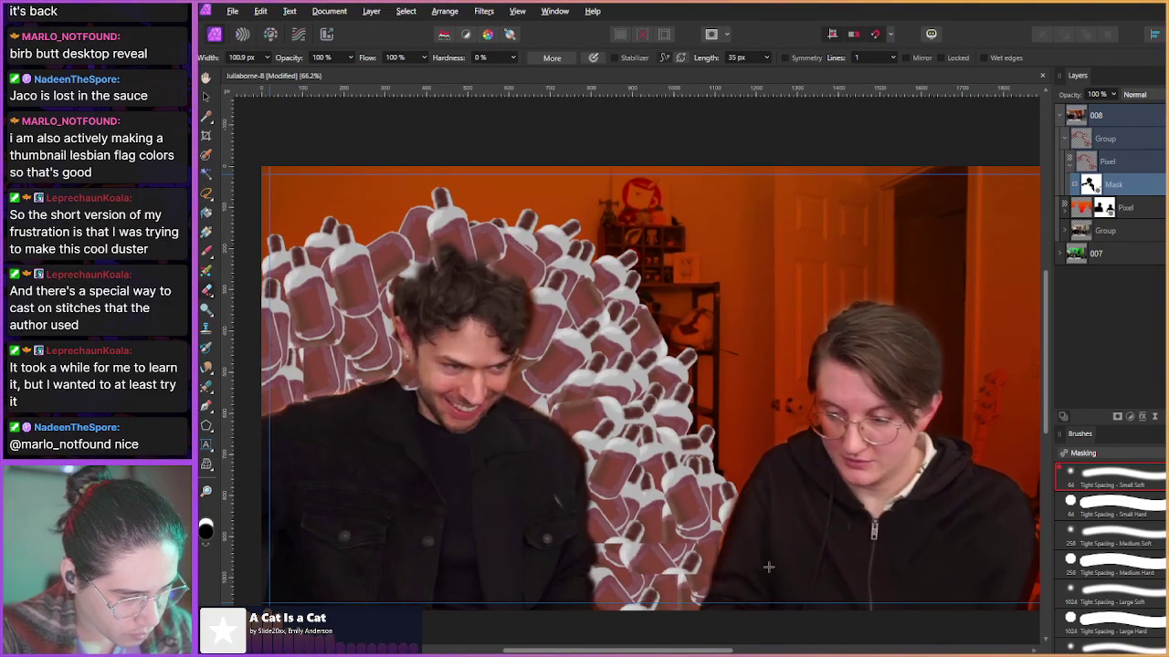
- Mask the bottles off the top and sides of the man's hair with the soft 100.9 px brush
scroll(475, 302, up, 2)
mouse_move(388, 278)
mouse_down()
mouse_move(422, 231)
mouse_move(476, 227)
mouse_move(455, 222)
mouse_move(509, 252)
mouse_move(507, 238)
mouse_move(547, 275)
mouse_up()
drag(464, 217, 448, 222)
mouse_move(363, 262)
mouse_down()
mouse_move(370, 299)
mouse_move(393, 322)
mouse_up()
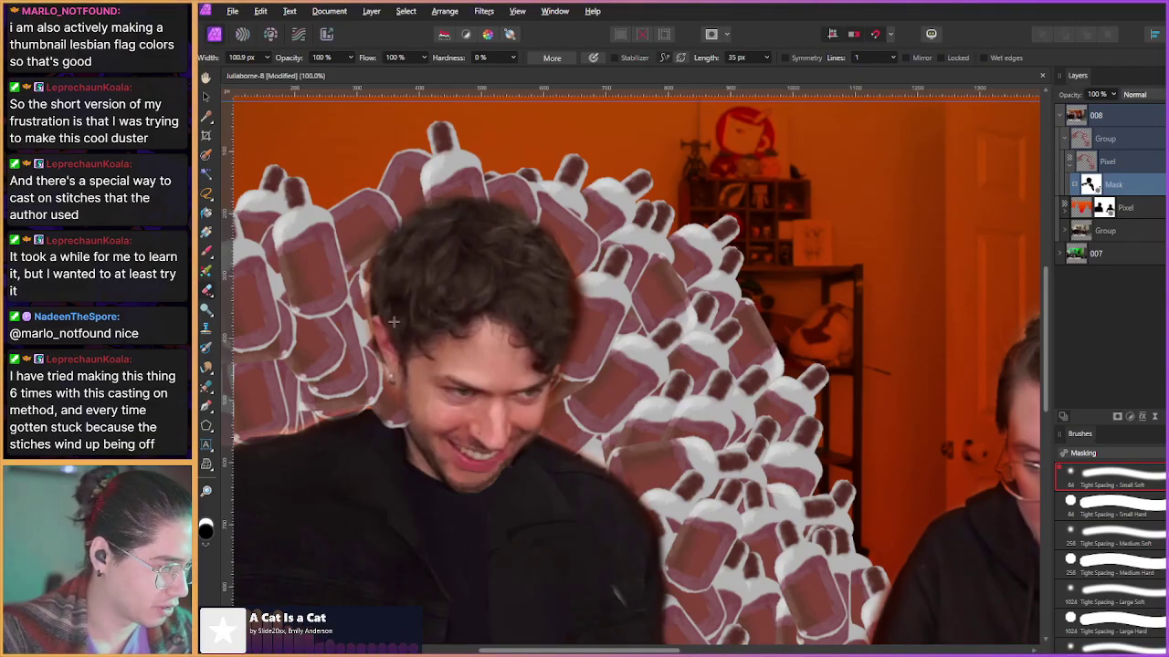
mouse_move(396, 253)
mouse_down()
mouse_move(411, 219)
mouse_move(448, 214)
mouse_move(532, 237)
mouse_up()
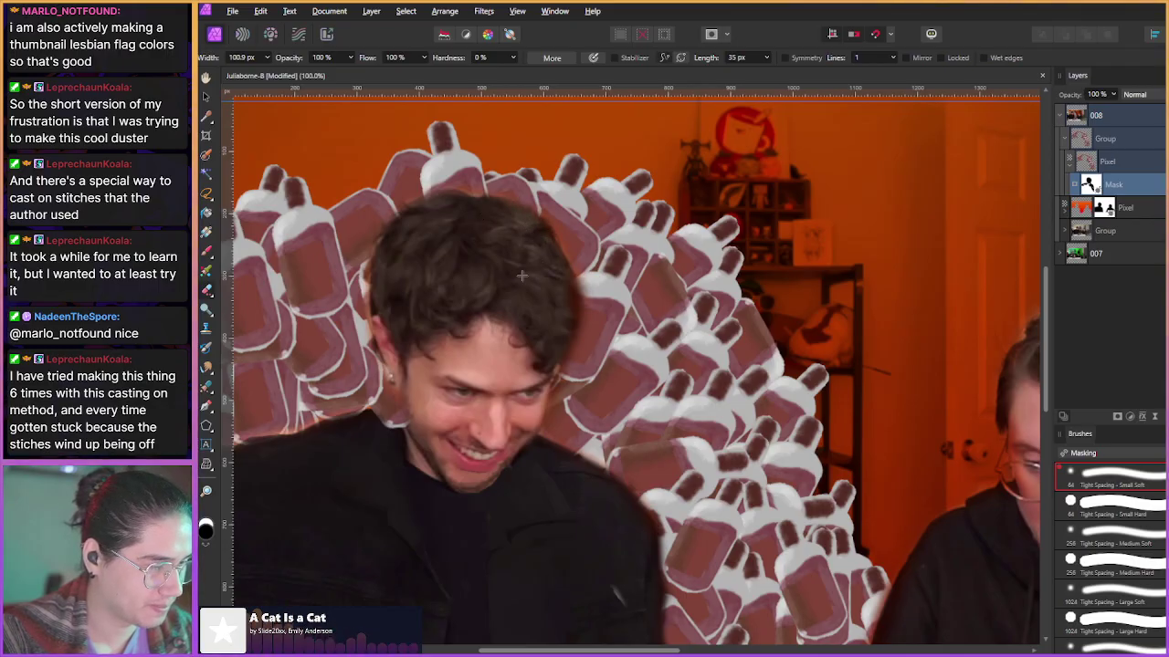
scroll(438, 294, up, 1)
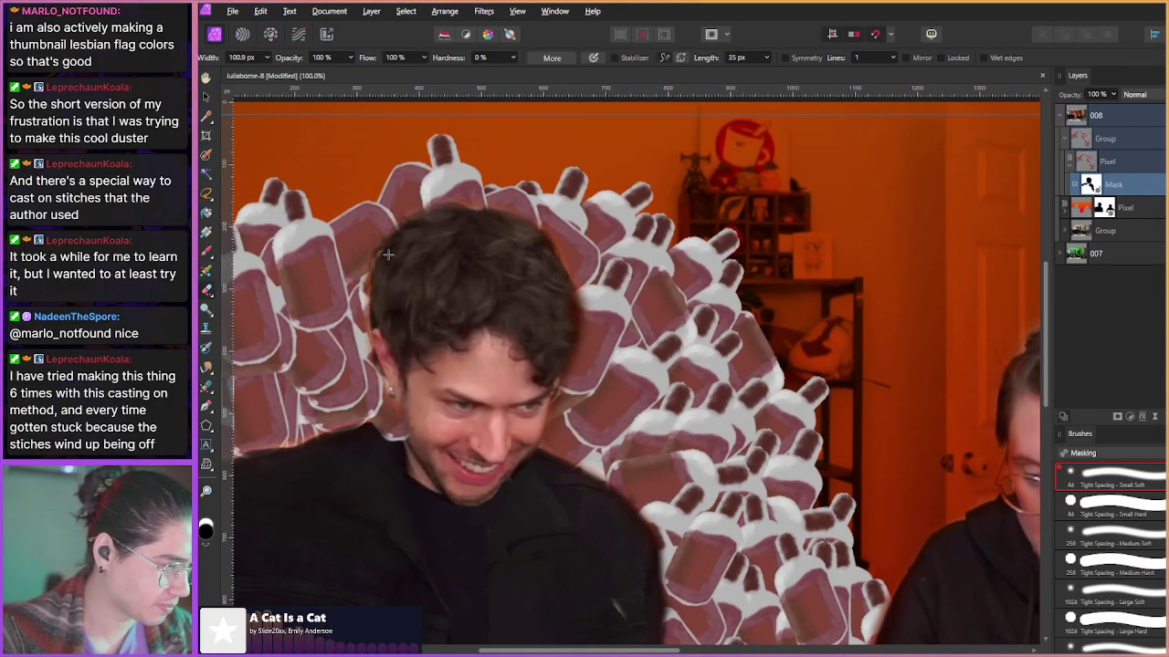
- Touch up the bottle mask beside the man's hair, painting bottles back in white with the soft 112.9 px brush
drag(356, 279, 354, 292)
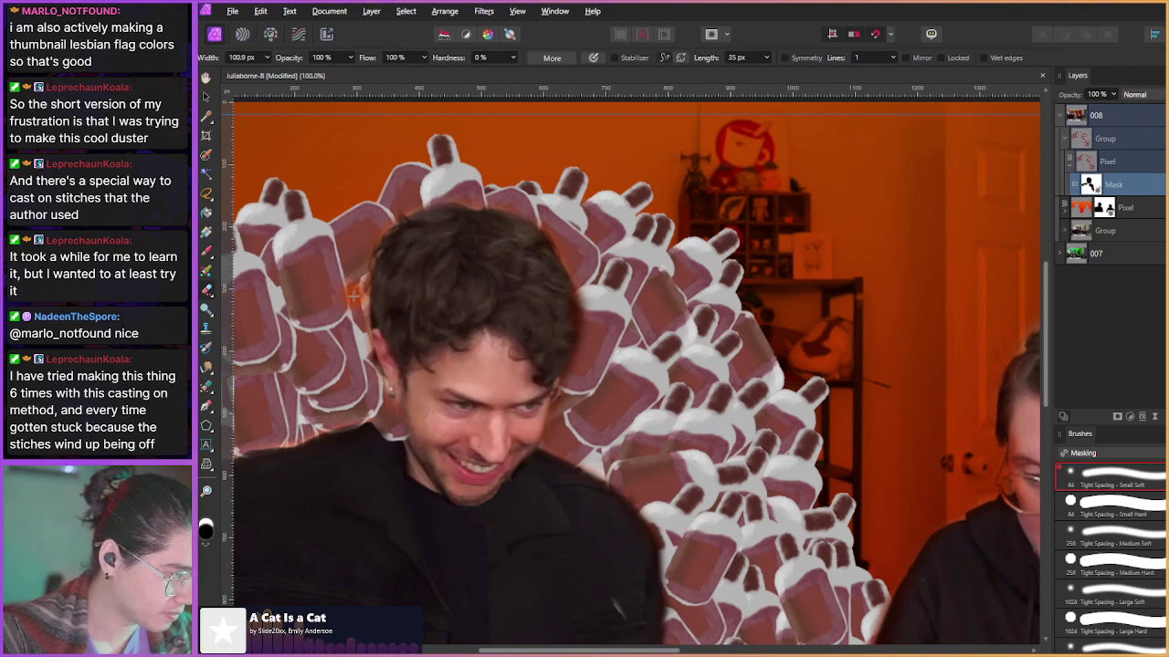
key(b)
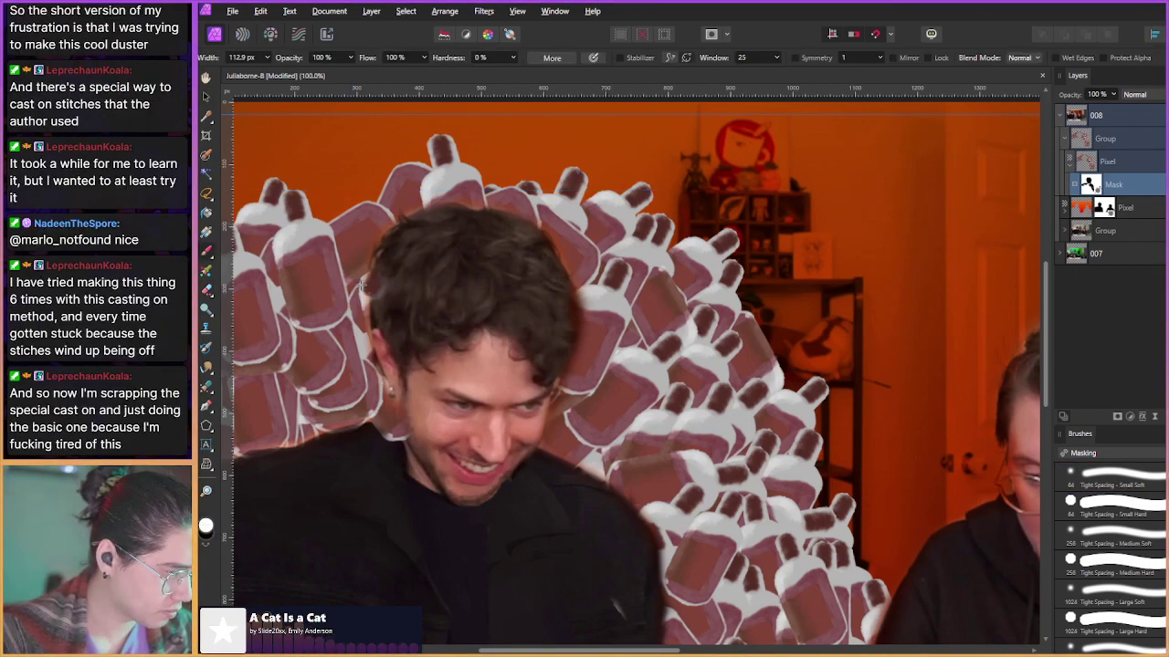
key(x)
drag(355, 301, 354, 303)
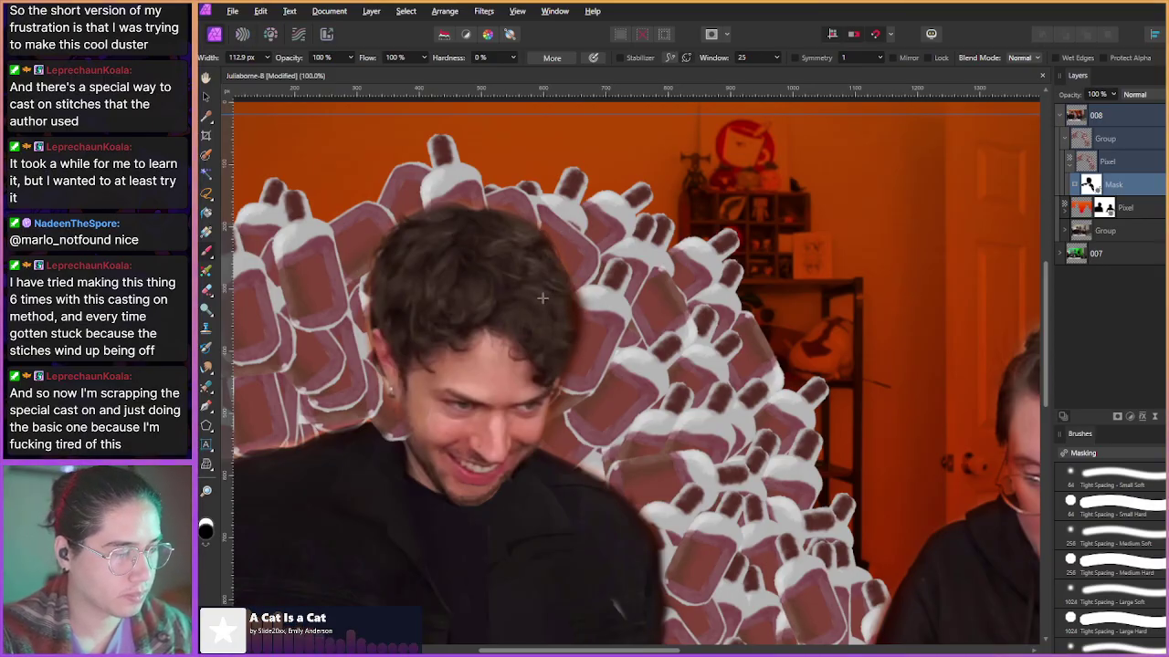
key(x)
key(x)
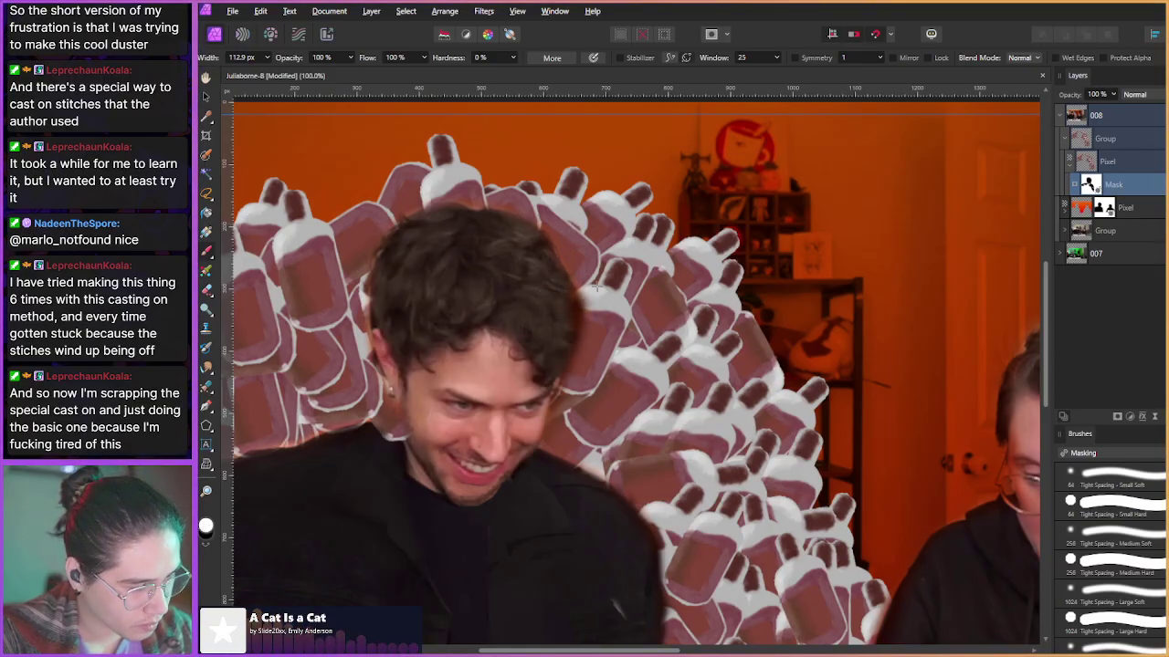
key(ctrl+minus)
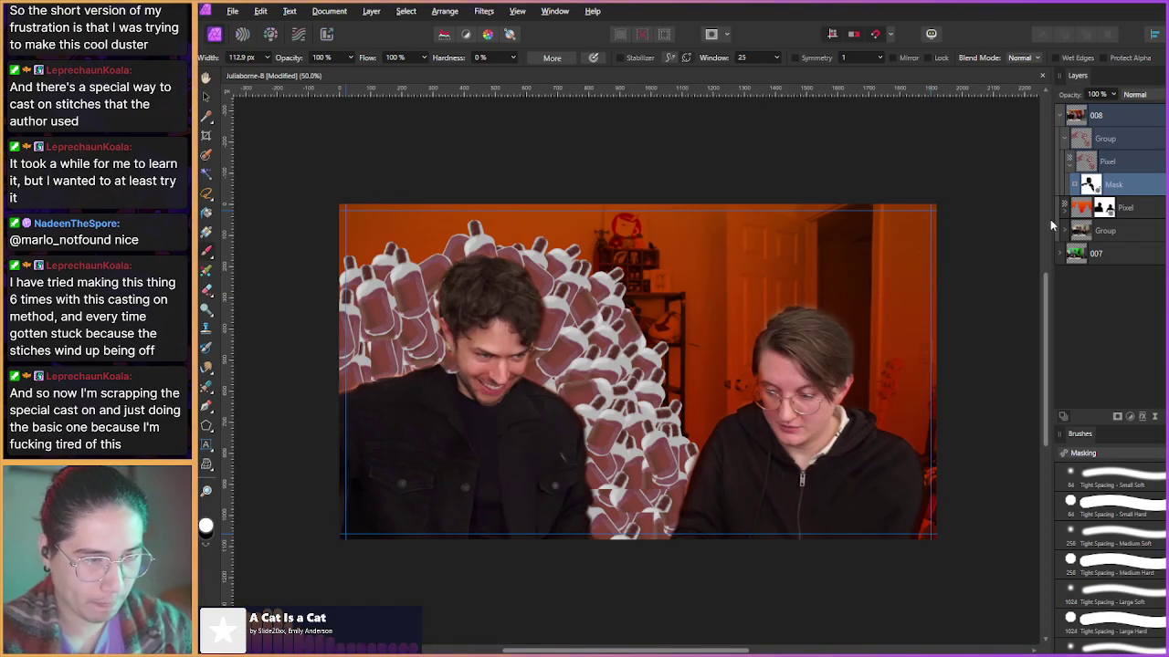
- Duplicate the masked bottle layer, then rotate the copy counterclockwise and move it lower over the man
click(1109, 165)
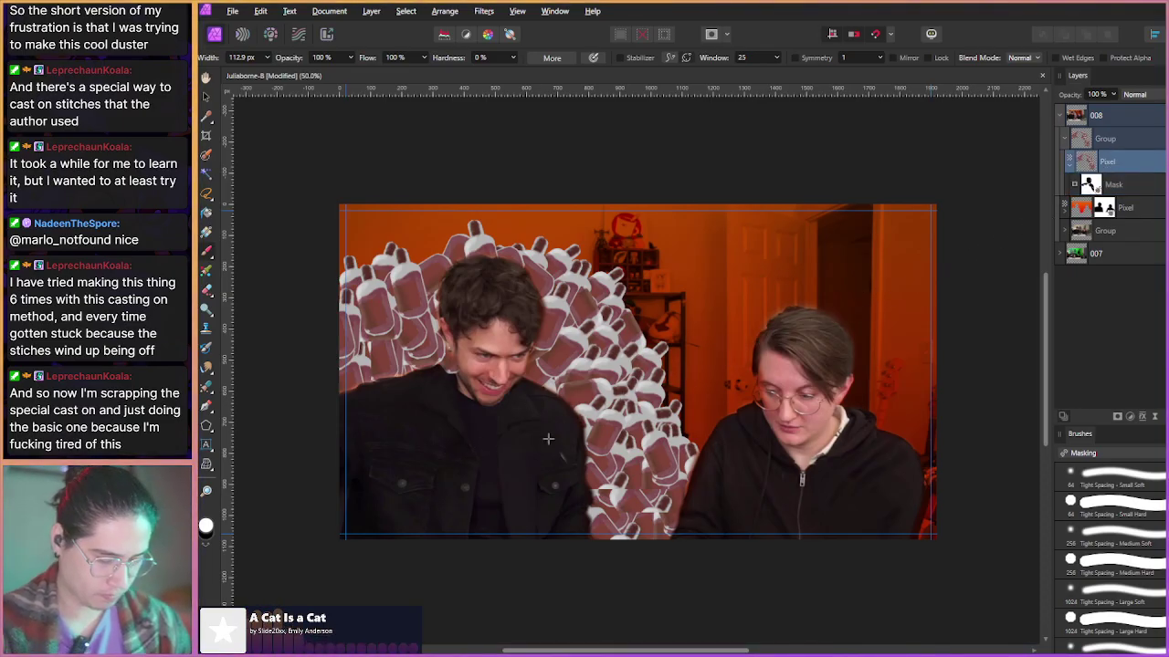
key(ctrl+shift+n)
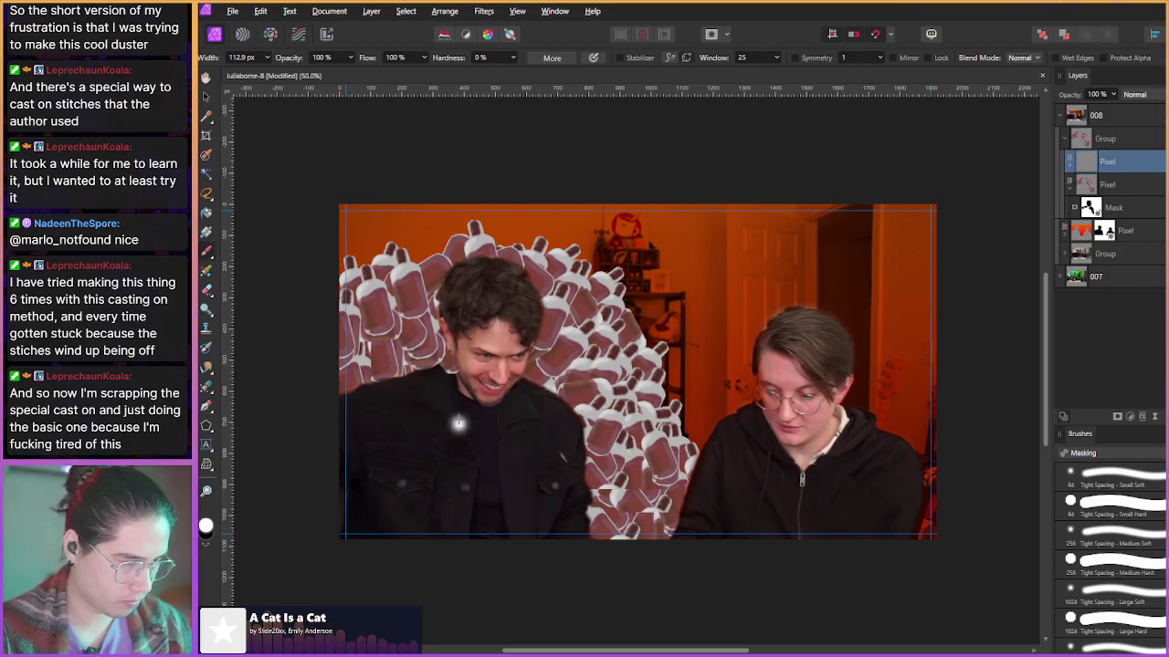
key(v)
drag(531, 199, 400, 345)
- Delete the rotated copy's mask and nest the copy inside the original bottle layer, beneath that layer's mask
click(1069, 165)
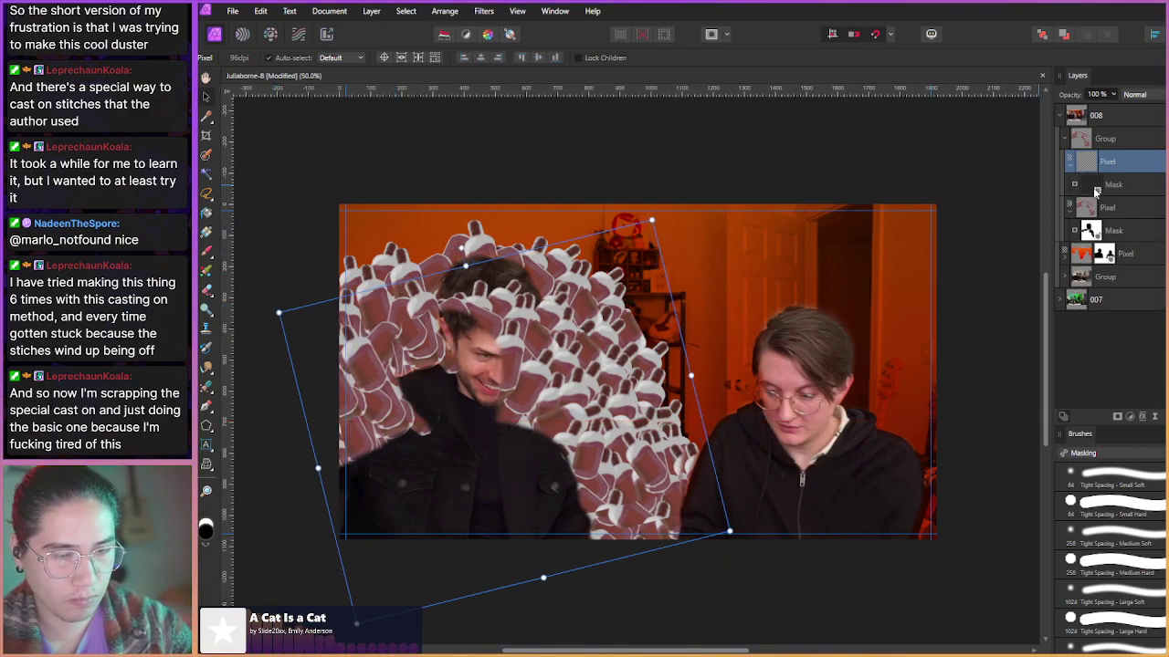
click(1123, 189)
key(Delete)
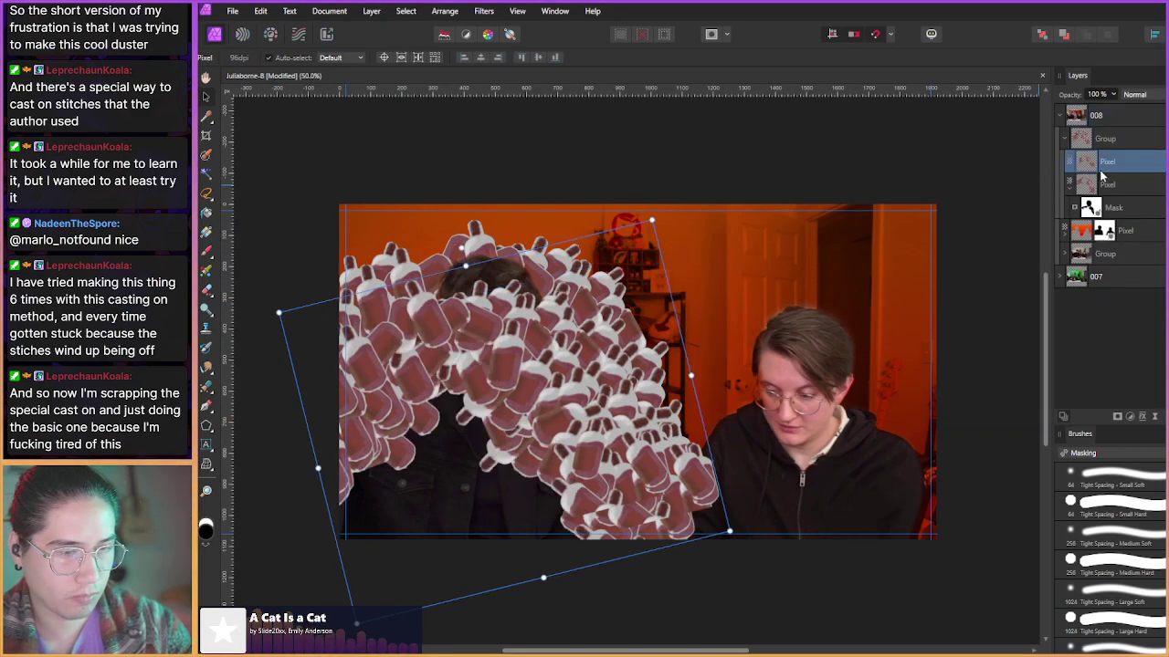
drag(1094, 170, 1110, 187)
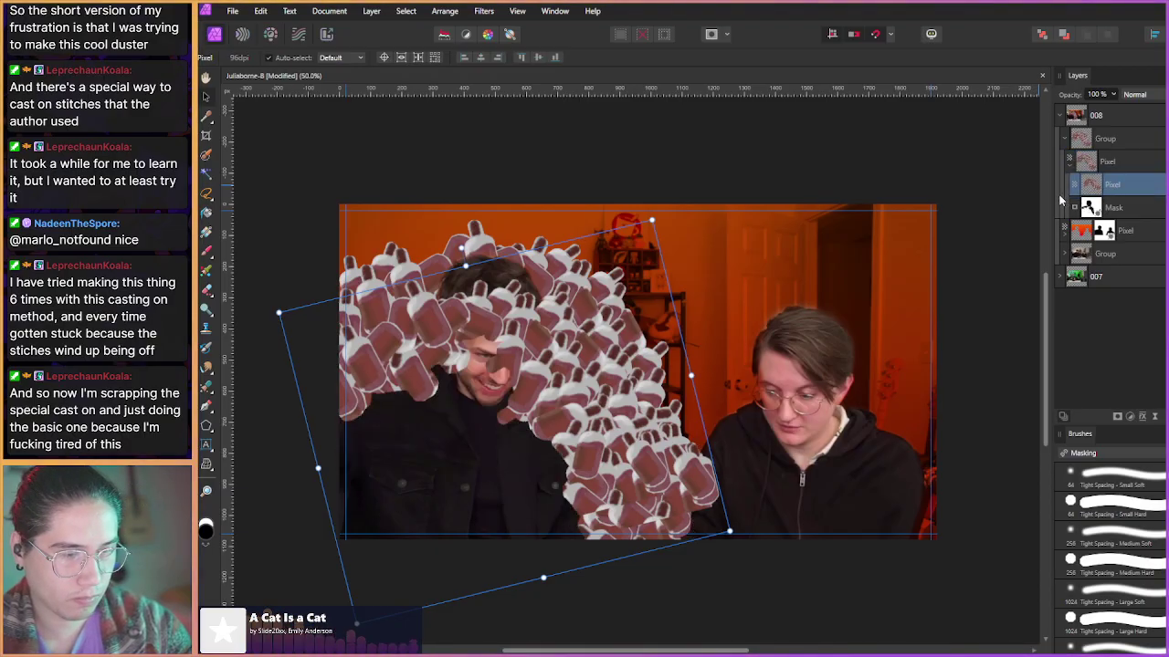
drag(1111, 183, 1104, 187)
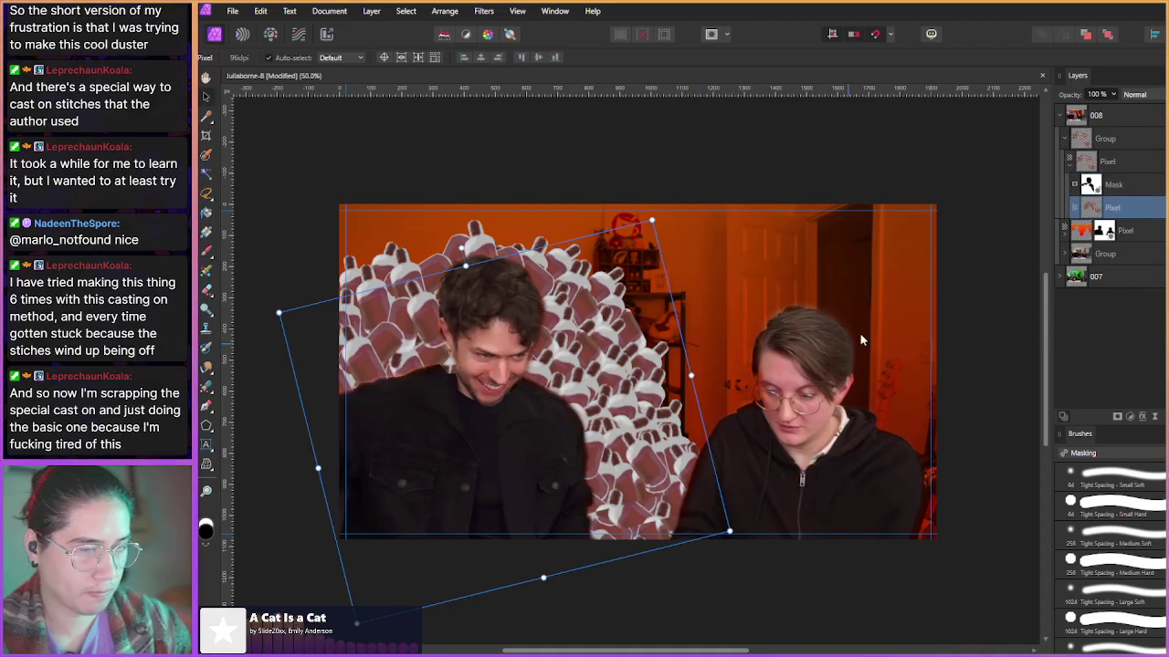
- Rotate and reposition the nested bottle copy to fill the gap above the man's shoulder at the canvas edge
drag(457, 248, 425, 274)
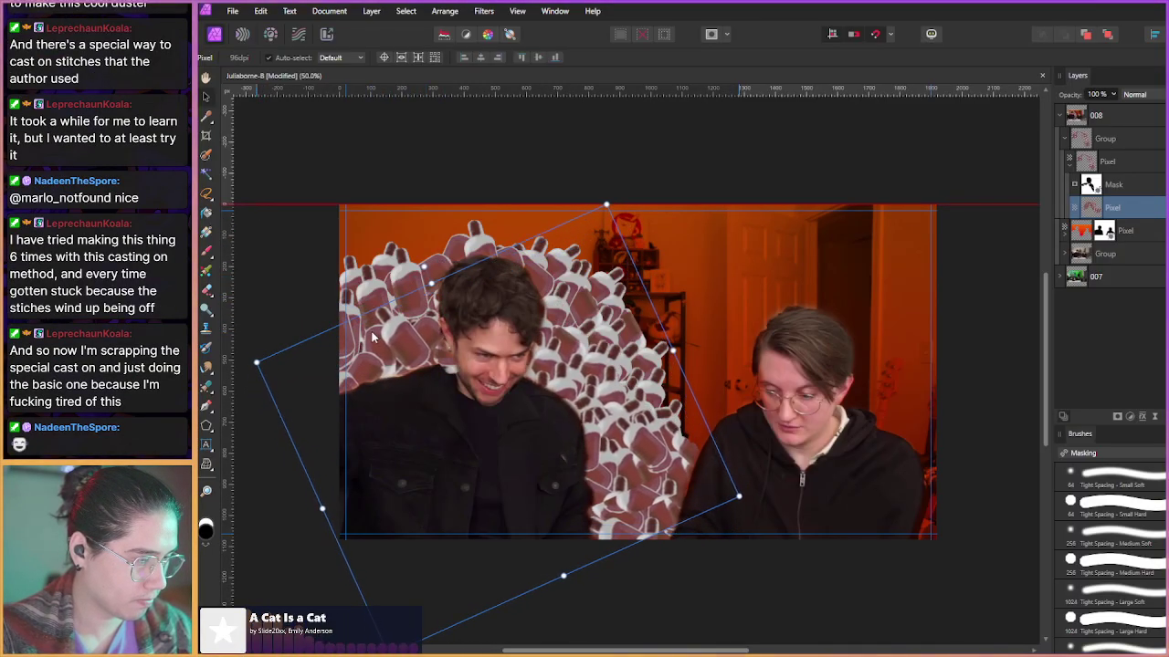
click(277, 319)
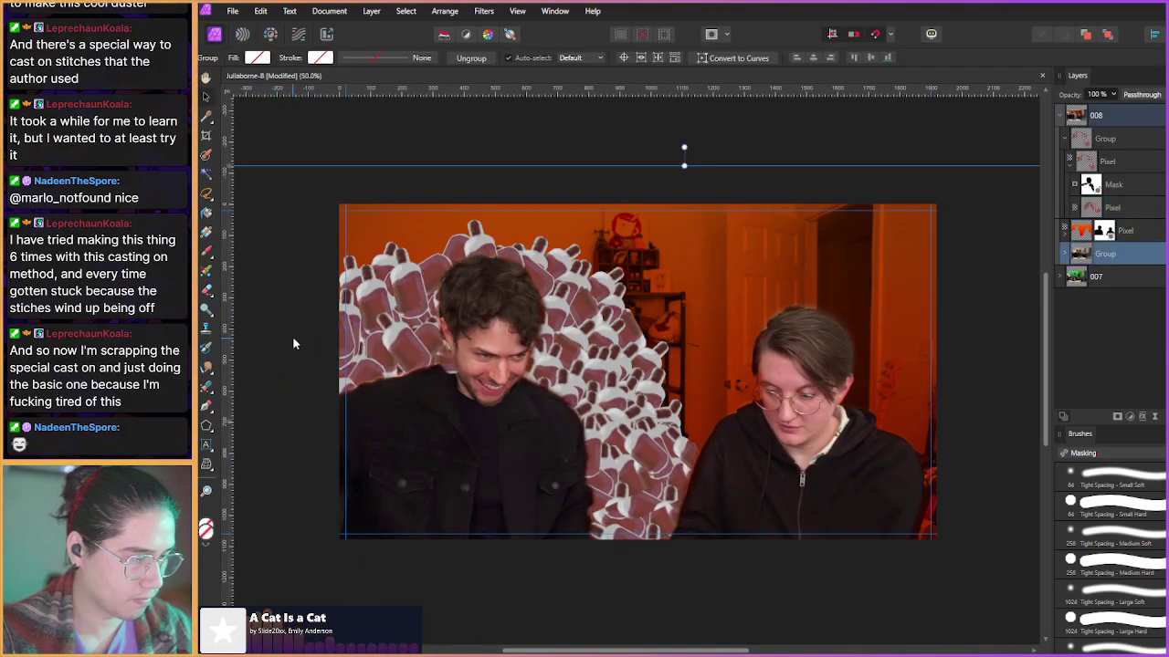
click(409, 344)
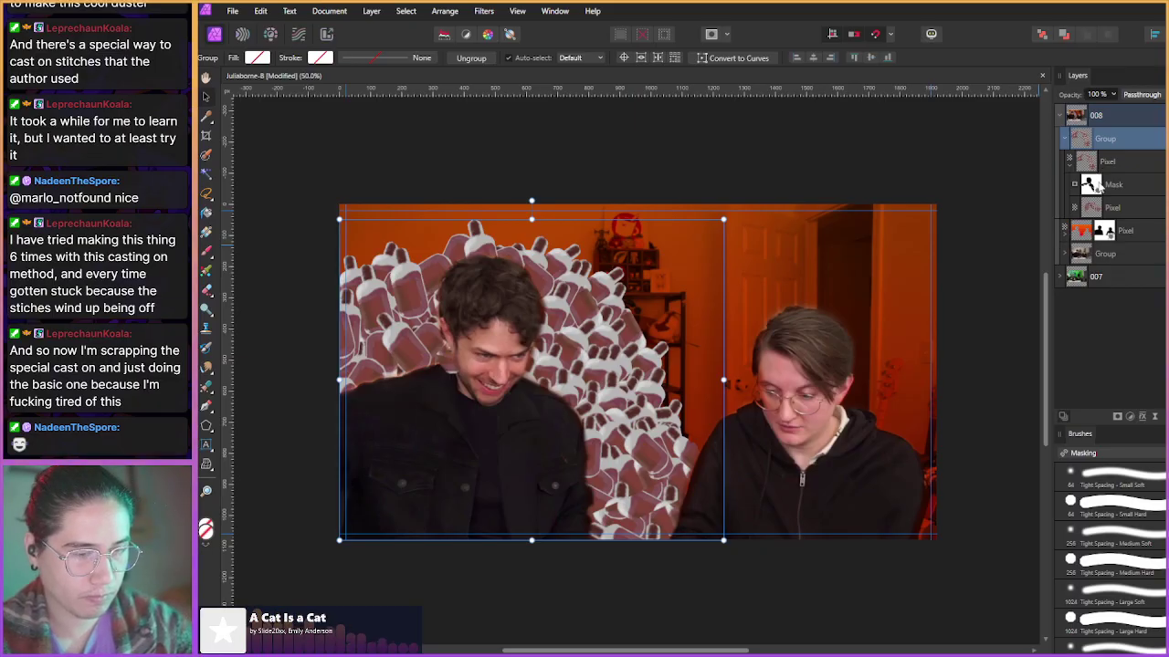
click(1092, 209)
drag(426, 272, 368, 411)
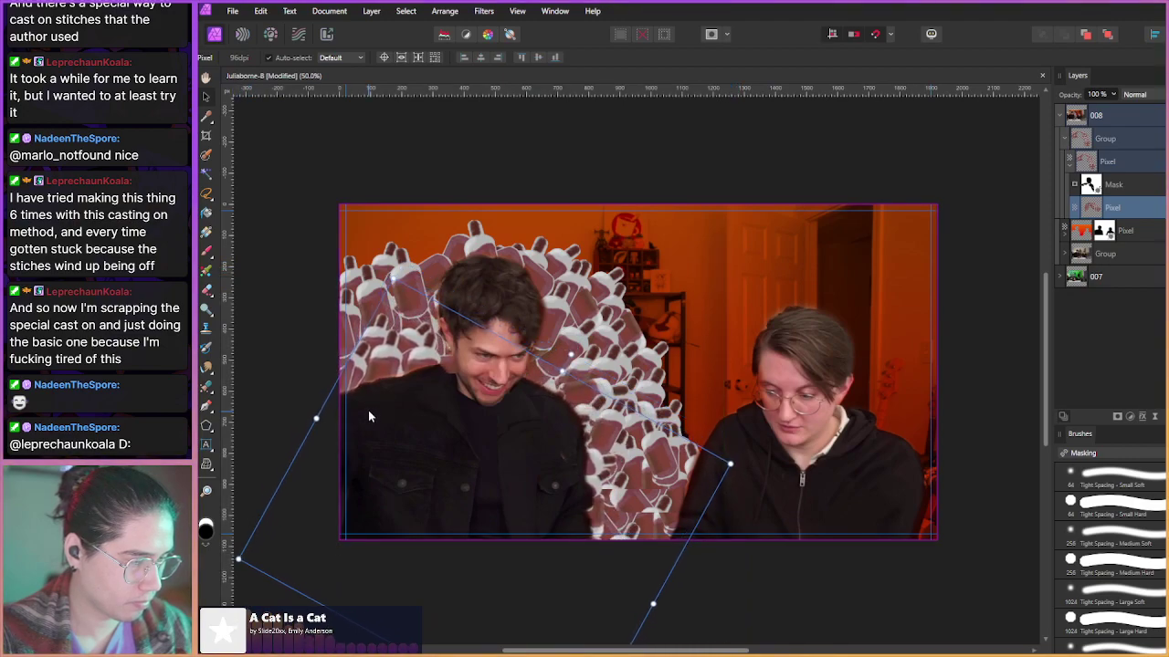
click(301, 349)
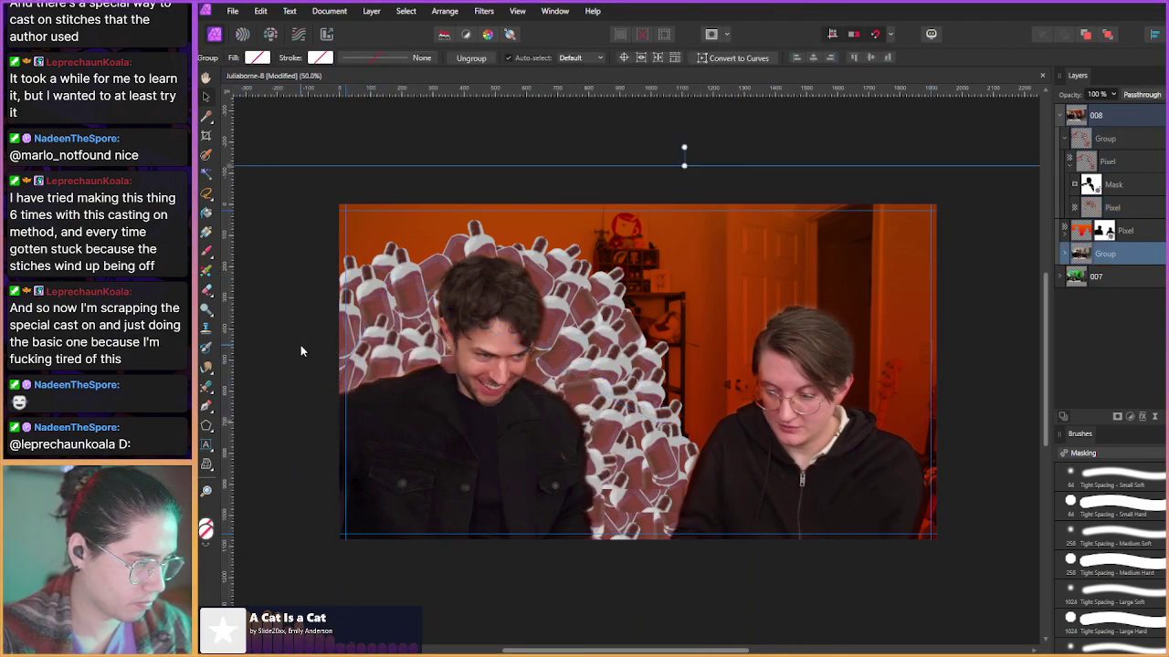
- Touch up the bottle layer's mask around the man's collar with the soft 100.9 px brush
mouse_move(300, 373)
mouse_down()
mouse_move(352, 365)
mouse_move(319, 375)
mouse_up()
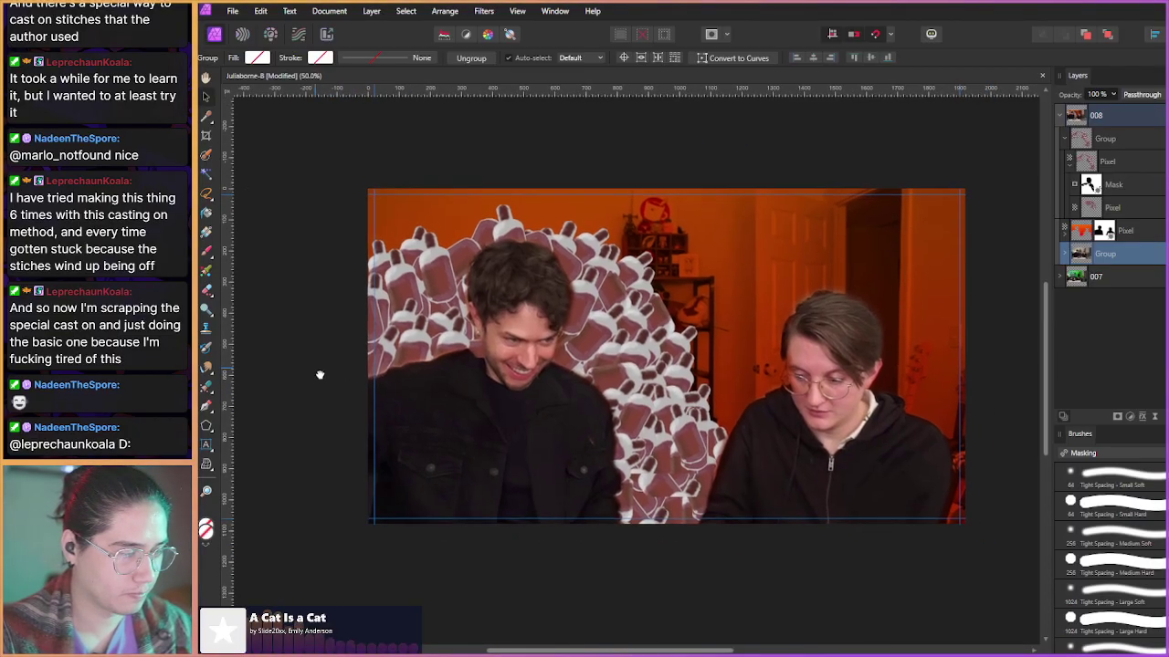
click(1094, 187)
scroll(464, 320, up, 5)
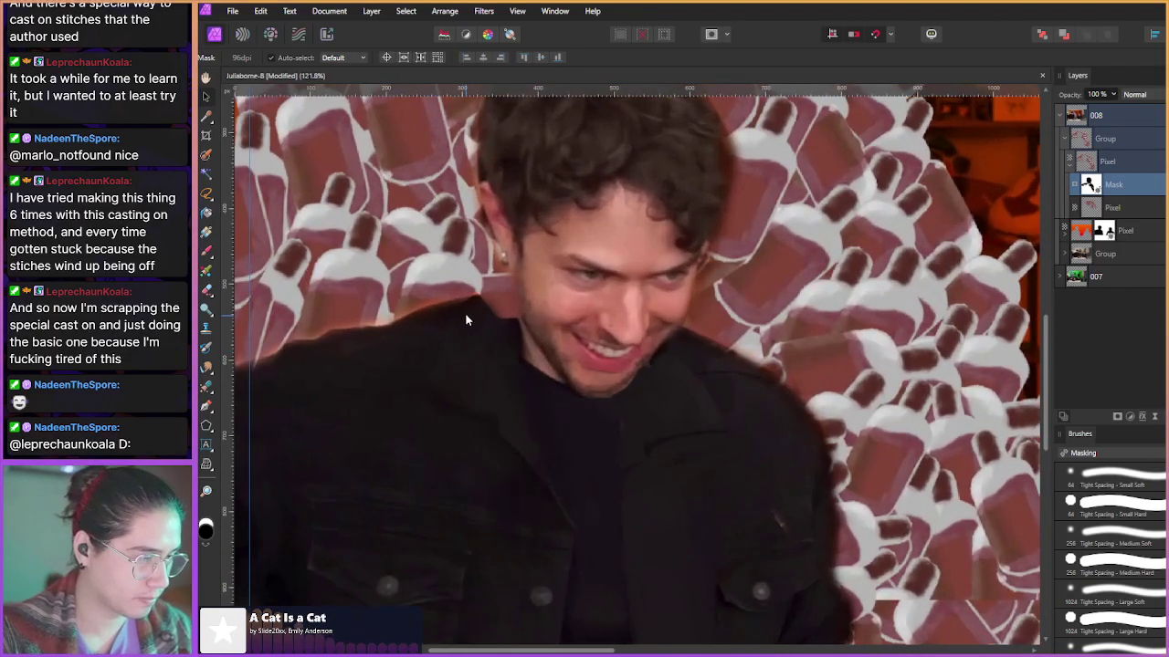
key(b)
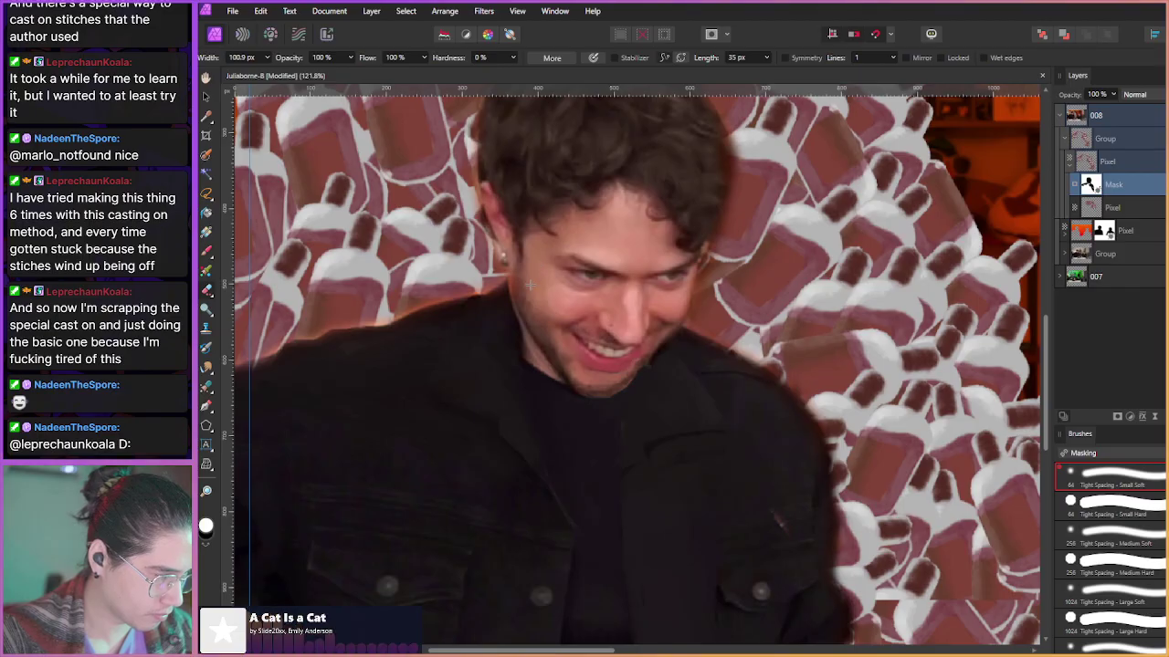
scroll(456, 351, down, 5)
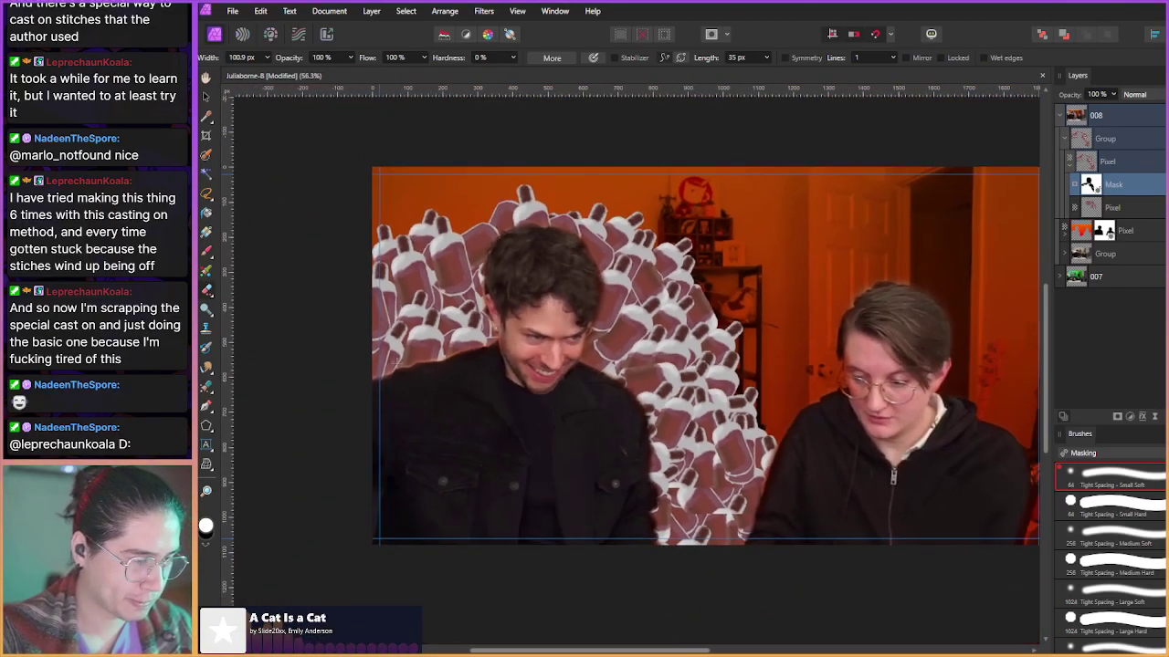
- Clean up the orange gradient layer's mask around the woman's ear using a soft 47.7 px brush
scroll(485, 426, up, 7)
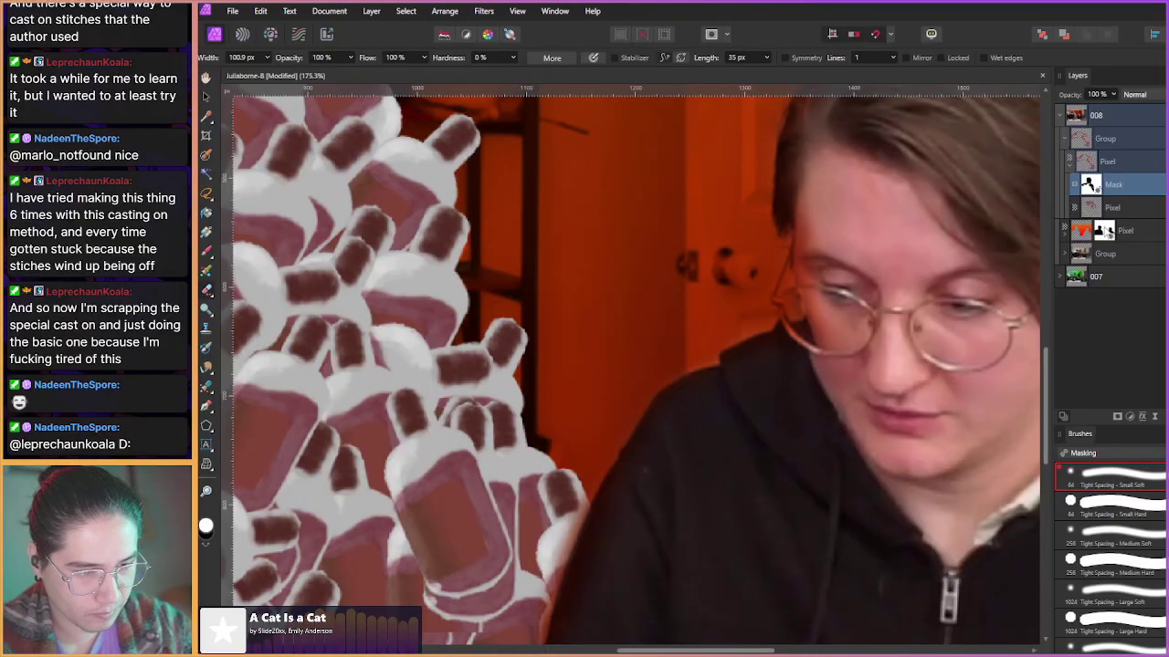
click(1107, 232)
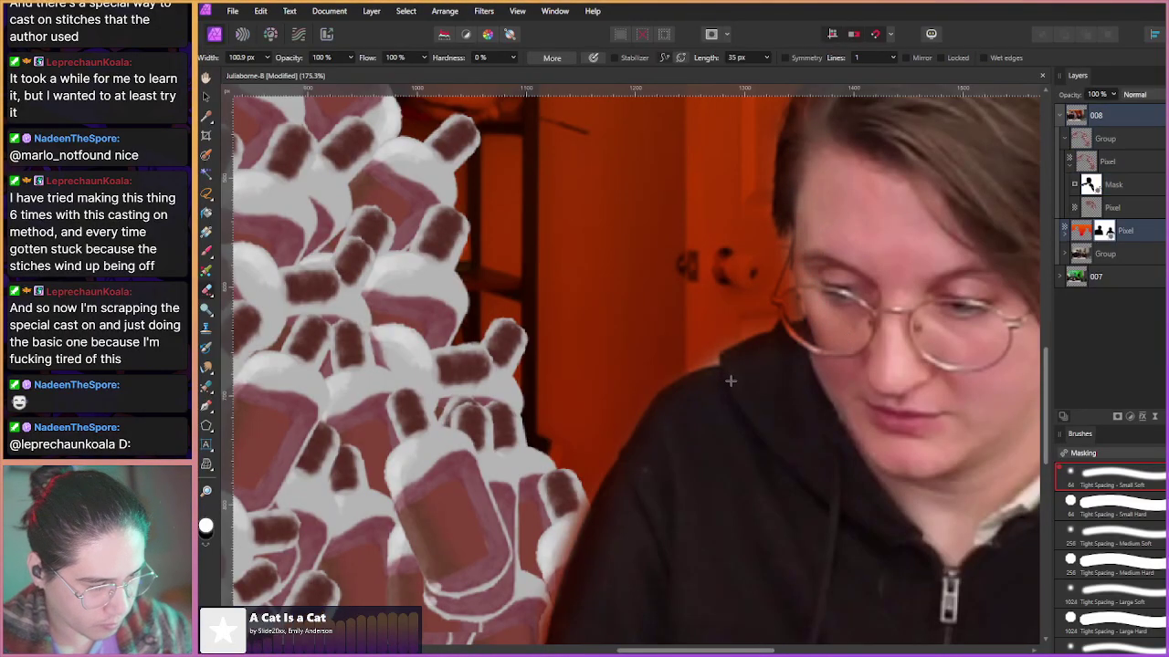
scroll(751, 365, right, 4)
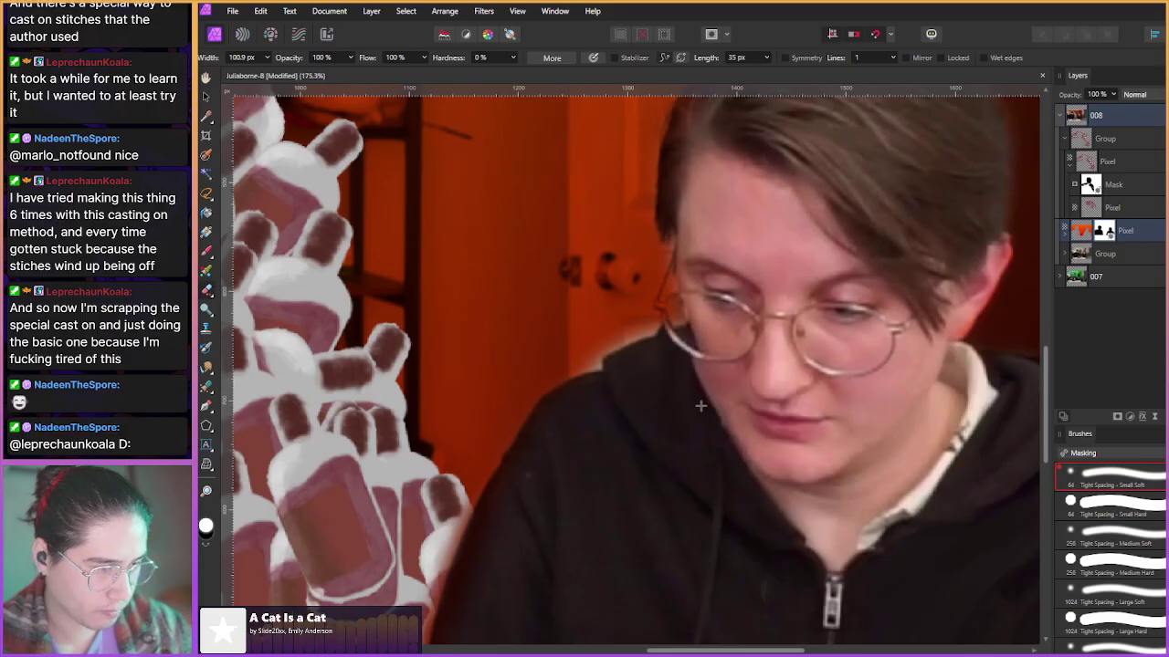
key(ctrl+1)
scroll(772, 418, up, 4)
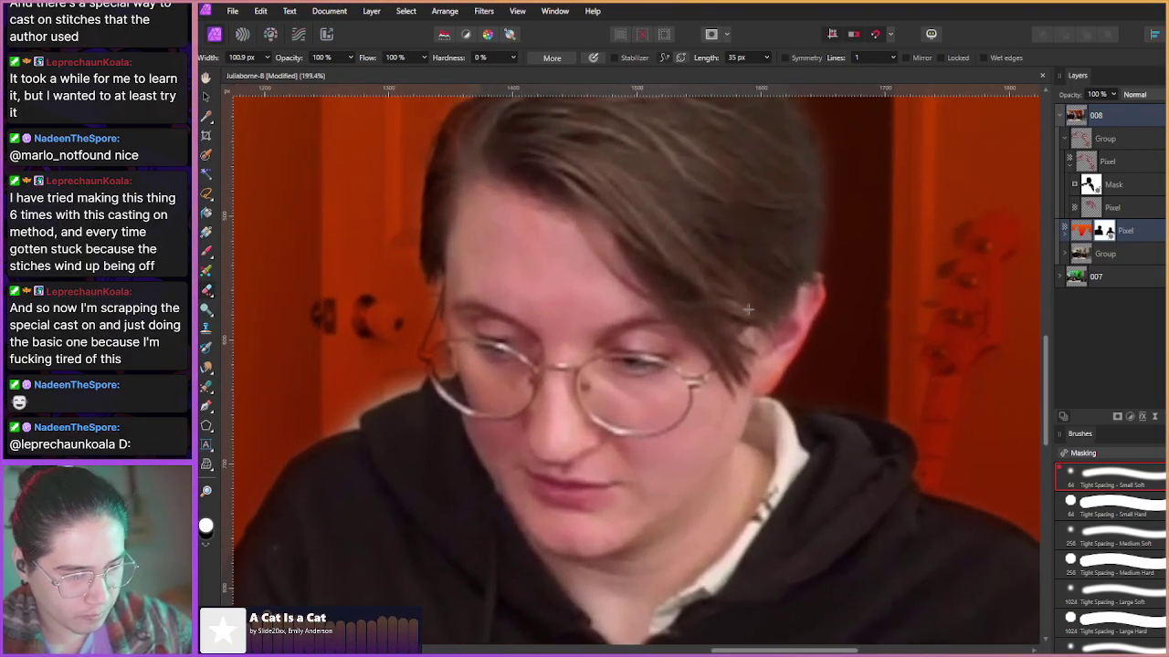
drag(776, 390, 694, 340)
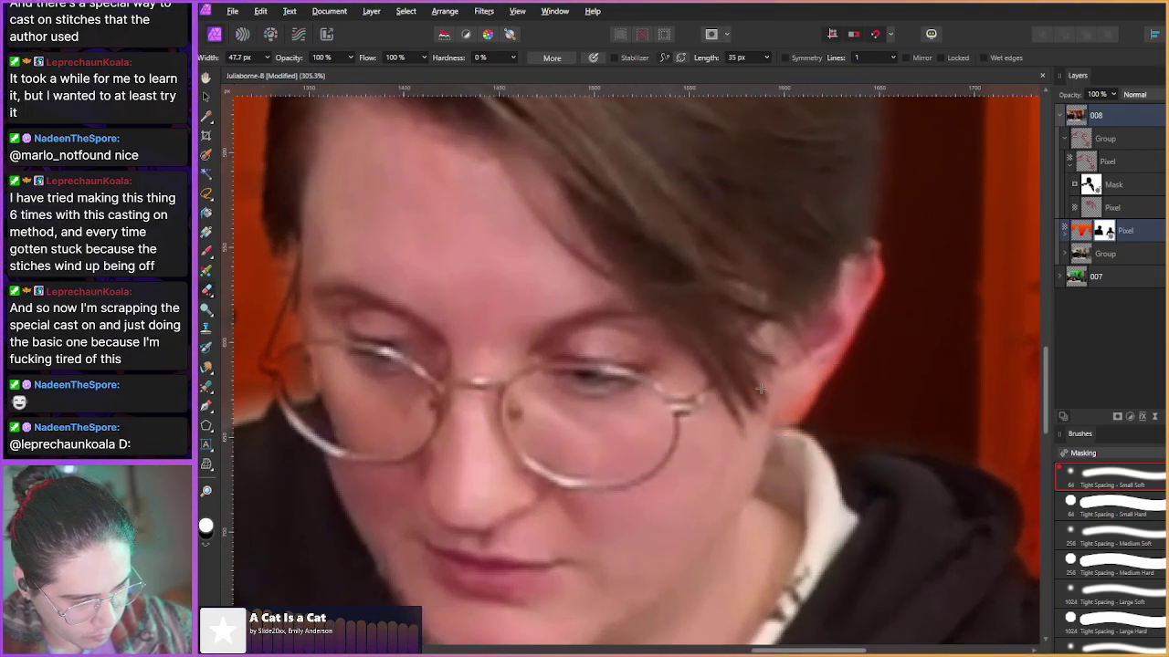
mouse_move(816, 356)
mouse_down()
mouse_move(858, 315)
mouse_move(858, 271)
mouse_up()
- Paint the woman's glasses temple, hinge and outer rim on the gradient layer's mask with a soft 4.4 px brush, removing their orange tint
scroll(722, 294, left, 5)
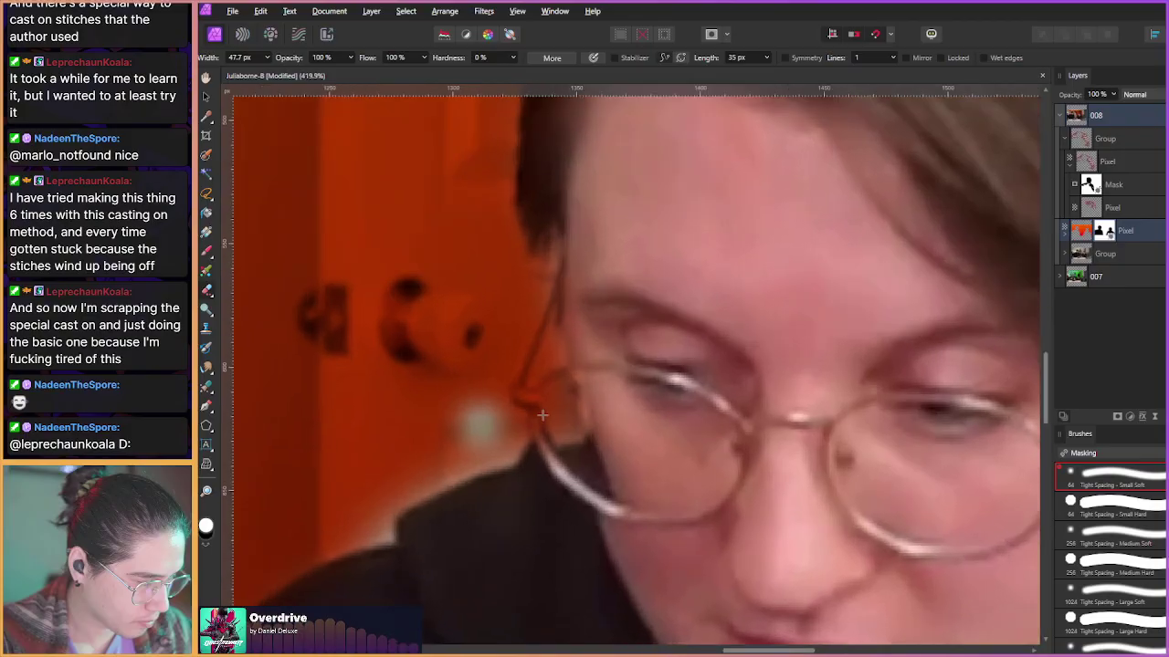
scroll(544, 408, up, 3)
drag(544, 425, 423, 418)
mouse_move(551, 386)
mouse_down()
mouse_move(578, 468)
mouse_move(540, 379)
mouse_move(551, 391)
mouse_move(528, 374)
mouse_move(547, 379)
mouse_move(535, 390)
mouse_move(528, 377)
mouse_move(597, 183)
mouse_up()
key(ctrl+z)
mouse_move(551, 382)
mouse_down()
mouse_move(605, 340)
mouse_move(666, 340)
mouse_up()
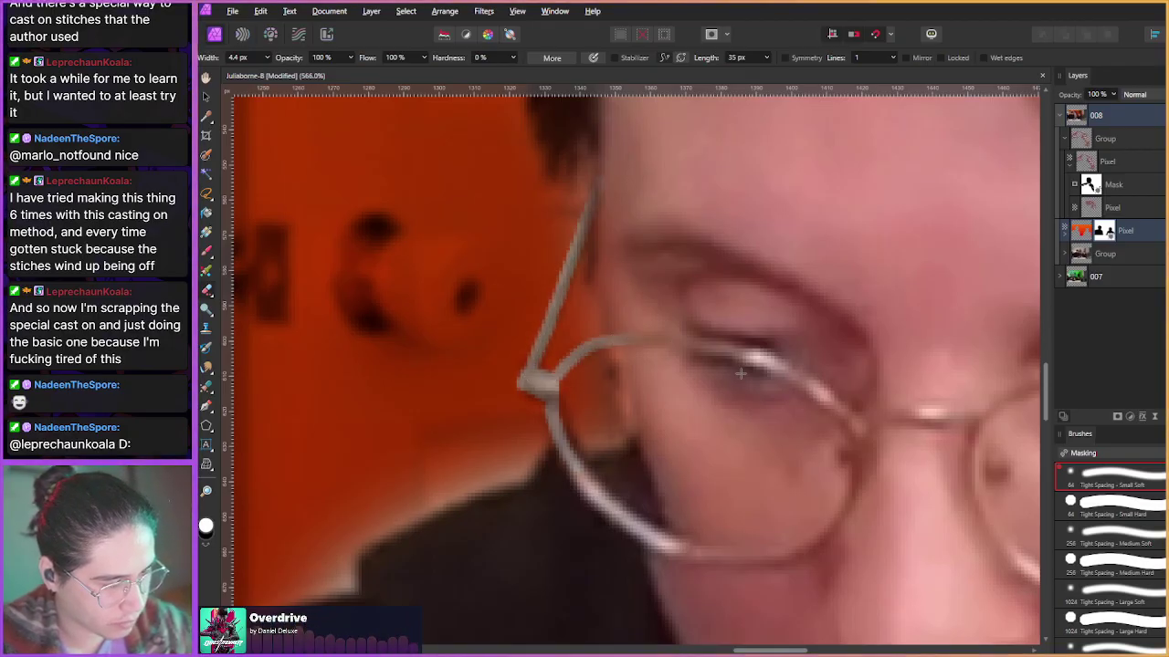
drag(551, 393, 586, 484)
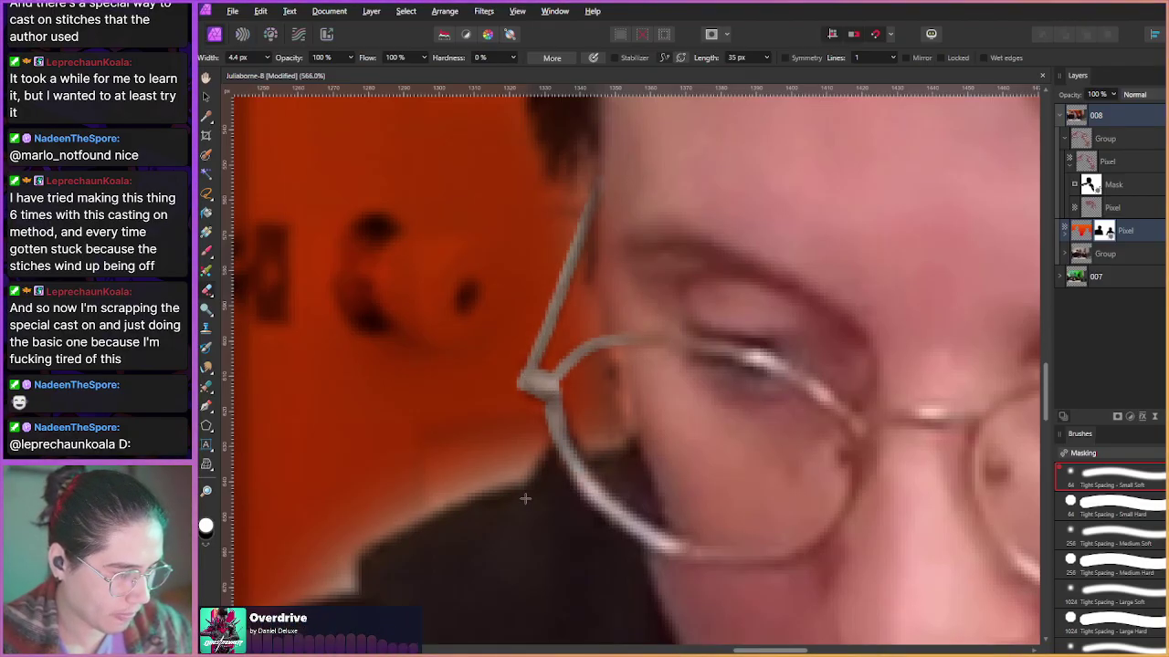
scroll(544, 538, down, 10)
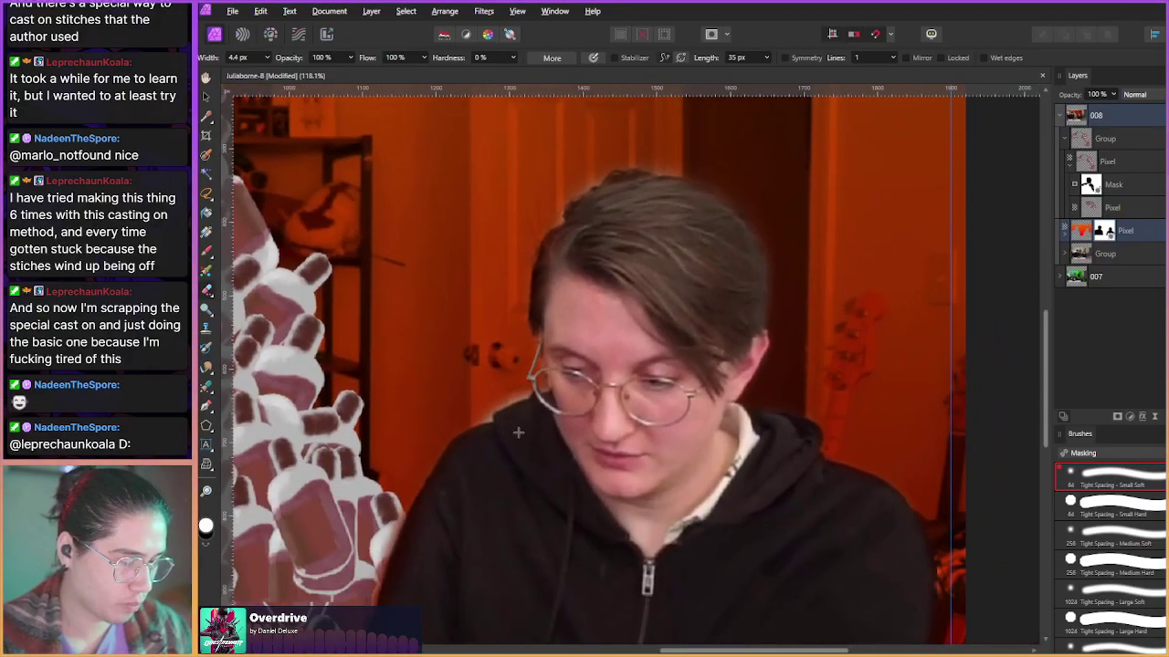
scroll(516, 514, down, 3)
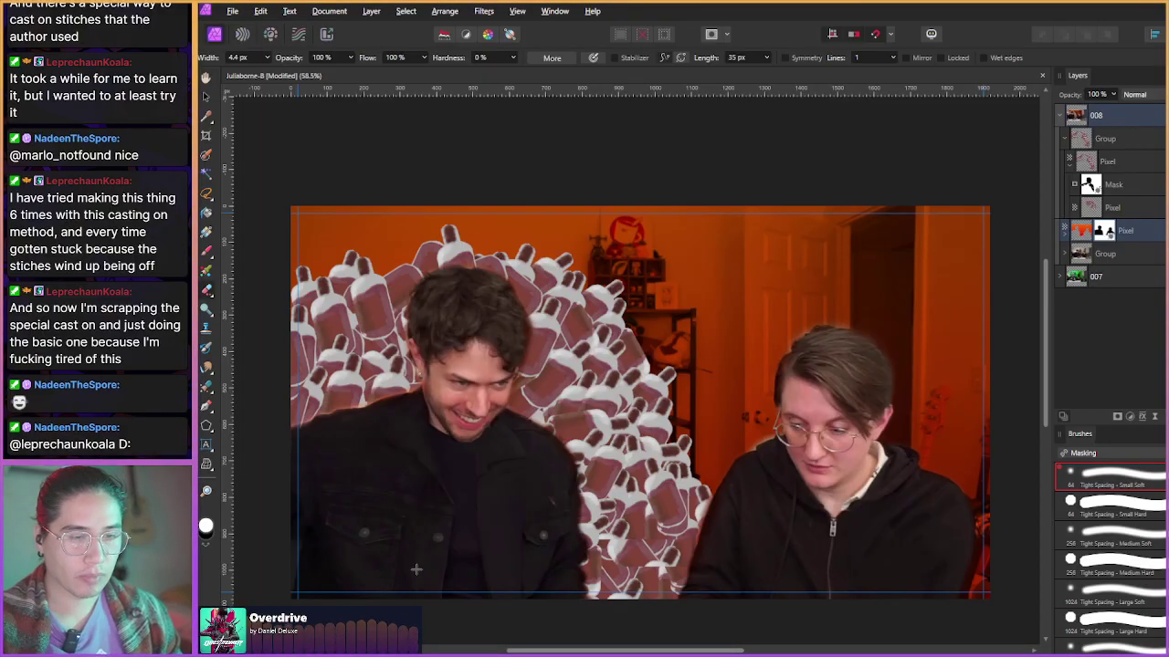
- Duplicate group 007's Number group and move the copy to the top of group 008
click(1066, 138)
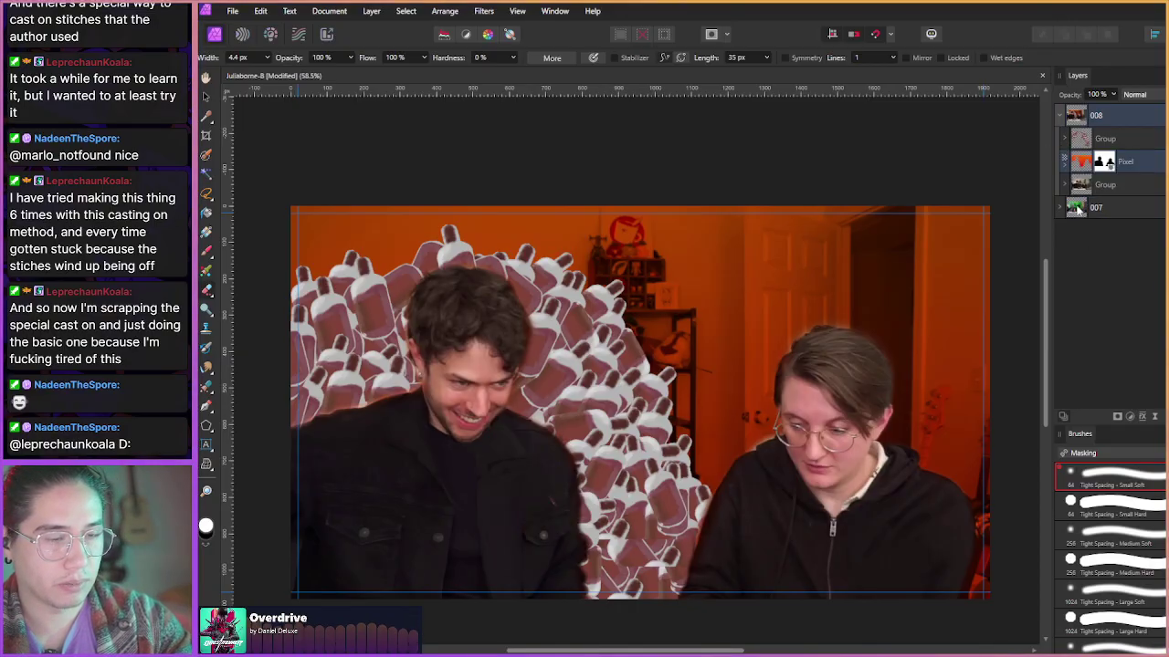
click(1099, 209)
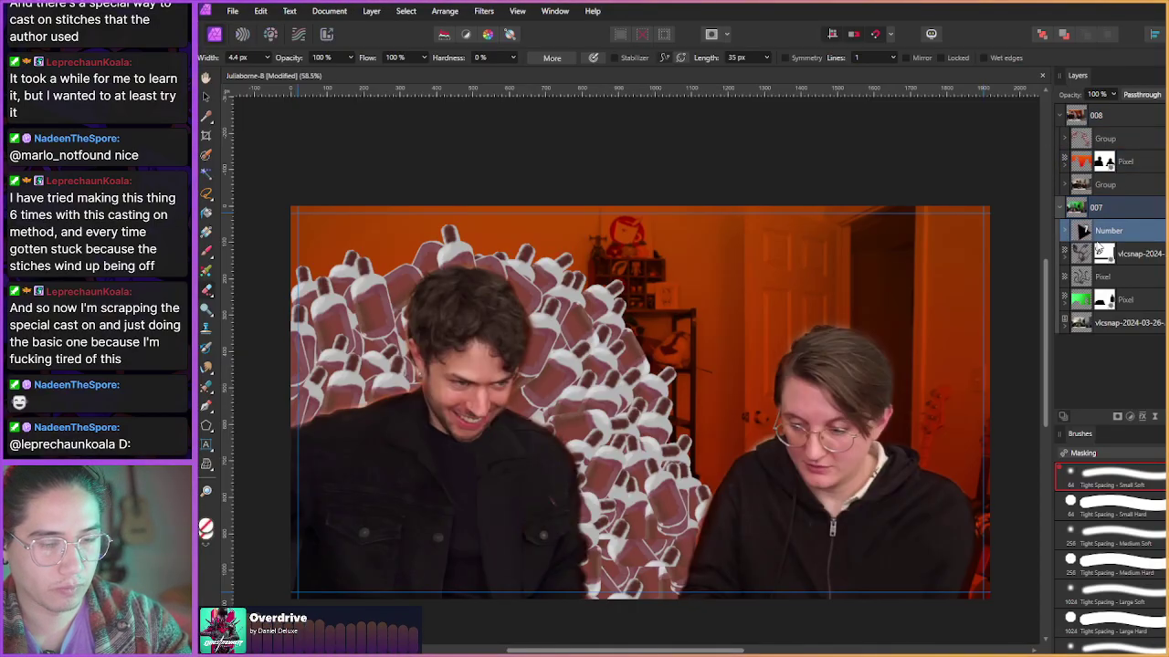
key(ctrl+u)
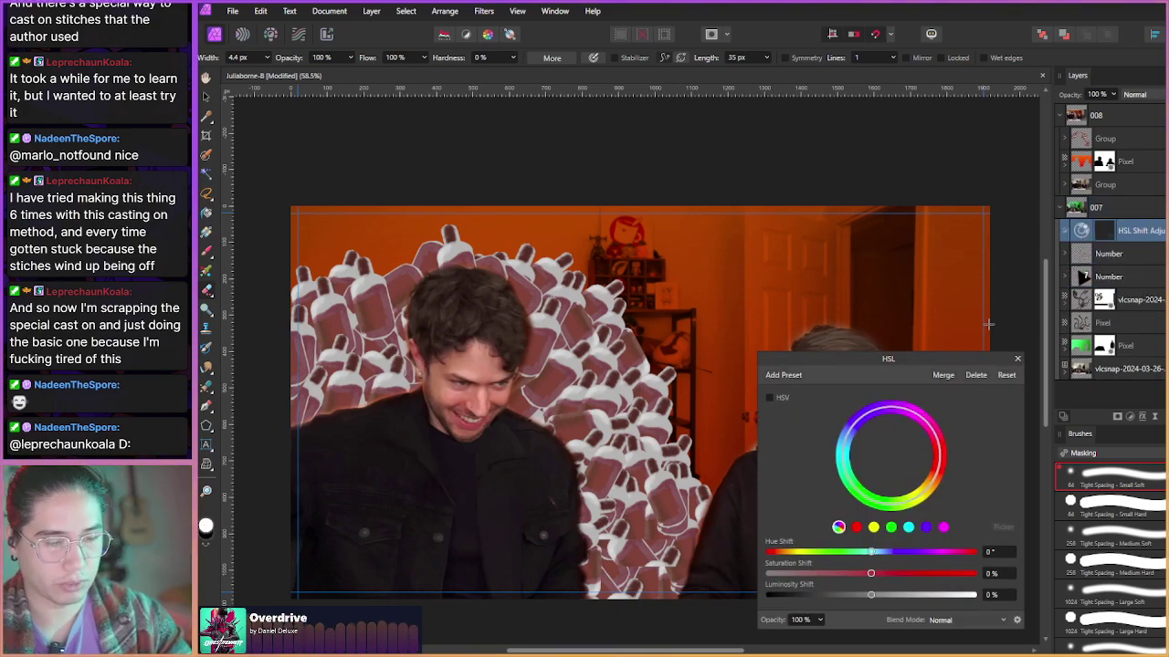
key(Escape)
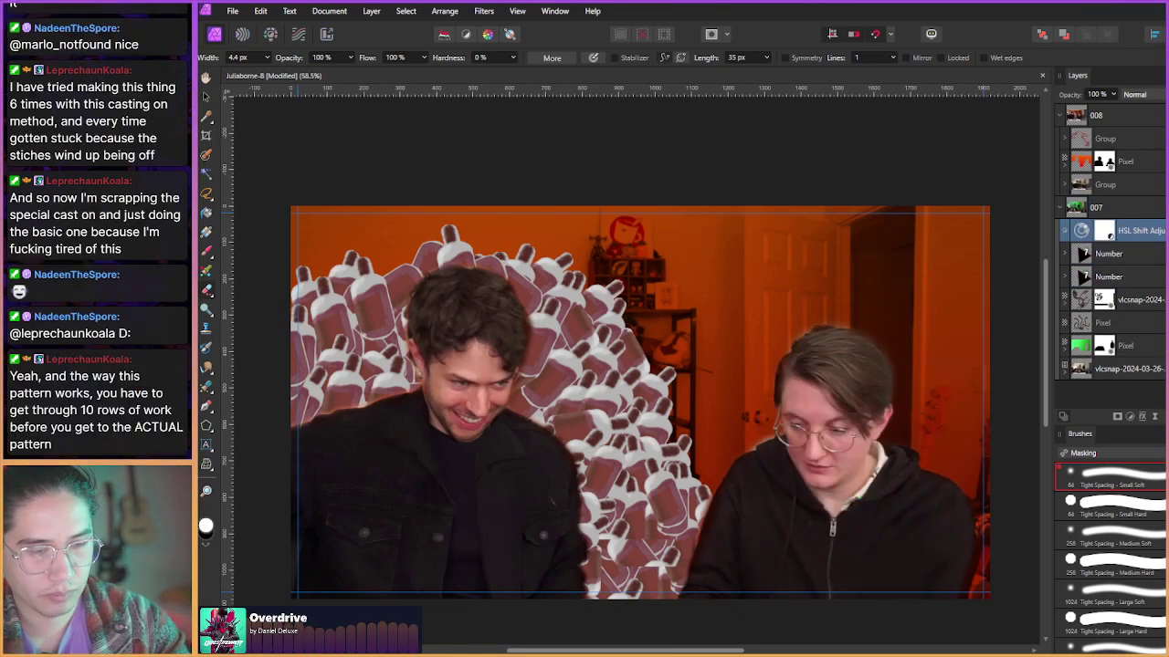
key(Delete)
drag(1108, 235, 1103, 129)
click(1061, 231)
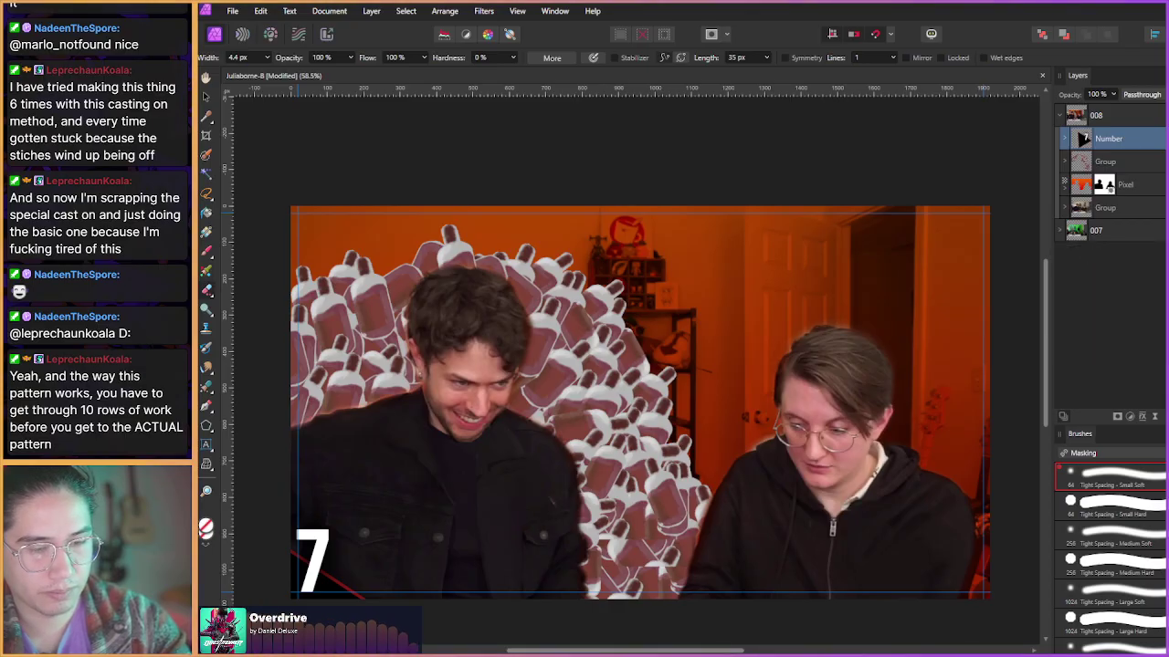
- Flip the copied numberBackground triangle horizontally and vertically, and move it to the canvas's upper-right corner
click(1064, 139)
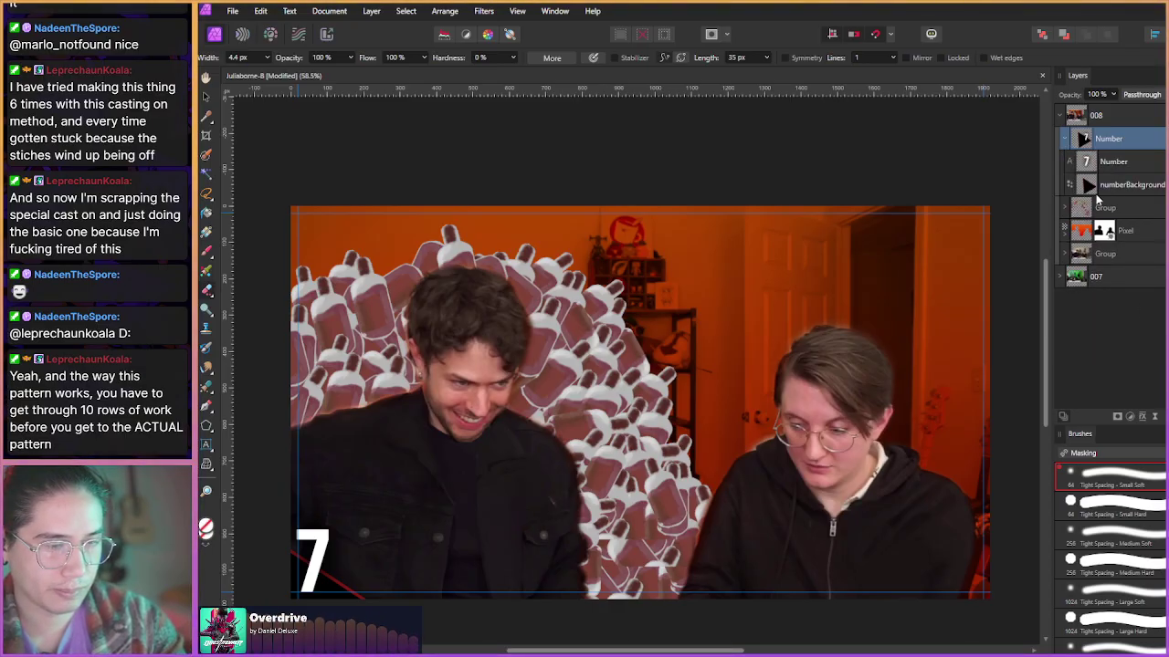
click(1089, 187)
scroll(412, 465, down, 2)
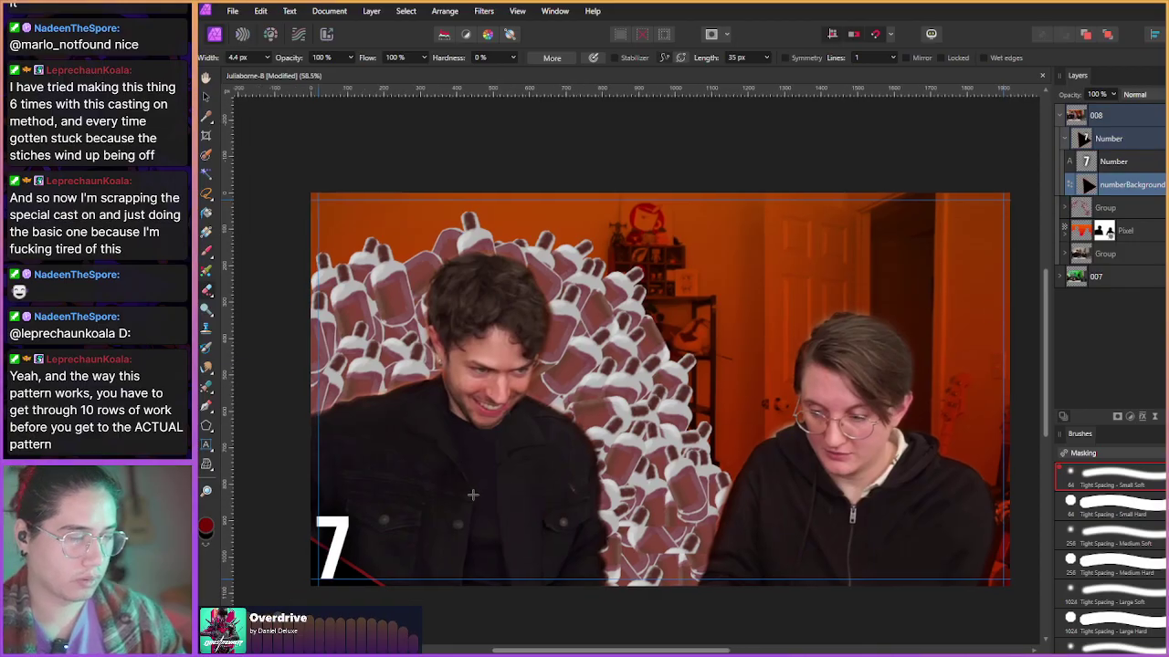
right_click(447, 499)
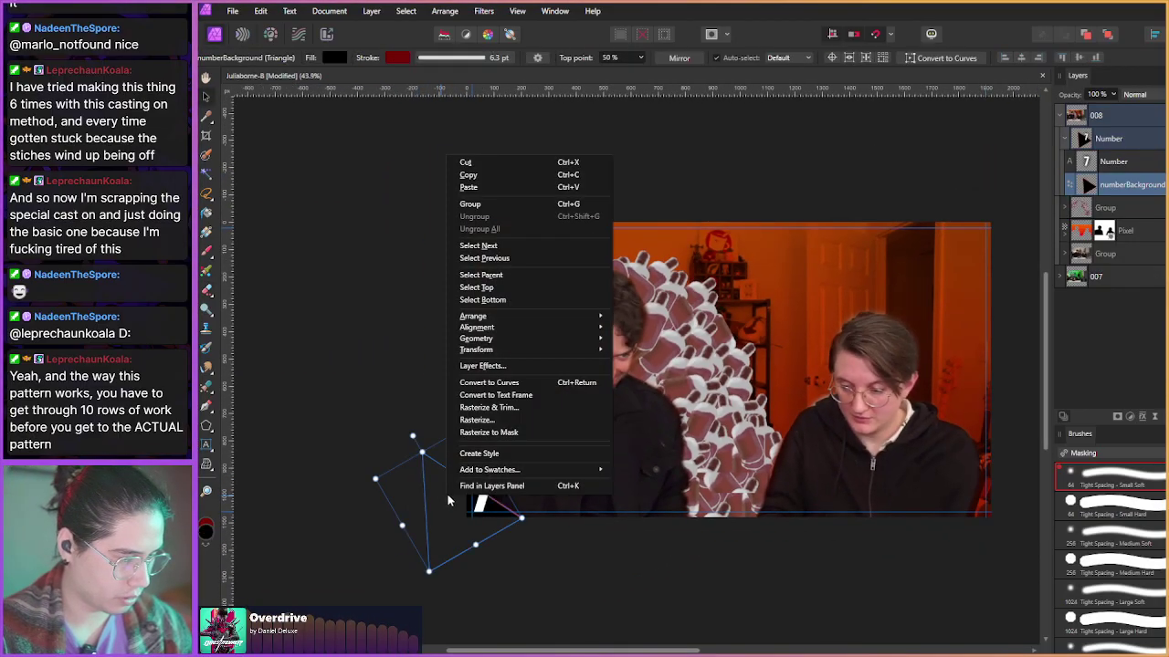
mouse_move(475, 354)
click(639, 370)
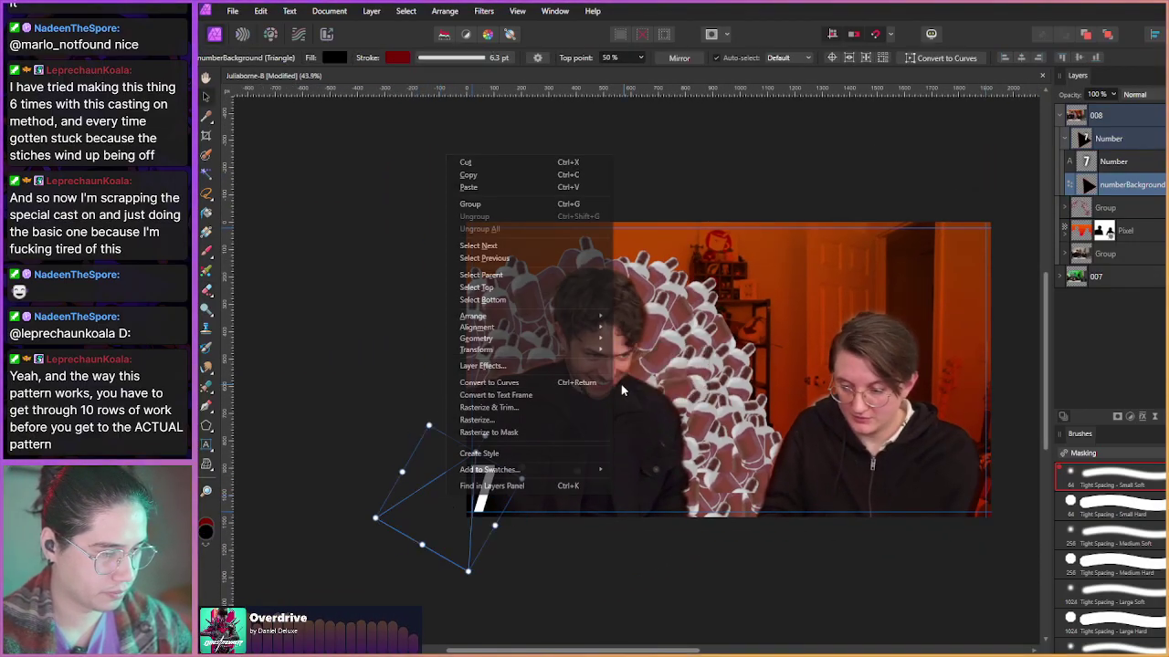
right_click(435, 501)
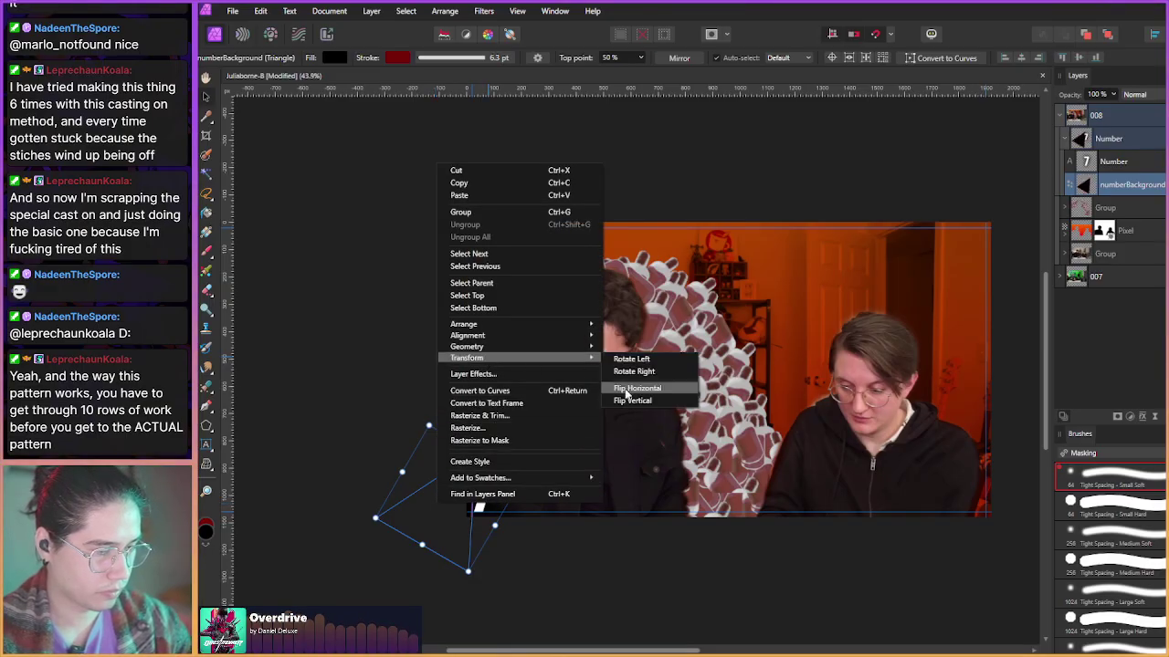
click(639, 399)
drag(436, 490, 972, 240)
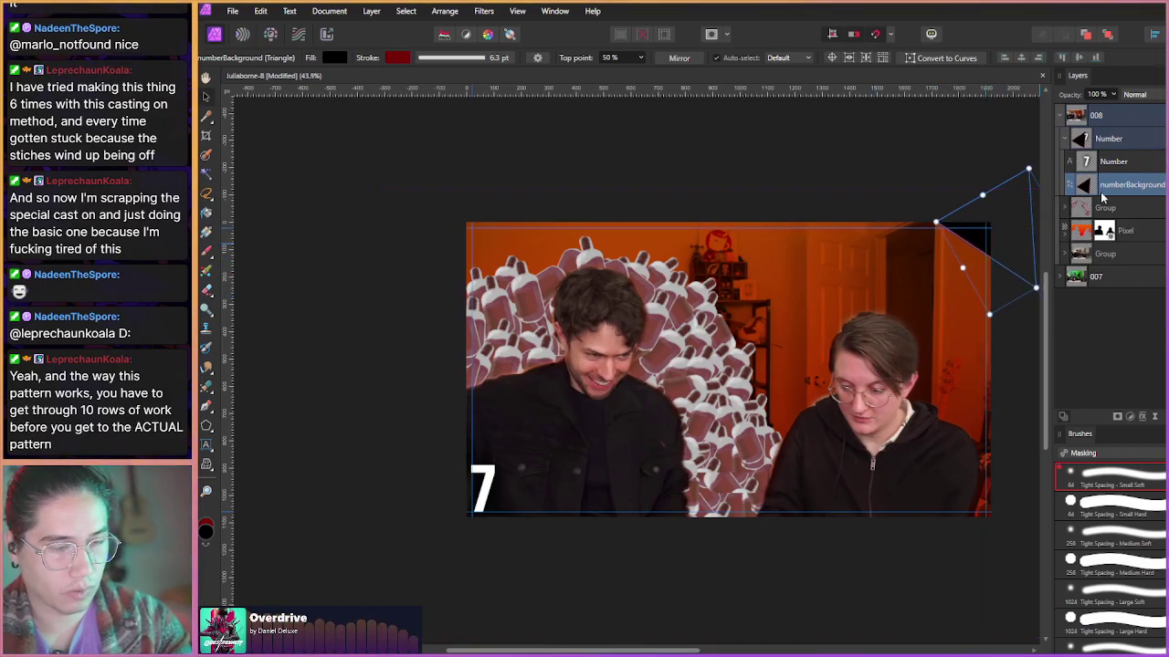
- Move the number text onto the upper-right corner triangle and change it to 8
click(1109, 162)
drag(482, 490, 974, 252)
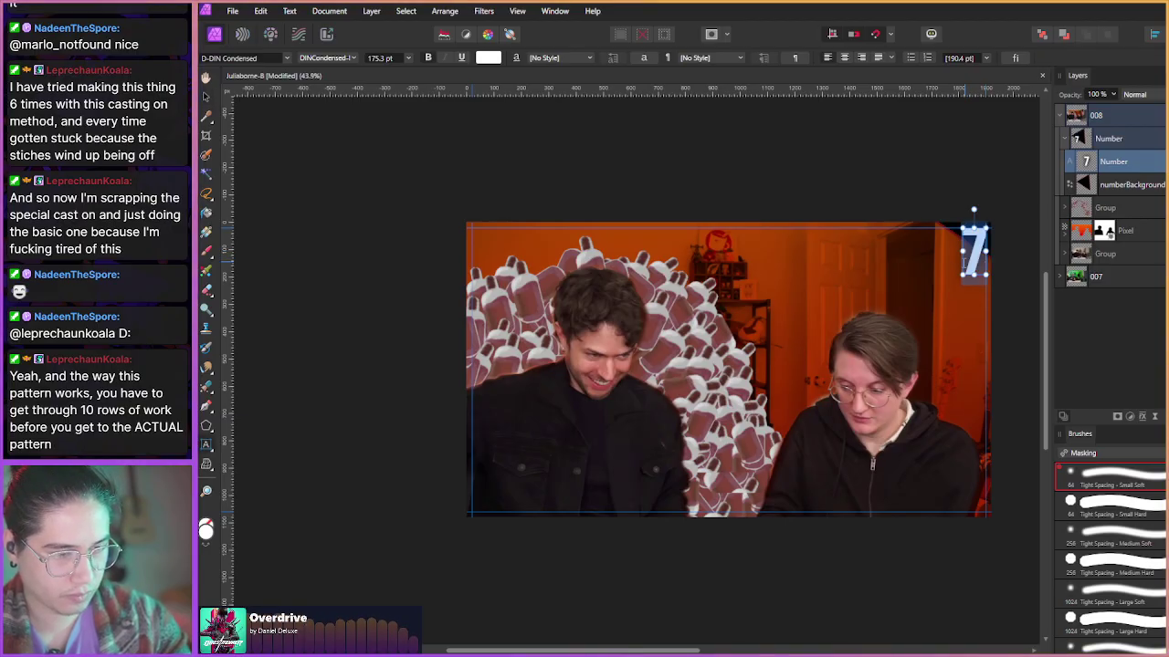
text(8)
click(1099, 116)
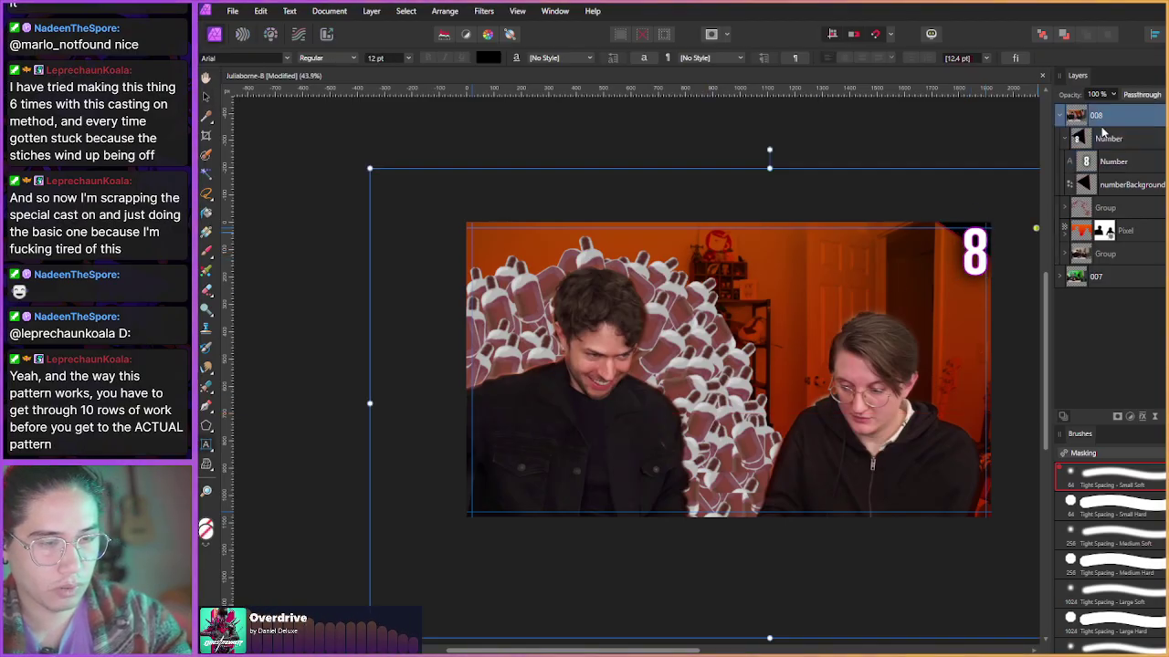
click(1059, 116)
- Shift the numberBackground triangle left so that it covers more of the area behind the 8
drag(632, 412, 593, 413)
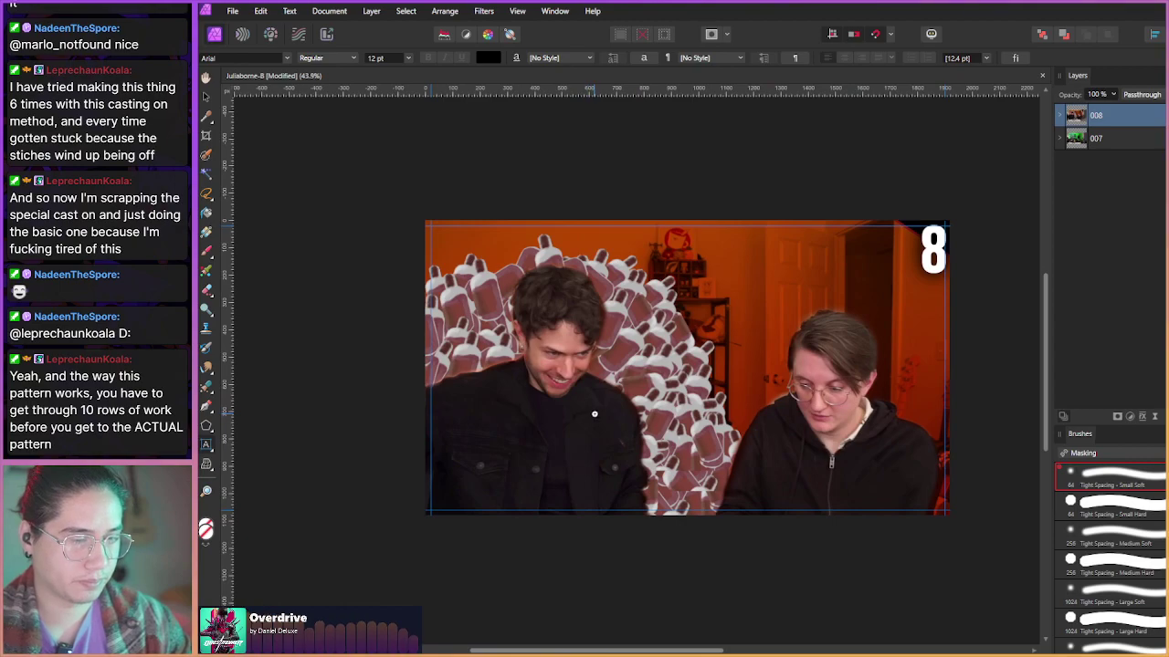
scroll(794, 329, up, 4)
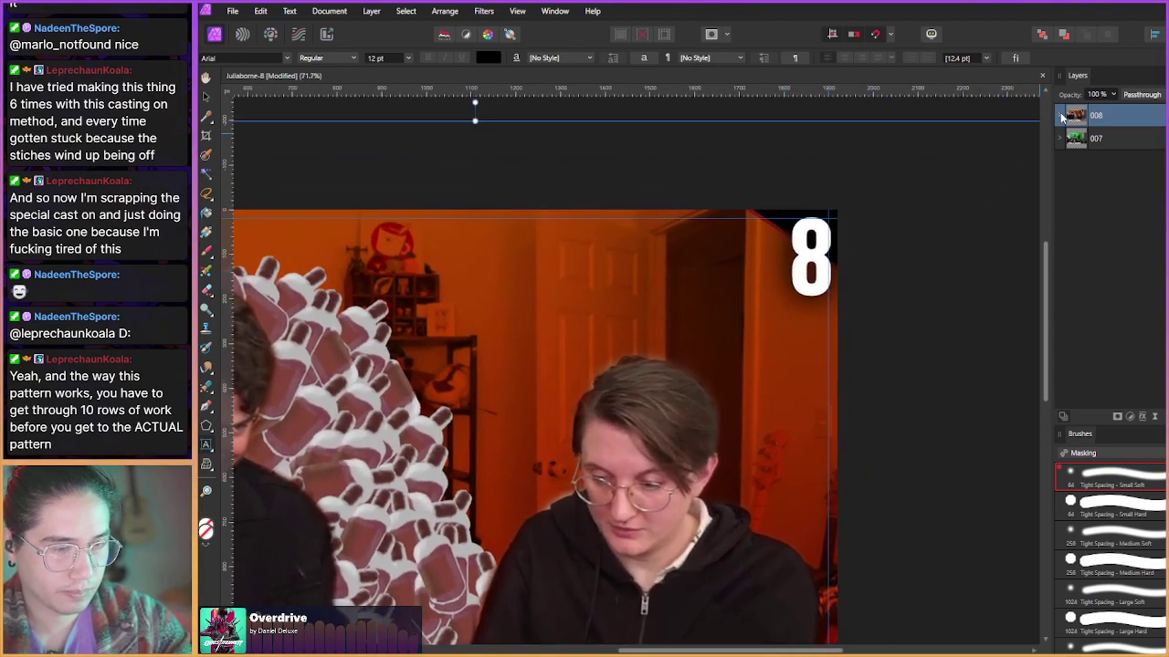
click(1059, 115)
click(1107, 185)
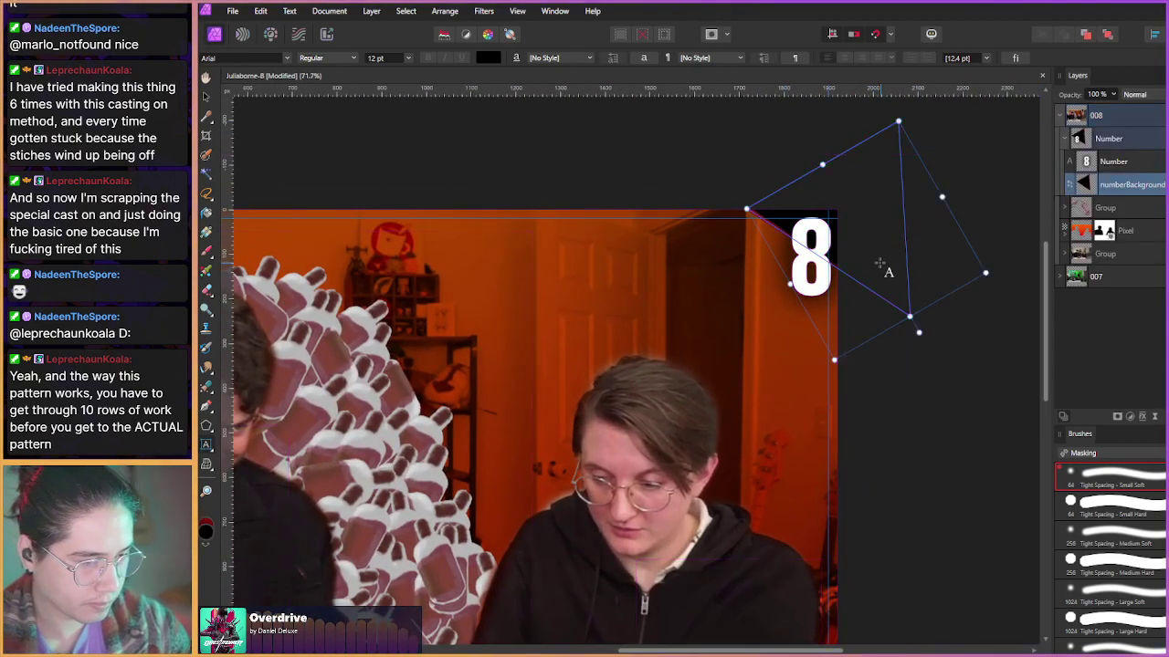
key(v)
drag(874, 266, 845, 274)
drag(609, 182, 660, 182)
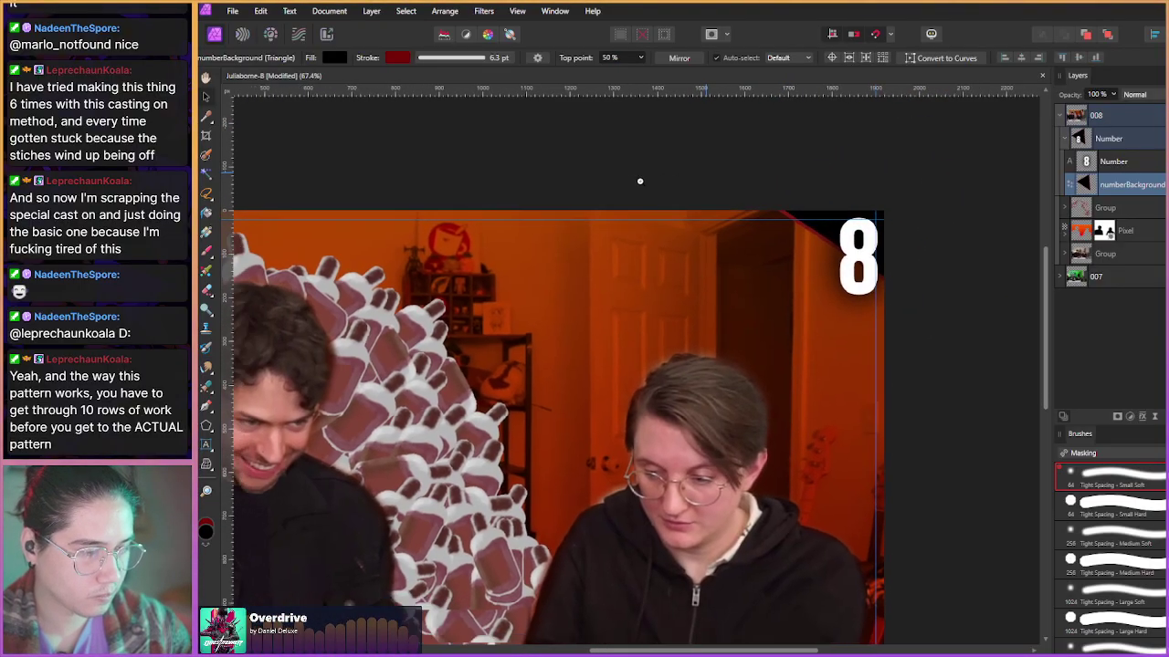
scroll(660, 182, down, 2)
drag(472, 335, 595, 338)
scroll(594, 338, down, 2)
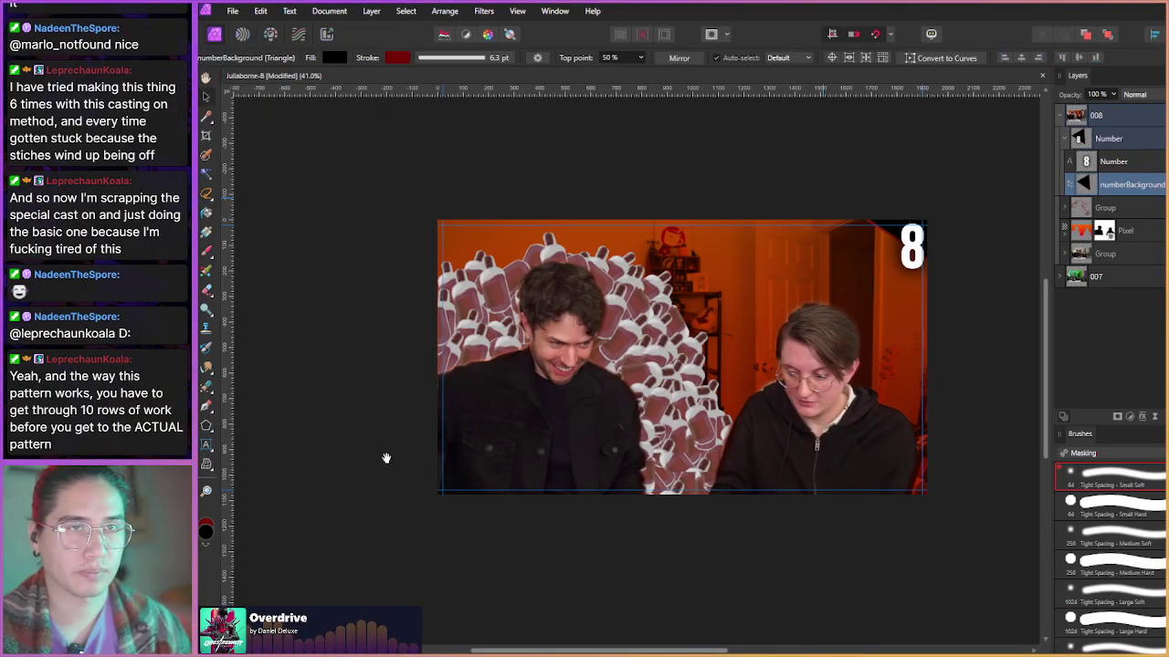
scroll(385, 462, up, 2)
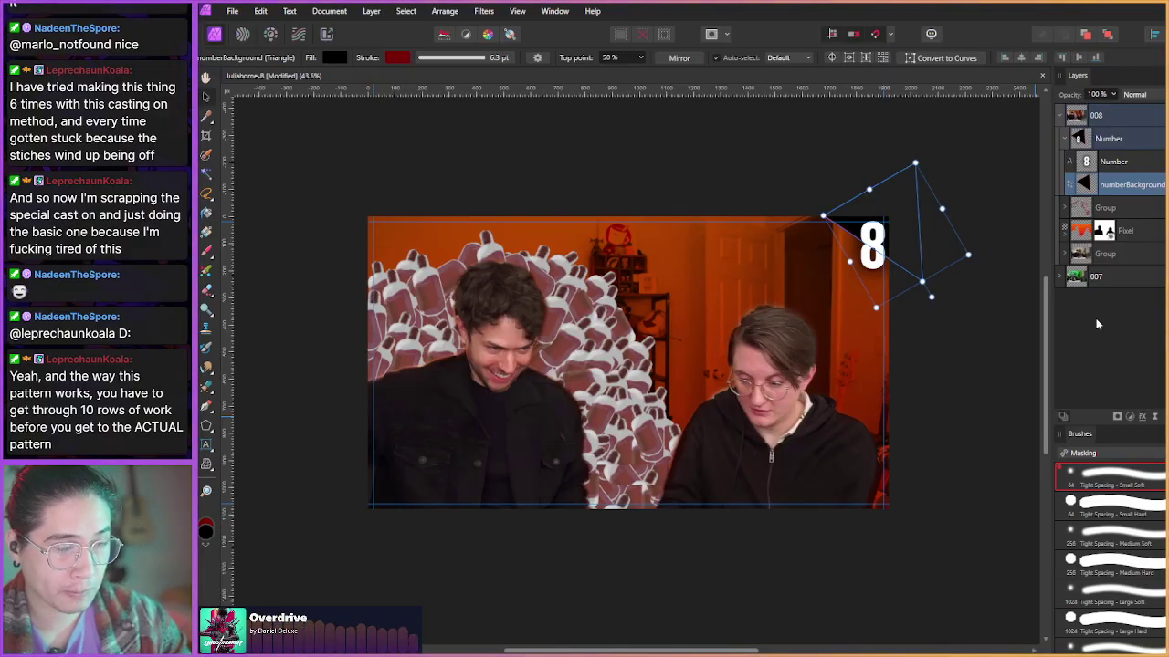
- Paste the chat message image, enlarge it to 213% above the woman's head, and place it in group 008 directly below the Number group
click(1103, 279)
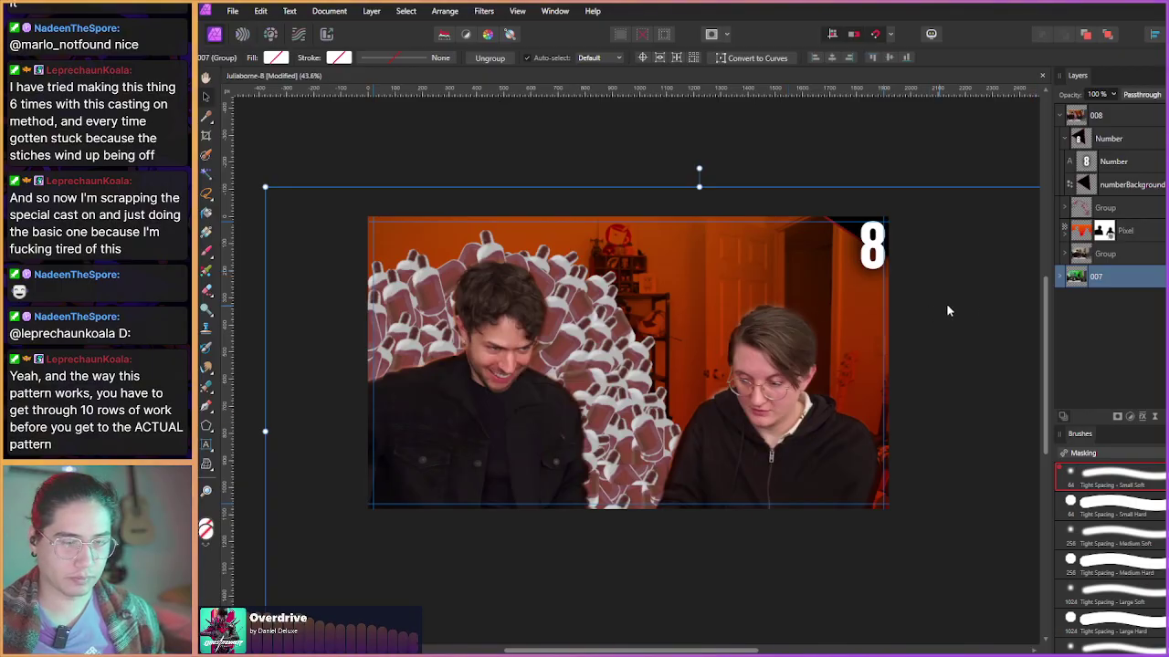
key(ctrl+v)
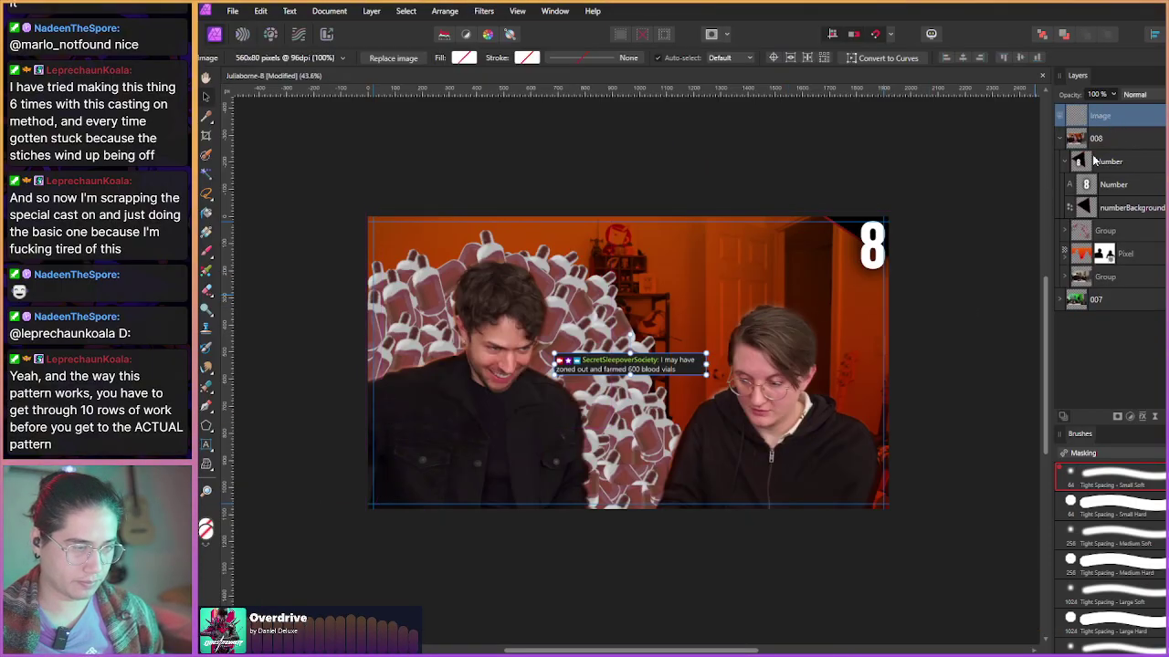
drag(674, 356, 710, 298)
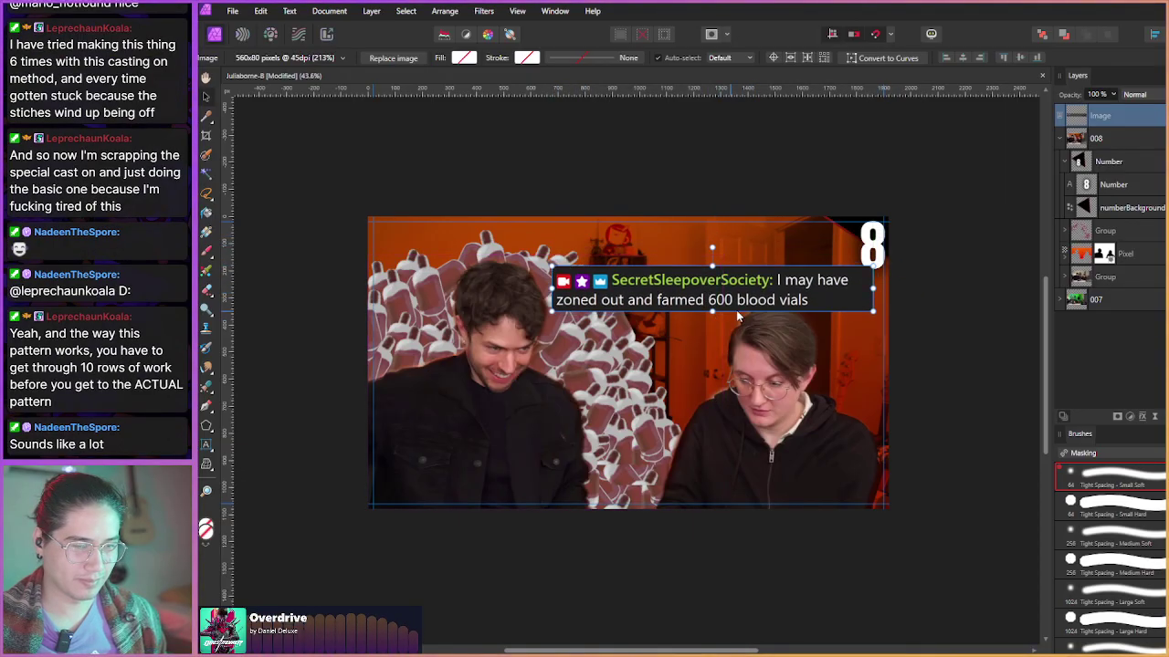
drag(1109, 120, 1124, 225)
click(1063, 141)
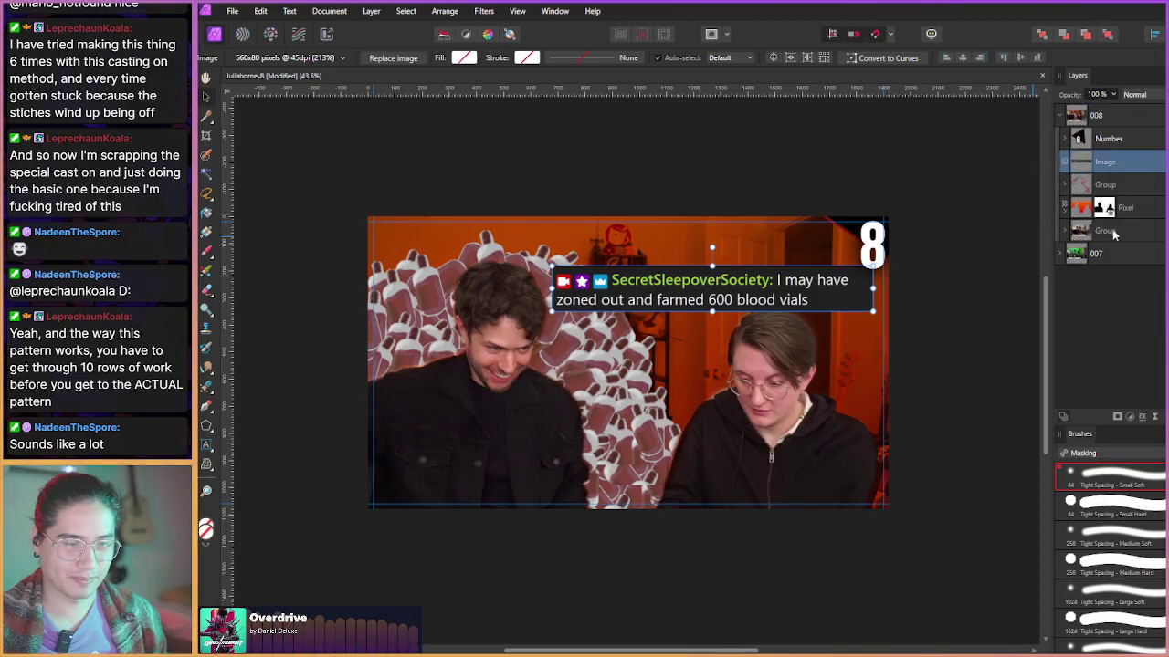
- Enlarge the chat message image slightly and raise it closer to the canvas's upper edge, beside the 8
click(1116, 137)
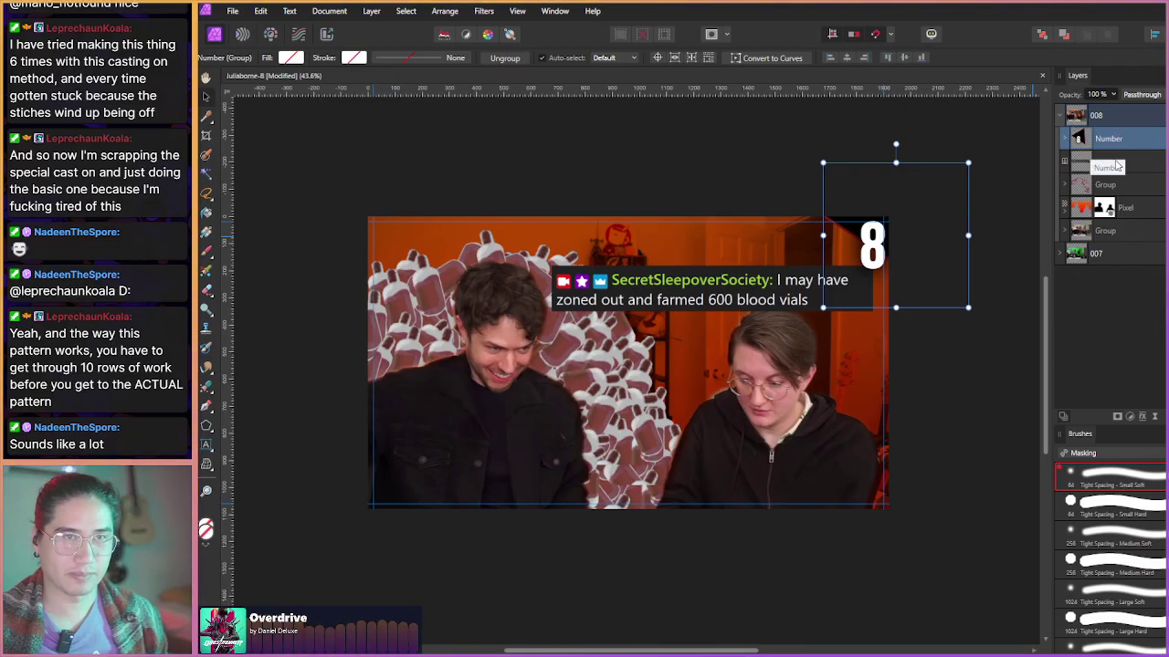
click(1117, 162)
drag(712, 268, 684, 271)
click(1150, 263)
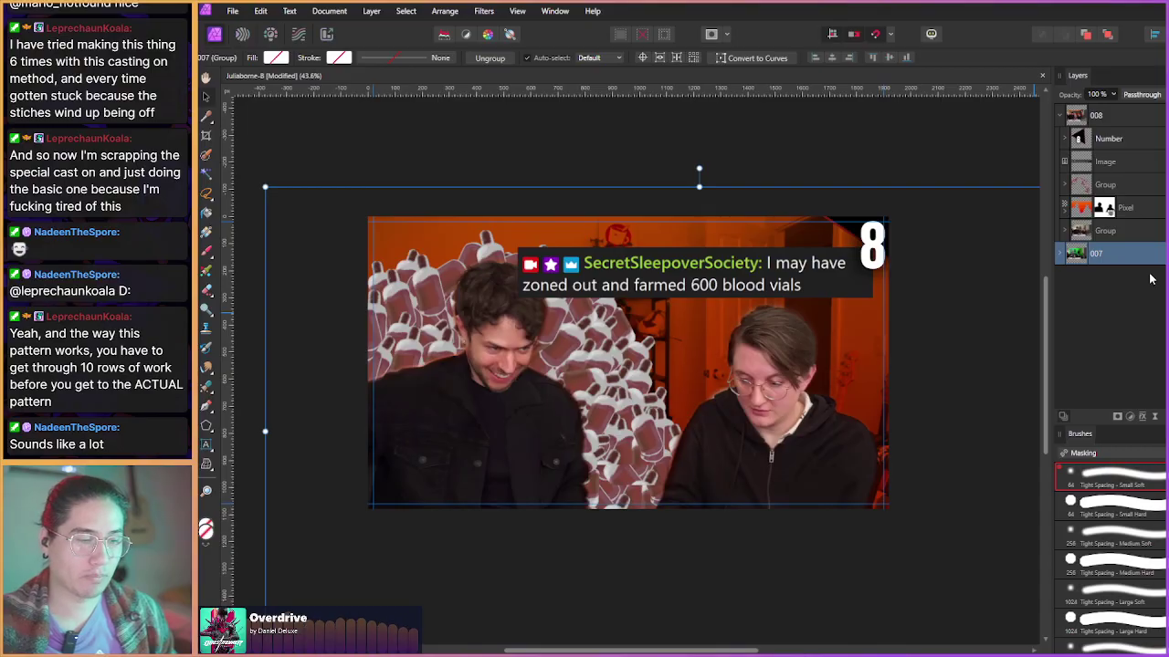
- Collapse group 008 in the layer stack and save the document
click(1116, 119)
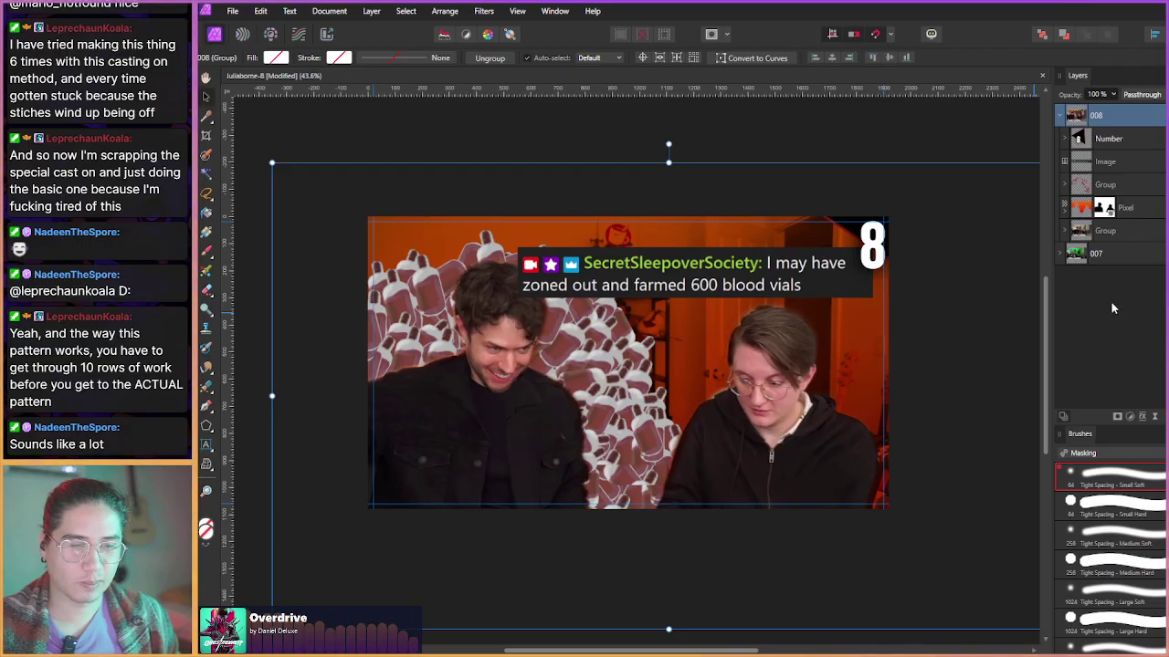
click(1061, 116)
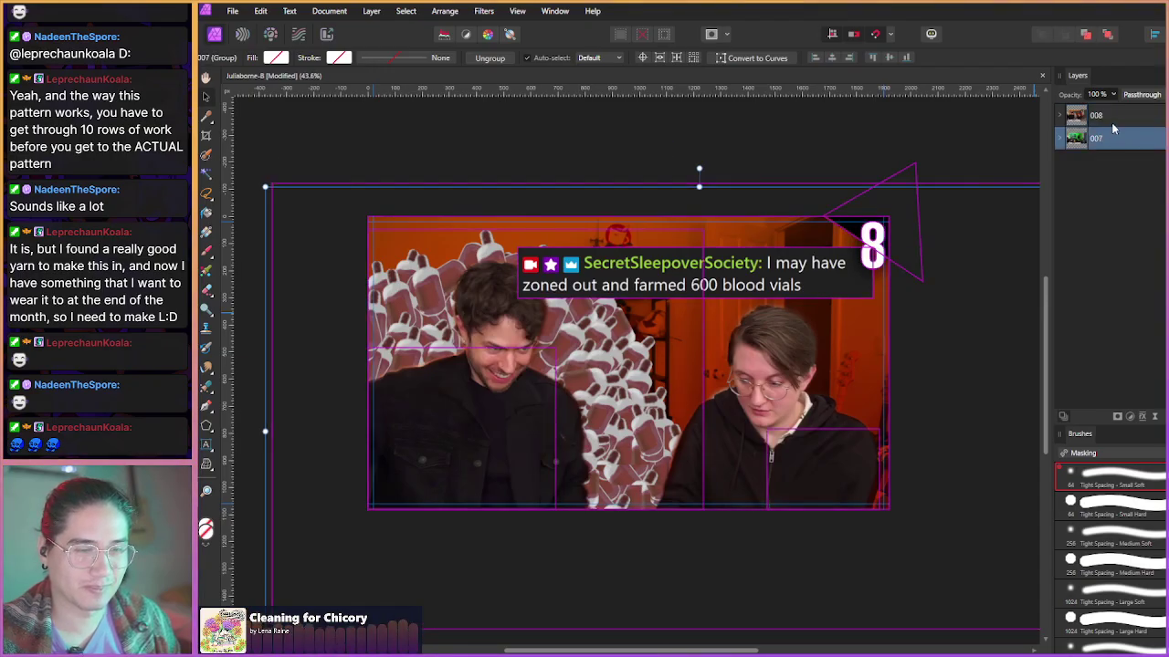
scroll(886, 338, down, 1)
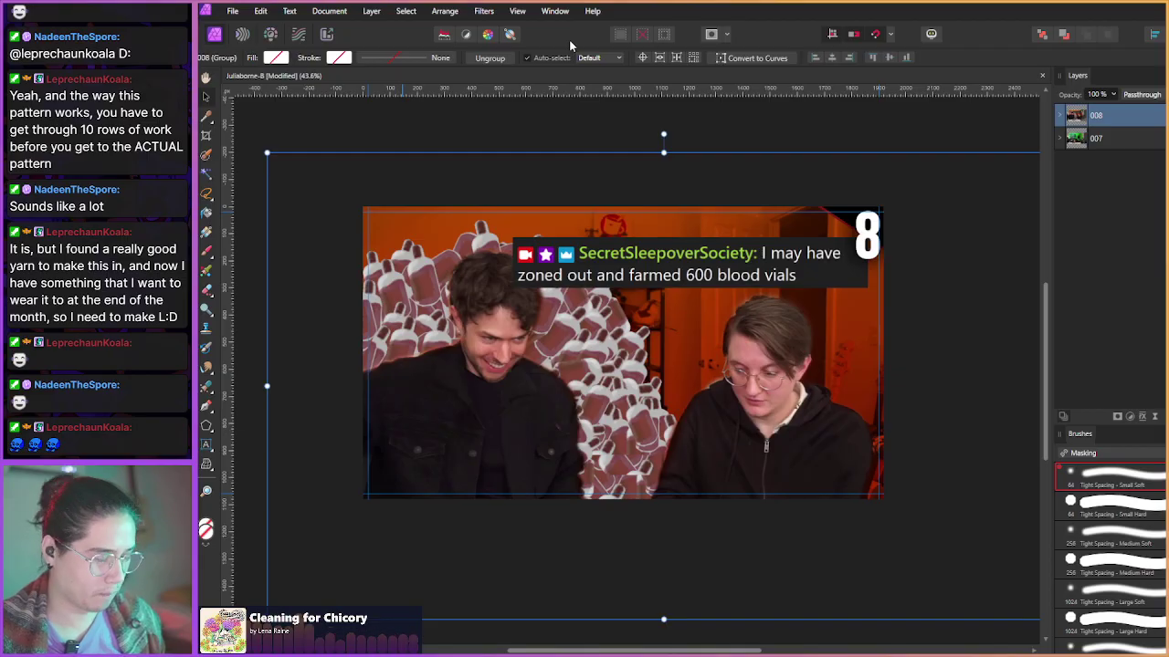
key(ctrl+s)
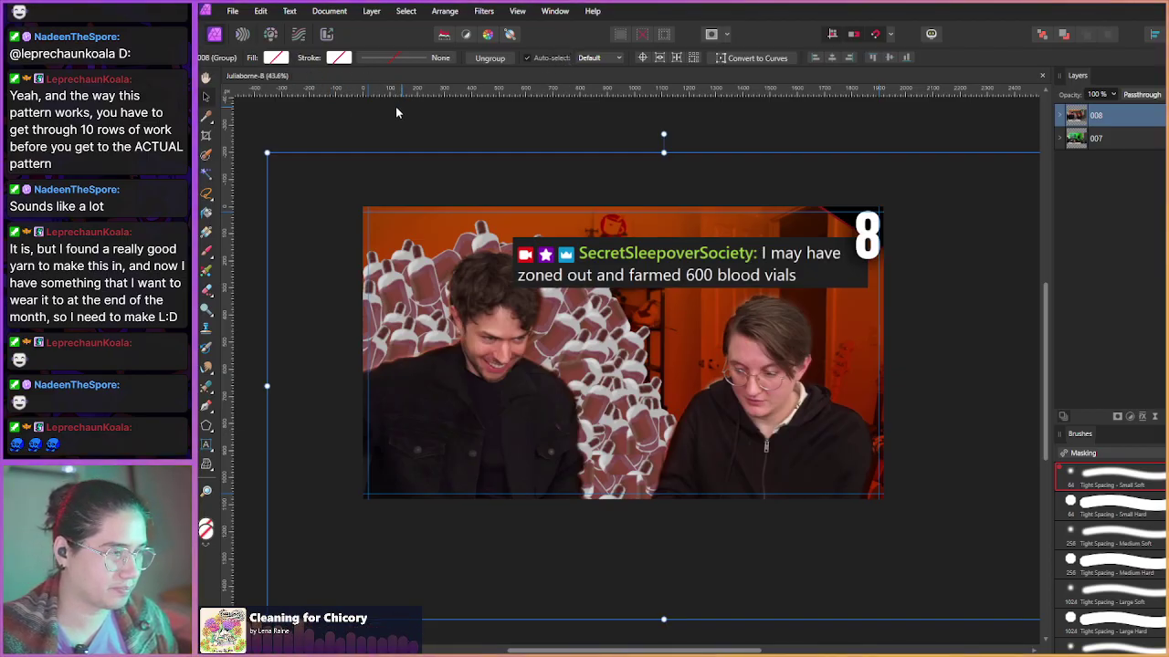
- Export the finished thumbnail 008 as an image, and select group 007
click(235, 11)
click(260, 338)
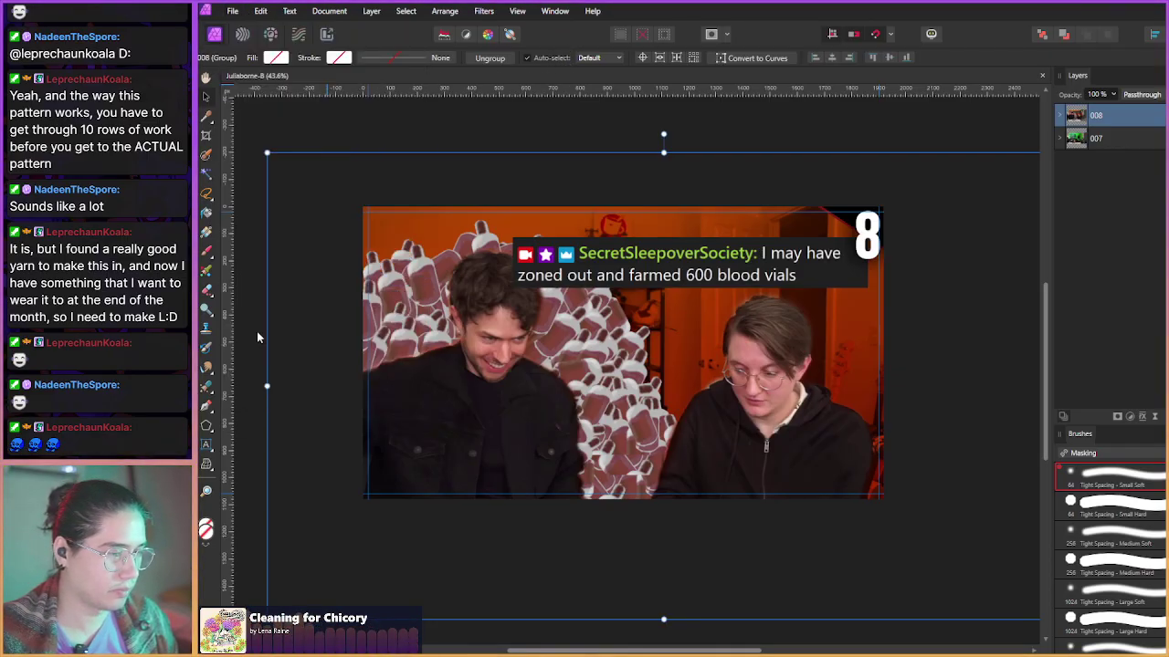
click(1010, 544)
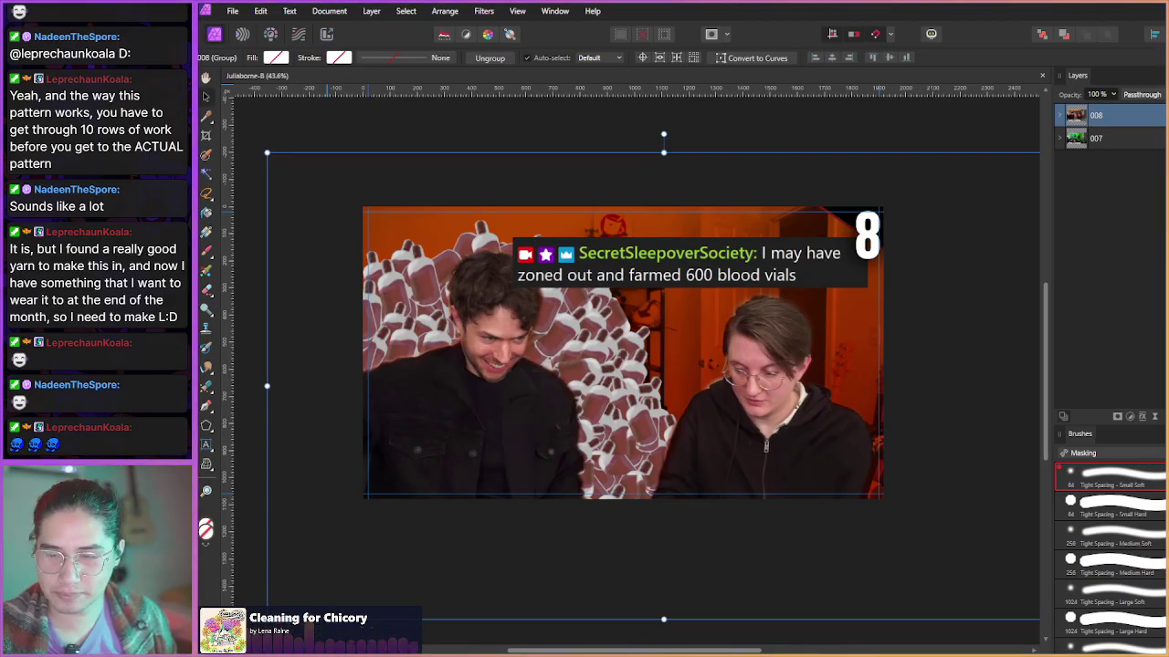
click(1107, 143)
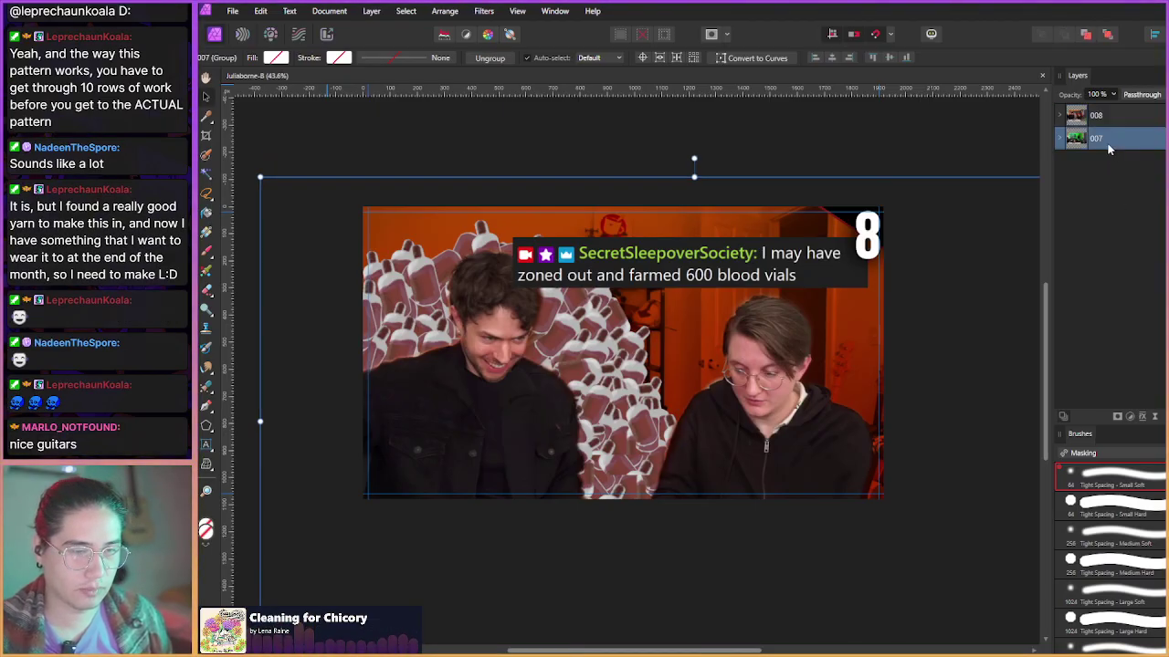